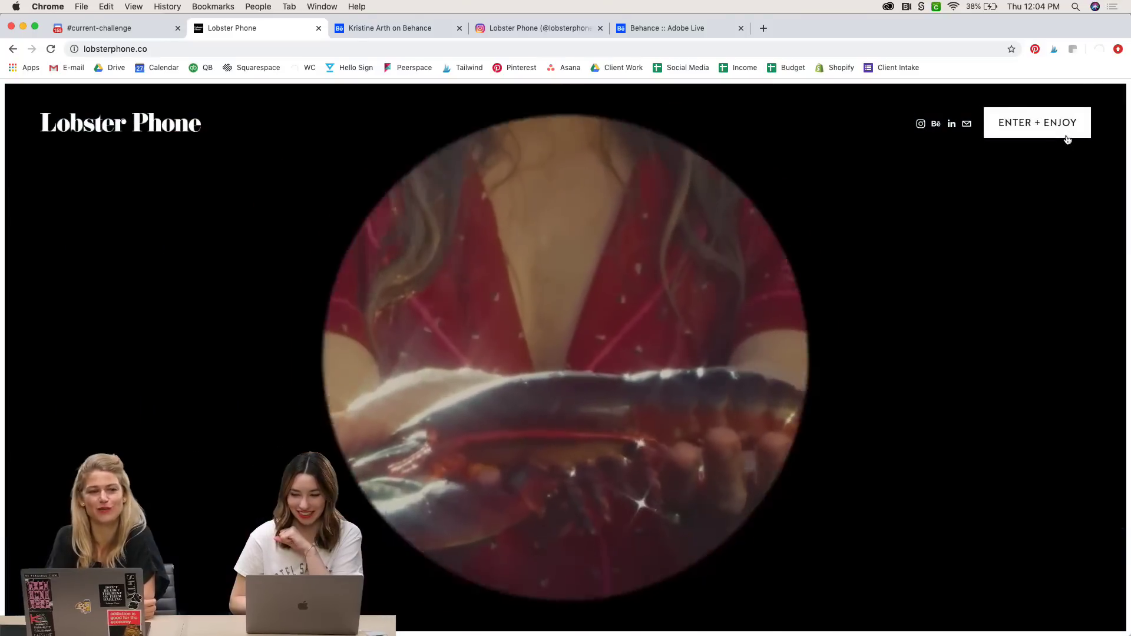
Step: Enter the Lobster Phone portfolio site and look through the branding projects on its work page
click(1067, 140)
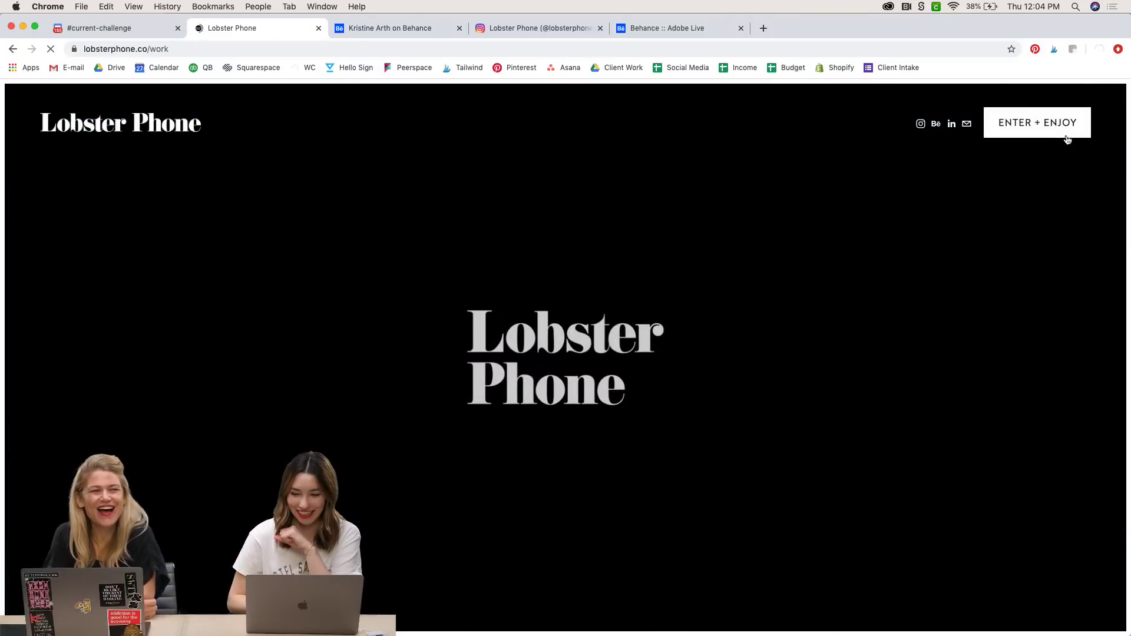
scroll(1089, 469, down, 6)
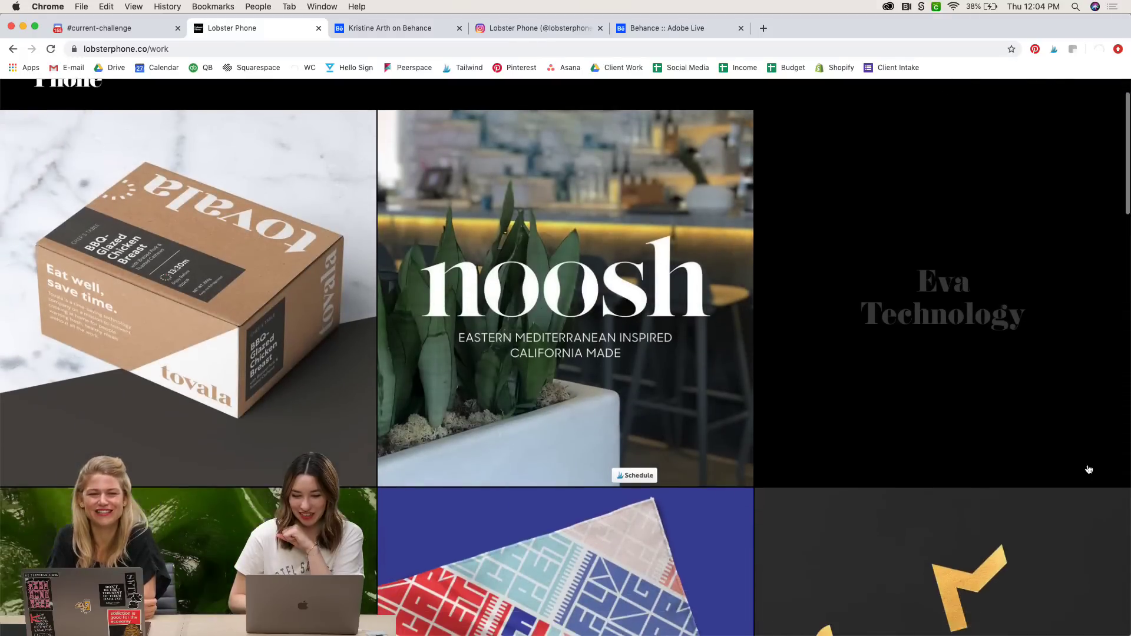
scroll(1122, 491, down, 4)
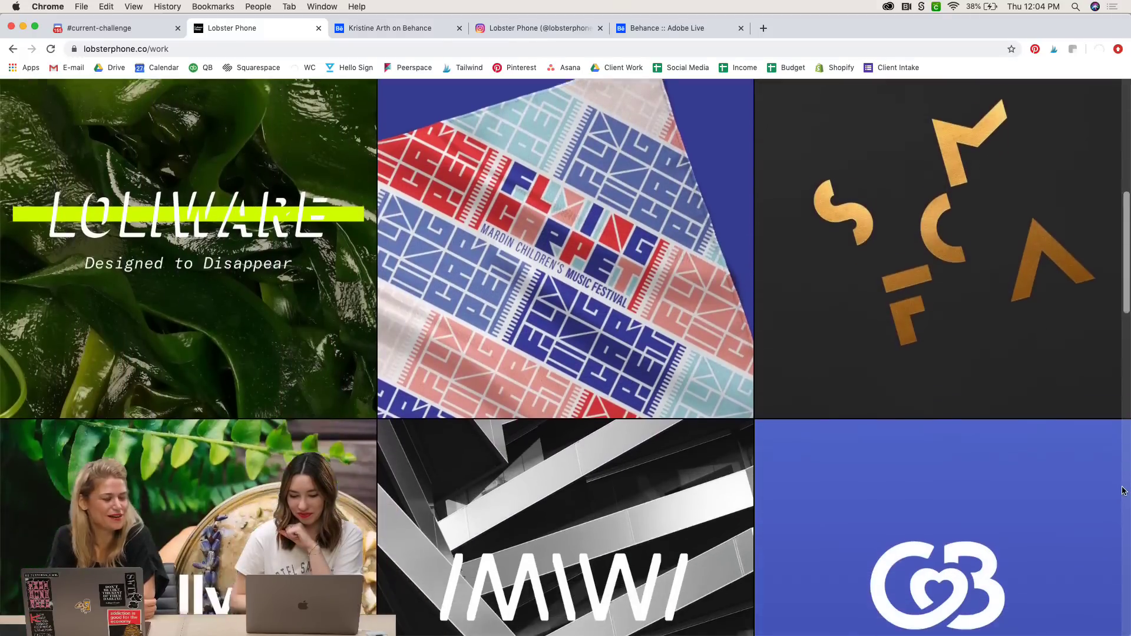
scroll(1123, 490, down, 9)
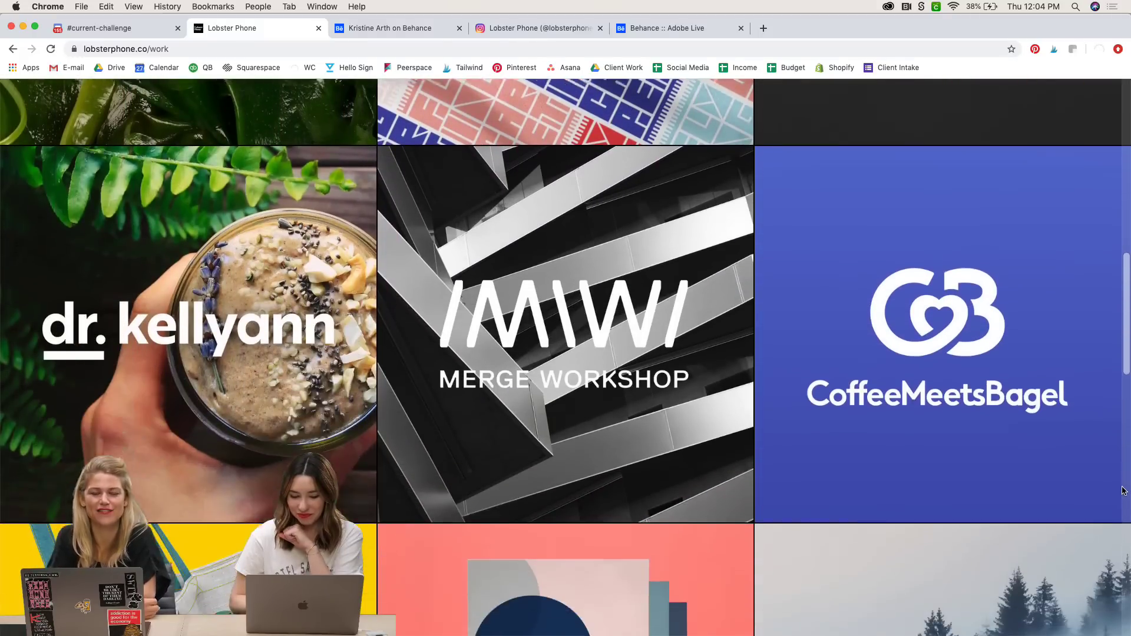
scroll(1123, 490, down, 5)
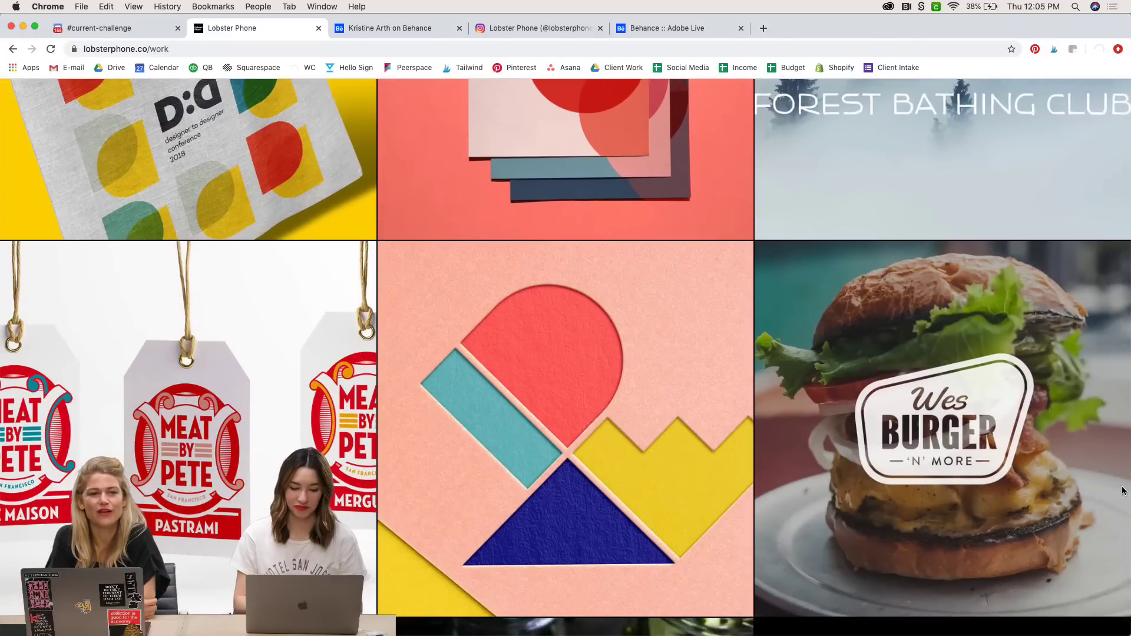
scroll(1123, 491, down, 3)
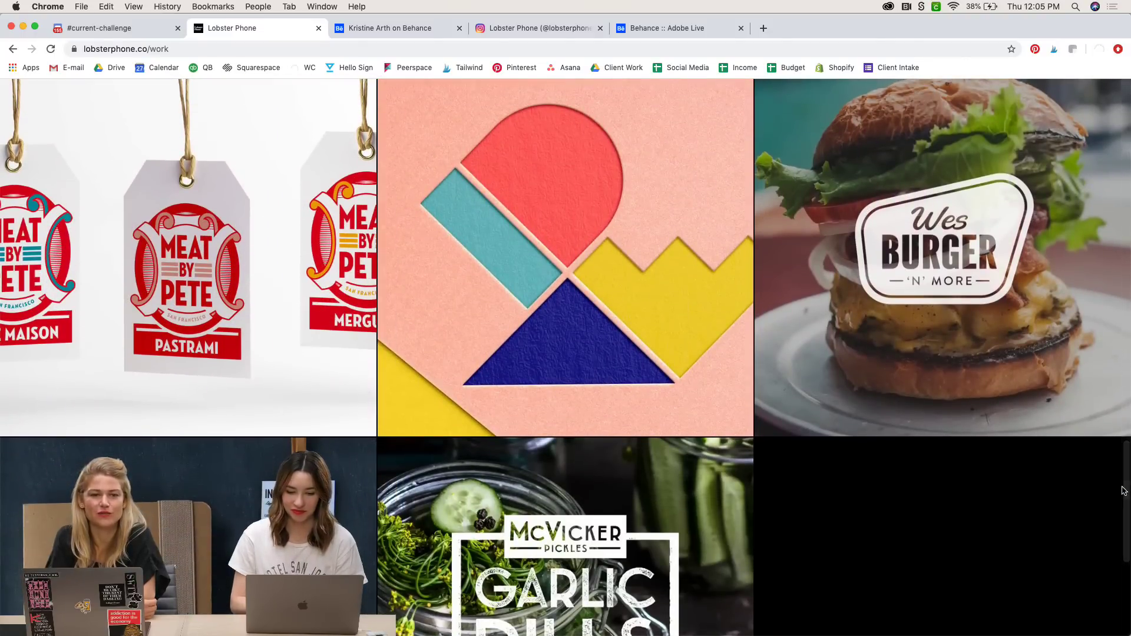
scroll(1123, 490, down, 3)
scroll(1122, 491, up, 12)
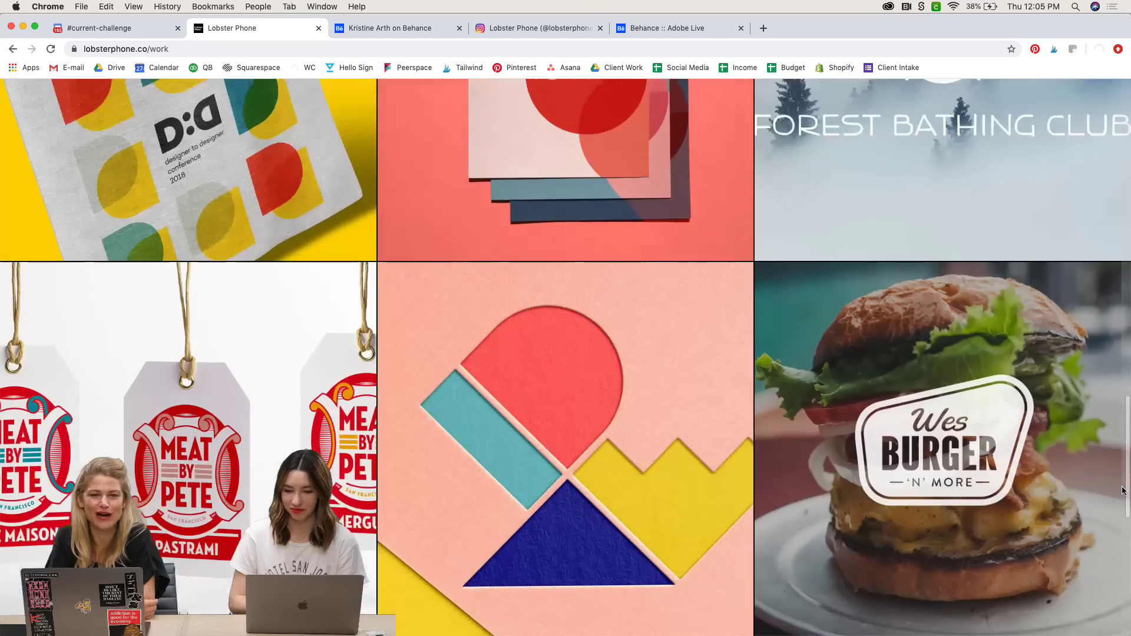
scroll(1122, 491, up, 6)
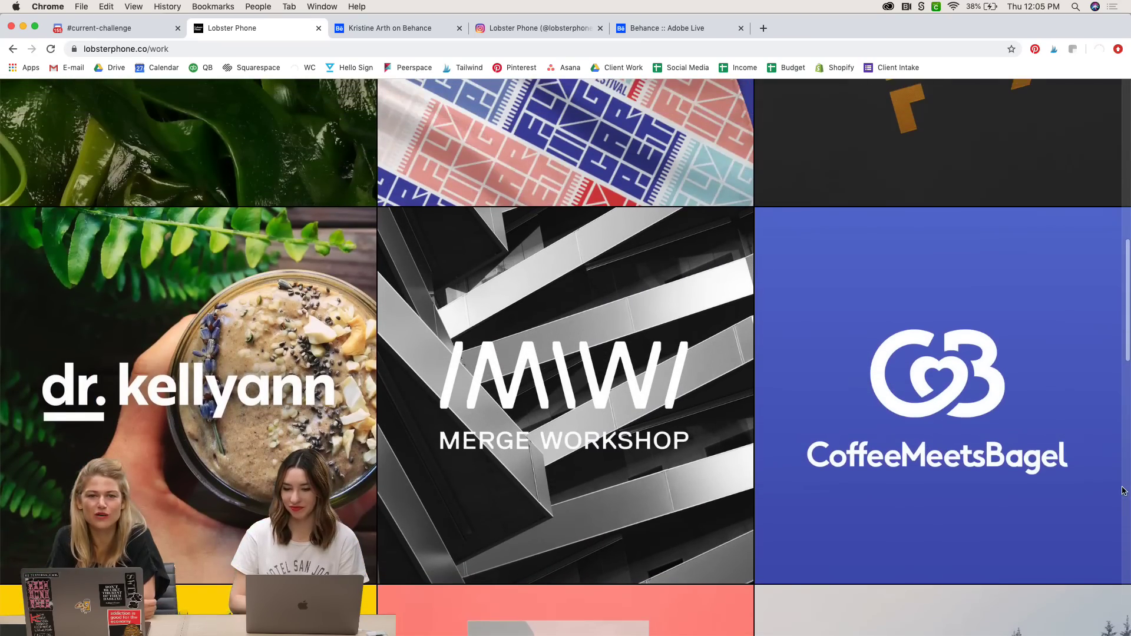
scroll(1123, 491, up, 4)
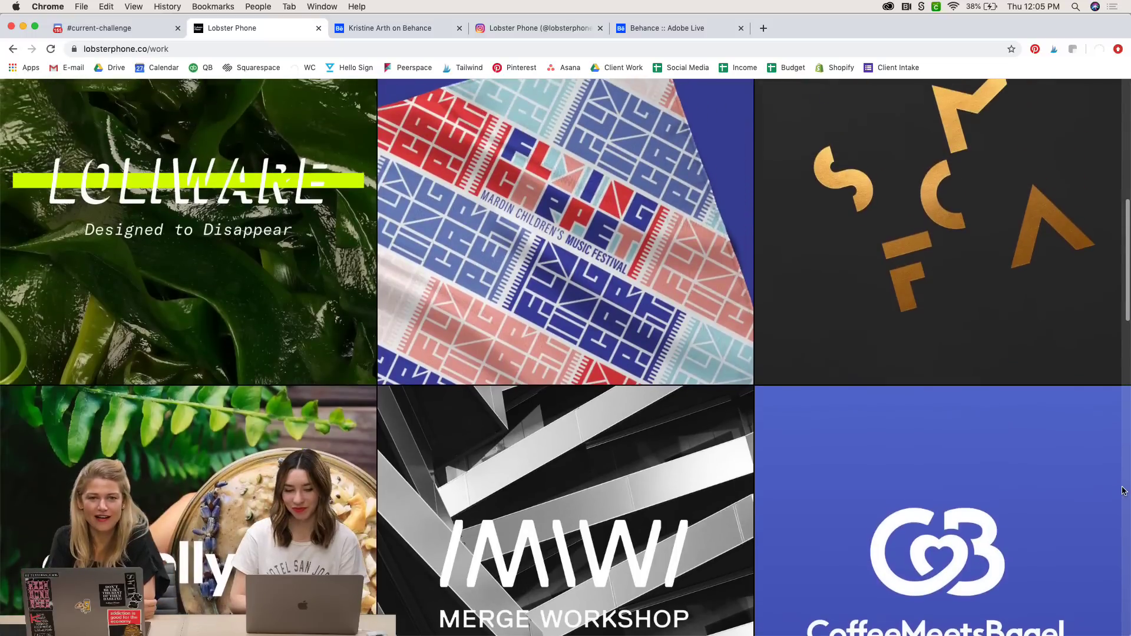
scroll(1122, 491, up, 4)
scroll(1122, 491, up, 5)
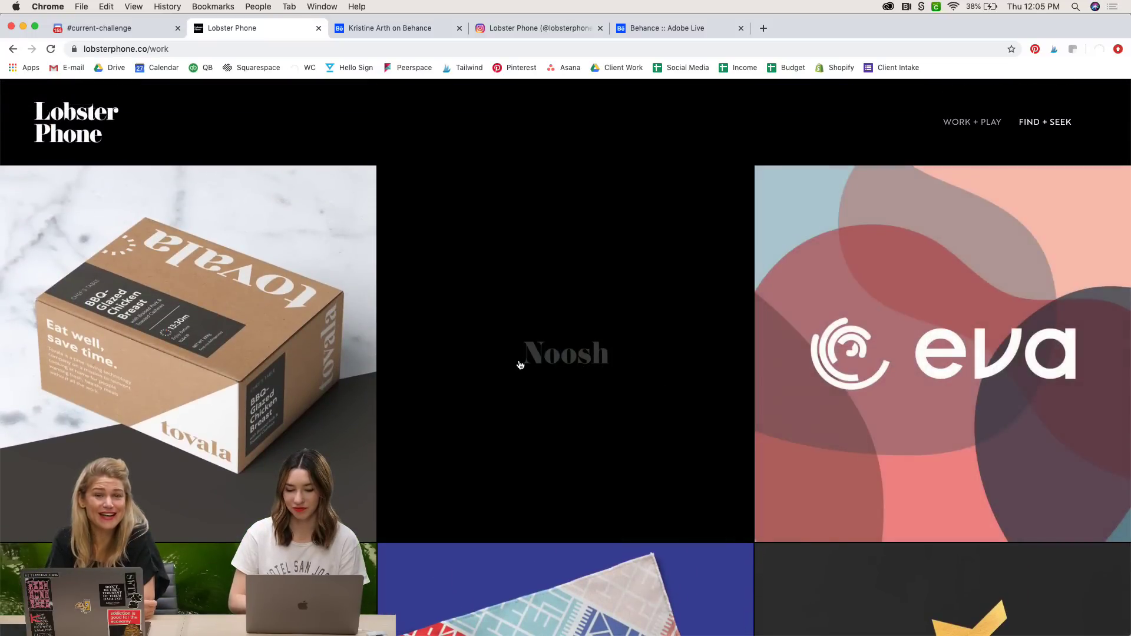
Step: Open the Noosh project and review its logo, storefront and wine bottle imagery
click(520, 364)
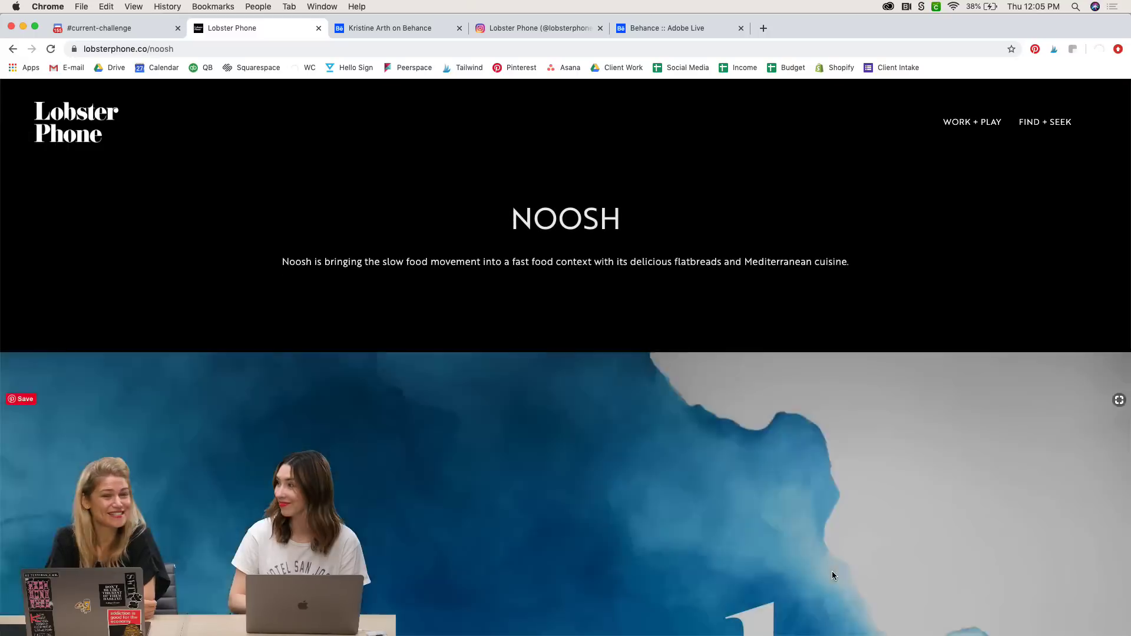
scroll(1031, 476, down, 10)
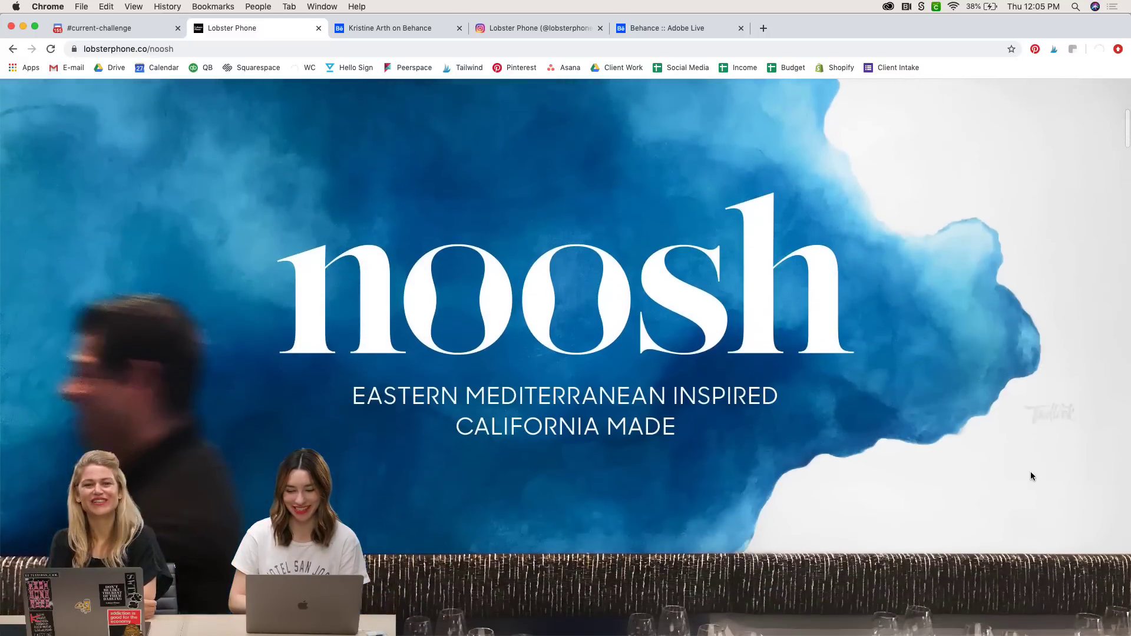
scroll(1032, 476, down, 8)
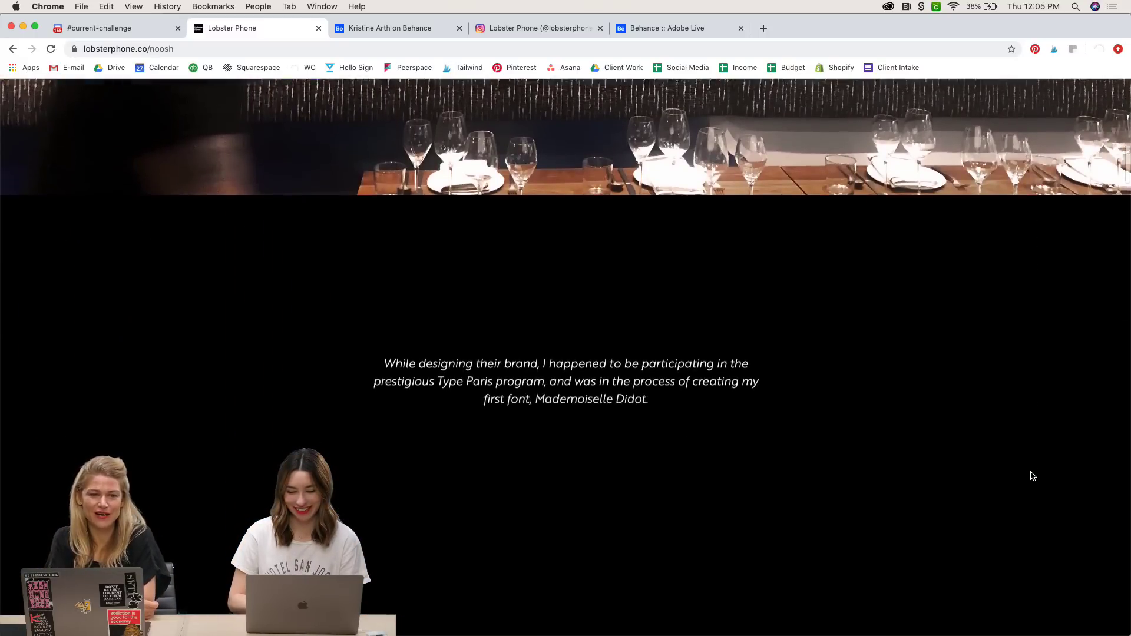
scroll(1030, 476, down, 10)
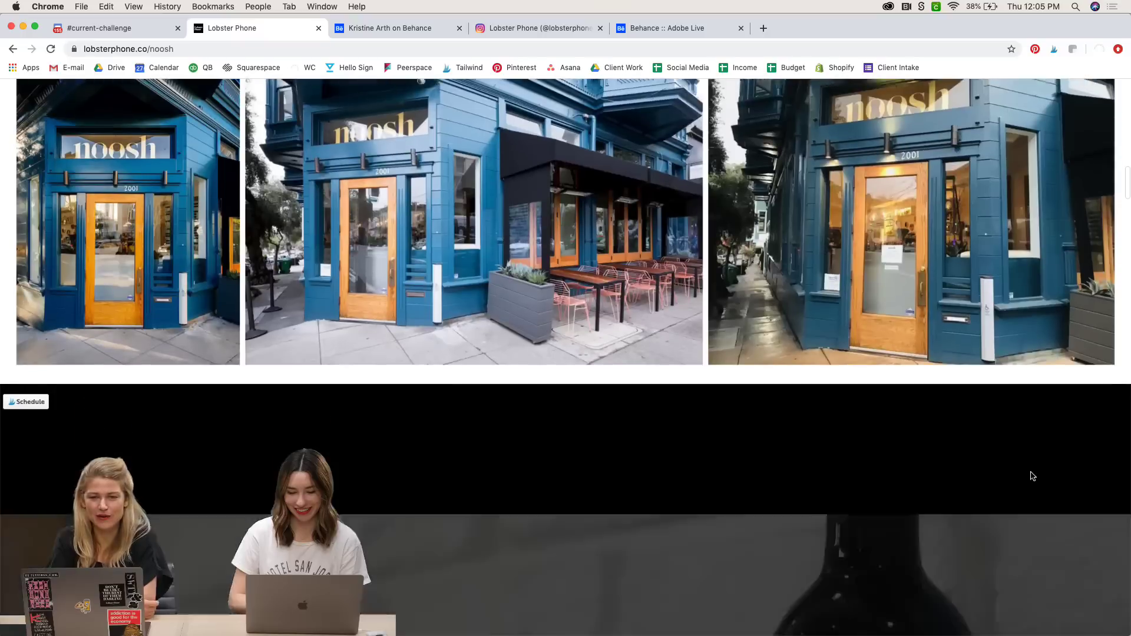
scroll(1030, 476, down, 2)
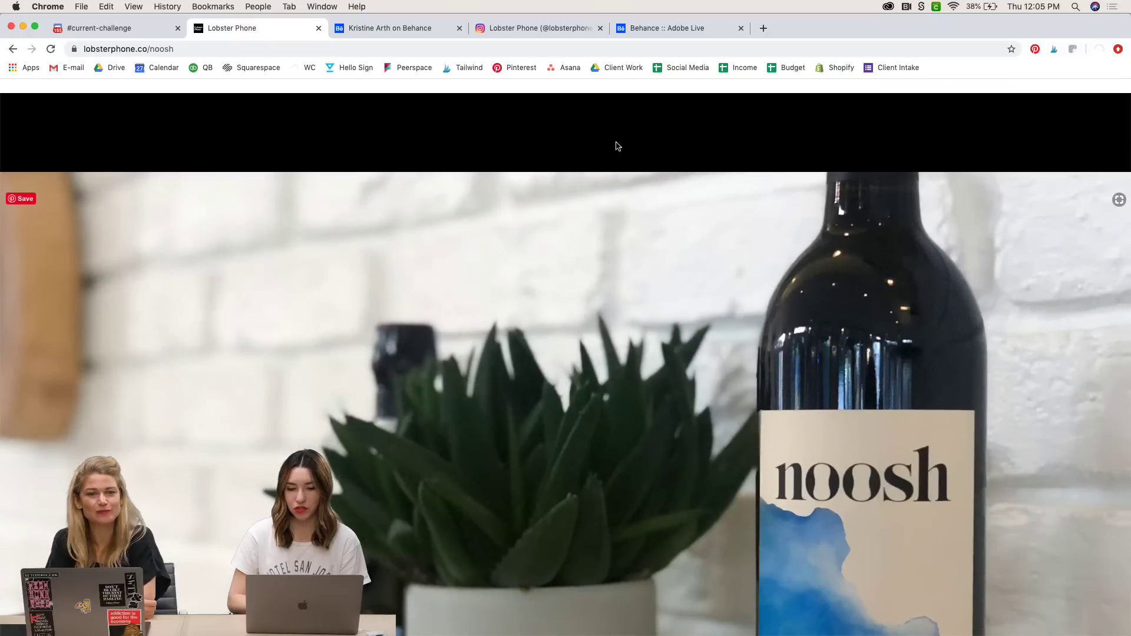
Step: Switch to the Lobster Phone Instagram profile, view the Love Wellness post and close it
click(506, 28)
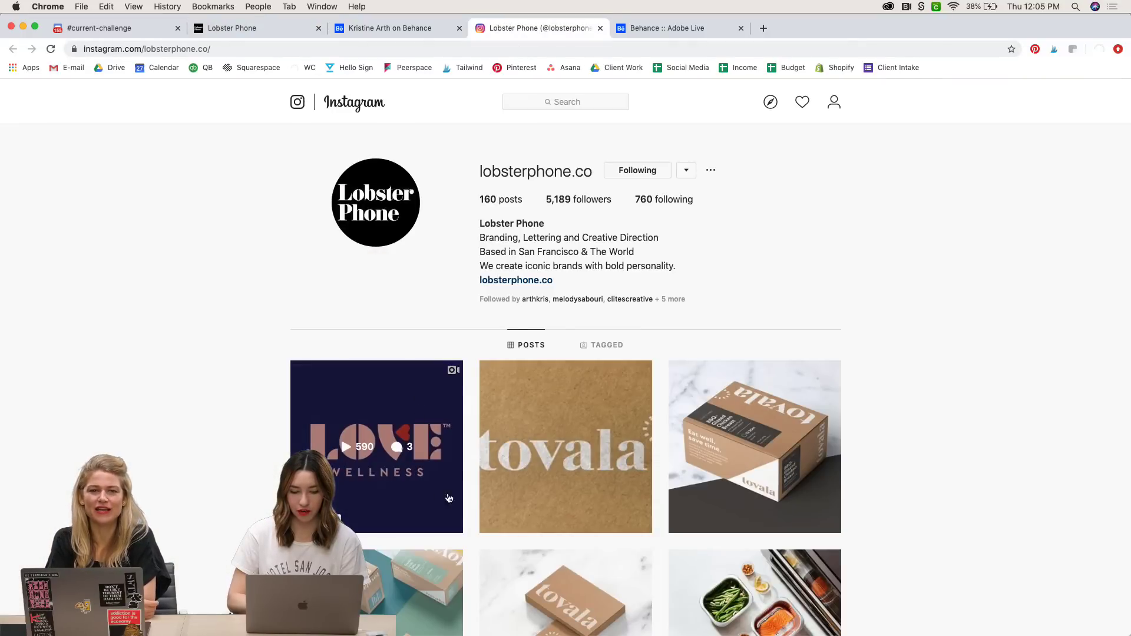
click(441, 479)
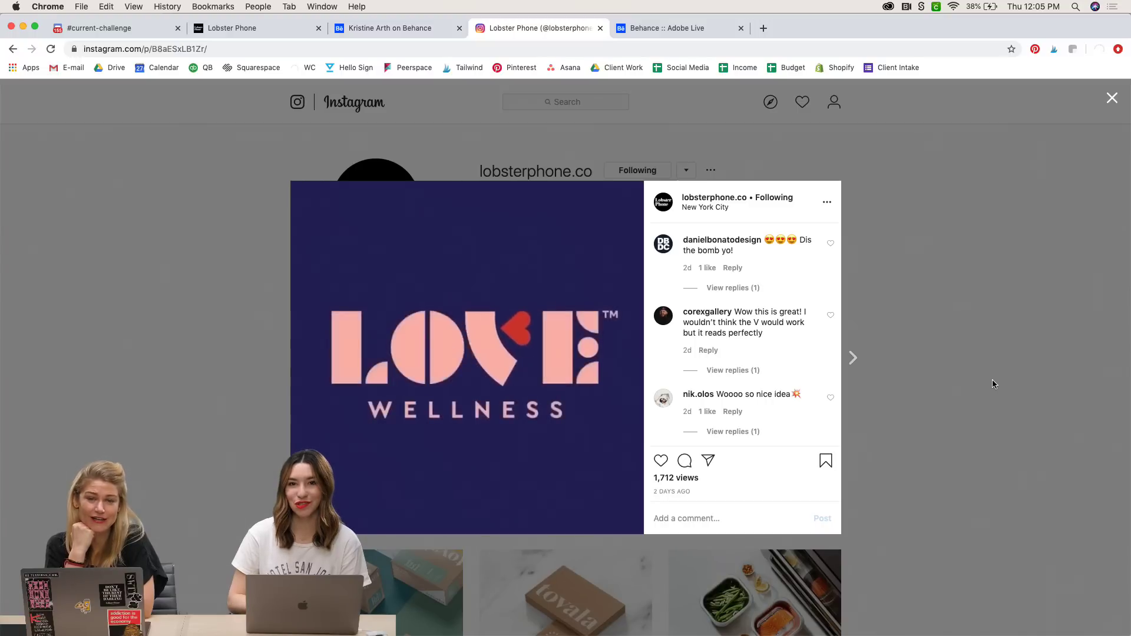
click(992, 383)
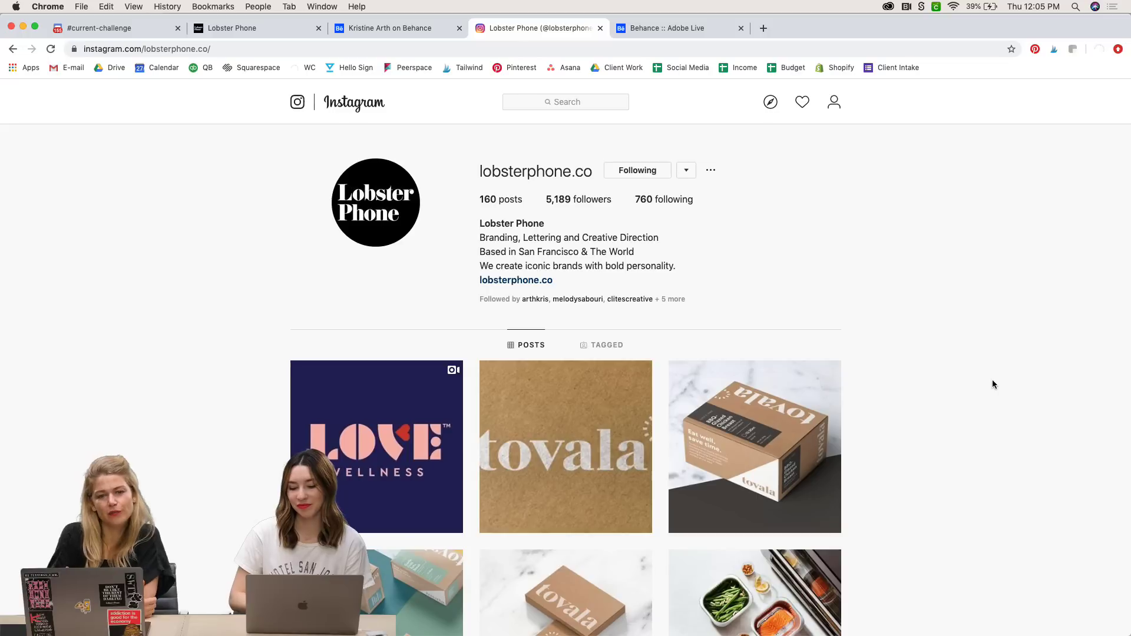
Step: Browse the Lobster Phone Instagram posts through the Tovala, Noosh, Immigrant Yarn Project and Flying Carpet work
scroll(992, 383, down, 4)
scroll(992, 384, down, 3)
scroll(993, 384, down, 2)
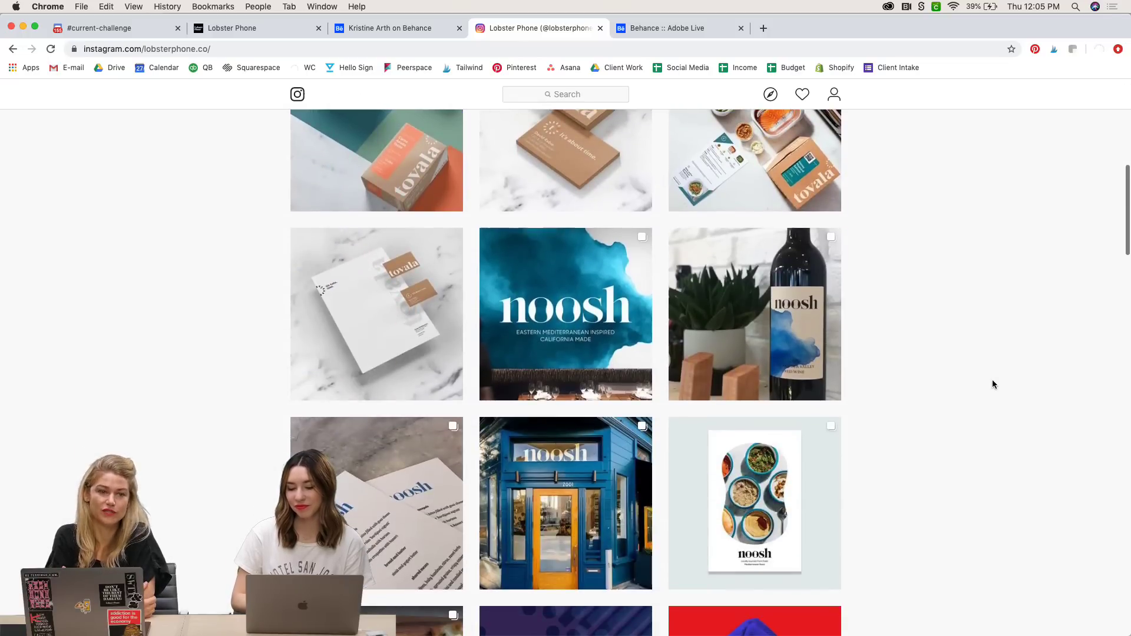
scroll(992, 384, down, 4)
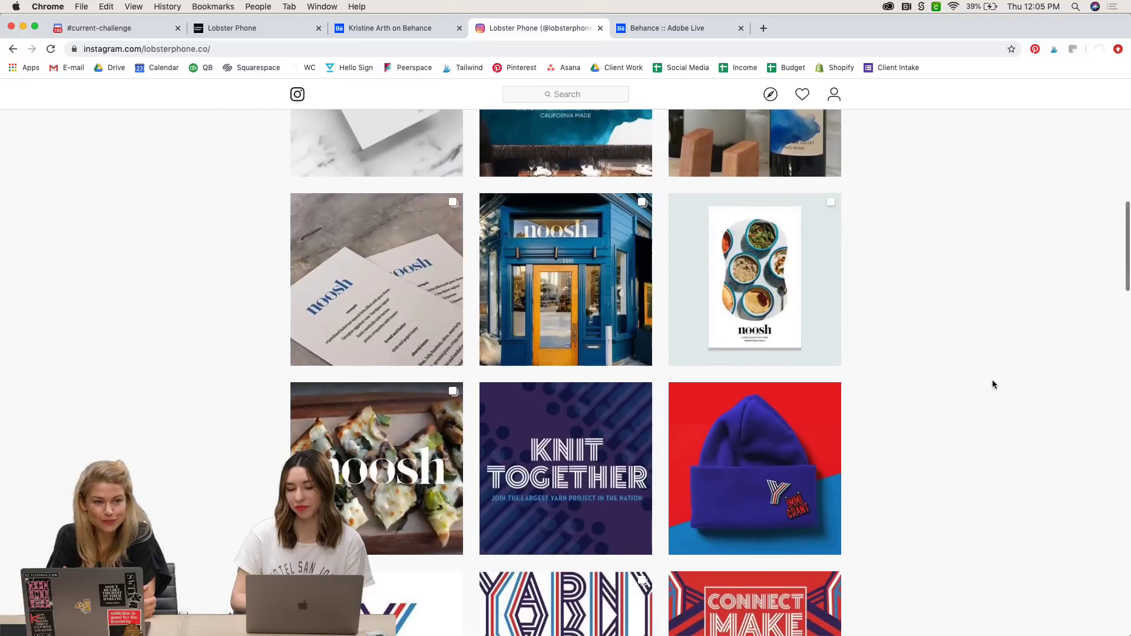
scroll(992, 384, down, 5)
scroll(992, 384, down, 3)
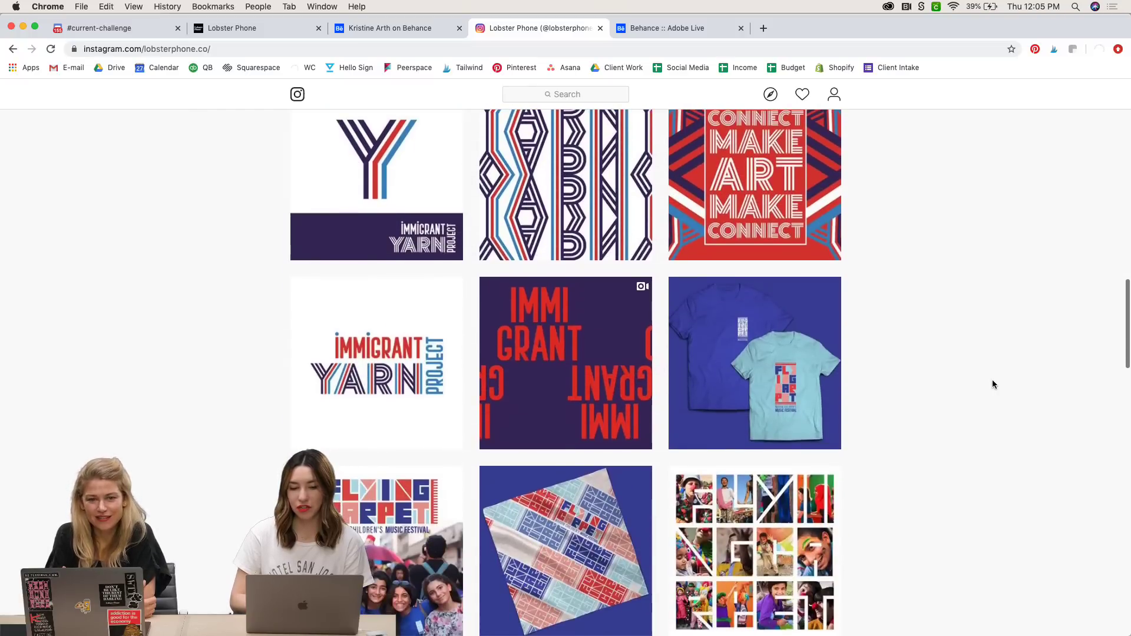
scroll(992, 384, up, 15)
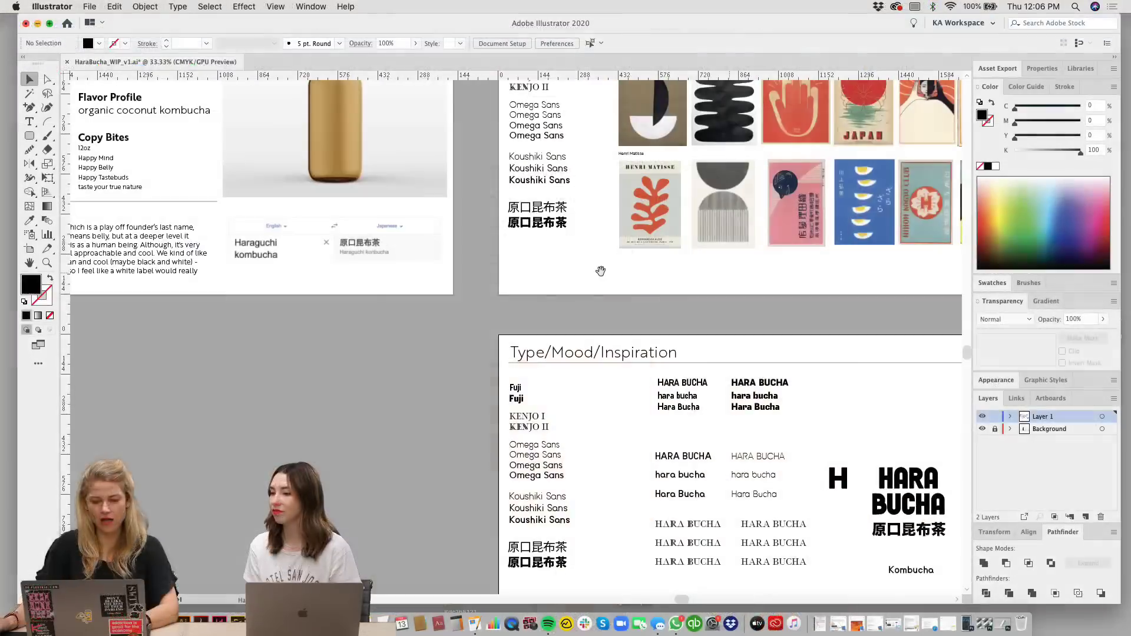
Step: Switch to the HaraBucha_WIP_v1.ai document in Illustrator and examine the Brand Considerations artboard's name, meaning, mood and copy notes
drag(597, 267, 636, 285)
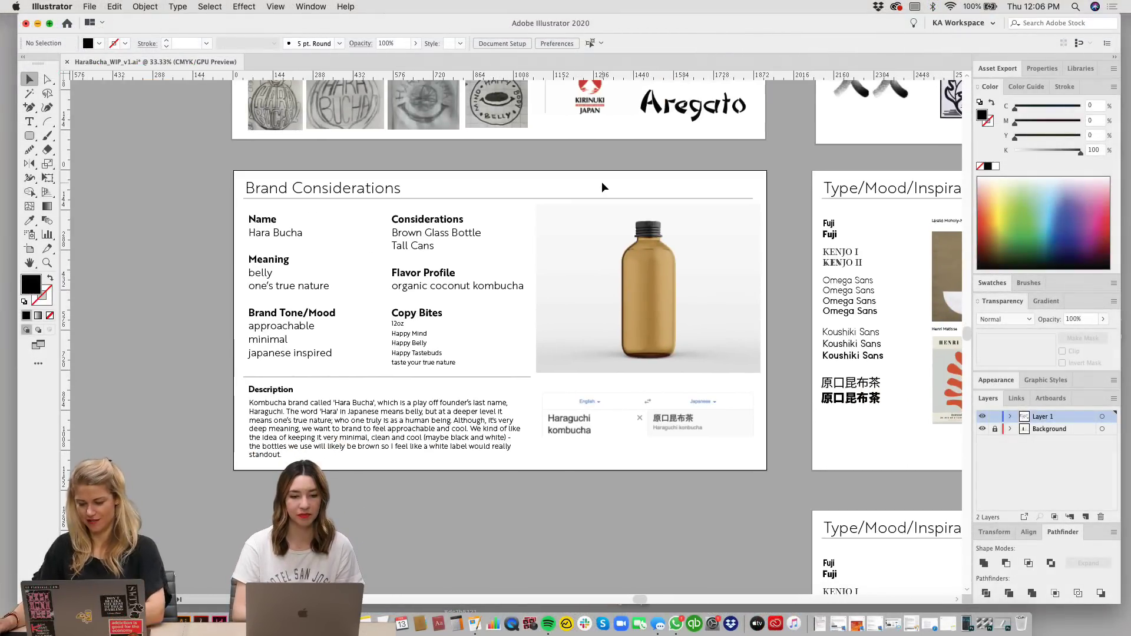
scroll(602, 182, up, 3)
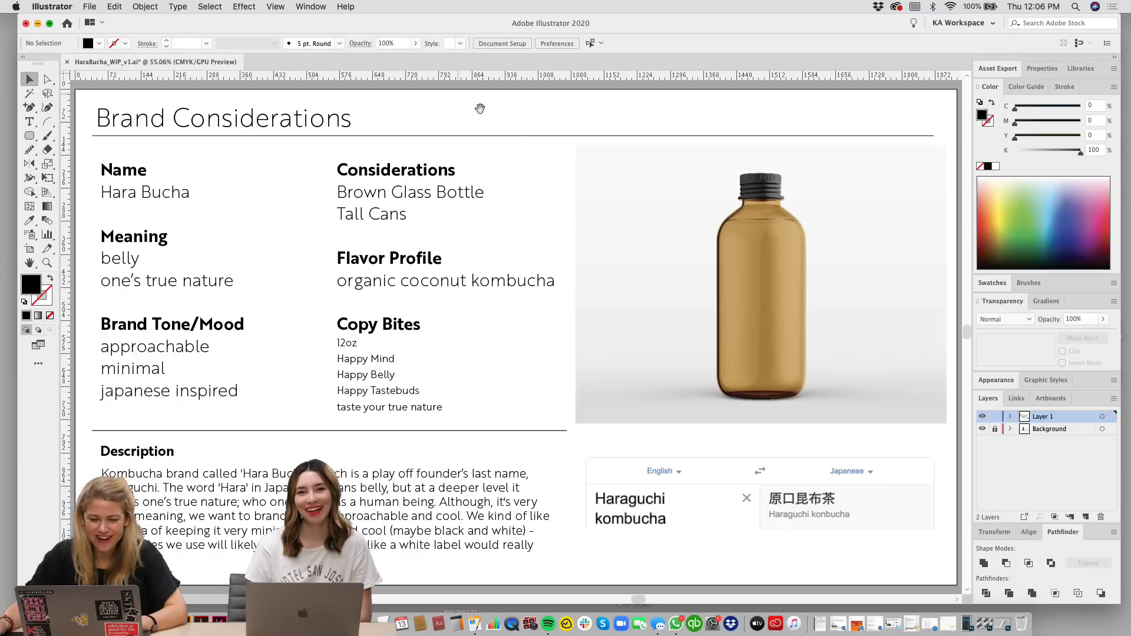
drag(480, 108, 482, 109)
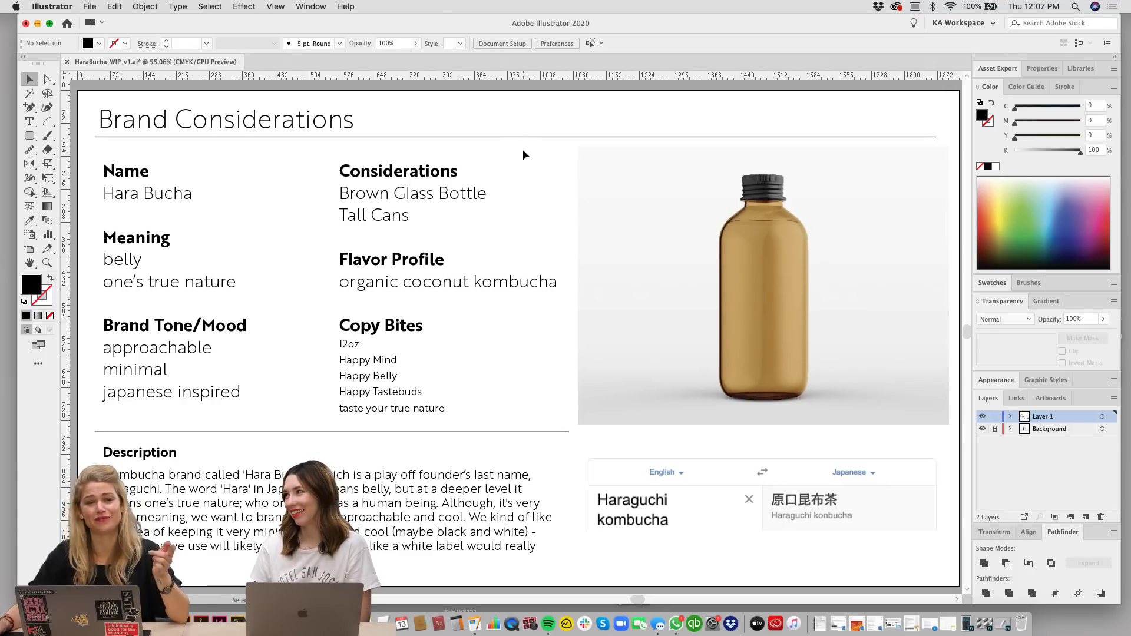
drag(526, 145, 524, 143)
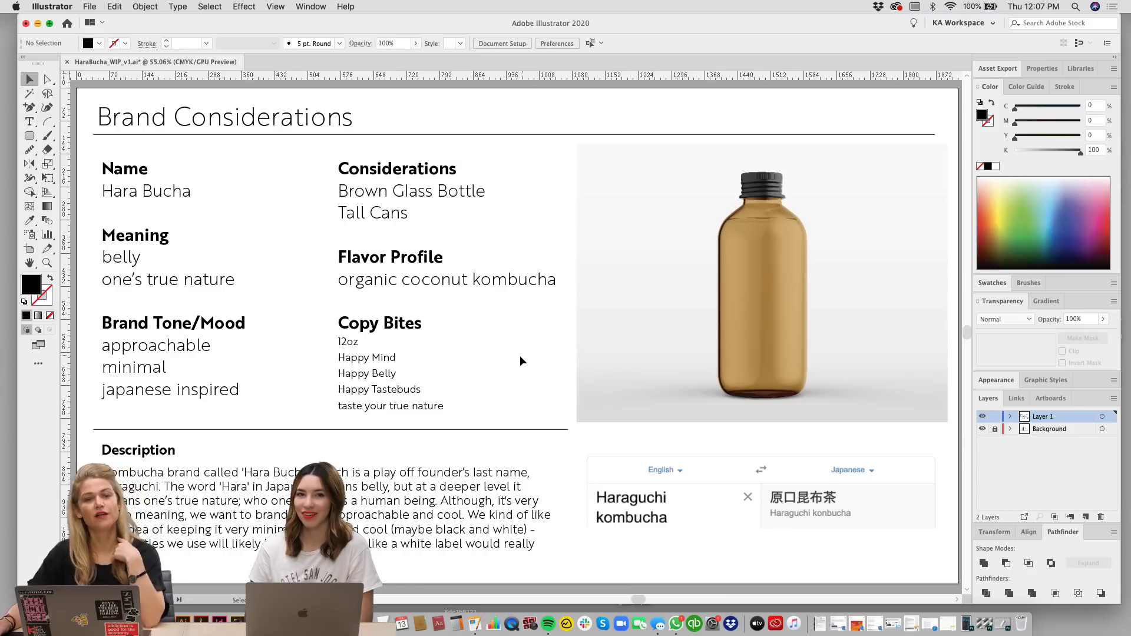
mouse_move(511, 335)
mouse_down()
mouse_move(499, 353)
mouse_move(513, 328)
mouse_up()
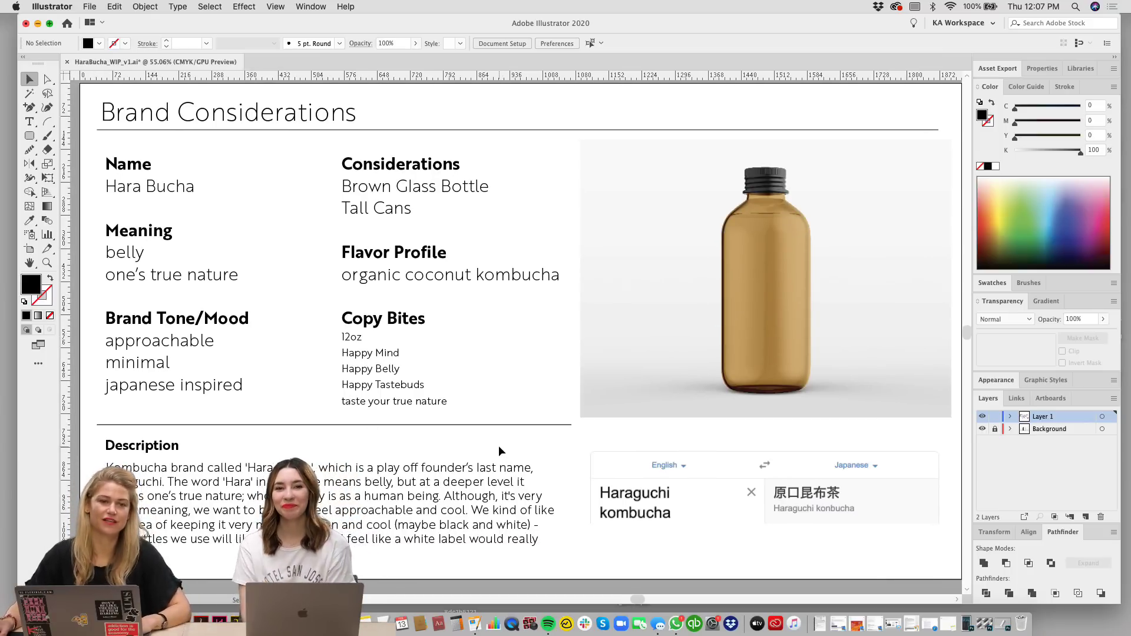
click(387, 374)
click(29, 93)
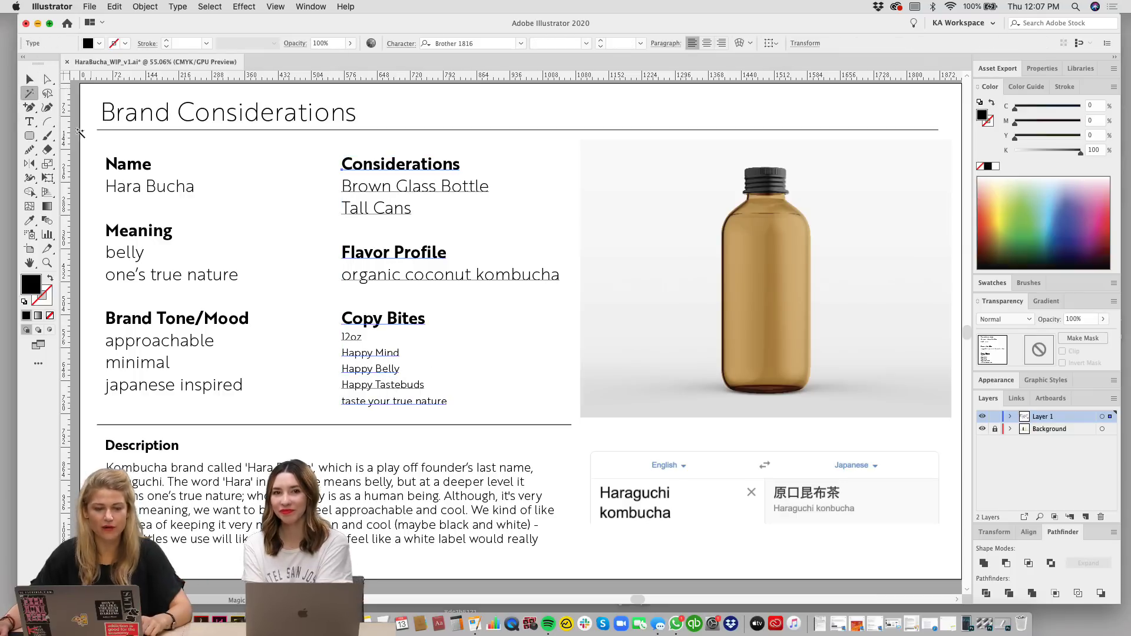
click(301, 242)
key(v)
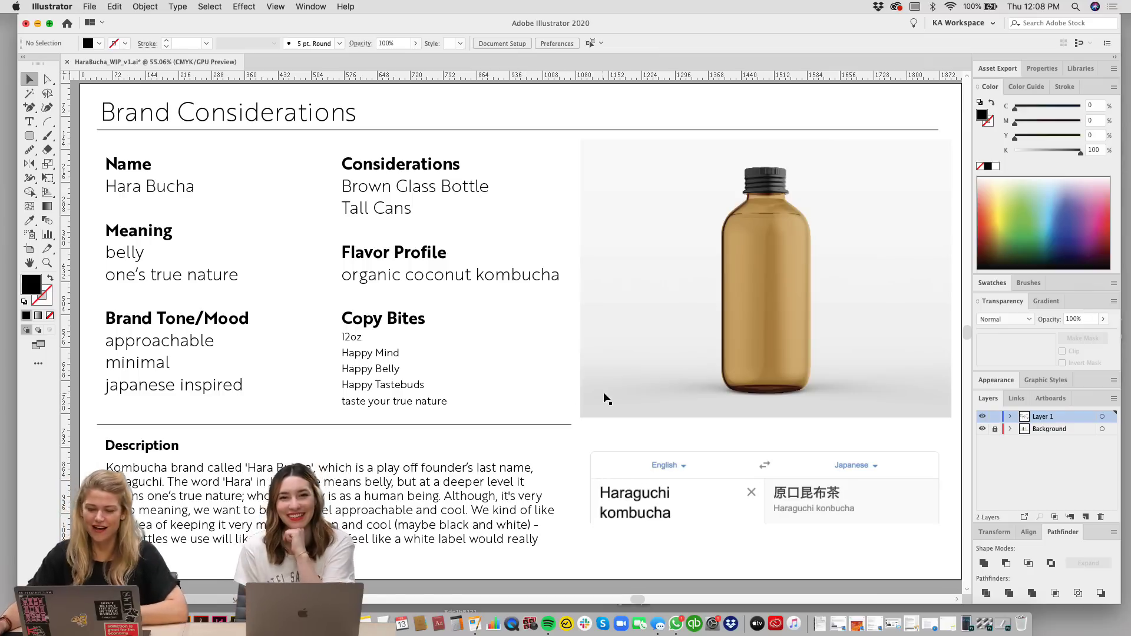
Step: Examine the English-to-Japanese translation image below the bottle photo on the Brand Considerations artboard
drag(658, 449, 622, 454)
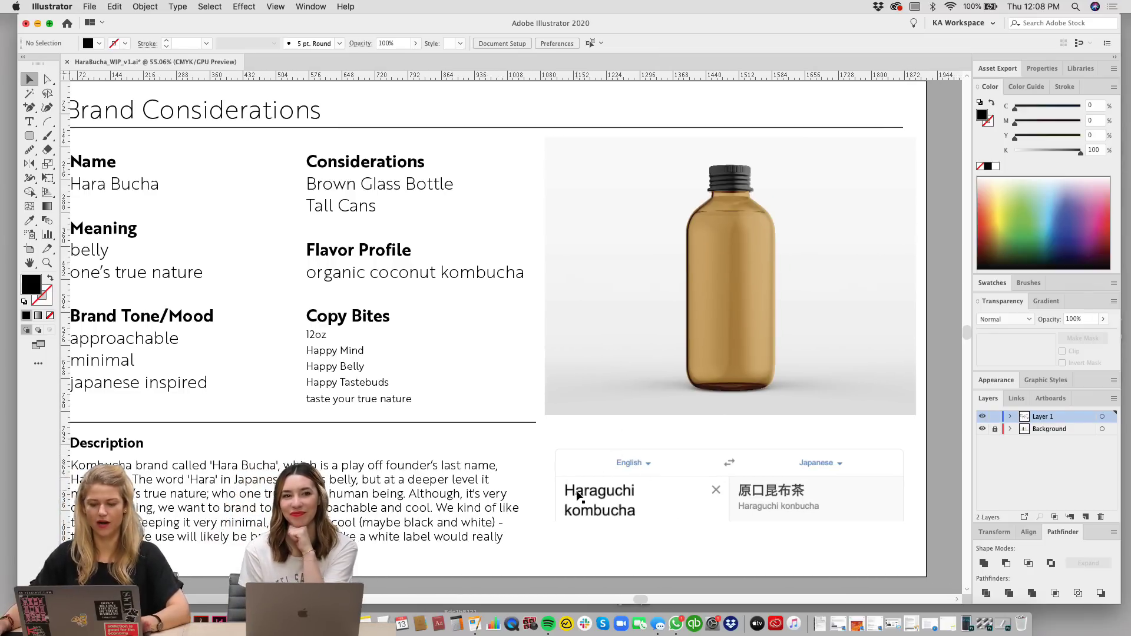
drag(685, 521, 557, 442)
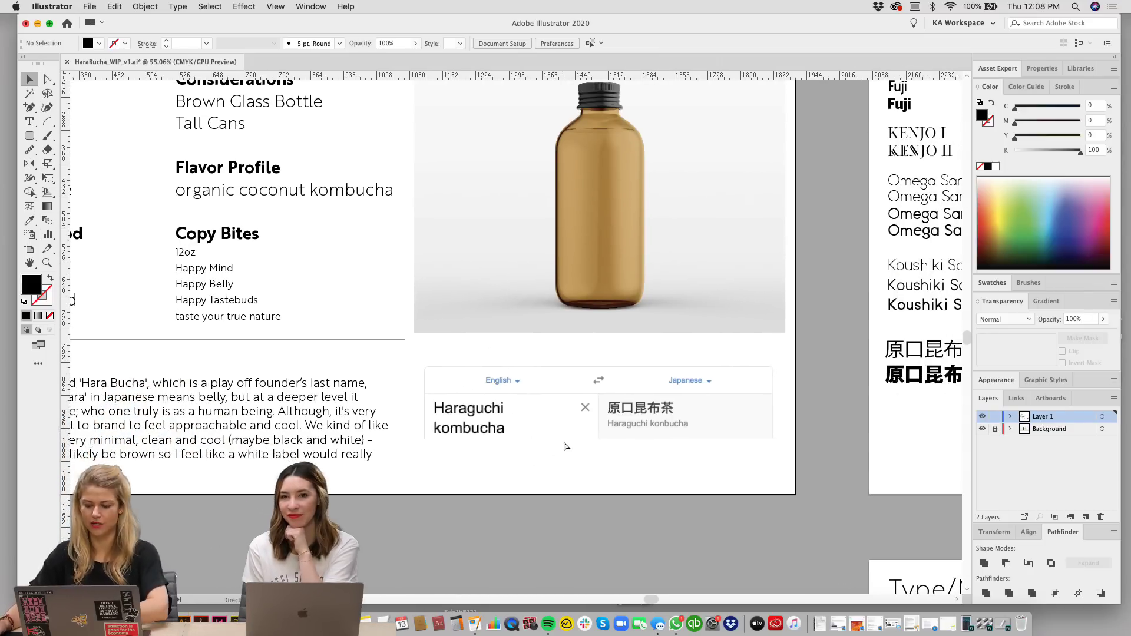
key(super+equal)
key(super+equal)
scroll(697, 469, down, 4)
scroll(697, 469, right, 2)
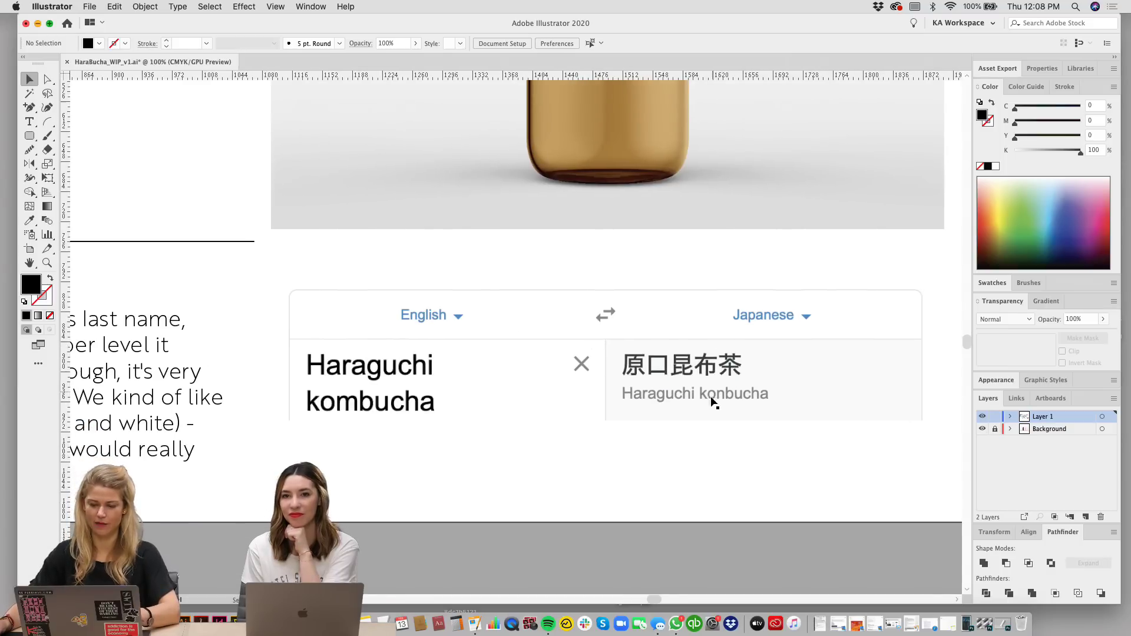
drag(713, 402, 677, 425)
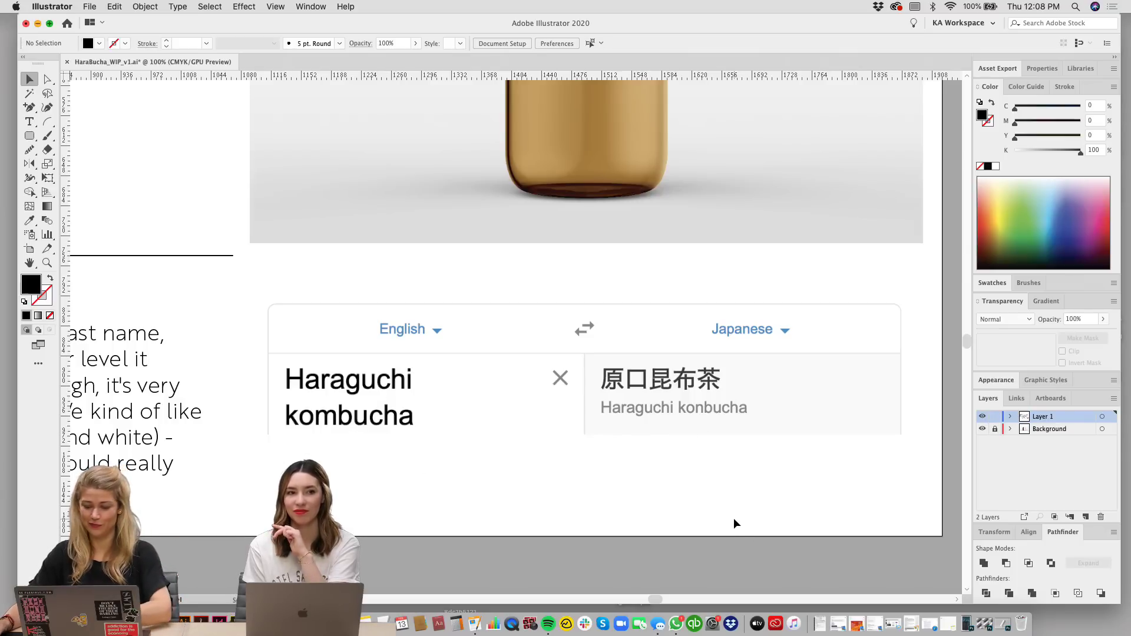
key(super+minus)
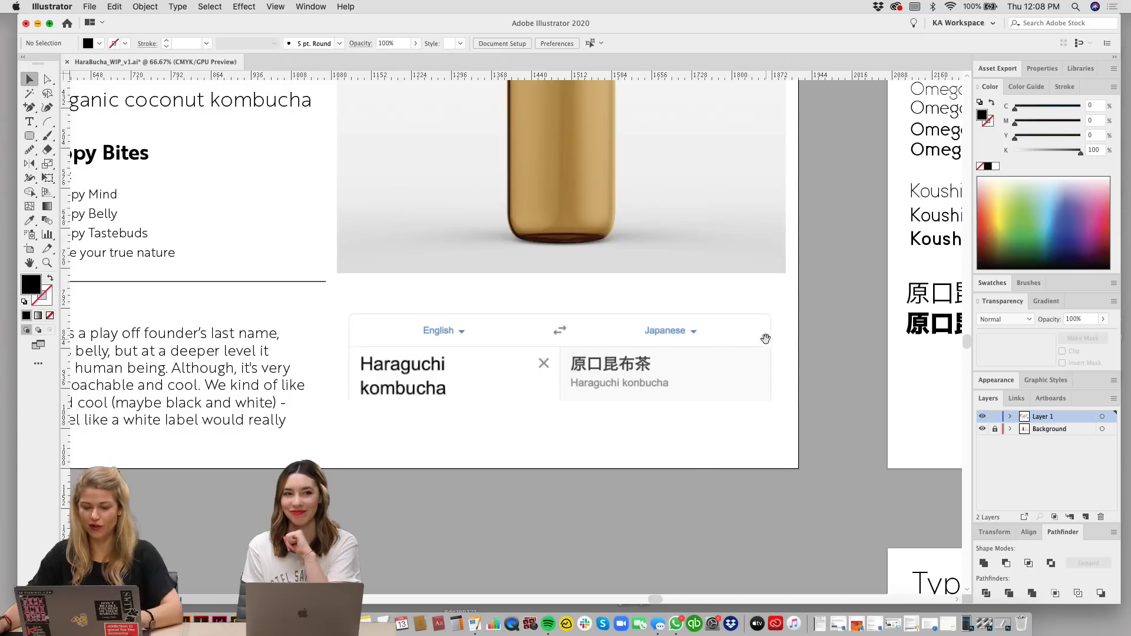
drag(765, 338, 778, 404)
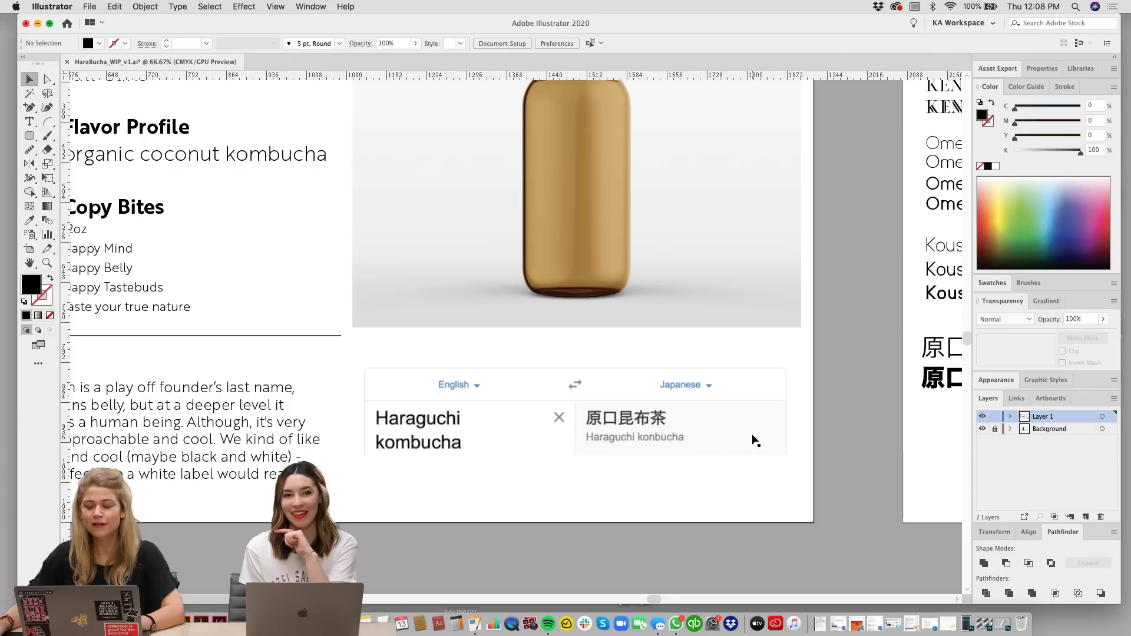
Step: Review the whole Brand Considerations artboard, including the bottle photo, packaging considerations, flavor profile and copy bites
scroll(784, 362, up, 5)
scroll(783, 362, right, 2)
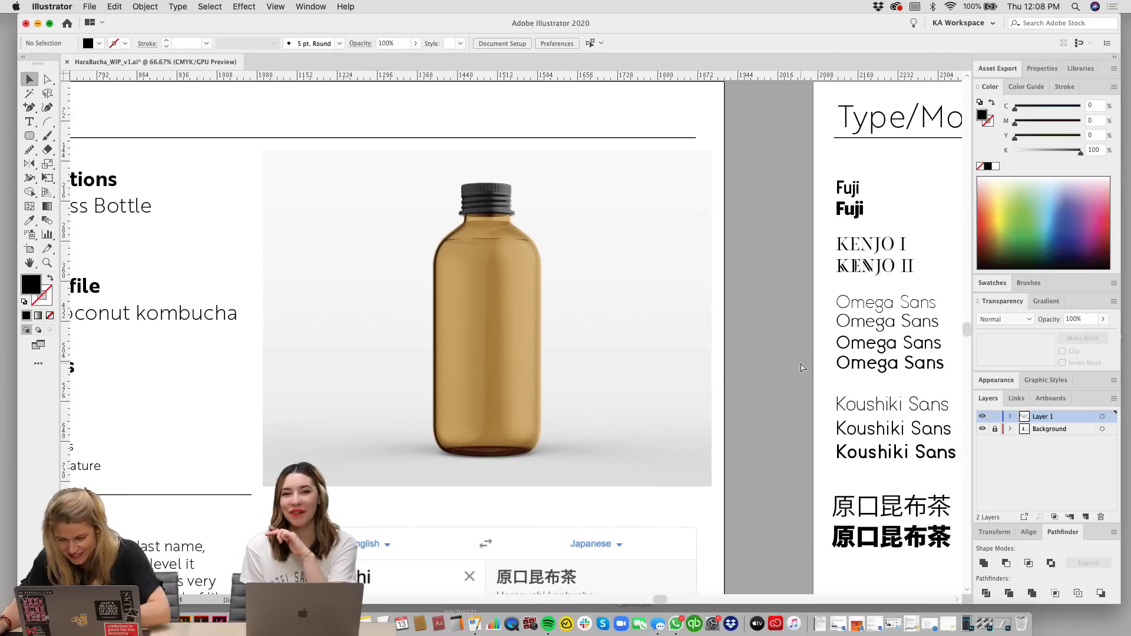
key(super+minus)
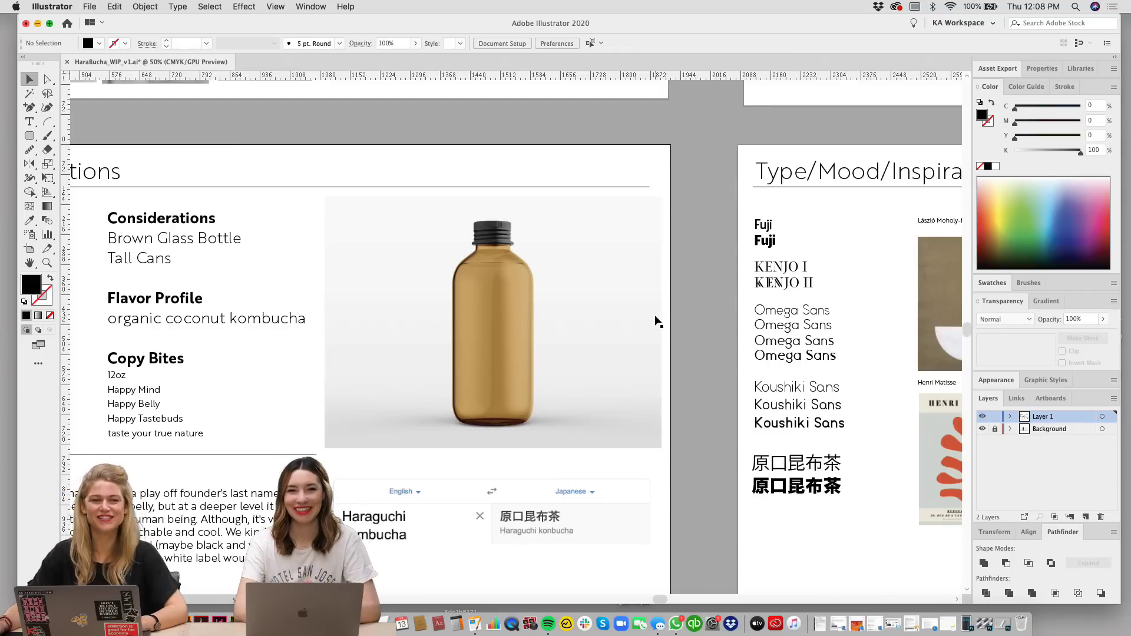
scroll(658, 321, left, 5)
scroll(658, 321, up, 3)
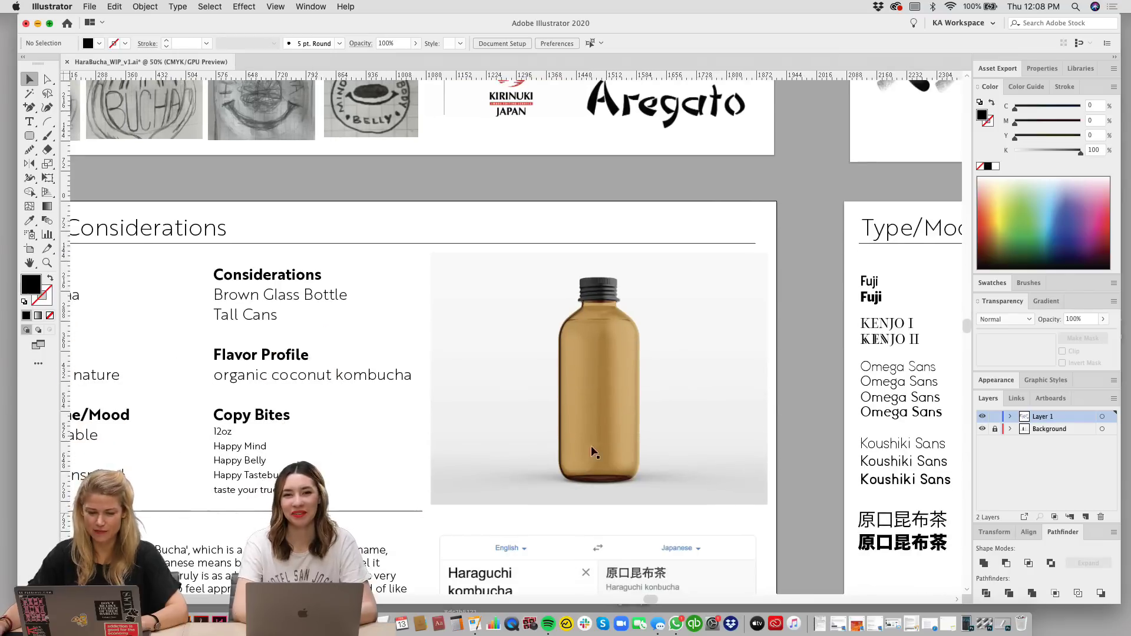
drag(528, 378, 658, 307)
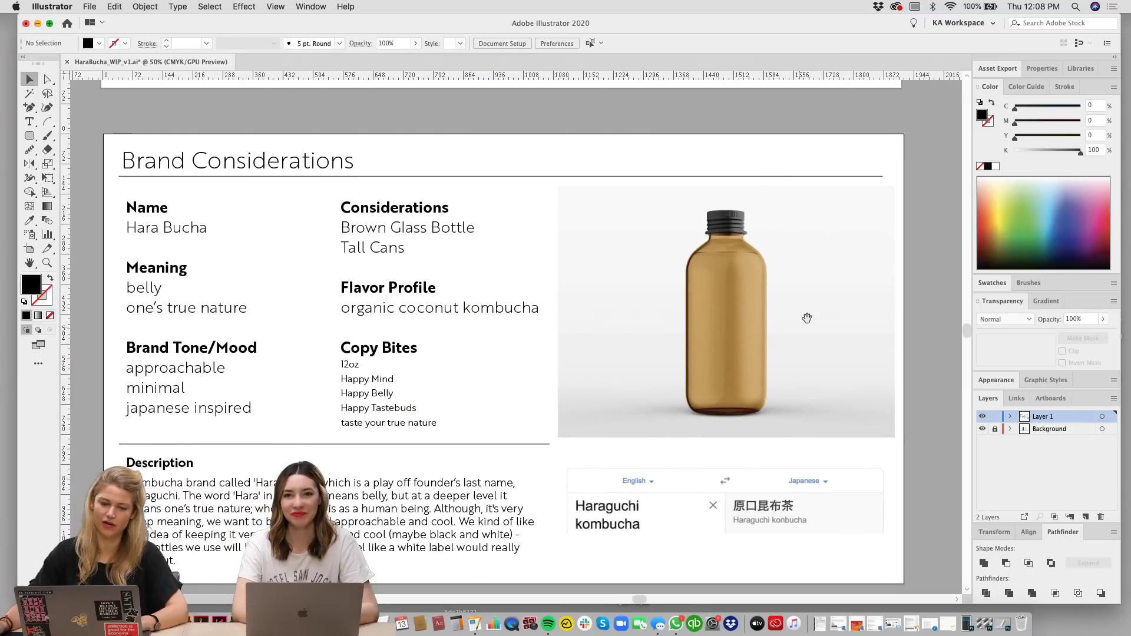
Step: Go to the Early Sketches artboard and look over its bottle sketches and the "Things I don't want to do" section
scroll(806, 318, up, 4)
scroll(842, 245, right, 10)
scroll(842, 245, down, 3)
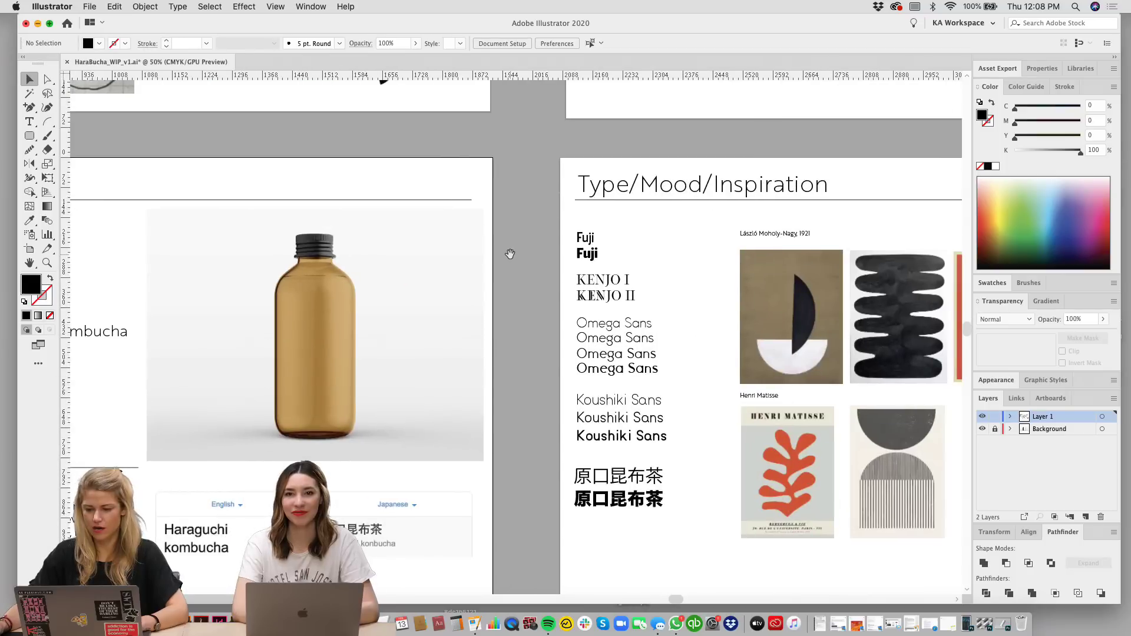
scroll(510, 254, left, 15)
scroll(510, 254, up, 15)
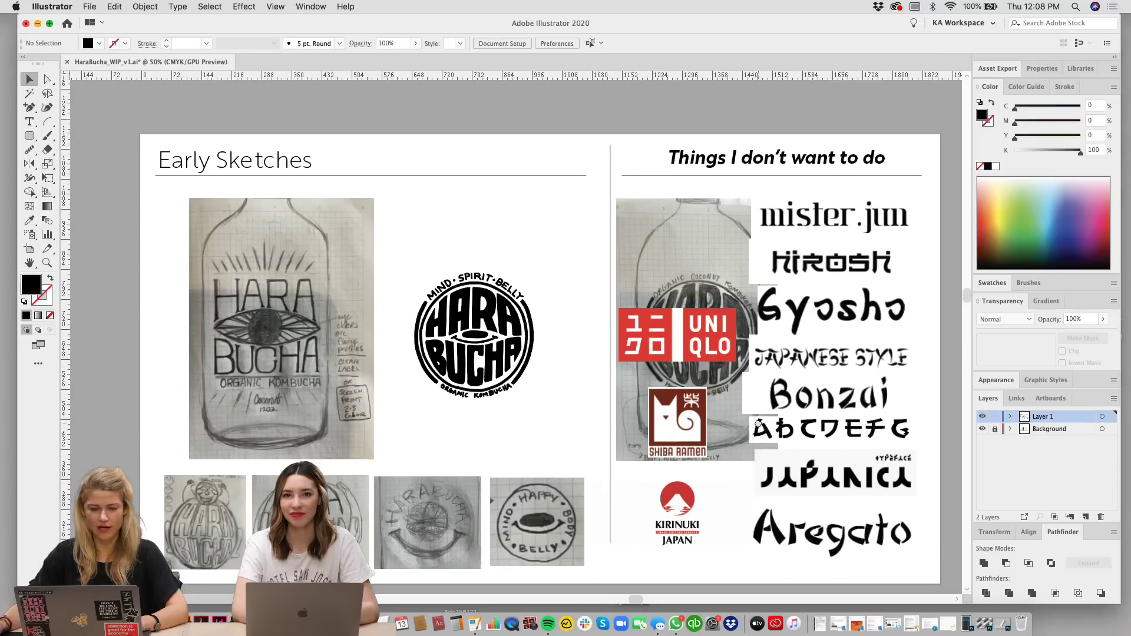
scroll(758, 425, down, 2)
scroll(759, 425, right, 1)
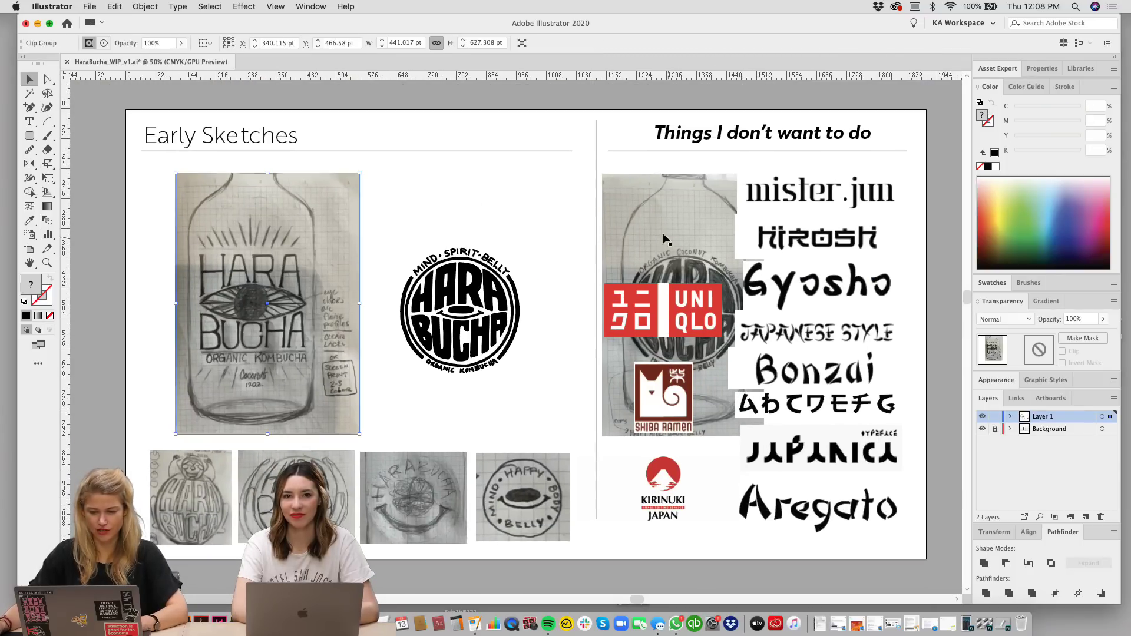
click(684, 224)
drag(82, 210, 84, 209)
drag(426, 232, 602, 243)
drag(518, 236, 333, 237)
click(536, 354)
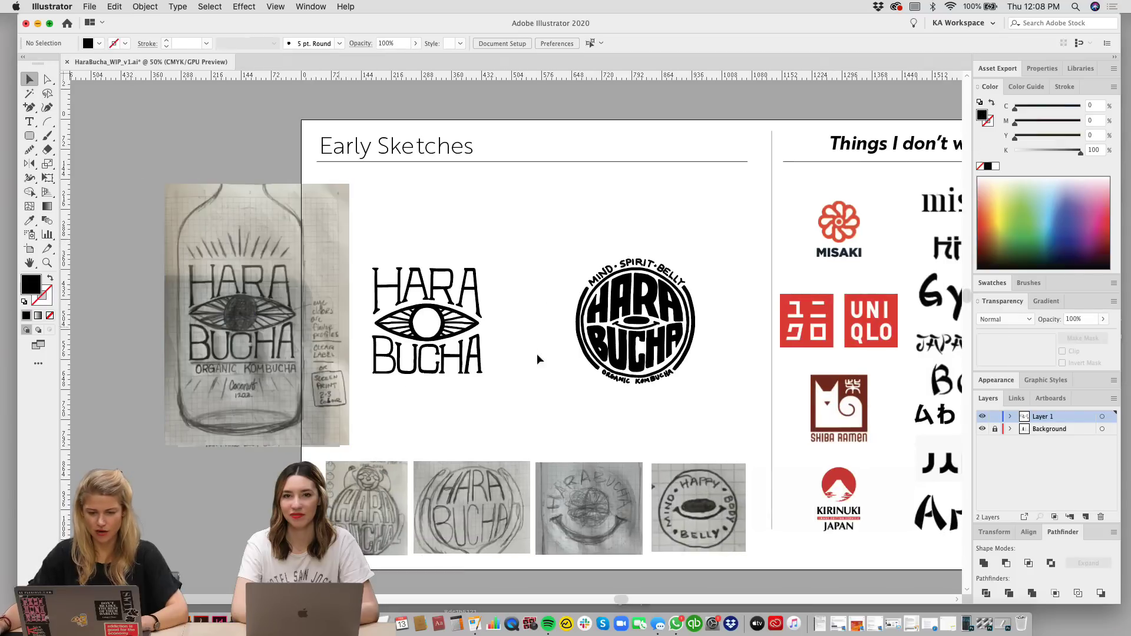
key(super+minus)
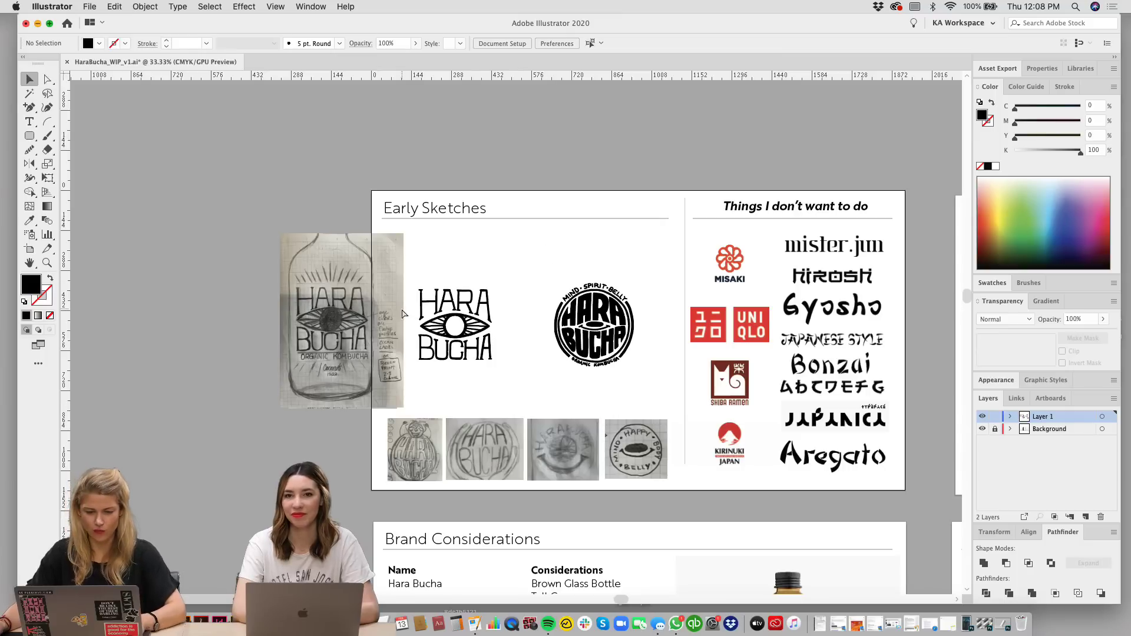
key(super+z)
key(super+z)
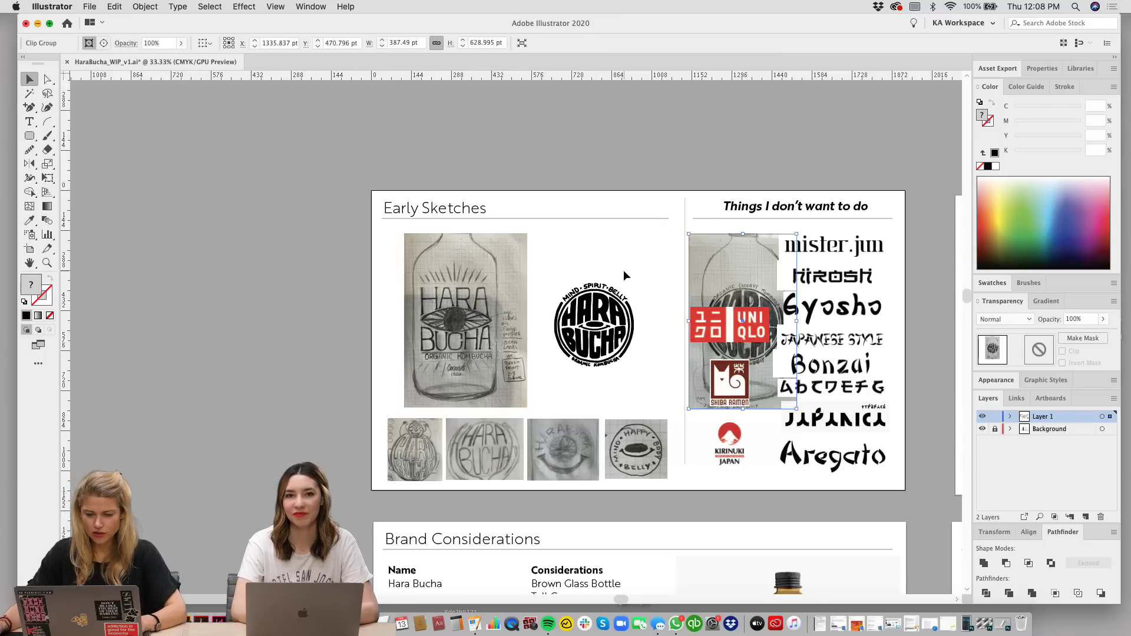
key(super+z)
Step: Move the round-logo bottle sketch off the "Things I don't want to do" logos, placing it beside the eye-logo bottle sketch
drag(718, 255, 561, 251)
click(649, 171)
key(super+plus)
key(super+plus)
drag(726, 265, 646, 185)
scroll(646, 185, right, 2)
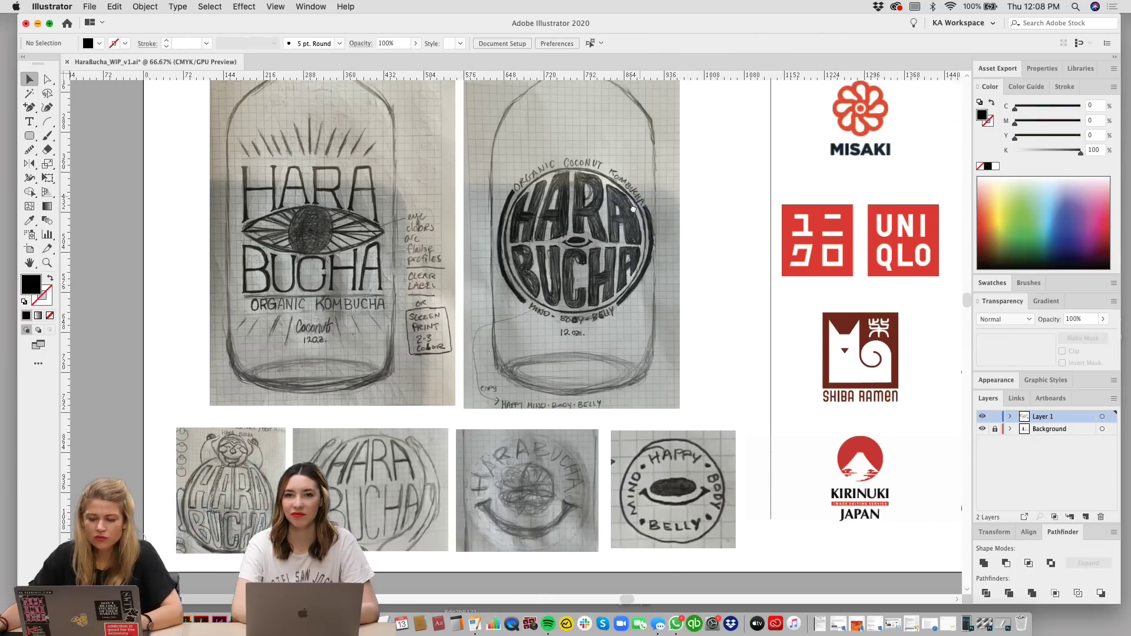
Step: Examine the two Hara Bucha bottle sketches and the row of smaller sketches on the Early Sketches artboard
scroll(804, 226, up, 1)
key(super+minus)
drag(815, 237, 803, 255)
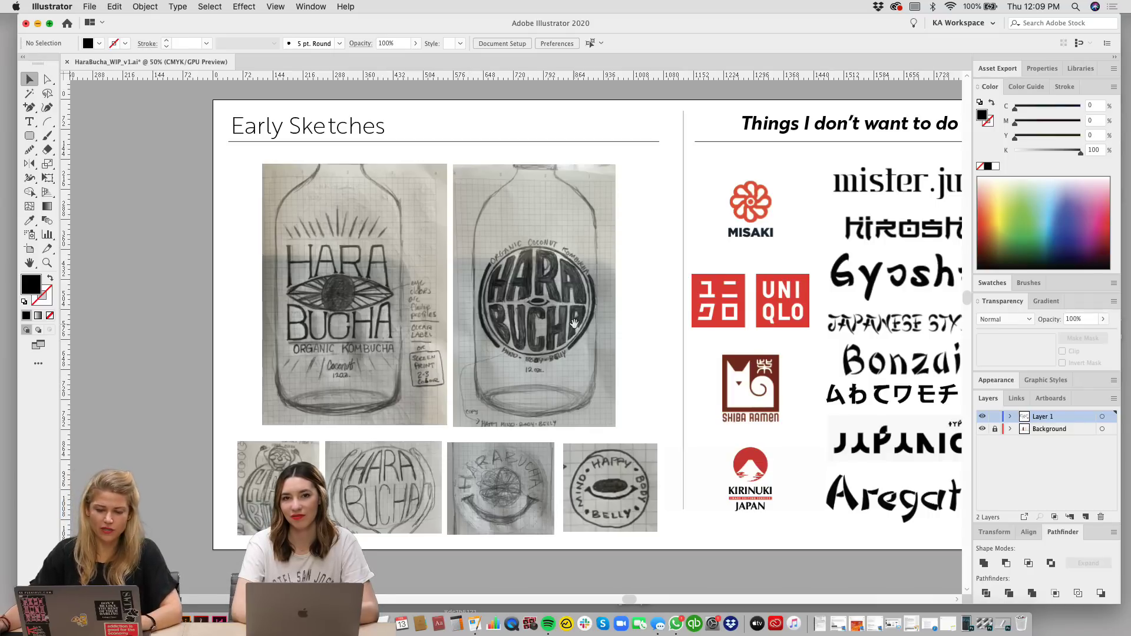
drag(574, 323, 531, 331)
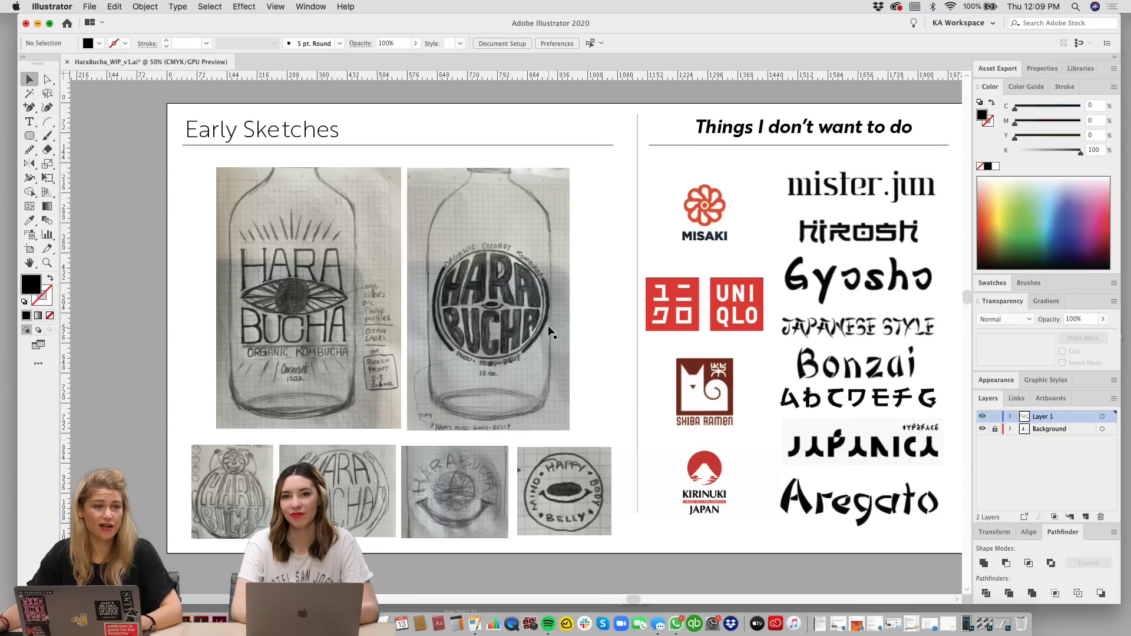
drag(650, 284, 598, 295)
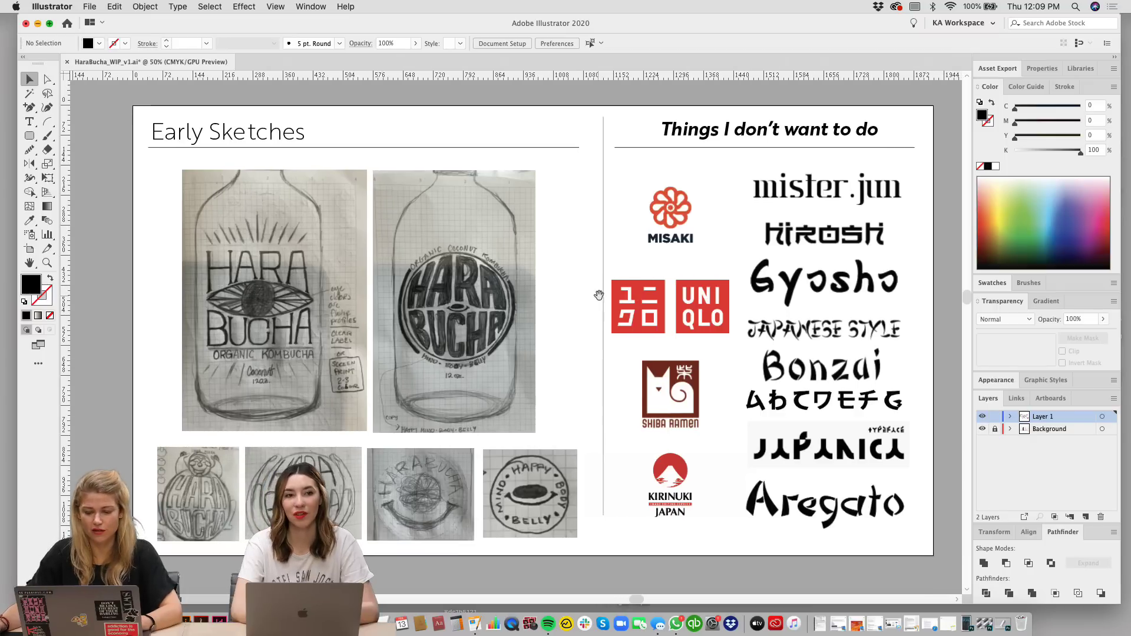
Step: Examine the logos and Japanese-style typefaces collected under "Things I don't want to do"
key(super+equal)
drag(945, 243, 670, 323)
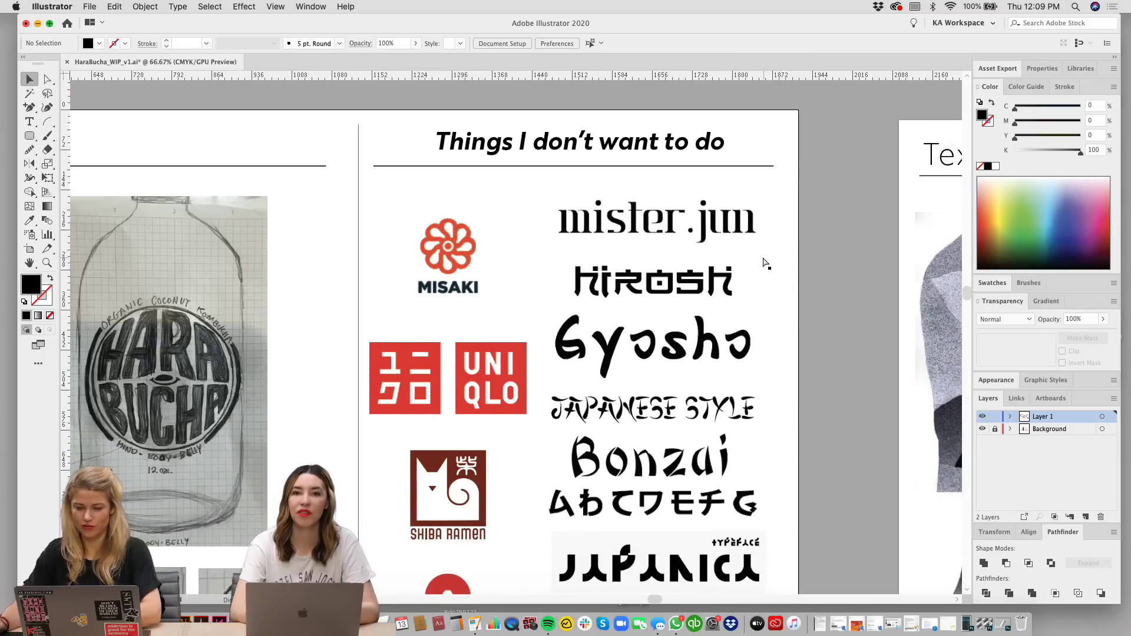
key(super+minus)
scroll(742, 342, down, 1)
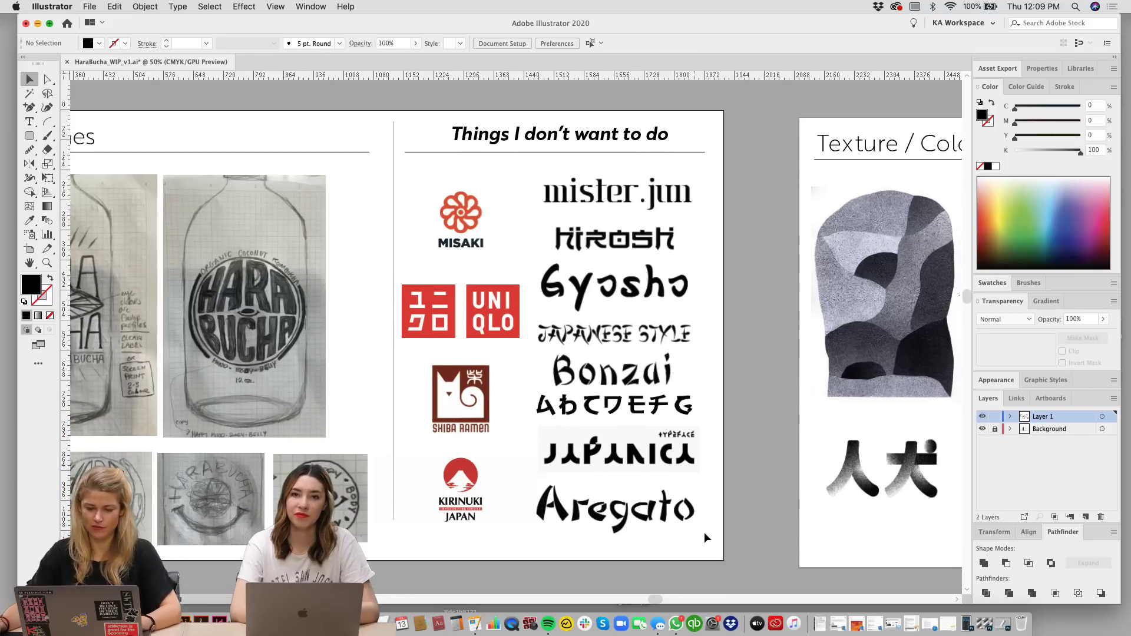
scroll(745, 272, up, 1)
scroll(745, 272, right, 1)
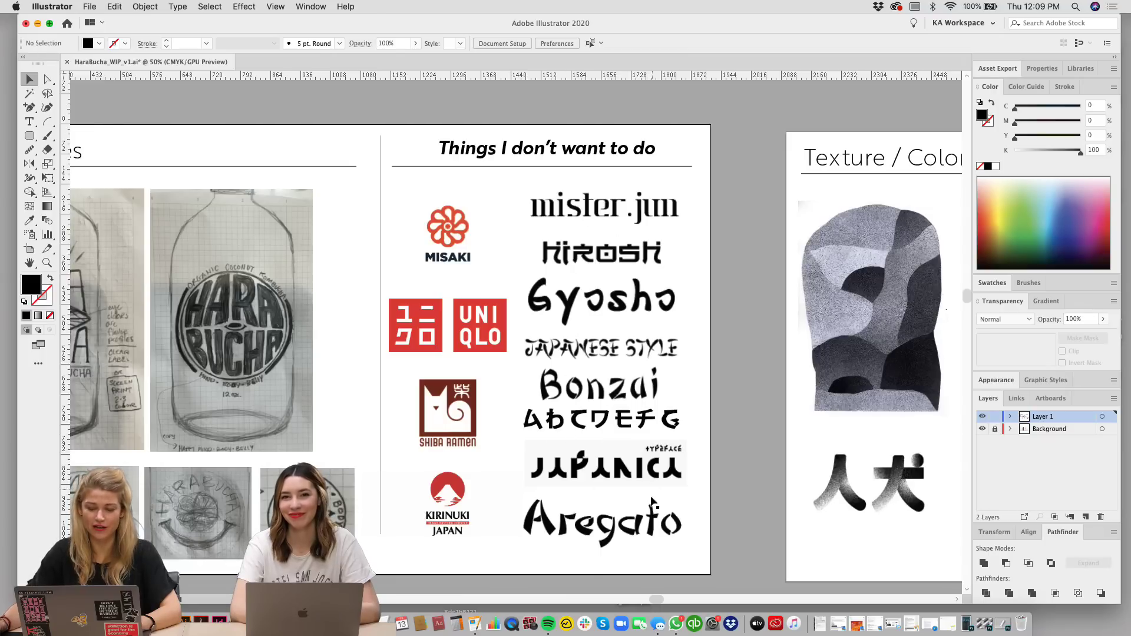
drag(717, 379, 703, 382)
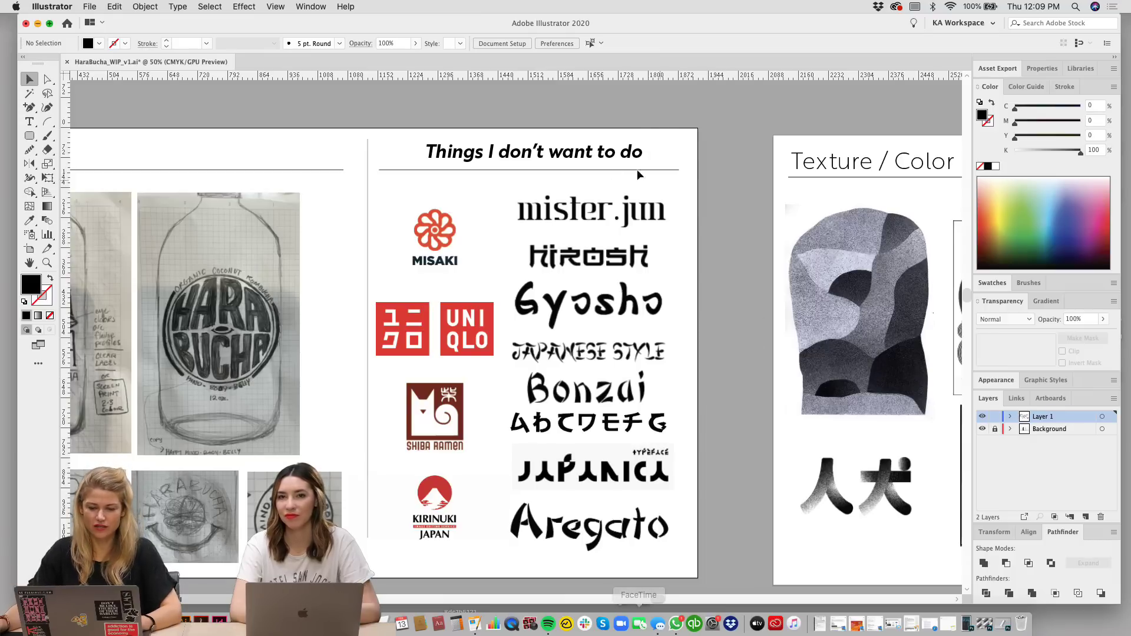
Step: Point out the Misaki, Uniqlo and Kirinuki Japan logos one by one, leaving nothing selected
click(439, 235)
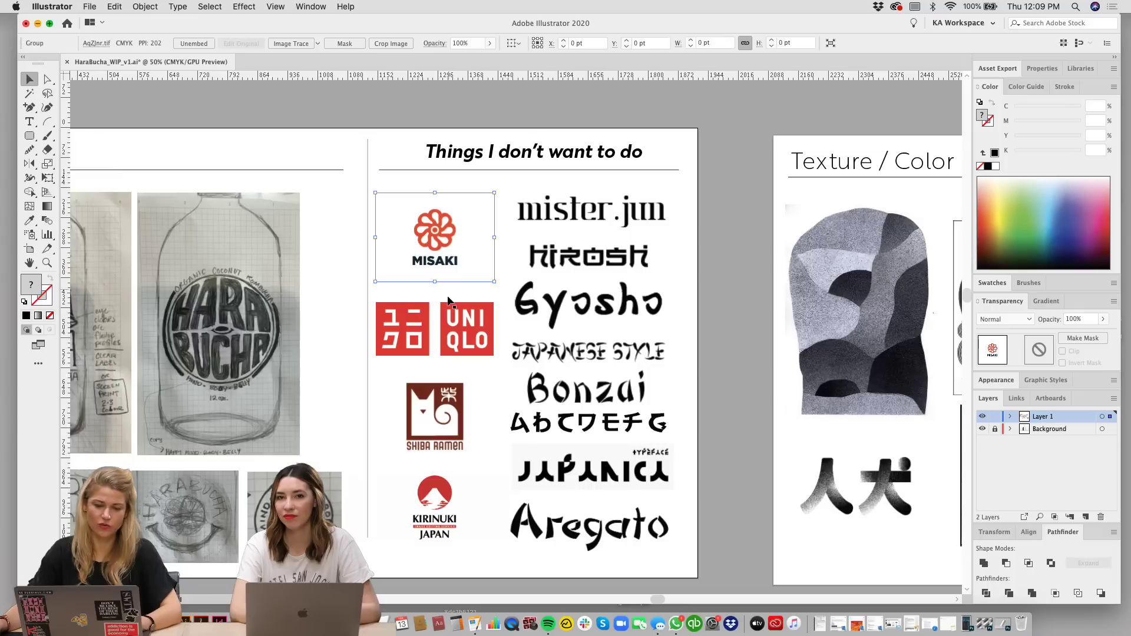
click(448, 320)
click(438, 498)
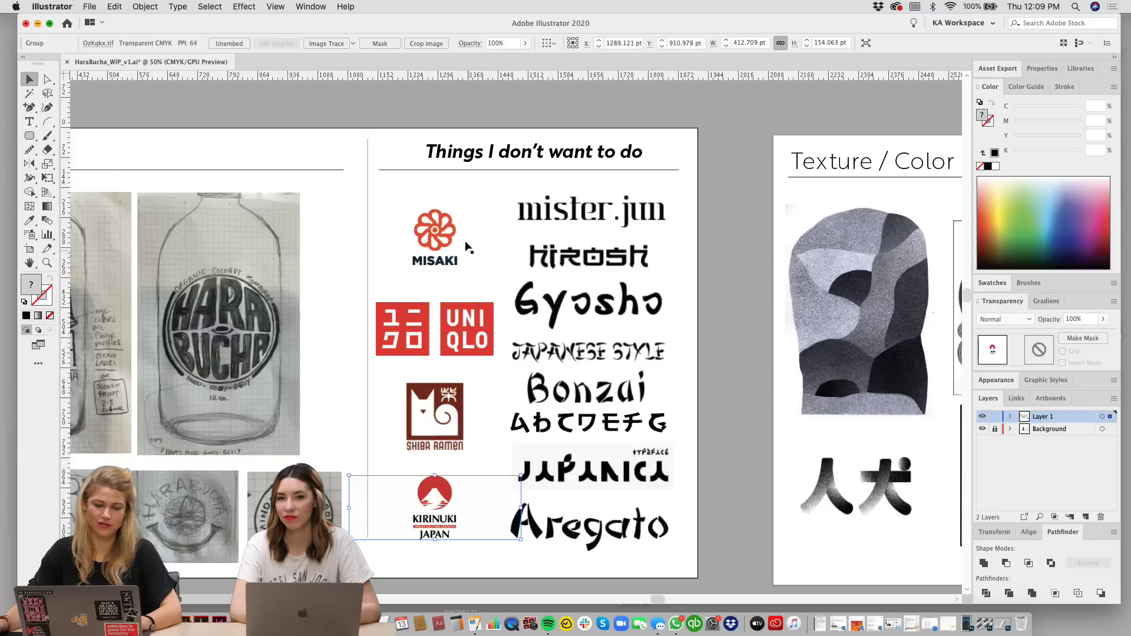
scroll(425, 465, down, 2)
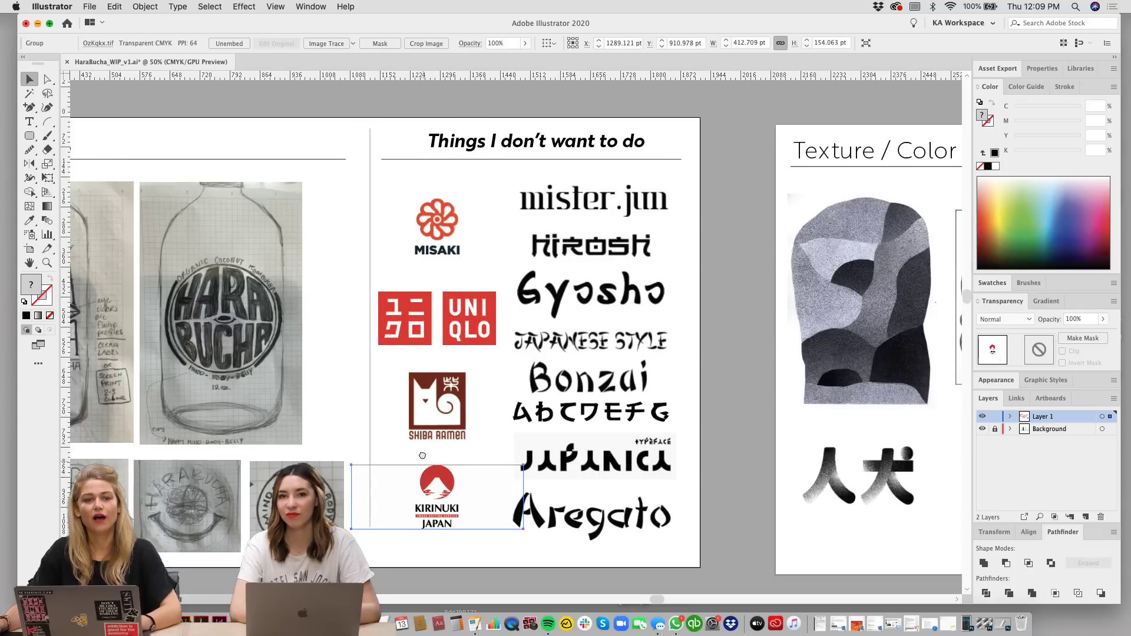
click(710, 363)
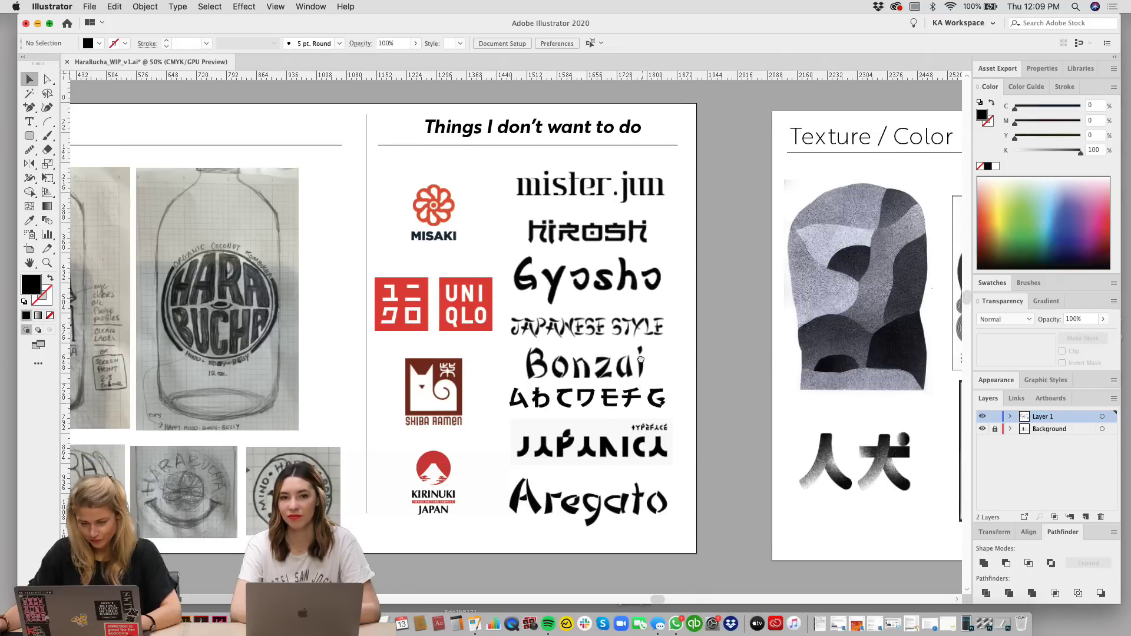
Step: Go to the Type/Mood/Inspiration artboard and examine its typeface list, art prints and Japanese 1940-50s posters
scroll(647, 387, down, 15)
scroll(739, 272, right, 3)
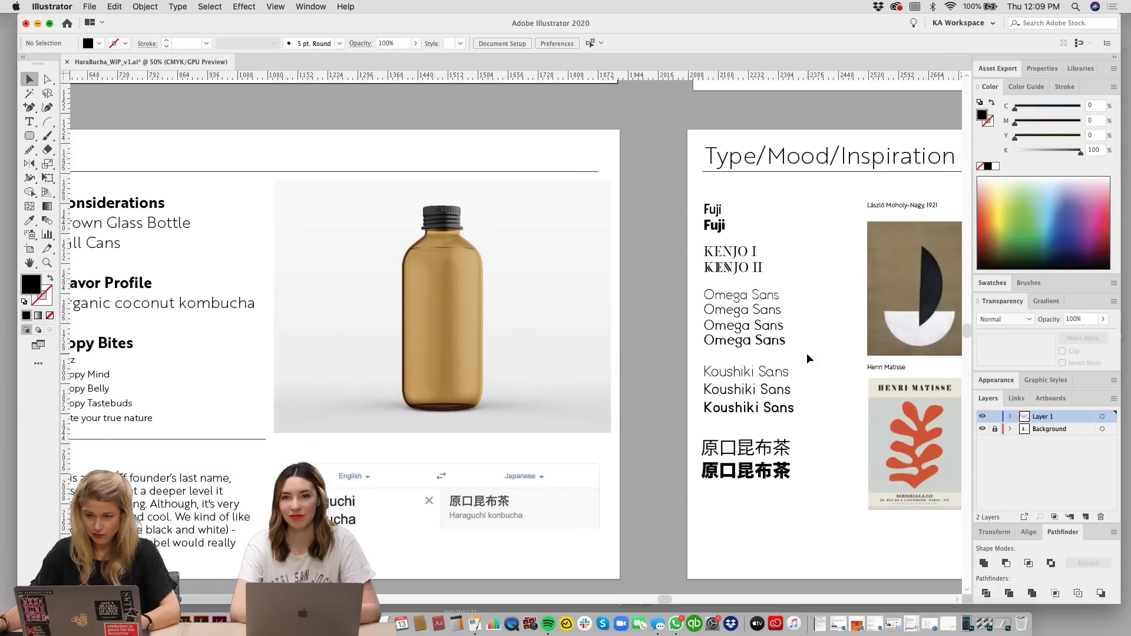
scroll(779, 345, right, 10)
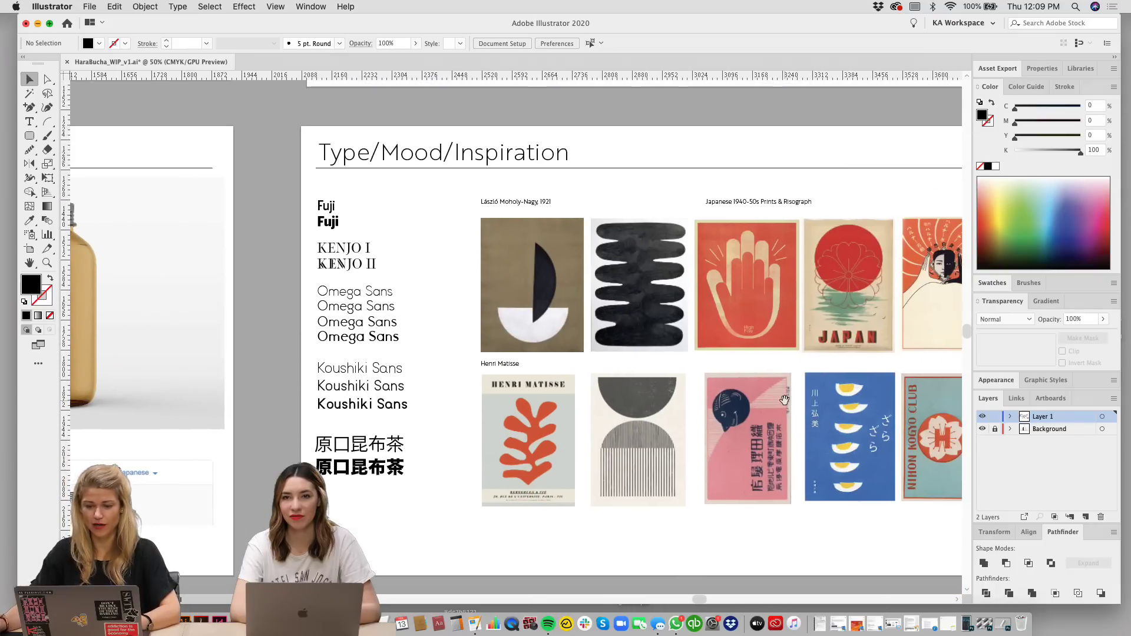
scroll(667, 392, right, 3)
scroll(667, 392, up, 1)
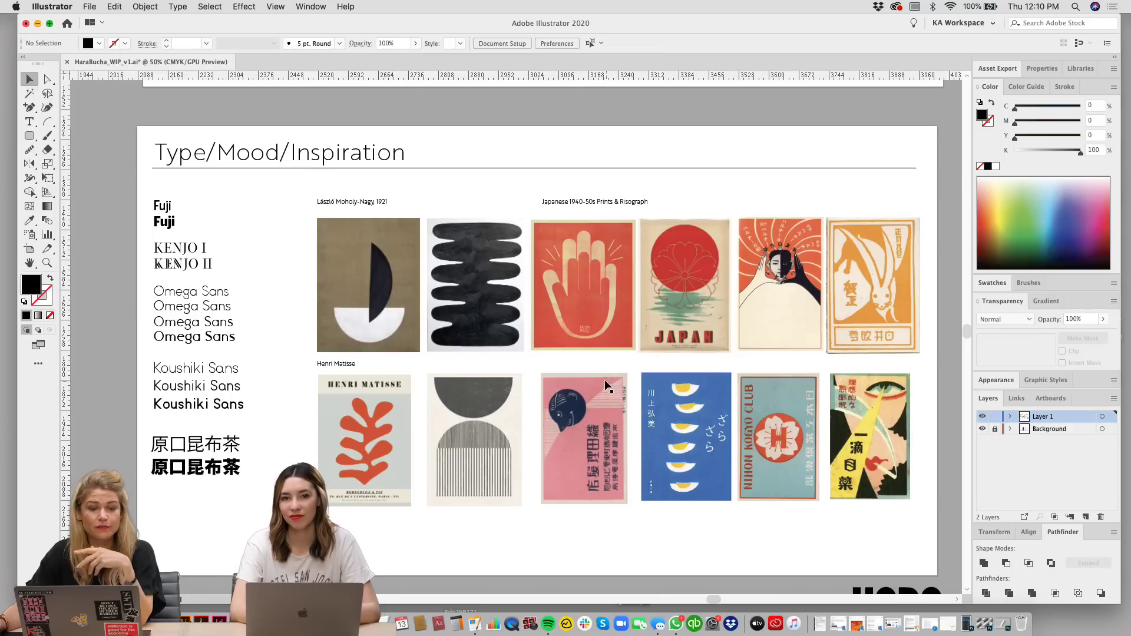
click(244, 502)
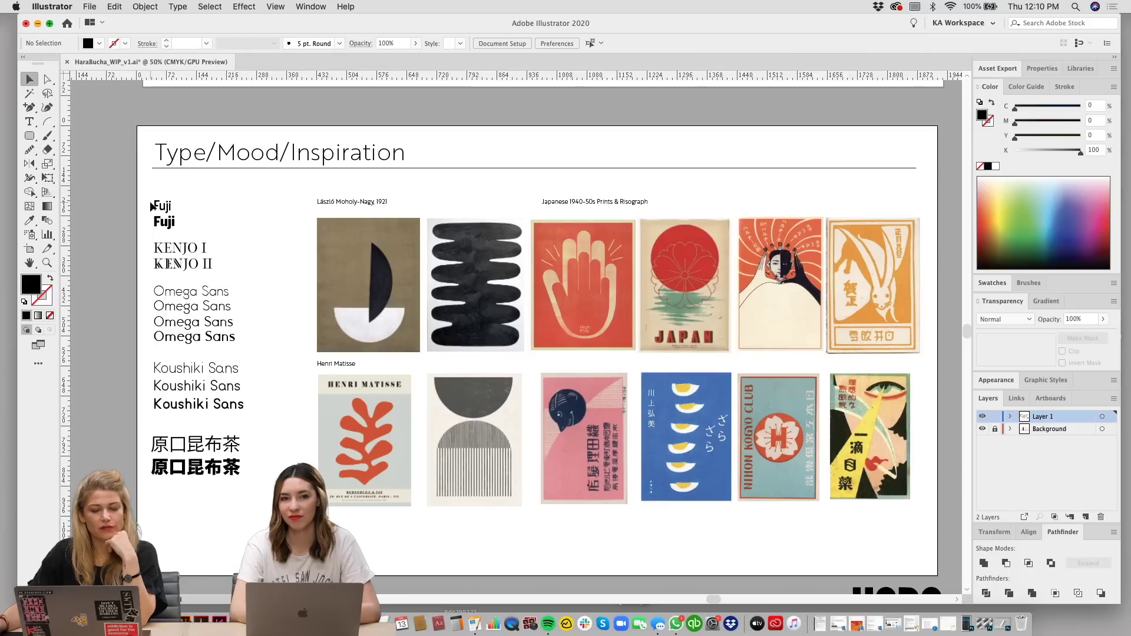
Step: Inspect the Fuji, Kenjo I, Kenjo II, Omega Sans and Koushiki Sans type samples on the Type/Mood/Inspiration artboard
drag(140, 197, 255, 409)
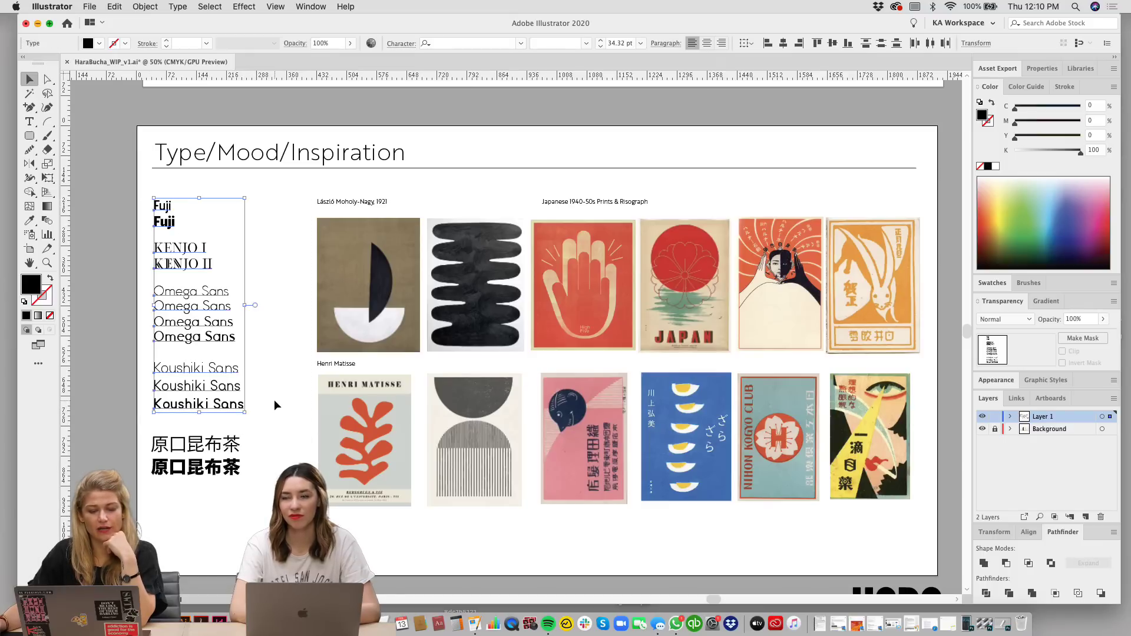
click(274, 400)
click(166, 222)
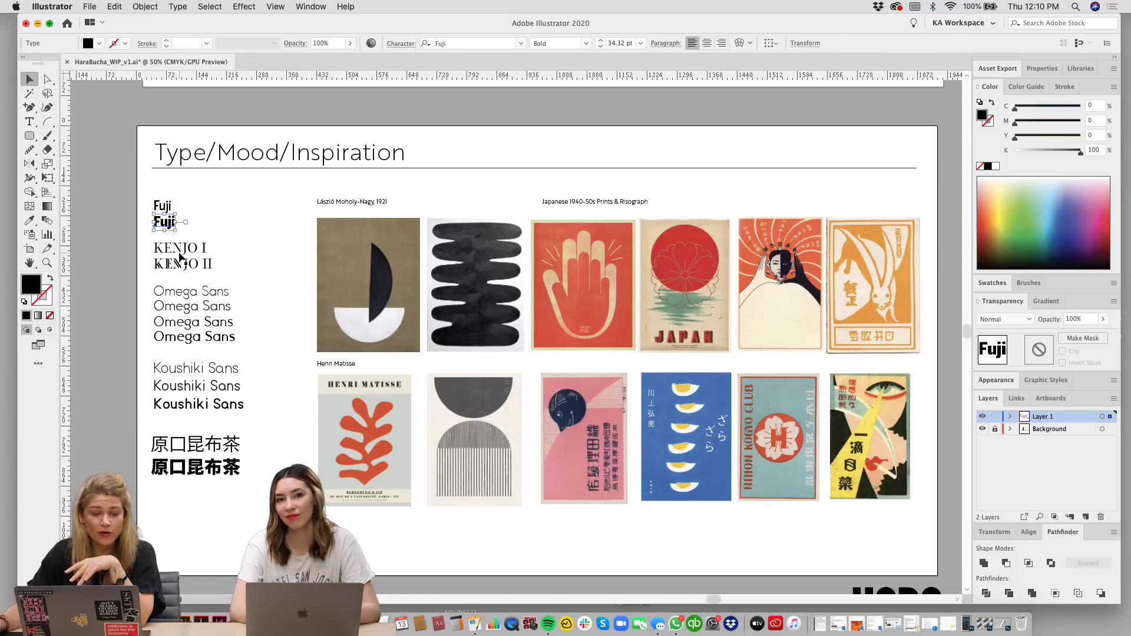
click(180, 250)
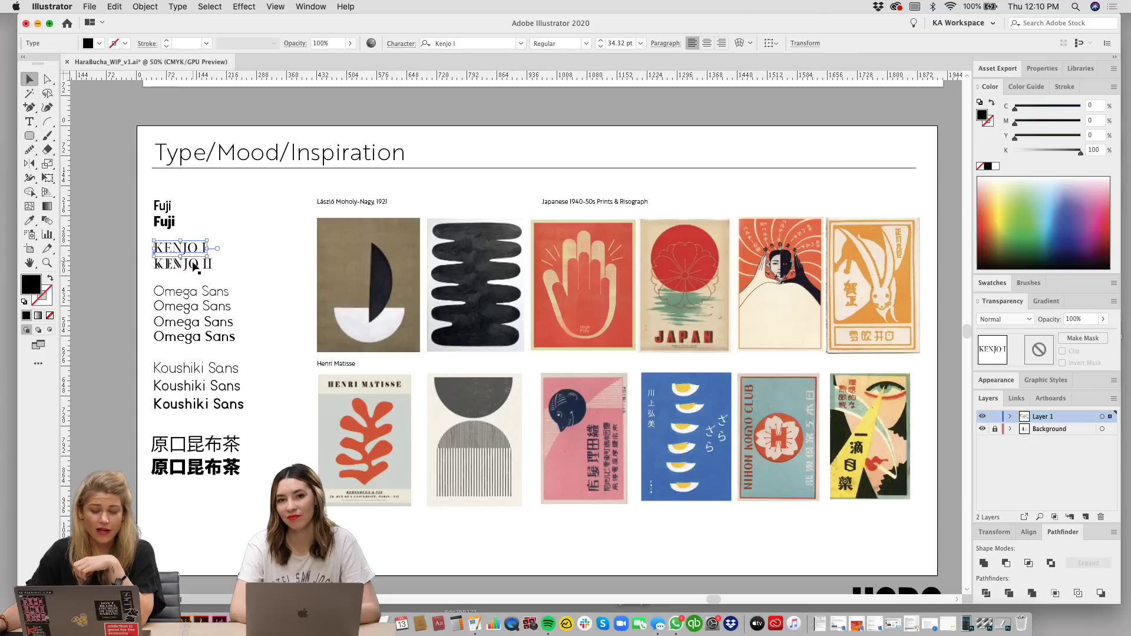
click(195, 266)
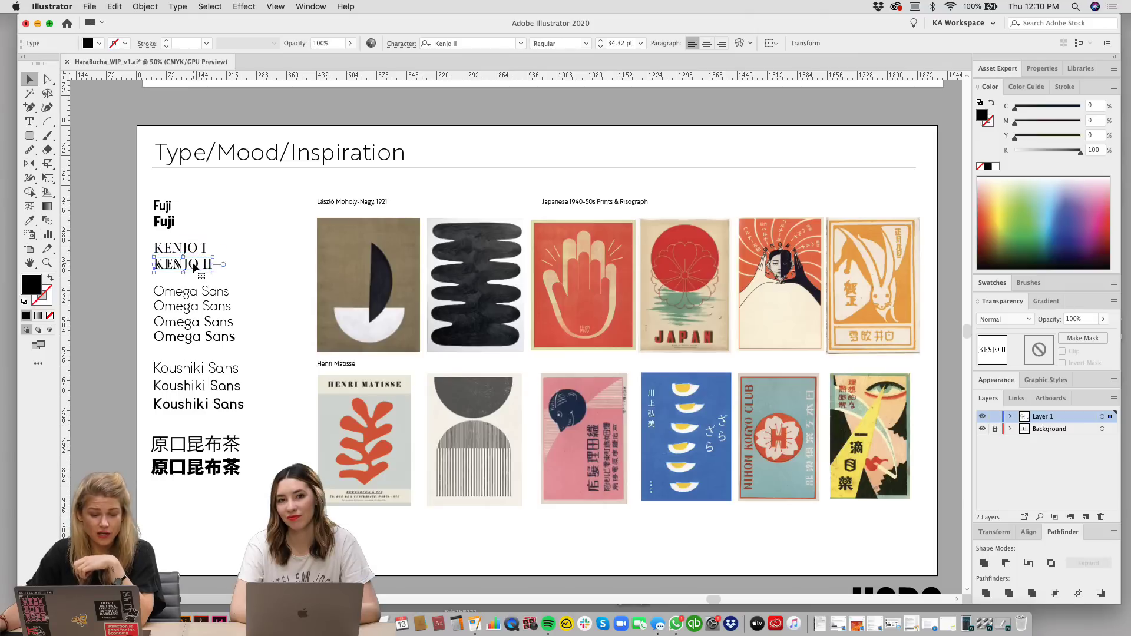
click(184, 294)
click(181, 370)
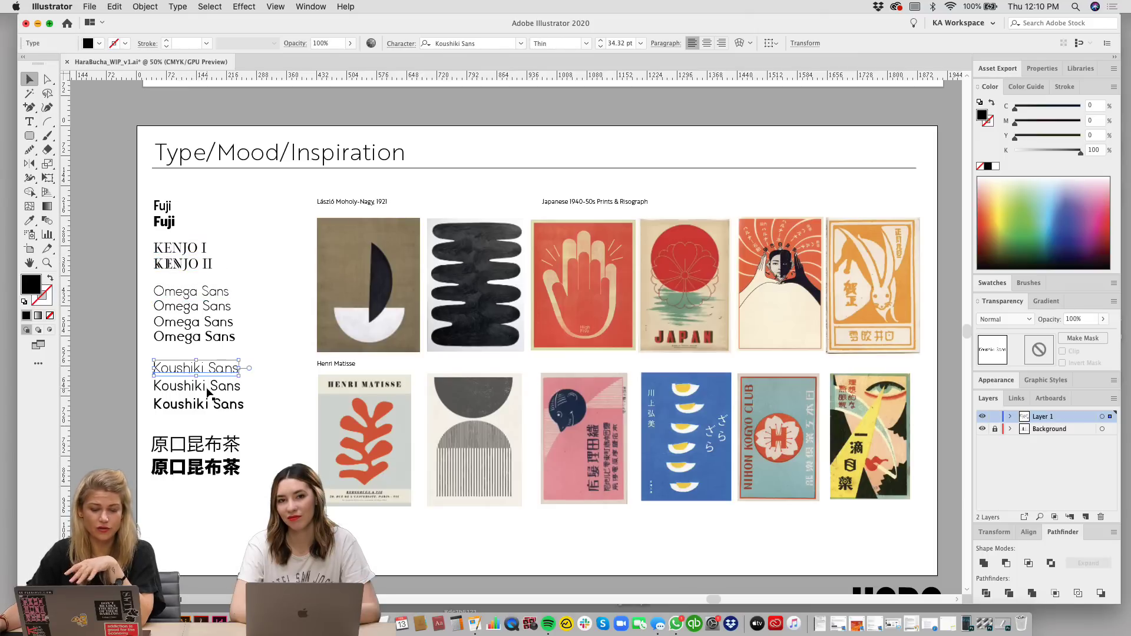
click(273, 386)
Step: Inspect the fonts of the light and bold Japanese character samples below the Koushiki Sans type, leaving nothing selected
scroll(274, 386, up, 1)
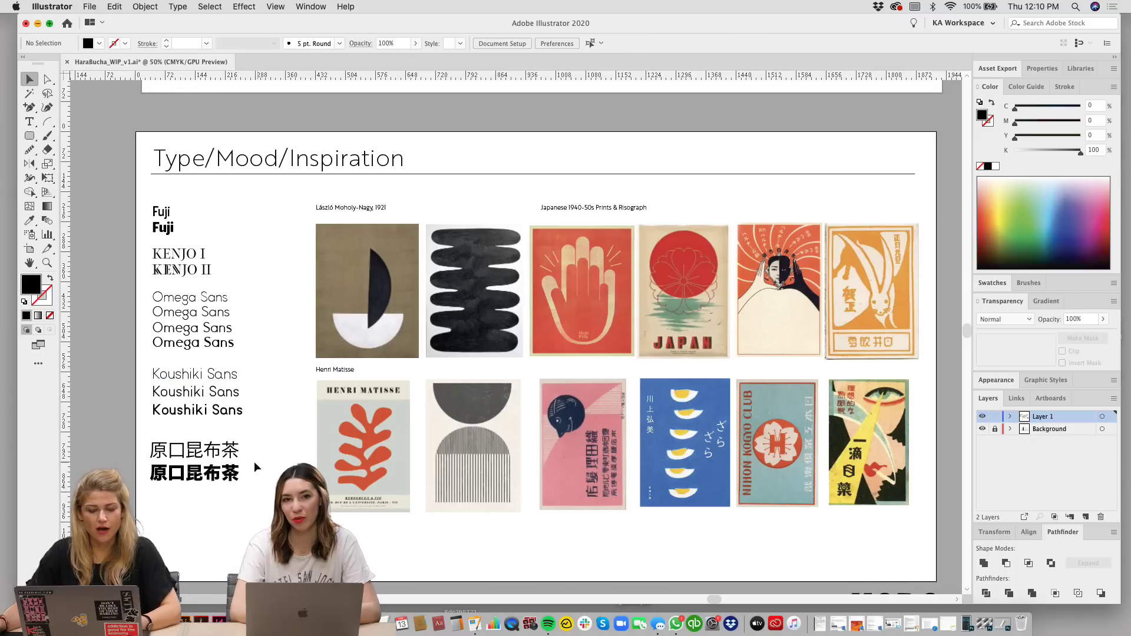
click(234, 453)
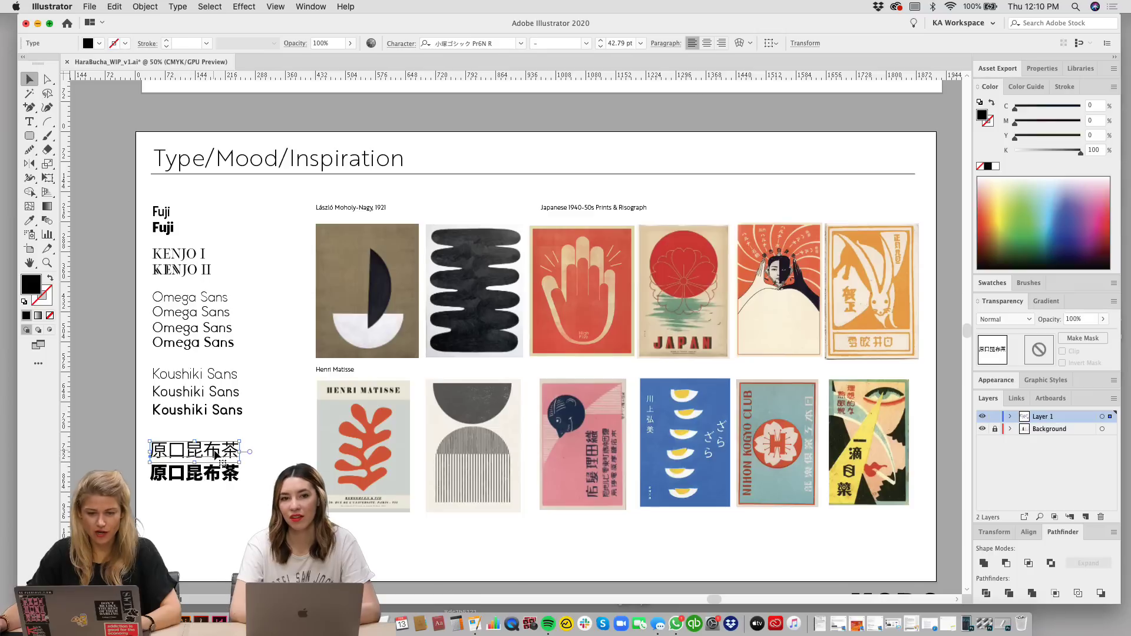
click(233, 478)
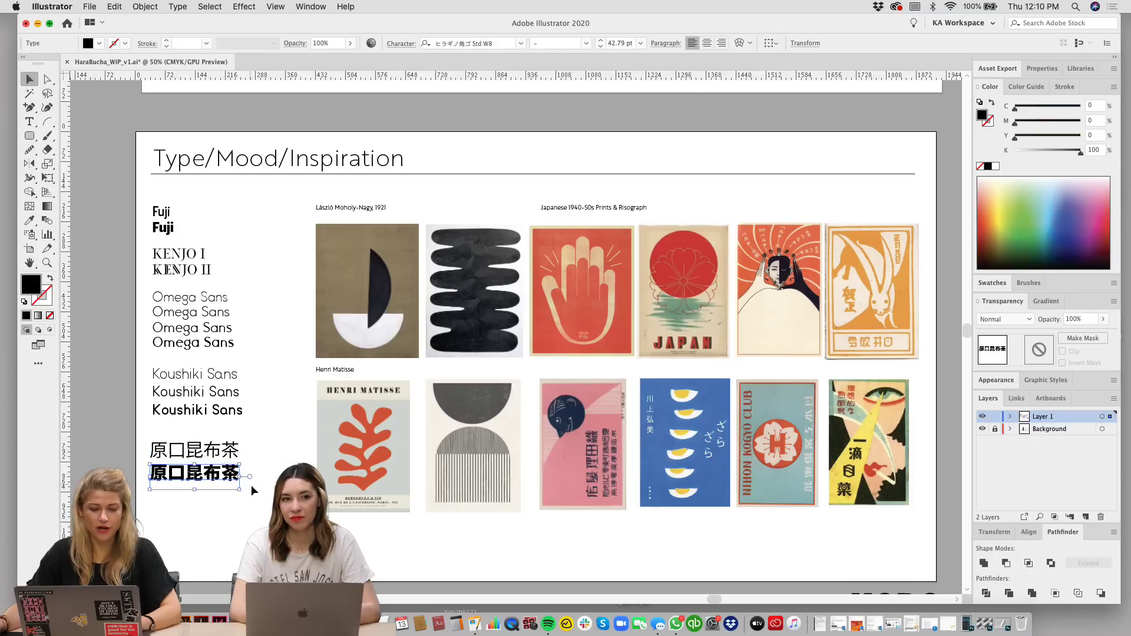
click(253, 507)
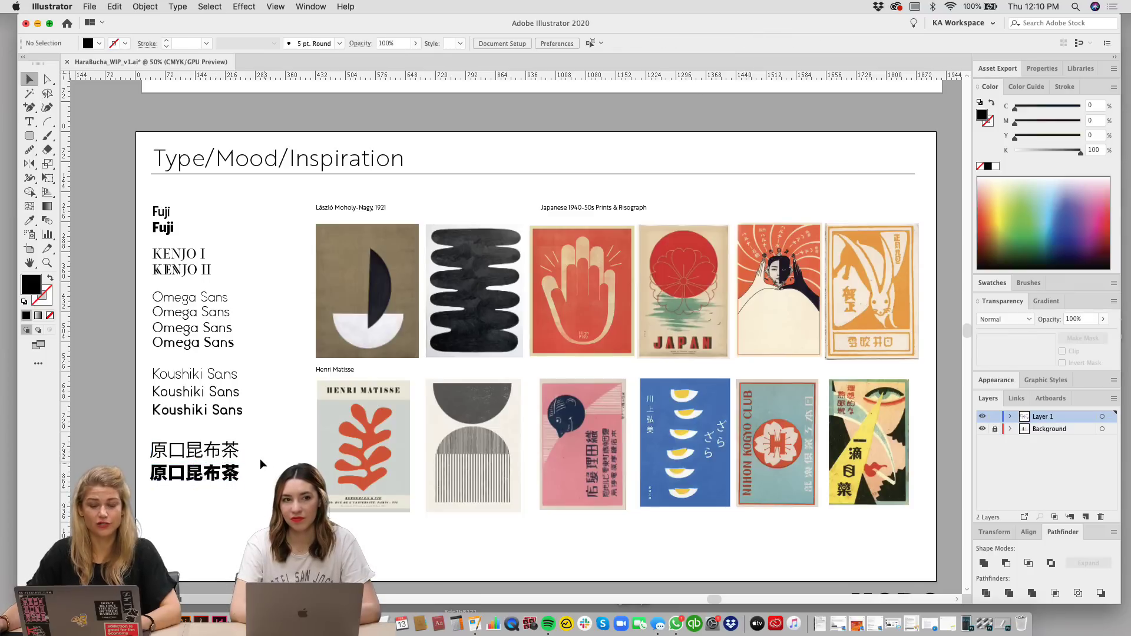
Step: Recheck the font of the bold Japanese character sample, clear the selection and return to the prints on the Type/Mood/Inspiration artboard
click(229, 480)
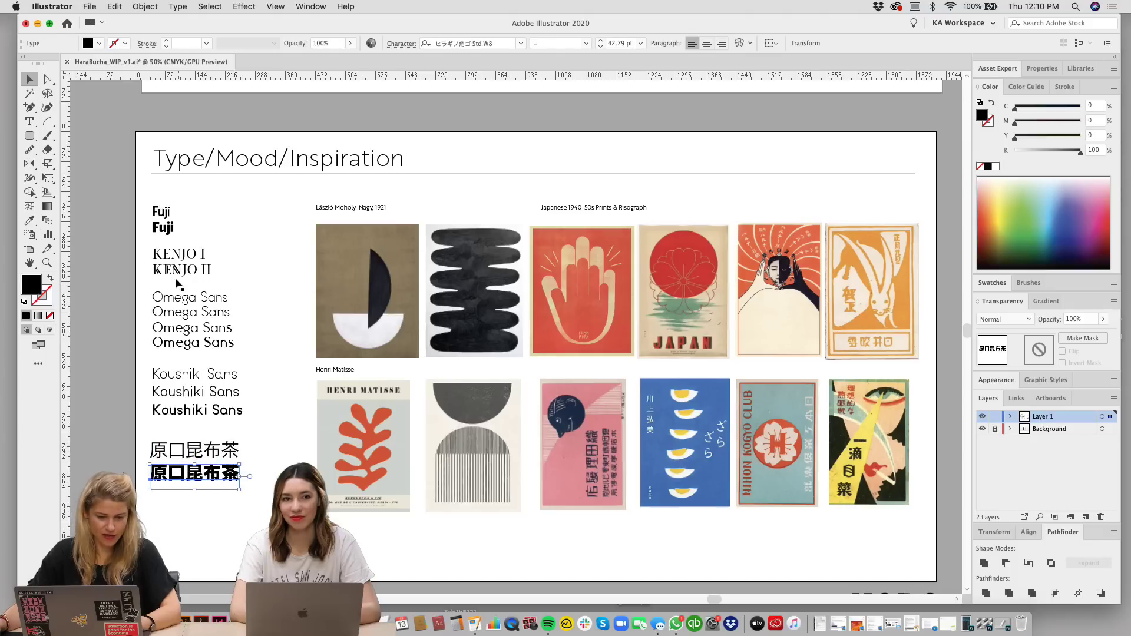
click(270, 390)
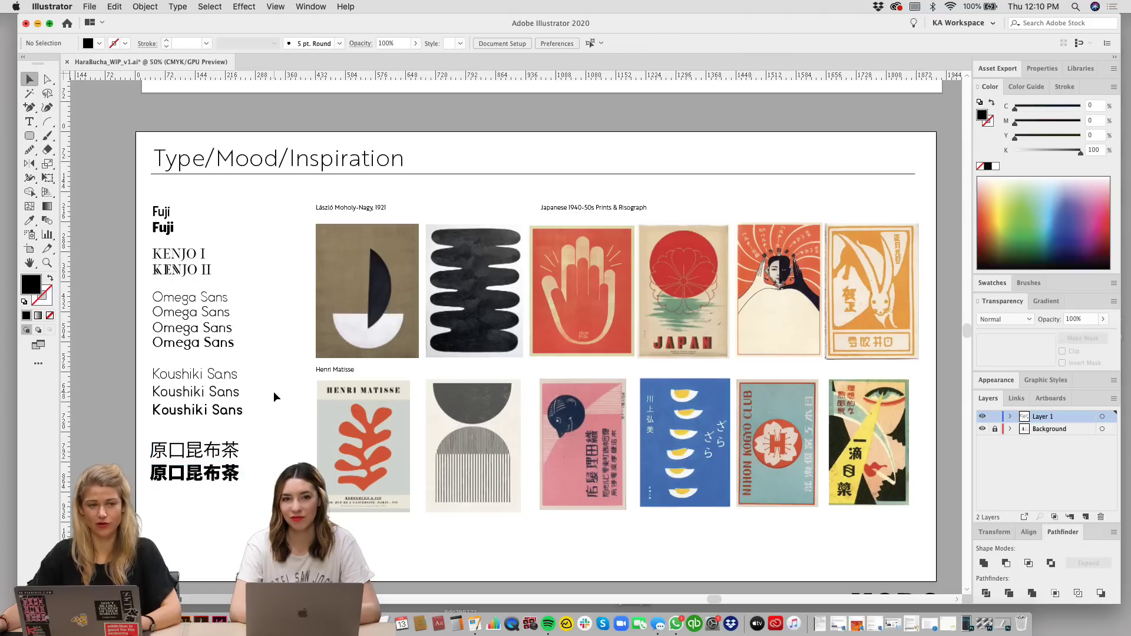
drag(279, 397, 268, 400)
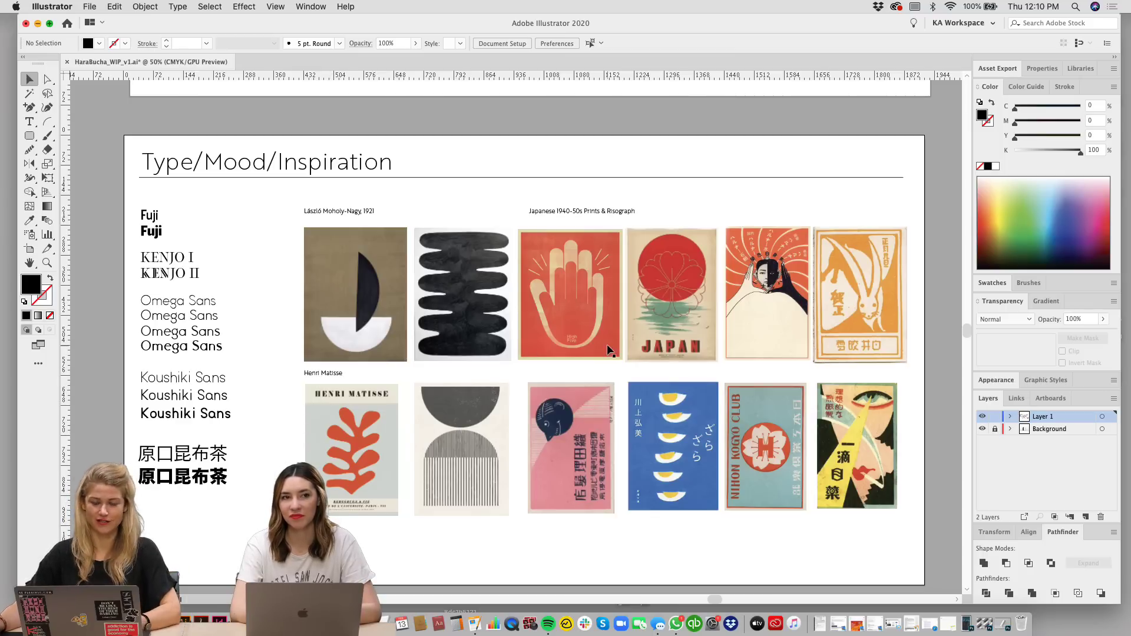
scroll(660, 340, up, 1)
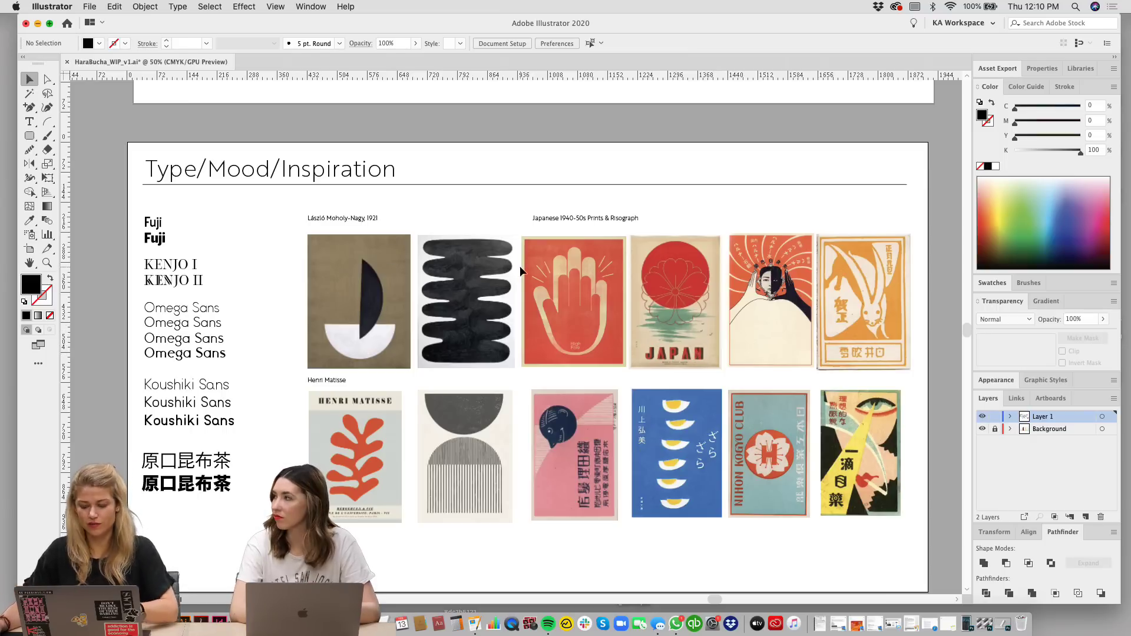
Step: Examine the László Moholy-Nagy and Henri Matisse prints and the Japanese 1940-50s posters at a larger size
key(super+equal)
drag(546, 405, 543, 335)
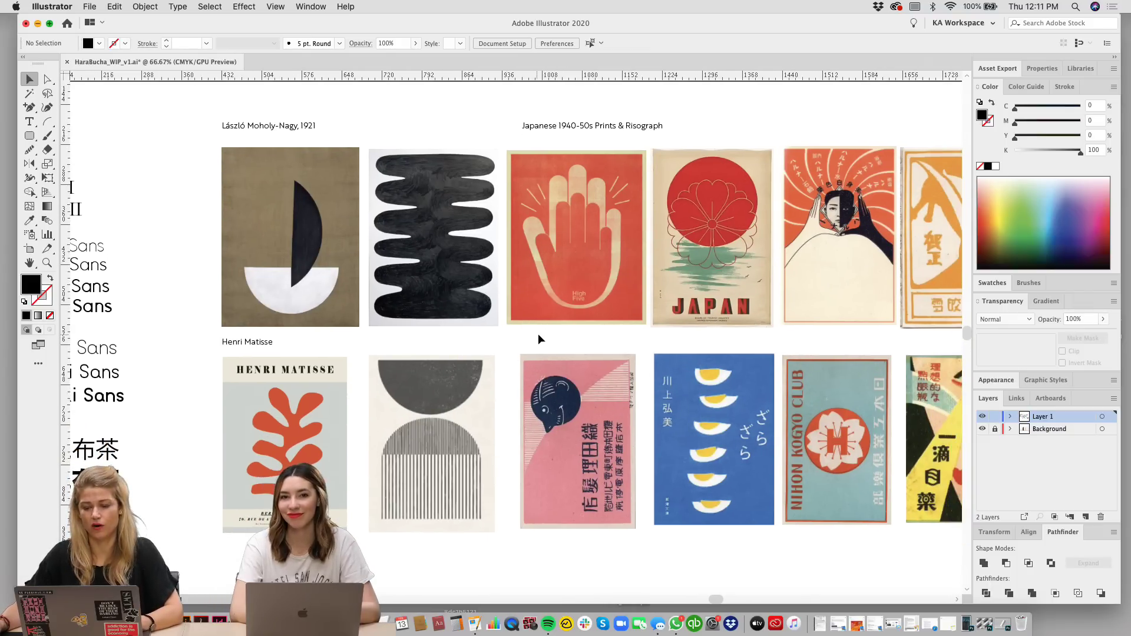
scroll(566, 333, right, 3)
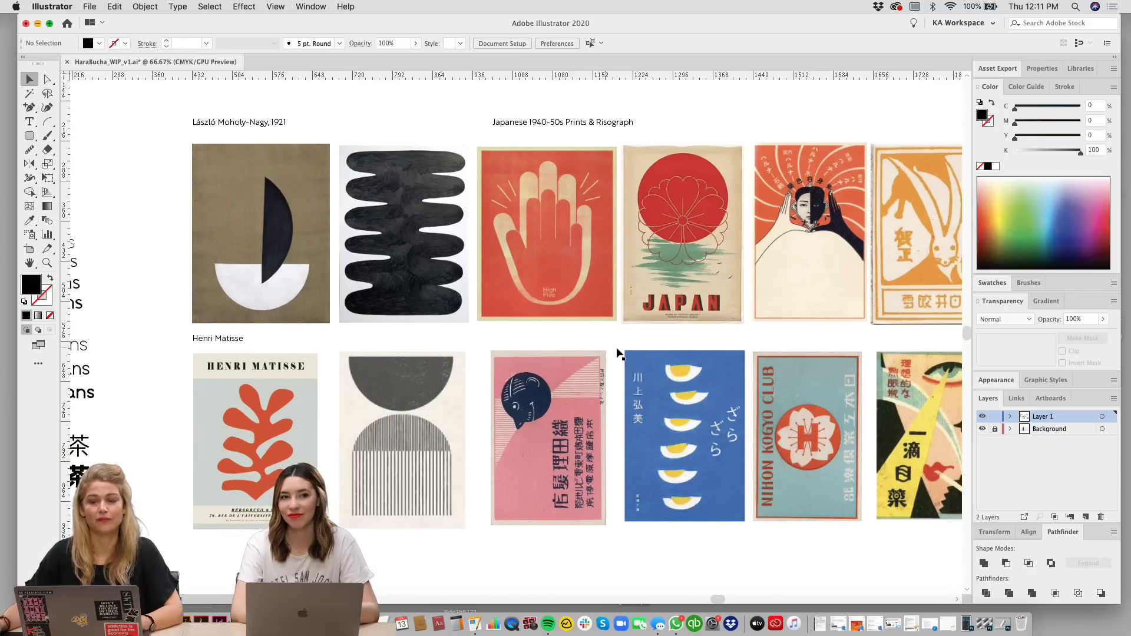
scroll(618, 353, right, 2)
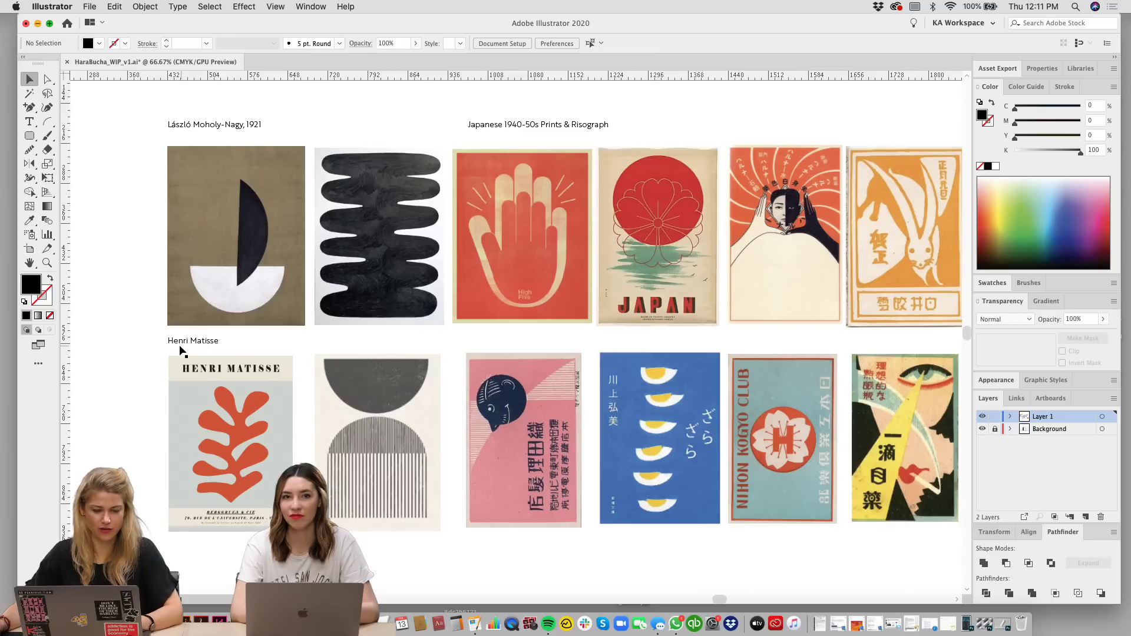
scroll(421, 360, right, 8)
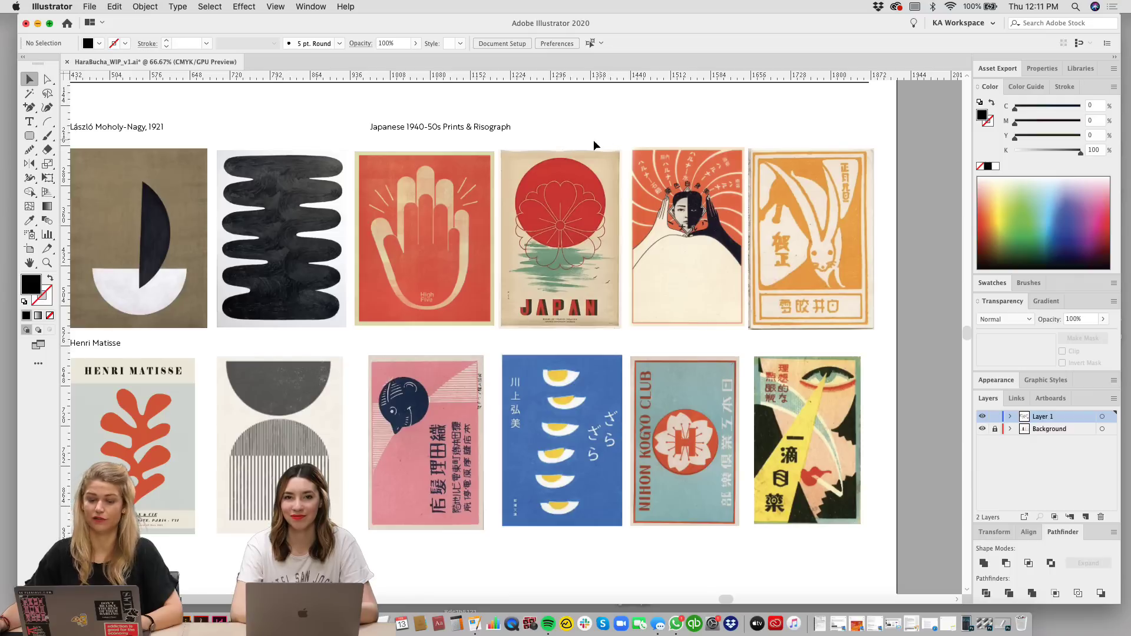
scroll(442, 244, right, 1)
Step: Point out the red hand, pink, blue, Nihon Kogyo Club and eye posters one by one, leaving nothing selected
click(443, 248)
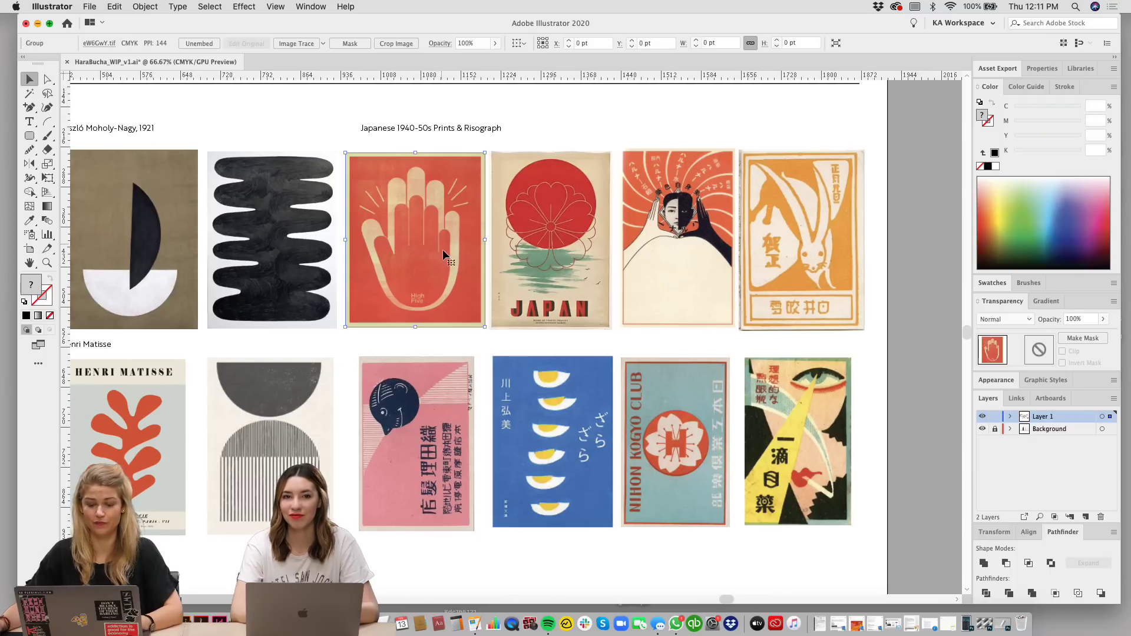
click(457, 411)
click(565, 405)
click(666, 403)
click(822, 409)
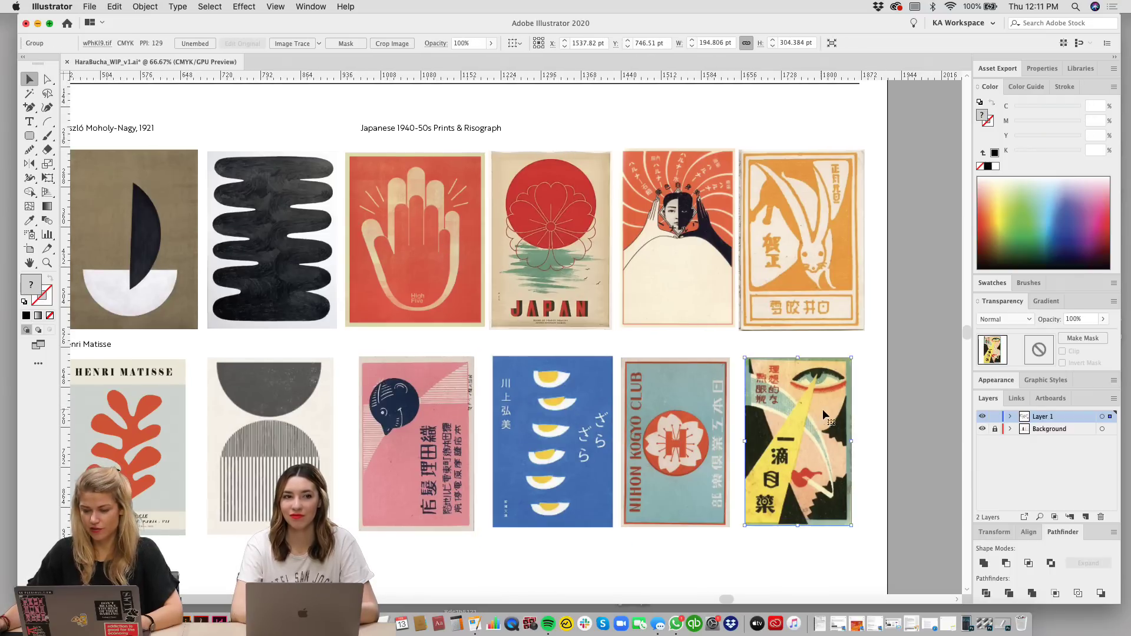
drag(905, 223, 904, 231)
drag(788, 121, 820, 137)
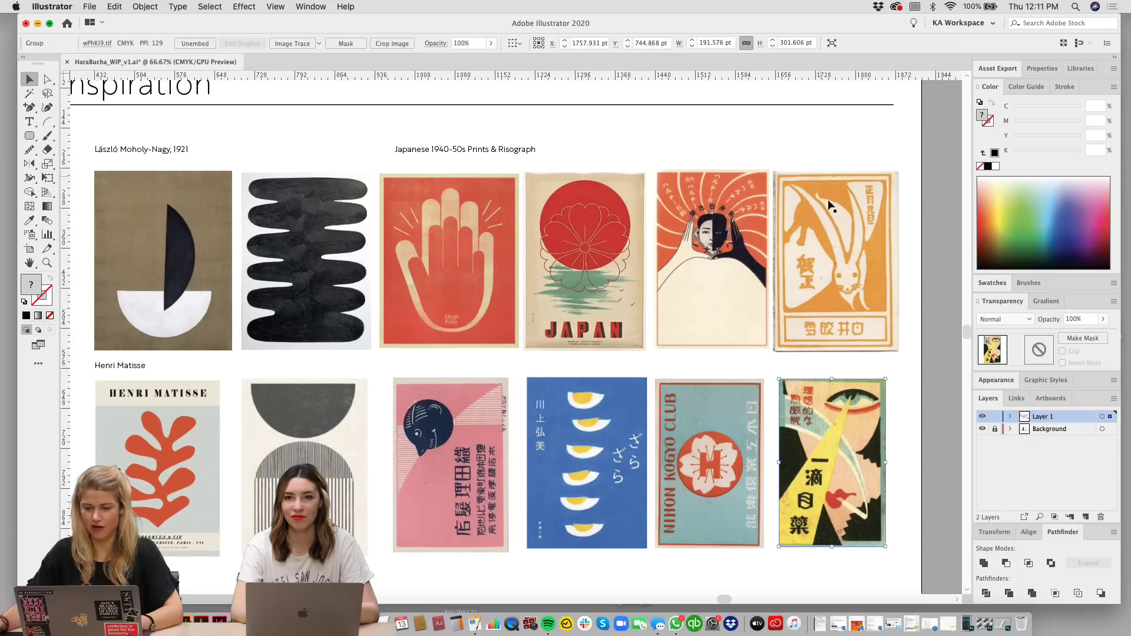
scroll(722, 192, up, 3)
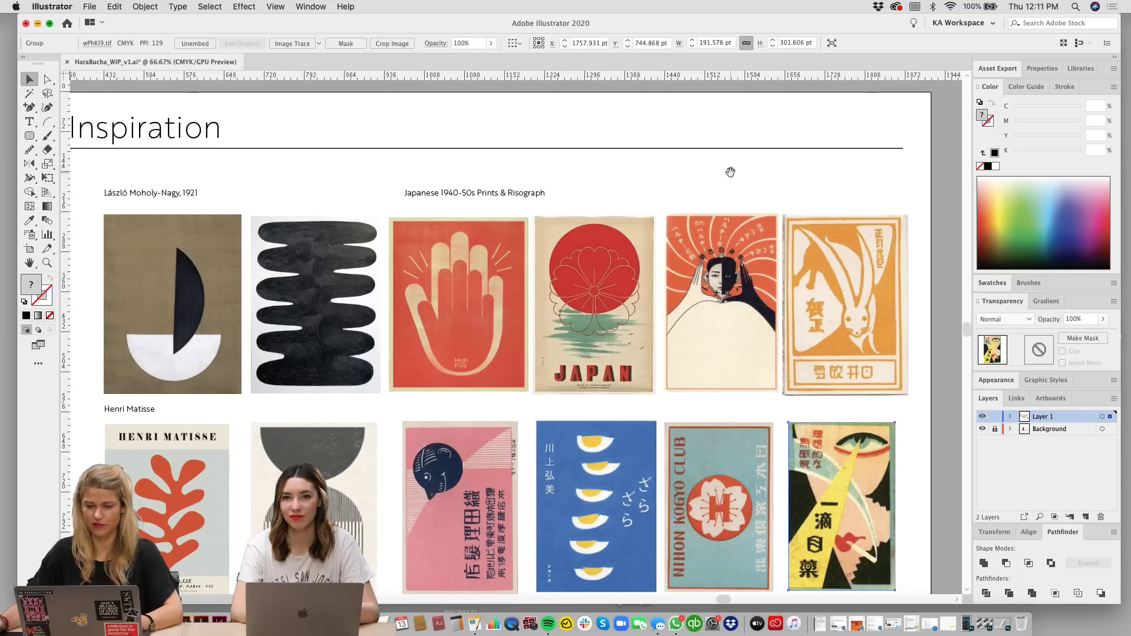
click(729, 177)
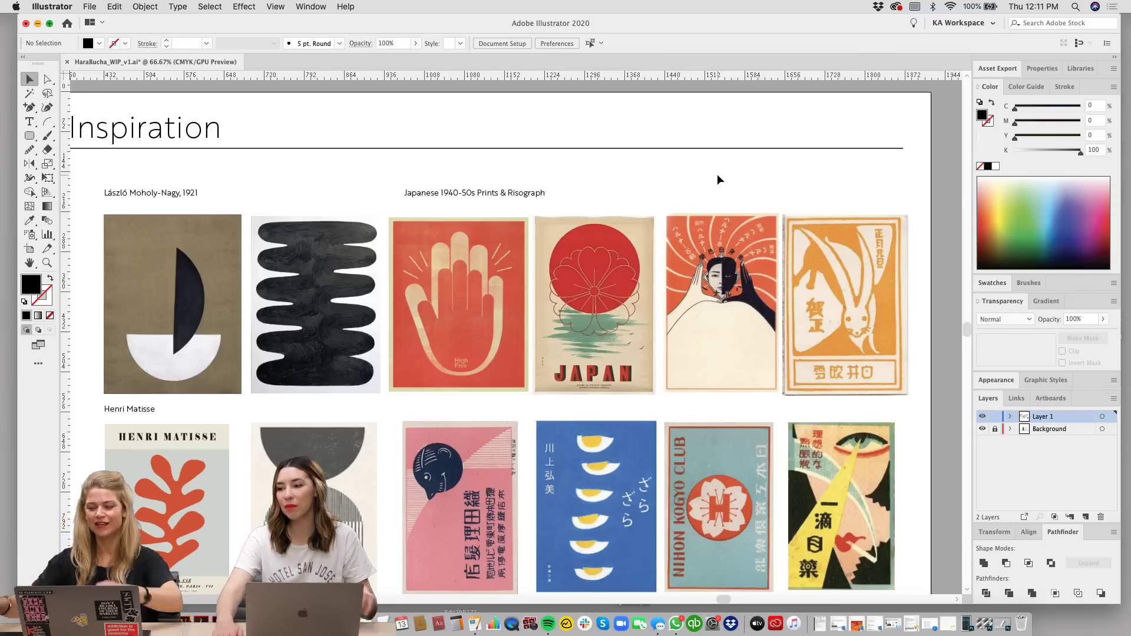
Step: View the whole Type/Mood/Inspiration artboard, then go to the Texture / Color artboard
drag(699, 142, 804, 333)
key(super+minus)
scroll(802, 333, down, 10)
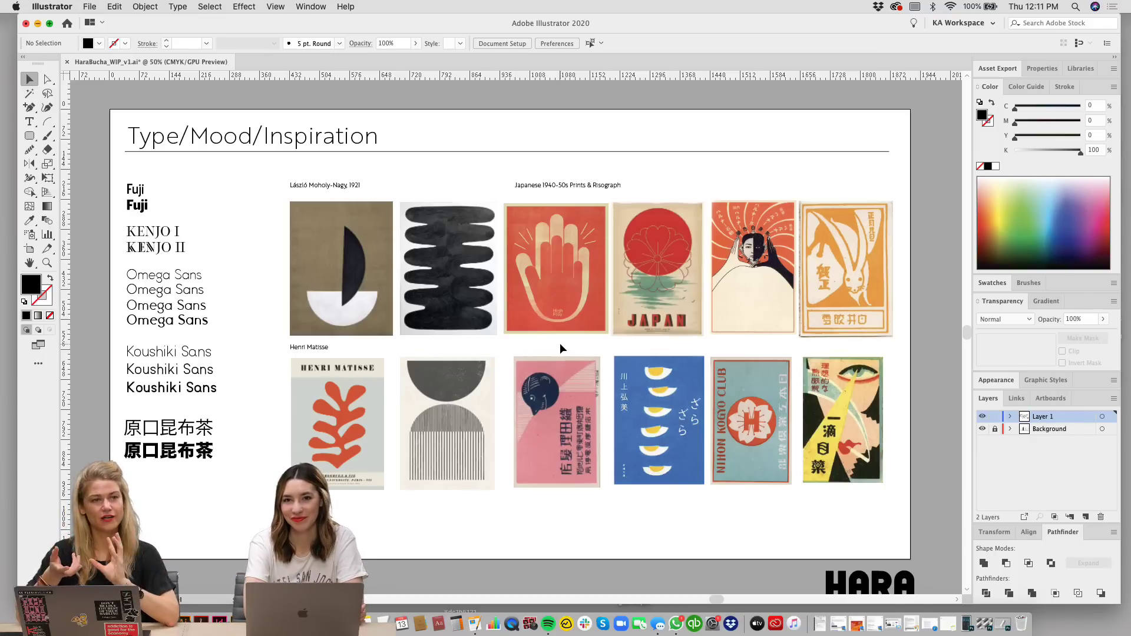
scroll(652, 352, up, 10)
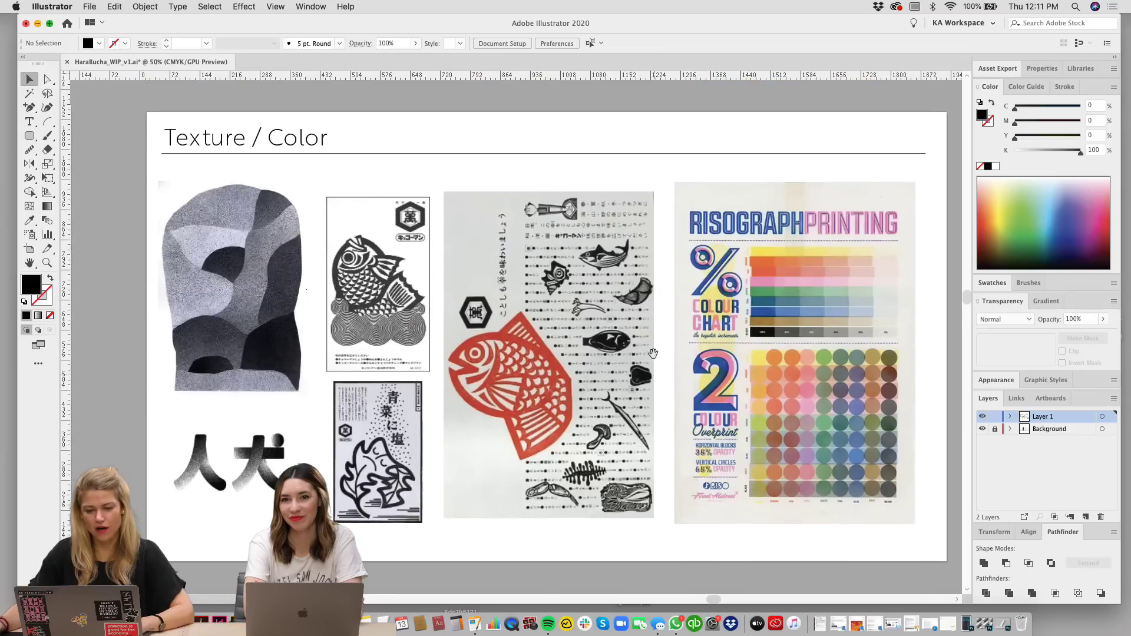
mouse_move(653, 353)
mouse_down()
mouse_move(641, 334)
mouse_move(640, 345)
mouse_up()
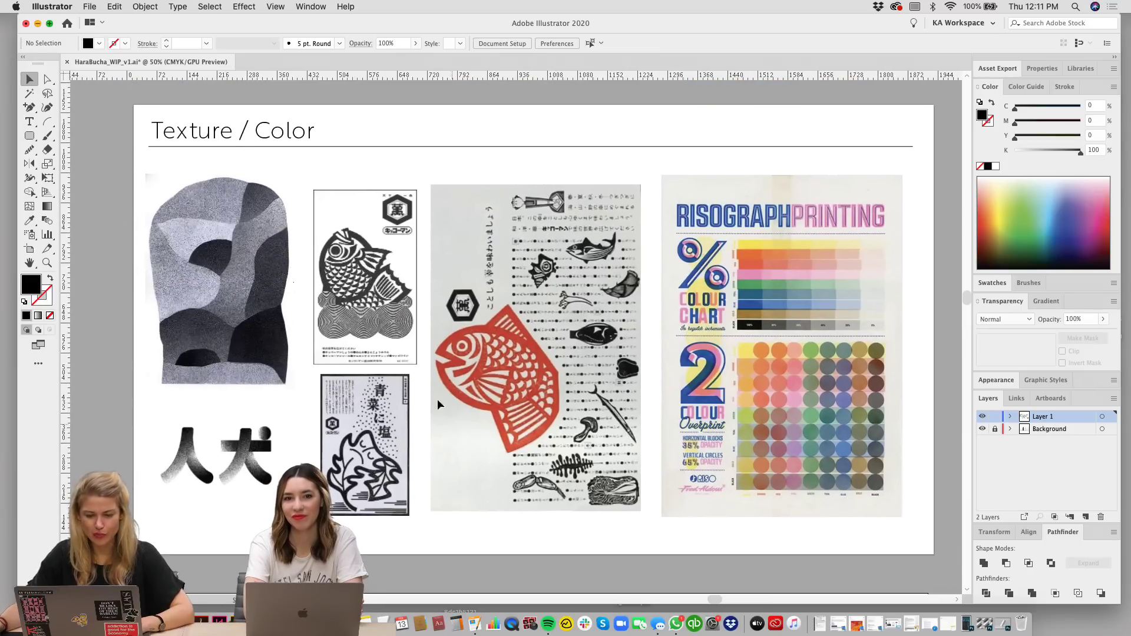
Step: Examine the grainy grey shape, the gradient brush characters and the fish prints on the Texture / Color artboard
click(207, 263)
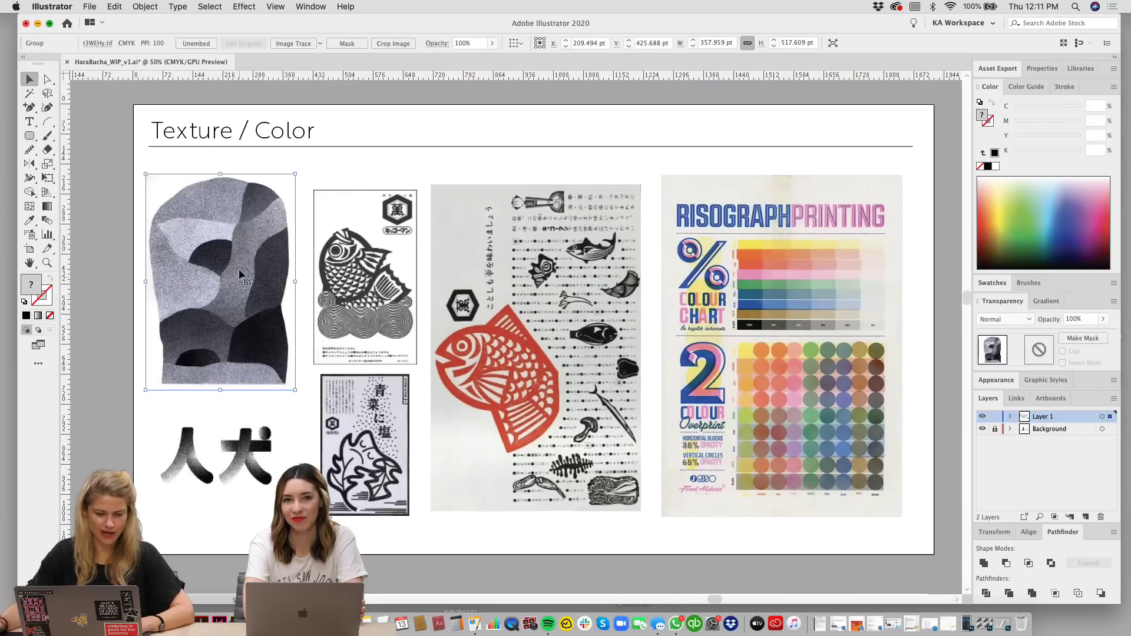
click(263, 410)
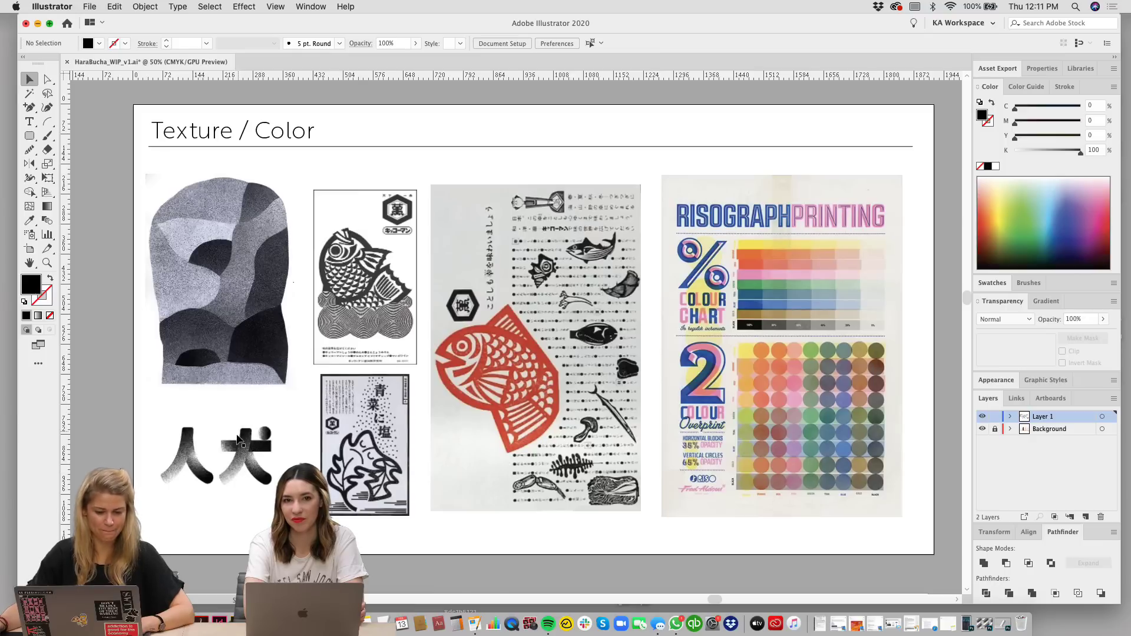
scroll(518, 545, right, 2)
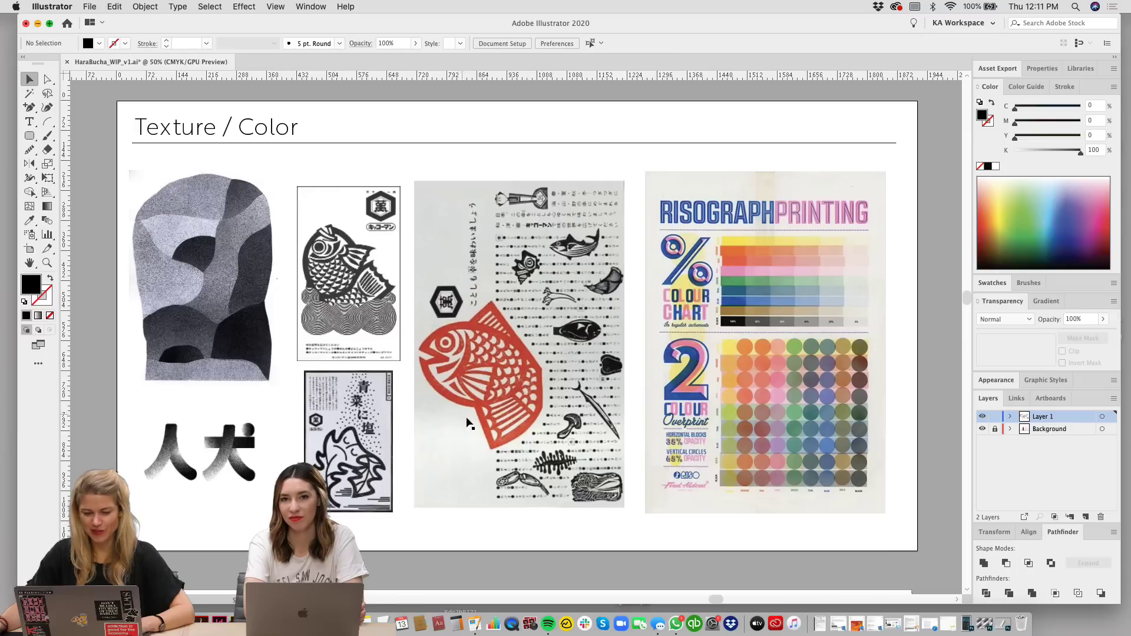
scroll(514, 484, right, 2)
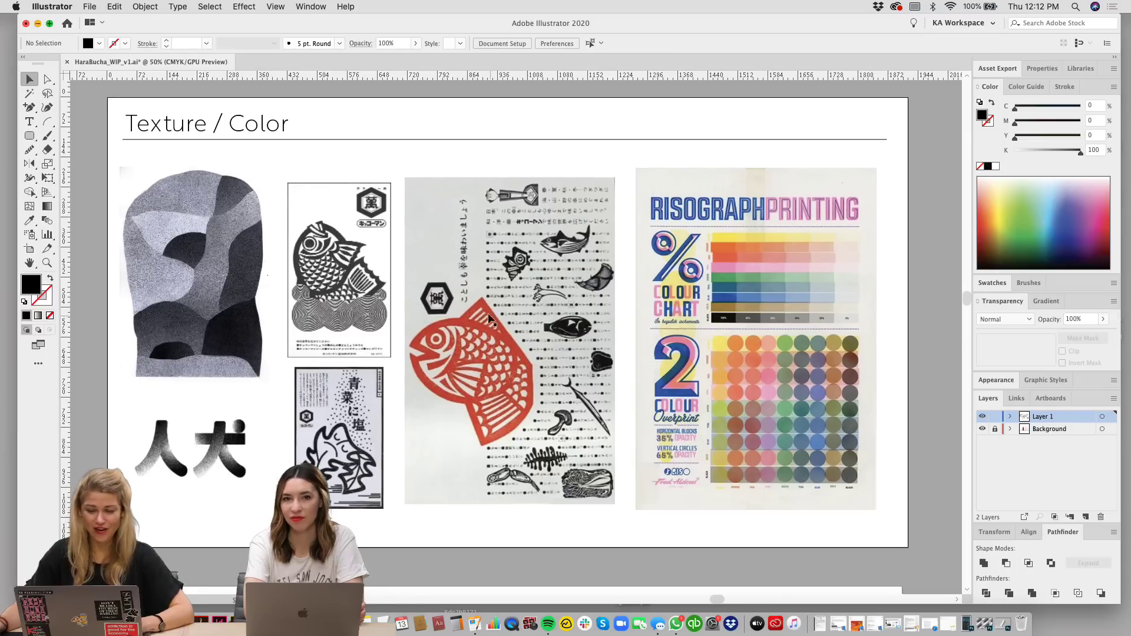
scroll(599, 526, right, 1)
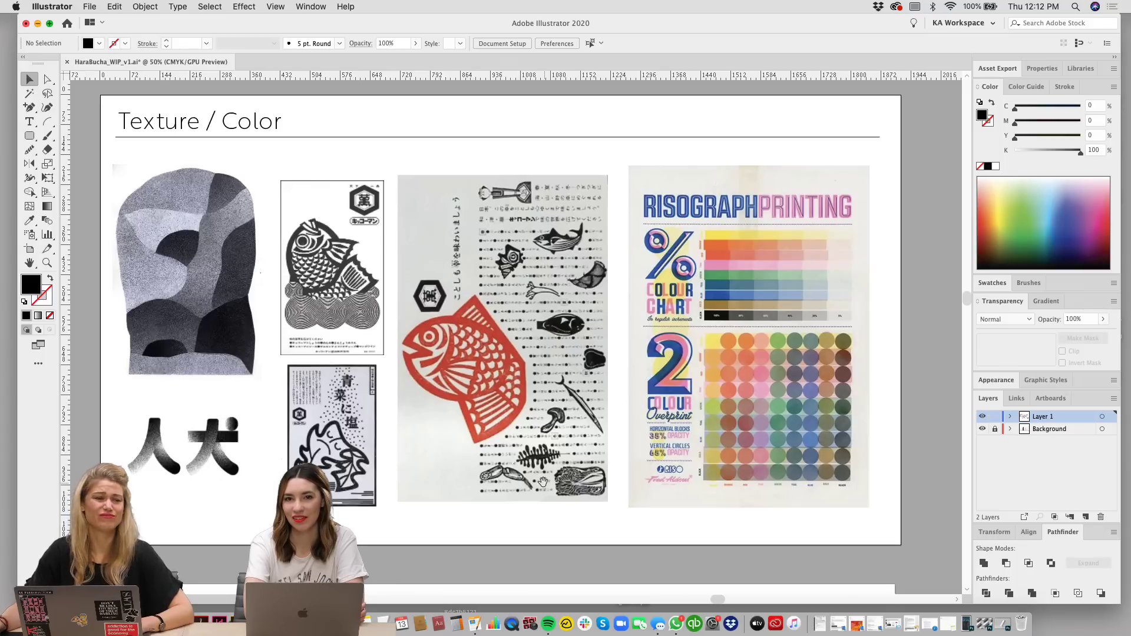
scroll(709, 474, right, 3)
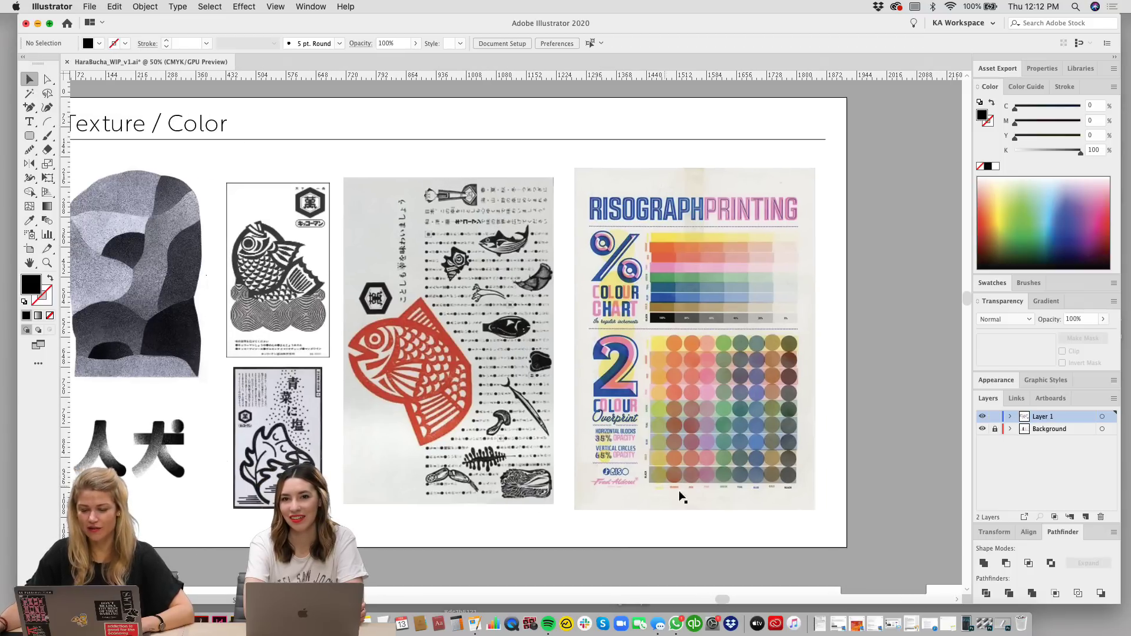
Step: Examine the Risograph Printing colour chart and its two-colour overprint grid up close
scroll(825, 327, right, 3)
key(super+equal)
key(super+equal)
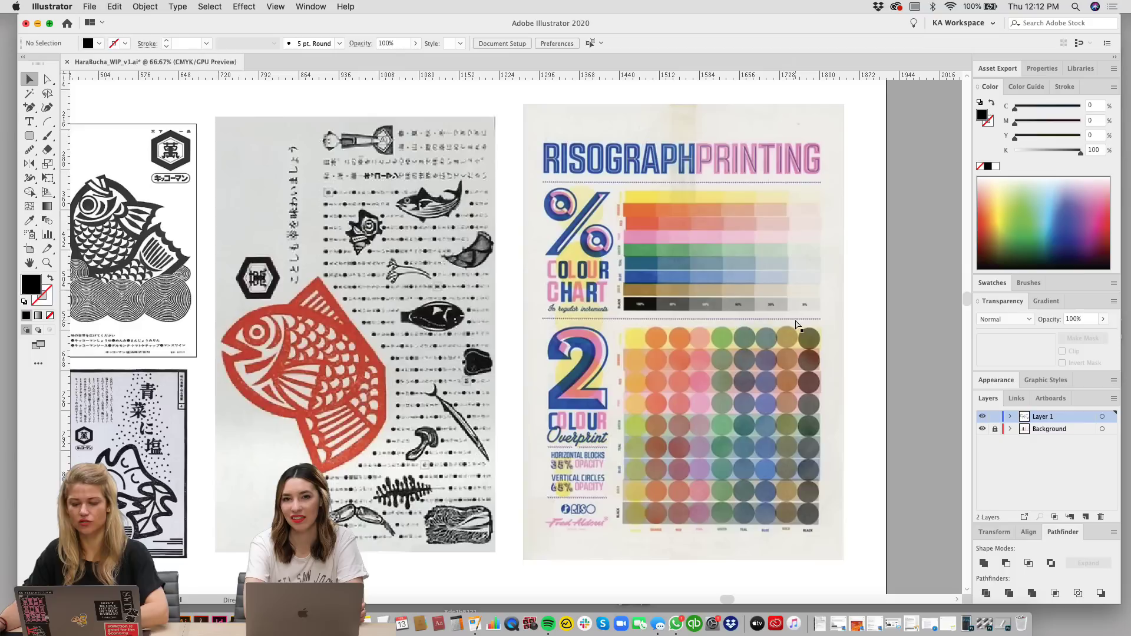
drag(858, 389, 715, 286)
scroll(572, 171, up, 5)
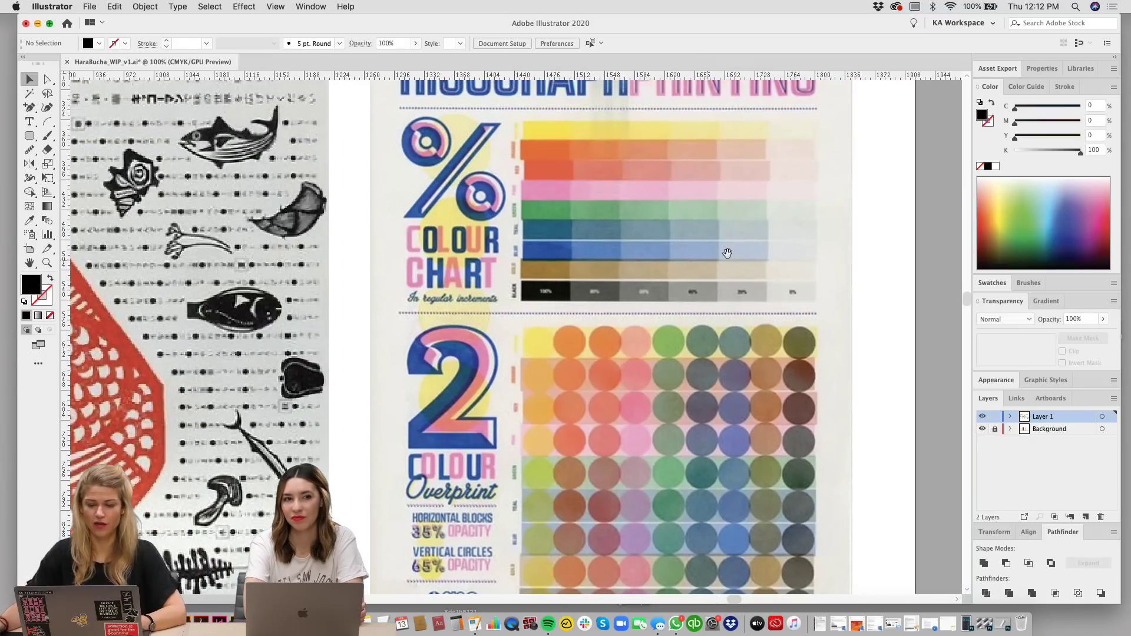
scroll(725, 312, up, 1)
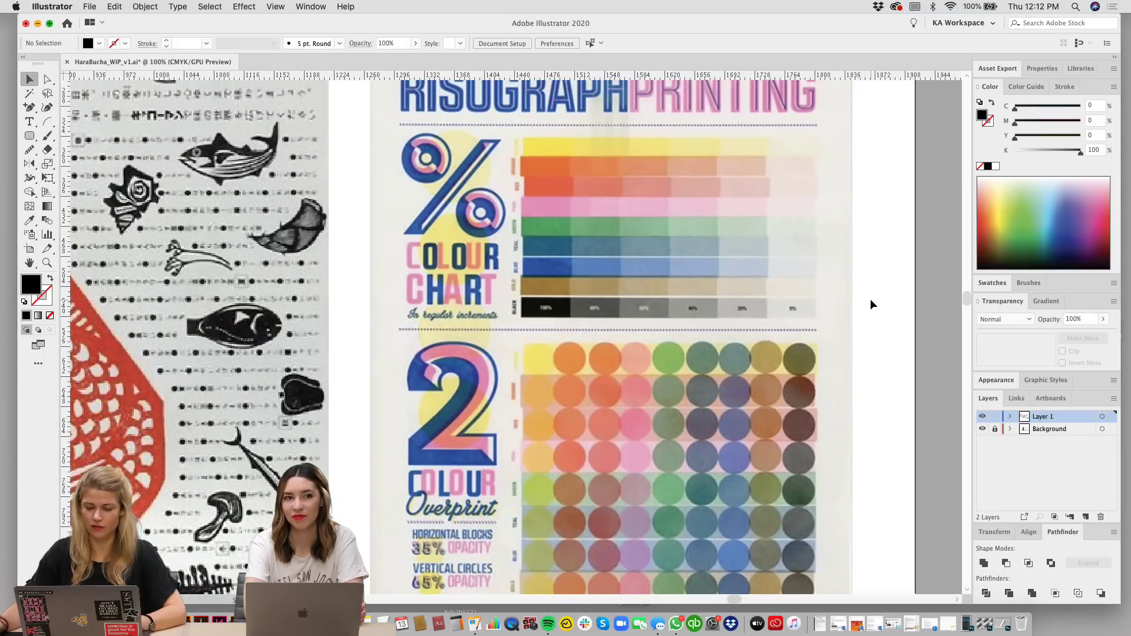
Step: Bring the Risograph Printing chart from the Texture / Color artboard to the right edge of the Type/Mood/Inspiration artboard, beside the posters
key(super+minus)
key(super+minus)
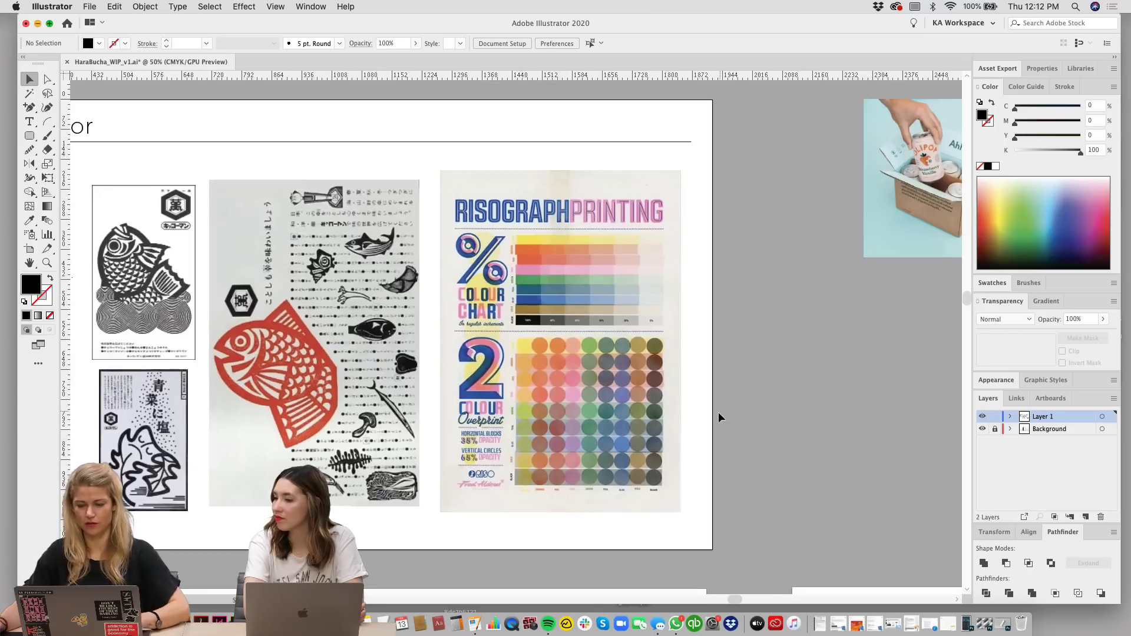
scroll(641, 482, down, 5)
scroll(641, 482, left, 3)
click(606, 168)
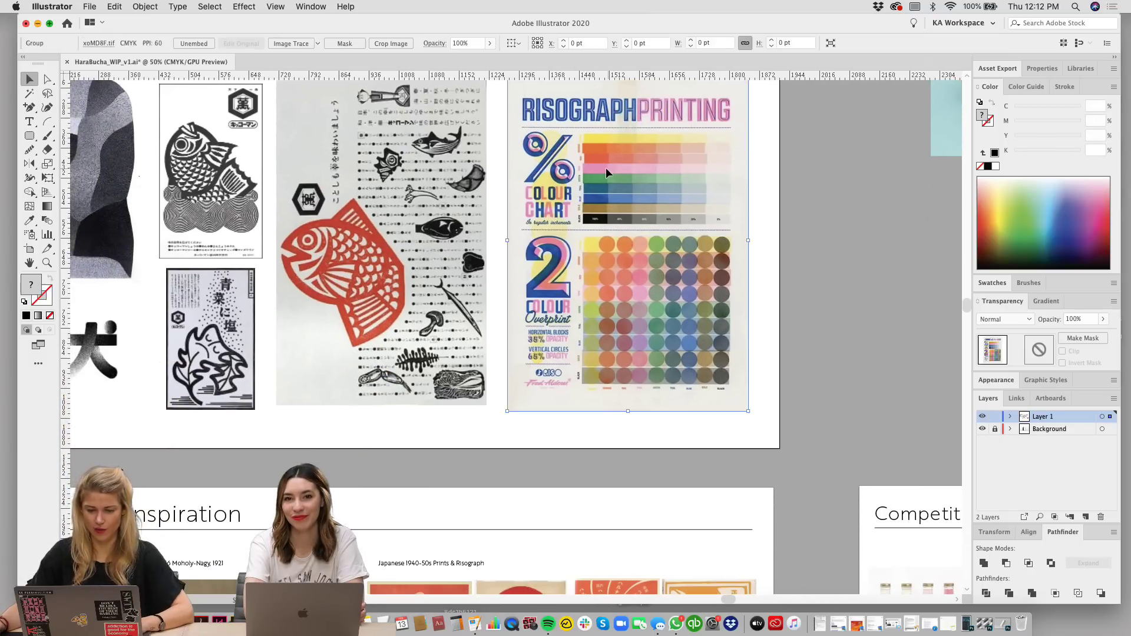
drag(664, 466, 682, 202)
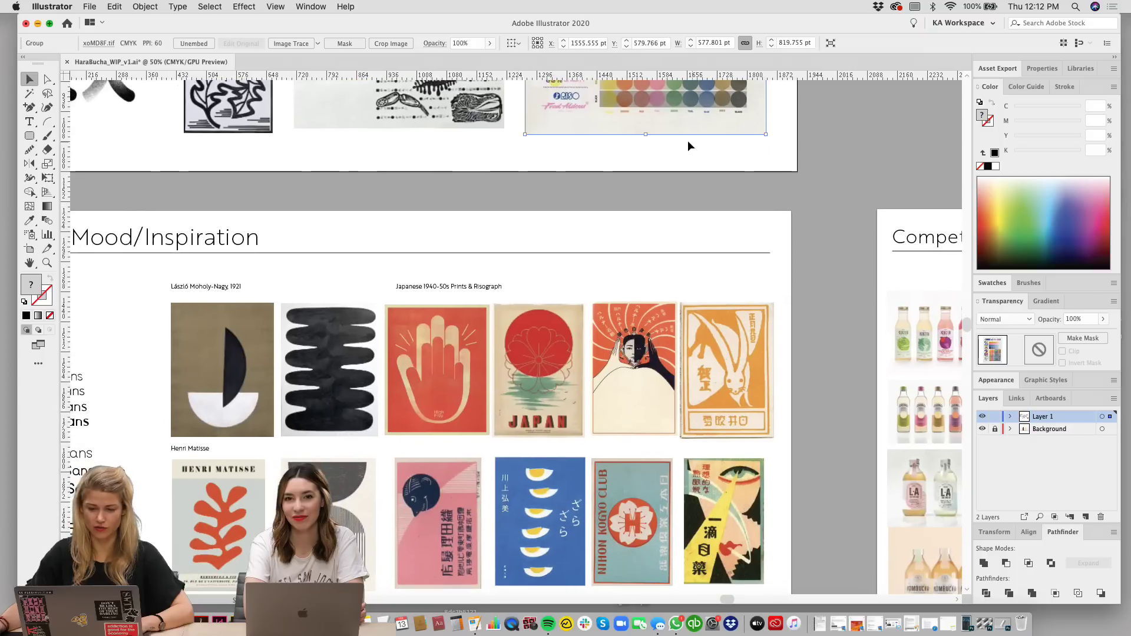
drag(826, 512, 826, 512)
scroll(826, 511, down, 4)
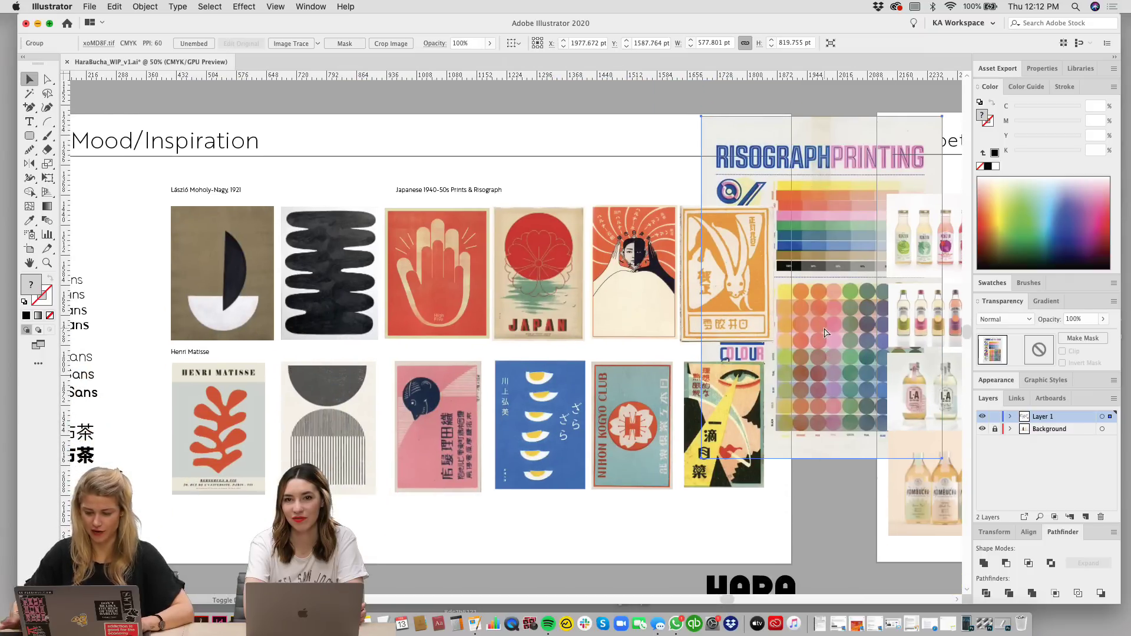
drag(828, 324, 827, 324)
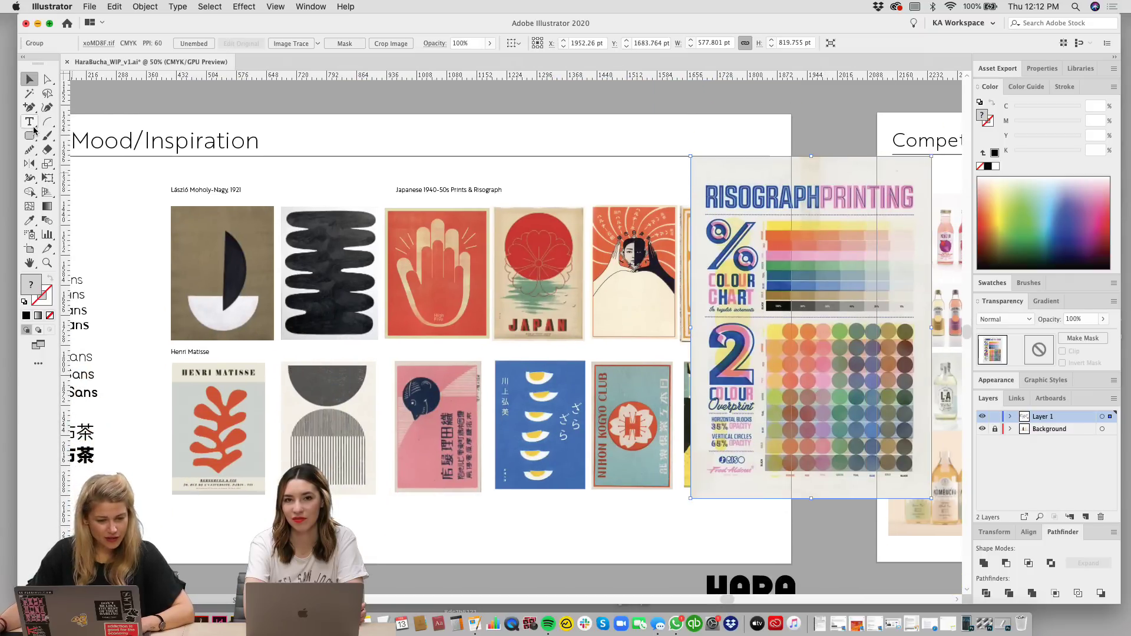
Step: Draw a rectangle about 127 × 232 pt over the chart's 100% and 80% colour columns and clip the chart to it
drag(29, 136, 60, 141)
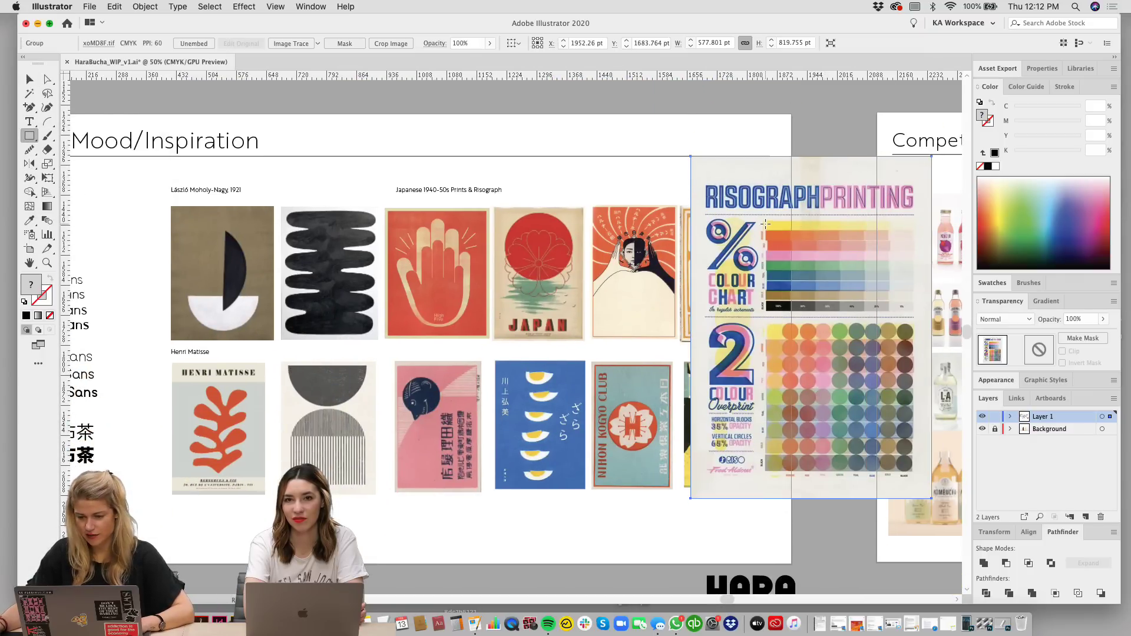
drag(762, 216, 814, 312)
key(v)
shift+click(852, 272)
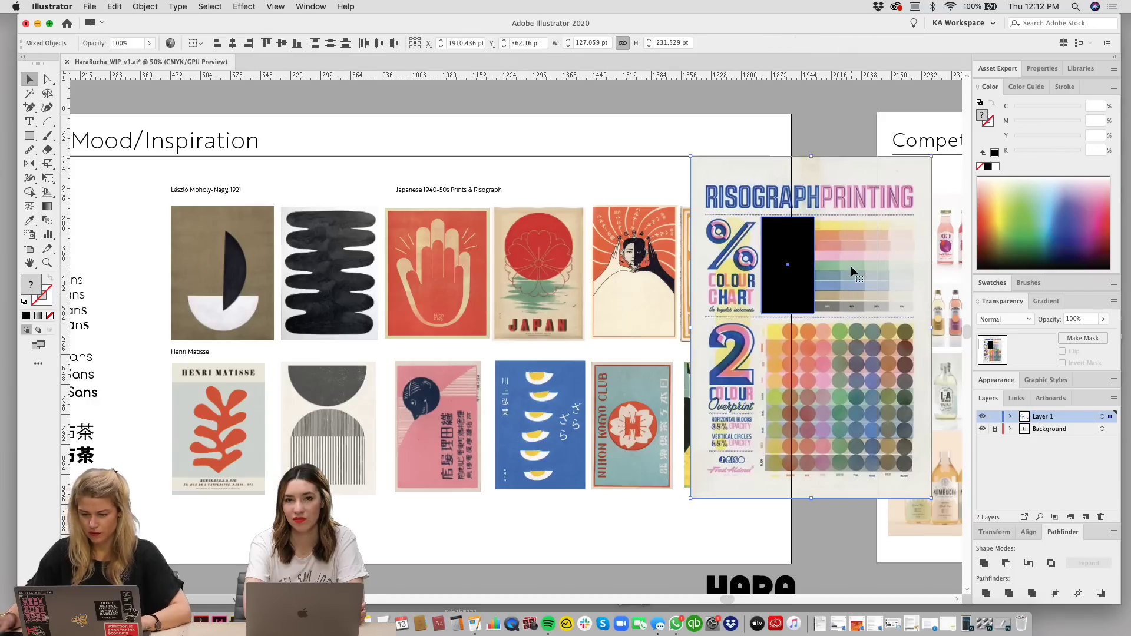
key(ctrl+7)
Step: Enlarge the clipped colour strip to about 383 × 697 pt and place it directly right of the Japanese posters
drag(816, 265, 874, 248)
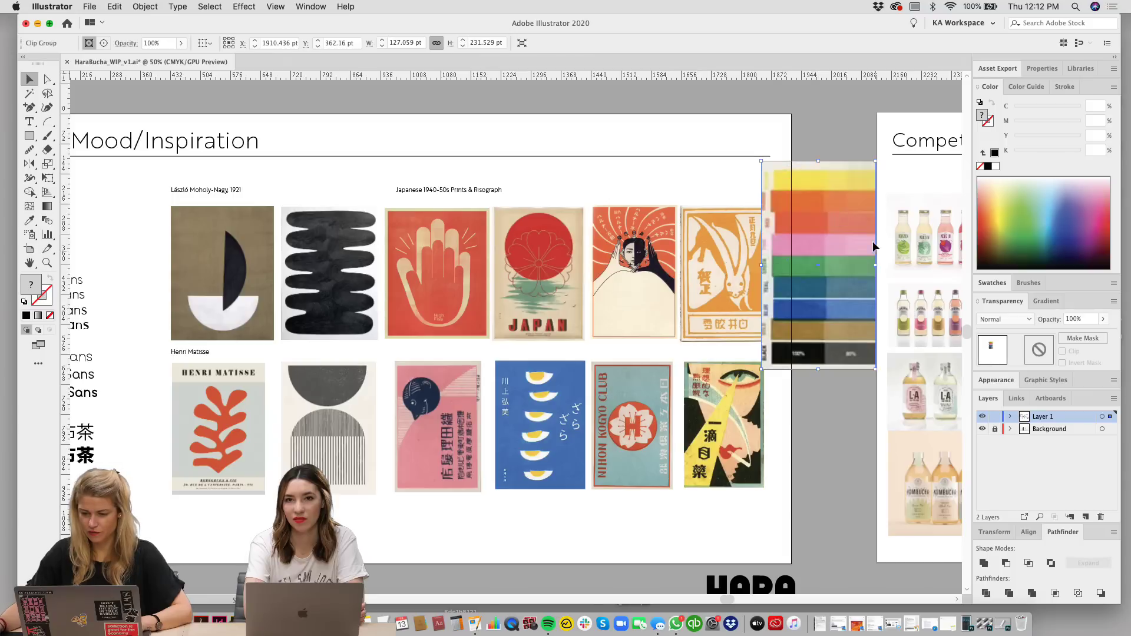
drag(798, 199, 790, 282)
drag(809, 242, 806, 202)
drag(806, 272, 849, 272)
scroll(756, 163, right, 3)
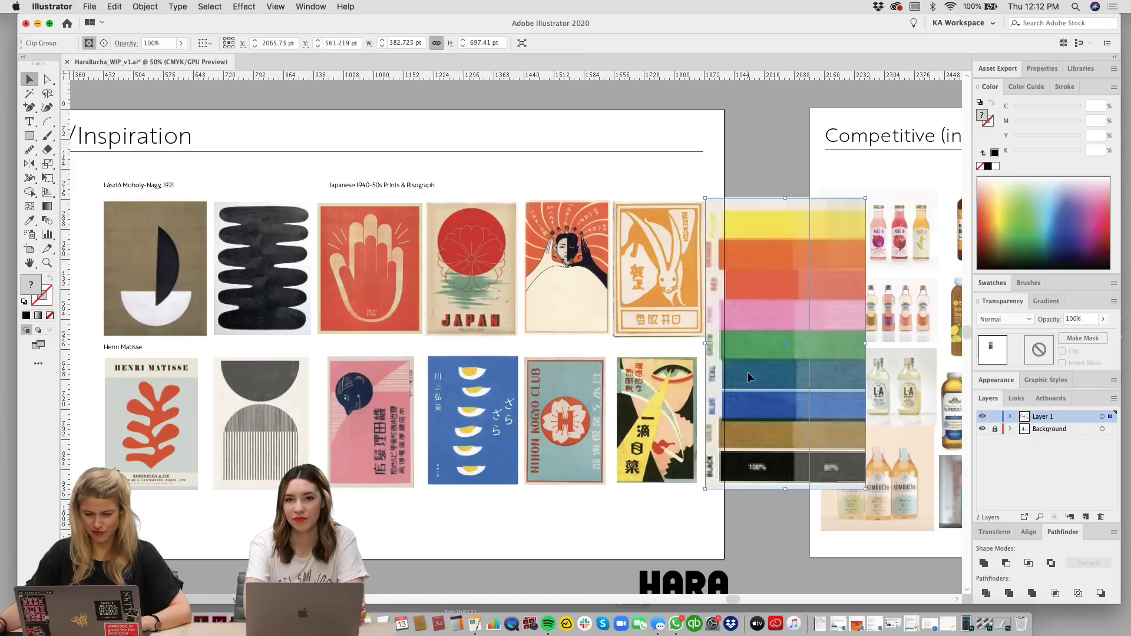
drag(748, 372, 750, 372)
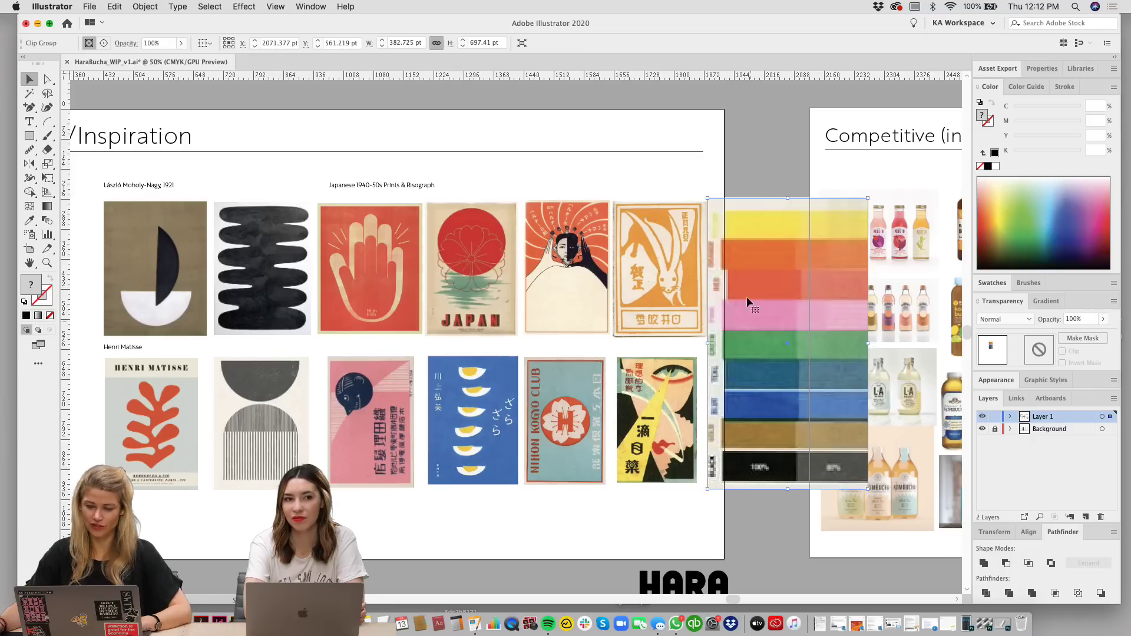
Step: Scale the clipped Risograph colour strip down to about 375 × 683 pt and nudge it slightly away from the posters
click(742, 175)
scroll(760, 176, left, 1)
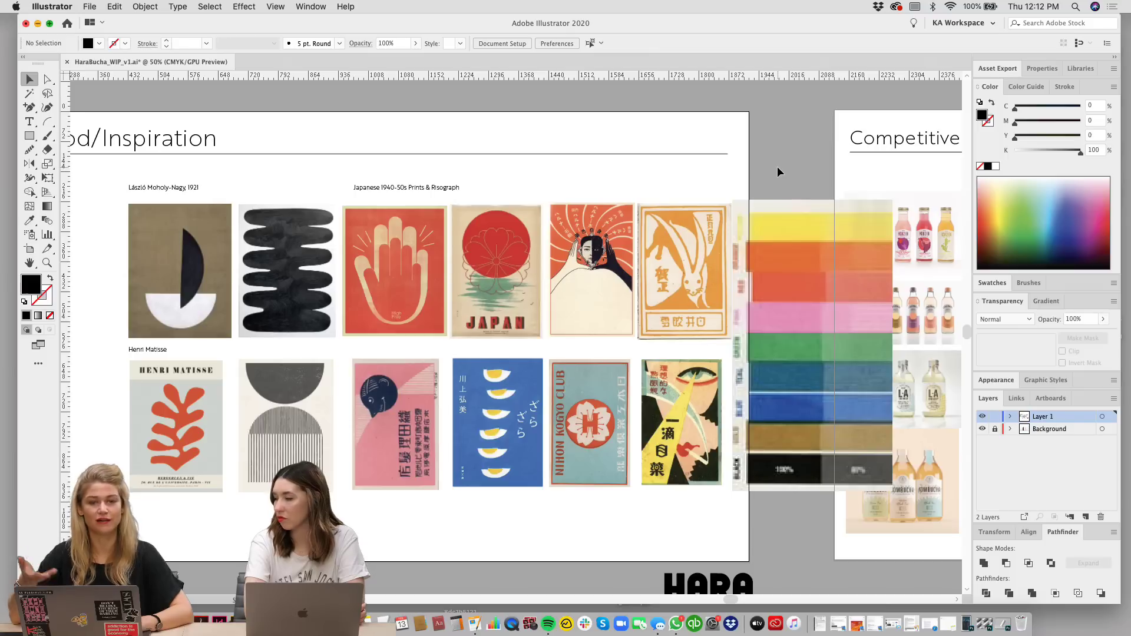
click(796, 206)
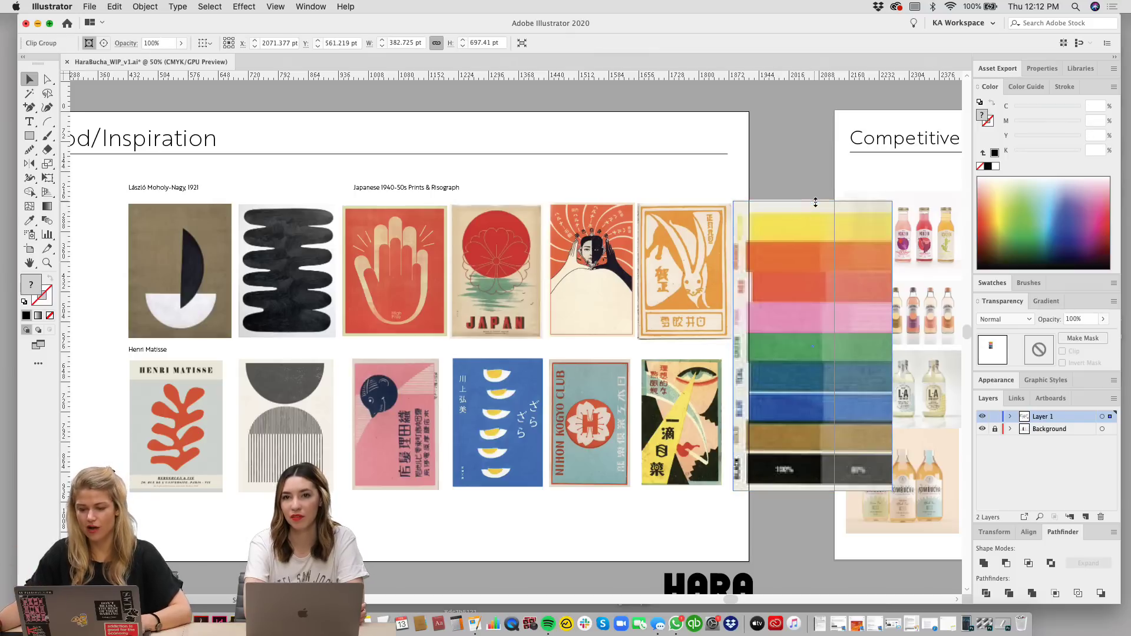
drag(815, 202, 815, 203)
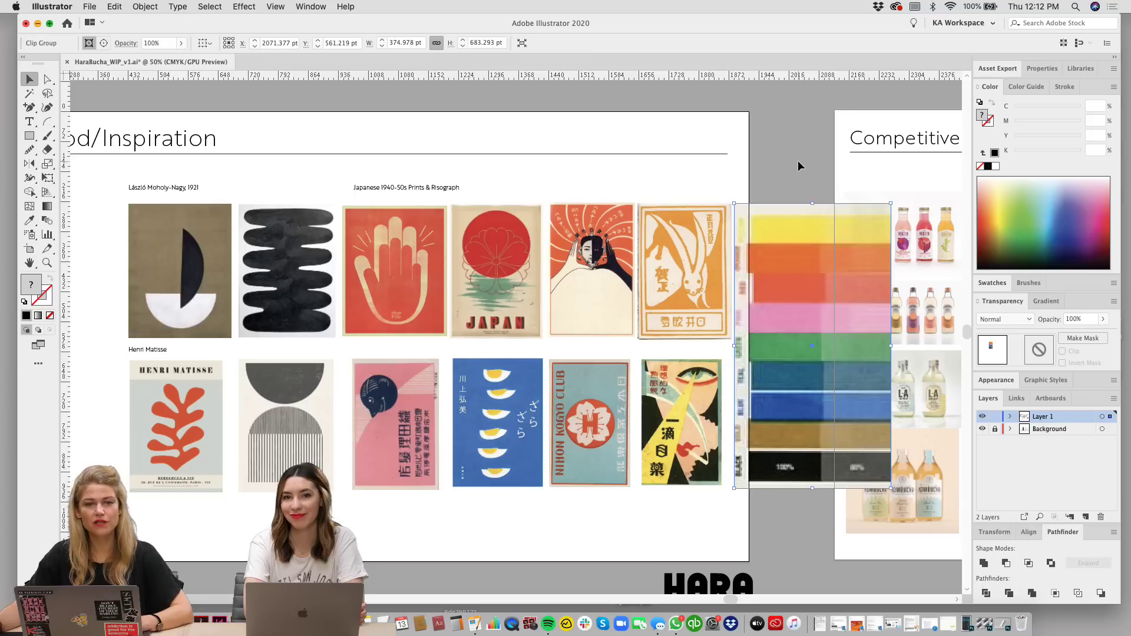
drag(778, 245, 782, 245)
click(789, 147)
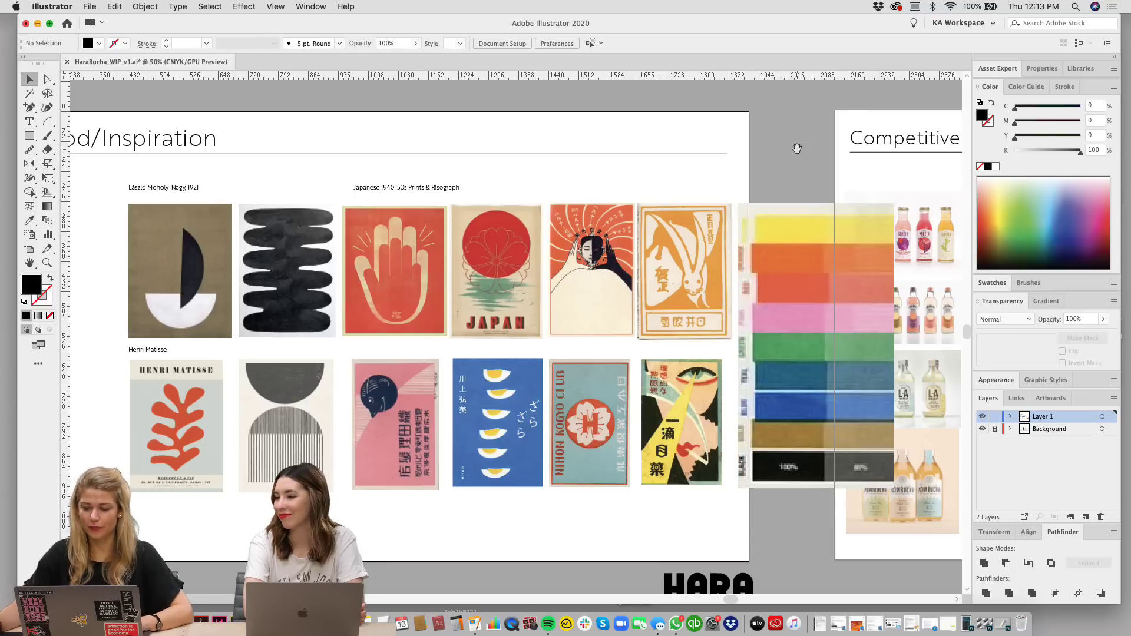
Step: Move the Risograph colour strip down off the poster artboard to the right edge of the Type/Mood/Inspiration artboard below it
mouse_move(797, 156)
mouse_down()
mouse_move(792, 177)
mouse_move(764, 171)
mouse_move(788, 171)
mouse_up()
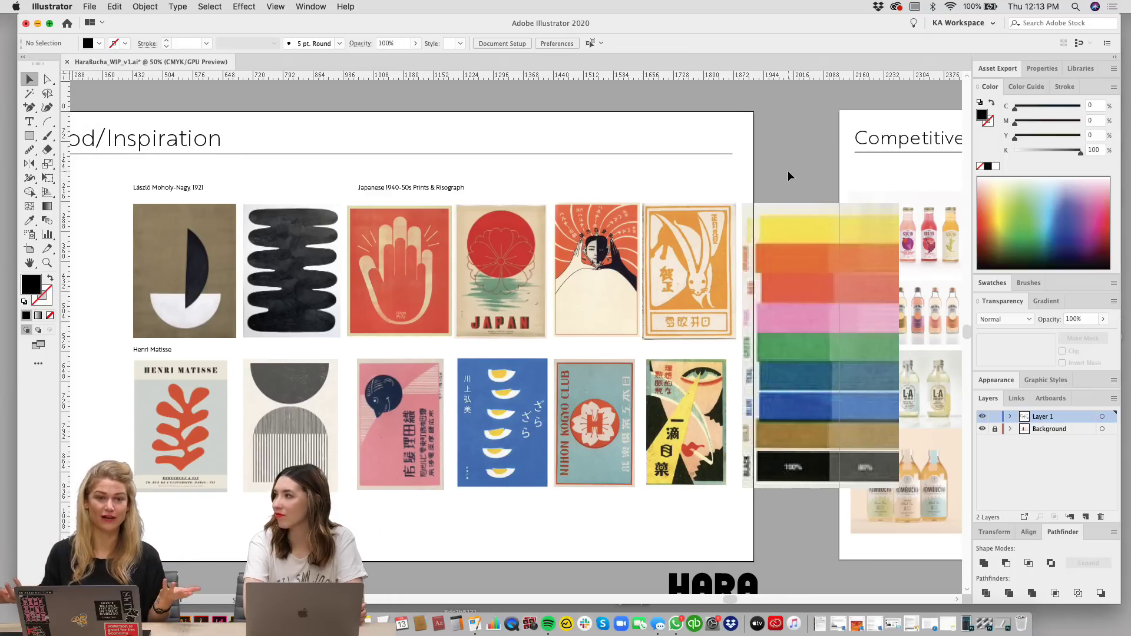
scroll(823, 210, right, 3)
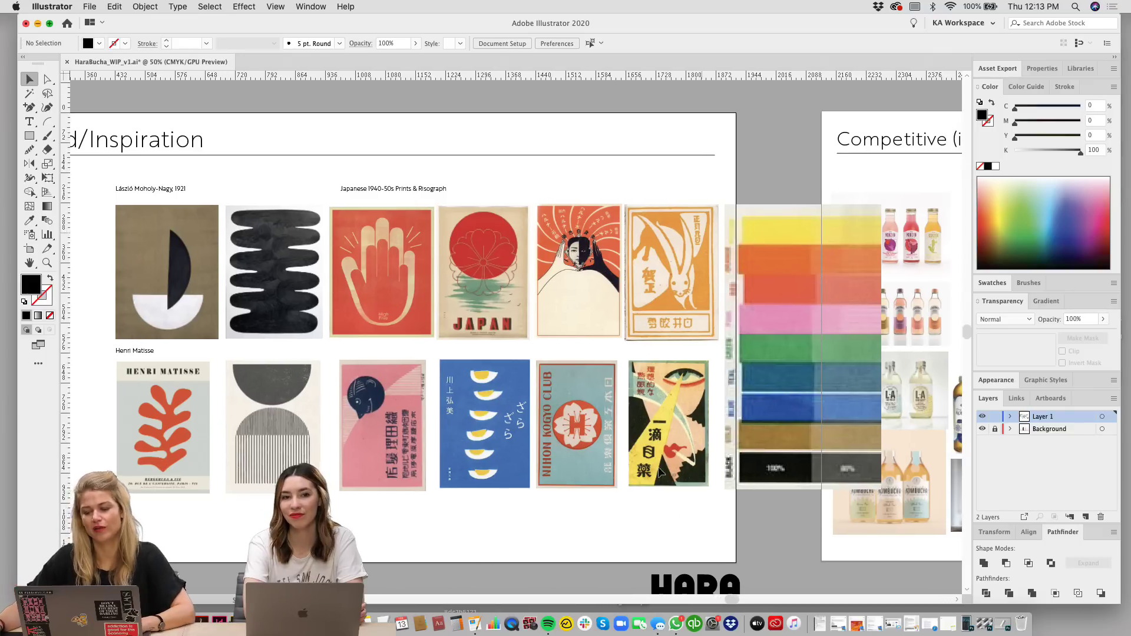
scroll(767, 515, right, 5)
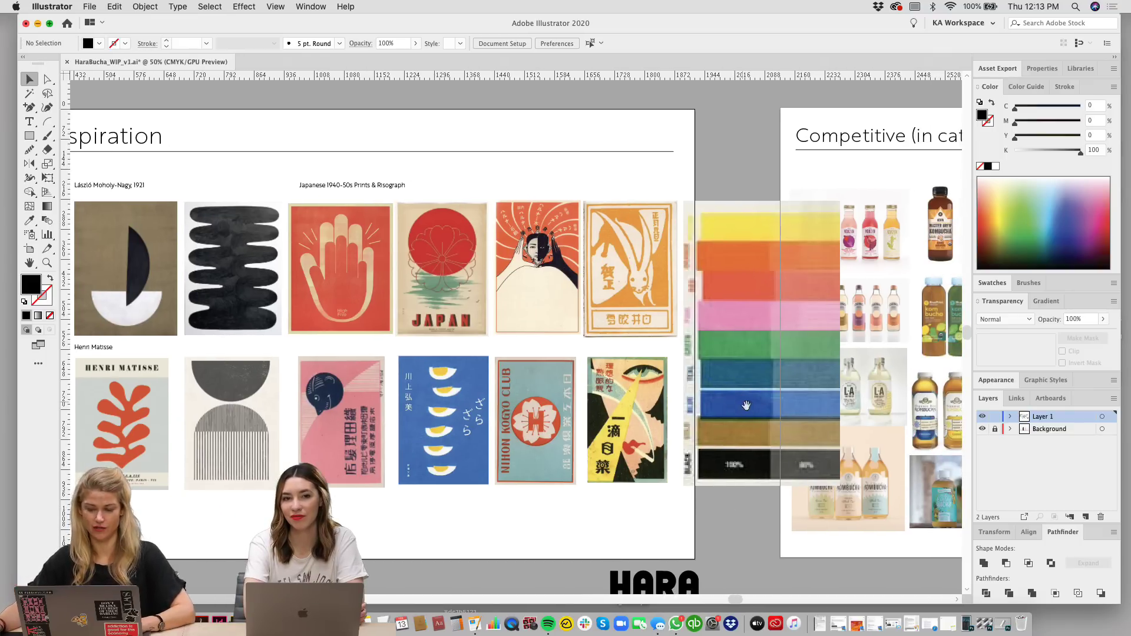
scroll(742, 399, right, 5)
drag(719, 374, 517, 484)
key(super+minus)
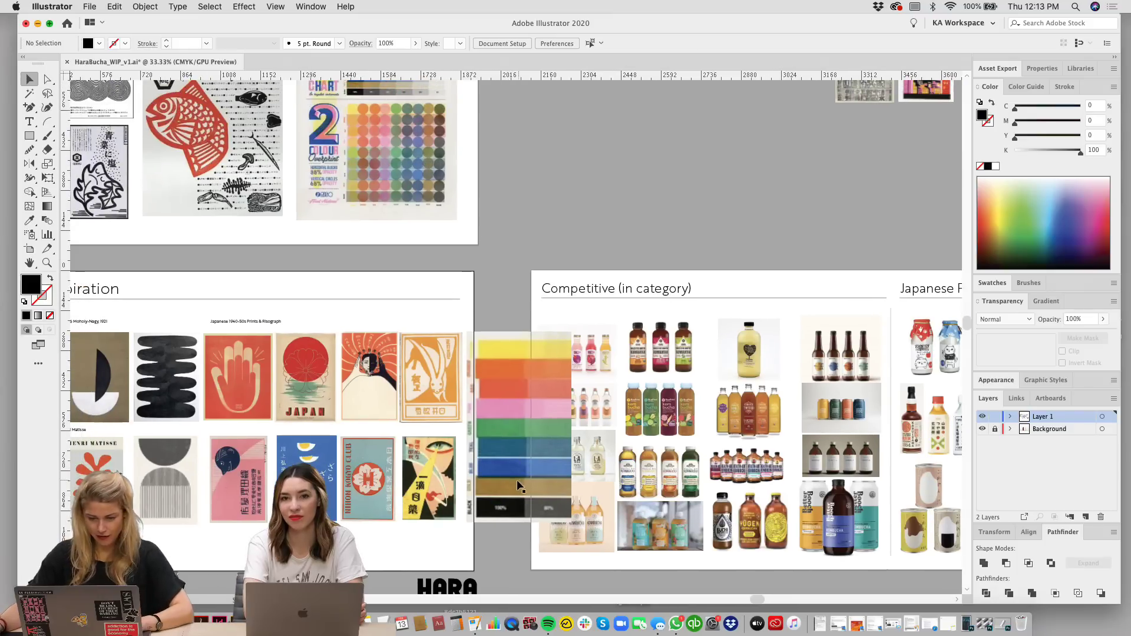
drag(536, 412, 560, 450)
click(639, 271)
scroll(635, 165, up, 5)
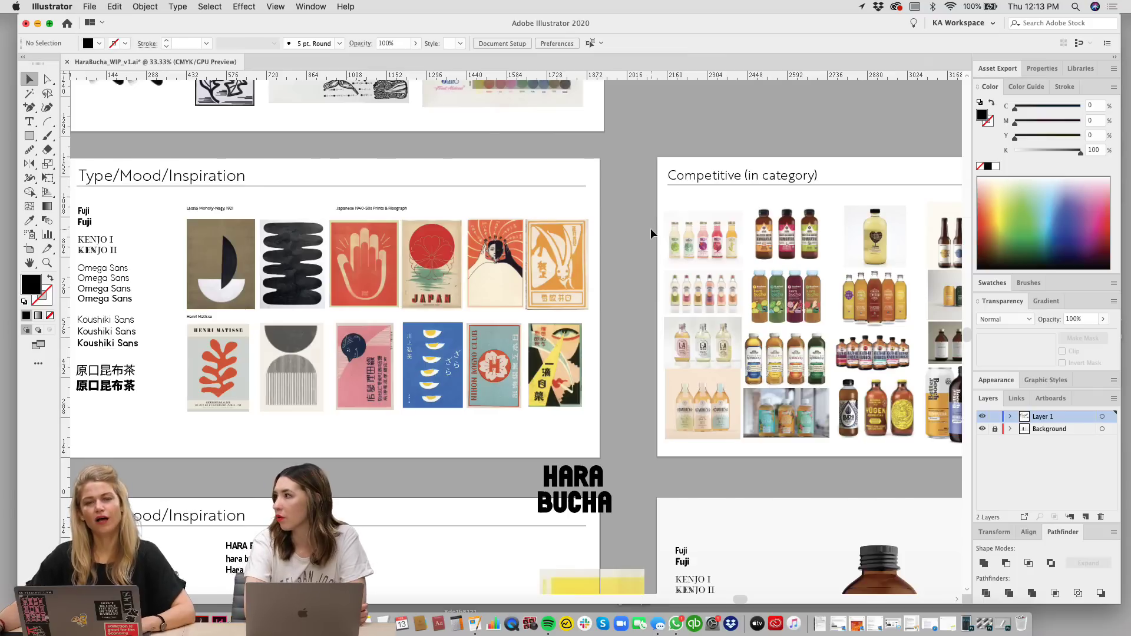
Step: Review the Type/Mood/Inspiration posters and typefaces together with the Texture / Color references above them
drag(654, 221, 678, 229)
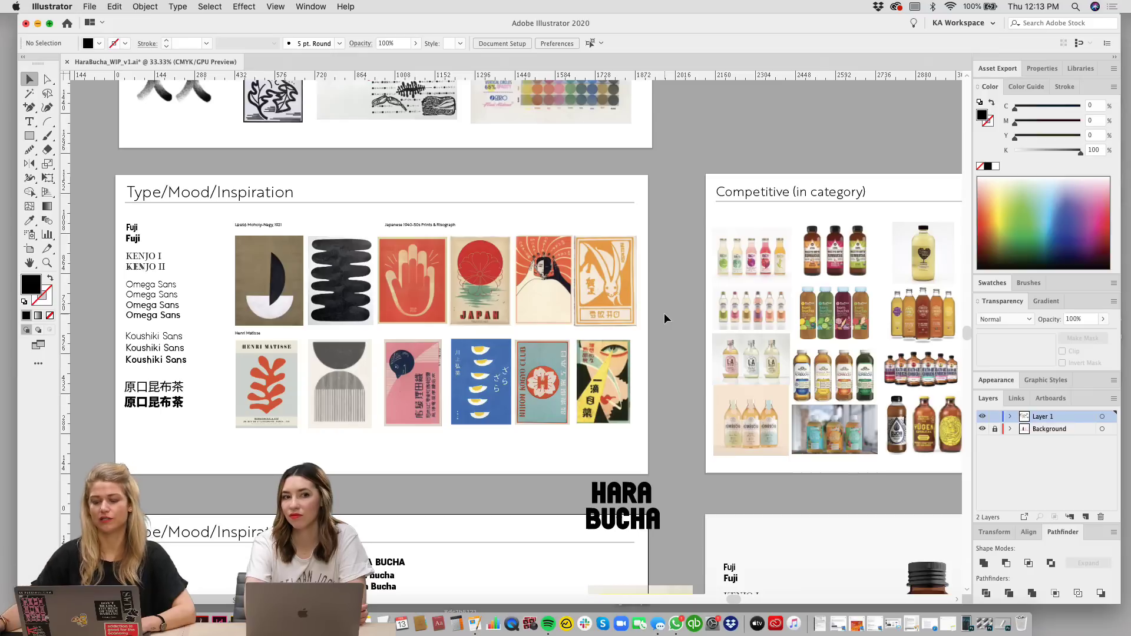
scroll(663, 312, right, 2)
scroll(654, 324, right, 2)
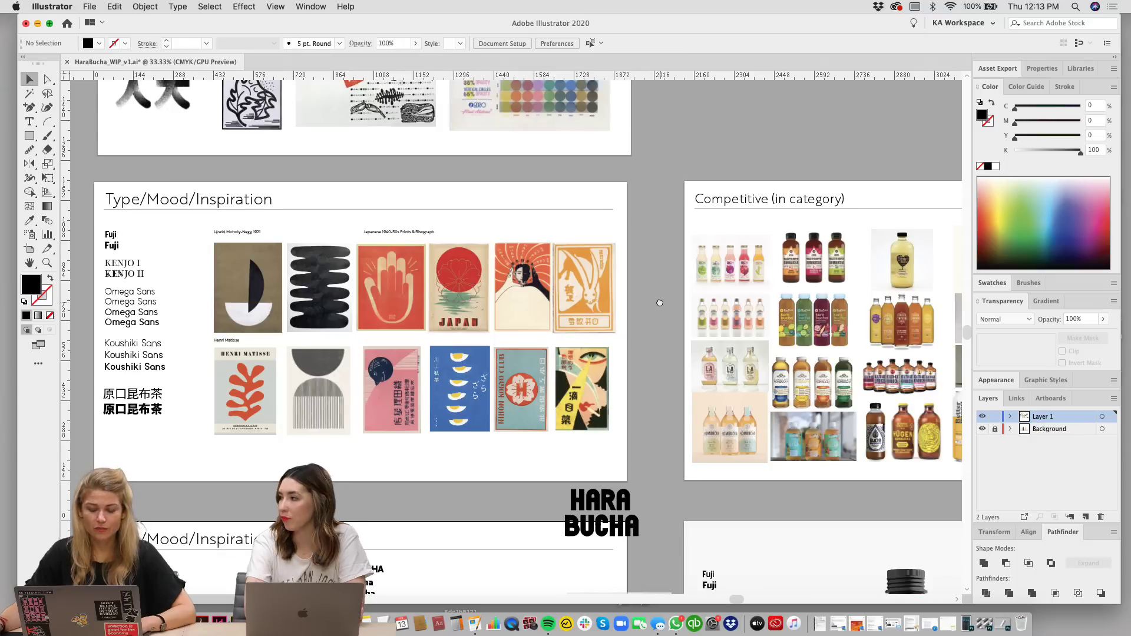
scroll(655, 300, right, 1)
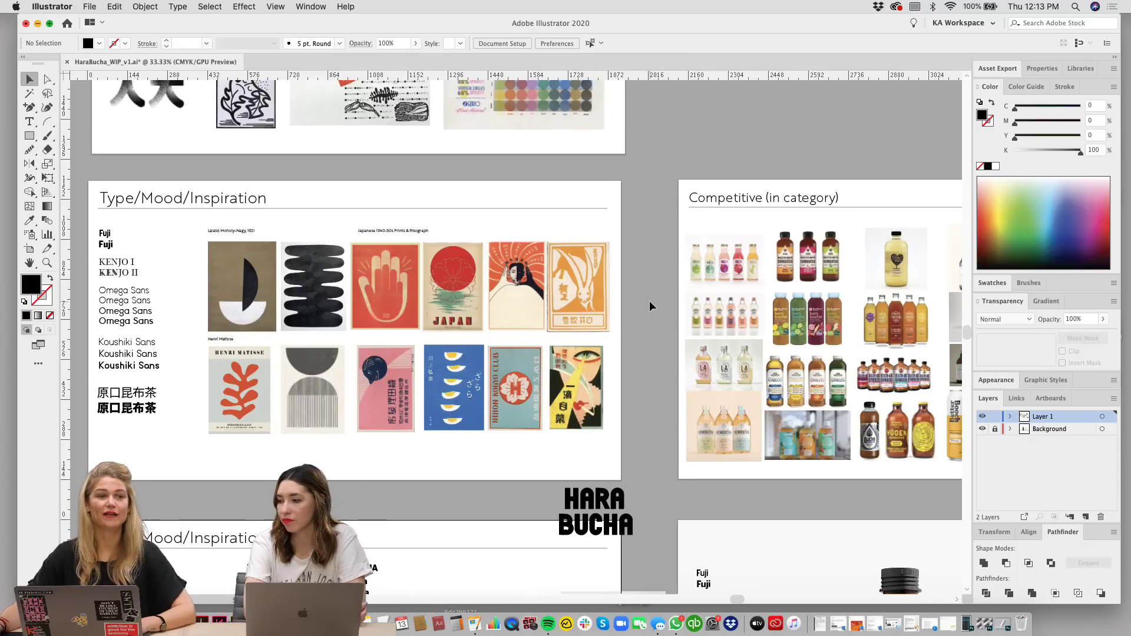
scroll(649, 300, right, 8)
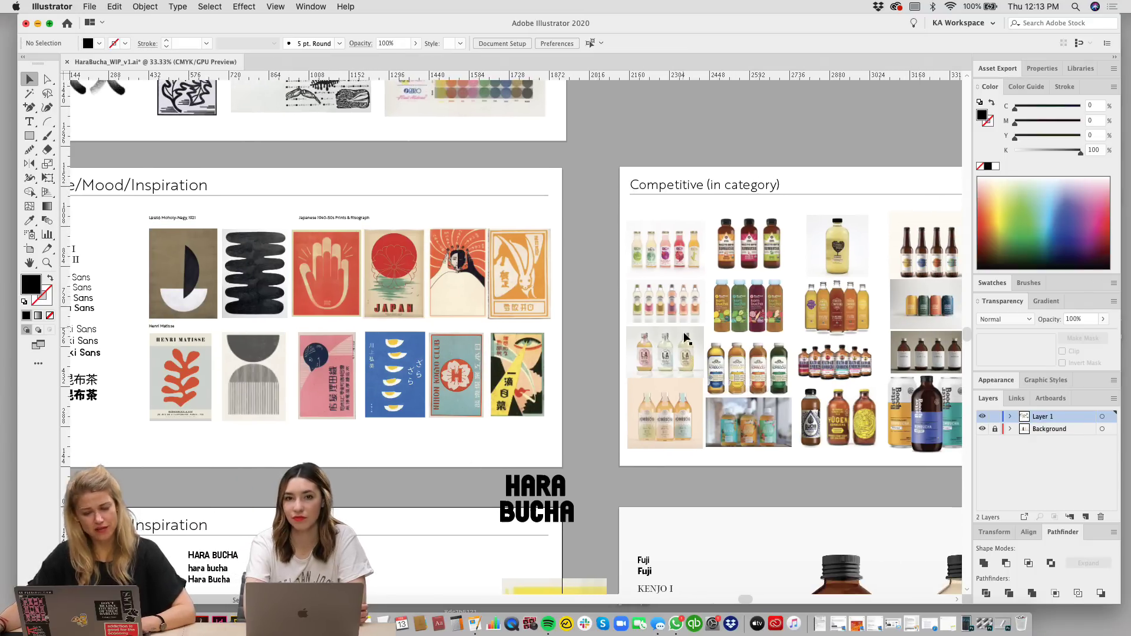
drag(604, 447, 859, 510)
drag(823, 327, 858, 489)
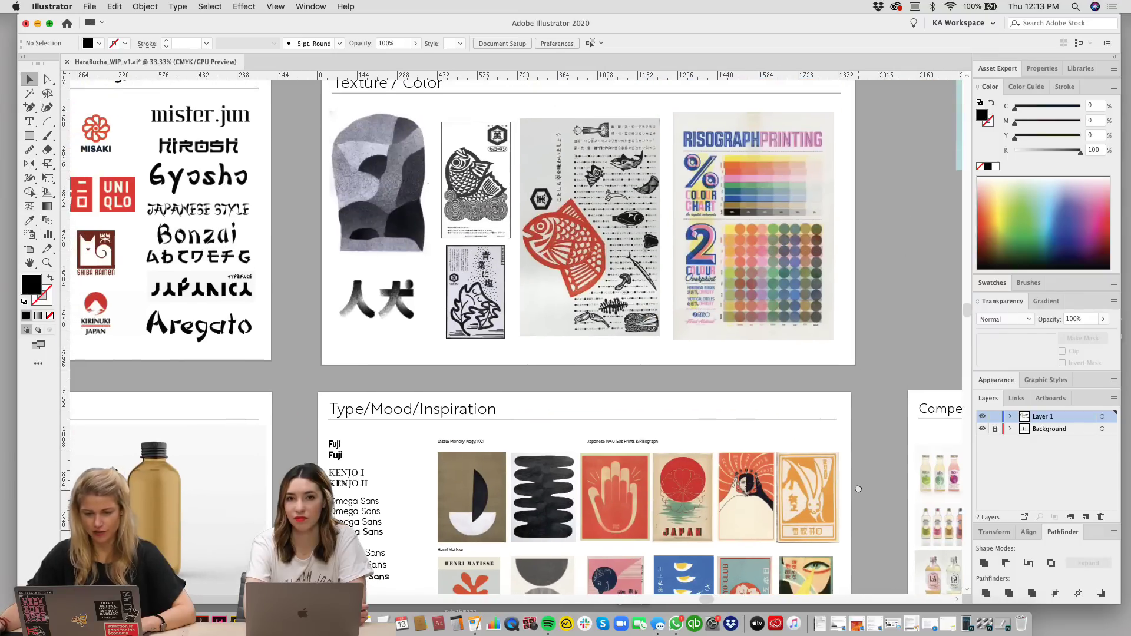
Step: Survey the whole Competitive (in category) and Japanese Found artboard and make it the active artboard
scroll(858, 489, down, 10)
scroll(857, 489, right, 15)
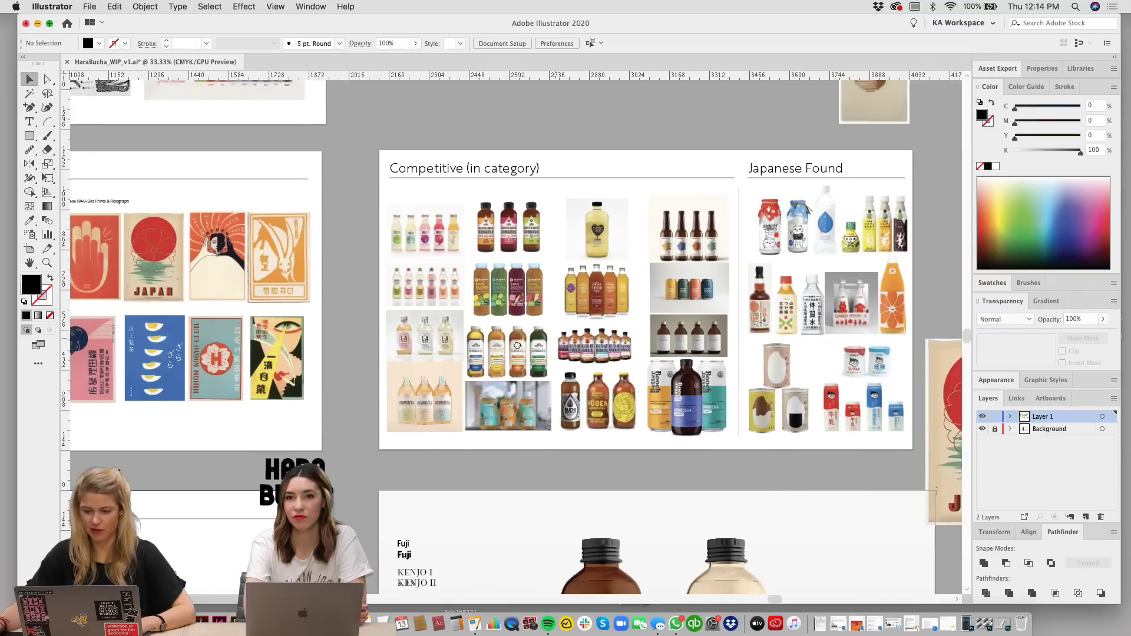
scroll(516, 345, right, 9)
scroll(517, 345, up, 2)
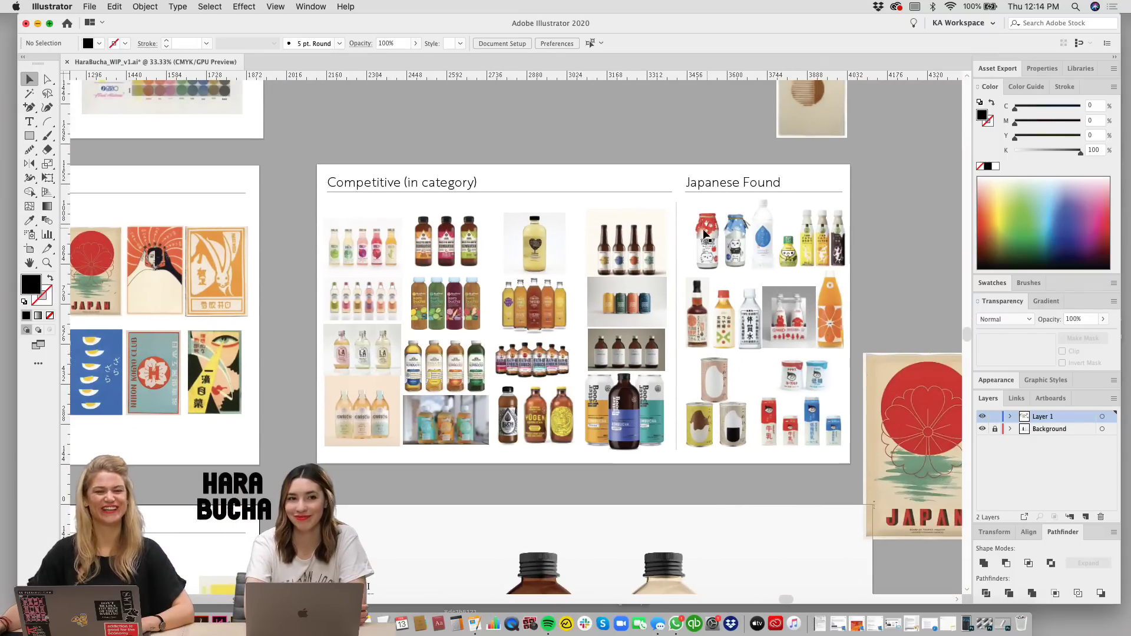
scroll(611, 204, right, 3)
scroll(612, 204, up, 1)
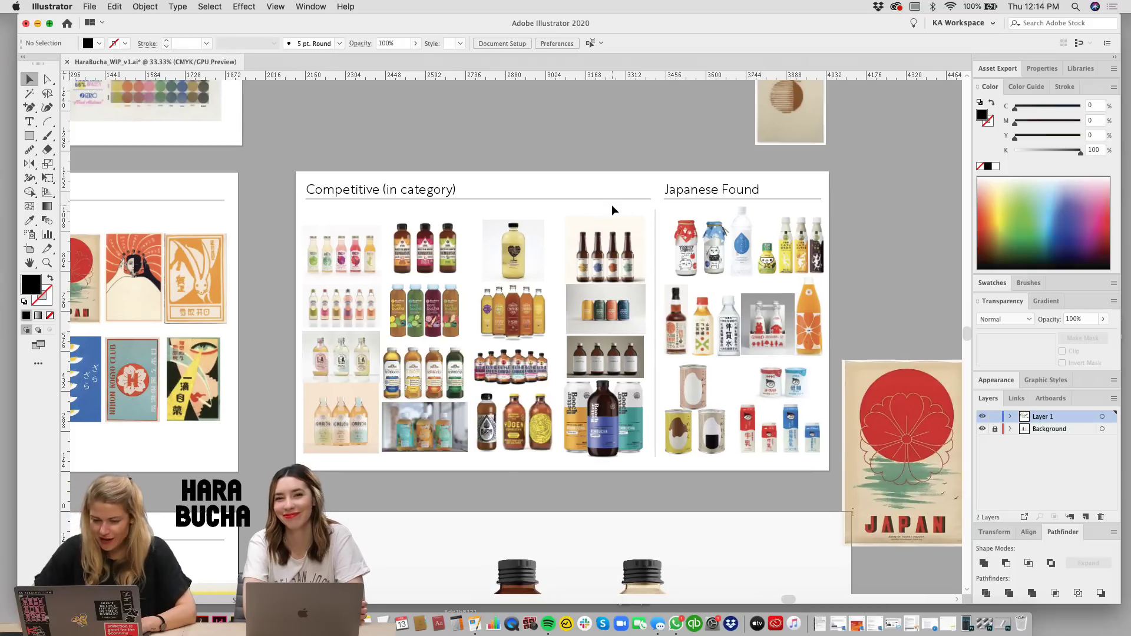
click(535, 178)
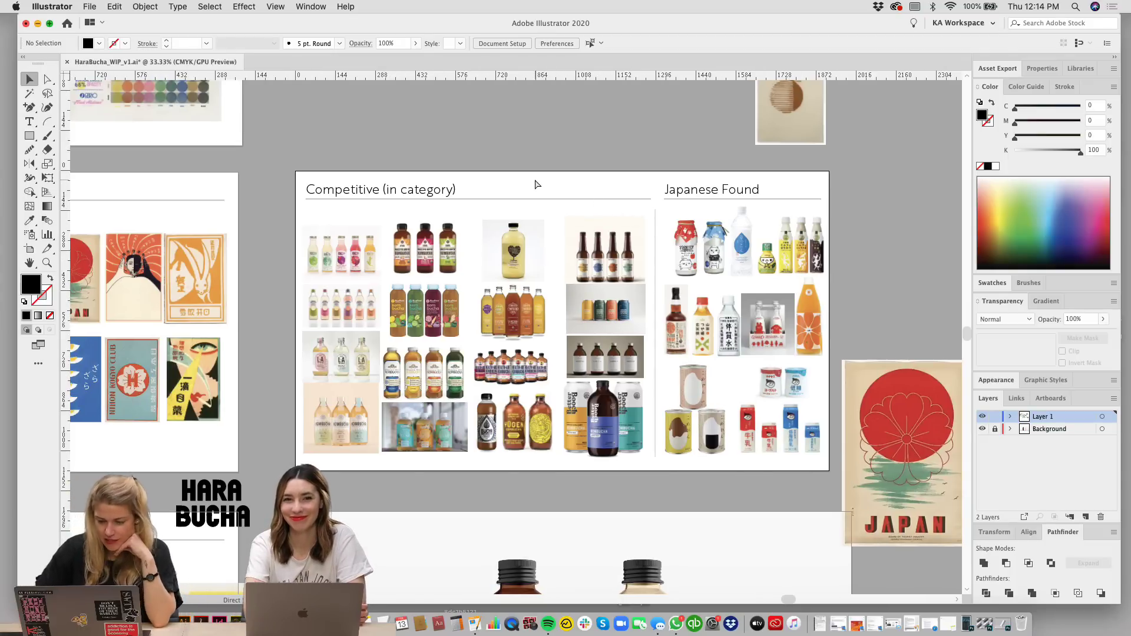
Step: Examine the competing kombucha bottles and cans at 66.67% zoom, covering all rows of the Competitive (in category) section
key(super+equal)
scroll(559, 224, up, 2)
scroll(560, 223, left, 2)
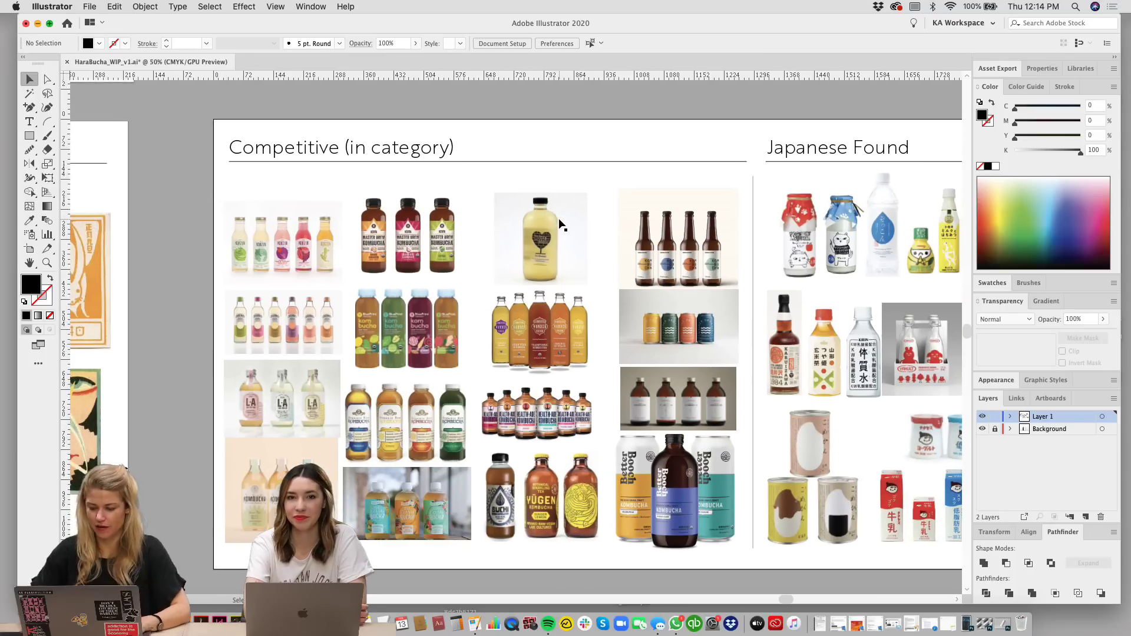
scroll(560, 224, down, 2)
scroll(559, 223, right, 3)
key(super+equal)
scroll(586, 227, down, 1)
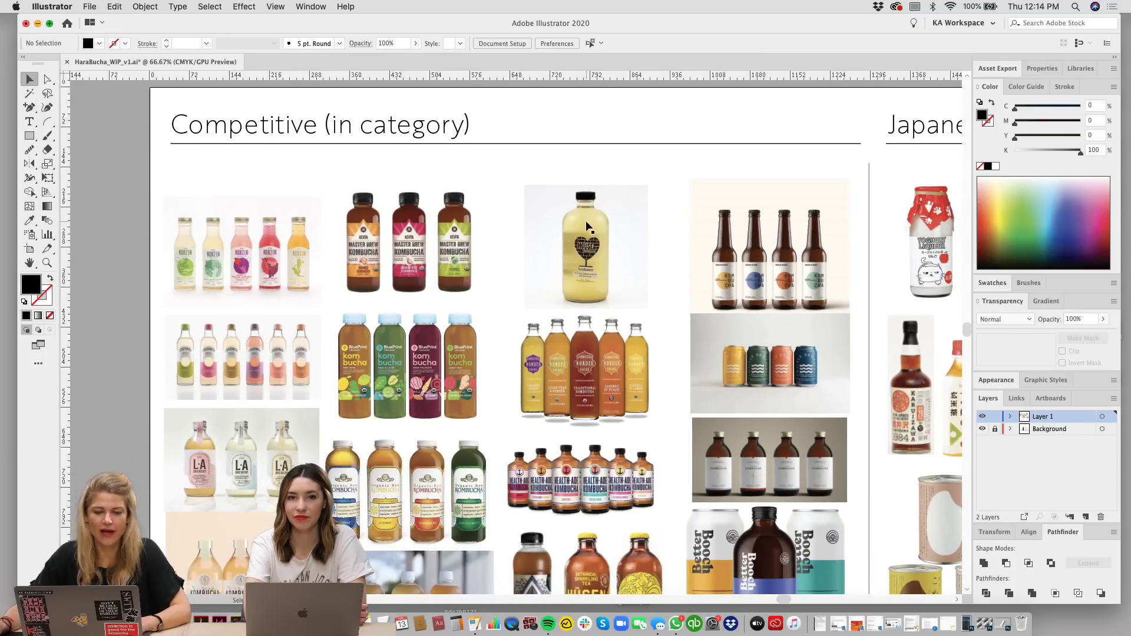
scroll(586, 227, down, 1)
scroll(651, 252, down, 3)
scroll(651, 253, right, 1)
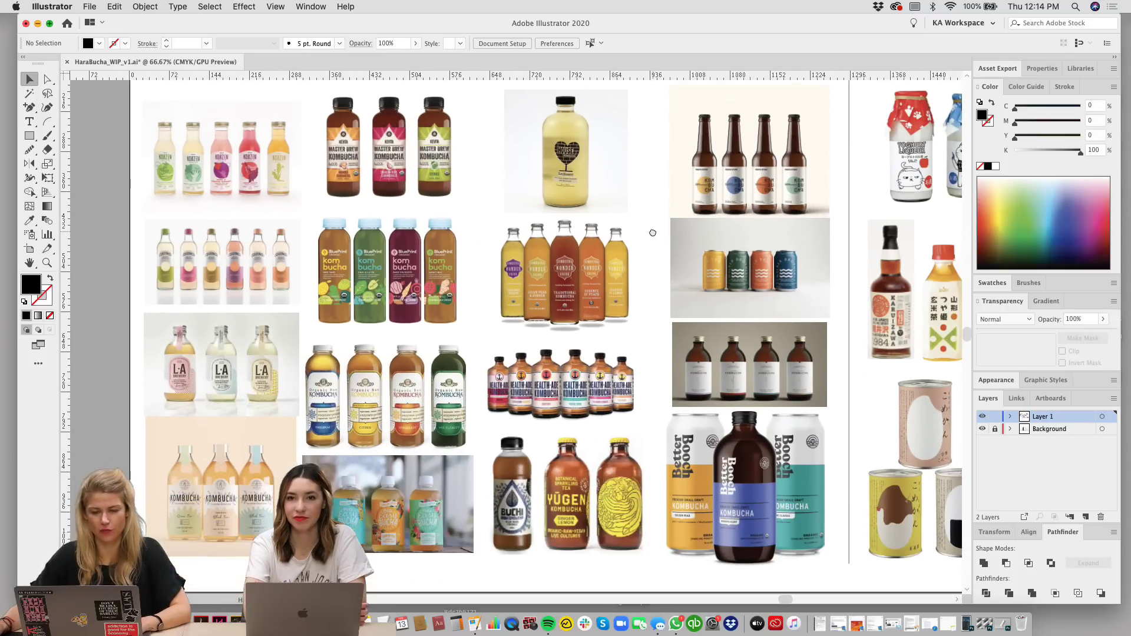
scroll(653, 232, up, 1)
scroll(652, 233, right, 1)
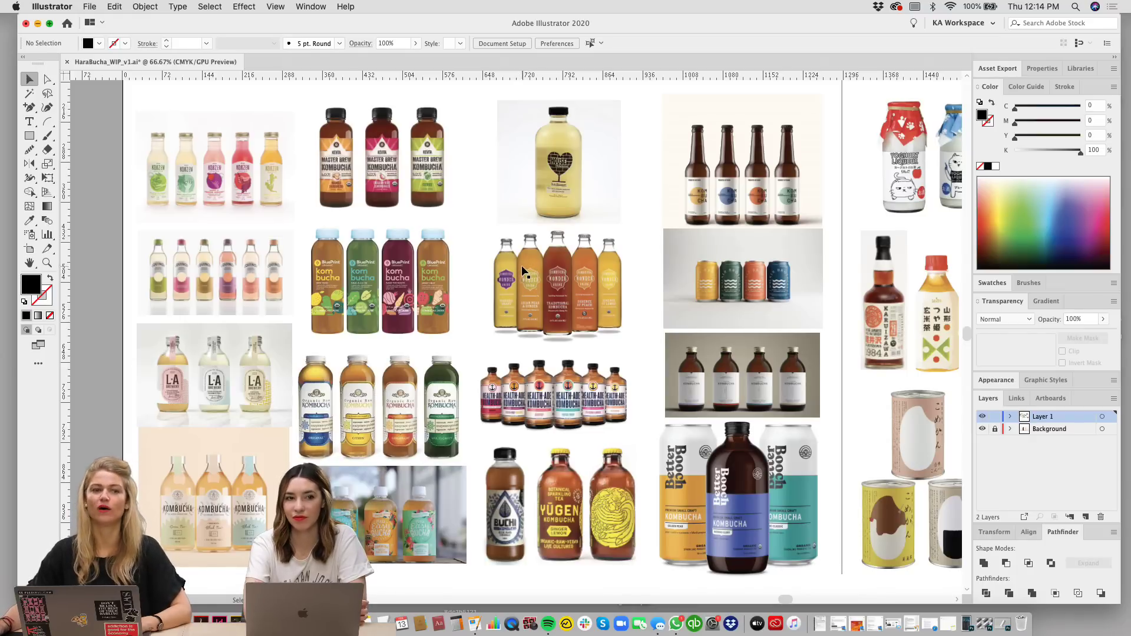
Step: Inspect the BluePrint, Organic Raw and Health-Ade kombucha labels up close at 150% zoom
scroll(538, 260, left, 6)
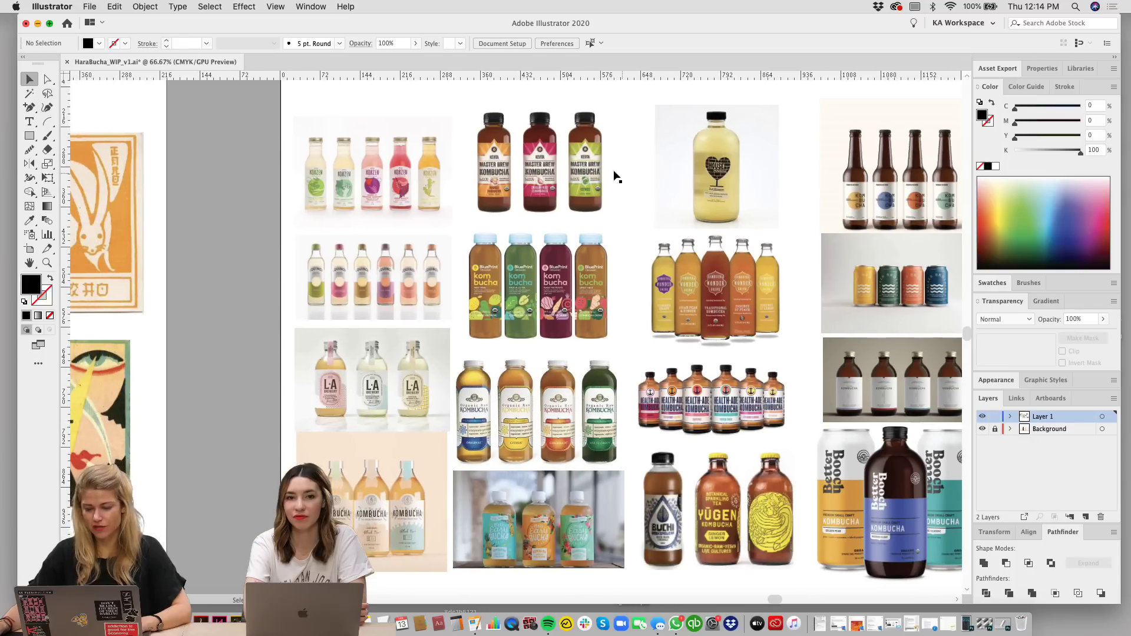
drag(589, 494, 533, 492)
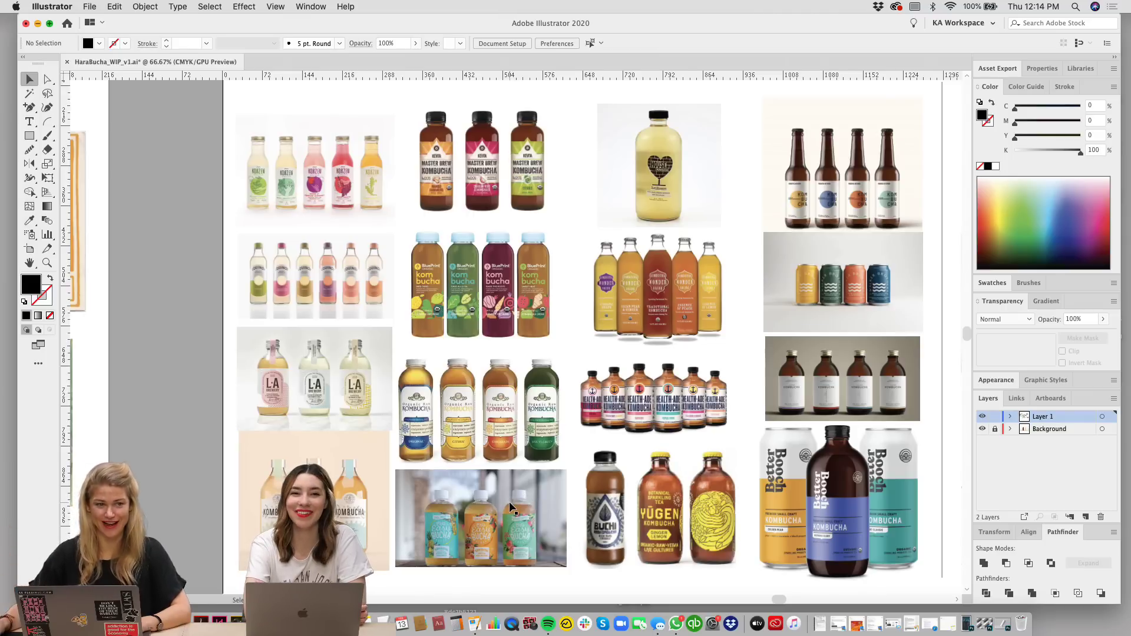
key(super+equal)
key(super+equal)
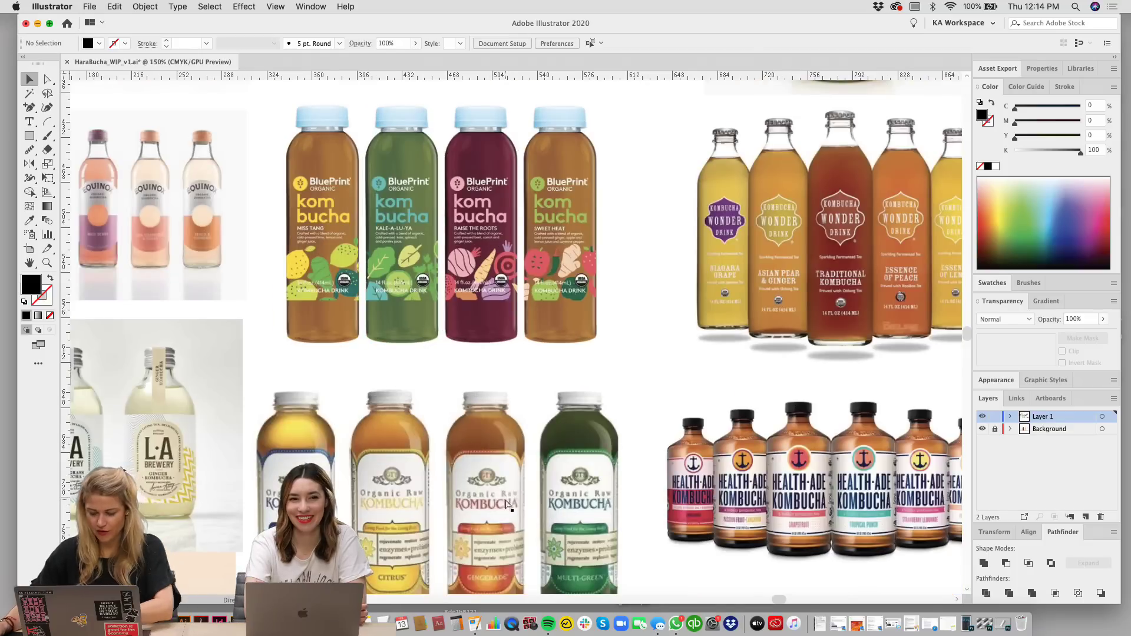
key(super+minus)
key(super+minus)
Step: Compare the competitor kombucha packaging column by column, from the pale clear bottles across to the Japanese Found products
scroll(505, 509, right, 3)
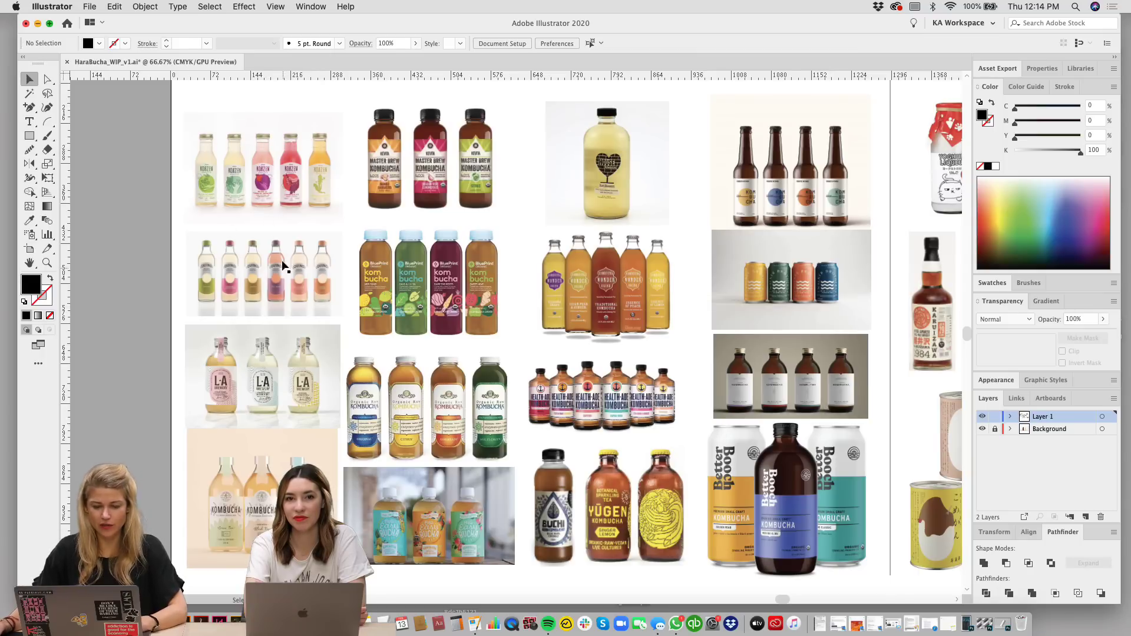
scroll(299, 164, right, 1)
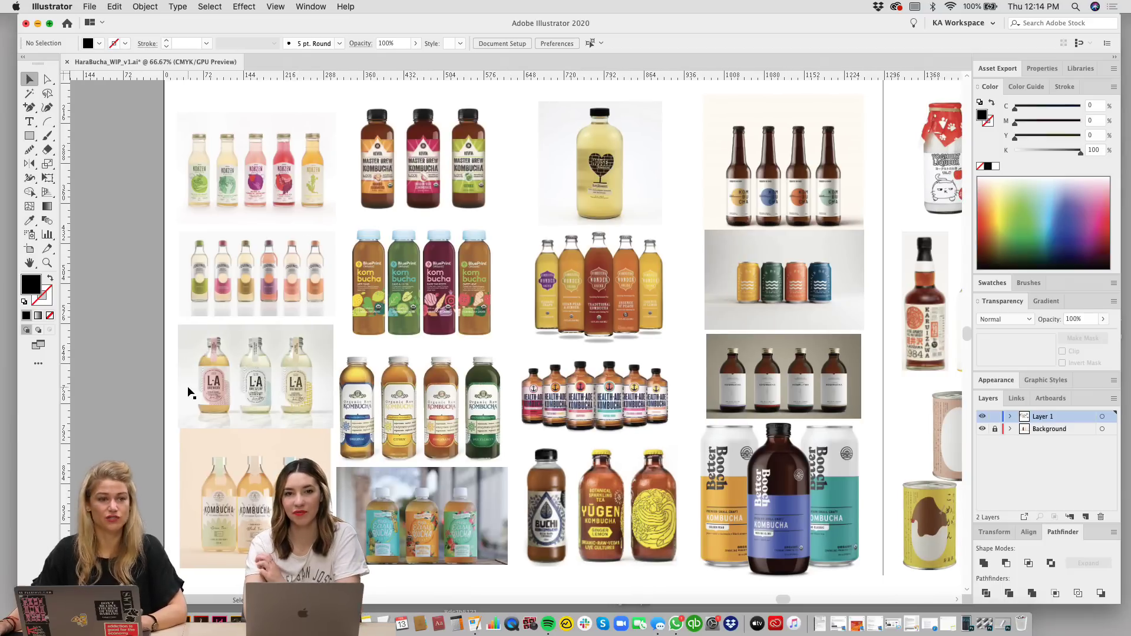
scroll(421, 380, right, 4)
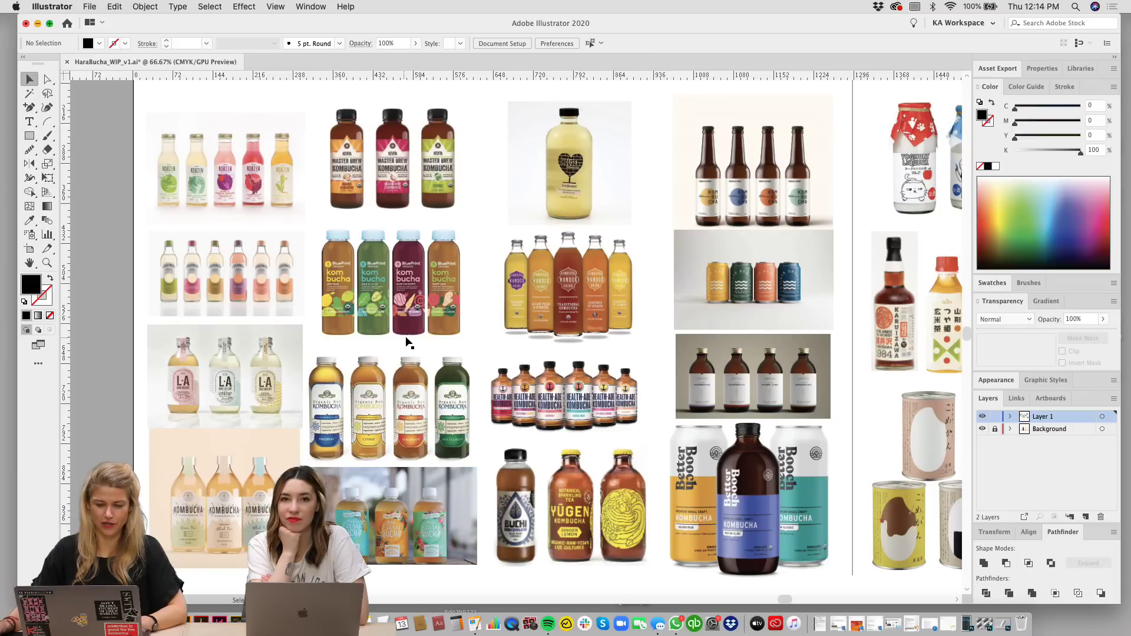
drag(444, 449, 437, 451)
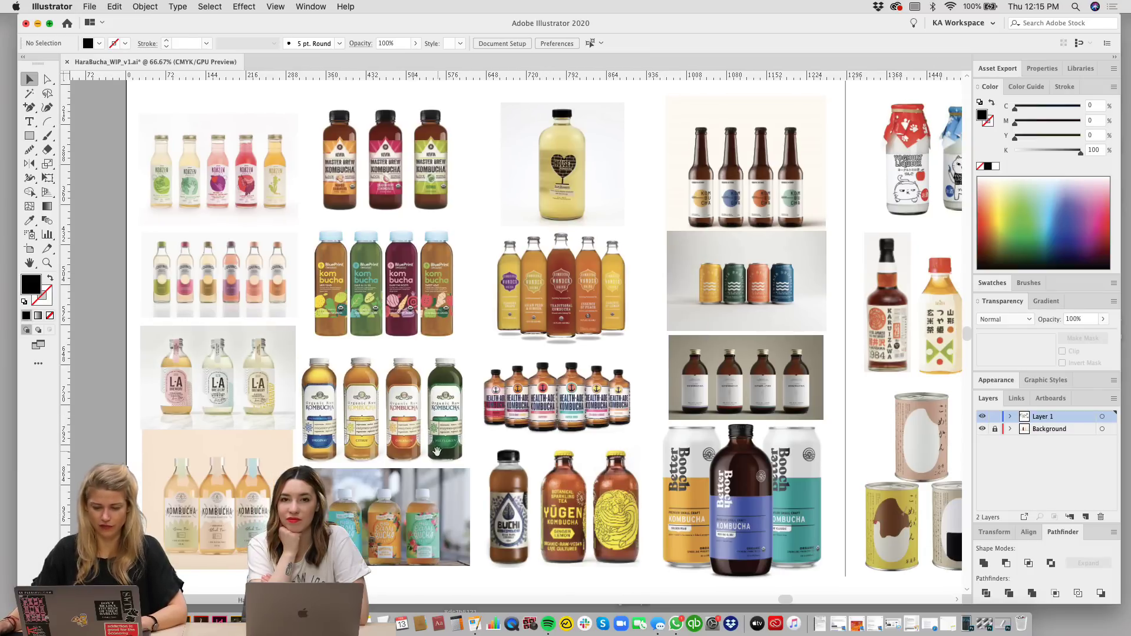
scroll(565, 424, right, 10)
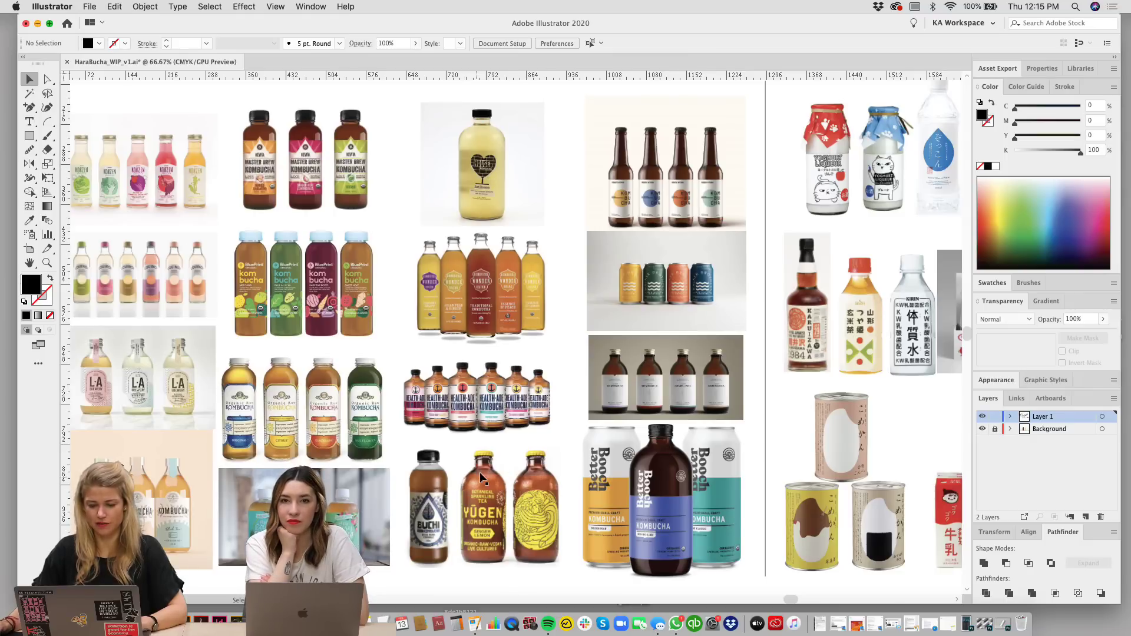
scroll(479, 472, right, 2)
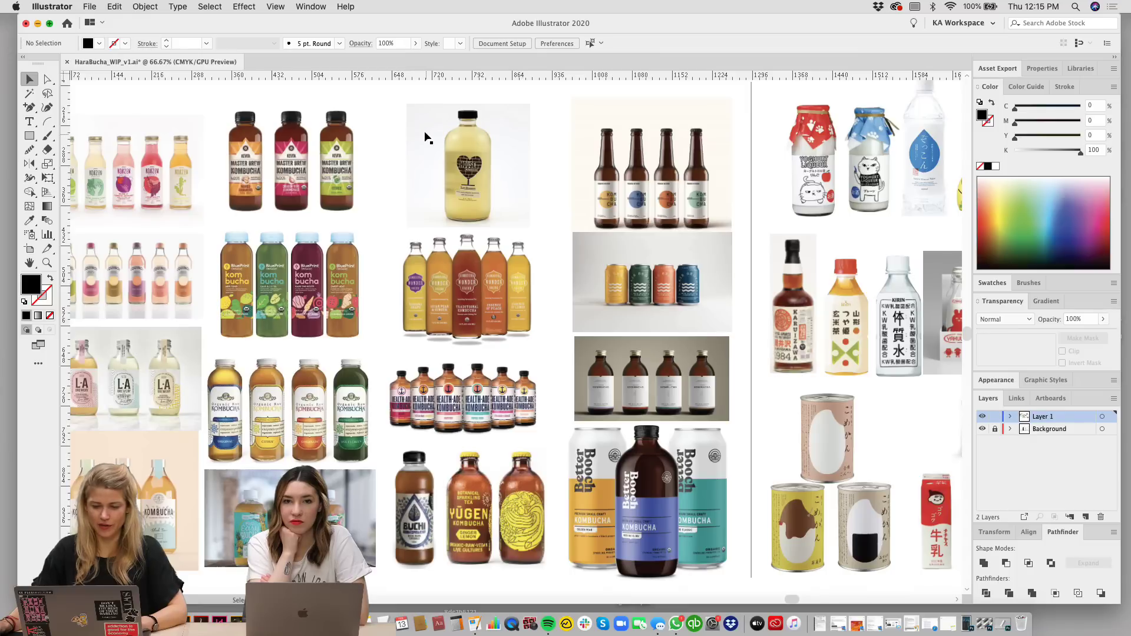
scroll(602, 225, right, 5)
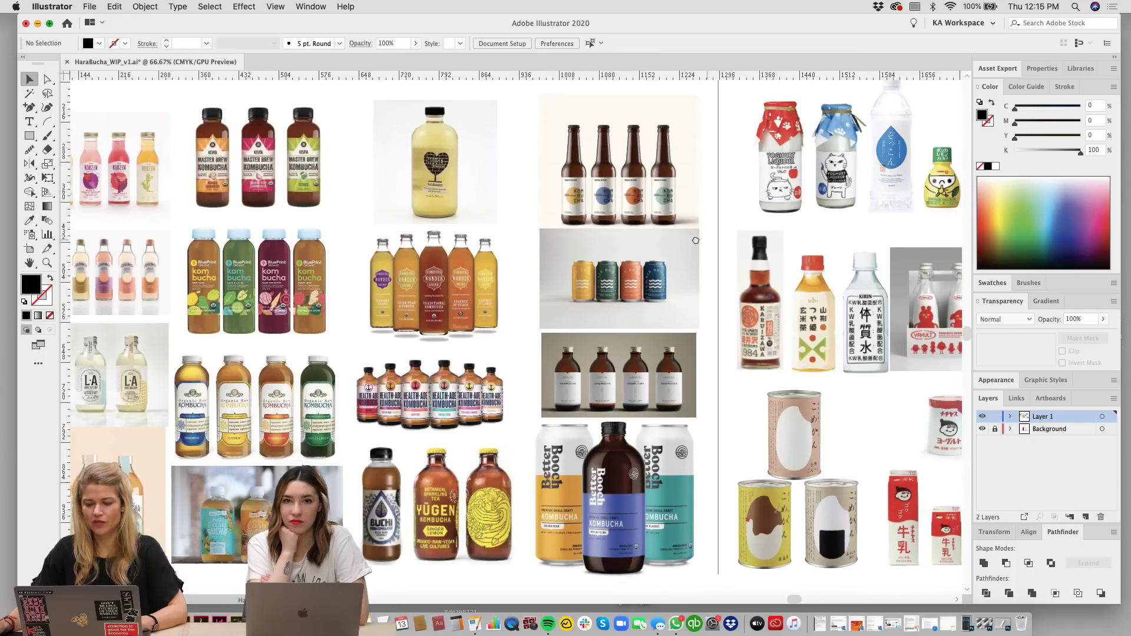
scroll(645, 212, right, 1)
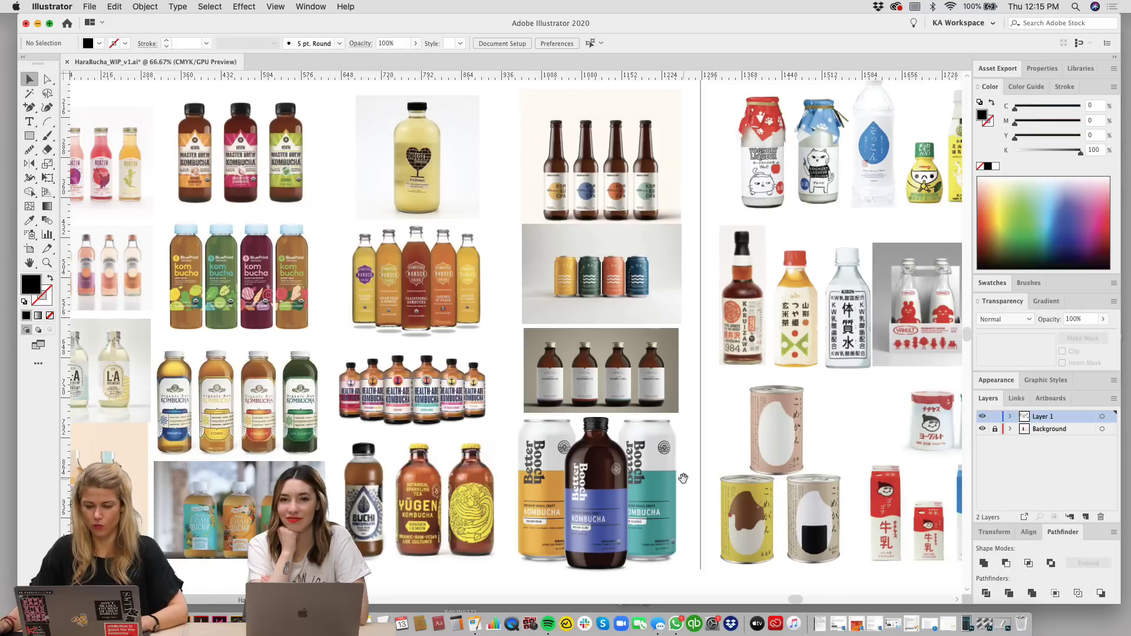
drag(682, 475, 782, 459)
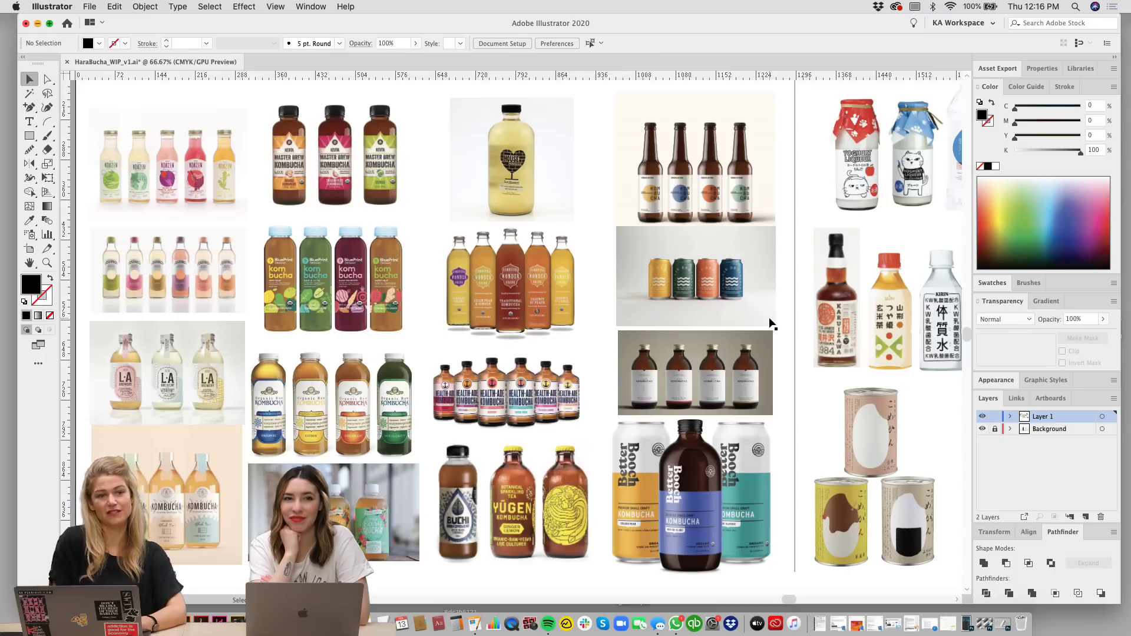
drag(766, 271, 752, 278)
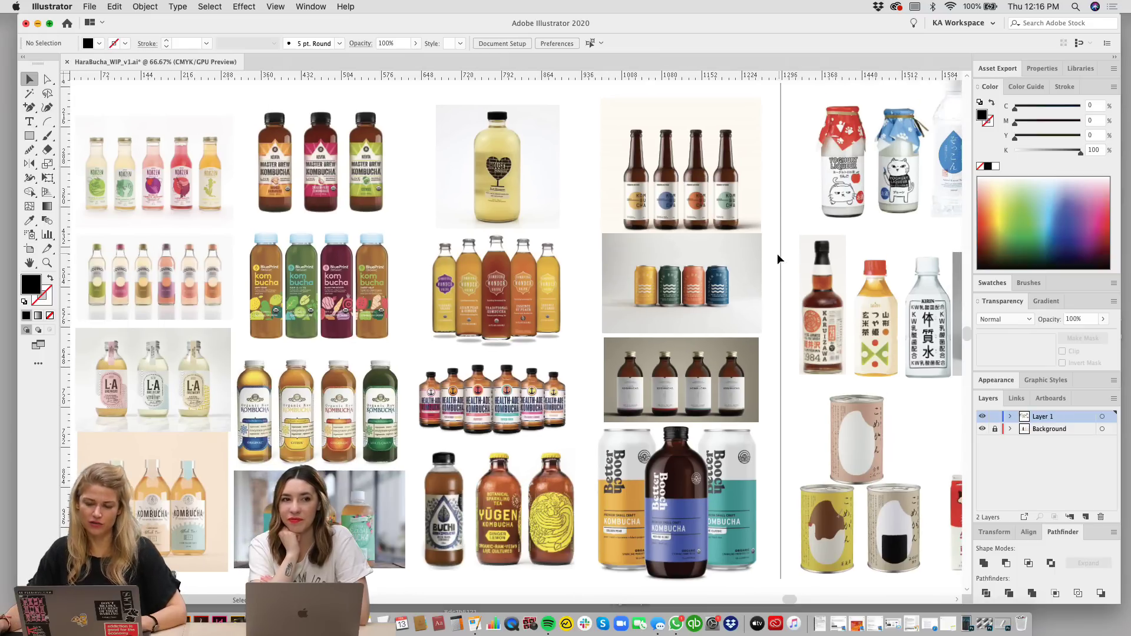
Step: Examine the BluePrint, Wonder Drink and Health-Ade kombuchas and the dark bottles and cans at 100% zoom
key(super+plus)
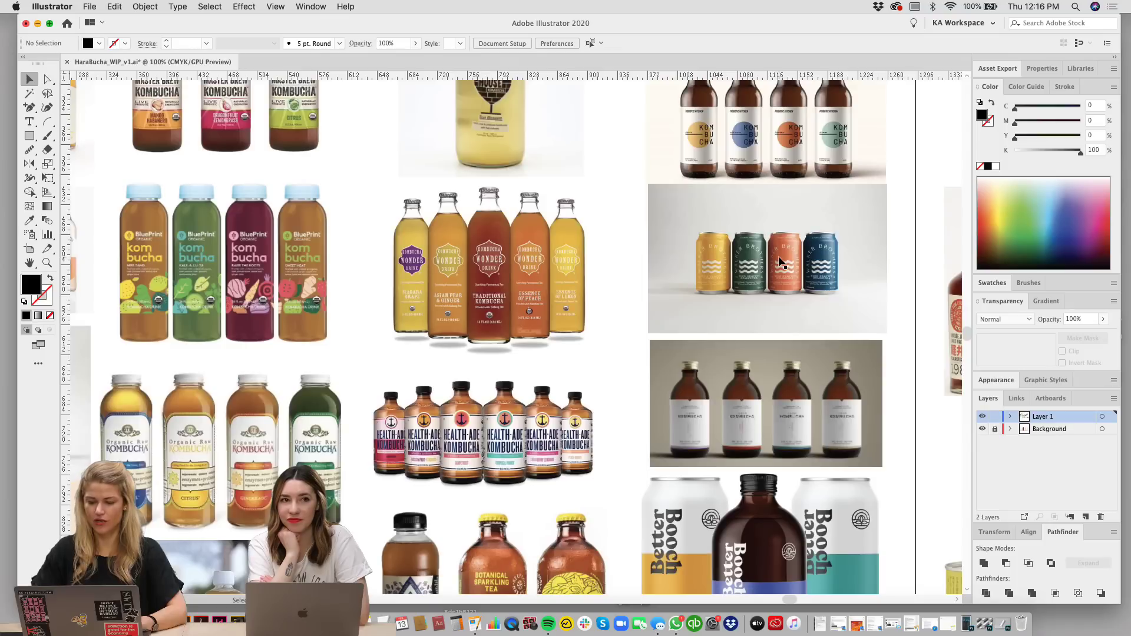
drag(803, 219, 836, 368)
scroll(835, 368, up, 3)
scroll(835, 368, left, 2)
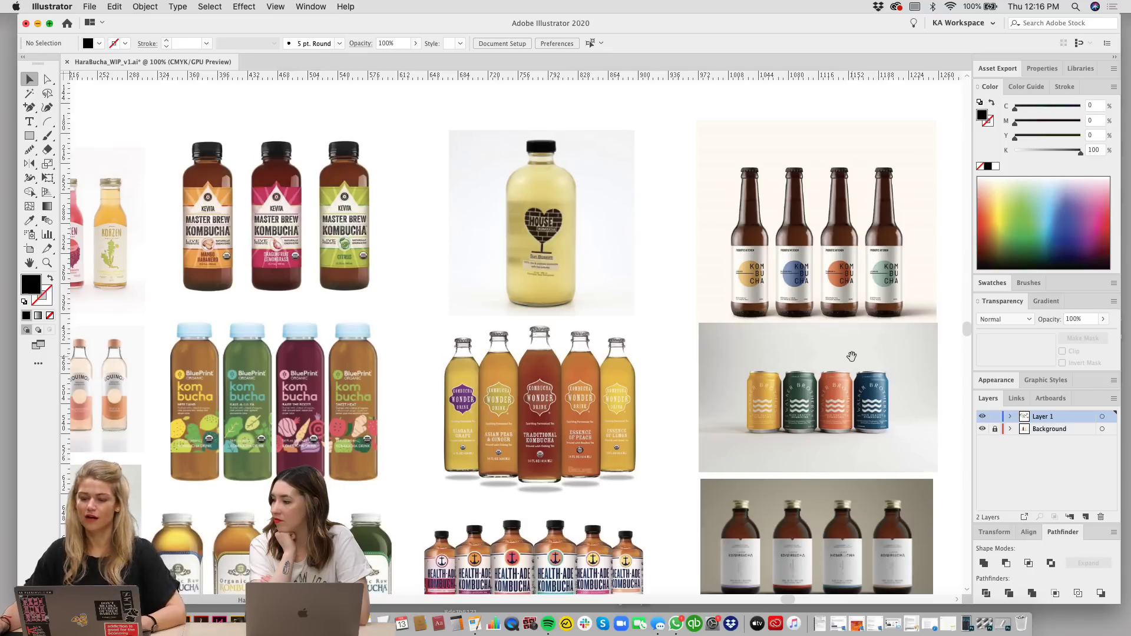
drag(853, 358, 858, 326)
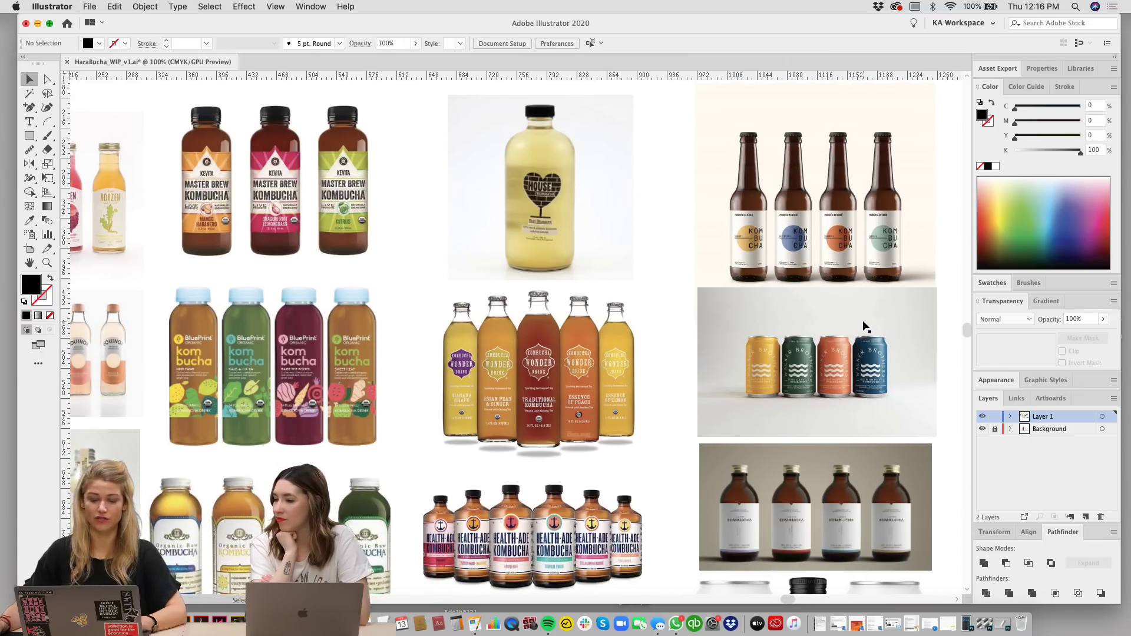
key(super+minus)
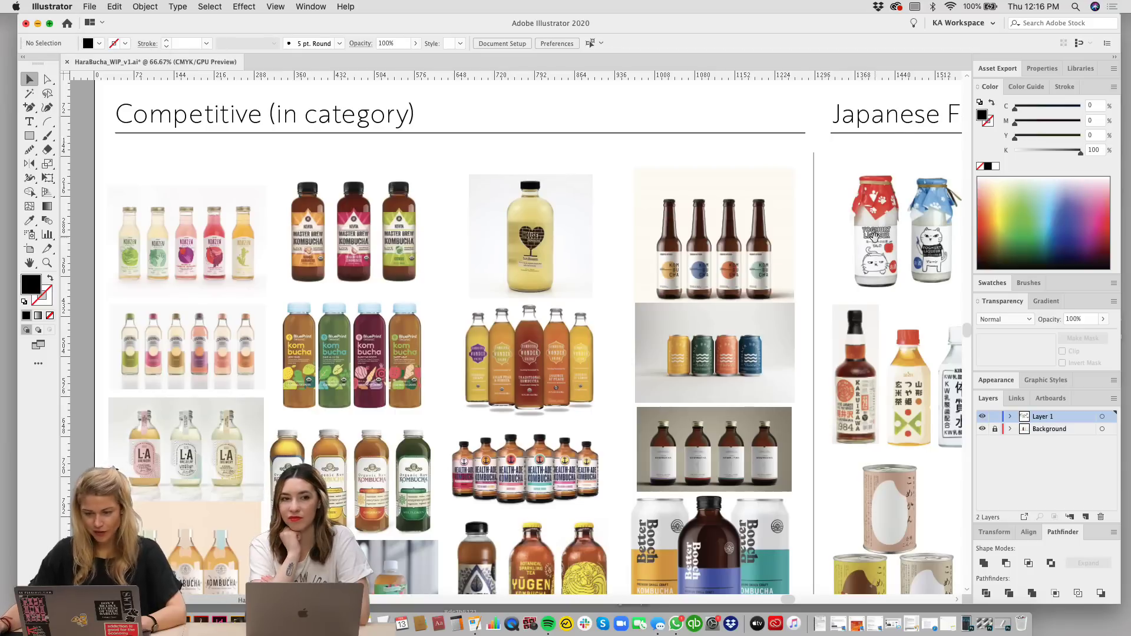
Step: Study the first row of Japanese Found drinks, from the yoghurt liqueur jars to the cow-illustrated milk bottles, at 150% zoom
drag(954, 398, 634, 356)
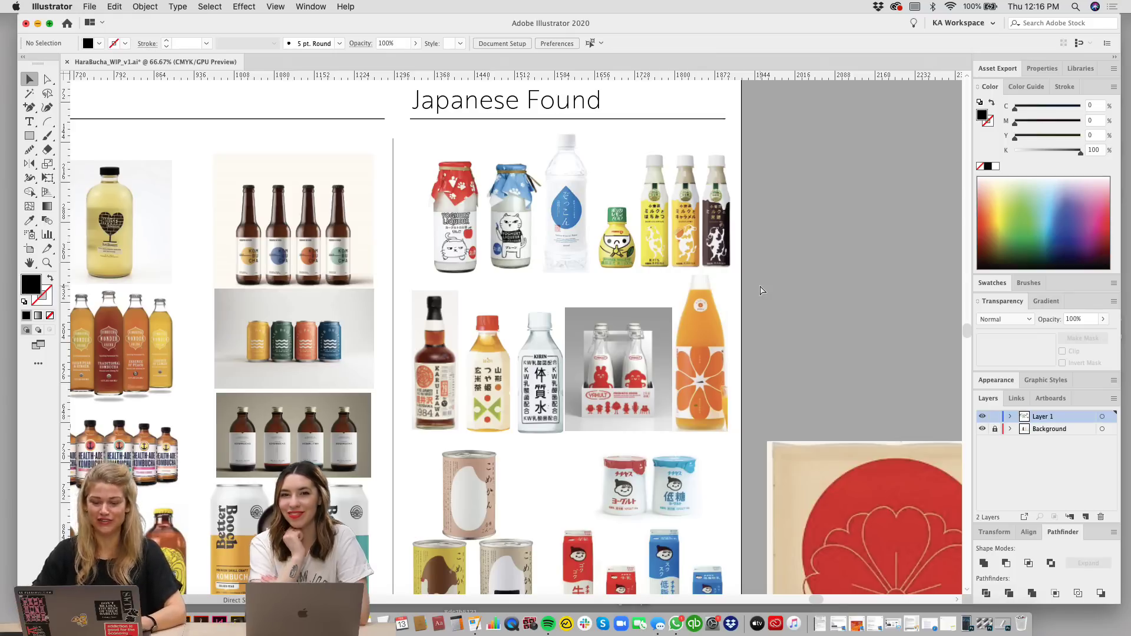
key(super+=)
drag(724, 267, 688, 313)
key(super+equal)
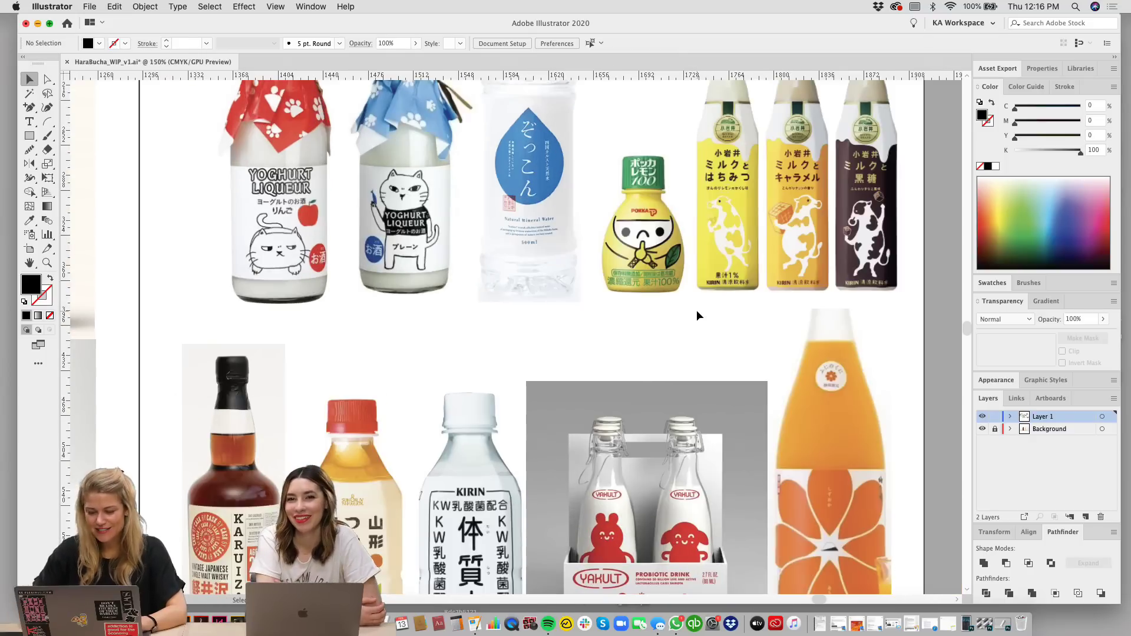
scroll(699, 400, up, 3)
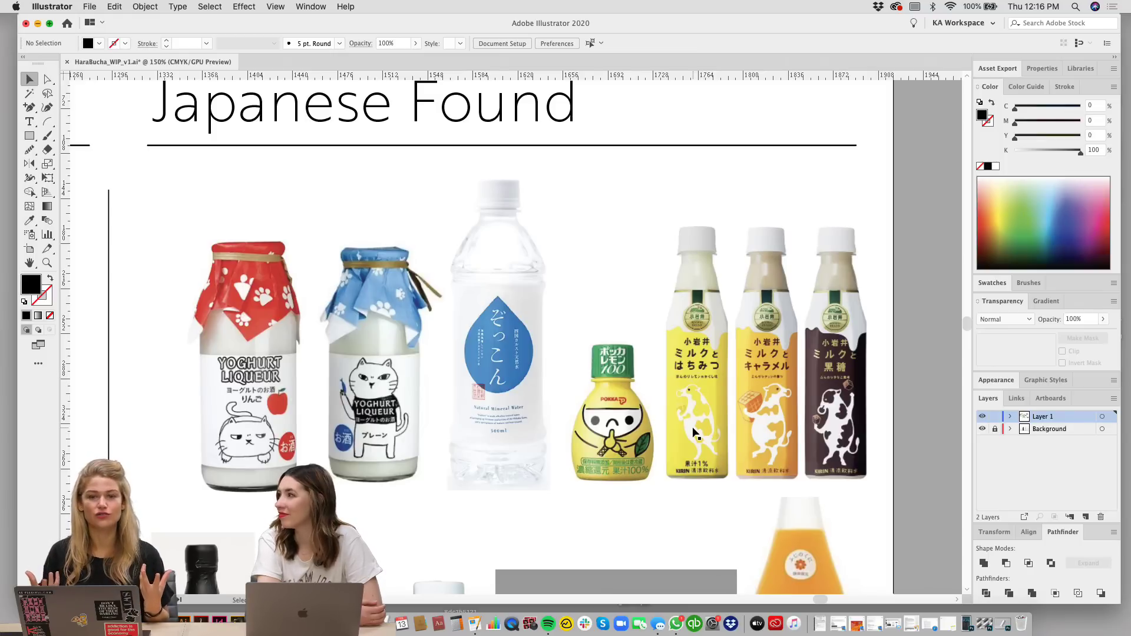
scroll(693, 432, down, 3)
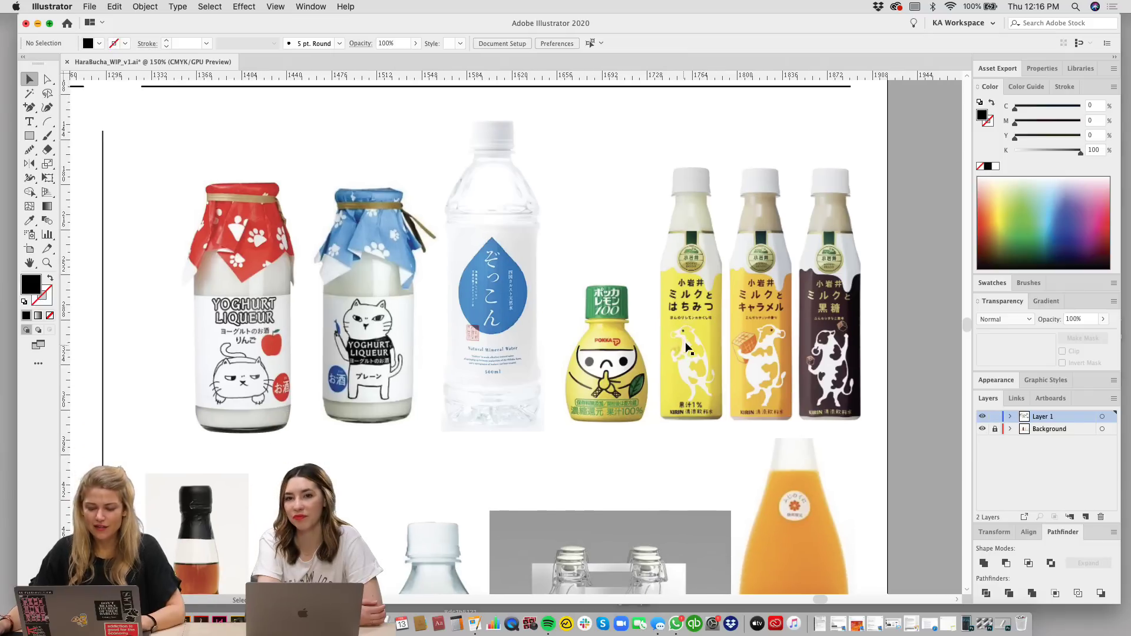
scroll(677, 375, down, 2)
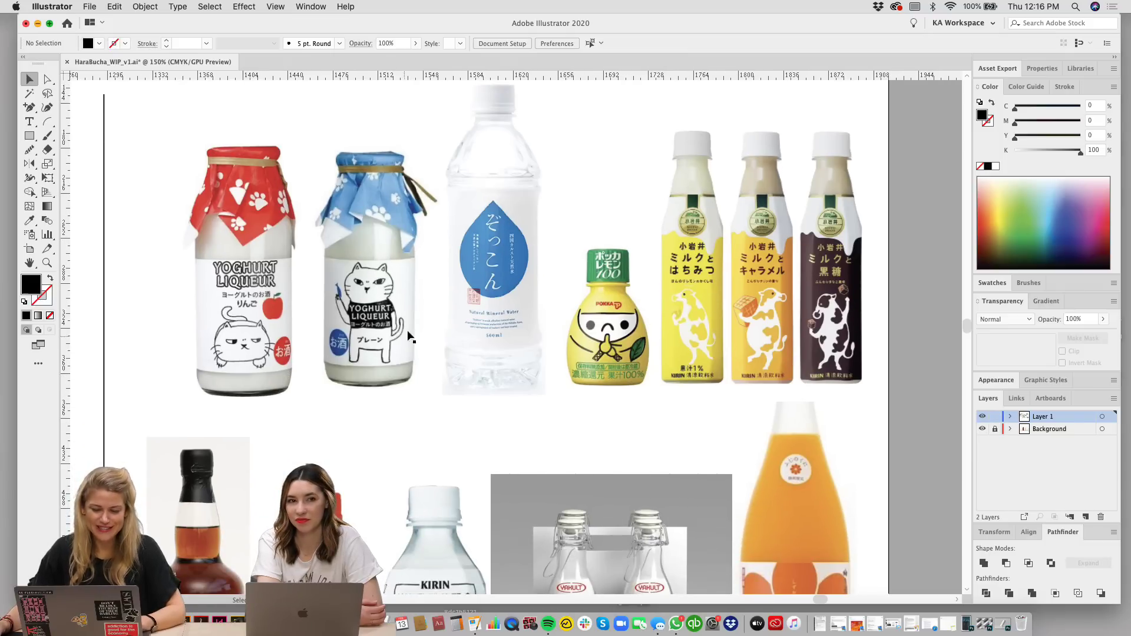
scroll(442, 390, down, 1)
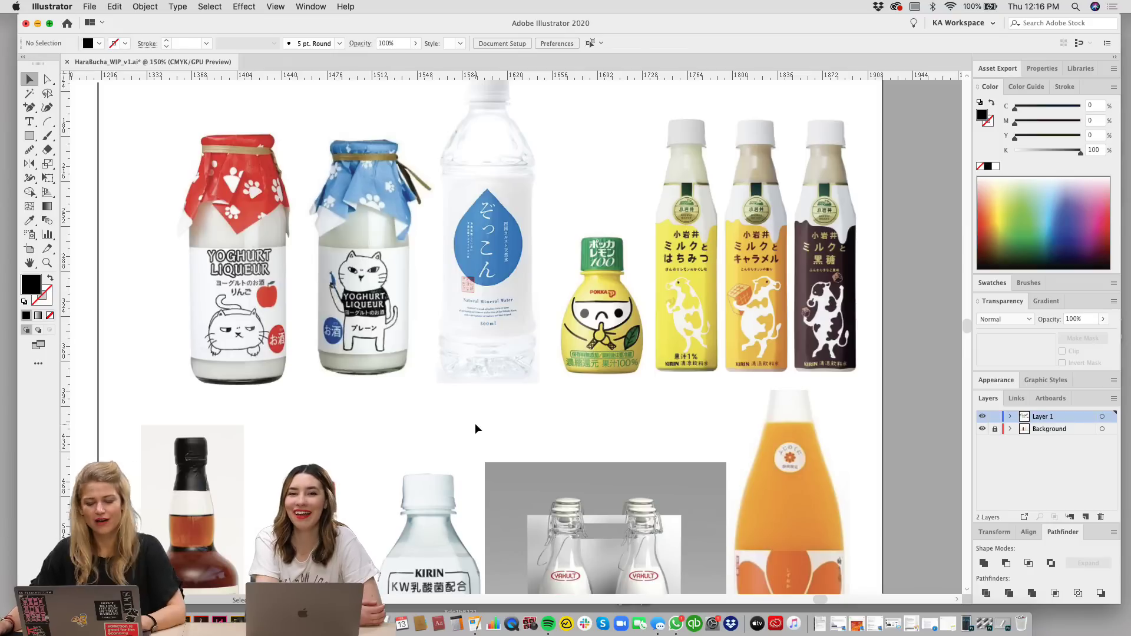
scroll(467, 409, down, 1)
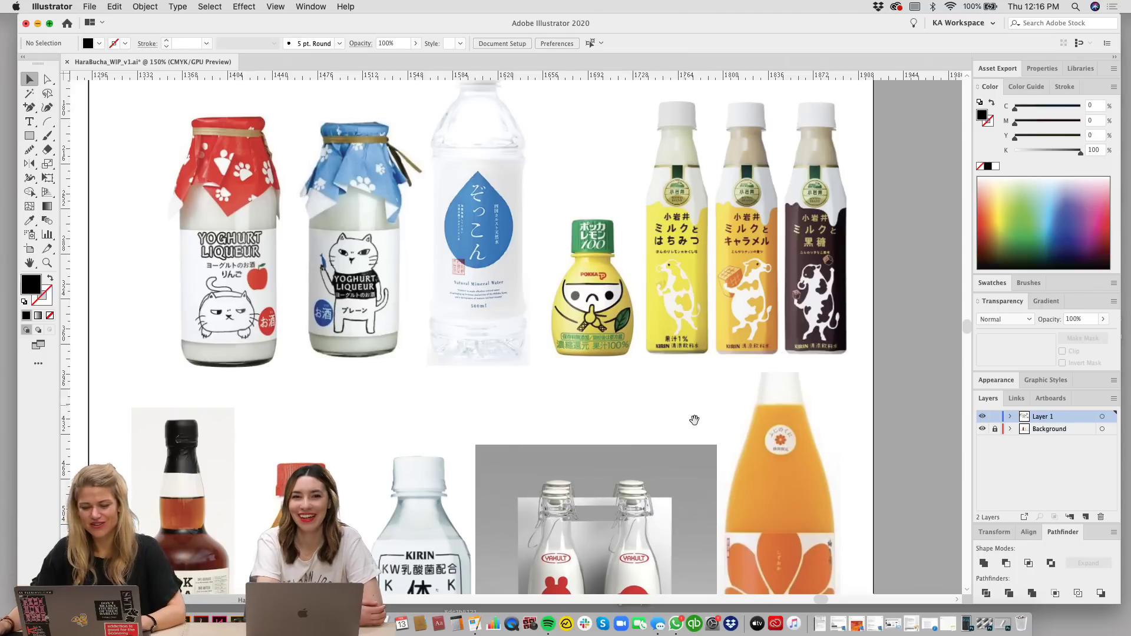
Step: Inspect the second Japanese Found row, including the Karuizawa, Kirin, Yakult and orange-petal bottle labels, at 200% zoom
scroll(692, 418, down, 4)
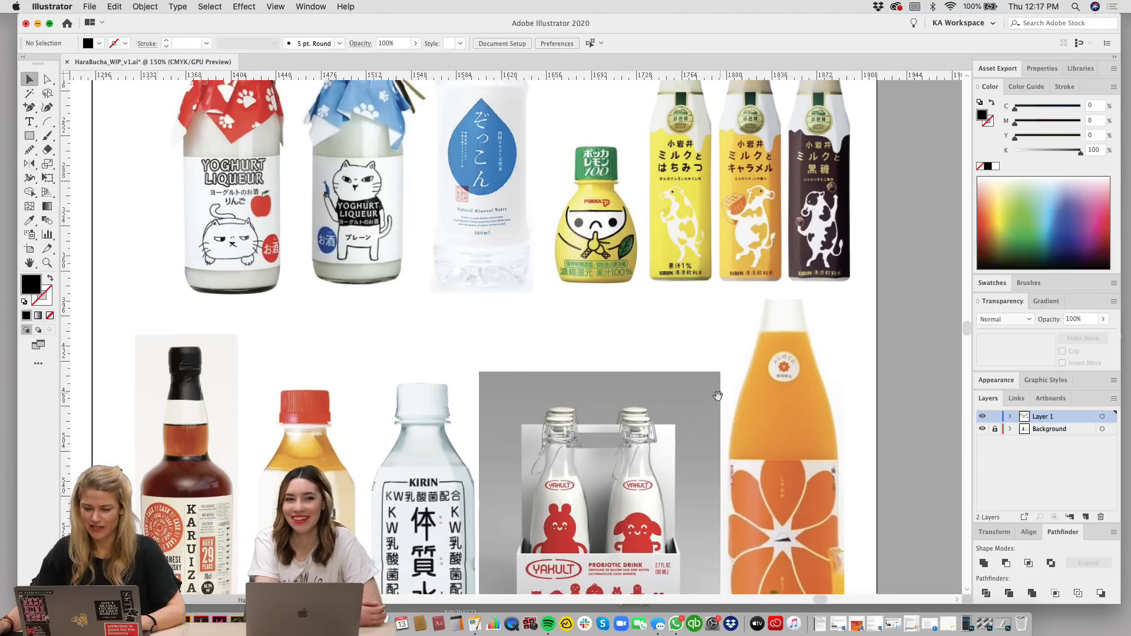
scroll(724, 400, down, 8)
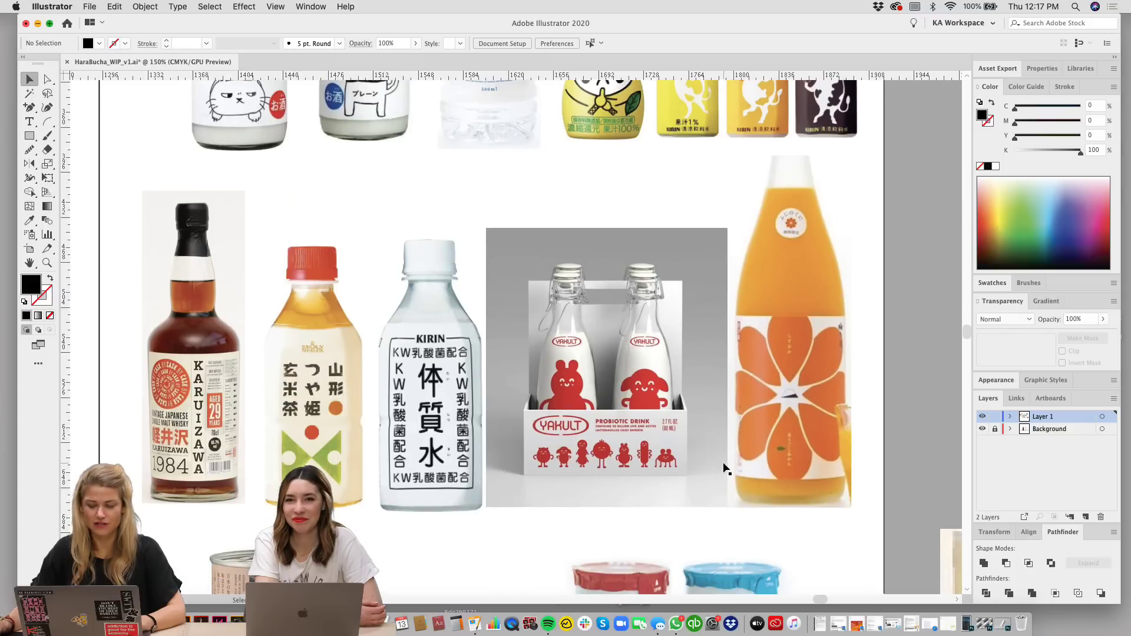
key(super+equal)
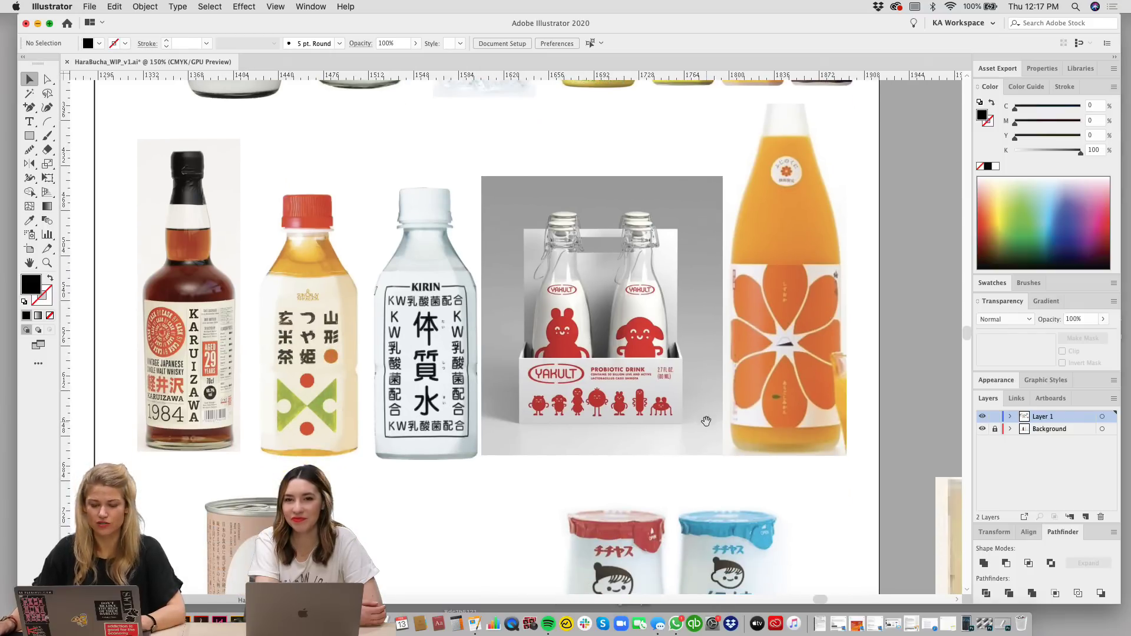
scroll(693, 405, down, 3)
scroll(693, 405, right, 5)
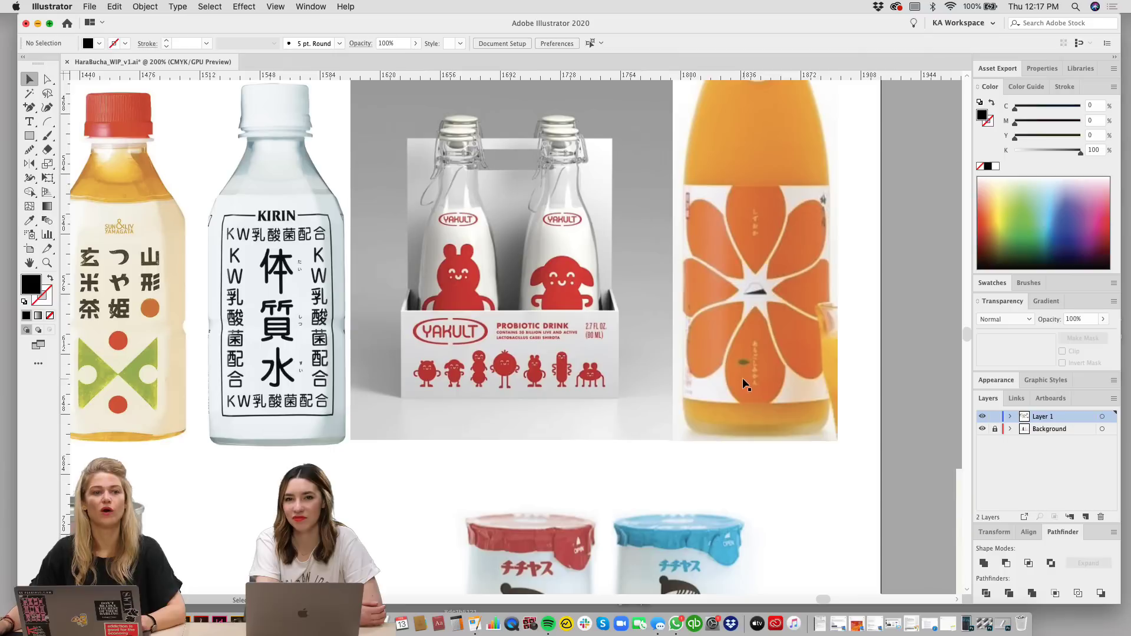
scroll(672, 457, left, 4)
scroll(672, 457, down, 1)
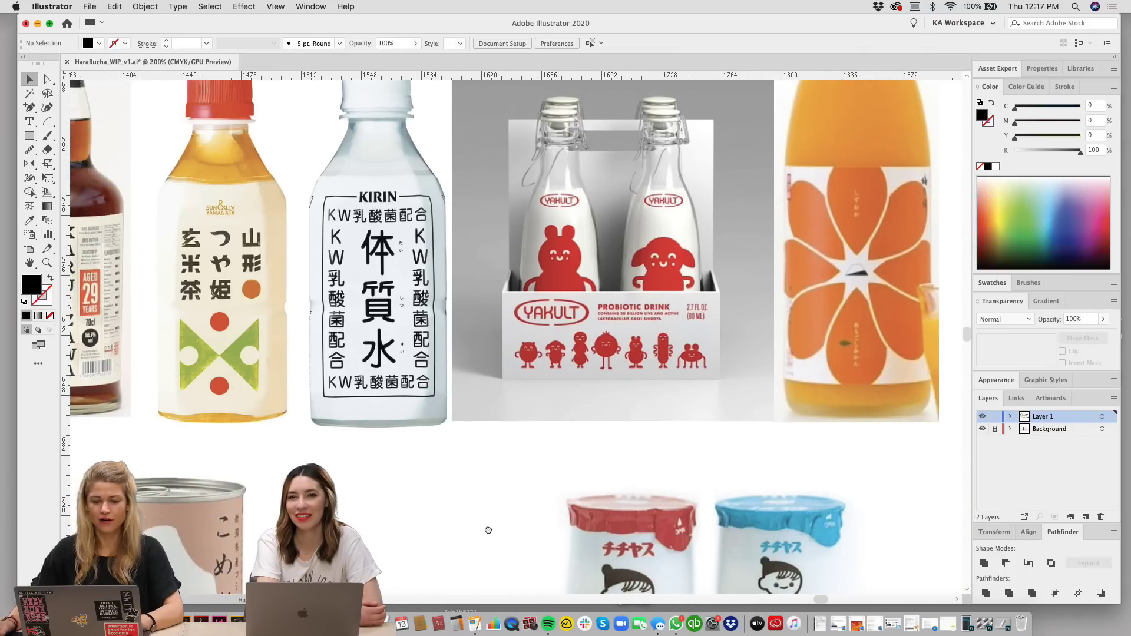
Step: Examine the Japanese rice cans, yoghurt pots and milk cartons up close, and compare them with the whole Japanese Found section
drag(488, 530, 697, 336)
drag(636, 495, 619, 295)
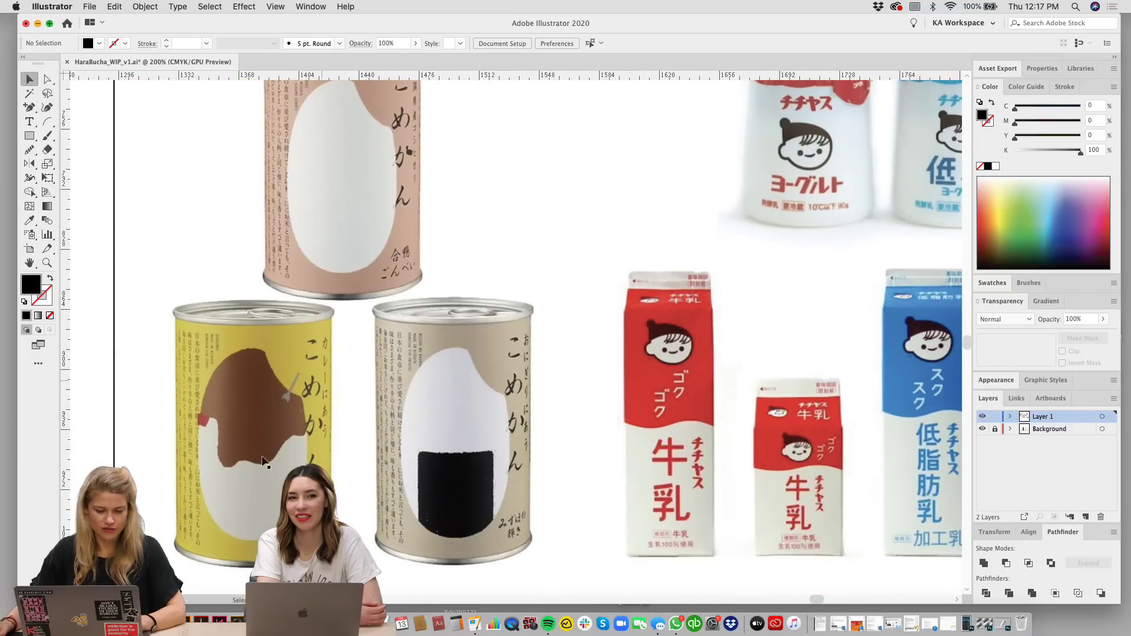
scroll(613, 351, left, 2)
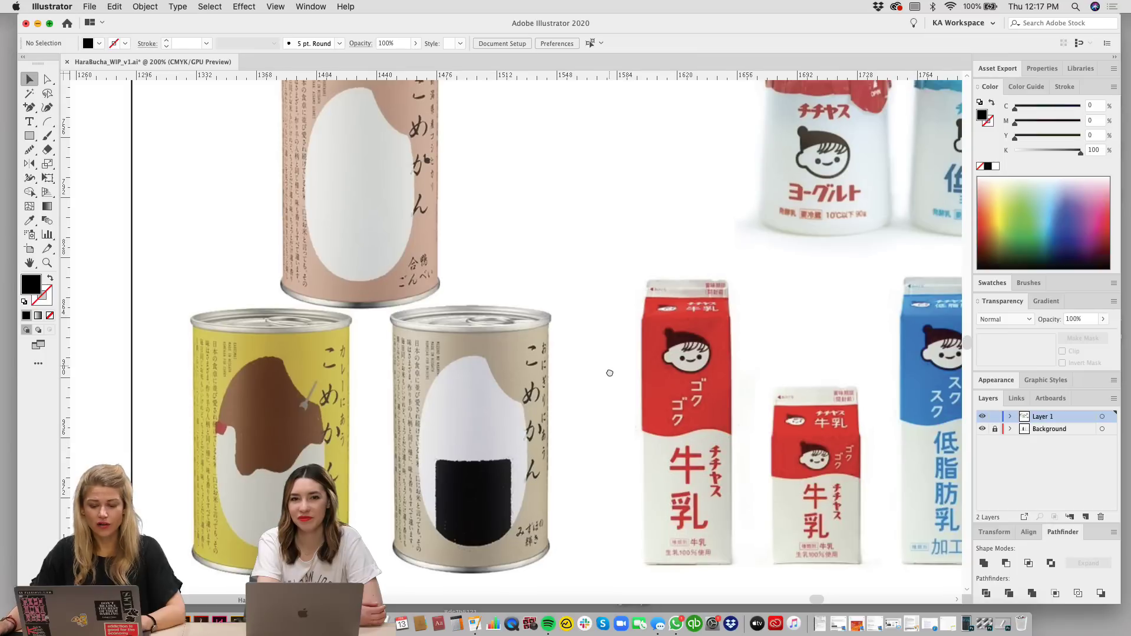
scroll(607, 370, up, 2)
key(super+minus)
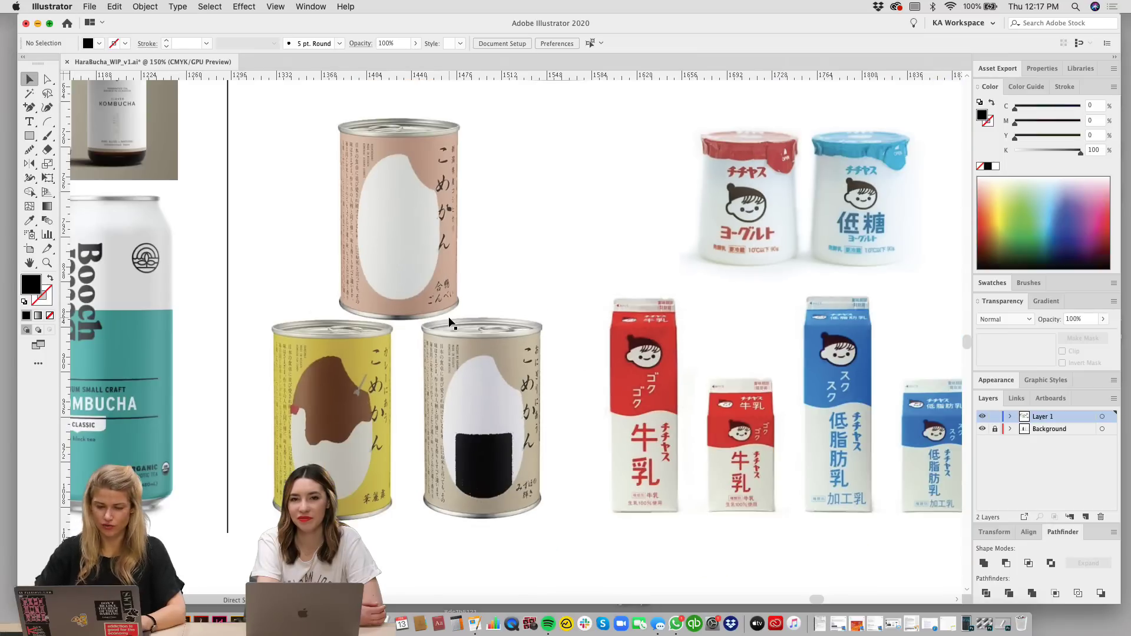
drag(614, 185, 530, 307)
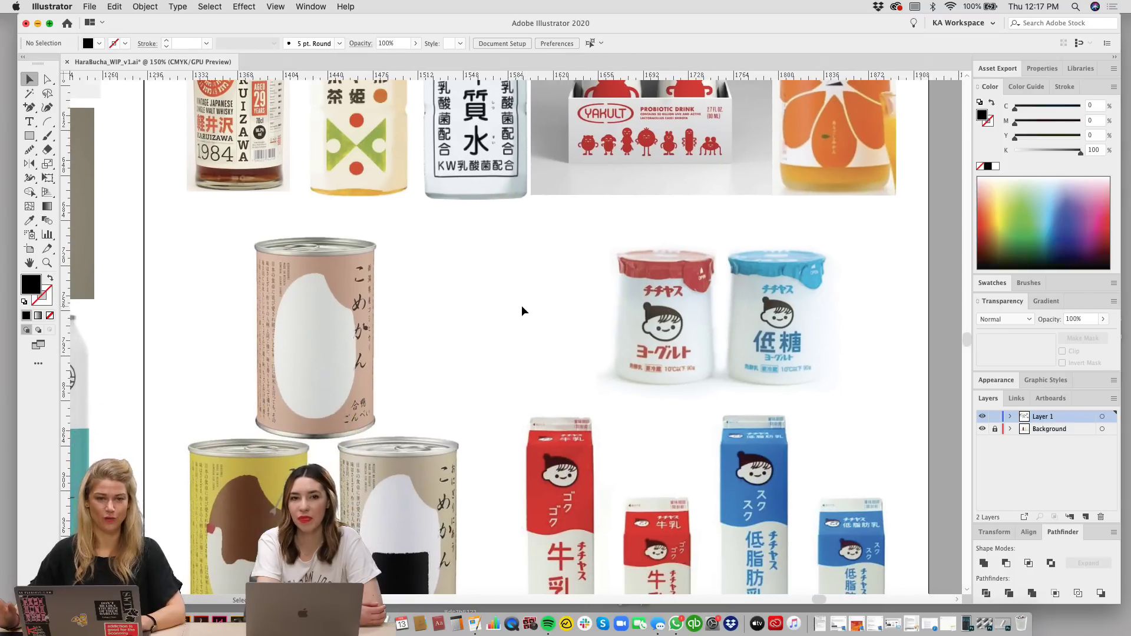
key(super+minus)
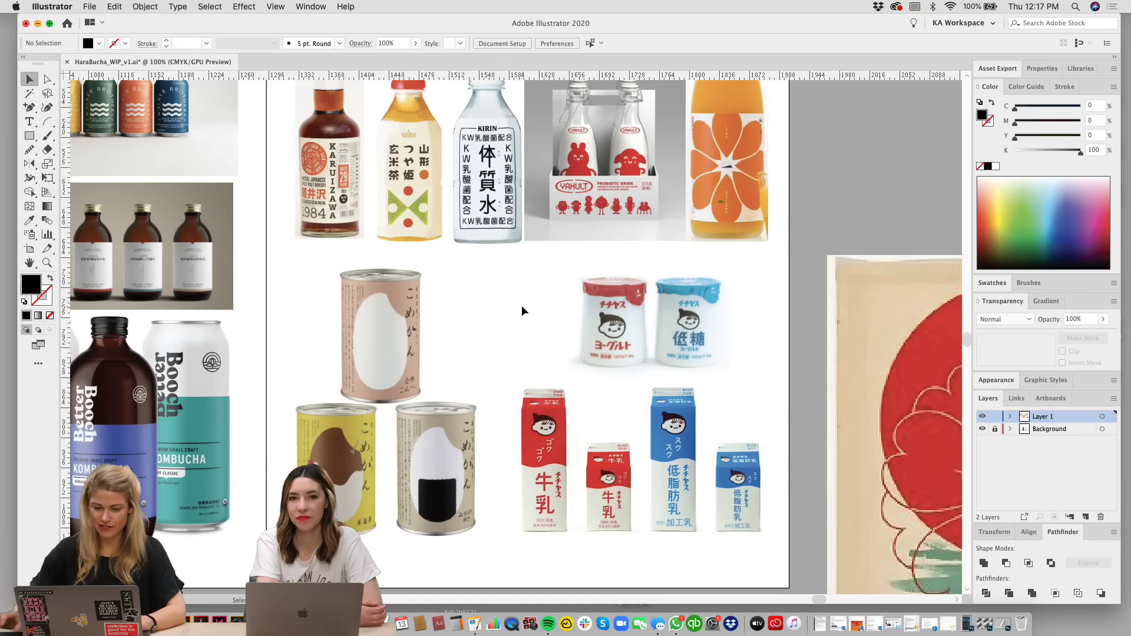
drag(521, 305, 549, 388)
key(super+minus)
key(super+minus)
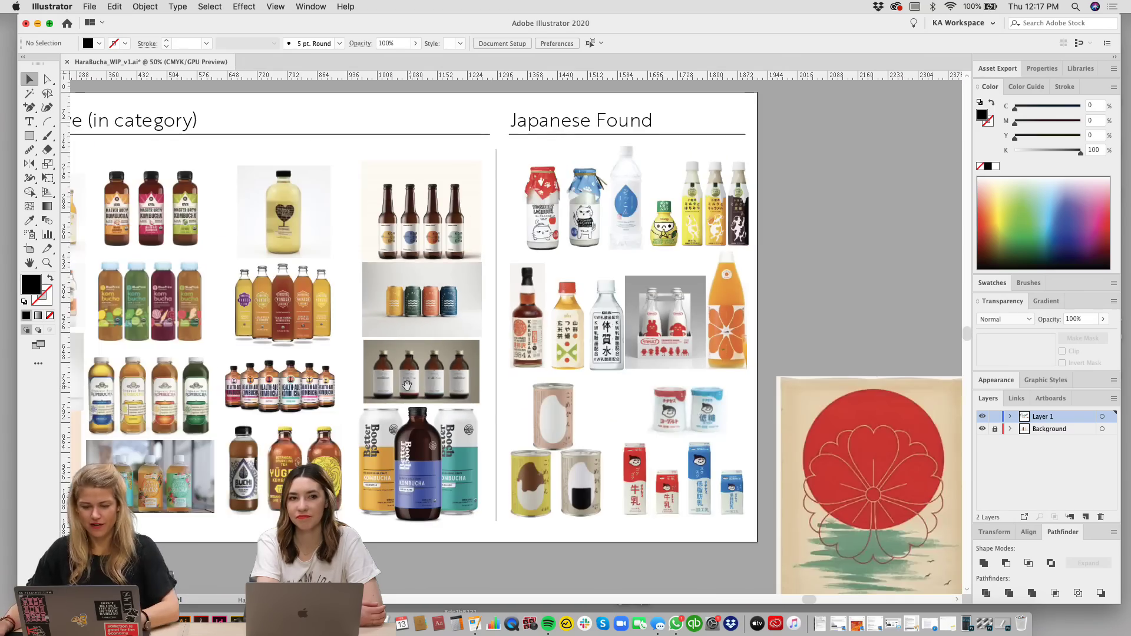
Step: Place a copy of the Risograph colour chart beside the Japanese Found section and move the large JAPAN poster farther away
drag(406, 386, 746, 384)
key(super+minus)
key(super+minus)
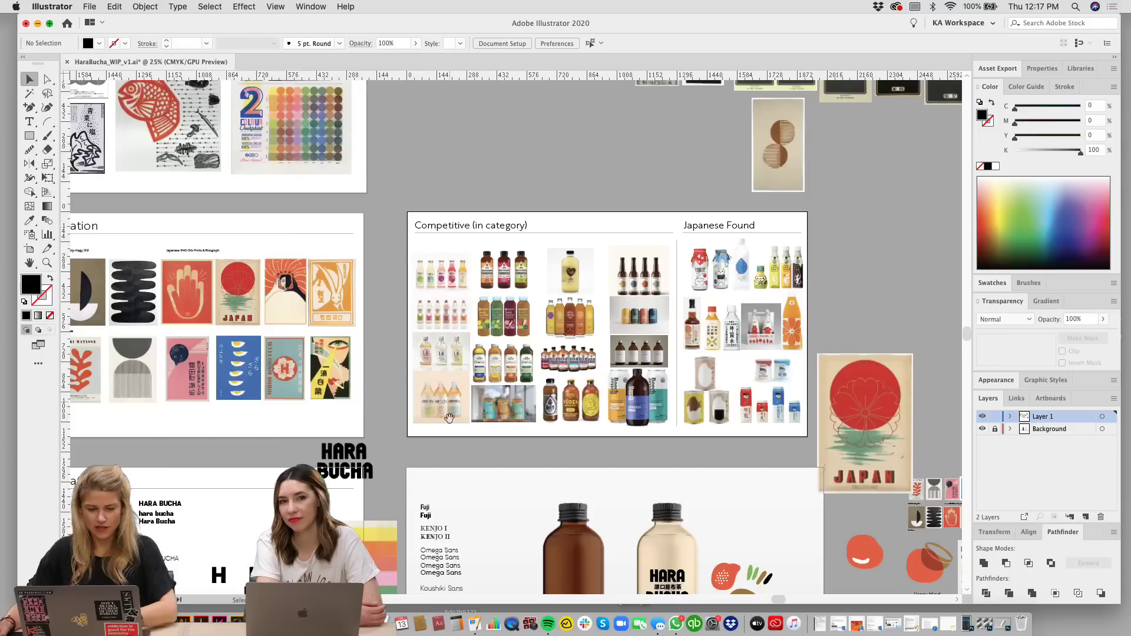
drag(445, 413, 398, 343)
click(324, 458)
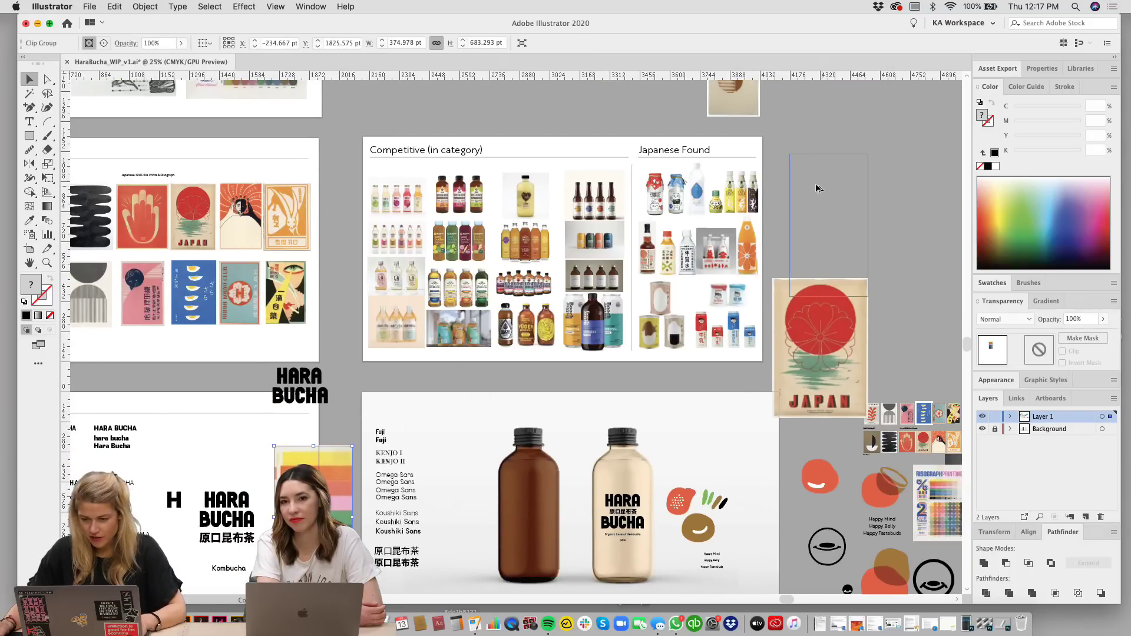
drag(803, 207, 803, 207)
drag(858, 235, 755, 266)
drag(709, 390, 843, 309)
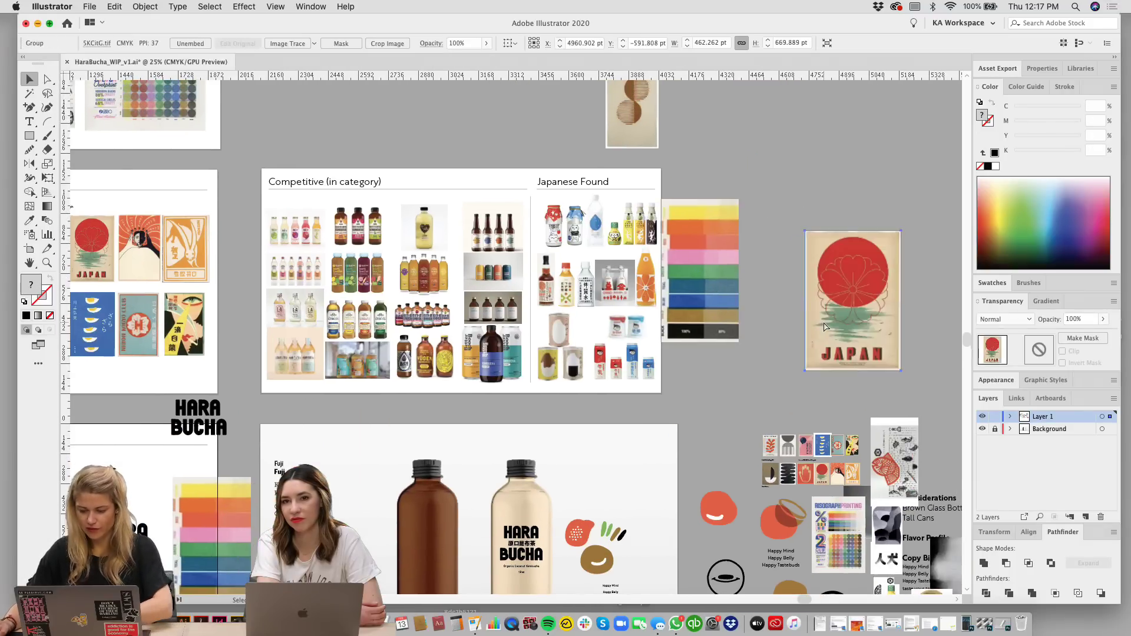
Step: Deselect everything and compare the Risograph colour chart with the colours of the Japanese Found packaging at 66.67% zoom
key(super+plus)
key(super+plus)
drag(281, 288, 831, 266)
drag(781, 222, 780, 263)
drag(800, 130, 778, 133)
click(778, 132)
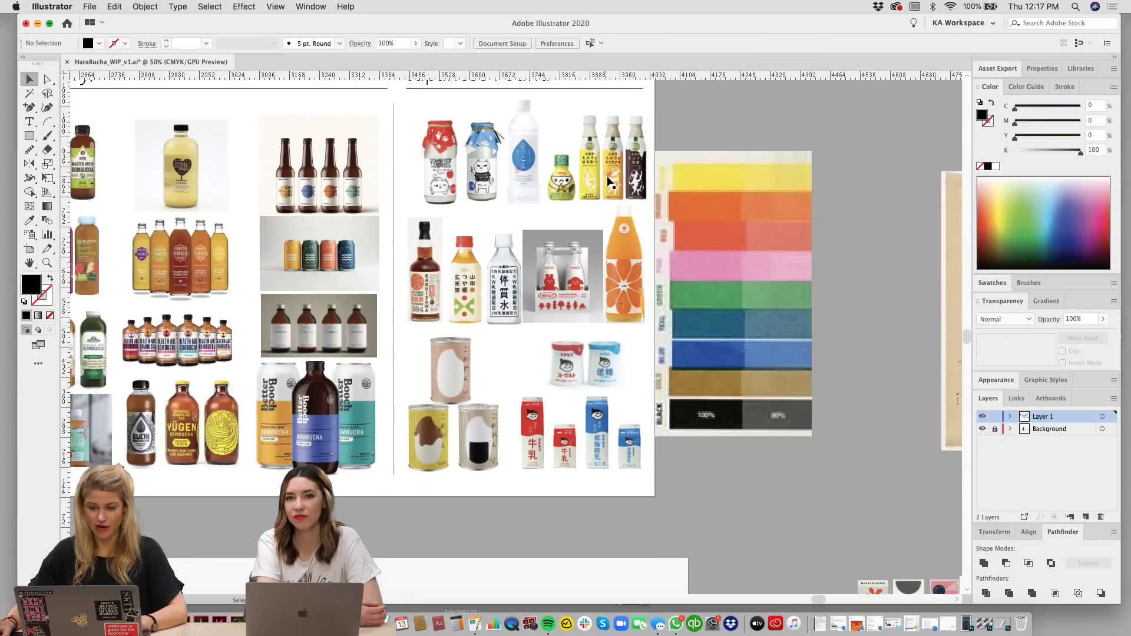
key(super+plus)
drag(815, 281, 765, 320)
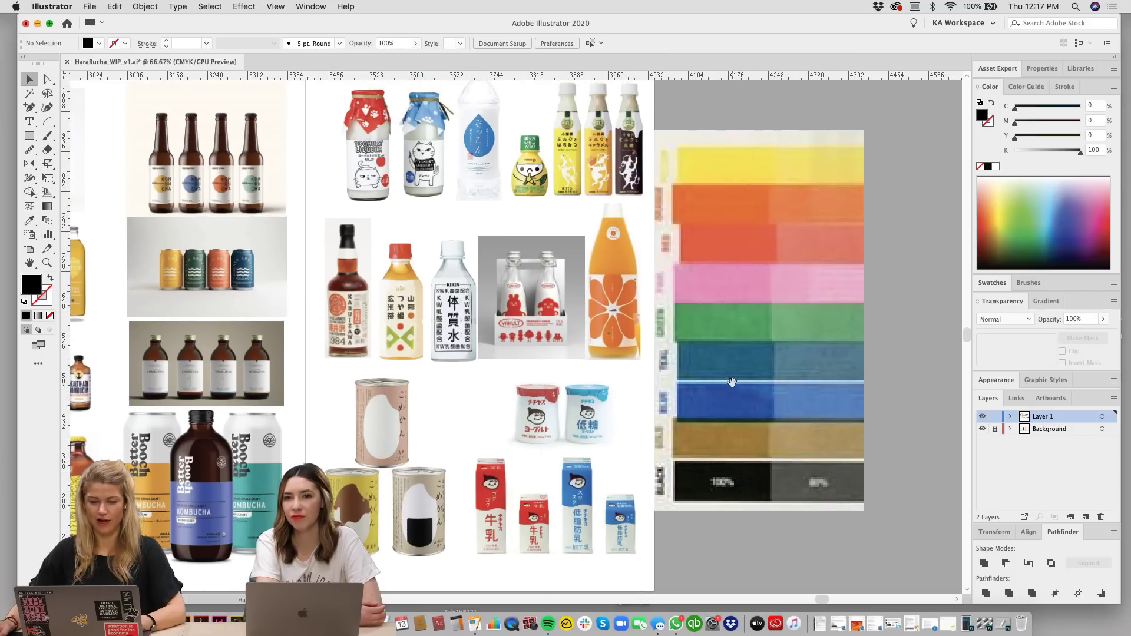
scroll(729, 383, right, 2)
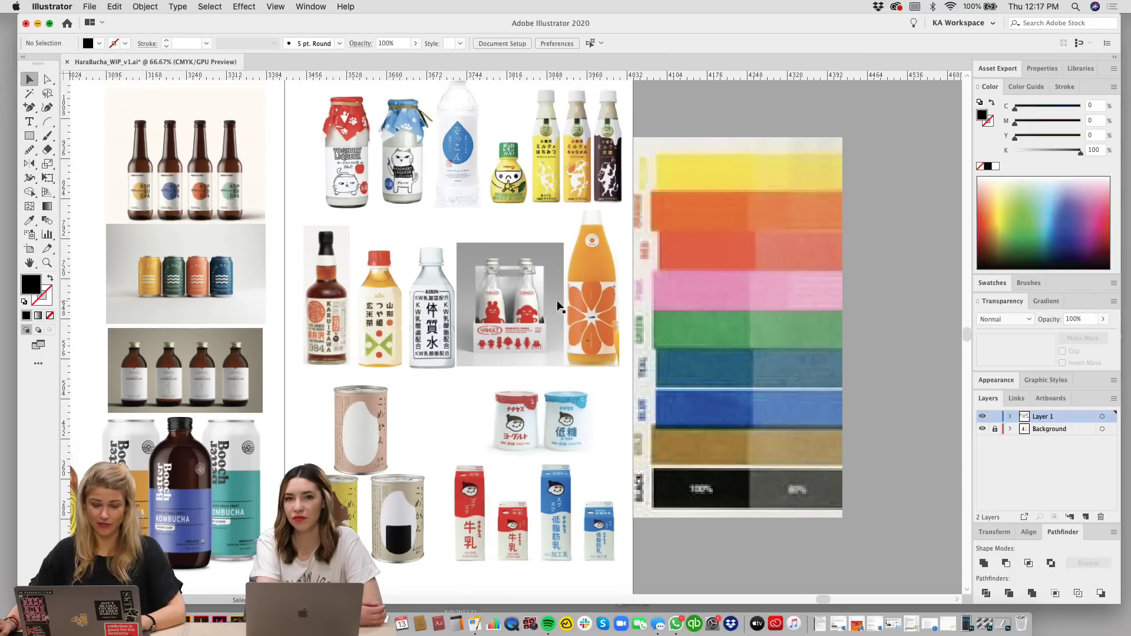
scroll(892, 306, right, 2)
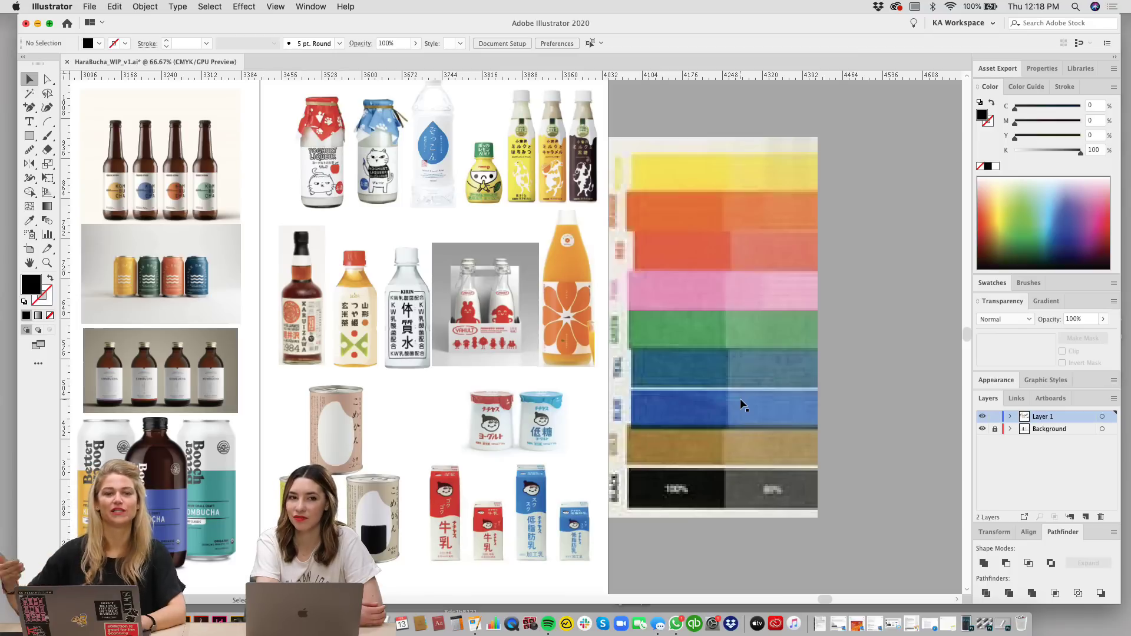
Step: Review the Type/Mood/Inspiration artboards and the bottle mockup, then the Hara Bucha type studies beside the colour chart
key(super+minus)
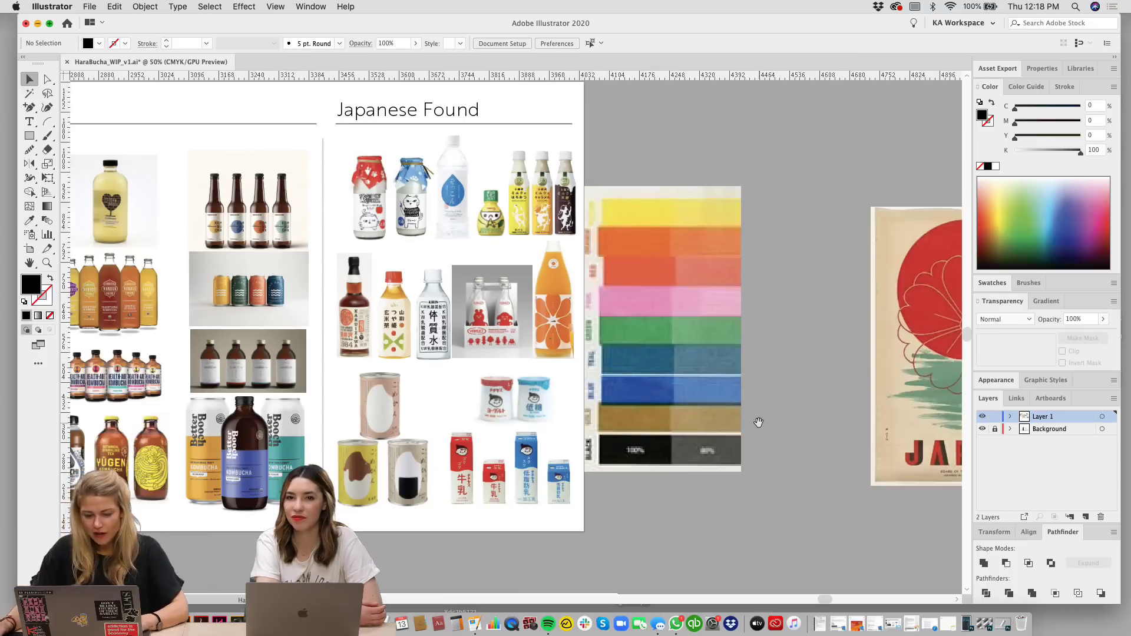
drag(759, 422, 778, 331)
key(super+minus)
drag(606, 556, 776, 448)
drag(648, 95, 841, 444)
drag(401, 465, 747, 352)
scroll(747, 352, down, 15)
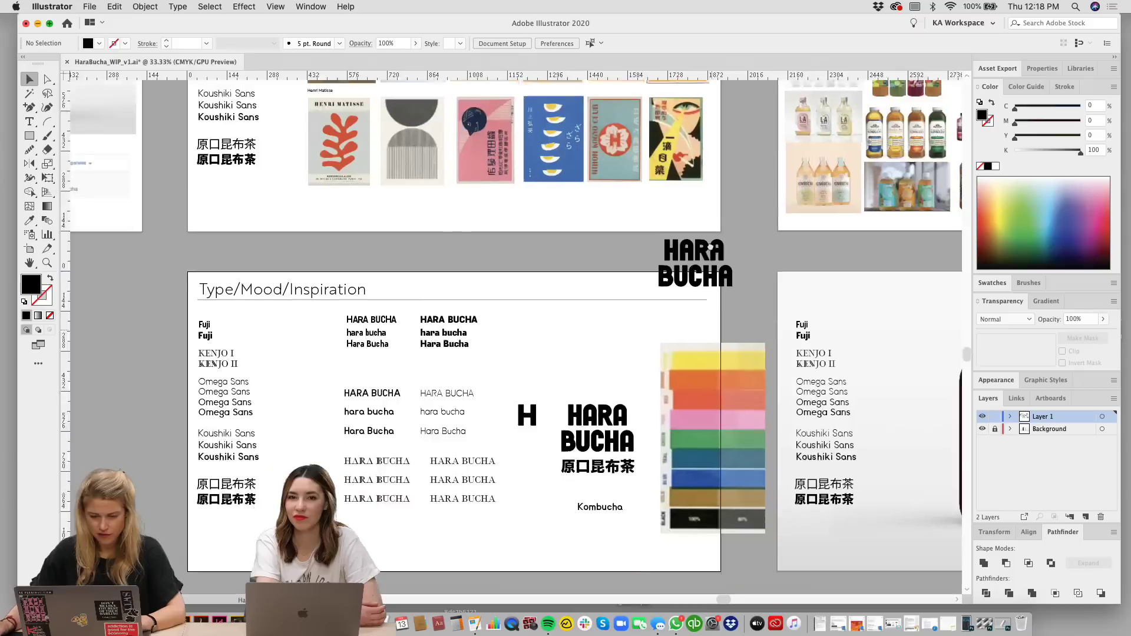
scroll(782, 313, left, 5)
scroll(530, 353, up, 10)
scroll(530, 353, right, 2)
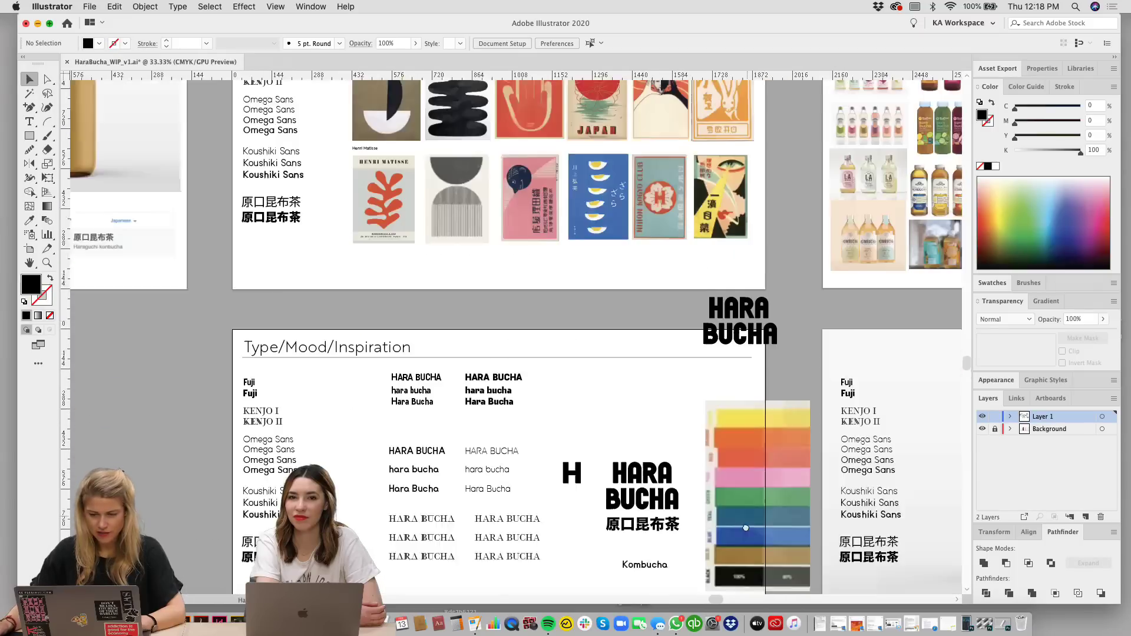
scroll(735, 425, right, 15)
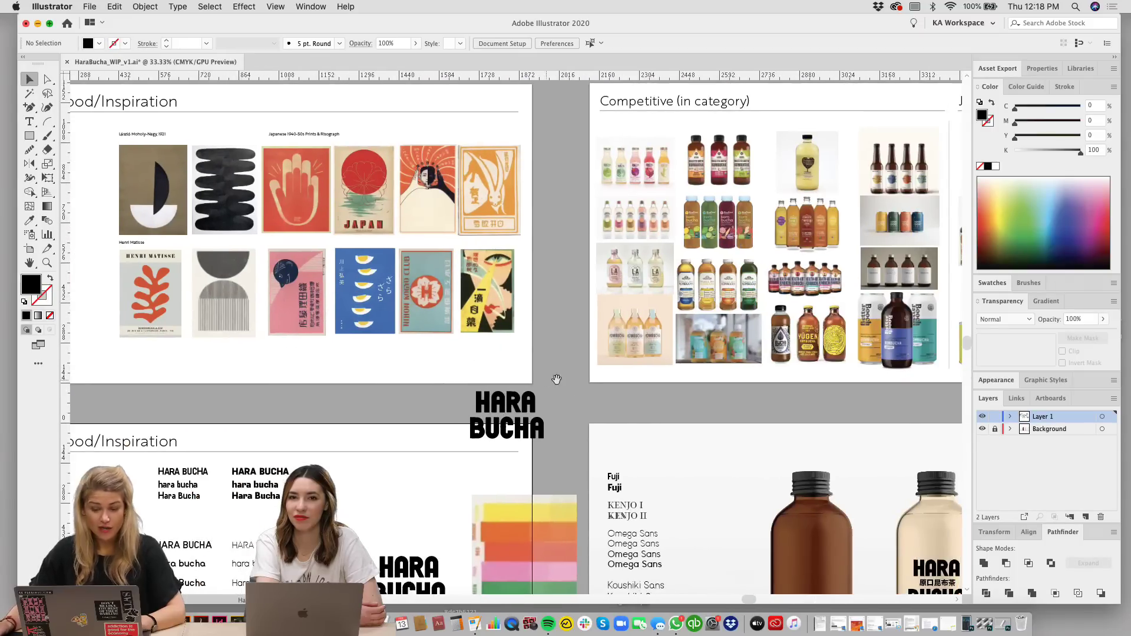
scroll(484, 303, down, 8)
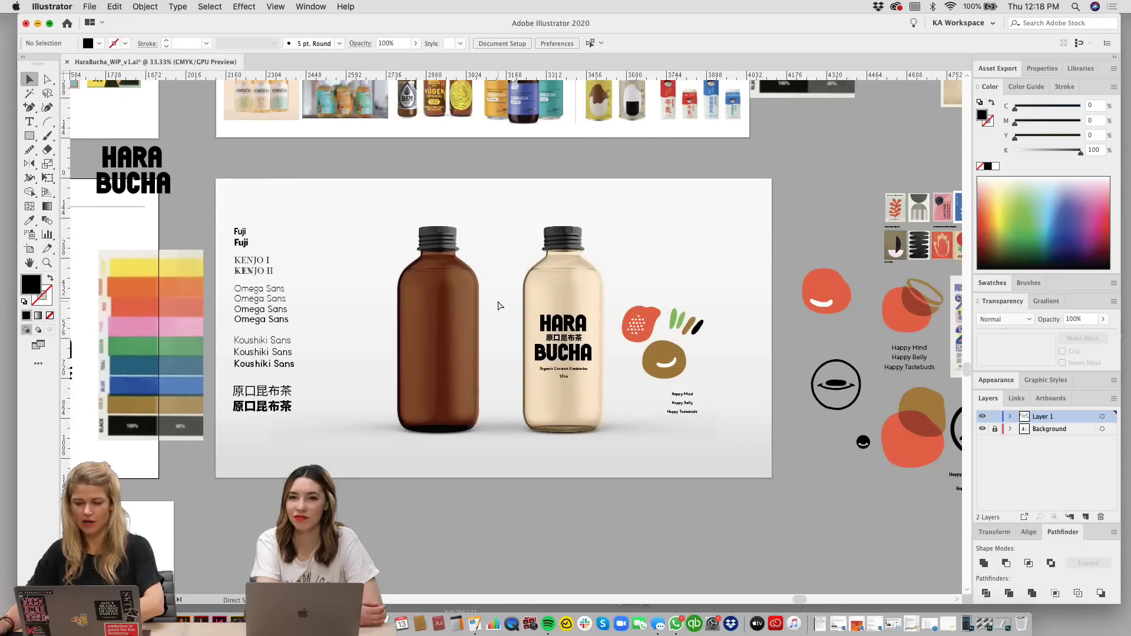
scroll(499, 305, up, 2)
scroll(412, 330, left, 10)
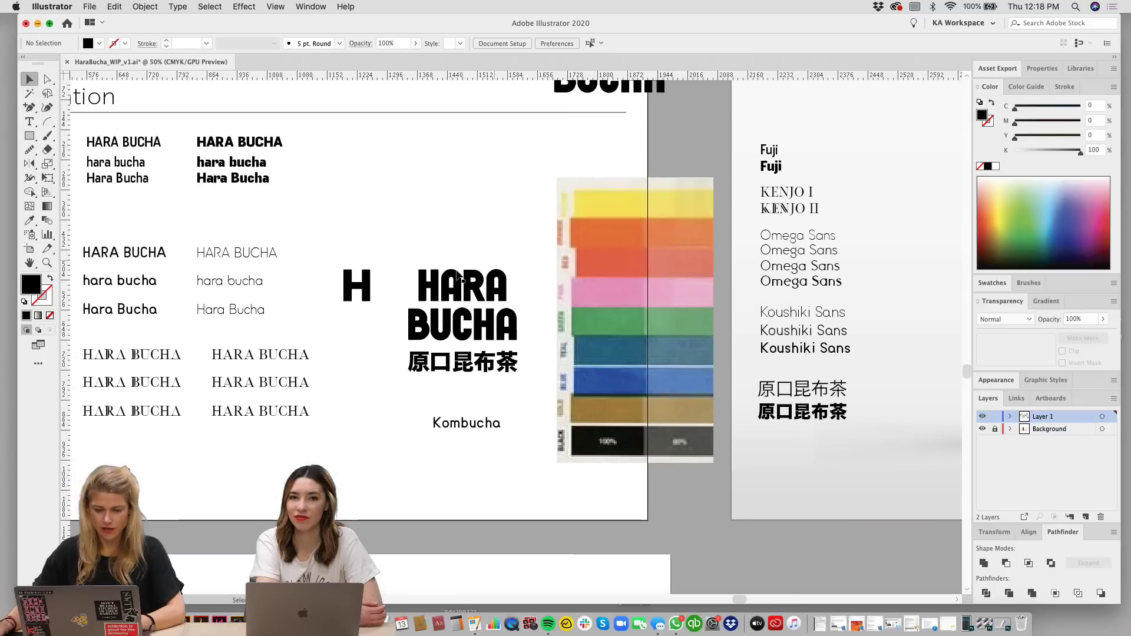
scroll(517, 382, down, 1)
click(456, 261)
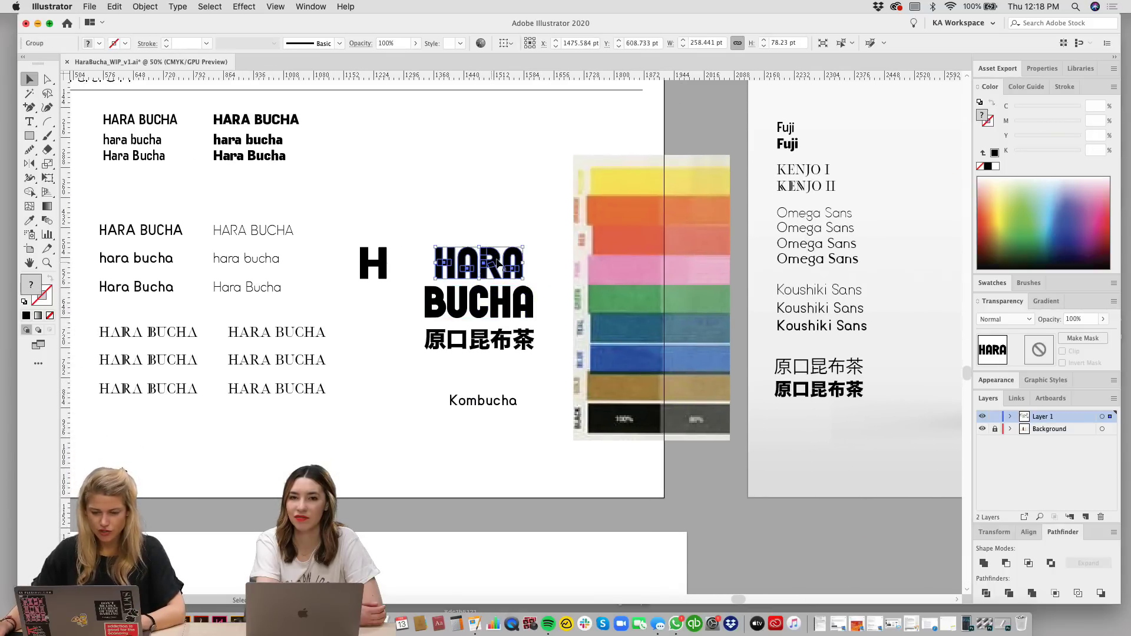
drag(589, 145, 548, 221)
click(550, 206)
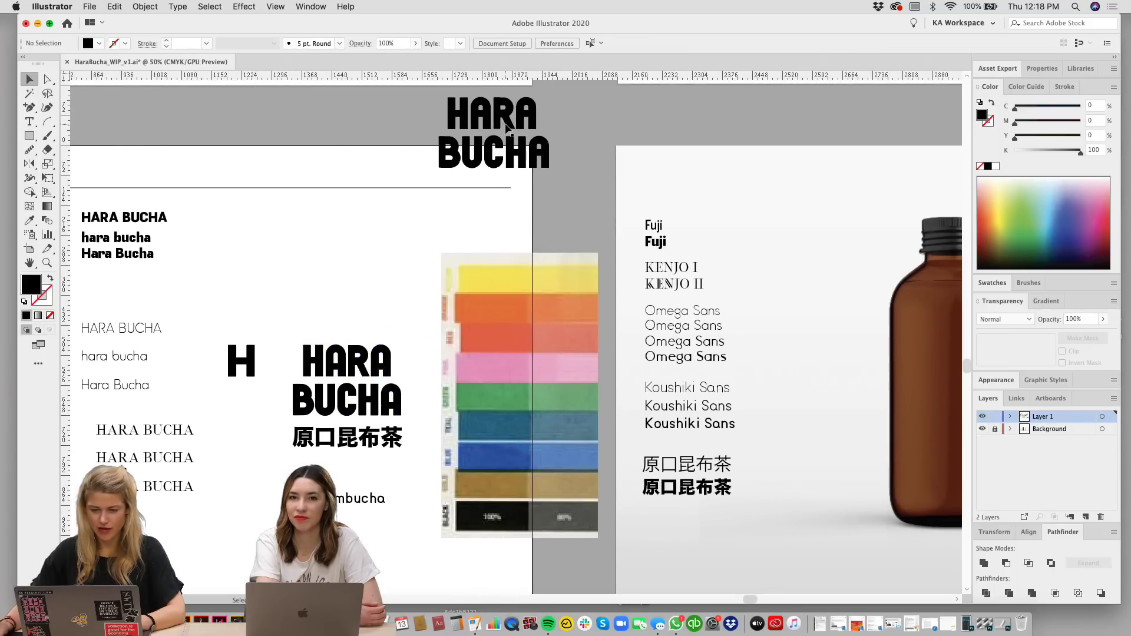
click(506, 123)
drag(430, 114, 551, 148)
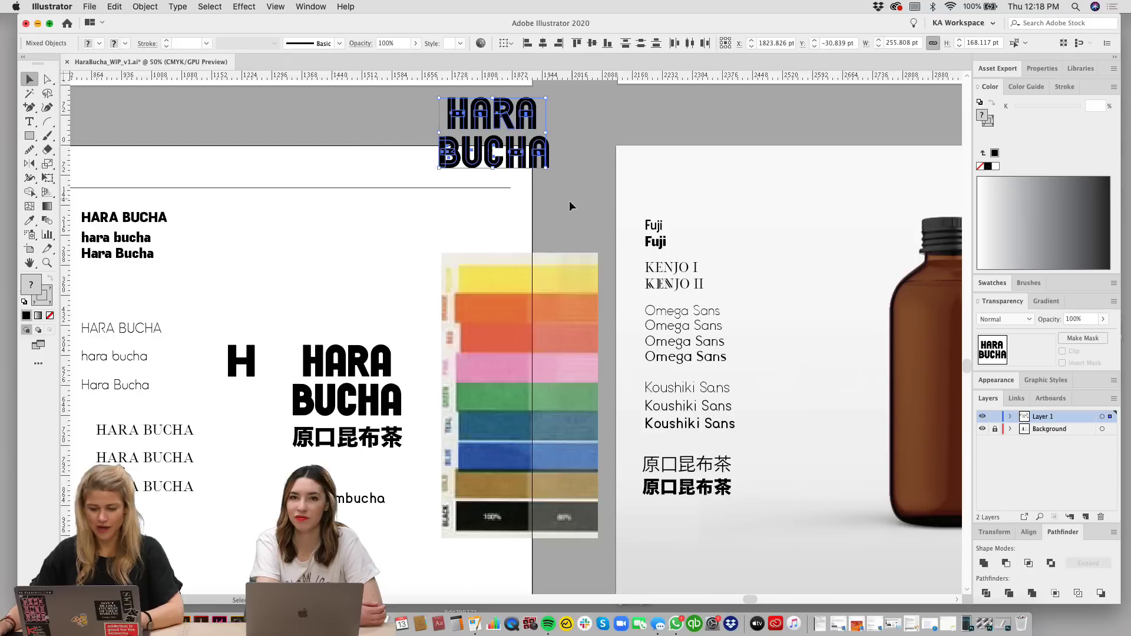
click(49, 318)
click(291, 151)
key(super+z)
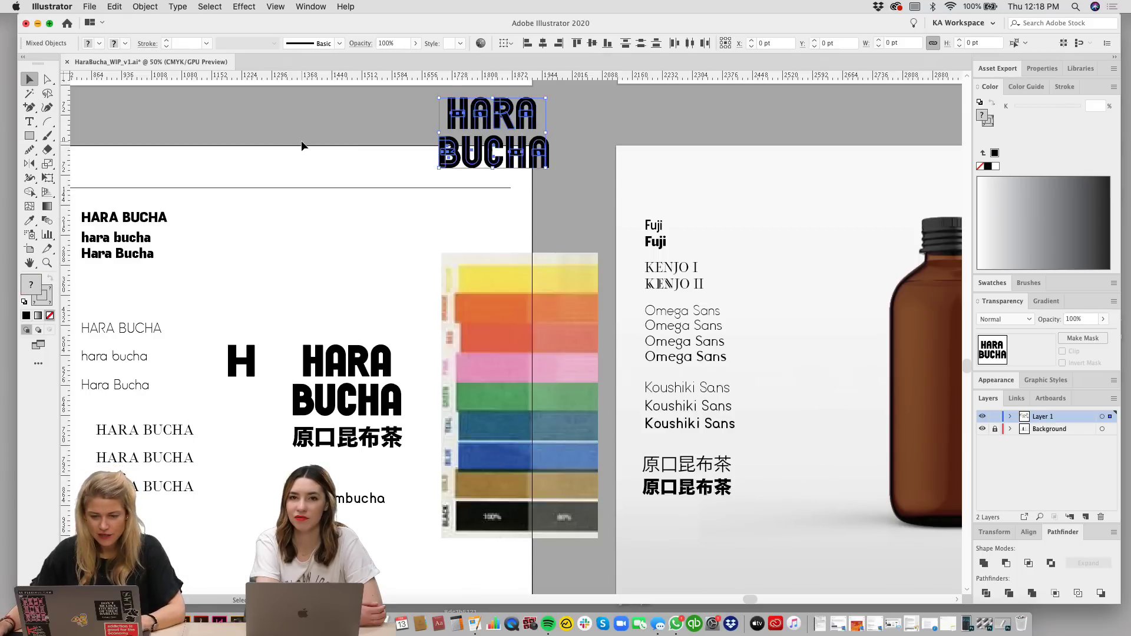
click(303, 147)
Step: Examine the two-bottle mockup with its Hara Bucha label and the fruit illustrations beside it up close
drag(918, 311, 593, 240)
scroll(593, 241, right, 10)
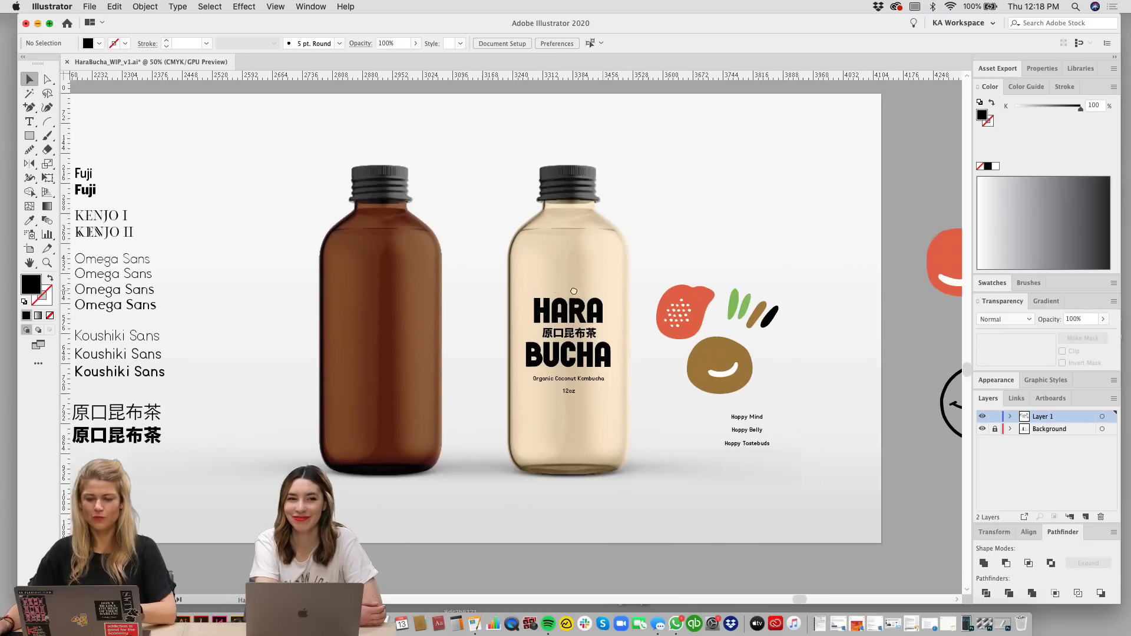
key(super+equal)
scroll(813, 306, right, 3)
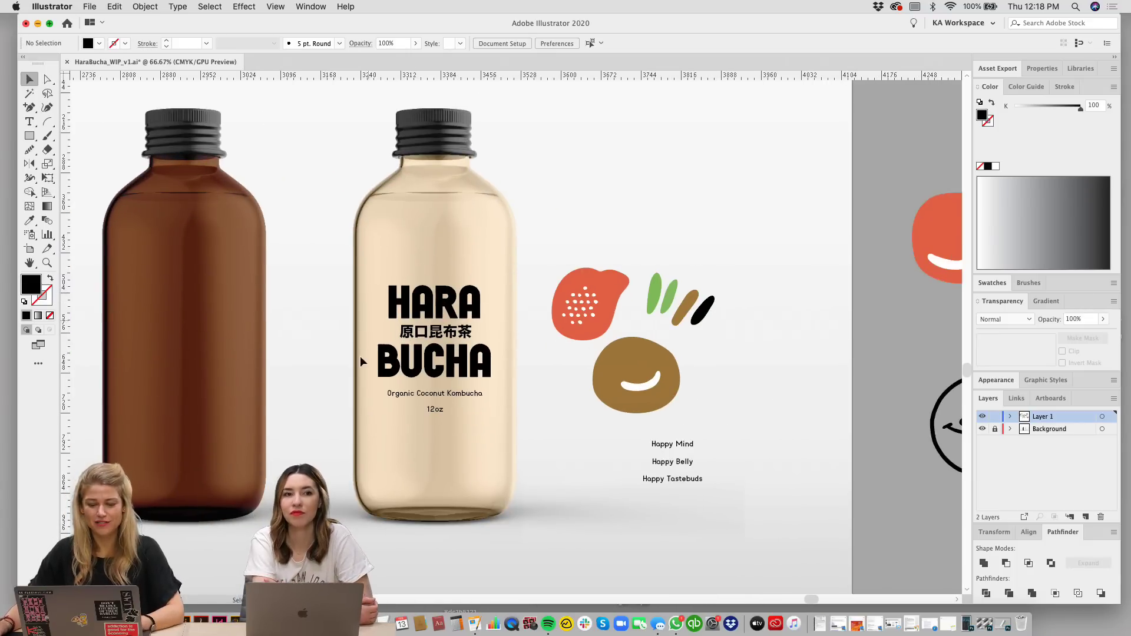
drag(563, 472, 547, 476)
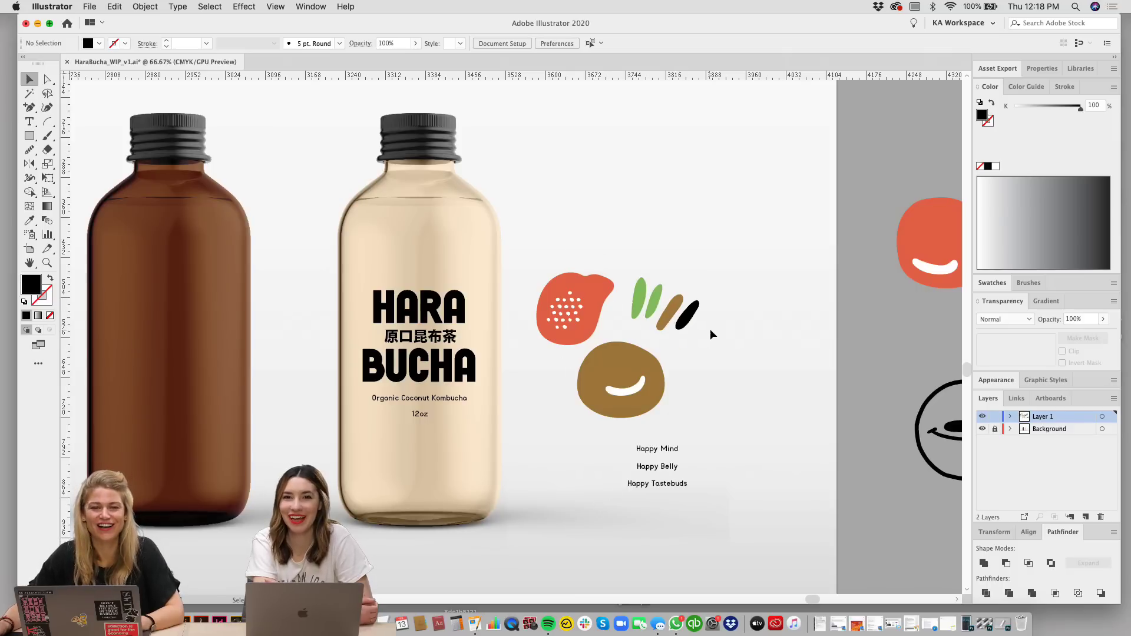
scroll(727, 396, down, 2)
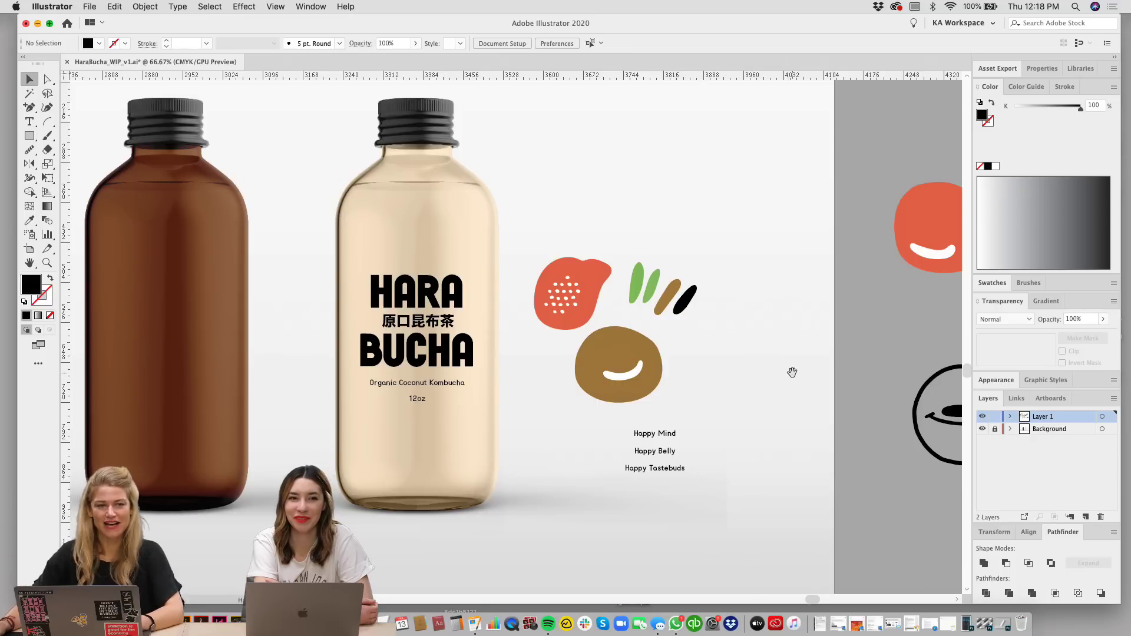
drag(791, 373, 800, 390)
click(813, 363)
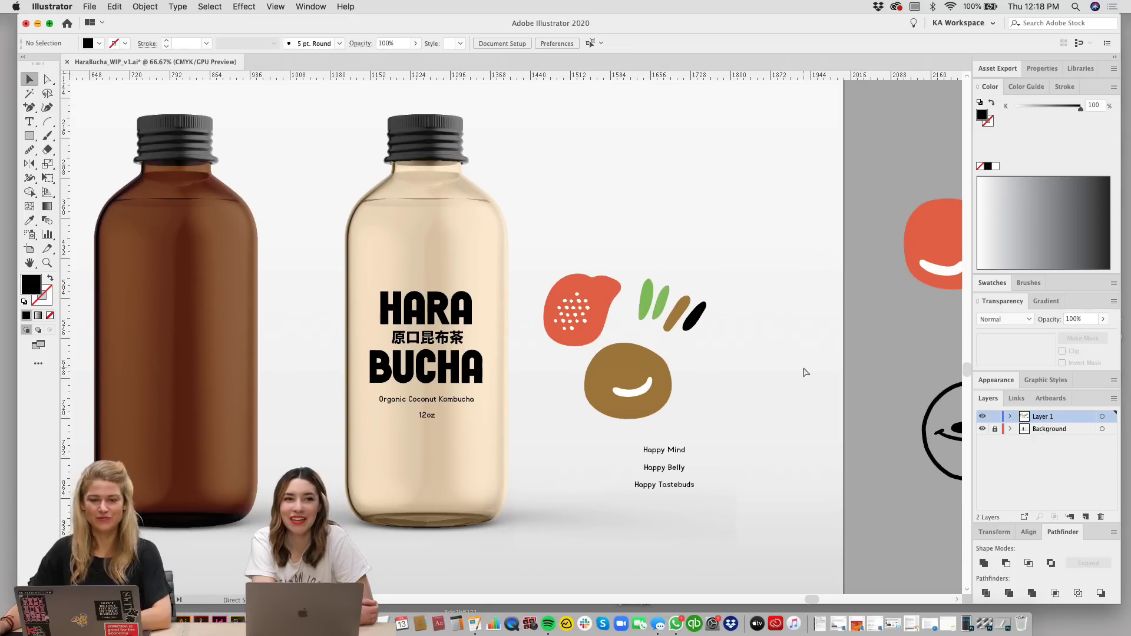
Step: Move the Risograph colour chart from the Japanese Found section down beside the bottle mockup artboard and deselect everything
key(super+minus)
scroll(734, 273, up, 10)
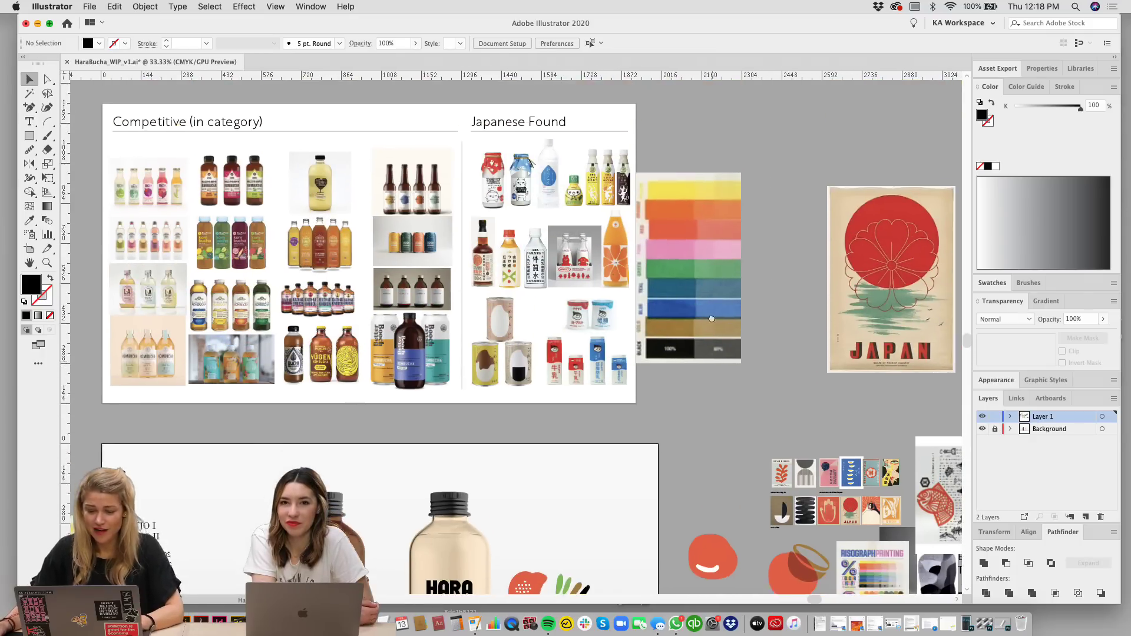
scroll(711, 319, down, 3)
click(689, 189)
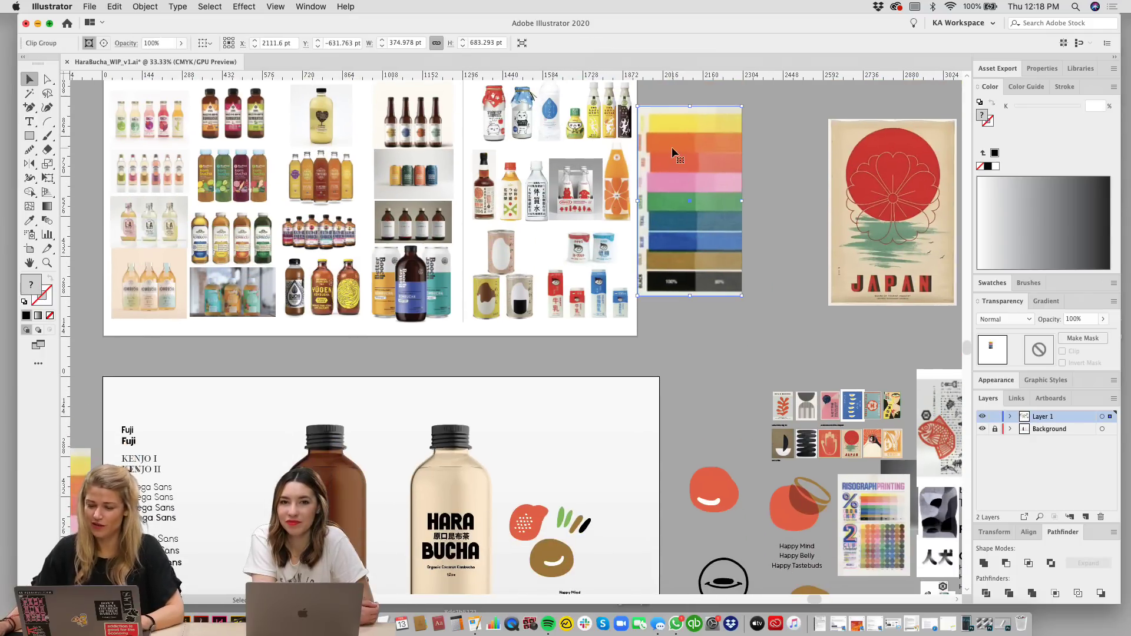
drag(698, 433, 684, 424)
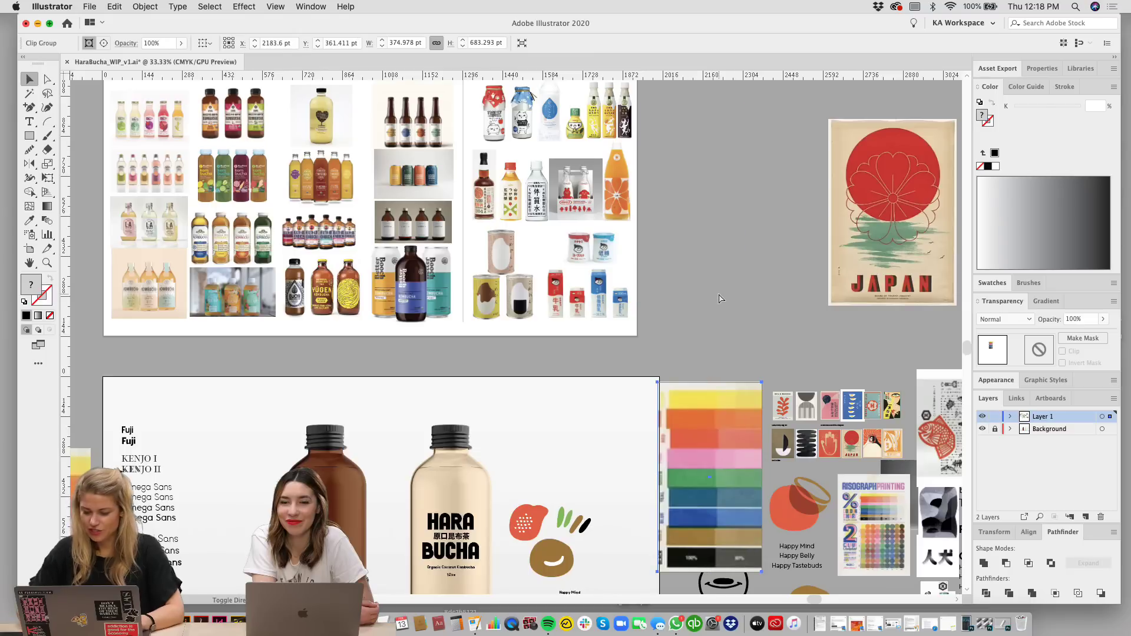
scroll(839, 152, down, 3)
click(839, 151)
scroll(671, 293, down, 10)
scroll(671, 293, left, 8)
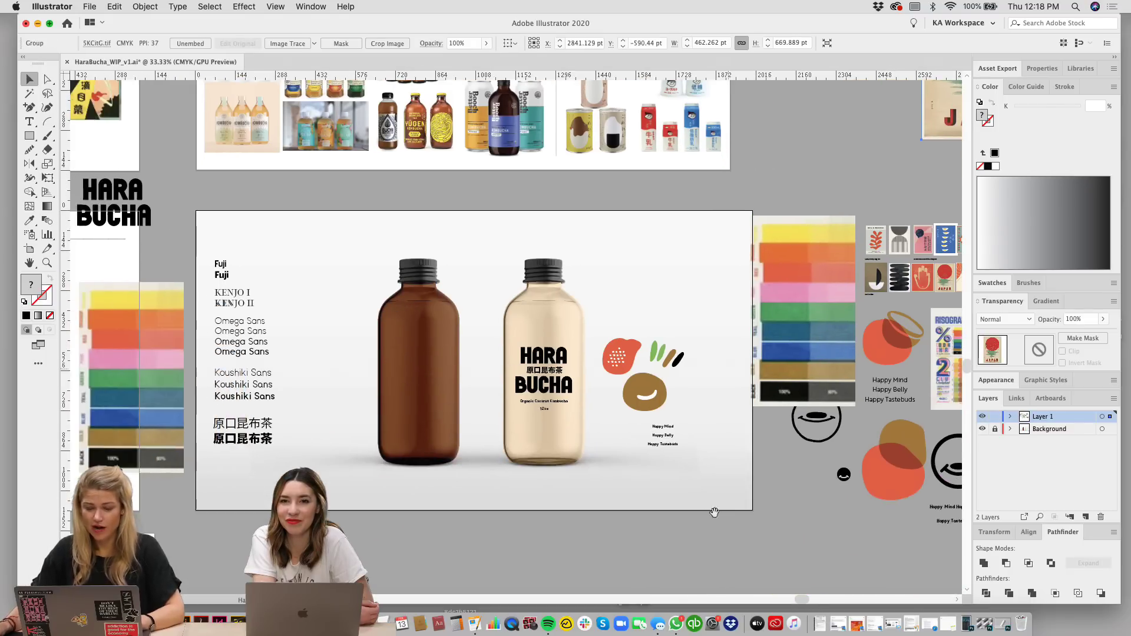
click(795, 407)
Step: Unlock the Background layer and select the linked BottleMock_2UP.psd image behind the label artwork
key(super+plus)
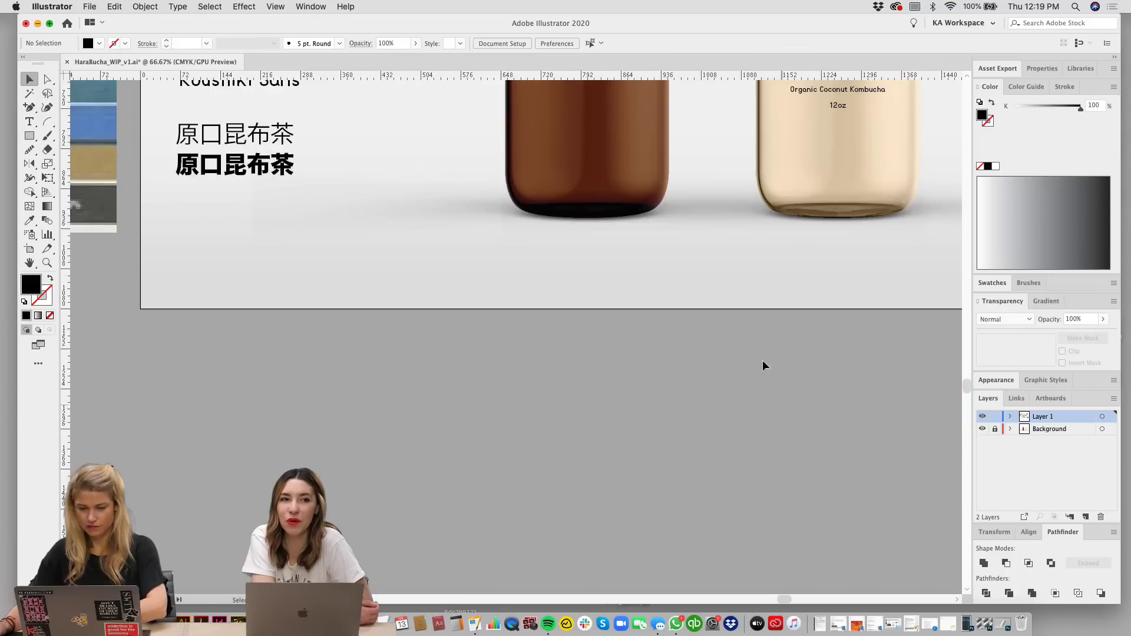
drag(805, 106, 610, 396)
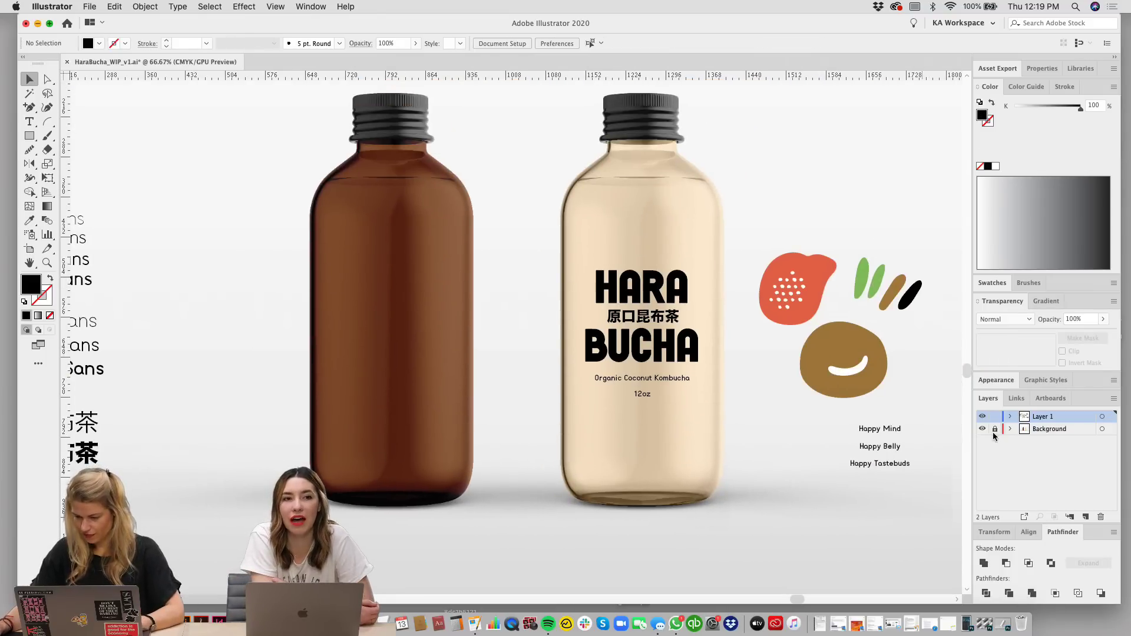
key(super+minus)
scroll(732, 232, right, 5)
click(682, 171)
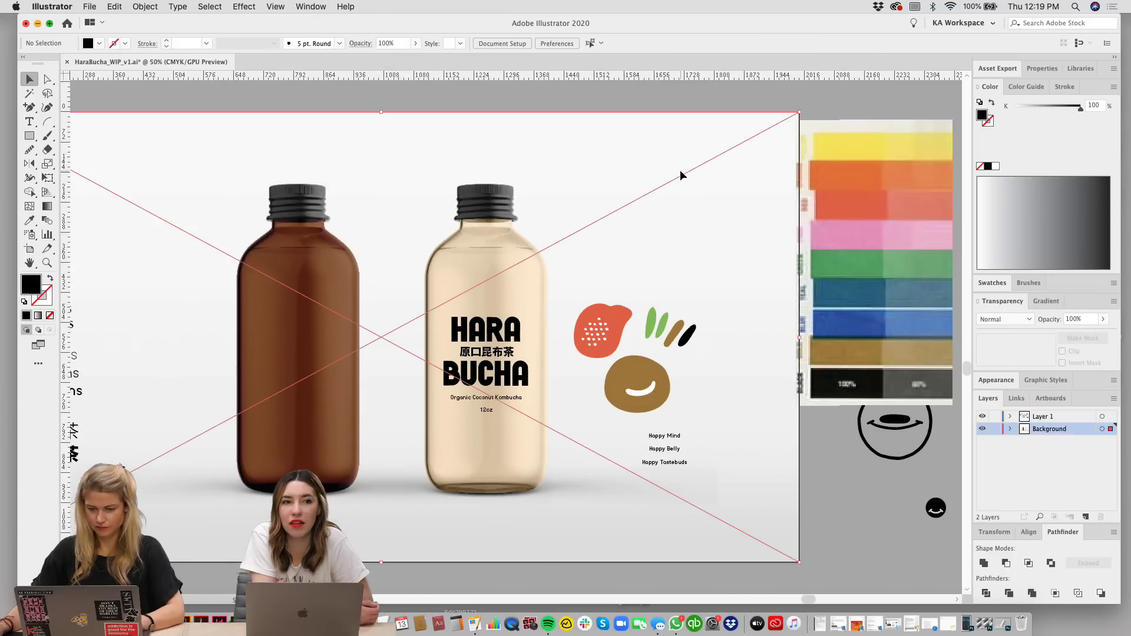
click(1016, 399)
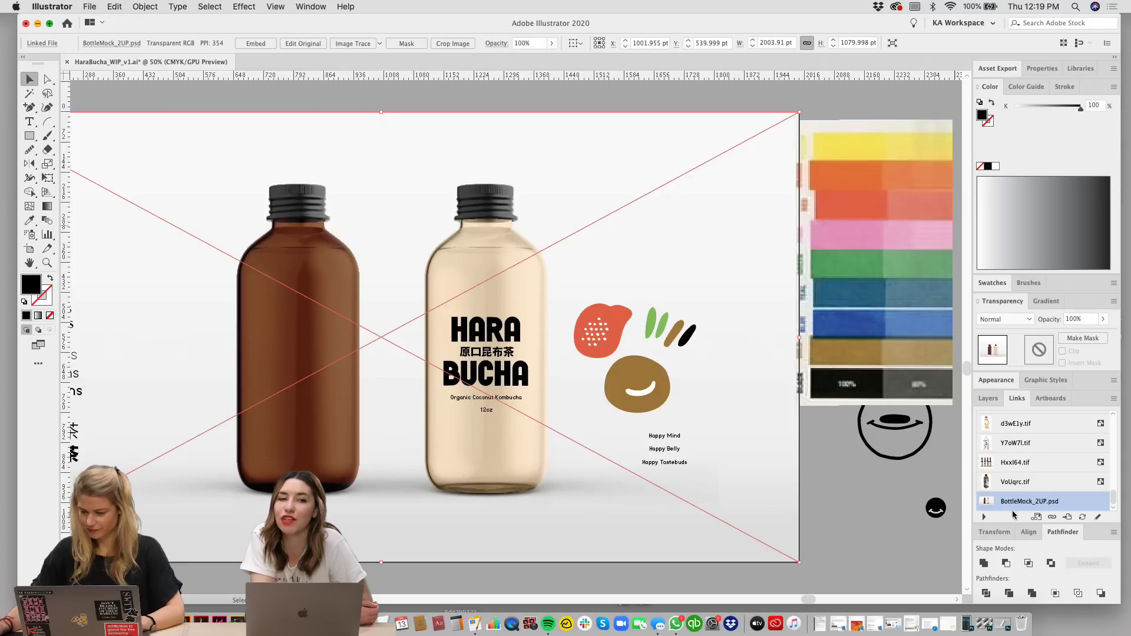
Step: Relink the selected mockup image to BottleMock_3UP.psd and lock the Background layer again
click(1052, 517)
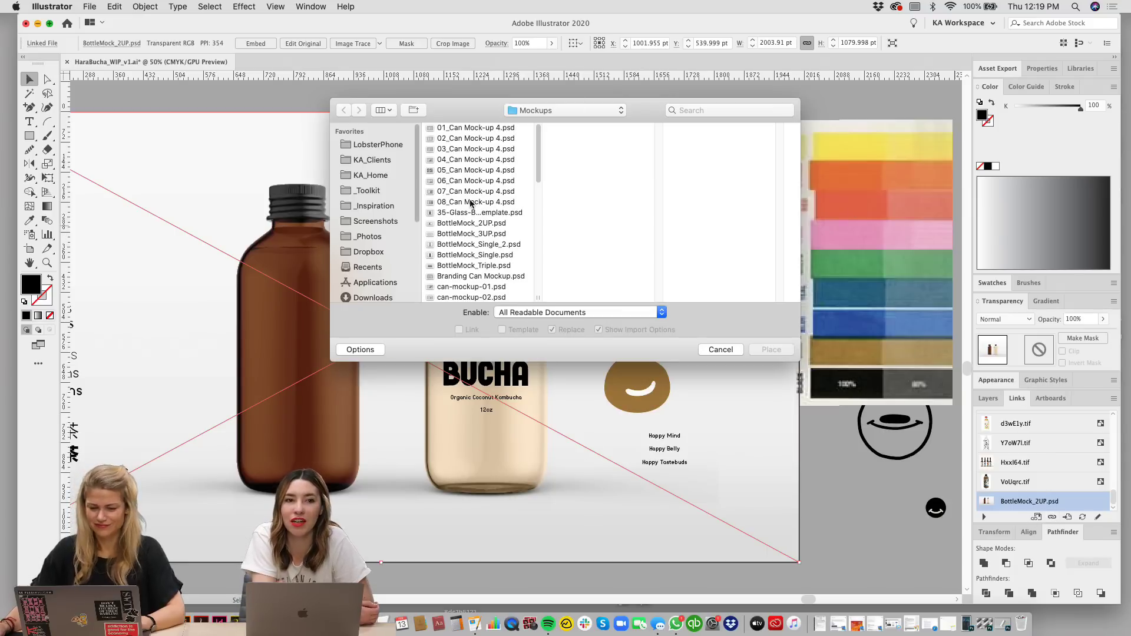
click(476, 233)
click(767, 350)
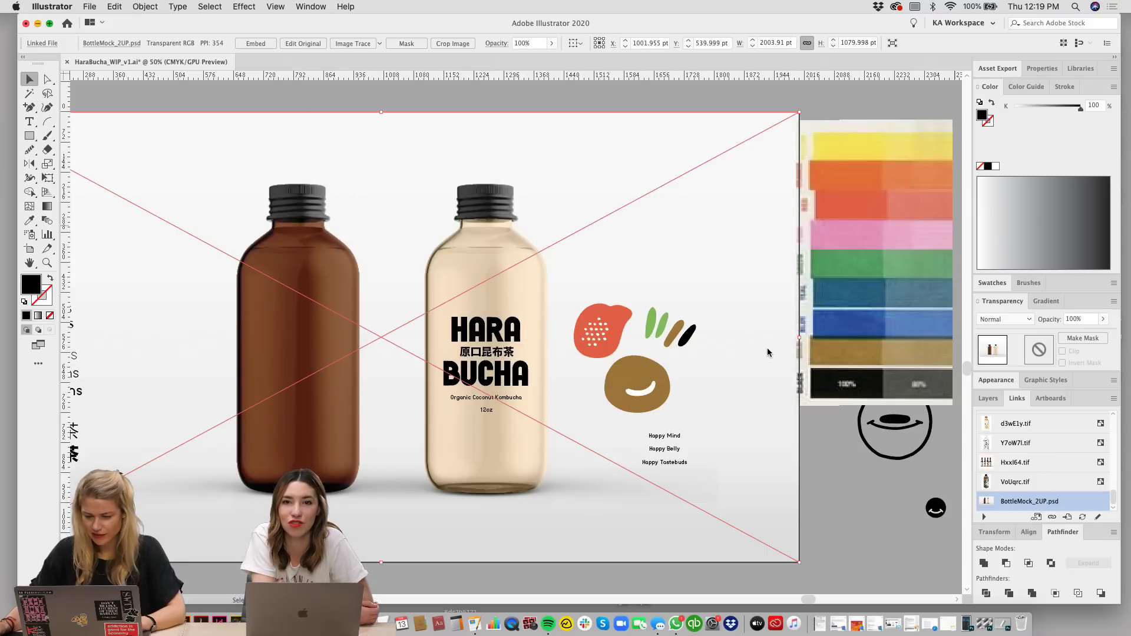
click(989, 398)
click(994, 430)
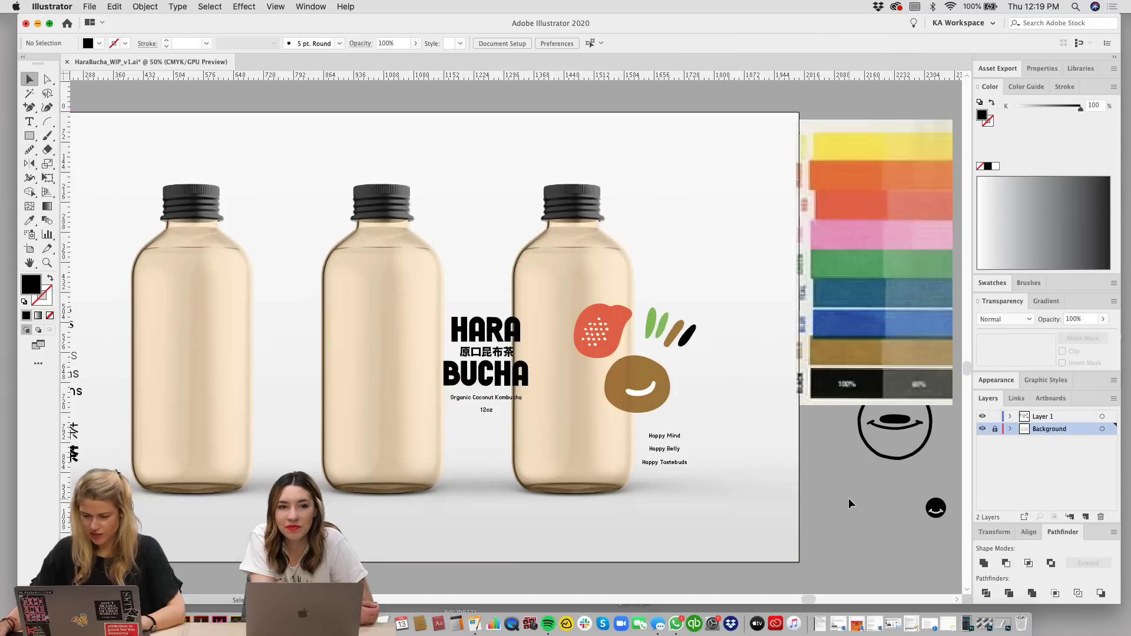
Step: Move the Hara Bucha label, fruit illustrations and tagline together so that the label sits centred on the third bottle
scroll(848, 497, left, 3)
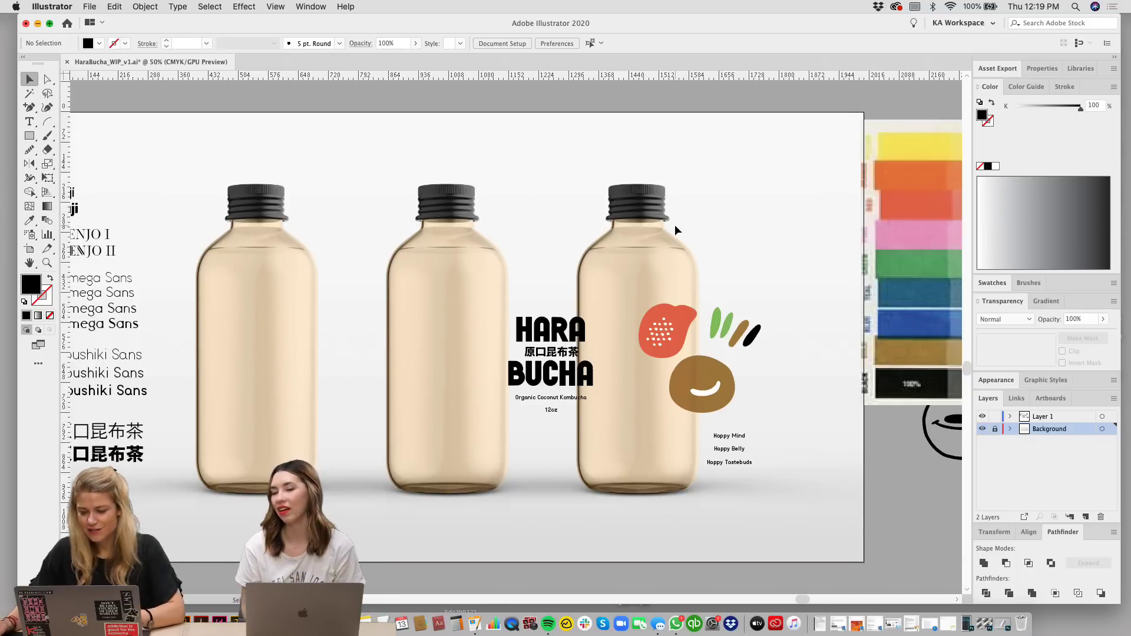
scroll(864, 386, right, 2)
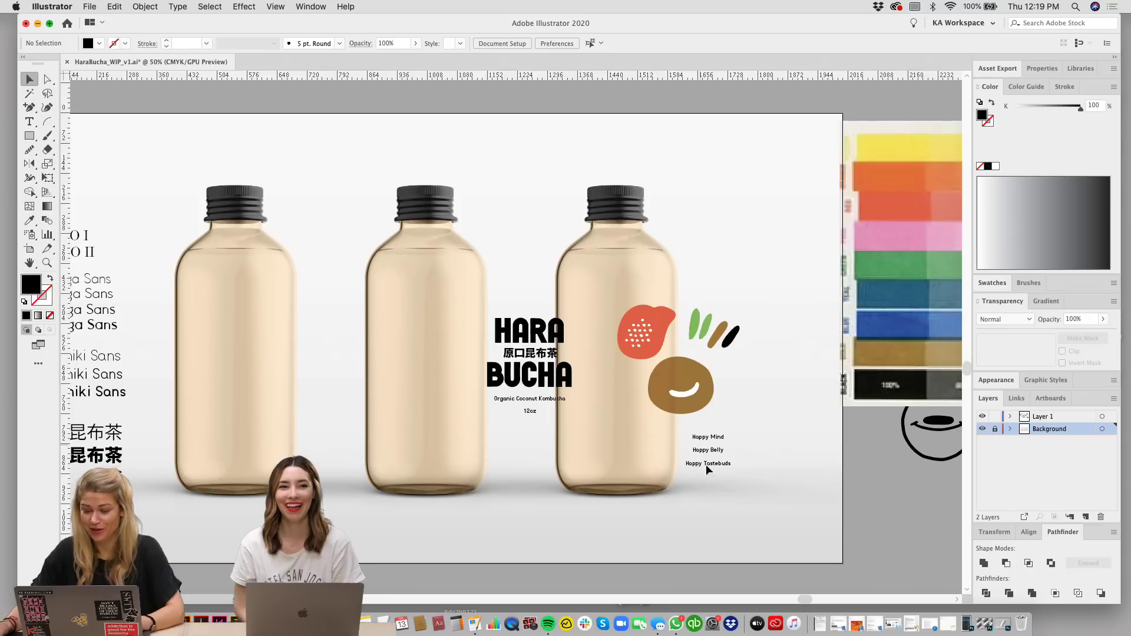
drag(755, 487, 729, 493)
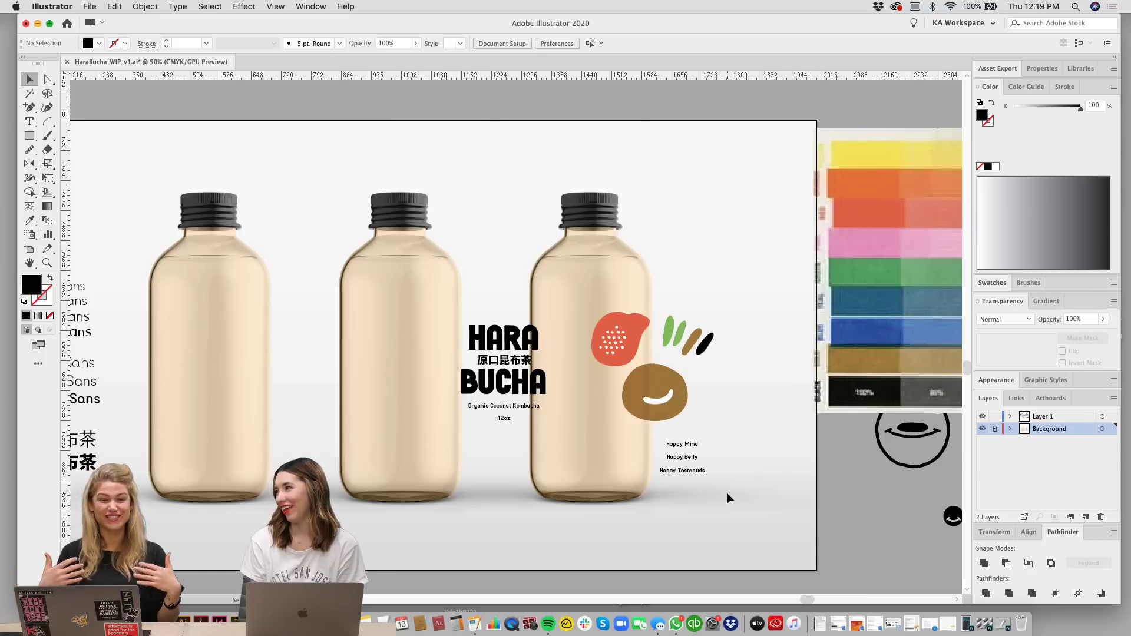
drag(744, 500, 402, 219)
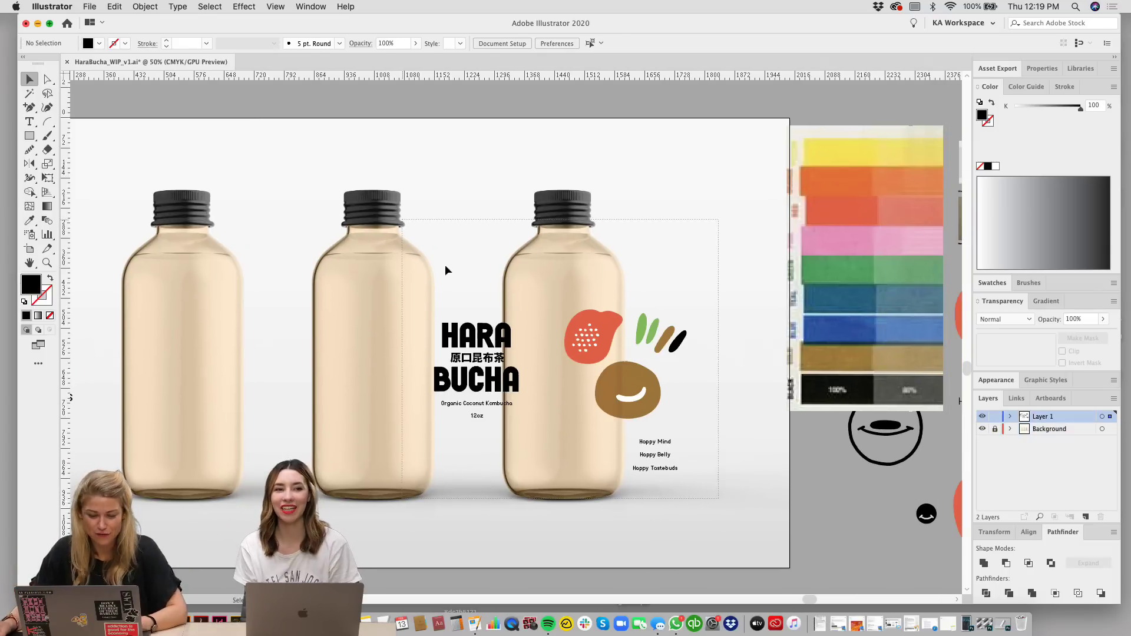
drag(480, 337, 565, 337)
key(Left)
key(Left)
key(Left)
key(Left)
key(Left)
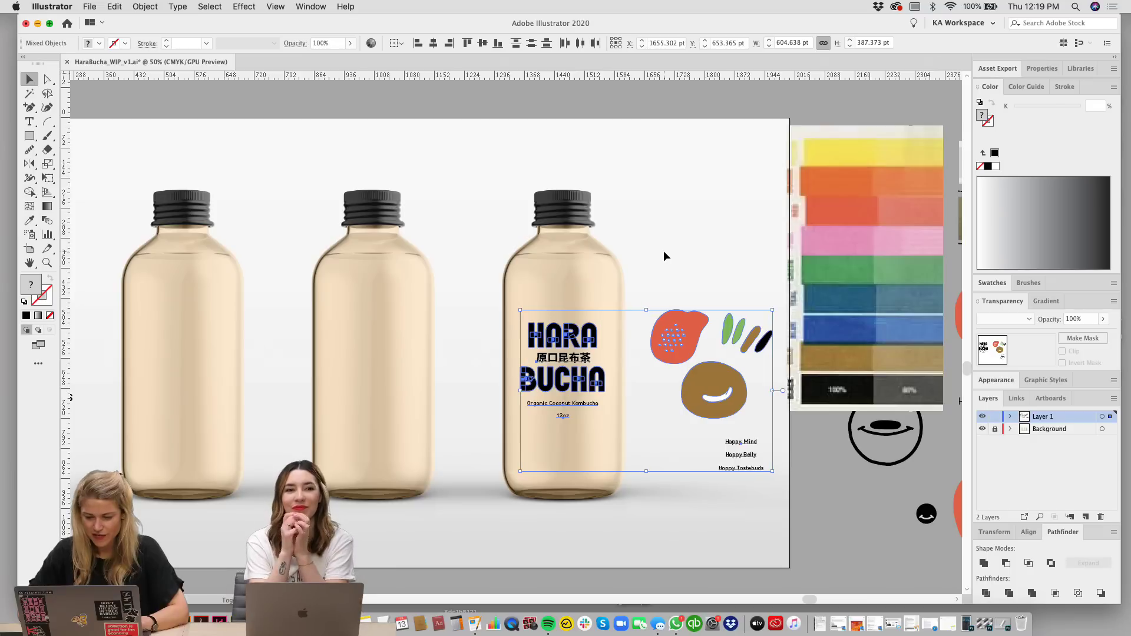
key(Right)
key(Right)
key(Right)
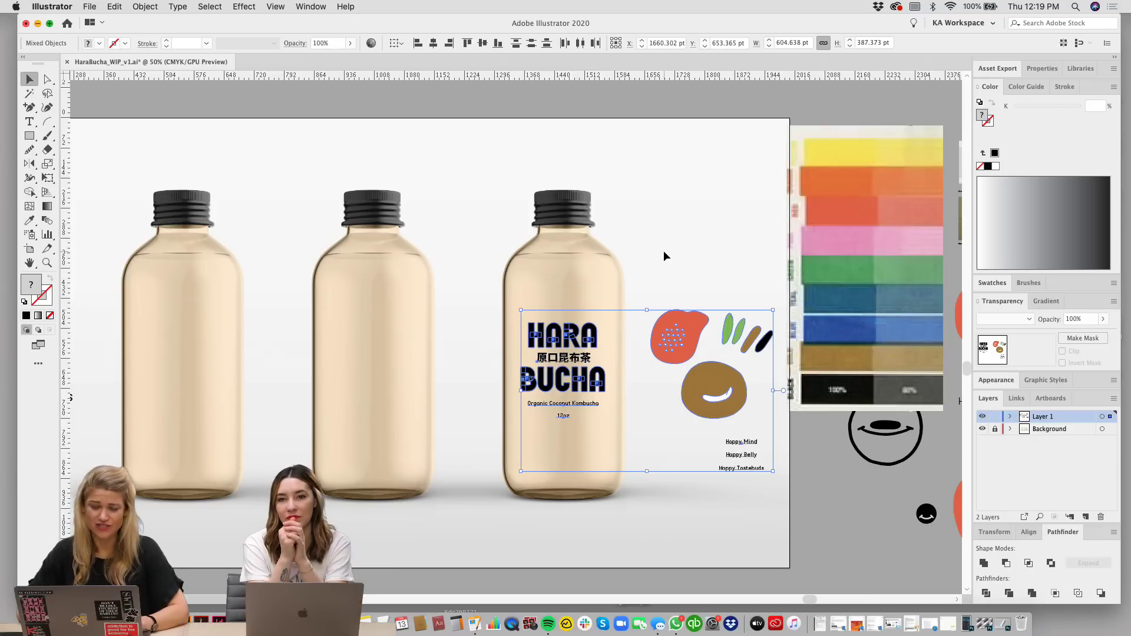
key(shift+Down)
Step: Copy the Hara Bucha label with its Organic Coconut Kombucha and 12oz lines from the third bottle onto the first
drag(706, 204, 659, 210)
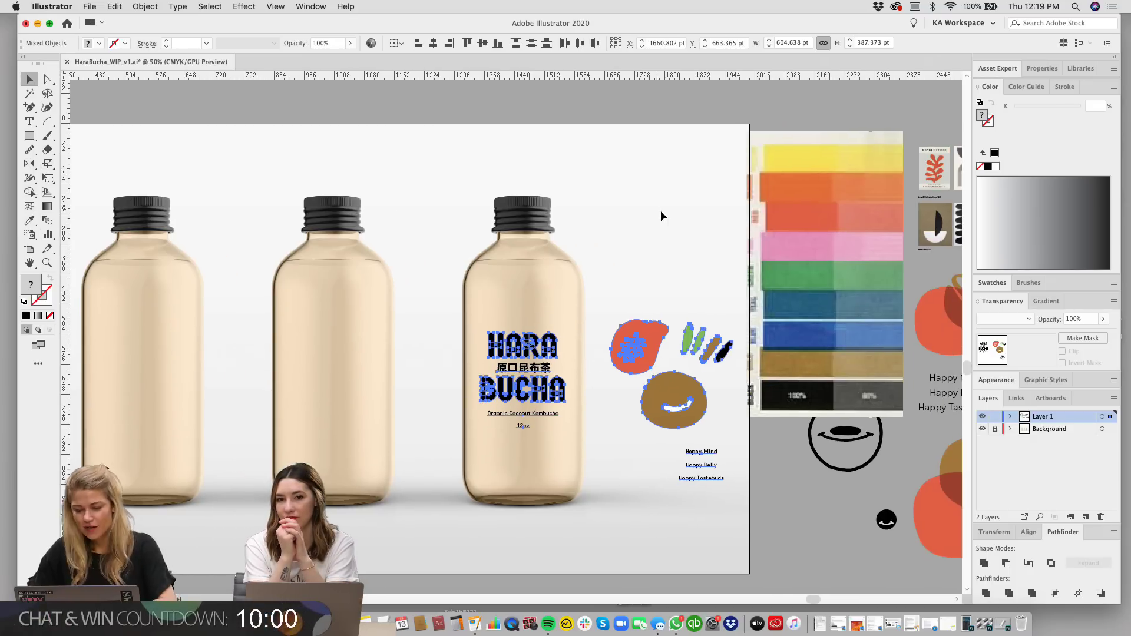
key(super+shift+a)
key(super+=)
drag(755, 260, 743, 175)
drag(591, 480, 896, 513)
click(803, 286)
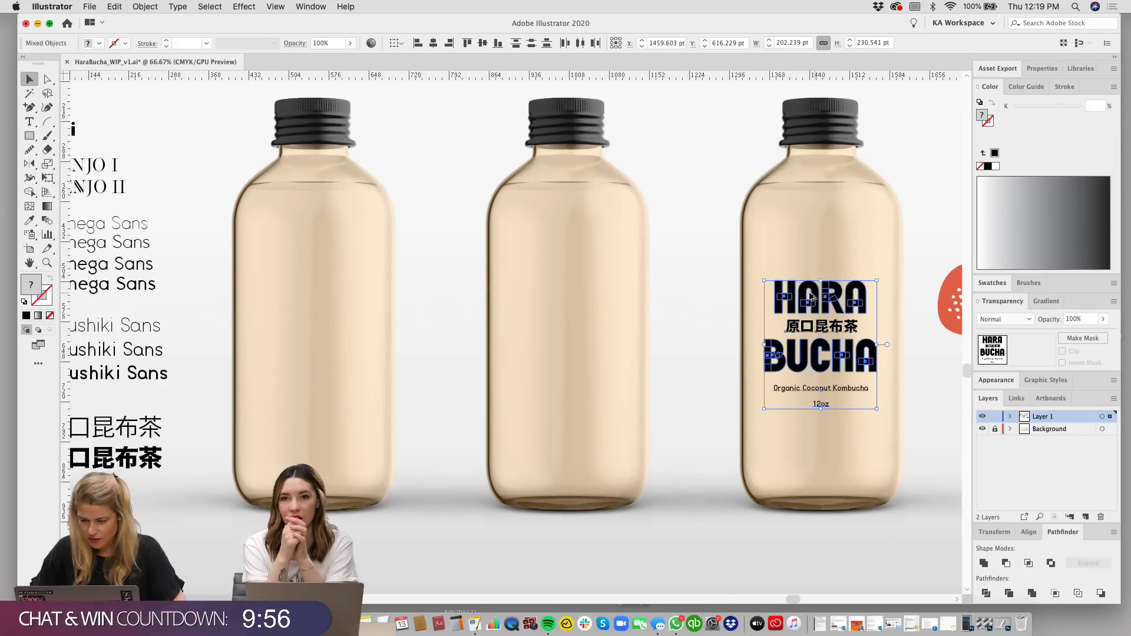
drag(811, 296, 305, 324)
click(723, 416)
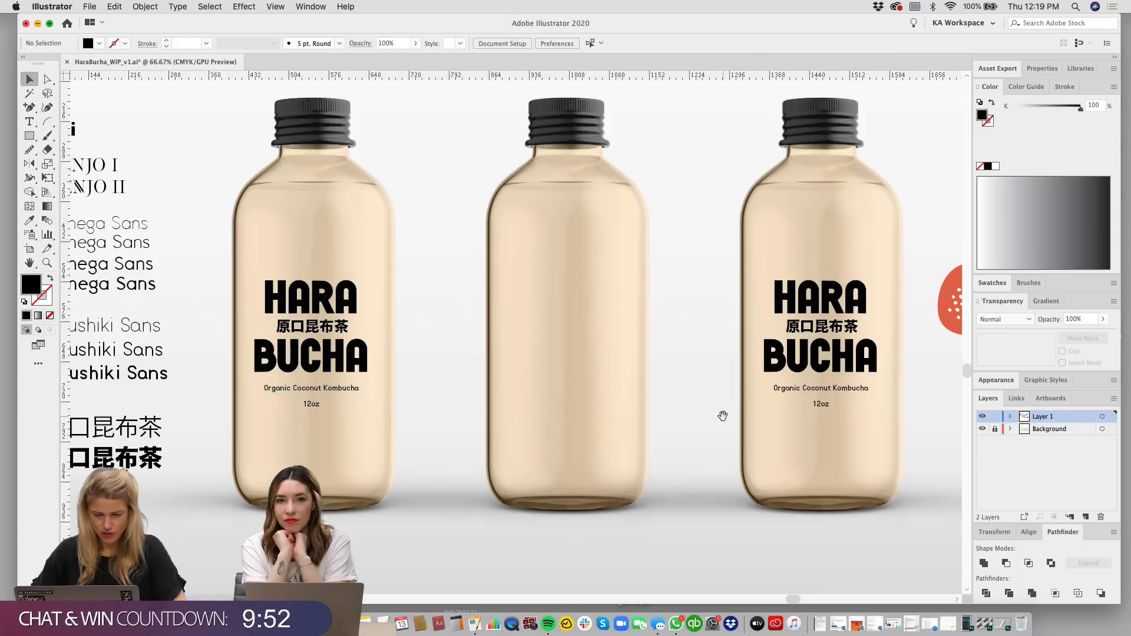
Step: Place a copy of the circular smiling face emblem from beside the artboard on the upper part of the middle bottle
drag(722, 416, 396, 286)
key(super+minus)
drag(743, 367, 547, 402)
drag(833, 380, 115, 147)
drag(168, 297, 332, 318)
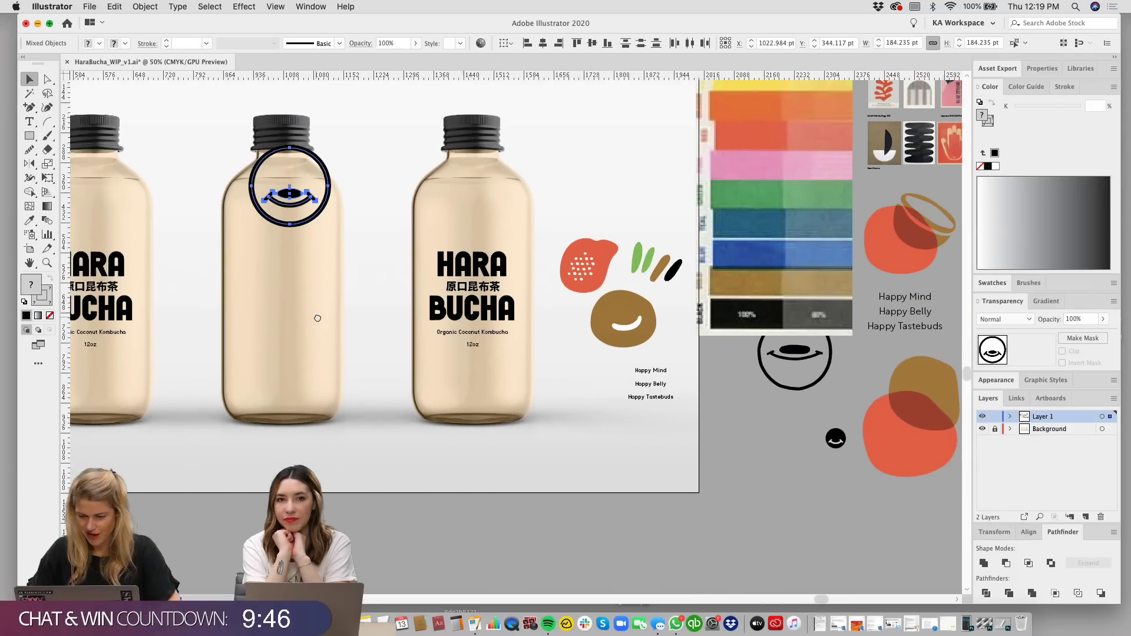
Step: Place the two-line text "Happy Mind Happy Belly" and "Happy Tastebuds" below the emblem on the middle bottle
drag(592, 406, 414, 371)
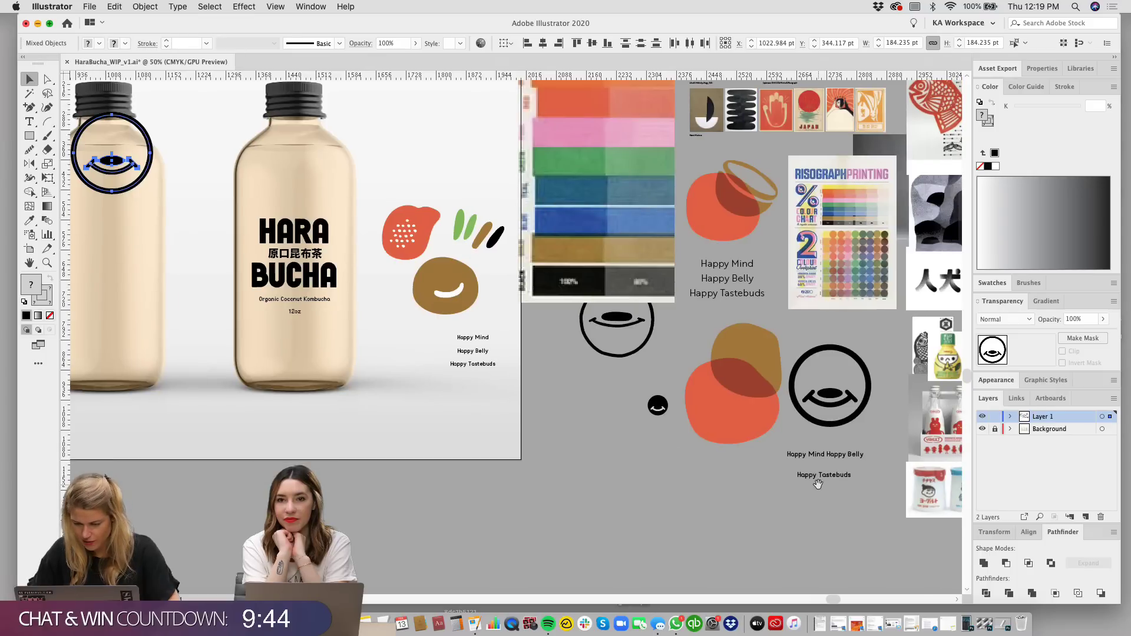
drag(817, 484, 146, 205)
click(880, 448)
shift+click(876, 469)
drag(287, 247, 774, 365)
Step: Scale the middle bottle's smiling emblem down to about 57 pt wide and move it above HARA on the first bottle
key(super+equal)
key(super+equal)
drag(457, 327, 666, 399)
click(624, 226)
drag(624, 225, 645, 177)
drag(648, 168, 788, 280)
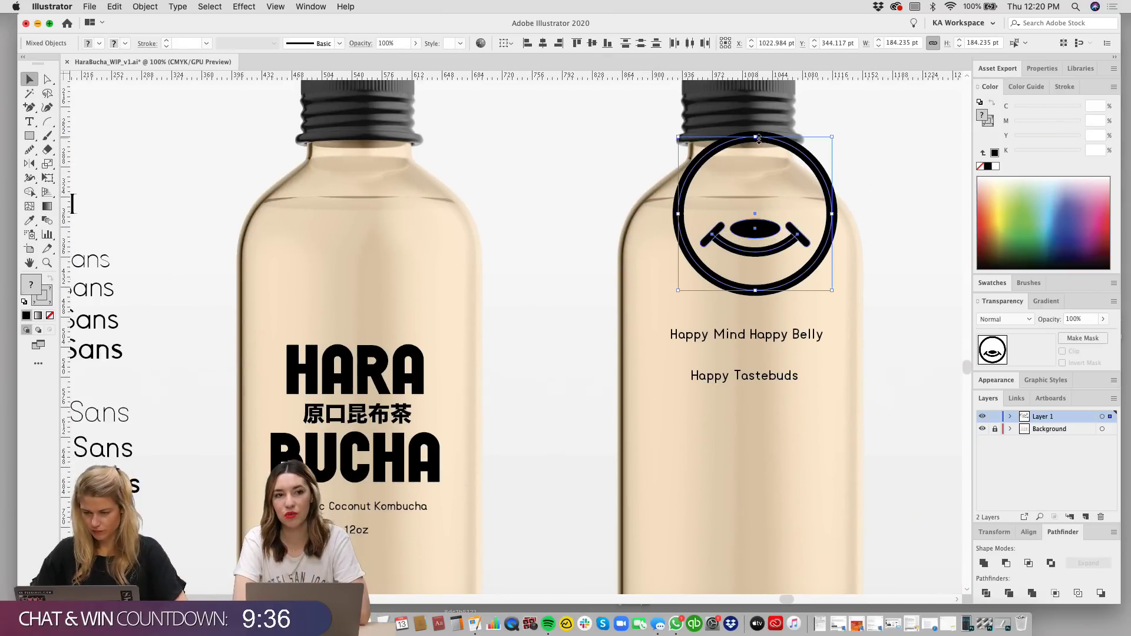
drag(759, 139, 357, 305)
scroll(473, 304, down, 5)
scroll(472, 304, left, 3)
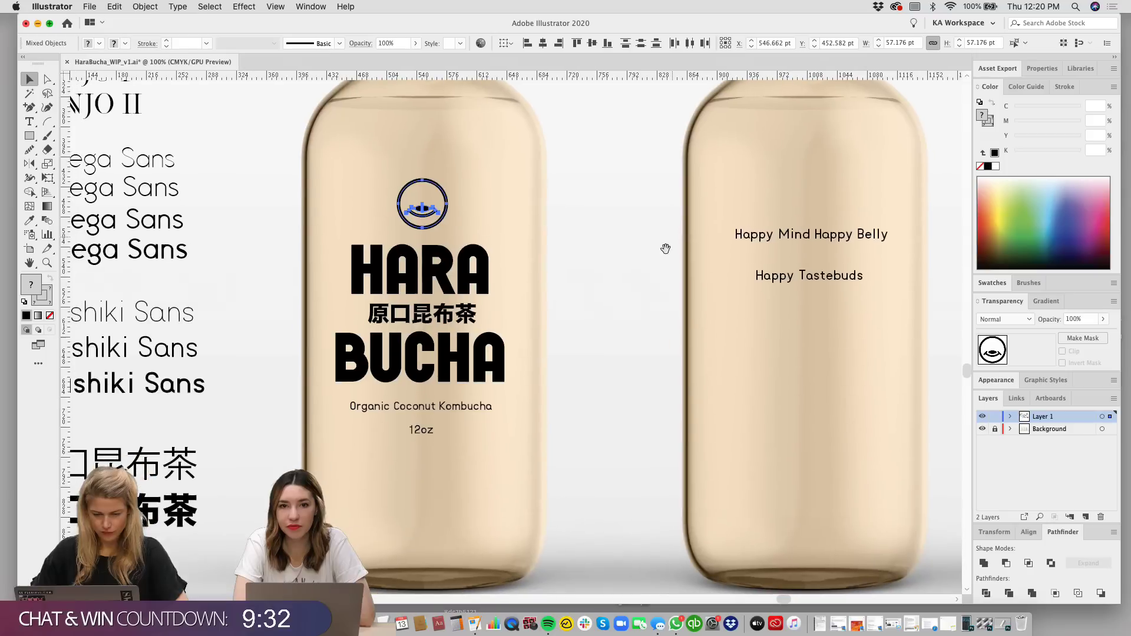
Step: Shift the wordmark, Japanese characters and product lines on the first bottle slightly down from the emblem, and deselect them
click(561, 457)
scroll(705, 245, up, 1)
scroll(706, 244, left, 1)
drag(524, 475, 339, 282)
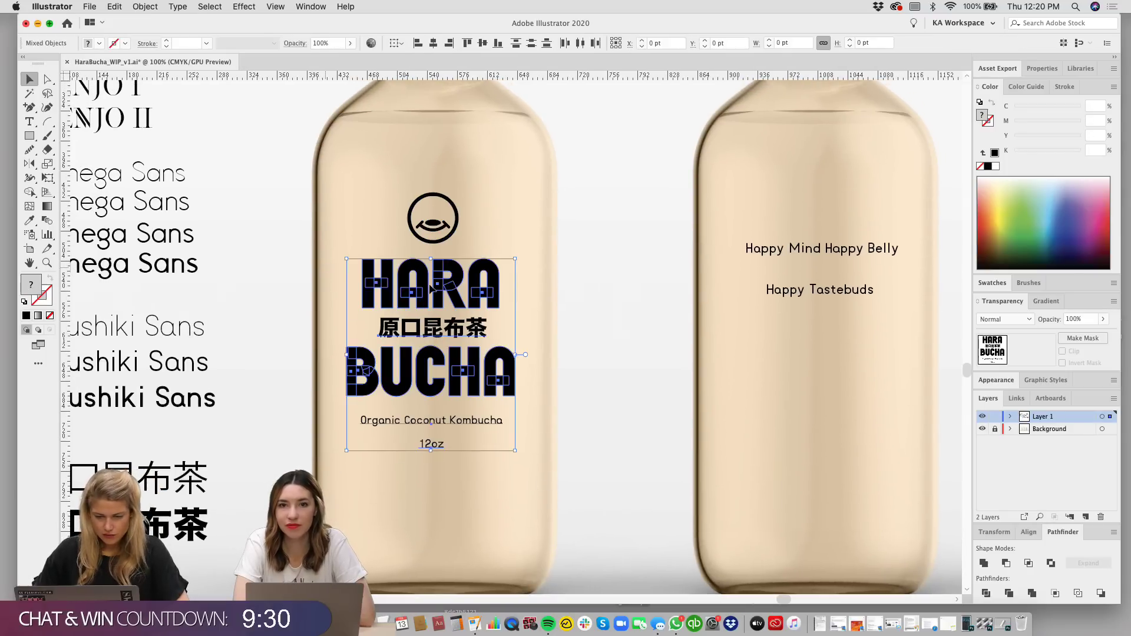
drag(435, 280, 435, 288)
click(624, 318)
key(super+equal)
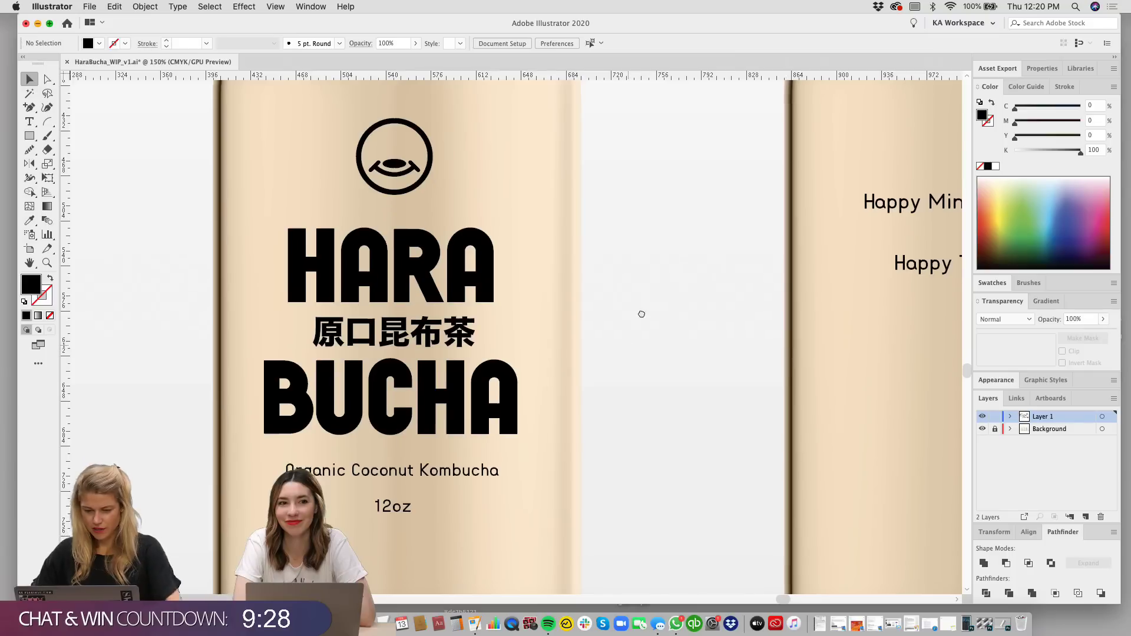
Step: Move the "Organic Coconut Kombucha" and "12oz" lines further down below BUCHA on the first bottle, and deselect them
drag(651, 386, 611, 404)
scroll(422, 507, down, 5)
scroll(422, 508, left, 4)
click(439, 442)
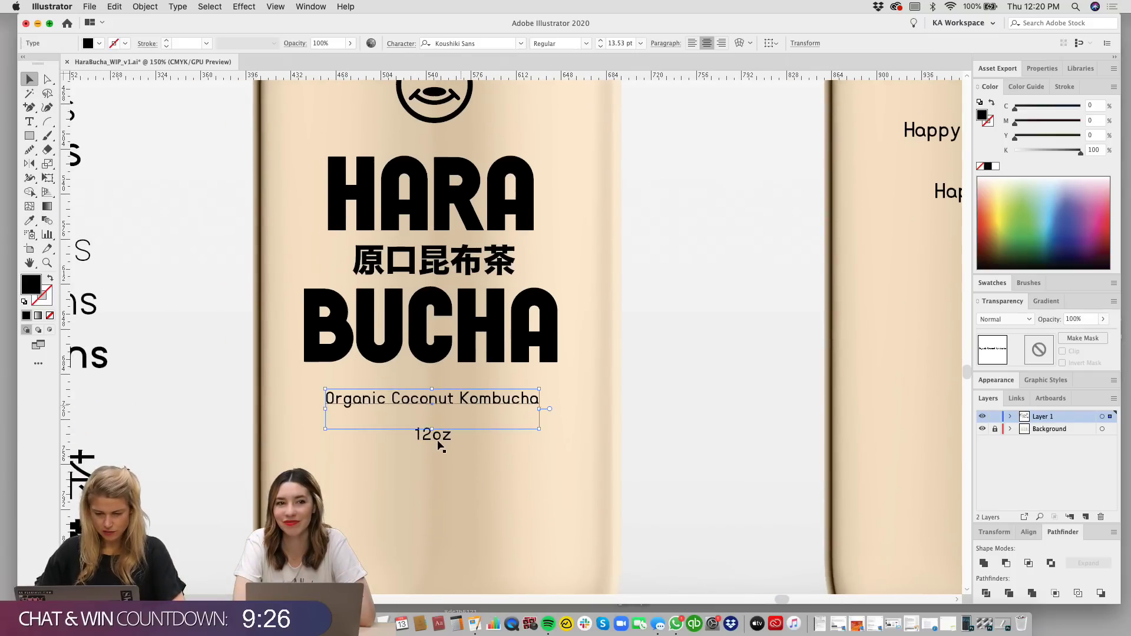
drag(438, 442, 428, 490)
click(650, 432)
key(super+minus)
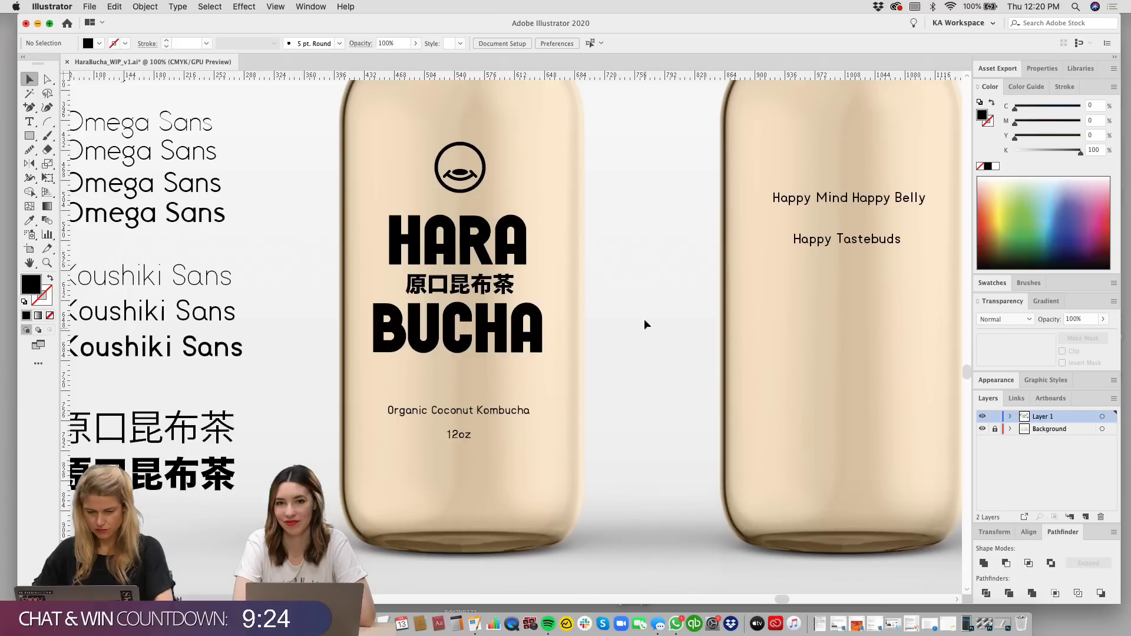
Step: Duplicate the "Happy Mind Happy Belly" and "Happy Tastebuds" lines from the middle bottle to beside the first bottle's shoulder
scroll(585, 434, up, 1)
scroll(589, 306, up, 6)
scroll(589, 306, right, 4)
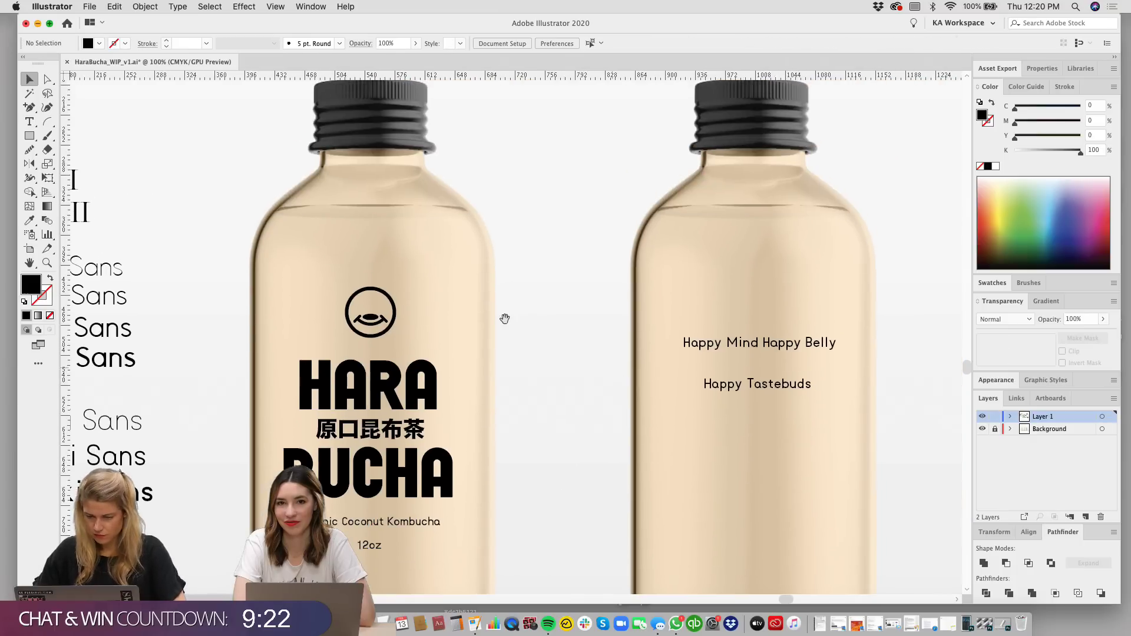
click(777, 345)
shift+click(757, 386)
alt+drag(756, 386, 543, 274)
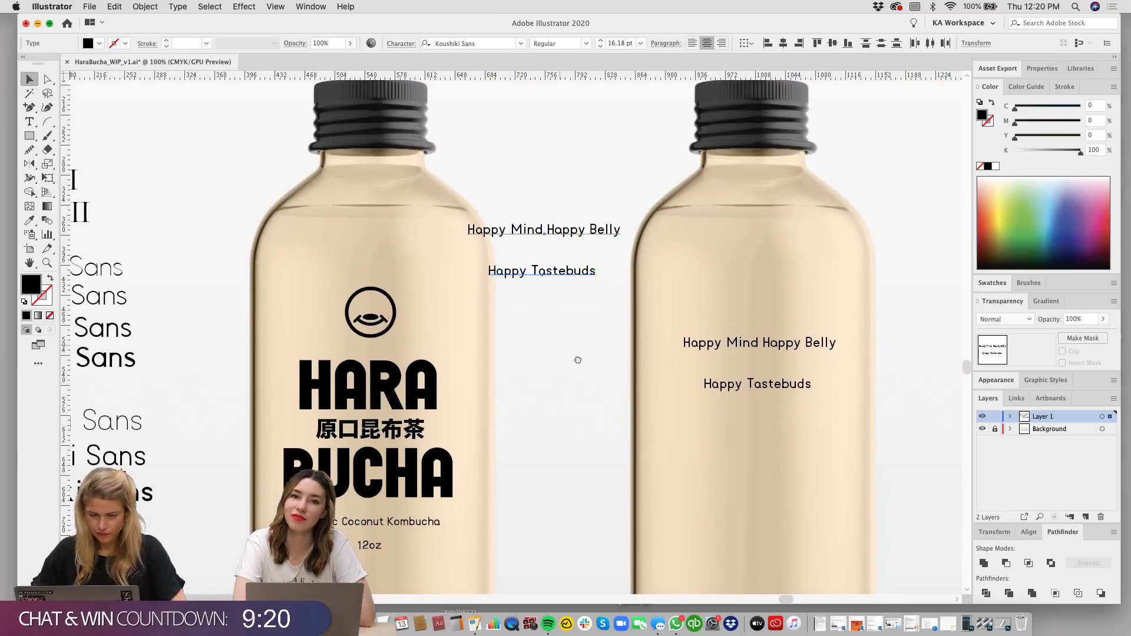
Step: Create an enlarged concentric copy of the emblem's circle on the first bottle, about 77 pt in diameter
drag(564, 345, 614, 365)
key(super+plus)
scroll(555, 386, left, 5)
scroll(555, 386, down, 3)
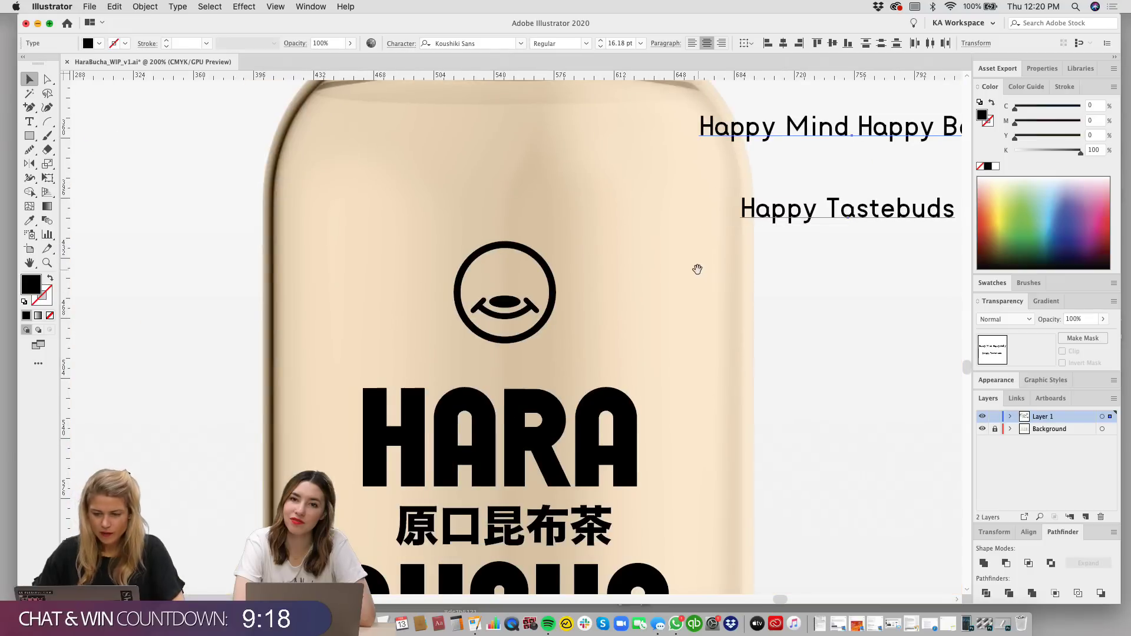
scroll(695, 268, right, 1)
click(460, 240)
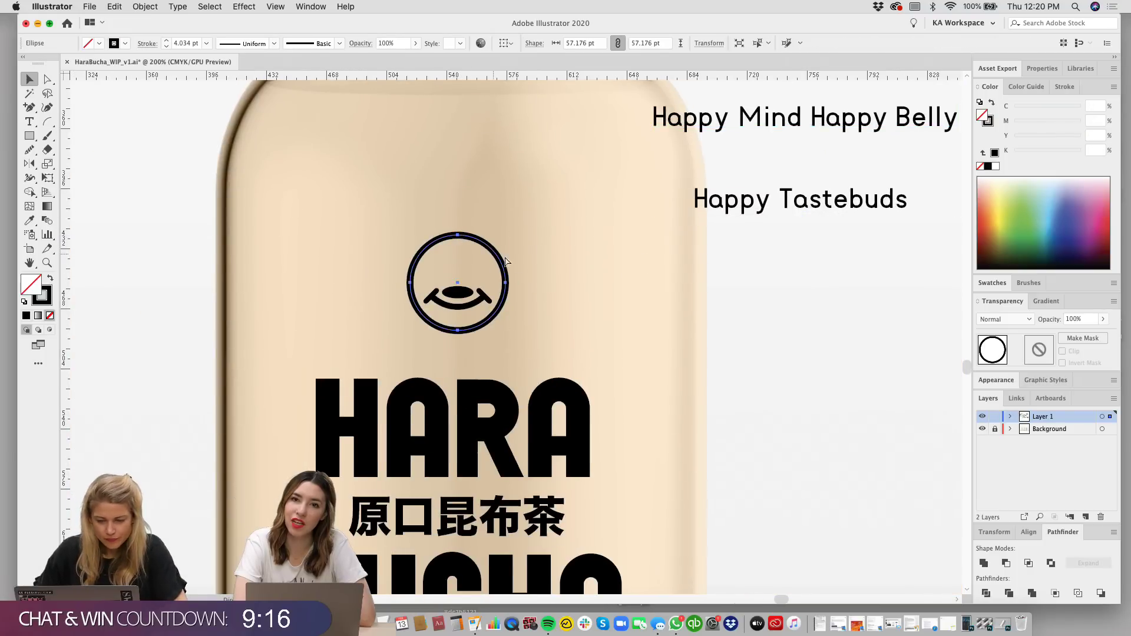
drag(462, 235, 458, 218)
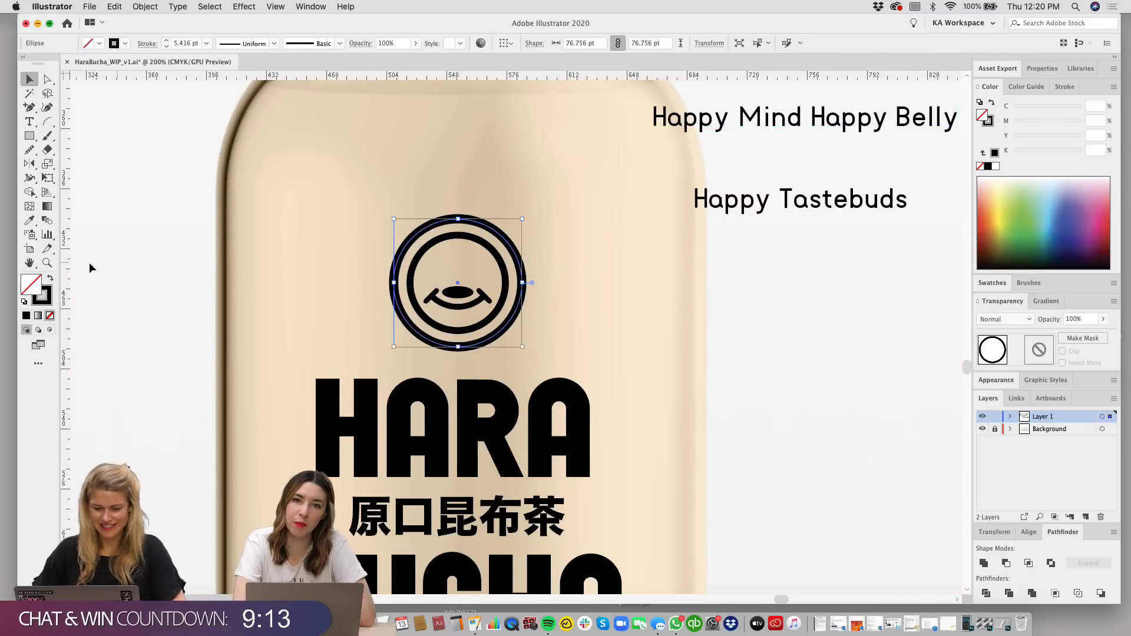
Step: Copy the text "Happy Mind Happy Belly" onto the outer circle around the emblem as type on a path
triple_click(796, 125)
key(cmd+c)
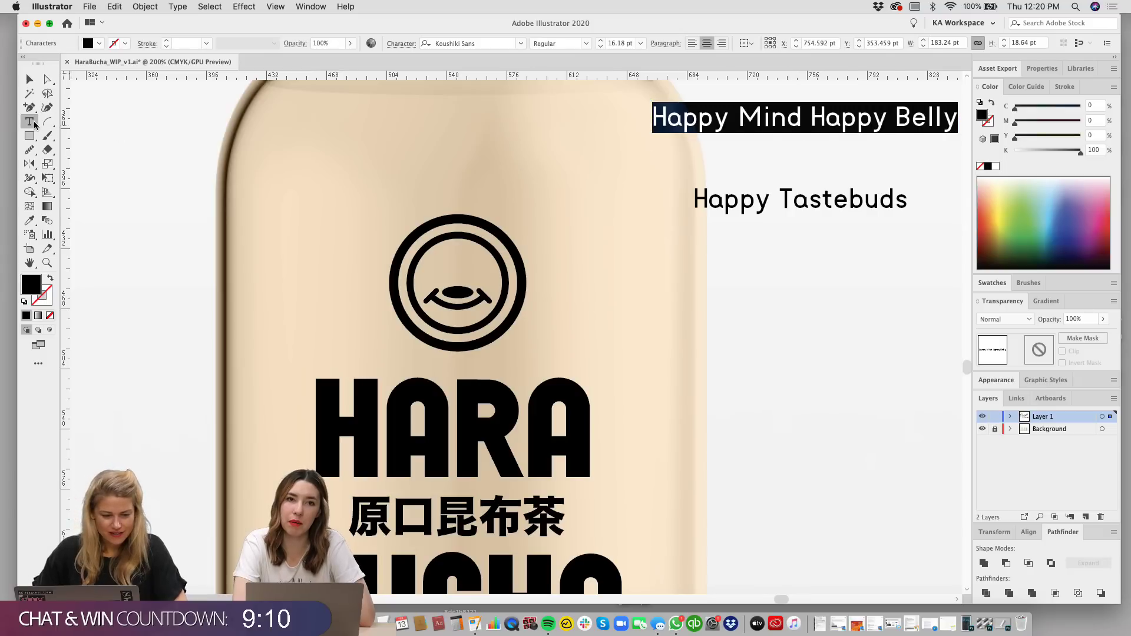
drag(29, 121, 80, 150)
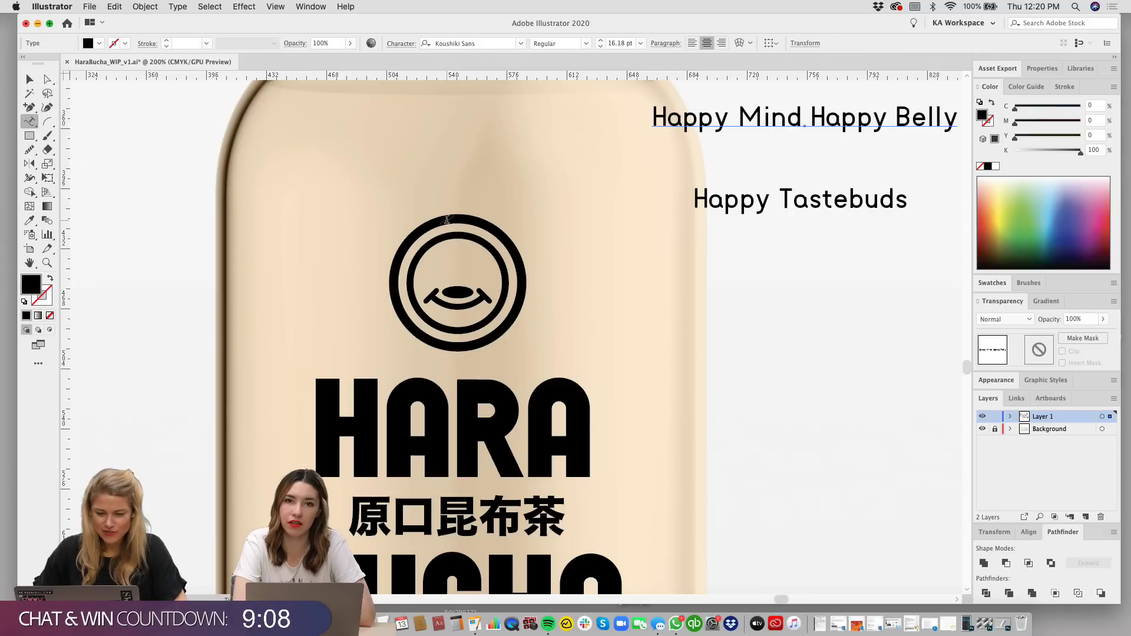
click(447, 219)
key(cmd+v)
click(30, 78)
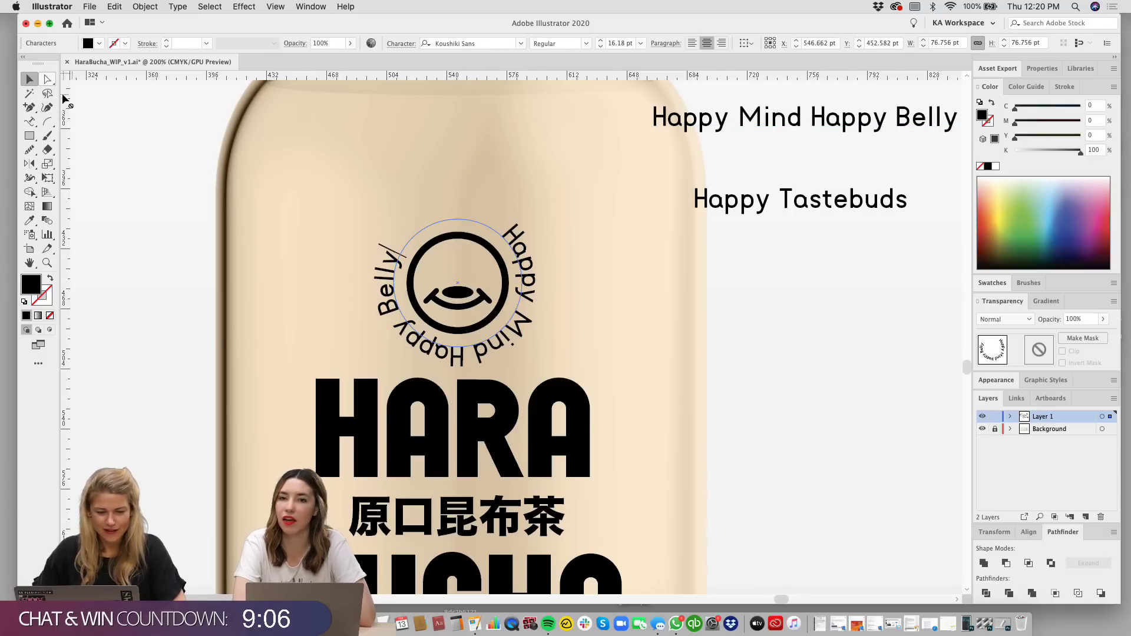
Step: Reduce the circular tagline's font size to 9.18 pt
key(super+shift+comma)
key(super+shift+comma)
key(super+shift+comma)
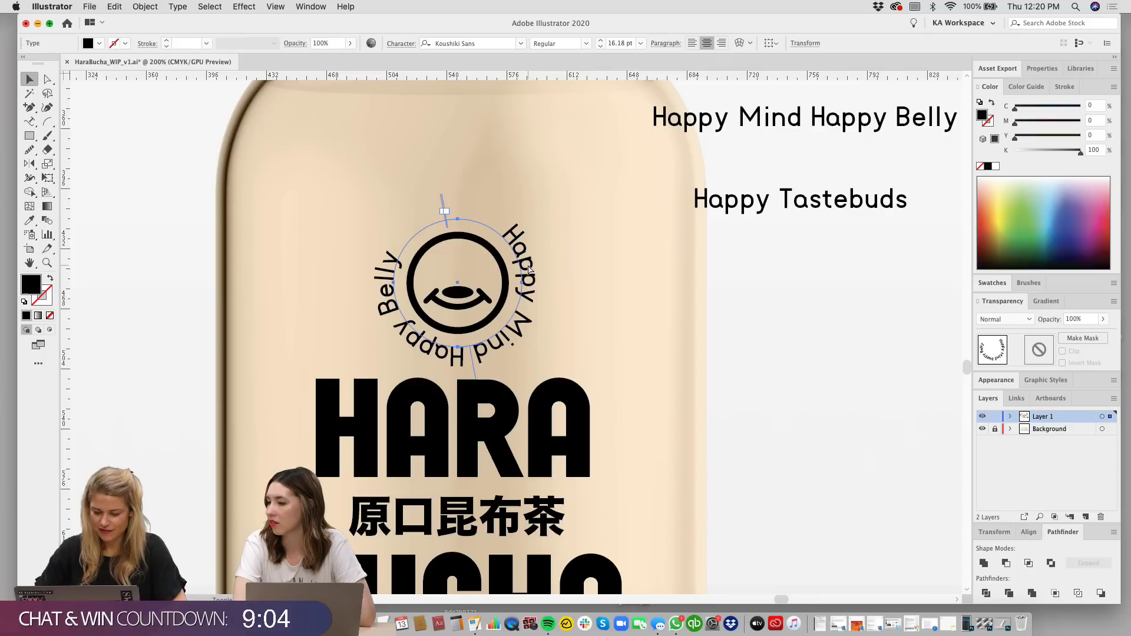
key(super+shift+comma)
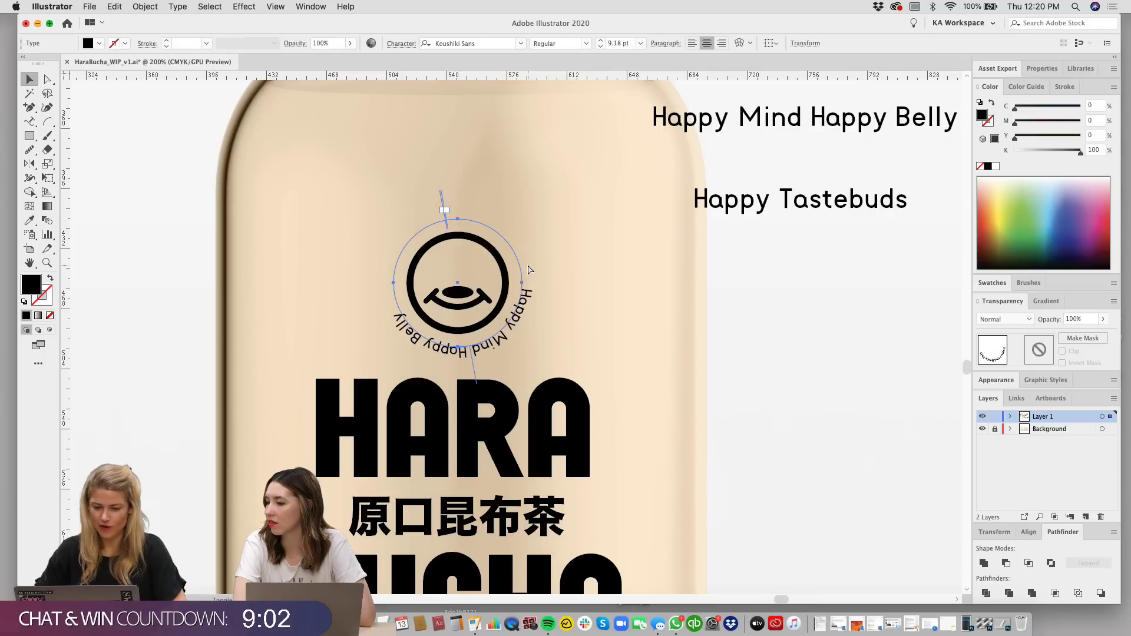
click(565, 289)
click(524, 287)
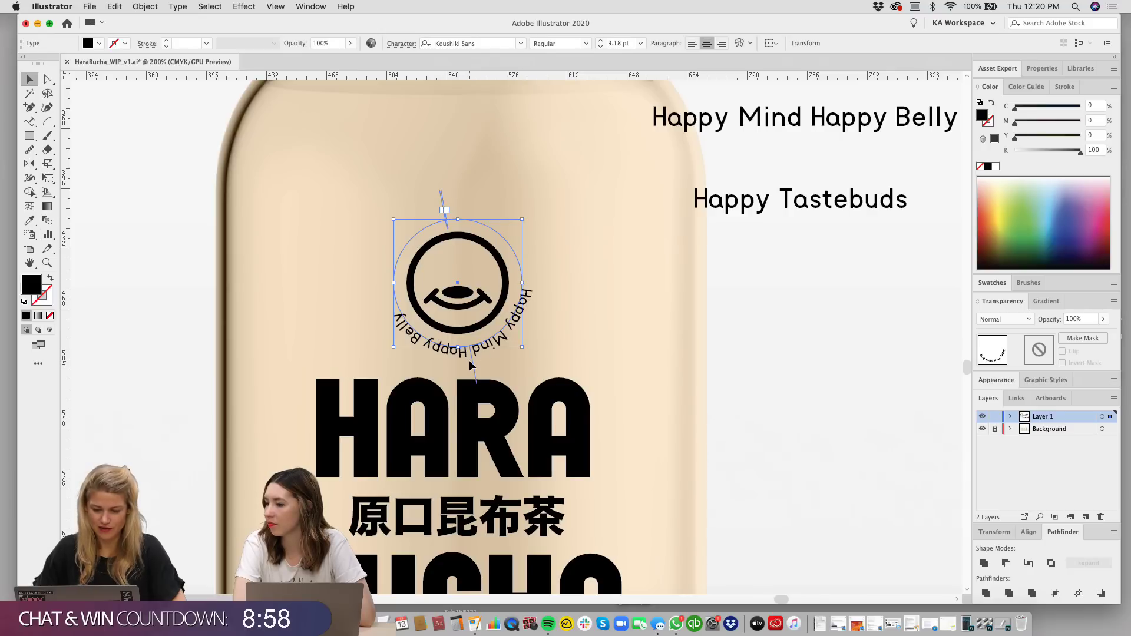
Step: Rotate the tagline along its circle so it arches over the top of the emblem, and deselect it
drag(473, 363, 455, 216)
click(600, 186)
drag(611, 282, 630, 300)
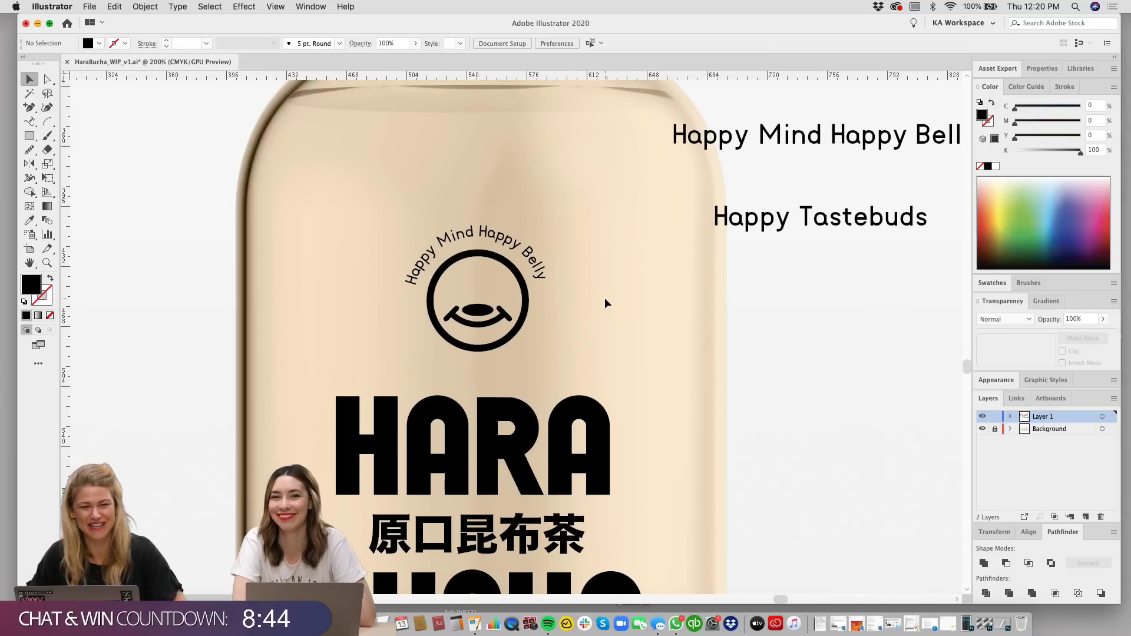
Step: Try to shift the curved tagline slightly along its circle above the emblem, and undo the change
click(526, 252)
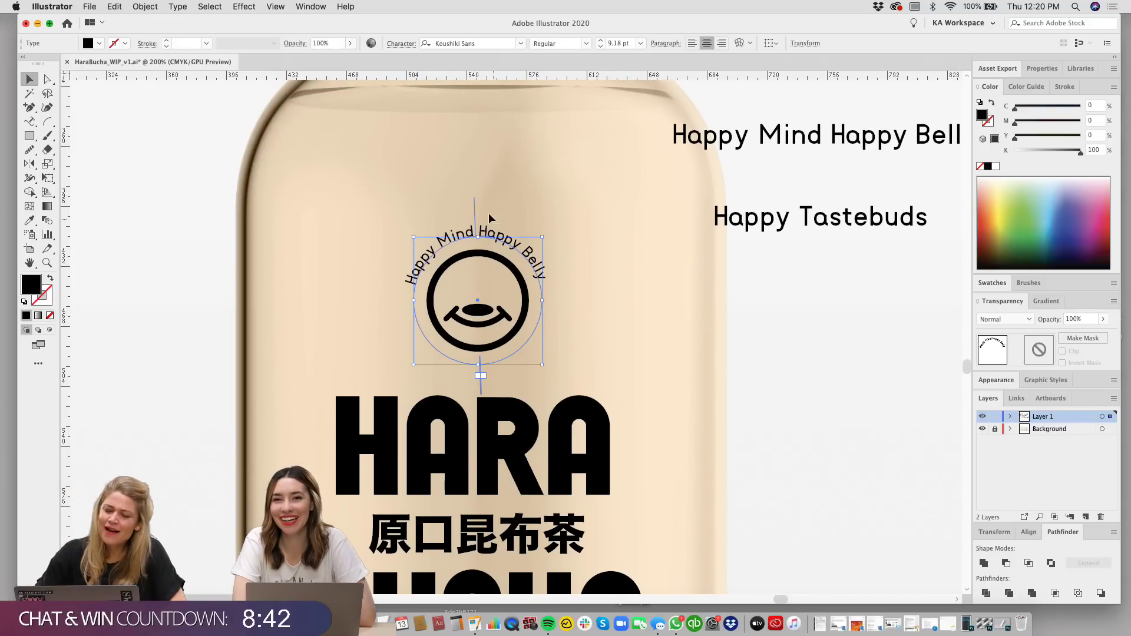
drag(475, 198, 483, 191)
click(559, 267)
key(super+z)
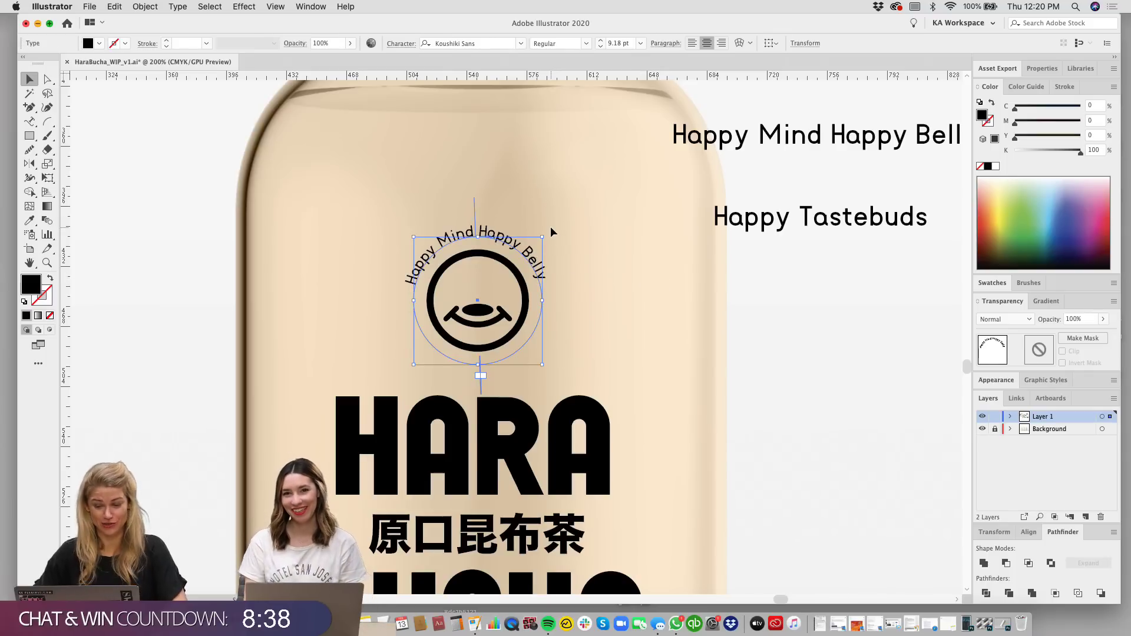
Step: Replace the second "Happy" in the curved tagline with a bullet, spaced between "Mind" and "Belly"
click(659, 232)
key(super+equal)
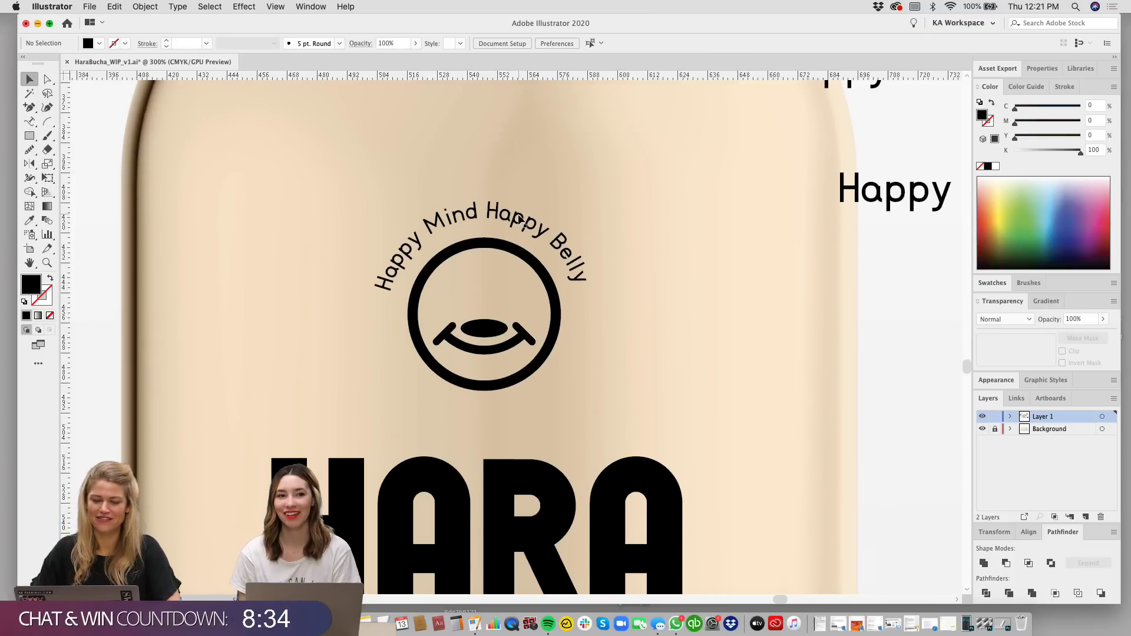
double_click(519, 219)
double_click(495, 214)
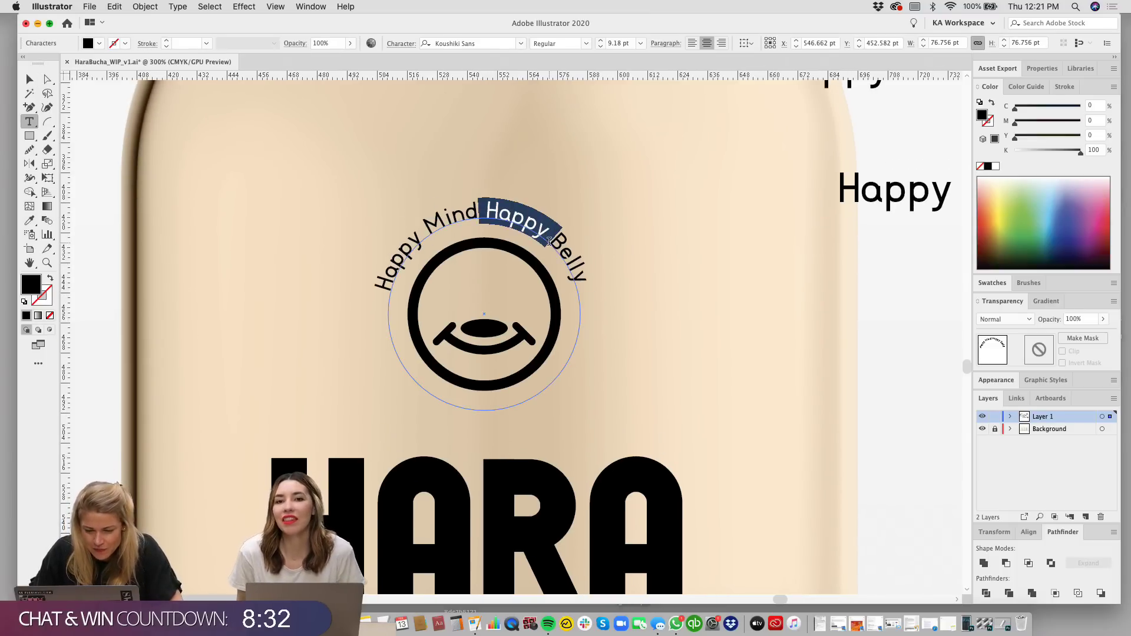
text(•)
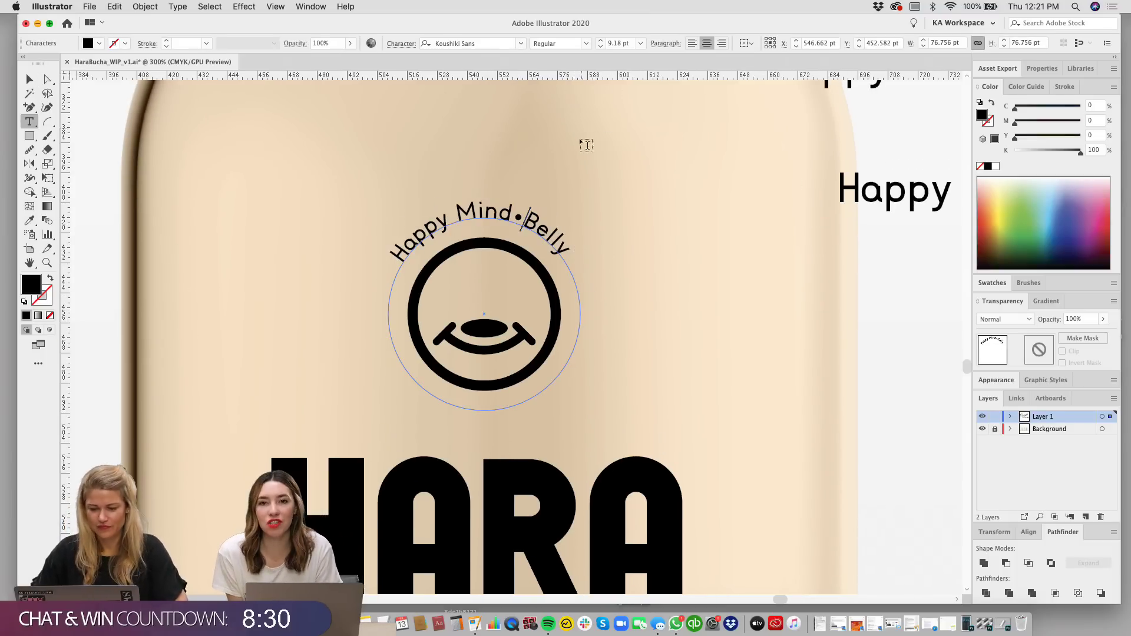
click(516, 218)
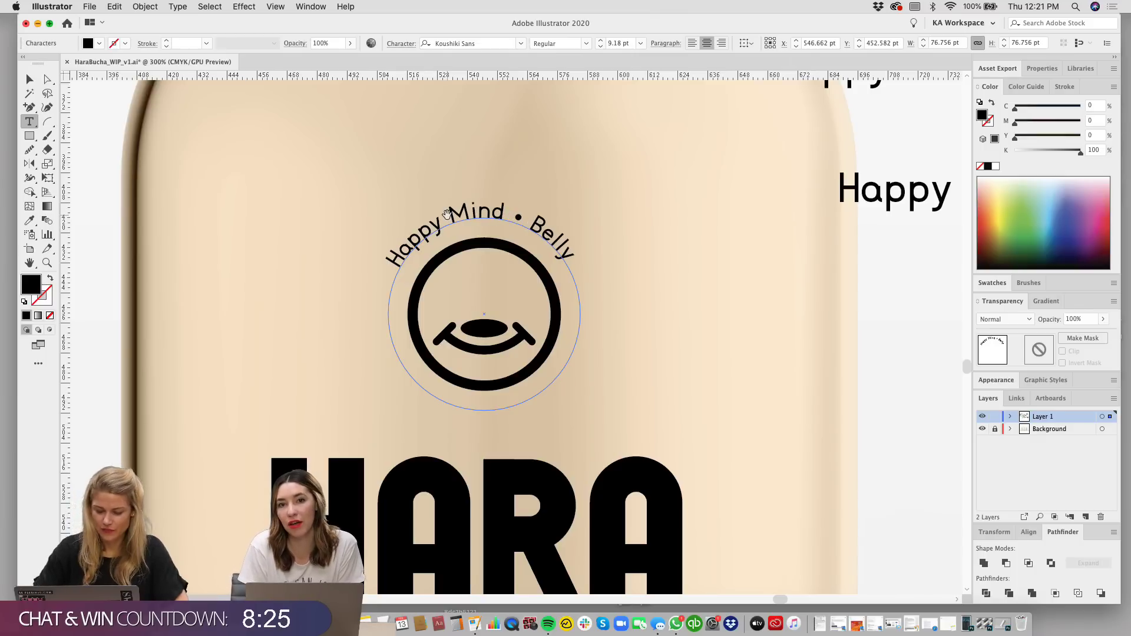
Step: Add a bullet after "Happy" and append "• Tastebuds" so the curved tagline reads "Happy • Mind • Belly • Tastebuds"
click(447, 214)
text(• Mind •)
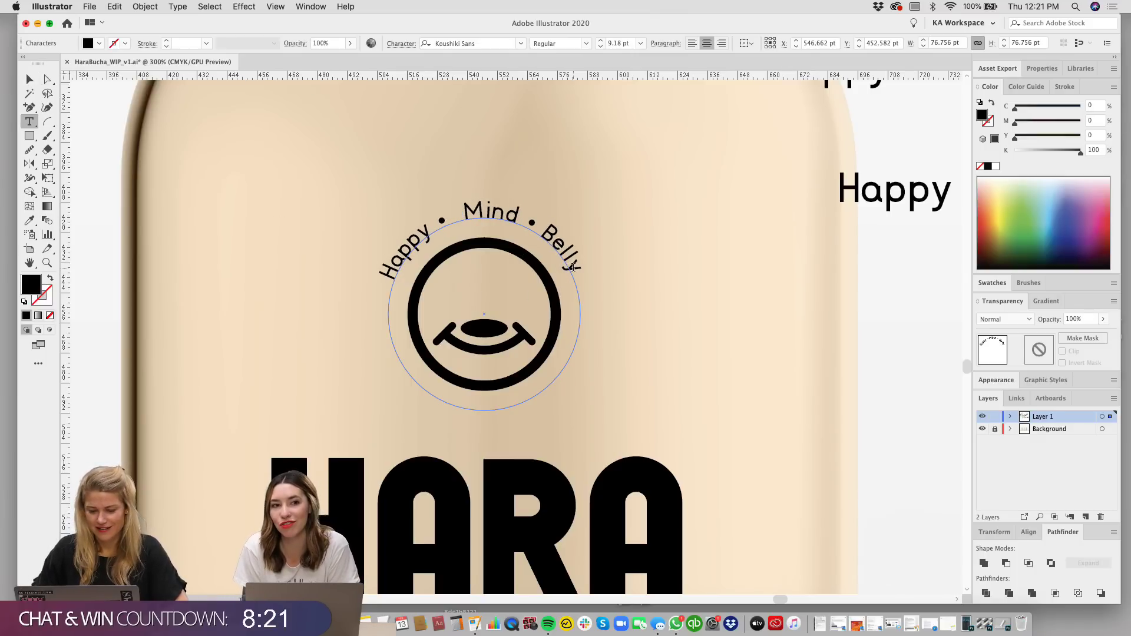
text( Belly •)
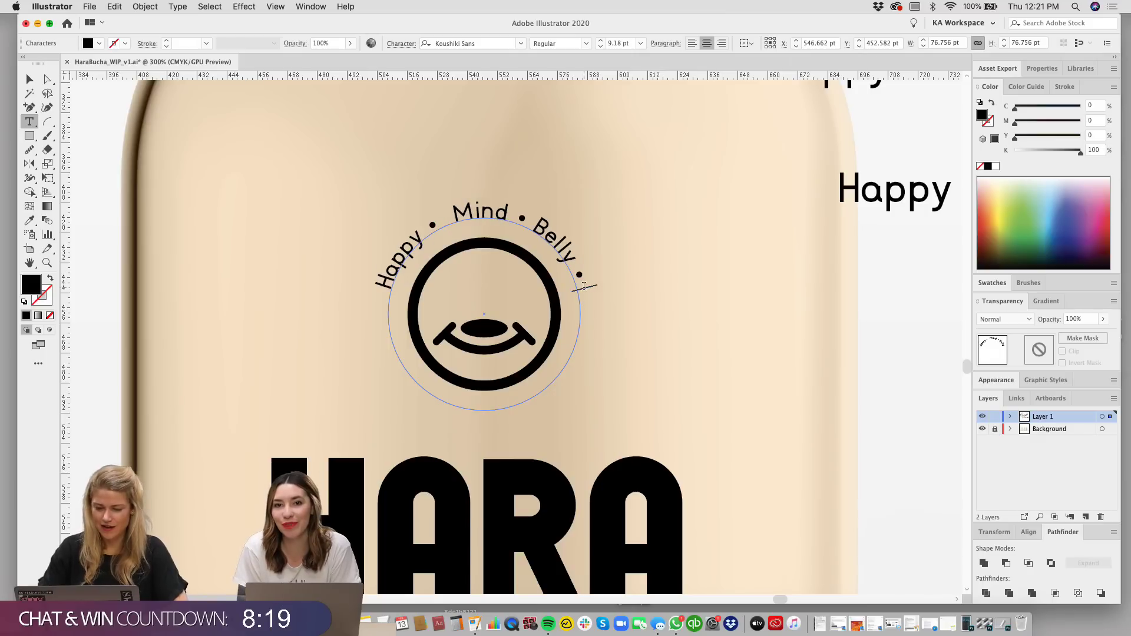
text( Tastebuds)
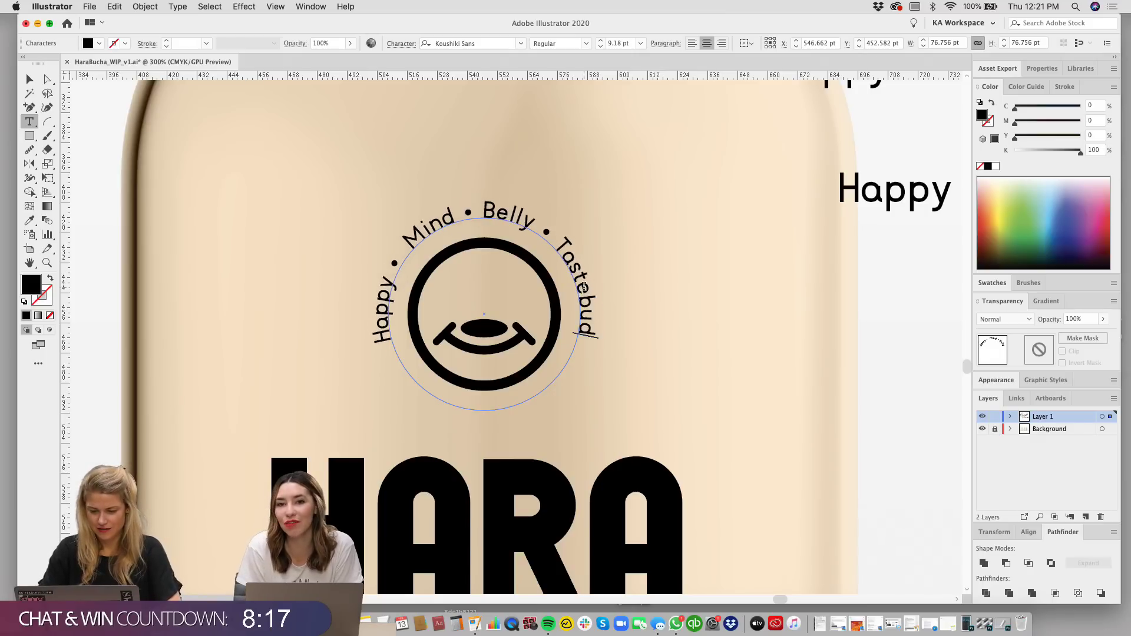
click(30, 79)
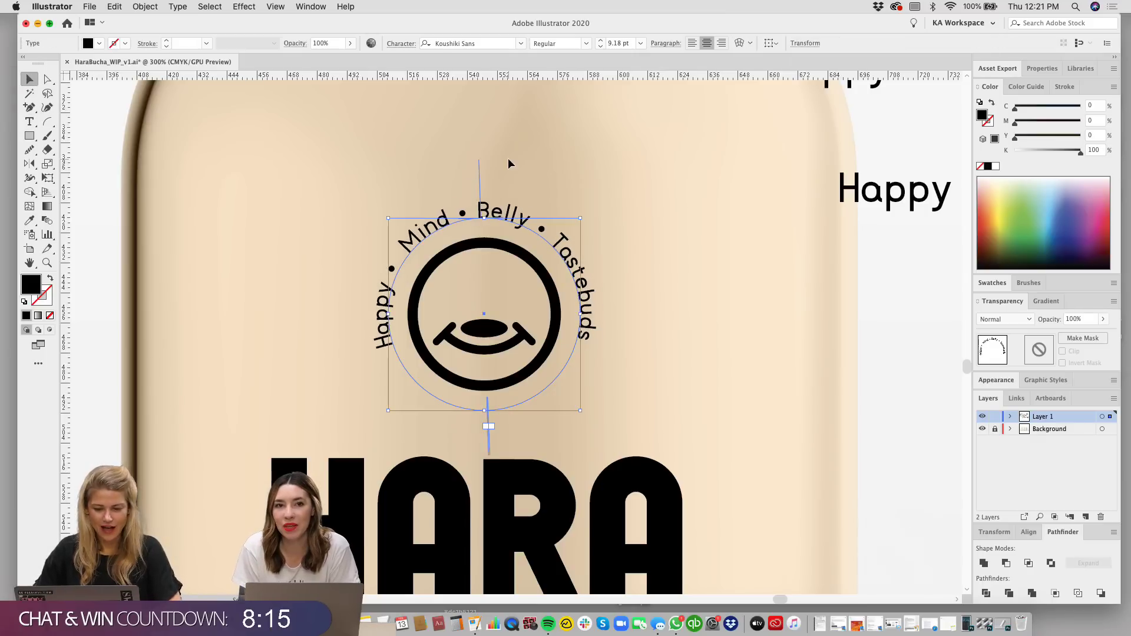
click(645, 175)
drag(693, 224, 695, 229)
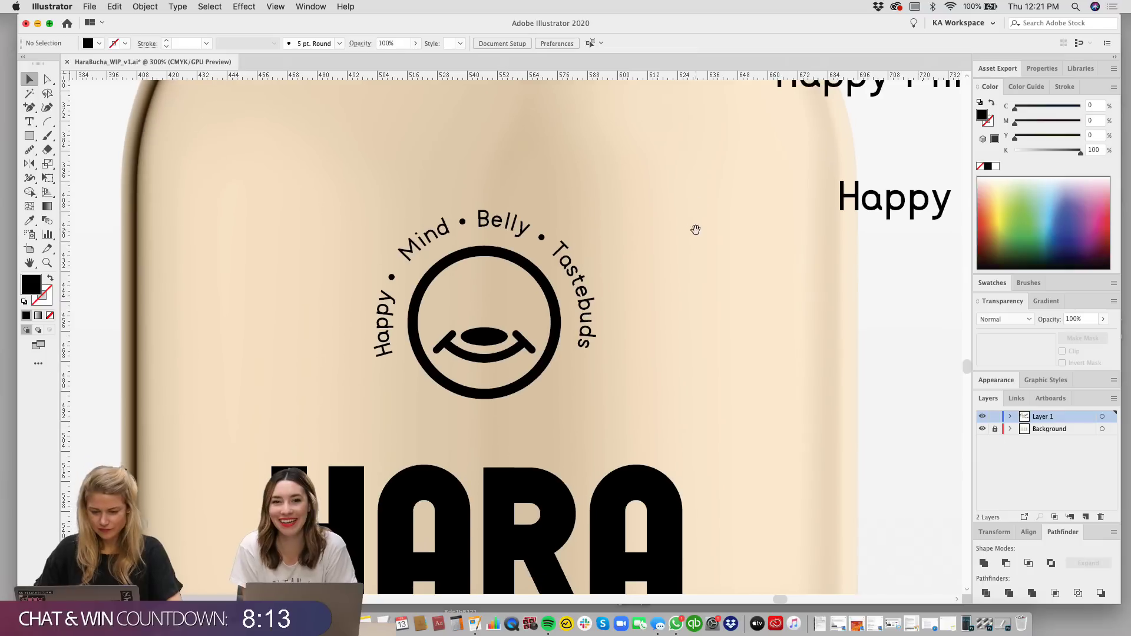
scroll(509, 240, up, 2)
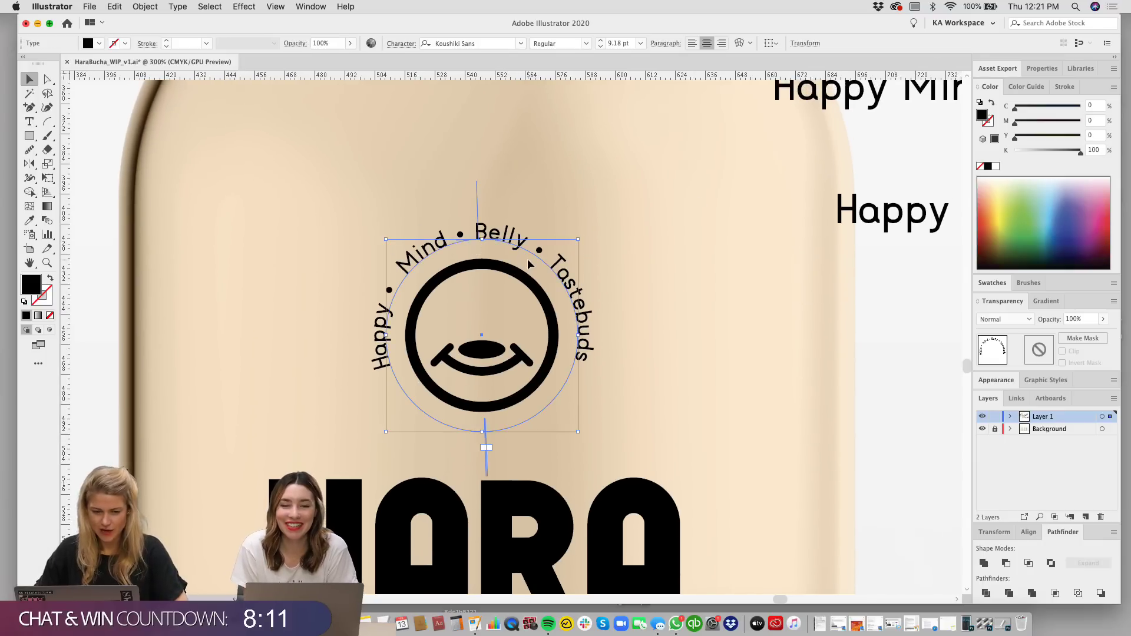
scroll(571, 197, up, 1)
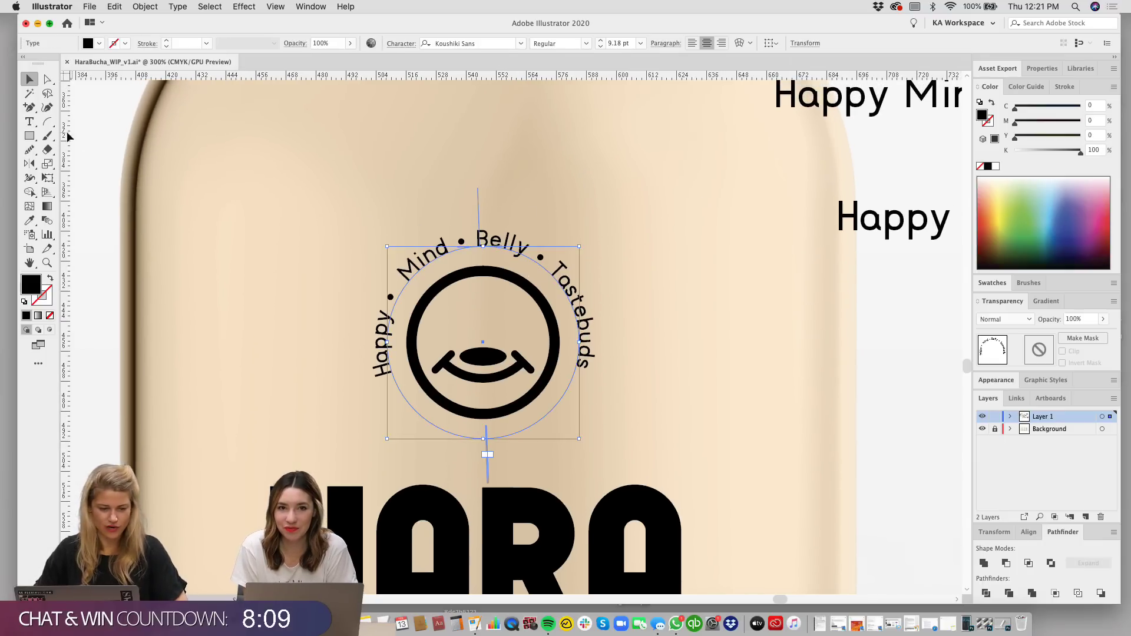
click(30, 136)
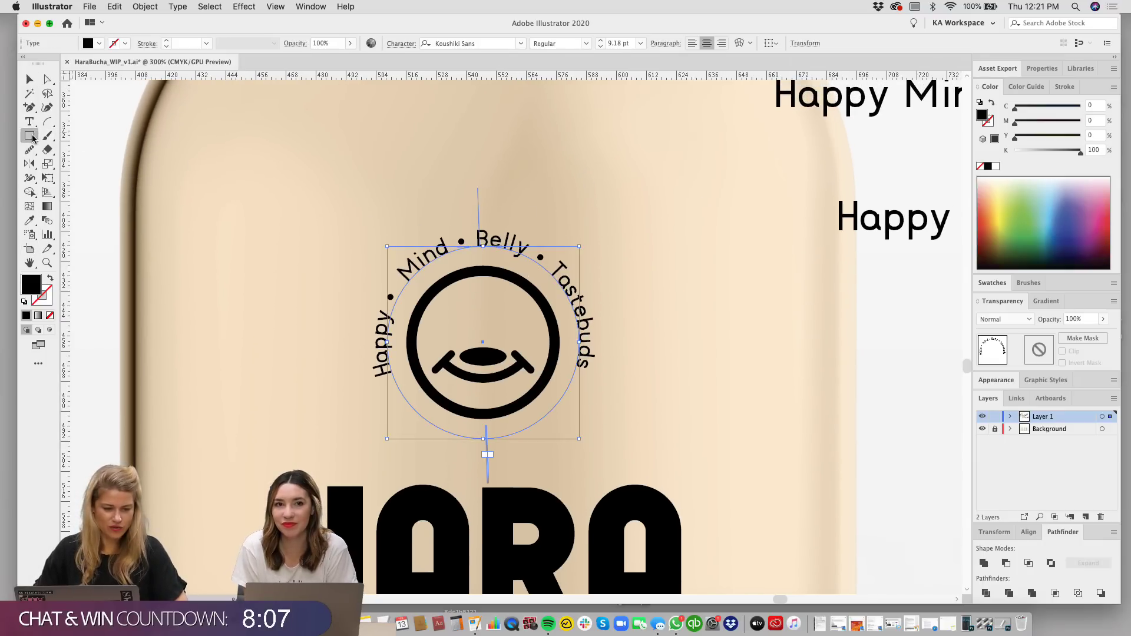
drag(32, 137, 92, 138)
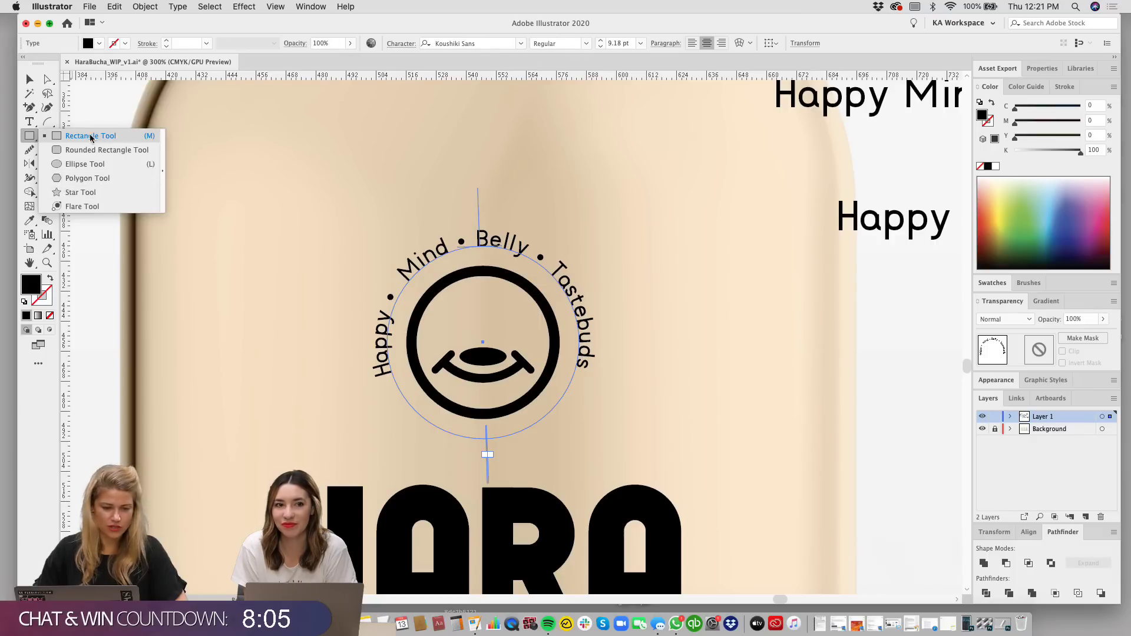
click(31, 79)
scroll(626, 254, up, 1)
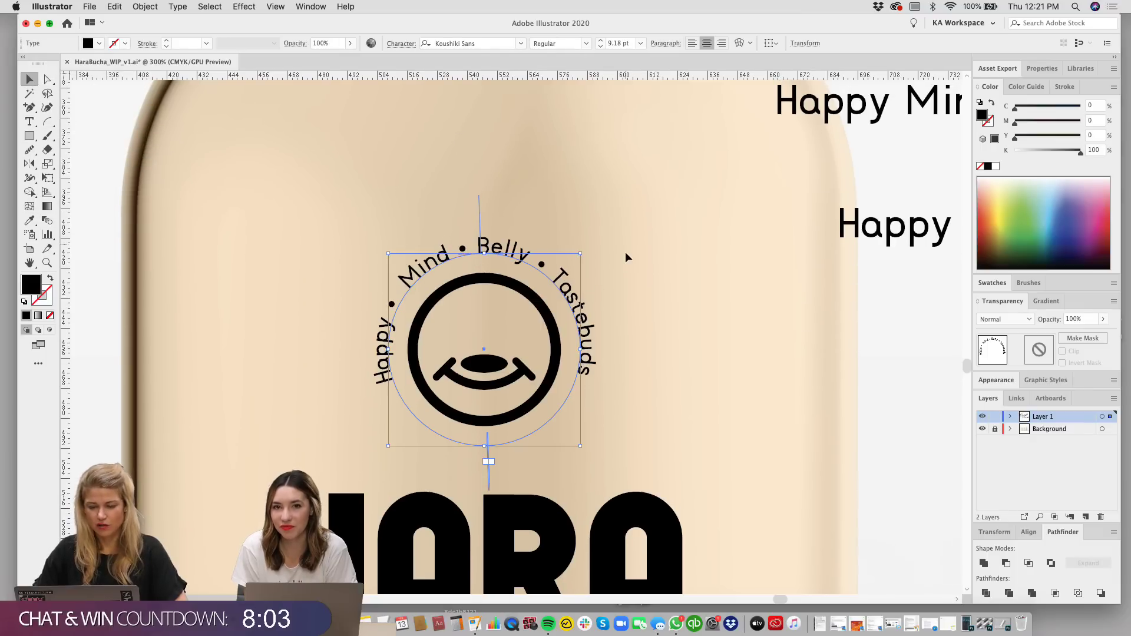
Step: Delete the spare "Happy Mind Happy Belly" and "Happy Tastebuds" lines beside the first bottle
drag(707, 205, 641, 241)
click(800, 143)
key(Delete)
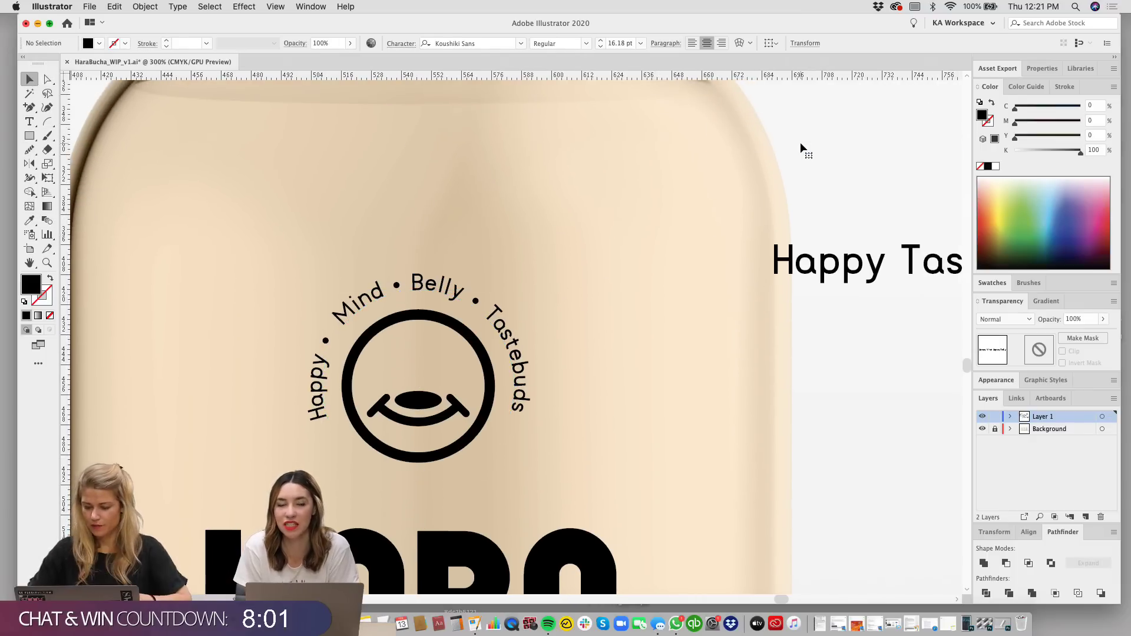
click(846, 268)
key(Delete)
drag(693, 300, 759, 220)
Step: Tighten the letter tracking of the curved "Happy • Mind • Belly • Tastebuds" tagline around the emblem
click(564, 188)
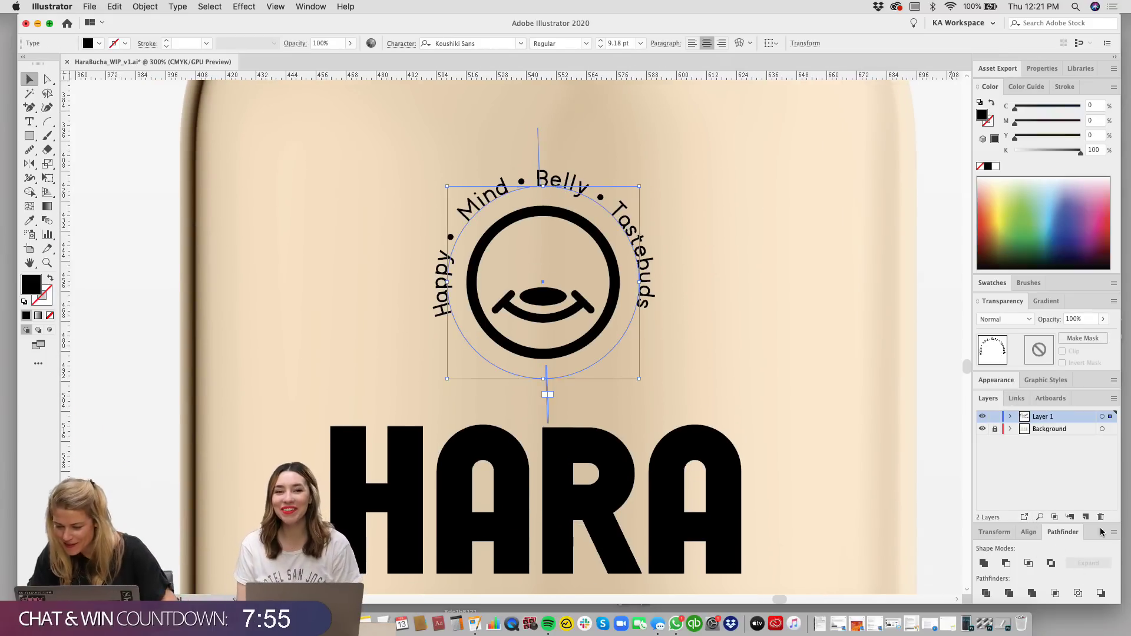
key(super+t)
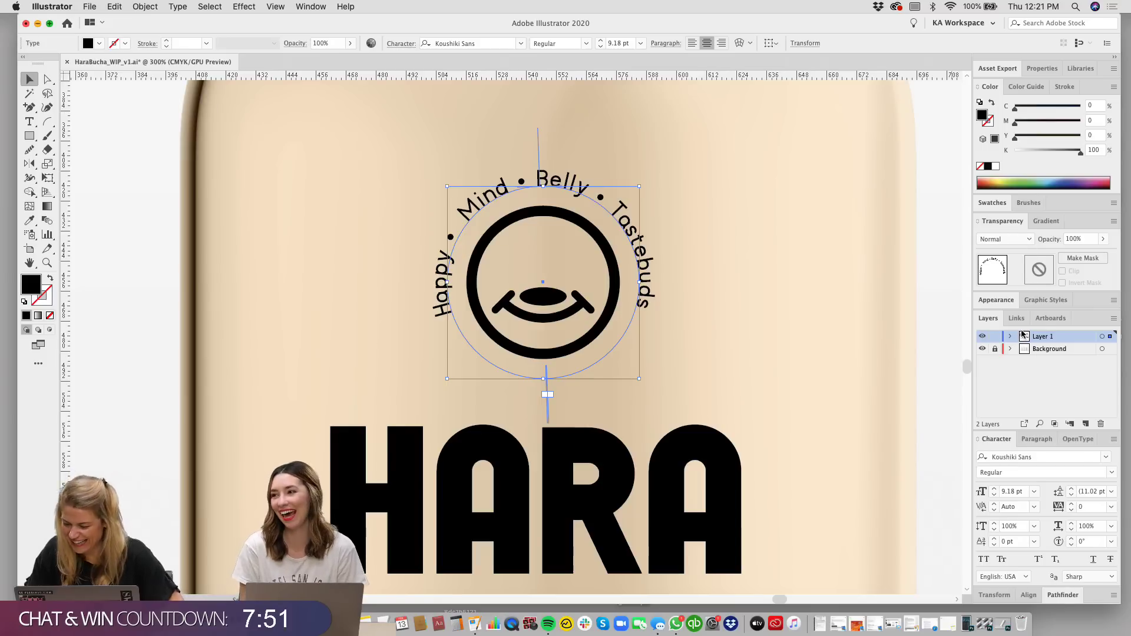
click(1036, 439)
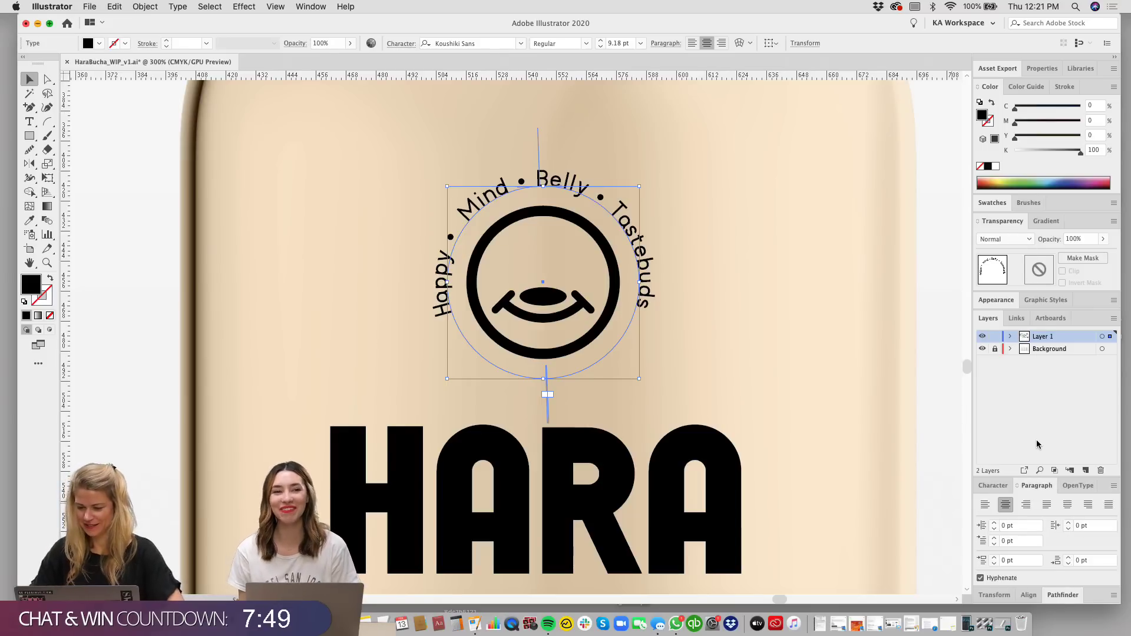
key(alt+Left)
key(alt+Left)
key(alt+Left)
key(alt+Left)
key(alt+Left)
key(alt+Left)
key(alt+Left)
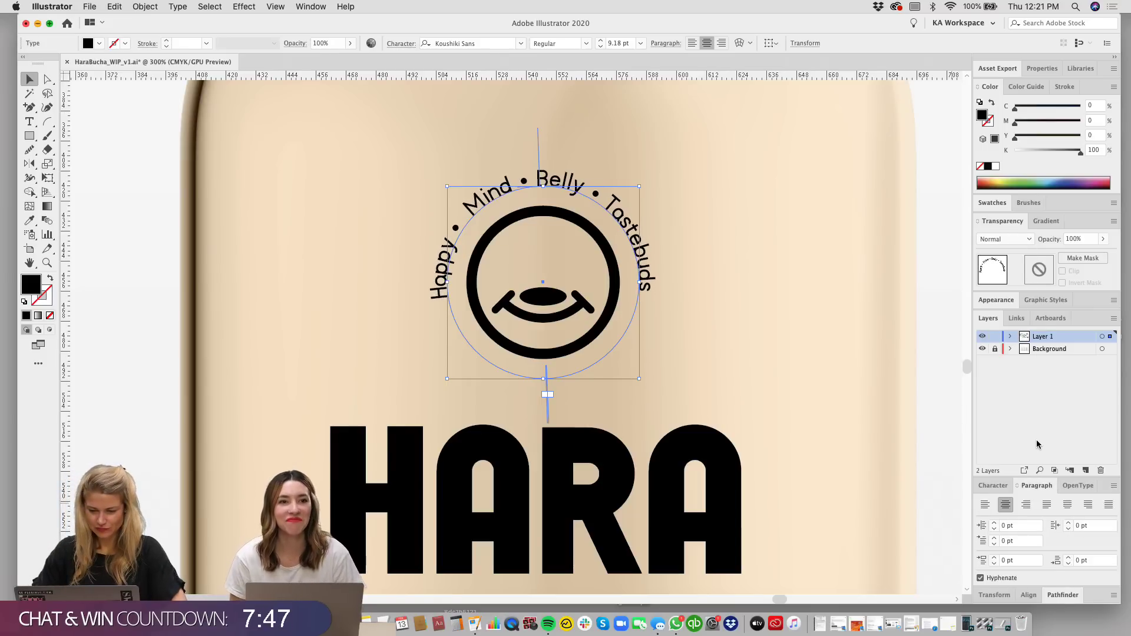
Step: Increase the font size of the curved "Happy • Mind • Belly • Tastebuds" tagline to 10 pt
key(alt+Right)
key(alt+Right)
key(alt+Right)
key(alt+Right)
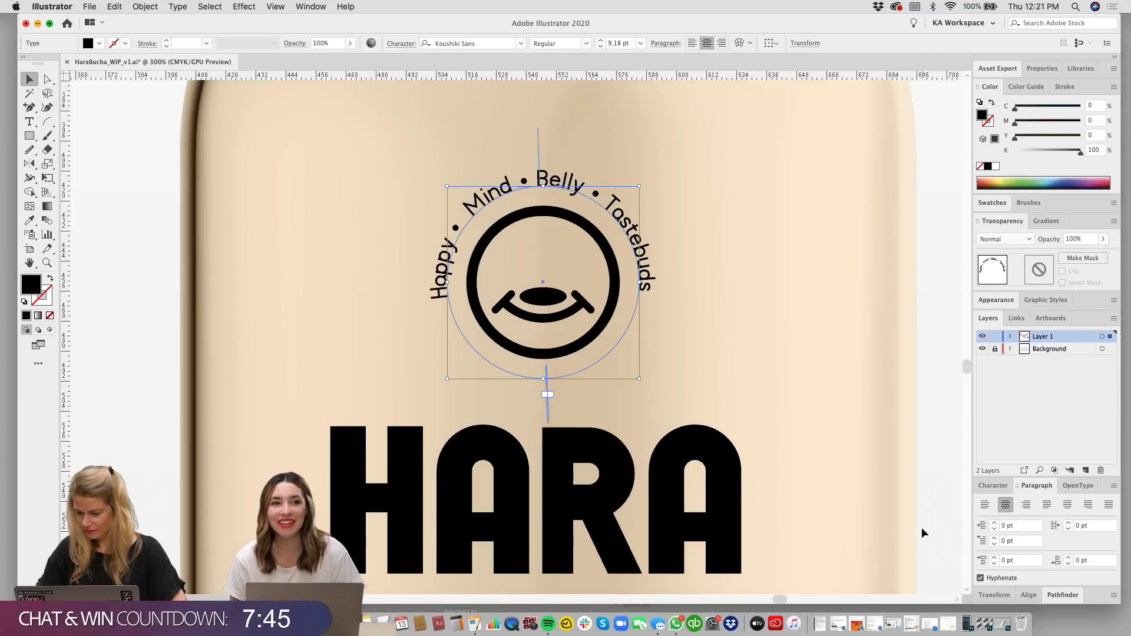
click(993, 485)
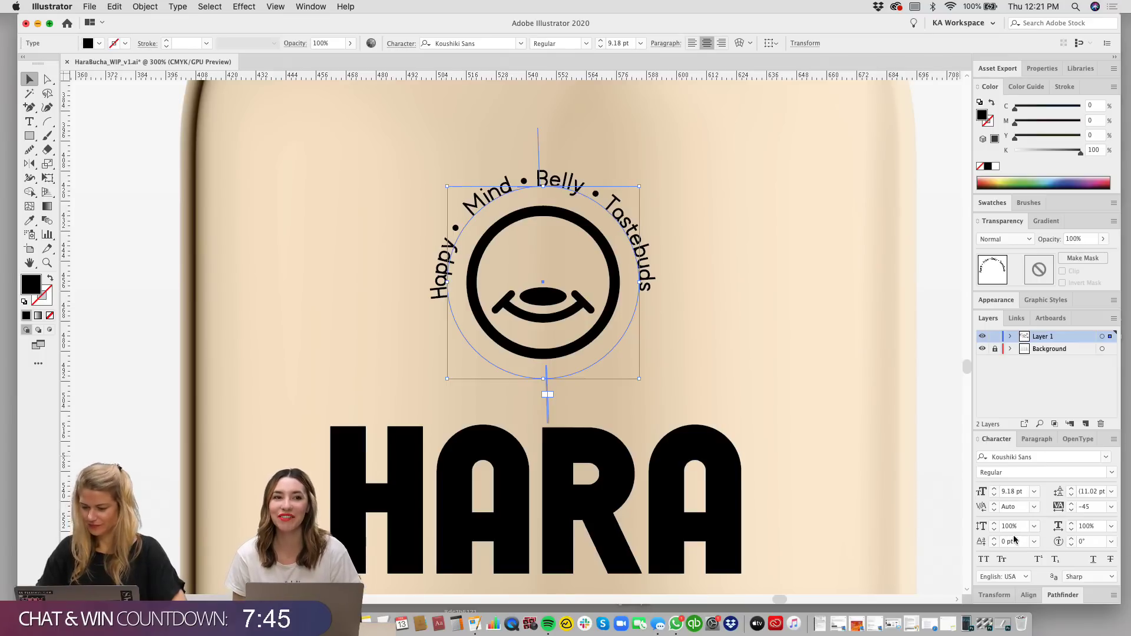
click(994, 490)
scroll(768, 241, right, 1)
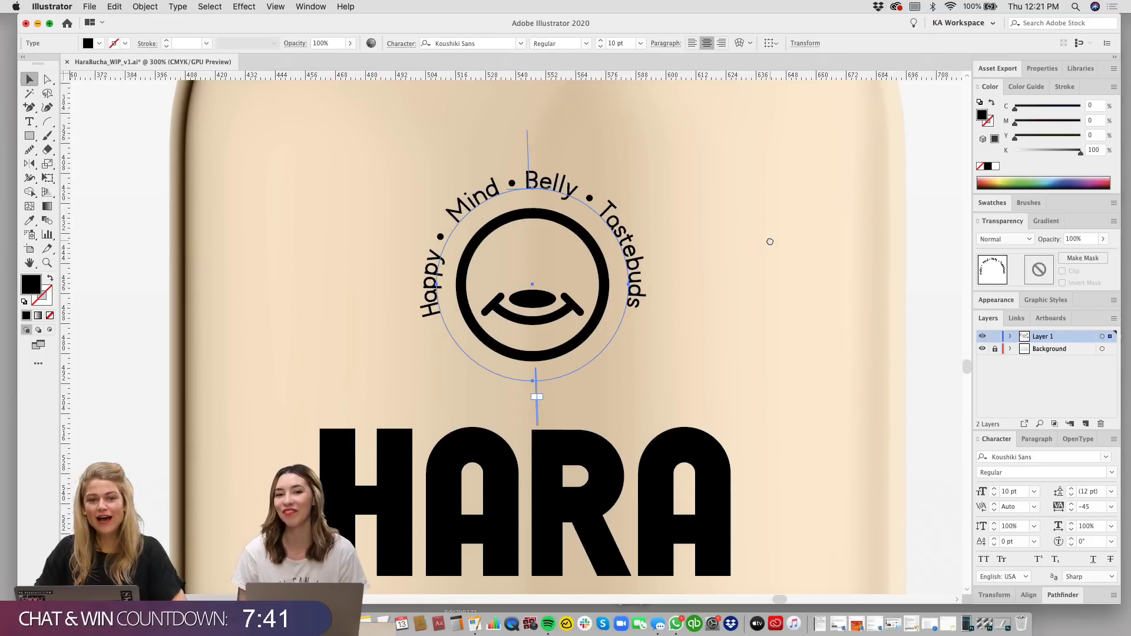
click(772, 238)
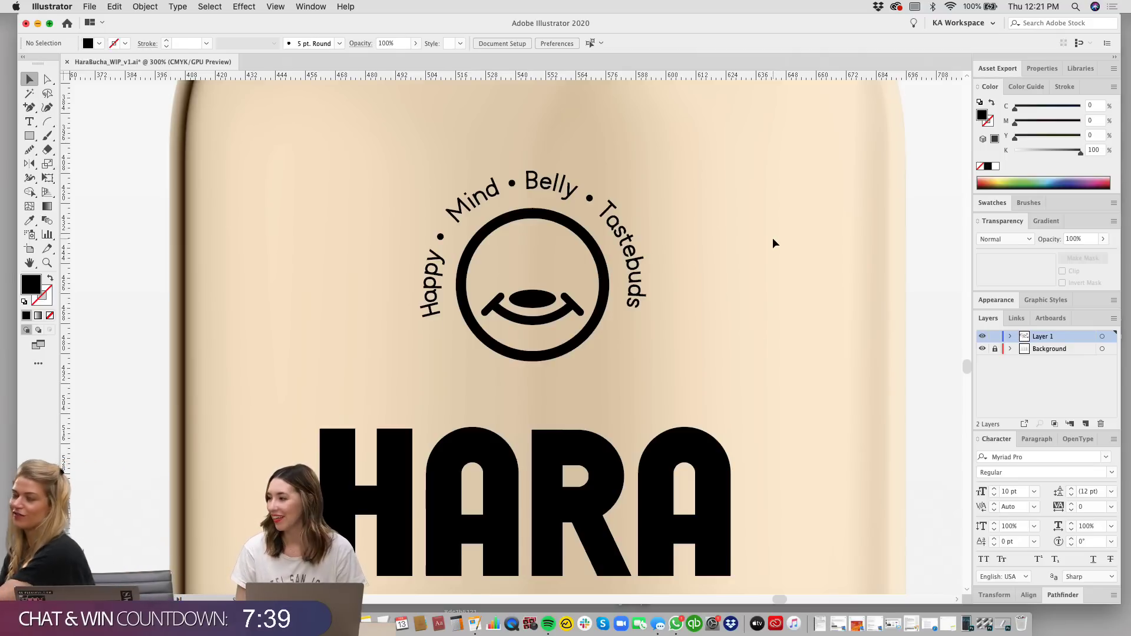
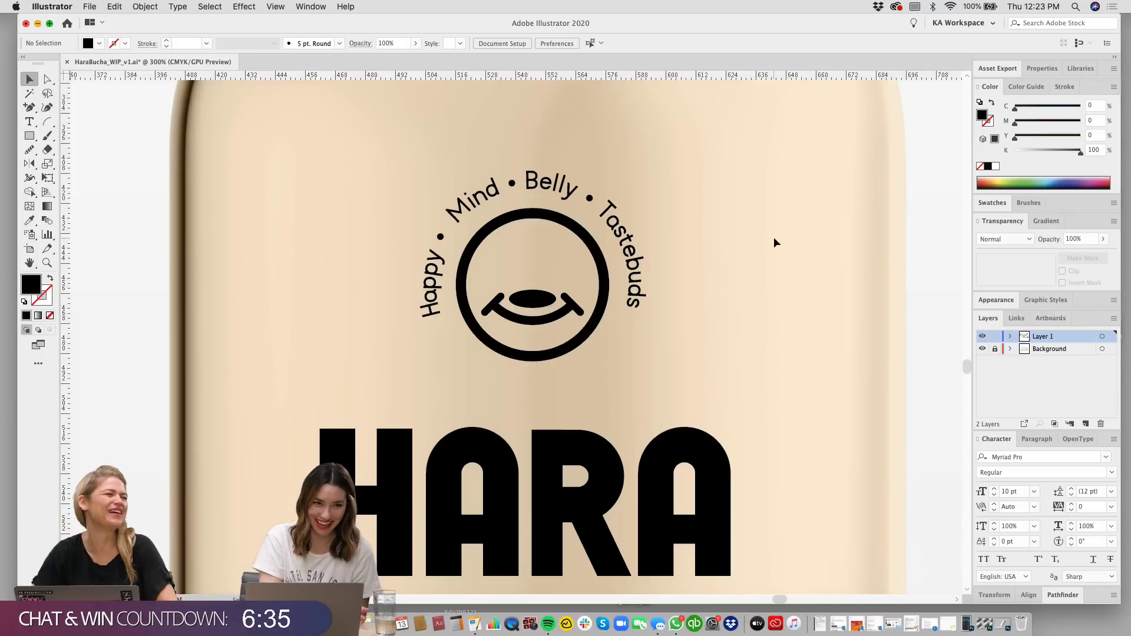
Step: Scale the curved tagline's circle down to about 9.61 pt text, keeping the font style Regular
scroll(759, 277, up, 2)
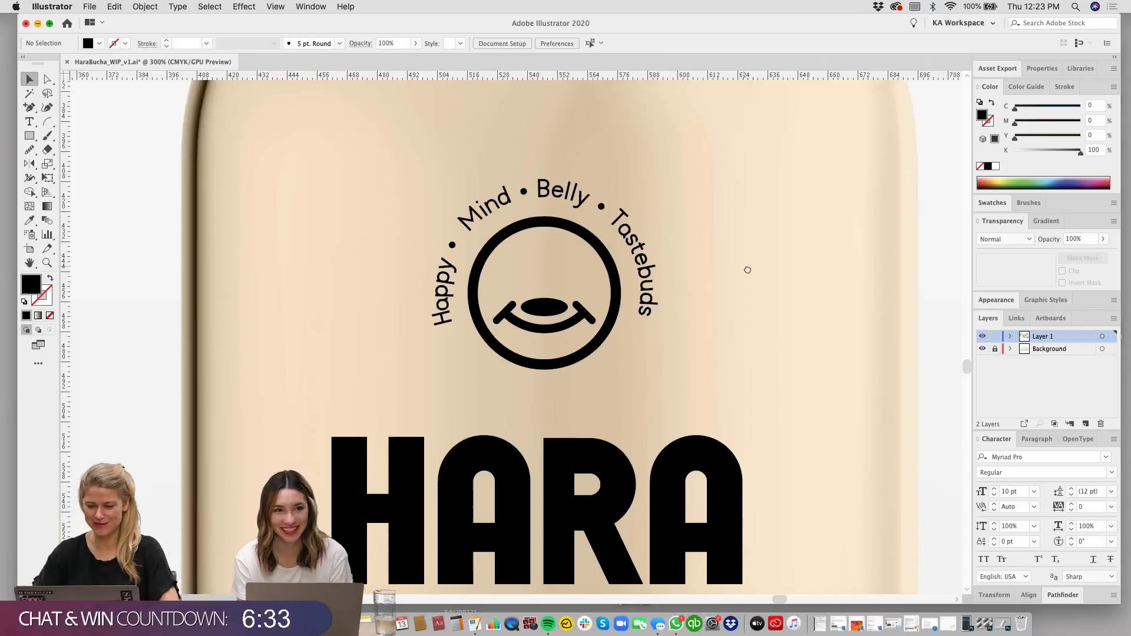
click(551, 200)
drag(553, 203, 551, 210)
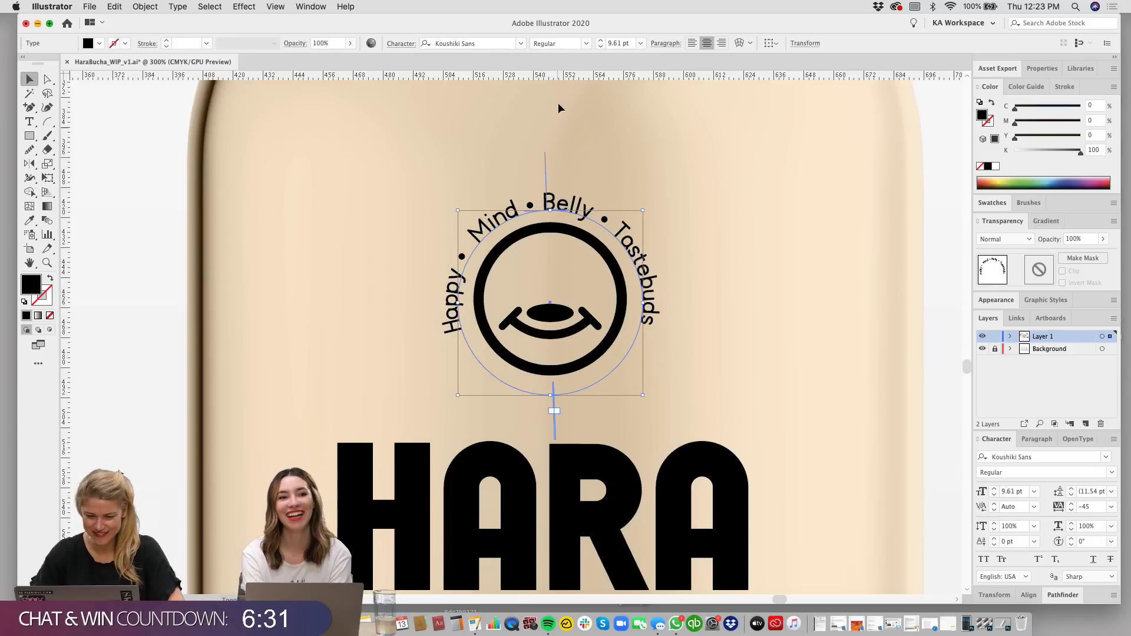
click(587, 44)
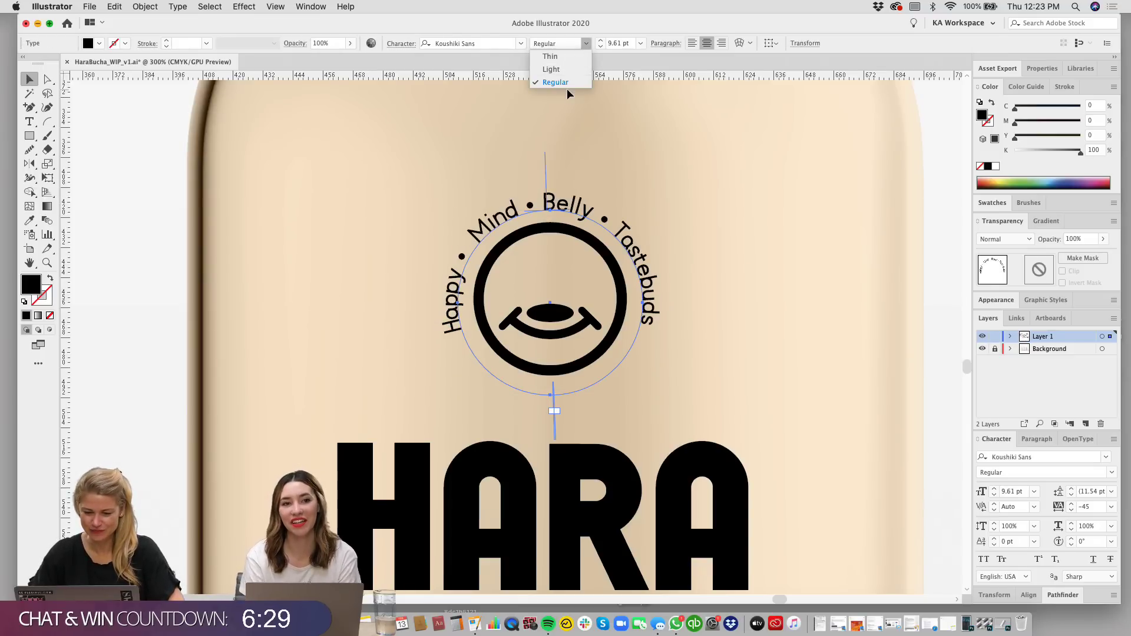
click(749, 224)
drag(771, 355, 770, 360)
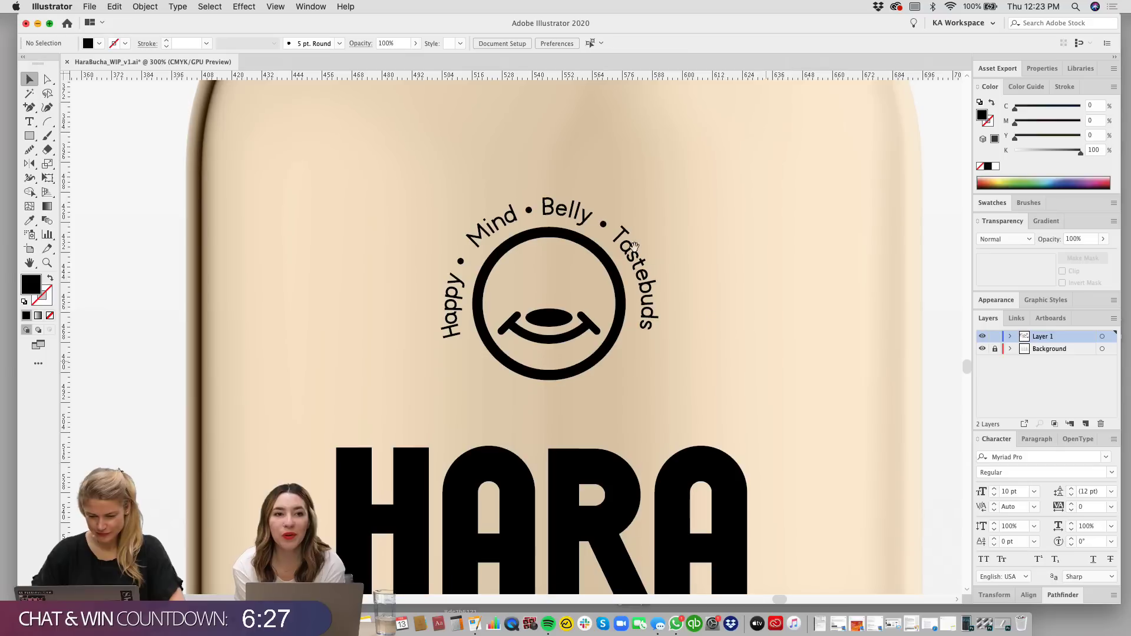
Step: Shrink the curved tagline slightly more around the emblem ring, to about 9.53 pt text
click(635, 246)
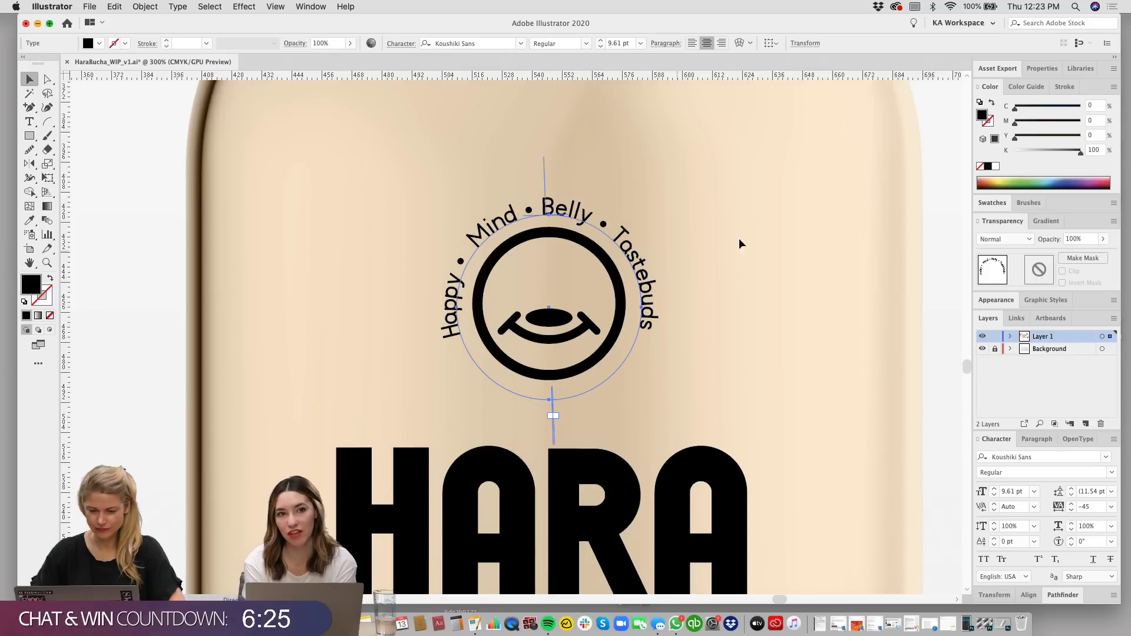
shift+click(577, 244)
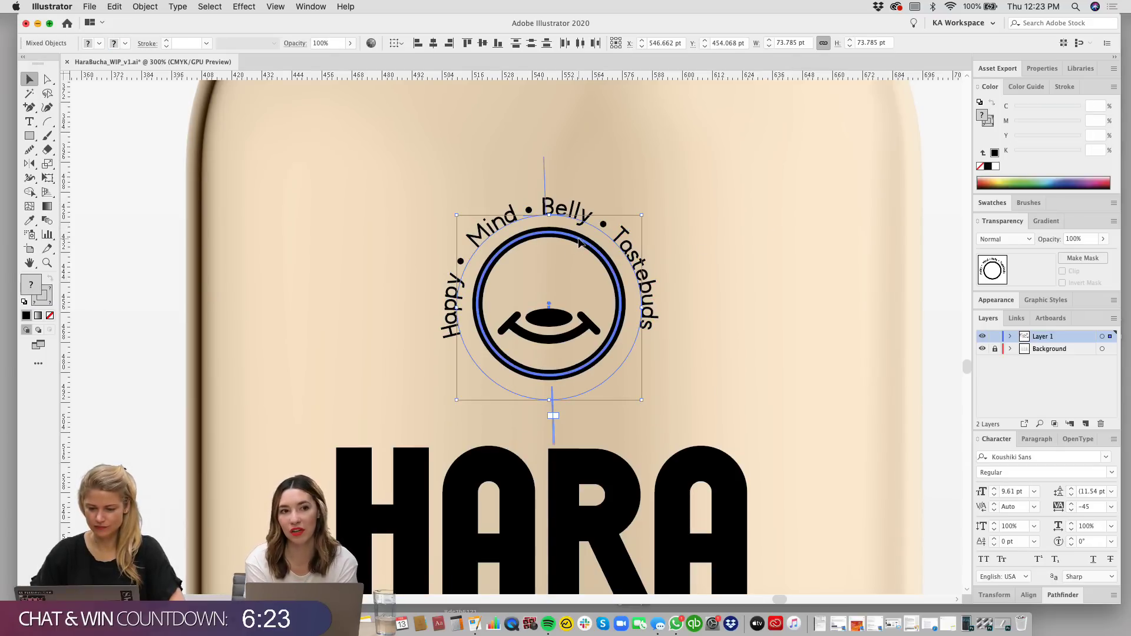
click(847, 289)
scroll(828, 290, up, 1)
click(553, 410)
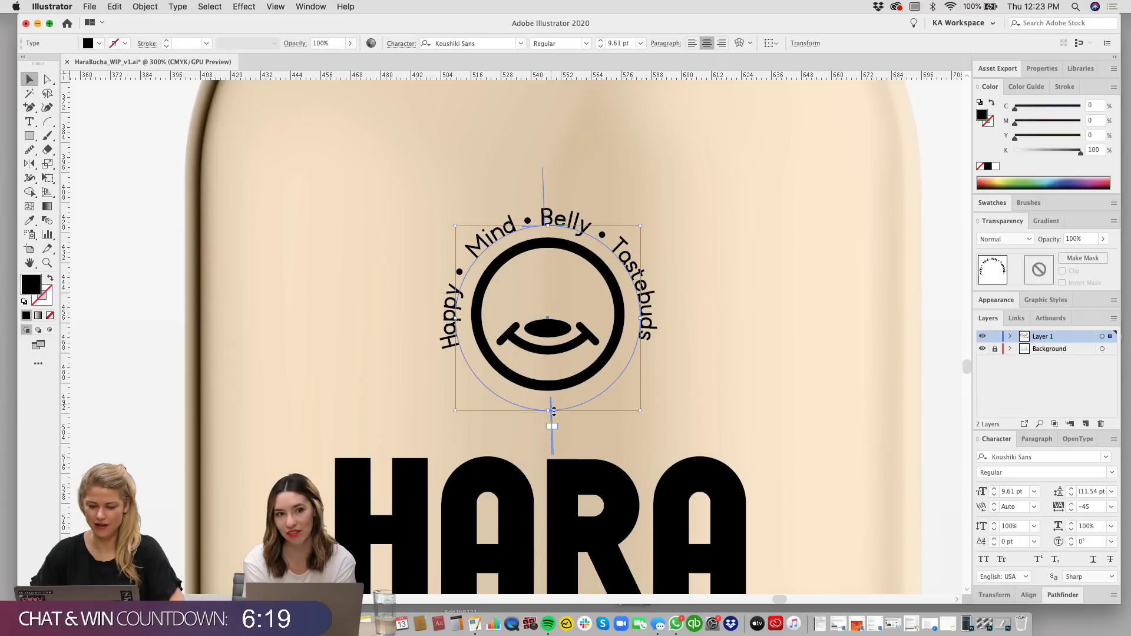
drag(548, 411, 549, 409)
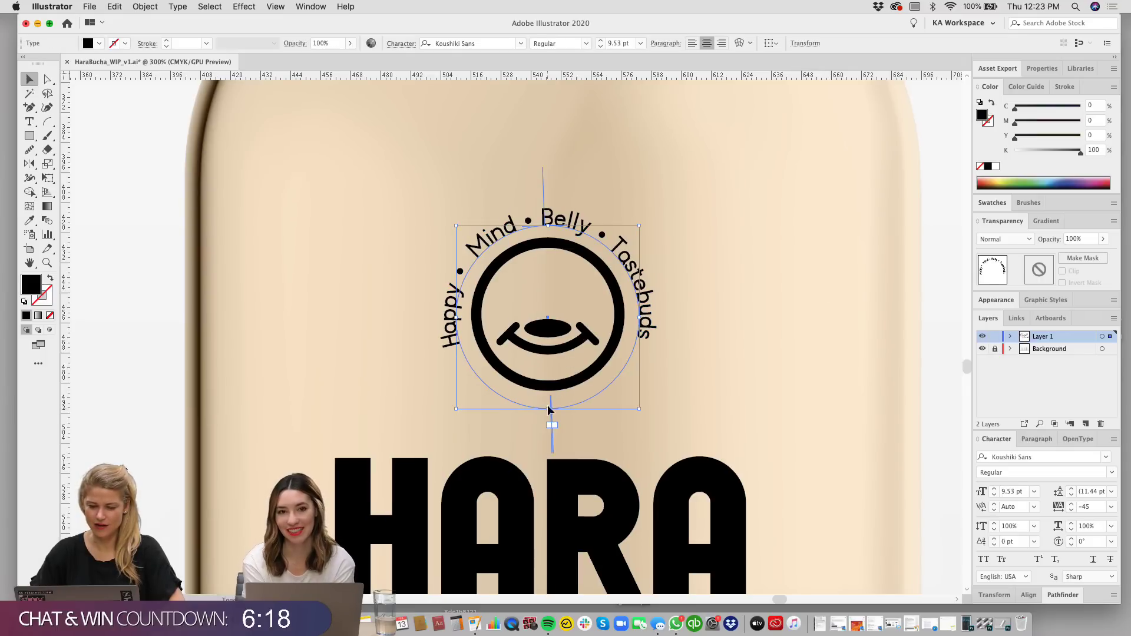
drag(812, 228, 803, 238)
click(803, 238)
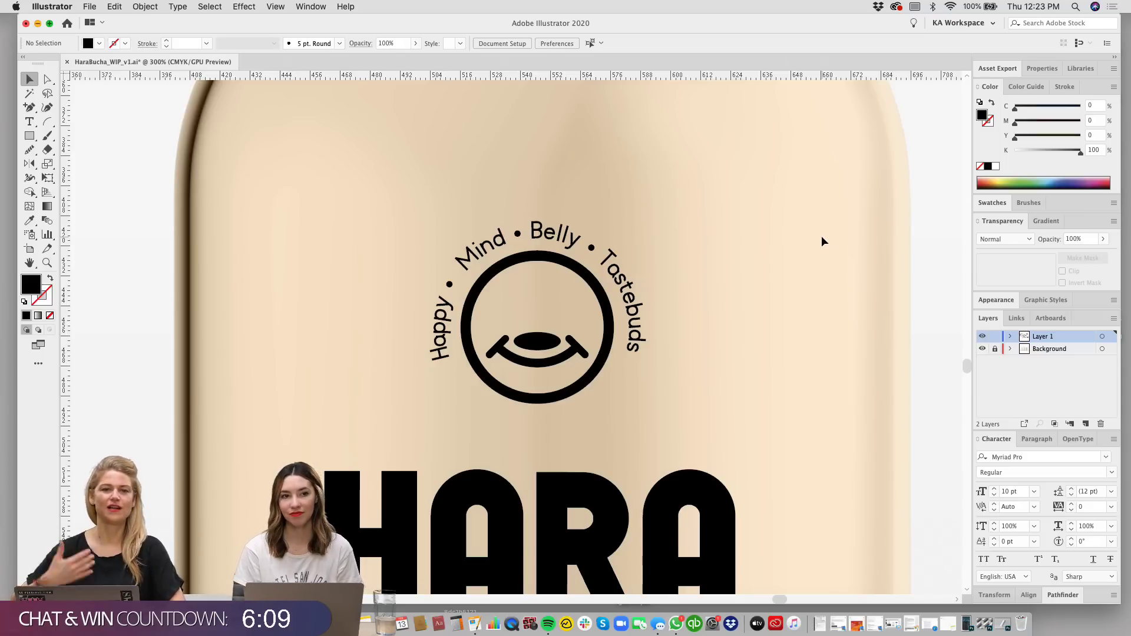
Step: Slide the tagline along its circular path so the text is centred over the smiling emblem
key(super+minus)
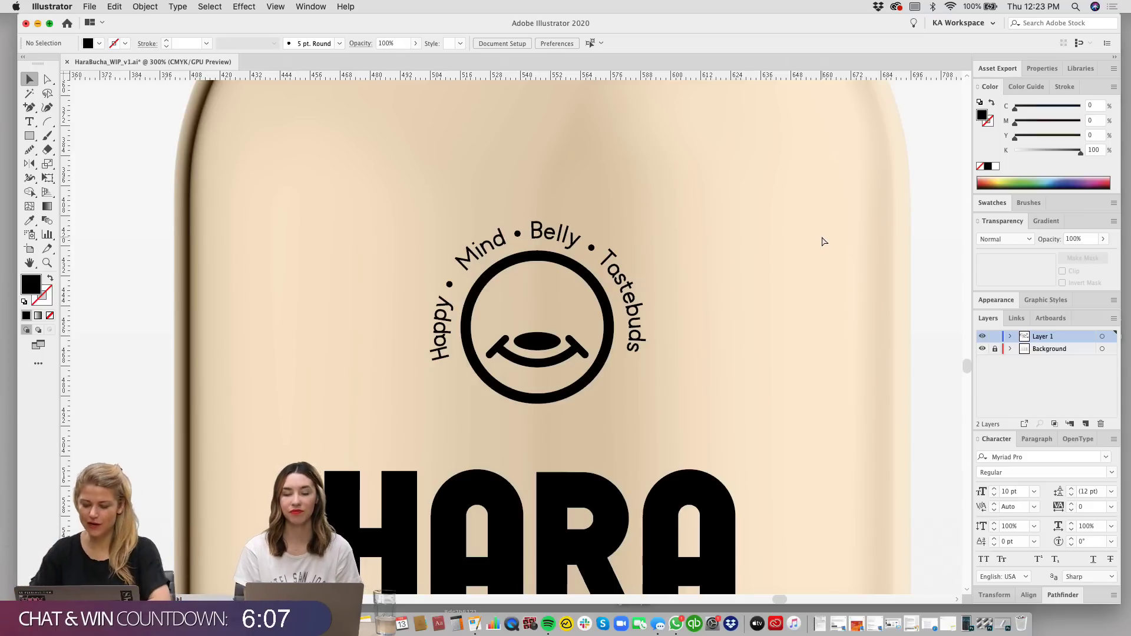
drag(632, 335, 648, 360)
click(613, 354)
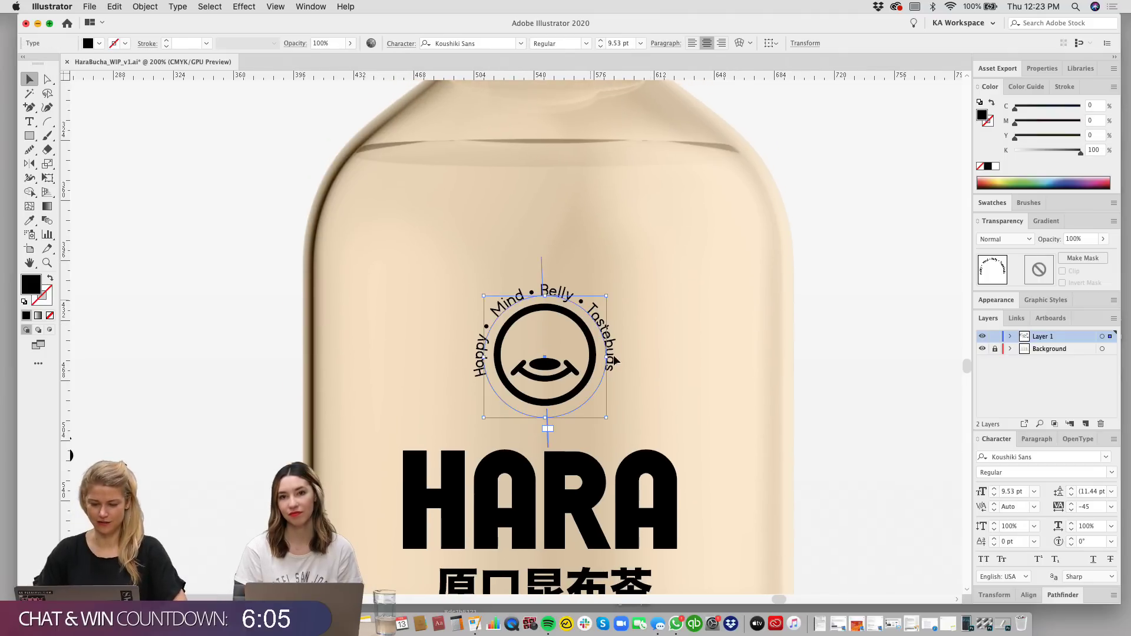
drag(543, 258, 544, 257)
click(732, 323)
scroll(600, 316, up, 1)
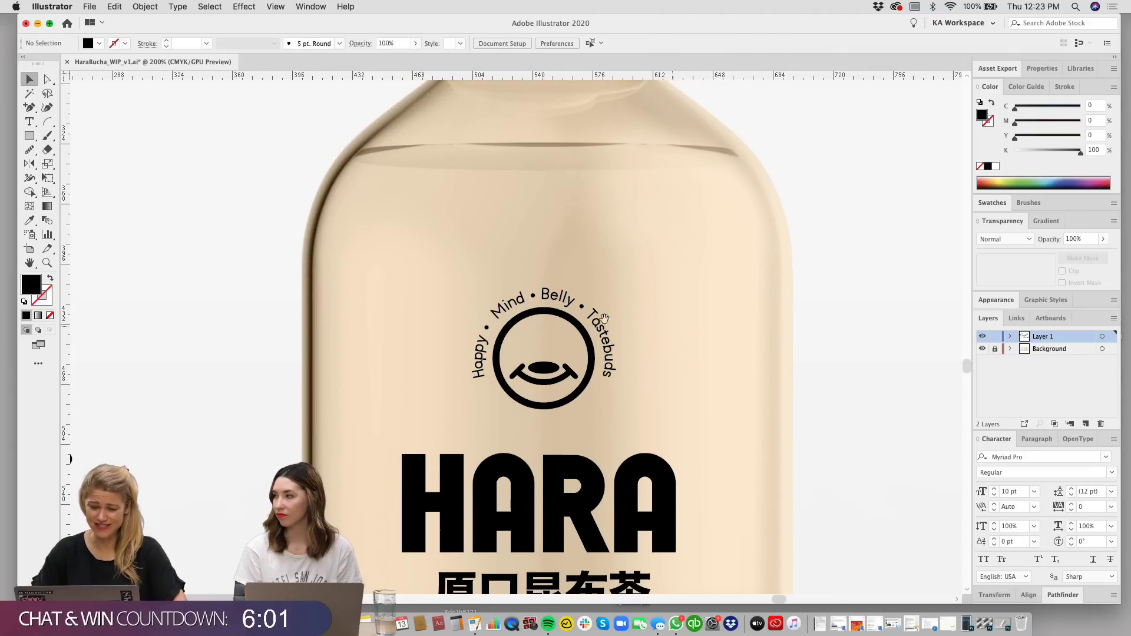
Step: Loosen the letter tracking of the curved tagline to -7
click(552, 296)
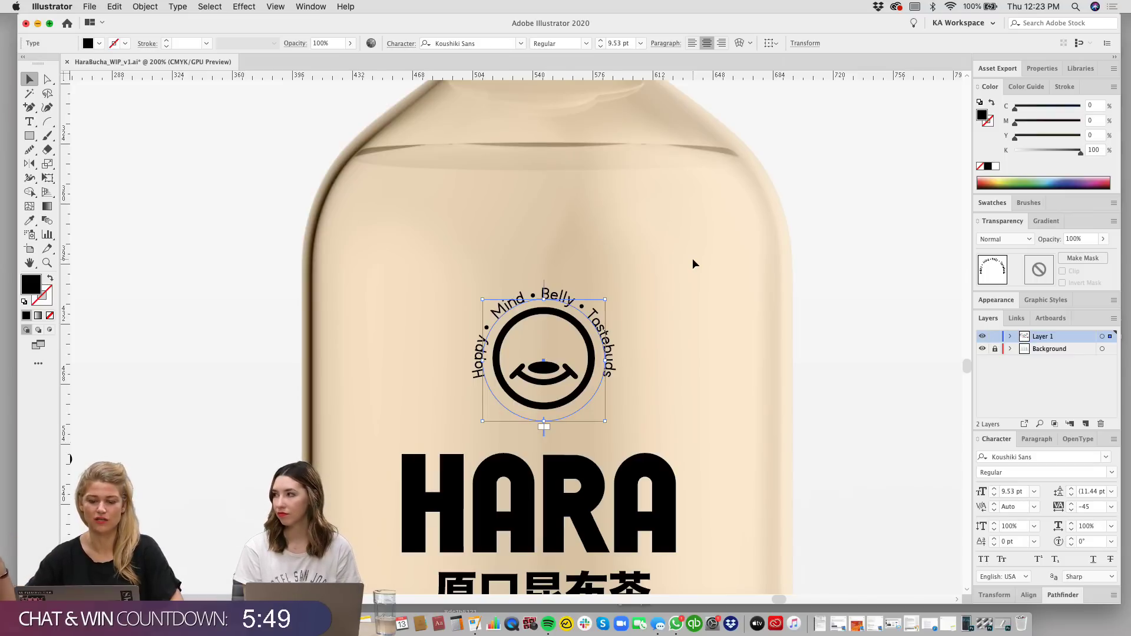
key(super+equal)
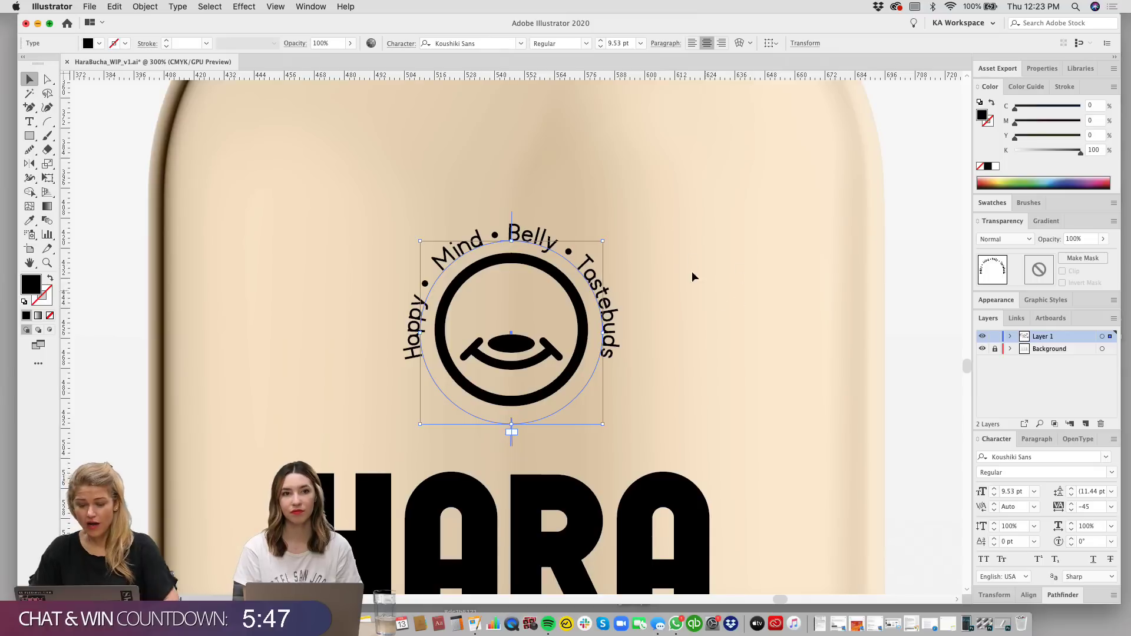
drag(692, 257, 703, 263)
click(712, 264)
click(547, 237)
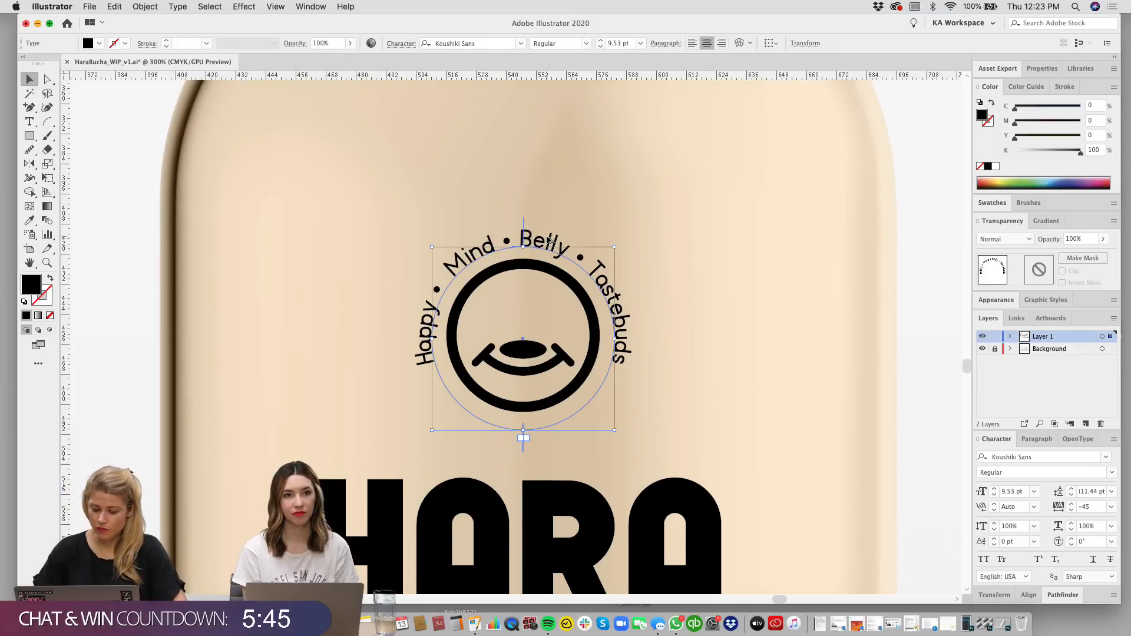
key(alt+Right)
key(alt+Right)
key(alt+Right)
key(super+alt+Right)
key(super+alt+Right)
key(super+alt+Right)
key(super+alt+Right)
key(super+alt+Right)
key(super+alt+Right)
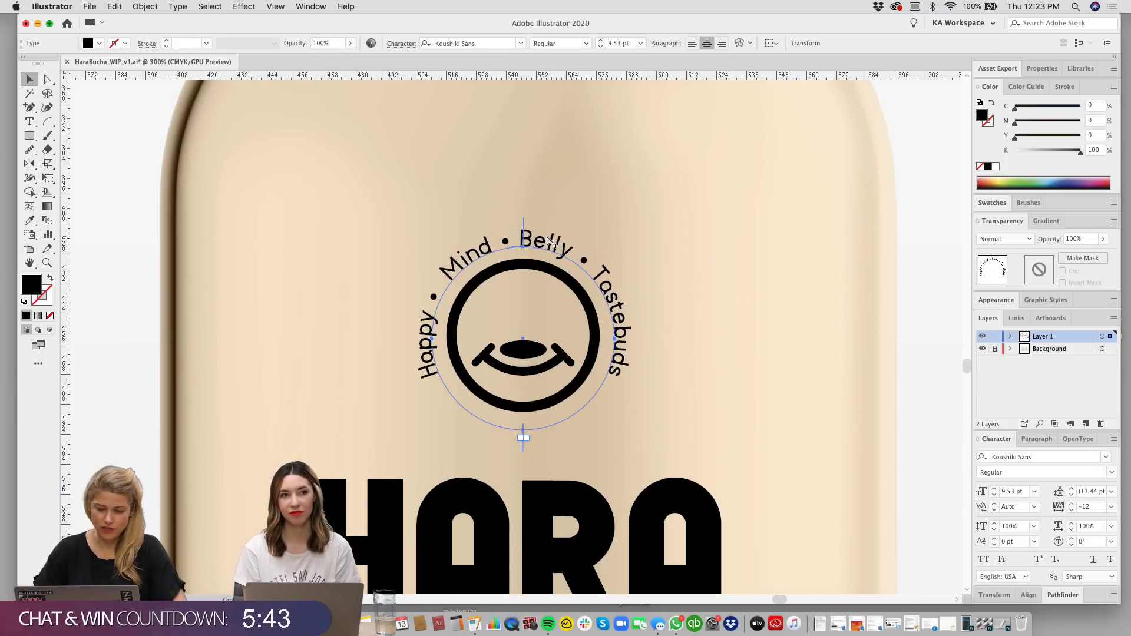
key(alt+Right)
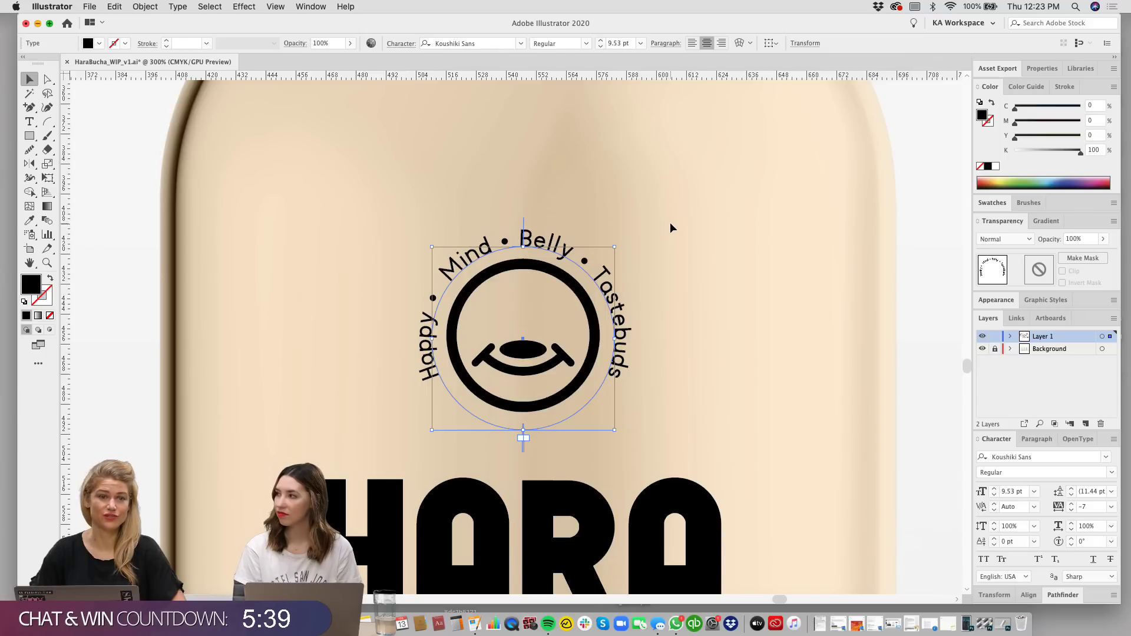
Step: Scale the curved tagline down slightly so it sits closer around the emblem ring
scroll(730, 253, left, 2)
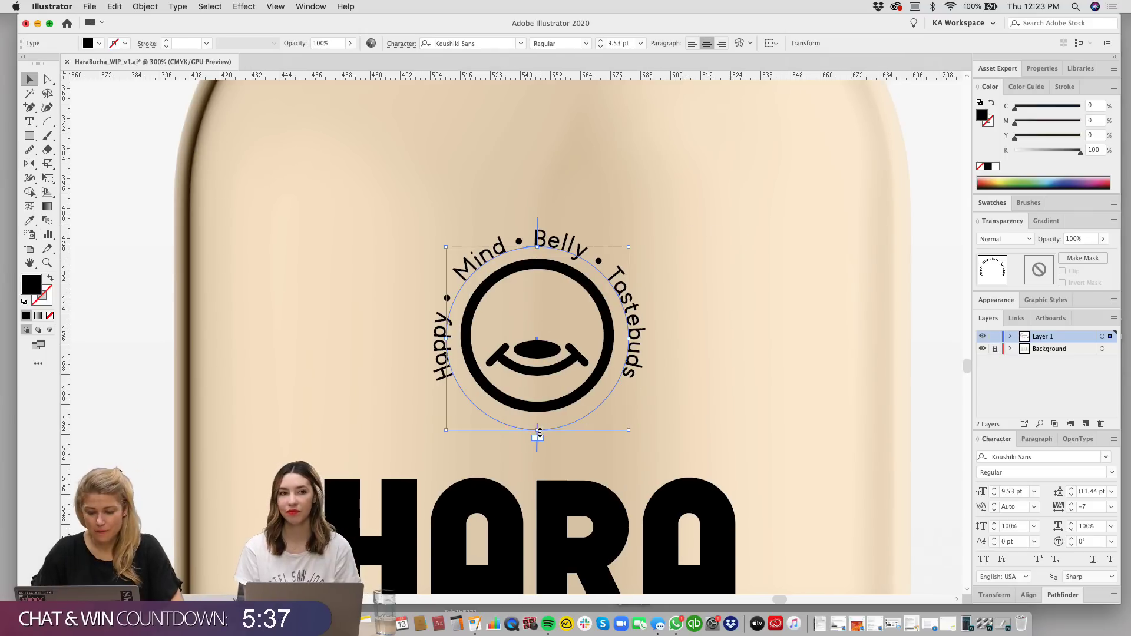
drag(539, 433, 535, 423)
drag(801, 291, 778, 244)
click(831, 239)
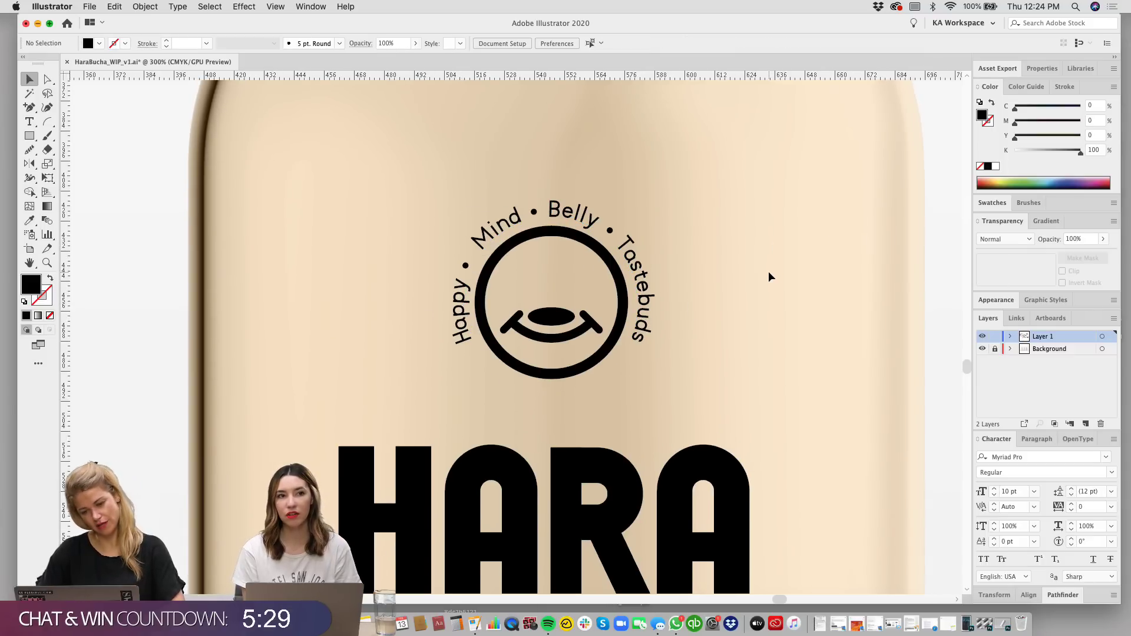
key(super+minus)
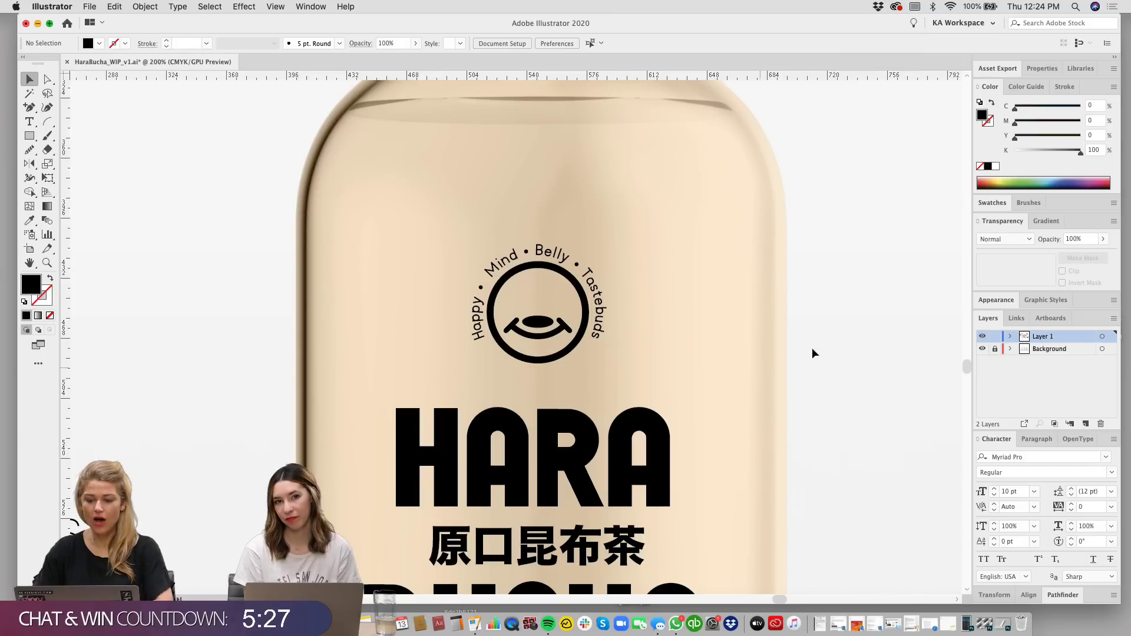
Step: Open the BANANA note, place it beside the bottle artwork, and switch to Photoshop
click(947, 625)
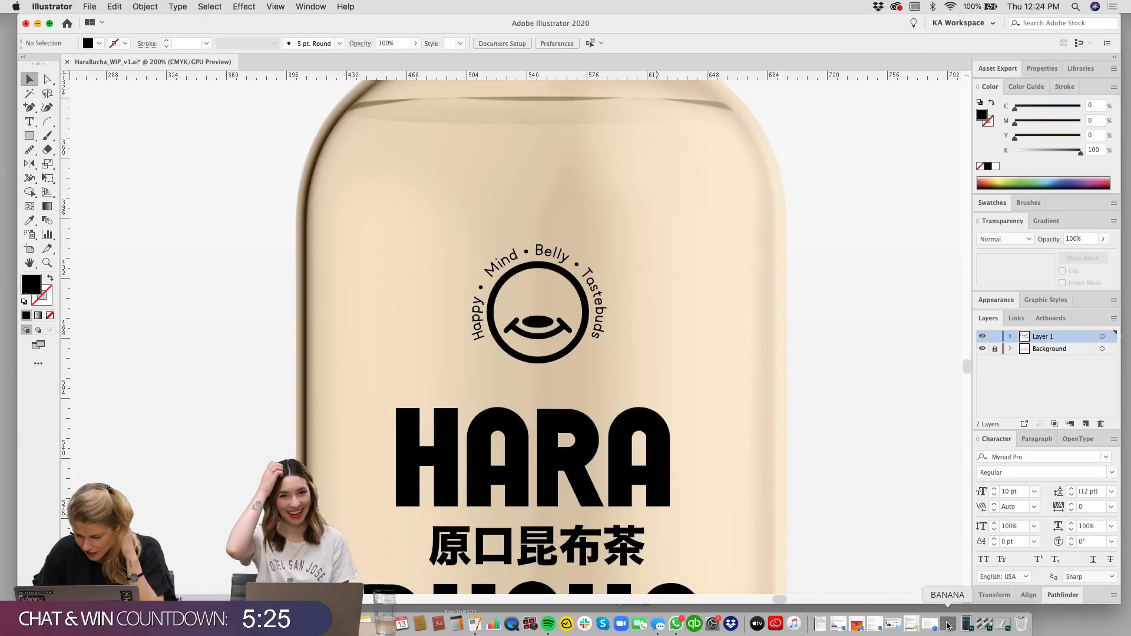
drag(214, 227, 790, 160)
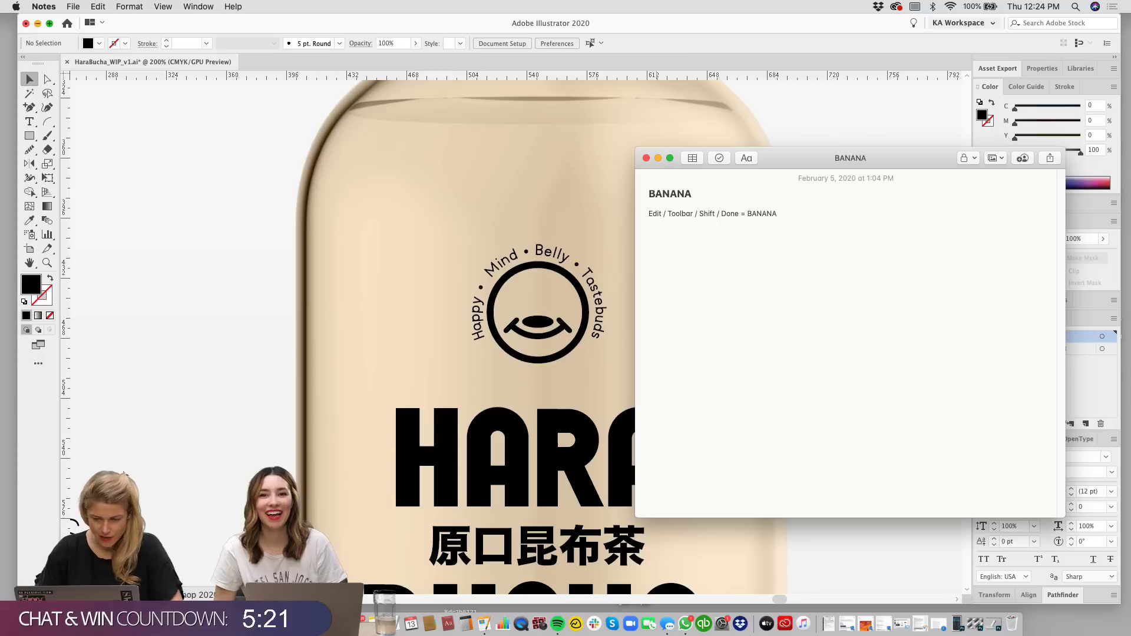
key(super+Tab)
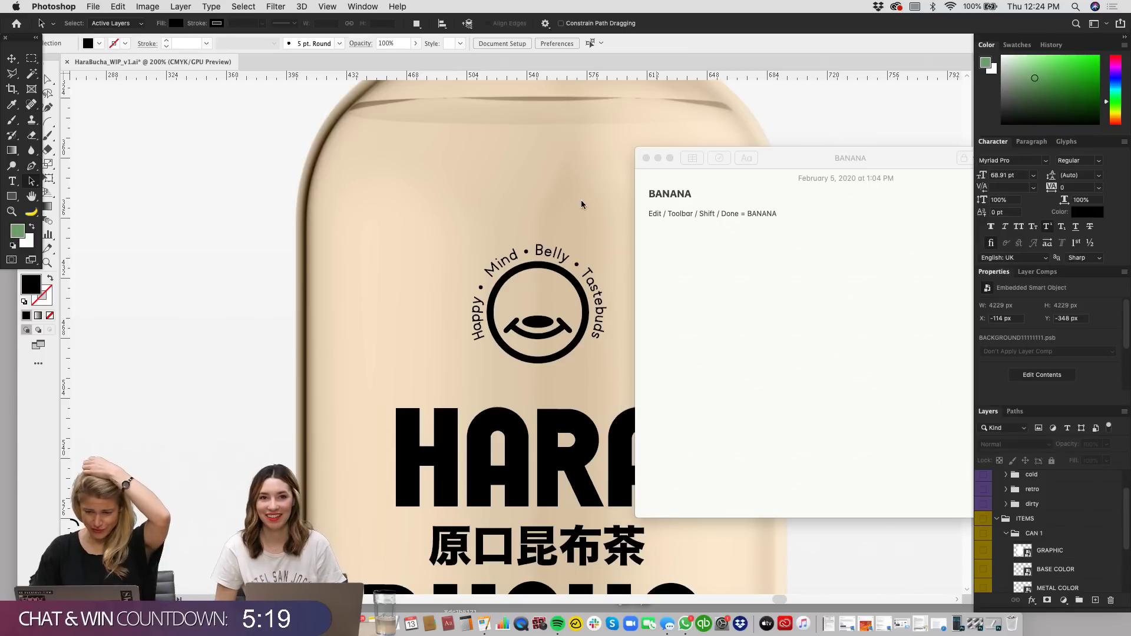
click(93, 8)
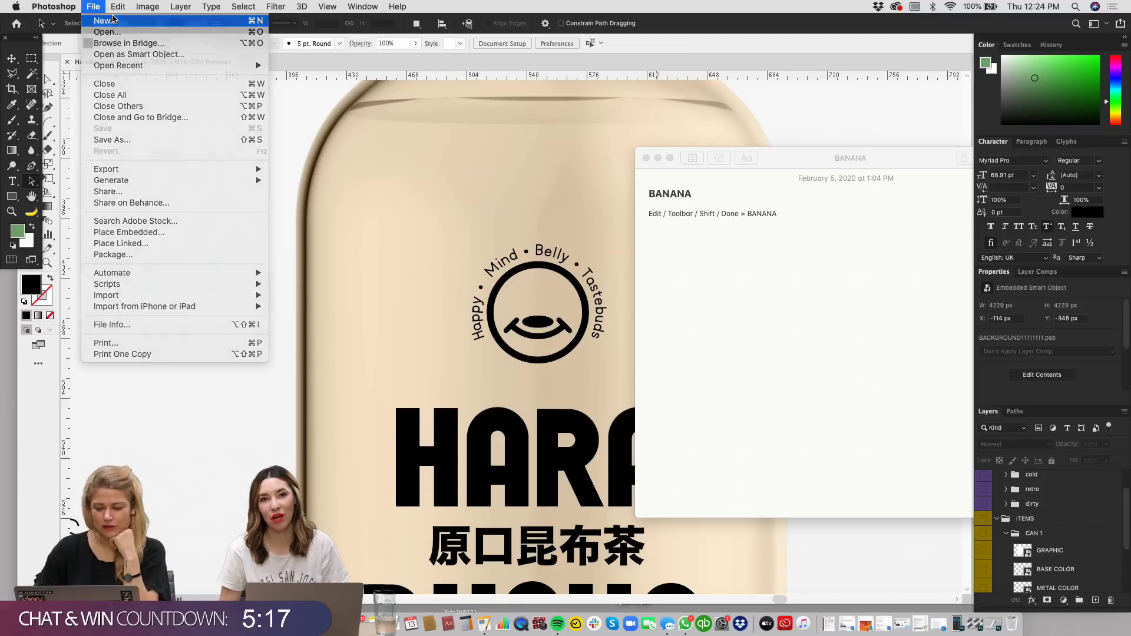
click(262, 17)
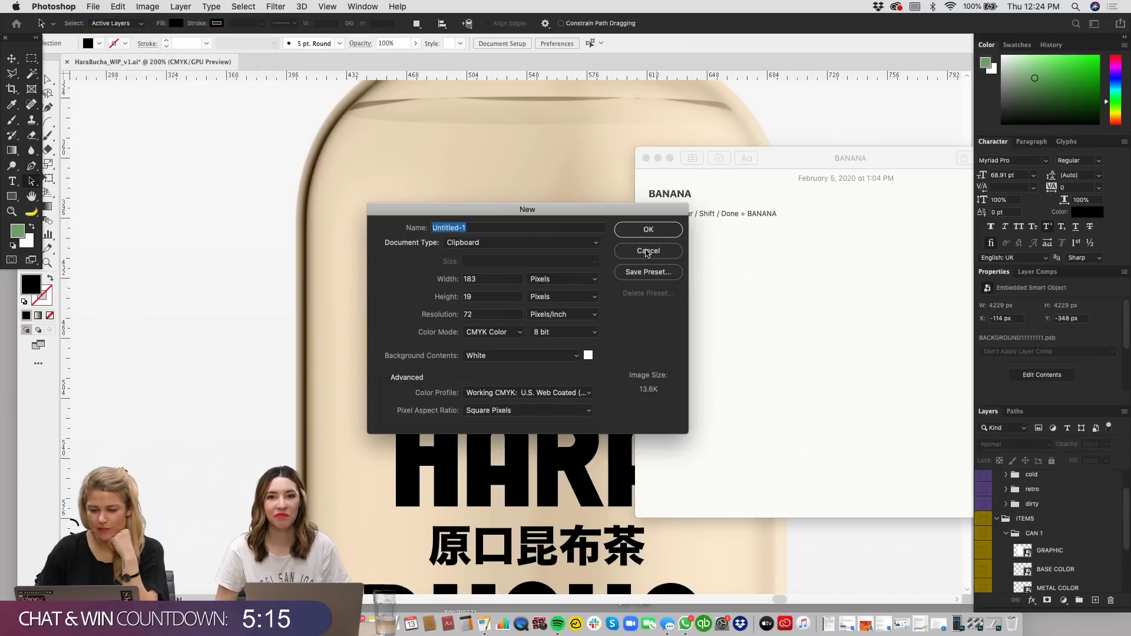
click(645, 252)
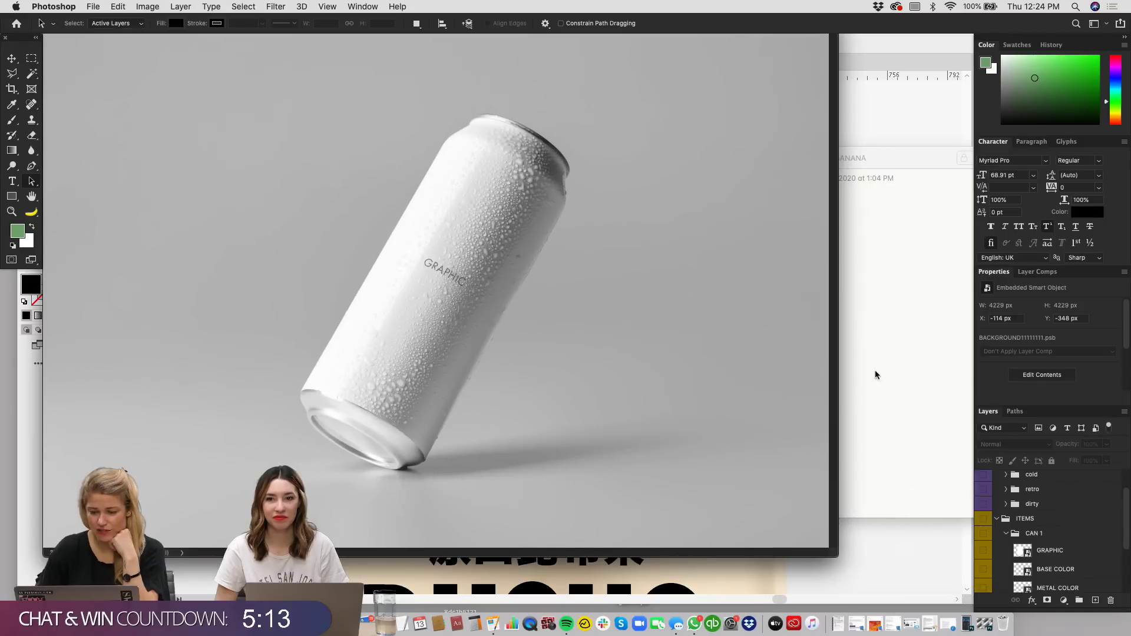
Step: Reposition the BANANA note beside the can mockup so its instruction line stays readable, and return to Photoshop
click(874, 375)
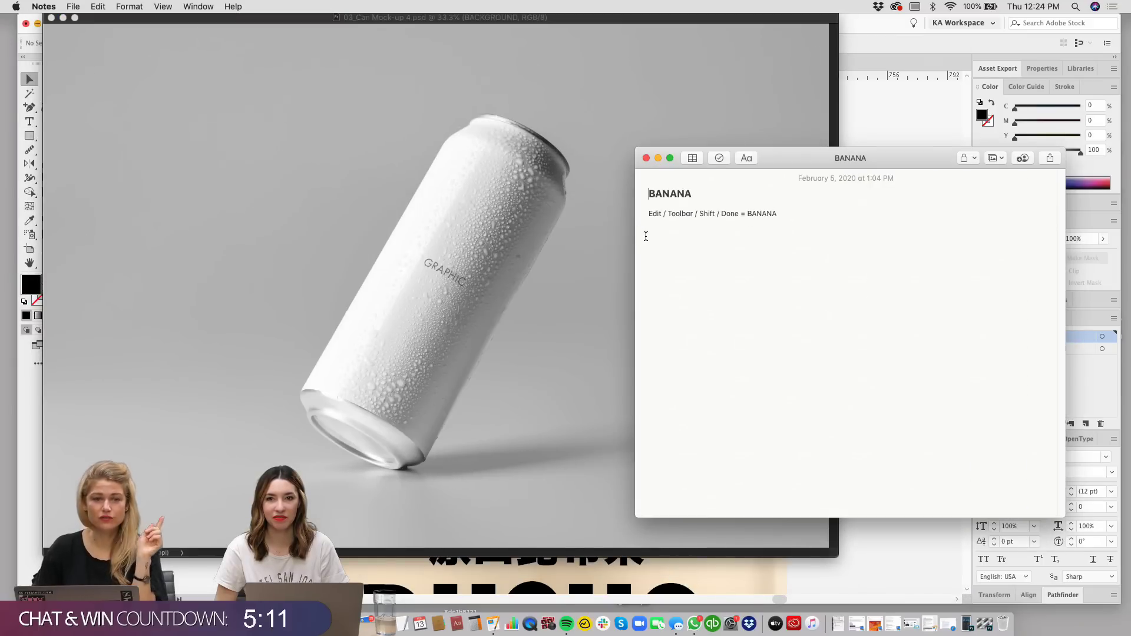
click(127, 132)
click(94, 8)
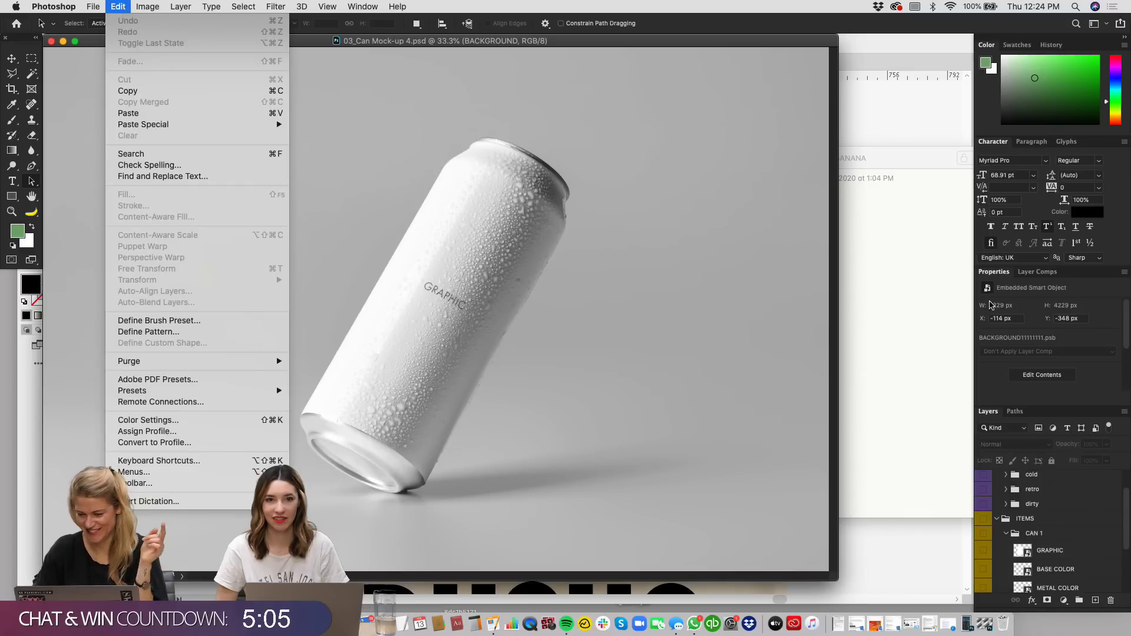
click(944, 292)
drag(768, 155, 942, 133)
click(472, 186)
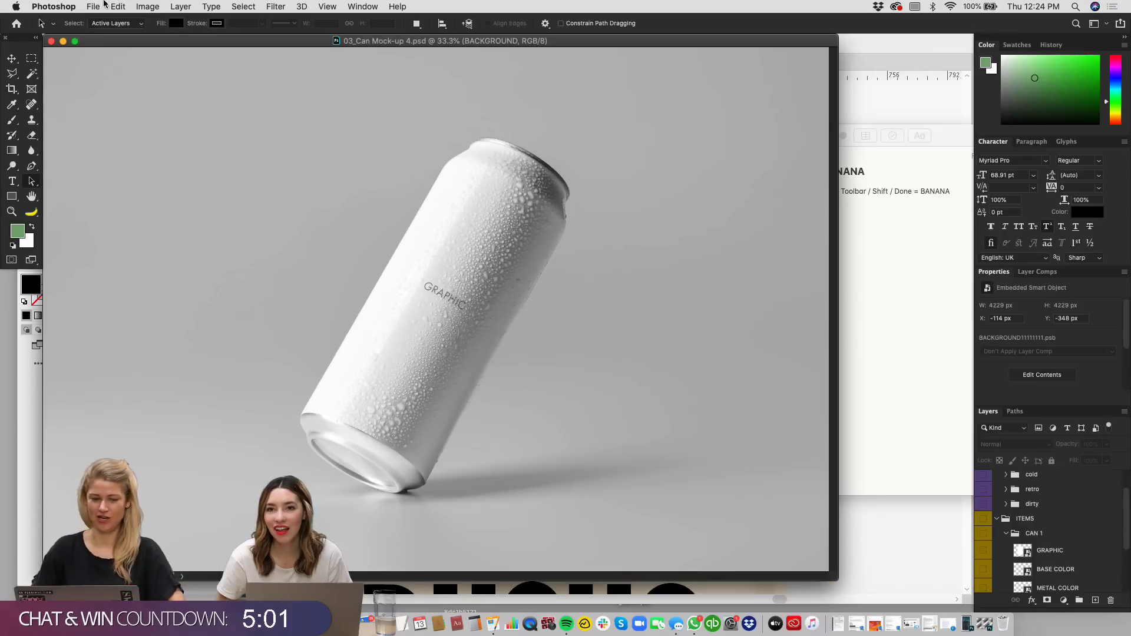
Step: Open the Customize Toolbar dialog and confirm it following the note's Shift and Done trick for the banana icon
click(125, 7)
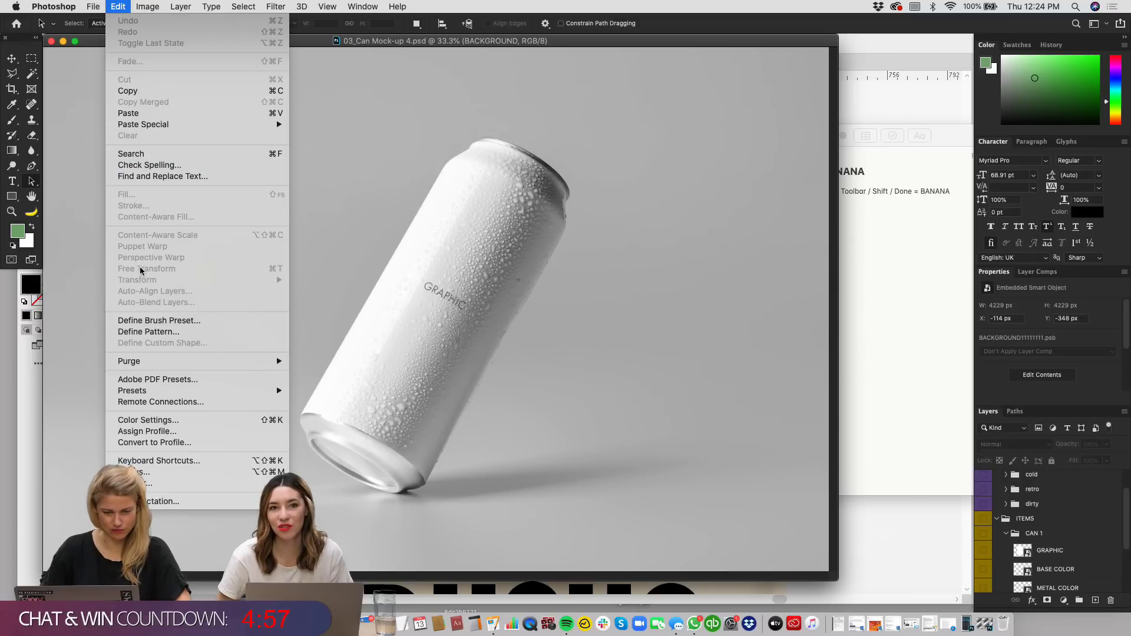
click(138, 483)
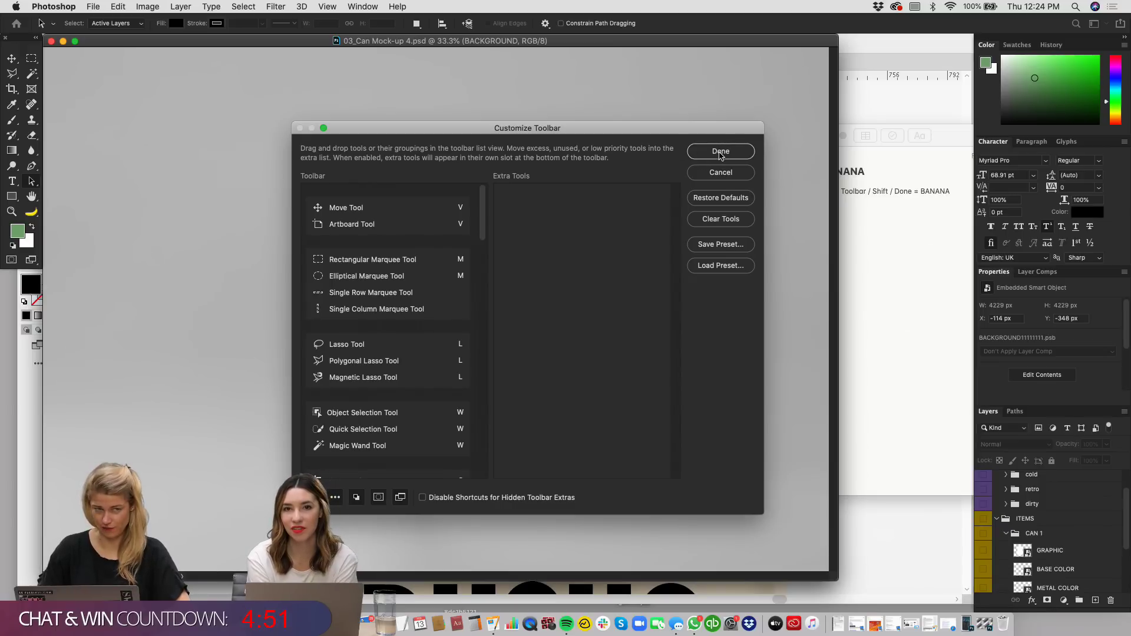
click(728, 153)
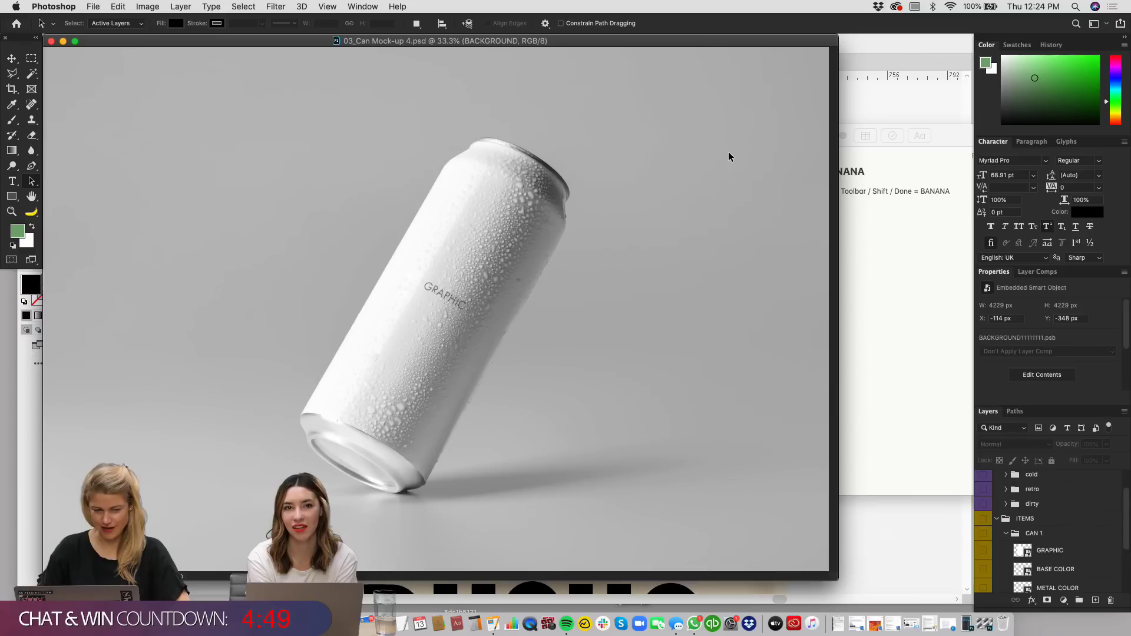
Step: Demonstrate the banana slot by activating the Edit Toolbar tool twice and returning to the Move tool
click(30, 216)
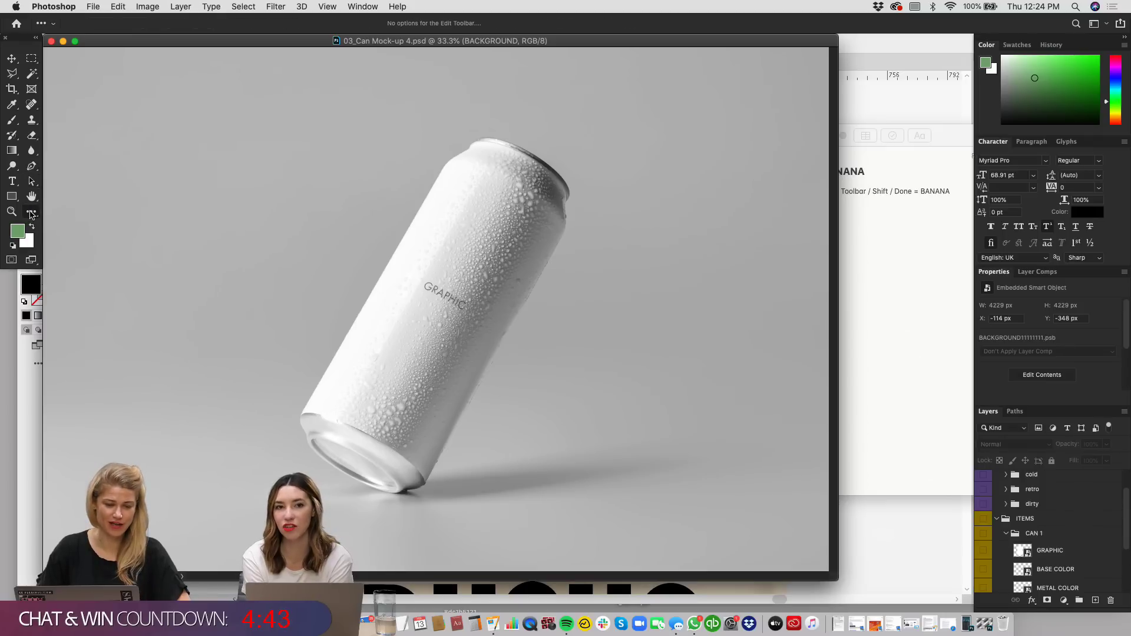
click(13, 59)
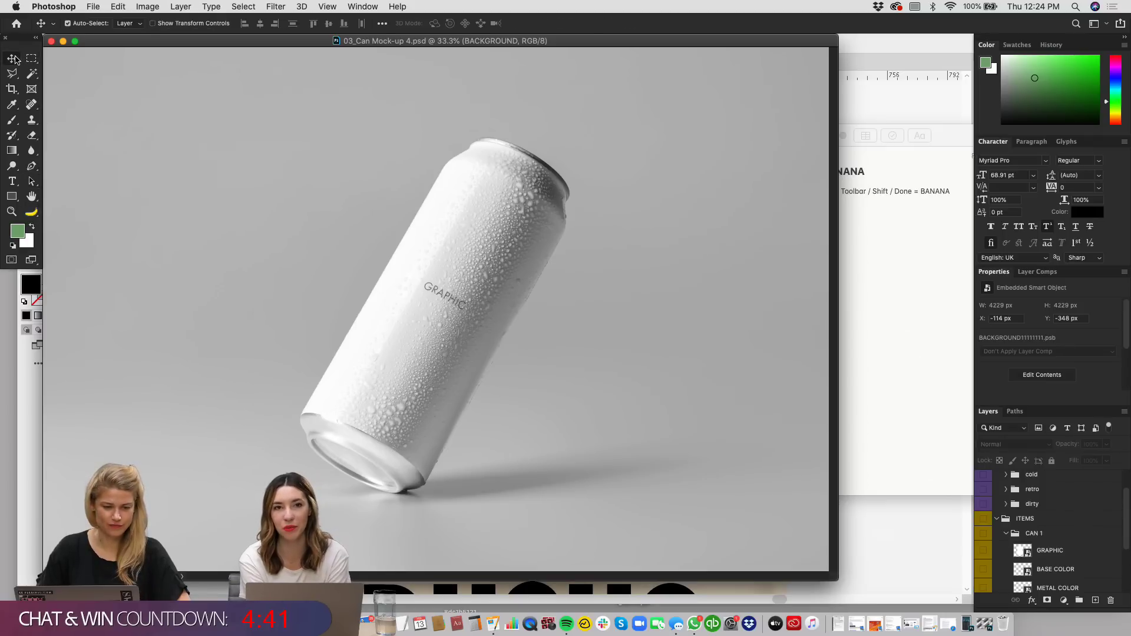
click(35, 213)
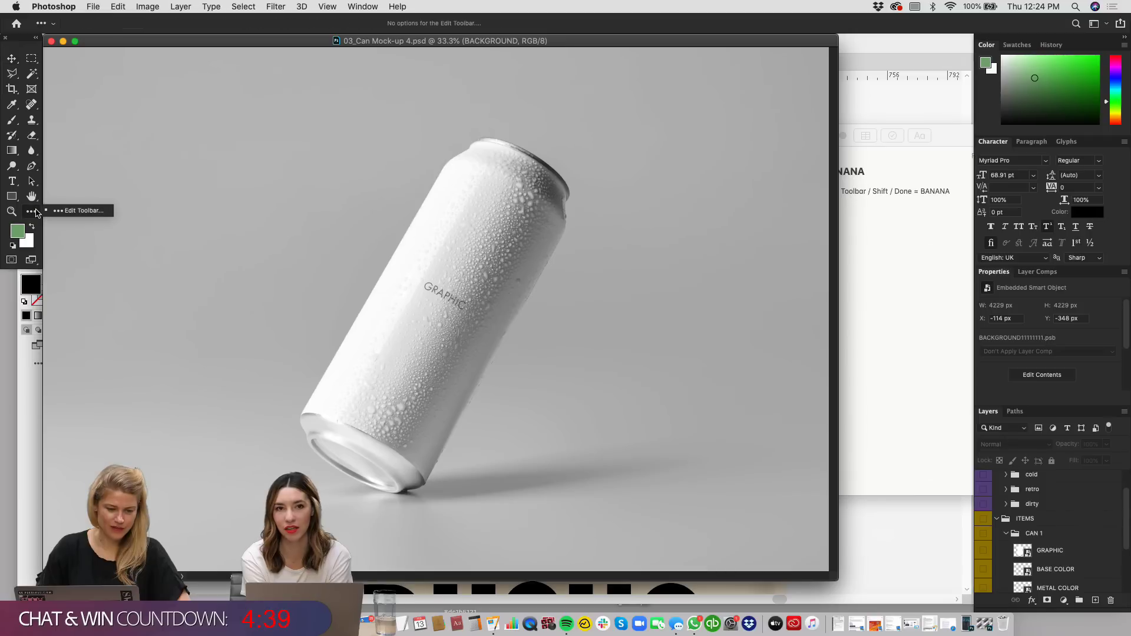
click(13, 61)
click(13, 61)
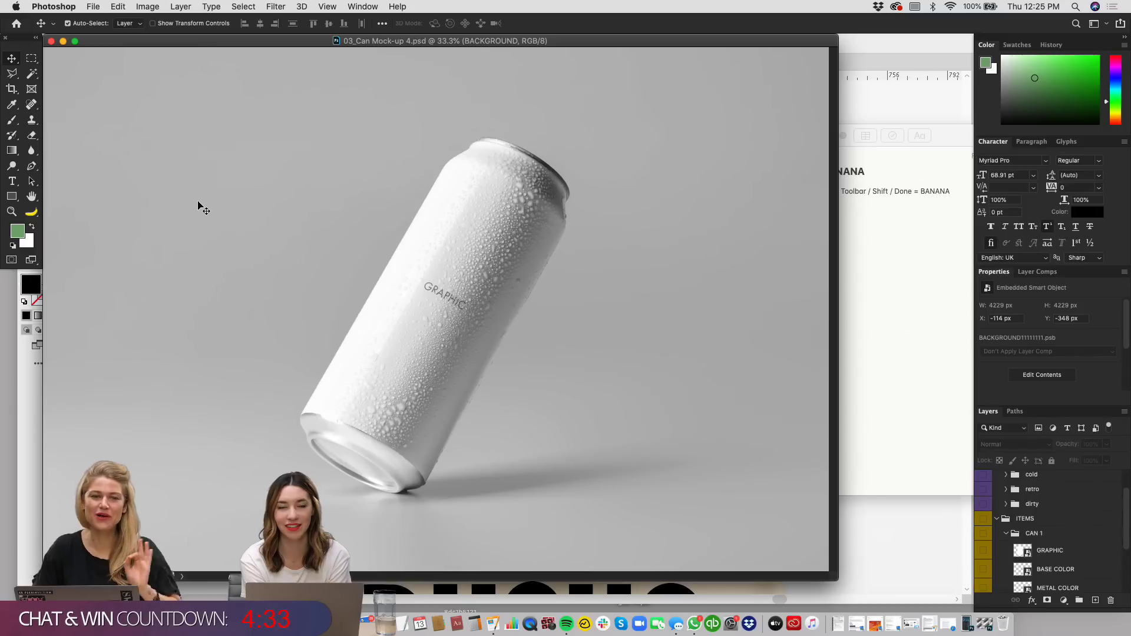
Step: Minimise the can mockup document and switch back to the Hara Bucha bottle artwork in Illustrator
click(63, 41)
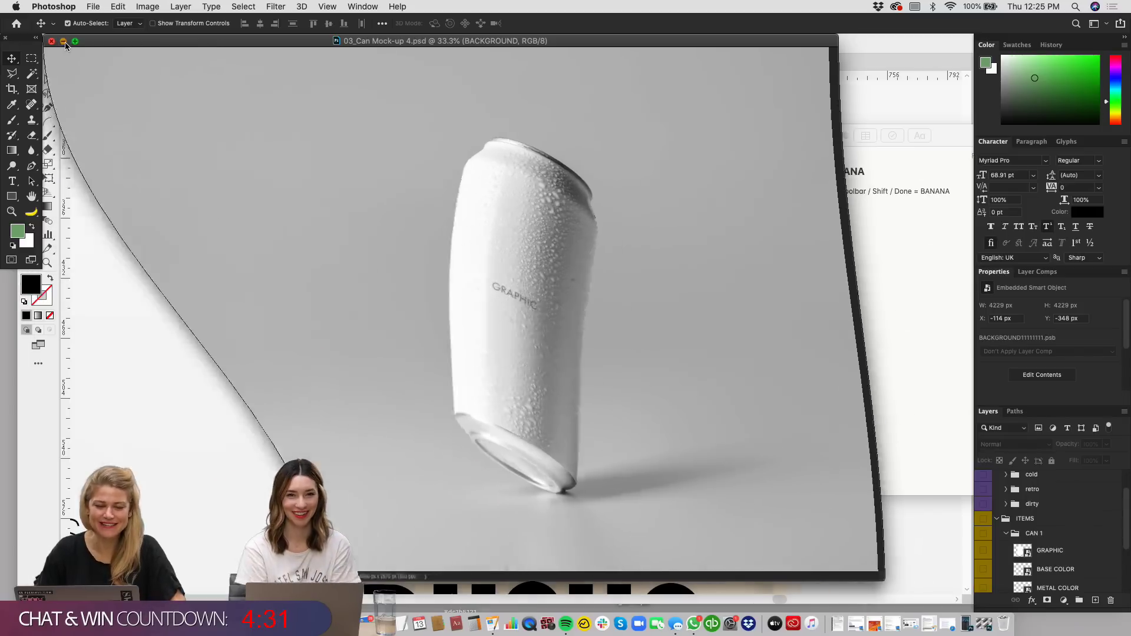
click(391, 255)
drag(579, 245, 598, 210)
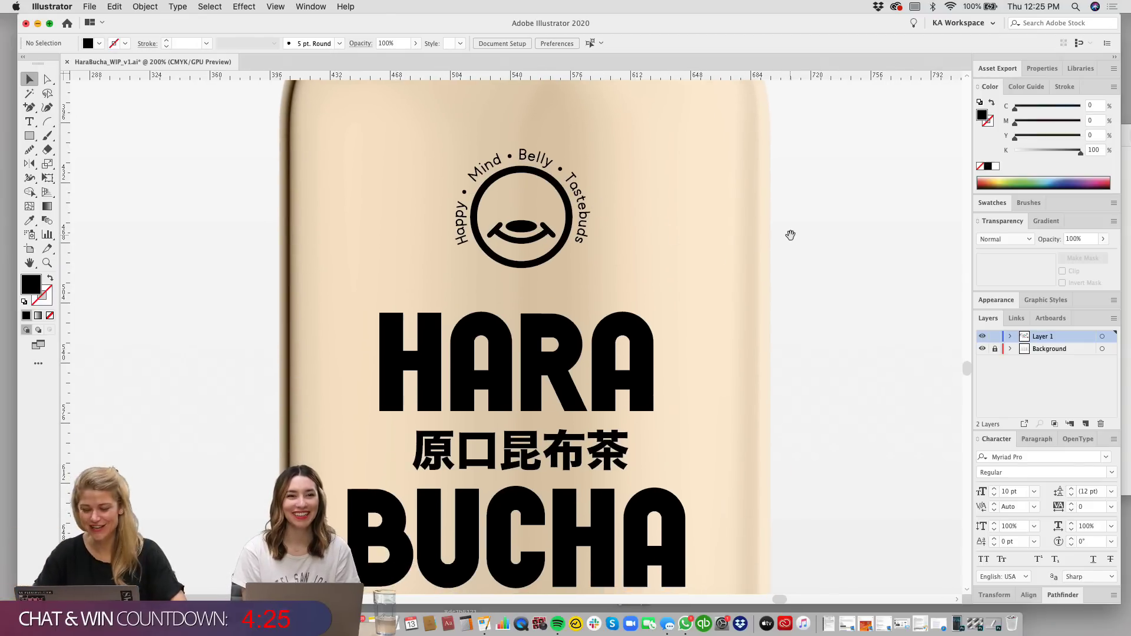
Step: Examine the front bottle label as a whole, then its emblem and curved tagline up close
drag(793, 246, 794, 248)
key(super+minus)
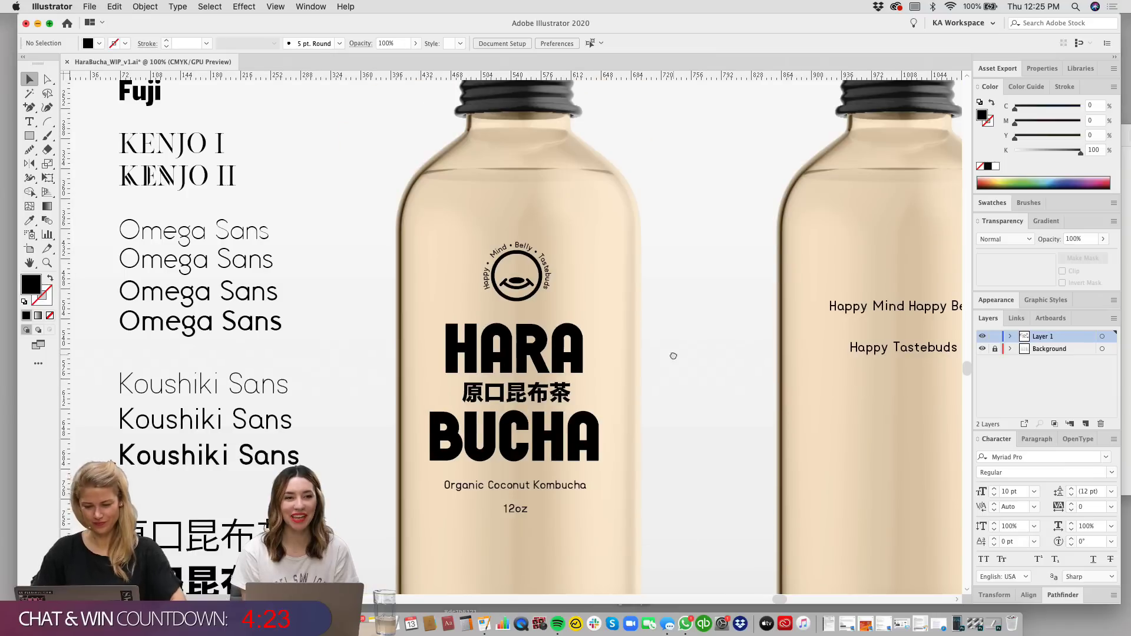
drag(673, 356, 676, 258)
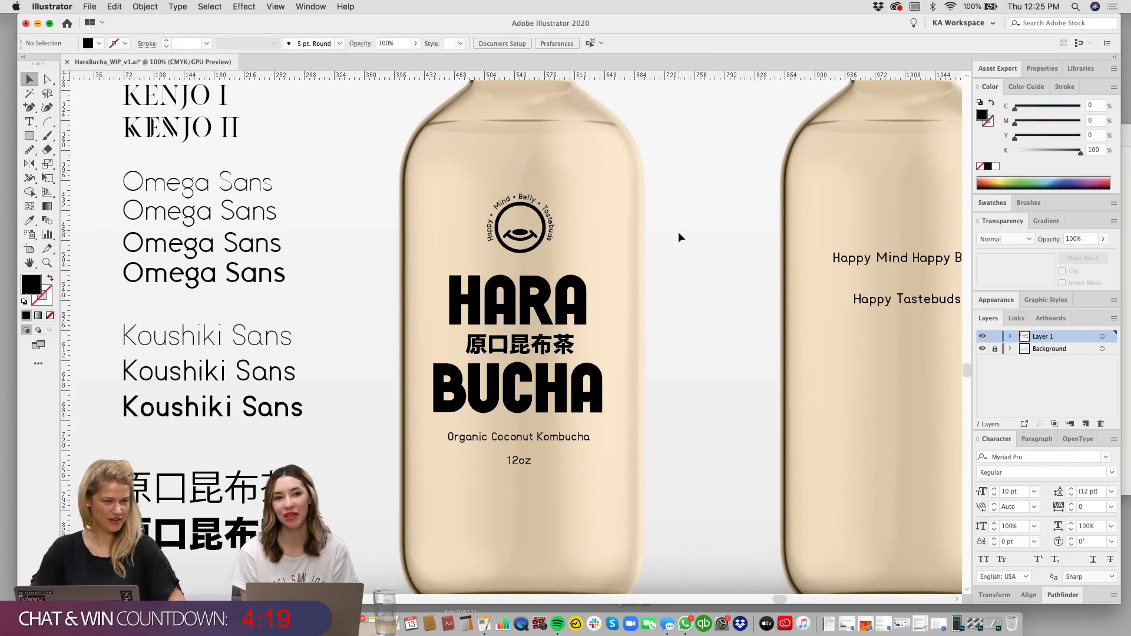
scroll(678, 233, up, 2)
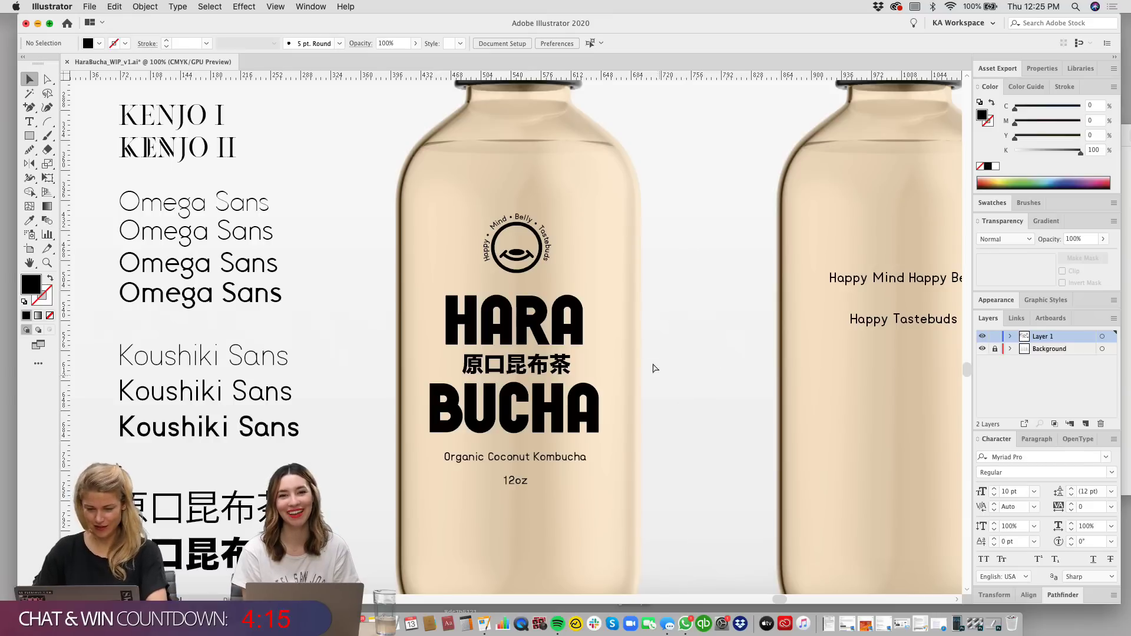
key(super+=)
key(super+=)
drag(659, 199, 658, 330)
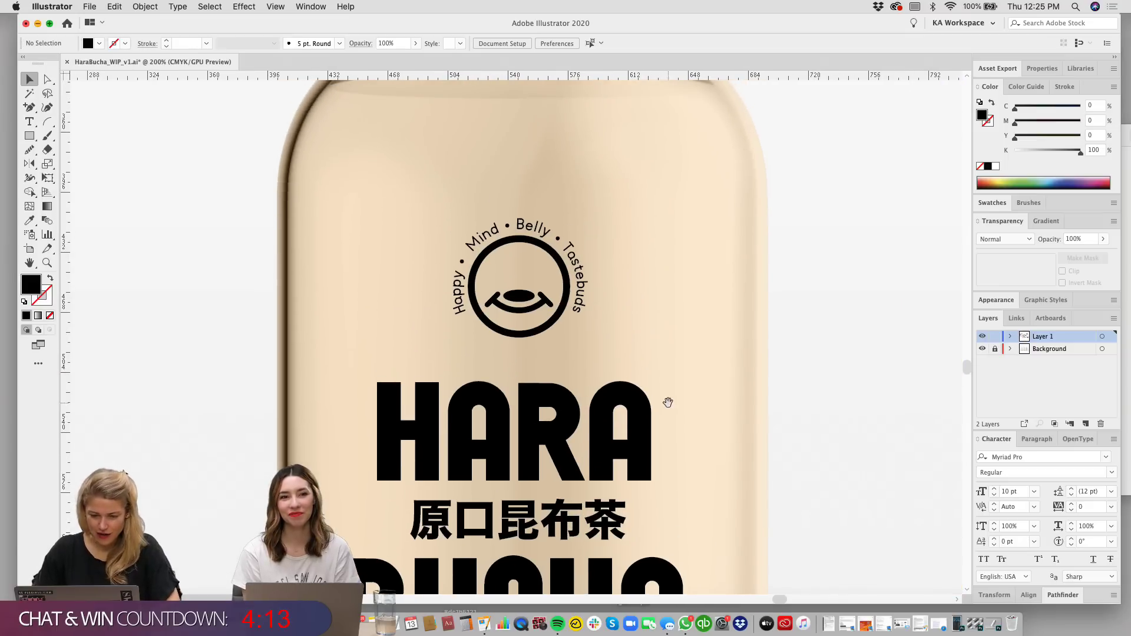
Step: Copy the word Coconut and remove it from the descriptor line, leaving Organic Kombucha
scroll(667, 402, down, 10)
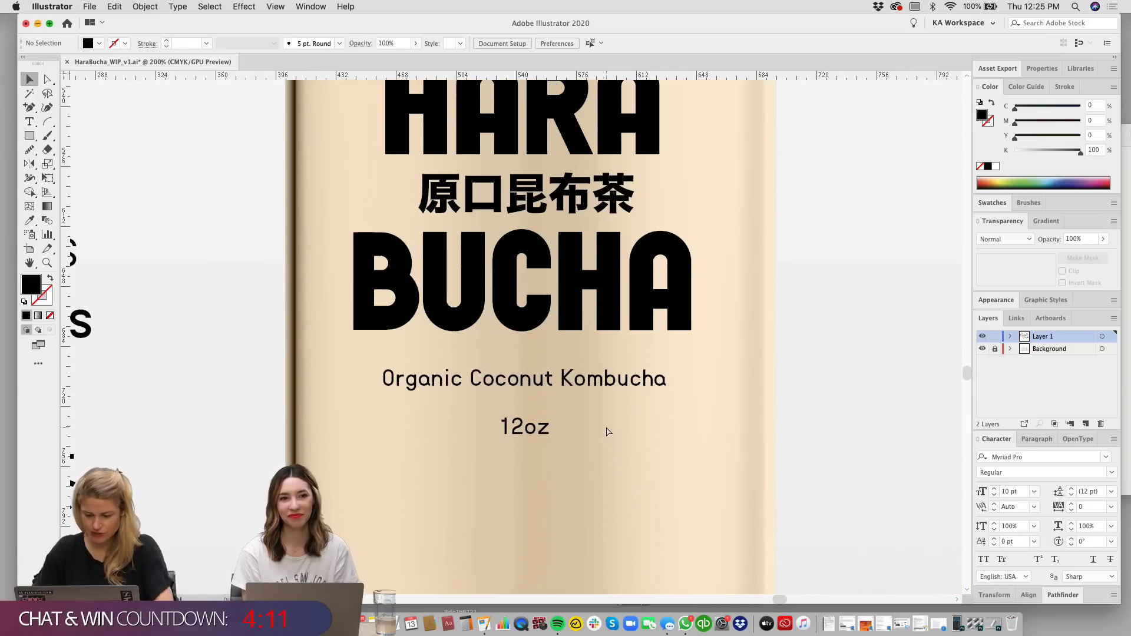
key(super+minus)
key(t)
drag(481, 366, 550, 365)
key(super+c)
key(BackSpace)
click(28, 79)
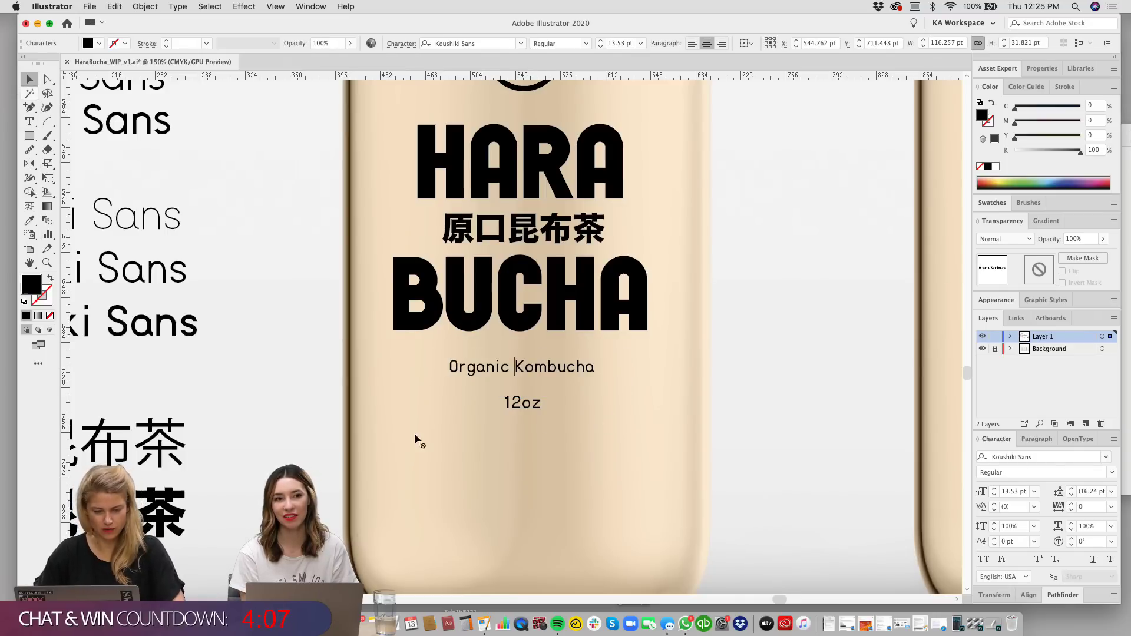
Step: Move the 12oz text further down the bottle to make room beneath Organic Kombucha
drag(475, 474, 469, 449)
click(510, 395)
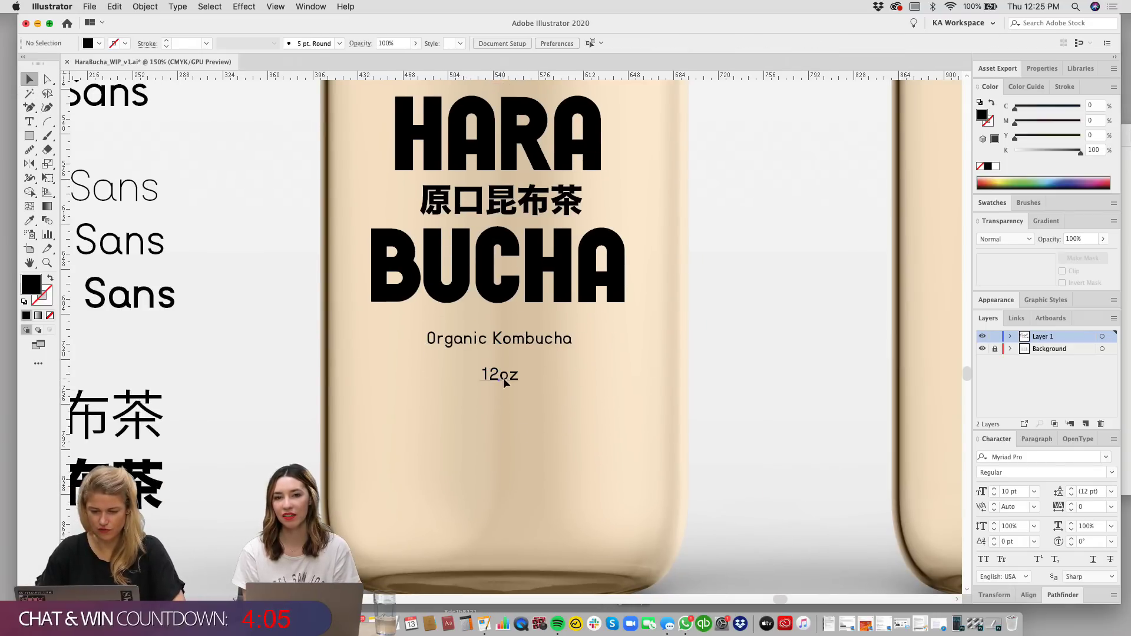
drag(503, 377, 503, 432)
click(581, 395)
Step: Paste Coconut as a separate text object beneath Organic Kombucha, at a size of about 20.28 pt
key(super+v)
drag(493, 339, 564, 374)
scroll(599, 399, up, 3)
scroll(599, 400, right, 1)
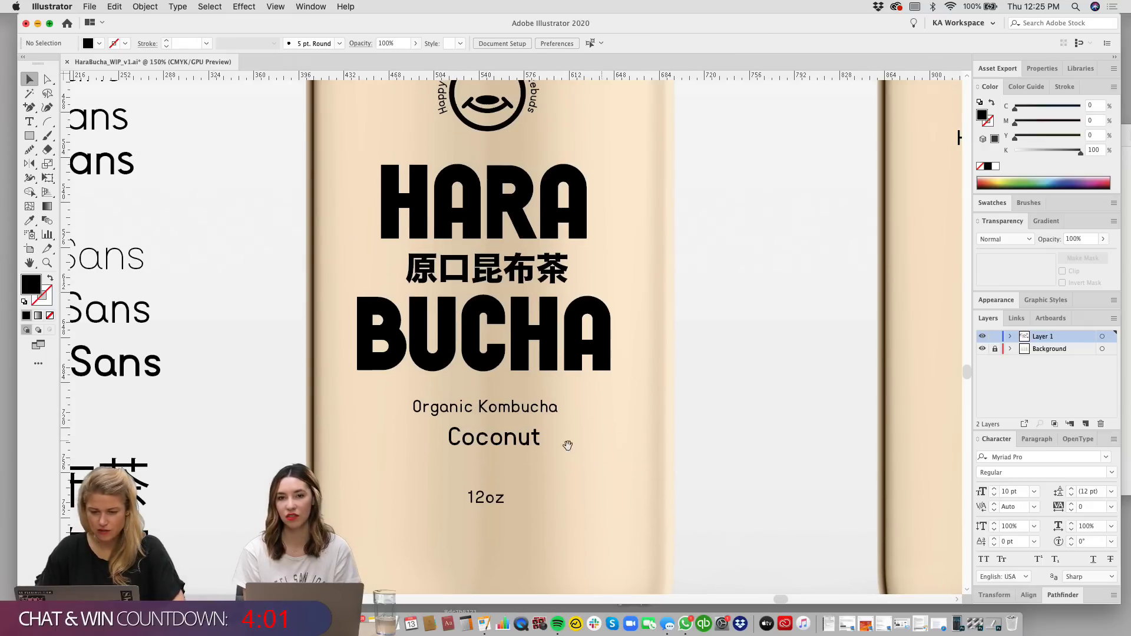
Step: Apply the Fuji Bold sample's type style to the Coconut text with the Eyedropper tool
drag(546, 461, 690, 402)
key(super+minus)
scroll(667, 404, up, 5)
scroll(666, 404, left, 2)
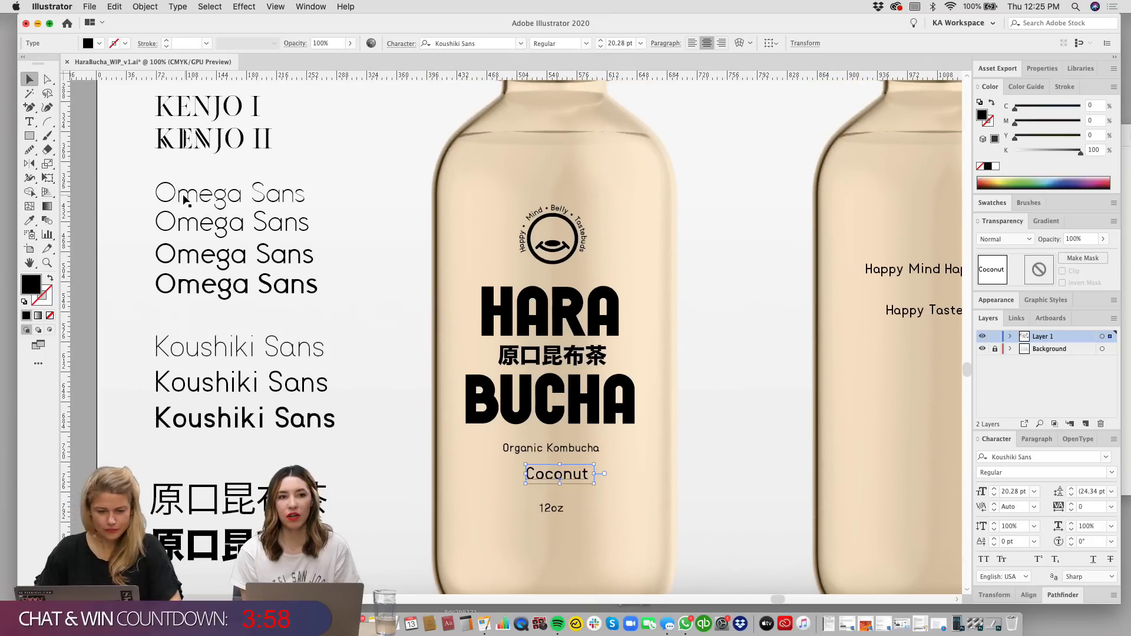
click(27, 221)
scroll(378, 397, up, 5)
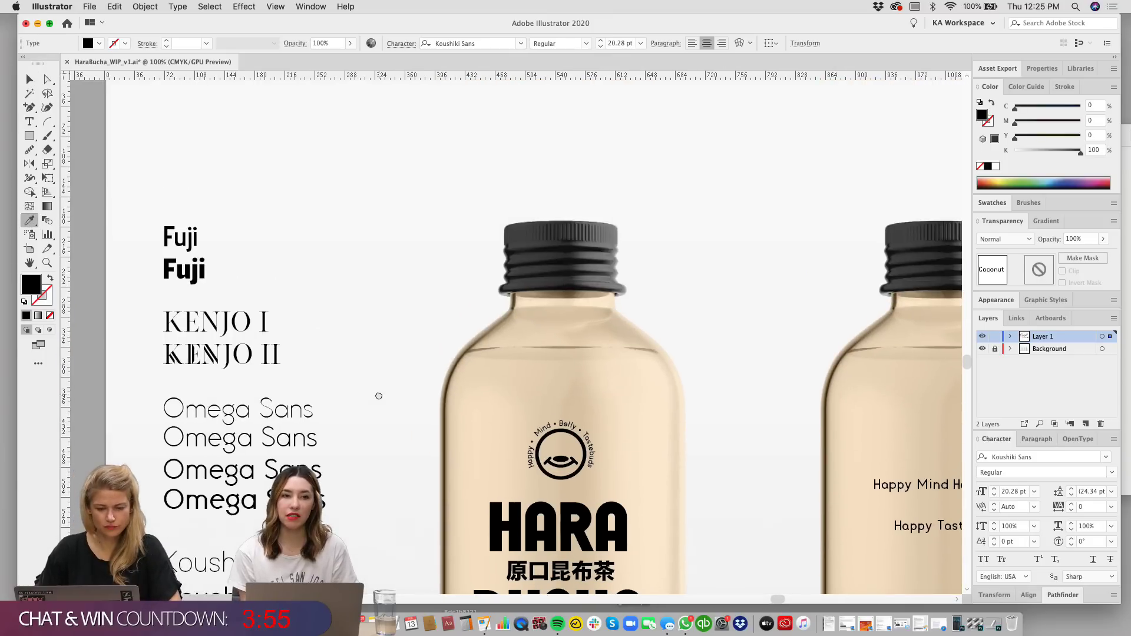
click(184, 220)
click(29, 79)
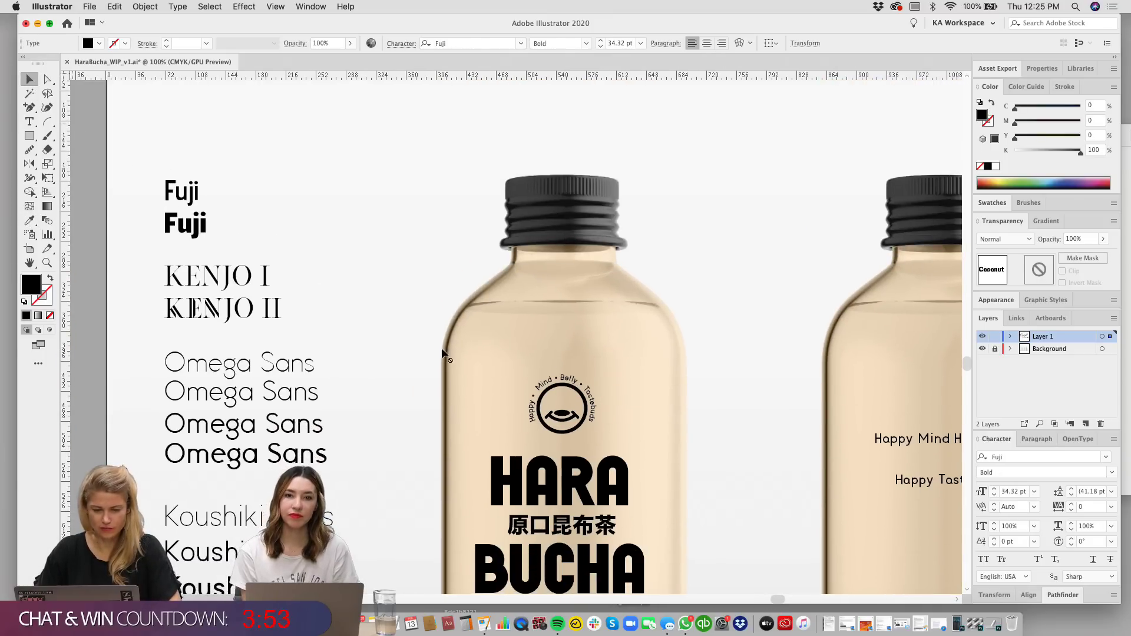
Step: Centre-align the Coconut text, scale it down to about 22.34 pt, and place it centred beneath Organic Kombucha
drag(626, 415, 634, 217)
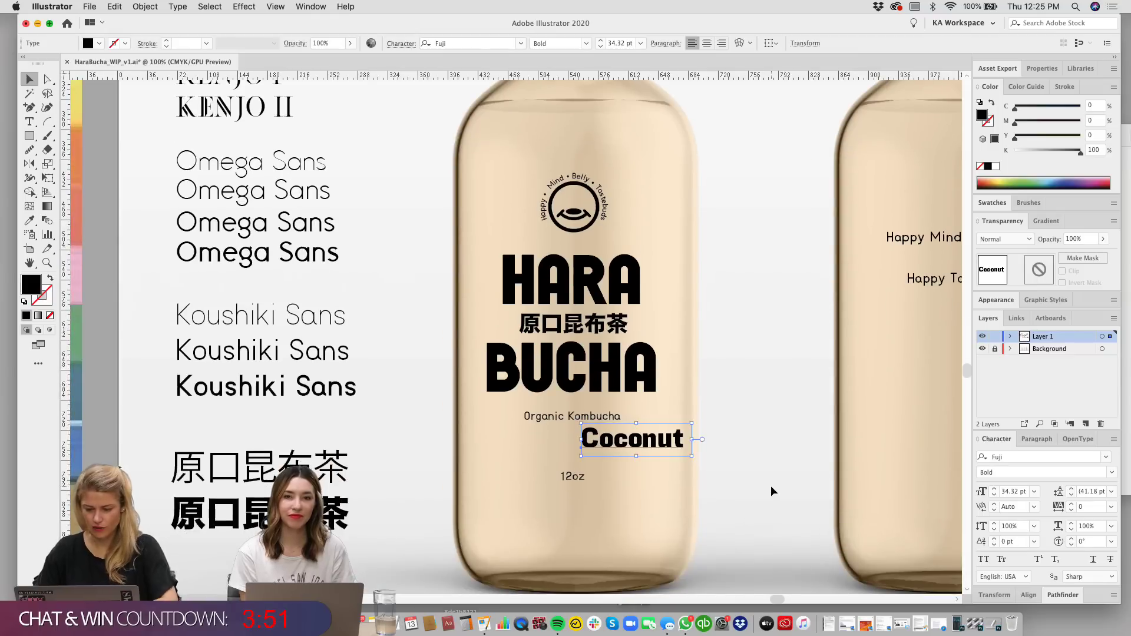
key(super+=)
drag(661, 411, 746, 444)
click(609, 392)
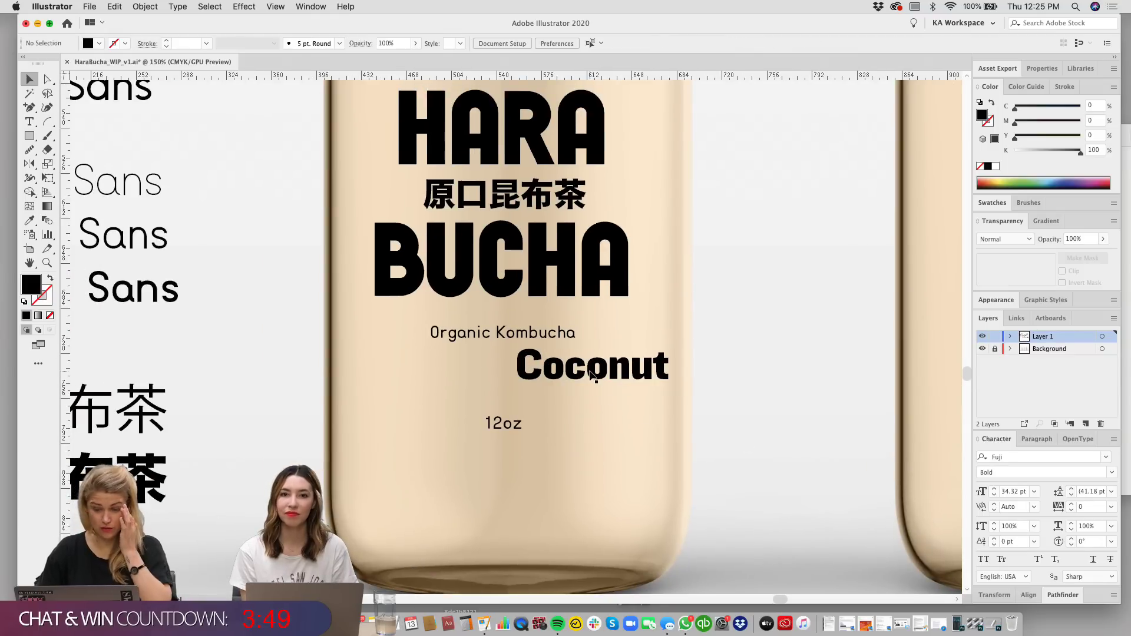
key(super+equal)
click(651, 383)
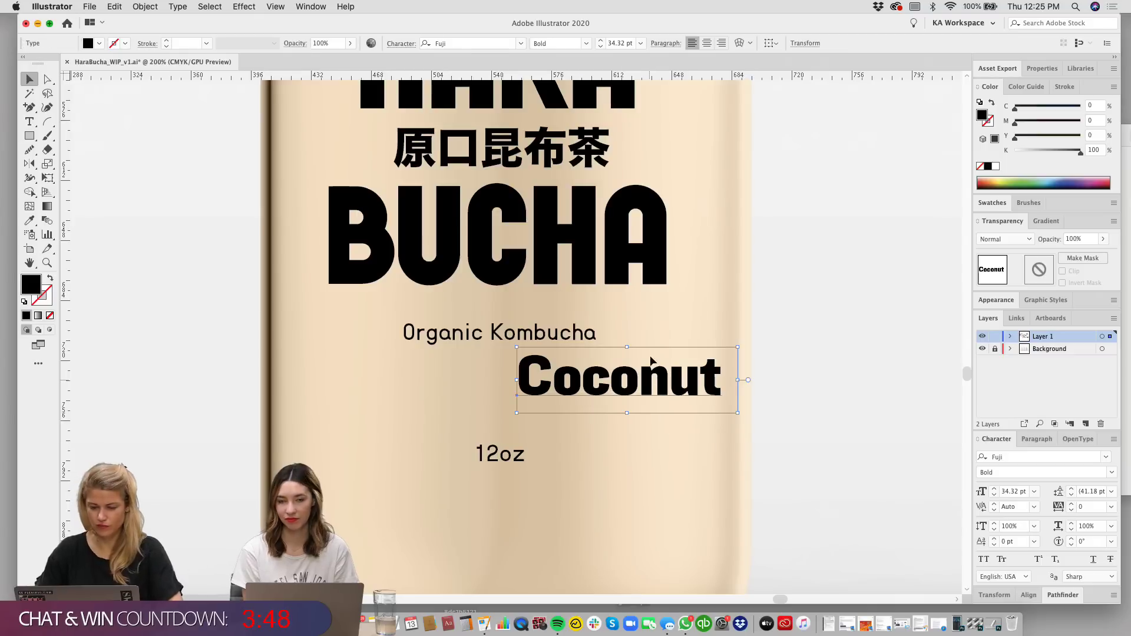
click(706, 43)
click(704, 401)
drag(529, 389, 602, 390)
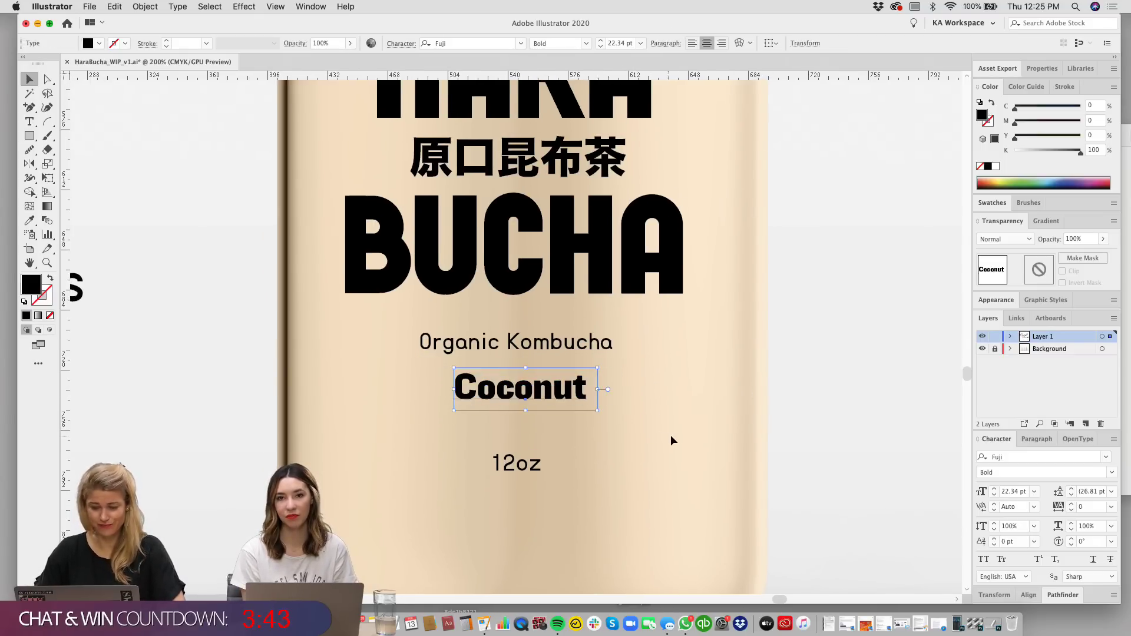
click(672, 434)
scroll(686, 437, left, 1)
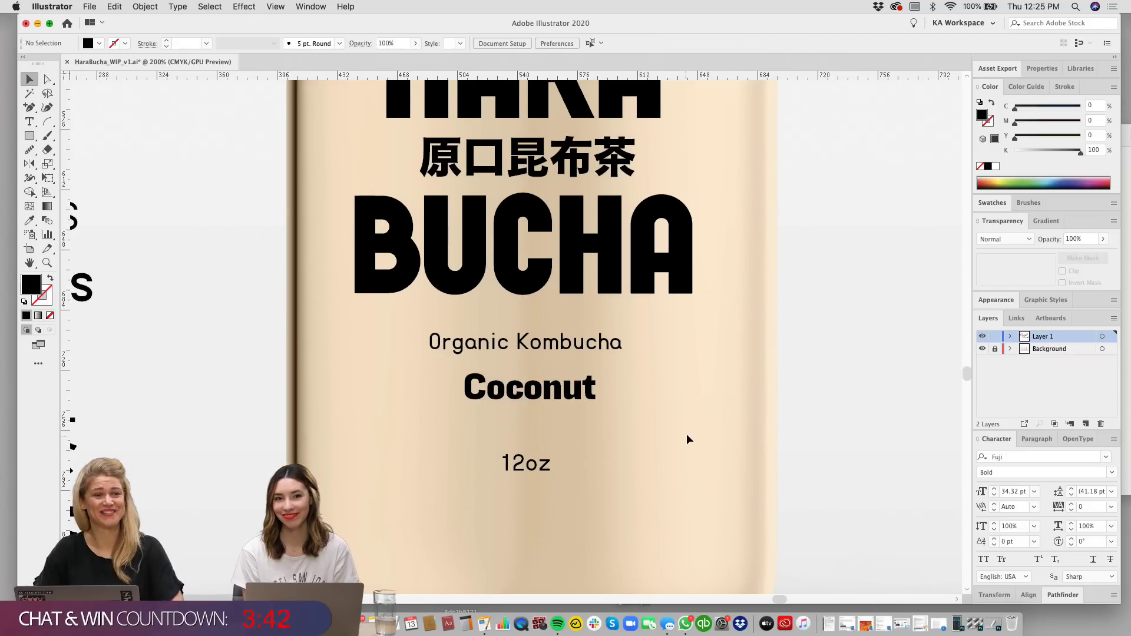
Step: Select all front label elements from the emblem to 12oz and align their horizontal centres
click(528, 390)
drag(530, 477, 508, 94)
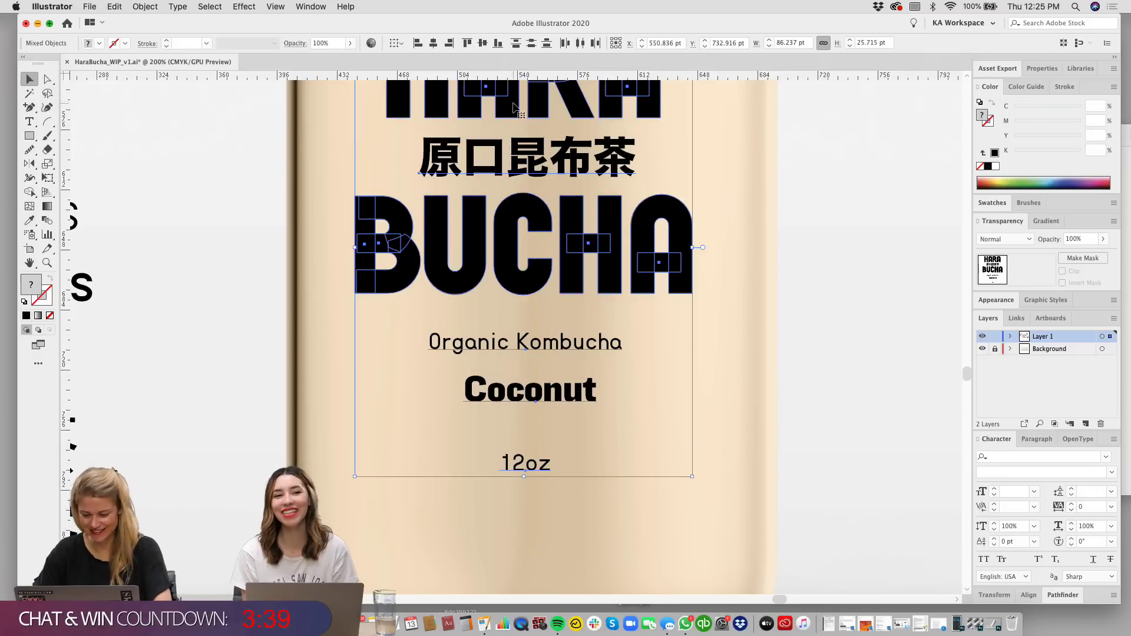
key(super+minus)
key(super+minus)
click(591, 447)
drag(569, 476, 497, 146)
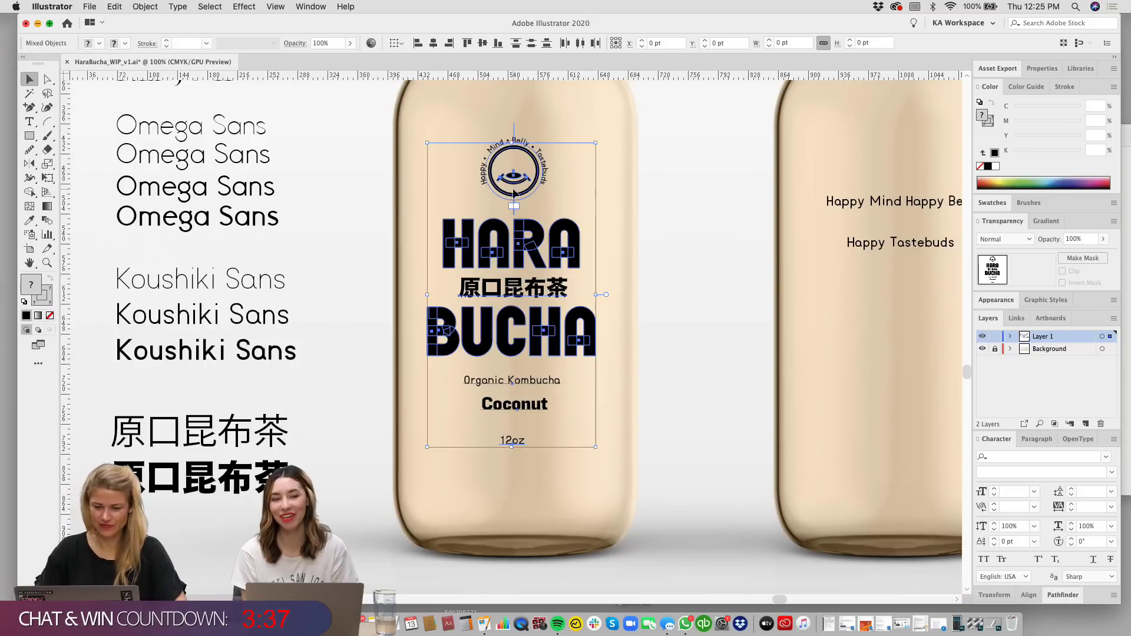
click(433, 43)
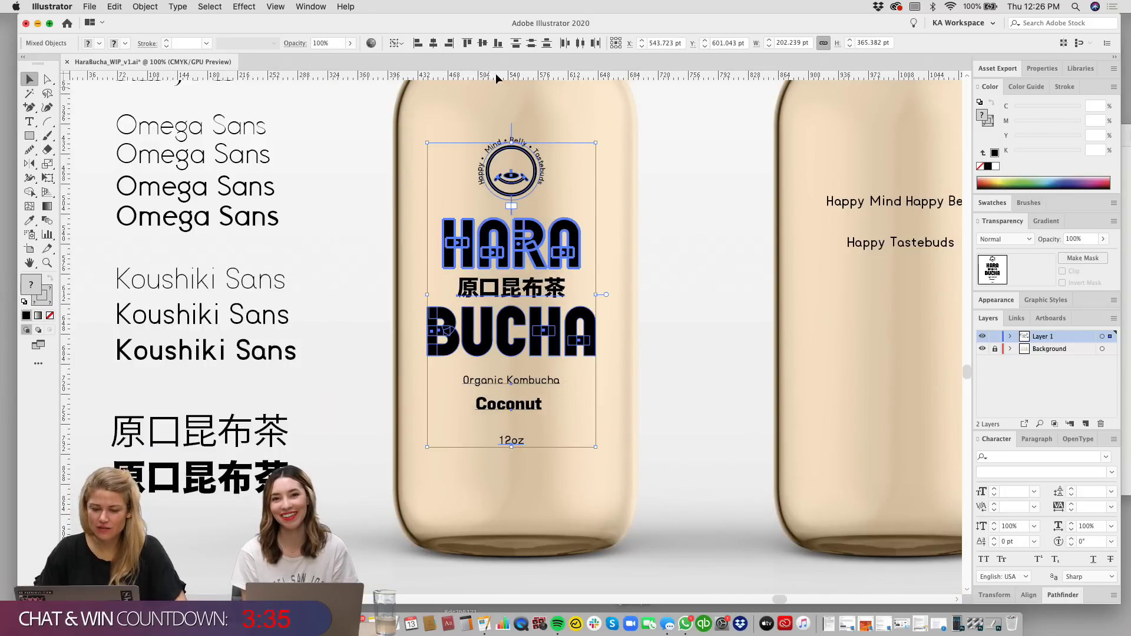
Step: Nudge the aligned label elements about 5.5 pt to the right on the bottle, and deselect them
key(shift+Right)
key(Right)
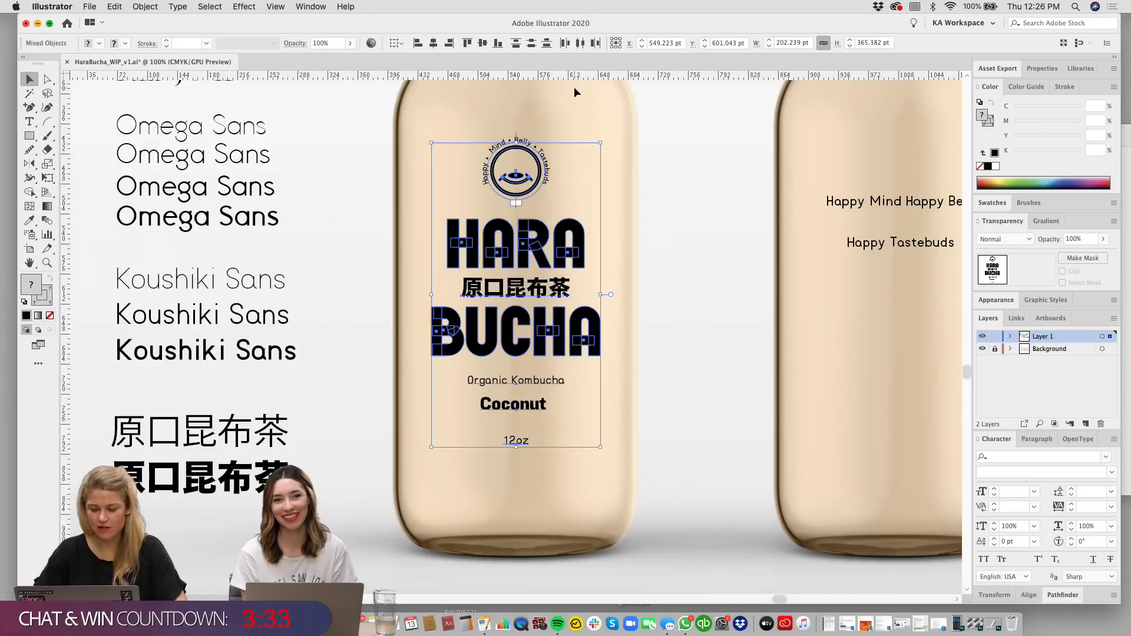
click(626, 164)
Step: Enlarge the Japanese text between HARA and BUCHA evenly from its centre to about 29.76 pt
scroll(639, 194, up, 3)
key(super+equal)
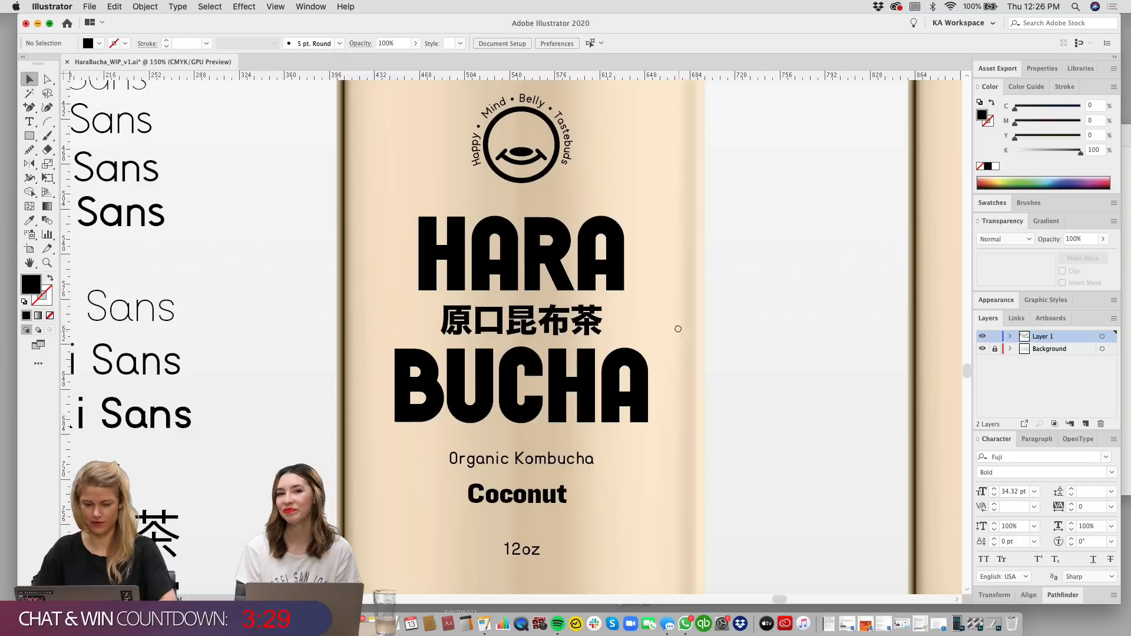
drag(676, 328, 669, 256)
click(588, 261)
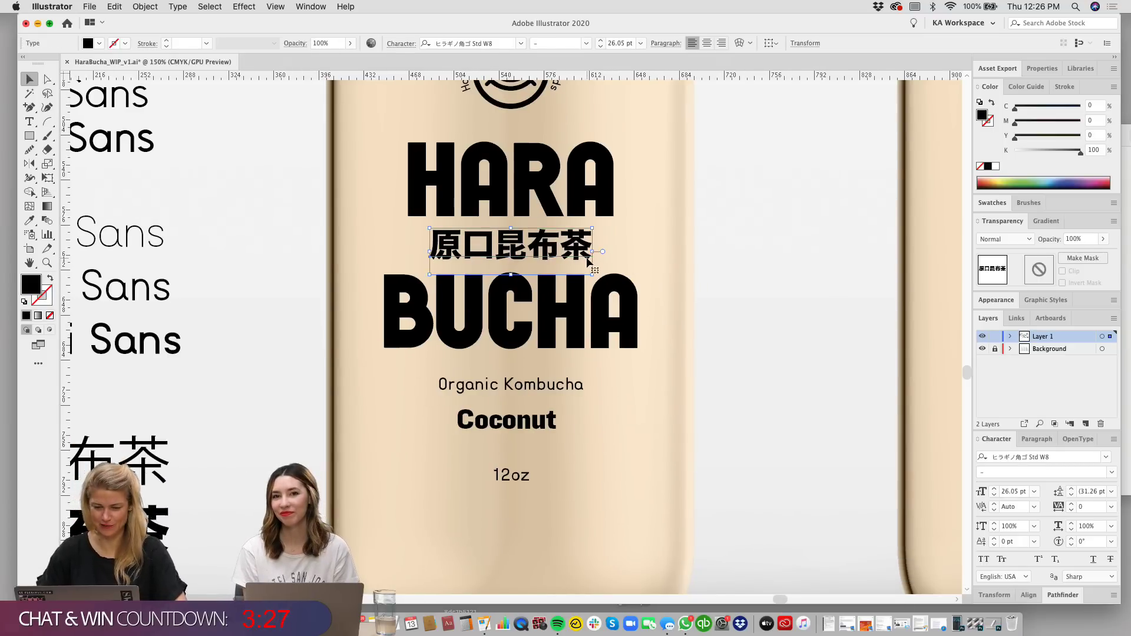
drag(592, 251, 605, 252)
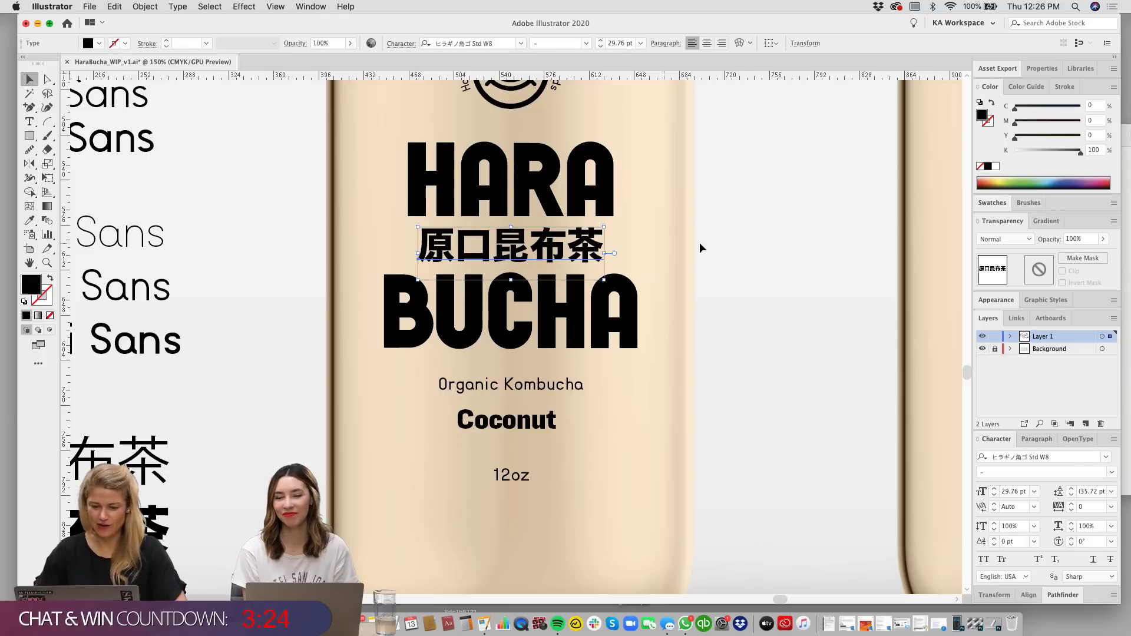
Step: Nudge BUCHA slightly down, and nudge the Japanese text down so it sits evenly between HARA and BUCHA
click(744, 404)
scroll(761, 332, down, 3)
key(super+=)
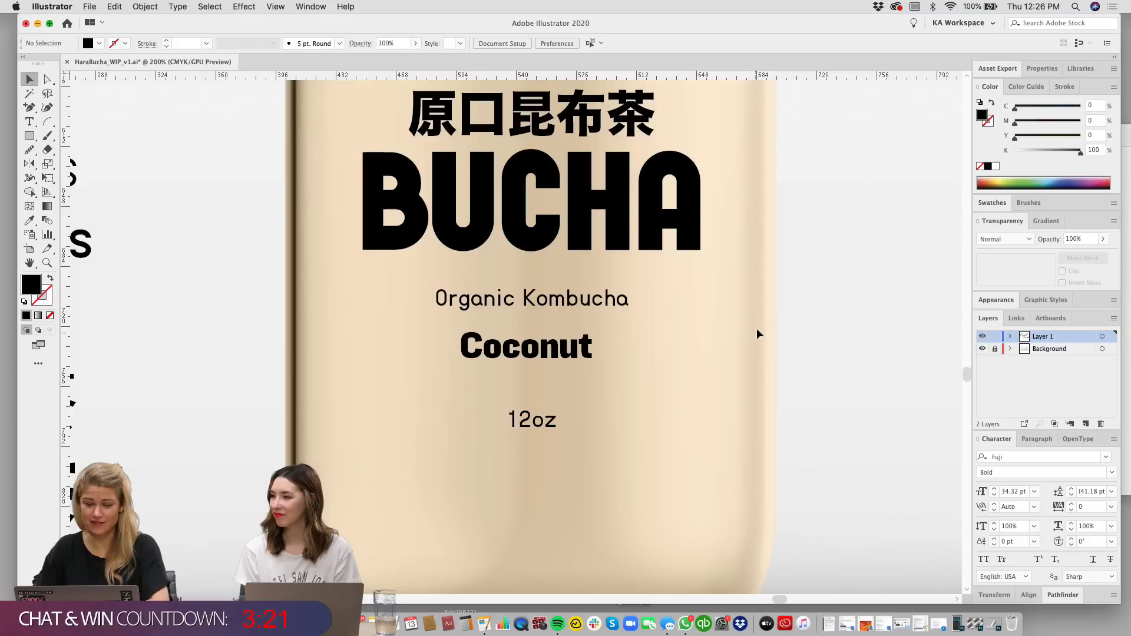
drag(756, 328, 771, 427)
drag(771, 362, 323, 278)
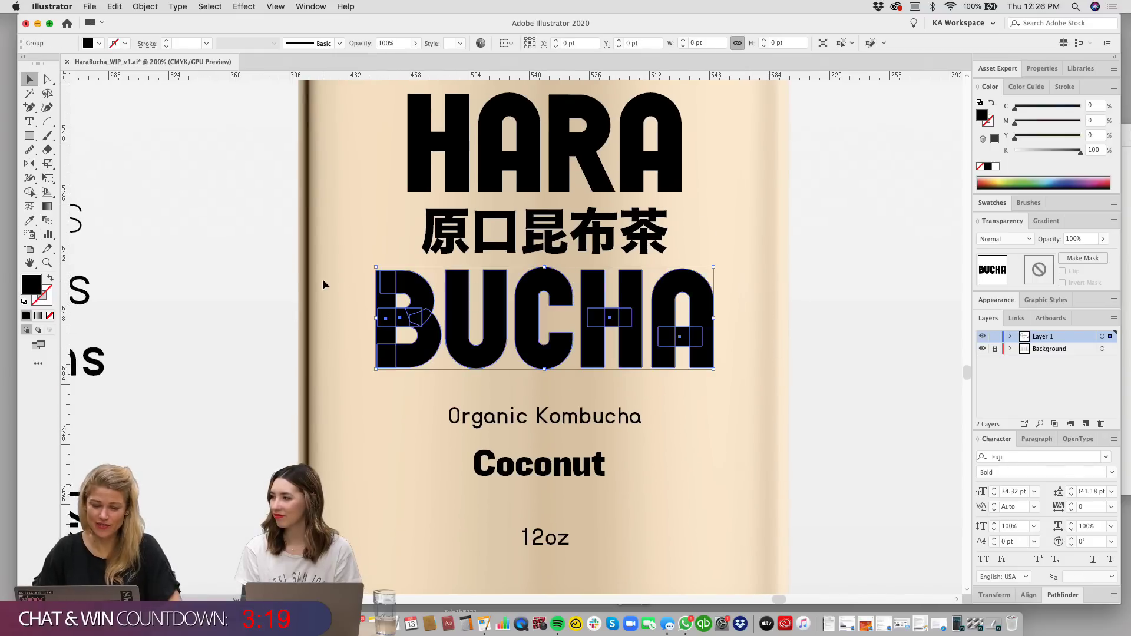
key(shift+Down)
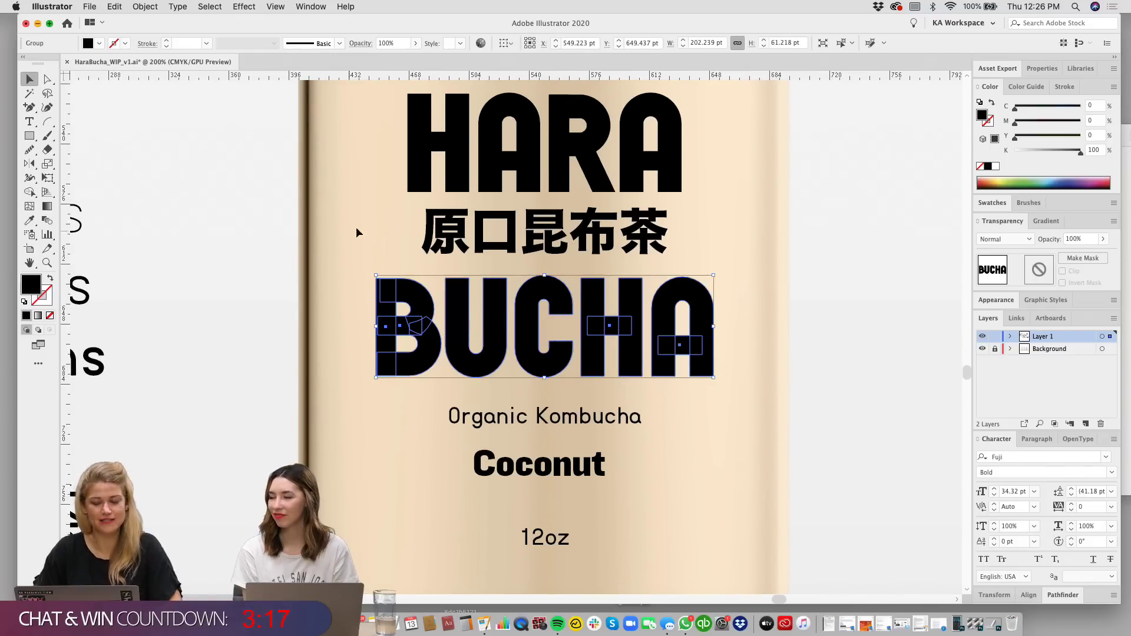
click(488, 226)
key(shift+Down)
key(Up)
key(Up)
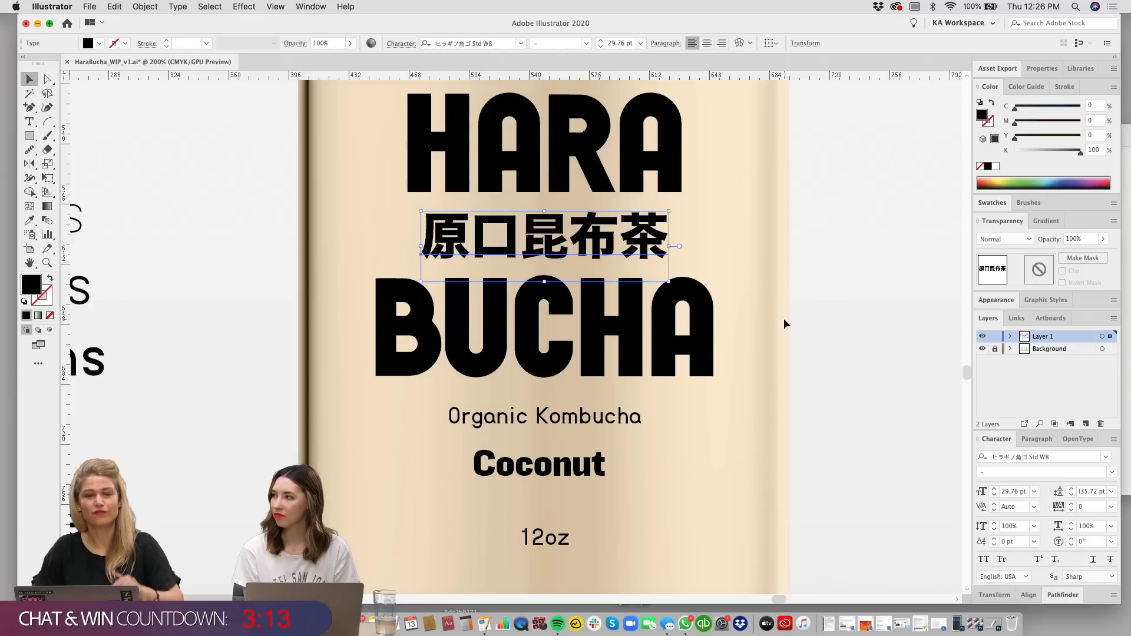
click(804, 397)
Step: Scale the Coconut text down to 17.34 pt, keeping it centred beneath Organic Kombucha
scroll(765, 384, down, 5)
scroll(682, 313, up, 2)
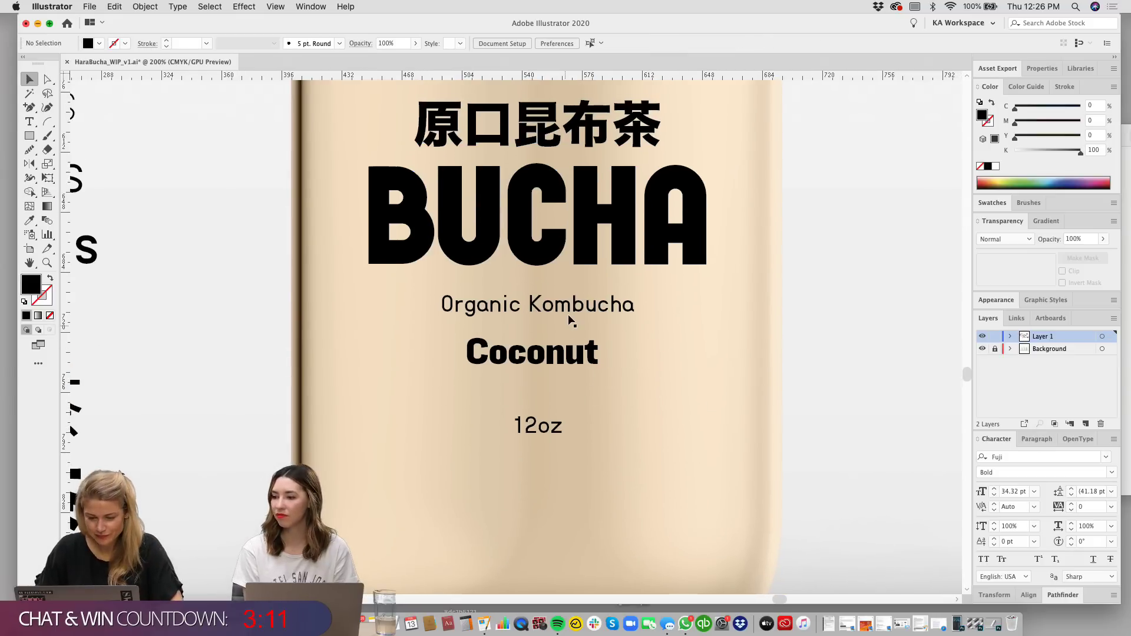
click(570, 312)
click(668, 390)
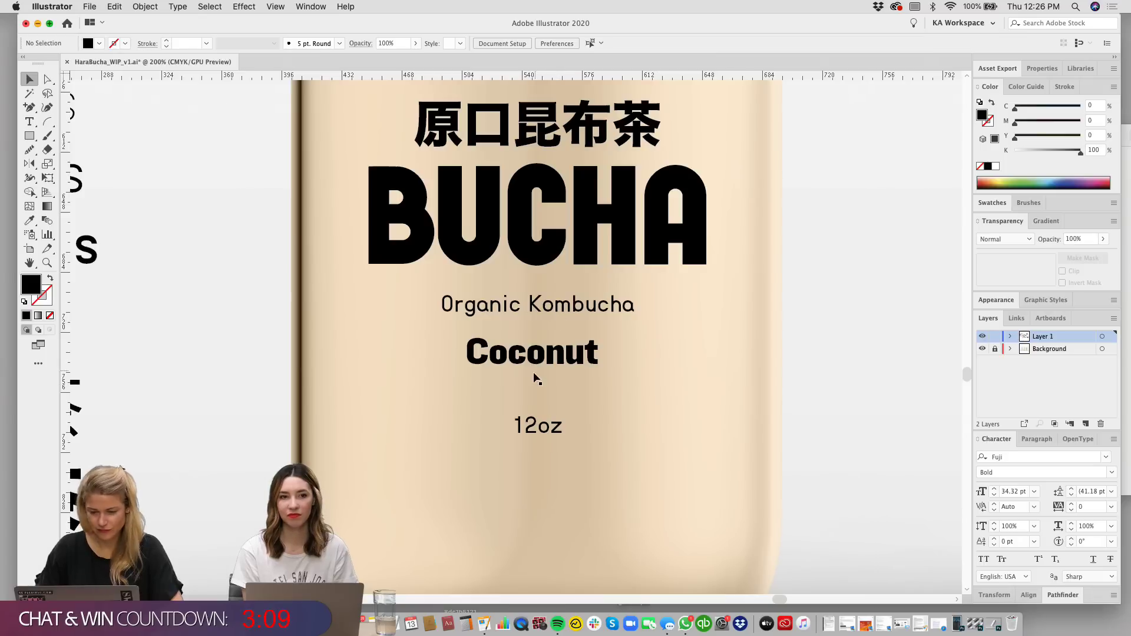
double_click(540, 306)
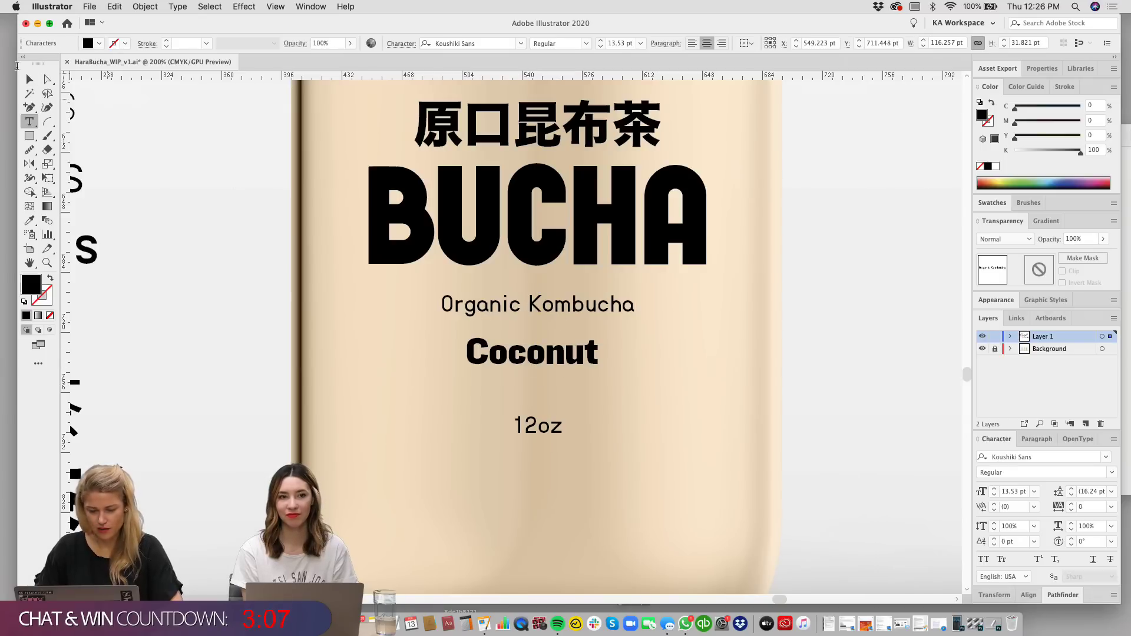
click(29, 79)
click(511, 360)
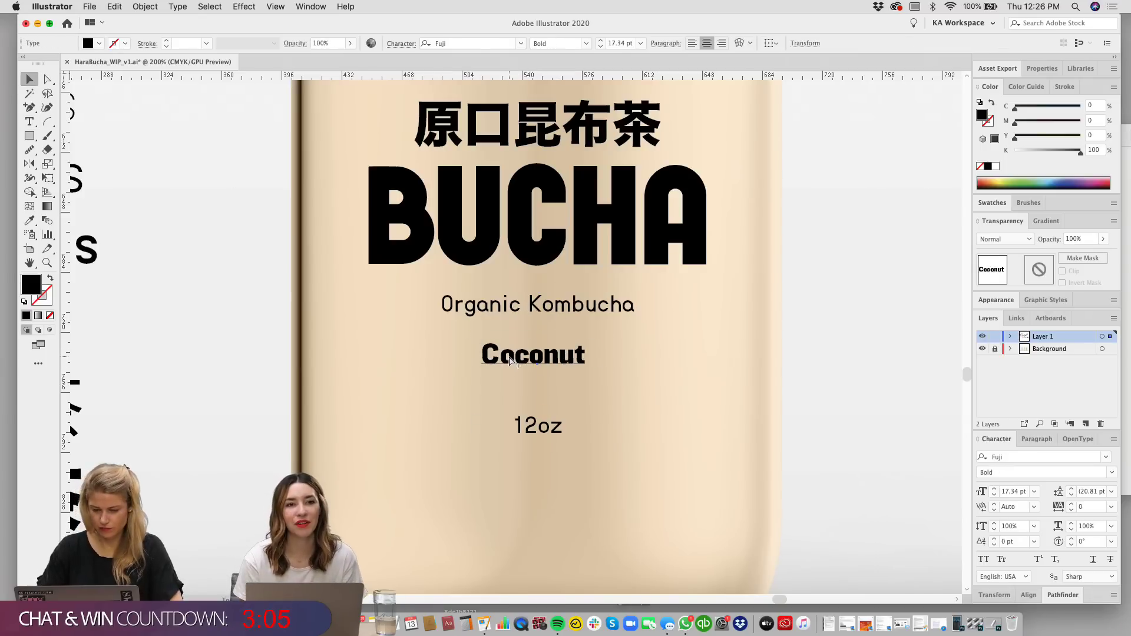
double_click(506, 356)
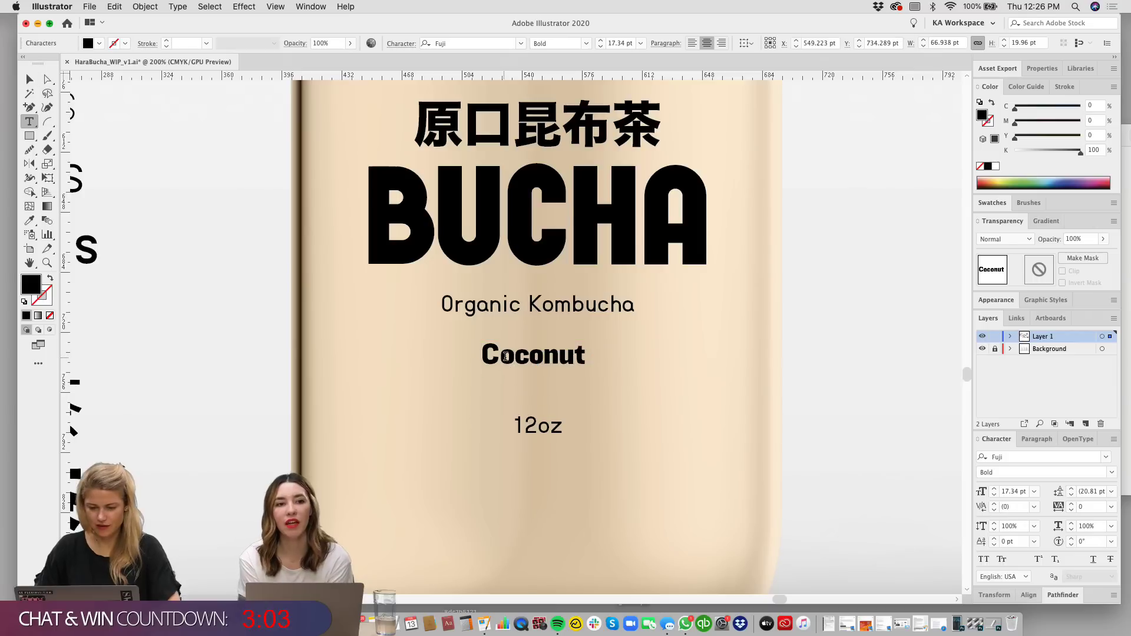
text(_)
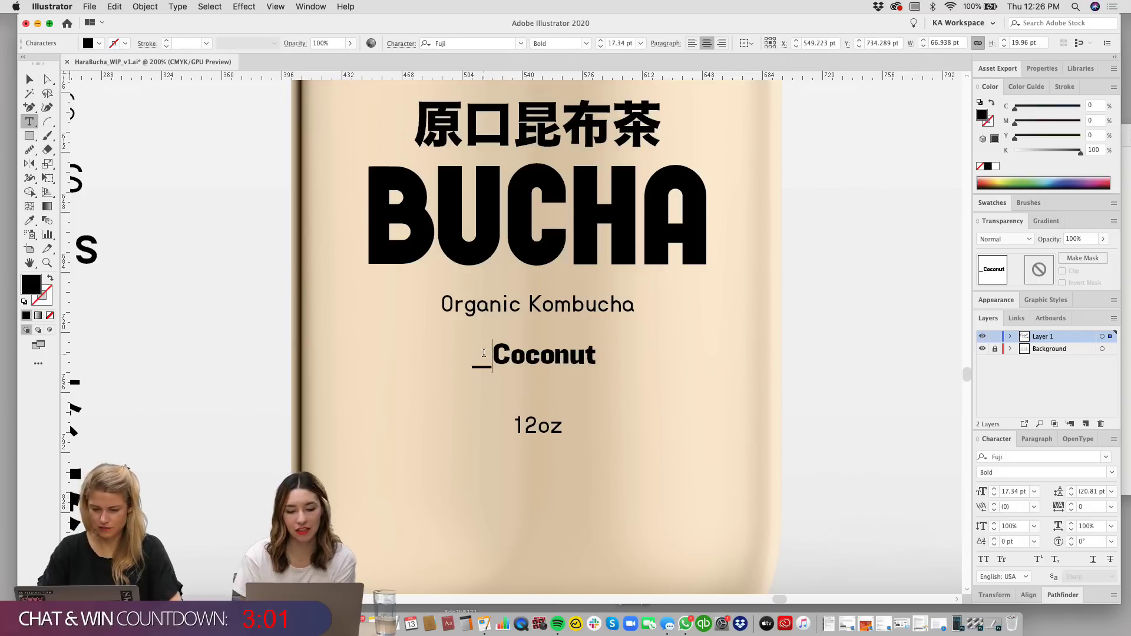
key(super+z)
click(35, 83)
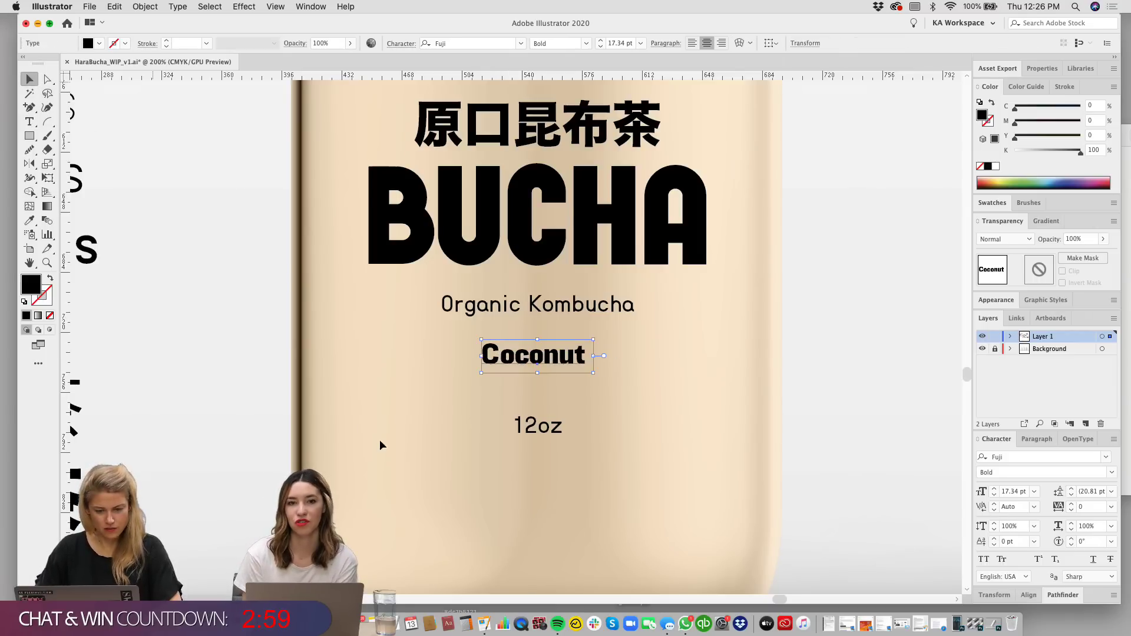
drag(380, 443, 295, 389)
click(577, 401)
Step: Adjust the kerning pair by pair across the first letters of Coconut, from the capital C to the second o
scroll(577, 401, left, 5)
scroll(577, 401, up, 2)
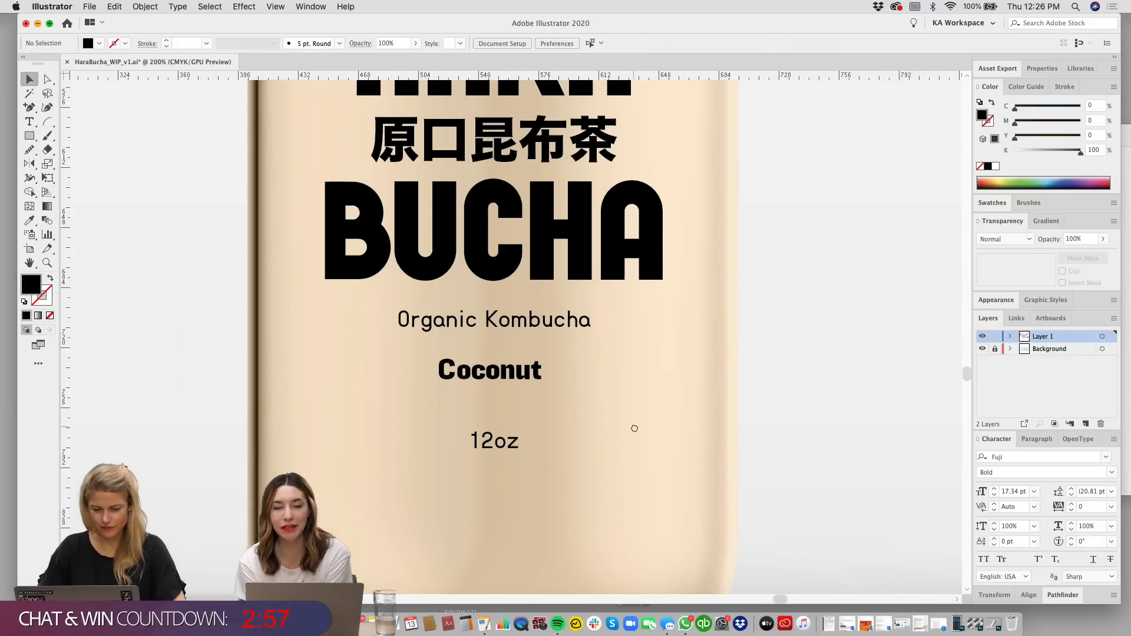
double_click(508, 380)
key(Left)
key(Left)
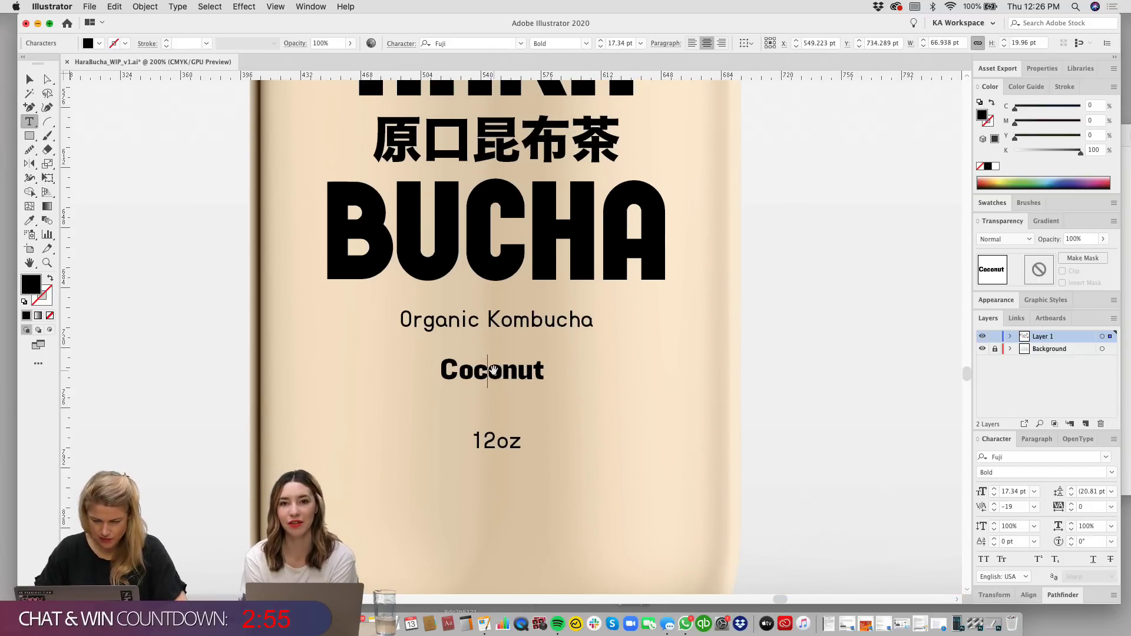
key(alt+Right)
key(alt+Left)
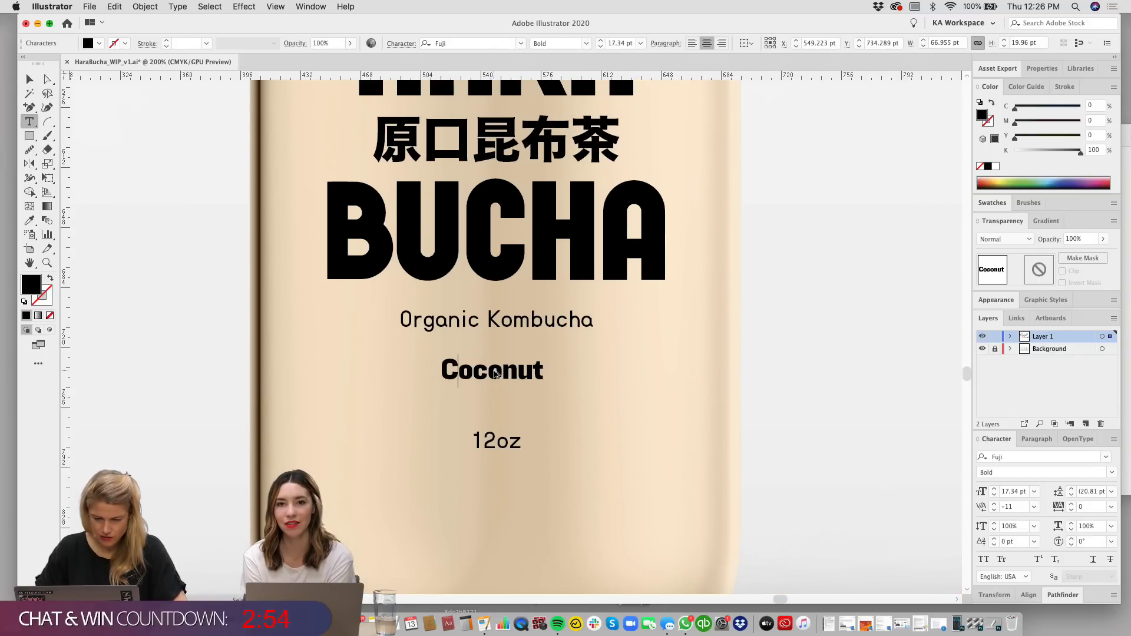
key(Right)
key(alt+Left)
key(alt+Right)
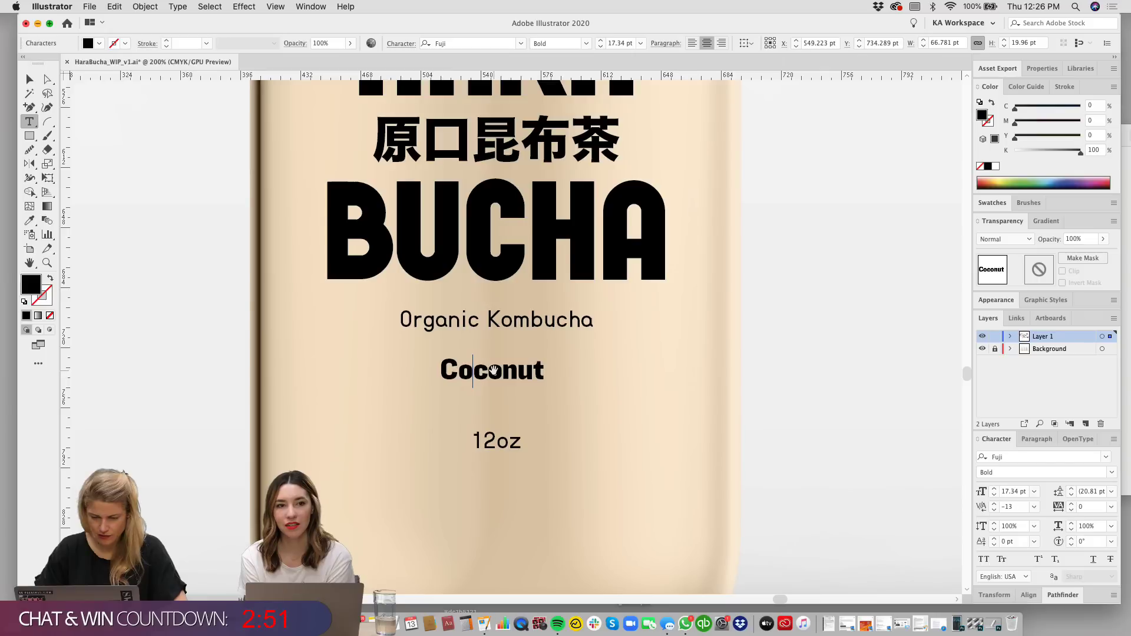
key(Right)
key(alt+Right)
key(Right)
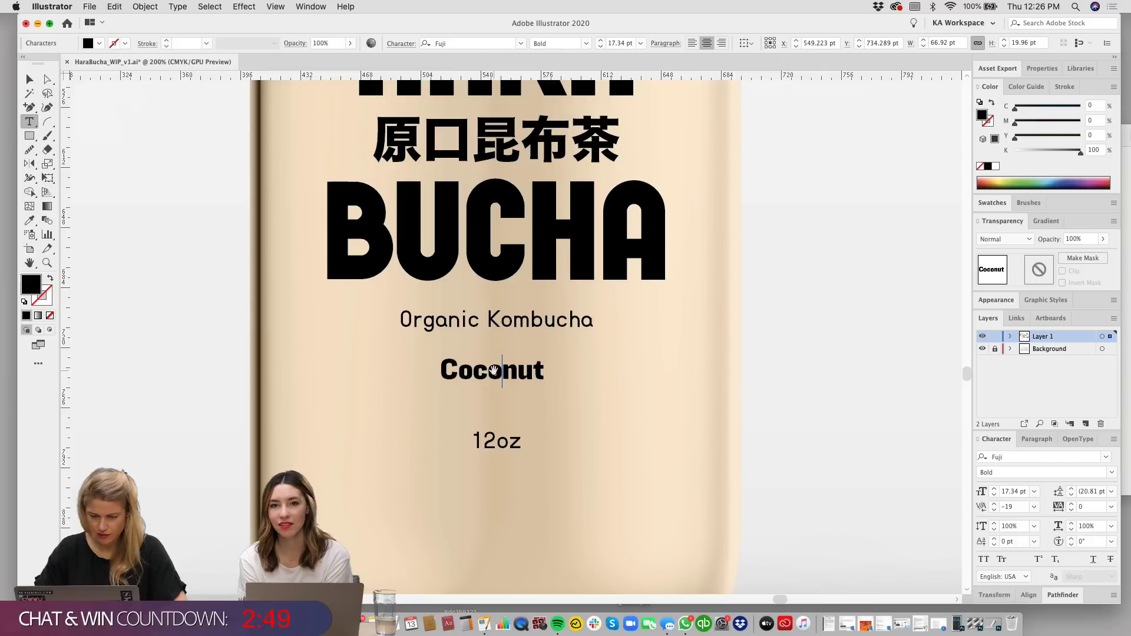
Step: Loosen the kerning between the last letters of Coconut, around n, u and t, and finish editing the text
key(Right)
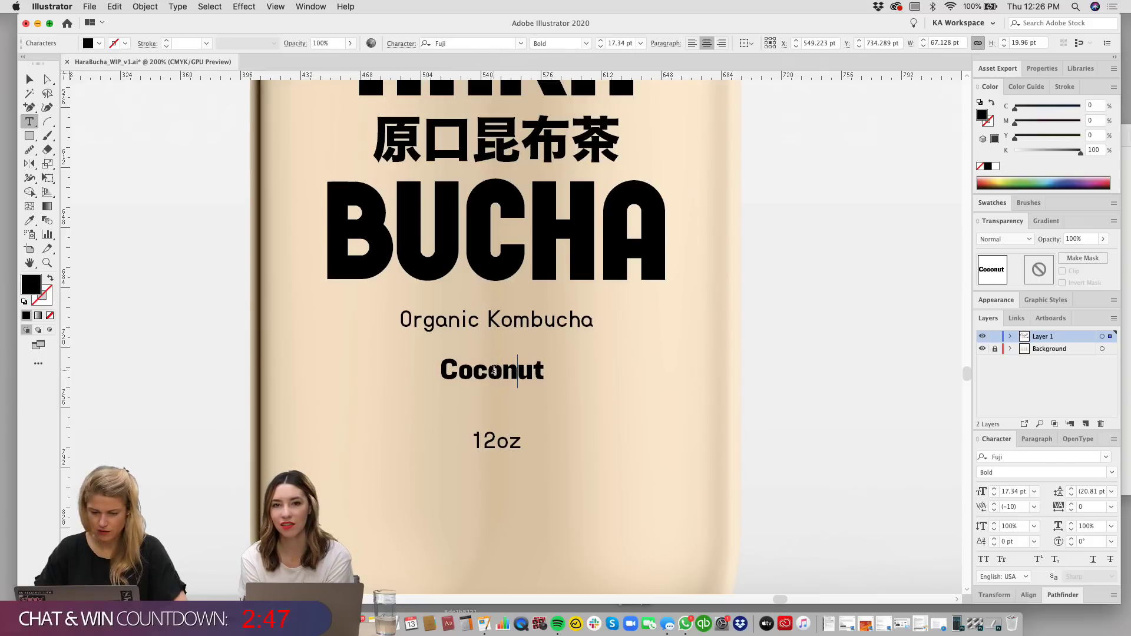
key(alt+Right)
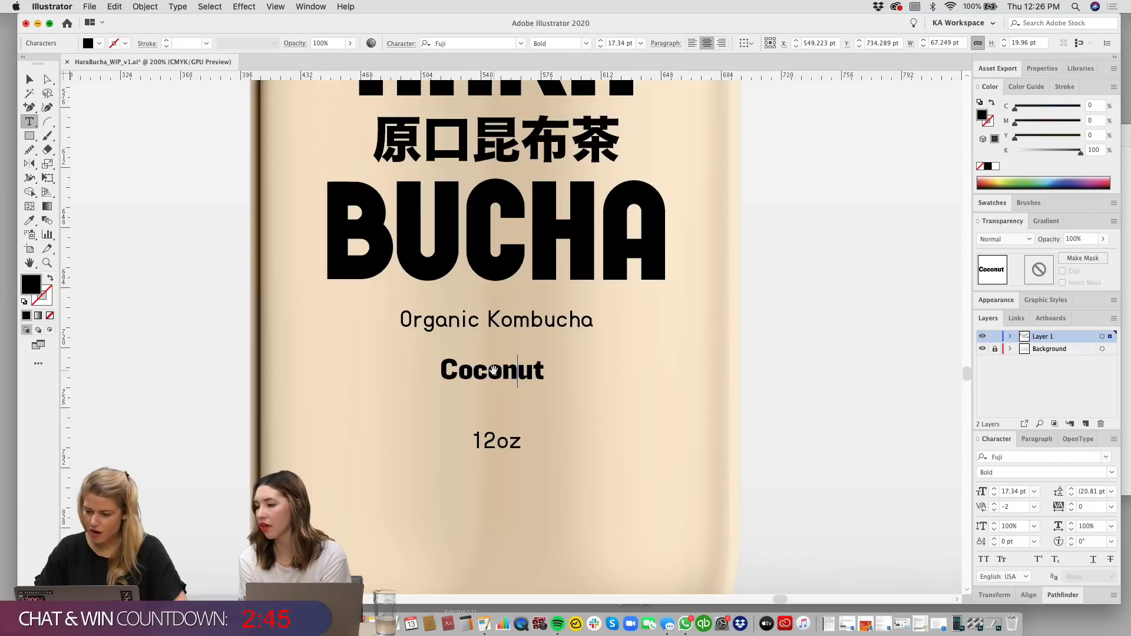
key(alt+Right)
key(alt+Right)
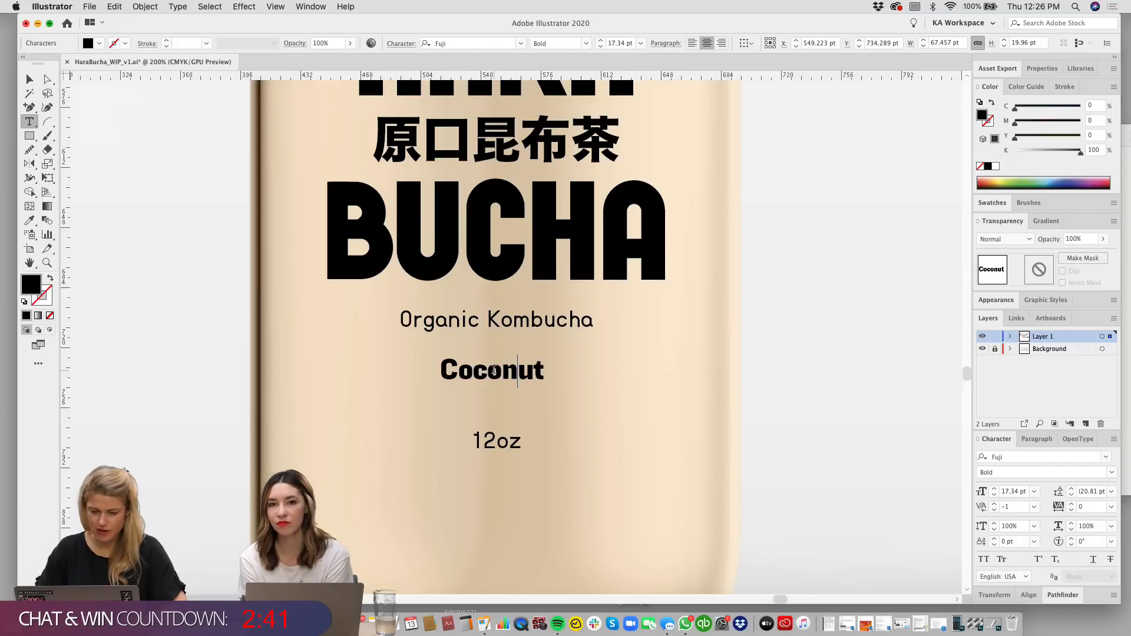
key(alt+Right)
key(alt+Right)
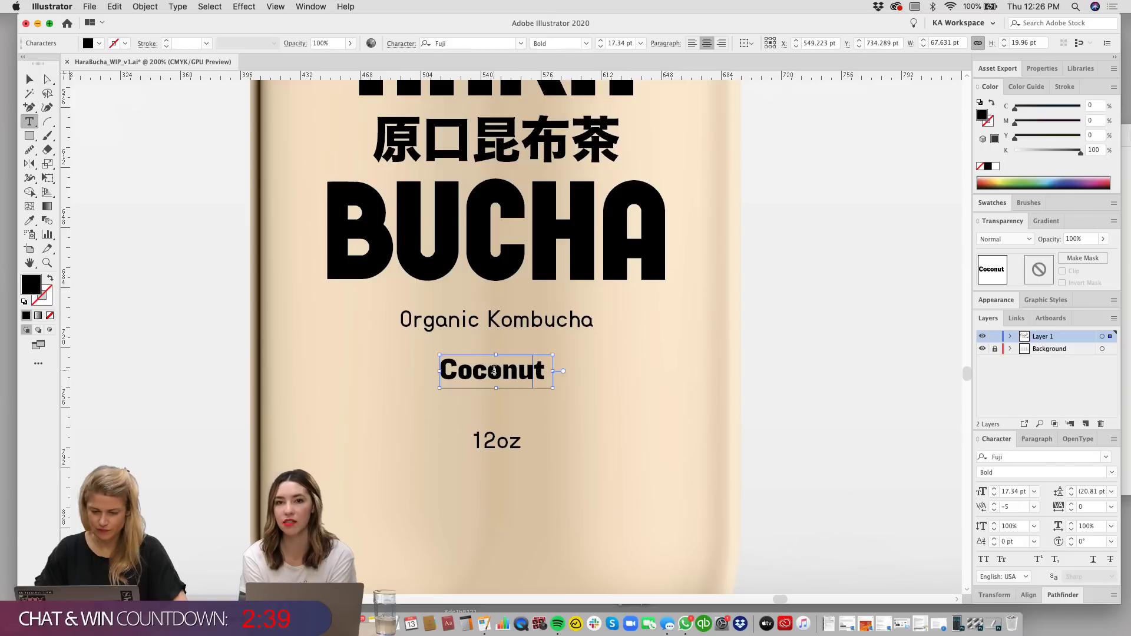
key(alt+Right)
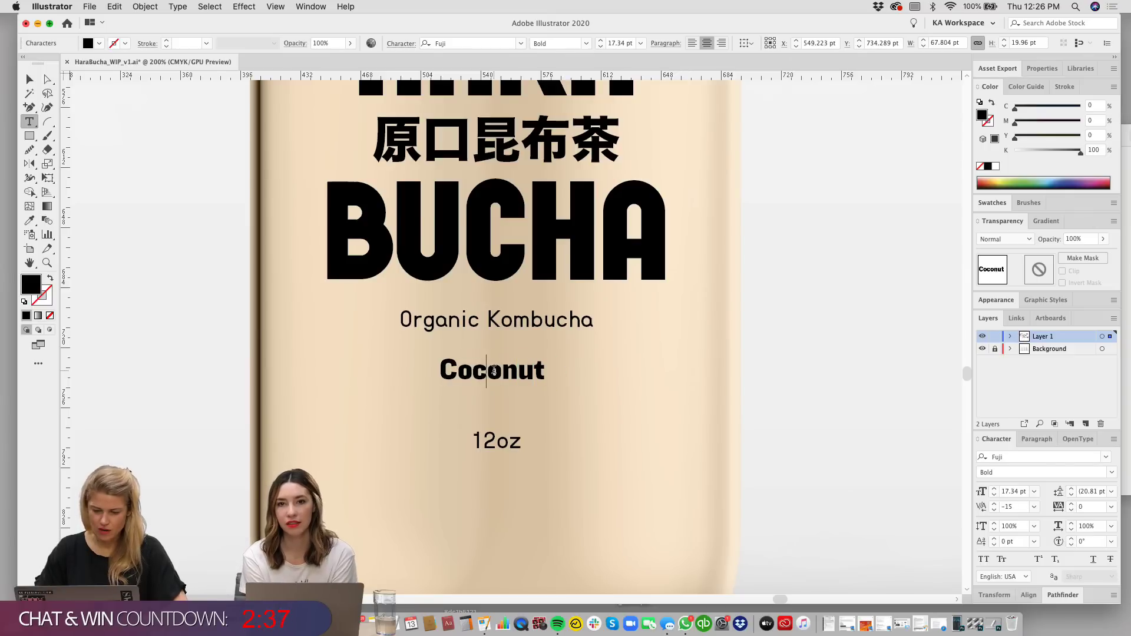
click(29, 78)
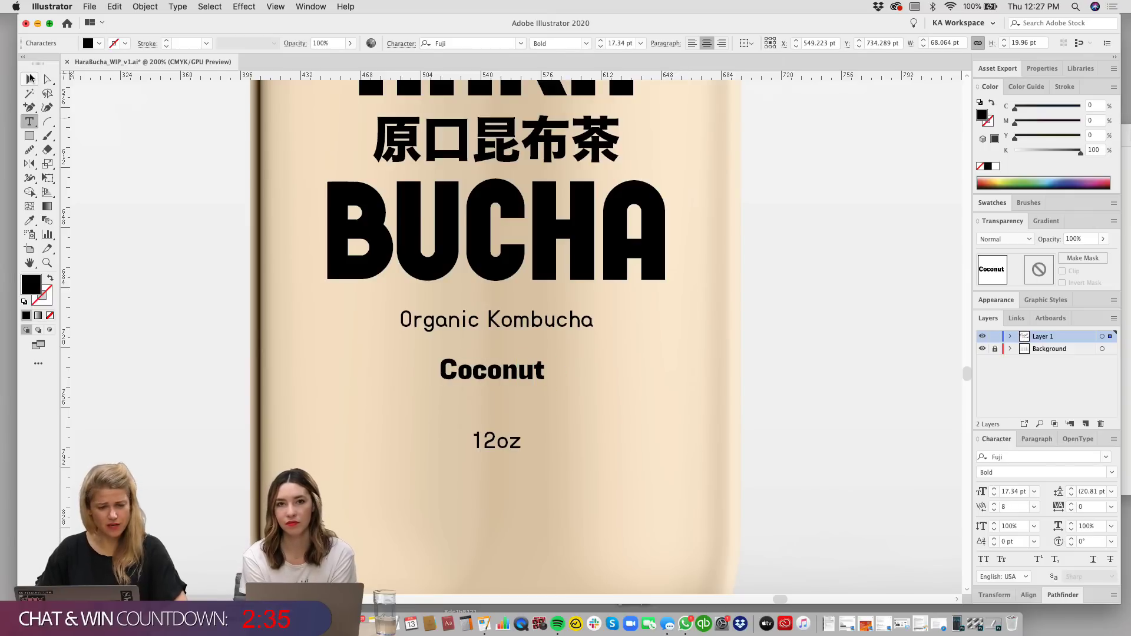
click(627, 389)
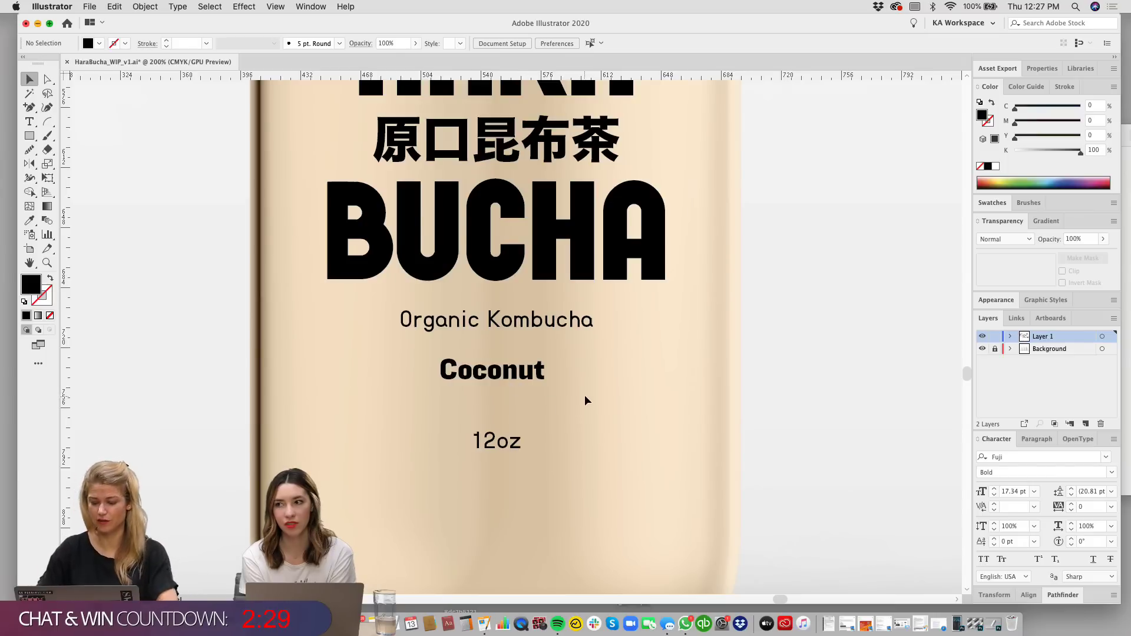
Step: Move the 12oz text up so it sits close beneath Coconut, and deselect it
key(super+minus)
drag(589, 366, 590, 415)
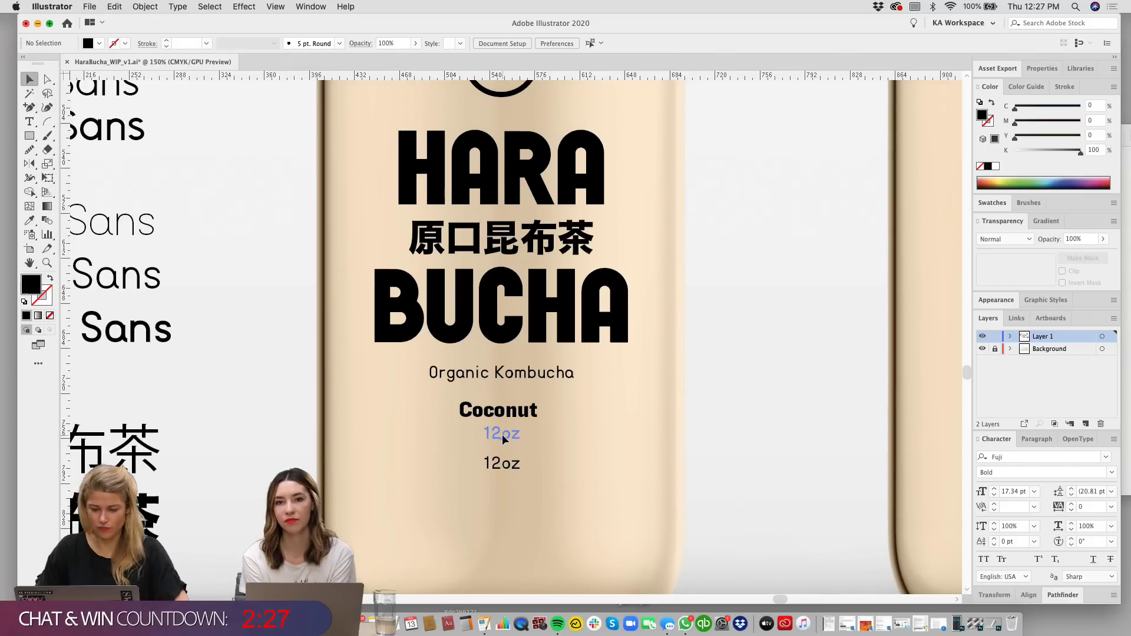
drag(504, 445, 504, 446)
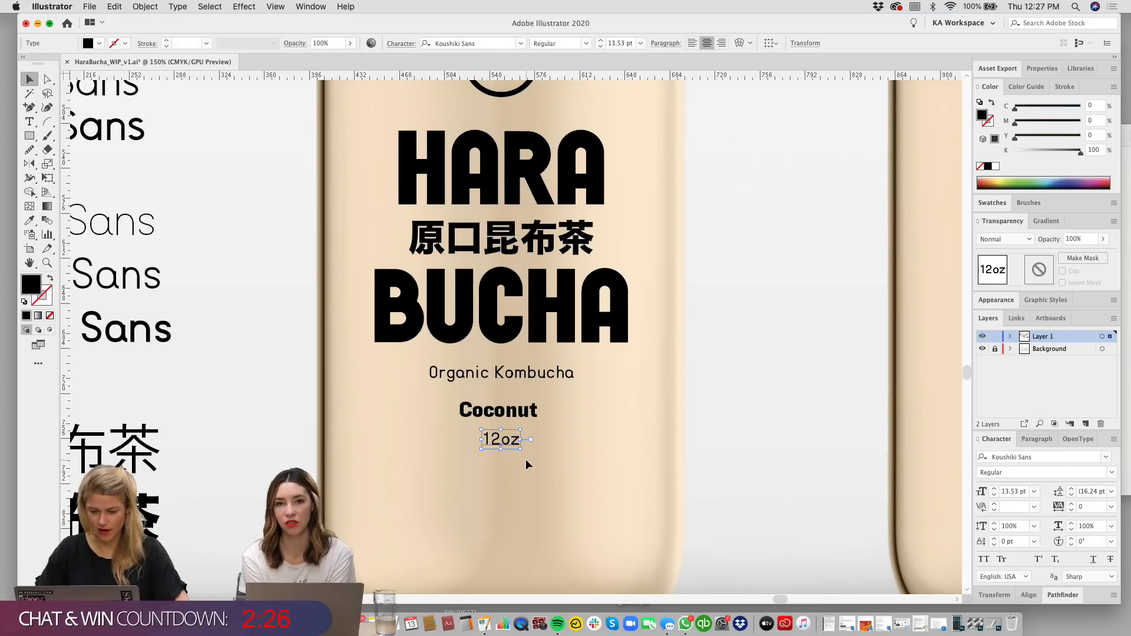
click(575, 464)
Step: Select Organic Kombucha, Coconut and 12oz together and nudge them slightly down, away from BUCHA
scroll(614, 447, up, 1)
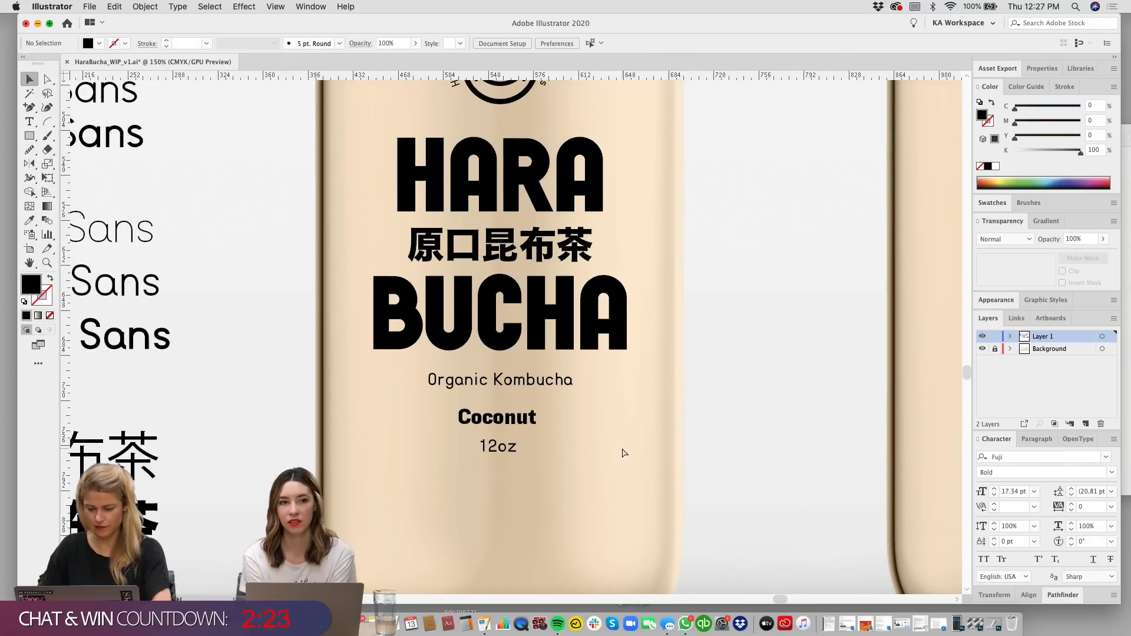
key(super+minus)
key(super+minus)
scroll(518, 454, up, 2)
click(462, 394)
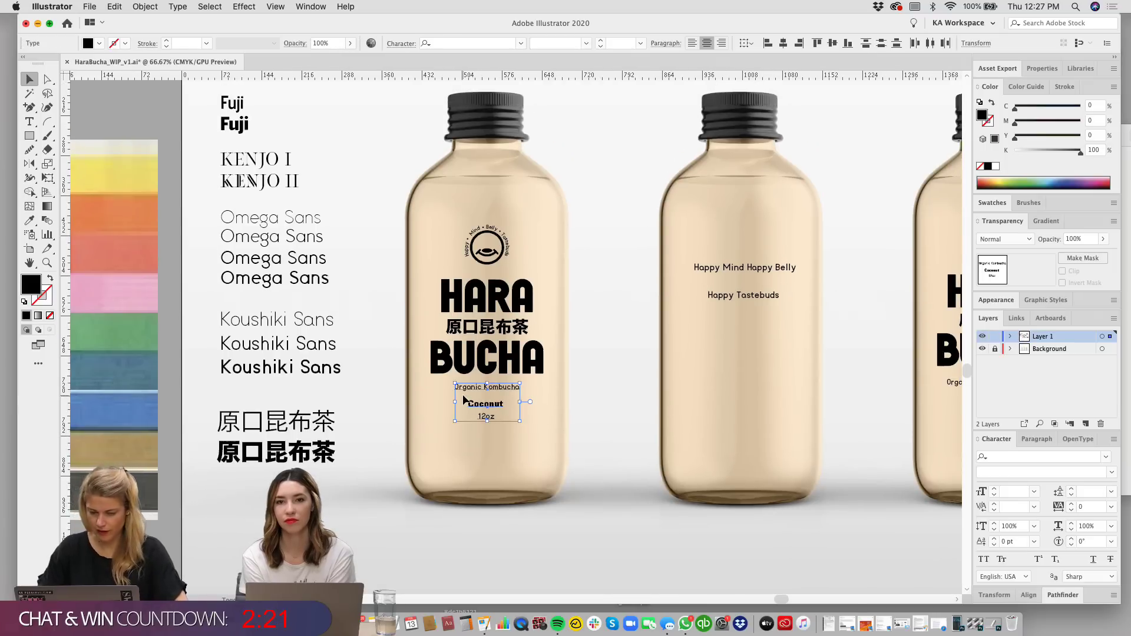
drag(462, 394, 463, 398)
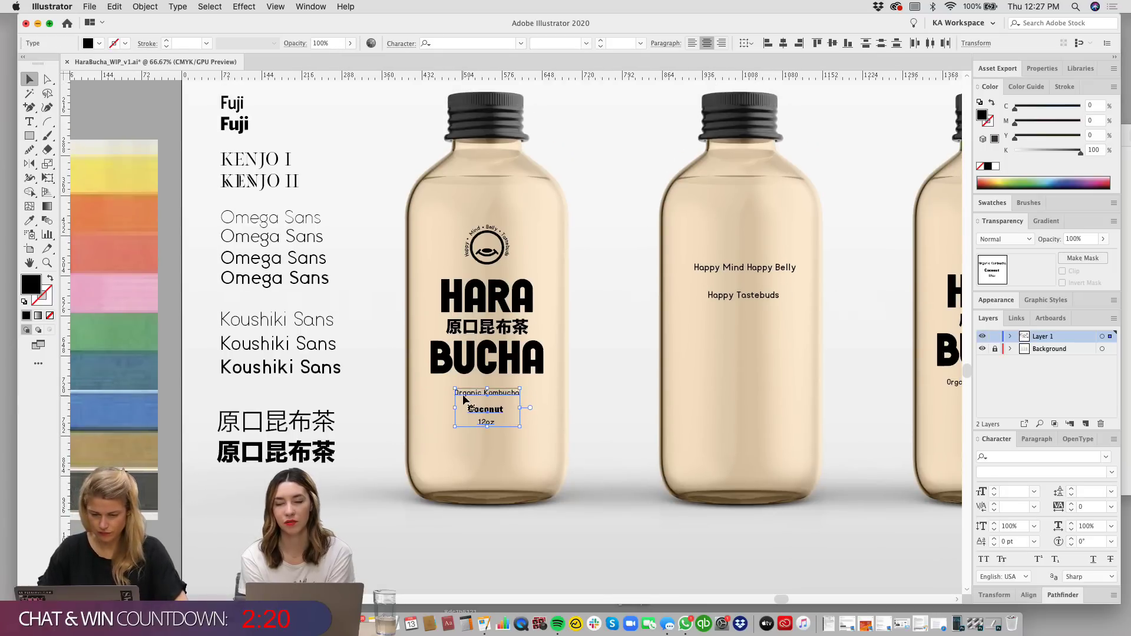
click(605, 401)
Step: Reorder the label text by moving Organic Kombucha directly beneath Coconut and placing 12oz below it
key(super+equal)
key(super+equal)
key(super+equal)
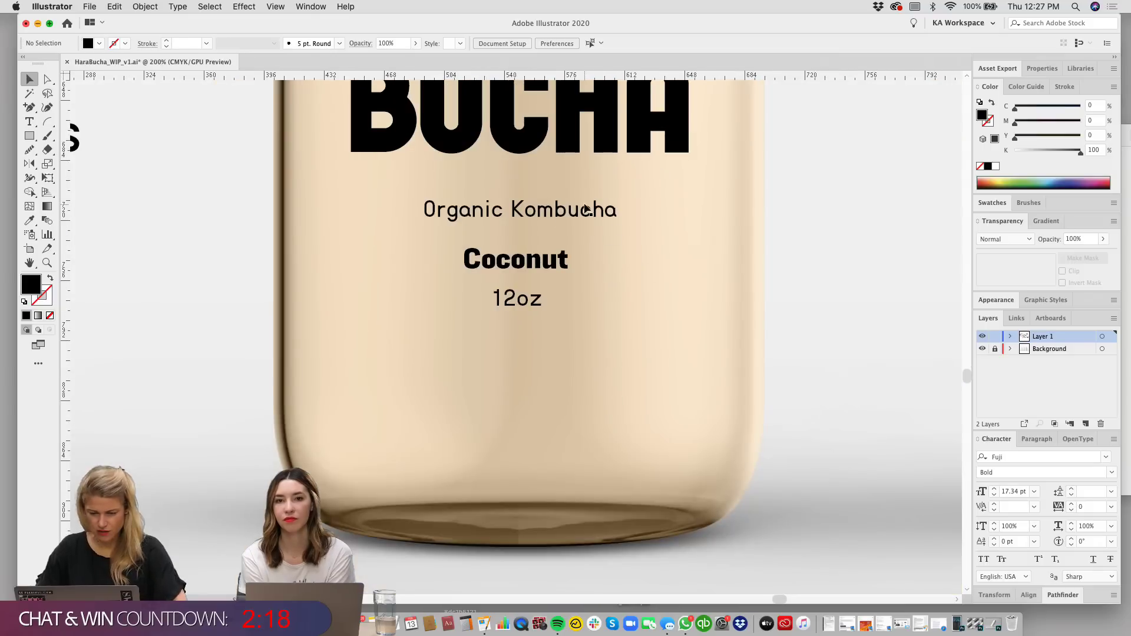
drag(587, 210, 571, 292)
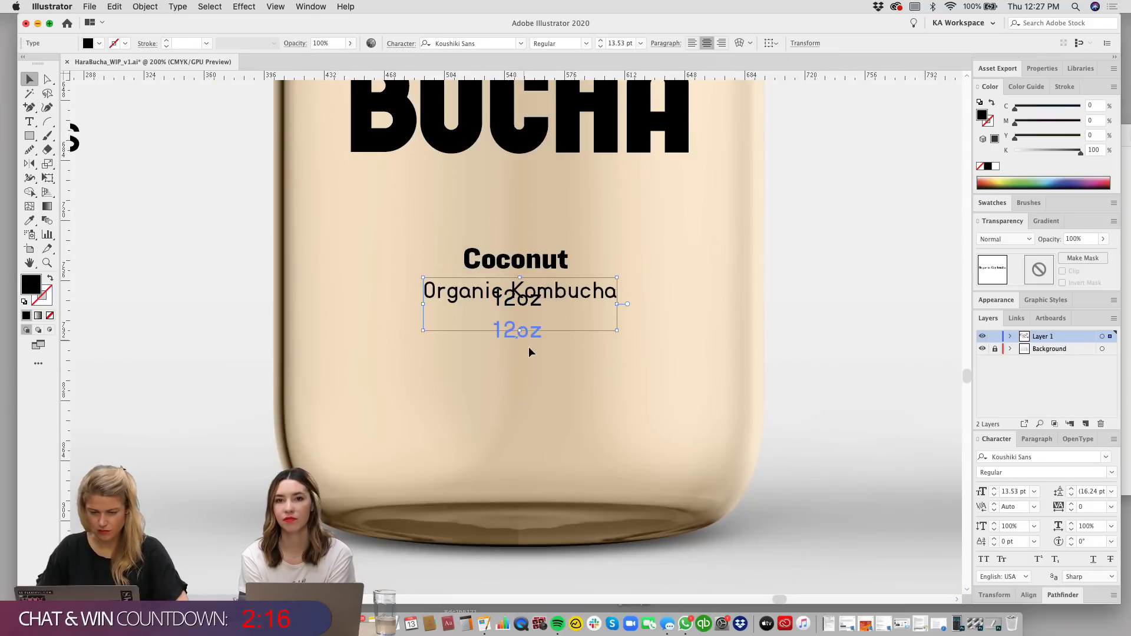
drag(528, 346, 528, 347)
click(598, 369)
drag(598, 370, 596, 396)
drag(528, 315, 528, 320)
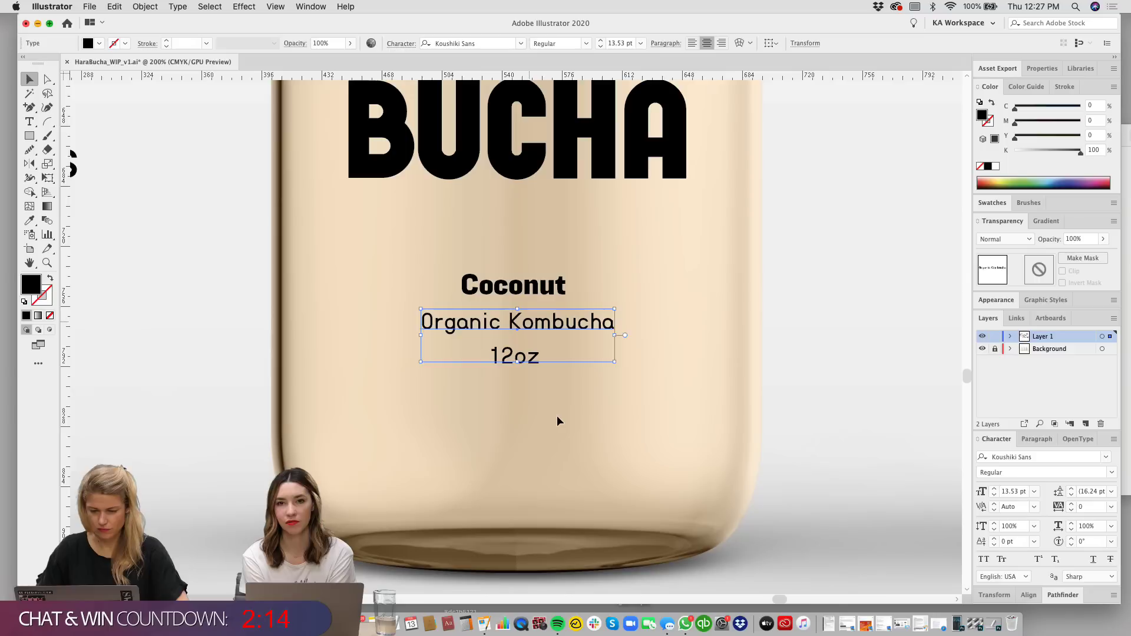
Step: Select Coconut, Organic Kombucha and 12oz together and move them up closer to BUCHA
drag(557, 415, 471, 259)
drag(529, 289, 536, 244)
click(766, 275)
Step: Reselect the three text lines under BUCHA, shift them slightly down to open up the gap, and deselect them
key(super+minus)
key(super+minus)
drag(707, 246, 677, 272)
drag(608, 368, 553, 392)
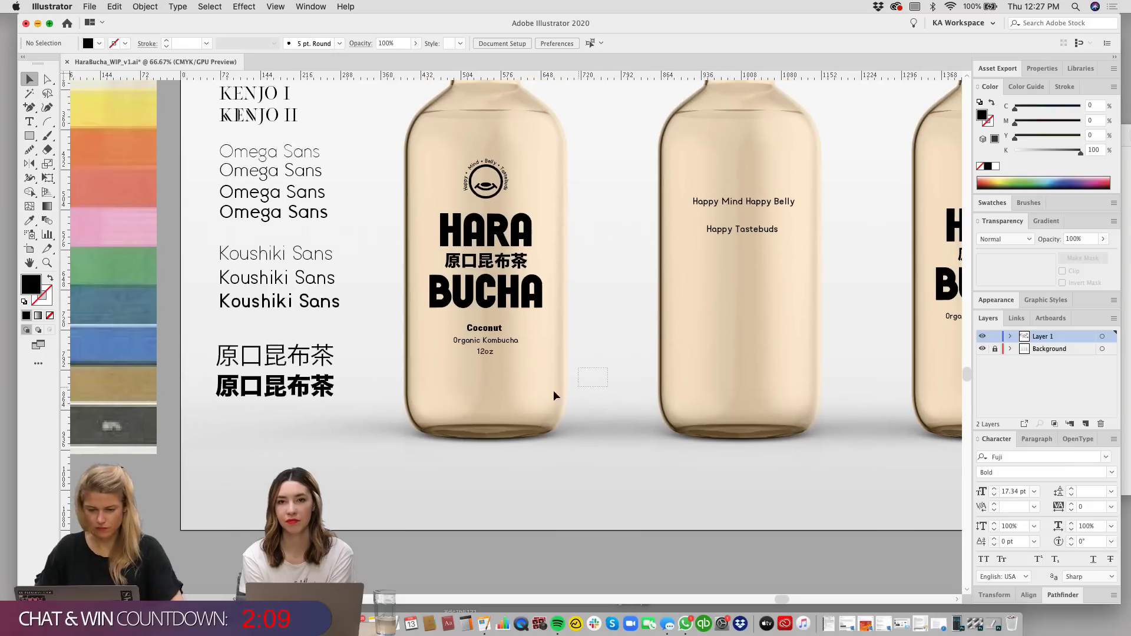
drag(533, 355, 494, 348)
click(604, 236)
drag(608, 191, 591, 227)
Step: Try thinning the outline of the circle around the smile emblem to 2 pt
key(super+plus)
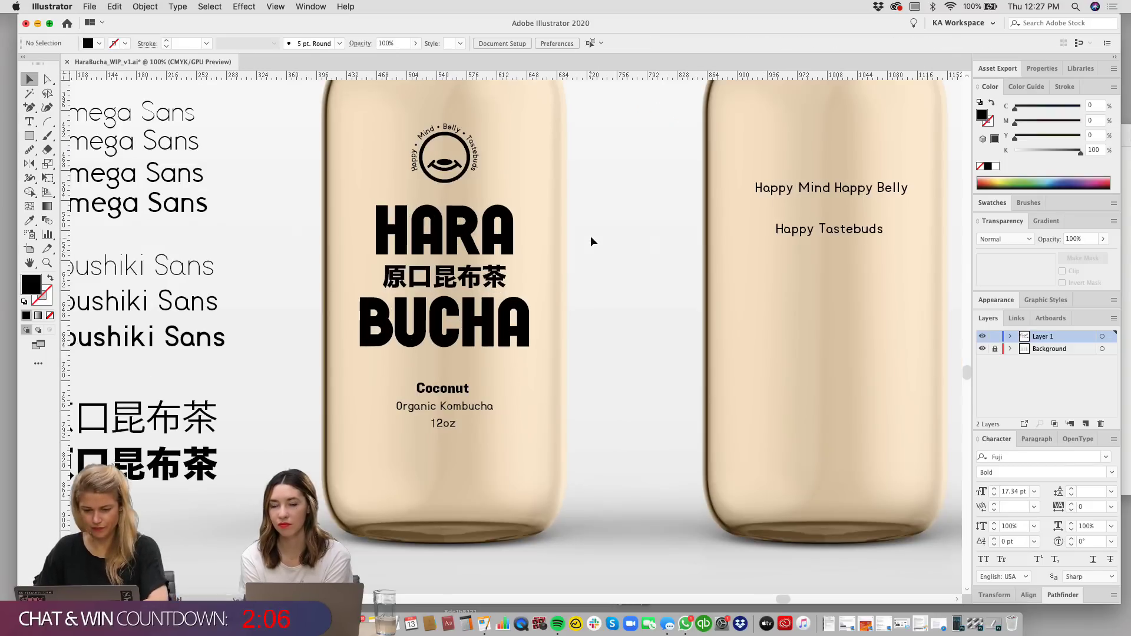
scroll(590, 236, up, 3)
scroll(613, 253, left, 2)
key(super+plus)
scroll(624, 236, up, 1)
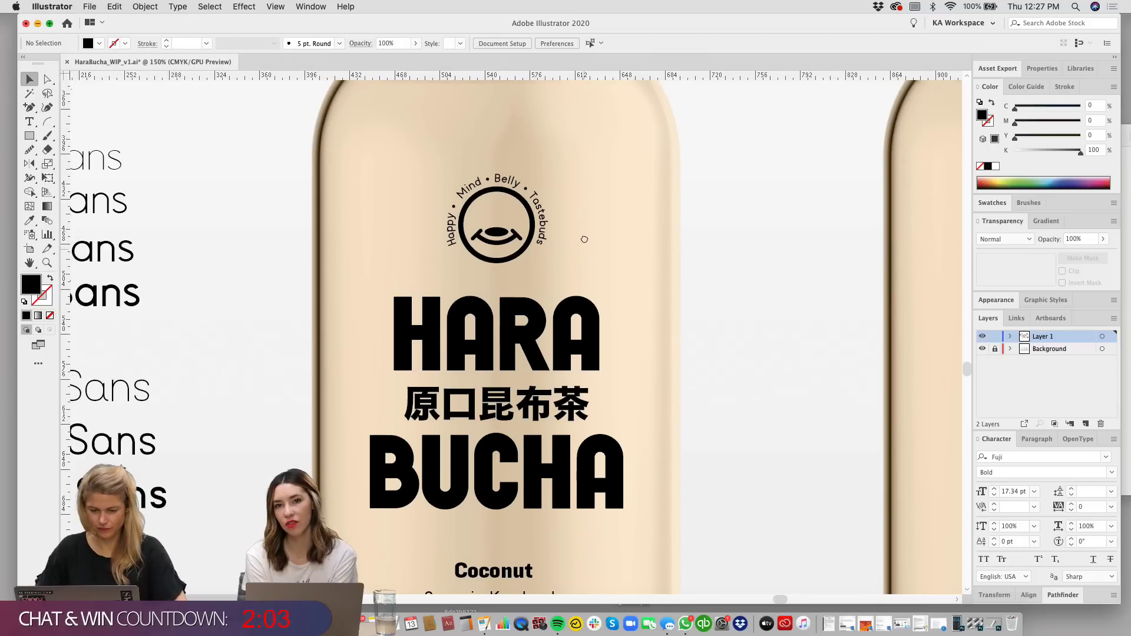
scroll(582, 240, down, 1)
click(526, 188)
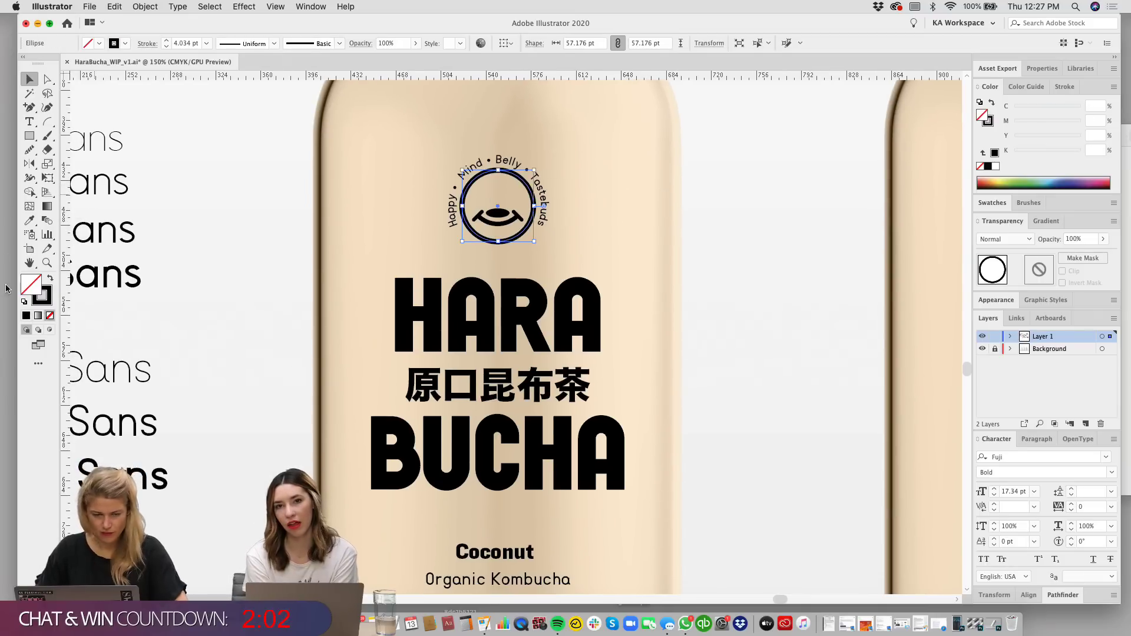
click(42, 300)
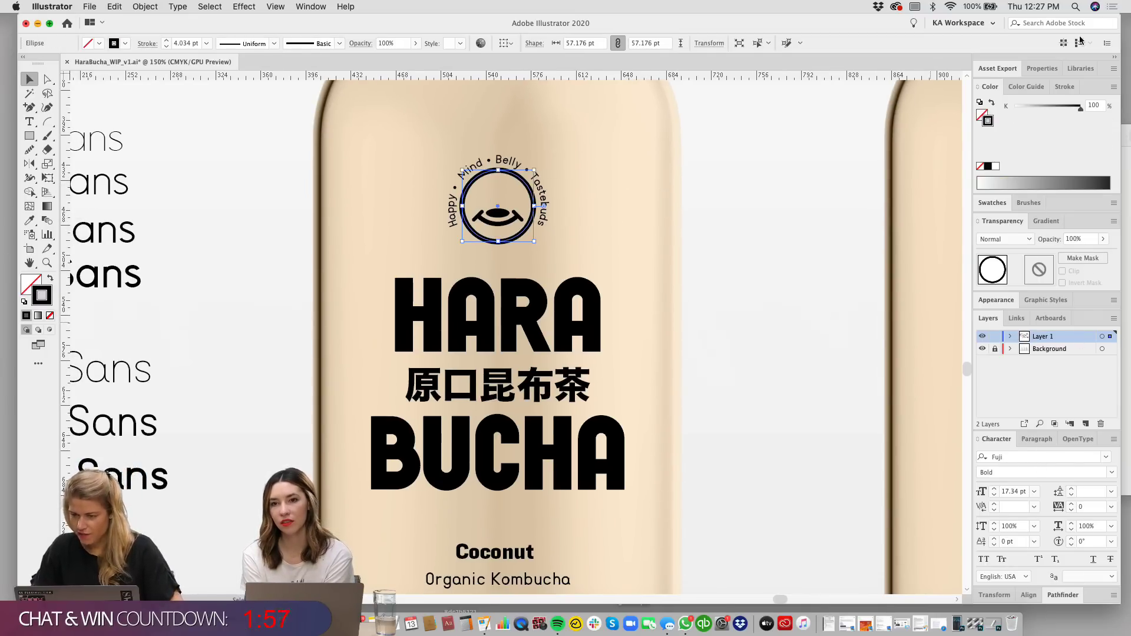
click(1065, 87)
click(1020, 109)
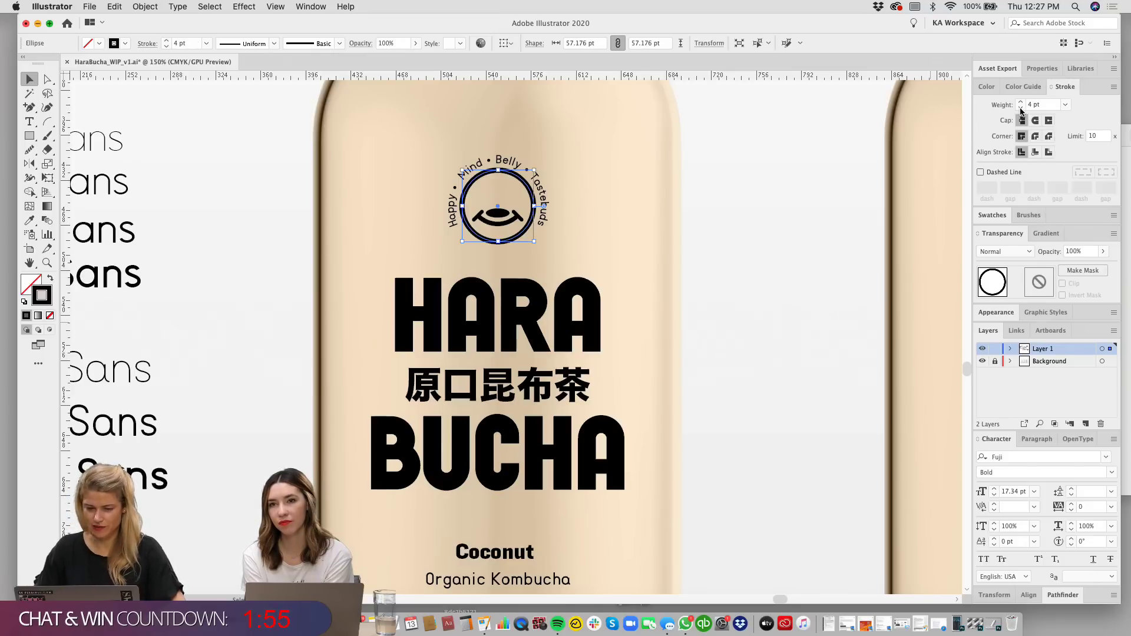
click(1021, 108)
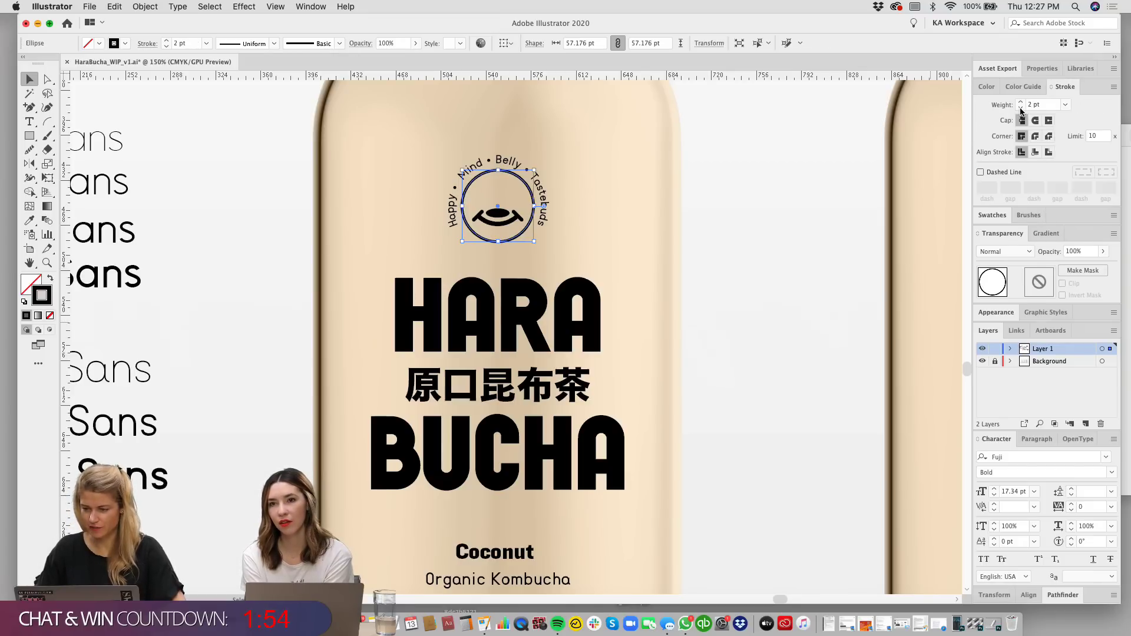
Step: Check the thinner circle against the lettering and undo its stroke weight changes
click(786, 274)
scroll(772, 224, down, 4)
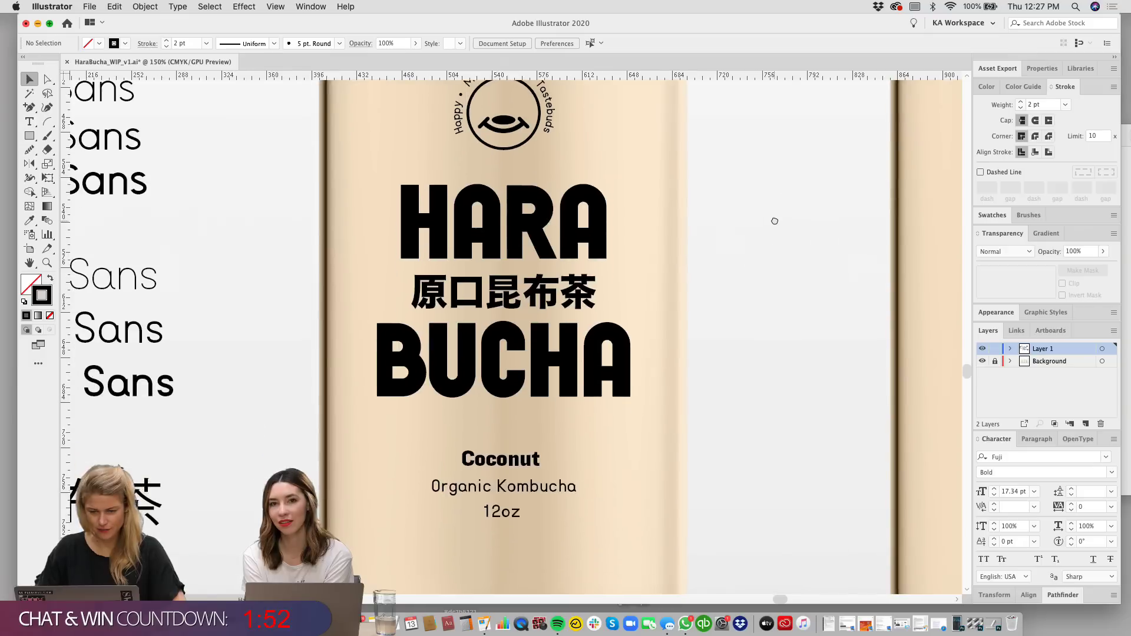
scroll(765, 329, up, 4)
click(530, 177)
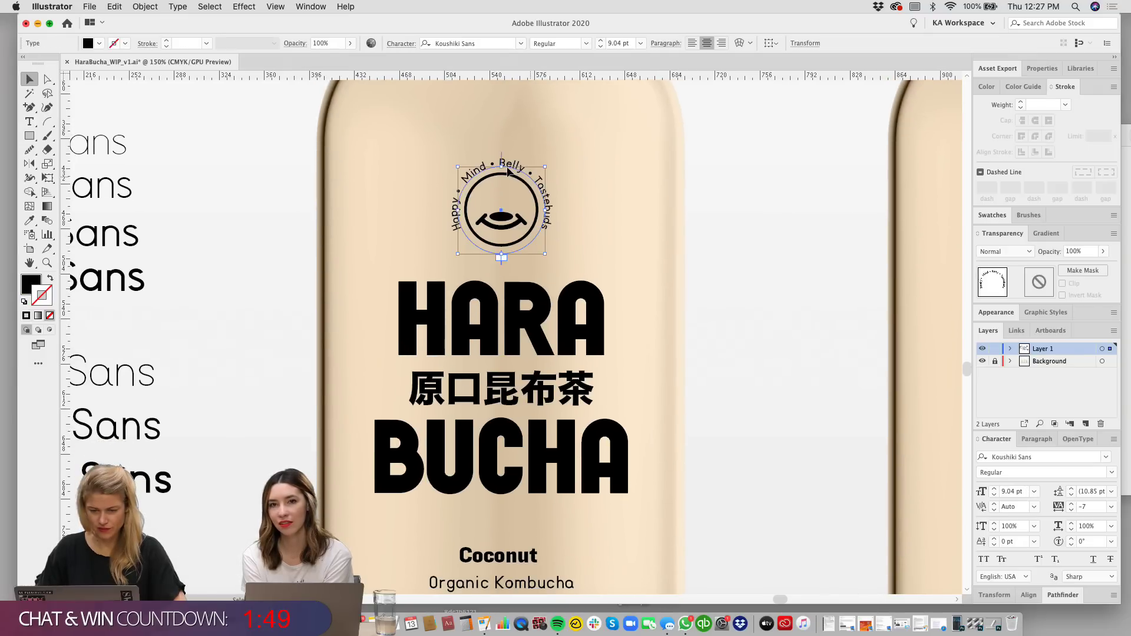
drag(511, 168, 867, 232)
click(770, 404)
drag(775, 404, 791, 373)
key(super+z)
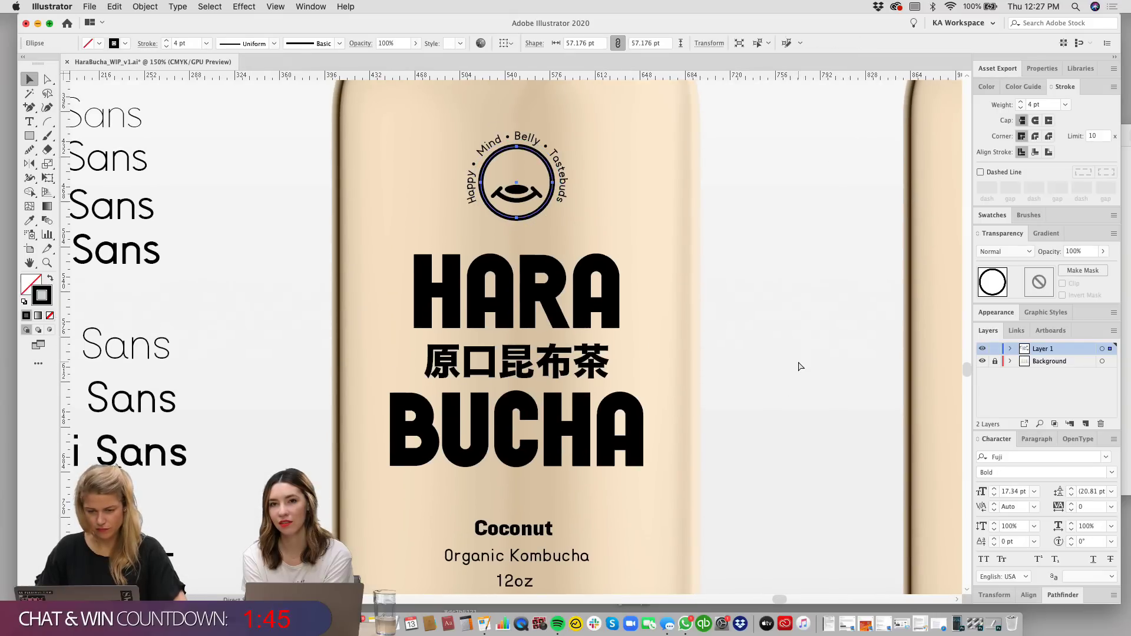
key(super+z)
click(796, 364)
drag(690, 252, 694, 313)
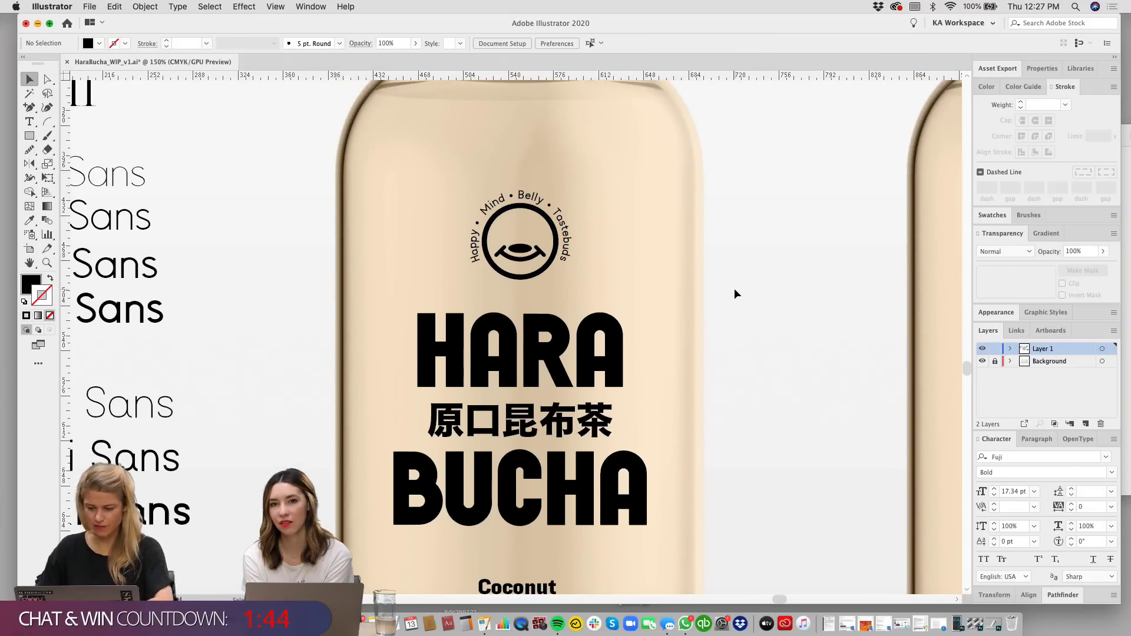
Step: Change the font of the Organic Kombucha line to Fuji Bold and deselect it
key(super+equal)
drag(719, 541, 741, 335)
click(616, 507)
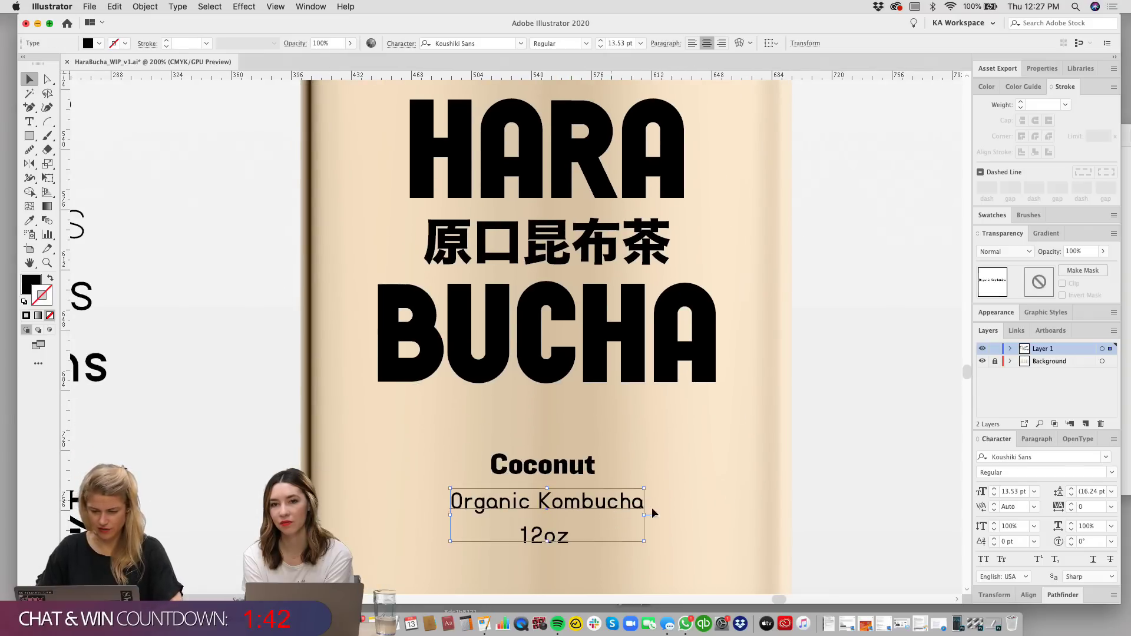
scroll(765, 472, down, 1)
click(586, 44)
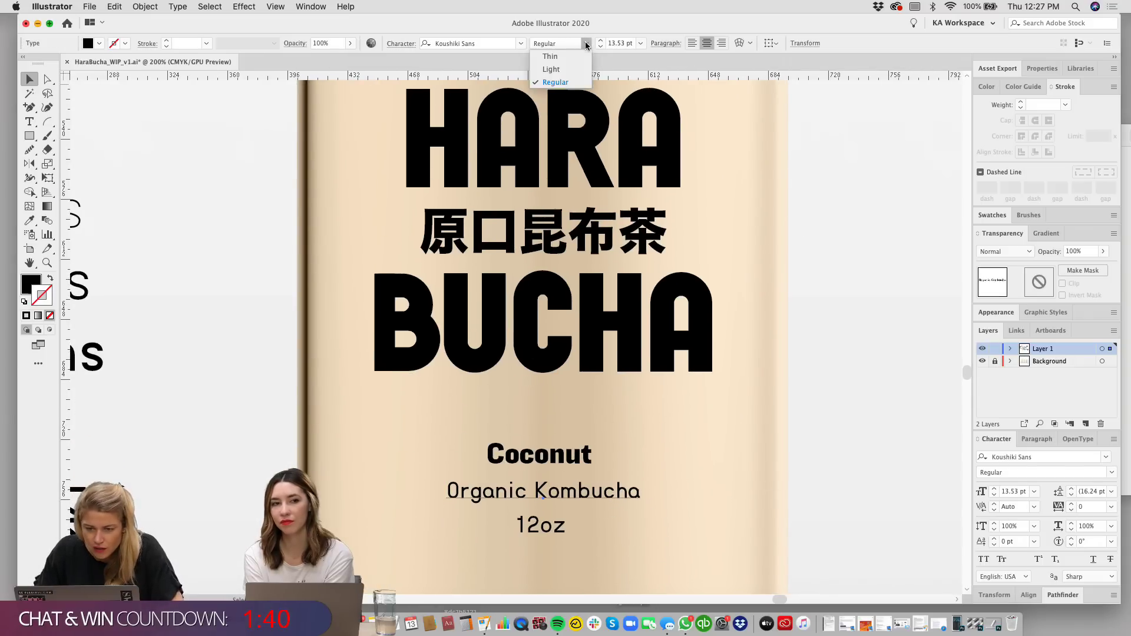
click(586, 45)
scroll(511, 332, up, 1)
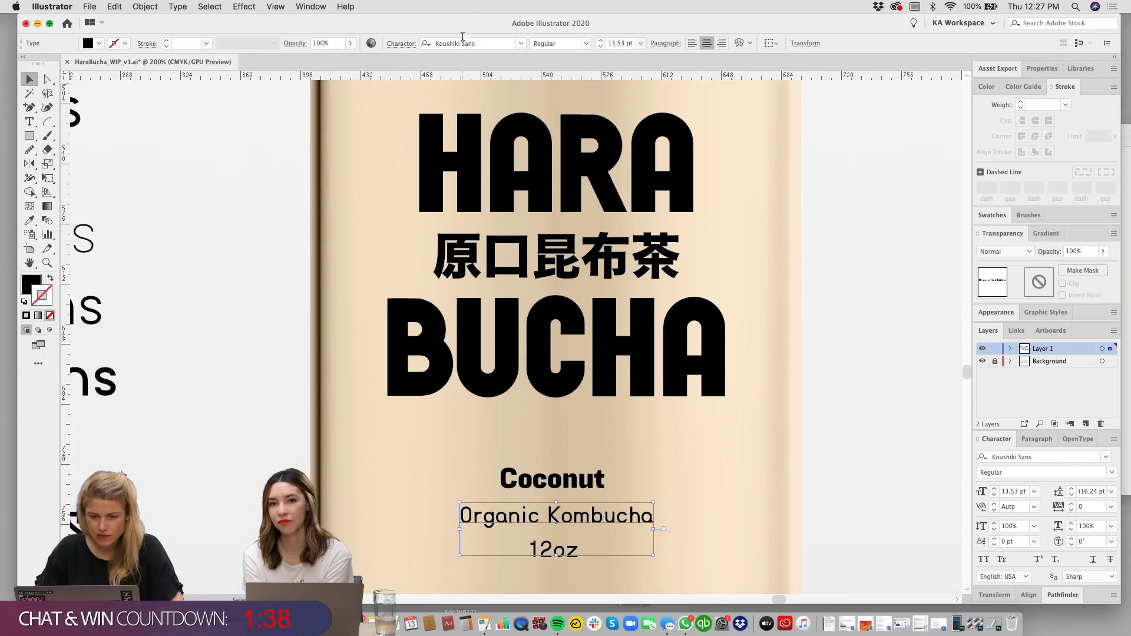
click(482, 42)
text(fuji)
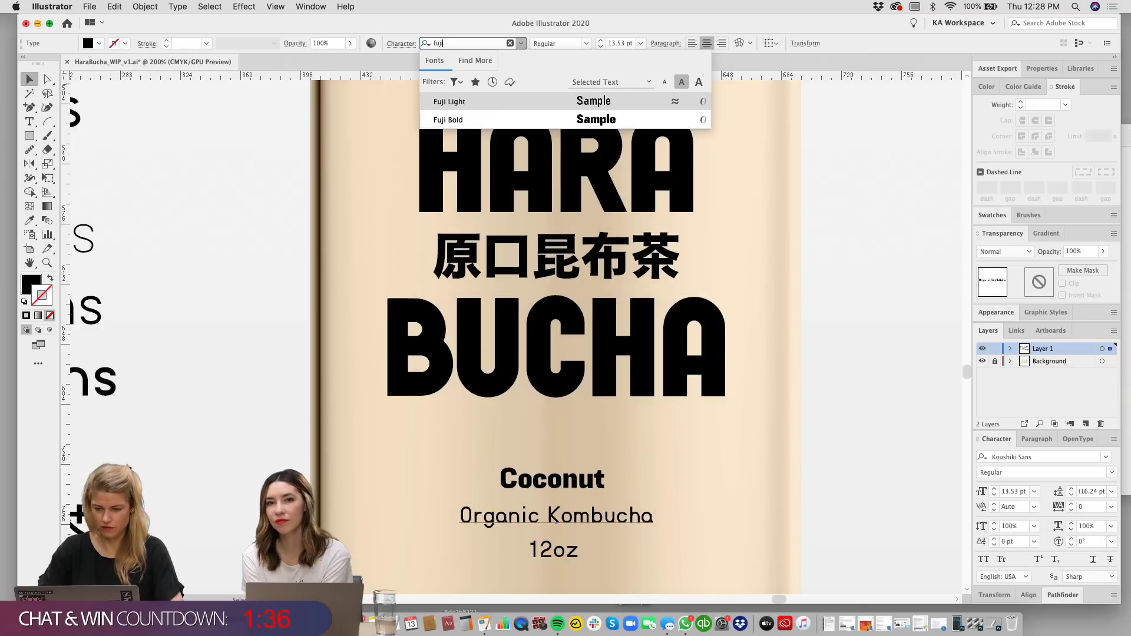
key(Down)
key(Return)
click(766, 526)
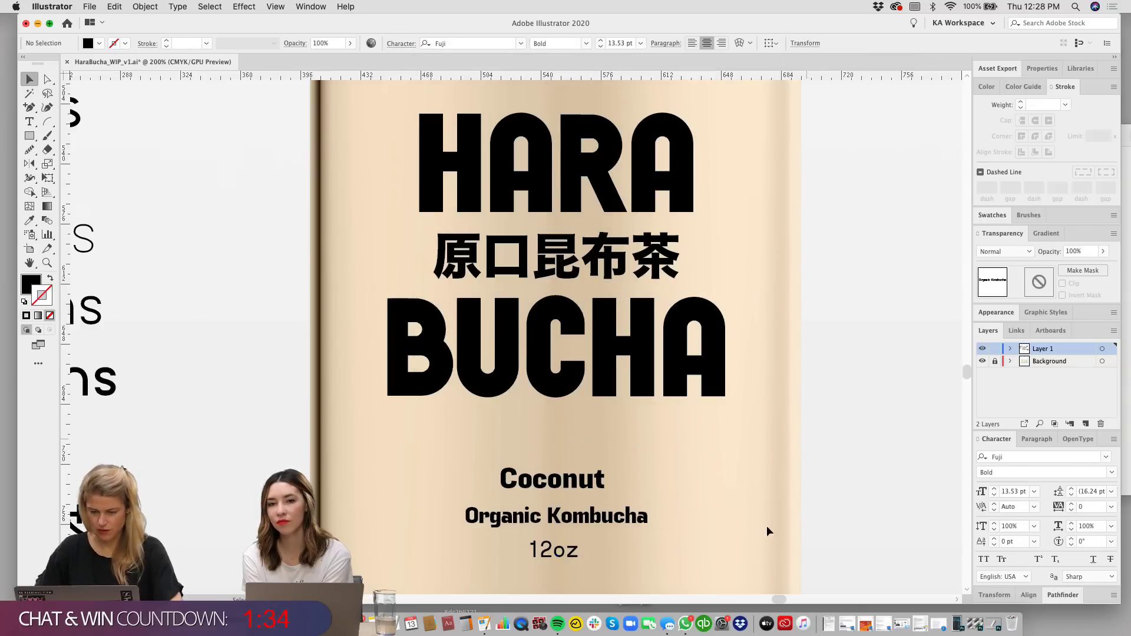
Step: Match the 12oz text to the style of Organic Kombucha and set its kerning to 0
scroll(765, 526, down, 3)
click(543, 459)
click(29, 220)
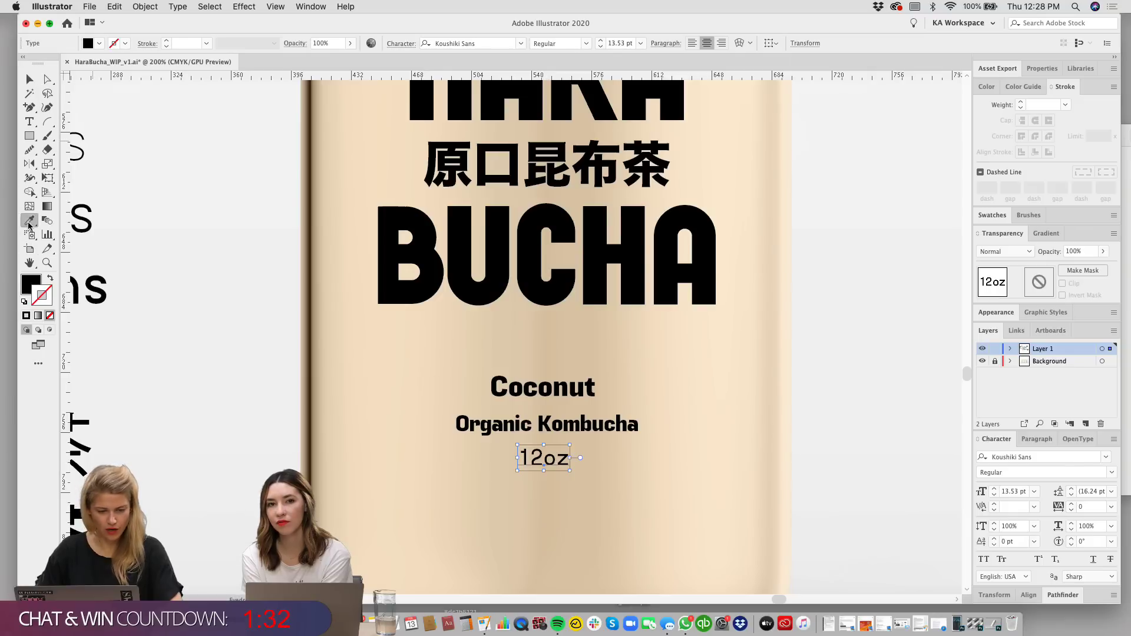
click(585, 422)
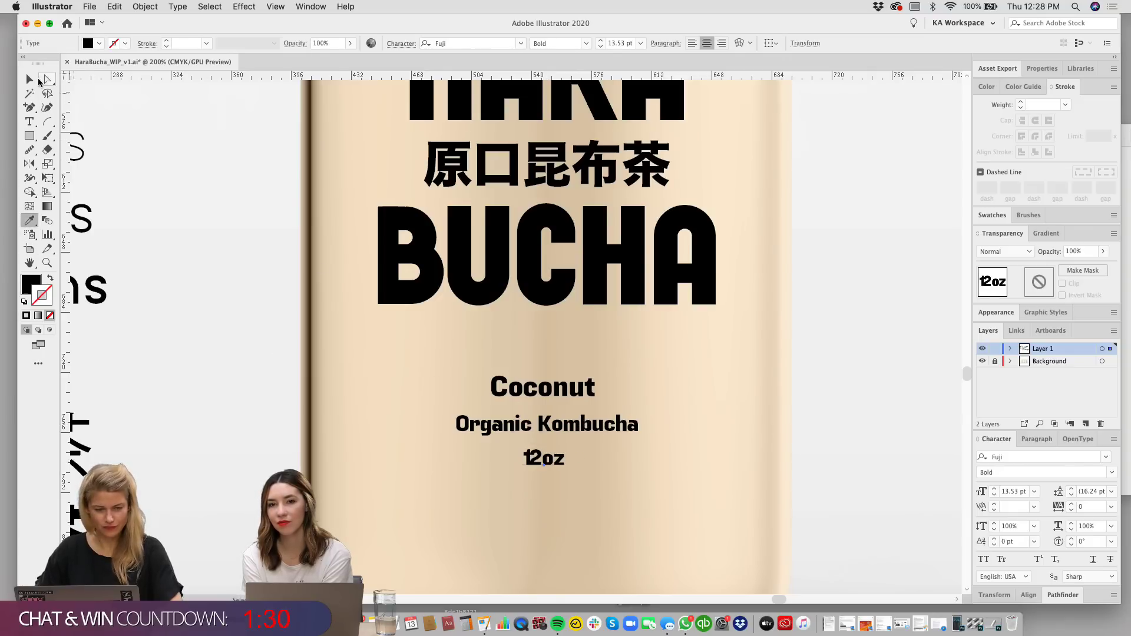
click(33, 79)
click(1014, 512)
text(0)
key(Return)
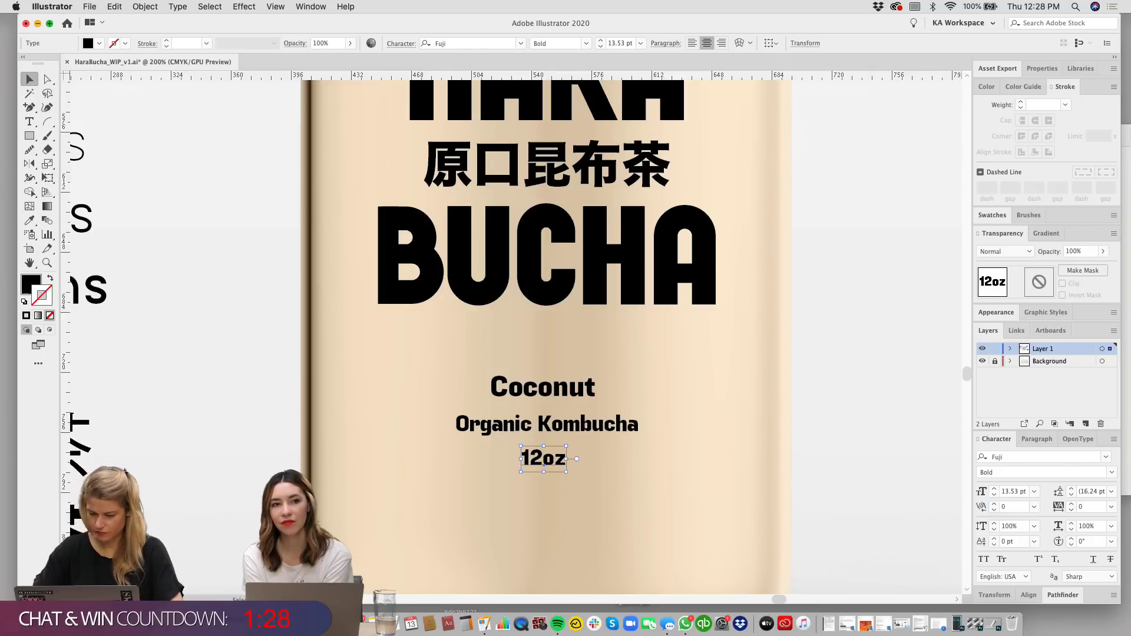
click(758, 446)
drag(756, 448, 763, 471)
key(super+minus)
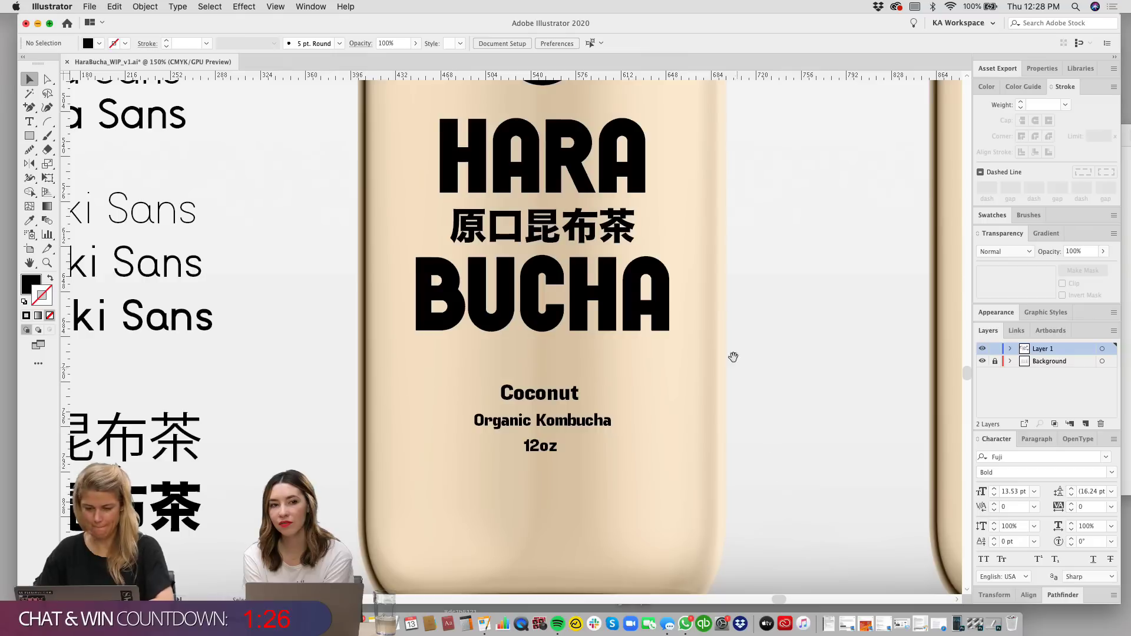
Step: Apply the Organic Kombucha text style to the curved tagline around the emblem
drag(715, 220, 686, 395)
drag(525, 182, 683, 181)
key(super+z)
drag(719, 404, 712, 306)
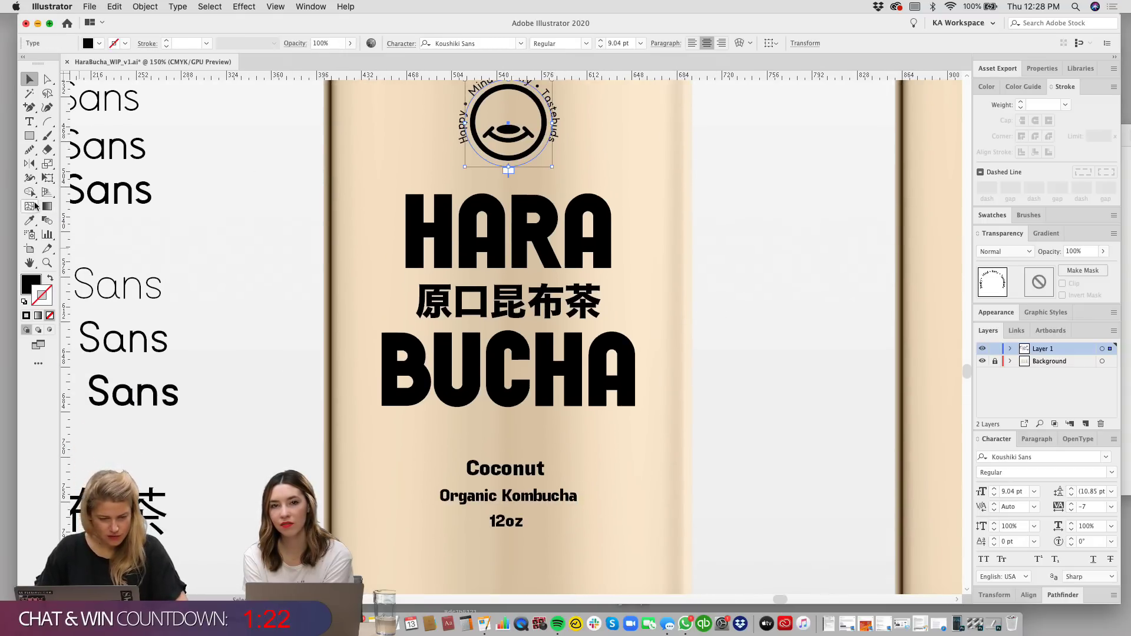
click(29, 219)
click(515, 495)
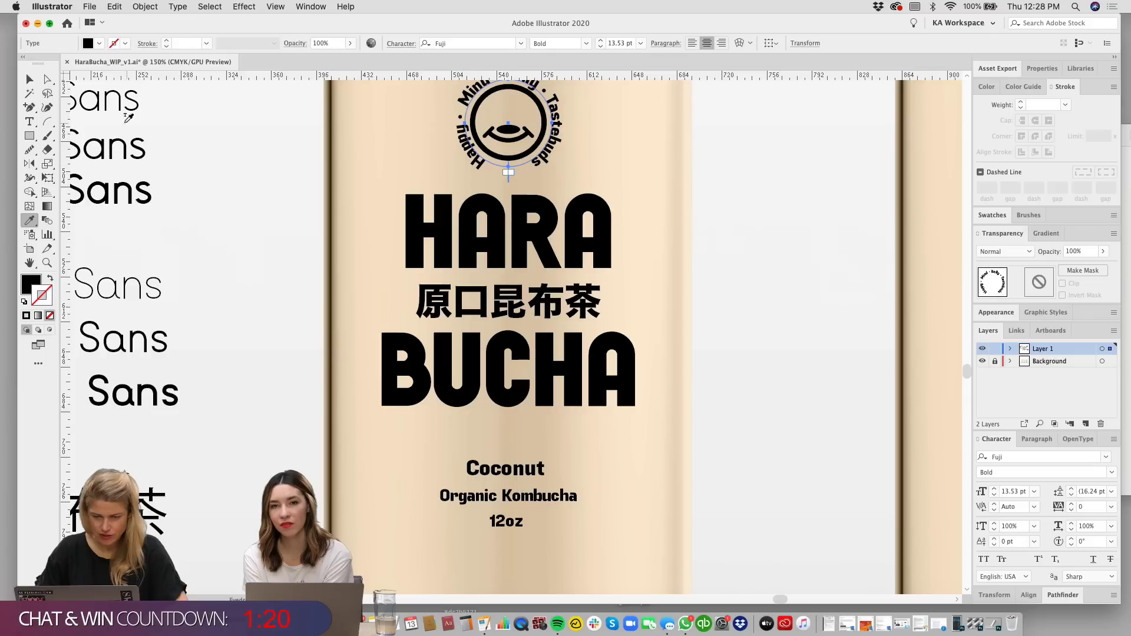
click(34, 82)
Step: Reduce the curved tagline's font size to 9 pt and deselect it
scroll(707, 235, up, 5)
scroll(707, 236, left, 2)
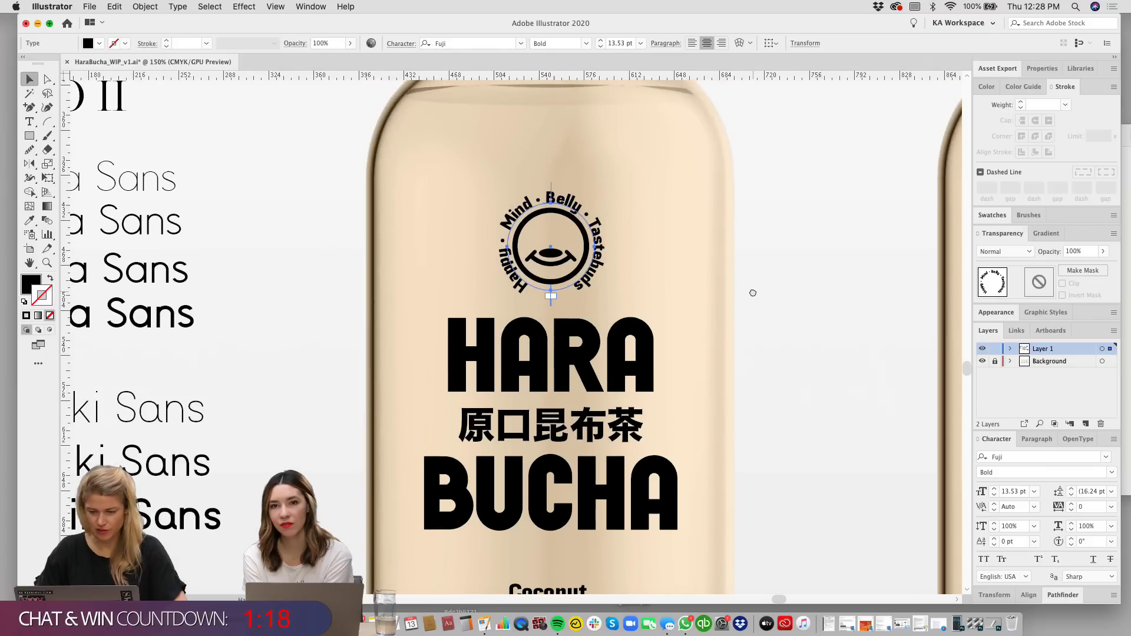
key(super+equal)
scroll(718, 324, down, 2)
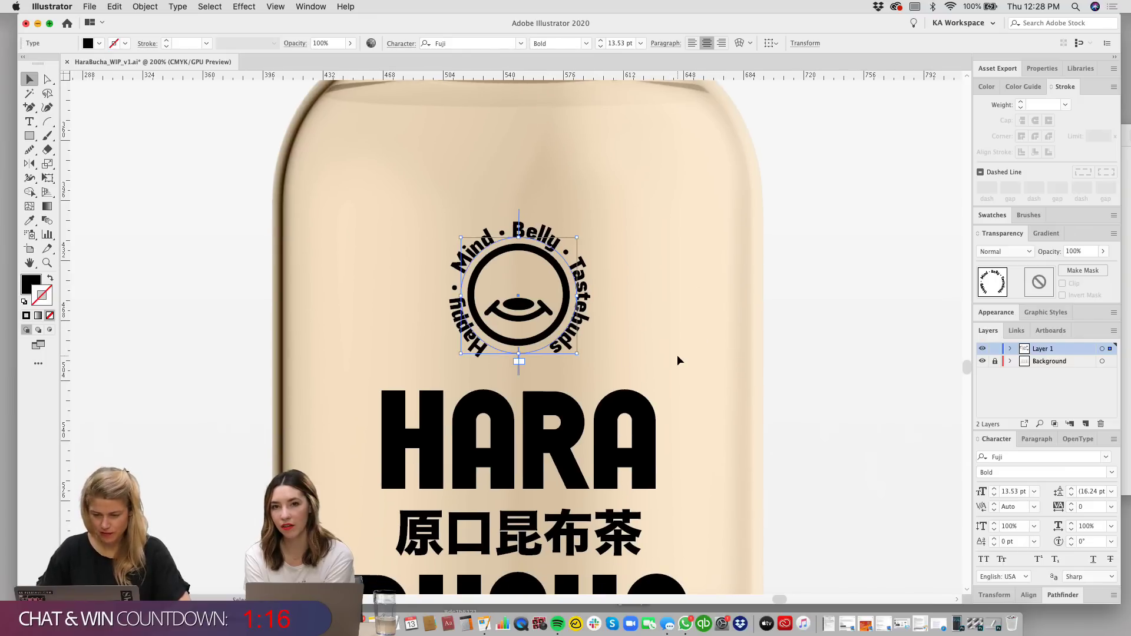
key(super+shift+comma)
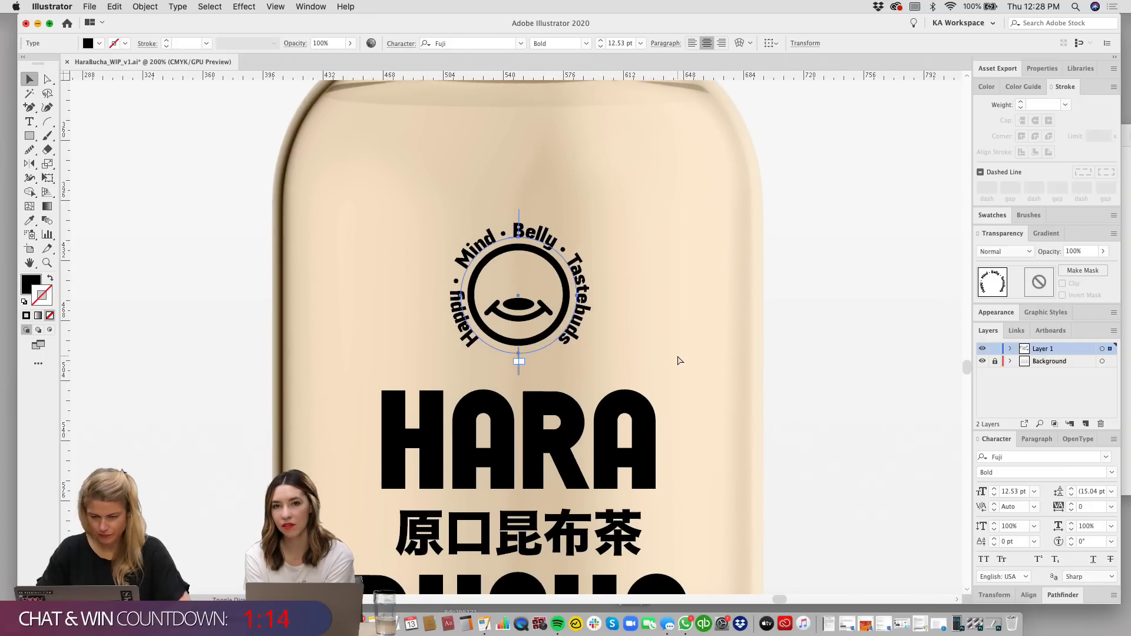
key(super+shift+comma)
key(super+shift+comma)
key(super+shift+comma)
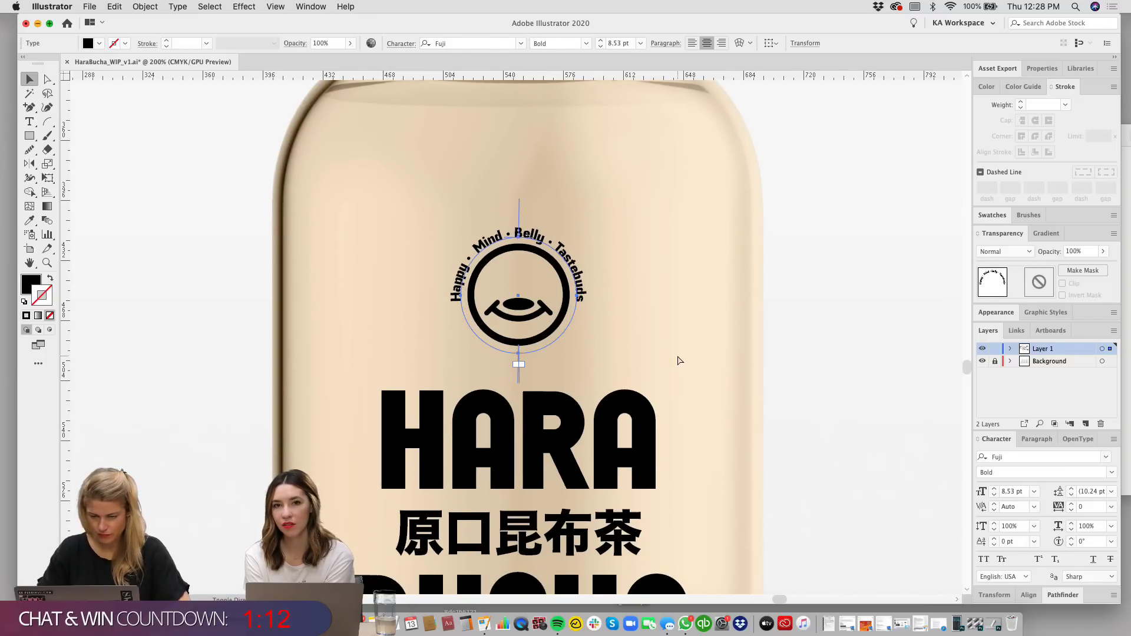
key(super+shift+period)
key(super+shift+period)
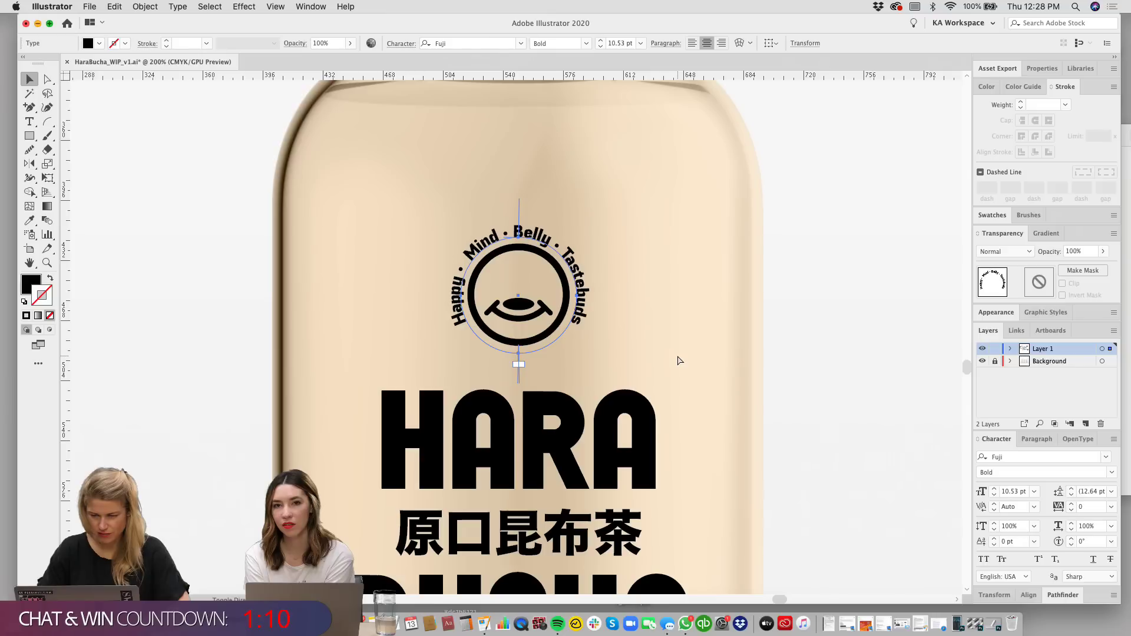
key(super+shift+comma)
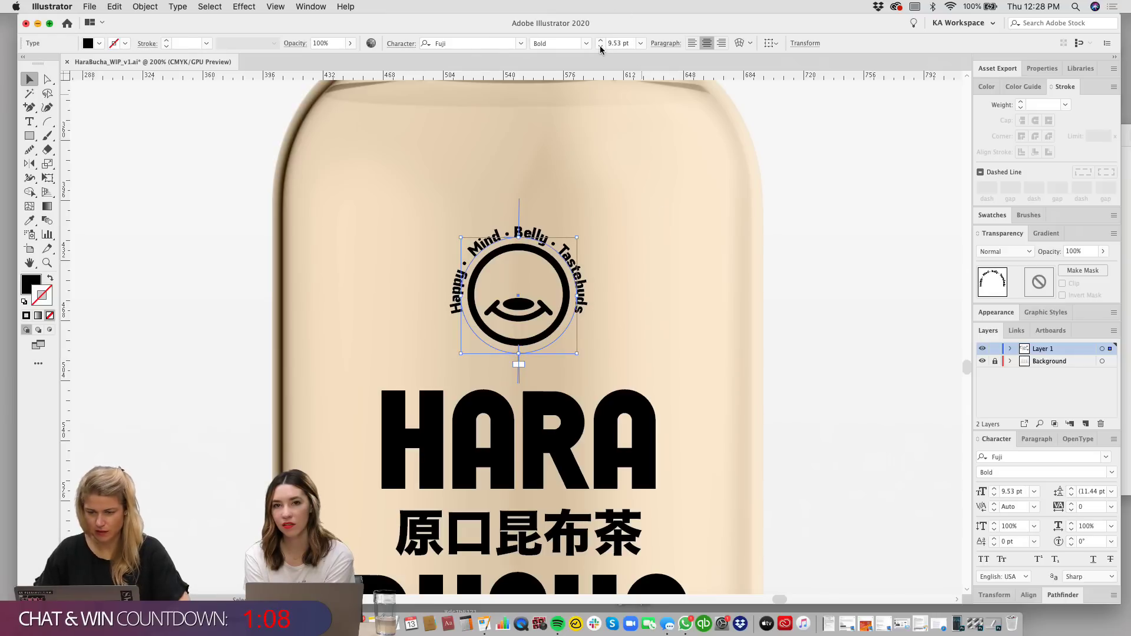
click(600, 46)
click(681, 215)
Step: Widen the curved tagline's tracking to 45 and deselect it
scroll(600, 278, down, 2)
click(574, 239)
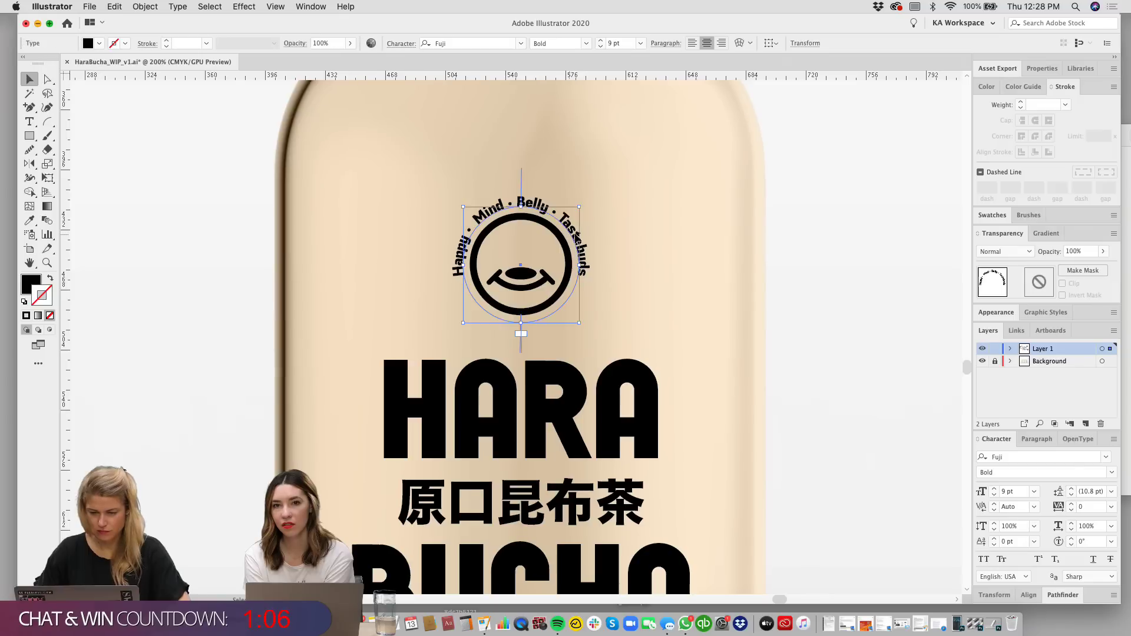
key(alt+Right)
key(alt+Right)
key(alt+Right)
key(alt+Right)
key(alt+Right)
key(alt+Right)
key(alt+Right)
key(alt+Right)
key(alt+Right)
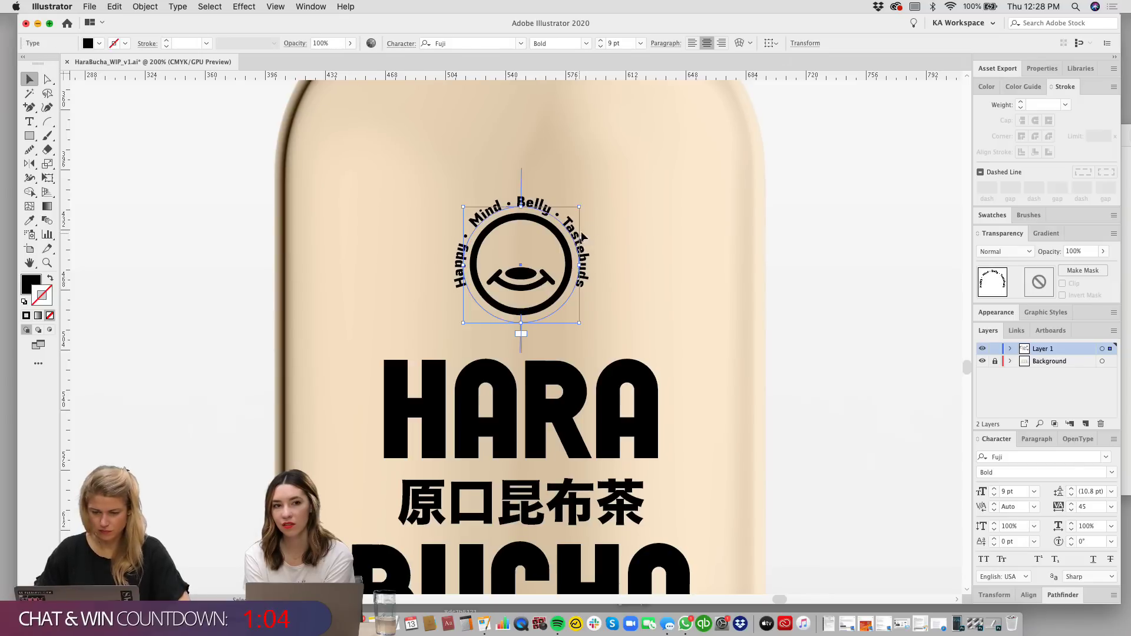
click(662, 245)
Step: Delete the dot between Belly and Tastebuds in the curved tagline
key(equal)
key(super+equal)
drag(698, 217, 708, 269)
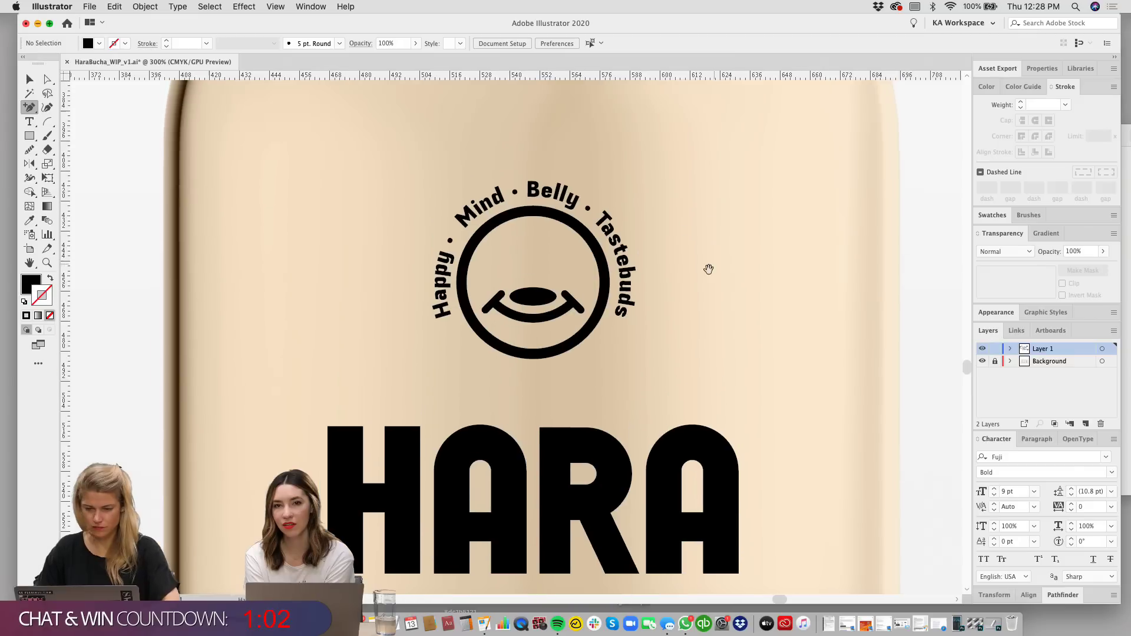
key(v)
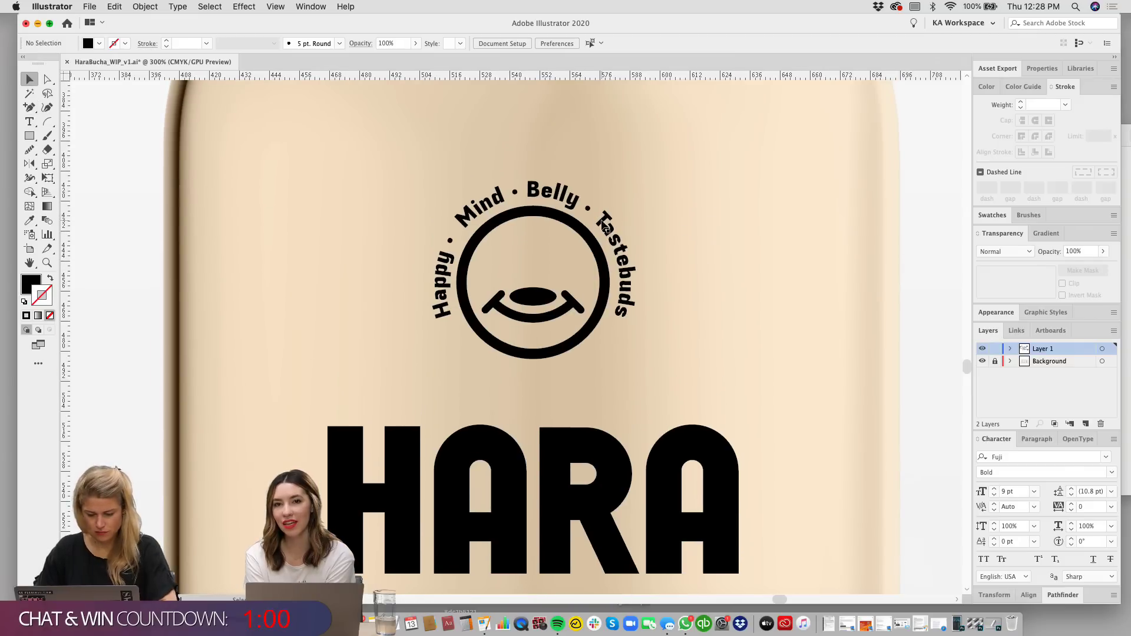
click(606, 227)
double_click(599, 215)
drag(601, 217, 583, 200)
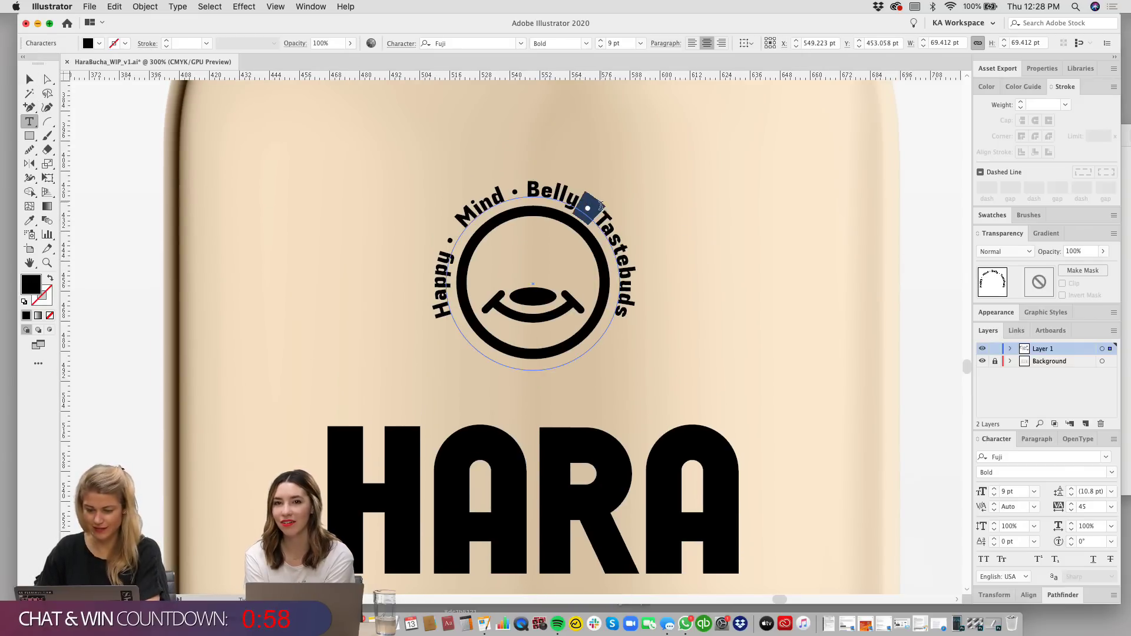
key(BackSpace)
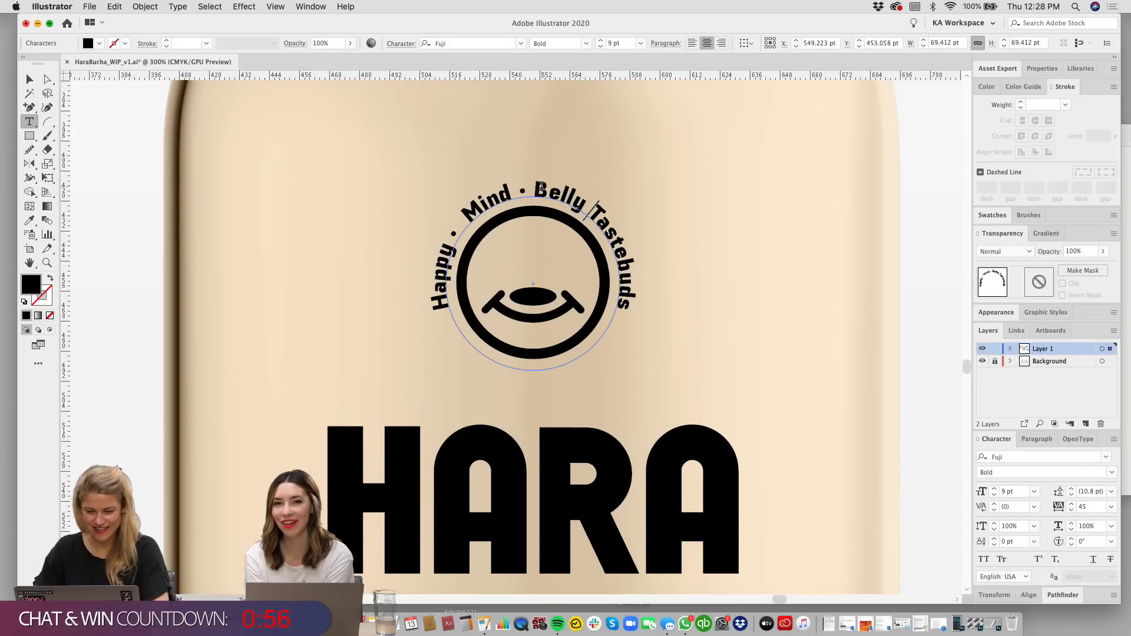
Step: Try commas after Mind and Belly in the curved tagline, removing the dots after Happy and Mind
drag(541, 186, 453, 232)
key(BackSpace)
key(BackSpace)
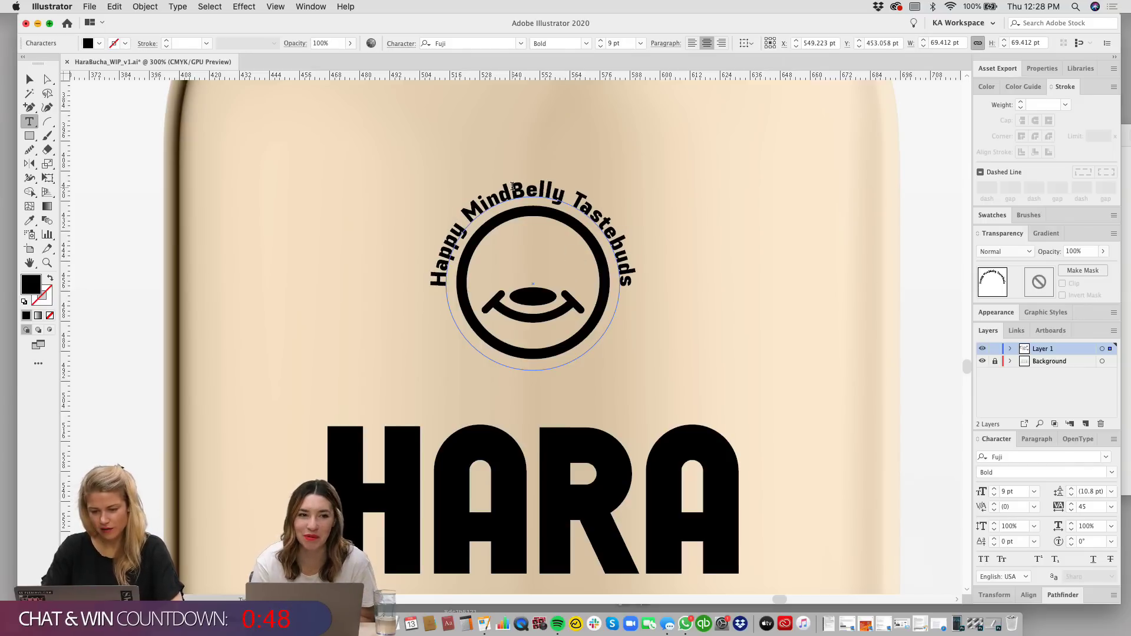
text(,)
drag(578, 203, 566, 197)
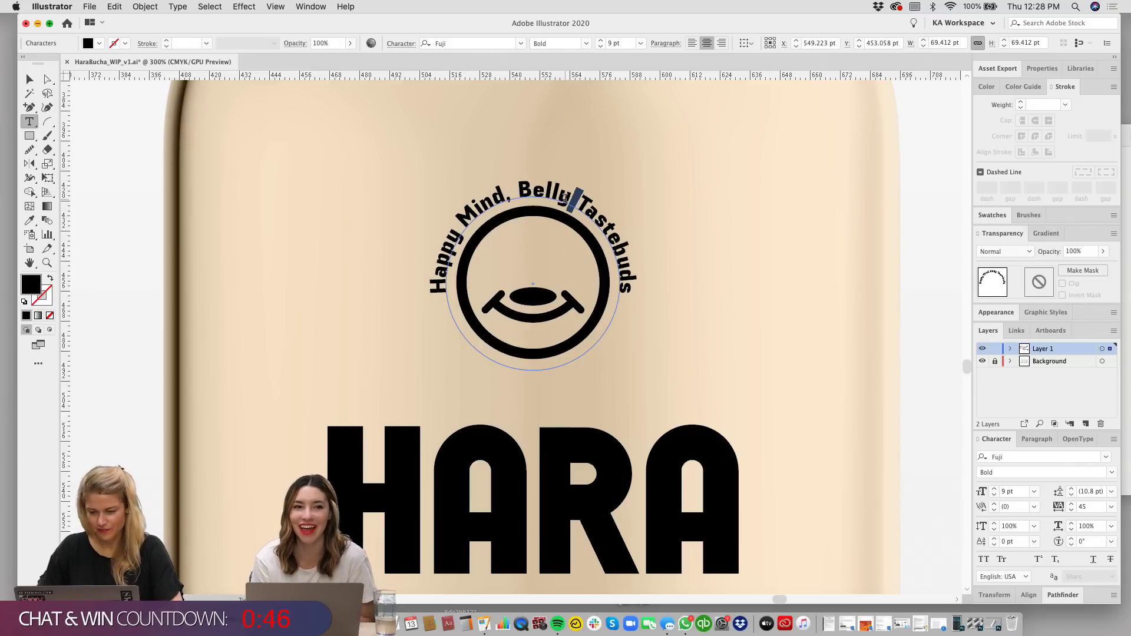
text(,)
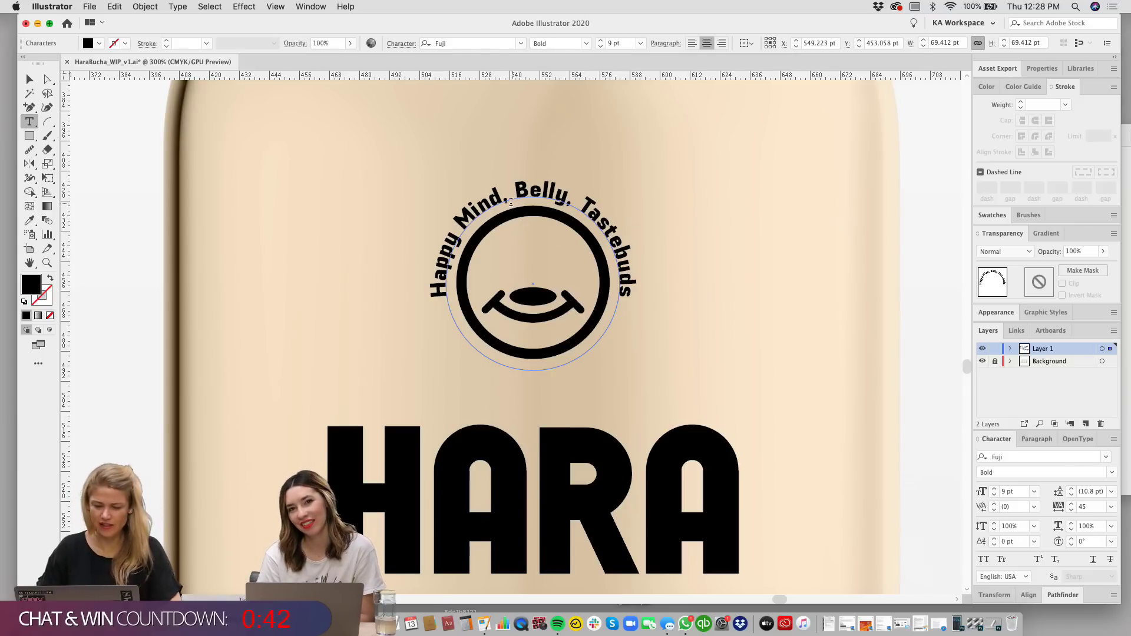
Step: Separate Happy, Mind, Belly and Tastebuds in the curved tagline with middle dots without spaces, and deselect it
drag(505, 199, 518, 194)
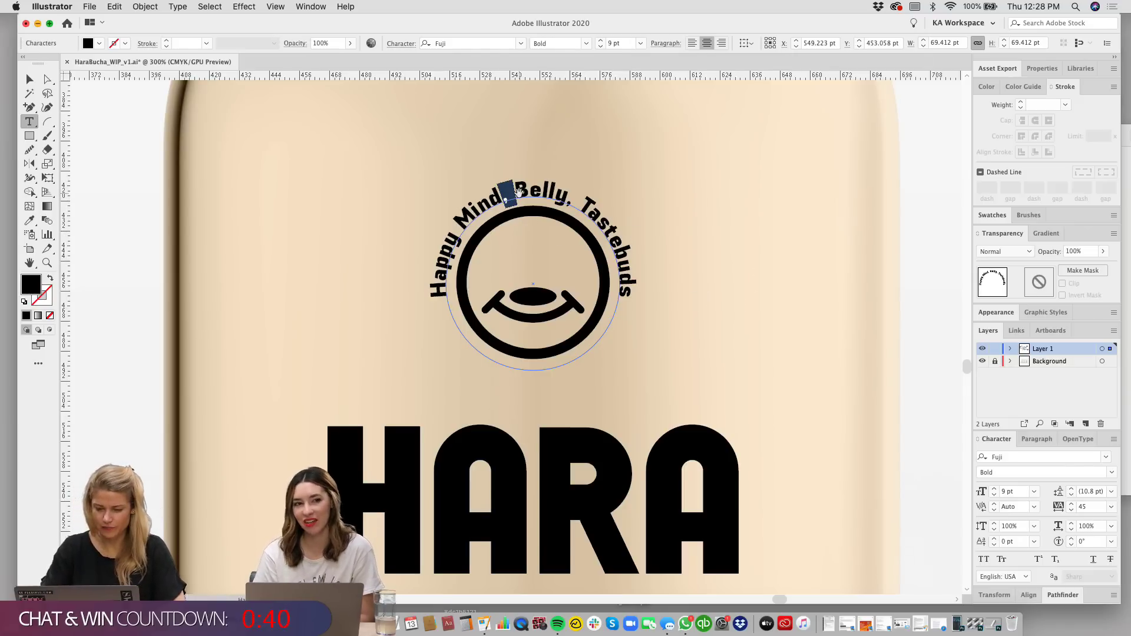
text(°)
key(BackSpace)
text(·)
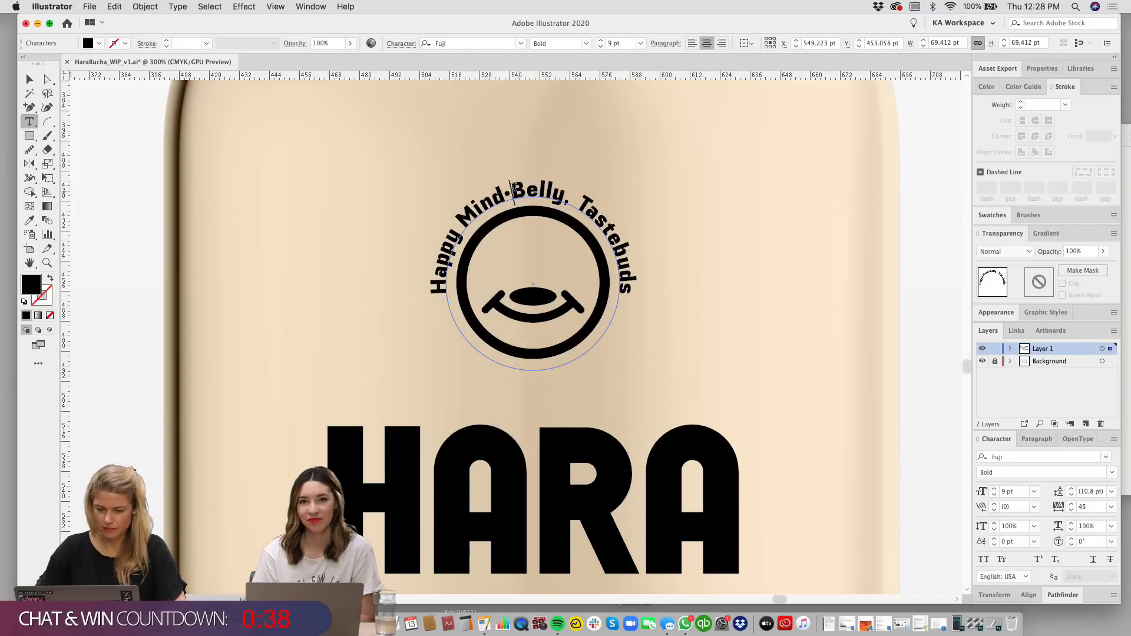
drag(561, 196, 579, 202)
text(·)
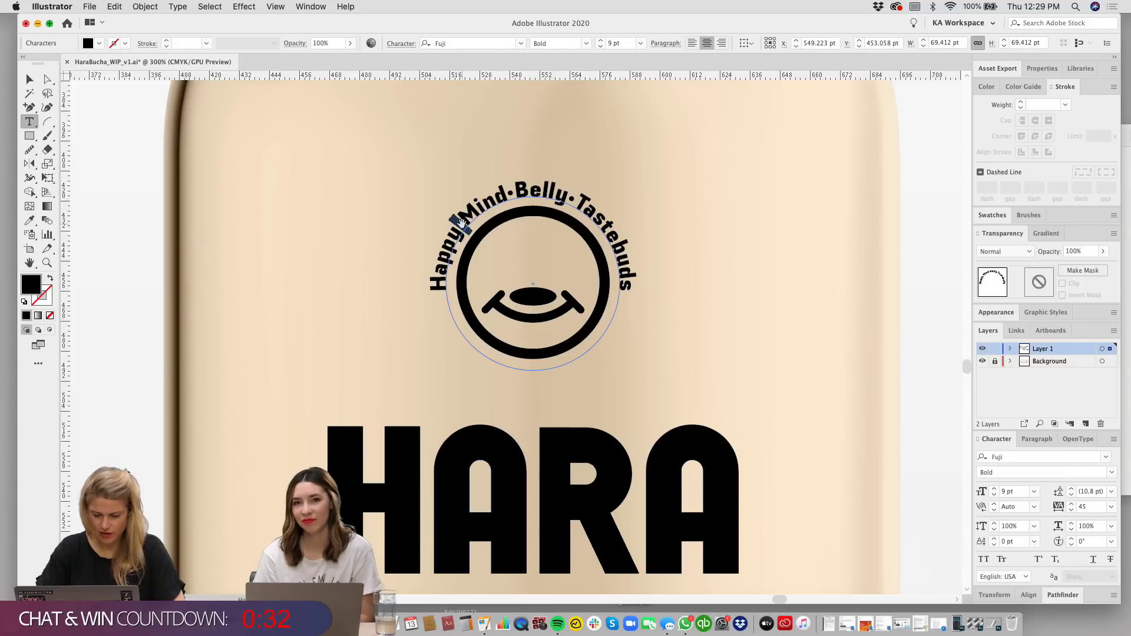
click(463, 222)
key(Escape)
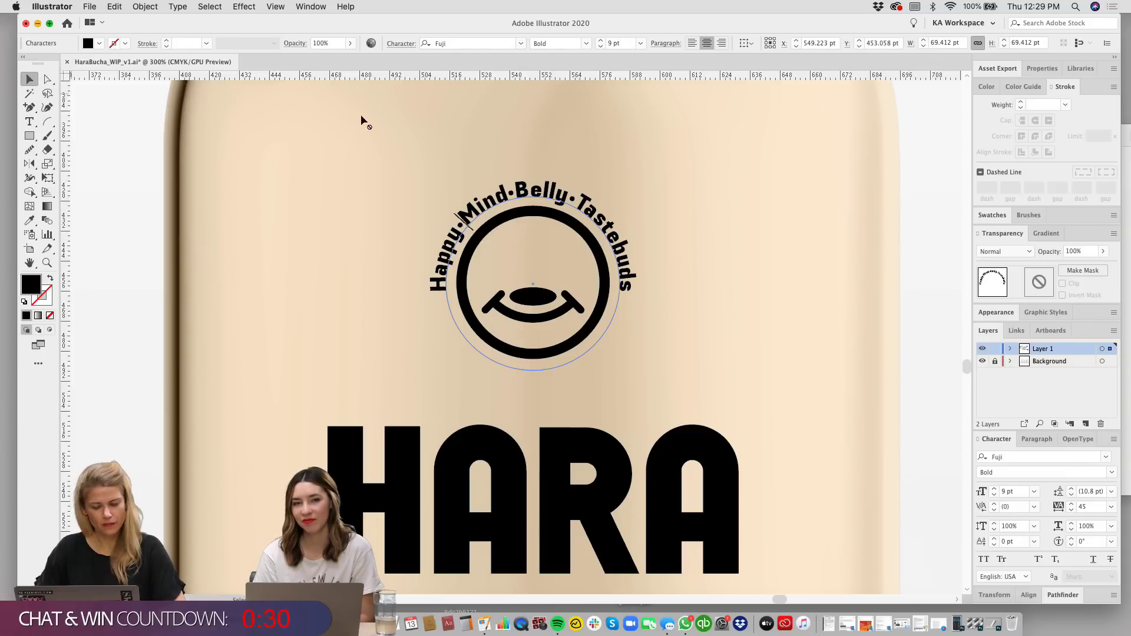
click(726, 273)
scroll(719, 217, down, 3)
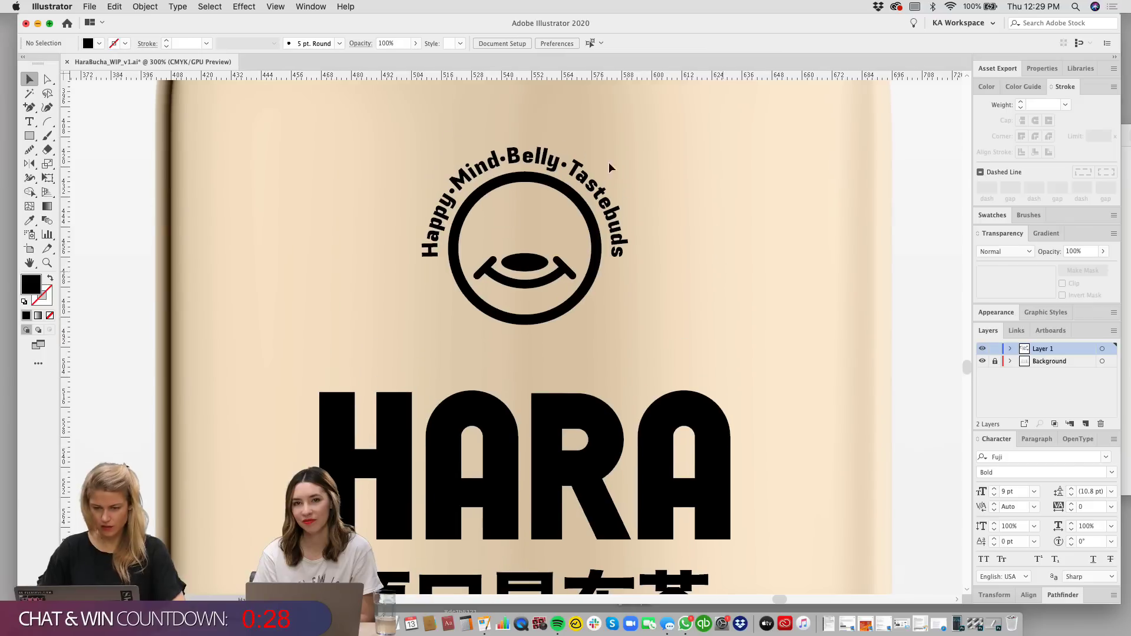
Step: Tighten the kerning between the last dot and Tastebuds in the curved tagline to -60
click(542, 169)
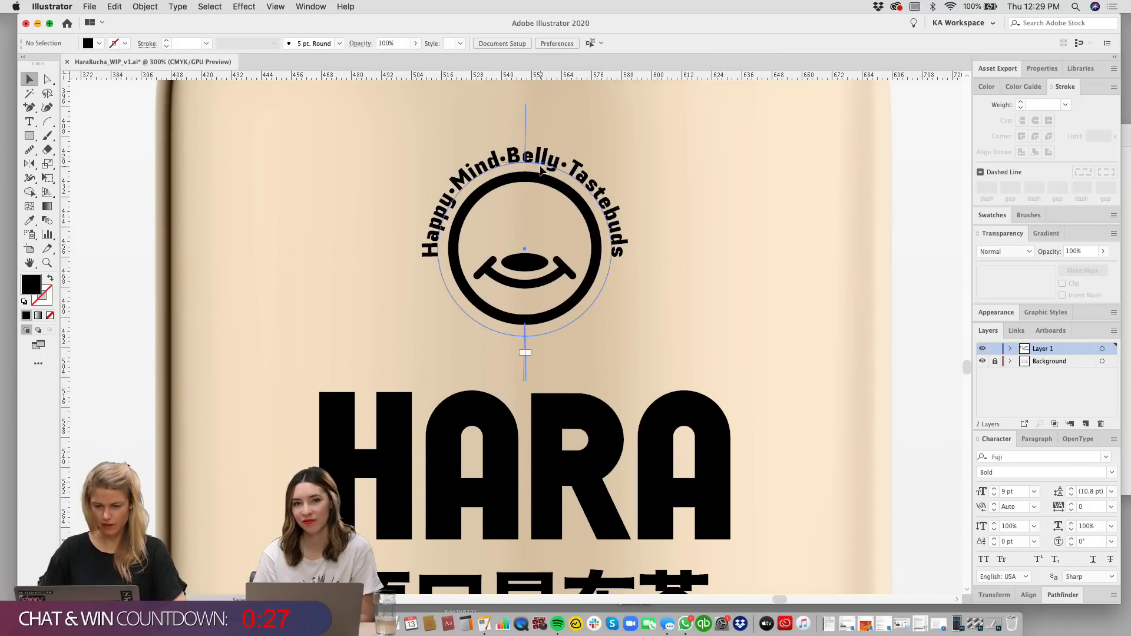
double_click(575, 177)
key(Left)
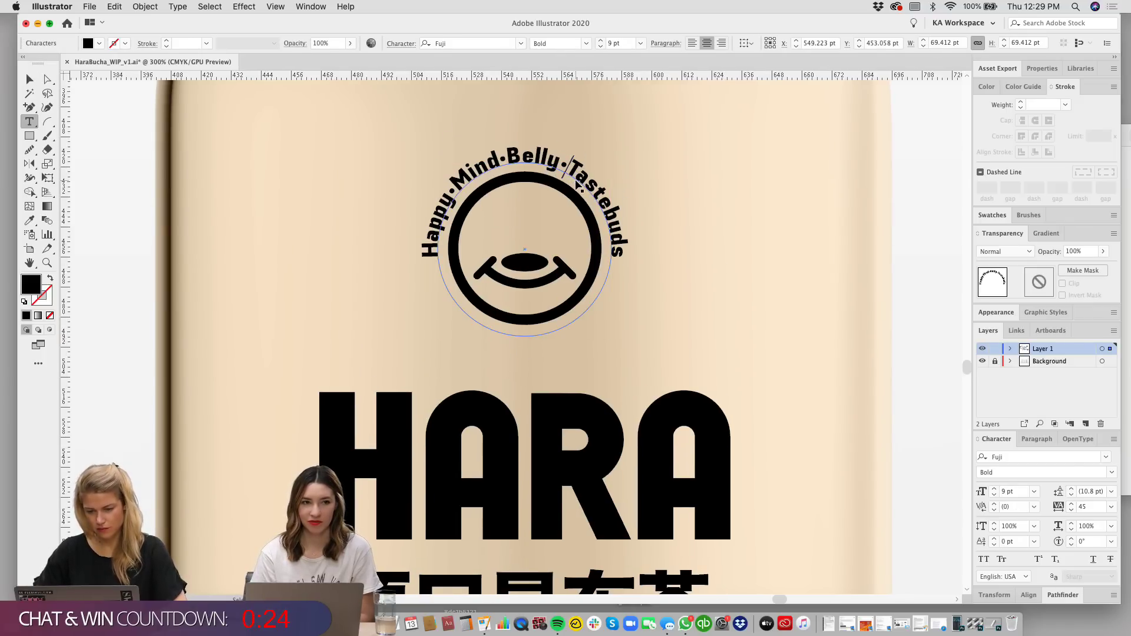
key(alt+Left)
key(alt+Left)
key(alt+Left)
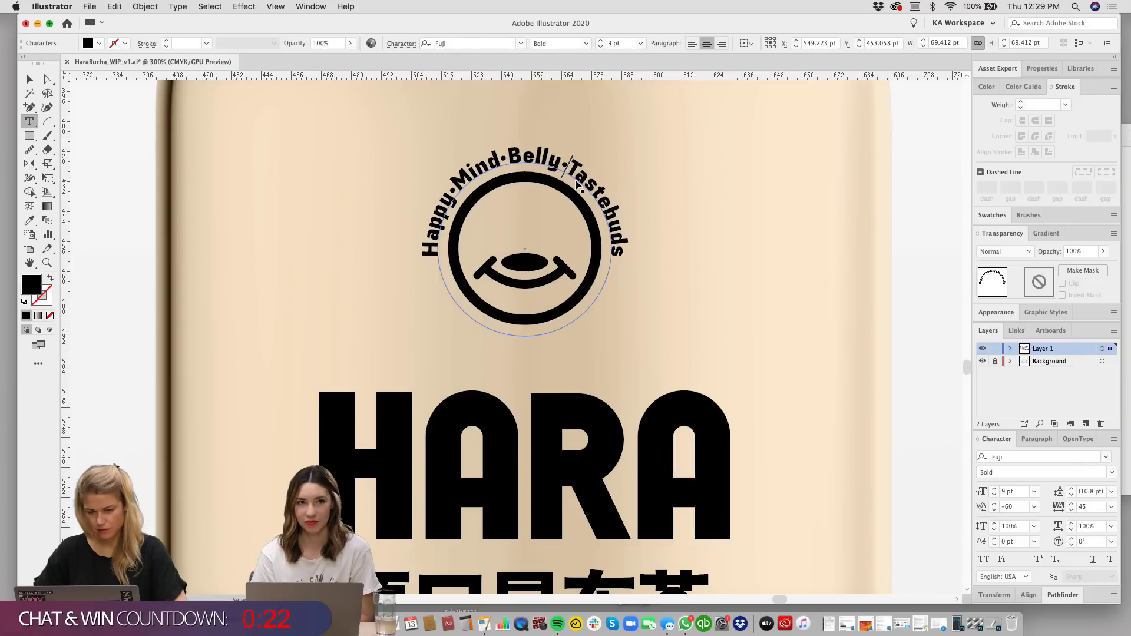
Step: Widen the tracking of the entire curved tagline to 100
key(super+a)
key(alt+Right)
key(alt+Right)
key(alt+Right)
key(alt+Right)
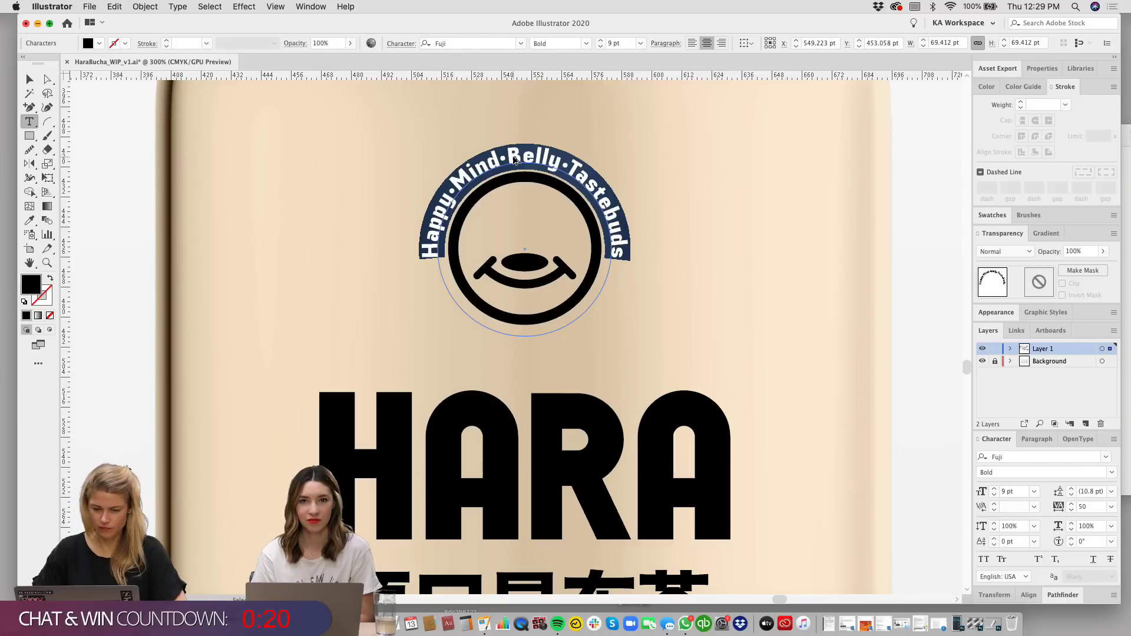
key(alt+Right)
key(alt+Right)
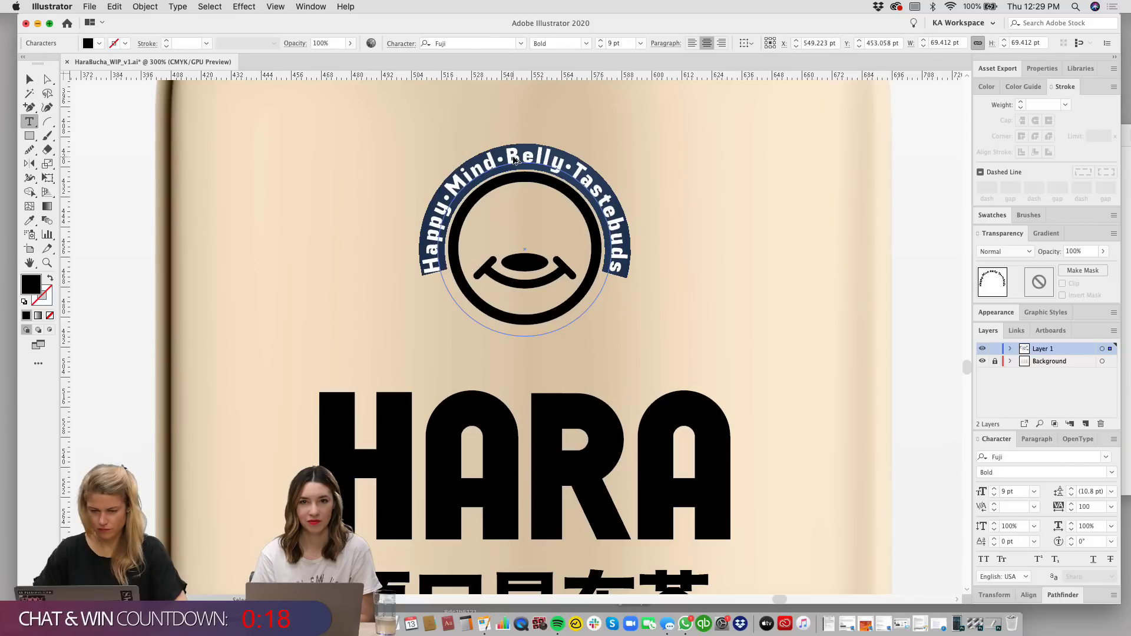
click(29, 80)
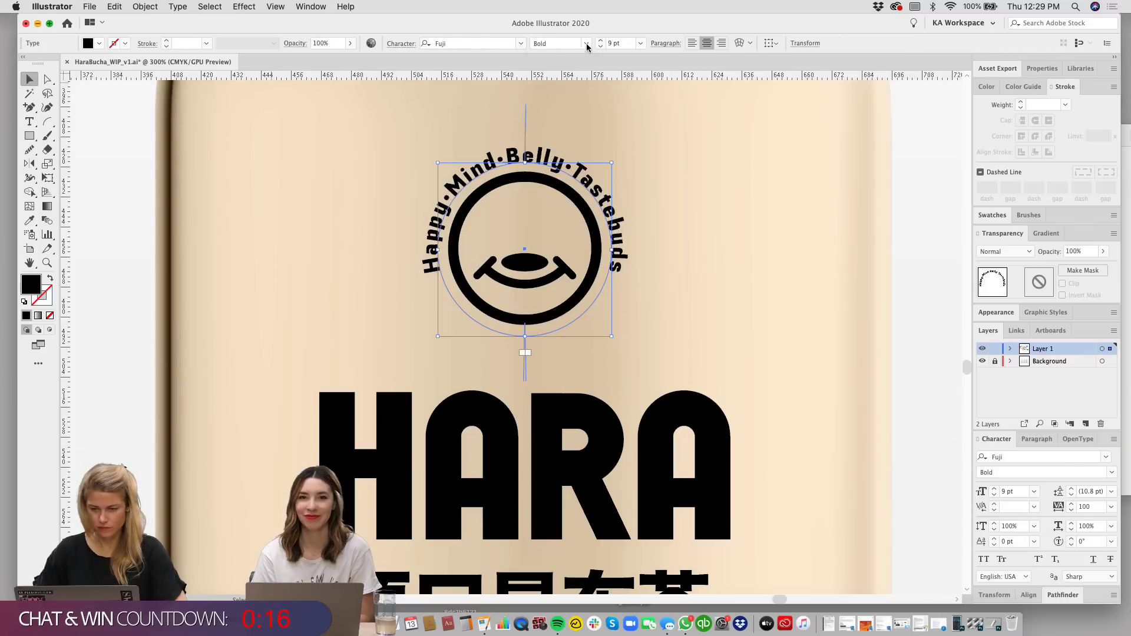
Step: Change the curved tagline's font weight to Light and deselect it
click(586, 44)
click(578, 59)
click(692, 161)
Step: Delete the trailing space after Coconut so the flavour name centres properly on the label
key(super+minus)
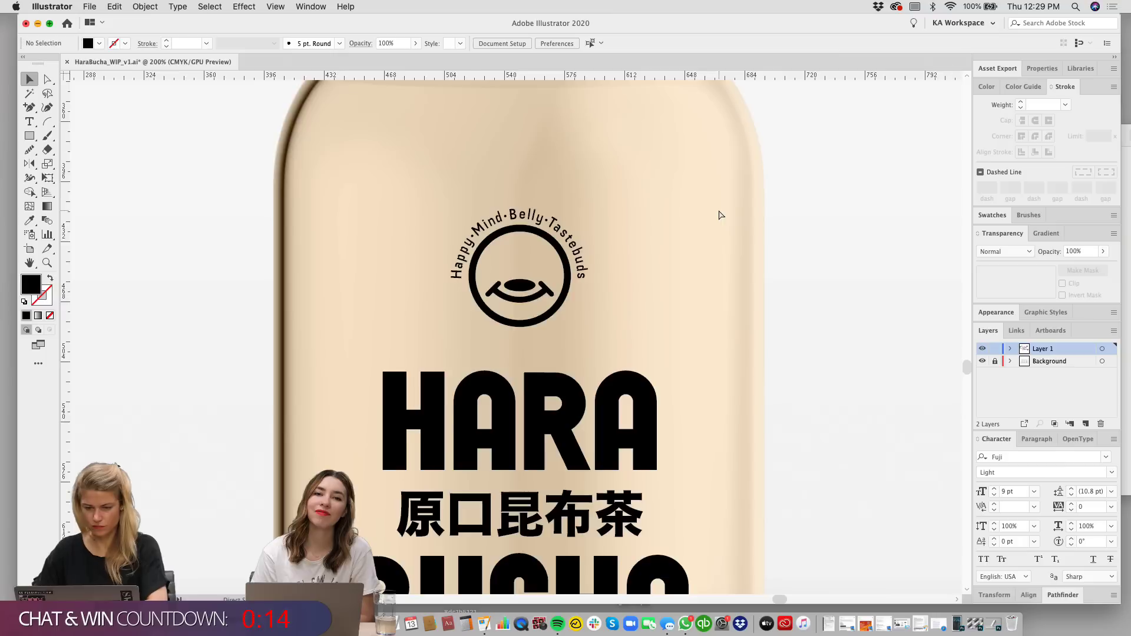
key(super+minus)
scroll(765, 265, down, 5)
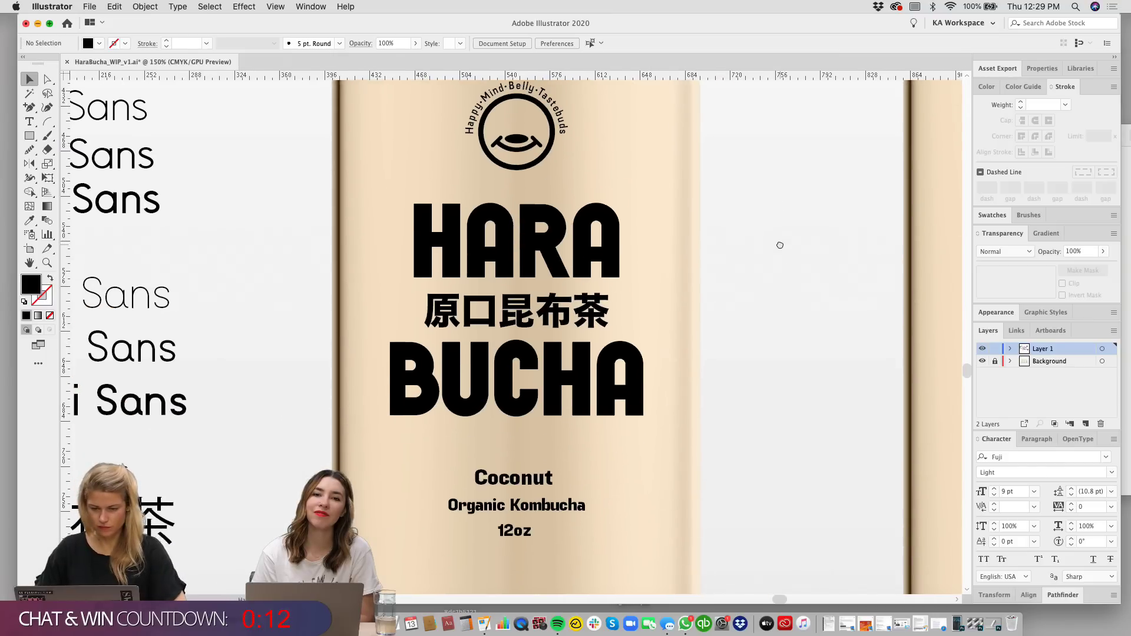
click(507, 468)
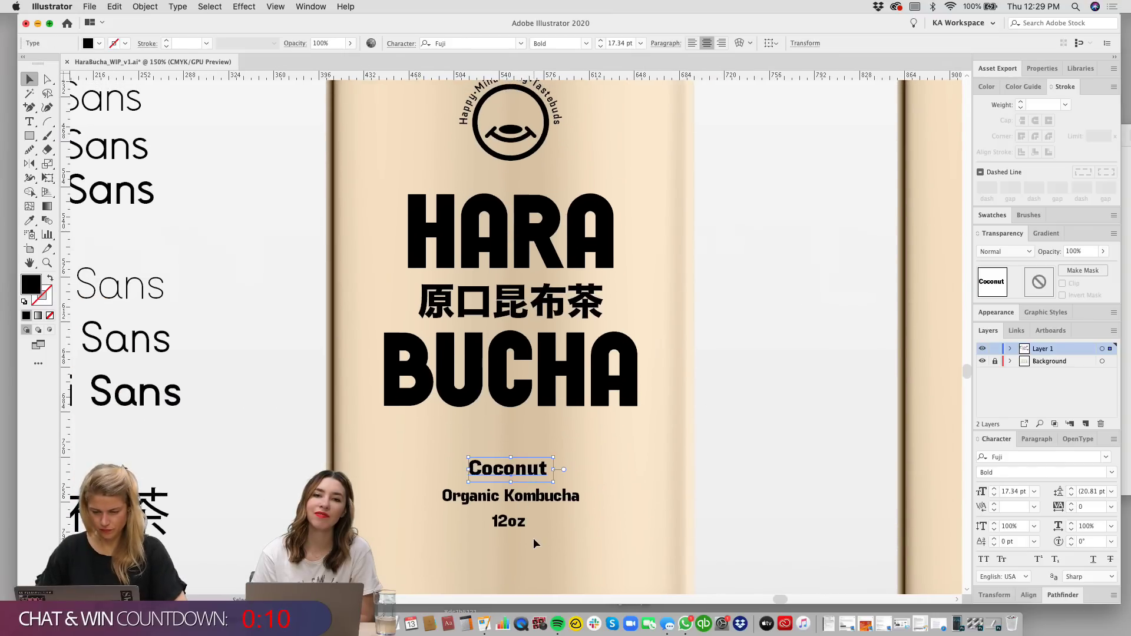
double_click(542, 468)
key(BackSpace)
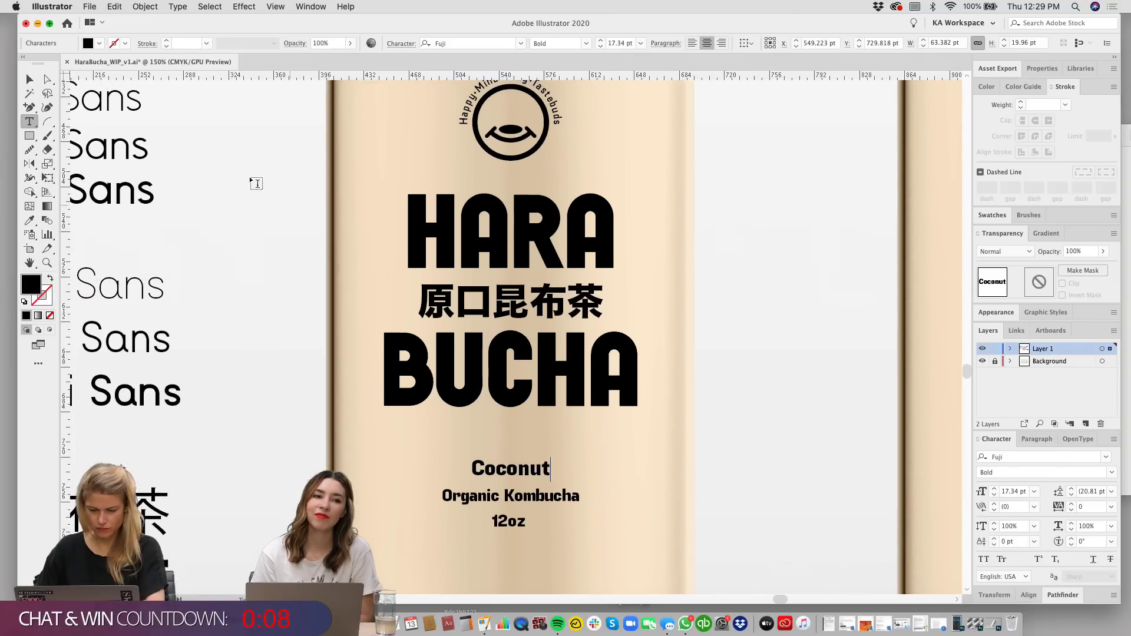
click(30, 77)
Step: Check how the label elements align with each other and compare the bottle mockups side by side
click(564, 500)
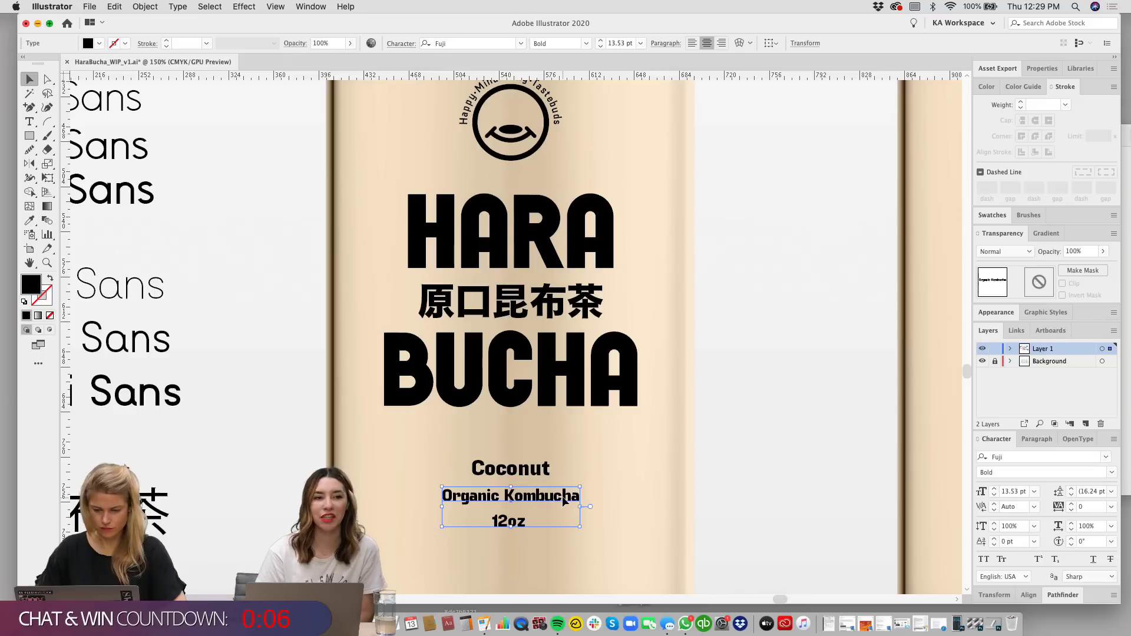
click(534, 567)
scroll(484, 106, up, 2)
key(super+a)
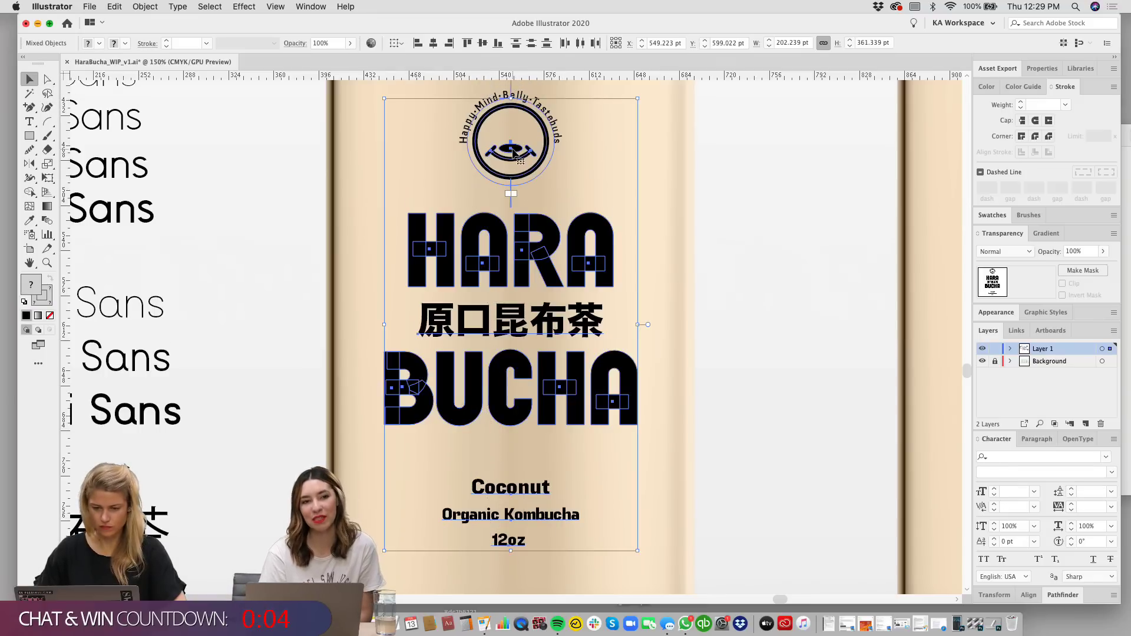
click(765, 243)
key(super+minus)
key(super+minus)
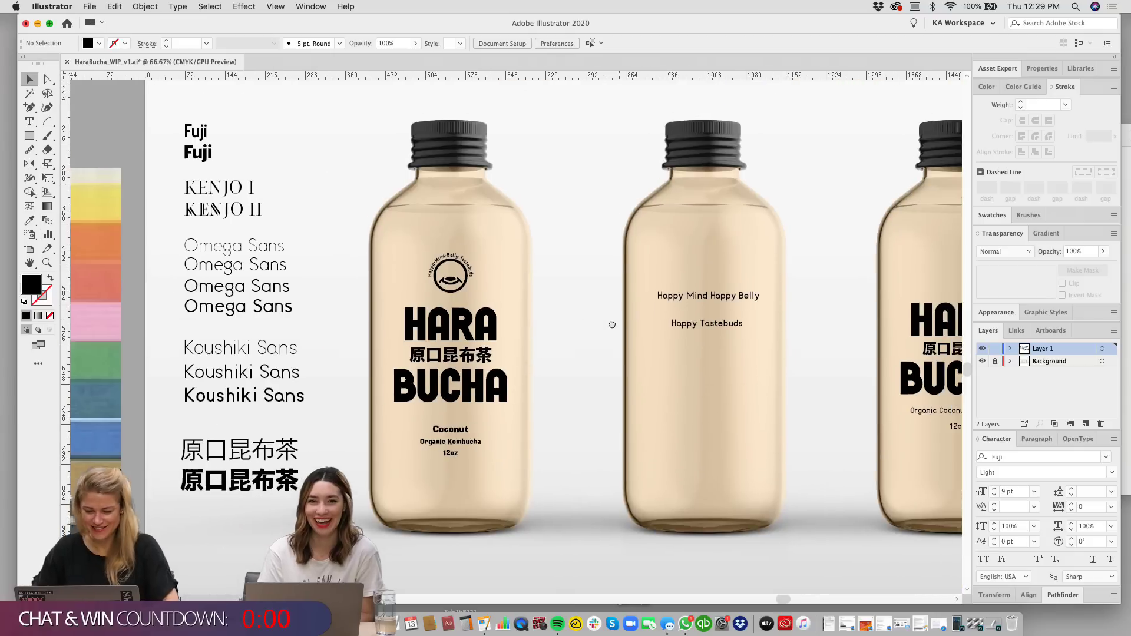
drag(611, 324, 522, 317)
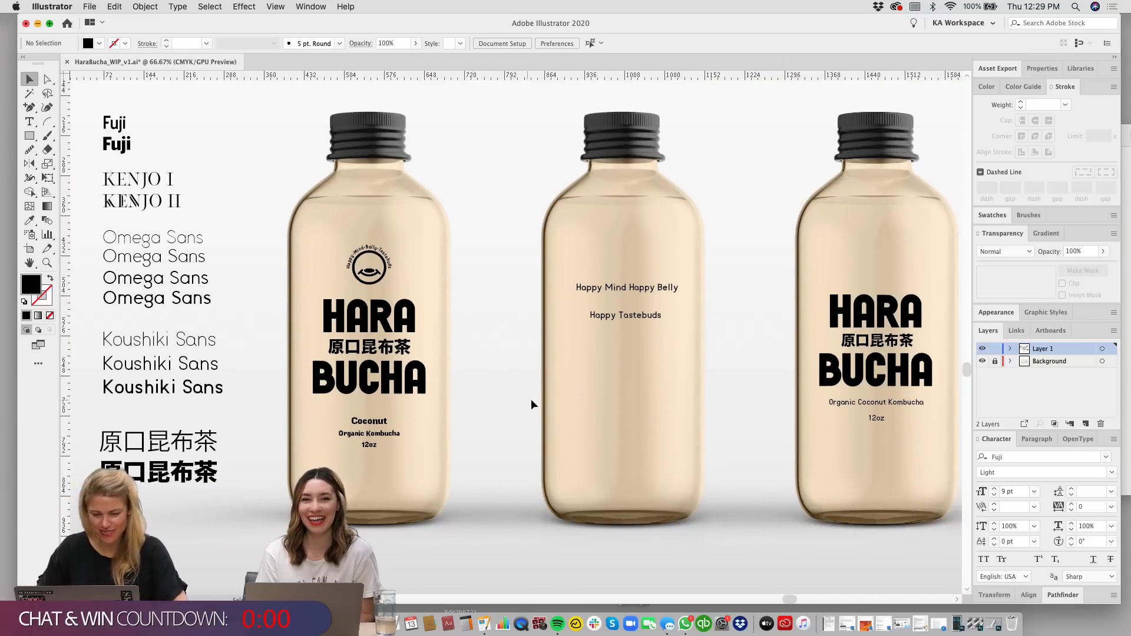
Step: Delete the tagline text from the middle bottle
drag(712, 389, 635, 395)
drag(630, 347, 500, 260)
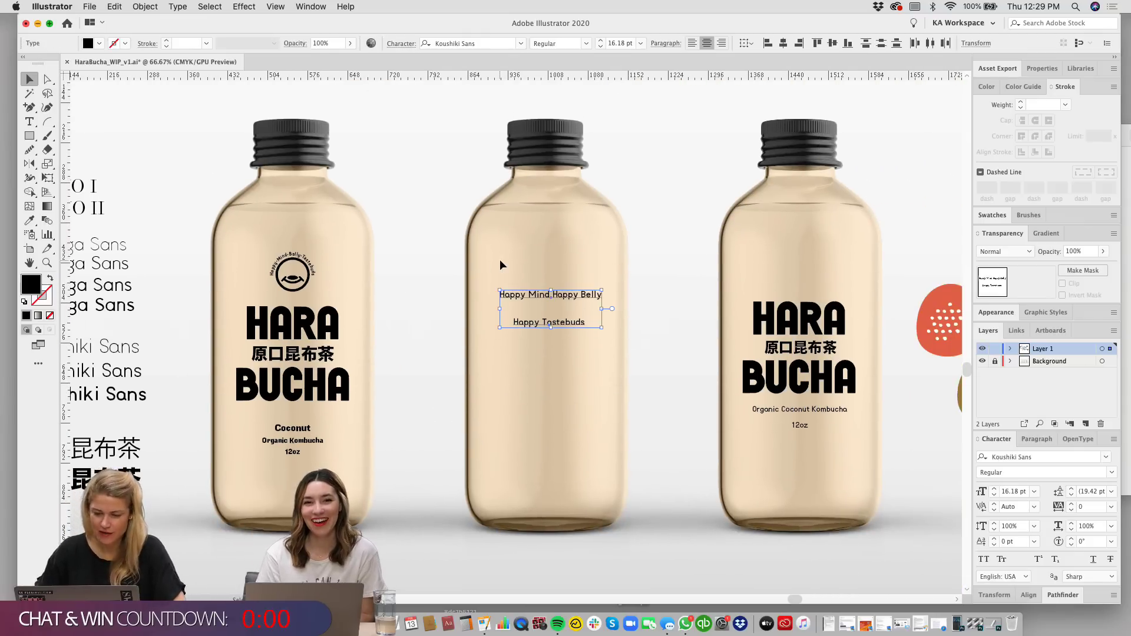
key(Delete)
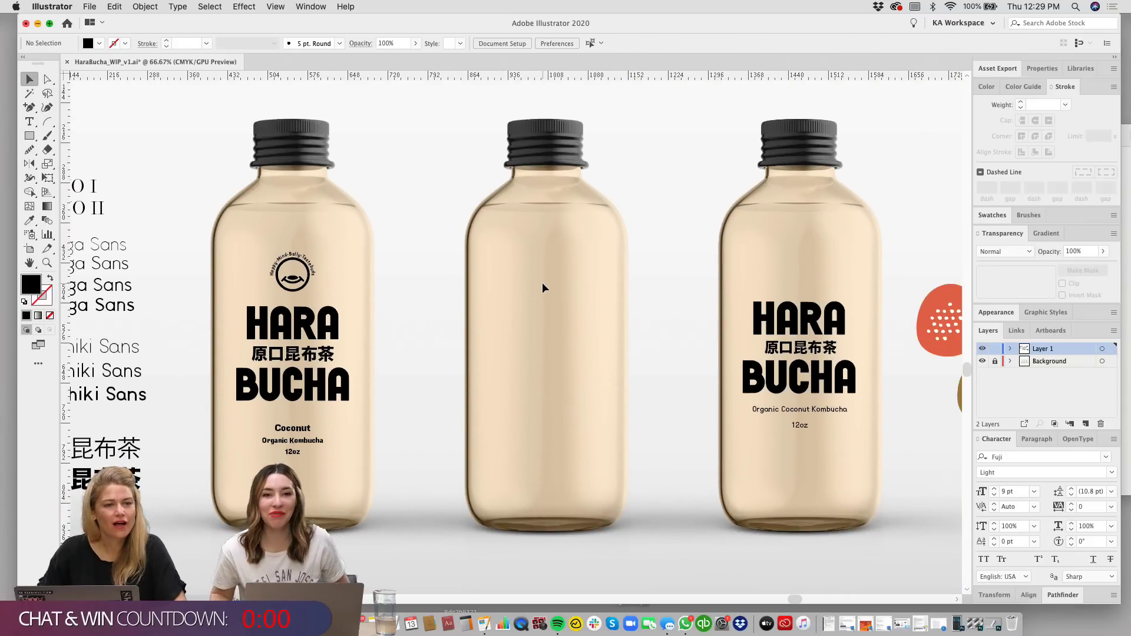
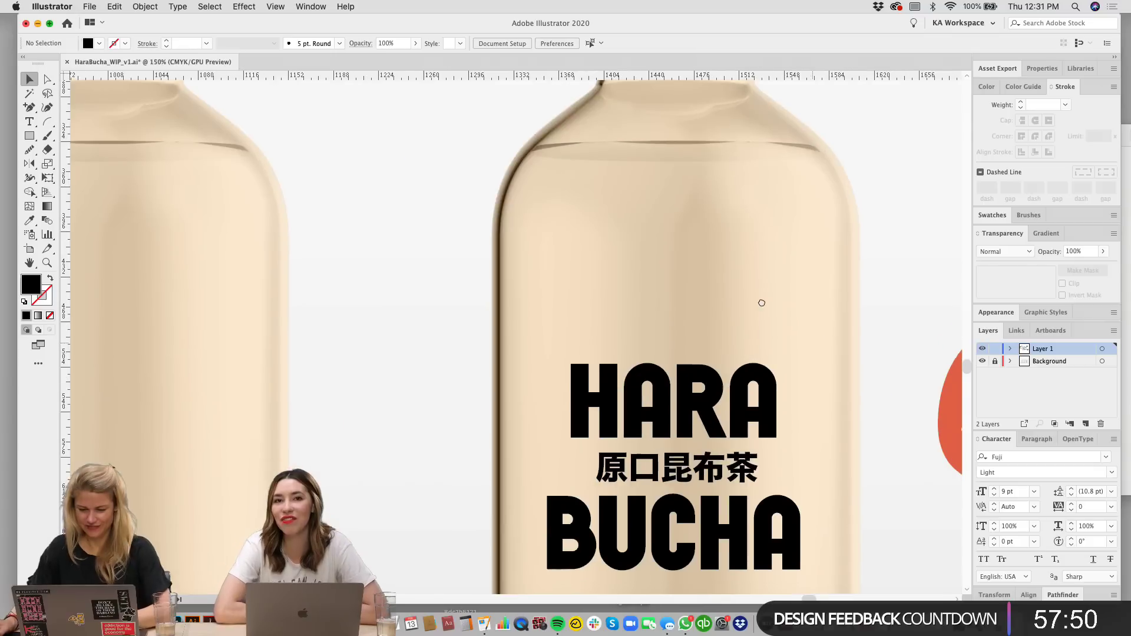
Step: Break "Organic Coconut Kombucha" on the bottle with the HARA BUCHA logo into two lines, with "Kombucha" on the second
drag(760, 303, 666, 240)
key(super+minus)
scroll(626, 350, left, 1)
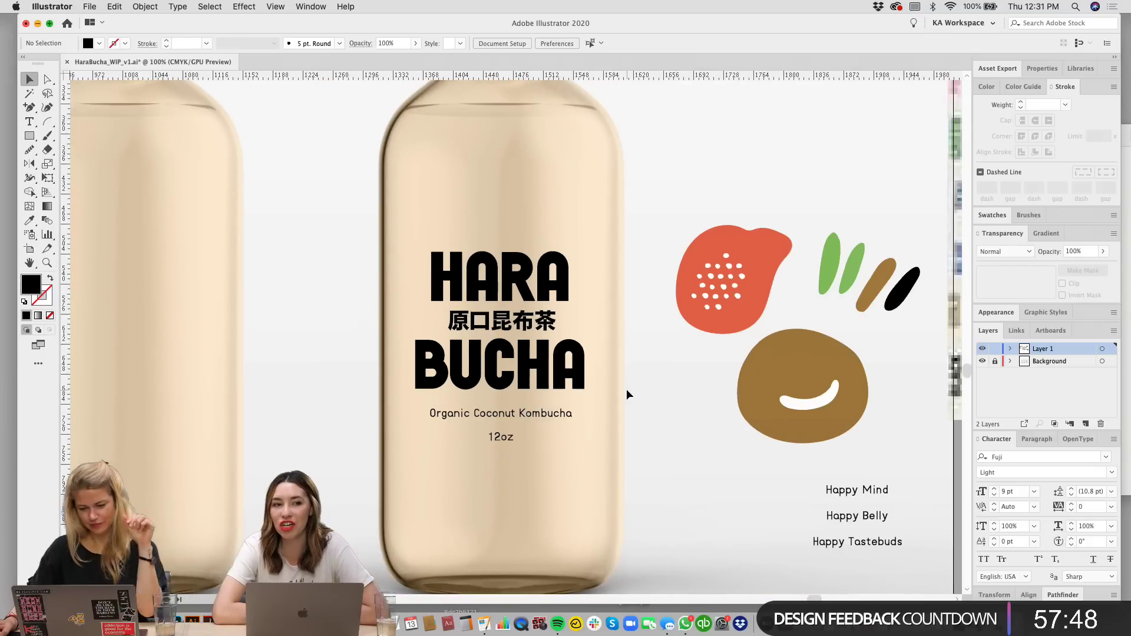
scroll(638, 245, right, 5)
scroll(683, 213, left, 2)
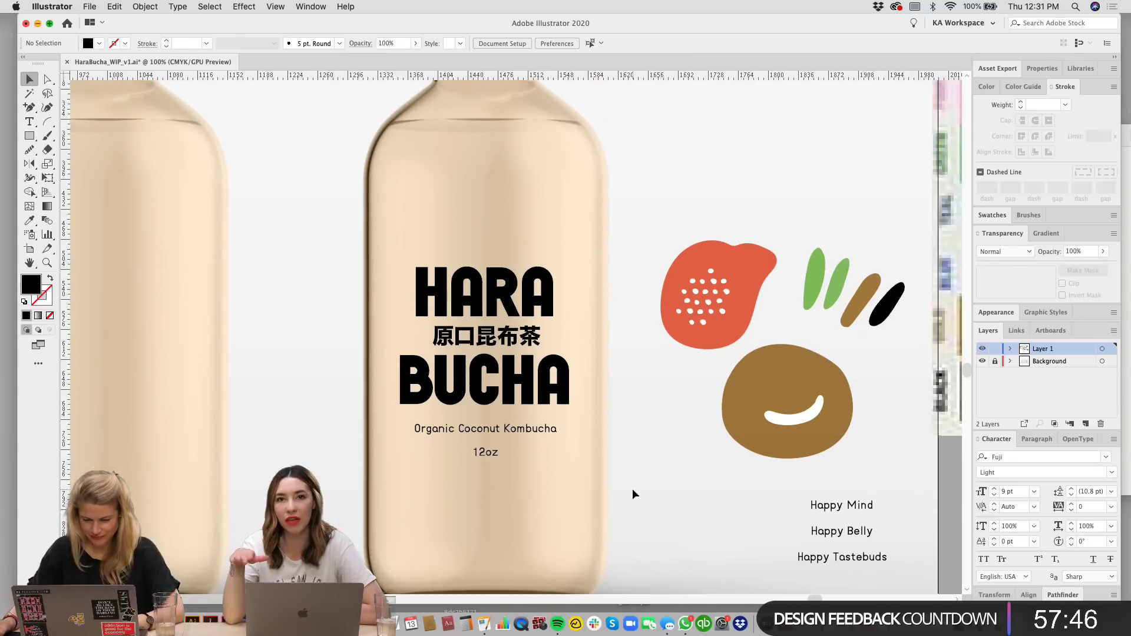
click(422, 429)
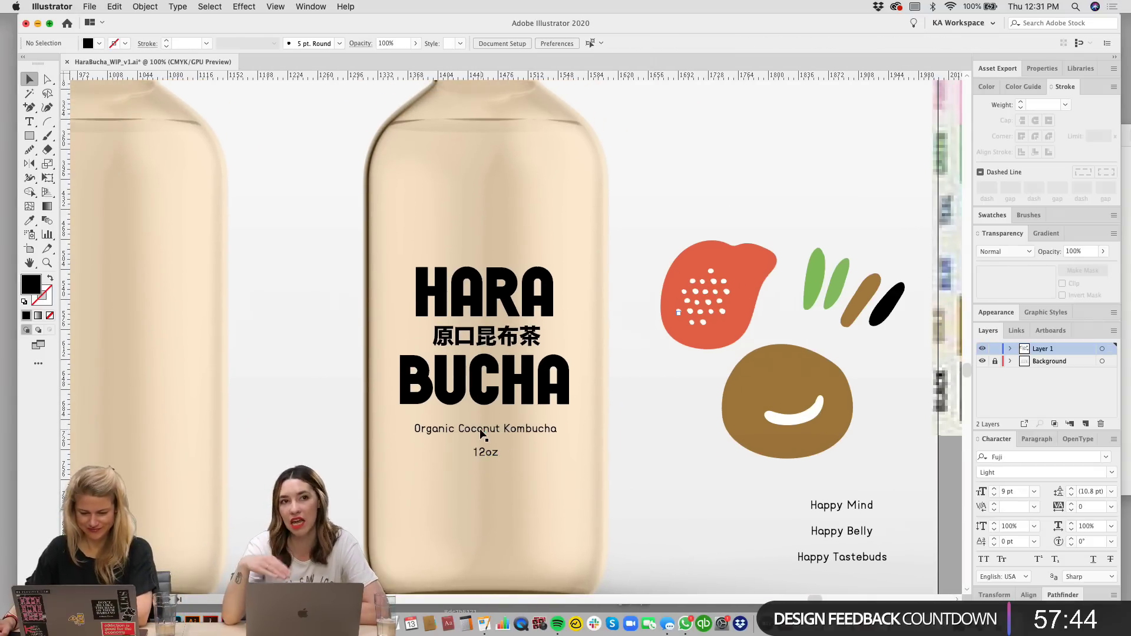
double_click(478, 429)
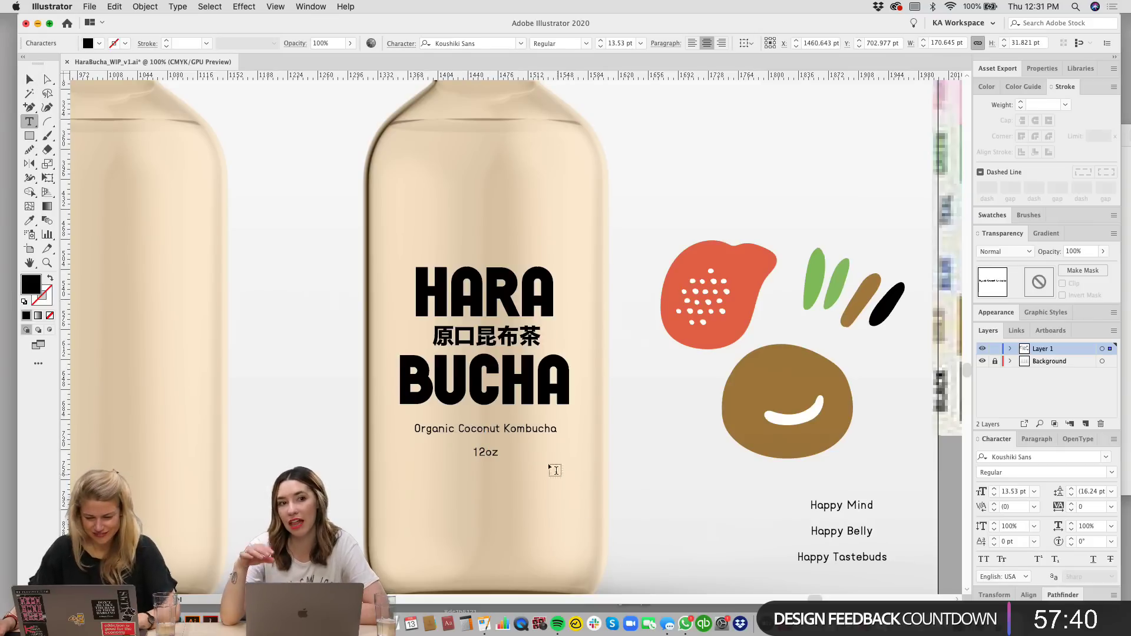
key(Right)
key(Right)
key(Right)
key(Right)
key(Delete)
key(Return)
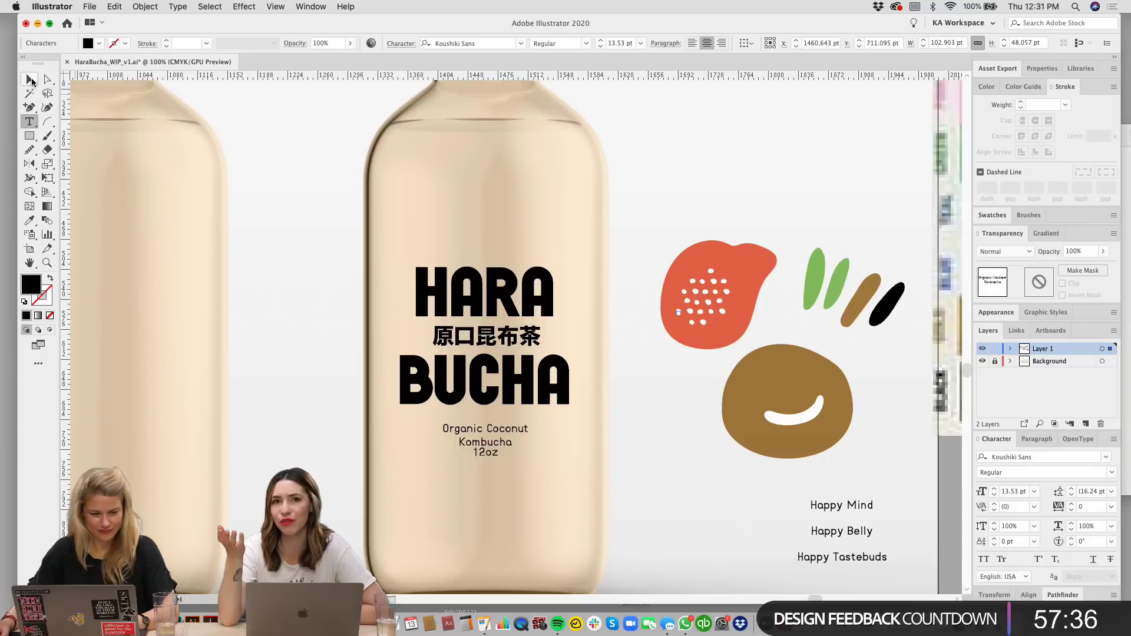
key(Escape)
click(522, 484)
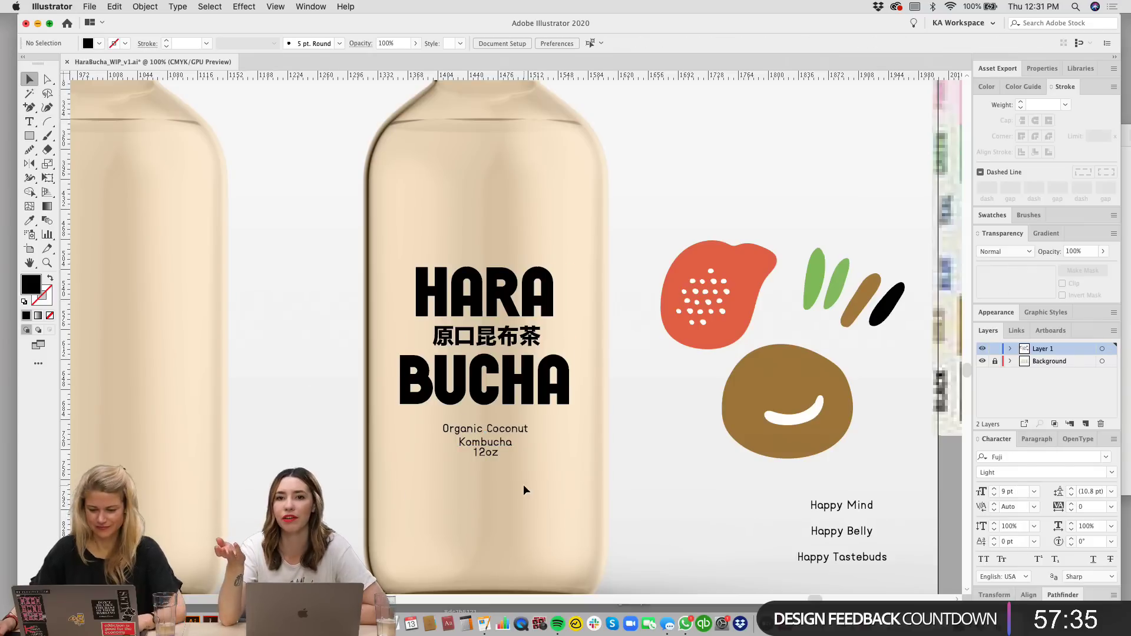
Step: Move the two-line flavour text and the 12oz line lower under the logo, leaving a clear gap between them
click(490, 460)
drag(488, 460, 511, 444)
shift+click(504, 440)
click(589, 476)
drag(590, 475, 597, 476)
drag(499, 462, 498, 467)
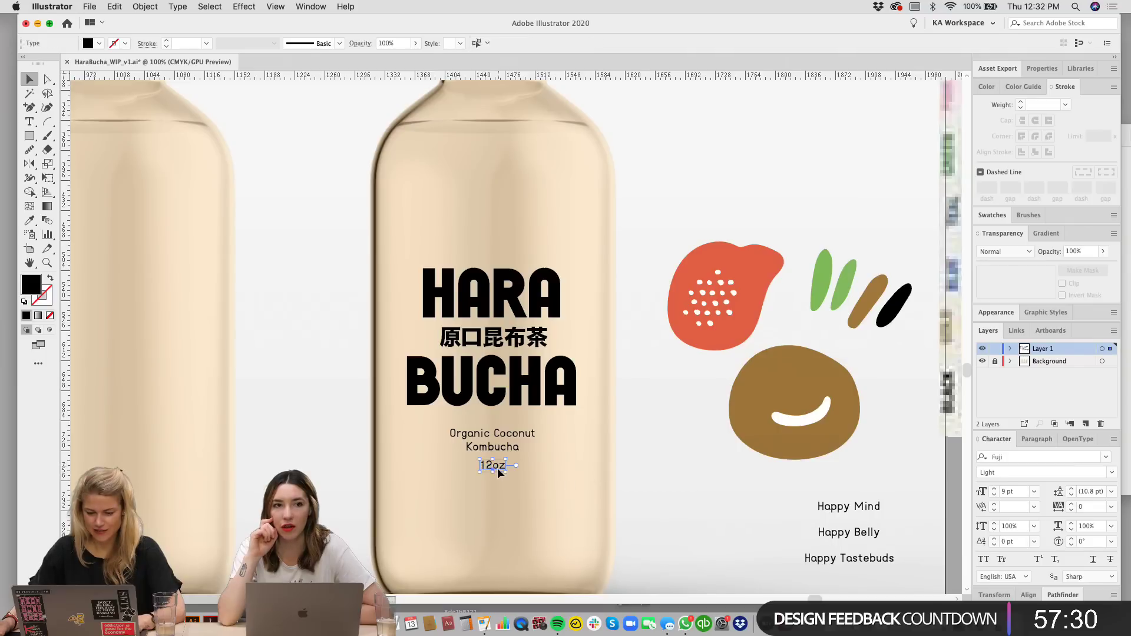
click(644, 474)
scroll(644, 474, right, 1)
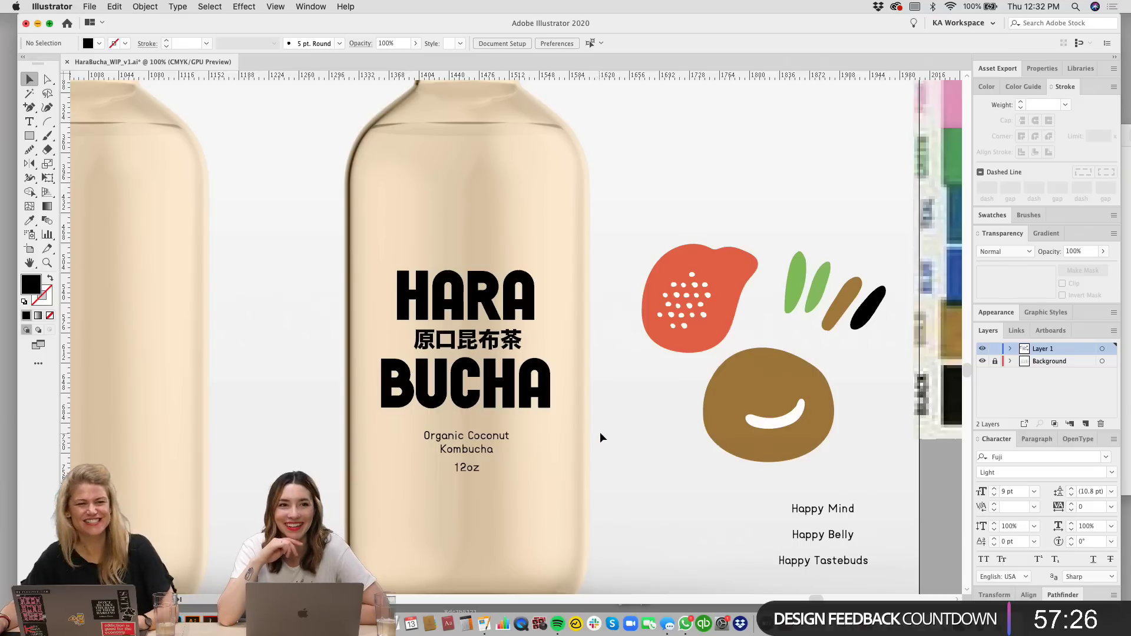
scroll(602, 406, right, 2)
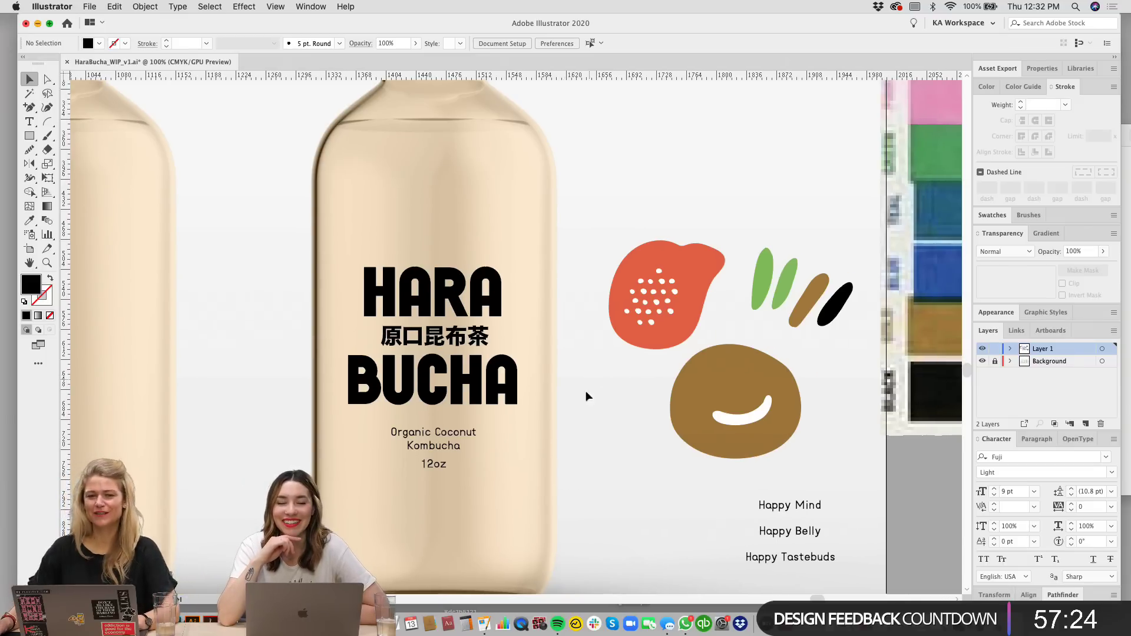
drag(580, 459, 562, 460)
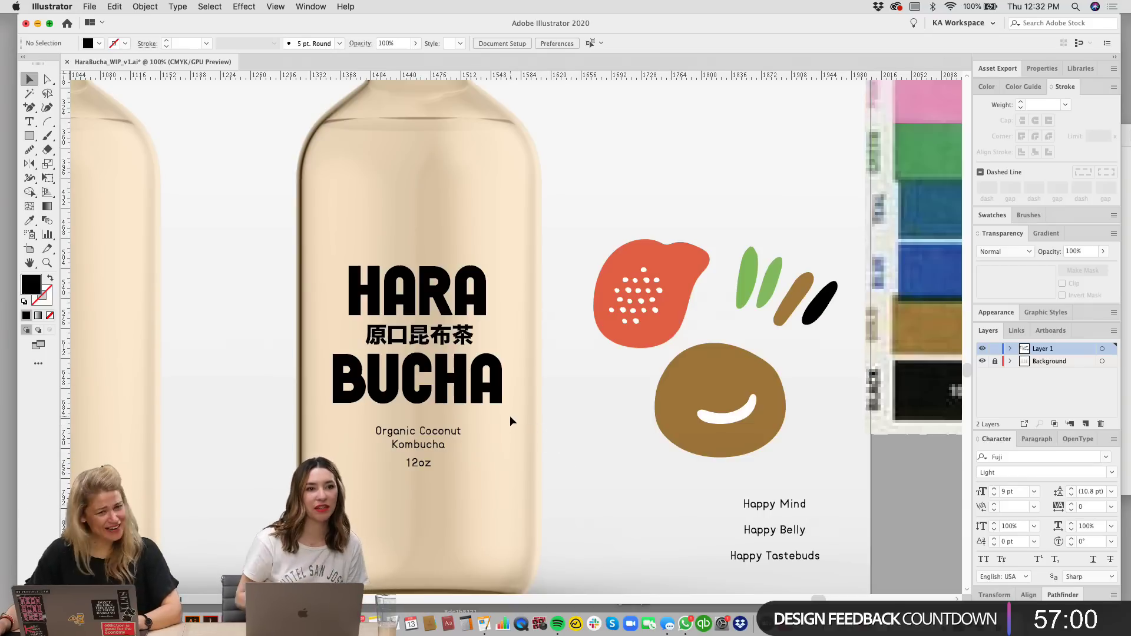
drag(507, 420, 536, 441)
scroll(651, 192, right, 2)
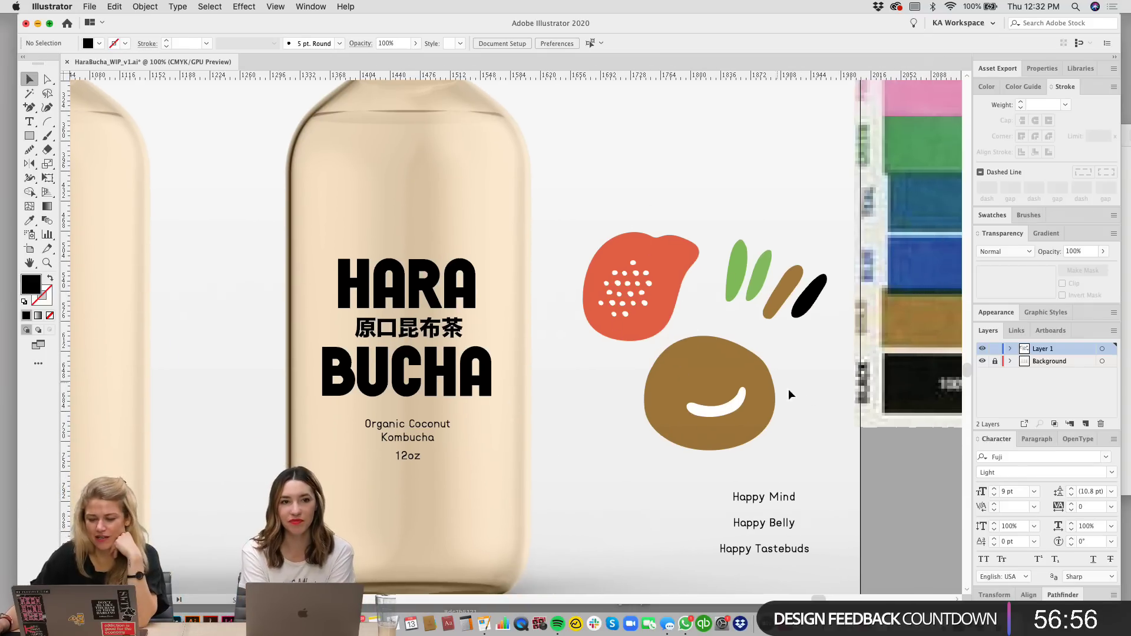
Step: Cut the white smile shape out of the brown coconut shape with the Minus Front operation
scroll(804, 397, up, 3)
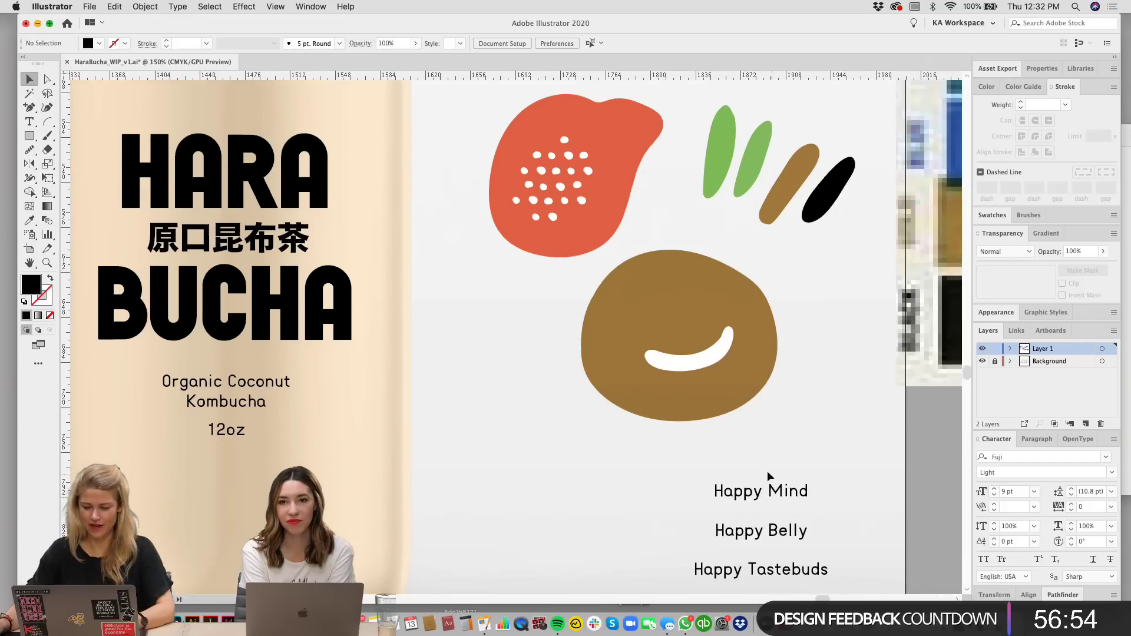
drag(794, 481, 772, 470)
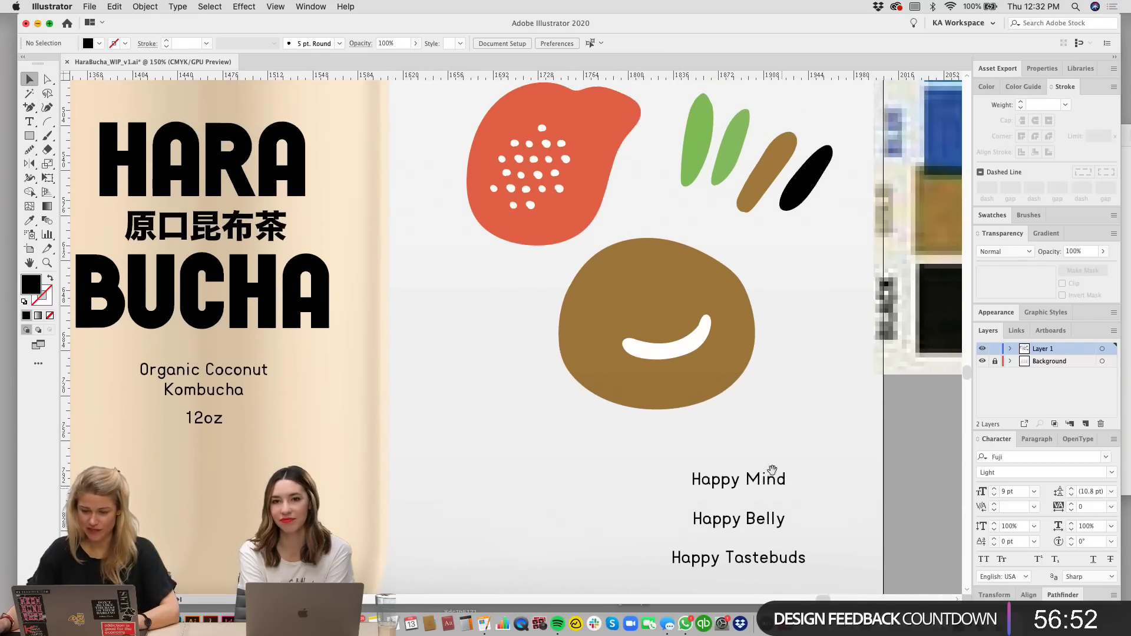
drag(639, 295, 639, 295)
drag(790, 301, 794, 323)
click(794, 412)
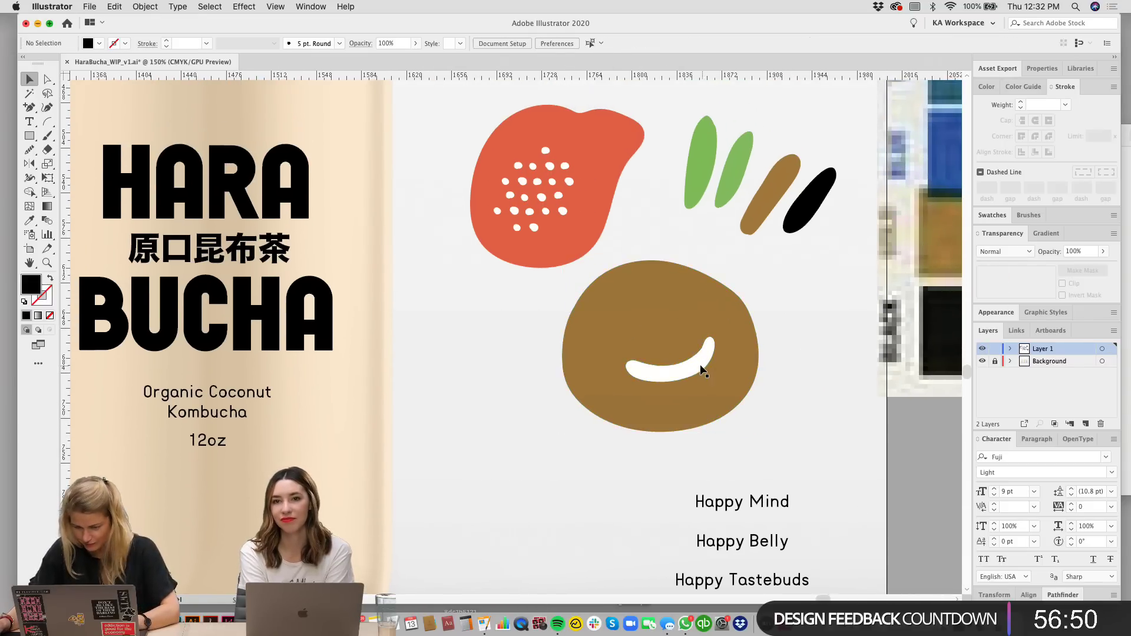
click(700, 366)
click(1060, 592)
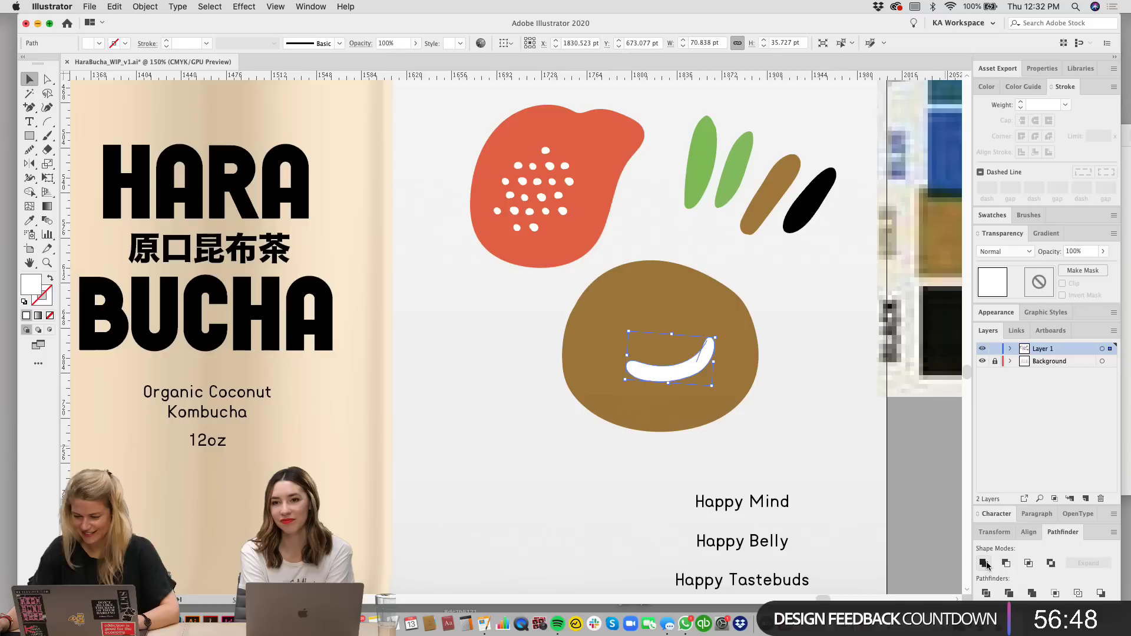
shift+click(668, 302)
click(1005, 563)
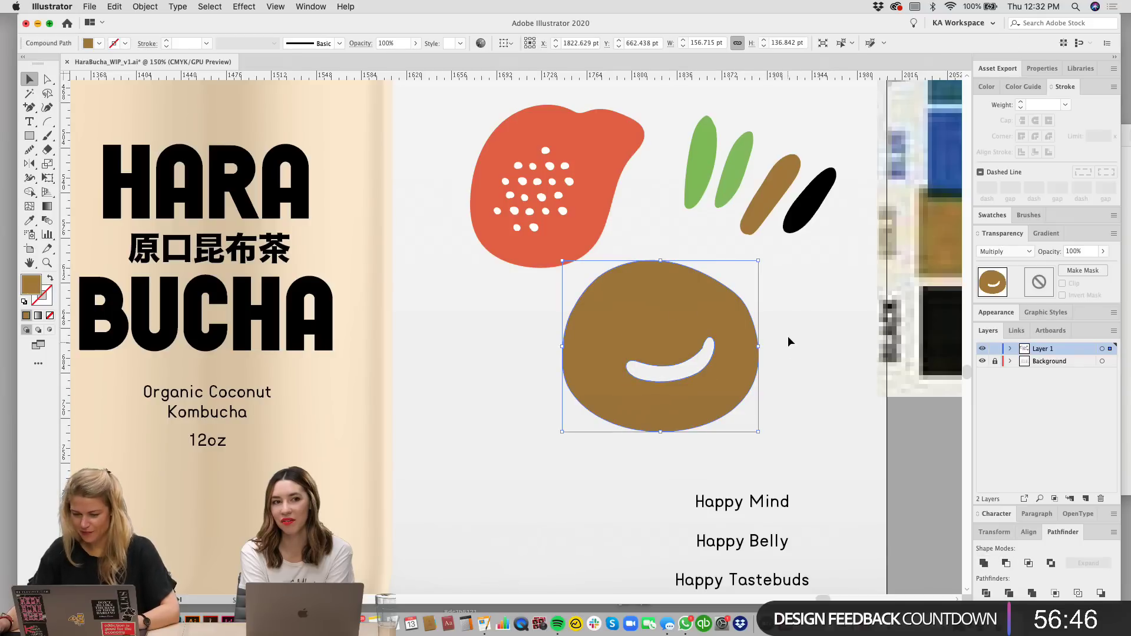
click(788, 335)
Step: Place a copy of the red fruit shape with its white dots above the row of coloured strokes
scroll(808, 356, up, 2)
drag(808, 356, 810, 358)
click(554, 215)
drag(621, 278, 486, 175)
shift+click(582, 178)
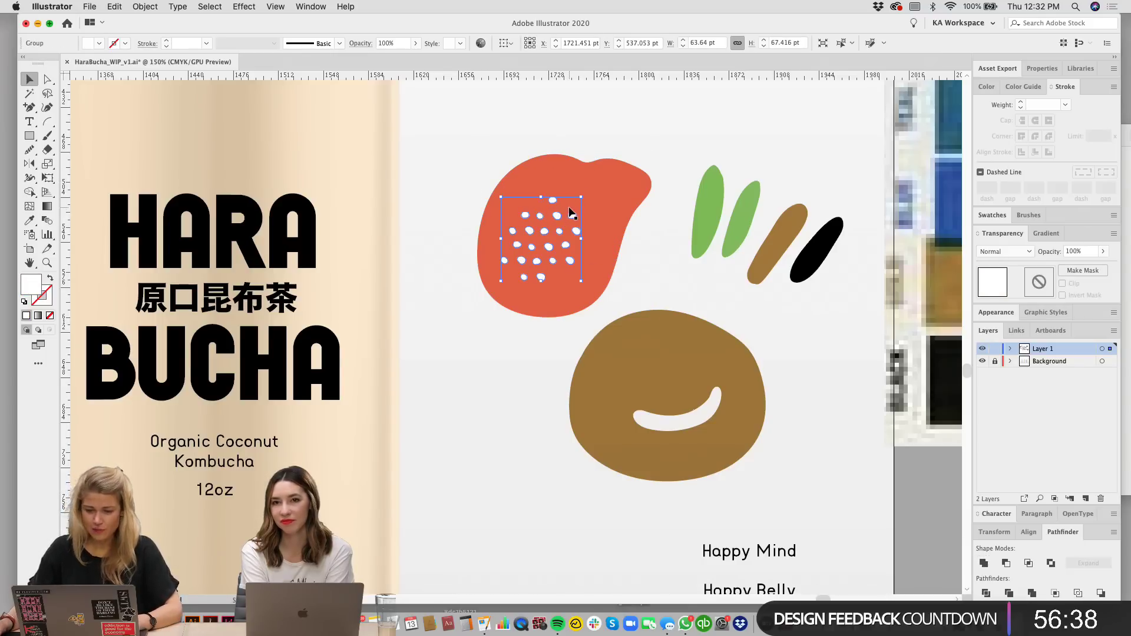
shift+click(588, 182)
drag(528, 288, 761, 90)
click(644, 221)
Step: Cut the group of white dots out of the original red fruit shape with Minus Front
click(572, 215)
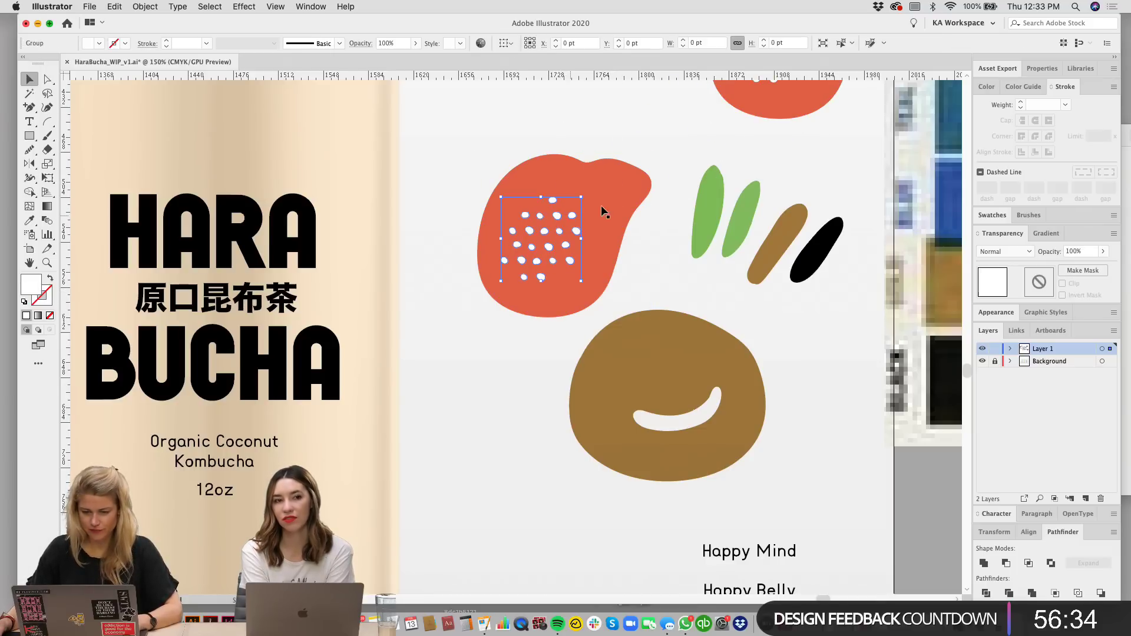
shift+click(603, 212)
click(1005, 563)
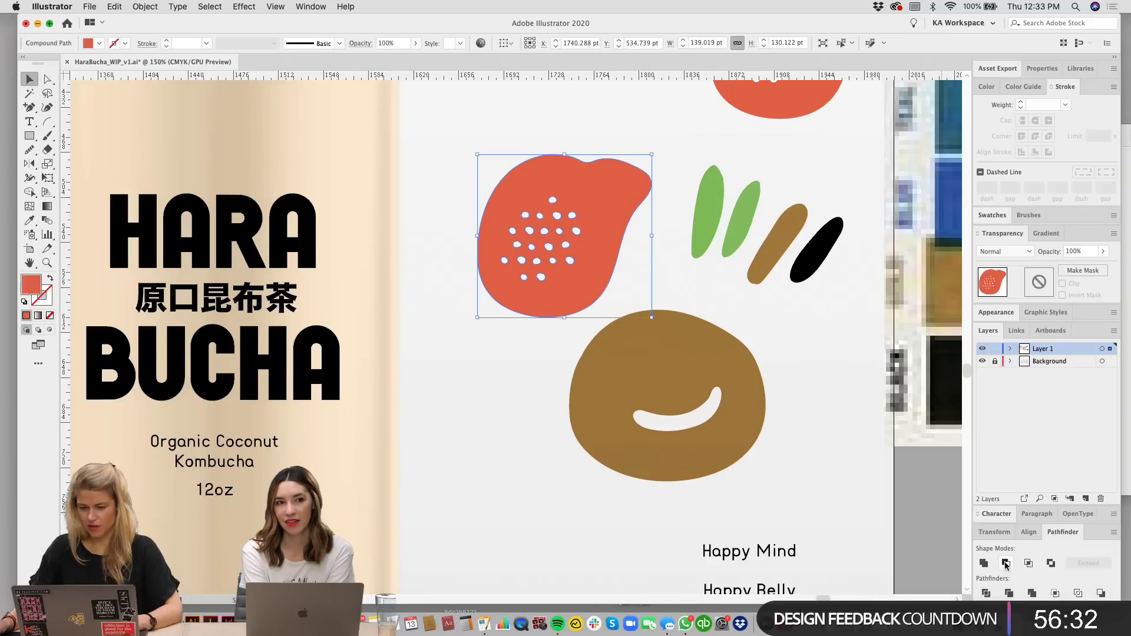
click(790, 307)
Step: Reposition the brown and black strokes slightly to even out their spacing in the row
scroll(760, 312, right, 3)
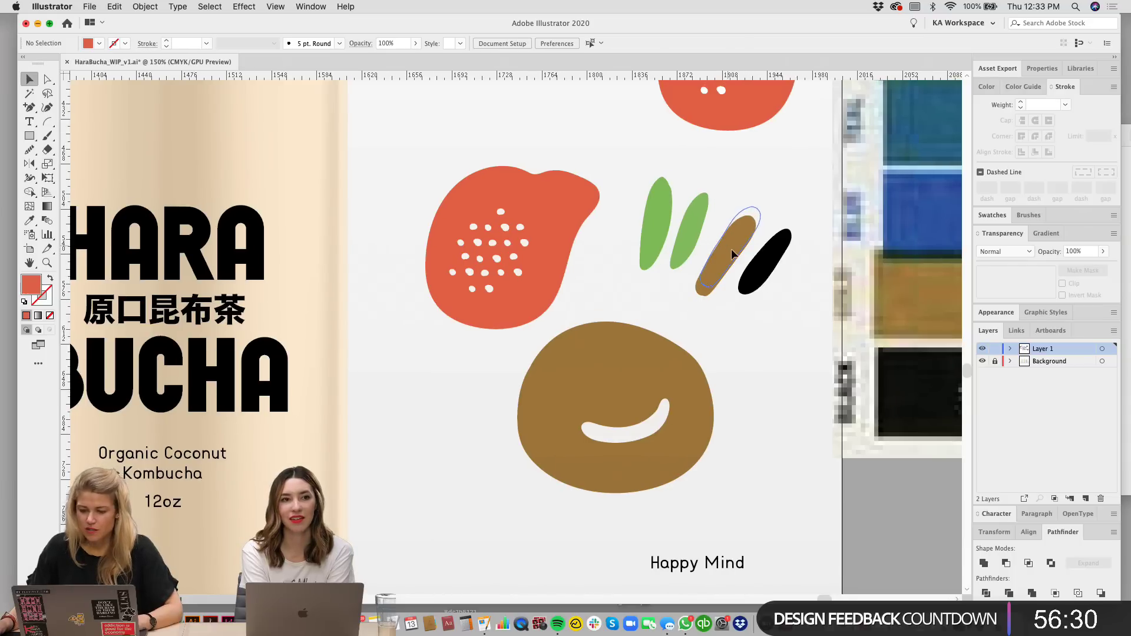
drag(731, 249, 762, 271)
click(773, 292)
Step: Add a rotated copy of a green stroke beside the red fruit shape and shift the small green stroke to even the spacing
click(661, 225)
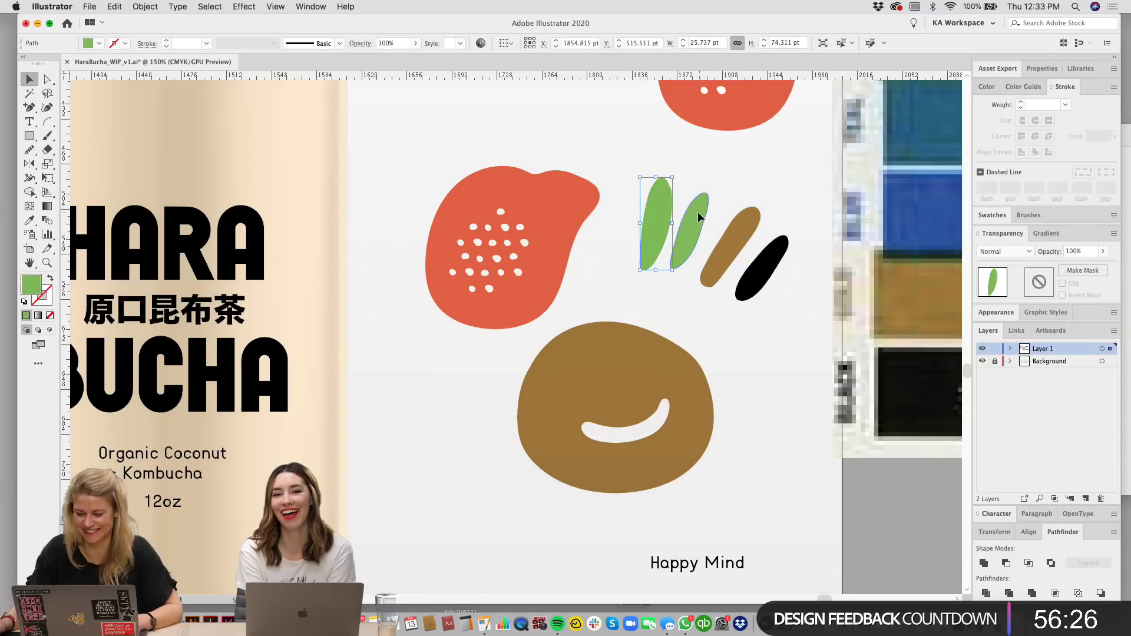
drag(697, 217, 615, 176)
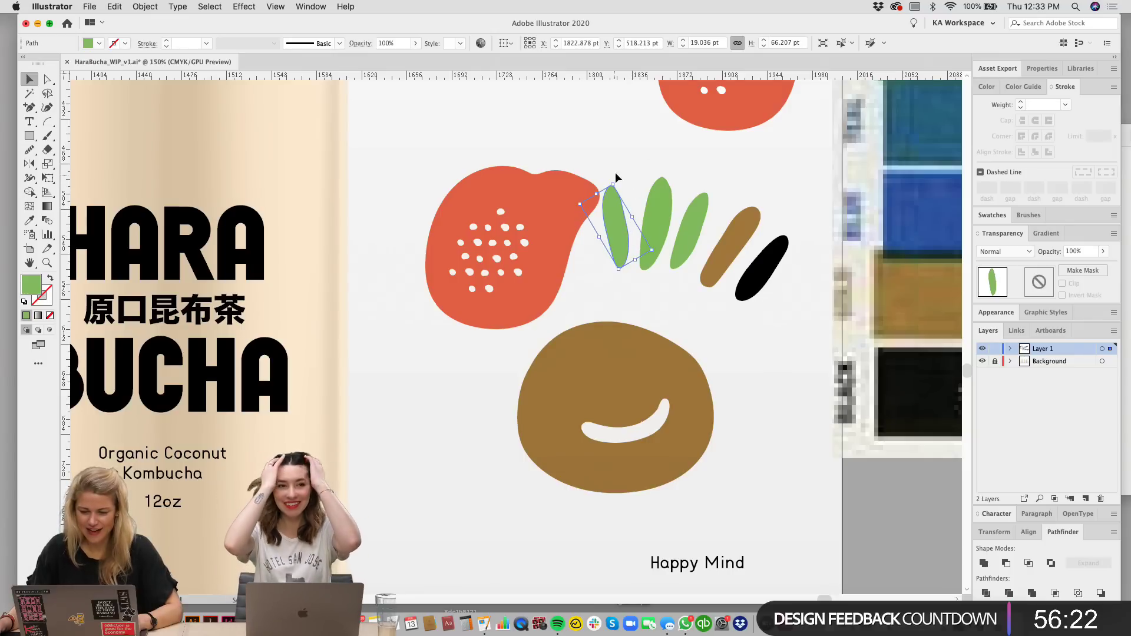
click(743, 277)
click(681, 243)
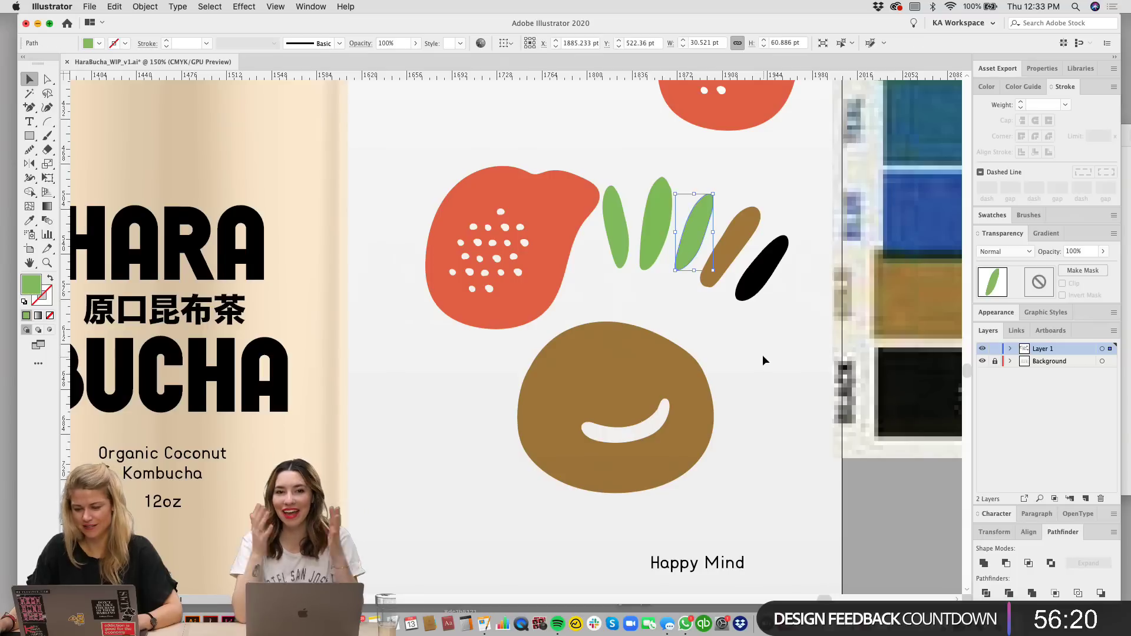
Step: Rotate all five strokes slightly clockwise together and group them
drag(762, 355, 597, 232)
shift+click(686, 350)
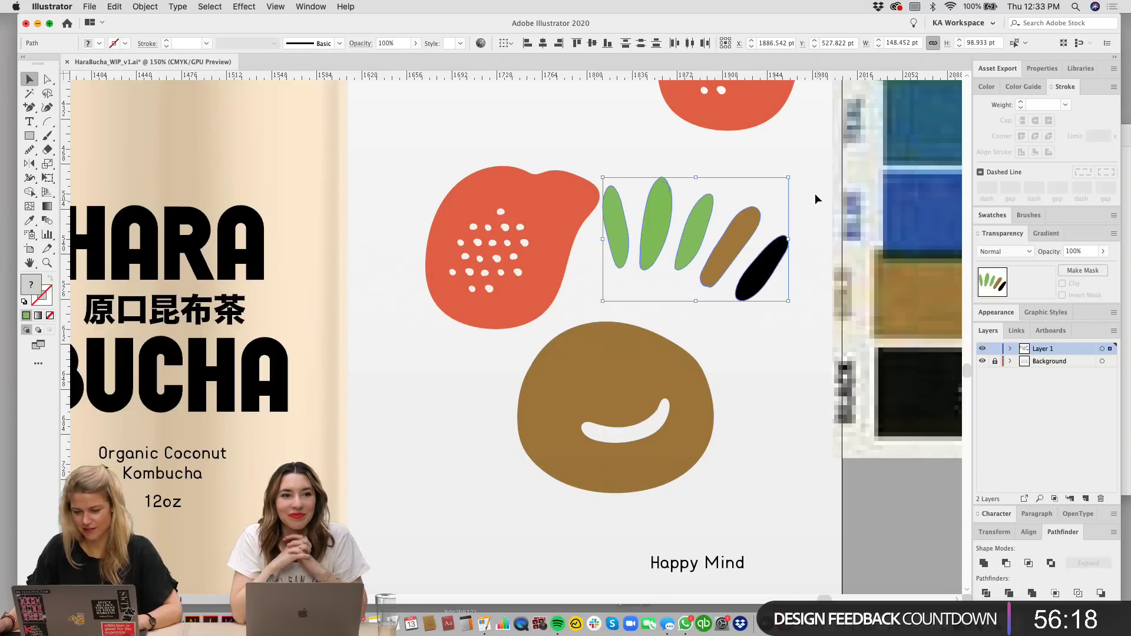
drag(793, 174, 800, 197)
key(super+g)
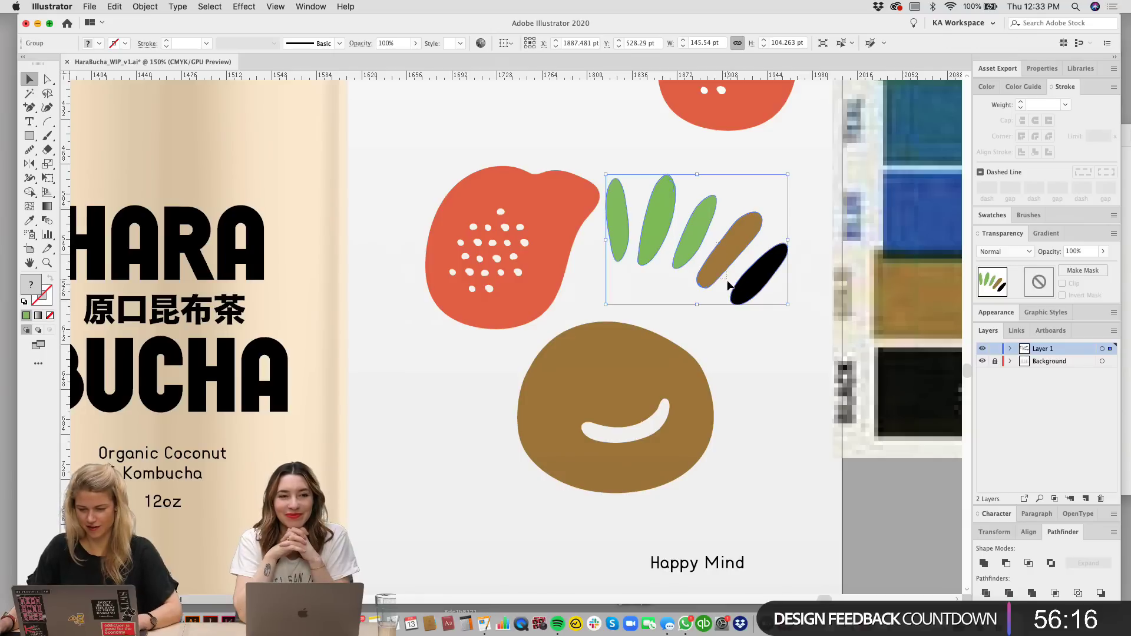
Step: Move the stroke group slightly down and unite its shapes into a single black colour
drag(736, 251, 745, 282)
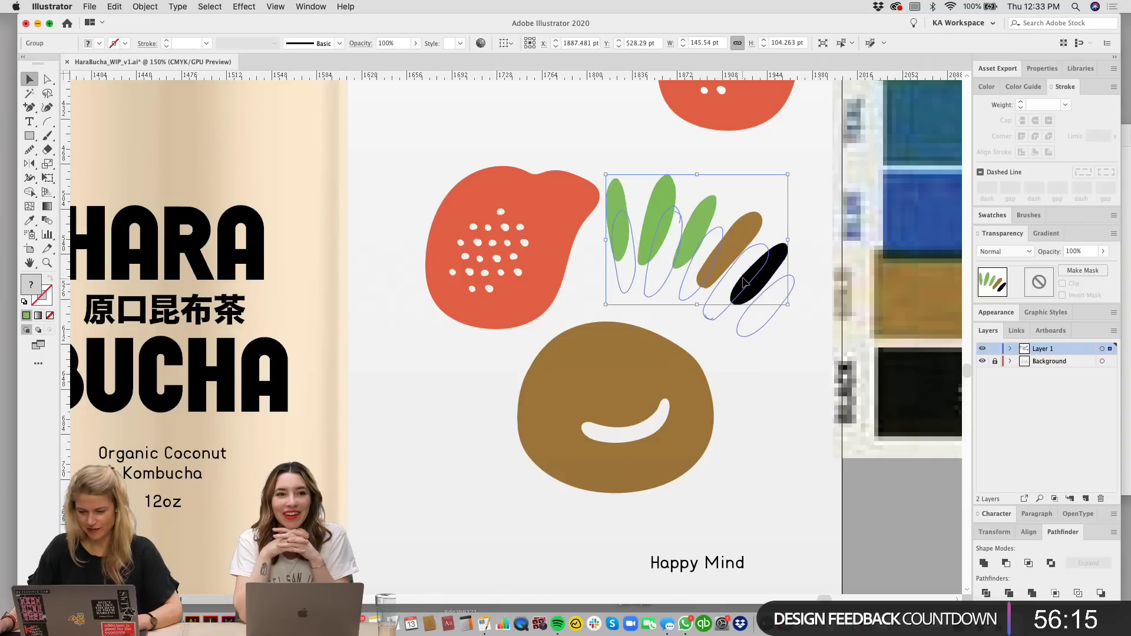
click(983, 563)
Step: Draw a square about 76 pt wide above the bottle with the logo and fill it with yellow sampled from the colour chart
scroll(656, 184, right, 3)
scroll(656, 185, up, 1)
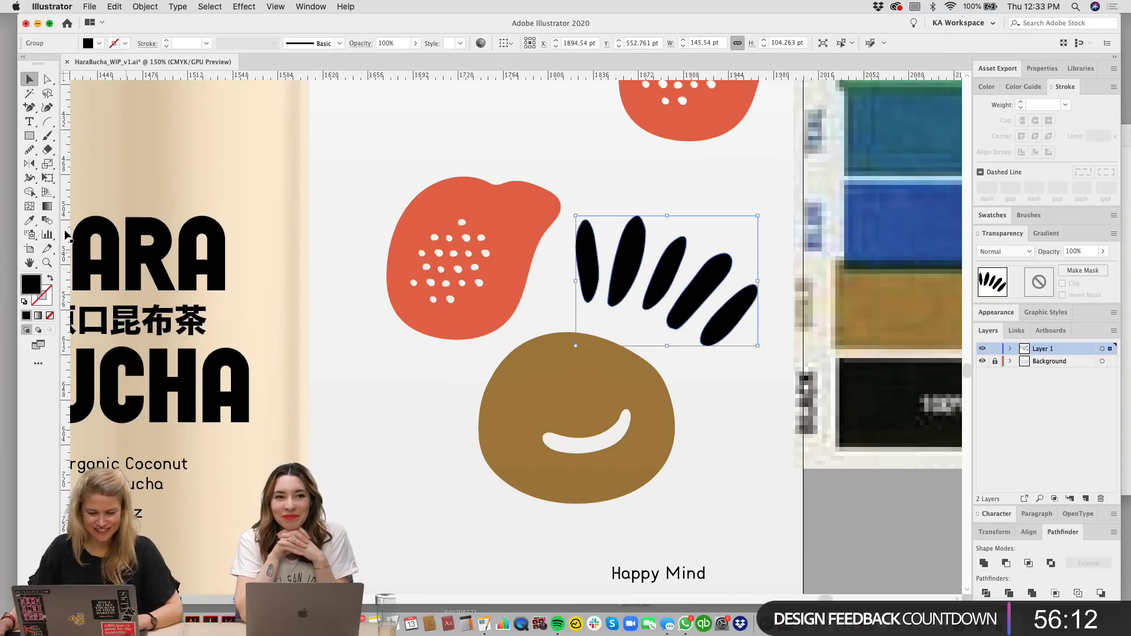
key(super+minus)
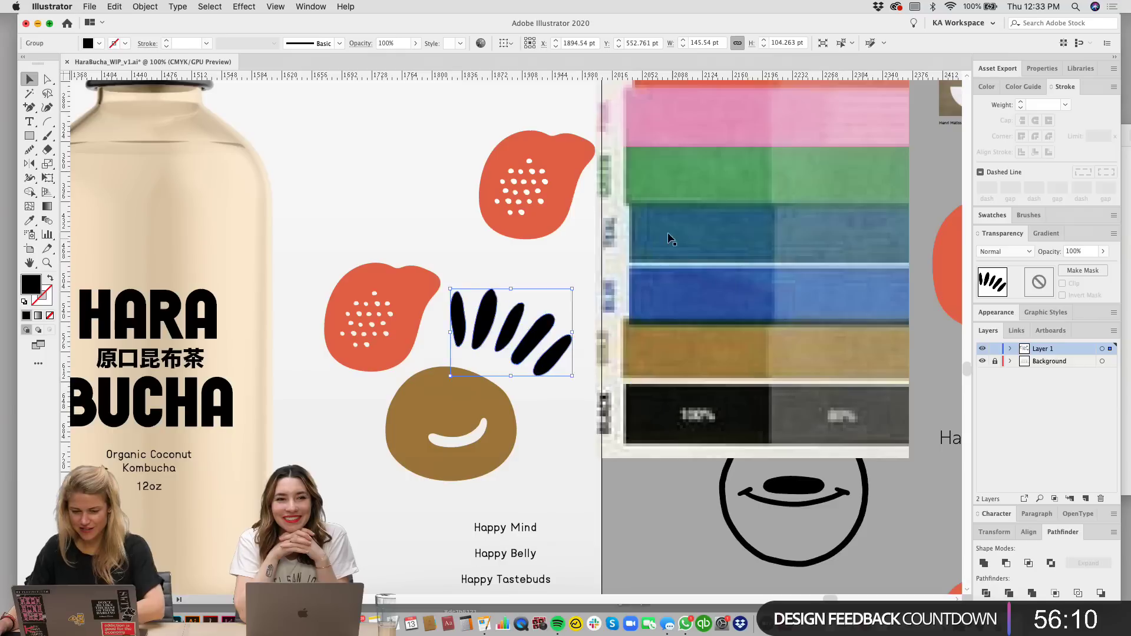
drag(667, 232, 714, 346)
key(super+minus)
drag(562, 175, 598, 202)
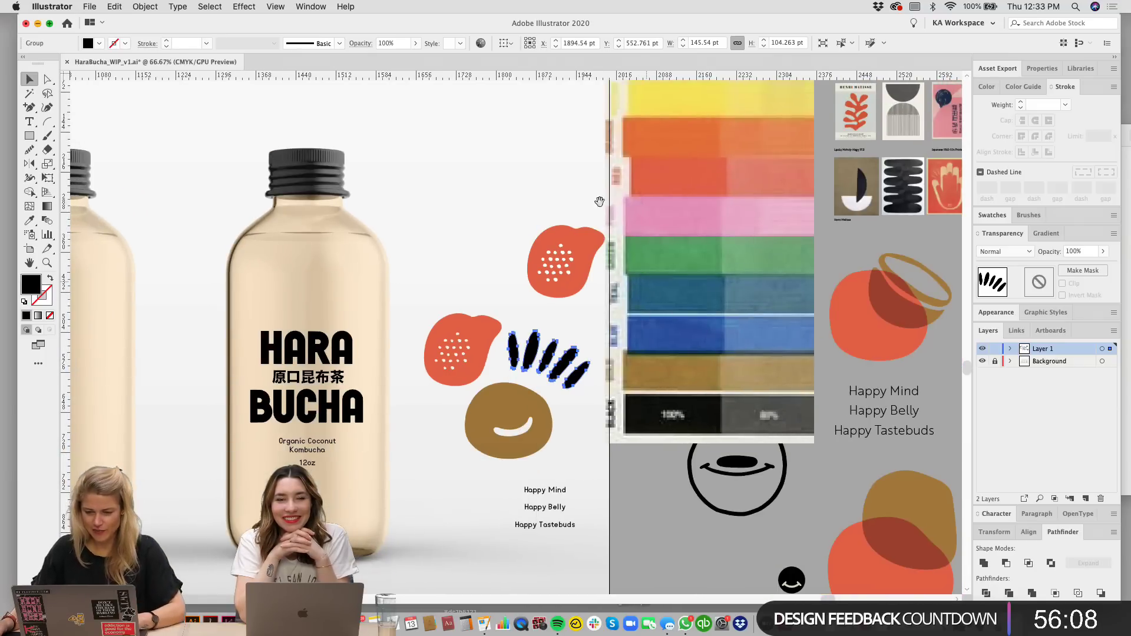
drag(444, 214, 515, 315)
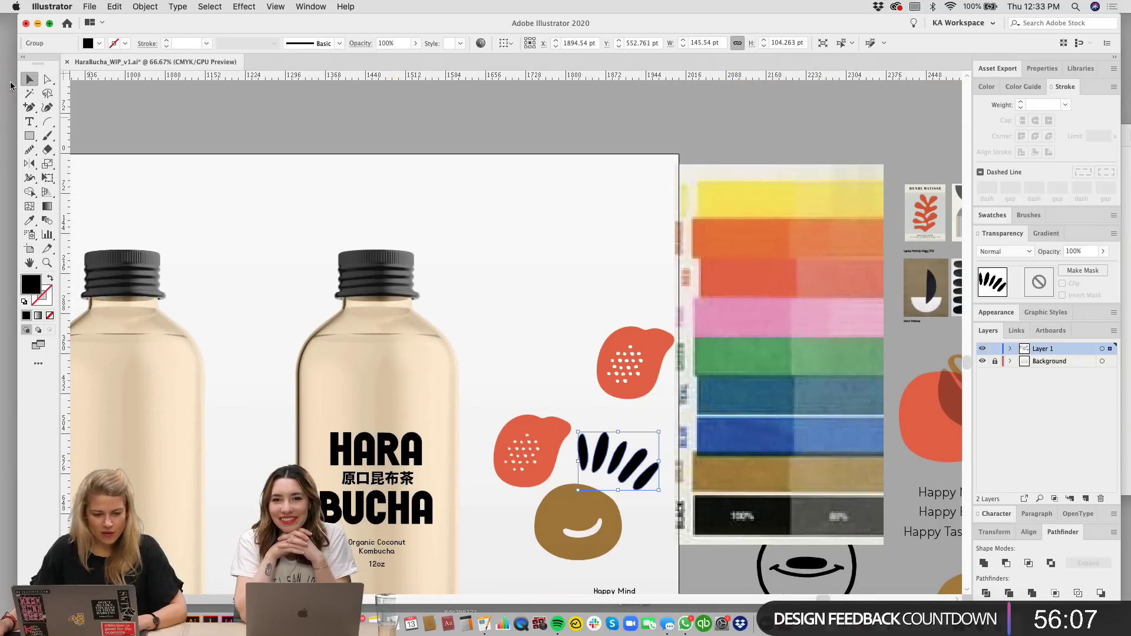
click(29, 135)
drag(399, 178, 442, 220)
key(v)
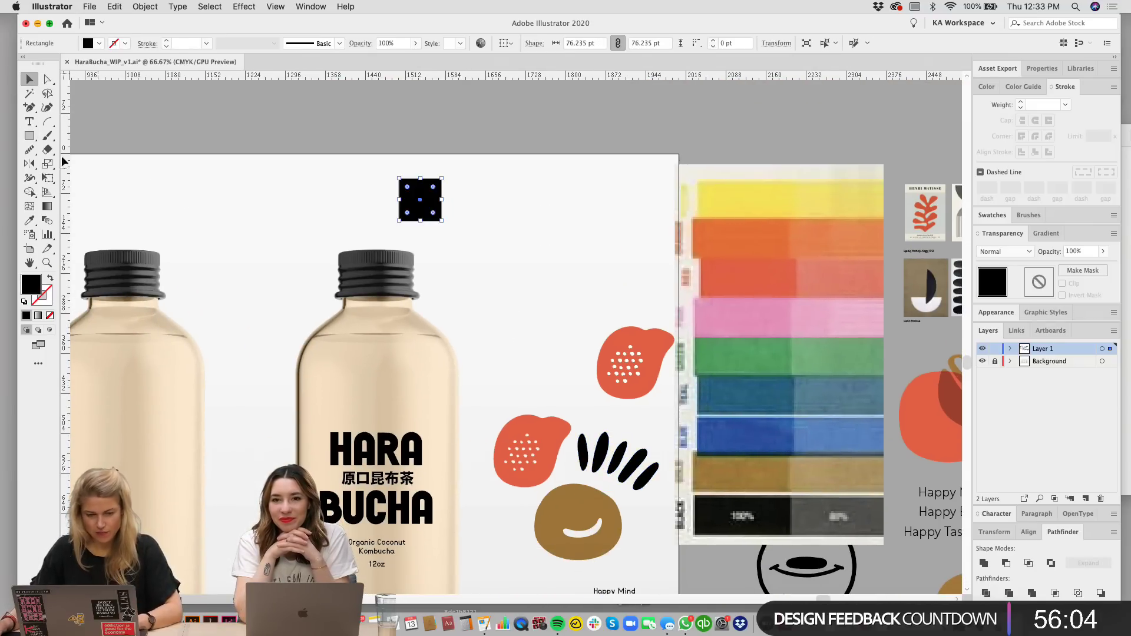
click(26, 222)
click(719, 199)
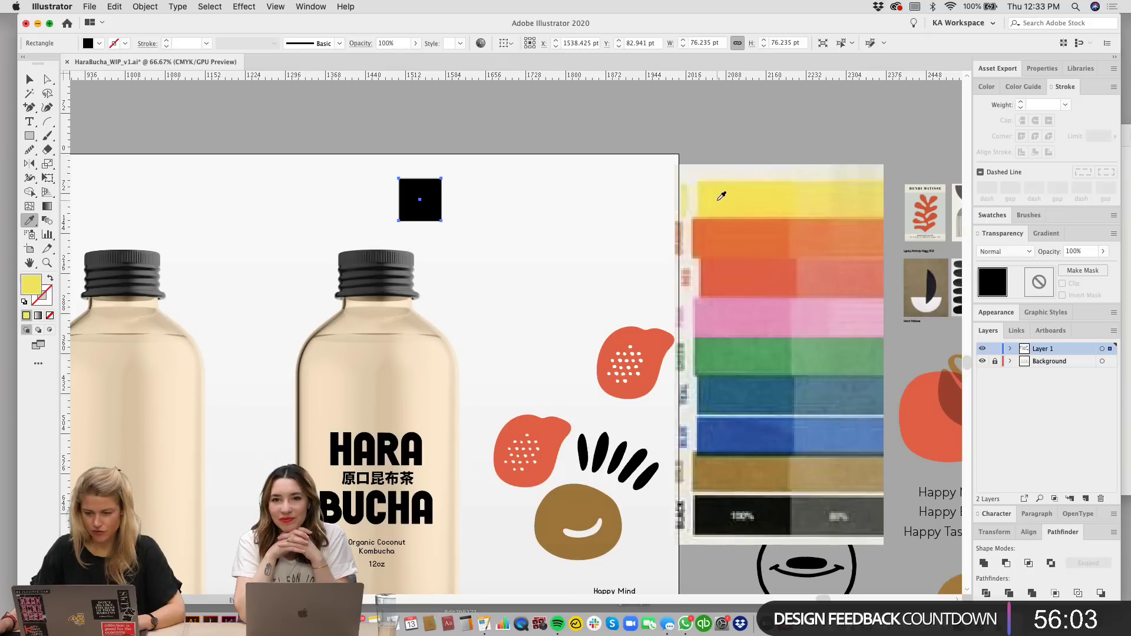
Step: Duplicate the yellow square beside itself and fill the copy with orange sampled from the colour chart
key(v)
click(575, 222)
drag(433, 202, 484, 202)
click(29, 220)
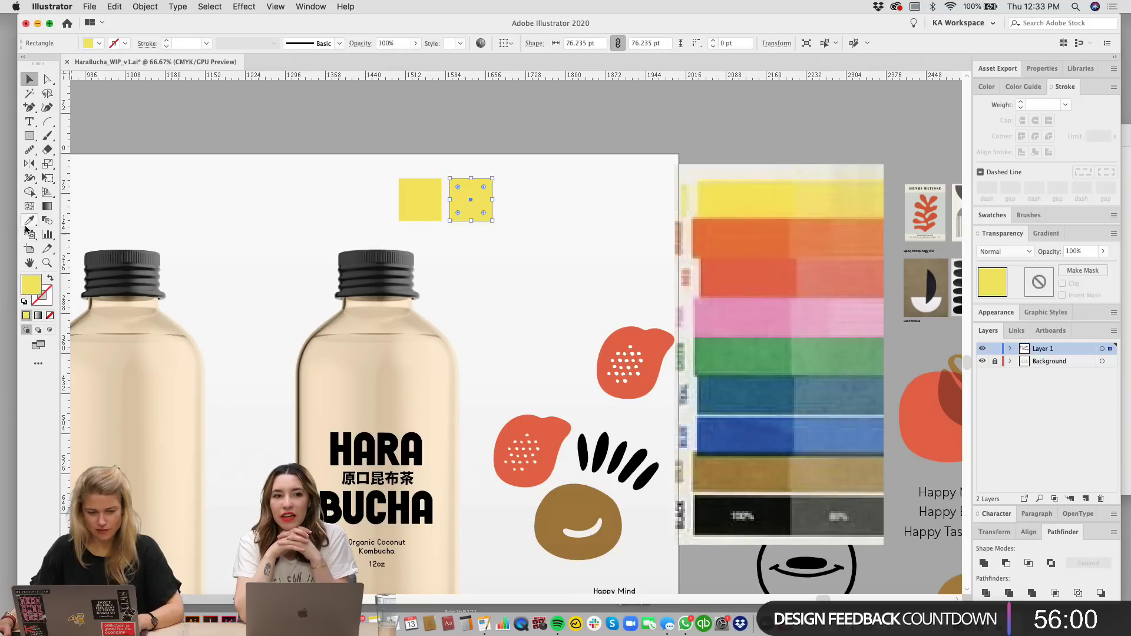
click(700, 241)
Step: Add a third square beside the orange one and fill it with red sampled from the colour chart
key(v)
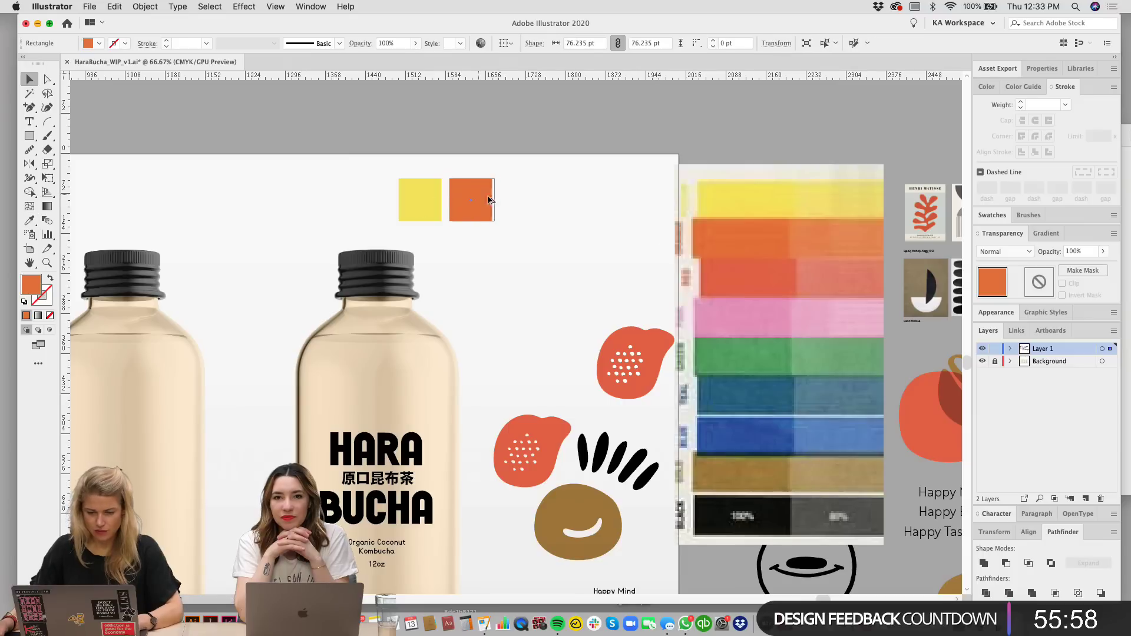
drag(482, 198, 529, 201)
click(28, 249)
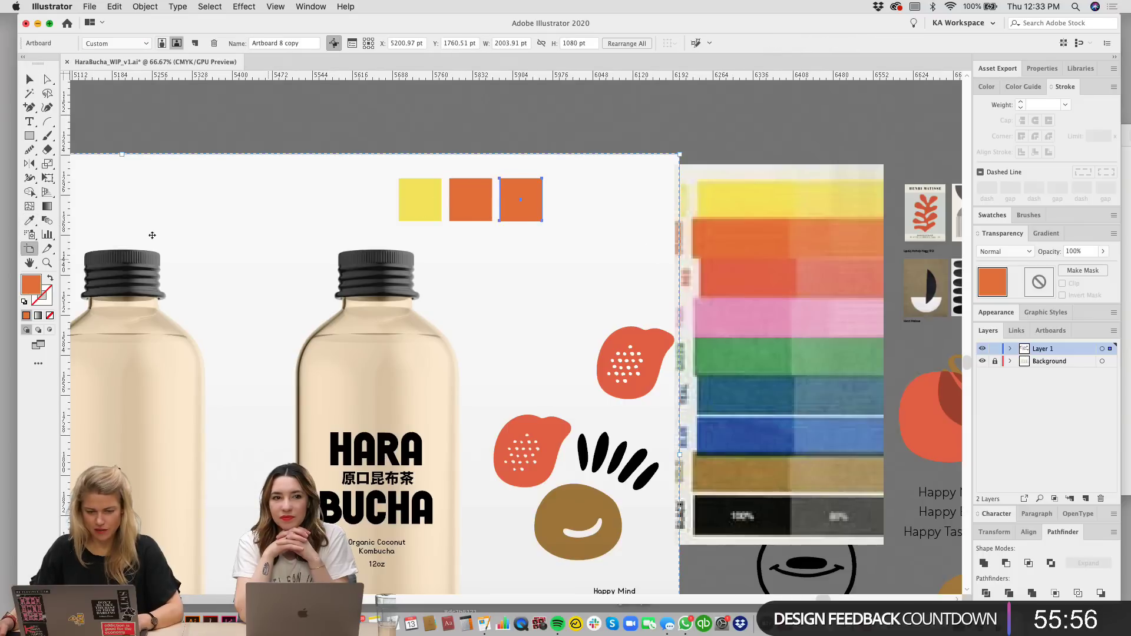
click(28, 220)
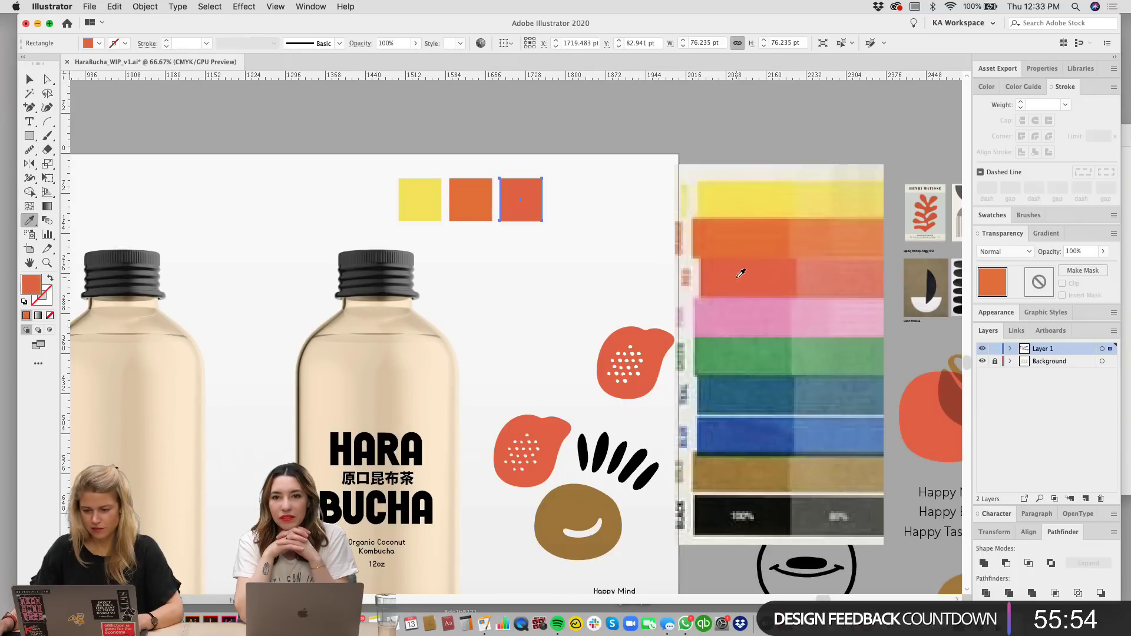
key(b)
drag(564, 254, 569, 258)
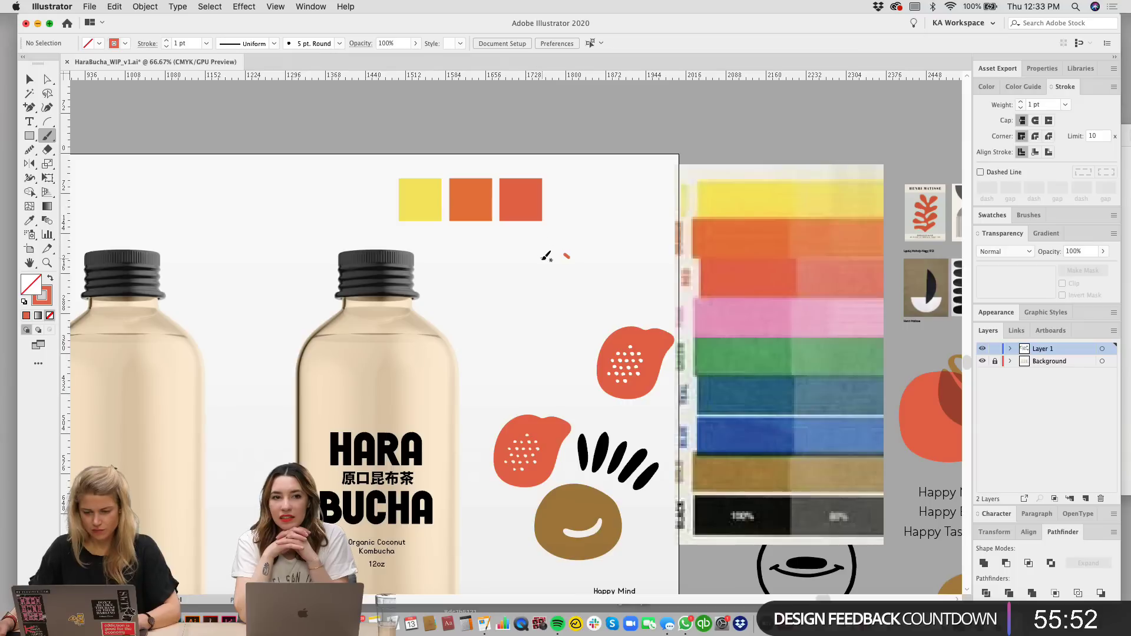
key(super+z)
Step: Duplicate the red square to extend the row and fill the copy with pink from the colour chart
key(v)
drag(572, 199, 574, 199)
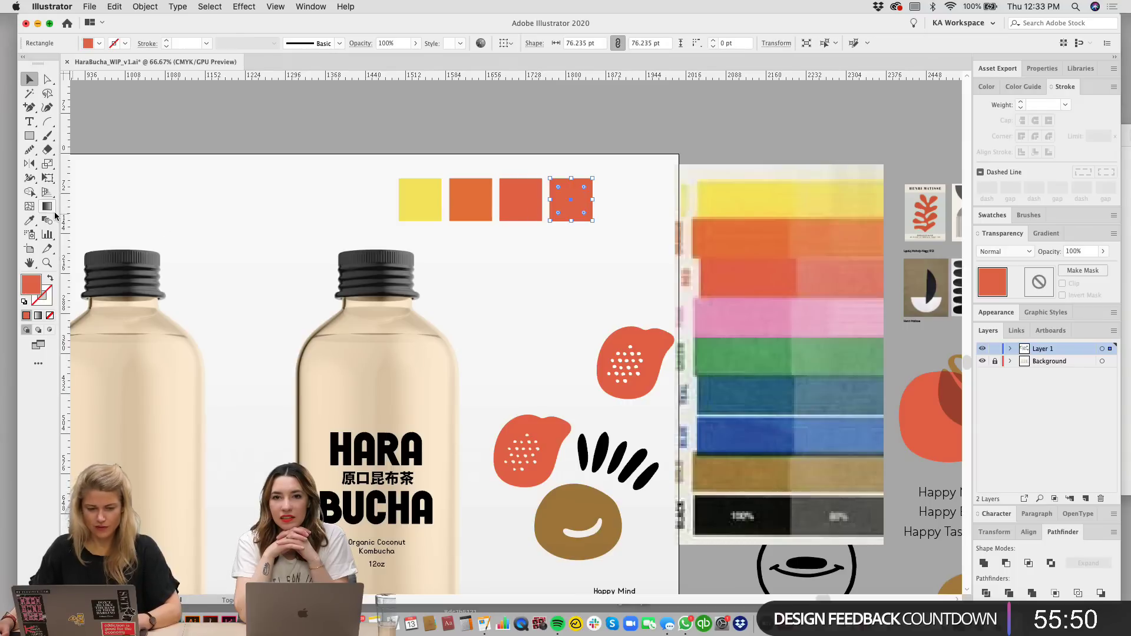
click(716, 315)
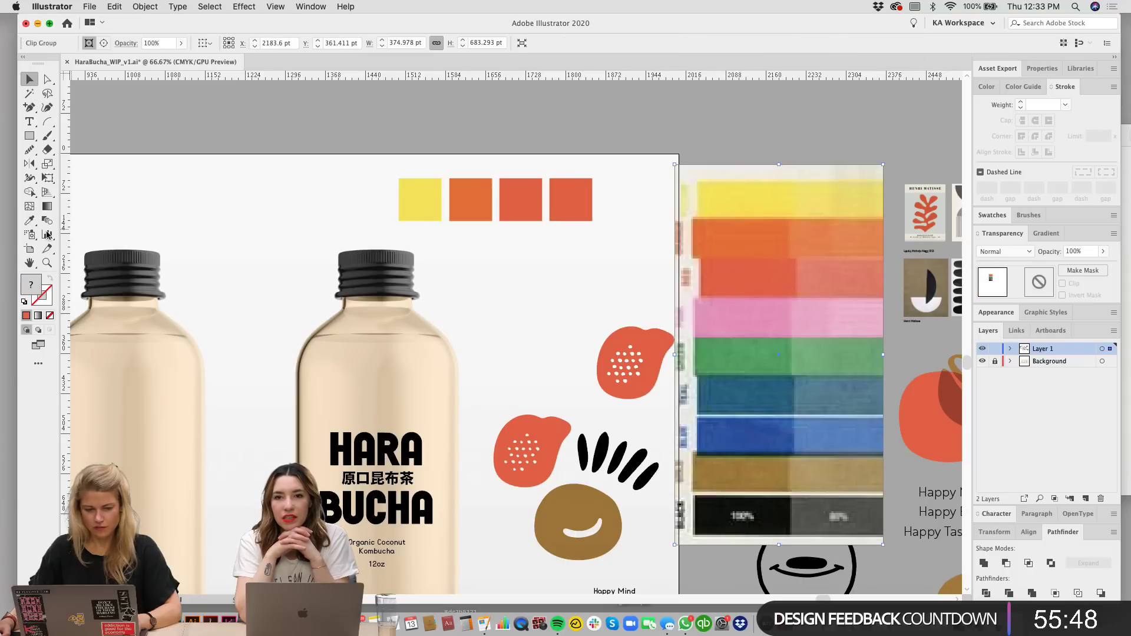
click(560, 215)
click(29, 220)
click(711, 307)
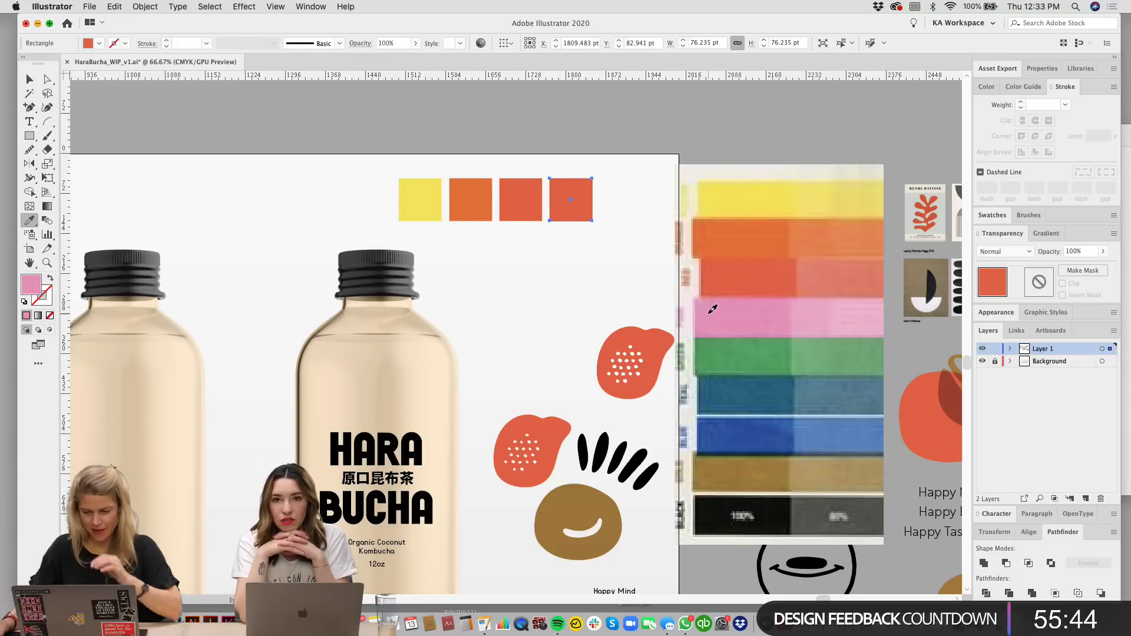
Step: Duplicate the pink square as a fifth square and fill it with green from the colour chart
key(b)
key(v)
click(568, 227)
drag(569, 209, 617, 209)
click(30, 222)
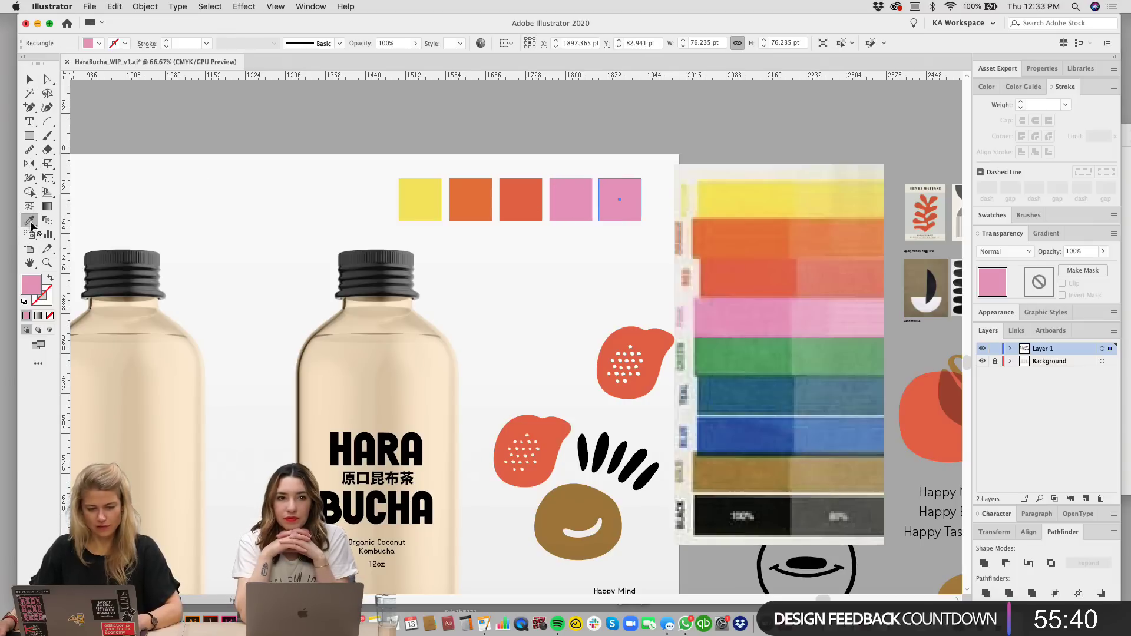
click(718, 349)
Step: Scale the five squares down to about 42 pt each and duplicate the row directly below
key(v)
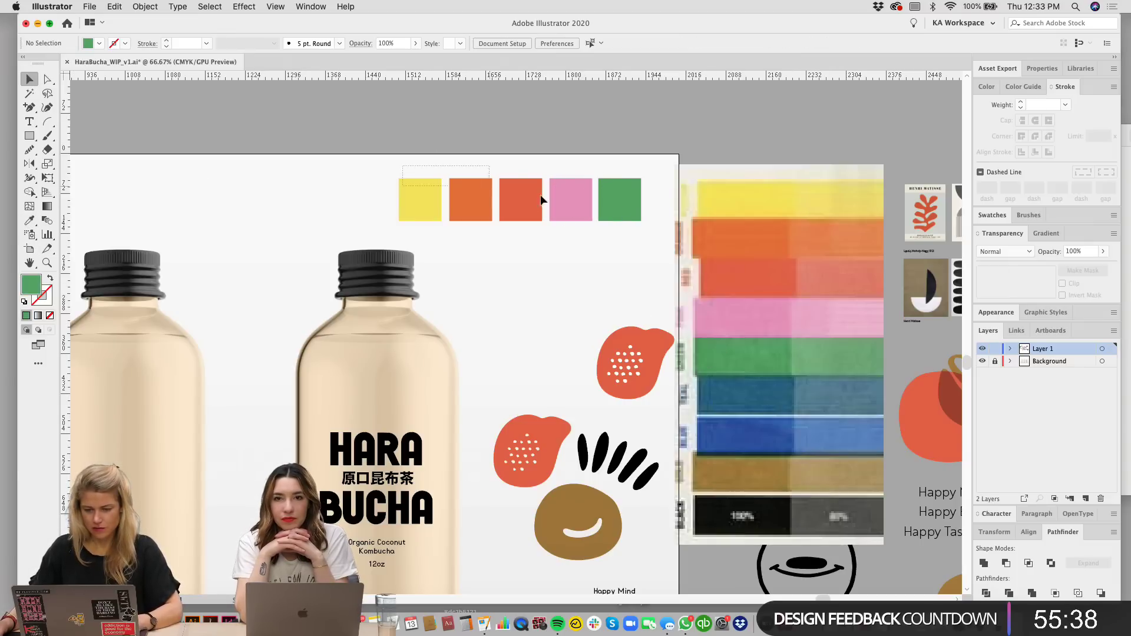
drag(400, 168, 625, 211)
drag(522, 199, 523, 188)
drag(399, 188, 507, 189)
drag(597, 192, 598, 228)
Step: Recolour the first two squares of the lower row with teal and blue sampled from the colour chart
click(518, 222)
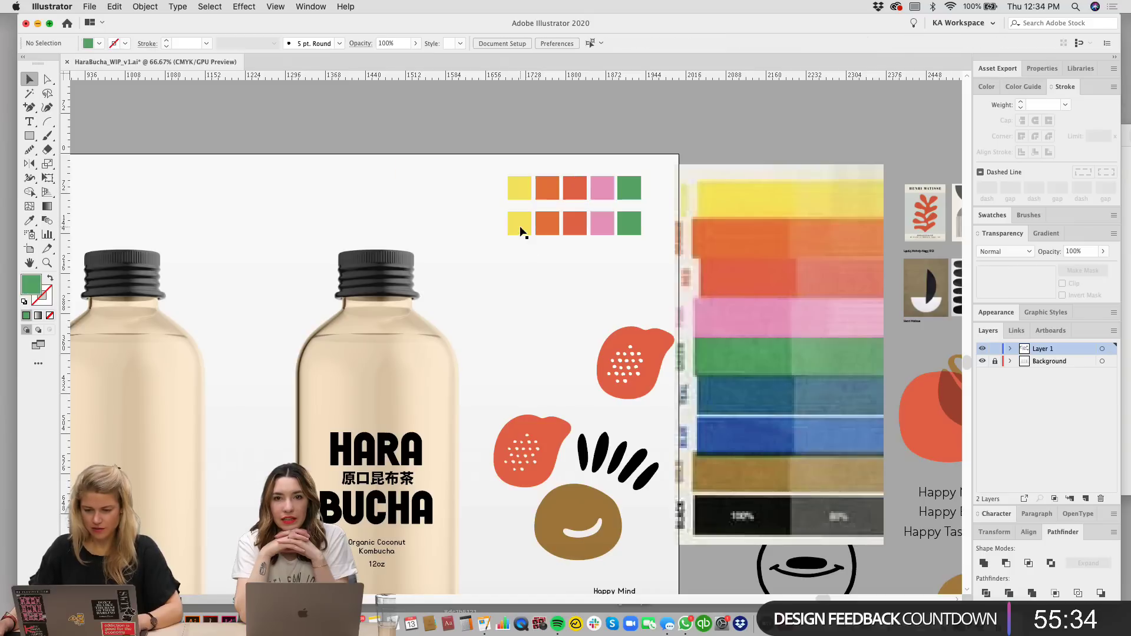
click(32, 220)
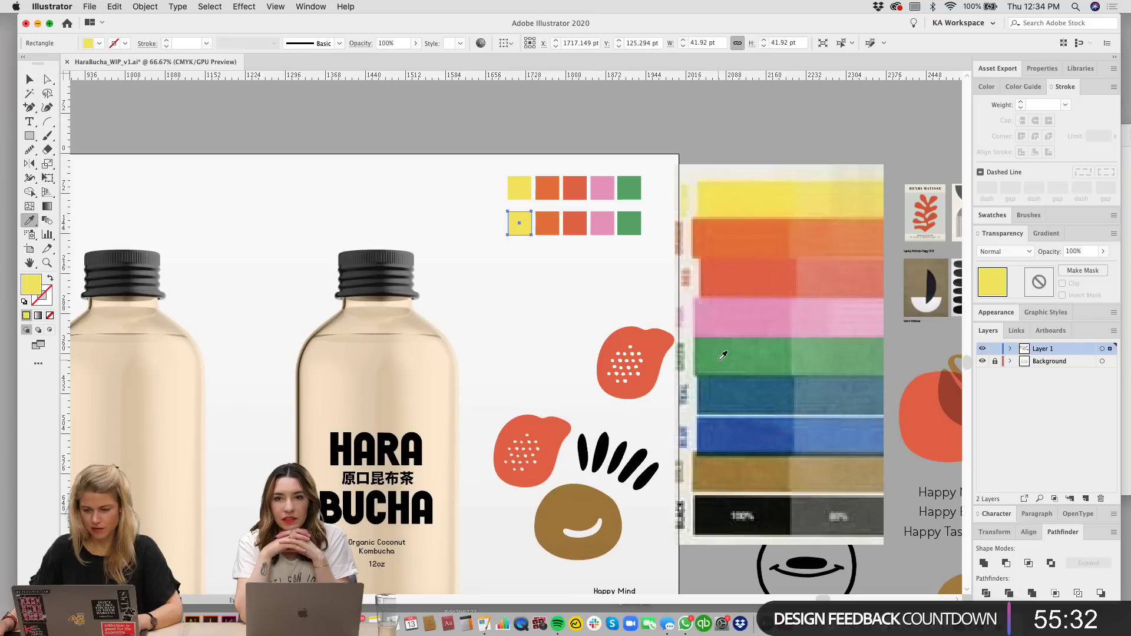
click(728, 384)
key(v)
click(547, 223)
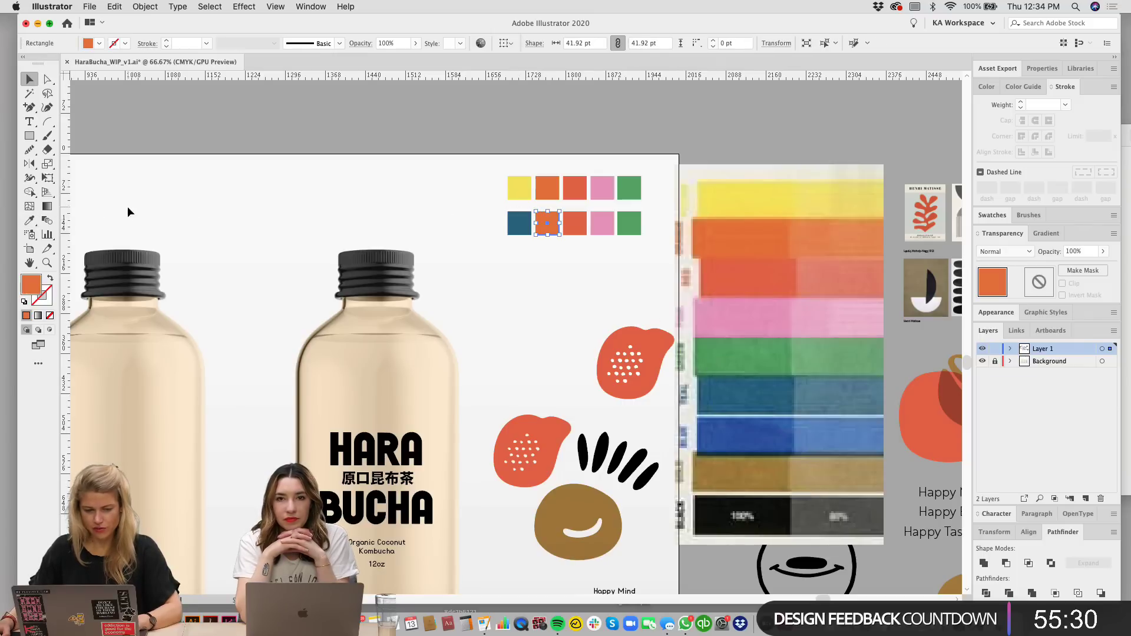
click(32, 222)
click(752, 426)
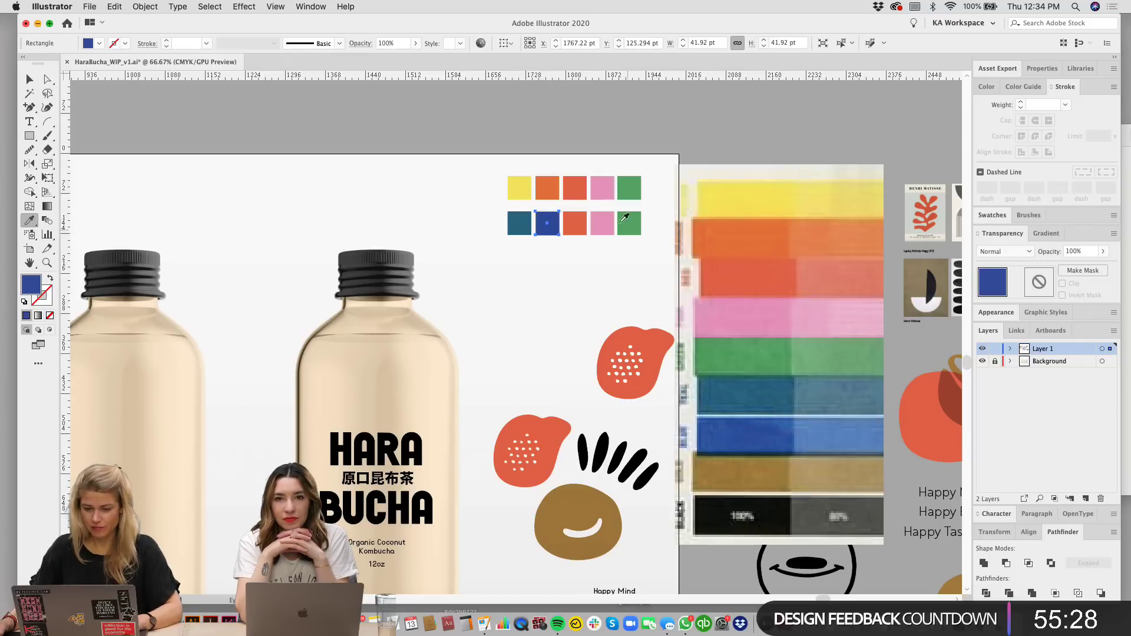
Step: Recolour the third and fourth squares of the lower row with brown and black from the colour chart
key(v)
click(575, 223)
click(32, 223)
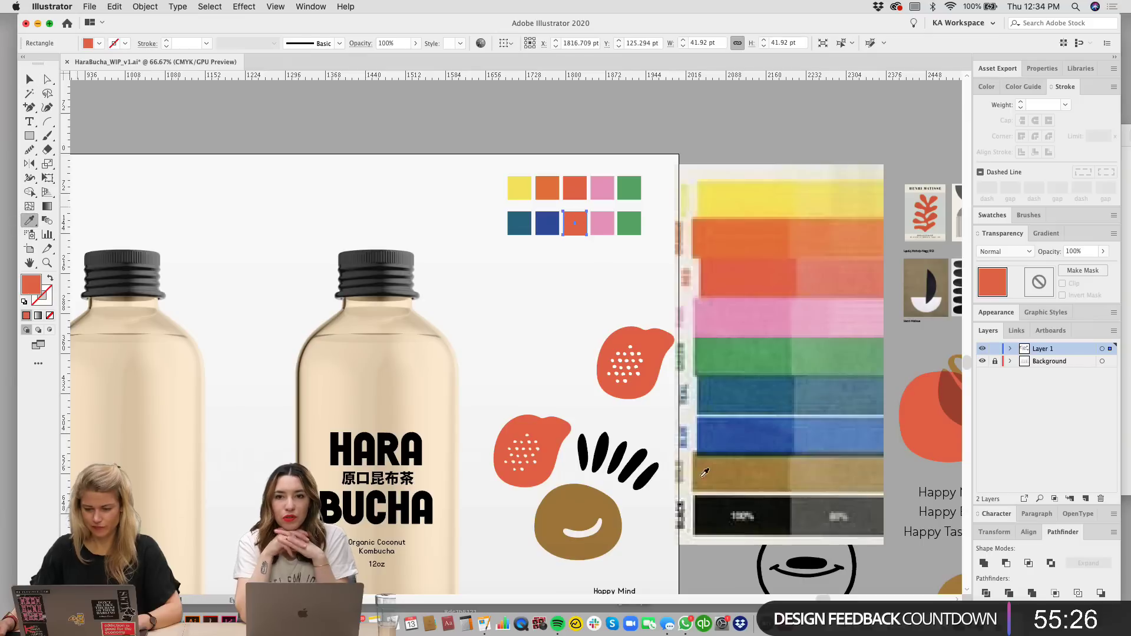
click(719, 468)
key(v)
click(602, 223)
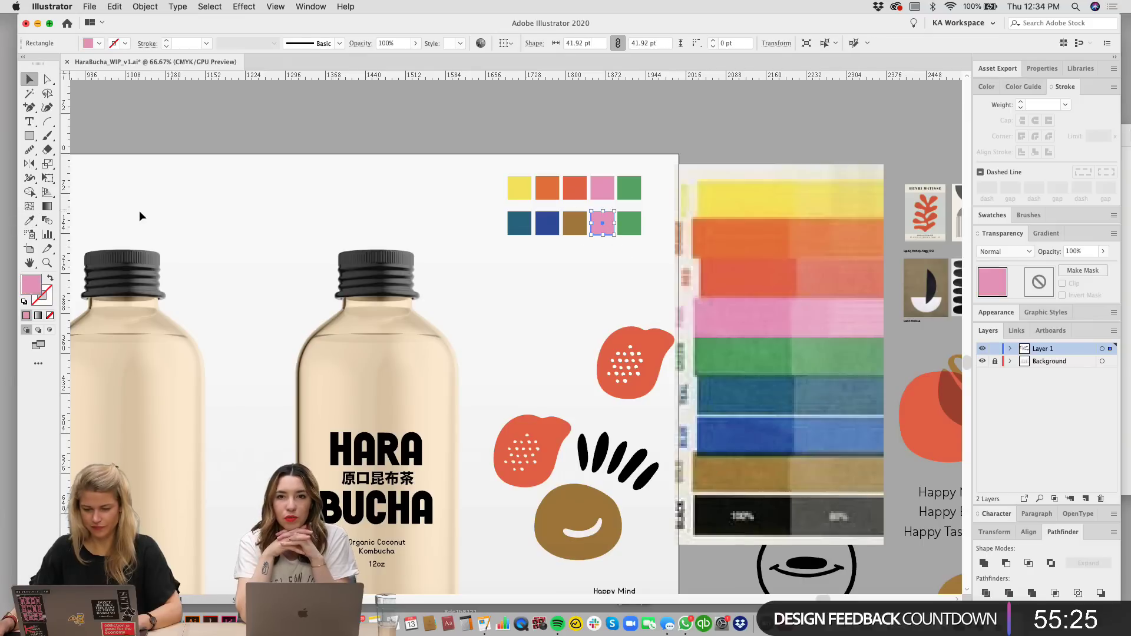
click(32, 223)
click(717, 505)
Step: Delete the leftover green square at the end of the lower row
key(v)
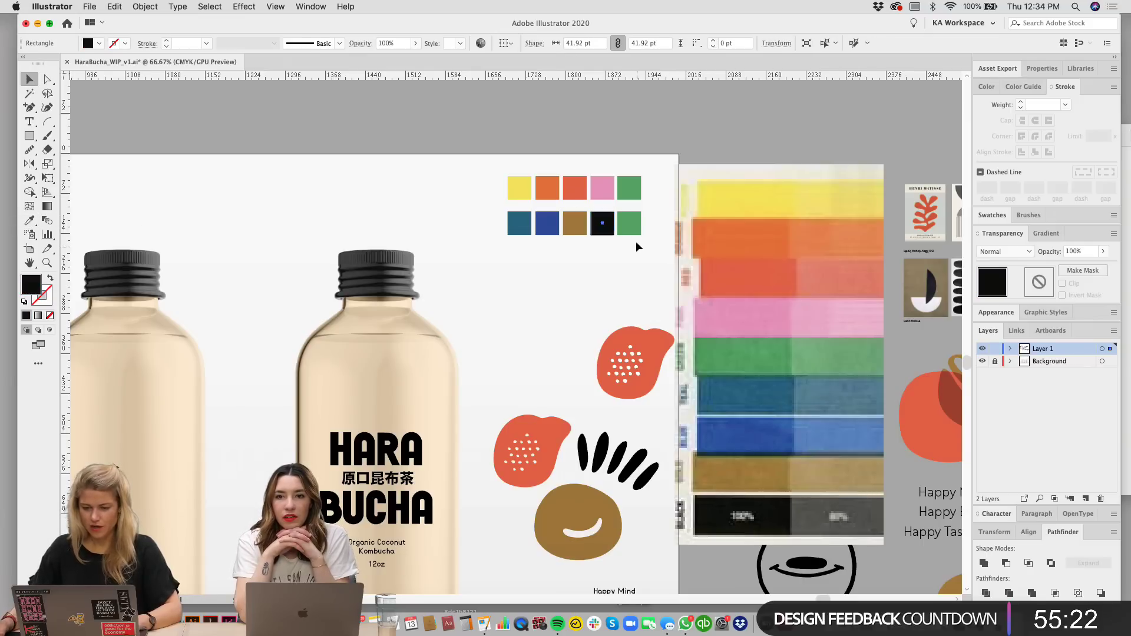
click(629, 224)
key(Delete)
Step: Create a swatch colour group named Riso from the artwork of all nine palette squares
drag(637, 239, 490, 174)
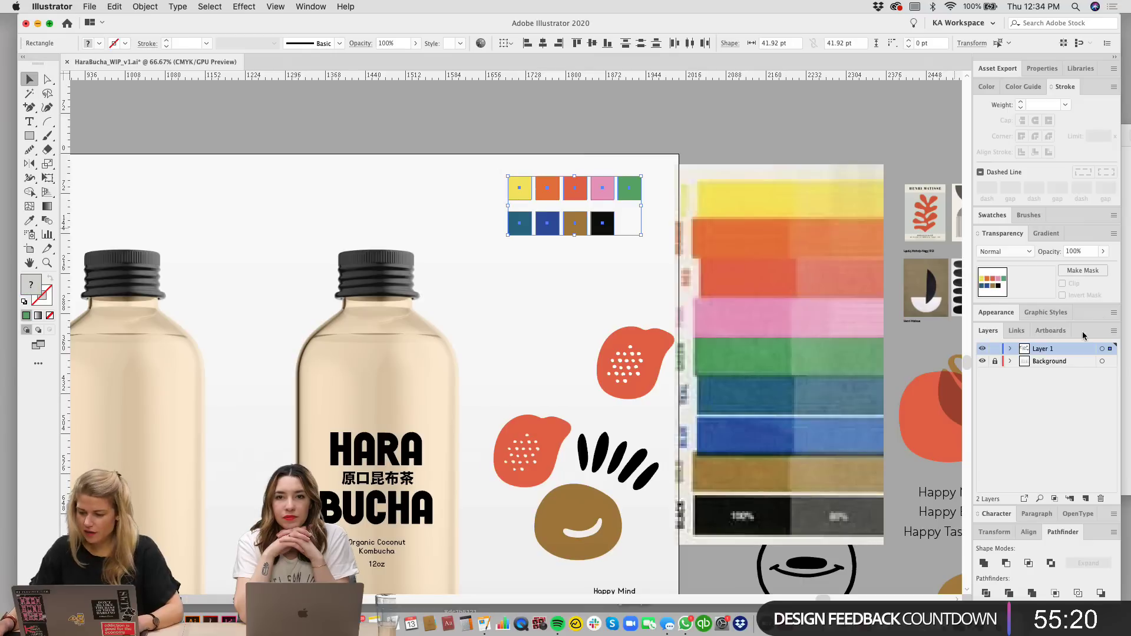
click(993, 215)
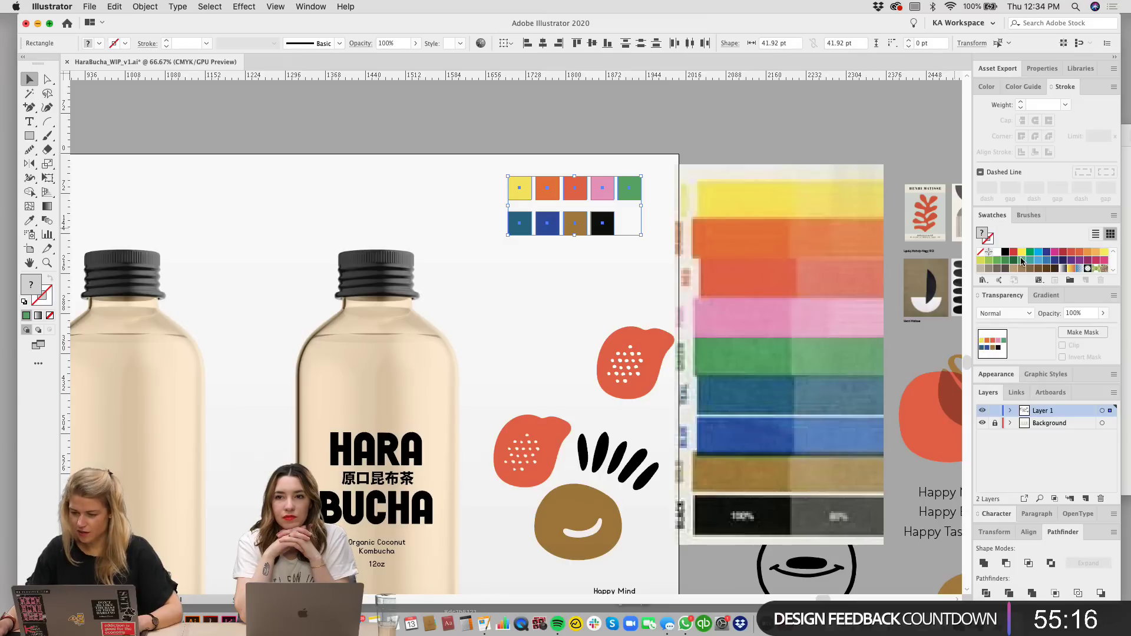
click(1070, 281)
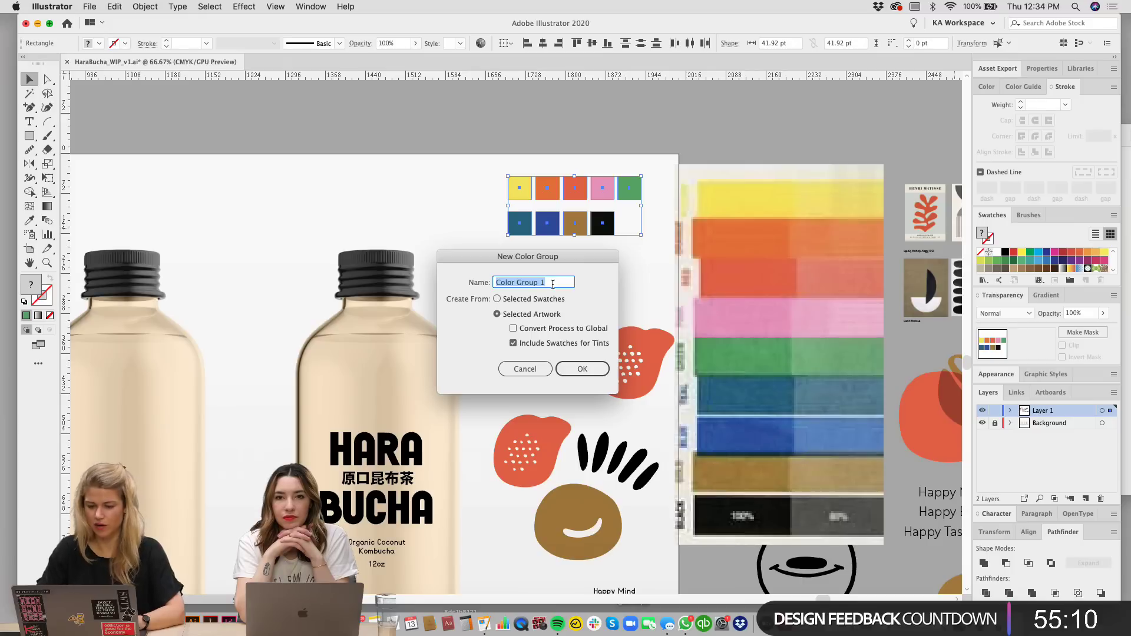
text(Riso)
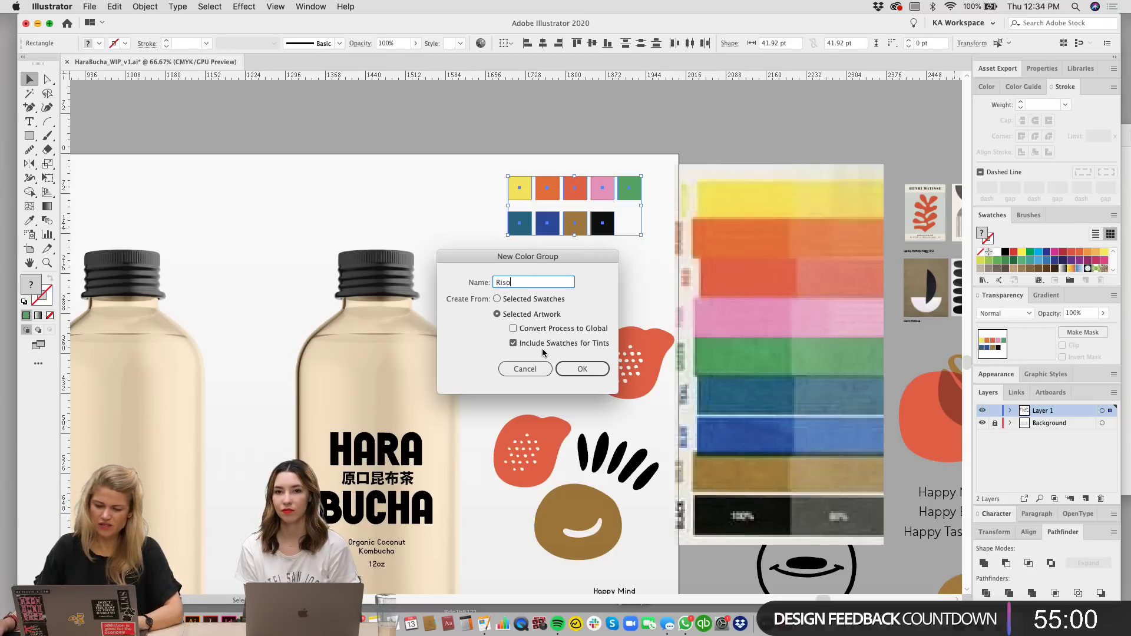
click(586, 369)
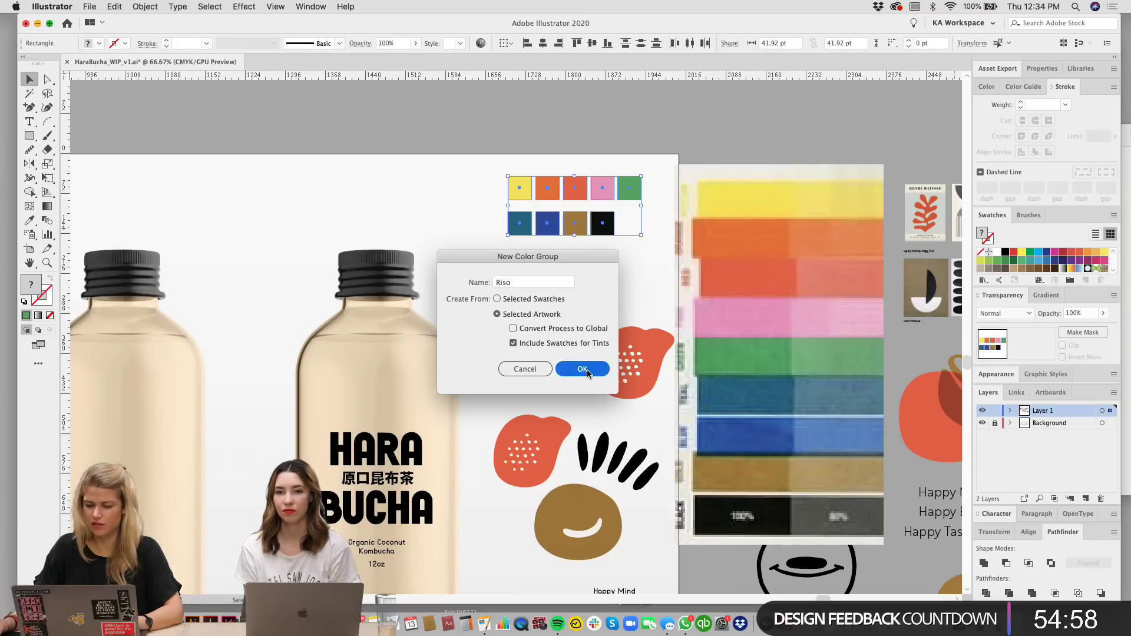
Step: Delete the default swatches and their colour groups, keeping black and the Riso group
click(980, 263)
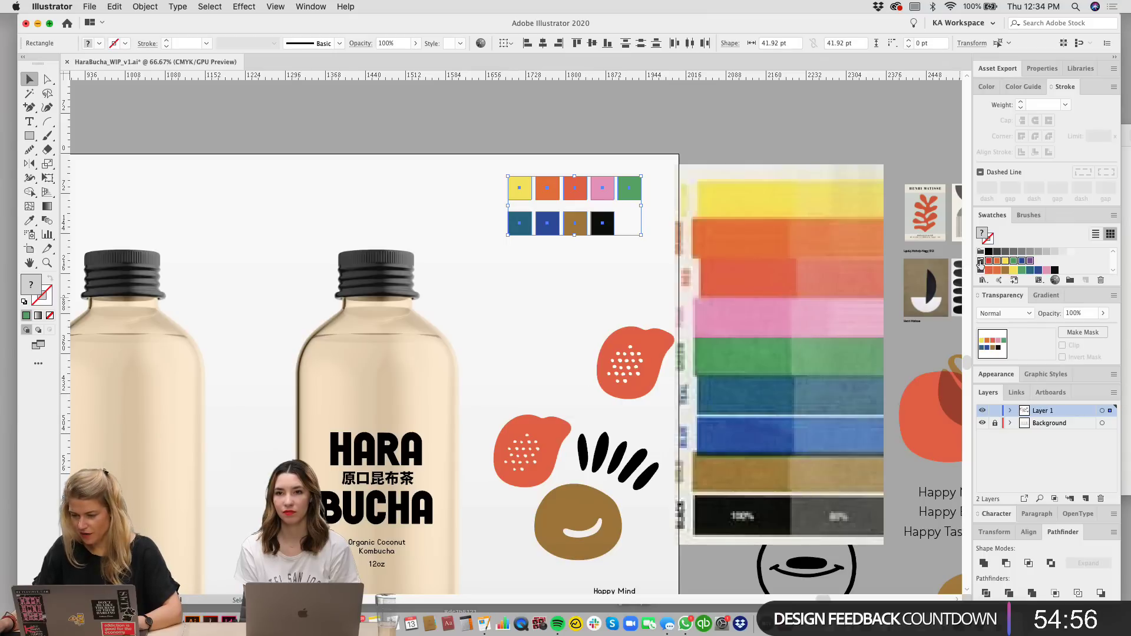
click(650, 293)
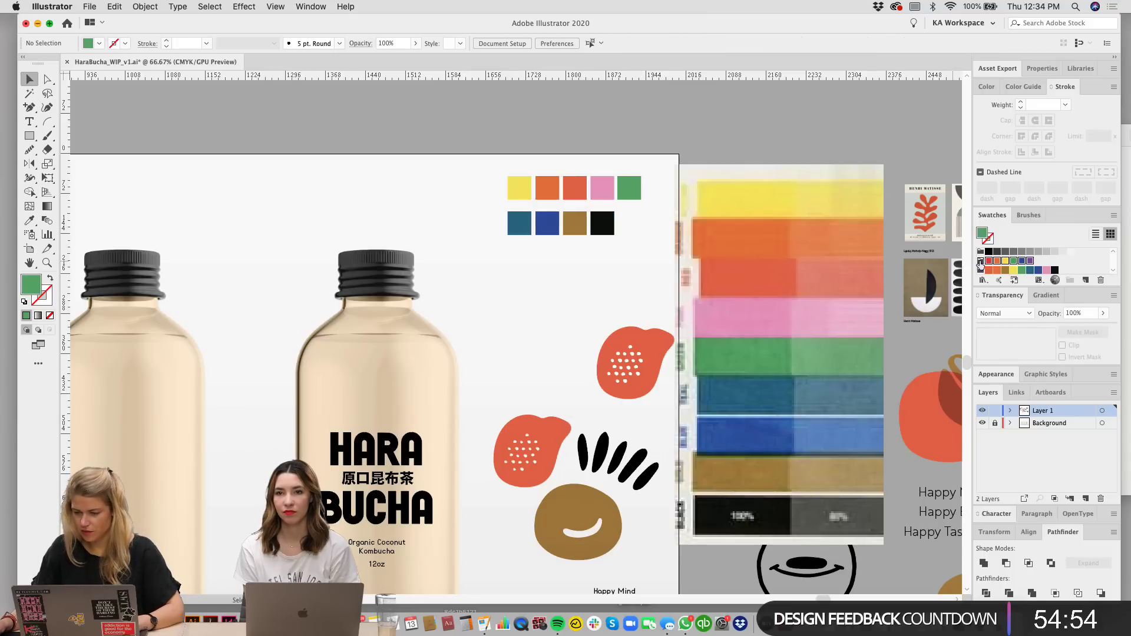
scroll(1067, 257, up, 3)
shift+click(1013, 253)
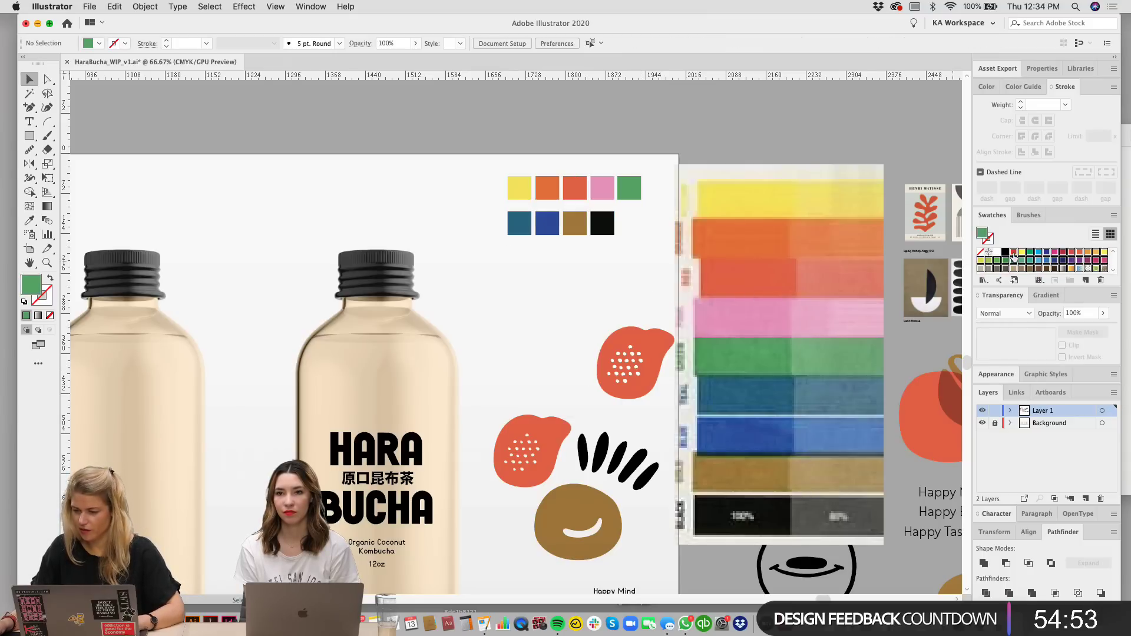
click(1101, 281)
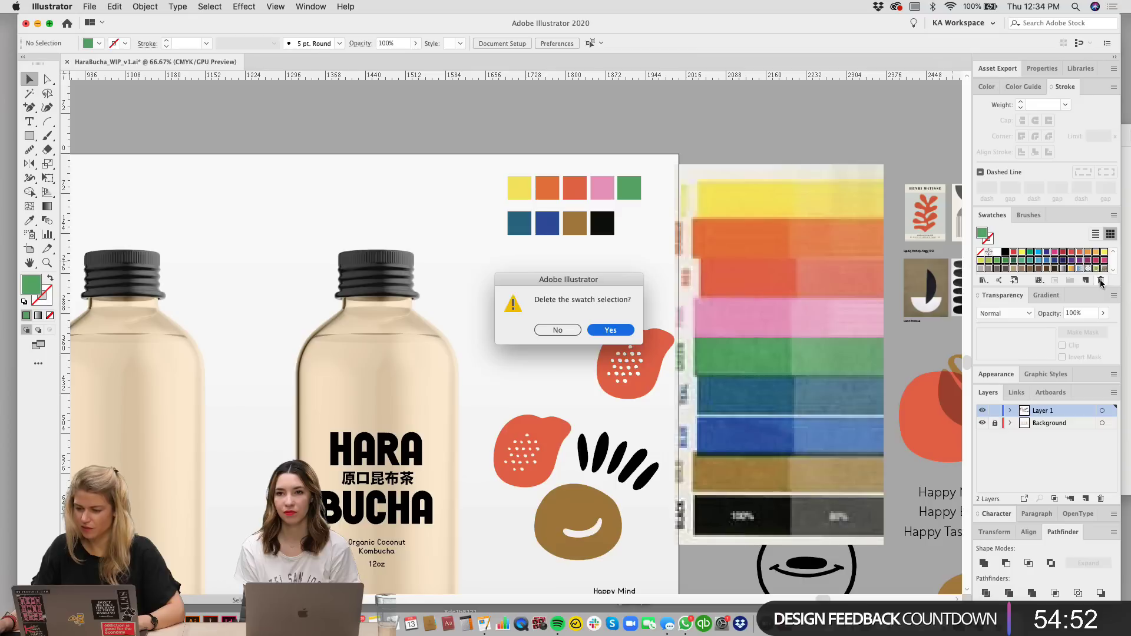
click(611, 330)
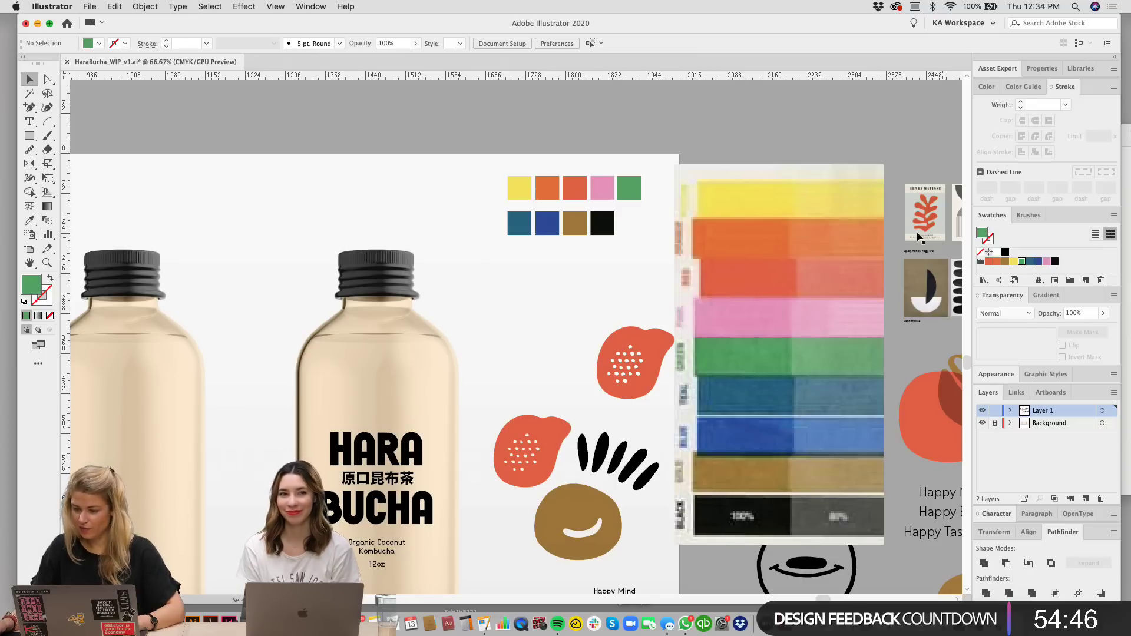
Step: Delete the colour chart image beside the artboard
scroll(688, 133, down, 5)
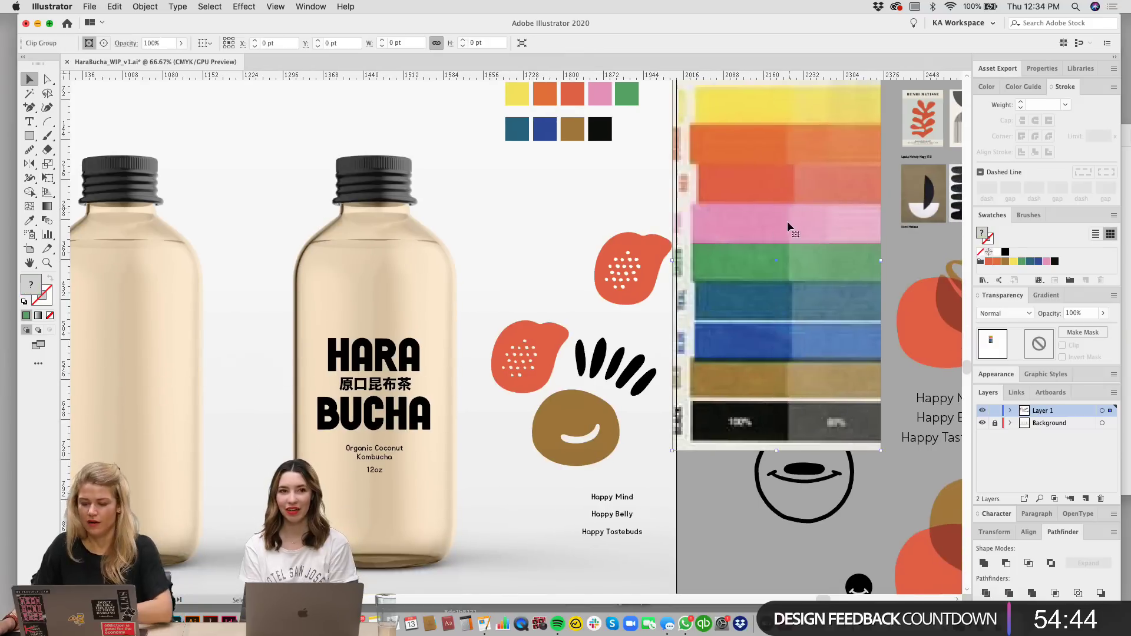
scroll(704, 321, down, 2)
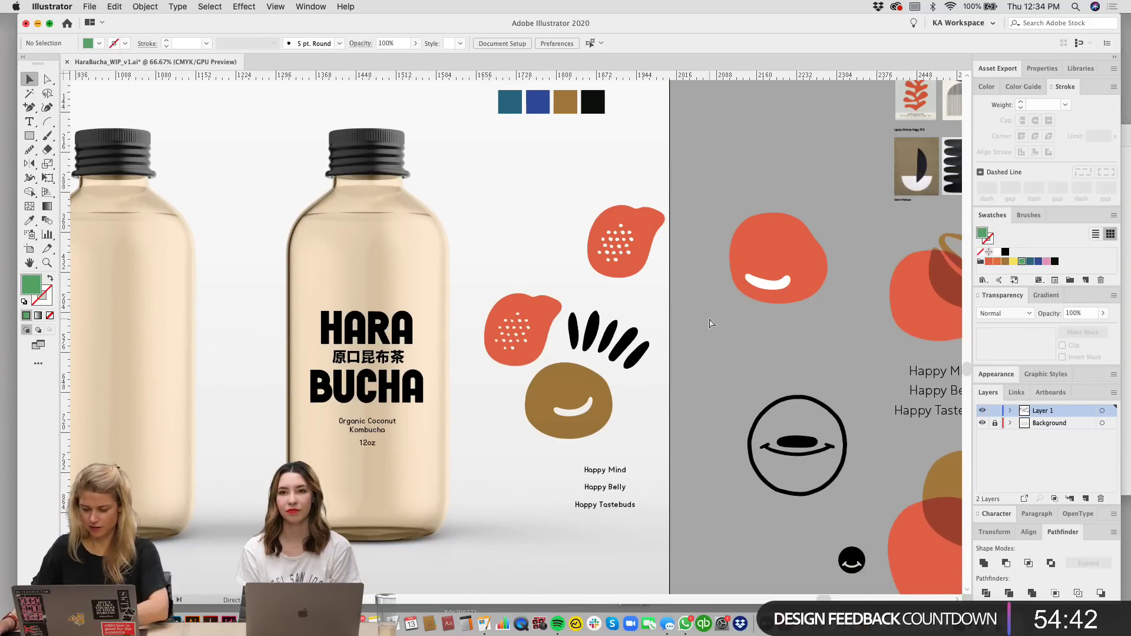
Step: Fill the black stroke group with the yellow Riso swatch and rotate it slightly clockwise
key(super+plus)
key(super+plus)
scroll(750, 530, up, 10)
scroll(681, 469, down, 10)
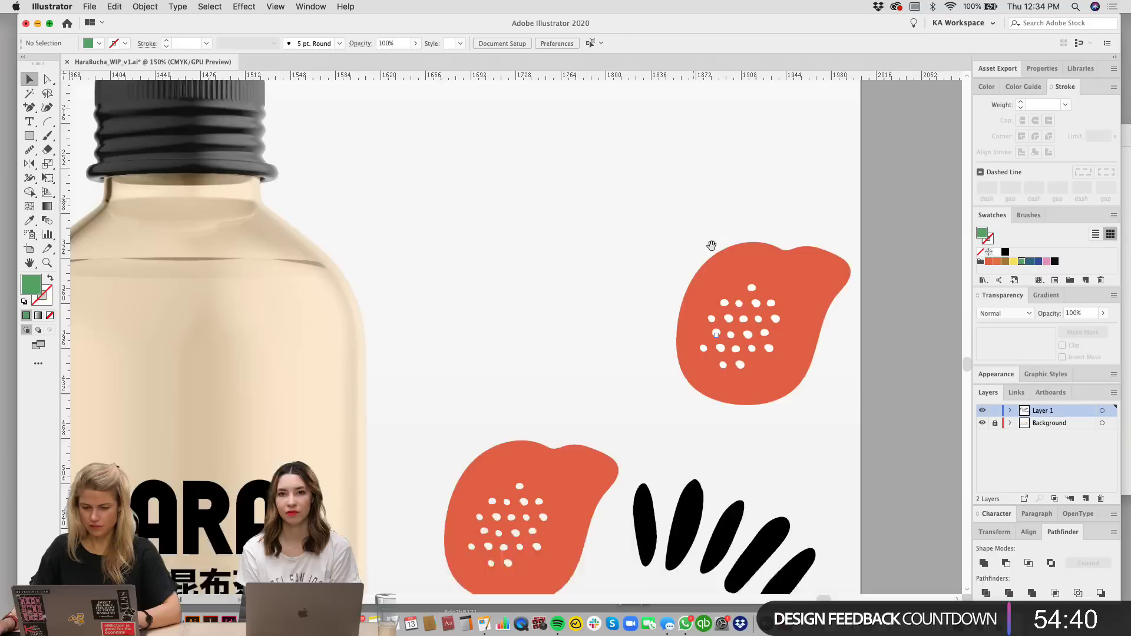
scroll(741, 249, down, 3)
click(705, 165)
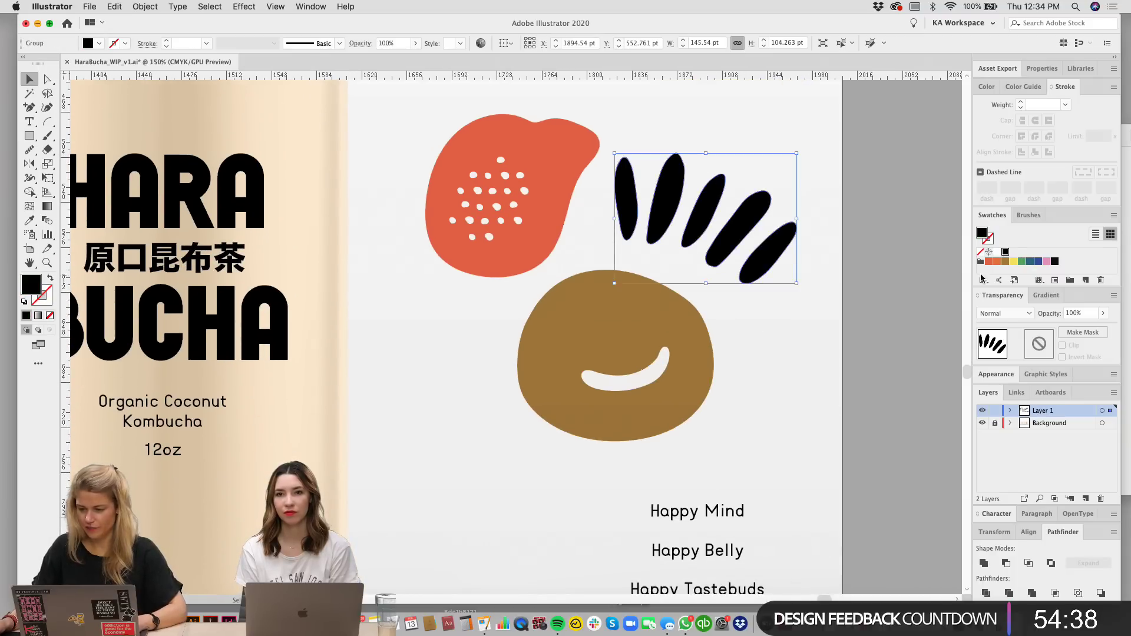
click(1013, 261)
scroll(811, 349, up, 1)
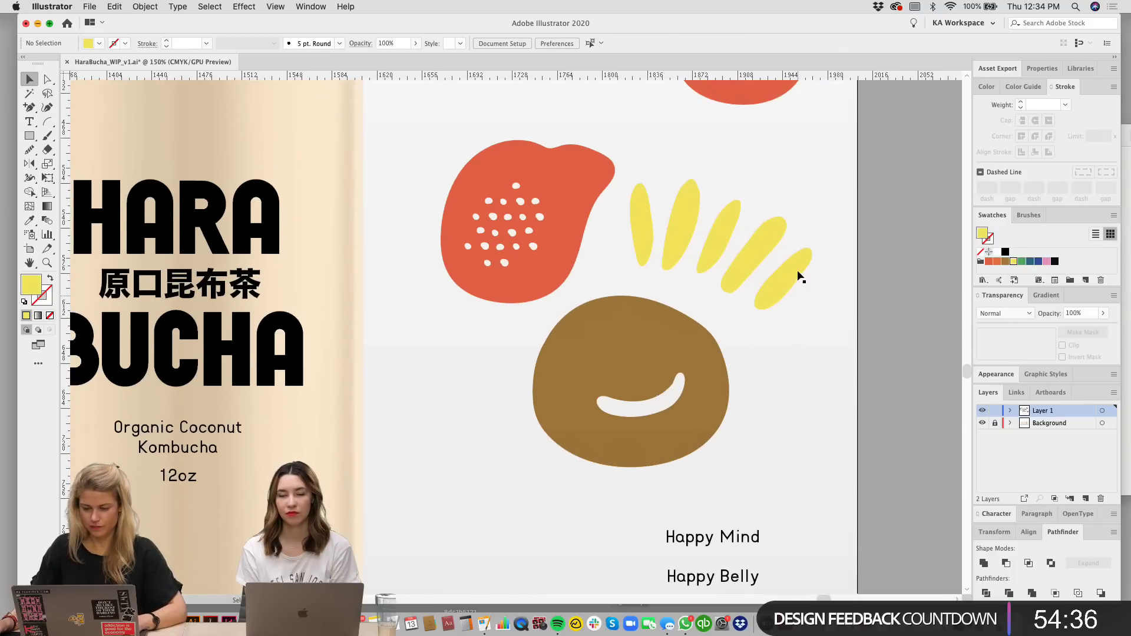
Step: Apply the brown Riso swatch to the round fruit shape with the smile
click(577, 185)
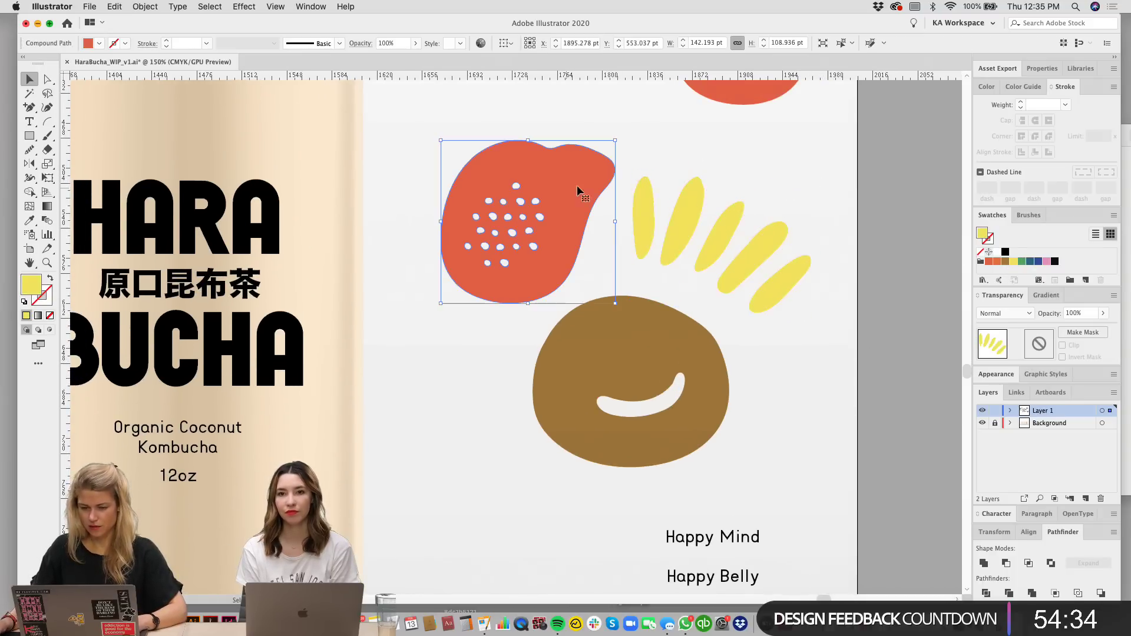
click(669, 327)
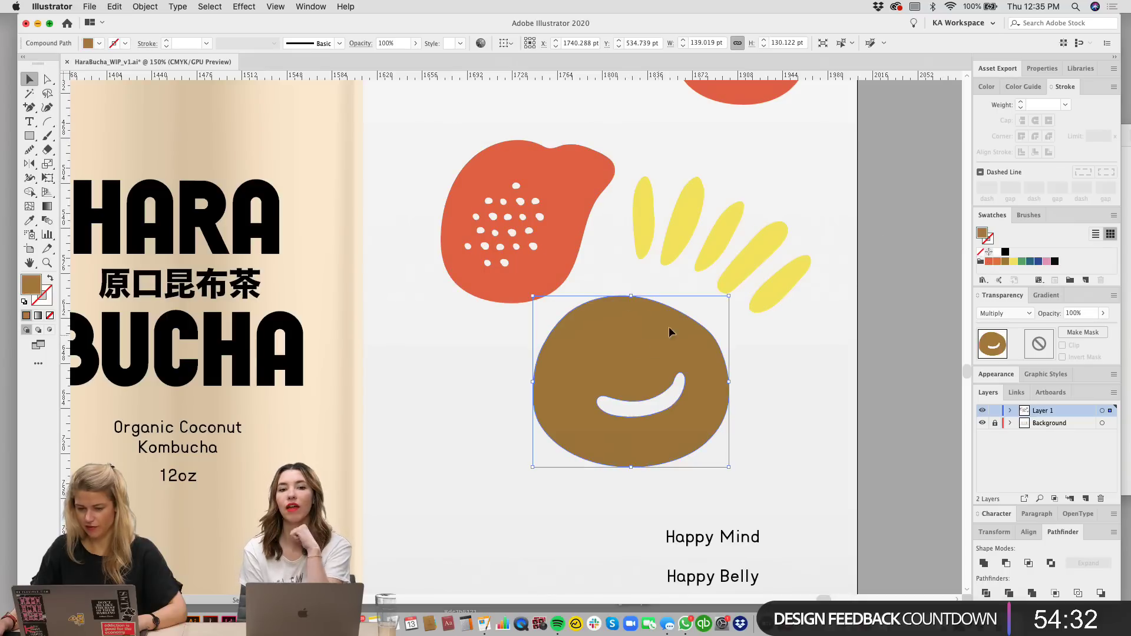
click(1004, 262)
click(890, 350)
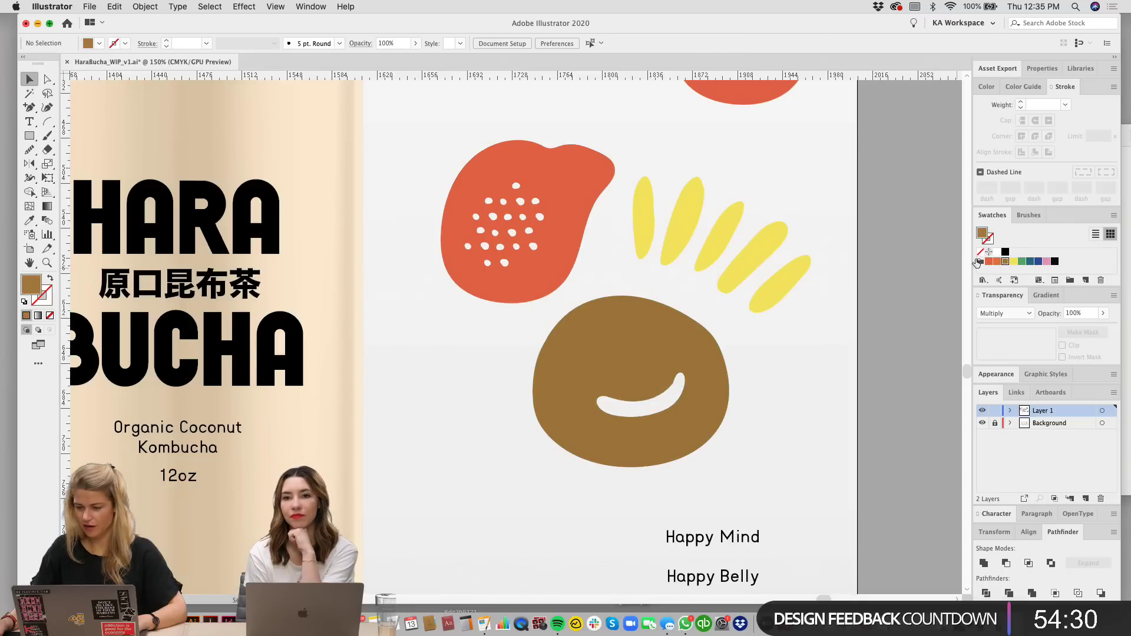
Step: Examine the CMYK fill values of the dotted red fruit next to the yellow strokes
scroll(871, 181, up, 10)
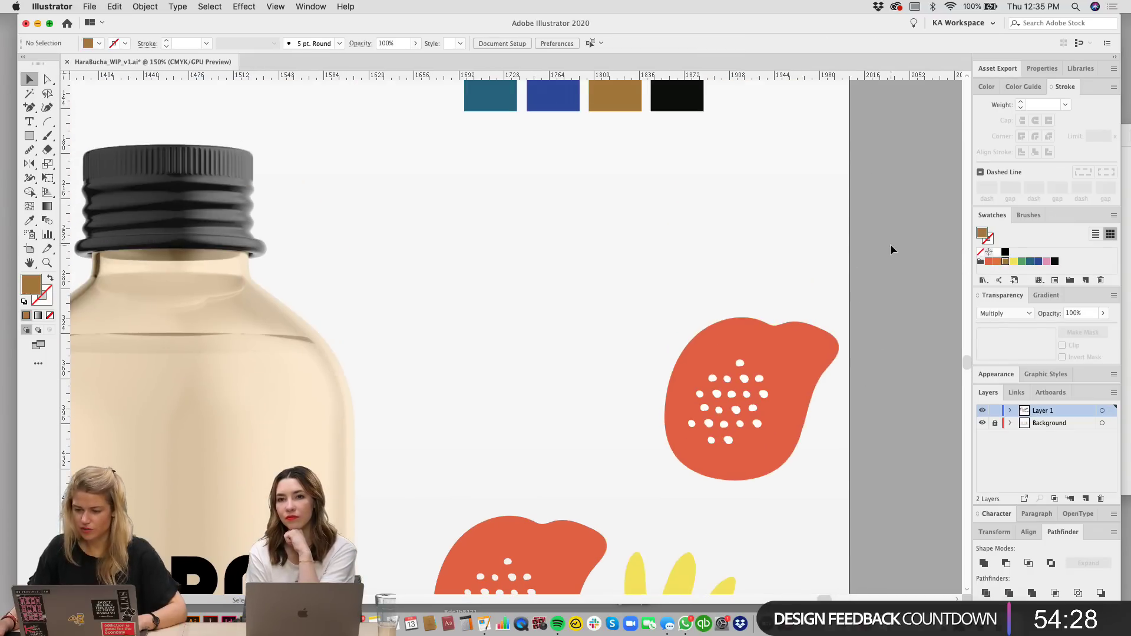
click(811, 365)
scroll(810, 362, down, 7)
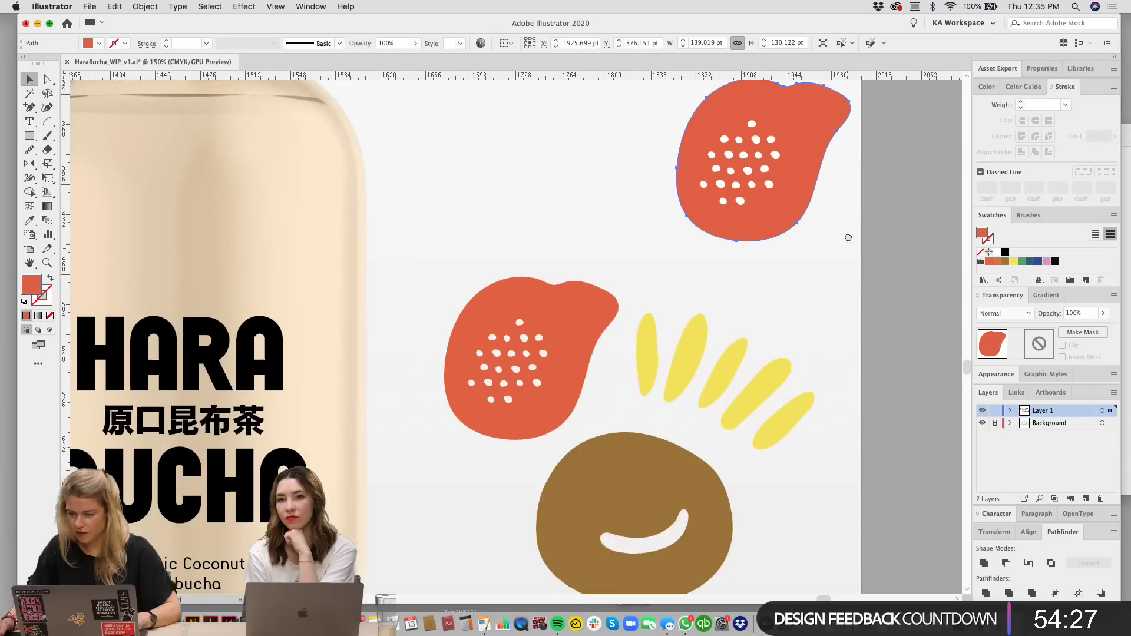
click(595, 296)
click(988, 88)
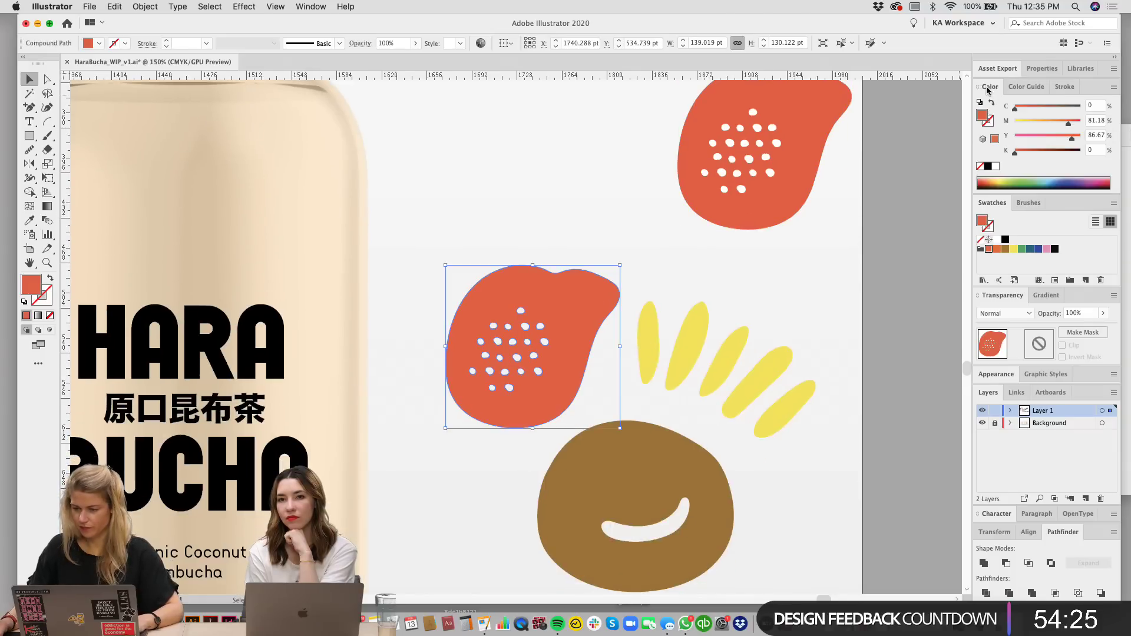
click(835, 301)
key(super+minus)
Step: Delete the existing Riso colour group from the swatches
drag(750, 221, 767, 390)
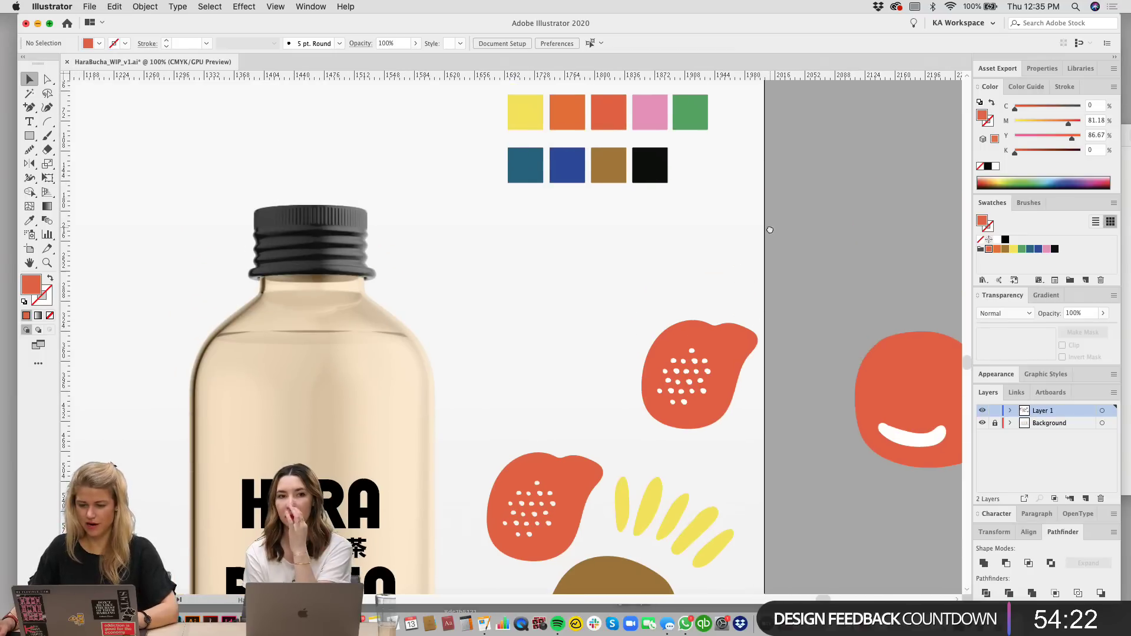
click(980, 248)
click(1100, 280)
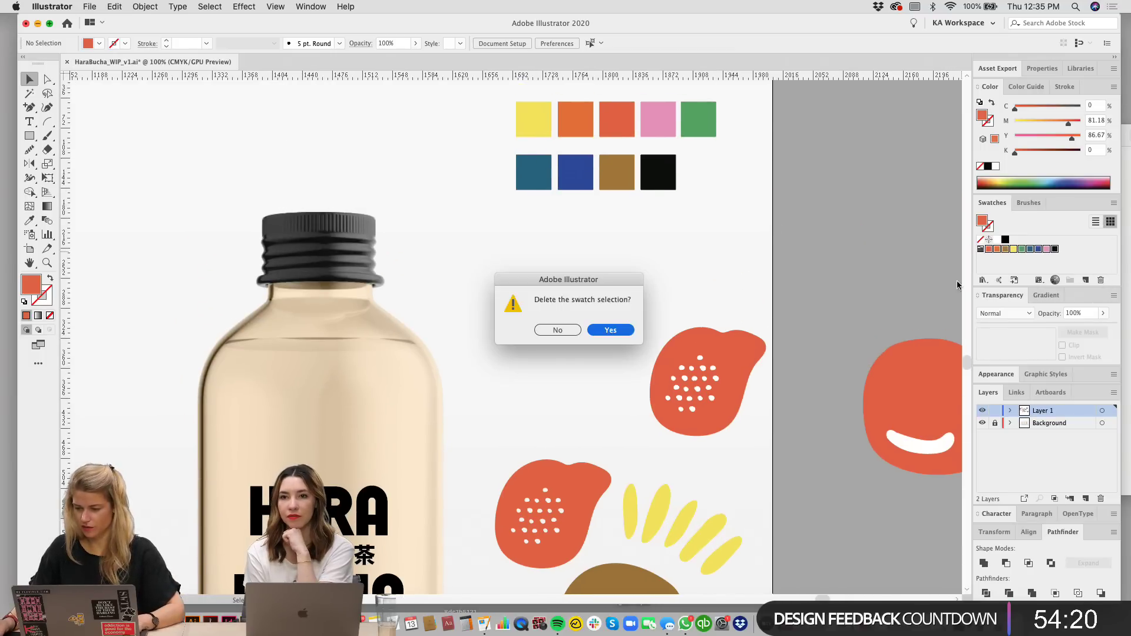
click(611, 330)
Step: Create a colour group named RisoGlobal from the nine palette squares, converting process colours to global
drag(743, 217, 505, 99)
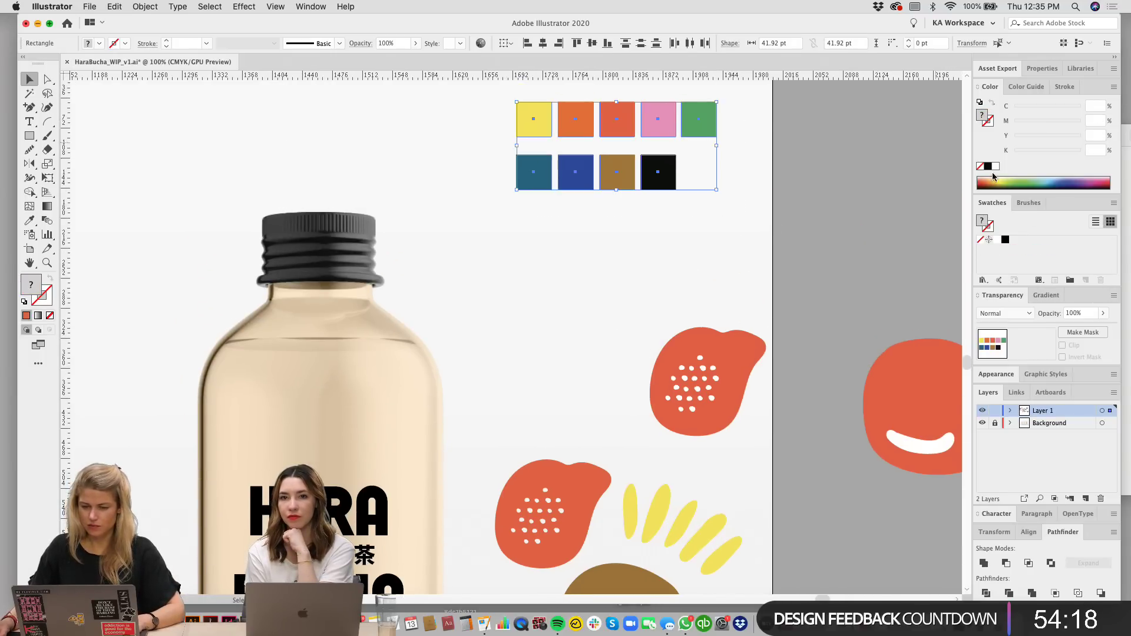
click(1070, 280)
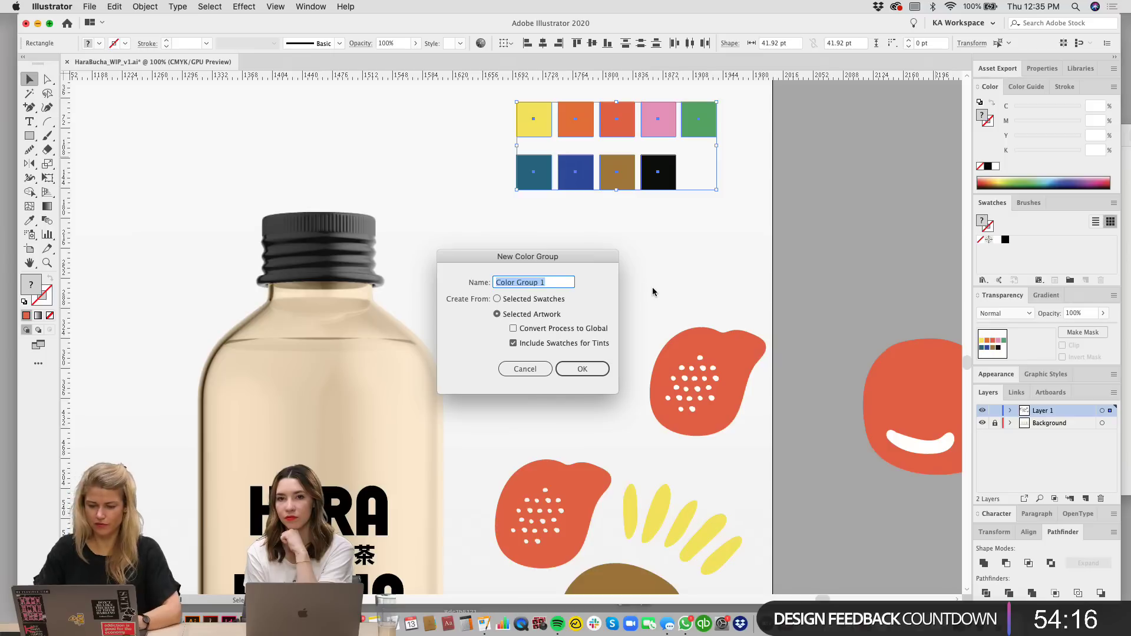
text(RisoGlobal)
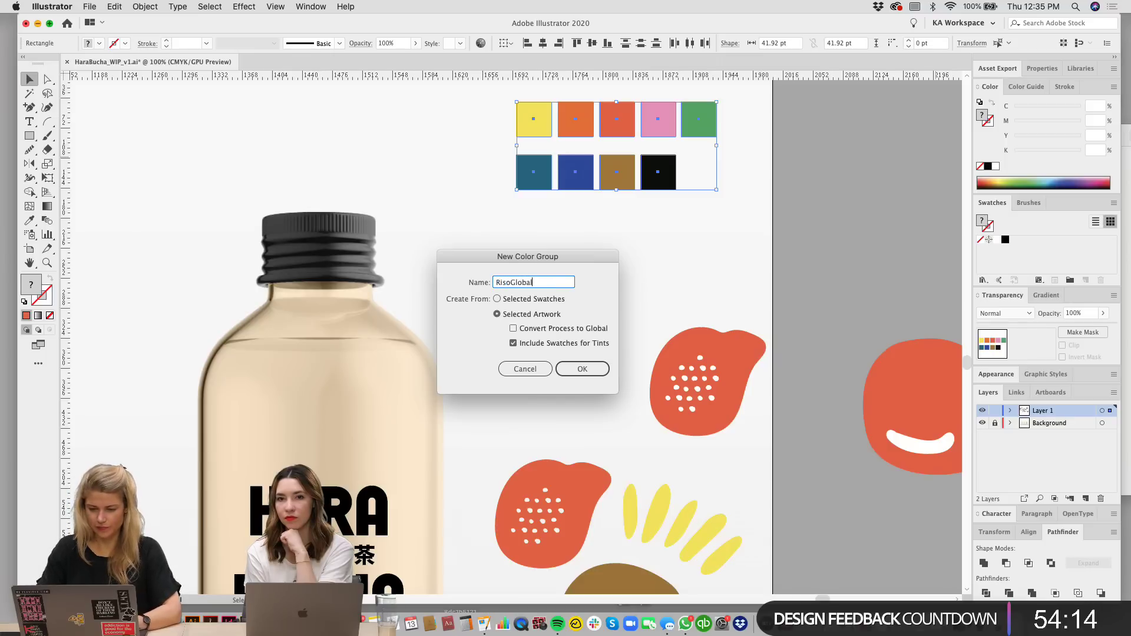
click(543, 331)
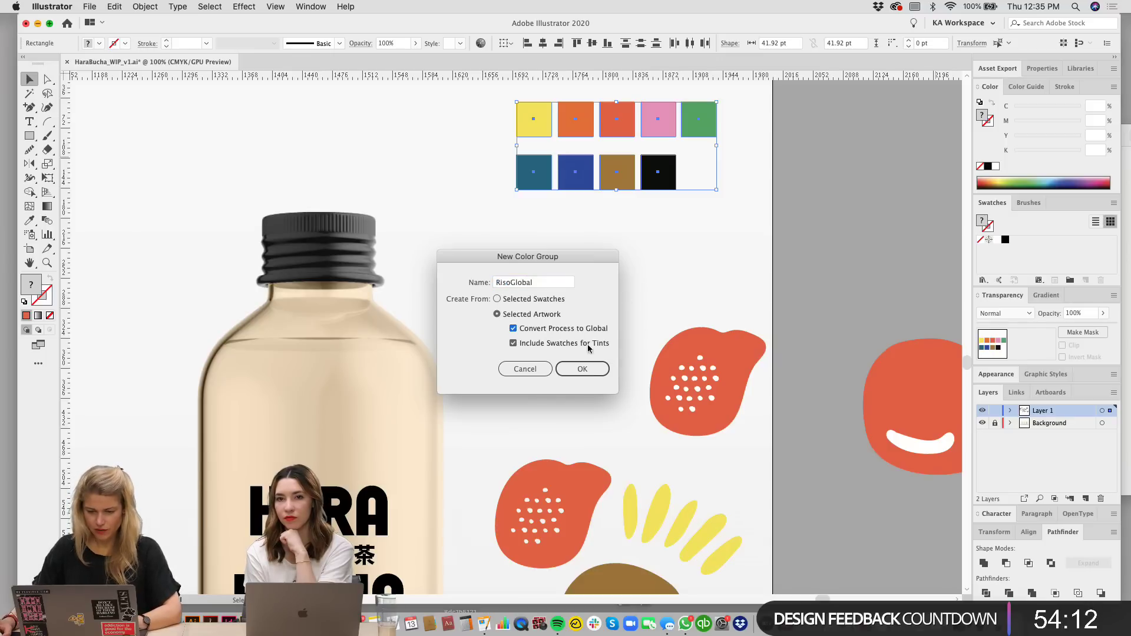
click(583, 369)
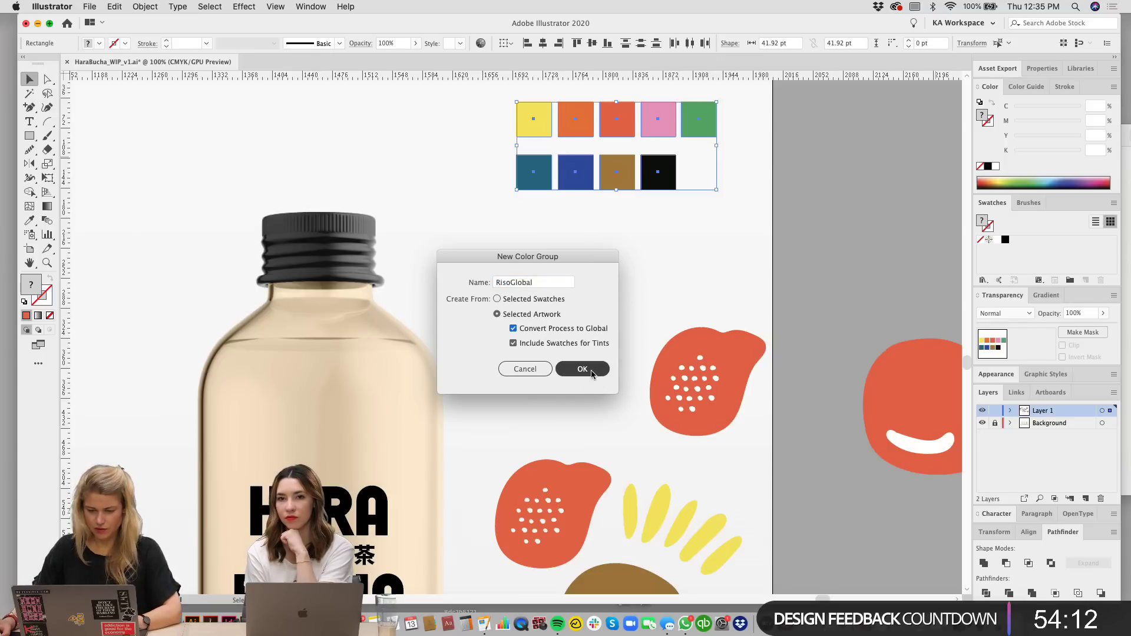
click(912, 235)
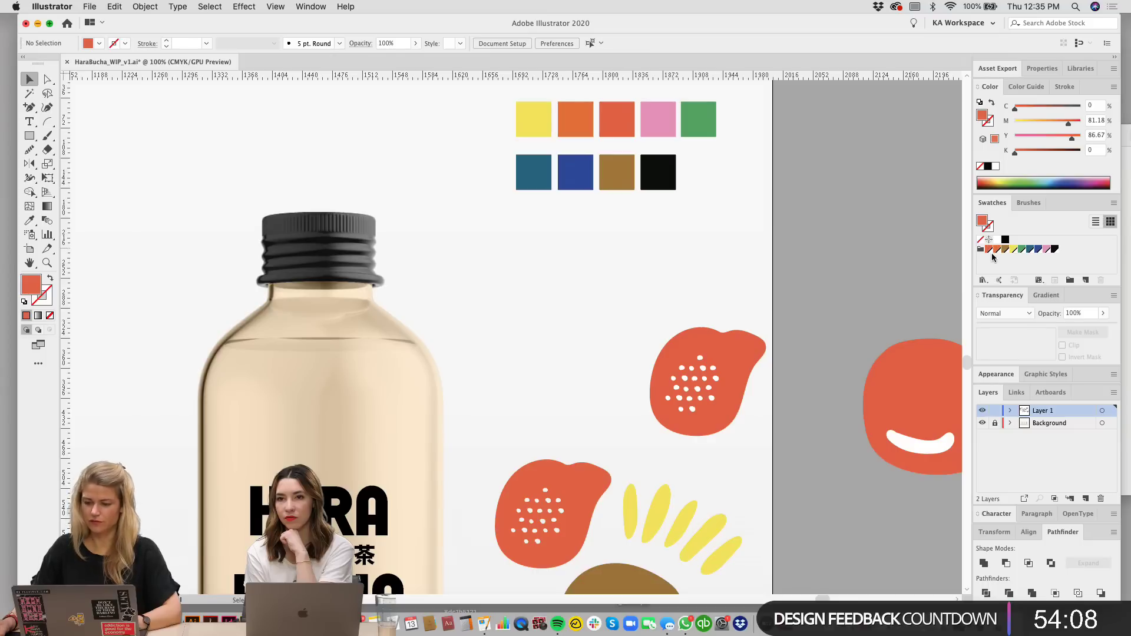
Step: Apply the global red Riso swatch at 100% tint to the dotted fruit beside the yellow strokes
scroll(834, 301, down, 2)
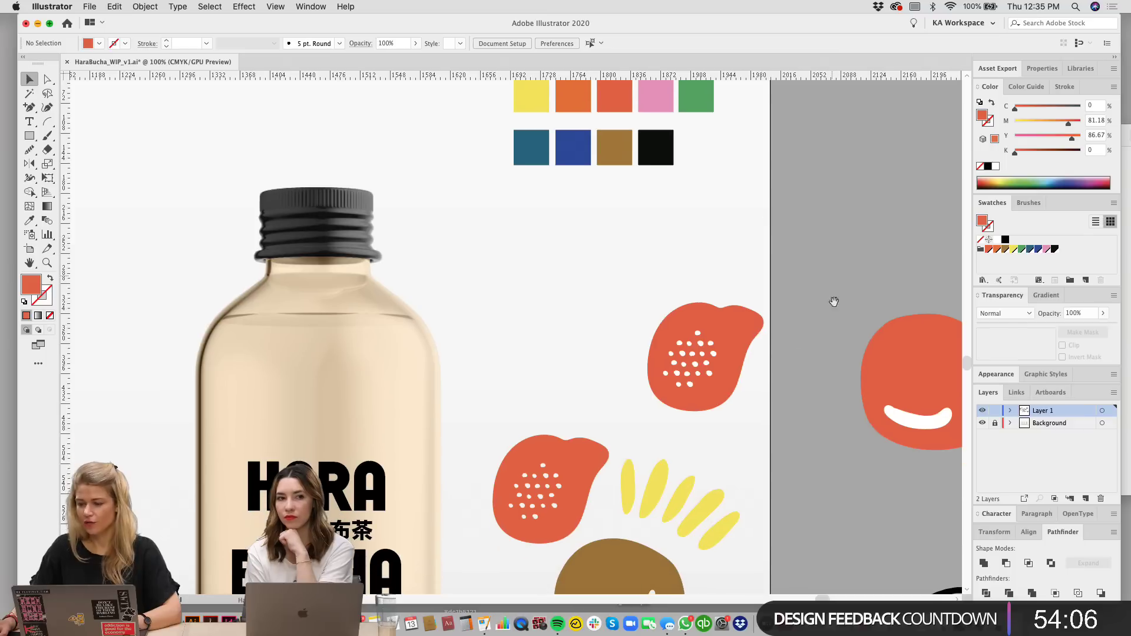
click(577, 446)
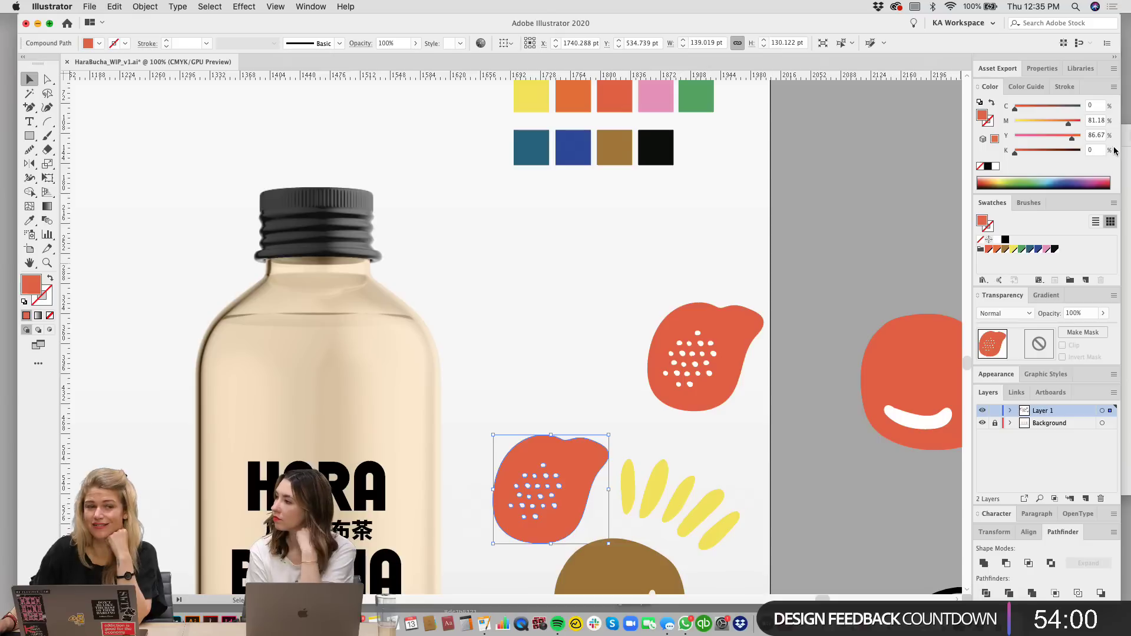
click(989, 250)
mouse_move(1076, 110)
mouse_down()
mouse_move(1027, 111)
mouse_move(1083, 110)
mouse_up()
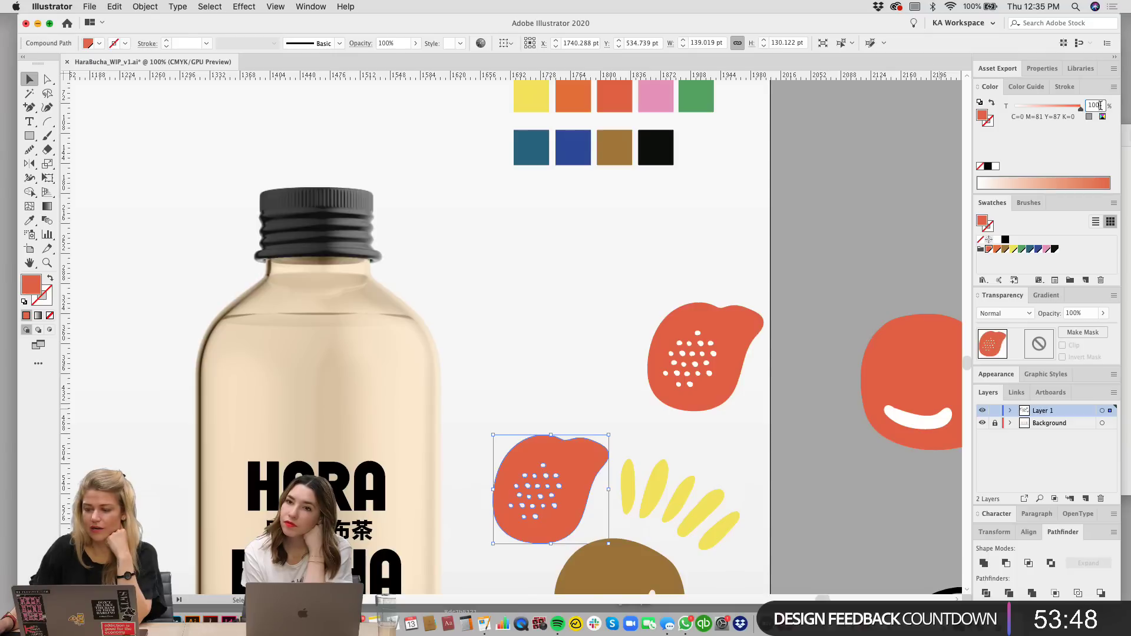
mouse_move(1078, 110)
mouse_down()
mouse_move(1040, 110)
mouse_move(1100, 110)
mouse_up()
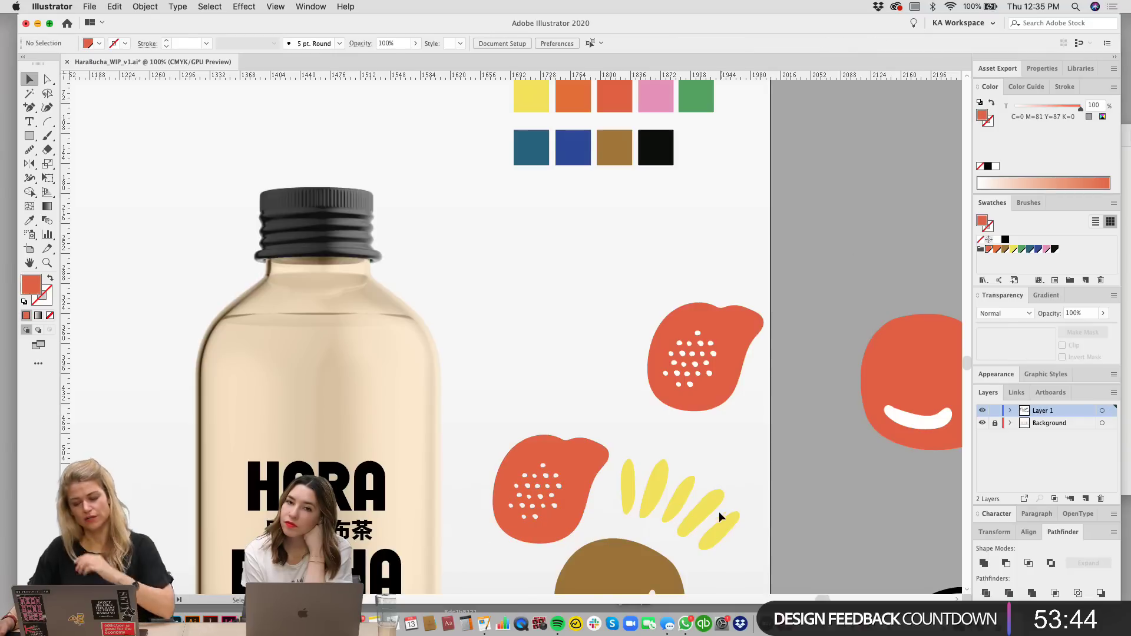
Step: Apply the global yellow swatch to the stroke group and the global brown swatch to the round smiling fruit
scroll(707, 495, down, 3)
click(661, 405)
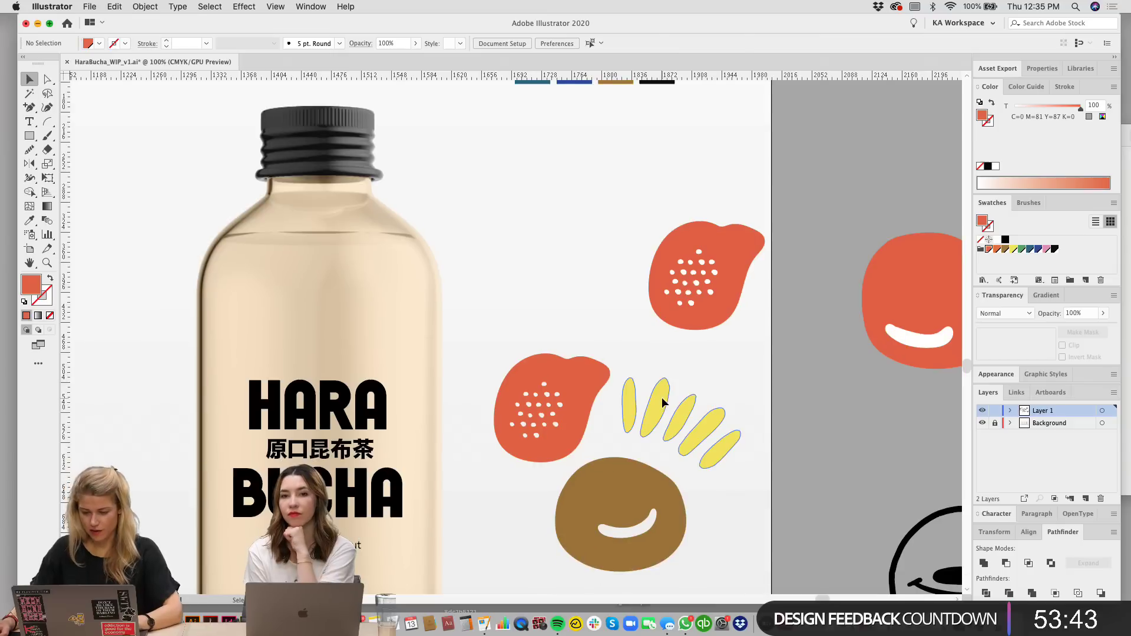
click(1013, 248)
click(661, 507)
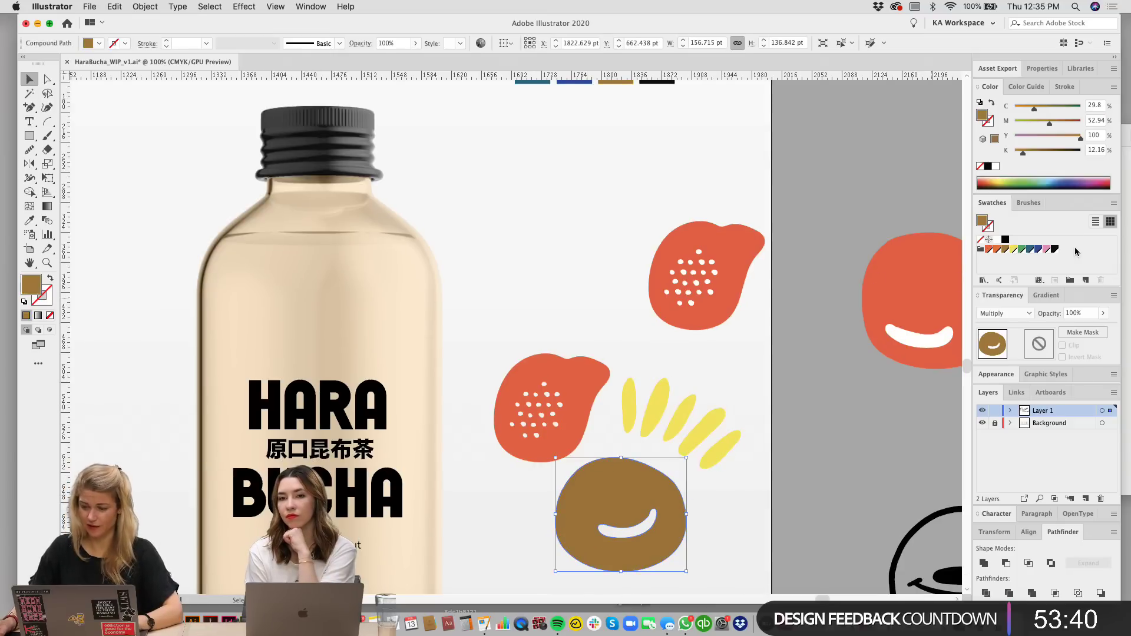
click(1006, 251)
click(794, 178)
Step: Move the spare dotted red fruit off the artboard onto the pasteboard and shift the red smiling shape up beneath it
scroll(835, 253, up, 4)
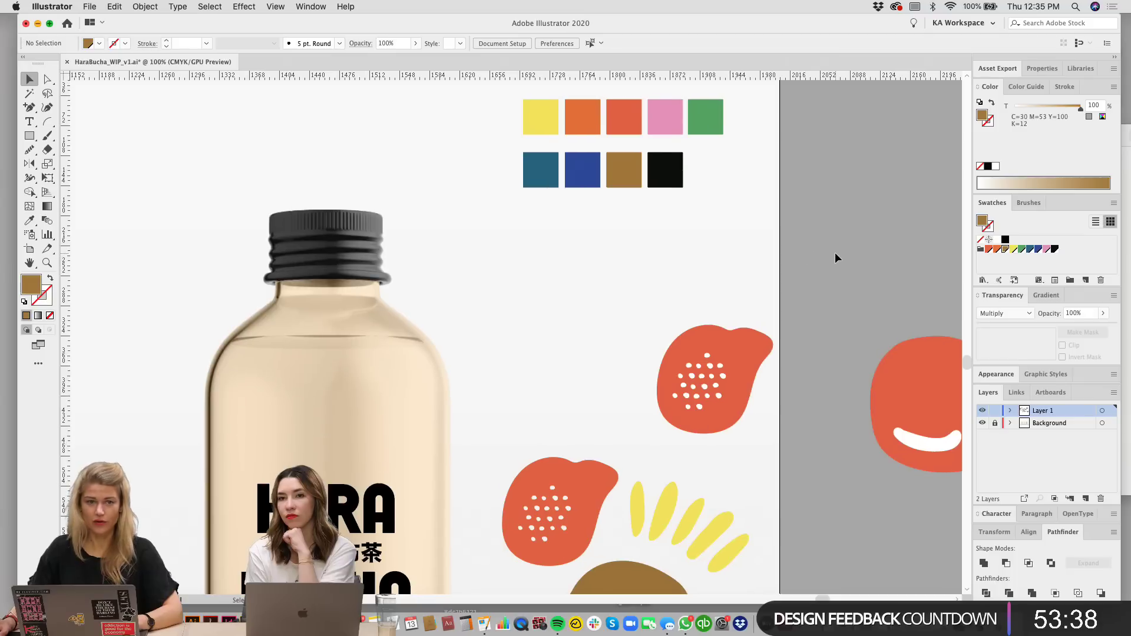
scroll(835, 255, down, 1)
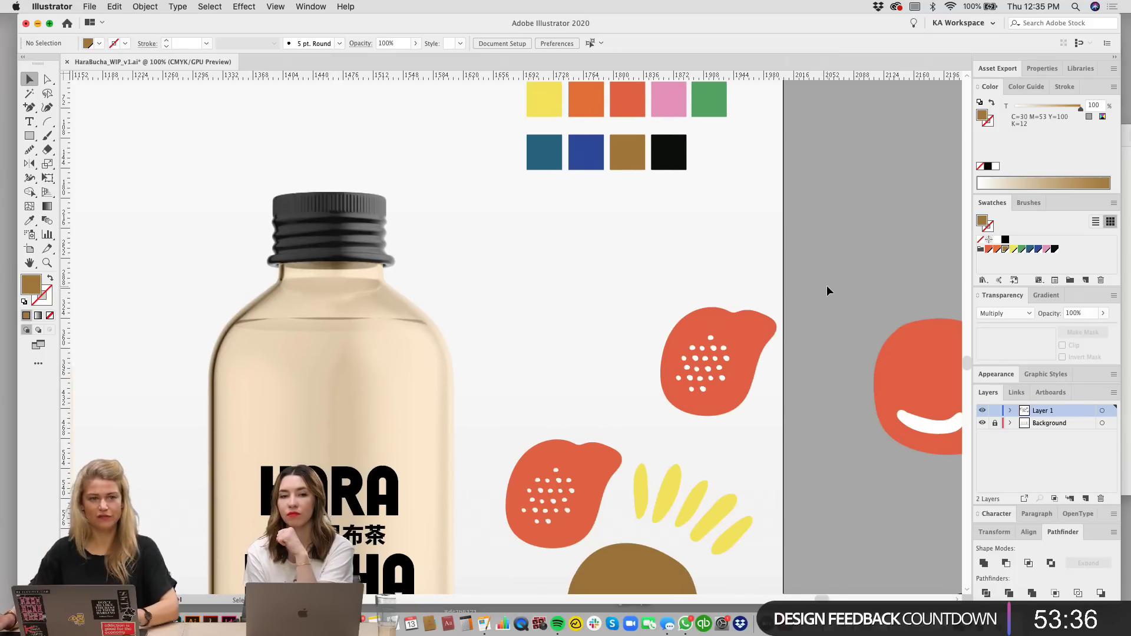
scroll(810, 245, down, 1)
key(super+minus)
drag(685, 329, 665, 309)
drag(654, 356, 558, 225)
drag(611, 318, 752, 172)
click(707, 299)
scroll(738, 336, down, 2)
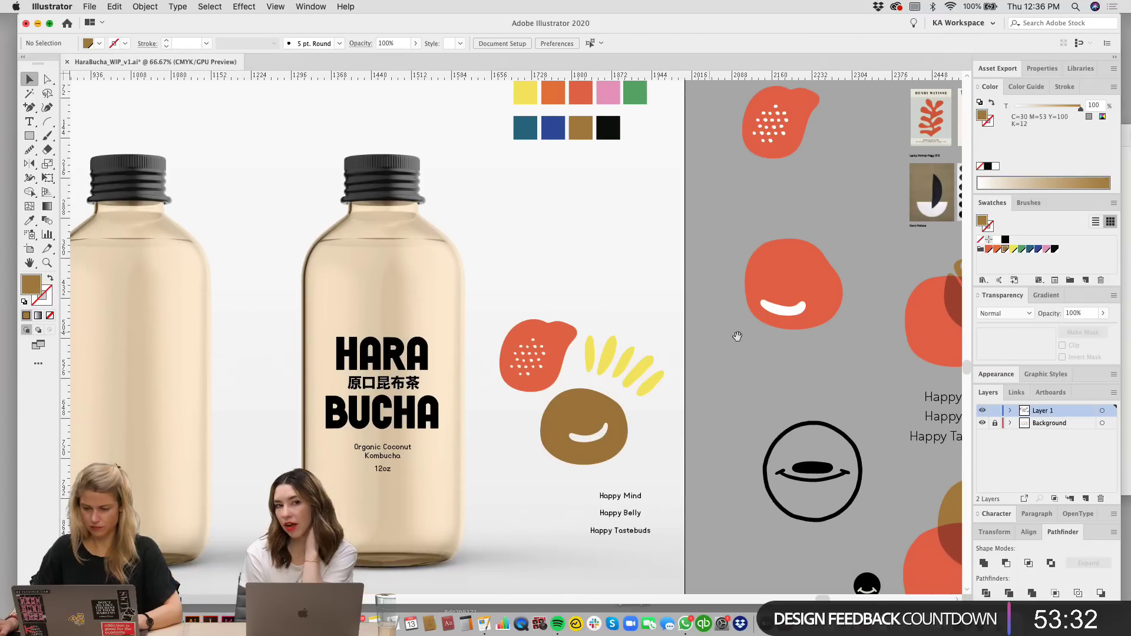
drag(787, 289, 817, 218)
click(664, 292)
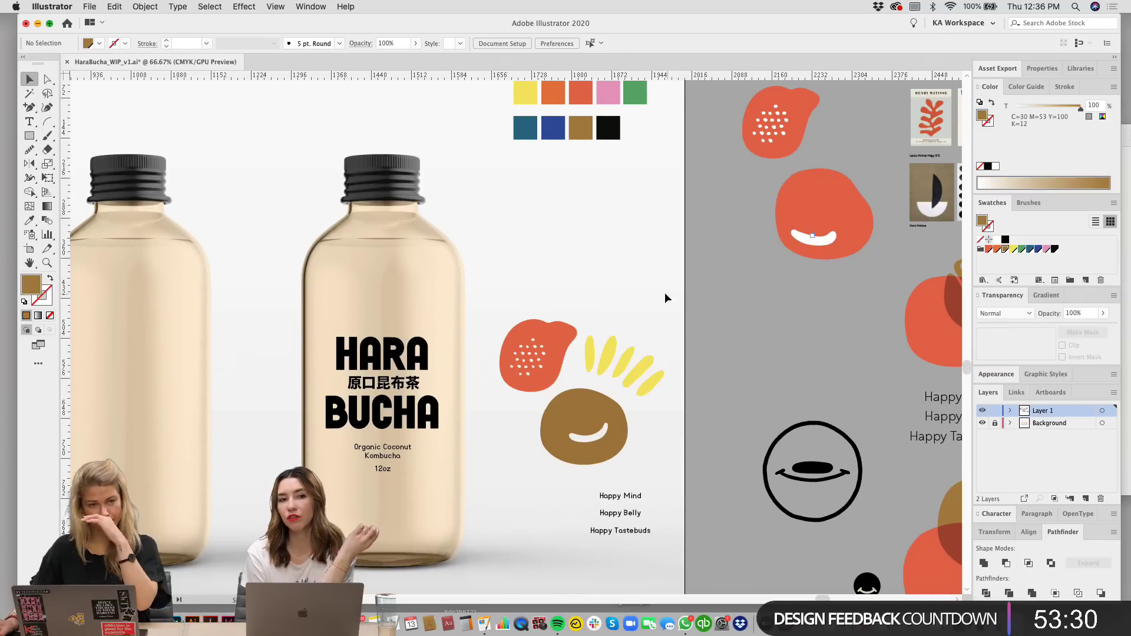
Step: Nudge the yellow stroke group slightly down and right, nearer to the round brown fruit
drag(631, 296, 696, 283)
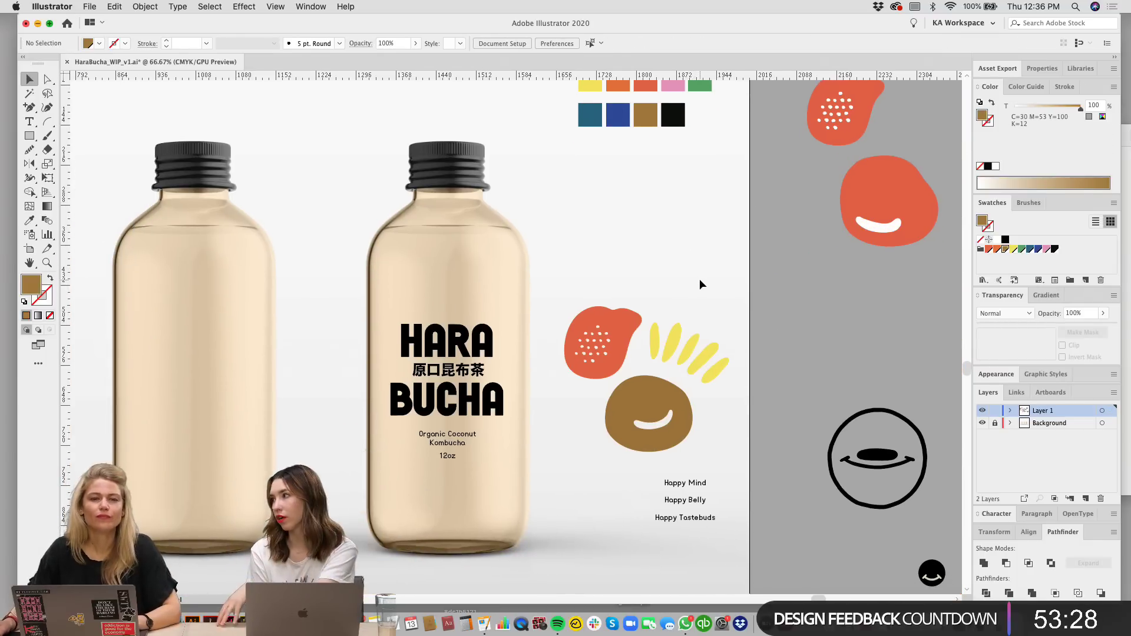
scroll(677, 271, down, 1)
key(super+equal)
key(super+equal)
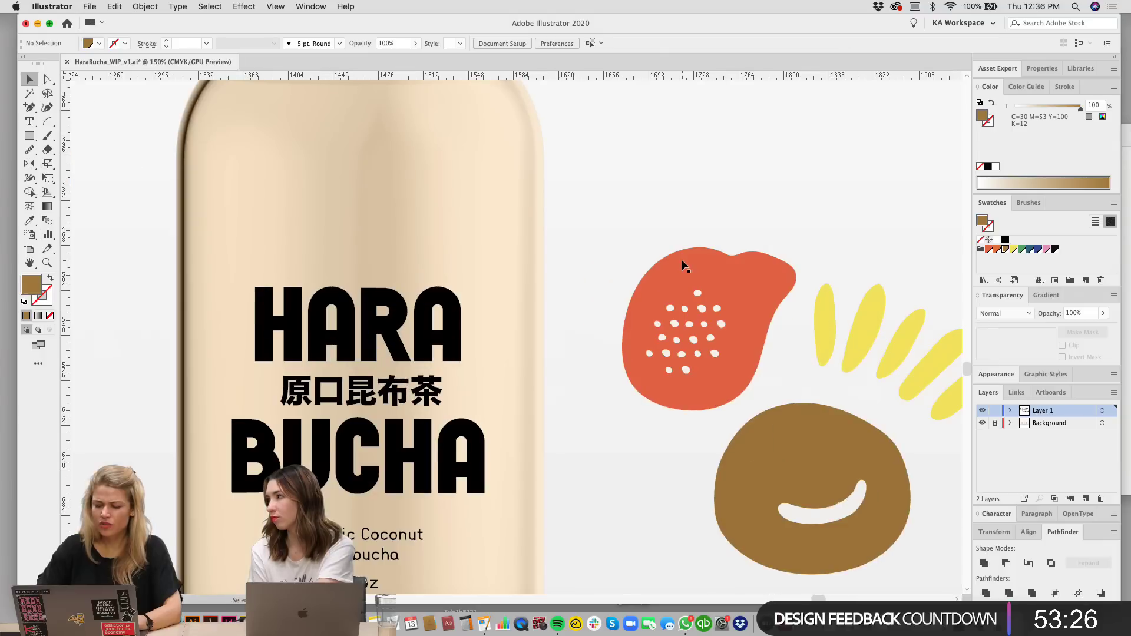
scroll(723, 291, right, 4)
scroll(722, 291, down, 1)
scroll(686, 236, down, 1)
scroll(686, 236, right, 1)
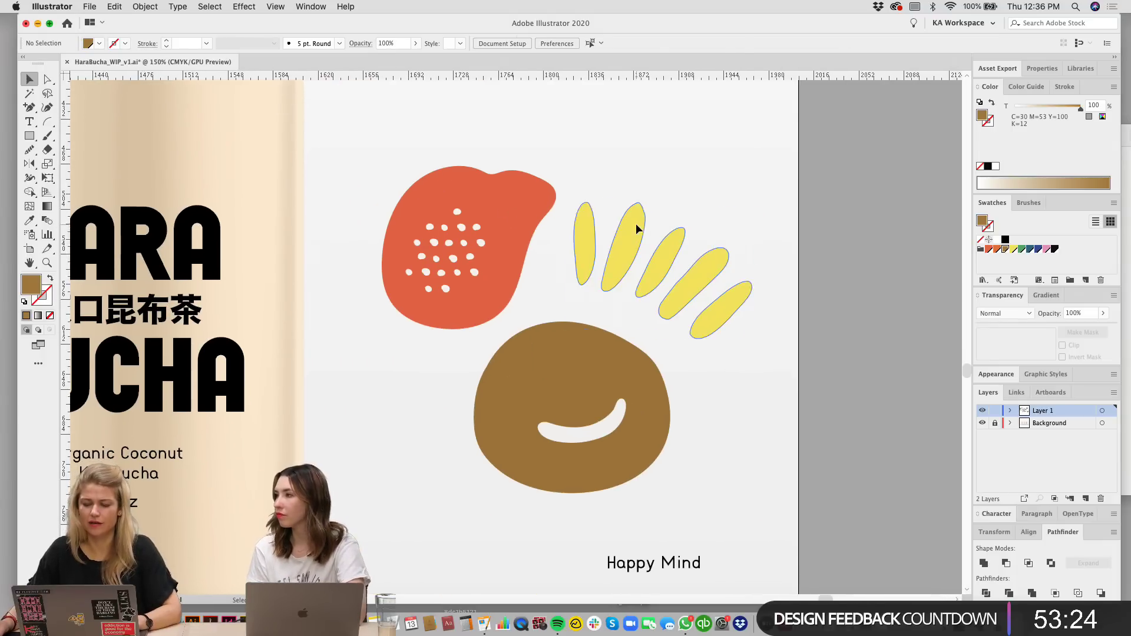
click(636, 227)
drag(659, 273, 667, 286)
click(719, 169)
drag(721, 168, 764, 180)
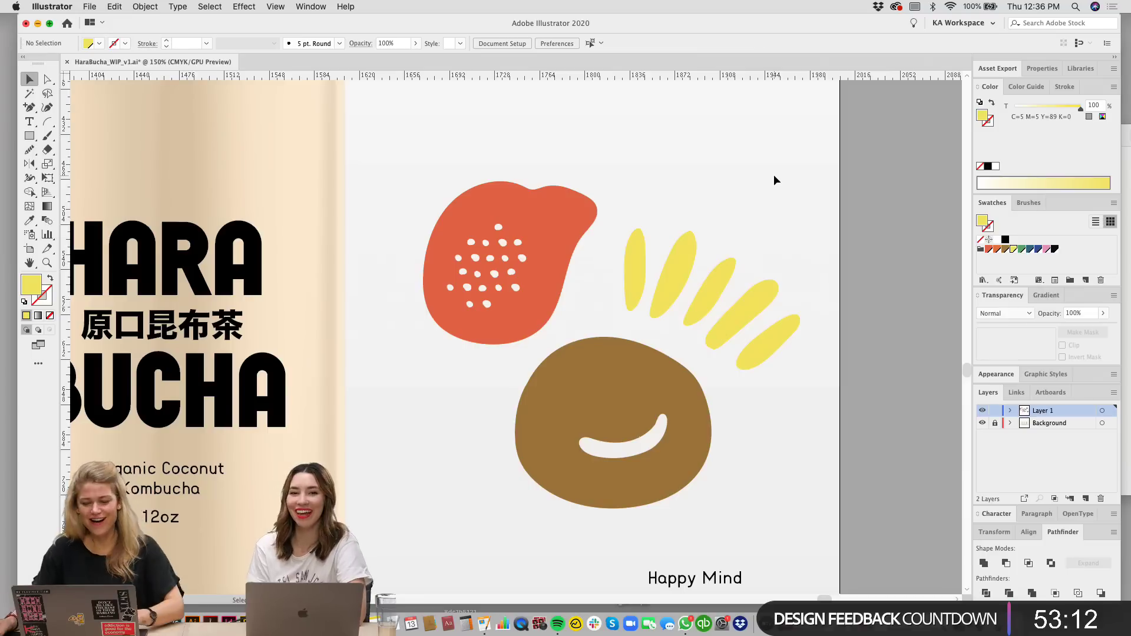
Step: Examine the recoloured fruit composition alongside the labelled Hara Bucha bottle
scroll(772, 174, down, 1)
scroll(772, 174, left, 1)
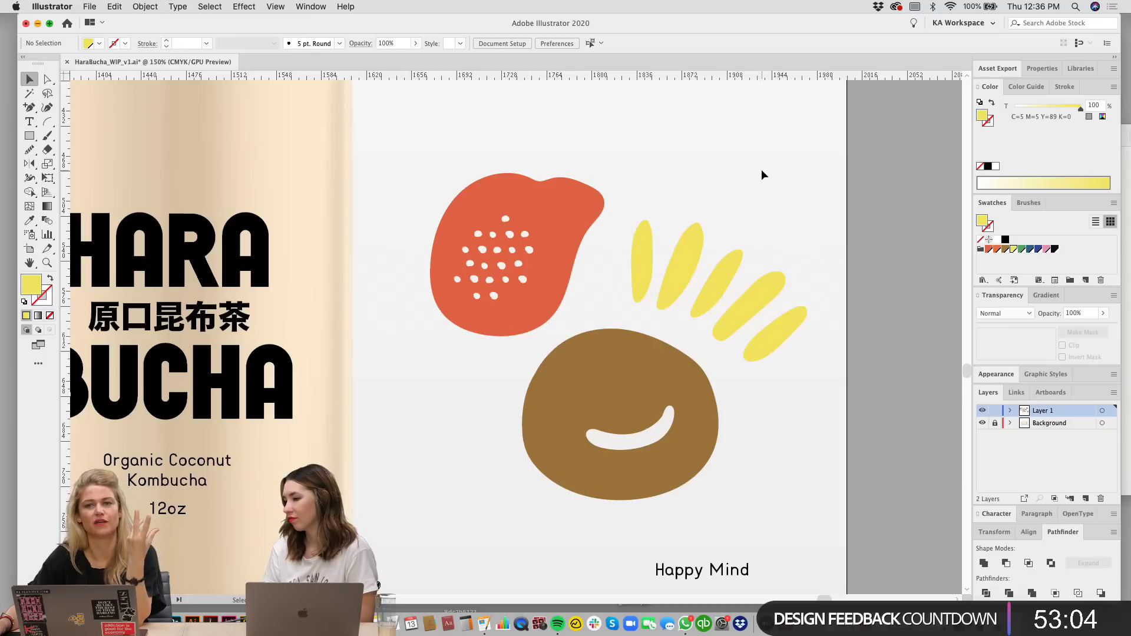
key(super+minus)
key(super+minus)
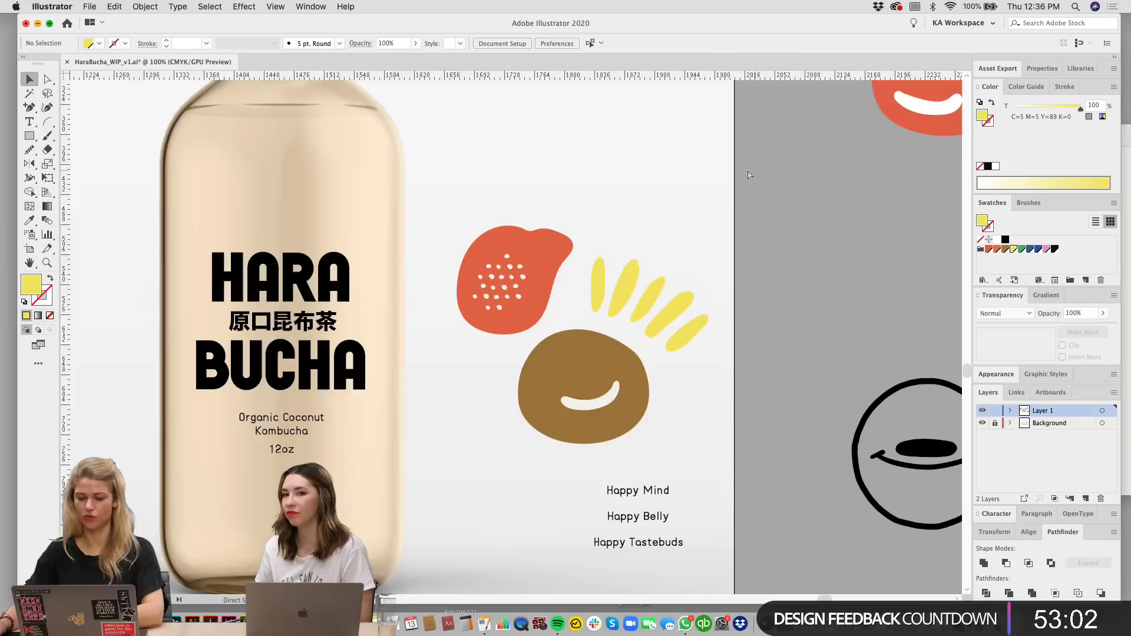
drag(628, 246, 716, 256)
drag(643, 264, 599, 252)
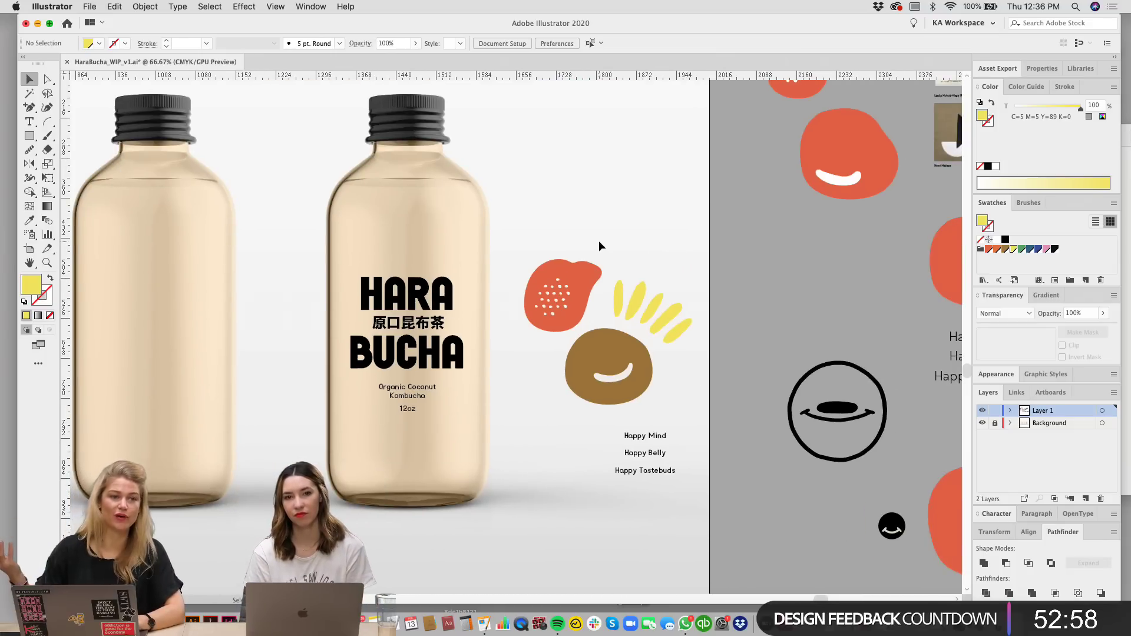
drag(598, 242, 581, 254)
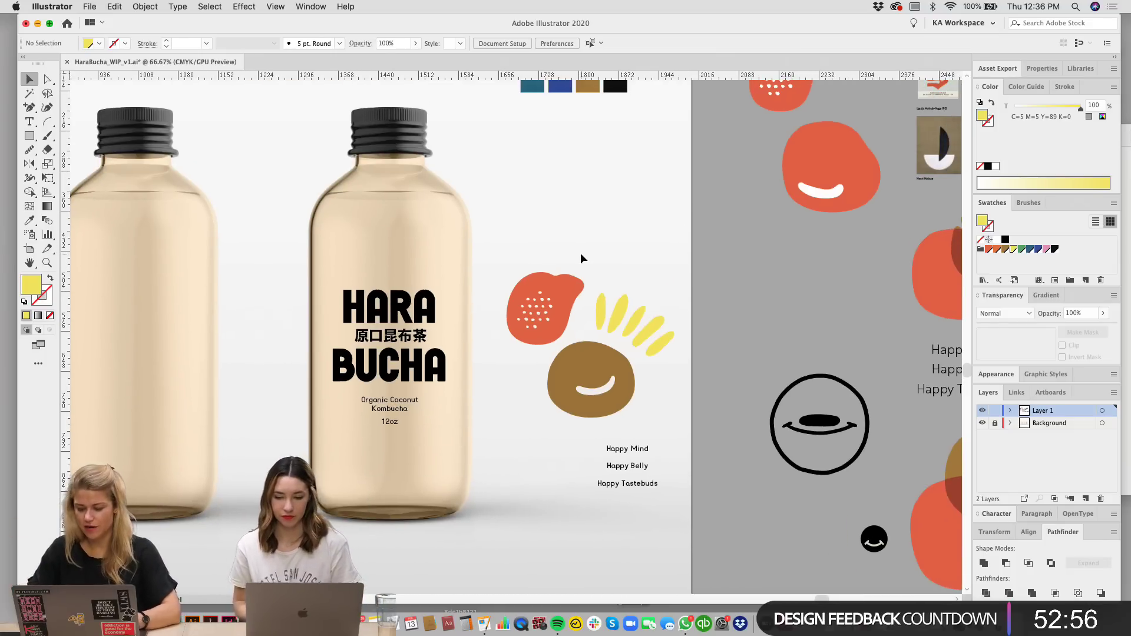
scroll(580, 258, up, 2)
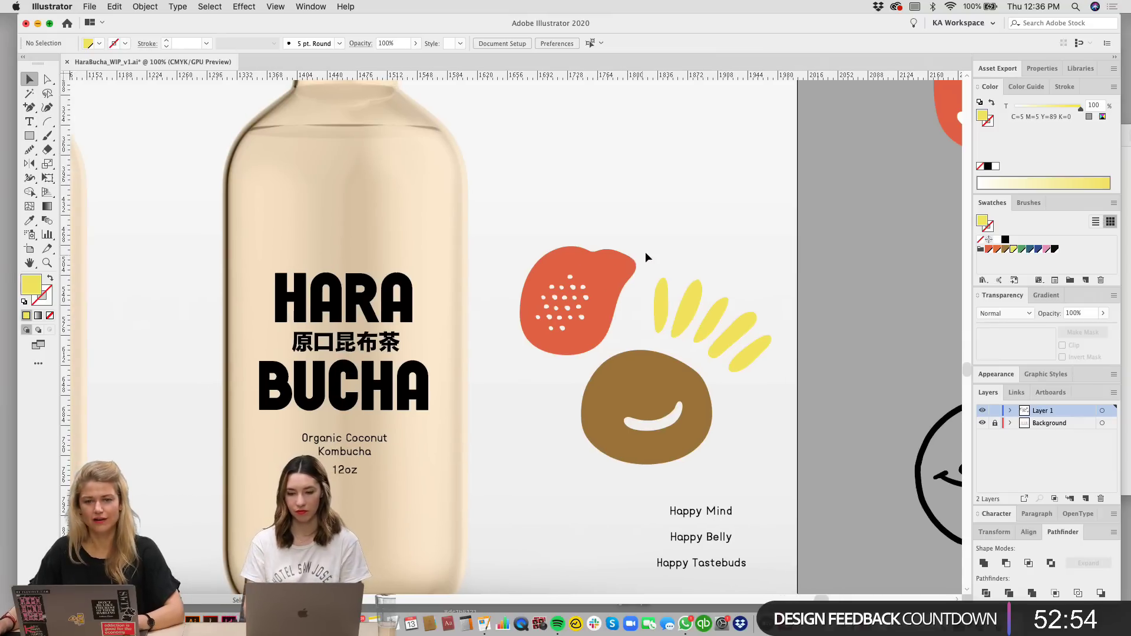
scroll(641, 261, left, 4)
scroll(641, 261, down, 1)
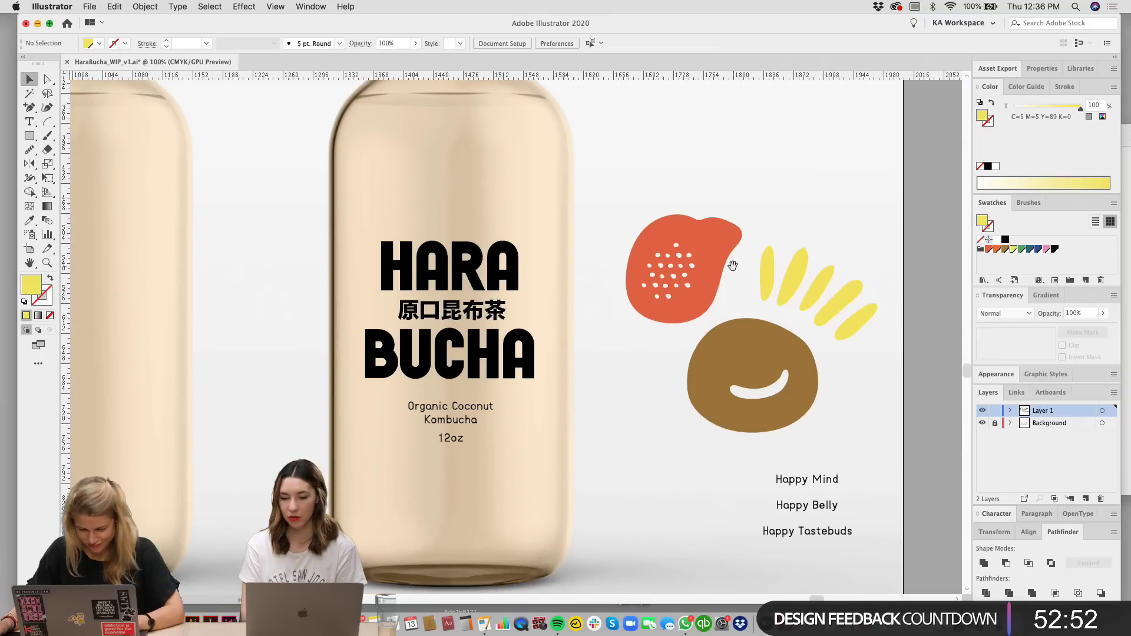
Step: Try placing the dotted red fruit over the round brown fruit, and undo the move
click(715, 254)
drag(715, 255, 737, 351)
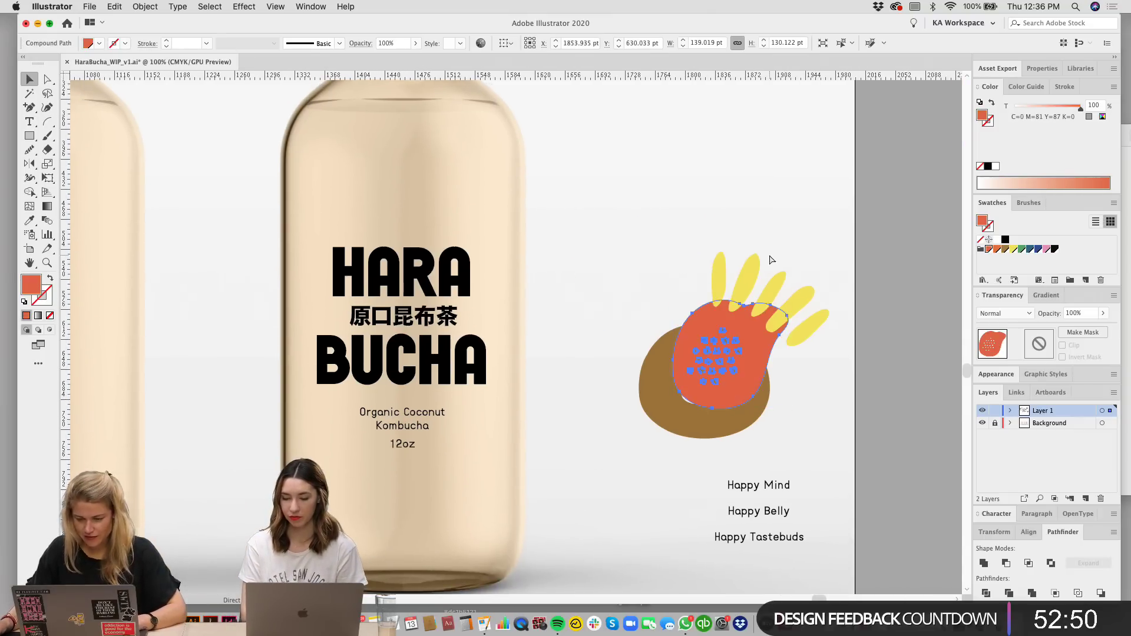
key(super+z)
Step: Set the blending mode of the dotted fruit, round fruit and yellow strokes to Darken
shift+click(750, 400)
shift+click(773, 294)
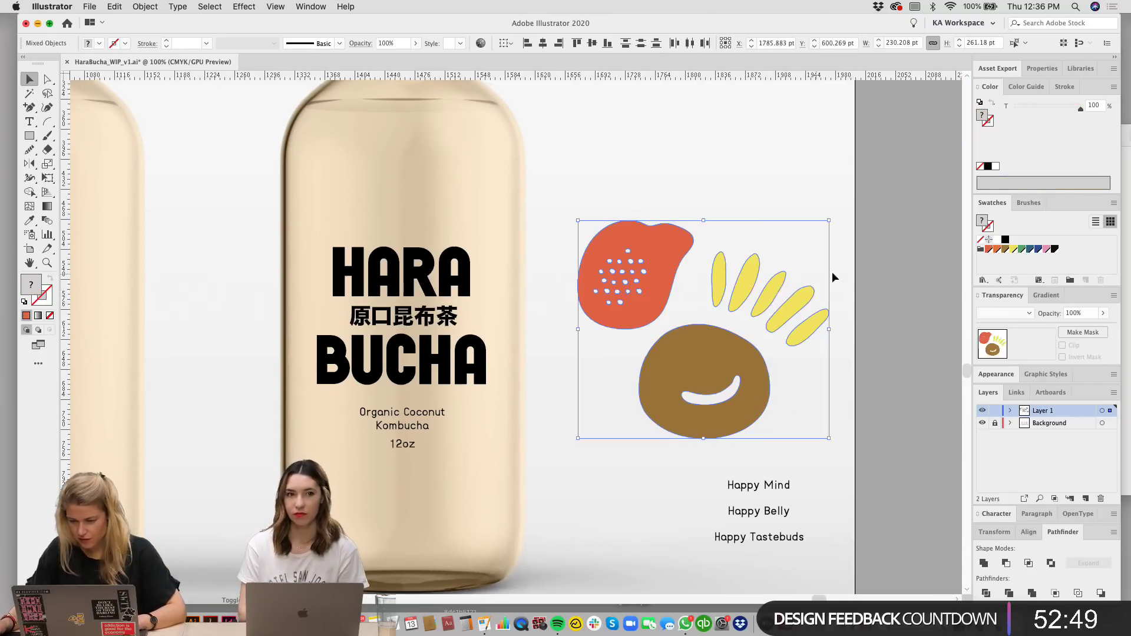
click(1004, 315)
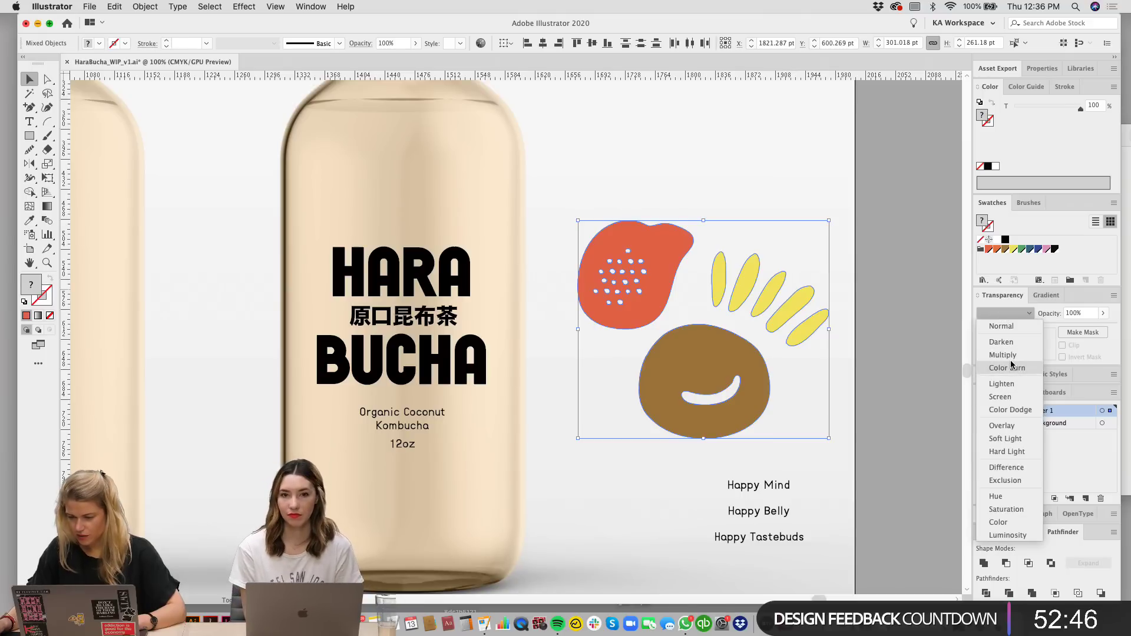
click(1010, 346)
click(773, 174)
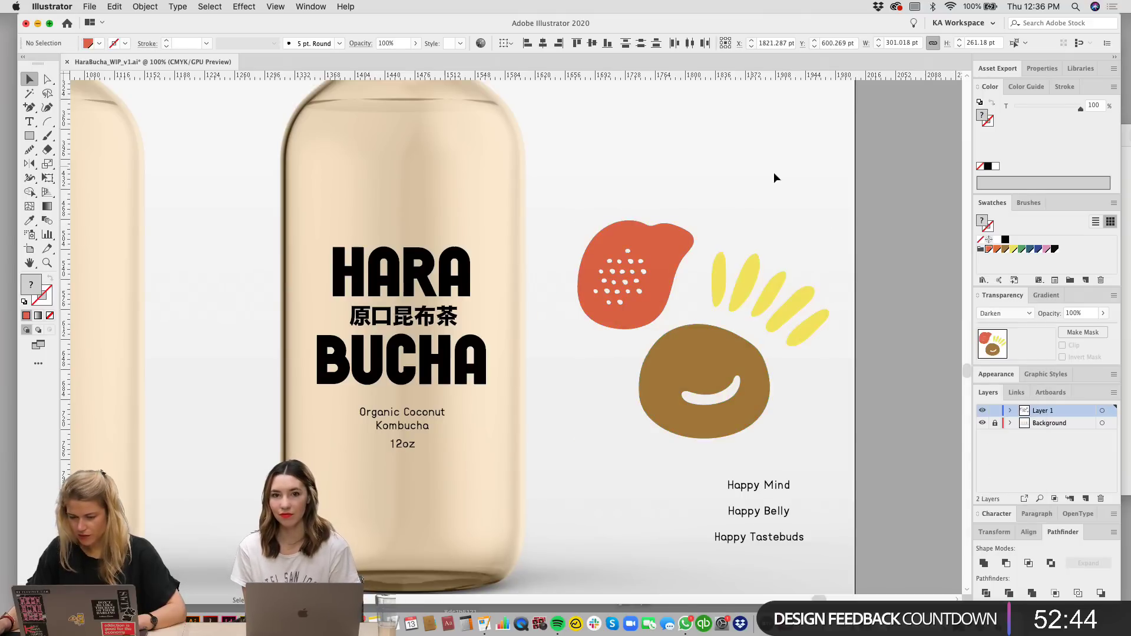
Step: Overlap the dotted red fruit on the round fruit's upper right, and tuck the yellow strokes against the red fruit's upper edge
scroll(773, 174, right, 2)
mouse_move(647, 245)
mouse_down()
mouse_move(720, 286)
mouse_move(747, 278)
mouse_move(706, 224)
mouse_up()
click(794, 210)
drag(703, 298, 745, 308)
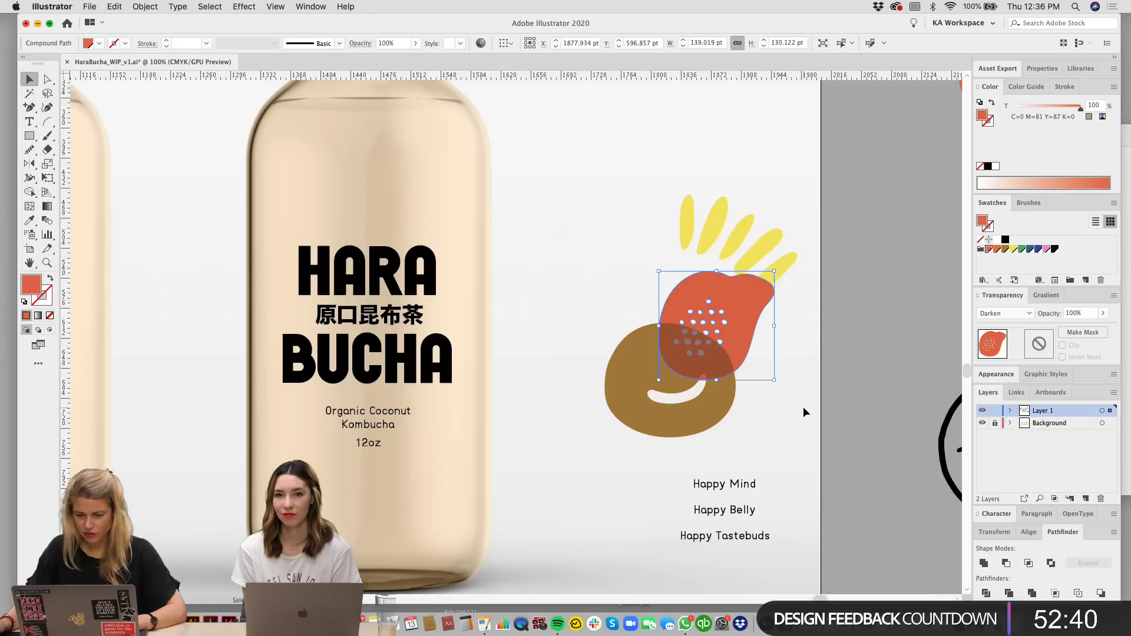
click(803, 411)
drag(761, 251, 766, 283)
click(762, 192)
scroll(762, 194, down, 1)
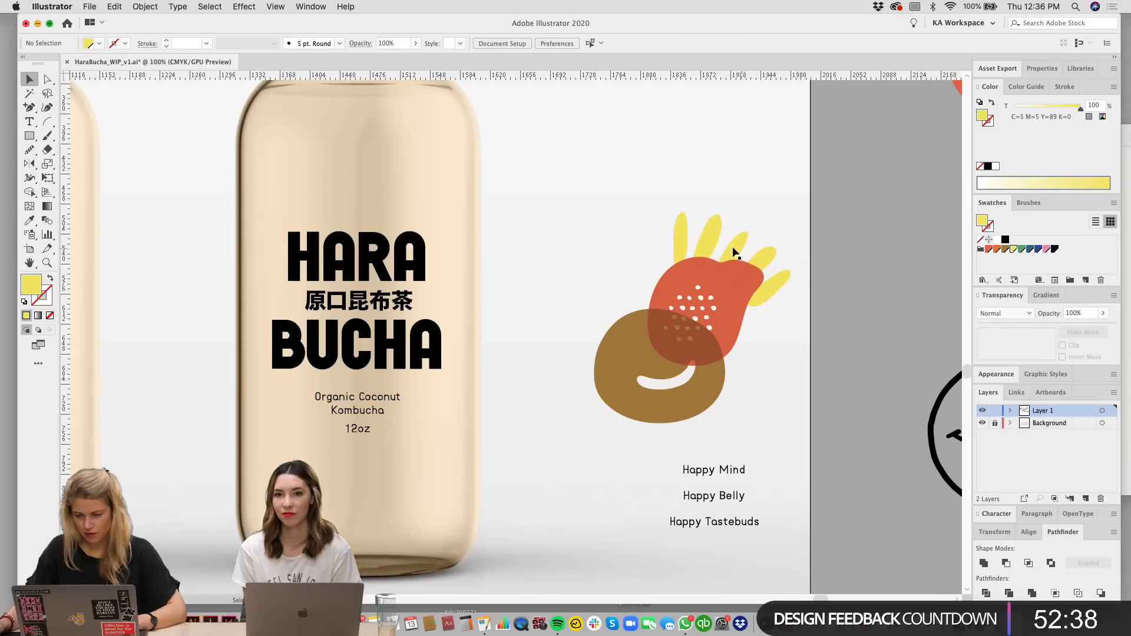
Step: Move the yellow stroke group to the upper left of the fruits and rotate it counterclockwise so it fans outward
click(710, 233)
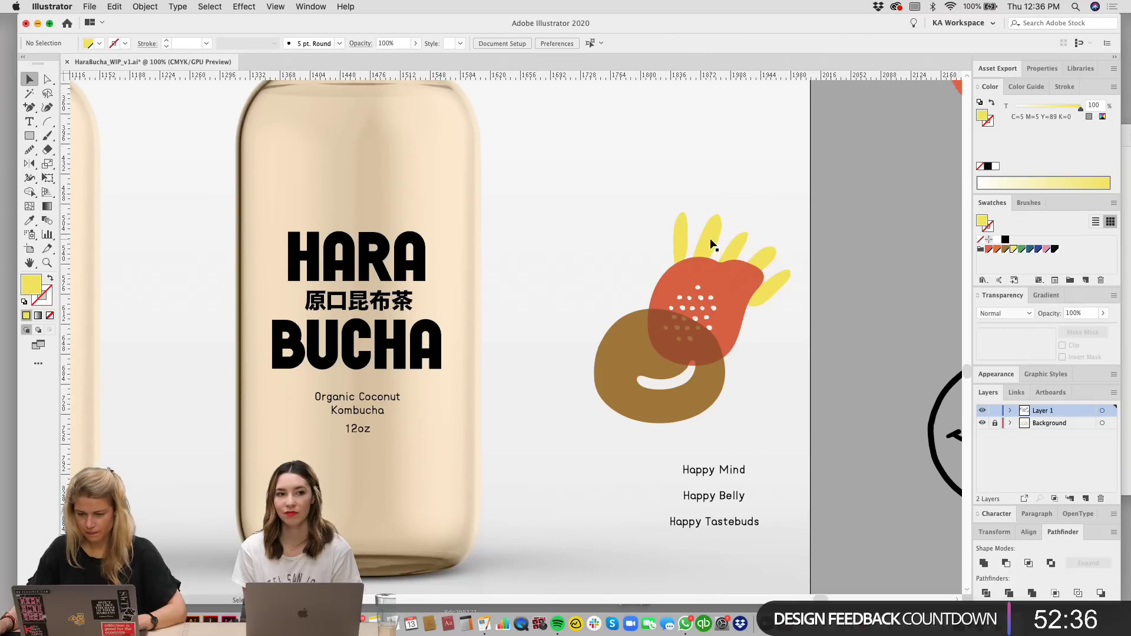
drag(697, 231, 573, 238)
mouse_move(682, 226)
mouse_down()
mouse_move(593, 171)
mouse_move(752, 182)
mouse_move(669, 227)
mouse_move(683, 224)
mouse_up()
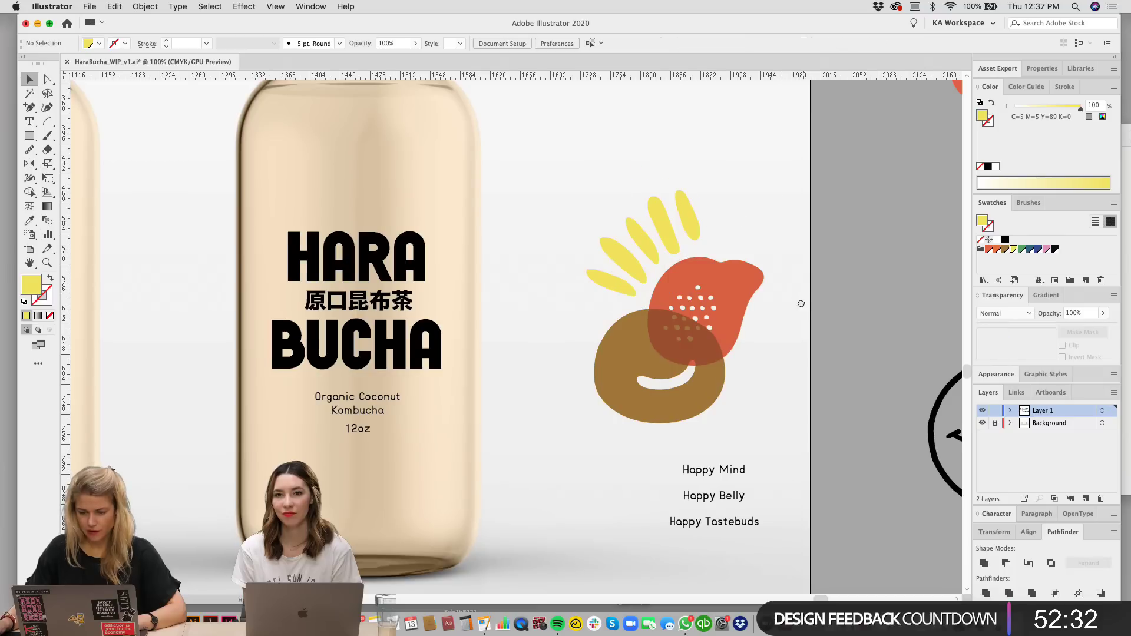
scroll(679, 467, down, 2)
drag(666, 183, 659, 171)
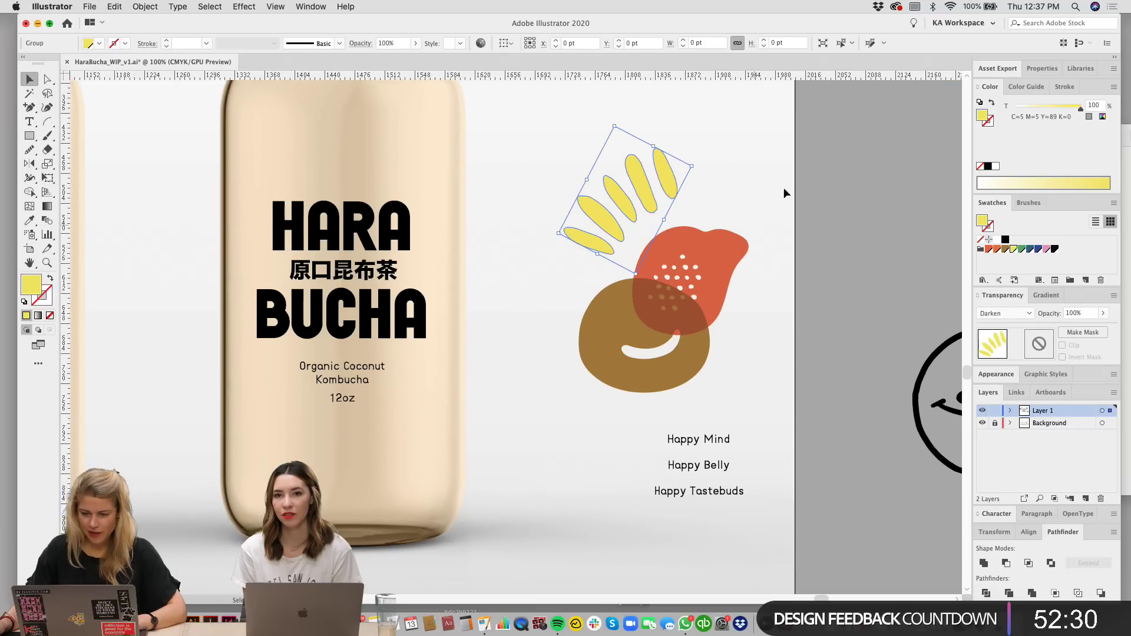
Step: Set the dotted red fruit aside below the composition and move the round brown fruit up over the yellow strokes
click(784, 187)
mouse_move(738, 242)
mouse_down()
mouse_move(672, 328)
mouse_move(682, 237)
mouse_move(665, 225)
mouse_up()
drag(666, 225, 676, 224)
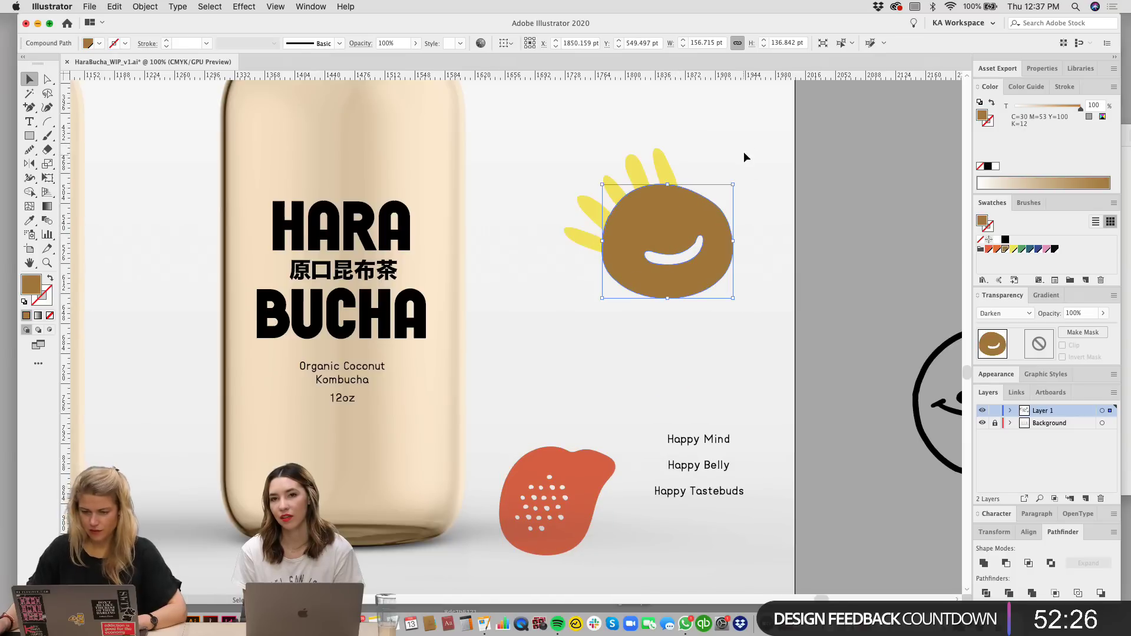
Step: Set the blending mode of the round brown fruit and the yellow strokes to Multiply
shift+click(664, 167)
click(1005, 313)
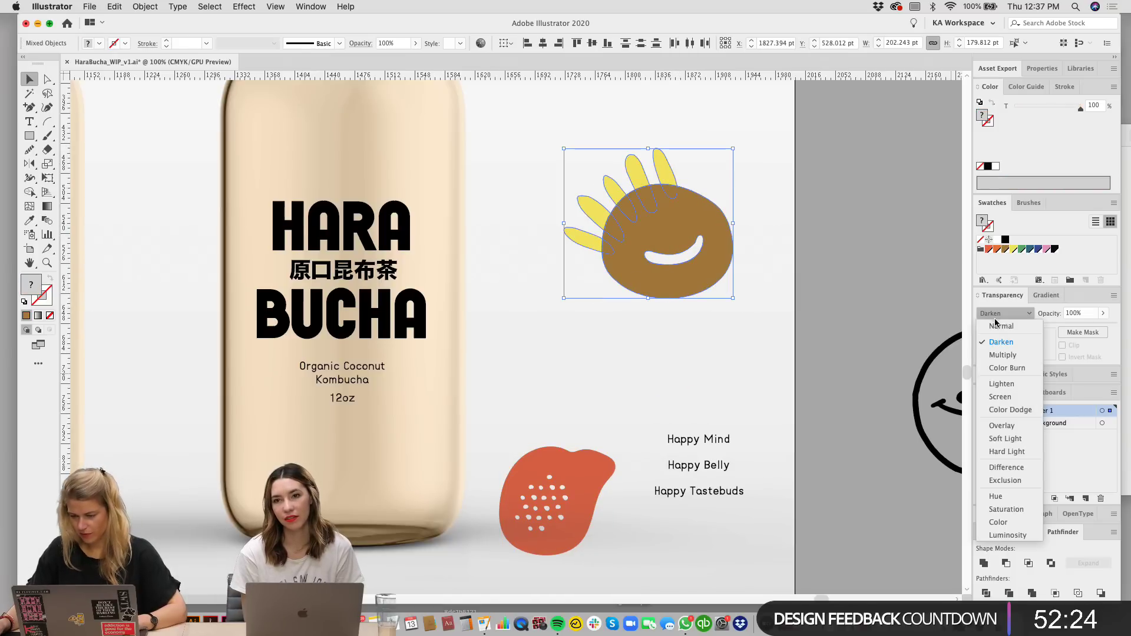
click(1000, 356)
click(827, 301)
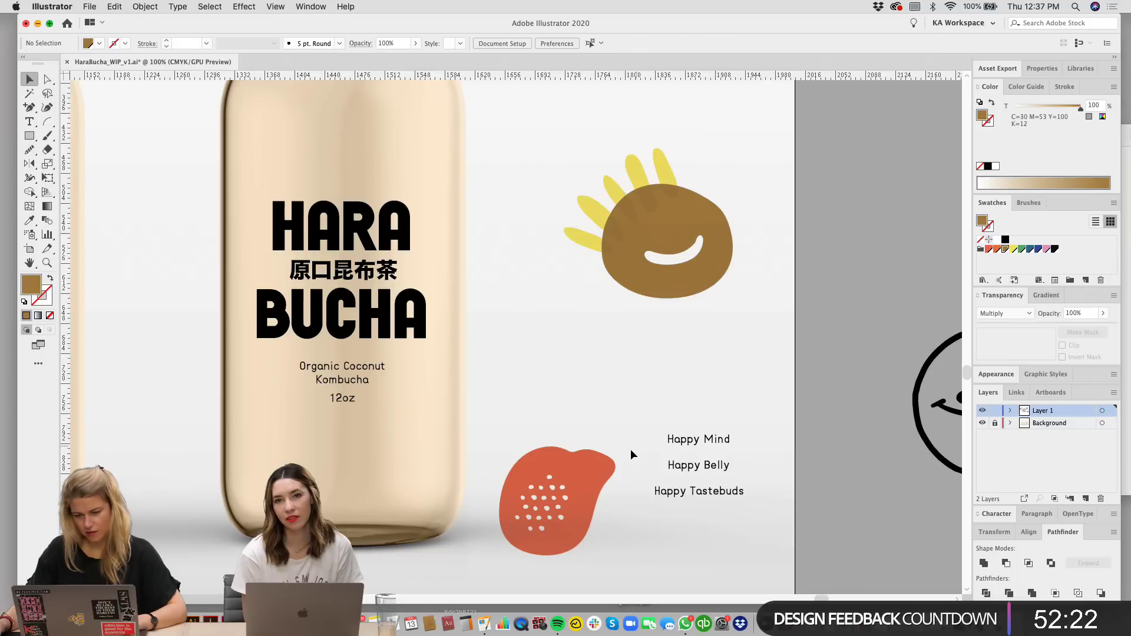
Step: Move the dotted red fruit up so that it overlaps the lower left edge of the round brown fruit
drag(560, 512, 647, 333)
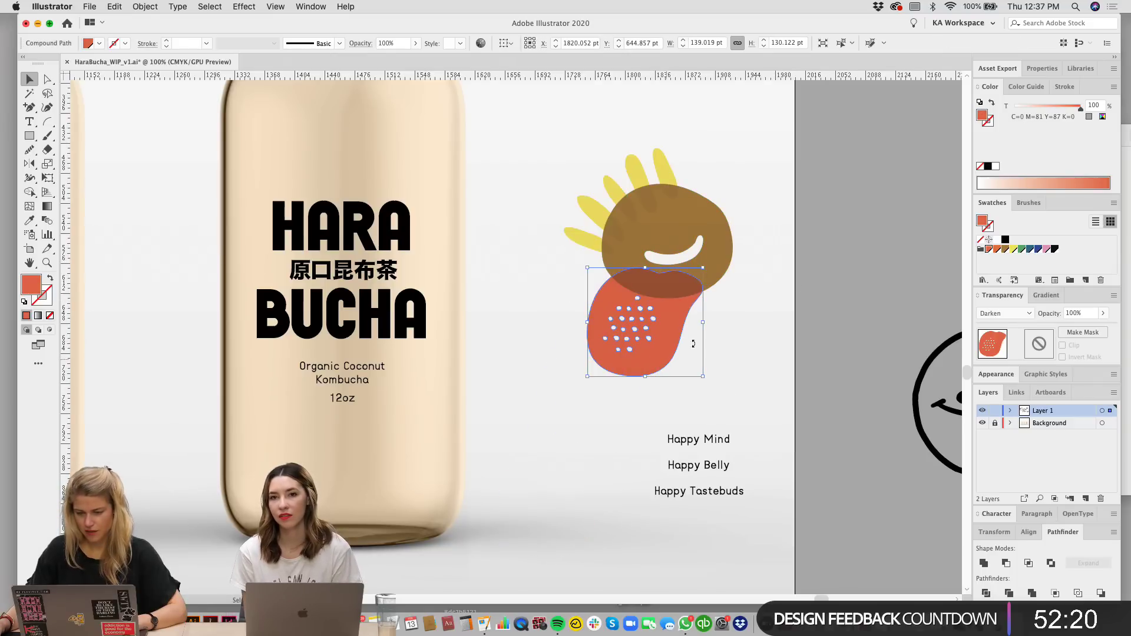
click(771, 333)
drag(657, 358, 655, 339)
click(760, 321)
scroll(743, 323, up, 2)
scroll(744, 323, right, 1)
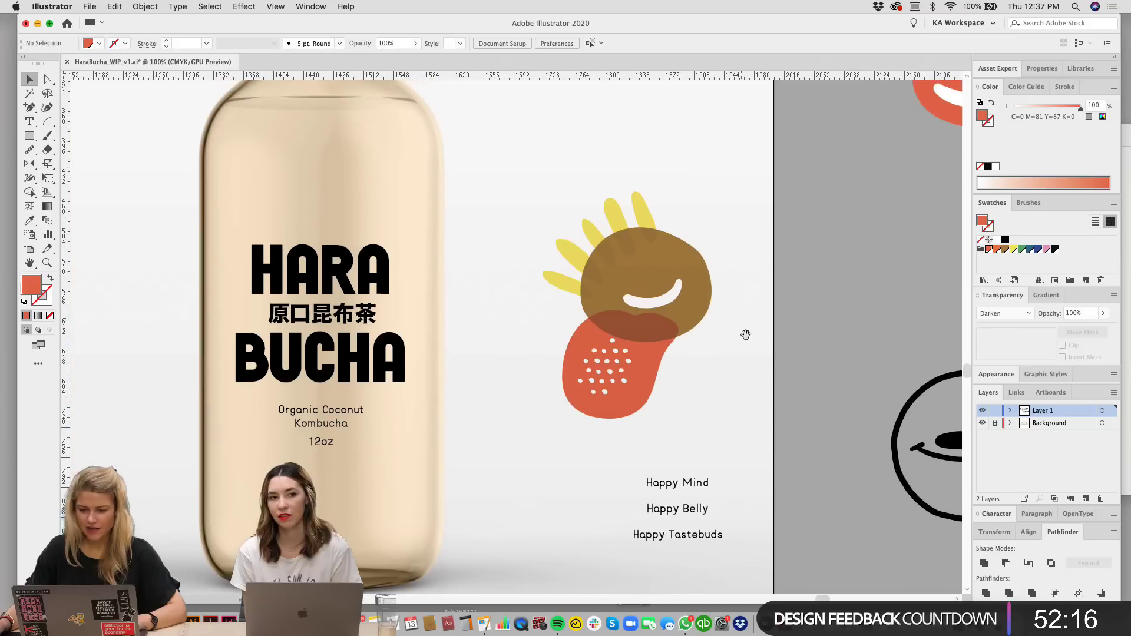
Step: Rotate the yellow stroke group slightly clockwise around the round fruit's upper left edge
click(636, 210)
drag(675, 209, 639, 206)
click(694, 196)
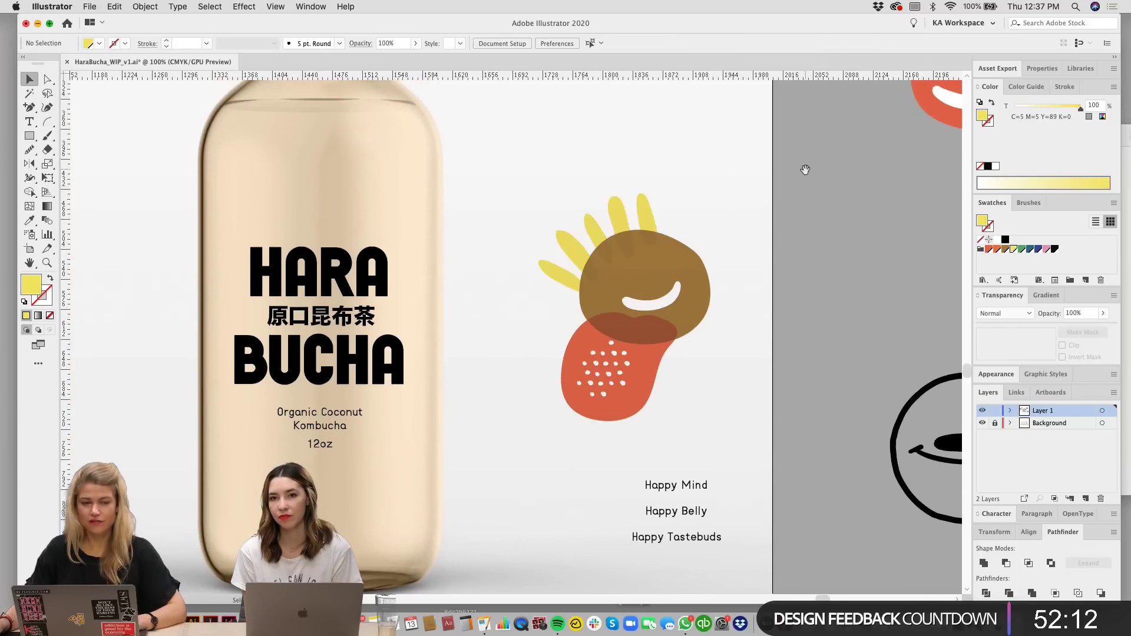
scroll(785, 222, up, 1)
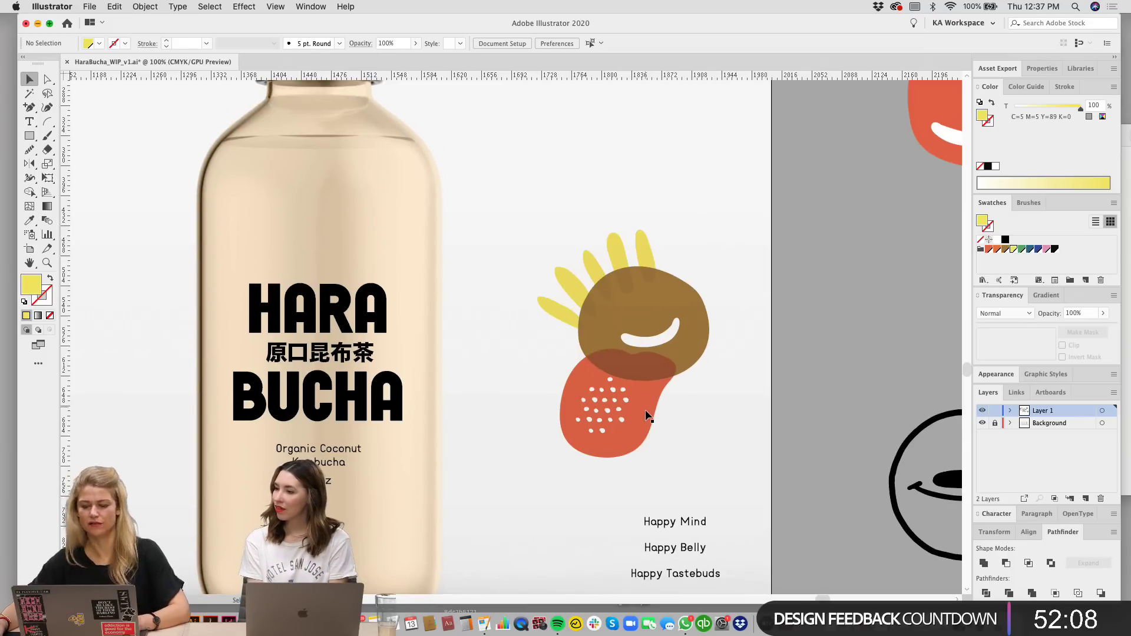
Step: Move the dotted red fruit across so that it overlaps the round fruit's lower right edge
click(687, 411)
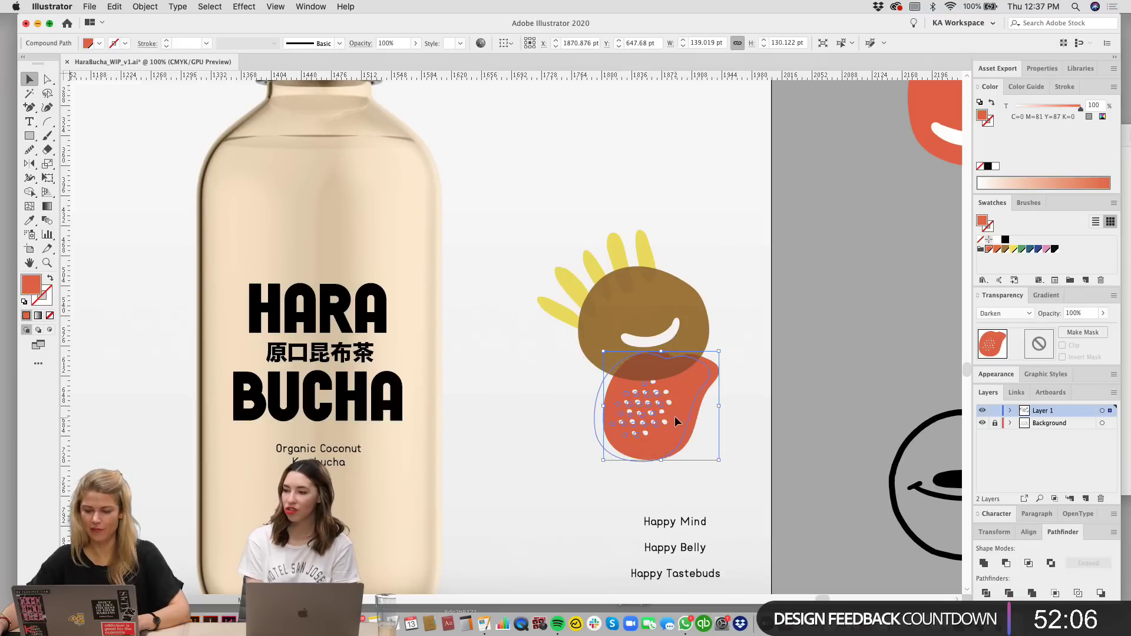
mouse_move(731, 397)
mouse_down()
mouse_move(740, 385)
mouse_move(739, 397)
mouse_up()
click(802, 152)
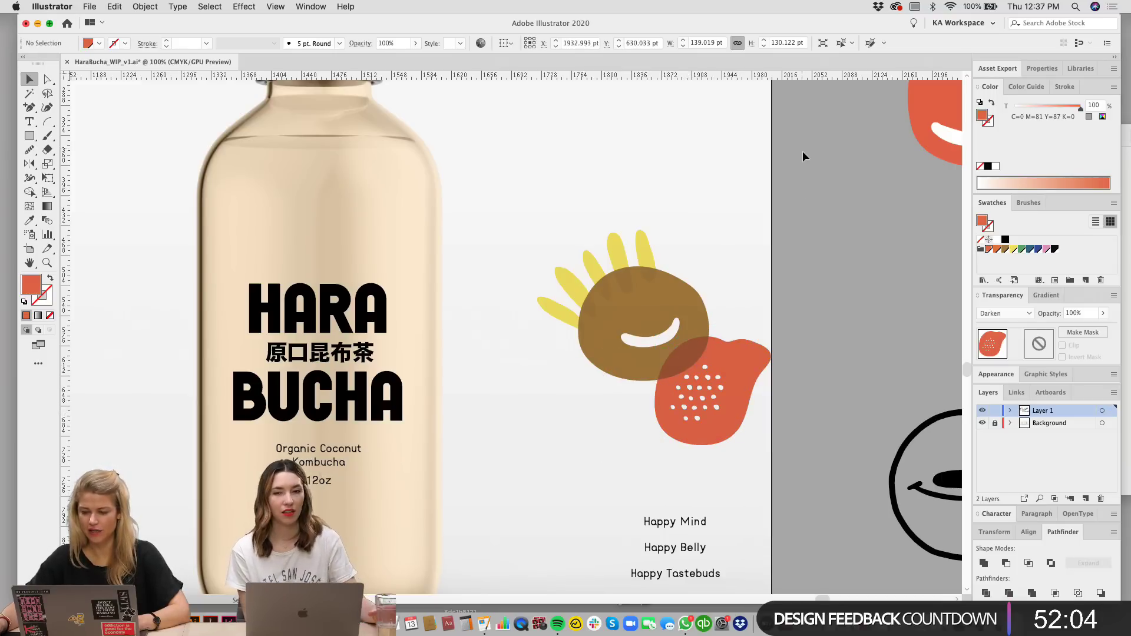
Step: Try mirroring the whole fruit composition horizontally with the Reflect tool, and undo it
drag(757, 236, 750, 221)
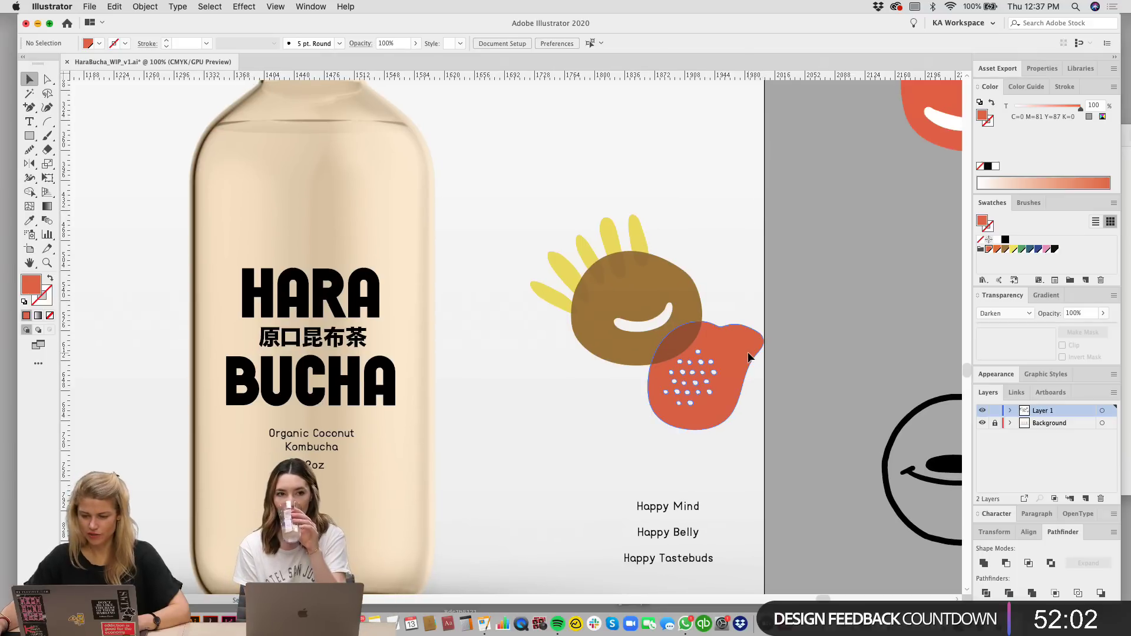
scroll(674, 271, right, 2)
drag(690, 345, 695, 354)
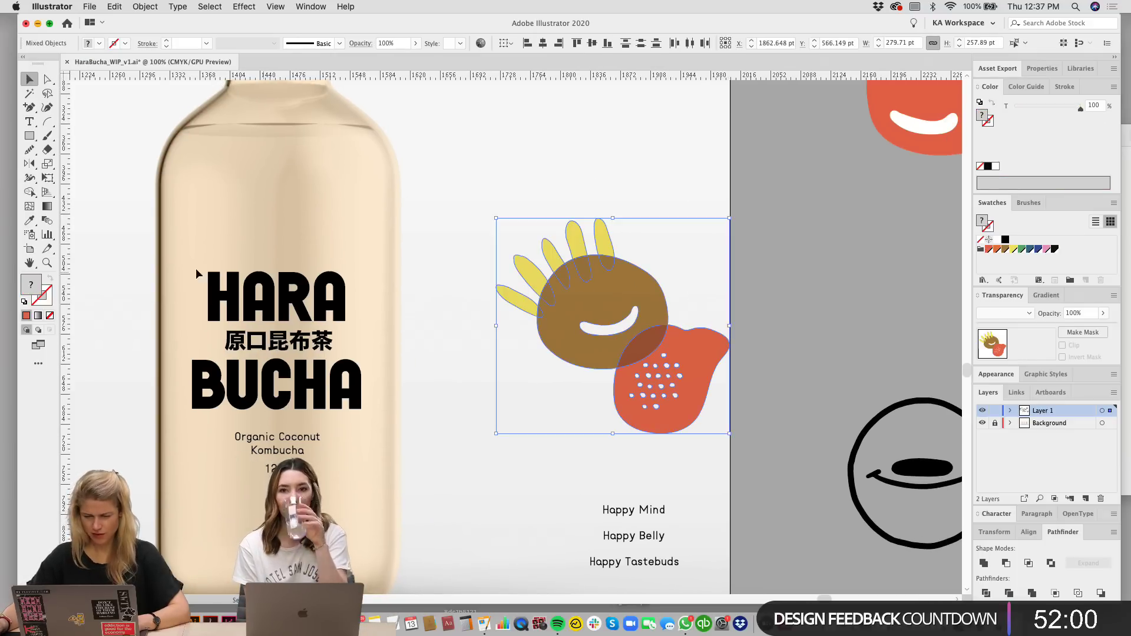
click(29, 163)
drag(383, 282, 766, 333)
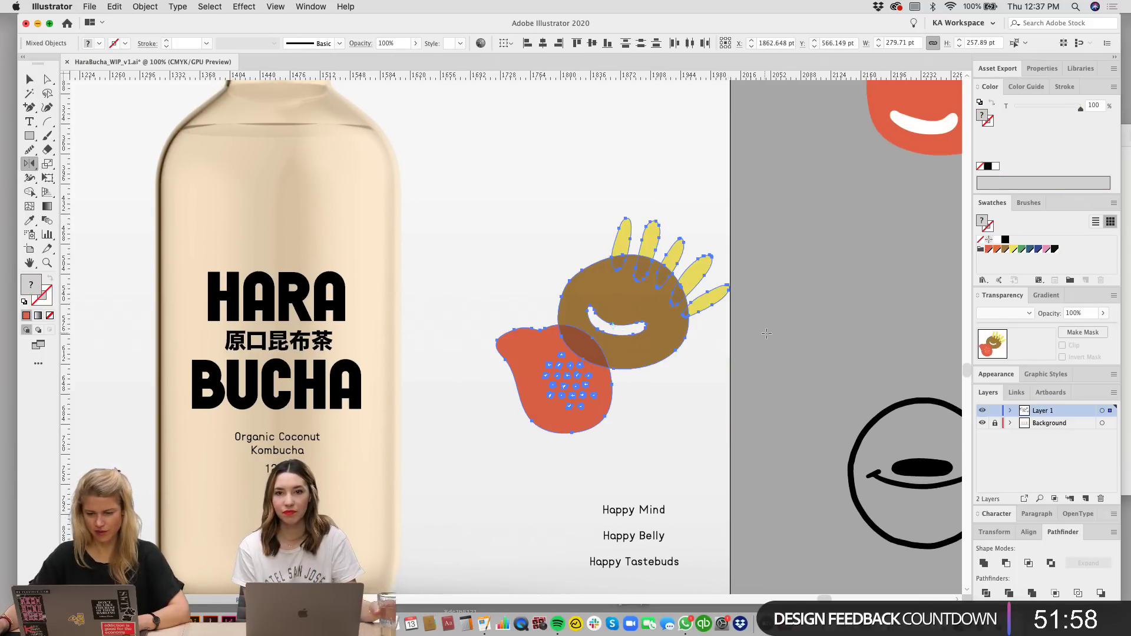
key(v)
click(818, 385)
key(super+z)
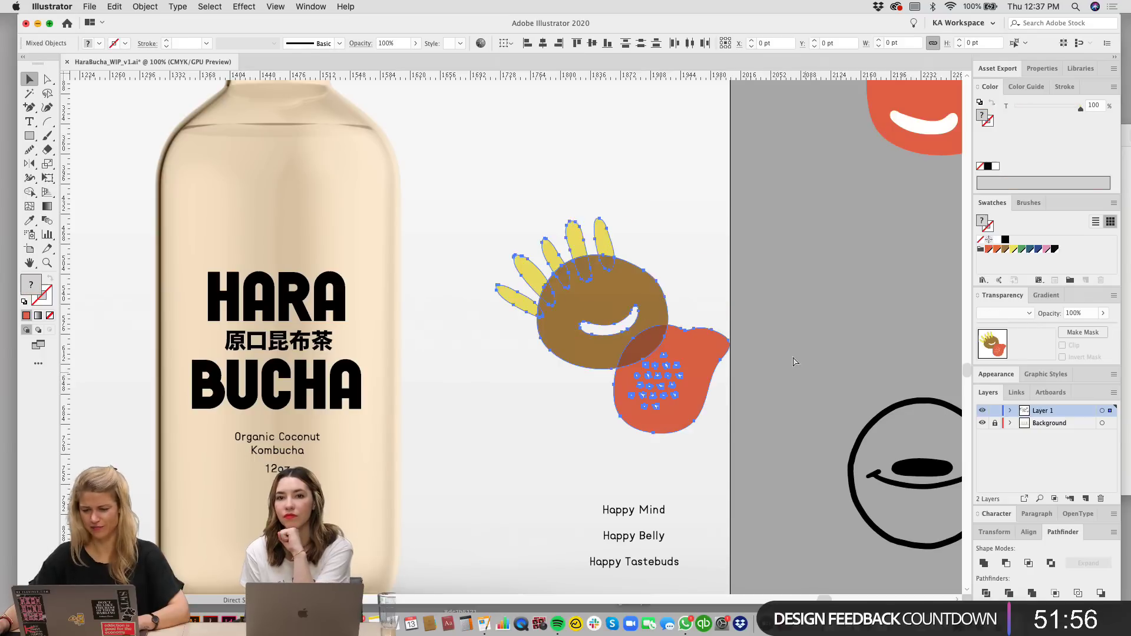
Step: Lift the yellow stroke group clear of the round brown fruit and rotate it clockwise into a fan above it
click(790, 290)
scroll(707, 247, right, 2)
drag(607, 189, 606, 229)
key(super+=)
drag(698, 303, 778, 162)
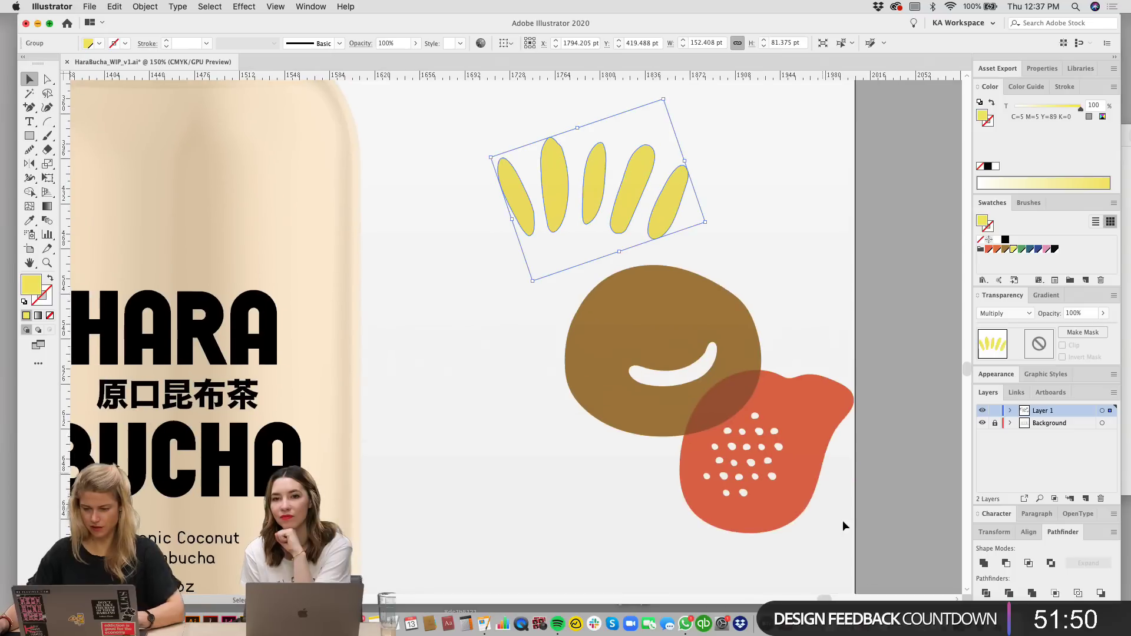
Step: Shift both fruits together to the left, then move the yellow strokes to the round fruit's upper right and reflect them horizontally
drag(659, 320, 567, 321)
click(730, 162)
drag(641, 174, 705, 227)
key(o)
drag(547, 236, 866, 282)
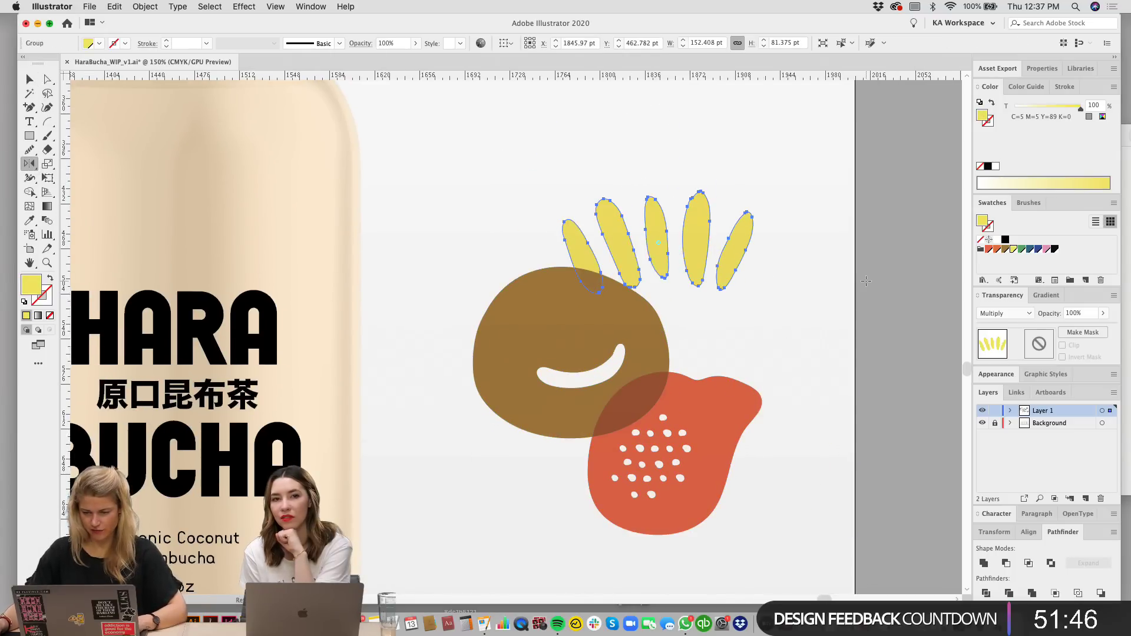
Step: Rotate the yellow stroke group clockwise and nudge it so that it follows the round fruit's upper right curve
key(v)
drag(767, 206, 765, 272)
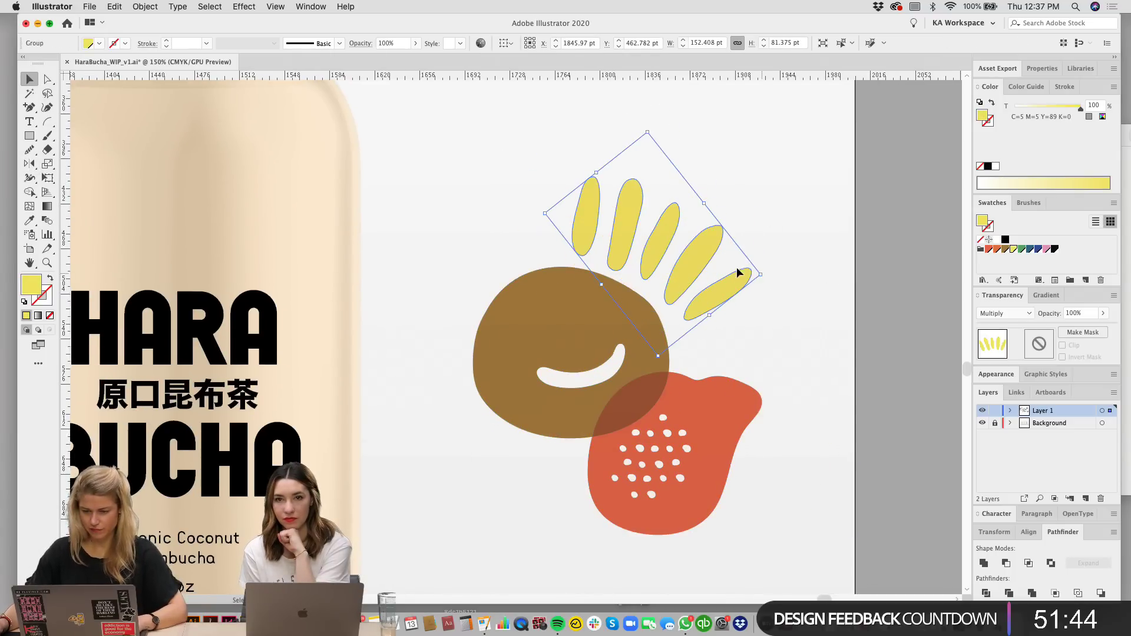
drag(719, 205, 722, 211)
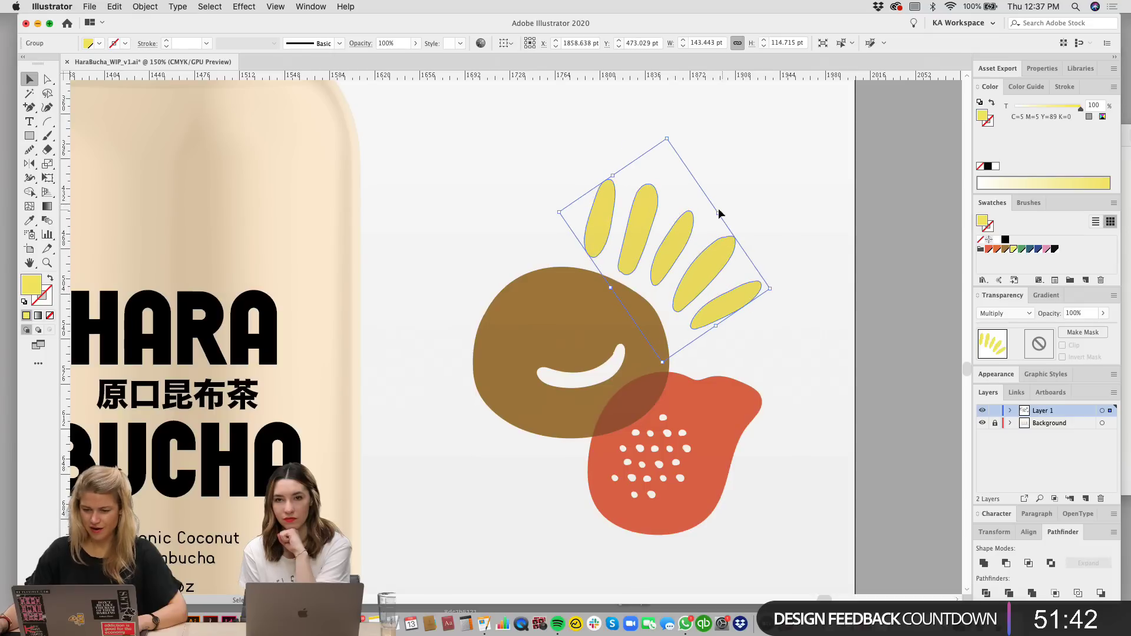
drag(669, 250, 673, 247)
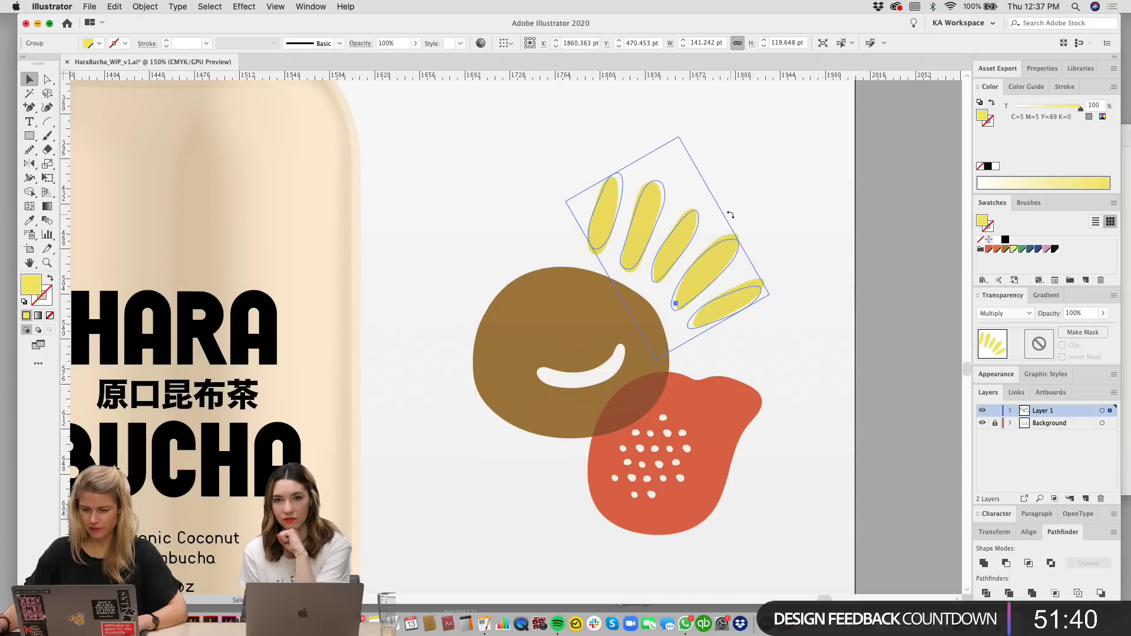
click(790, 280)
click(717, 263)
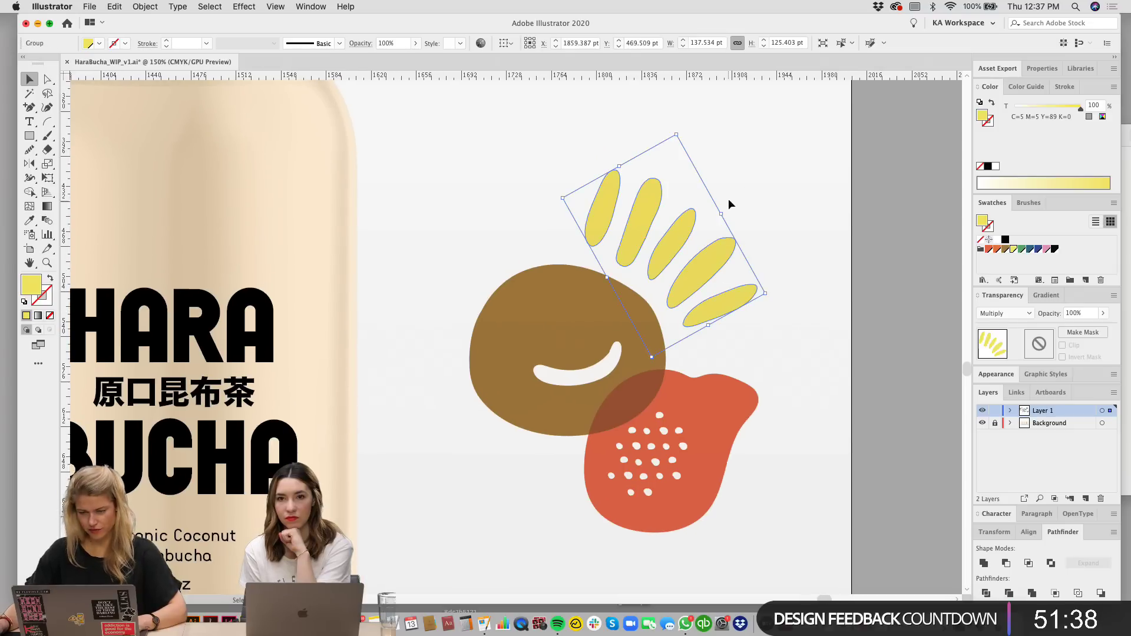
Step: Draw a sixth stroke about 16 by 53 pt with the Pencil tool beside the first yellow stroke, and fill it yellow
click(408, 156)
drag(29, 149, 88, 162)
mouse_move(575, 235)
mouse_down()
mouse_move(571, 176)
mouse_move(563, 206)
mouse_move(569, 237)
mouse_move(580, 238)
mouse_up()
drag(579, 193, 579, 192)
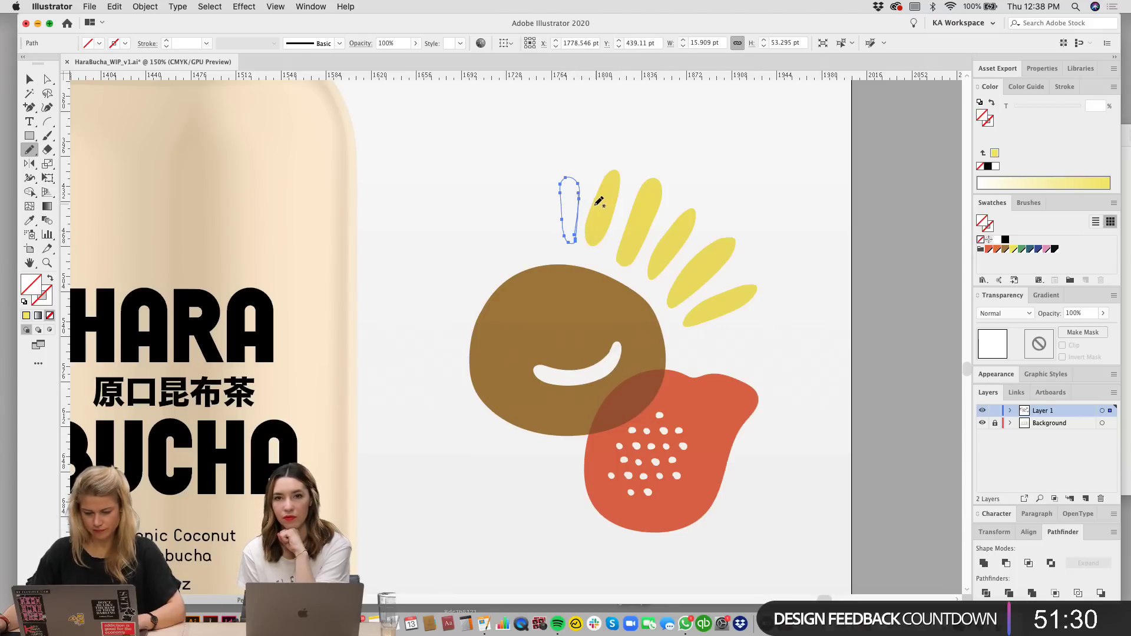
key(v)
click(1013, 249)
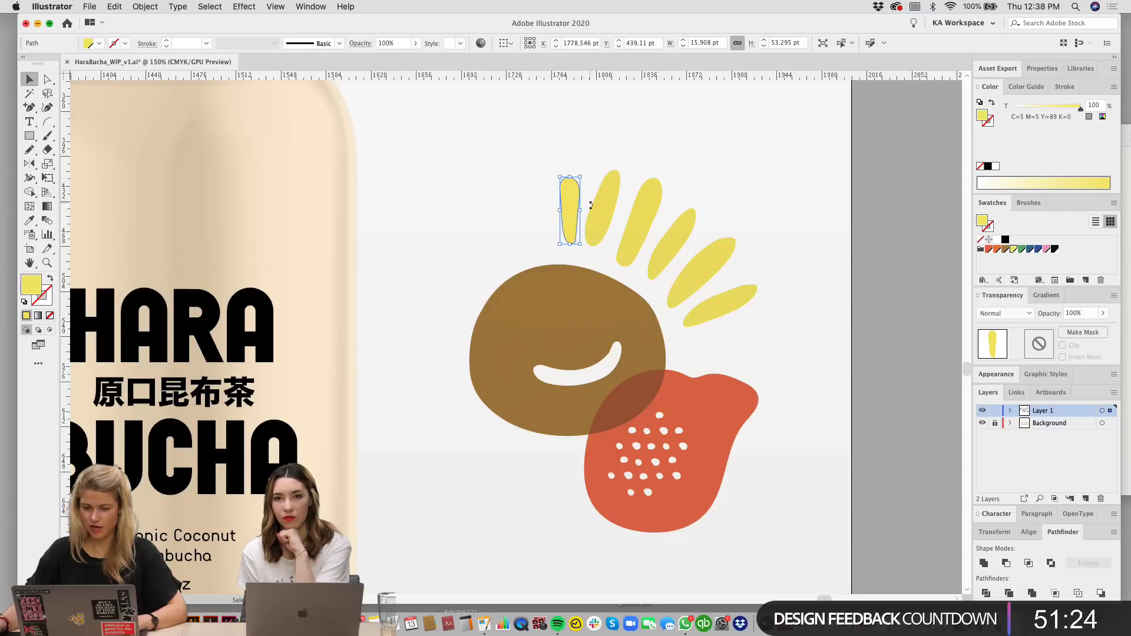
Step: Ungroup the yellow strokes and rotate the one beside the newly drawn stroke to a more upright angle
click(613, 184)
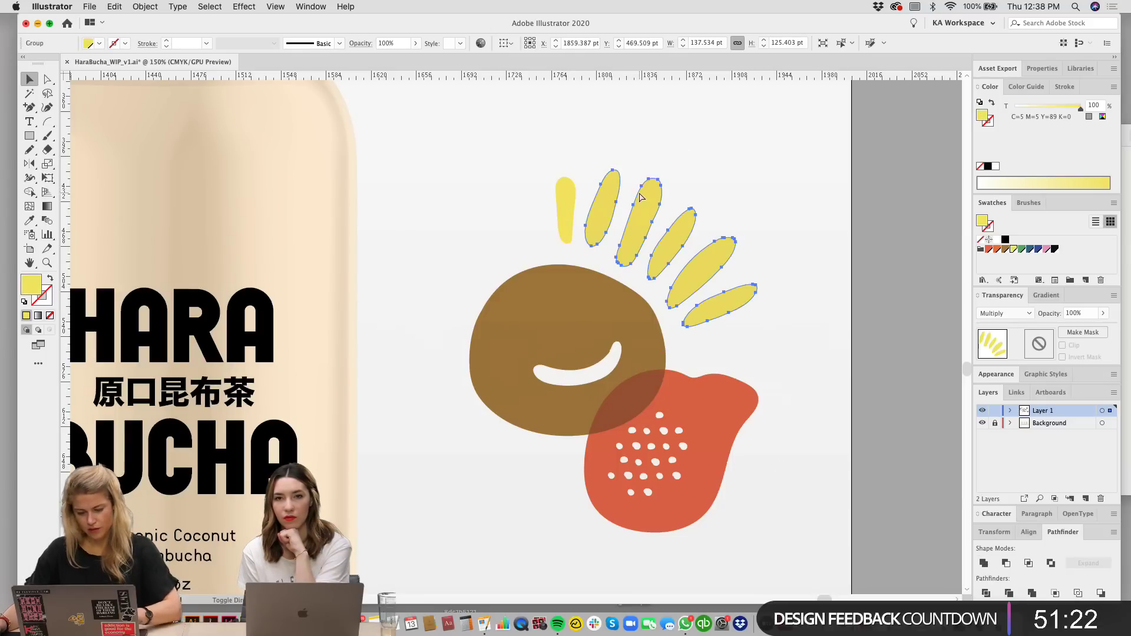
click(612, 184)
drag(616, 165, 596, 262)
click(707, 154)
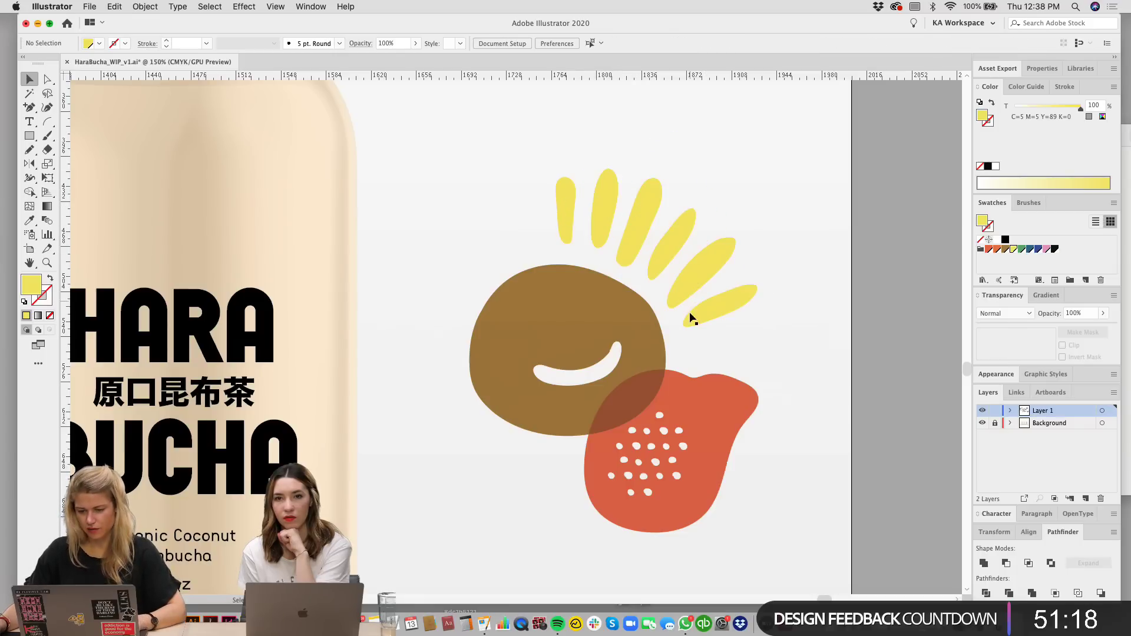
Step: Try another adjustment to the second yellow stroke, and step back and forward through the recent edits to restore its upright angle
click(607, 237)
drag(620, 232, 599, 251)
key(super+z)
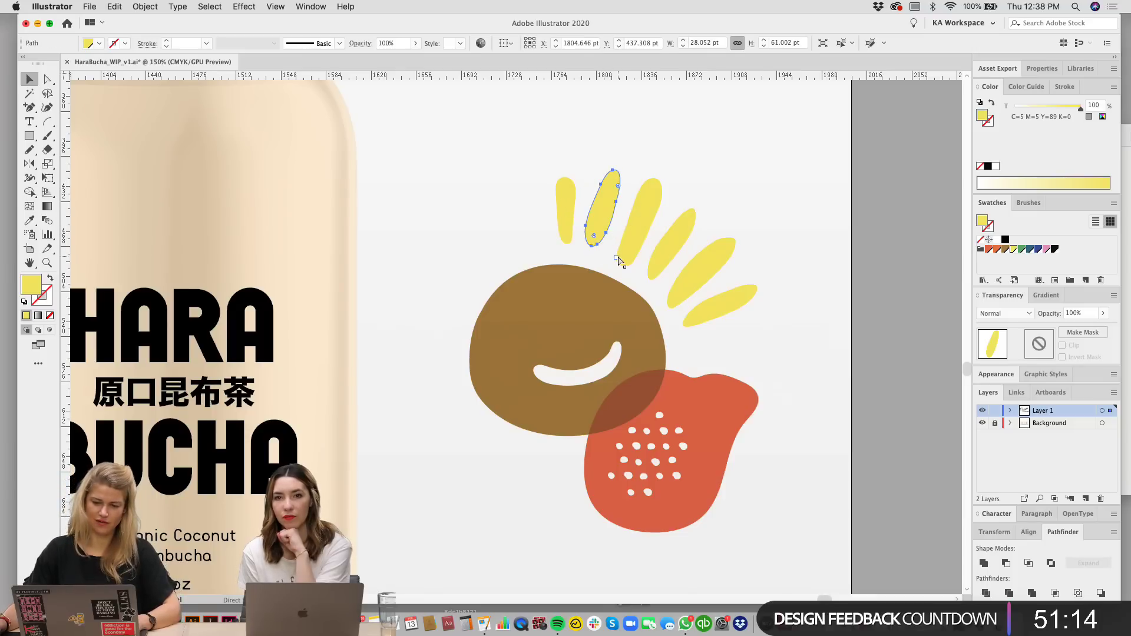
key(super+z)
key(super+z)
key(super+shift+z)
key(super+shift+z)
click(823, 171)
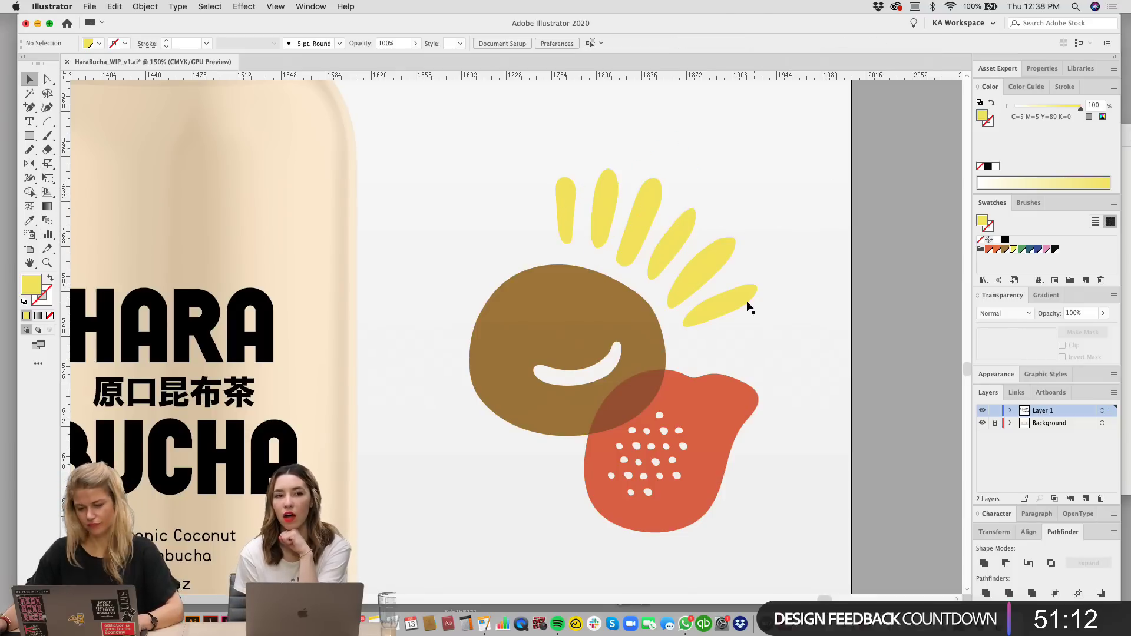
Step: Nudge the second and third yellow strokes slightly to even out their spacing in the fan above the brown fruit
click(568, 212)
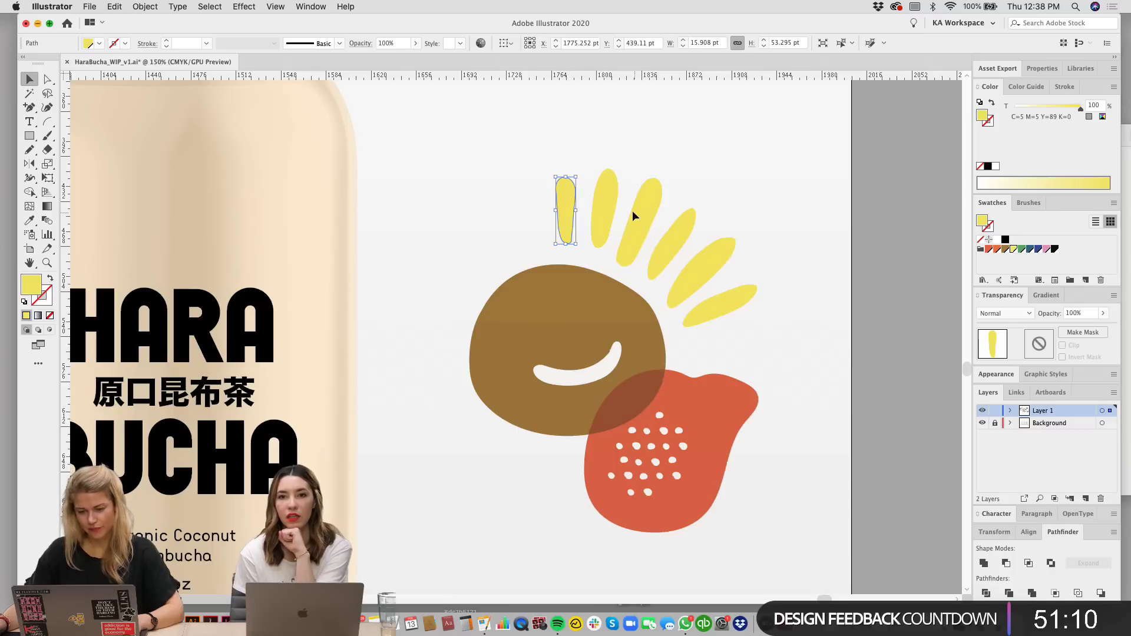
click(600, 226)
click(625, 190)
click(639, 209)
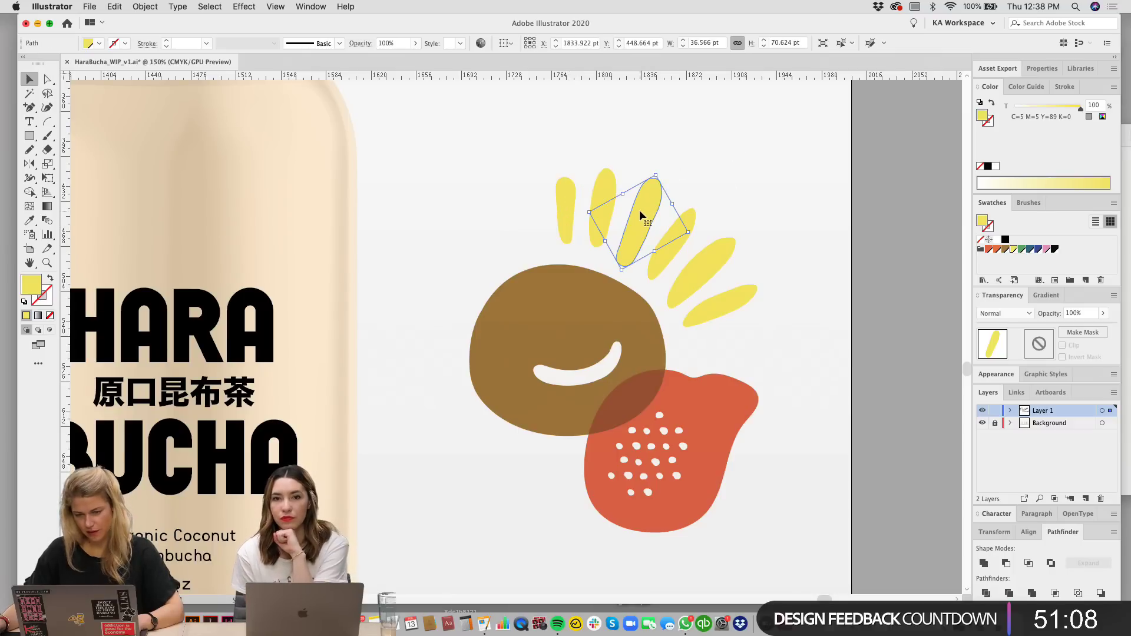
click(660, 243)
click(669, 253)
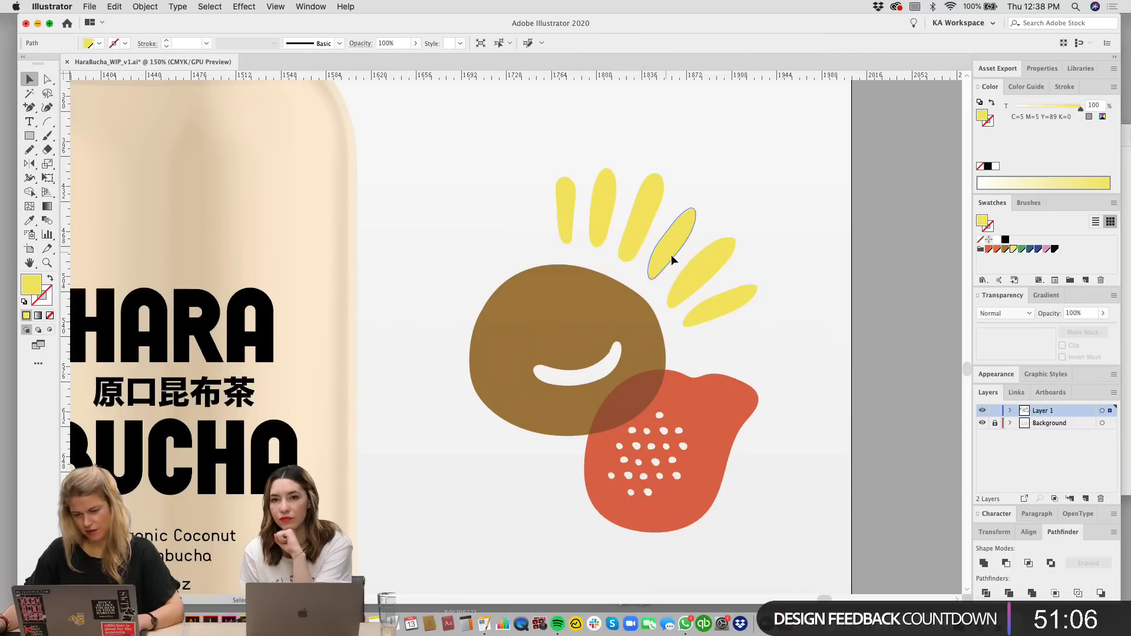
Step: Rotate and reposition the fifth yellow stroke, and tilt the lowest stroke closer to horizontal
click(697, 267)
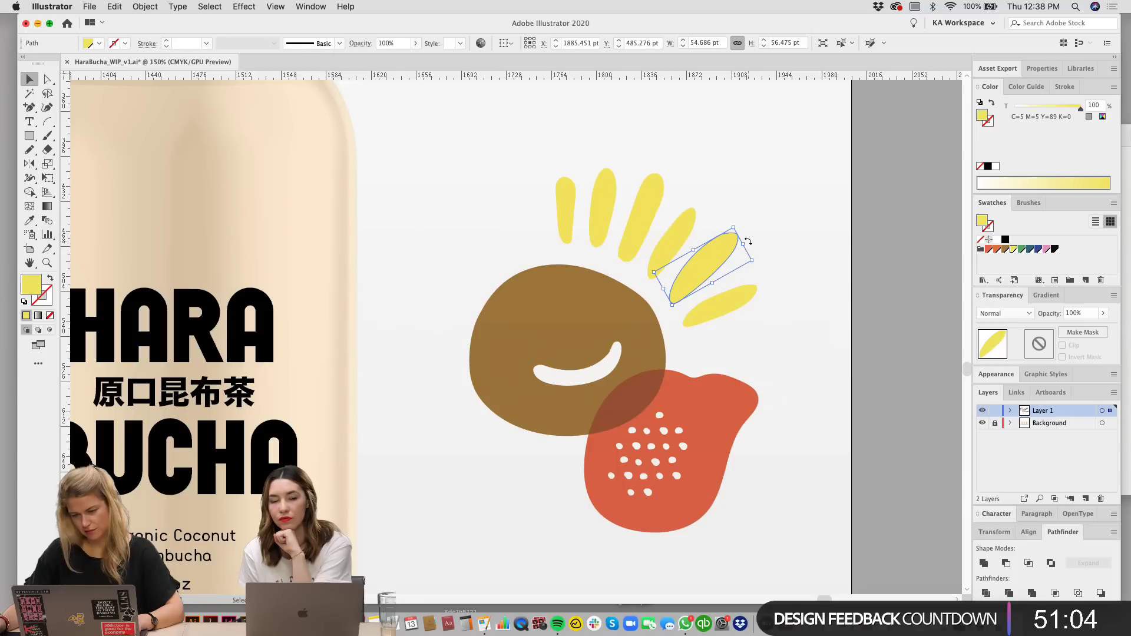
drag(748, 241, 702, 267)
click(709, 314)
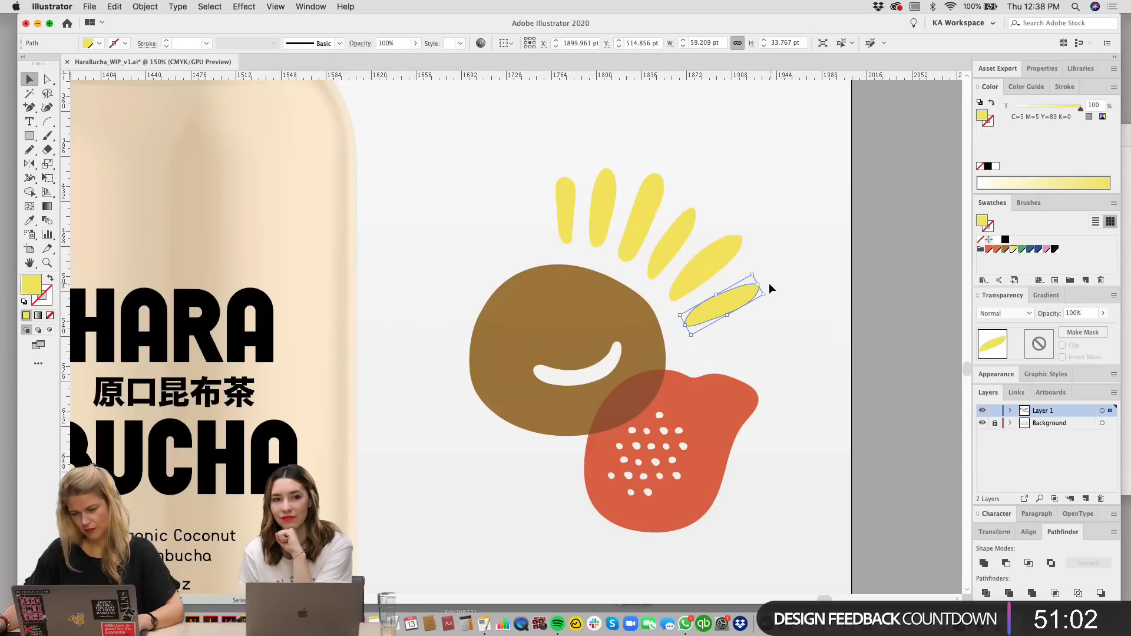
drag(764, 284, 765, 296)
click(783, 231)
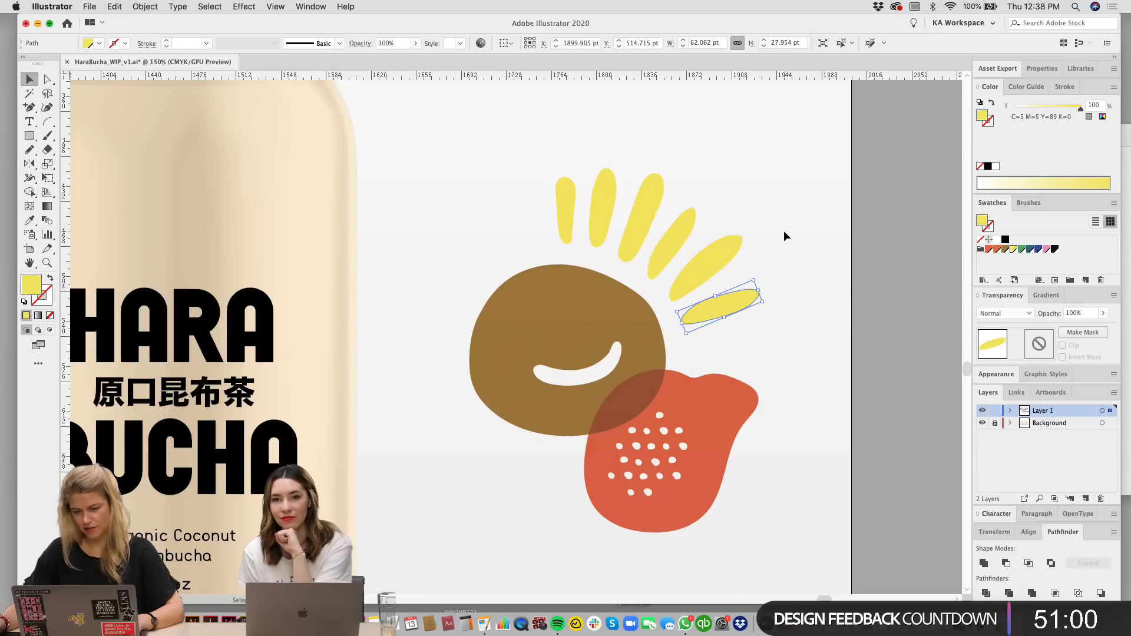
Step: Move the first yellow stroke closer to its neighbour and group all six yellow strokes
click(570, 201)
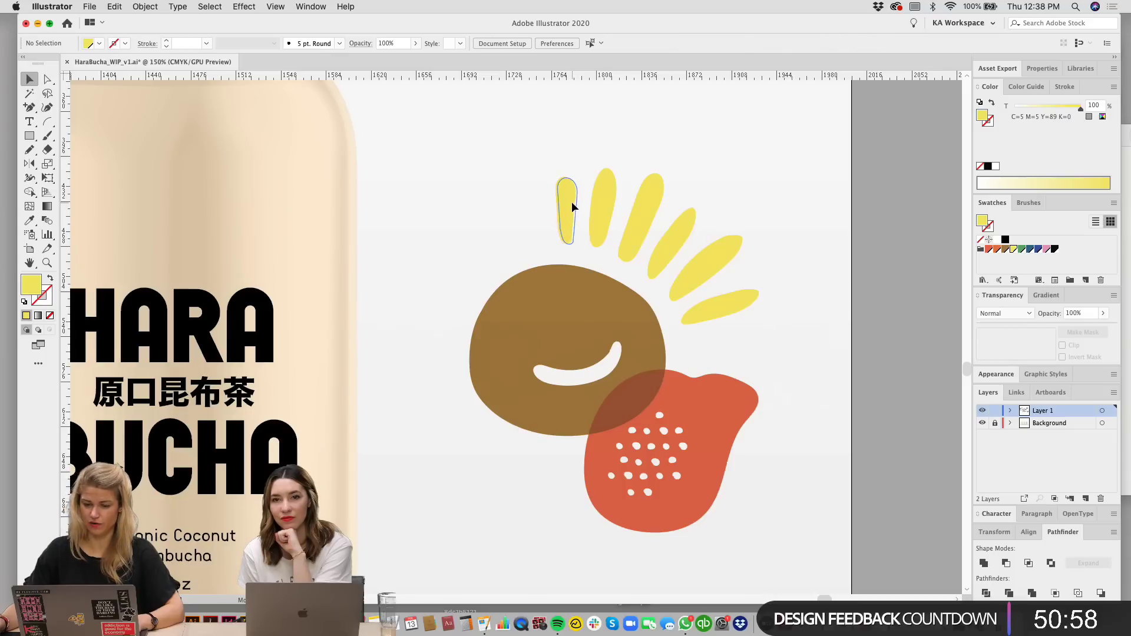
shift+click(608, 189)
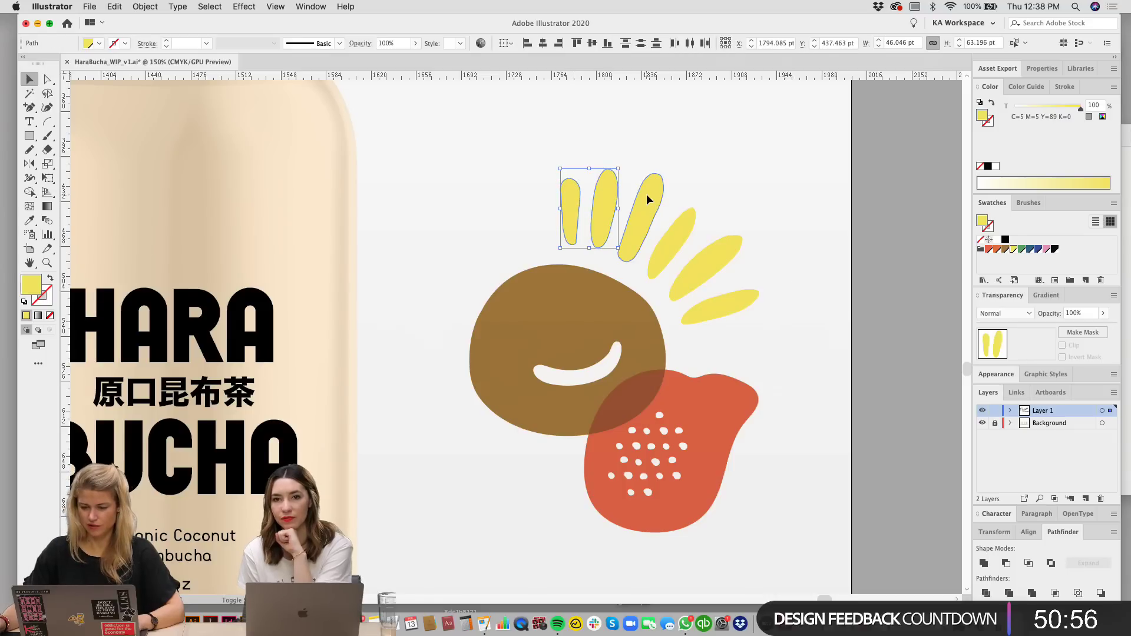
shift+click(655, 190)
drag(591, 143, 725, 302)
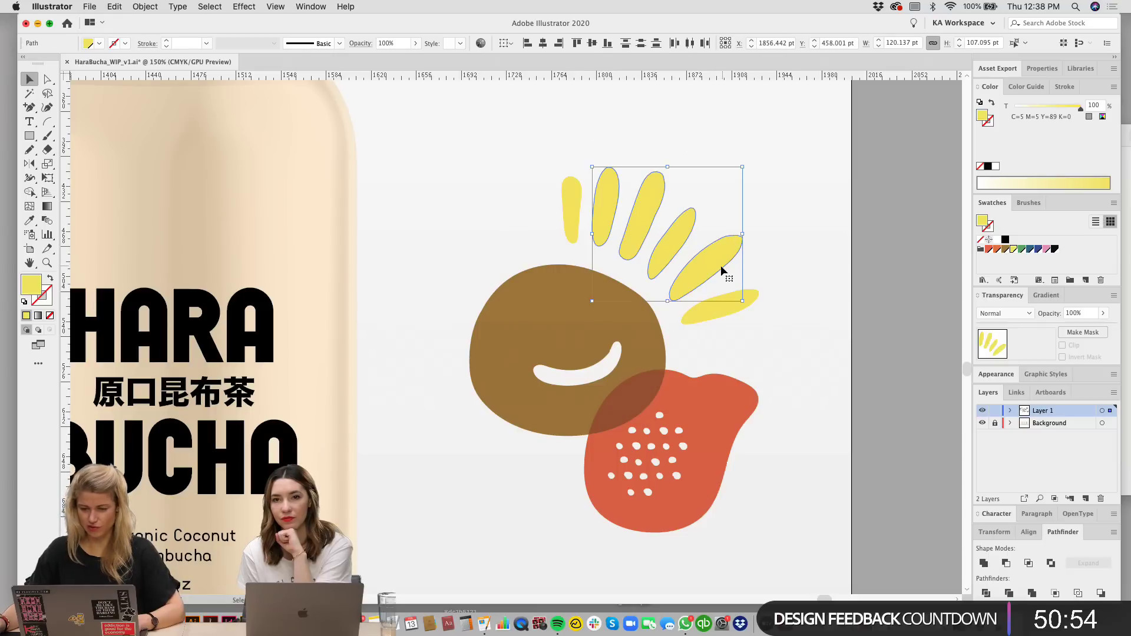
shift+click(569, 219)
key(super+g)
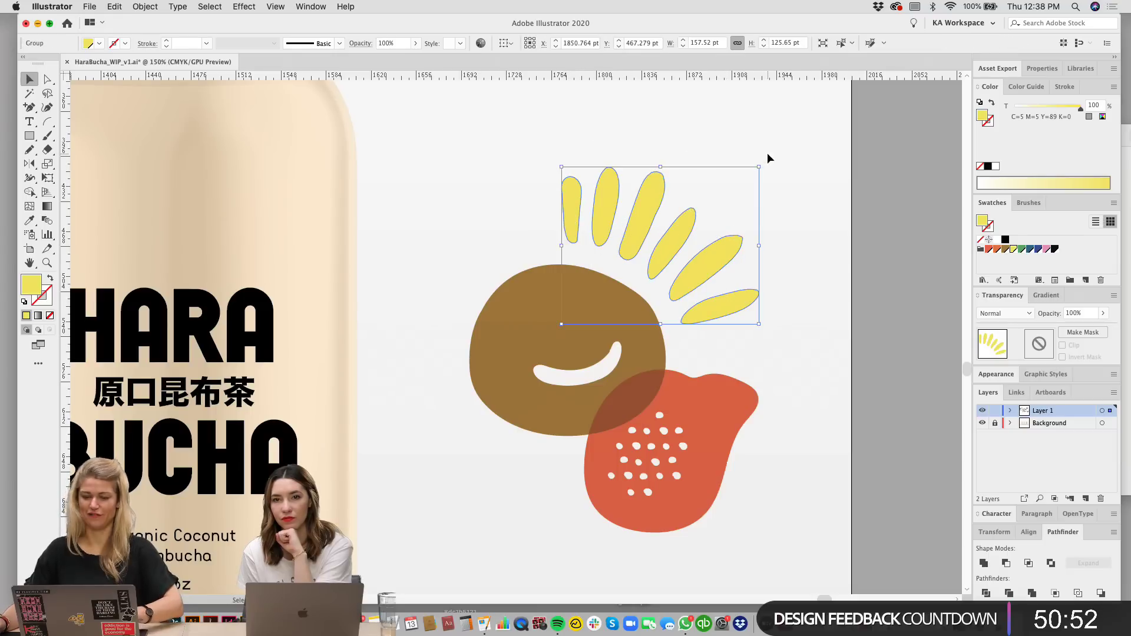
click(767, 157)
Step: Nudge the red fruit slightly left so that it sits further beneath the brown fruit
drag(757, 200, 753, 218)
click(666, 268)
click(701, 222)
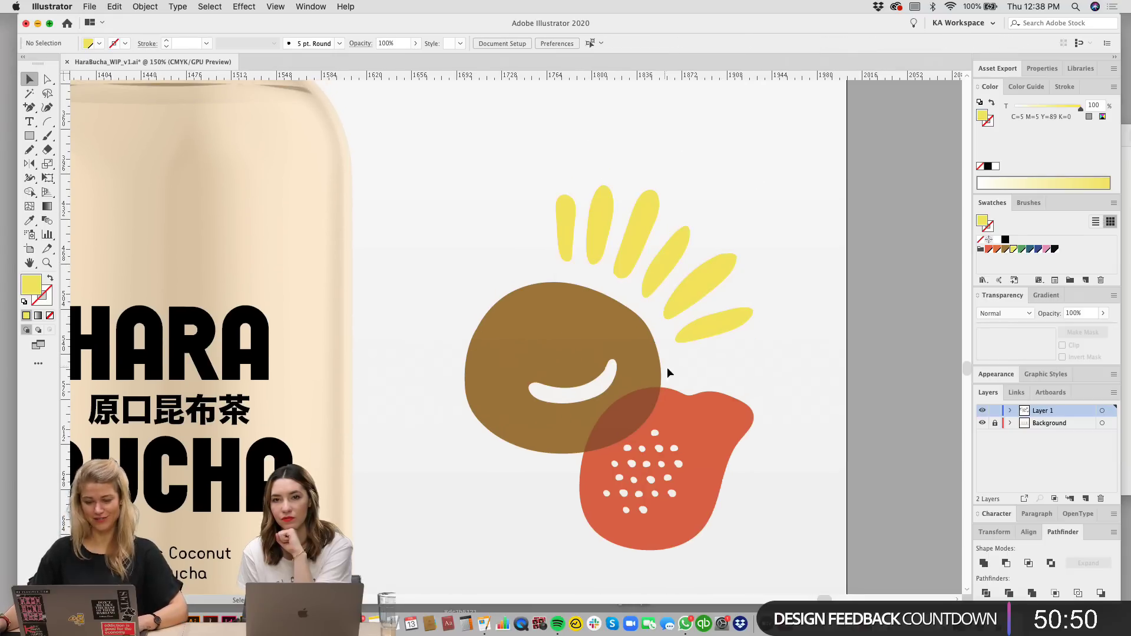
drag(769, 382, 771, 361)
click(708, 415)
click(758, 336)
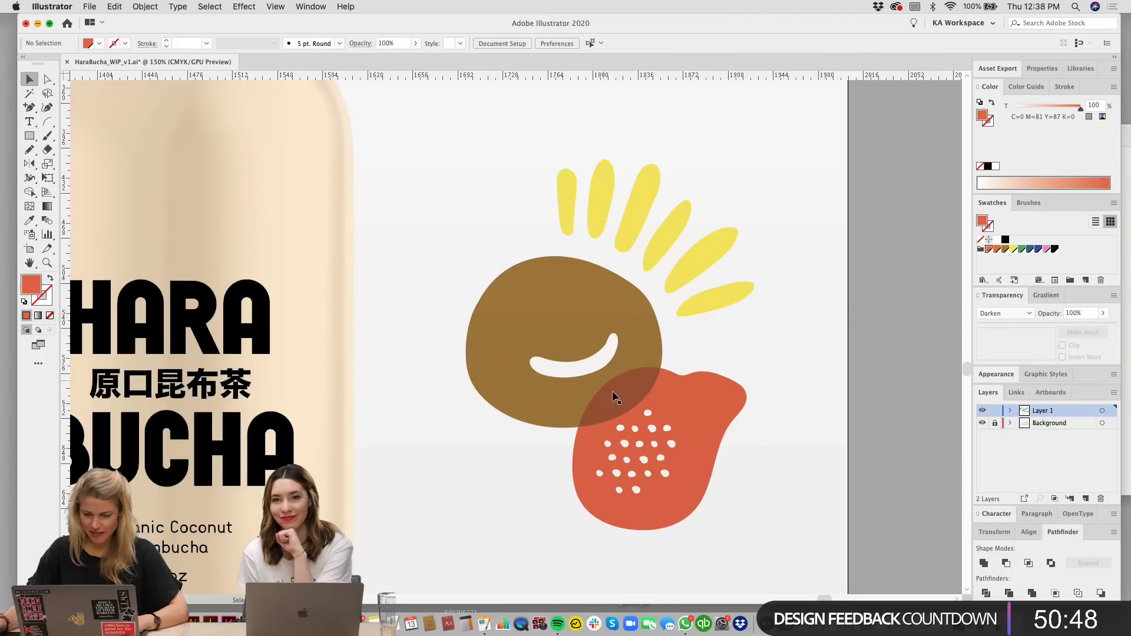
Step: Nudge the brown fruit slightly right, toward the fan of yellow strokes
click(615, 290)
scroll(789, 309, down, 1)
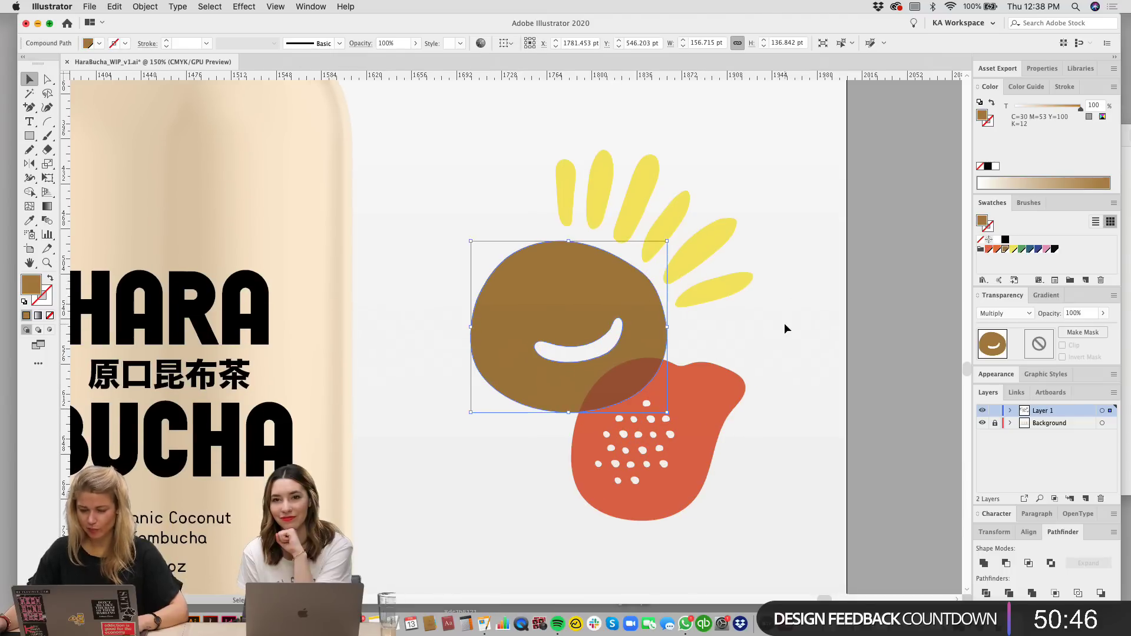
click(783, 322)
click(720, 292)
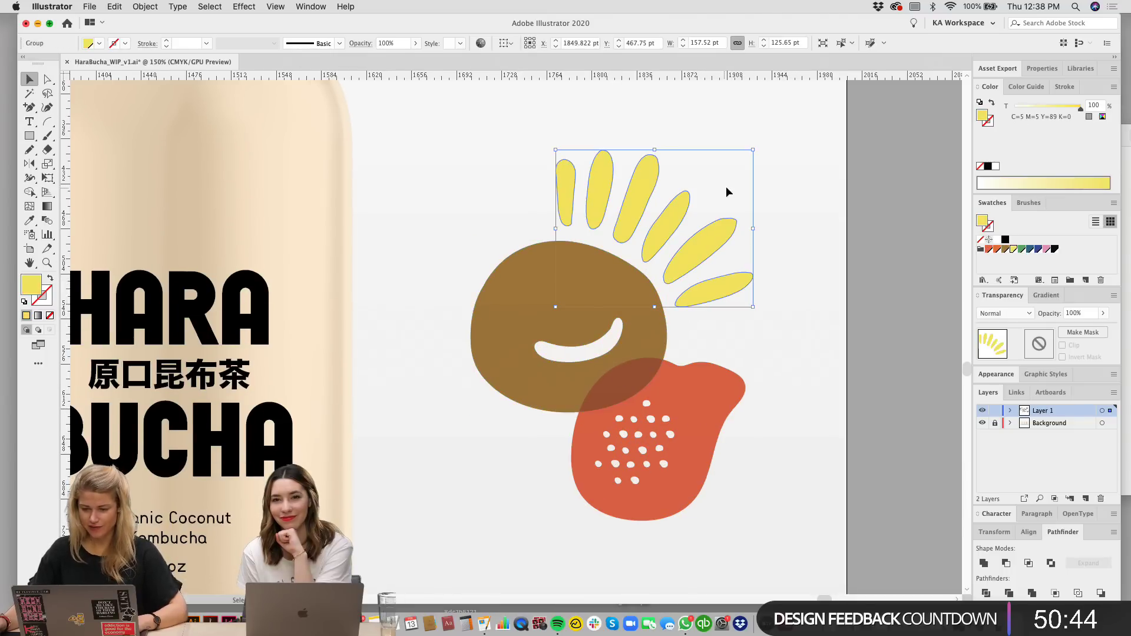
click(795, 227)
Step: Examine the fruit illustration at a smaller scale beside the two bottles, and return to the close-up
key(super+minus)
key(super+minus)
scroll(689, 371, left, 3)
scroll(689, 371, down, 1)
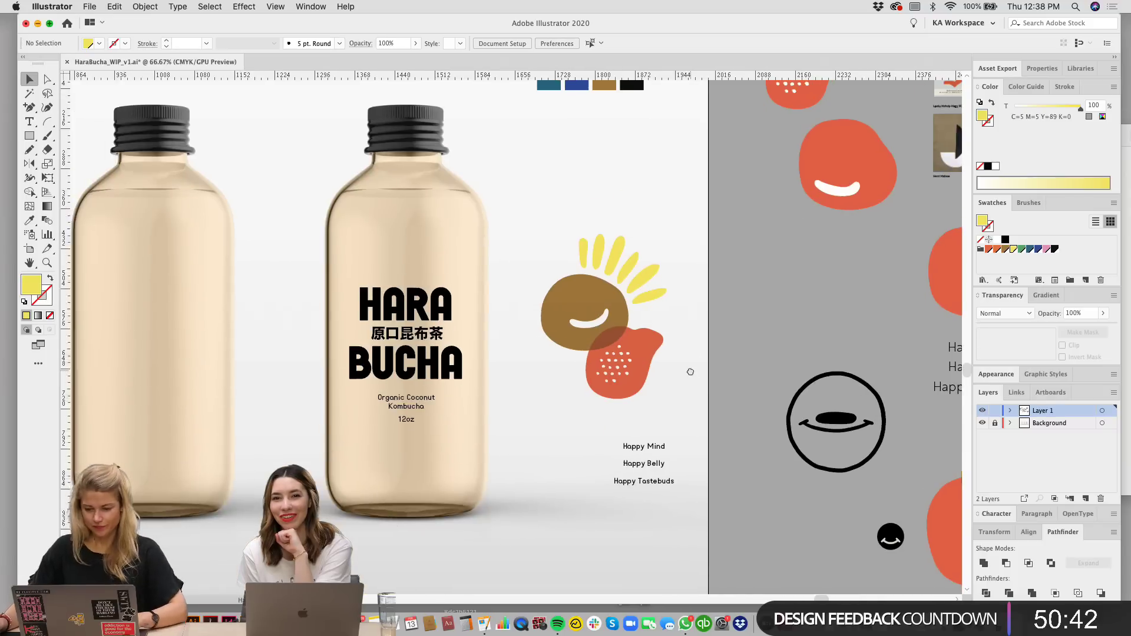
scroll(693, 386, up, 2)
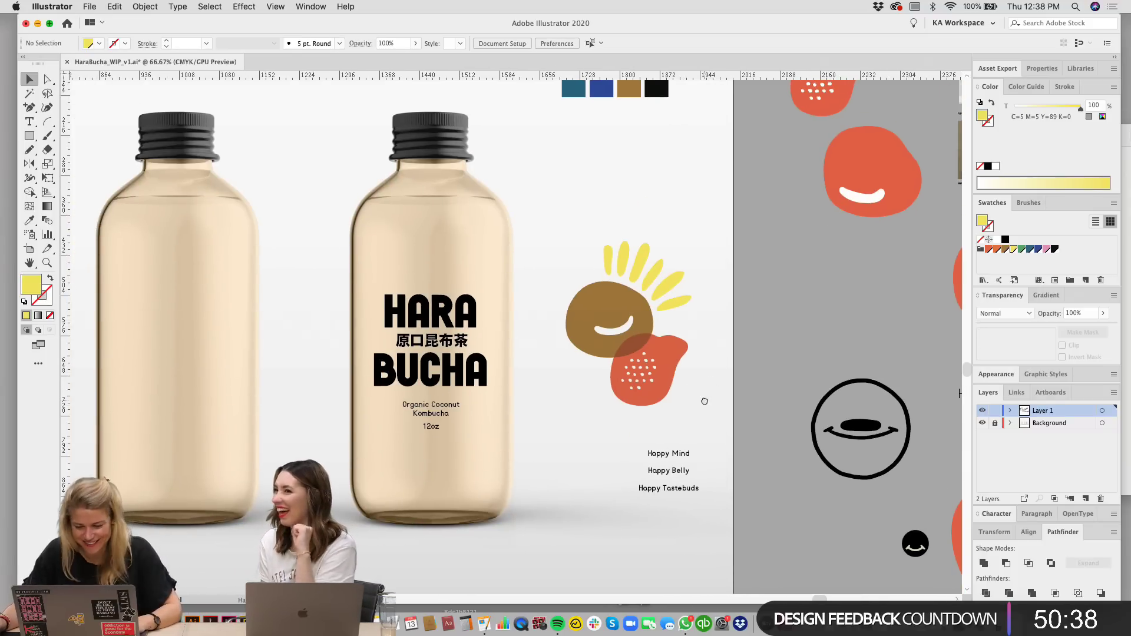
scroll(707, 394, left, 1)
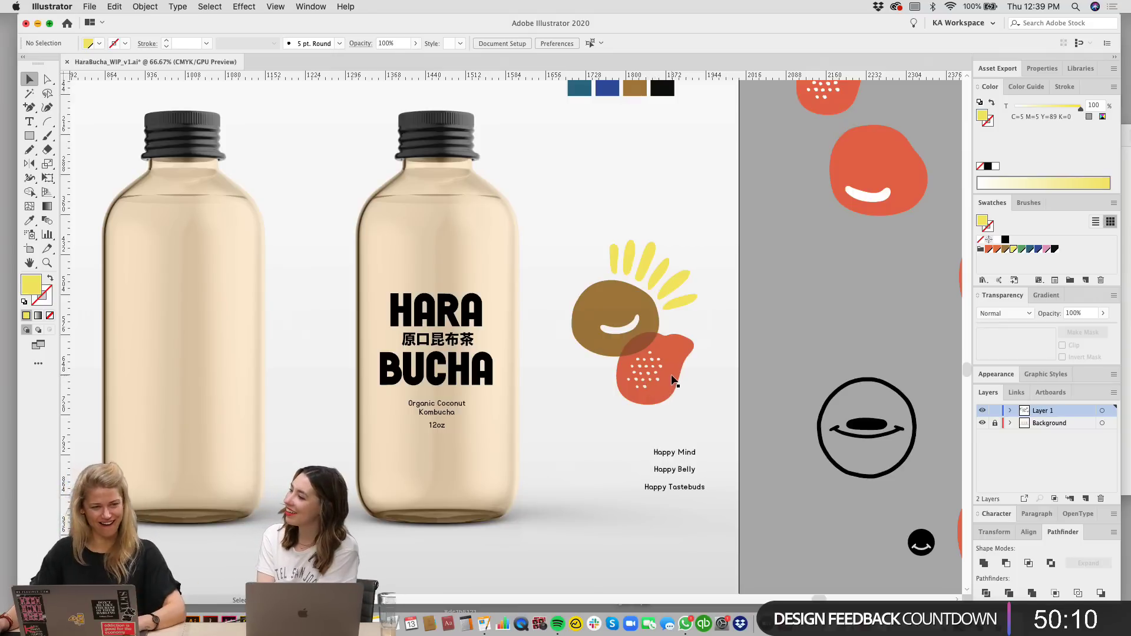
scroll(687, 366, up, 6)
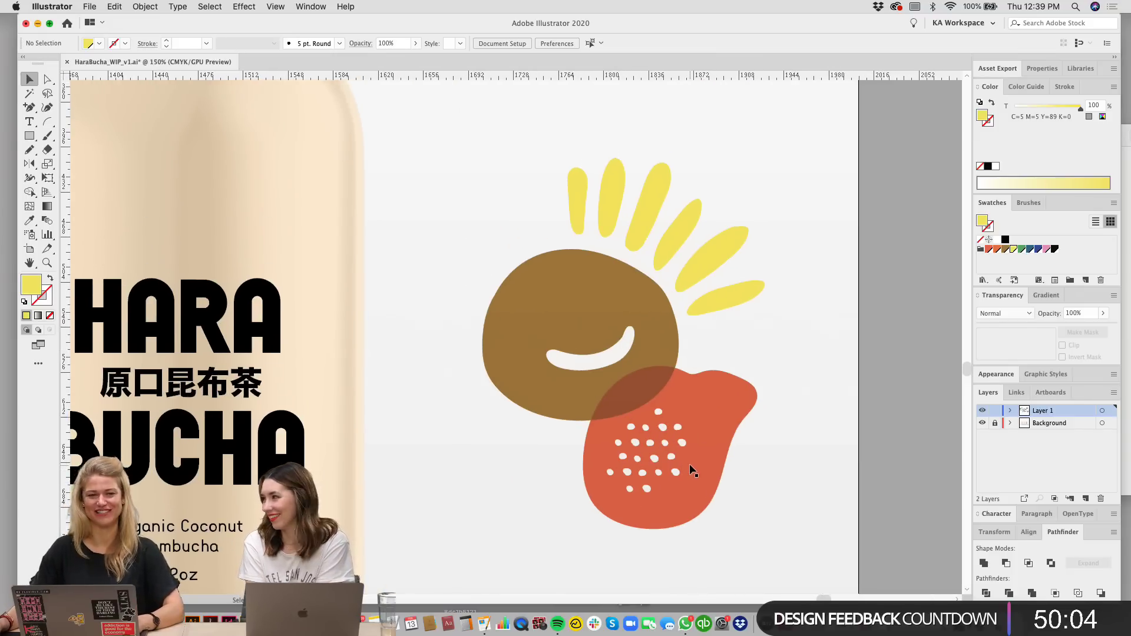
Step: Scale the brown fruit down, narrow it to a rounder shape, and keep it overlapping the red fruit
click(606, 347)
drag(581, 249, 580, 260)
drag(602, 305, 608, 299)
drag(587, 259, 588, 260)
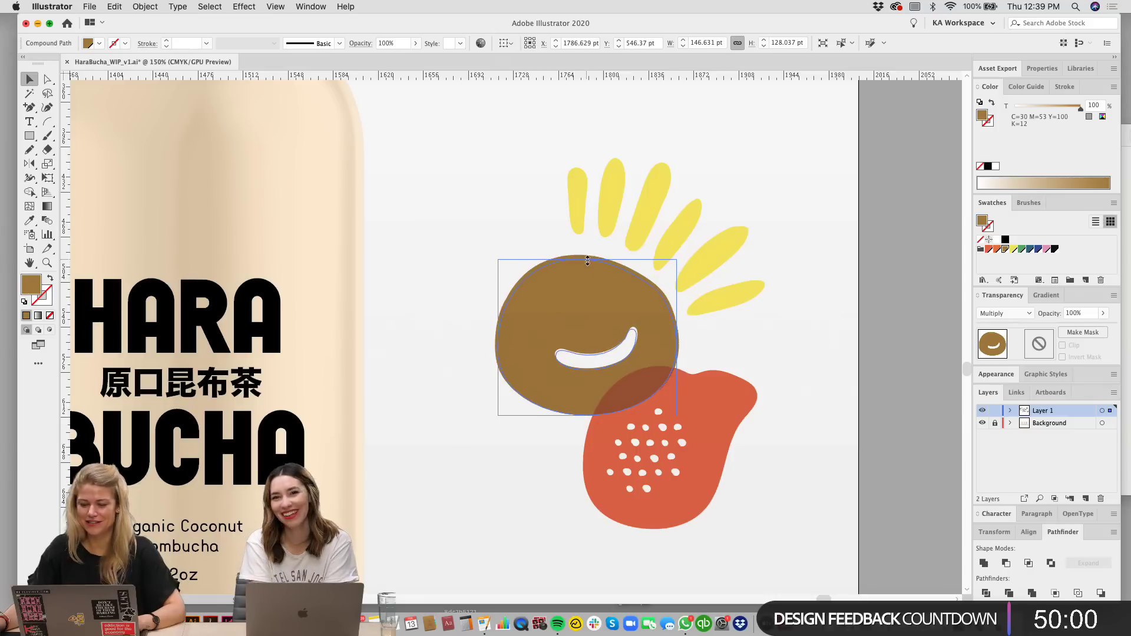
drag(680, 340, 670, 340)
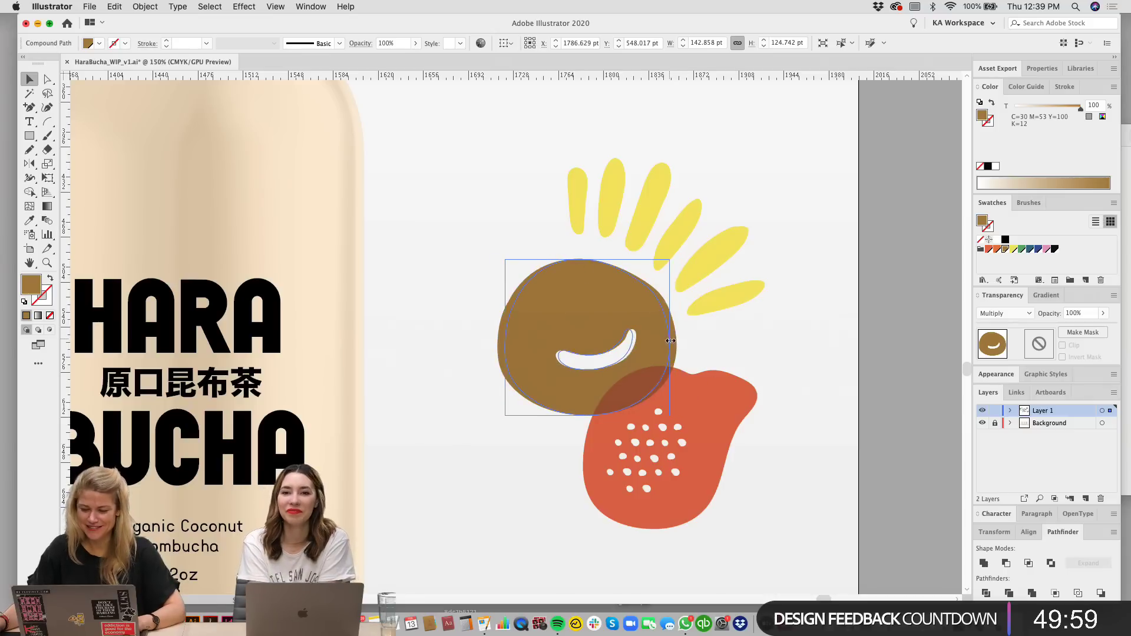
click(797, 331)
Step: Move the yellow stroke group down, closer to the upper right curve of the brown fruit
scroll(800, 333, right, 1)
scroll(789, 295, down, 1)
drag(700, 263, 684, 259)
scroll(789, 295, right, 1)
click(652, 324)
click(684, 260)
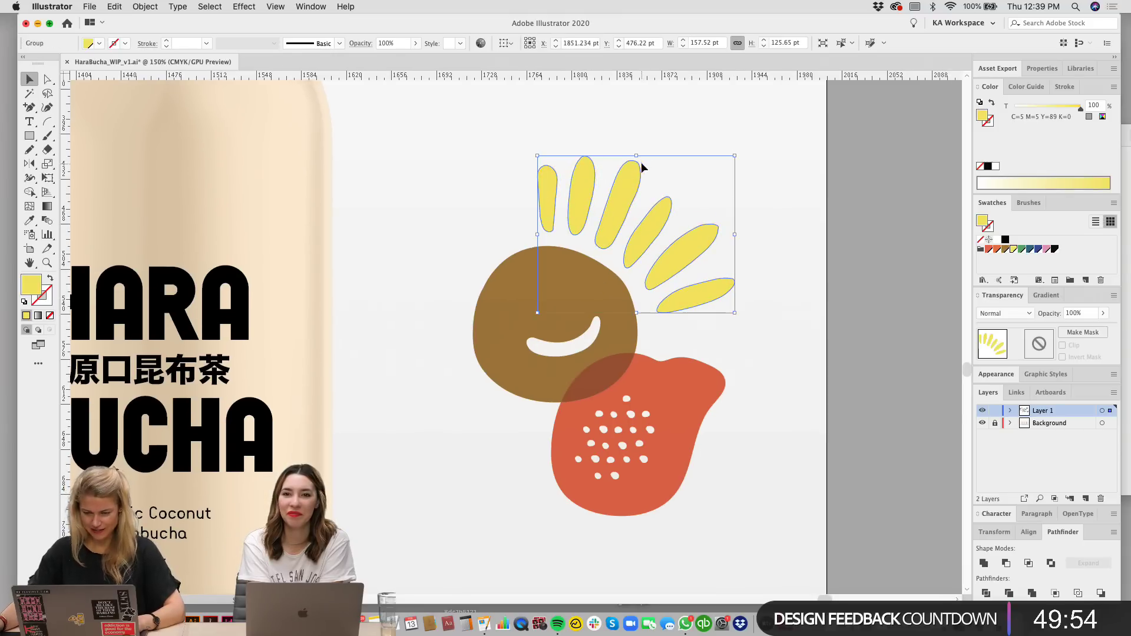
drag(638, 158, 636, 166)
drag(642, 235, 638, 238)
click(773, 234)
Step: Select the brown fruit, red fruit and yellow strokes, and combine them into one group
scroll(803, 337, down, 2)
scroll(655, 343, down, 3)
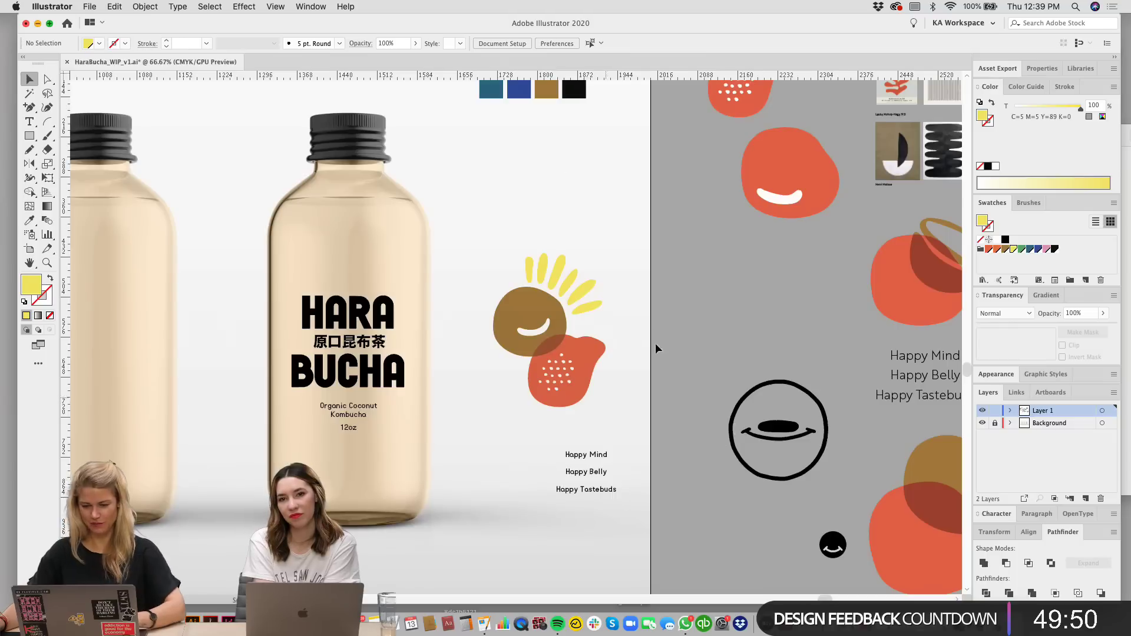
drag(621, 335, 620, 287)
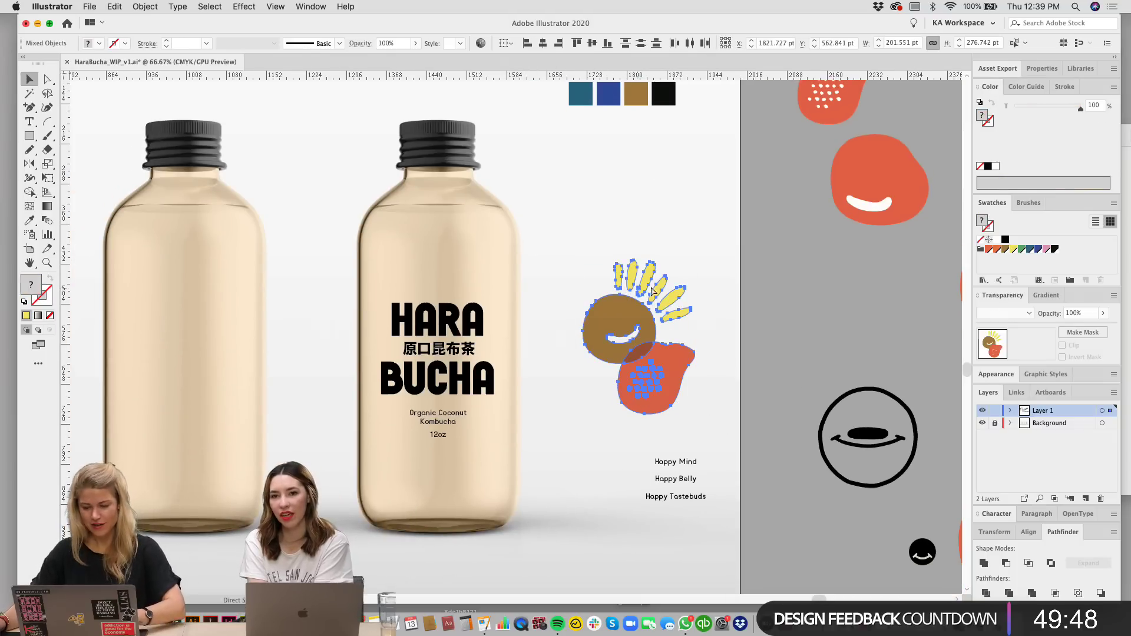
key(super+g)
scroll(739, 402, up, 3)
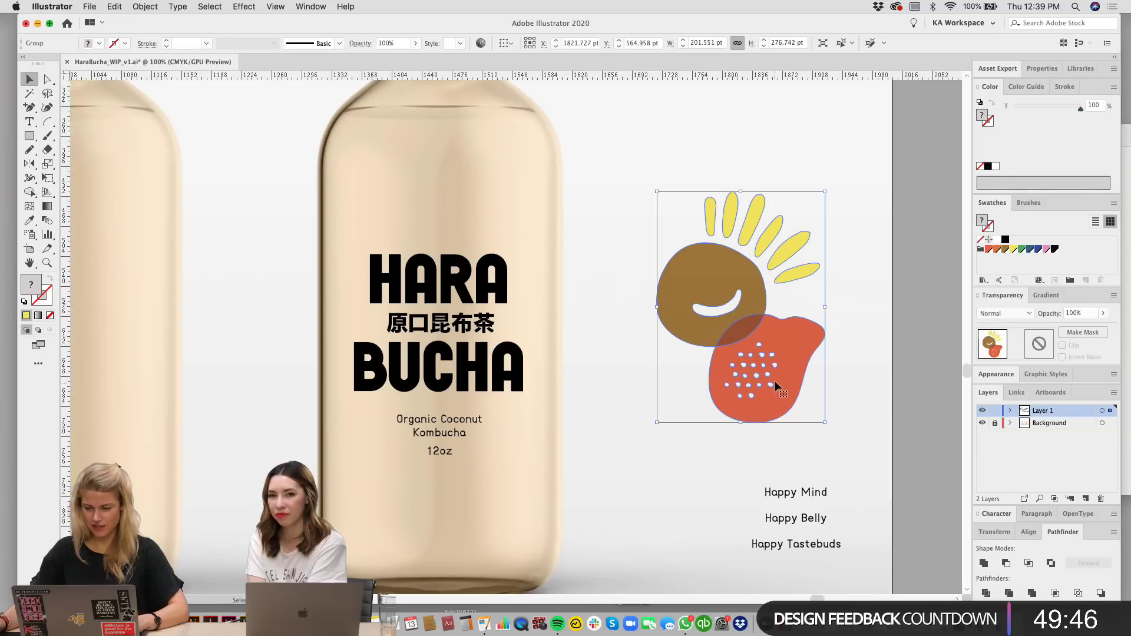
Step: Place the grouped illustration behind the HARA BUCHA lettering on the bottle, with a duplicate kept beside the bottle
drag(775, 380, 470, 353)
click(652, 263)
drag(486, 228, 780, 185)
click(574, 200)
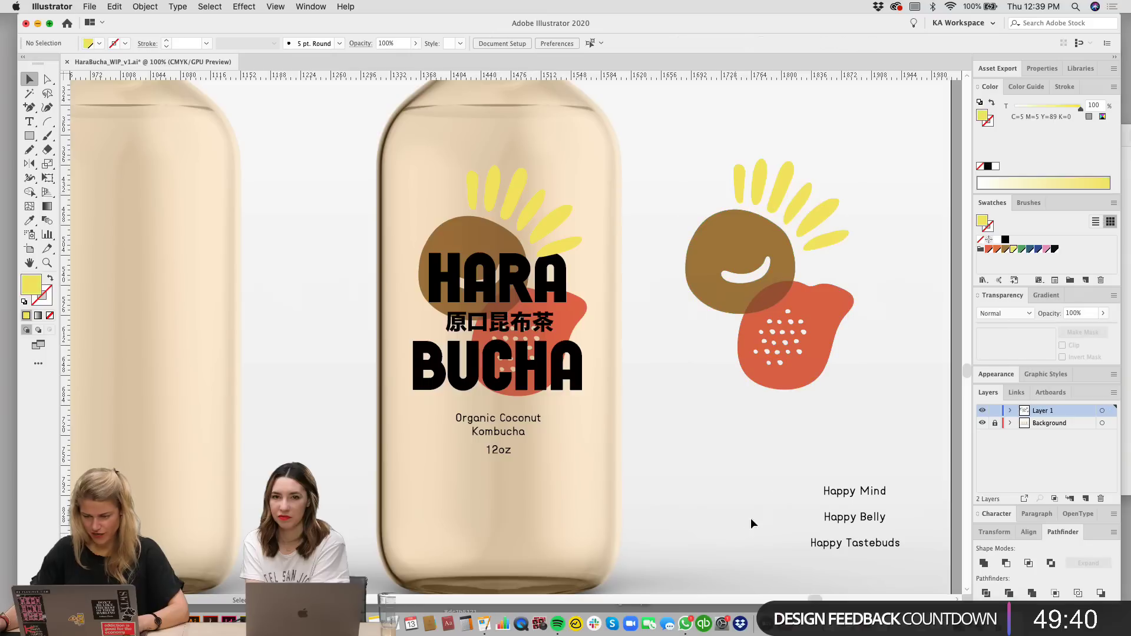
click(714, 433)
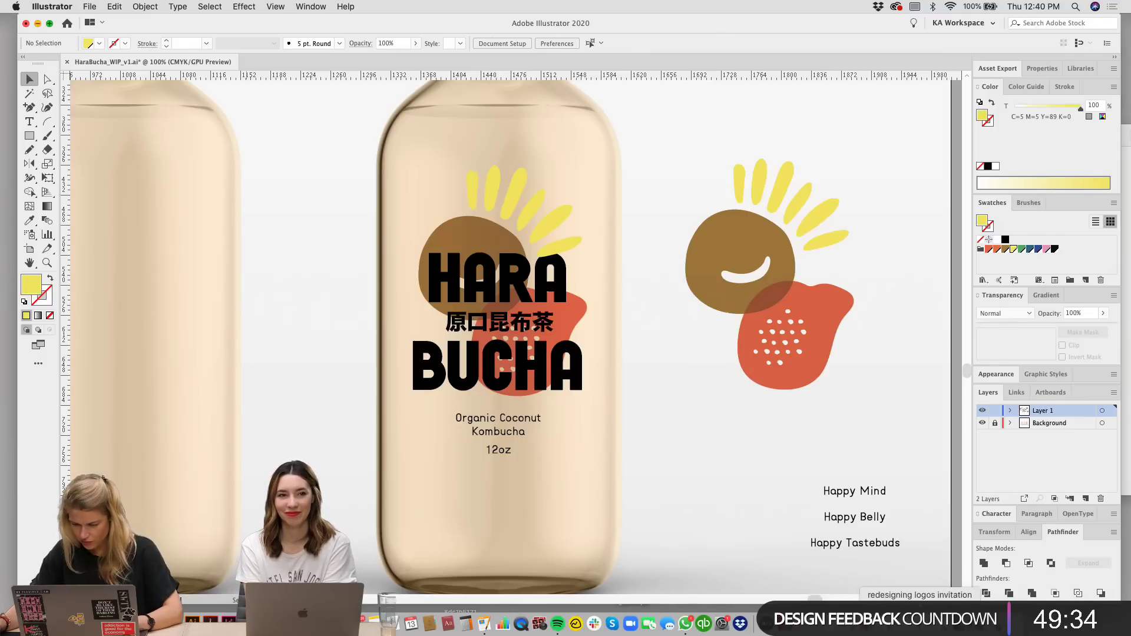
Step: Switch to Finder and open HB_RedCoco.psd from the HaraBucha project's Links folder in Photoshop
key(super+Tab)
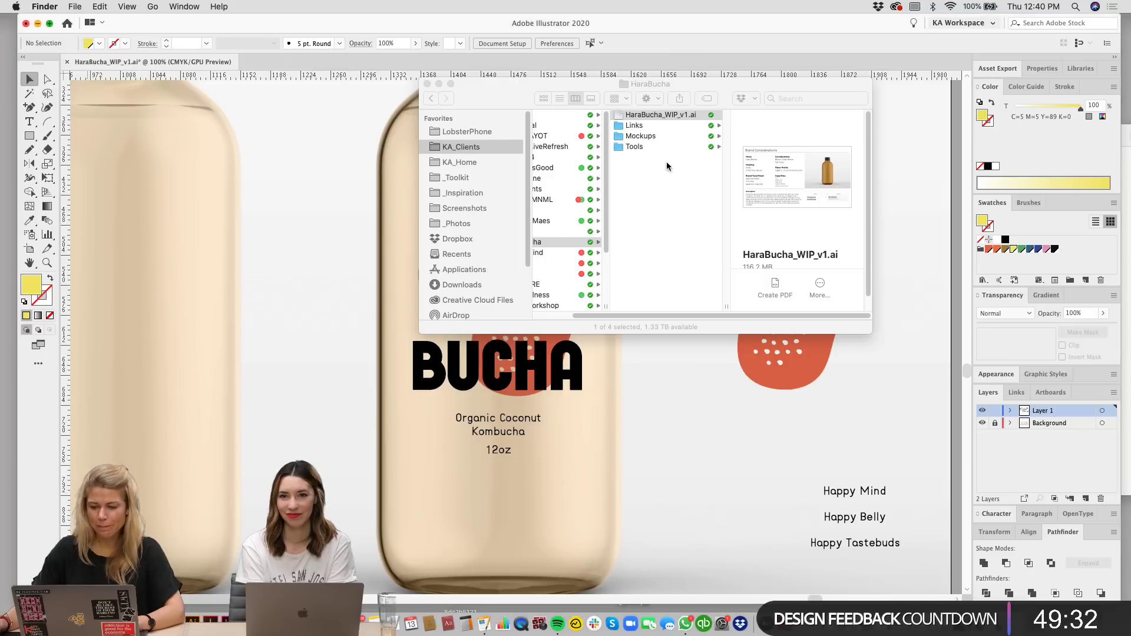
click(648, 126)
click(648, 126)
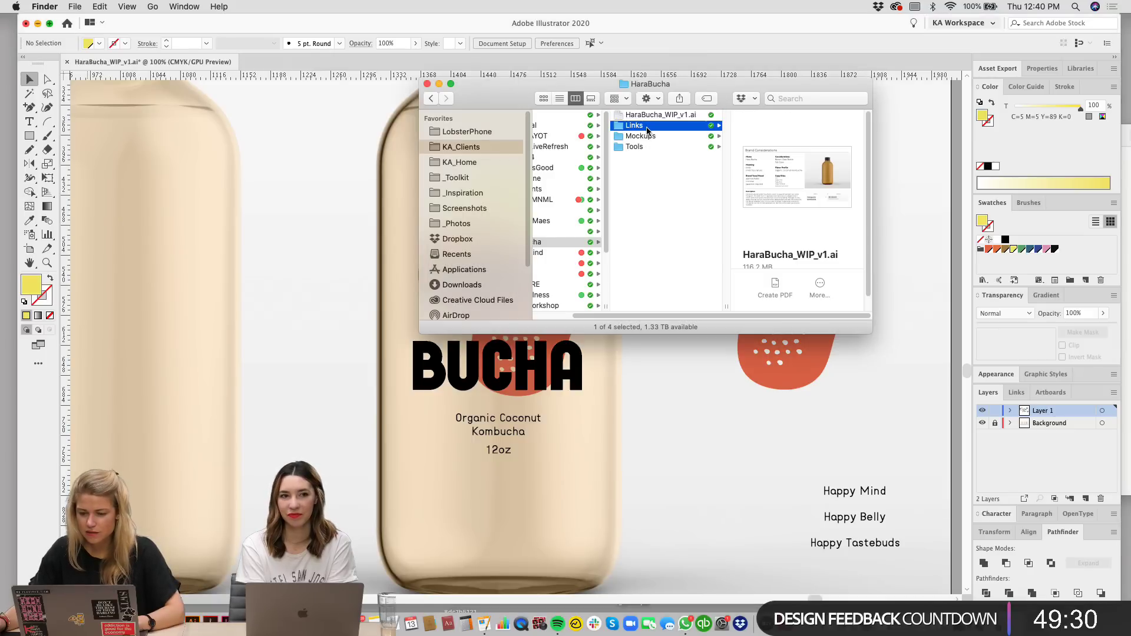
click(785, 121)
double_click(668, 115)
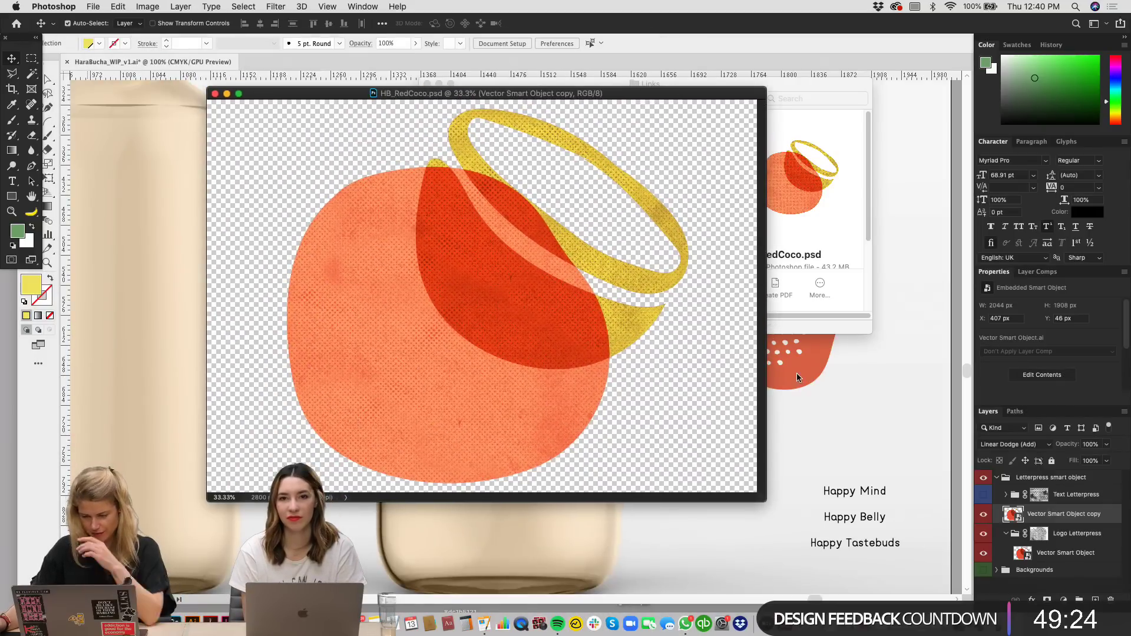
Step: Open the vector smart object's contents in Illustrator, and copy the fruit illustration from HaraBucha_WIP_v1.ai for use there
click(1021, 553)
double_click(1016, 515)
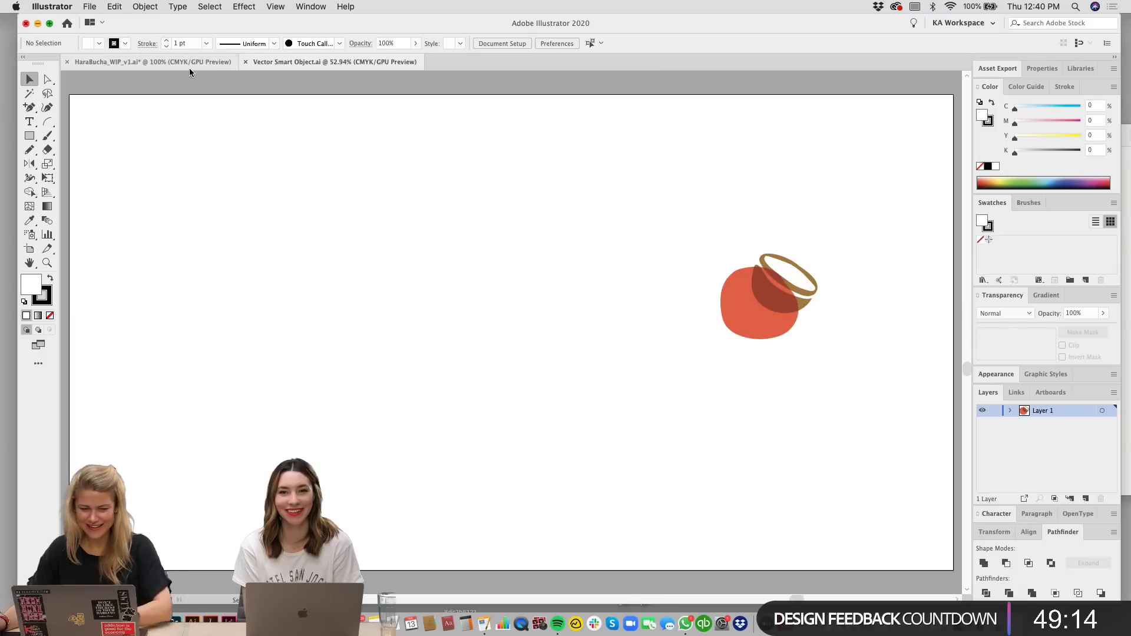
click(188, 62)
drag(854, 379, 672, 141)
click(334, 62)
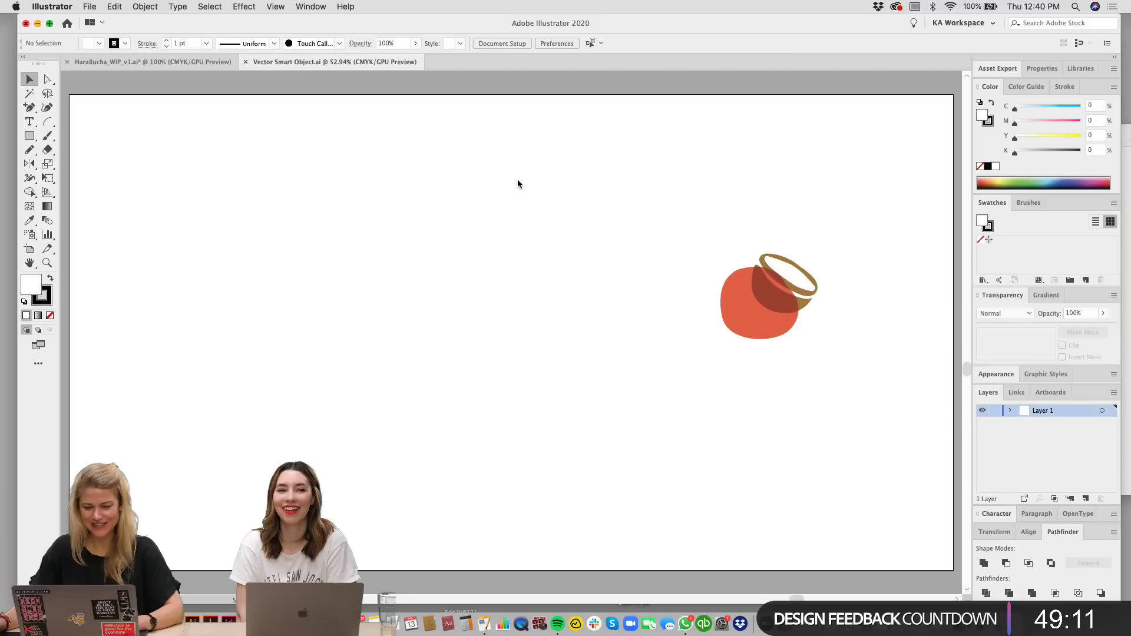
Step: Replace the red coconut artwork in Vector Smart Object.ai with the copied fruit illustration
click(780, 289)
key(super+a)
key(Delete)
key(super+v)
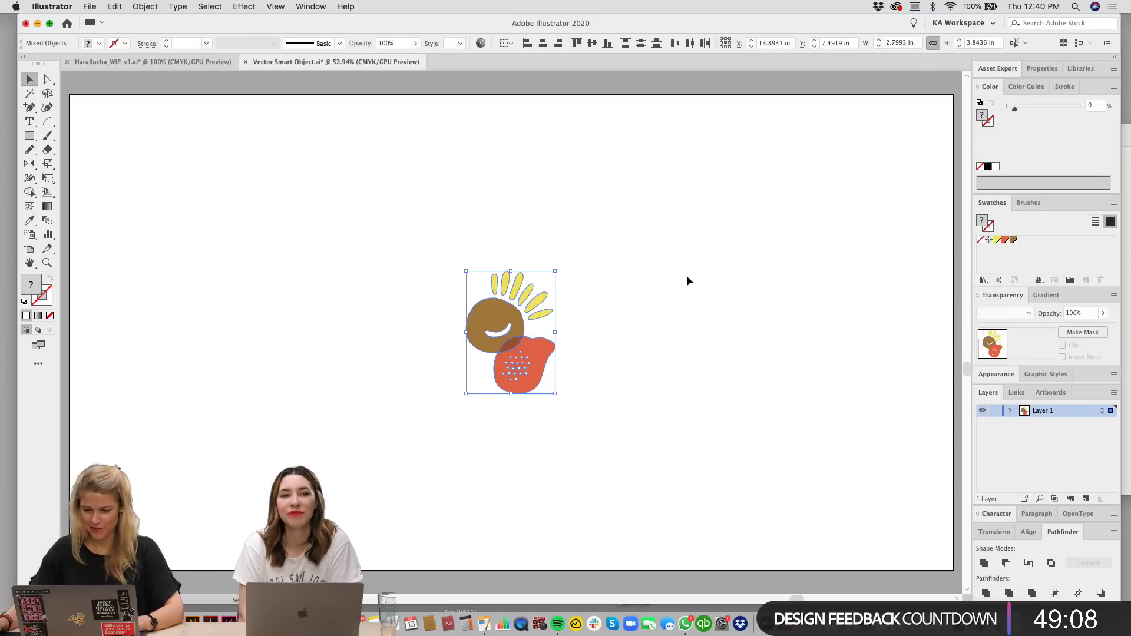
Step: Enlarge the pasted illustration slightly from its centre, save the smart object file, and switch back to Photoshop
drag(557, 329, 565, 328)
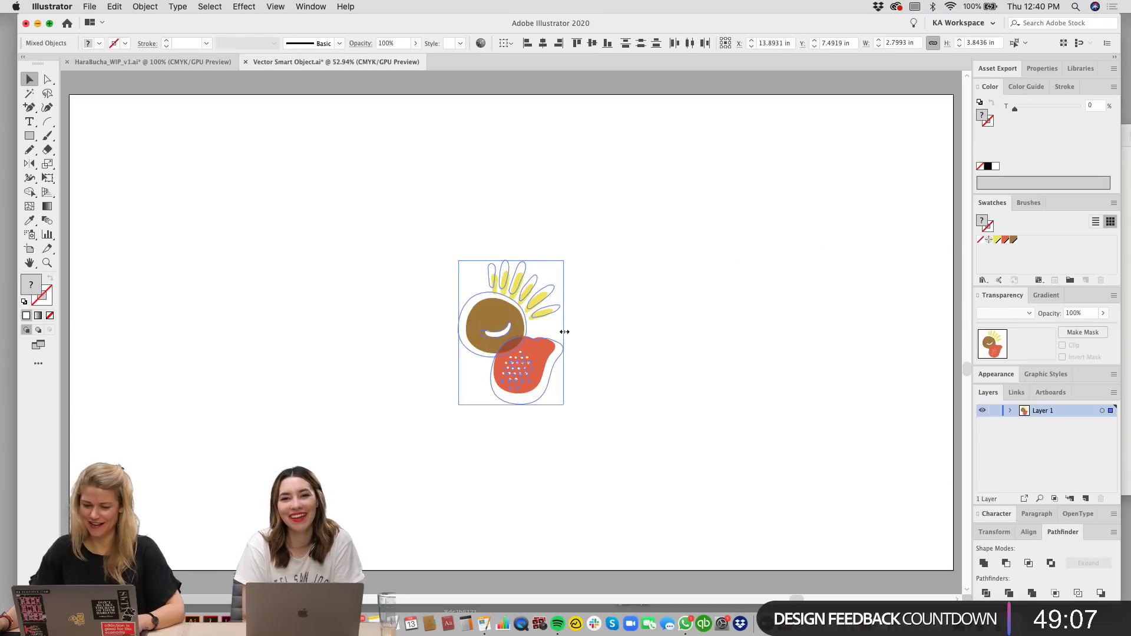
click(644, 318)
key(super+s)
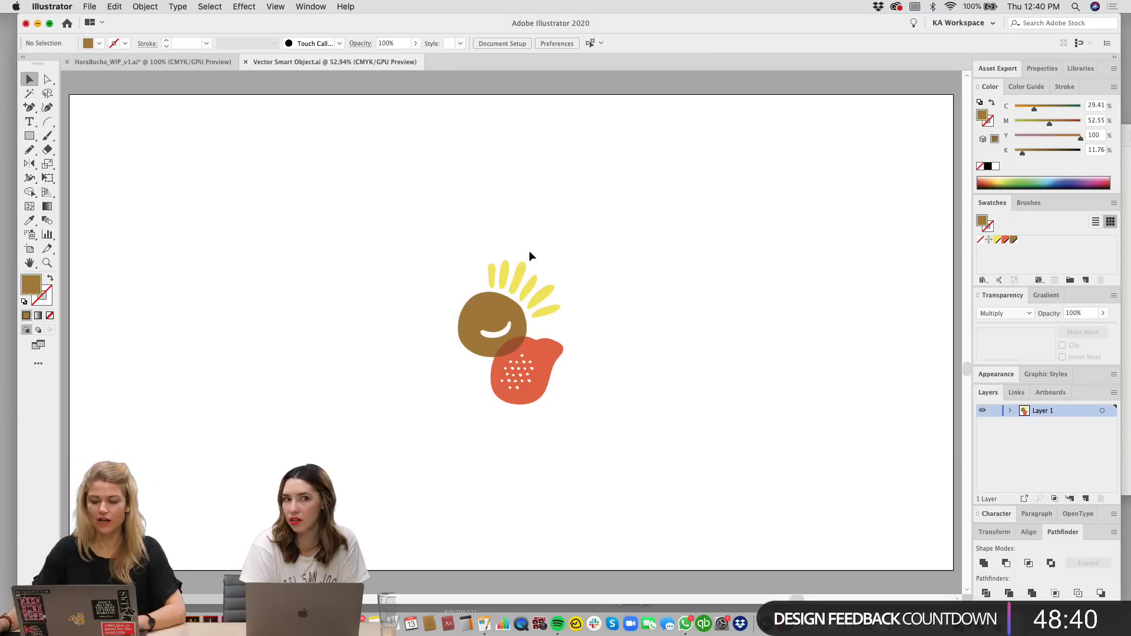
key(super+Tab)
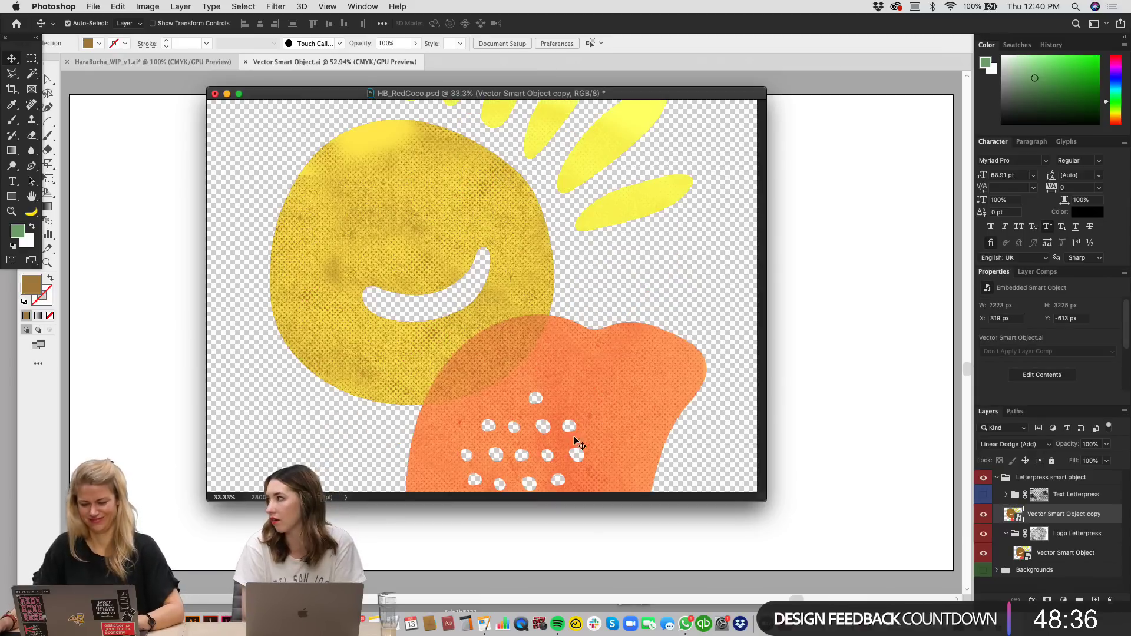
key(super+t)
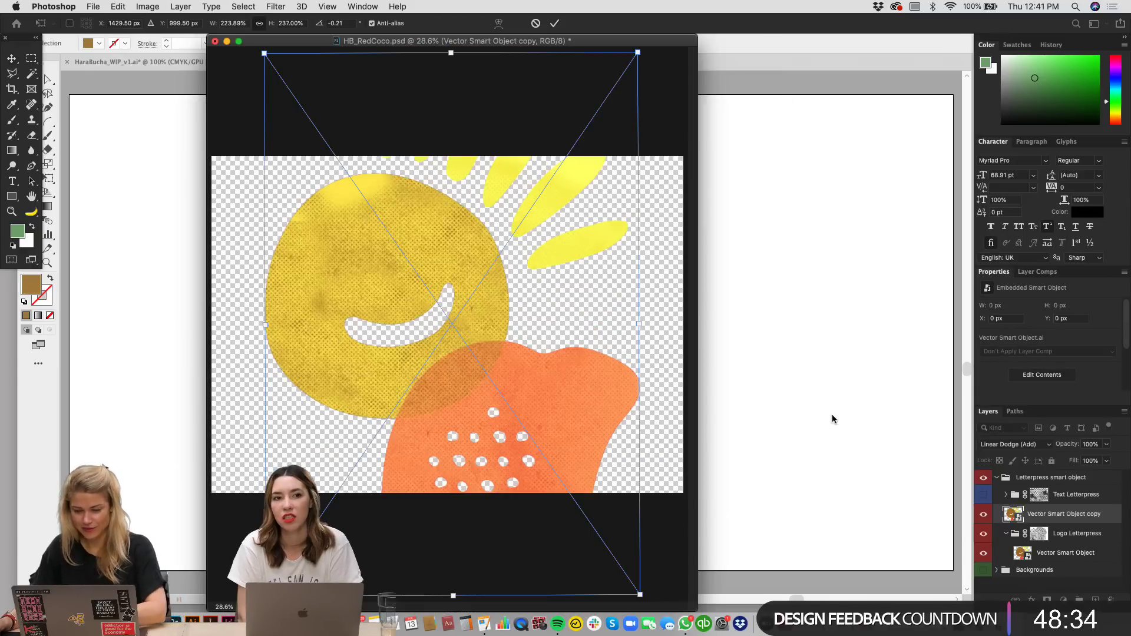
drag(637, 53, 571, 177)
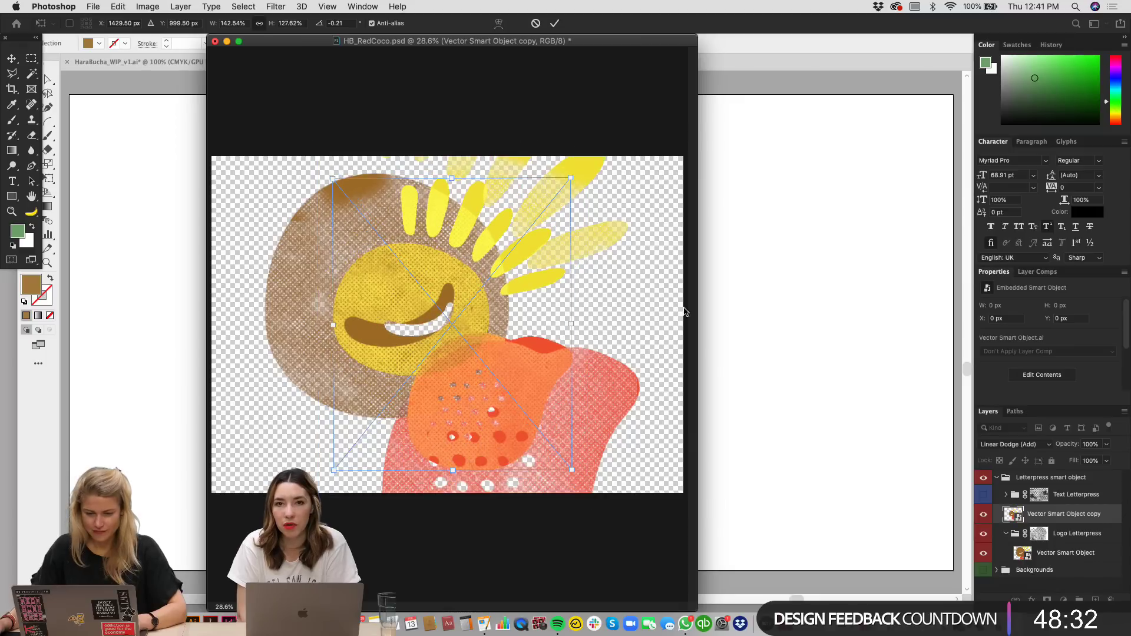
key(Escape)
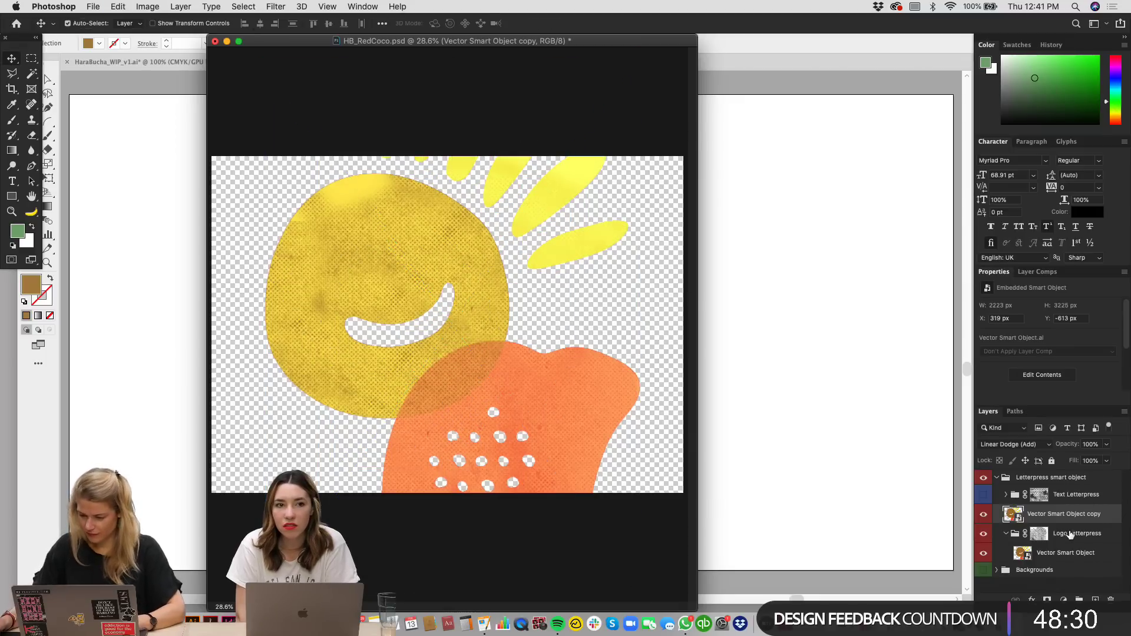
Step: Hide the upper smart object copy, and scale the smart object in the Logo Letterpress group down to about 1266 × 1836 px around its centre
click(983, 513)
click(1036, 553)
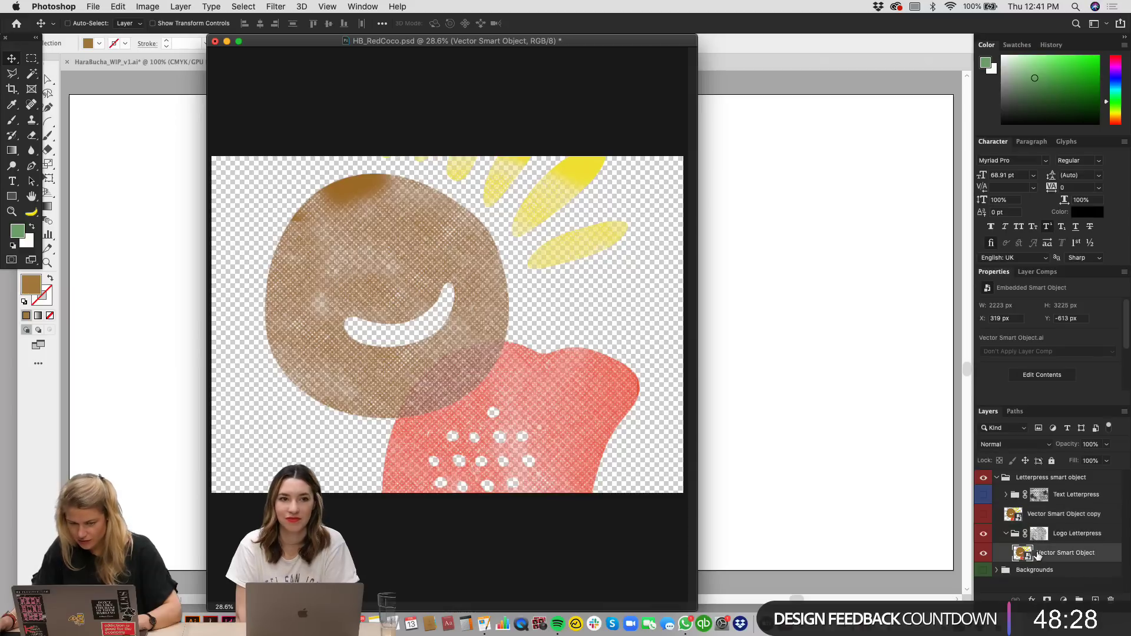
key(ctrl+t)
drag(637, 52, 560, 169)
key(Return)
key(ctrl+0)
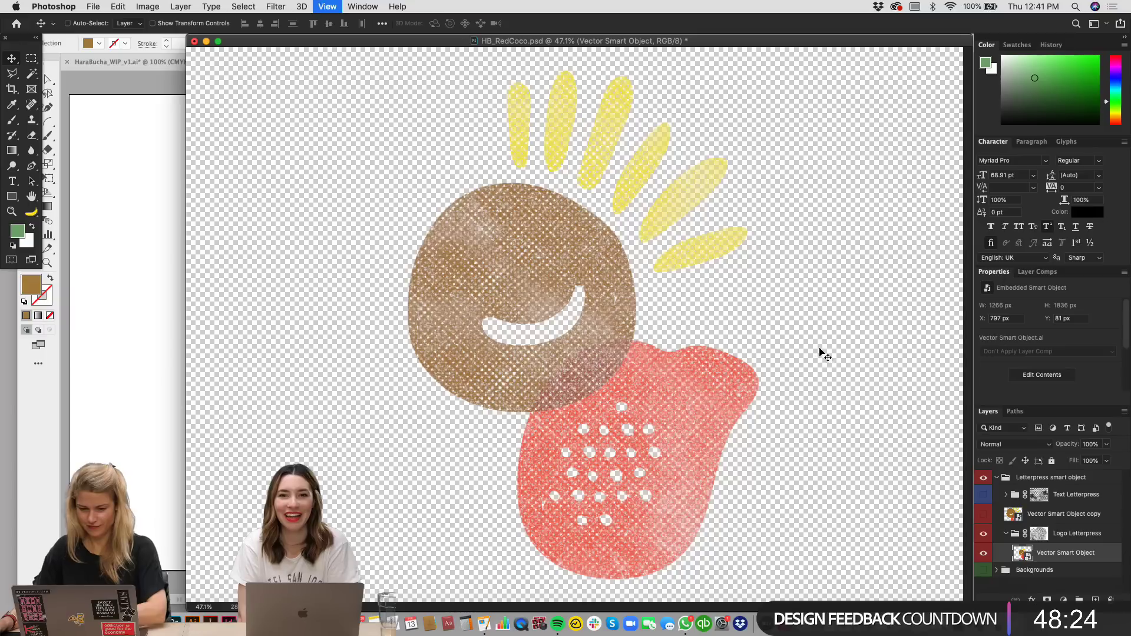
key(ctrl+minus)
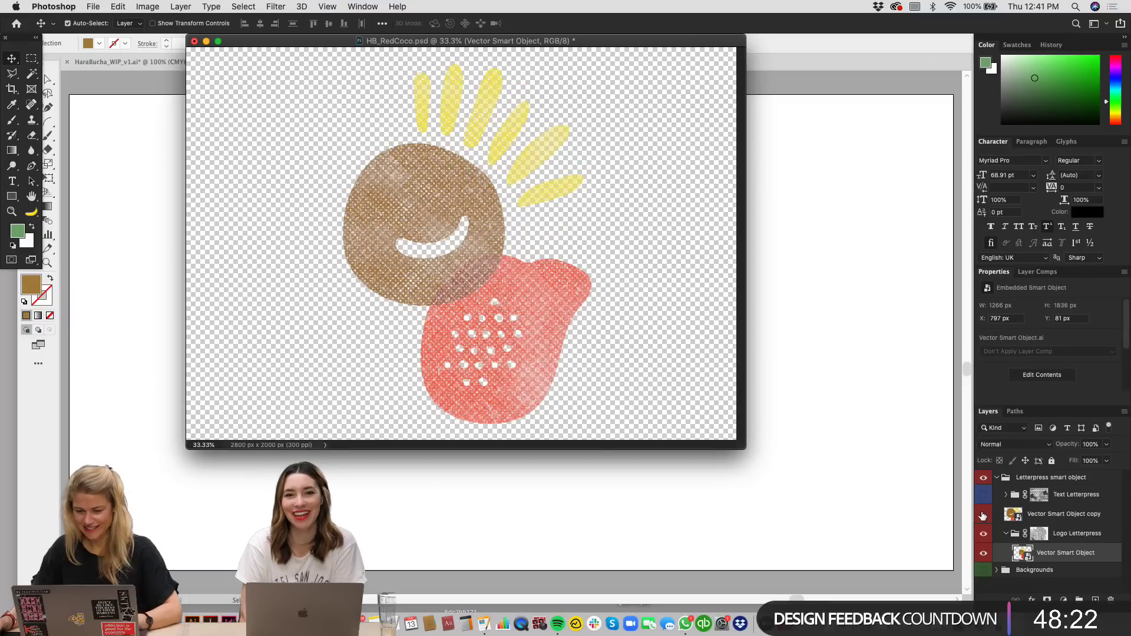
Step: Delete the hidden Vector Smart Object copy layer and the Text Letterpress group
click(1042, 514)
key(Delete)
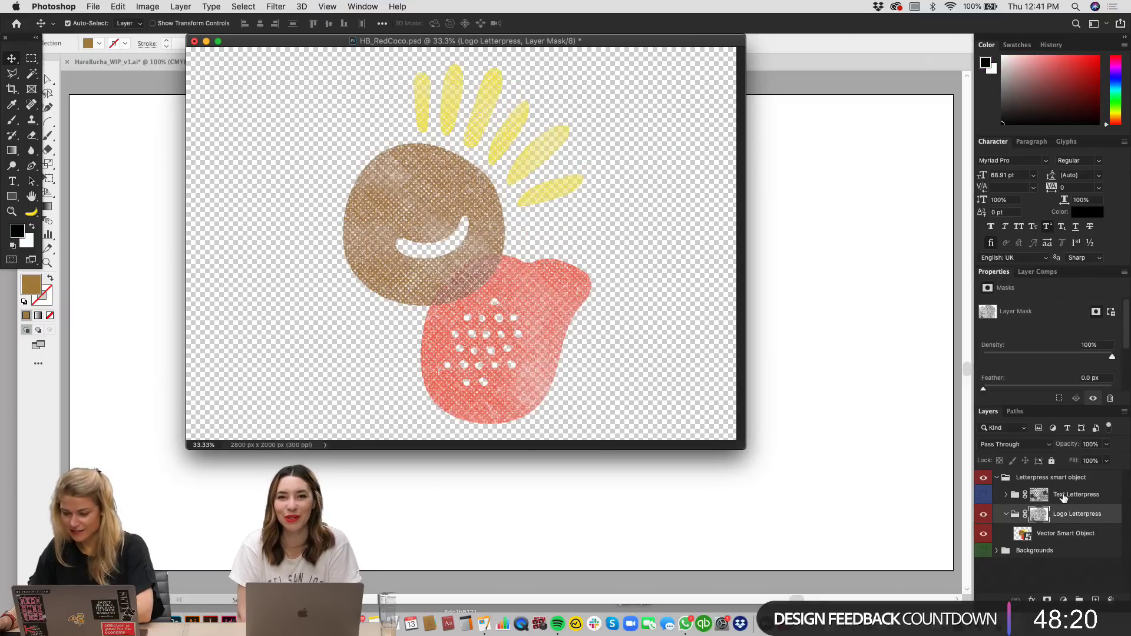
click(1062, 496)
key(Delete)
Step: Duplicate the remaining Vector Smart Object layer inside the Logo Letterpress group
click(1021, 519)
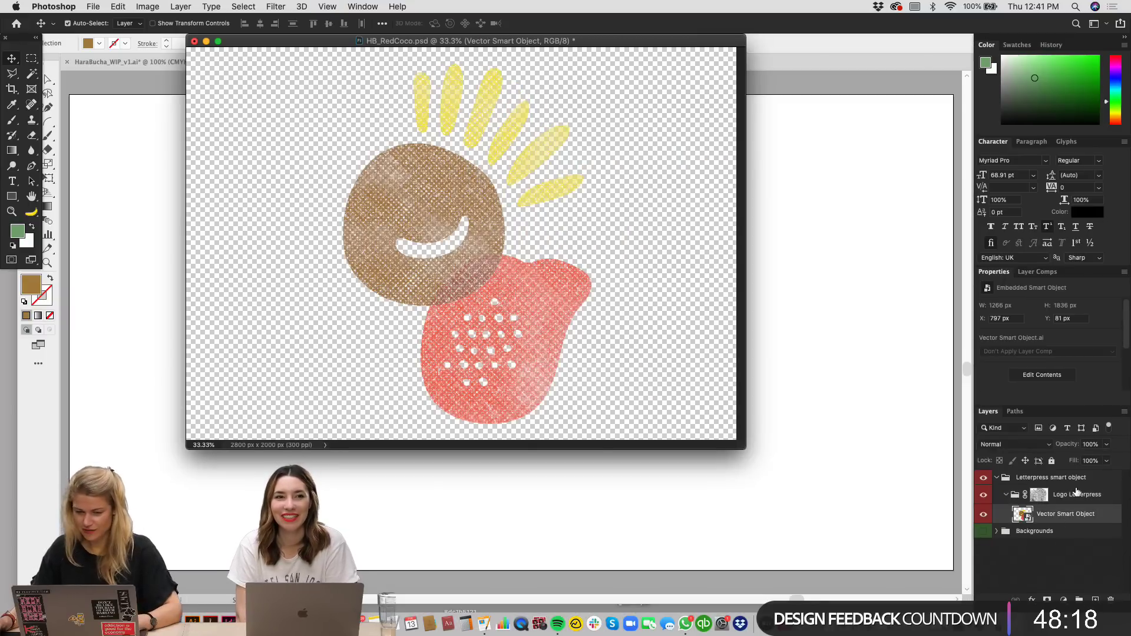
click(1123, 411)
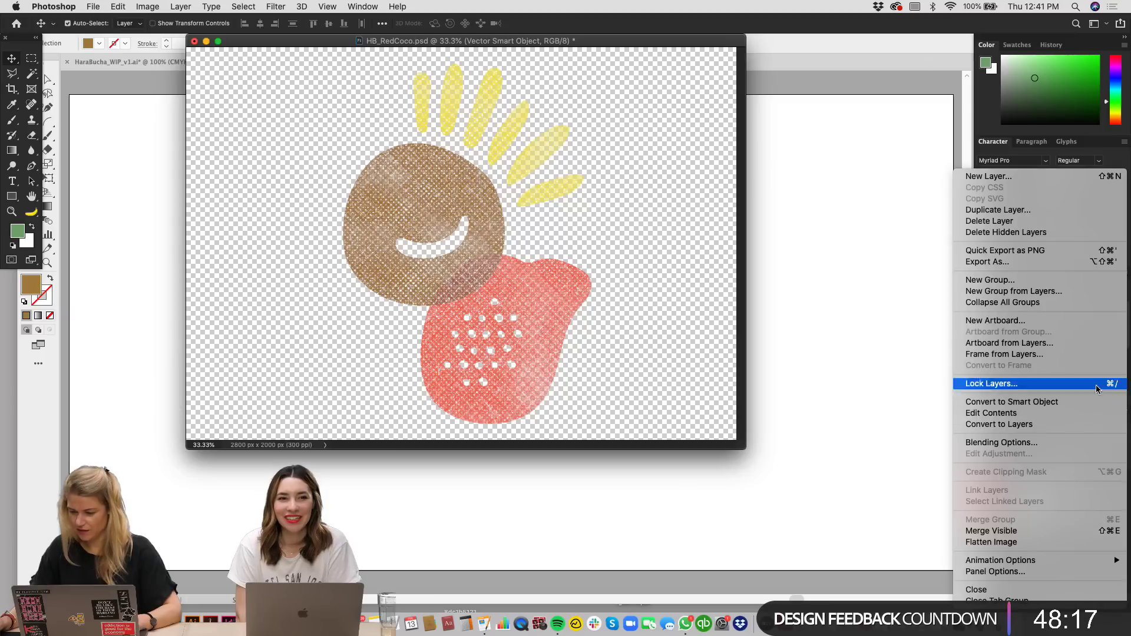
click(997, 209)
key(Return)
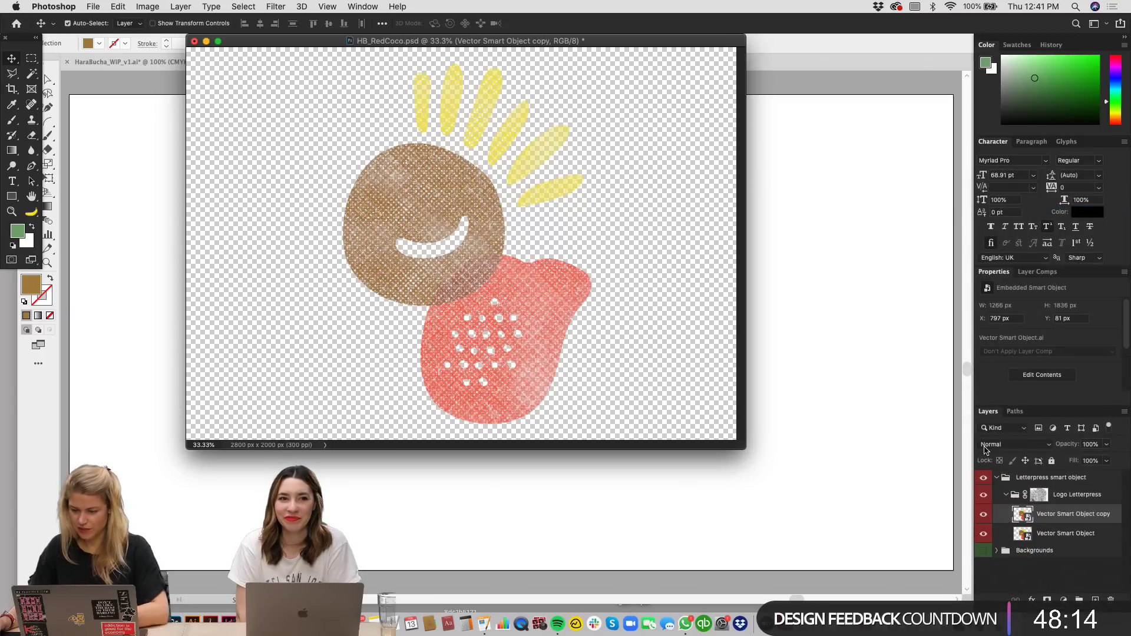
Step: Try the Multiply blend mode on the duplicated smart object, and undo the change
click(1001, 462)
click(998, 477)
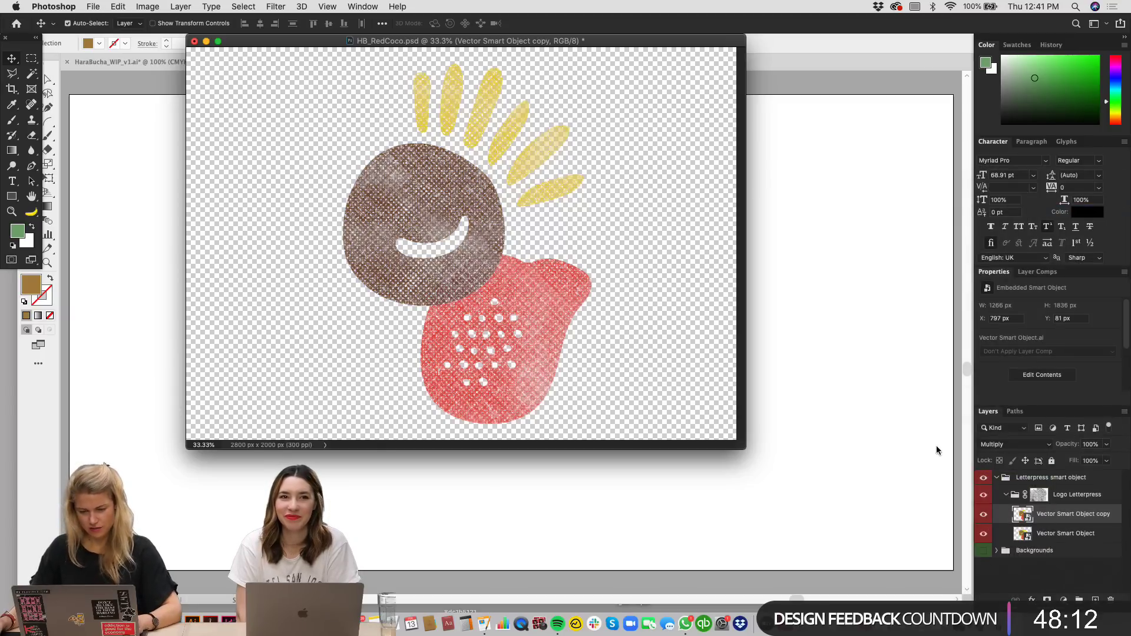
key(super+z)
Step: Unlink the Logo Letterpress layer mask, scale its texture down to about 66%, and position it over the lower part of the artwork
key(super+minus)
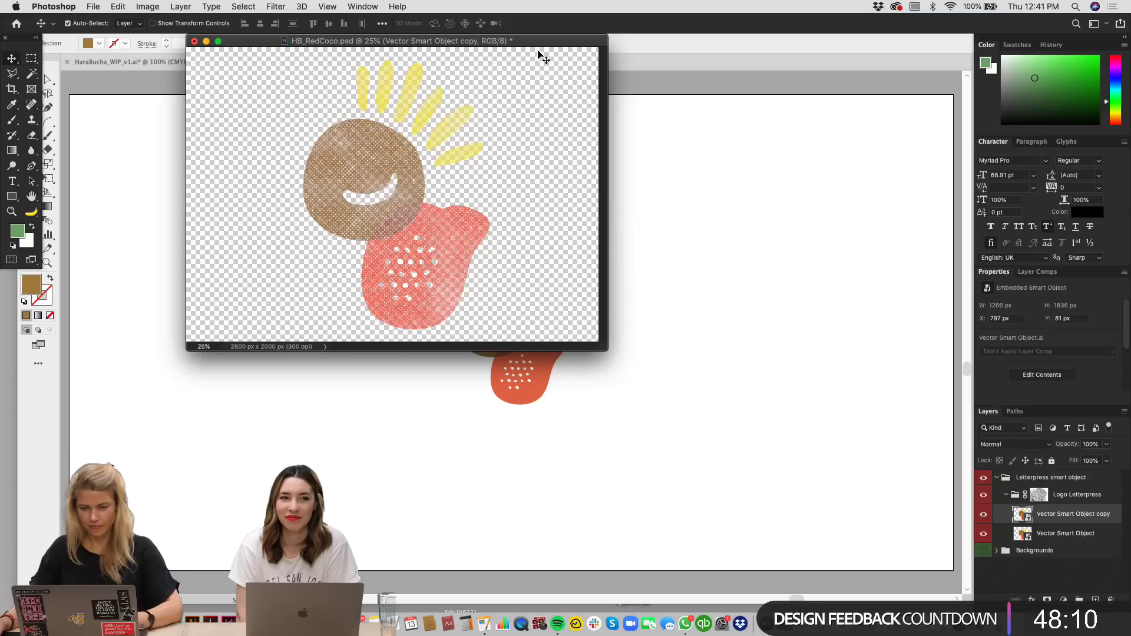
drag(539, 48, 564, 76)
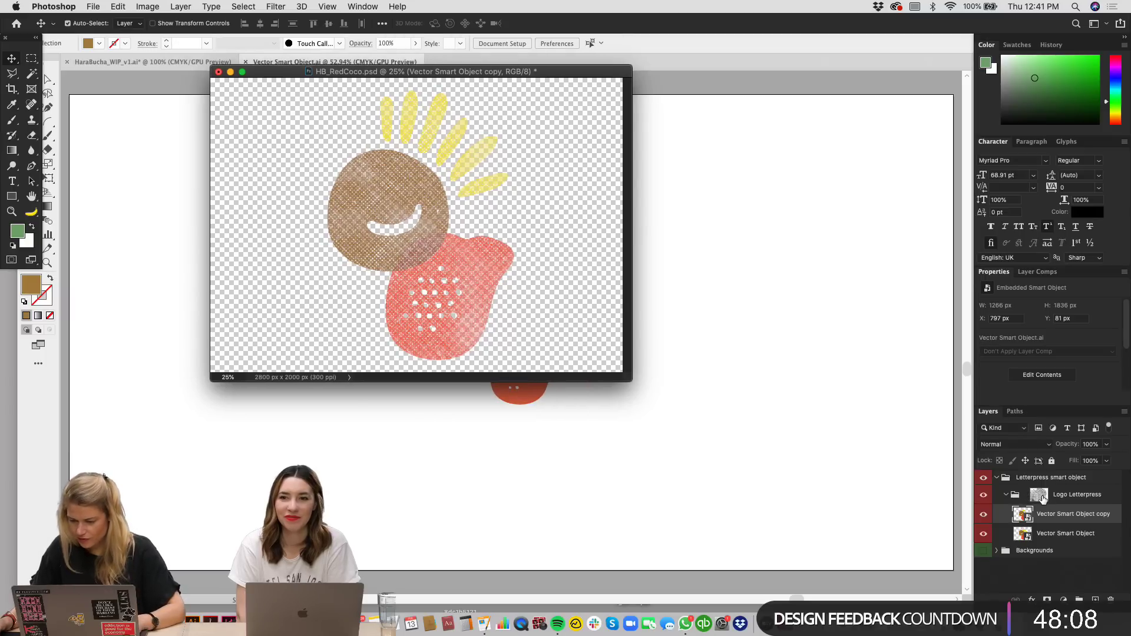
click(1042, 497)
key(super+t)
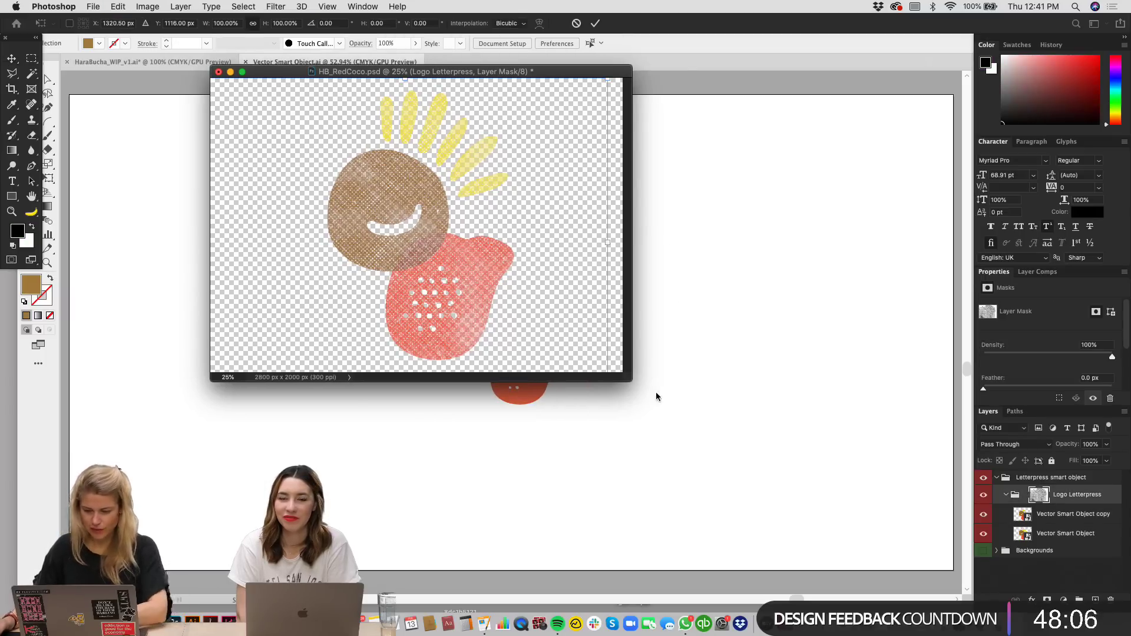
key(super+0)
drag(827, 104, 701, 172)
drag(642, 261, 664, 292)
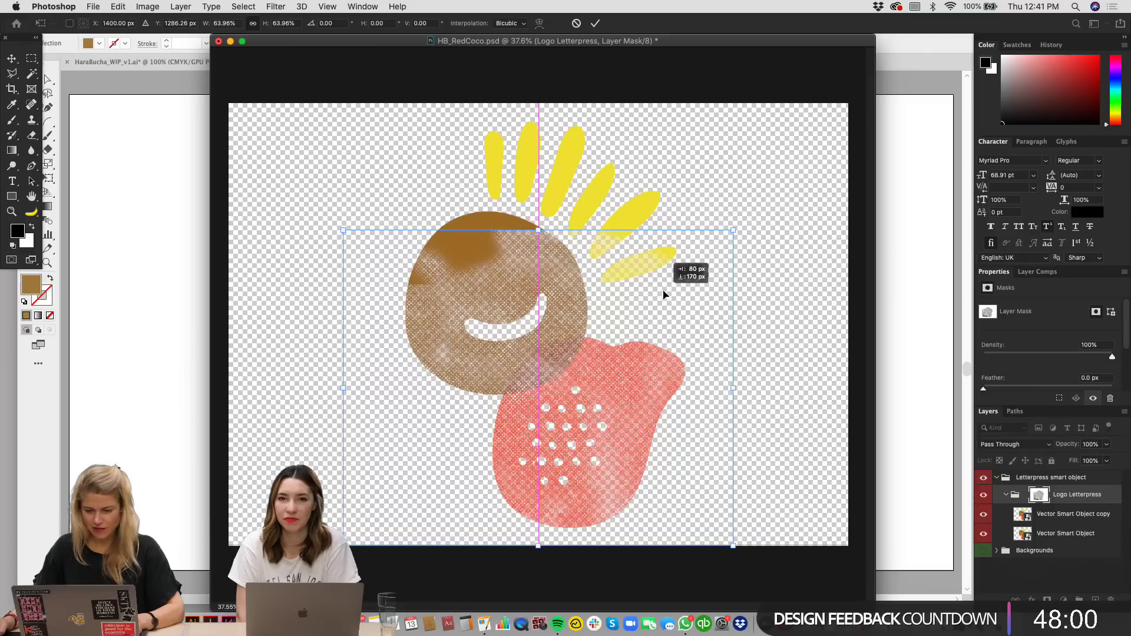
mouse_move(740, 225)
mouse_down()
mouse_move(725, 242)
mouse_move(747, 234)
mouse_up()
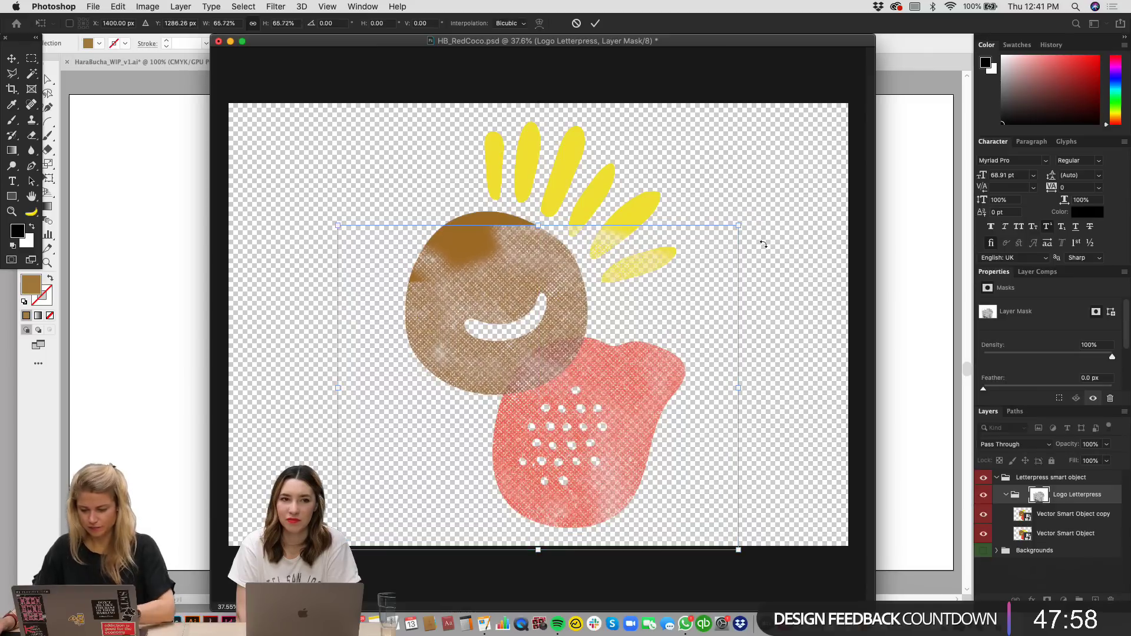
key(Return)
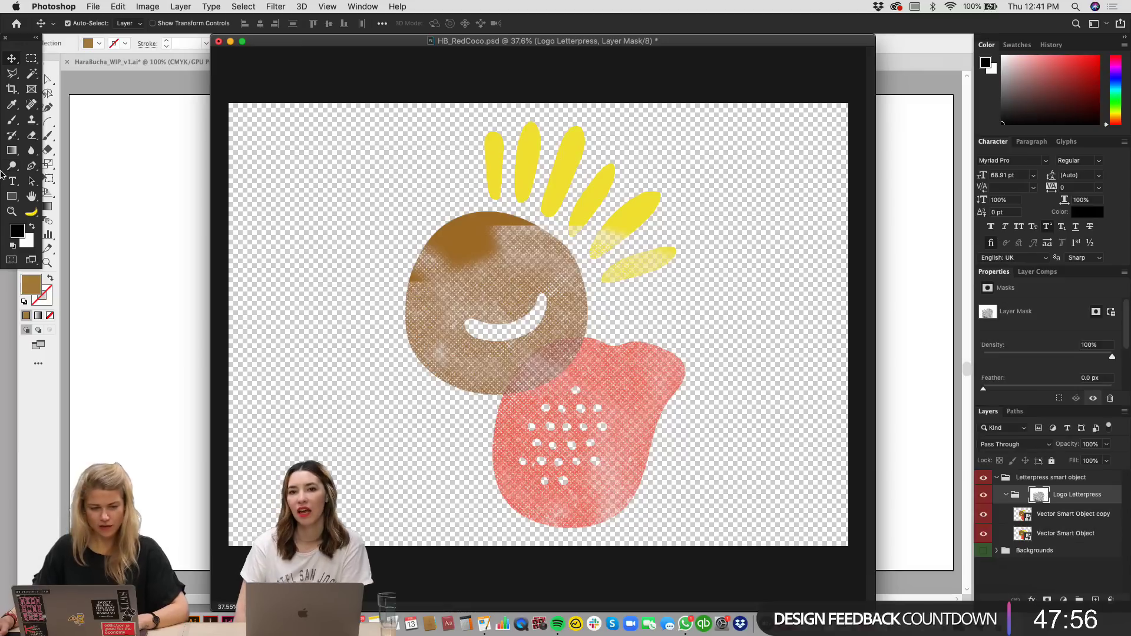
Step: Clone Stamp the mask's halftone texture over the untextured parts of the brown circle and yellow leaves, and relink the mask to its group
click(32, 120)
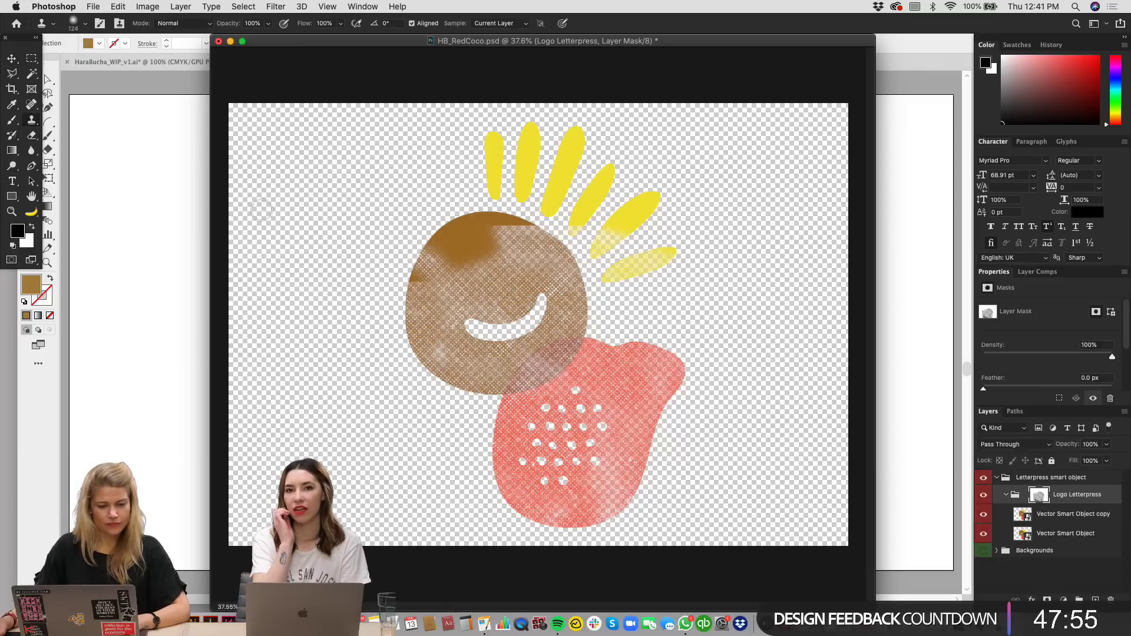
alt+click(503, 301)
mouse_move(500, 254)
mouse_down()
mouse_move(469, 261)
mouse_move(465, 225)
mouse_move(511, 216)
mouse_up()
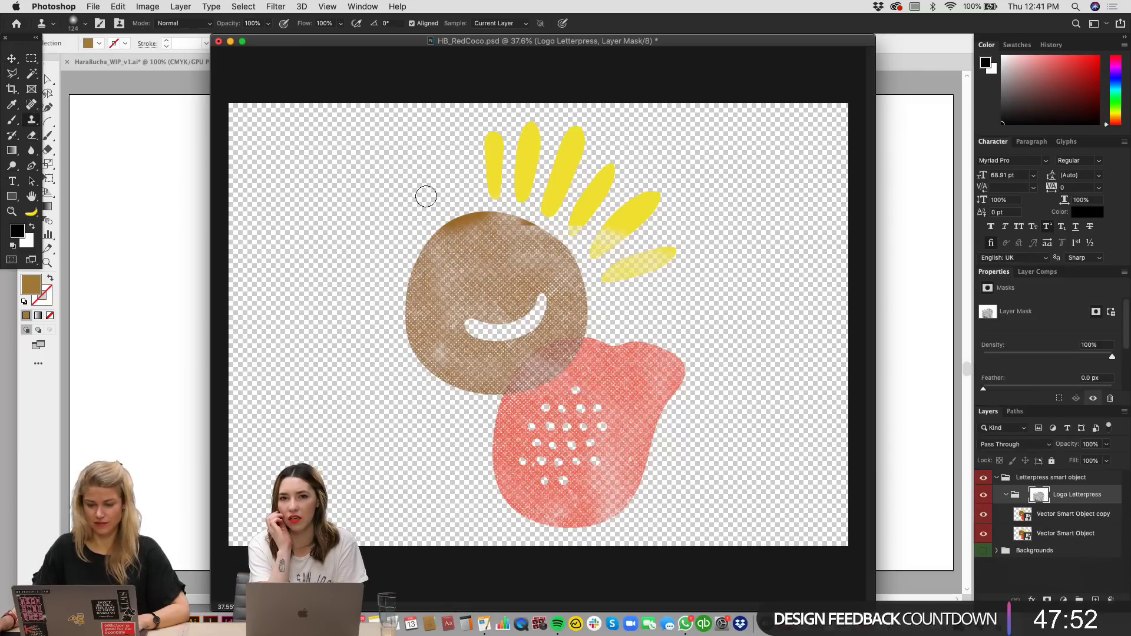
mouse_move(425, 196)
mouse_down()
mouse_move(534, 225)
mouse_move(414, 240)
mouse_move(583, 234)
mouse_up()
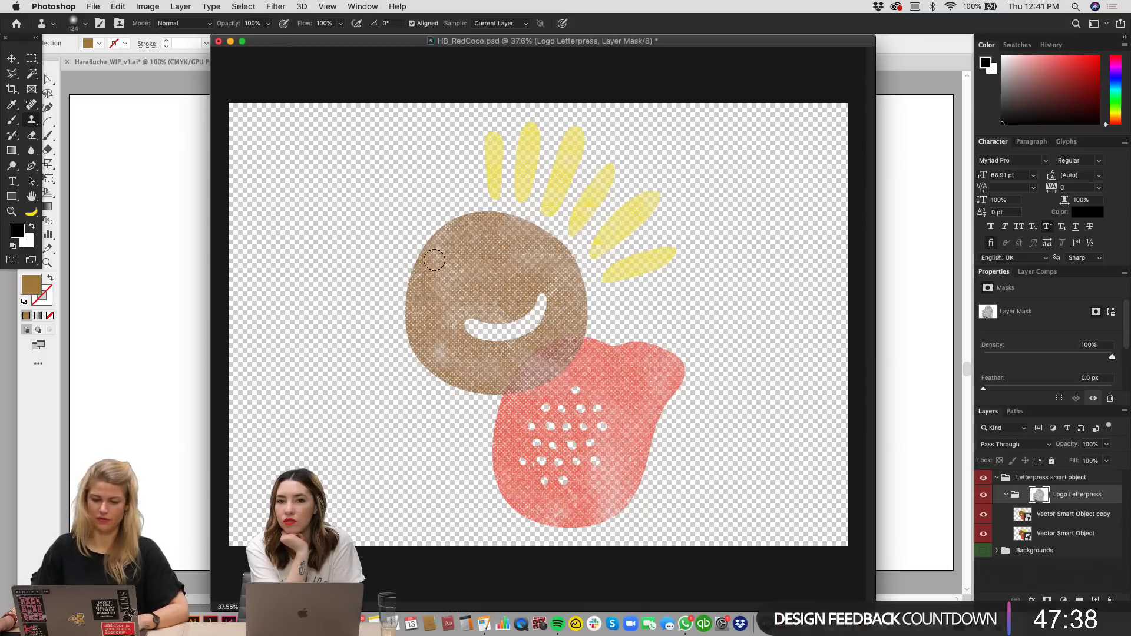
key(v)
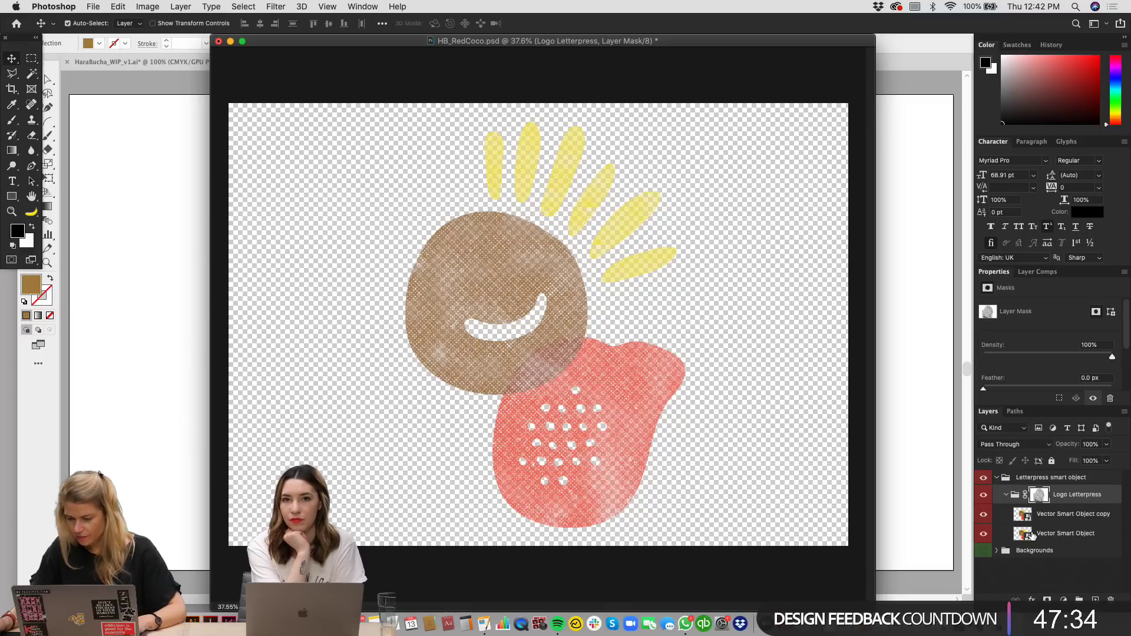
Step: Move the Vector Smart Object copy above the Logo Letterpress group and set its blend mode to Multiply
click(981, 519)
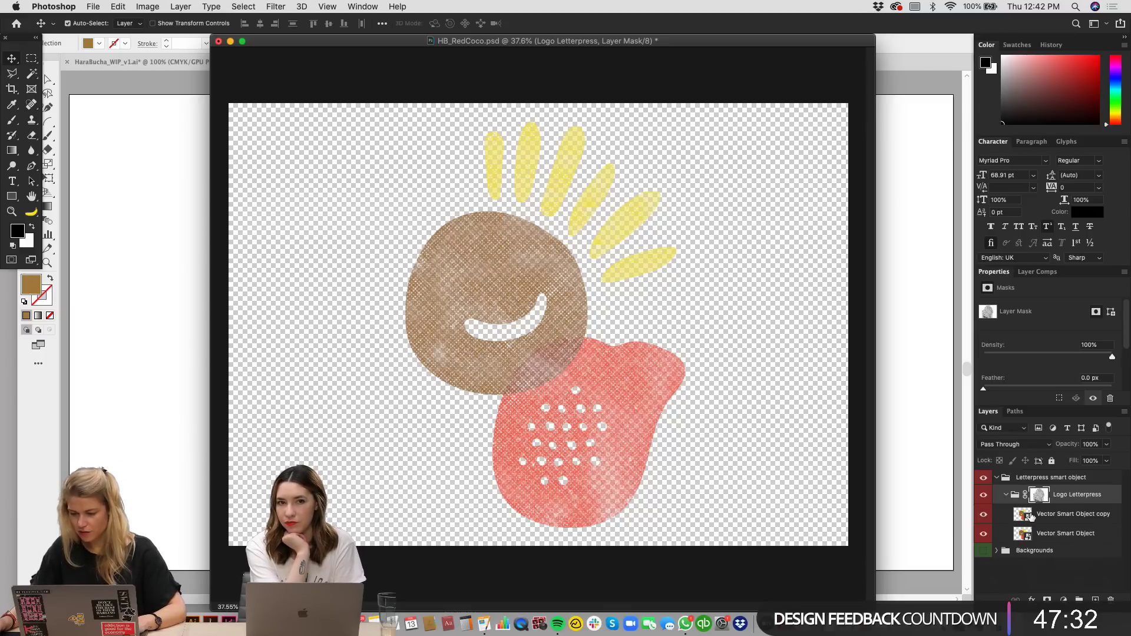
click(1026, 515)
key(super+])
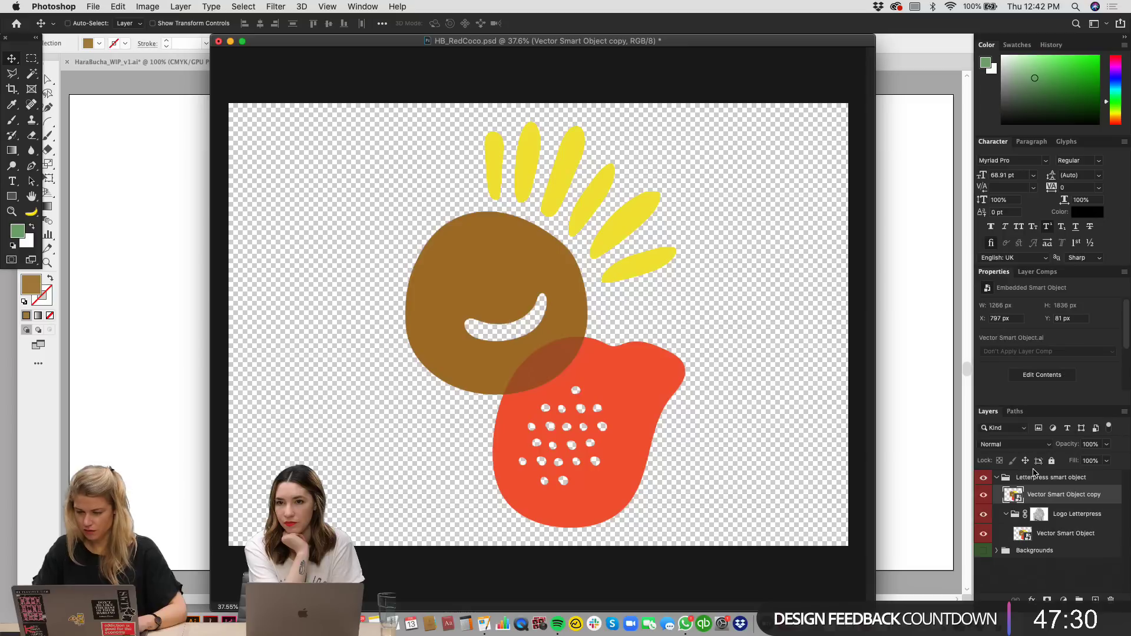
click(1003, 444)
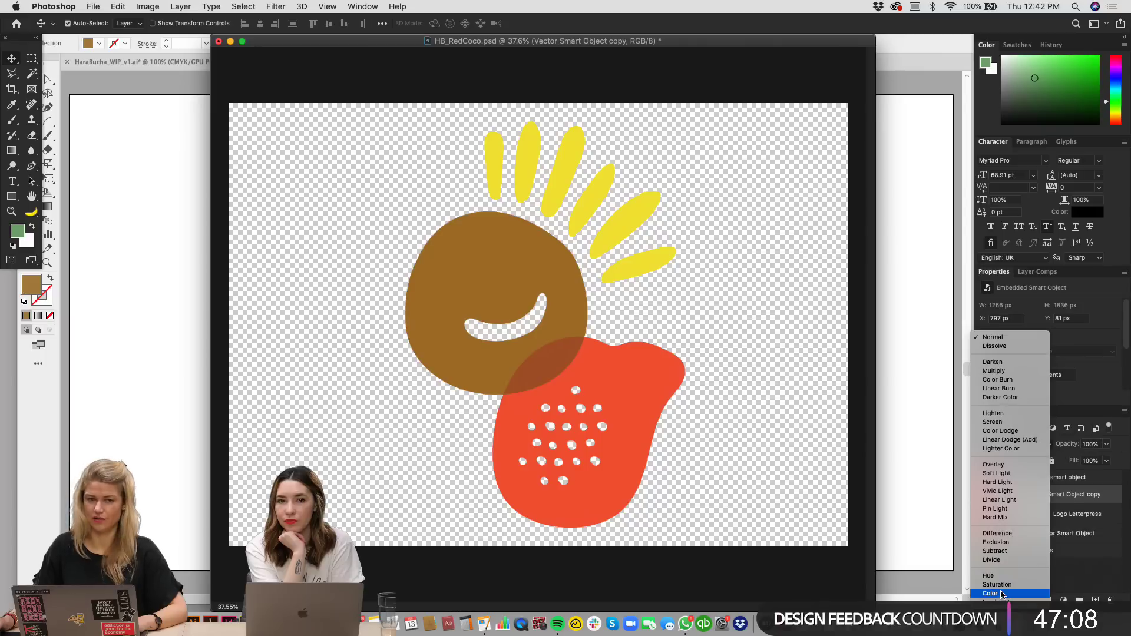
click(995, 375)
Step: Reduce the Vector Smart Object copy's opacity to 60% and save HB_RedCoco.psd
click(1106, 444)
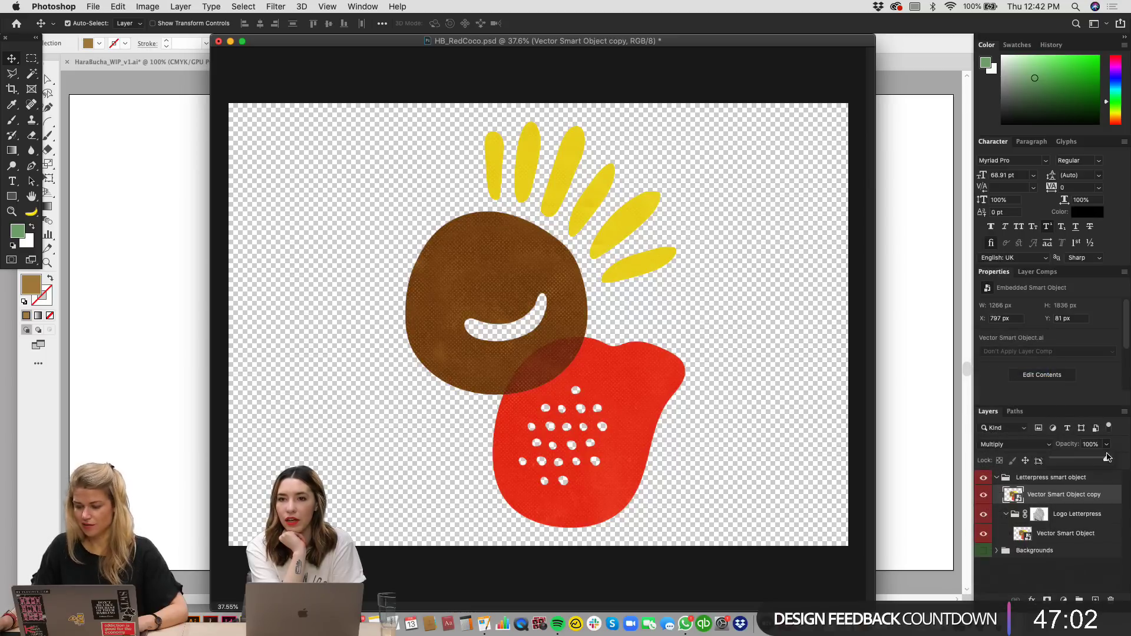
drag(1101, 461, 1088, 462)
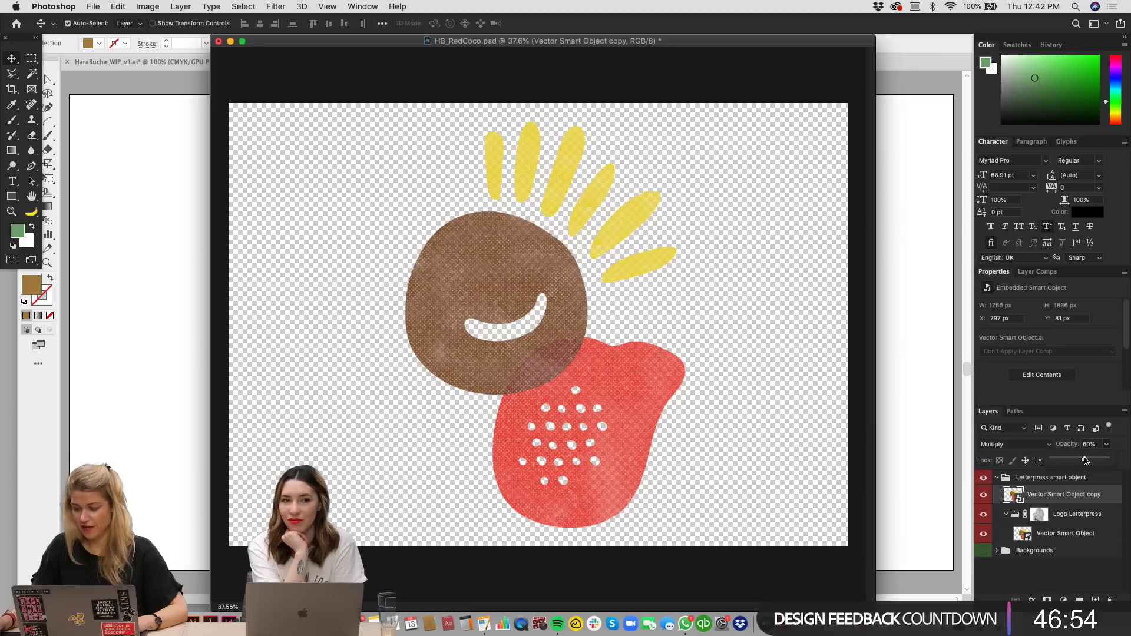
drag(1087, 464, 1086, 463)
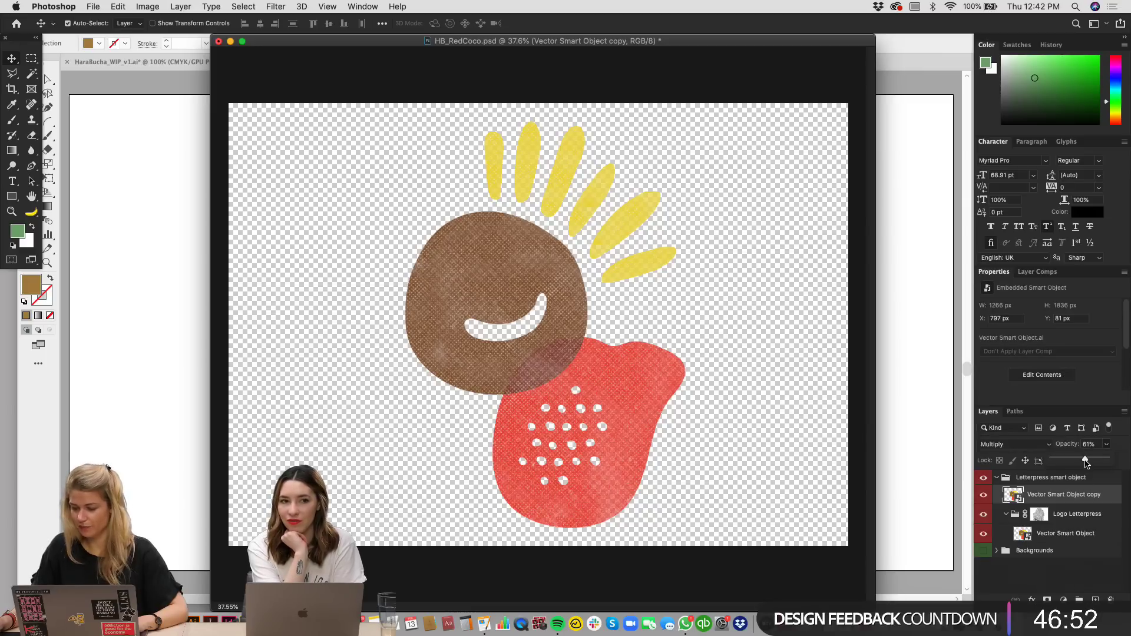
click(1084, 493)
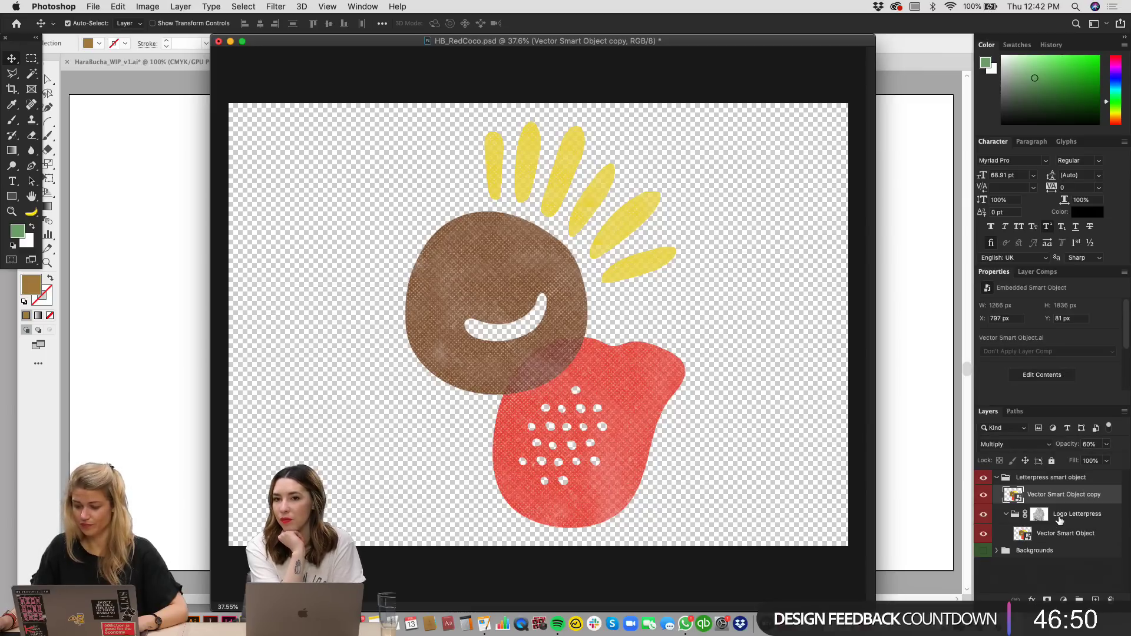
click(1060, 518)
click(1051, 496)
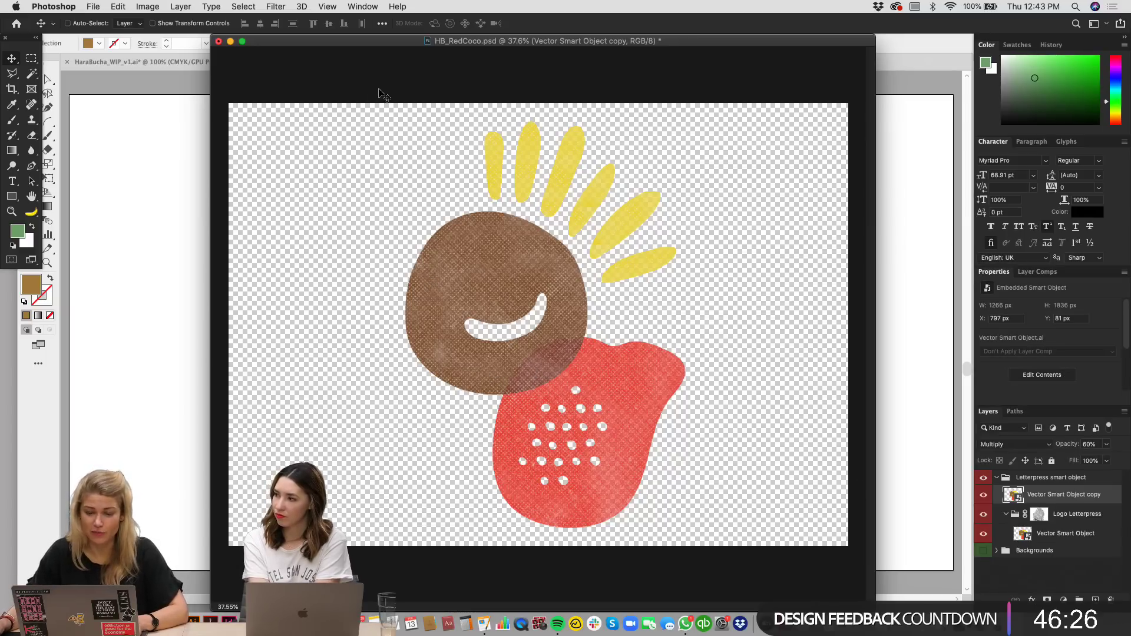
key(super+s)
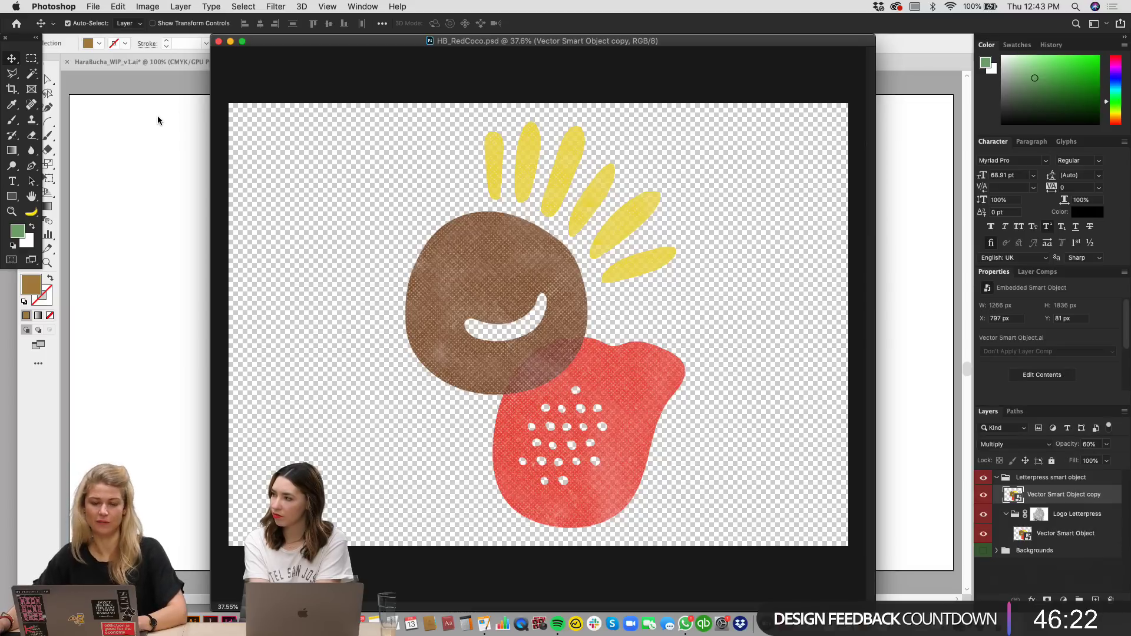
Step: Switch to HaraBucha_WIP_v1.ai in Illustrator and place HB_RedCoco.psd from the Links folder in Finder as a linked image beside the label
click(157, 120)
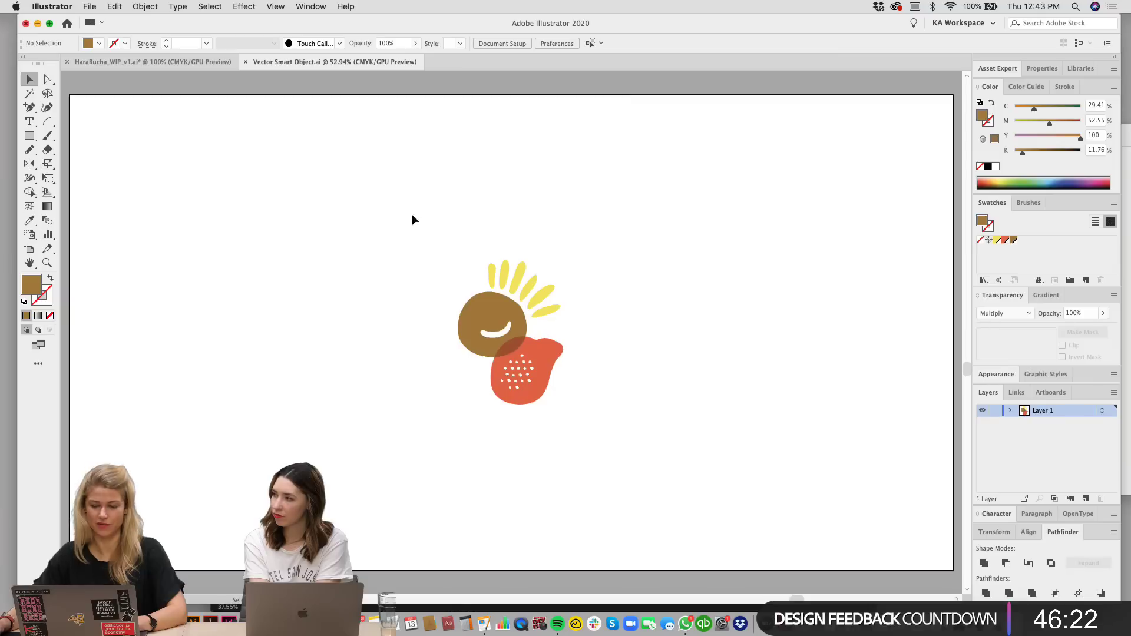
click(165, 62)
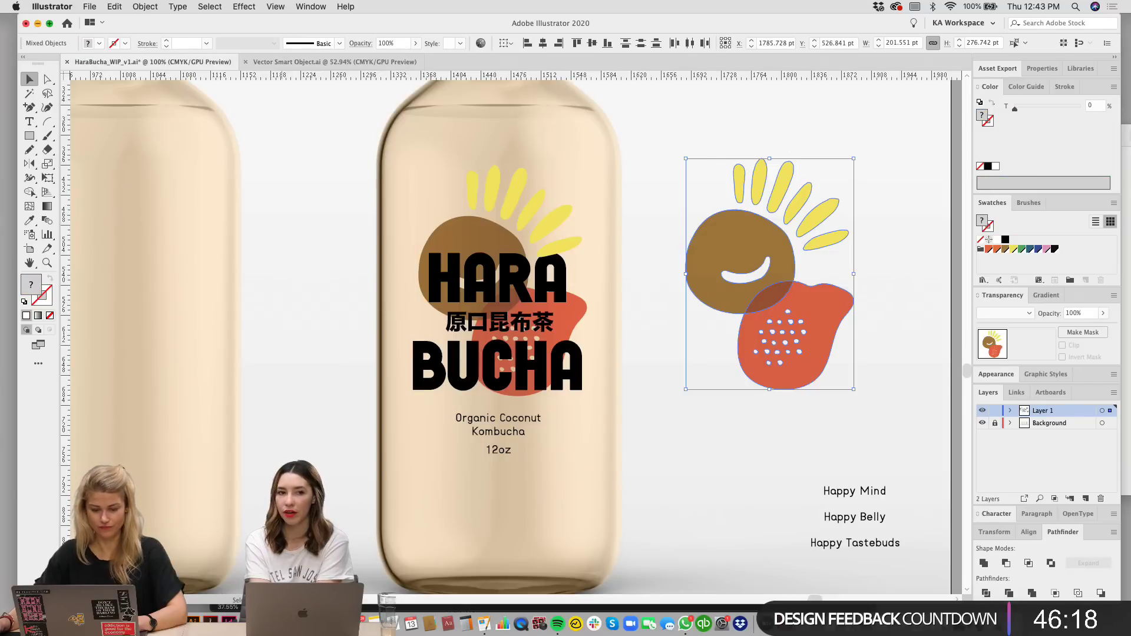
click(658, 441)
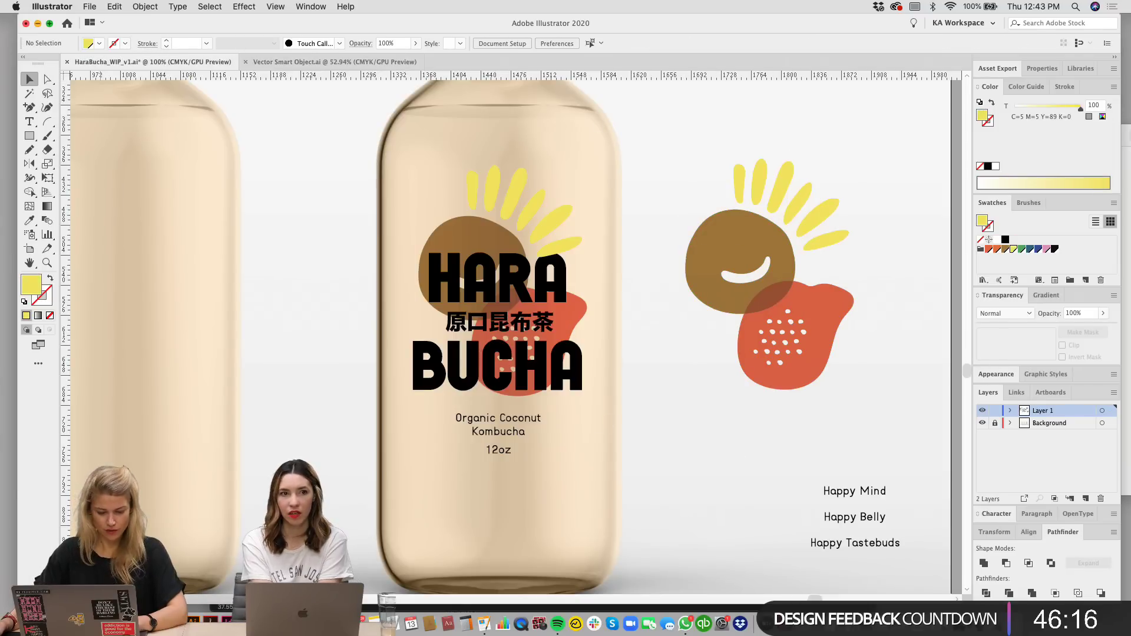
key(super+Tab)
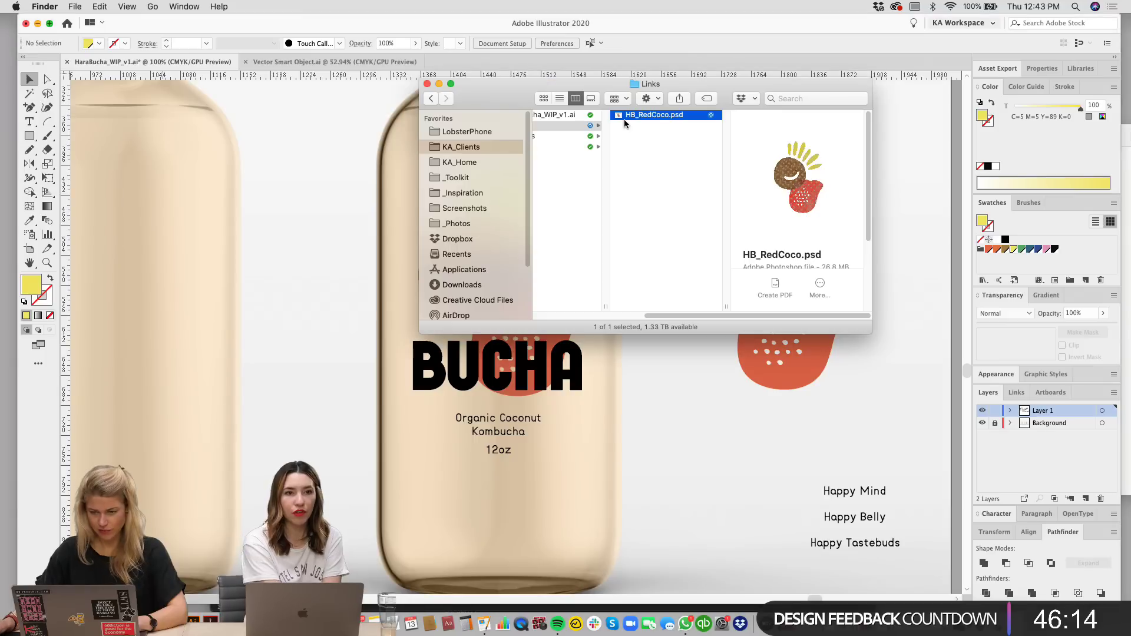
drag(643, 117, 323, 239)
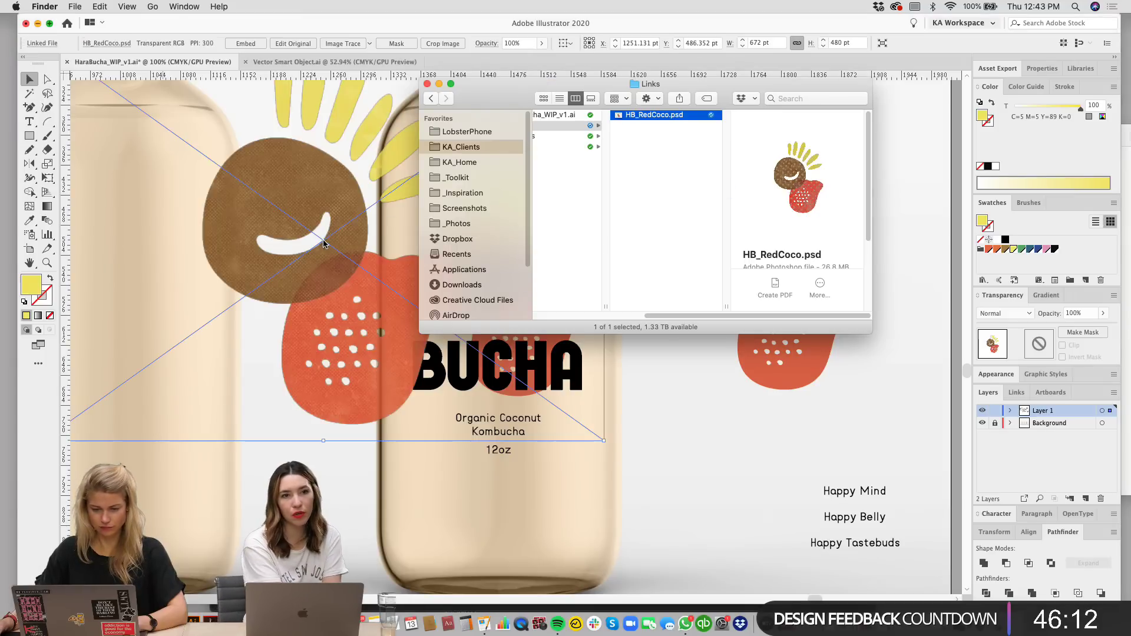
Step: Move the placed HB_RedCoco.psd artwork onto the blank middle bottle and scale it down to about 470 × 336 pt
drag(537, 264, 642, 275)
drag(512, 227, 337, 309)
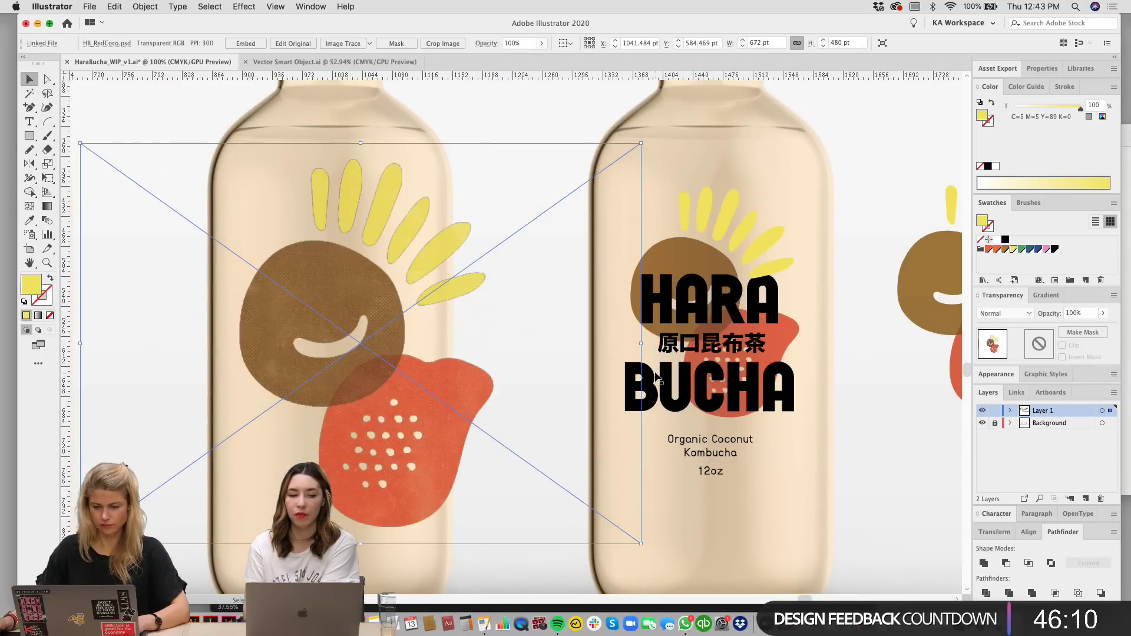
drag(639, 343, 575, 339)
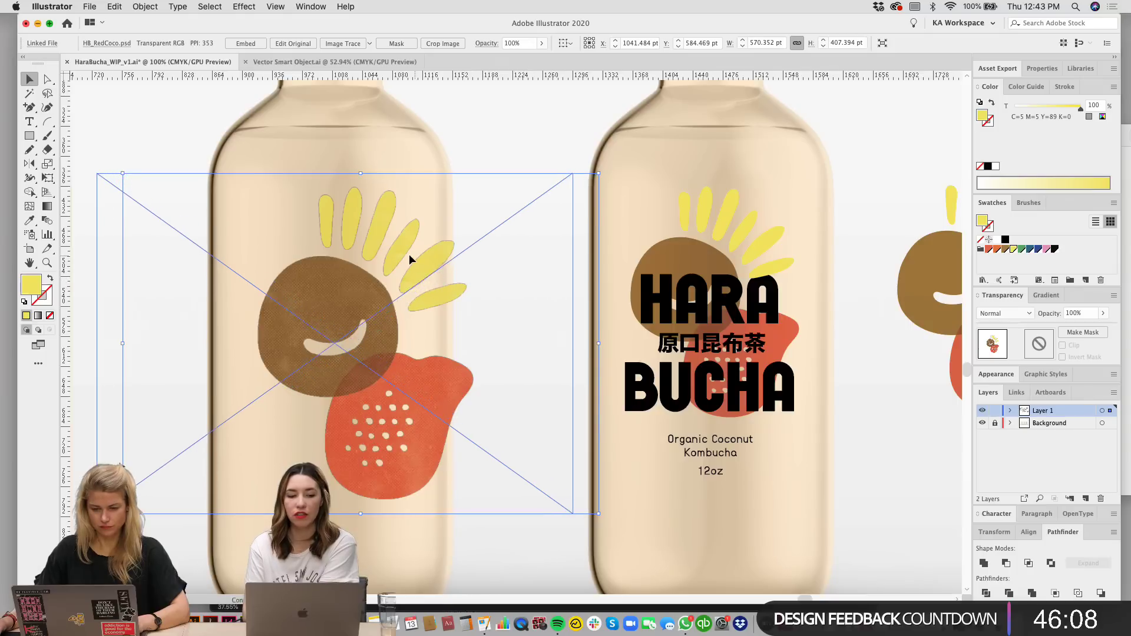
drag(333, 173, 332, 193)
drag(326, 327, 320, 324)
drag(327, 193, 325, 203)
drag(304, 315, 303, 300)
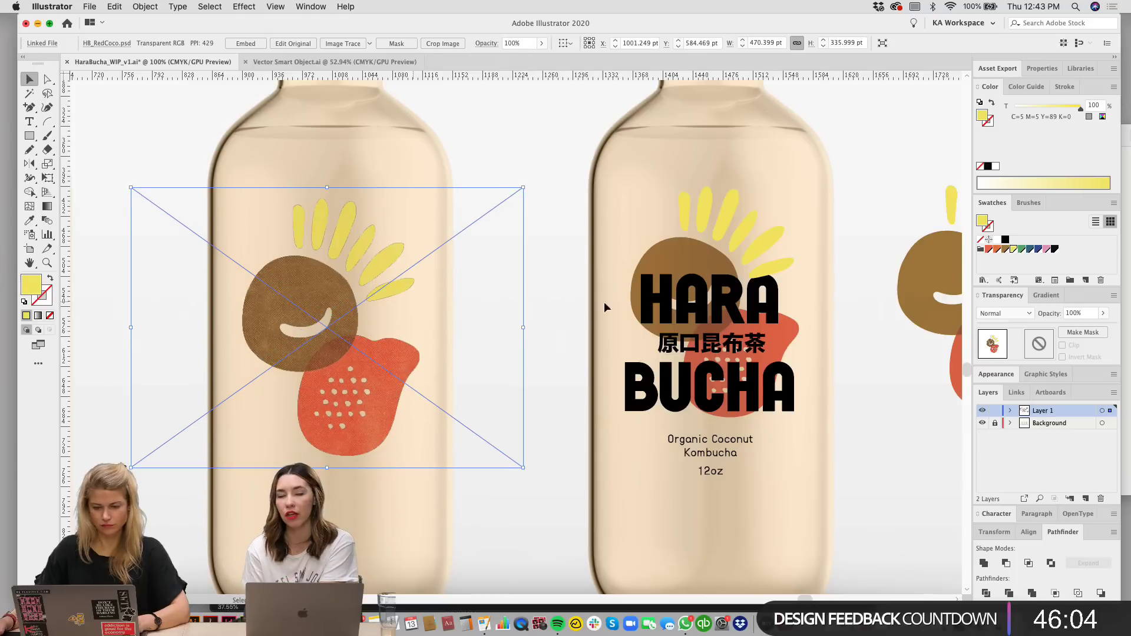
Step: Set the placed artwork's blend mode to Multiply and nudge it slightly on the bottle
drag(603, 302, 642, 291)
click(1016, 393)
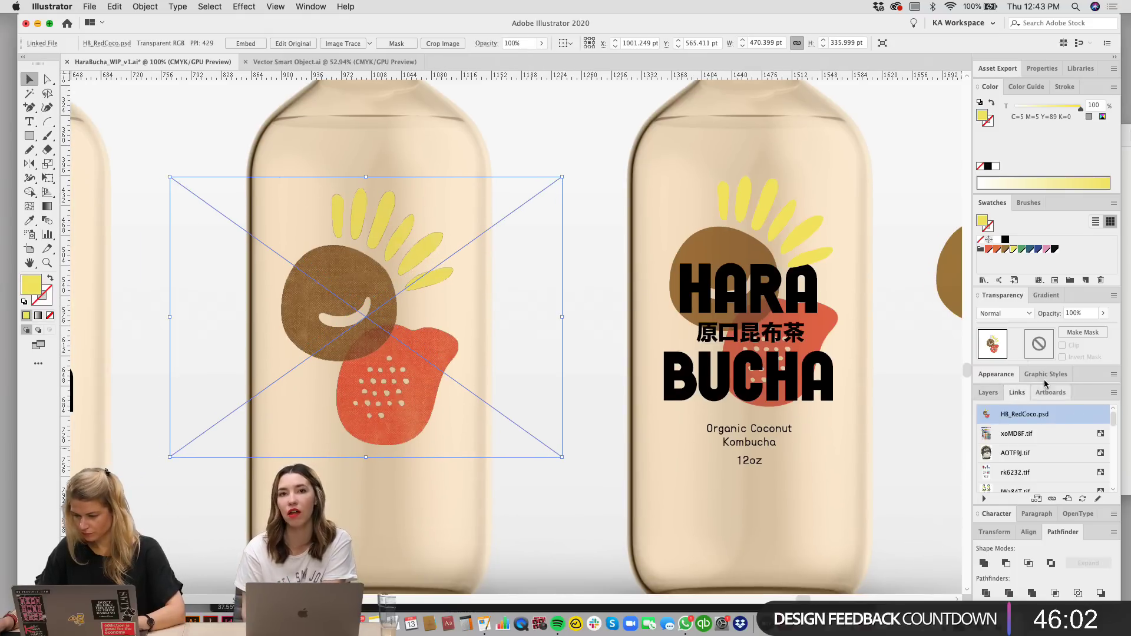
click(994, 393)
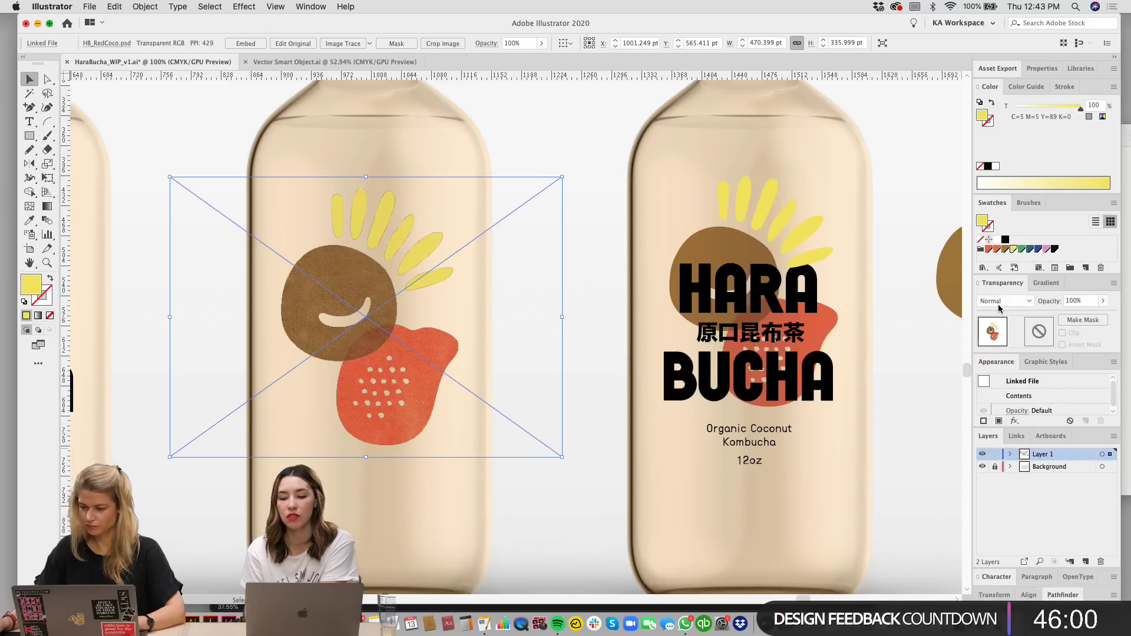
click(1005, 301)
click(1001, 343)
scroll(487, 115, left, 3)
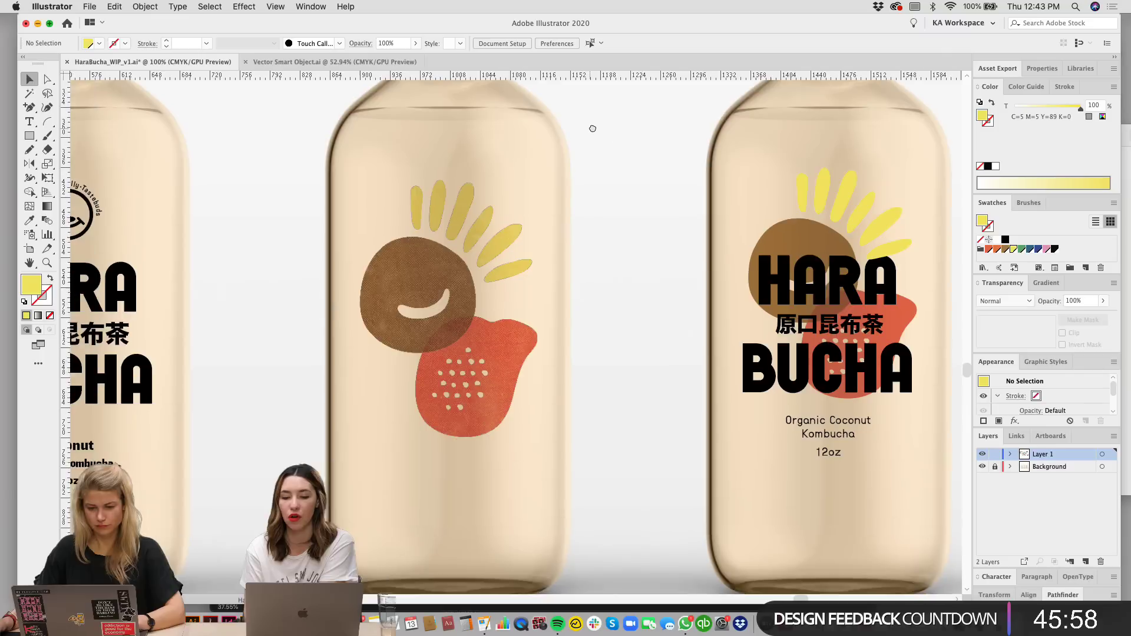
drag(447, 288, 449, 290)
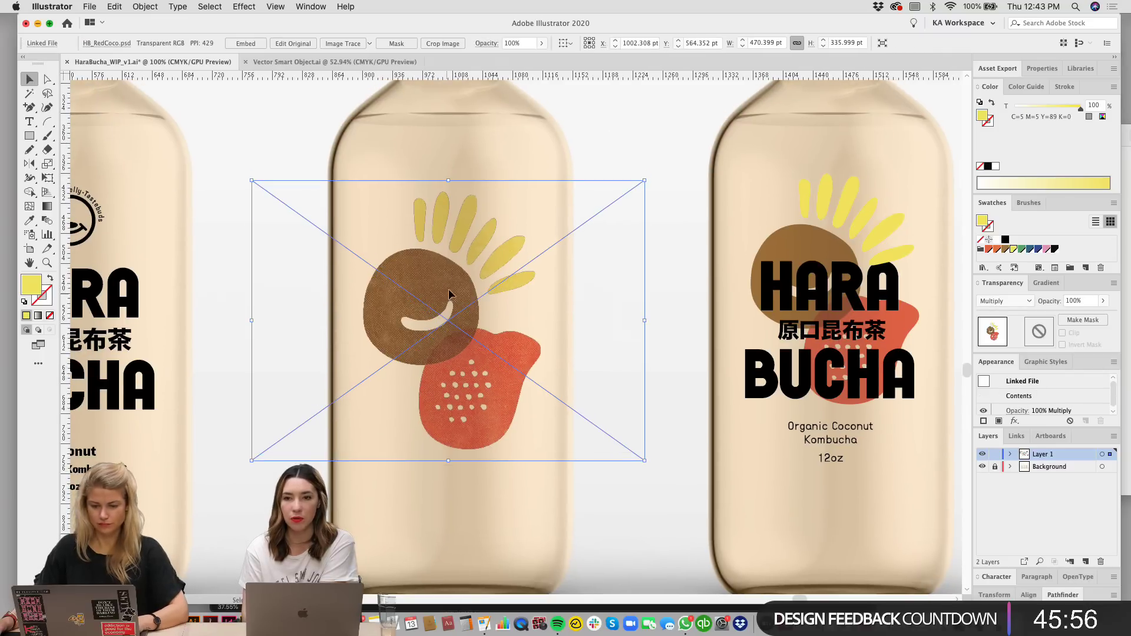
Step: Scale the textured artwork down proportionally to about 440 × 314 pt
drag(447, 183, 447, 193)
click(587, 150)
drag(645, 160, 678, 193)
click(497, 329)
click(642, 143)
Step: Delete the flat fruit illustration behind the HARA BUCHA lettering on the third bottle
scroll(642, 142, right, 3)
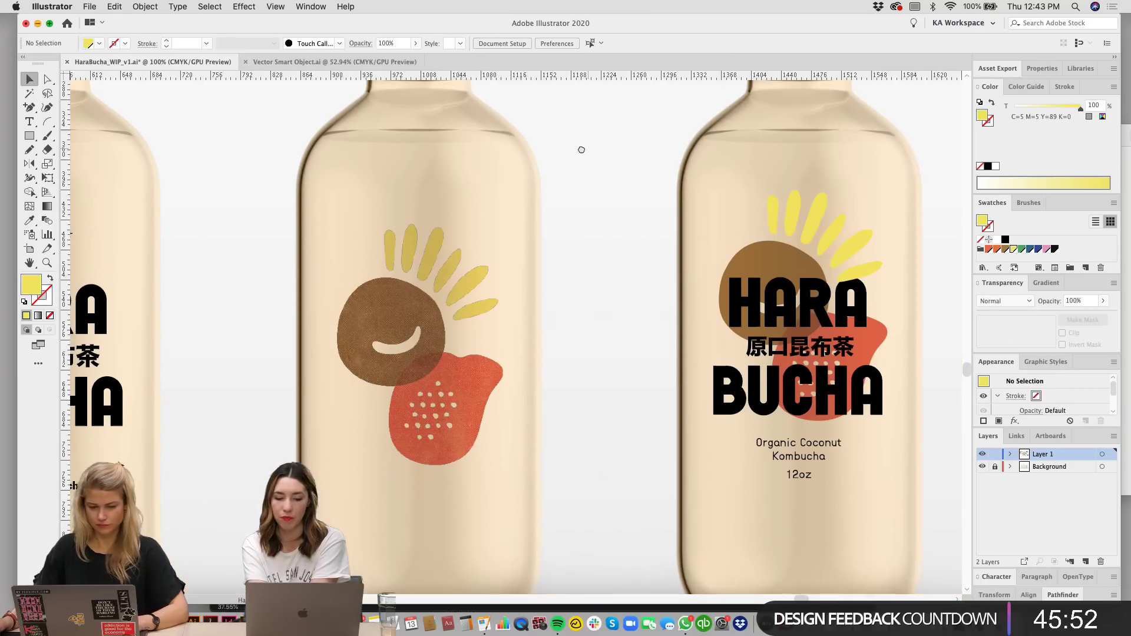
key(super+minus)
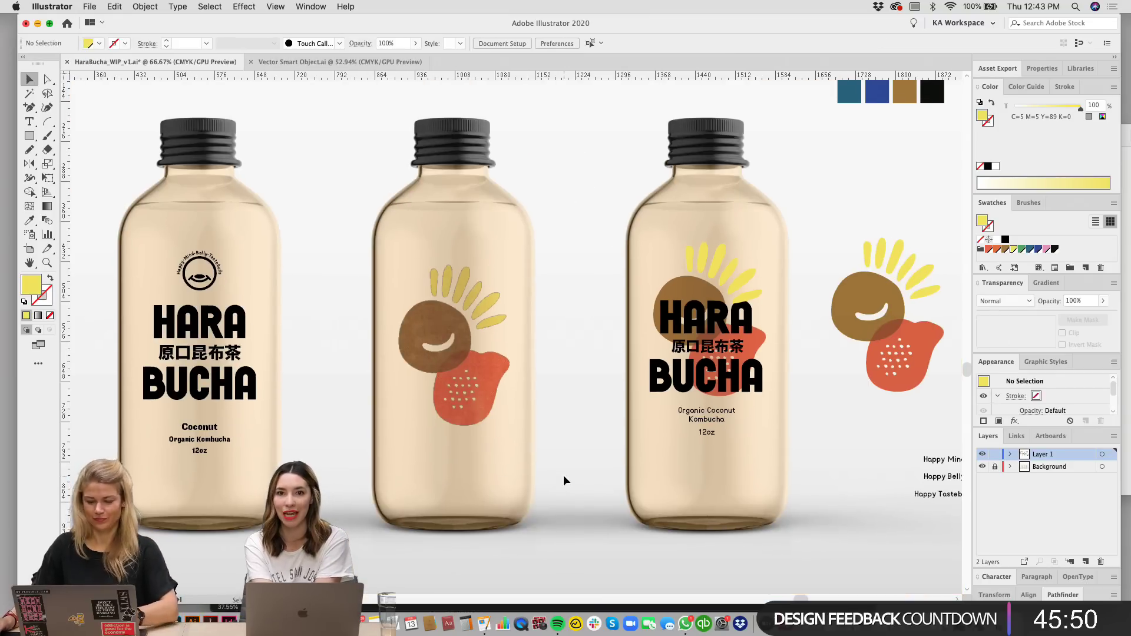
key(super+plus)
key(super+plus)
scroll(492, 228, left, 3)
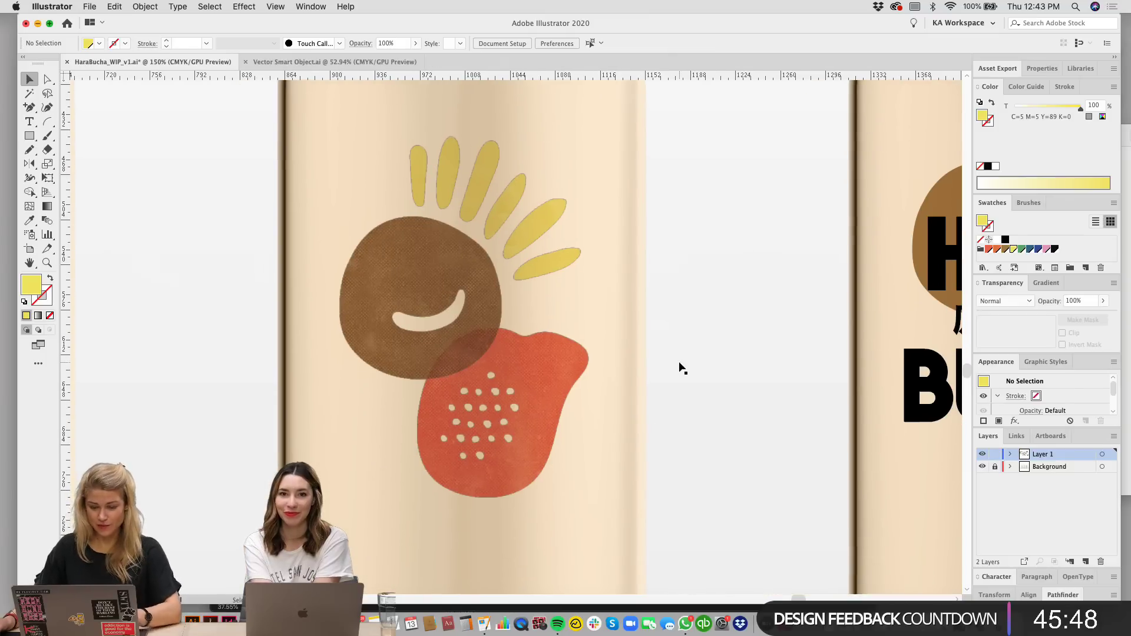
key(super+minus)
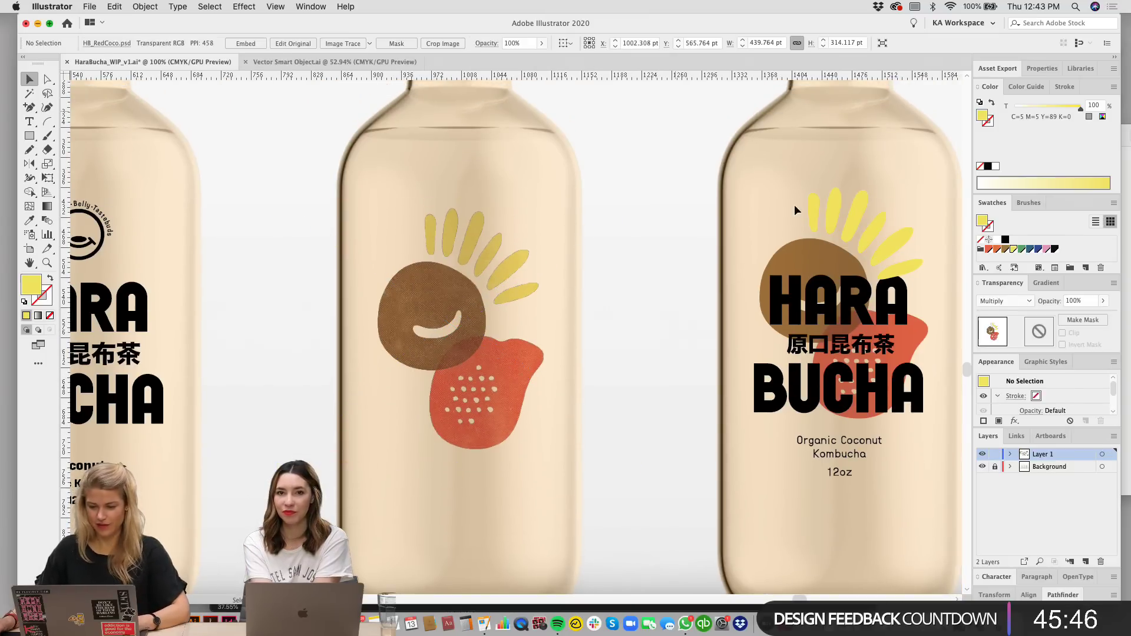
click(835, 237)
key(Delete)
Step: Move the textured artwork about 12 pt lower on the middle bottle and deselect it
scroll(589, 271, right, 1)
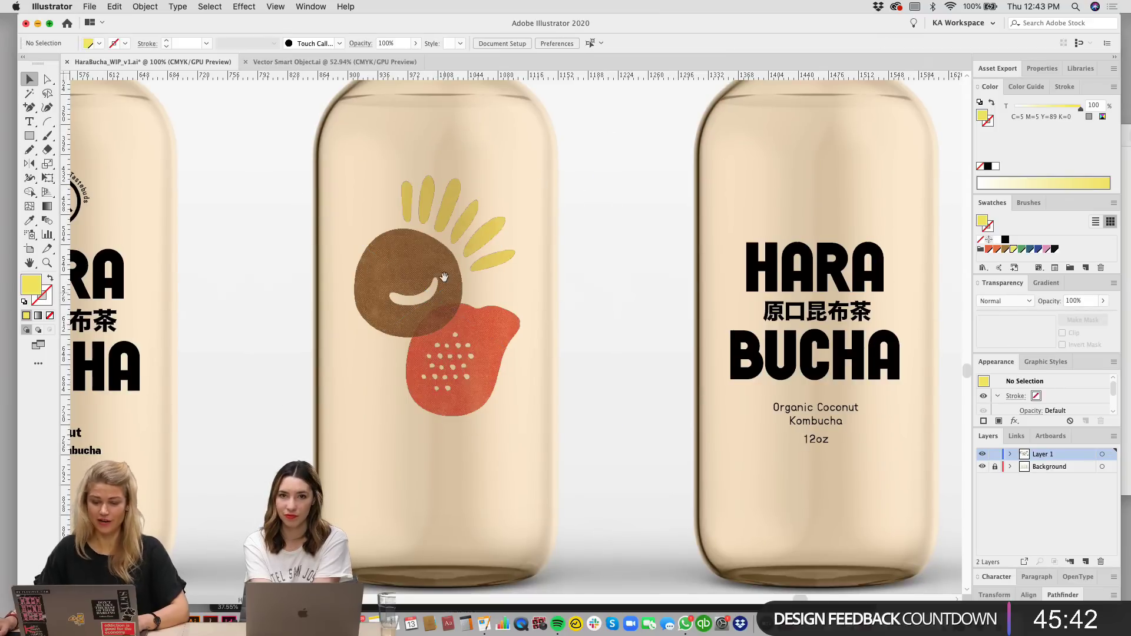
drag(512, 392, 524, 399)
drag(445, 308, 444, 319)
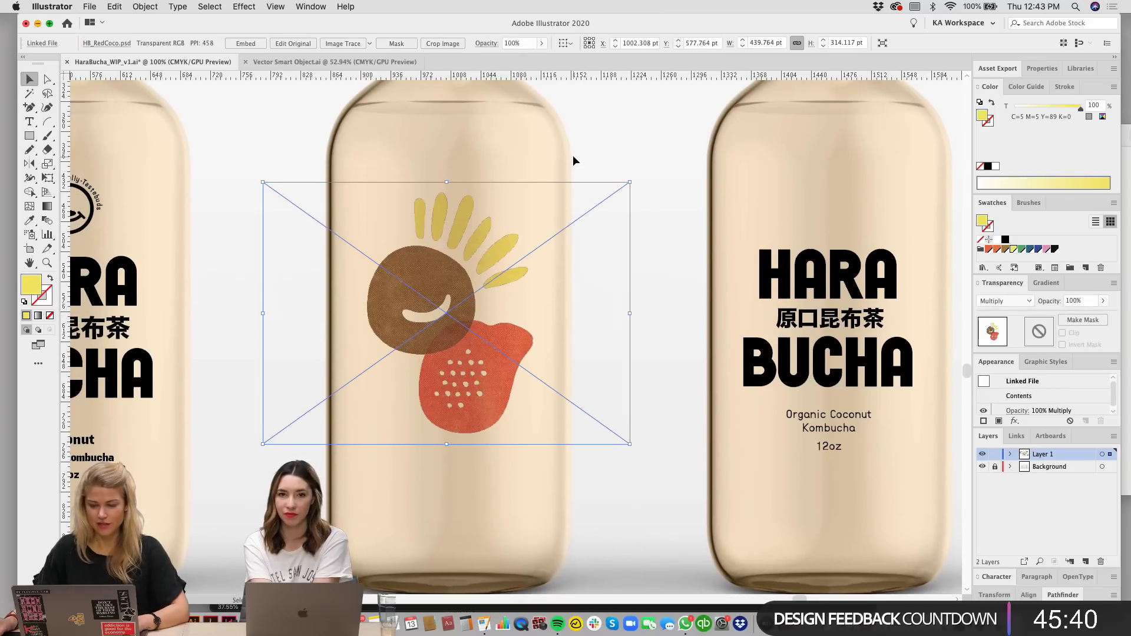
click(572, 154)
drag(645, 163, 646, 221)
key(super+minus)
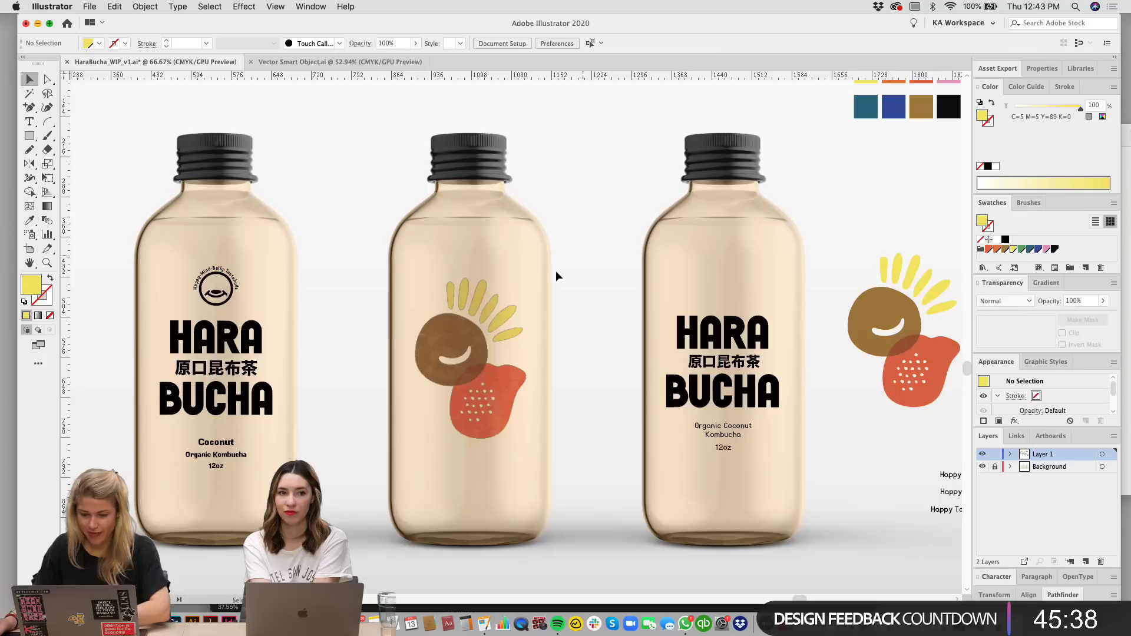
Step: Duplicate the Japanese characters from the third bottle's lettering onto the upper edge of the middle bottle
drag(402, 288, 676, 239)
scroll(675, 239, right, 8)
scroll(675, 239, down, 2)
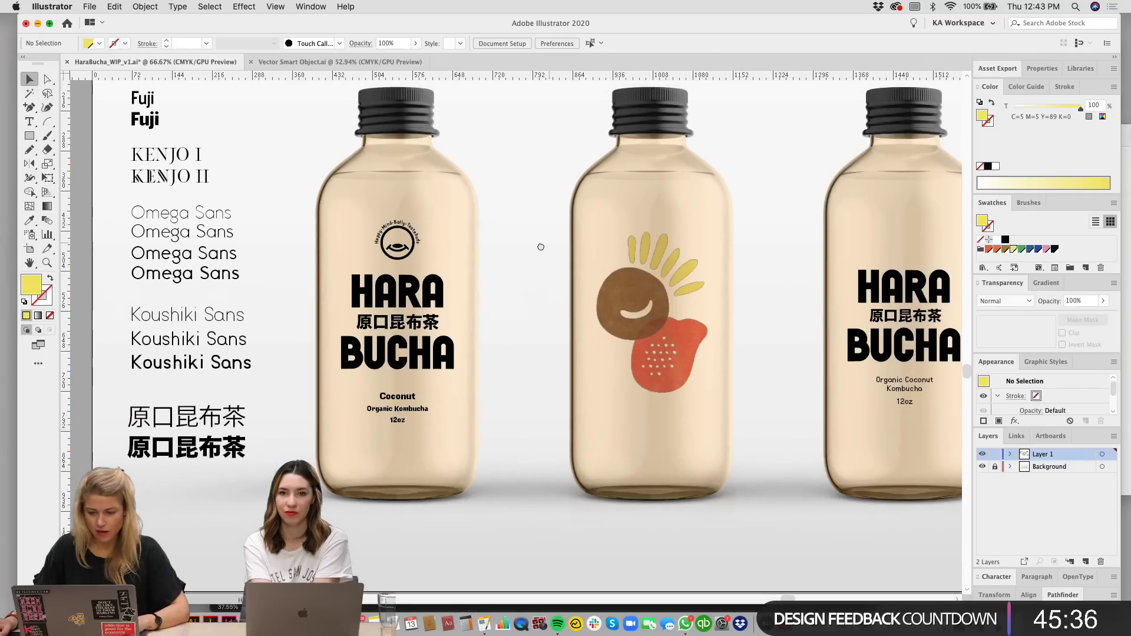
scroll(524, 247, right, 3)
scroll(524, 248, up, 1)
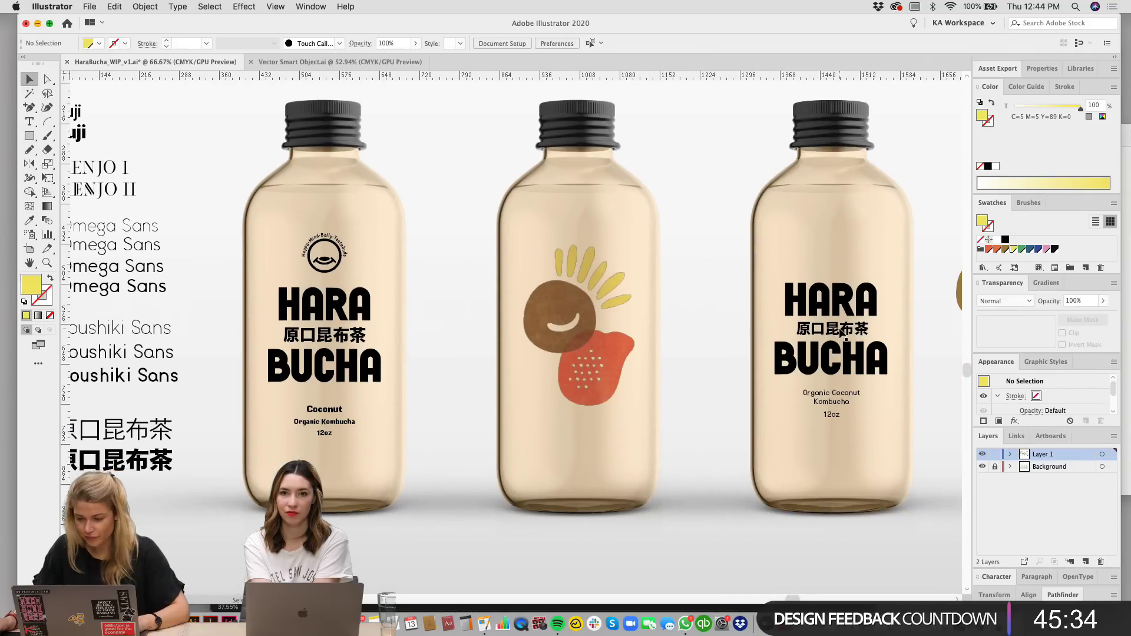
drag(648, 242, 670, 242)
scroll(639, 377, right, 3)
scroll(639, 376, down, 1)
key(super+plus)
key(super+plus)
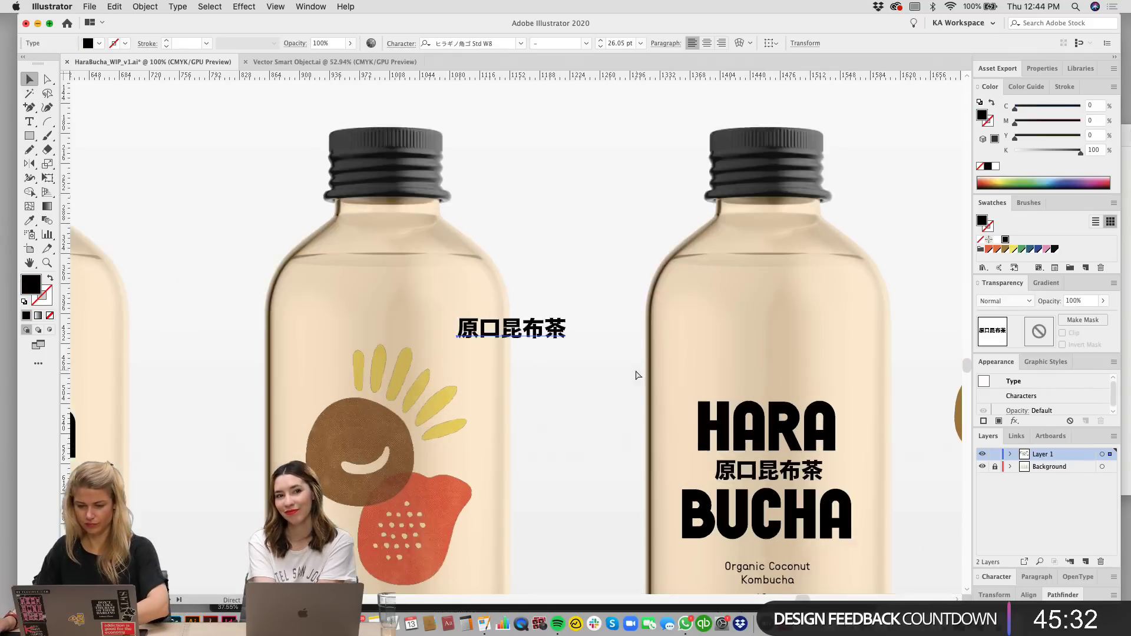
Step: Move the duplicated Japanese characters over the artwork, where the brown circle meets the red fruit
drag(637, 374, 706, 248)
scroll(706, 248, down, 4)
scroll(705, 248, left, 3)
drag(682, 137, 498, 370)
drag(582, 377, 605, 378)
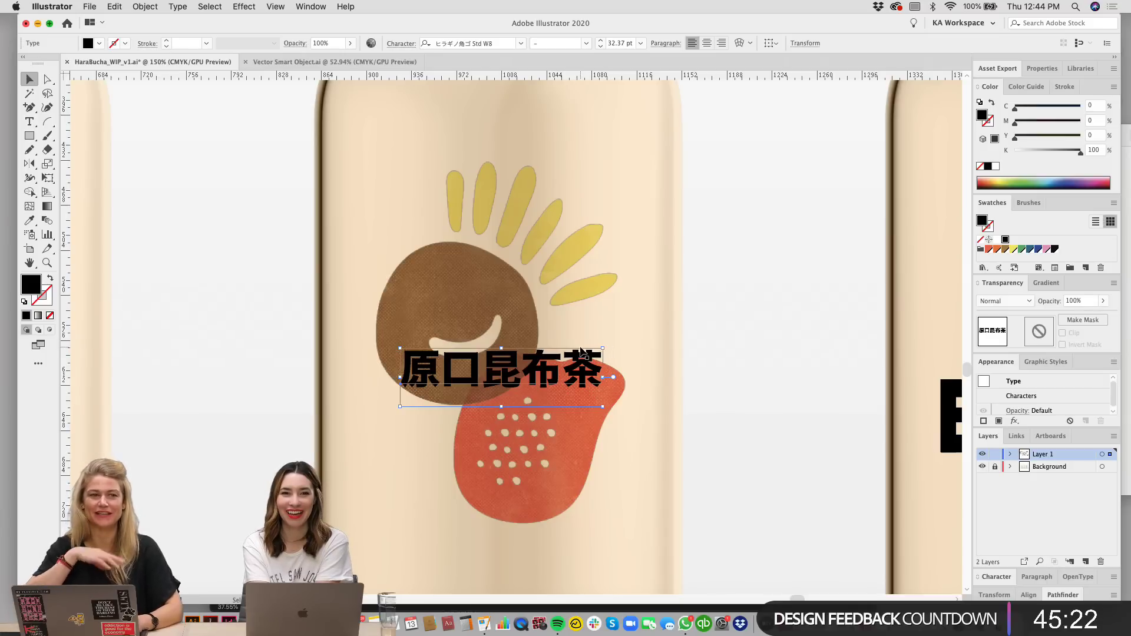
drag(602, 348, 611, 371)
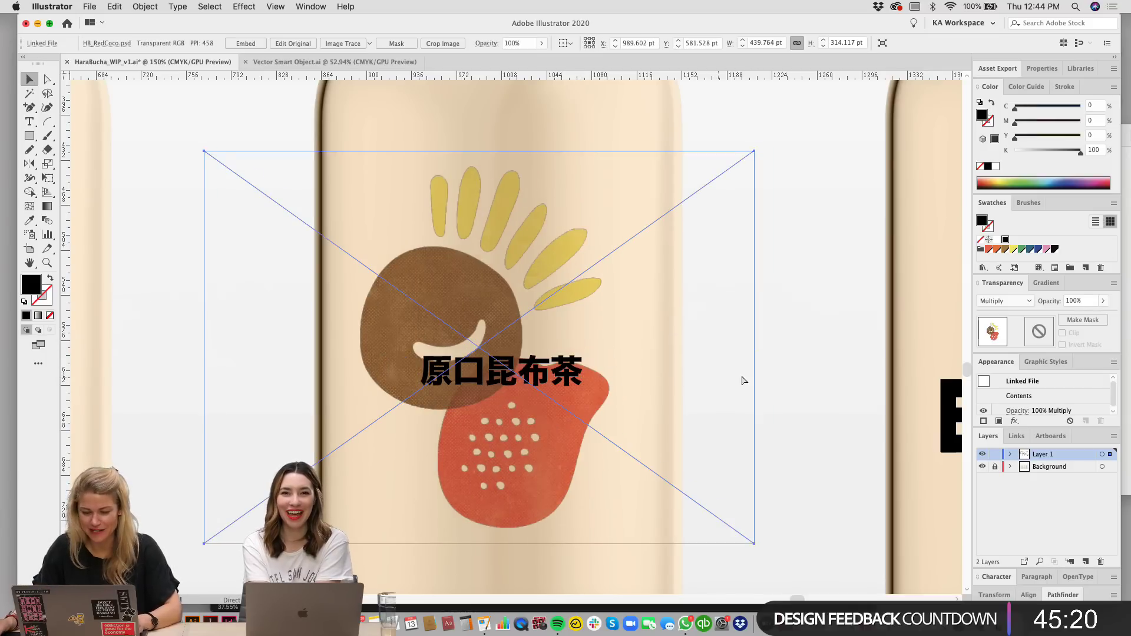
key(super+z)
click(825, 423)
click(585, 408)
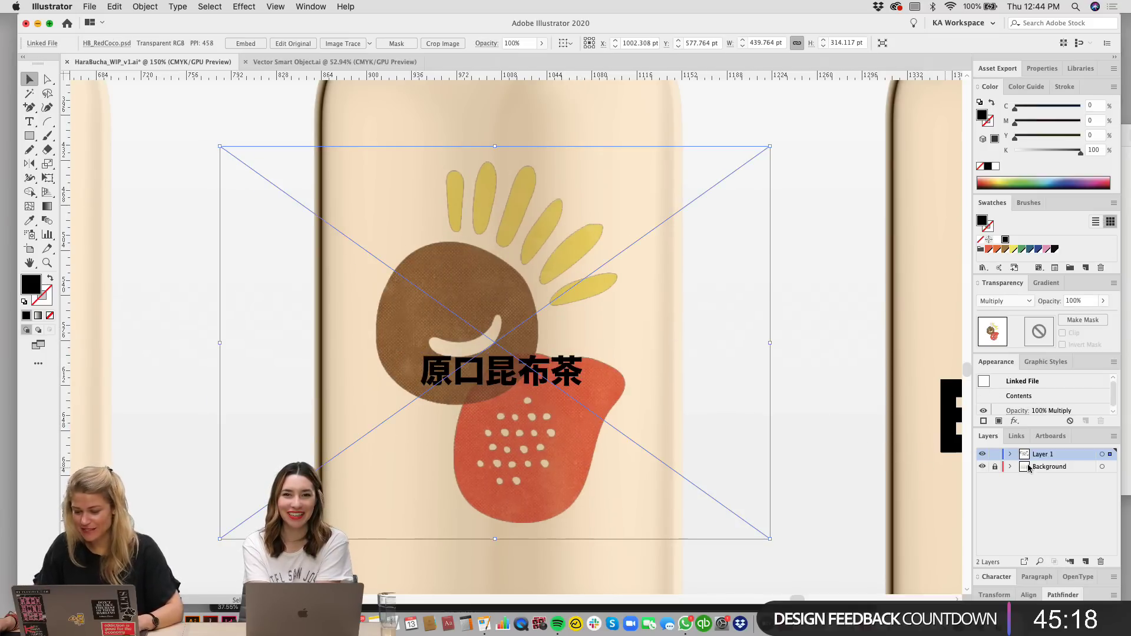
click(1110, 468)
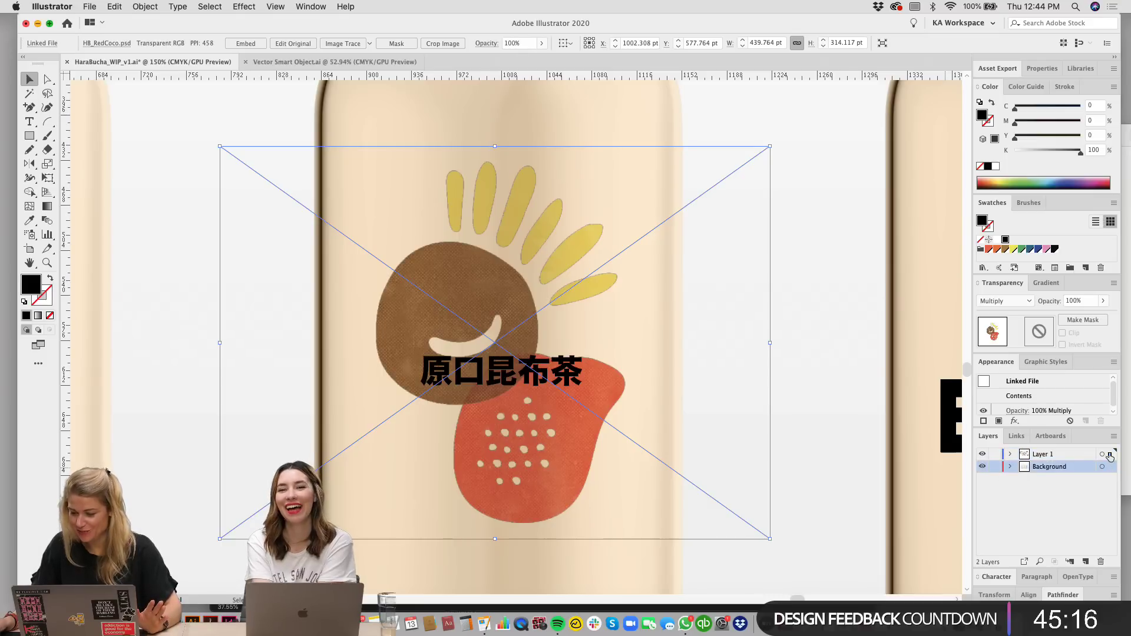
click(994, 468)
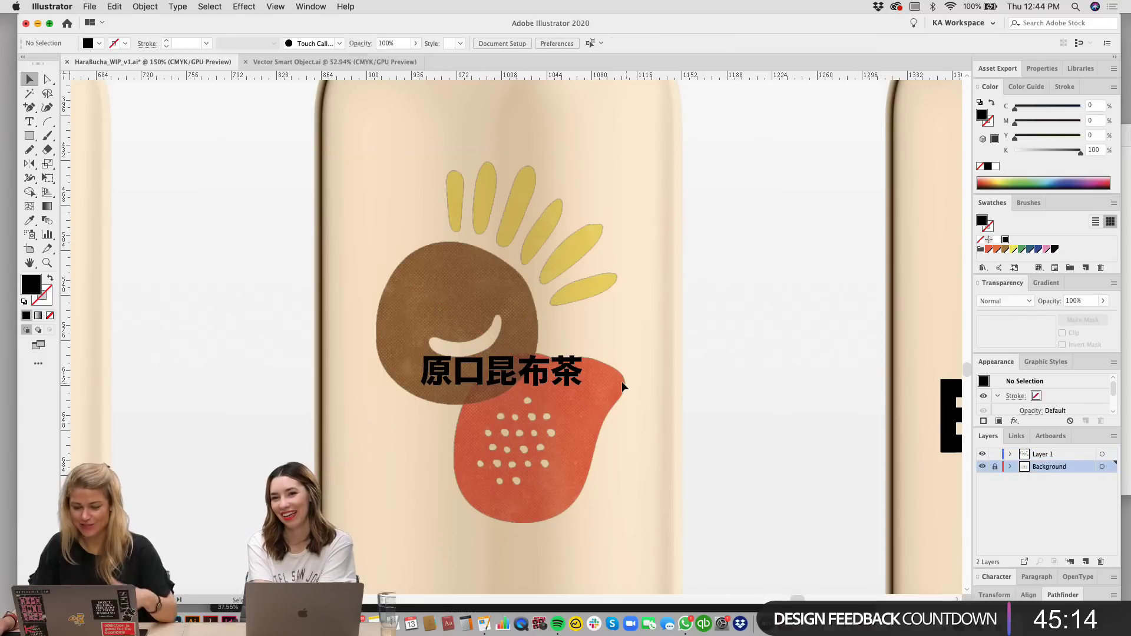
Step: Shift the Japanese characters toward the bottle's right edge, just above the red fruit and overlapping the brown circle's edge
drag(519, 382, 548, 370)
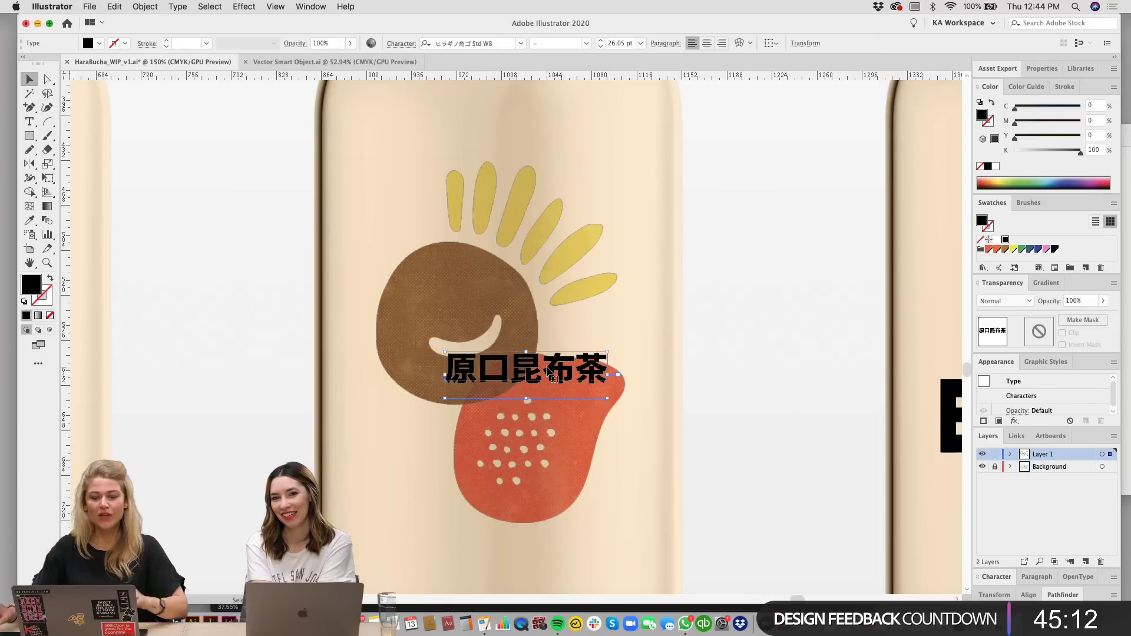
drag(663, 294, 636, 329)
key(super+minus)
click(578, 346)
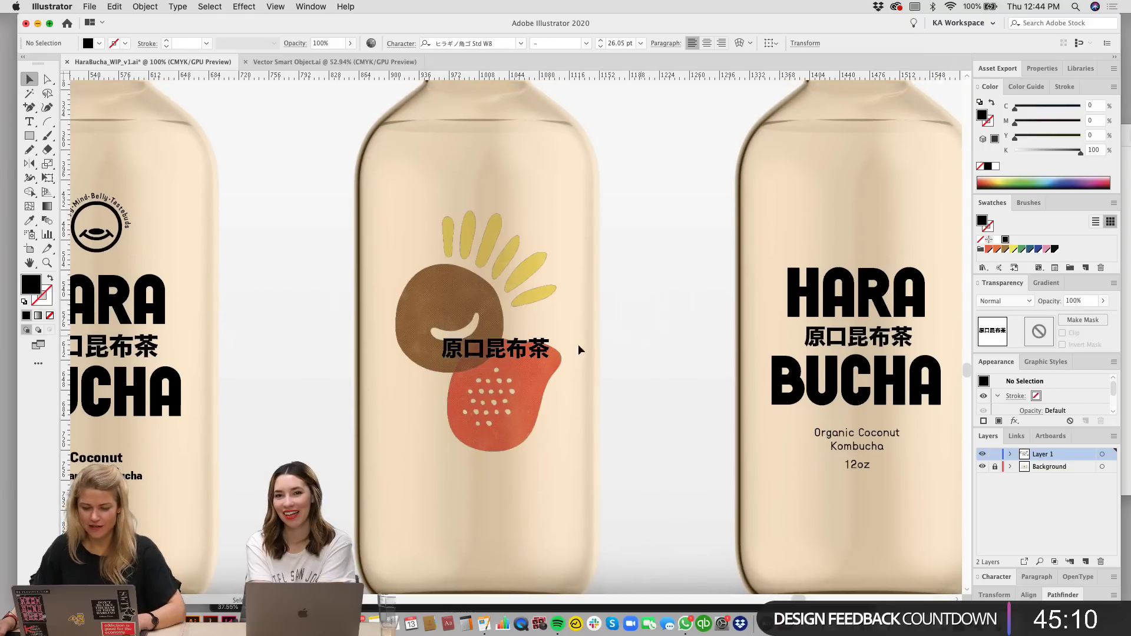
drag(533, 348, 573, 340)
click(632, 349)
drag(638, 351, 655, 348)
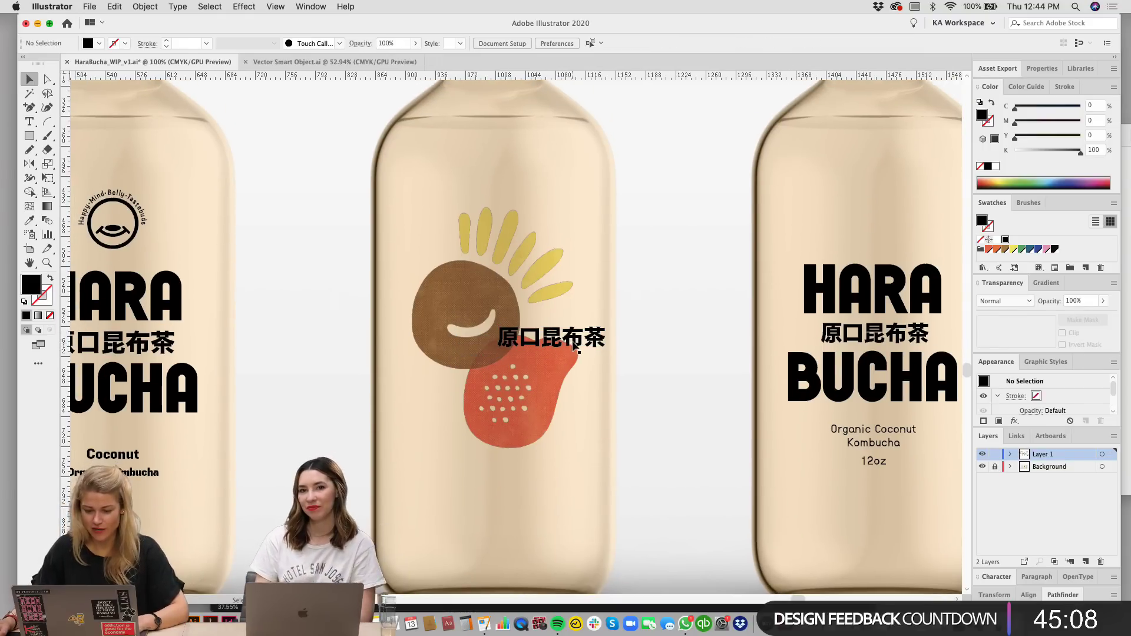
drag(572, 343, 575, 331)
drag(667, 300, 674, 313)
click(674, 316)
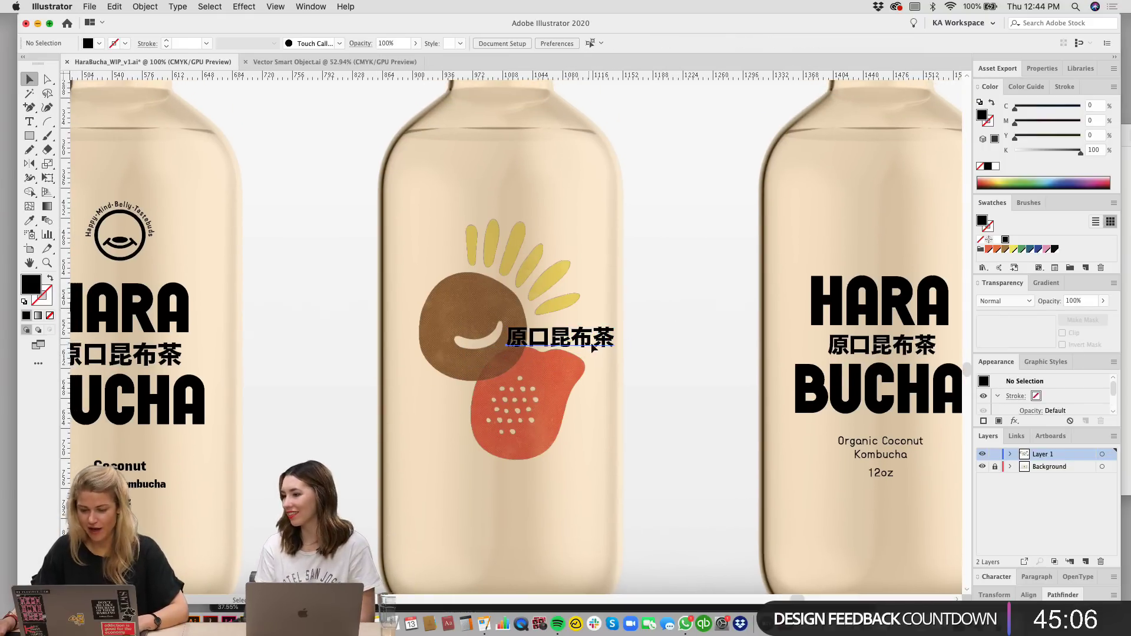
Step: Scale the Japanese characters on the middle bottle down to 23.18 pt
click(605, 340)
drag(616, 348, 602, 342)
click(666, 302)
drag(663, 303, 673, 308)
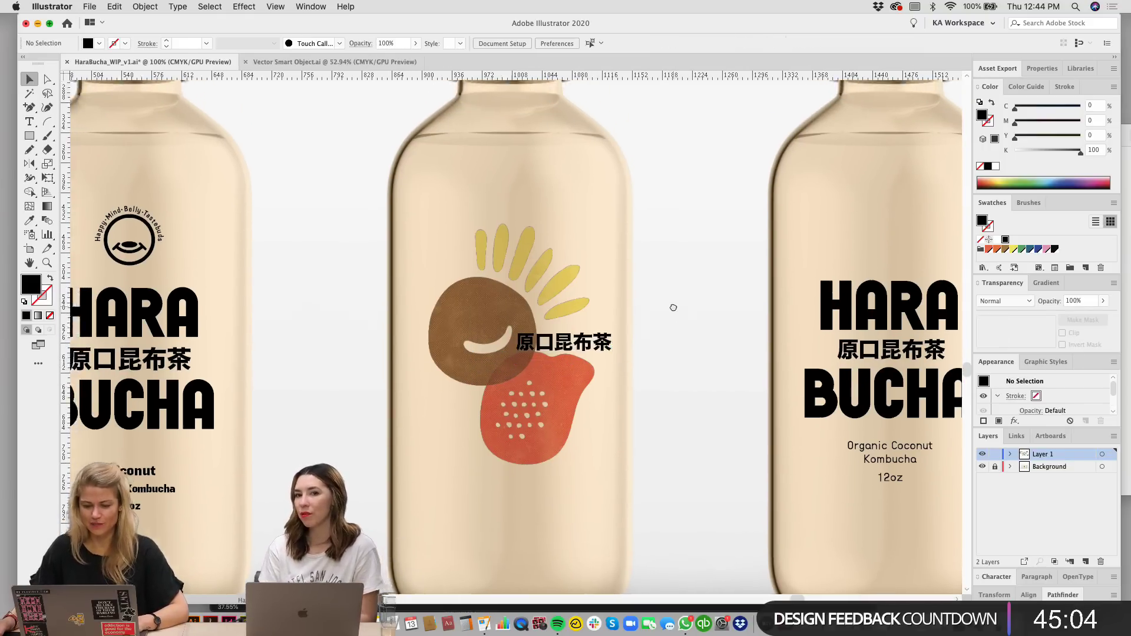
Step: Duplicate the "Organic Coconut Kombucha 12oz" text from the third bottle to below the artwork on the middle bottle
scroll(742, 364, down, 1)
scroll(742, 363, right, 1)
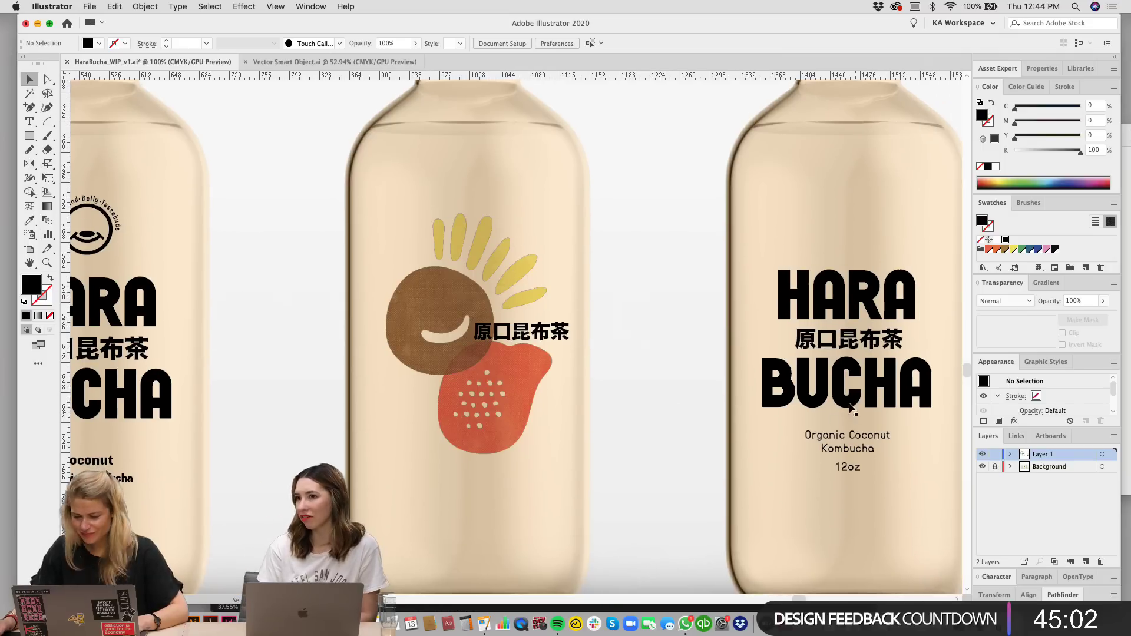
scroll(856, 369, down, 1)
scroll(857, 369, right, 1)
click(828, 464)
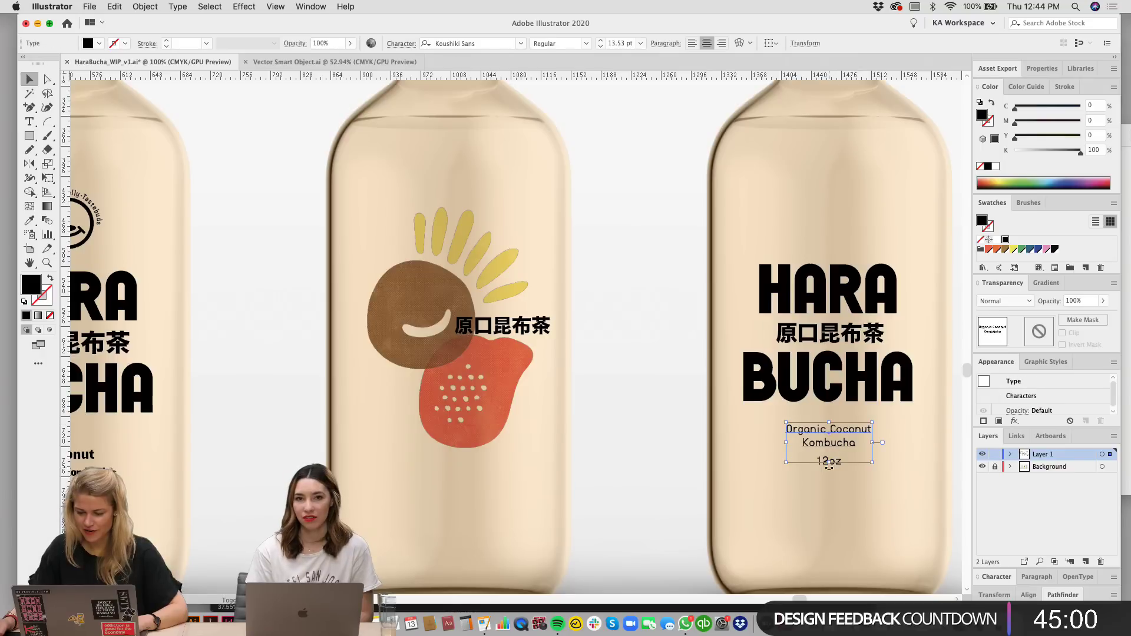
drag(840, 441, 466, 468)
click(629, 412)
scroll(639, 412, up, 1)
scroll(638, 412, right, 1)
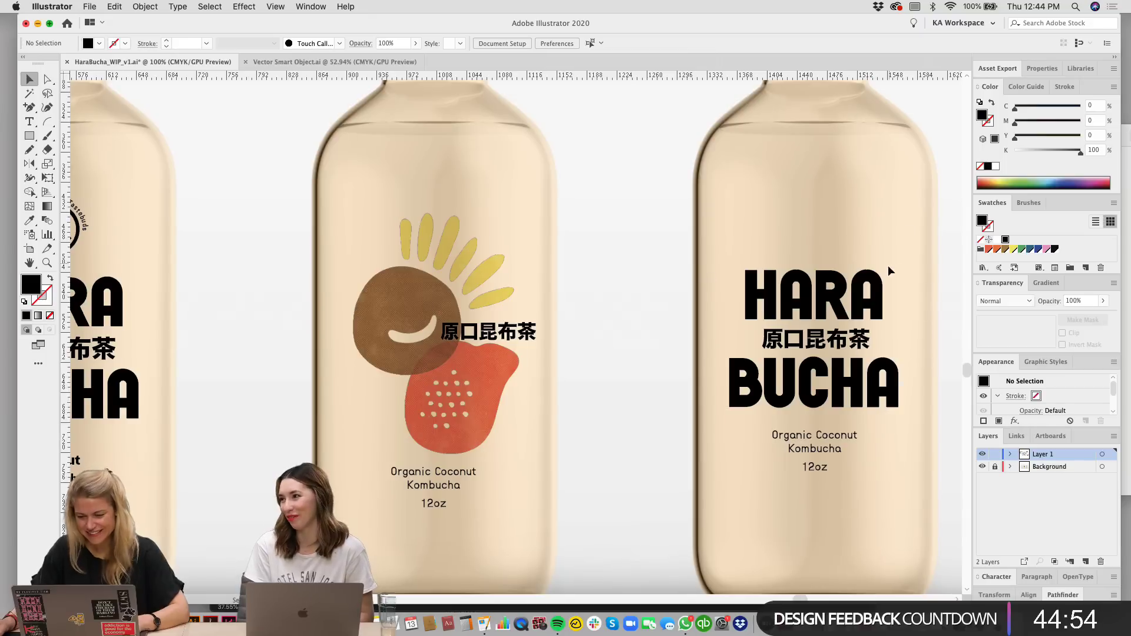
click(873, 302)
click(815, 210)
scroll(606, 237, up, 1)
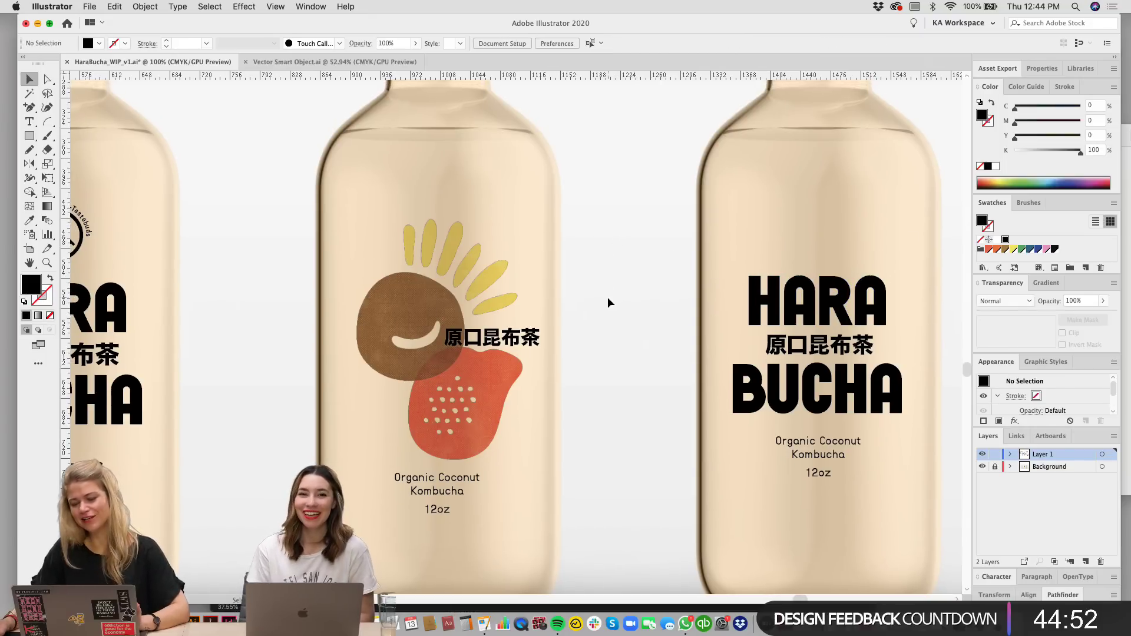
scroll(583, 221, down, 1)
scroll(583, 221, left, 1)
Step: Fill the Japanese characters and the Organic Coconut Kombucha text on the middle bottle with the red-orange swatch (C=0 M=81 Y=87 K=0)
click(525, 326)
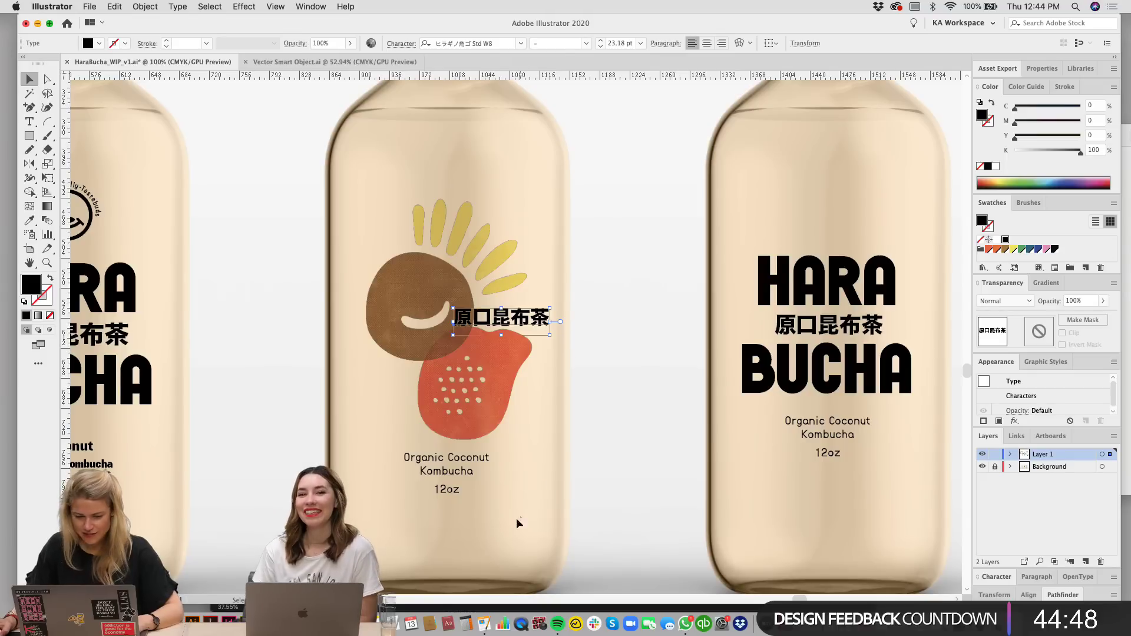
shift+click(436, 459)
click(988, 249)
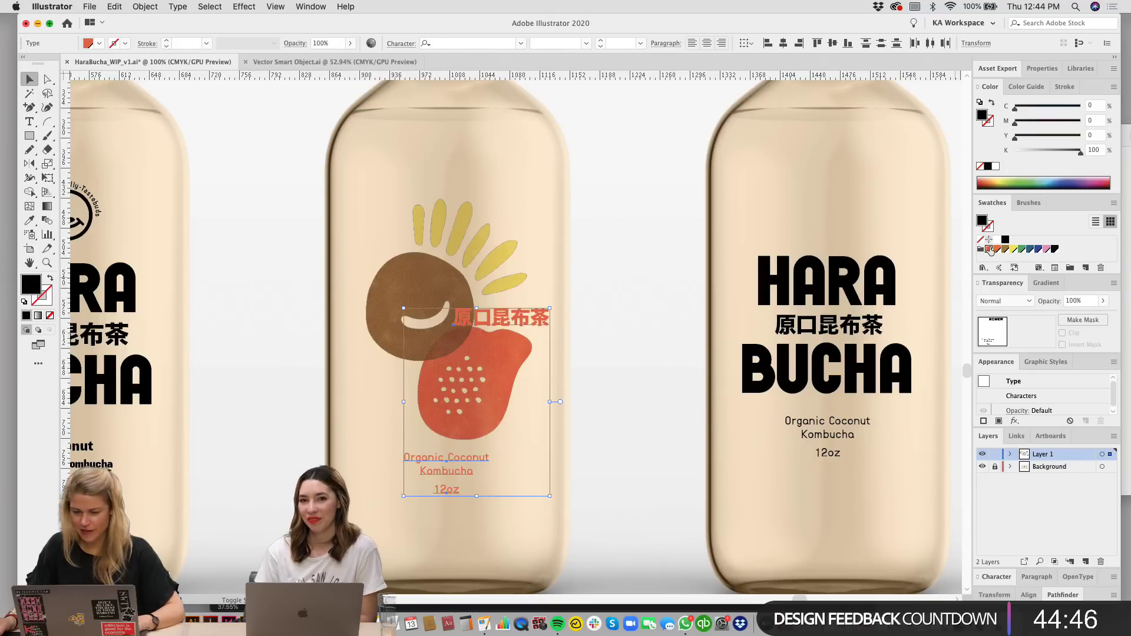
click(545, 265)
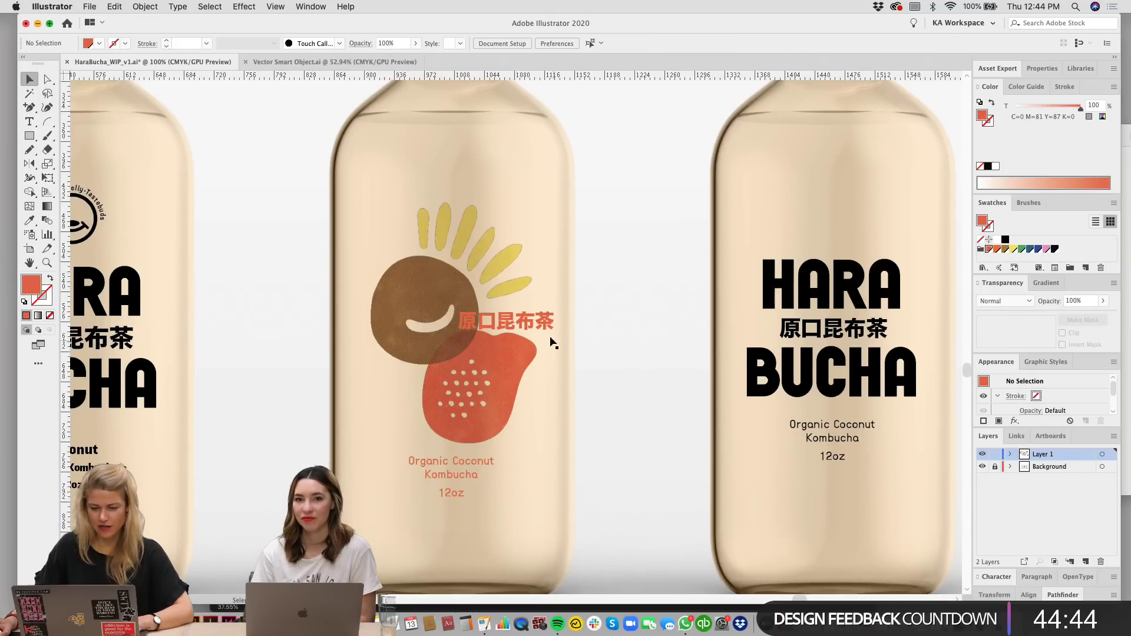
drag(584, 310, 611, 311)
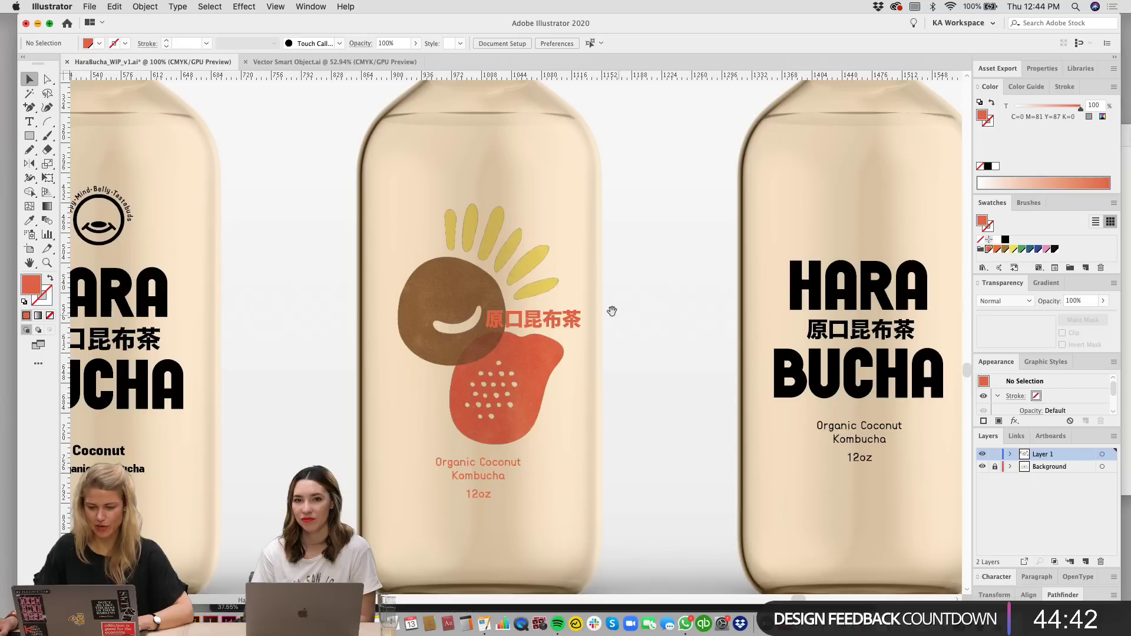
Step: Nudge the red-orange Japanese characters on the middle bottle slightly upward, between the yellow leaves and the red fruit
click(567, 319)
key(Up)
key(Up)
key(Up)
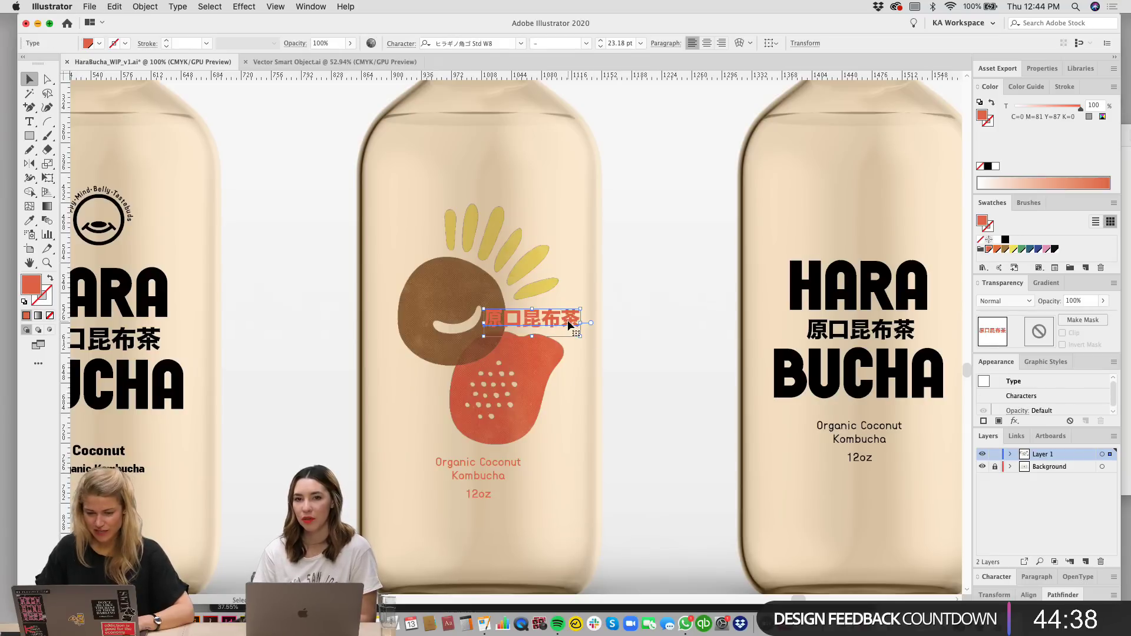
click(589, 270)
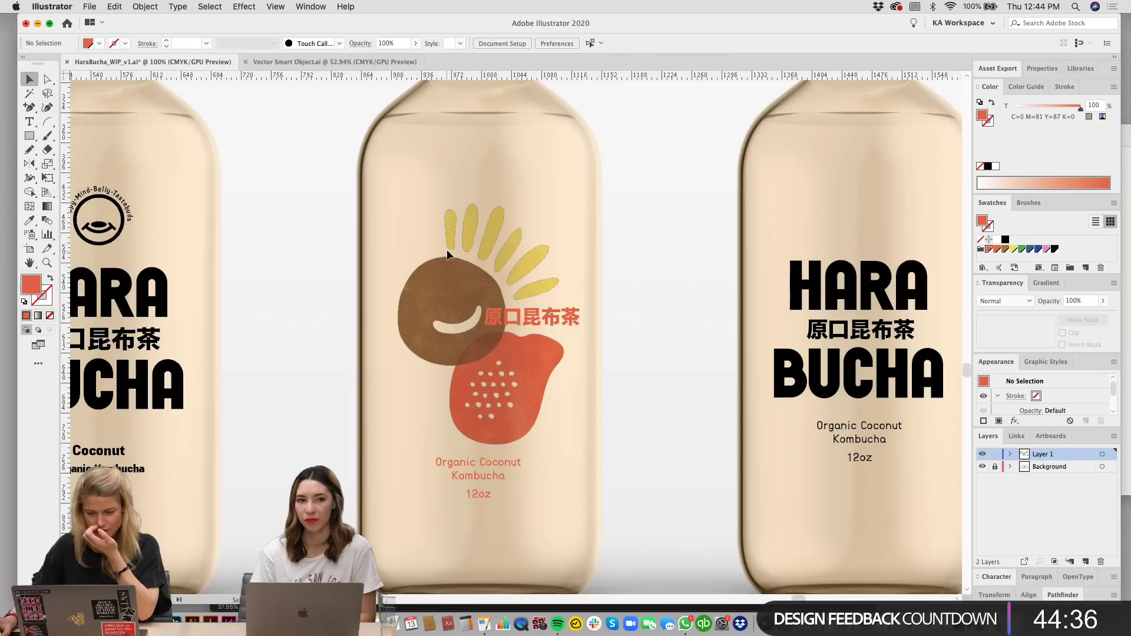
Step: Duplicate the HARA and BUCHA lettering from the third bottle to the middle bottle's upper right edge
scroll(743, 310, up, 1)
click(895, 291)
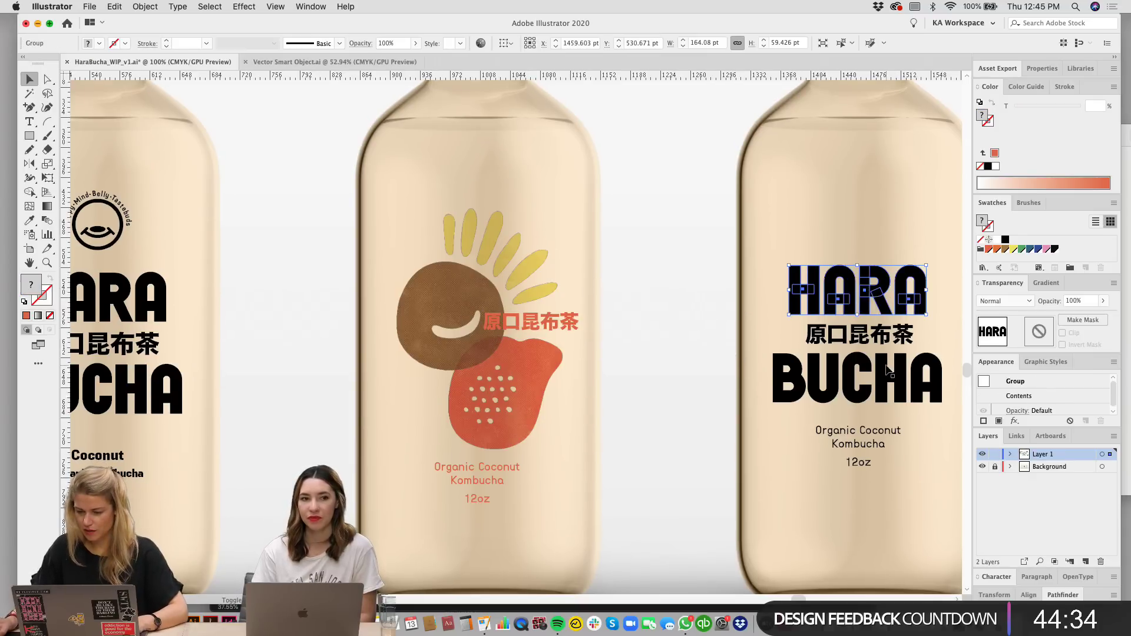
shift+click(879, 379)
drag(879, 378, 642, 243)
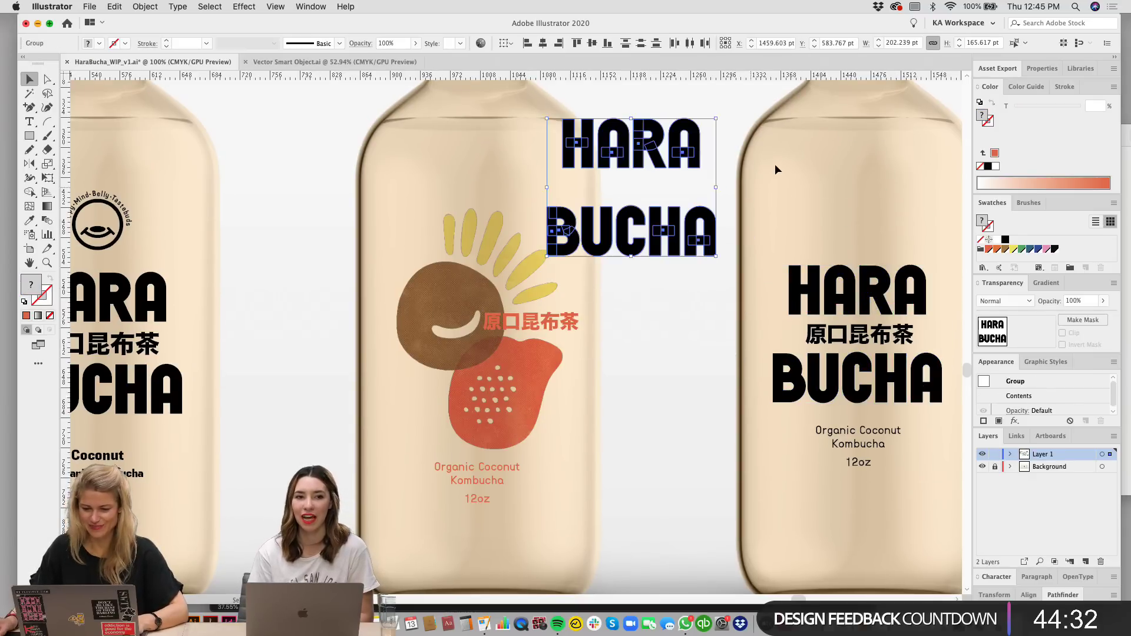
click(775, 163)
Step: Move the copied HARA down close above BUCHA and align the two words along their left edges
scroll(775, 164, up, 1)
drag(669, 178, 670, 178)
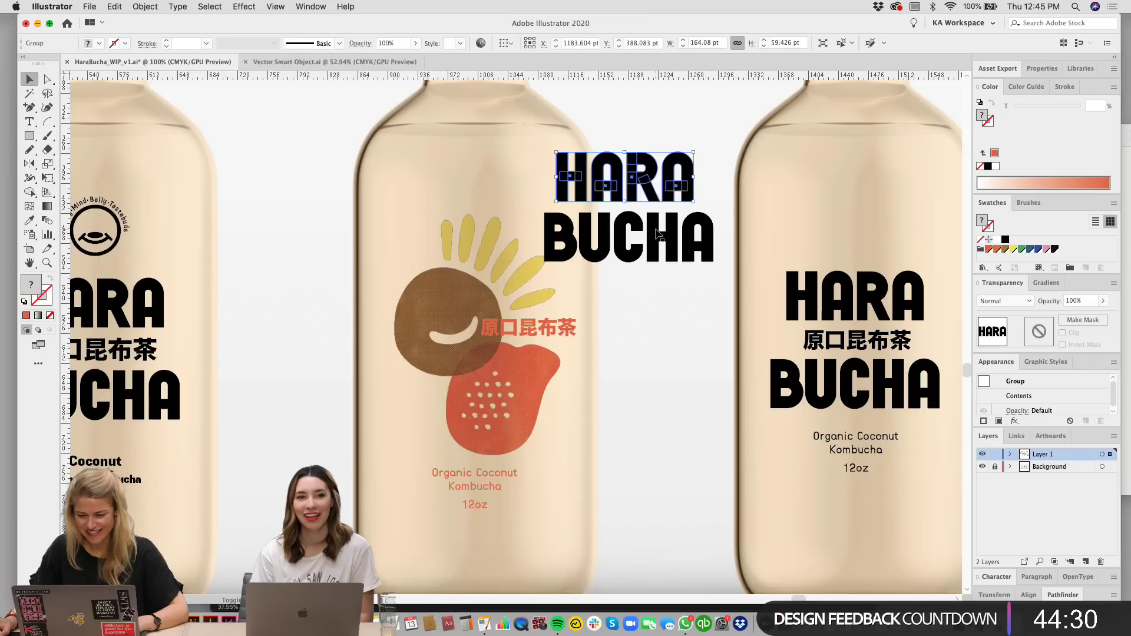
click(526, 43)
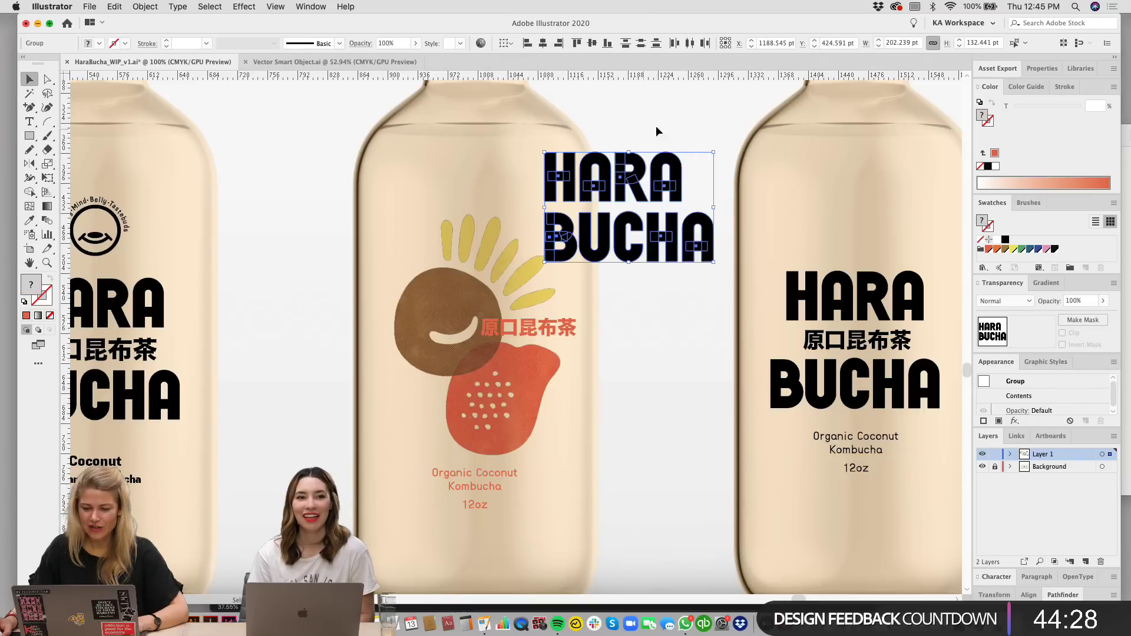
scroll(656, 125, up, 2)
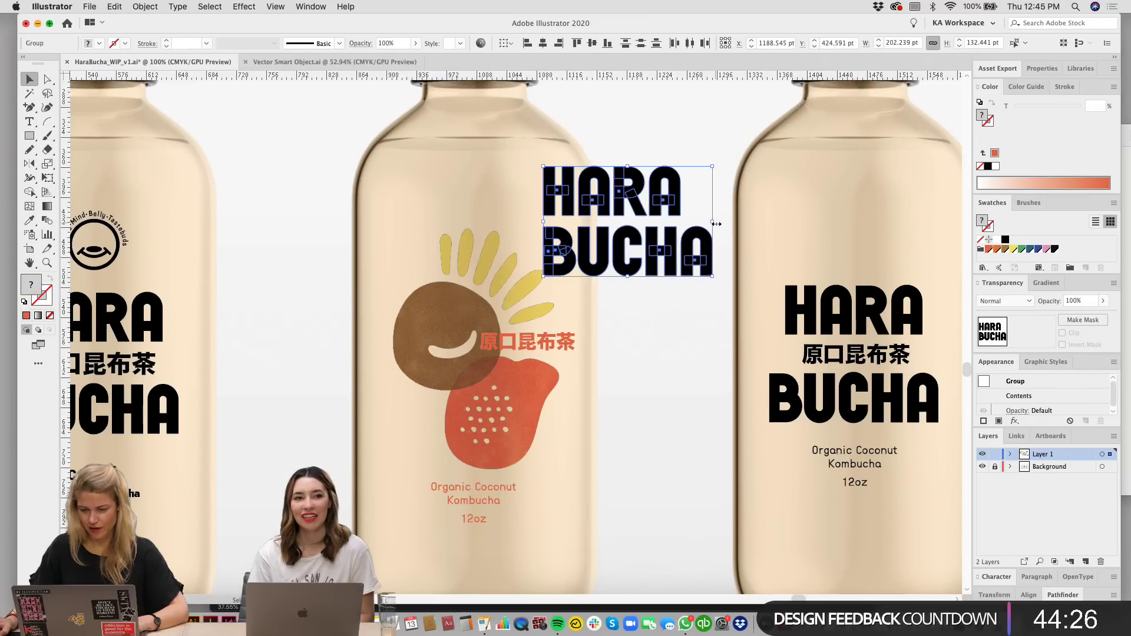
Step: Scale the copied HARA BUCHA lettering to about 121 pt wide and fill it with the brown swatch (C=30 M=53 Y=100 K=12)
drag(717, 224, 646, 223)
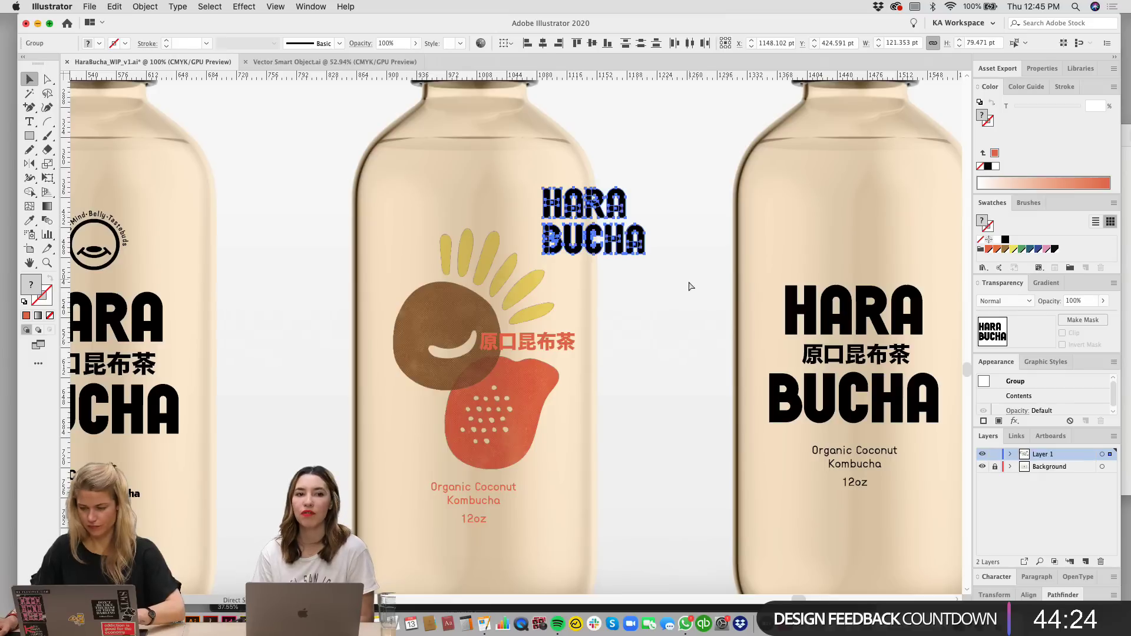
click(1004, 249)
click(649, 213)
scroll(650, 213, left, 2)
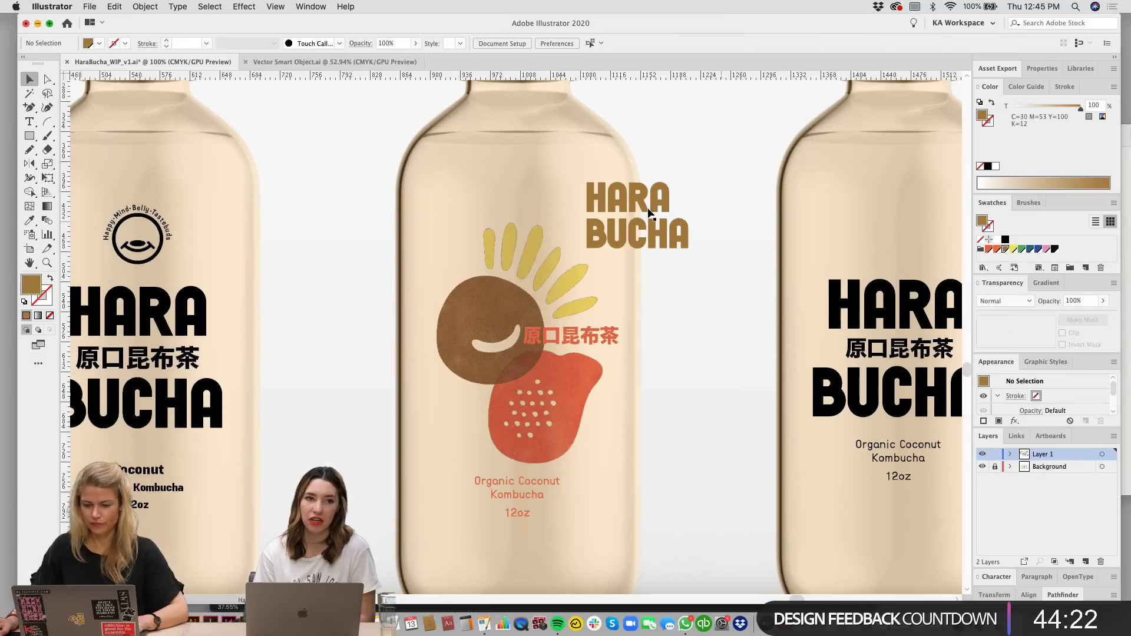
Step: Move the brown HARA BUCHA lettering above the brown circle on the middle bottle and scale it to about 111 pt wide
drag(635, 196, 496, 218)
scroll(516, 184, down, 2)
click(512, 189)
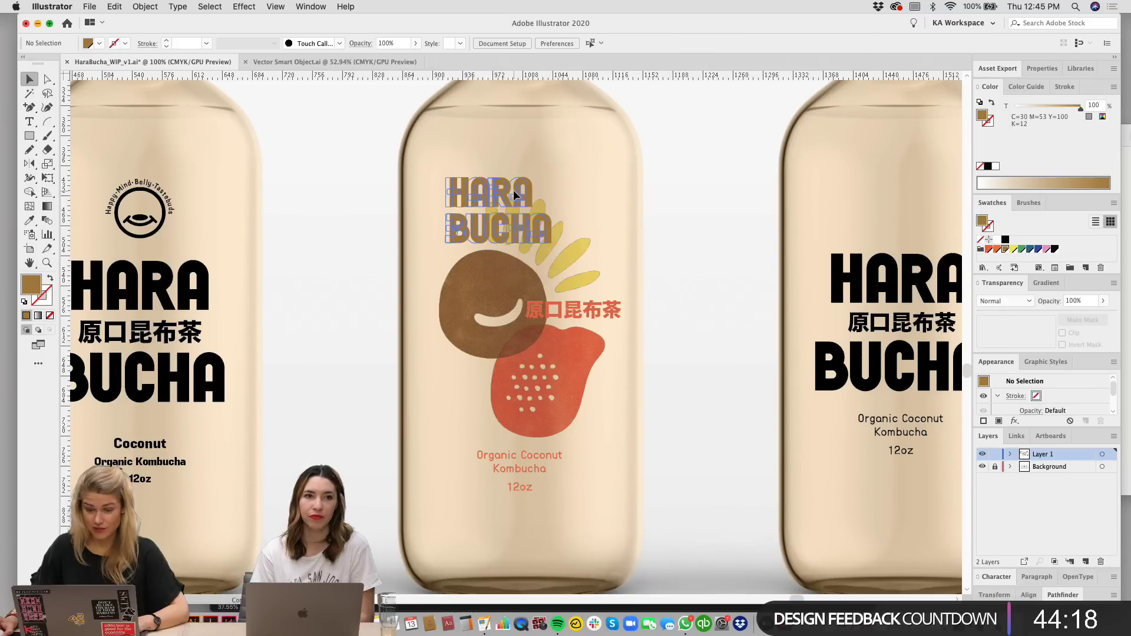
drag(547, 180, 541, 184)
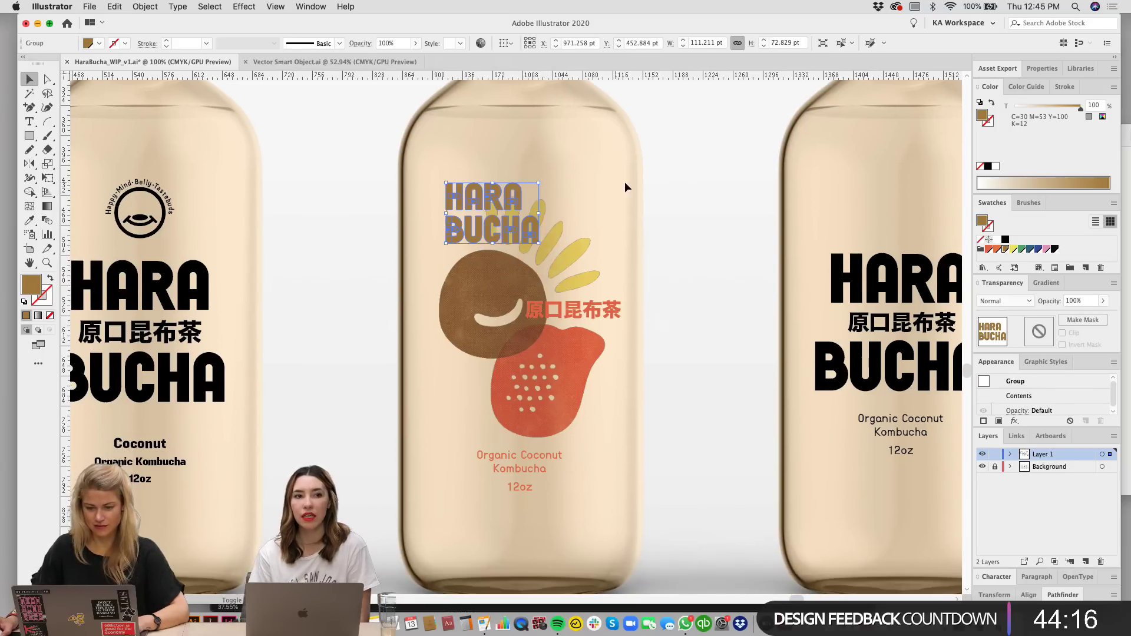
click(625, 181)
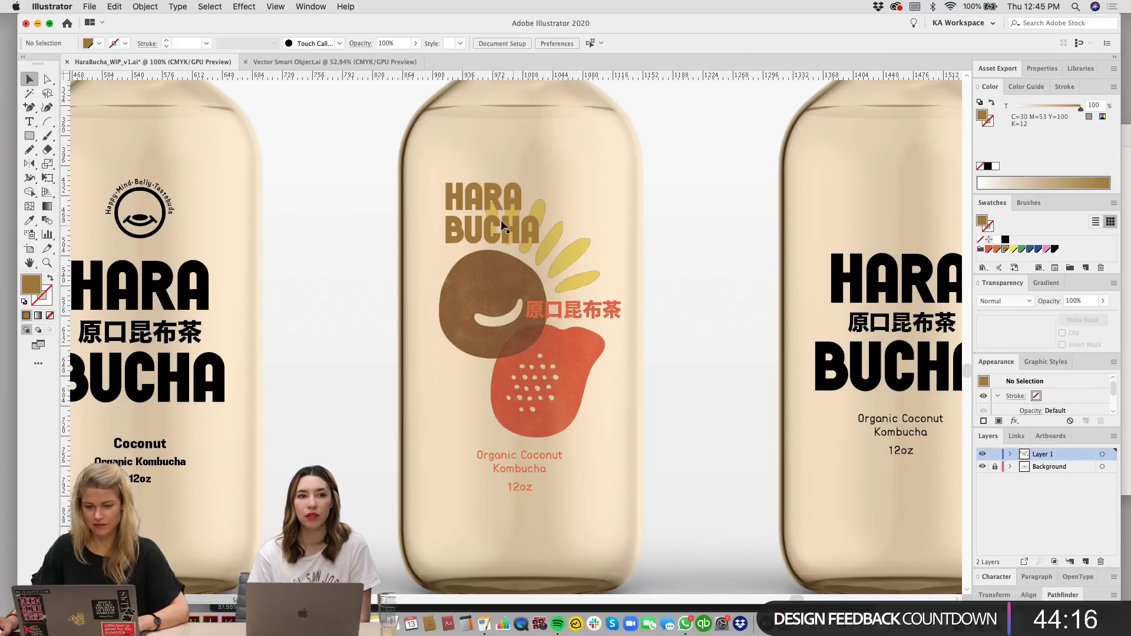
click(472, 205)
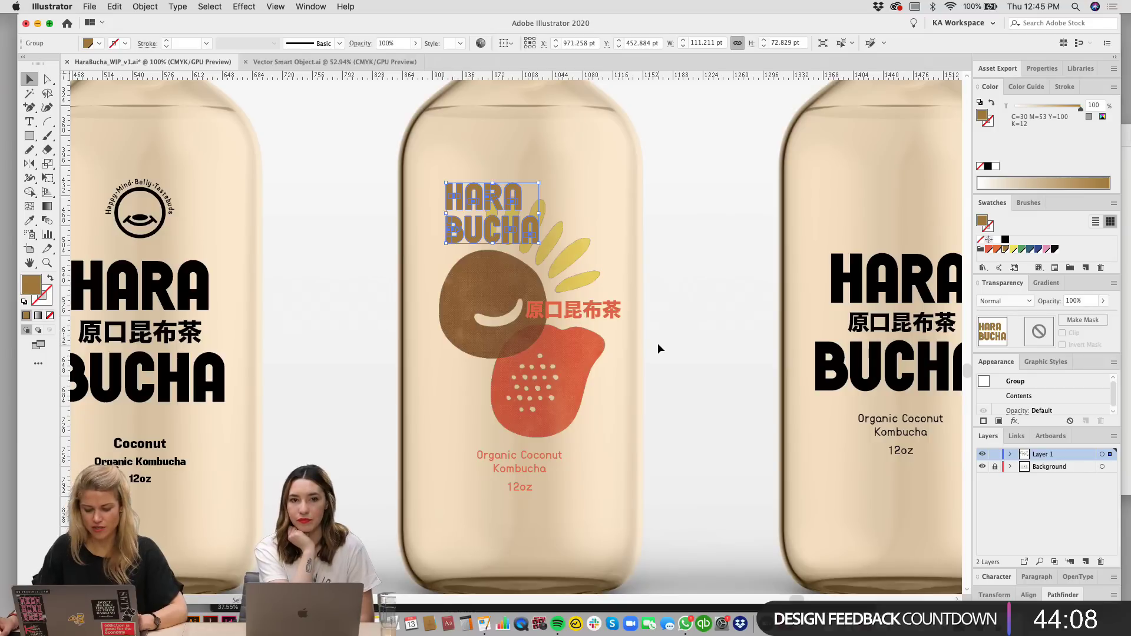
click(703, 433)
Step: Place a copy of the arched Happy·Mind·Belly·Tastebuds text, enlarged to 30.17 pt, between the first two bottles and browse the Fuji Light glyphs
click(160, 188)
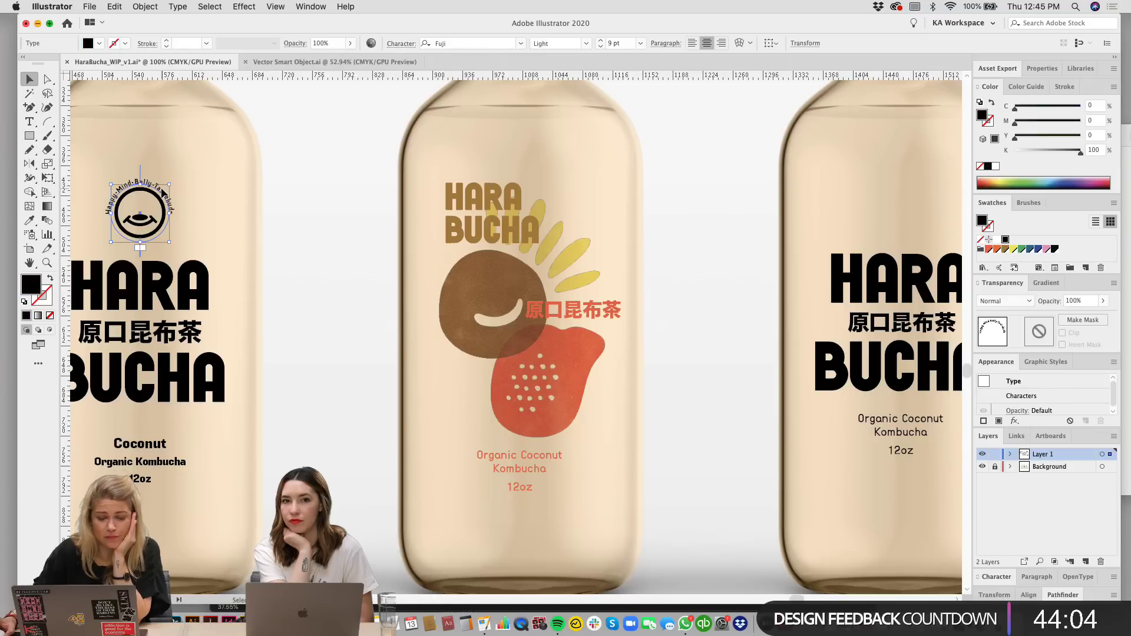
drag(161, 189, 415, 156)
click(144, 7)
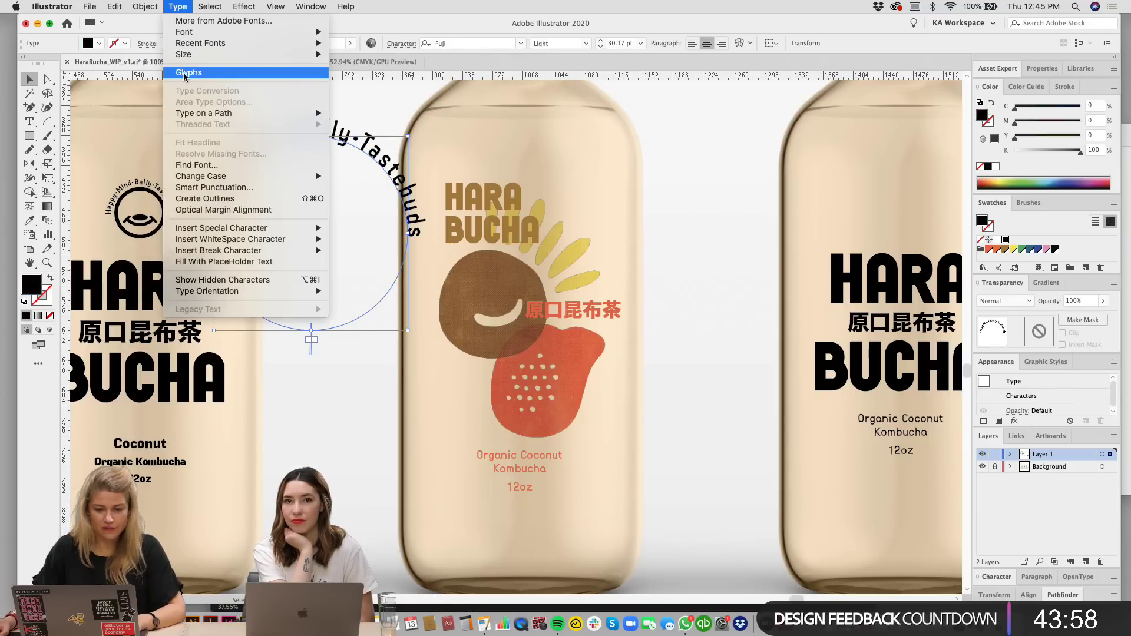
click(187, 73)
drag(175, 71, 623, 68)
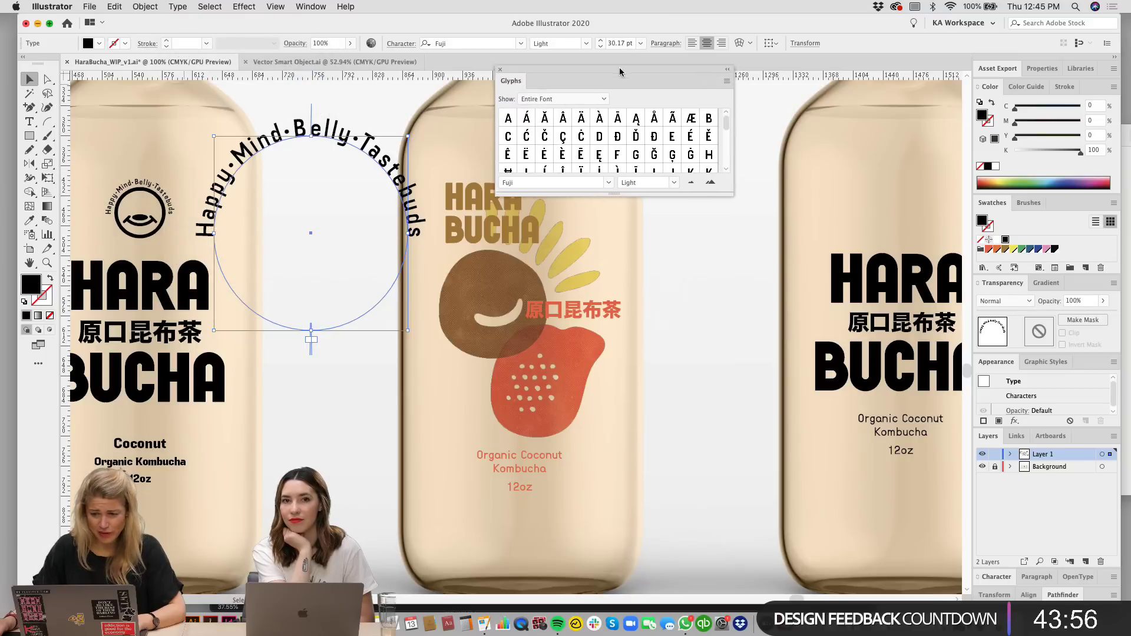
drag(733, 199, 731, 570)
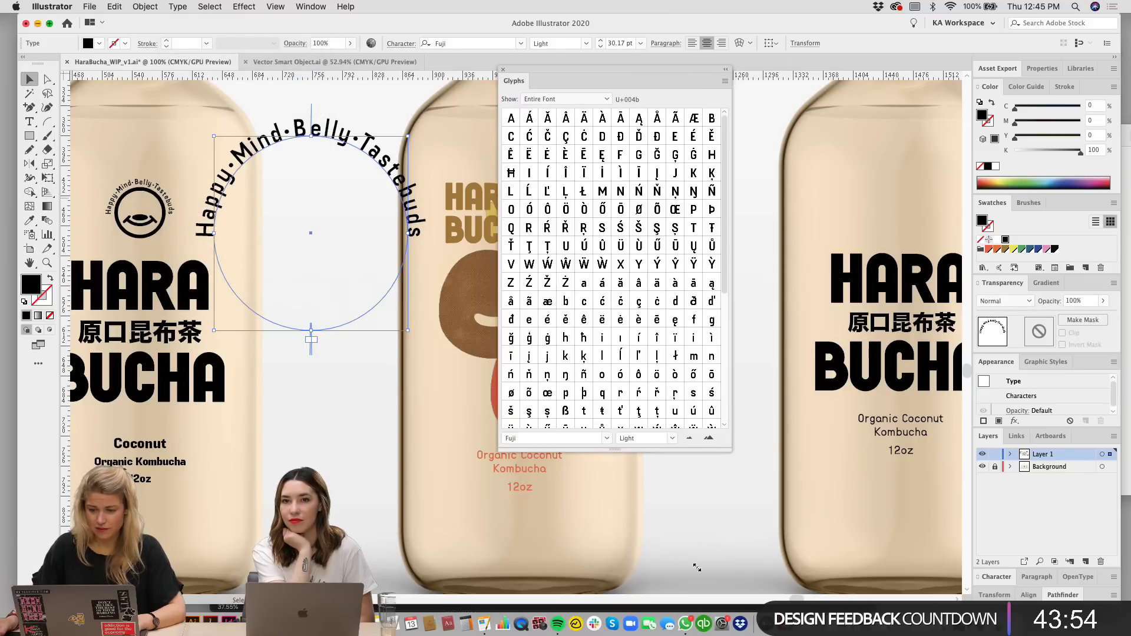
scroll(586, 202, down, 3)
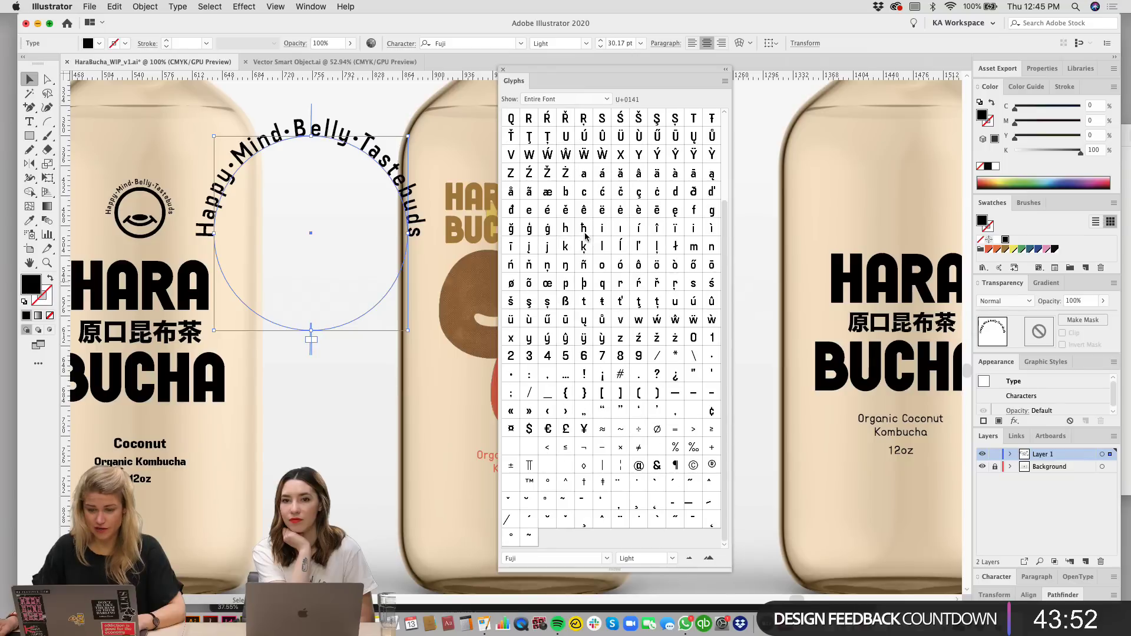
scroll(593, 230, up, 1)
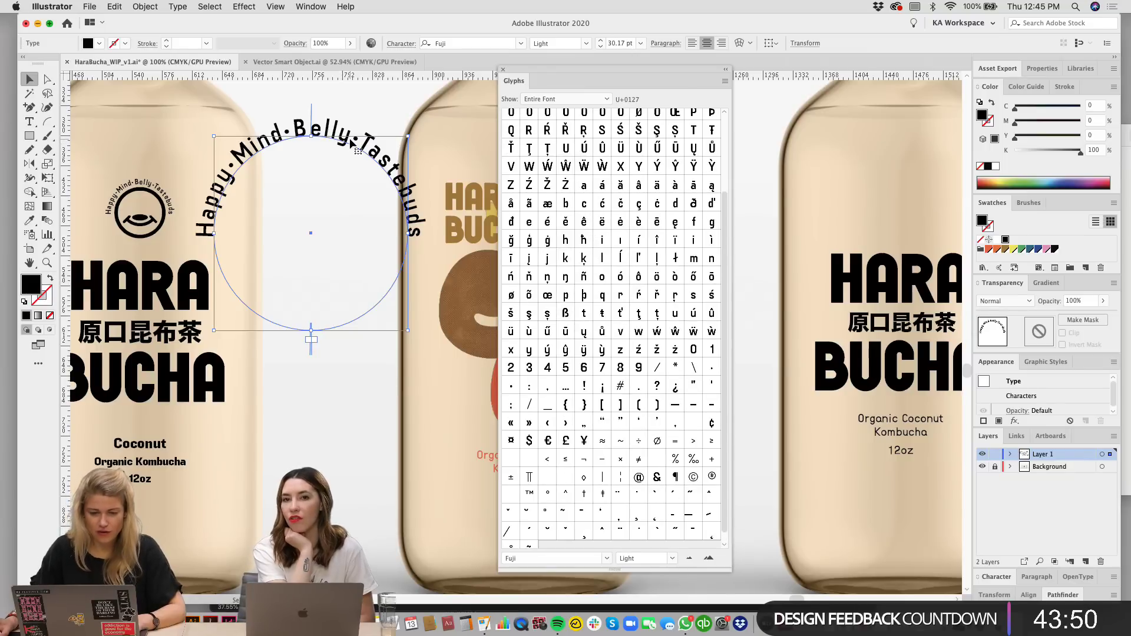
Step: Try glyphs such as ~, °, ◊, ©, ® and ‰ in place of the dot between Belly and Tastebuds, and remove them again
double_click(352, 143)
double_click(511, 386)
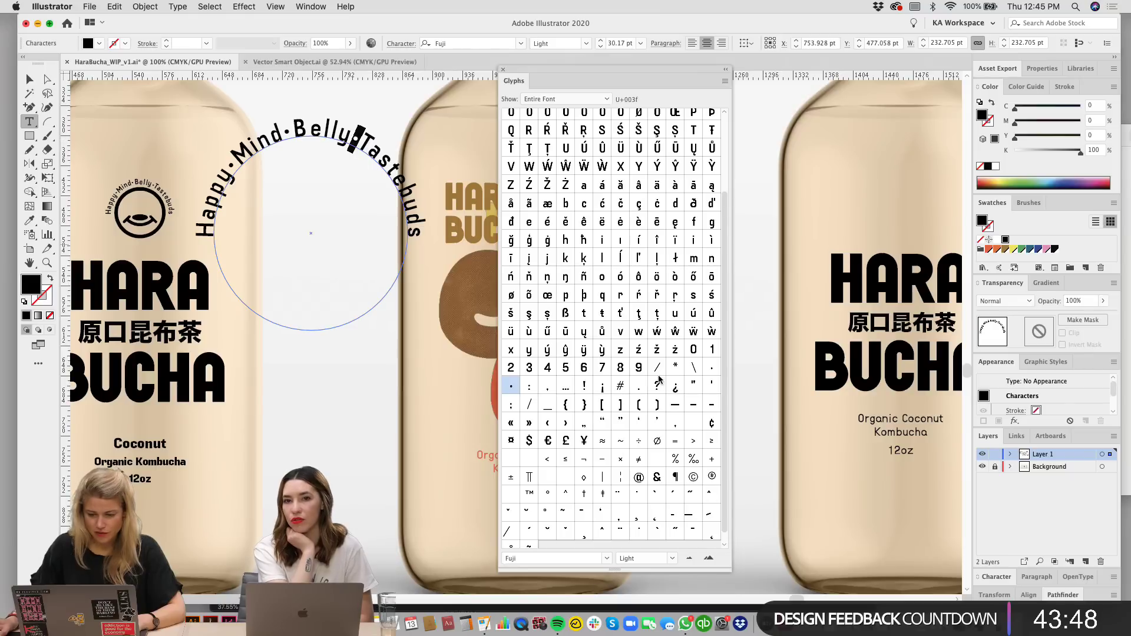
scroll(535, 545, down, 1)
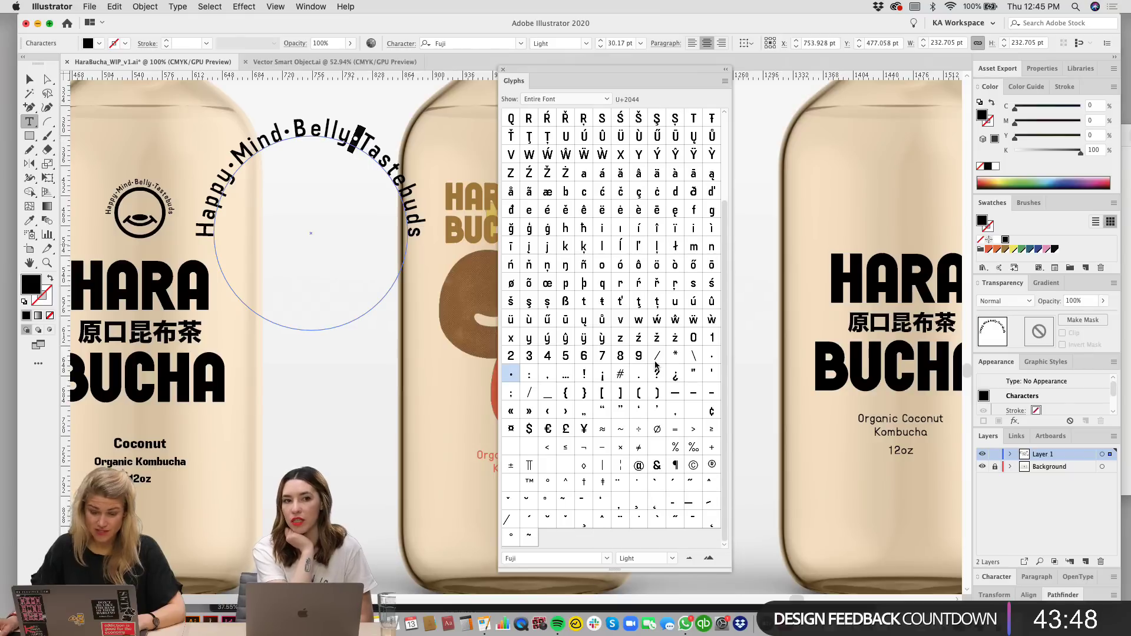
double_click(529, 538)
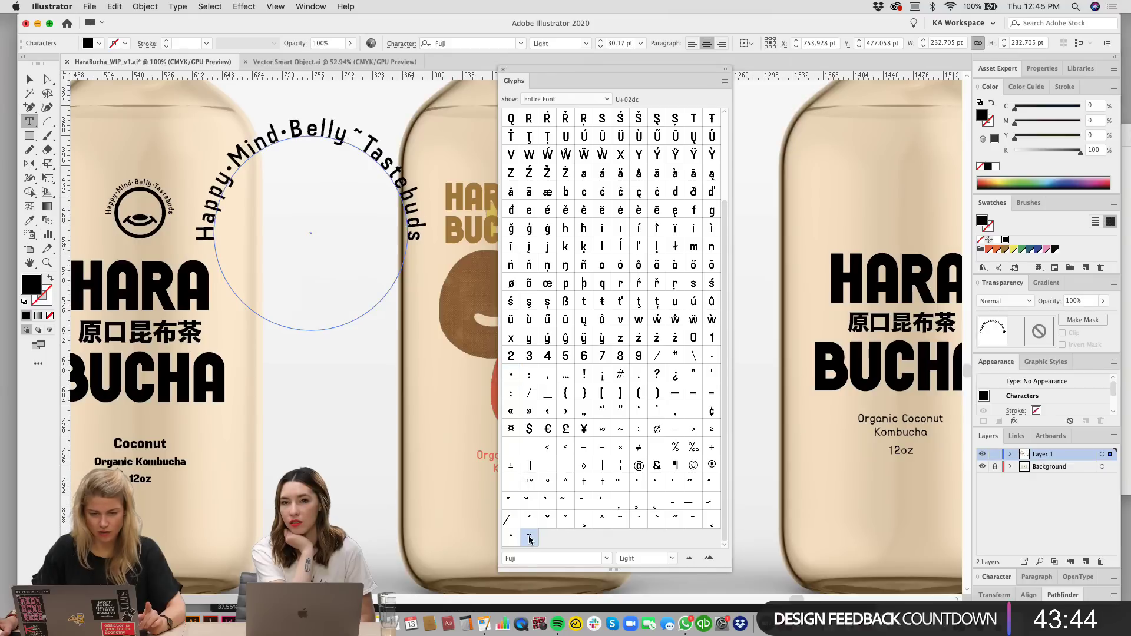
double_click(547, 482)
double_click(582, 468)
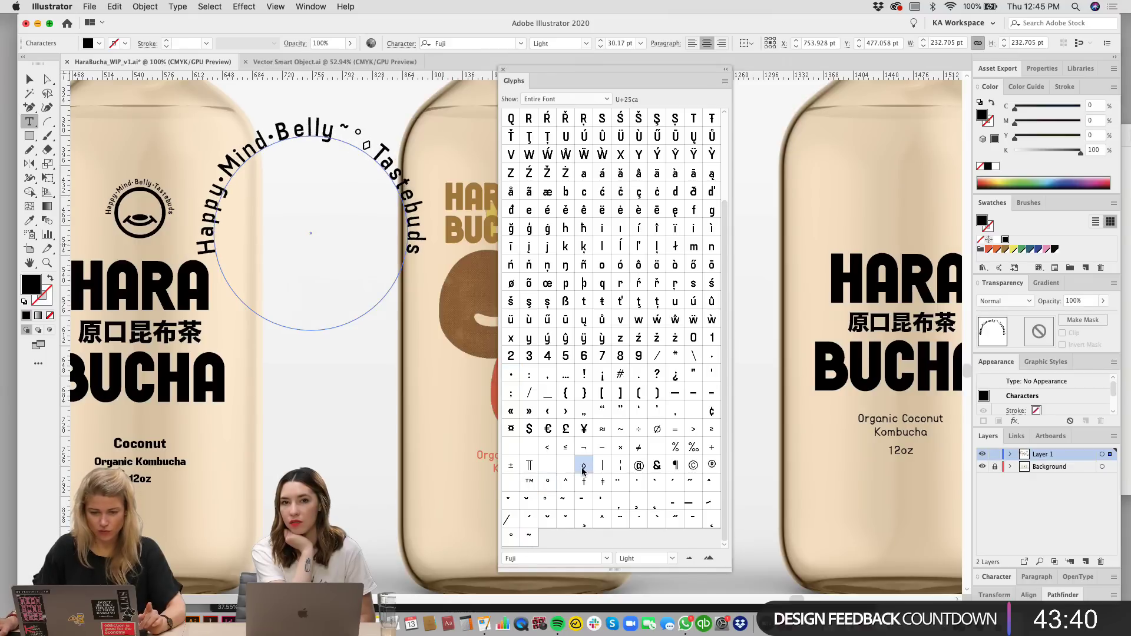
double_click(693, 465)
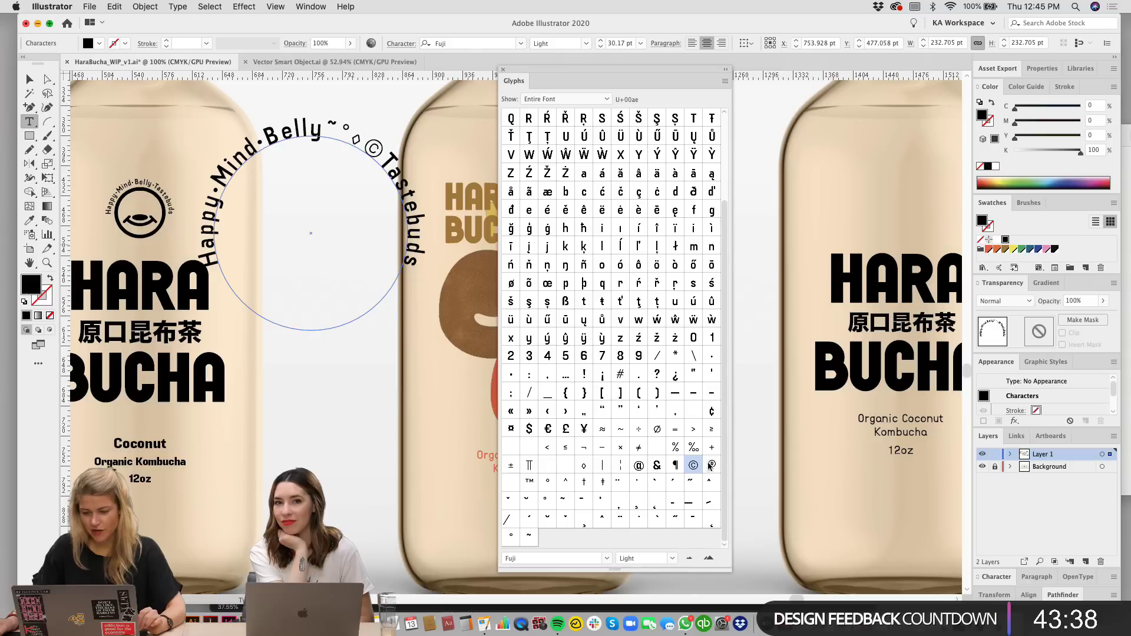
double_click(712, 465)
double_click(693, 446)
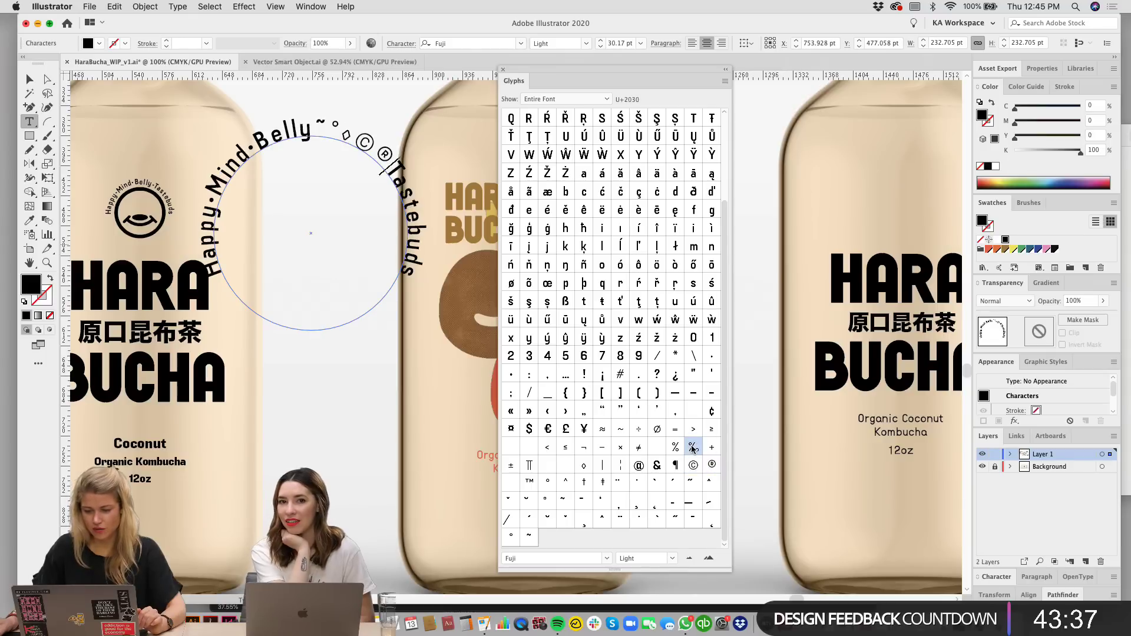
double_click(675, 411)
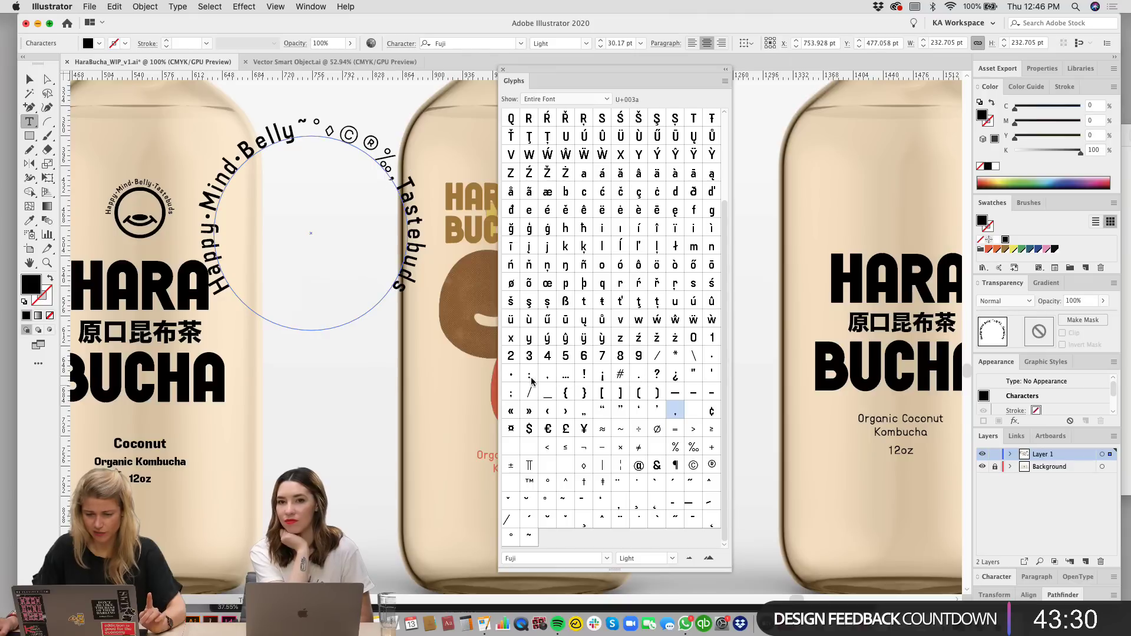
double_click(512, 377)
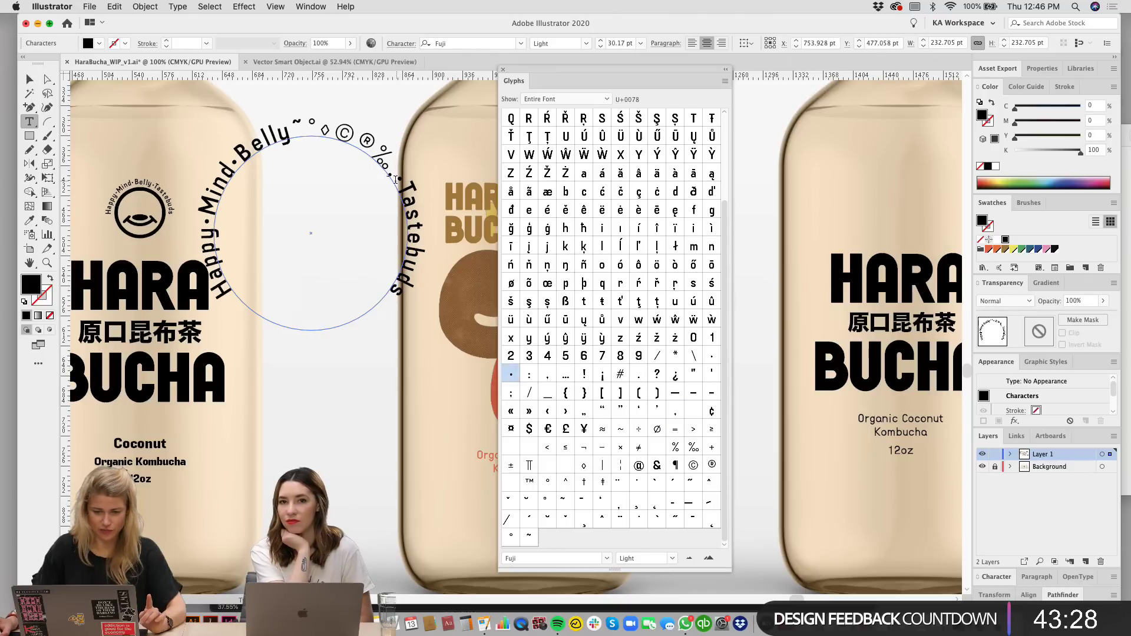
drag(391, 175, 306, 129)
key(BackSpace)
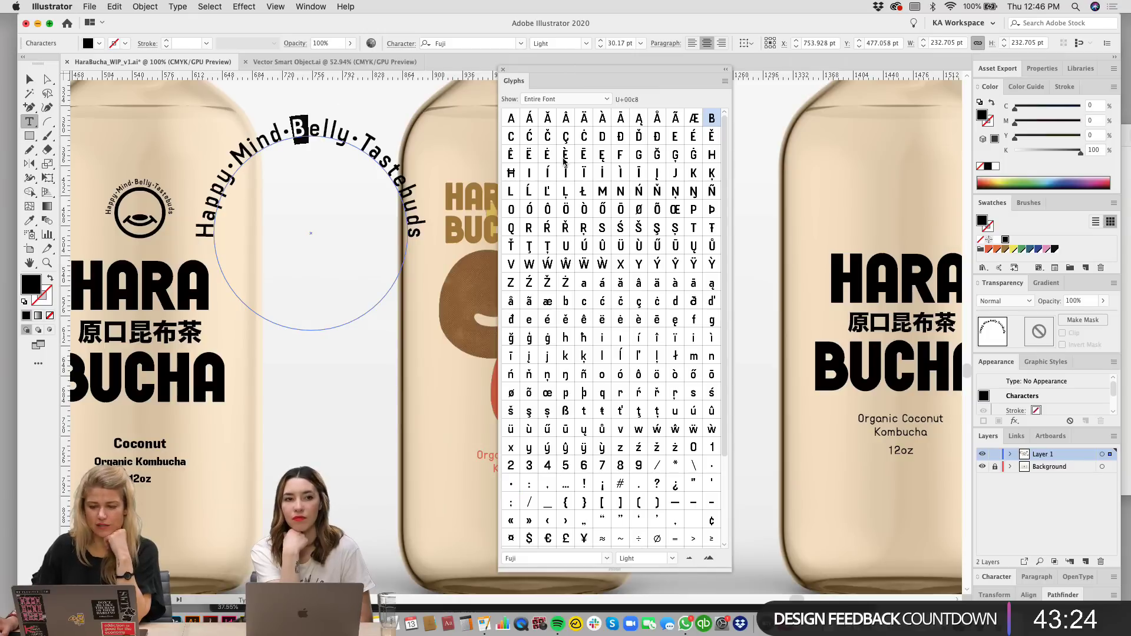
Step: Check the glyph alternates for the B of Belly, and return the glyph listing to the entire font
click(576, 100)
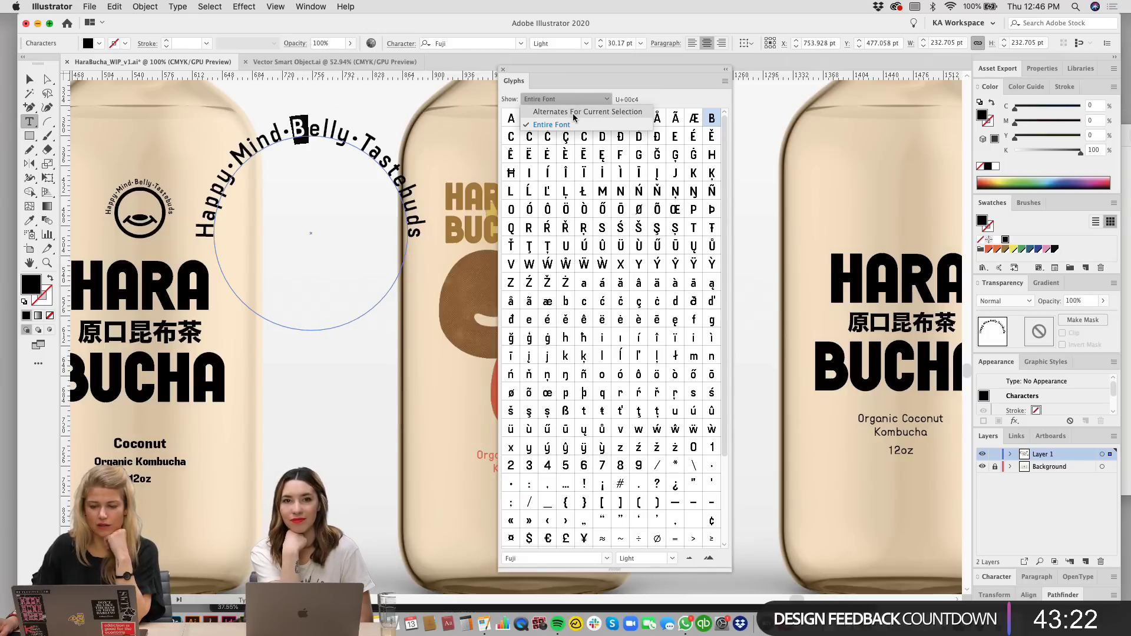
click(574, 111)
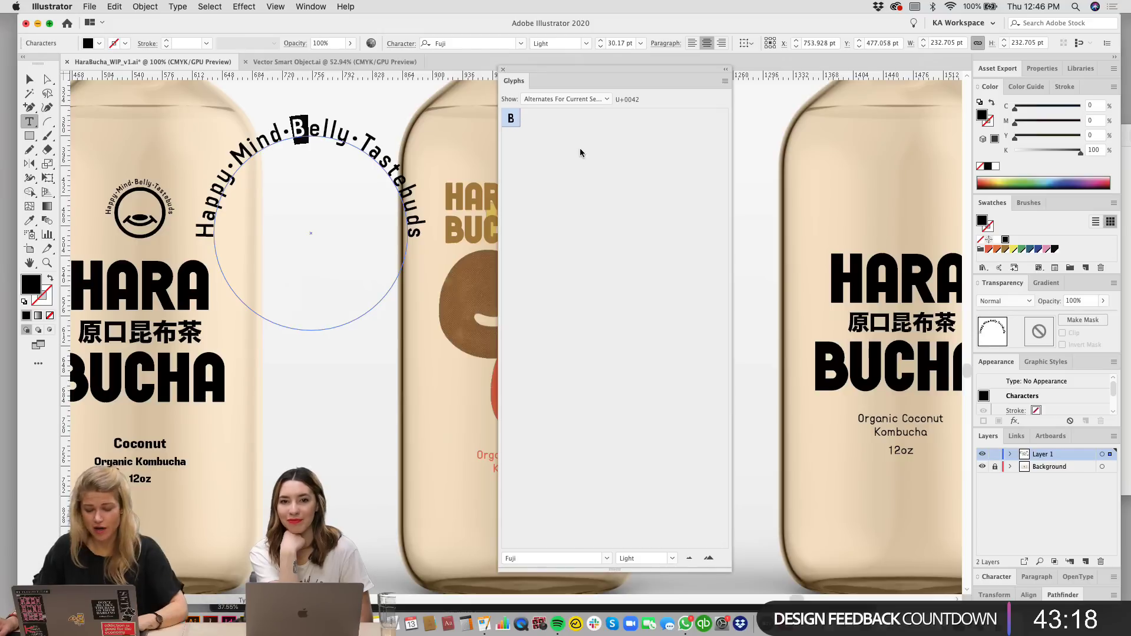
click(565, 99)
click(551, 122)
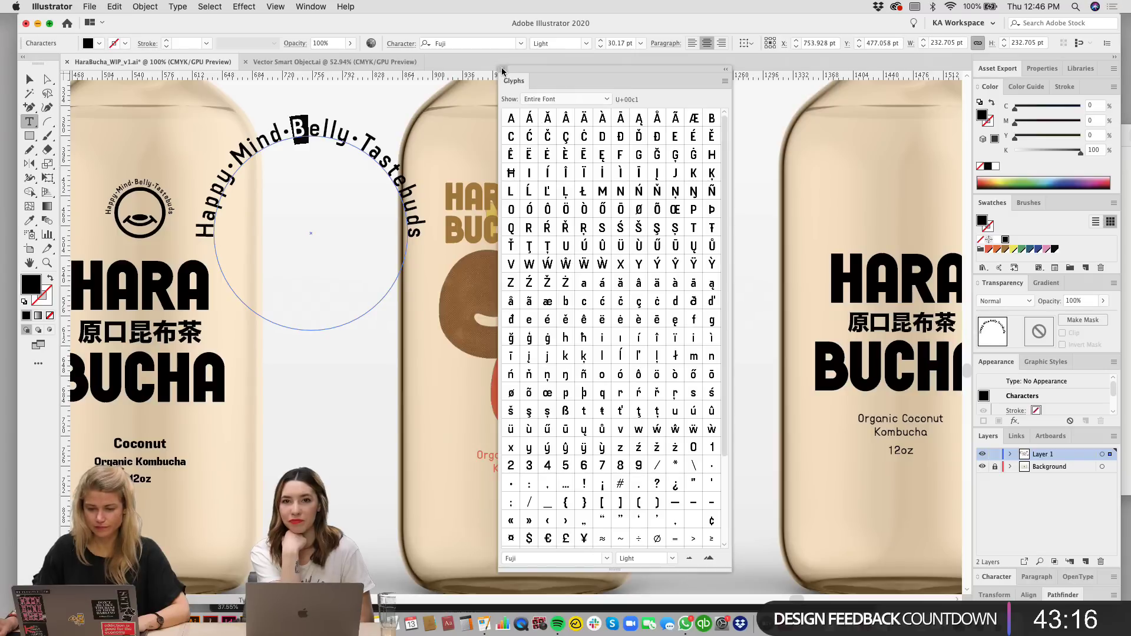
Step: Close the glyph listing and delete the enlarged copy of the arched tagline between the bottles
click(503, 71)
key(Escape)
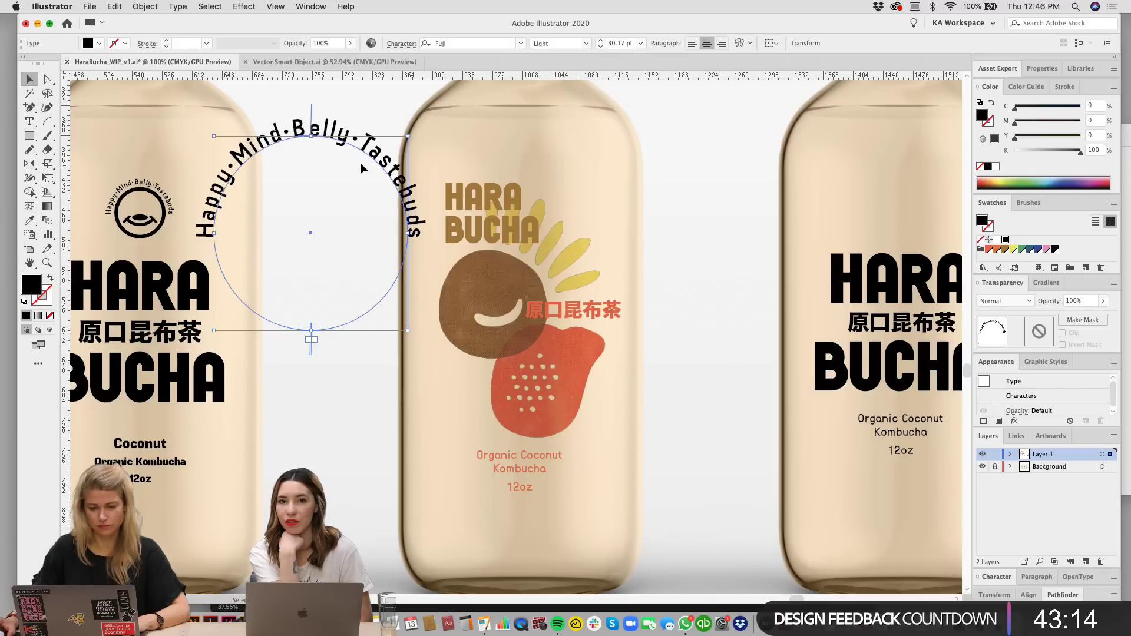
key(Delete)
scroll(530, 235, up, 1)
scroll(671, 270, right, 2)
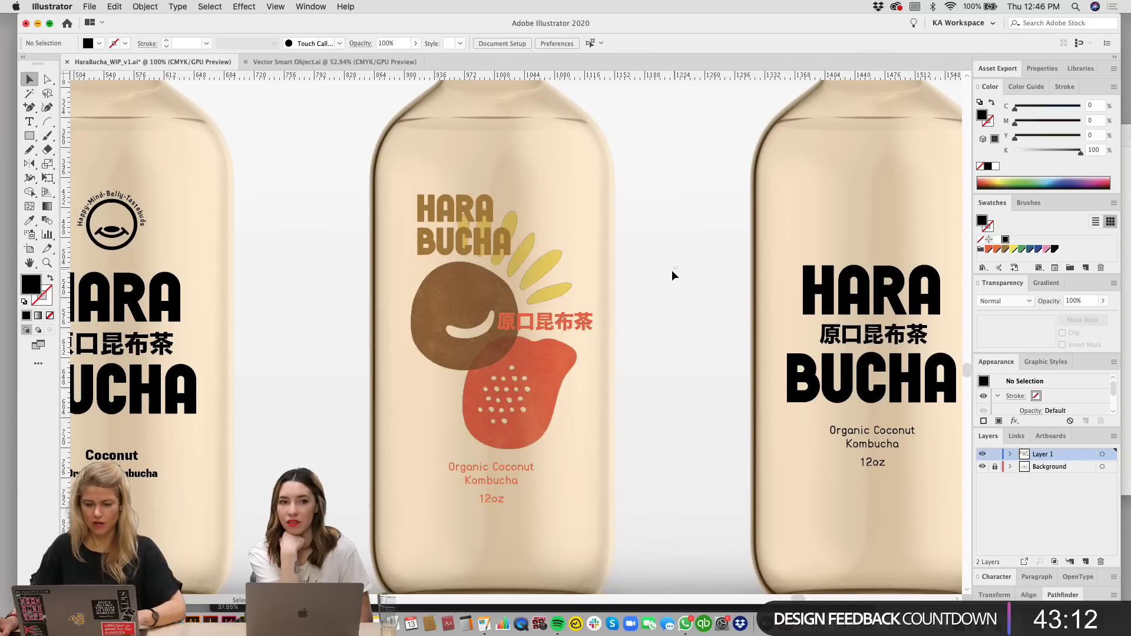
Step: Move the brown HARA BUCHA lettering on the middle bottle slightly higher above the brown circle
scroll(671, 269, down, 1)
scroll(672, 270, right, 1)
click(487, 220)
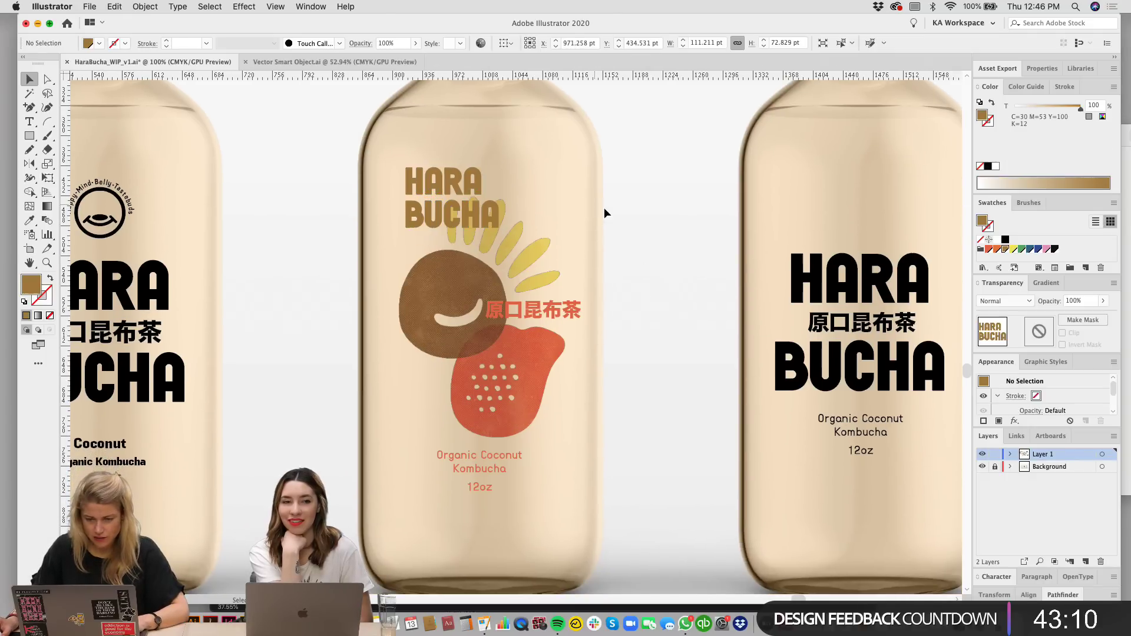
click(604, 212)
Step: Set the blending mode of the brown HARA BUCHA lettering on the middle bottle to Multiply
scroll(482, 239, up, 1)
scroll(482, 238, right, 1)
click(471, 197)
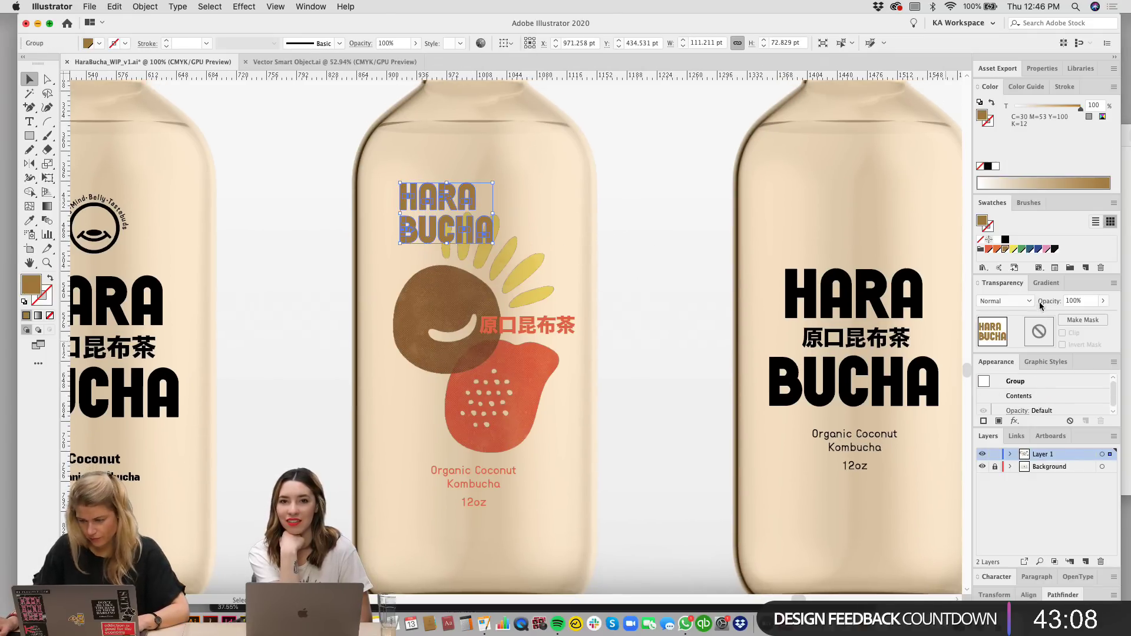
click(1012, 301)
click(1004, 342)
click(687, 373)
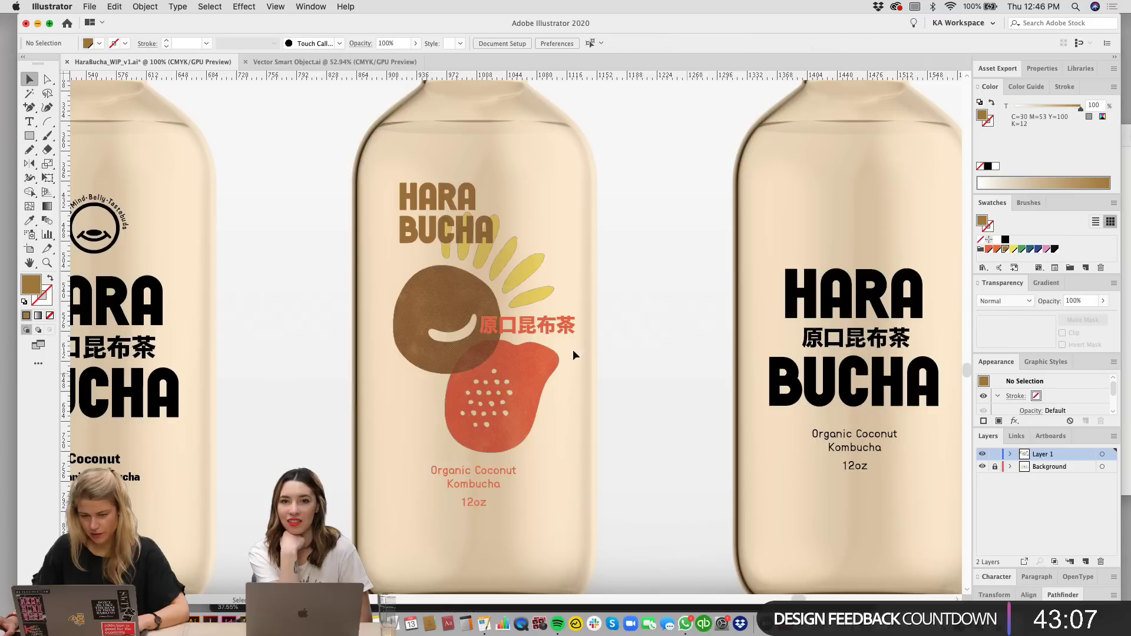
Step: Set the red Japanese characters on the middle bottle to the Multiply blending mode
click(532, 323)
click(1028, 301)
click(1008, 345)
click(669, 246)
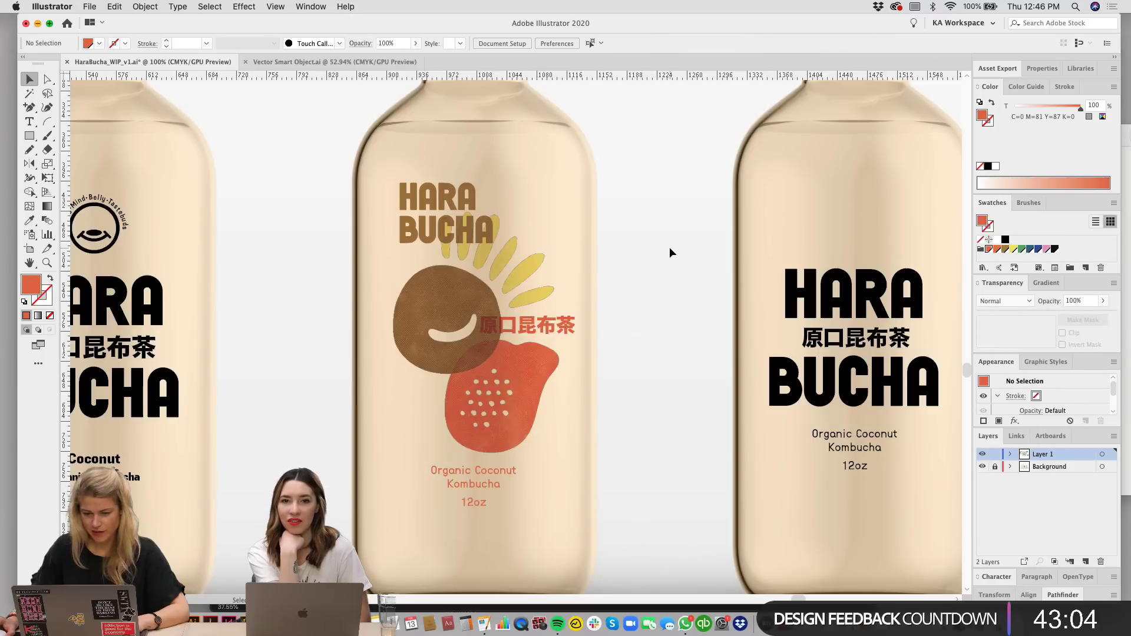
Step: Move the brown HARA BUCHA lettering slightly lower, closer to the brown circle on the middle bottle
drag(470, 197, 470, 207)
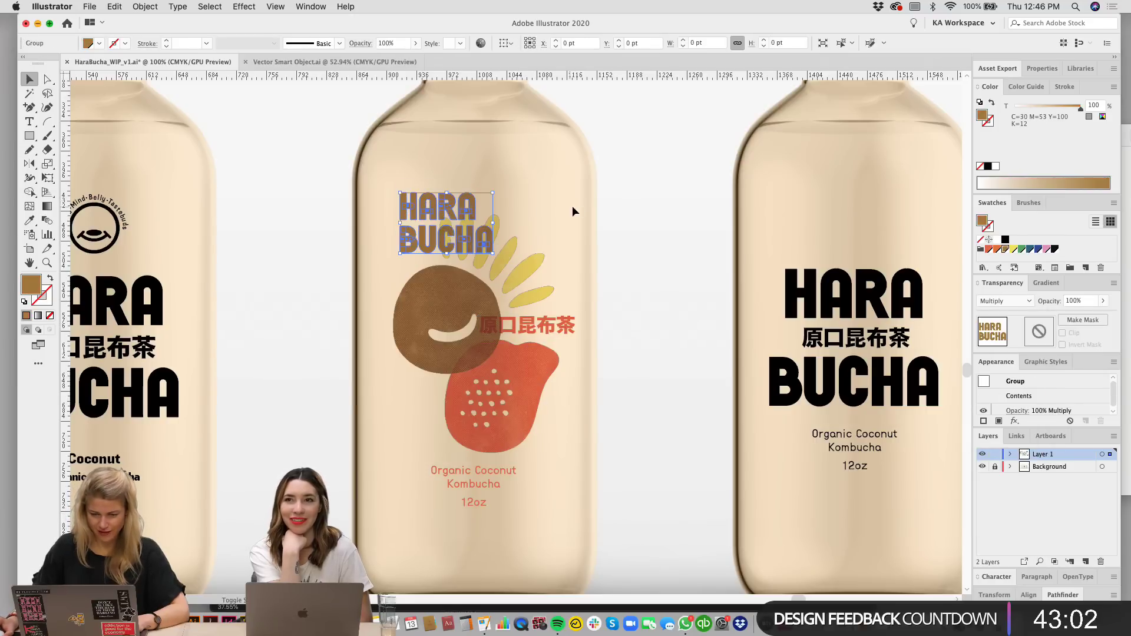
click(638, 272)
drag(639, 275, 641, 265)
scroll(641, 265, down, 1)
click(461, 181)
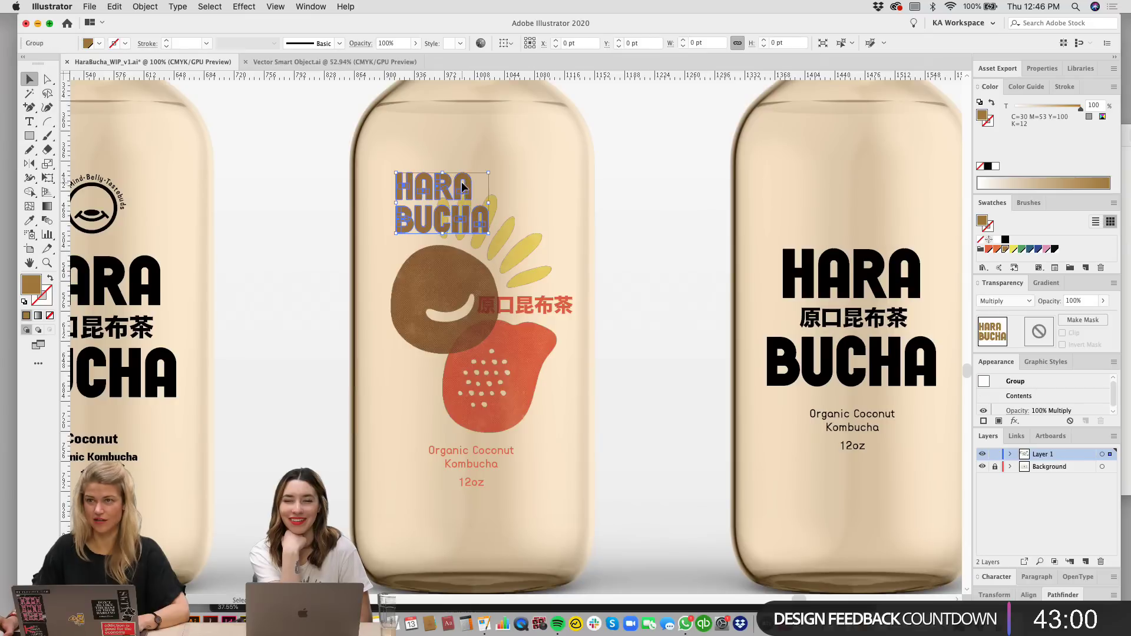
click(606, 201)
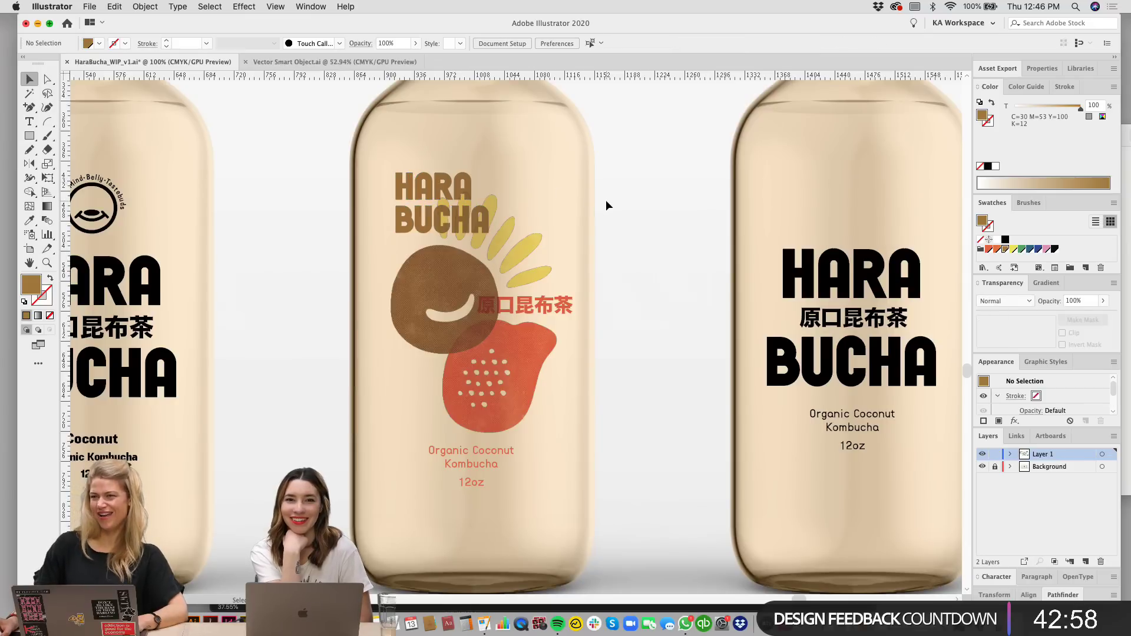
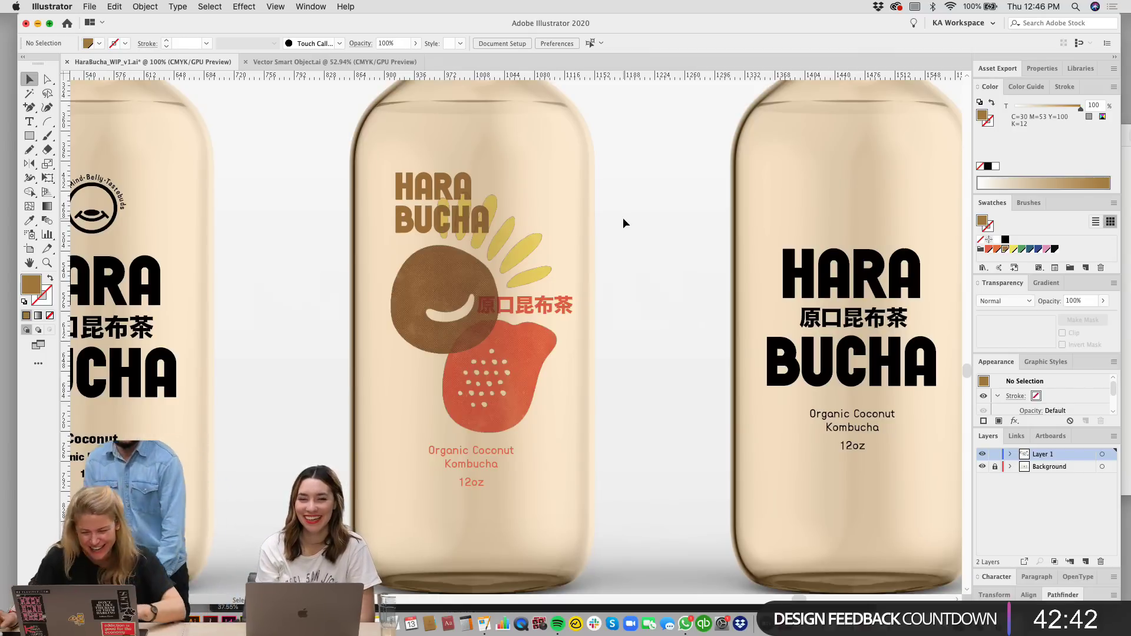
Step: Unlock the Background layer, move the middle bottle's fruit artwork, lettering and product text slightly lower together, and lock the layer again
key(space)
drag(609, 203, 610, 208)
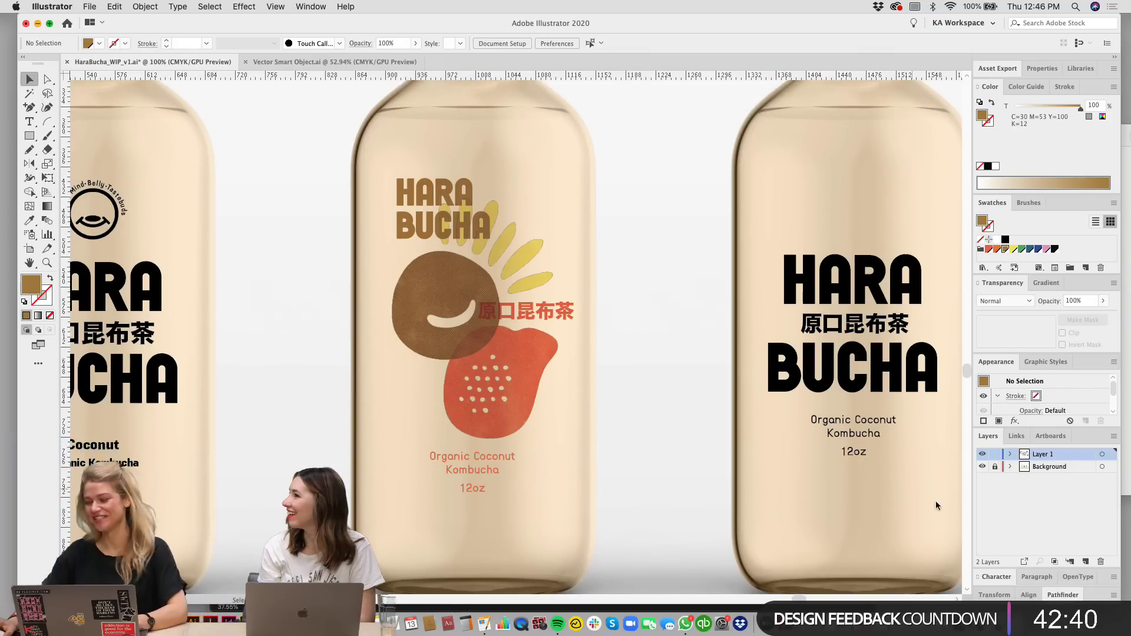
click(482, 469)
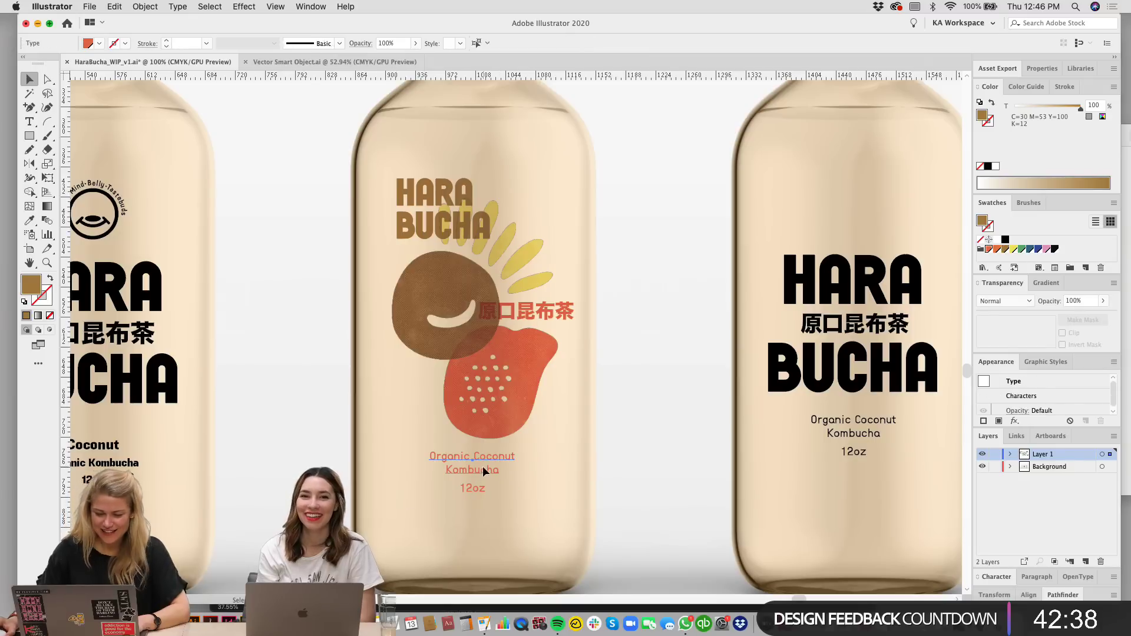
shift+click(510, 334)
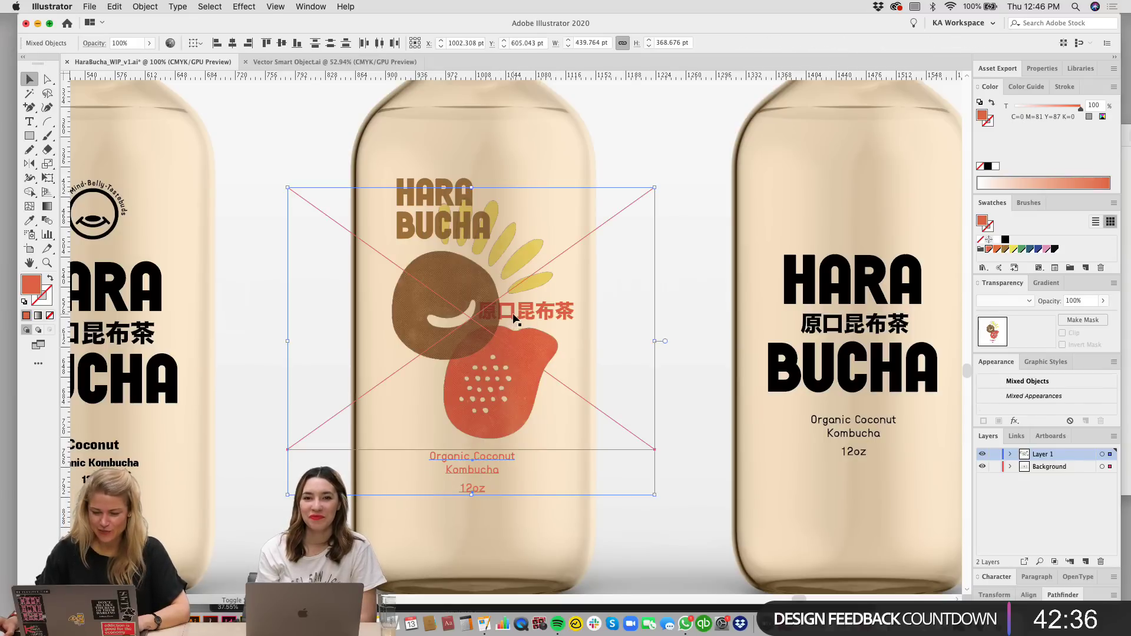
shift+click(486, 236)
drag(487, 235, 525, 280)
key(Left)
key(Down)
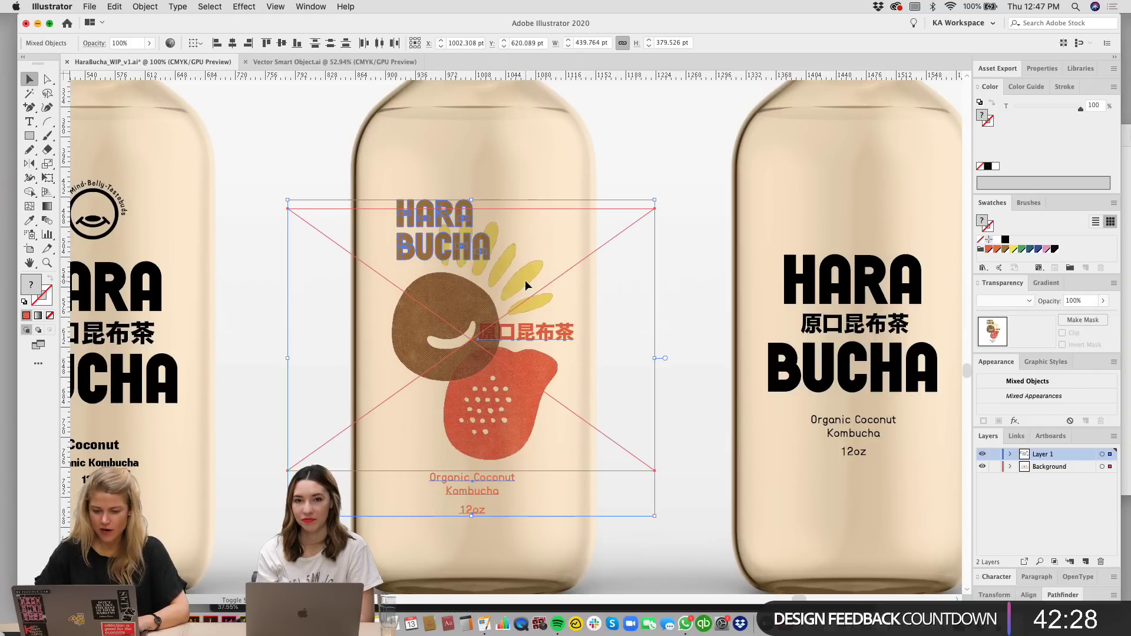
click(994, 467)
drag(593, 292, 595, 303)
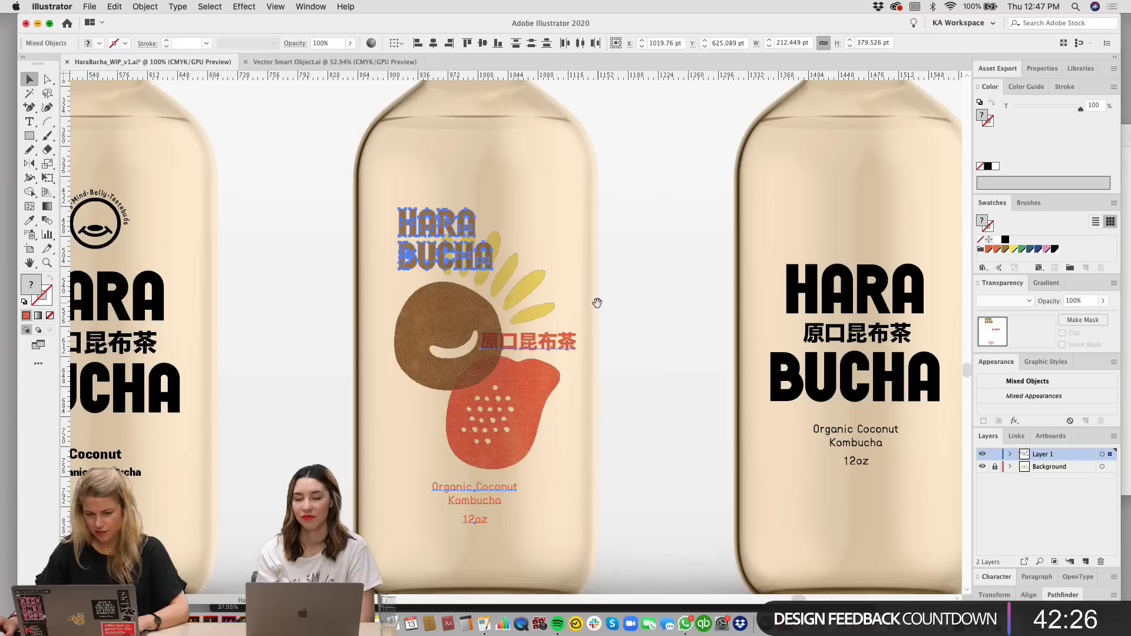
click(559, 230)
Step: Enlarge the brown HARA BUCHA lettering on the middle bottle slightly, keeping its lower-left corner in place
click(485, 264)
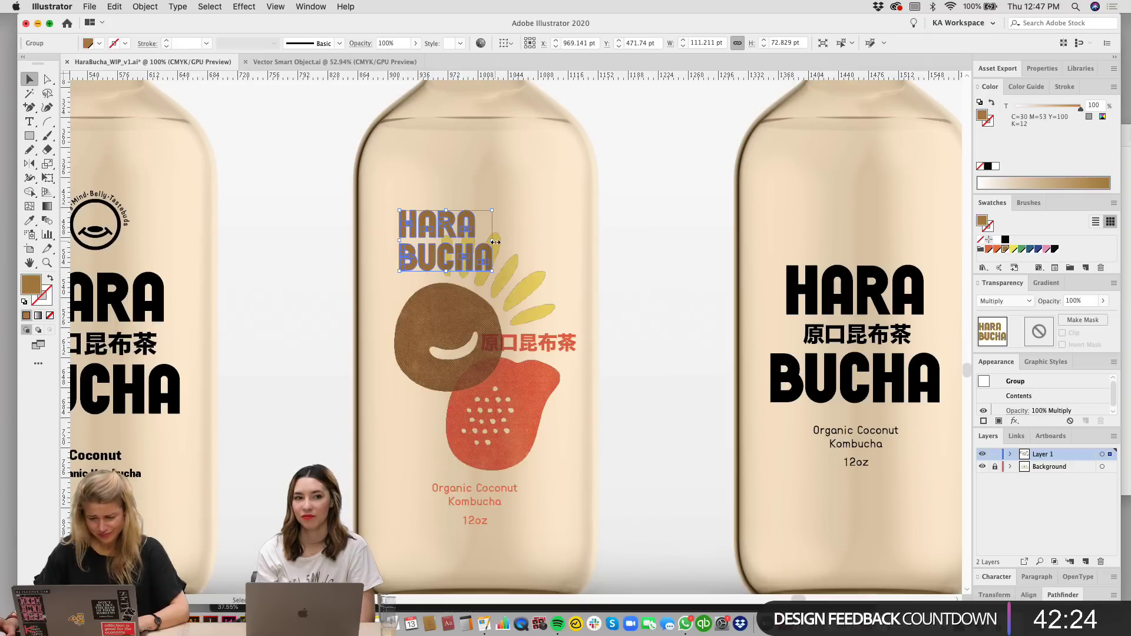
click(616, 285)
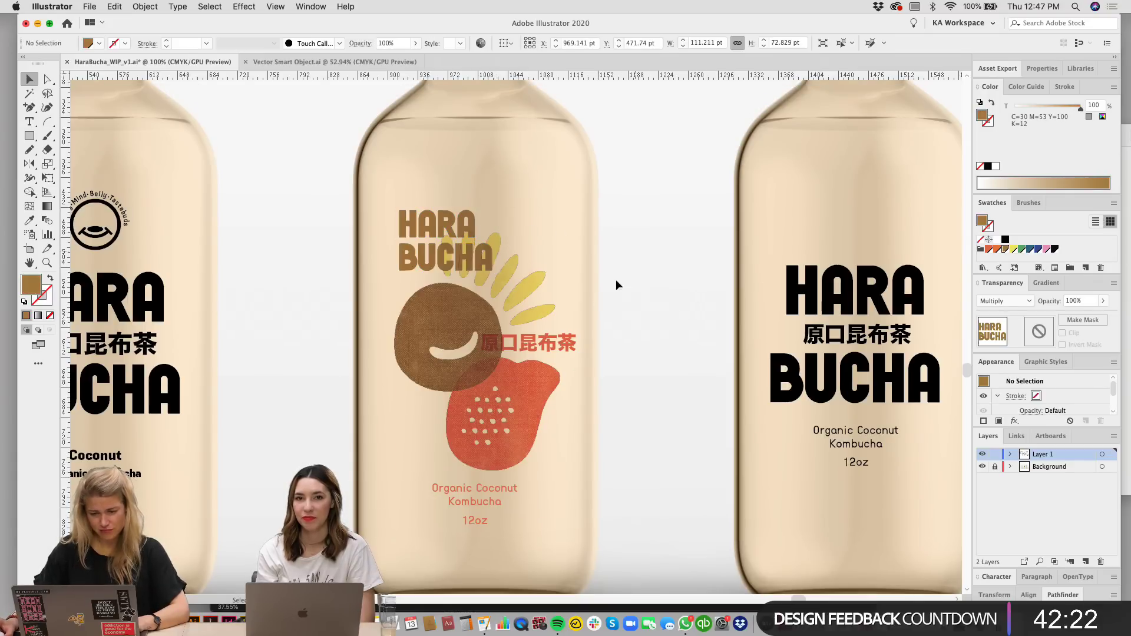
click(473, 220)
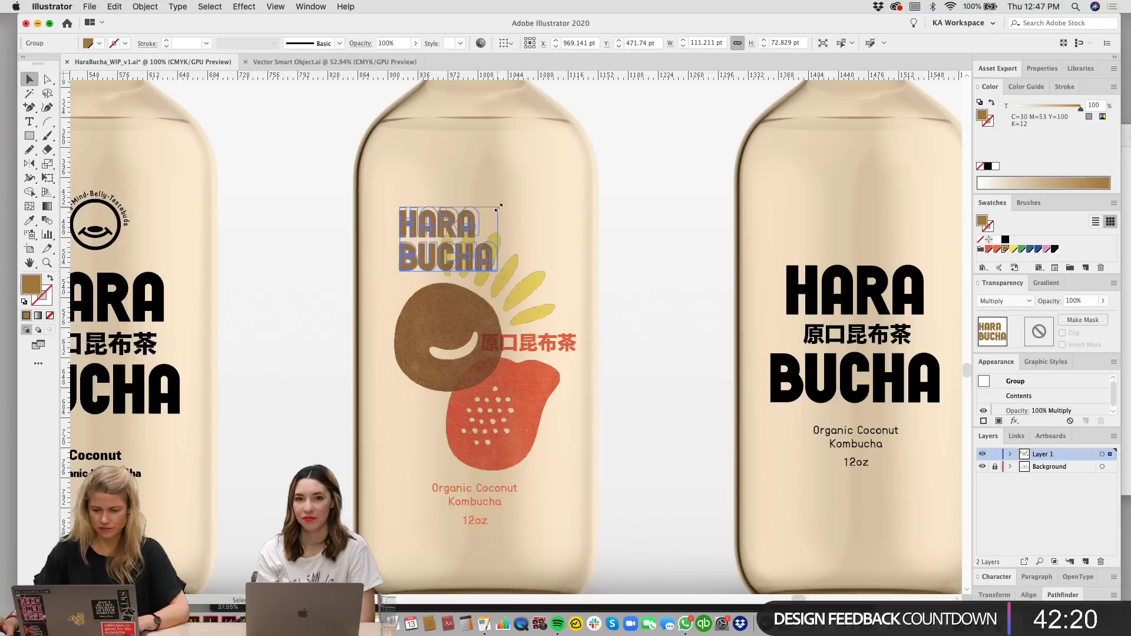
click(645, 240)
scroll(647, 277, down, 2)
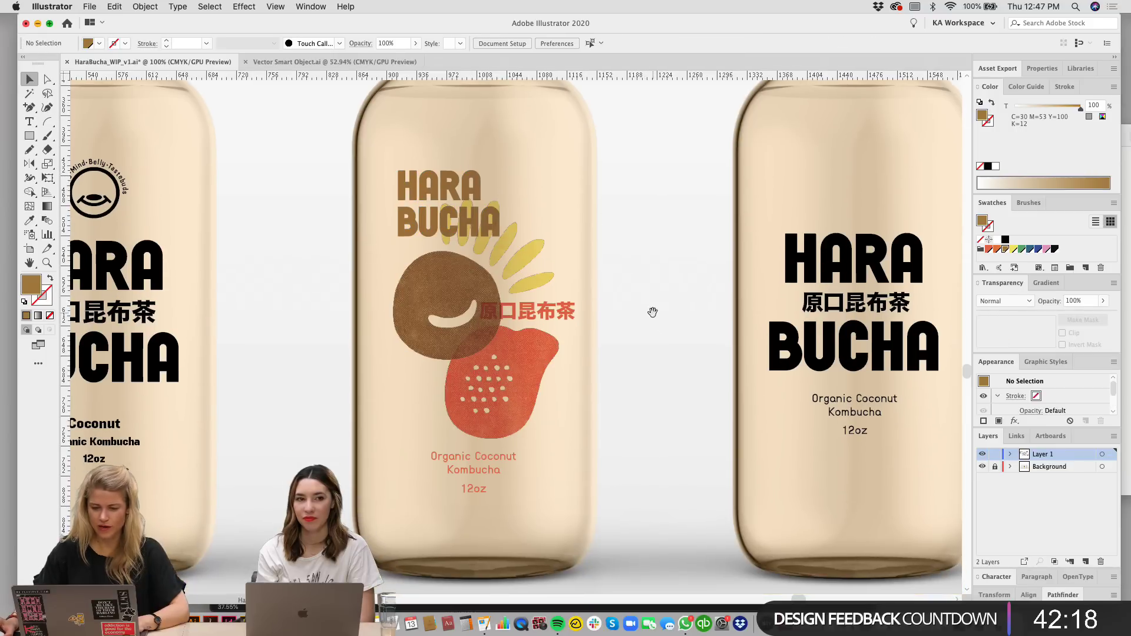
click(458, 454)
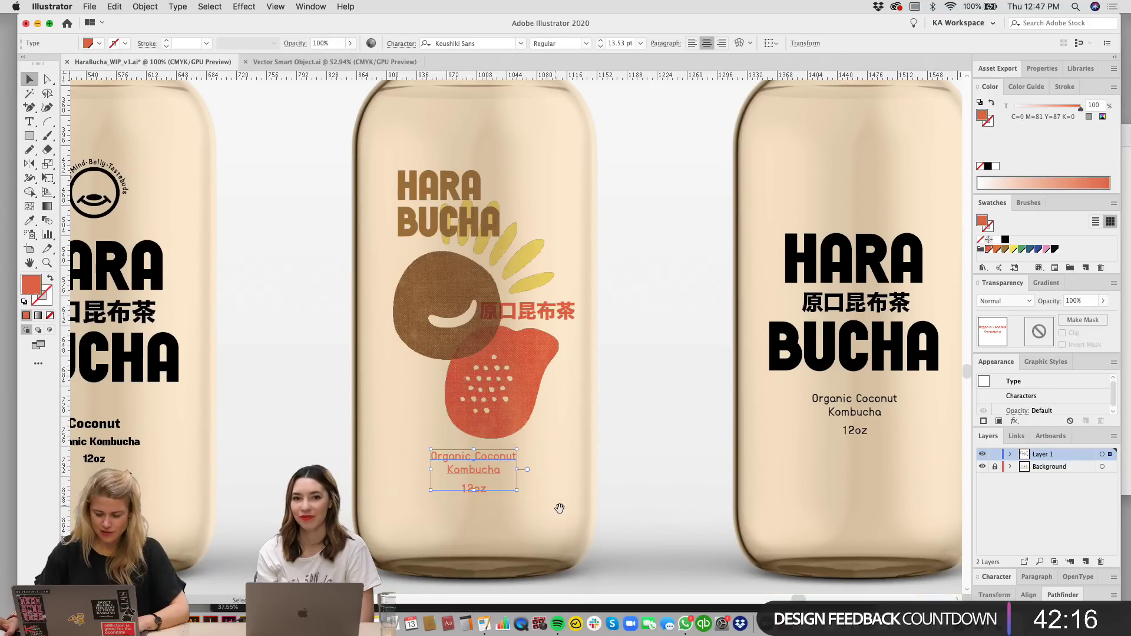
scroll(589, 495, up, 2)
click(673, 359)
key(super+minus)
key(super+minus)
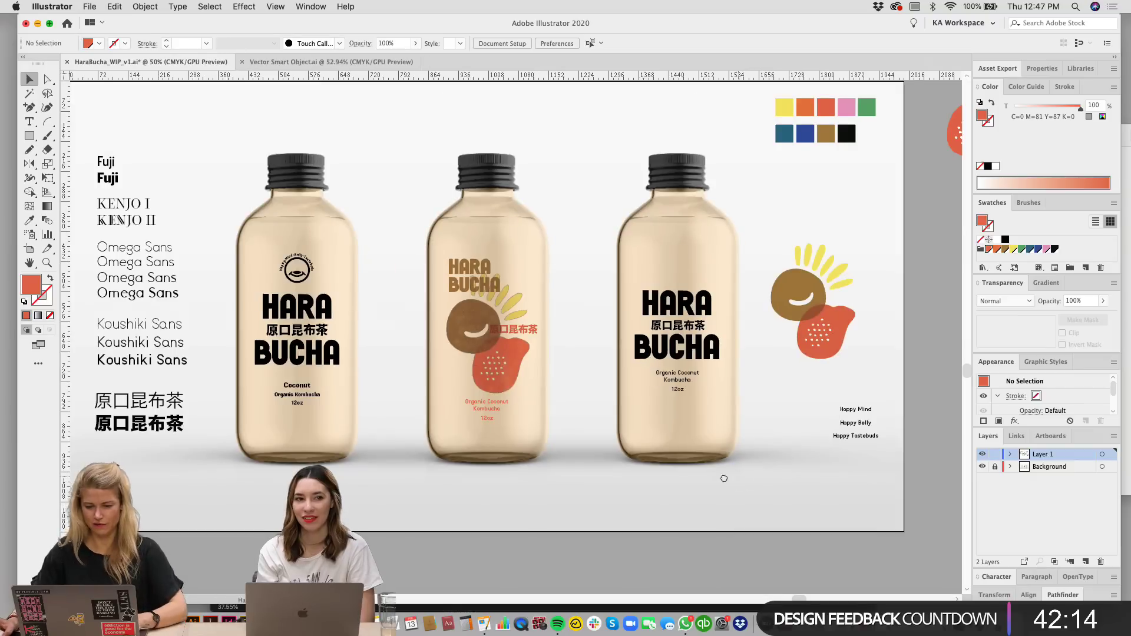
scroll(675, 430, right, 3)
click(609, 342)
scroll(608, 343, right, 3)
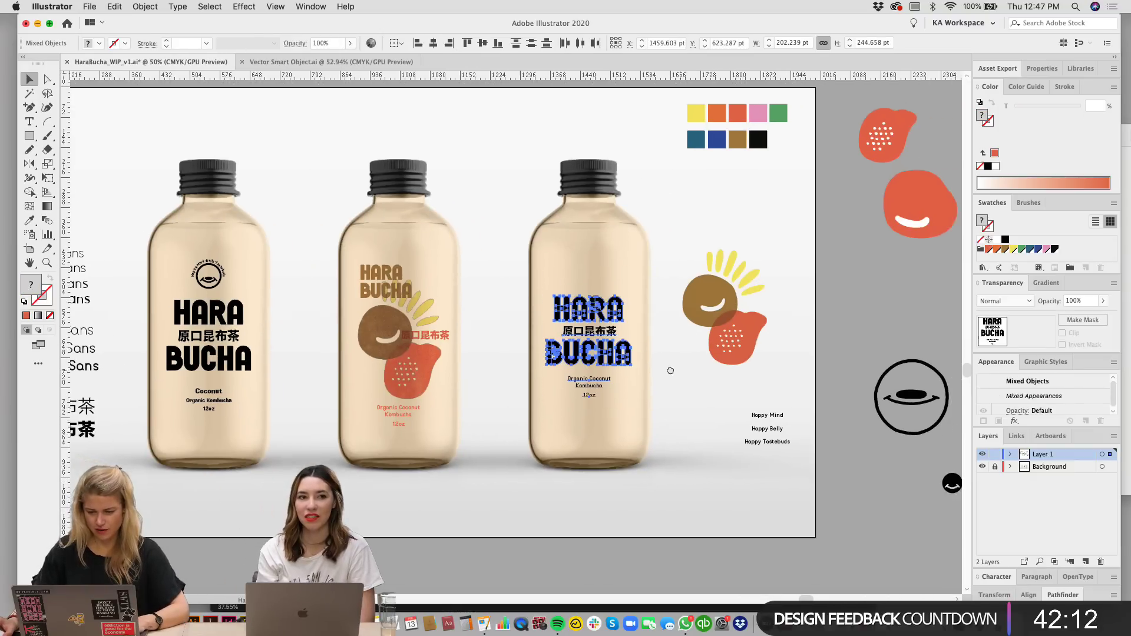
click(471, 415)
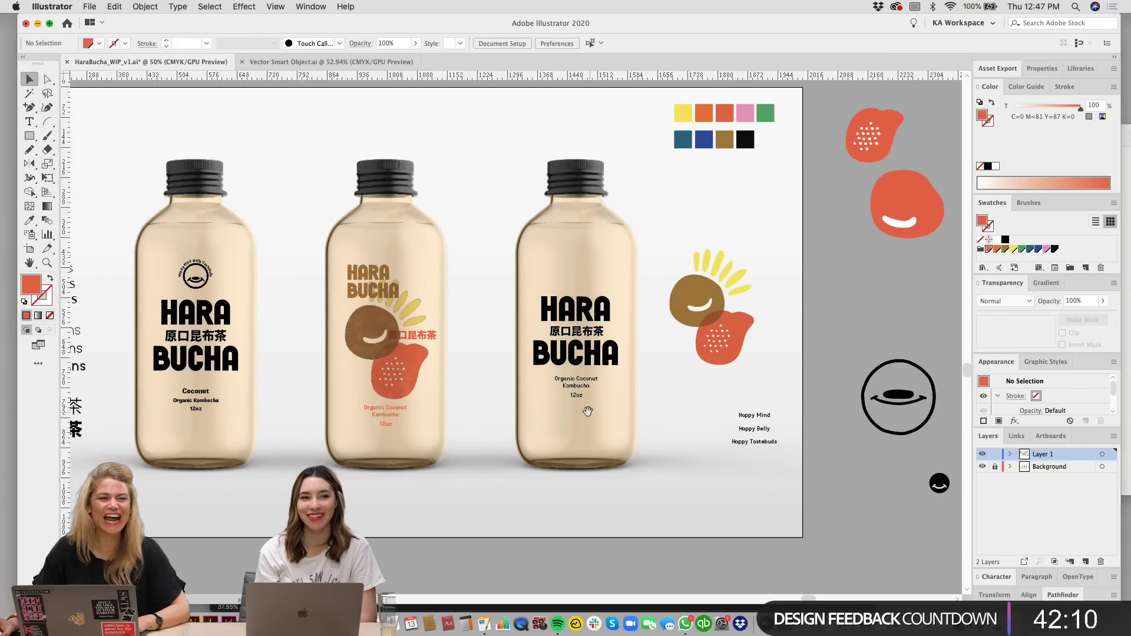
Step: Move the flat fruit illustration from beside the third bottle to the pasteboard below the middle bottle
scroll(589, 460, right, 2)
drag(782, 486, 757, 484)
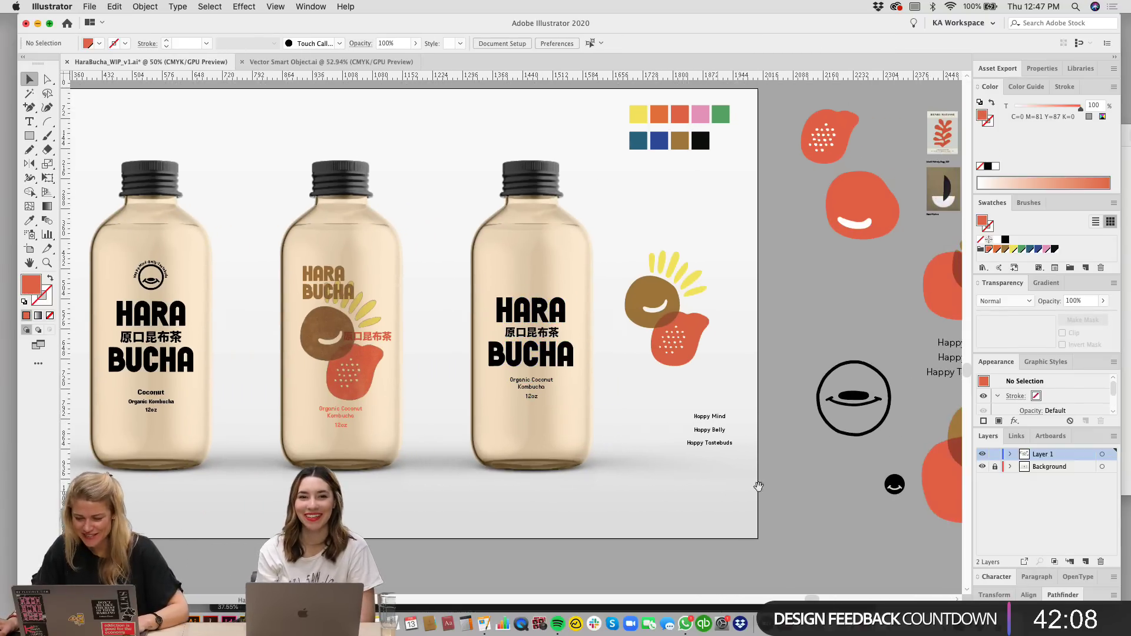
drag(634, 232, 739, 442)
drag(691, 307, 671, 303)
scroll(671, 302, down, 4)
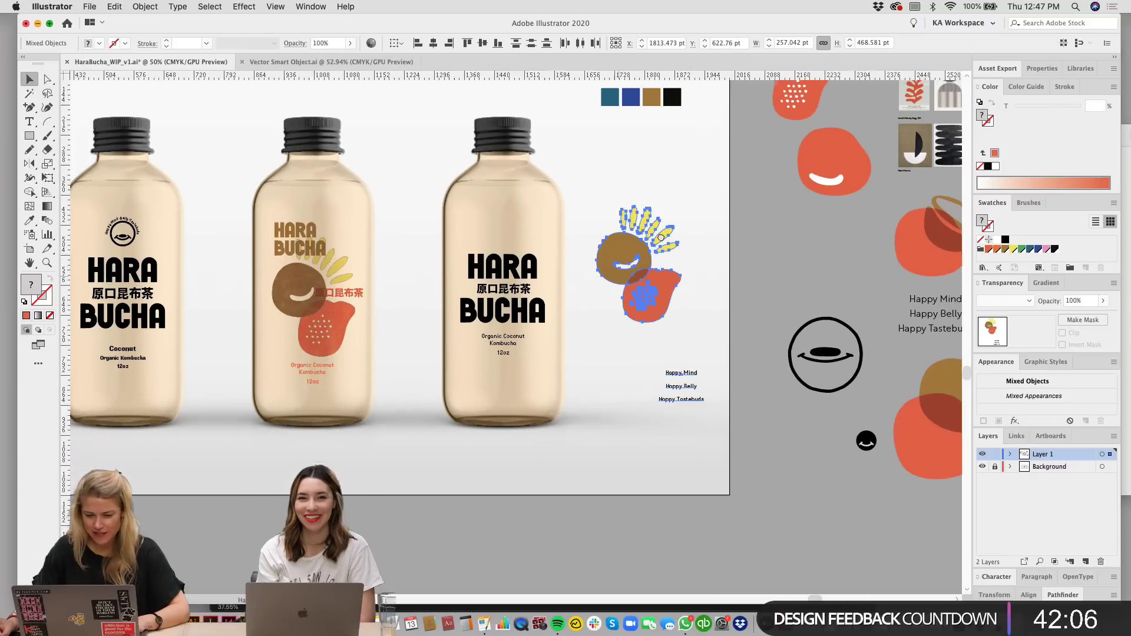
scroll(656, 443, left, 3)
click(761, 274)
drag(681, 188, 355, 486)
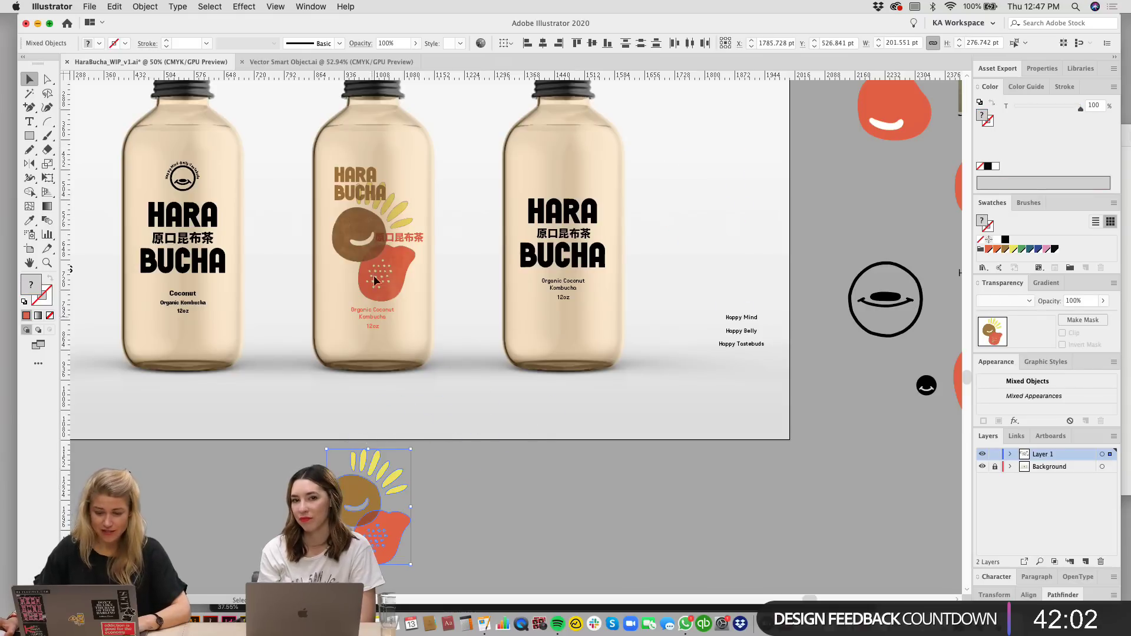
scroll(695, 418, left, 1)
click(695, 418)
scroll(488, 365, up, 2)
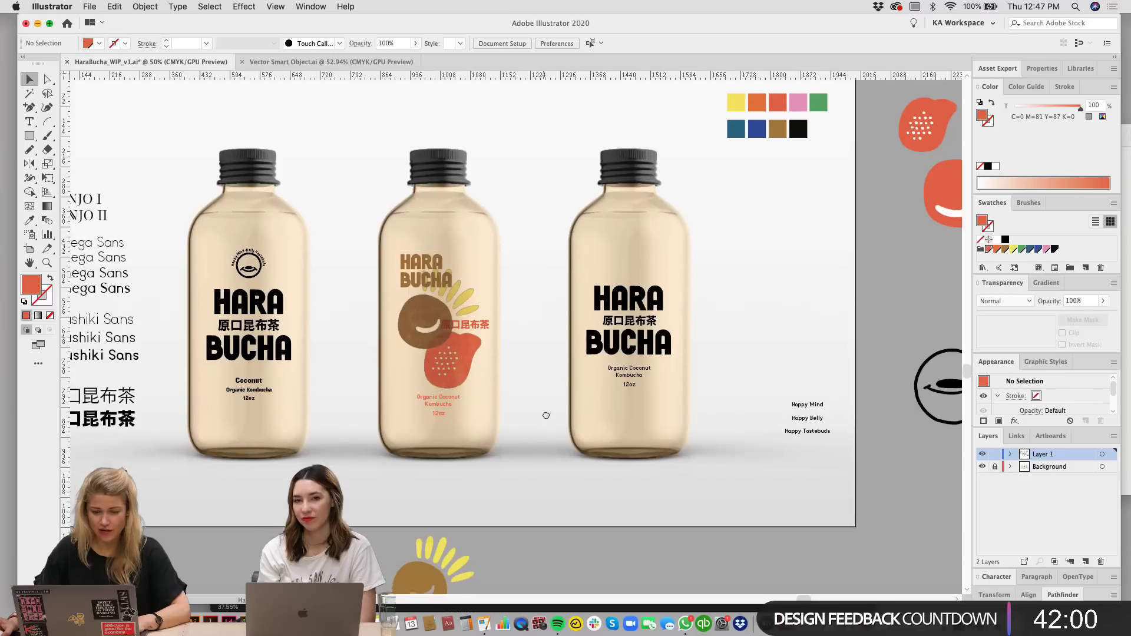
Step: Unlock the Background layer to inspect the linked fruit image on the middle bottle, and lock the layer again
scroll(402, 279, left, 3)
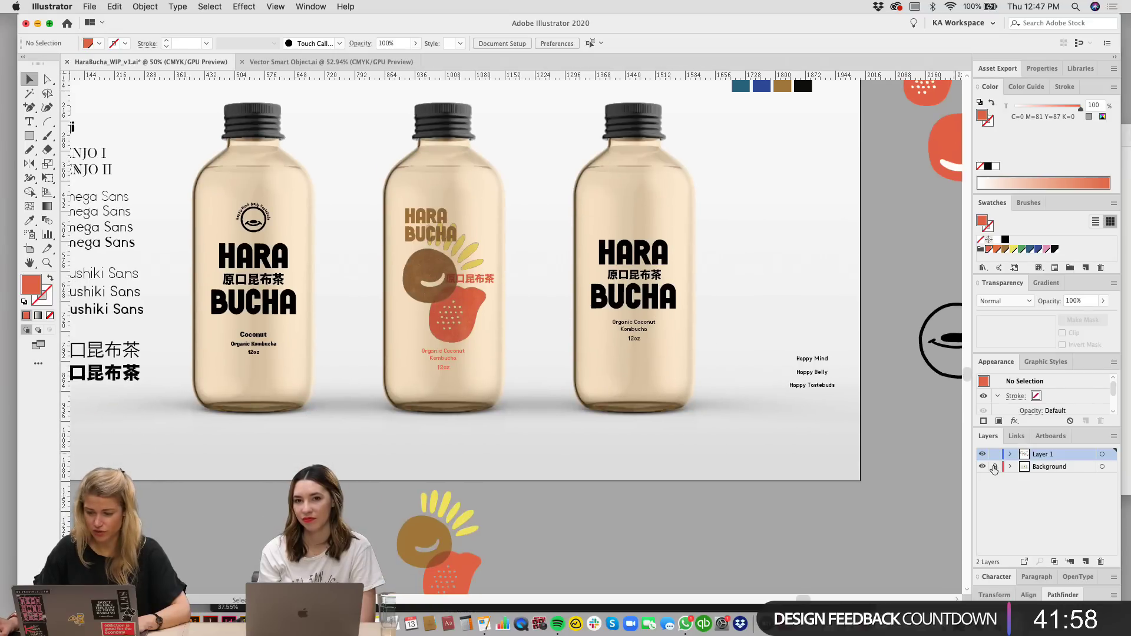
click(407, 273)
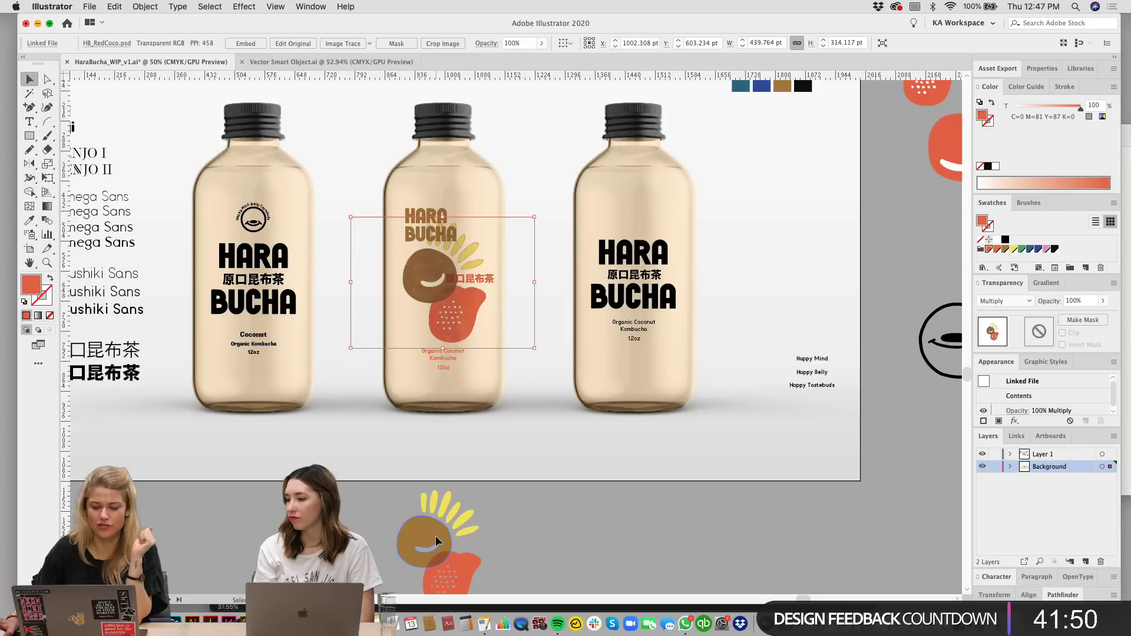
click(489, 533)
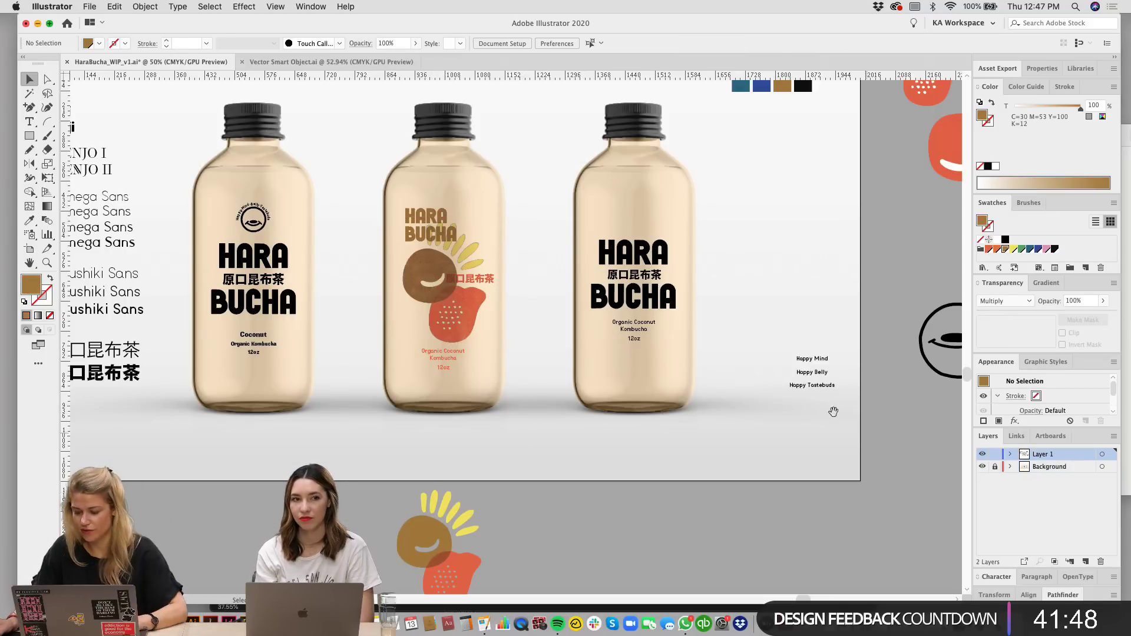
Step: Try moving the two rows of color swatches off the artboard to the space above it, and undo the move
mouse_move(754, 366)
mouse_down()
mouse_move(750, 454)
mouse_move(749, 386)
mouse_up()
drag(783, 210, 712, 331)
drag(760, 257, 684, 154)
click(730, 247)
drag(746, 343, 746, 338)
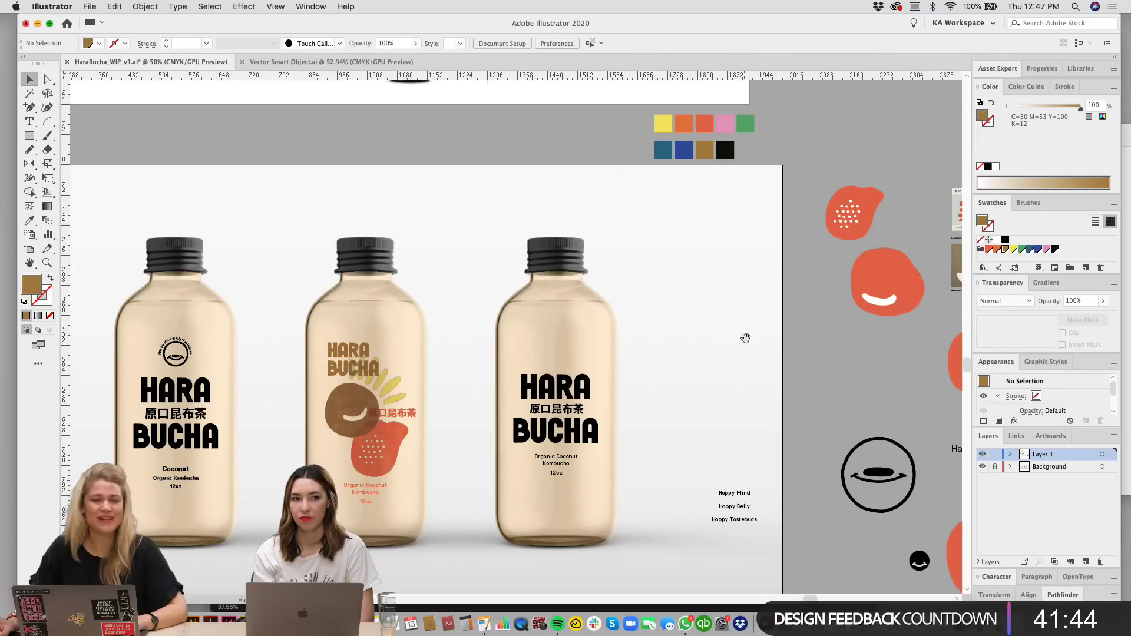
key(ctrl+z)
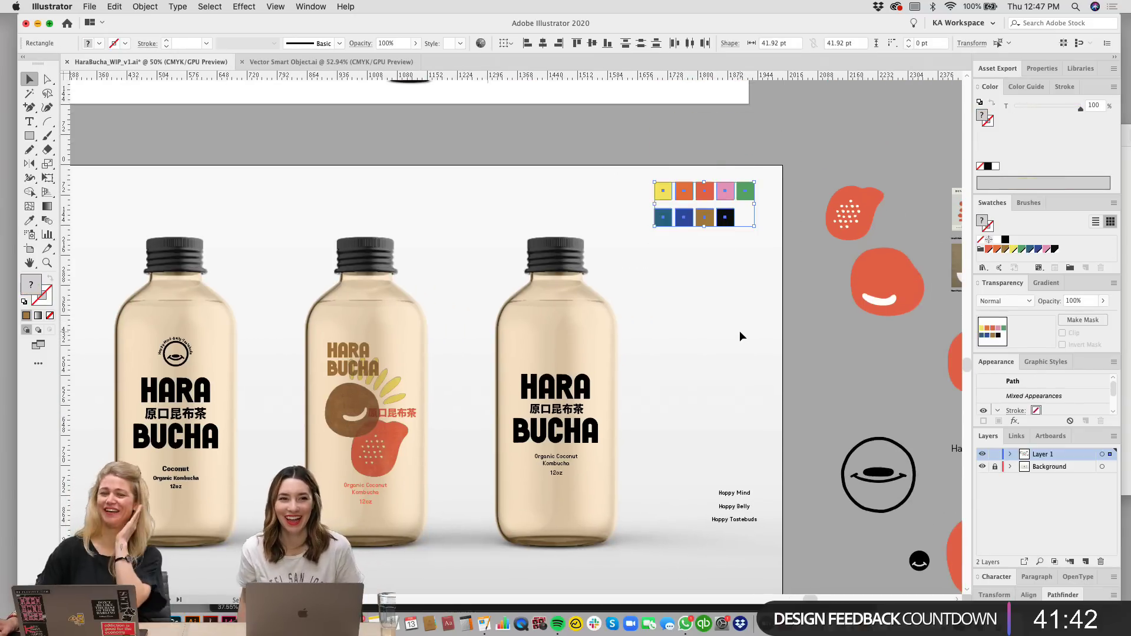
Step: Move the Happy Mind, Happy Belly and Happy Tastebuds text off the artboard to the pasteboard beside it
key(space)
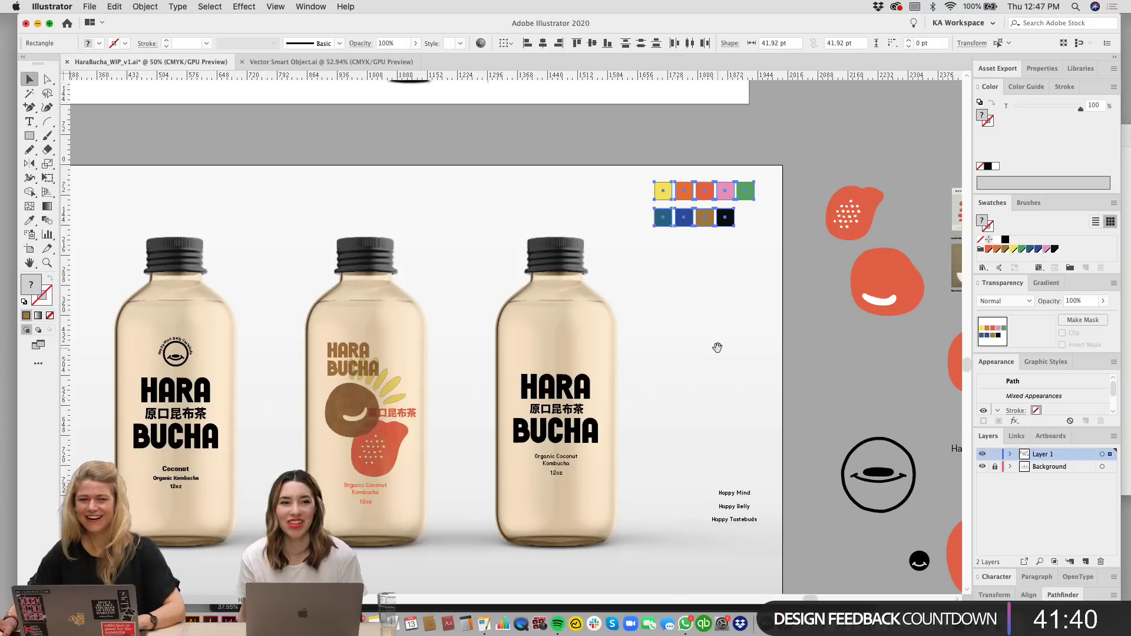
drag(717, 347, 701, 312)
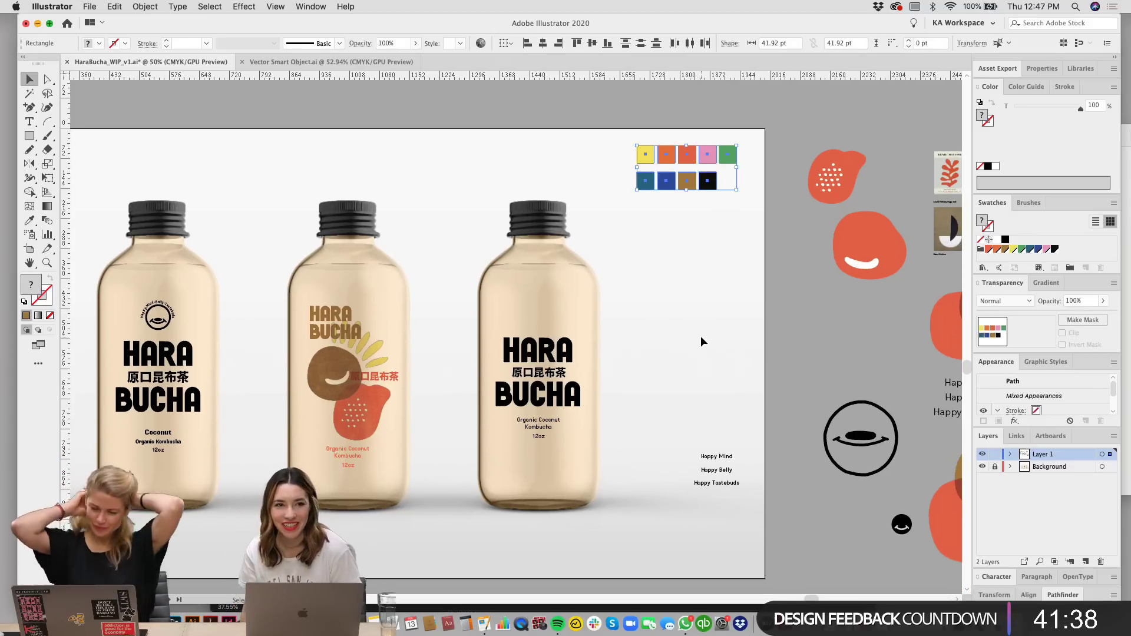
scroll(698, 352, down, 1)
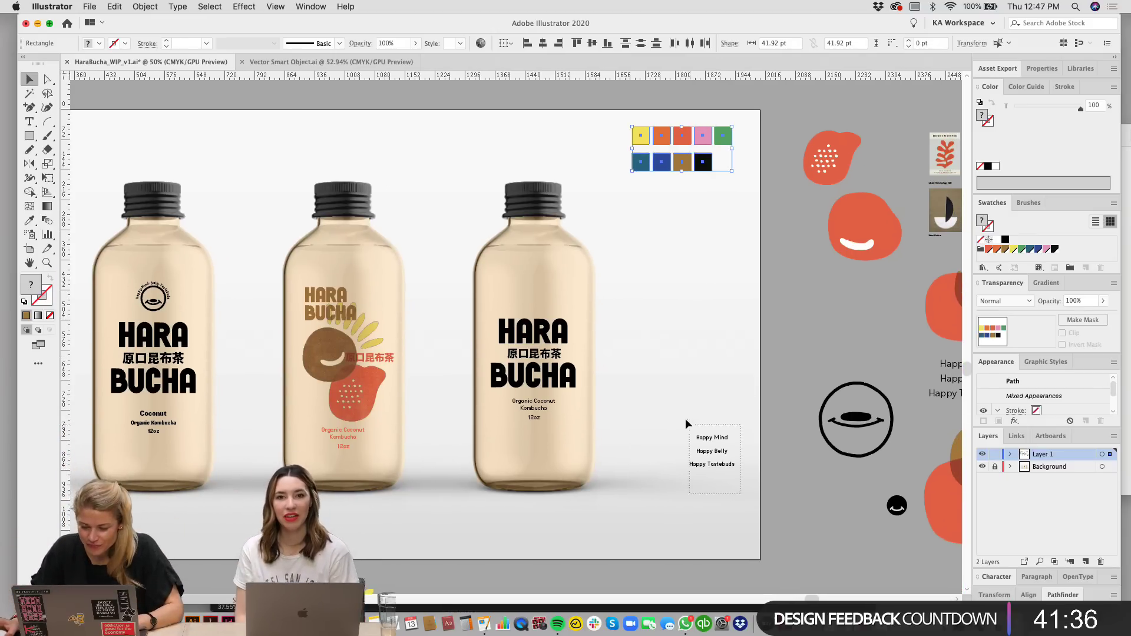
drag(685, 419, 801, 323)
click(691, 386)
scroll(671, 406, down, 1)
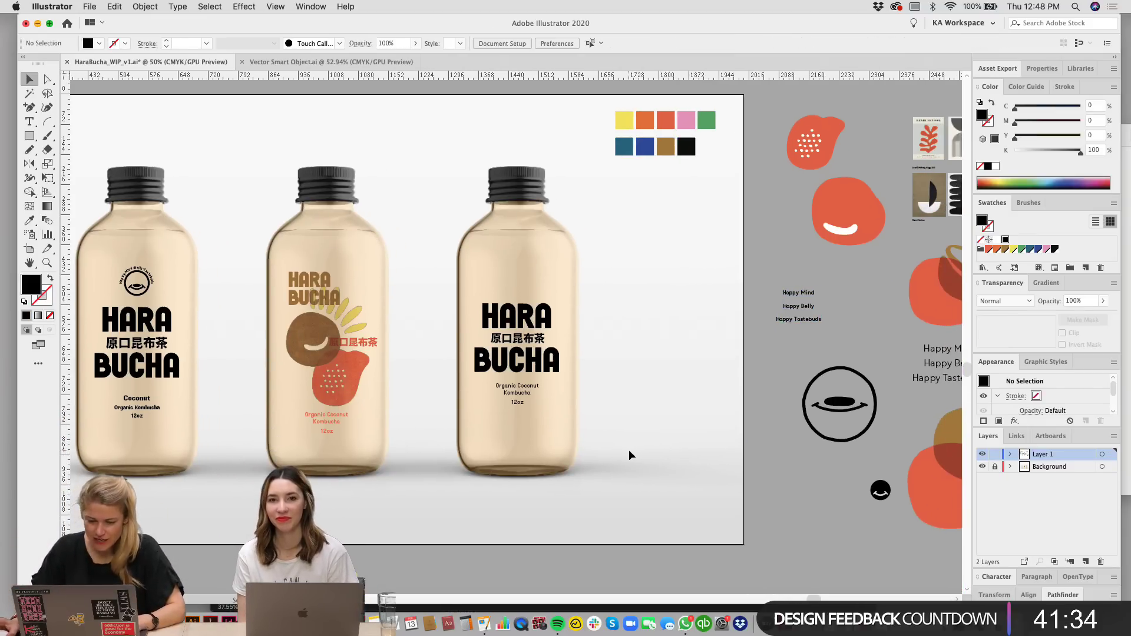
Step: Move the black Hara Bucha lettering and product text from the third bottle to the pasteboard below the first bottle
scroll(629, 455, left, 7)
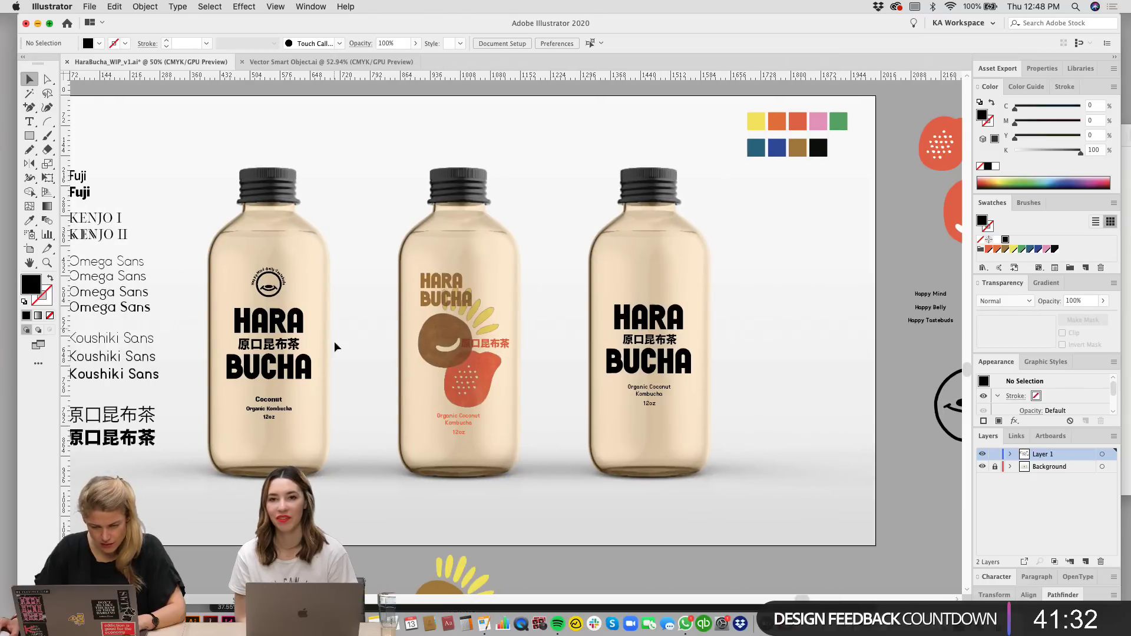
click(628, 323)
scroll(628, 324, right, 2)
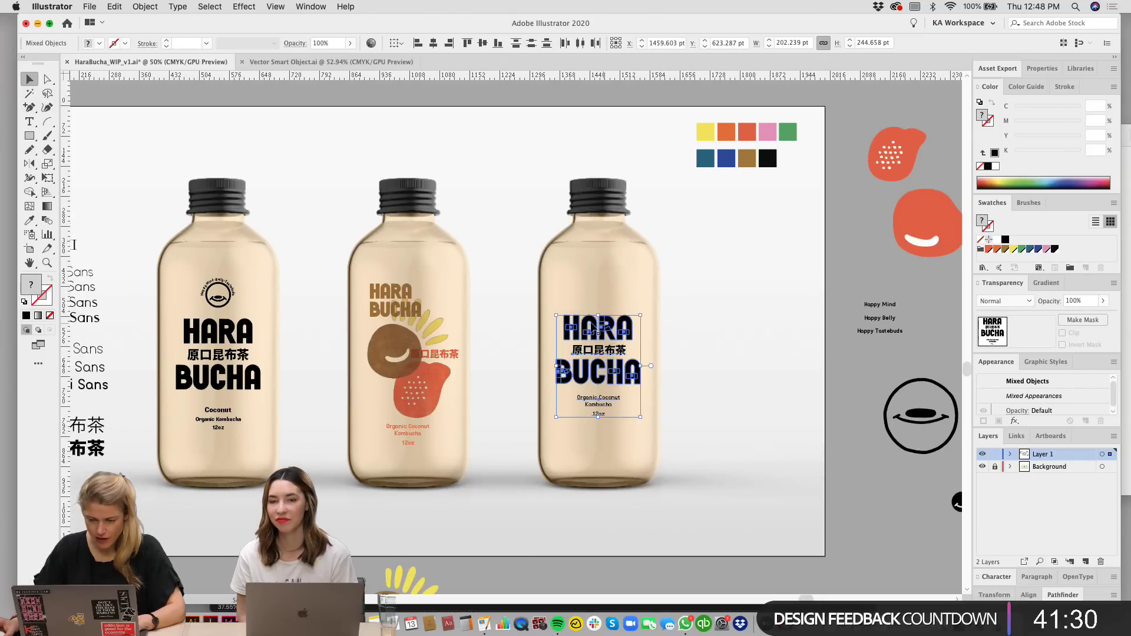
drag(563, 333, 577, 576)
drag(719, 433, 796, 274)
drag(700, 416, 301, 421)
click(664, 263)
drag(663, 263, 624, 408)
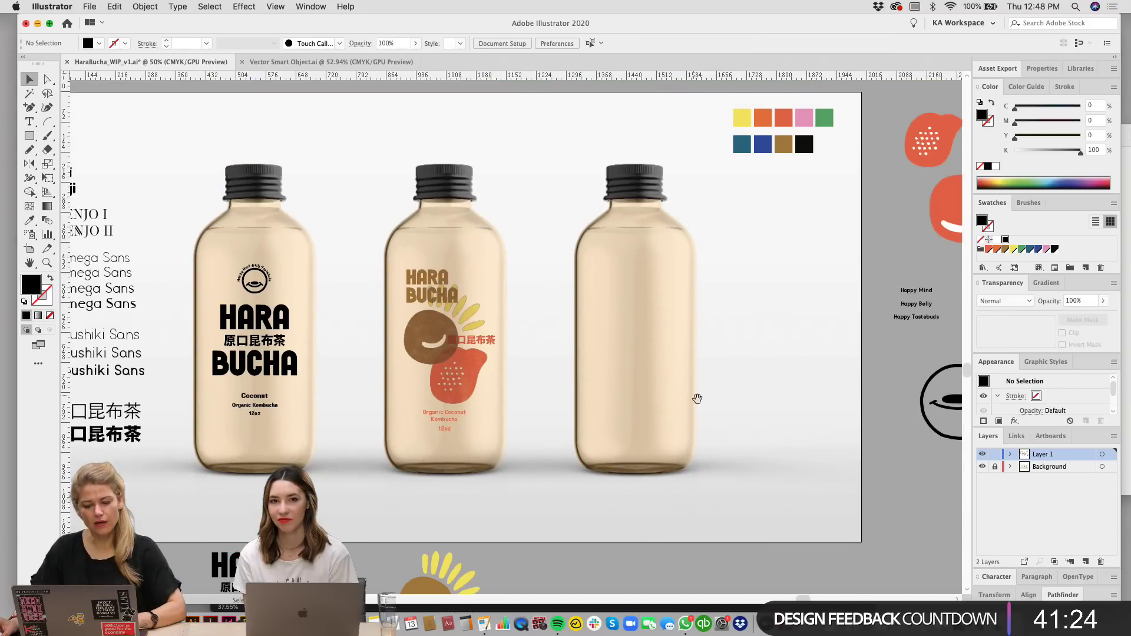
Step: Try moving the smile badge from the first bottle to the space above its cap, and undo the move
scroll(189, 213, right, 2)
scroll(189, 214, down, 1)
drag(254, 277, 207, 101)
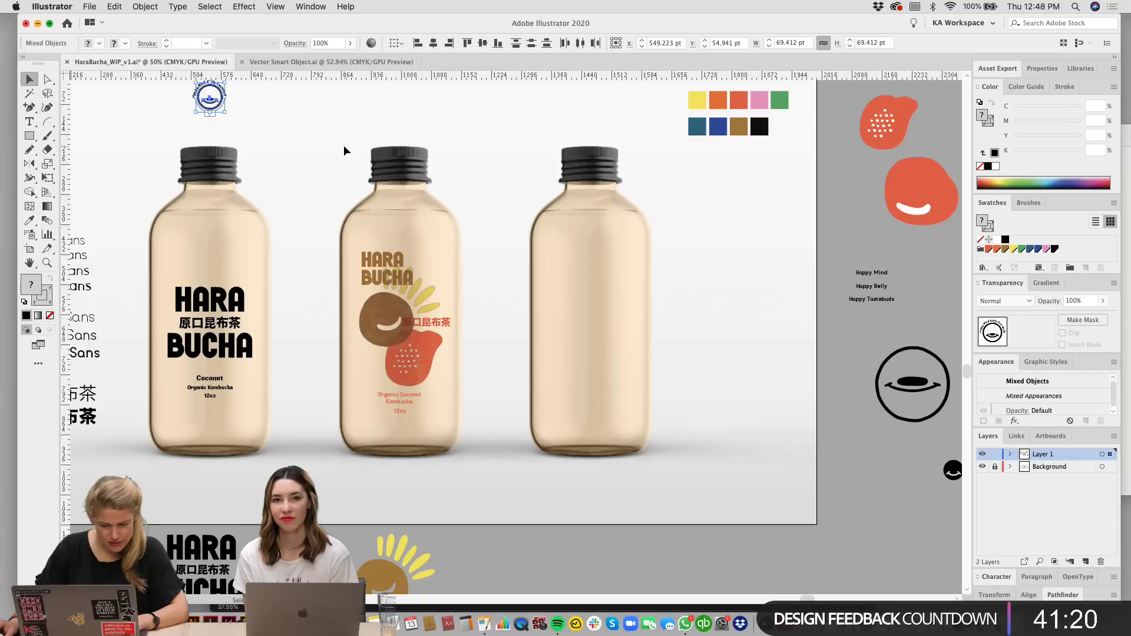
click(313, 211)
drag(307, 293, 459, 289)
key(super+z)
Step: Move the smile badge with its curved text from the first bottle to the pasteboard below the artboard
click(409, 268)
drag(399, 270, 487, 219)
key(super+plus)
drag(374, 178, 456, 218)
drag(507, 165, 517, 107)
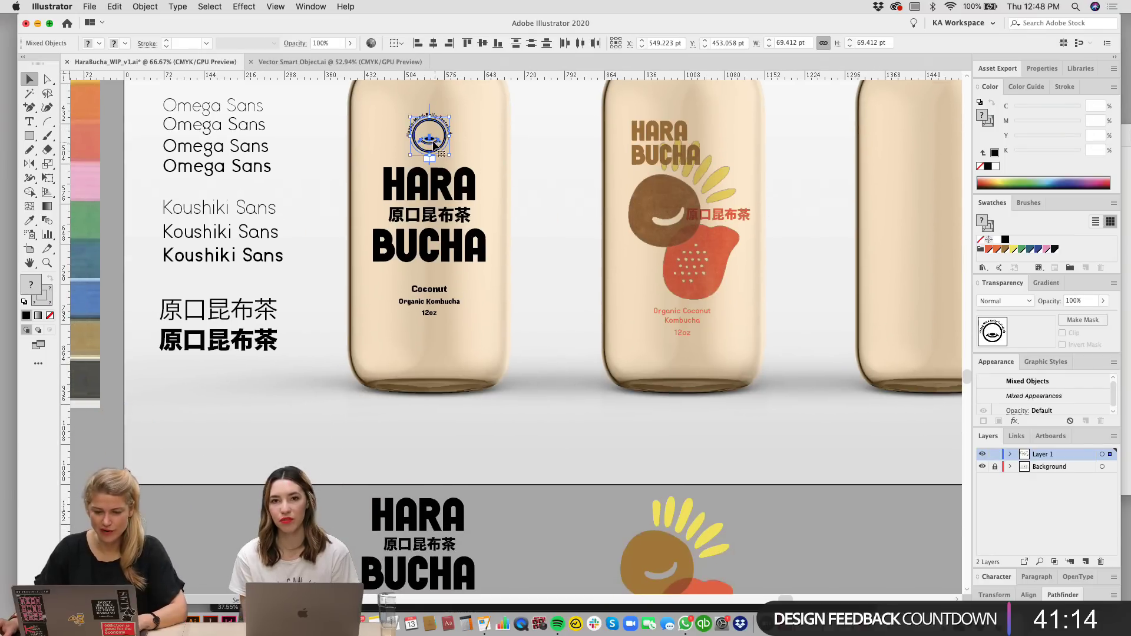
drag(430, 140, 372, 455)
key(Delete)
scroll(489, 437, up, 3)
scroll(489, 437, right, 1)
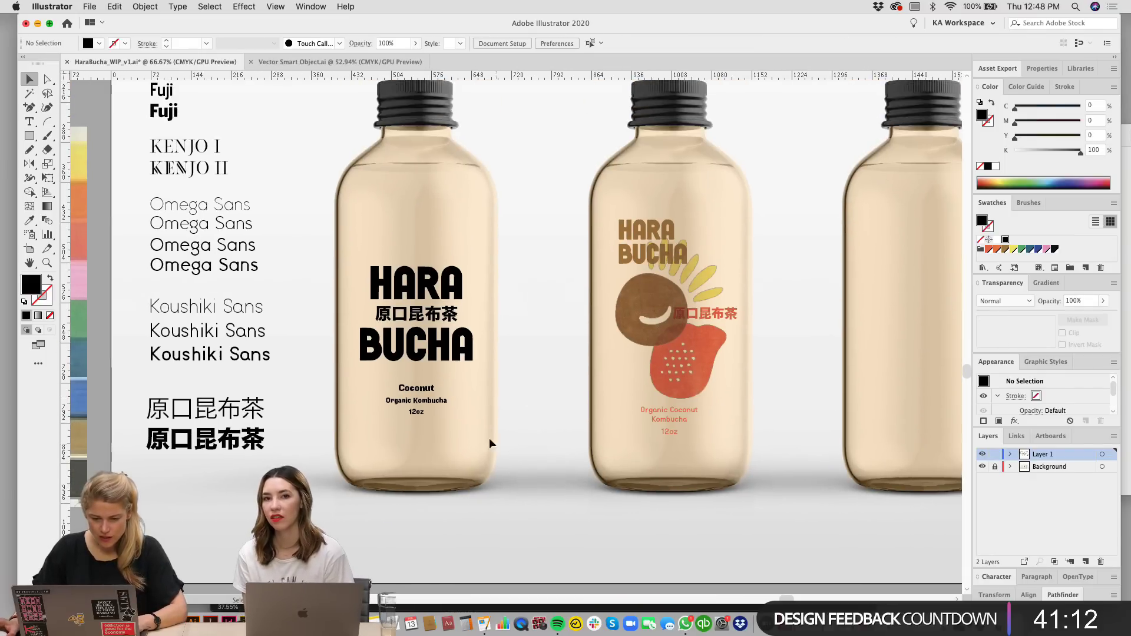
Step: Shift the Hara Bucha lettering and product text slightly upward on the first bottle
click(412, 277)
drag(413, 267, 415, 265)
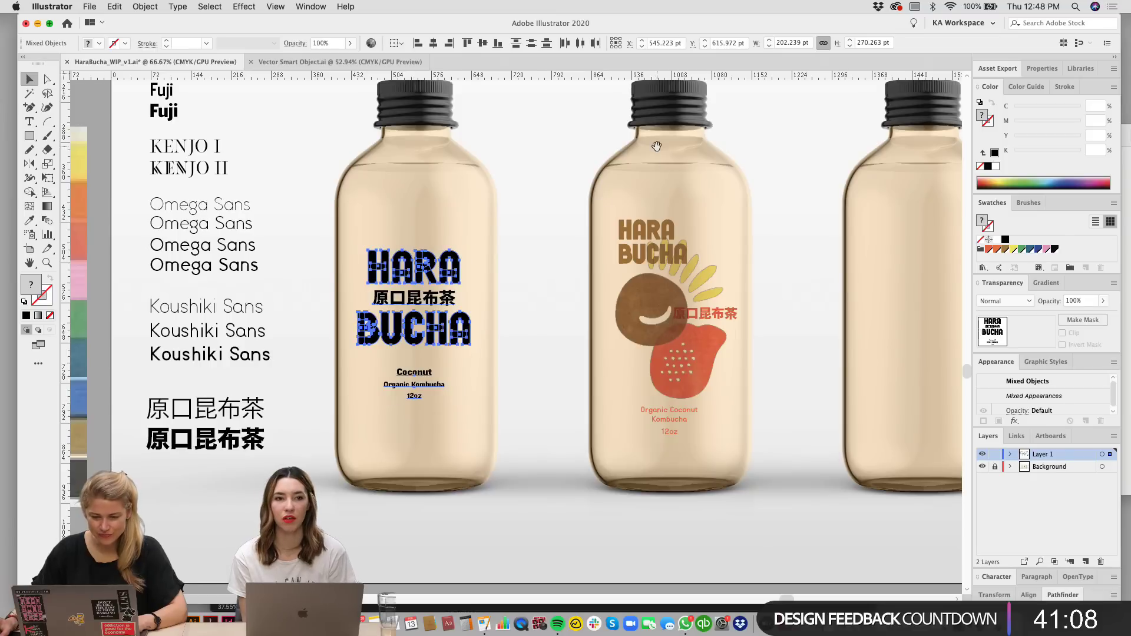
drag(487, 215, 460, 389)
click(553, 281)
scroll(553, 281, right, 1)
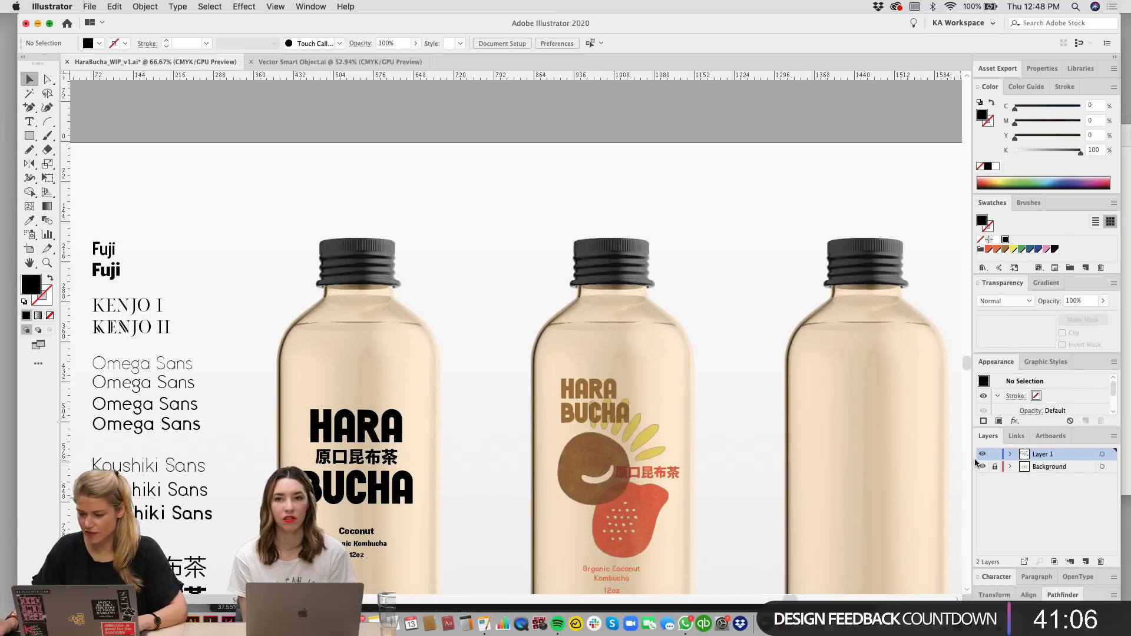
Step: Unlock and select the Background layer, and draw a black circle about 127 pt wide above the first bottle's cap
click(995, 468)
click(1051, 467)
click(29, 136)
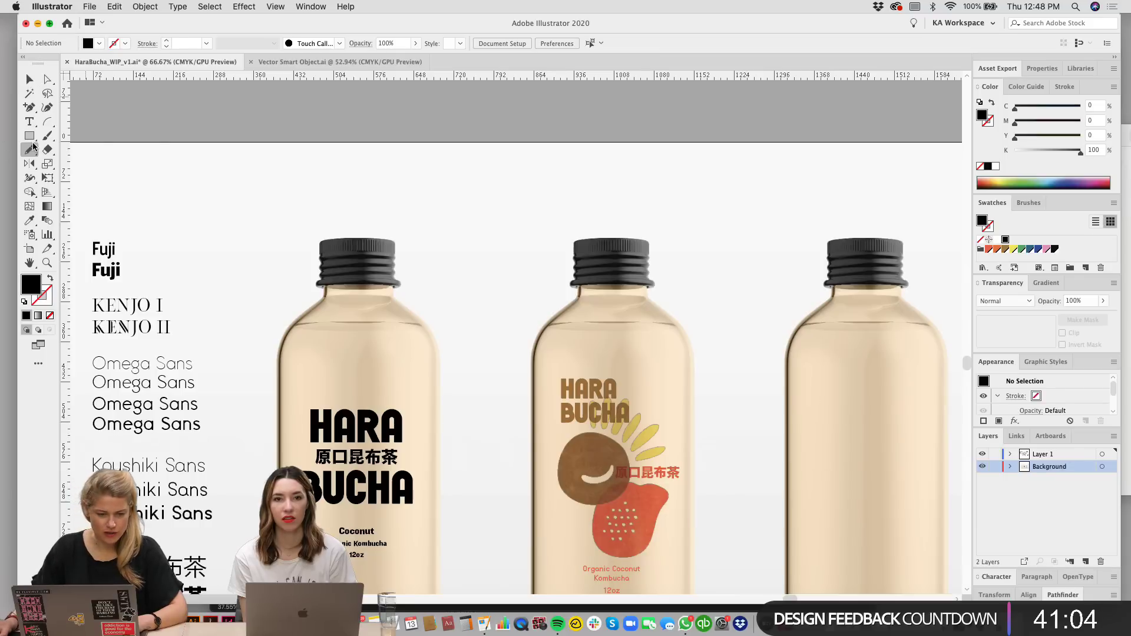
drag(31, 140, 71, 163)
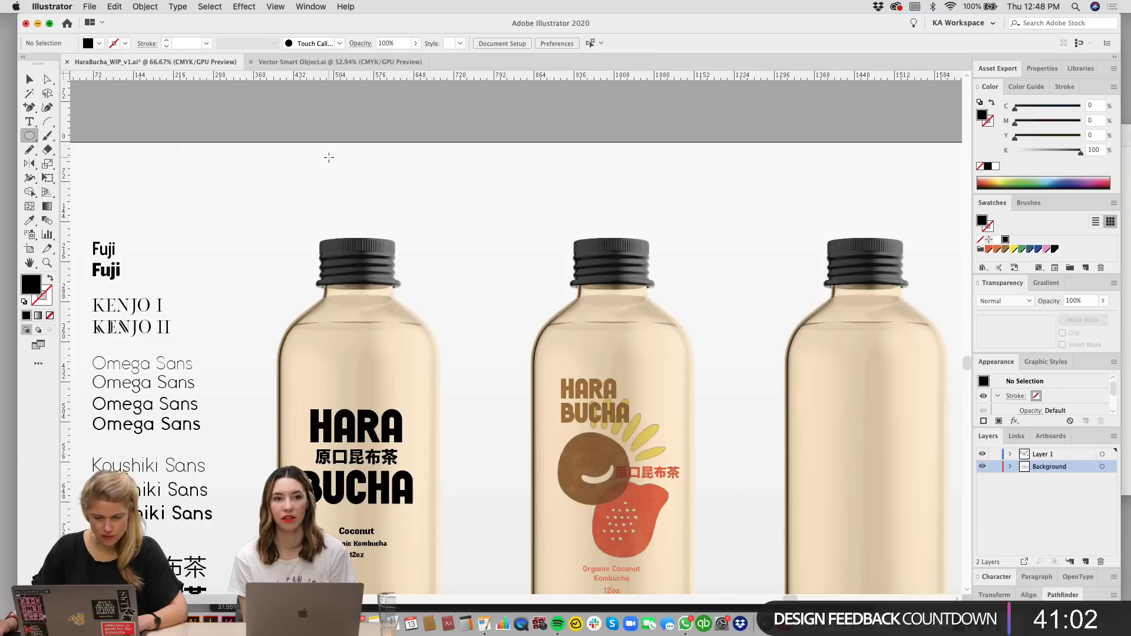
drag(383, 214, 399, 226)
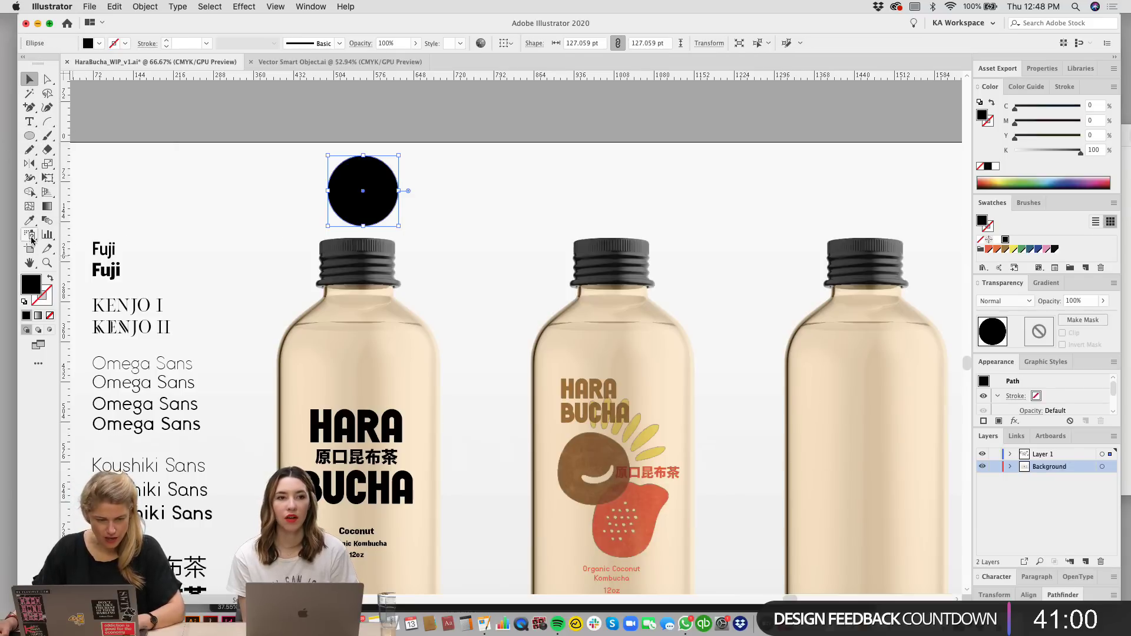
Step: Fill the circle with a dark grey sampled from the bottle cap using the Eyedropper tool
click(30, 220)
click(379, 246)
click(390, 254)
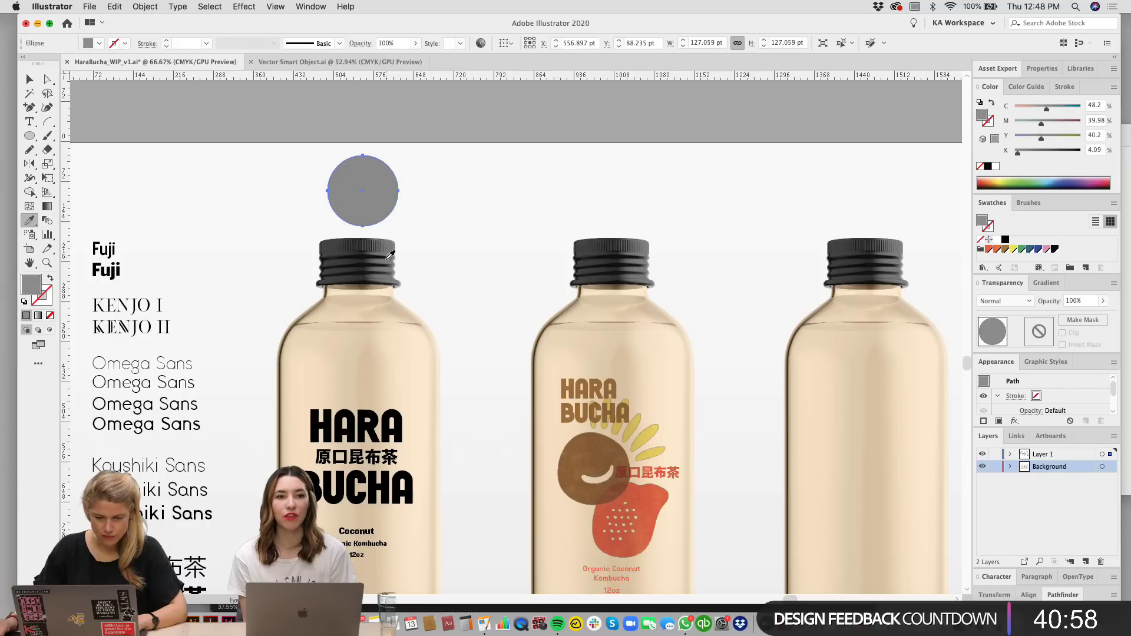
click(372, 263)
click(372, 259)
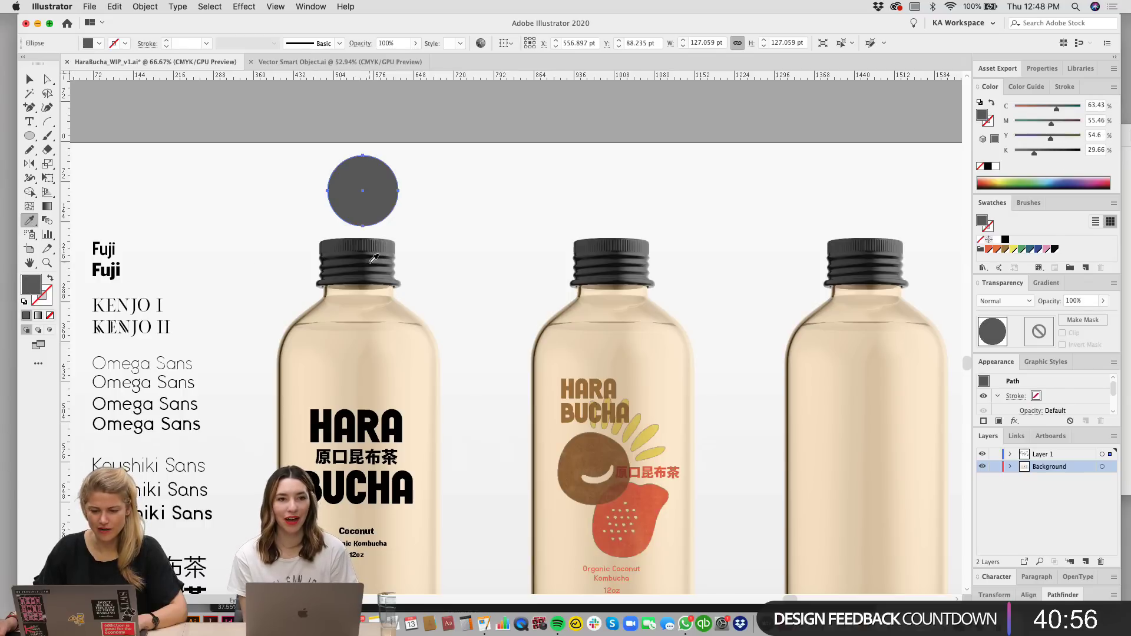
click(371, 260)
key(v)
click(423, 158)
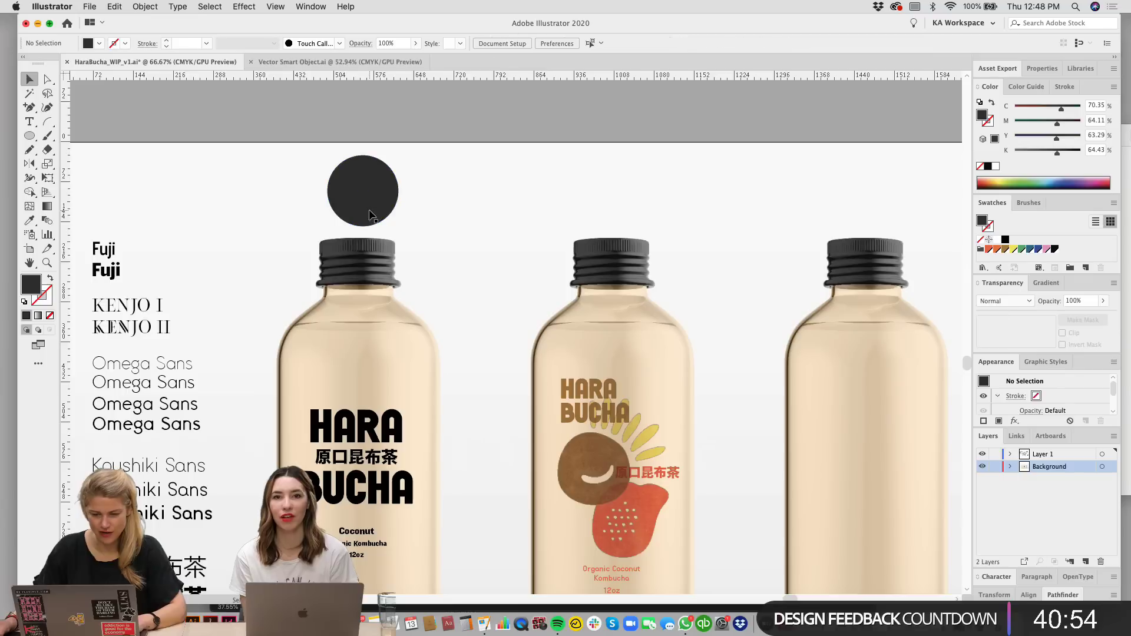
Step: Enlarge the circle to about 138 pt and place aligned copies above the second and third bottle caps
drag(363, 204, 636, 200)
key(Left)
key(Left)
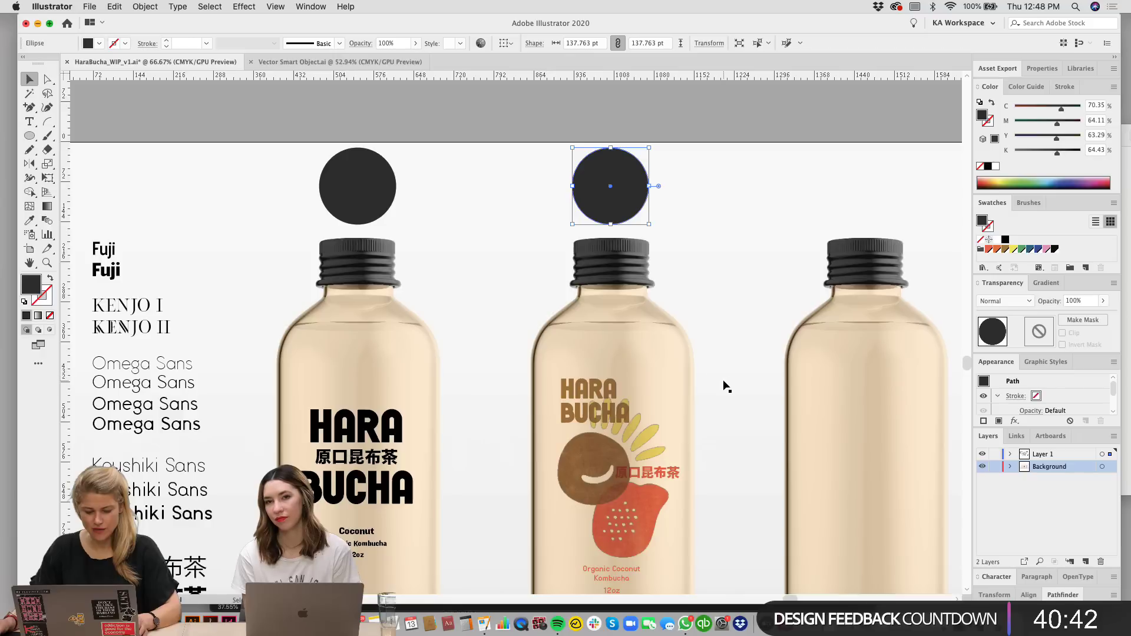
key(super+d)
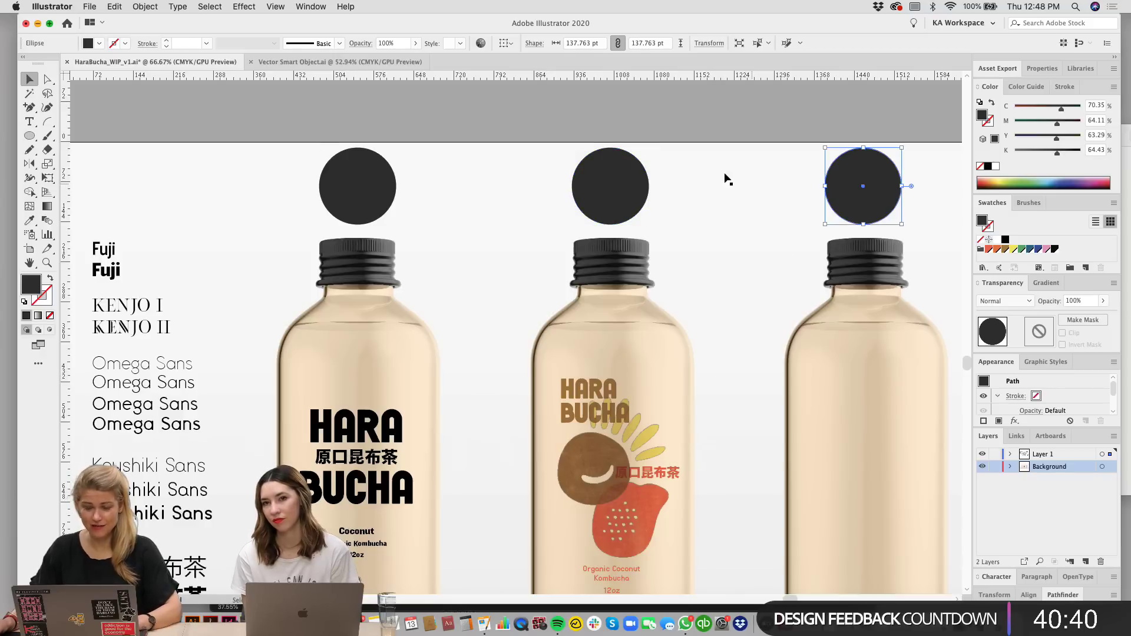
scroll(695, 321, right, 2)
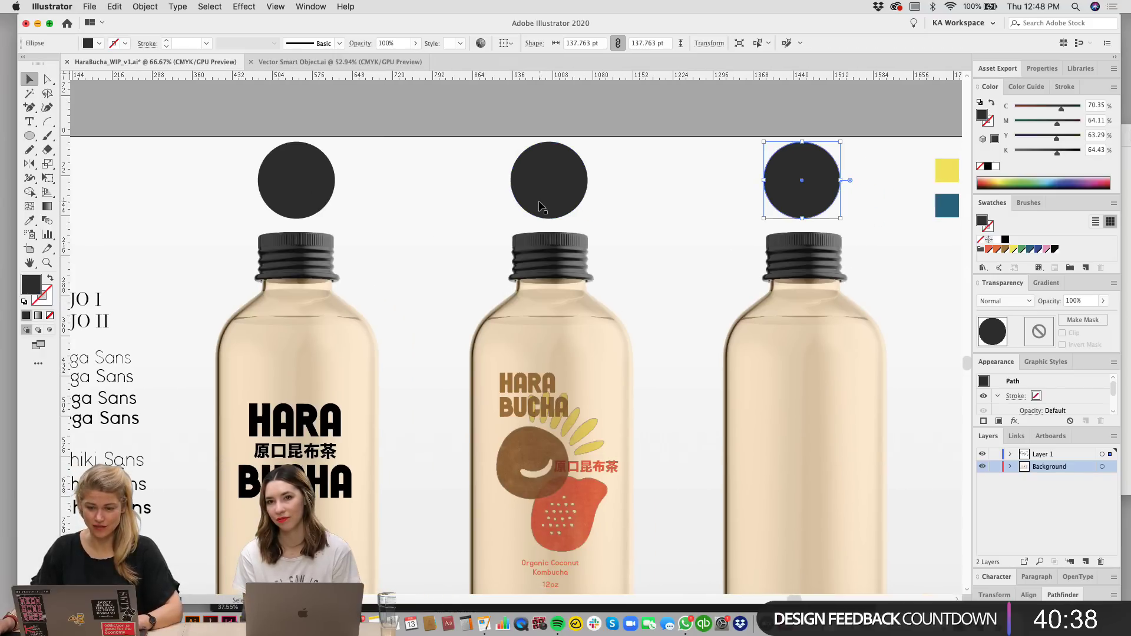
Step: Select all three dark circles, move them to the Background layer, and lock that layer
click(995, 466)
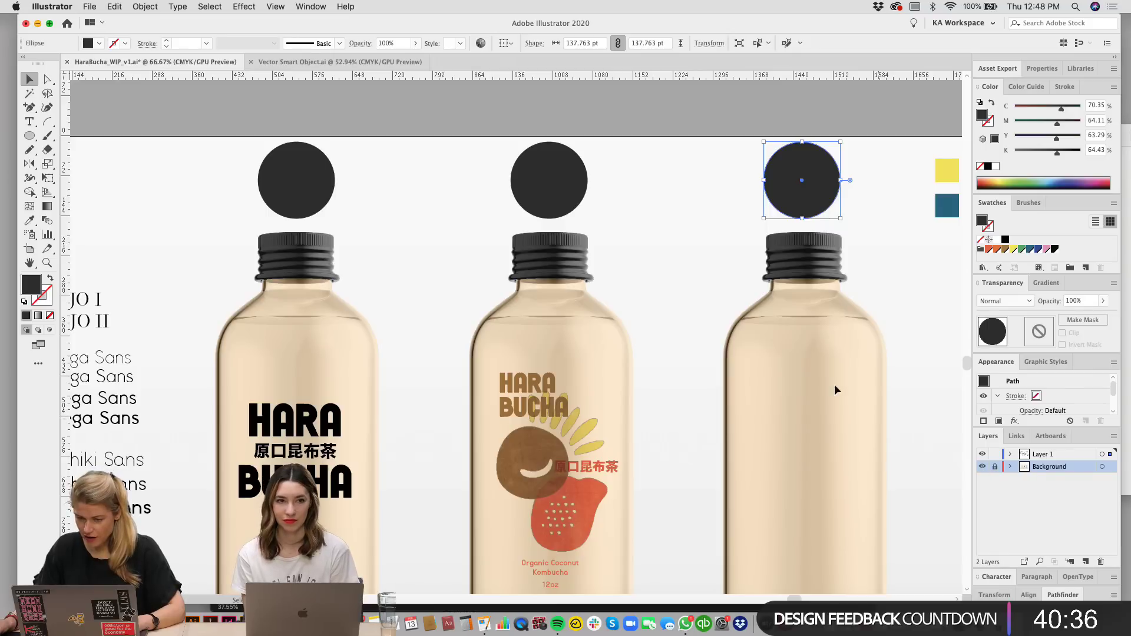
mouse_move(756, 296)
mouse_down()
mouse_move(758, 284)
mouse_move(758, 311)
mouse_up()
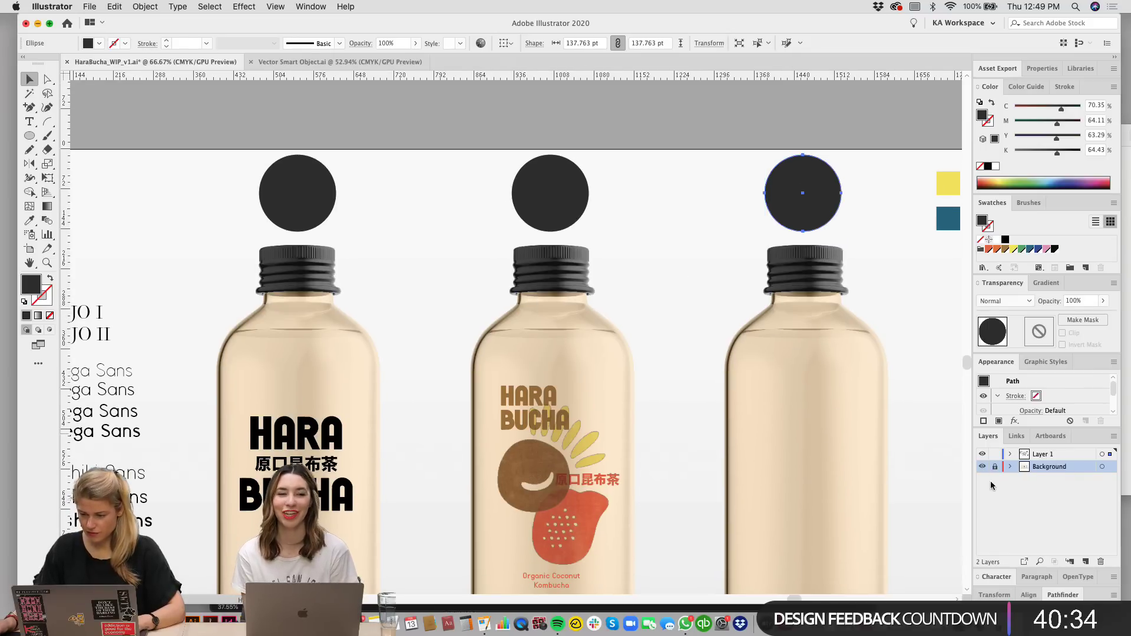
click(994, 467)
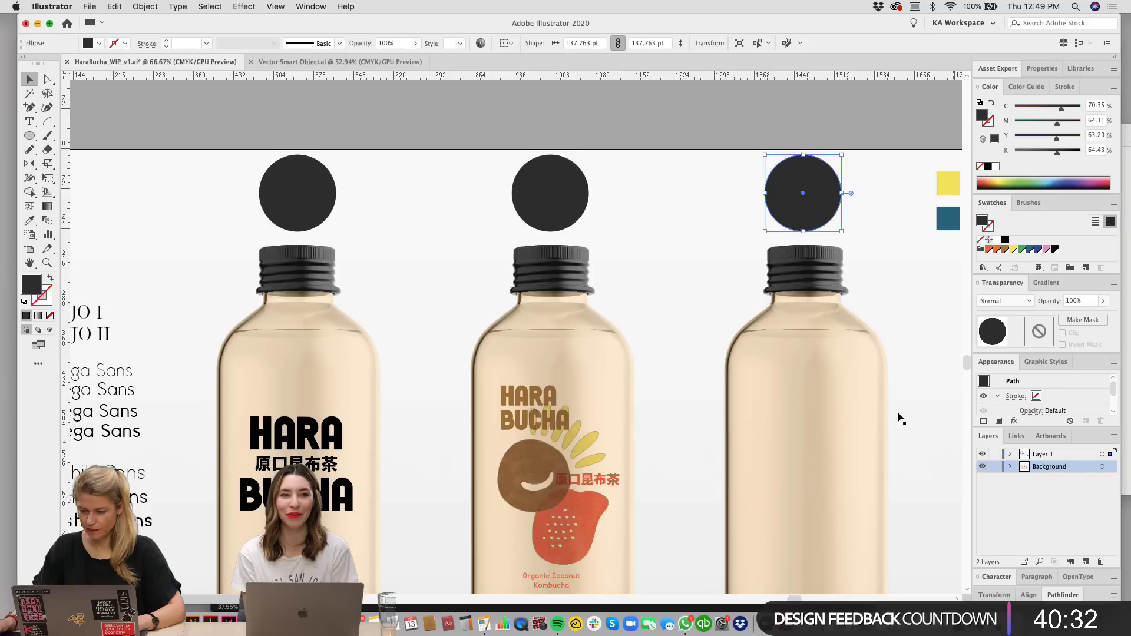
shift+click(550, 192)
shift+click(297, 192)
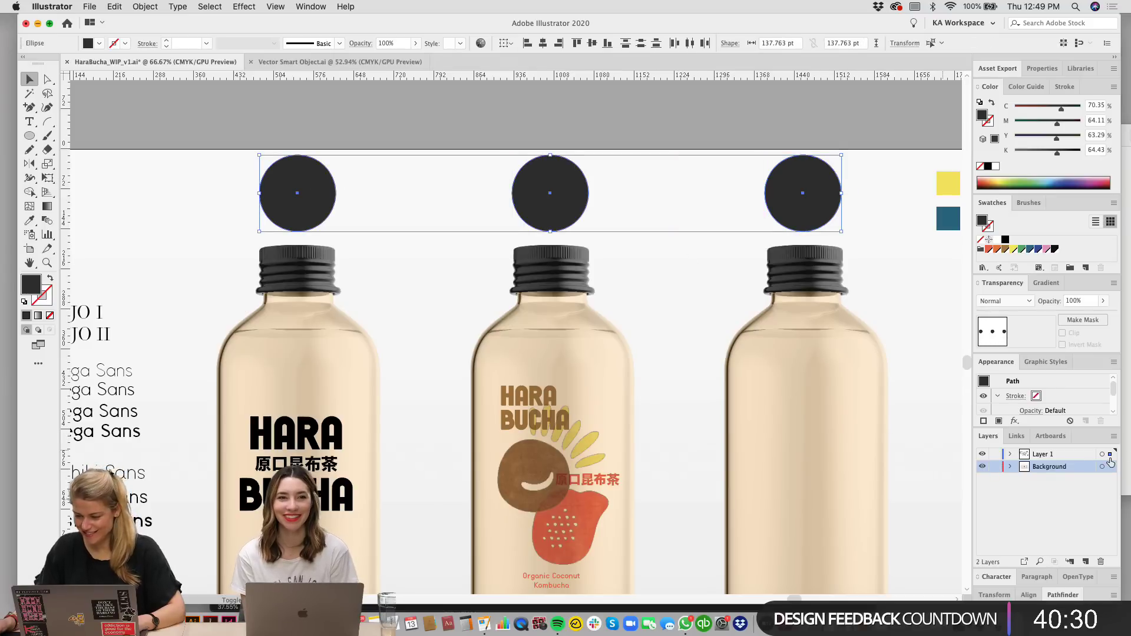
click(995, 467)
Step: Move the smile badge from the lower pasteboard to above the first dark circle and enlarge it to about 83 pt wide
scroll(496, 284, down, 3)
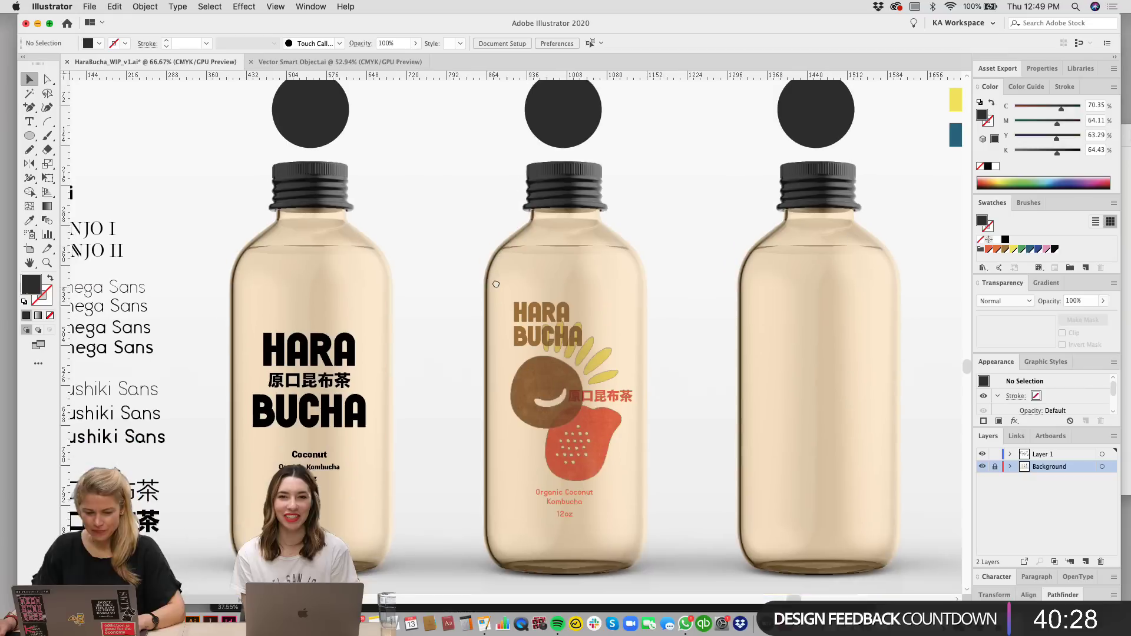
scroll(496, 284, down, 6)
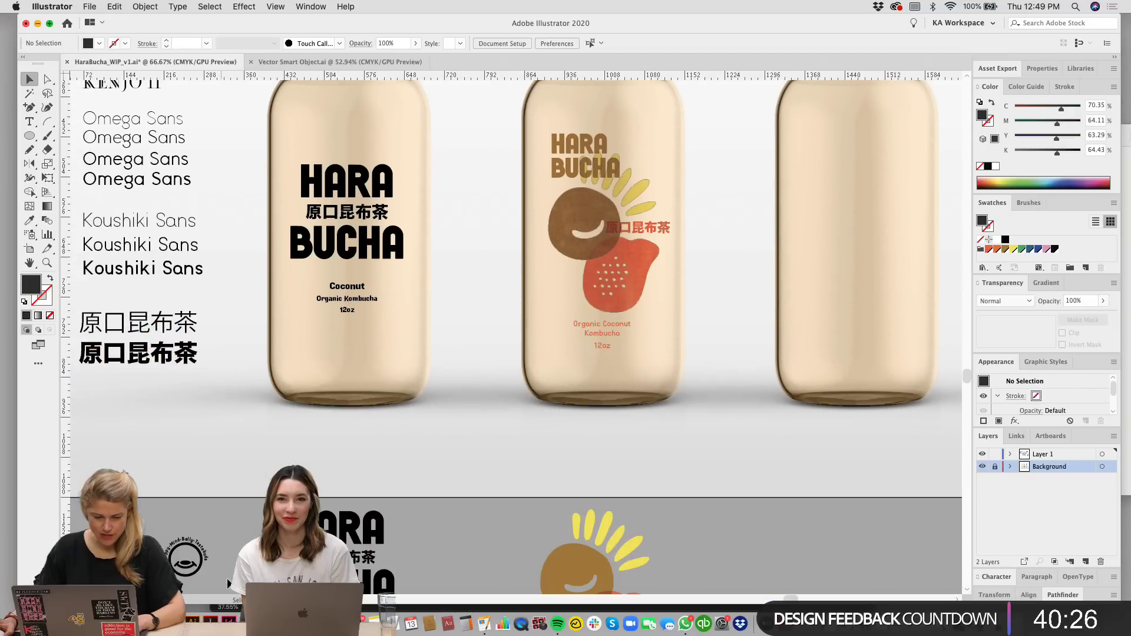
drag(229, 584, 449, 154)
drag(493, 281, 488, 353)
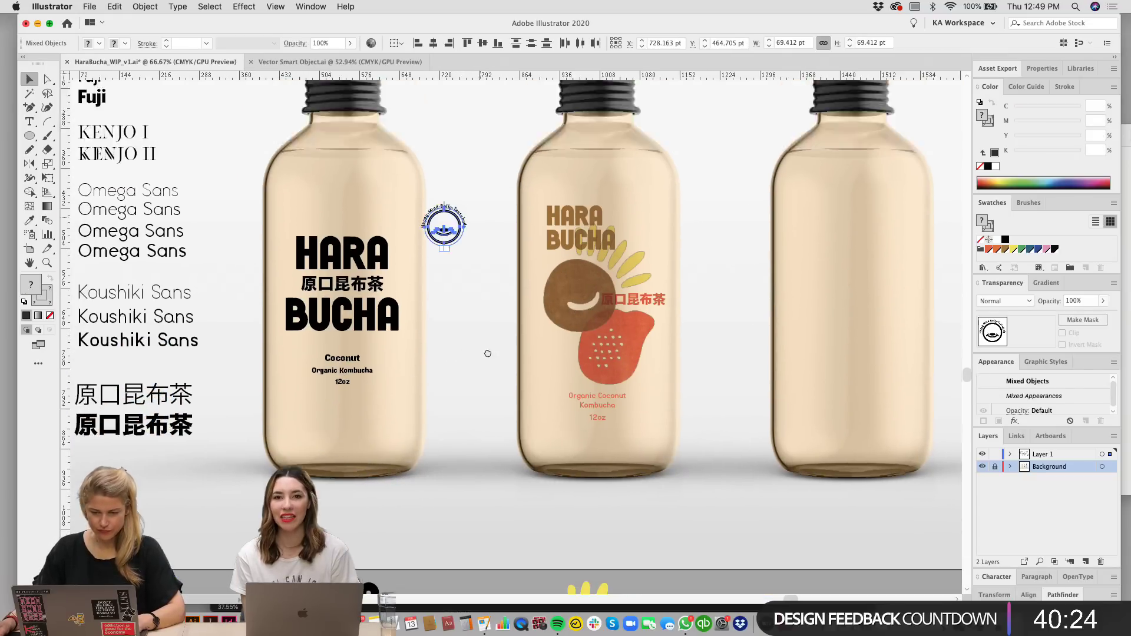
scroll(488, 353, up, 8)
drag(458, 444, 360, 147)
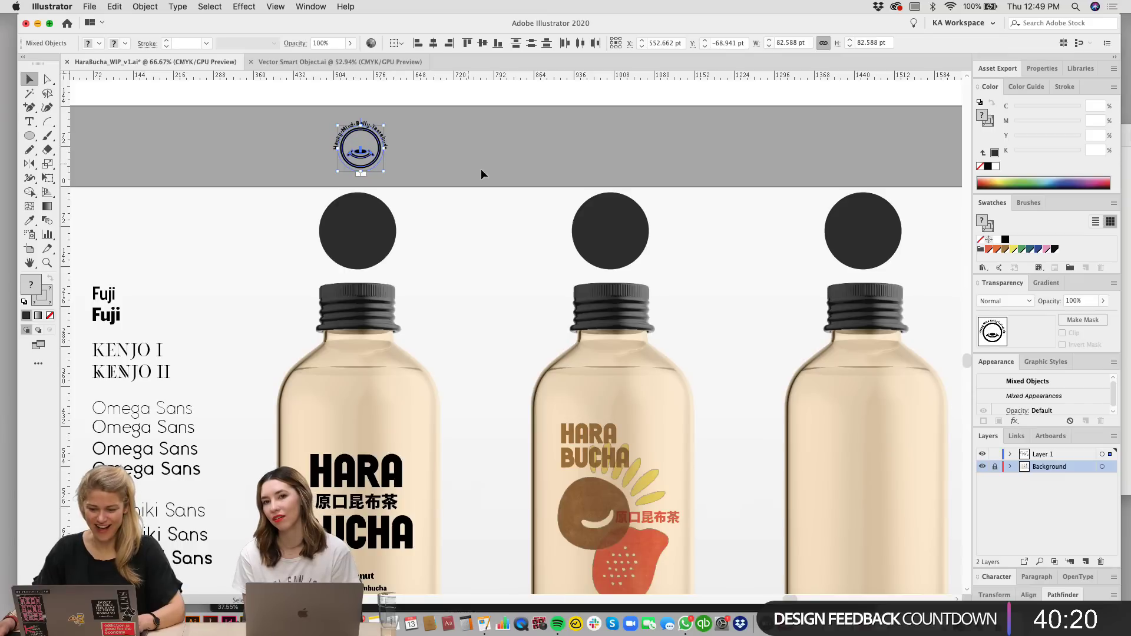
drag(465, 224, 512, 244)
key(super+equal)
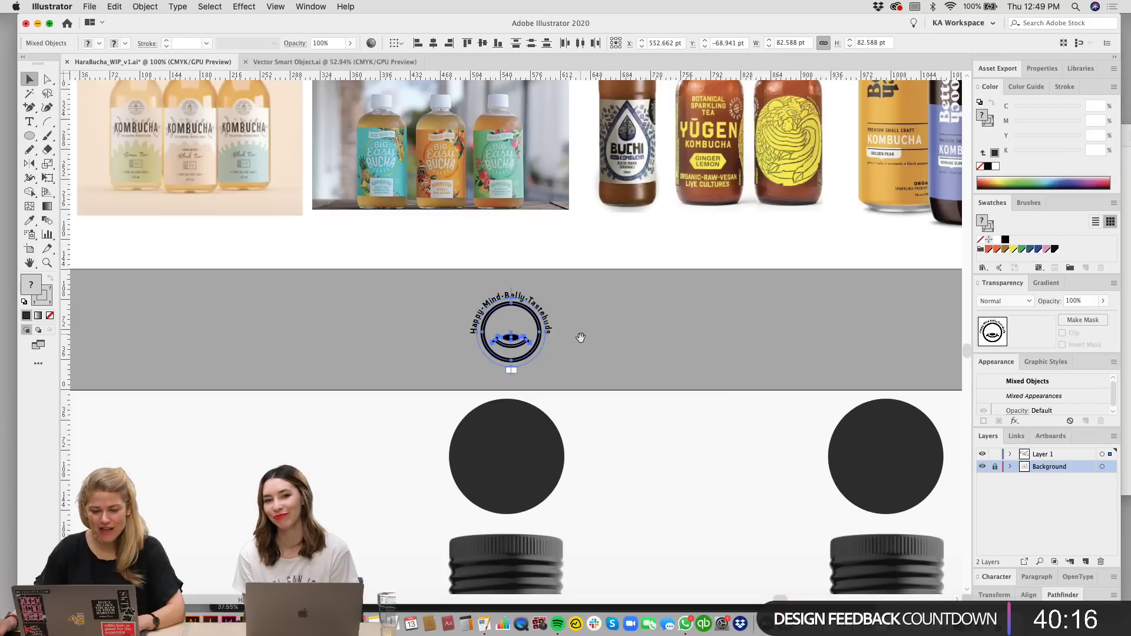
drag(581, 338, 540, 262)
click(571, 245)
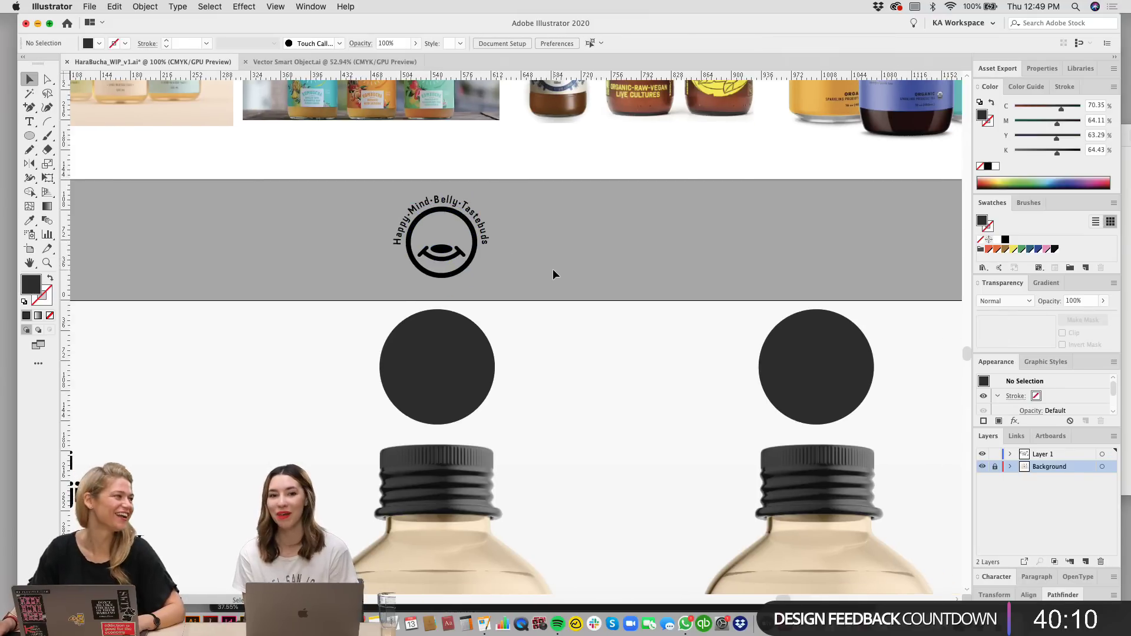
Step: Enlarge the curved Happy Mind Belly Tastebuds text to 23.54 pt so it wraps around the whole smile badge
key(super+plus)
drag(536, 202, 557, 228)
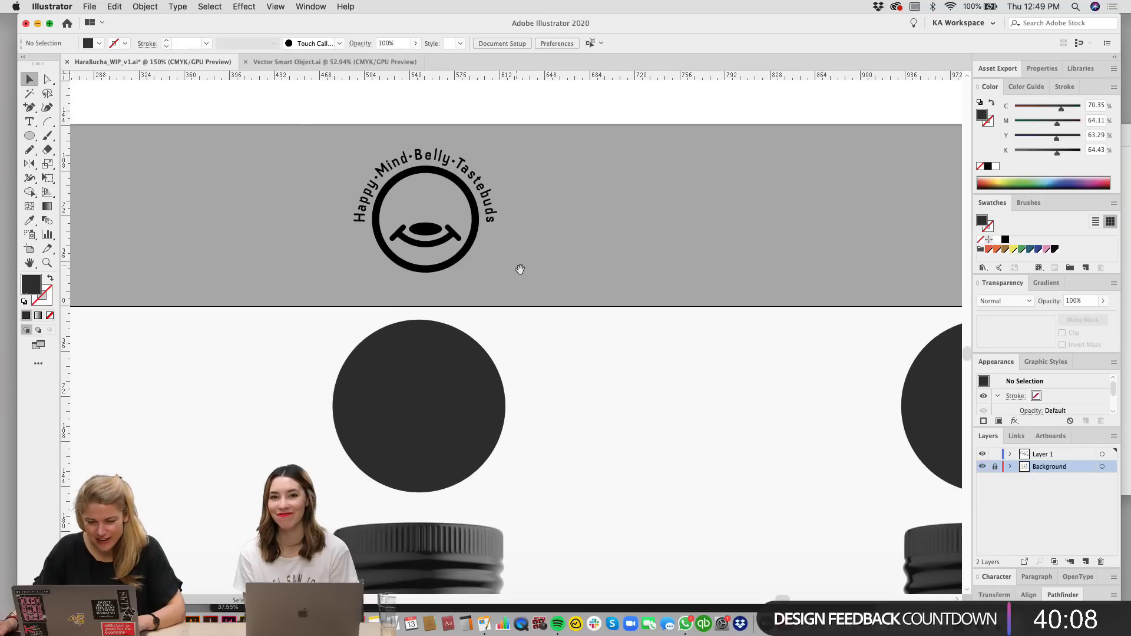
drag(520, 270, 523, 259)
click(472, 166)
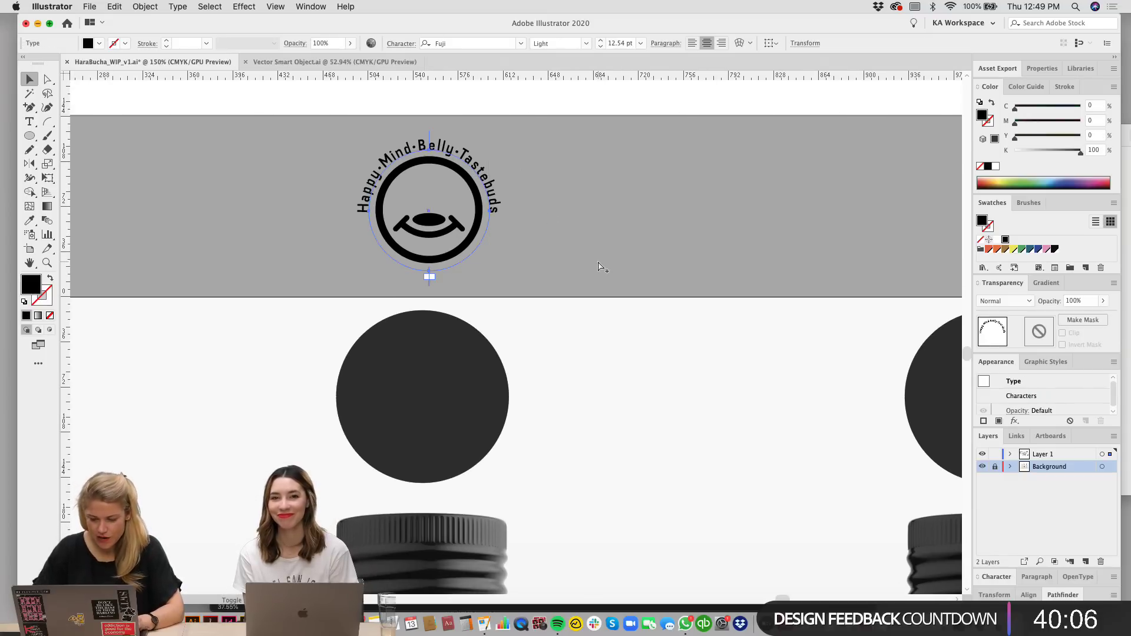
key(super+alt+shift+period)
key(super+shift+period)
key(super+shift+period)
key(super+shift+period)
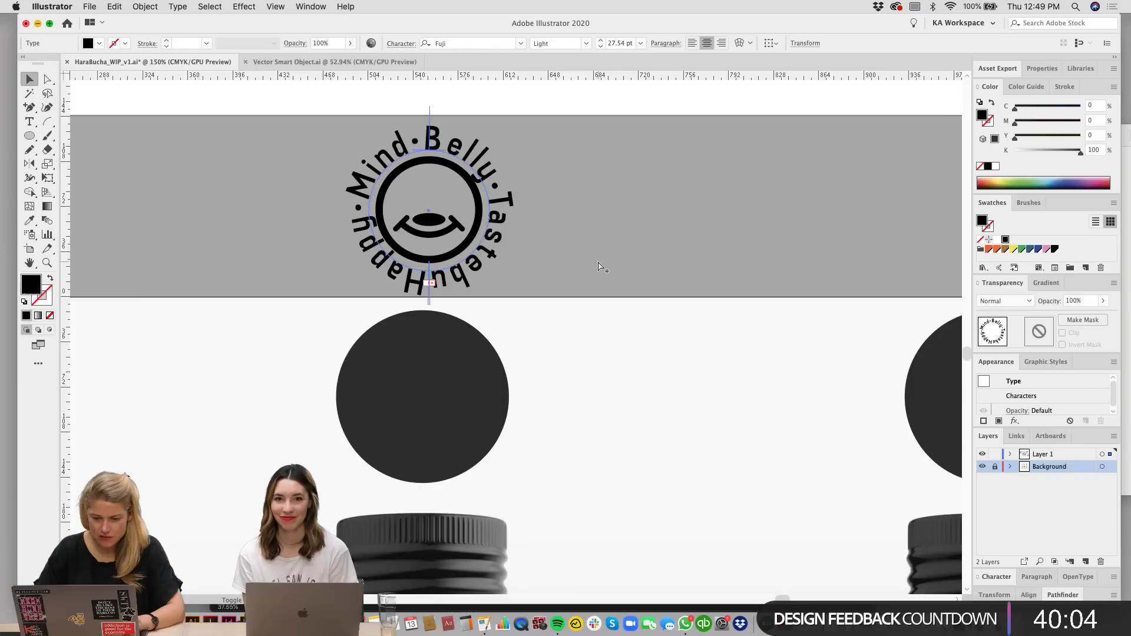
key(super+shift+period)
key(super+shift+period)
key(super+shift+period)
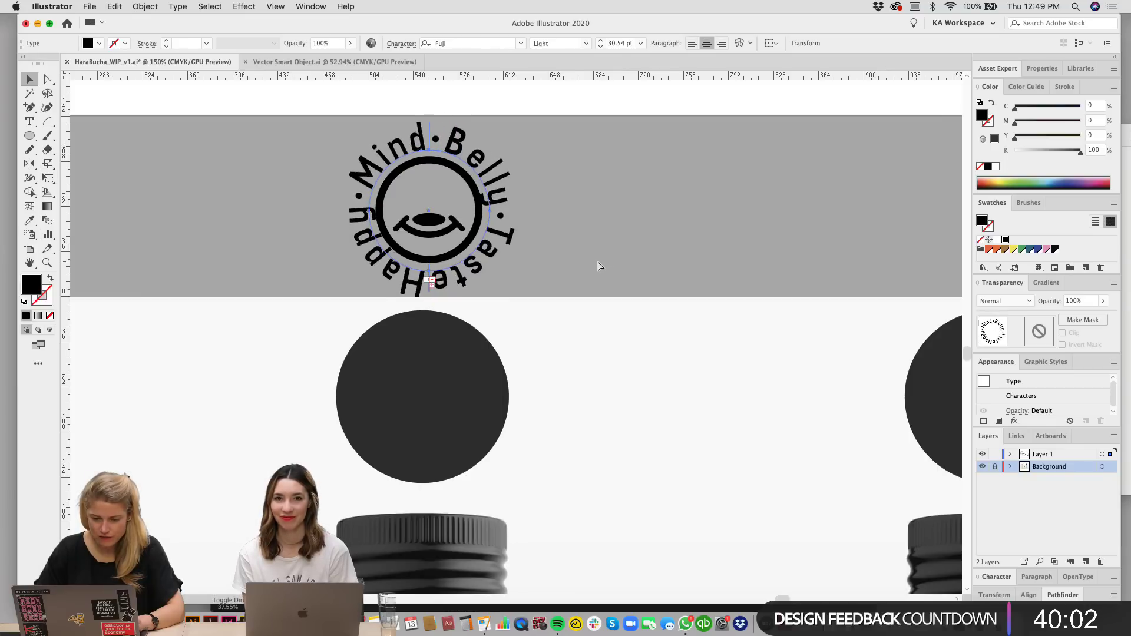
key(super+shift+comma)
key(super+shift+comma)
key(super+shift+comma)
key(super+shift+comma)
key(super+shift+comma)
key(super+shift+comma)
key(super+shift+comma)
key(super+shift+comma)
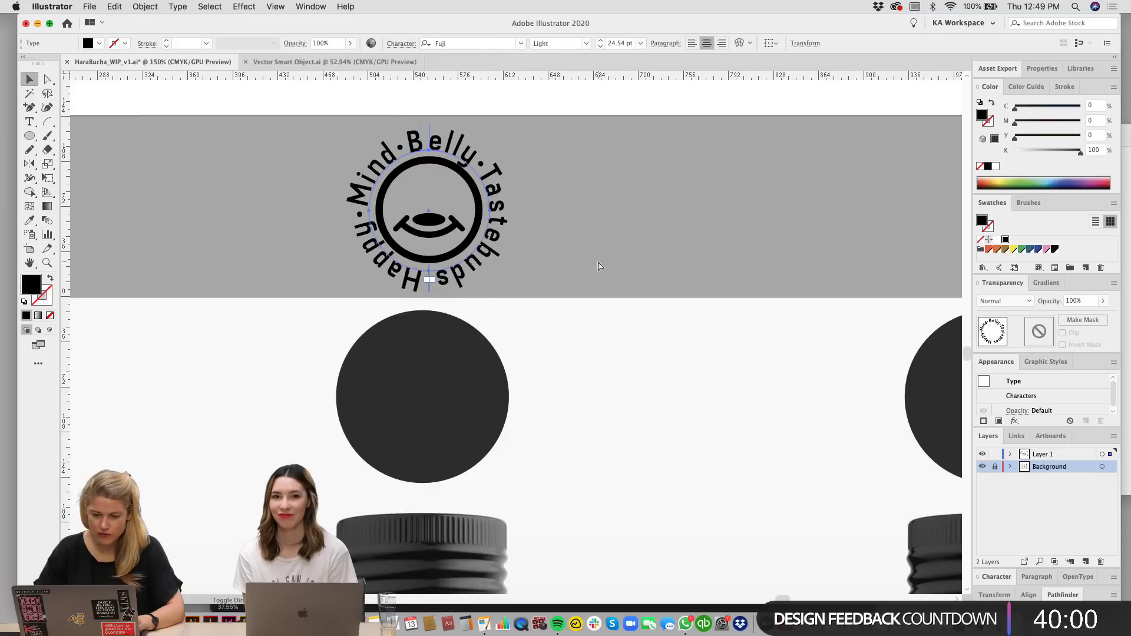
Step: Add a separator dot after Tastebuds in the curved text and reduce all of its text to 16.54 pt
double_click(442, 276)
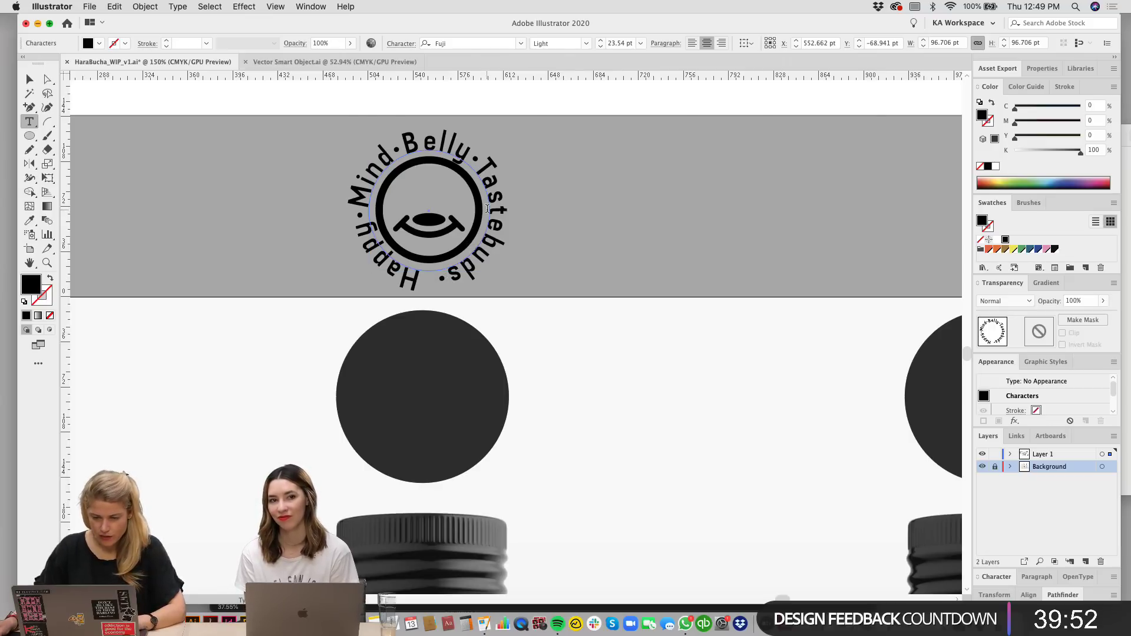
key(super+a)
key(super+shift+comma)
key(super+shift+comma)
key(super+shift+comma)
key(super+shift+comma)
key(super+shift+comma)
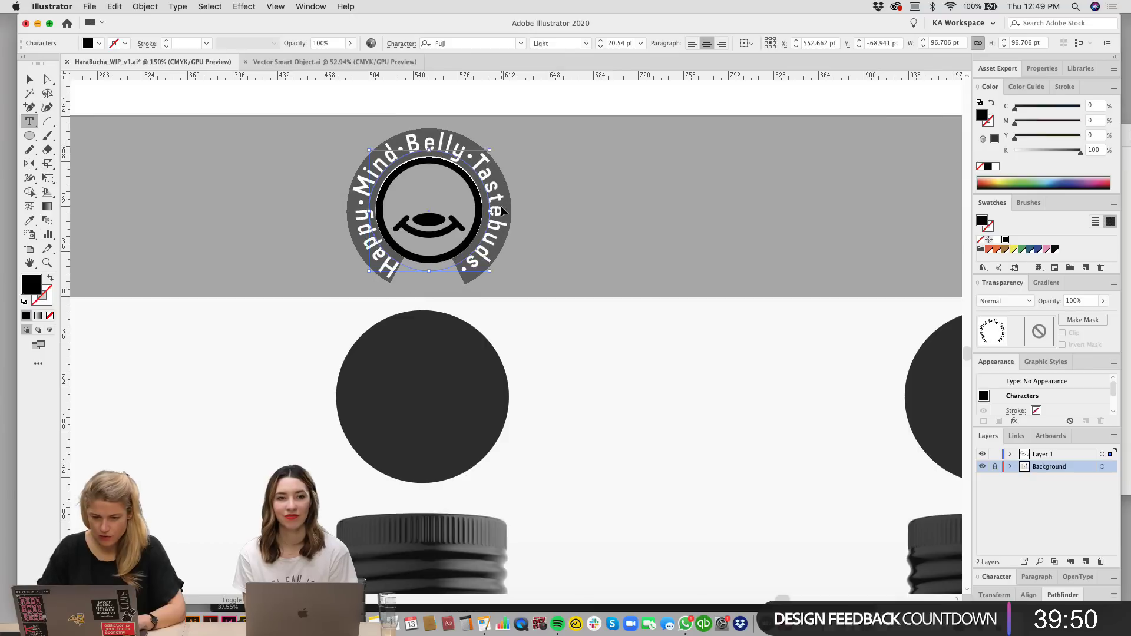
key(super+shift+comma)
key(super+shift+comma)
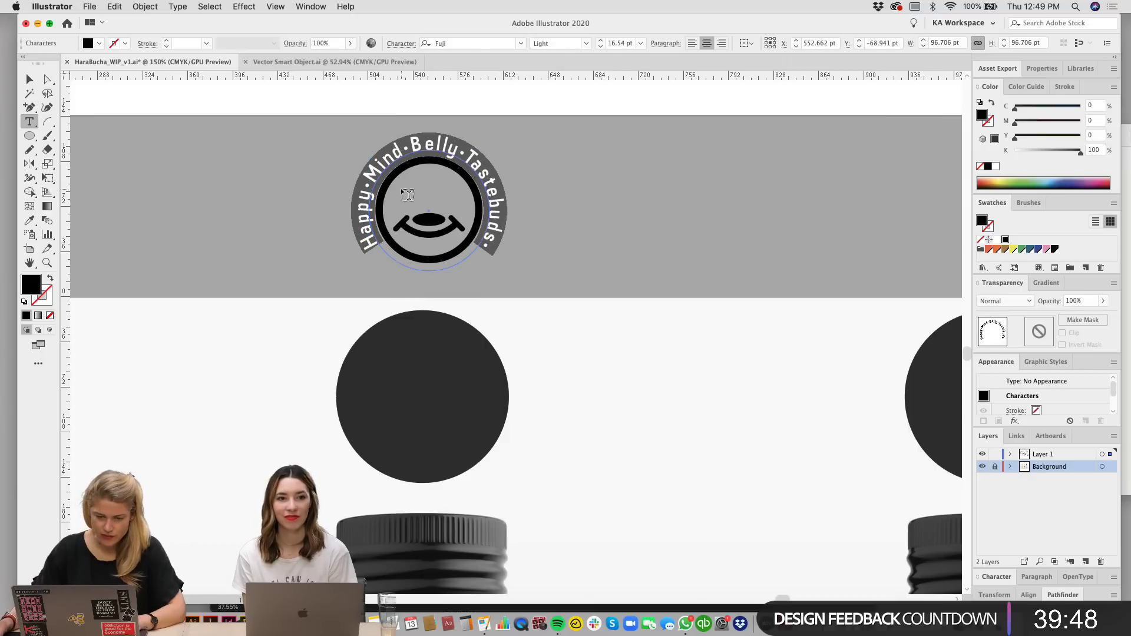
Step: Try to widen the gaps around the separator dots in the curved text with added spaces
click(366, 185)
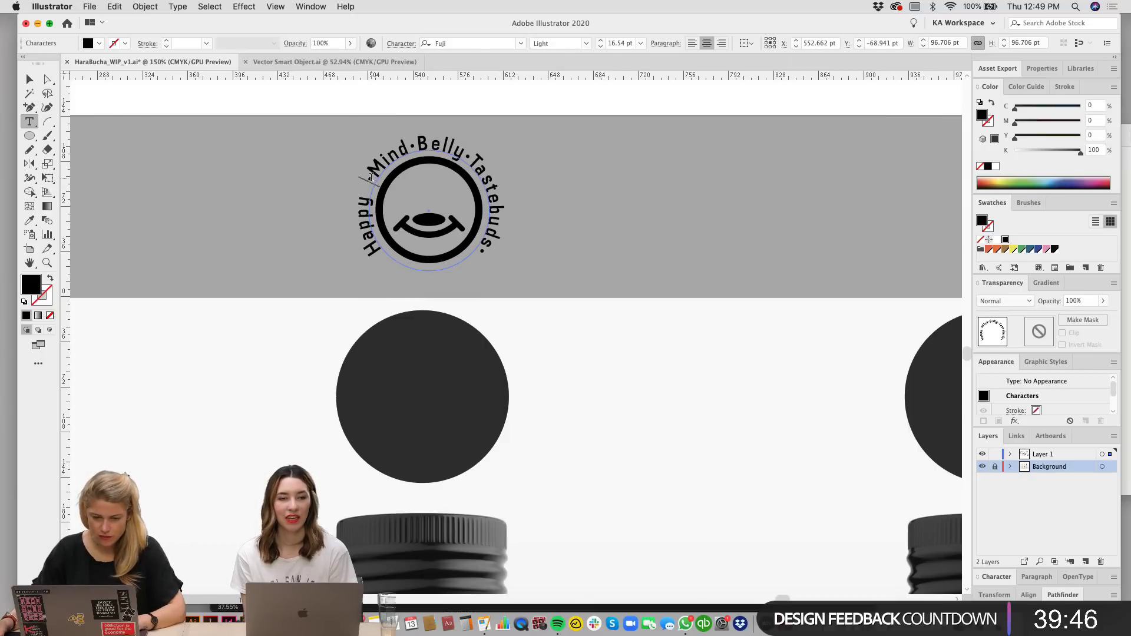
drag(375, 172, 579, 272)
key(super+z)
key(super+z)
key(super+z)
key(super+z)
key(super+z)
key(super+z)
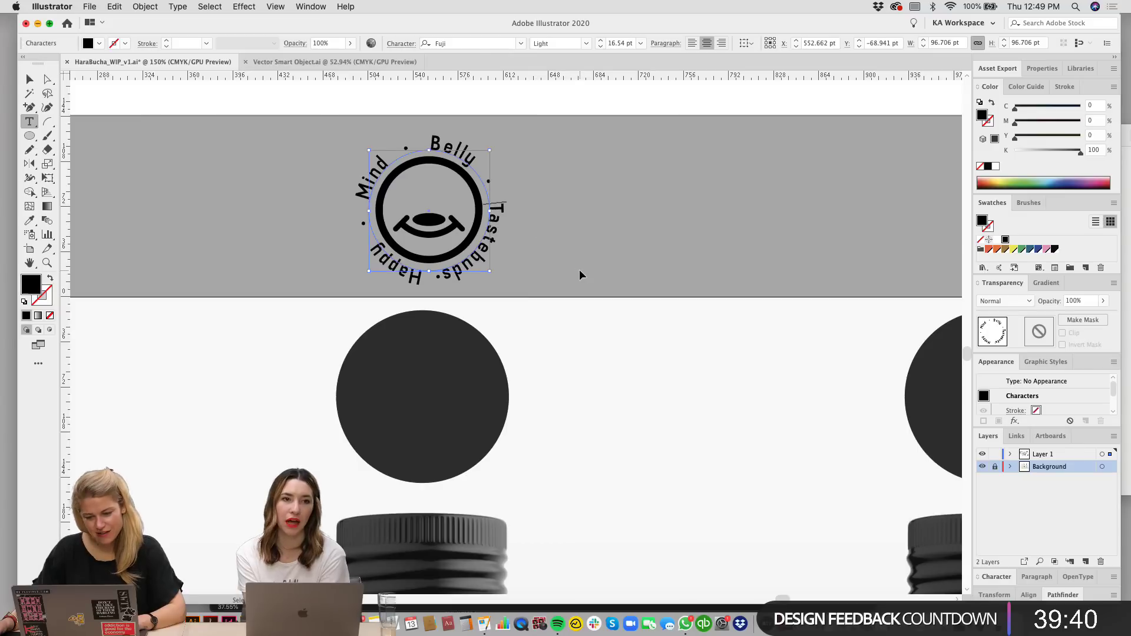
key(super+z)
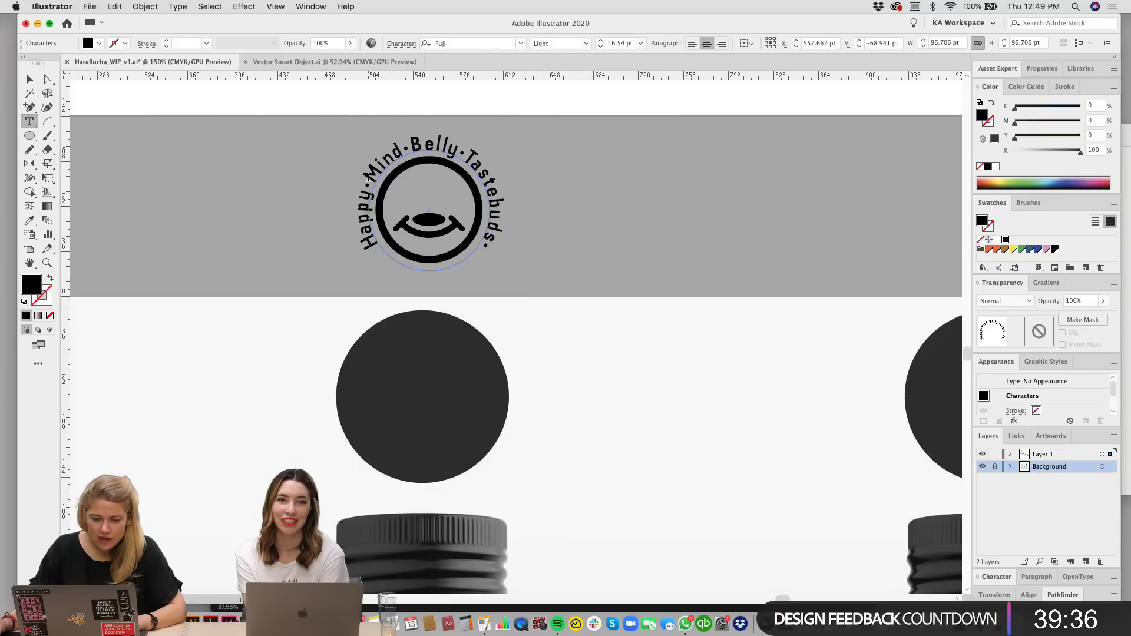
Step: Replace the dot between Happy and Mind with a space, insert Happy before Belly, and space out the dot between them
key(super+z)
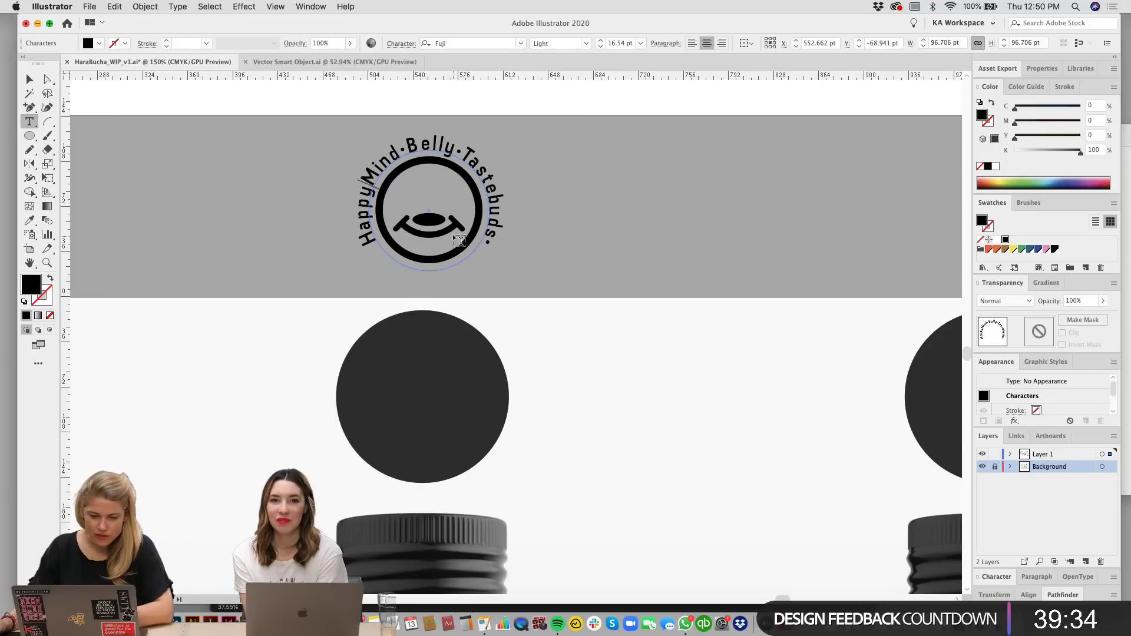
key(super+z)
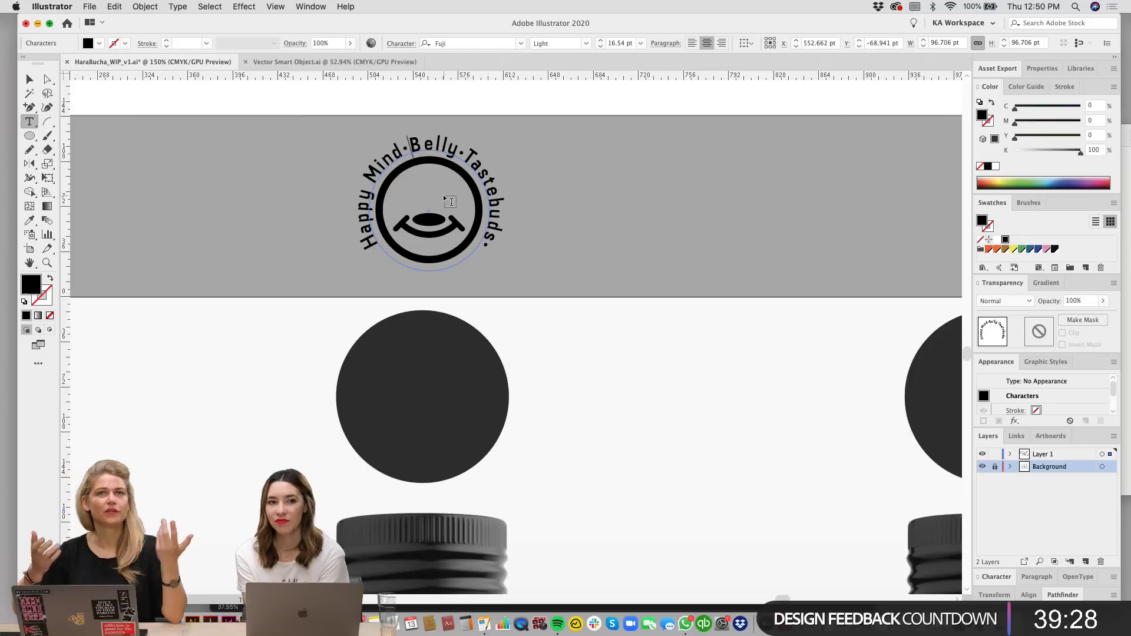
text(Happy)
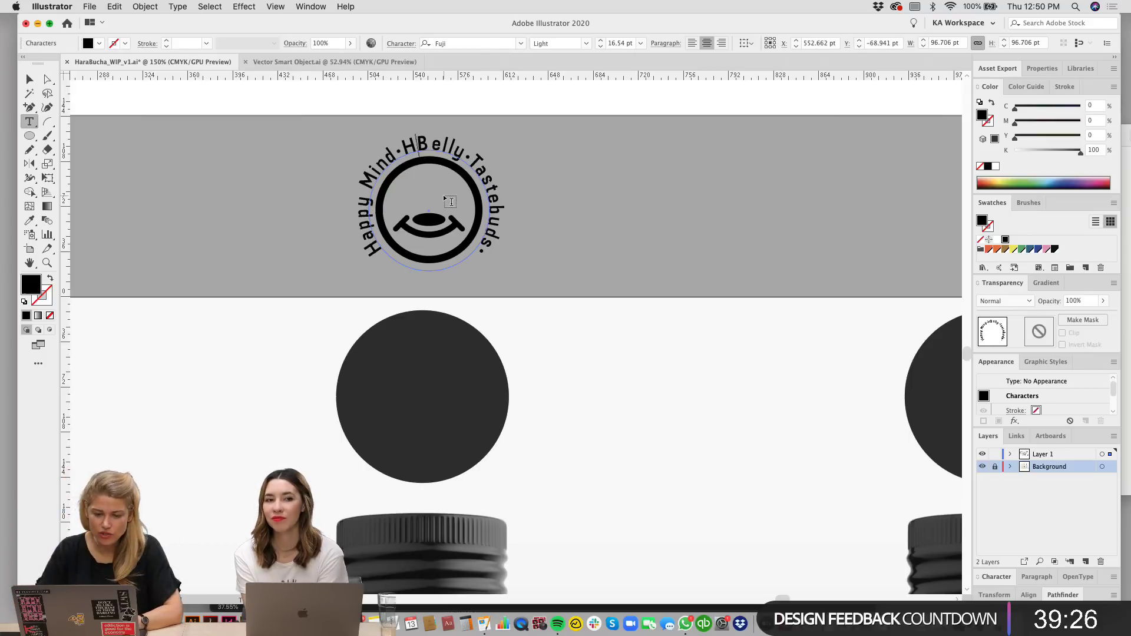
click(383, 165)
click(373, 173)
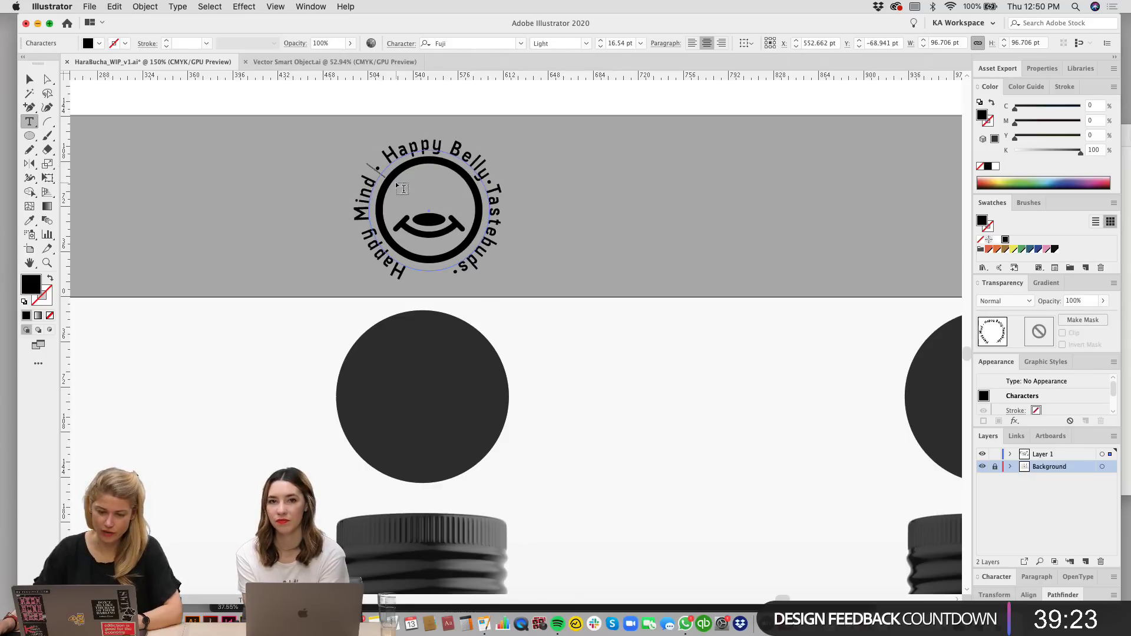
Step: Insert Happy before Tastebuds with spaces around the preceding dot, and reduce the curved text to 14.54 pt
click(488, 177)
text(• Hap)
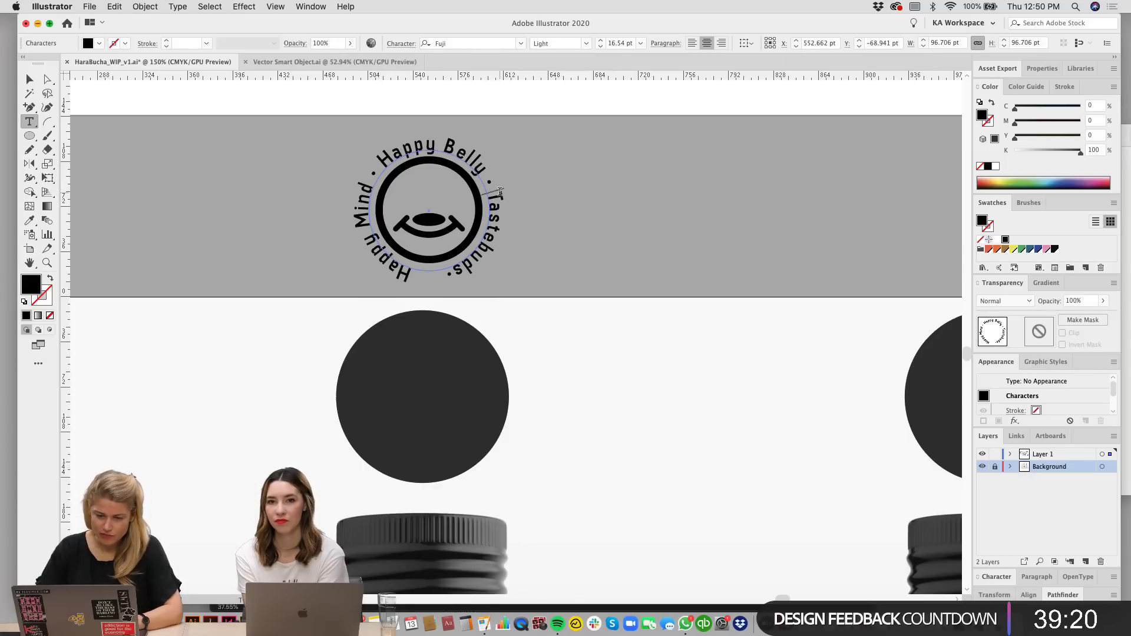
text(py)
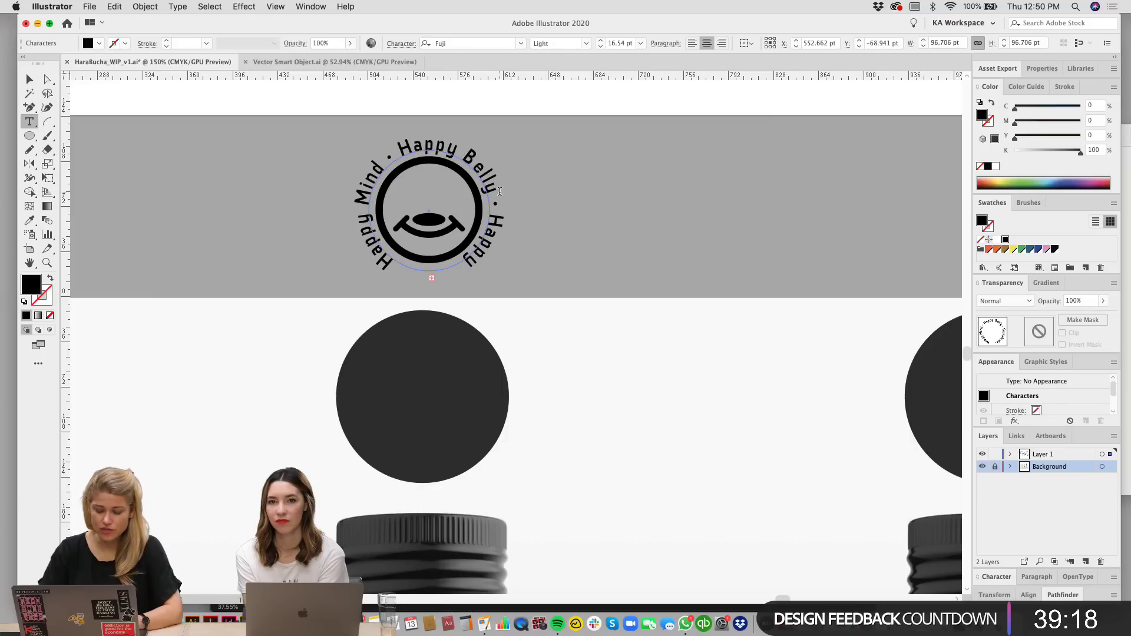
click(30, 79)
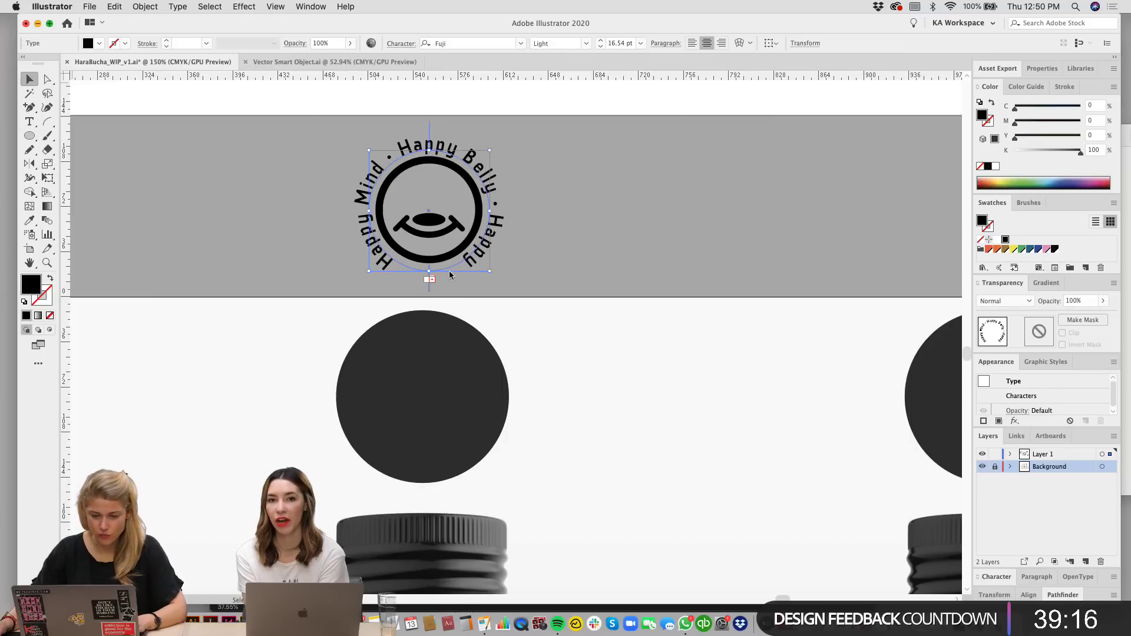
key(super+shift+comma)
key(super+shift+comma)
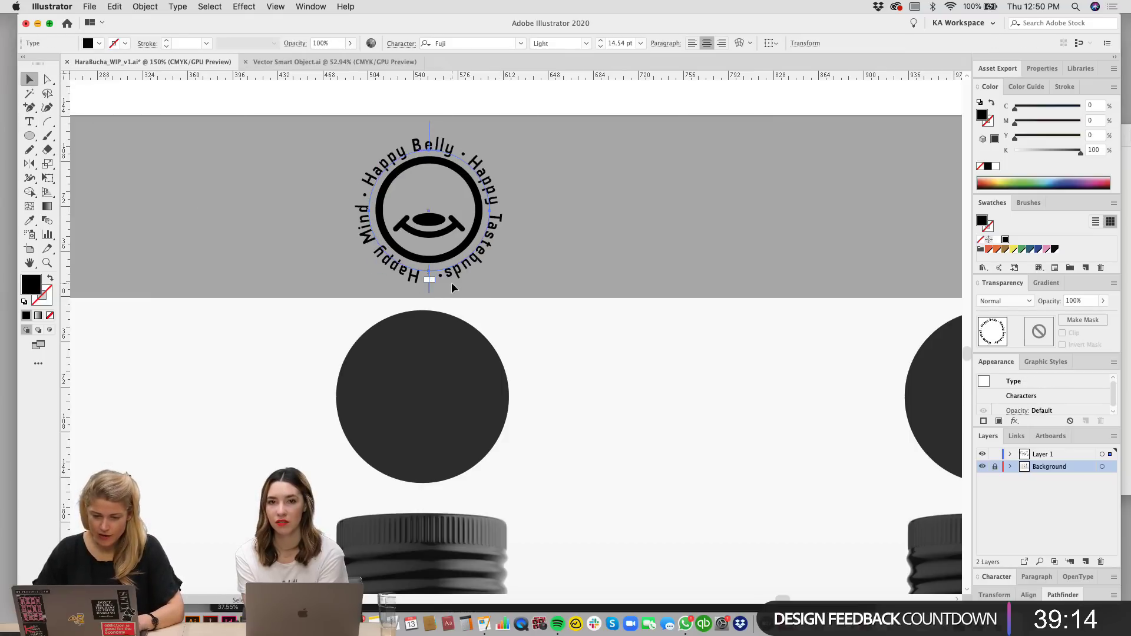
click(540, 239)
Step: Insert space between Tastebuds and the closing separator dot in the curved text
scroll(570, 232, right, 2)
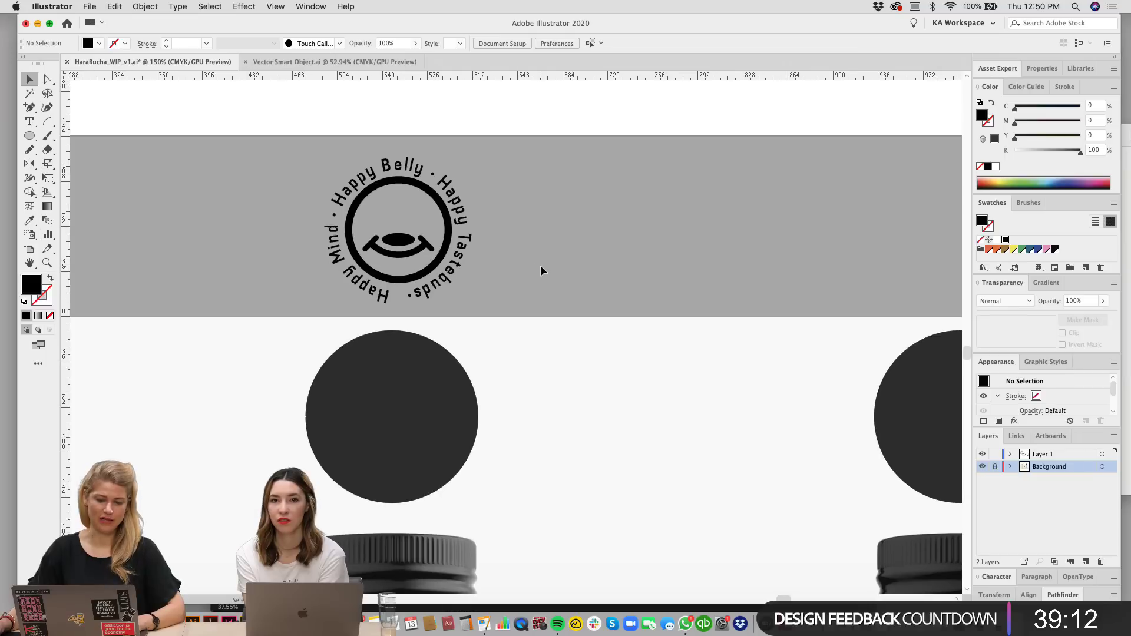
click(426, 298)
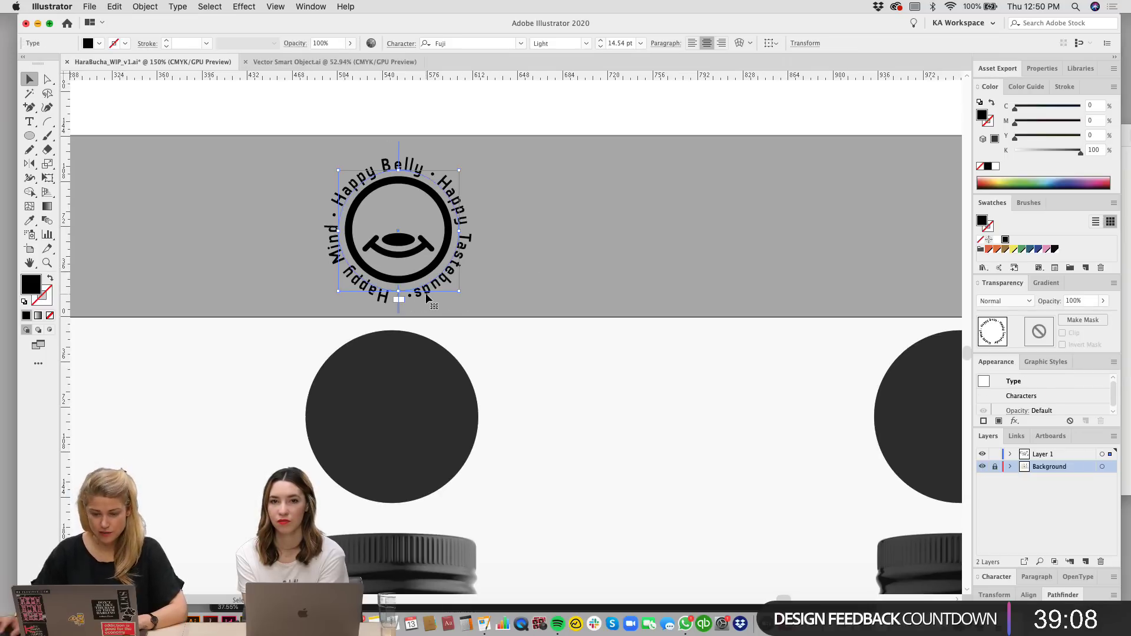
double_click(412, 299)
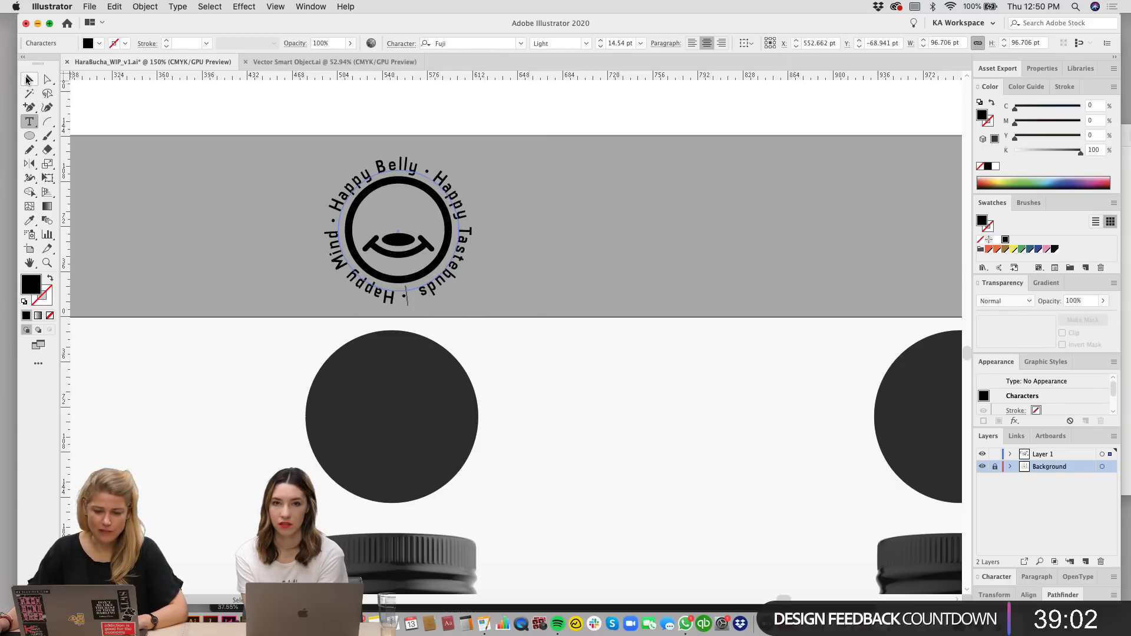
click(28, 78)
click(566, 257)
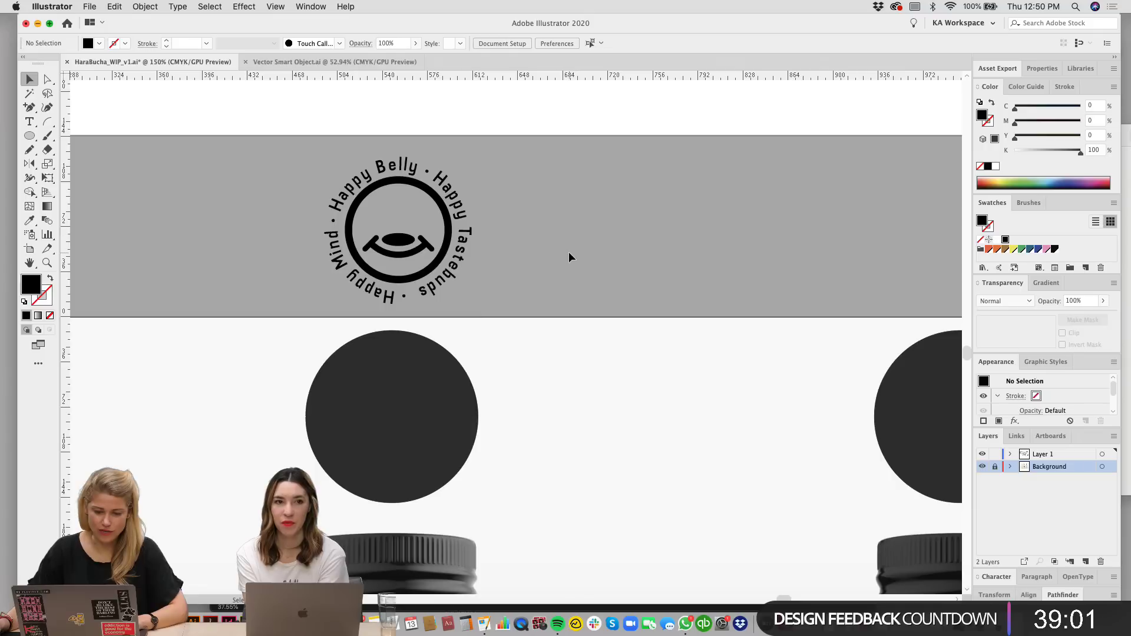
Step: Adjust the kerning between the end of Tastebuds and the closing dot to even out the gap
double_click(422, 297)
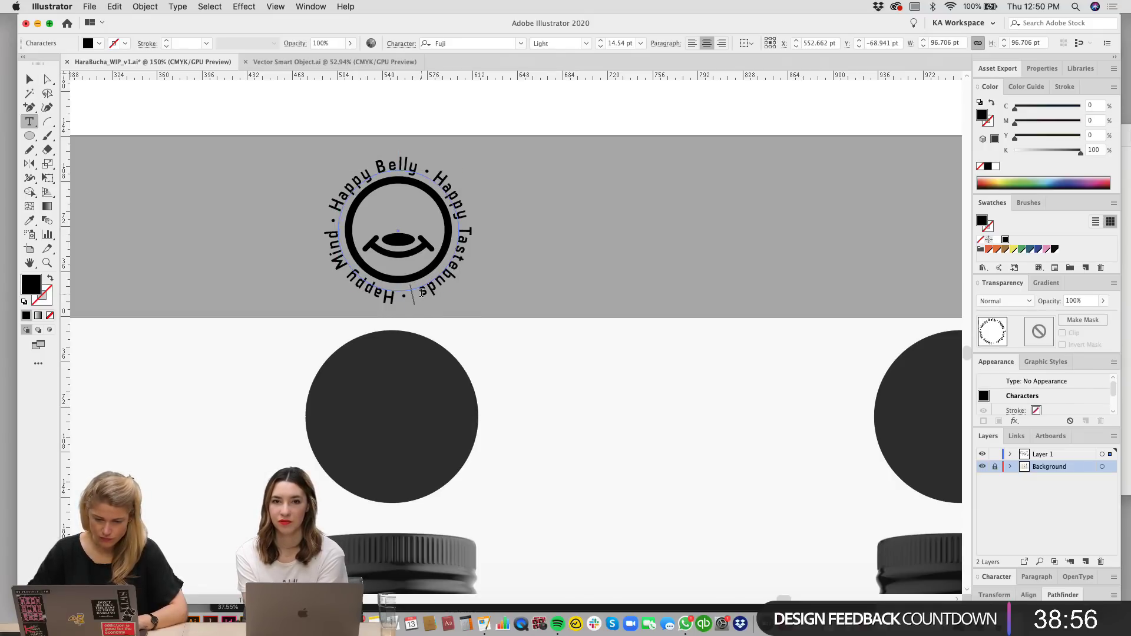
drag(422, 296, 421, 293)
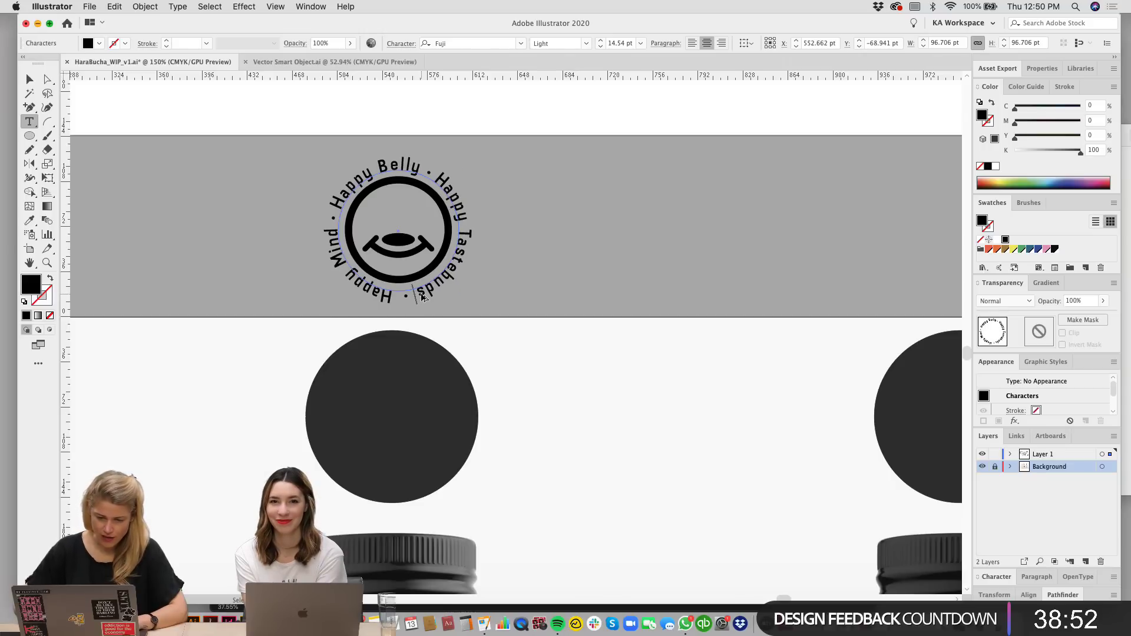
key(super+alt+Right)
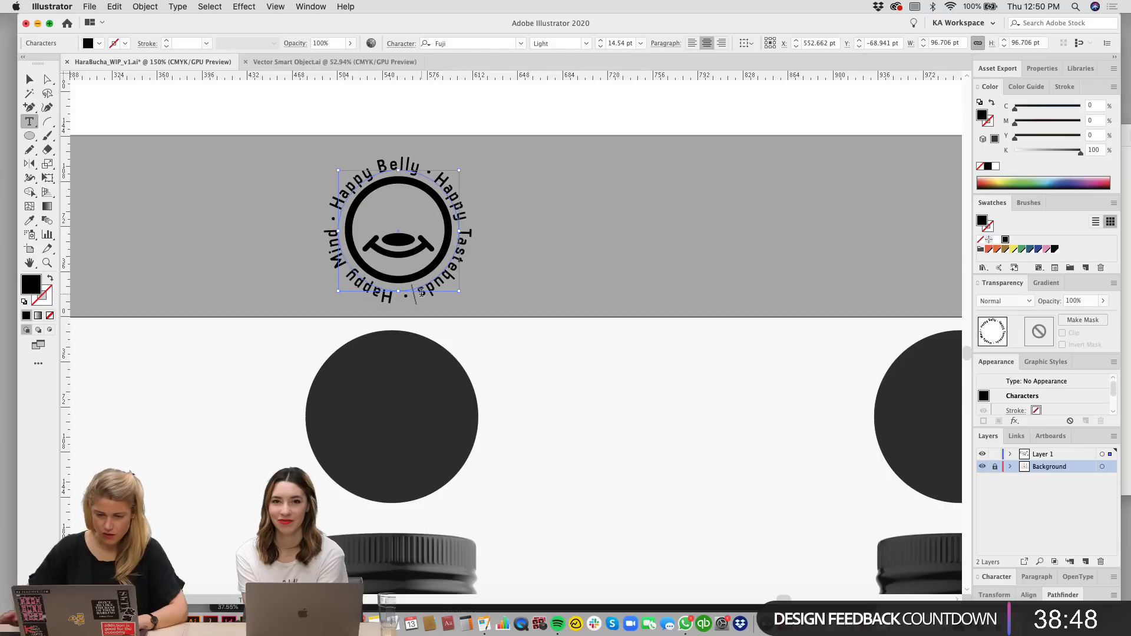
Step: Rotate the curved text around the smile badge until Happy Tastebuds arcs across the top
click(30, 79)
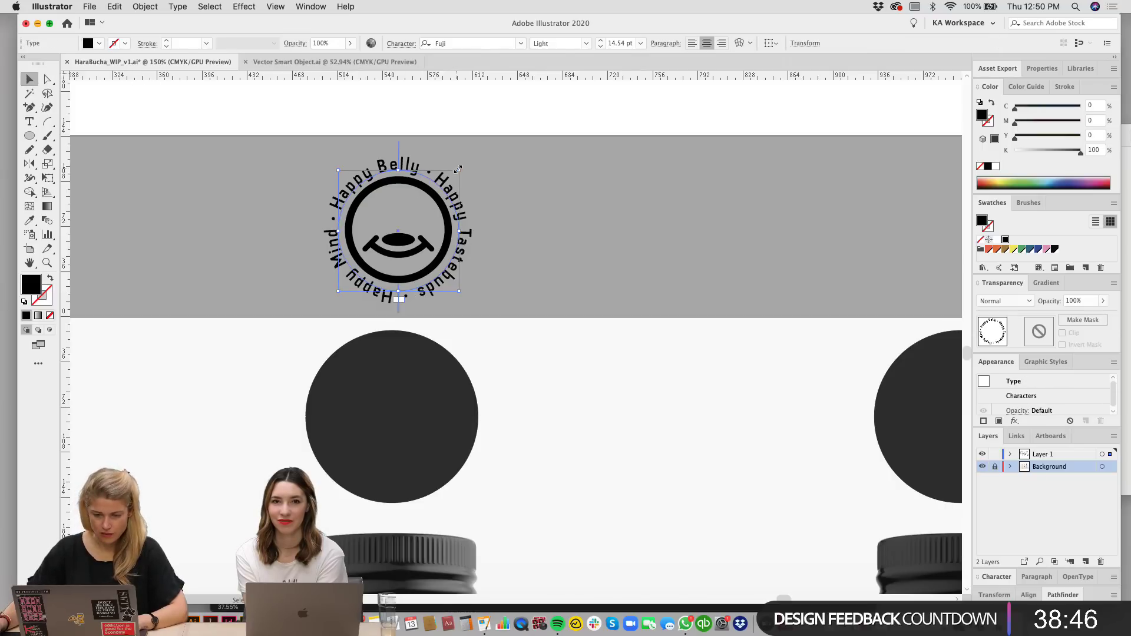
drag(464, 167, 489, 209)
click(566, 193)
scroll(571, 266, left, 2)
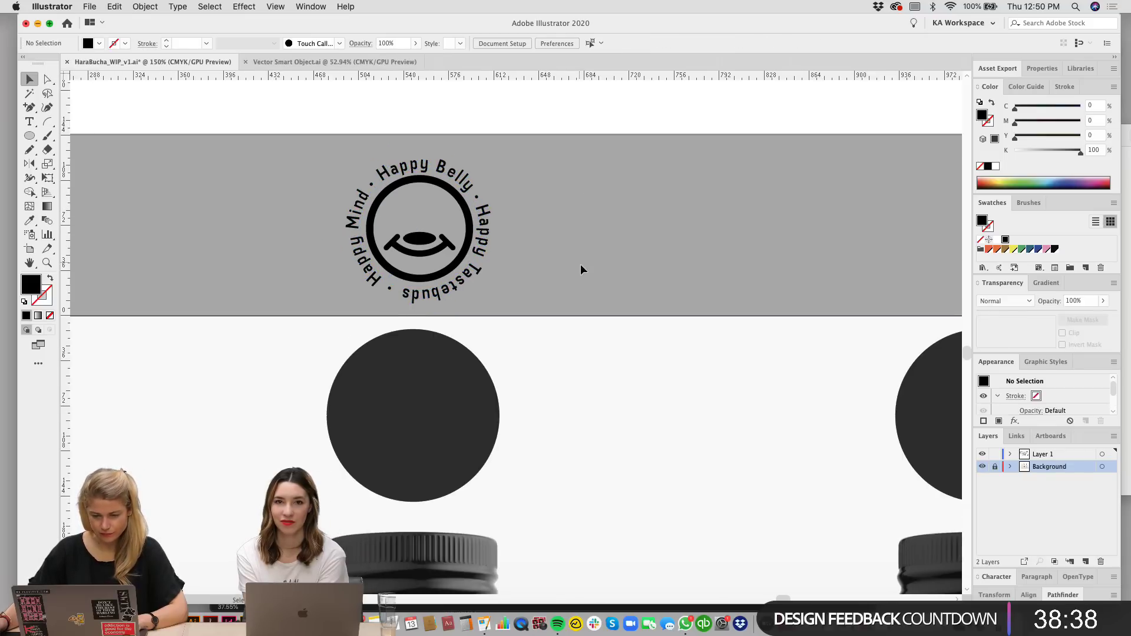
click(489, 209)
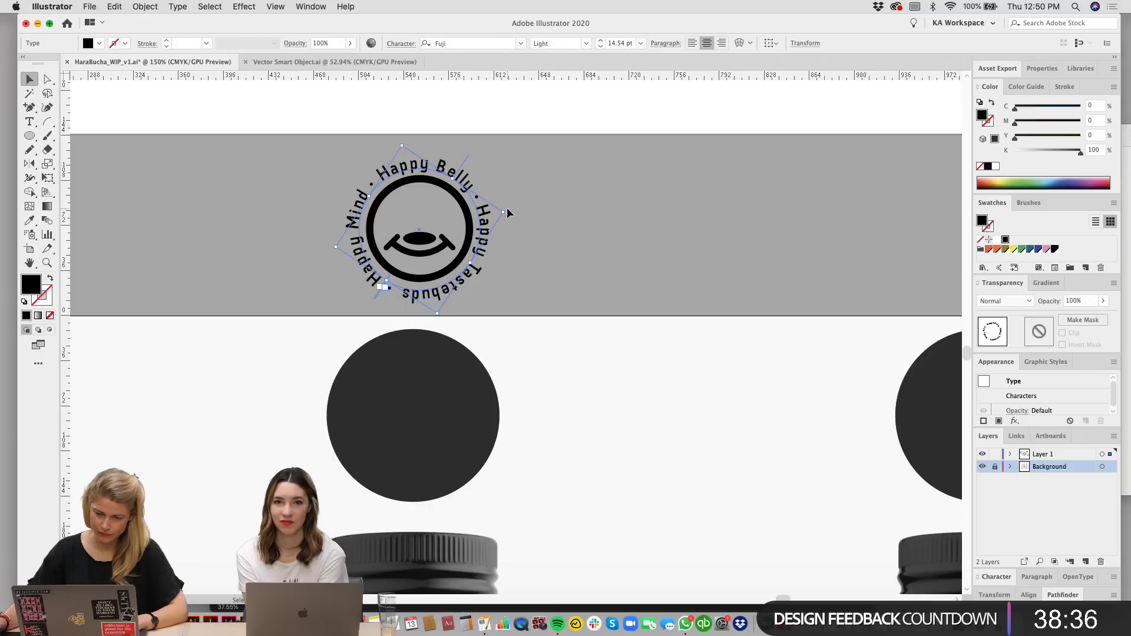
drag(510, 208, 347, 145)
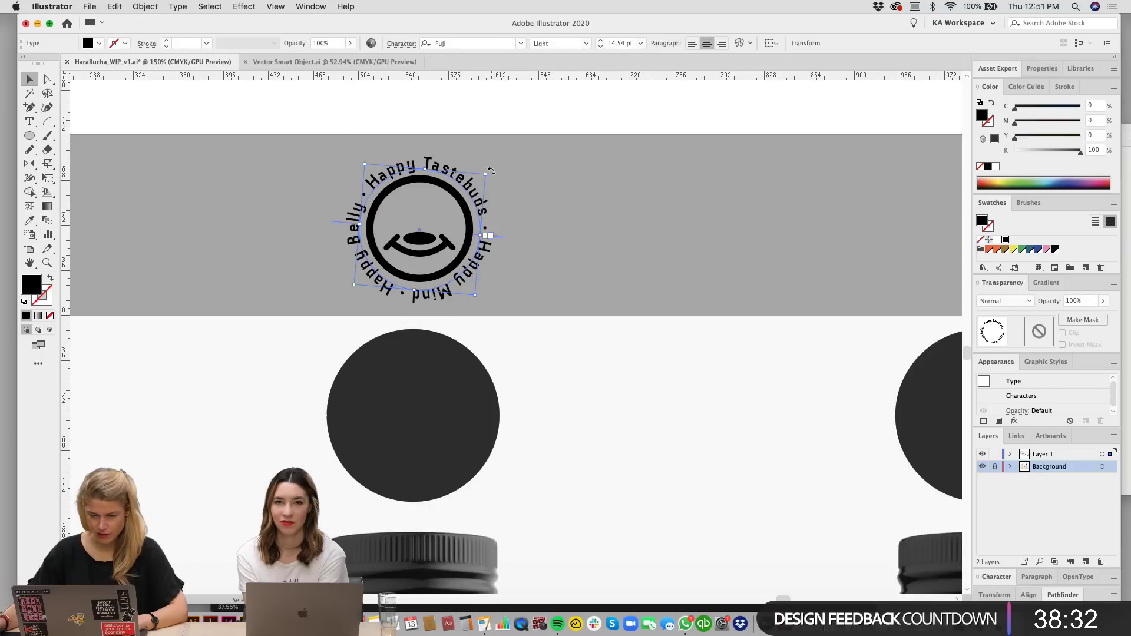
drag(490, 170, 483, 159)
click(564, 255)
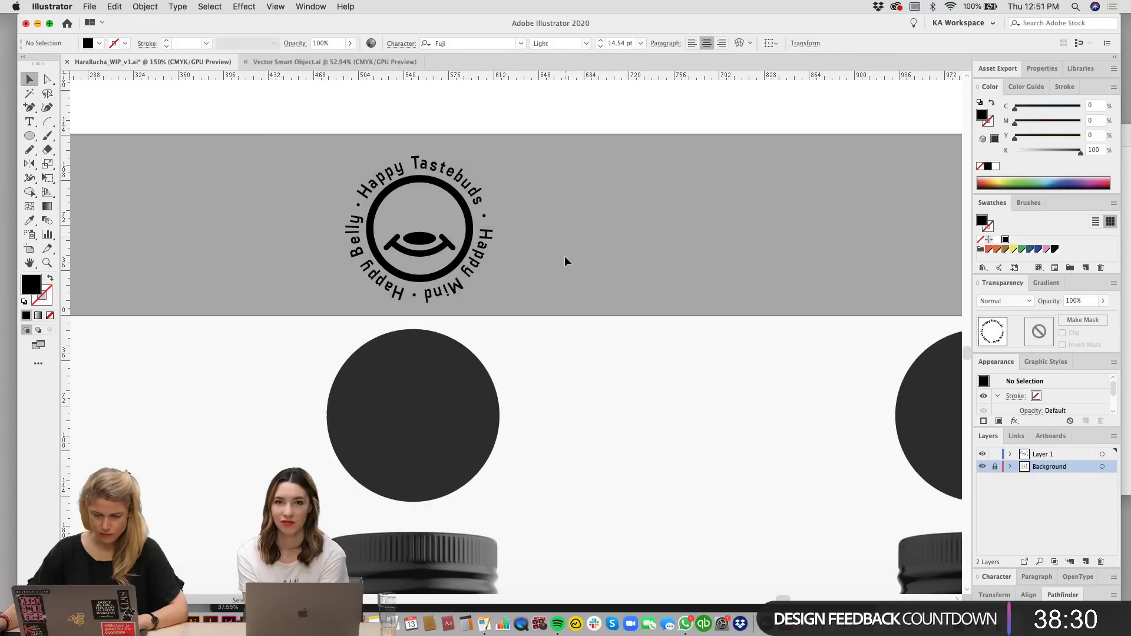
Step: Try to expand the appearance of the smile badge together with its curved text, and undo the accidental move
scroll(590, 268, left, 2)
drag(562, 293, 470, 197)
click(144, 6)
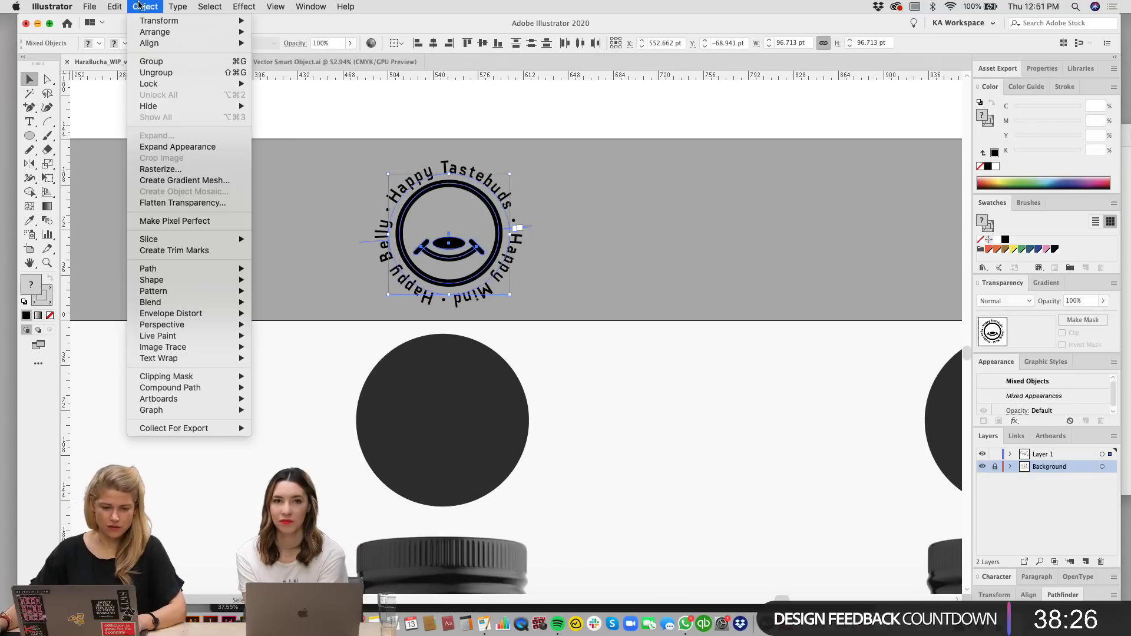
click(165, 147)
key(Return)
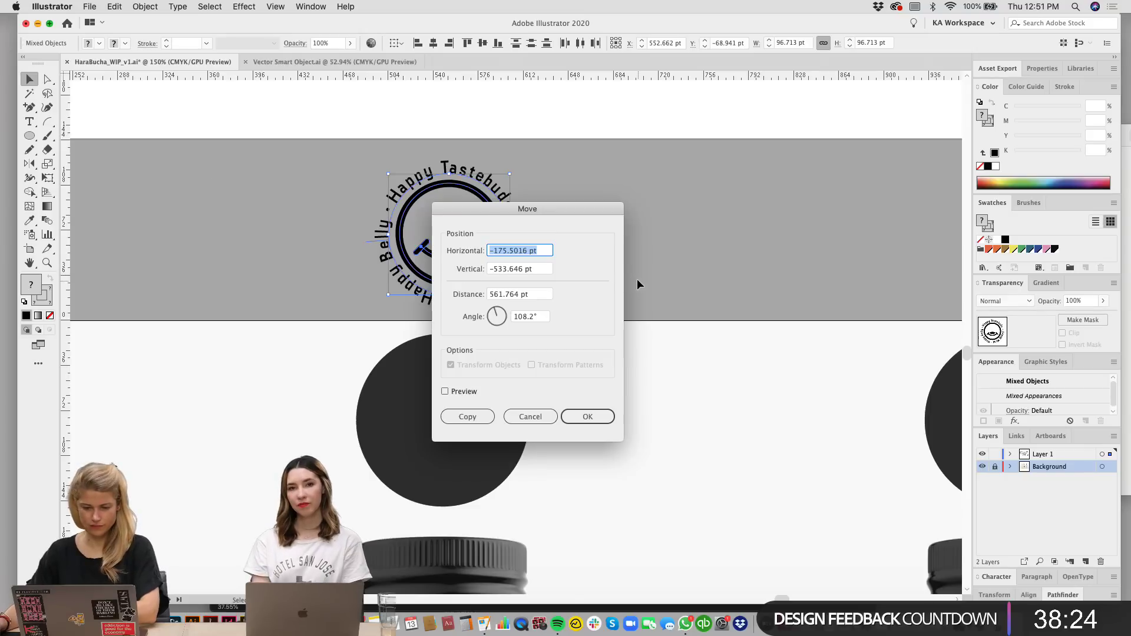
key(Return)
key(super+z)
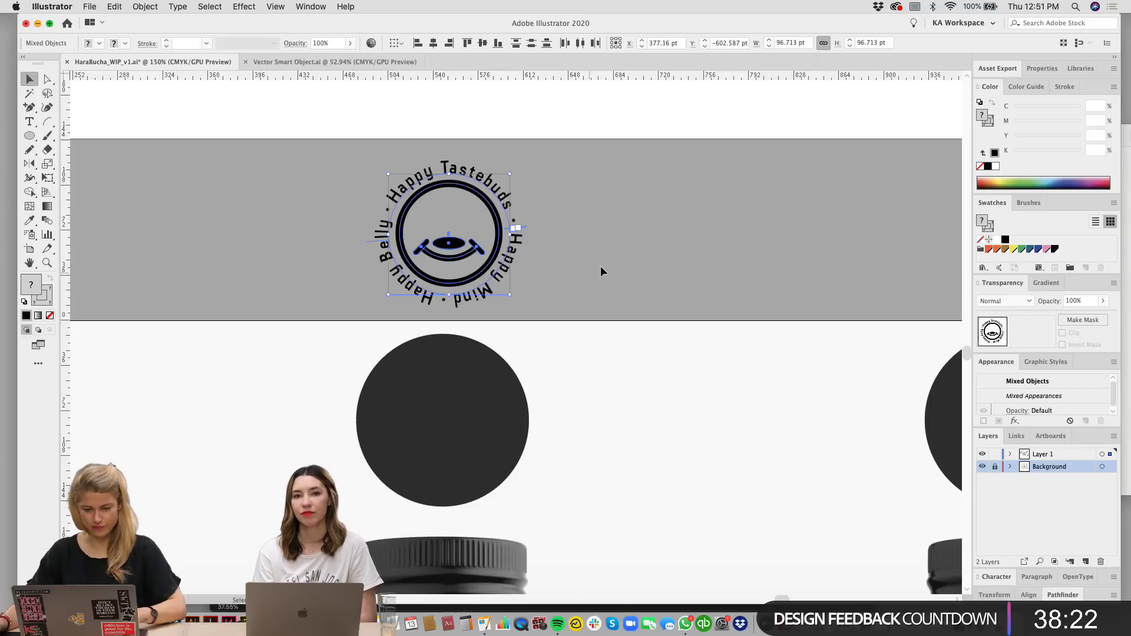
click(600, 266)
Step: Expand the fill and stroke of the smile badge into shapes, and bring up the Pathfinder options
click(457, 165)
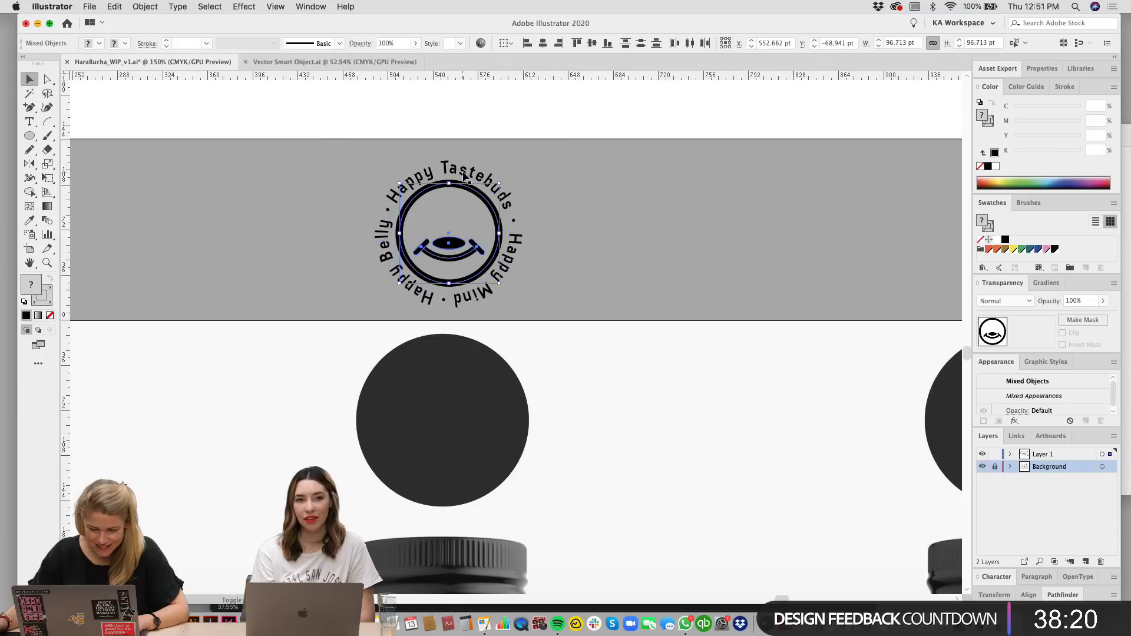
click(136, 7)
click(168, 134)
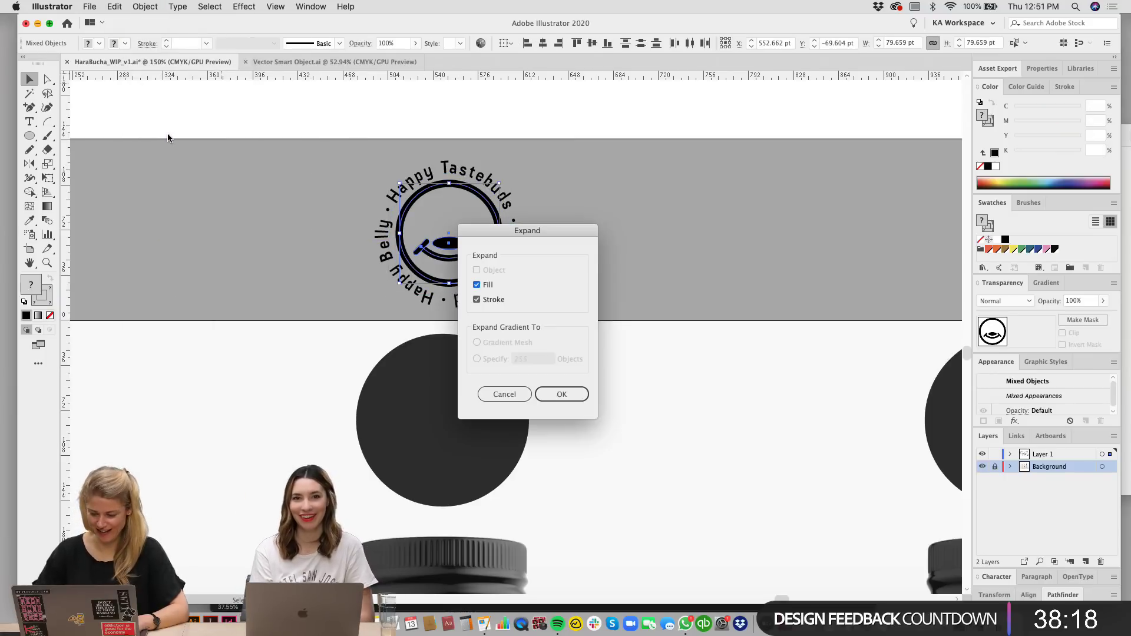
key(Return)
key(a)
click(496, 223)
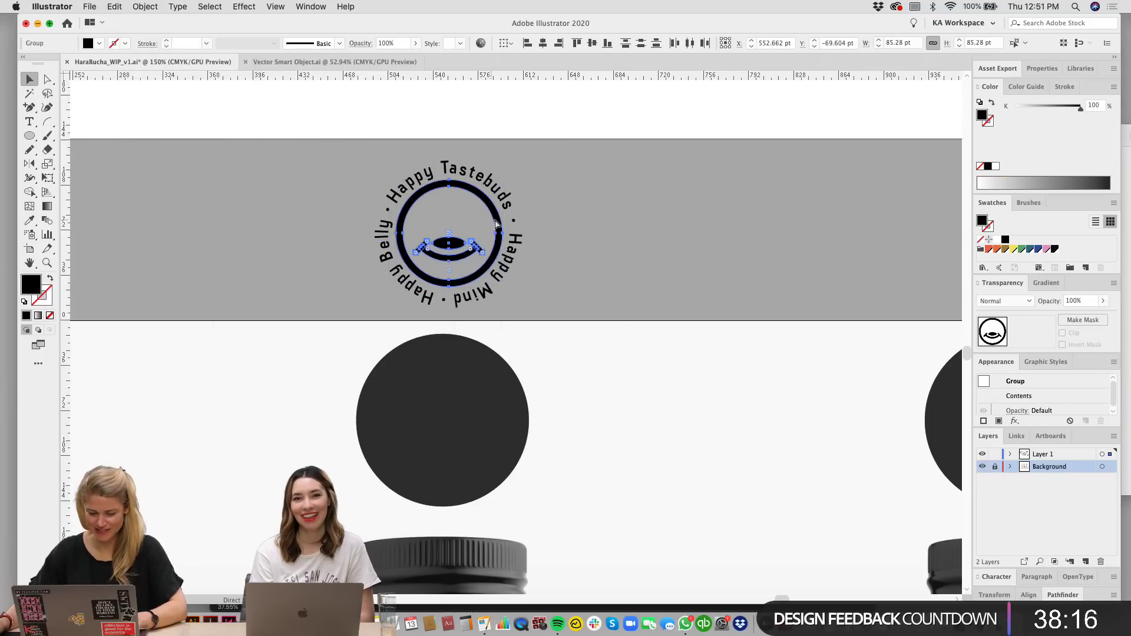
click(1055, 596)
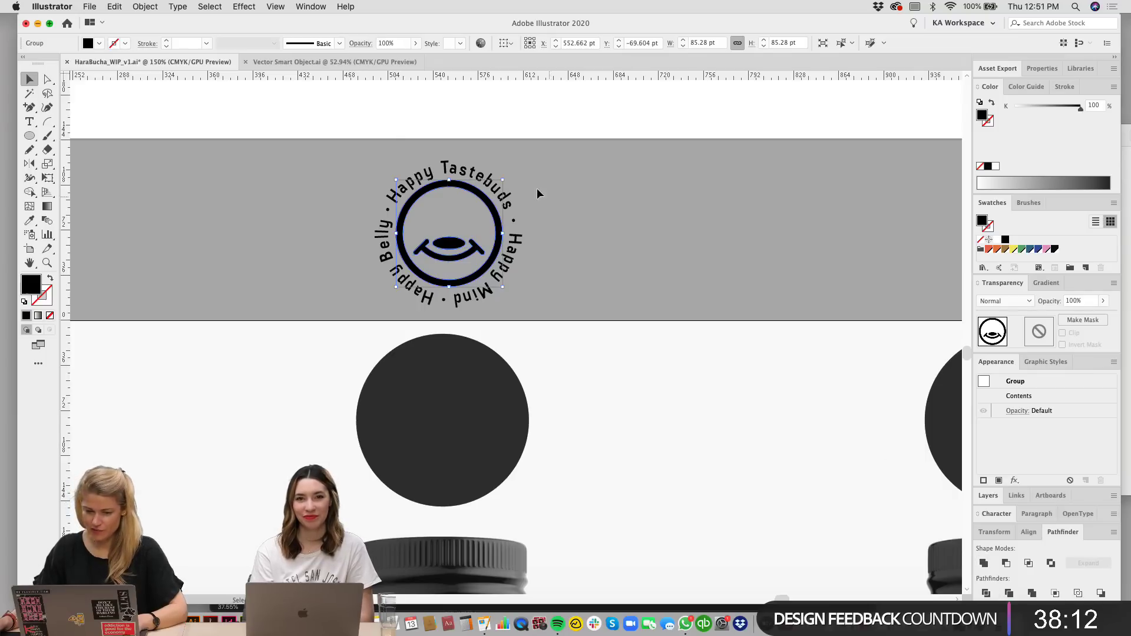
Step: Group the smile badge with its surrounding curved text
drag(577, 281, 277, 126)
key(super+g)
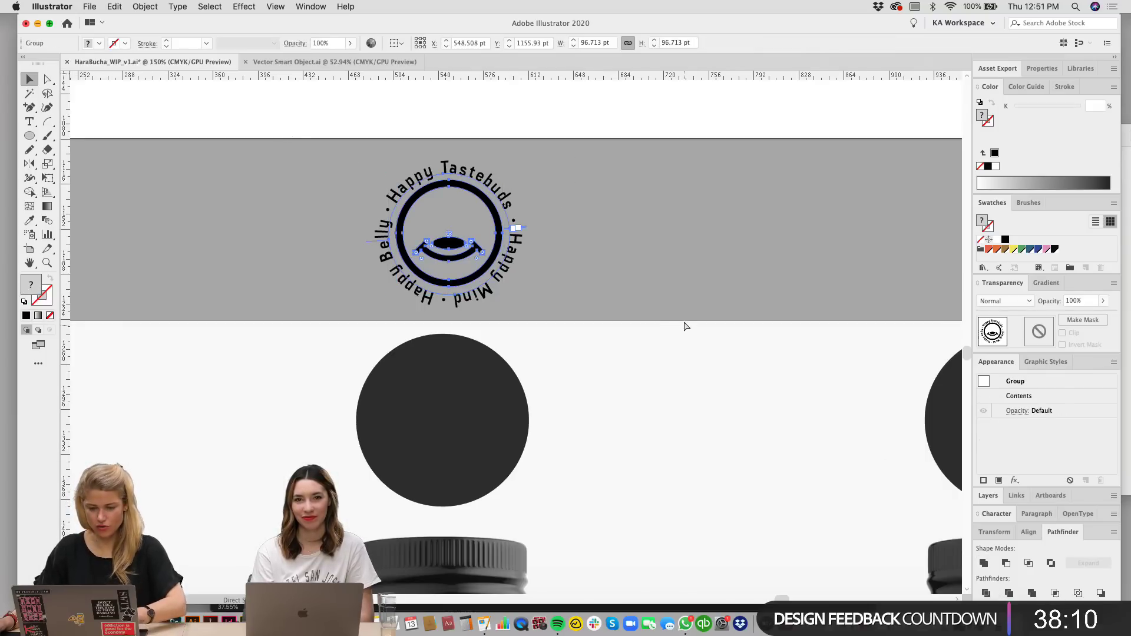
click(630, 250)
Step: Fill the grouped badge and curved text with the yellow swatch, C=5 M=5 Y=89 K=0
click(513, 224)
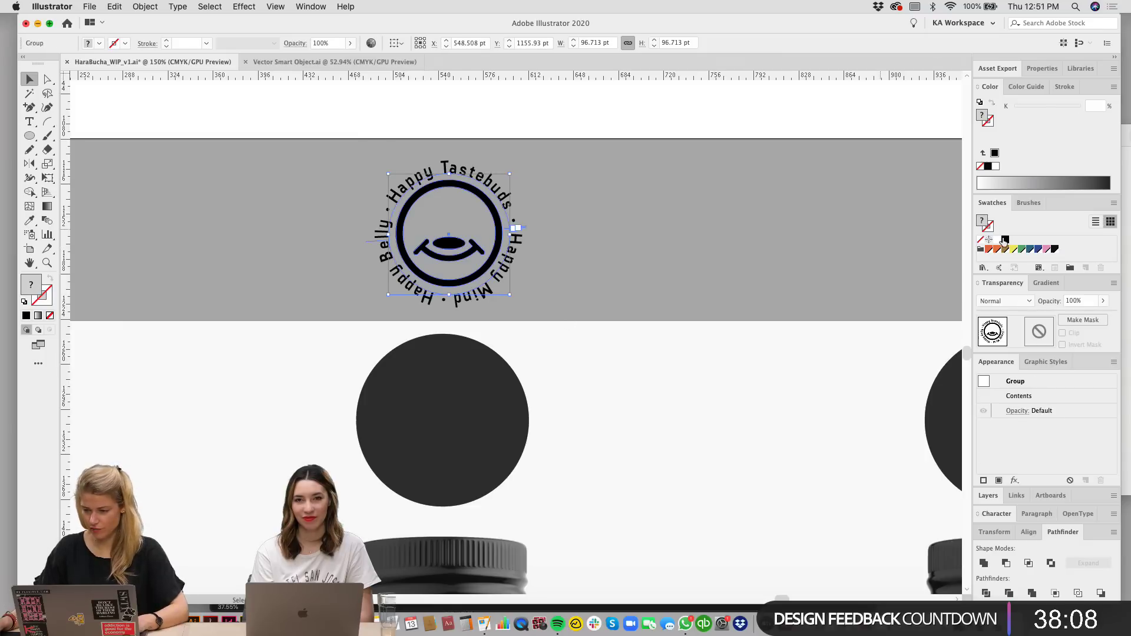
click(1054, 250)
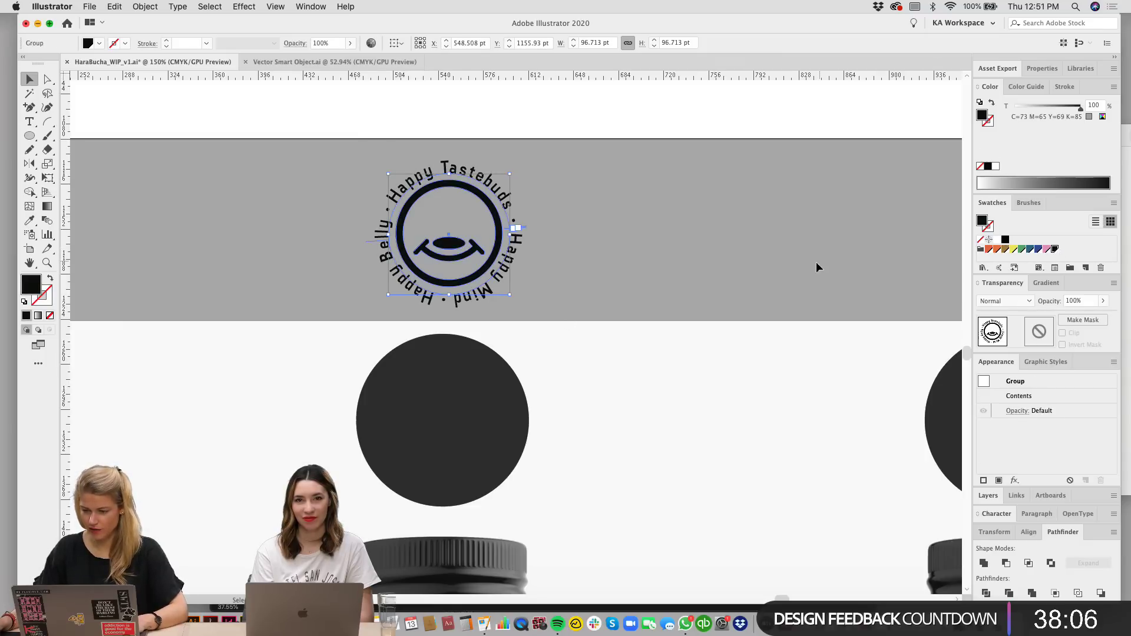
key(space)
click(1014, 250)
scroll(650, 171, down, 3)
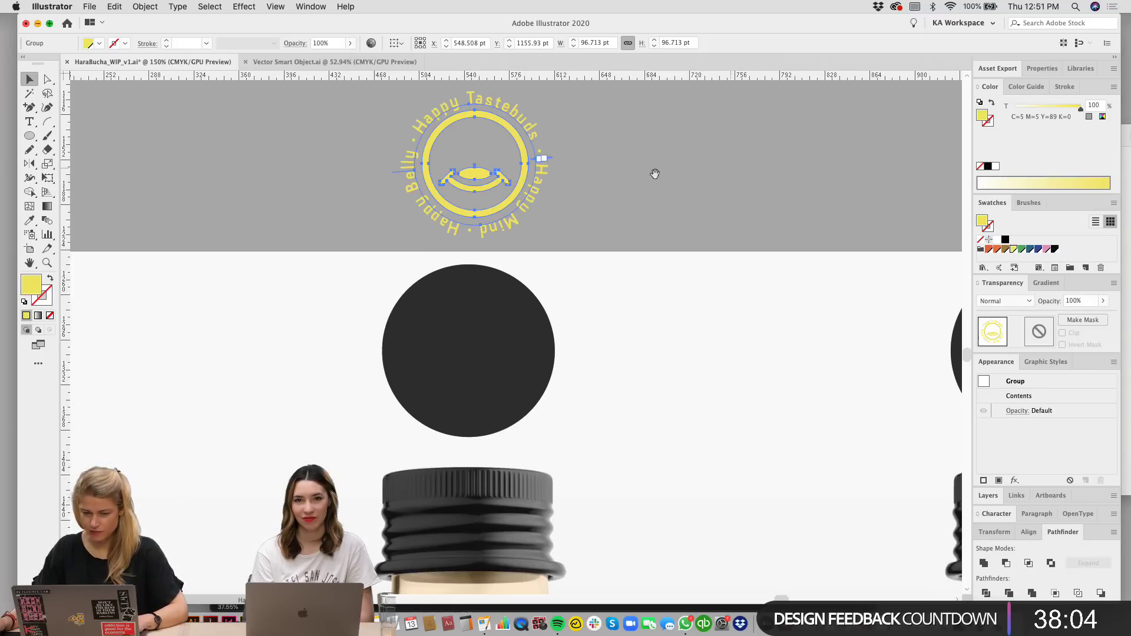
scroll(575, 235, up, 5)
click(486, 215)
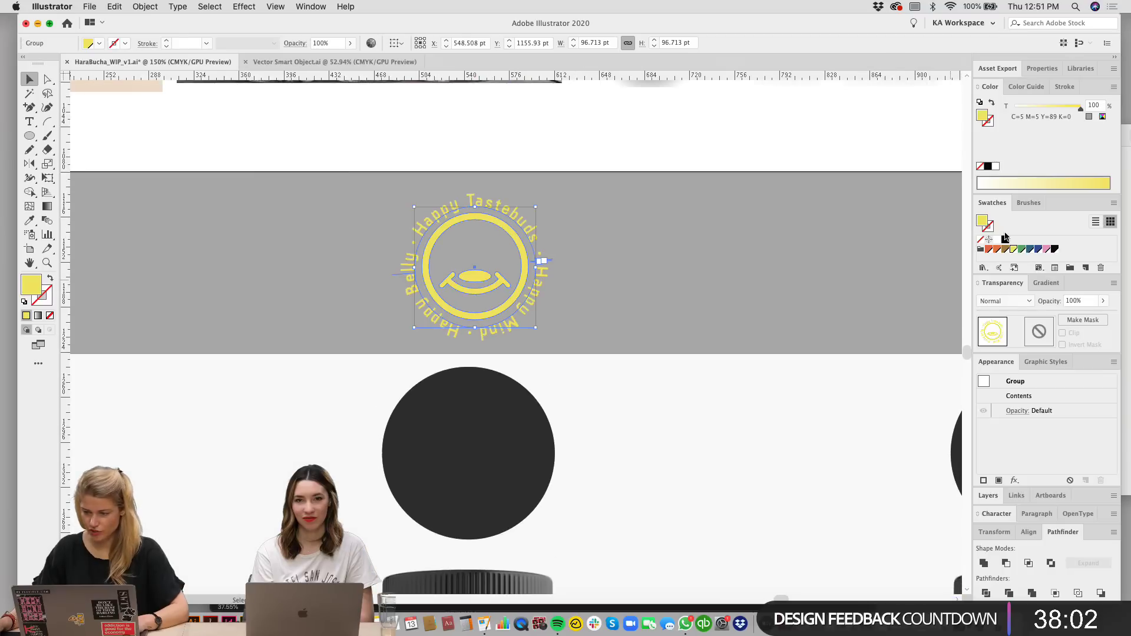
Step: Fill the grouped badge and curved text with white and move them onto the dark cap circle above the first bottle
click(996, 240)
drag(462, 221, 474, 416)
key(Up)
key(Up)
key(Up)
key(Up)
key(Up)
key(Left)
key(Left)
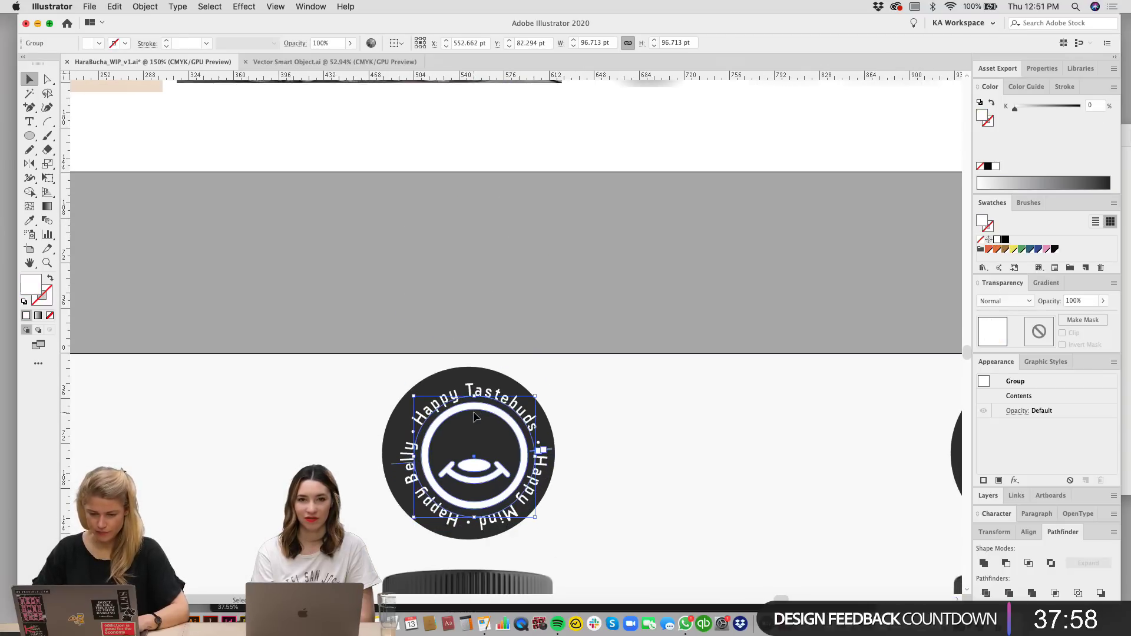
Step: Nudge the white badge in small increments until it sits centred in the dark cap circle
key(Left)
key(Left)
key(Left)
key(Left)
key(Left)
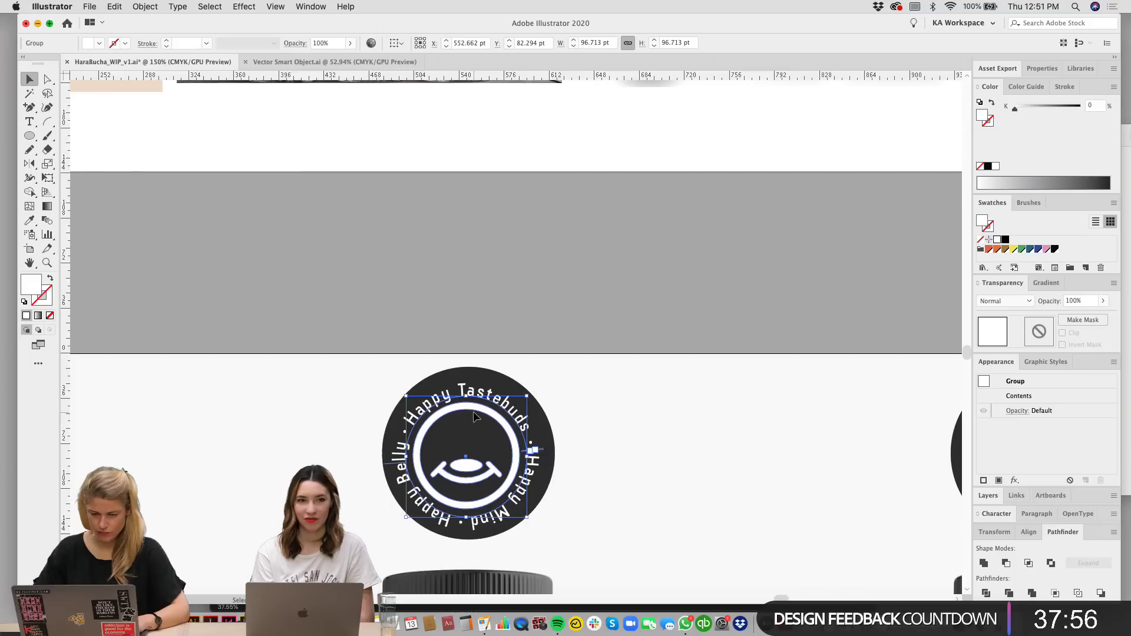
key(Right)
key(Right)
key(Right)
key(Right)
key(Up)
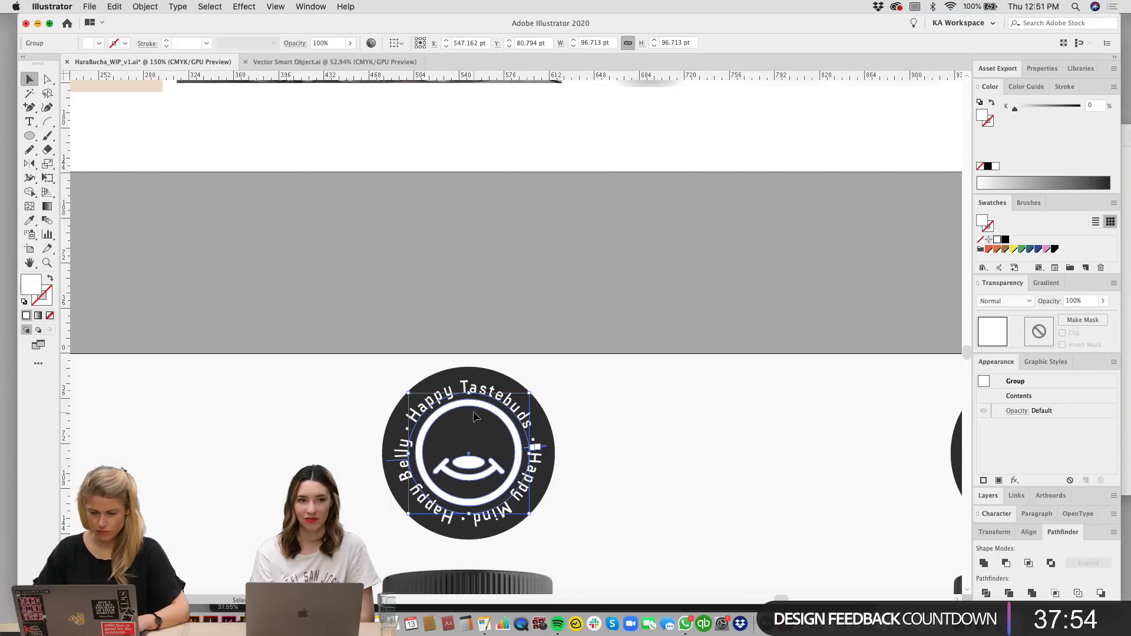
Step: Examine the white badge on the first cap circle together with the bottles and their labels
click(659, 308)
key(super+minus)
key(super+minus)
drag(608, 420, 566, 194)
scroll(566, 194, up, 1)
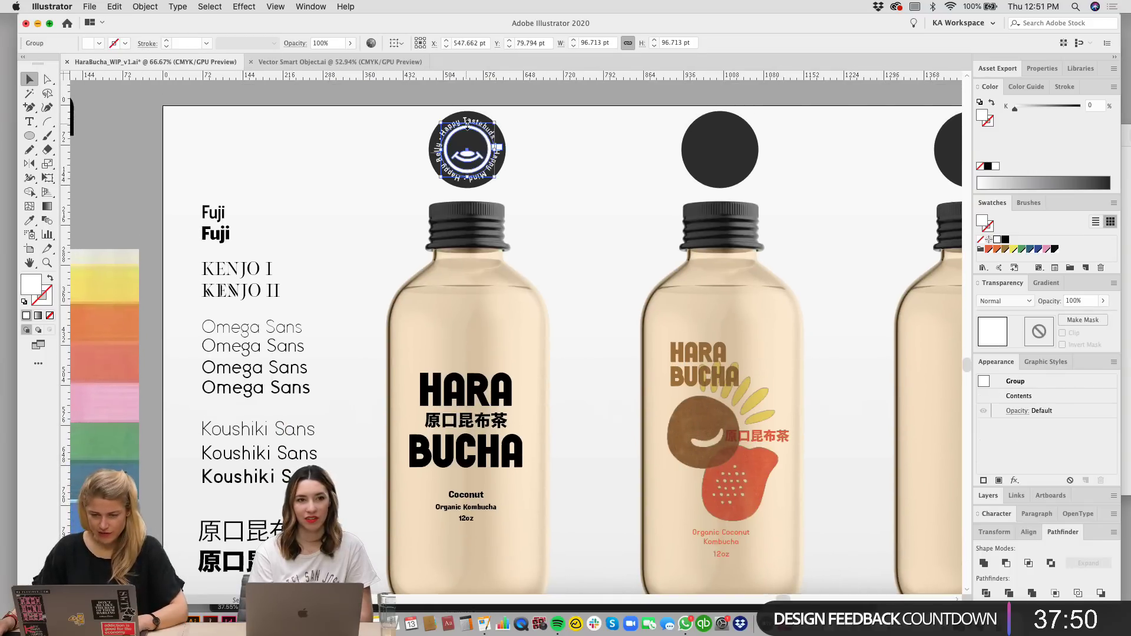
drag(467, 125, 467, 129)
click(567, 142)
drag(556, 222, 553, 223)
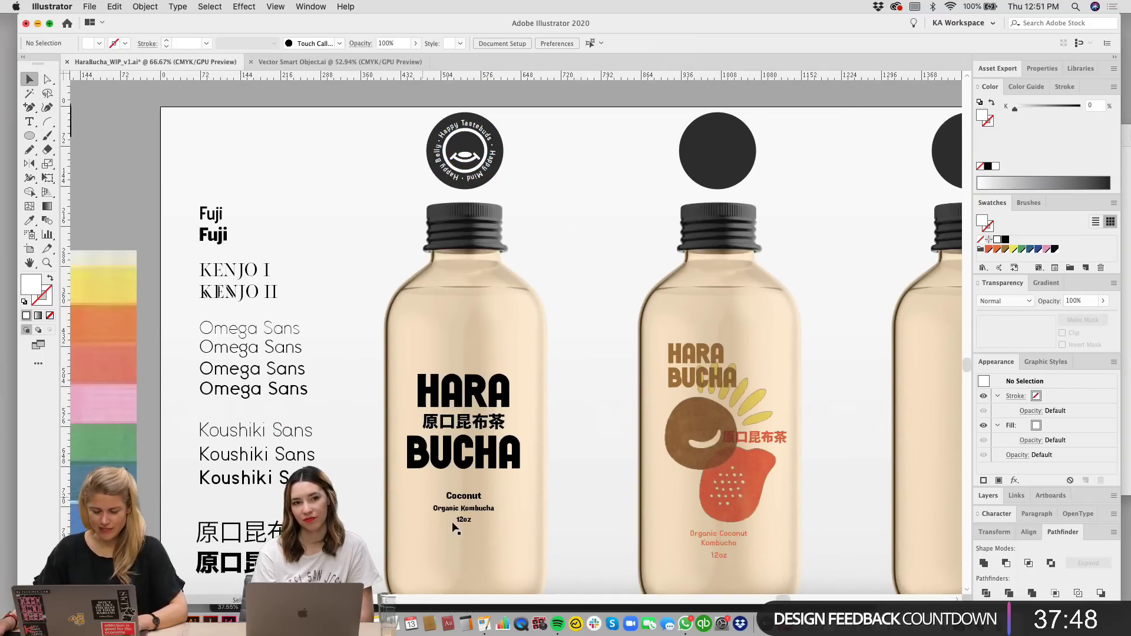
drag(594, 145, 536, 195)
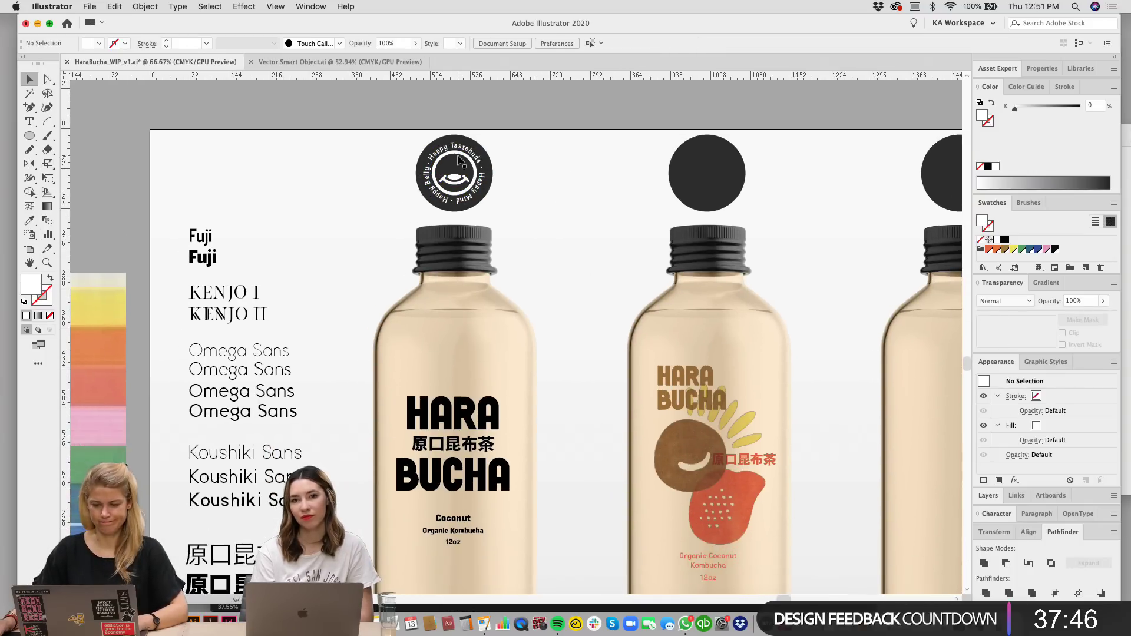
Step: Delete the curved Happy Mind, Belly, Tastebuds text around the badge, keeping the ring and smile
drag(474, 162, 287, 126)
click(542, 202)
drag(520, 202, 405, 152)
drag(477, 151, 482, 145)
click(589, 252)
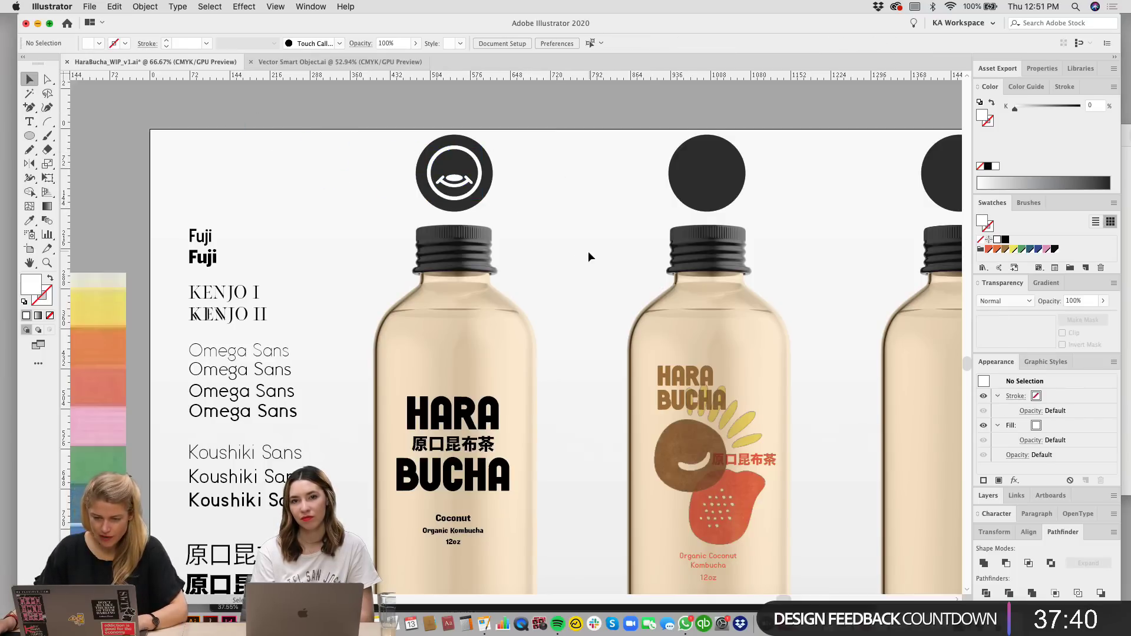
Step: Duplicate the 原口昆布茶 text from the first bottle's label onto the smile badge on its cap circle
mouse_move(588, 251)
mouse_down()
mouse_move(569, 236)
mouse_move(586, 215)
mouse_move(582, 254)
mouse_up()
click(461, 413)
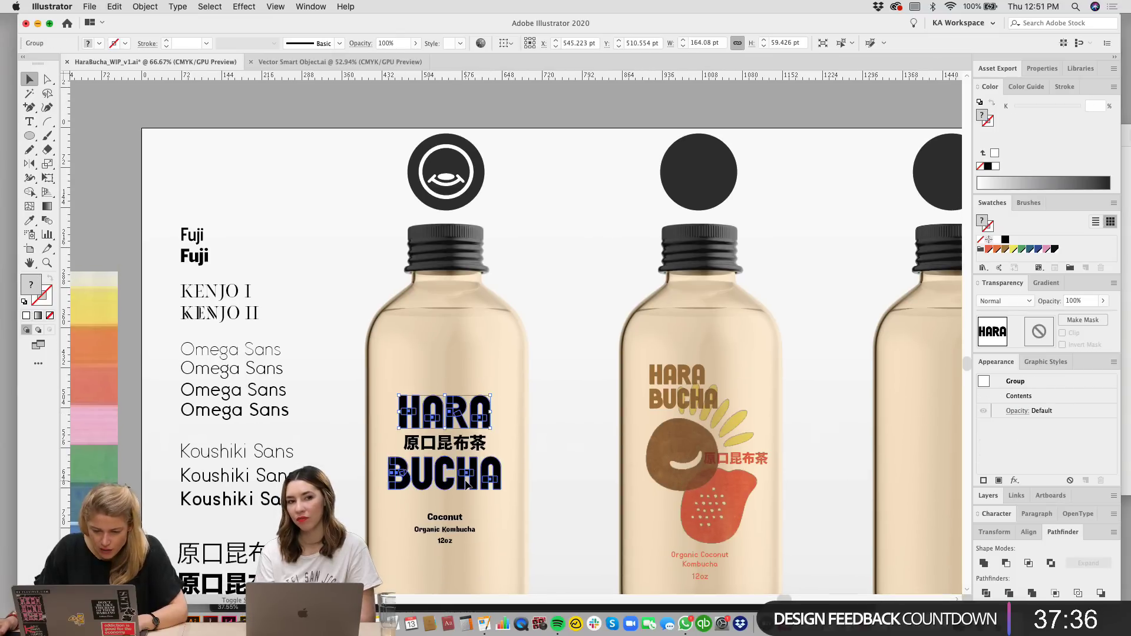
drag(446, 443, 445, 162)
drag(548, 188, 575, 286)
key(super+equal)
key(super+equal)
key(super+equal)
key(super+equal)
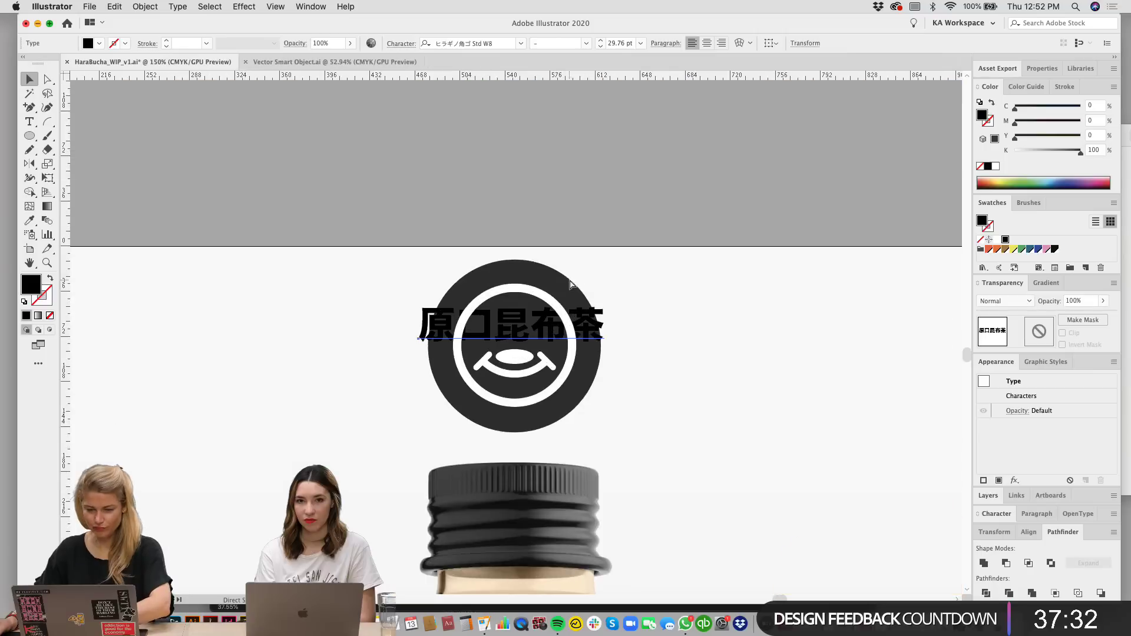
Step: Scale the copied 原口昆布茶 text to 13.57 pt to fit above the smile inside the ring, and fill it white
drag(703, 336, 601, 332)
key(Right)
key(Right)
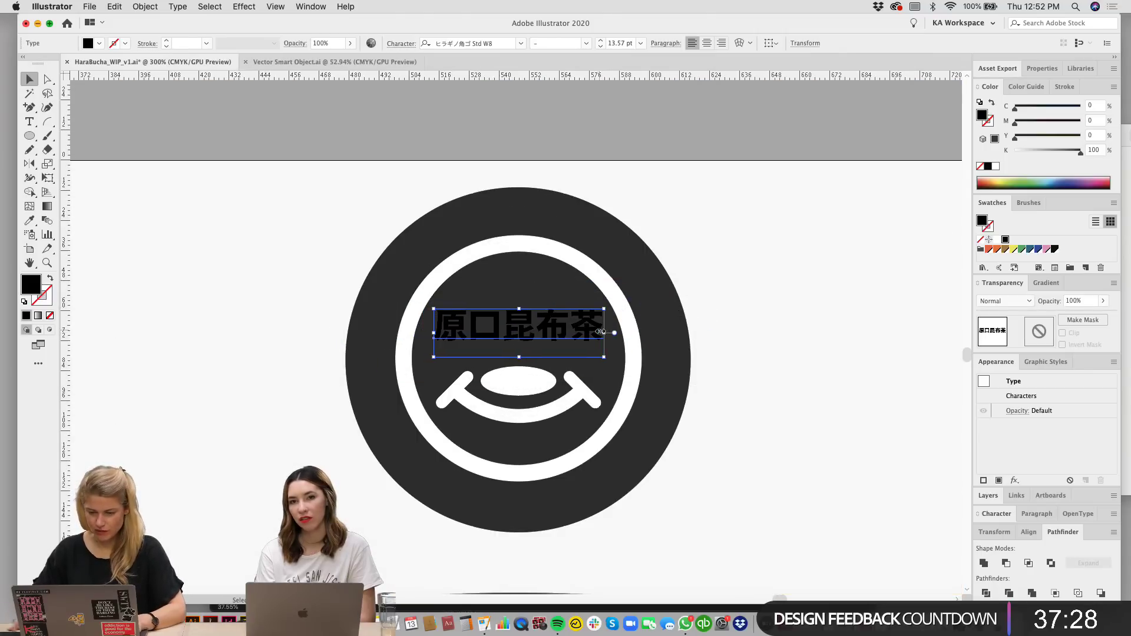
click(997, 239)
click(846, 392)
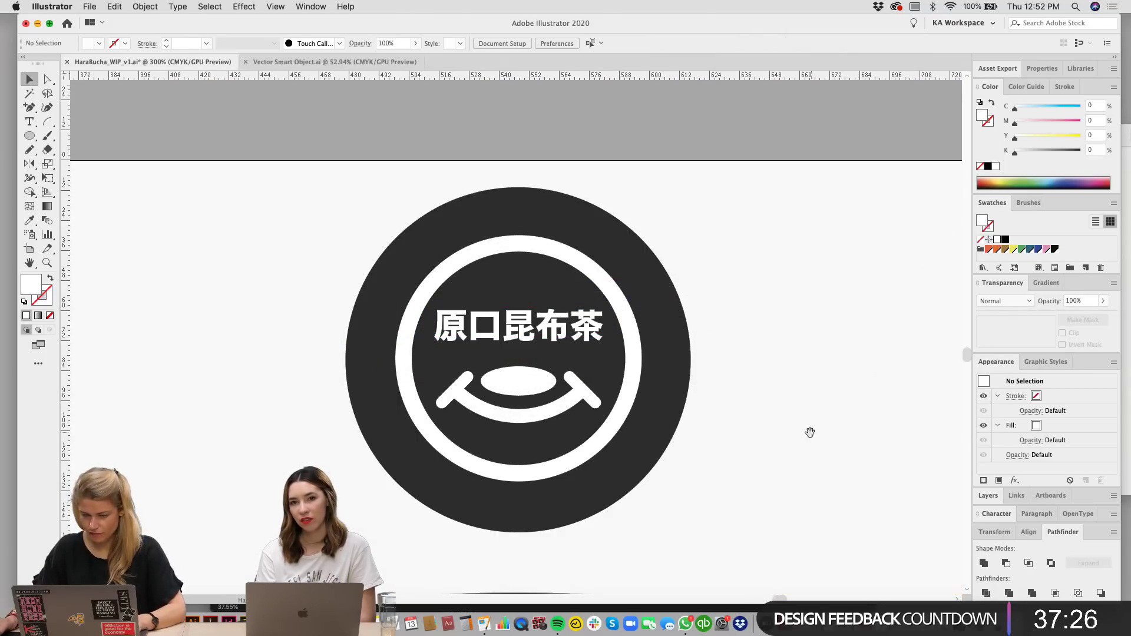
Step: Enlarge the badge and its Japanese text together from the centre to about 126 pt wide, almost filling the cap circle
drag(813, 432, 761, 380)
key(super+minus)
key(super+minus)
scroll(644, 356, down, 2)
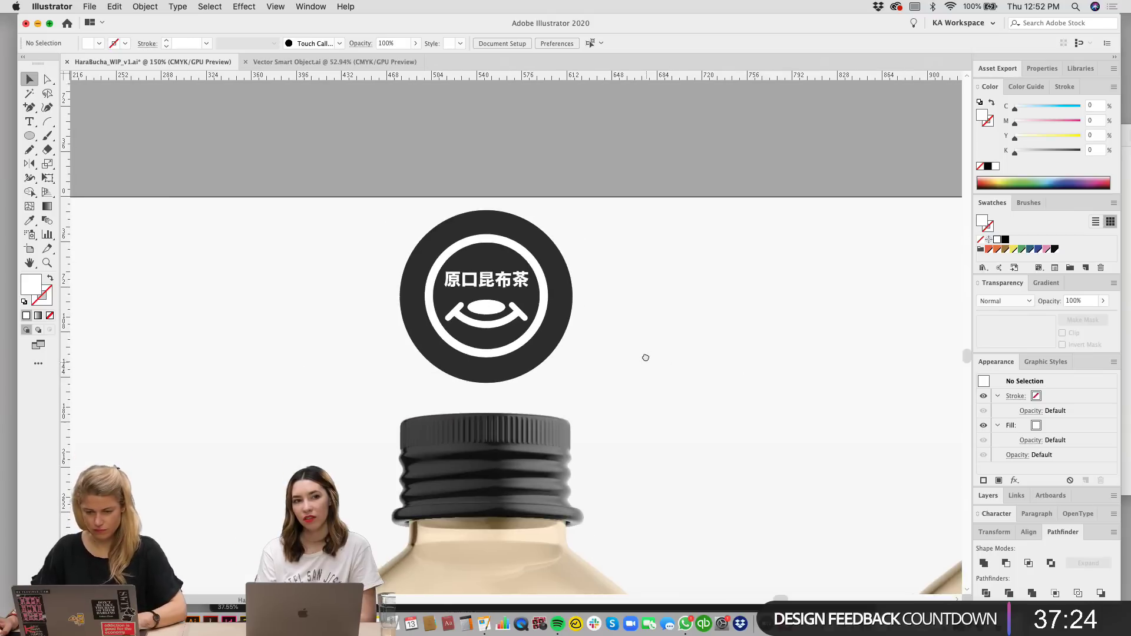
key(super+minus)
key(super+minus)
drag(600, 304, 565, 227)
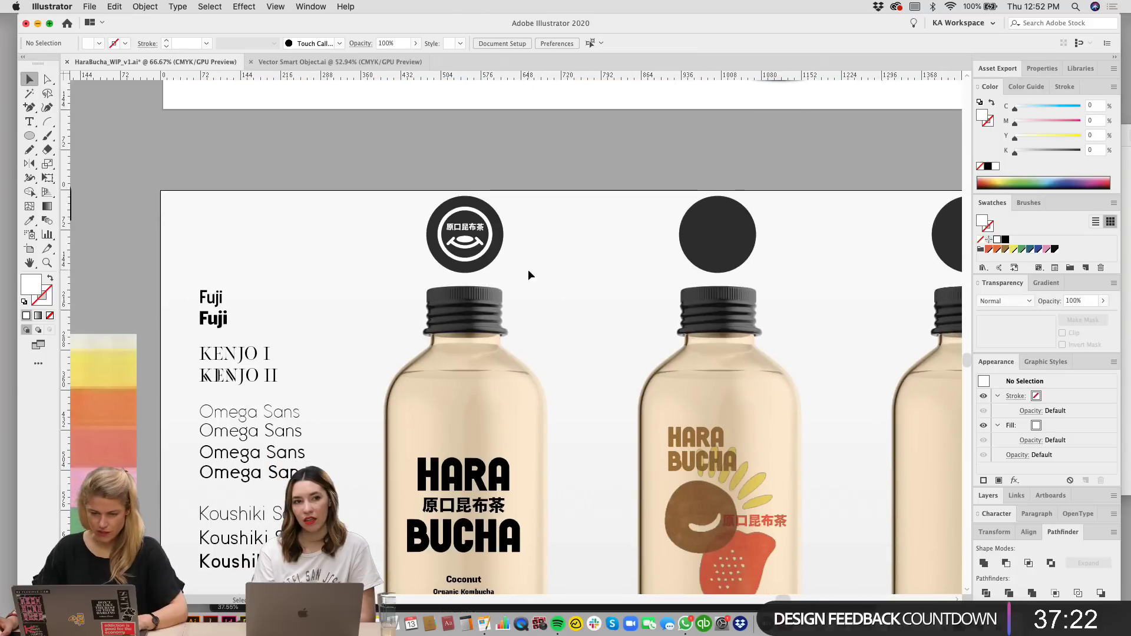
drag(395, 268, 505, 194)
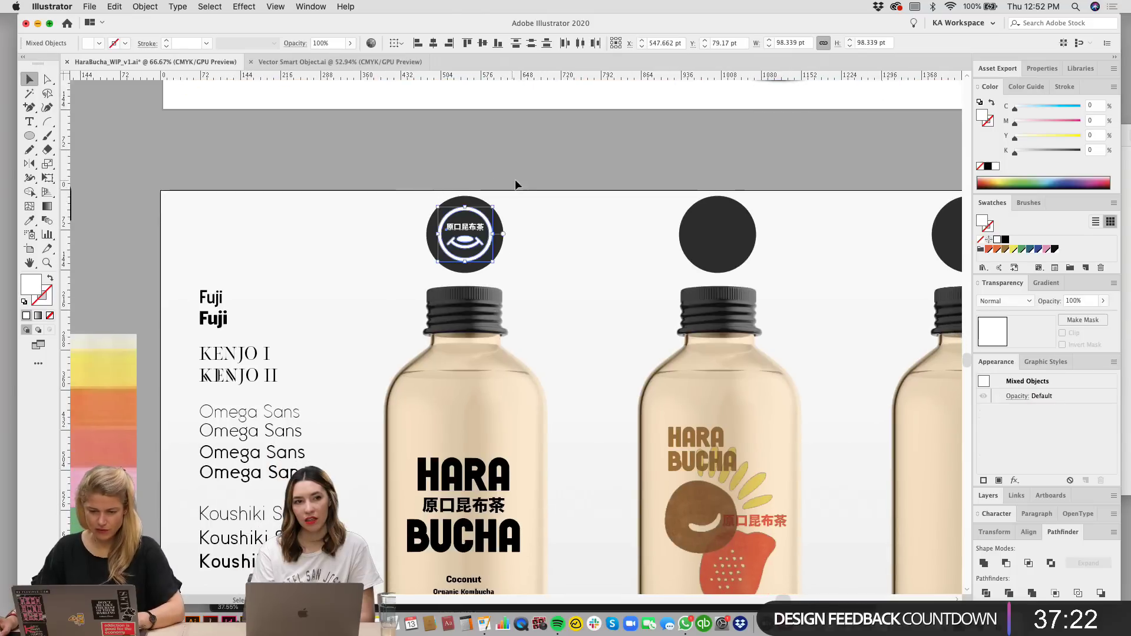
click(497, 237)
drag(497, 236, 502, 242)
Step: Ungroup the enlarged badge and delete its outer ring, leaving the smile and Japanese text on the cap circle
key(super+shift+g)
click(549, 235)
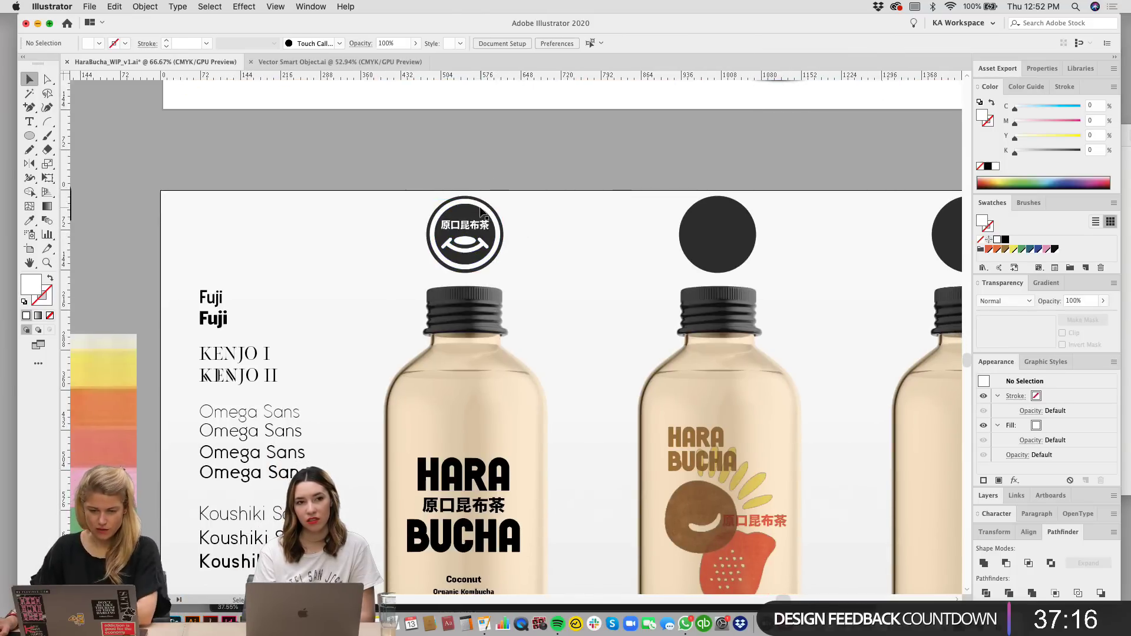
click(481, 209)
key(Delete)
key(super+z)
key(super+shift+g)
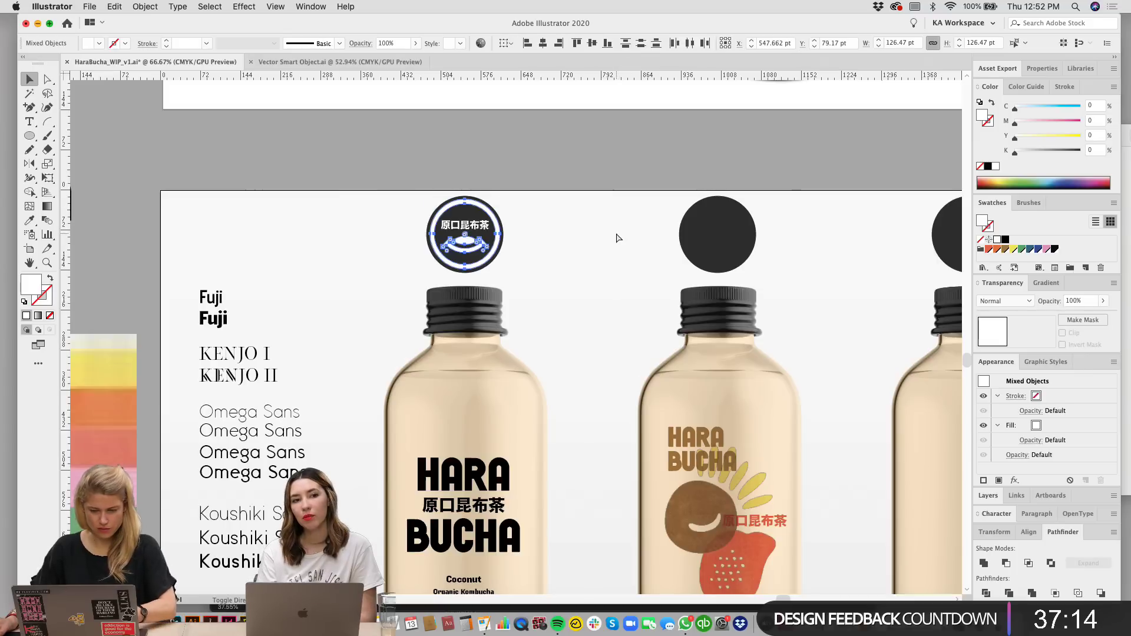
click(564, 230)
click(477, 202)
key(Delete)
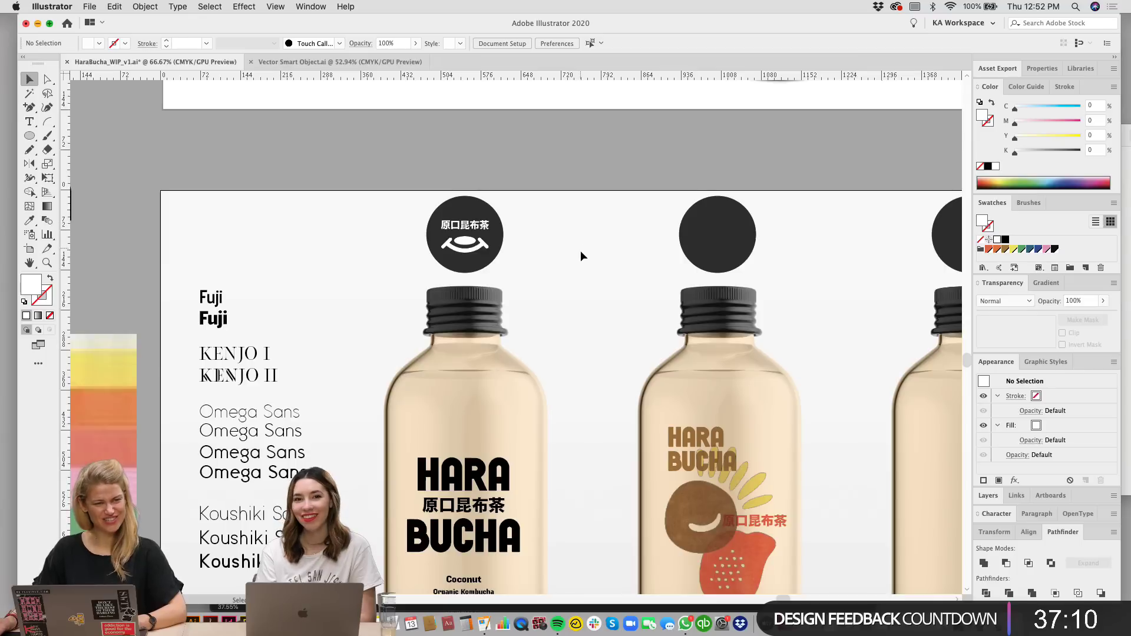
Step: Select the 原口昆布茶 text above the smile on the first cap circle
scroll(581, 249, down, 2)
drag(572, 240, 582, 252)
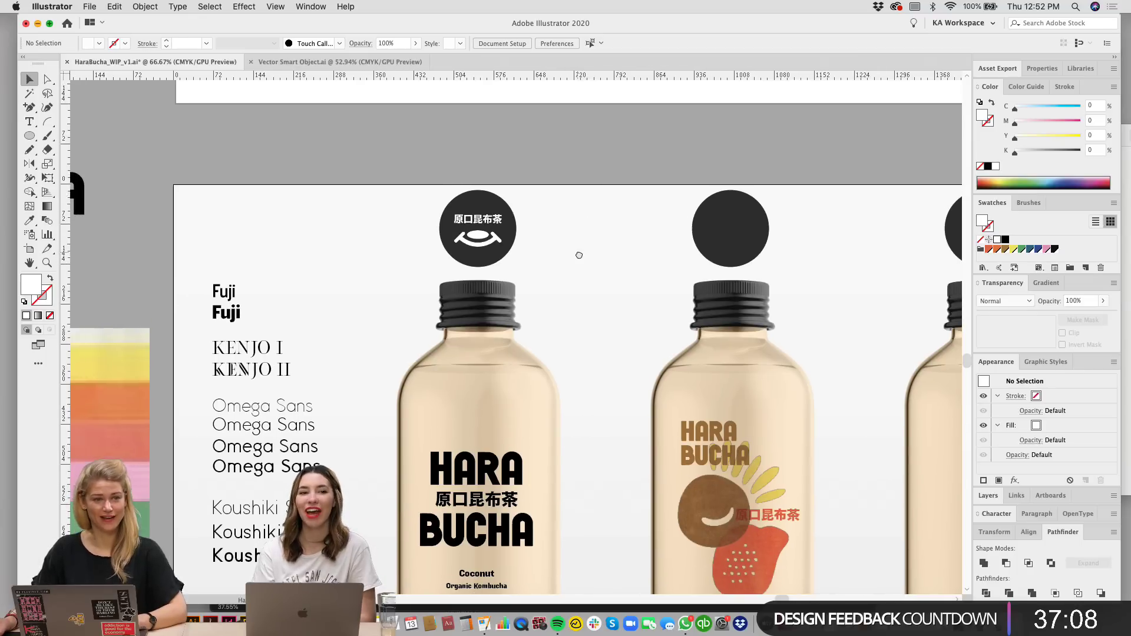
key(ctrl+equal)
key(ctrl+equal)
scroll(582, 252, up, 5)
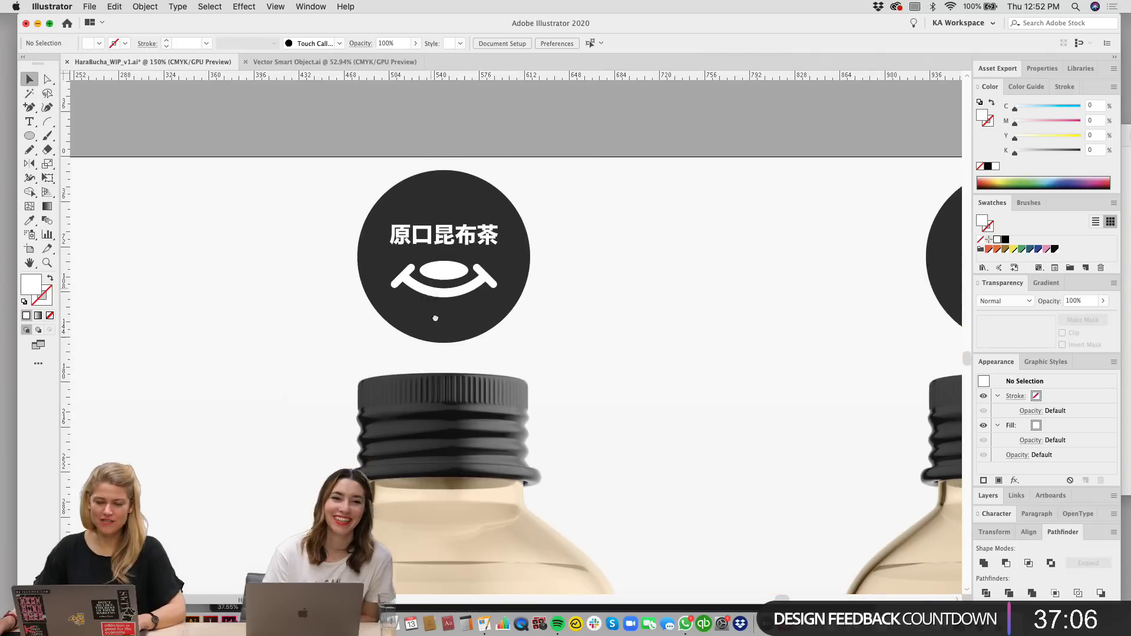
click(375, 274)
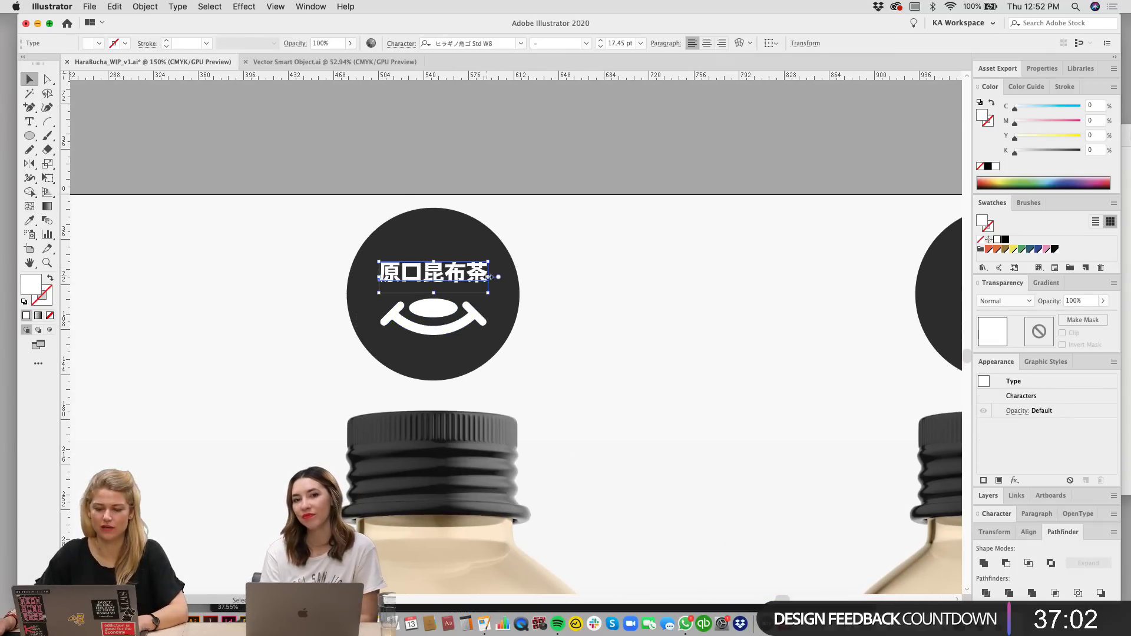
Step: Enlarge the white Japanese text inside the first bottle's dark cap circle, keeping it centred
drag(489, 277, 501, 287)
click(559, 351)
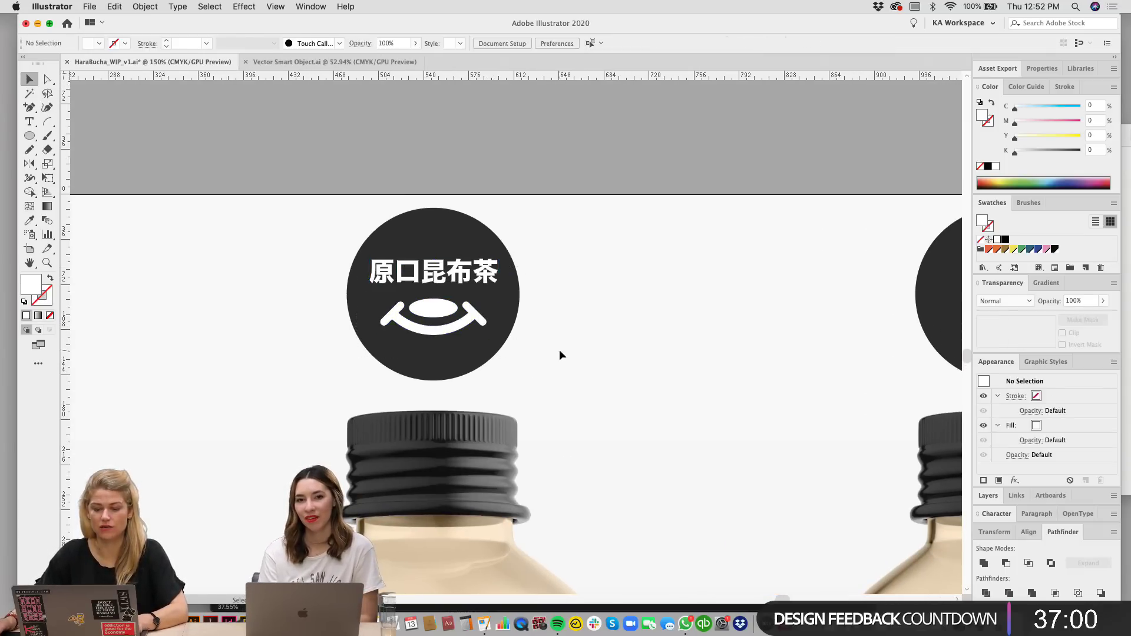
drag(377, 266, 433, 257)
click(590, 292)
click(483, 273)
click(593, 340)
Step: Shrink the white smile icon slightly and move it down below the Japanese text in the cap circle
drag(553, 374, 369, 298)
key(shift+Down)
click(618, 325)
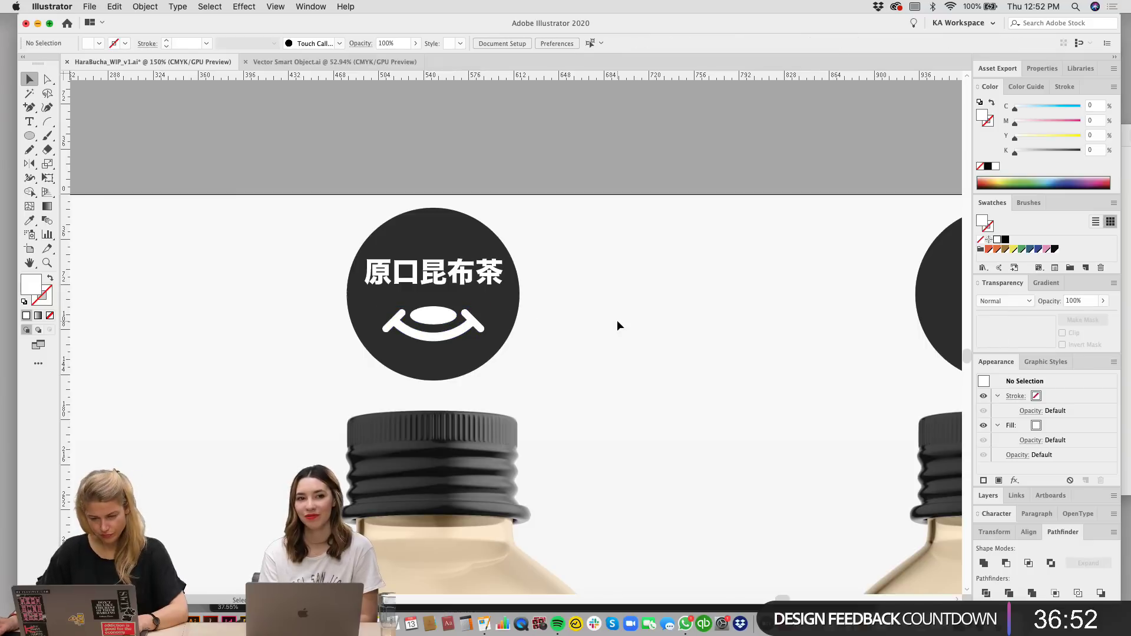
Step: Group the white Japanese text and smile icon in the first cap circle
drag(580, 364, 433, 259)
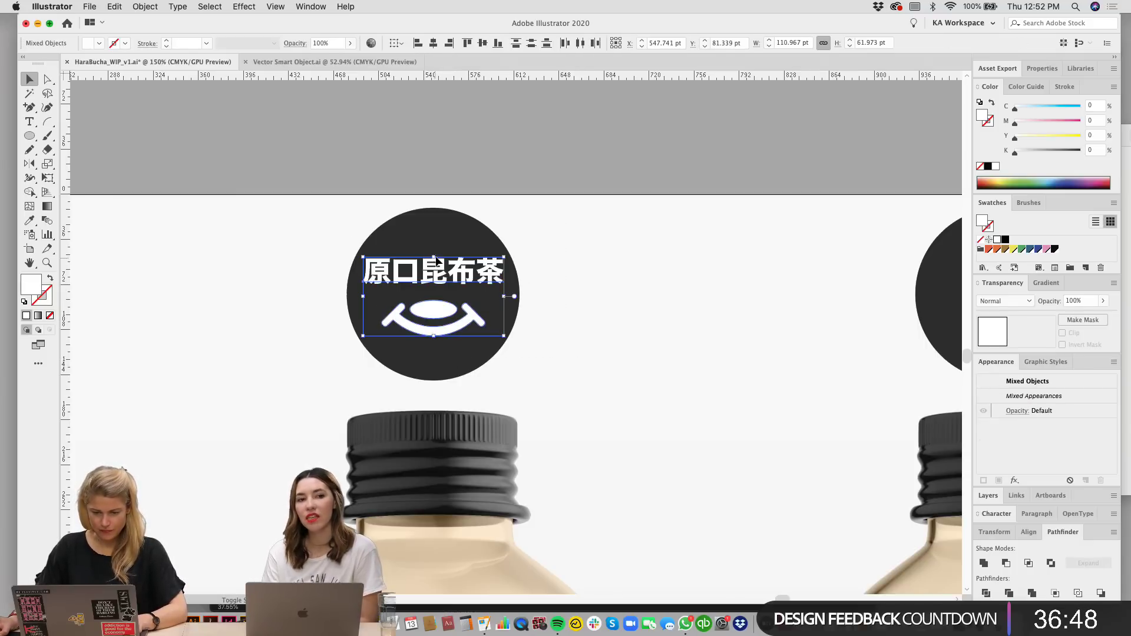
click(650, 312)
key(super+minus)
key(super+minus)
key(super+minus)
drag(565, 326, 500, 228)
drag(497, 227, 384, 153)
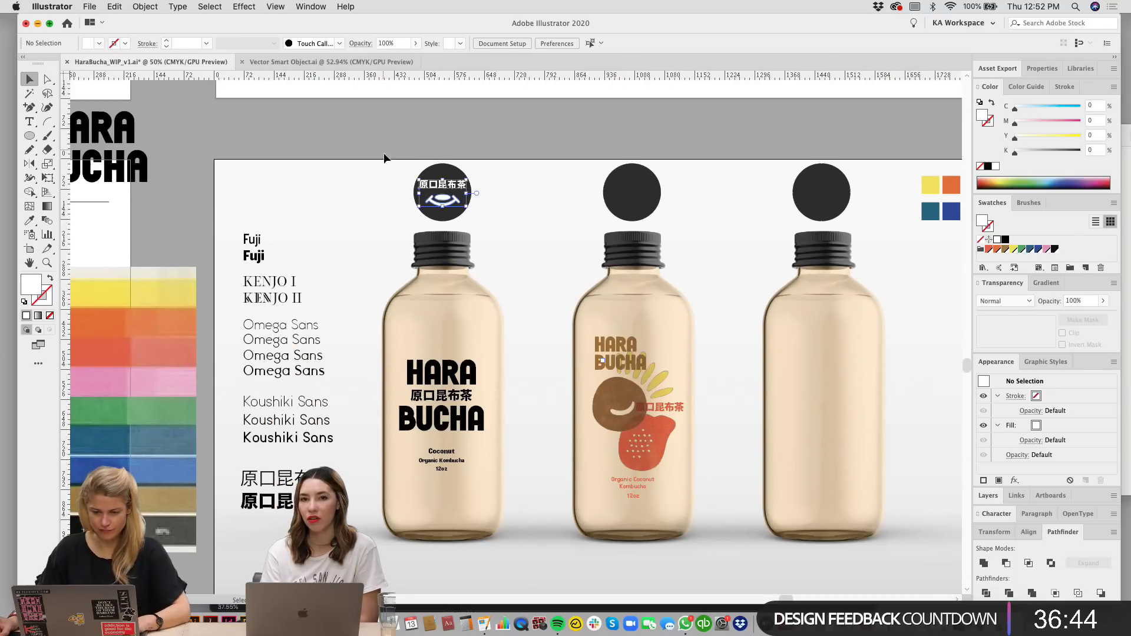
key(super+g)
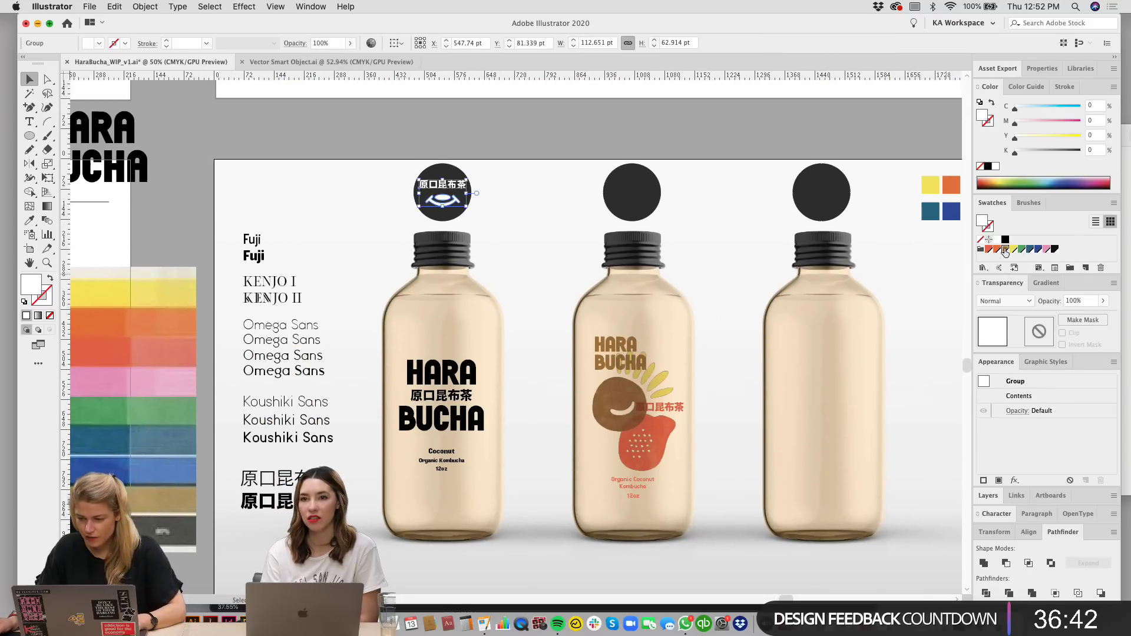
Step: Fill the cap logo group with the brown swatch C=30 M=53 Y=100 K=12 at a 50% tint
click(1005, 248)
click(549, 164)
scroll(530, 247, up, 1)
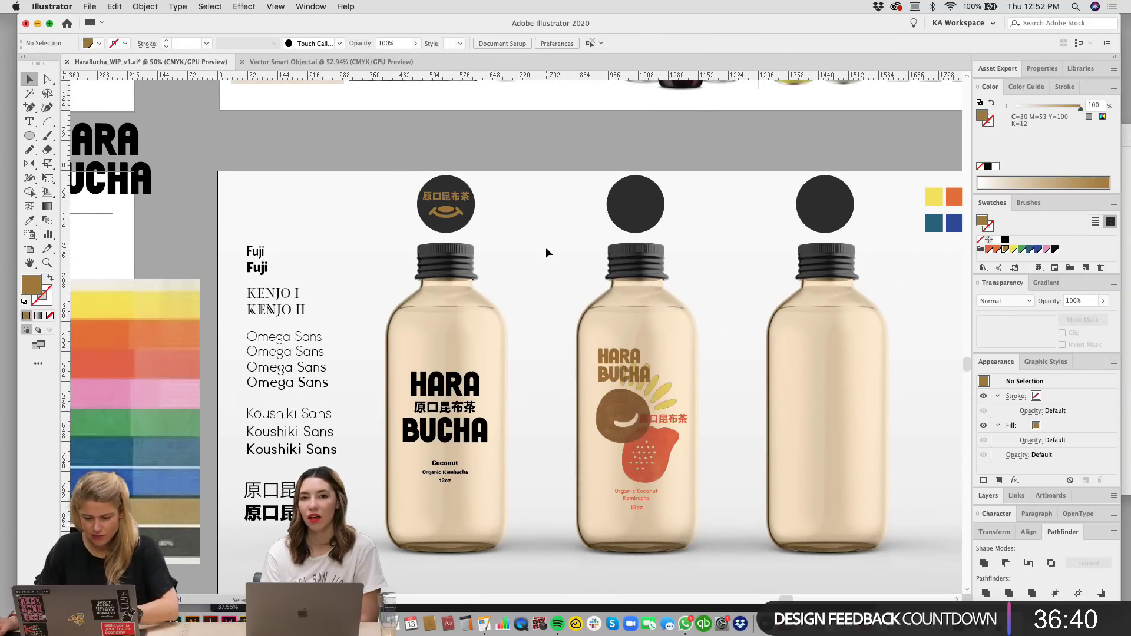
key(super+equal)
drag(500, 206, 397, 144)
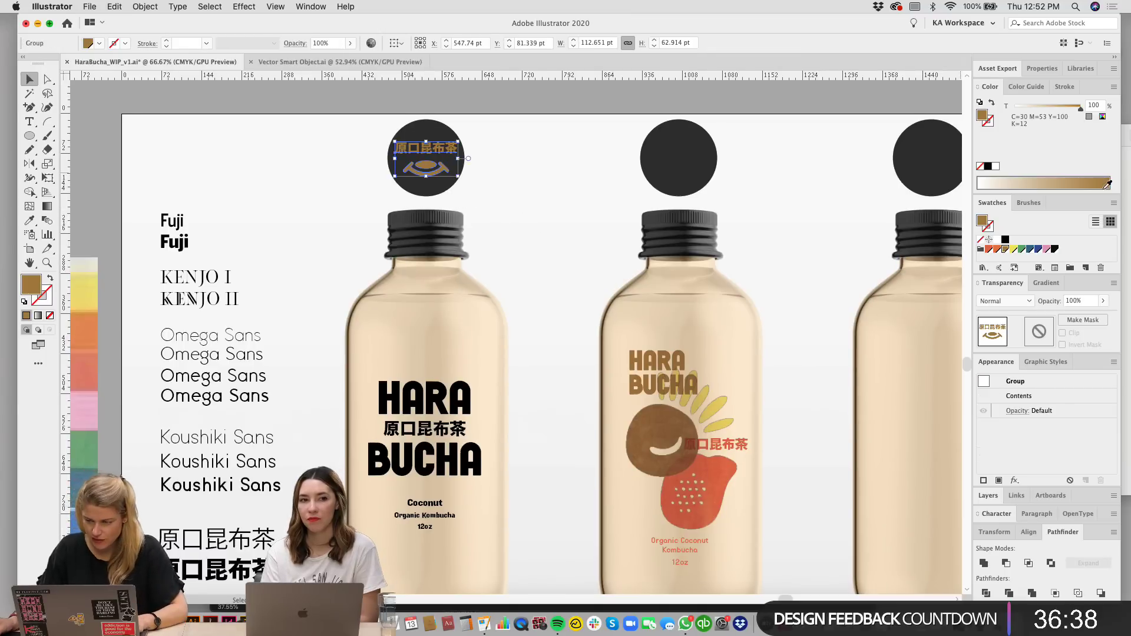
click(1053, 105)
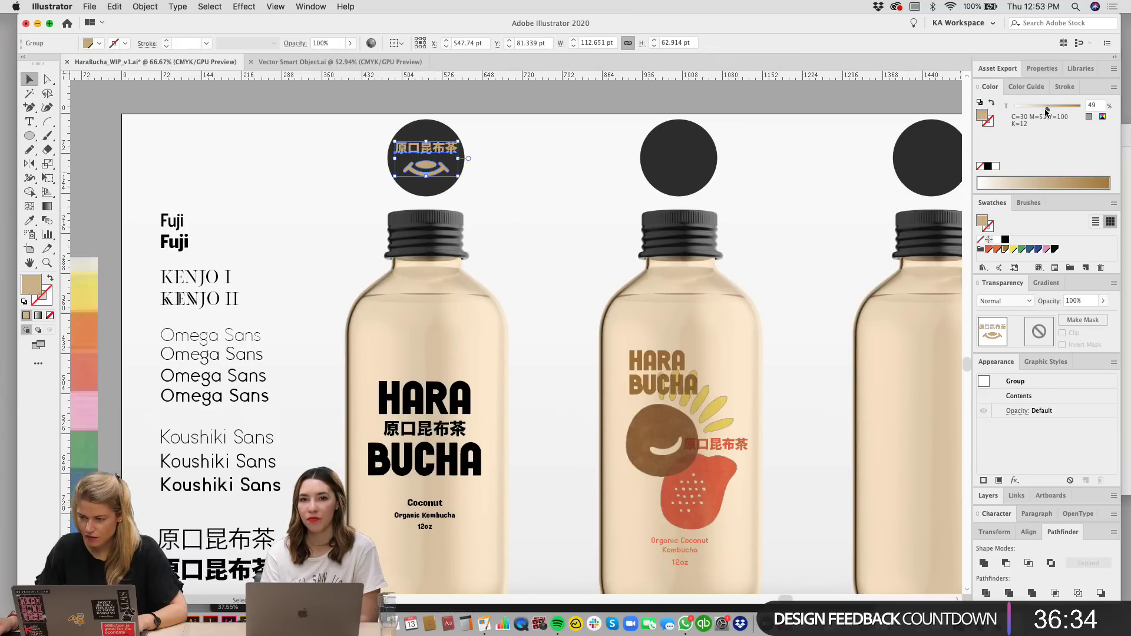
click(526, 203)
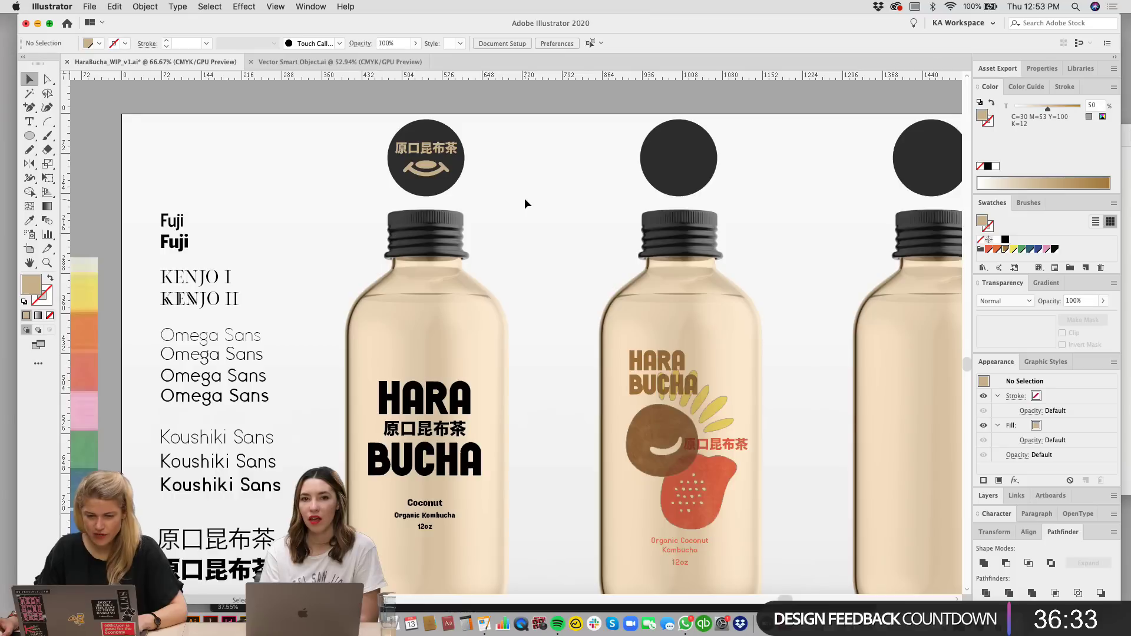
Step: Nudge the tan logo group slightly down inside the first cap circle
click(428, 175)
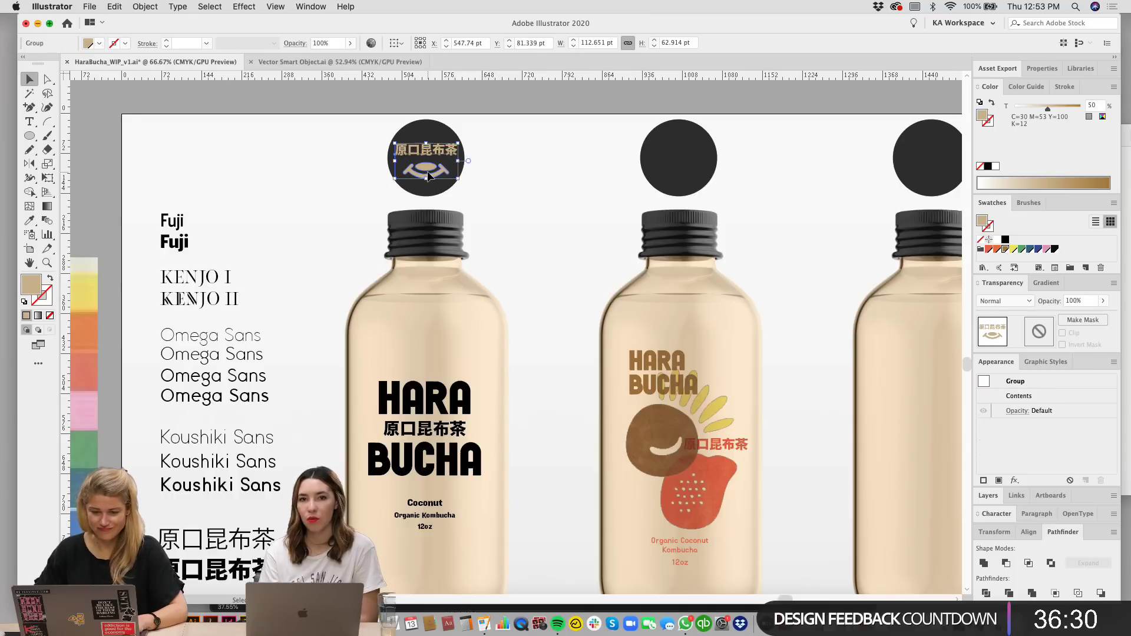
scroll(511, 192, up, 1)
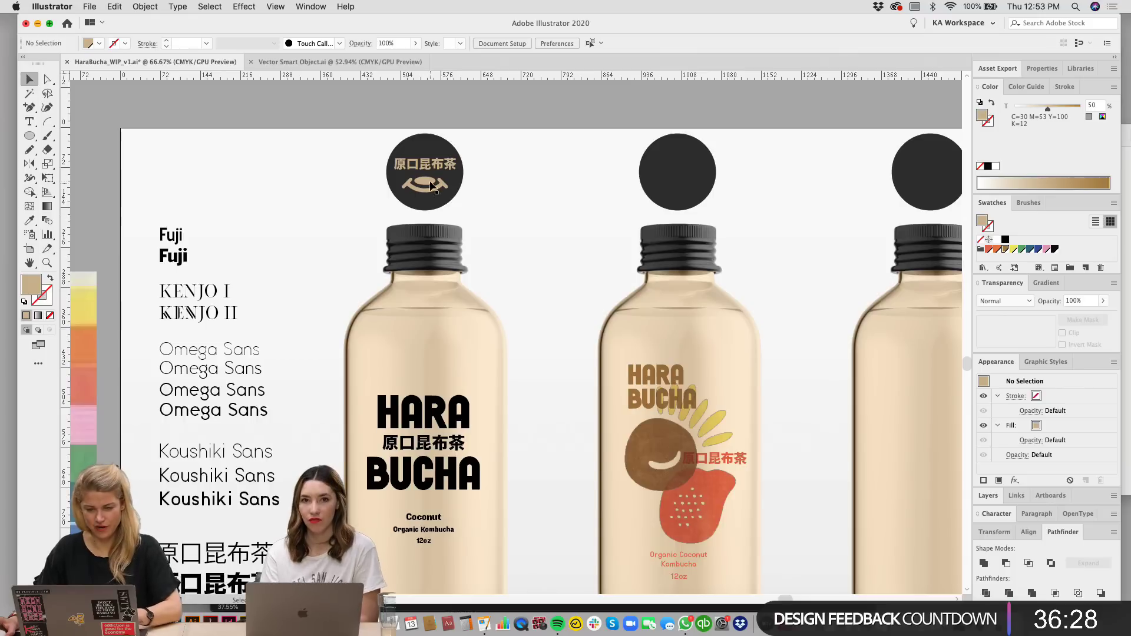
click(519, 224)
Step: Duplicate the tan cap logo onto the first bottle, centred above the HARA BUCHA wordmark
scroll(532, 255, down, 2)
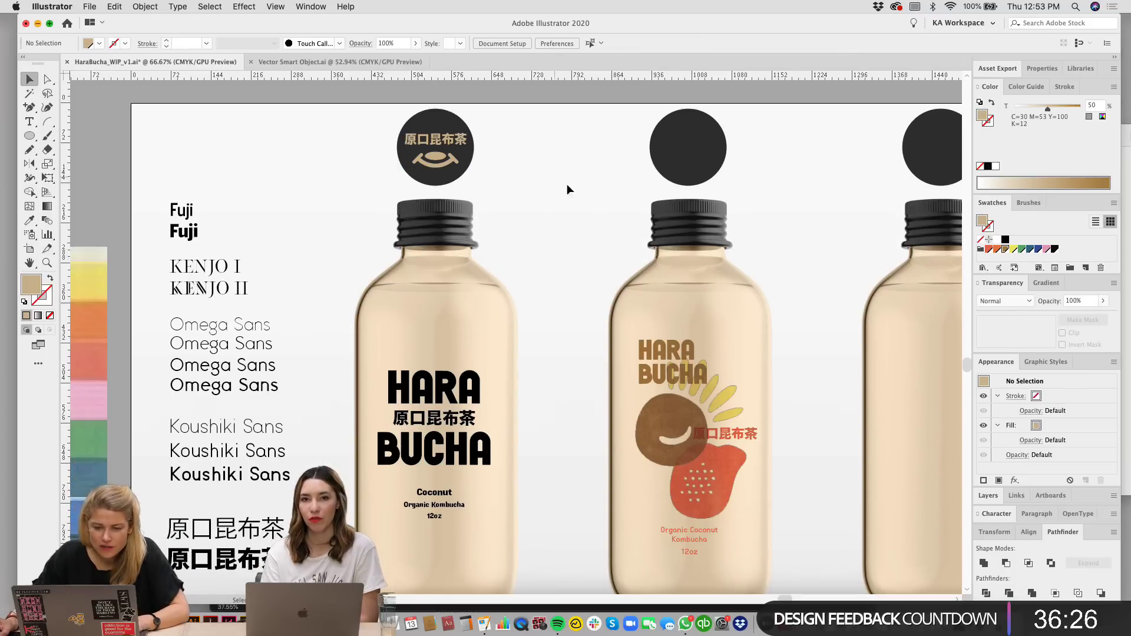
scroll(568, 186, right, 8)
drag(548, 259, 767, 263)
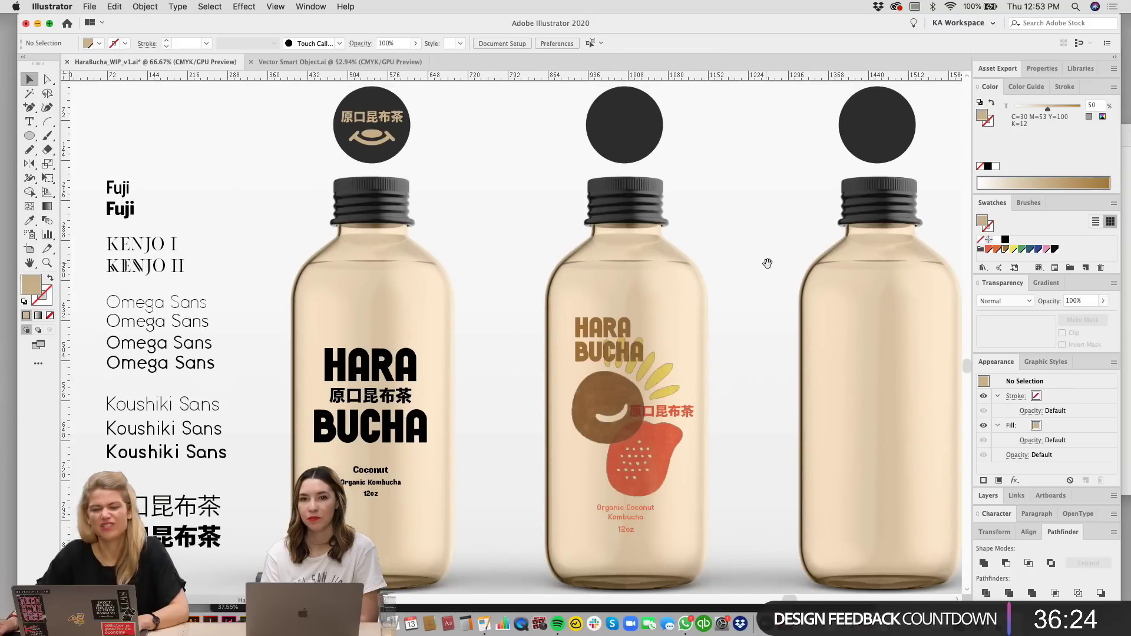
drag(443, 229, 465, 231)
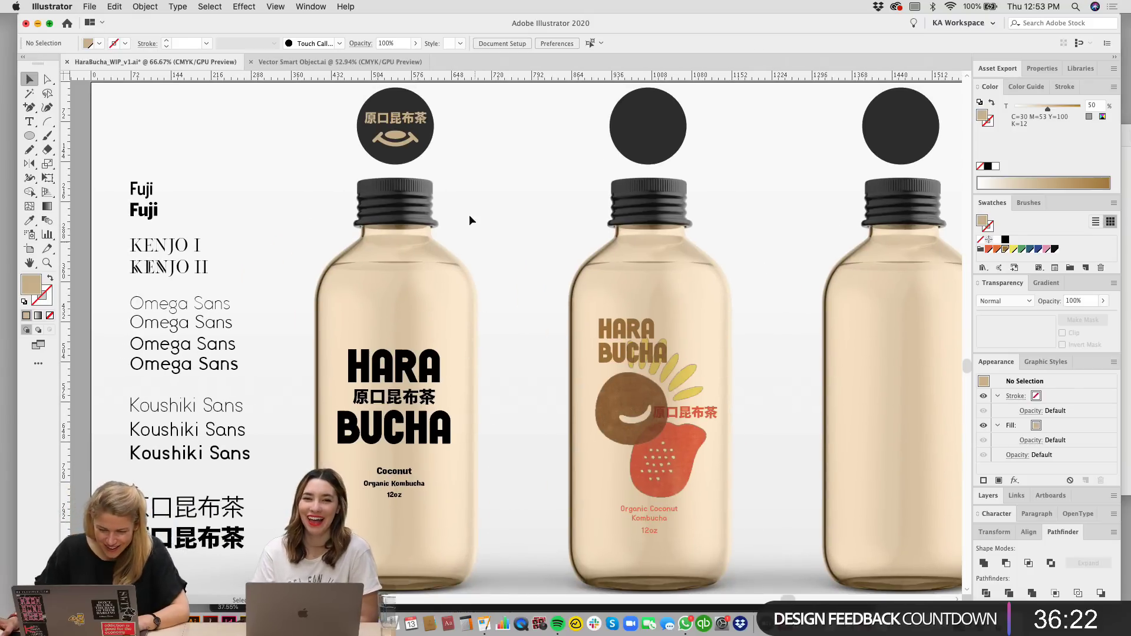
click(399, 144)
drag(396, 139, 410, 323)
click(507, 271)
Step: Delete the black HARA BUCHA label and its bold product text from the first bottle
drag(533, 359, 549, 331)
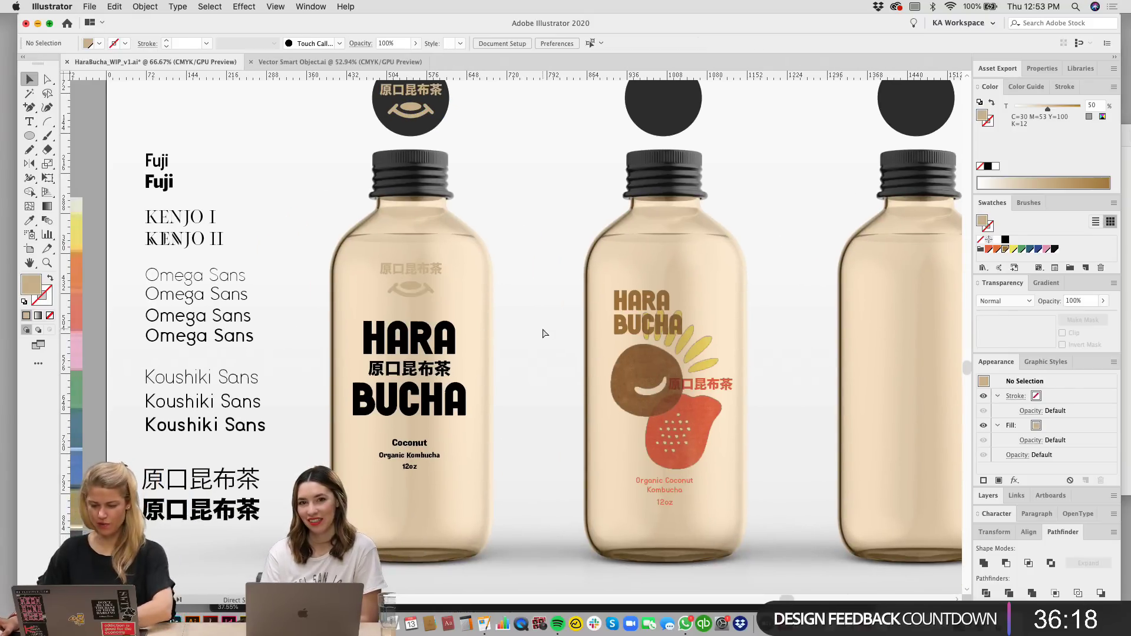
key(super+equal)
drag(529, 383, 598, 309)
click(445, 304)
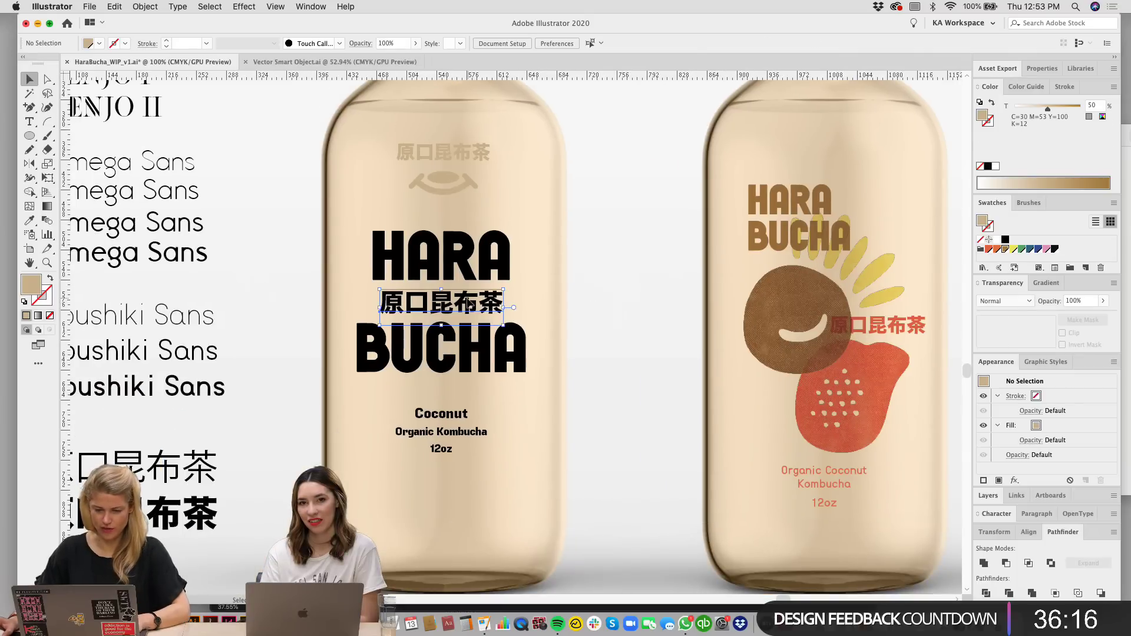
key(super+minus)
key(super+minus)
drag(562, 437, 391, 231)
drag(523, 354, 534, 274)
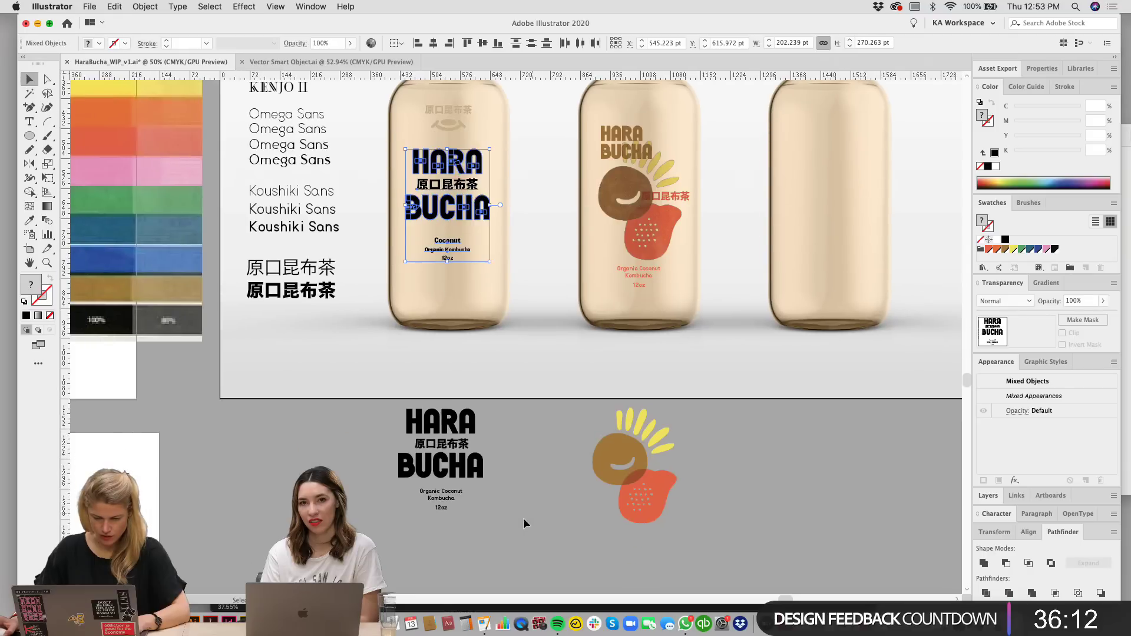
click(514, 536)
scroll(497, 298, up, 2)
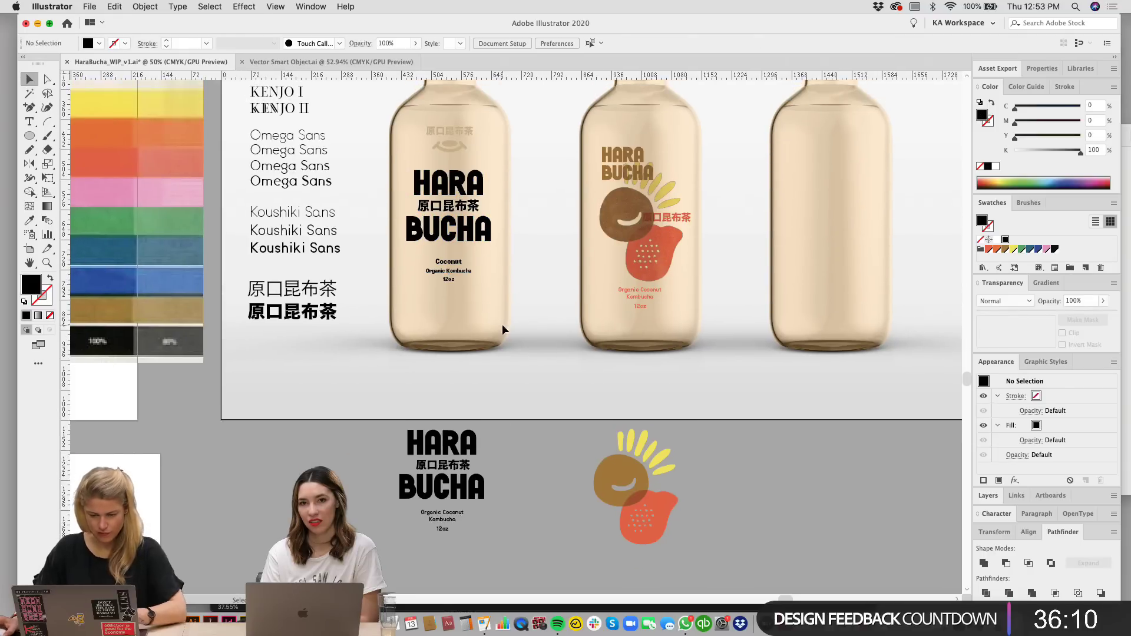
click(394, 171)
key(Delete)
scroll(507, 548, up, 2)
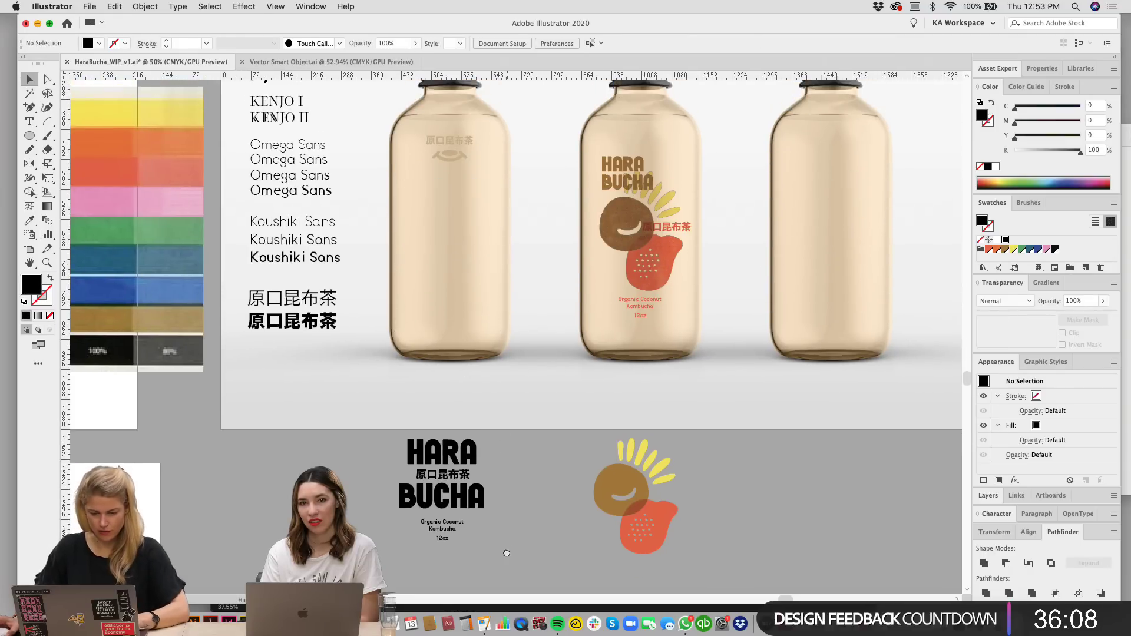
Step: Copy the black HARA BUCHA label with the lighter Organic Coconut Kombucha text from below the artboard onto the first bottle
click(407, 446)
drag(407, 445, 454, 199)
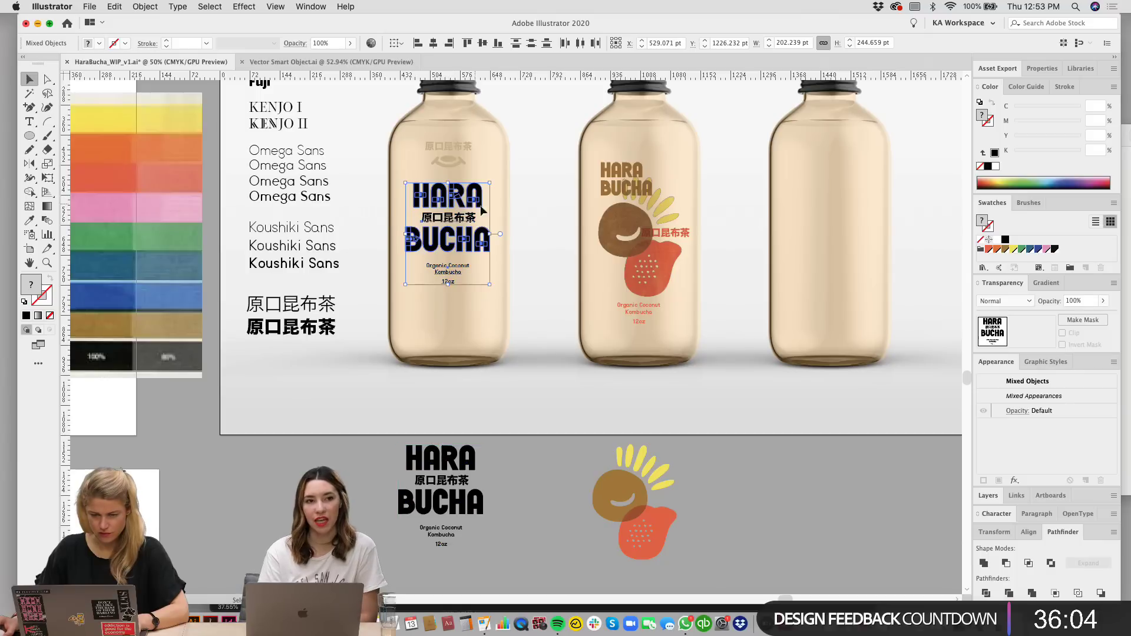
Step: Undo the label replacement on the first bottle and redo it to compare both versions
click(541, 244)
key(super+z)
key(super+z)
click(389, 316)
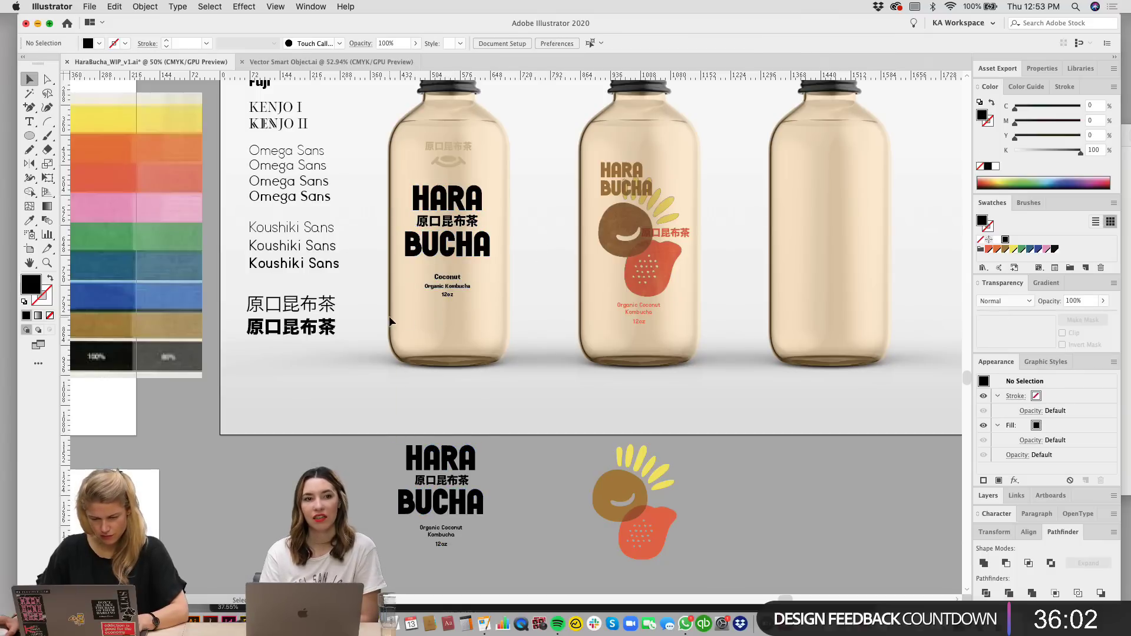
key(shift+super+z)
key(shift+super+z)
click(517, 345)
Step: Shift the whole black label slightly down and centre it on the first bottle
drag(517, 345, 518, 393)
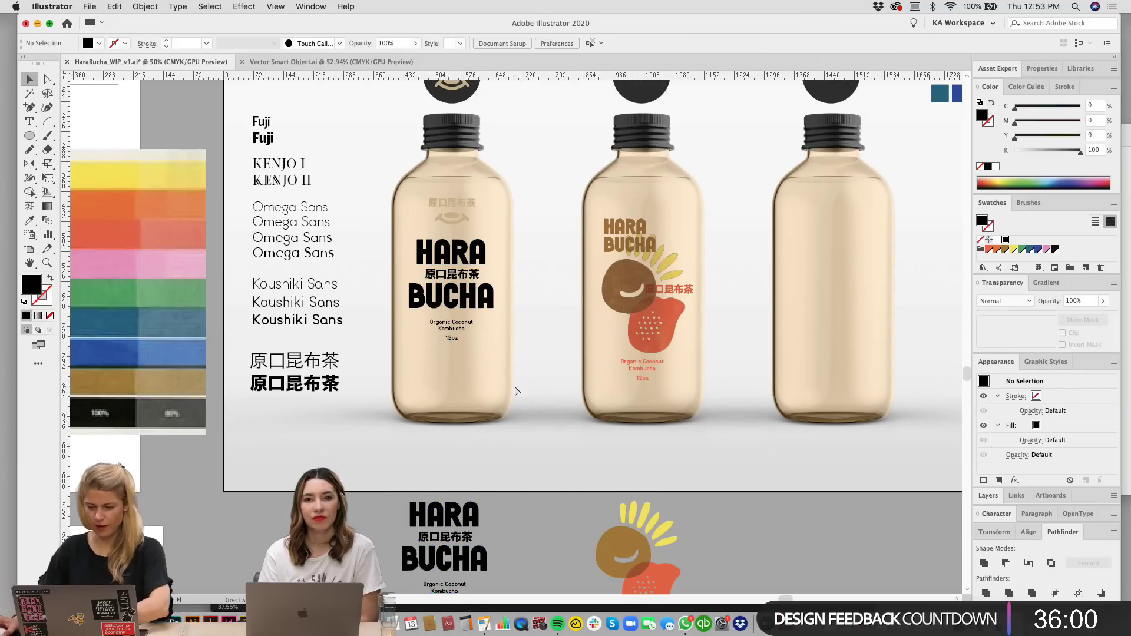
key(super+=)
drag(542, 326, 582, 383)
click(471, 268)
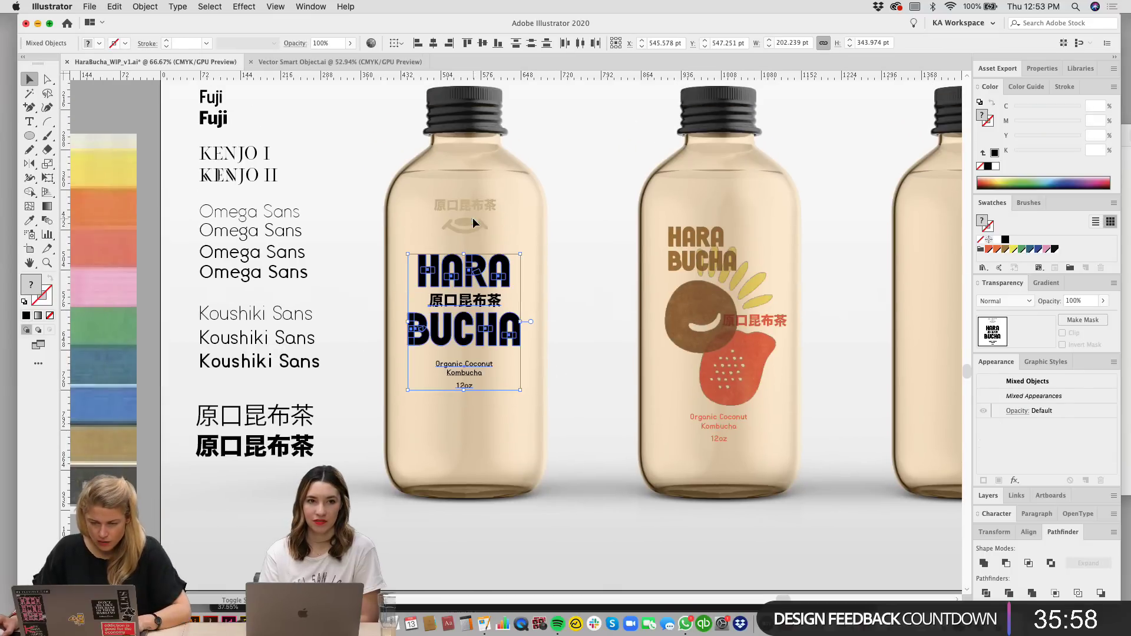
shift+click(498, 274)
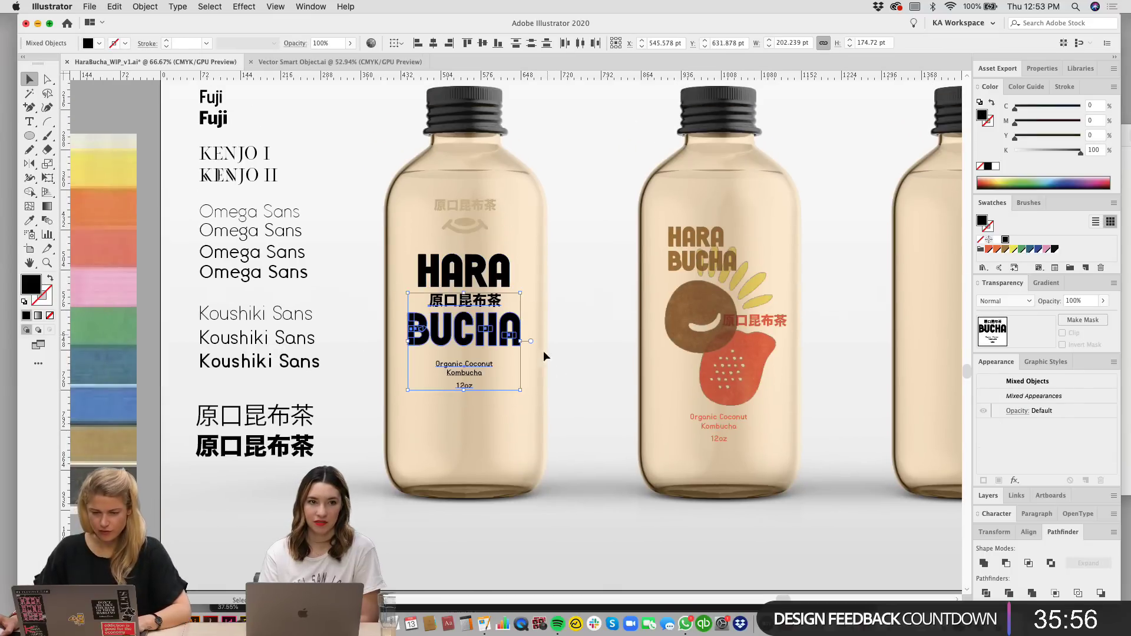
drag(401, 270, 464, 278)
click(591, 242)
key(super+equal)
drag(592, 242, 636, 260)
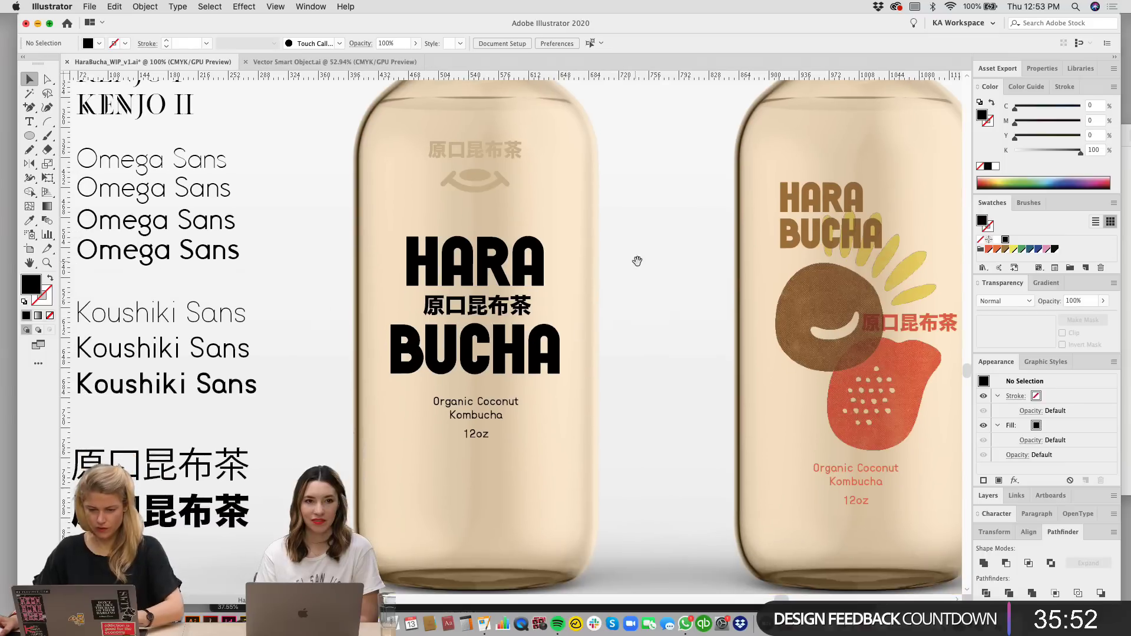
Step: Move the black Japanese text out beside the first bottle and lower BUCHA with the product text to widen the gap below HARA
click(486, 301)
drag(514, 312, 328, 312)
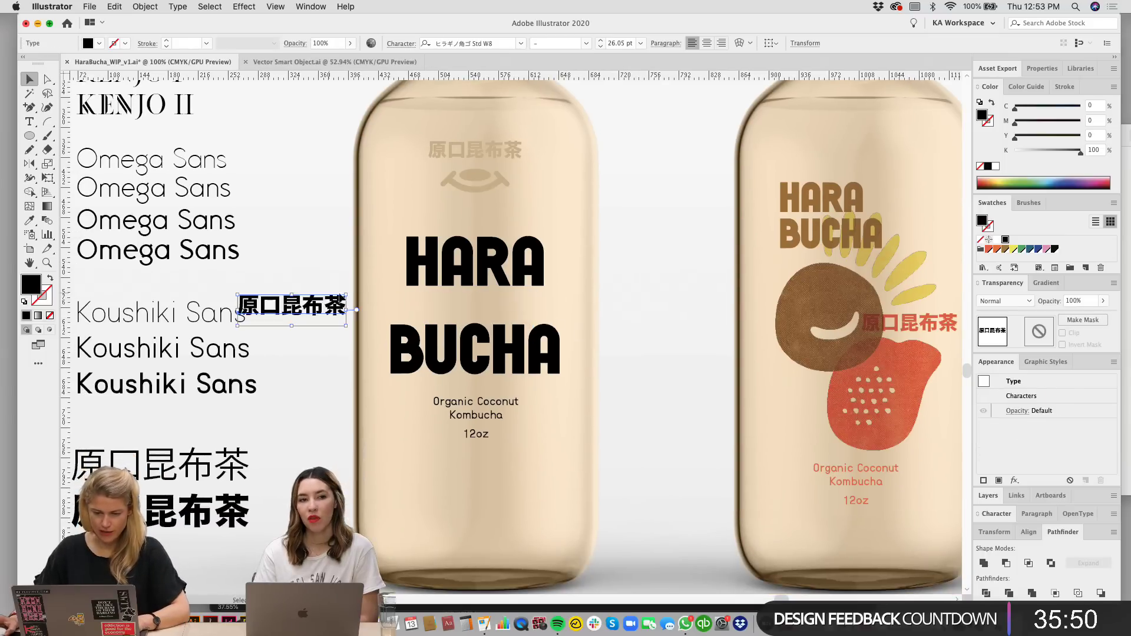
scroll(480, 334, down, 1)
click(480, 335)
drag(480, 334, 480, 368)
Step: Move the tan logo group between HARA and BUCHA and fill it with the swatch C=73 M=65 Y=69 K=85
click(475, 160)
drag(474, 161, 475, 316)
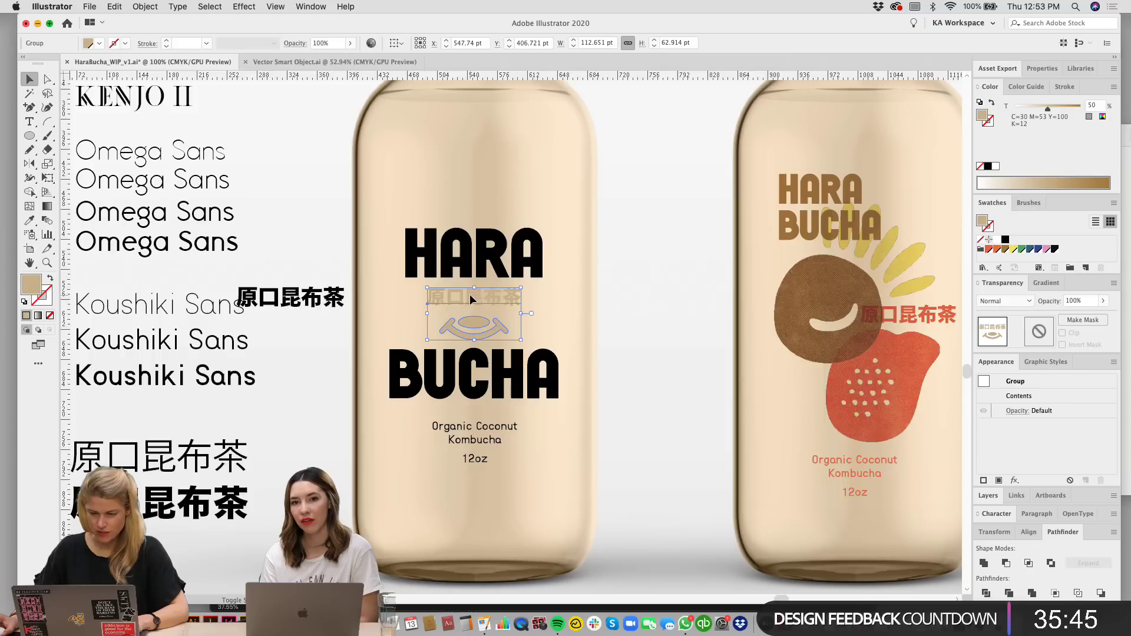
click(1054, 250)
double_click(1054, 249)
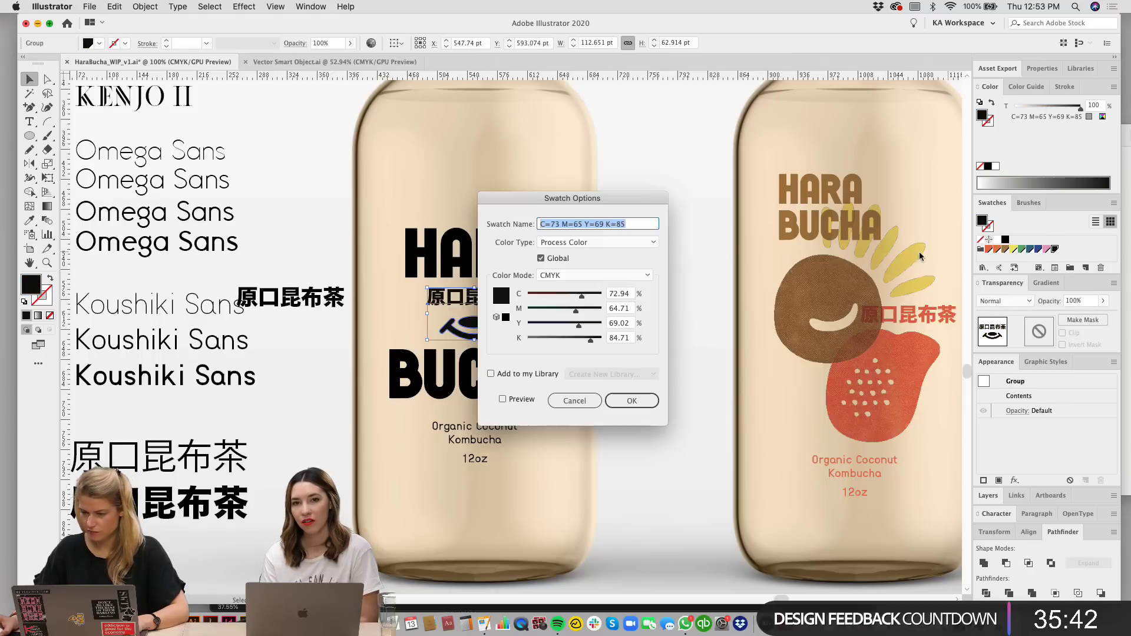
click(638, 399)
click(626, 320)
Step: Separate the smile icon from the Japanese text, group its parts and move it below the 12oz text
scroll(626, 319, down, 1)
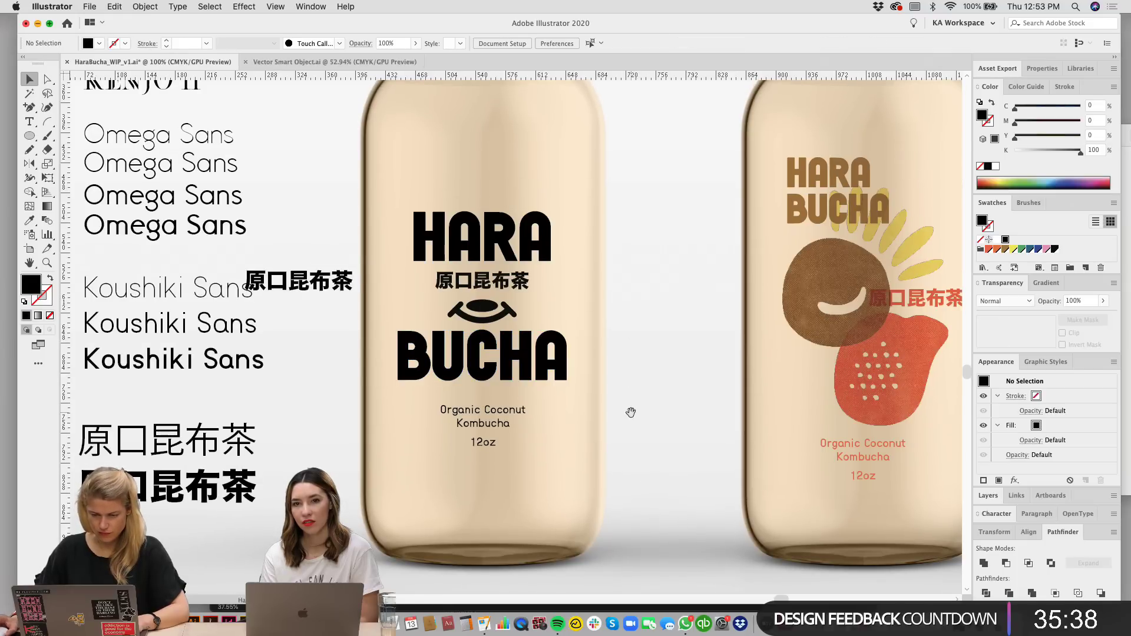
scroll(622, 427, down, 1)
click(509, 310)
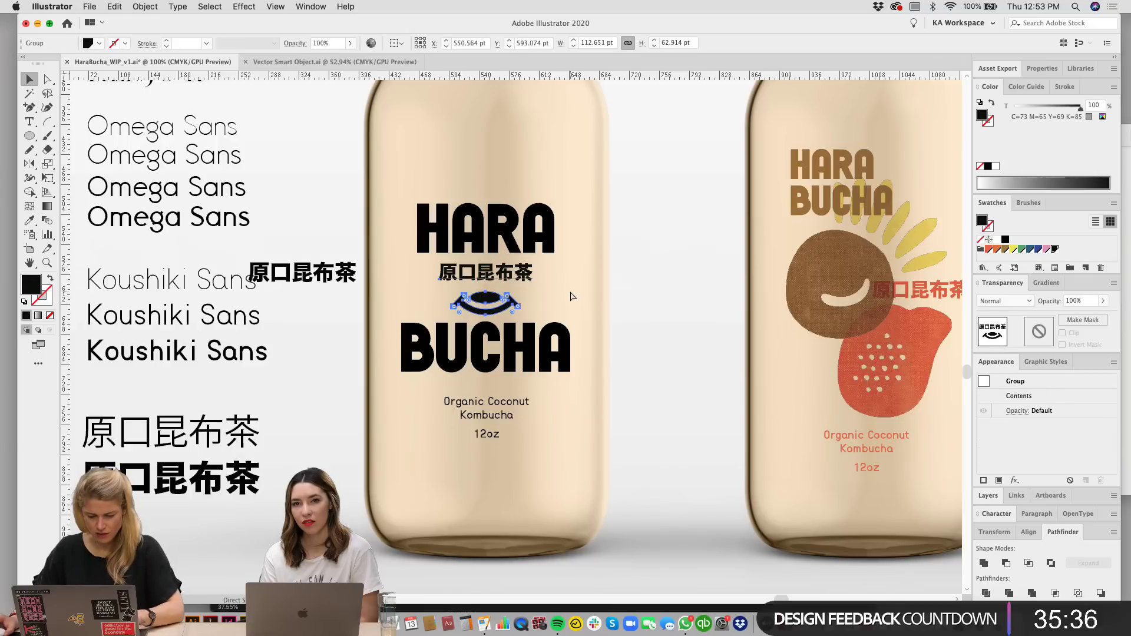
click(530, 289)
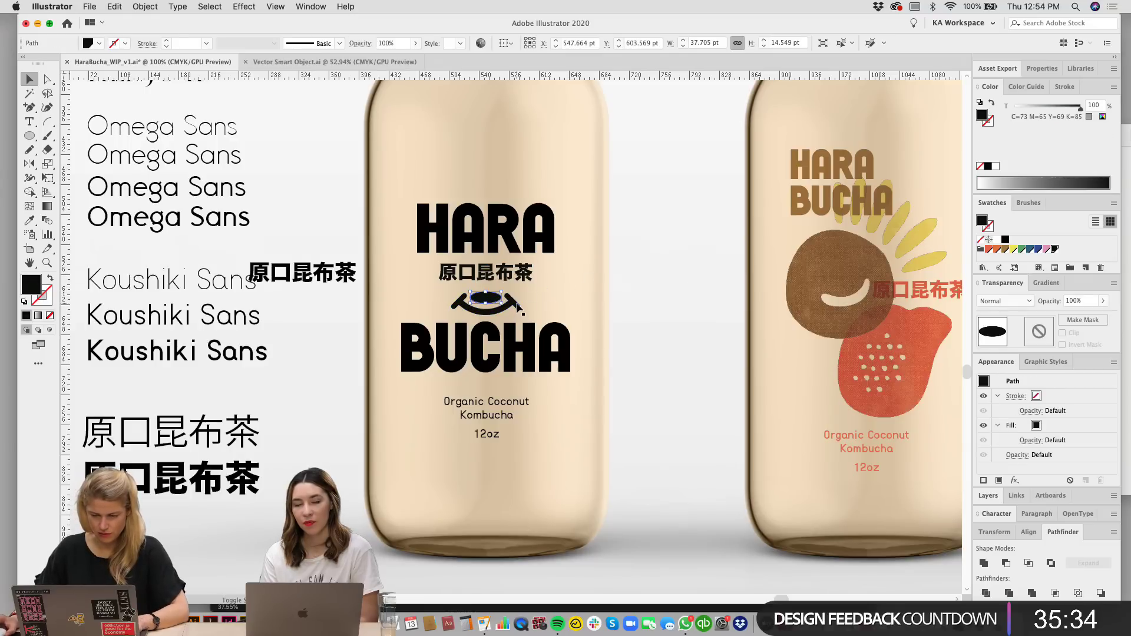
shift+click(515, 303)
key(super+g)
click(588, 300)
drag(482, 304, 482, 481)
Step: Enlarge the Japanese text below HARA to 28.36 pt from its centre
scroll(496, 328, up, 2)
click(447, 316)
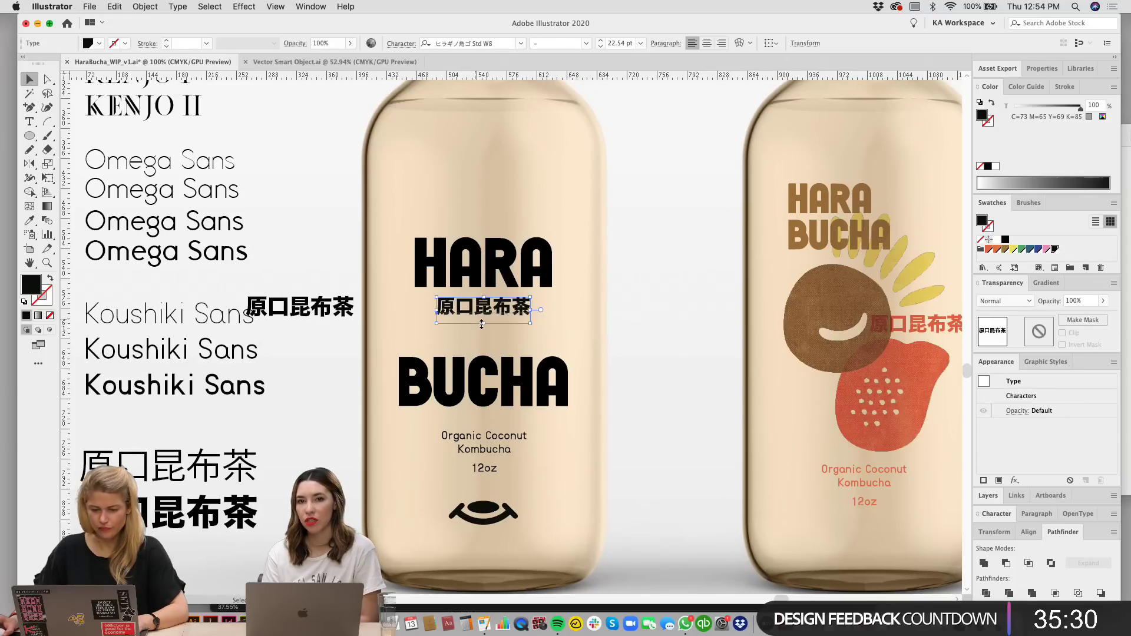
double_click(482, 321)
click(633, 291)
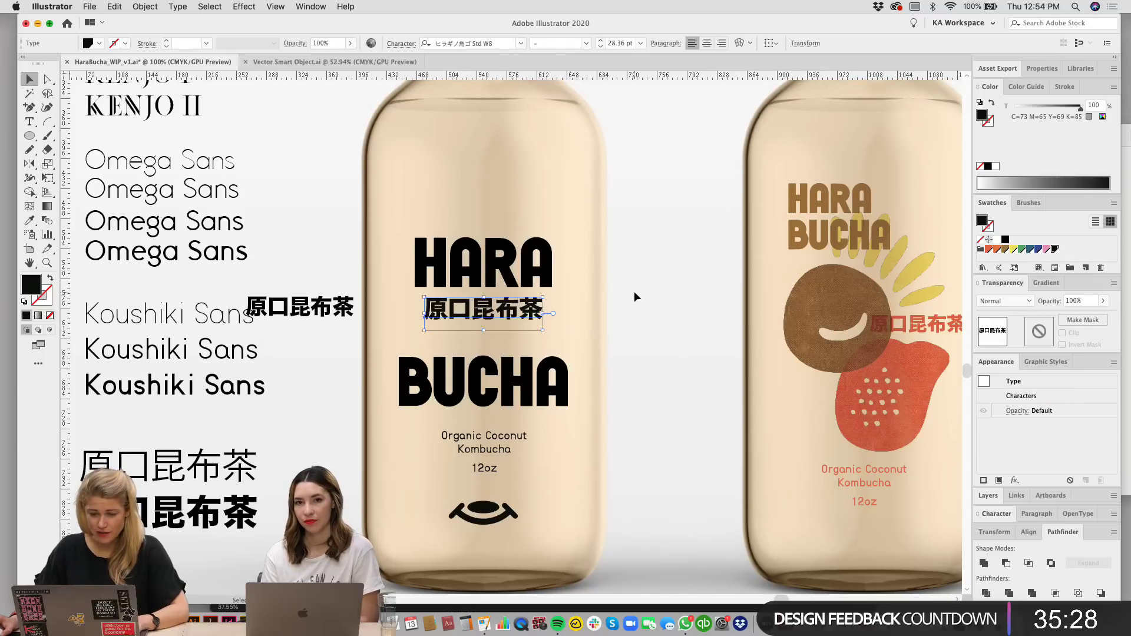
Step: Move BUCHA up close beneath the enlarged Japanese text on the first bottle
click(539, 371)
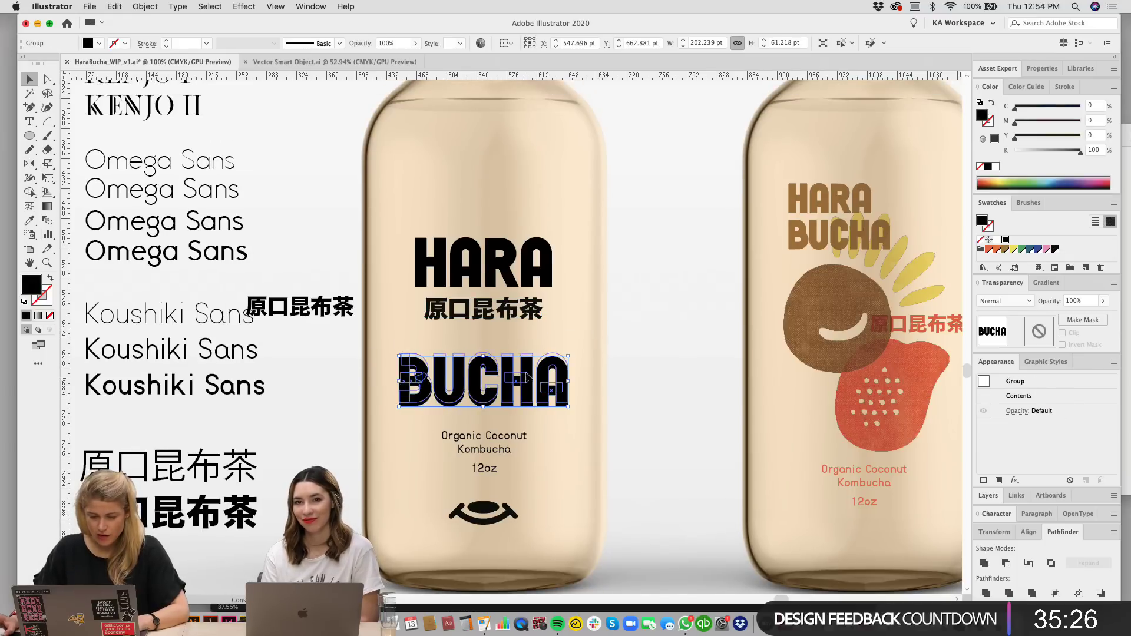
drag(530, 385, 529, 360)
click(606, 292)
scroll(609, 306, down, 1)
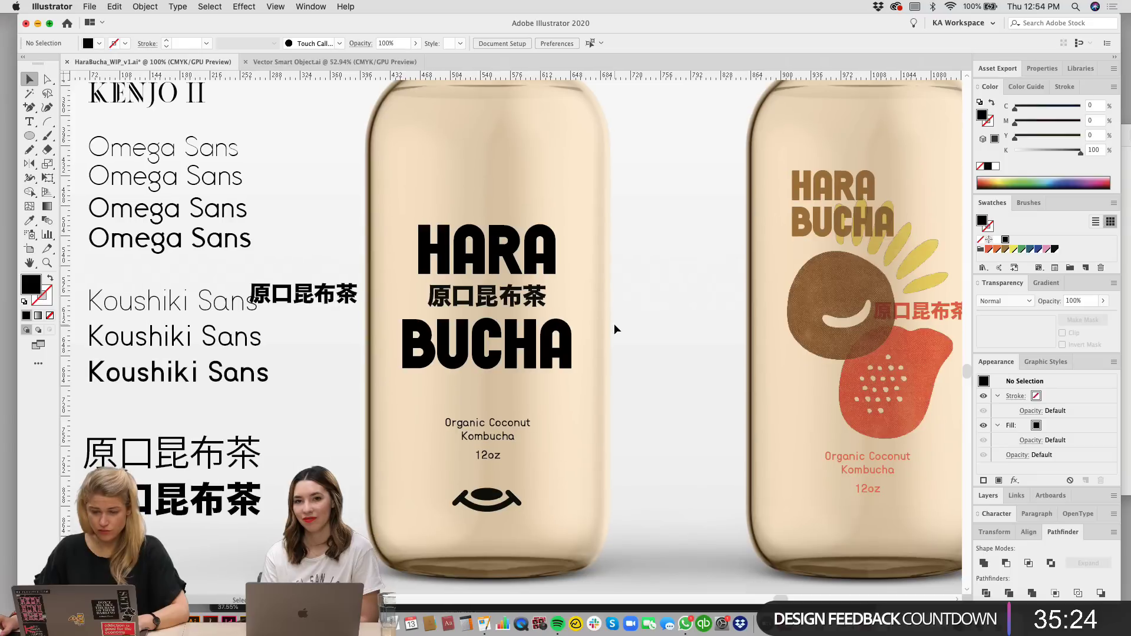
Step: Nudge BUCHA up 2 pt towards the Japanese text on the first bottle
click(533, 350)
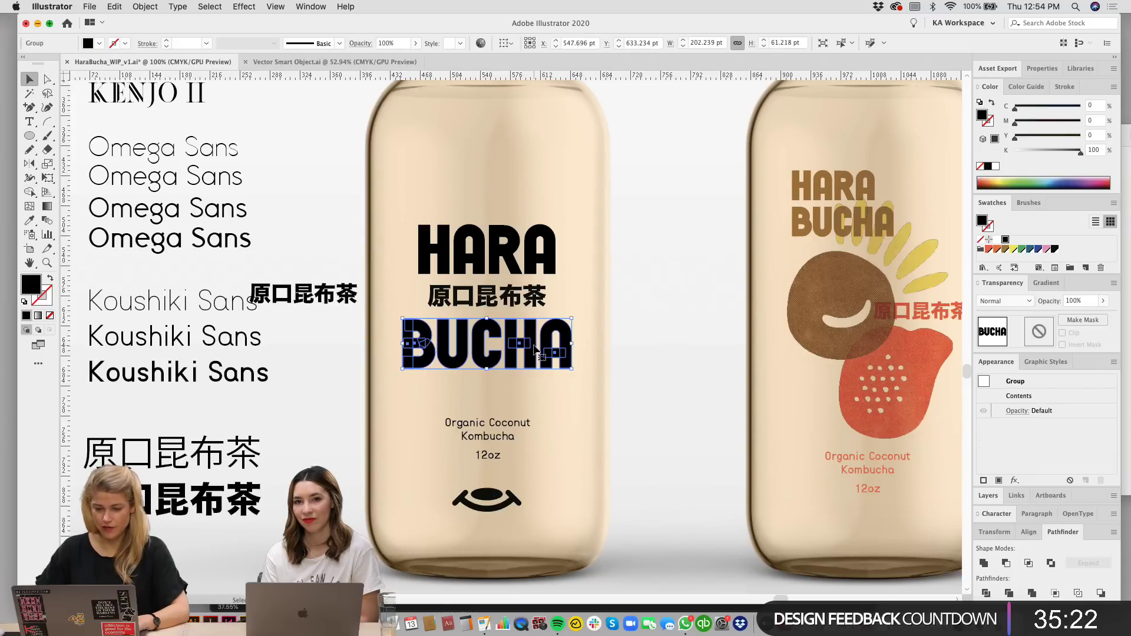
key(Up)
key(Up)
key(Down)
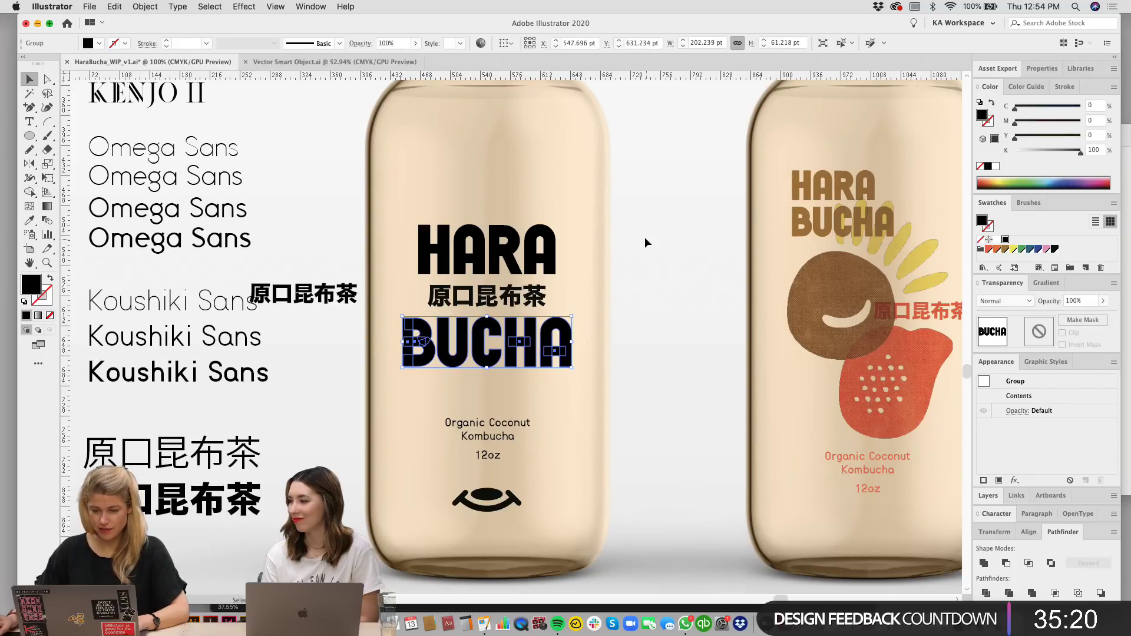
click(645, 239)
Step: Delete the spare bold Japanese text lying beside the Koushiki Sans samples
drag(642, 324, 645, 315)
click(329, 286)
key(Delete)
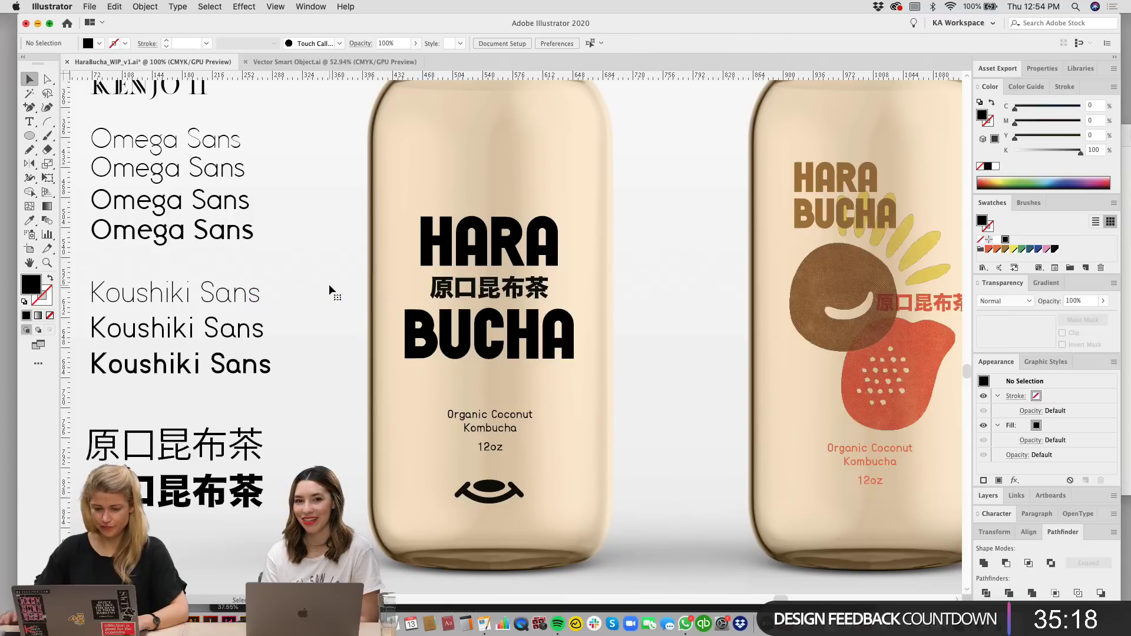
Step: Move the smile icon up between BUCHA and the Organic Coconut Kombucha text, centred close beneath the wordmark
scroll(492, 357, down, 1)
drag(483, 476, 493, 468)
click(603, 451)
key(super+z)
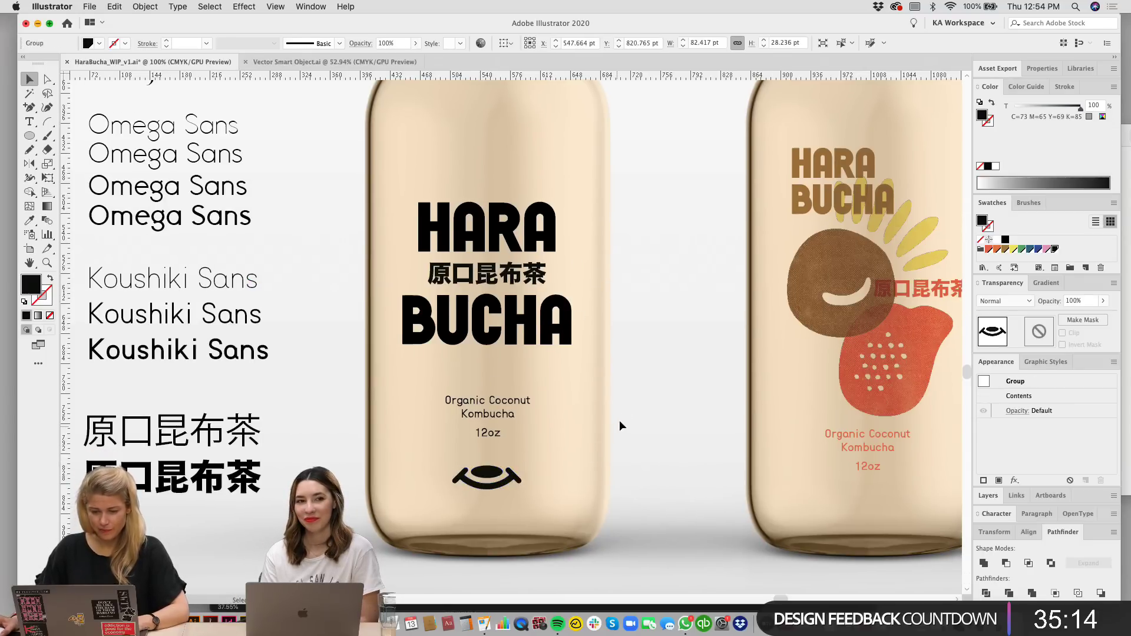
click(620, 419)
drag(619, 414, 638, 442)
drag(505, 505, 504, 414)
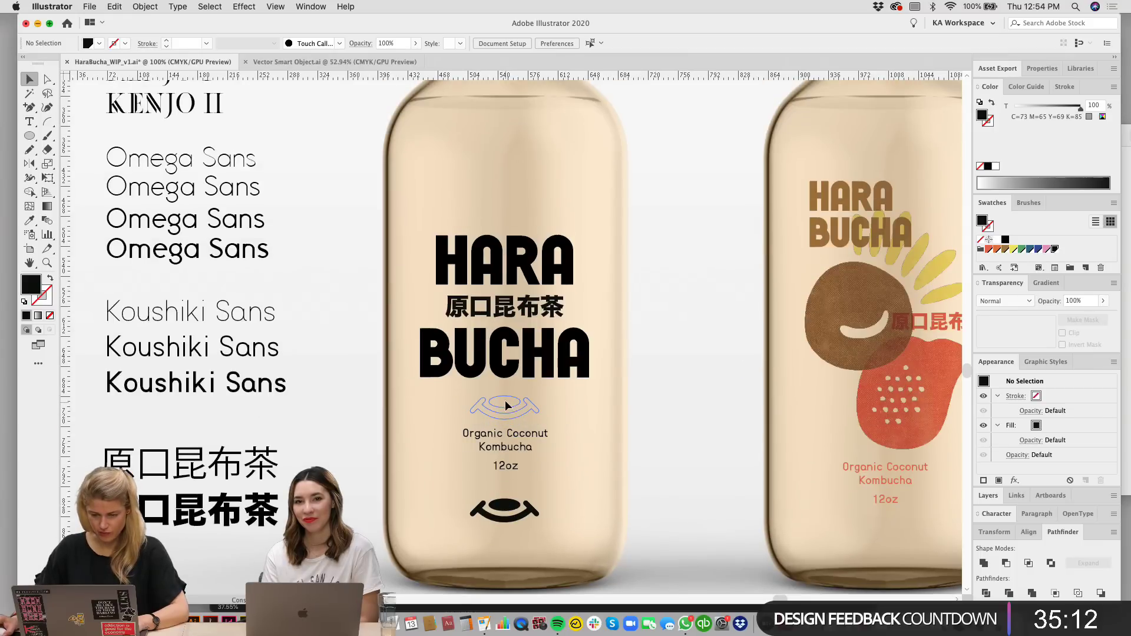
scroll(630, 379, down, 4)
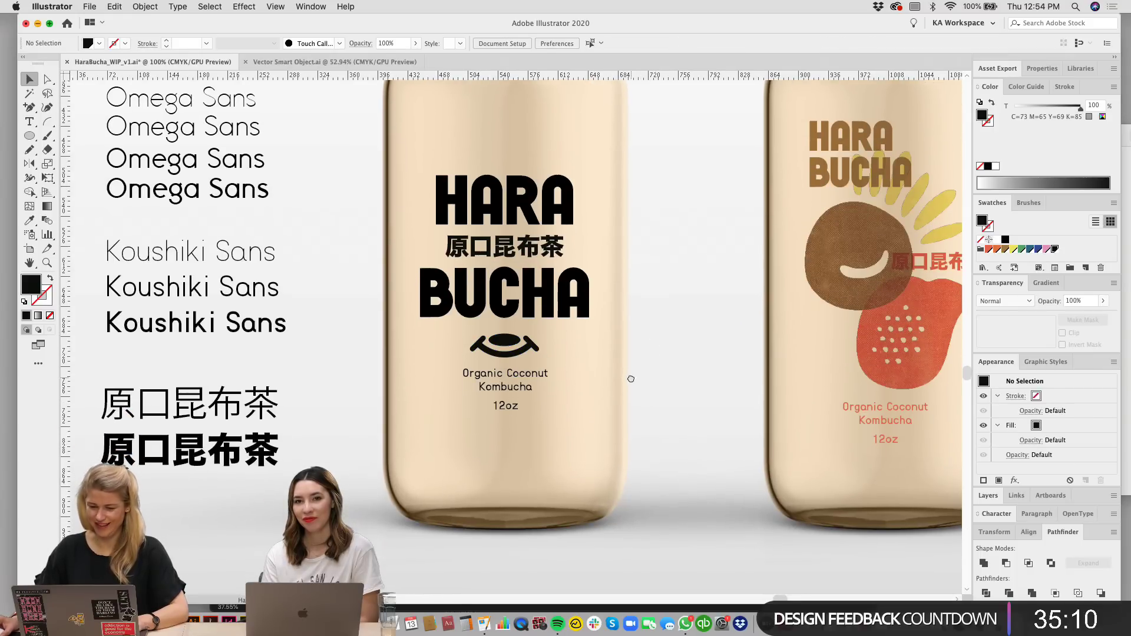
scroll(631, 379, up, 1)
click(503, 369)
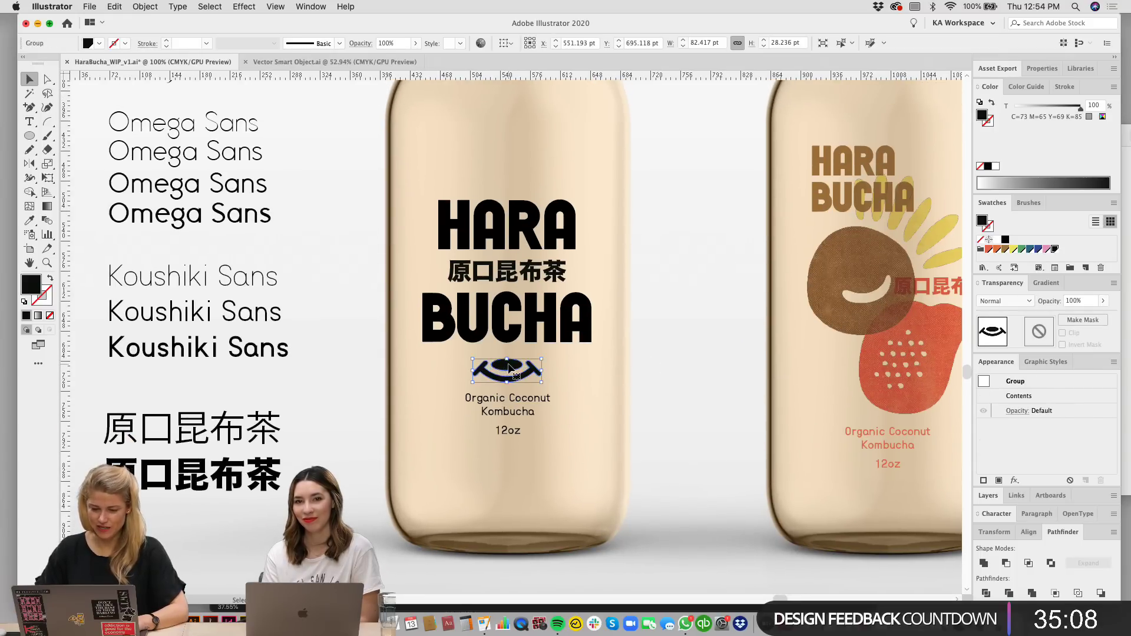
key(Down)
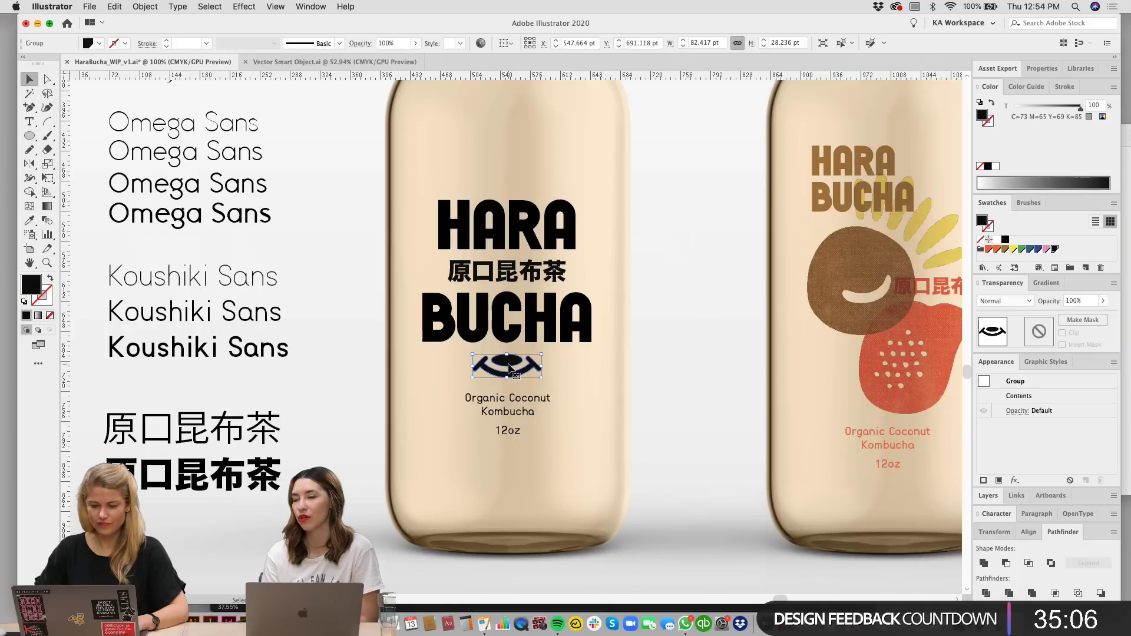
Step: Examine the spacing and alignment of the label elements on the first bottle and compare it with the second bottle
click(617, 396)
scroll(553, 467, down, 1)
click(471, 400)
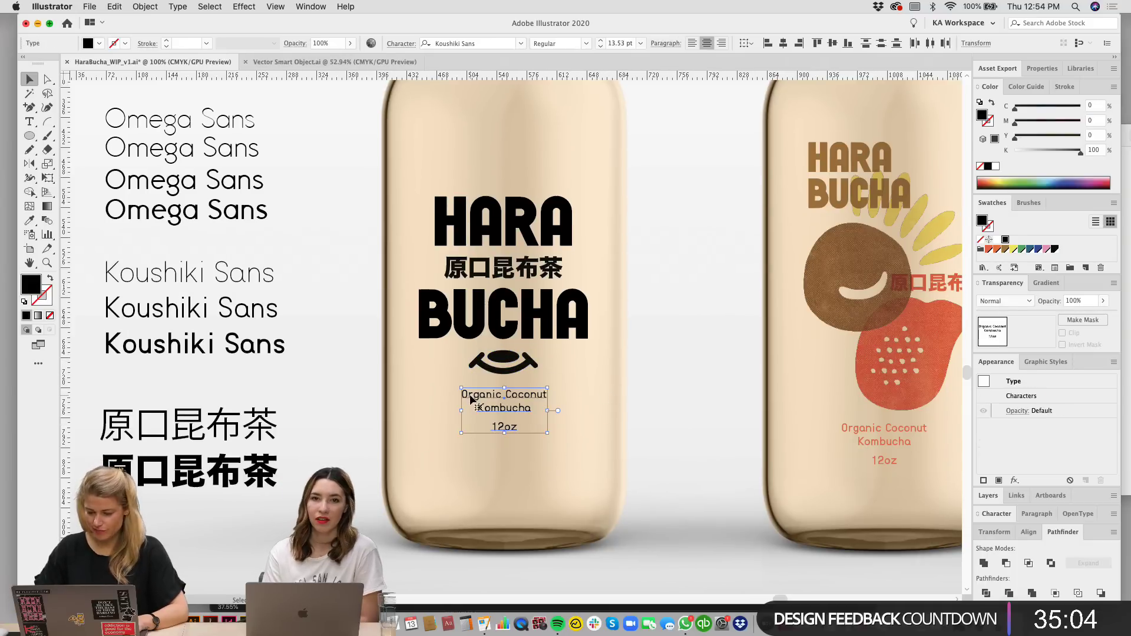
scroll(638, 380, up, 2)
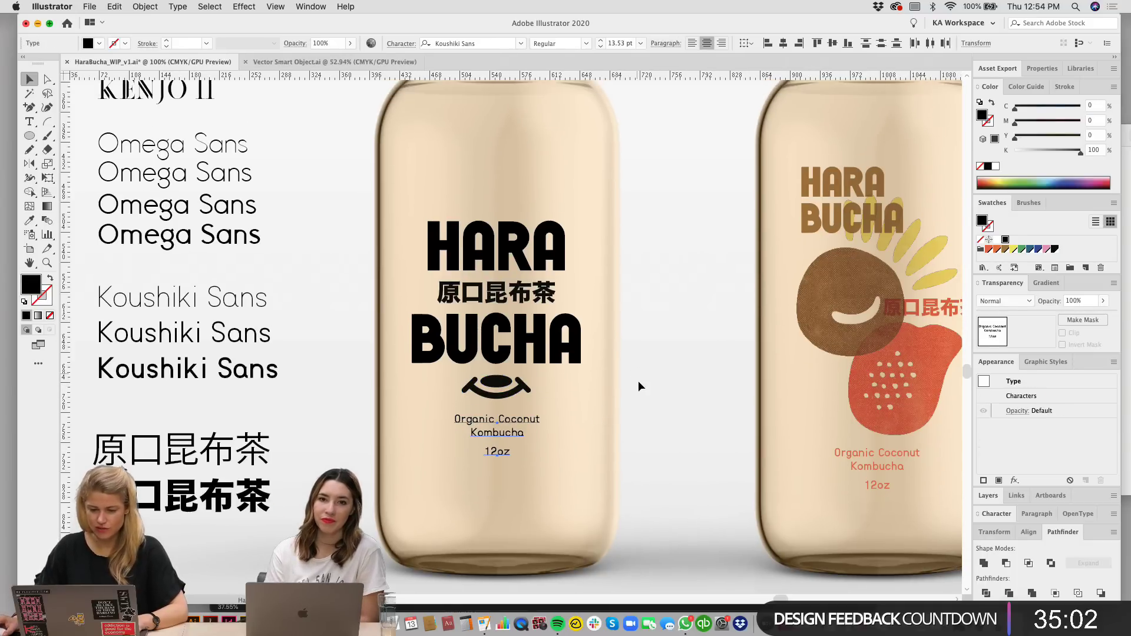
click(501, 298)
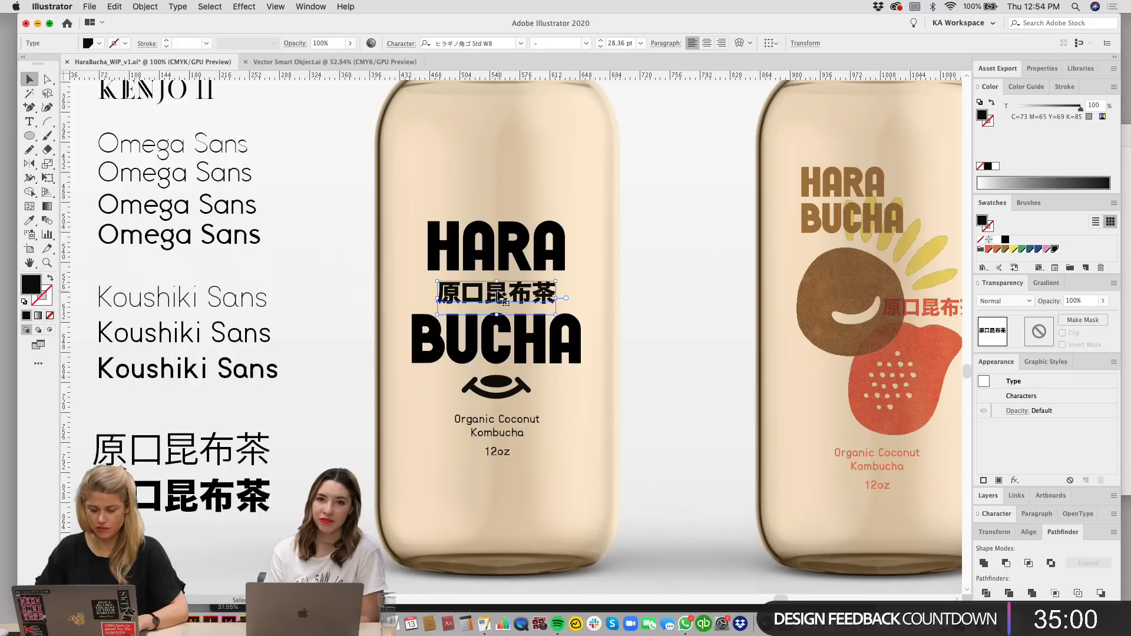
click(618, 217)
drag(394, 262, 391, 250)
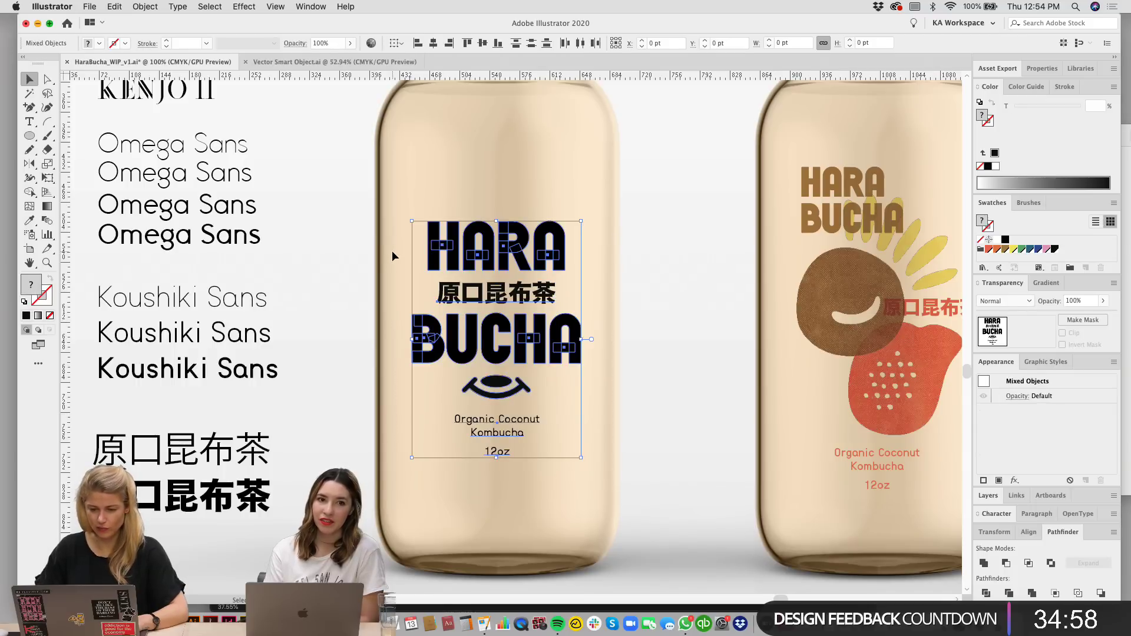
click(391, 250)
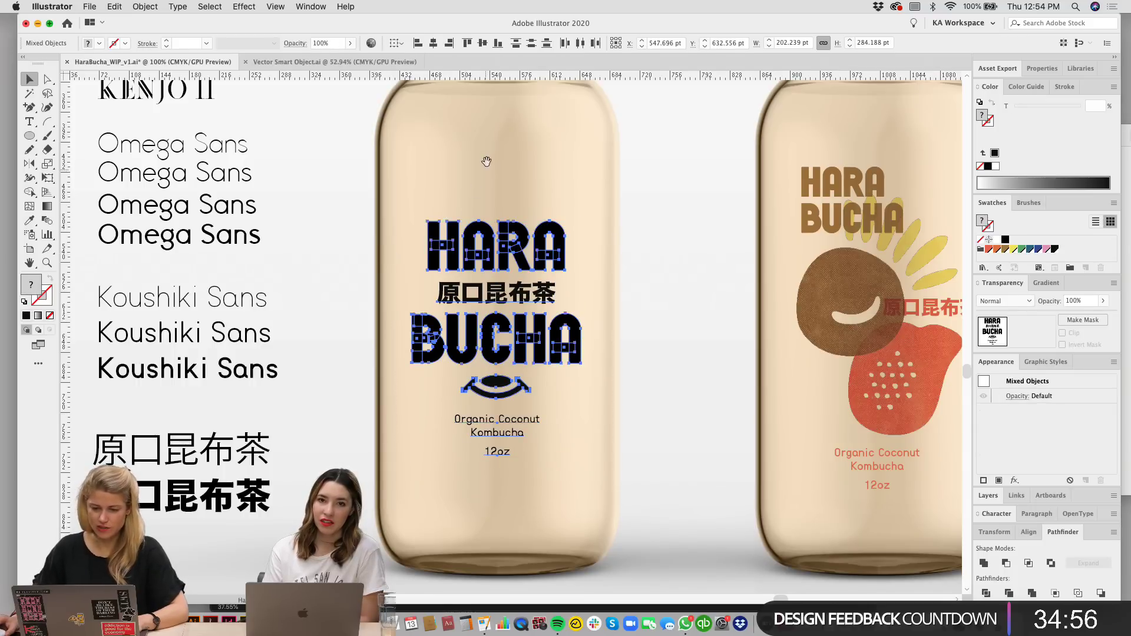
scroll(568, 181, right, 4)
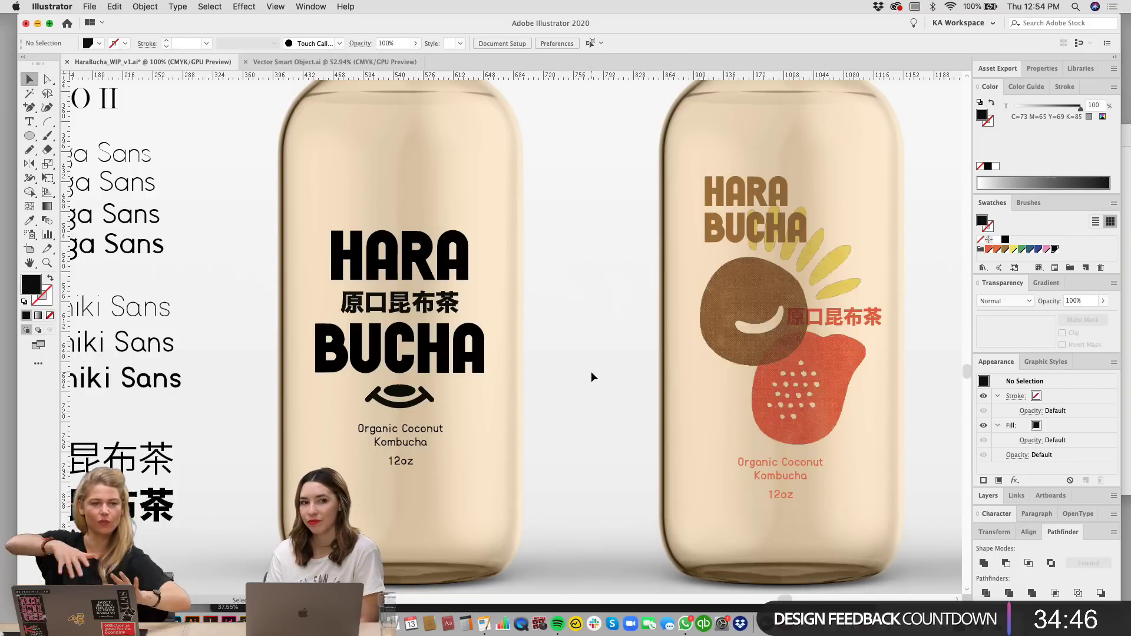
drag(606, 307, 619, 307)
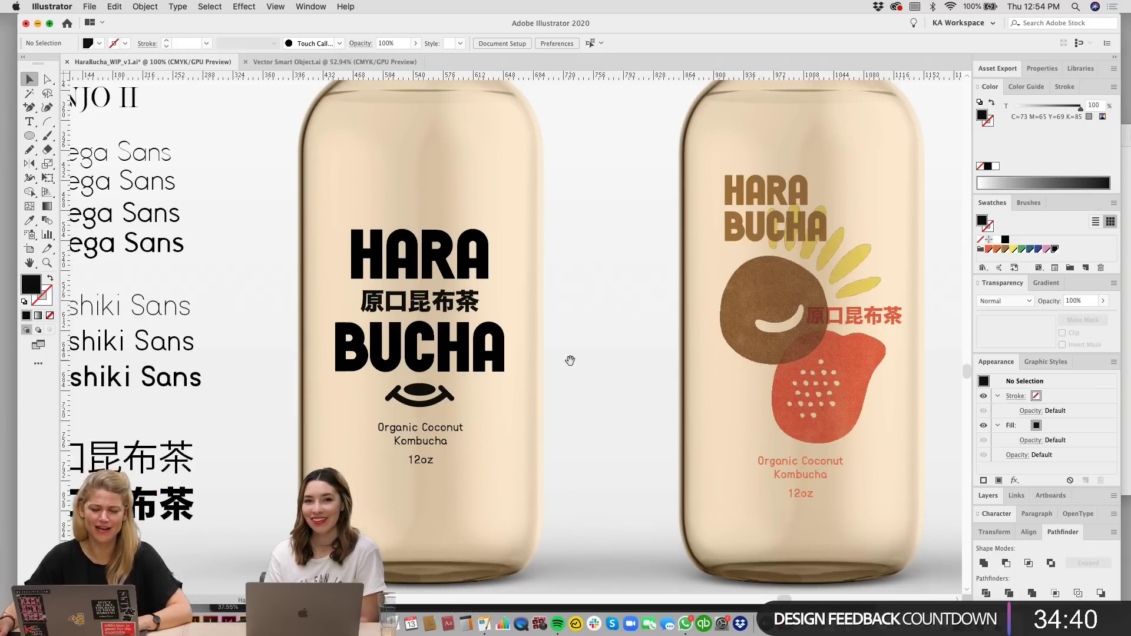
drag(556, 392, 567, 404)
Step: Nudge the smile icon down 1 pt and shift the Japanese text and BUCHA slightly down beneath HARA
click(435, 407)
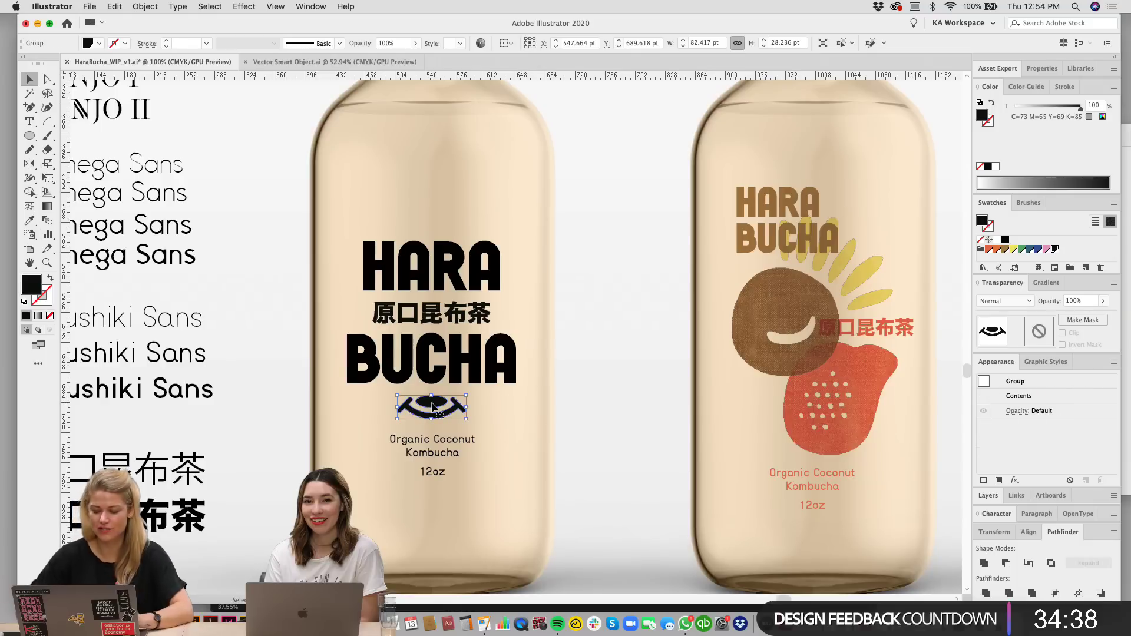
key(Down)
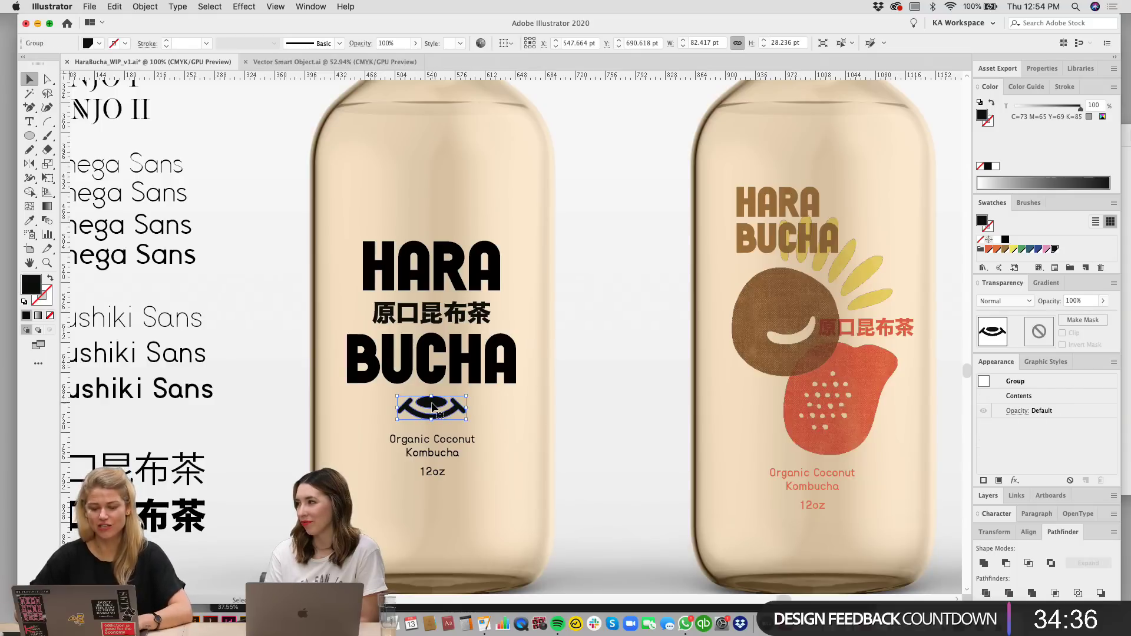
click(511, 310)
click(497, 345)
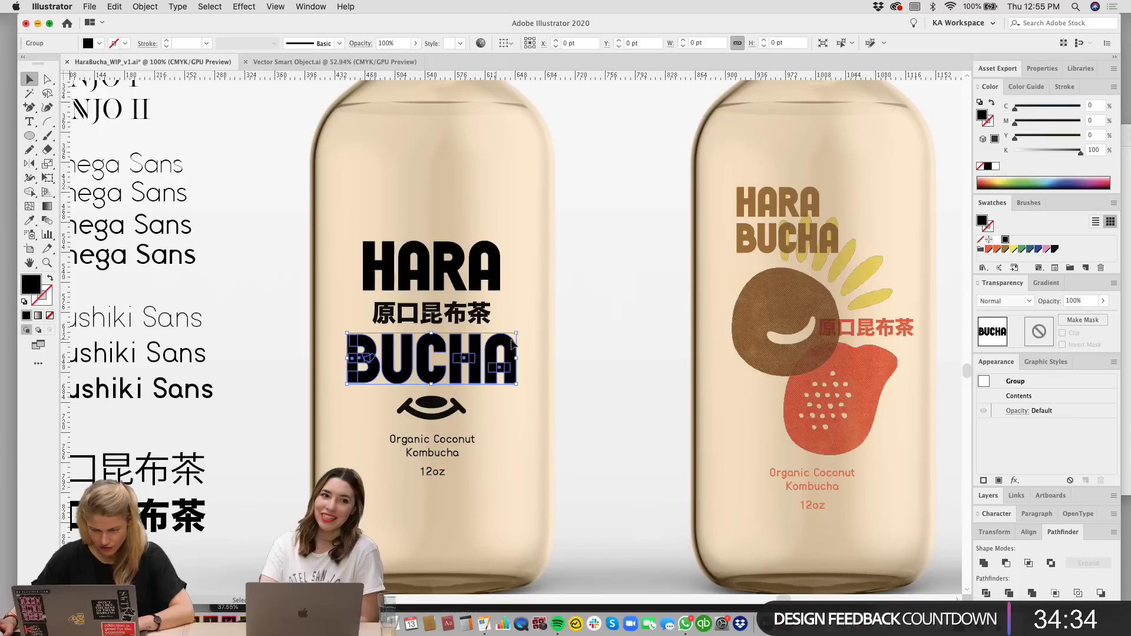
shift+click(486, 317)
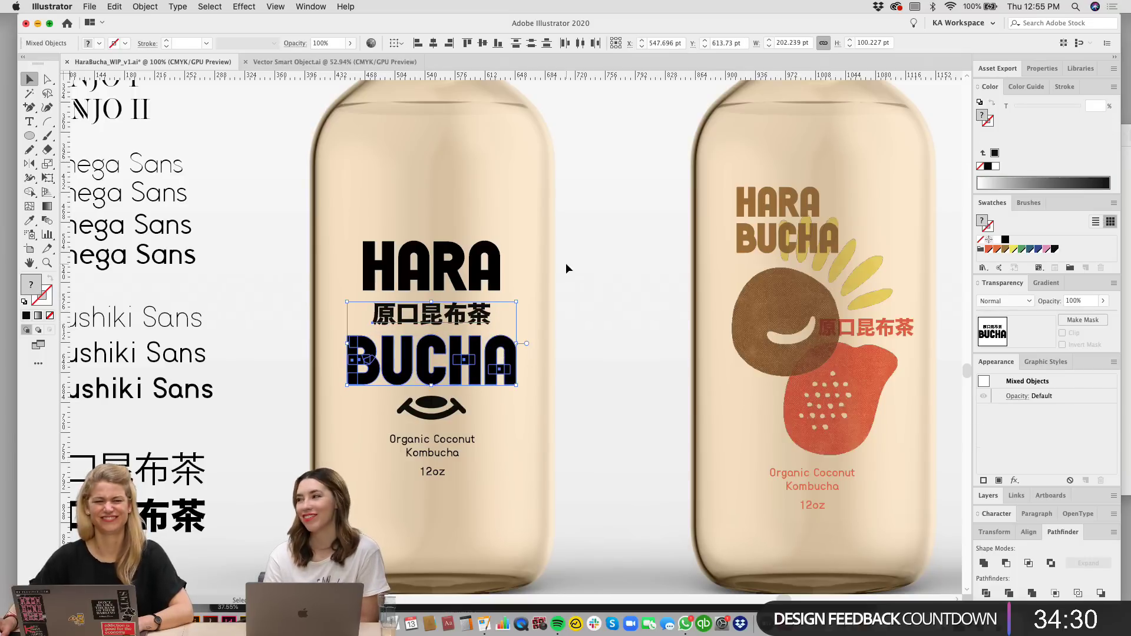
click(567, 263)
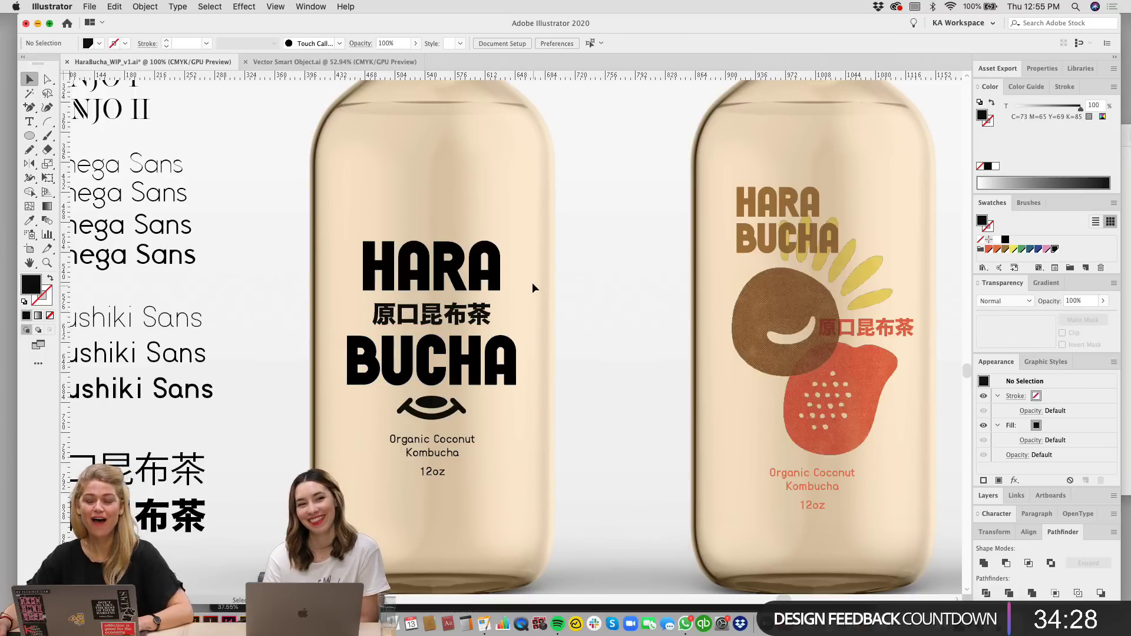
Step: Align all label elements on the first bottle to a common horizontal centre
scroll(639, 250, up, 1)
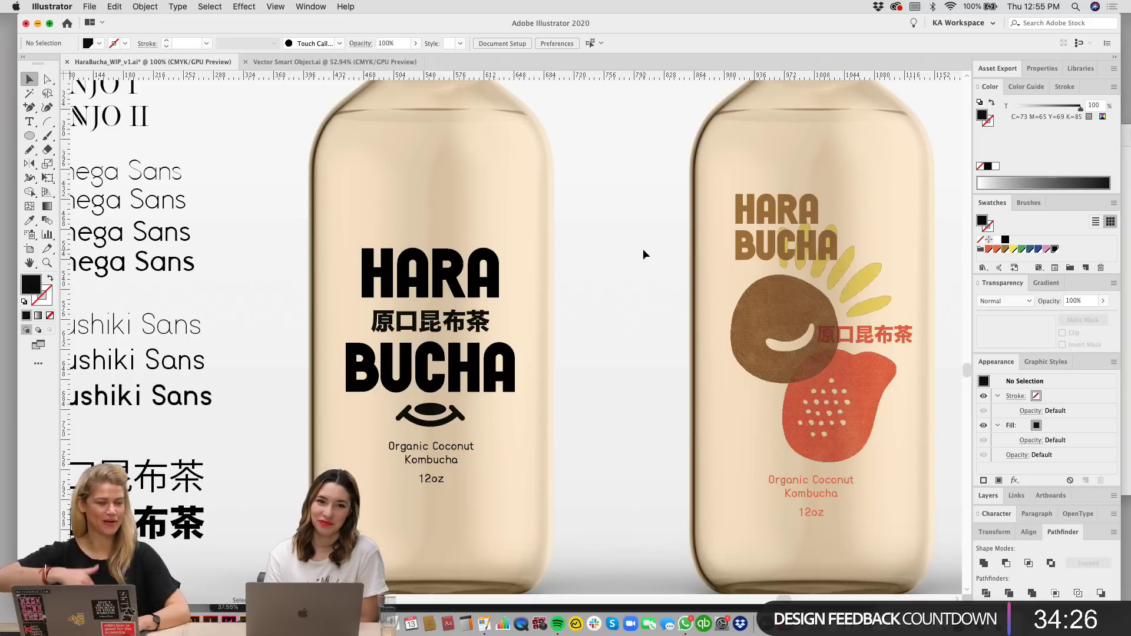
drag(646, 248, 639, 252)
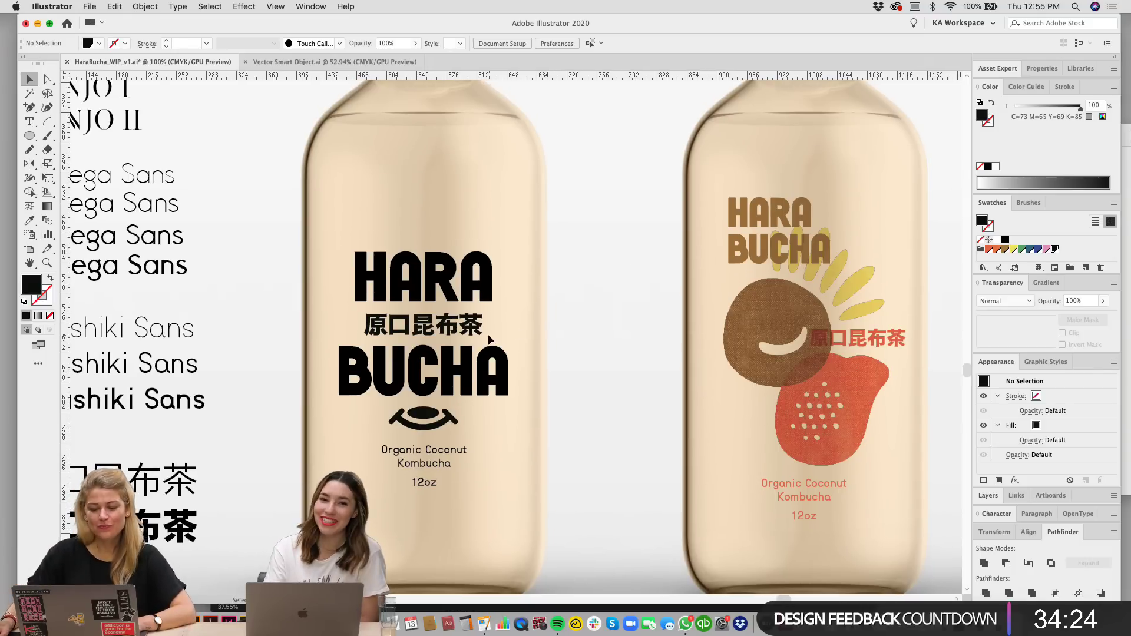
click(472, 331)
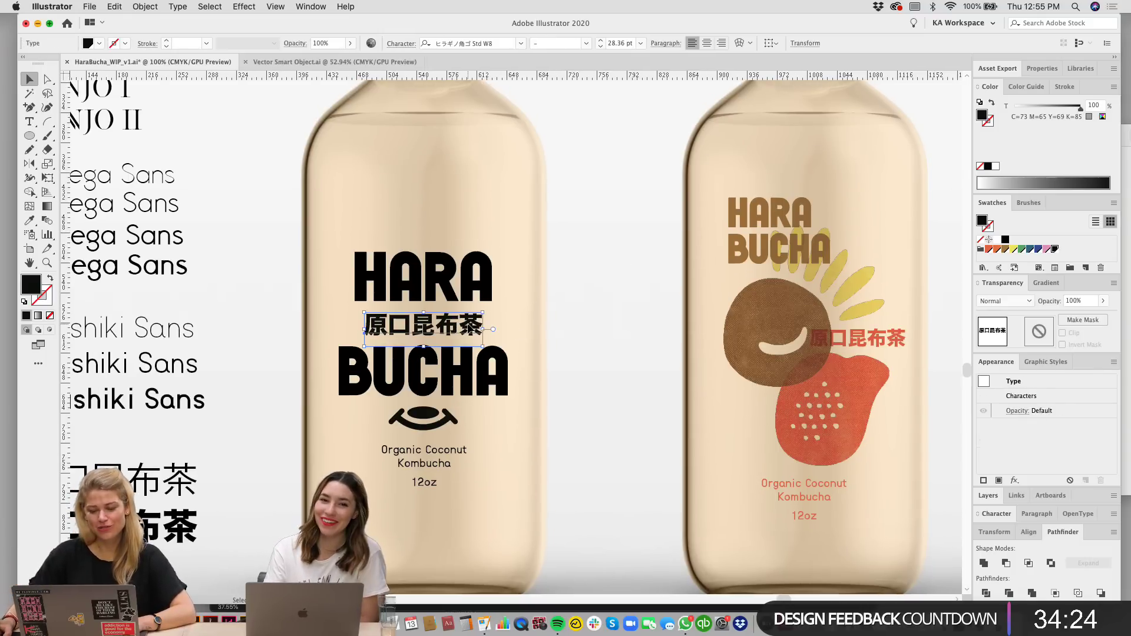
click(581, 228)
drag(617, 382, 613, 375)
drag(435, 505, 406, 226)
click(435, 44)
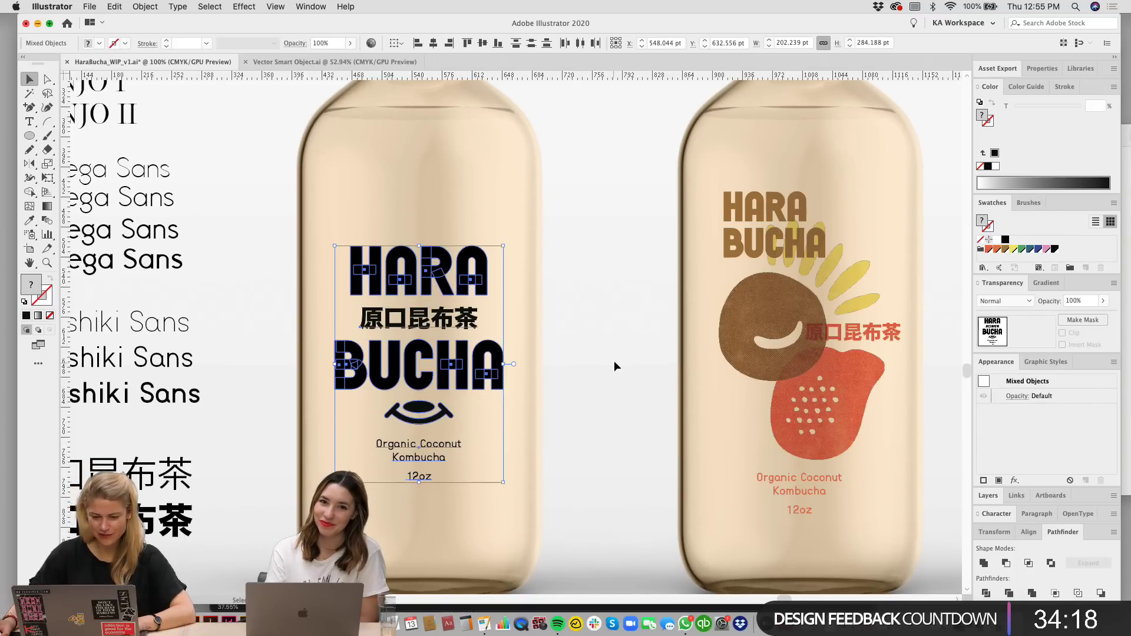
click(626, 349)
drag(629, 346, 597, 358)
Step: Move the whole label artwork up 32 pt on the first bottle
key(super+minus)
drag(507, 445, 411, 285)
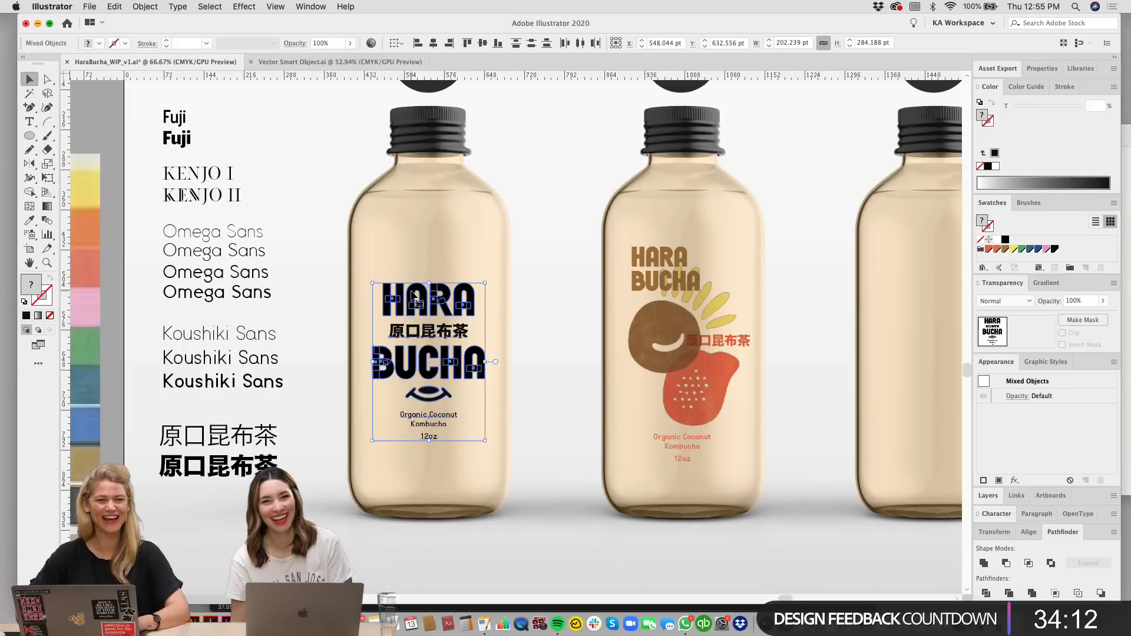
key(Up)
key(Up)
key(Up)
key(Up)
key(Up)
key(Up)
key(Up)
key(Up)
key(Up)
key(Up)
key(Up)
key(Up)
key(Up)
key(Up)
key(Up)
key(Up)
key(Up)
key(Up)
key(Up)
key(Up)
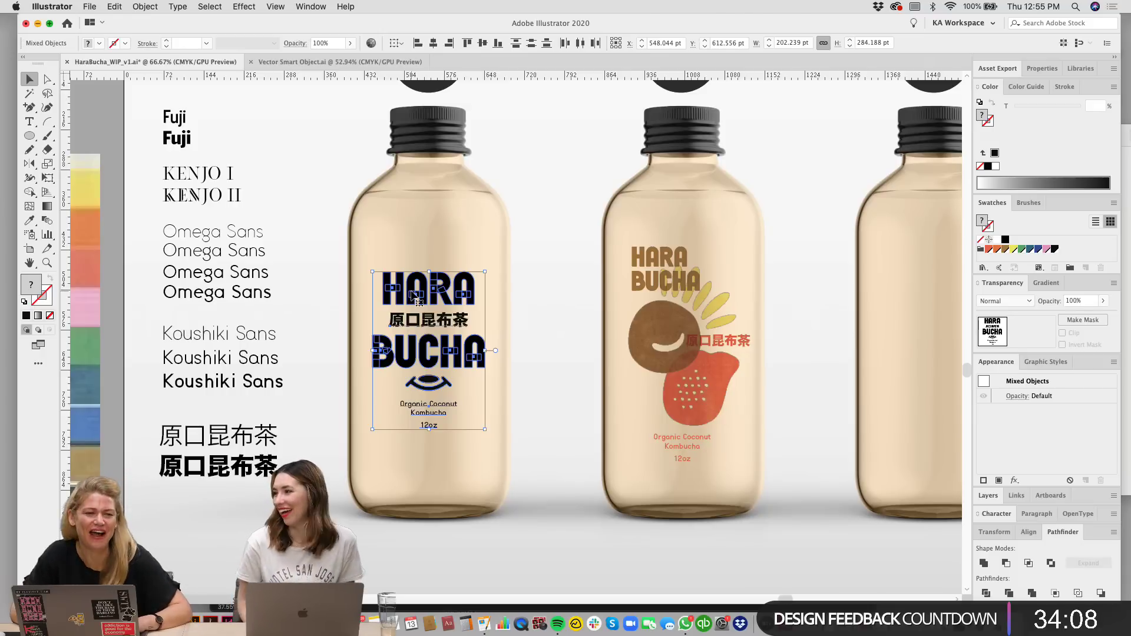
key(Up)
key(Up)
key(Up)
key(Up)
key(Up)
key(Up)
key(Up)
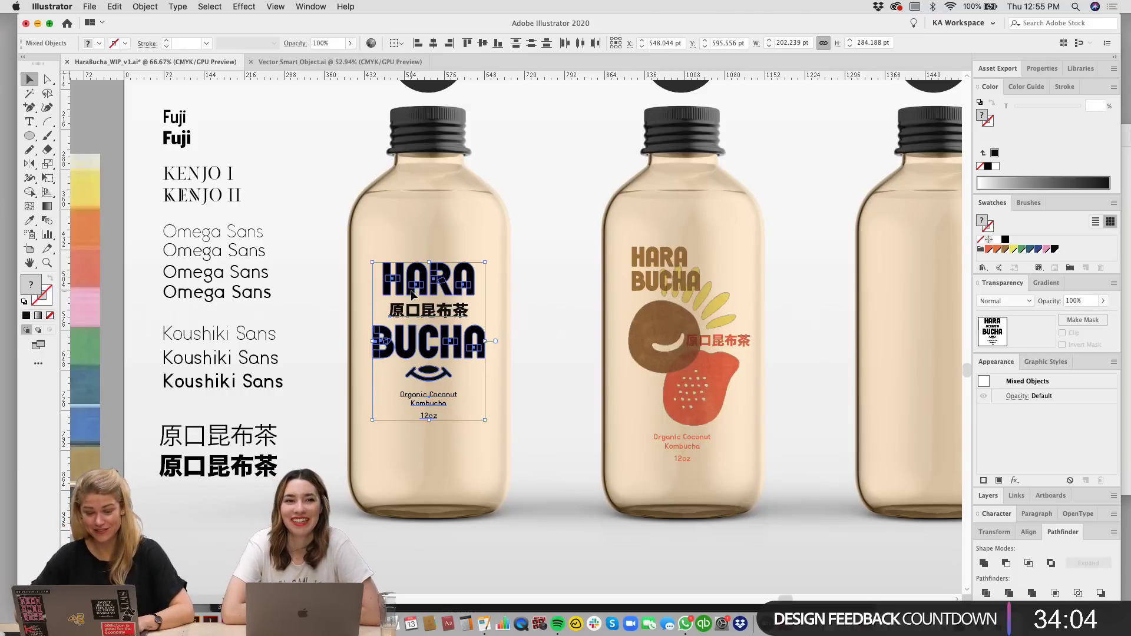
key(Up)
key(Up)
key(Up)
key(Up)
key(Up)
Step: Enlarge the first bottle's label artwork proportionally to about 209.73 pt wide and 294.71 pt high
key(super+equal)
drag(584, 377, 510, 366)
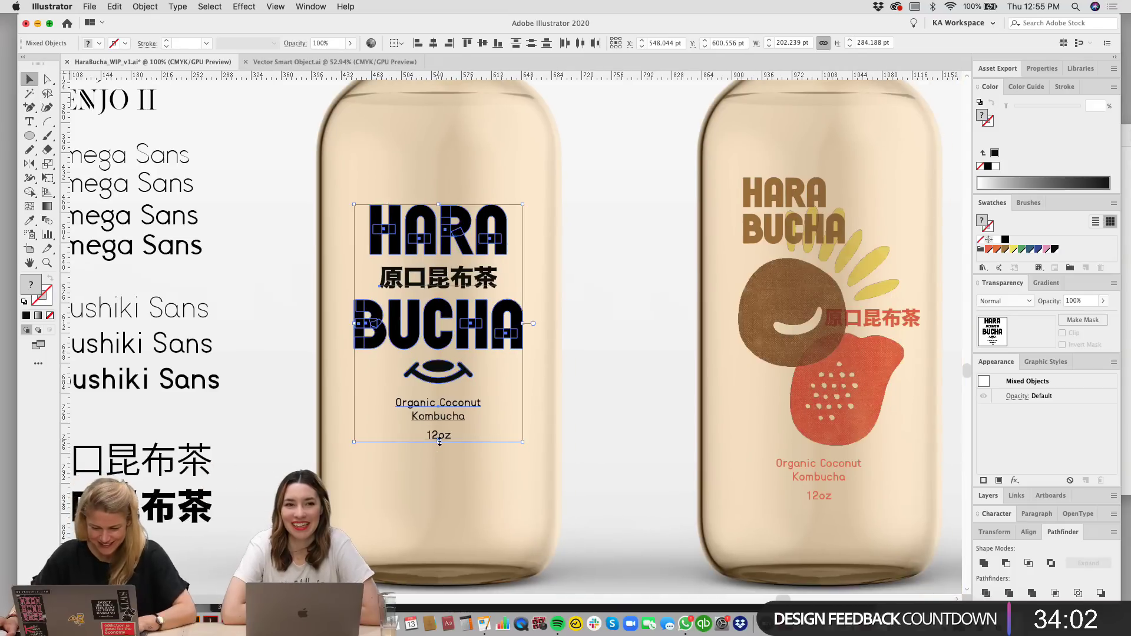
drag(439, 442, 438, 450)
click(613, 358)
scroll(589, 371, right, 2)
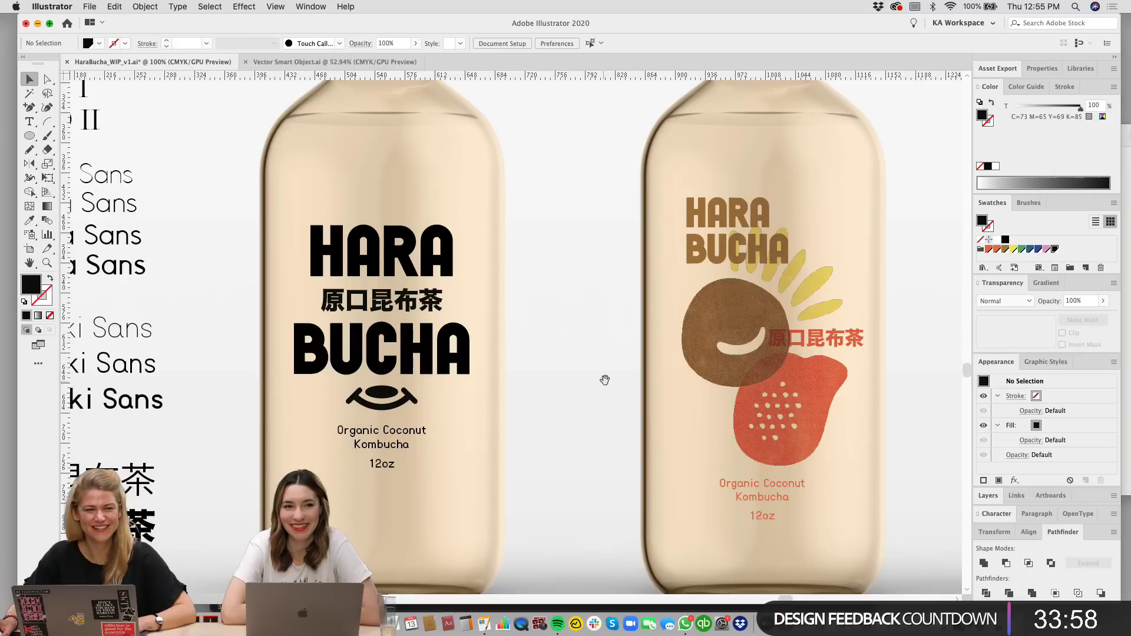
scroll(592, 389, right, 1)
key(super+minus)
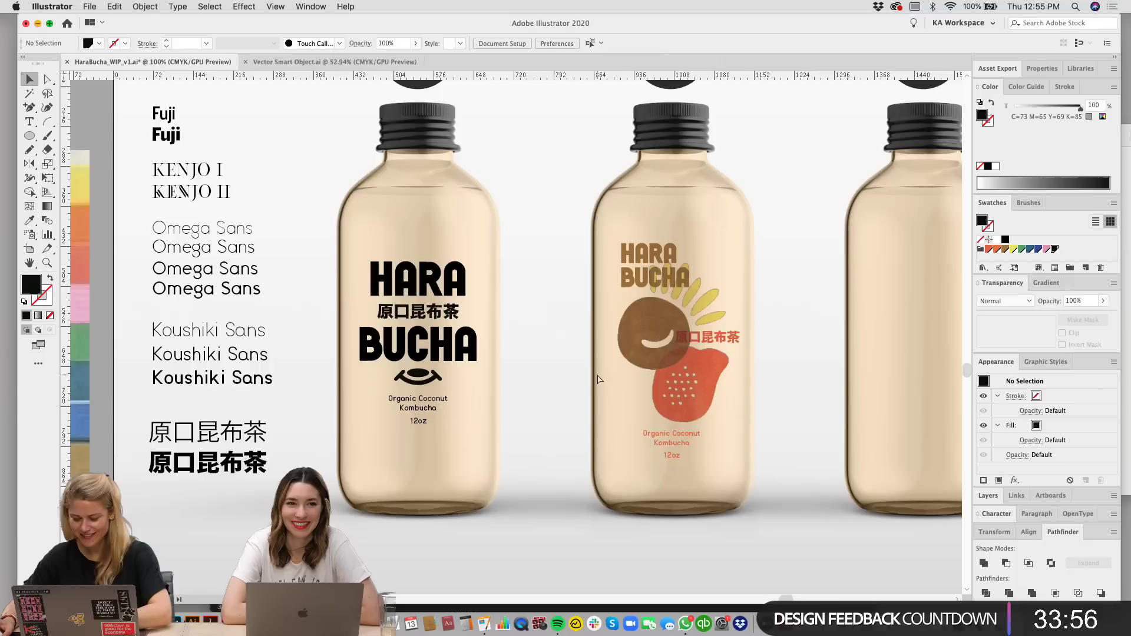
Step: Scale down the tan Japanese text and smile logo slightly on the first bottle's cap circle
scroll(565, 335, right, 2)
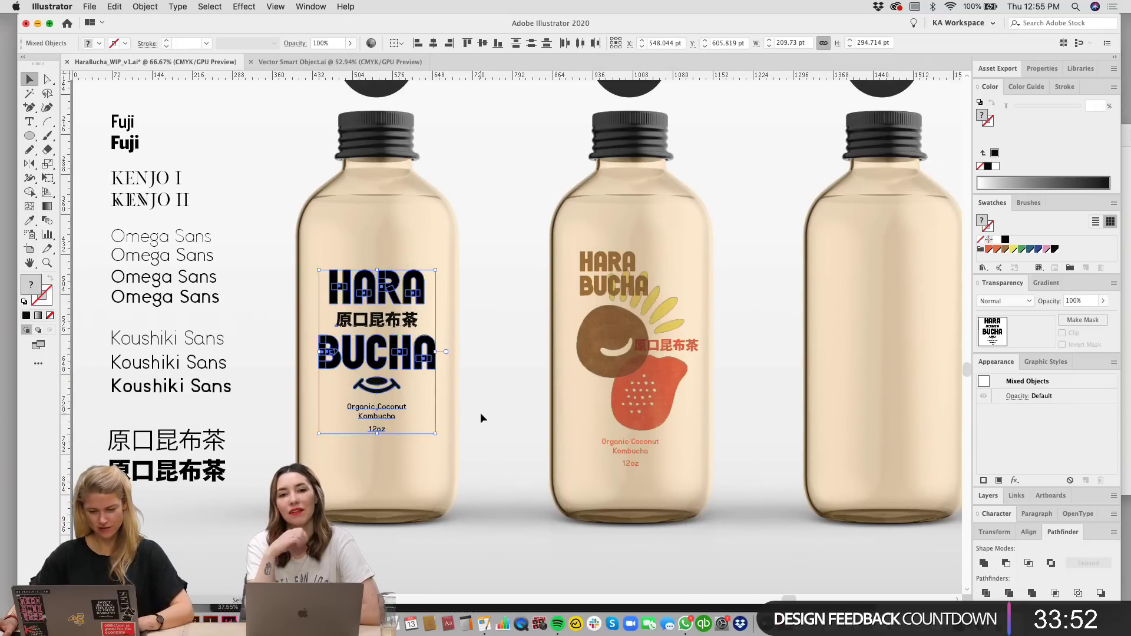
scroll(722, 391, right, 1)
scroll(723, 391, right, 4)
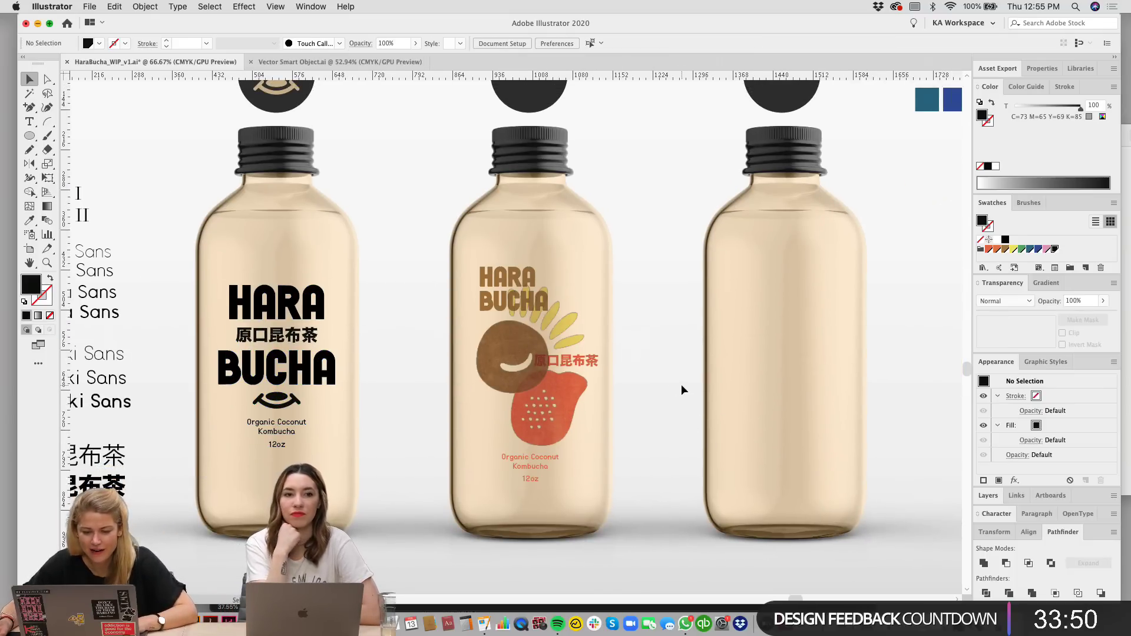
scroll(467, 273, up, 4)
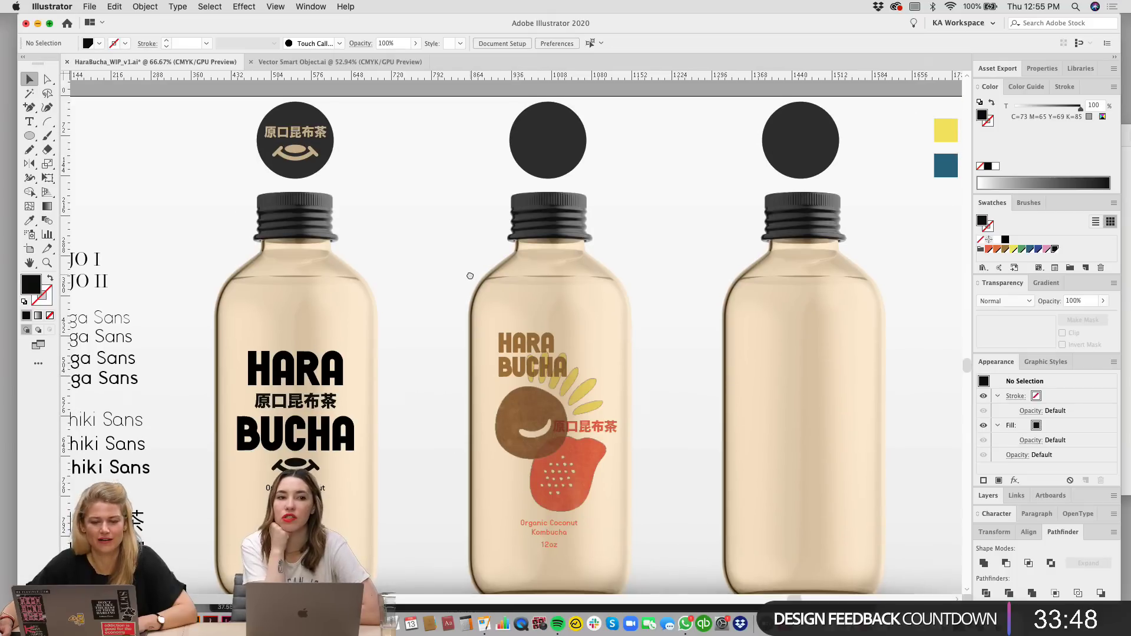
click(308, 145)
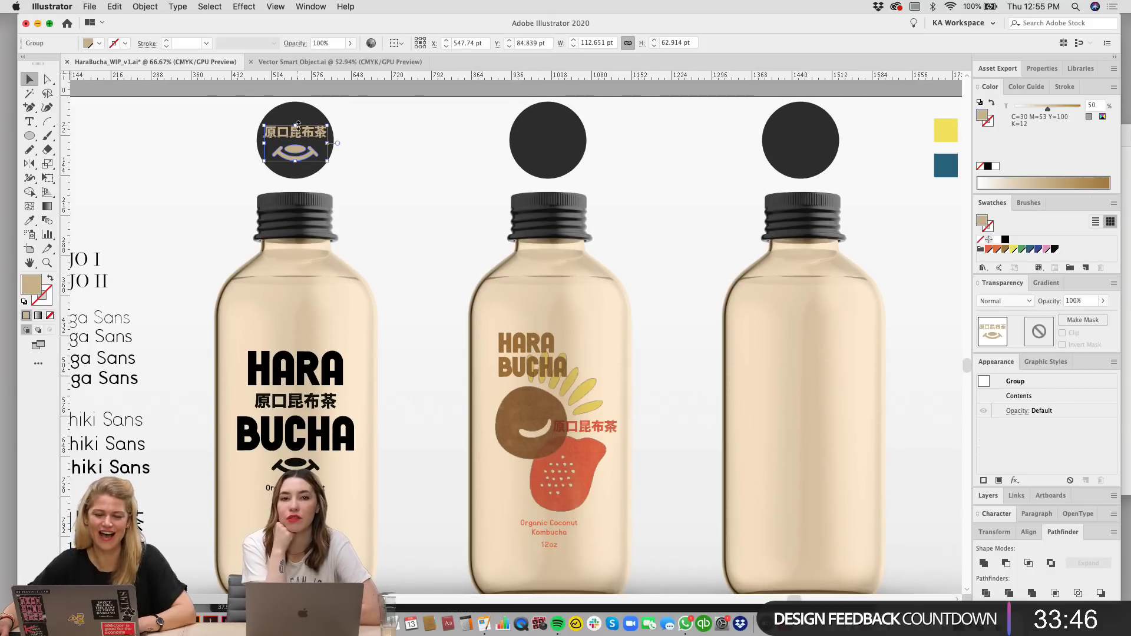
drag(298, 125, 300, 131)
click(401, 185)
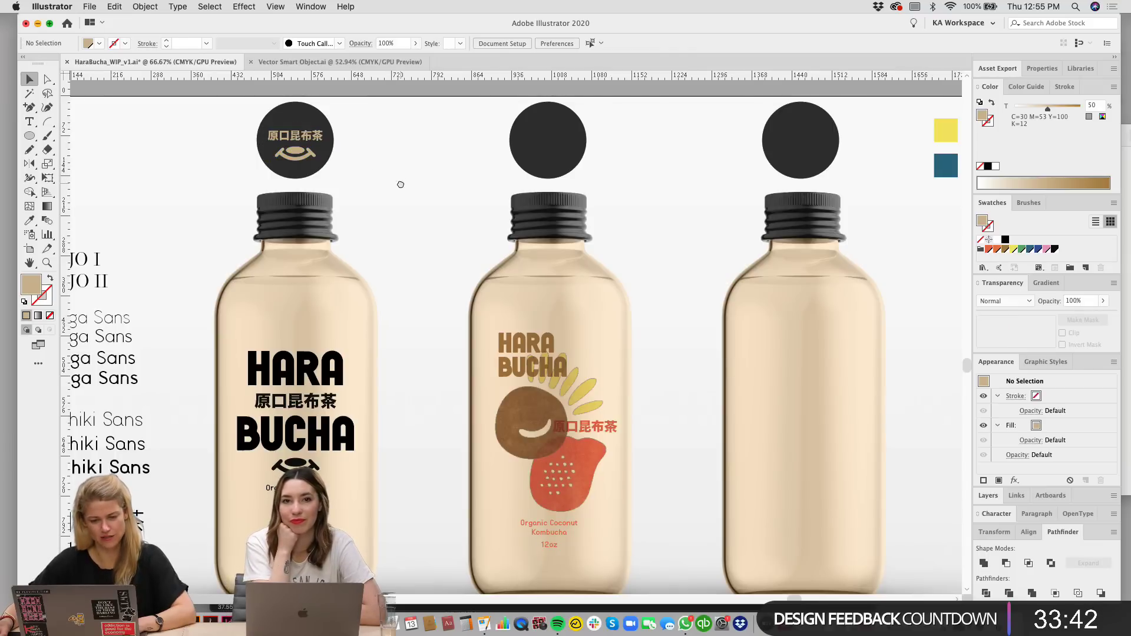
click(293, 153)
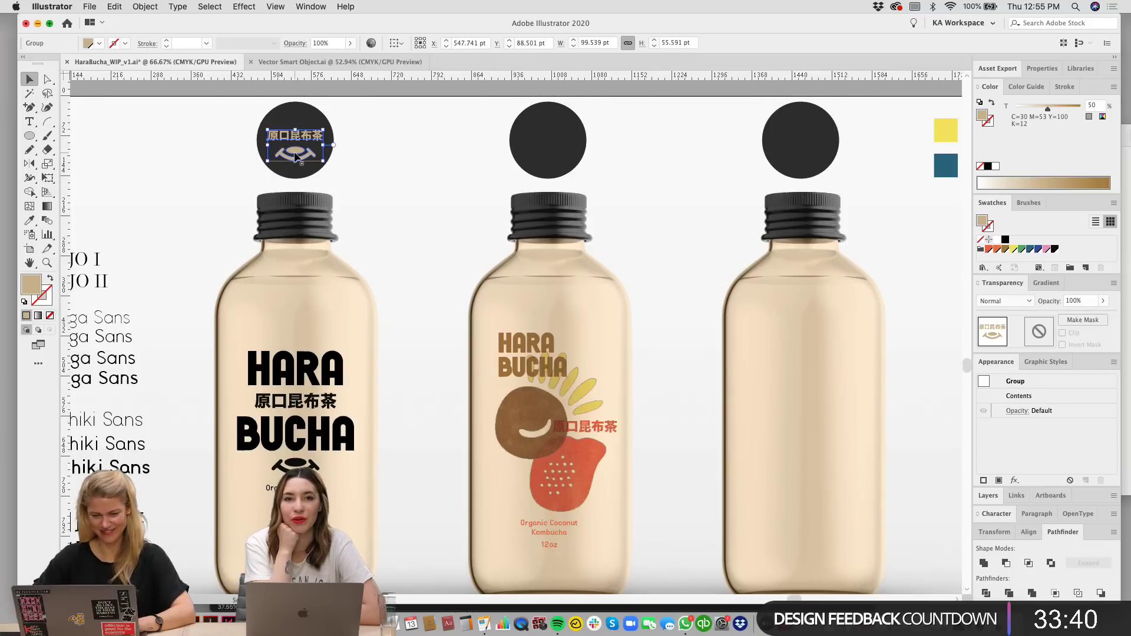
click(443, 196)
Step: Duplicate the fruit illustration below the artboard straight up onto the upper part of the second bottle
scroll(507, 209, right, 3)
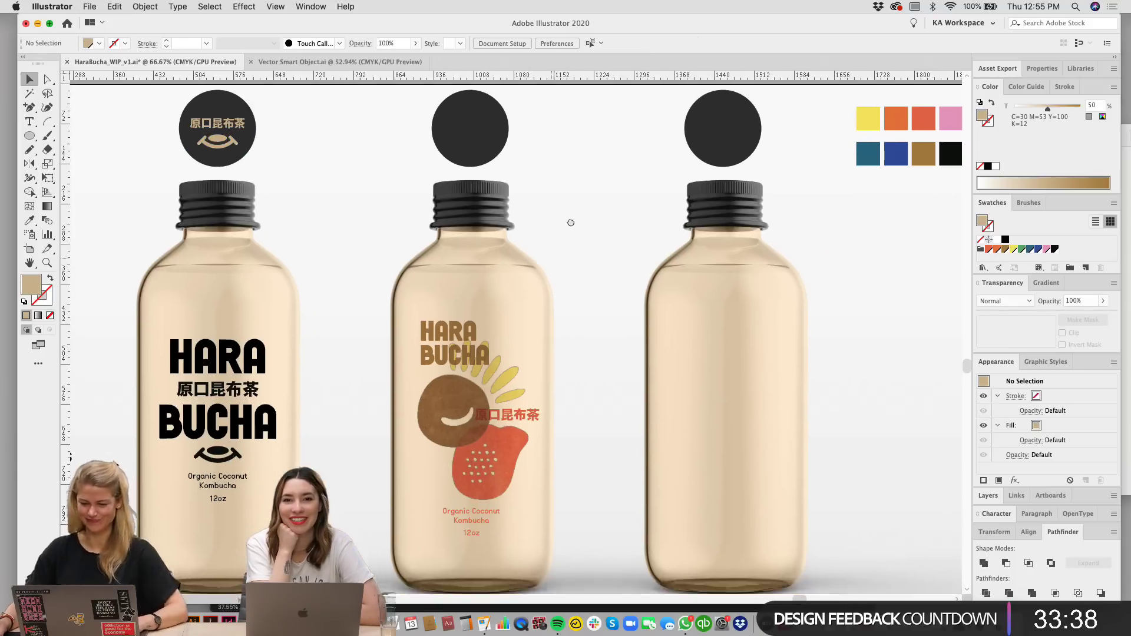
drag(571, 222, 605, 169)
key(super+minus)
drag(655, 497, 682, 280)
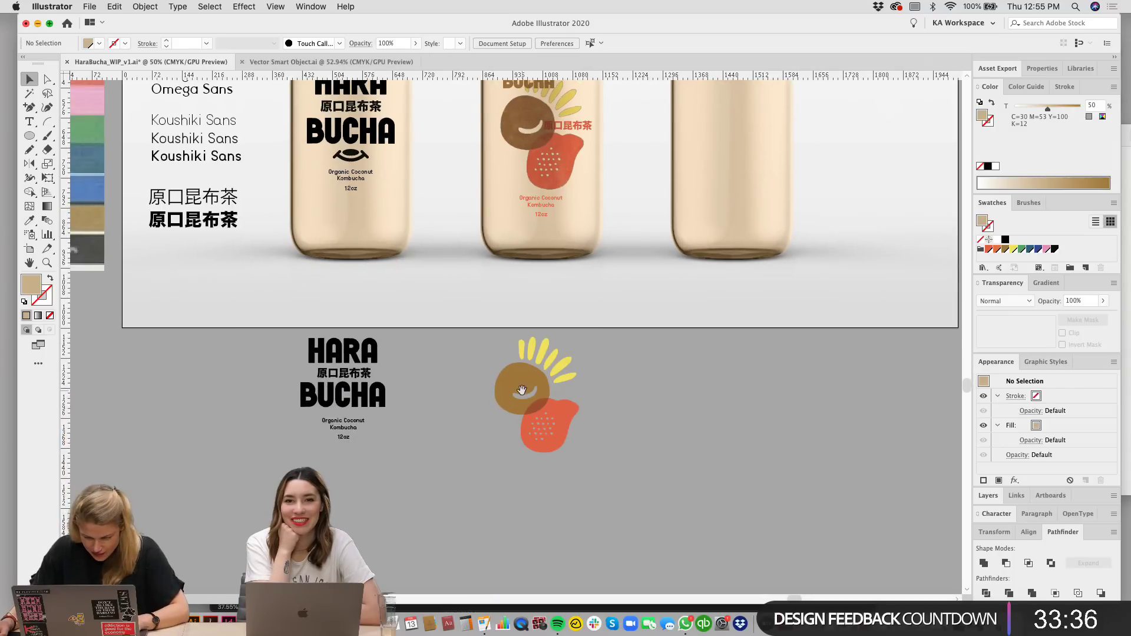
click(521, 390)
scroll(605, 330, up, 5)
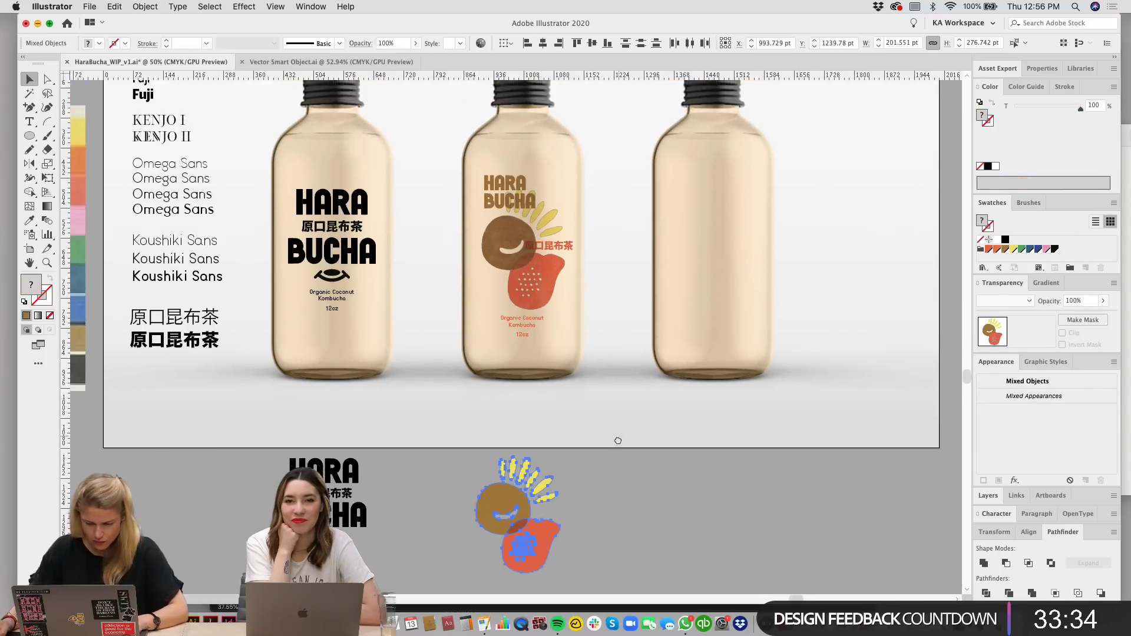
drag(618, 441, 620, 444)
alt+shift+drag(518, 496, 518, 116)
drag(649, 147, 650, 283)
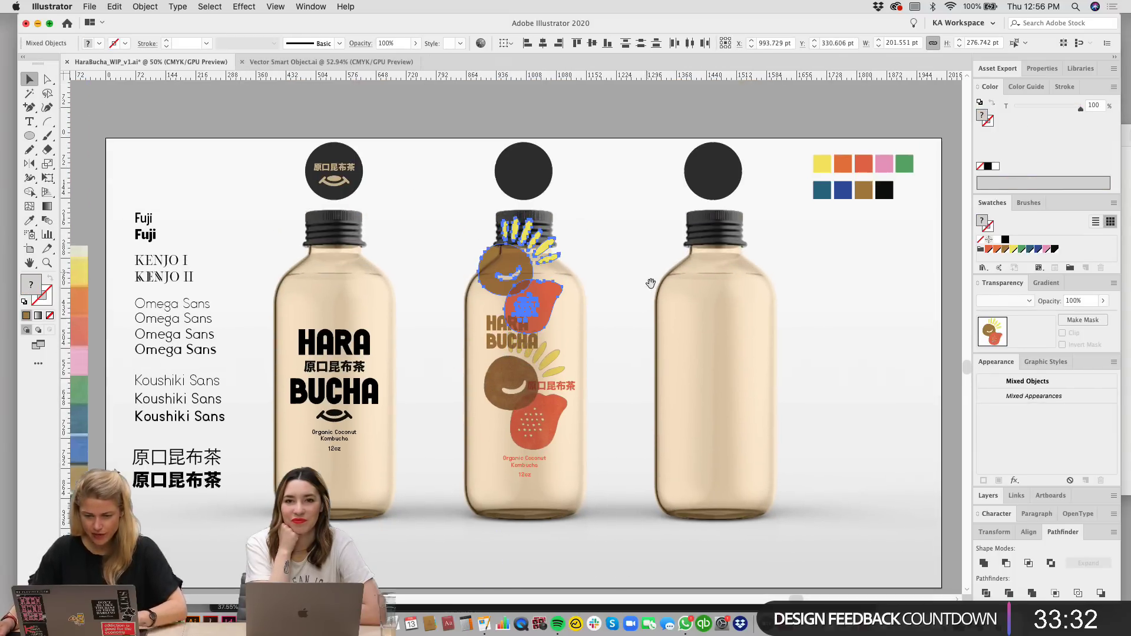
Step: Scale the copied fruit illustration down to about 69.6 pt wide and 95.57 pt high inside the second bottle's cap circle
key(super+equal)
key(super+equal)
key(super+equal)
drag(514, 159, 515, 274)
scroll(596, 273, up, 5)
drag(533, 468, 546, 157)
scroll(653, 230, up, 3)
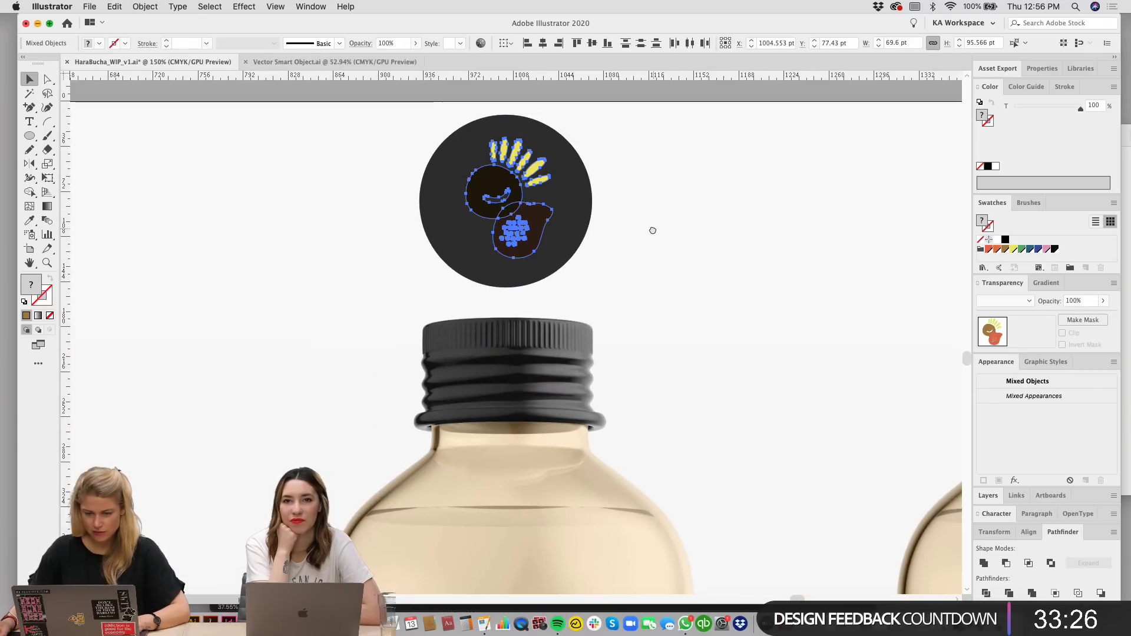
Step: Set the blending mode of the cap's fruit illustration to Normal
drag(653, 230, 658, 236)
click(1003, 305)
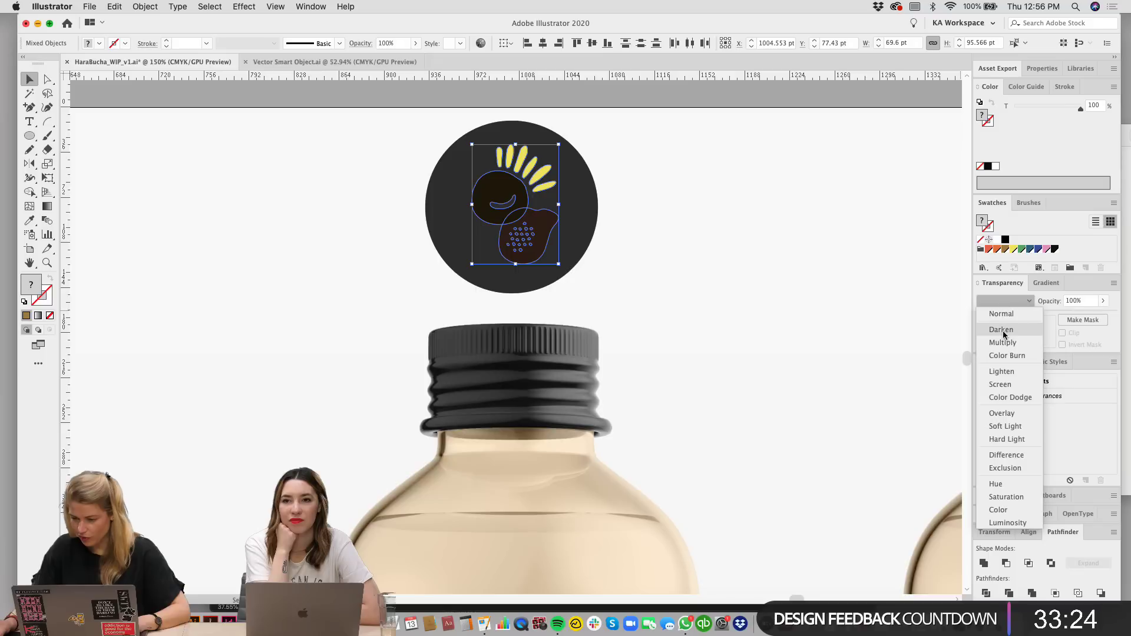
click(1001, 312)
click(718, 241)
Step: Enlarge the fruit illustration proportionally within the cap circle to about 79.17 pt wide
scroll(707, 244, up, 2)
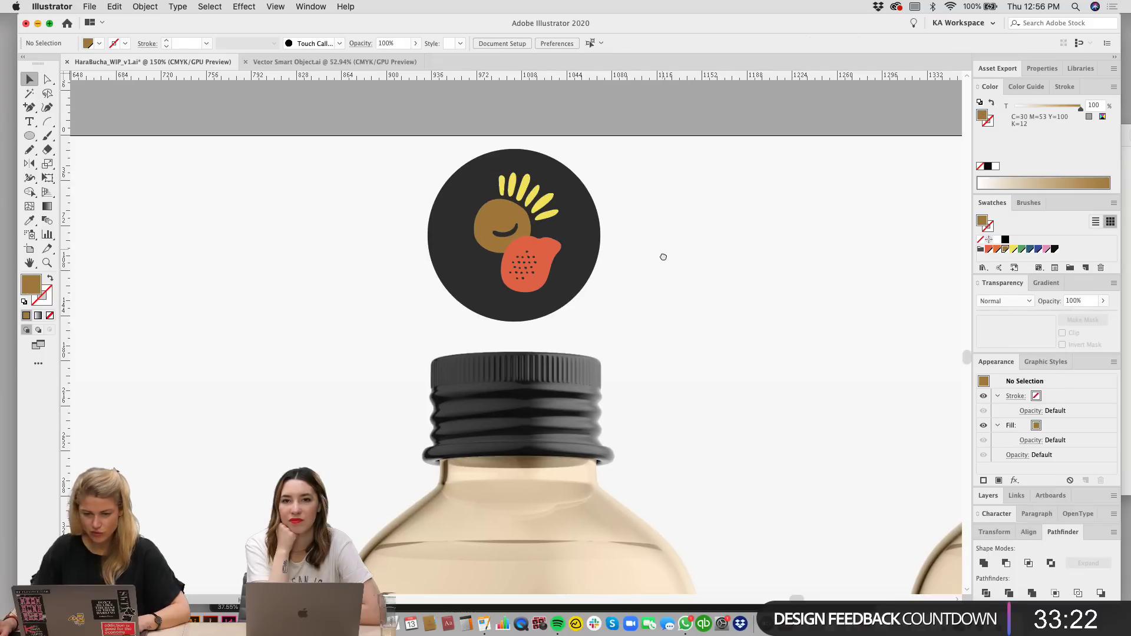
click(519, 294)
drag(519, 300, 520, 306)
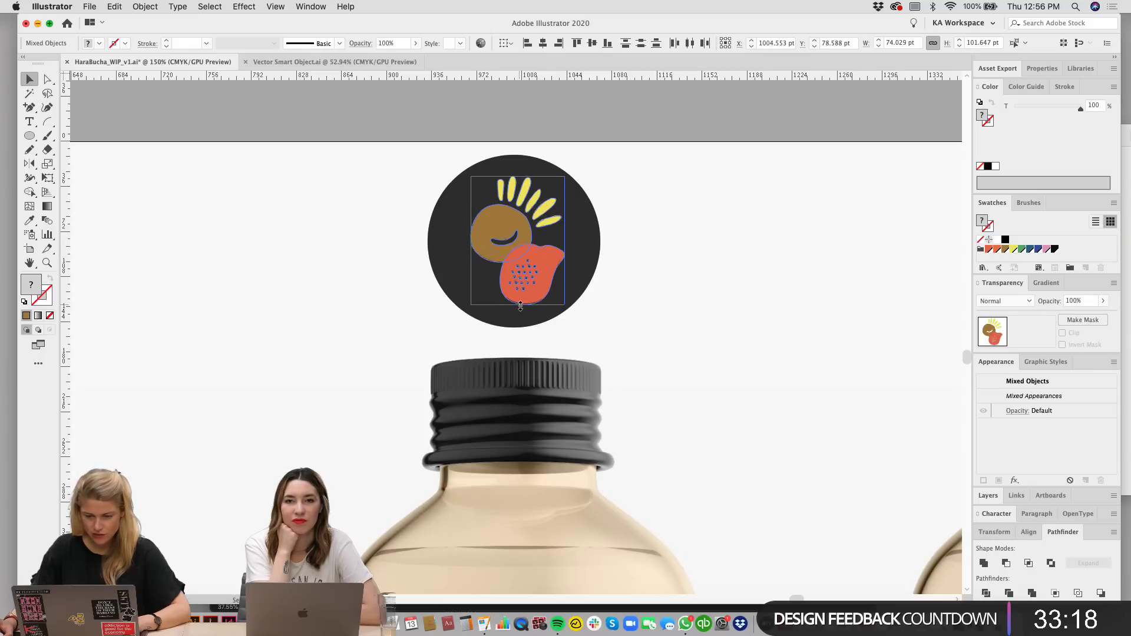
click(624, 288)
Step: Create a separate shape where the brown coconut and red papaya overlap by intersecting copies of their outlines with Pathfinder
key(super+equal)
key(super+equal)
key(super+equal)
scroll(664, 292, up, 10)
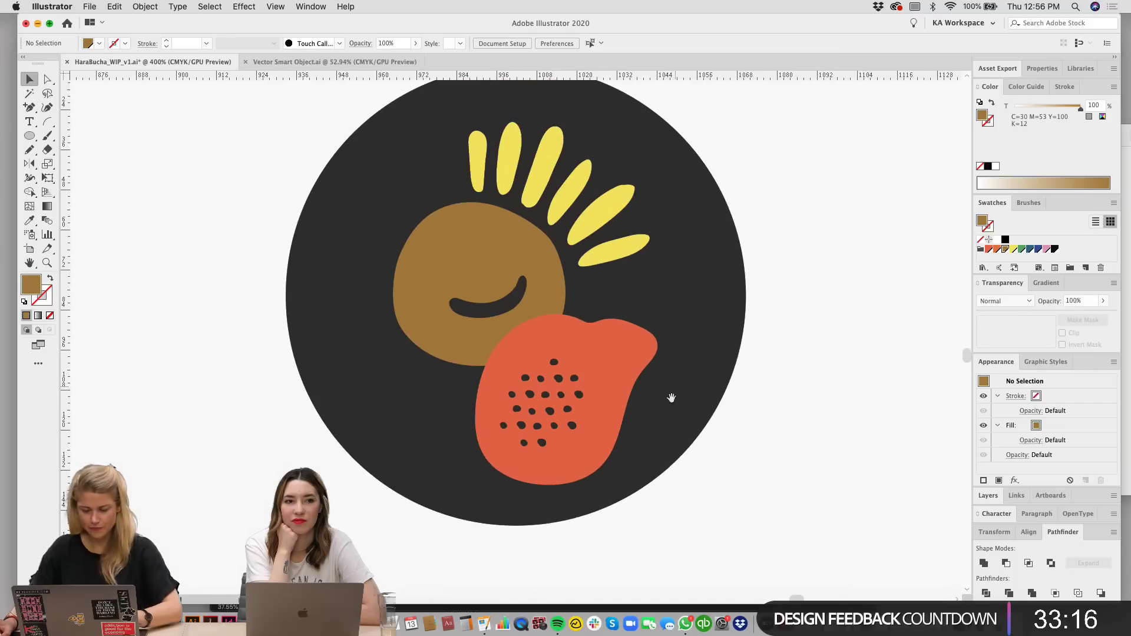
drag(47, 79, 80, 95)
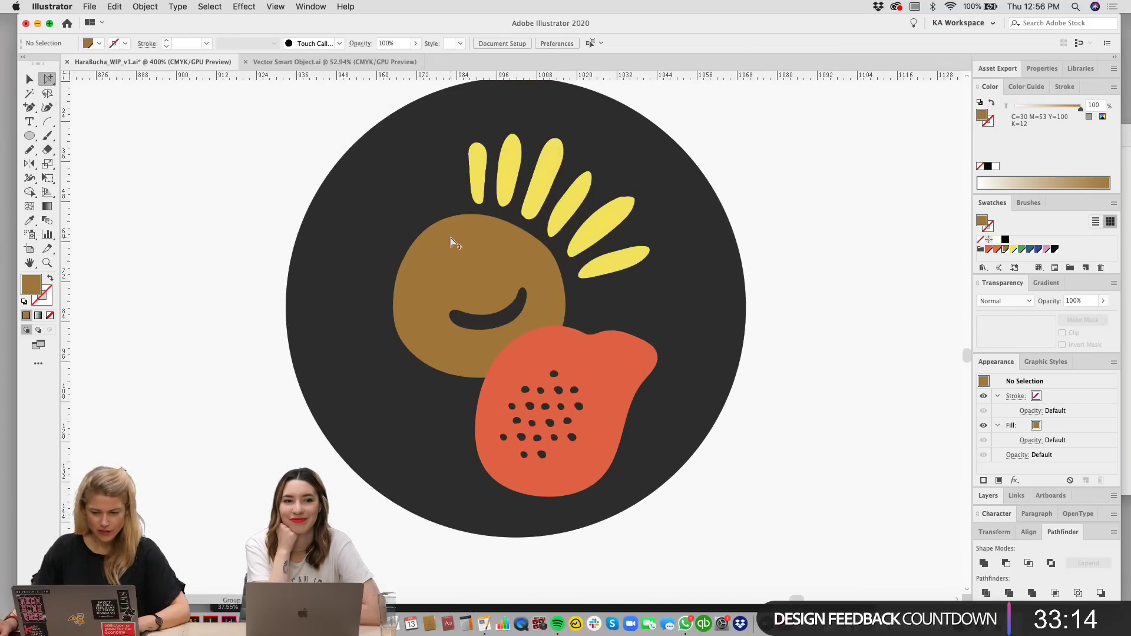
click(452, 242)
shift+click(579, 338)
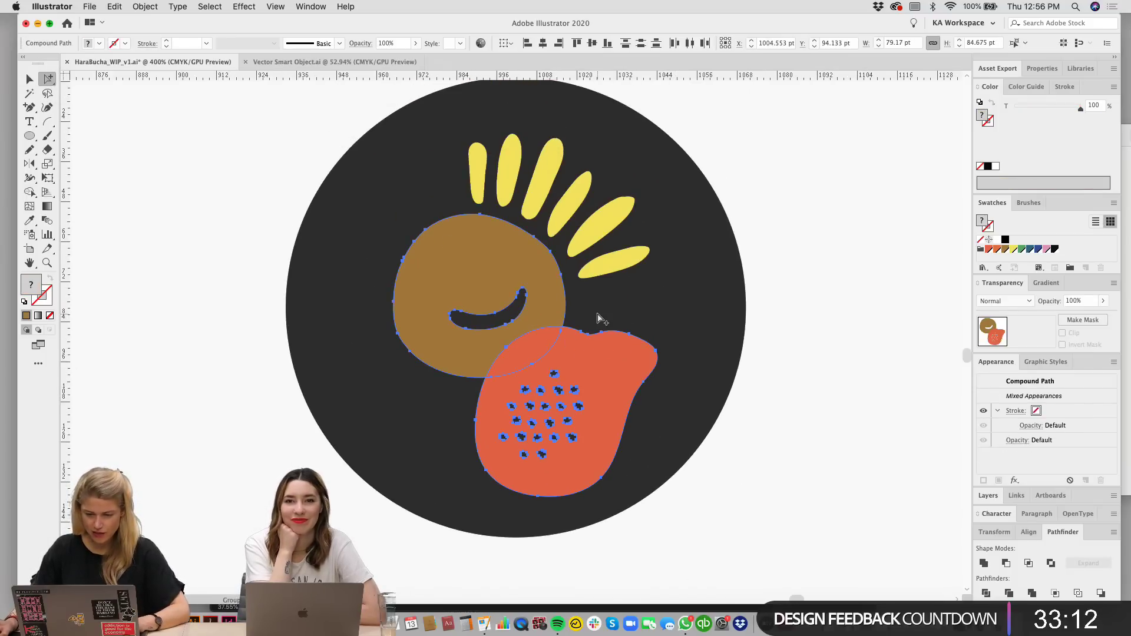
click(597, 317)
click(582, 332)
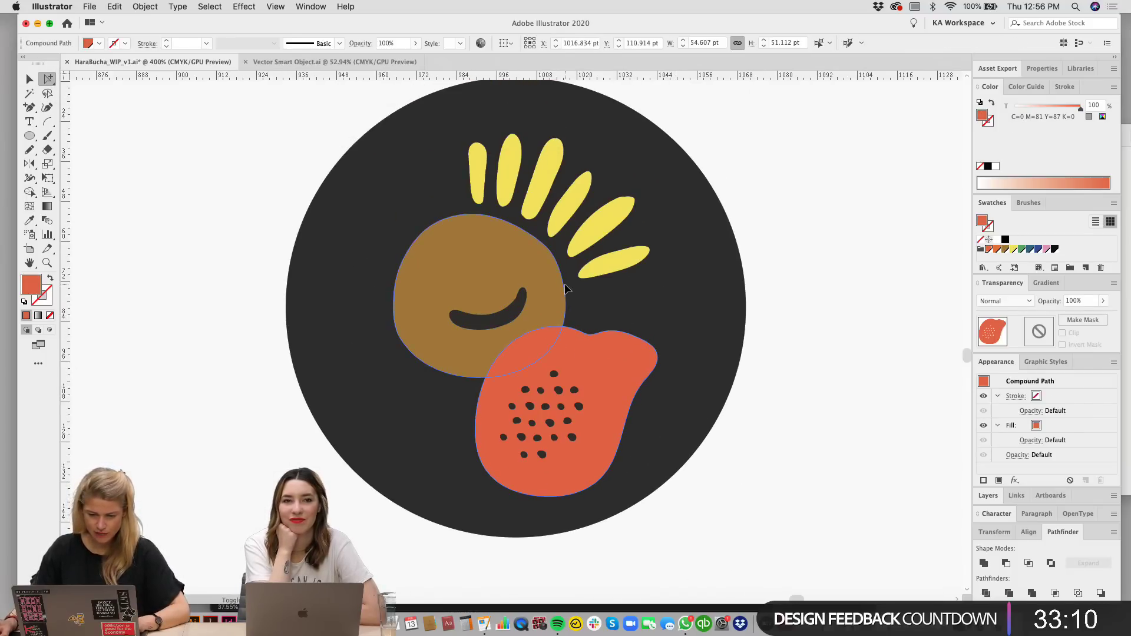
shift+click(565, 292)
click(856, 397)
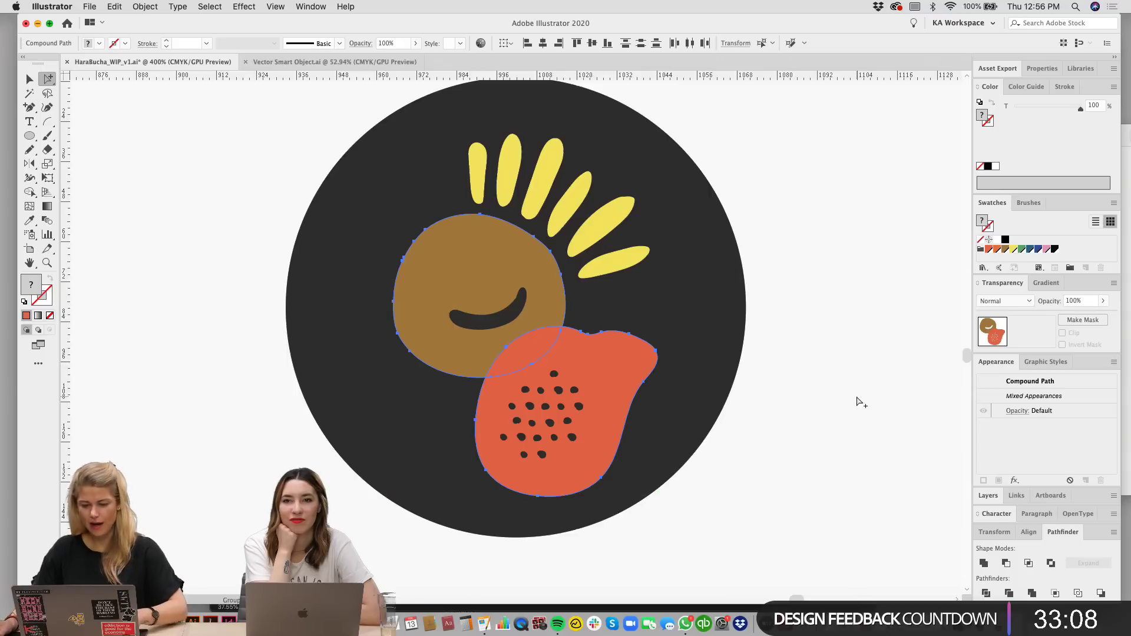
key(super+z)
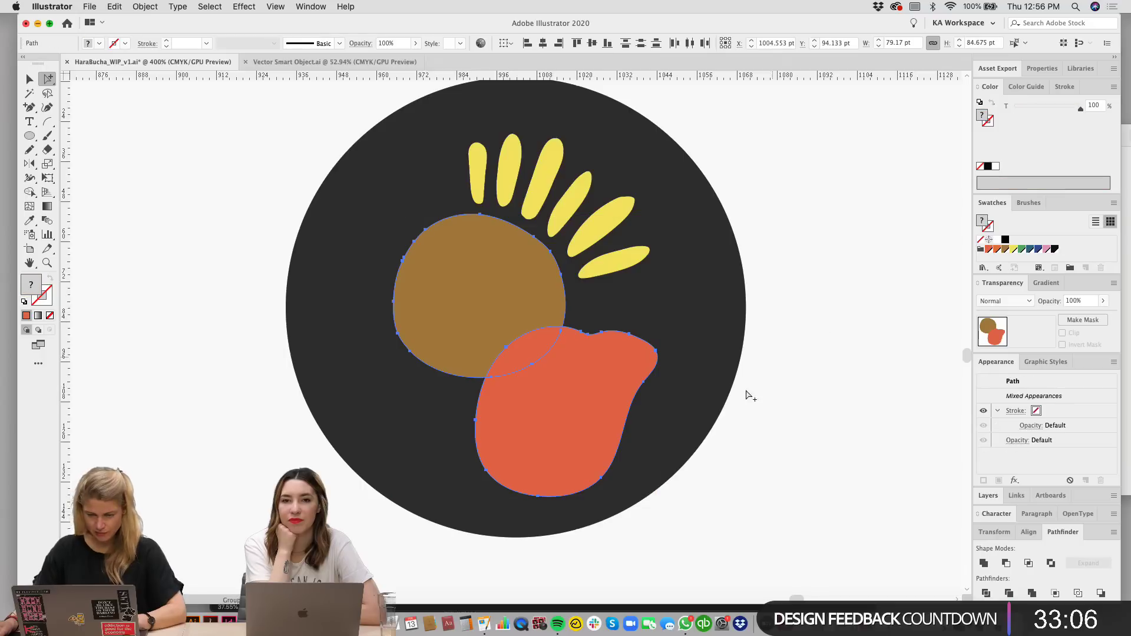
click(1028, 563)
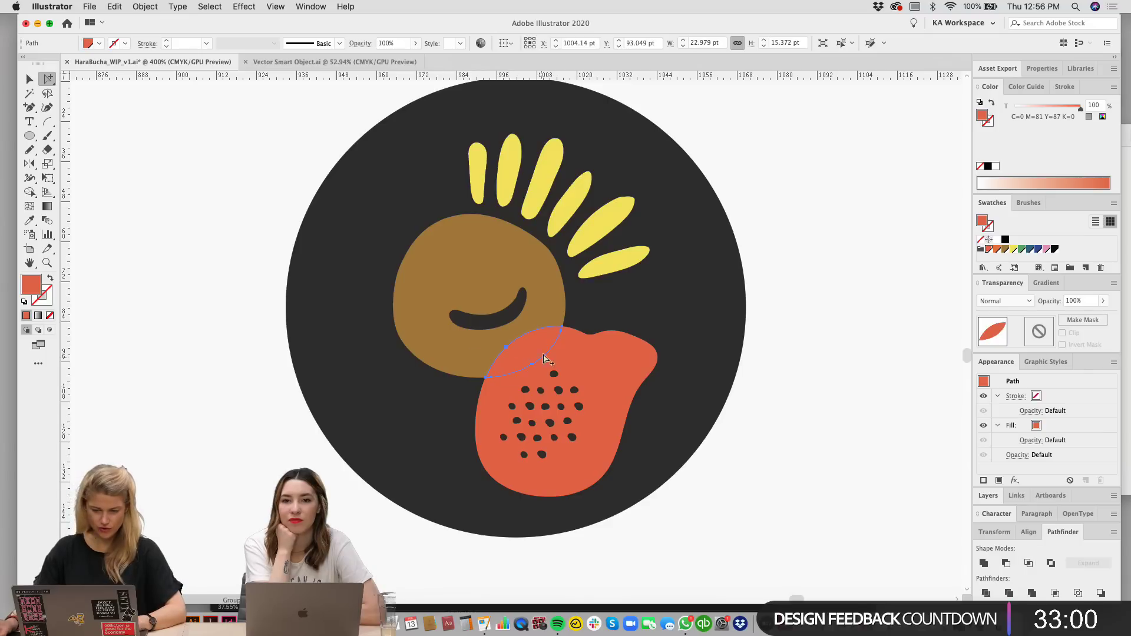
Step: Fill the overlap shape between coconut and papaya with the orange swatch C=0 M=75 Y=100 K=0
key(v)
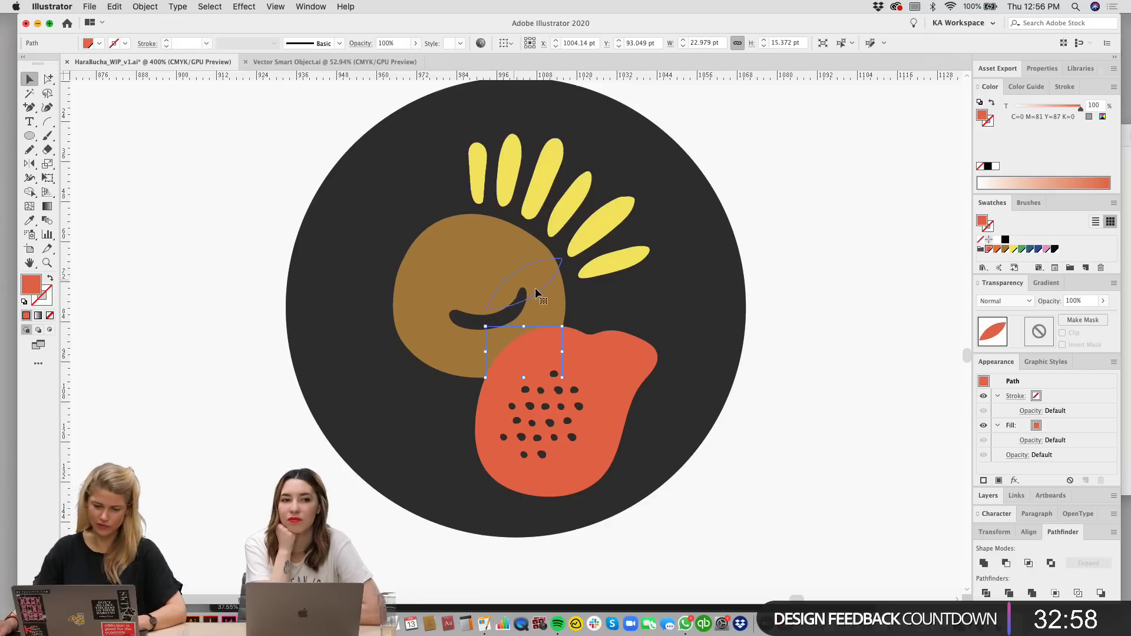
scroll(888, 335, down, 2)
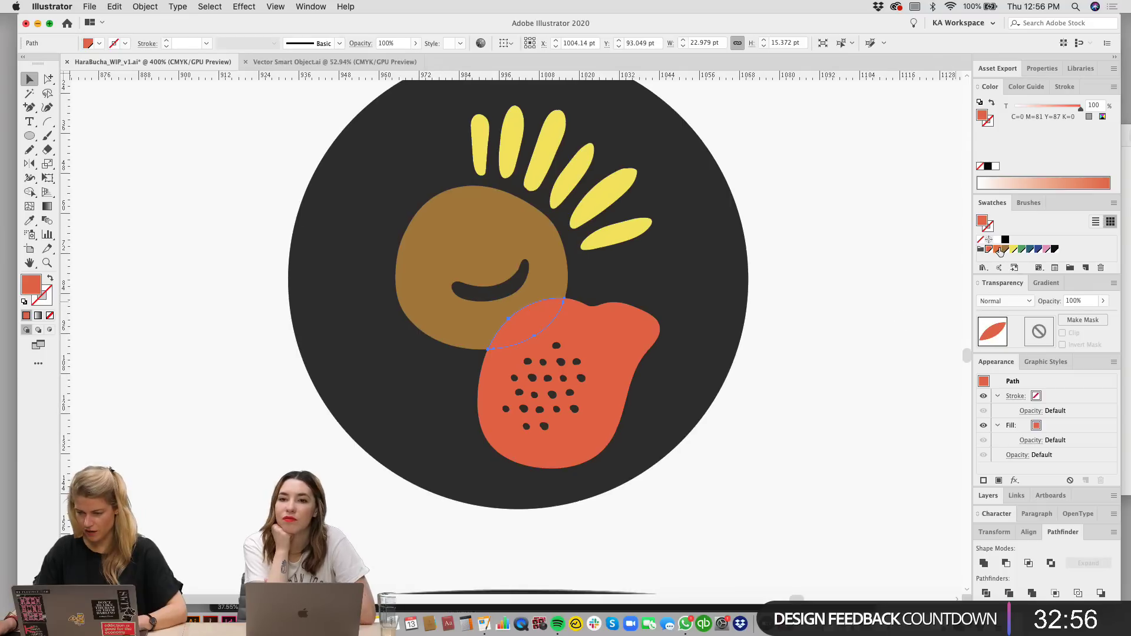
click(995, 251)
click(864, 421)
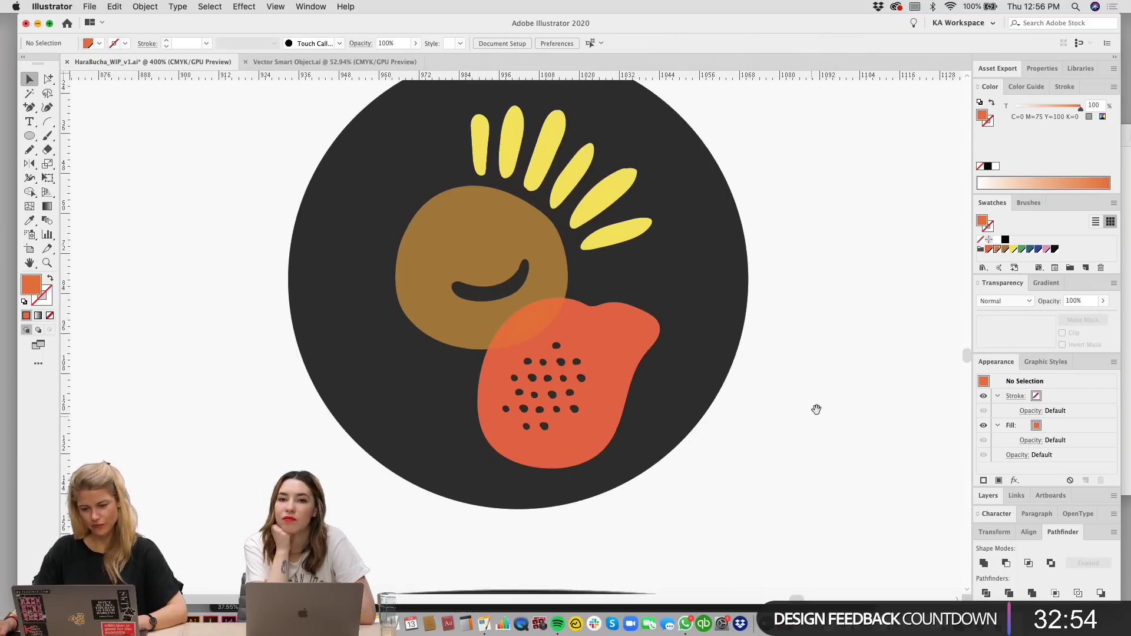
Step: Try moving the orange overlap shape up onto the coconut, and undo the move
drag(518, 321, 519, 241)
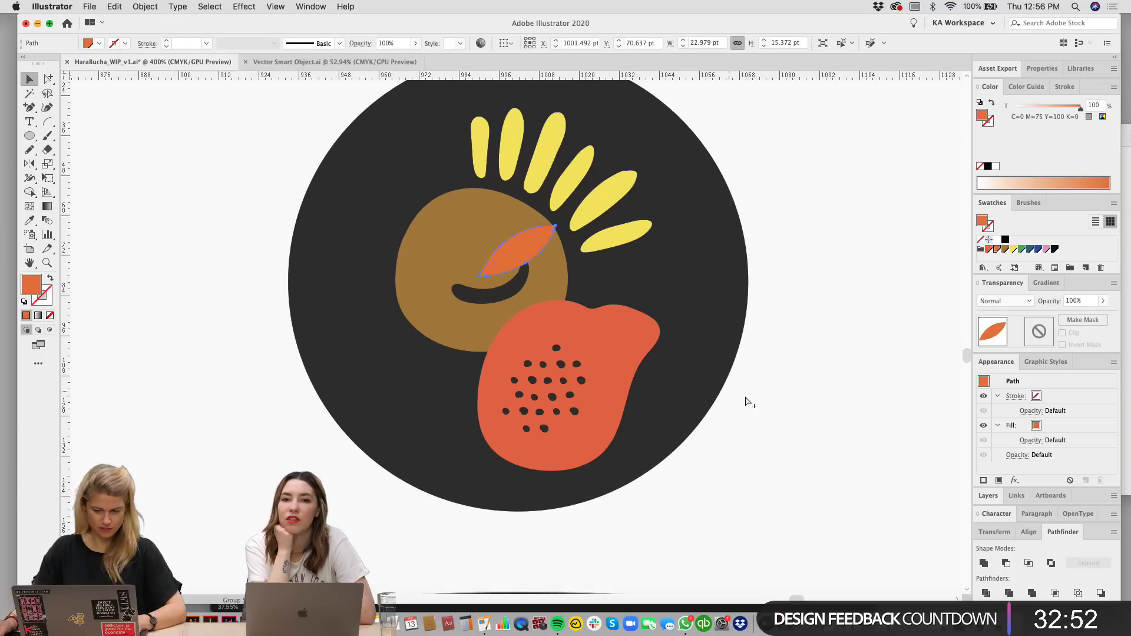
key(super+z)
click(838, 418)
key(ctrl+minus)
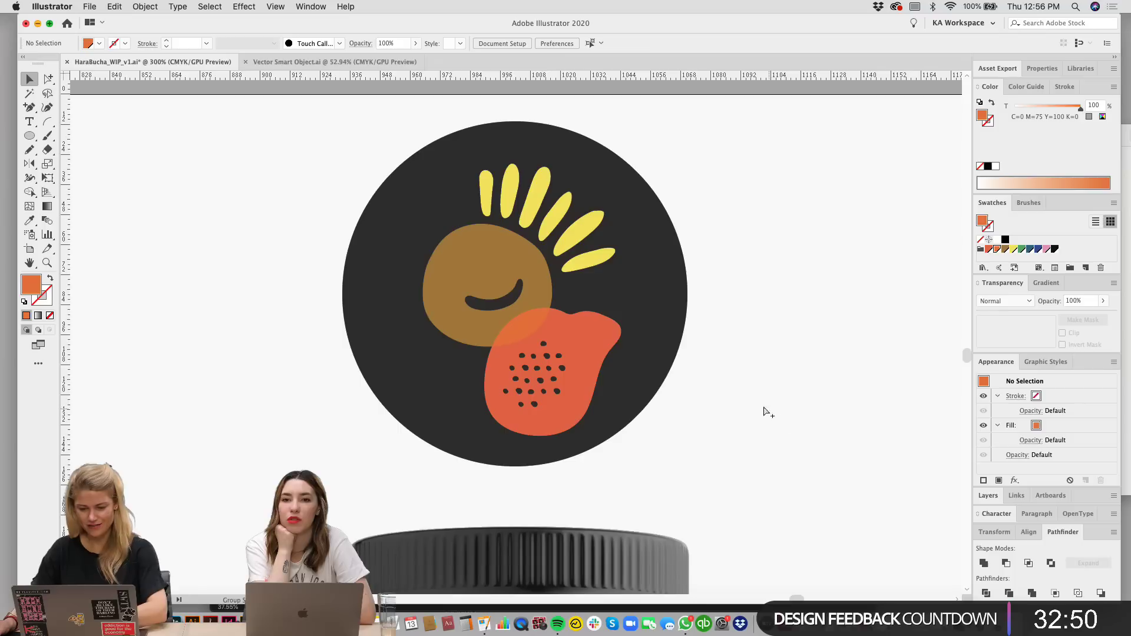
drag(742, 365, 743, 385)
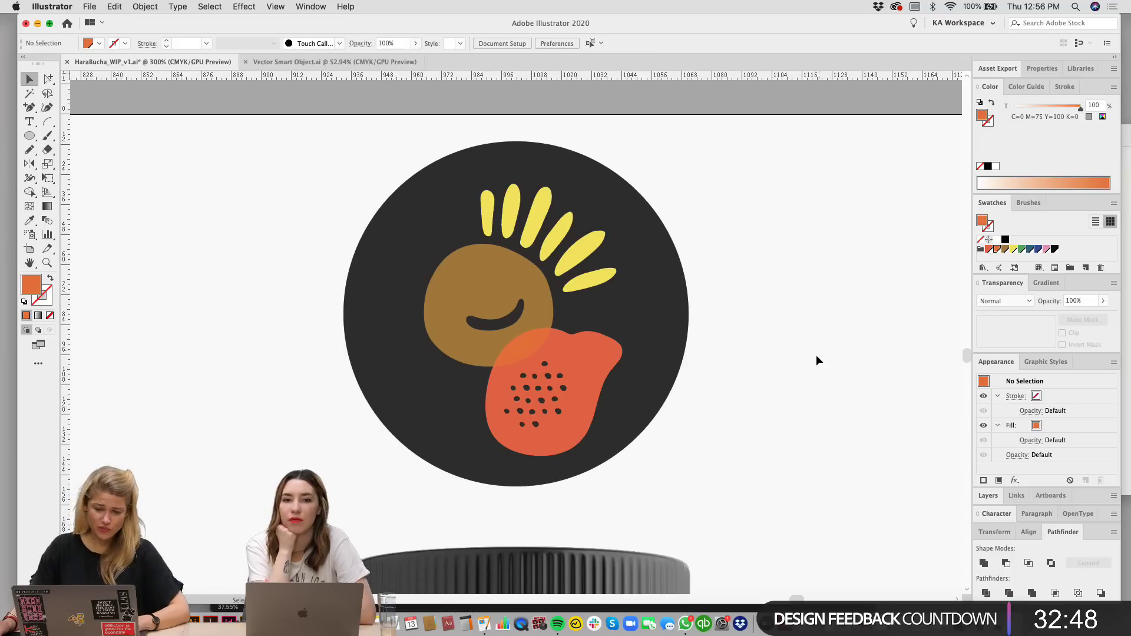
key(ctrl+minus)
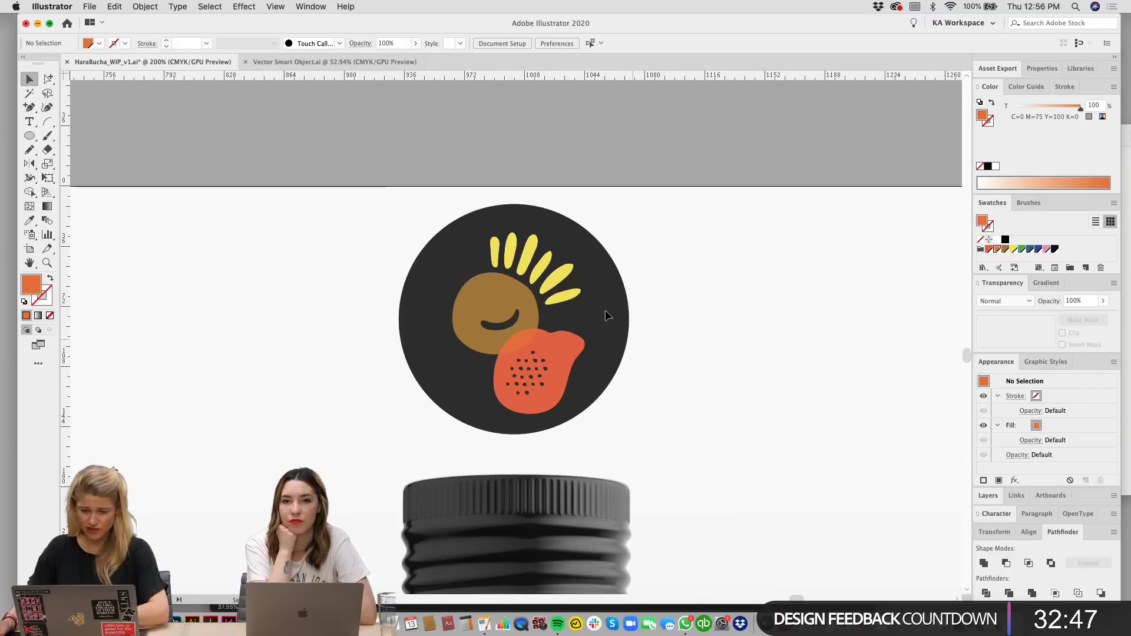
click(513, 250)
click(676, 332)
Step: Recolour the overlap shape with the orange swatch C=0 M=75 Y=100 K=0 at a 78% tint
drag(639, 402, 655, 409)
scroll(655, 409, left, 1)
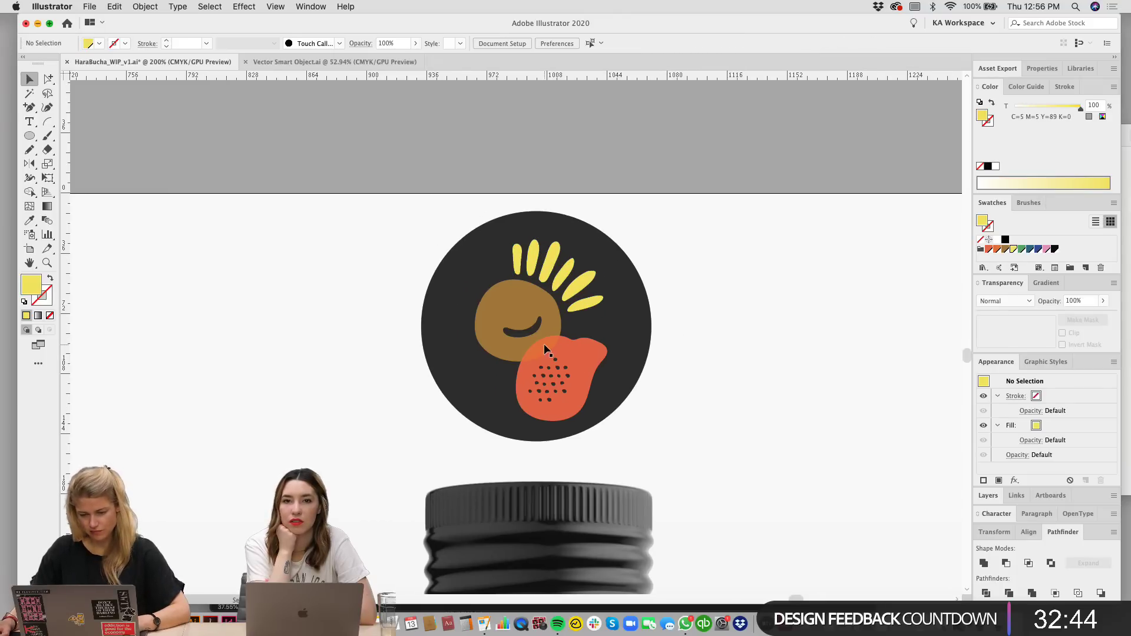
click(542, 344)
click(1005, 251)
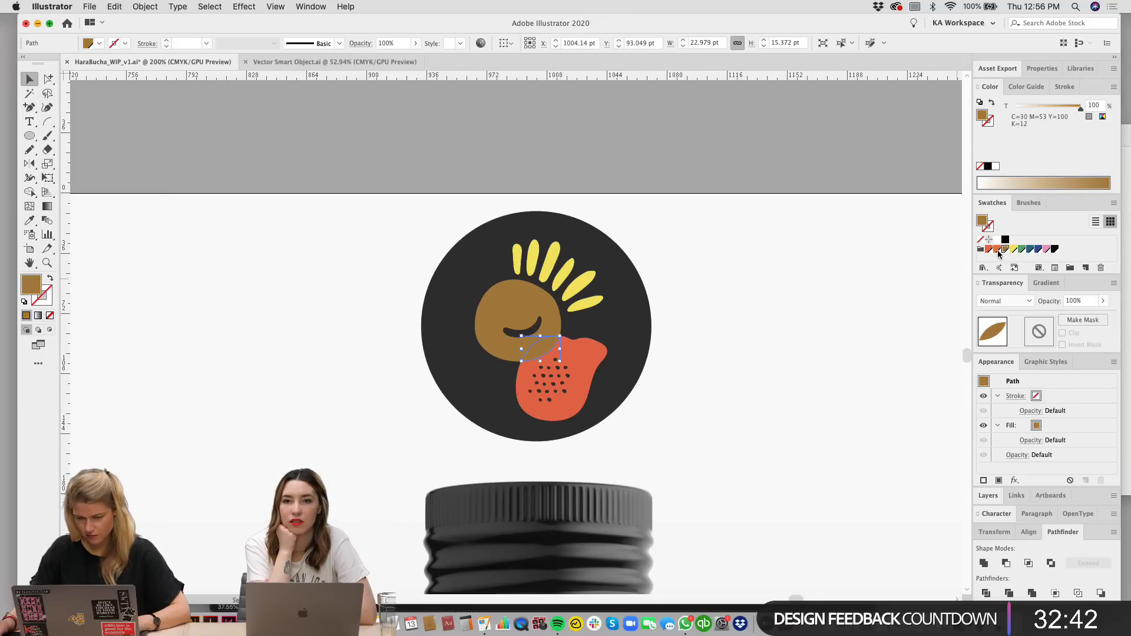
click(996, 250)
drag(1058, 109, 1064, 109)
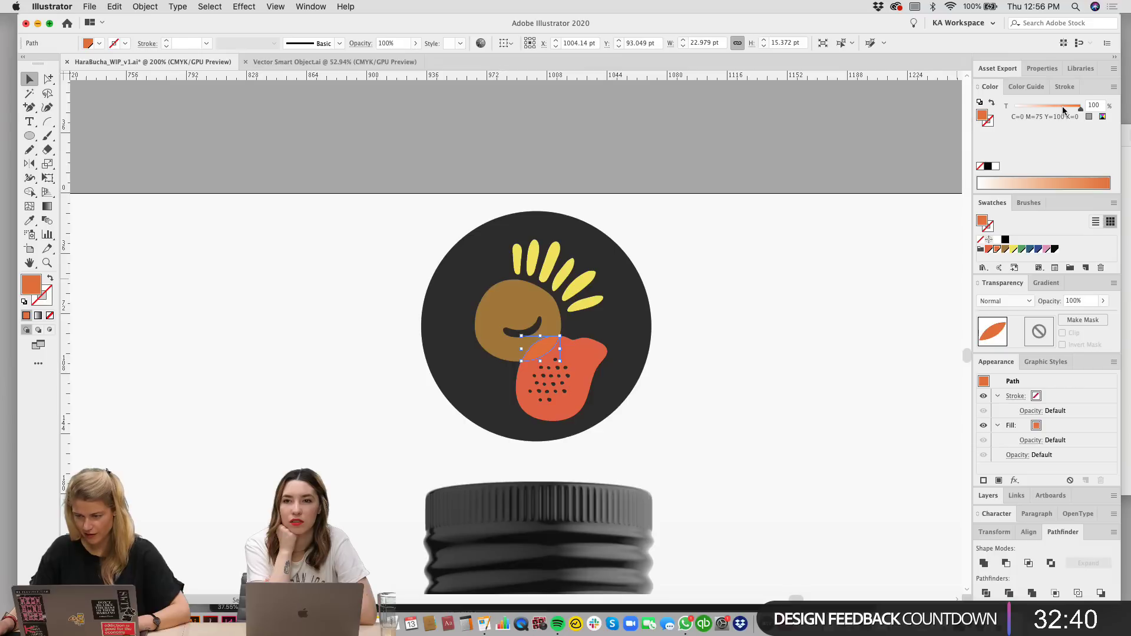
Step: Try the red C=0 M=81 Y=87 K=0 and brown C=30 M=53 Y=100 K=12 swatches on the overlap shape, and undo both changes
click(988, 250)
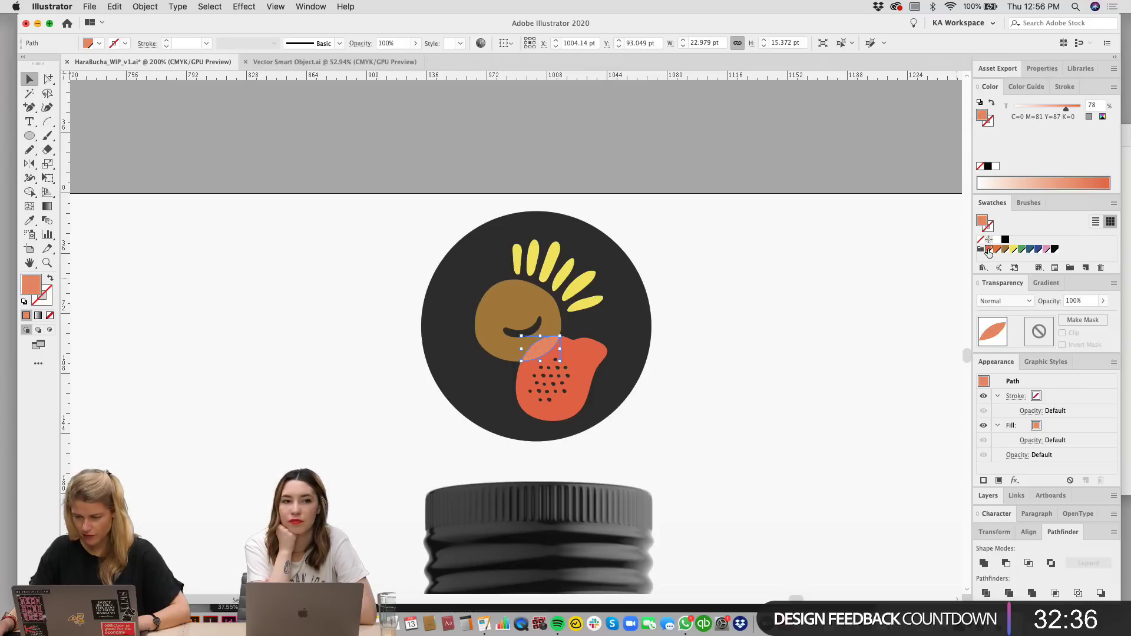
click(1005, 249)
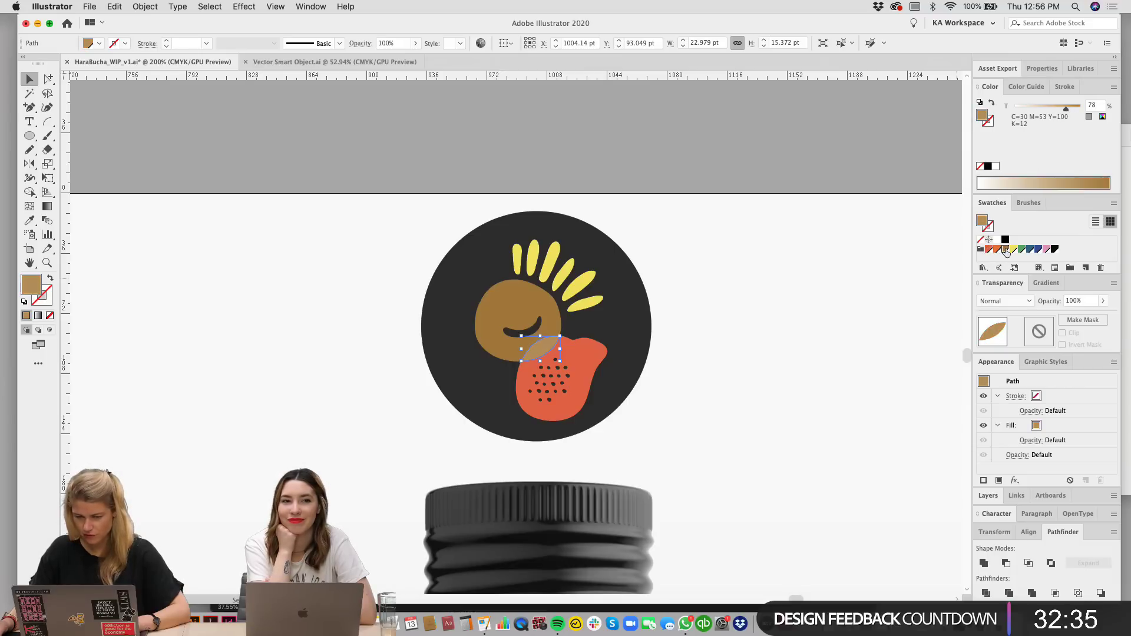
click(733, 337)
key(super+z)
click(758, 380)
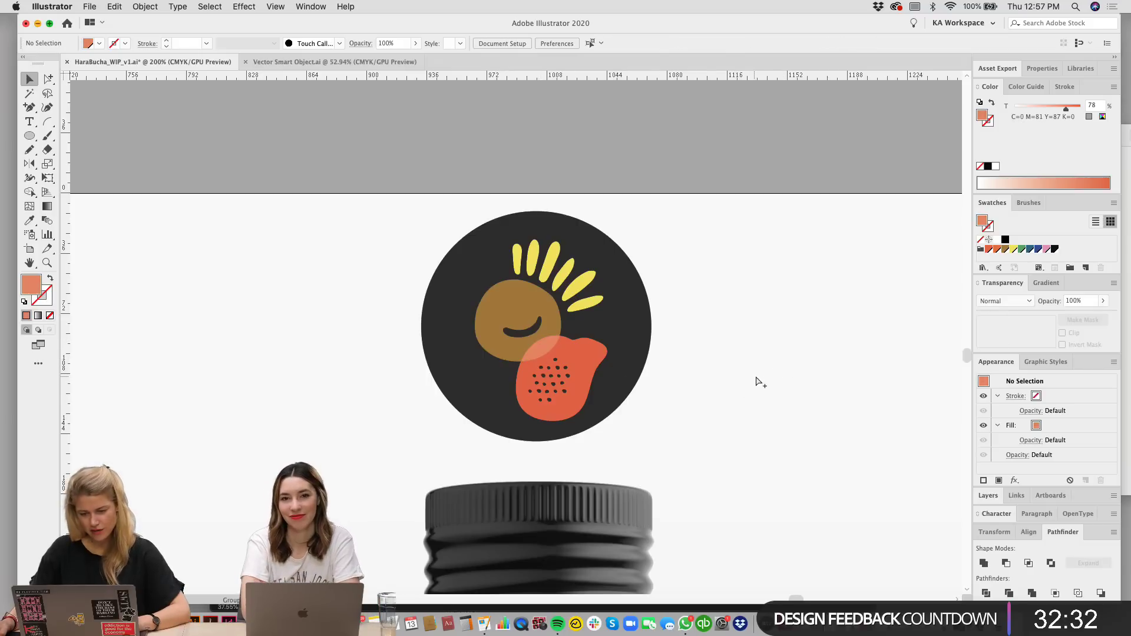
key(super+z)
click(747, 405)
Step: Scale the cap's fruit illustration down proportionally to about 75.66 pt wide and 103.88 pt high
scroll(689, 410, left, 1)
click(610, 350)
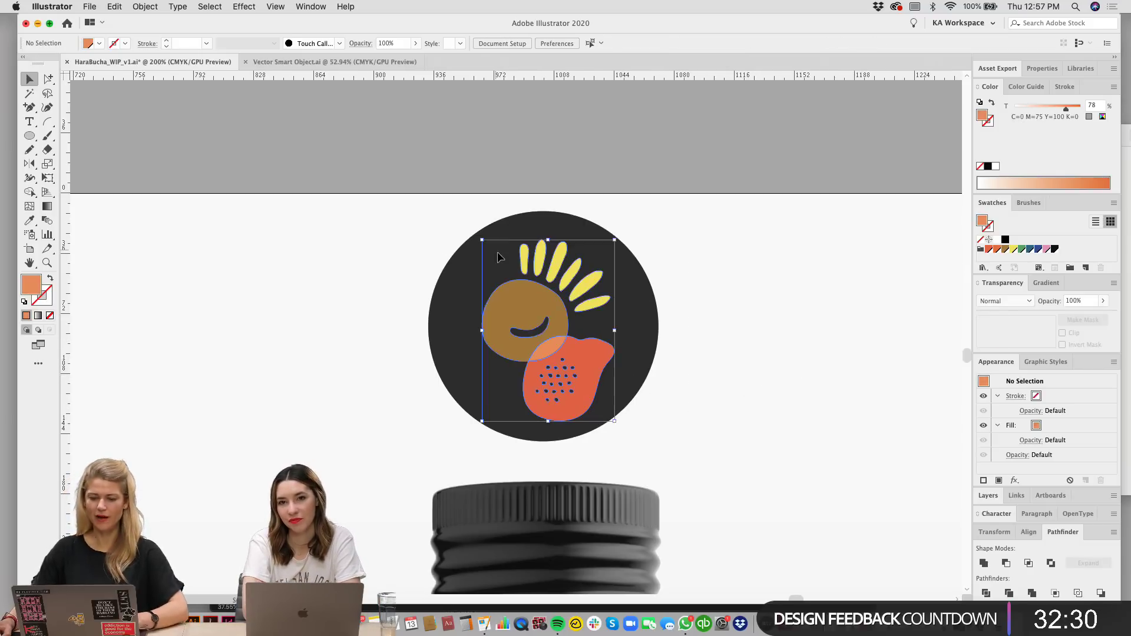
mouse_move(550, 422)
mouse_down()
mouse_move(563, 375)
mouse_move(545, 413)
mouse_up()
click(666, 350)
click(564, 348)
drag(544, 240, 545, 241)
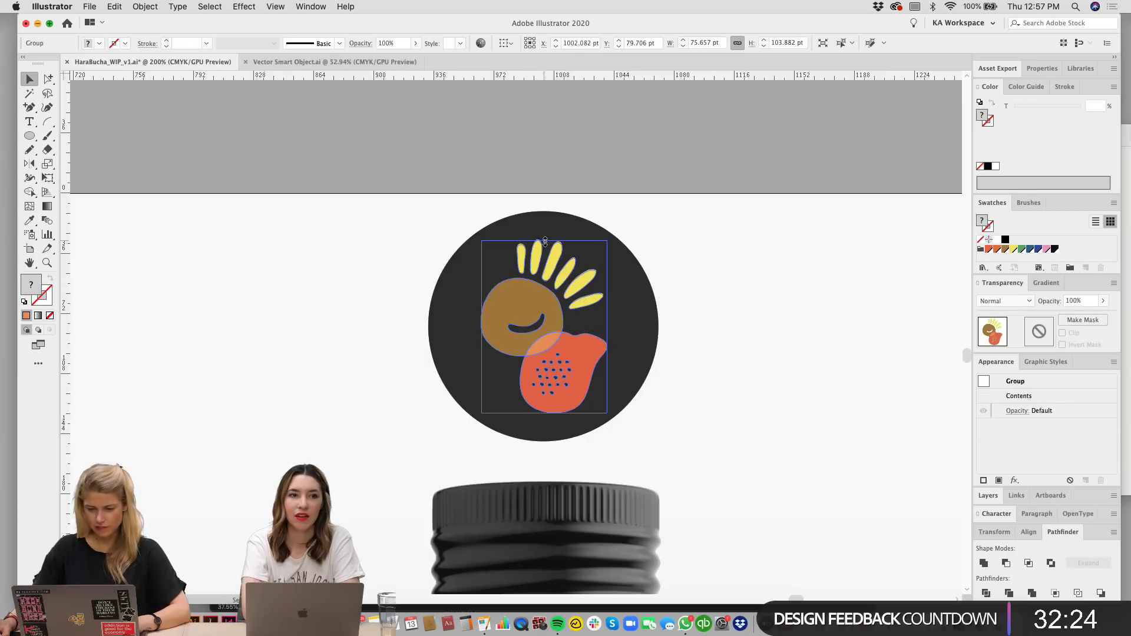
click(752, 358)
key(super+minus)
key(super+minus)
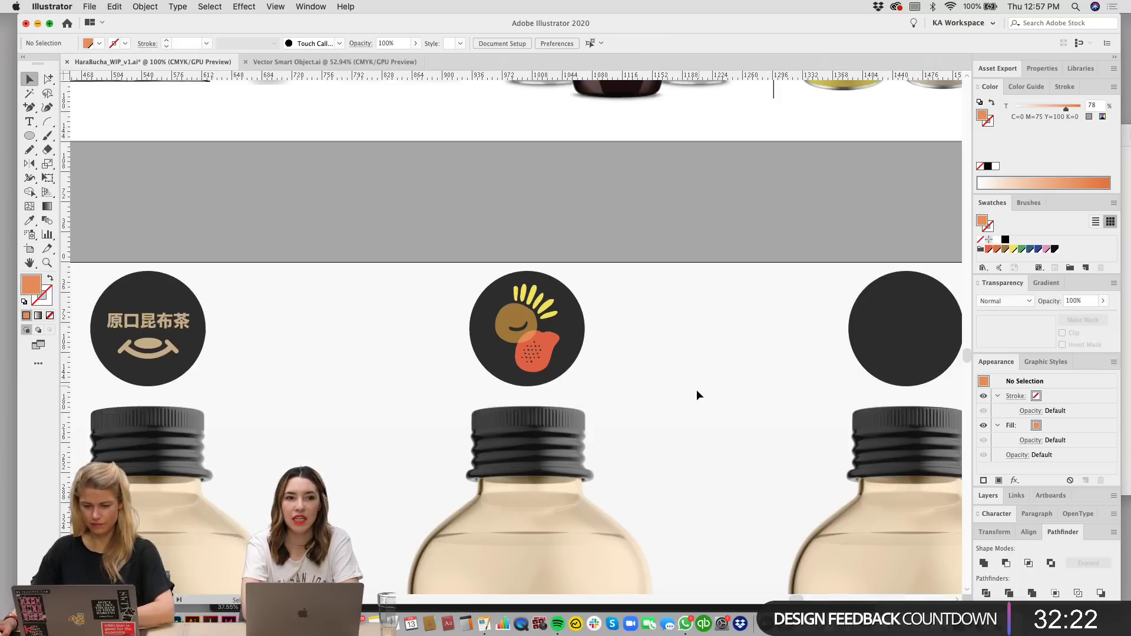
scroll(696, 395, down, 10)
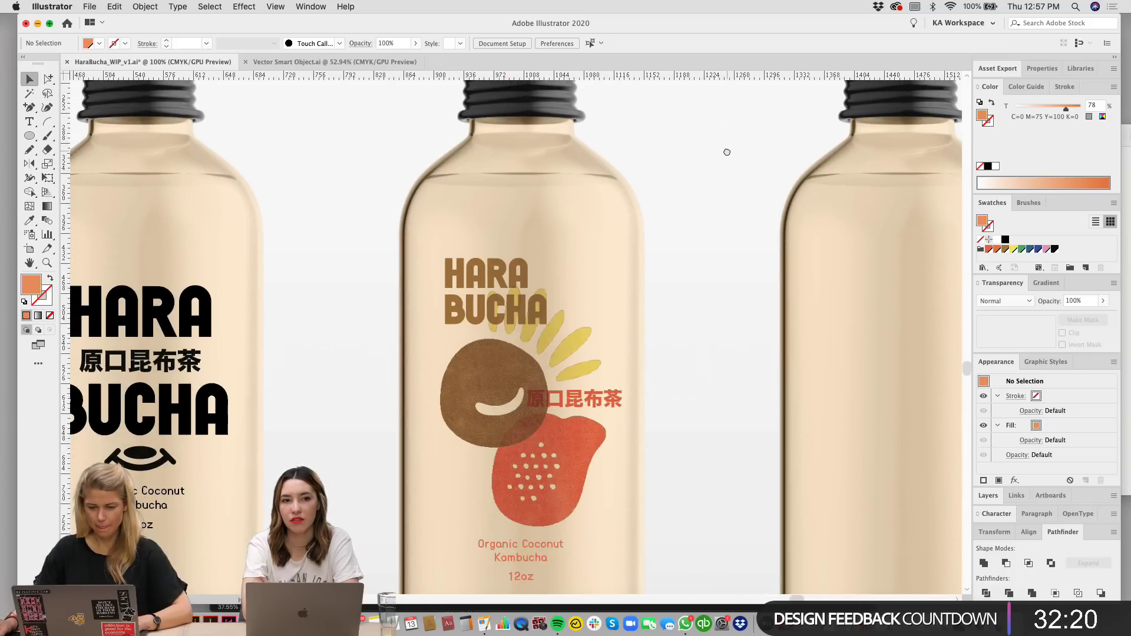
drag(699, 332, 679, 297)
key(super+minus)
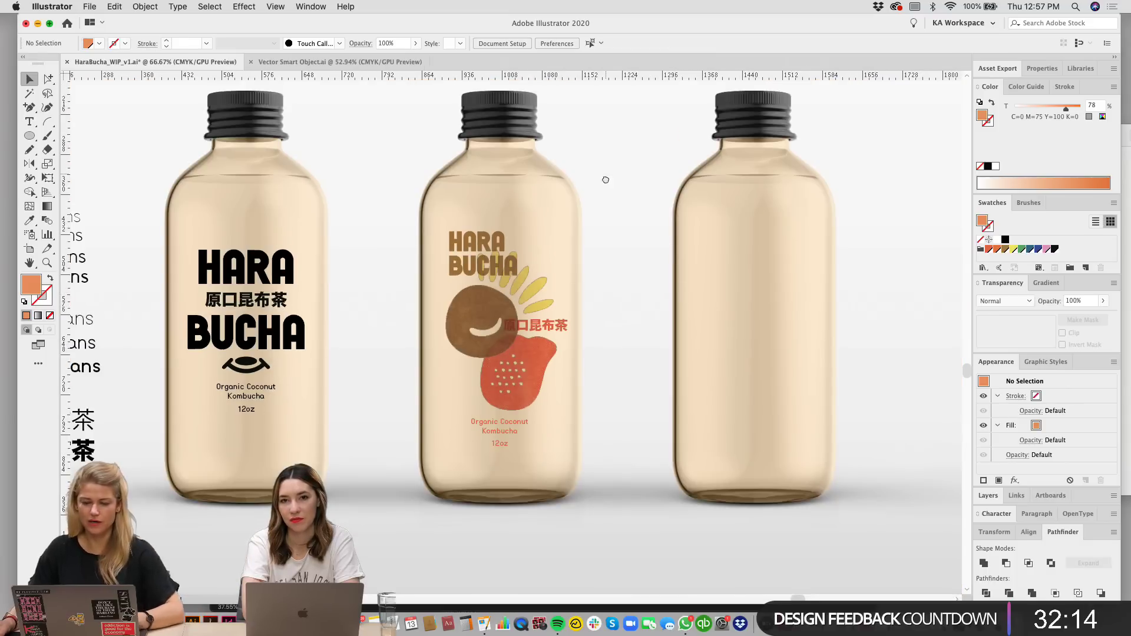
drag(606, 180, 604, 221)
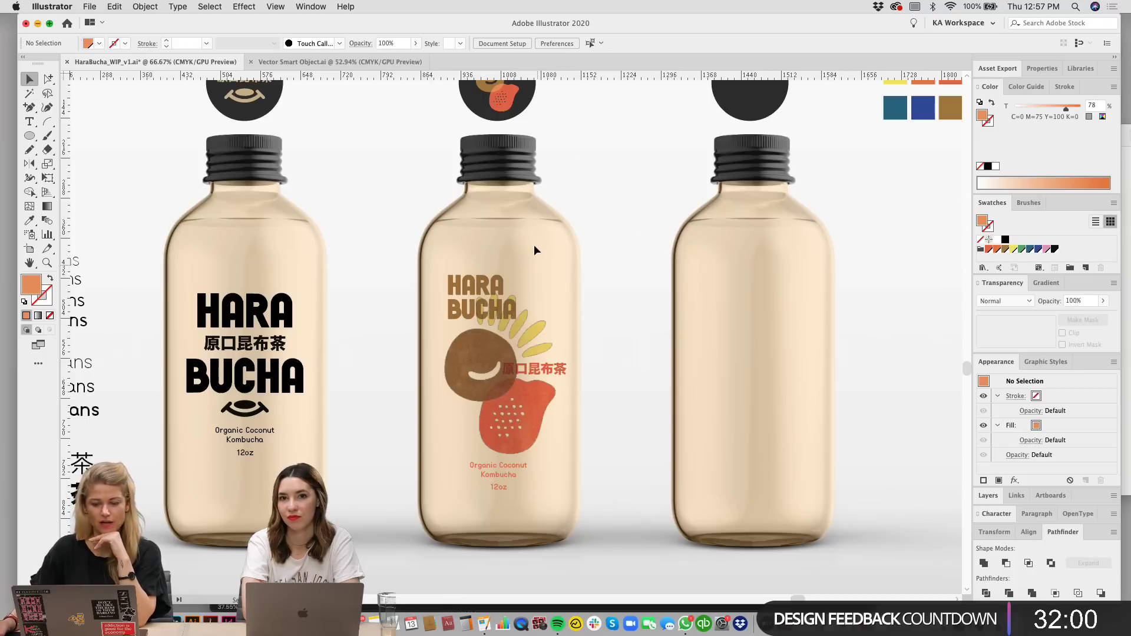
scroll(606, 233, right, 3)
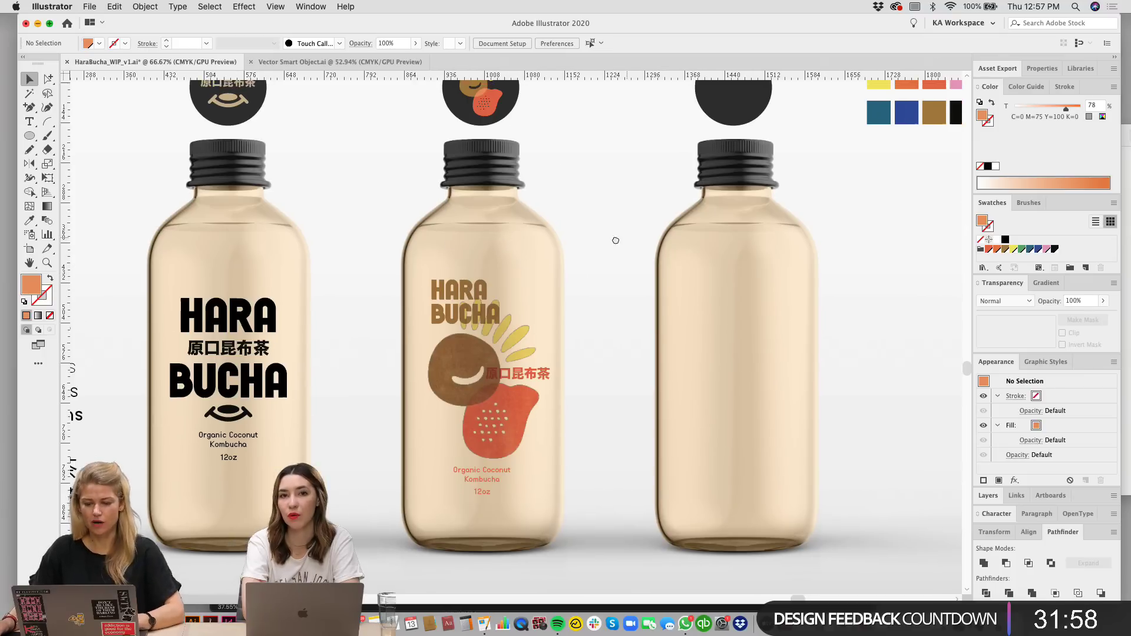
scroll(663, 321, down, 2)
scroll(654, 312, left, 3)
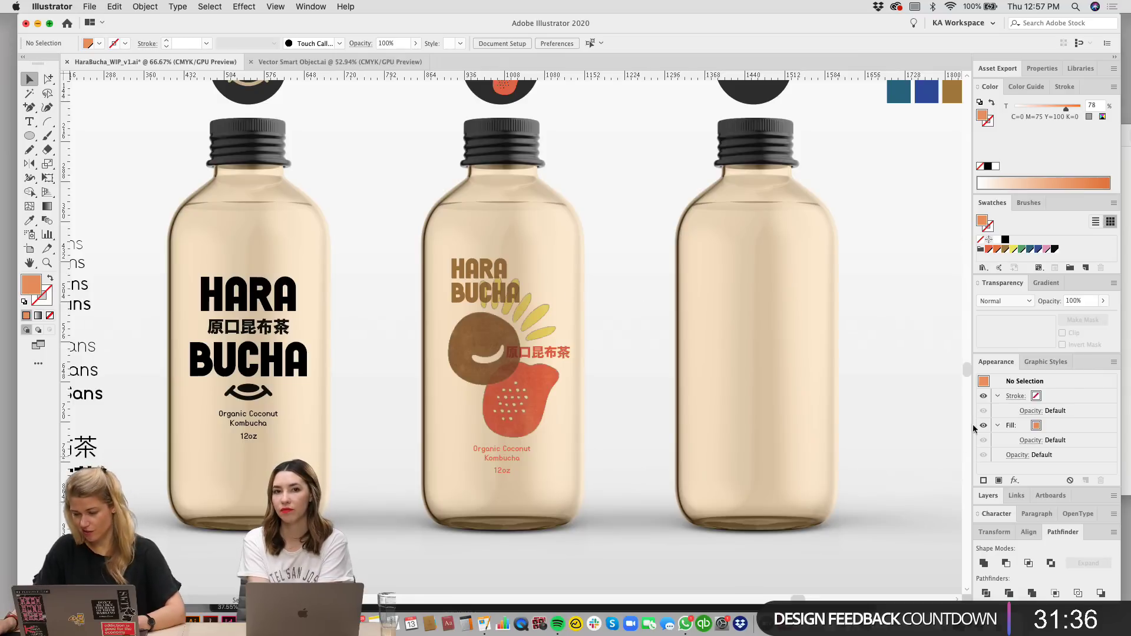
Step: Unlock the Background layer and select the linked bottle mockup image
click(989, 496)
click(995, 499)
click(671, 371)
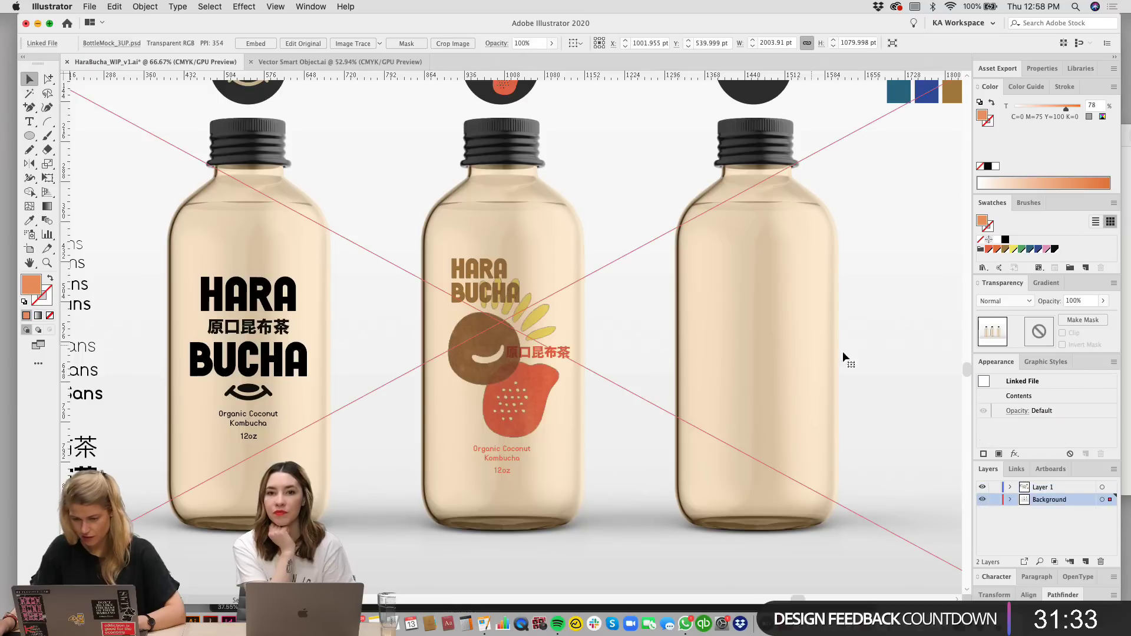
Step: Save the label document and open the linked BottleMock_3UP.psd for editing in Photoshop, fitted to the screen
click(1017, 469)
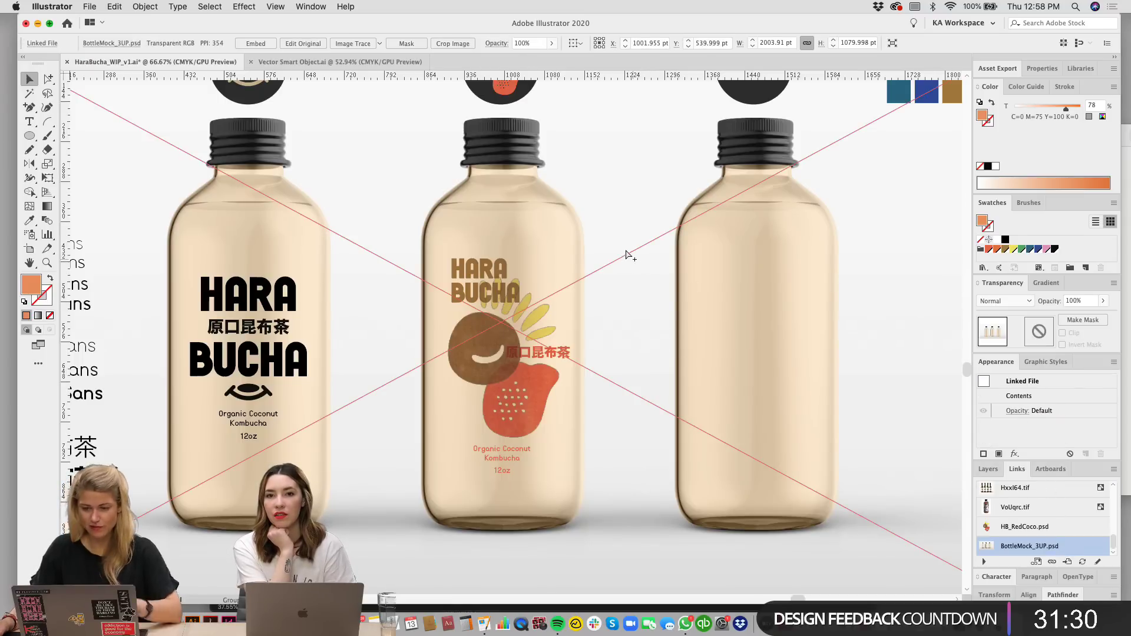
key(super+s)
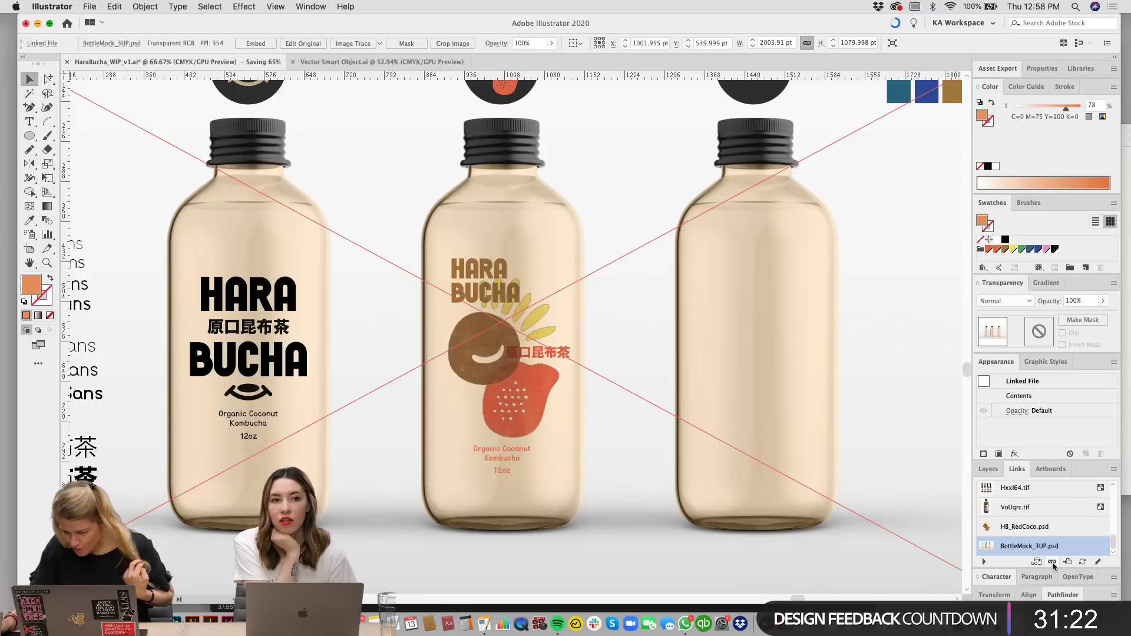
click(1097, 563)
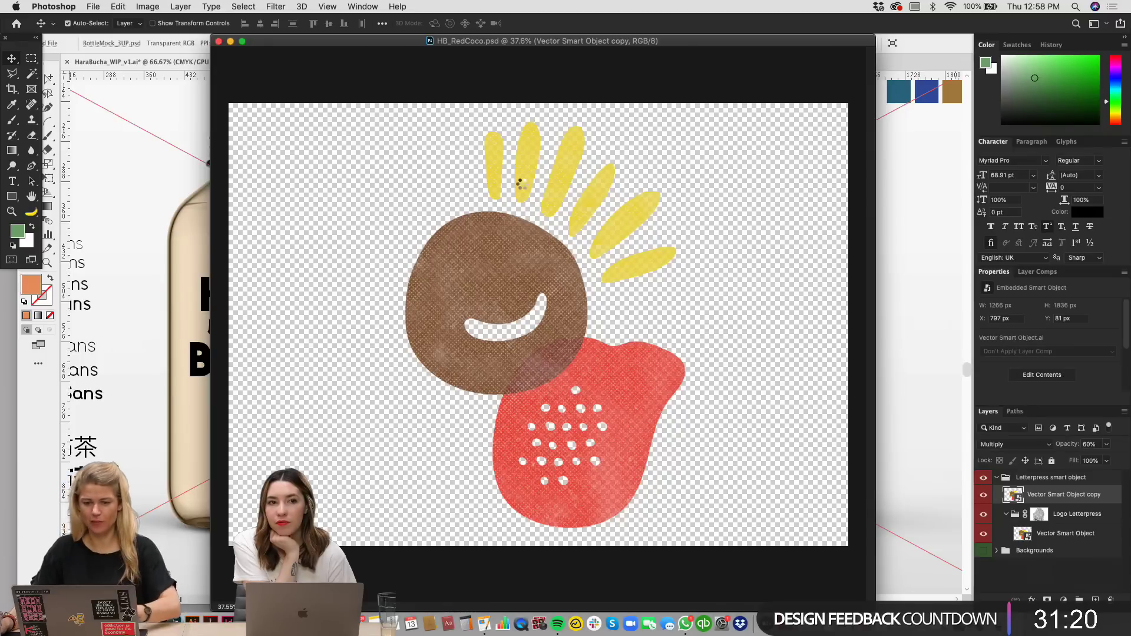
key(ctrl+Tab)
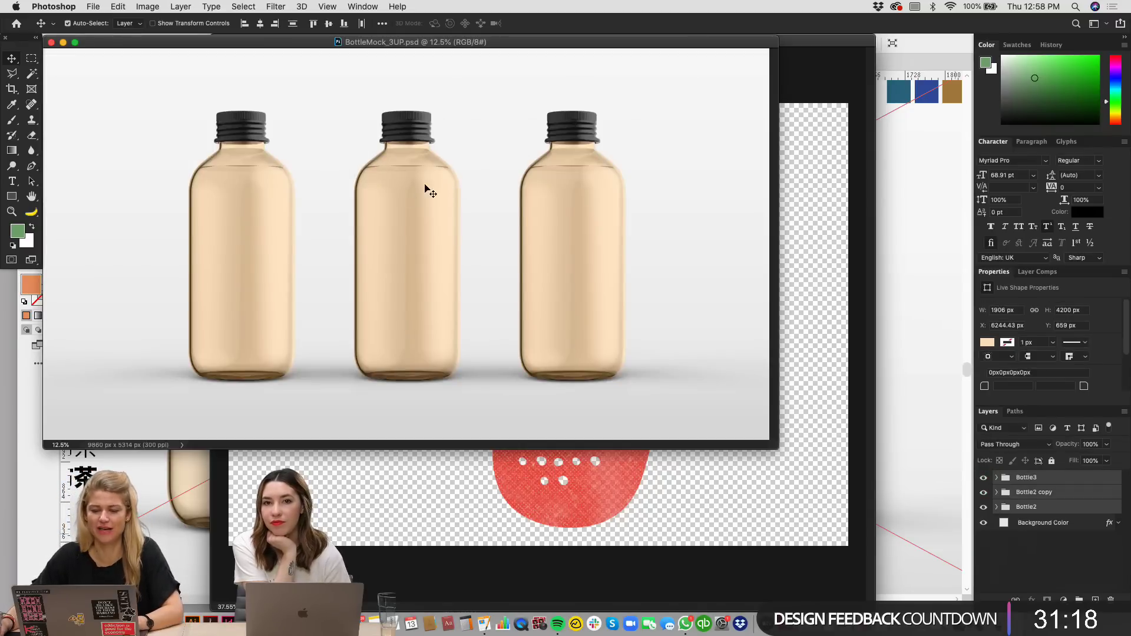
key(super+0)
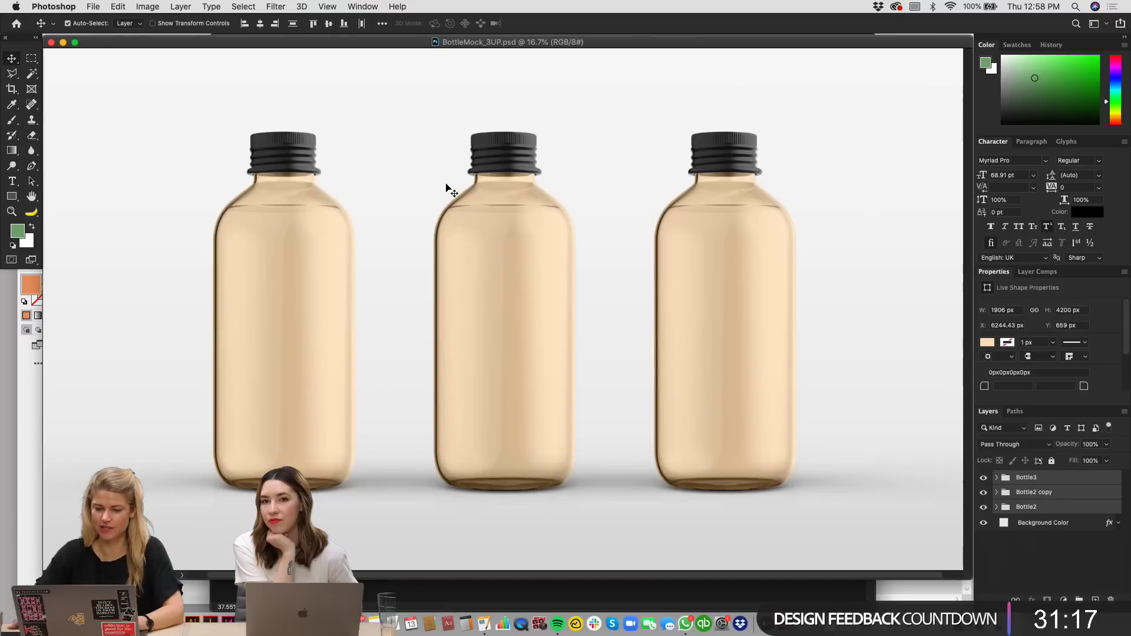
Step: Identify the middle bottle's Bottle Color layer by toggling its visibility, and make its layer mask the active target
super+click(517, 218)
scroll(1062, 563, down, 3)
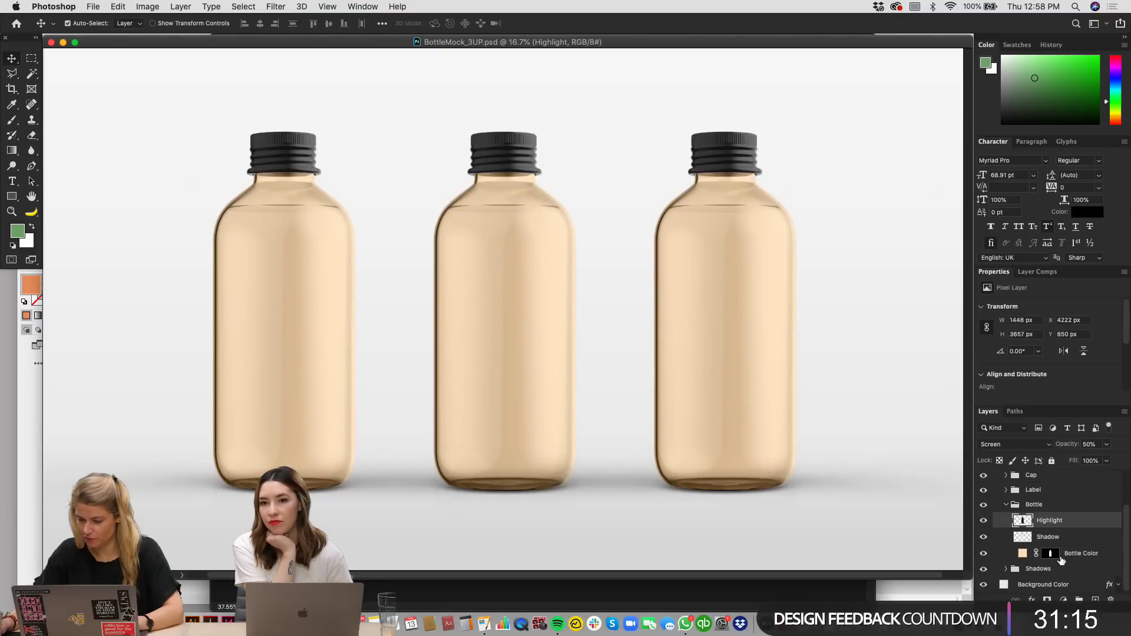
click(1026, 555)
click(982, 554)
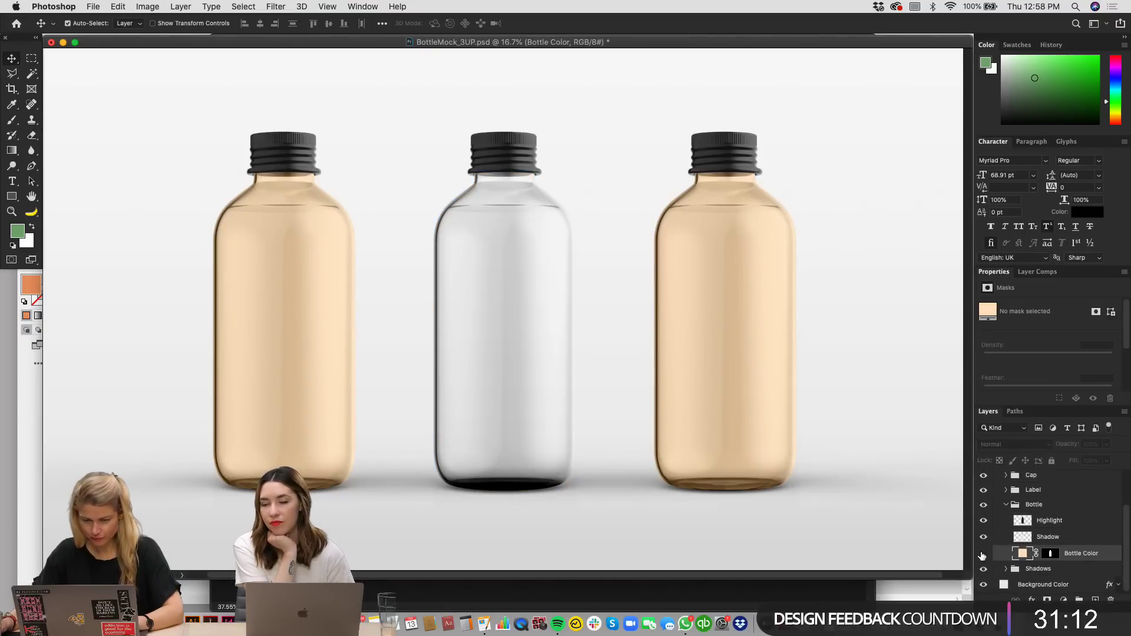
click(982, 553)
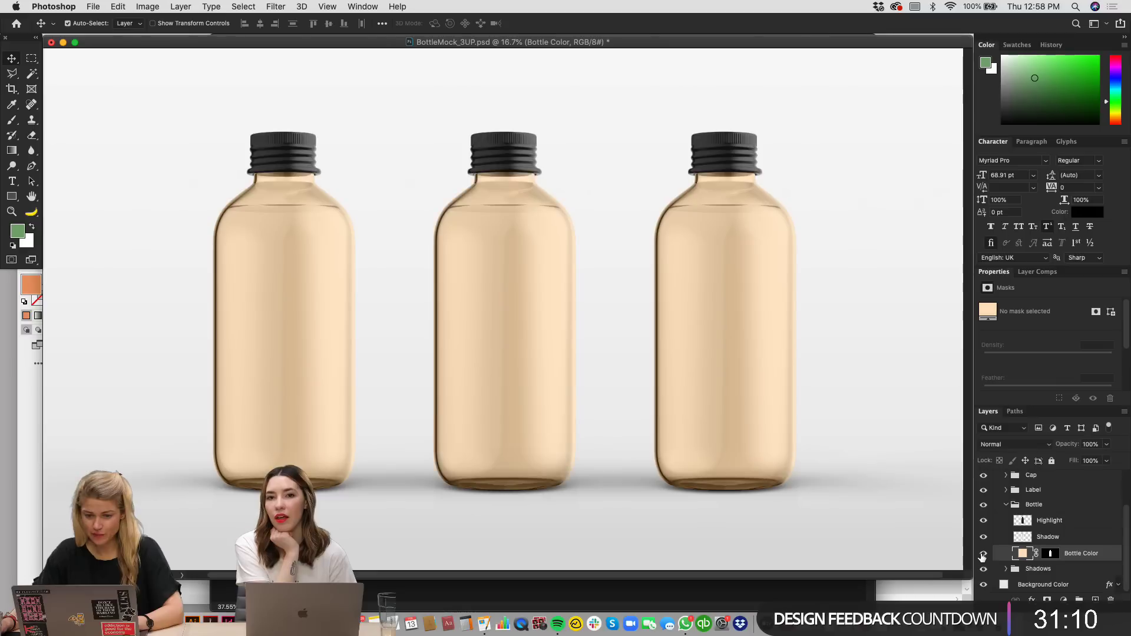
click(1052, 556)
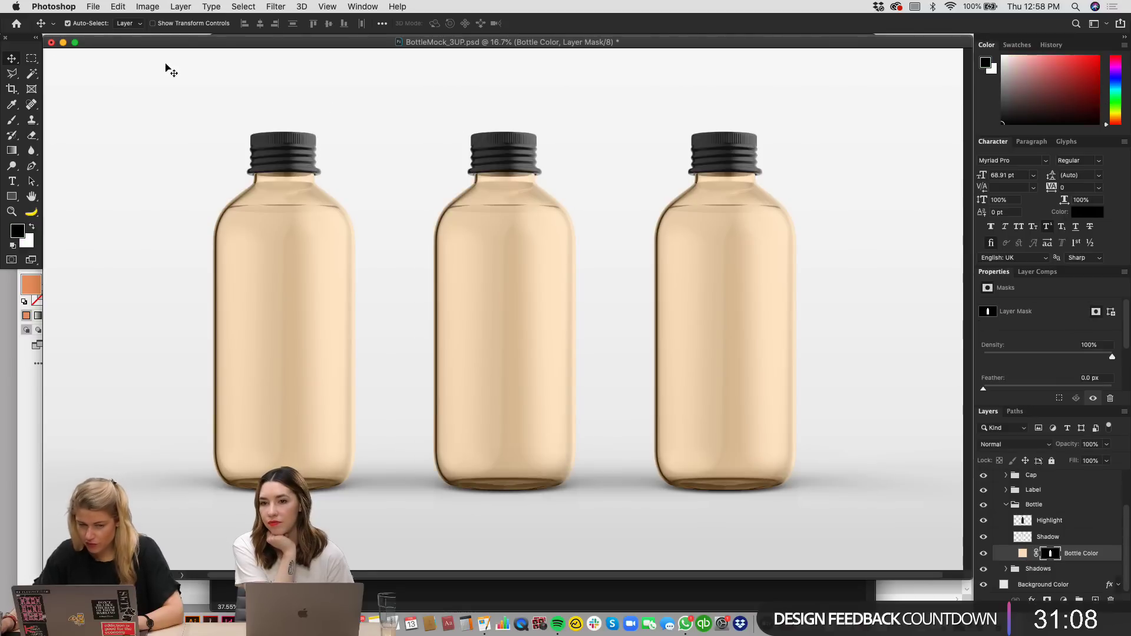
Step: Try masking out the colour in the middle bottle's neck with a black brush at 100% opacity, and undo the strokes
key(b)
mouse_move(467, 180)
mouse_down()
mouse_move(563, 186)
mouse_move(449, 189)
mouse_up()
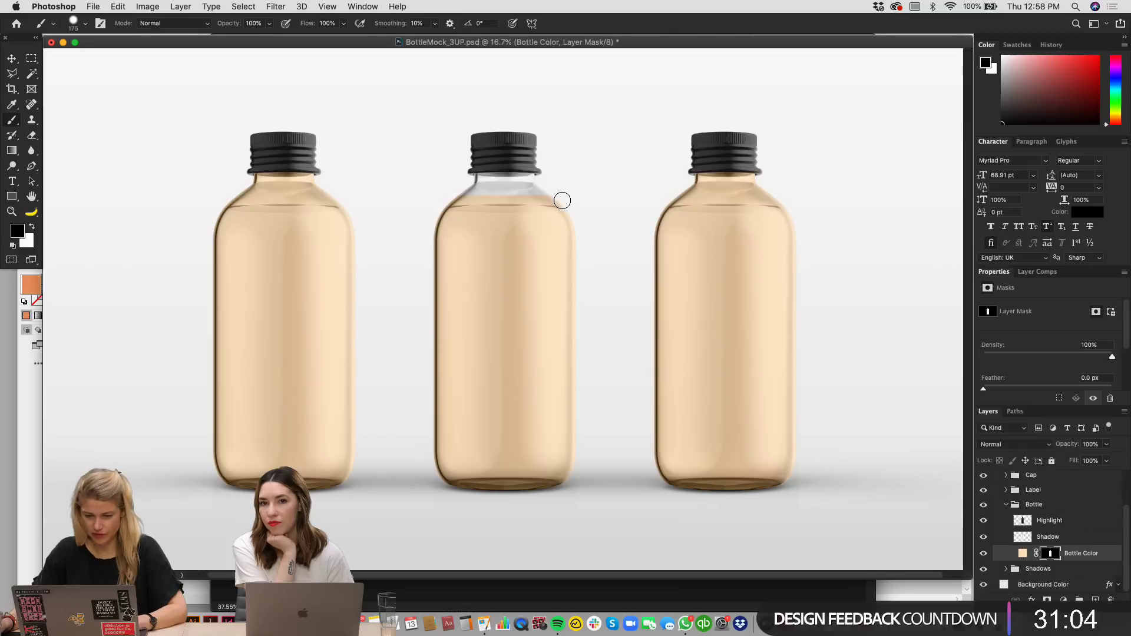
drag(562, 200, 426, 195)
key(super+z)
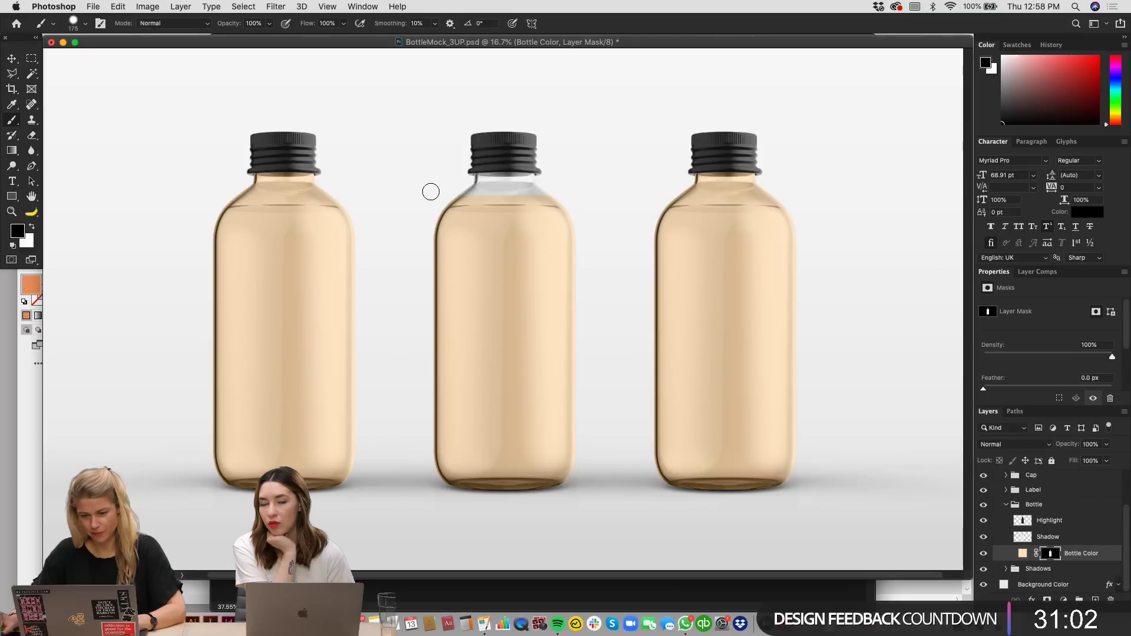
key(super+plus)
drag(526, 155, 525, 247)
key(super+z)
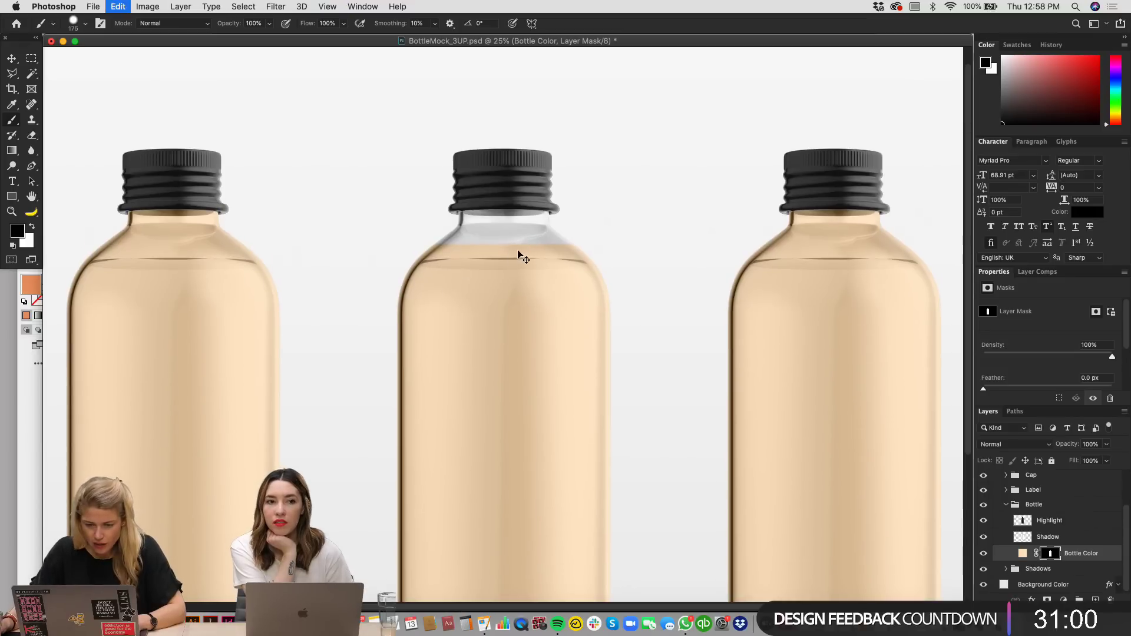
key(ctrl+z)
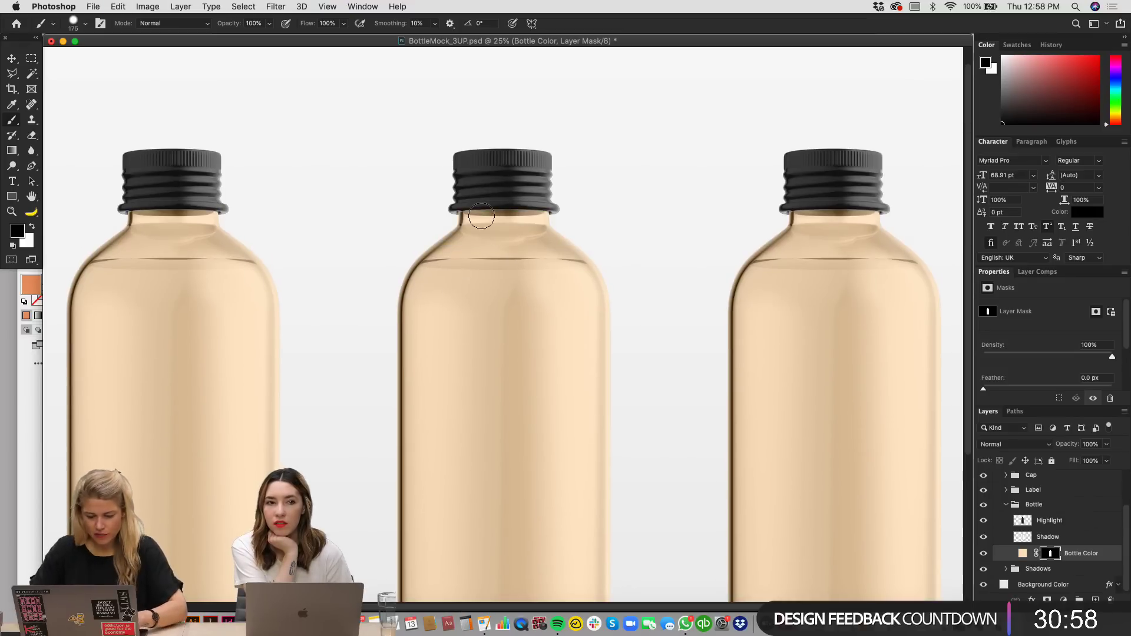
Step: Fade the colour above the middle bottle's liquid line with a black brush at 50% opacity, and soften the brush at 201 px
key(5)
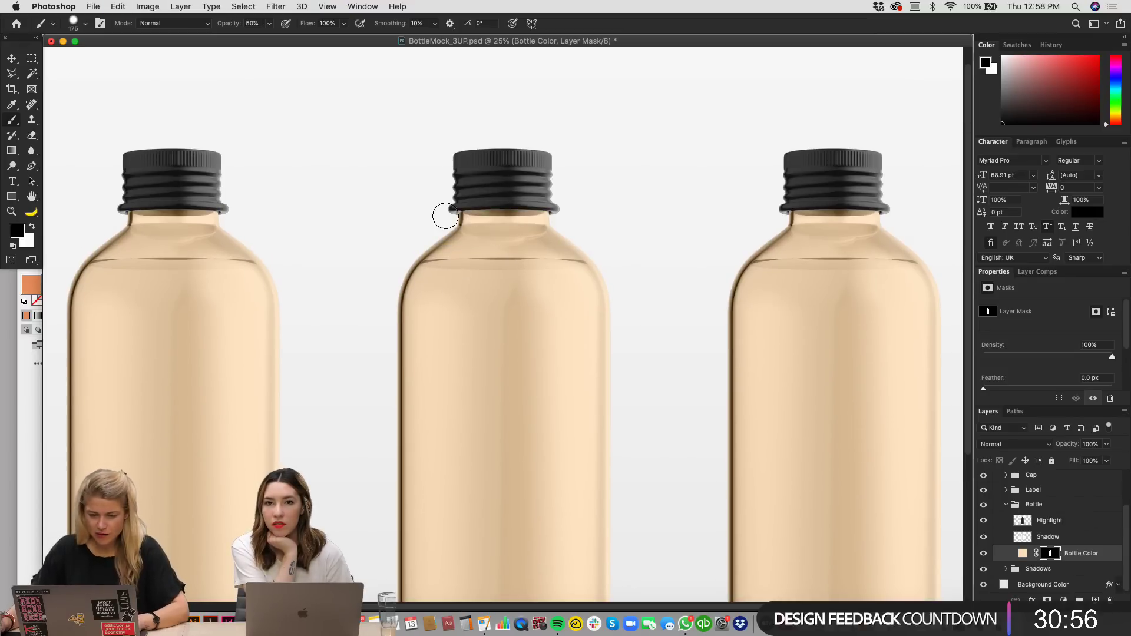
mouse_move(499, 225)
mouse_down()
mouse_move(550, 237)
mouse_move(439, 246)
mouse_move(610, 250)
mouse_move(418, 245)
mouse_move(466, 189)
mouse_move(453, 208)
mouse_move(464, 210)
mouse_up()
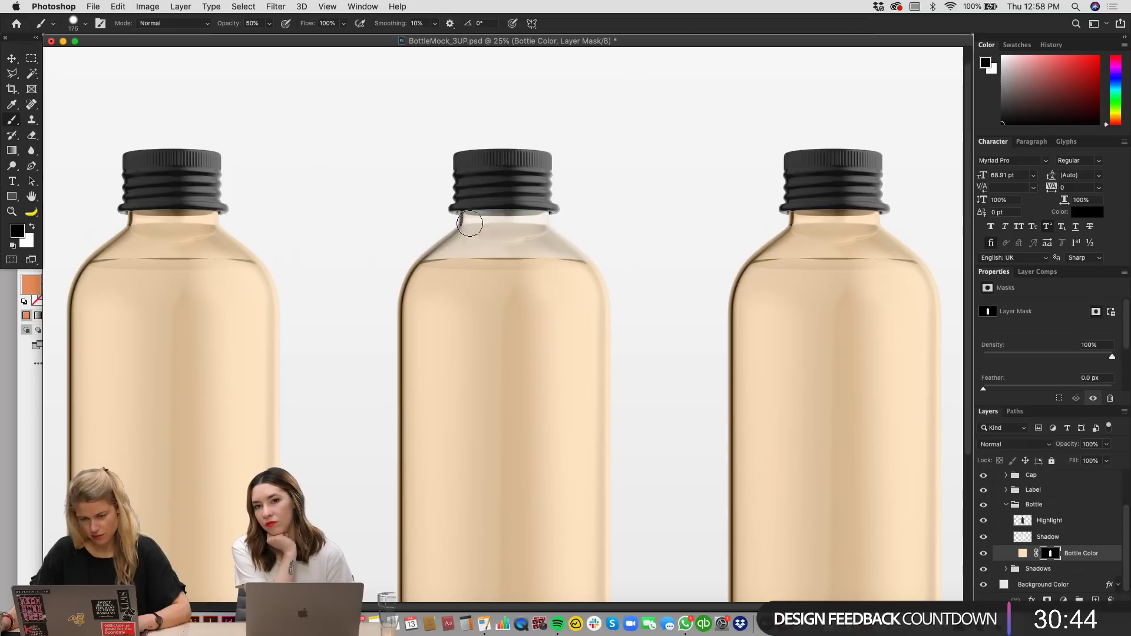
right_click(562, 219)
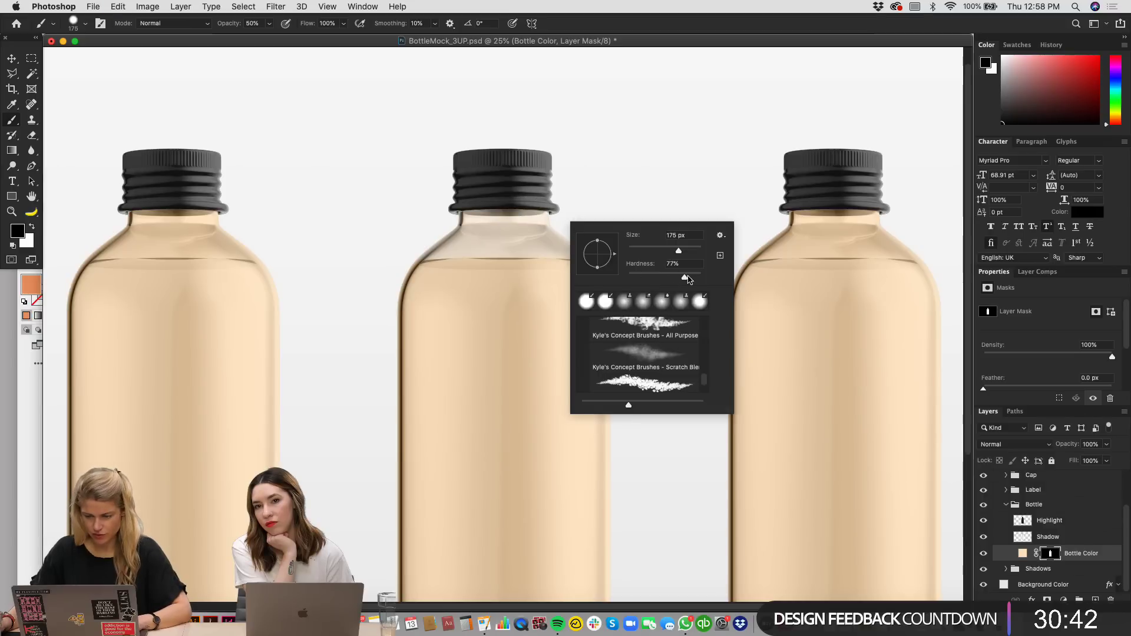
drag(686, 277, 609, 275)
drag(678, 251, 682, 250)
key(Return)
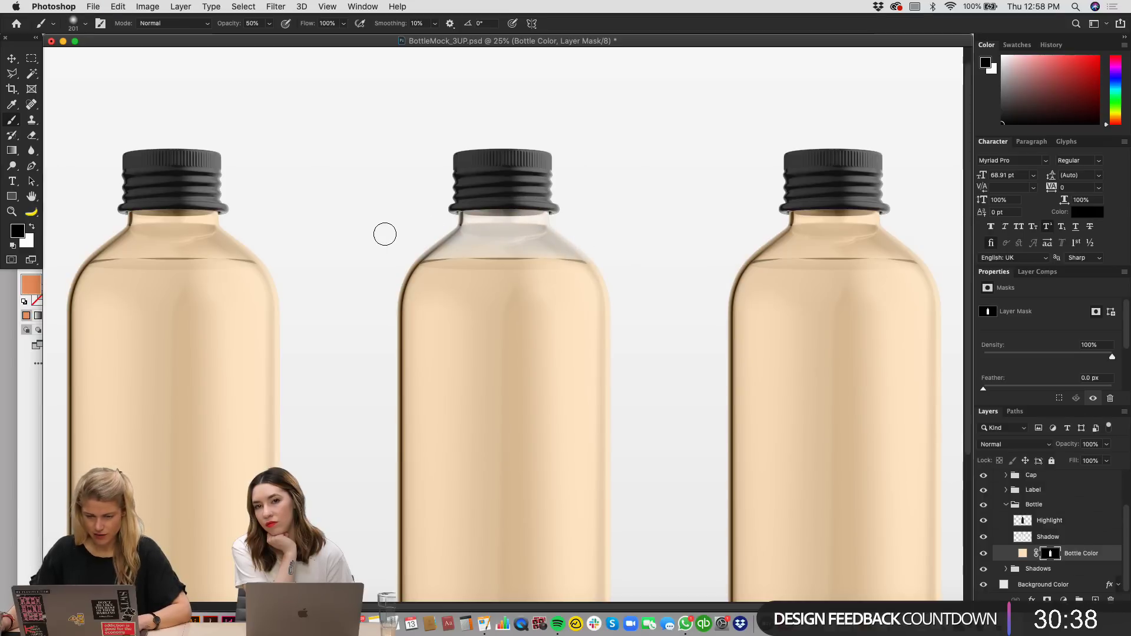
key(v)
key(super+minus)
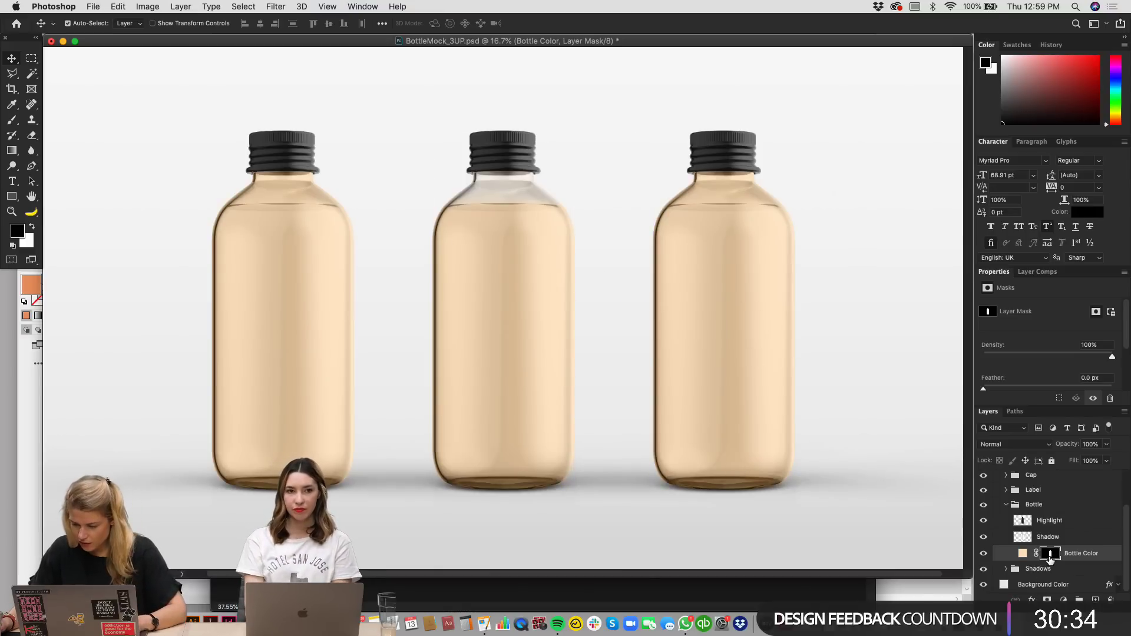
Step: Fade the colour above the right bottle's liquid line by painting its Rectangle 1 layer mask with the black brush at 50% opacity
click(720, 225)
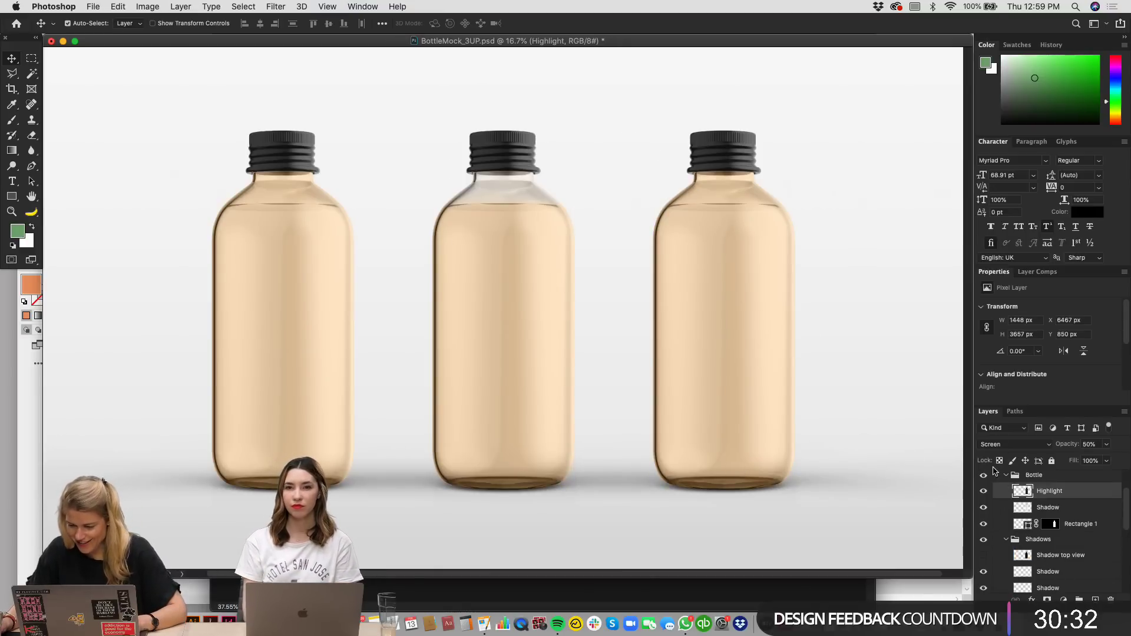
click(1038, 526)
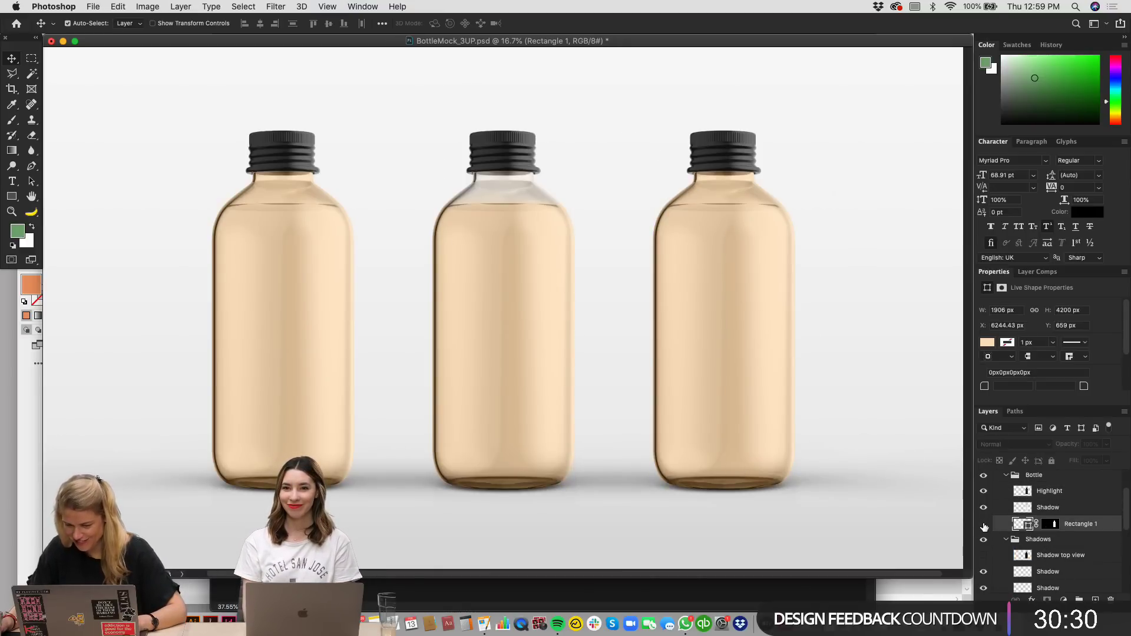
click(982, 524)
click(983, 524)
click(1053, 526)
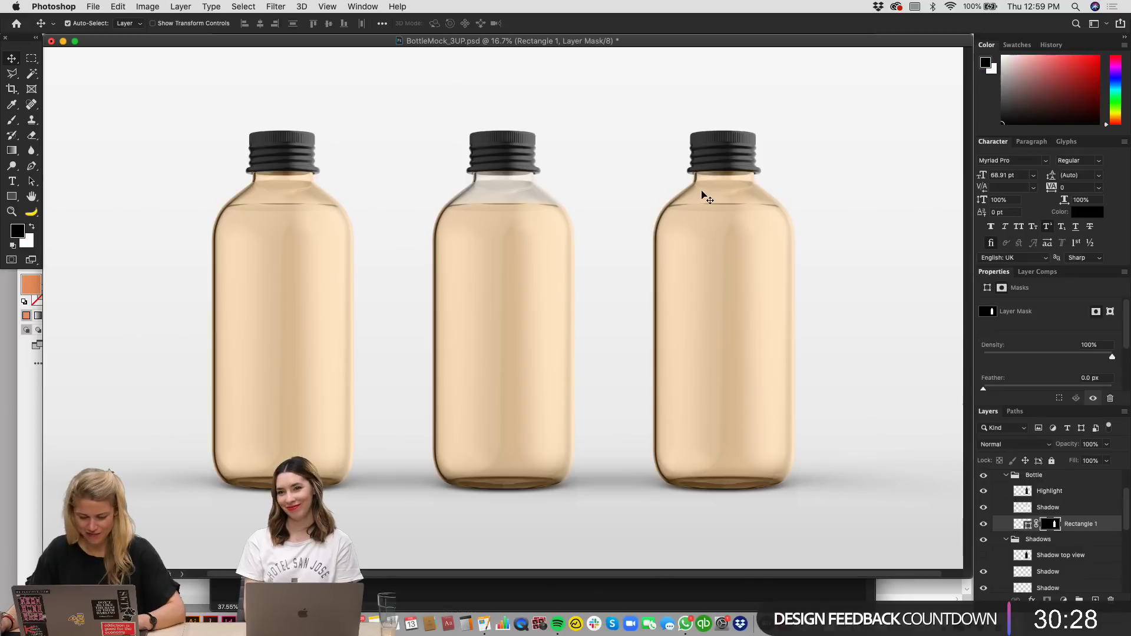
key(b)
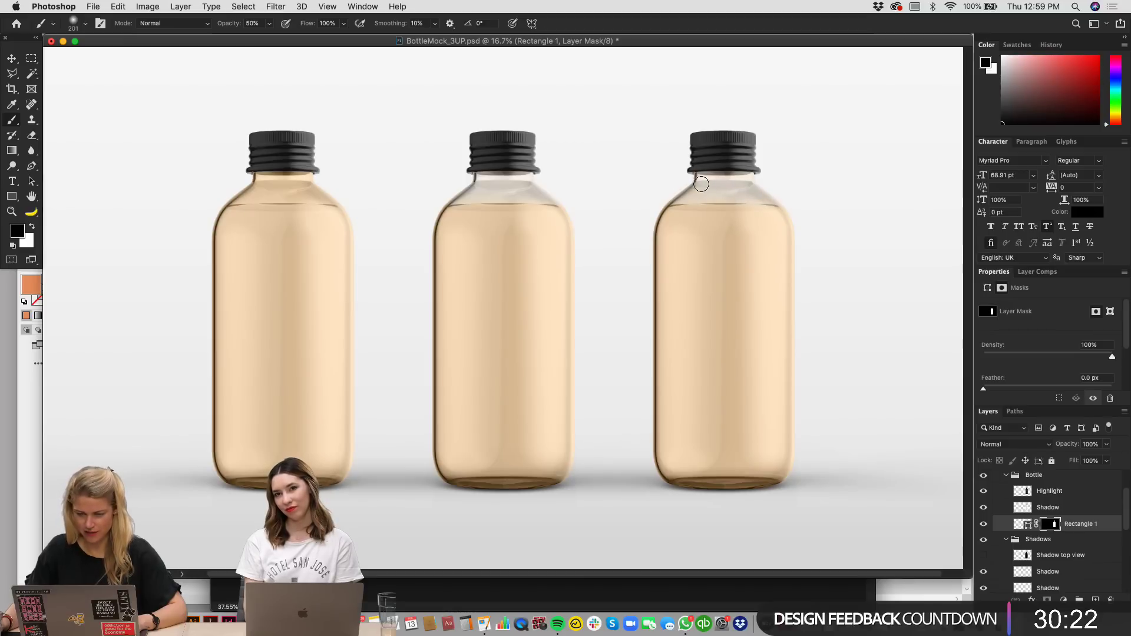
key(v)
Step: Fade the colour above the left bottle's liquid line on its Bottle Color mask with the 50% black brush, and save the mockup
click(291, 194)
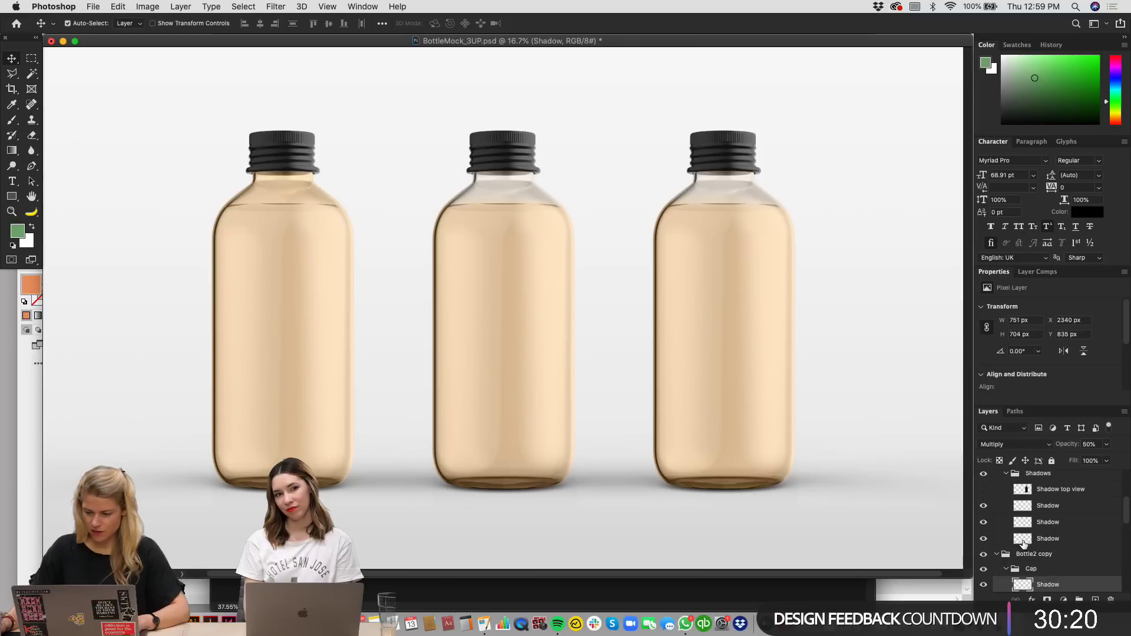
scroll(1047, 557, down, 3)
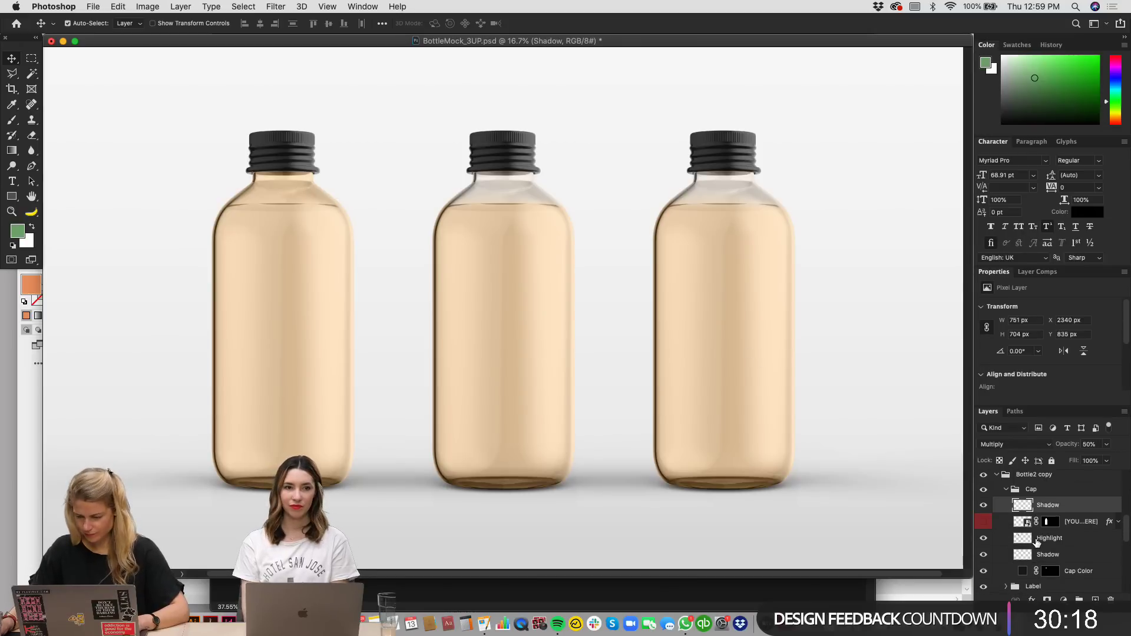
scroll(1025, 539, down, 5)
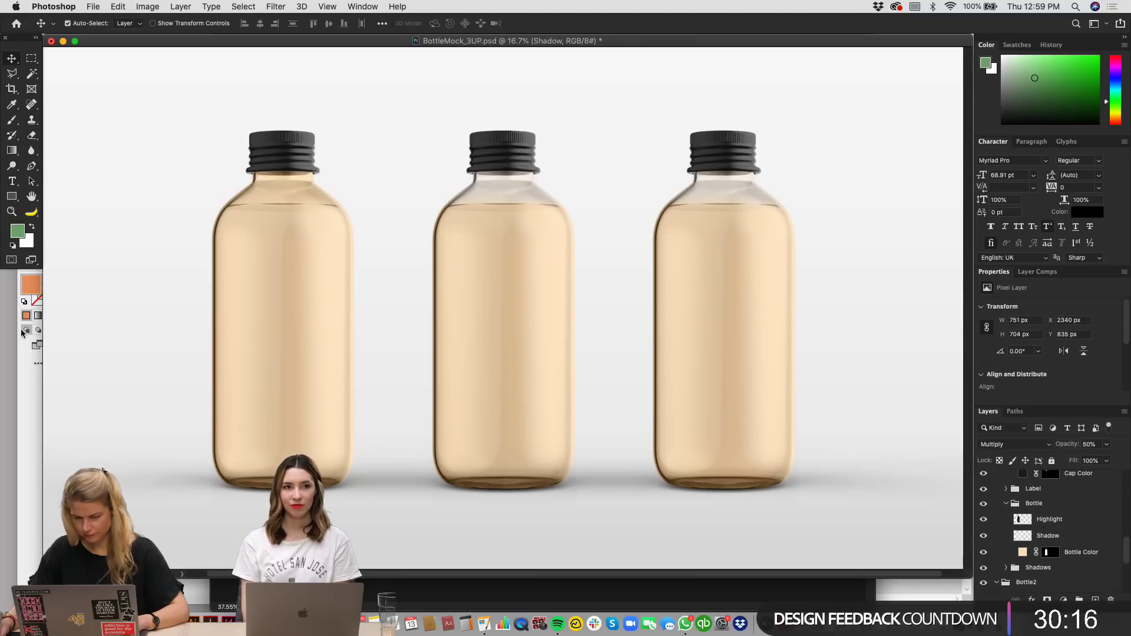
click(1049, 551)
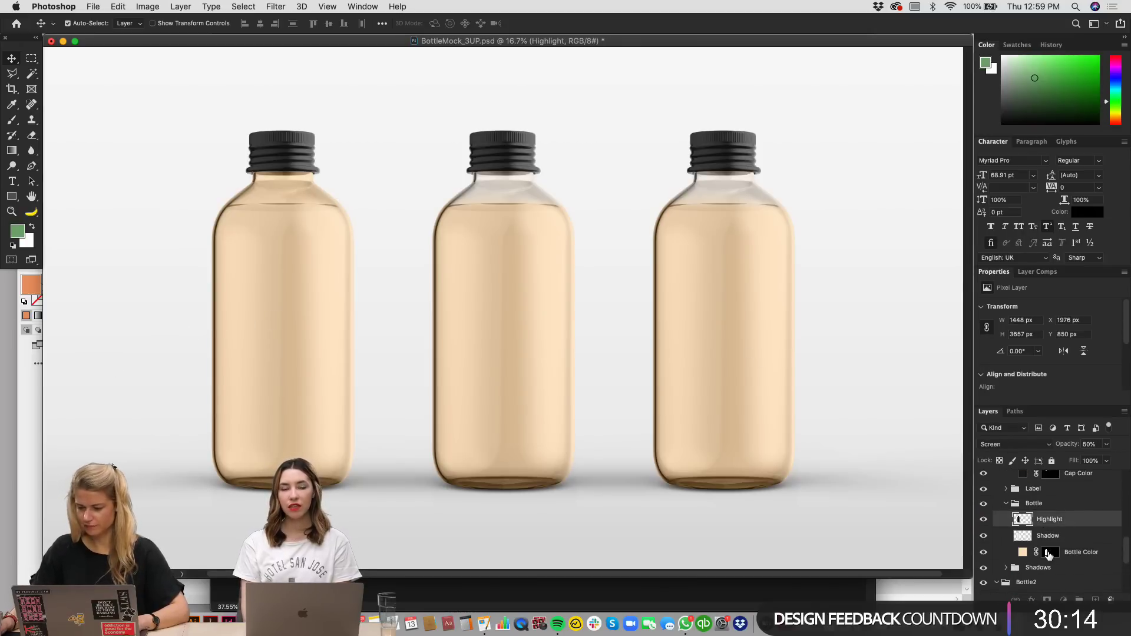
key(b)
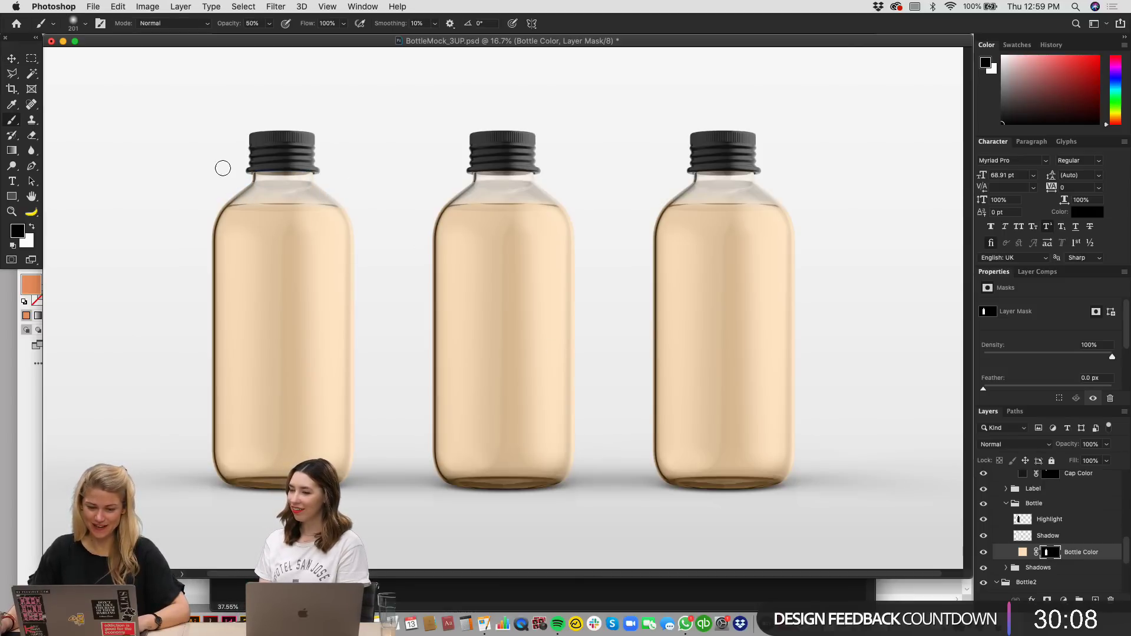
key(v)
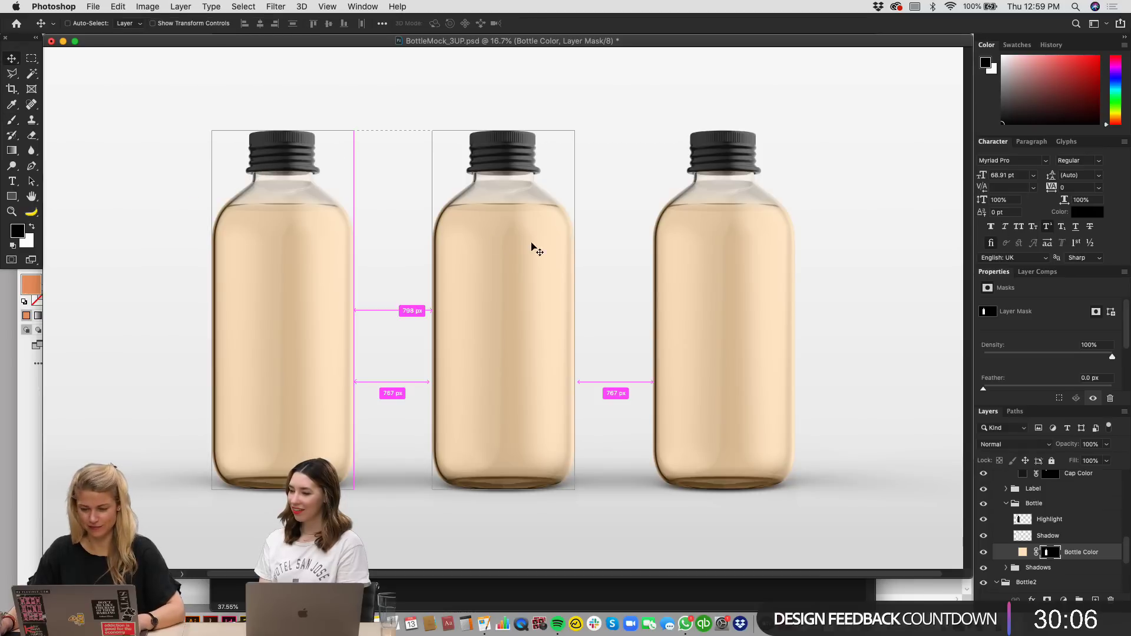
key(super+s)
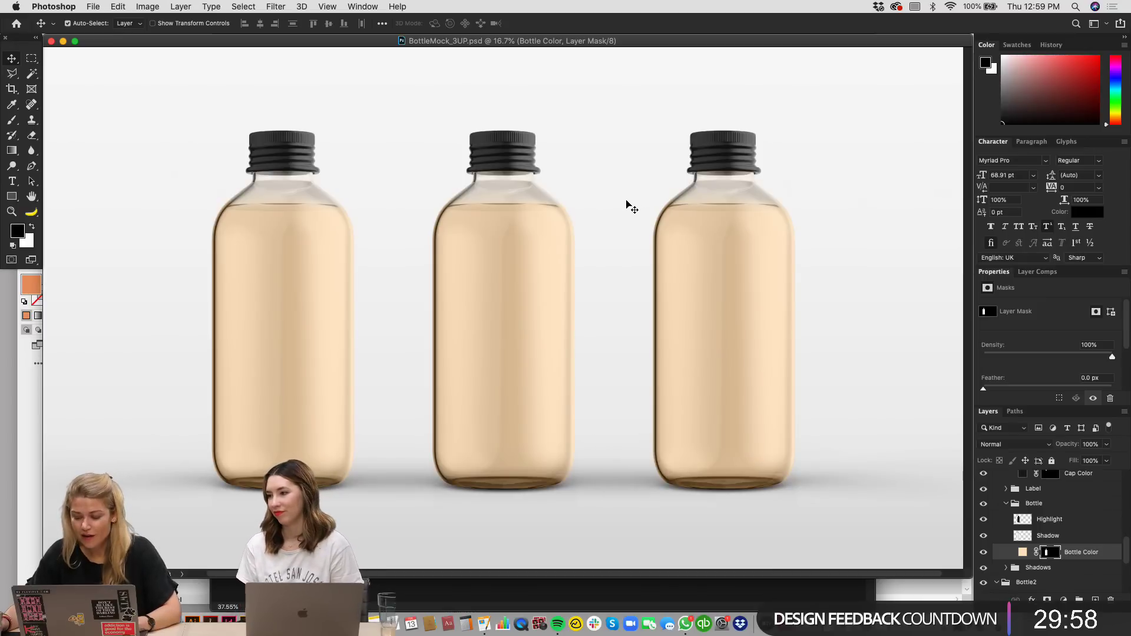
key(super)
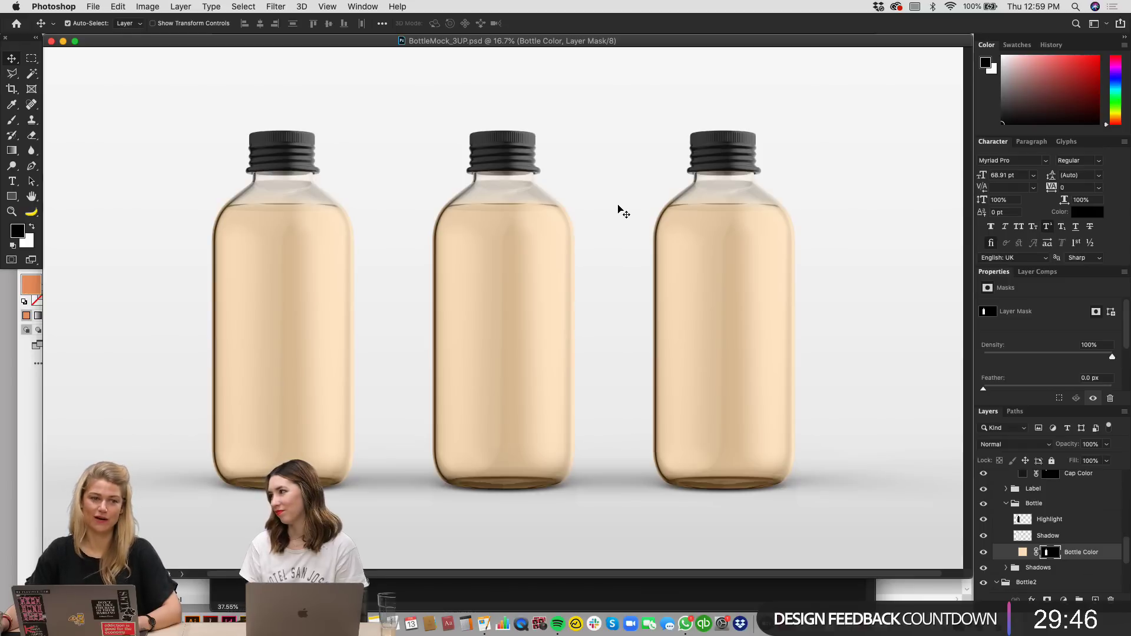
key(super)
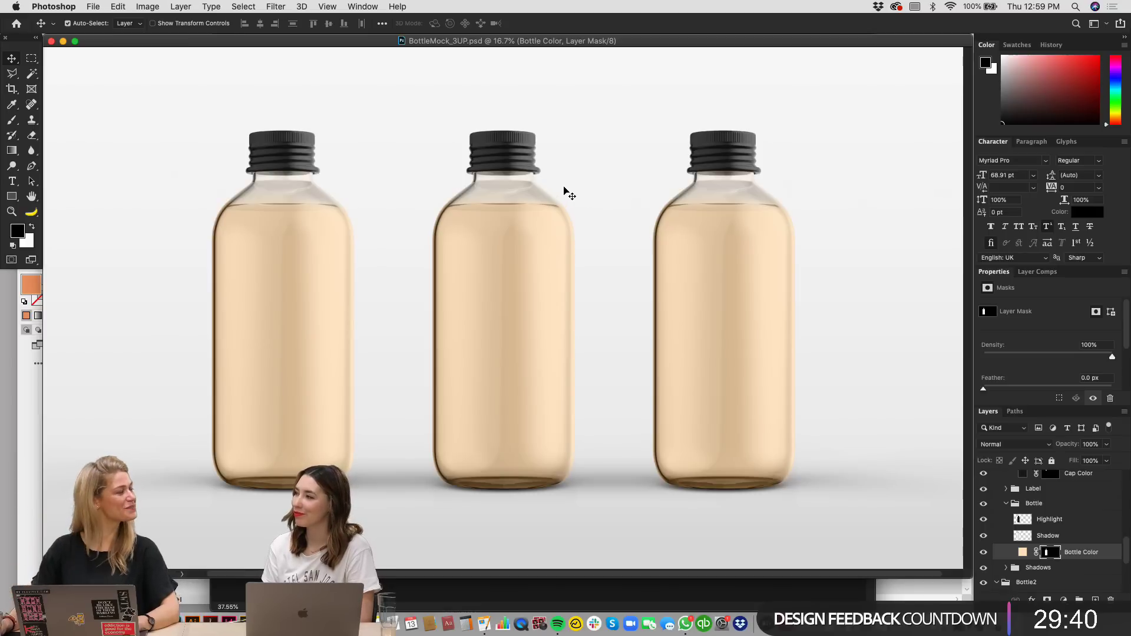
key(super)
key(super)
key(super)
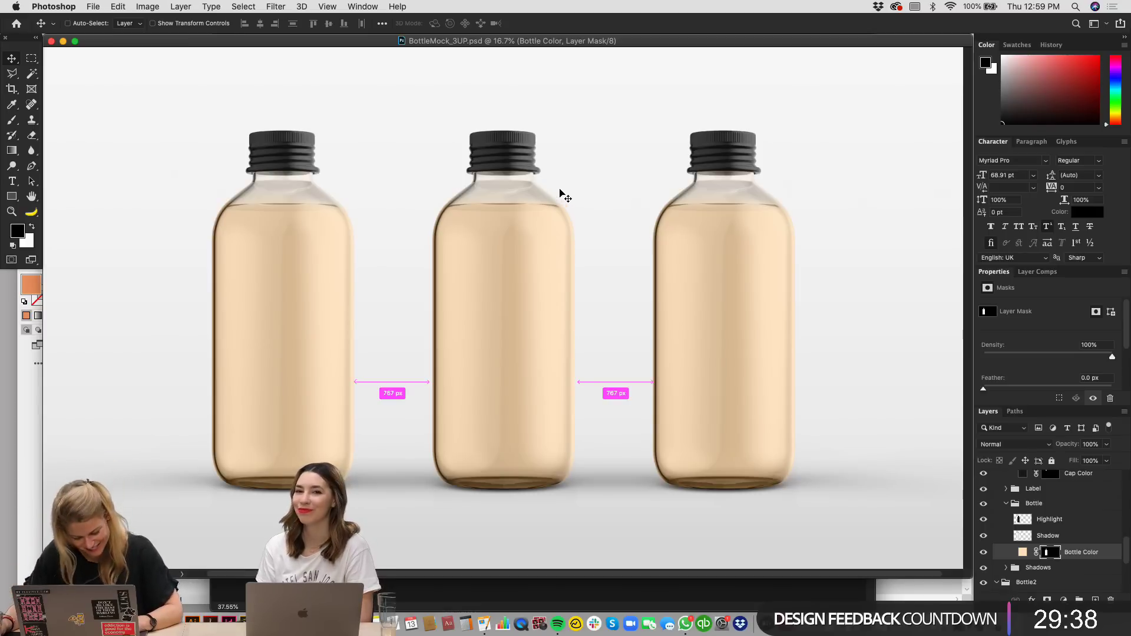
Step: Close the BottleMock_3UP.psd mockup, switch to HaraBucha_WIP_v1.ai in Illustrator, and update its modified links
key(super+w)
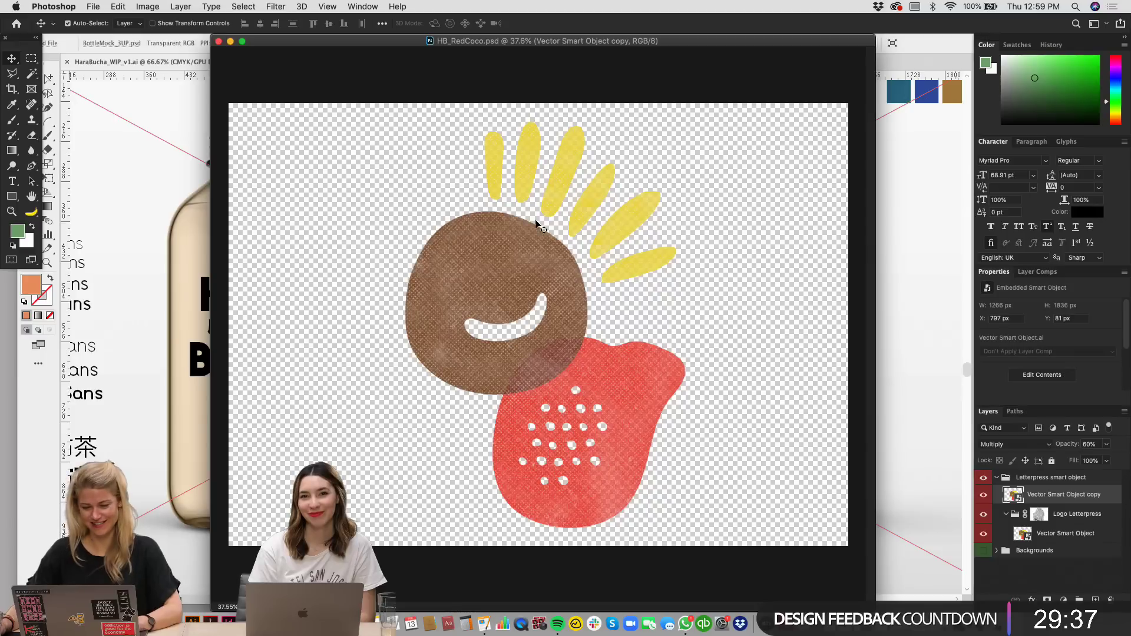
click(941, 206)
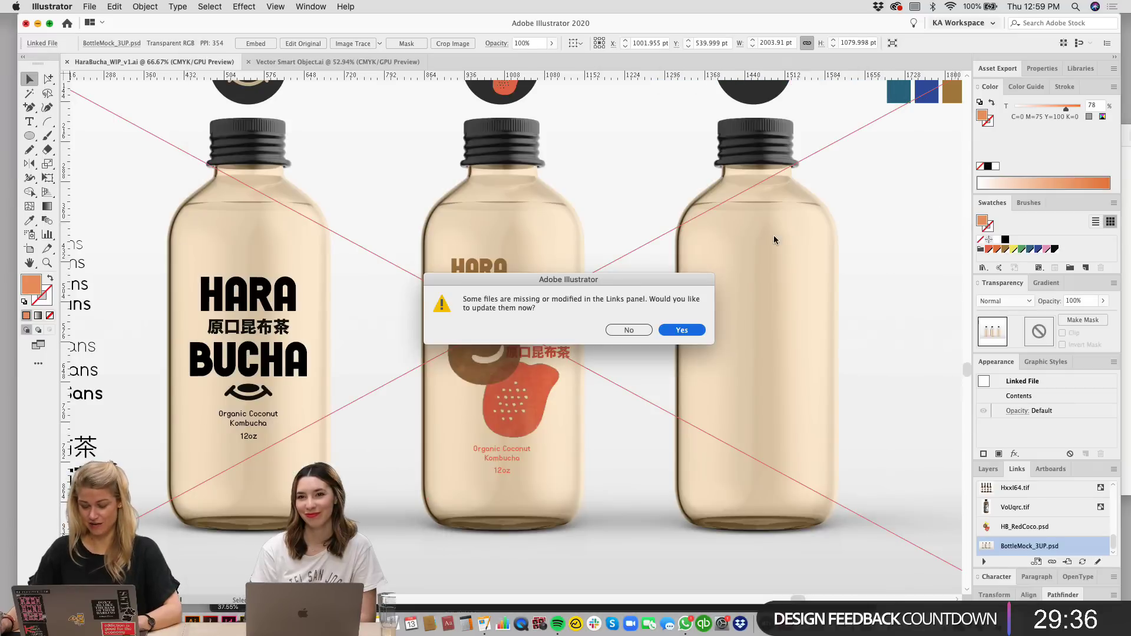
click(683, 329)
key(super+minus)
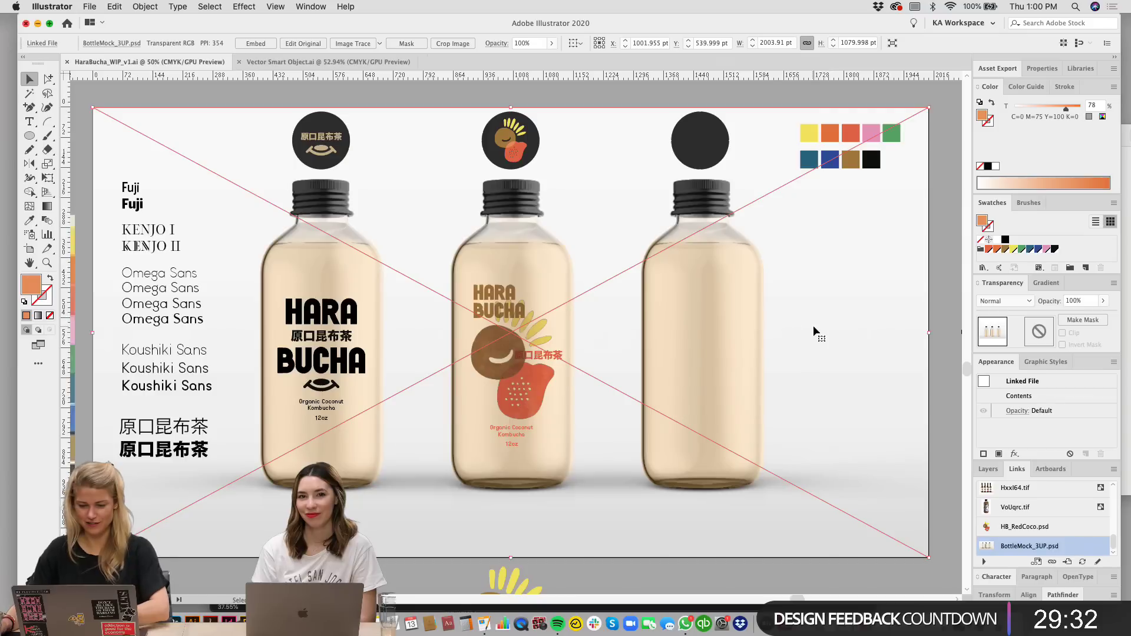
Step: Deselect the linked mockup, lock the Background layer, and make Layer 1 the active layer
scroll(825, 318, right, 2)
click(914, 174)
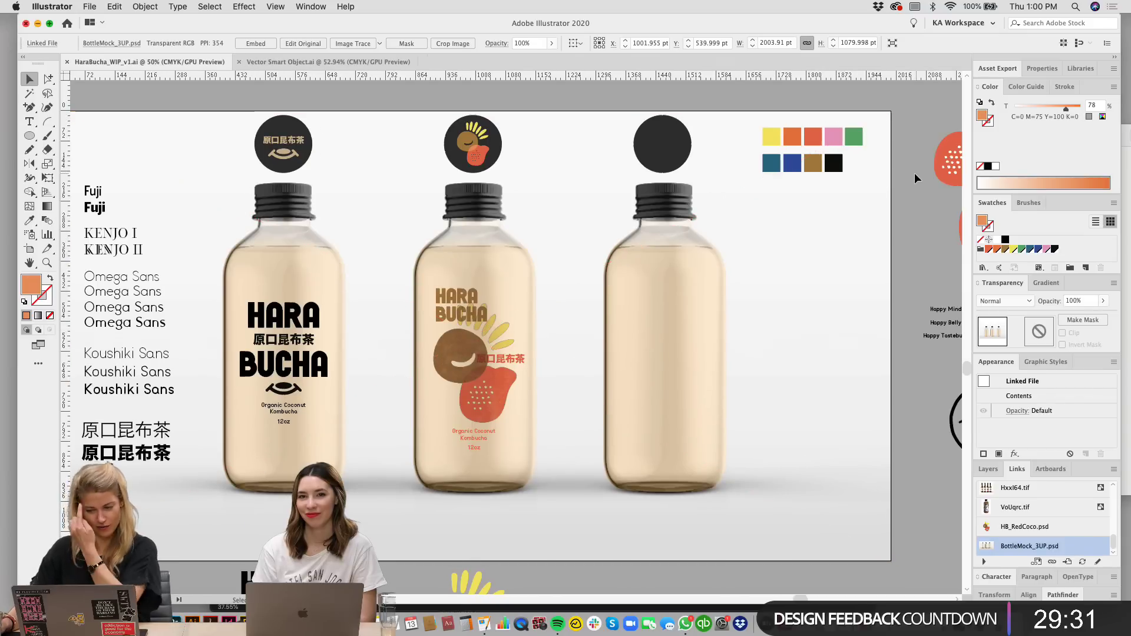
click(990, 469)
click(995, 500)
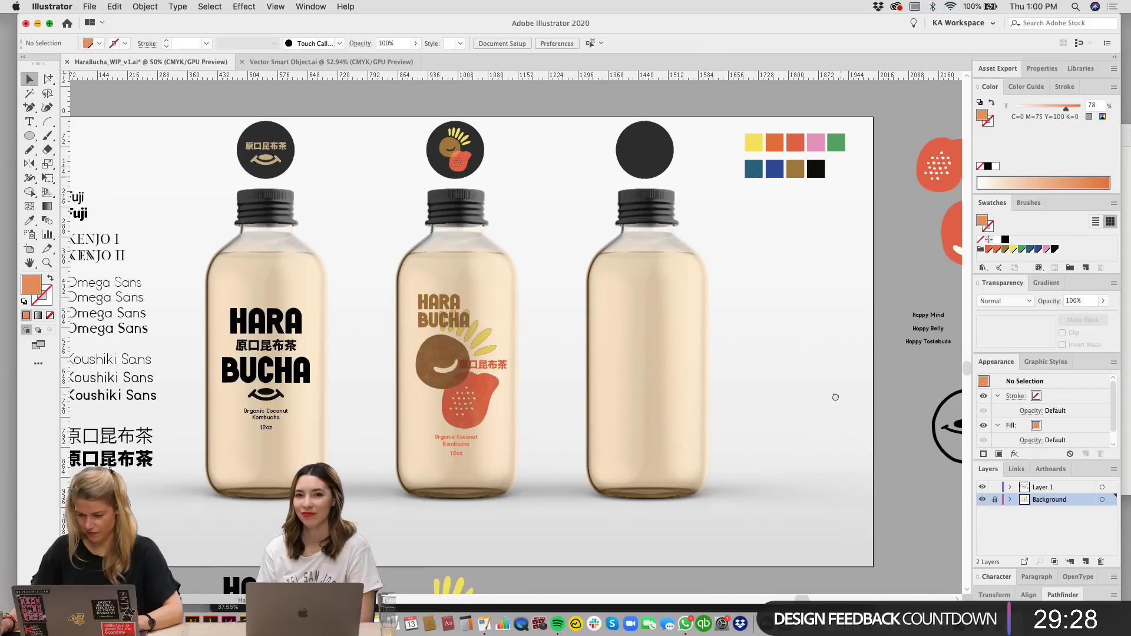
click(1018, 486)
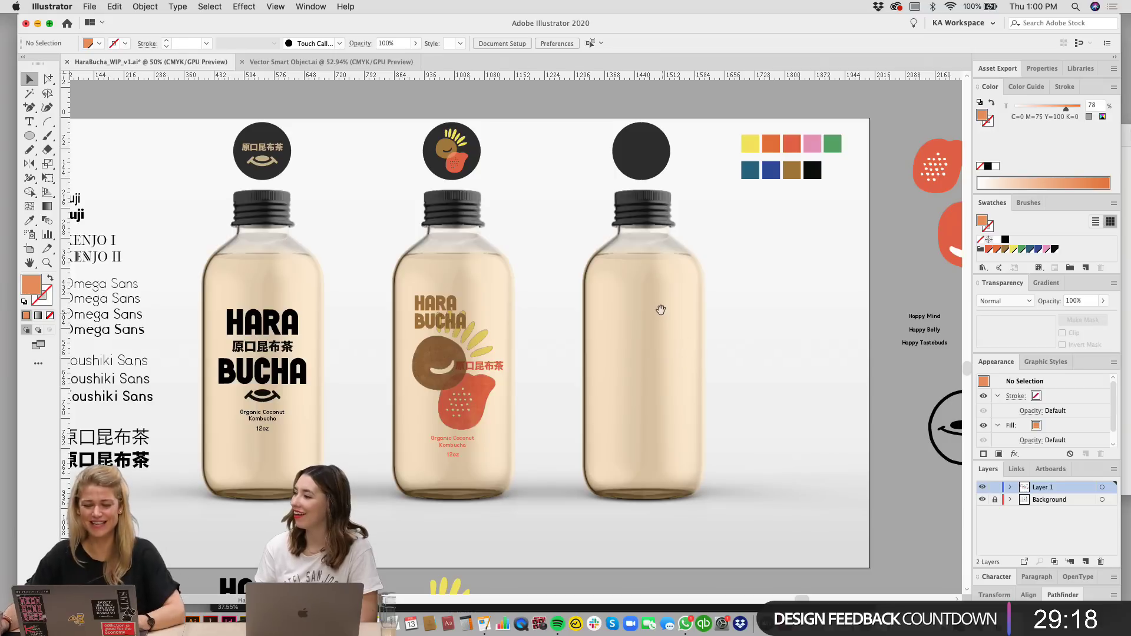
Step: Examine the label designs on the bottles with the refreshed mockup, both as a row and close up
scroll(657, 305, up, 1)
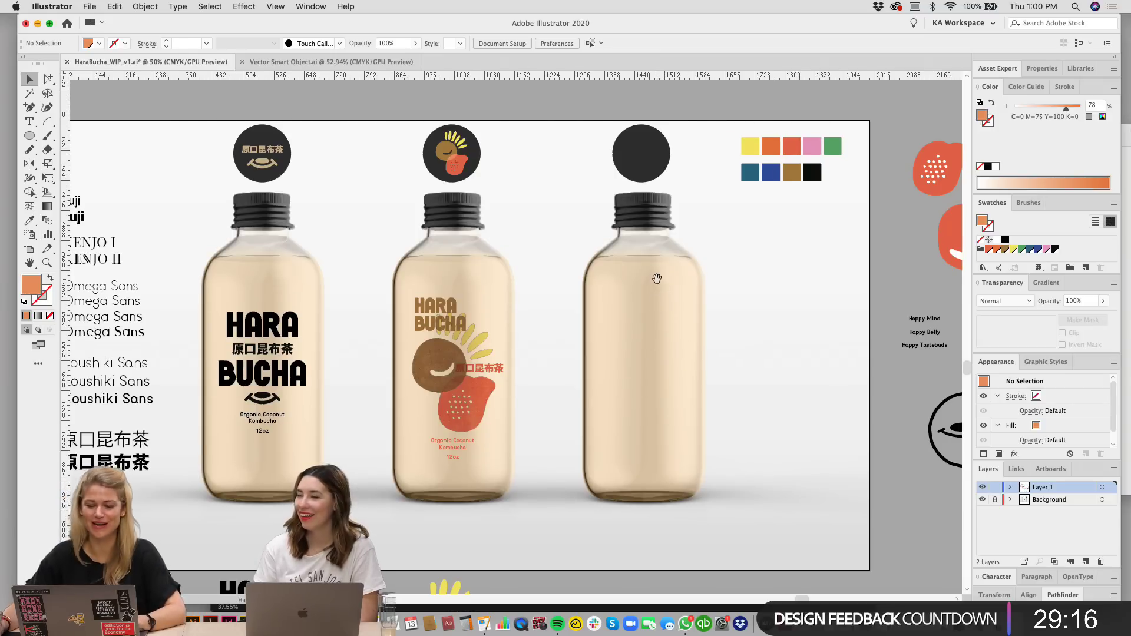
drag(656, 278, 663, 290)
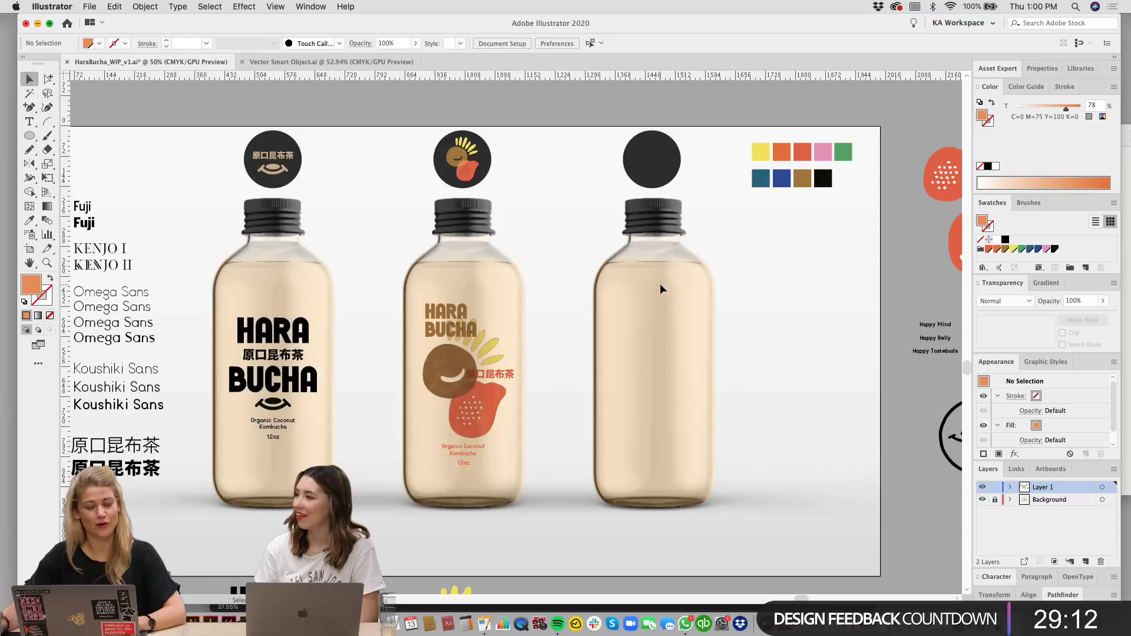
drag(660, 287, 643, 284)
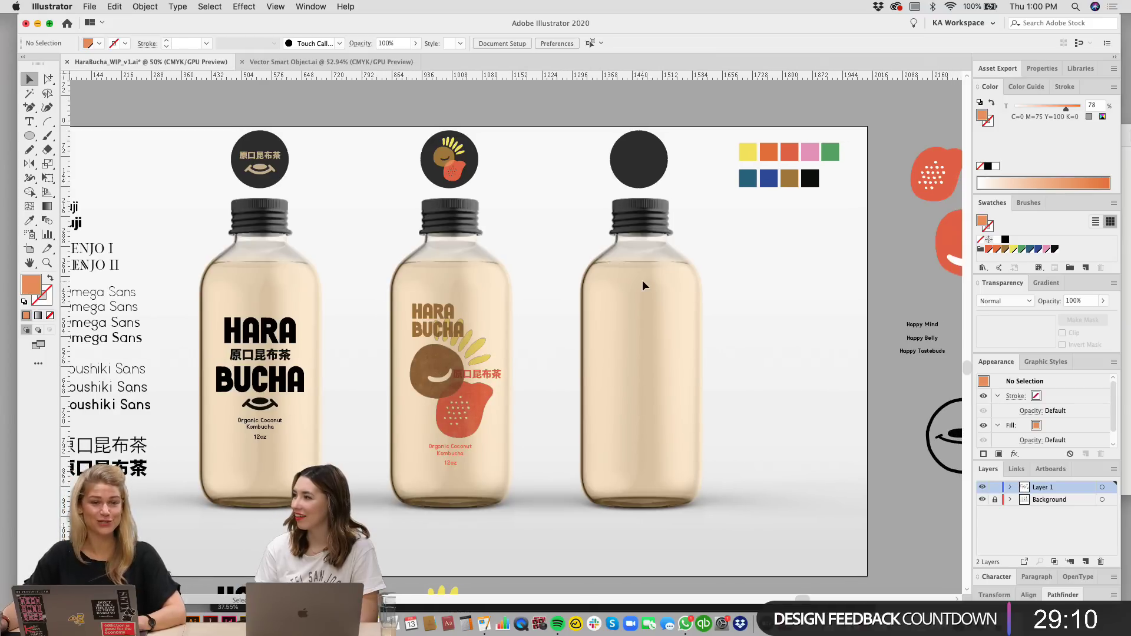
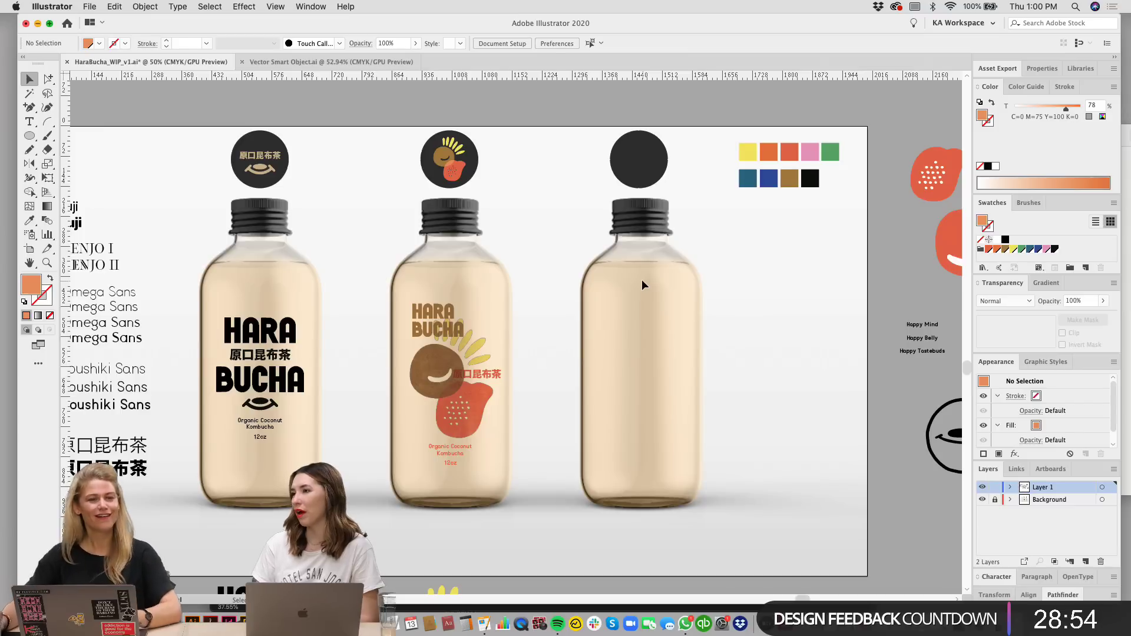
drag(776, 355, 798, 358)
key(super+plus)
drag(707, 414, 769, 391)
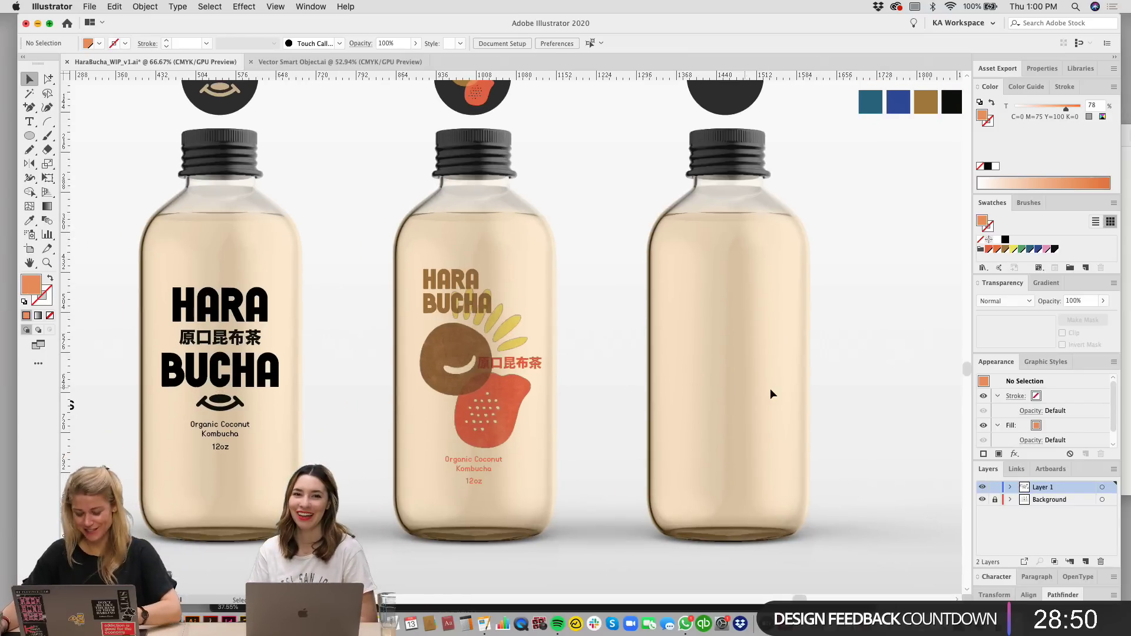
key(super+equal)
key(super+equal)
key(super+minus)
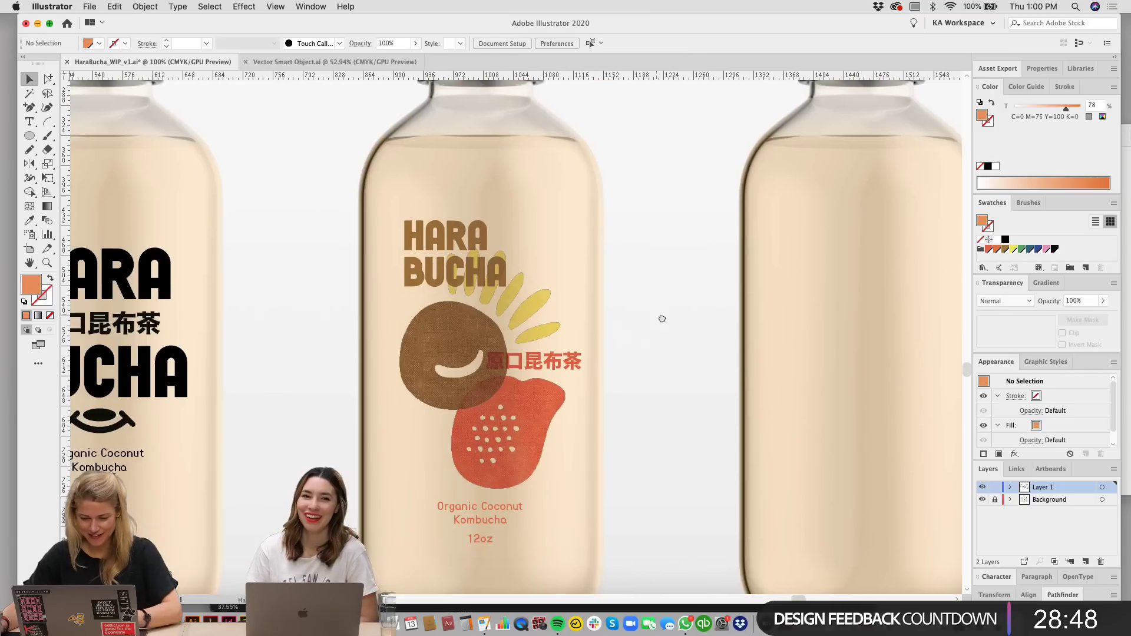
Step: Adjust the vertical position of the brown HARA BUCHA wordmark on the middle bottle to Y 465.928 px, just overlapping the yellow rays
drag(661, 318, 693, 335)
drag(514, 293, 505, 277)
scroll(701, 293, right, 2)
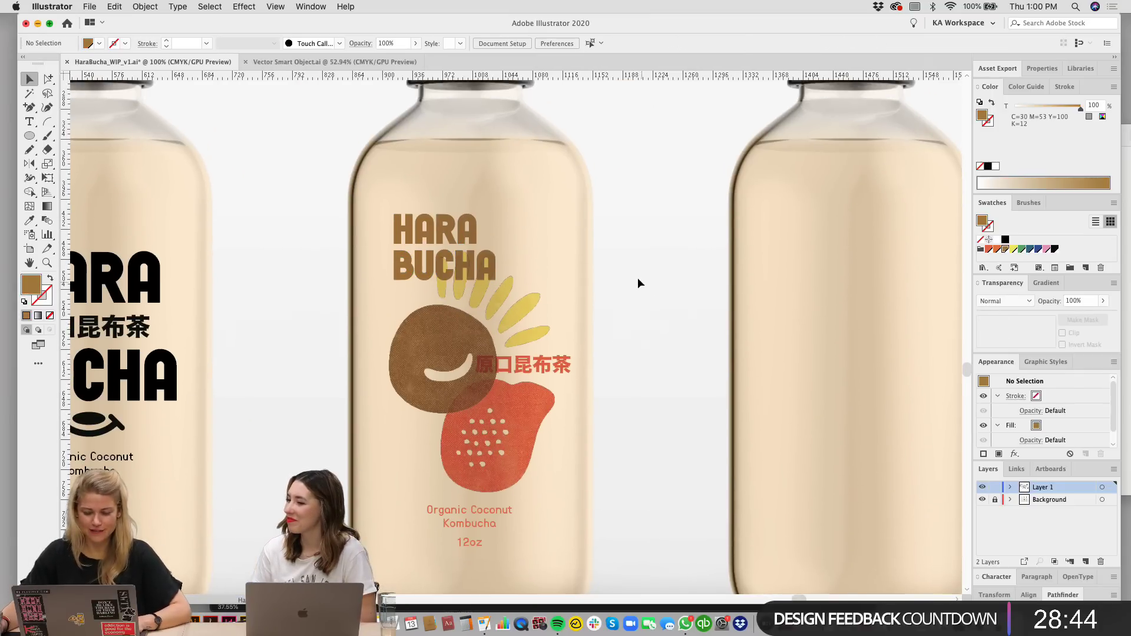
key(super+minus)
click(481, 282)
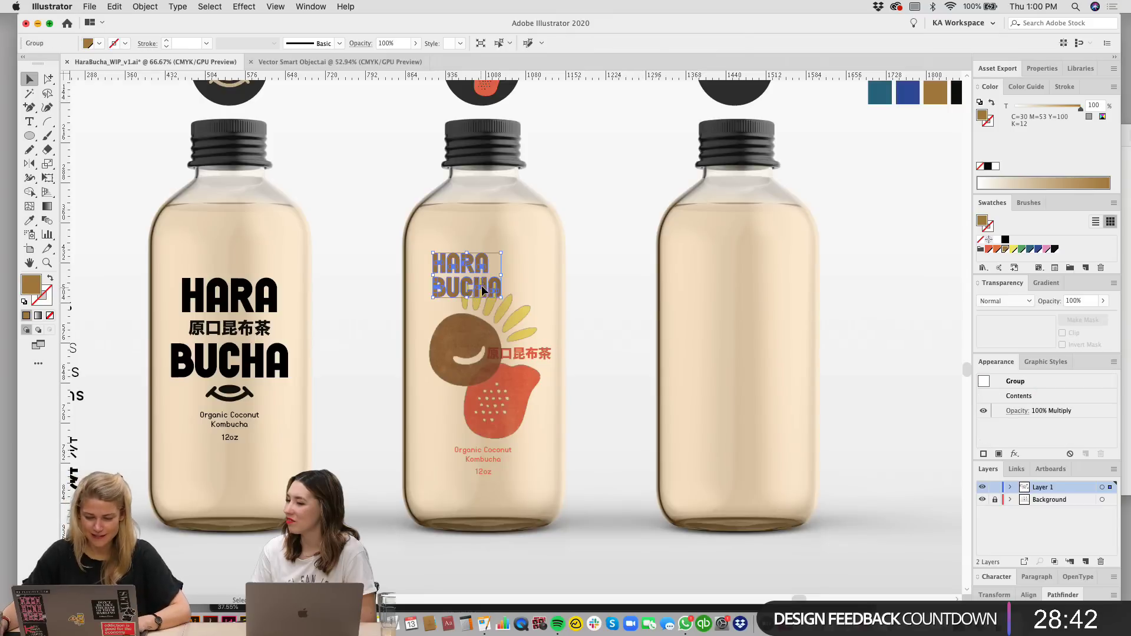
drag(484, 286, 493, 287)
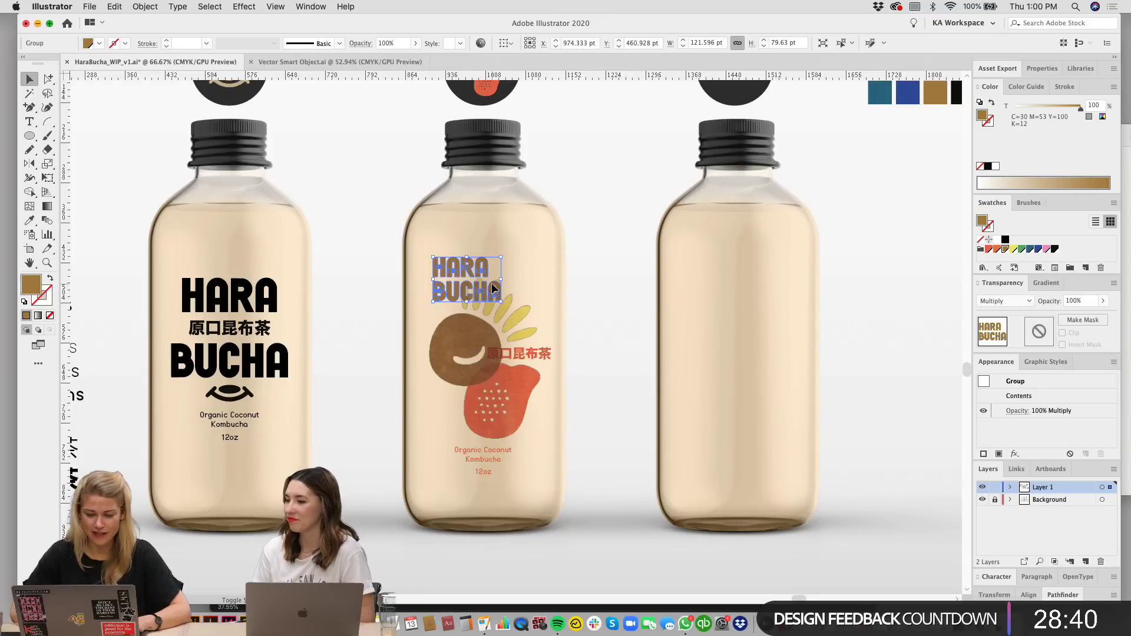
key(Up)
key(Up)
key(Up)
key(Up)
key(Up)
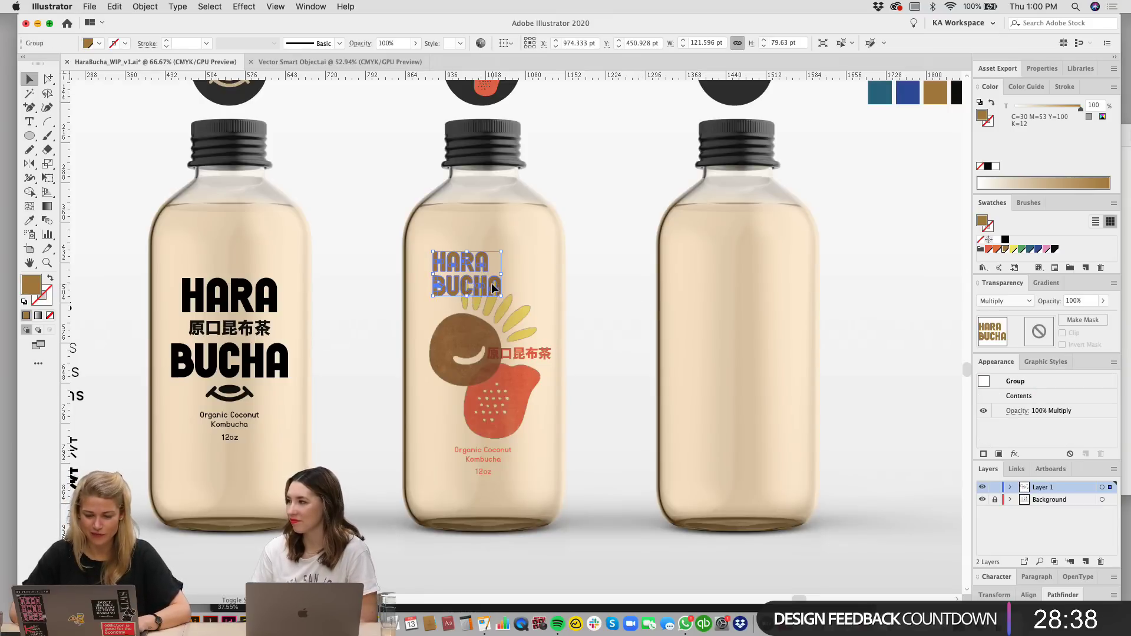
key(Down)
key(Down)
key(Down)
key(Down)
key(Down)
key(Down)
key(Down)
key(Down)
key(Down)
key(Down)
key(Down)
key(Down)
key(Down)
key(Down)
key(Down)
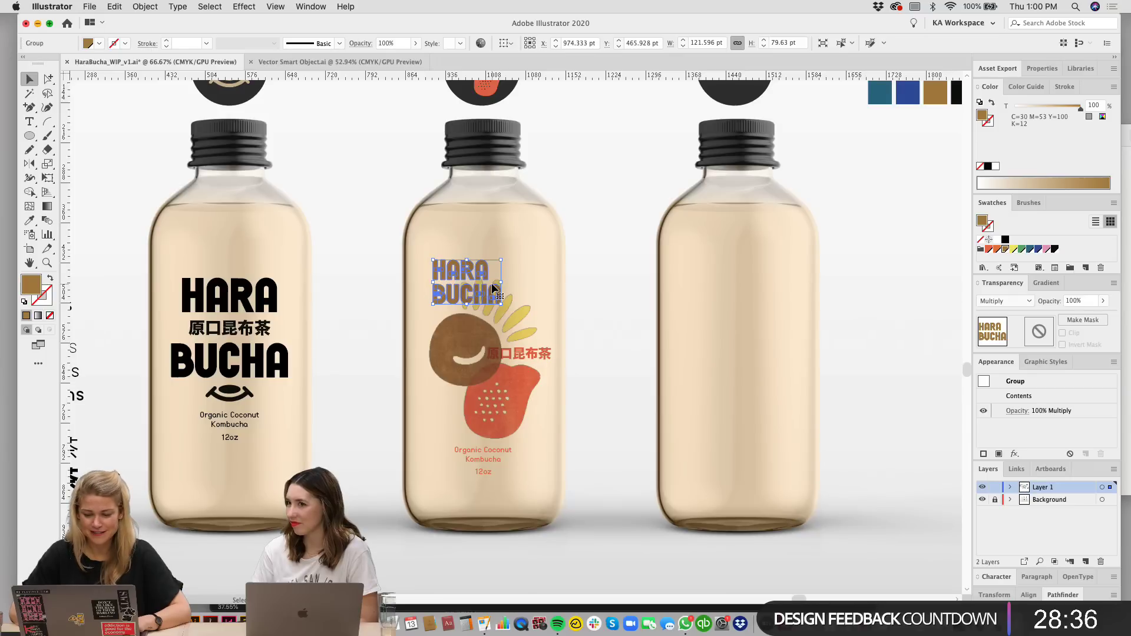
click(664, 348)
Step: Change the font of the "Organic Coconut Kombucha 12oz" text on the left bottle to Fuji Bold
key(super+equal)
drag(642, 488, 707, 423)
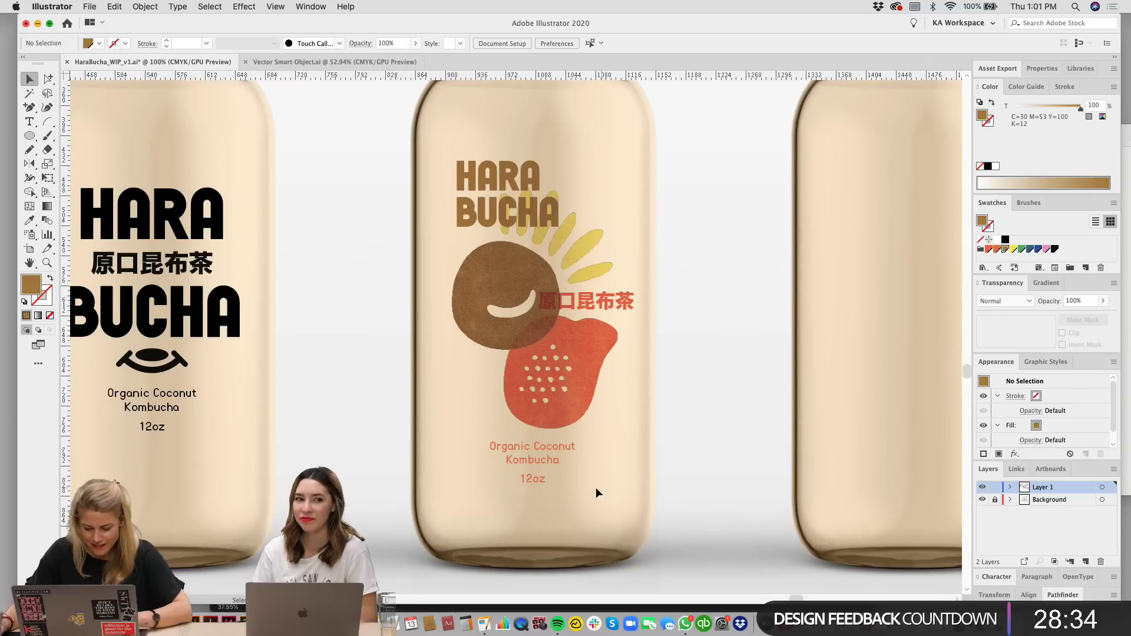
click(546, 462)
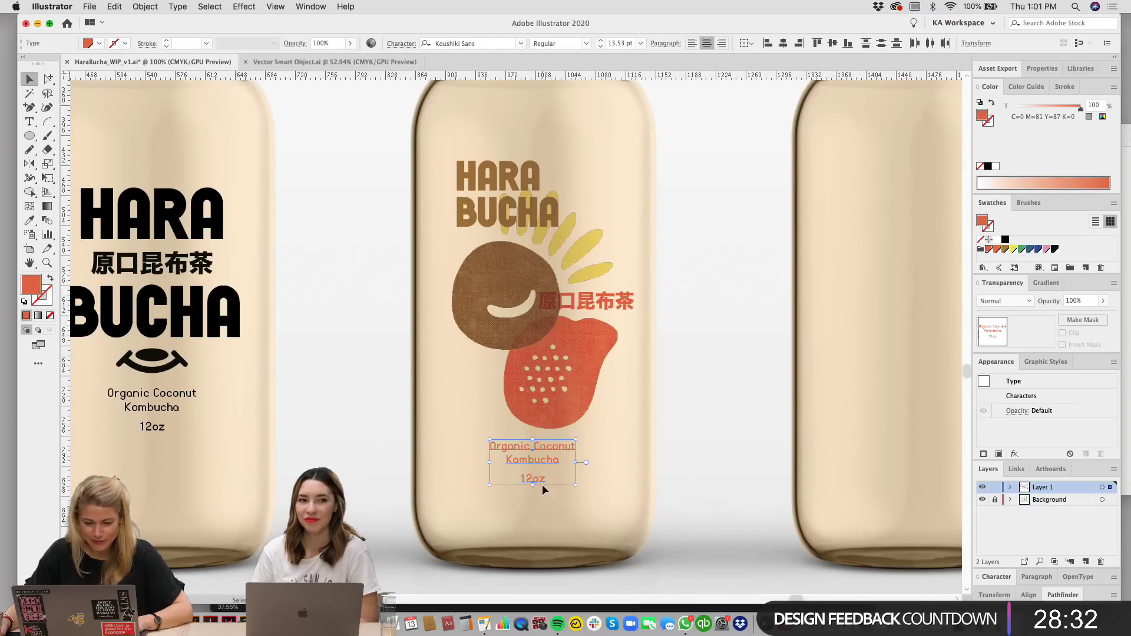
scroll(542, 486, left, 5)
scroll(542, 486, up, 2)
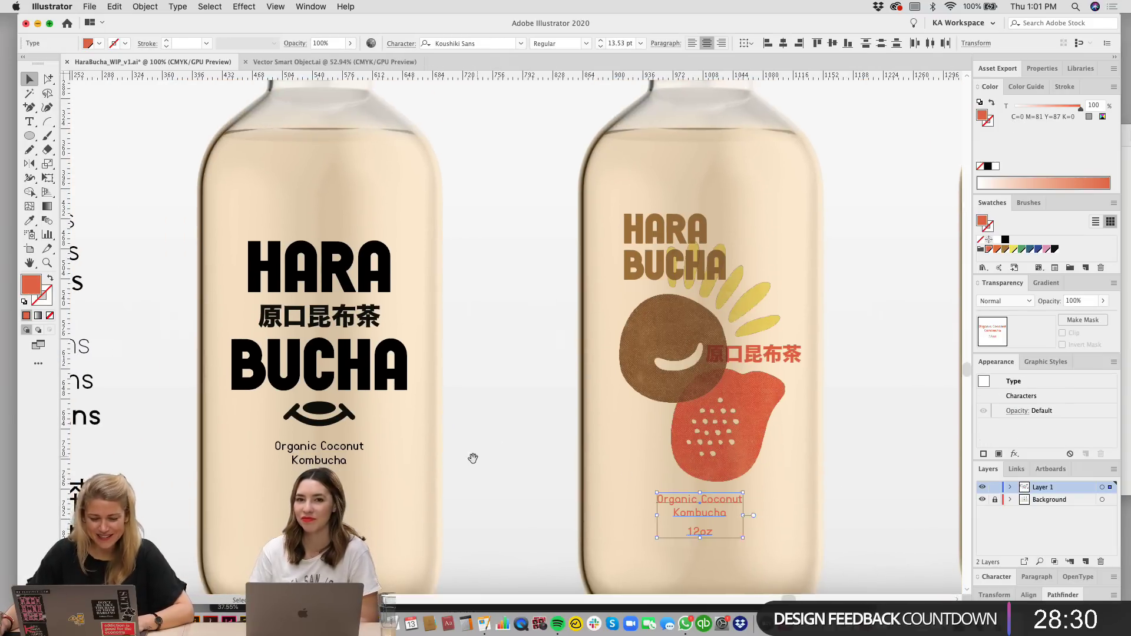
drag(472, 457, 550, 408)
click(454, 469)
click(383, 404)
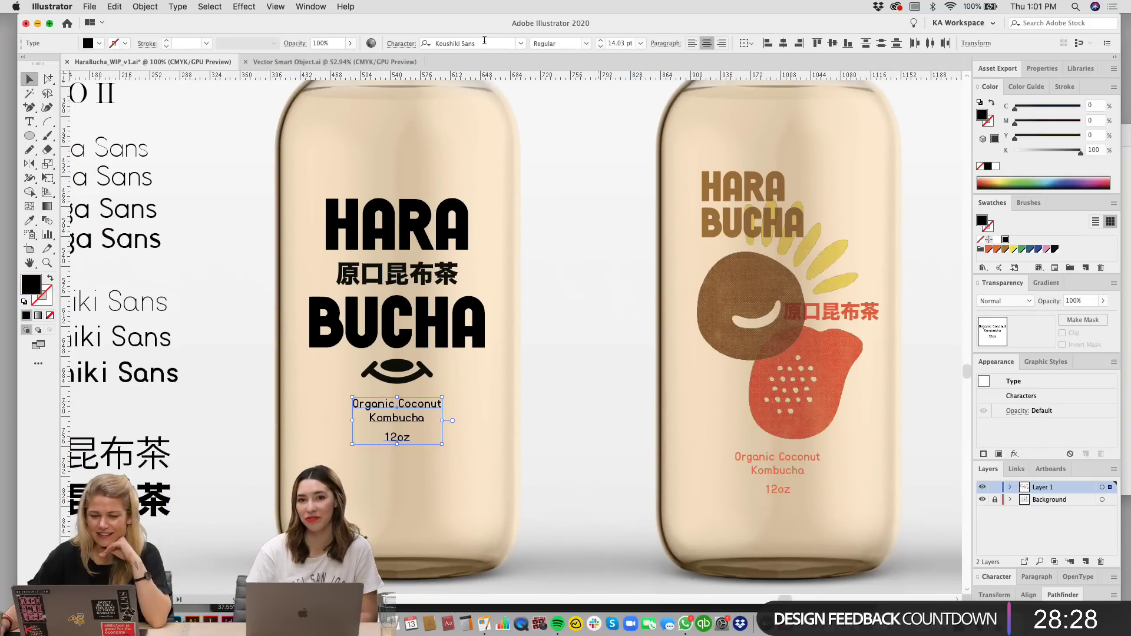
click(465, 43)
text(fuji)
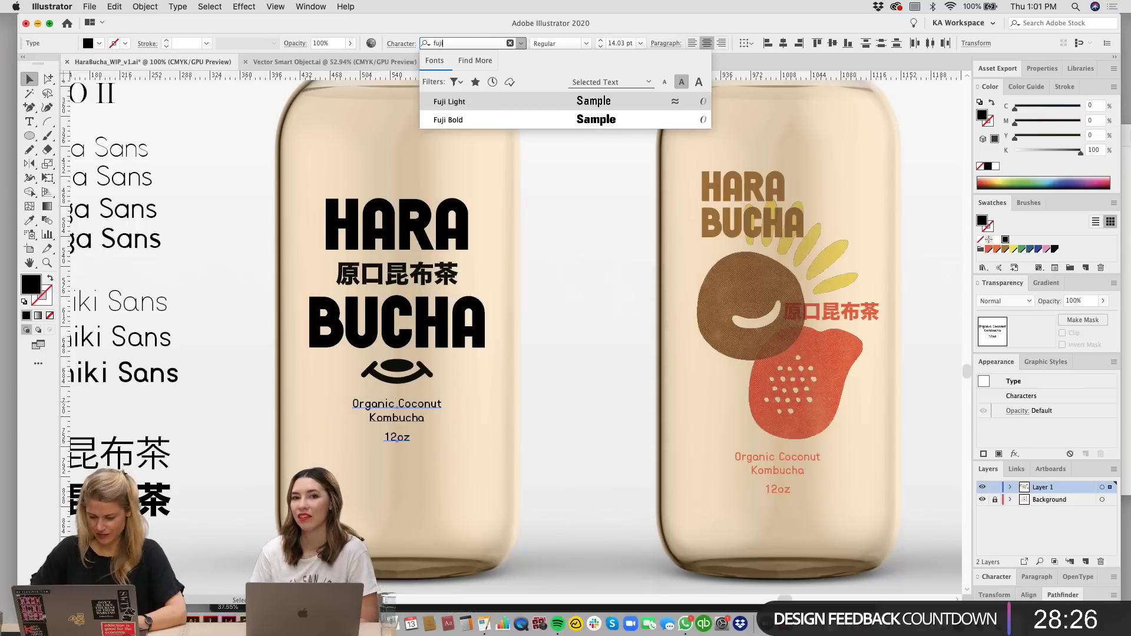
key(Down)
key(Return)
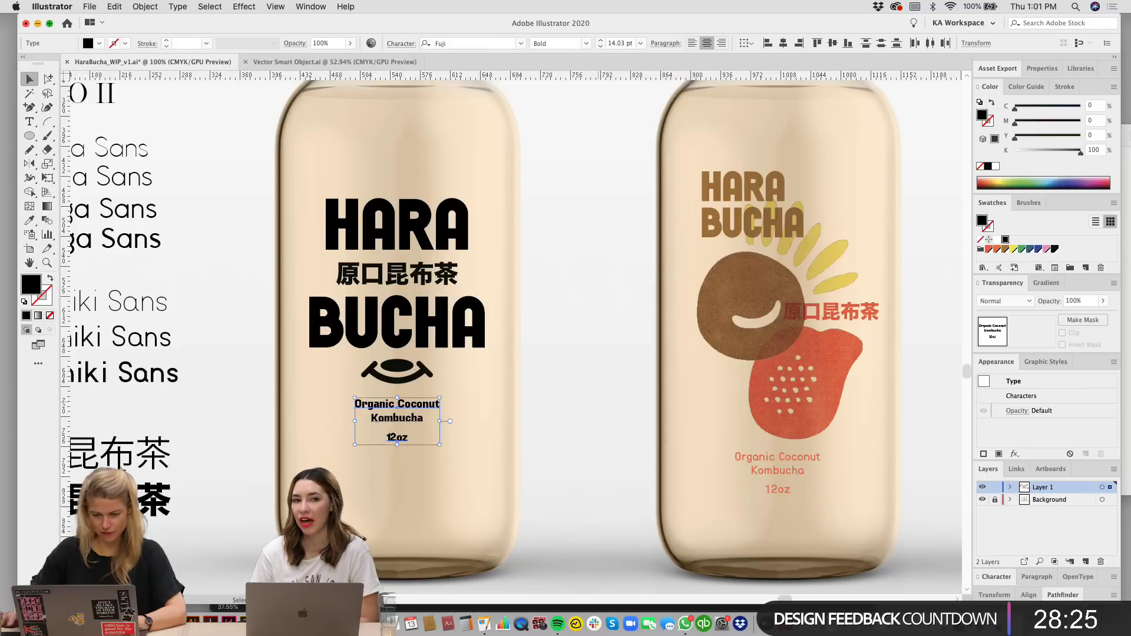
click(550, 239)
drag(550, 239, 559, 184)
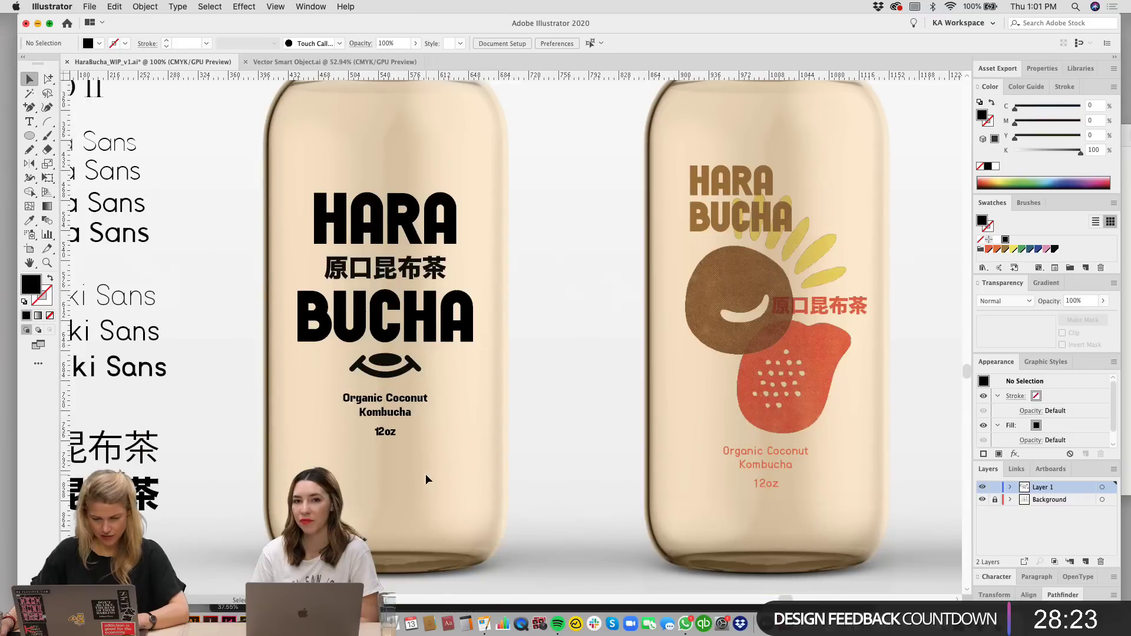
Step: Set the kerning of the left bottle's description text to 0 and nudge the text down, away from the smile icon
click(344, 393)
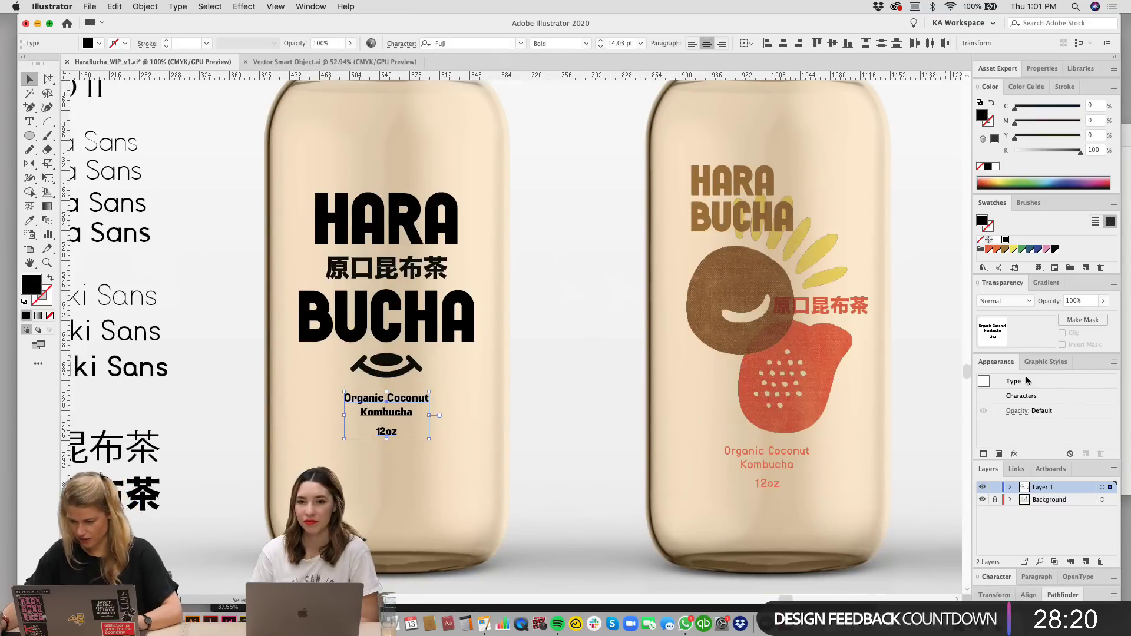
click(995, 576)
click(1017, 506)
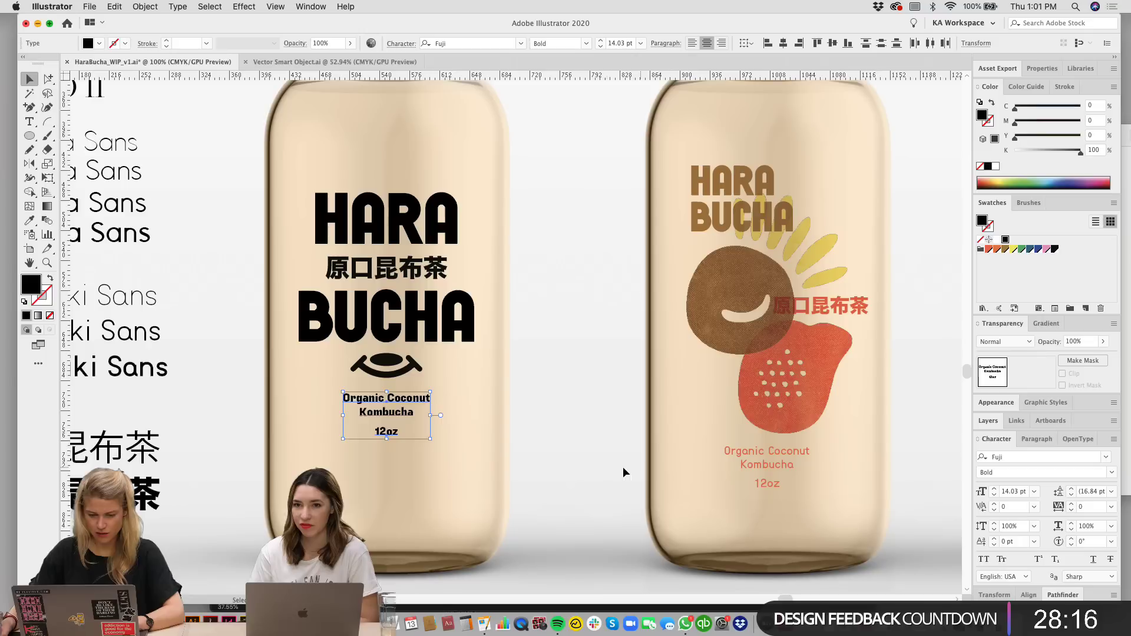
click(442, 484)
click(344, 398)
key(shift+Down)
key(shift+Down)
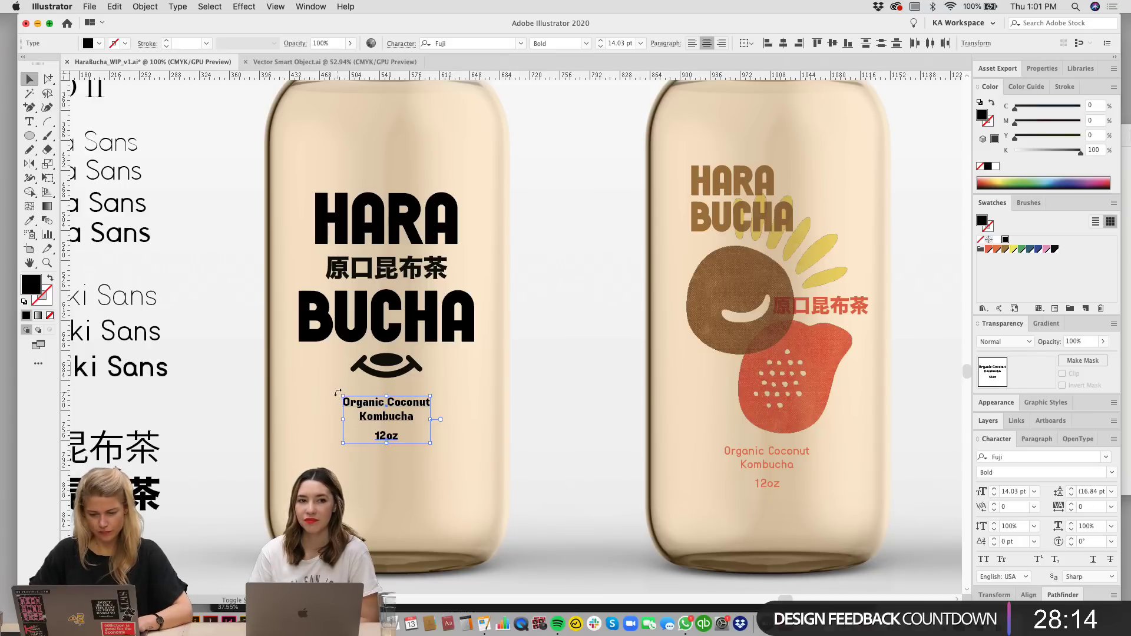
click(489, 417)
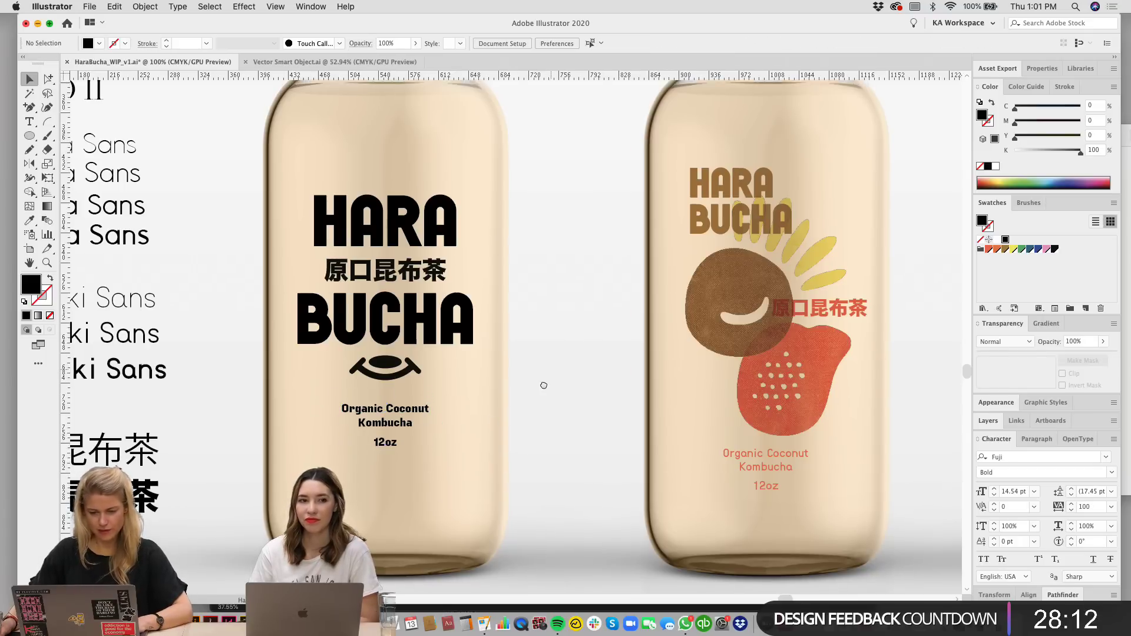
Step: Fine-tune the spacing between the BUCHA lettering, the smile icon and the description text on the left bottle
drag(509, 383, 483, 428)
click(371, 406)
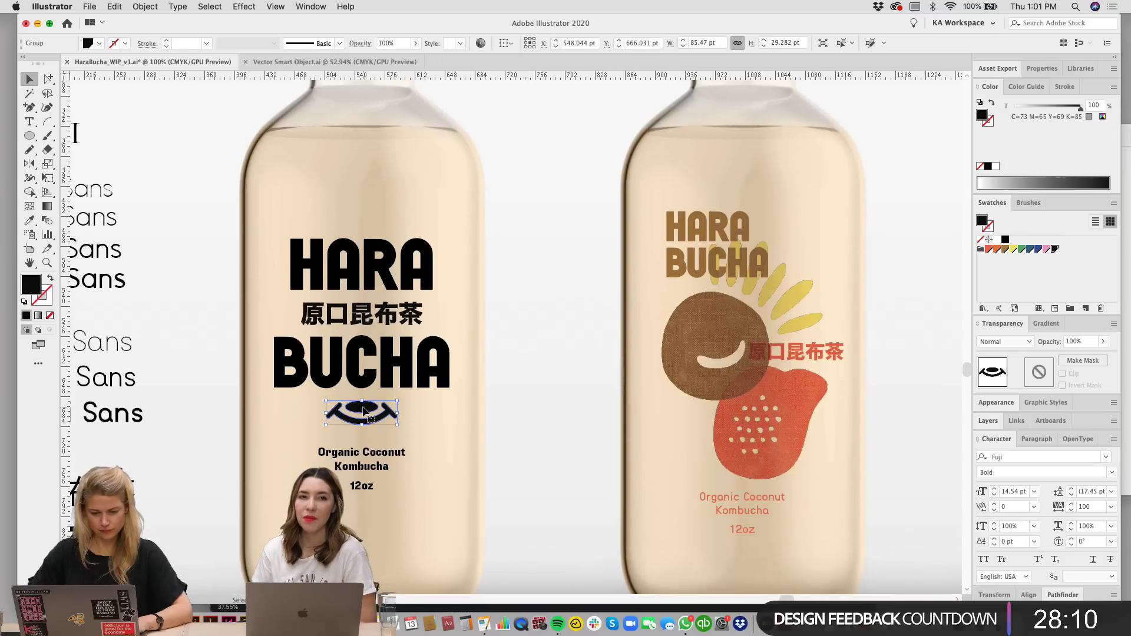
drag(514, 407, 502, 413)
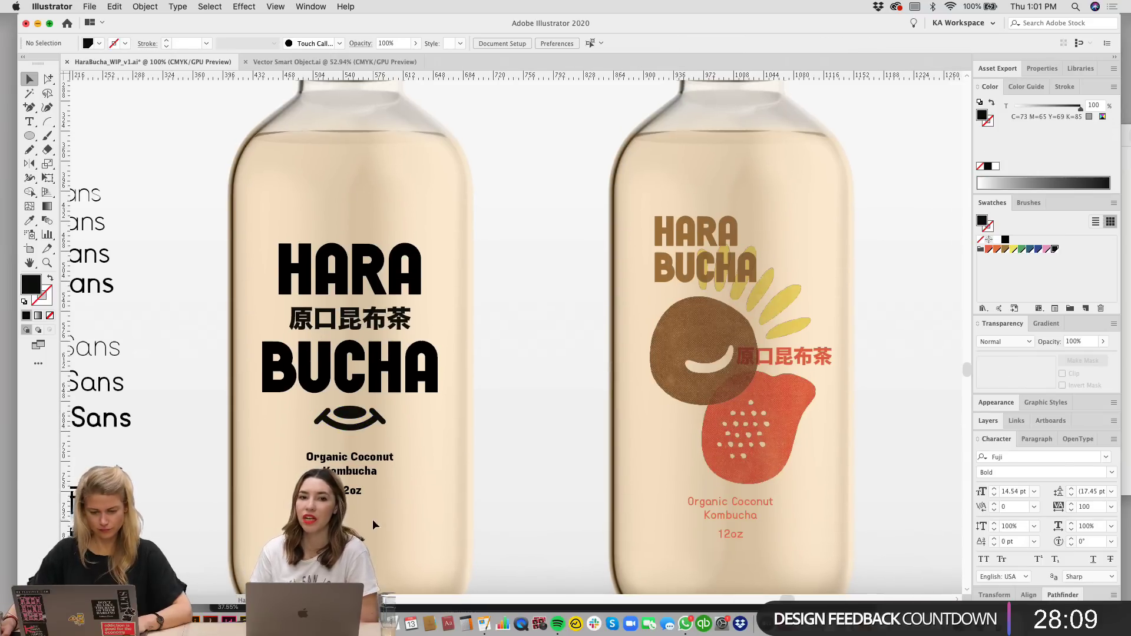
click(306, 456)
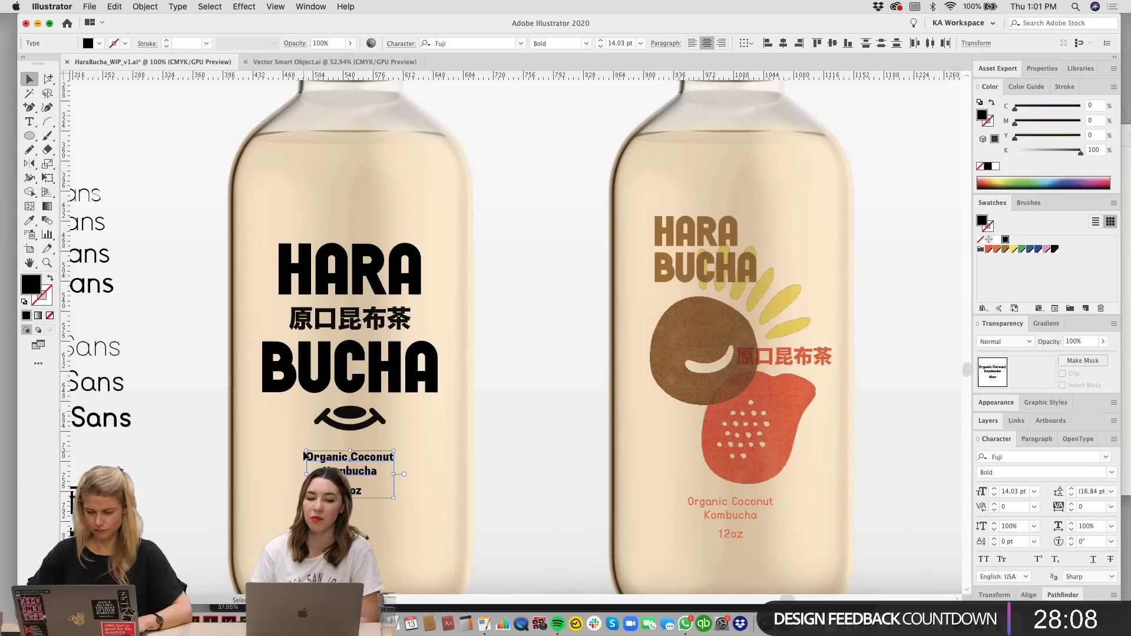
click(535, 217)
Step: Examine the wordmark, Japanese text and illustration on the middle bottle against the left bottle's label and the full mockup
drag(554, 244, 415, 241)
click(614, 269)
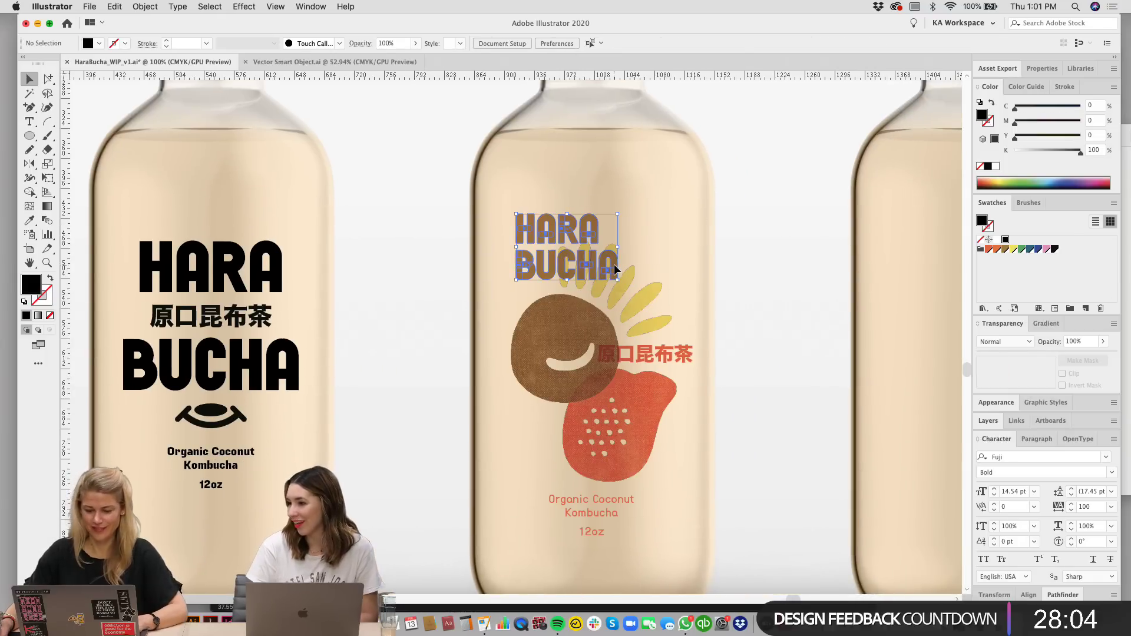
drag(686, 238, 663, 230)
click(762, 285)
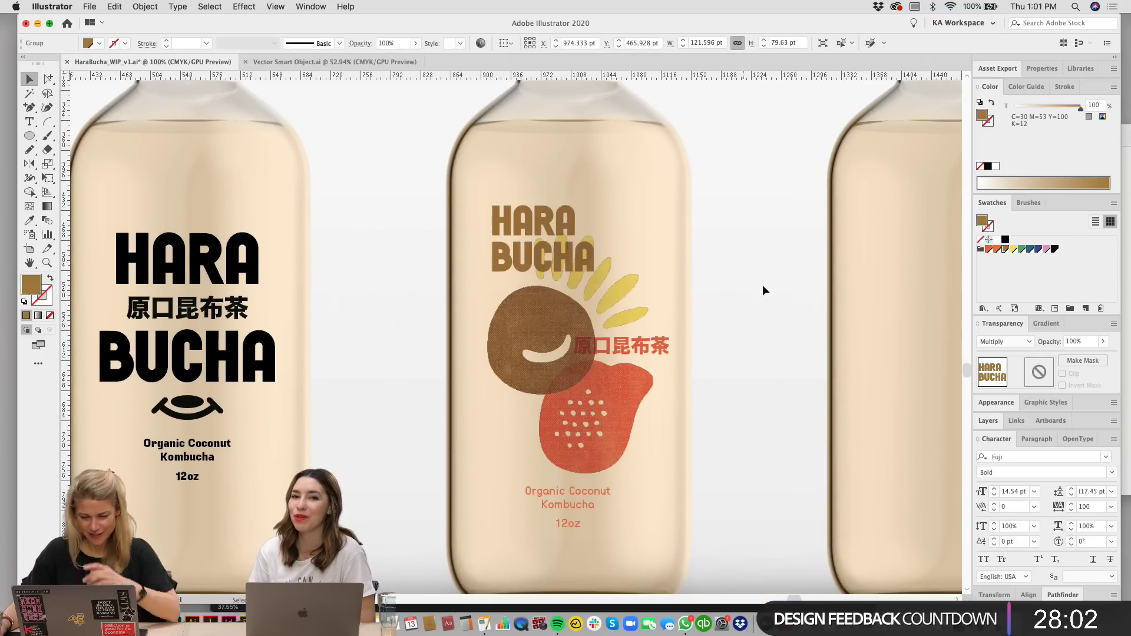
key(super+minus)
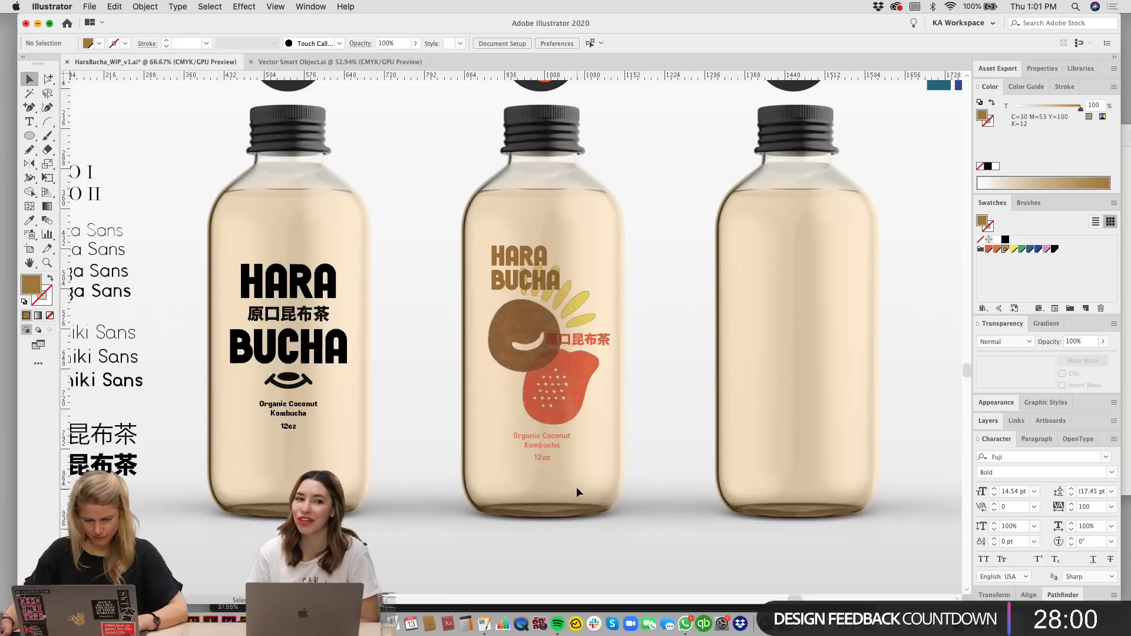
click(577, 346)
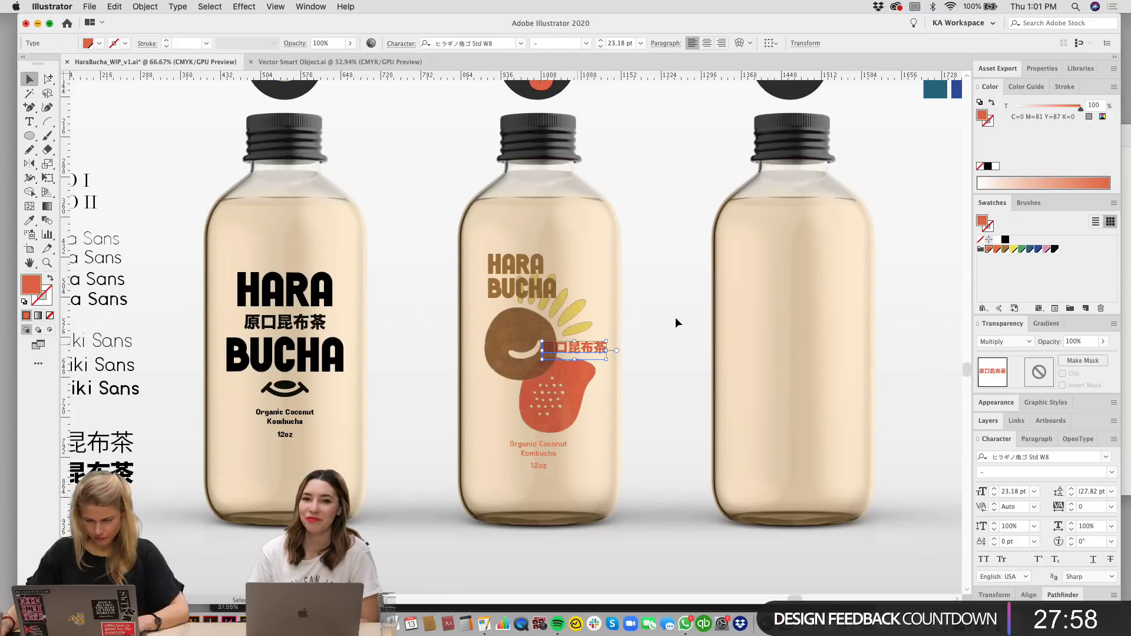
click(674, 318)
drag(693, 318, 636, 349)
scroll(636, 349, up, 2)
scroll(647, 318, right, 1)
scroll(648, 318, down, 3)
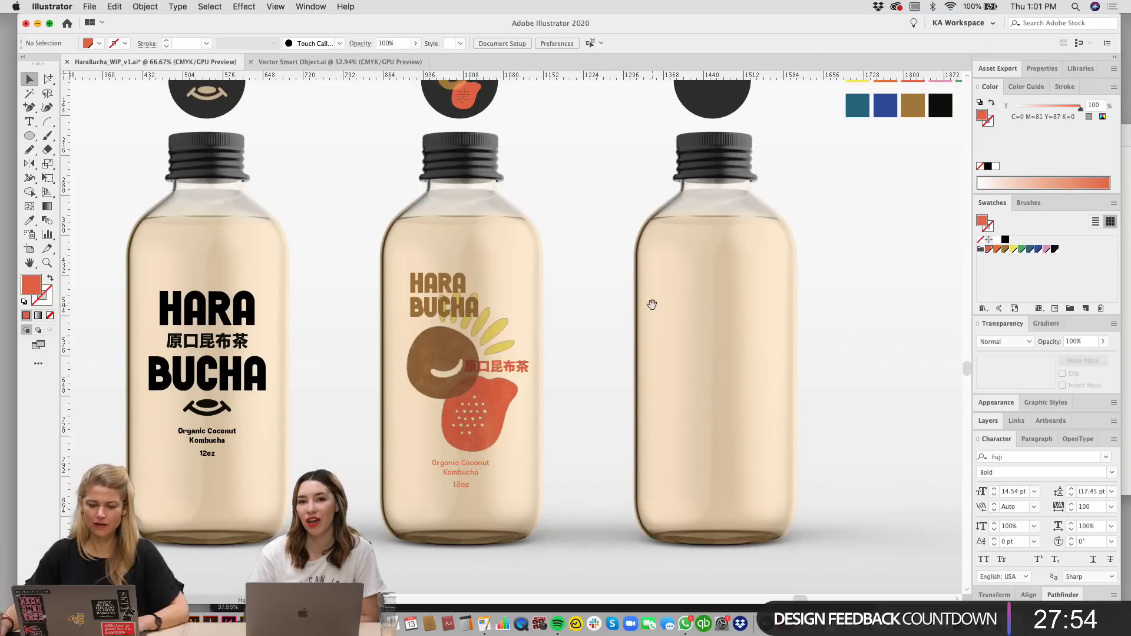
scroll(617, 317, left, 3)
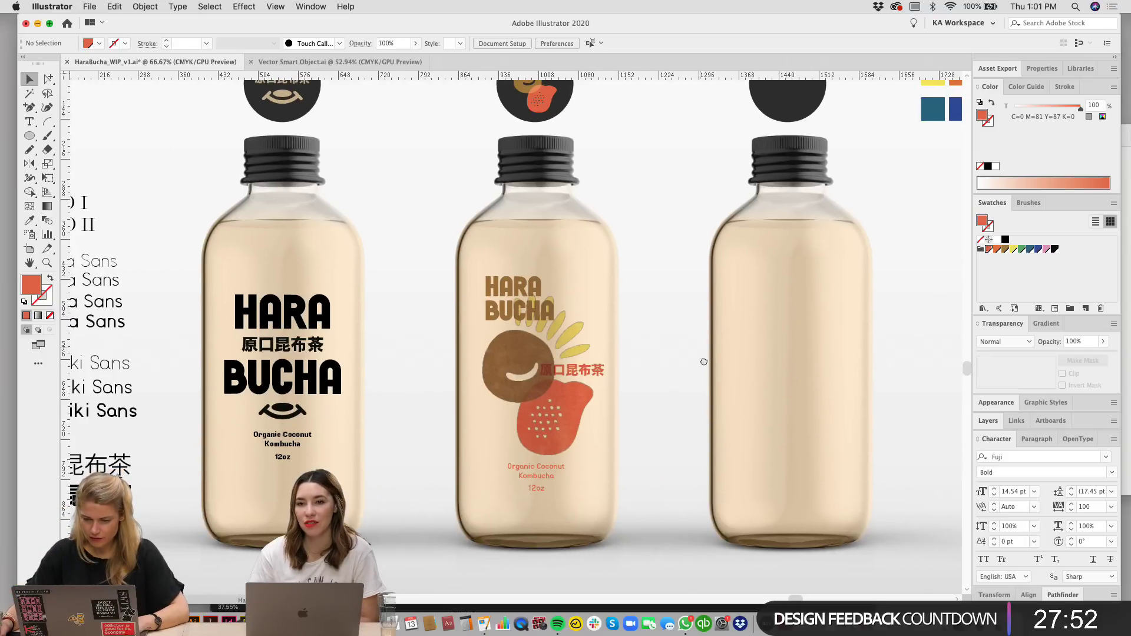
scroll(717, 389, up, 2)
scroll(716, 390, down, 2)
scroll(724, 380, left, 1)
Step: Bring the flat vector coconut, red fruit and yellow rays artwork beside the illustration on the middle bottle
drag(595, 118, 743, 393)
click(794, 373)
drag(828, 411, 745, 354)
key(super+=)
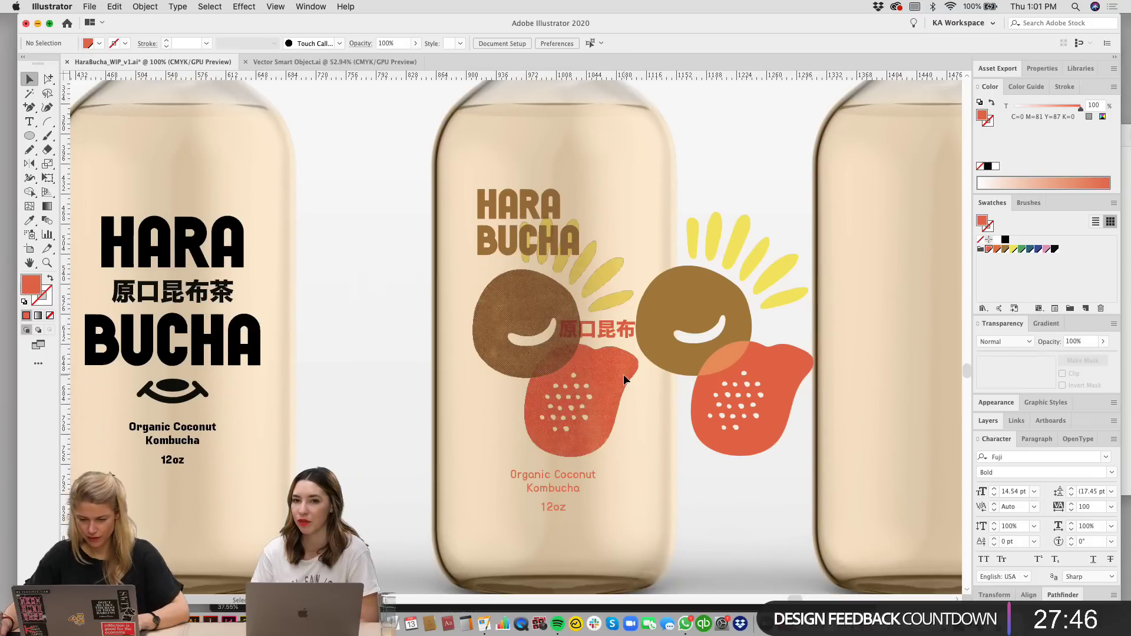
Step: Replace the textured linked illustration on the middle bottle with the flat vector artwork, unlocking the Background layer for the removal and relocking it
click(987, 420)
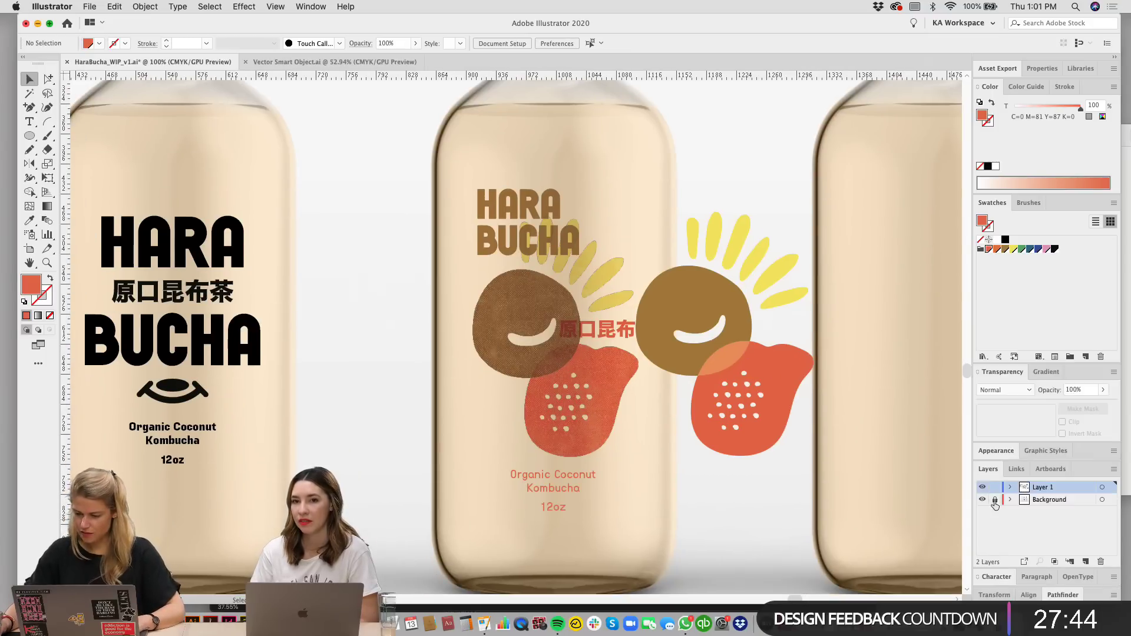
click(471, 277)
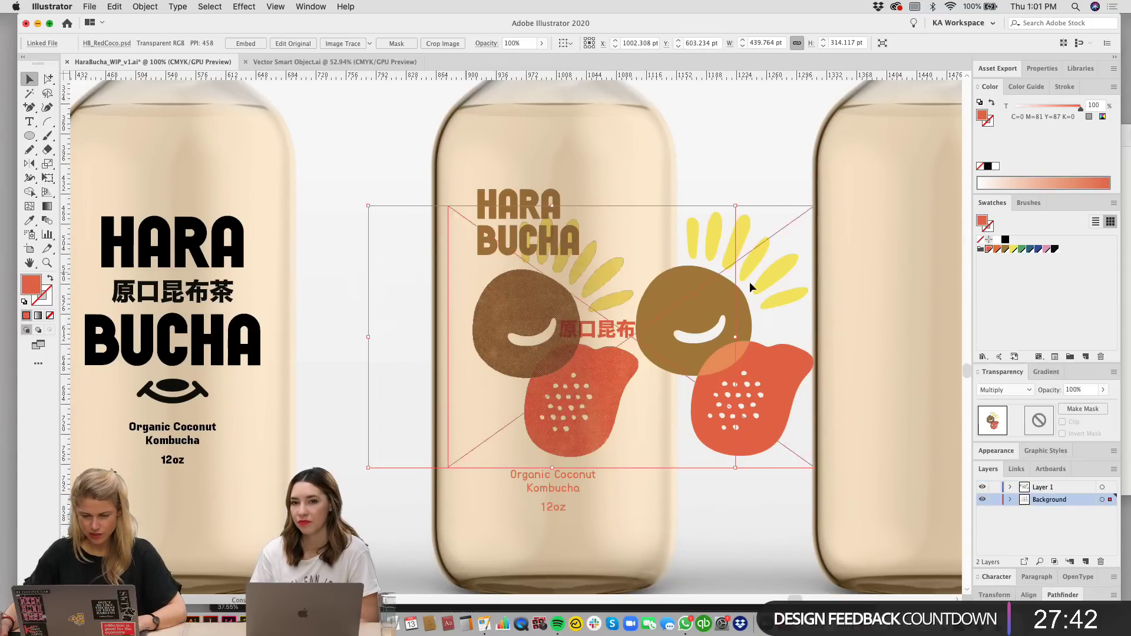
drag(711, 293, 553, 283)
click(717, 242)
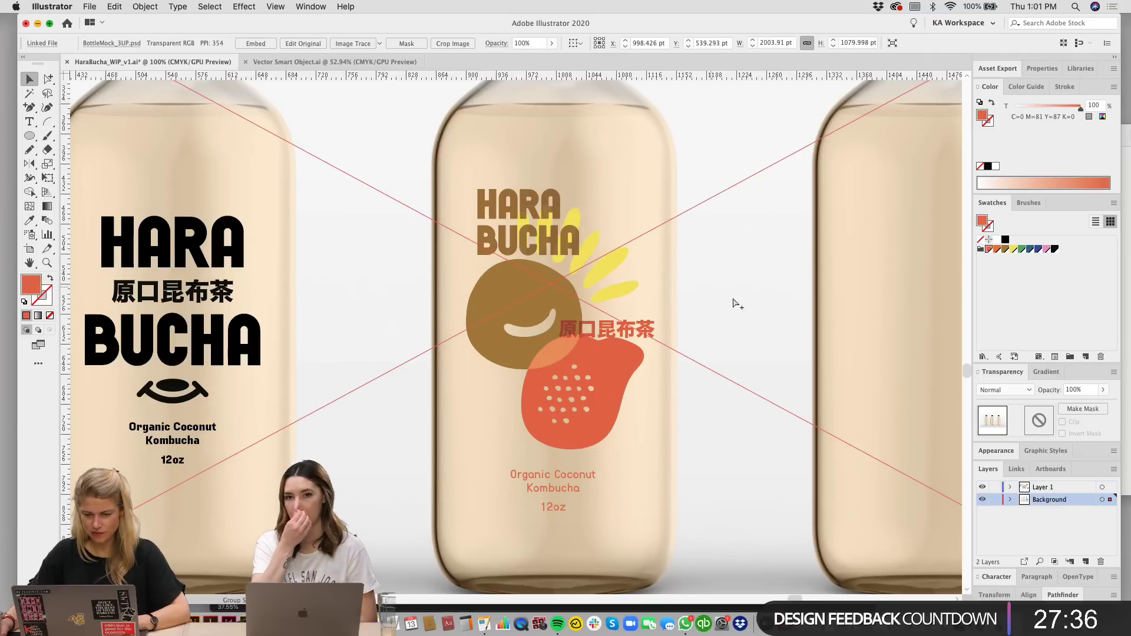
click(995, 499)
Step: Hide the brown HARA BUCHA wordmark on the middle bottle to expose the yellow rays behind it
click(567, 219)
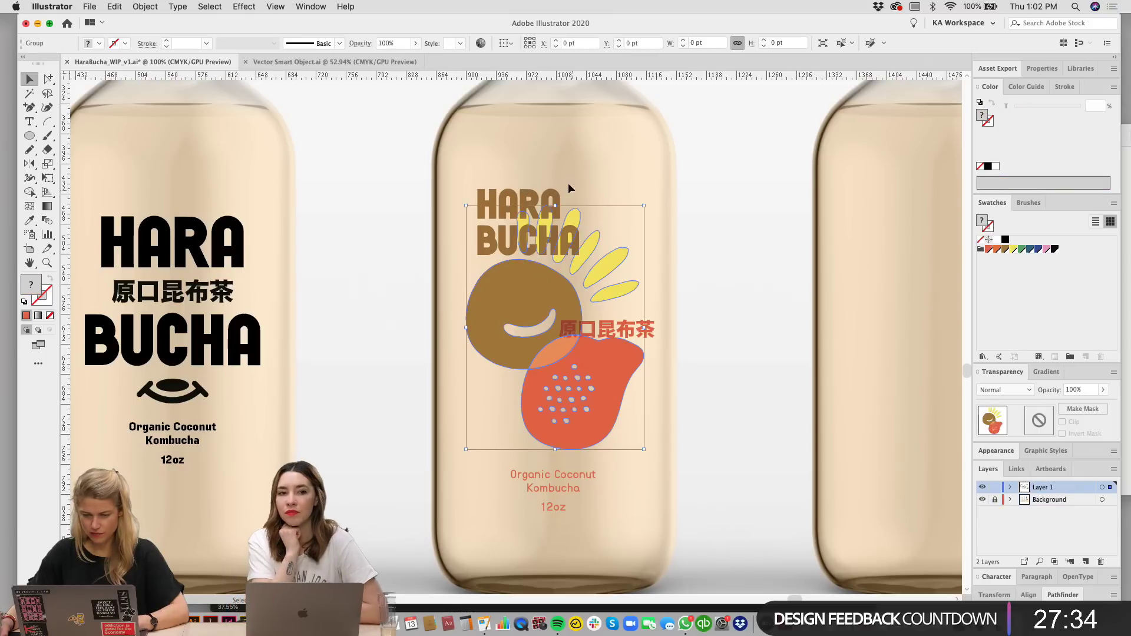
click(699, 250)
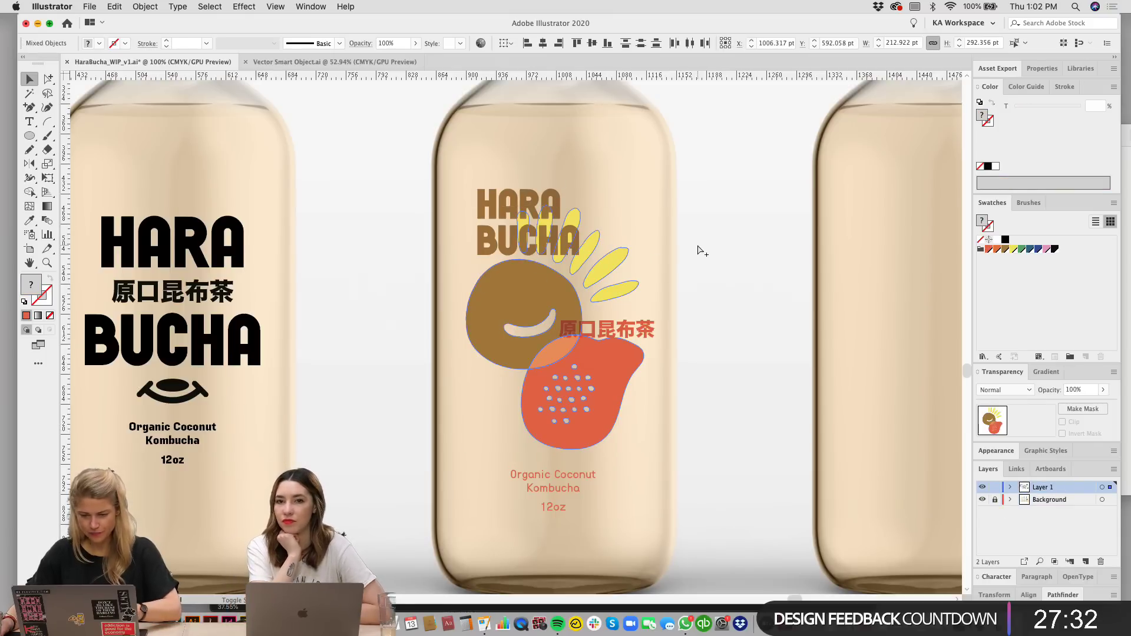
click(532, 210)
key(Delete)
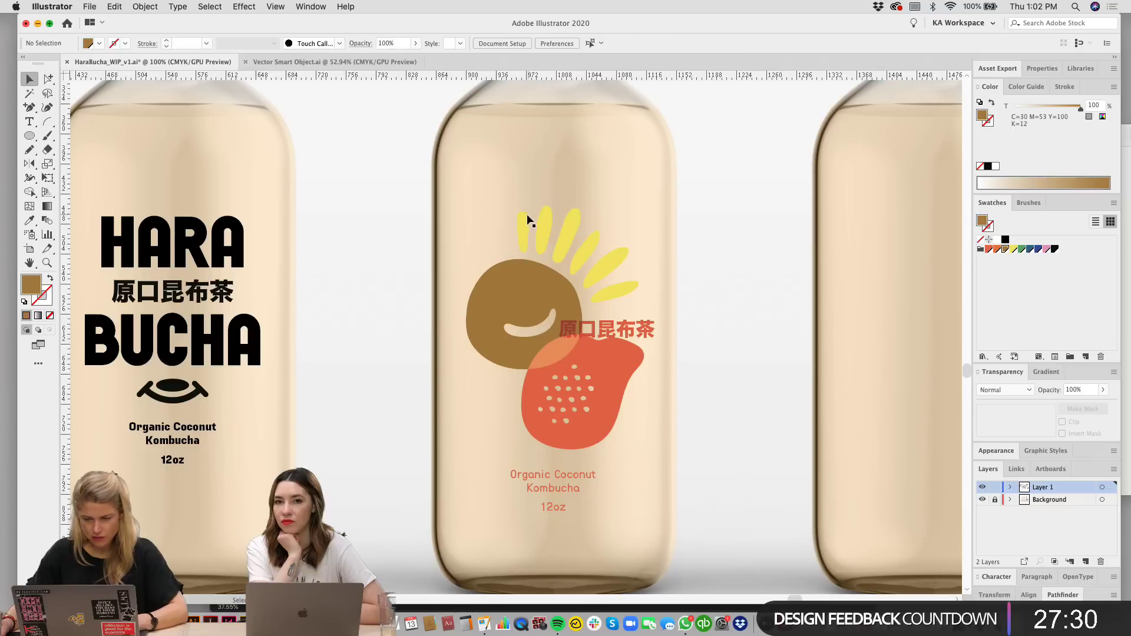
Step: Separate the yellow rays, delete the two leftmost ones above the coconut, and show the hidden wordmark again
click(536, 221)
key(shift+super+g)
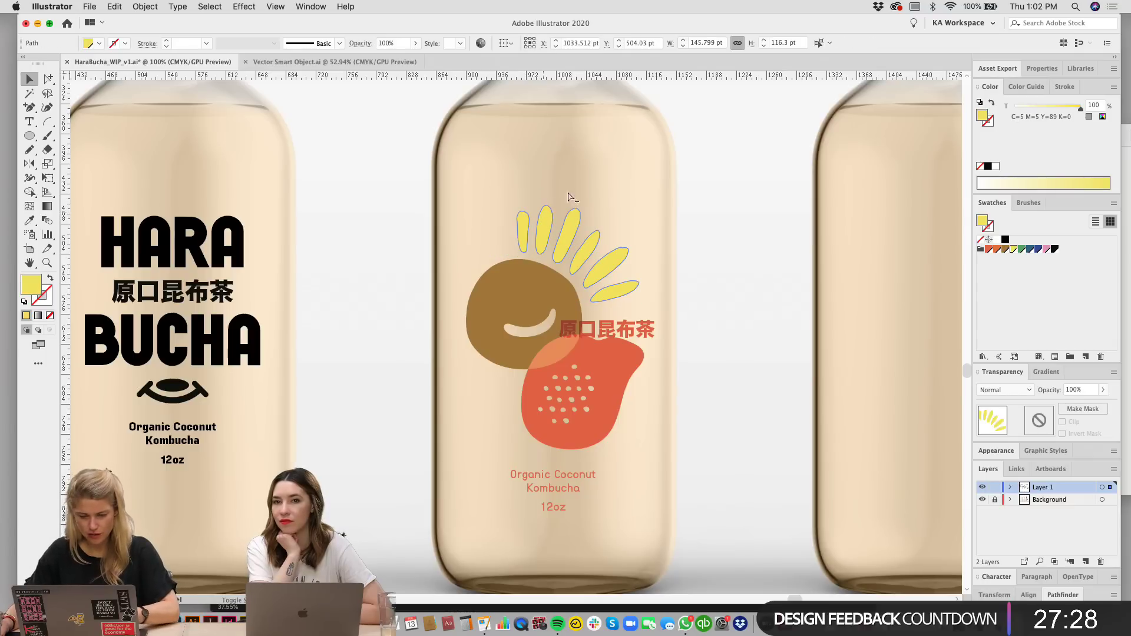
click(513, 220)
click(522, 226)
key(Delete)
click(543, 222)
key(Delete)
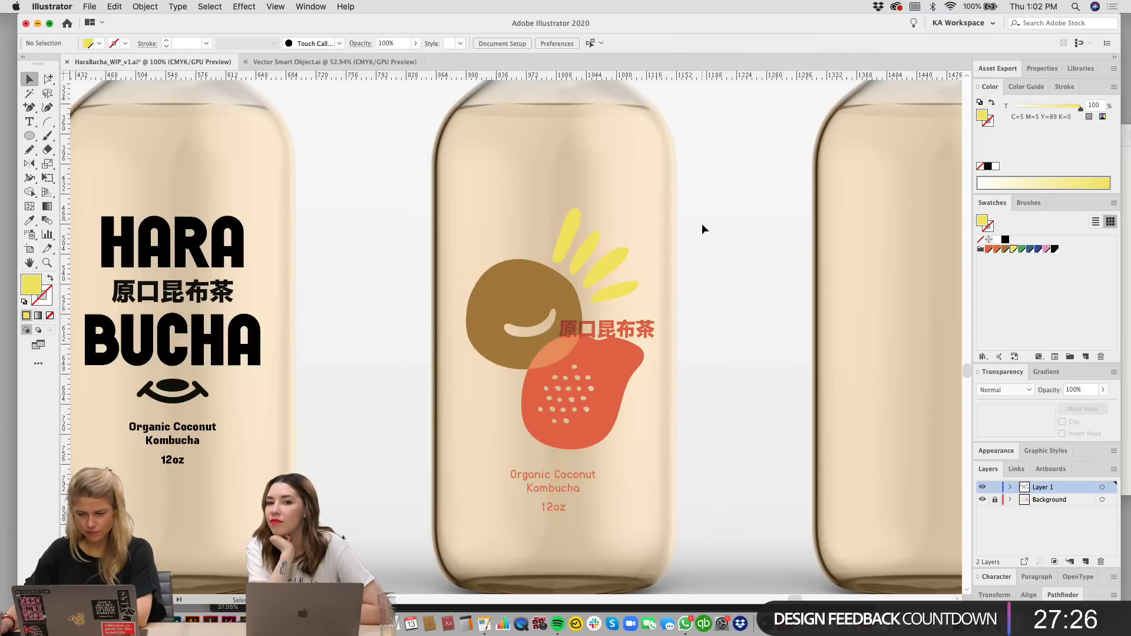
key(alt+super+3)
click(756, 241)
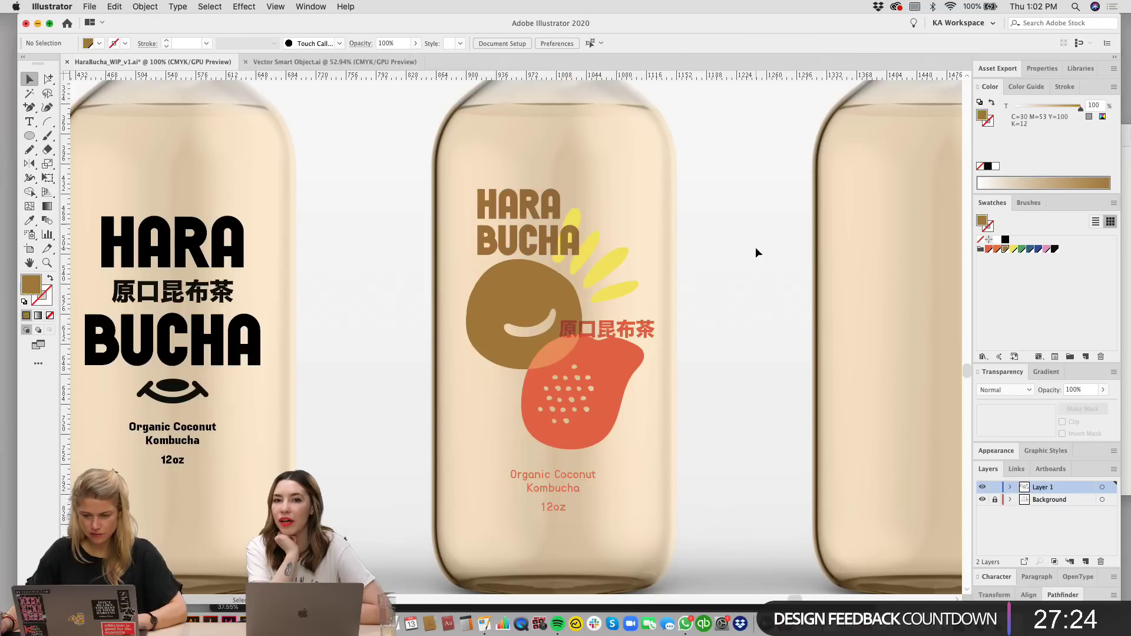
drag(691, 270, 686, 272)
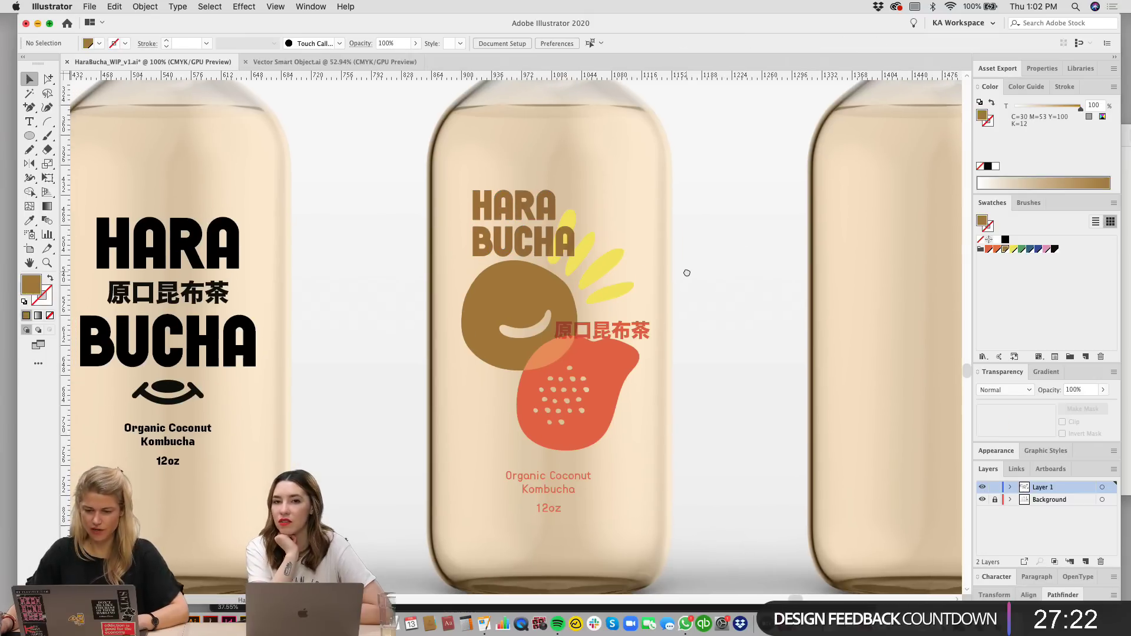
Step: Group the four remaining yellow rays, rotate them slightly clockwise and reposition them at about X 1058.5 pt, Y 511.8 pt
click(624, 295)
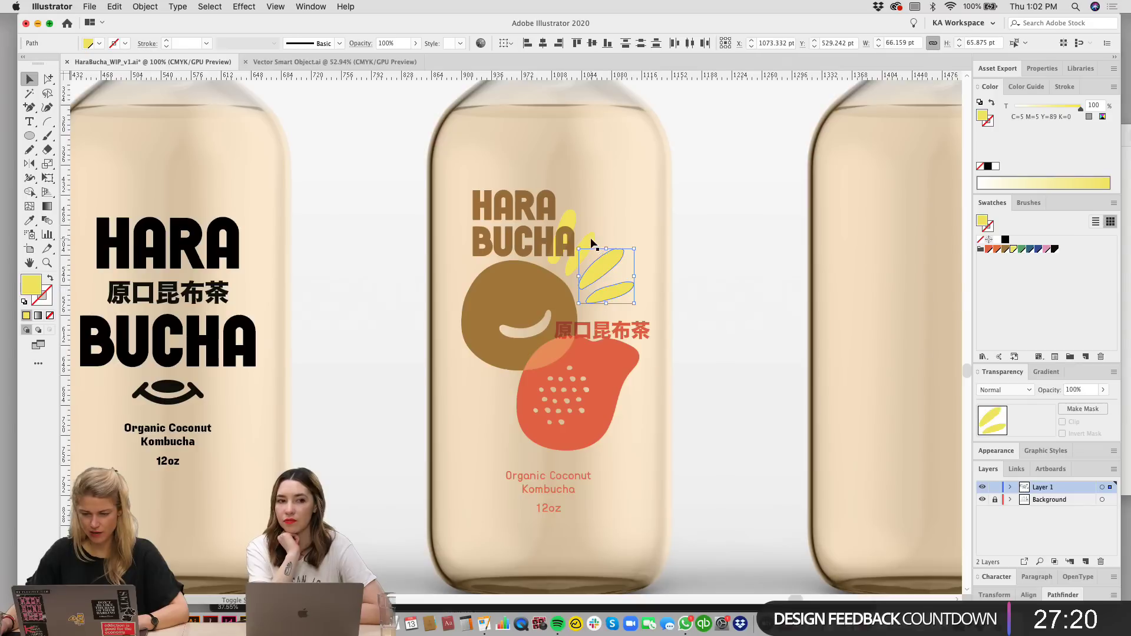
key(super+g)
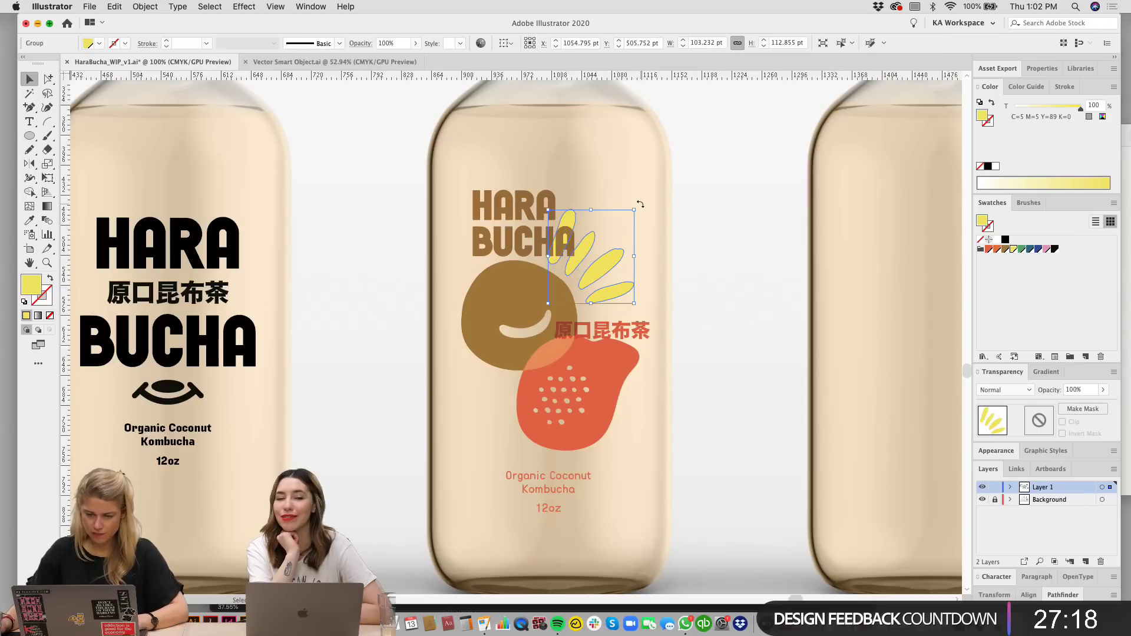
drag(605, 263, 608, 265)
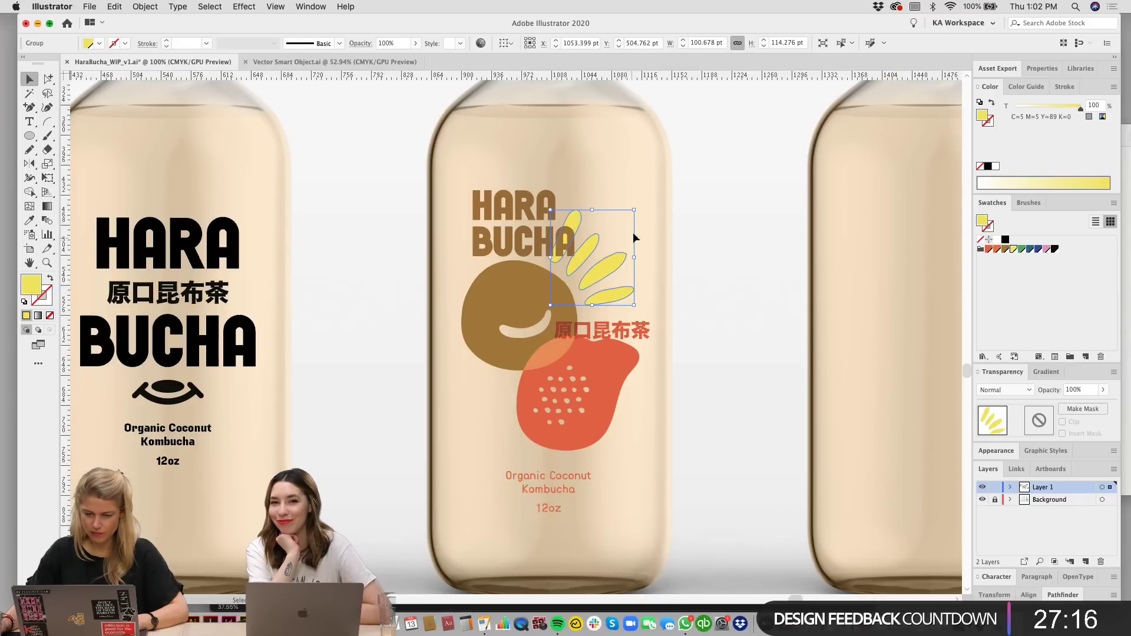
drag(642, 208, 646, 212)
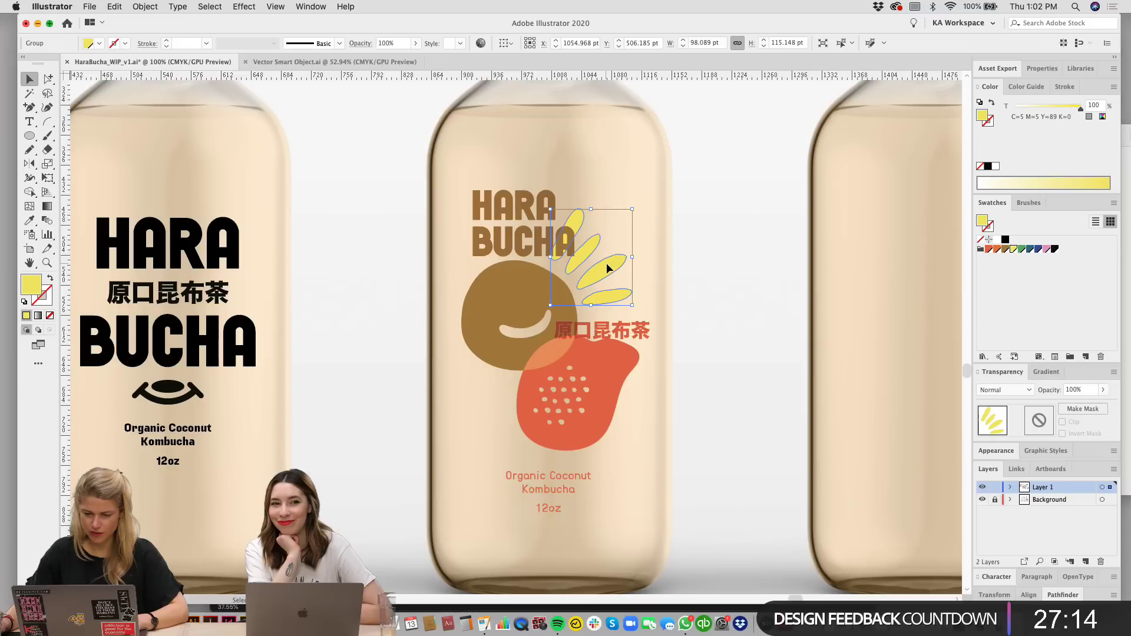
drag(608, 269, 610, 272)
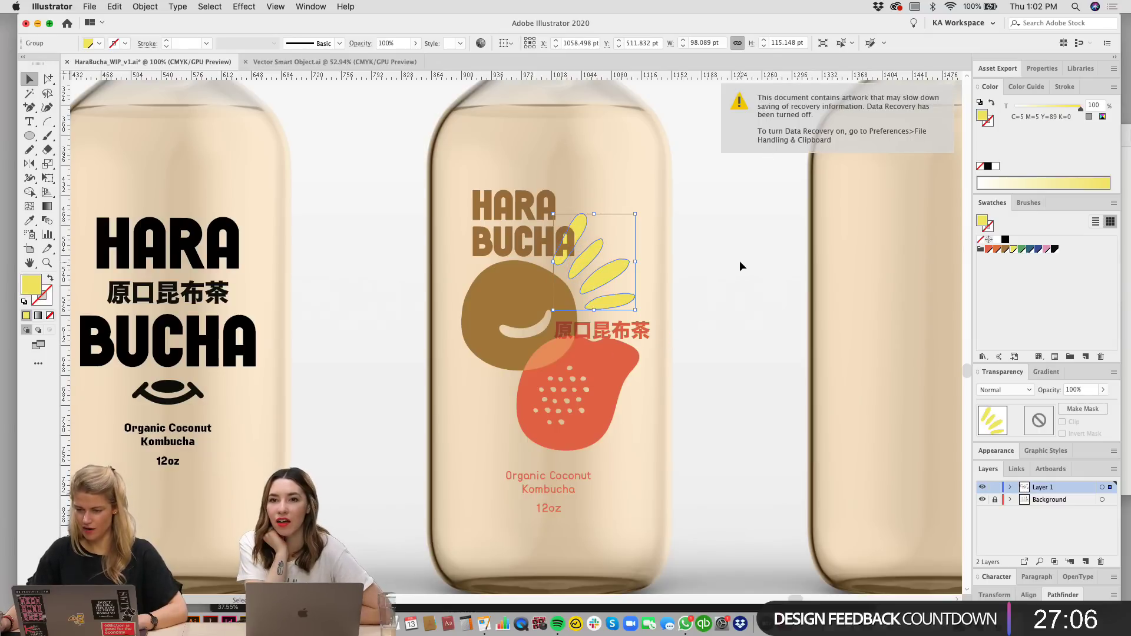
Step: Turn off automatic saving of recovery data in the File Handling & Clipboard preferences
scroll(751, 171, up, 1)
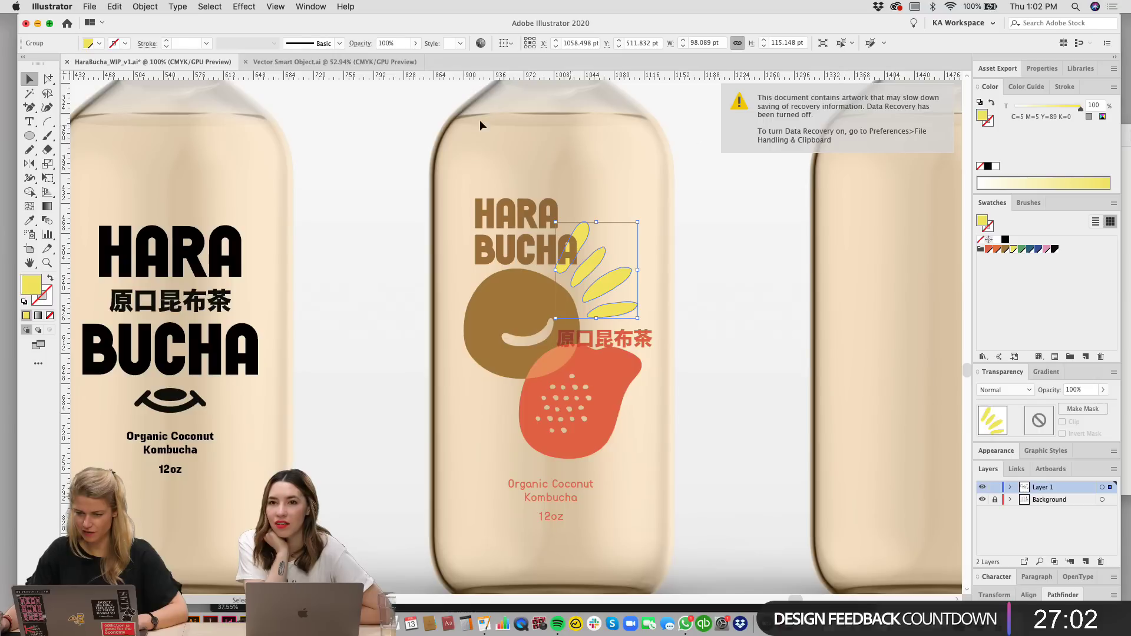
click(93, 7)
mouse_move(51, 6)
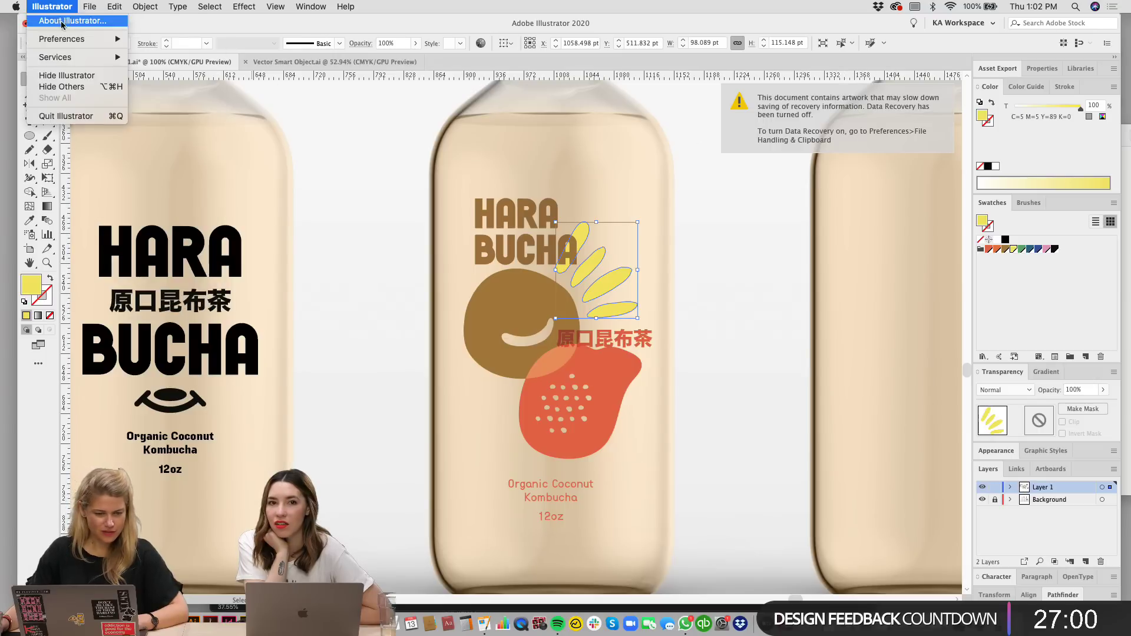
mouse_move(65, 39)
click(157, 41)
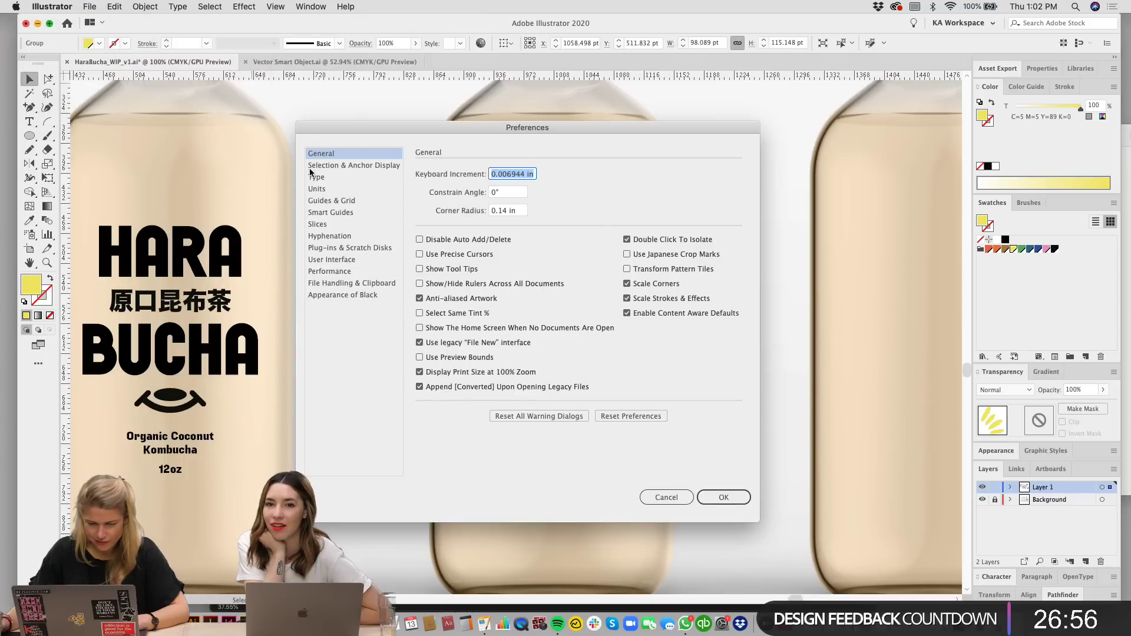
click(334, 295)
click(336, 284)
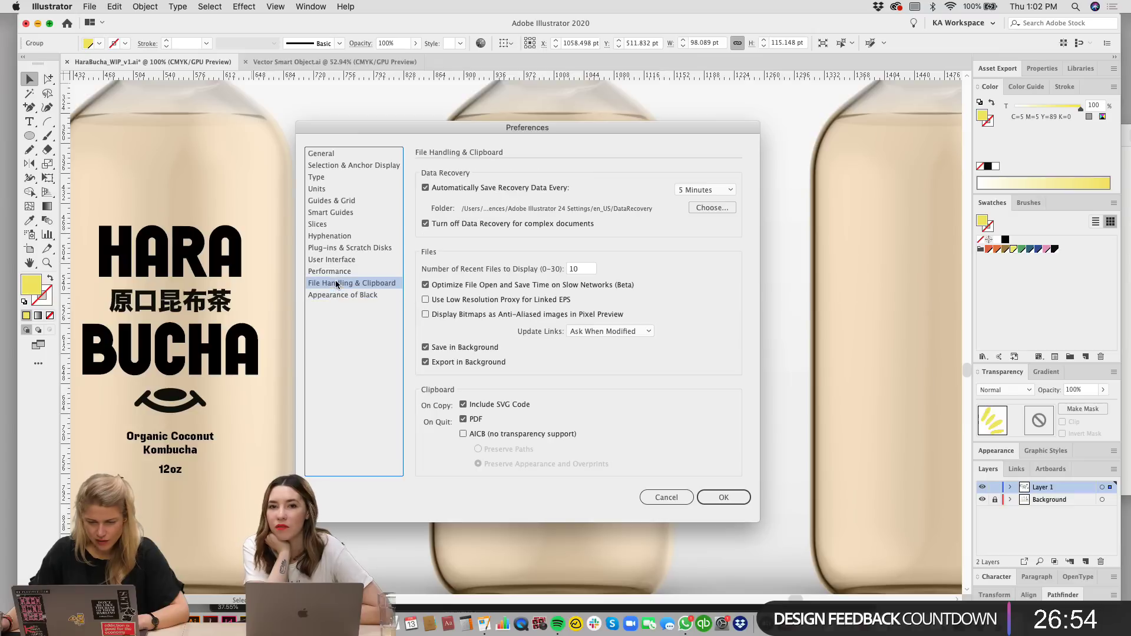
click(426, 189)
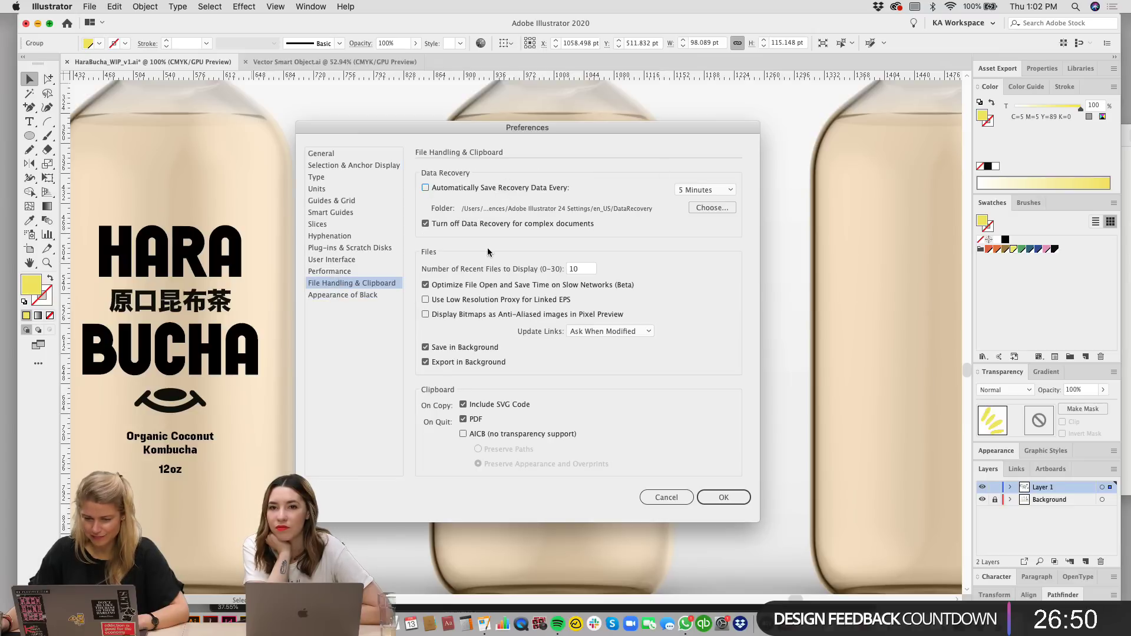
click(724, 500)
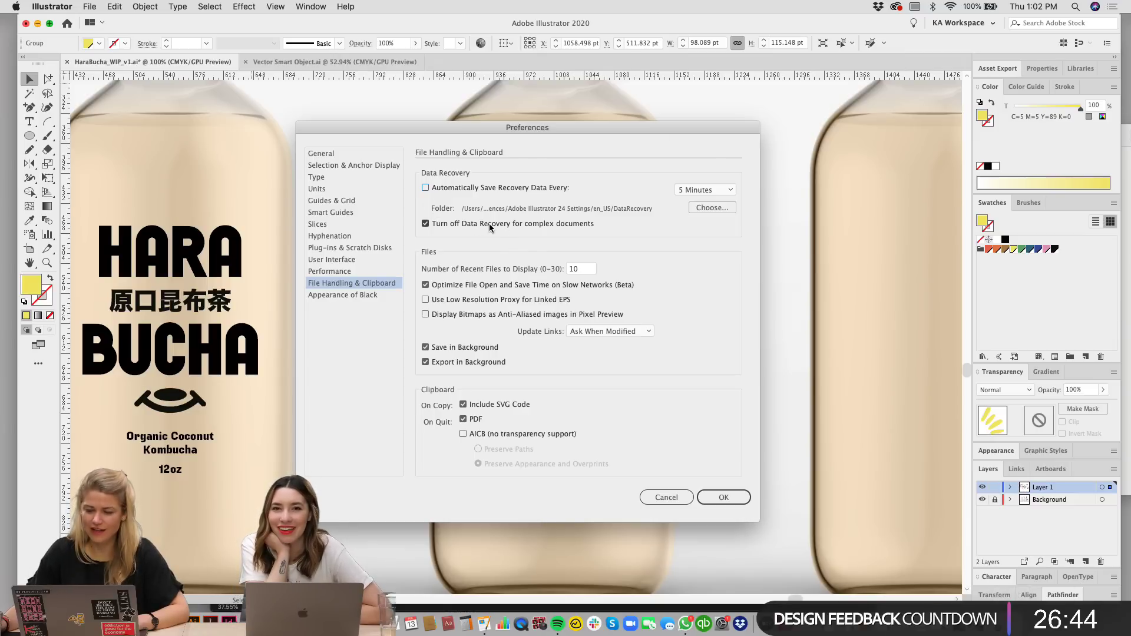
click(687, 195)
click(651, 162)
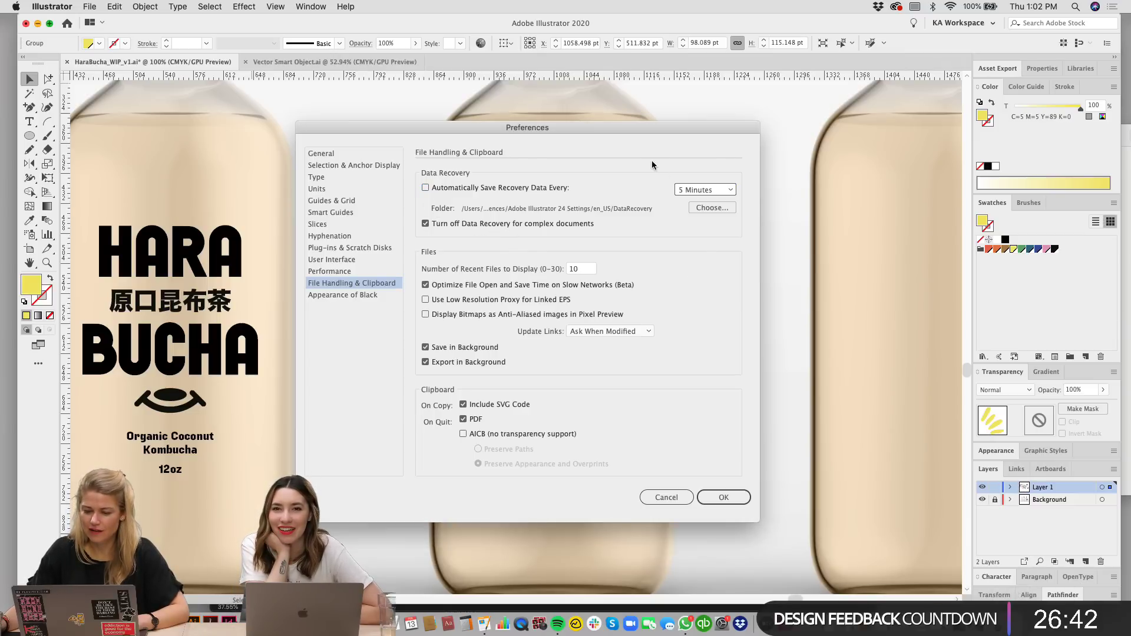
click(723, 497)
click(758, 449)
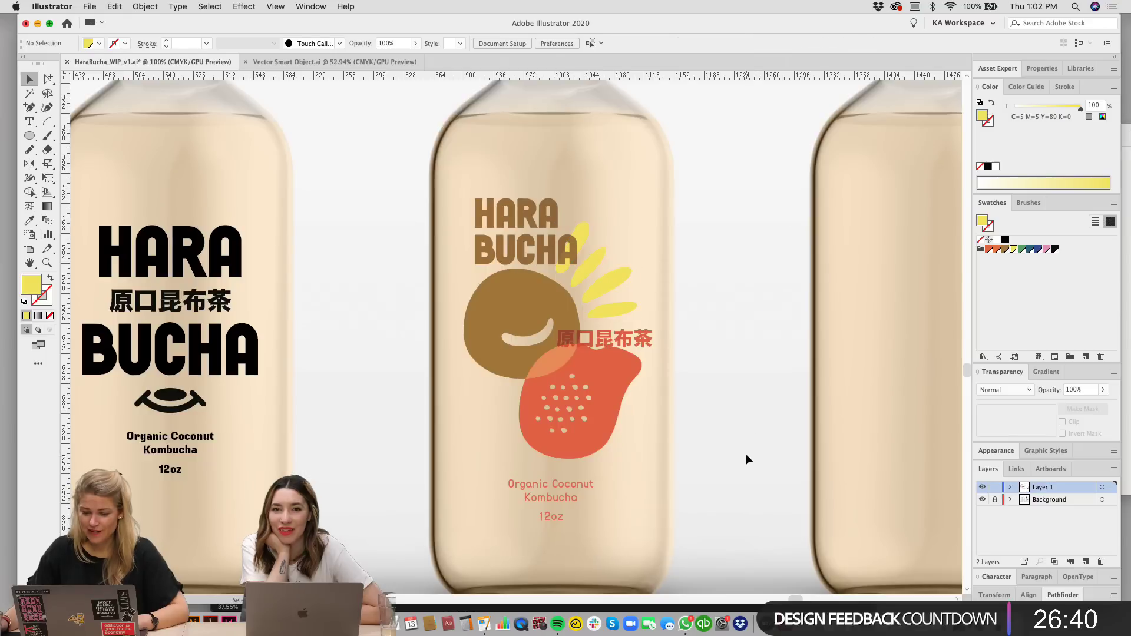
Step: Save the HaraBucha_WIP_v1.ai document
drag(746, 406, 749, 402)
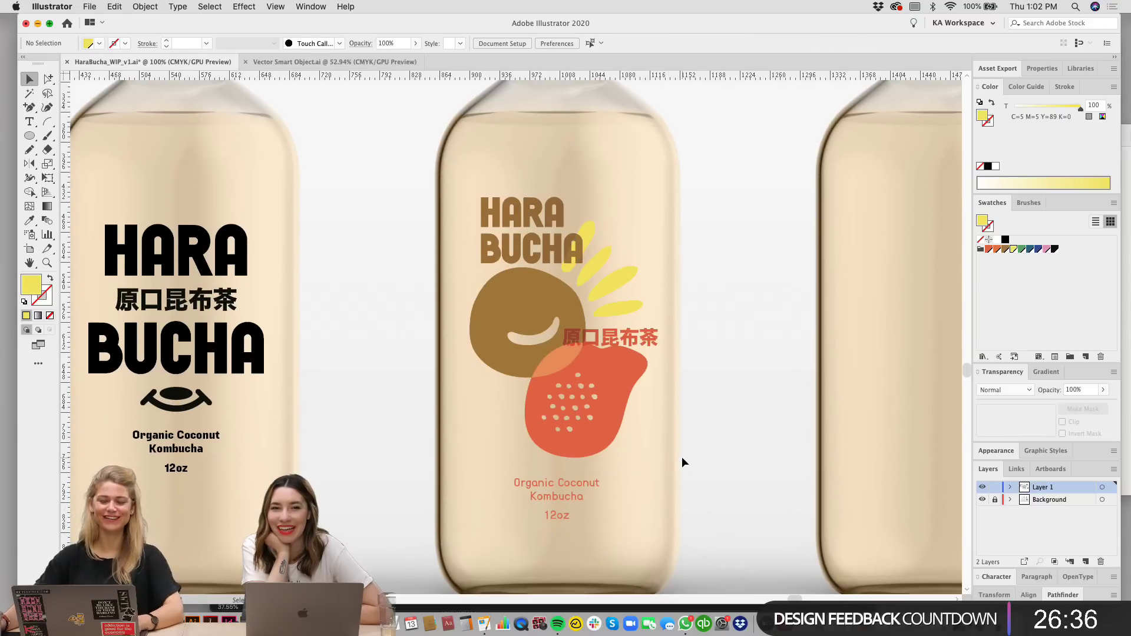
key(super+alt)
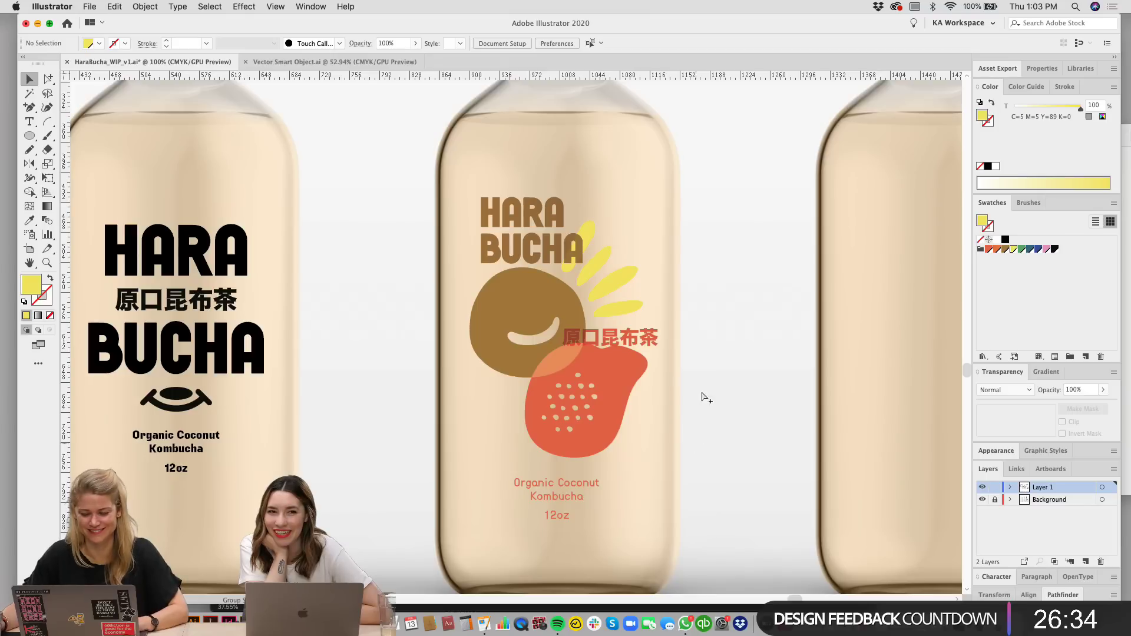
key(super+s)
Step: Rotate the yellow rays group slightly further clockwise and nudge it into place beside the wordmark on the middle bottle
click(617, 263)
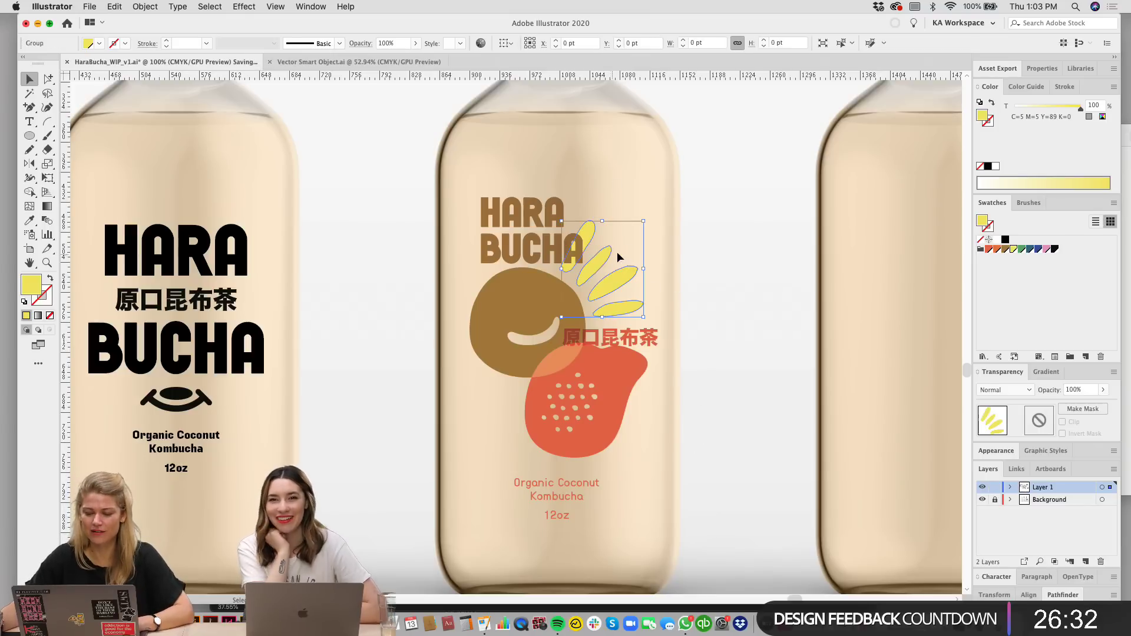
drag(646, 216, 649, 222)
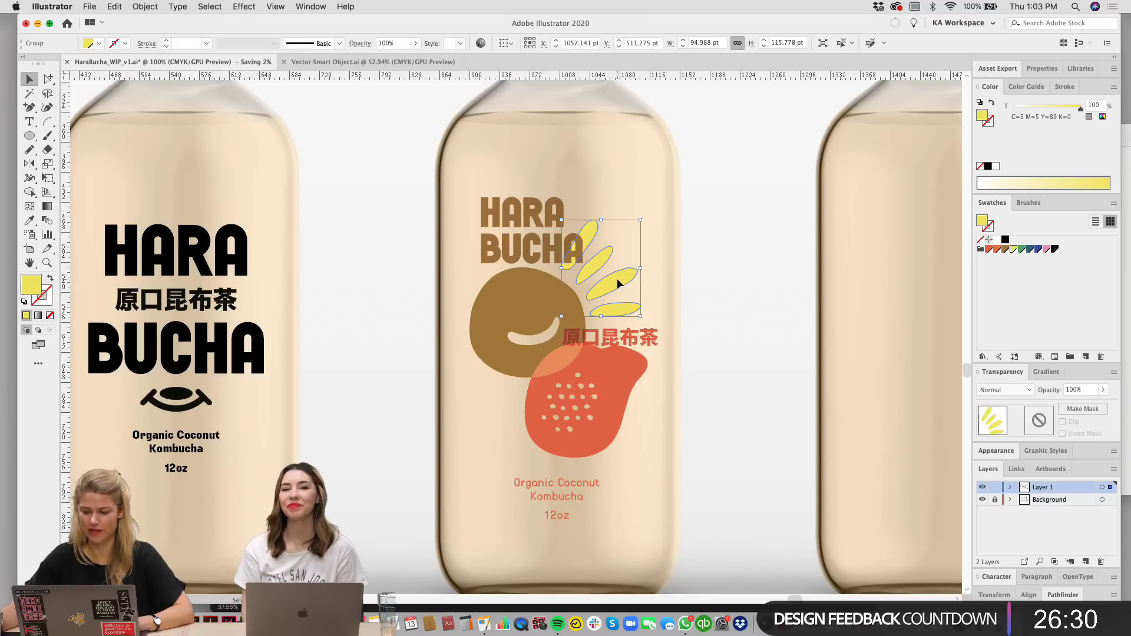
drag(617, 278, 621, 279)
click(662, 264)
scroll(636, 283, down, 1)
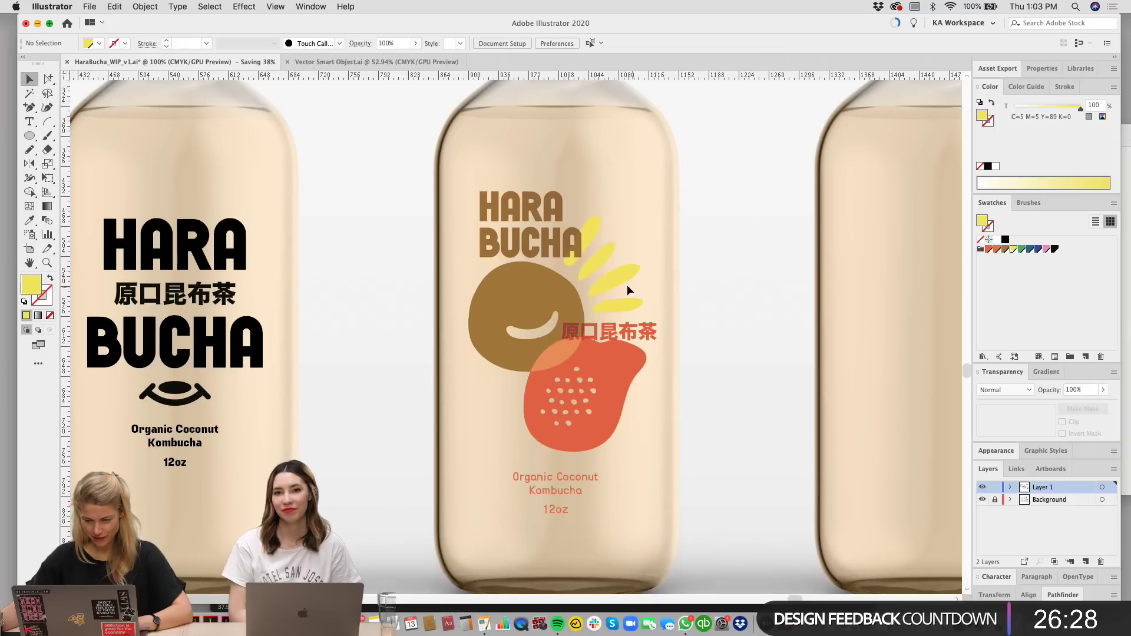
Step: Scale the brown and red fruit shapes together on the middle bottle down slightly to about 213 by 228 pt
click(619, 275)
click(722, 272)
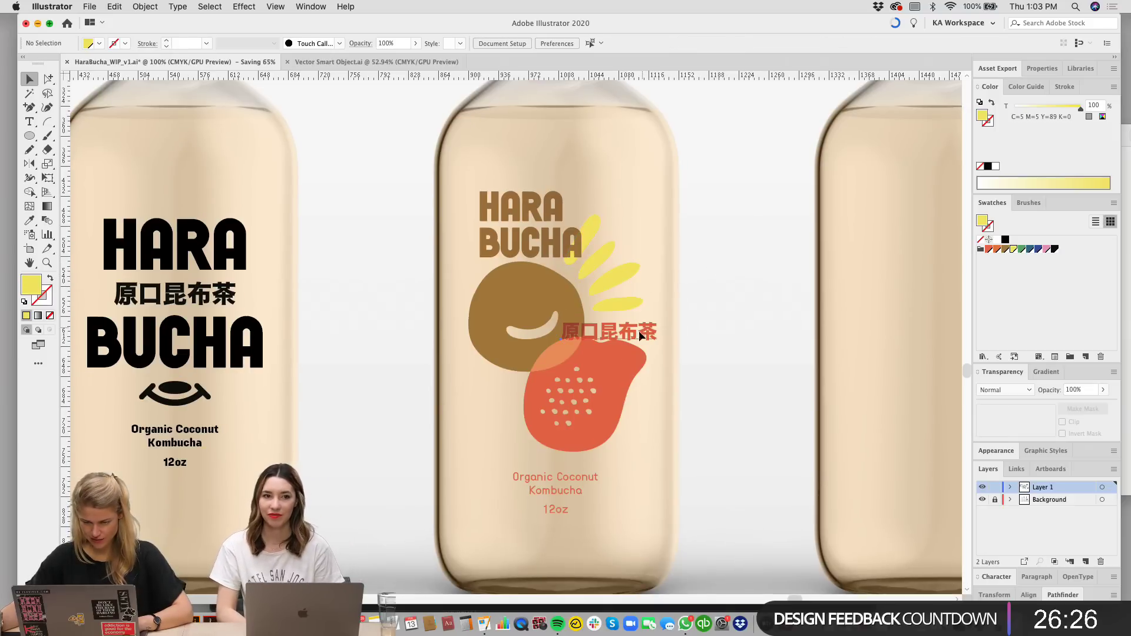
click(638, 330)
drag(740, 385, 491, 381)
click(353, 353)
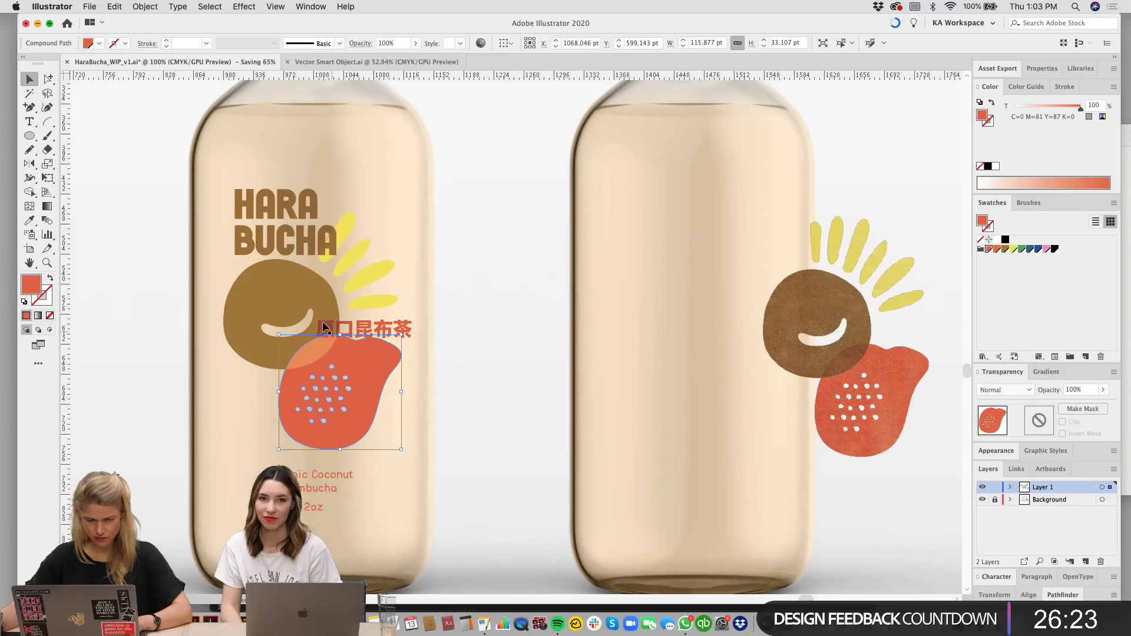
shift+click(290, 284)
drag(317, 257, 317, 260)
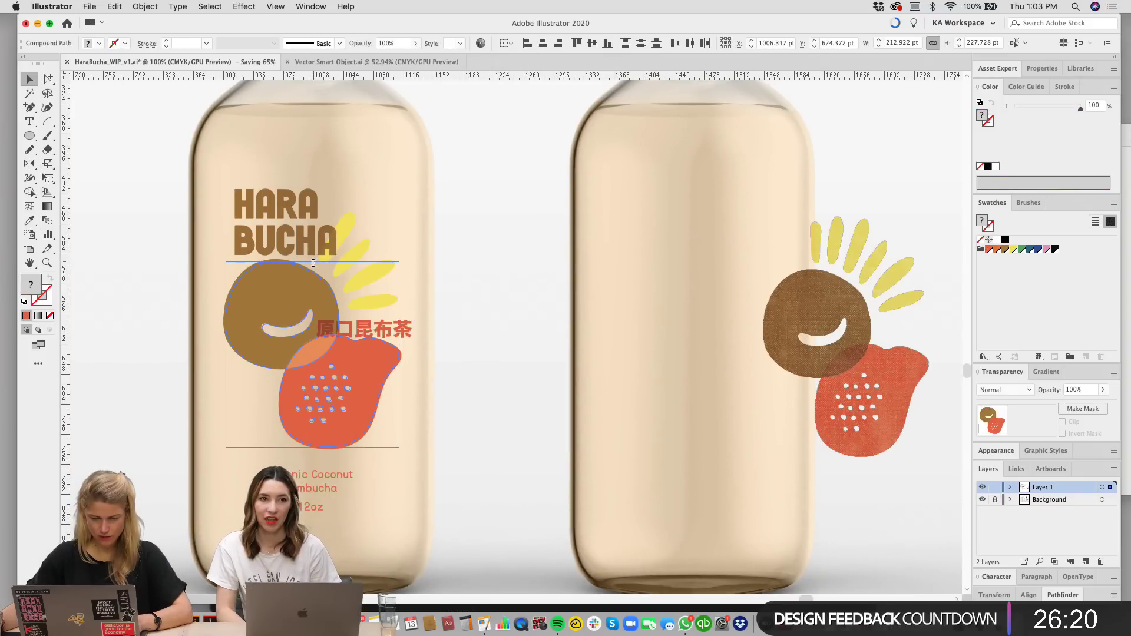
Step: Nudge the red Japanese text slightly upward and place the yellow rays group at about X 1061 pt, Y 507 pt
click(514, 282)
scroll(411, 292, left, 2)
drag(415, 334, 414, 331)
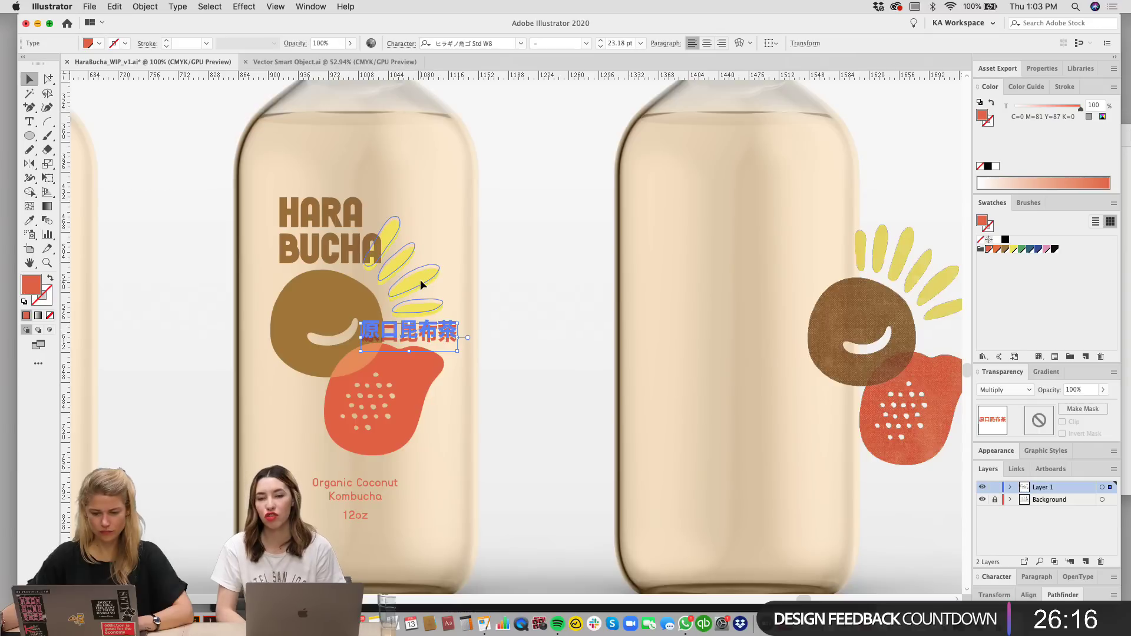
click(544, 309)
scroll(530, 301, left, 2)
click(488, 259)
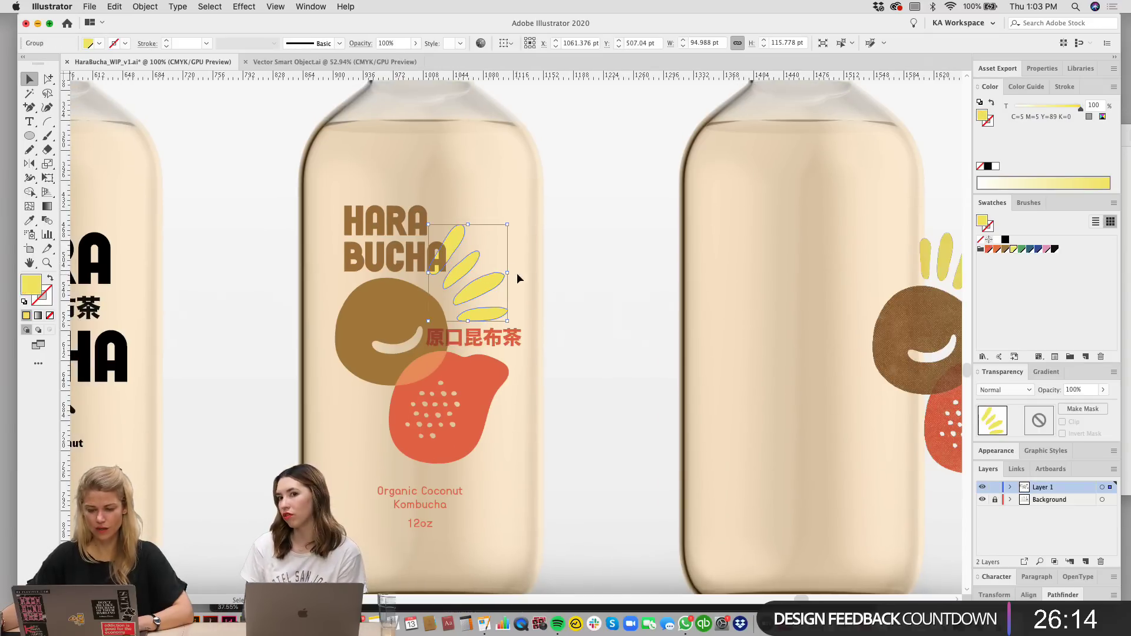
drag(513, 269, 485, 282)
drag(585, 270, 613, 313)
click(646, 359)
Step: Open the Artistic_ChalkCharcoalPencil brush library, enlarge it to show more brushes and move it clear of the third bottle
key(super+minus)
key(super+minus)
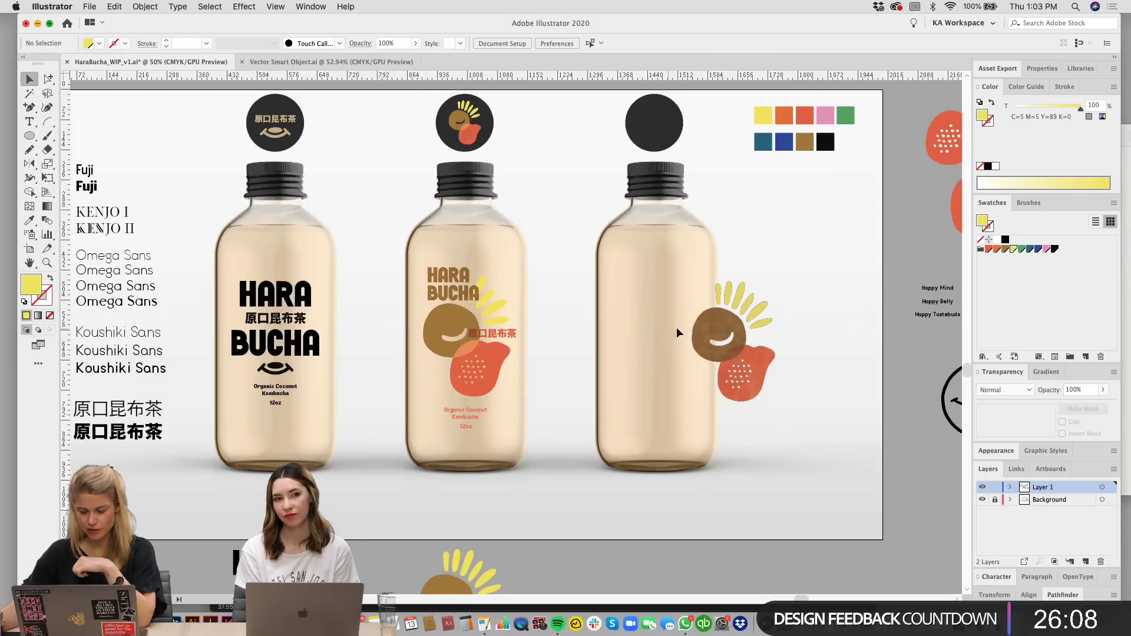
scroll(676, 327, right, 5)
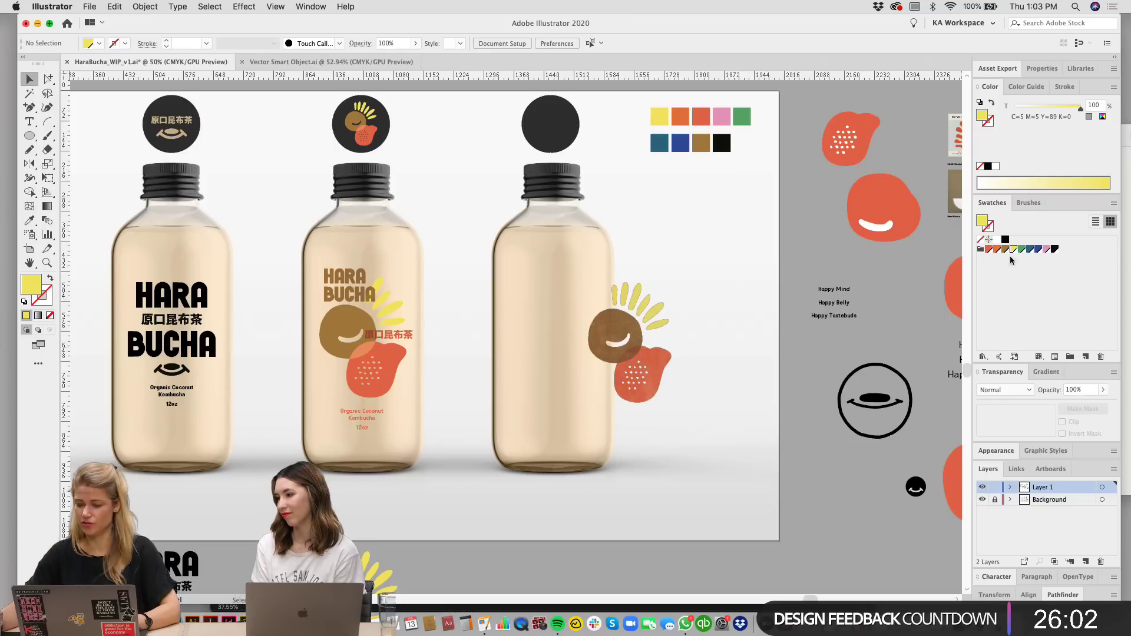
click(1018, 204)
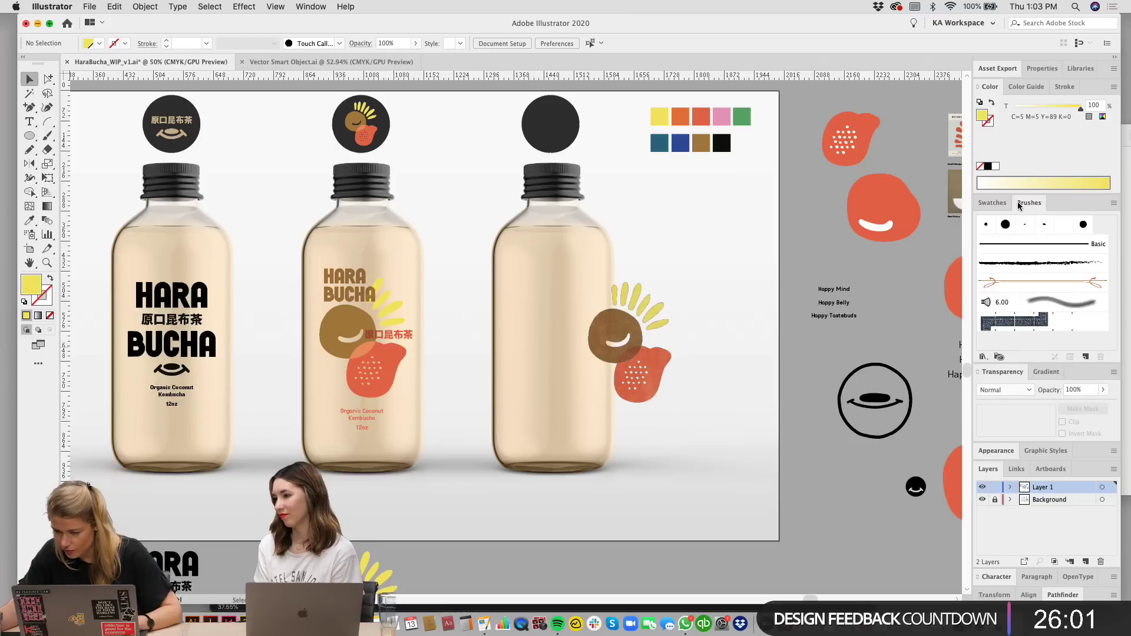
click(1113, 202)
mouse_move(1030, 408)
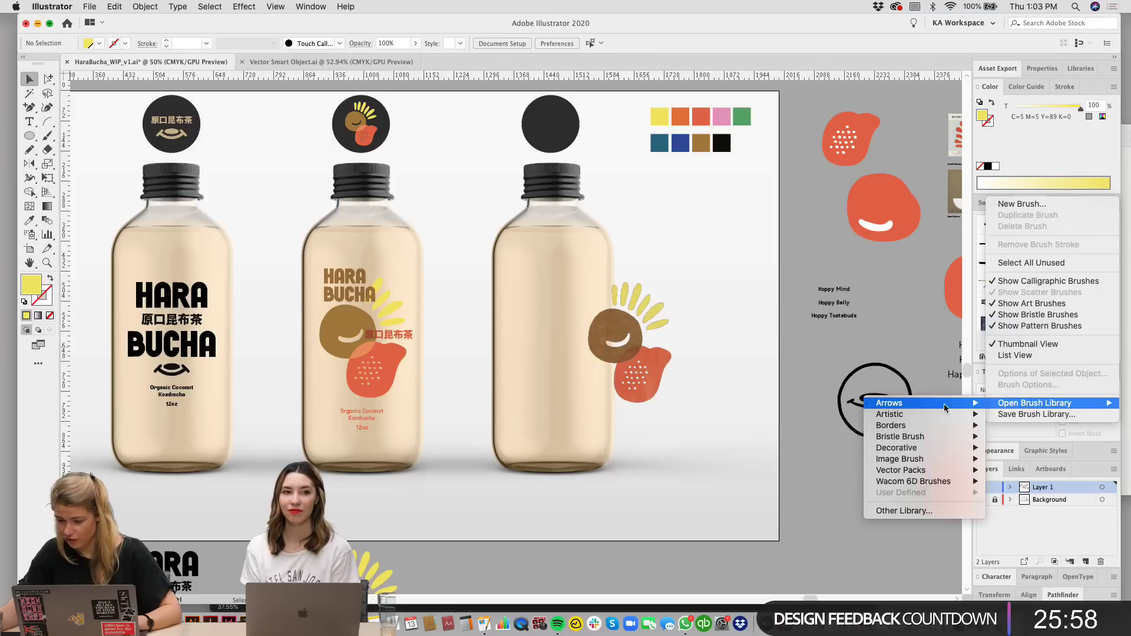
mouse_move(901, 408)
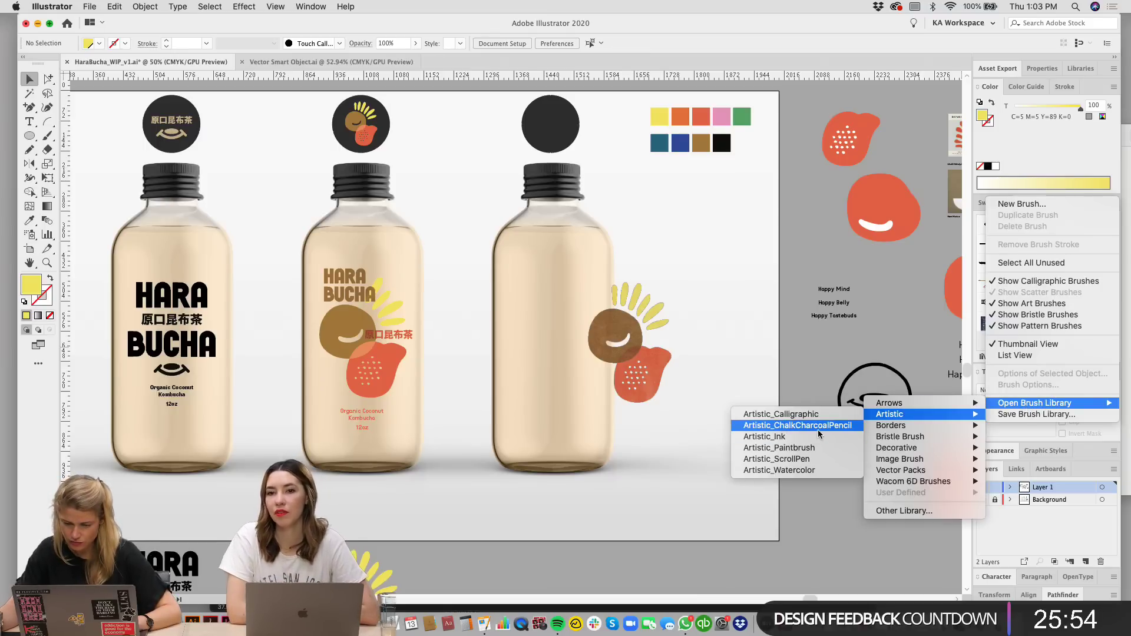
click(799, 426)
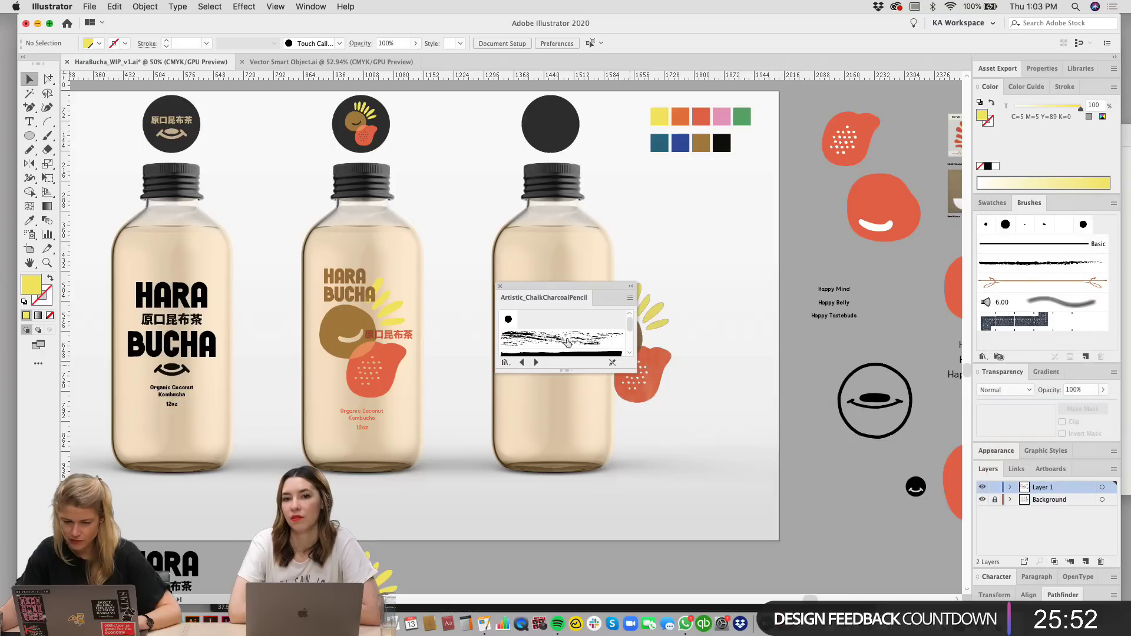
drag(632, 370, 634, 511)
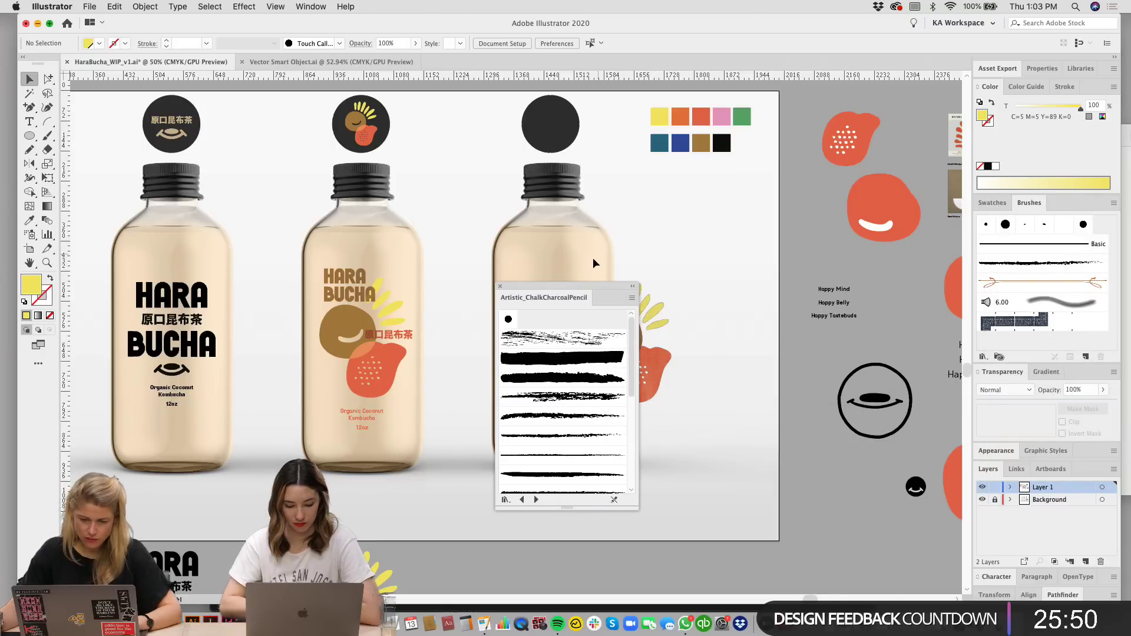
drag(559, 286, 853, 220)
Step: Place the rough scattered charcoal brush's artwork on the artboard beside the third bottle, below the color swatches
click(822, 271)
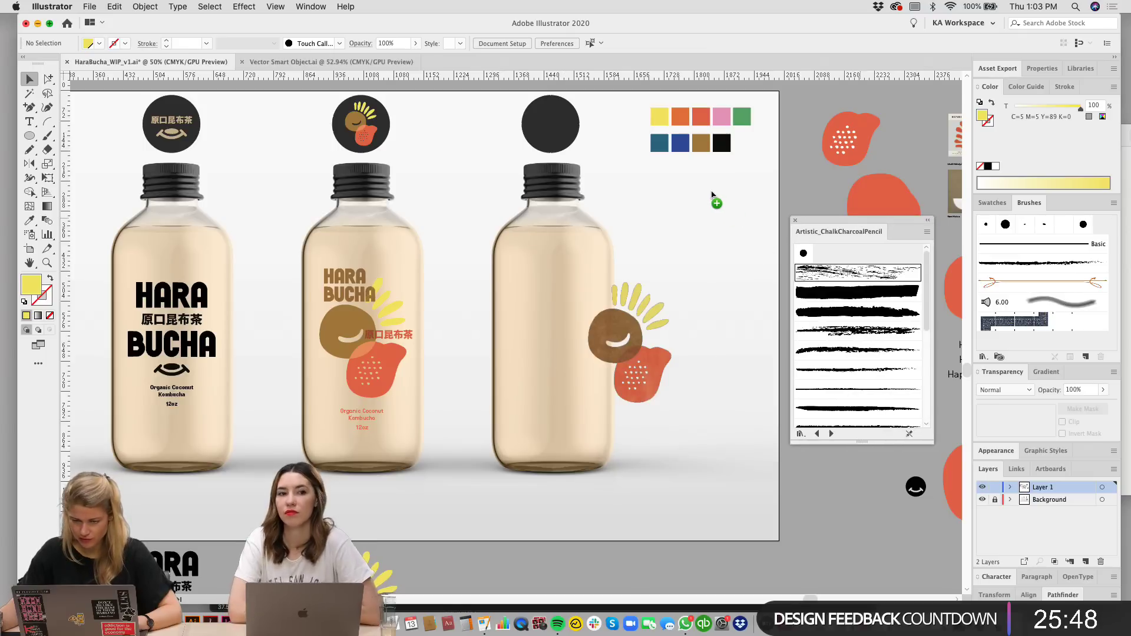
drag(690, 208, 688, 206)
mouse_move(730, 253)
mouse_down()
mouse_move(687, 263)
mouse_move(754, 266)
mouse_up()
click(652, 227)
scroll(723, 226, left, 3)
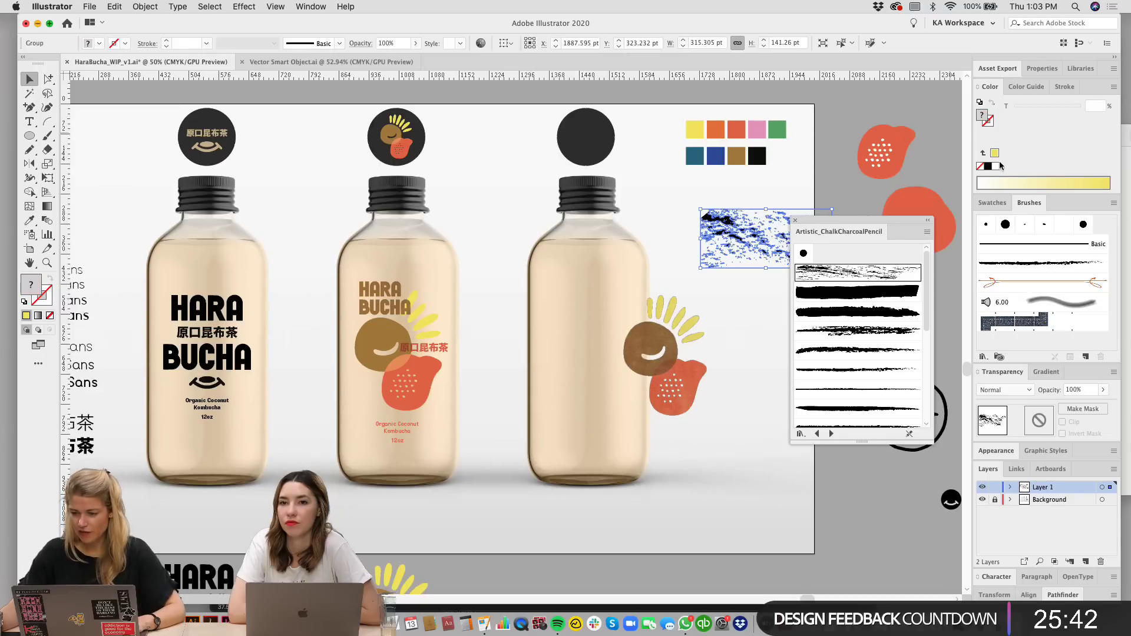
Step: Try to recolor the placed charcoal texture with a cream color sampled from the middle bottle
click(30, 221)
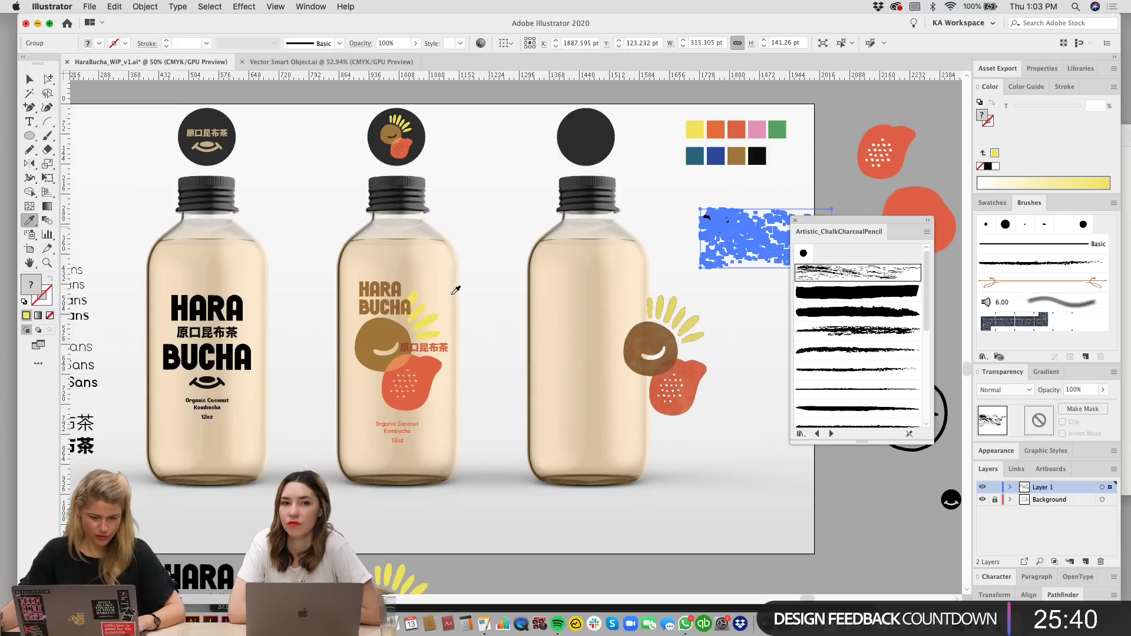
click(435, 295)
key(v)
click(706, 303)
click(727, 258)
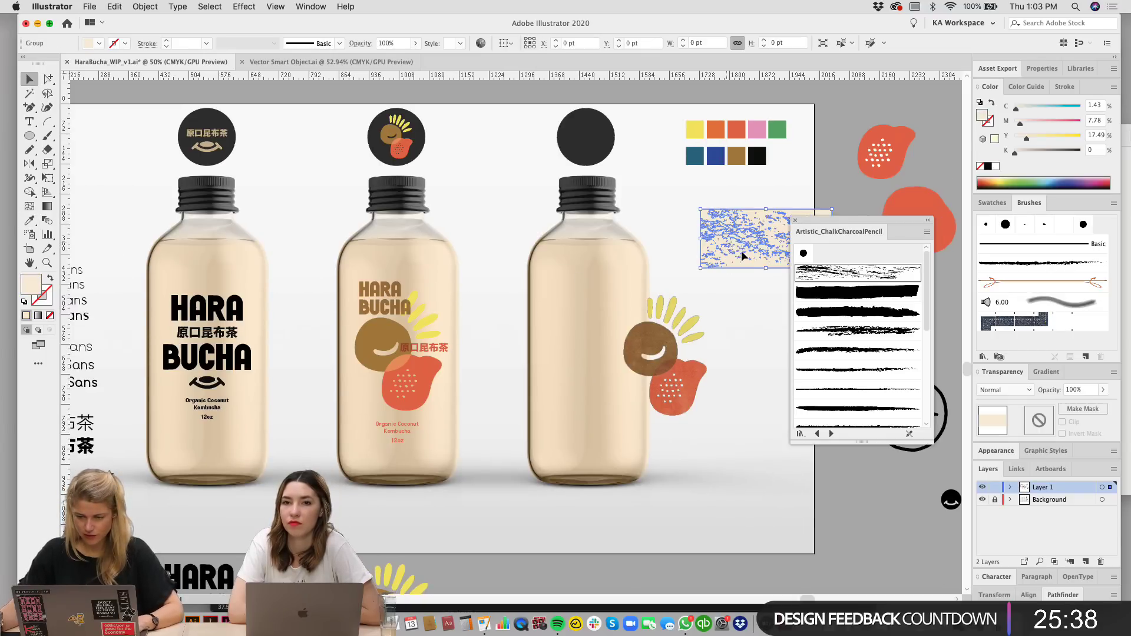
Step: Delete the invisible bounding rectangle from the charcoal texture group, leaving only the black marks
scroll(485, 311, right, 5)
key(super+equal)
key(super+equal)
key(super+equal)
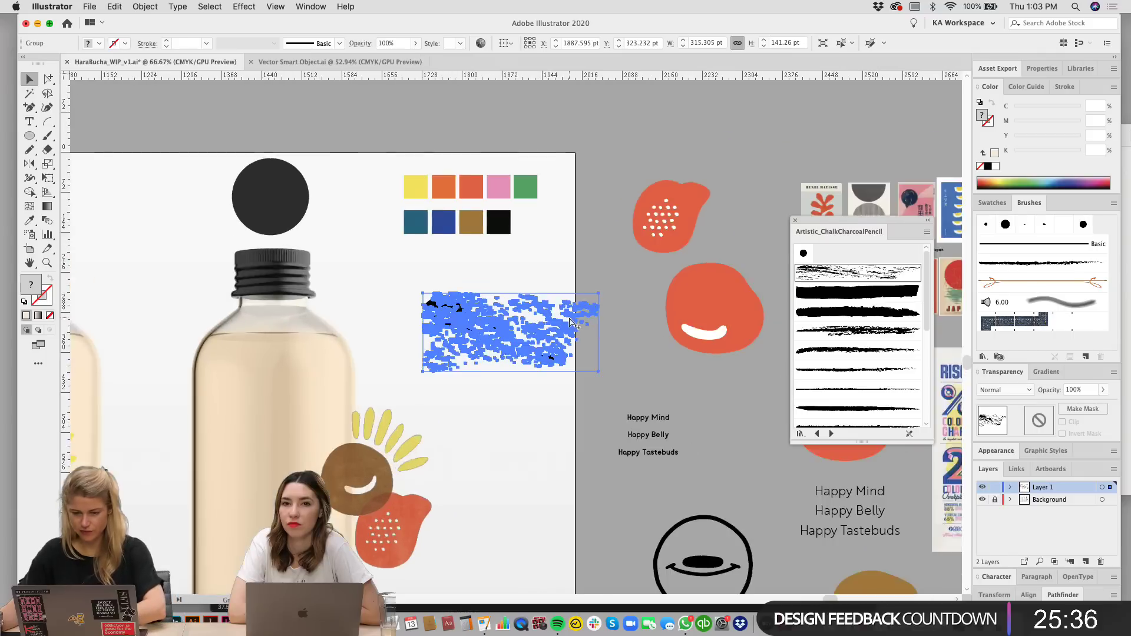
key(a)
click(586, 221)
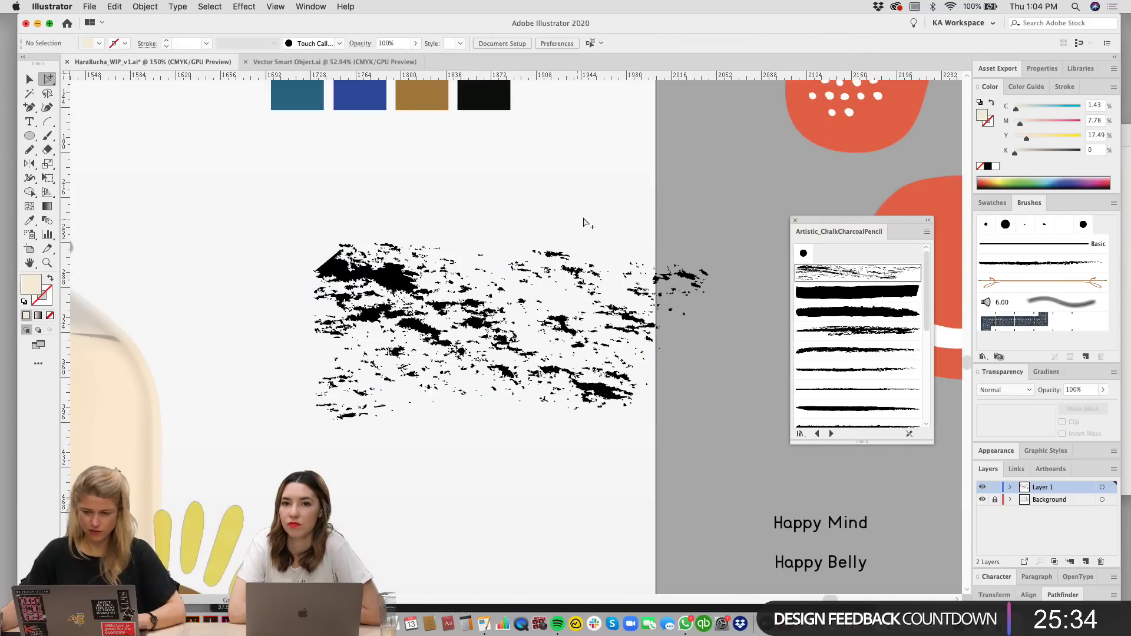
drag(590, 222, 628, 261)
key(Delete)
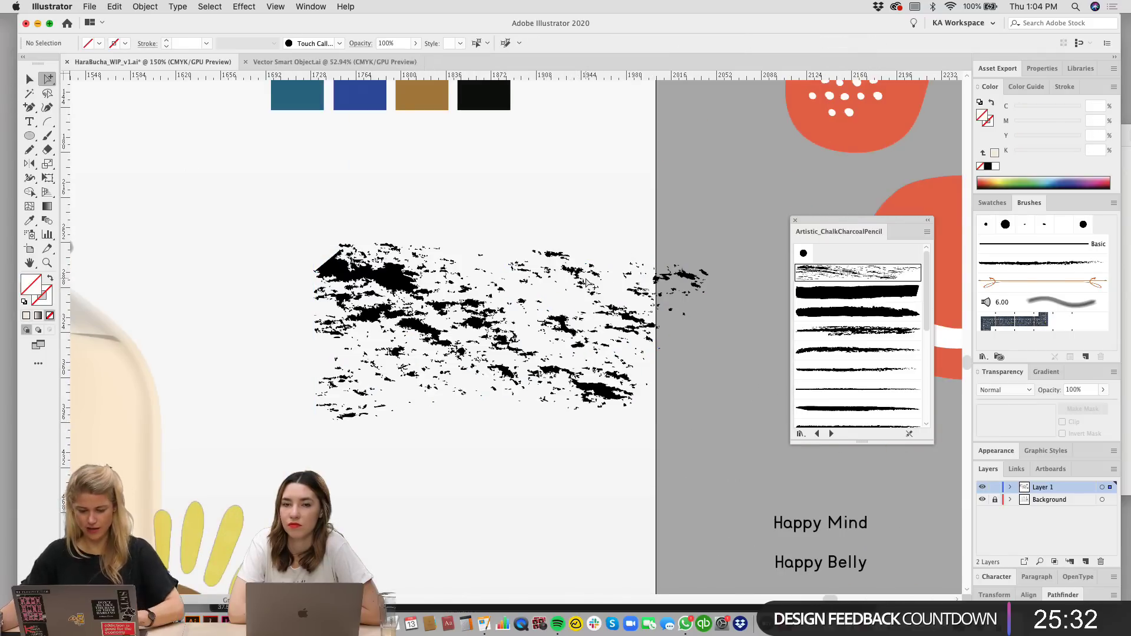
Step: Recolor the charcoal texture with the cream sampled from the third bottle, C 2.97, M 9.2, Y 20, K 0
key(v)
click(571, 248)
scroll(396, 229, left, 5)
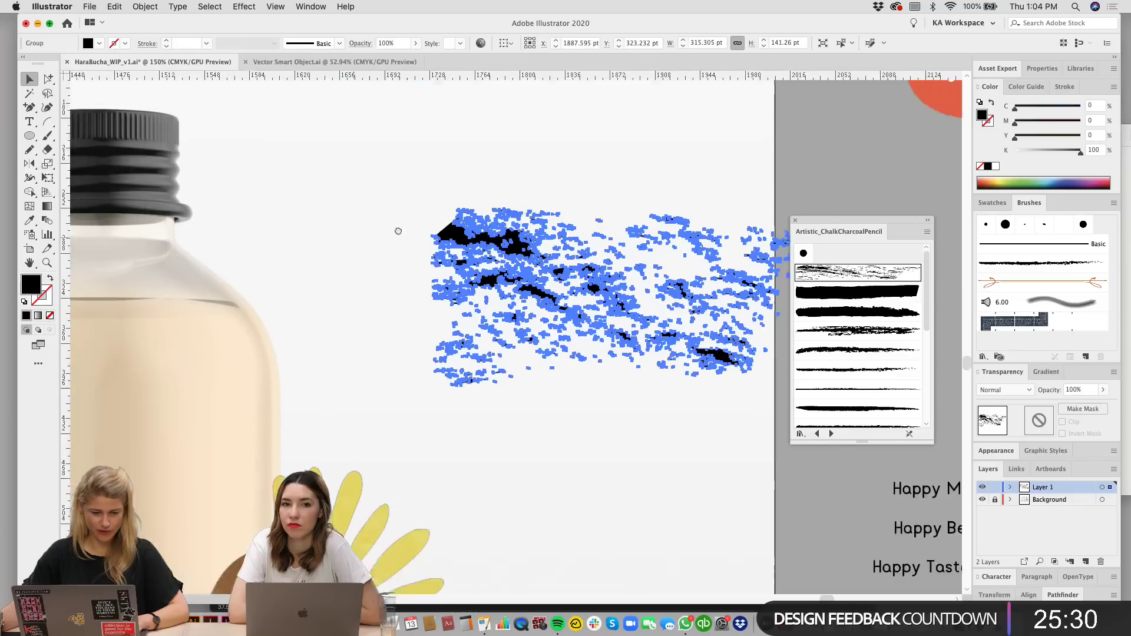
key(i)
click(258, 397)
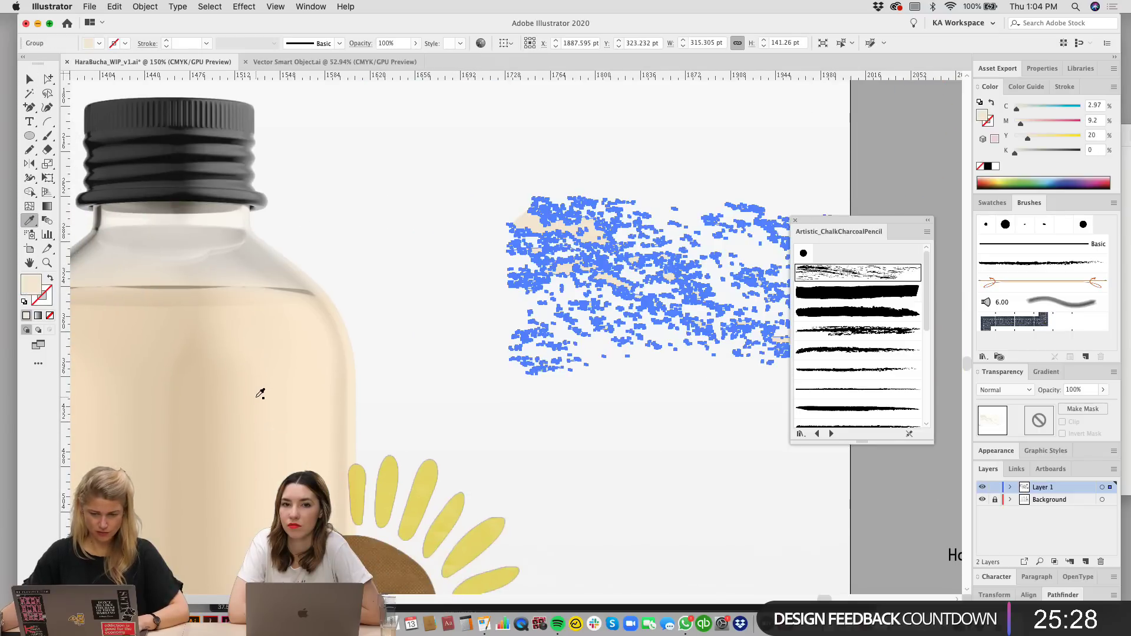
Step: Move the cream charcoal texture over the brown coconut shape on the middle bottle, at about X 1002 pt, Y 571 pt
key(v)
key(super+minus)
key(super+minus)
key(super+minus)
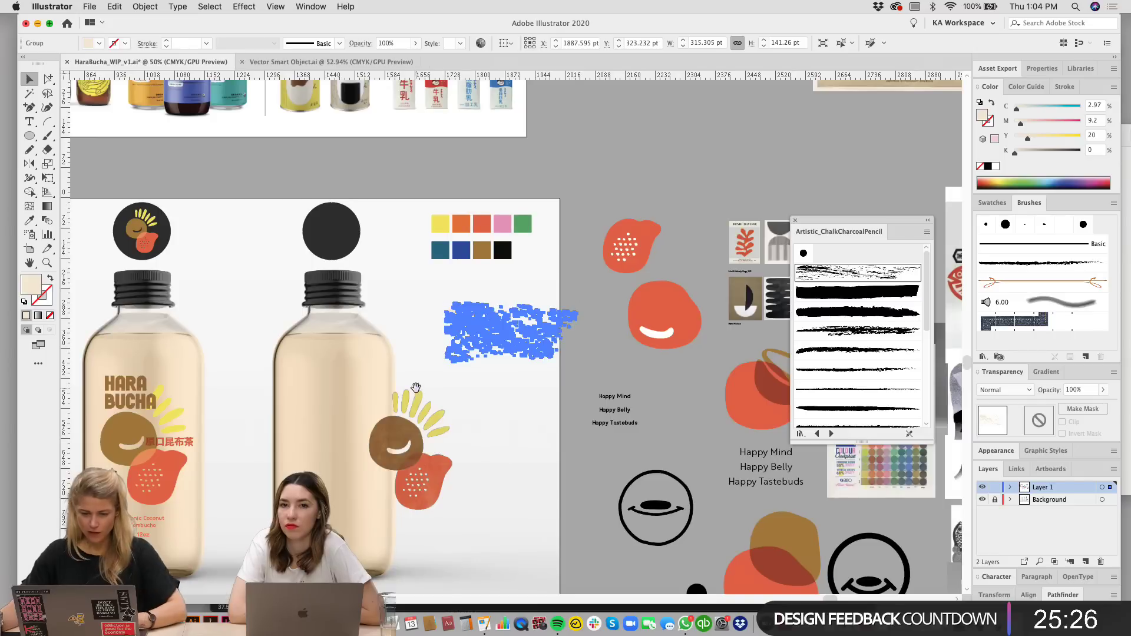
drag(414, 391, 714, 326)
key(super+plus)
mouse_move(490, 322)
mouse_down()
mouse_move(633, 239)
mouse_move(108, 384)
mouse_up()
scroll(525, 482, left, 8)
scroll(524, 481, down, 1)
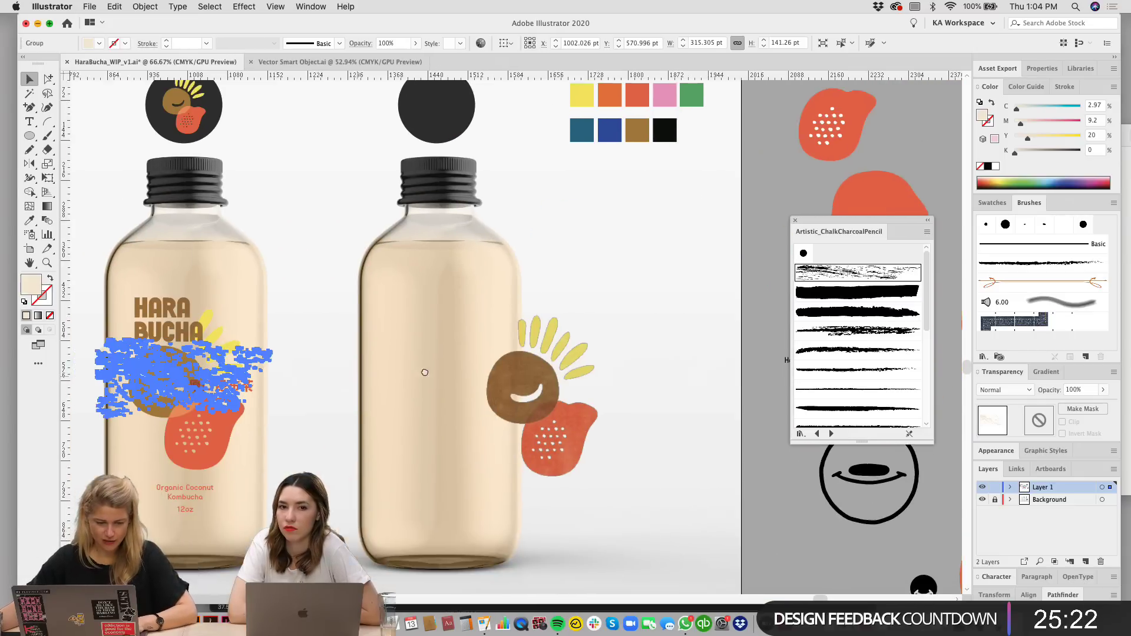
Step: Shrink the charcoal texture, move it onto the brown shape's upper-left edge and rotate it counterclockwise to follow the curve
click(525, 482)
key(super+plus)
key(super+plus)
key(super+plus)
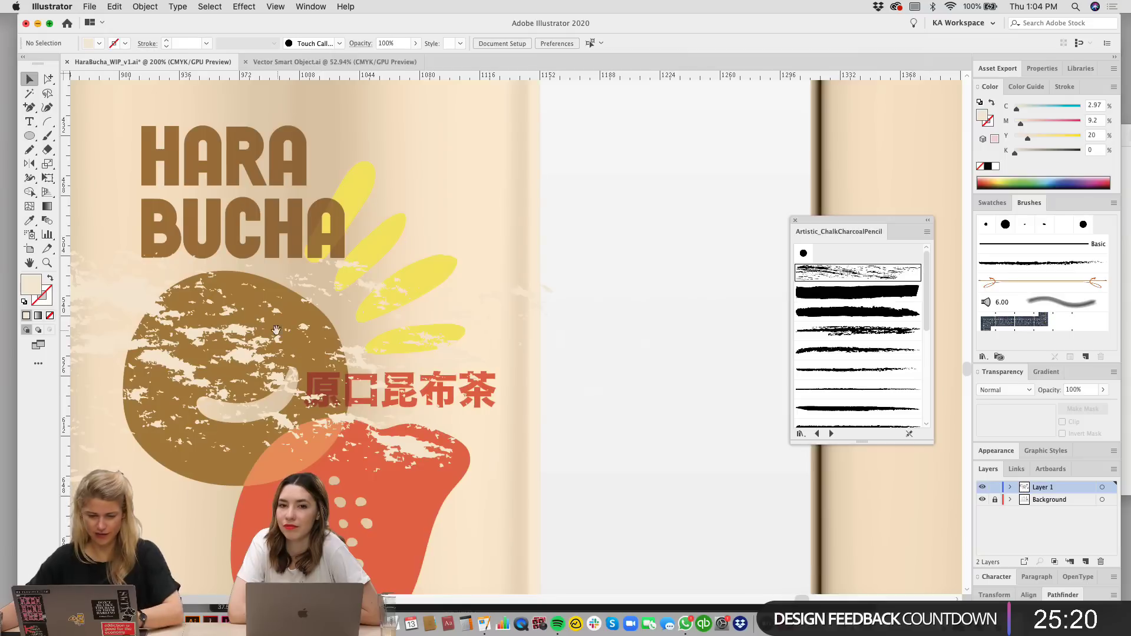
drag(275, 330, 540, 317)
click(501, 322)
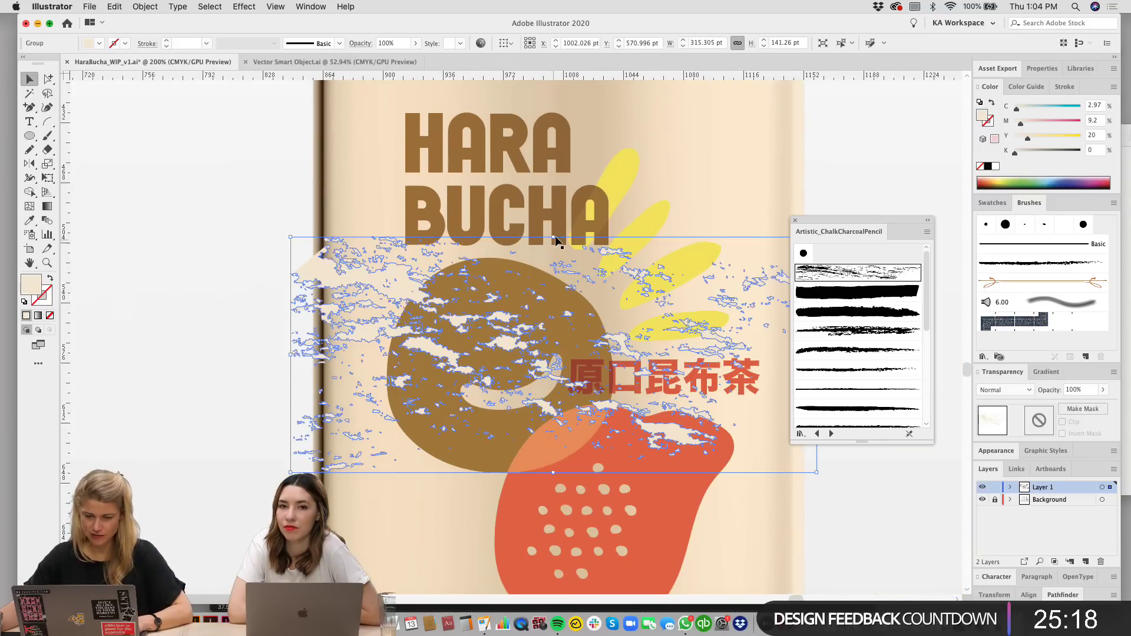
drag(556, 238, 554, 292)
drag(460, 324, 365, 272)
scroll(441, 320, right, 5)
scroll(442, 320, down, 2)
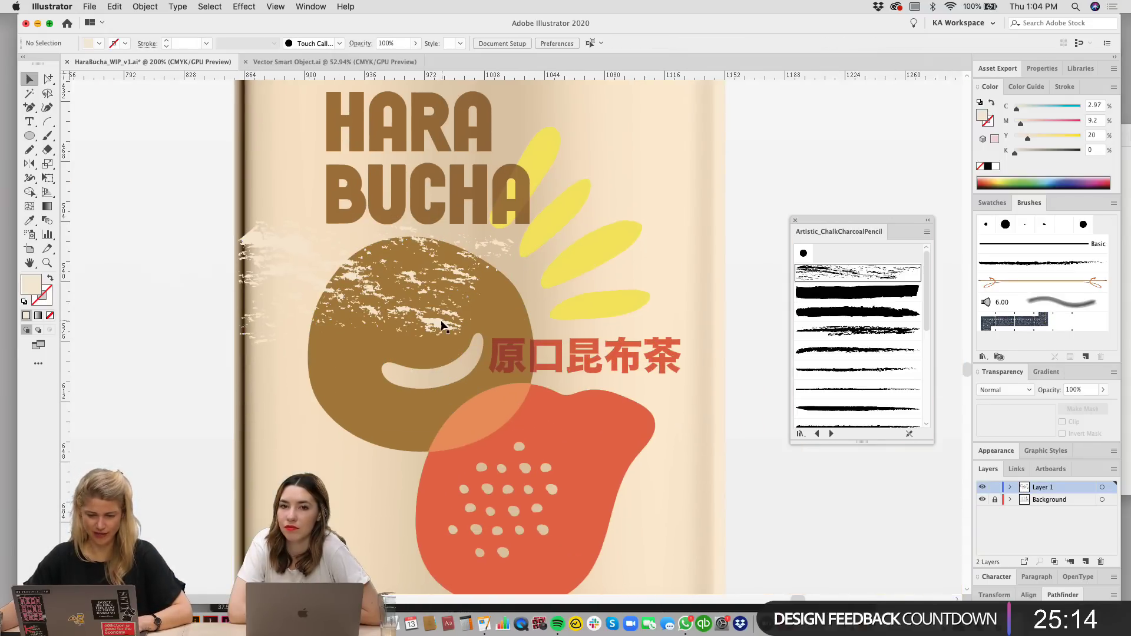
drag(512, 281, 464, 236)
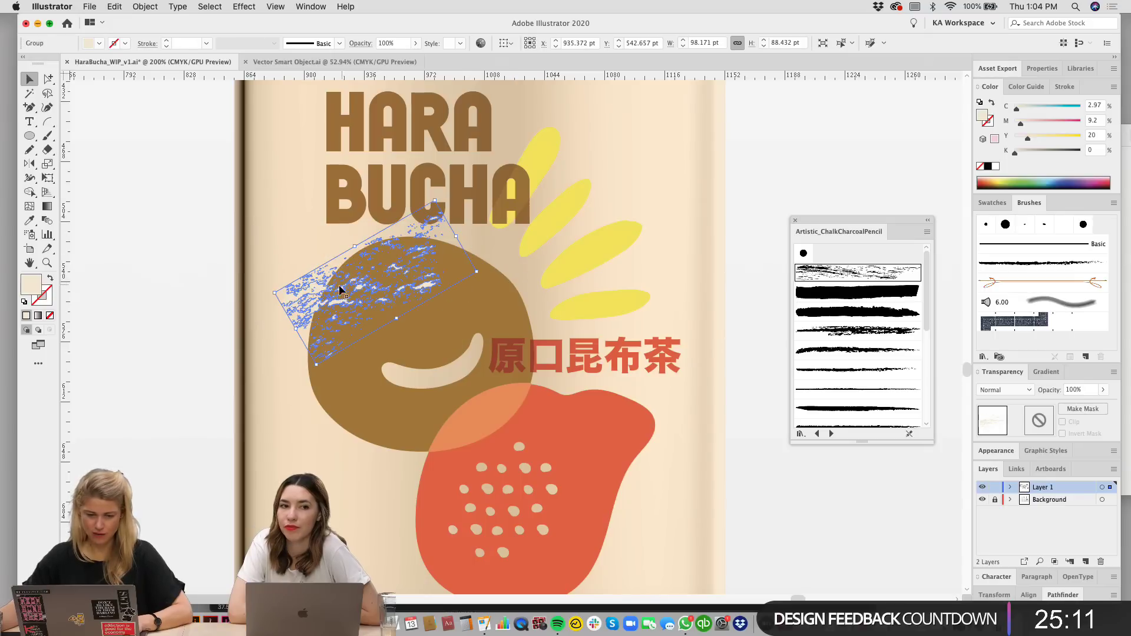
Step: Nudge the charcoal texture on the brown shape slightly up and left to about X 932 pt, Y 536 pt
click(197, 312)
key(super+minus)
key(super+minus)
key(super+minus)
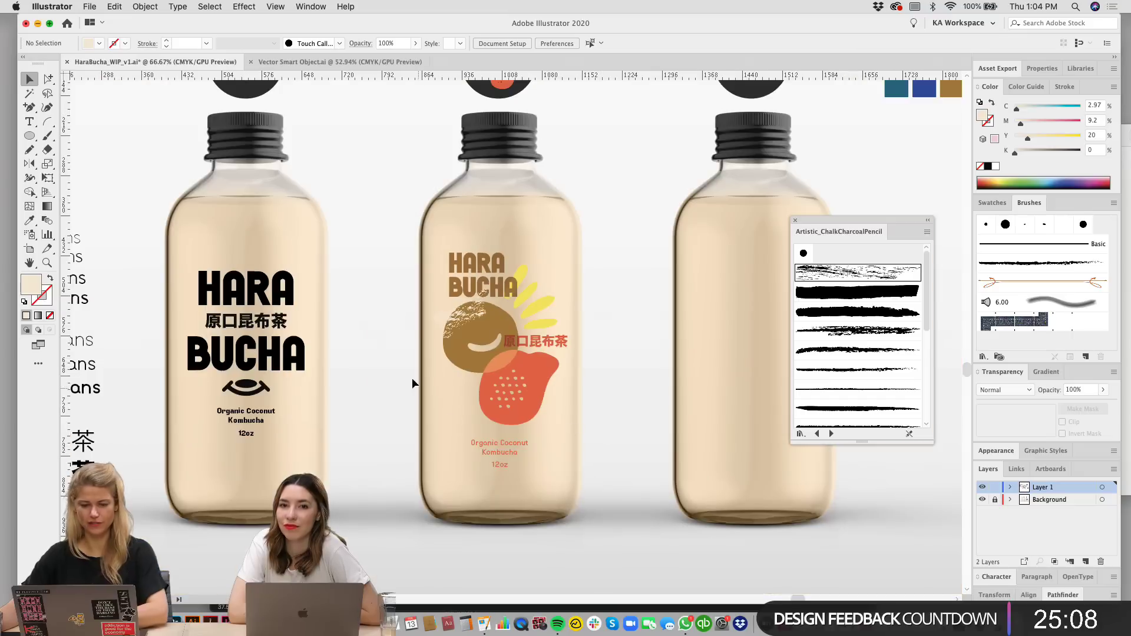
scroll(448, 342, right, 3)
scroll(436, 343, up, 2)
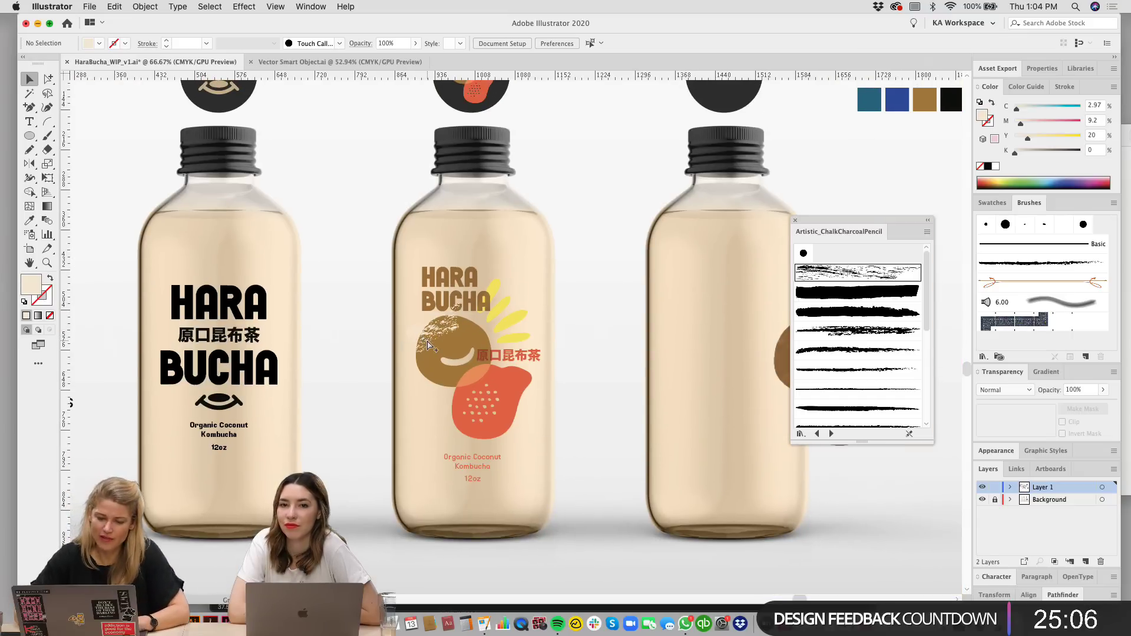
key(super+plus)
key(super+plus)
click(358, 337)
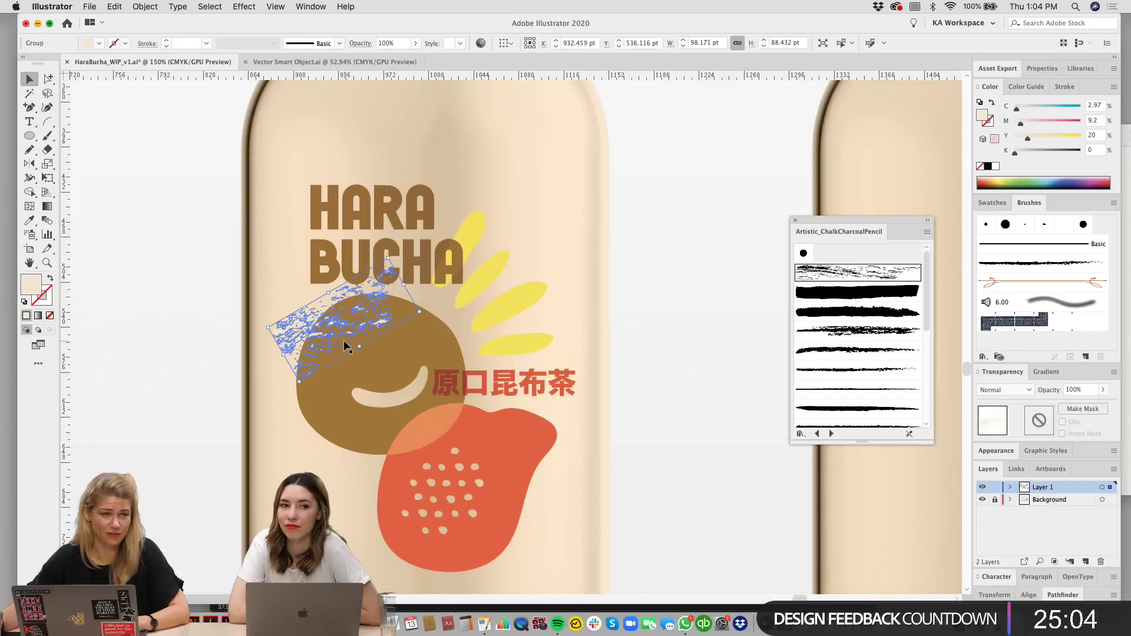
drag(437, 346, 487, 299)
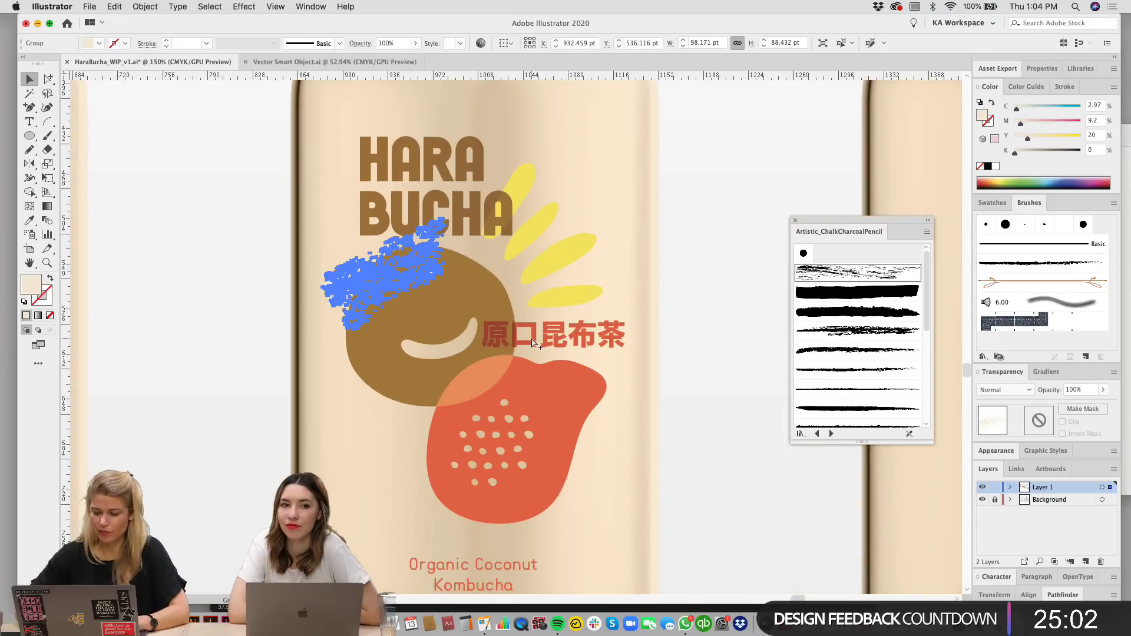
key(super+plus)
key(super+plus)
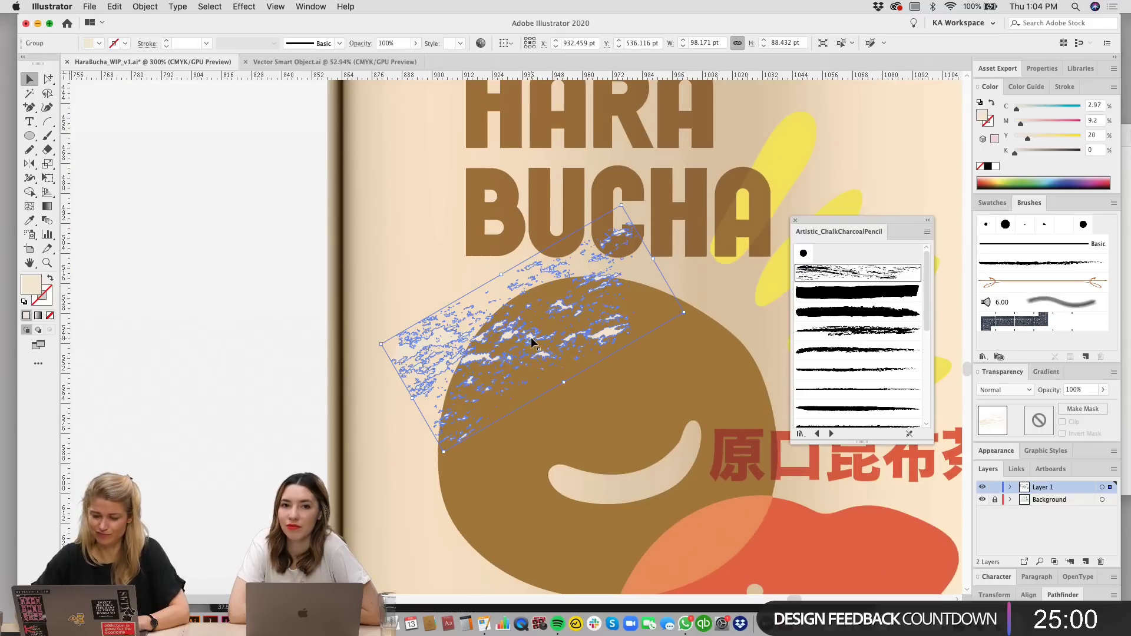
scroll(532, 341, right, 3)
scroll(532, 342, down, 1)
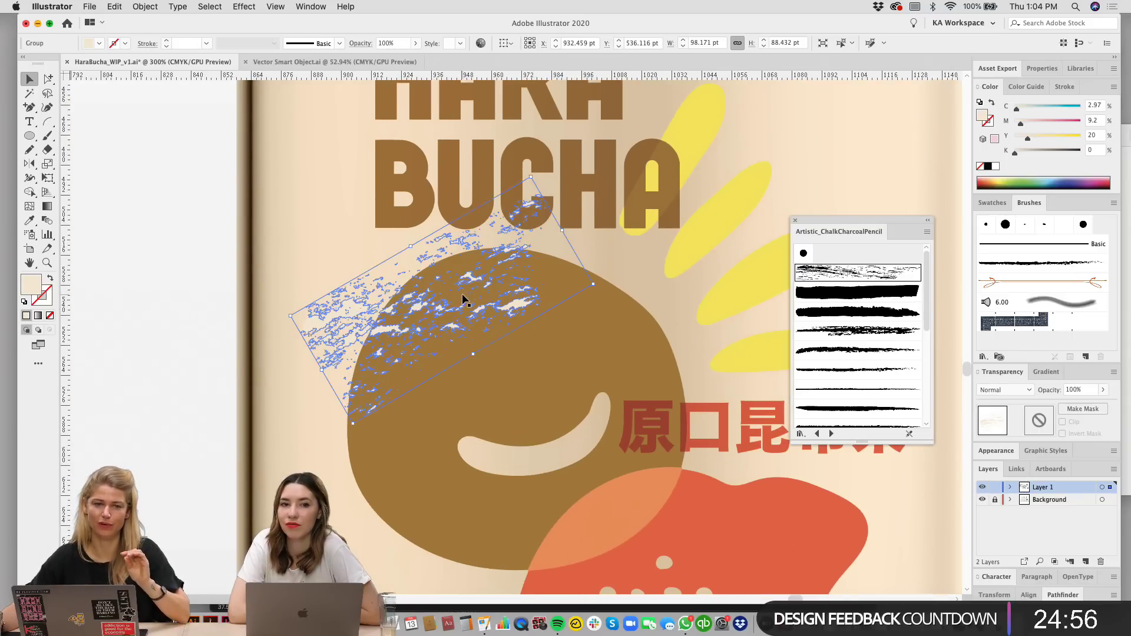
Step: Close the Artistic_ChalkCharcoalPencil brush library and delete the charcoal texture from the brown shape on the middle bottle
click(796, 220)
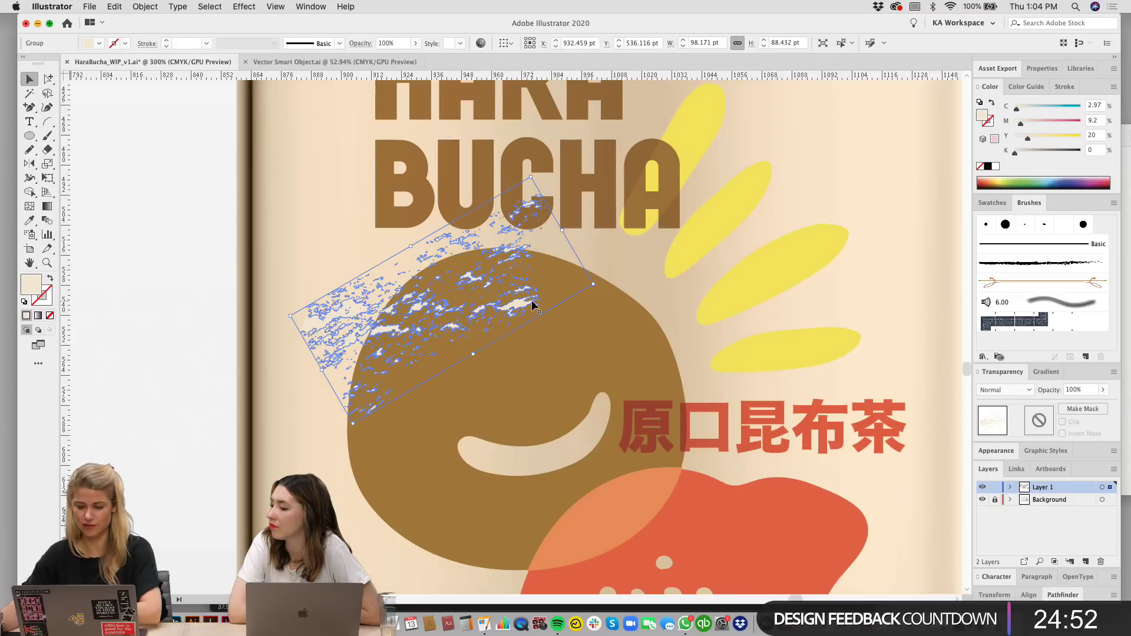
key(Delete)
key(super+minus)
key(super+minus)
key(super+minus)
drag(720, 360, 672, 373)
key(super+minus)
key(super+minus)
scroll(676, 367, right, 2)
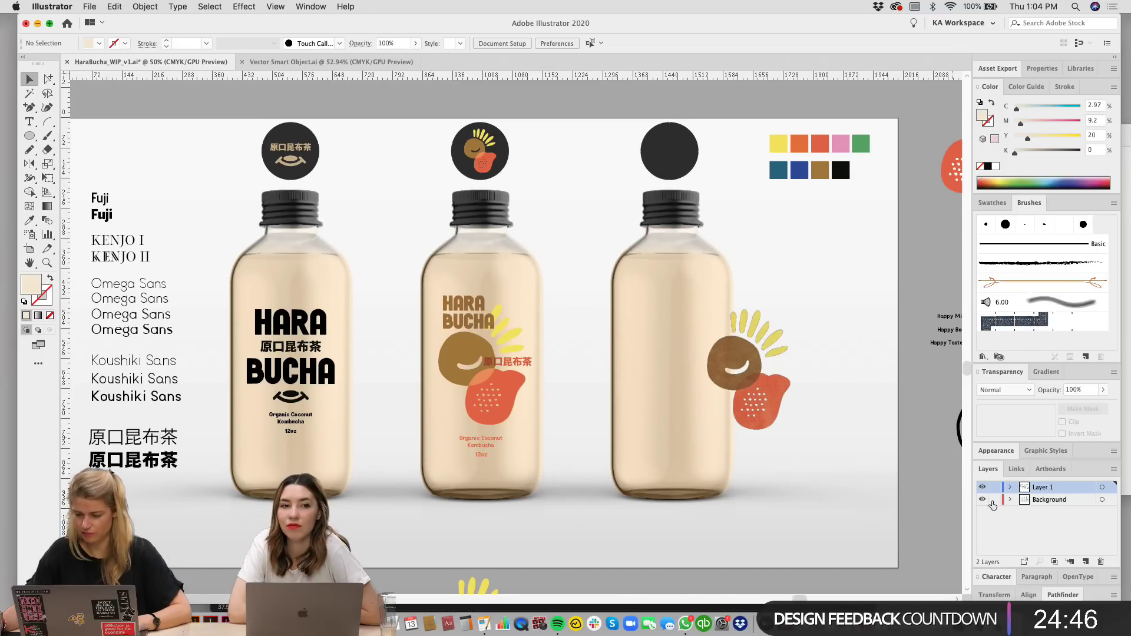
Step: Rotate the four yellow leaves on the middle bottle slightly and move them to about X 1056 pt, Y 503 pt
drag(670, 454, 653, 424)
key(super+plus)
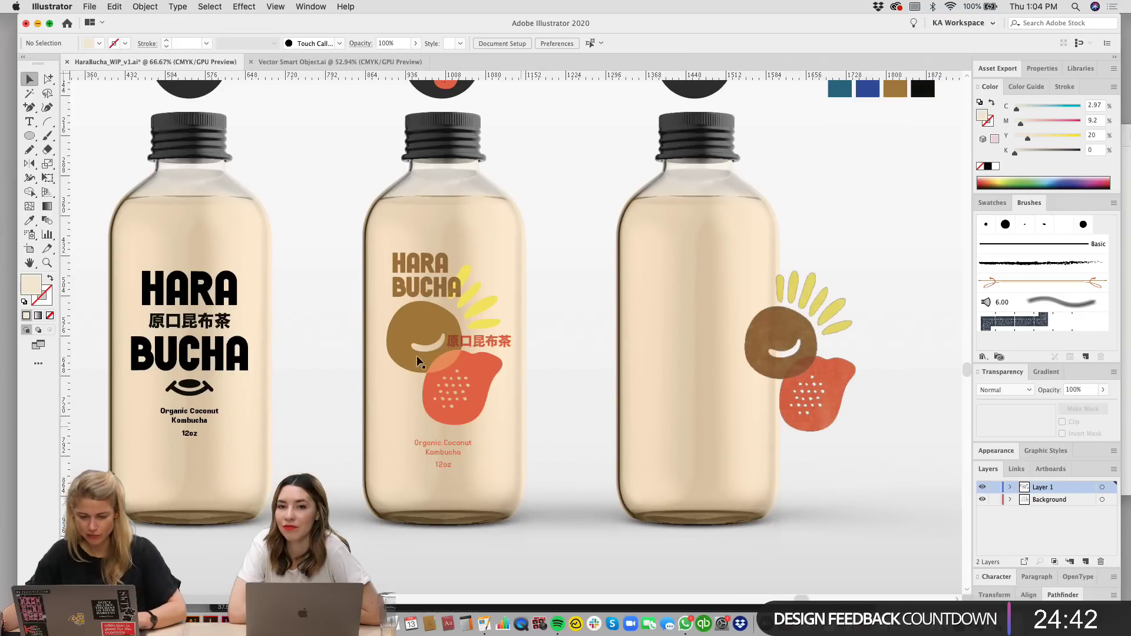
click(480, 305)
scroll(613, 323, left, 2)
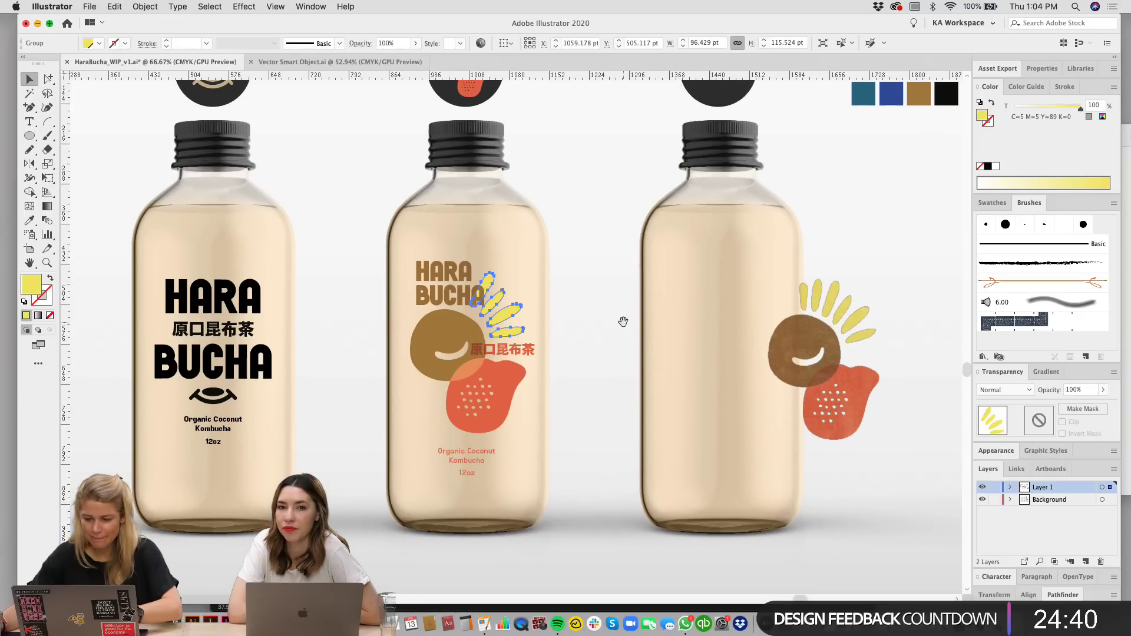
key(super+plus)
click(621, 328)
drag(618, 424, 615, 347)
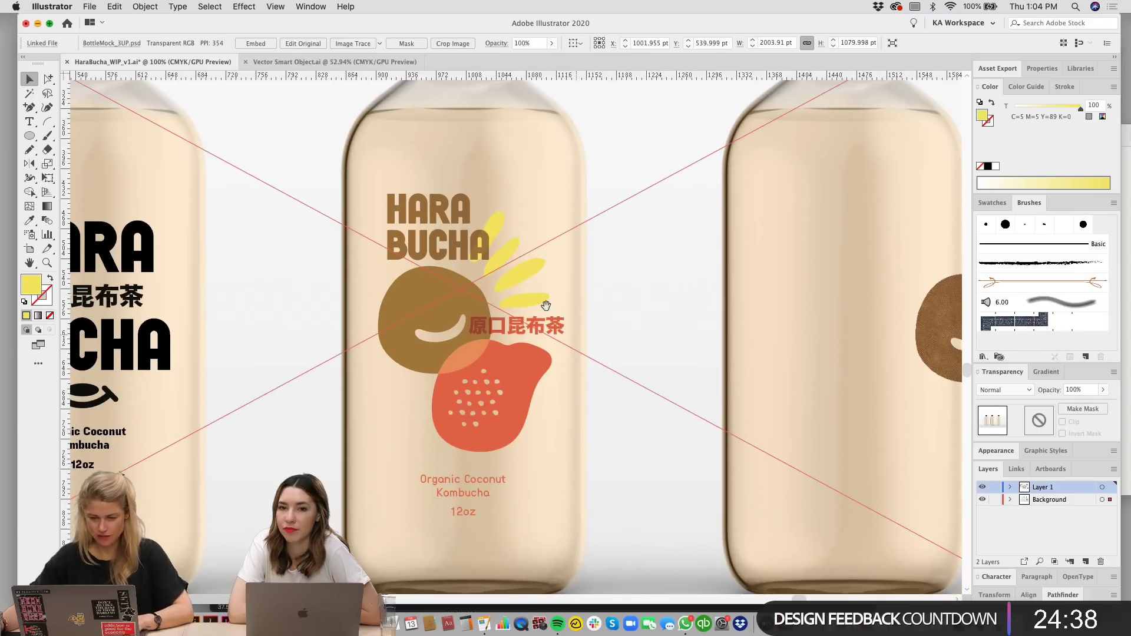
click(510, 288)
drag(555, 208, 551, 206)
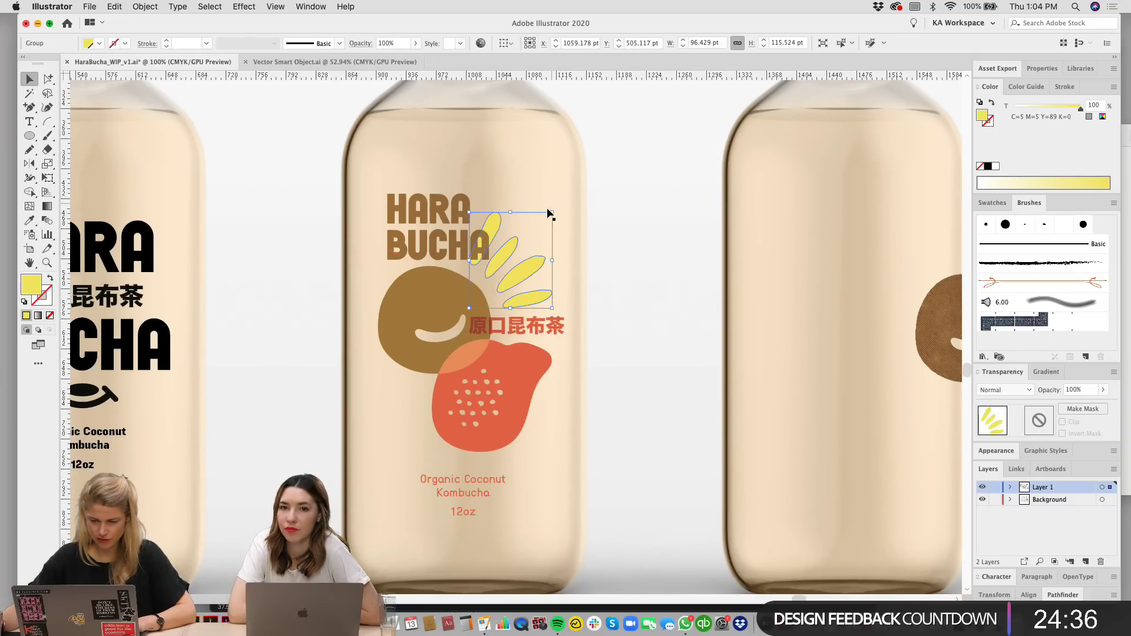
drag(506, 277, 501, 275)
drag(565, 395, 530, 382)
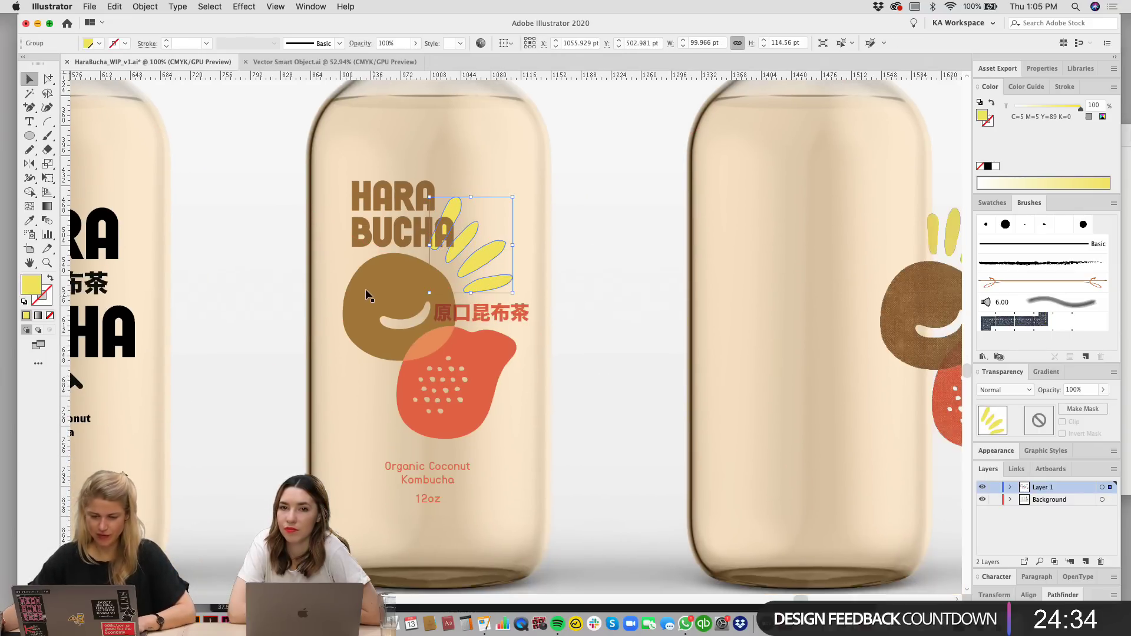
Step: Copy the coconut illustration with its leaves, brown shape and red shape from the middle bottle onto the third bottle
shift+click(376, 288)
drag(421, 394, 795, 363)
scroll(808, 368, right, 4)
scroll(807, 368, up, 1)
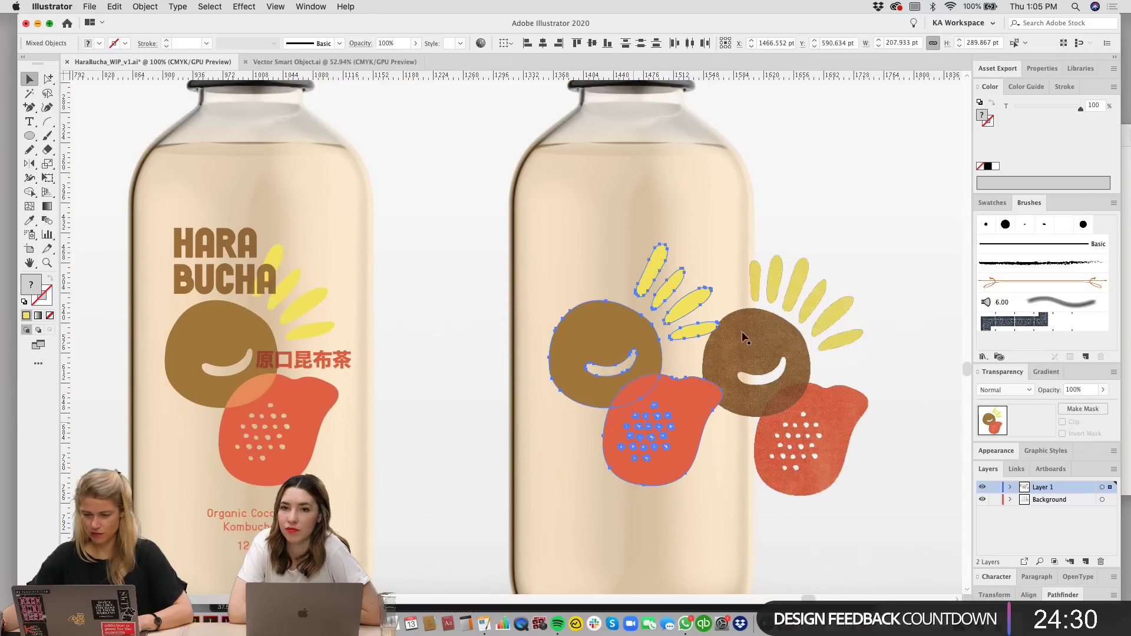
Step: Move the linked HB_RedCoco.psd artwork clear of the third bottle, to about X 1751 pt
click(873, 308)
drag(768, 361, 882, 333)
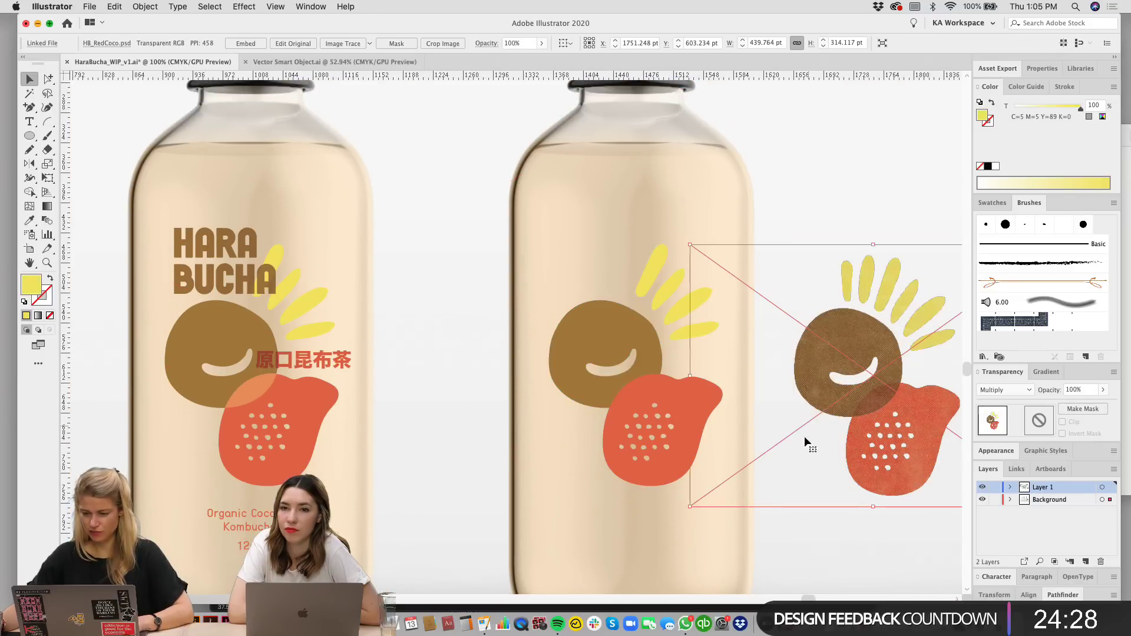
scroll(720, 509, down, 5)
scroll(720, 510, right, 5)
drag(720, 509, 712, 526)
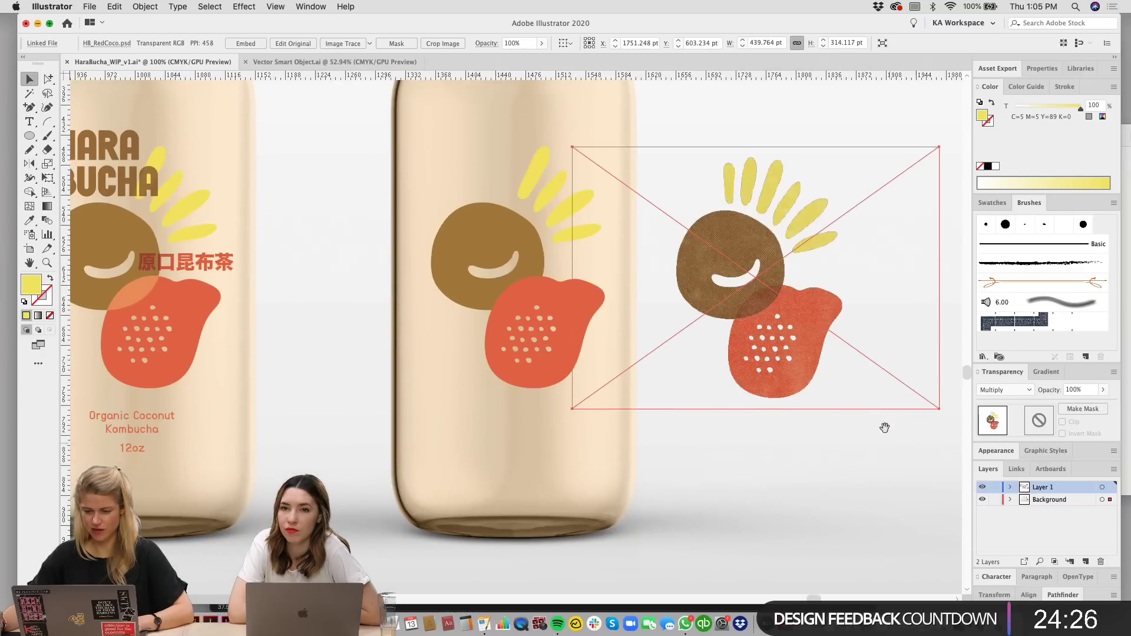
drag(883, 427, 753, 478)
click(907, 336)
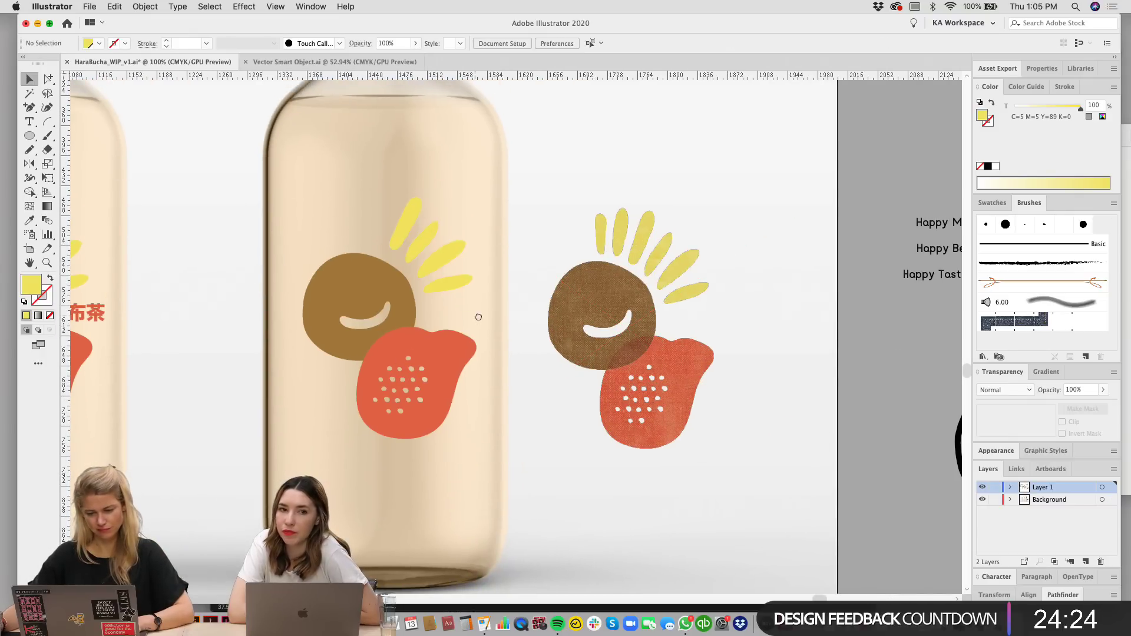
Step: Select the coconut logo on the middle bottle's cap
scroll(478, 317, left, 5)
scroll(265, 147, up, 5)
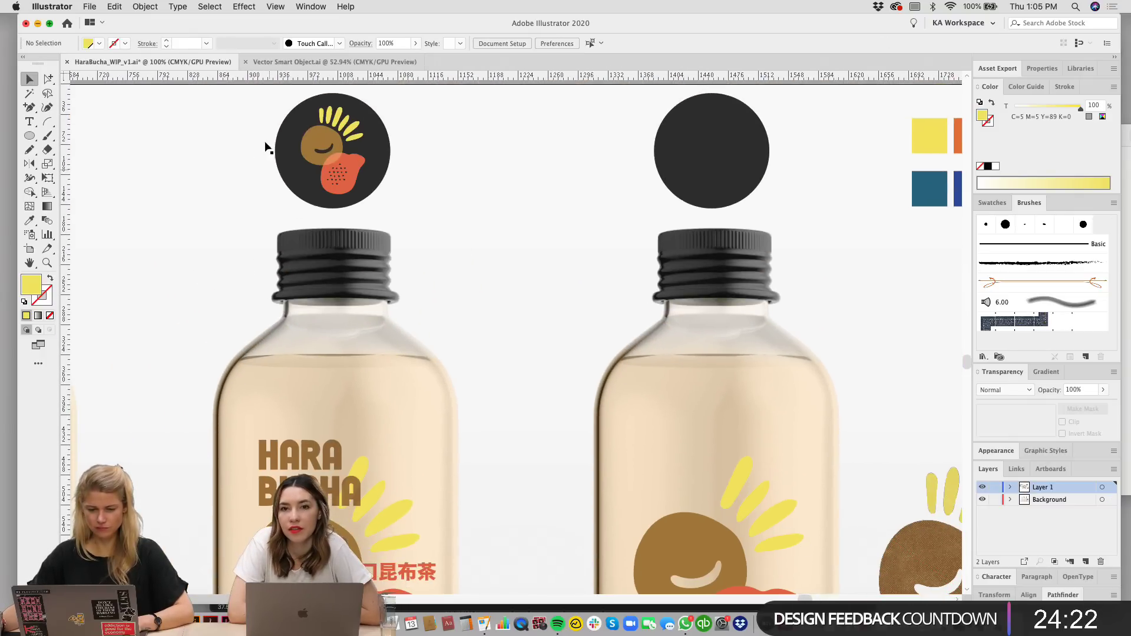
click(328, 147)
scroll(477, 218, down, 5)
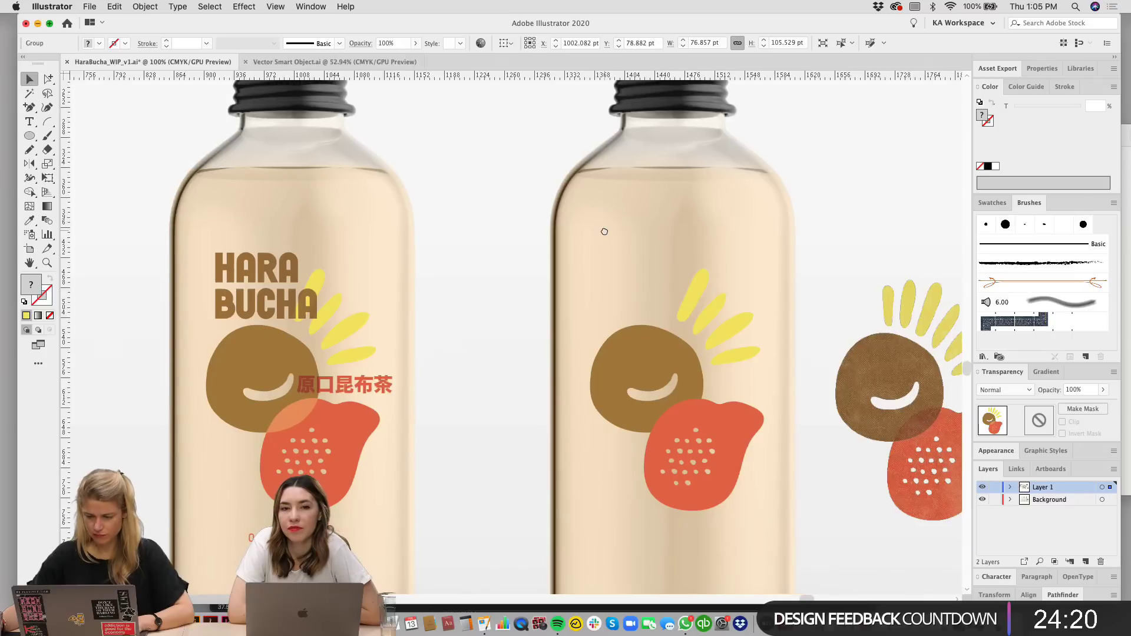
scroll(477, 217, right, 5)
drag(477, 217, 673, 226)
Step: Undo the recent edits back to the ungrouped five-leaf version of the middle bottle's illustration, before the charcoal texture trial
key(super+z)
key(super+z)
key(super+z)
key(super+z)
key(super+z)
key(super+z)
key(super+z)
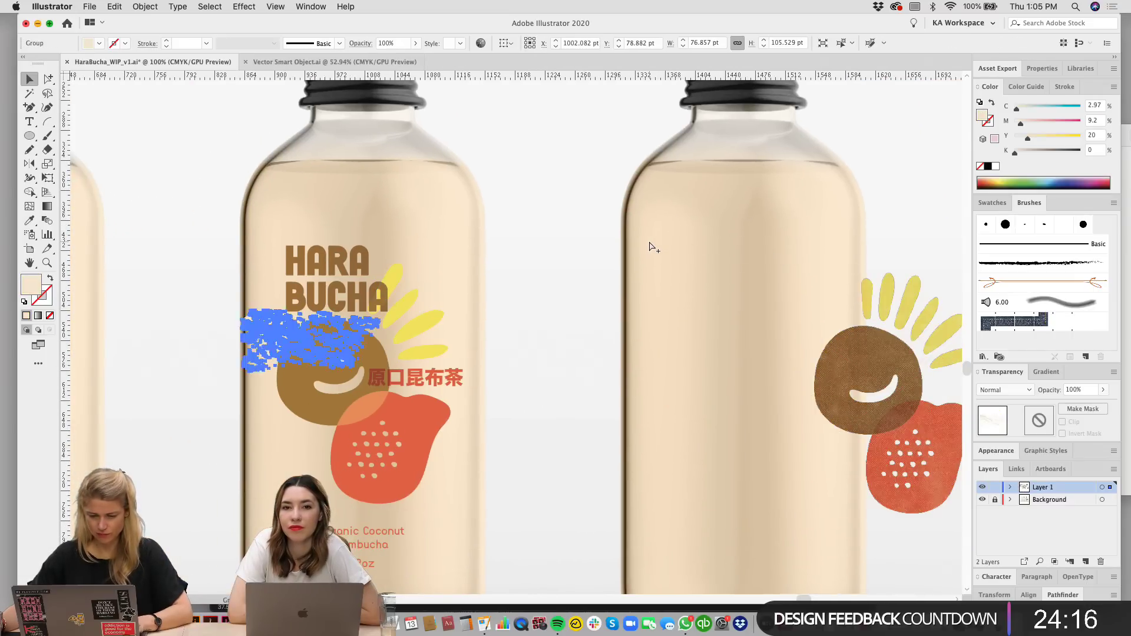
key(super+z)
key(super+z)
key(super+z)
key(super+z)
key(super+z)
key(super+z)
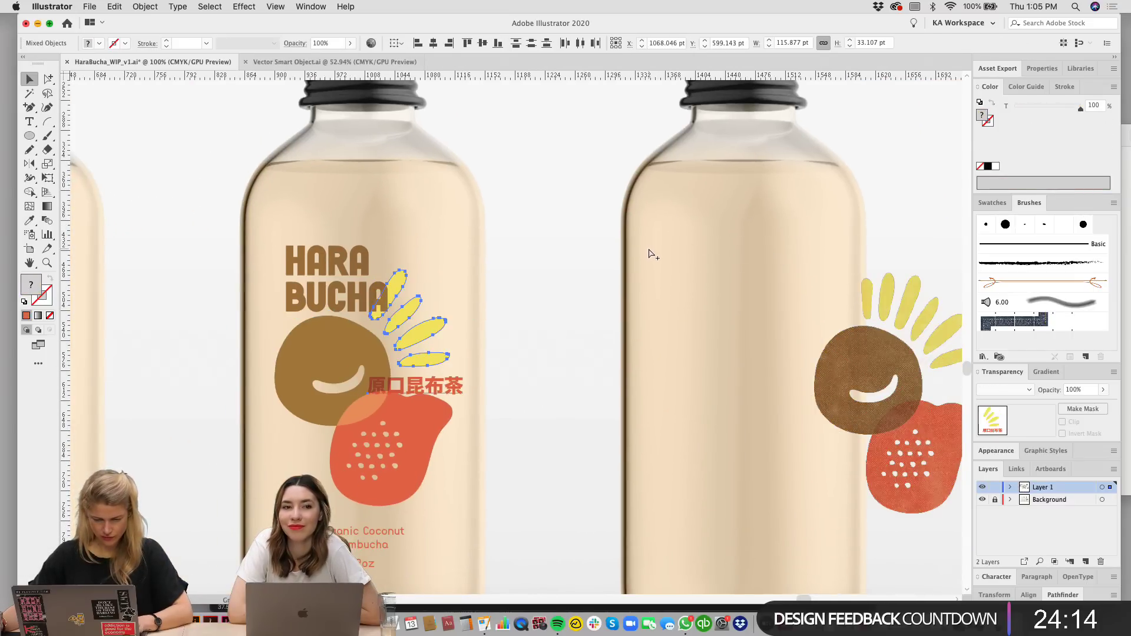
key(super+z)
key(super+z)
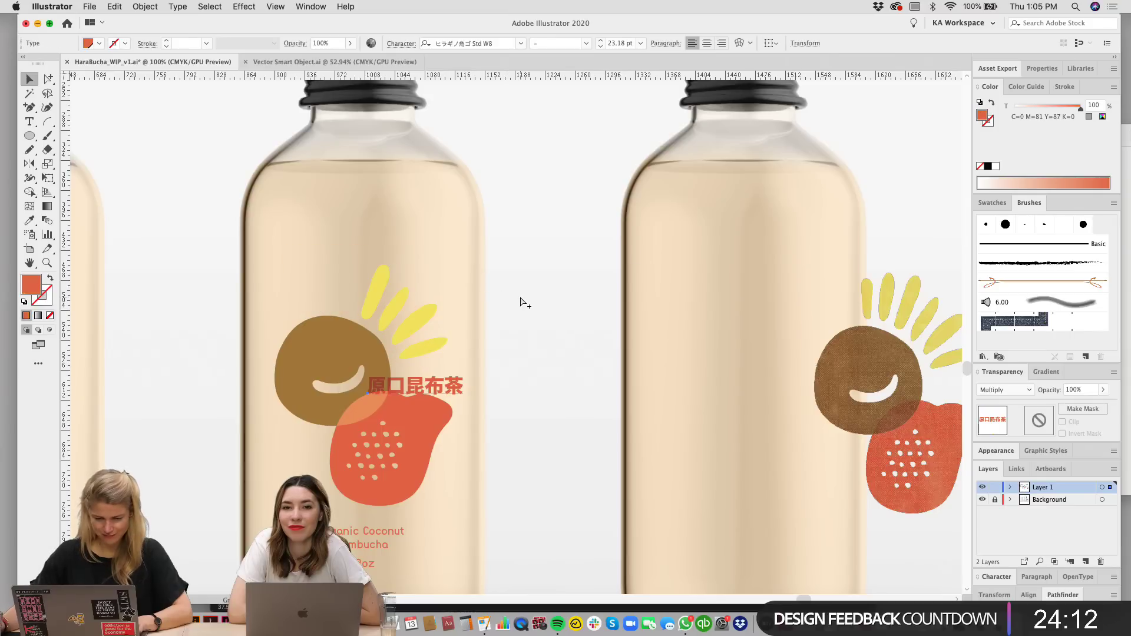
key(super+z)
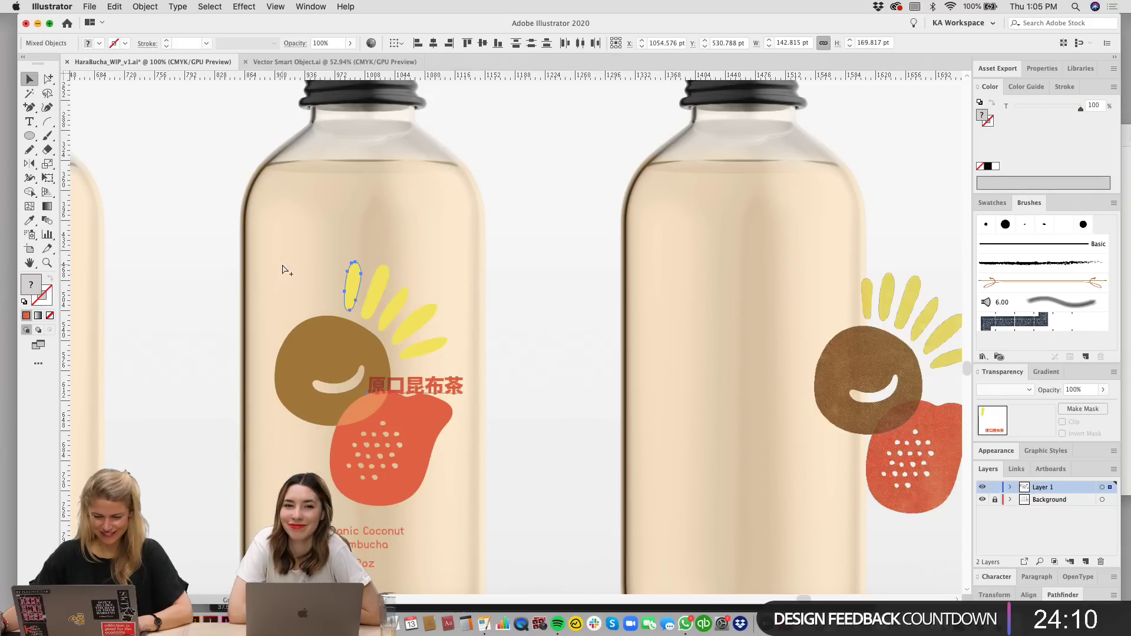
key(super+z)
scroll(437, 247, left, 2)
scroll(436, 247, down, 1)
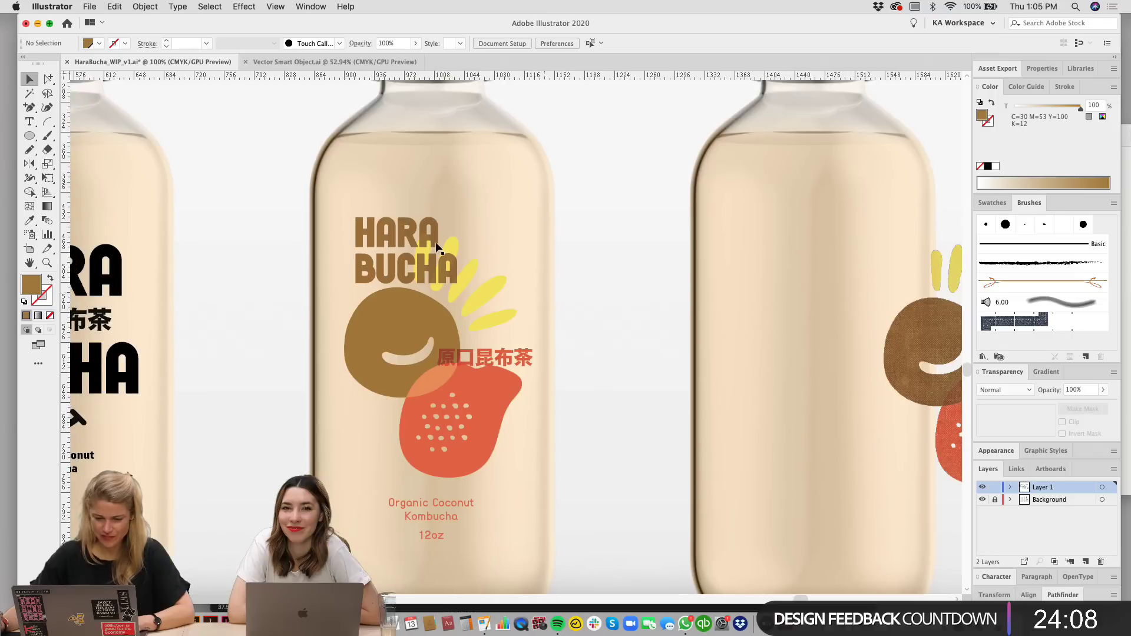
Step: Rotate all five yellow leaves on the middle bottle slightly clockwise, scale them down a little and group them
click(427, 260)
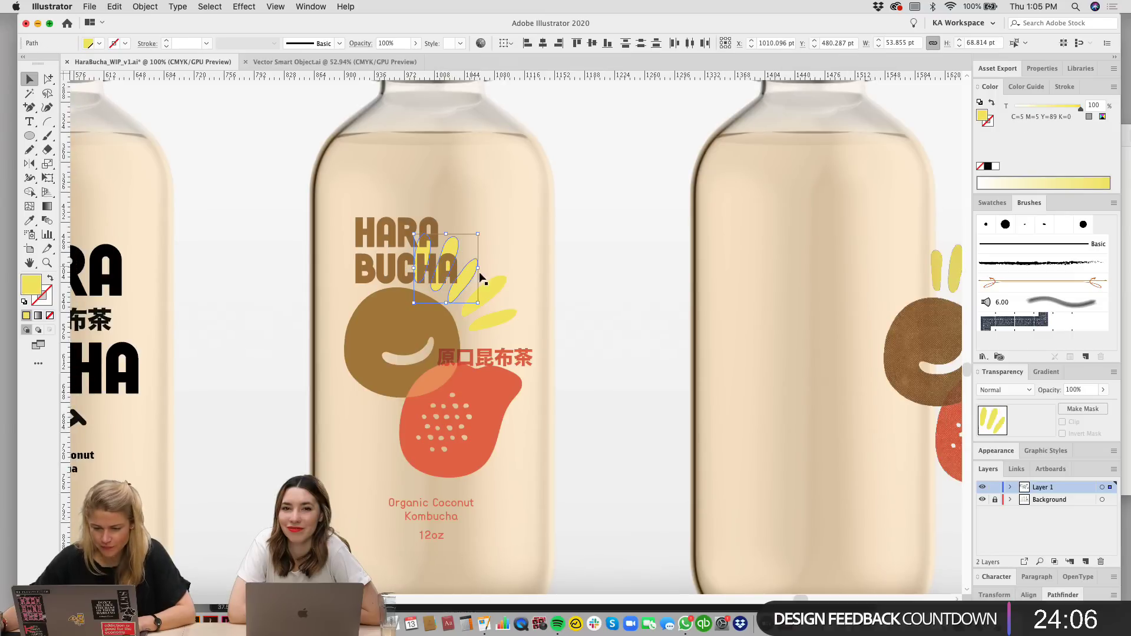
key(super+z)
key(super+shift+z)
shift+click(504, 320)
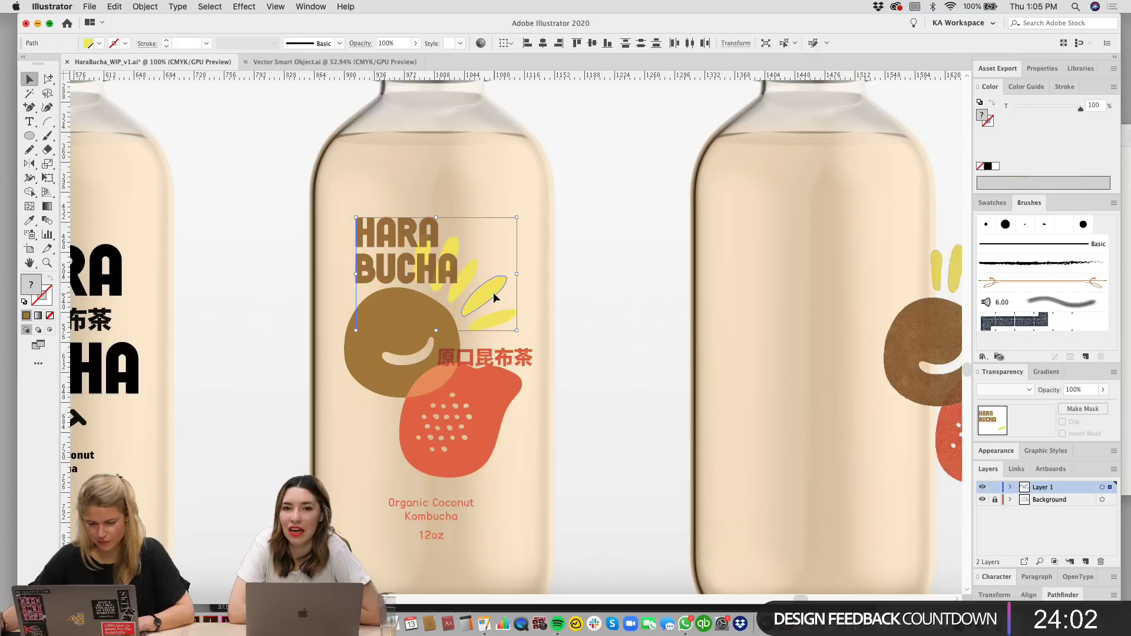
click(494, 297)
shift+click(466, 264)
shift+click(434, 257)
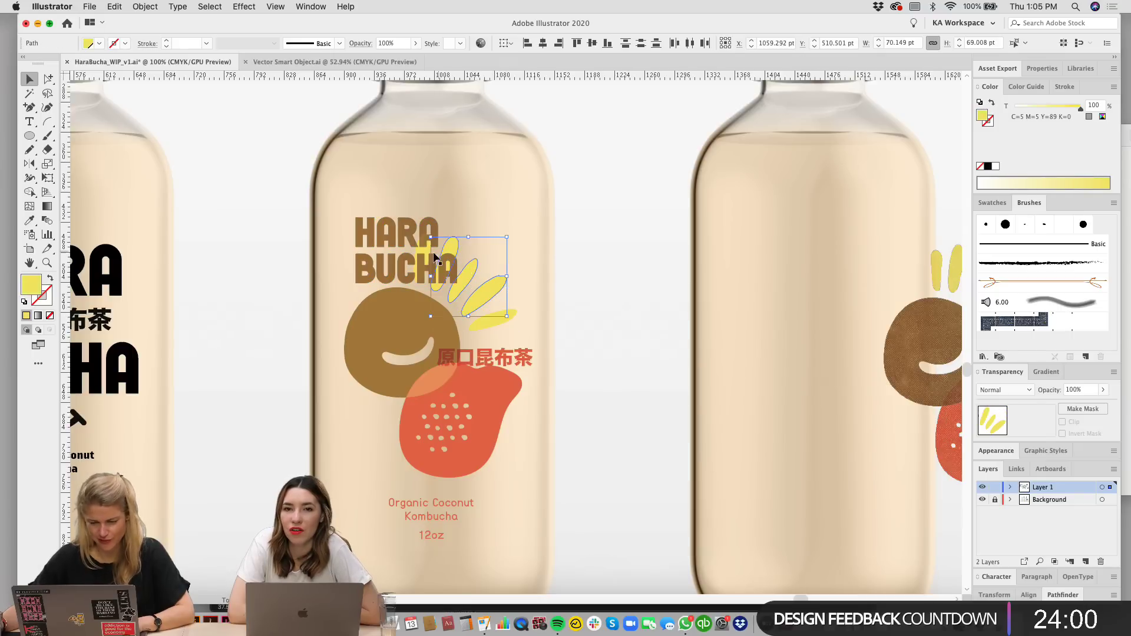
shift+click(424, 254)
shift+click(493, 320)
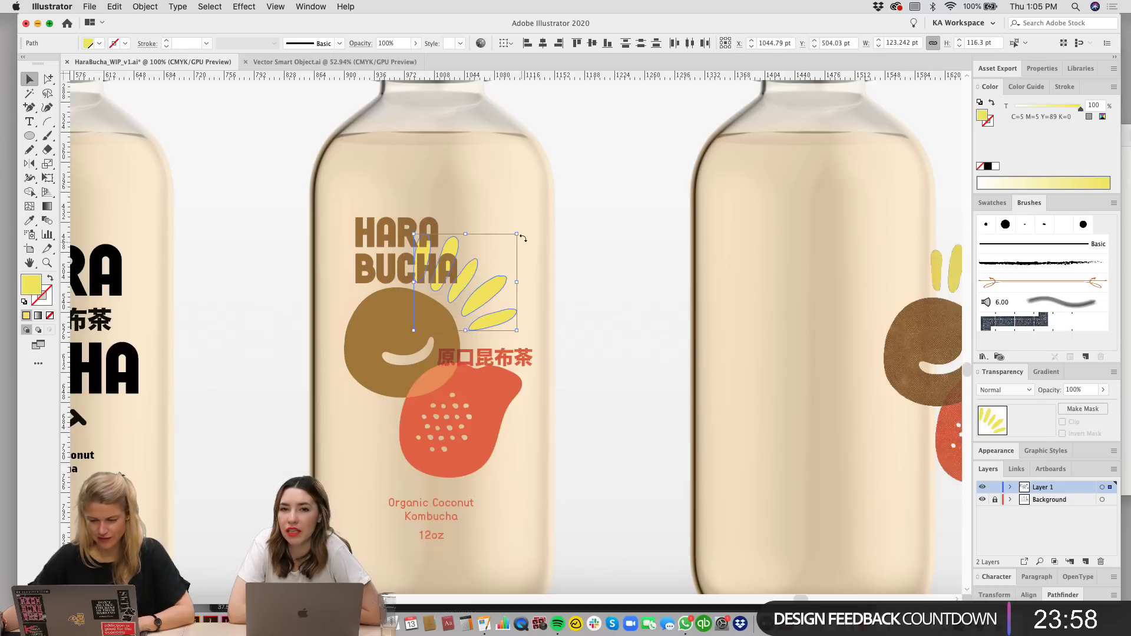
drag(521, 234, 524, 239)
drag(413, 230, 428, 242)
drag(522, 241, 524, 247)
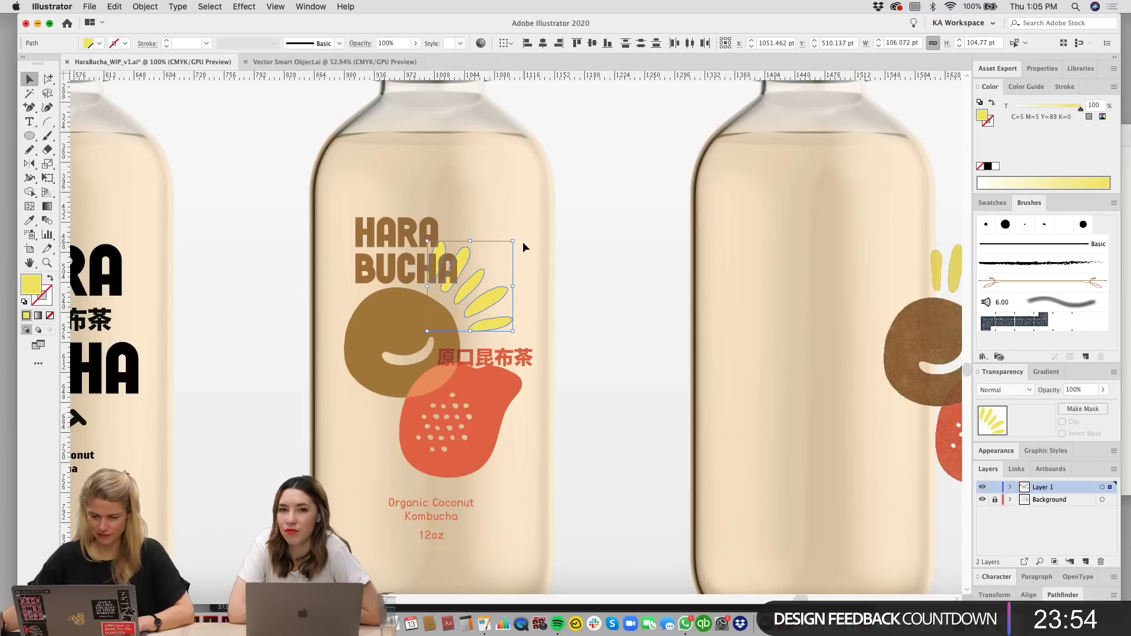
key(super+g)
Step: Move the grouped yellow leaves slightly away from the BUCHA lettering, to about X 1056 pt, Y 511 pt
drag(494, 304, 495, 304)
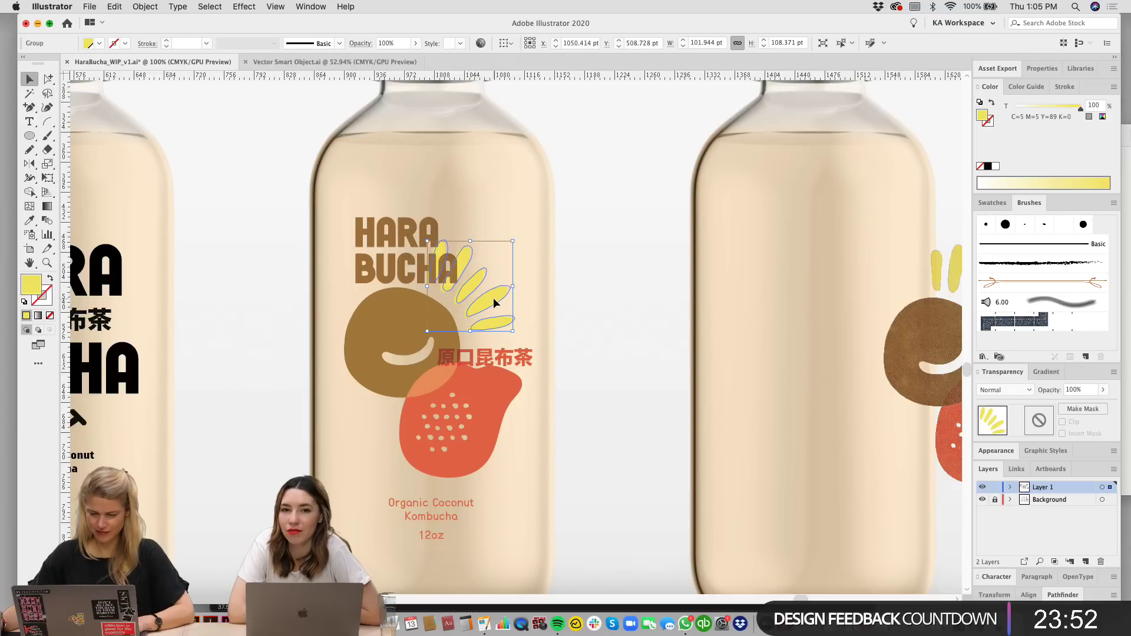
key(super+equal)
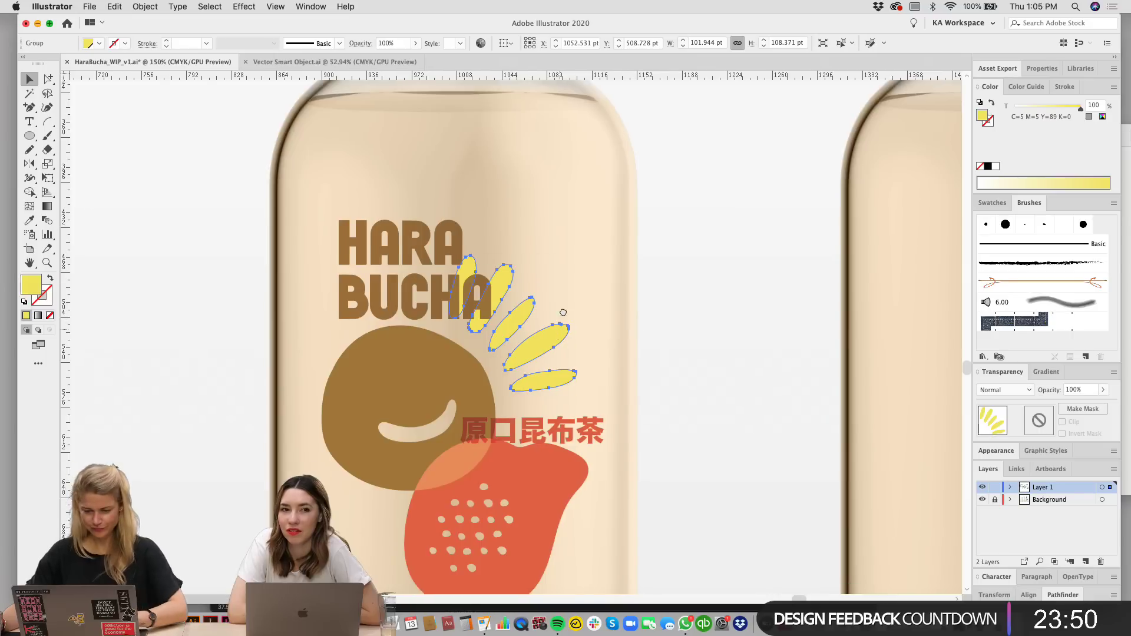
scroll(583, 307, down, 2)
scroll(583, 306, left, 1)
drag(544, 274, 548, 276)
key(super+equal)
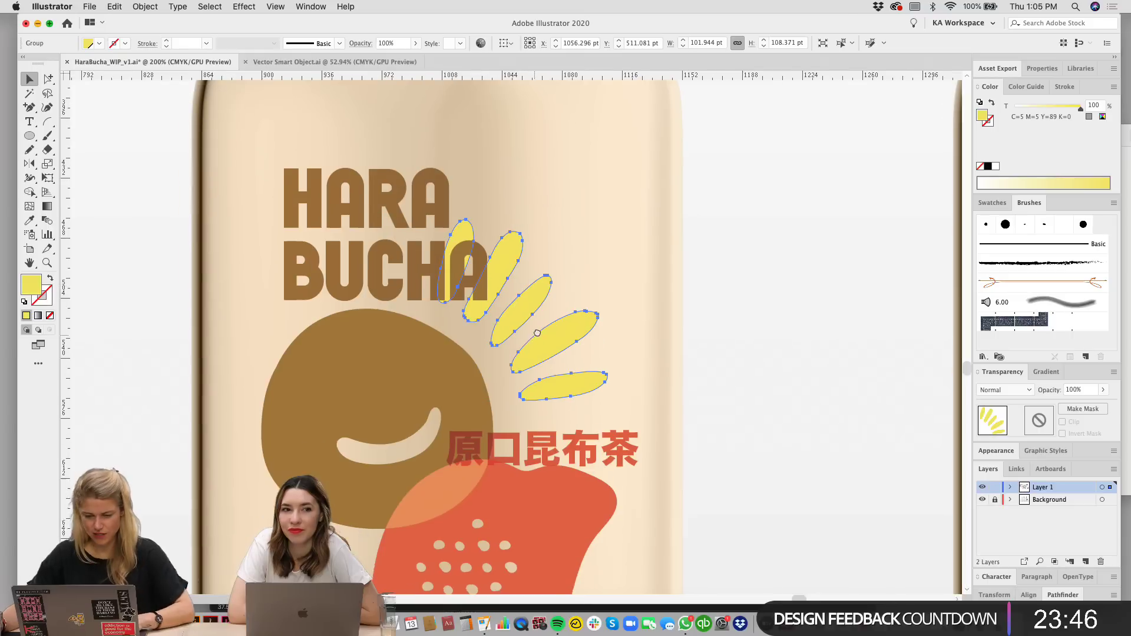
click(765, 351)
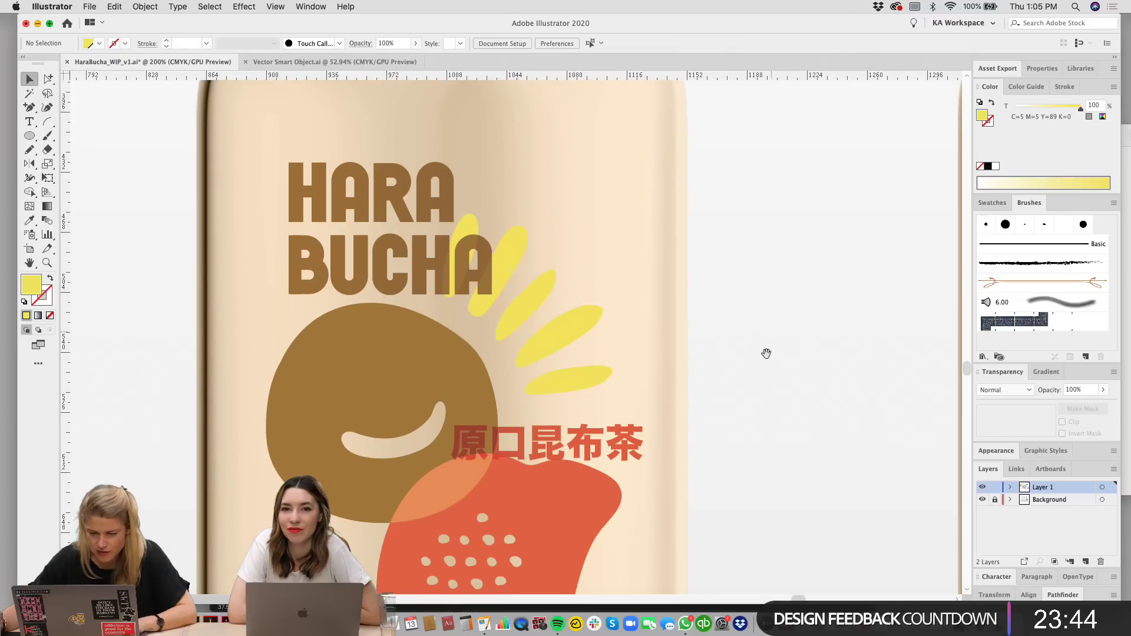
Step: Move the red 原口昆布茶 text on the middle bottle slightly up, away from the red shape
scroll(737, 371, down, 2)
drag(612, 413, 612, 396)
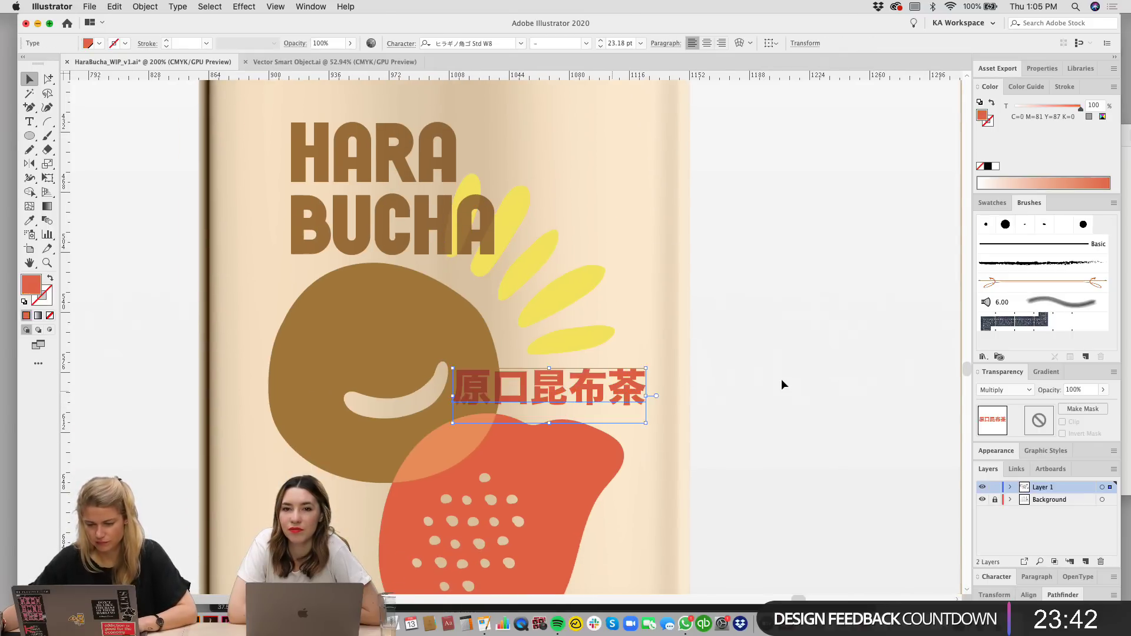
key(super+minus)
key(super+minus)
Step: Delete the light orange overlap piece between the brown coconut and the red shape on the middle bottle
click(497, 308)
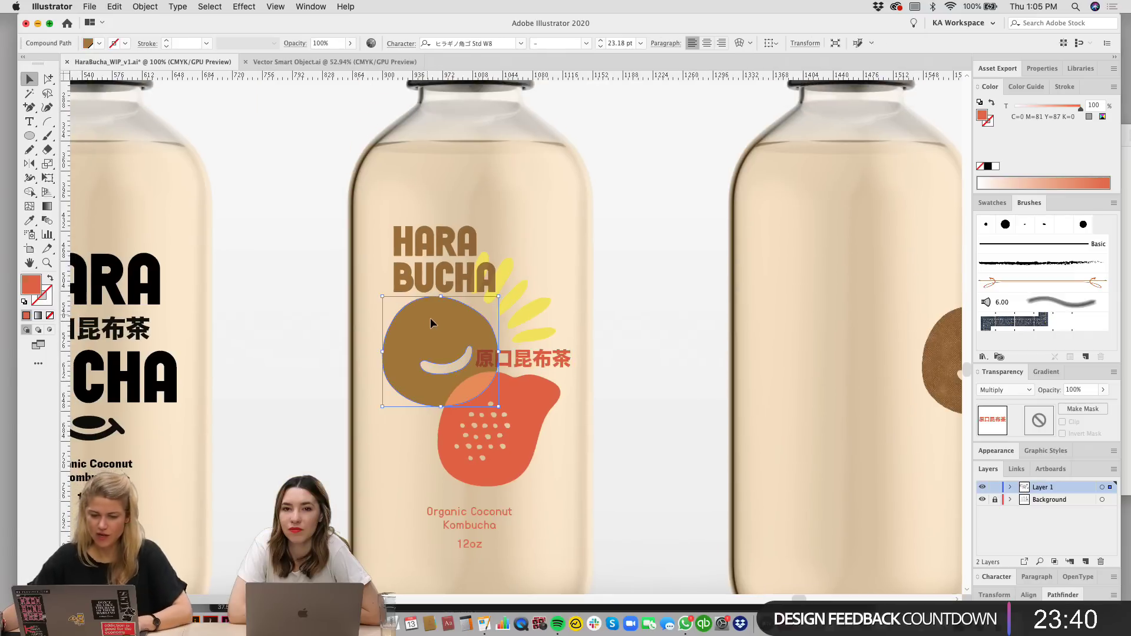
shift+click(517, 399)
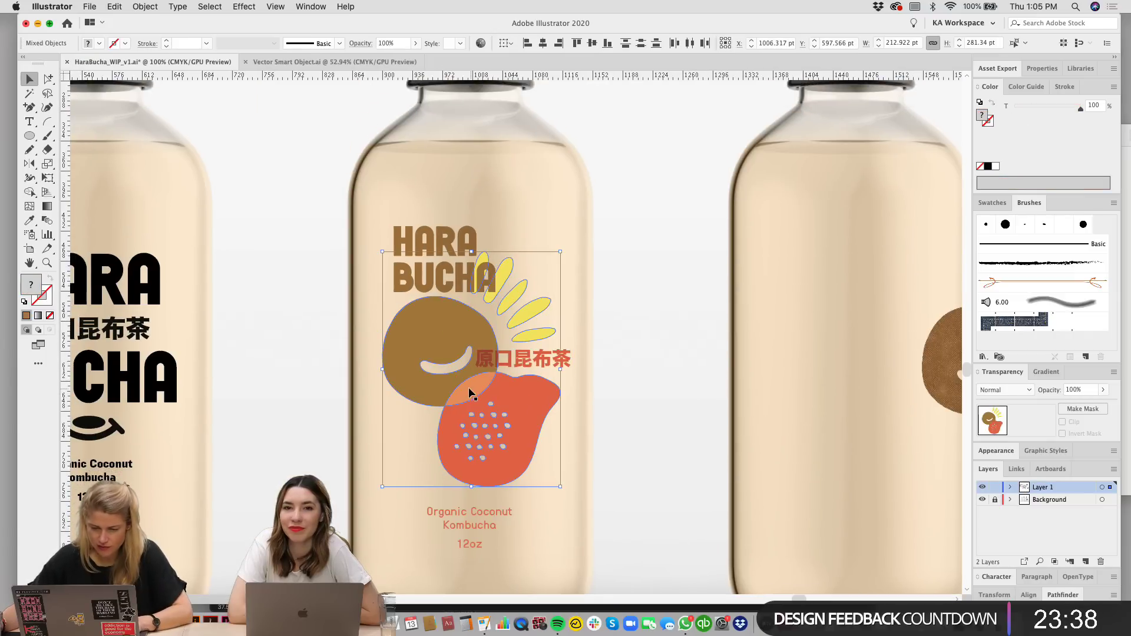
click(666, 429)
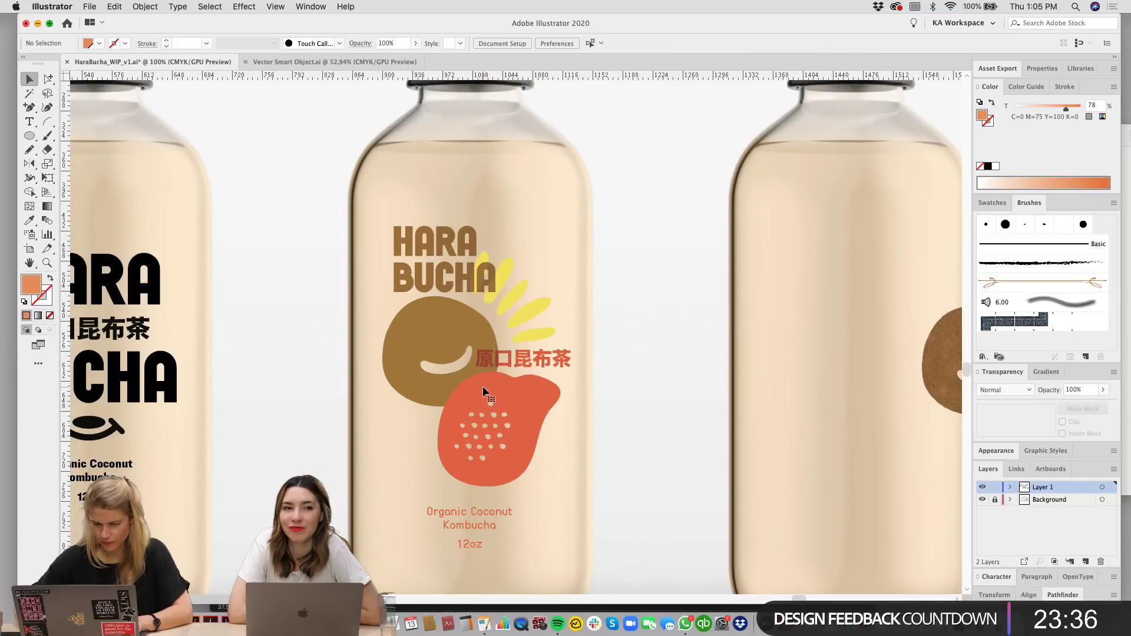
Step: Set the blending mode of the middle bottle's brown coconut, red shape and yellow leaves to Multiply
click(482, 387)
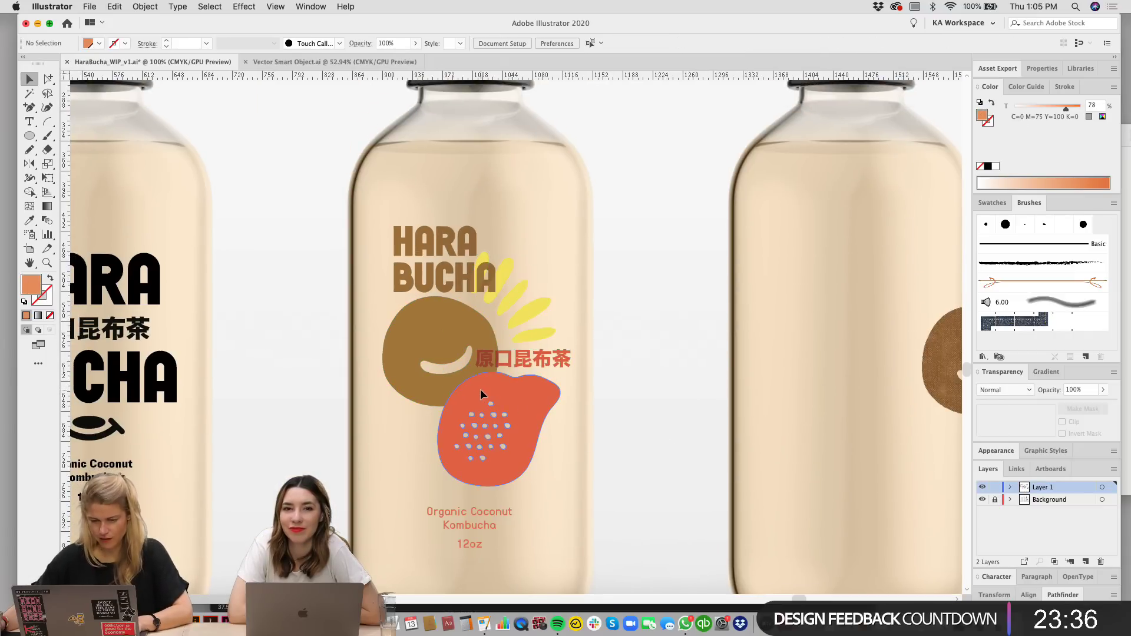
shift+click(510, 306)
click(1004, 390)
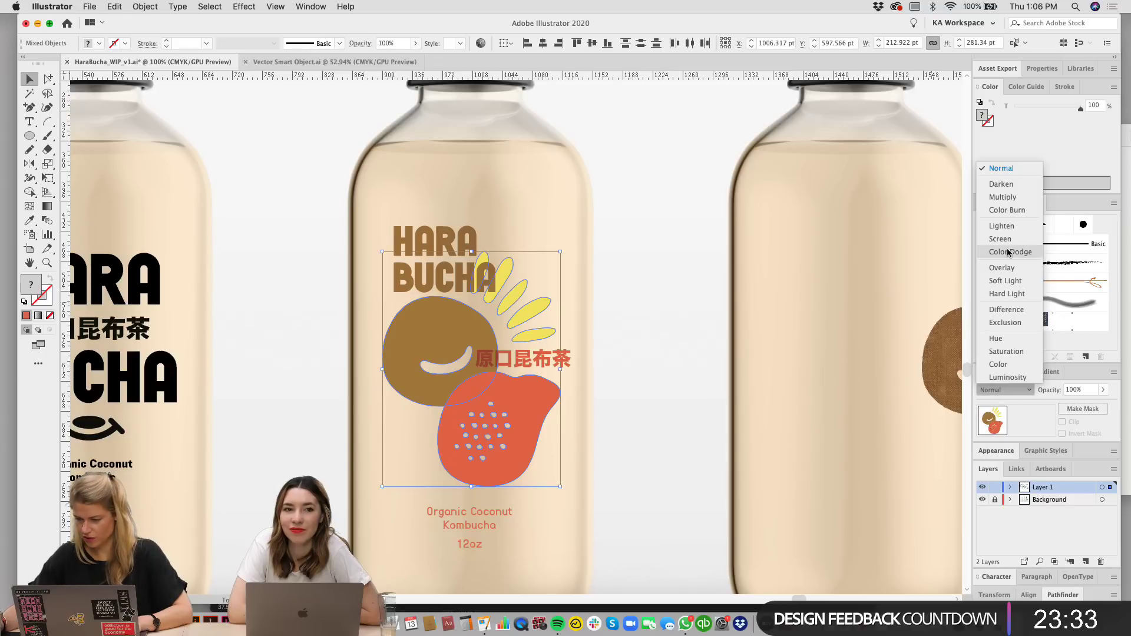
click(1003, 199)
click(788, 396)
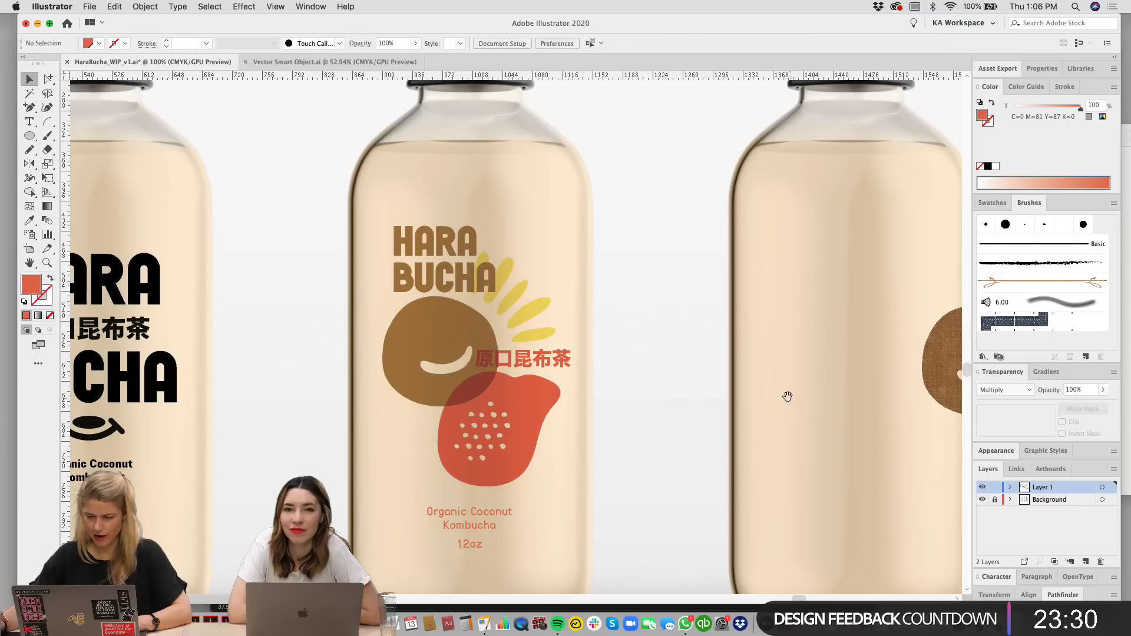
Step: Unlock the Background layer and open the linked HB_RedCoco.psd artwork beside the third bottle for editing in Photoshop
scroll(788, 397, right, 5)
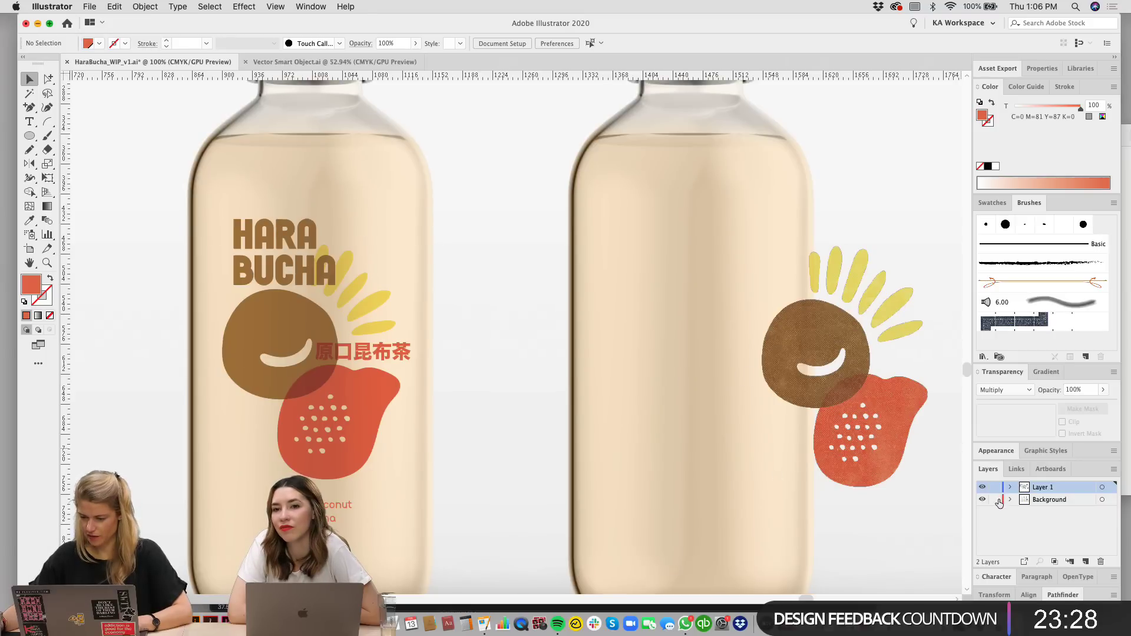
click(943, 376)
click(1017, 469)
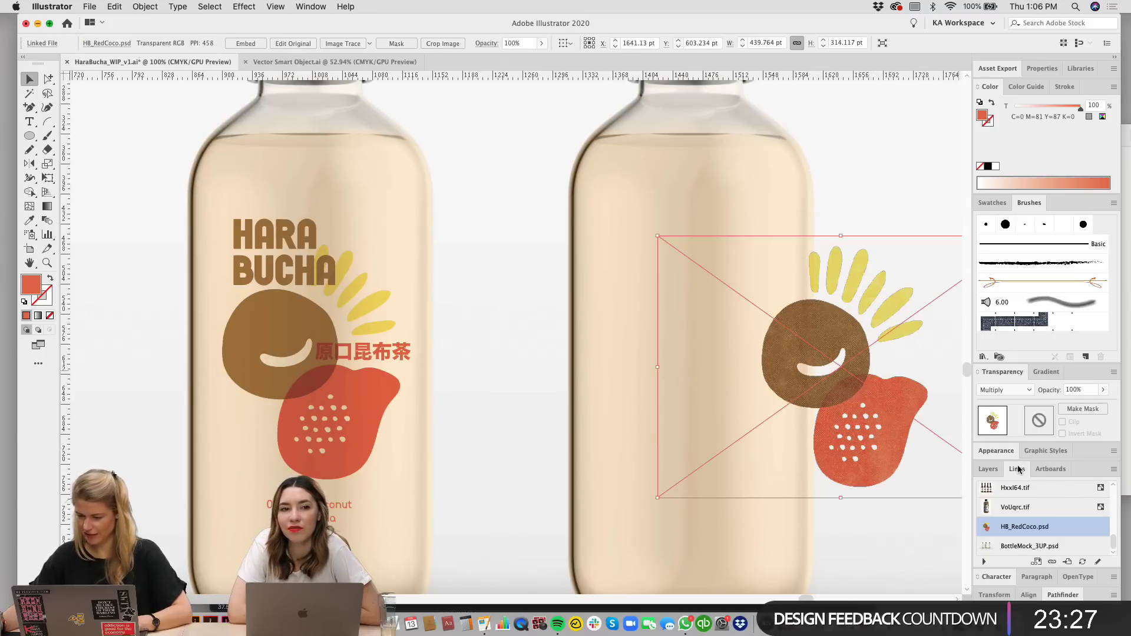
click(1096, 562)
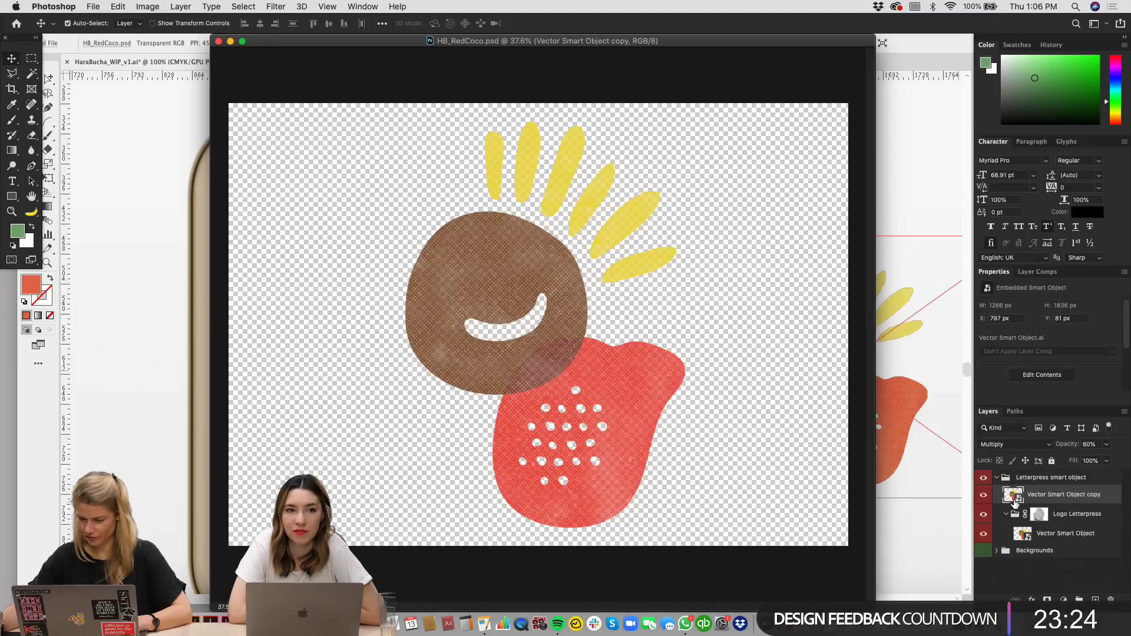
Step: Replace the old artwork inside the Vector Smart Object copy with the revised coconut illustration and save it along with HB_RedCoco.psd
double_click(1014, 496)
drag(673, 422, 391, 191)
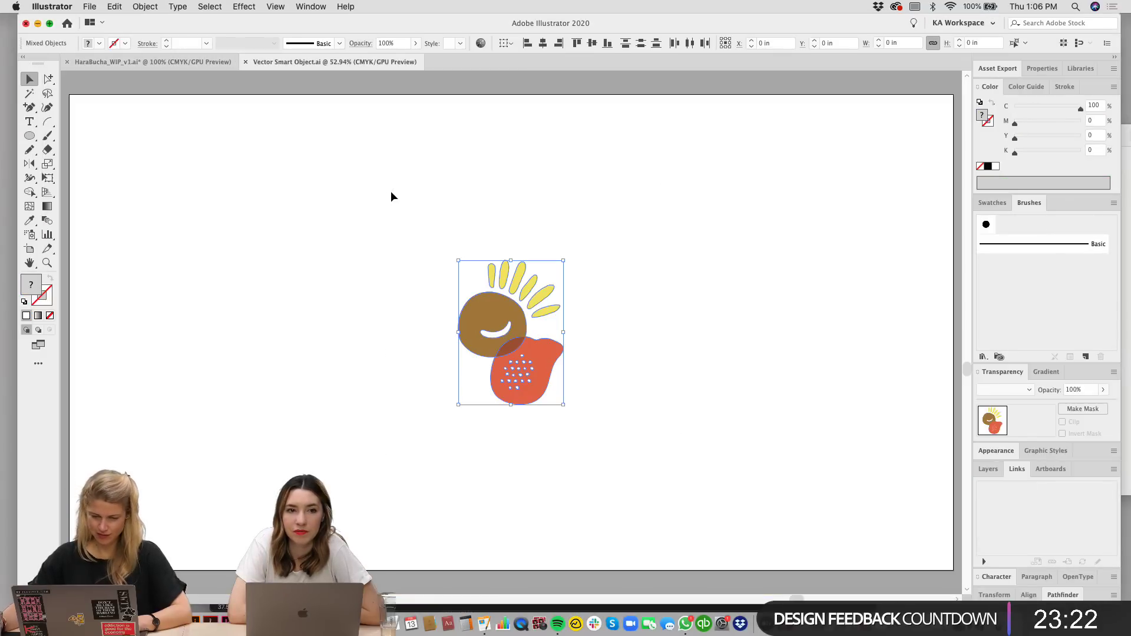
key(Delete)
key(super+z)
click(633, 255)
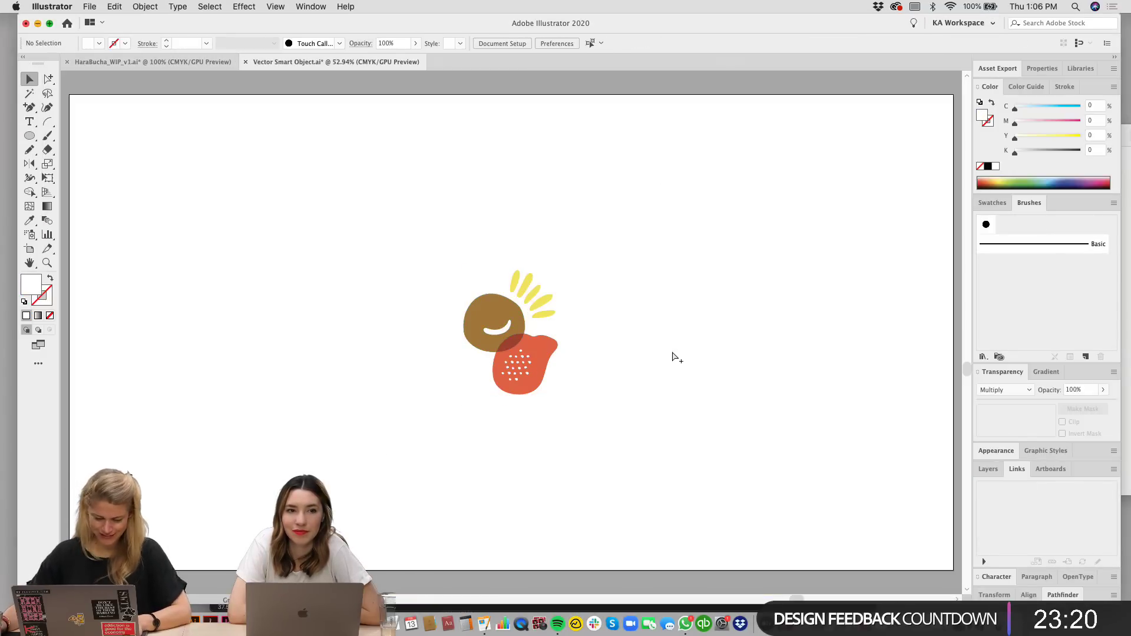
click(681, 330)
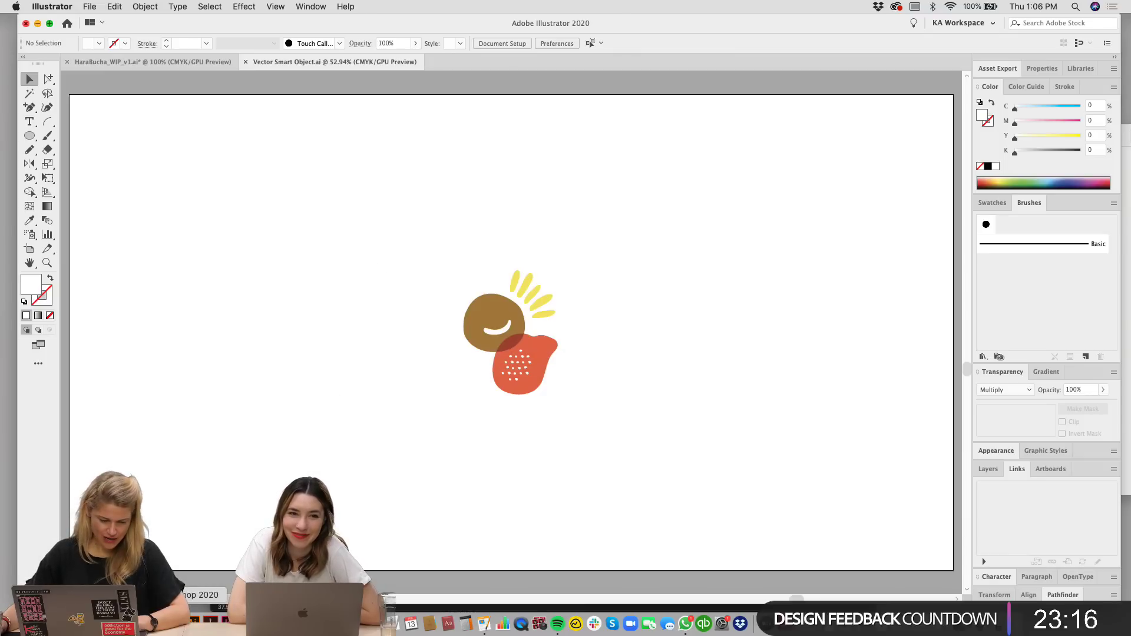
key(super+Tab)
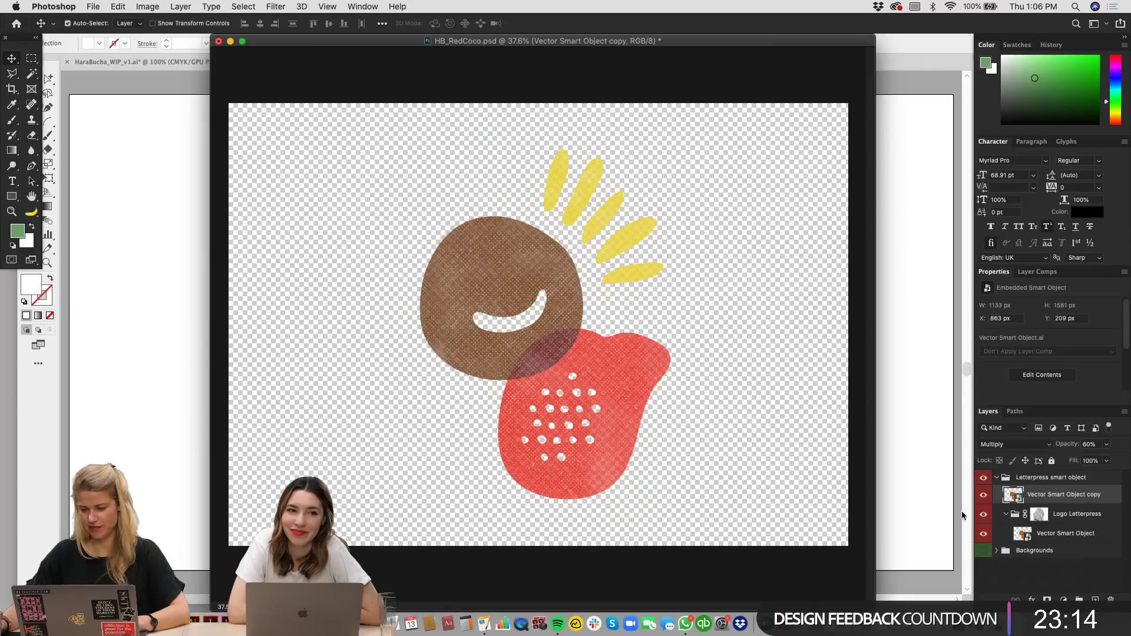
key(super+s)
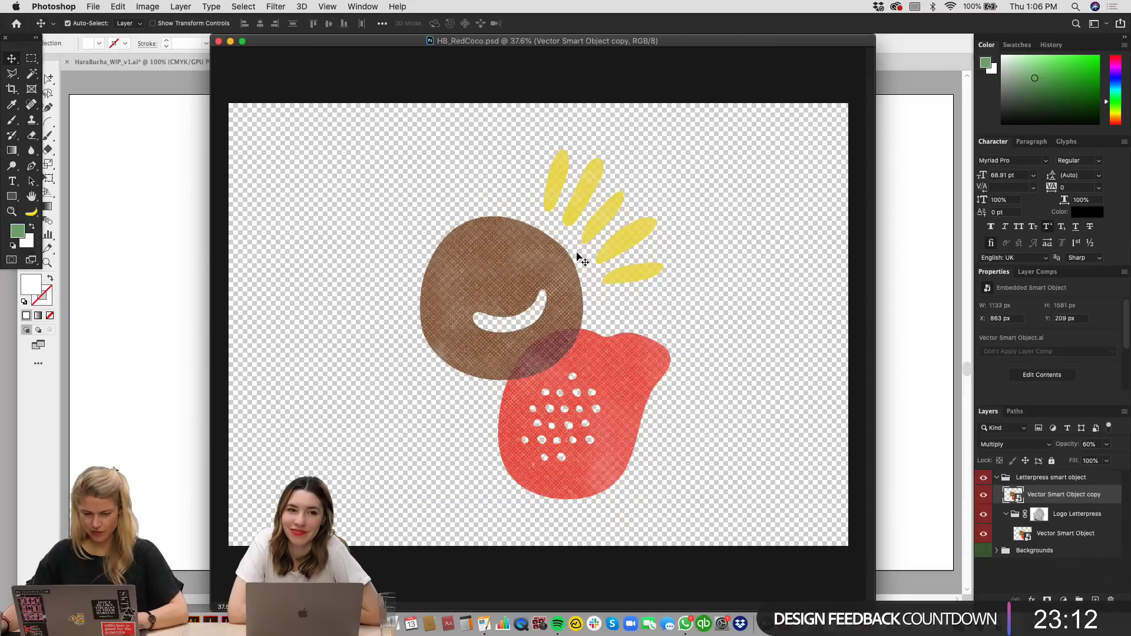
Step: Crop the HB_RedCoco.psd canvas closely around the coconut illustration, trimming the empty area on all sides
key(c)
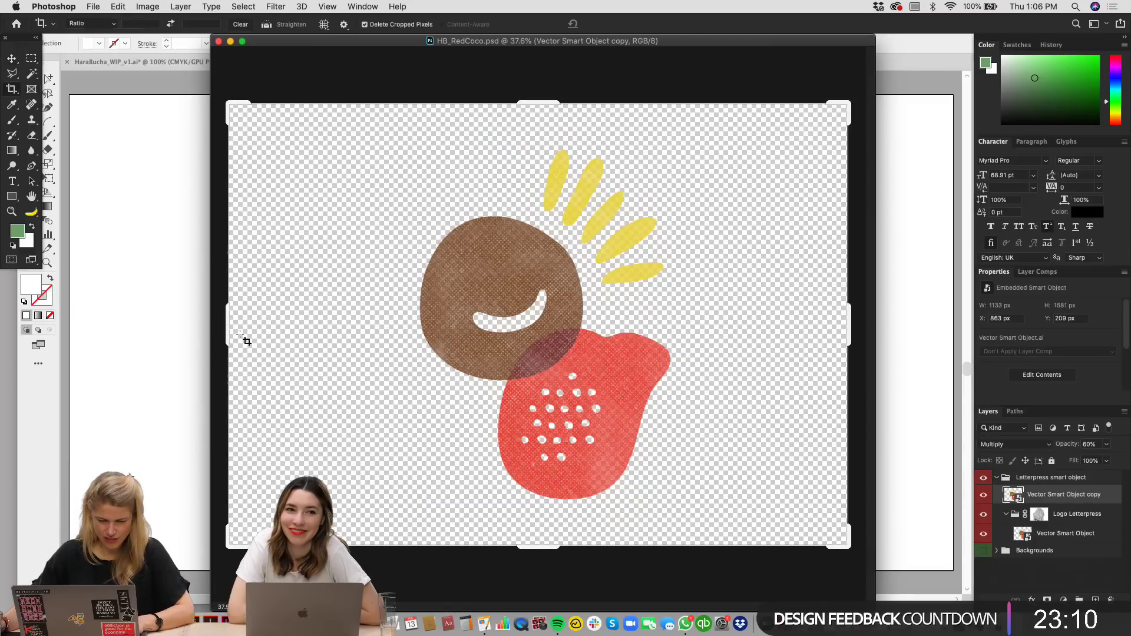
drag(246, 333, 360, 328)
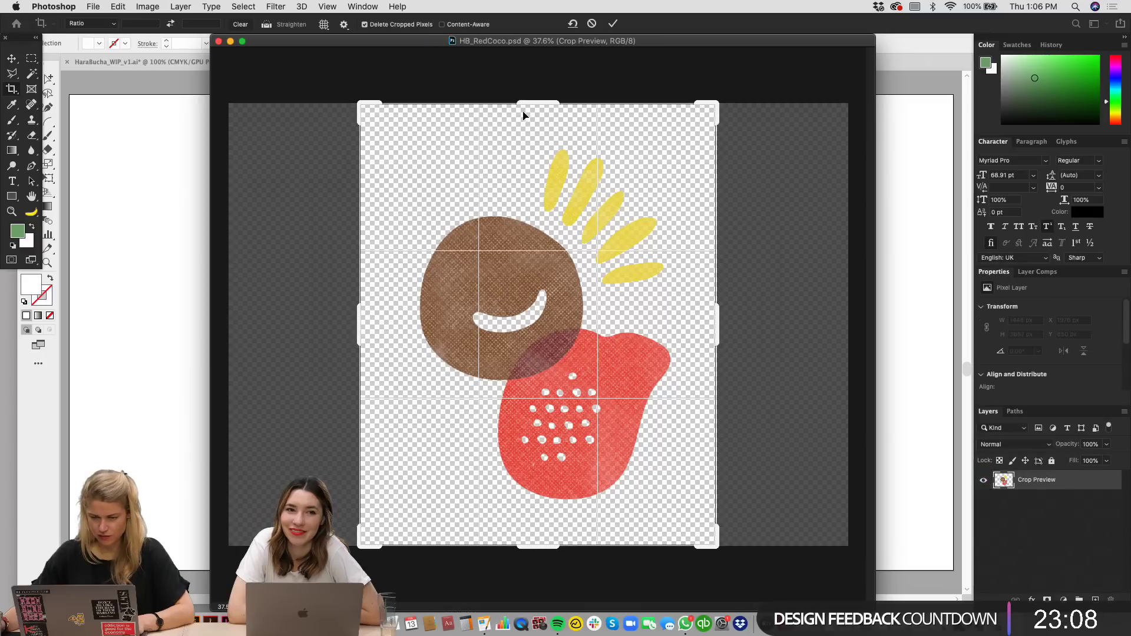
drag(528, 106, 540, 137)
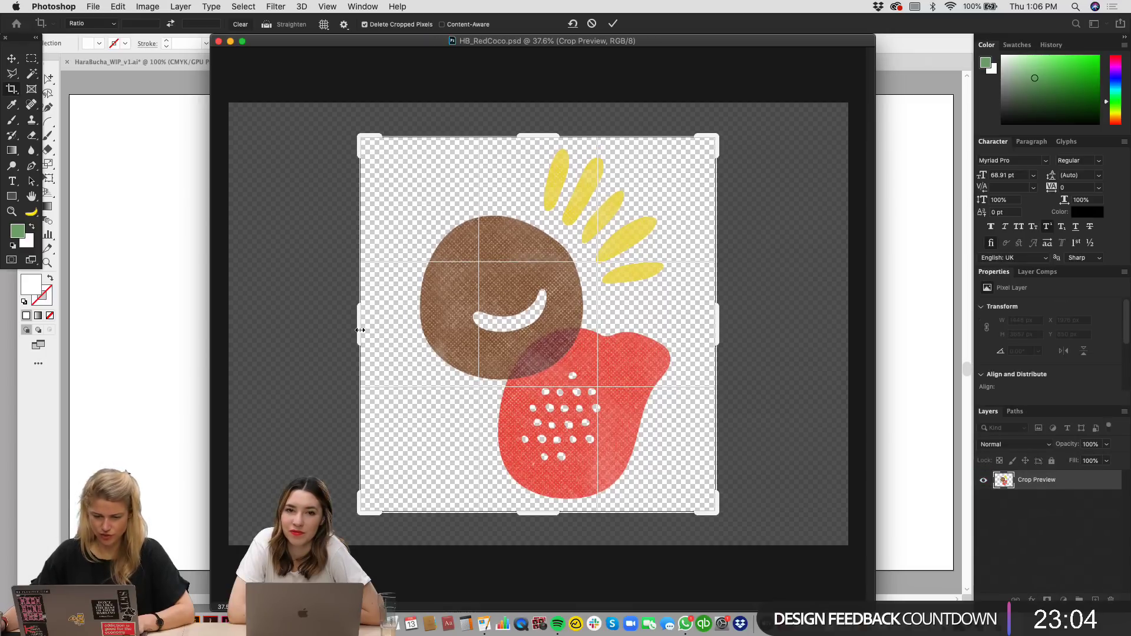
drag(360, 329, 375, 328)
drag(700, 332, 700, 330)
key(Return)
key(v)
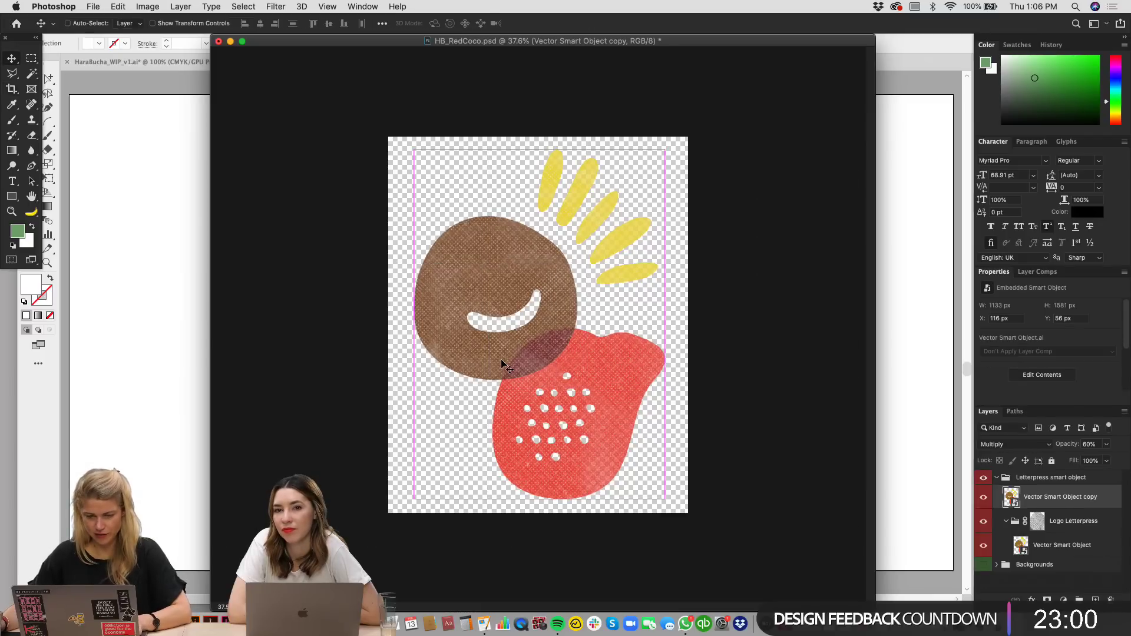
Step: Save and close HB_RedCoco.psd, update the modified link in Illustrator, and close the Vector Smart Object document
key(super+s)
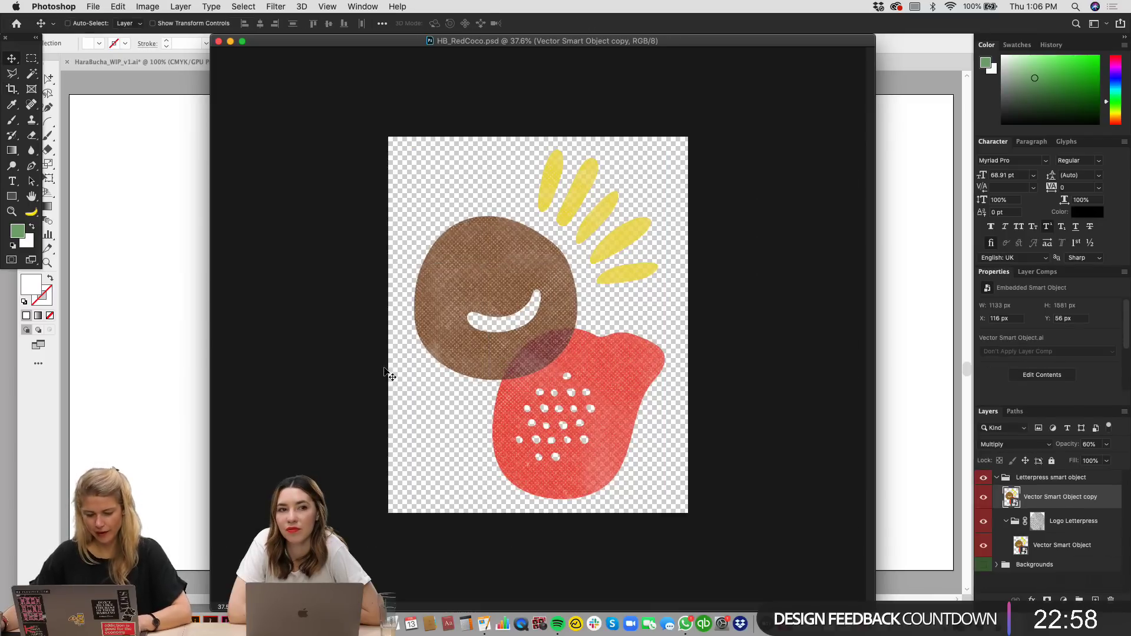
key(super+w)
click(305, 348)
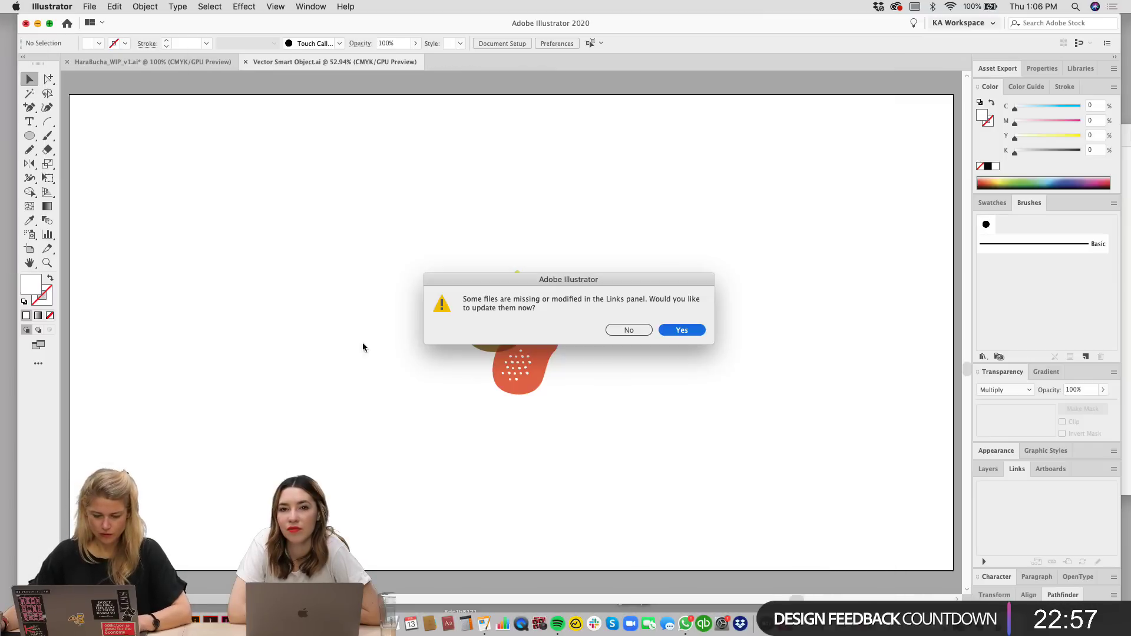
click(684, 330)
key(super+w)
Step: Scale the linked textured illustration down to about 243 pt wide and position it over the third bottle's left edge
scroll(776, 418, right, 5)
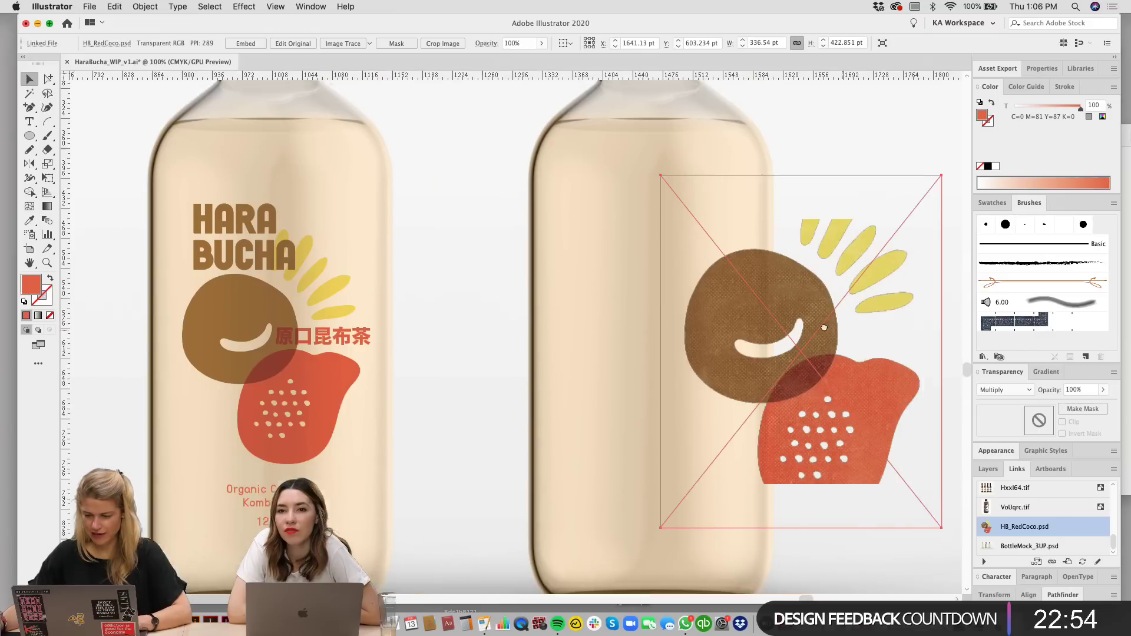
drag(797, 358, 606, 417)
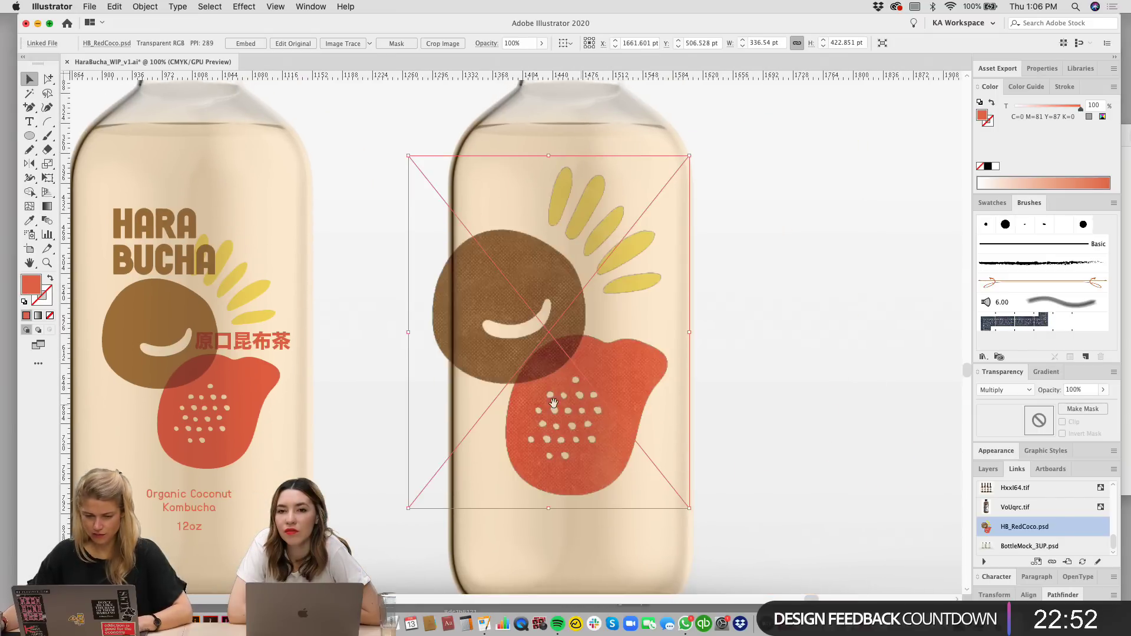
scroll(705, 238, left, 5)
drag(717, 145, 715, 210)
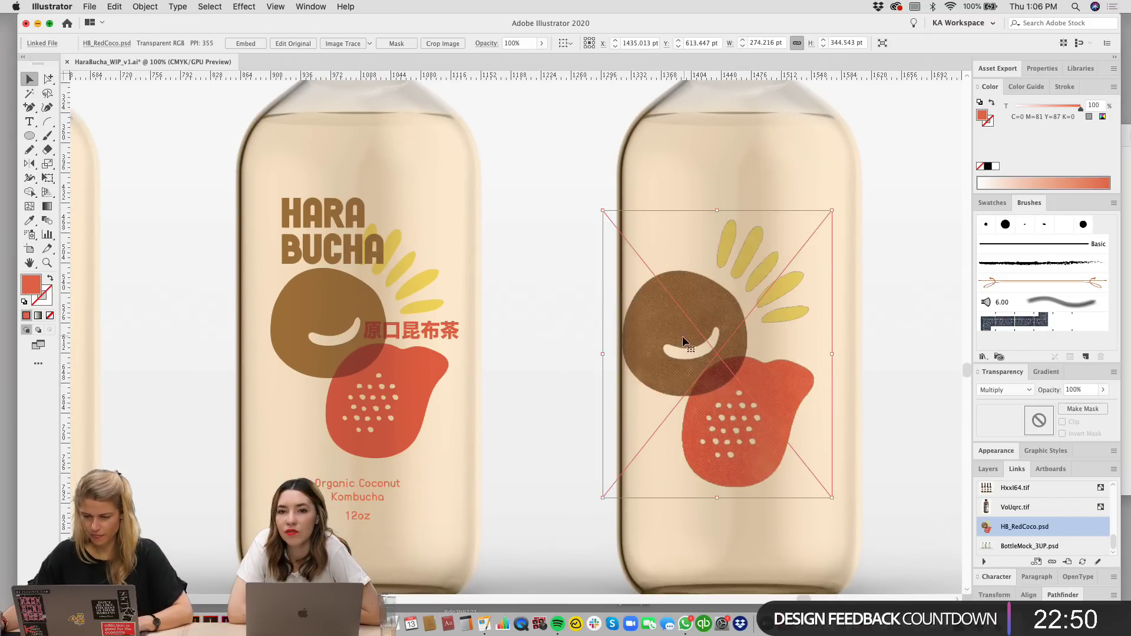
drag(691, 333, 661, 290)
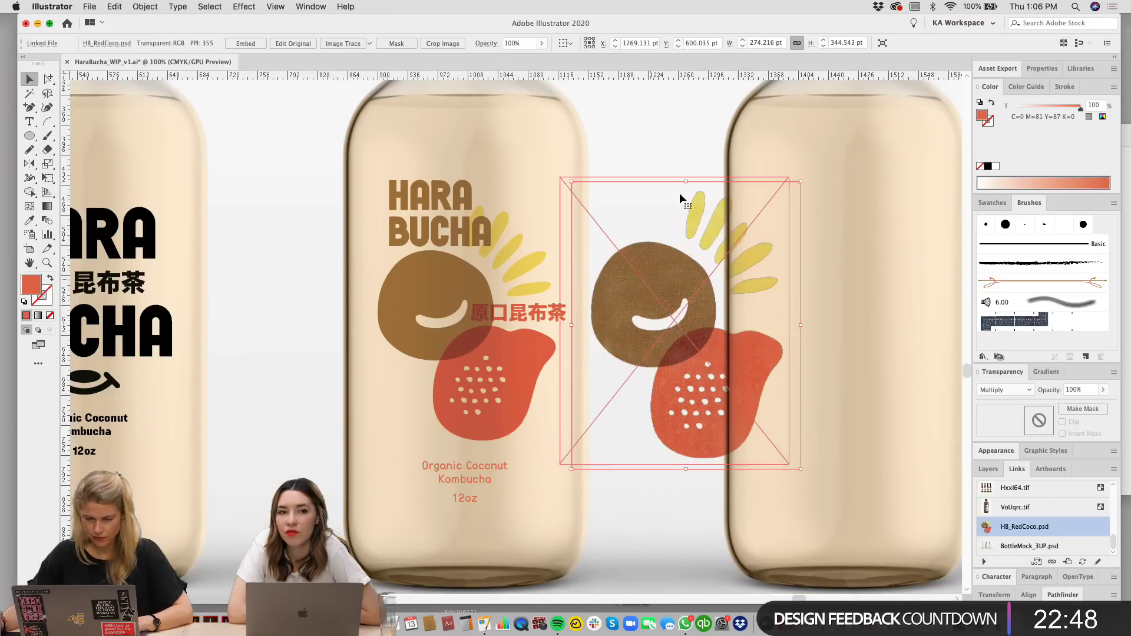
drag(676, 171, 668, 210)
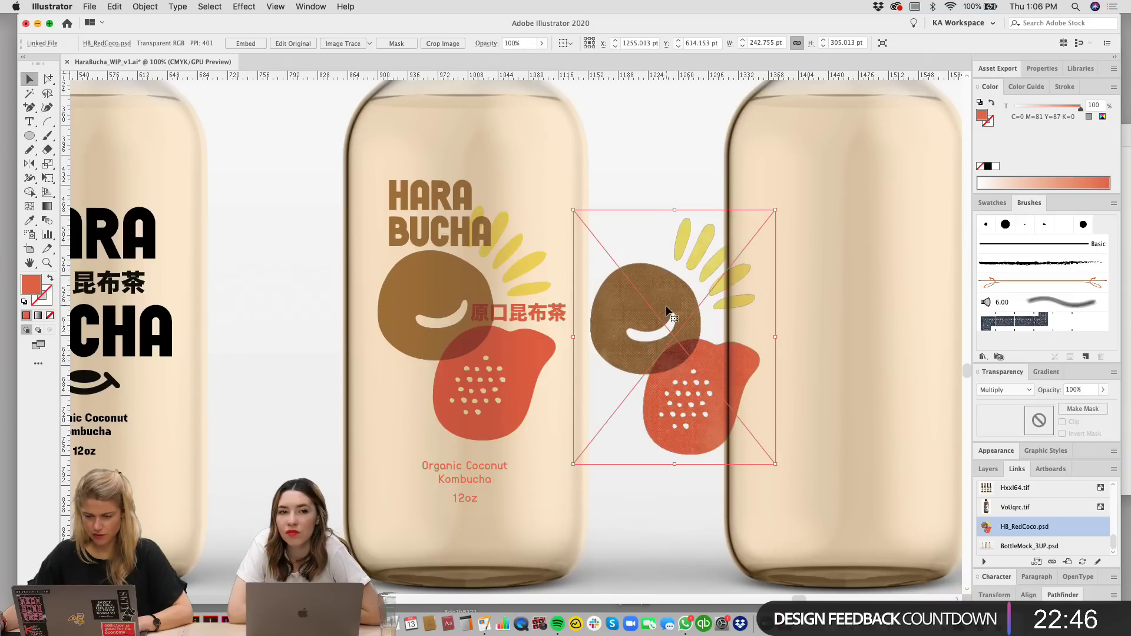
drag(666, 308, 755, 279)
Step: Move the flat coconut illustration from the middle bottle up beside its cap and delete the old logo from the middle cap circle
click(530, 386)
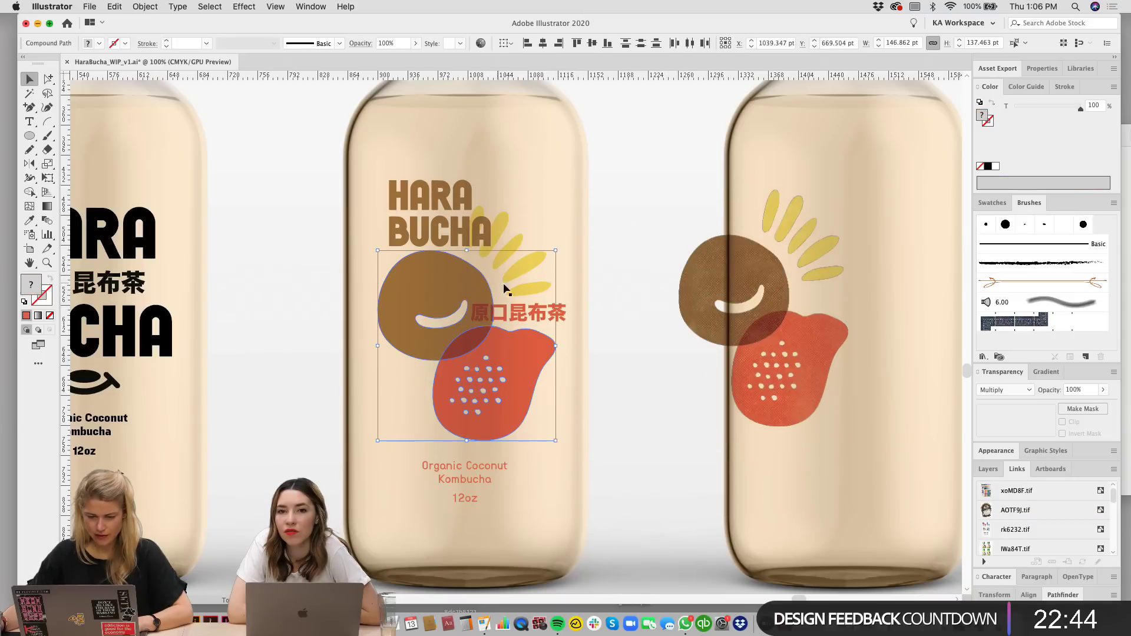
shift+click(528, 266)
key(space)
drag(636, 248, 588, 454)
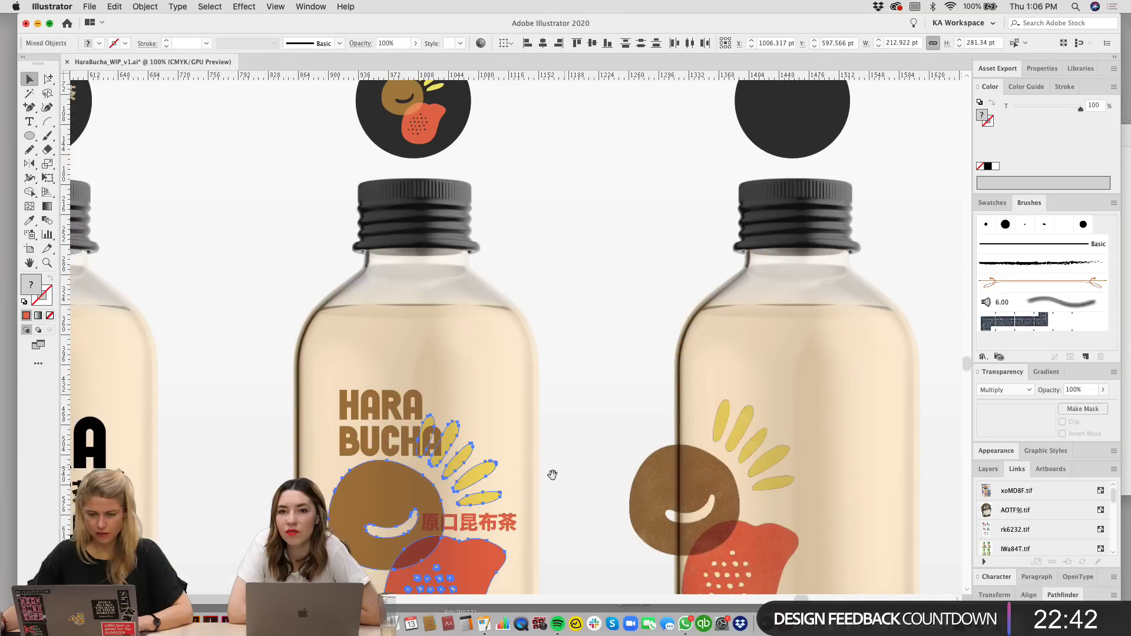
drag(434, 483, 481, 431)
drag(380, 446, 577, 127)
key(space)
drag(576, 127, 582, 246)
click(471, 182)
key(Delete)
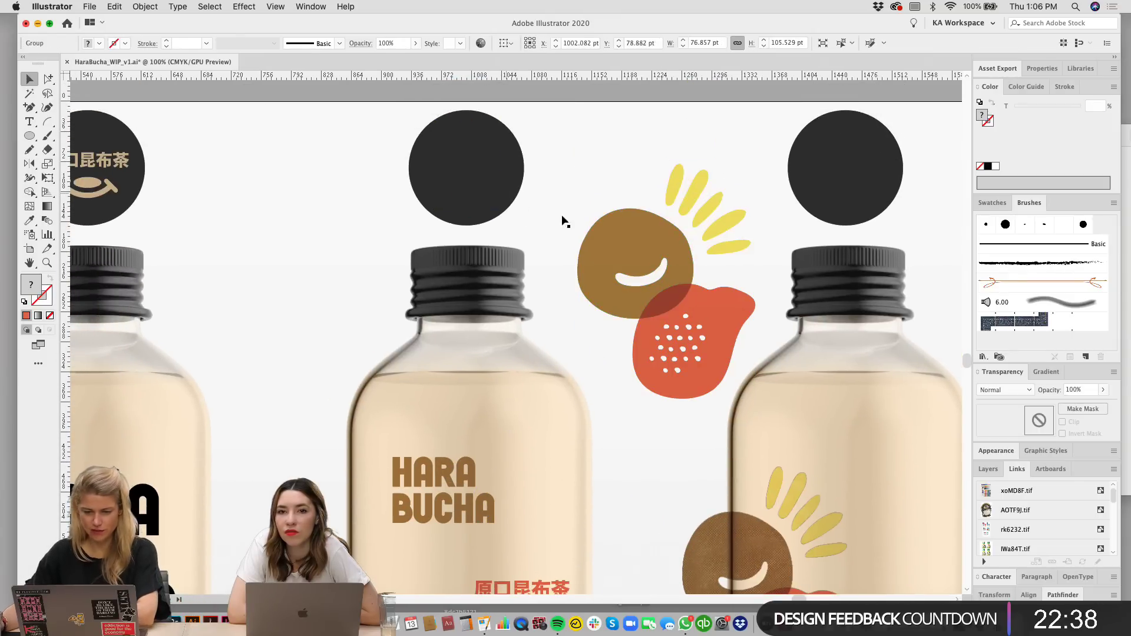
Step: Group the flat coconut illustration, scale it to about 81 pt wide, and move it just beside the middle cap circle
click(613, 252)
click(731, 222)
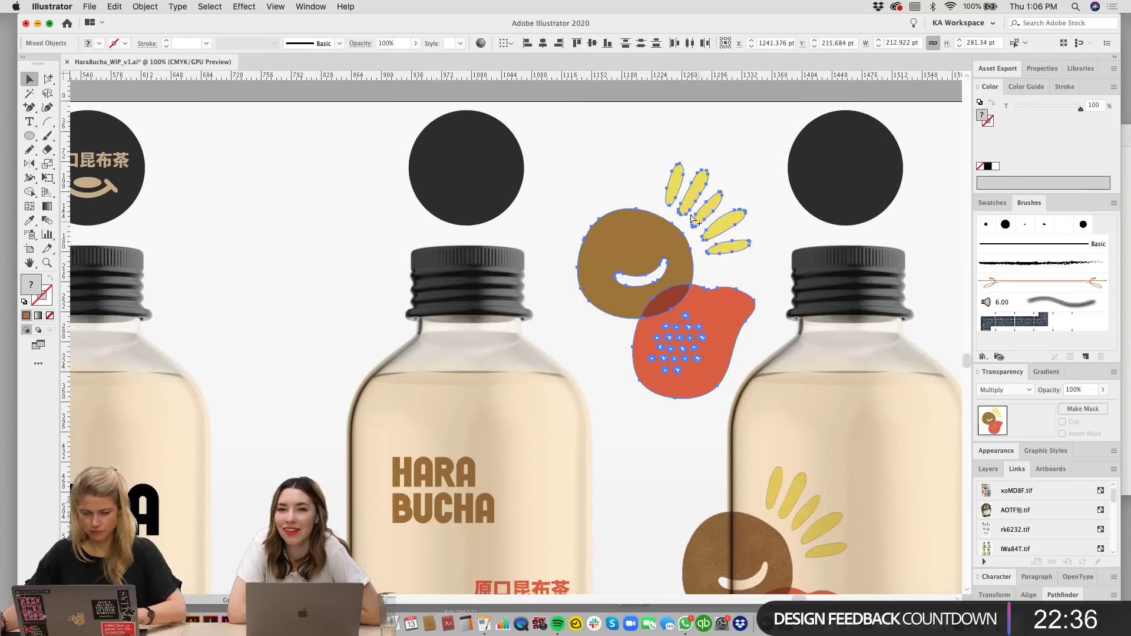
drag(666, 165, 666, 237)
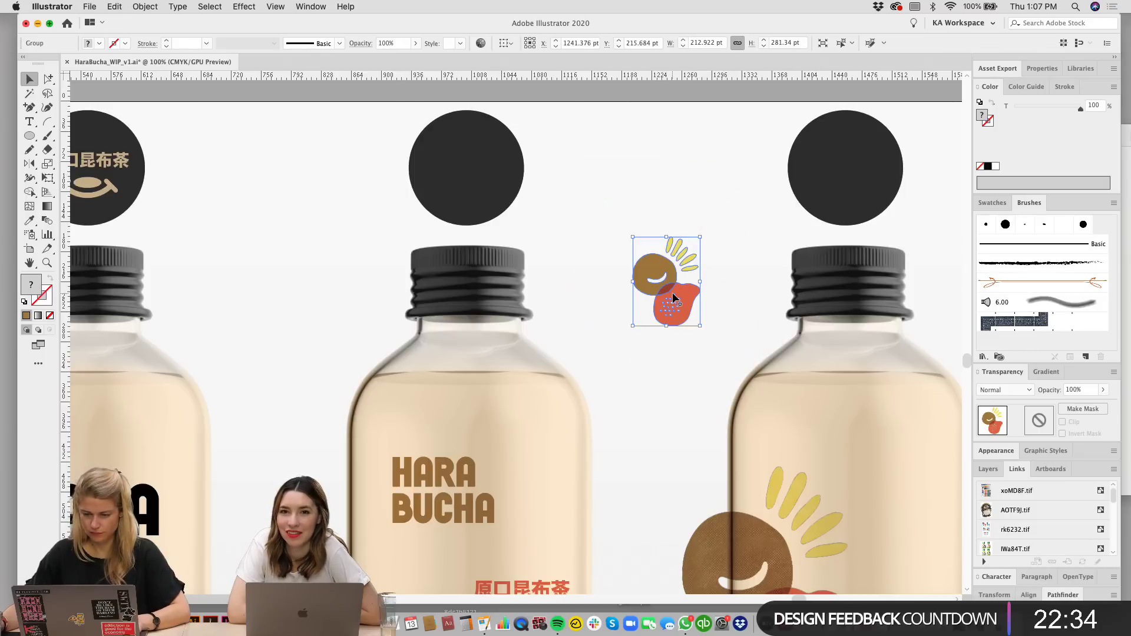
drag(666, 286, 586, 179)
Step: Ungroup the small coconut illustration and set the blending mode of its shapes to Normal
key(super+shift+g)
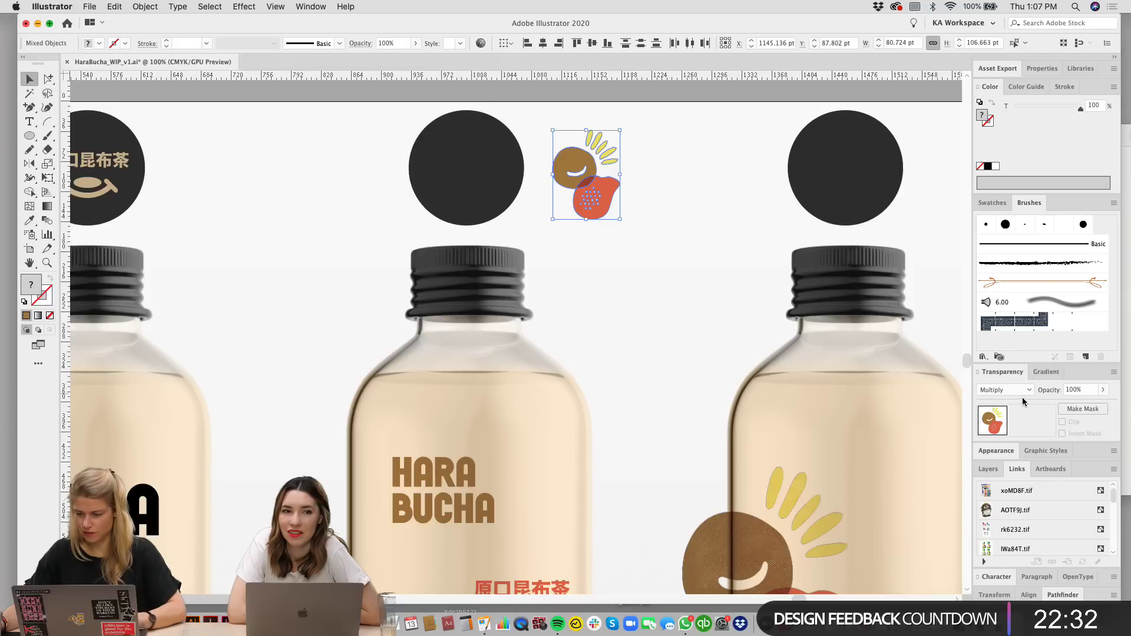
click(1017, 393)
click(1000, 170)
click(709, 213)
Step: Place the textured HB_RedCoco.psd artwork on the middle bottle at about 252 pt wide and lock the Background layer
drag(679, 239, 648, 283)
drag(725, 495, 766, 201)
click(774, 319)
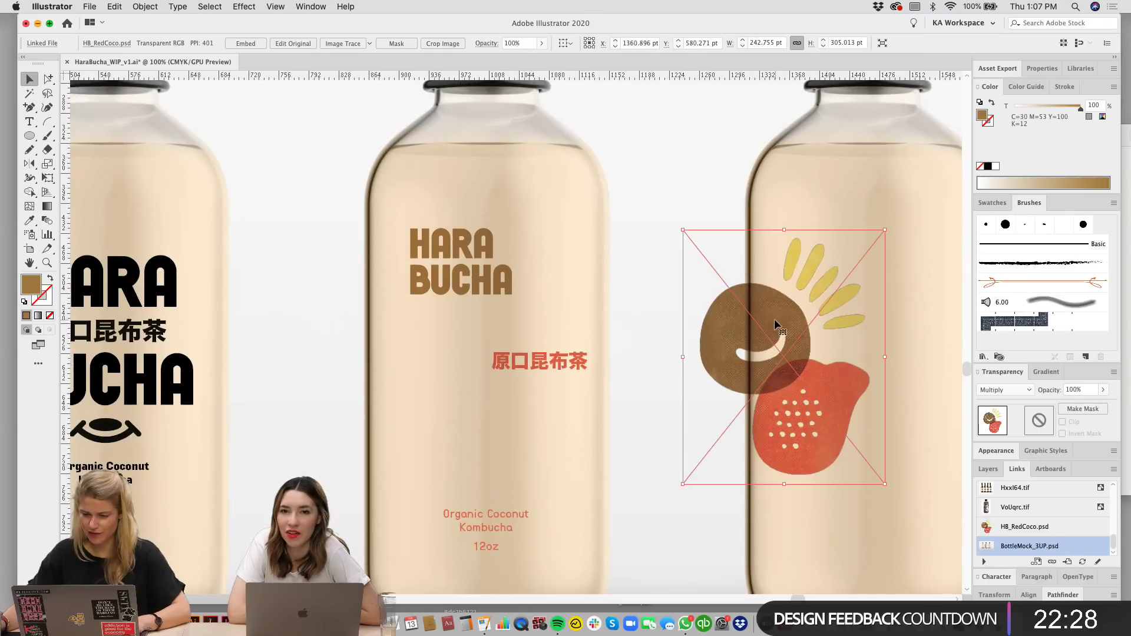
drag(774, 319, 490, 338)
drag(589, 372, 594, 373)
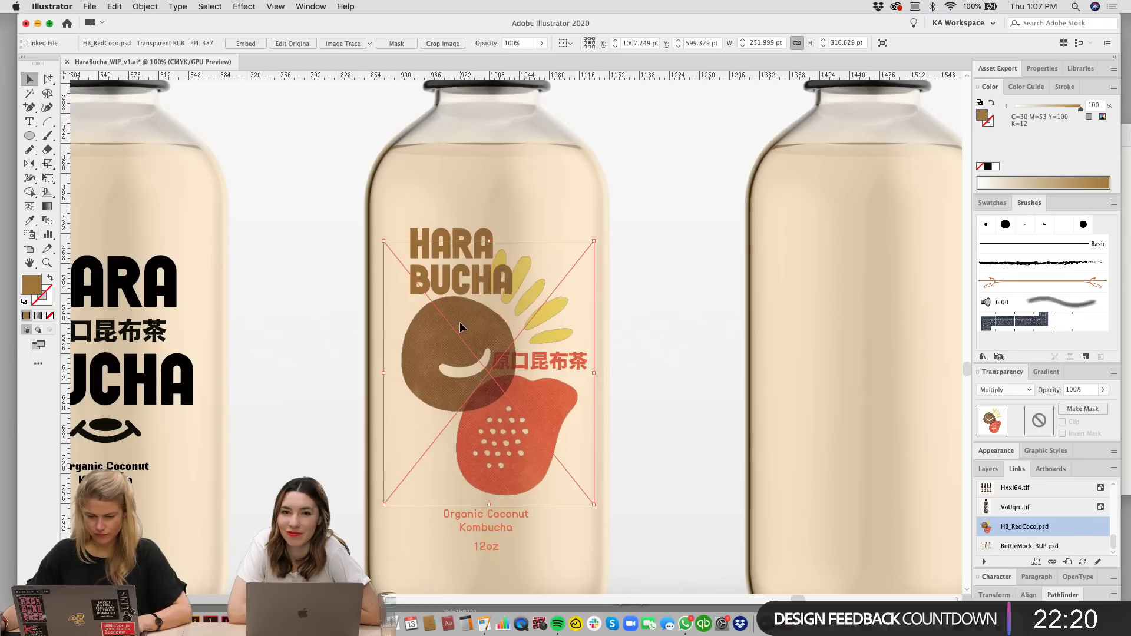
drag(461, 327, 462, 331)
drag(873, 433, 843, 421)
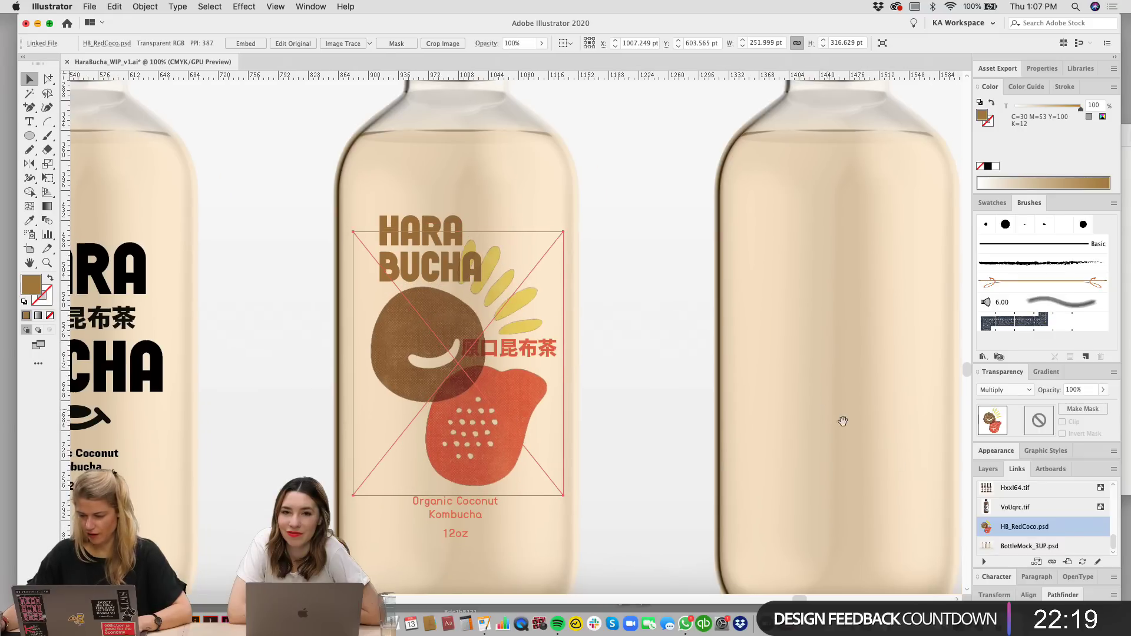
click(989, 468)
click(995, 499)
Step: Duplicate the outer outlines of the small brown coconut and red shape in place, without the smile and dot cutouts
scroll(644, 220, up, 10)
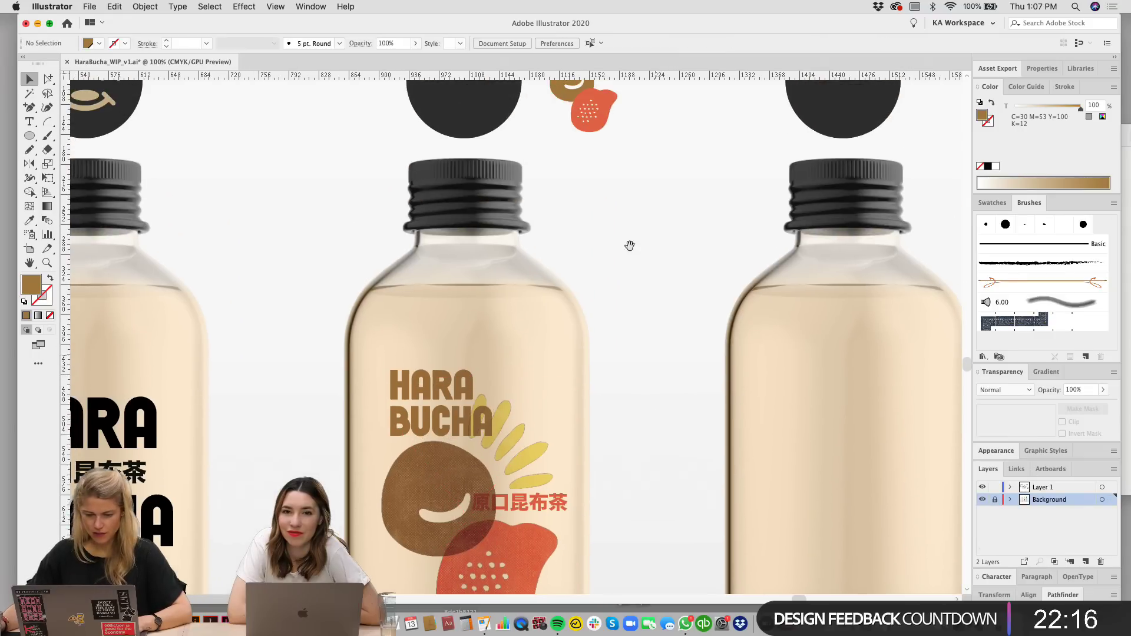
key(super+equal)
scroll(661, 407, up, 6)
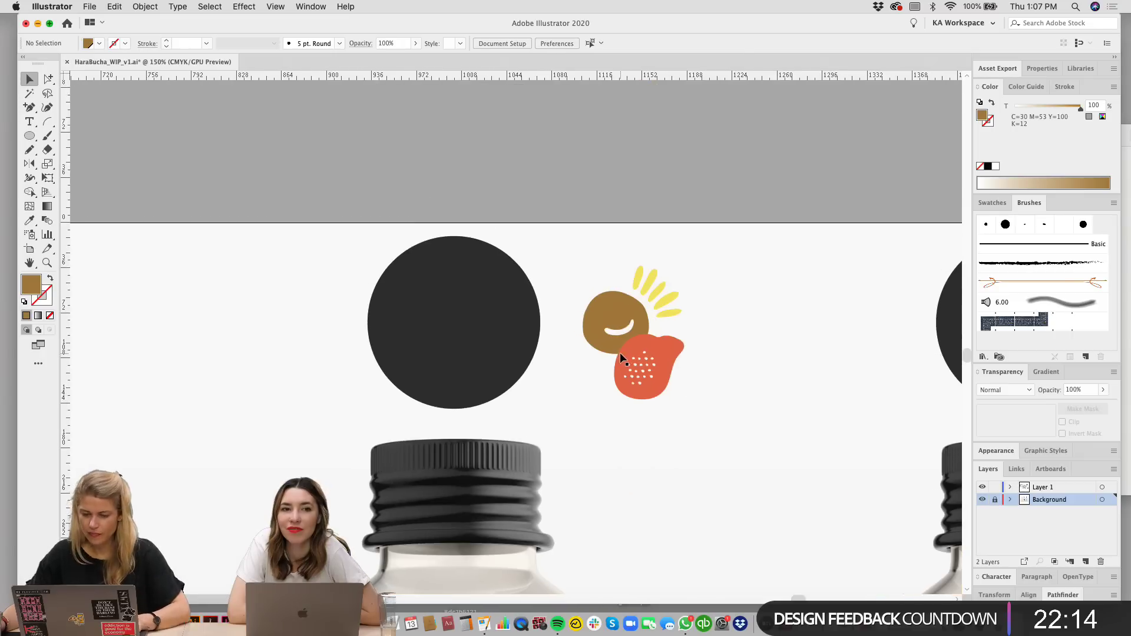
click(639, 357)
click(50, 79)
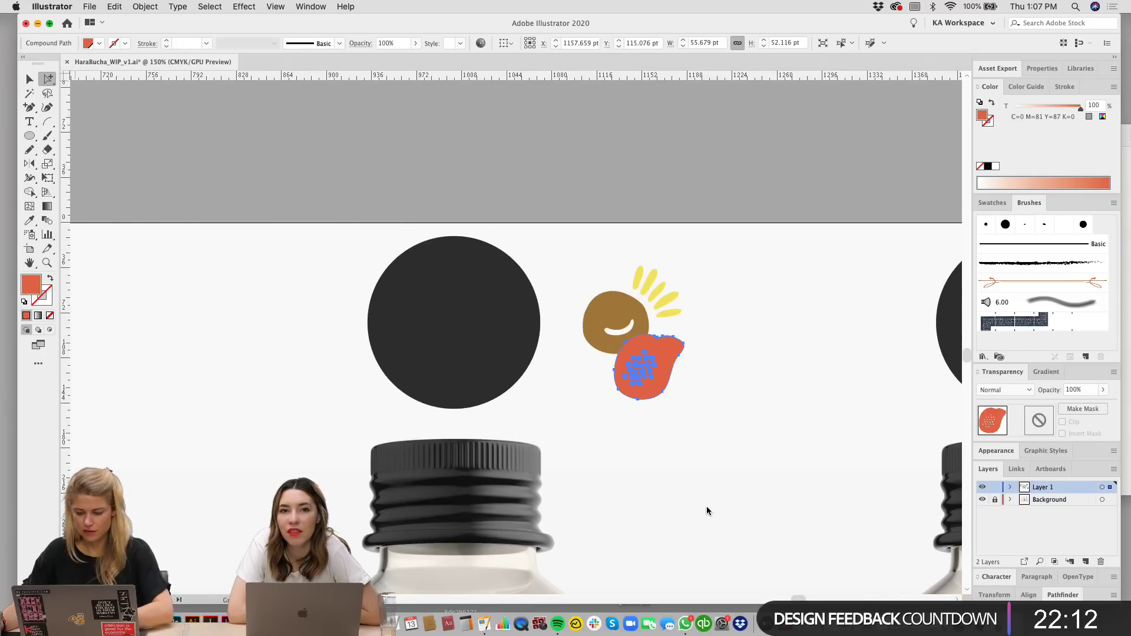
key(super+equal)
key(super+equal)
click(621, 286)
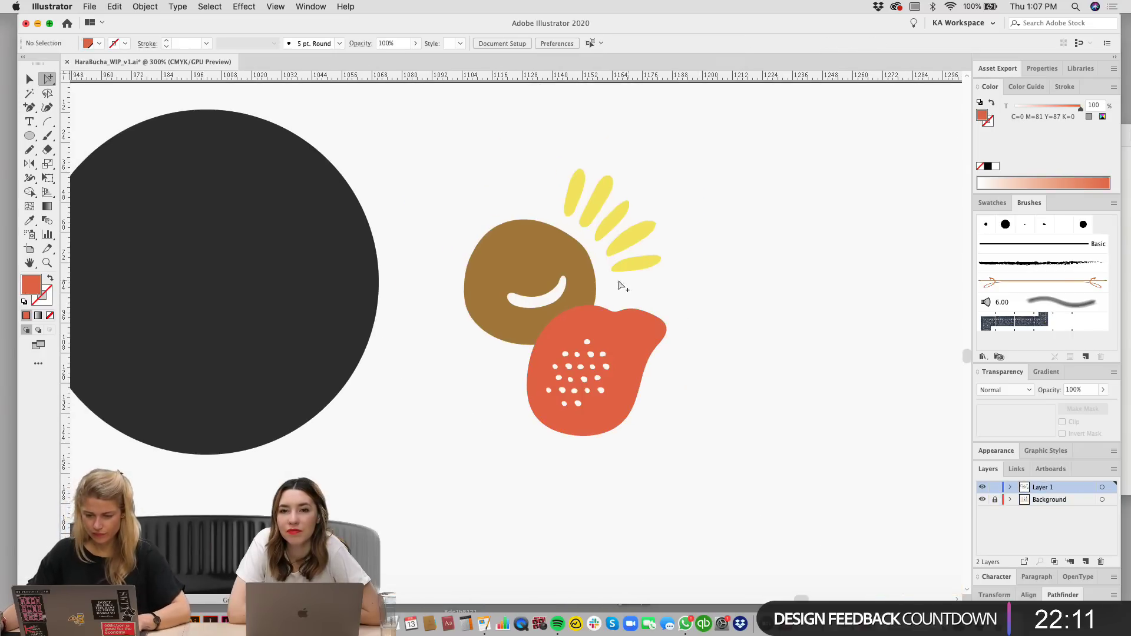
click(588, 265)
shift+click(621, 313)
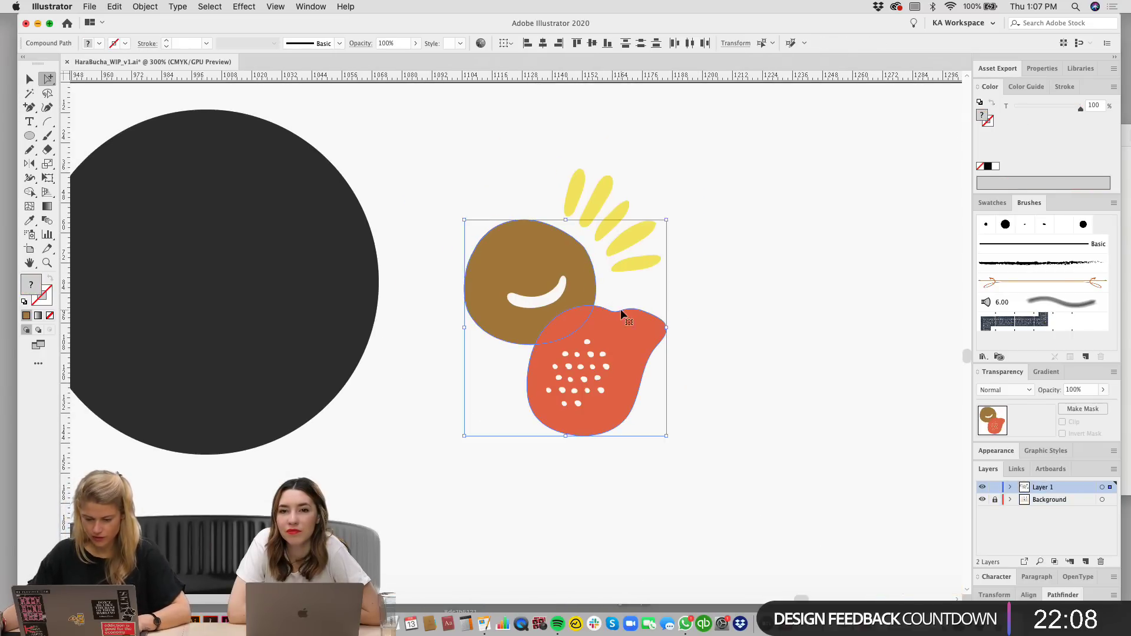
key(super+alt+shift+8)
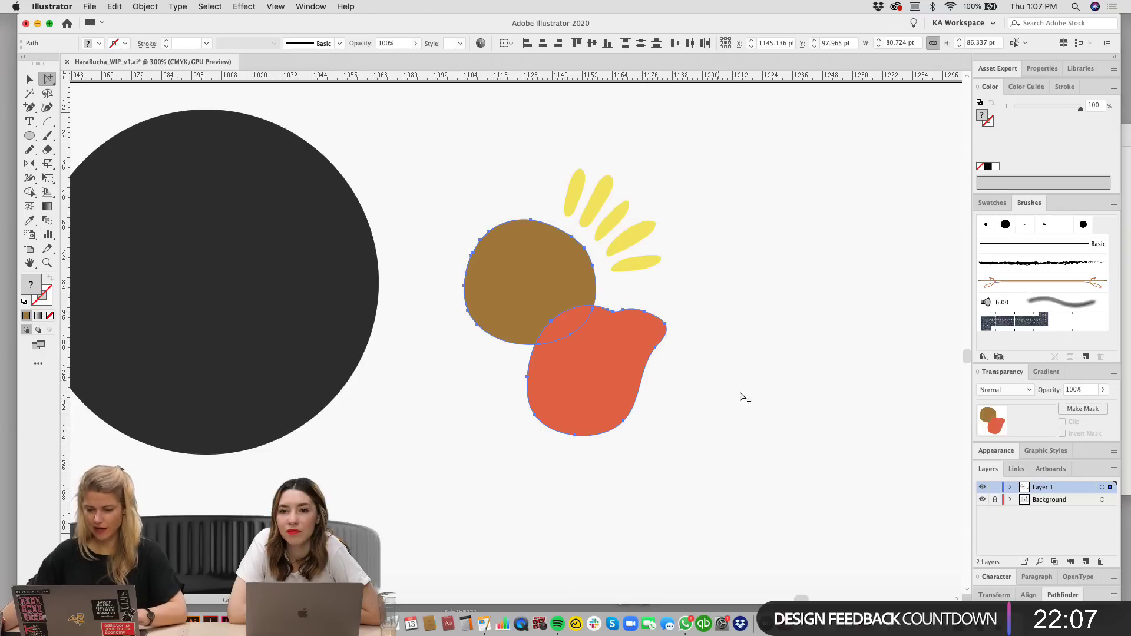
Step: Intersect the duplicated outlines into a single overlap piece and fill it with orange, C=0 M=75 Y=100 K=0
click(1063, 595)
click(1028, 564)
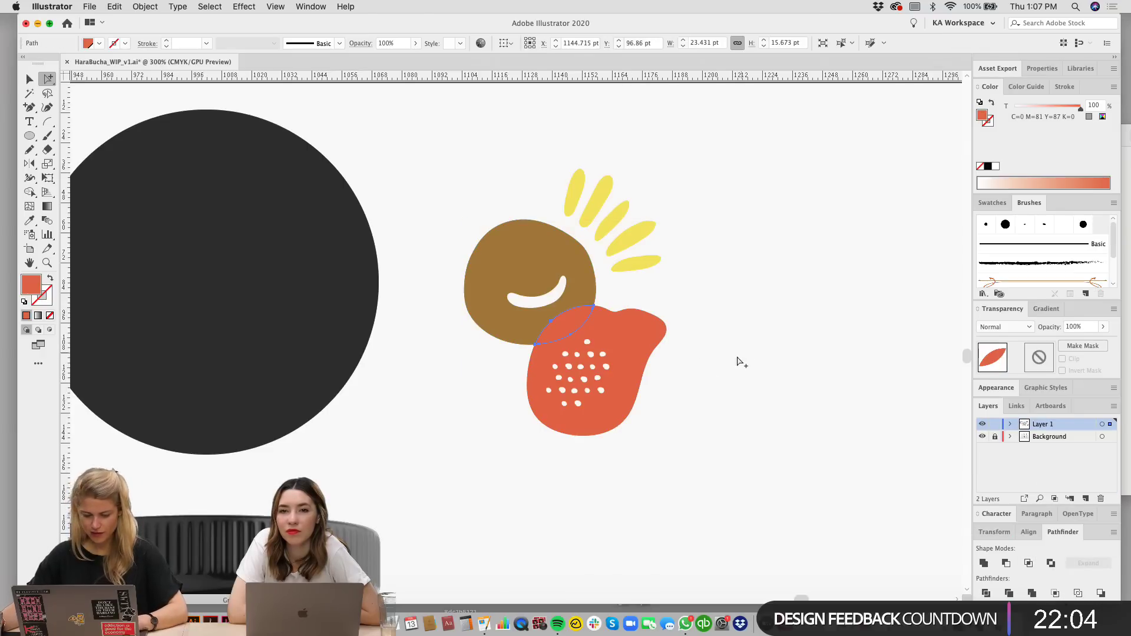
key(v)
click(990, 202)
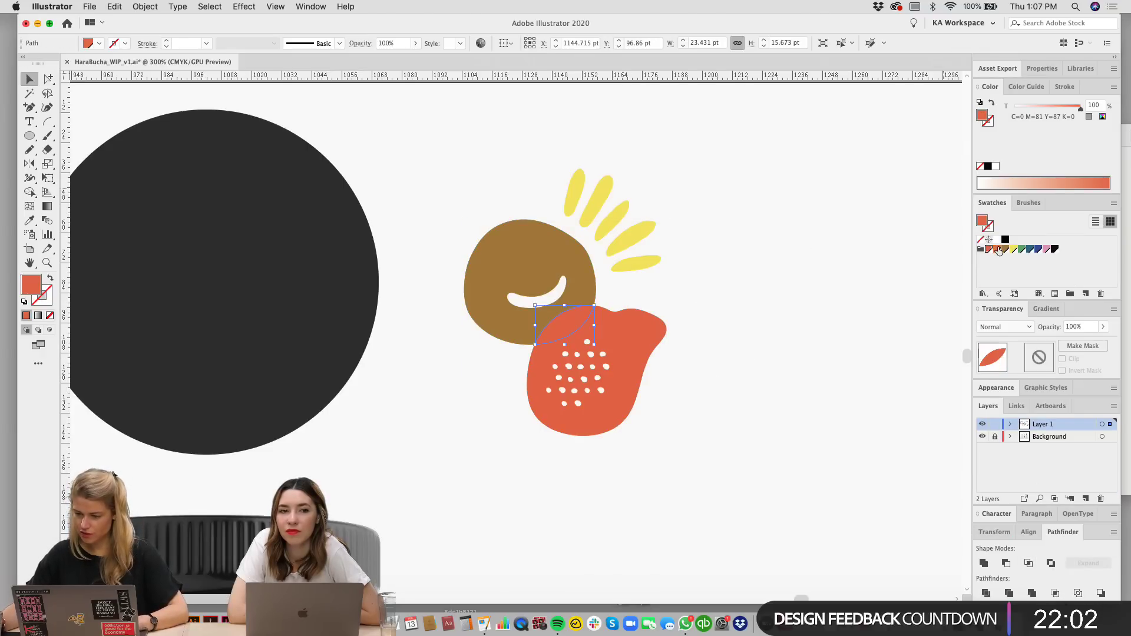
Step: Group the small coconut illustration with its orange overlap piece and place it centred on the middle cap circle
drag(740, 439, 461, 166)
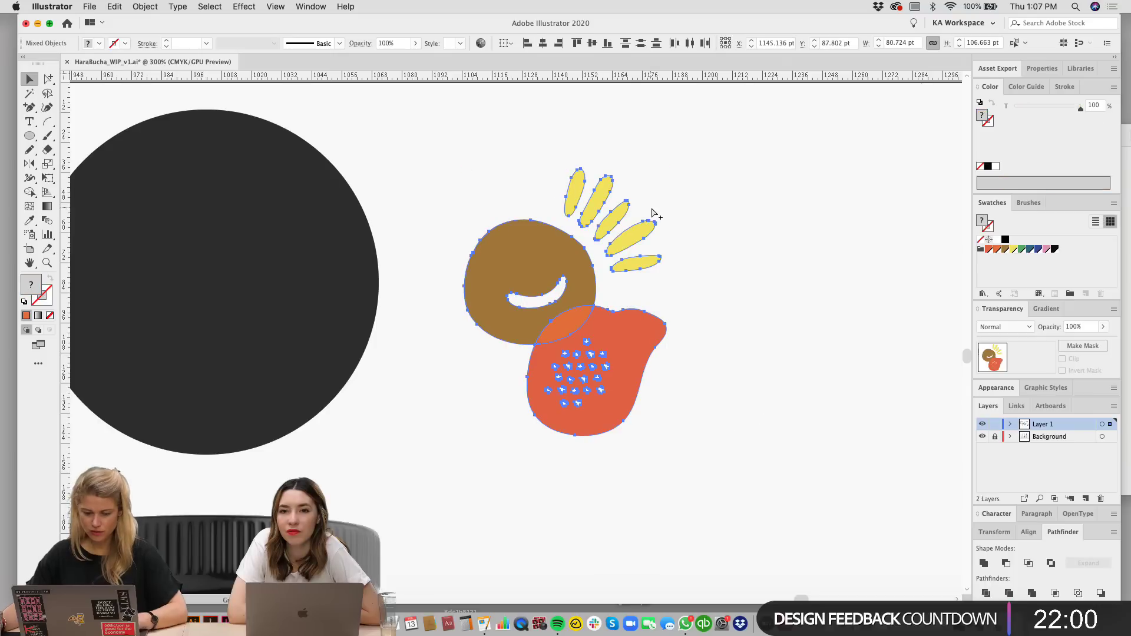
key(super+g)
key(super+minus)
key(super+minus)
drag(588, 311, 435, 286)
click(656, 412)
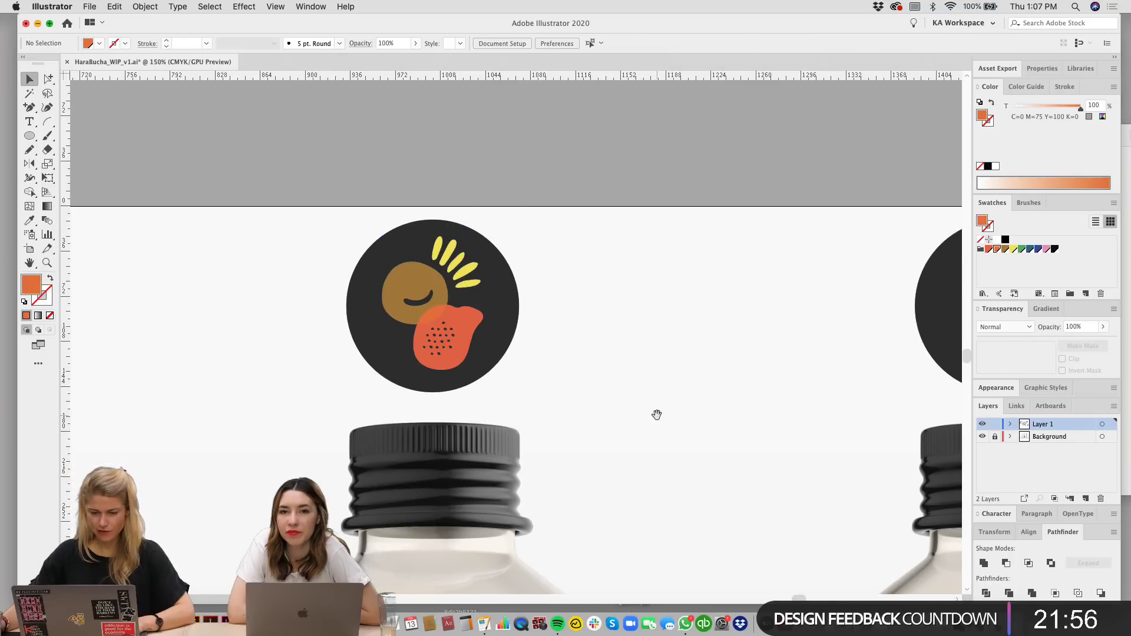
Step: Nudge the red Japanese text on the middle bottle slightly to the right, below the yellow leaves
scroll(691, 319, down, 4)
key(super+minus)
key(super+minus)
scroll(649, 447, down, 5)
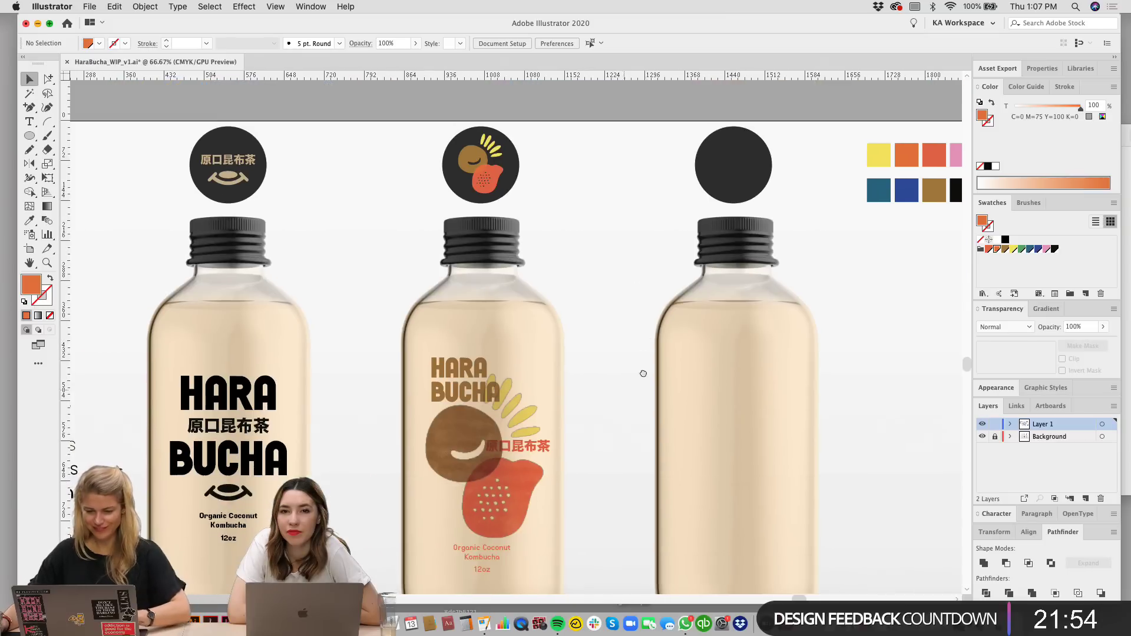
key(super+plus)
scroll(666, 406, down, 5)
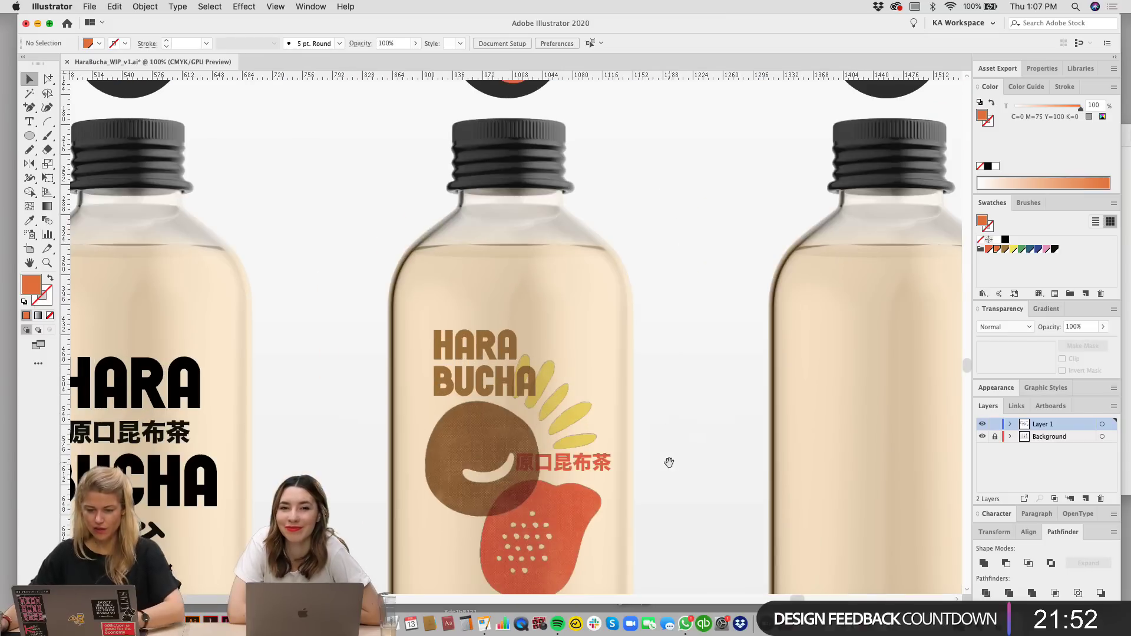
scroll(715, 295, up, 2)
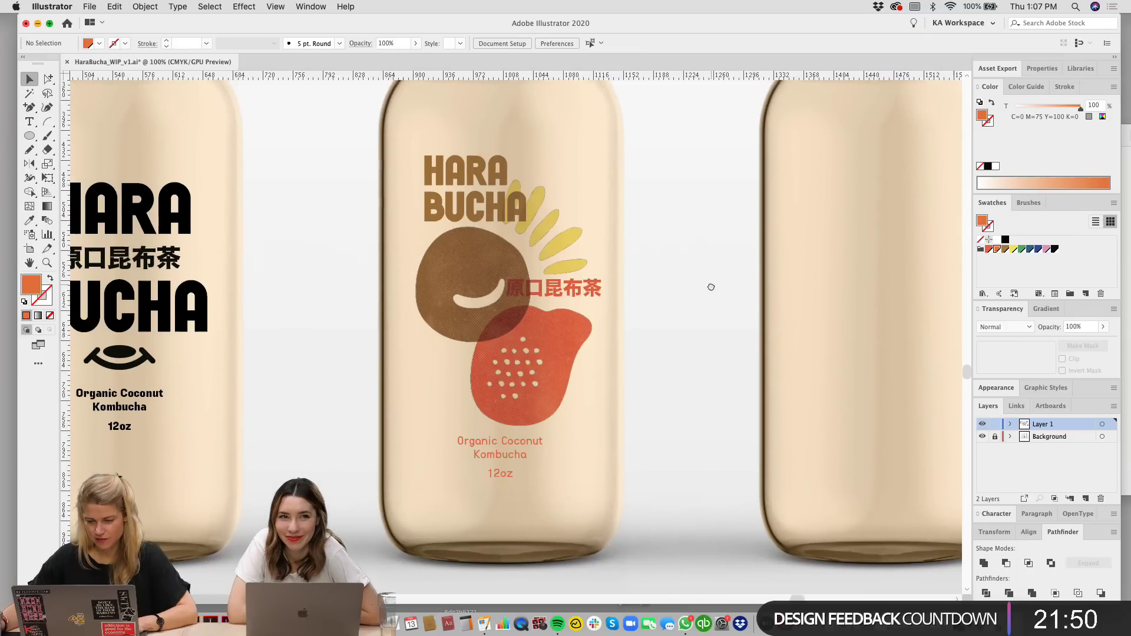
click(586, 293)
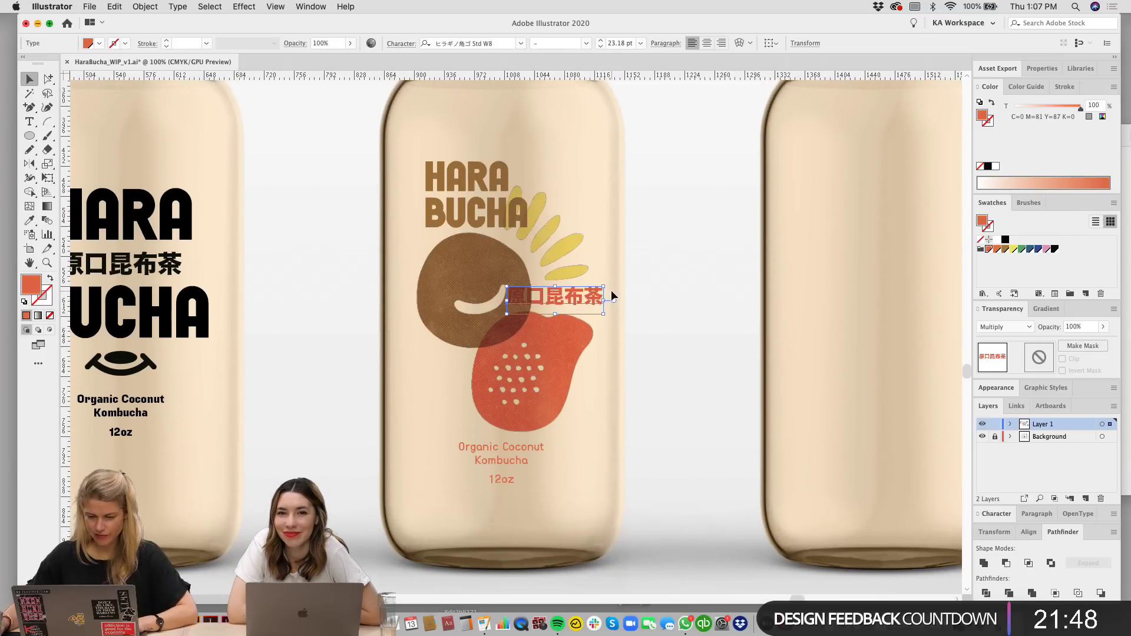
key(Right)
key(Right)
key(Right)
key(Right)
key(super+plus)
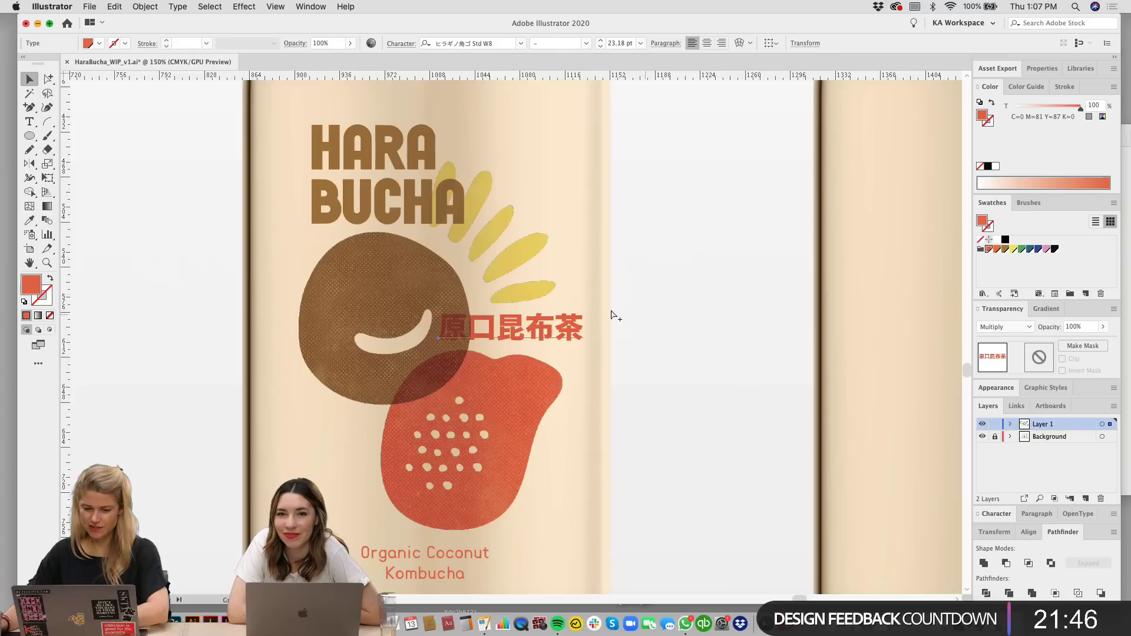
drag(574, 332, 606, 314)
click(758, 320)
drag(757, 320, 765, 290)
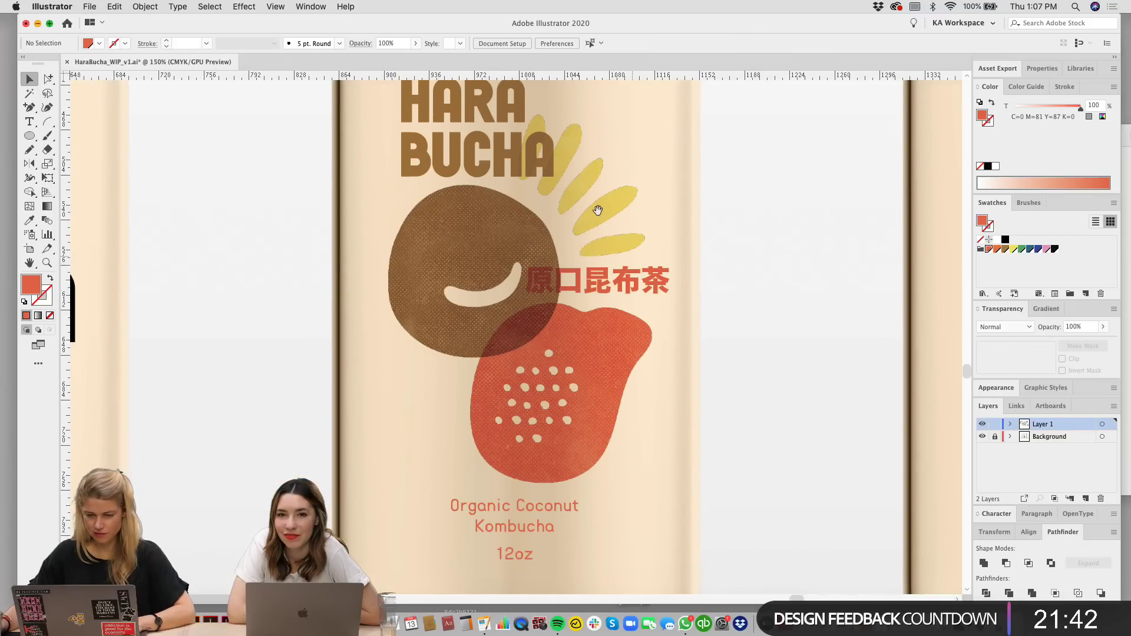
Step: Nudge the HARA BUCHA wordmark on the middle bottle about 3 pt left and check the product text's placement below the illustration
drag(597, 210, 594, 310)
click(503, 259)
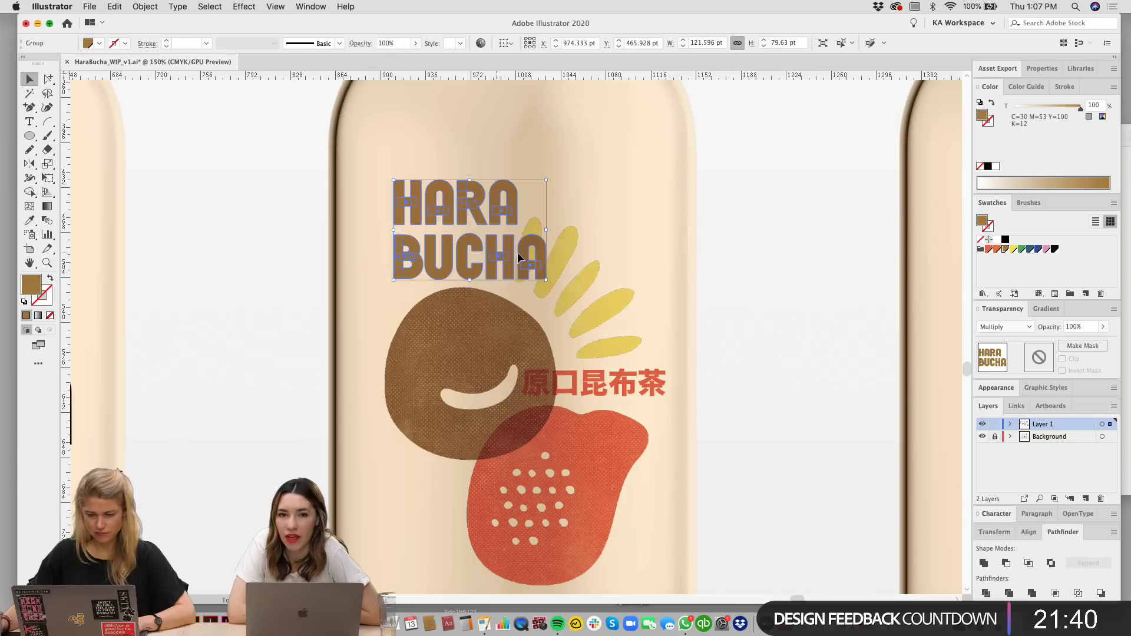
click(669, 336)
scroll(744, 326, down, 3)
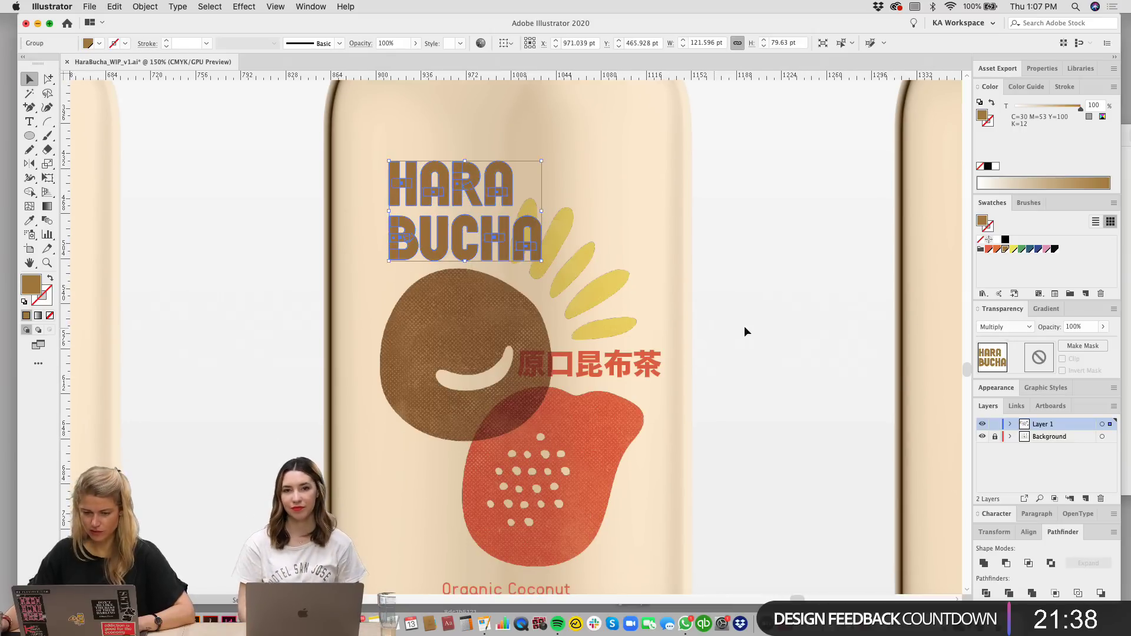
scroll(738, 333, down, 4)
drag(481, 415, 479, 413)
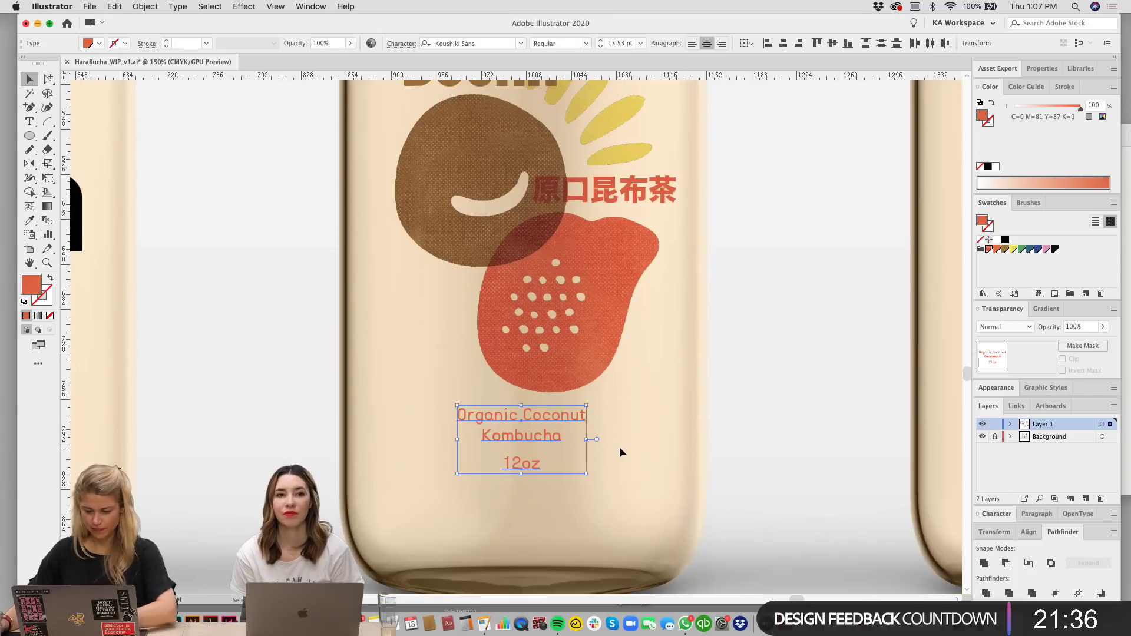
key(super+minus)
drag(707, 293, 686, 411)
click(691, 415)
key(super+minus)
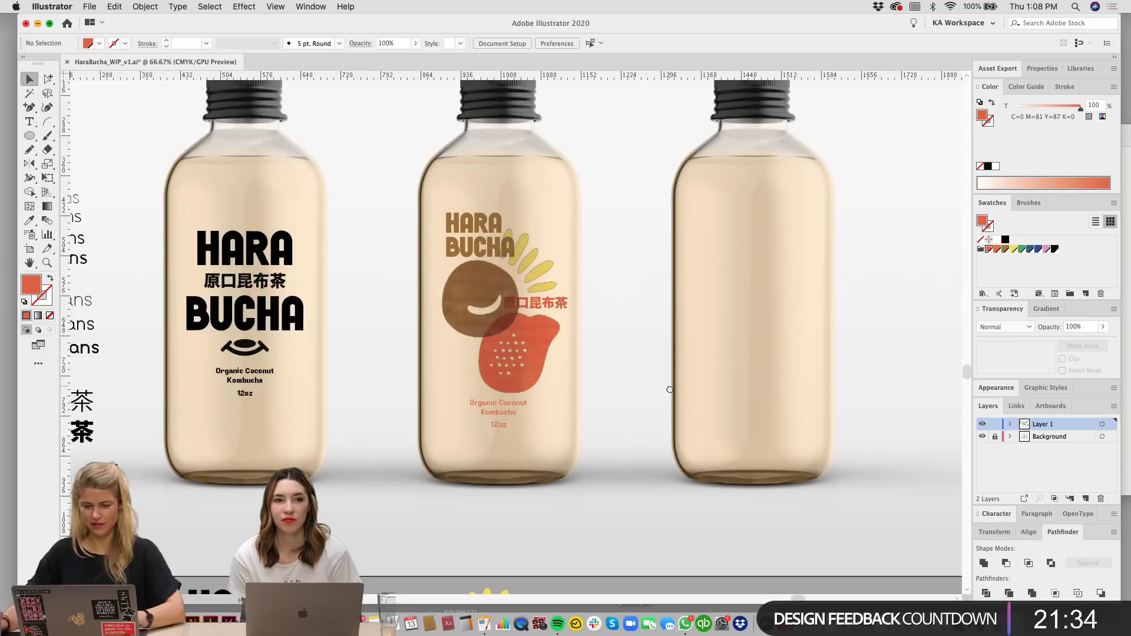
Step: Show the guides and add horizontal guides across the bottles at the upper and lower ends of their straight sides
scroll(620, 472, up, 1)
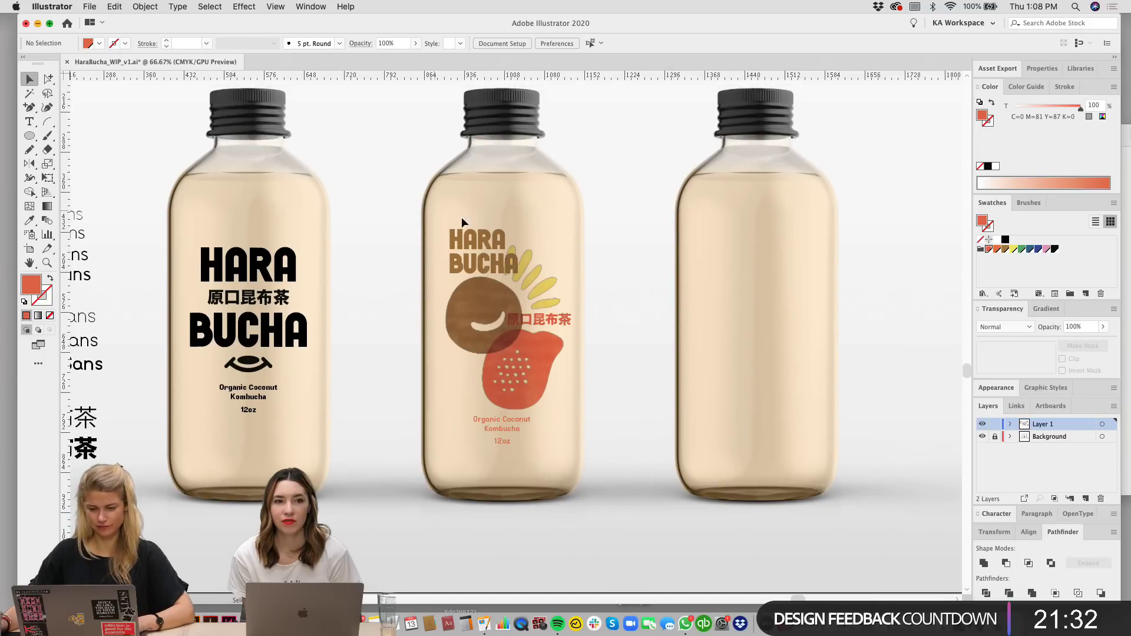
scroll(461, 217, right, 2)
drag(494, 76, 492, 220)
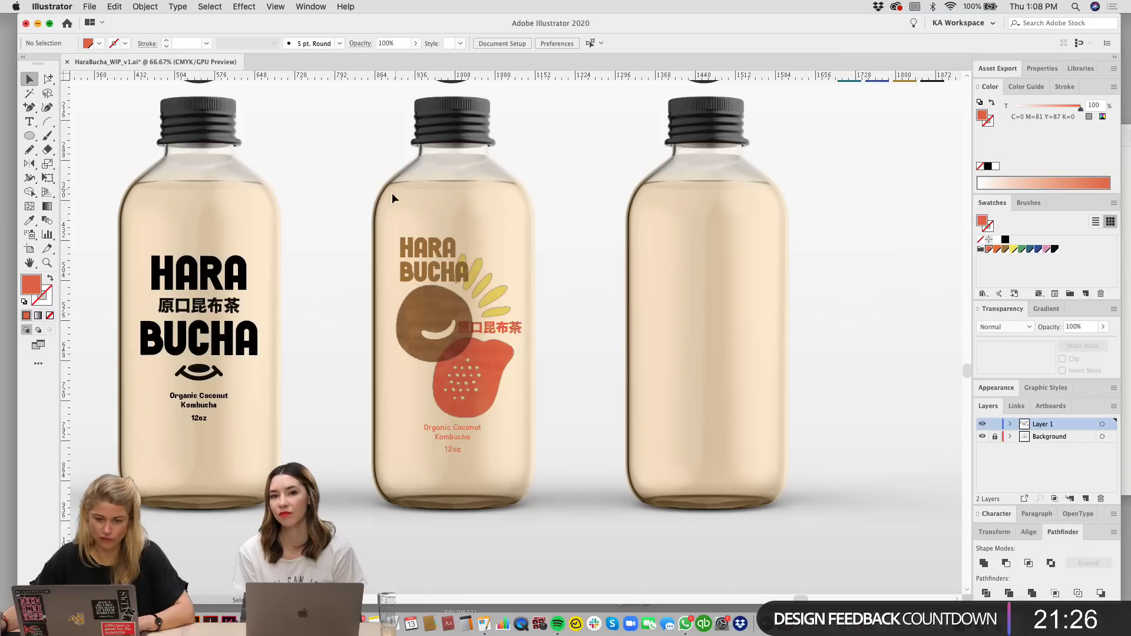
key(super+semicolon)
drag(481, 77, 489, 457)
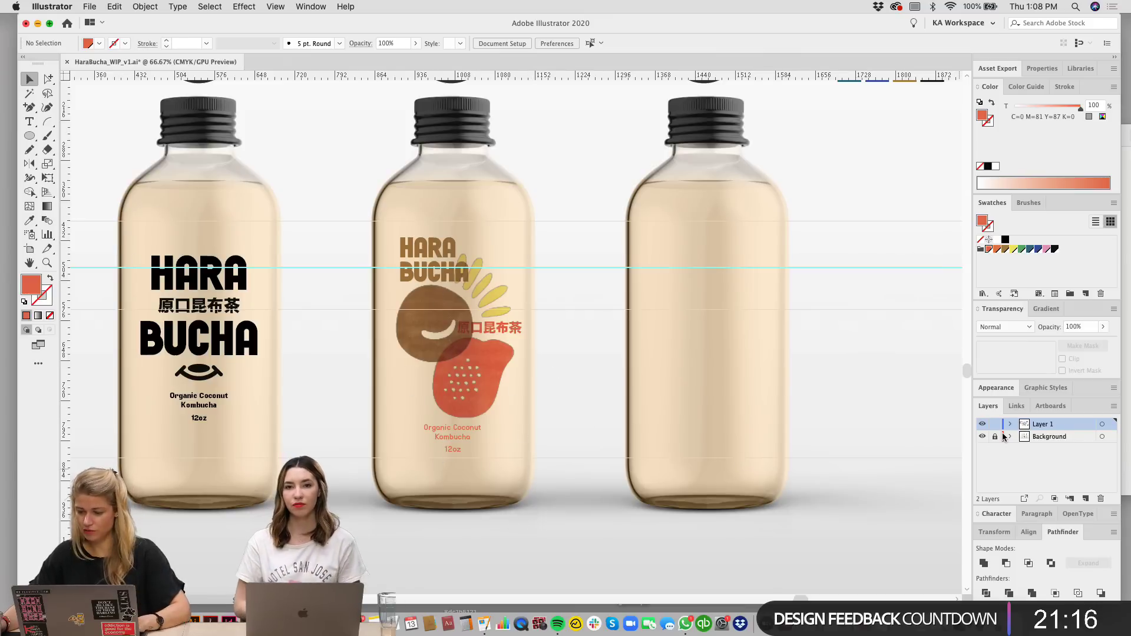
Step: Move the middle bottle's illustration and all its label text together slightly up and 6 pt left, and lock the Background layer
click(694, 389)
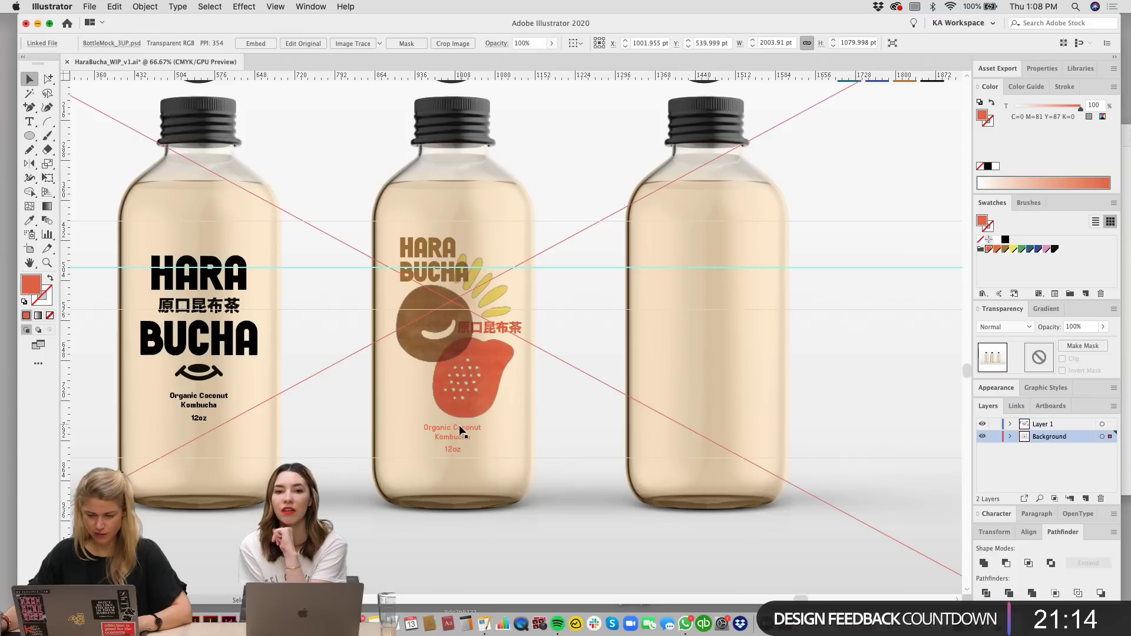
click(458, 451)
shift+click(477, 371)
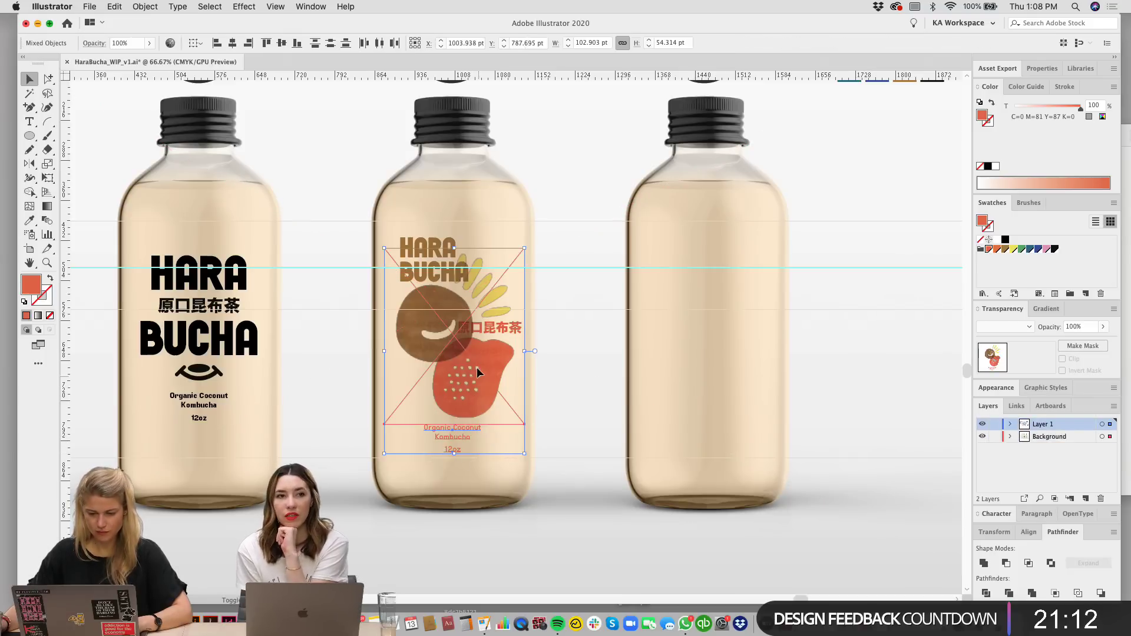
shift+click(432, 248)
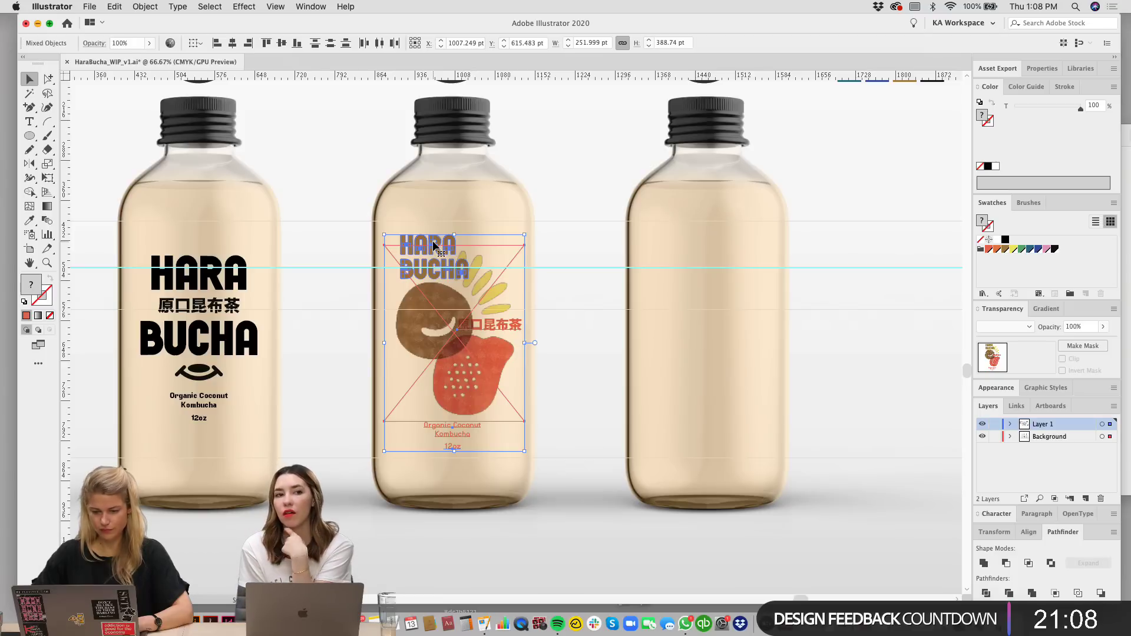
key(Left)
key(Left)
key(Left)
key(Left)
key(Left)
key(Left)
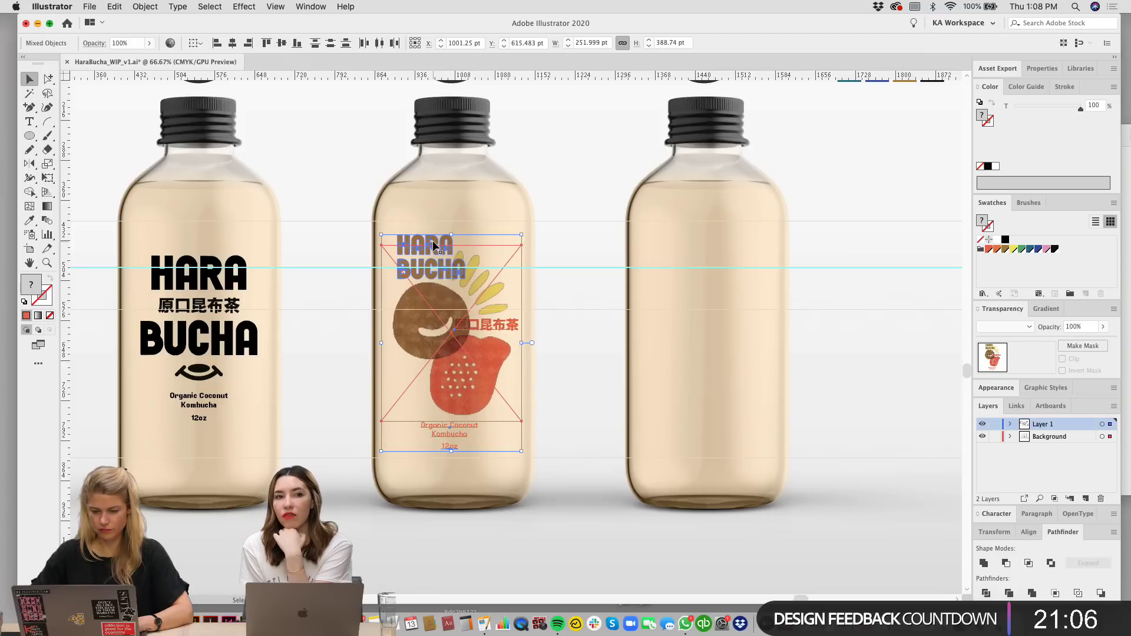
click(994, 436)
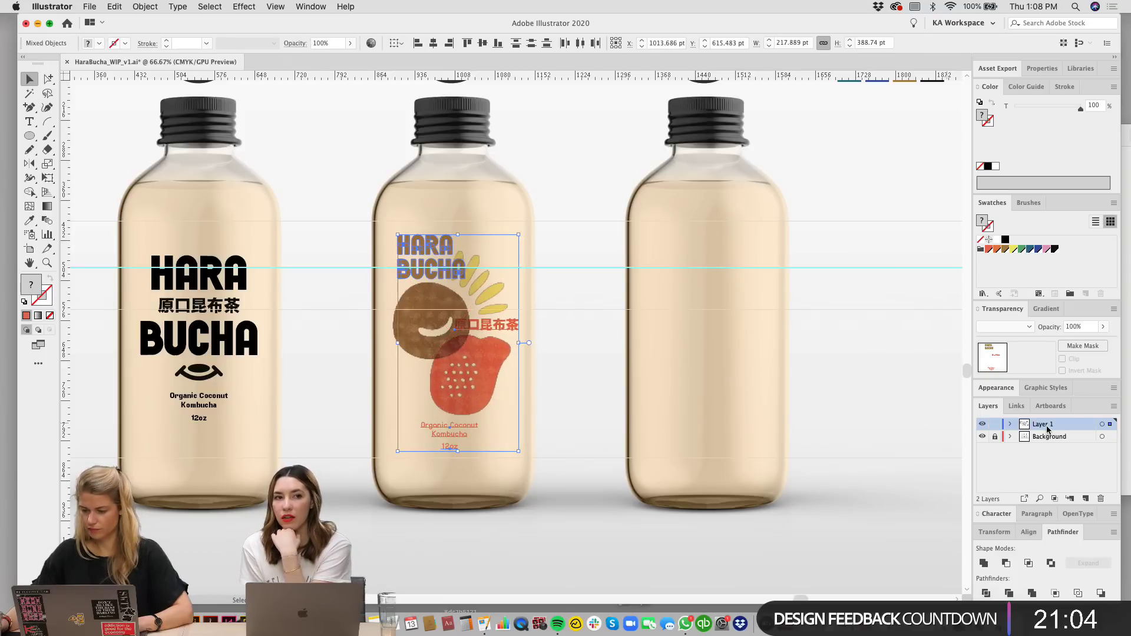
click(693, 387)
Step: Review the three bottles, their cap circles and the colour palette side by side, and hide the guides
drag(732, 383, 717, 386)
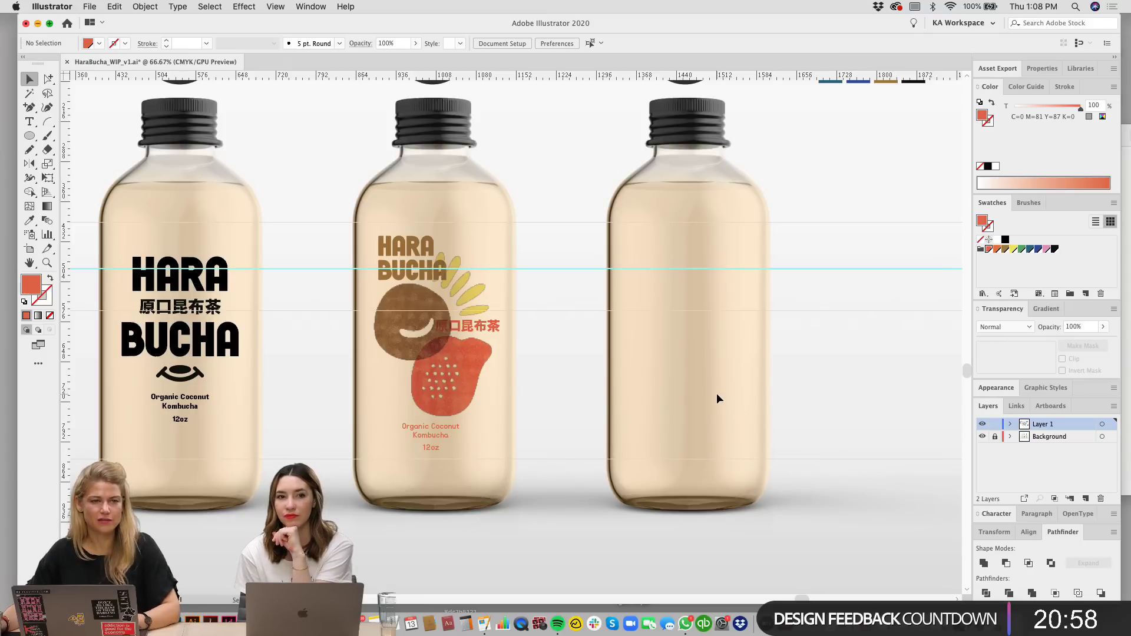
drag(662, 376, 678, 381)
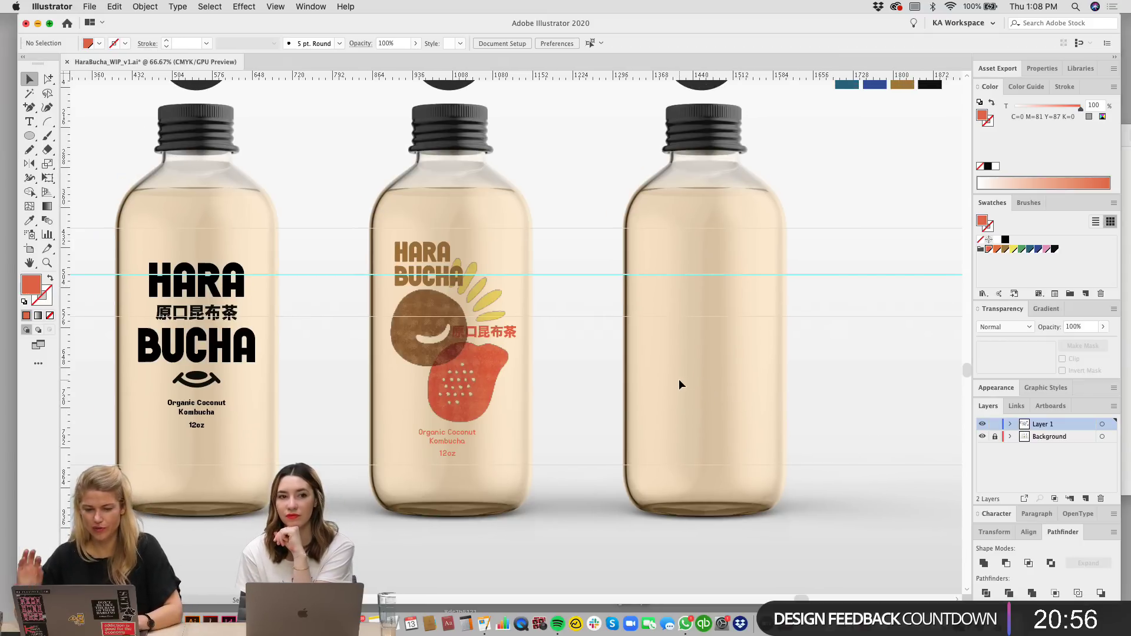
drag(630, 233, 642, 299)
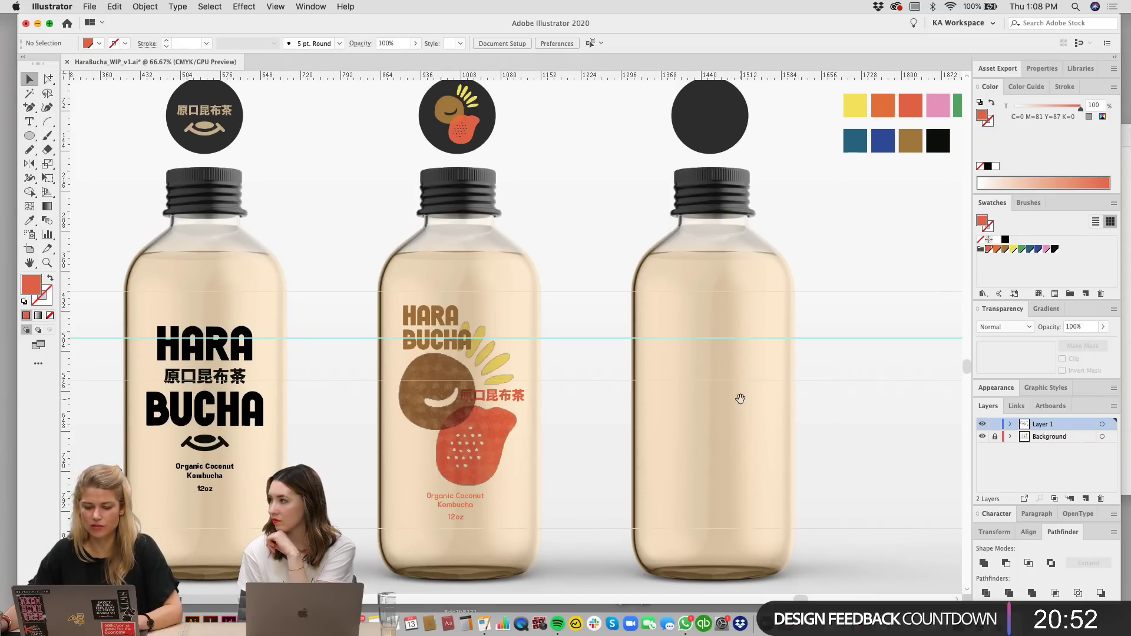
scroll(717, 403, right, 2)
scroll(718, 391, right, 5)
scroll(718, 390, up, 2)
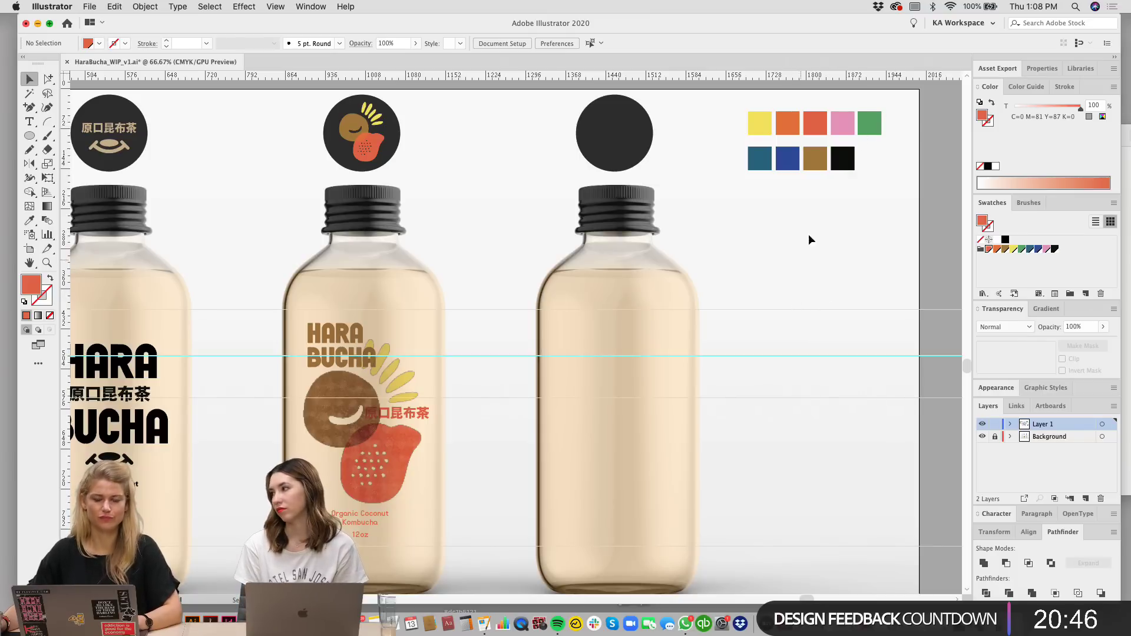
scroll(815, 328, left, 2)
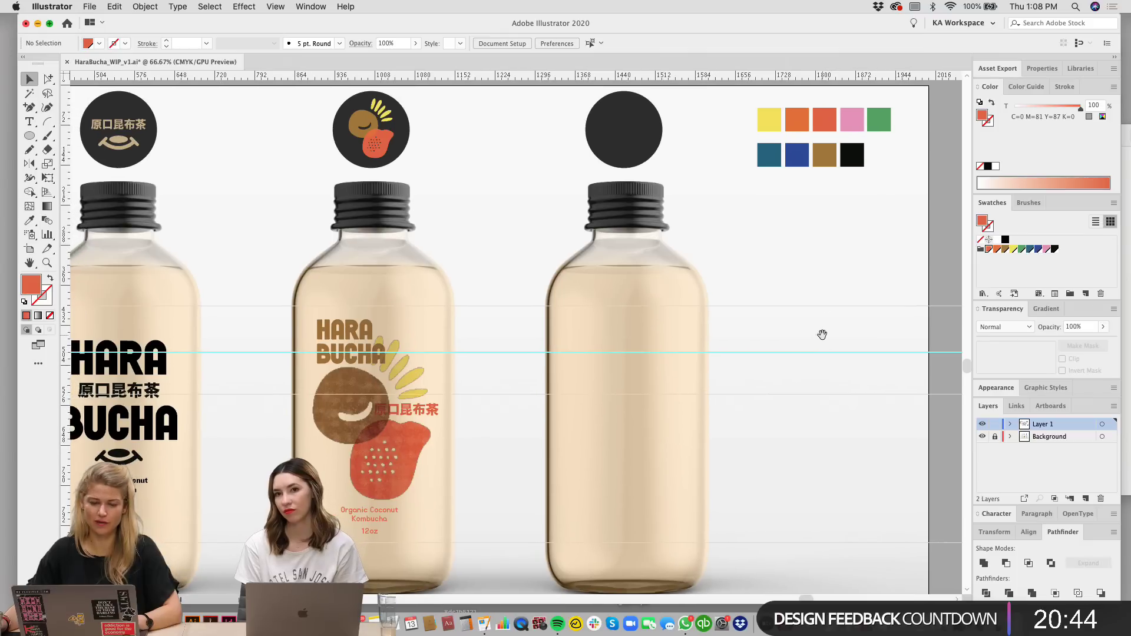
scroll(788, 357, left, 3)
scroll(788, 358, down, 1)
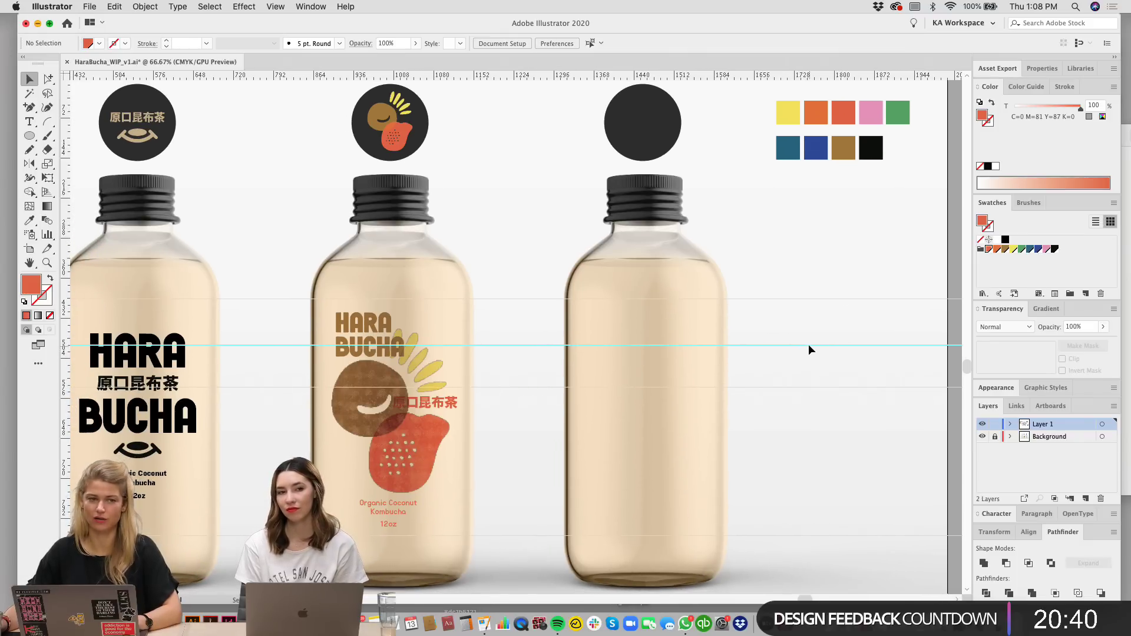
scroll(806, 348, left, 2)
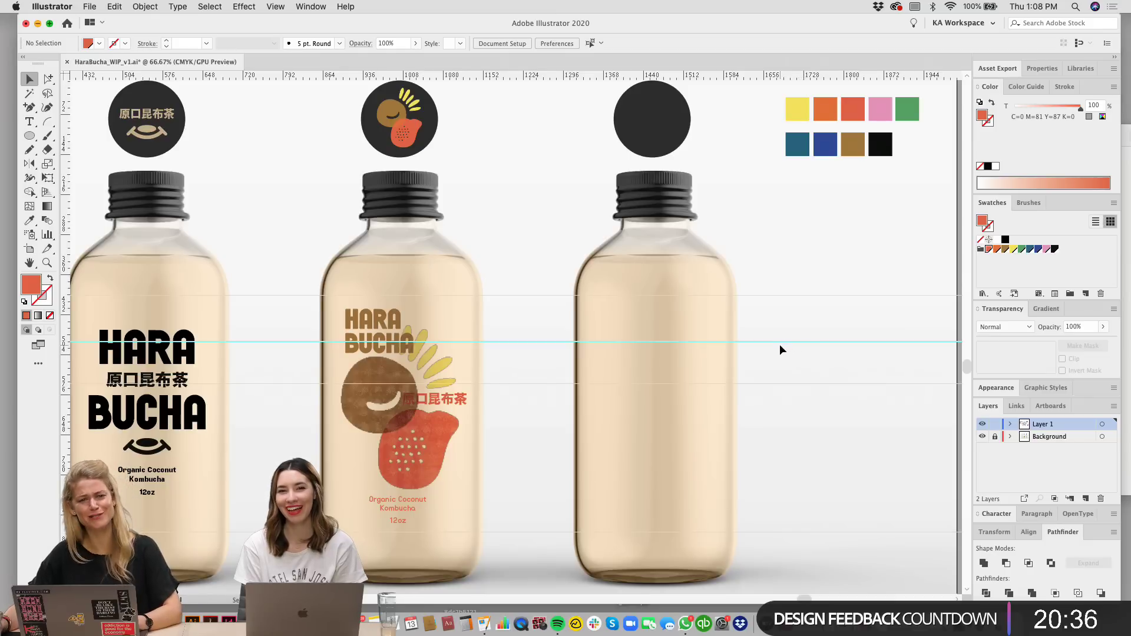
scroll(744, 339, left, 5)
scroll(744, 339, down, 1)
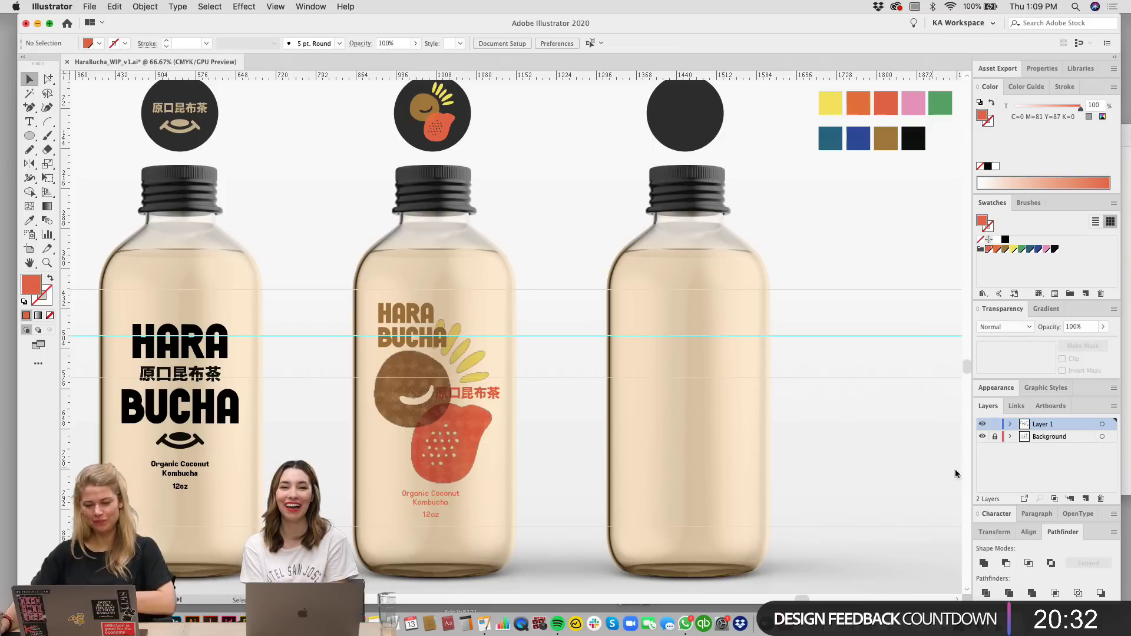
scroll(864, 465, left, 2)
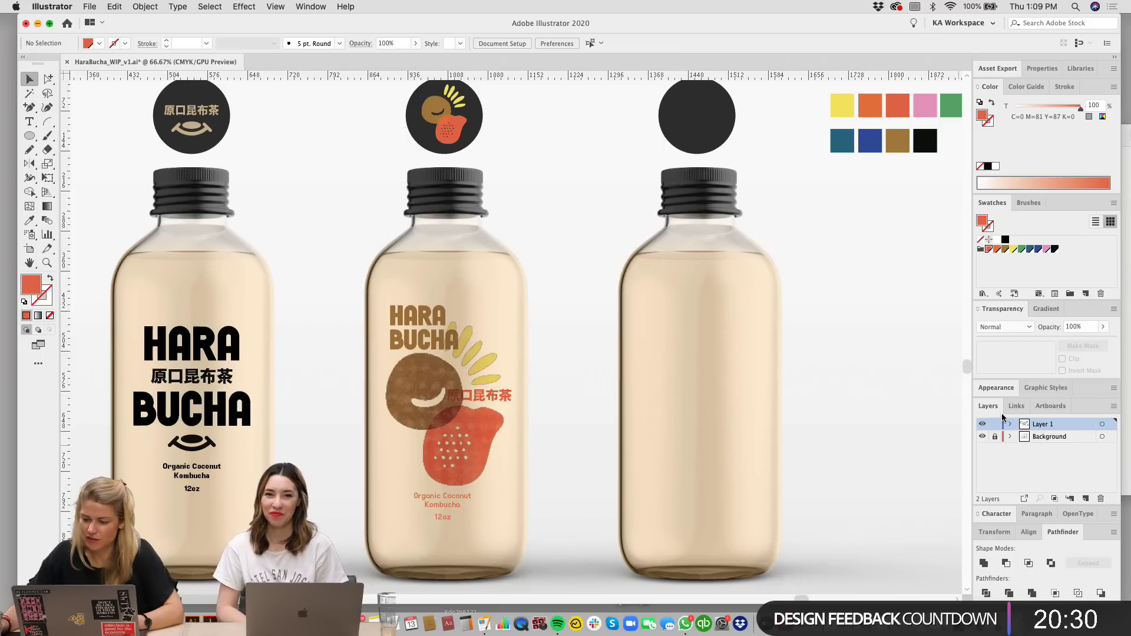
Step: Move the colour swatches off the bottle artboard and bring the JAPAN reference poster next to the third bottle
drag(745, 259, 533, 280)
key(super+minus)
key(super+minus)
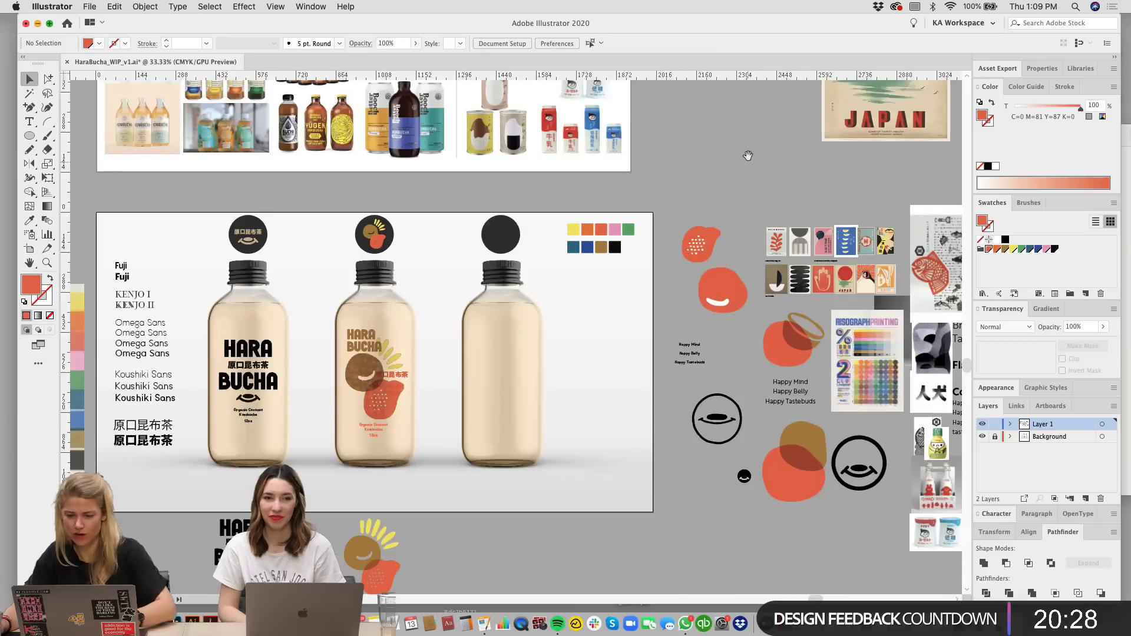
drag(747, 155, 699, 266)
scroll(700, 266, left, 6)
drag(880, 233, 751, 251)
scroll(635, 363, down, 1)
click(573, 328)
scroll(669, 377, down, 2)
drag(627, 86, 625, 142)
drag(795, 119, 793, 202)
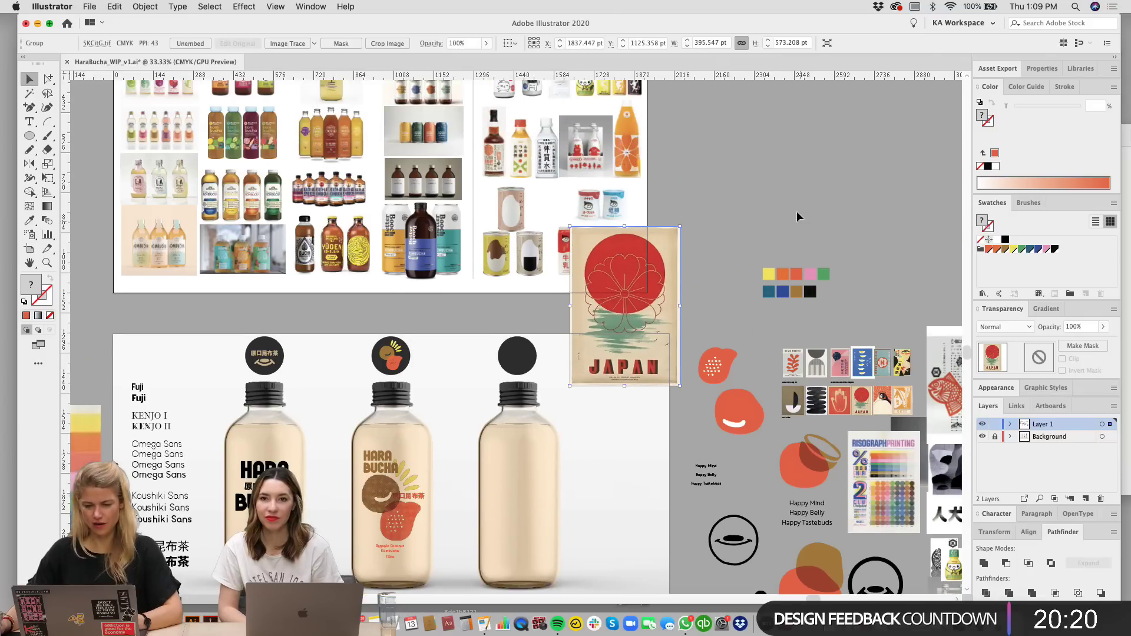
click(796, 210)
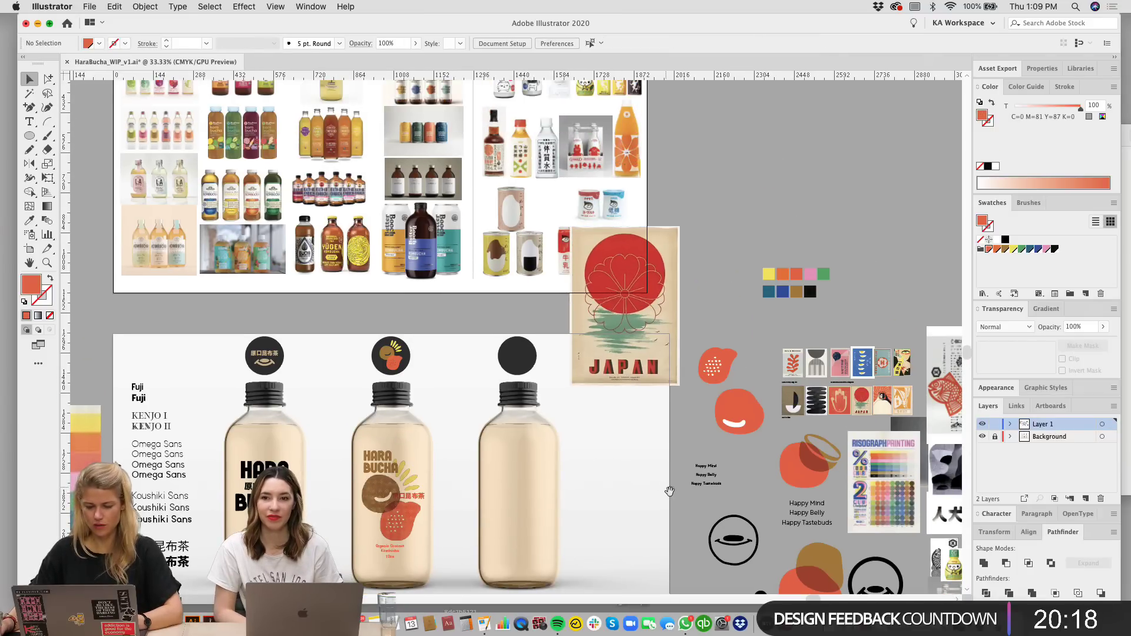
Step: Duplicate the brown HARA BUCHA wordmark from the middle bottle onto the upper label area of the empty third bottle
scroll(663, 489, down, 7)
key(super+equal)
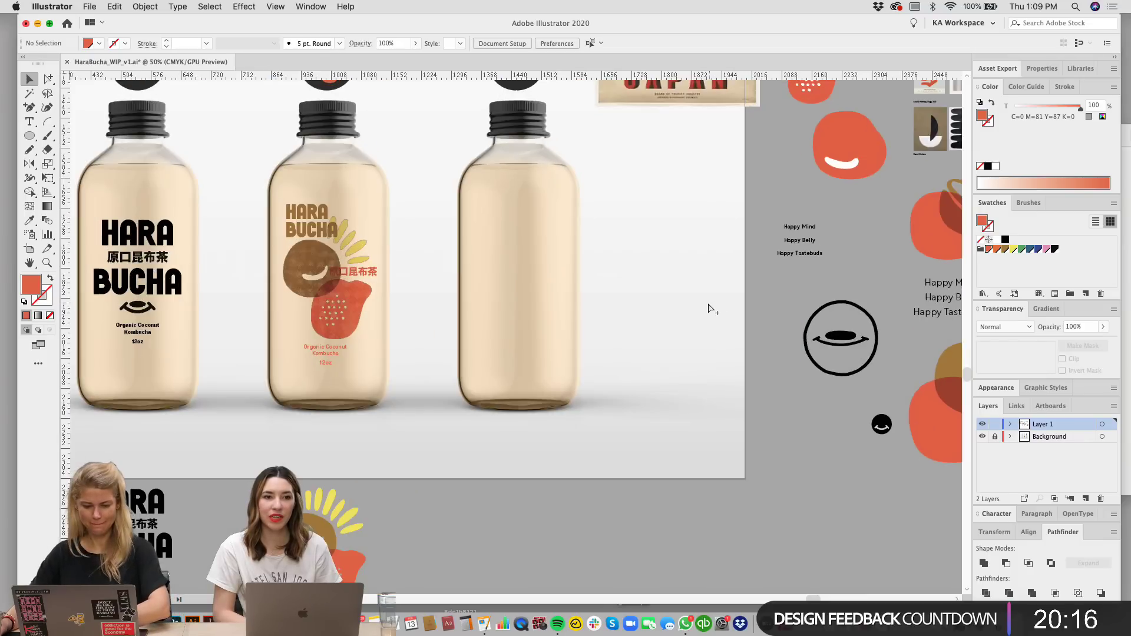
key(super+equal)
scroll(668, 245, up, 4)
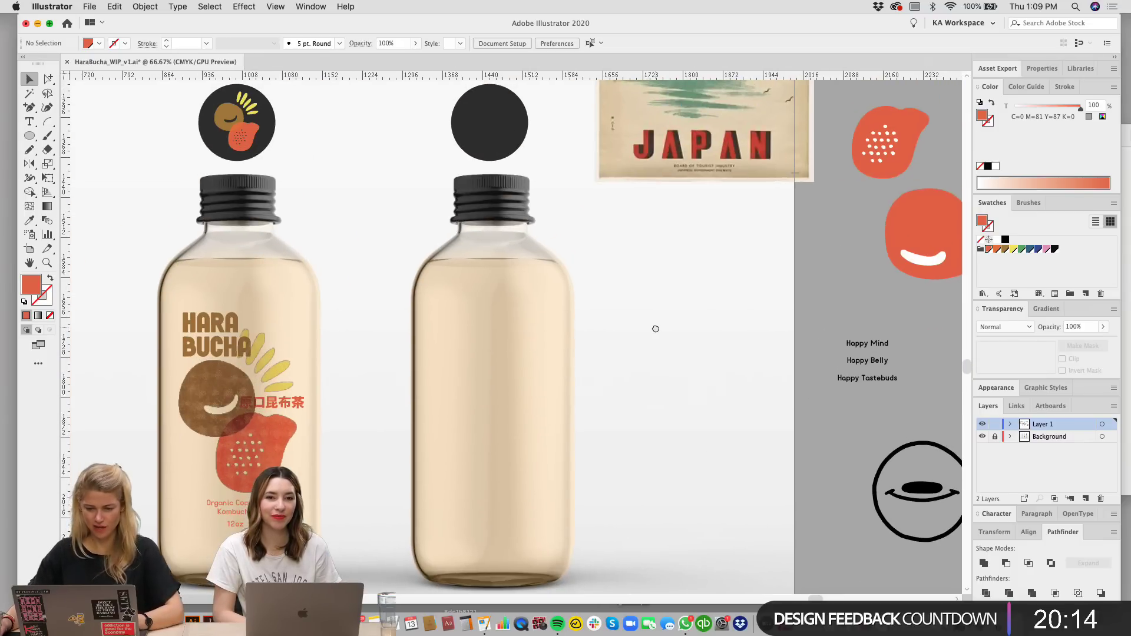
drag(210, 319, 471, 321)
key(super+equal)
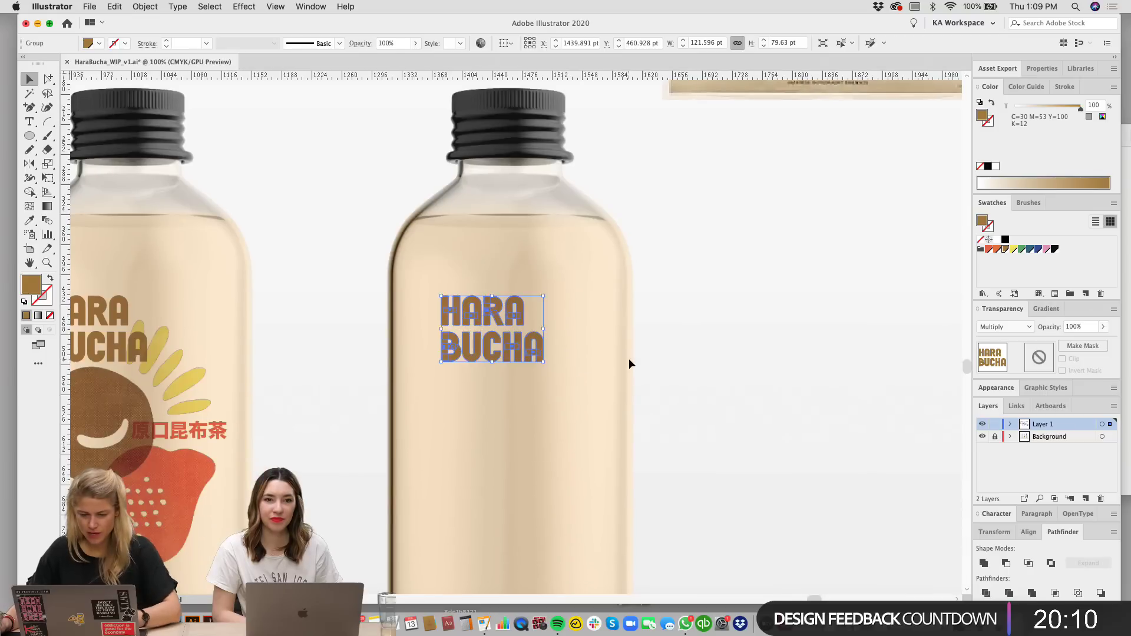
scroll(684, 363, down, 1)
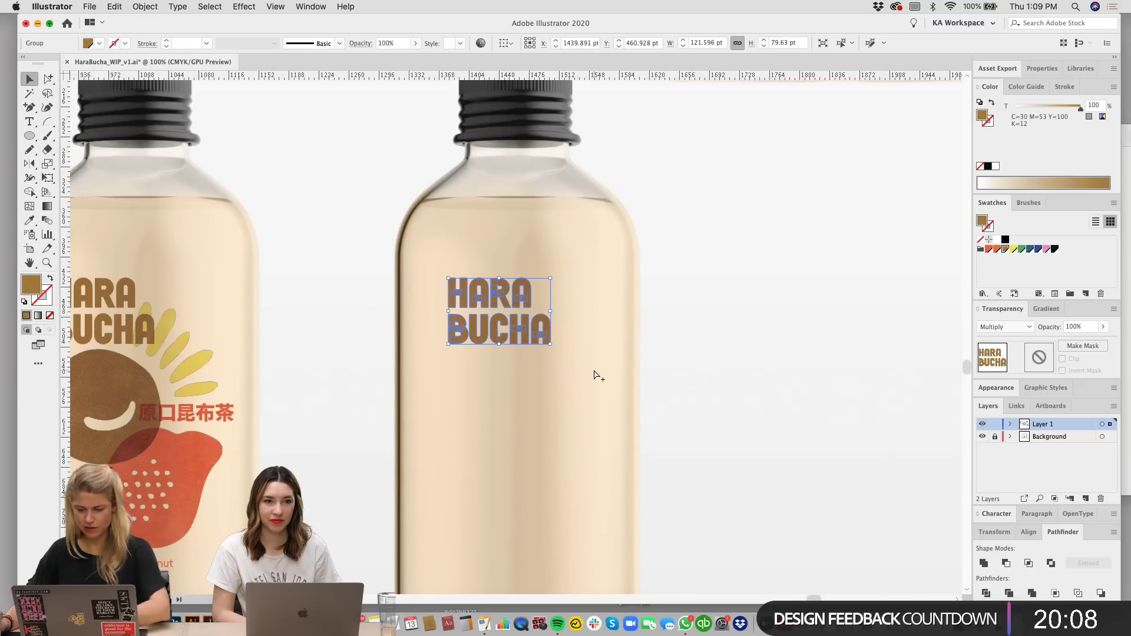
key(super+equal)
key(super+minus)
key(super+minus)
scroll(919, 383, right, 1)
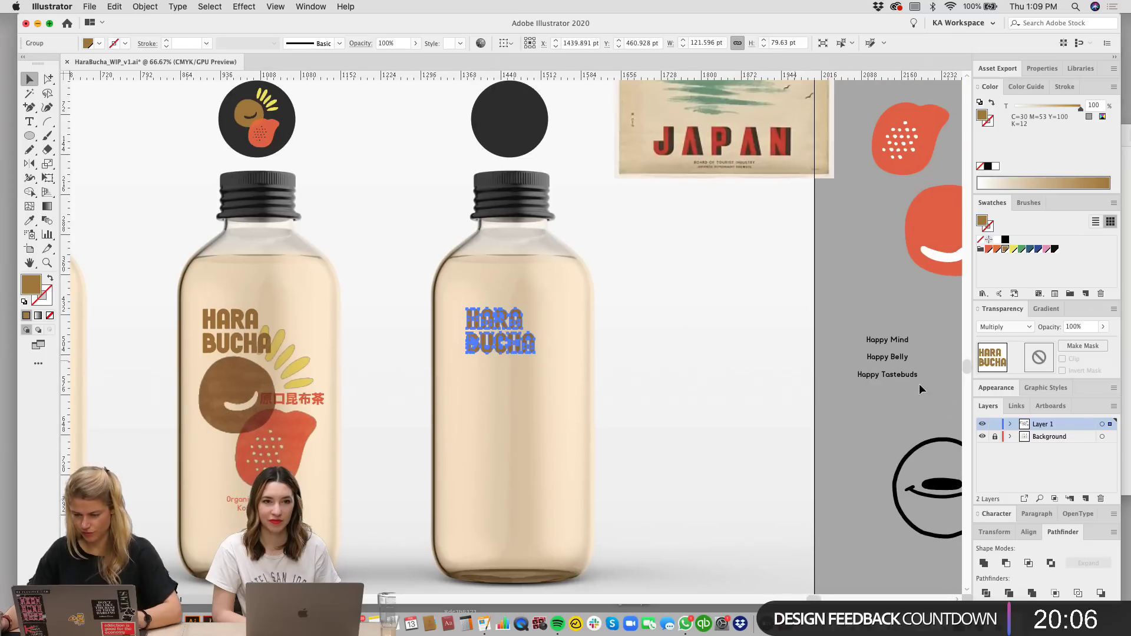
Step: Separate the third bottle's wordmark into its two words and unite the overlapping letter shapes within BUCHA and HARA
click(631, 382)
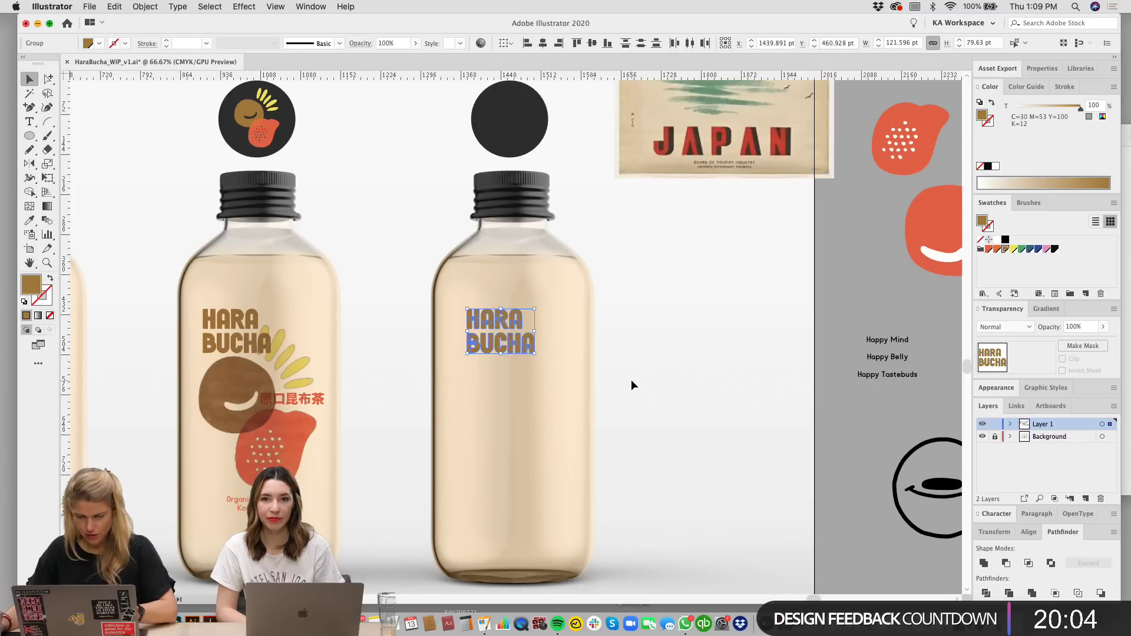
key(super+equal)
key(super+equal)
key(super+equal)
key(super+equal)
click(602, 370)
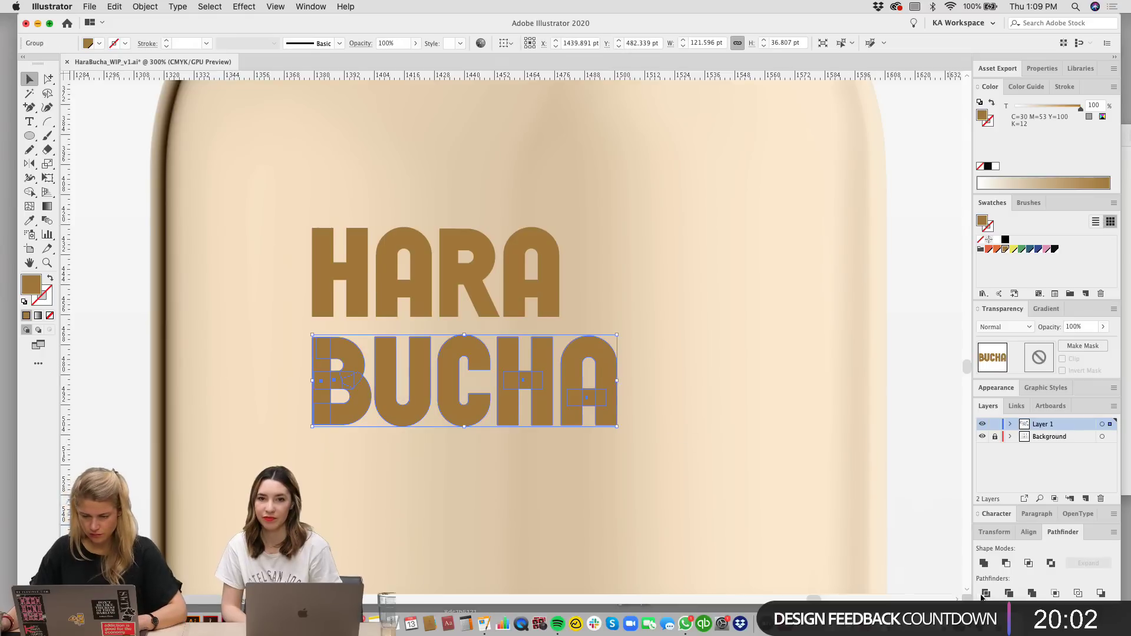
click(985, 564)
click(556, 302)
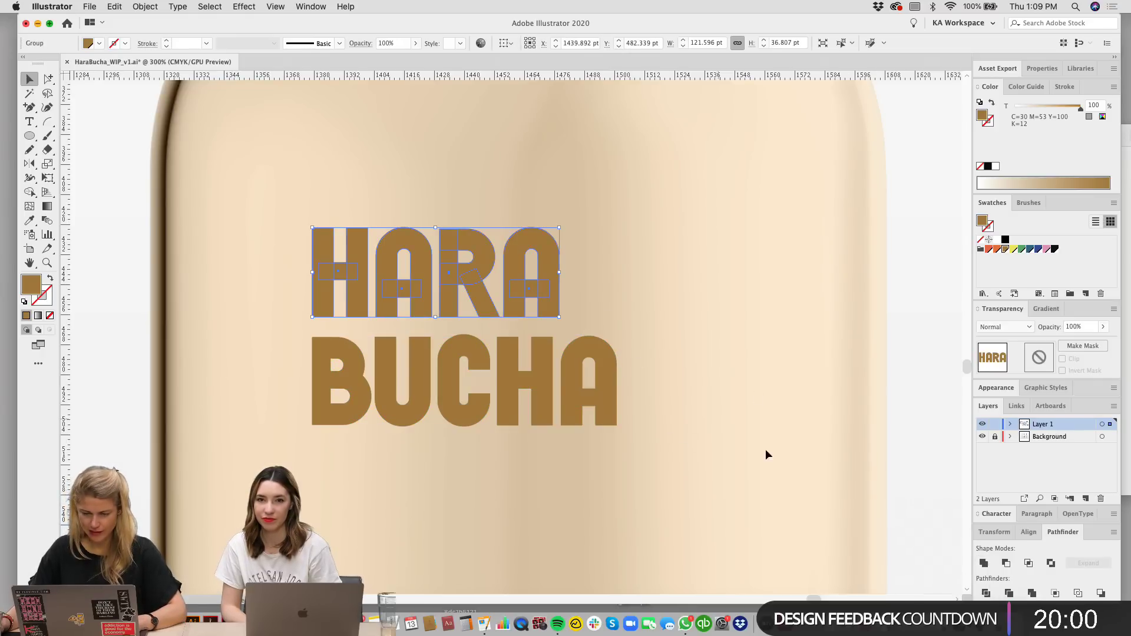
click(985, 564)
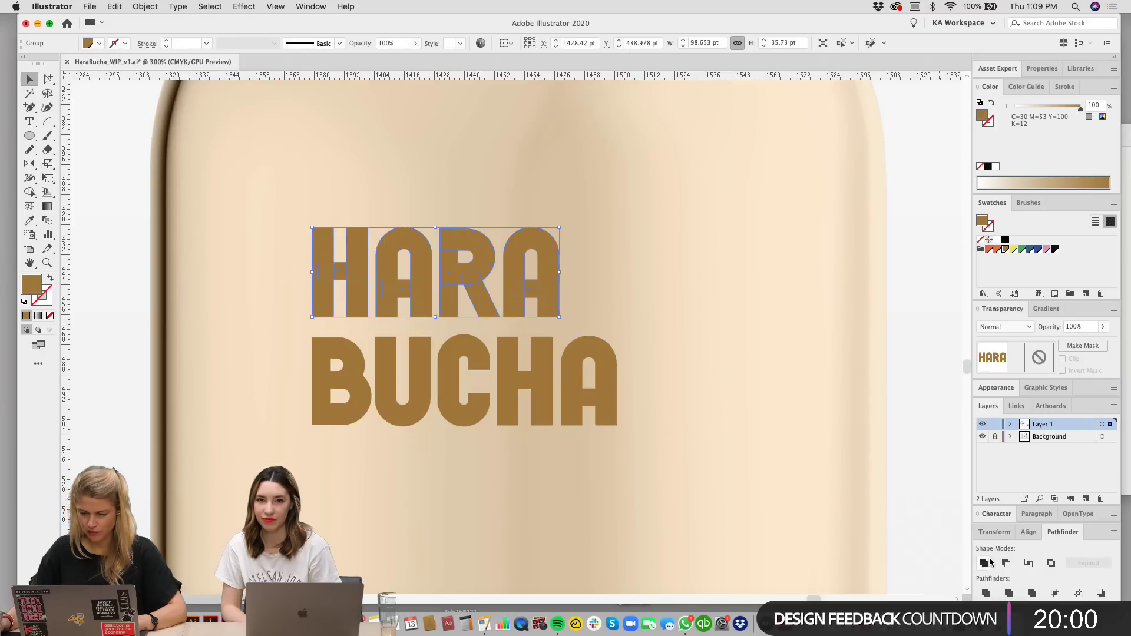
shift+click(521, 385)
click(719, 312)
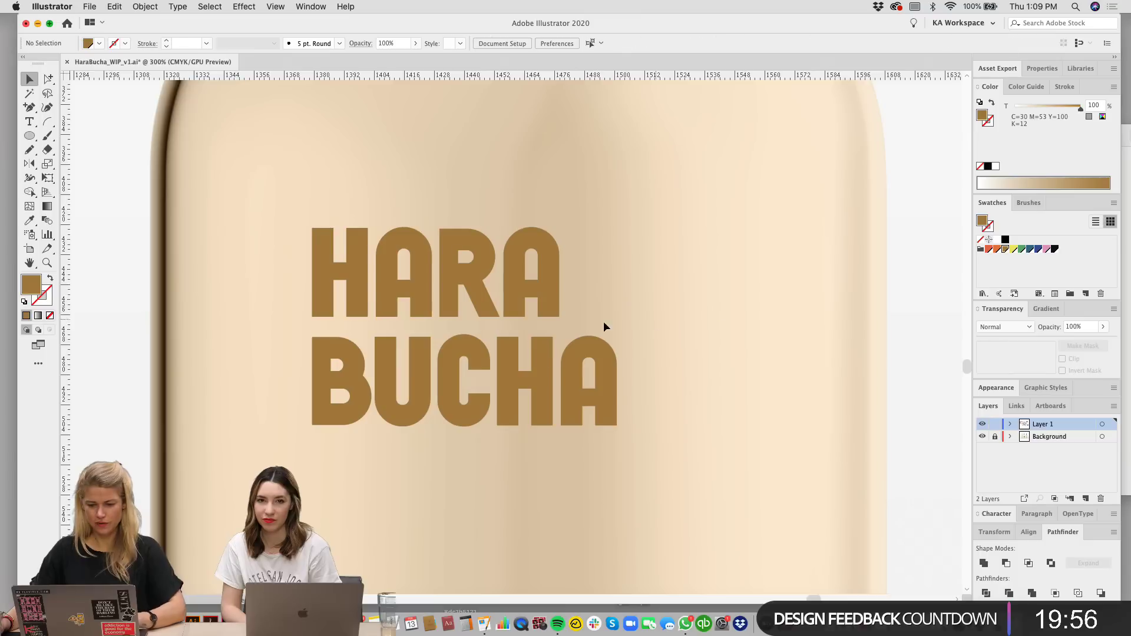
Step: Move BUCHA to the right of HARA and slightly lower, clearing room around both words
click(545, 356)
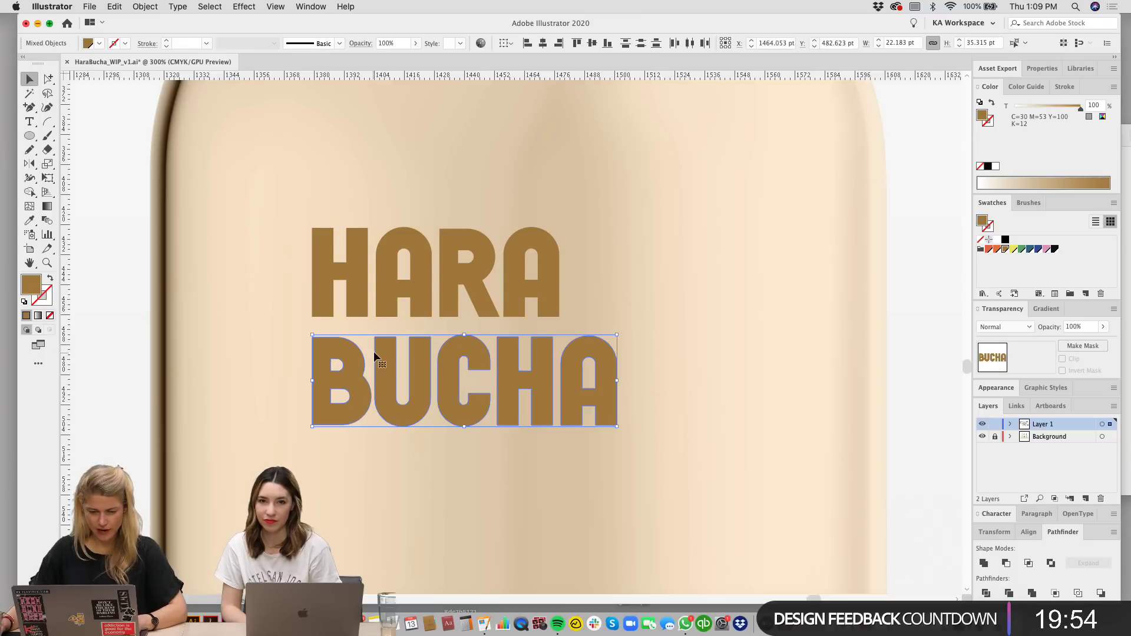
drag(374, 358, 733, 377)
click(578, 472)
key(super+minus)
key(super+minus)
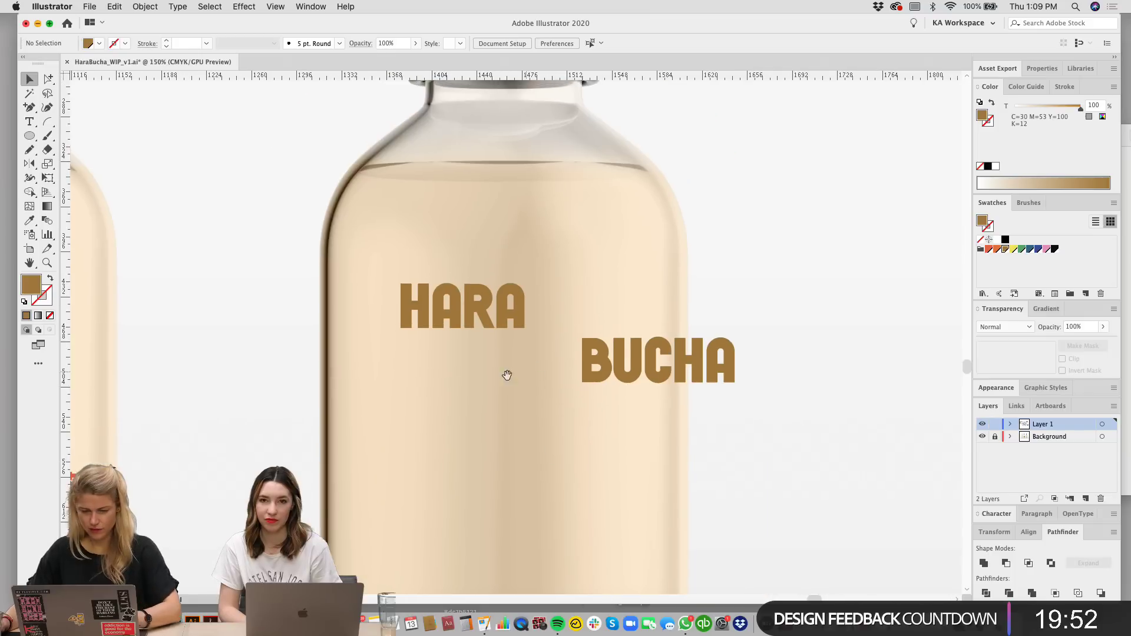
Step: Stack the four HARA letters into a vertical column and distribute them evenly by their vertical centres
drag(441, 297, 407, 446)
click(488, 267)
click(440, 342)
click(475, 415)
click(458, 389)
scroll(461, 506, left, 2)
drag(460, 505, 416, 235)
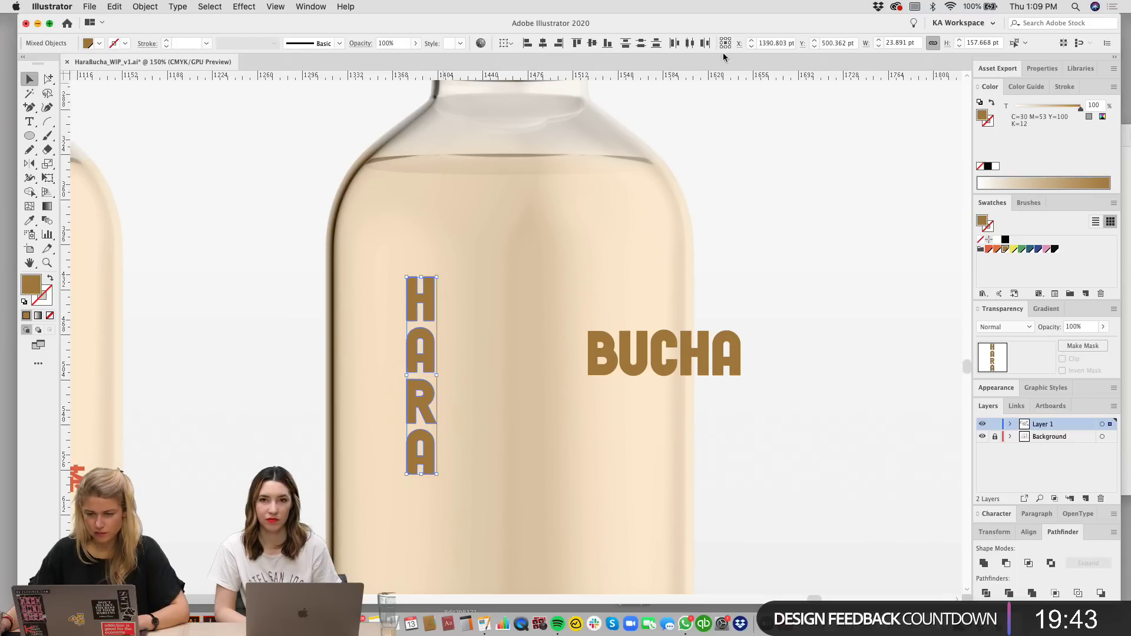
click(641, 43)
Step: Stack the five BUCHA letters into a vertical column and align them on their horizontal centres
click(539, 317)
drag(539, 317, 538, 307)
drag(745, 374, 608, 375)
drag(724, 434, 603, 434)
click(686, 336)
scroll(689, 326, down, 4)
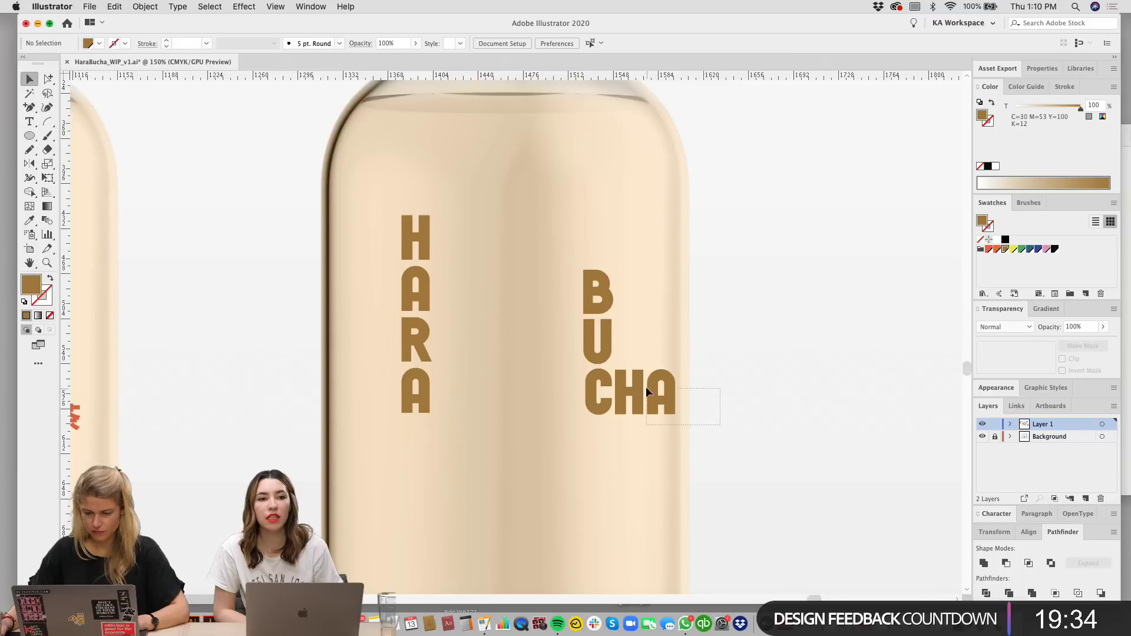
drag(645, 386, 603, 450)
click(679, 347)
scroll(645, 405, down, 2)
drag(649, 482, 559, 244)
scroll(574, 188, up, 3)
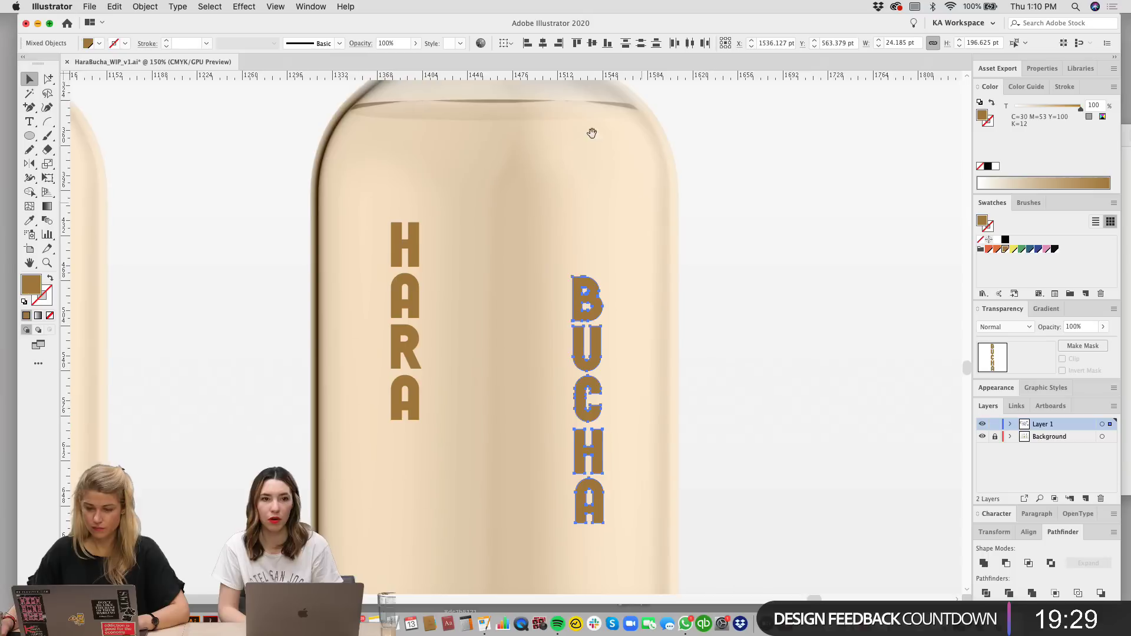
click(542, 43)
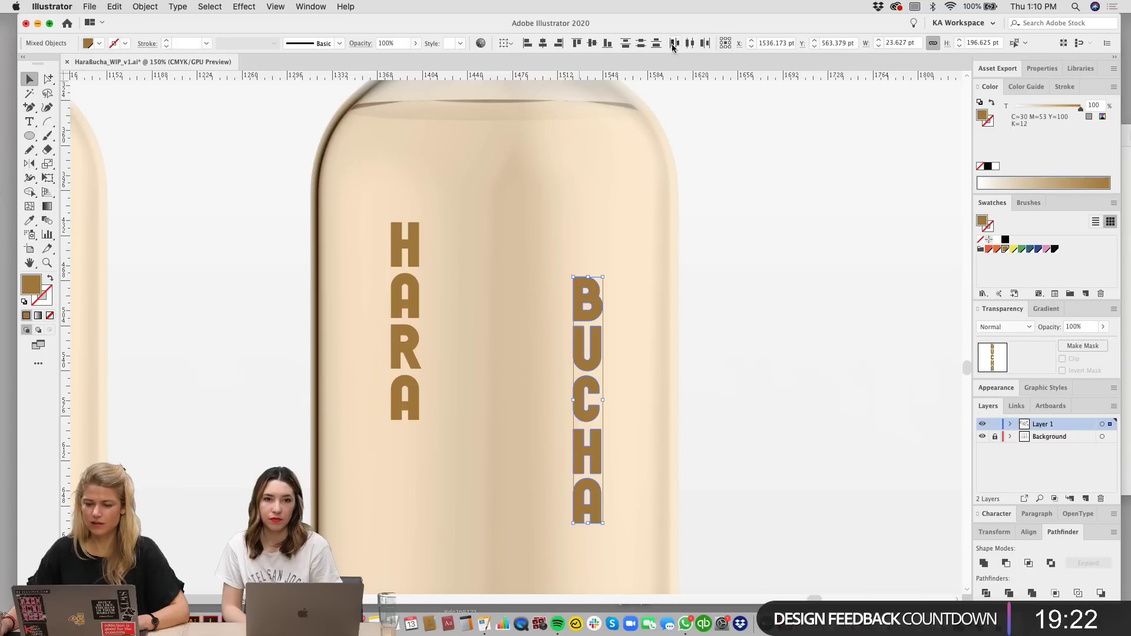
click(643, 326)
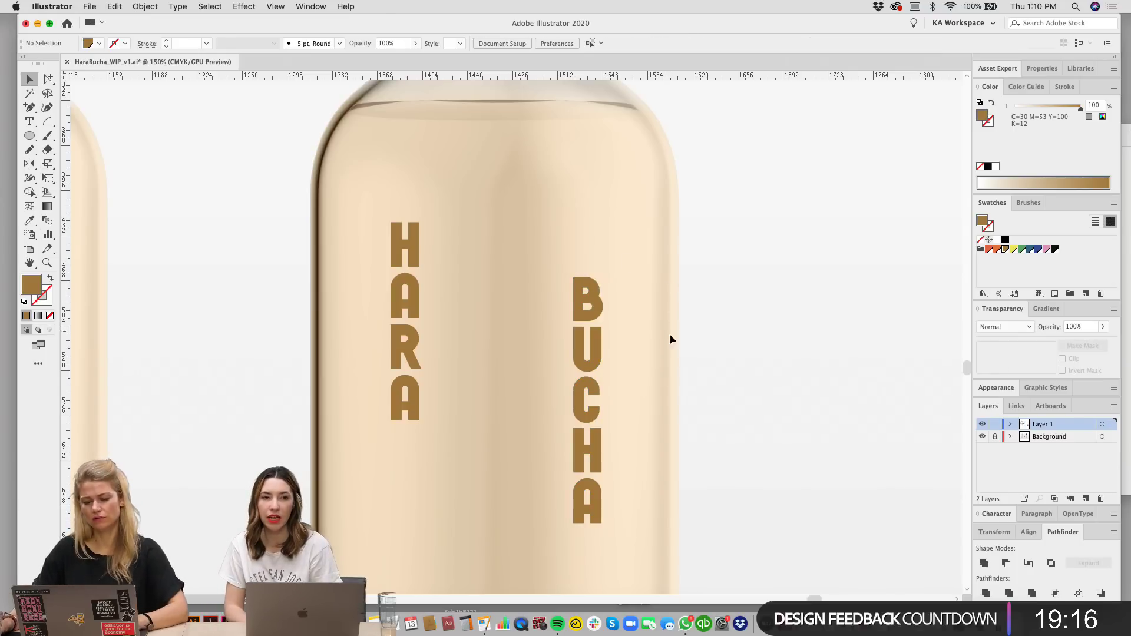
Step: Move the BUCHA column beside the HARA column so the tops of both words line up
drag(630, 496, 671, 481)
drag(646, 293, 499, 235)
click(538, 280)
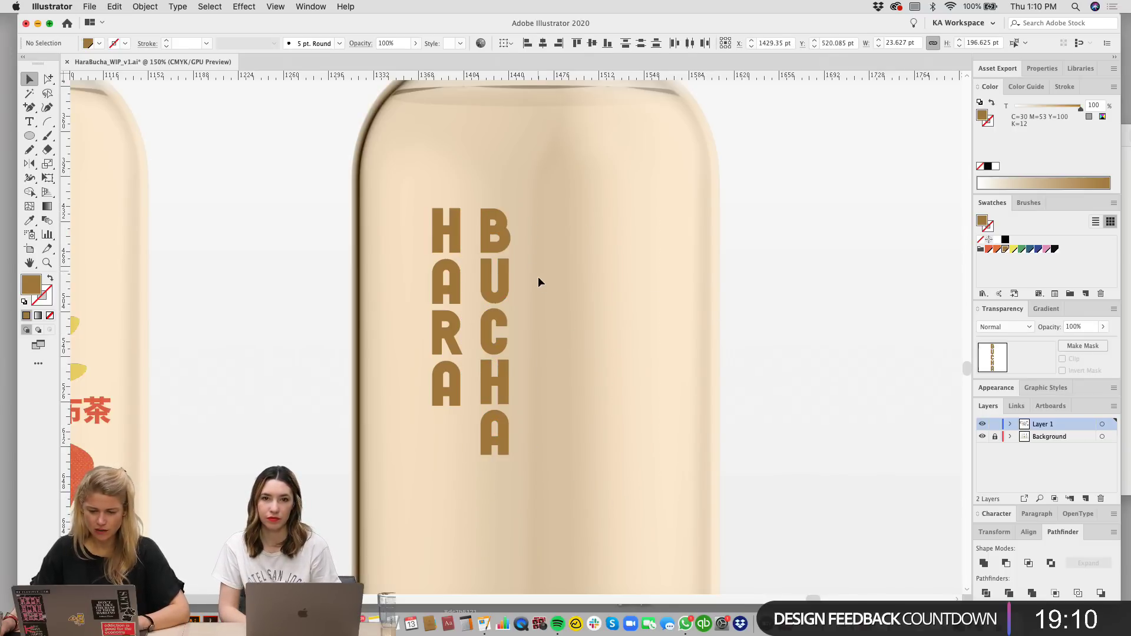
Step: Level the A–U, R–C and A–H letter pairs across the two columns and nudge BUCHA's final A slightly down
drag(541, 474, 439, 280)
drag(531, 272, 439, 267)
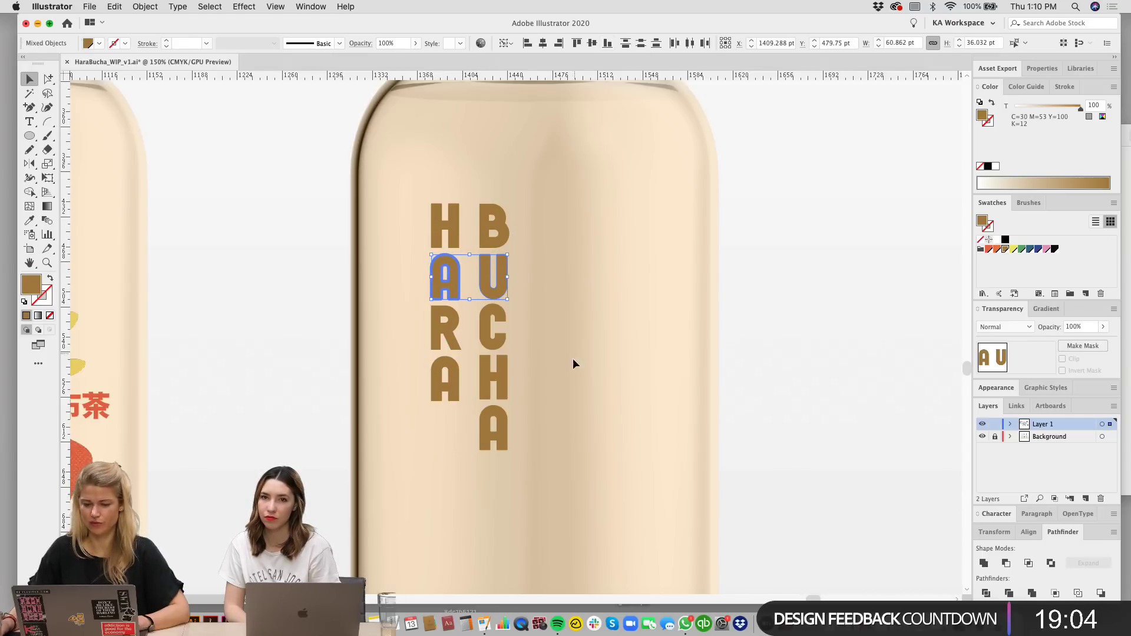
drag(535, 288, 449, 267)
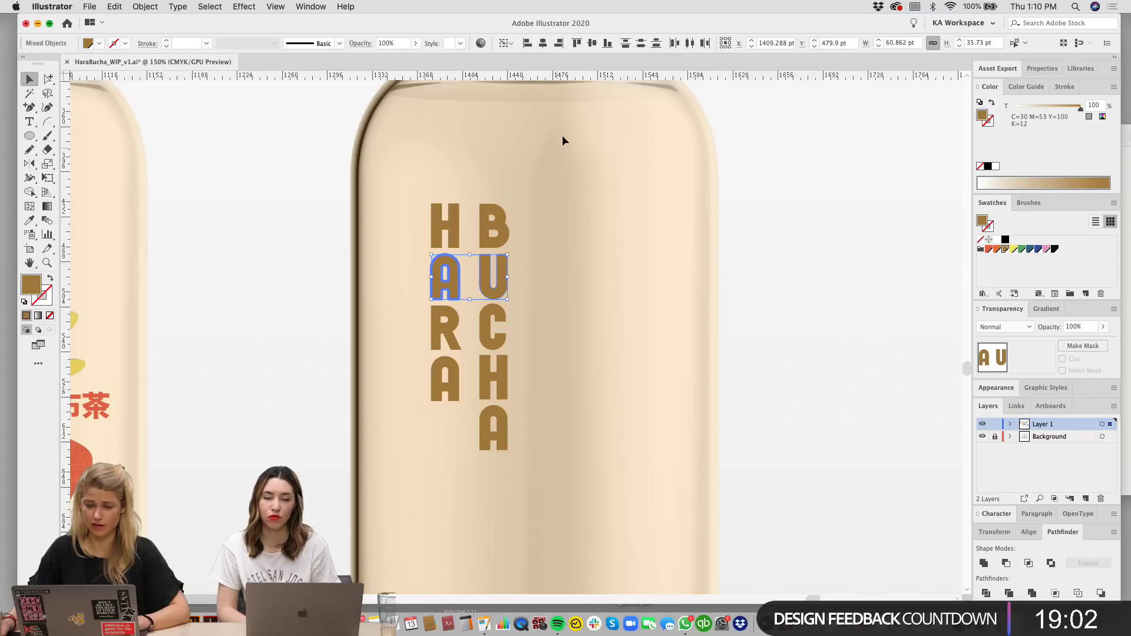
click(539, 347)
drag(535, 331, 442, 321)
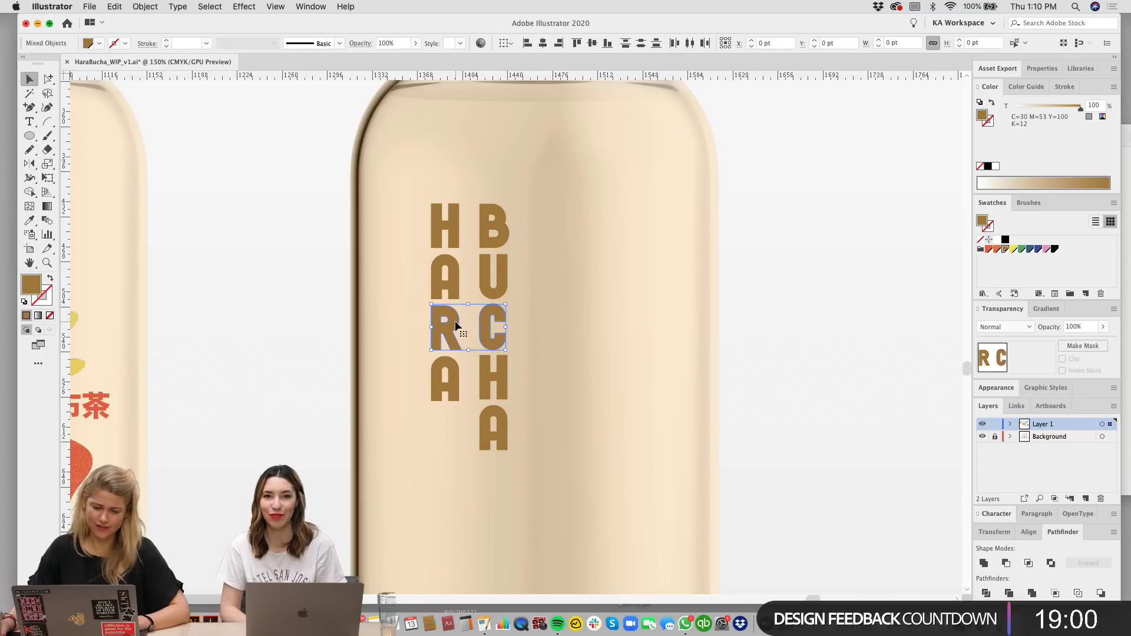
drag(537, 378, 453, 369)
click(641, 467)
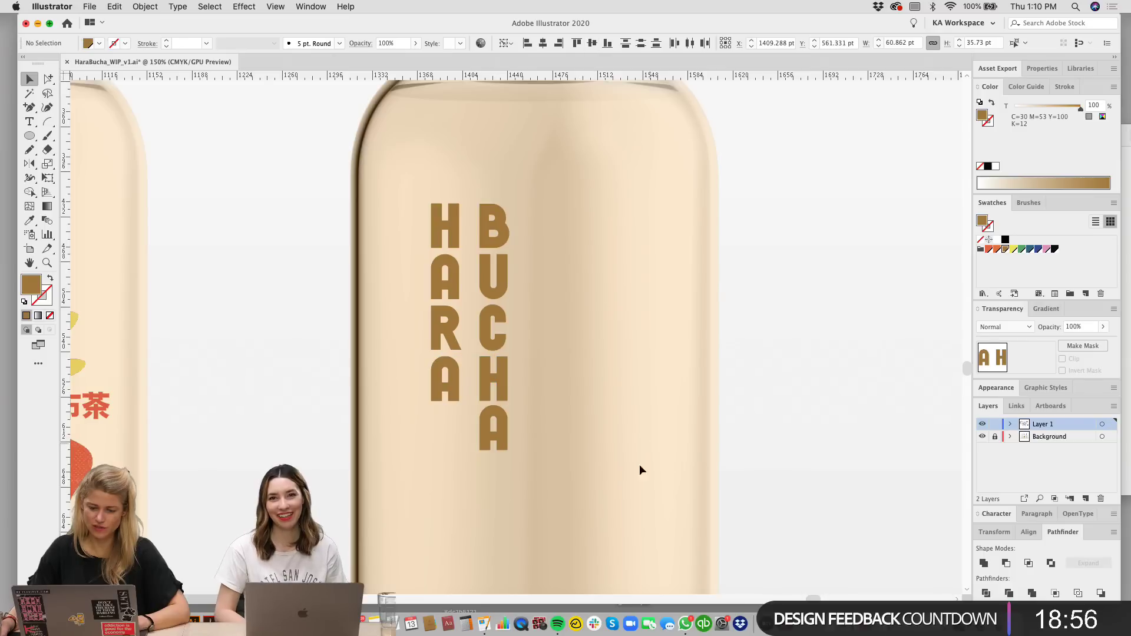
click(501, 429)
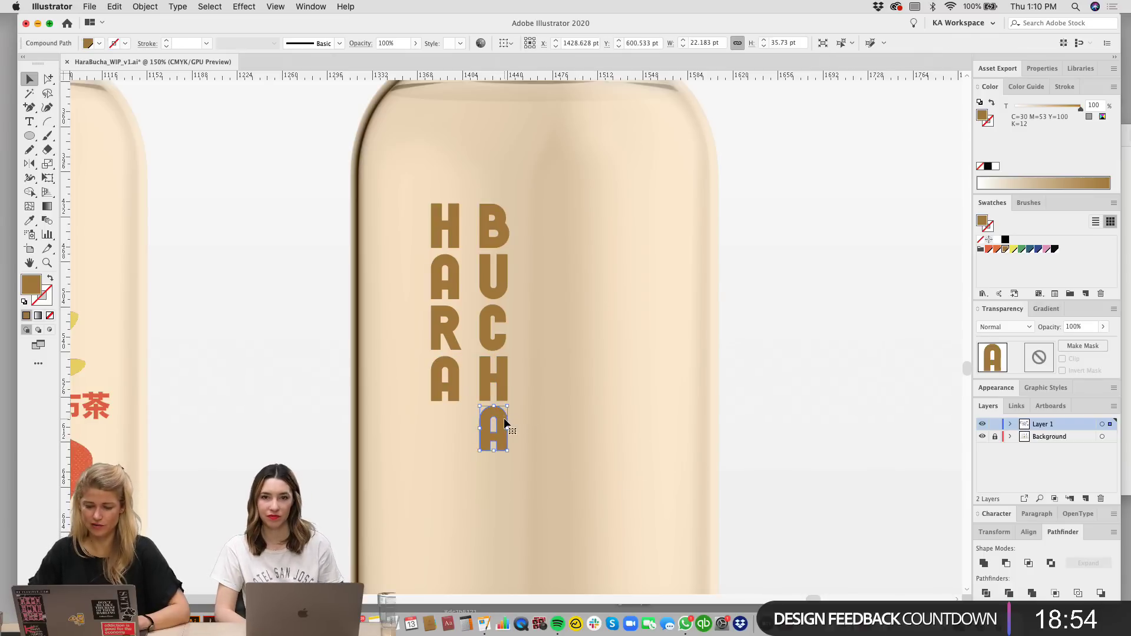
click(560, 379)
drag(601, 422, 616, 421)
Step: Group the letters of each column and shift the BUCHA column down and slightly closer to HARA for a staggered layout
drag(596, 501, 501, 195)
key(super+g)
drag(408, 134, 465, 412)
key(super+g)
click(630, 371)
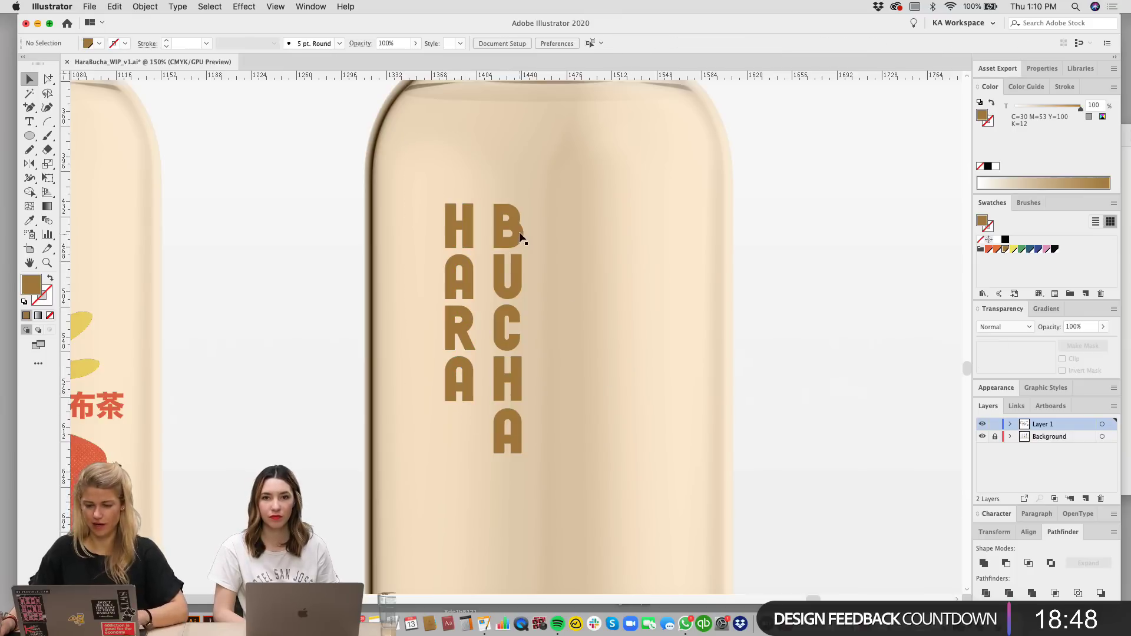
drag(519, 231, 512, 258)
click(631, 274)
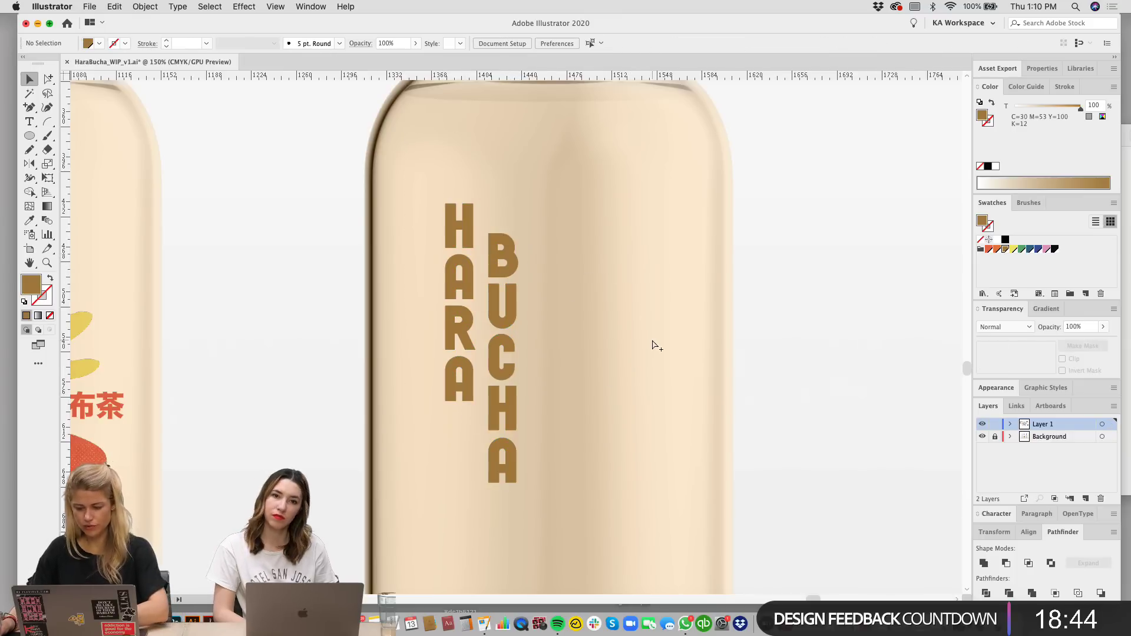
Step: Fill the stacked wordmark with black and enlarge it proportionally to about 97 by 372 pt on the third bottle
key(super+minus)
key(super+minus)
key(super+minus)
drag(561, 407, 496, 329)
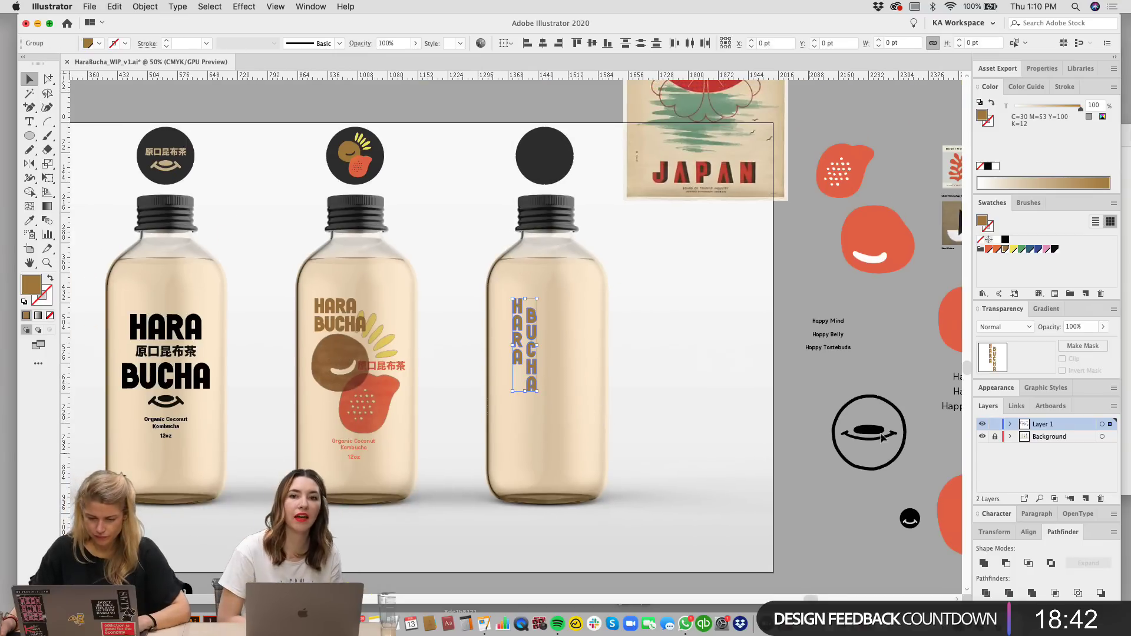
click(1004, 240)
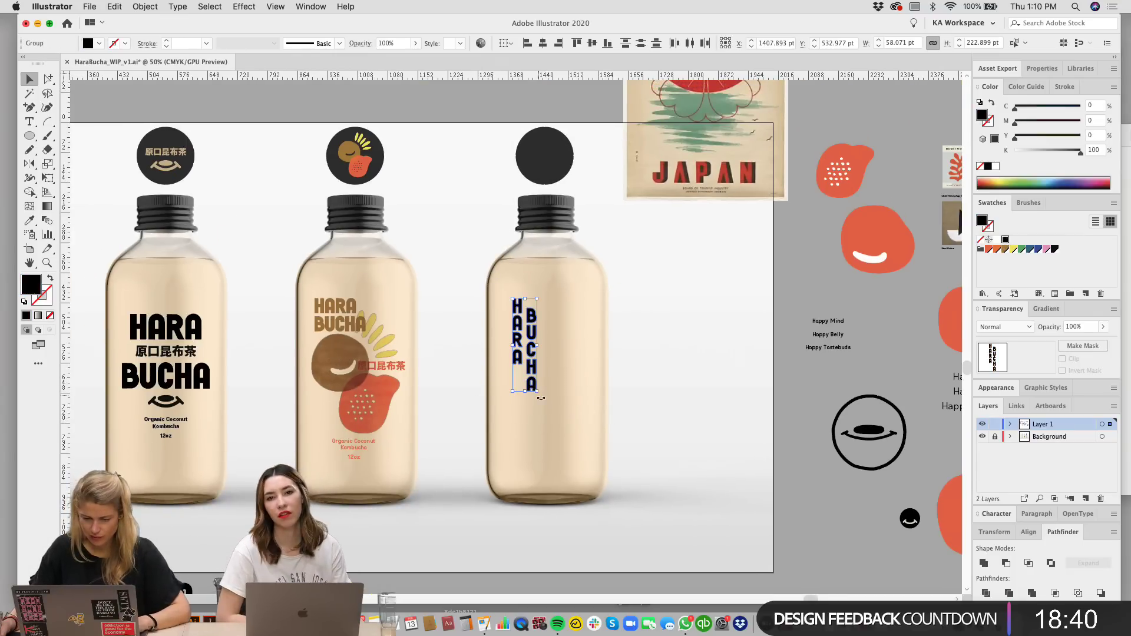
drag(539, 392, 553, 453)
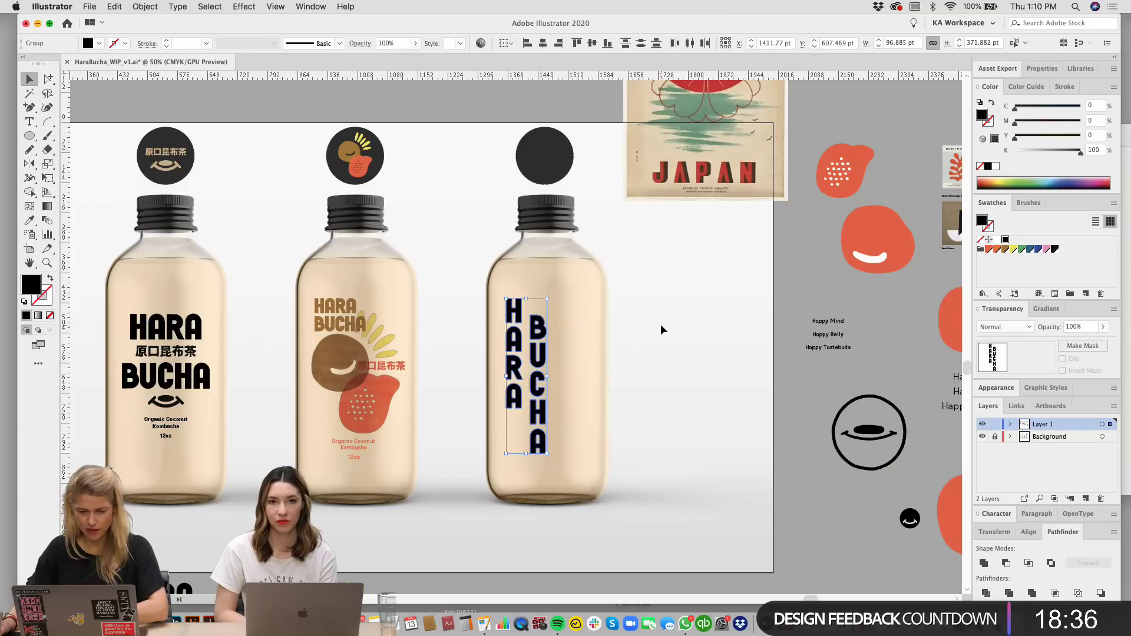
click(714, 402)
Step: Recolour the stacked HARA BUCHA wordmark with the orange-red swatch (C=0 M=81 Y=87 K=0)
key(super+=)
drag(637, 336, 593, 372)
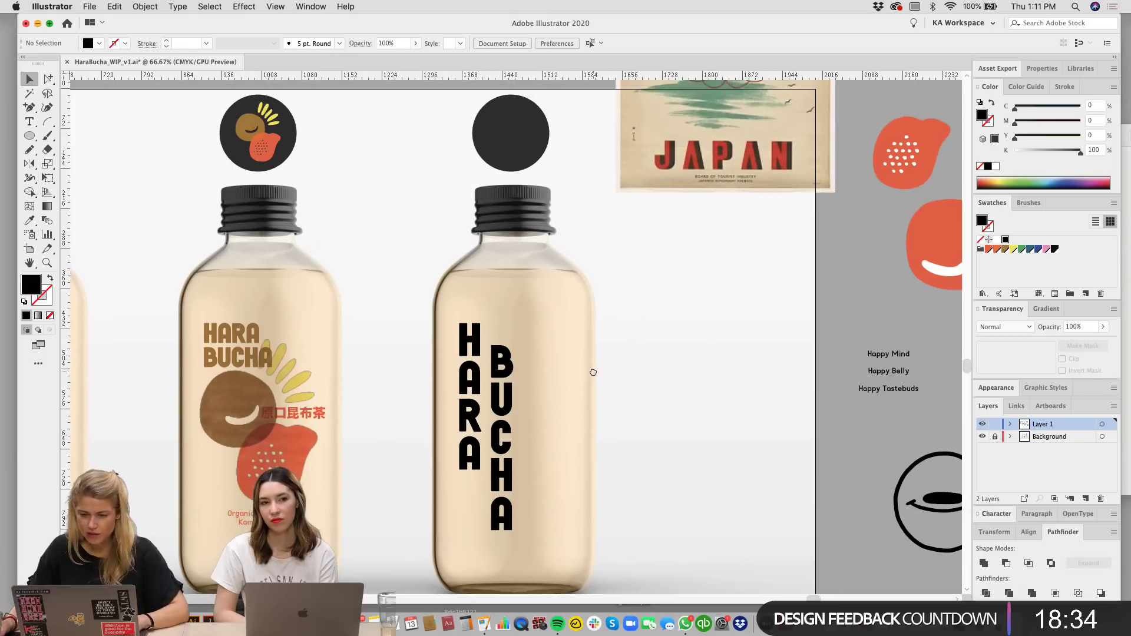
click(503, 361)
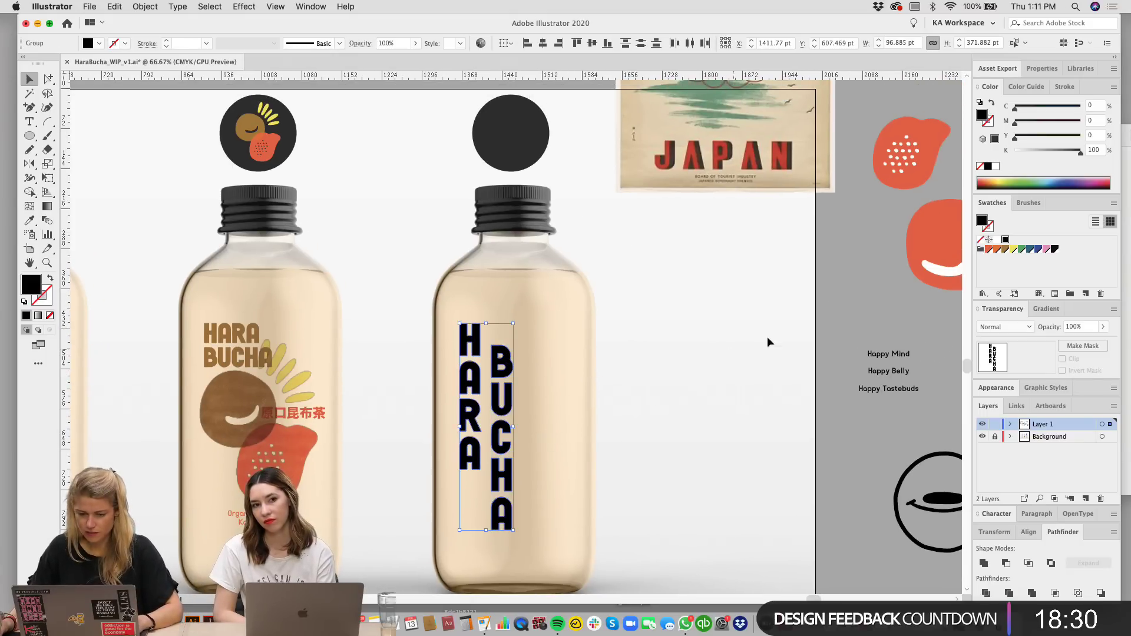
click(989, 248)
click(680, 406)
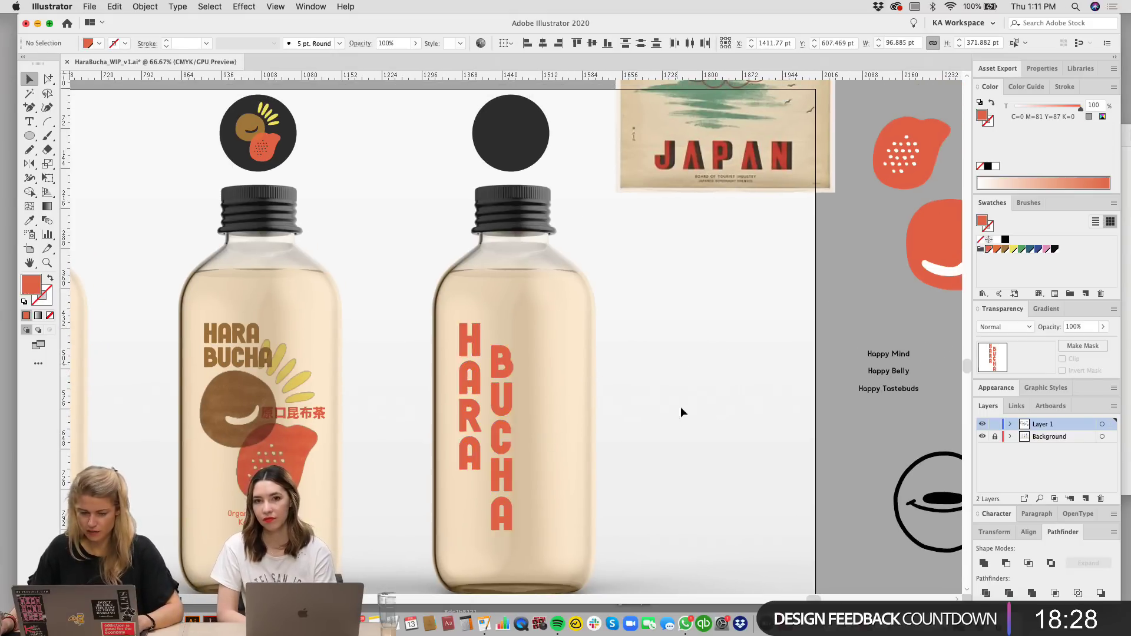
drag(463, 310, 490, 345)
click(606, 377)
scroll(605, 377, down, 1)
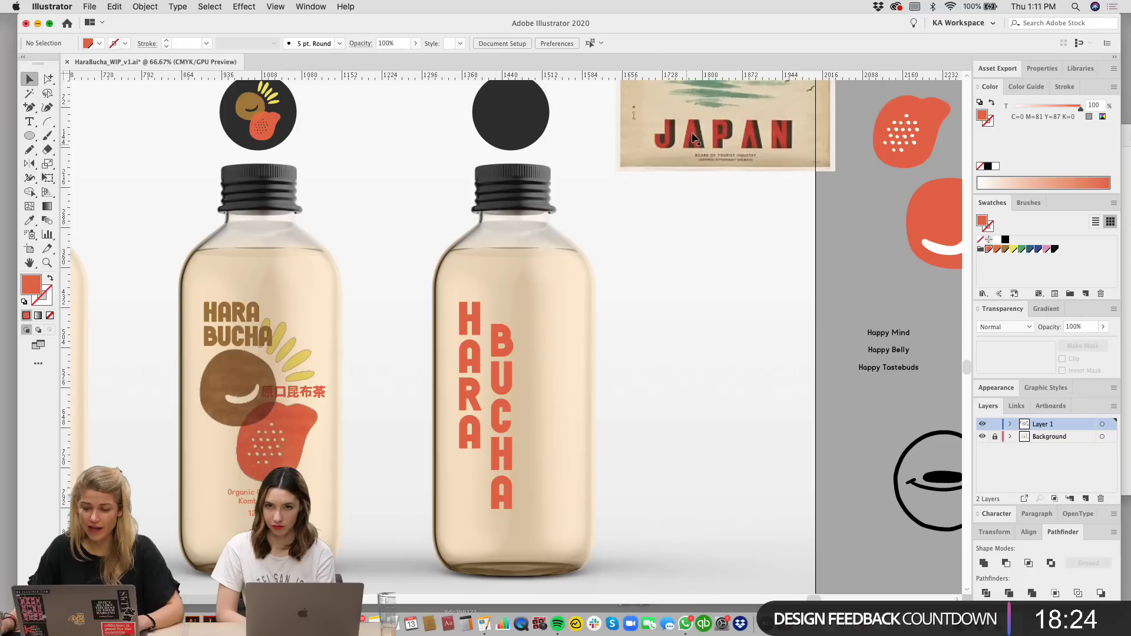
drag(625, 343, 626, 325)
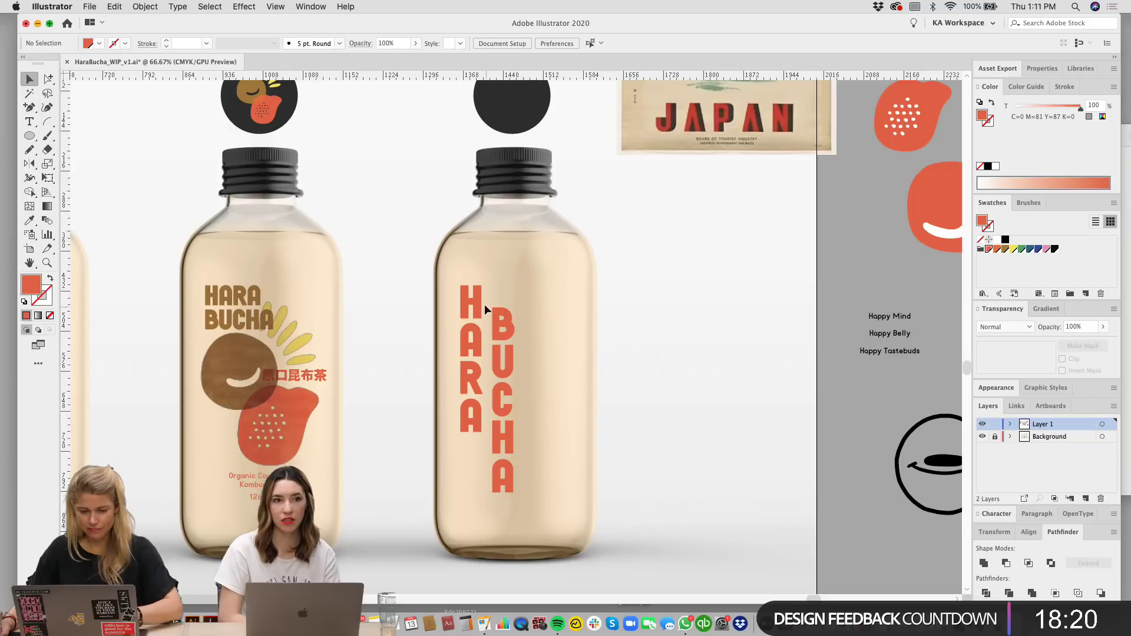
Step: Duplicate both word columns about 9 pt to the right behind the originals, filled with dark black (C=73 M=65 Y=69 K=85), as a drop shadow
click(502, 321)
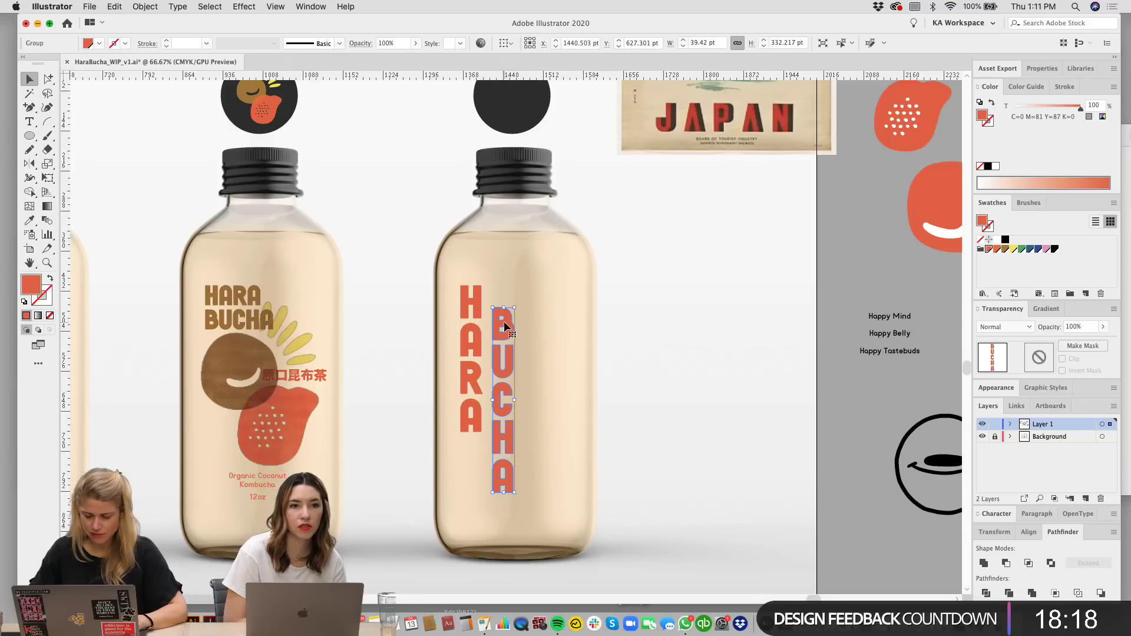
shift+click(469, 299)
drag(500, 315, 505, 316)
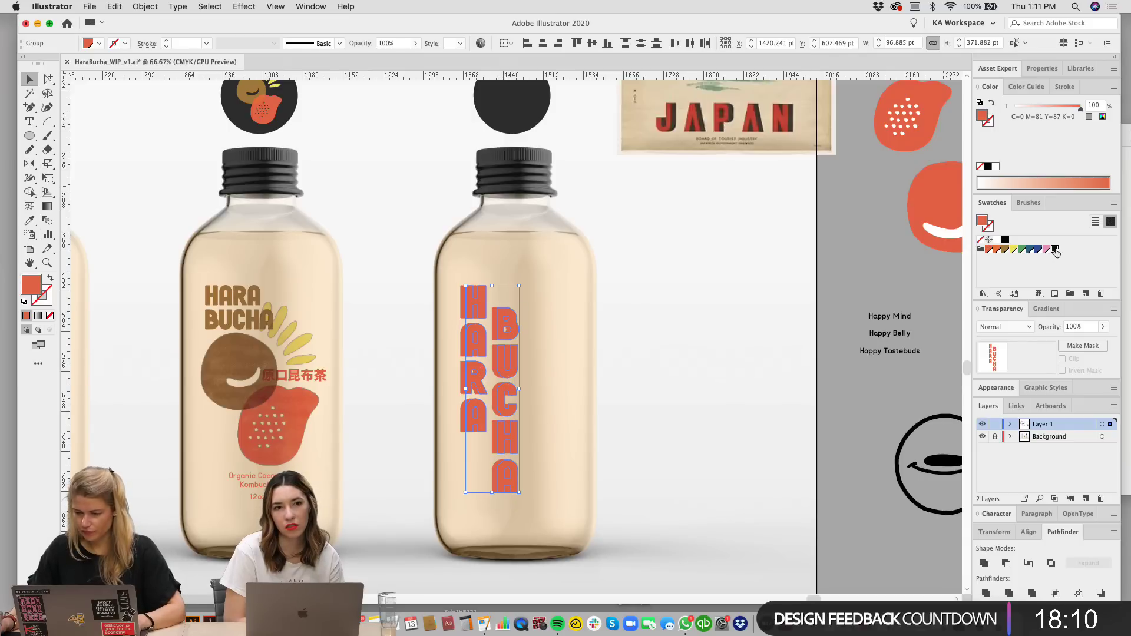
click(1053, 249)
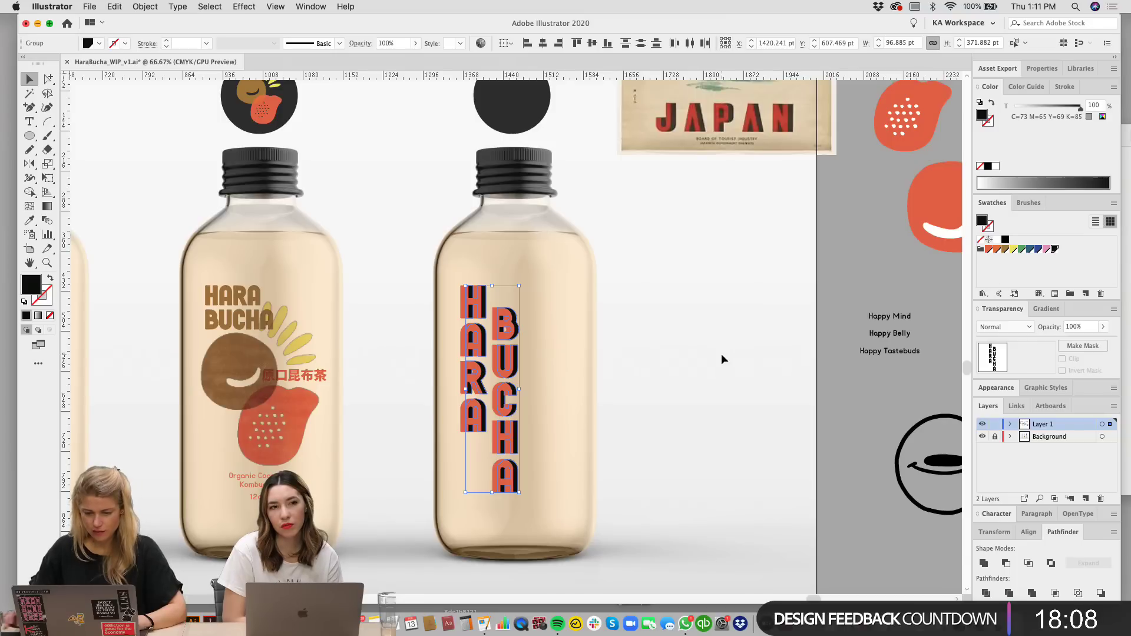
key(Left)
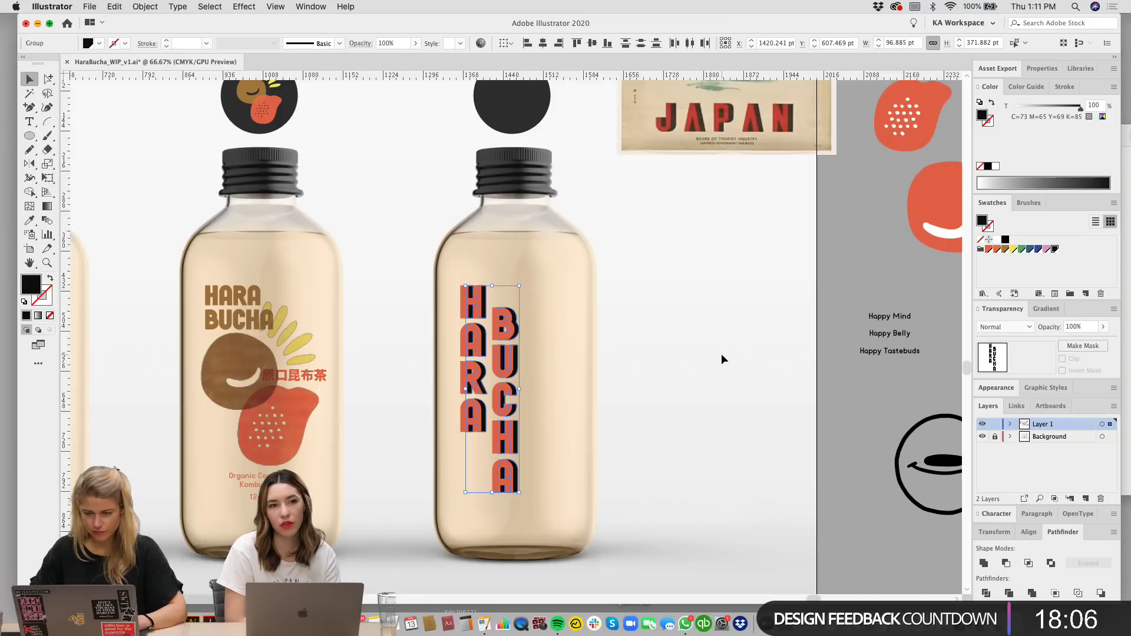
key(Right)
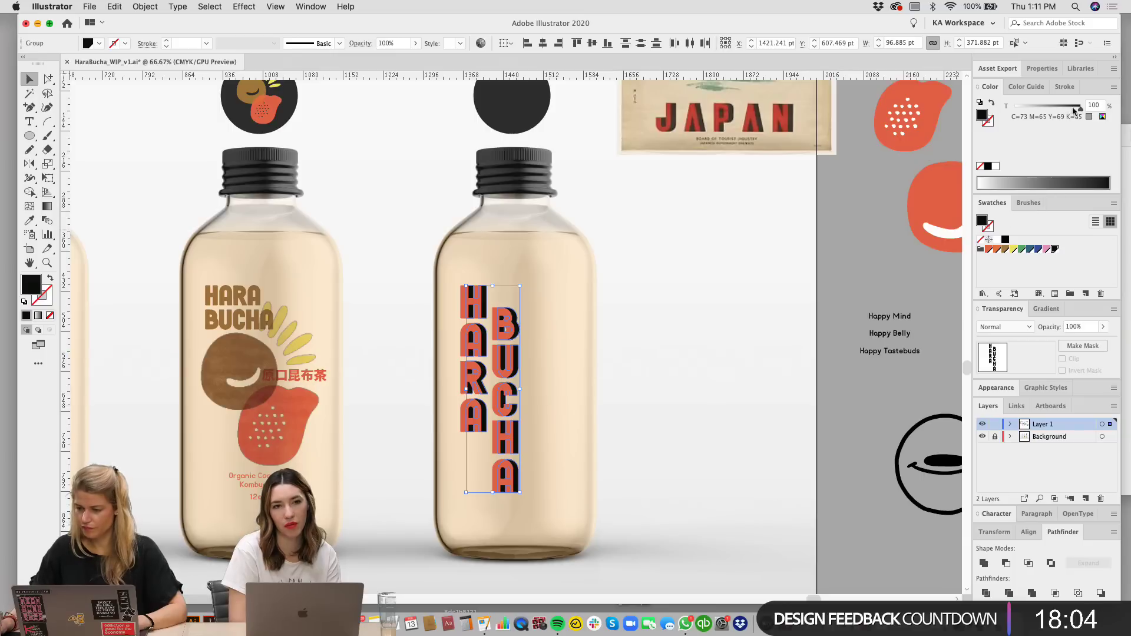
Step: Lighten the shadow columns' black to a 71% tint and set their blending mode to Multiply
drag(1080, 109, 1065, 114)
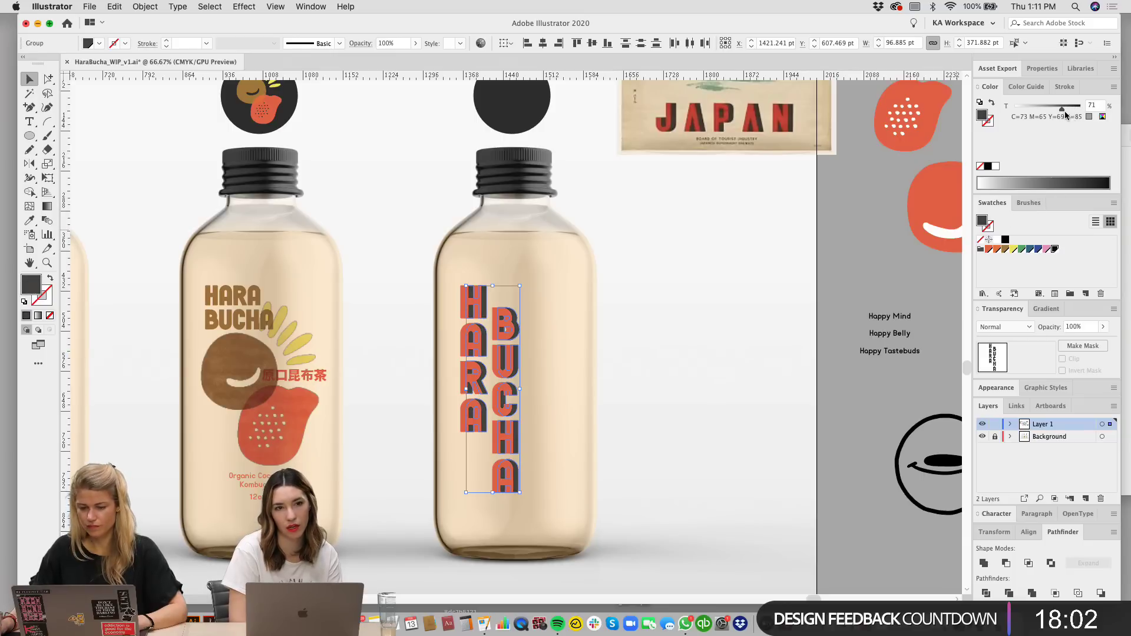
click(998, 326)
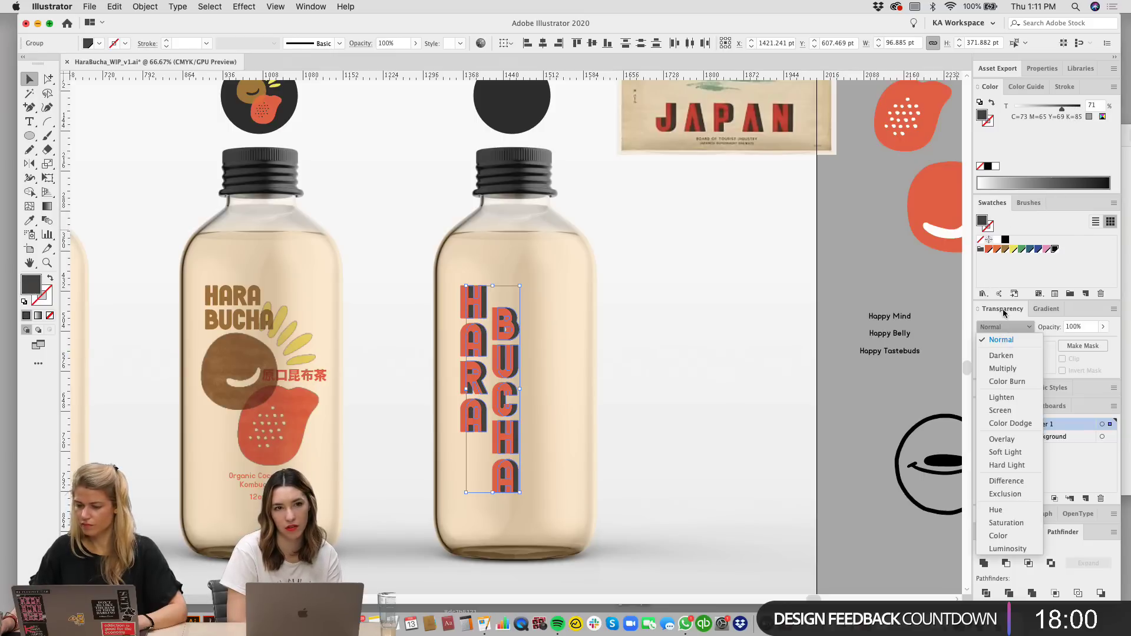
click(1002, 375)
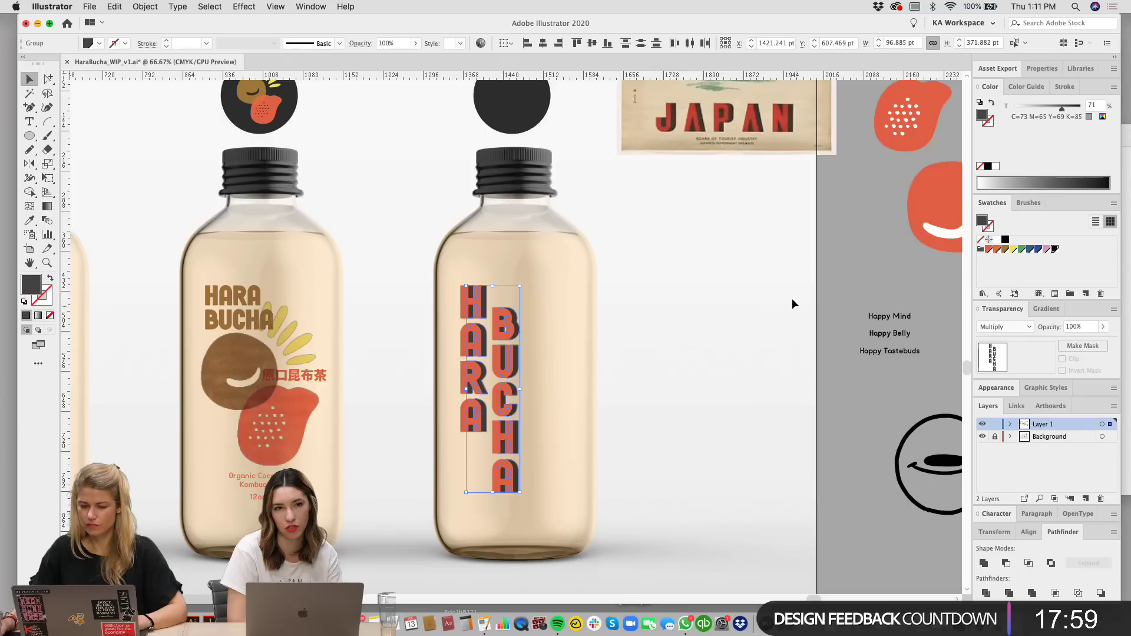
Step: Recolour both shadow columns with the brown swatch (C=30 M=53 Y=100 K=12) at full tint
click(1005, 250)
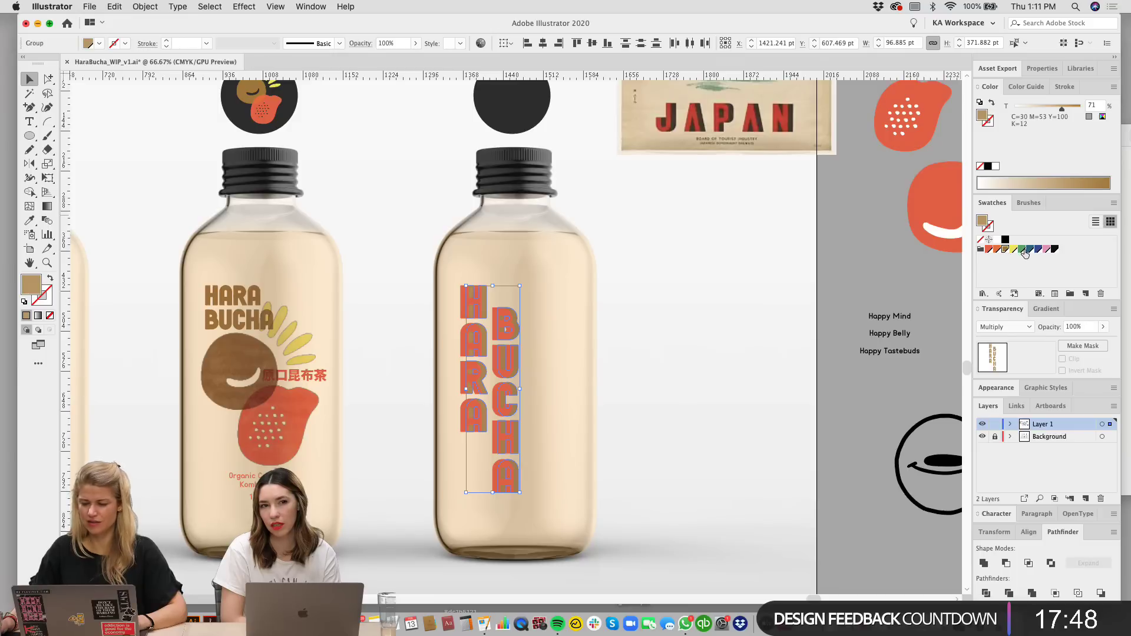
click(758, 308)
scroll(598, 340, up, 1)
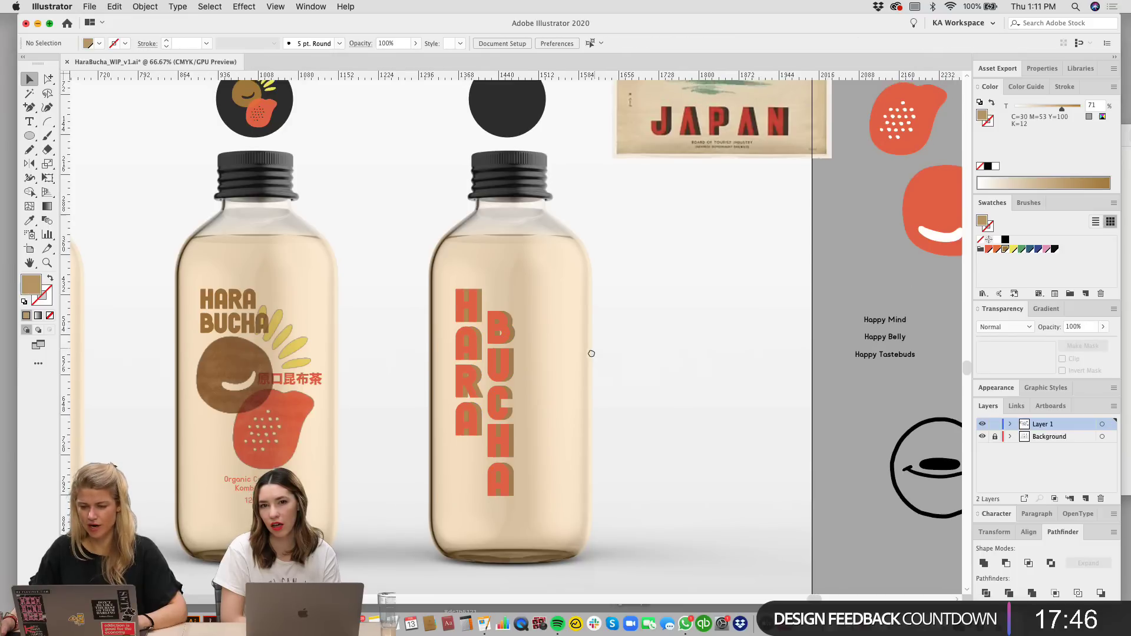
click(518, 333)
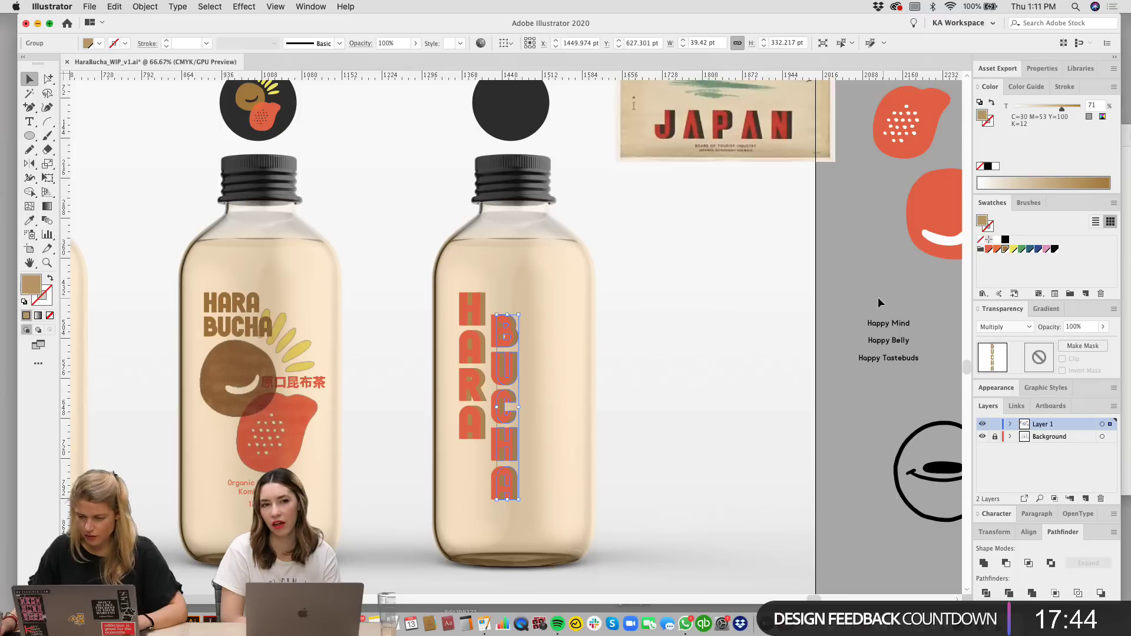
shift+click(484, 294)
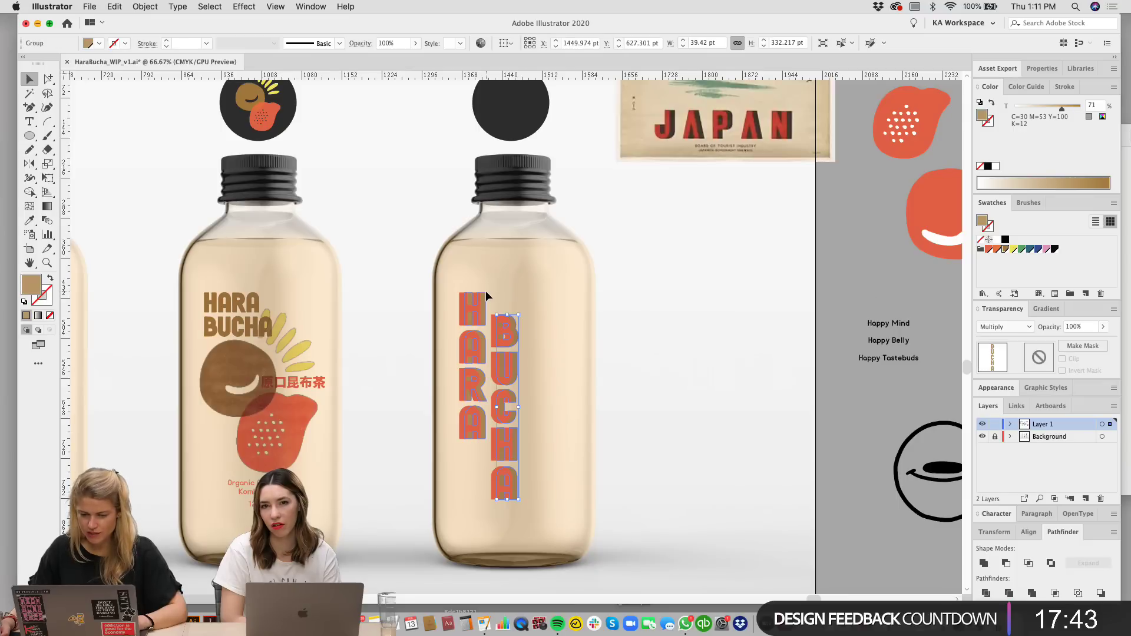
click(1006, 247)
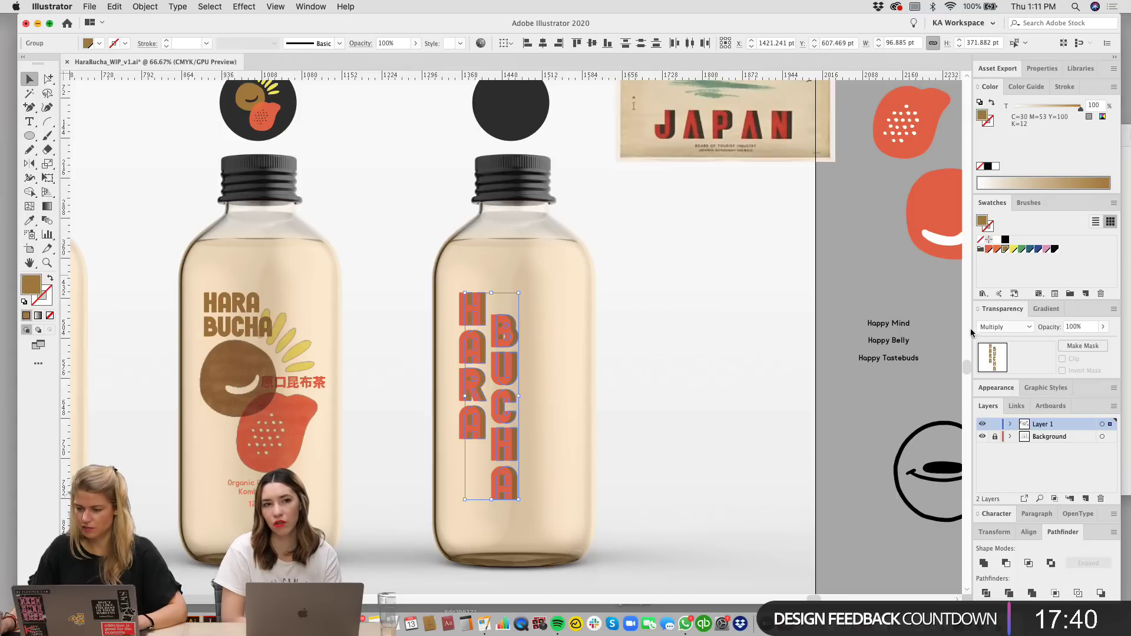
Step: Fill both shadow columns with the dark black swatch (C=73 M=65 Y=69 K=85) and return their blending mode to Normal
click(1054, 249)
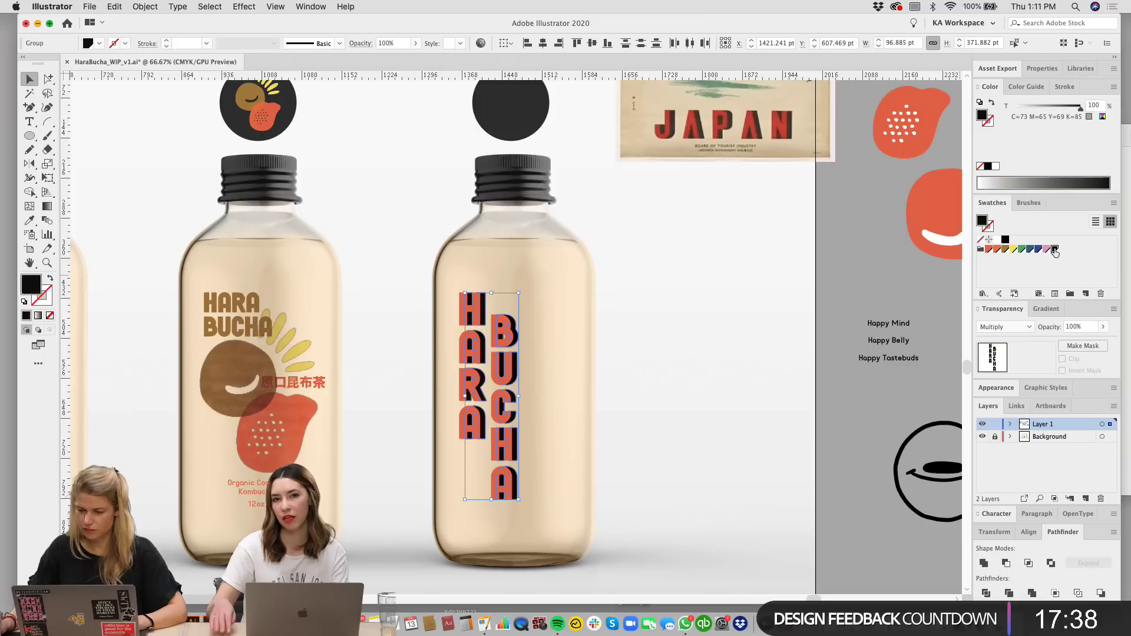
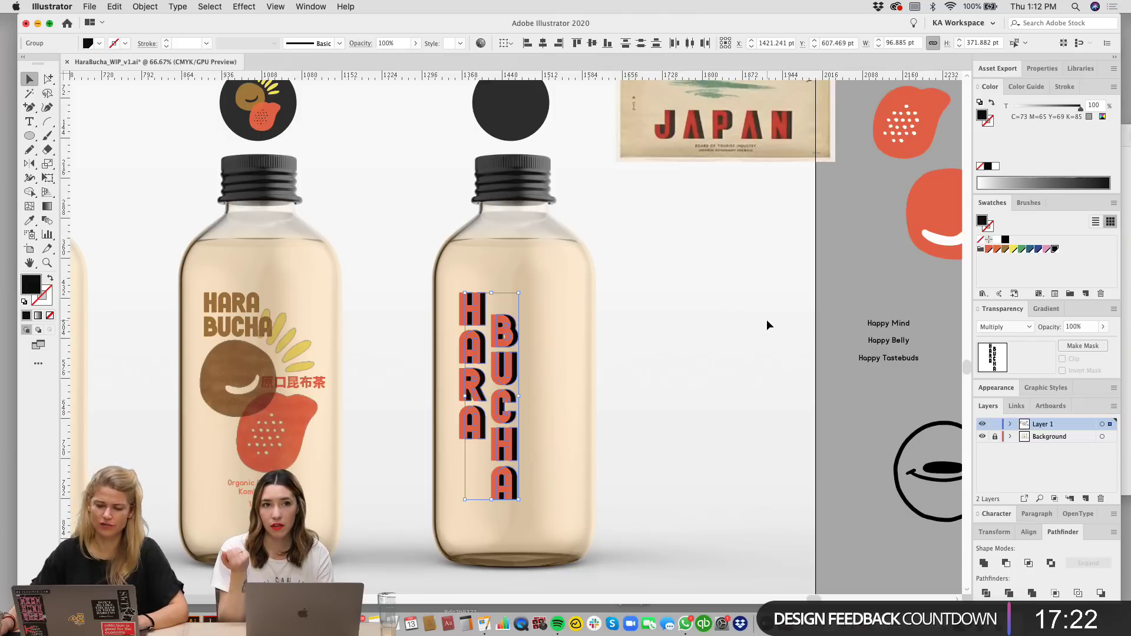
drag(717, 328, 724, 326)
key(v)
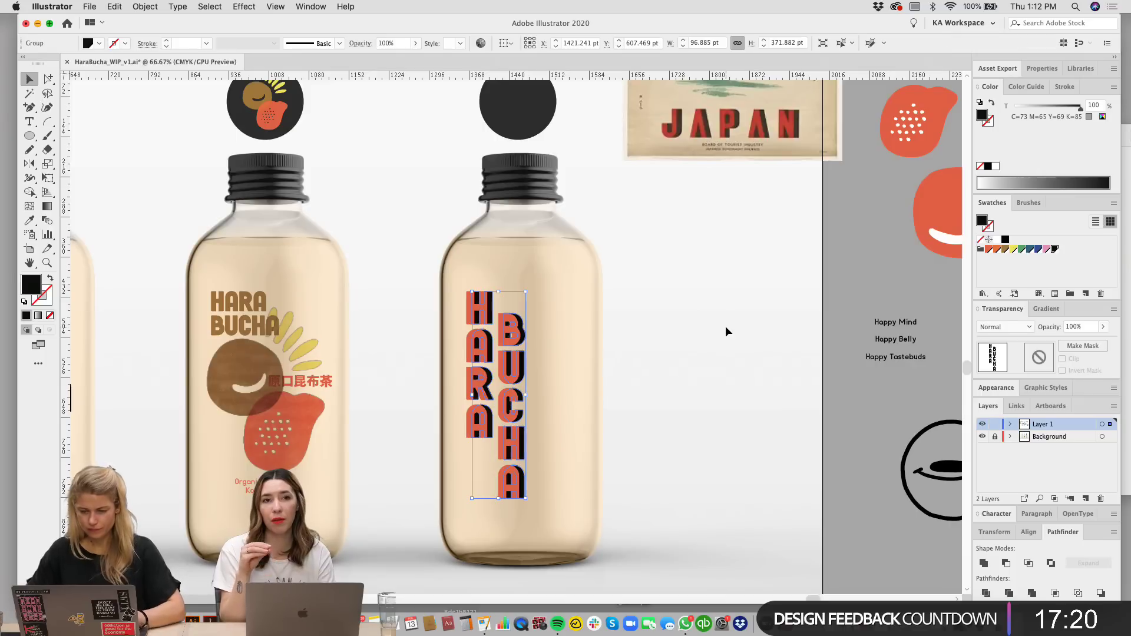
Step: Examine up close how the black drop shadow sits behind the HARA and BUCHA letters on the third bottle
mouse_move(694, 278)
mouse_down()
mouse_move(666, 396)
mouse_move(683, 287)
mouse_up()
key(super+=)
key(super+=)
click(699, 334)
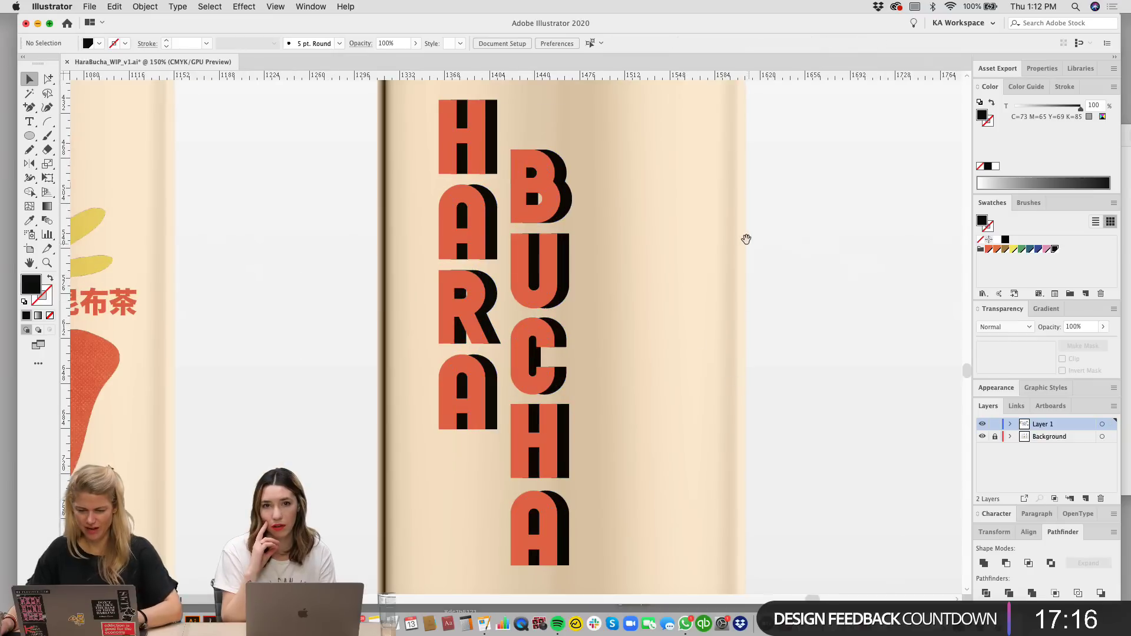
drag(743, 239, 697, 285)
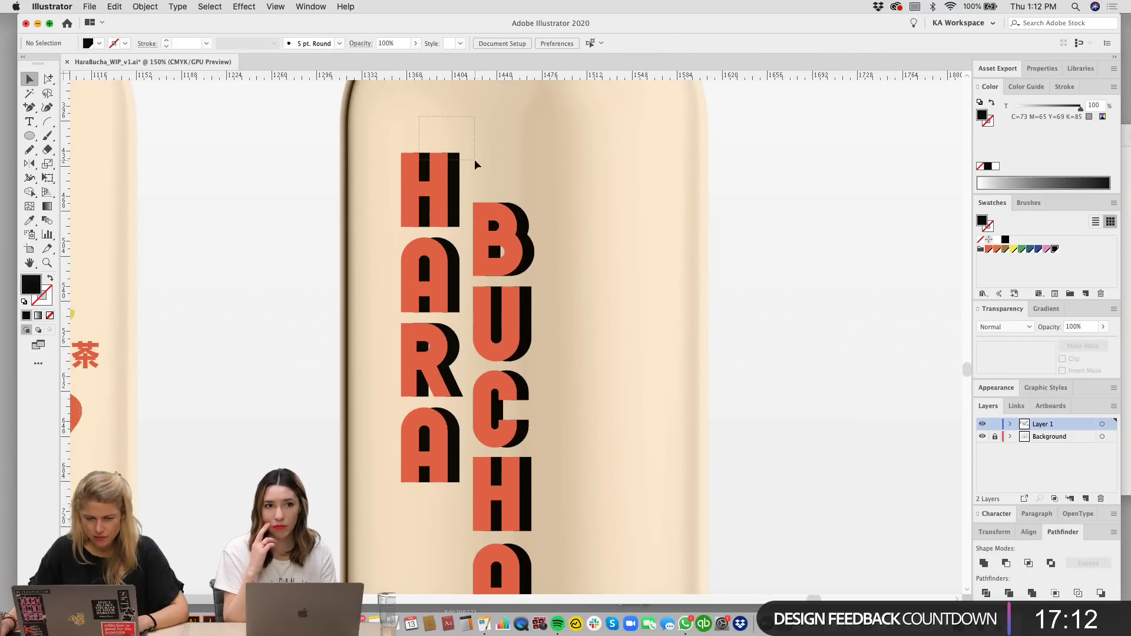
click(487, 210)
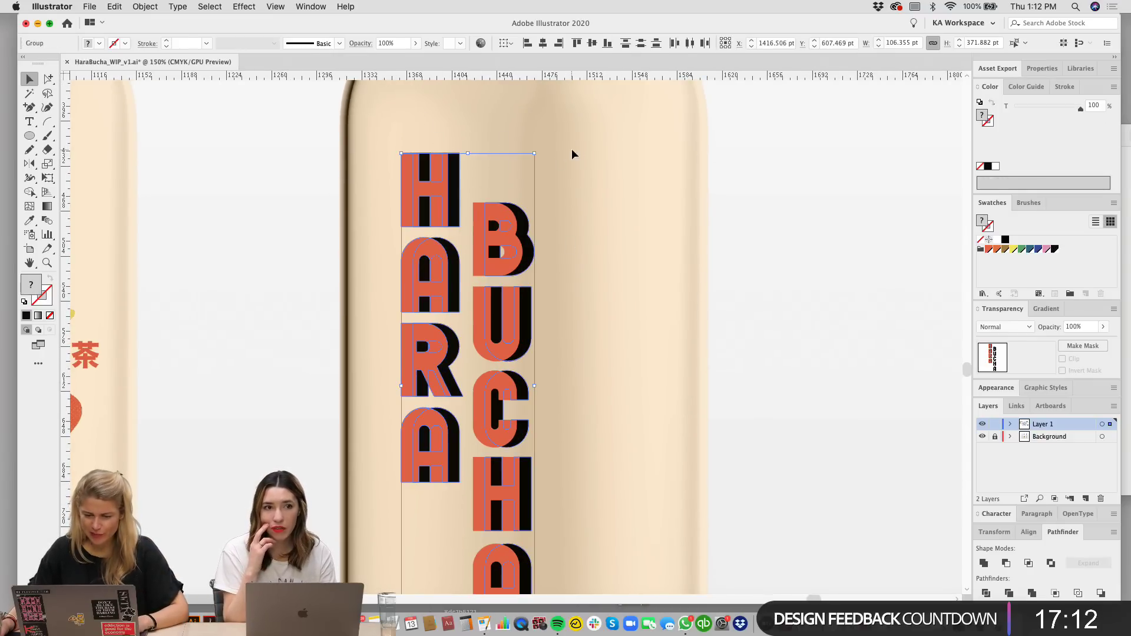
shift+click(446, 178)
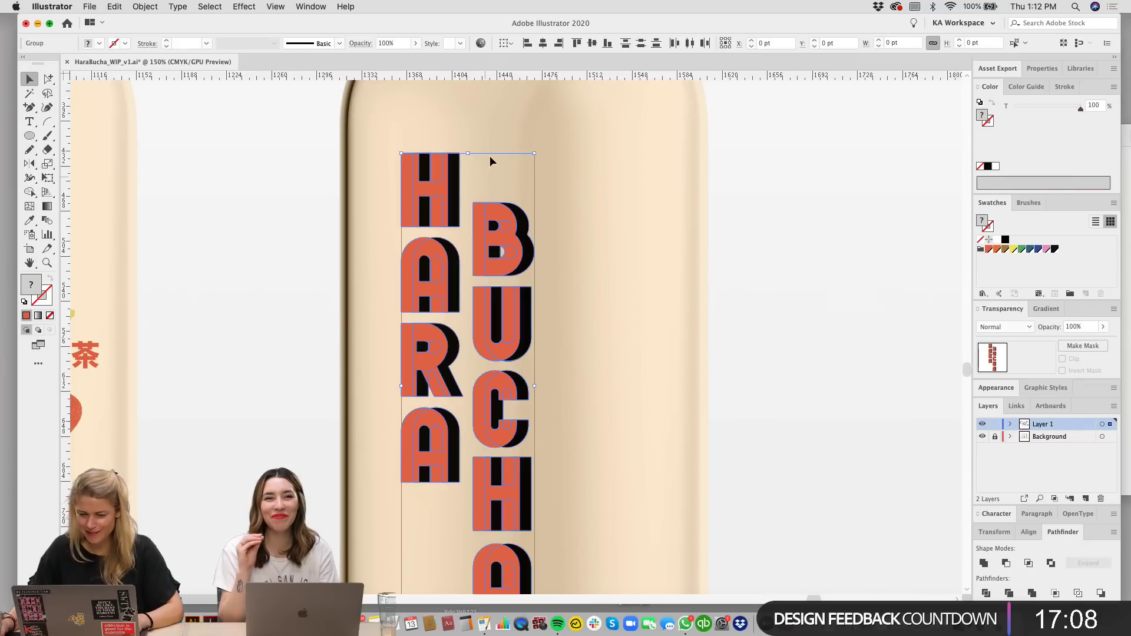
click(645, 156)
key(super+minus)
key(super+minus)
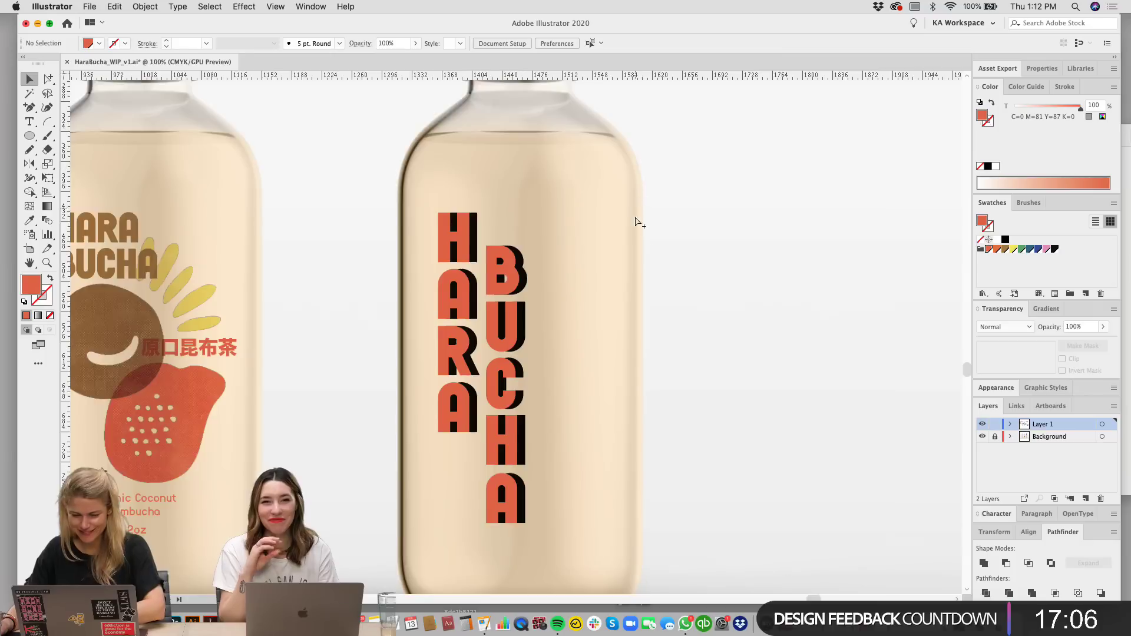
Step: Scale the whole stacked wordmark with its shadow down proportionally to about 90 by 316 pt, keeping its upper-left corner in place
drag(659, 272, 598, 302)
scroll(598, 302, left, 2)
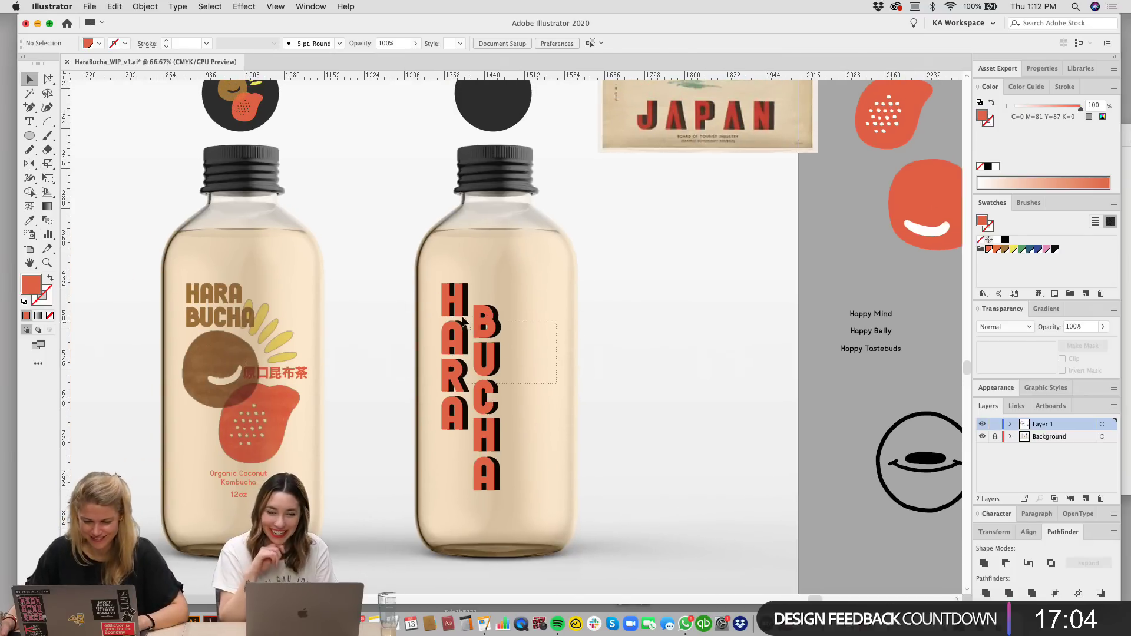
click(497, 485)
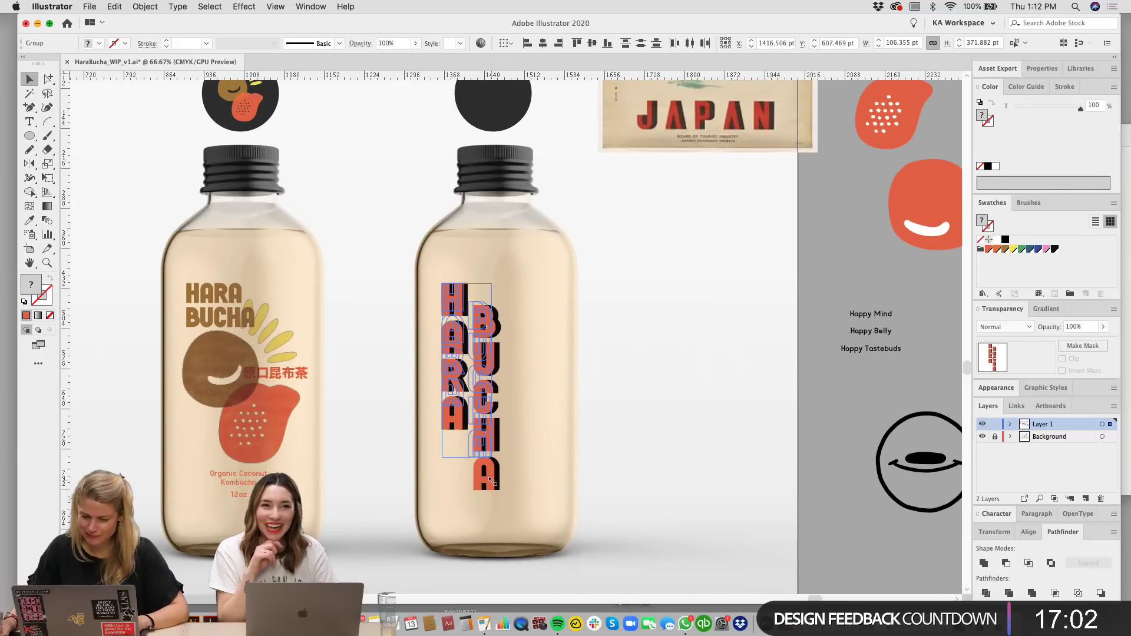
click(539, 391)
drag(540, 391, 577, 385)
click(489, 312)
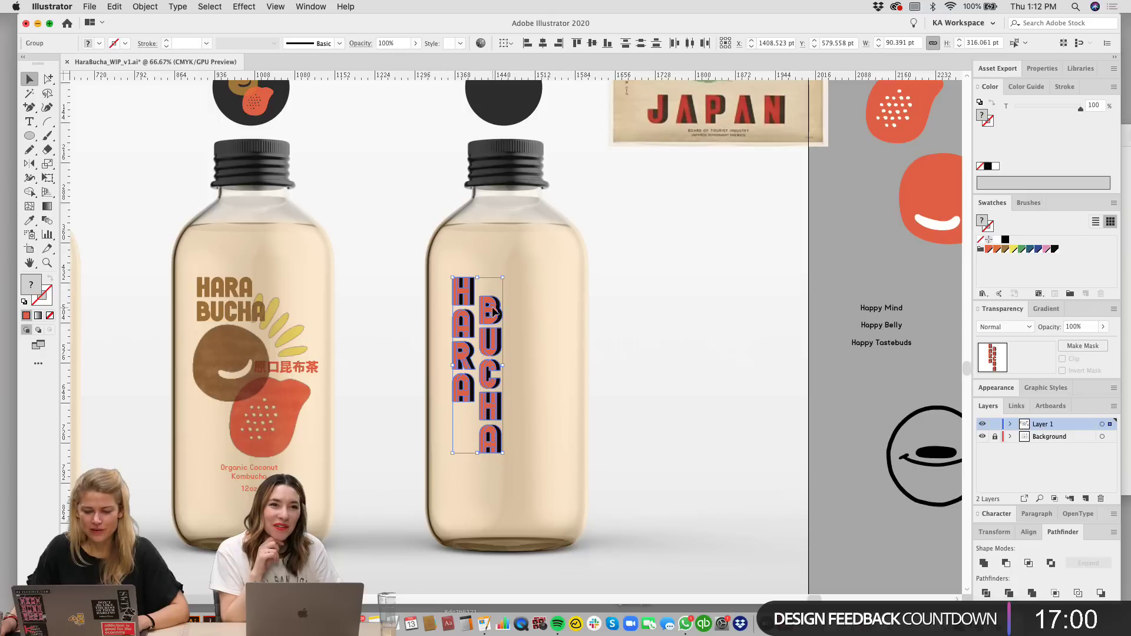
Step: Copy the "Organic Coconut Kombucha" text from the black-lettered bottle onto the third bottle, beside the vertical HARA BUCHA lettering
click(555, 306)
drag(594, 261, 487, 245)
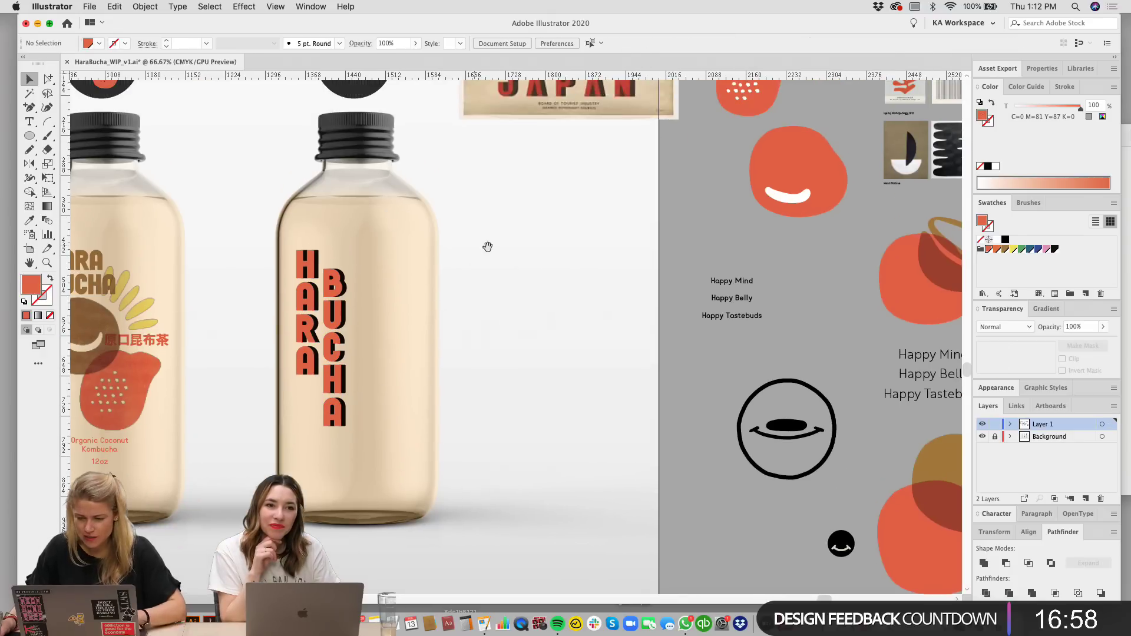
key(super+minus)
drag(471, 335, 429, 302)
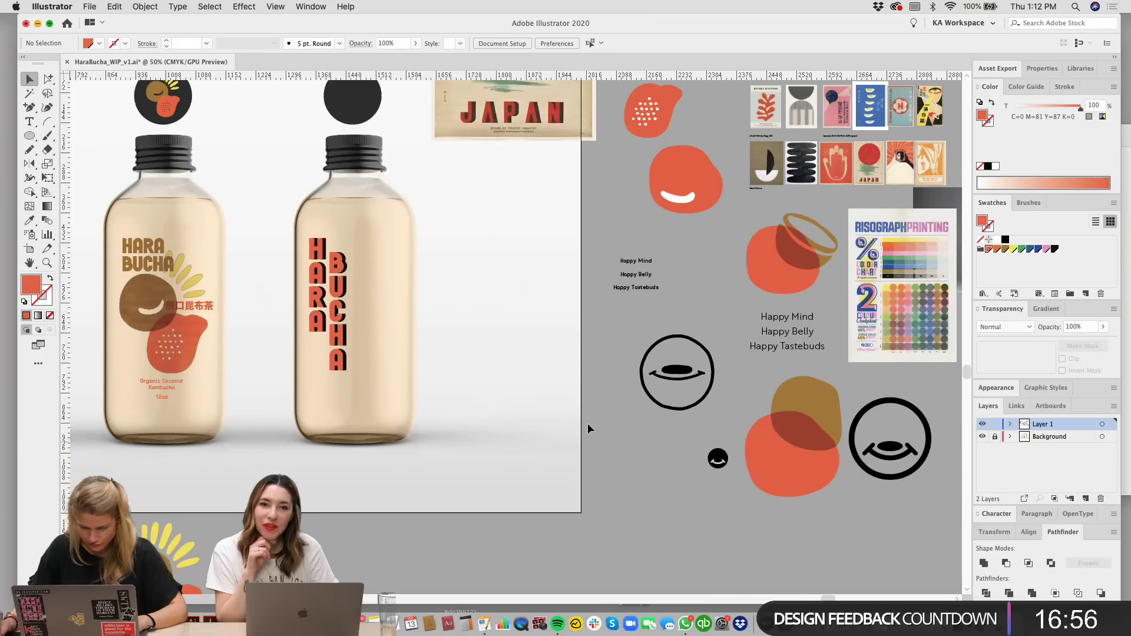
drag(507, 398, 550, 404)
drag(513, 462, 548, 429)
scroll(548, 429, up, 3)
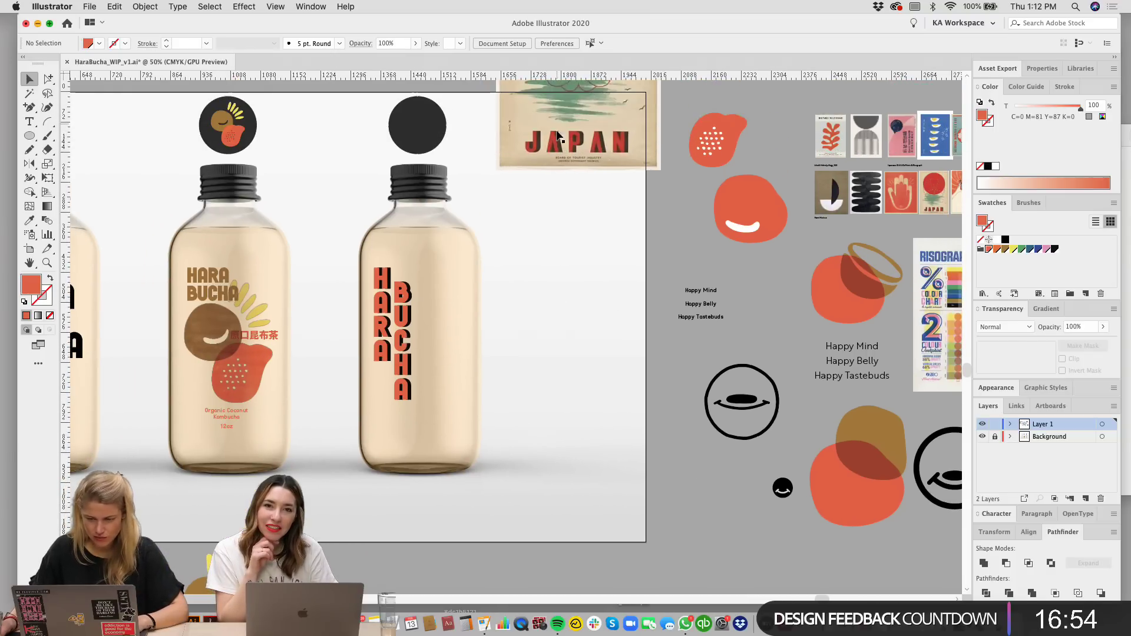
scroll(581, 201, left, 5)
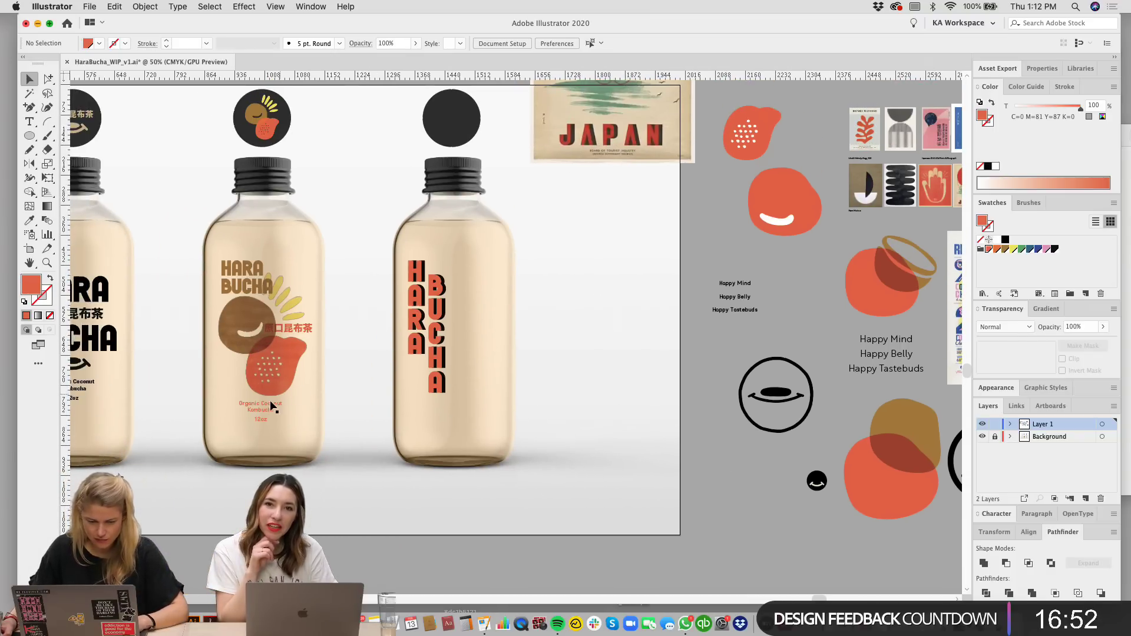
drag(91, 386, 491, 390)
drag(635, 309, 621, 338)
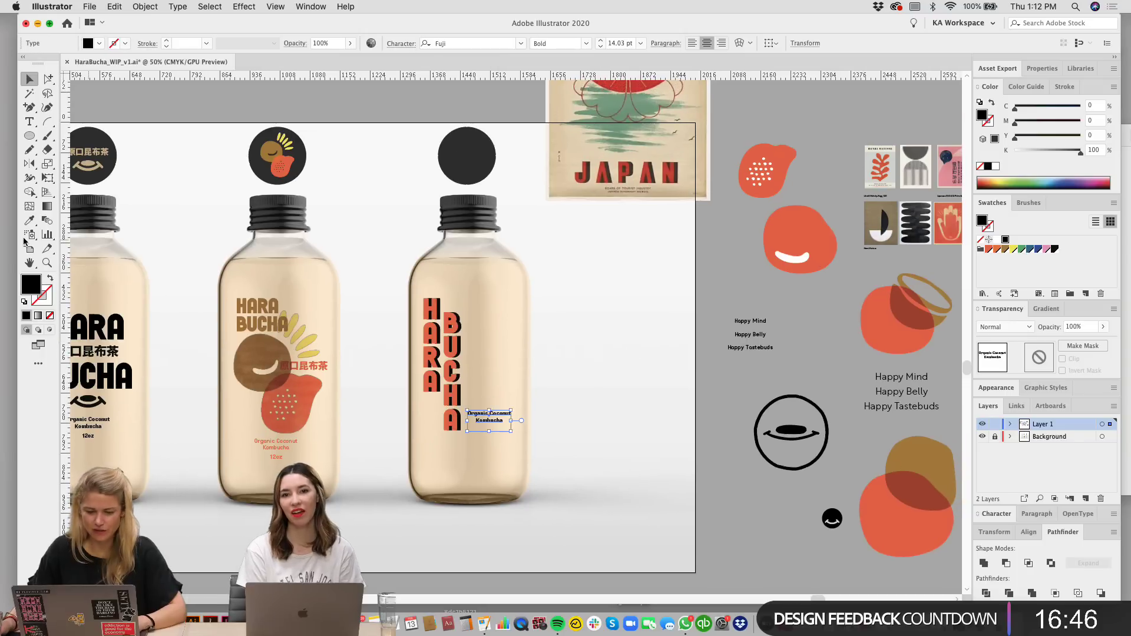
Step: Left-align the copied "Organic Coconut Kombucha" text
click(690, 46)
click(592, 450)
drag(592, 449, 603, 382)
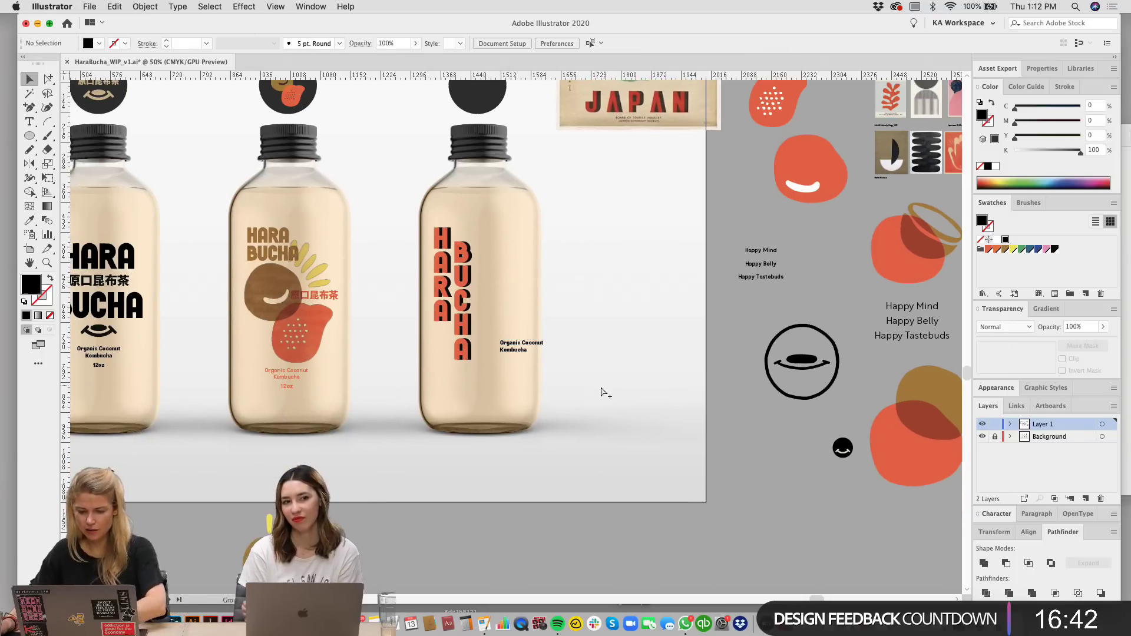
Step: Break the copied text into three lines reading Organic, Coconut and Kombucha, with no extra line below
key(super+equal)
key(super+equal)
click(533, 354)
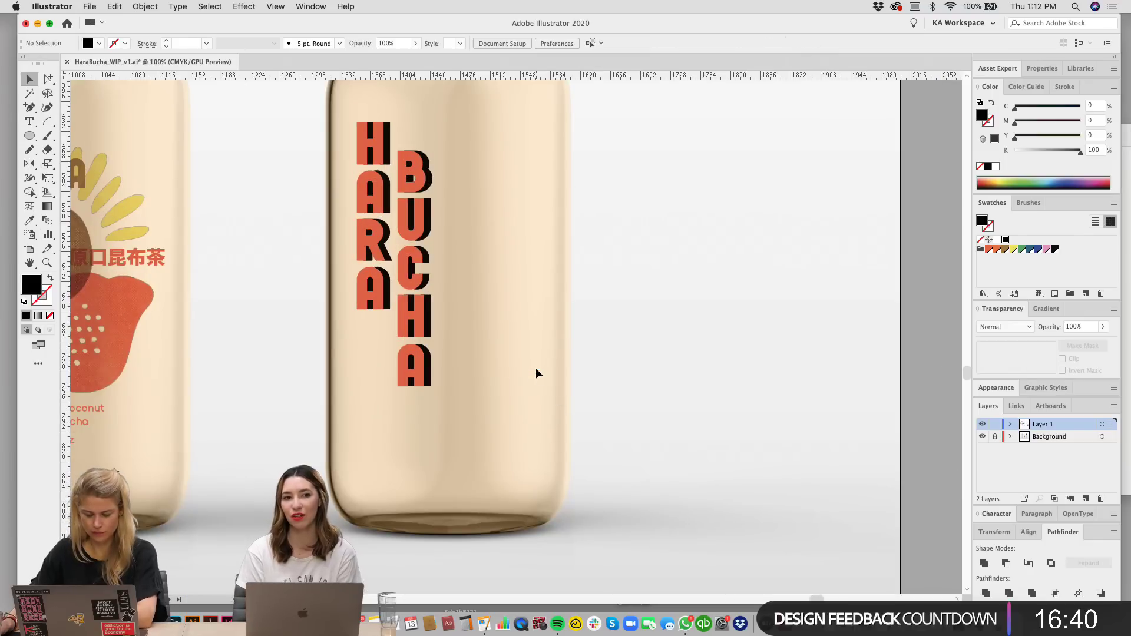
double_click(533, 355)
key(Return)
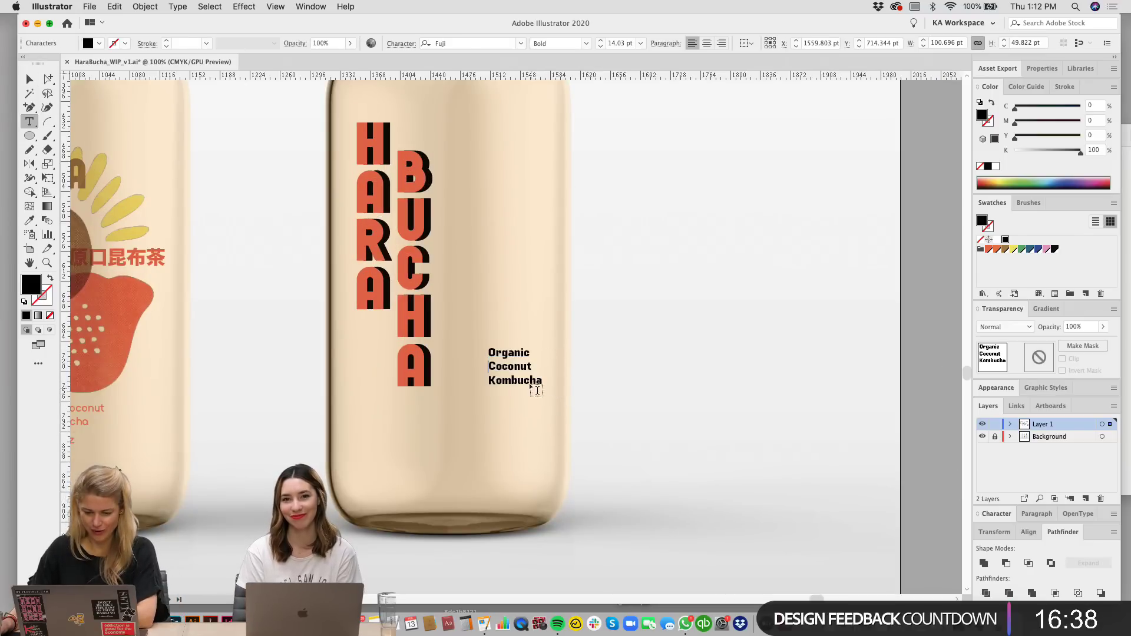
key(Return)
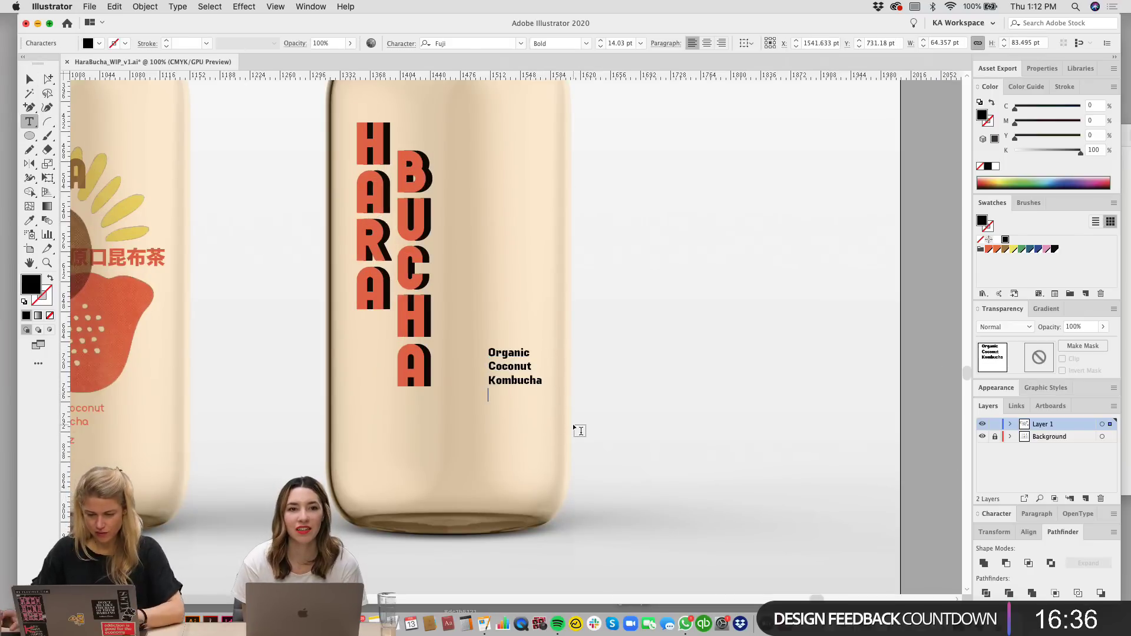
key(BackSpace)
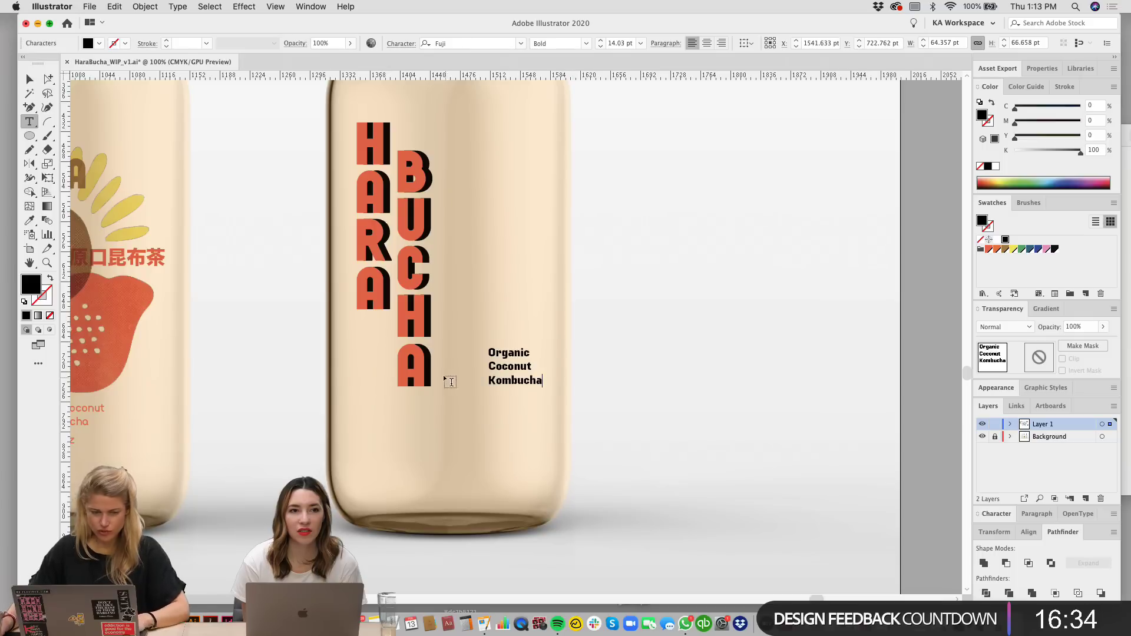
click(30, 81)
click(609, 311)
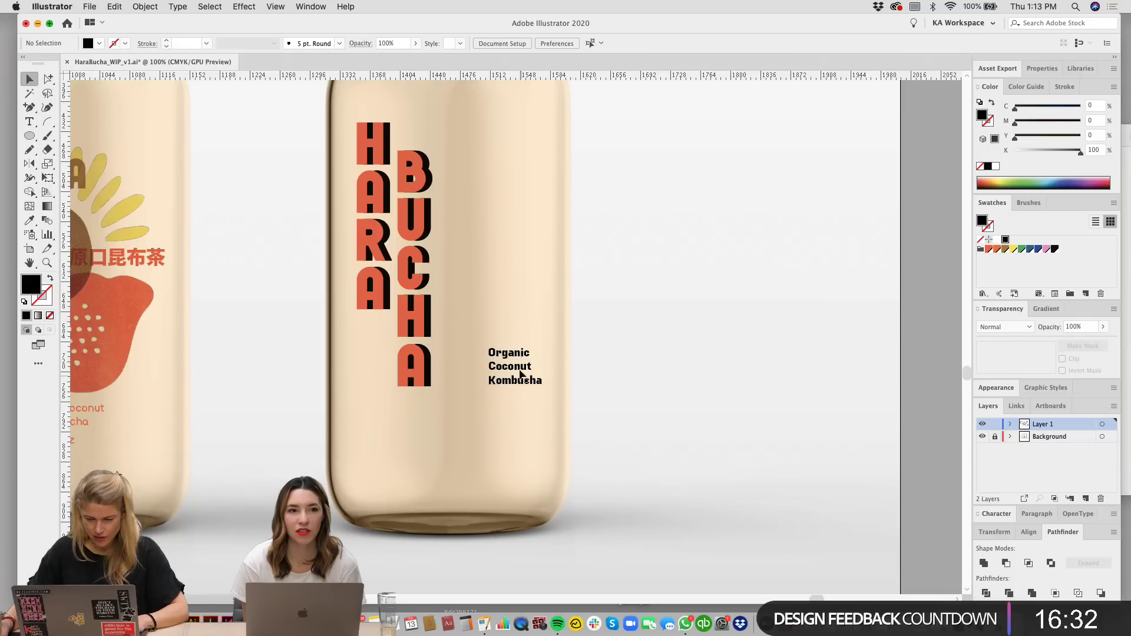
Step: Enlarge the three-line text to about 23.64 pt and place it beside the last letters of the vertical BUCHA
drag(464, 355, 554, 309)
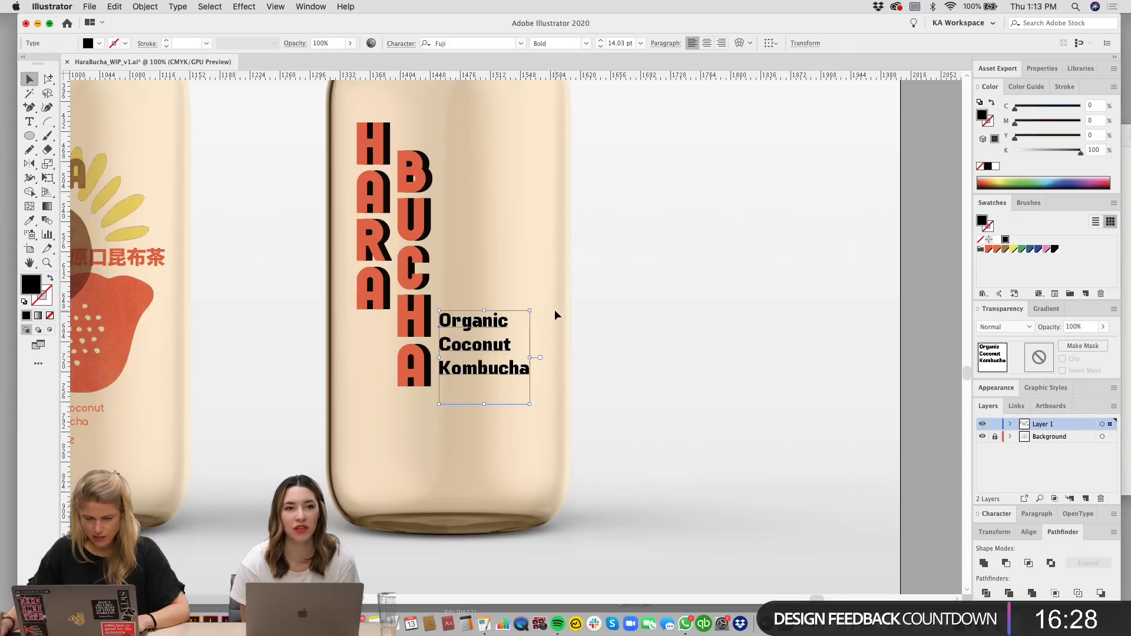
click(590, 373)
scroll(590, 374, left, 2)
scroll(590, 373, up, 1)
drag(513, 340, 516, 350)
Step: Change the weight of the three-line text to Fuji Light
click(586, 43)
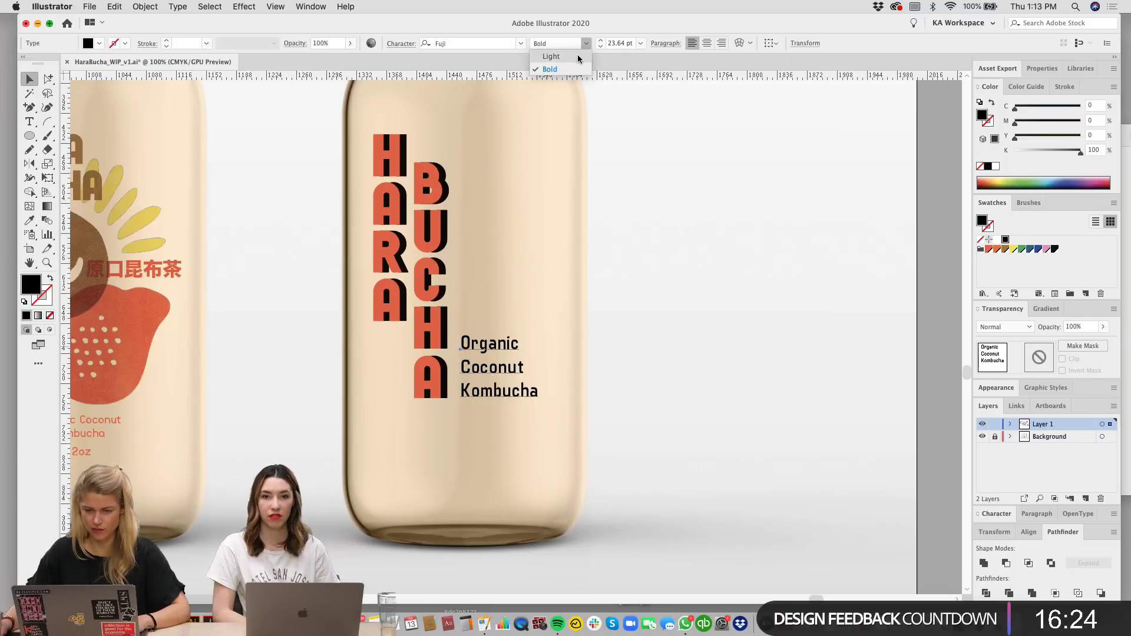
click(577, 61)
click(590, 398)
Step: Try tighter and wider letter spacing on the three-line text, and settle on a tracking of 20
click(518, 375)
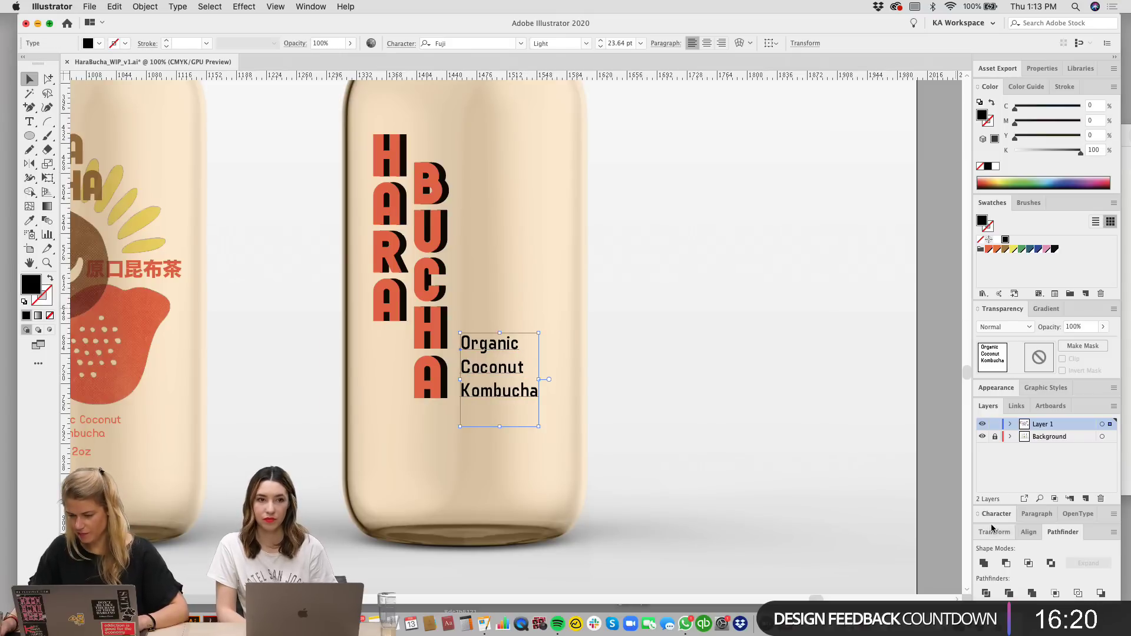
click(975, 513)
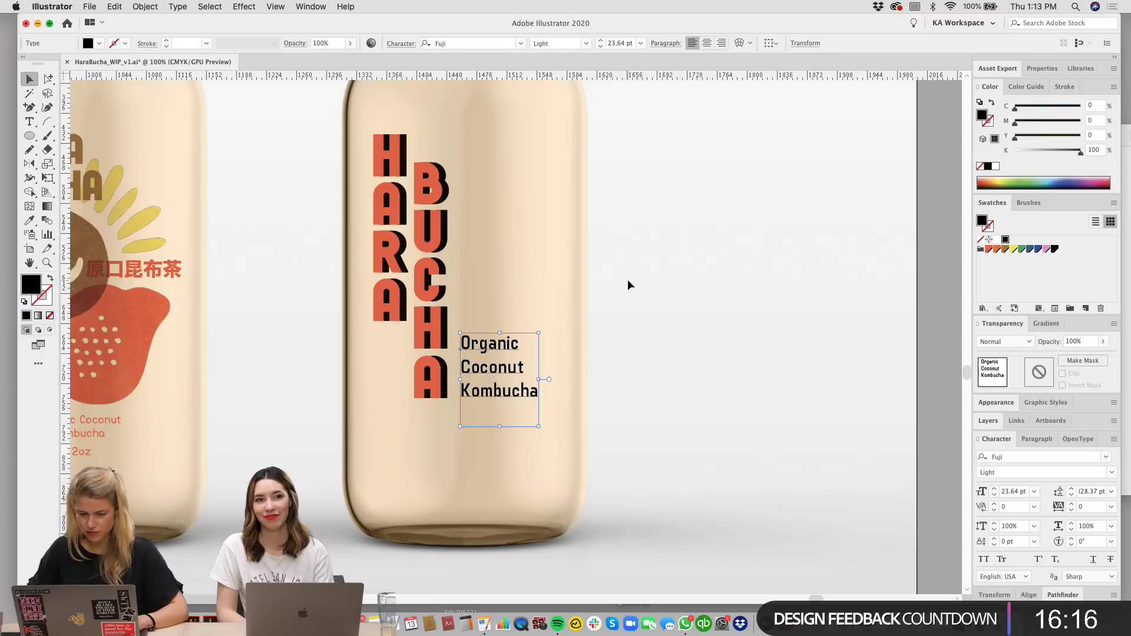
key(alt+Left)
key(alt+Left)
key(alt+Left)
key(alt+Left)
key(alt+Left)
key(alt+Left)
key(alt+Left)
key(alt+Left)
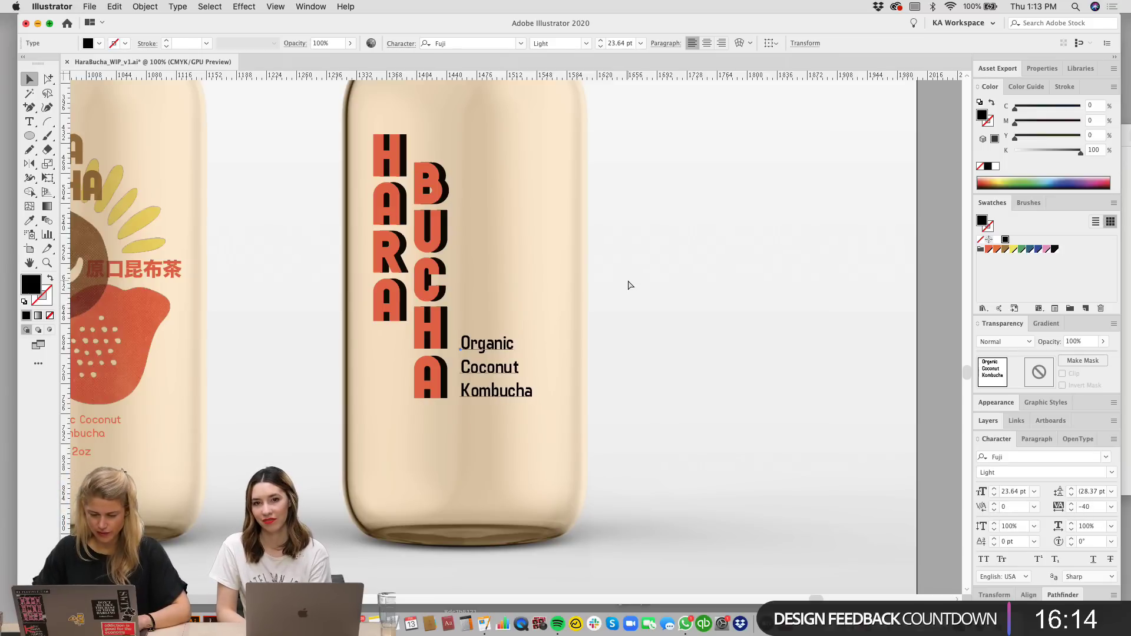
key(alt+Right)
key(alt+Right)
key(alt+Right)
key(alt+Right)
key(alt+Right)
key(alt+Right)
key(alt+Right)
key(alt+Right)
key(alt+Right)
key(alt+Right)
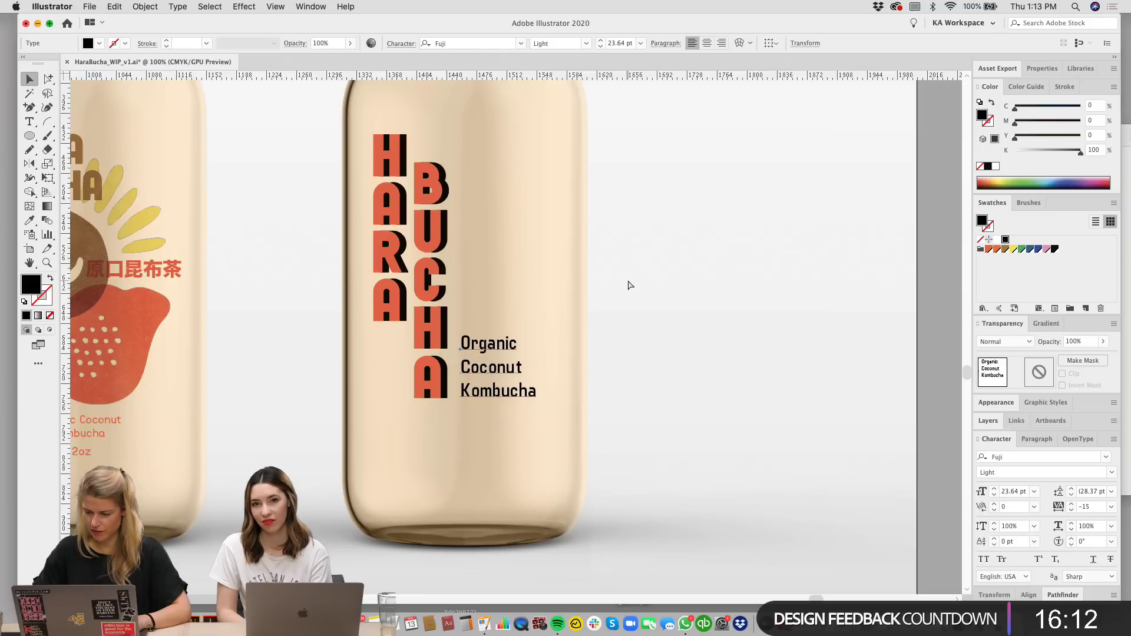
key(alt+Right)
key(alt+Right)
key(alt+Right)
key(alt+Right)
key(alt+Right)
key(alt+Right)
key(alt+Right)
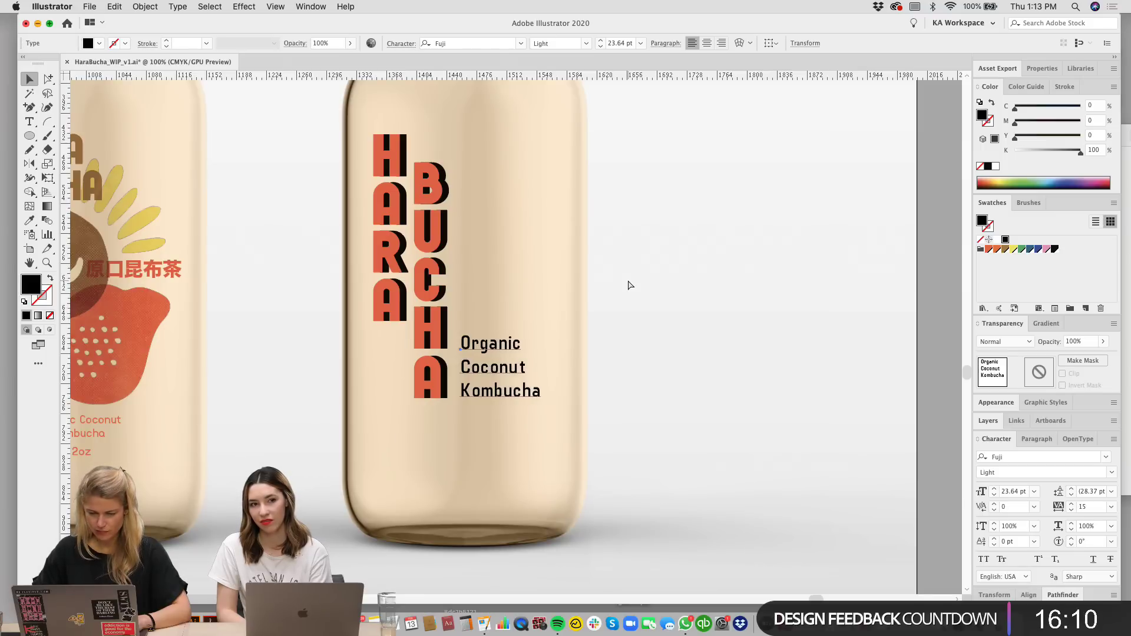
key(alt+Right)
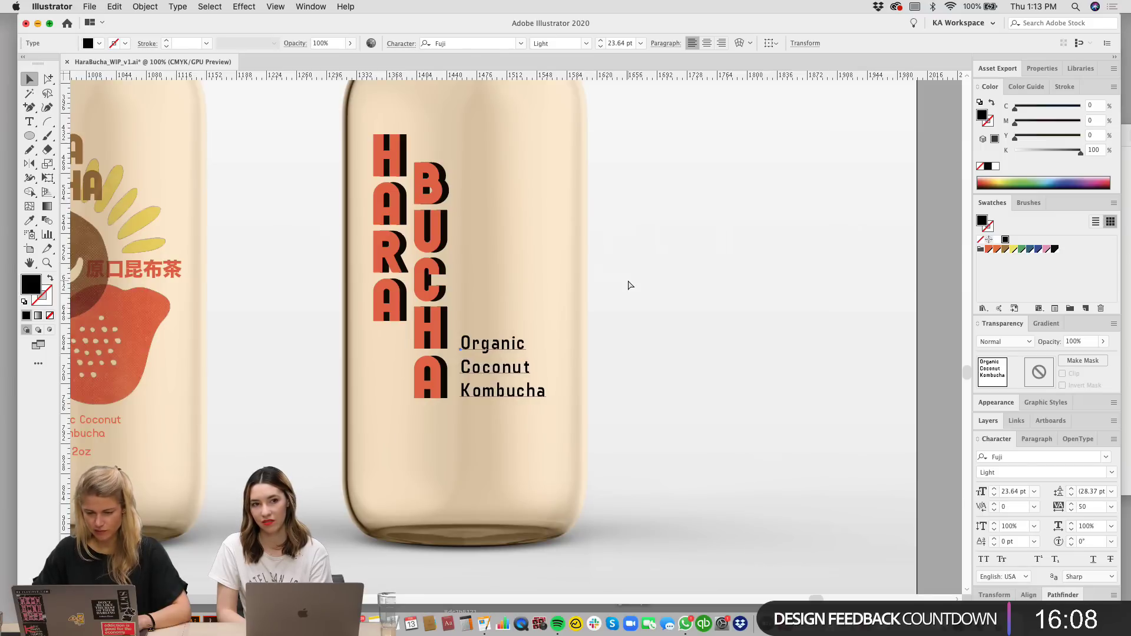
key(alt+Left)
key(alt+Left)
key(alt+Left)
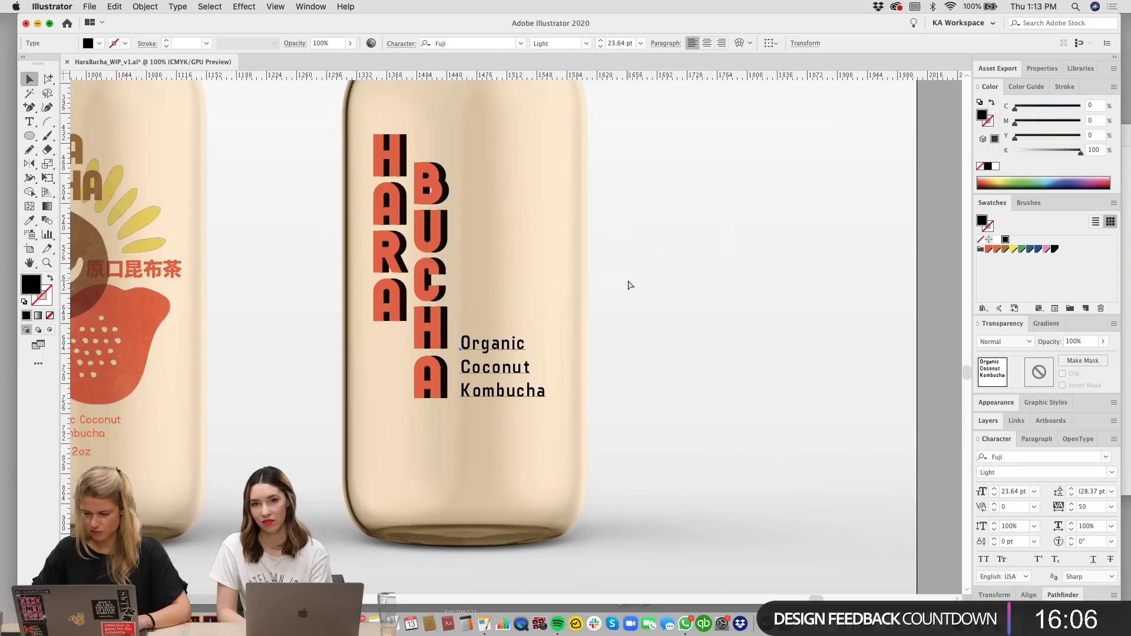
key(alt+Left)
key(alt+Left)
key(alt+Left)
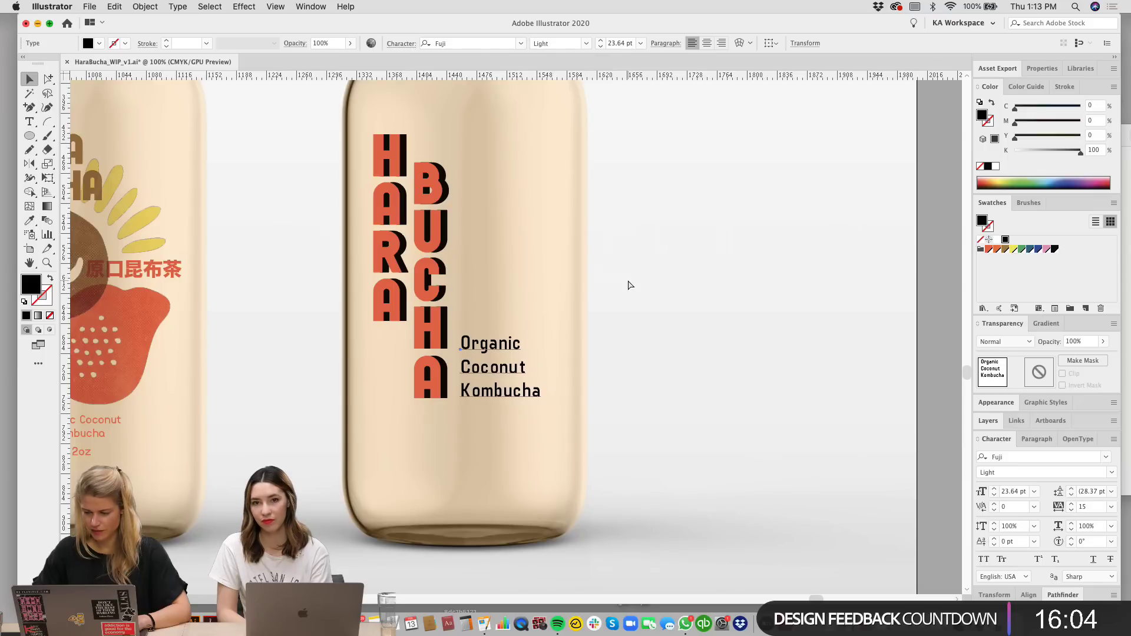
key(Escape)
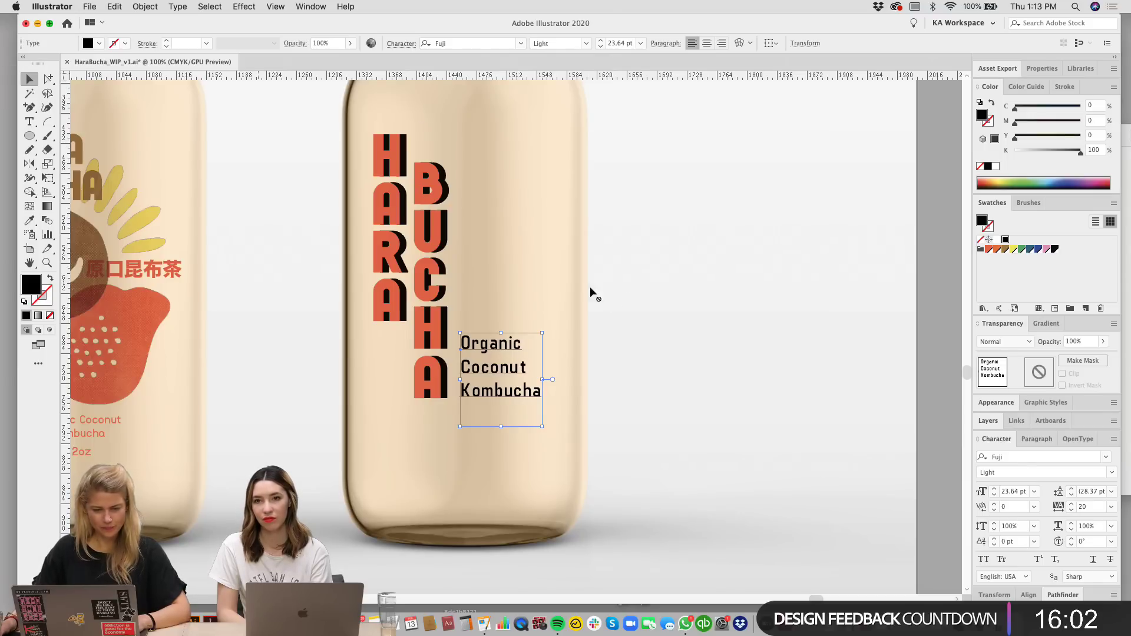
Step: Try the three-line "Organic Coconut Kombucha" text in all caps, and undo it
scroll(618, 383, up, 2)
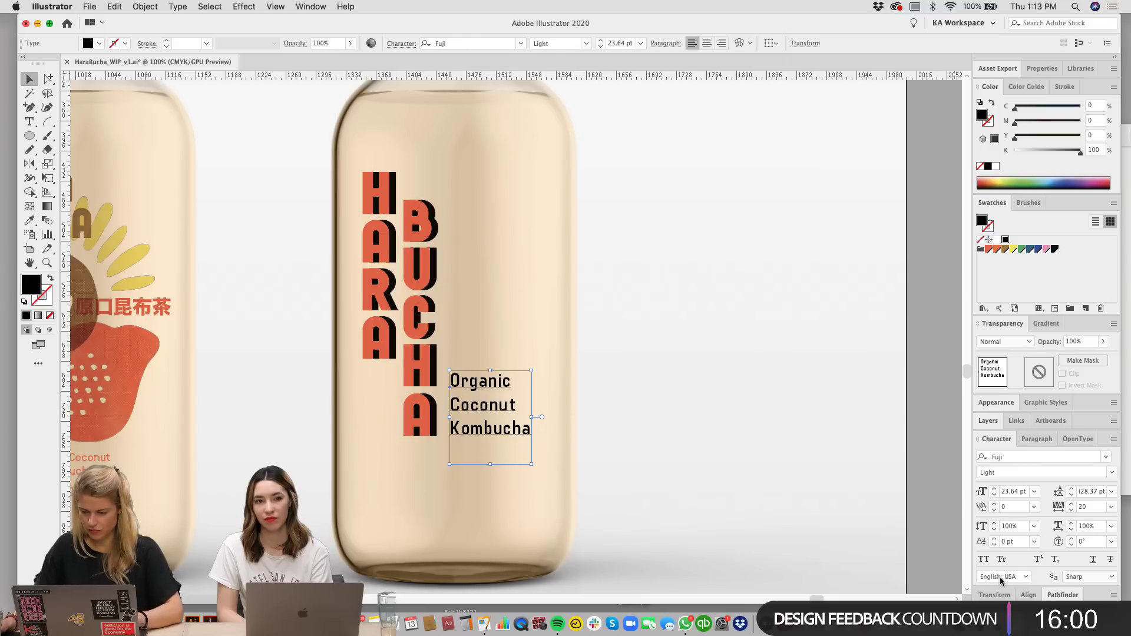
click(985, 559)
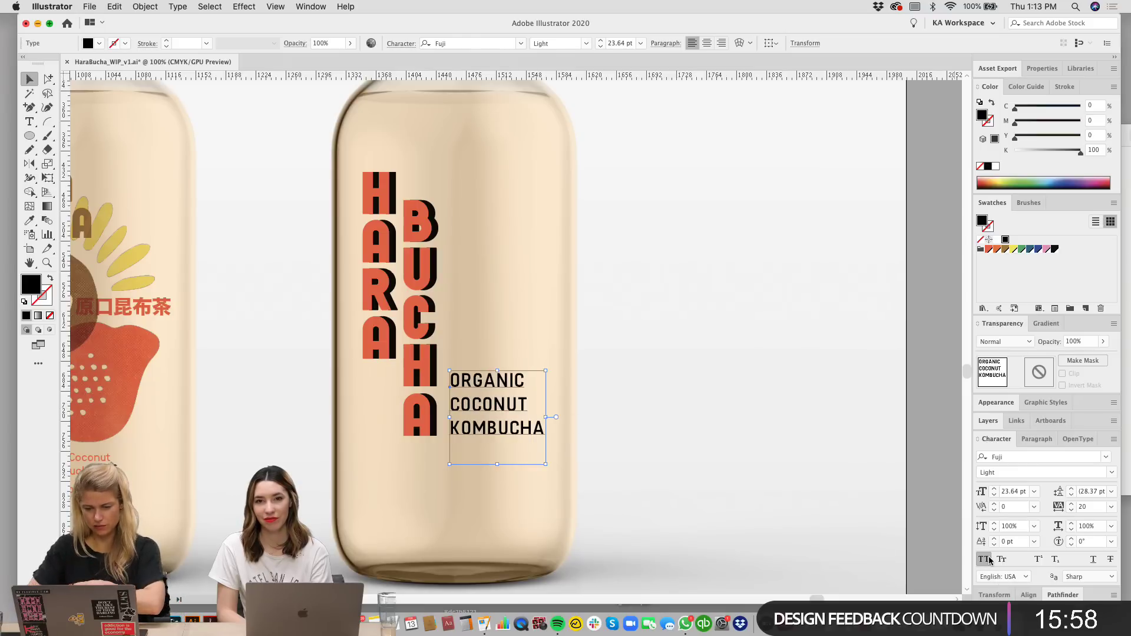
click(637, 392)
key(super+minus)
key(super+minus)
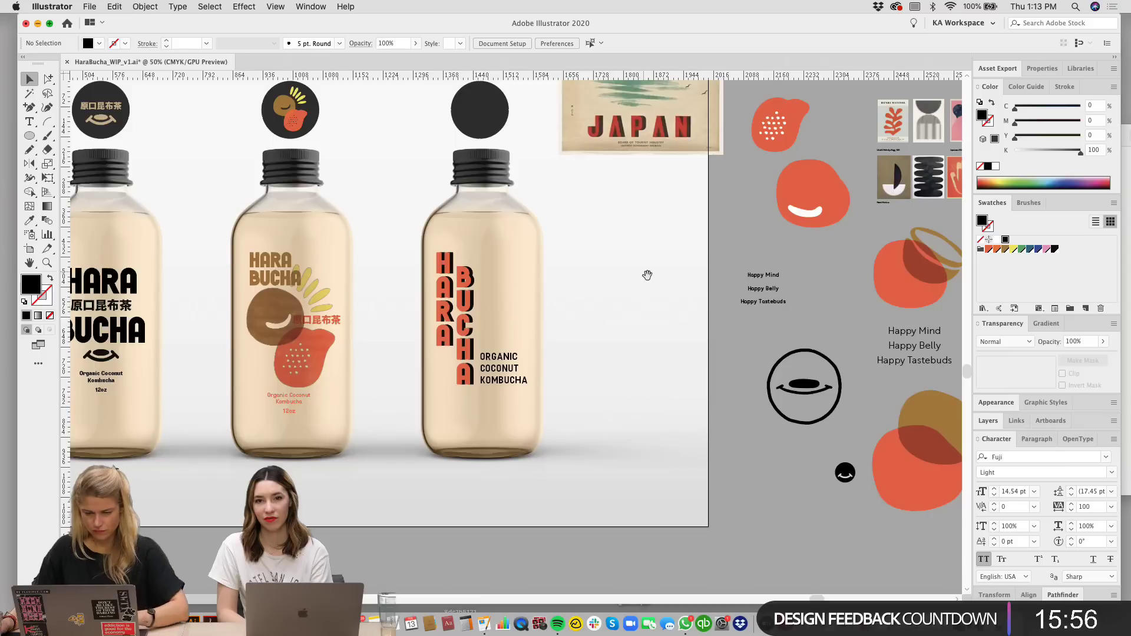
drag(647, 275, 648, 307)
key(super+z)
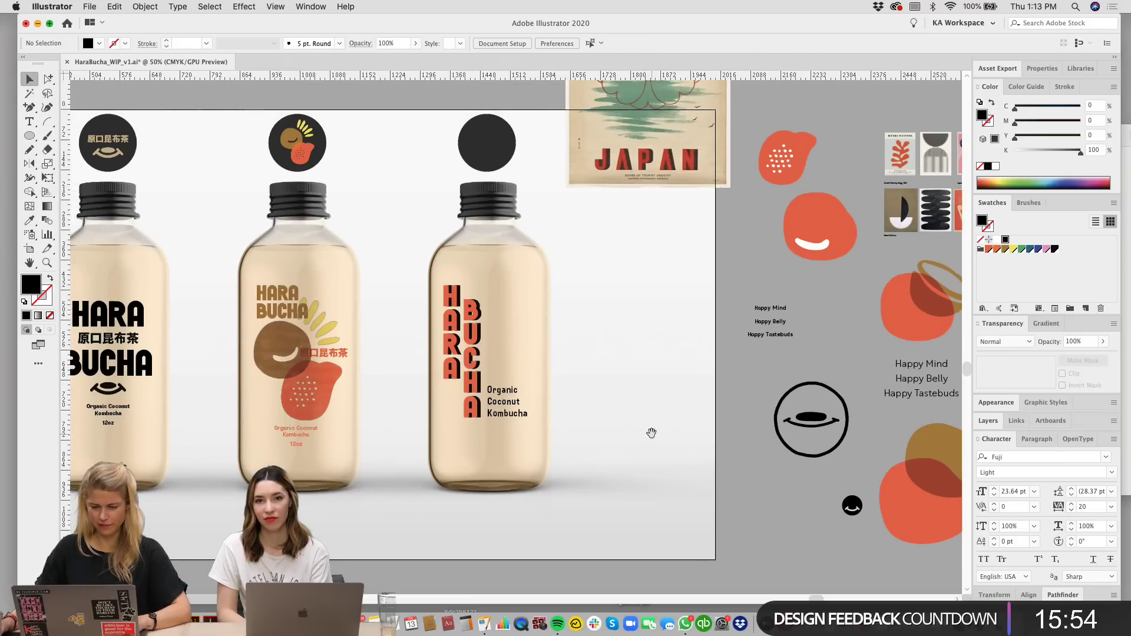
Step: Copy the clipped group of reference prints from the inspiration artboard and paste it onto the bottle artboard
scroll(652, 433, up, 10)
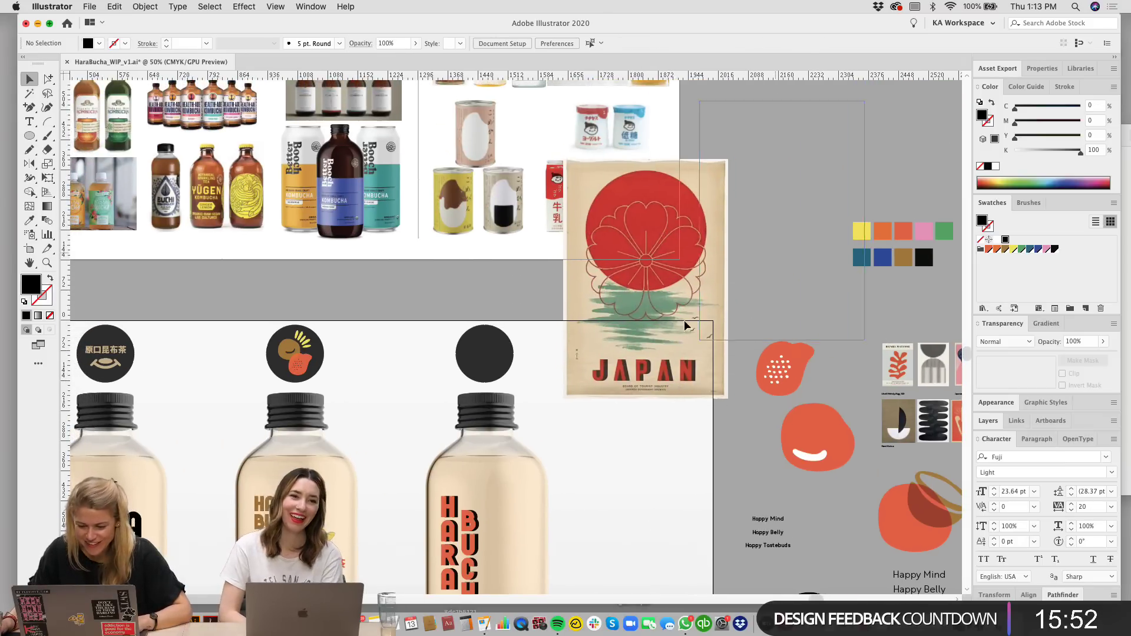
scroll(588, 271, up, 5)
scroll(589, 271, left, 15)
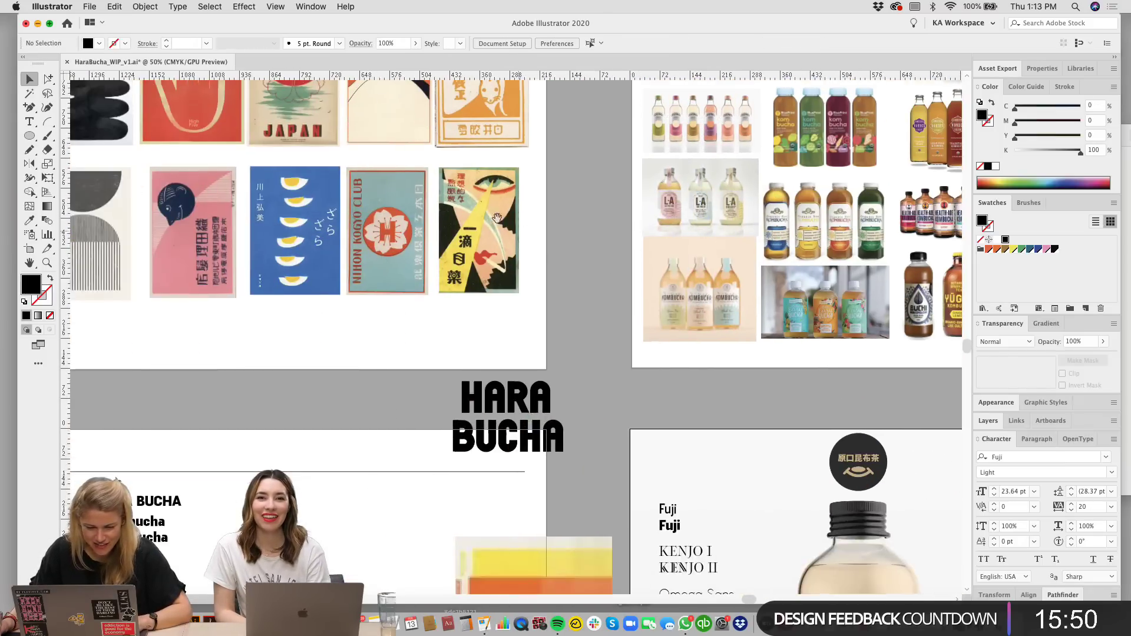
scroll(498, 218, up, 4)
scroll(498, 218, left, 7)
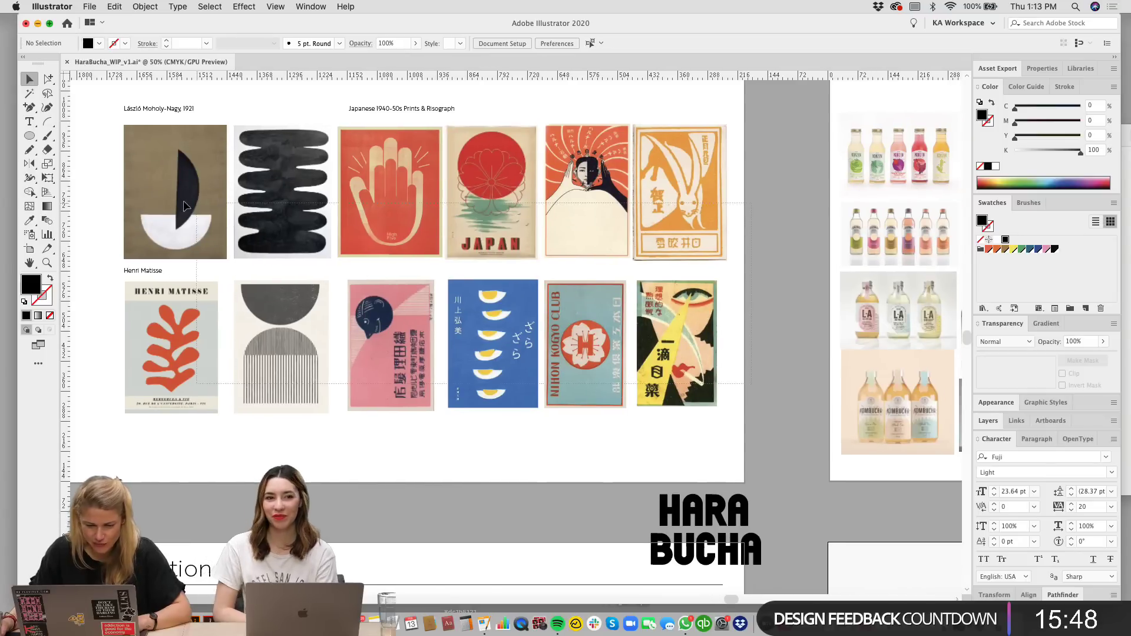
key(super+a)
scroll(644, 511, down, 15)
scroll(644, 511, right, 2)
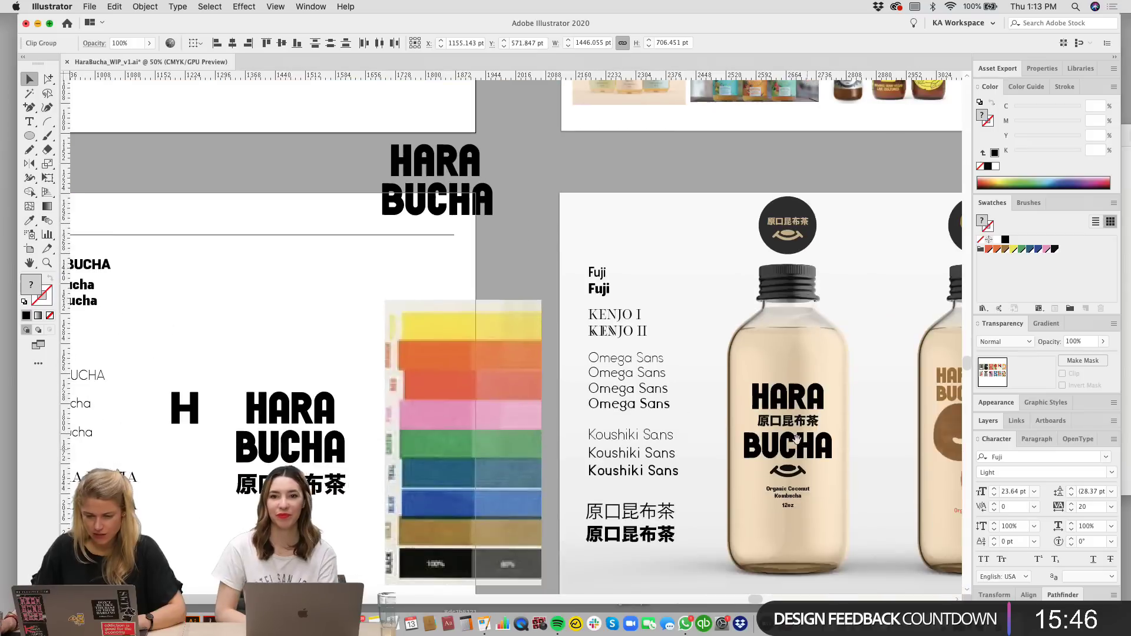
key(super+v)
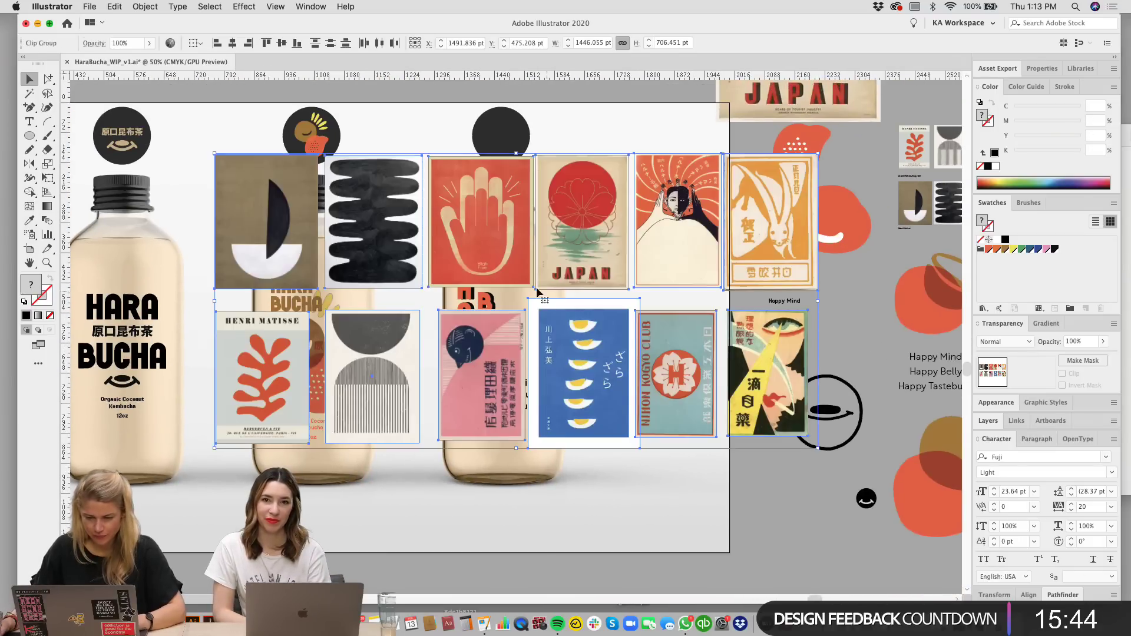
Step: Scale the pasted reference prints down to small thumbnails and place them beside the upper part of the third bottle
drag(515, 154, 503, 303)
drag(500, 351, 709, 206)
drag(883, 230, 794, 228)
drag(712, 247, 708, 226)
click(709, 316)
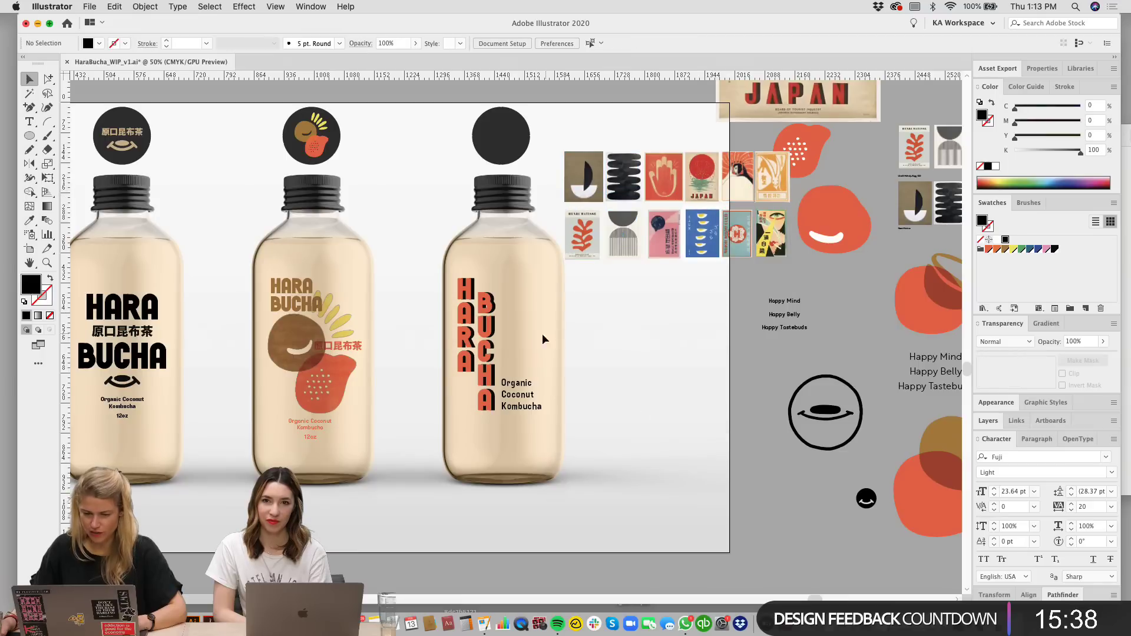
Step: Match the three-line "Organic Coconut Kombucha" text to the Kenjo I sample with the Eyedropper, trying Omega Sans Light in between
drag(649, 366, 699, 337)
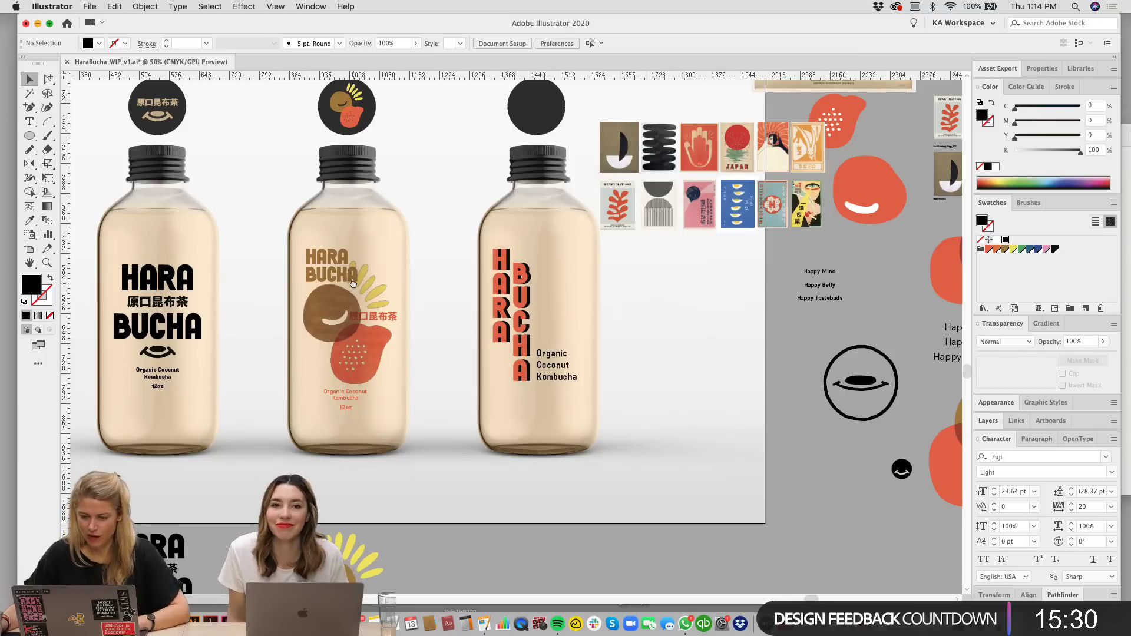
scroll(318, 306, left, 10)
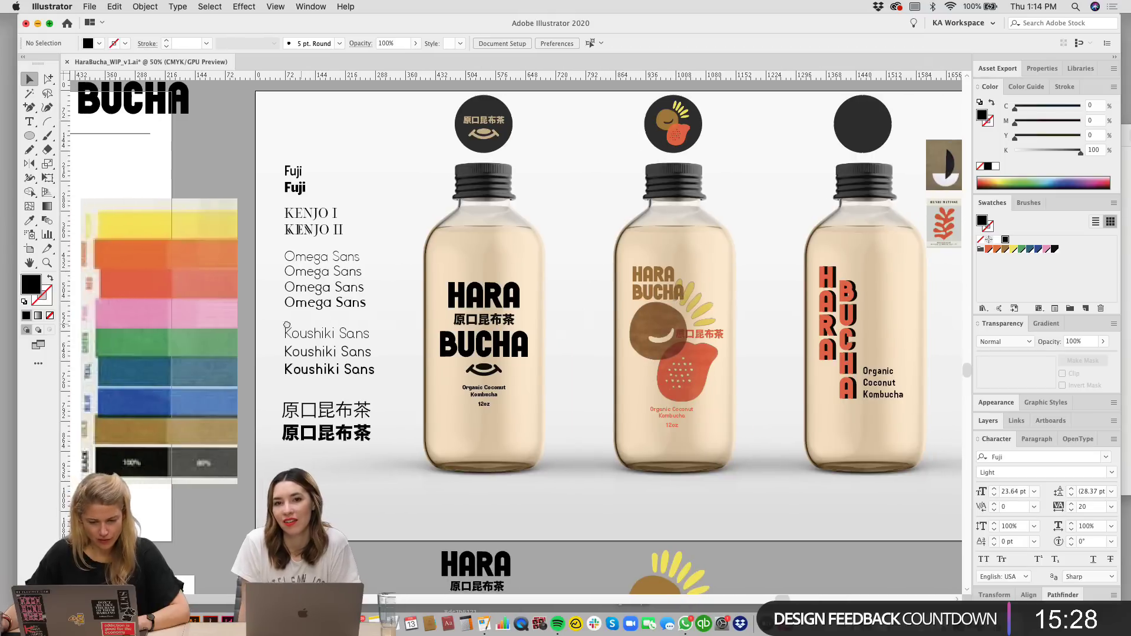
scroll(530, 324, right, 3)
click(800, 373)
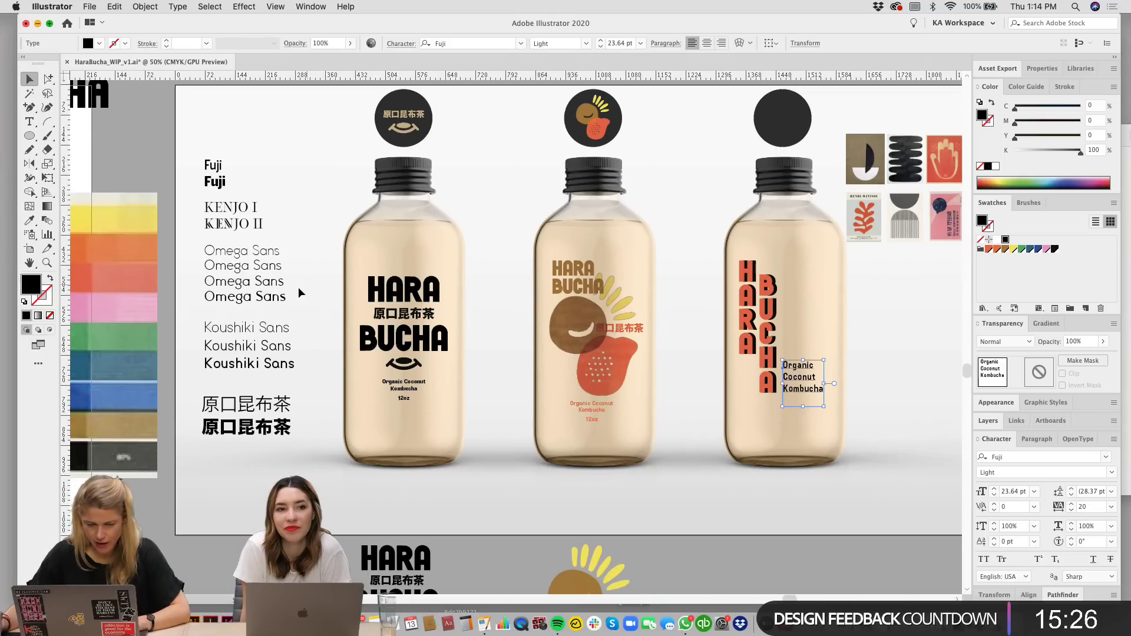
click(29, 220)
click(232, 203)
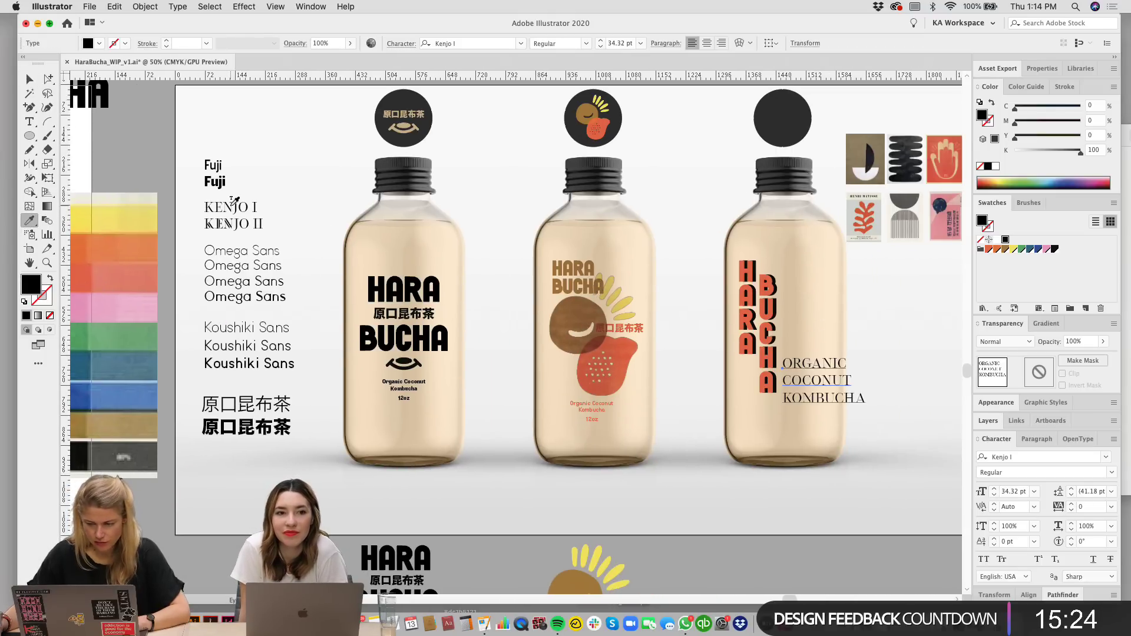
click(224, 246)
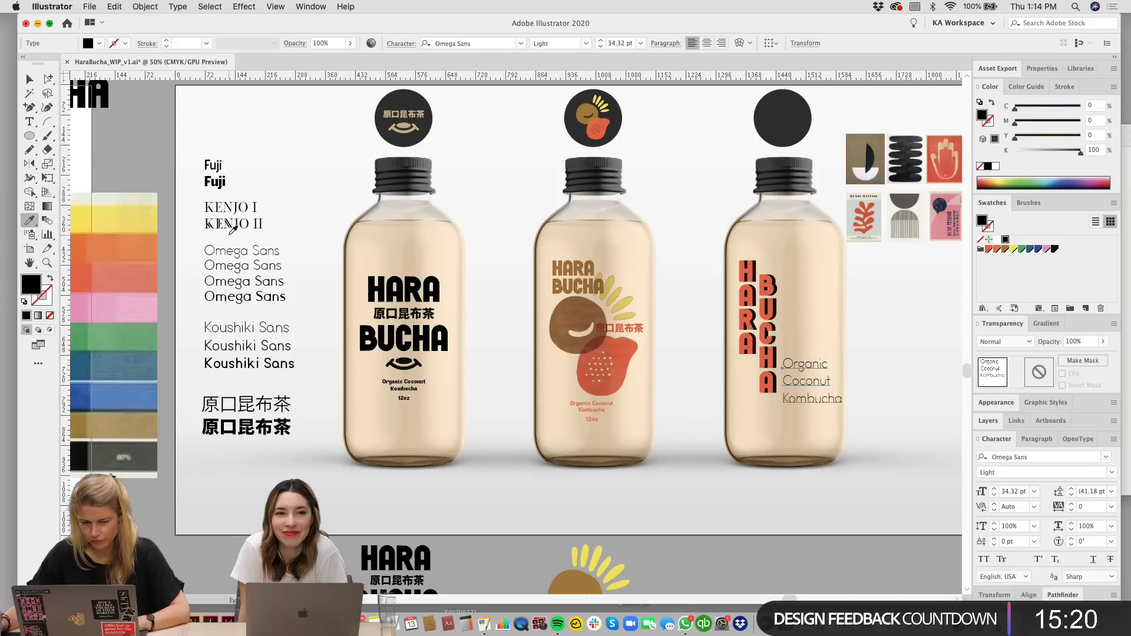
click(232, 203)
key(v)
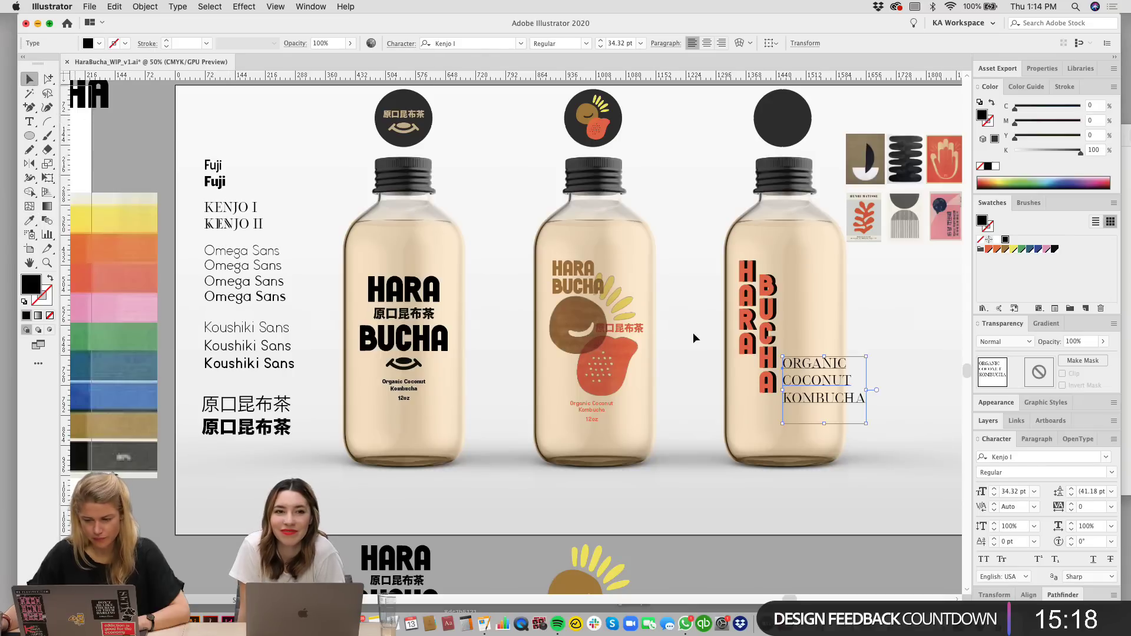
Step: Place an enlarged, horizontally rotated copy of the Nihon Kogyo Club print below the reference thumbnails beside the third bottle
drag(692, 332, 399, 334)
click(620, 324)
key(super+equal)
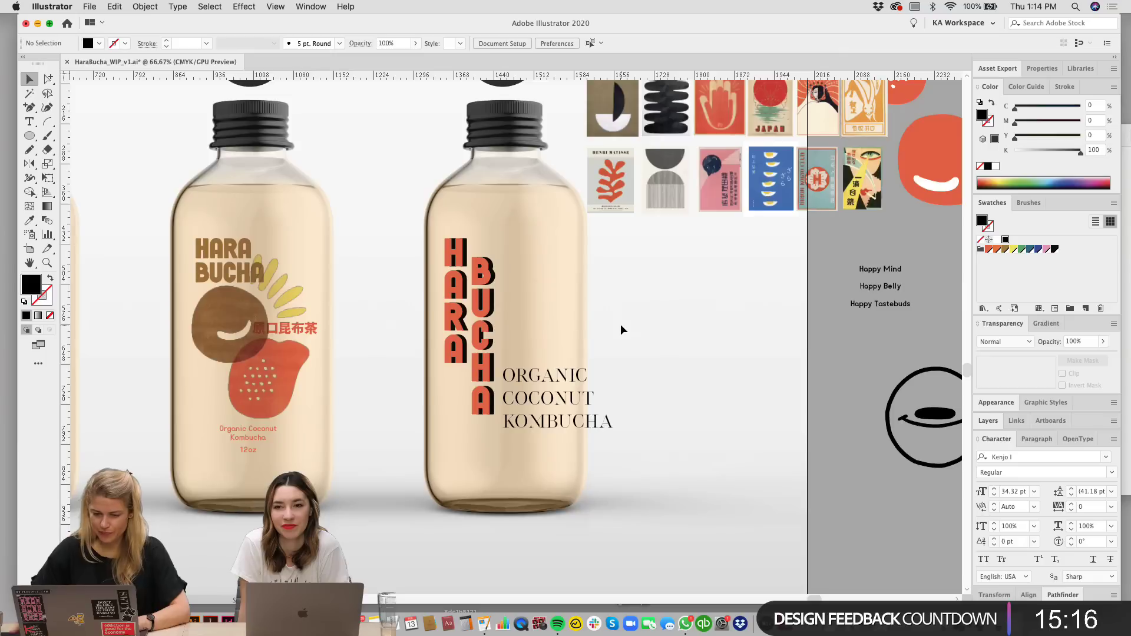
drag(644, 292, 561, 341)
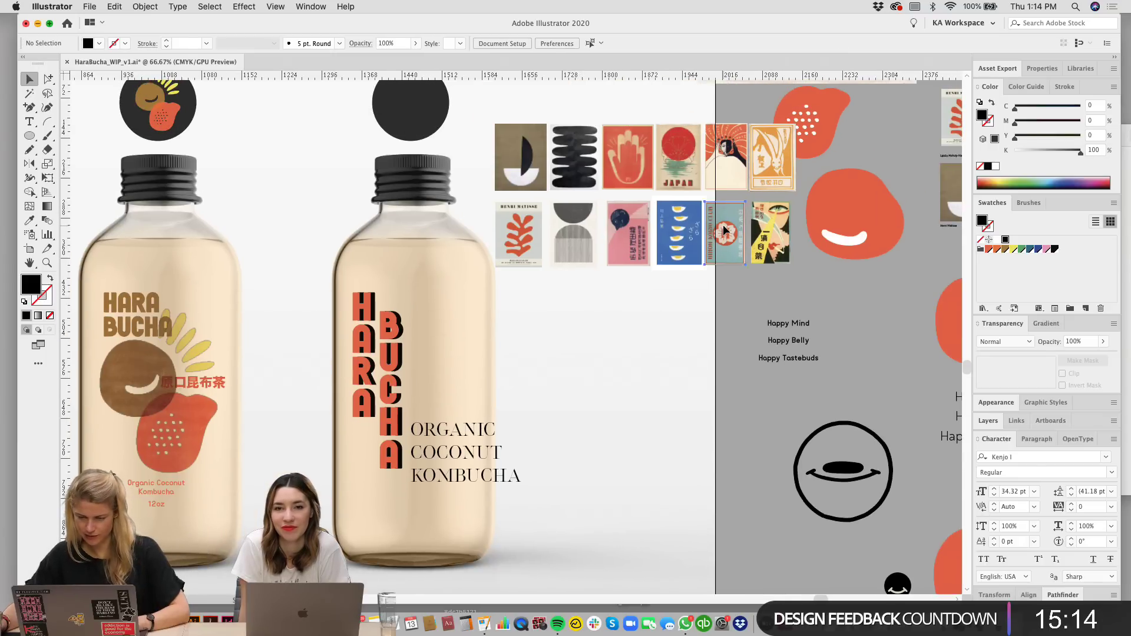
drag(739, 219, 692, 330)
click(656, 420)
drag(655, 419, 673, 396)
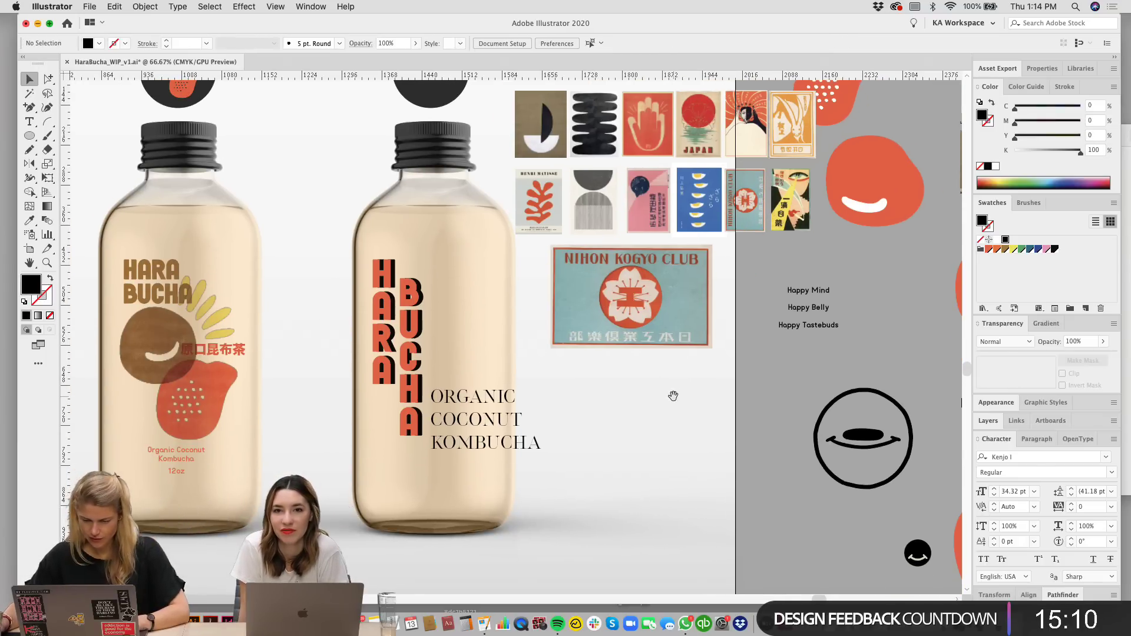
key(super+equal)
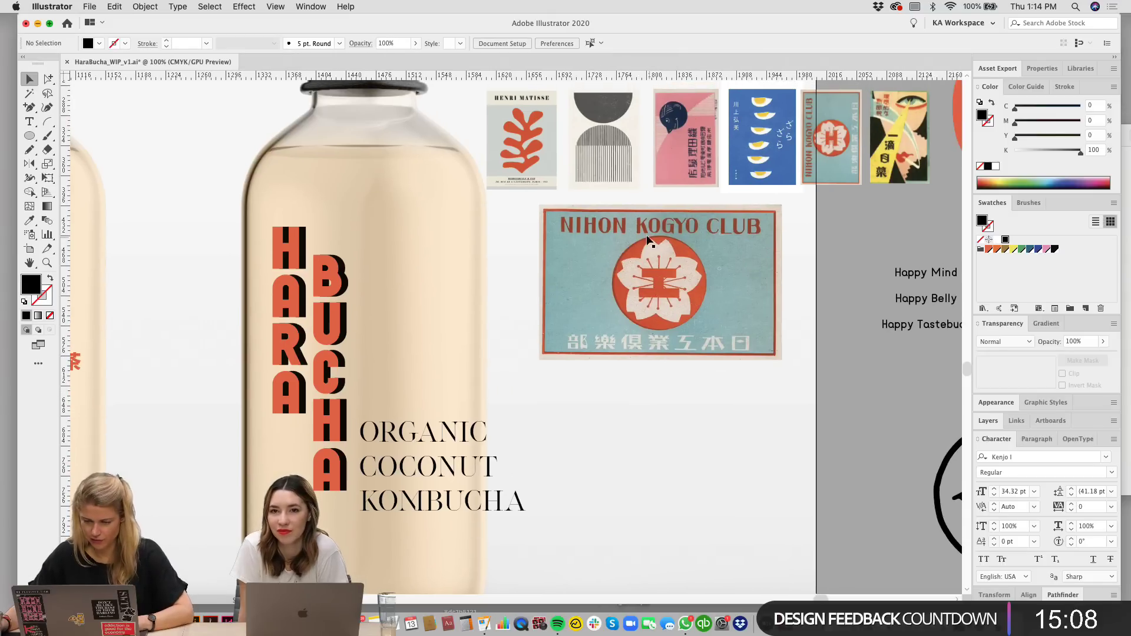
drag(737, 296, 753, 282)
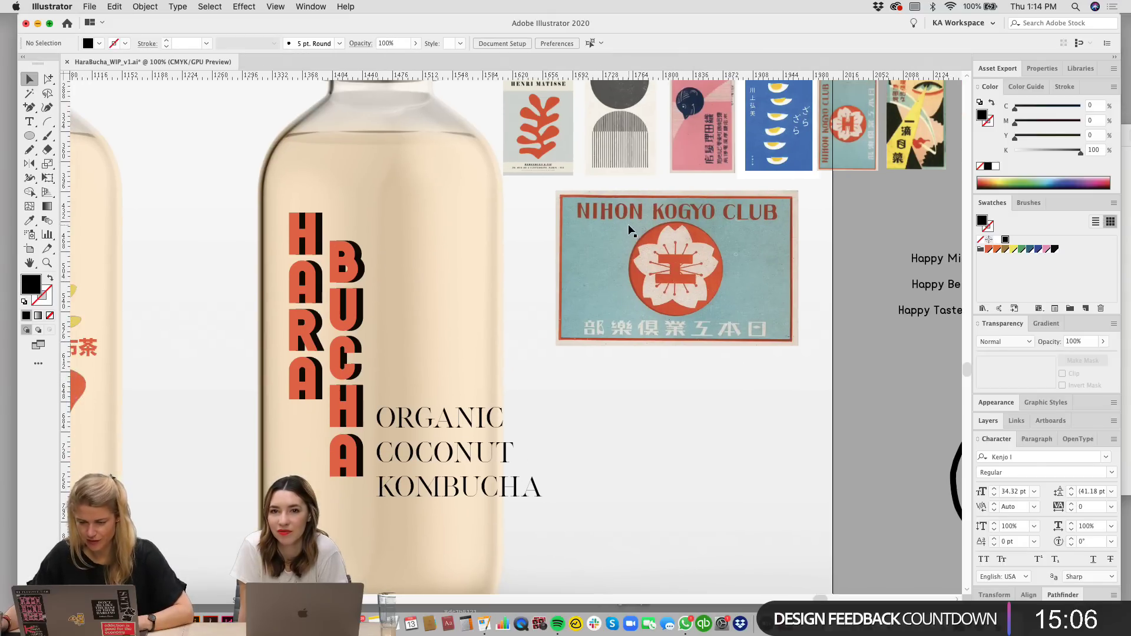
drag(614, 218, 622, 205)
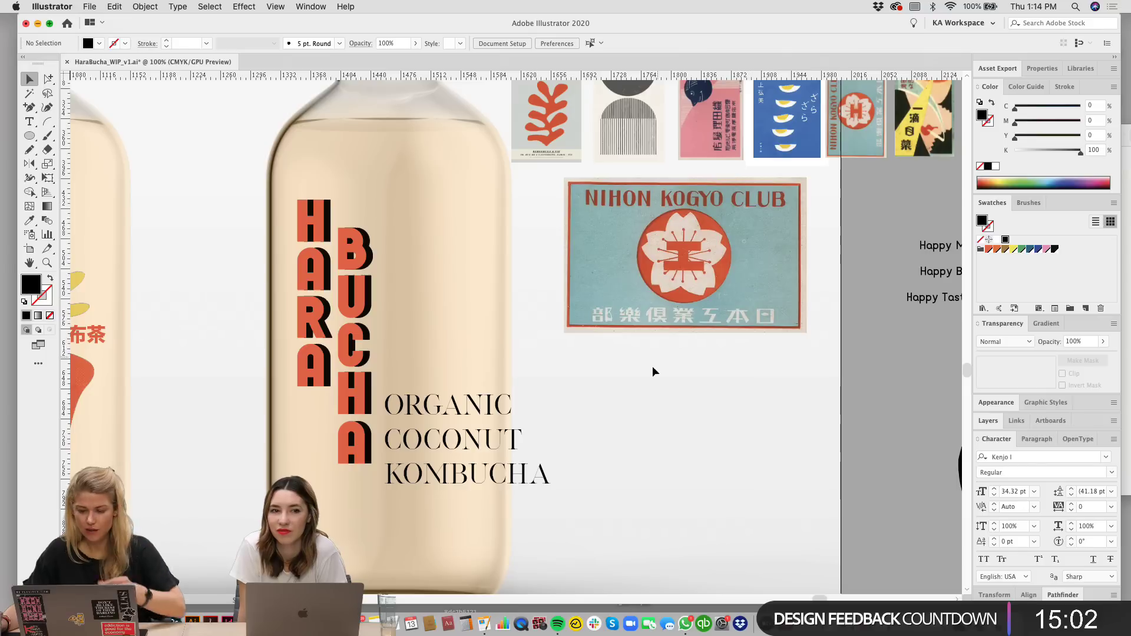
Step: Browse font previews on the "Organic Coconut Kombucha" text and set its font to GTF Agentur TRIAL Regular
click(461, 411)
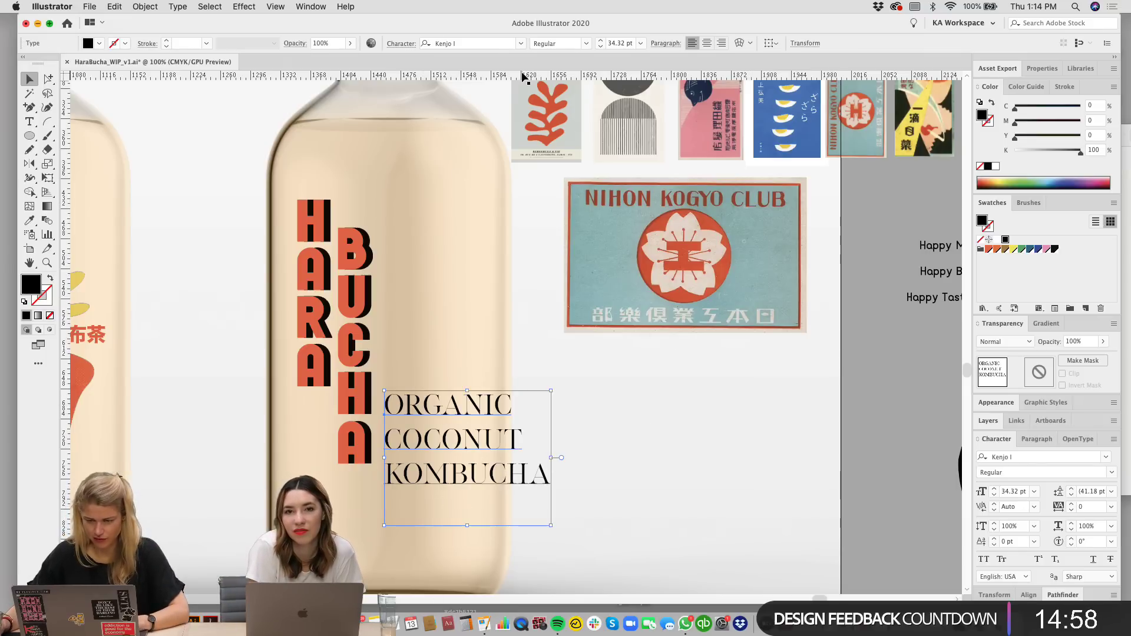
click(520, 44)
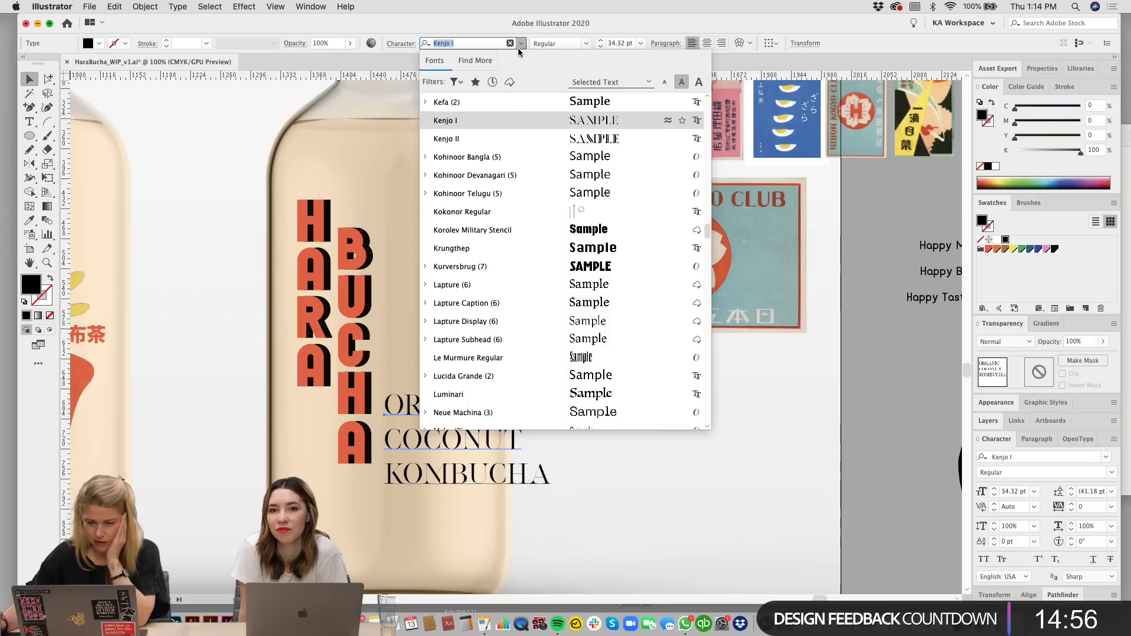
scroll(524, 105, down, 1)
scroll(524, 104, up, 20)
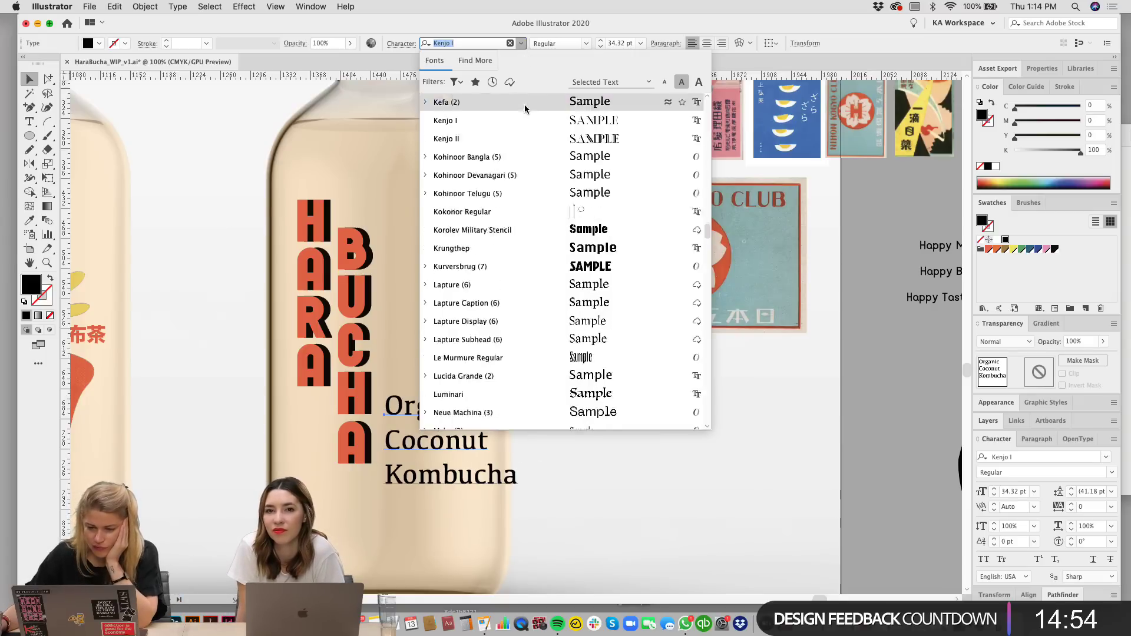
scroll(524, 110, down, 10)
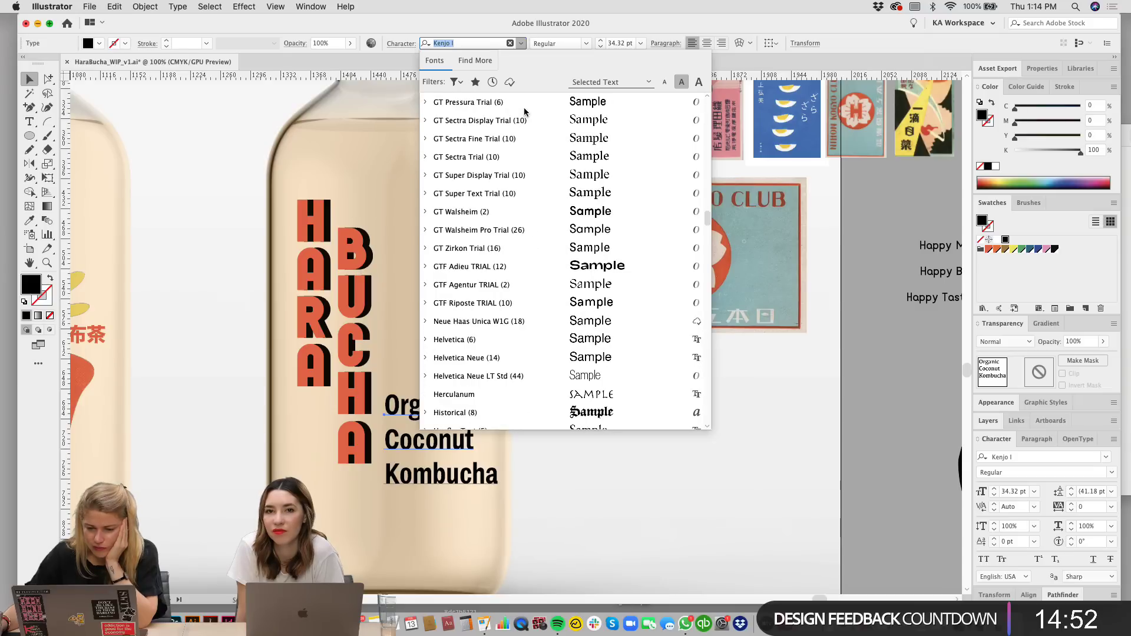
scroll(516, 158, down, 2)
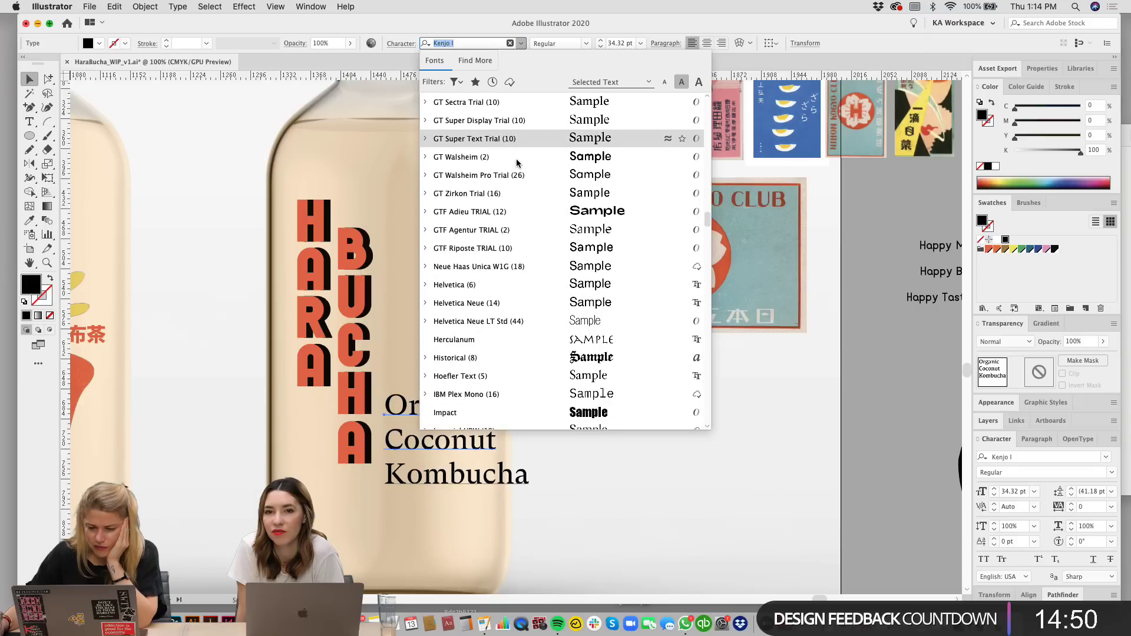
scroll(516, 158, down, 3)
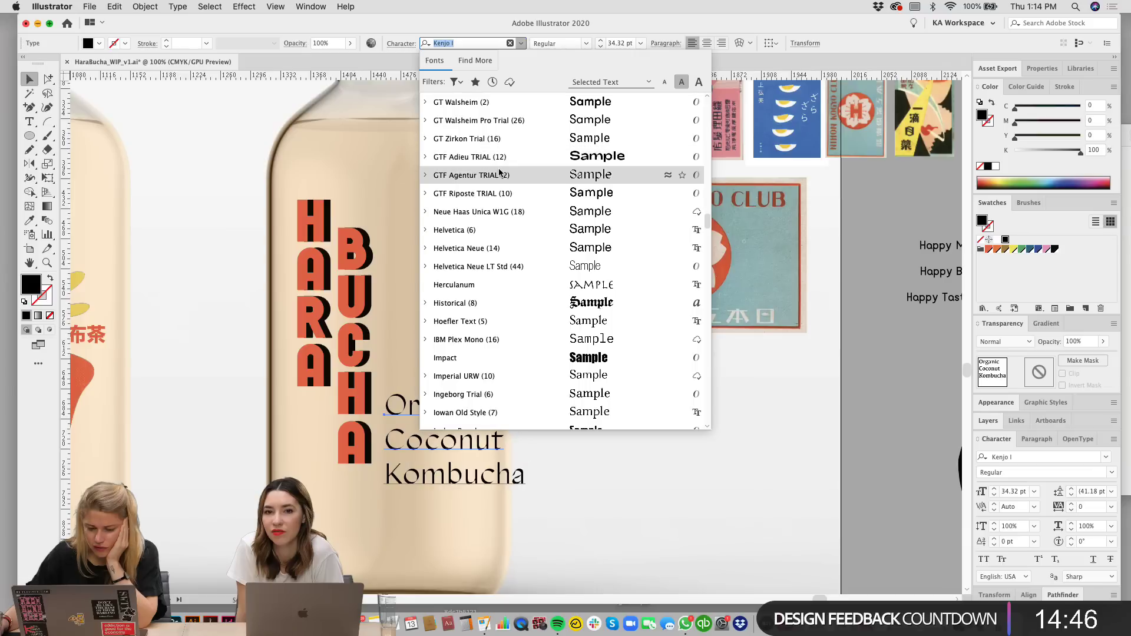
click(498, 174)
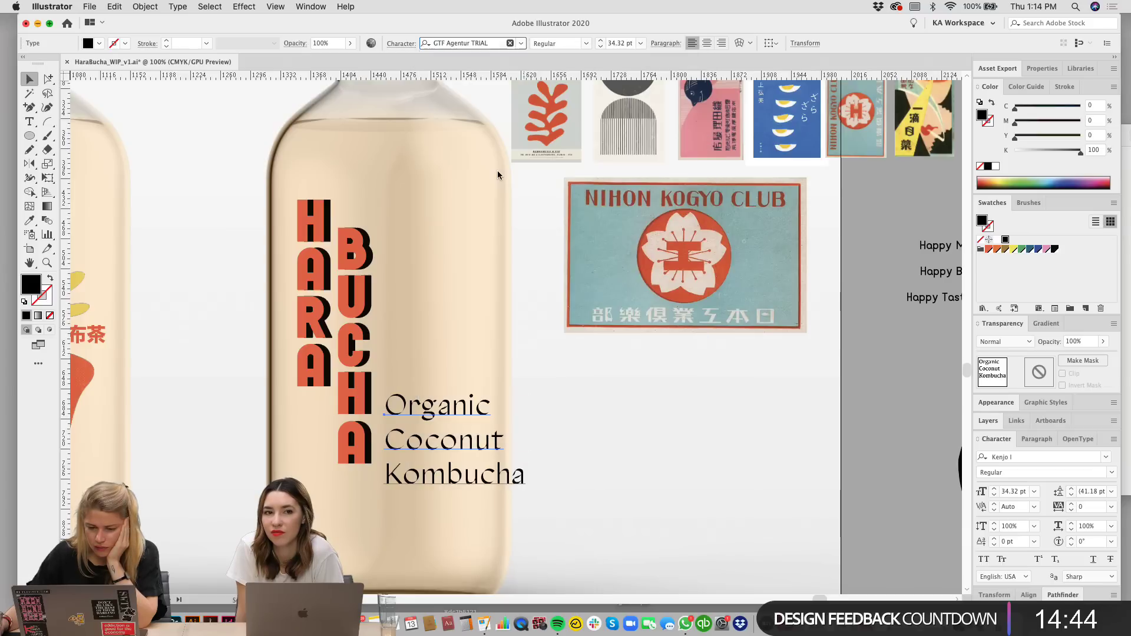
click(677, 469)
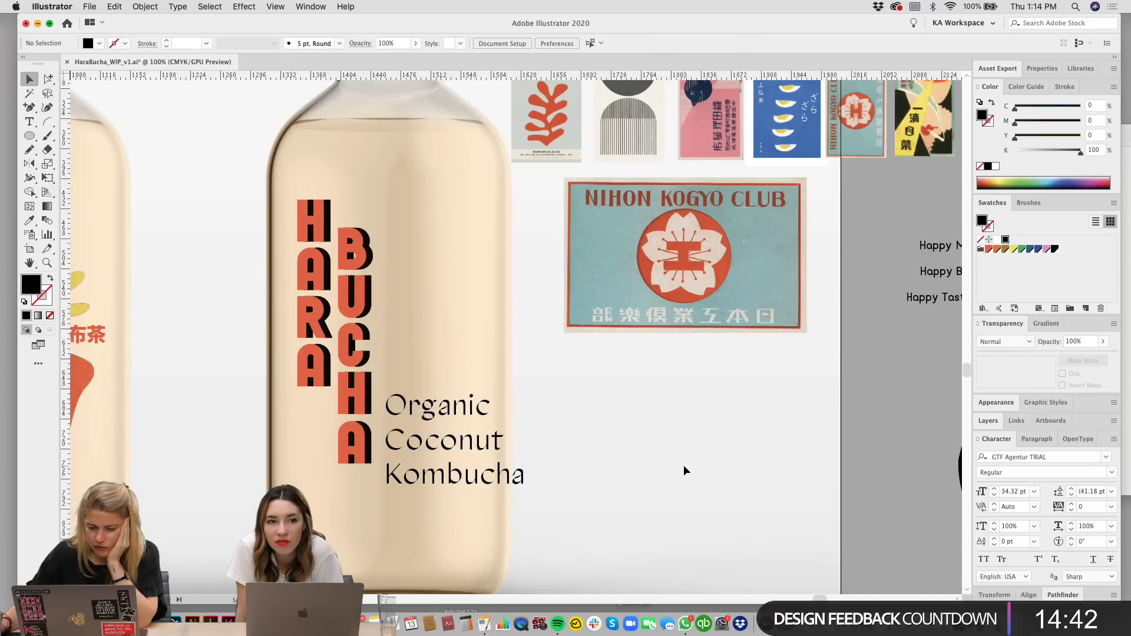
Step: Tighten the description text's leading to 32.18 pt, then scale the text block down to about 25.27 pt type
click(459, 413)
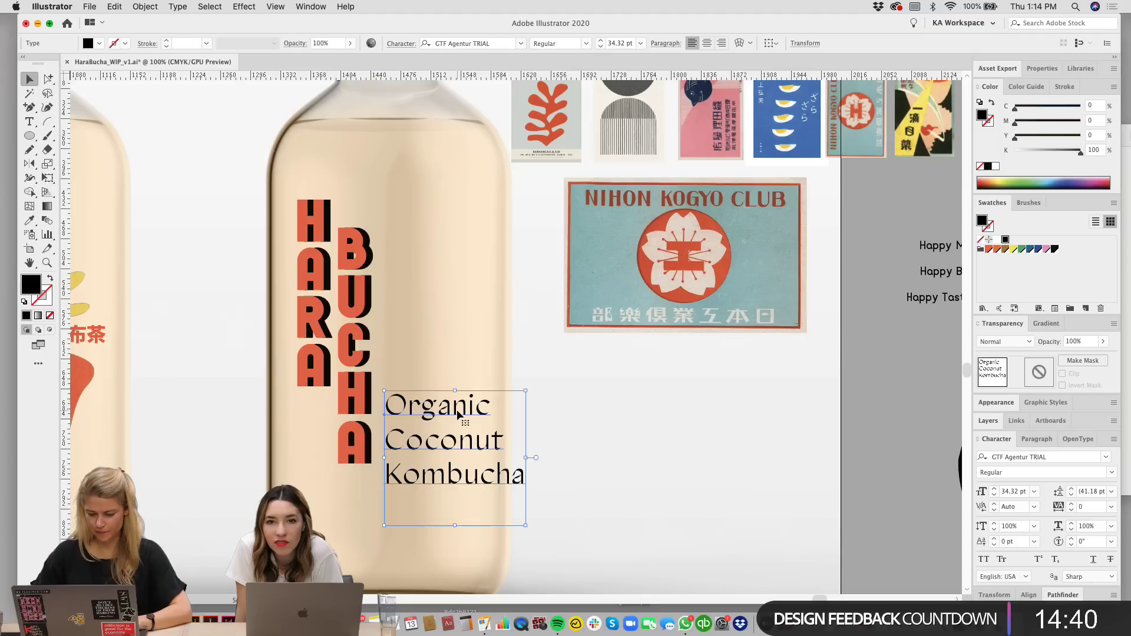
key(alt+Up)
key(alt+Up)
key(alt+Up)
key(alt+Up)
key(alt+Up)
key(alt+Up)
key(alt+Up)
key(alt+Up)
key(alt+Up)
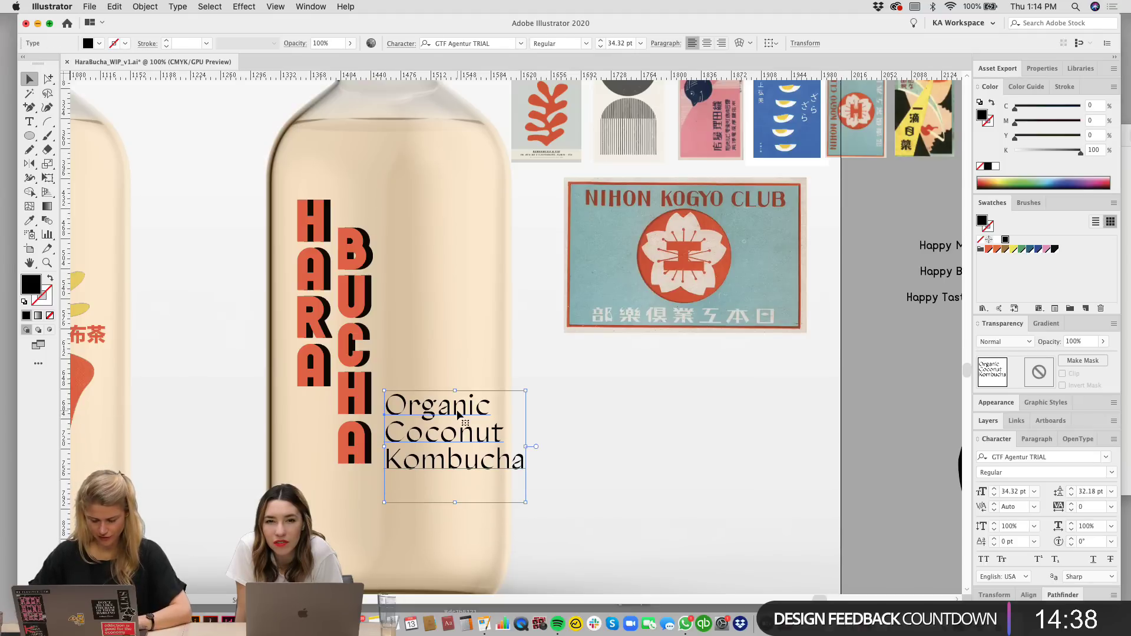
drag(526, 447, 487, 449)
click(653, 469)
drag(653, 468, 754, 484)
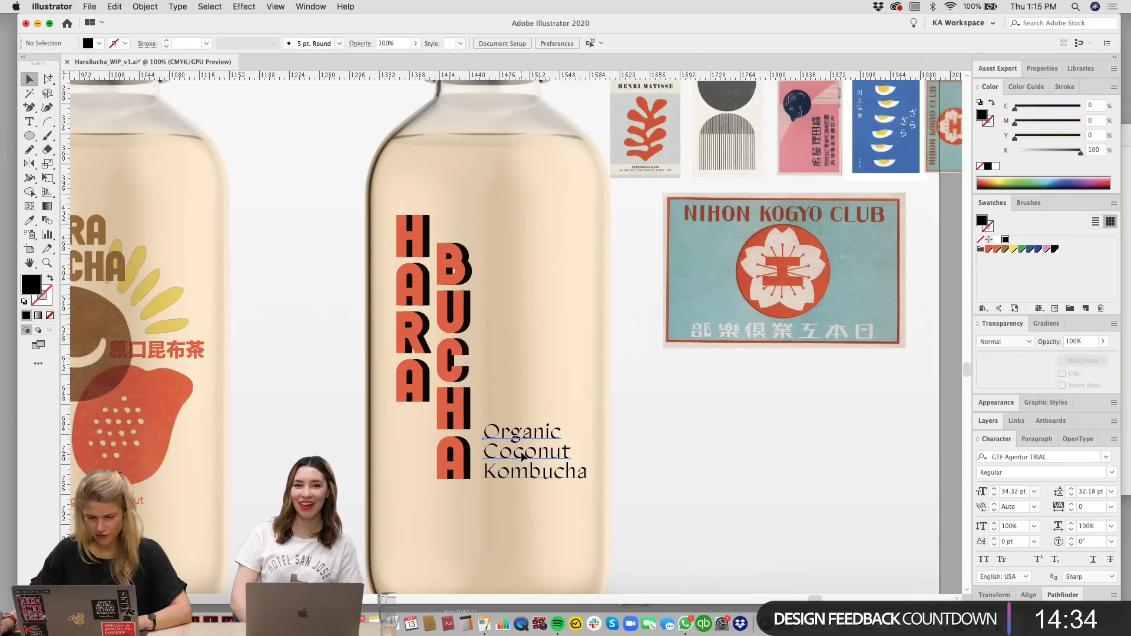
Step: Loosen the description text's leading to 29.7 pt and shift the block up beside the end of the BUCHA lettering
click(523, 455)
key(alt+Down)
key(alt+Down)
key(alt+Down)
key(alt+Down)
key(alt+Down)
key(alt+Down)
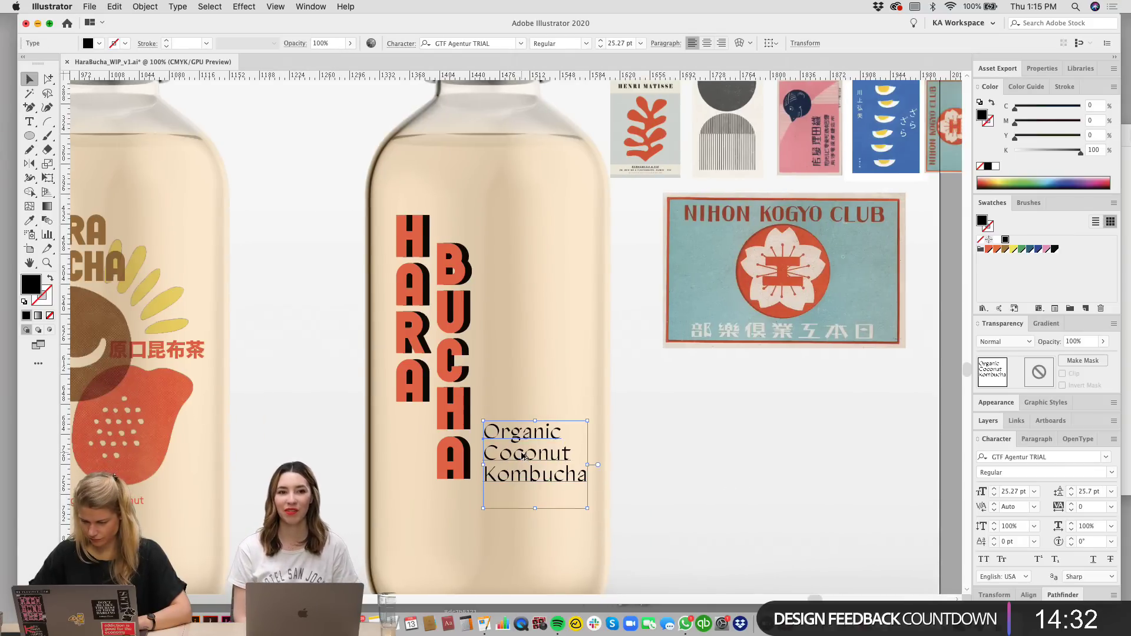
key(shift+Up)
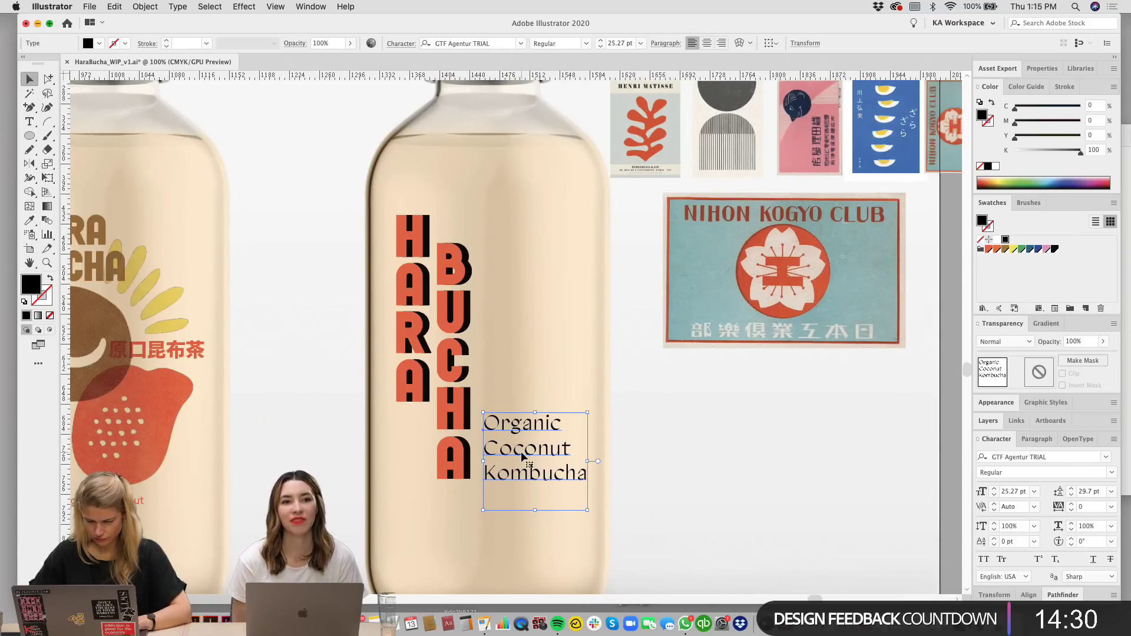
Step: Compare the Display and Regular styles on the description text, and search the font list for other GTF Agentur styles
click(587, 43)
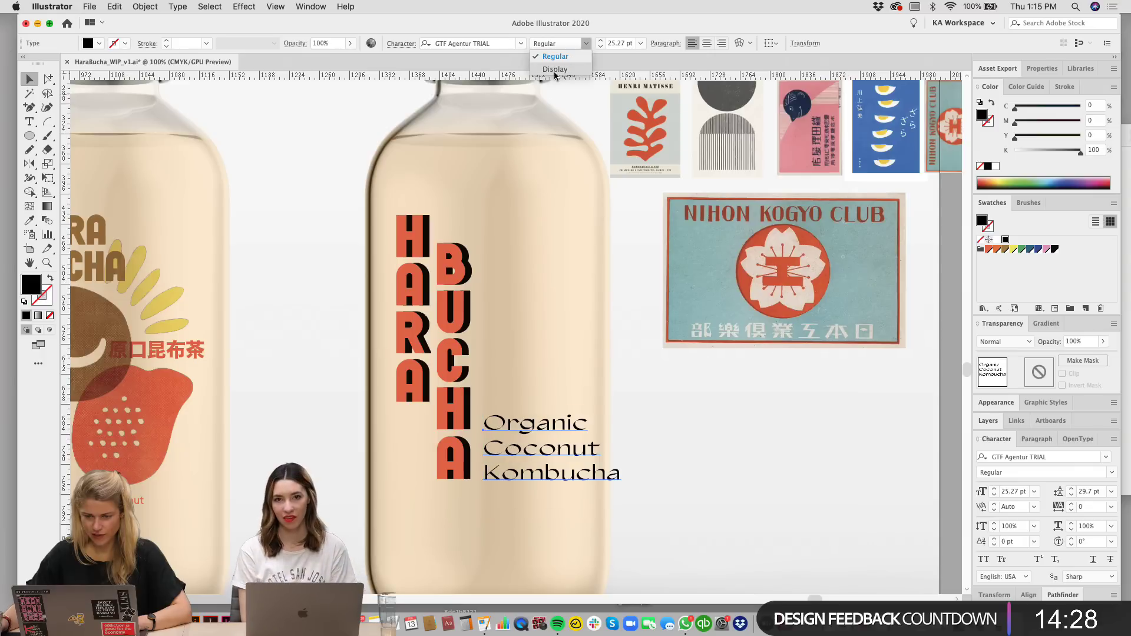
click(555, 56)
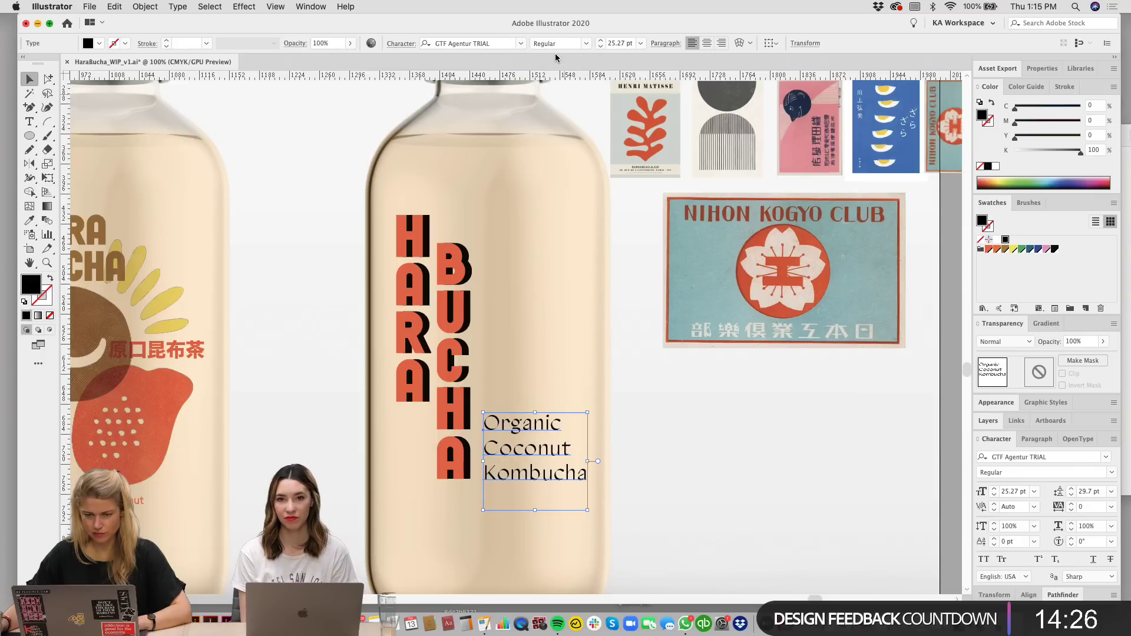
click(511, 43)
key(Right)
key(BackSpace)
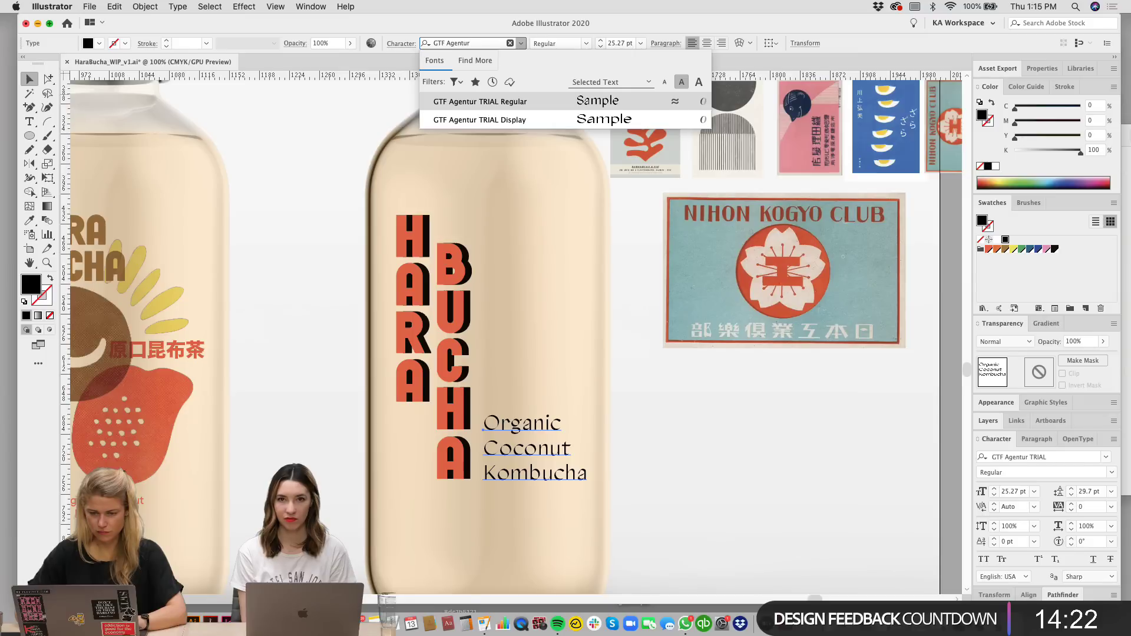
click(731, 501)
Step: Nudge the description text slightly left, closer to the vertical BUCHA lettering
drag(667, 545, 666, 504)
click(539, 381)
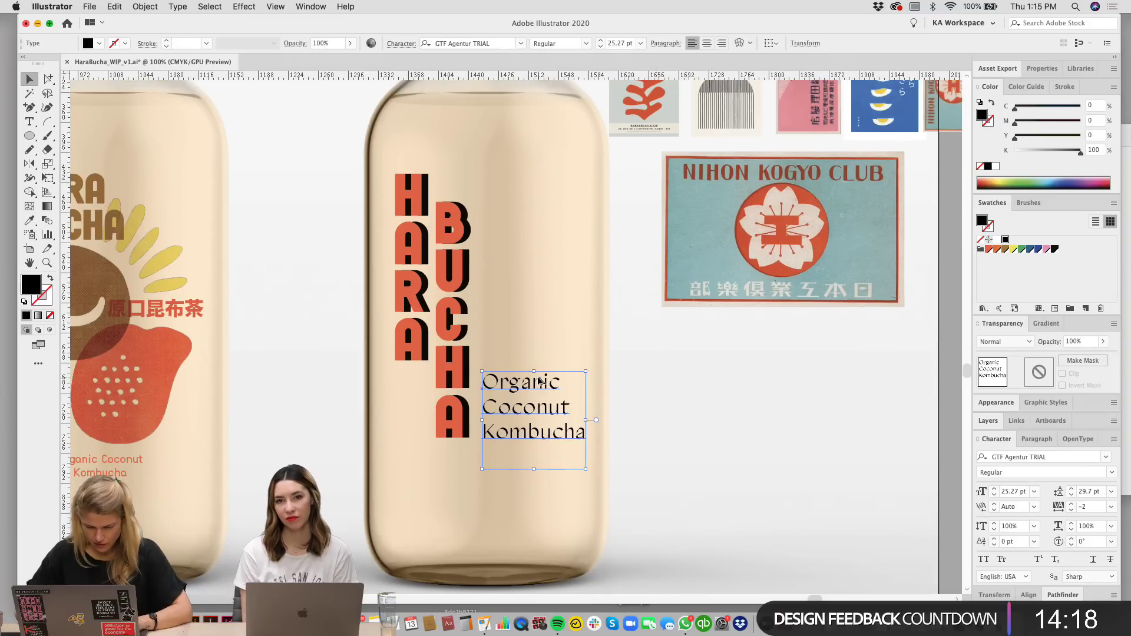
key(Left)
key(Left)
key(Left)
key(Left)
key(Left)
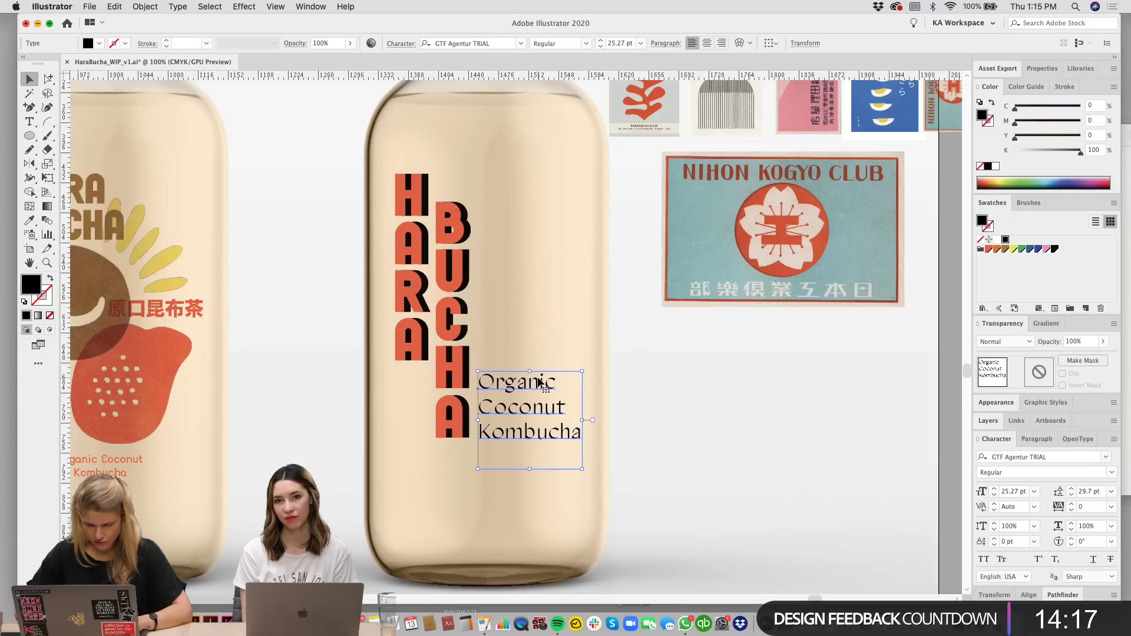
click(676, 378)
Step: Select the vertical HARA BUCHA lettering with its description and nudge them together to about X 1461 pt, Y 598 pt
scroll(684, 412, up, 5)
scroll(700, 441, down, 1)
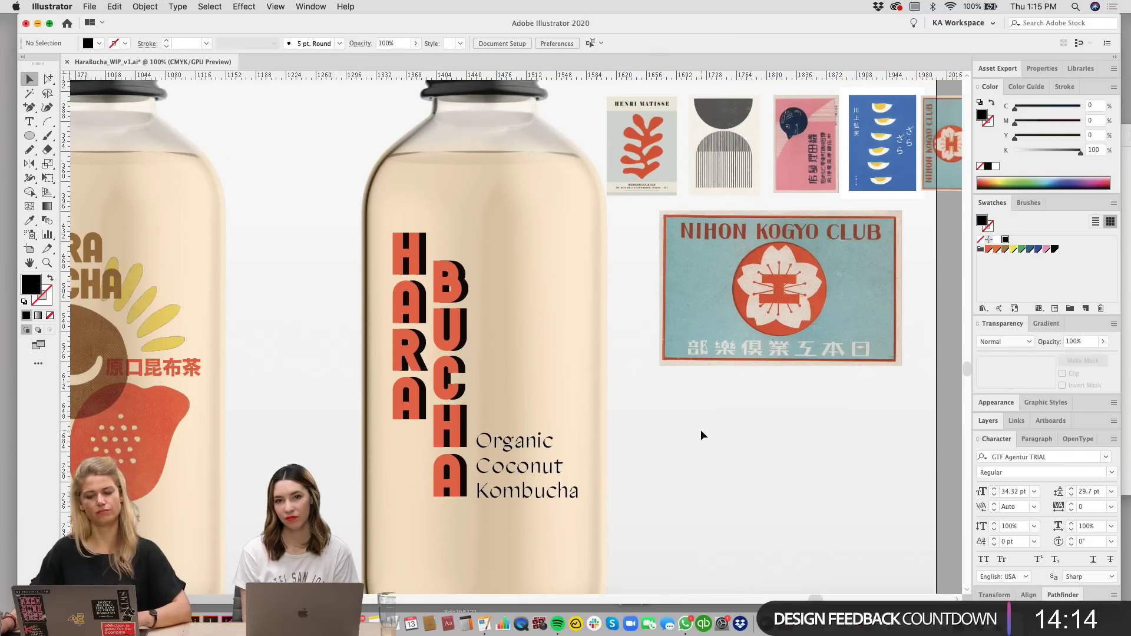
key(super+minus)
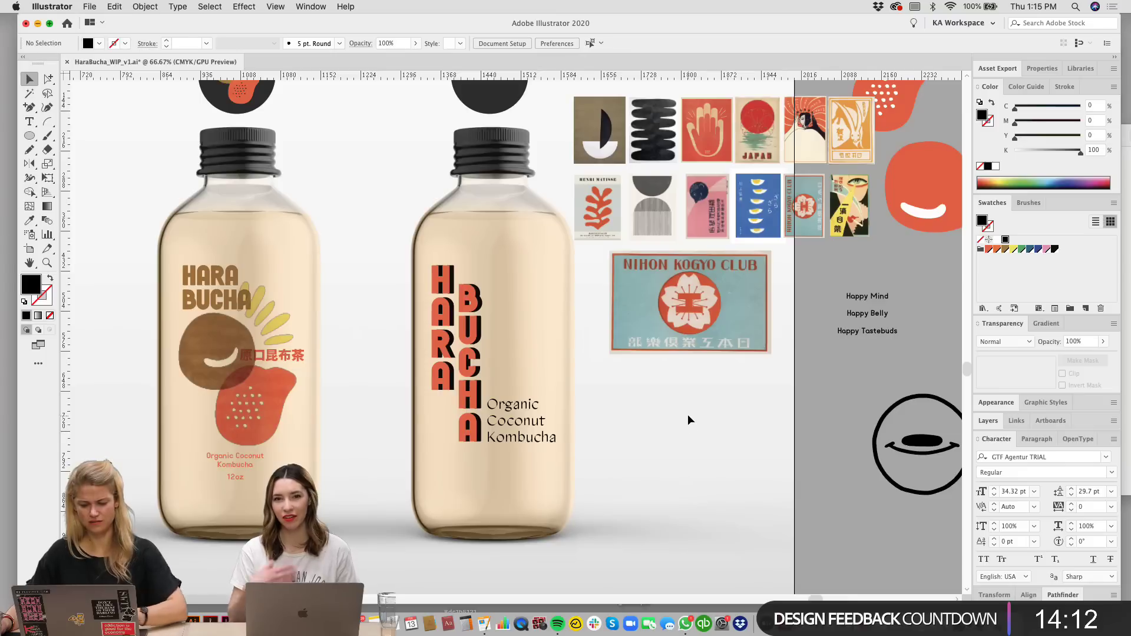
scroll(684, 424, up, 3)
drag(599, 514, 409, 268)
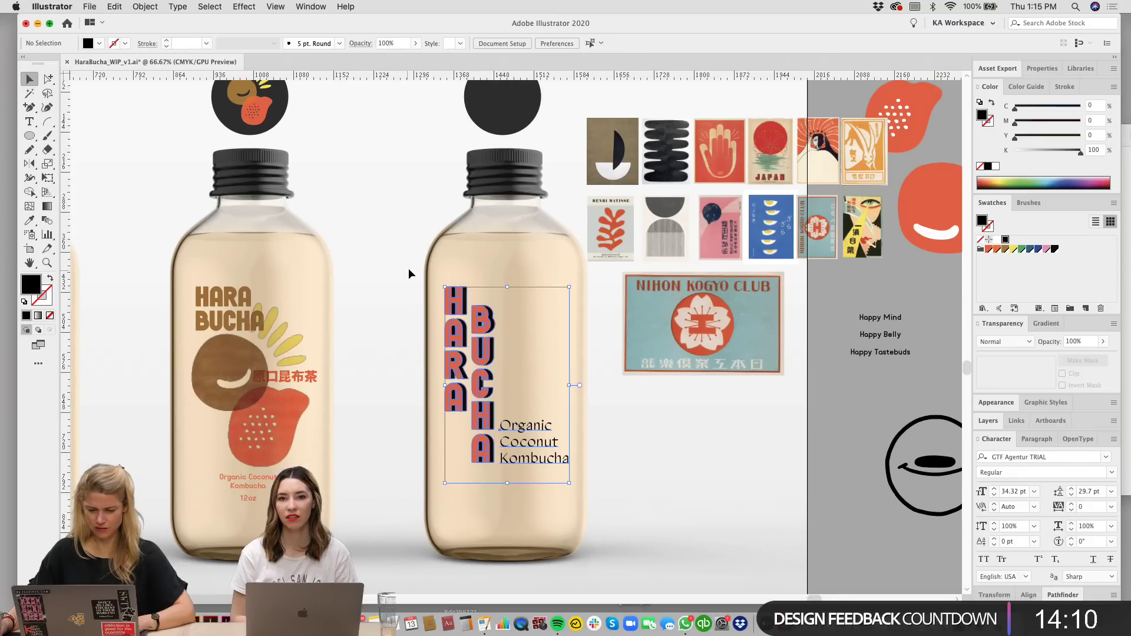
key(Up)
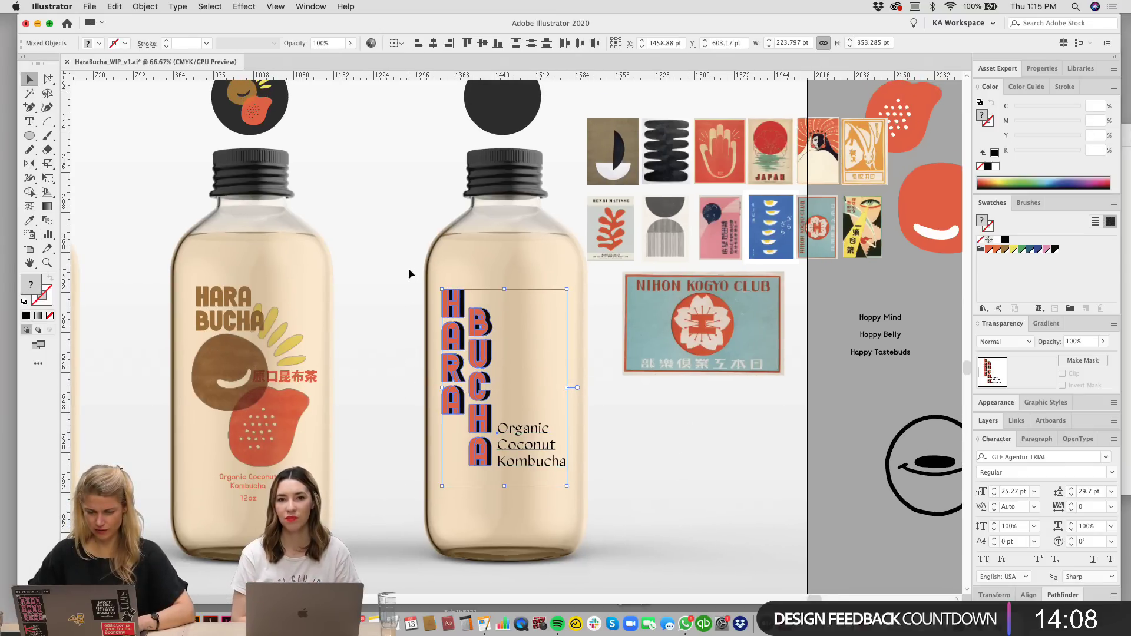
key(Down)
key(Right)
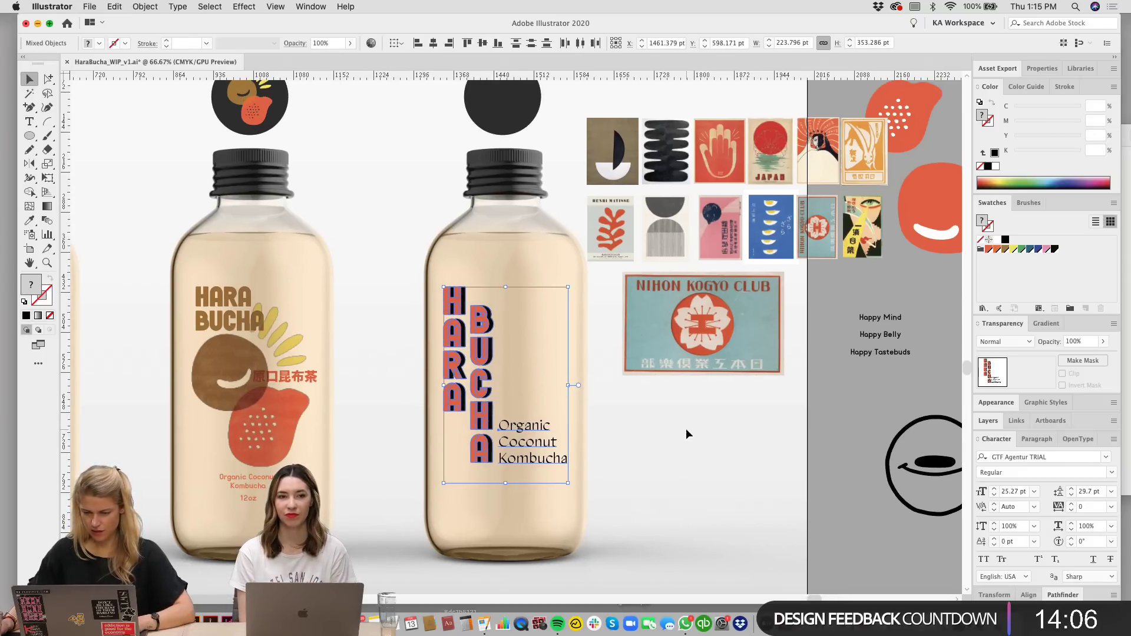
Step: Set the description text to 25 pt, and scale it down proportionally to about 21.65 pt beside the BUCHA lettering
click(686, 429)
scroll(677, 436, right, 2)
click(504, 446)
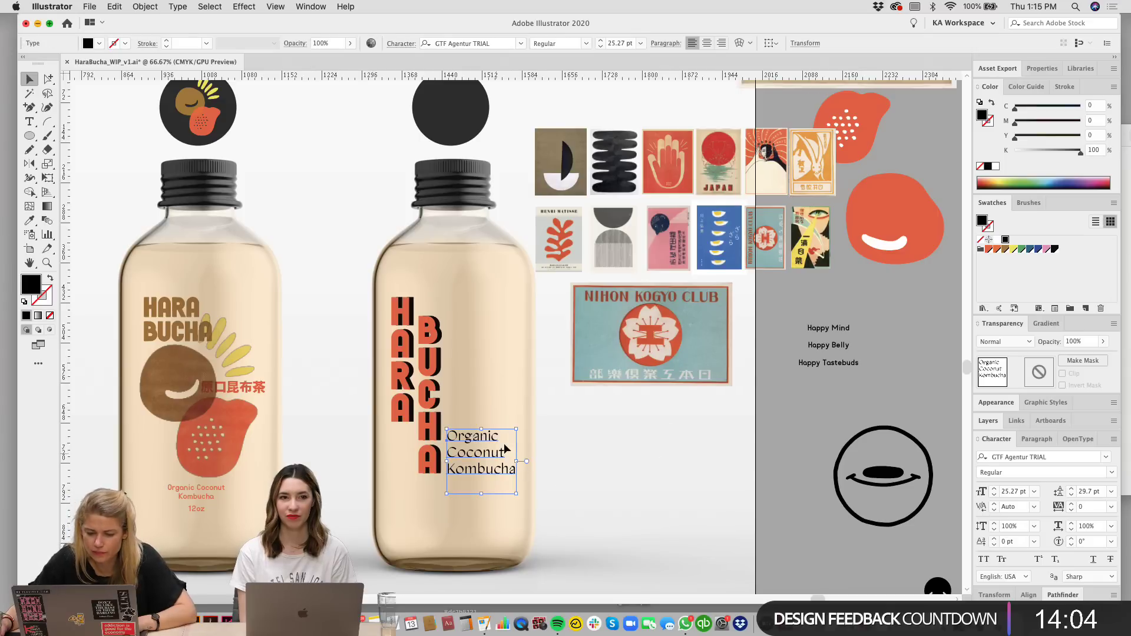
click(601, 46)
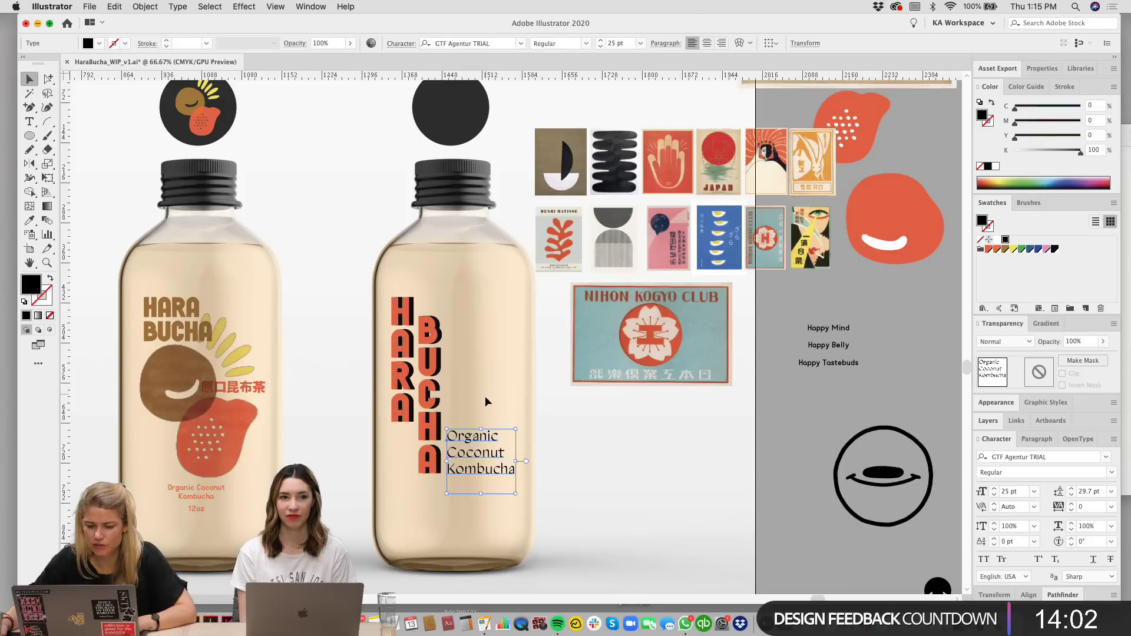
drag(515, 430, 506, 438)
click(623, 476)
drag(579, 477, 416, 300)
click(664, 493)
scroll(663, 489, right, 2)
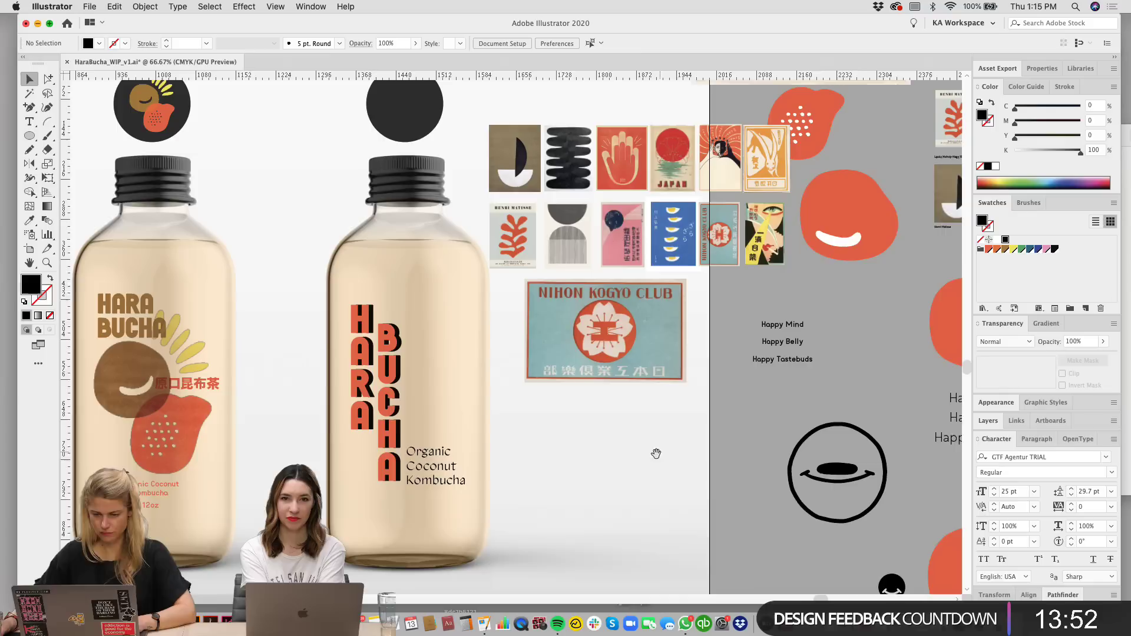
Step: Look over the Japanese print references and the loose fruit, smile and blob shapes beside the artboard
click(594, 347)
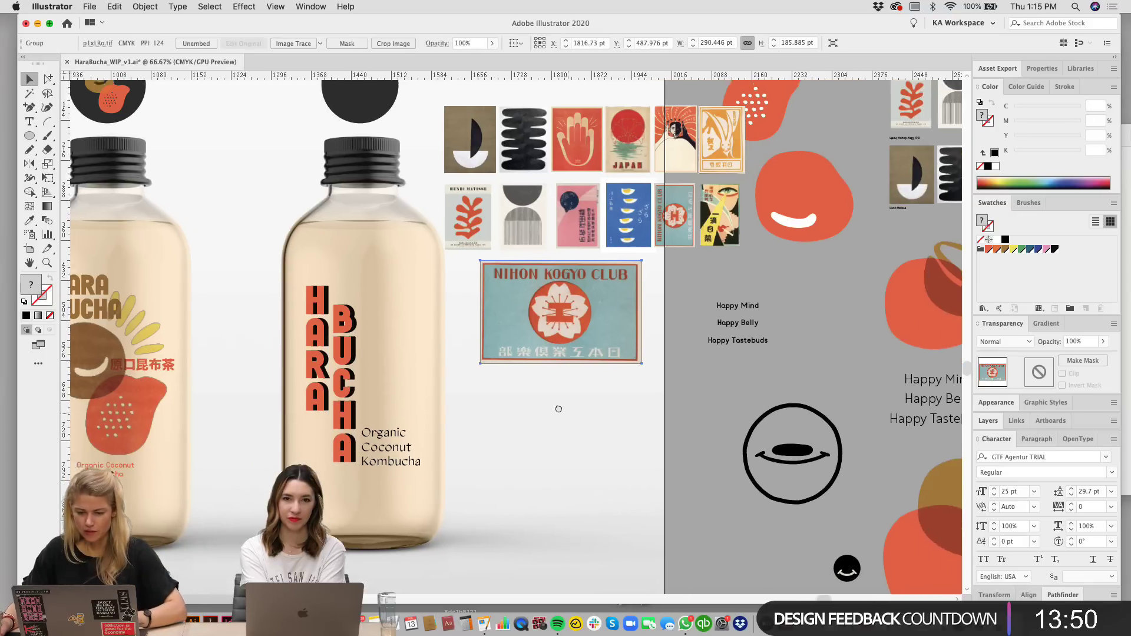
scroll(648, 354, right, 4)
scroll(704, 337, left, 3)
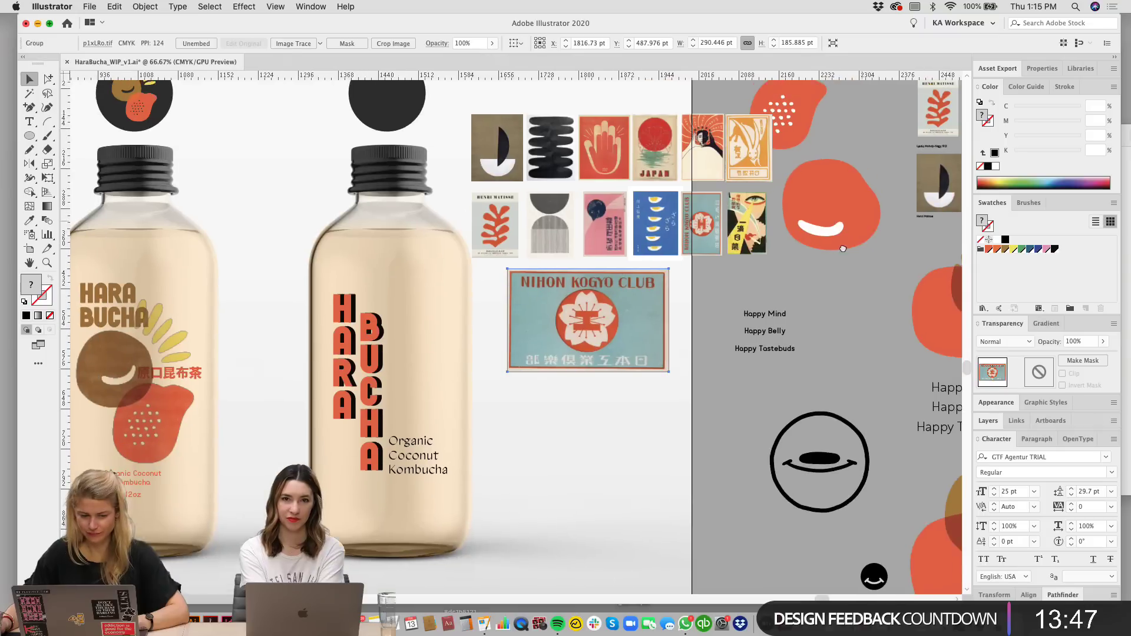
drag(842, 248, 819, 275)
click(766, 143)
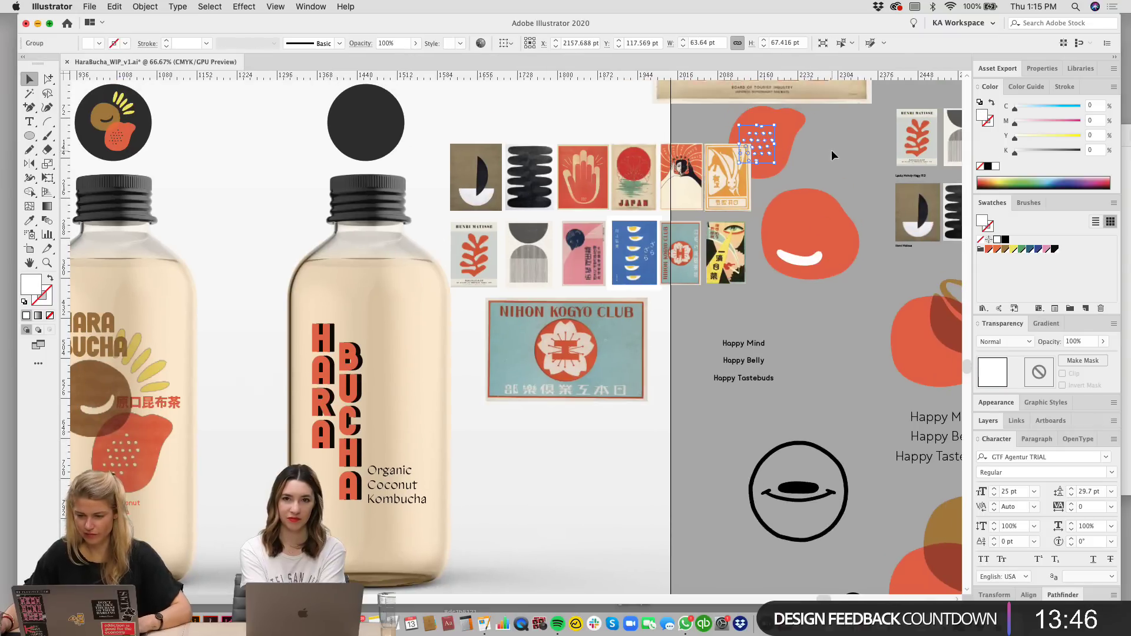
click(831, 151)
drag(599, 431, 680, 454)
scroll(706, 424, right, 3)
scroll(707, 424, down, 2)
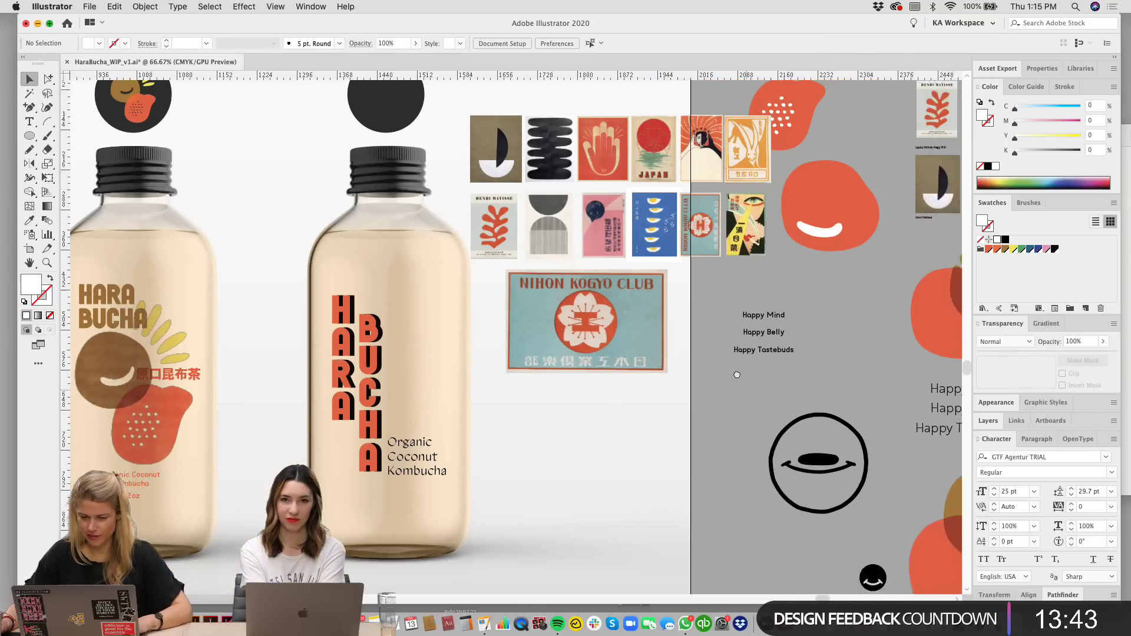
drag(737, 375, 633, 266)
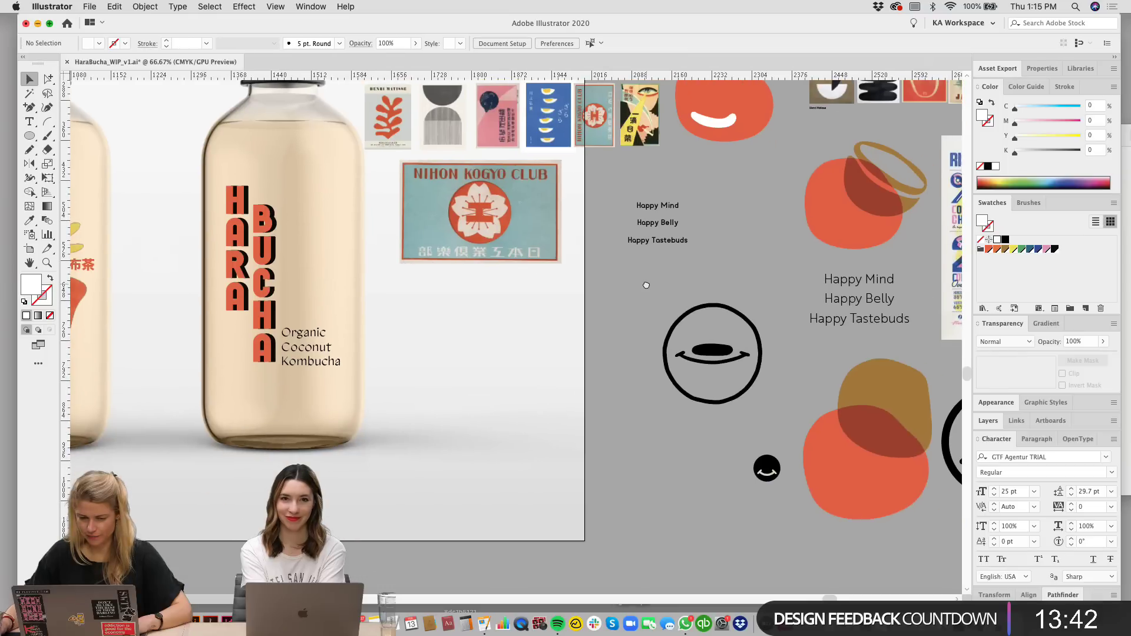
drag(666, 304, 667, 316)
Step: Try placing a duplicate of the red blob at the artboard edge beside the third bottle
click(883, 470)
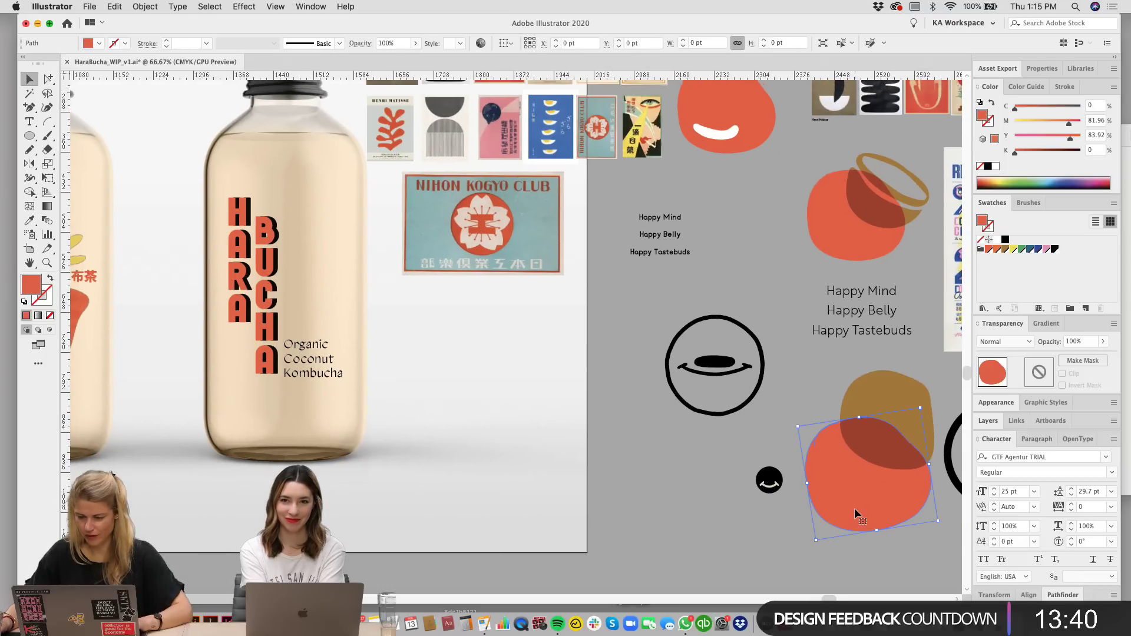
drag(766, 478, 568, 468)
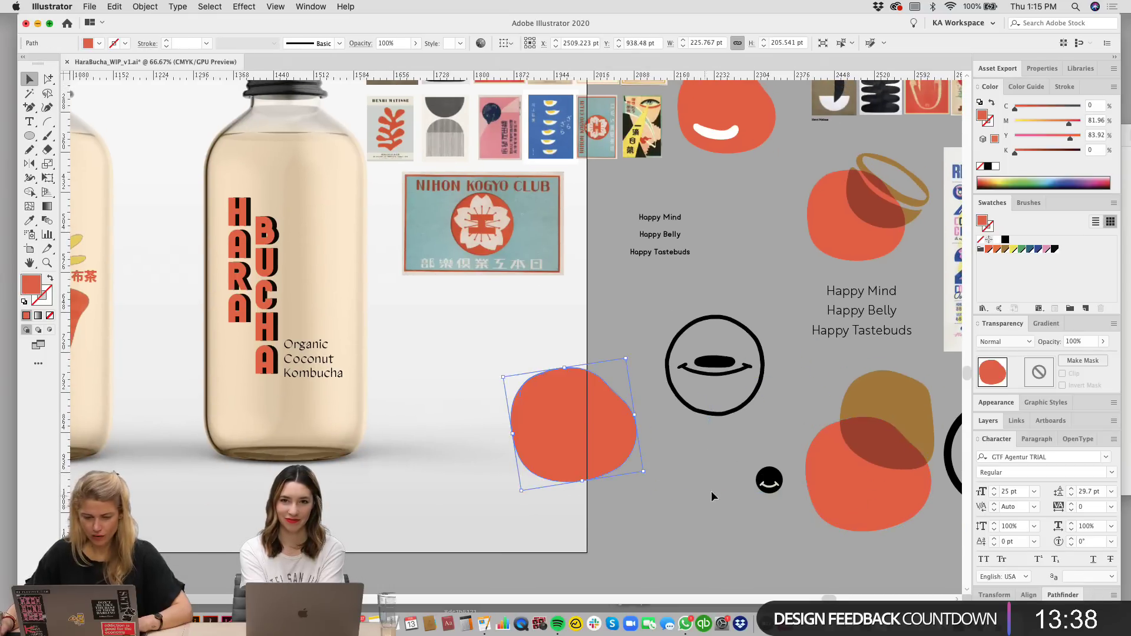
drag(688, 481, 757, 488)
key(super+z)
click(586, 419)
Step: Duplicate the description text onto the empty area beside the bottle and convert the copy to outlines
scroll(147, 161, left, 2)
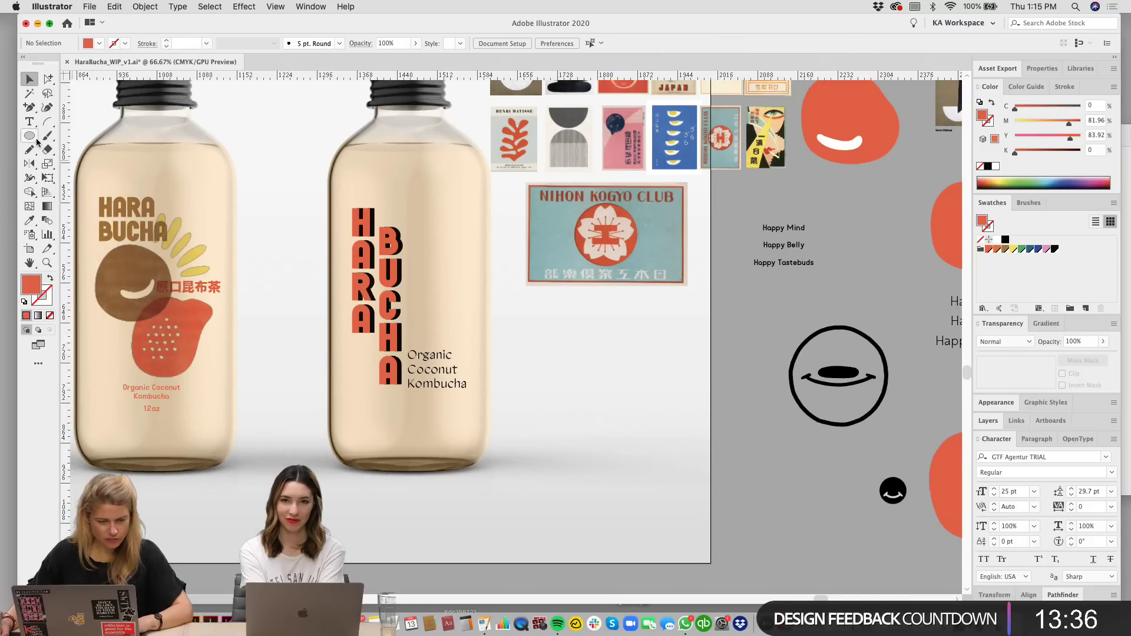
key(super+equal)
scroll(492, 384, down, 1)
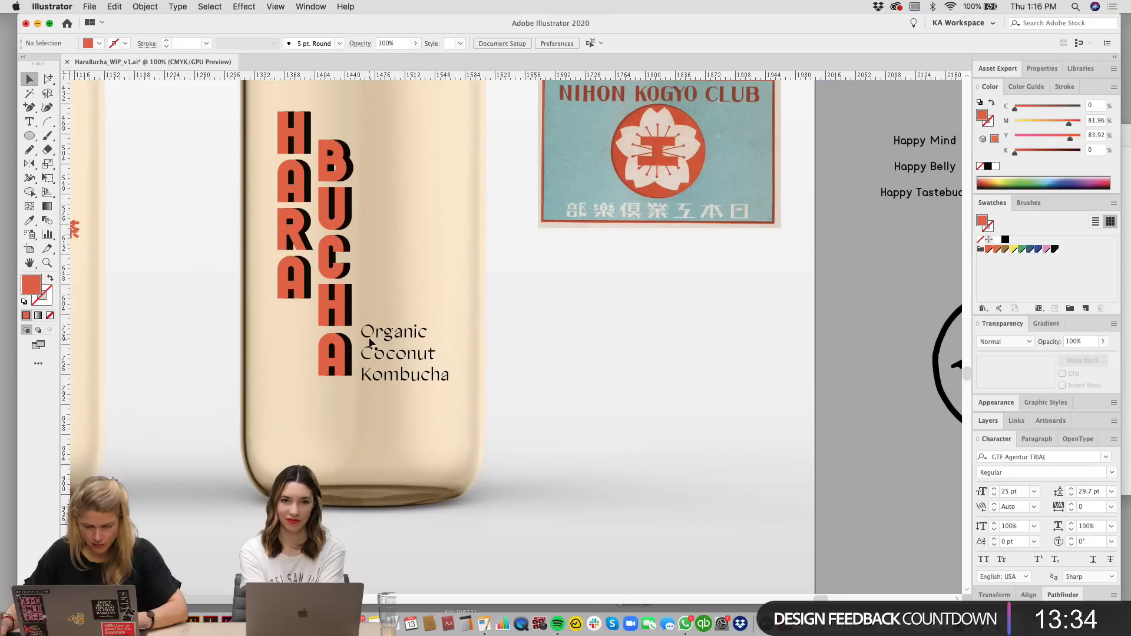
drag(372, 346, 621, 371)
key(super+shift+a)
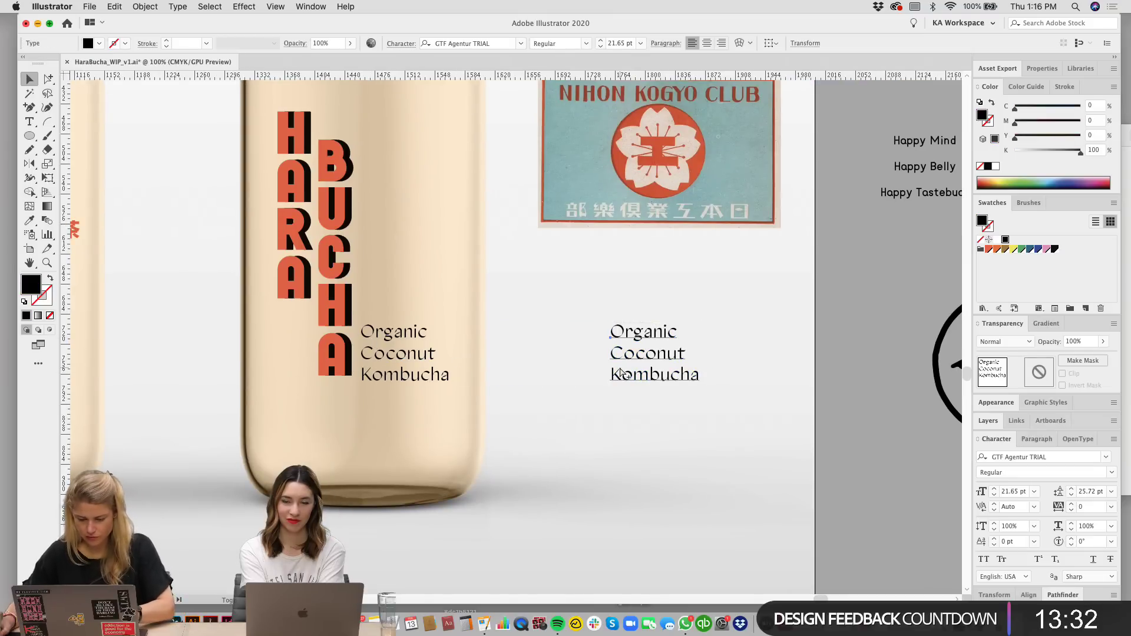
click(621, 372)
key(super+shift+o)
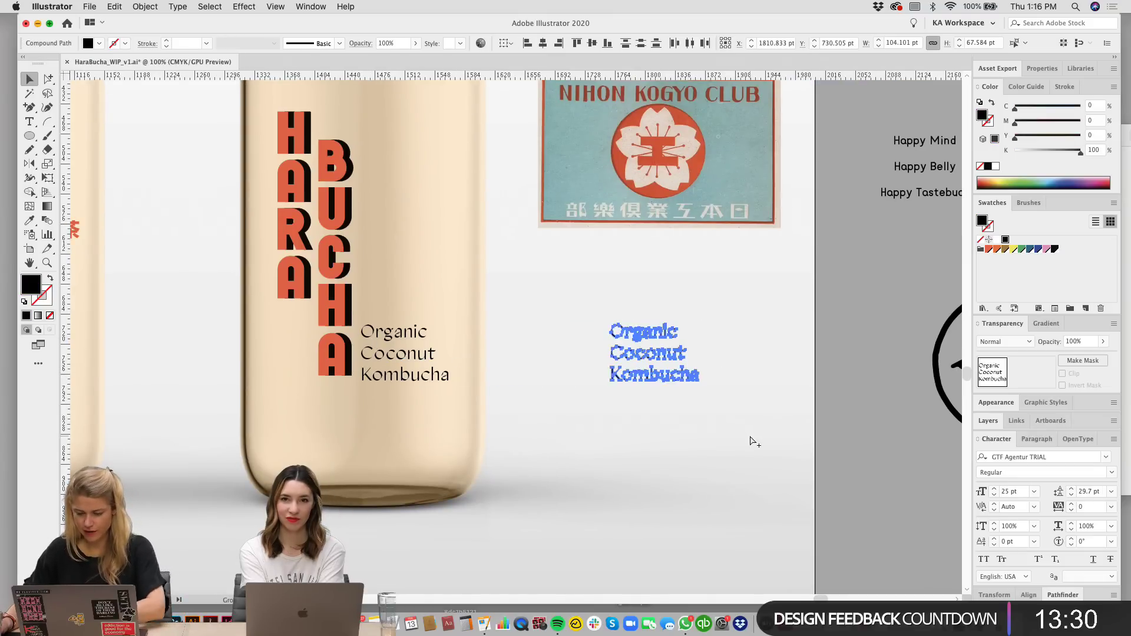
Step: Delete the outlined word Kombucha and the letters following the initial O and C of the other two words
key(super+equal)
click(666, 442)
drag(651, 426, 380, 360)
key(Delete)
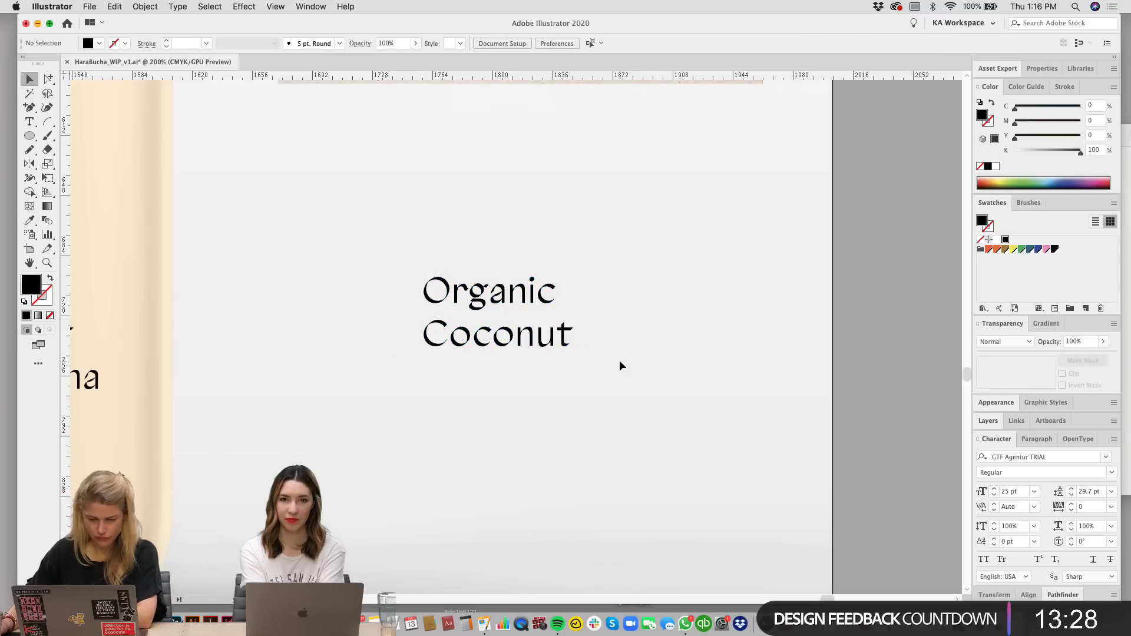
drag(619, 361, 601, 255)
key(Delete)
Step: Make an enlarged outlined O about 61 by 62 pt and delete the small leftover O and C
click(551, 422)
scroll(551, 421, up, 3)
scroll(551, 422, left, 3)
drag(558, 467, 469, 320)
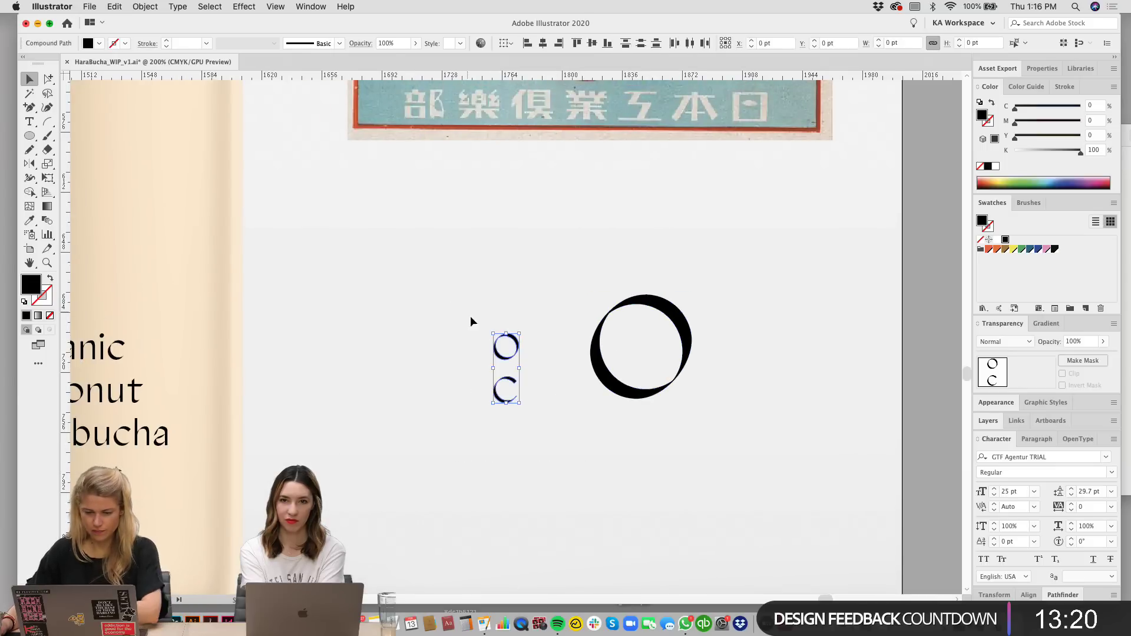
key(Delete)
scroll(608, 393, up, 1)
drag(608, 393, 608, 357)
key(super+z)
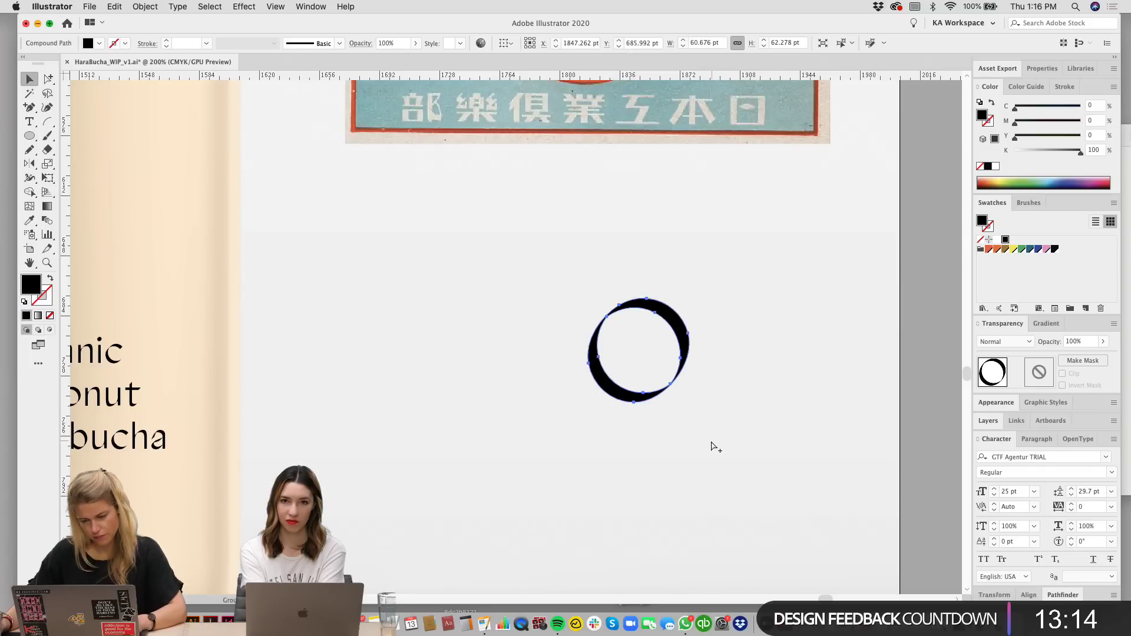
Step: Fill the enlarged O with the brown swatch C=30 M=53 Y=100 K=12
click(727, 464)
key(super+minus)
key(super+minus)
drag(551, 392, 801, 490)
click(711, 425)
click(1005, 249)
click(748, 468)
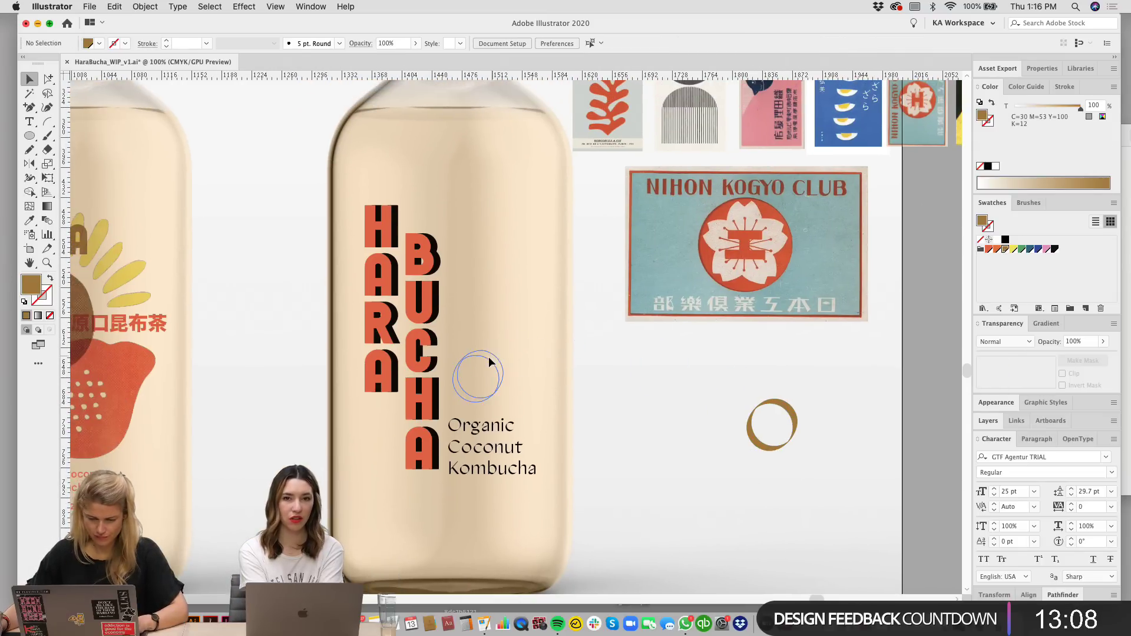
Step: Place the brown ring on the bottle above the description text and enlarge it to about 118 by 121 pt
drag(489, 355, 548, 300)
drag(686, 391, 706, 422)
click(706, 422)
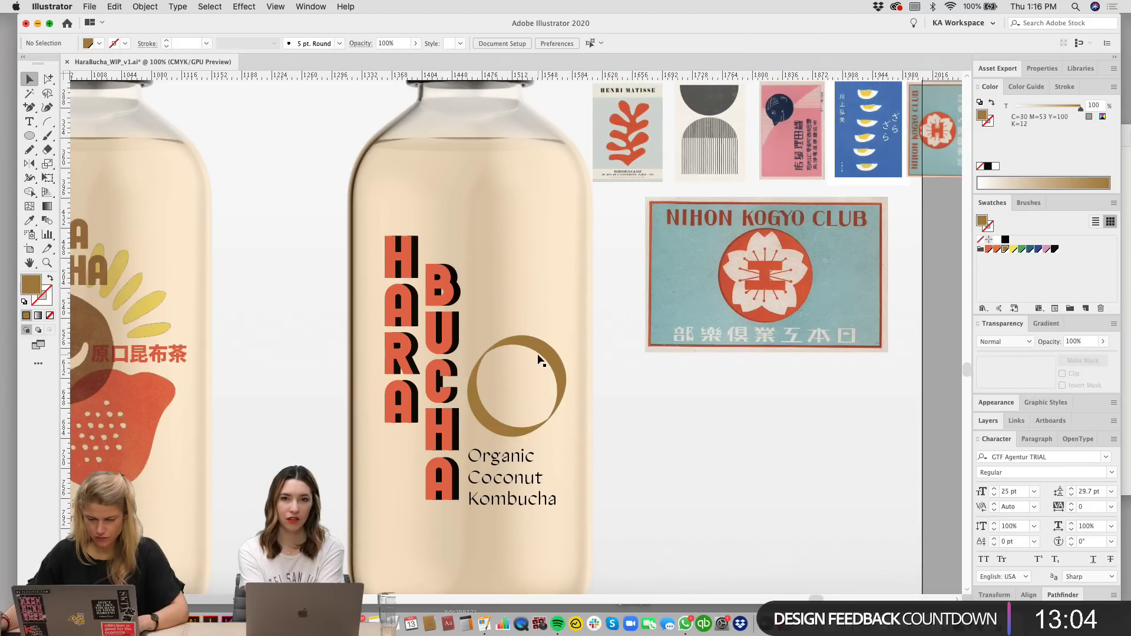
Step: Duplicate the ring slightly higher, fill the copy with yellow C=5 M=5 Y=89 K=0, and set both rings to Multiply
alt+drag(547, 358, 573, 328)
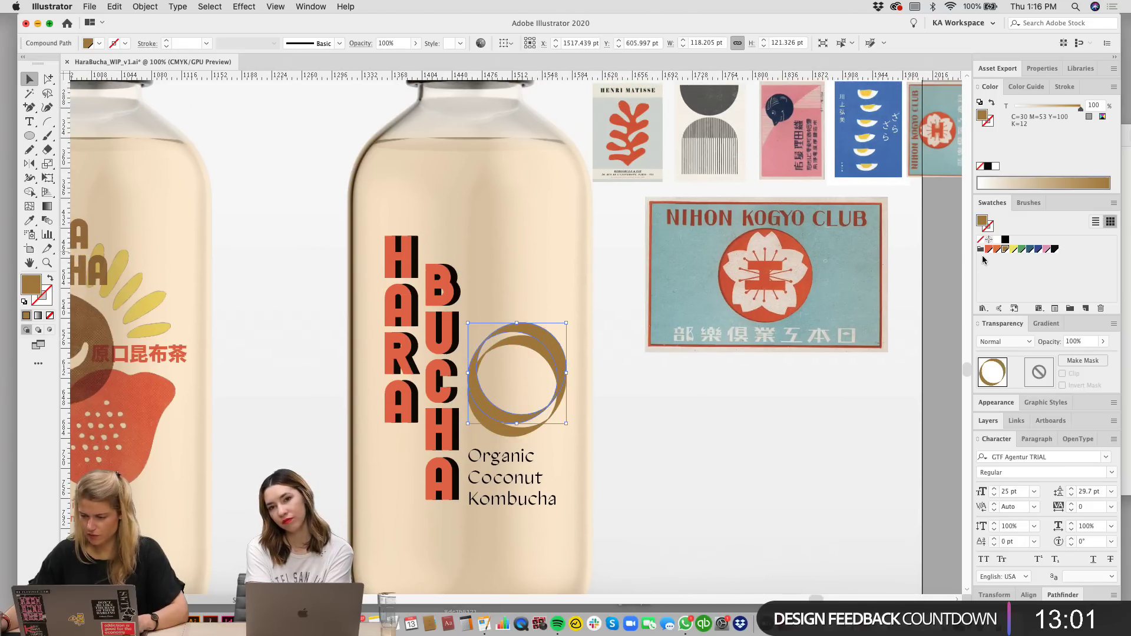
click(1013, 249)
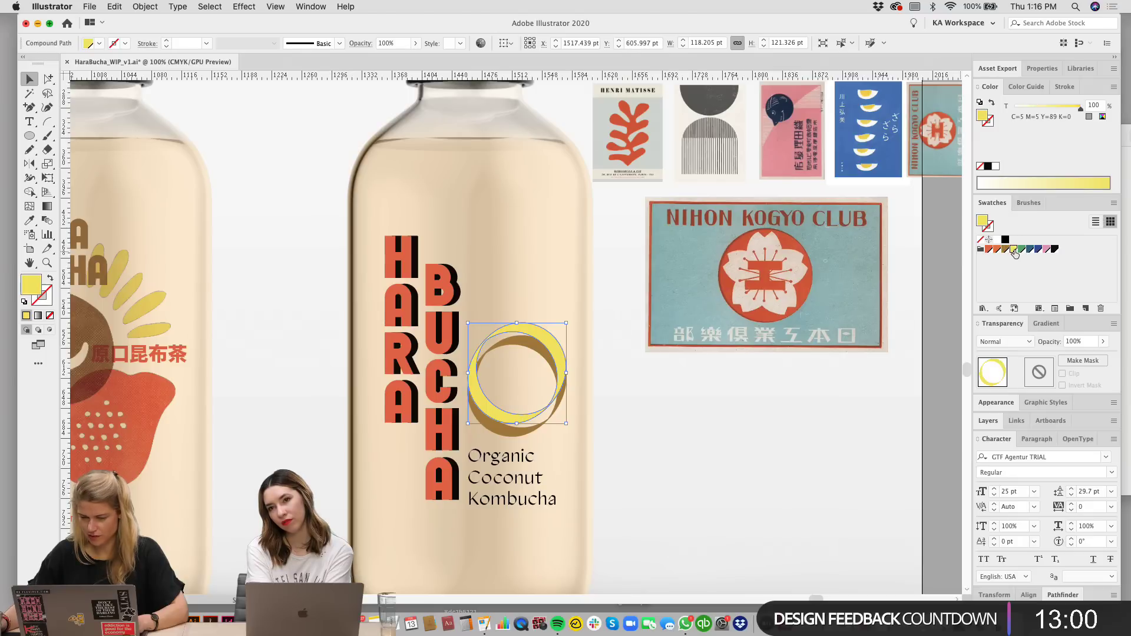
shift+click(510, 436)
click(1015, 342)
click(1001, 373)
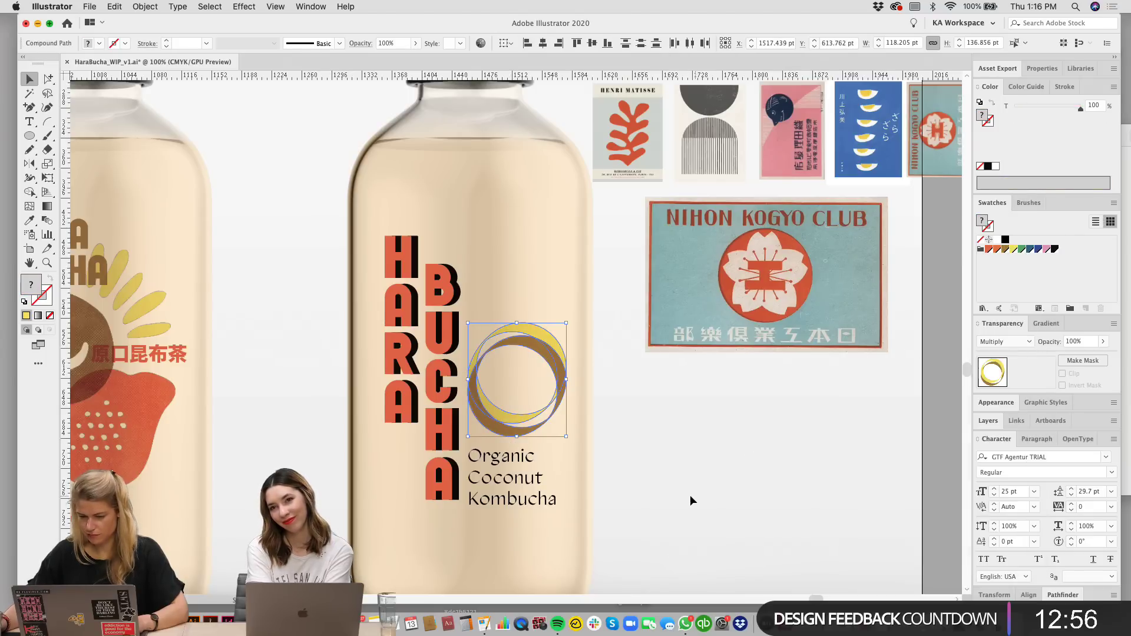
click(678, 497)
drag(678, 497, 694, 381)
click(578, 306)
click(665, 443)
Step: Enlarge the yellow and brown rings together to about 209 pt wide
key(super+equal)
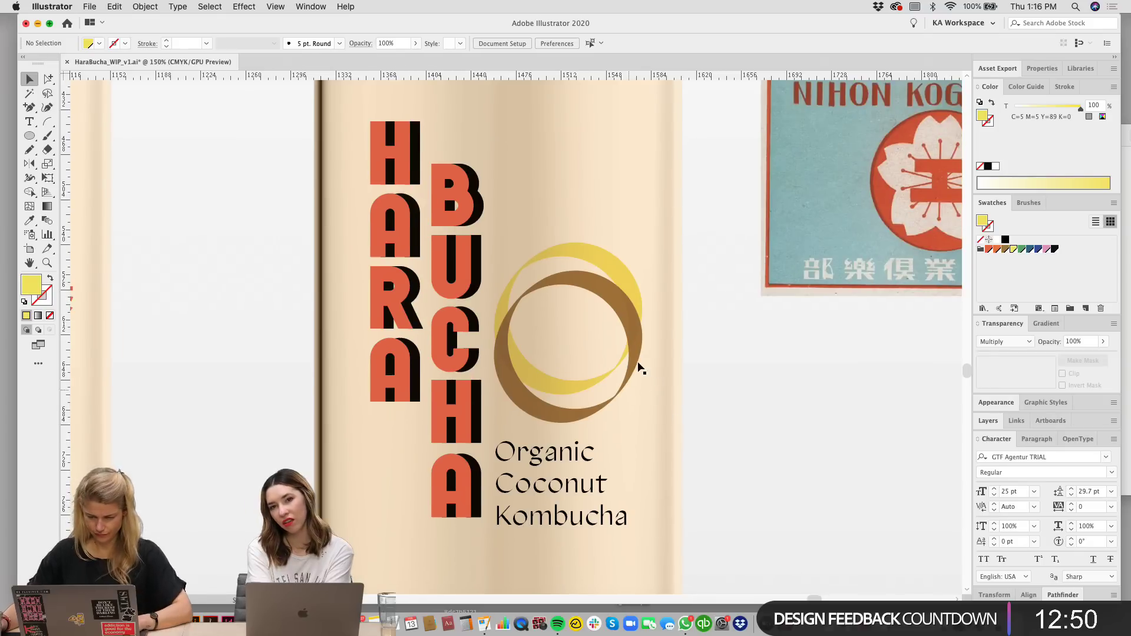
click(613, 263)
drag(641, 246, 894, 105)
click(929, 403)
drag(917, 424, 902, 459)
Step: Shift both rings left to overlap the BUCHA lettering and increase the vertical offset between them
scroll(902, 460, down, 2)
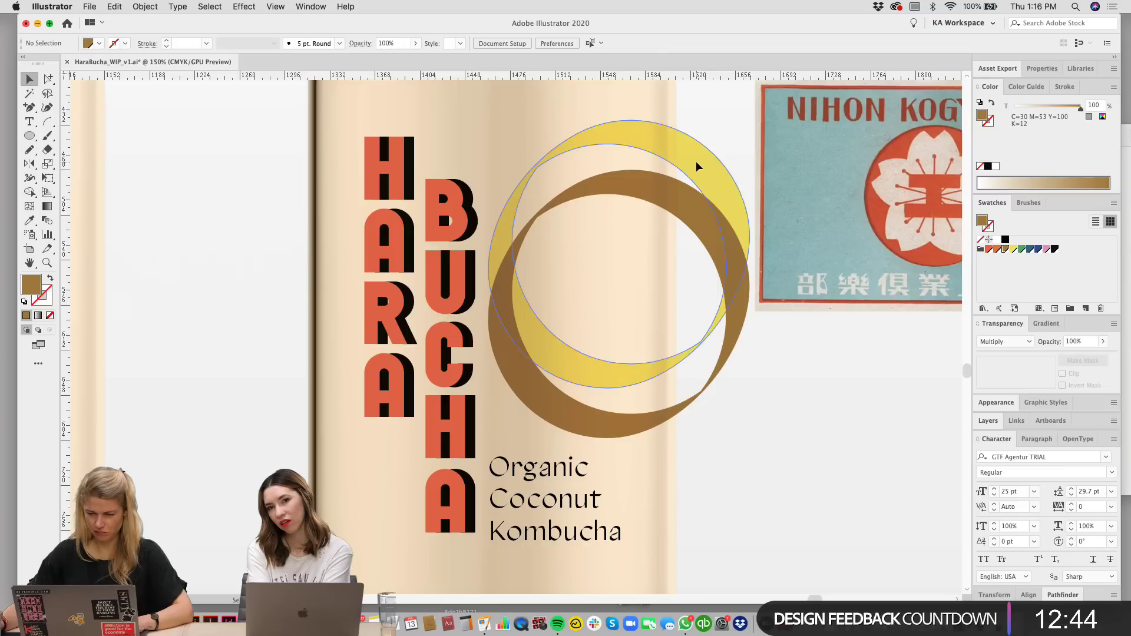
click(698, 177)
drag(683, 223, 634, 222)
drag(579, 154, 581, 188)
key(super+minus)
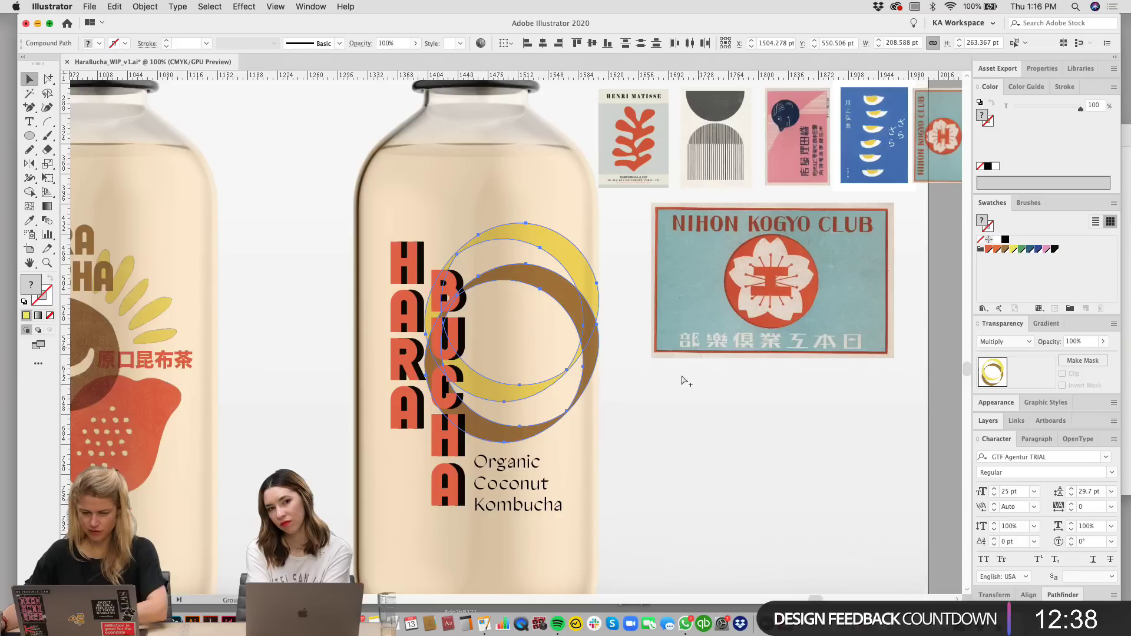
Step: Move the rings down around the description text, and raise rings and text together to about Y 613 pt
scroll(597, 318, down, 1)
drag(597, 318, 577, 438)
drag(580, 399, 570, 392)
key(super+z)
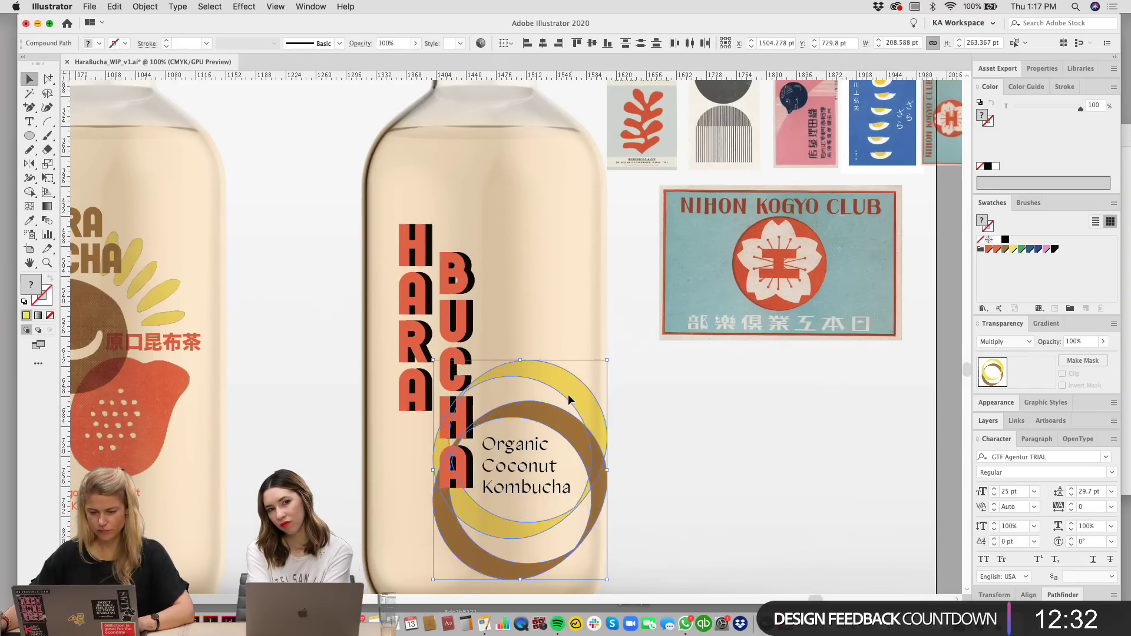
drag(526, 440, 528, 347)
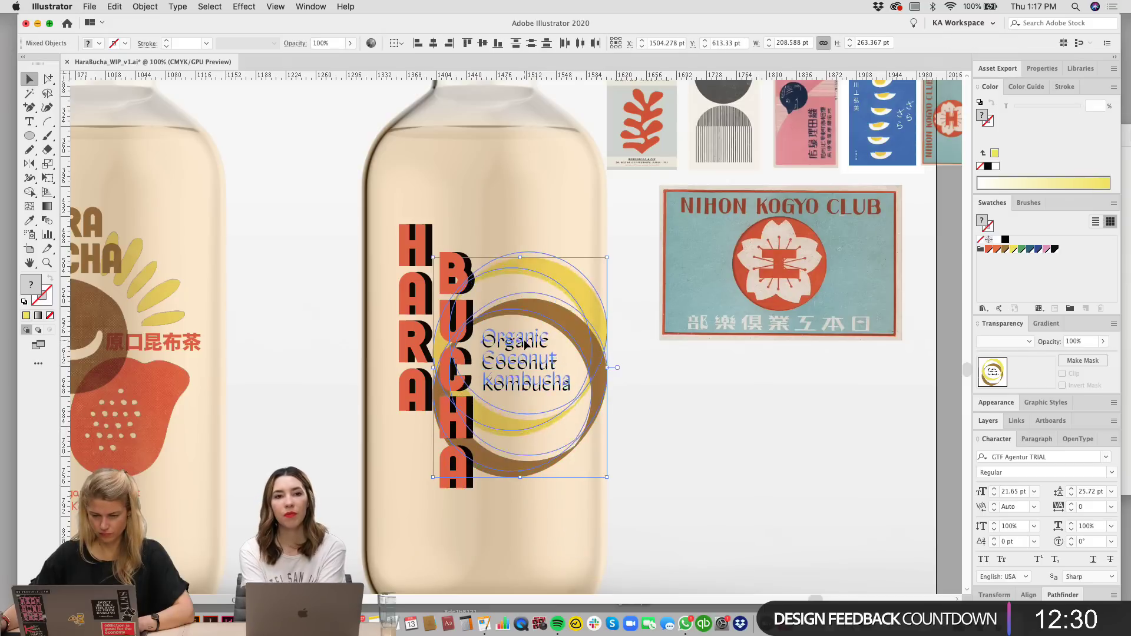
click(695, 467)
drag(694, 467, 673, 449)
Step: Enlarge both rings to about 262 pt wide and spread them vertically, with the brown ring below the yellow one
click(623, 355)
drag(635, 383, 652, 394)
drag(599, 326, 598, 344)
click(811, 497)
drag(607, 275, 606, 247)
click(723, 440)
drag(723, 440, 724, 443)
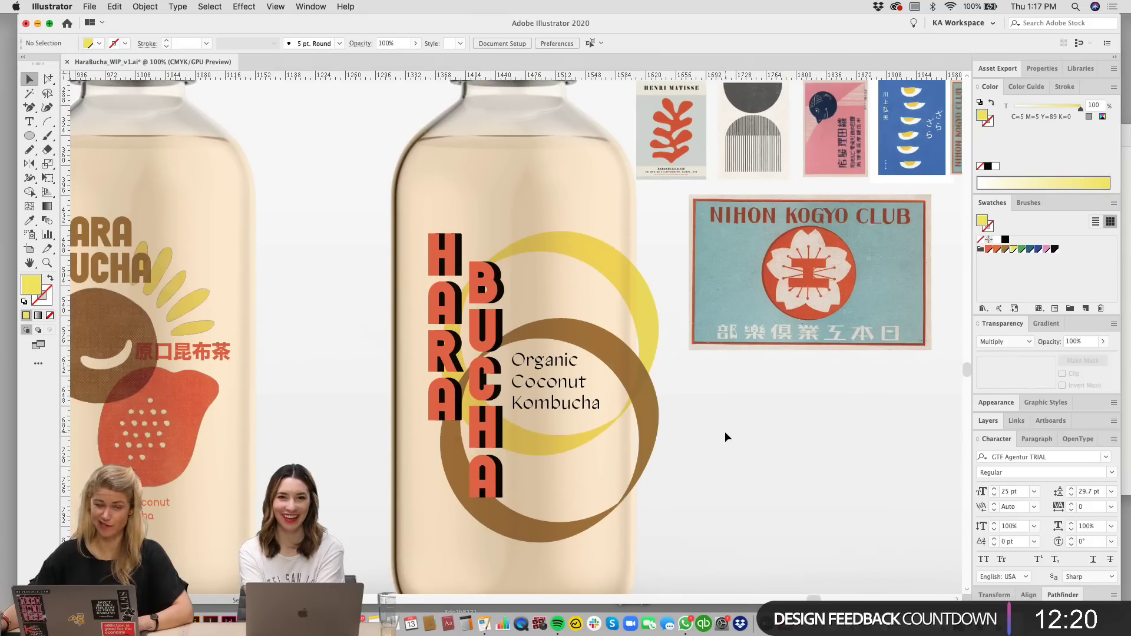
Step: Scale both rings down together to about 249 by 354 pt and nudge them slightly upward
click(627, 381)
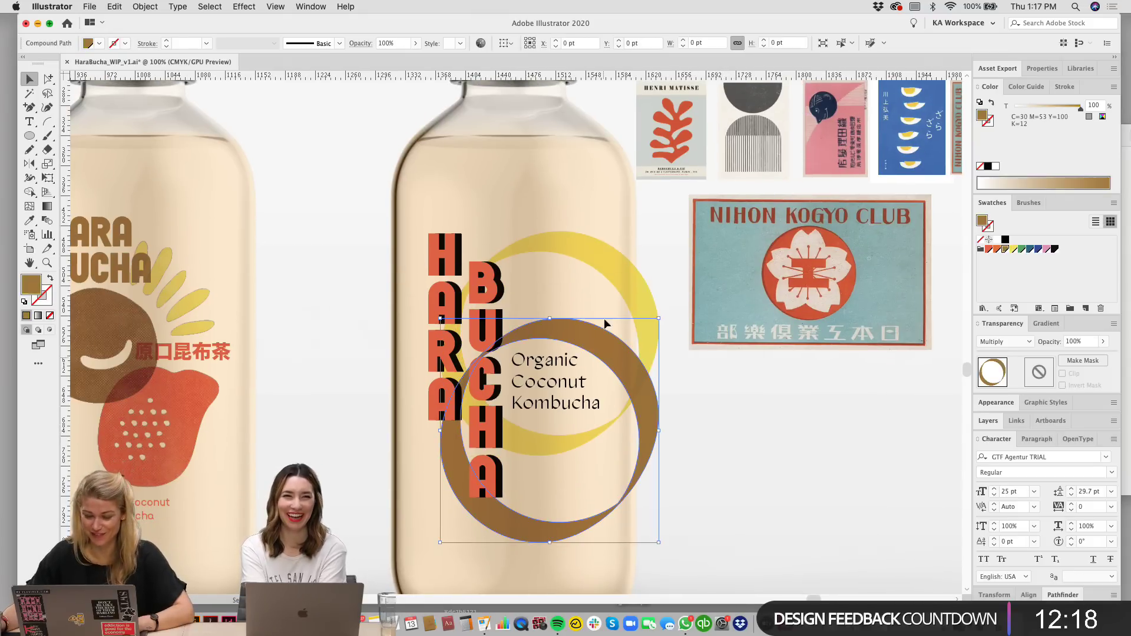
drag(548, 239, 548, 242)
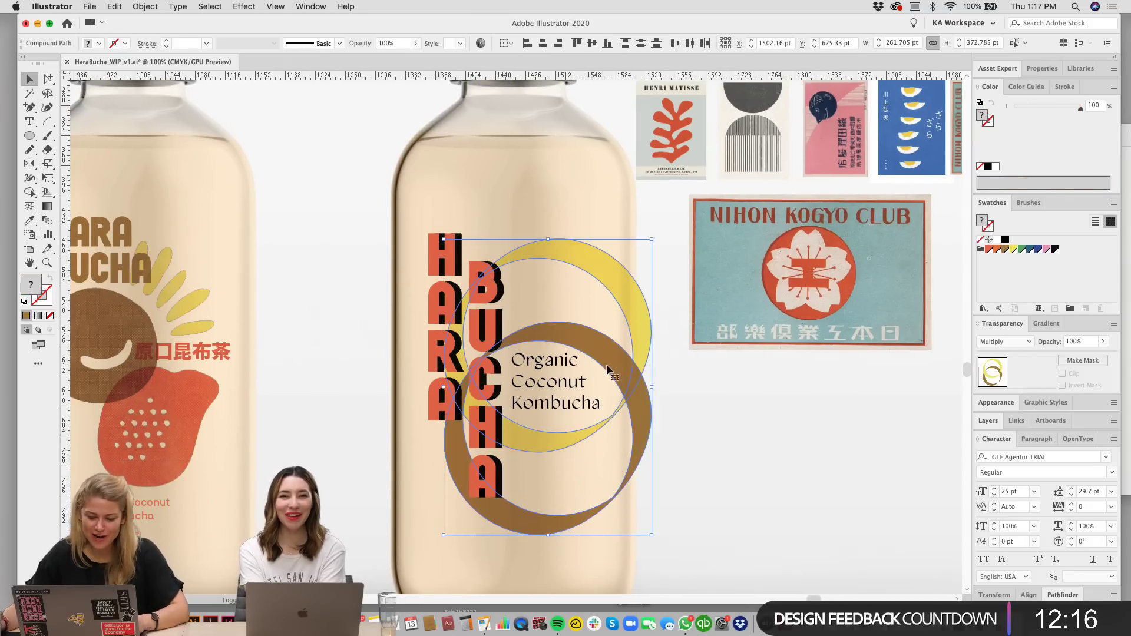
key(Up)
key(Up)
key(Up)
key(Up)
click(695, 415)
mouse_move(772, 487)
mouse_down()
mouse_move(775, 457)
mouse_move(769, 470)
mouse_up()
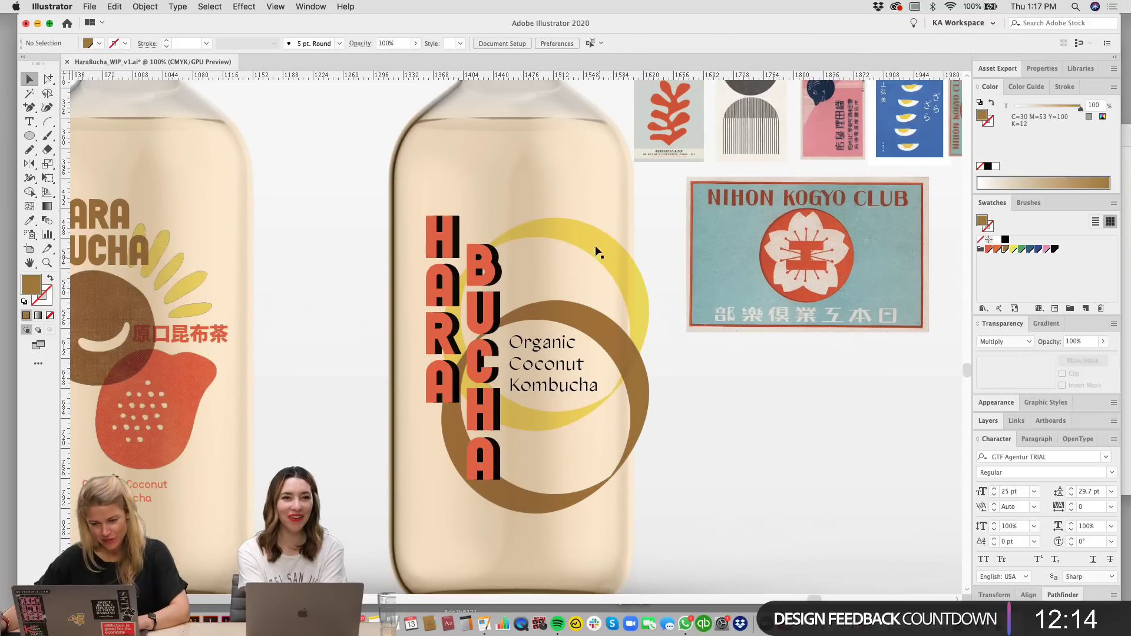
Step: Shift the yellow and brown rings separately around the description text, placing the yellow ring higher and further left than the brown one
click(596, 249)
shift+click(567, 316)
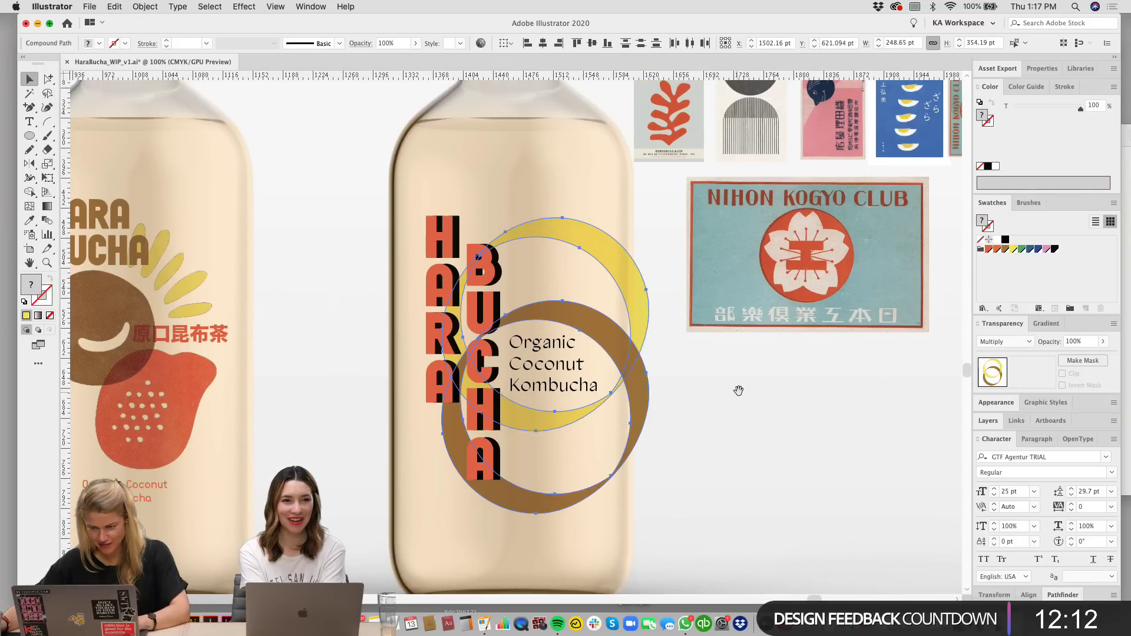
drag(717, 394, 707, 423)
click(737, 422)
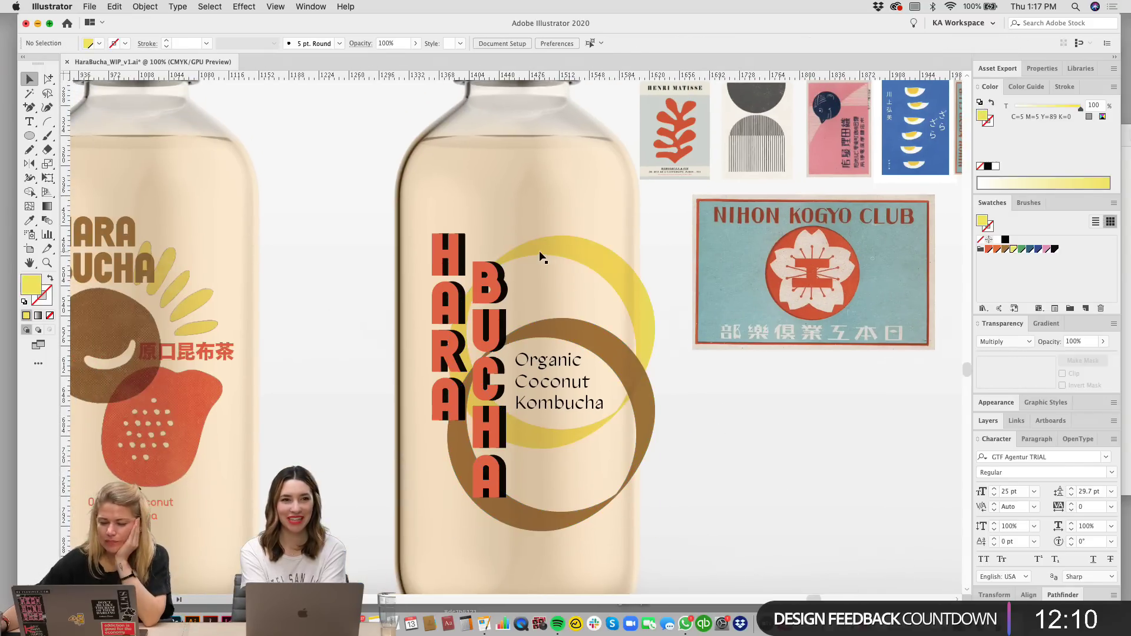
drag(543, 250, 579, 294)
click(805, 443)
drag(641, 316, 581, 330)
click(868, 450)
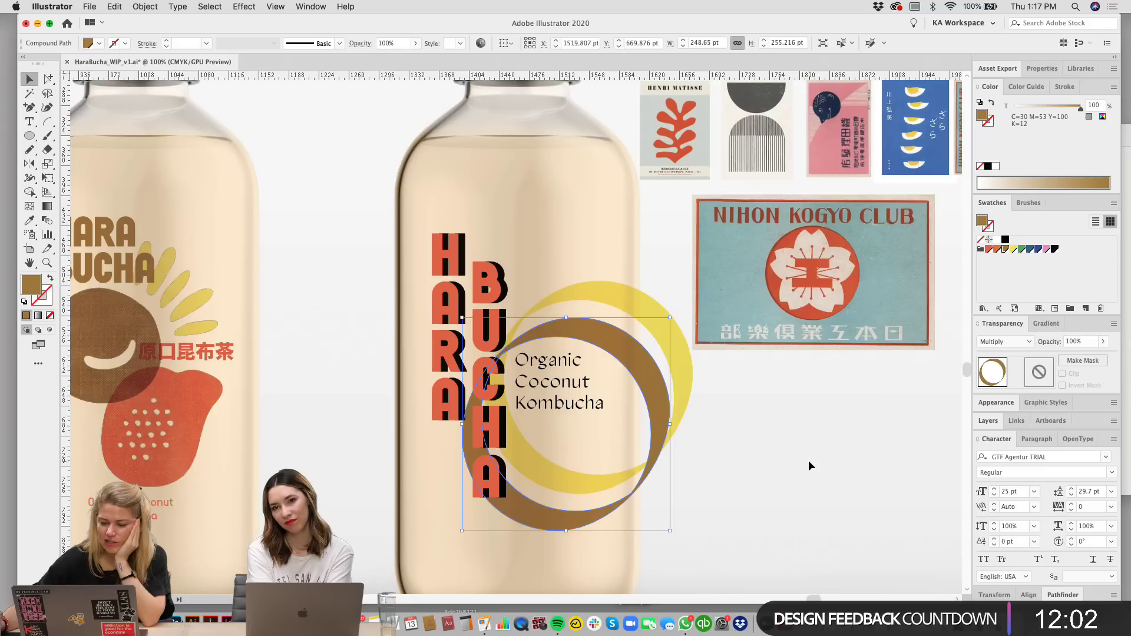
click(808, 460)
drag(660, 325, 606, 296)
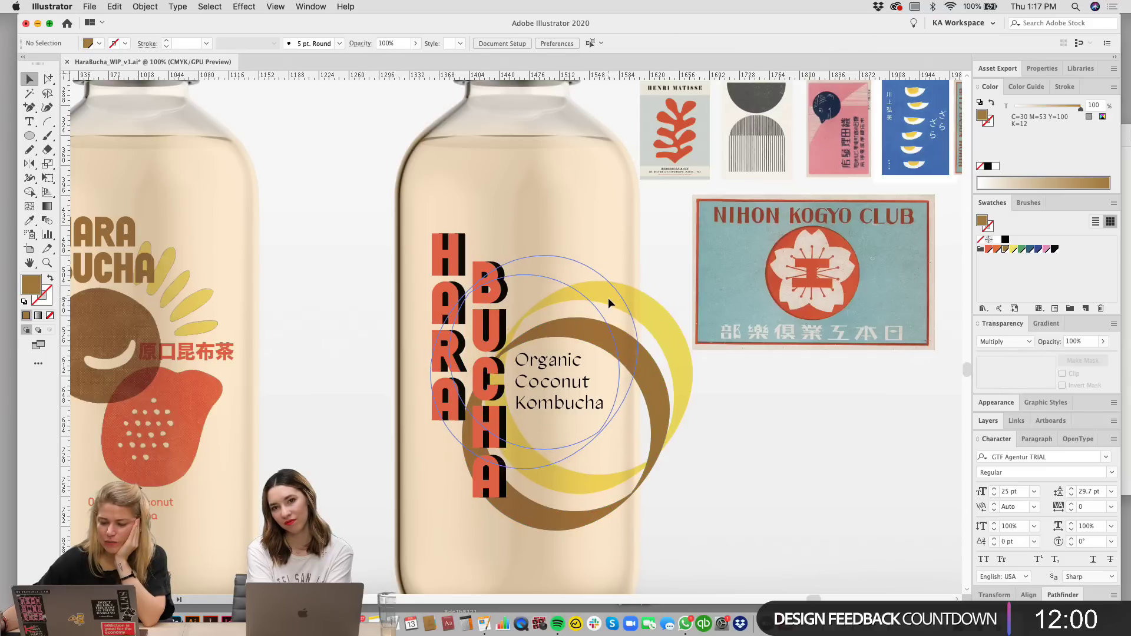
click(804, 472)
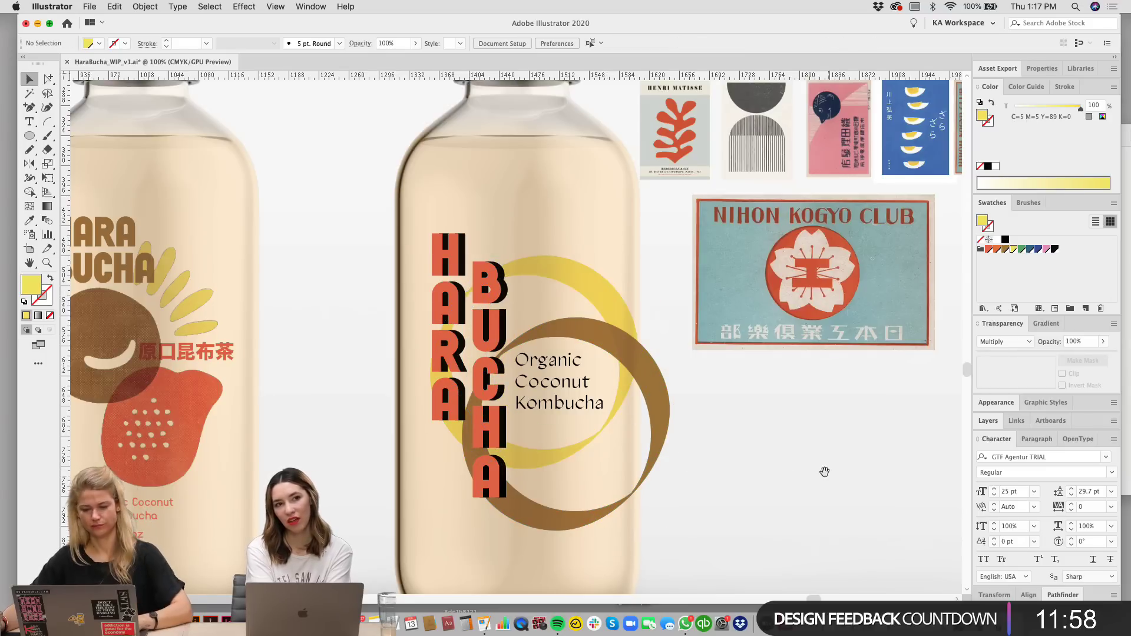
Step: Delete the yellow ring and the brown ring from the third bottle's label
scroll(824, 472, down, 1)
click(601, 294)
key(Delete)
click(611, 330)
key(Delete)
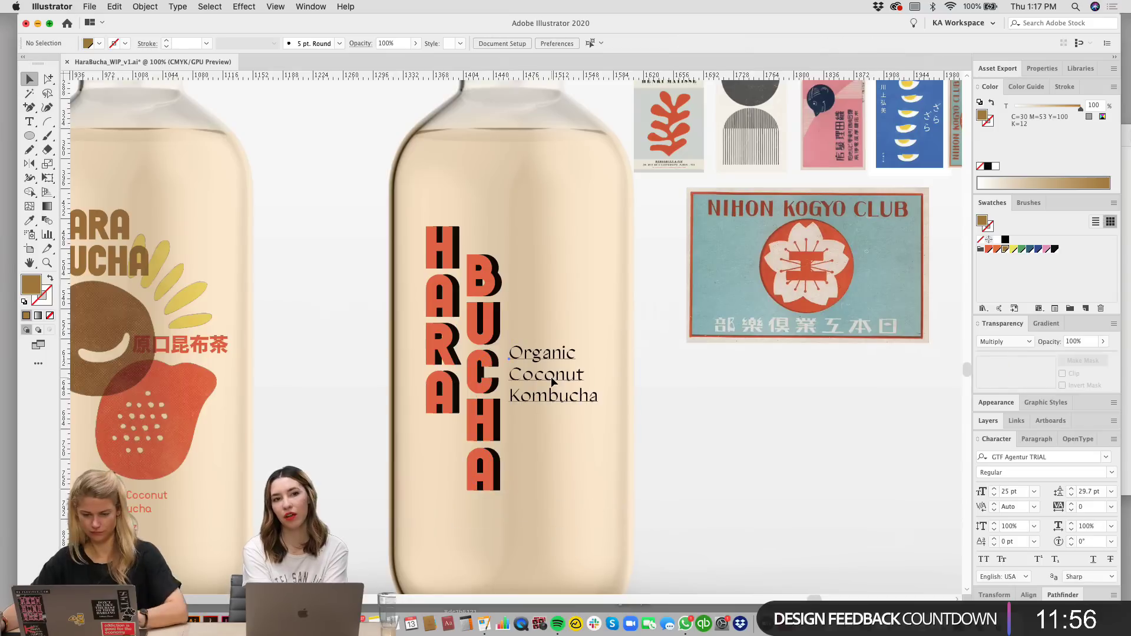
Step: Raise the Organic Coconut Kombucha text so it sits beside the U and C of the vertical BUCHA lettering
drag(552, 381, 546, 336)
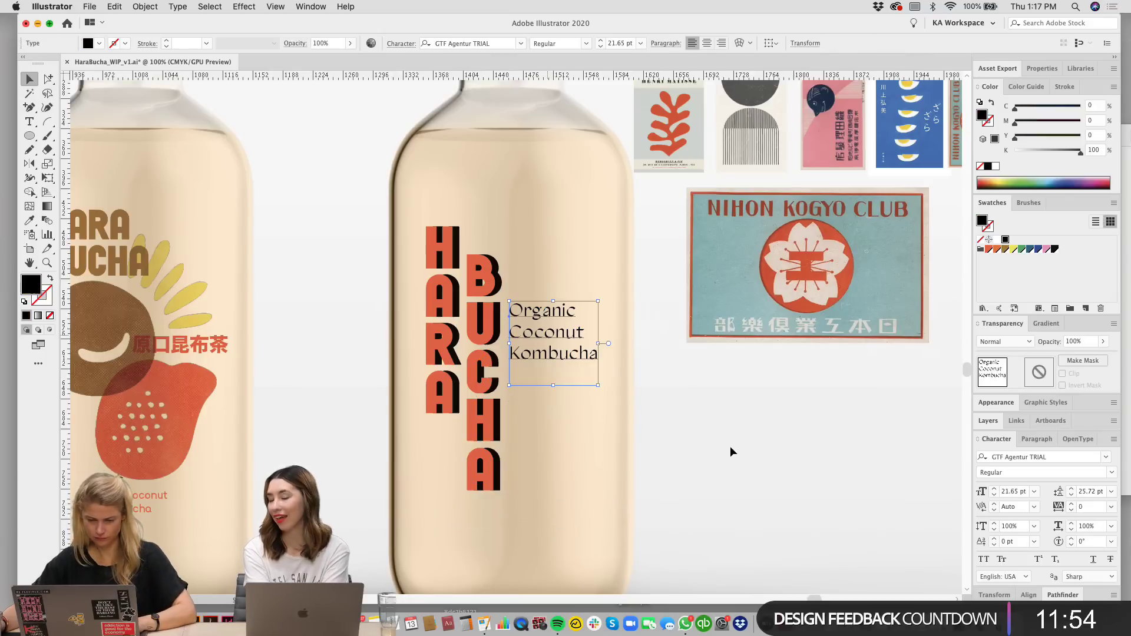
click(730, 446)
key(super+minus)
drag(659, 378, 681, 434)
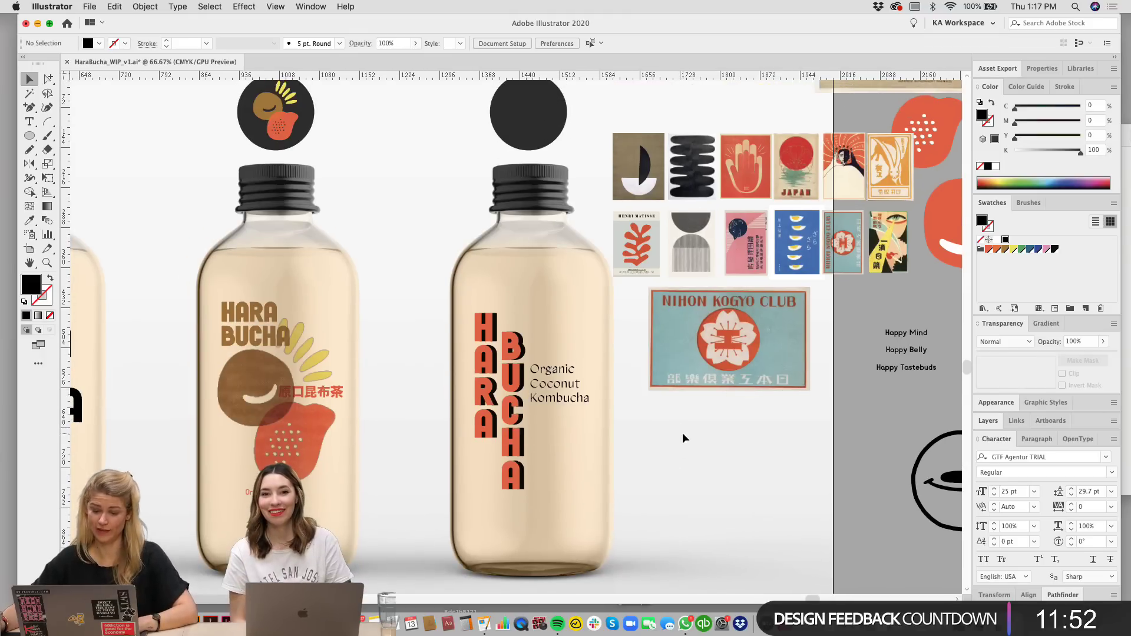
Step: Nudge the HARA BUCHA lettering and the description text together slightly to the right on the bottle
click(478, 318)
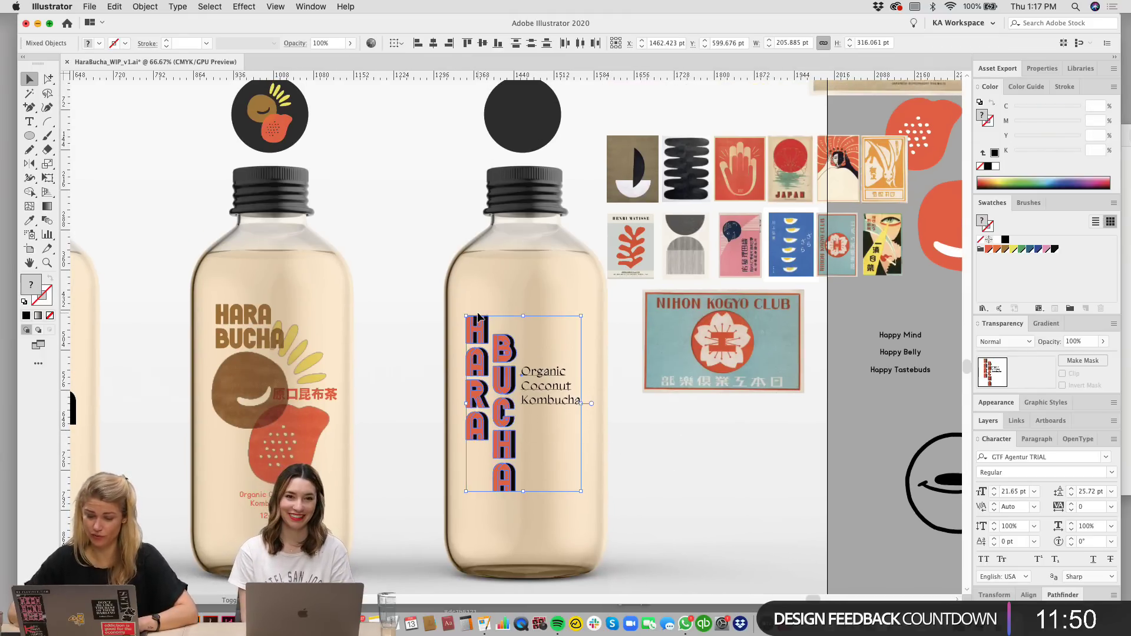
key(Right)
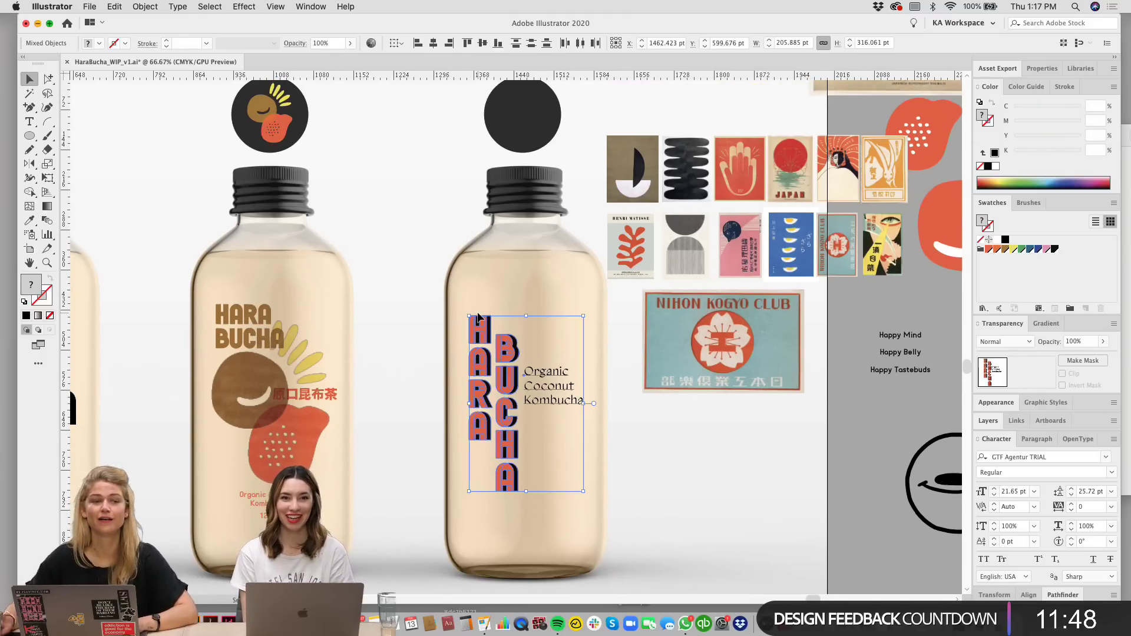
click(669, 429)
Step: Delete the large Nihon Kogyo Club reference image below the poster rows
scroll(677, 427, up, 3)
scroll(677, 427, right, 3)
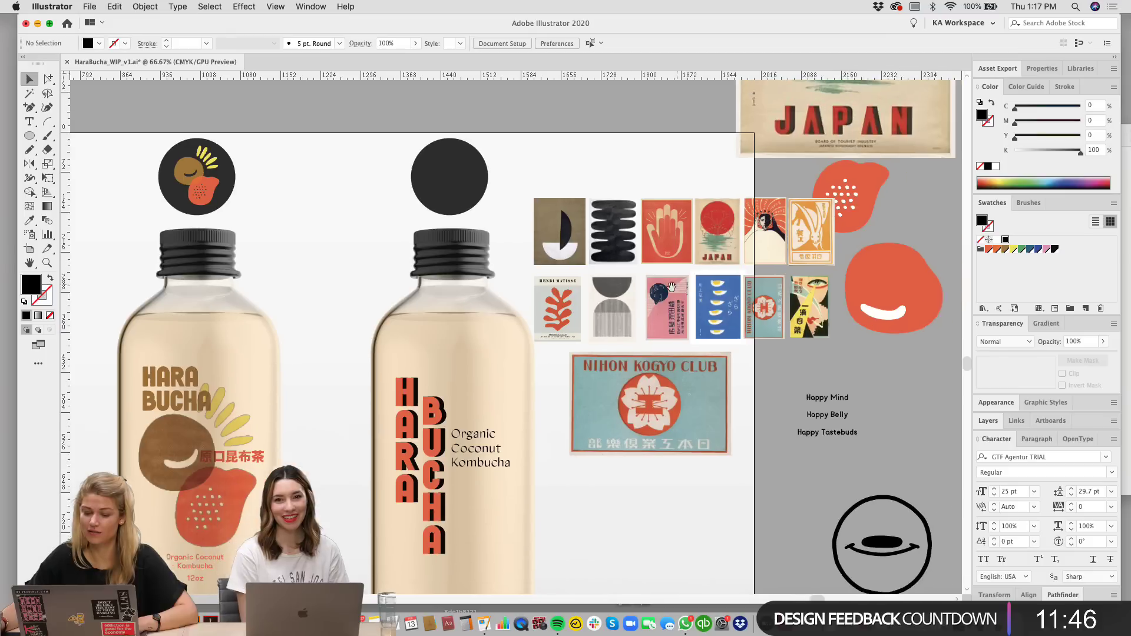
drag(635, 515, 646, 447)
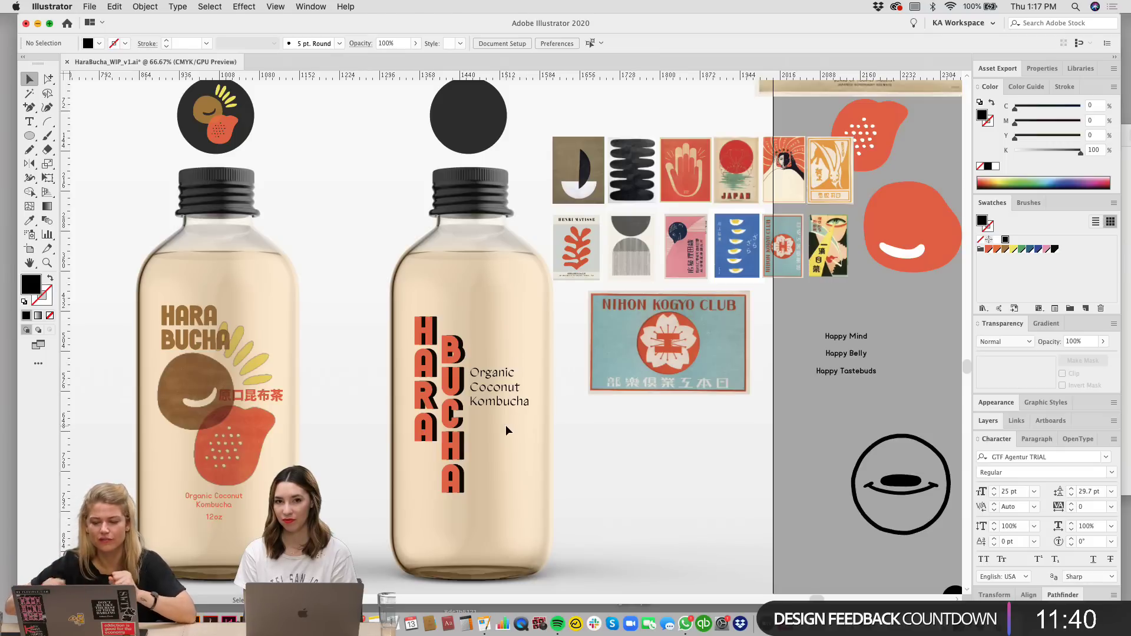
drag(595, 429, 609, 411)
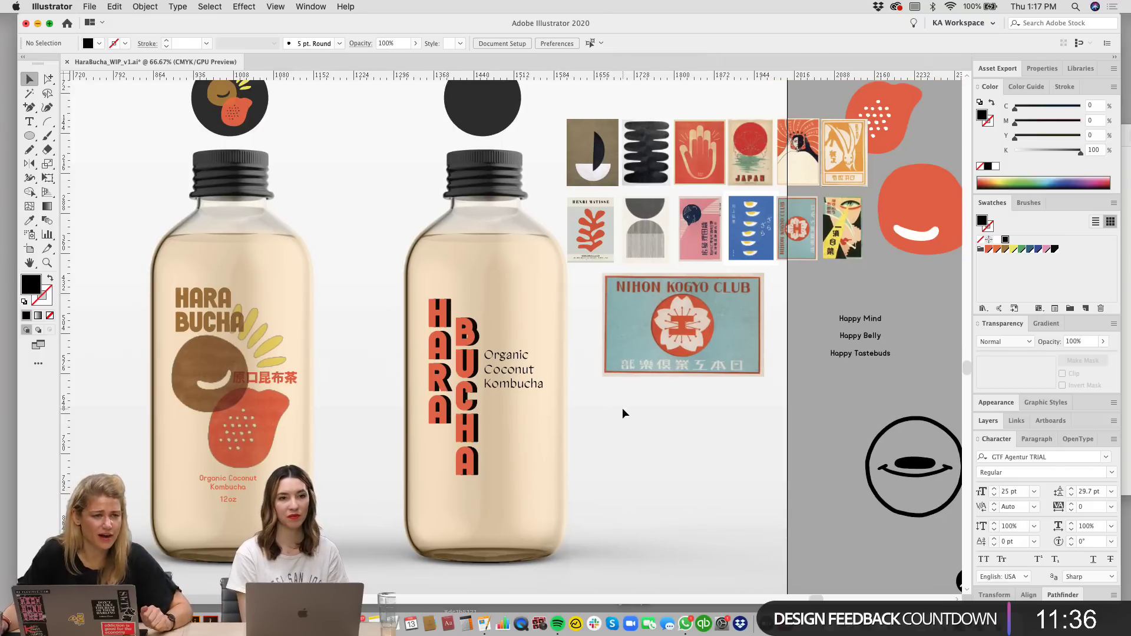
click(694, 335)
key(Delete)
scroll(726, 306, up, 2)
scroll(726, 306, right, 2)
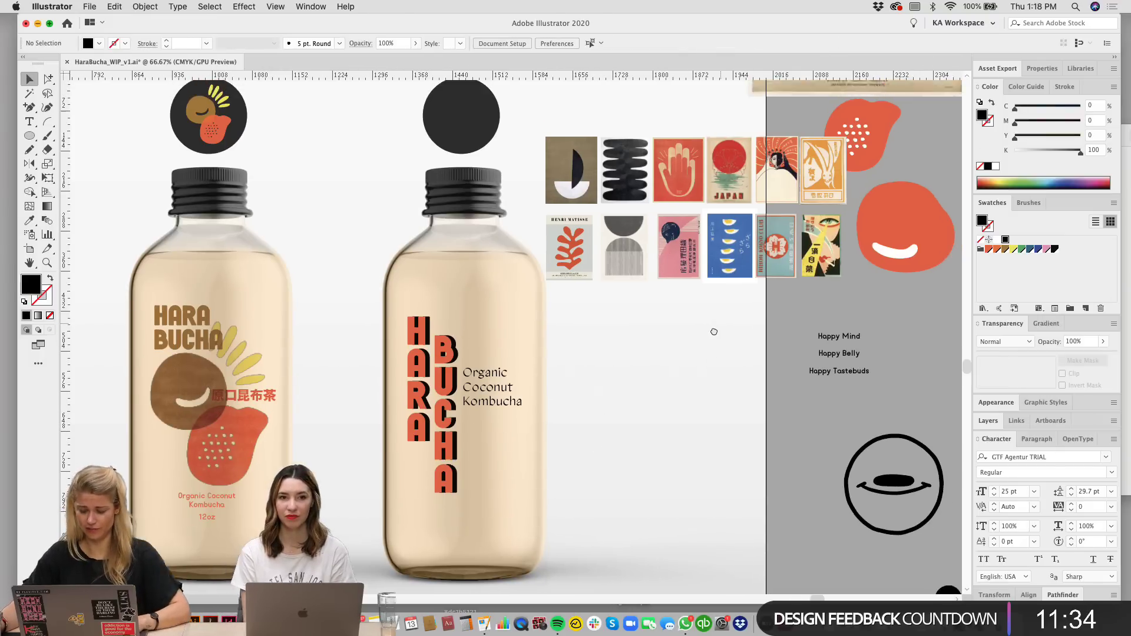
Step: Try moving the last two posters of each reference row into a block beneath the remaining posters
click(800, 265)
shift+click(764, 275)
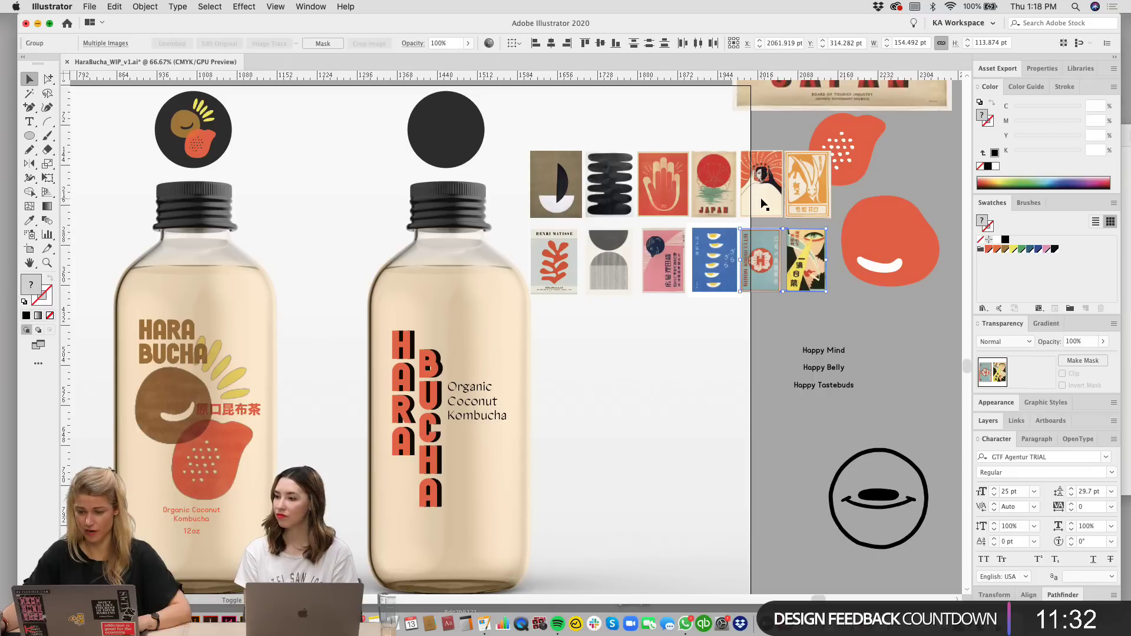
shift+click(761, 189)
shift+click(794, 198)
drag(794, 198, 589, 333)
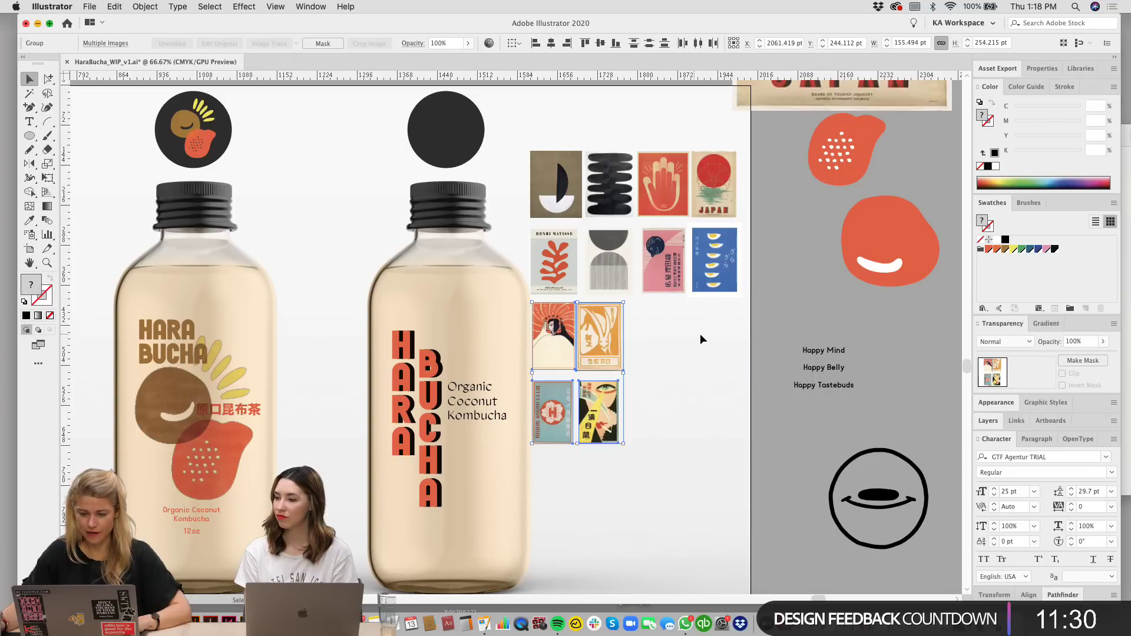
key(super+z)
click(718, 417)
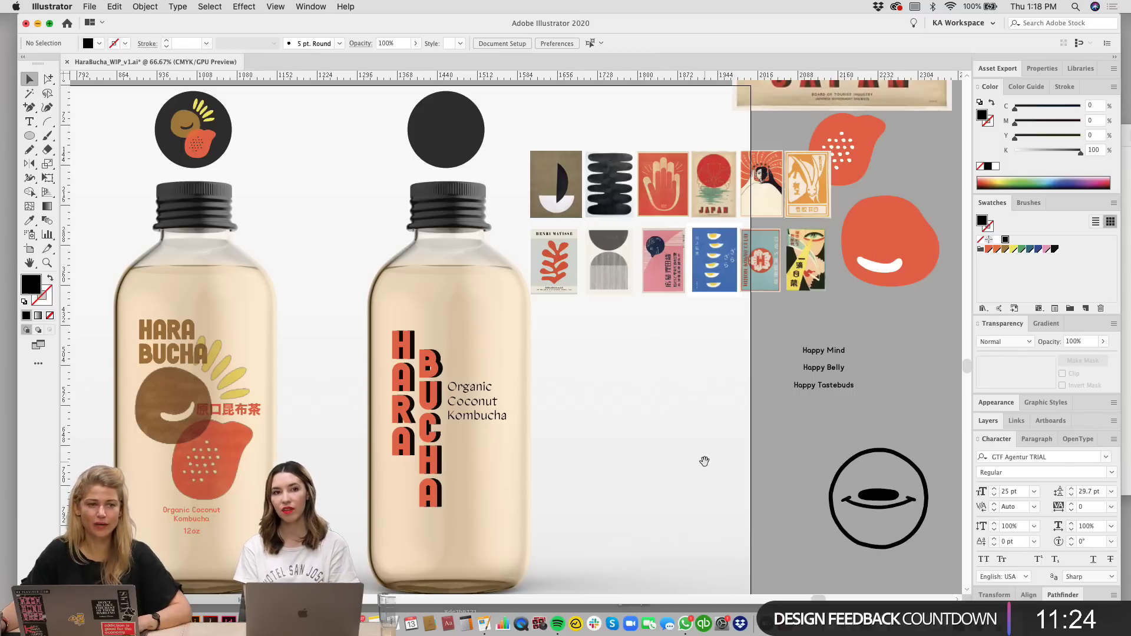
Step: Draw a small freehand blob about 128 by 120 pt below the posters with the Pencil tool and fill it brown
scroll(700, 459, down, 2)
scroll(701, 459, right, 2)
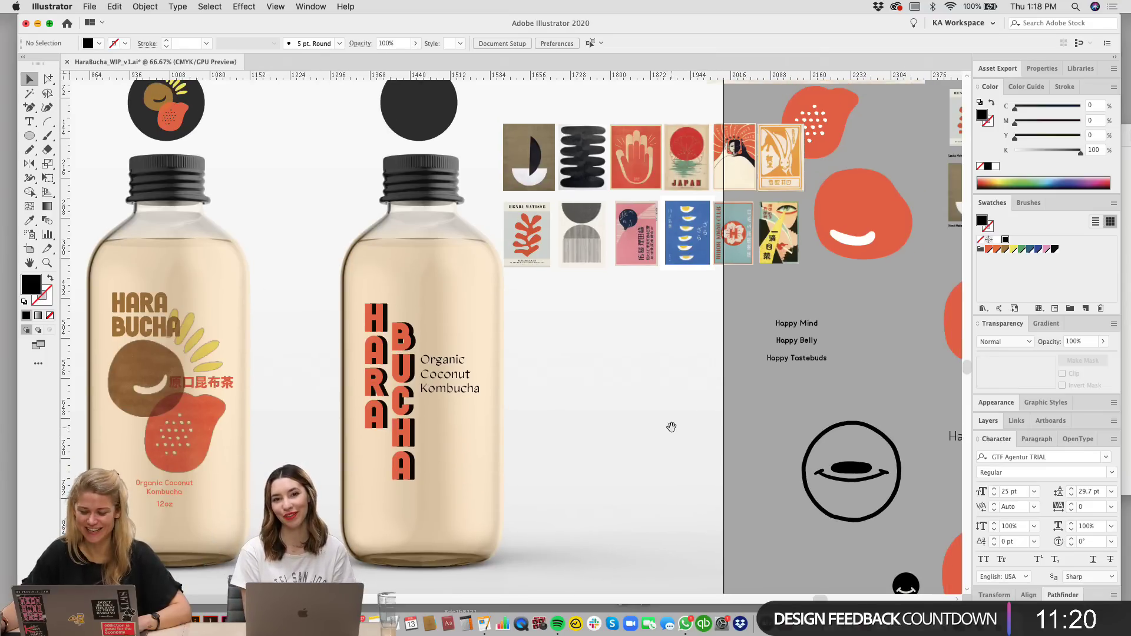
scroll(683, 437, left, 1)
scroll(683, 437, up, 1)
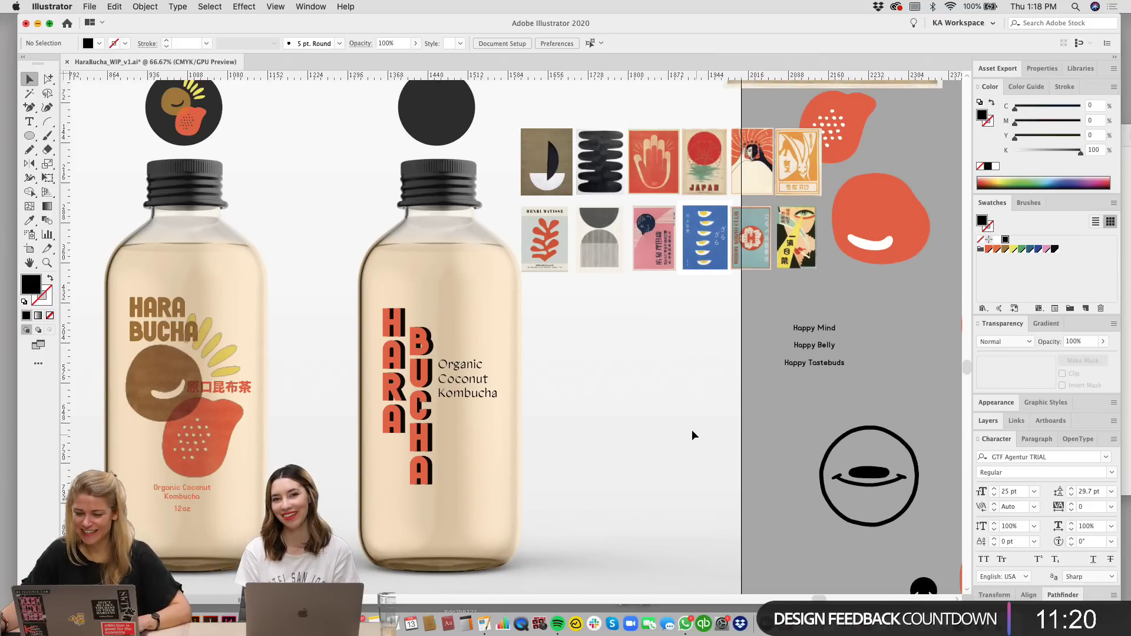
click(30, 135)
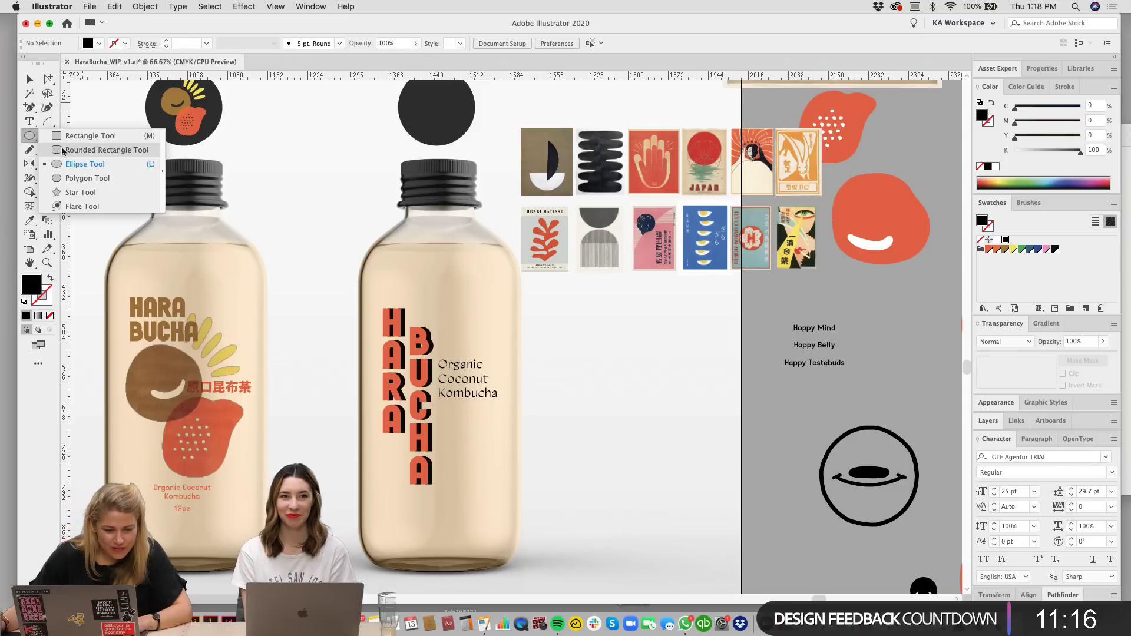
drag(30, 150, 85, 169)
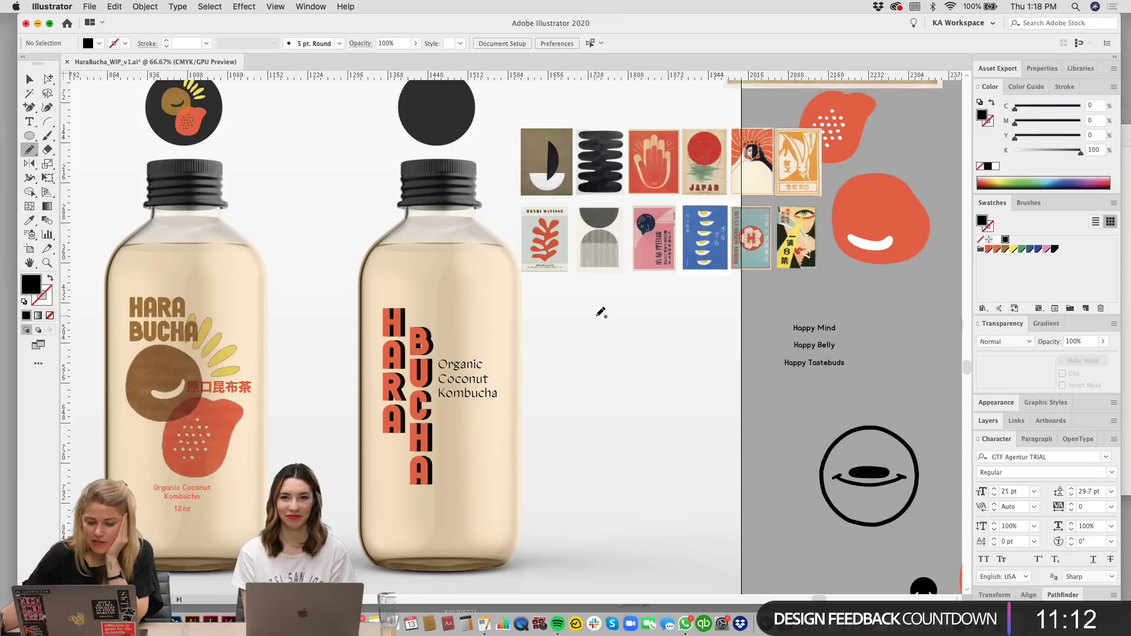
drag(586, 353, 644, 359)
drag(635, 300, 591, 310)
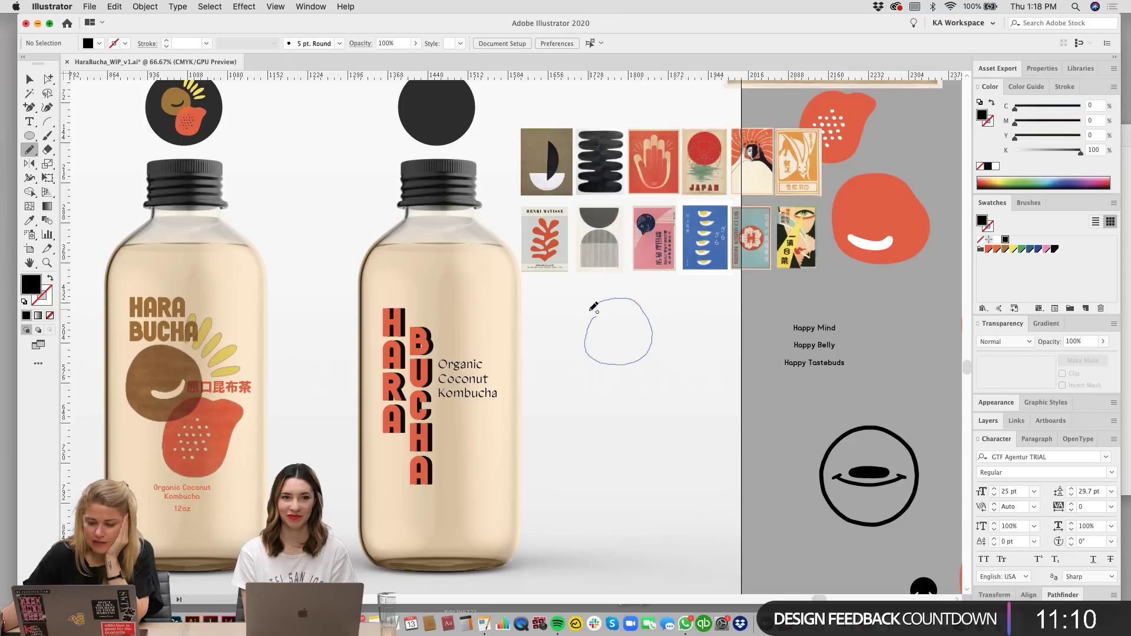
drag(606, 354, 606, 355)
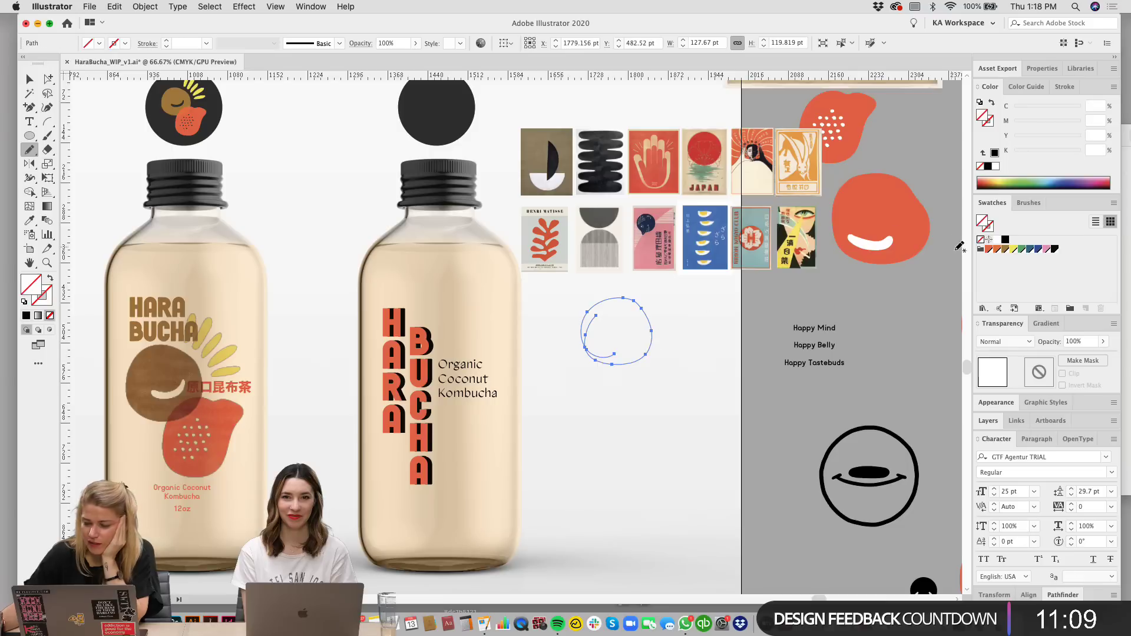
click(1005, 249)
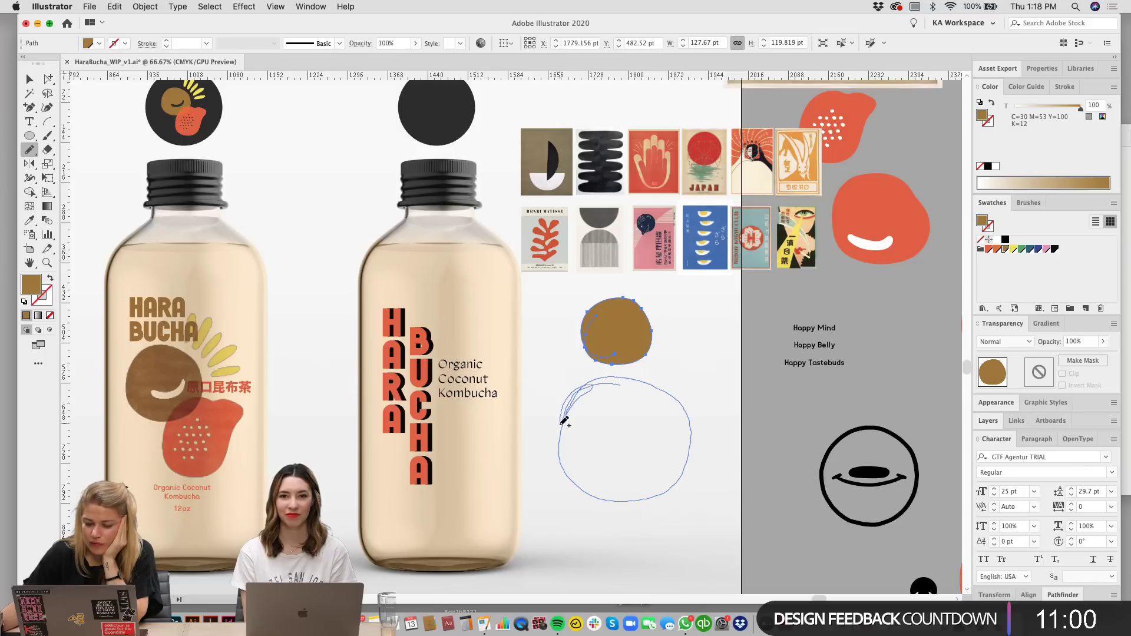
Step: Draw a larger freehand blob about 241 pt wide beneath the small one and fill it with the same brown
drag(563, 446, 605, 459)
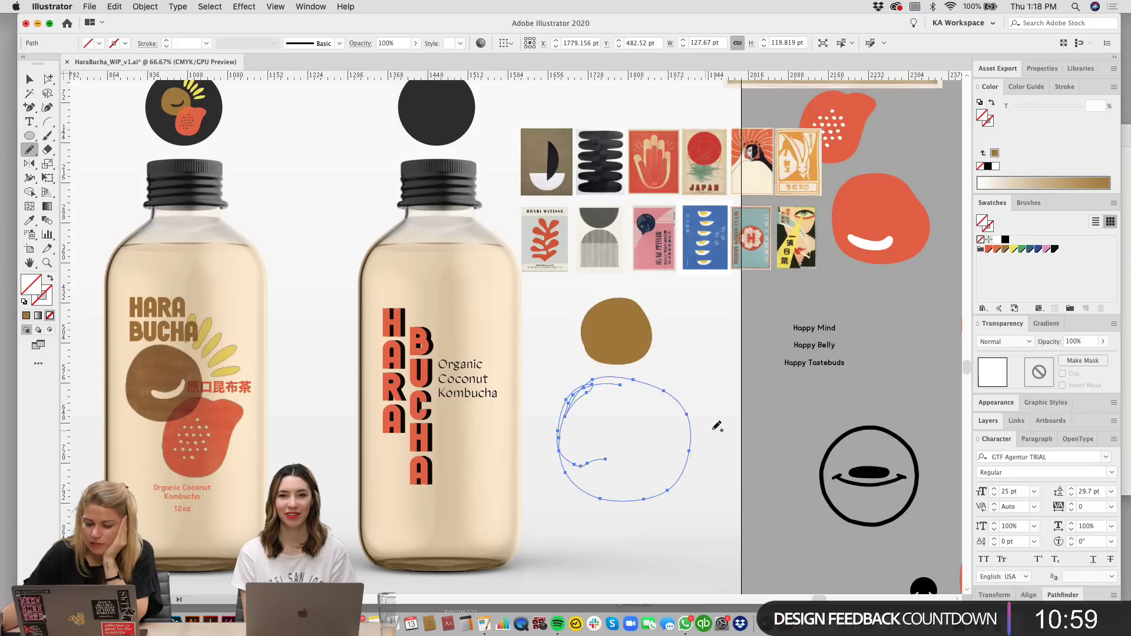
click(1005, 250)
key(v)
click(722, 436)
scroll(716, 476, down, 1)
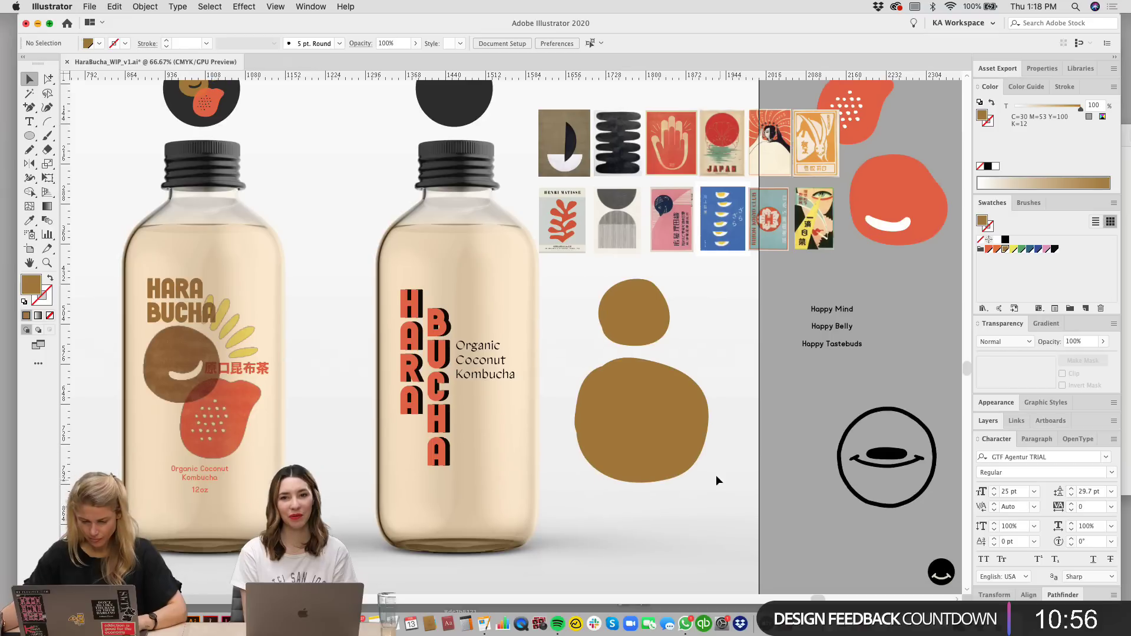
Step: Rotate the larger brown blob and overlap it with the smaller one so the small blob forms a bump on top
click(680, 416)
drag(714, 424, 711, 406)
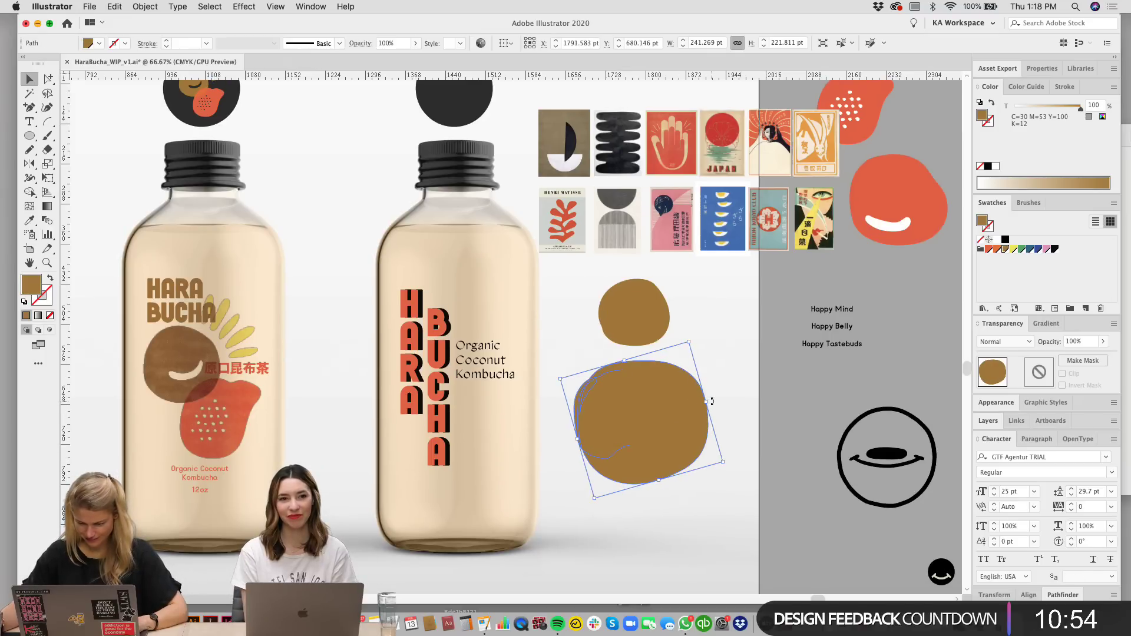
click(625, 354)
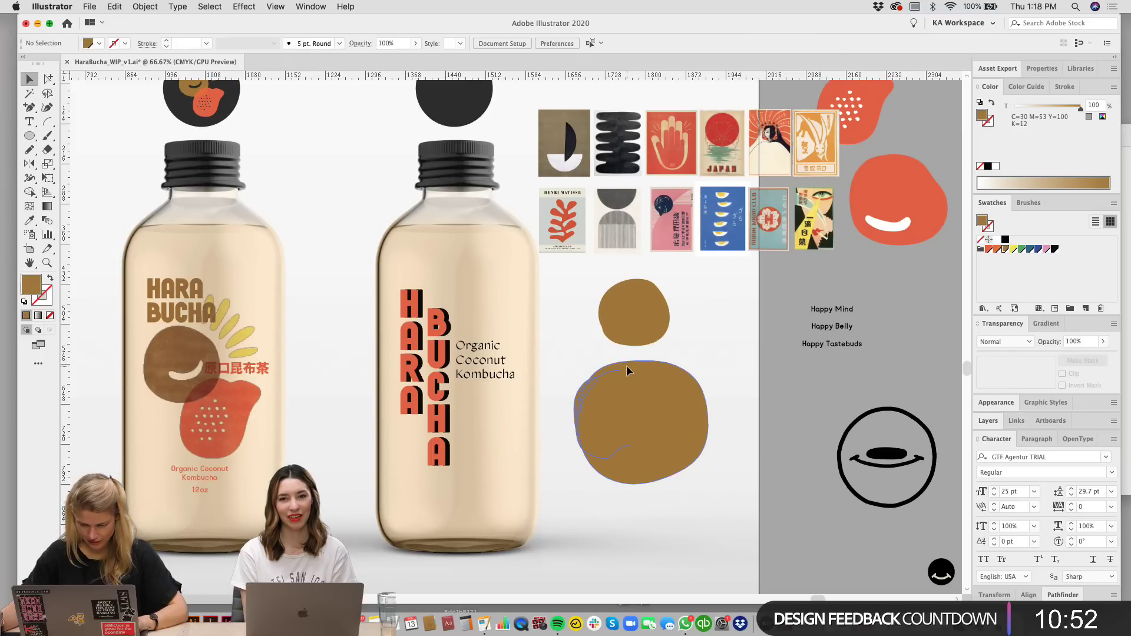
click(628, 368)
drag(625, 359, 625, 356)
drag(664, 438, 737, 408)
click(729, 327)
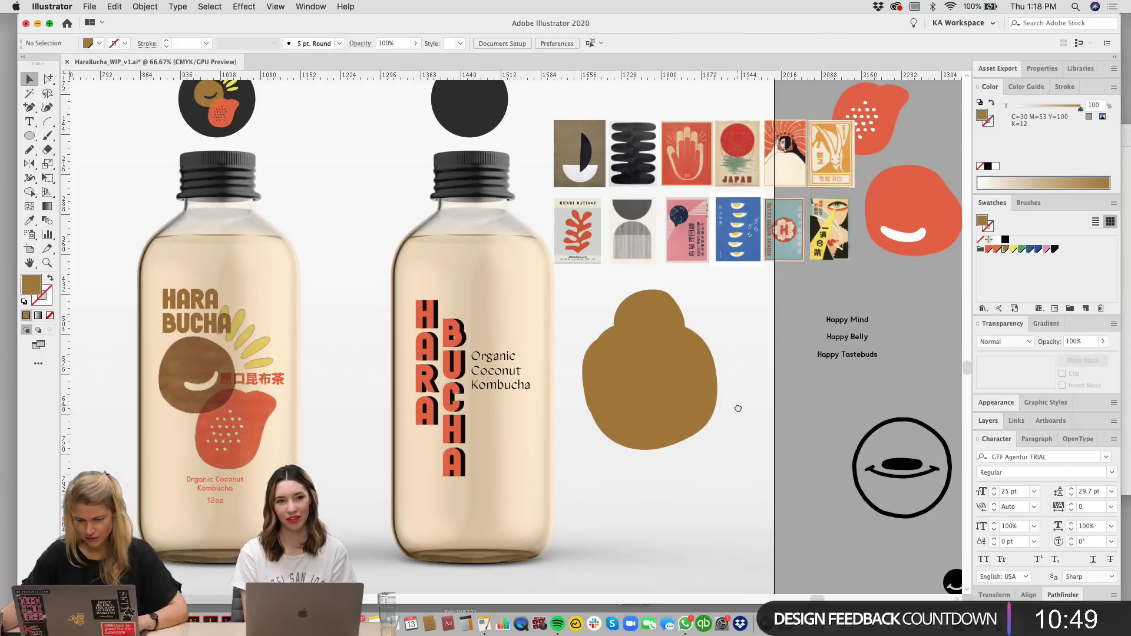
Step: Unite the two overlapping brown blobs into a single shape with Pathfinder
click(614, 403)
shift+click(680, 319)
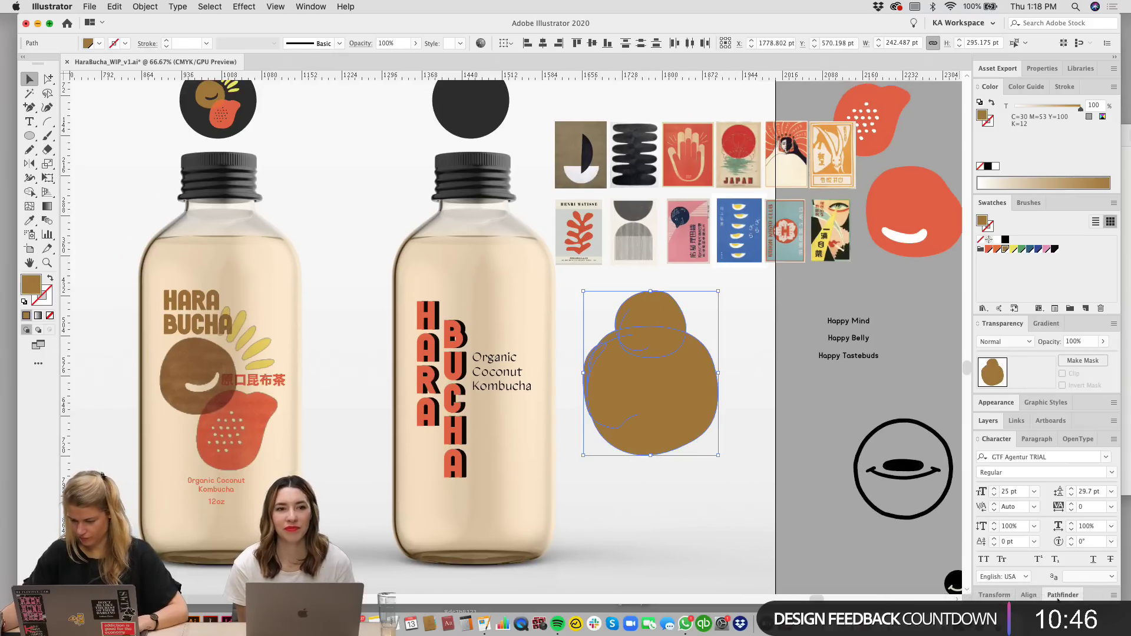
click(1062, 594)
click(988, 564)
click(718, 514)
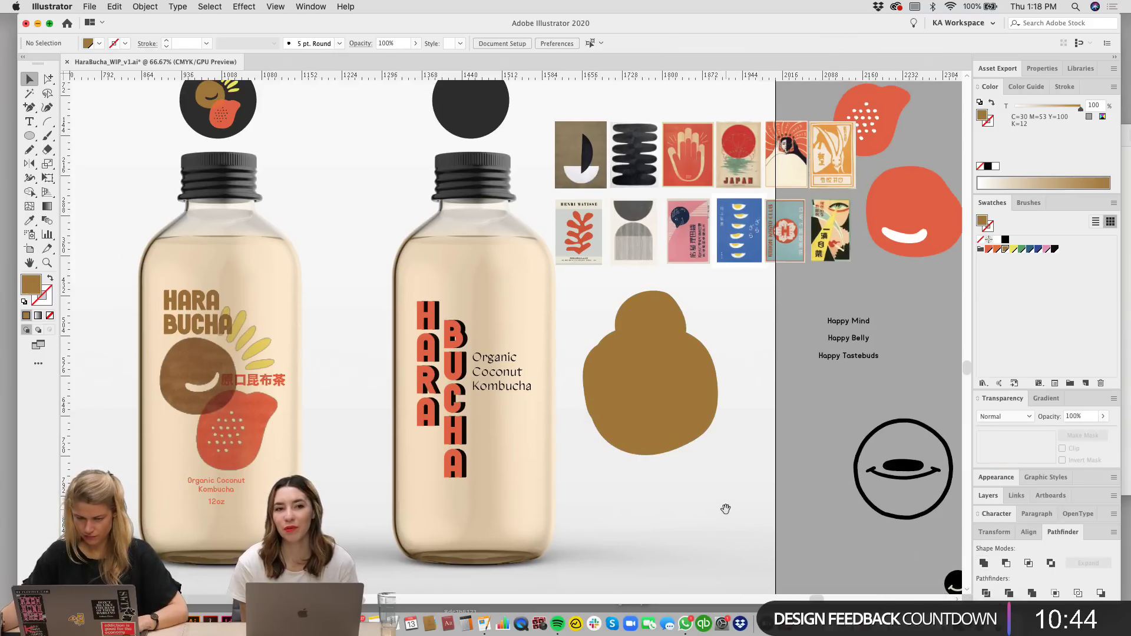
Step: Delete the orange portrait, yellow face, teal emblem, red penguin and pink Japanese posters from the reference rows
scroll(725, 505, right, 3)
scroll(724, 505, up, 1)
scroll(703, 342, up, 1)
scroll(703, 342, right, 1)
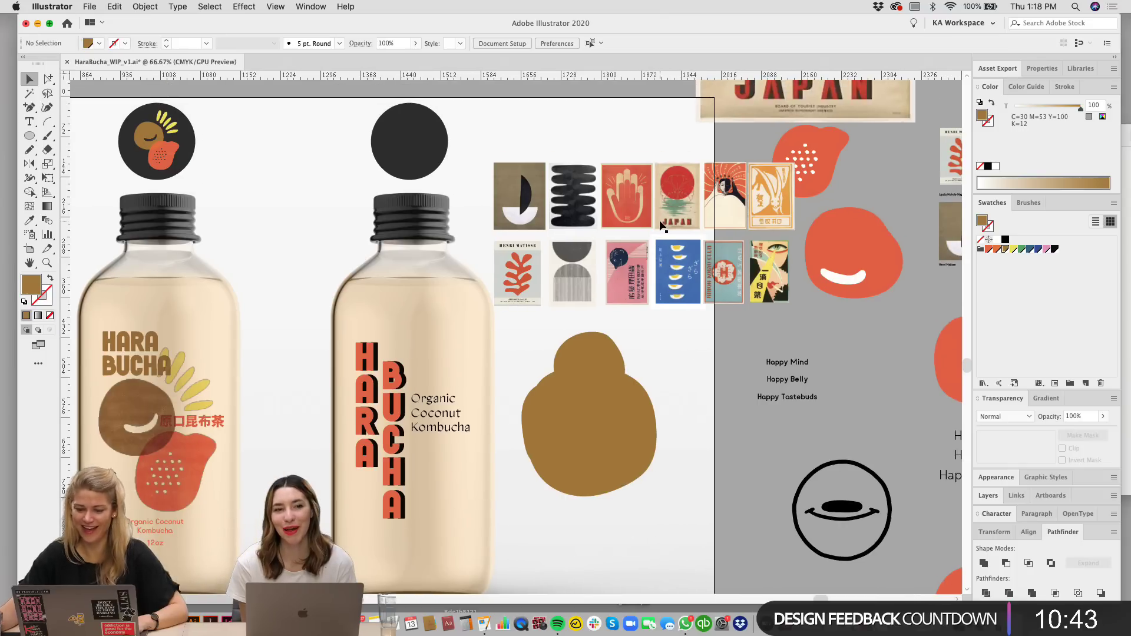
click(770, 199)
key(Delete)
click(765, 279)
key(Delete)
click(723, 272)
key(Delete)
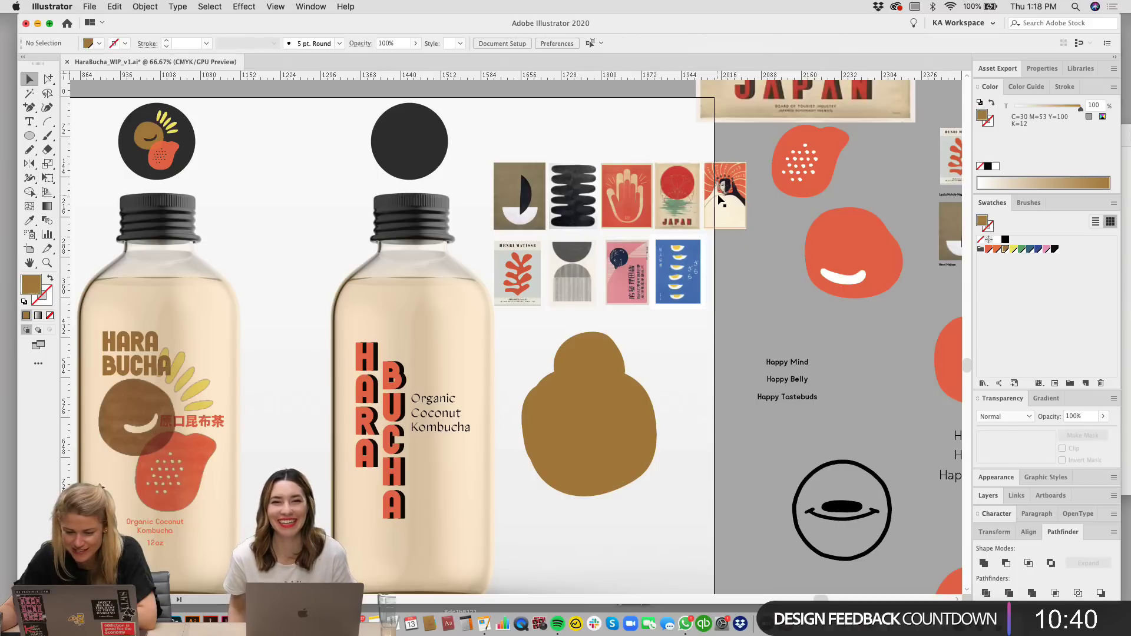
click(632, 299)
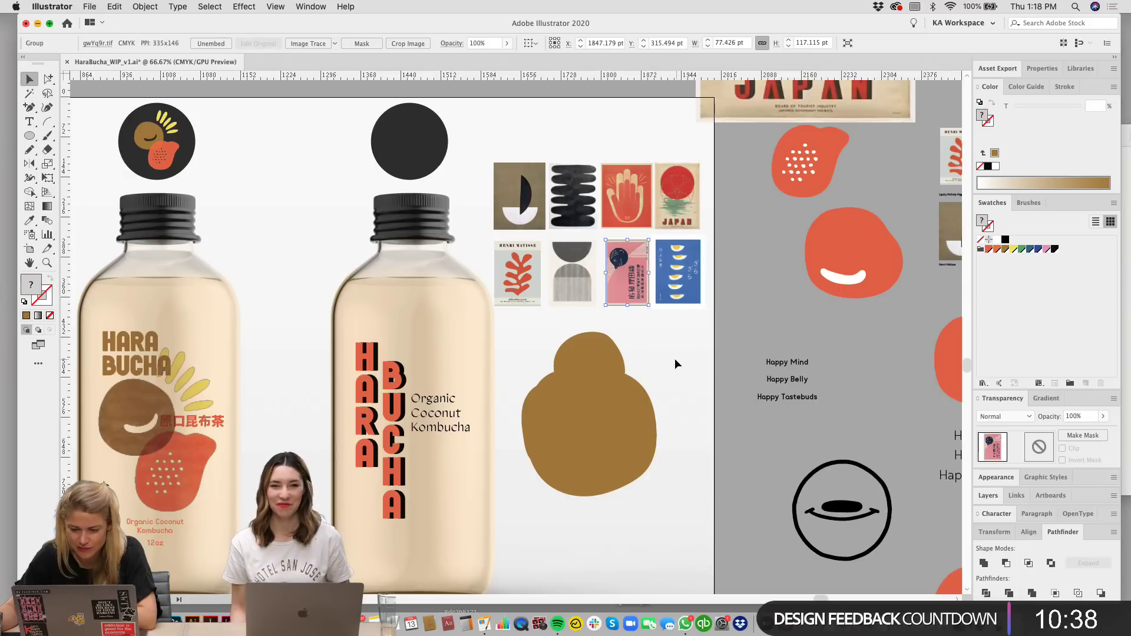
key(BackSpace)
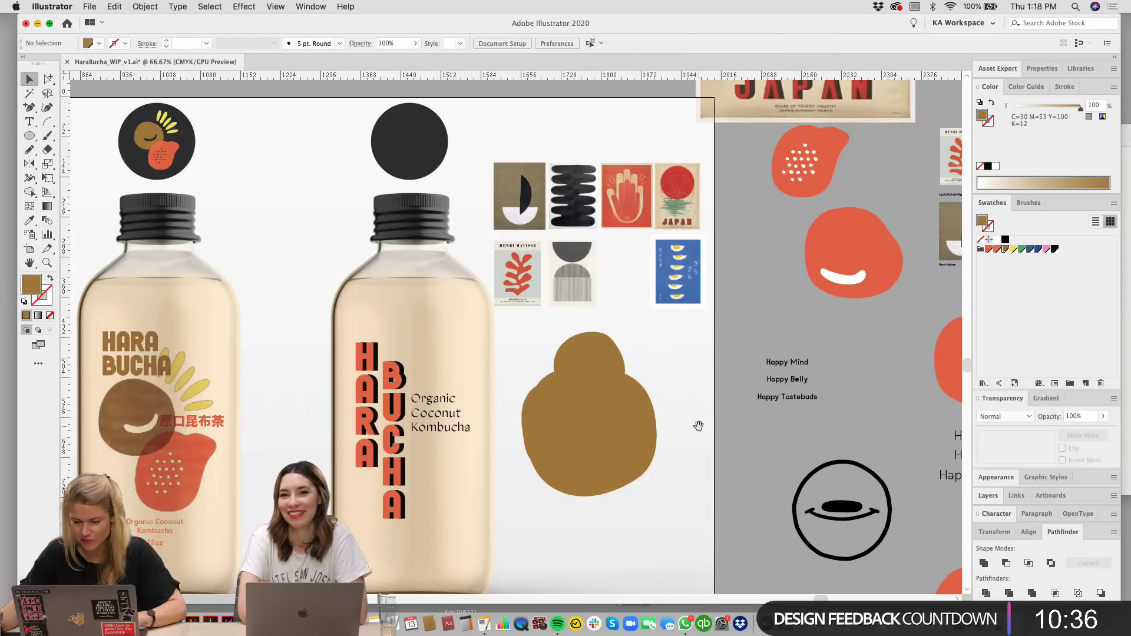
Step: Stretch the smile line in the outlined circular face emblem to make it thicker and deeper
drag(785, 513, 777, 443)
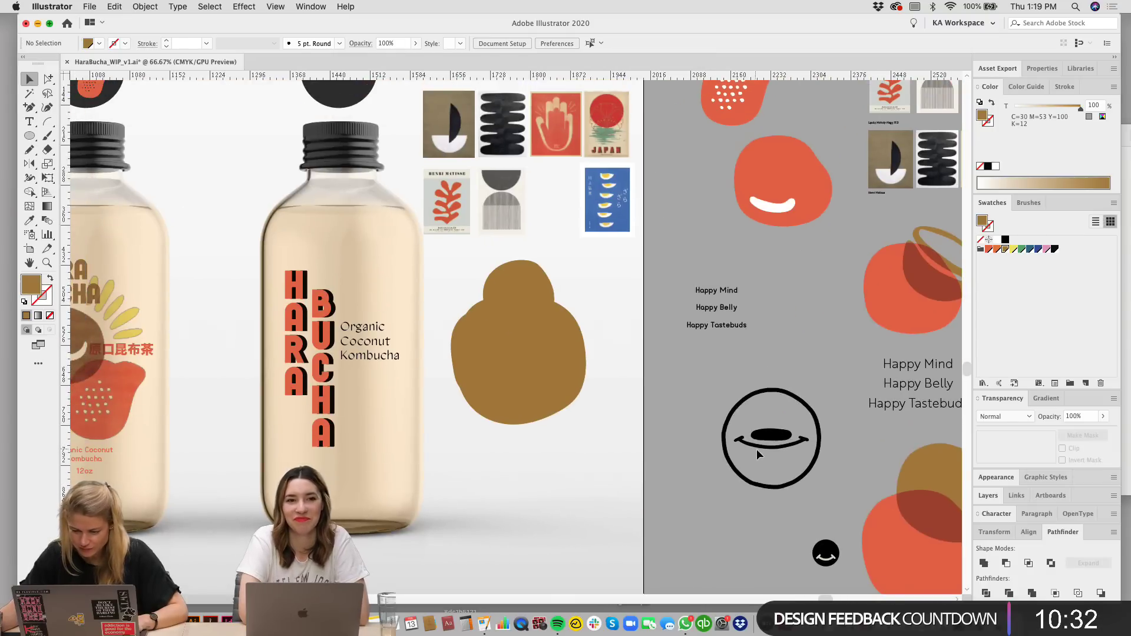
click(763, 449)
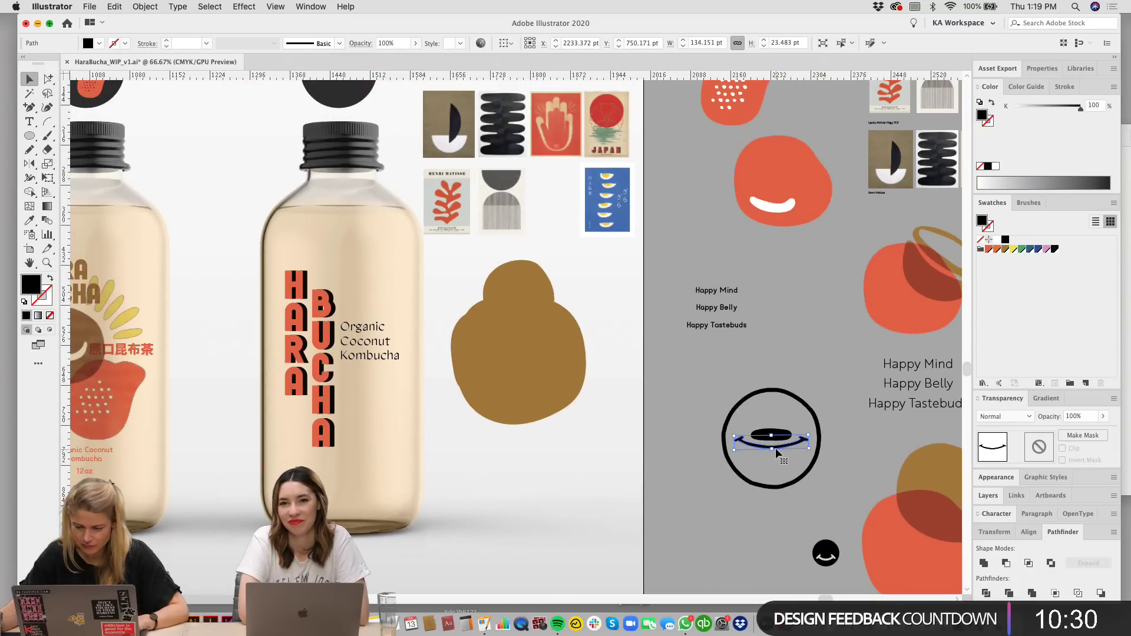
click(764, 461)
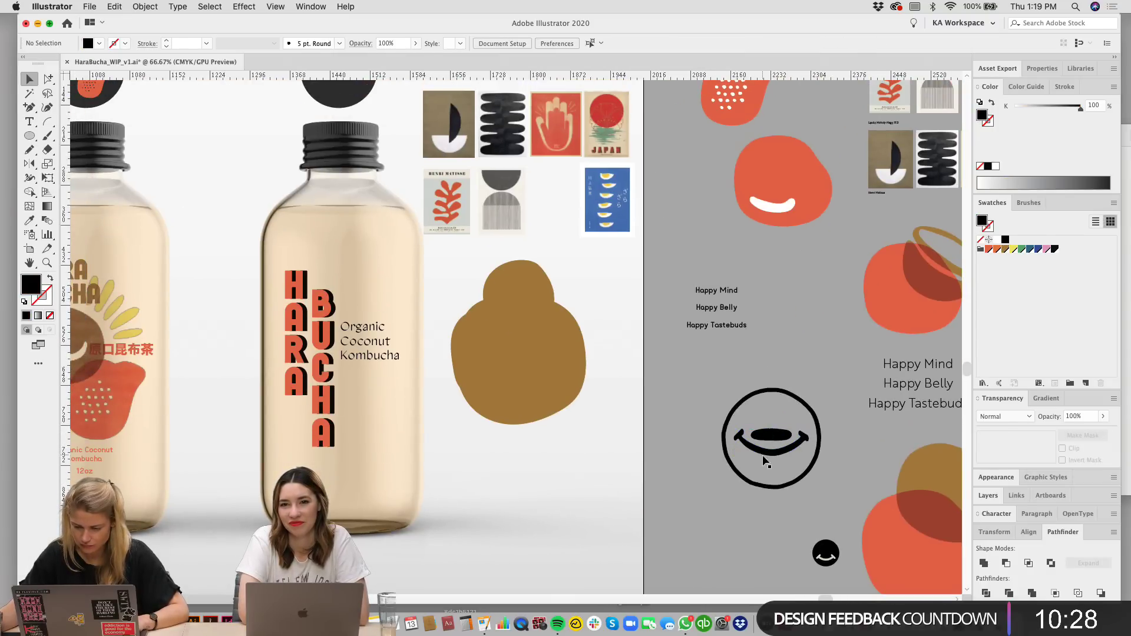
drag(650, 329, 728, 366)
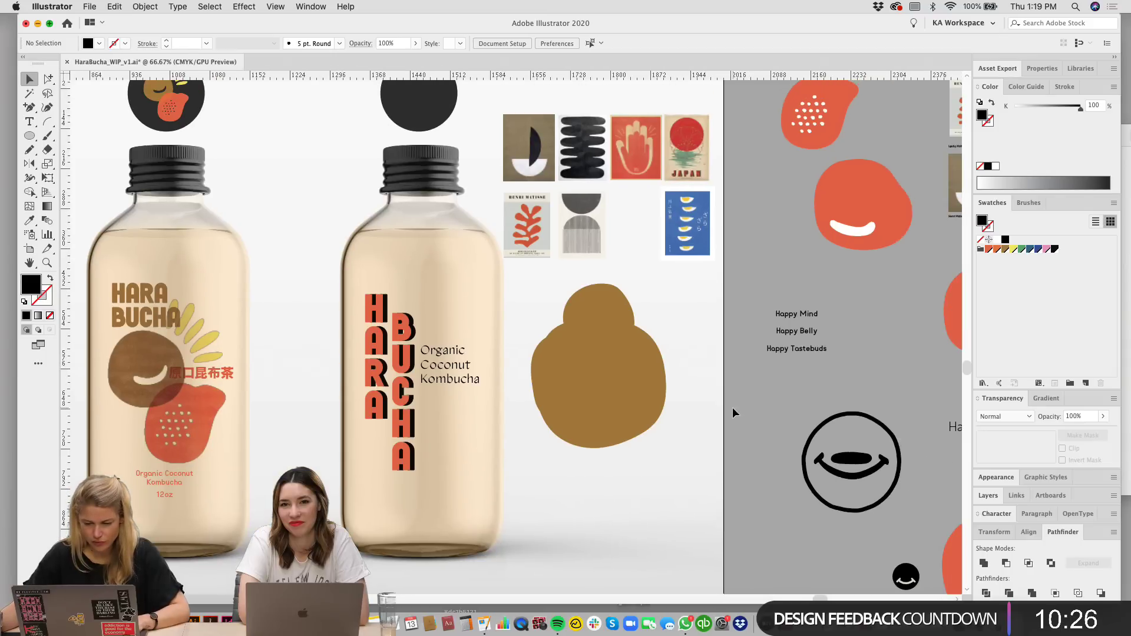
Step: Undo the emblem edit, the reference poster deletion and the Pathfinder union of the two brown blobs
drag(578, 389, 599, 383)
click(627, 365)
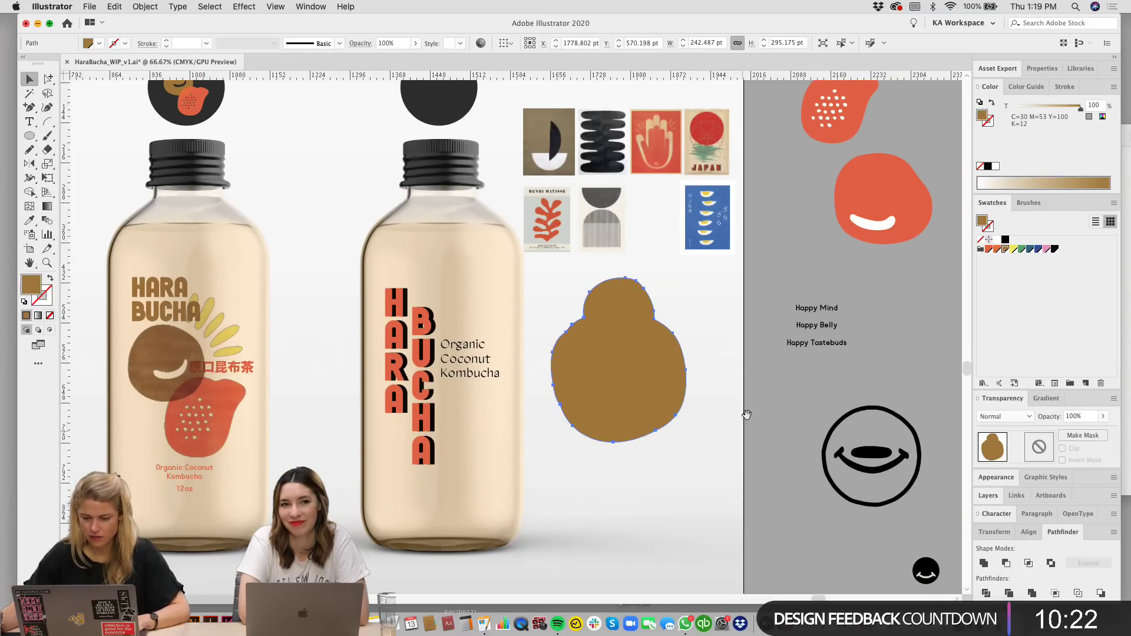
drag(747, 400, 732, 434)
scroll(732, 434, left, 3)
scroll(764, 422, down, 3)
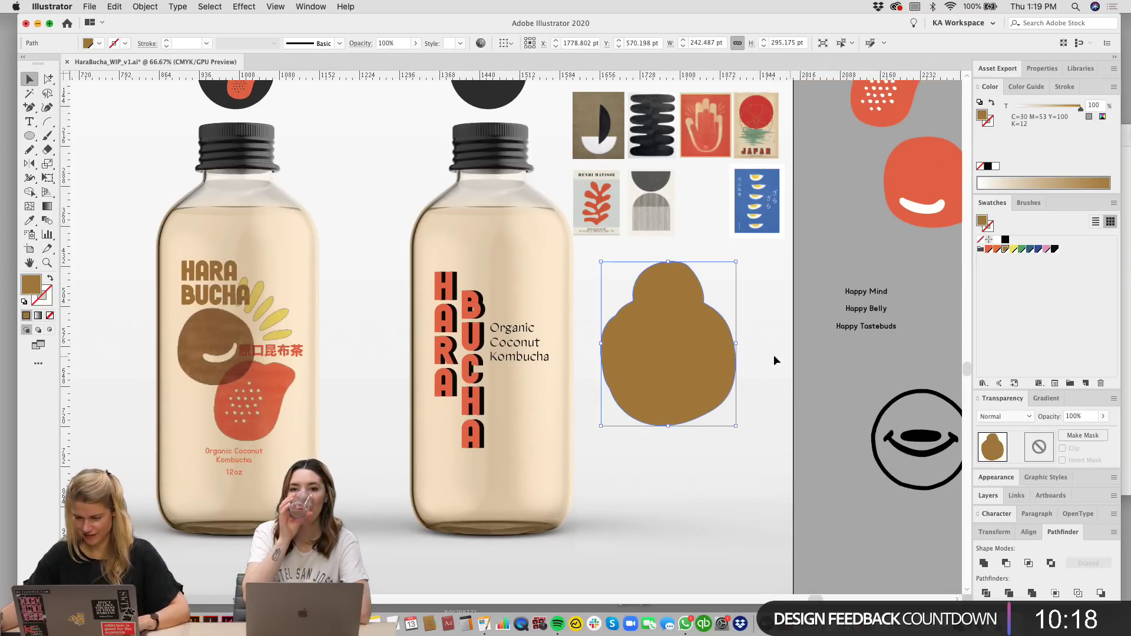
click(795, 385)
key(super+equal)
scroll(783, 391, right, 4)
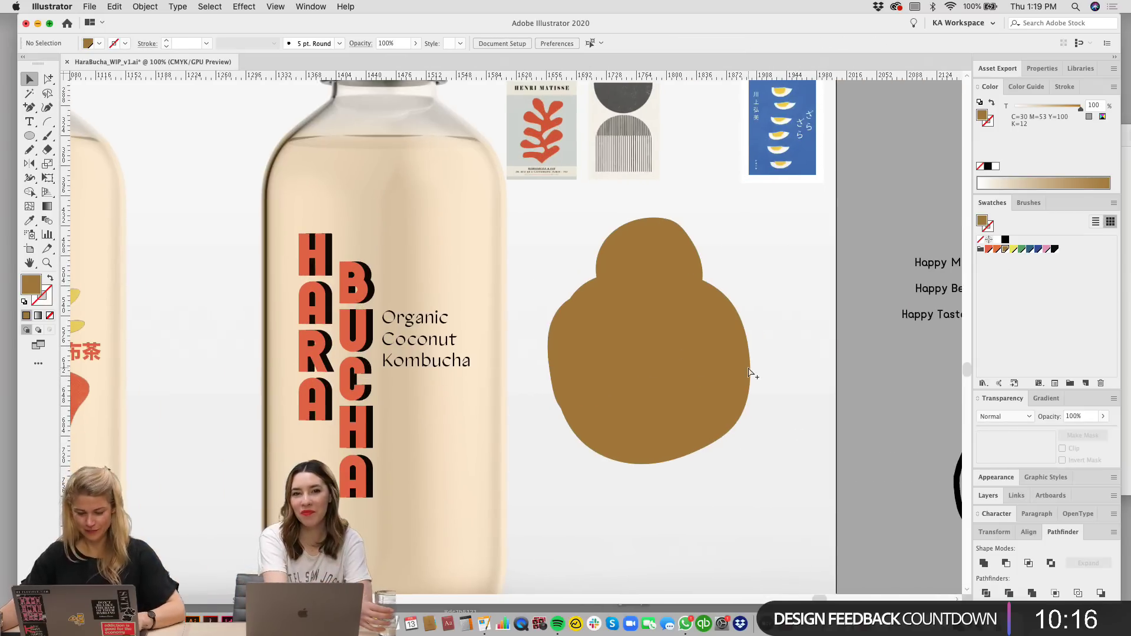
key(super+v)
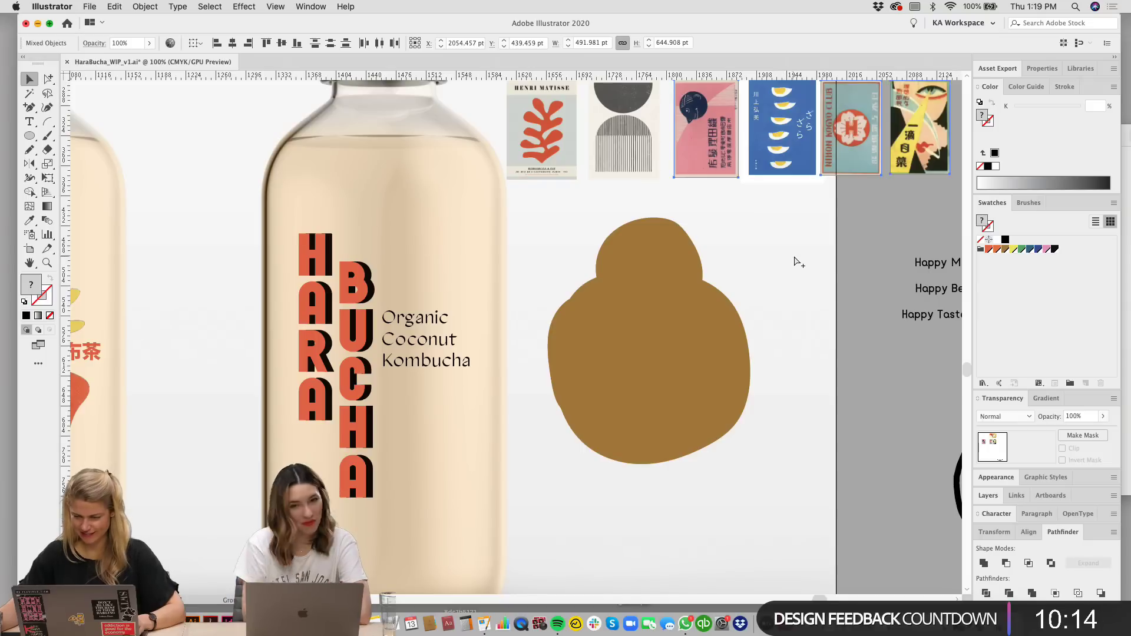
key(super+z)
click(723, 259)
click(683, 259)
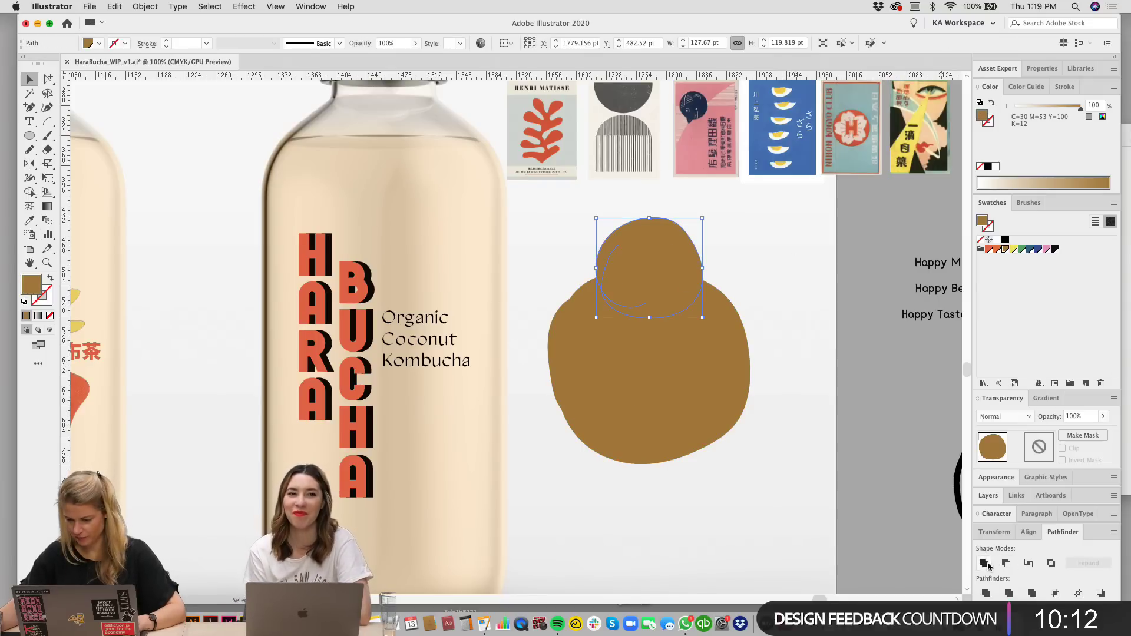
Step: Move the large brown blob straight down, clear of the small one
click(693, 424)
click(982, 563)
click(751, 516)
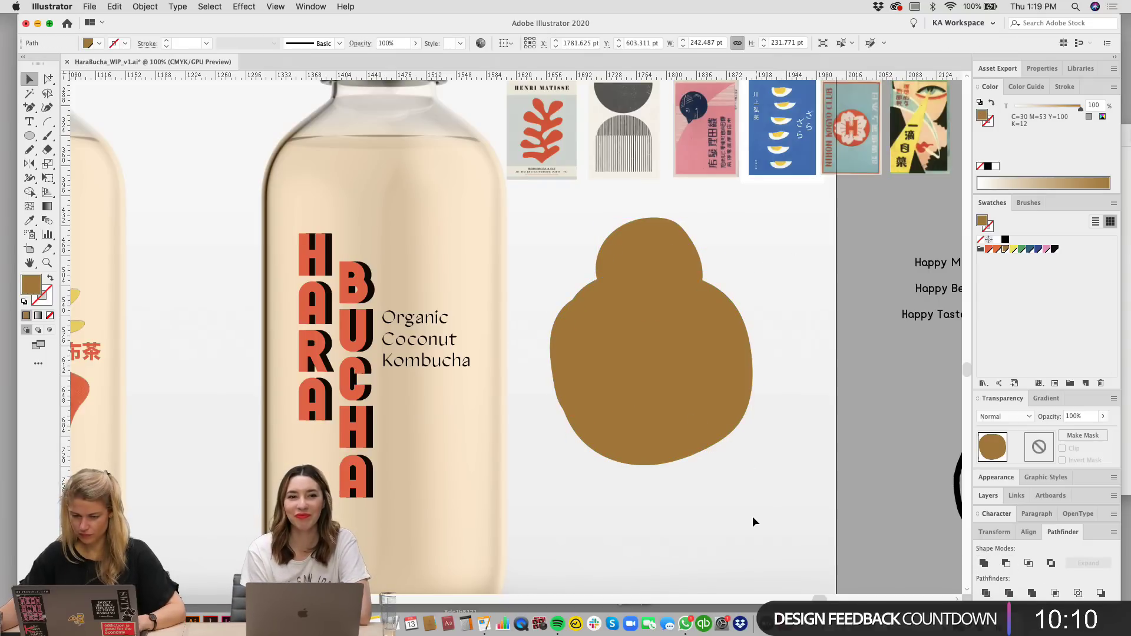
drag(624, 419, 623, 545)
click(783, 302)
scroll(783, 303, down, 1)
drag(657, 463, 658, 428)
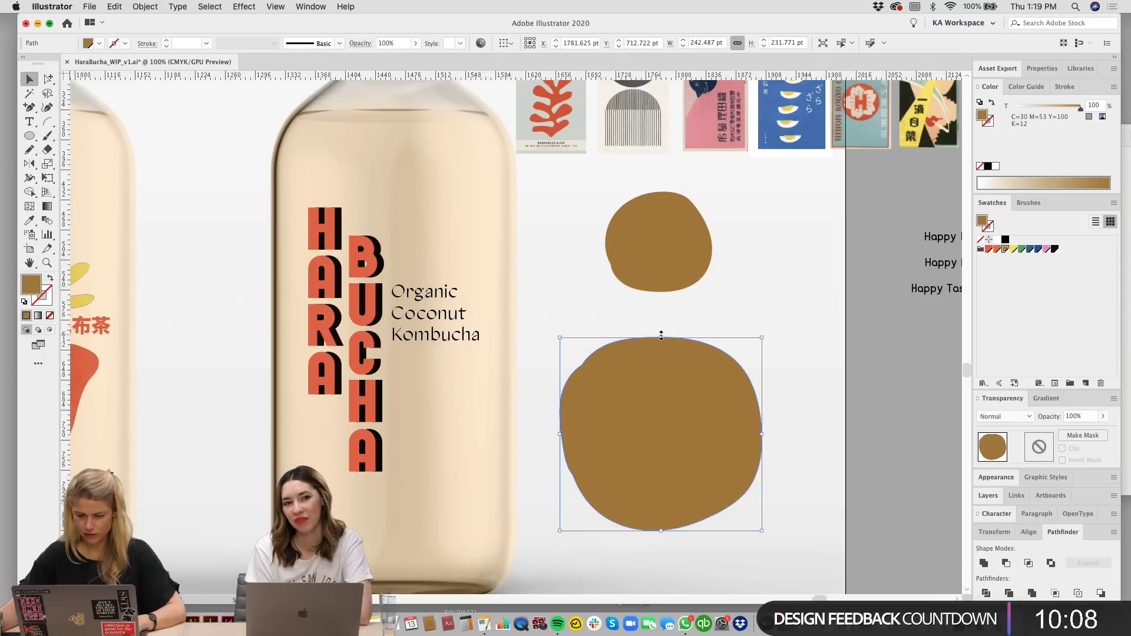
Step: Shrink the large brown blob to about 128 by 122 pt and overlap it with the lower part of the small one
drag(660, 336, 655, 382)
drag(677, 431, 673, 294)
drag(793, 257, 790, 266)
drag(657, 358, 657, 355)
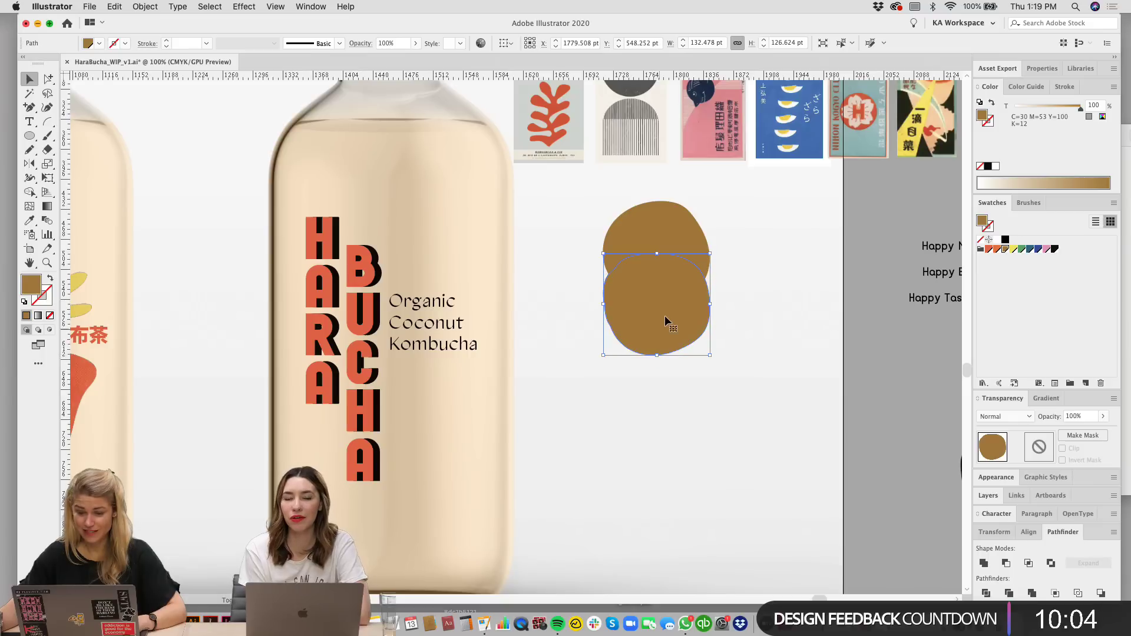
drag(665, 316, 663, 324)
Step: Set the blend mode of both overlapping brown blobs to Multiply
shift+click(683, 231)
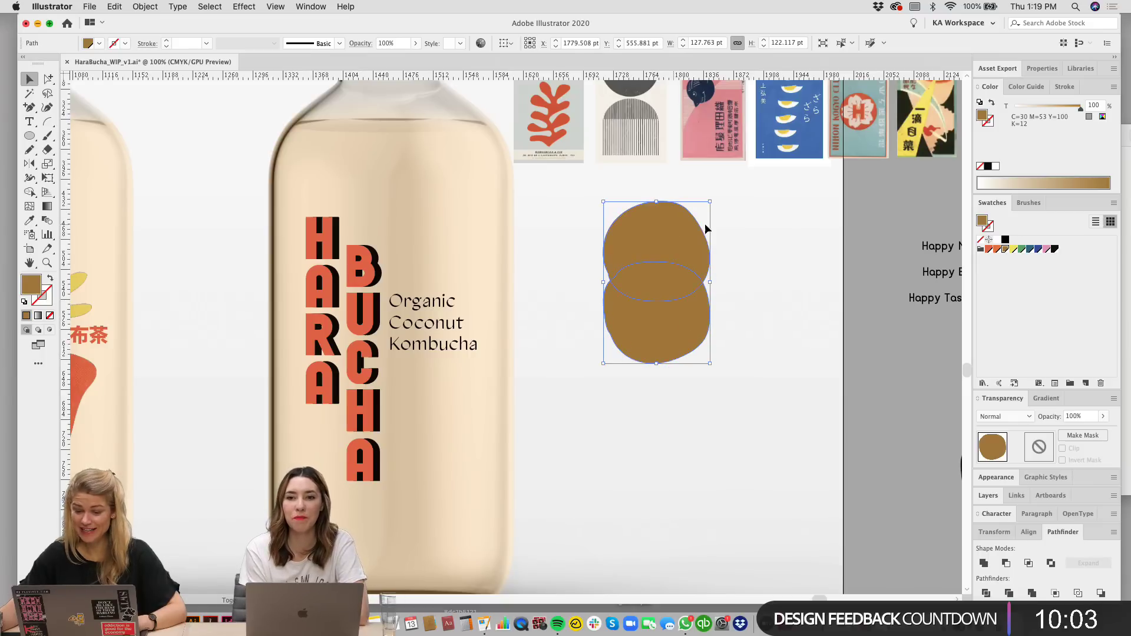
click(1005, 416)
click(1011, 225)
click(740, 432)
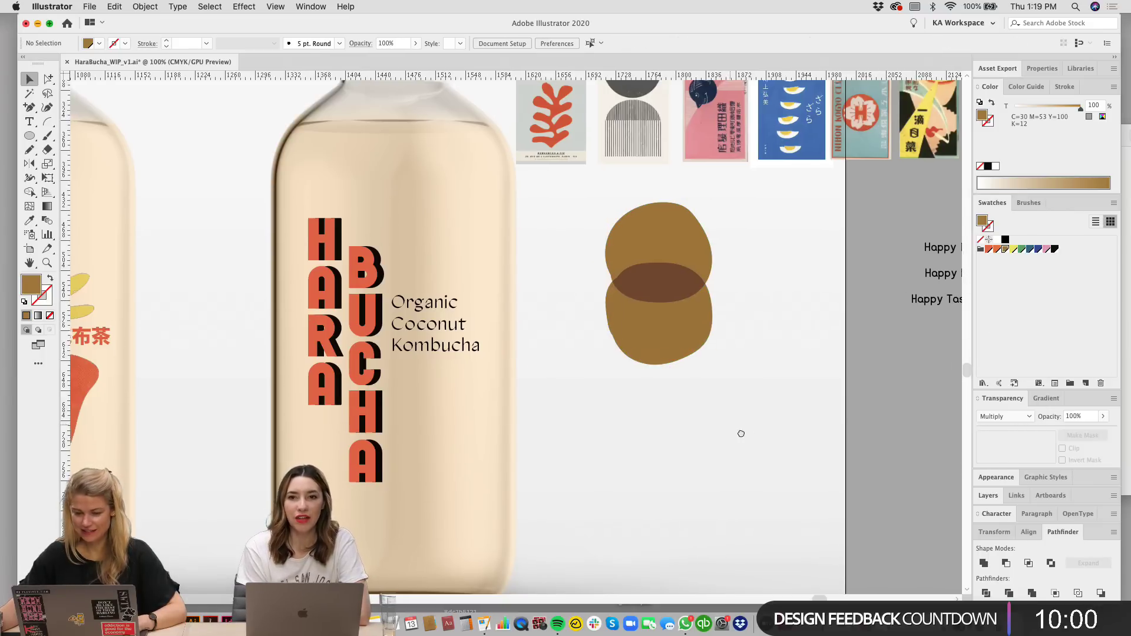
Step: Fill both overlapping blobs with the yellow swatch, C=5 M=5 Y=89 K=0
scroll(740, 432, up, 4)
scroll(739, 432, left, 4)
click(723, 392)
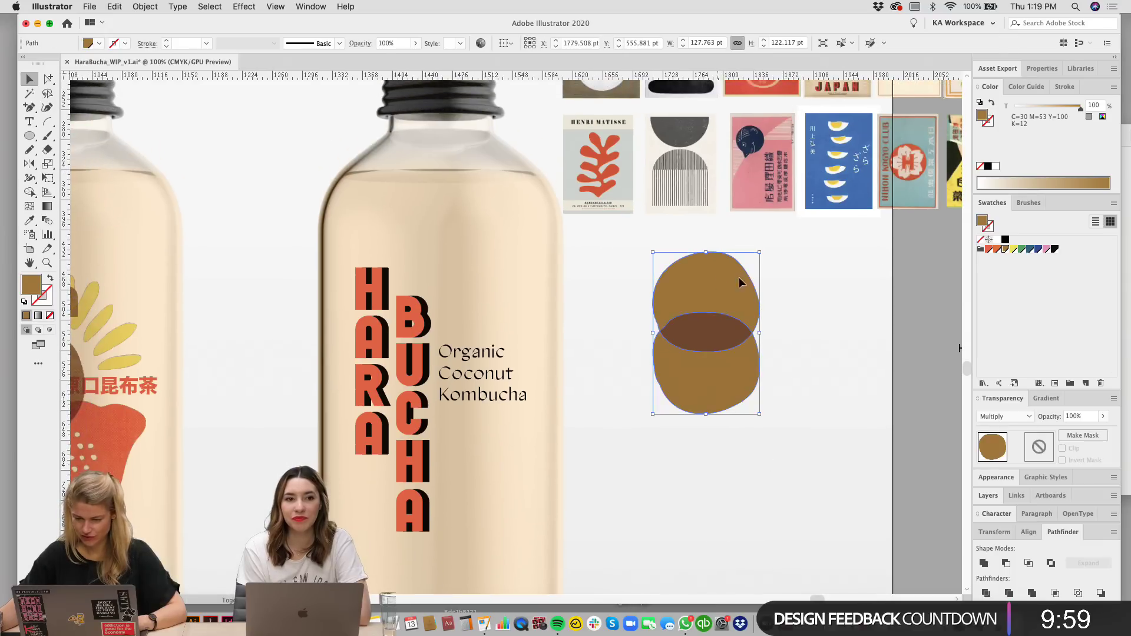
click(1013, 249)
click(787, 449)
Step: Move the lower yellow blob up to increase its overlap with the upper one
scroll(786, 444, down, 2)
scroll(785, 444, right, 1)
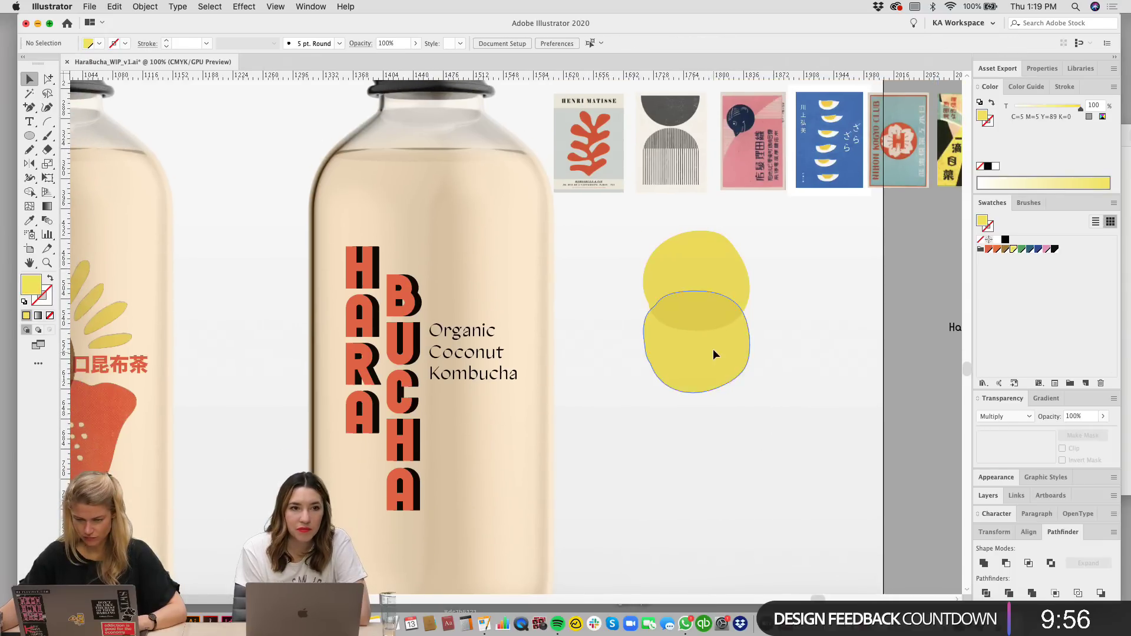
click(712, 342)
click(825, 326)
drag(825, 337, 820, 357)
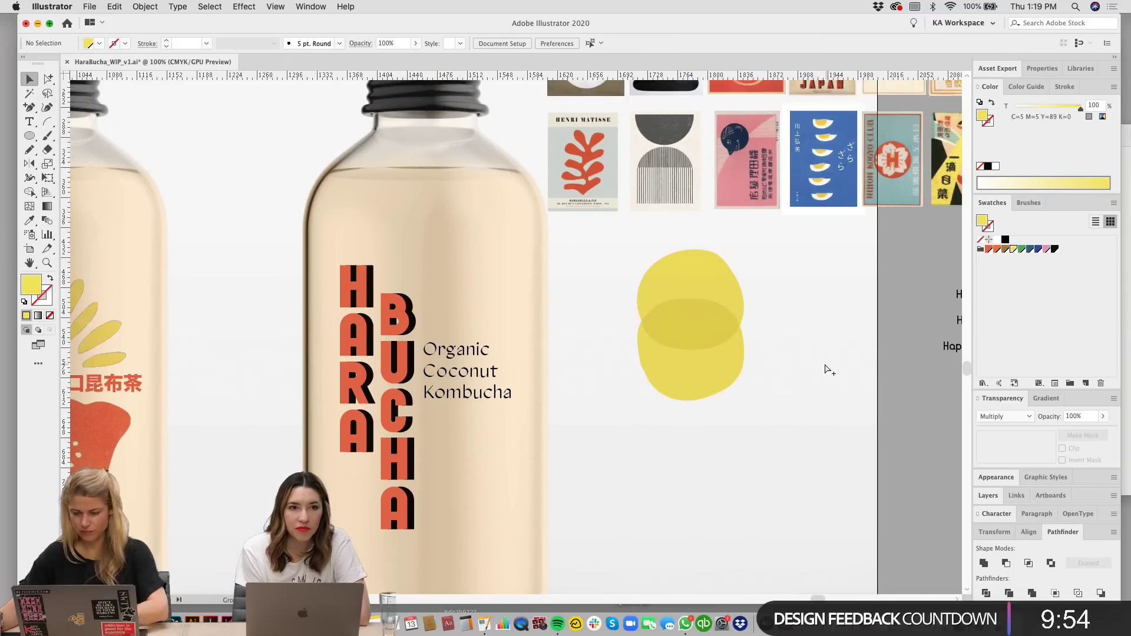
Step: Enlarge the two yellow blobs to about 162 by 229 pt overall and place them over the third bottle's lower lettering
key(super+minus)
drag(701, 313, 736, 378)
click(739, 451)
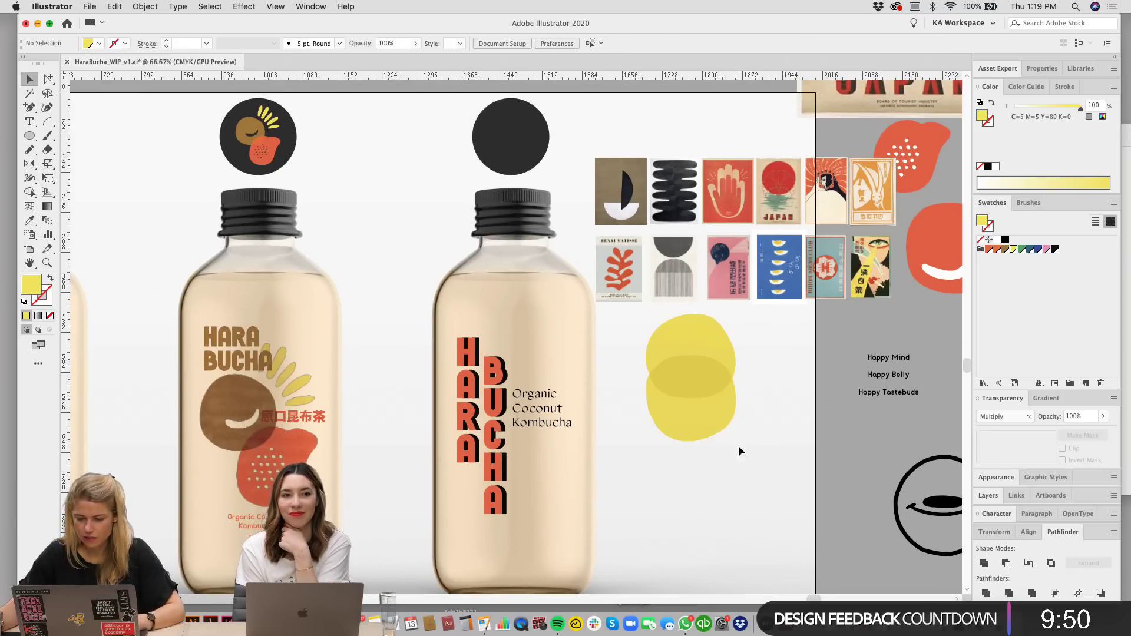
drag(688, 343, 538, 451)
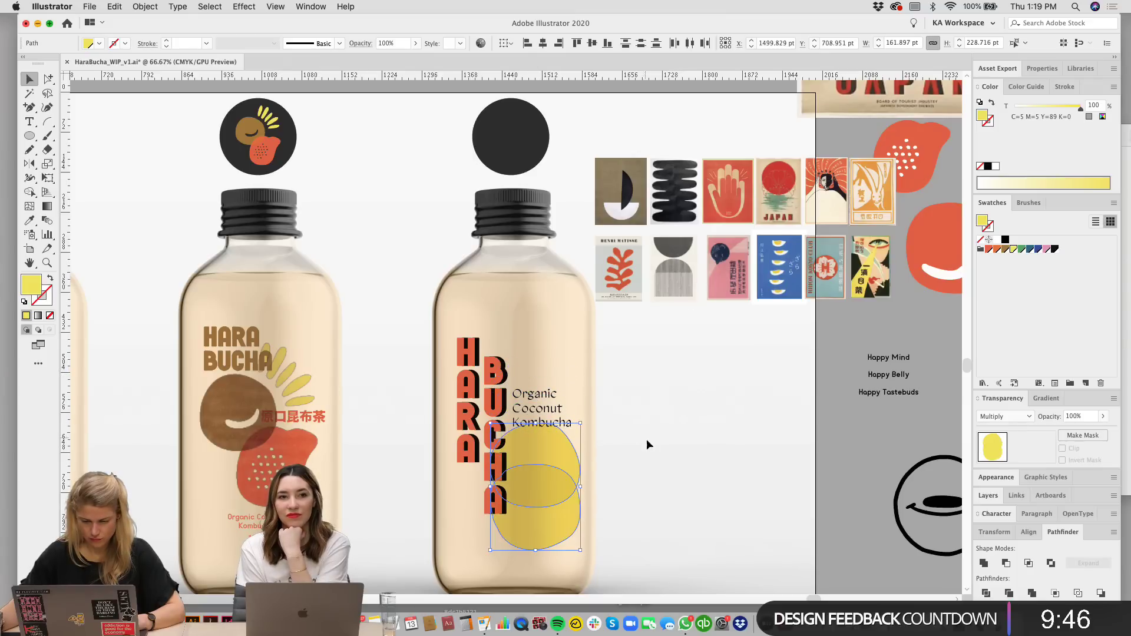
Step: Nudge the two yellow blobs left on the third bottle's label and enlarge them
click(647, 443)
scroll(626, 434, down, 2)
scroll(626, 434, left, 1)
click(591, 478)
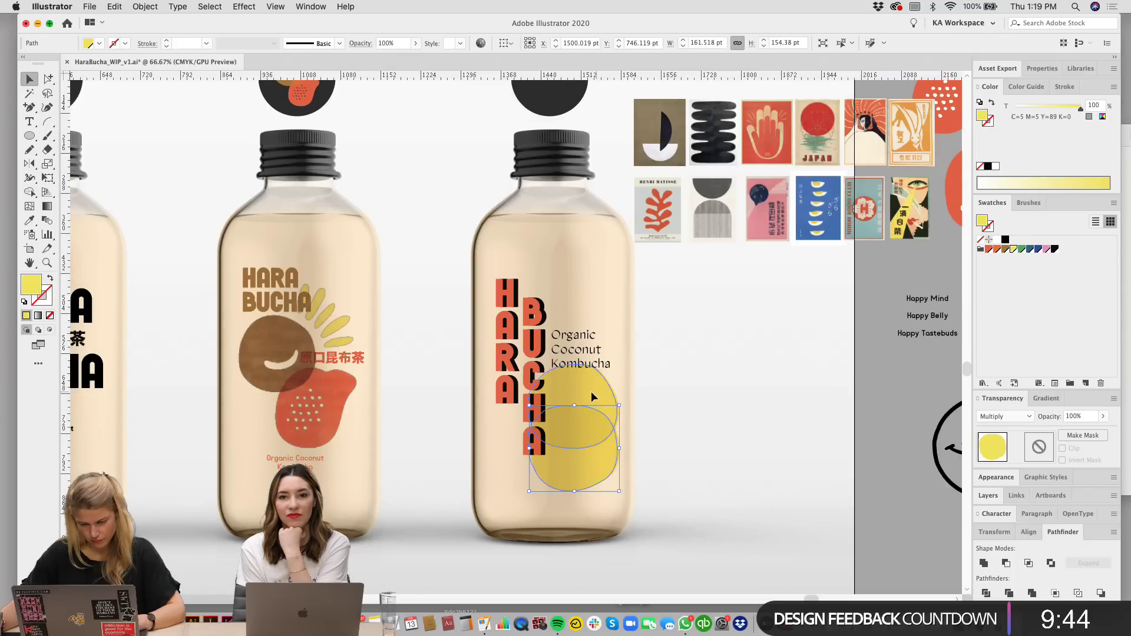
shift+click(591, 393)
key(shift+Left)
click(676, 404)
click(590, 391)
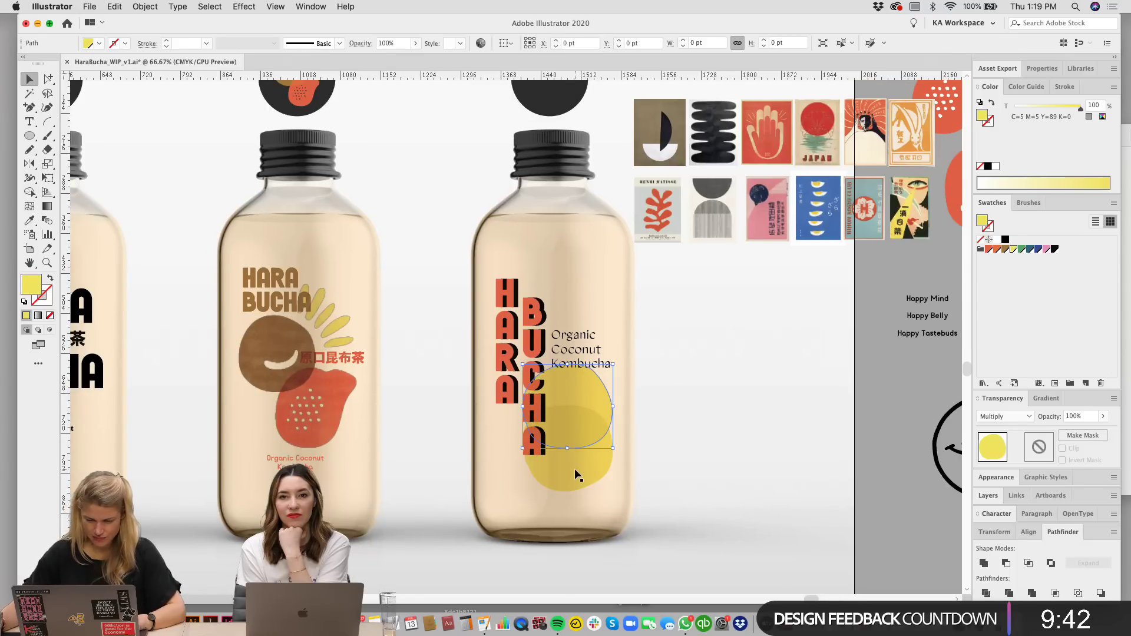
shift+drag(574, 472, 589, 465)
drag(630, 428, 648, 429)
drag(572, 345, 571, 341)
Step: Move the pair of yellow blobs off the bottle to the artboard's edge, behind the Happy Mind tagline
click(754, 380)
drag(719, 423, 725, 422)
click(602, 413)
drag(596, 278, 896, 280)
click(718, 479)
Step: Shift the vertical HARA BUCHA lettering and the product description together slightly right on the third bottle
scroll(669, 412, left, 1)
drag(528, 303, 537, 304)
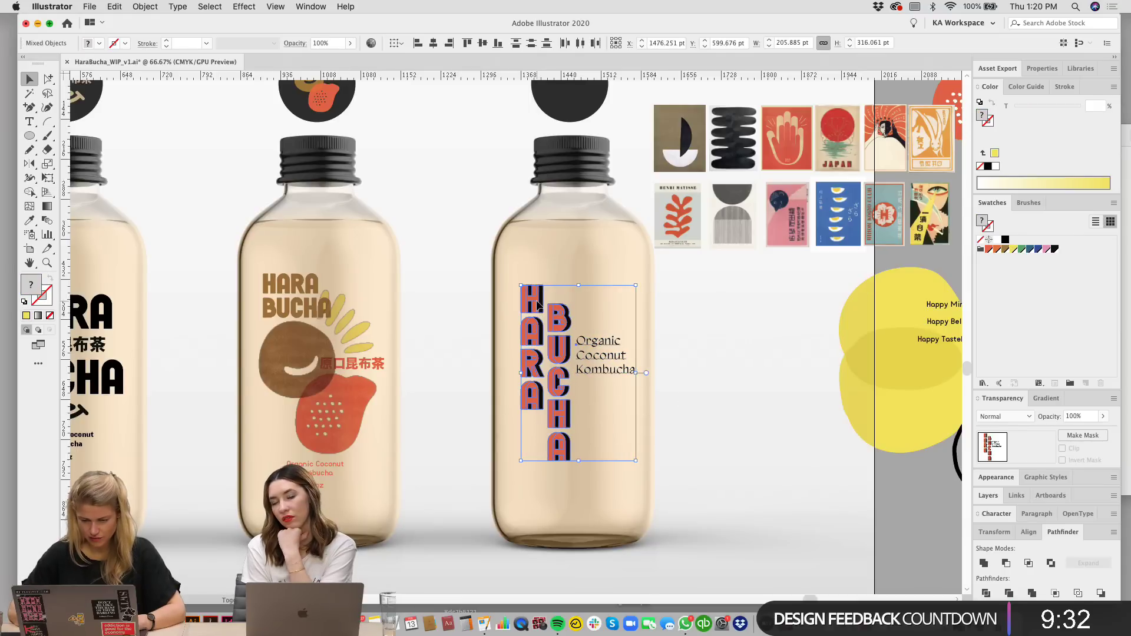
click(710, 350)
Step: Copy the 12oz text from the second bottle to just below the product description on the third bottle
key(super+1)
drag(720, 450, 743, 318)
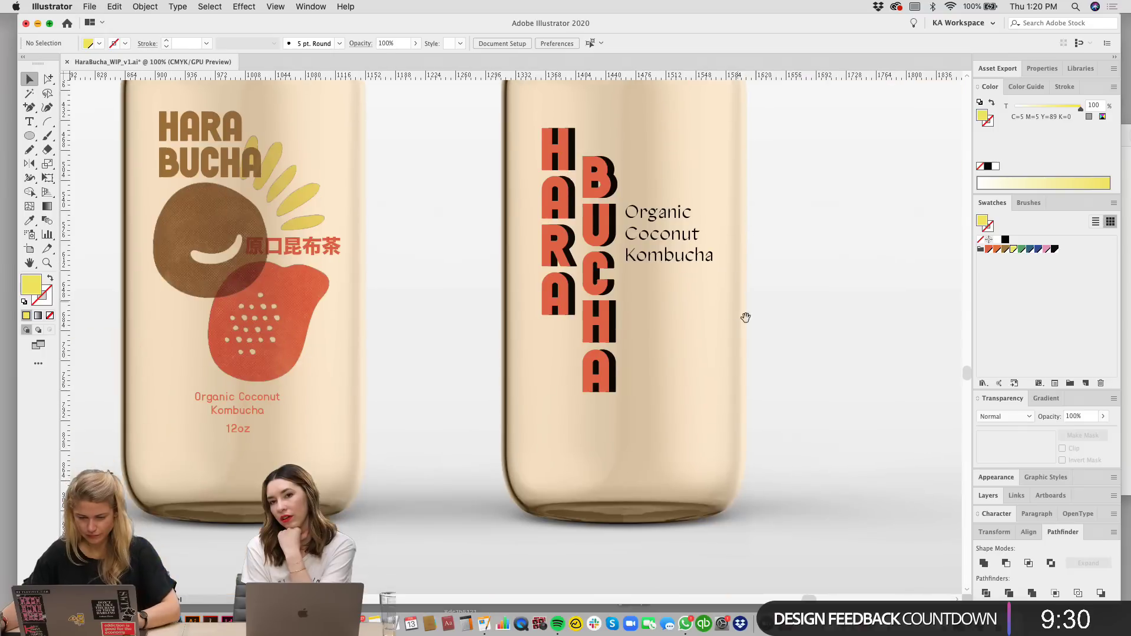
drag(649, 417, 626, 455)
click(197, 443)
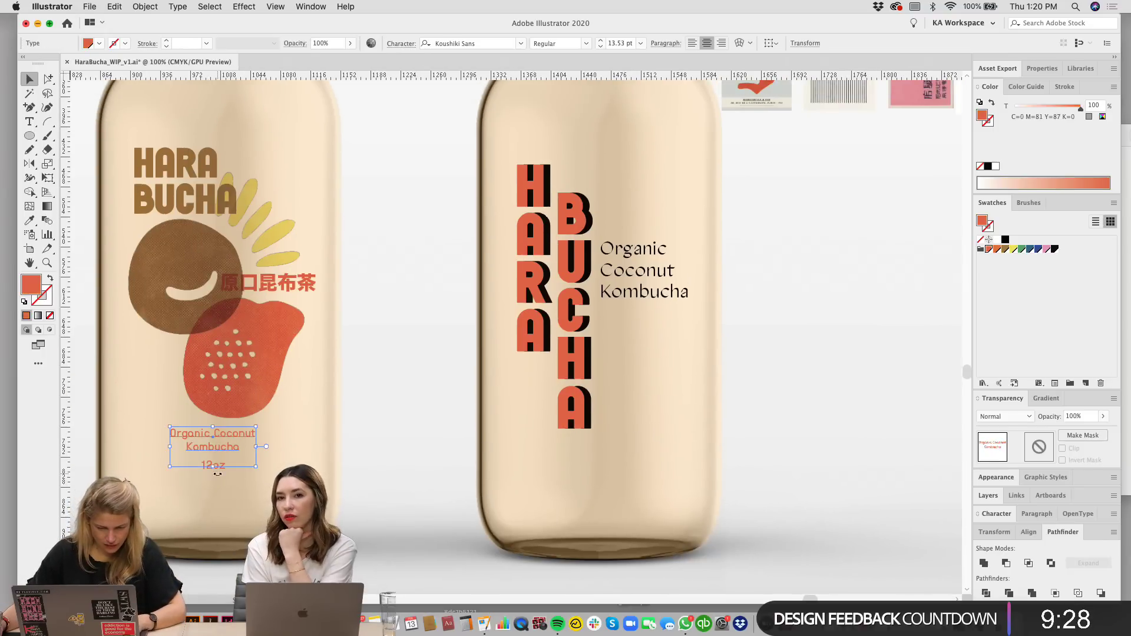
click(238, 482)
drag(214, 466, 614, 313)
scroll(885, 424, up, 1)
scroll(886, 425, right, 1)
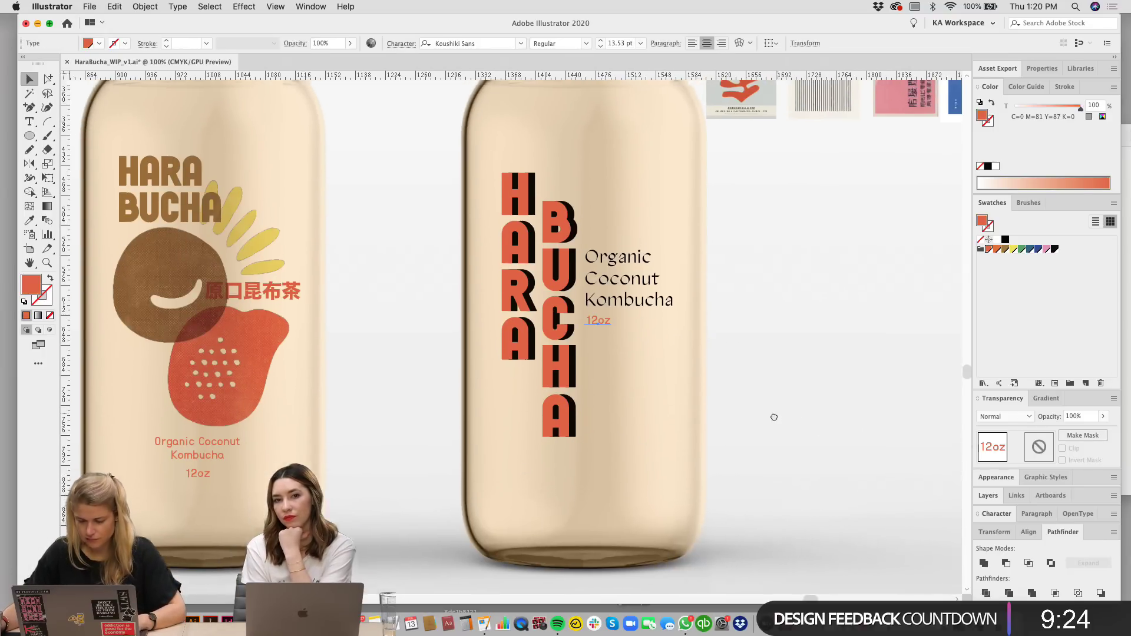
scroll(614, 120, up, 2)
scroll(614, 120, left, 1)
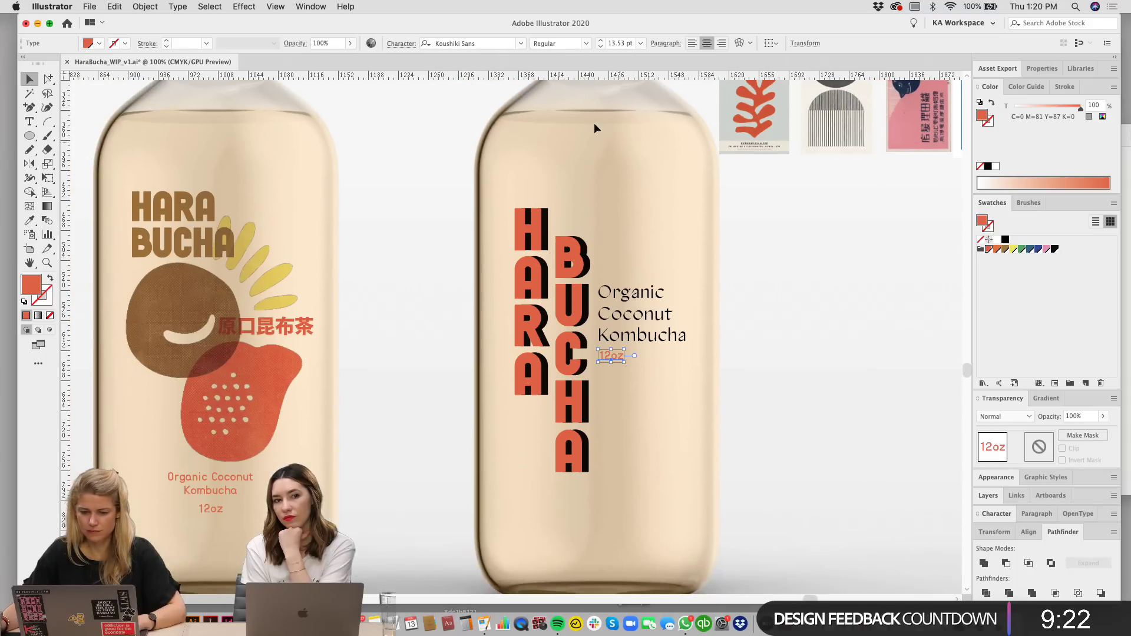
Step: Apply the Omega Sans Light sample's formatting to the copied 12oz text with the Eyedropper
scroll(621, 380, left, 10)
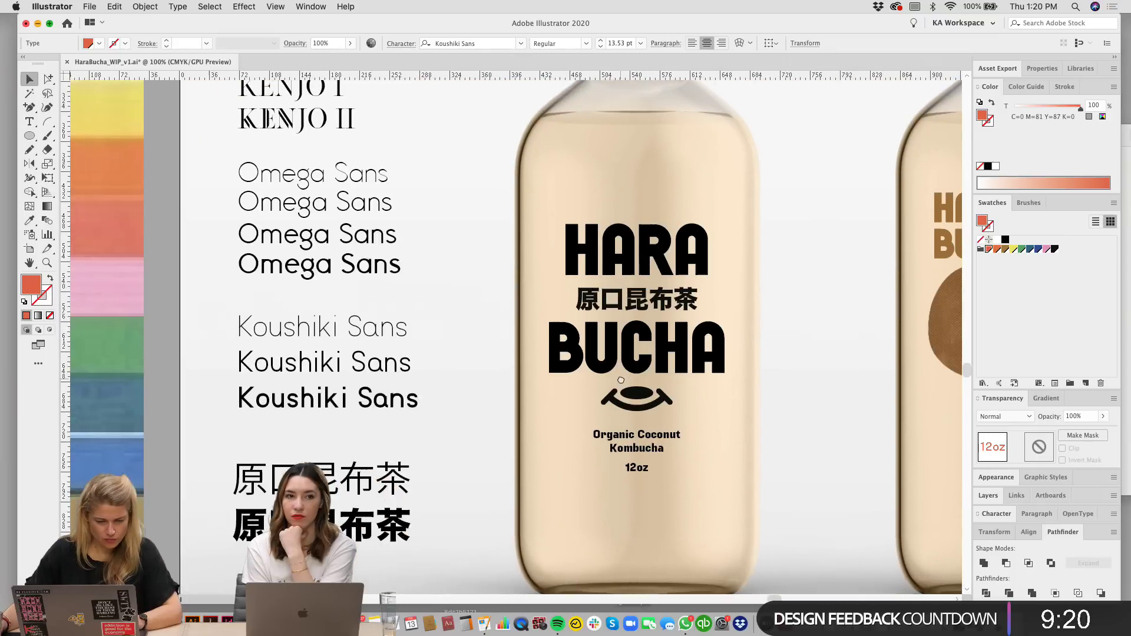
scroll(621, 379, right, 2)
scroll(621, 380, down, 1)
click(29, 221)
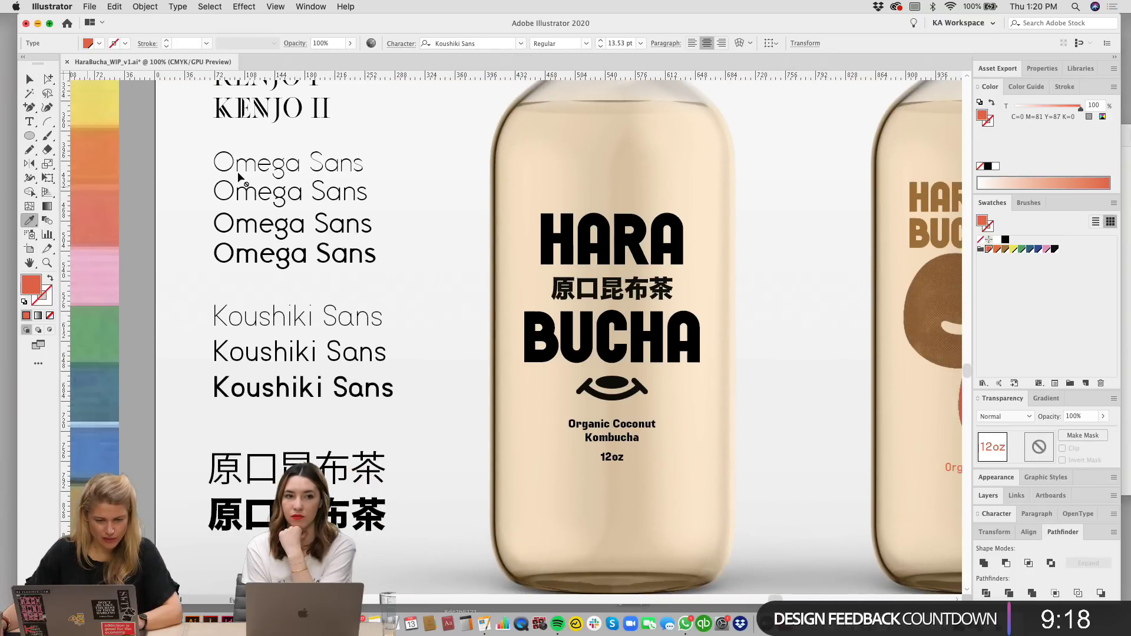
click(239, 174)
click(31, 80)
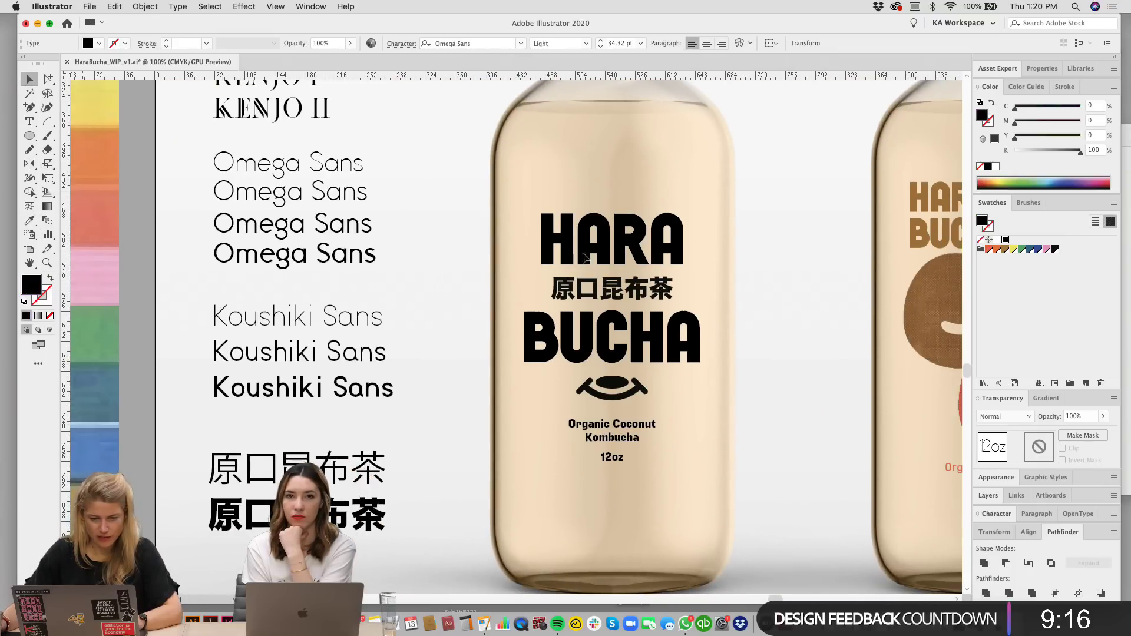
scroll(658, 353, right, 15)
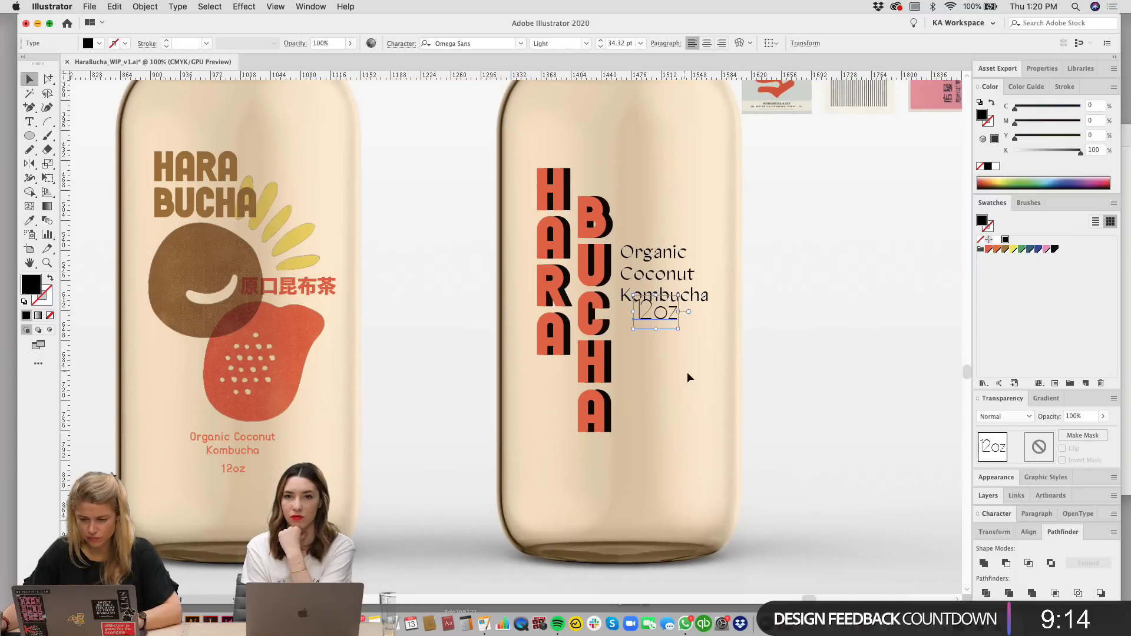
Step: Move the 12oz text down so it sits clear below the word Kombucha
click(668, 316)
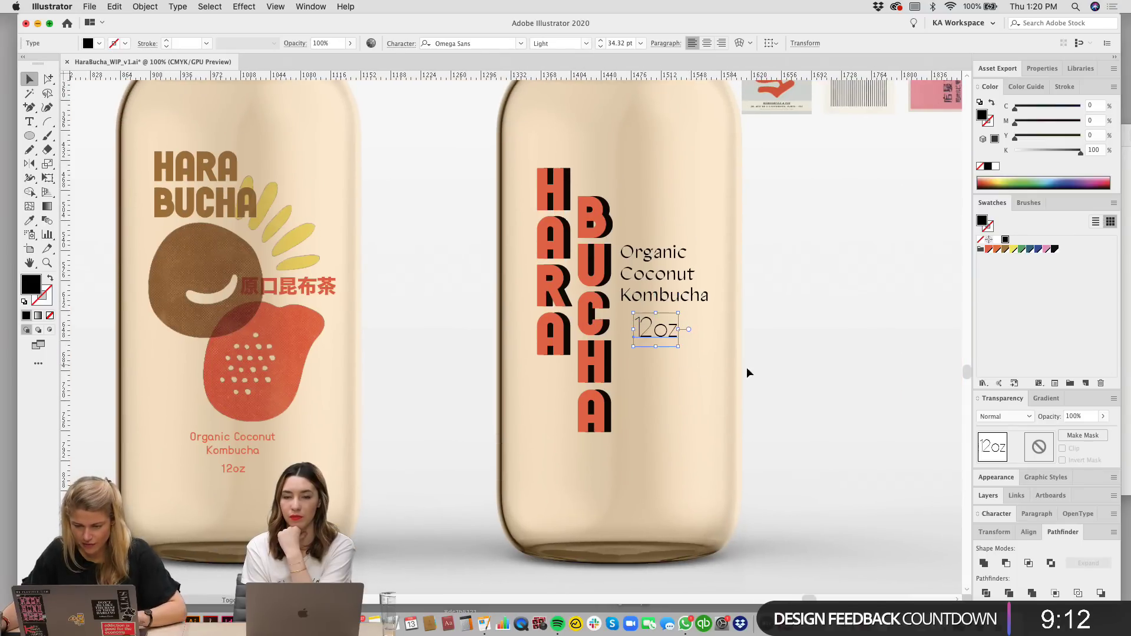
click(768, 370)
key(super+=)
drag(799, 335, 653, 352)
click(652, 352)
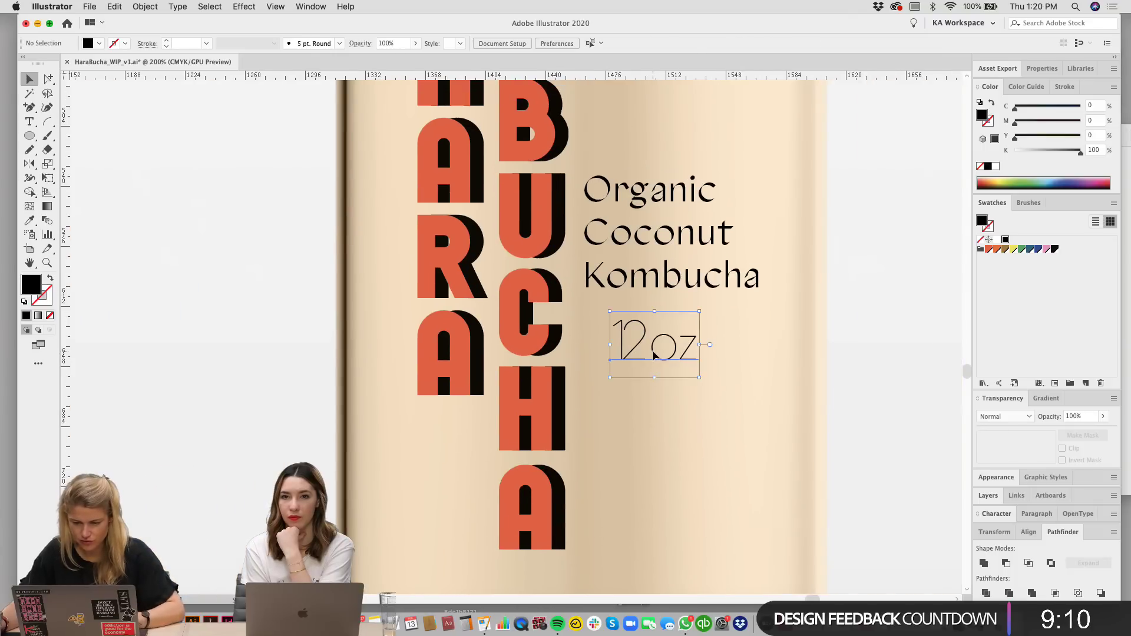
Step: Set the tracking and kerning of the 12oz text to 0
click(999, 515)
click(1091, 510)
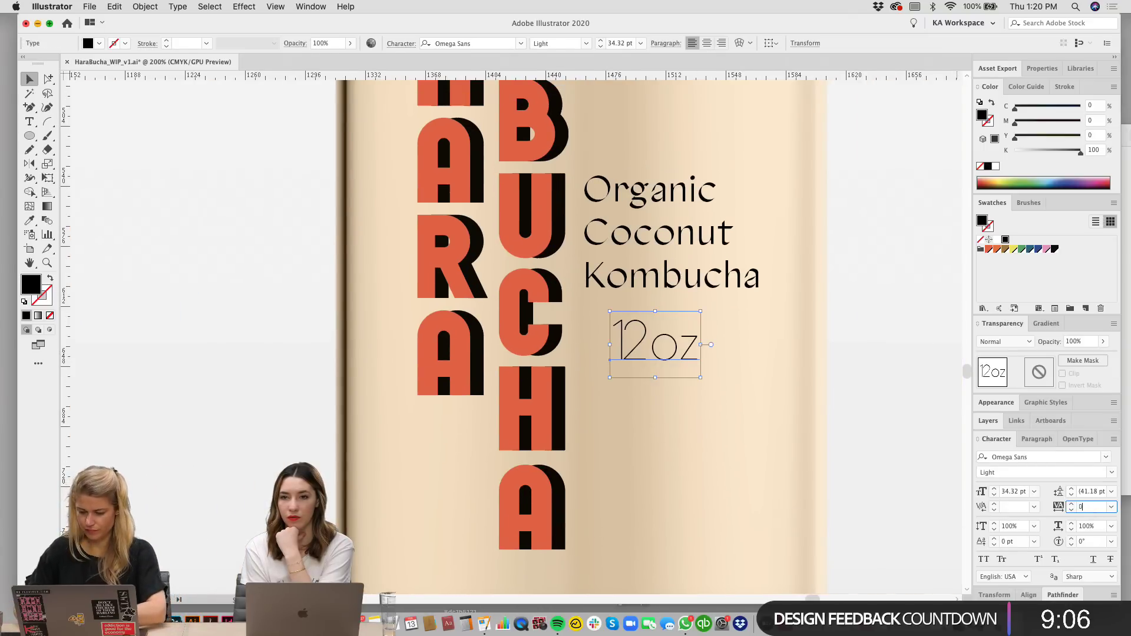
key(Return)
key(Return)
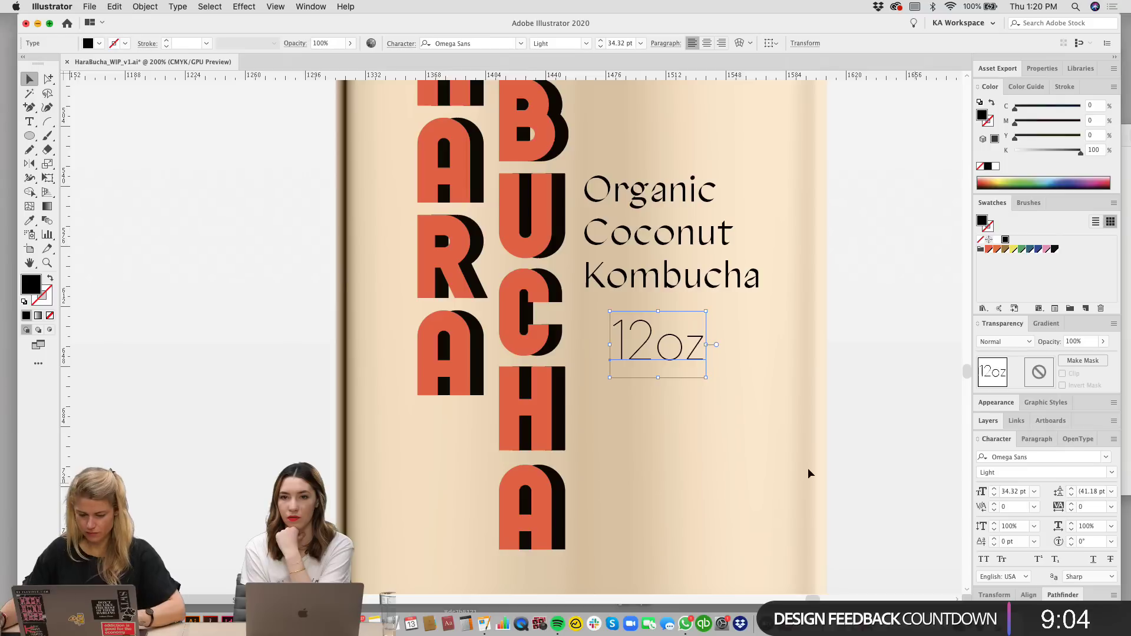
Step: Set the 12oz text on the third bottle to Medium weight and reduce its size to 19.32 pt
click(586, 43)
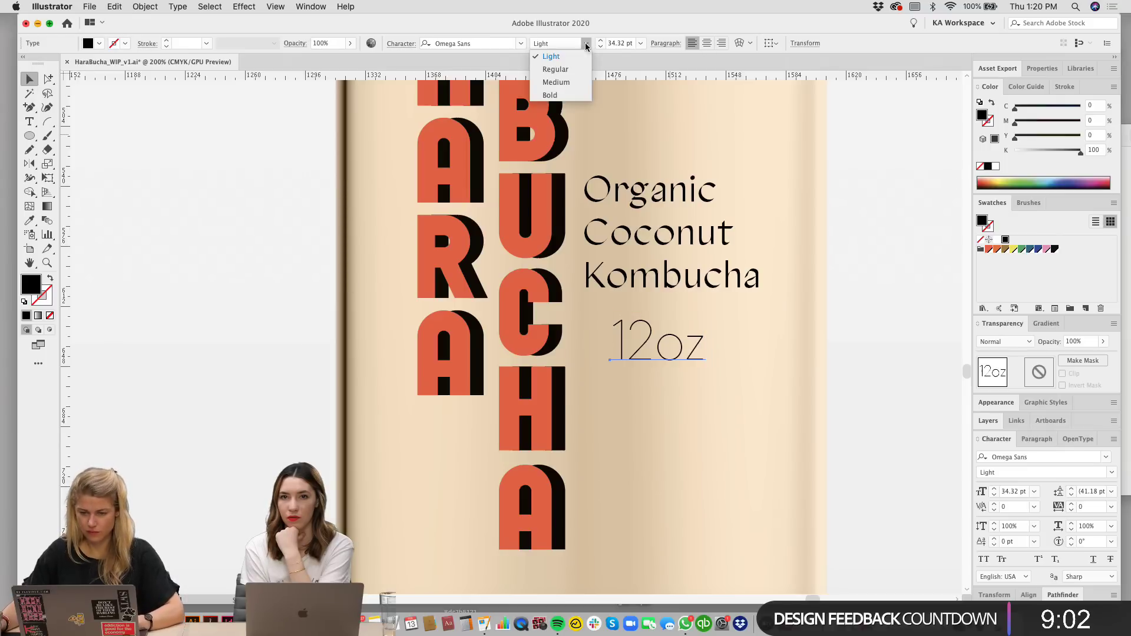
click(562, 84)
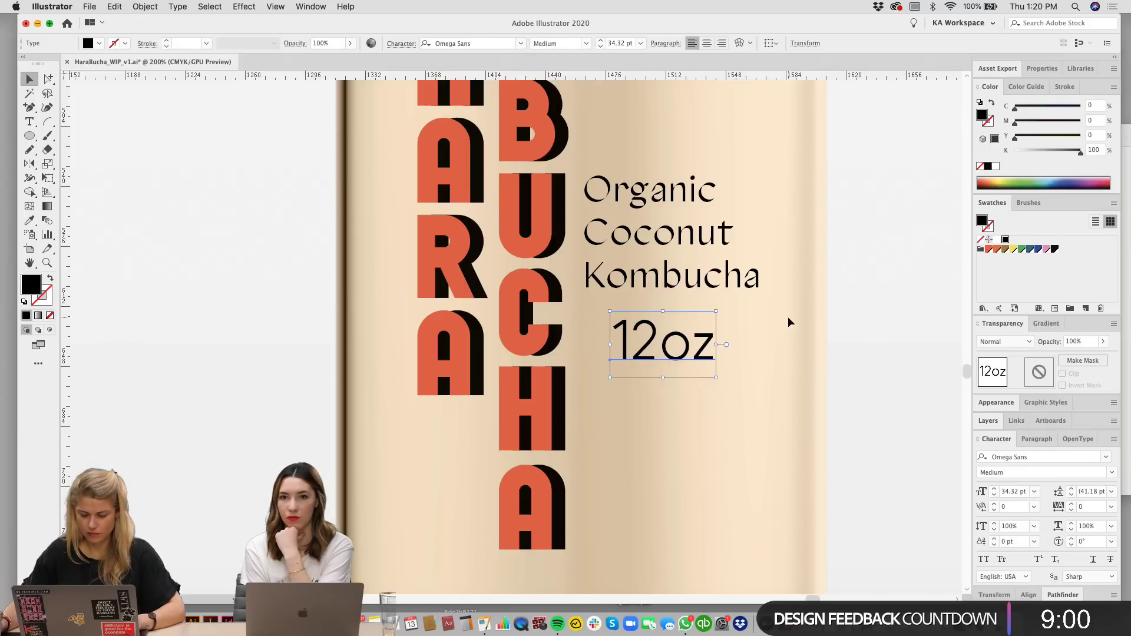
key(shift+super+comma)
key(shift+super+comma)
key(shift+super+comma)
key(shift+super+comma)
key(shift+super+comma)
key(shift+super+comma)
key(shift+super+comma)
key(shift+super+comma)
key(shift+super+comma)
key(shift+super+comma)
key(shift+super+comma)
key(shift+super+comma)
key(shift+super+comma)
key(shift+super+comma)
key(shift+super+comma)
key(shift+super+period)
key(shift+super+period)
key(shift+super+period)
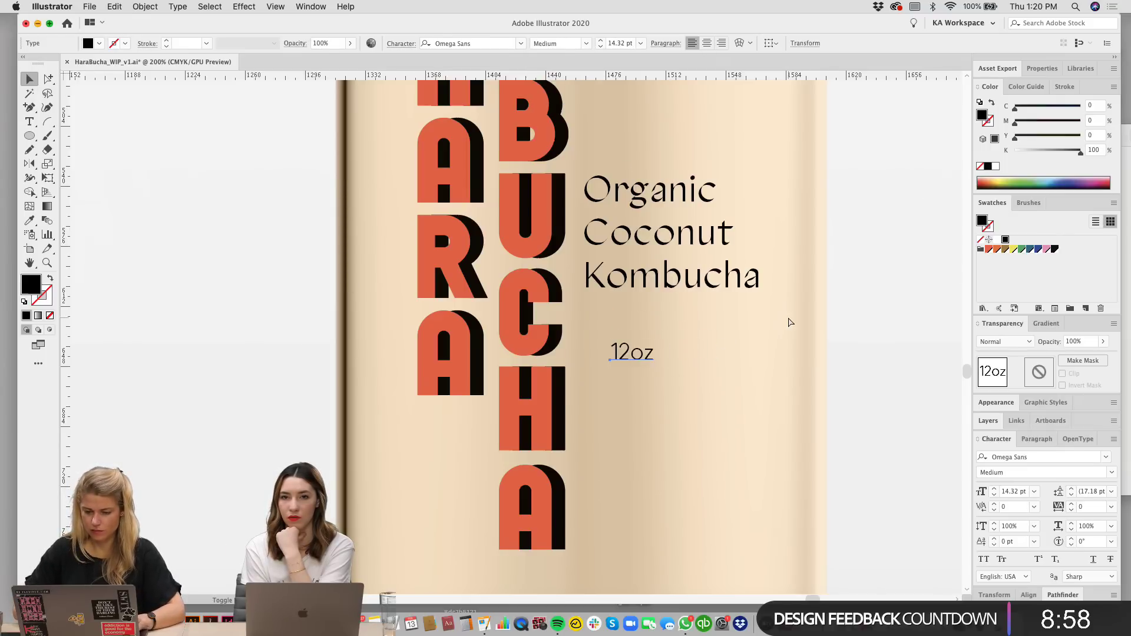
key(super+minus)
click(765, 326)
drag(654, 390, 709, 430)
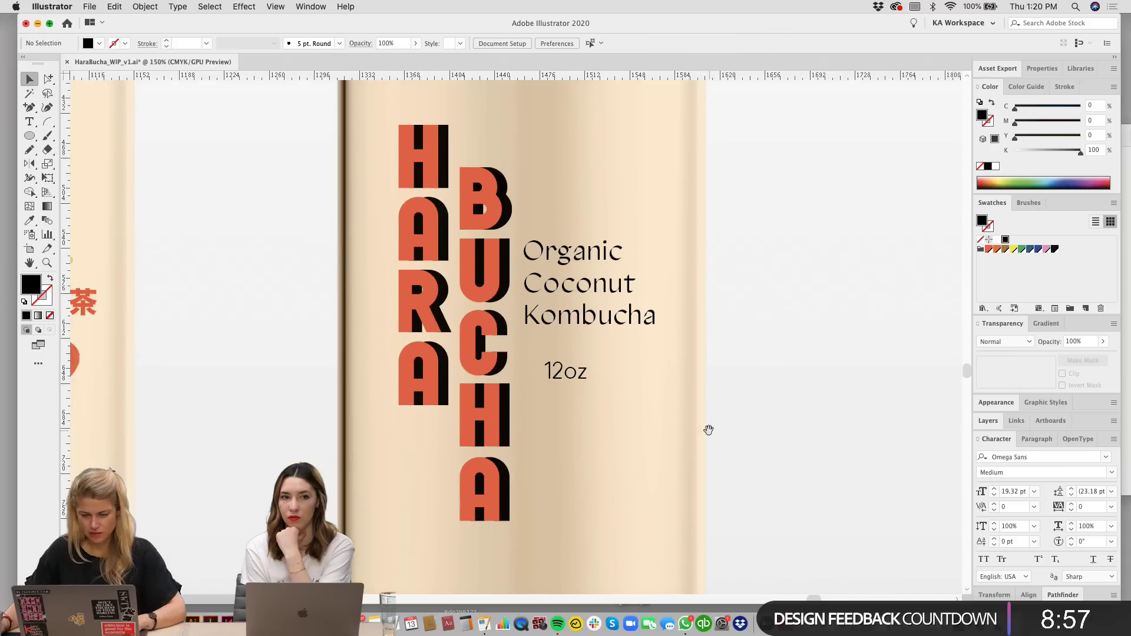
Step: Delete the separate 12oz text and add 12oz as a new line under Kombucha in the product description
click(570, 377)
key(Delete)
click(626, 321)
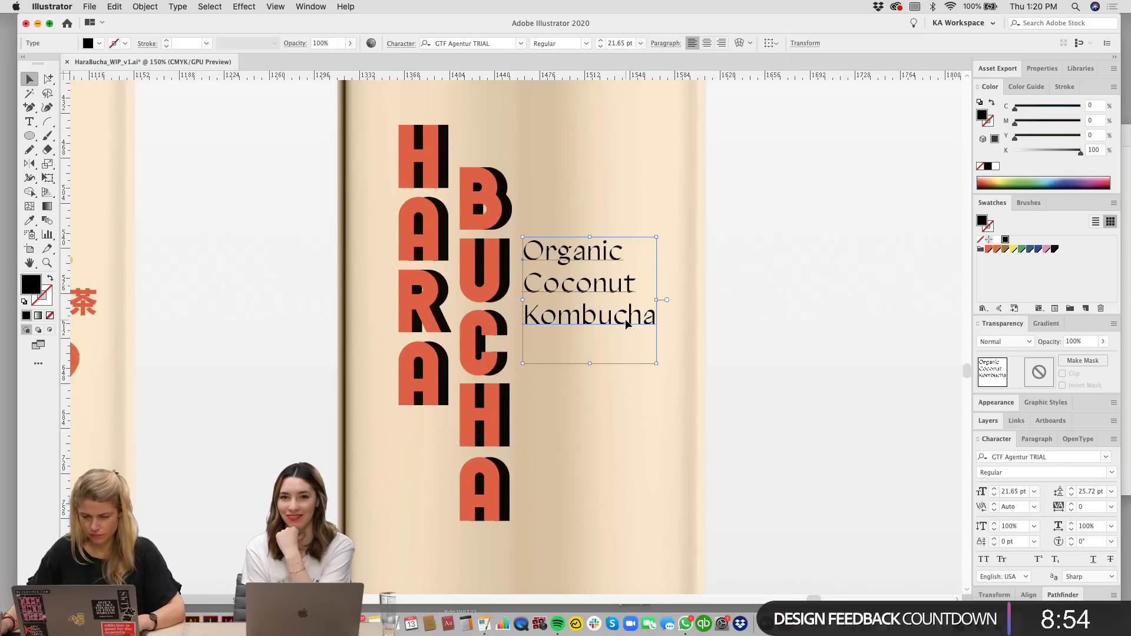
double_click(655, 315)
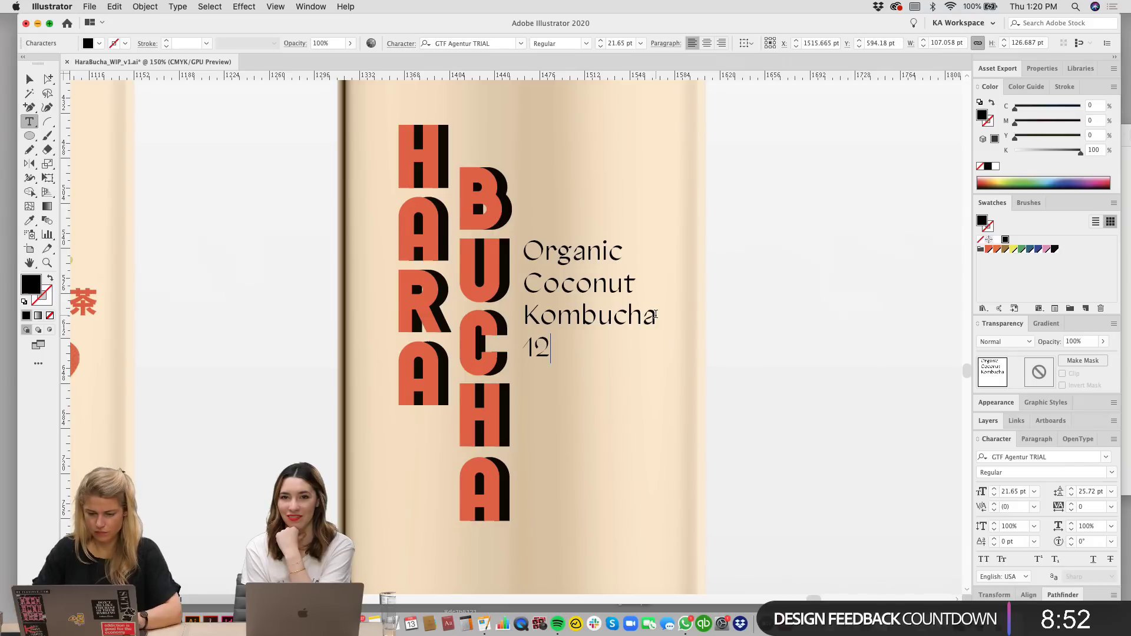
click(27, 77)
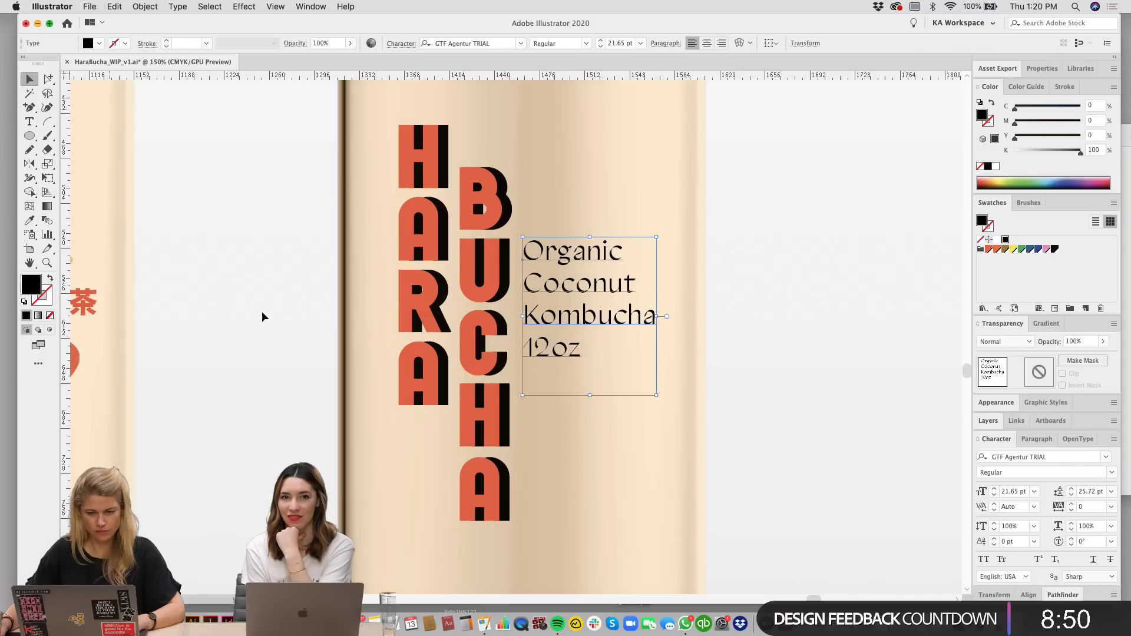
Step: Reduce the size of the 12oz line in the description to 17.65 pt, keeping the Regular style
drag(811, 459, 823, 442)
click(822, 443)
key(super+minus)
scroll(727, 434, up, 2)
scroll(727, 434, left, 2)
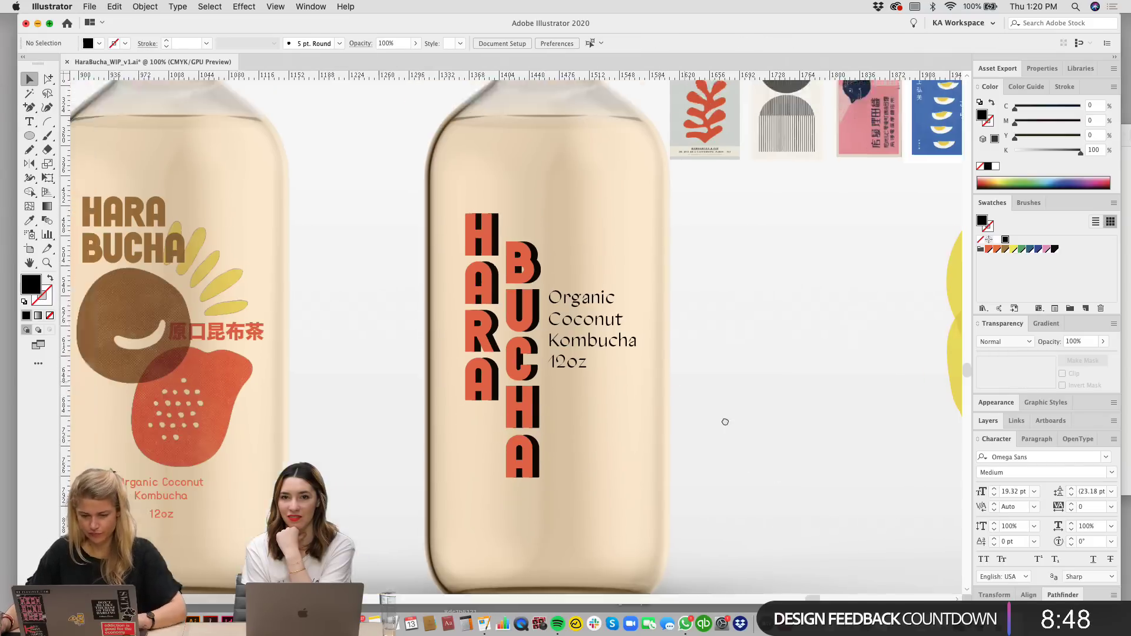
double_click(629, 408)
drag(622, 407, 592, 398)
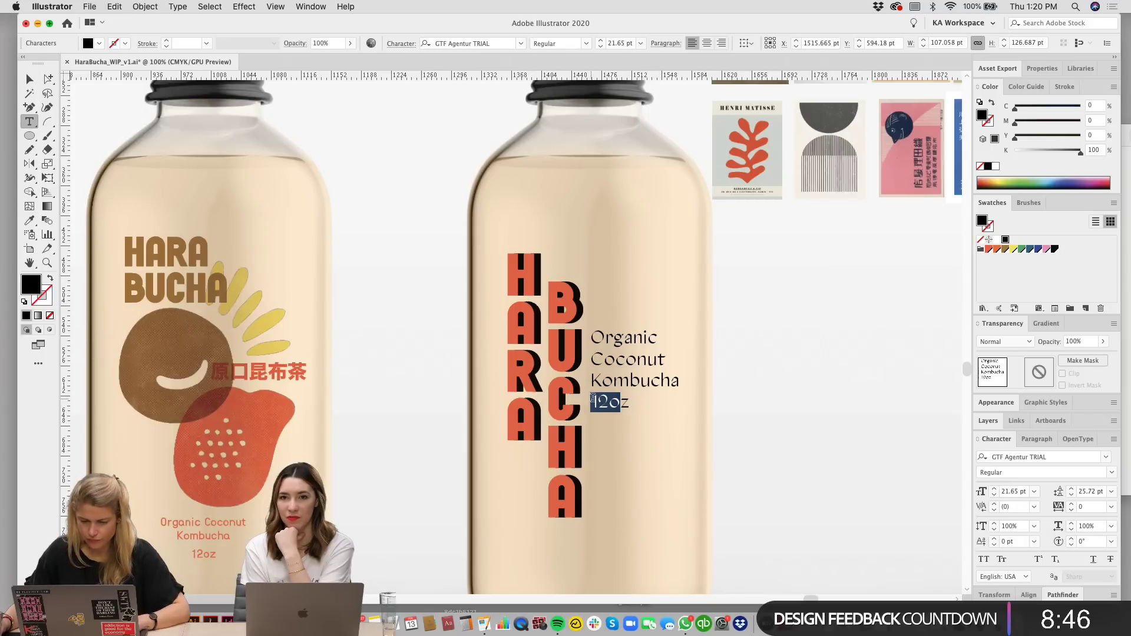
click(586, 43)
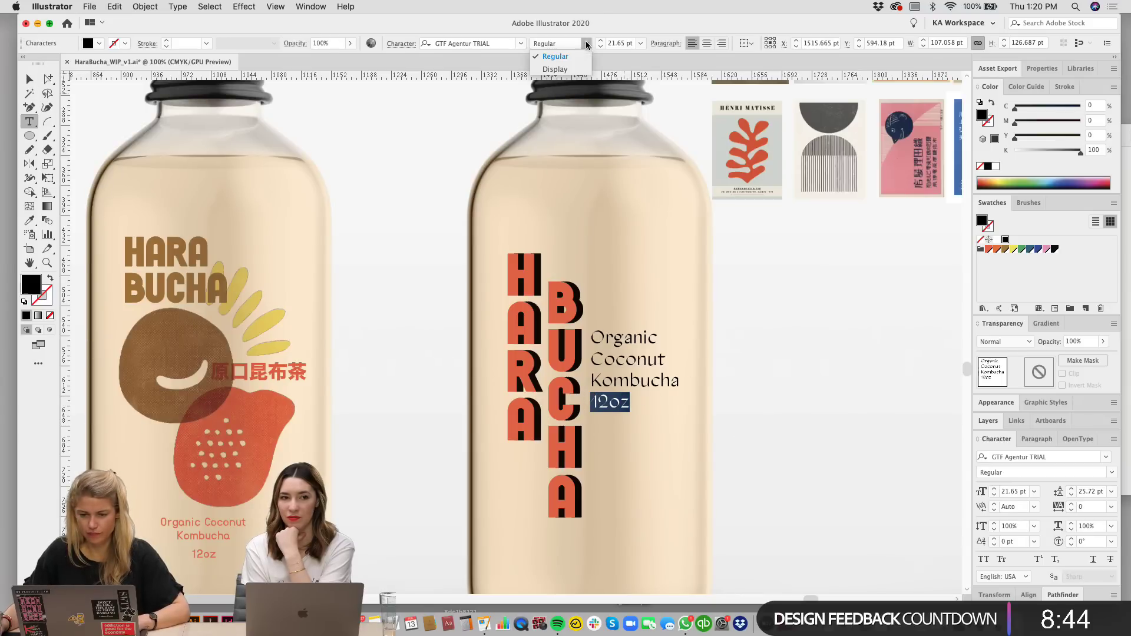
click(572, 56)
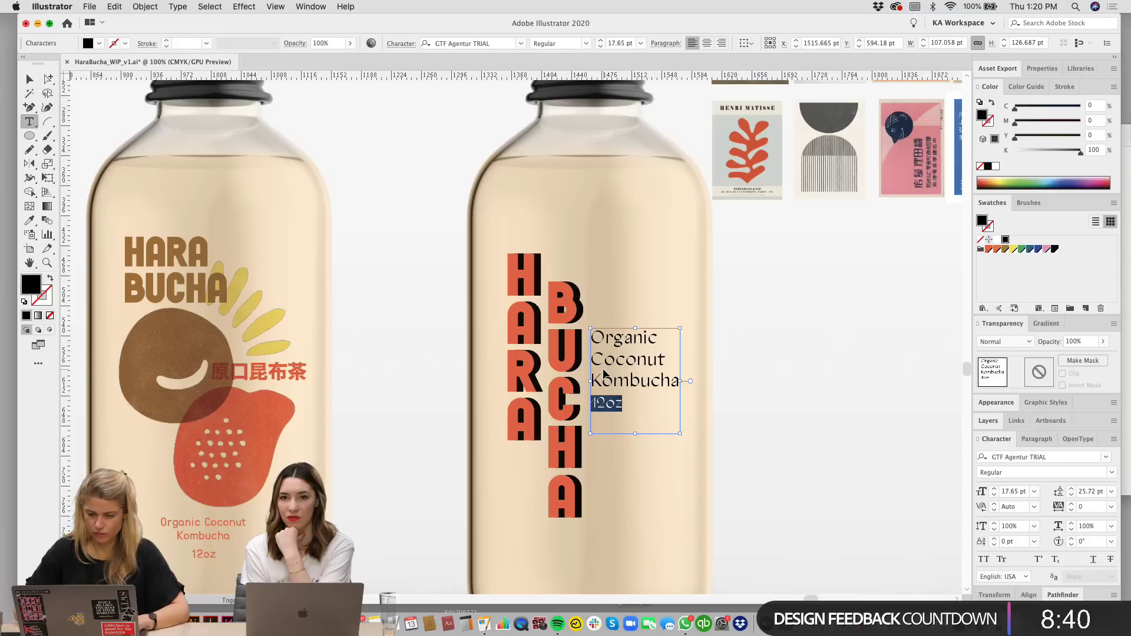
key(Escape)
click(382, 174)
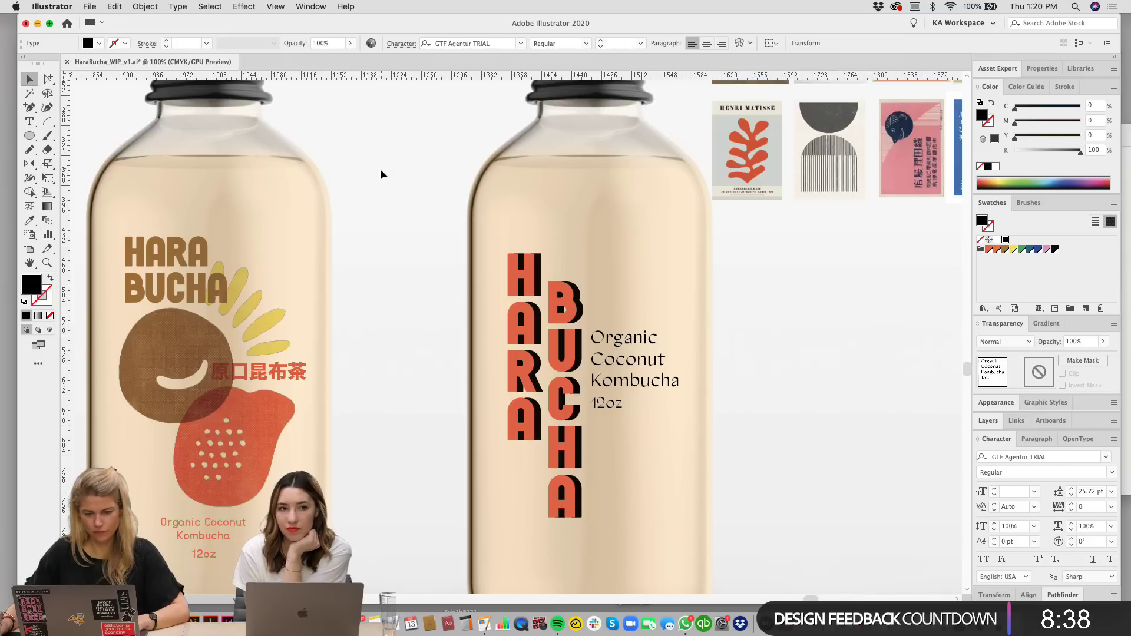
Step: Try lowering the 12oz line with blank lines inserted above it, and remove those blank lines
drag(775, 435, 787, 414)
key(super+minus)
drag(716, 386, 729, 394)
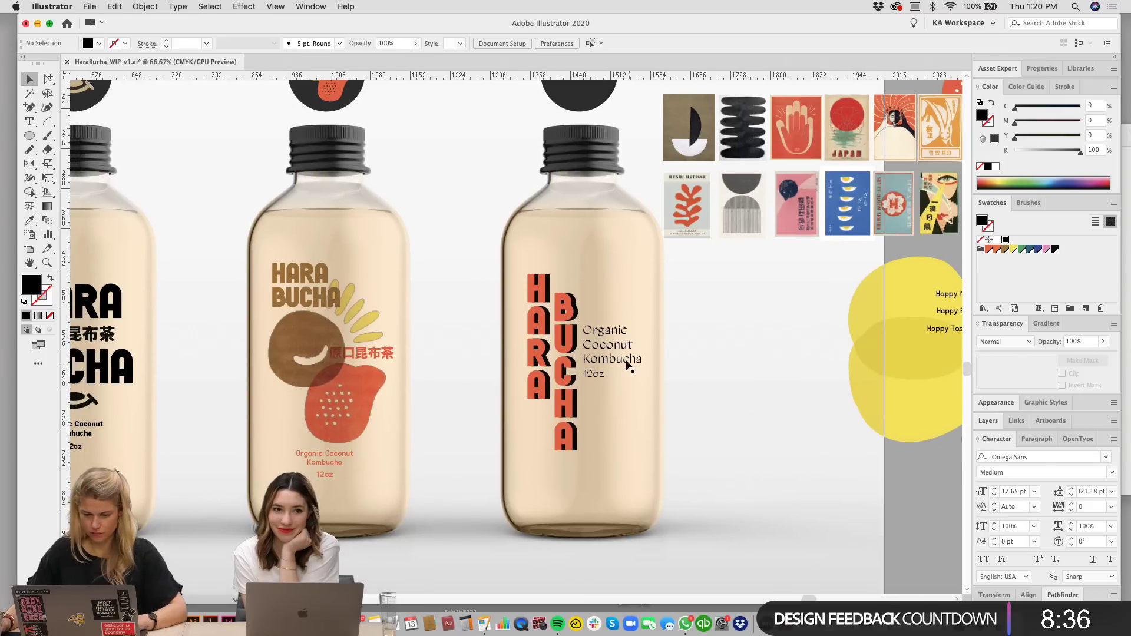
click(596, 371)
double_click(587, 373)
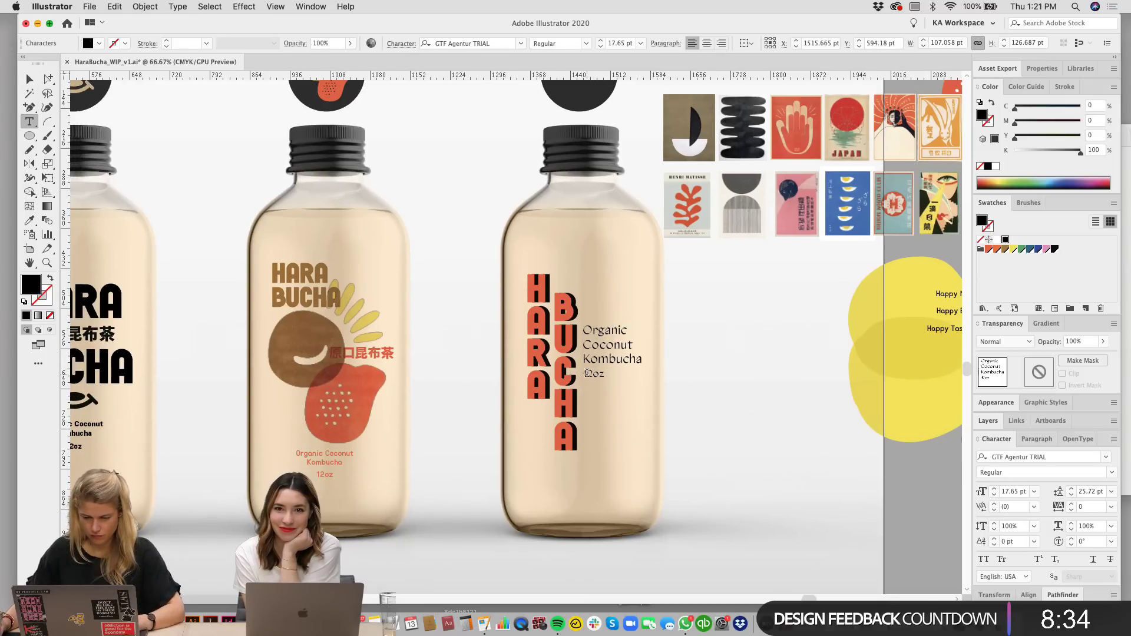
key(Return)
key(Return)
key(Return)
key(Return)
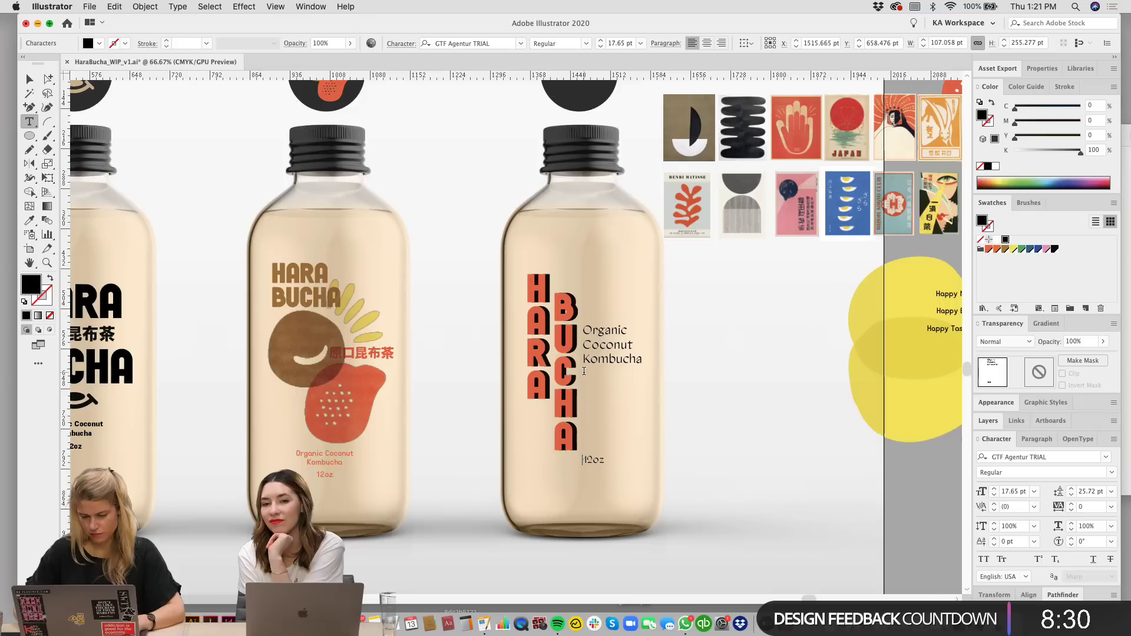
key(BackSpace)
key(BackSpace)
key(BackSpace)
key(BackSpace)
key(BackSpace)
key(BackSpace)
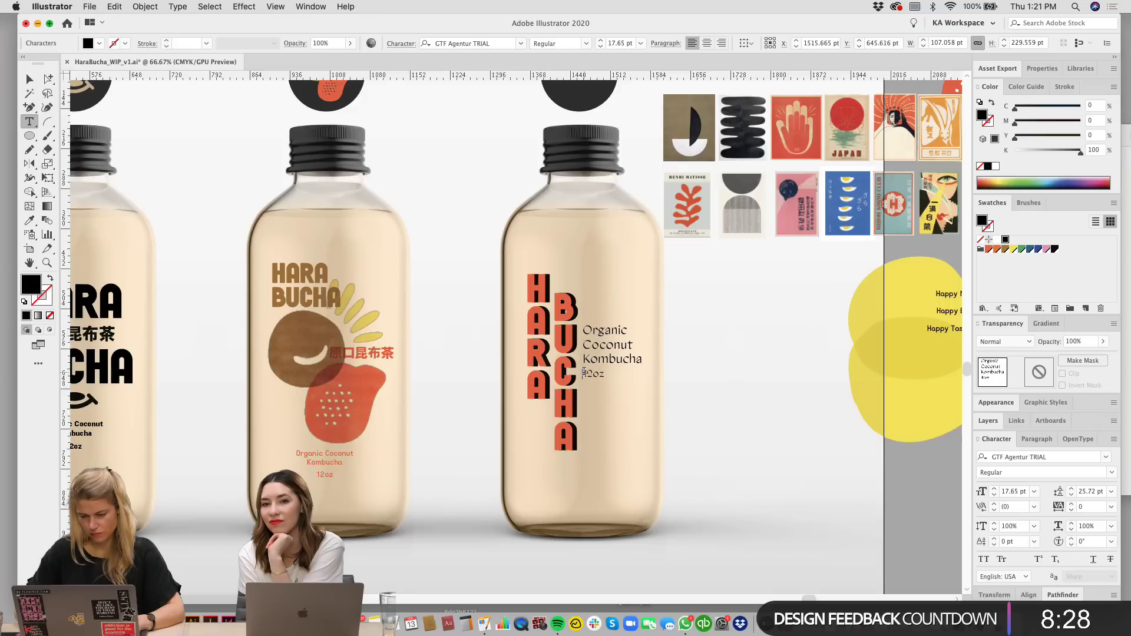
click(27, 81)
click(782, 465)
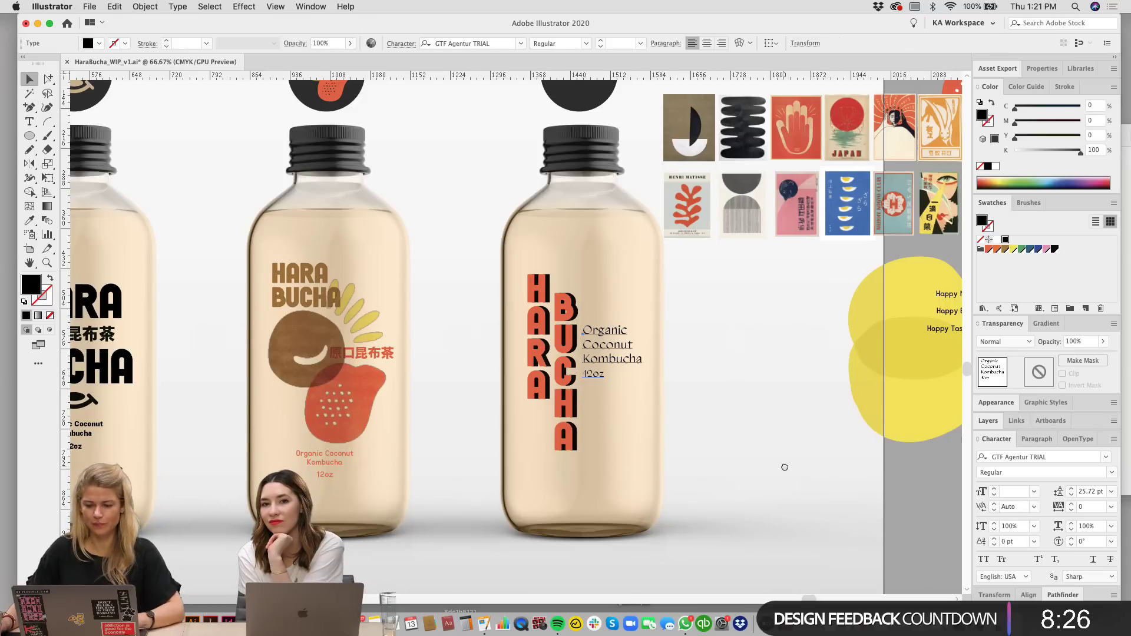
drag(783, 466, 804, 465)
key(super+minus)
scroll(718, 372, left, 3)
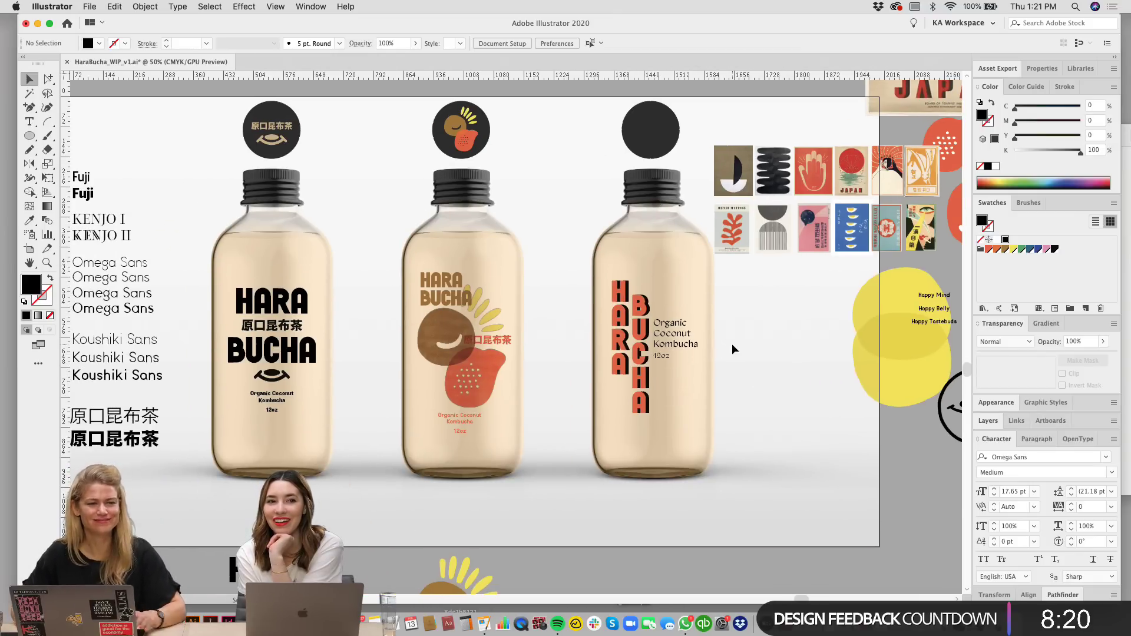
scroll(726, 350, right, 2)
drag(672, 408, 582, 264)
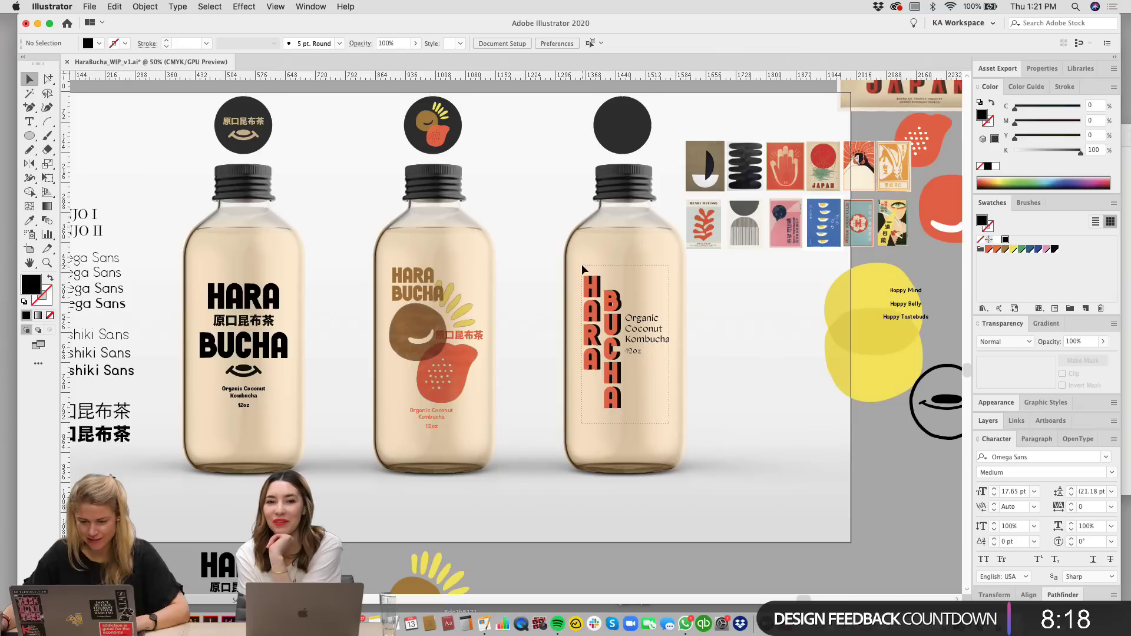
click(774, 325)
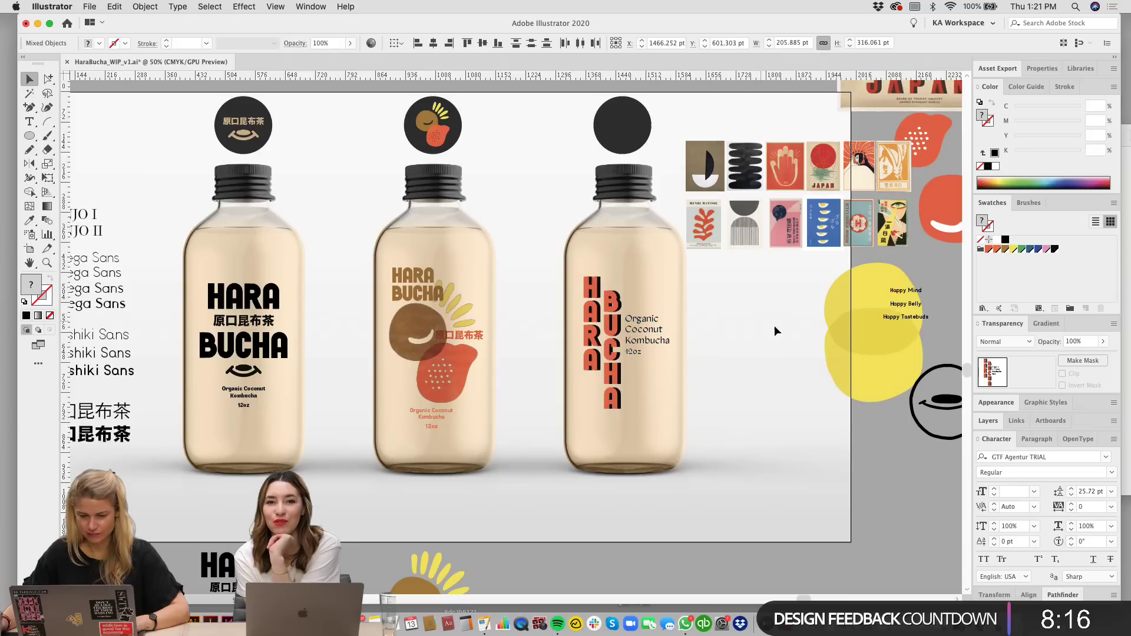
Step: Draw a black circle about 213 pt in diameter in the empty area beside the third bottle
scroll(781, 324, right, 1)
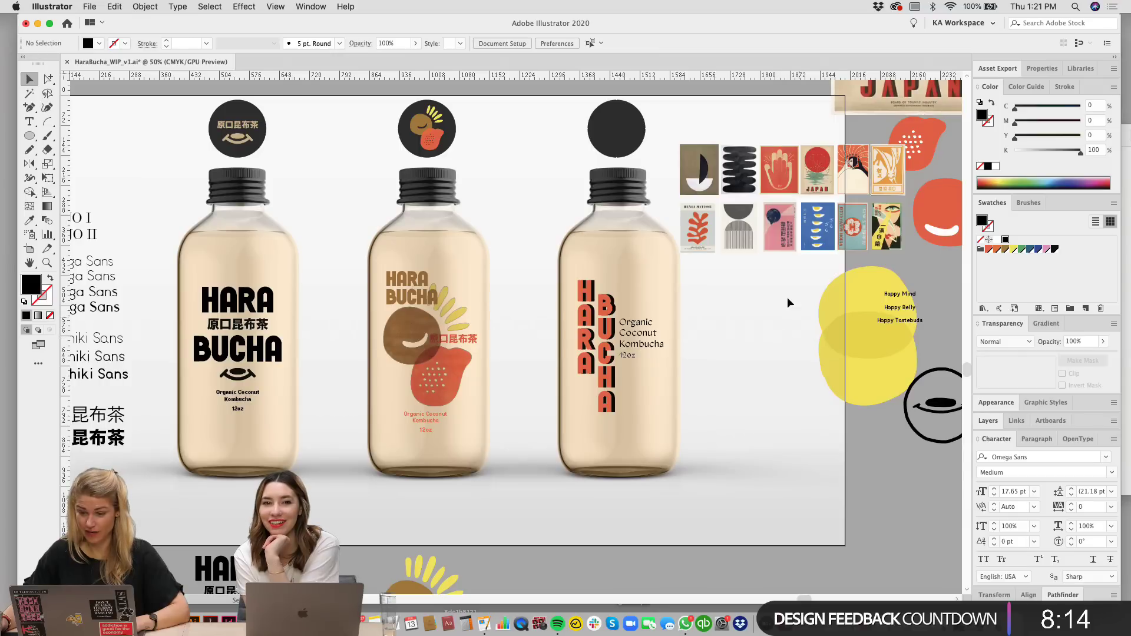
scroll(788, 299, right, 5)
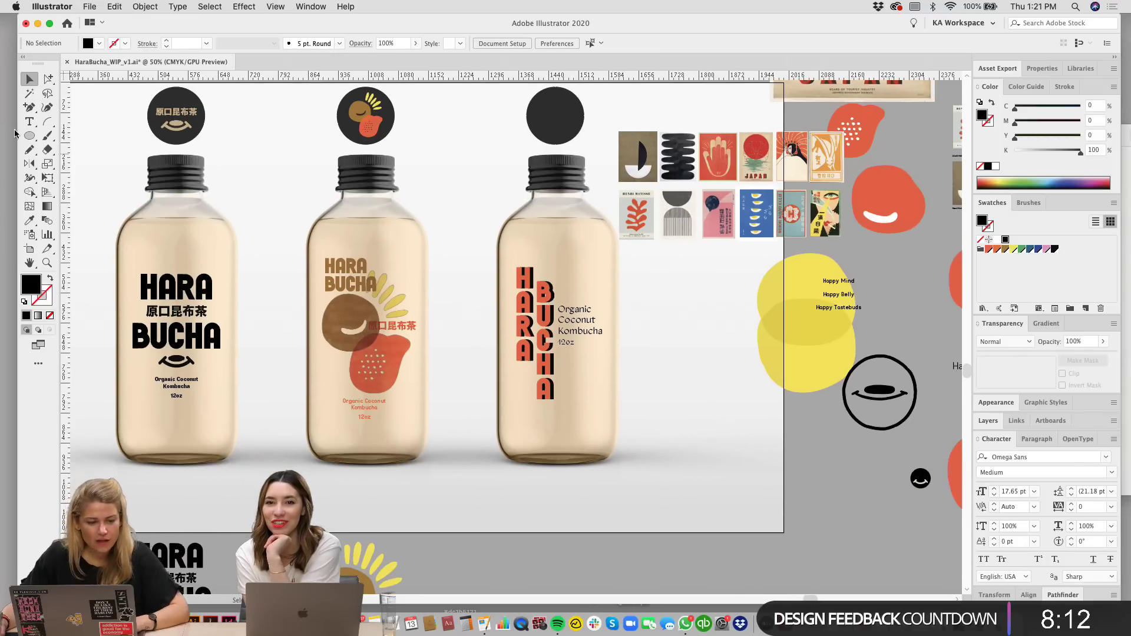
drag(638, 334, 727, 424)
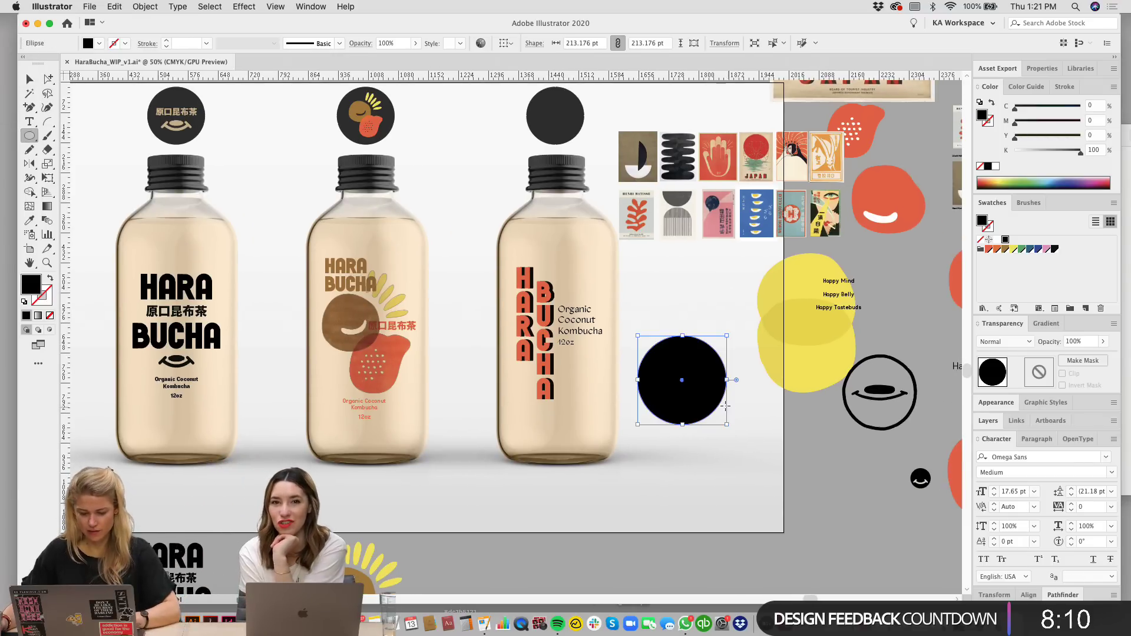
key(v)
scroll(659, 277, right, 1)
click(673, 277)
Step: Draw a horizontal line about 292 pt long across the black circle and center-align both shapes horizontally and vertically
key(super+equal)
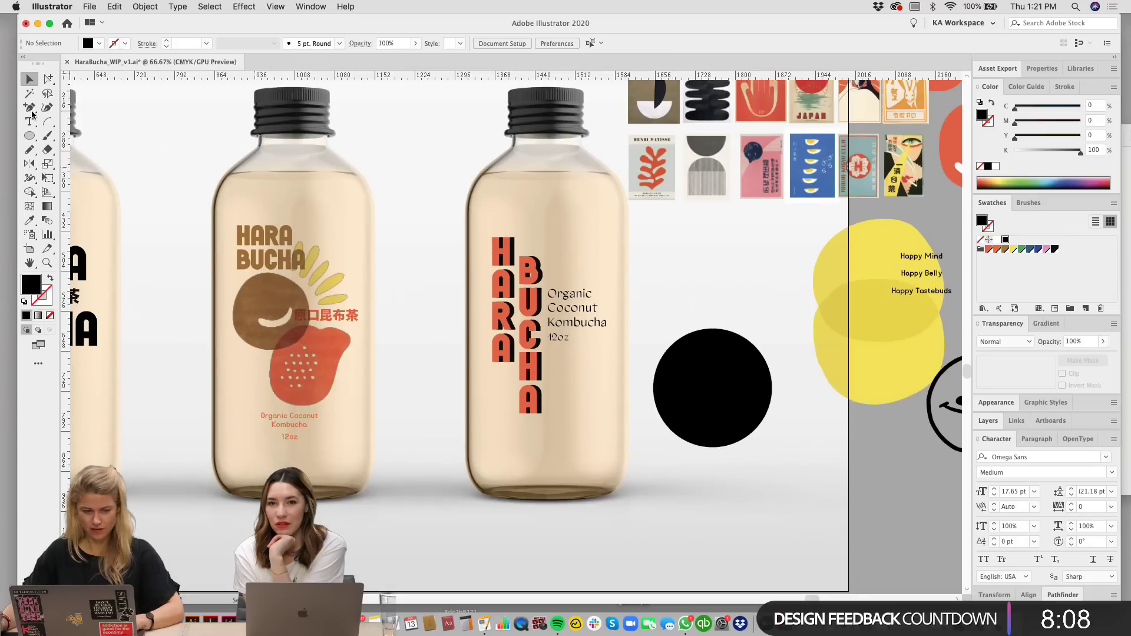
click(29, 136)
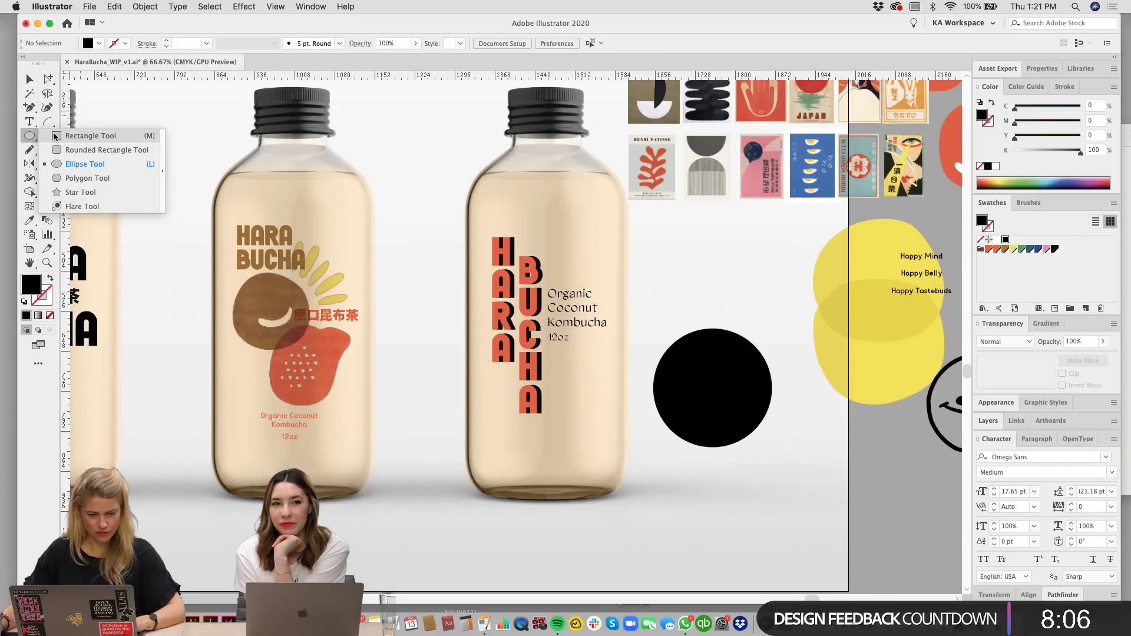
click(45, 121)
drag(46, 122, 100, 119)
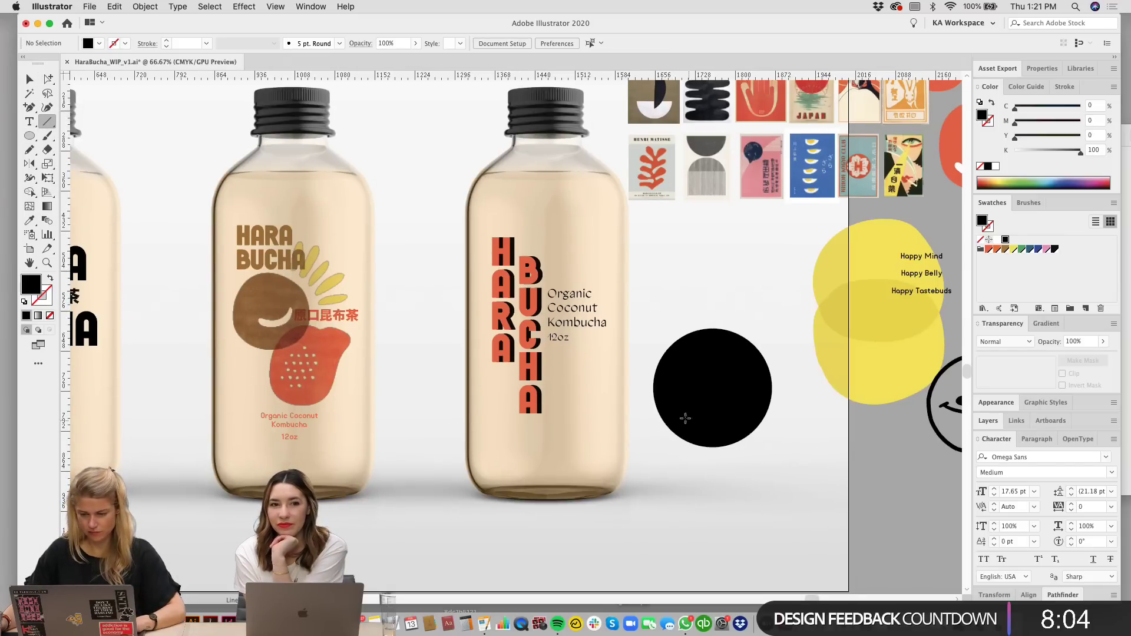
drag(739, 391, 801, 385)
key(v)
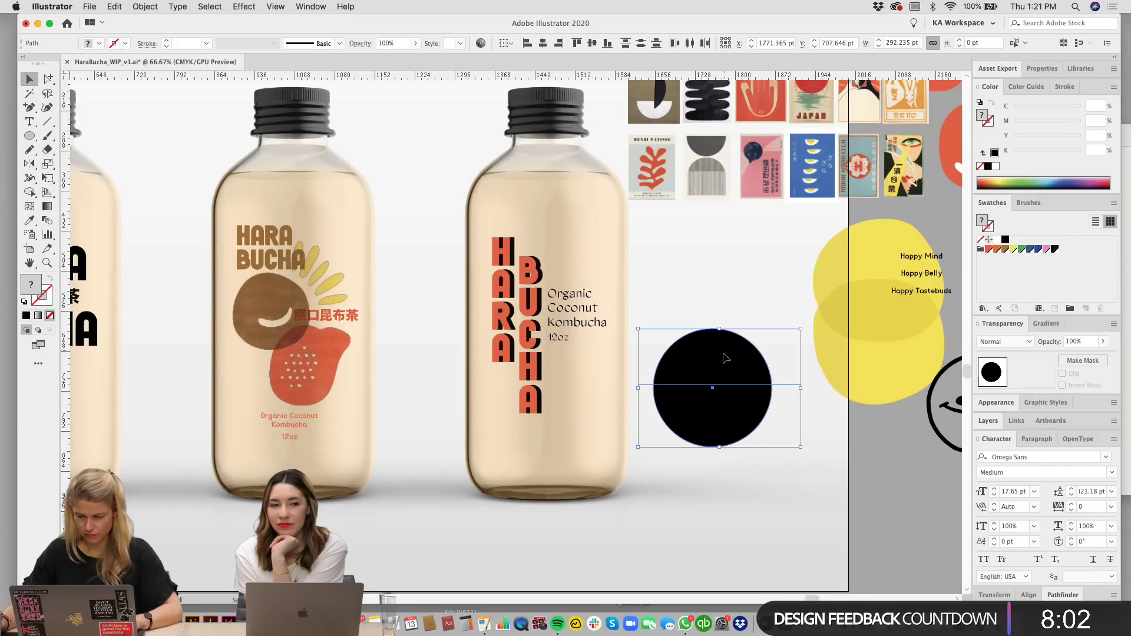
click(542, 43)
click(592, 43)
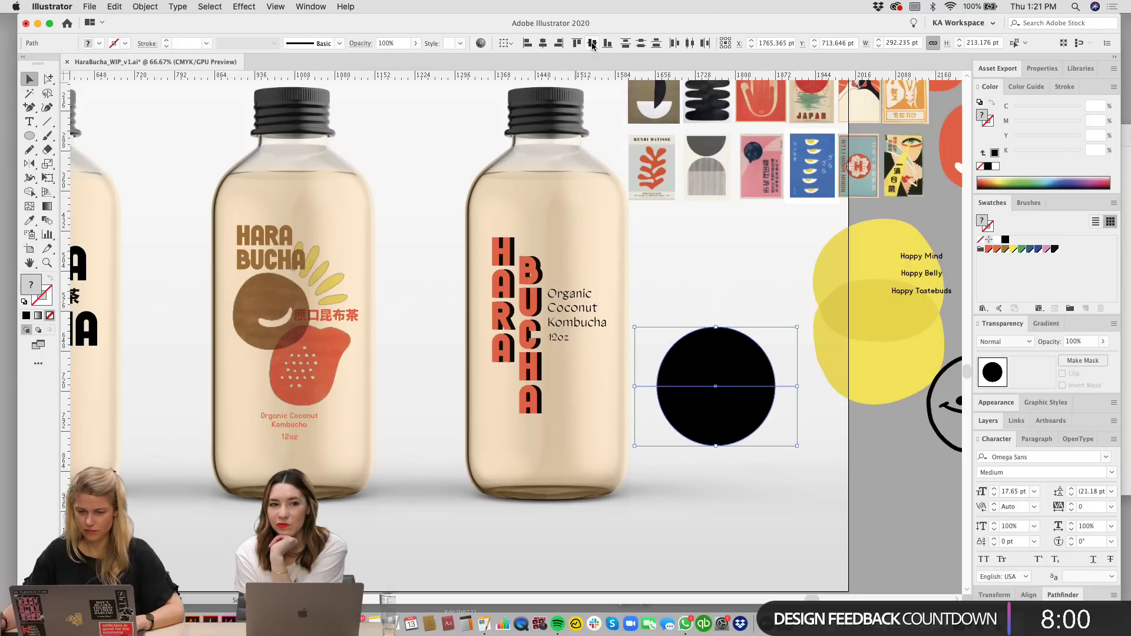
Step: Divide the circle along the horizontal line into two half circles with Pathfinder
click(1059, 595)
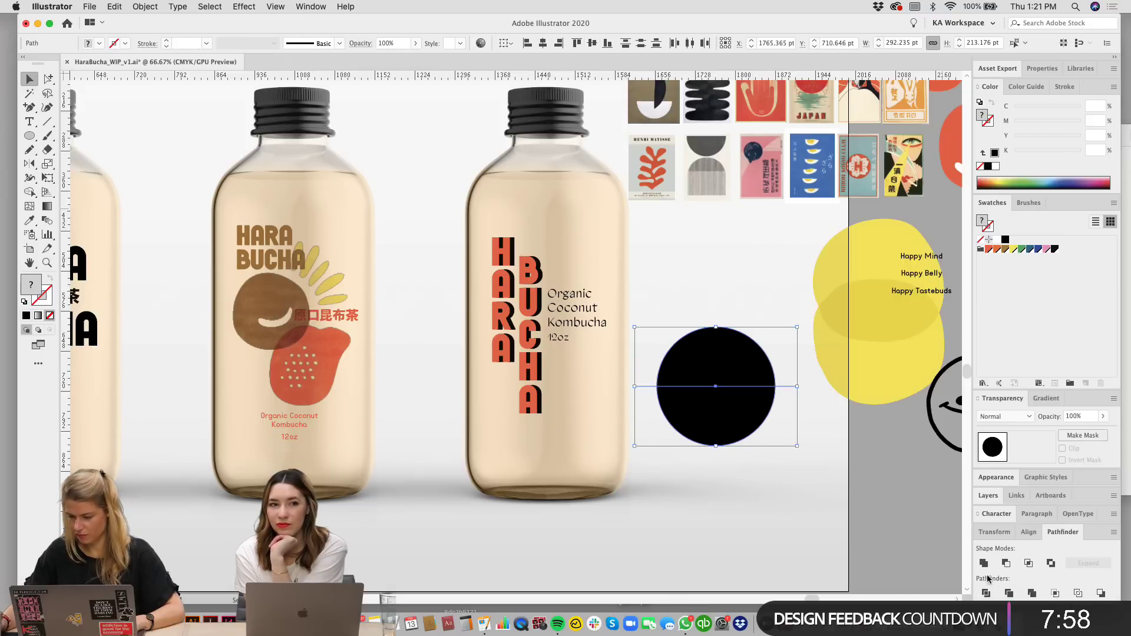
click(987, 593)
click(754, 504)
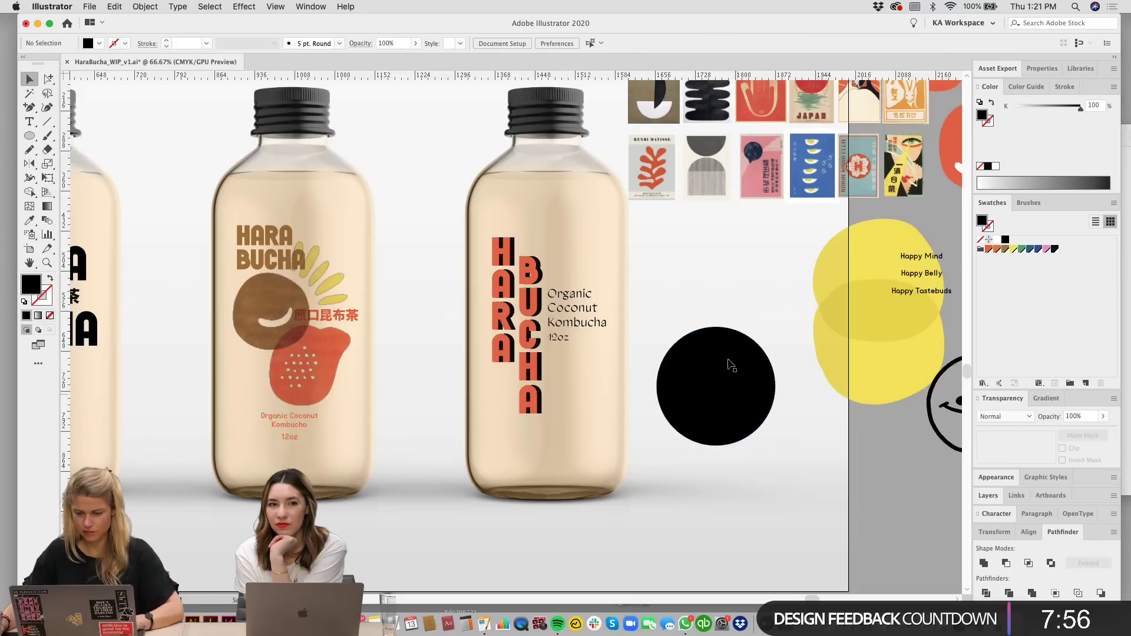
Step: Move the two half circles apart vertically and scale both down to about 154 pt wide
drag(728, 320, 710, 351)
click(733, 424)
scroll(764, 492, up, 2)
shift+click(737, 321)
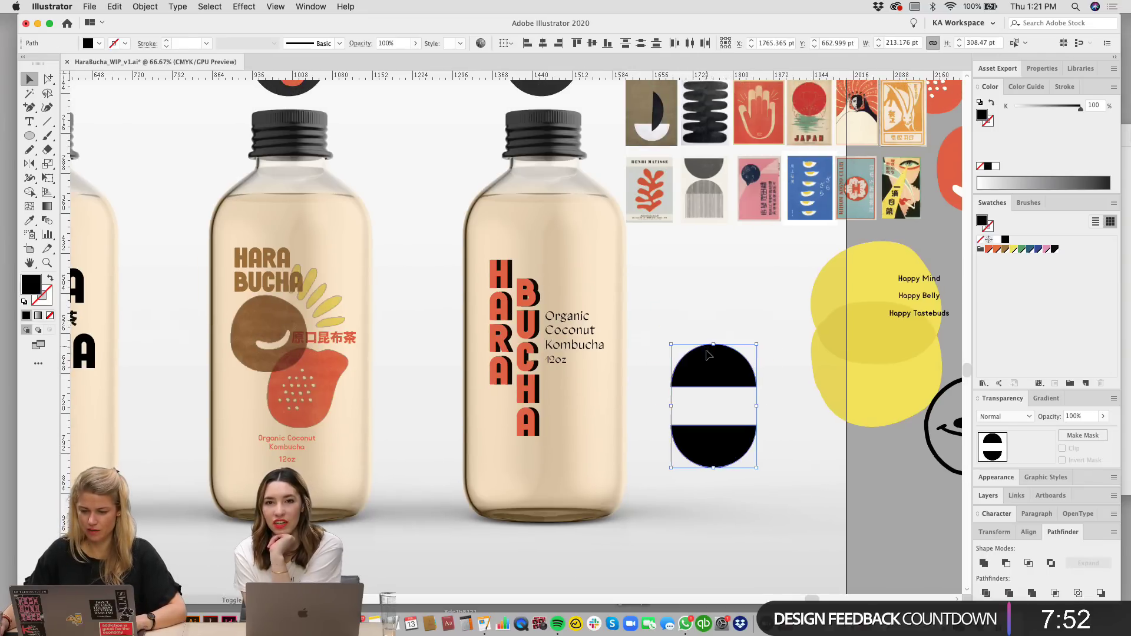
drag(675, 291, 819, 290)
click(799, 377)
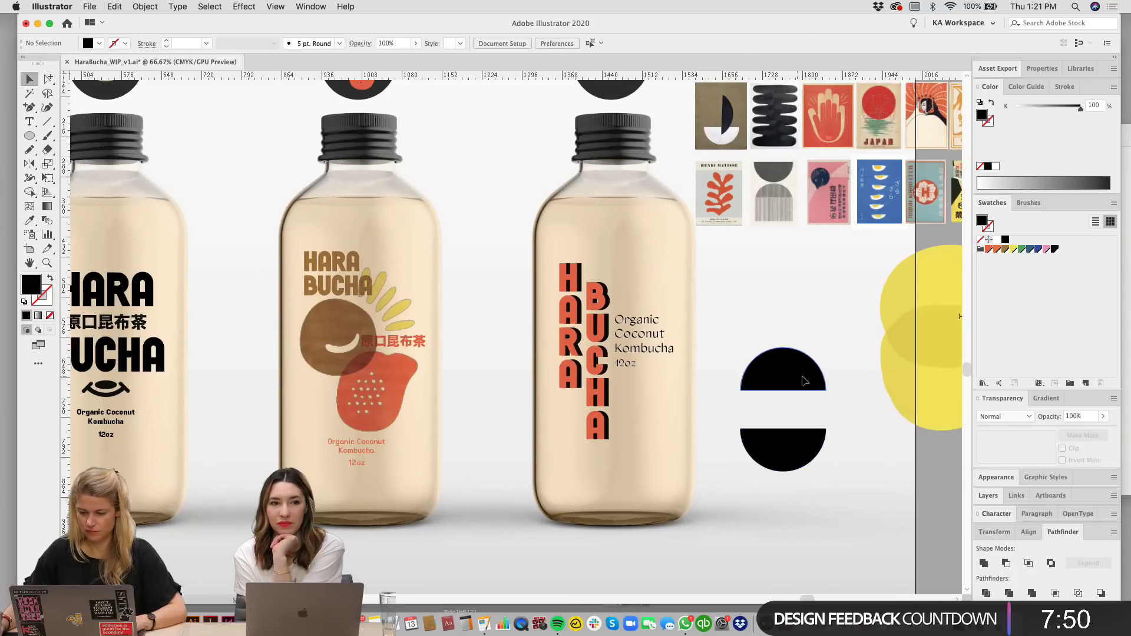
Step: Rotate the upper half circle to a diagonal angle and try arranging it against the lower half circle
drag(832, 366, 818, 400)
drag(776, 359, 806, 410)
click(814, 306)
drag(814, 323, 808, 306)
click(774, 439)
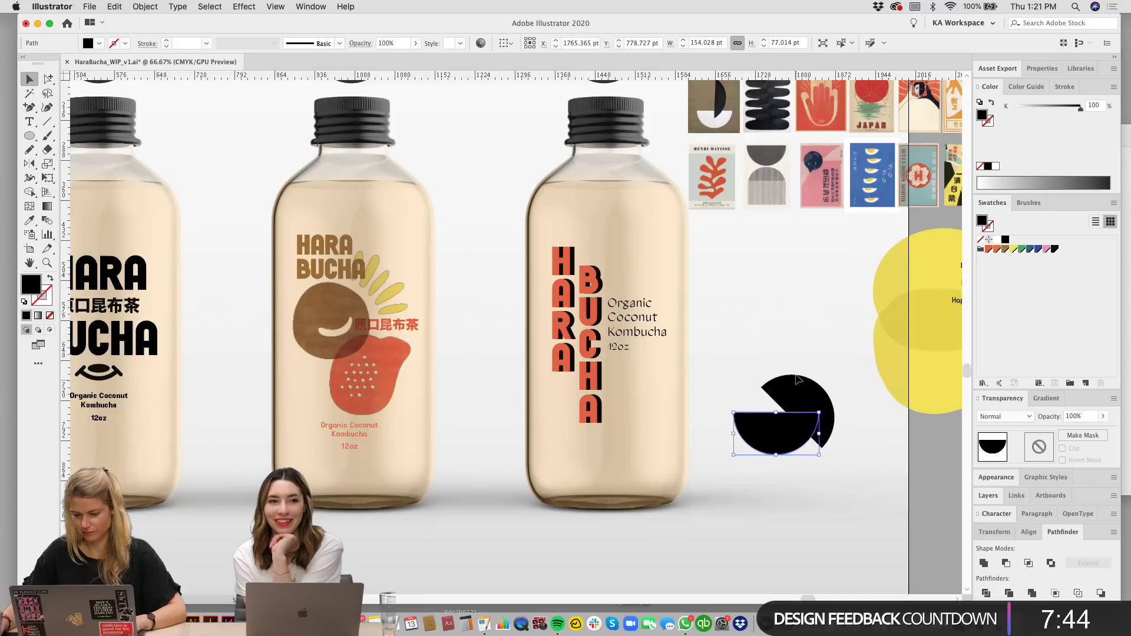
click(772, 360)
drag(790, 398, 756, 351)
click(828, 321)
click(786, 286)
drag(808, 303, 739, 293)
Step: Separate the two half circles and delete the rotated one, keeping only the bowl-shaped half beside the bottle
key(super+plus)
drag(745, 301, 870, 158)
click(804, 285)
drag(741, 413, 699, 251)
drag(785, 354, 771, 453)
click(821, 266)
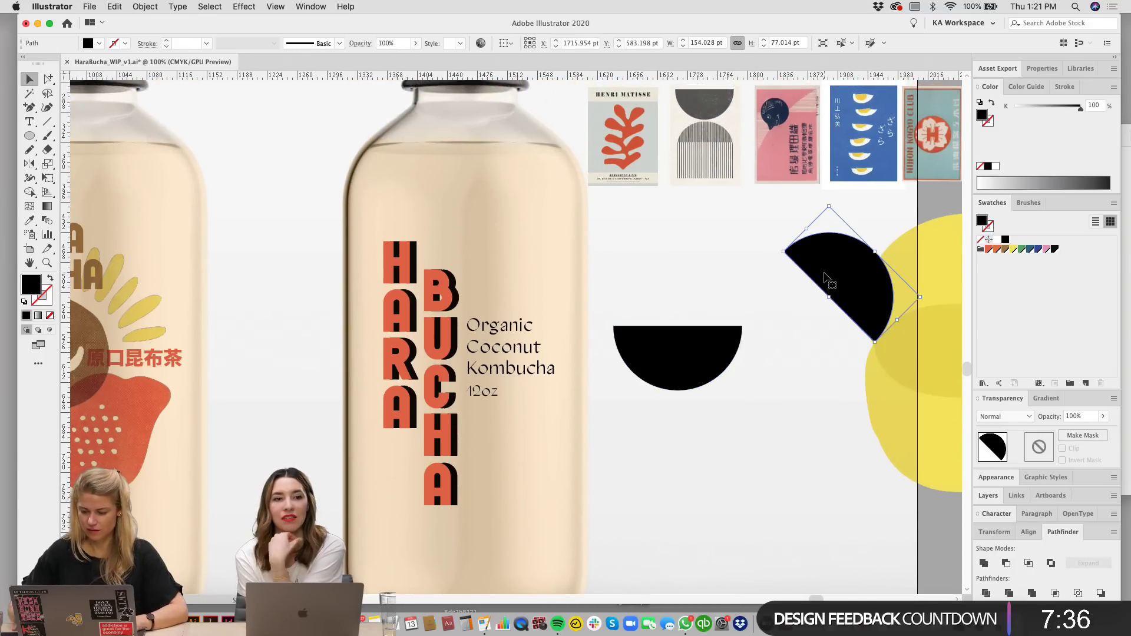
key(Delete)
drag(742, 284, 757, 248)
drag(289, 169, 373, 174)
drag(527, 211, 511, 215)
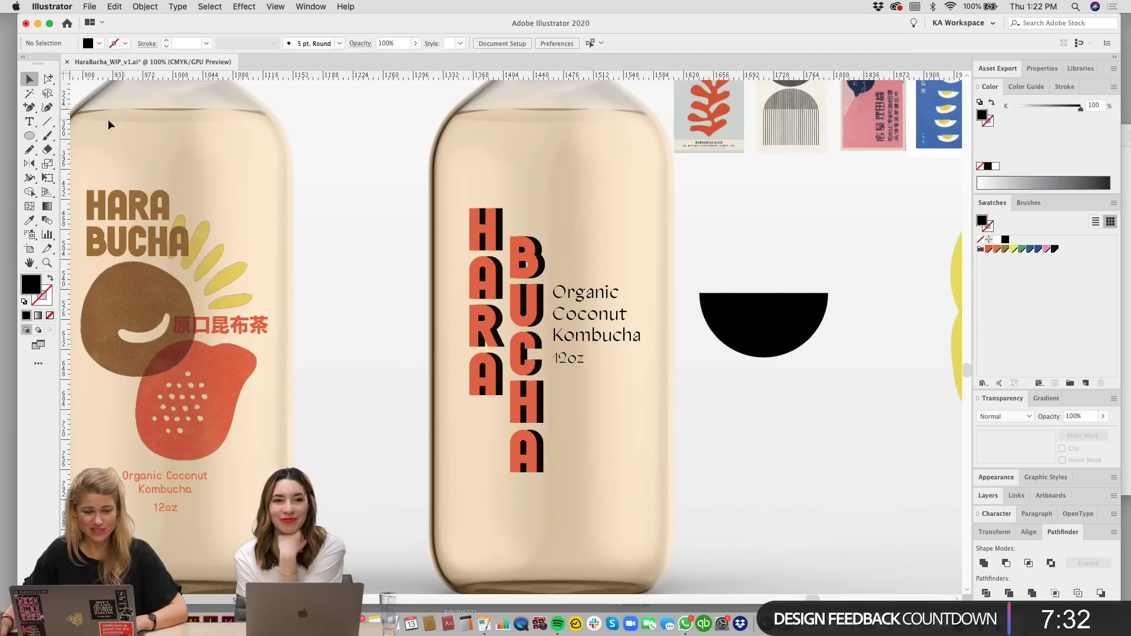
Step: Draw a black circle about 52 pt wide centred above the half circle beside the bottle
click(31, 135)
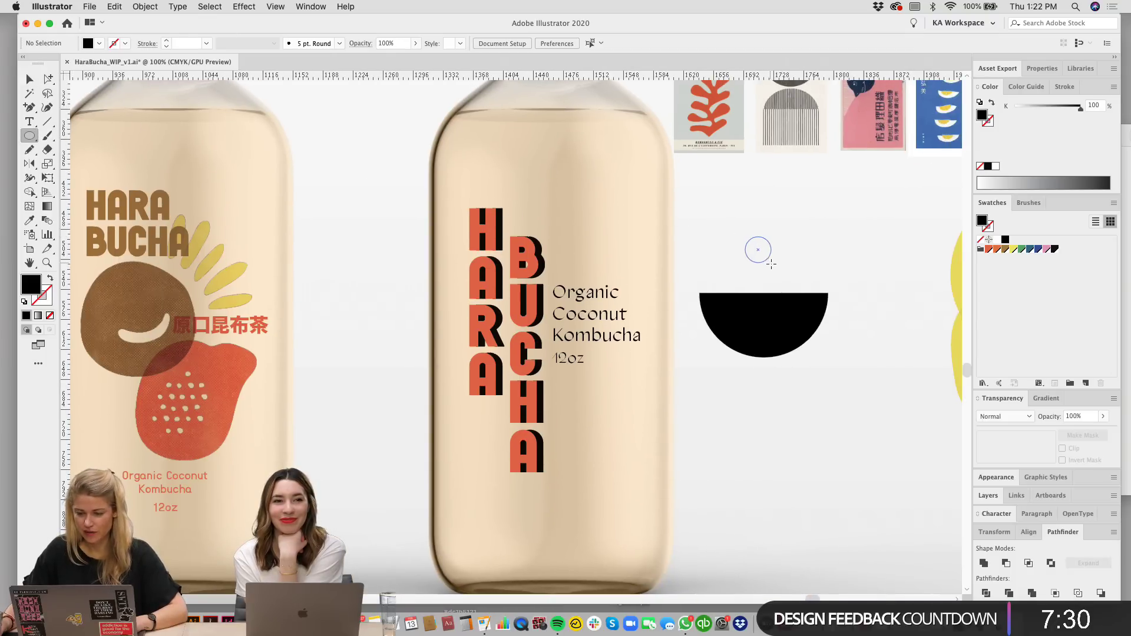
drag(785, 277, 758, 276)
key(v)
scroll(824, 262, right, 2)
shift+click(756, 337)
drag(756, 337, 756, 382)
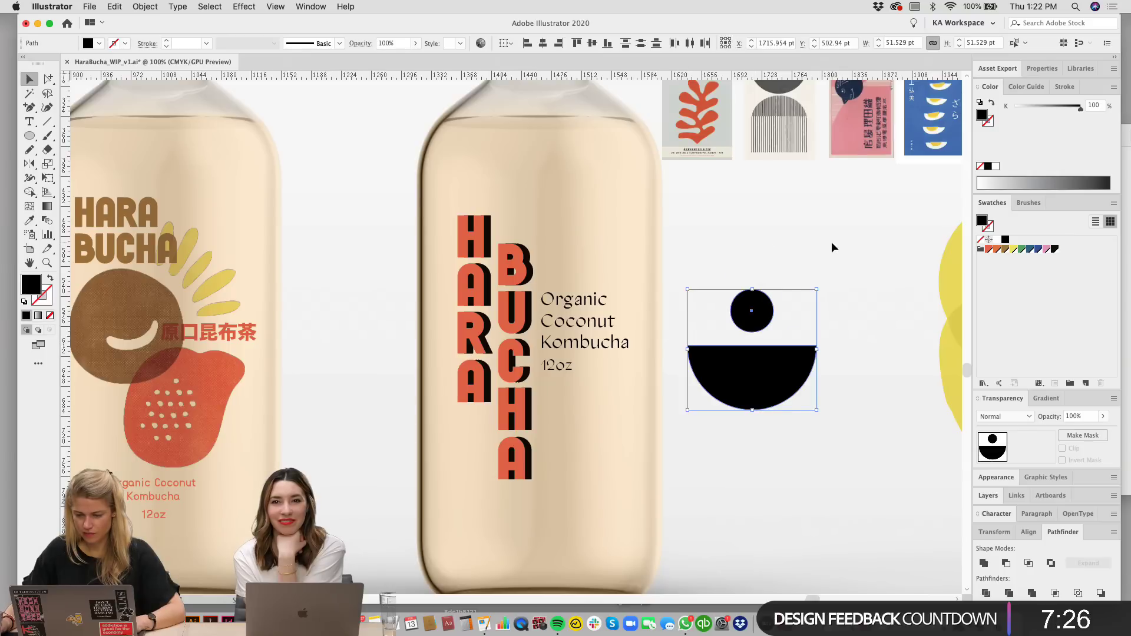
Step: Enlarge the circle to about 61 pt and lower it closer to the half circle's flat edge
click(833, 247)
drag(844, 367, 745, 390)
scroll(819, 324, right, 2)
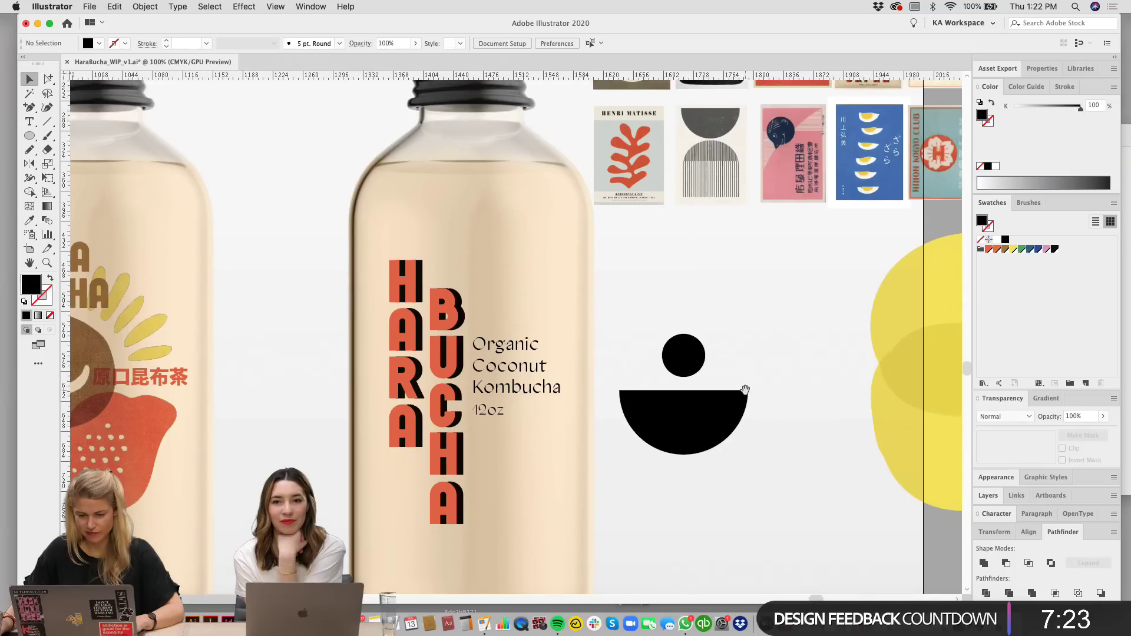
click(685, 364)
drag(685, 333, 685, 326)
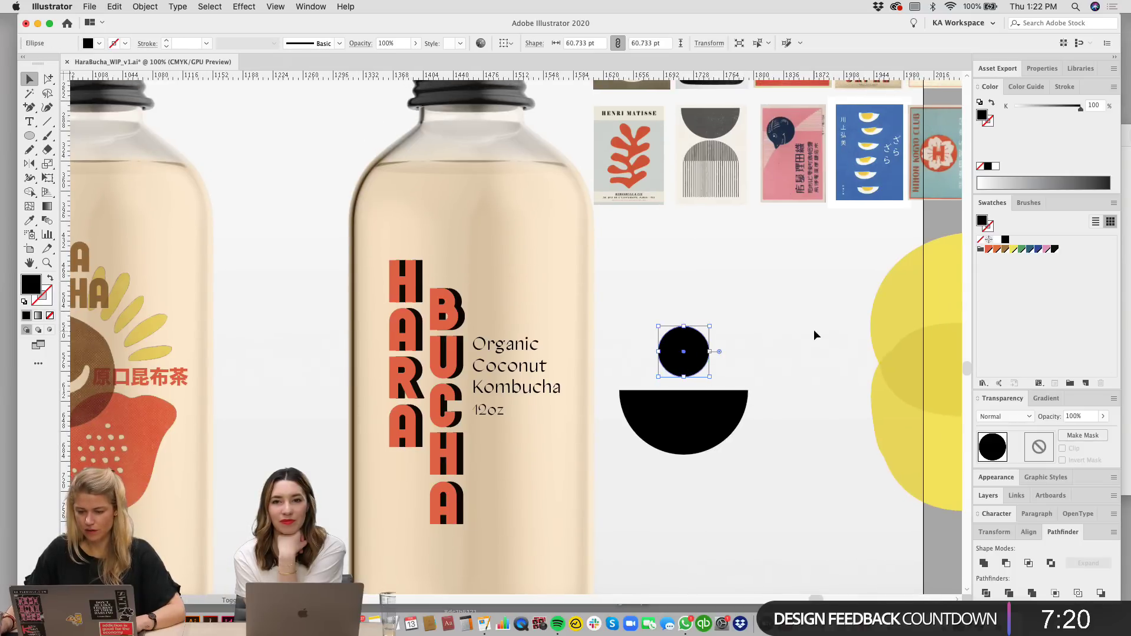
click(812, 330)
drag(689, 364, 689, 370)
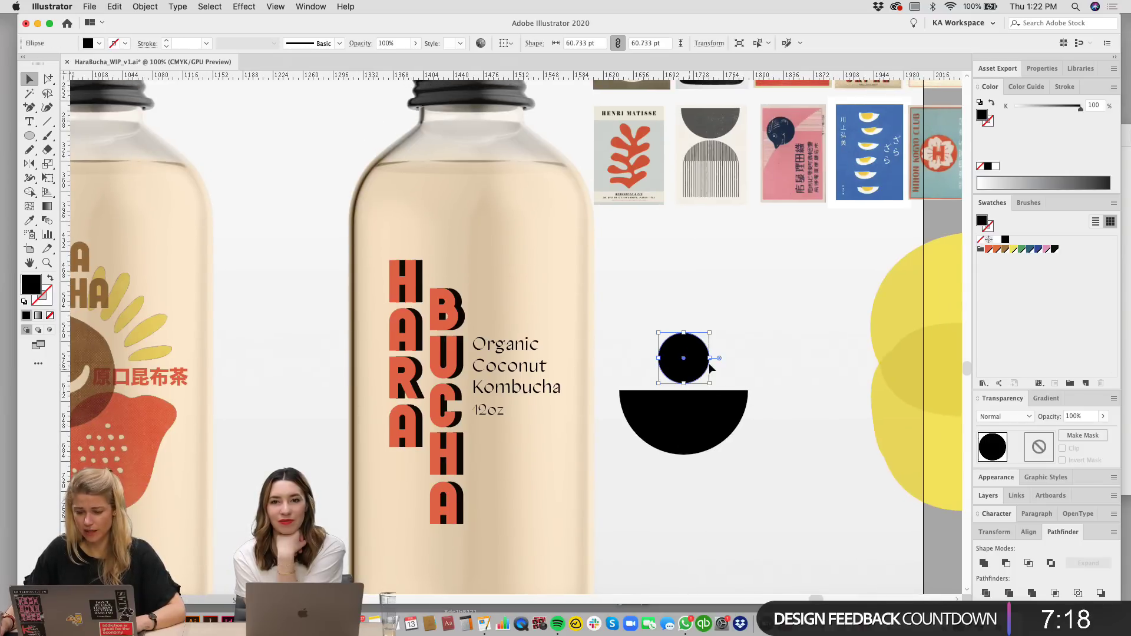
click(779, 347)
drag(779, 347, 746, 358)
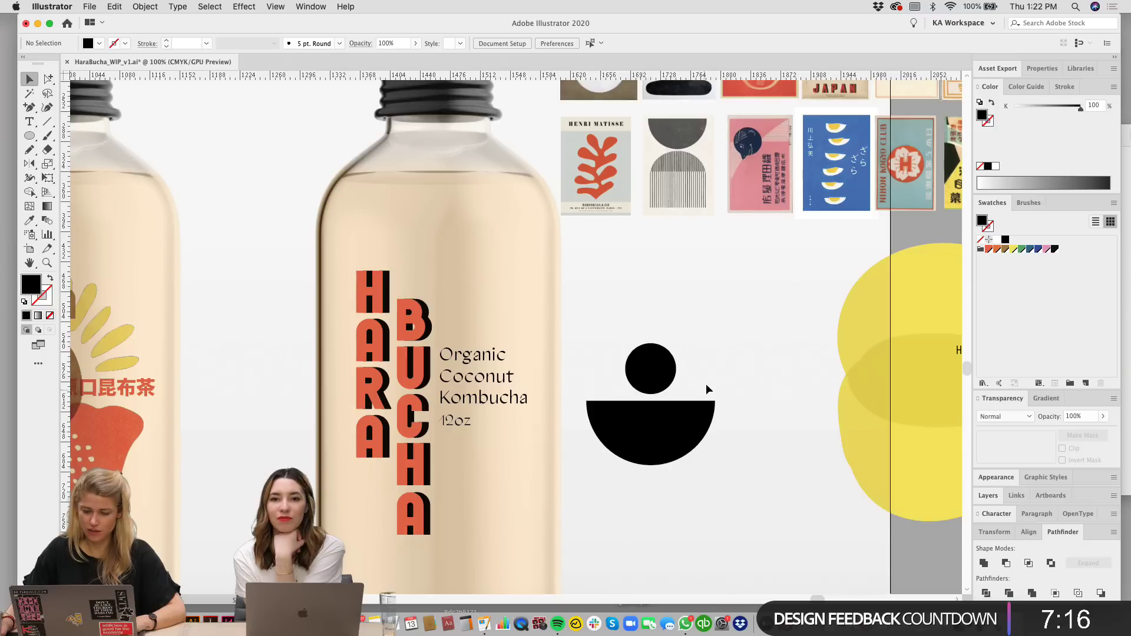
Step: Move the Organic Coconut Kombucha 12oz description lower alongside the BUCHA lettering
click(671, 437)
shift+click(650, 368)
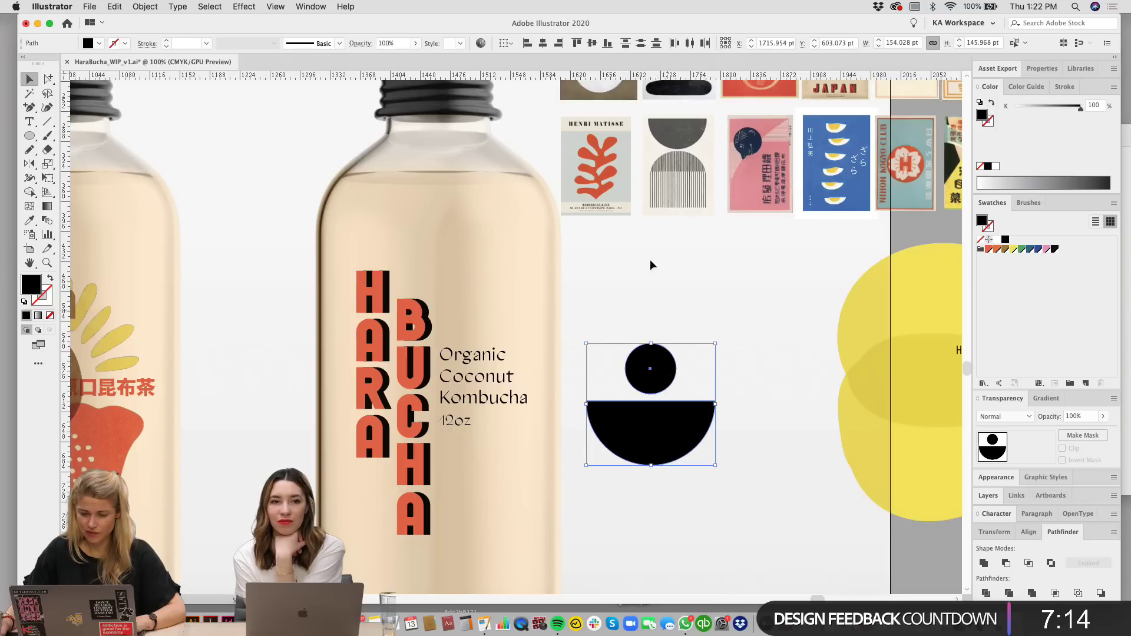
click(754, 333)
scroll(754, 333, down, 2)
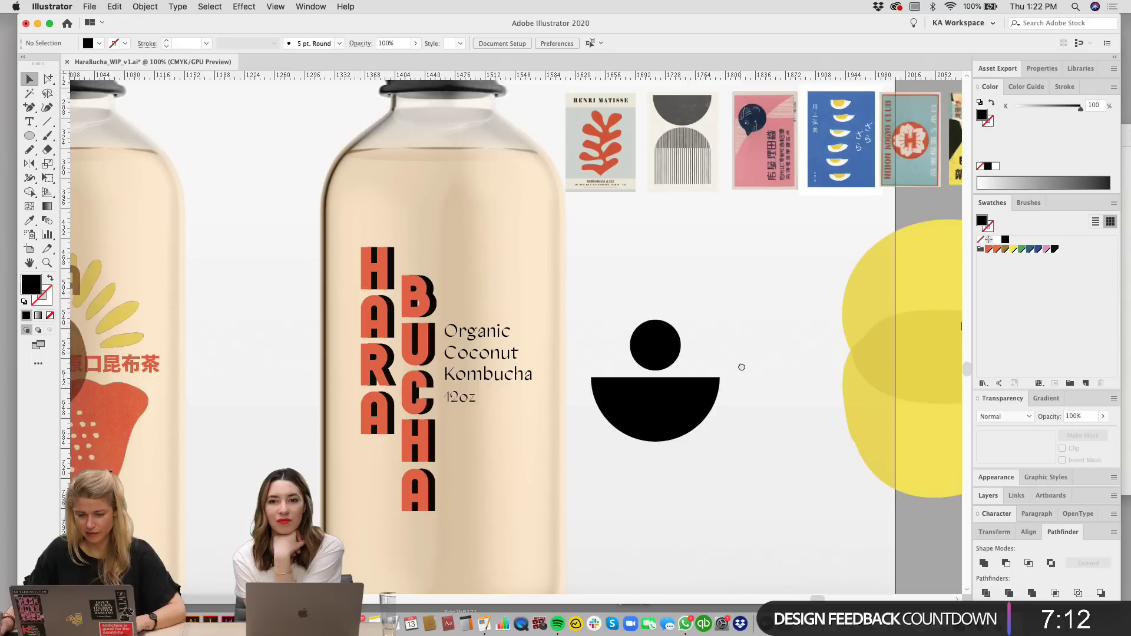
click(467, 336)
drag(473, 324, 467, 380)
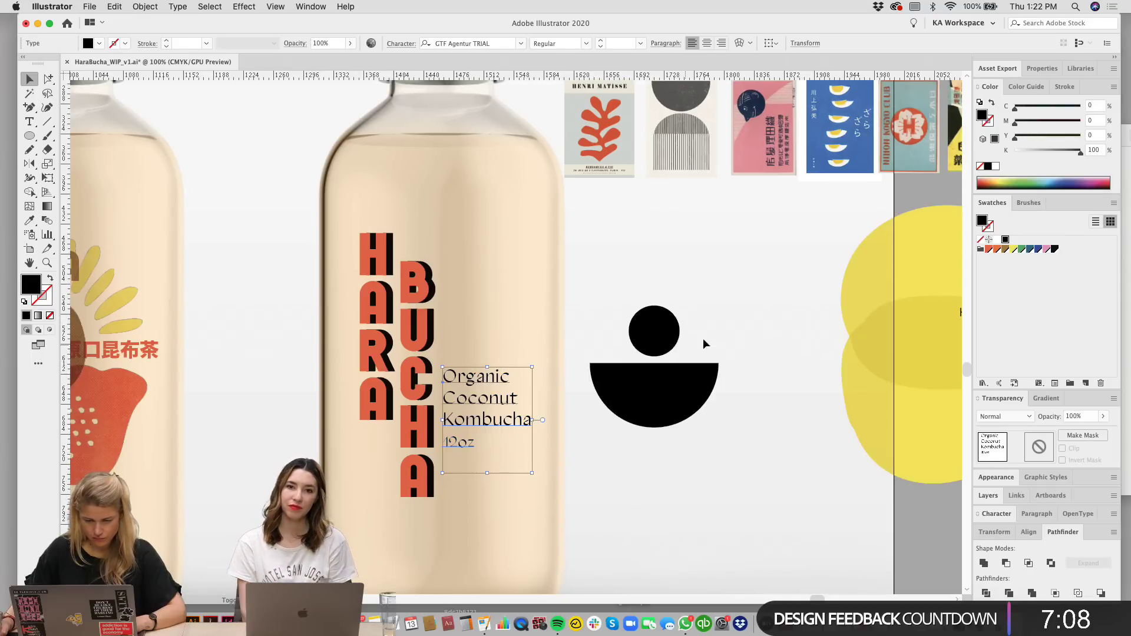
Step: Scale the circle and half circle together to about 105 pt wide and fill both with the brown swatch
click(652, 331)
drag(656, 309, 654, 345)
click(1004, 249)
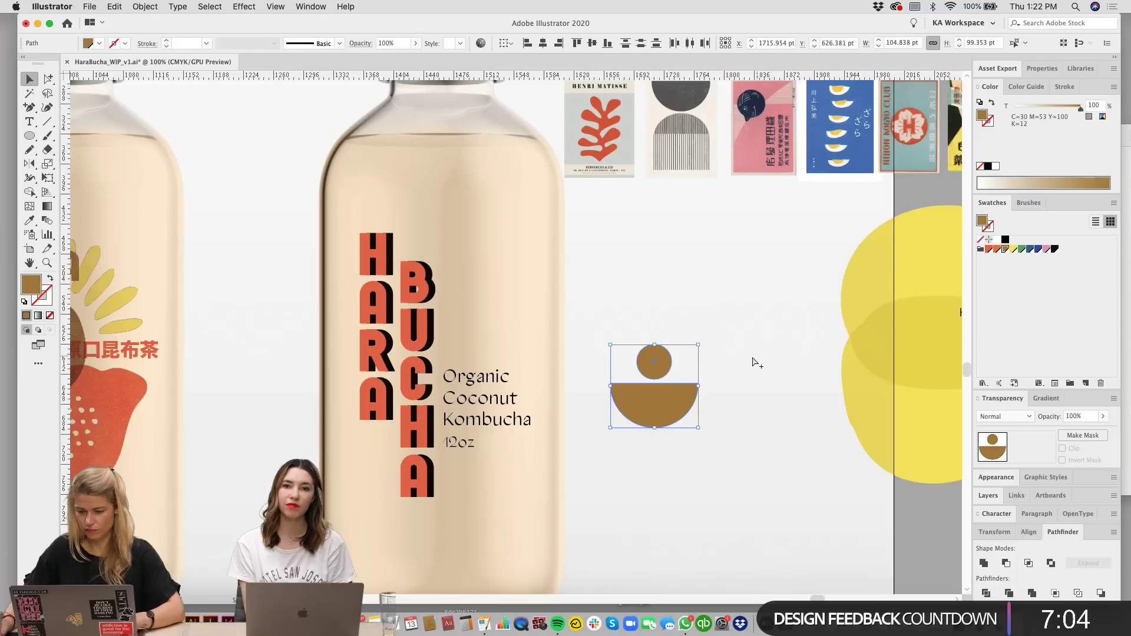
click(723, 298)
scroll(737, 330, left, 2)
Step: Place the brown symbol above the description at about 51 pt wide, left-align it with the text and nudge it down
drag(682, 372, 495, 333)
shift+click(510, 387)
click(417, 43)
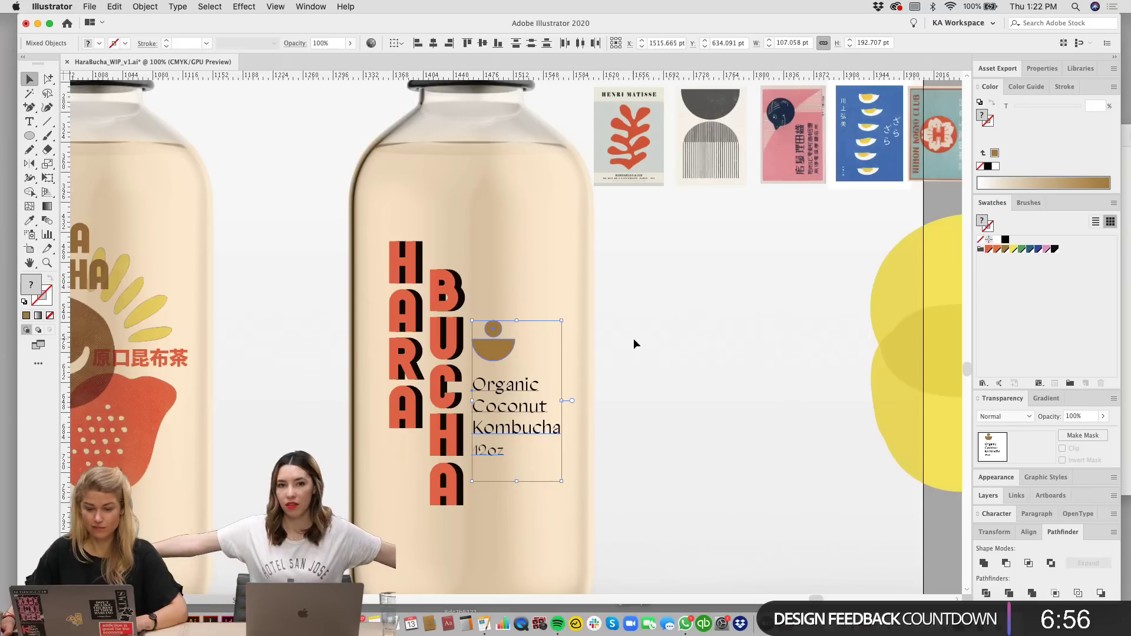
click(634, 344)
drag(499, 349, 500, 355)
drag(713, 365, 745, 328)
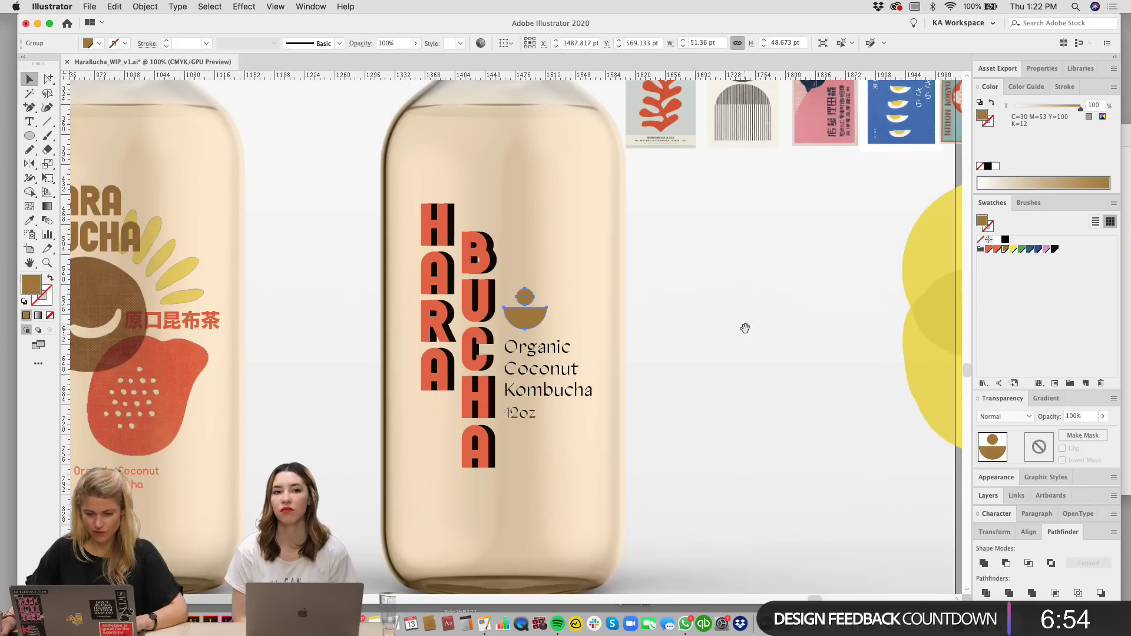
Step: Try the bowl symbol above HARA, beneath HARA, and beneath the description's 12oz line
click(499, 412)
click(520, 418)
click(528, 318)
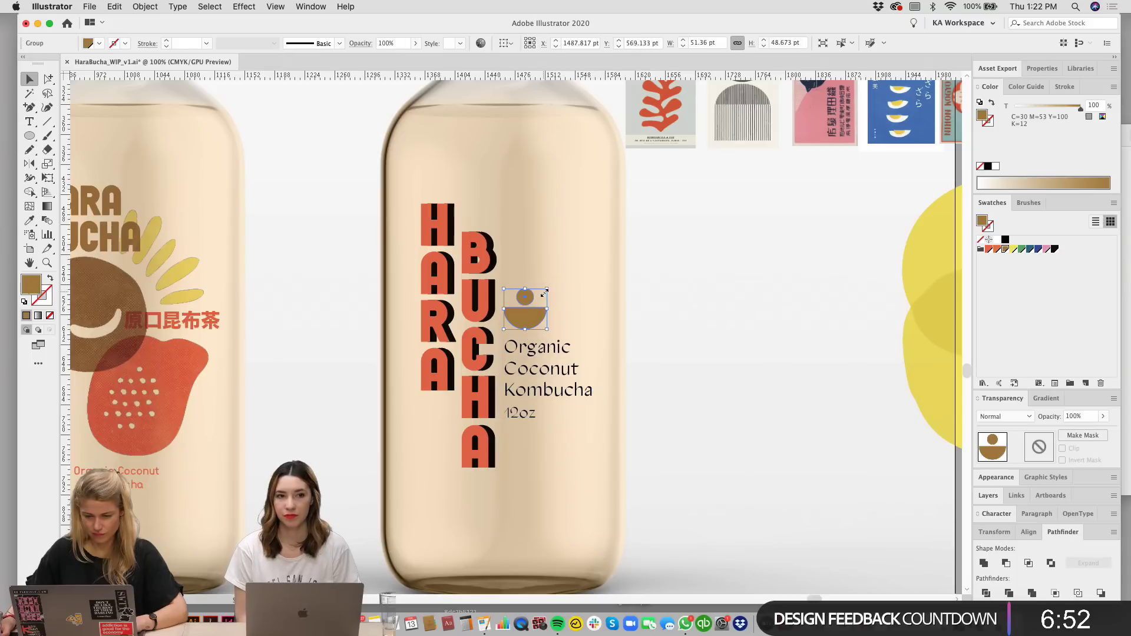
scroll(540, 300, down, 2)
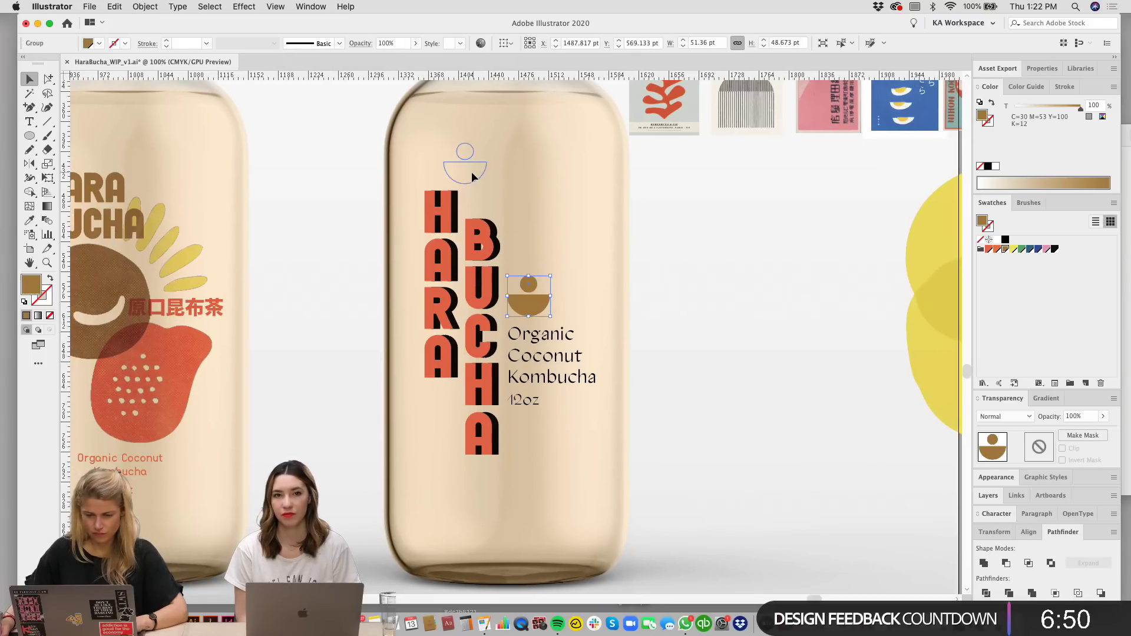
drag(472, 172, 448, 172)
click(692, 252)
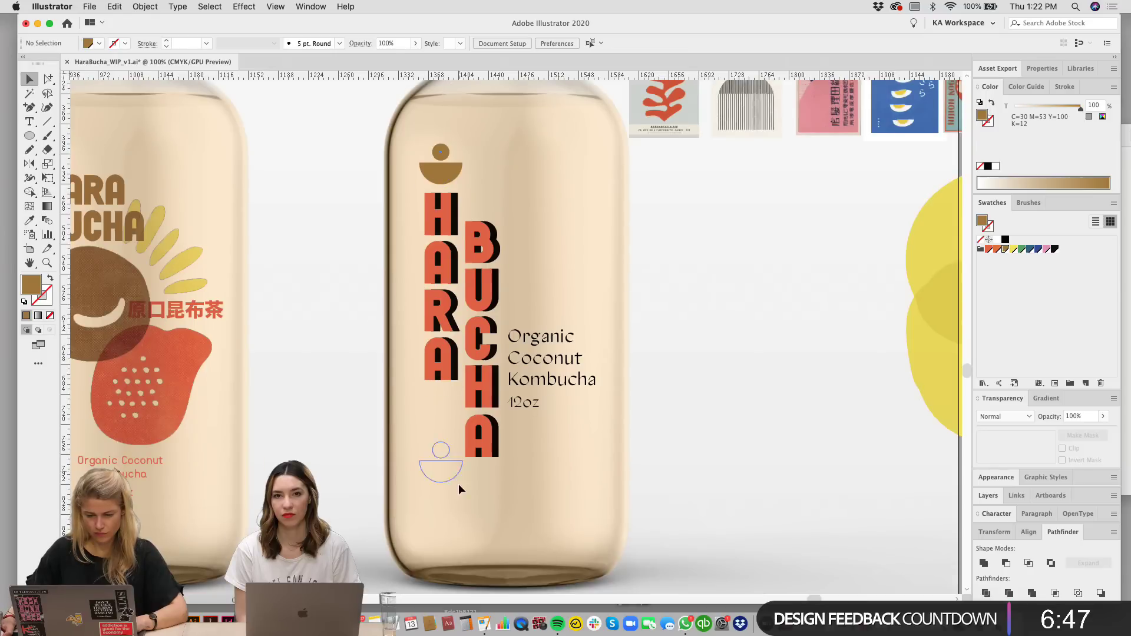
drag(458, 485, 446, 421)
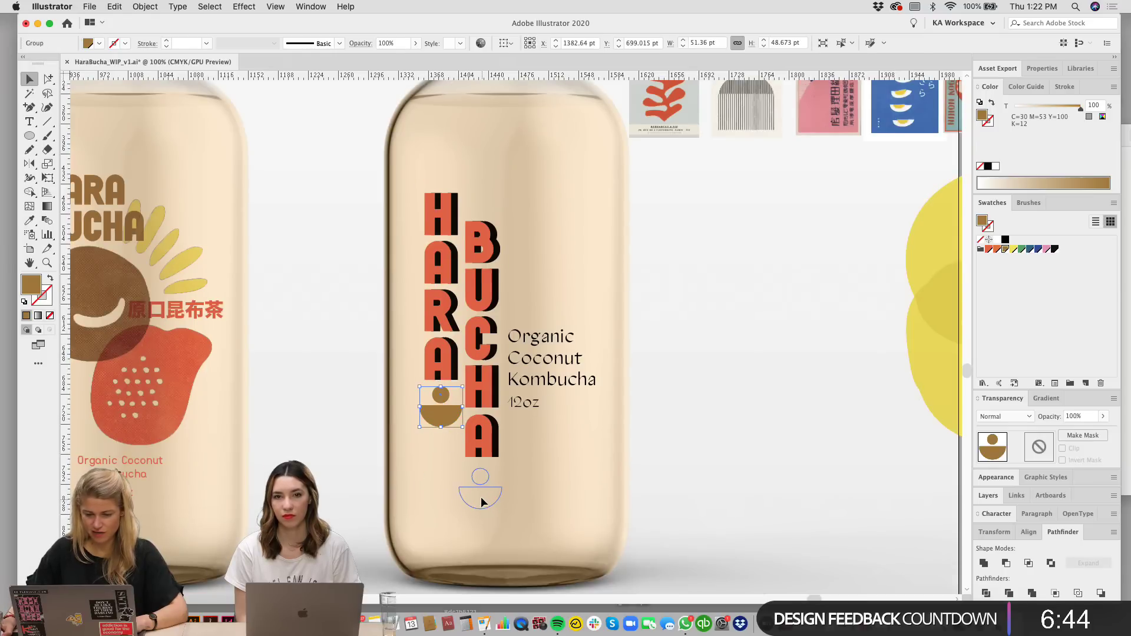
drag(480, 497, 521, 452)
click(755, 434)
scroll(757, 432, down, 2)
Step: Scale the symbol down to about 39 pt wide and return it above the description, trying a tilted angle
scroll(760, 424, up, 3)
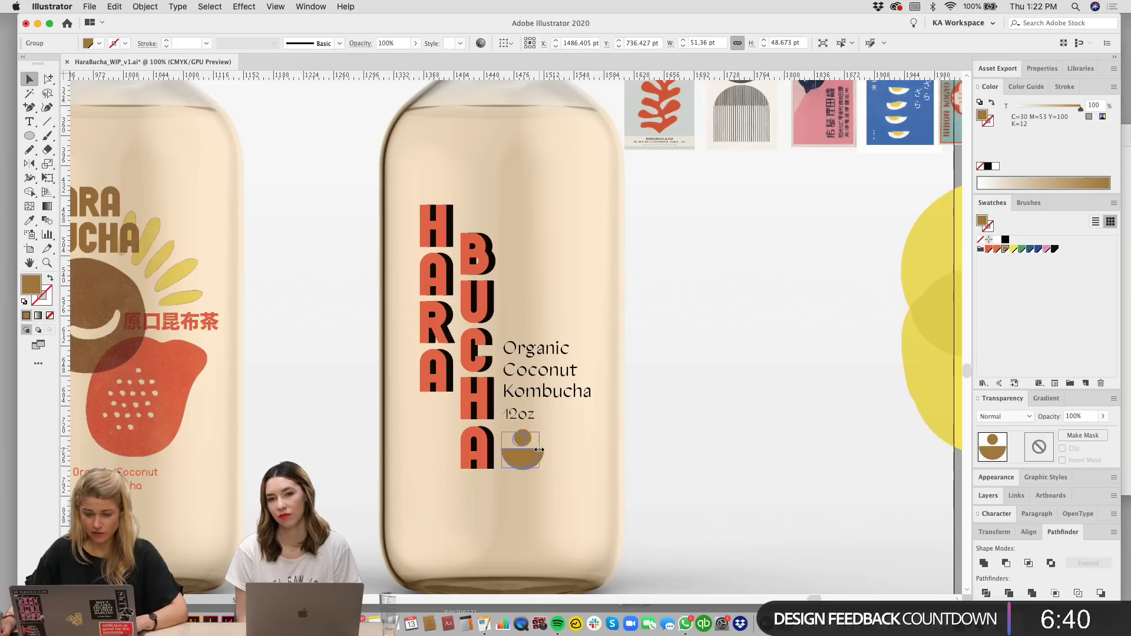
click(719, 439)
drag(519, 337, 521, 327)
click(727, 330)
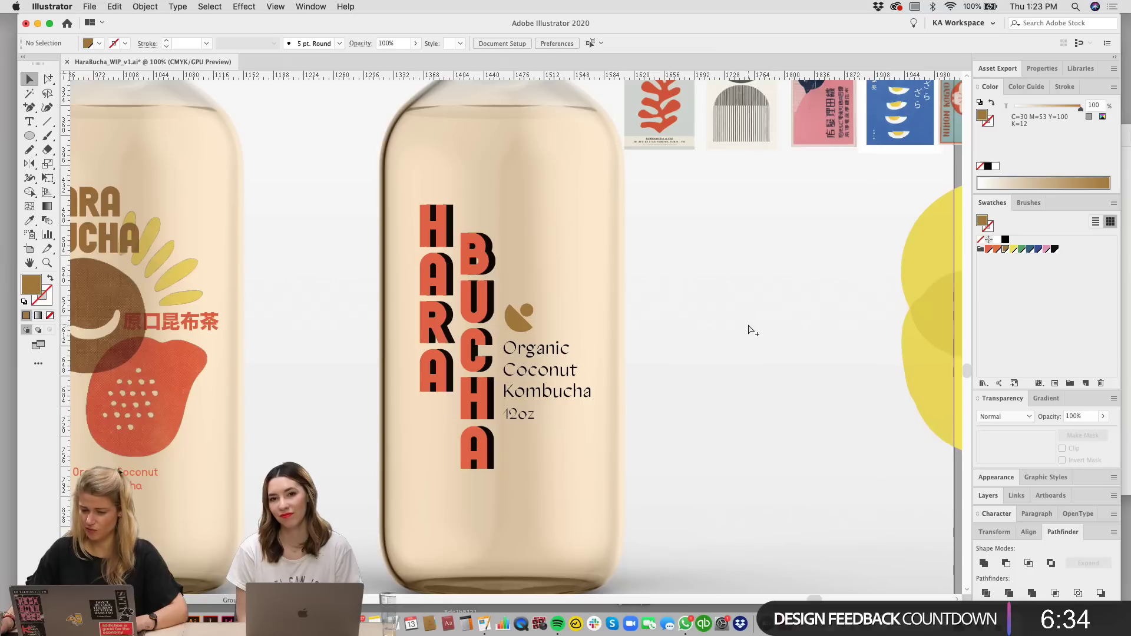
drag(729, 280, 686, 399)
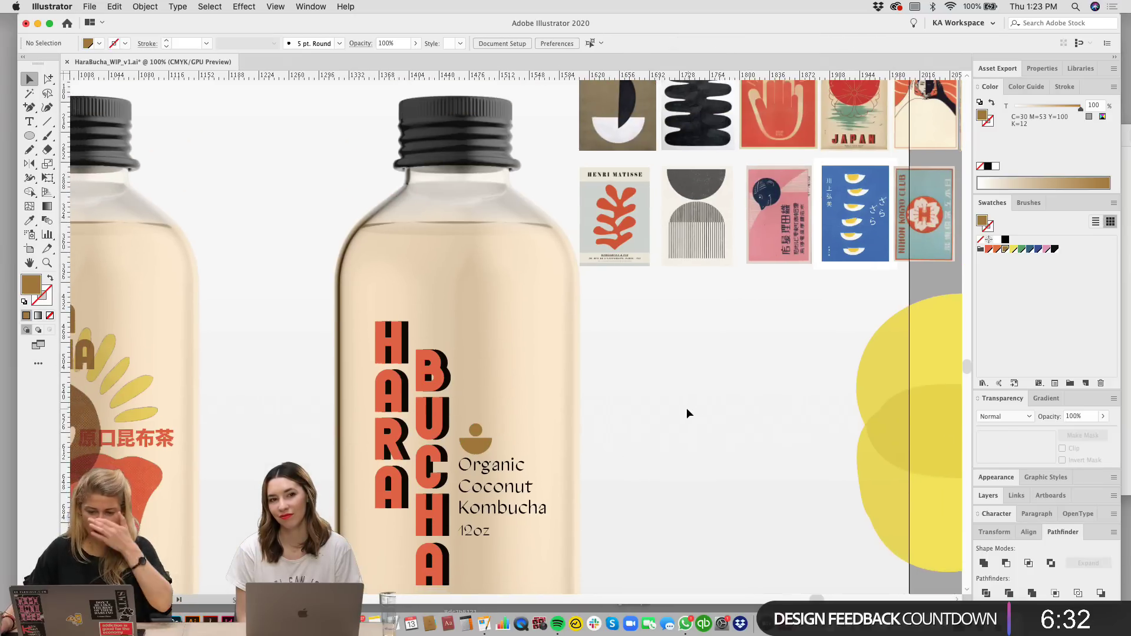
Step: Try a black fill on the symbol, nudge it up slightly, and recolour it with the orange-red swatch
key(super+minus)
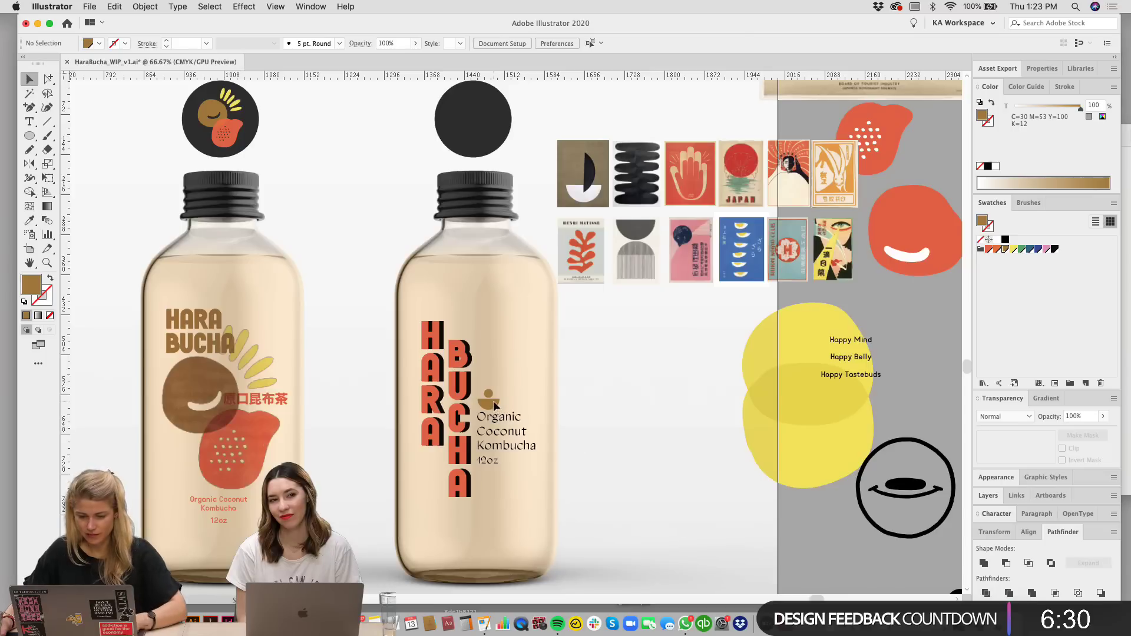
click(491, 401)
click(1055, 249)
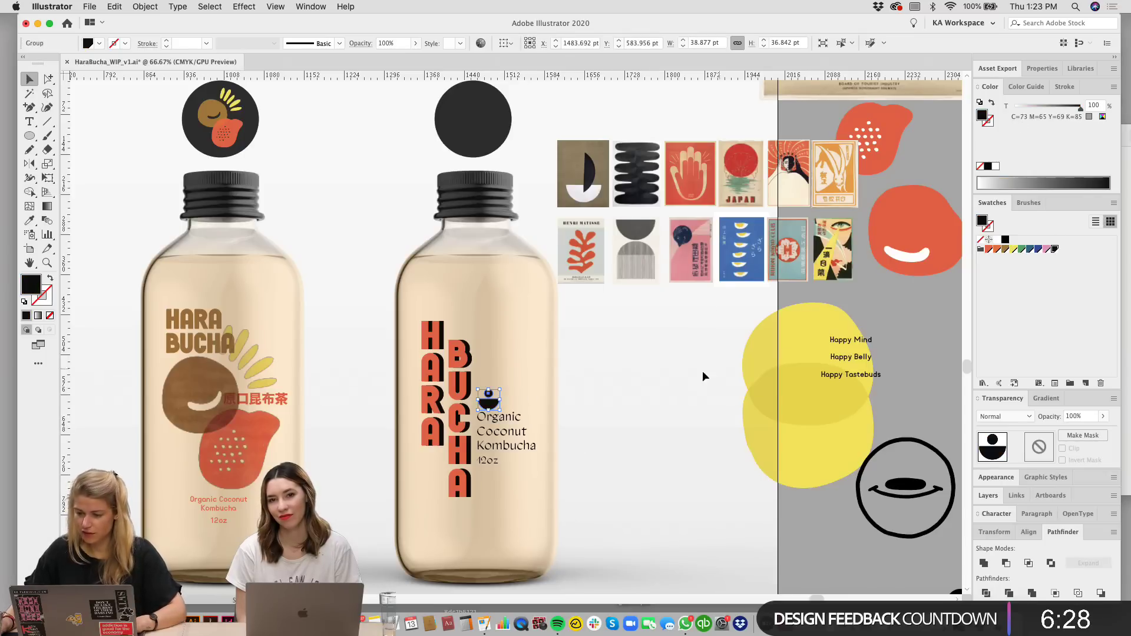
click(644, 411)
click(489, 400)
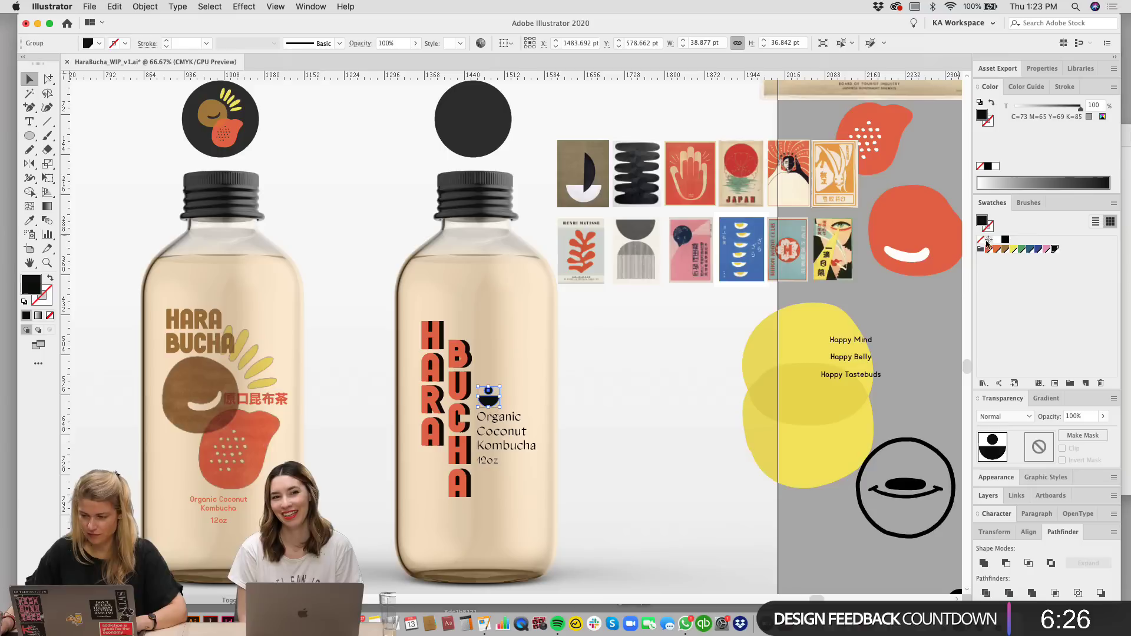
click(989, 249)
click(630, 446)
Step: Duplicate the symbol slightly to the right, fill the copy black and send it behind as a drop shadow
scroll(530, 424, down, 1)
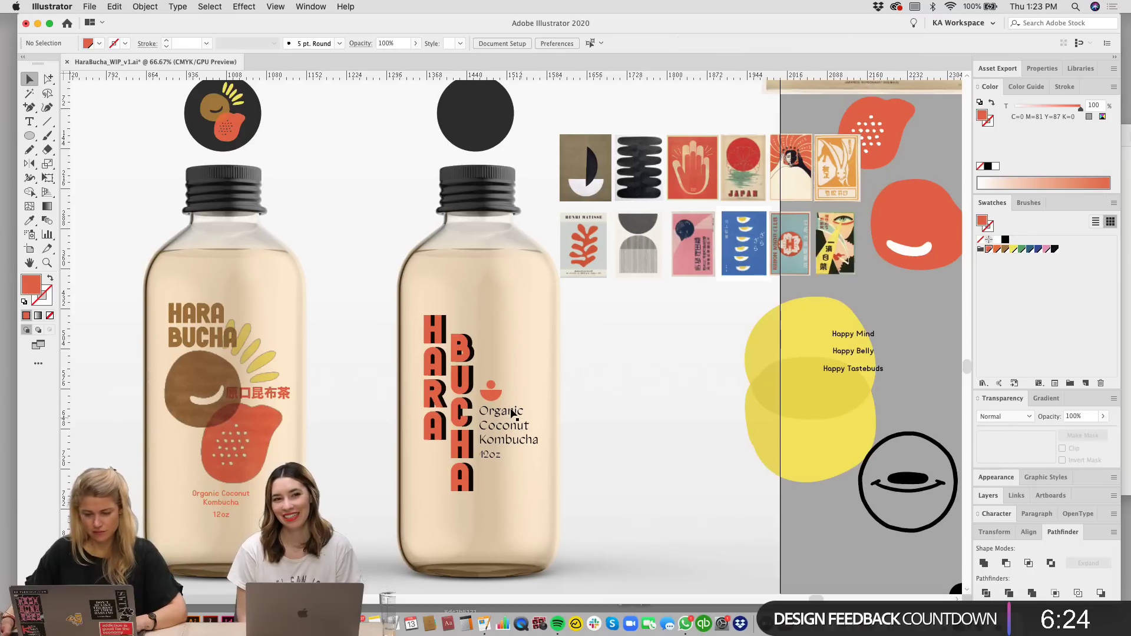
key(super+equal)
key(super+equal)
drag(660, 400, 729, 180)
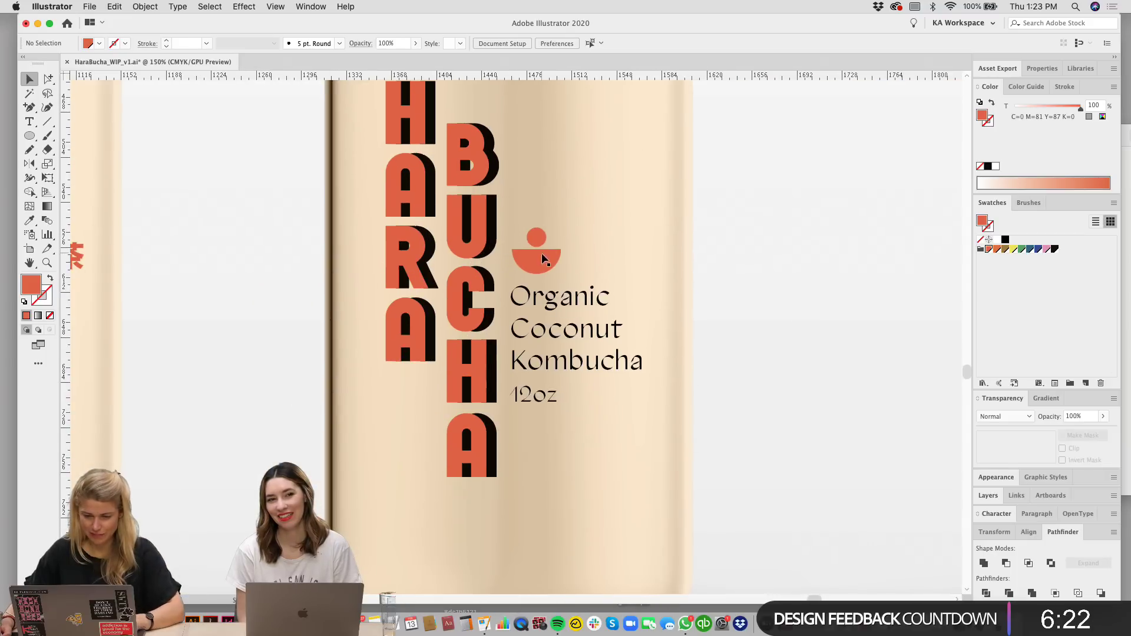
click(551, 266)
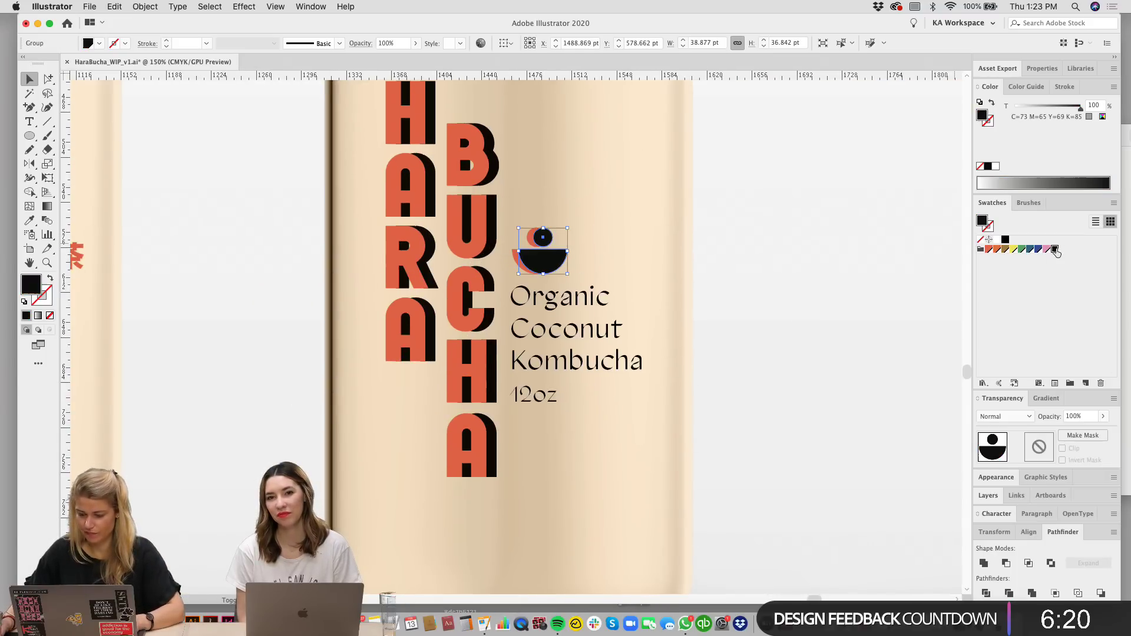
click(1054, 249)
click(806, 245)
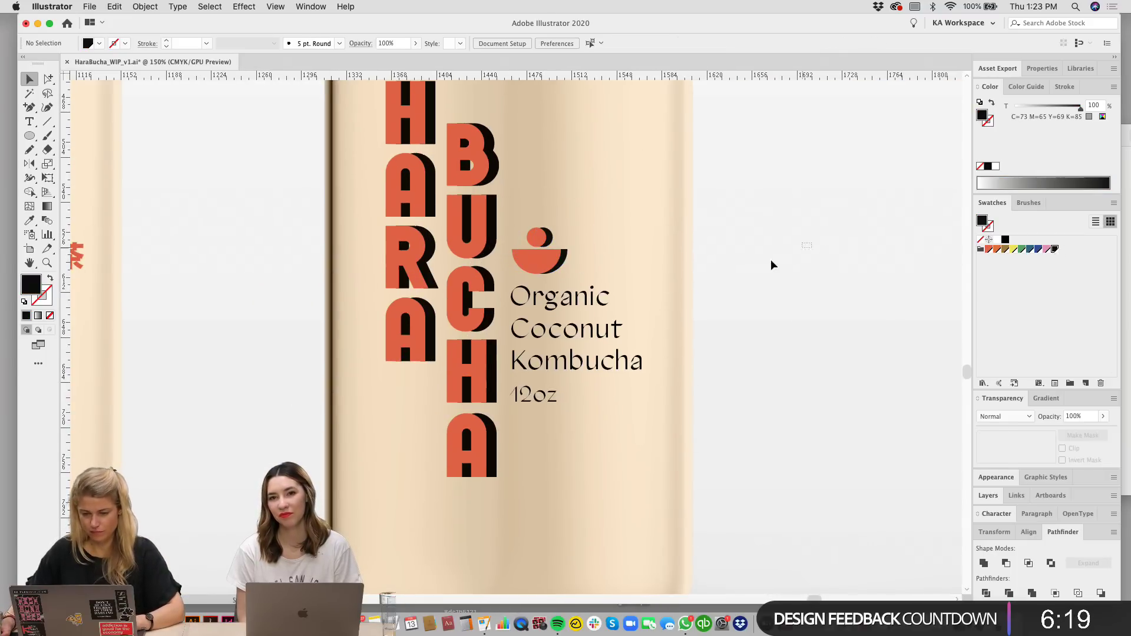
click(568, 251)
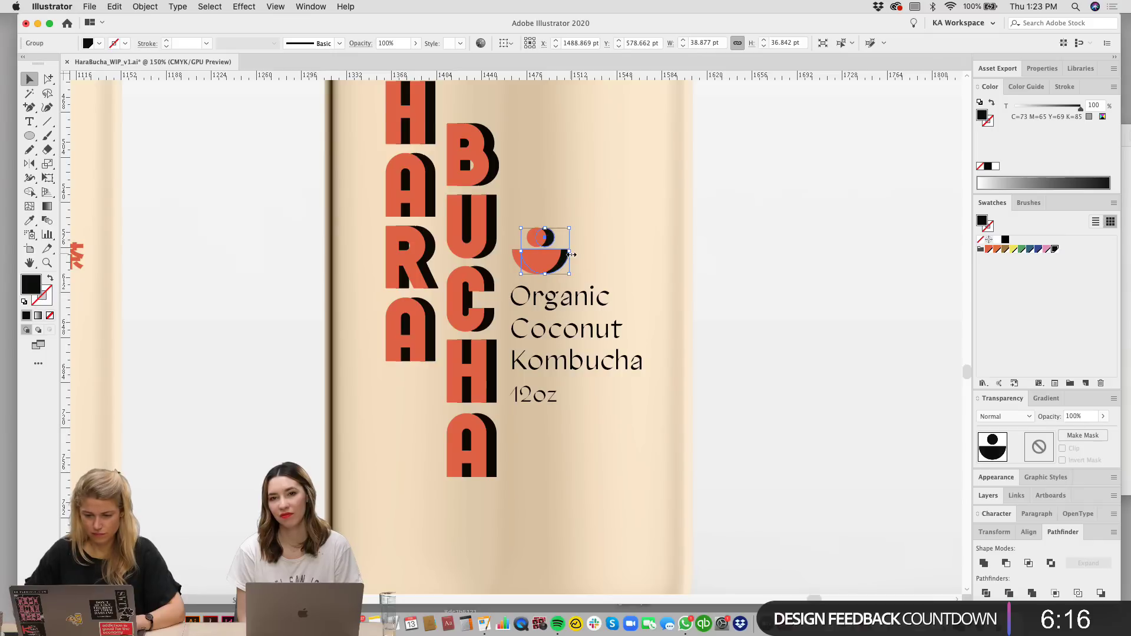
click(889, 271)
Step: Move the shadowed bowl symbol off the third bottle onto the empty area beside it and delete it
key(super+minus)
key(super+minus)
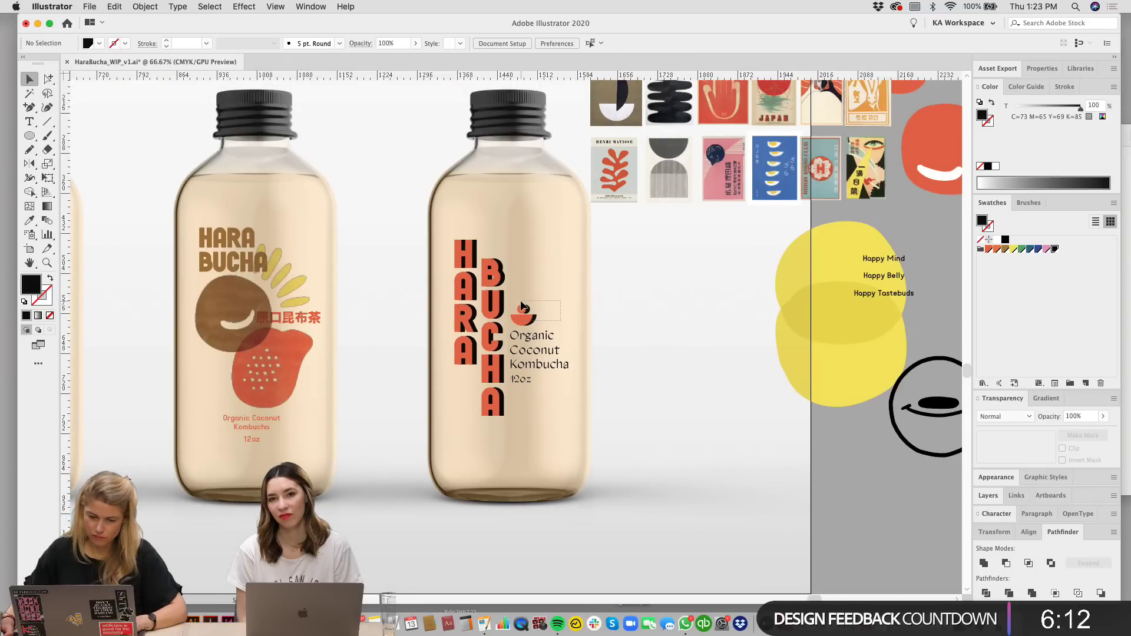
scroll(592, 322, up, 1)
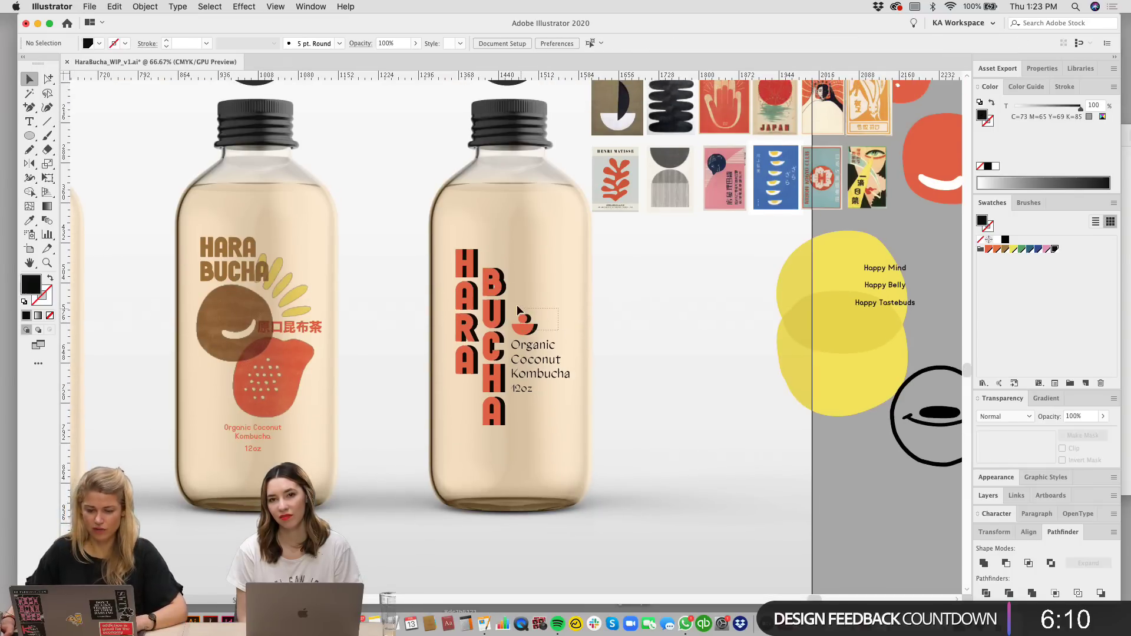
click(527, 328)
drag(665, 334, 665, 334)
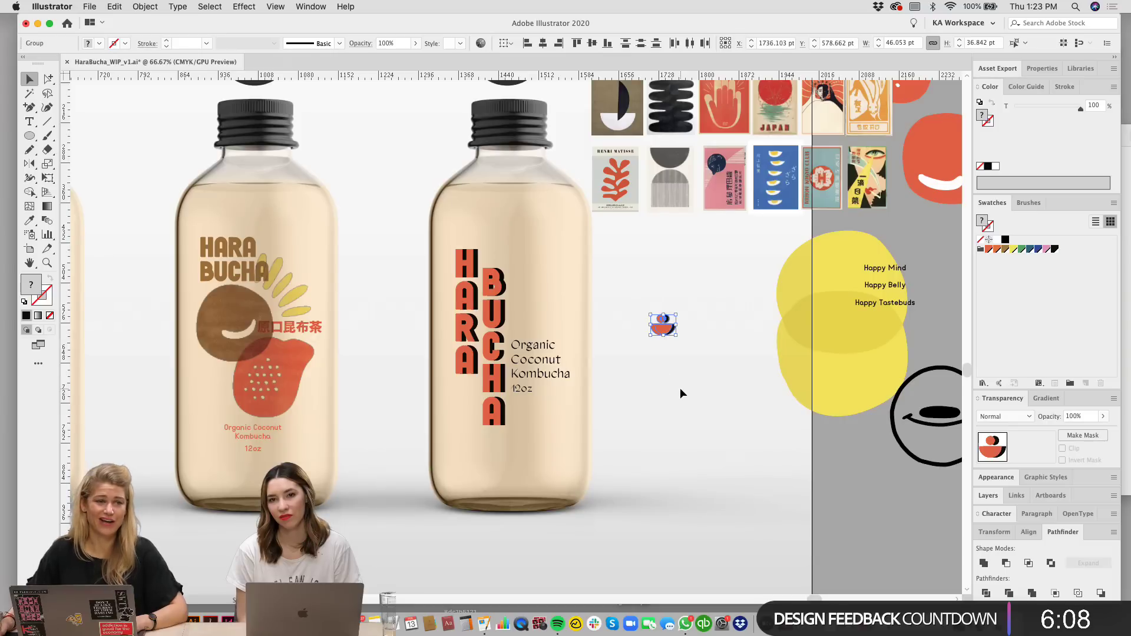
click(659, 414)
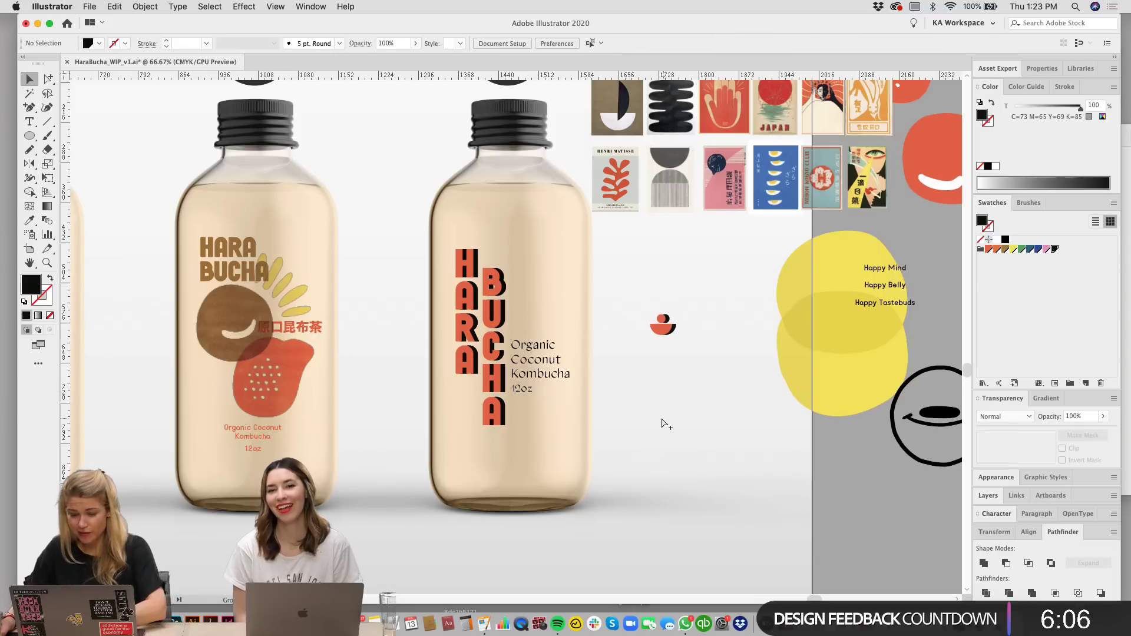
key(super+minus)
drag(606, 376, 742, 380)
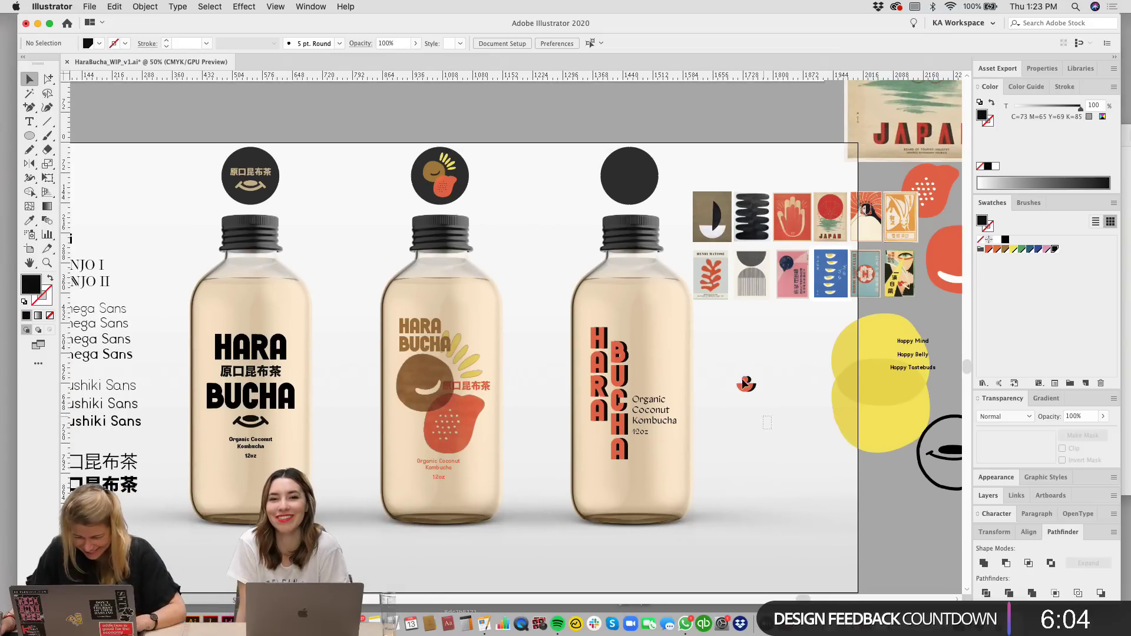
scroll(689, 344, right, 2)
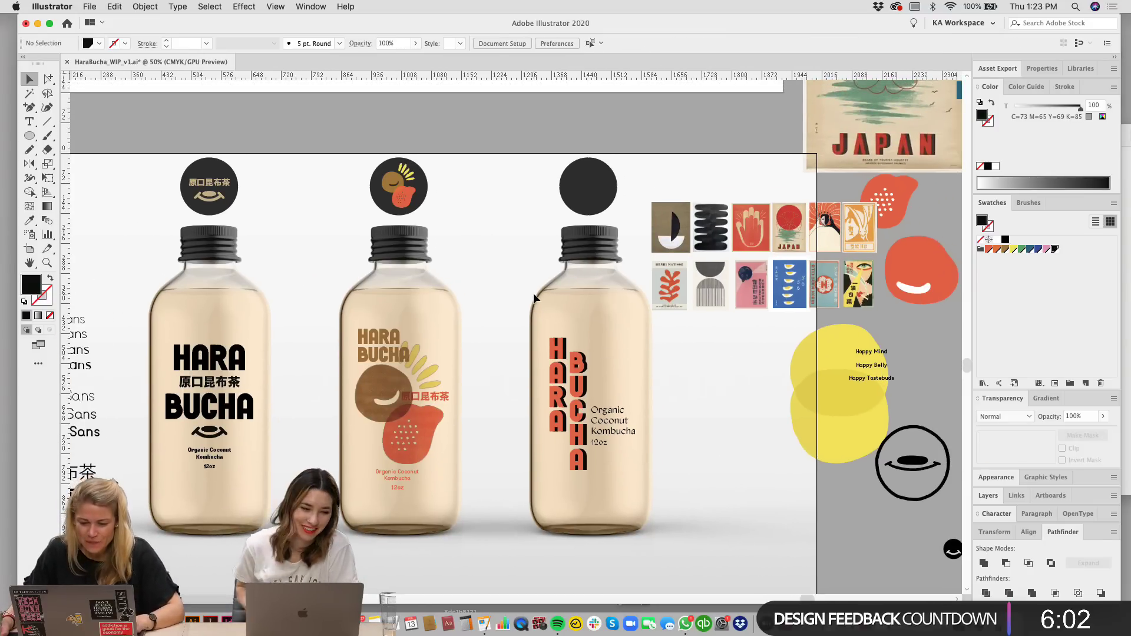
Step: Duplicate the vertical HARA BUCHA lettering beside the third bottle and delete every letter of the copy except the H and B
drag(574, 385, 702, 385)
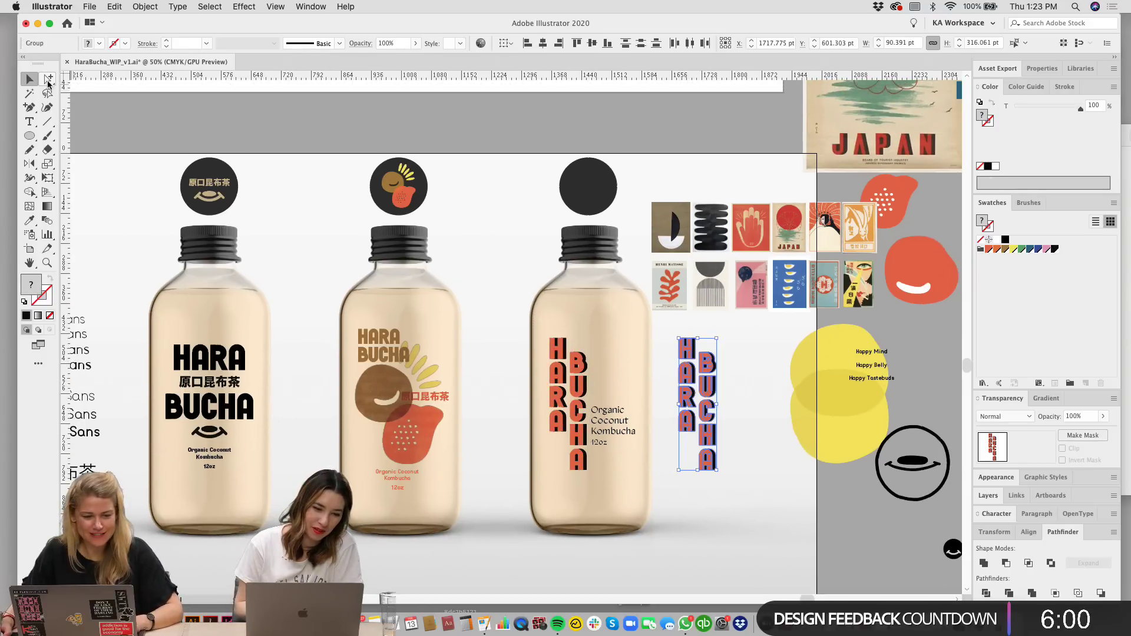
click(48, 81)
drag(721, 505, 665, 376)
key(Delete)
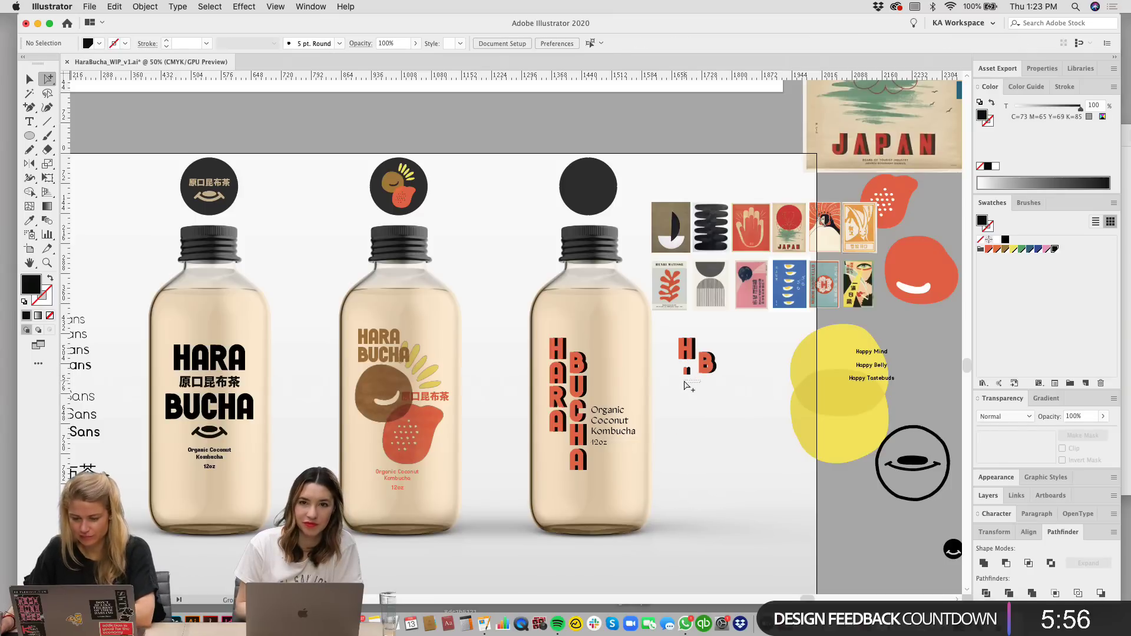
key(super+=)
key(super+=)
key(super+=)
drag(791, 398, 366, 244)
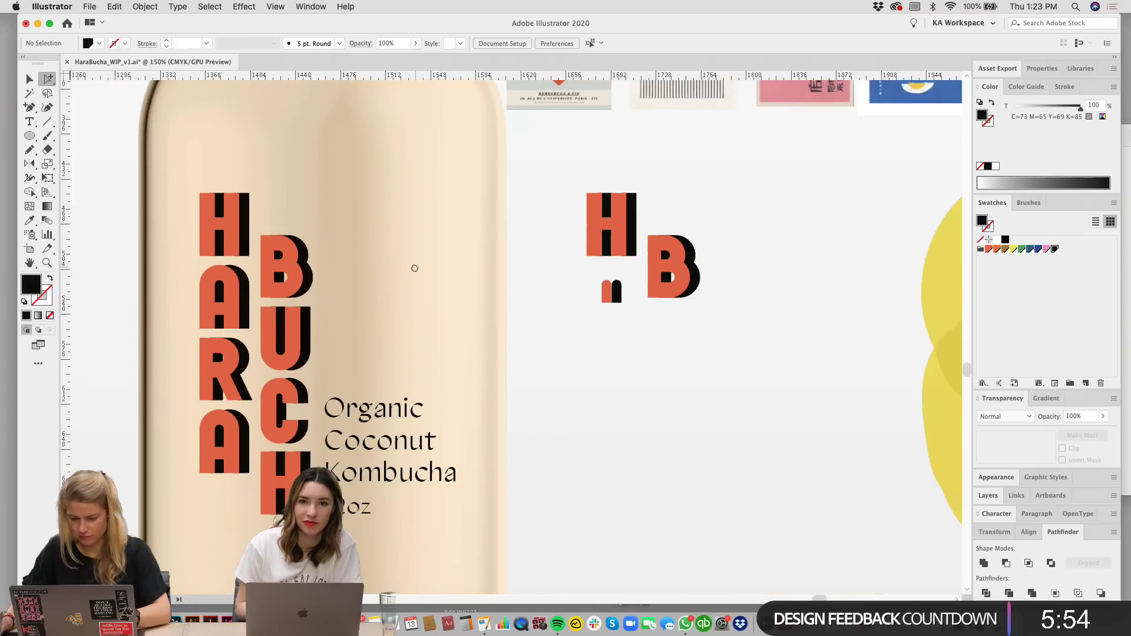
drag(595, 284, 595, 285)
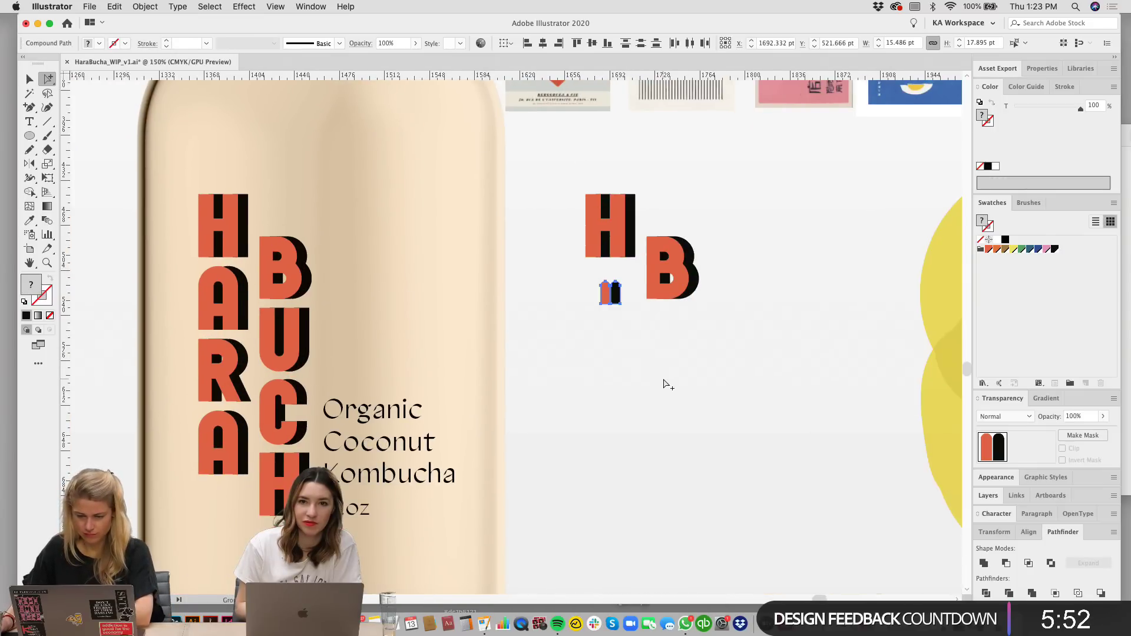
key(Delete)
Step: Scale the H and B mark down to about 79 pt wide and place it on the black circle above the third bottle
key(v)
drag(677, 370, 709, 424)
drag(742, 421, 705, 341)
key(super+minus)
key(super+minus)
drag(640, 358, 552, 174)
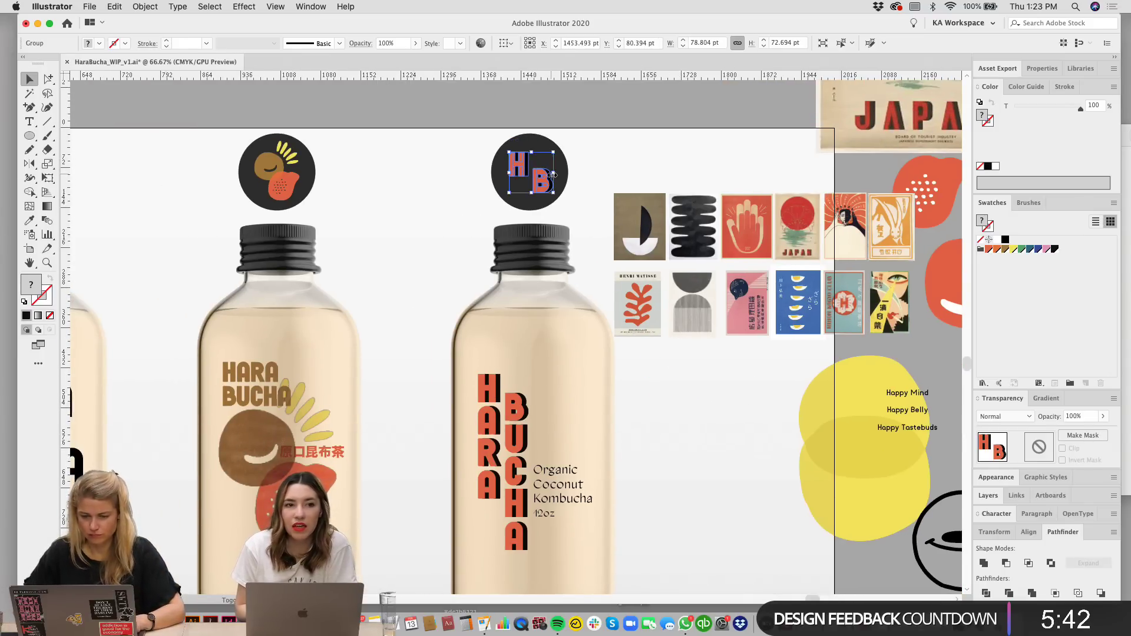
Step: Enlarge the H and B mark to about 85 pt wide and nudge it to fine-tune its position within the black circle
click(592, 156)
mouse_move(611, 153)
mouse_down()
mouse_move(643, 155)
mouse_move(590, 151)
mouse_up()
click(574, 181)
key(Down)
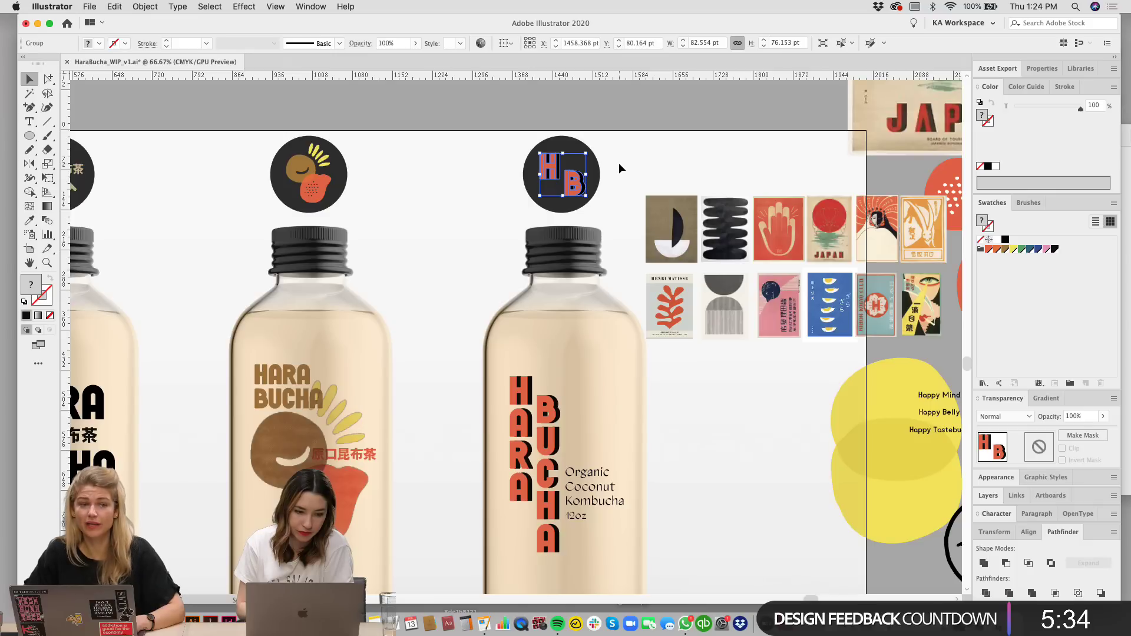
key(Down)
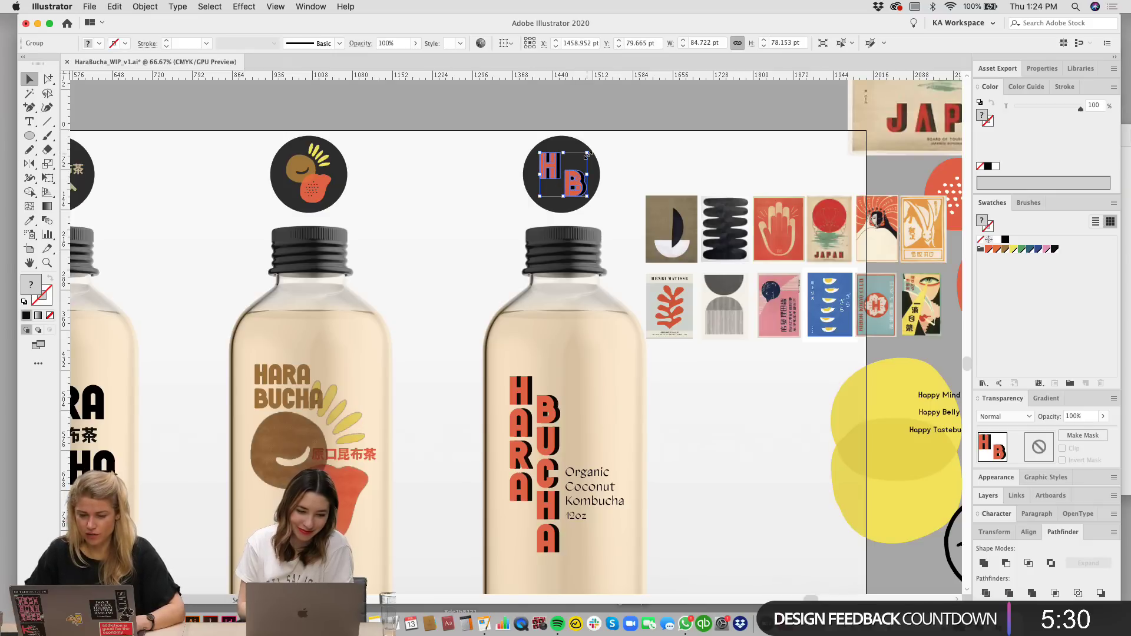
click(653, 152)
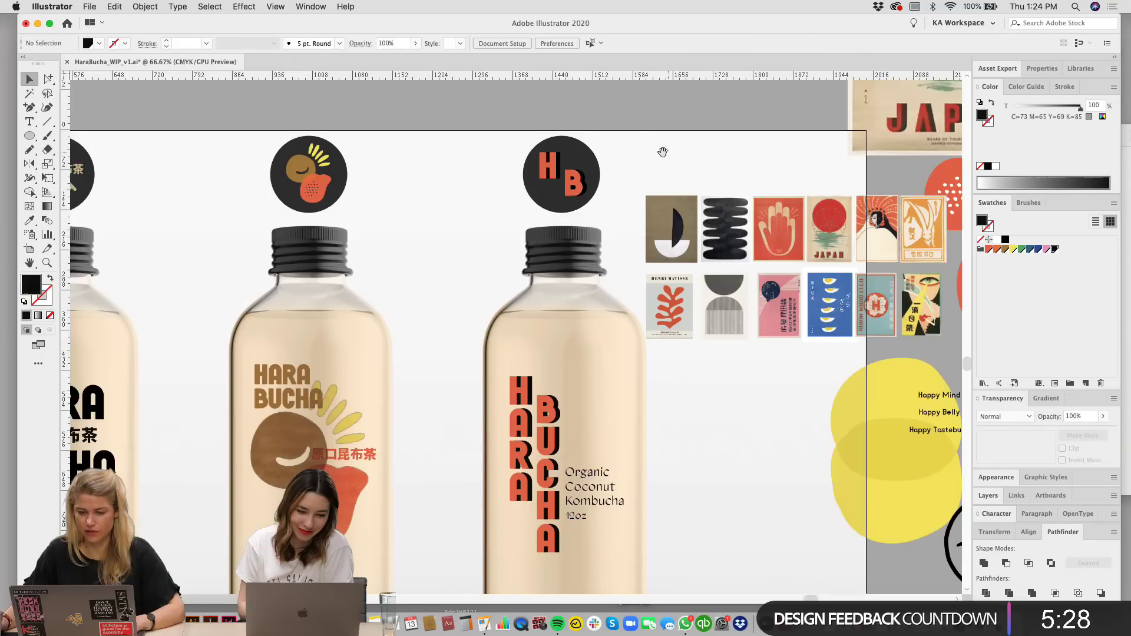
click(580, 187)
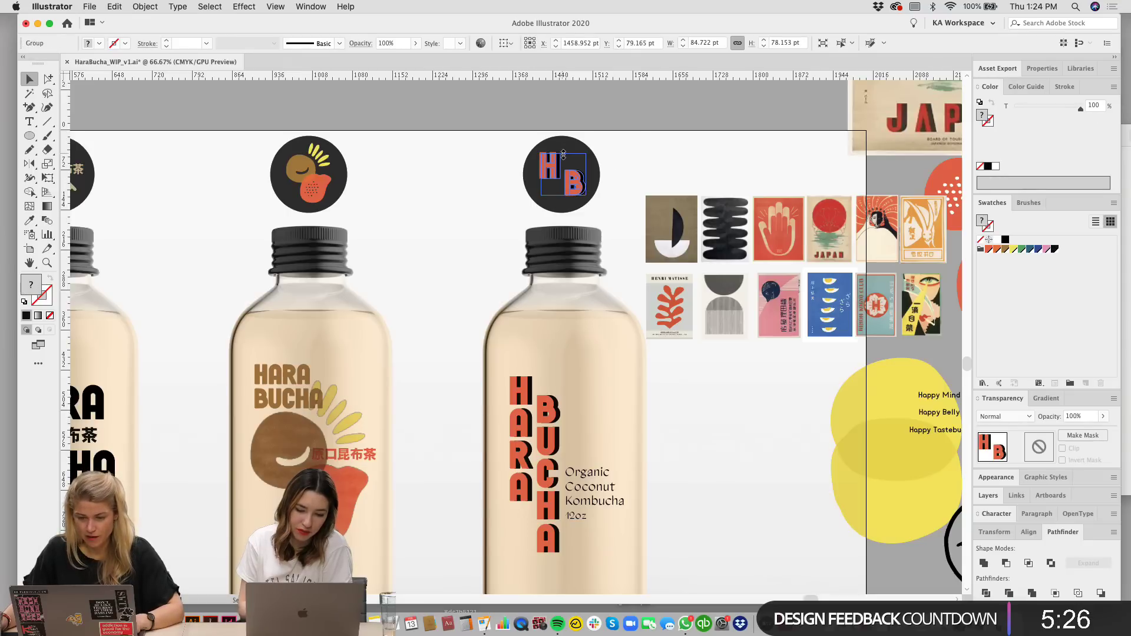
Step: Move the reference posters in two groups away from the third bottle toward the artboard's right edge
click(736, 418)
scroll(736, 419, right, 1)
key(super+minus)
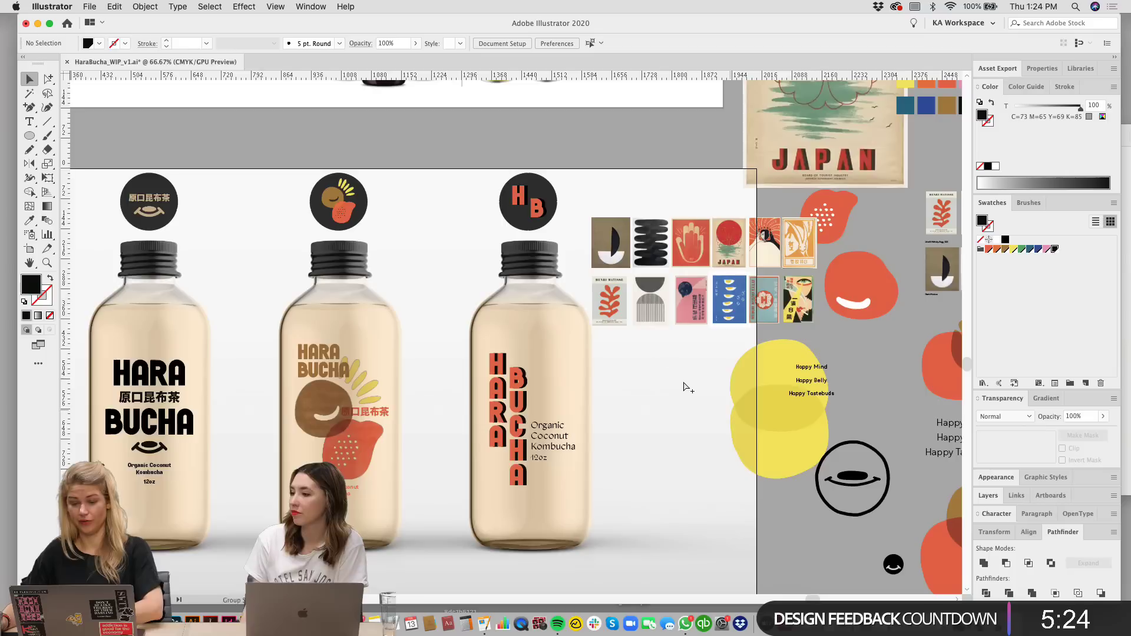
drag(658, 311, 712, 190)
drag(642, 243, 760, 307)
shift+click(792, 241)
shift+click(792, 306)
mouse_move(794, 247)
mouse_down()
mouse_move(770, 255)
mouse_move(775, 246)
mouse_up()
drag(714, 374, 836, 344)
click(672, 364)
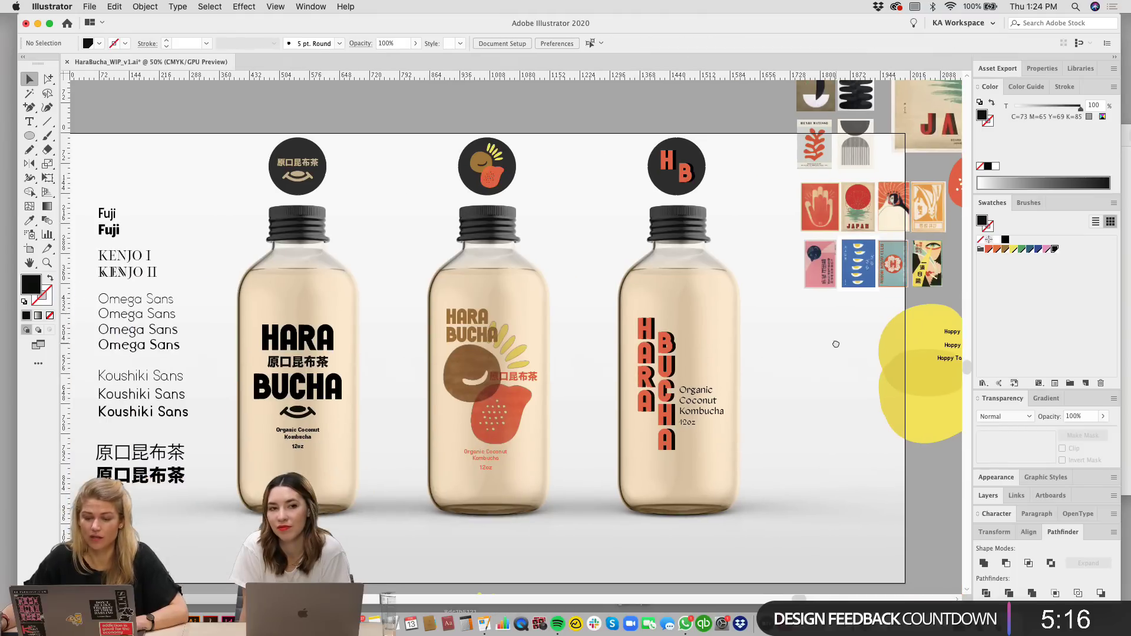
scroll(816, 365, right, 1)
Step: Nudge the third bottle's vertical lettering and description together slightly right and about 15 pt up
drag(730, 471, 611, 299)
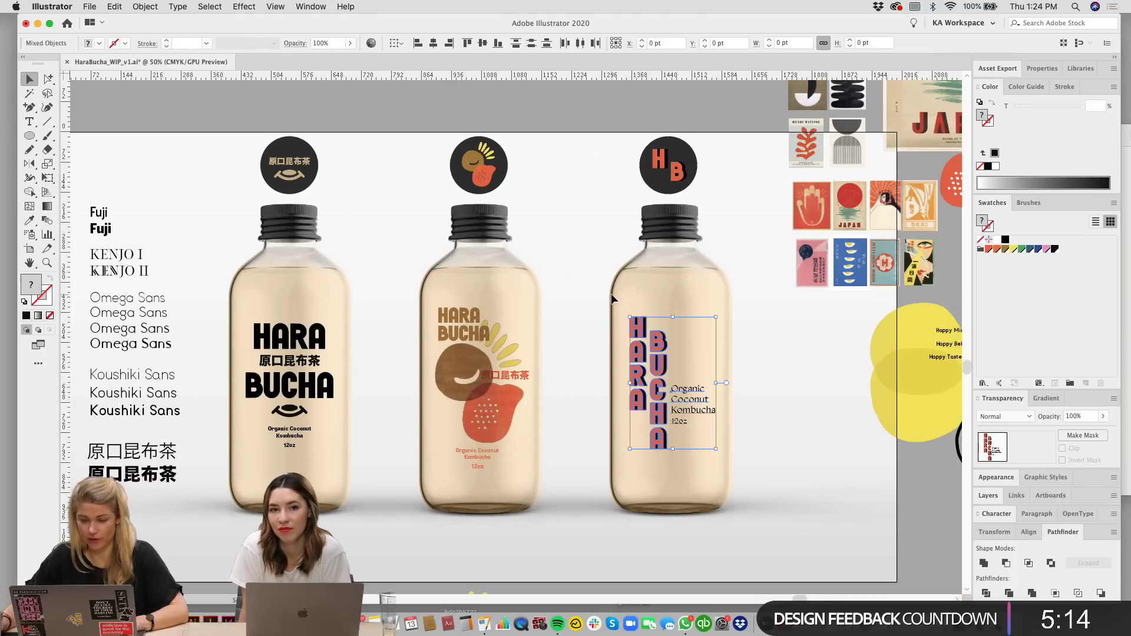
key(Right)
key(Right)
key(Right)
key(Right)
key(Right)
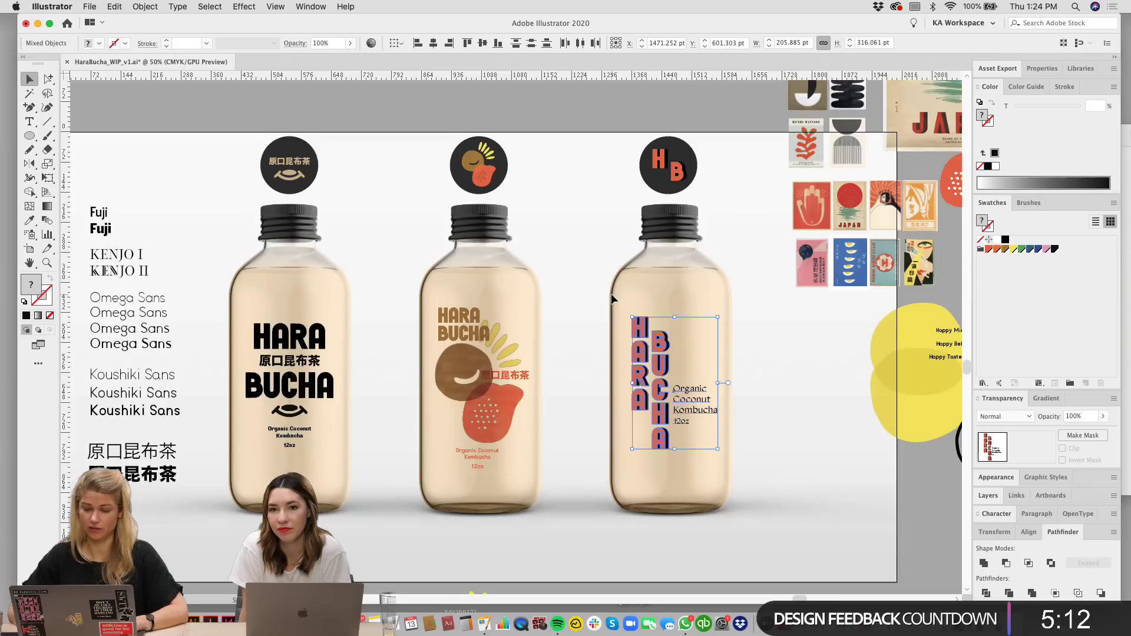
key(Up)
key(Up)
key(Up)
key(Up)
key(Up)
key(Up)
key(Up)
key(Up)
key(Up)
key(Up)
key(Up)
key(Up)
key(Up)
key(Up)
key(Up)
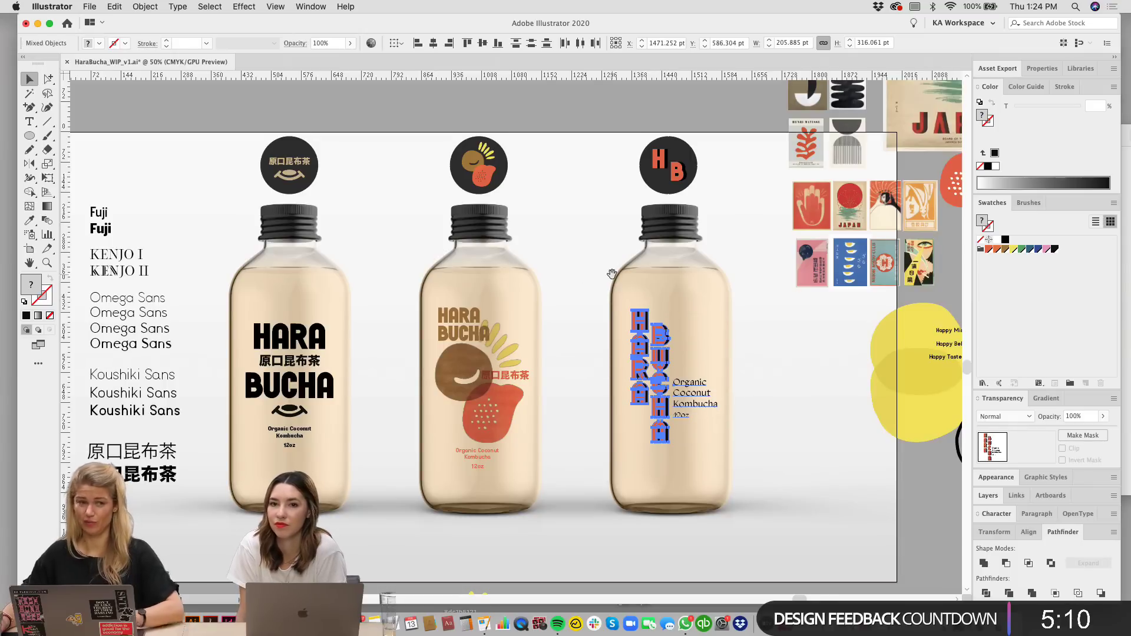
drag(616, 278, 517, 230)
key(super+=)
drag(604, 325, 787, 308)
click(725, 381)
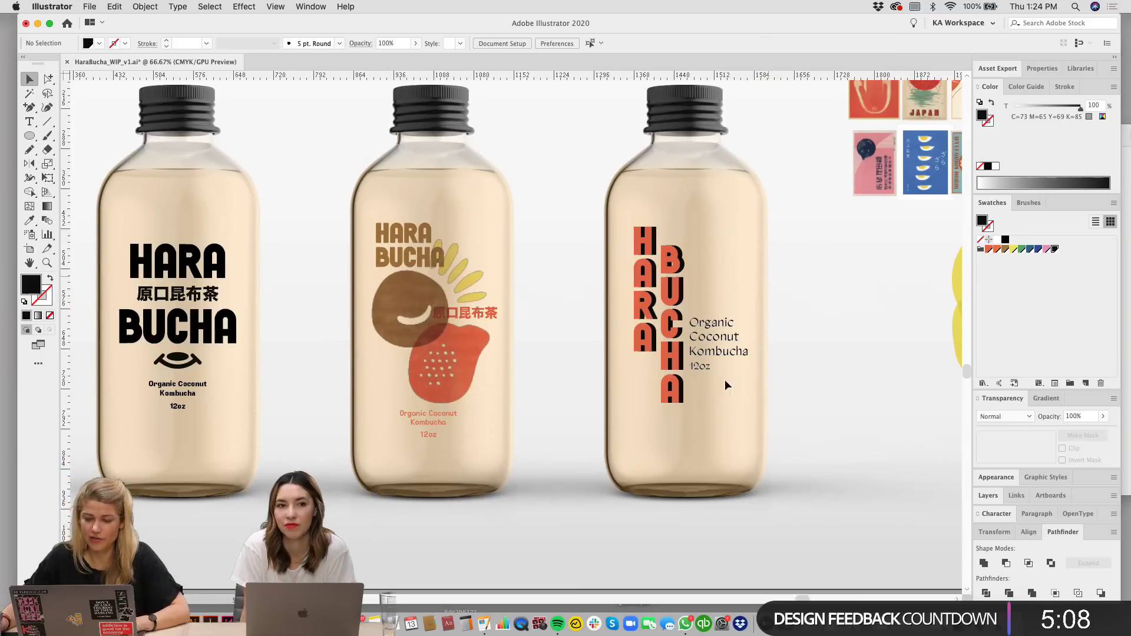
Step: Enlarge the third bottle's Organic Coconut Kombucha description to about 120 pt wide beside the lettering
drag(704, 323, 764, 341)
click(811, 371)
scroll(798, 398, right, 2)
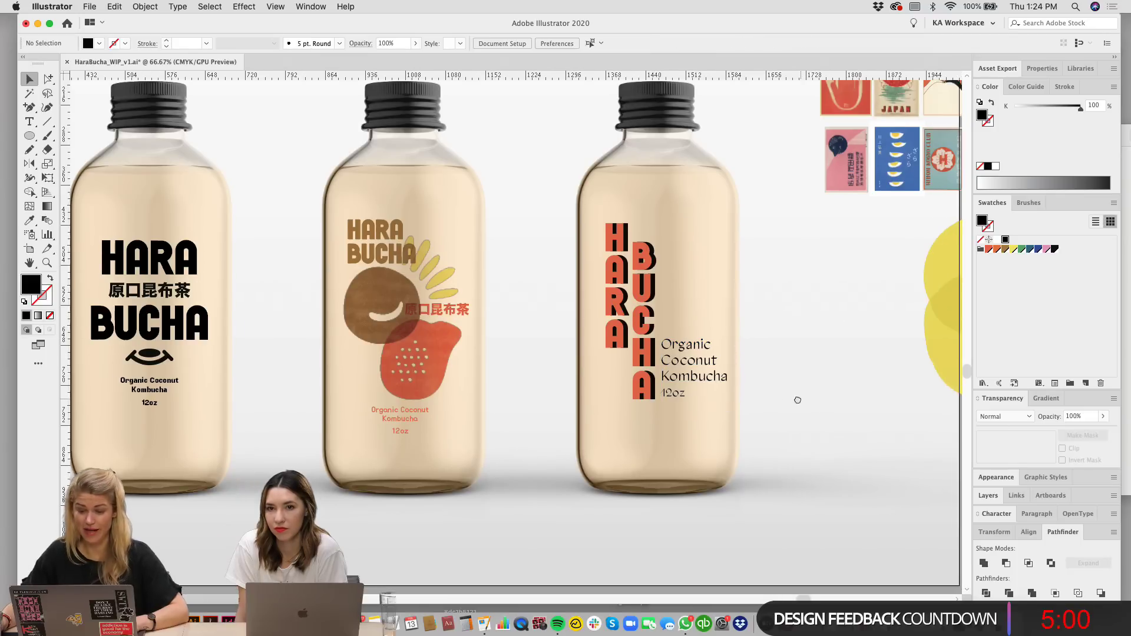
Step: Tighten the line spacing of the enlarged description on the third bottle
key(super+plus)
key(space)
drag(862, 365, 785, 374)
click(706, 389)
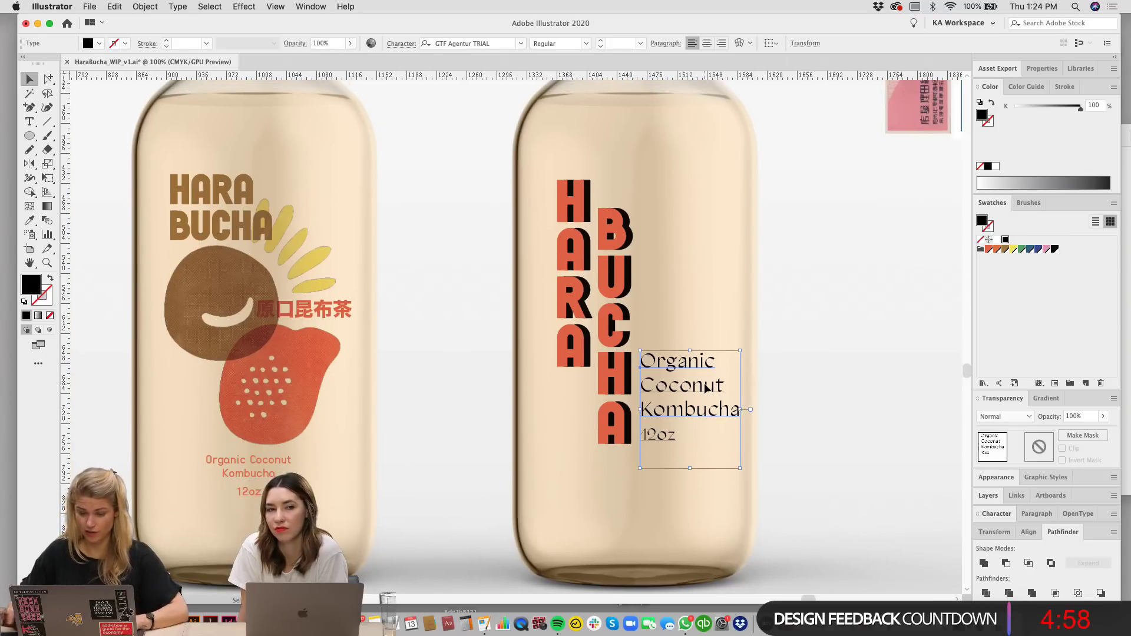
key(a)
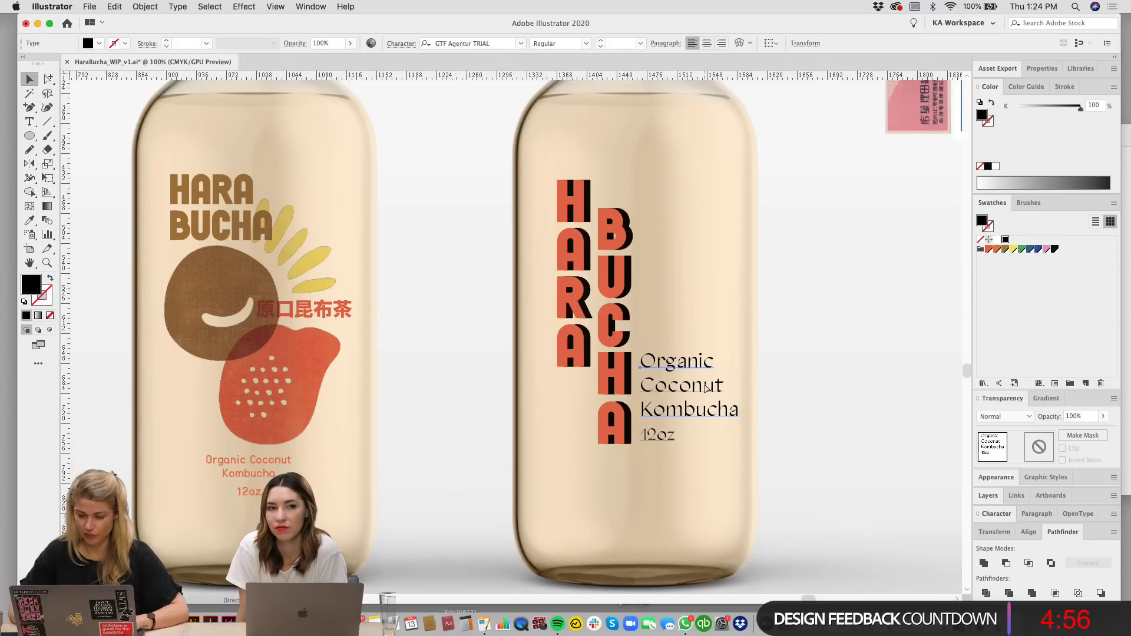
key(v)
key(alt+Up)
key(alt+Up)
key(alt+Up)
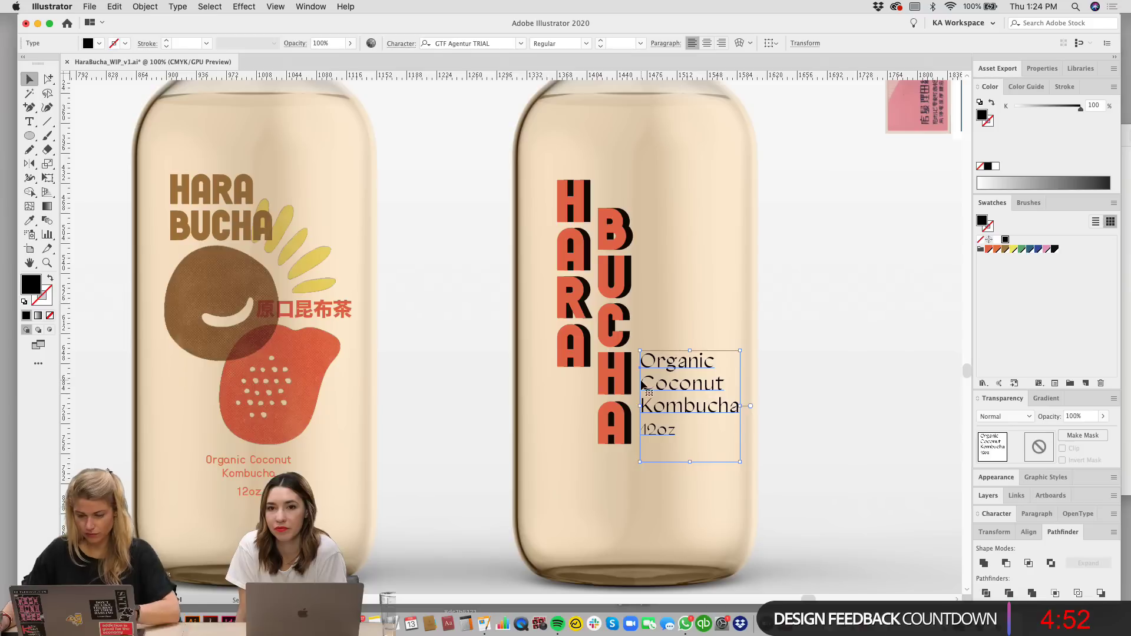
Step: Insert a blank line above 12oz in the third bottle's description and scale the text block down
double_click(643, 429)
key(Return)
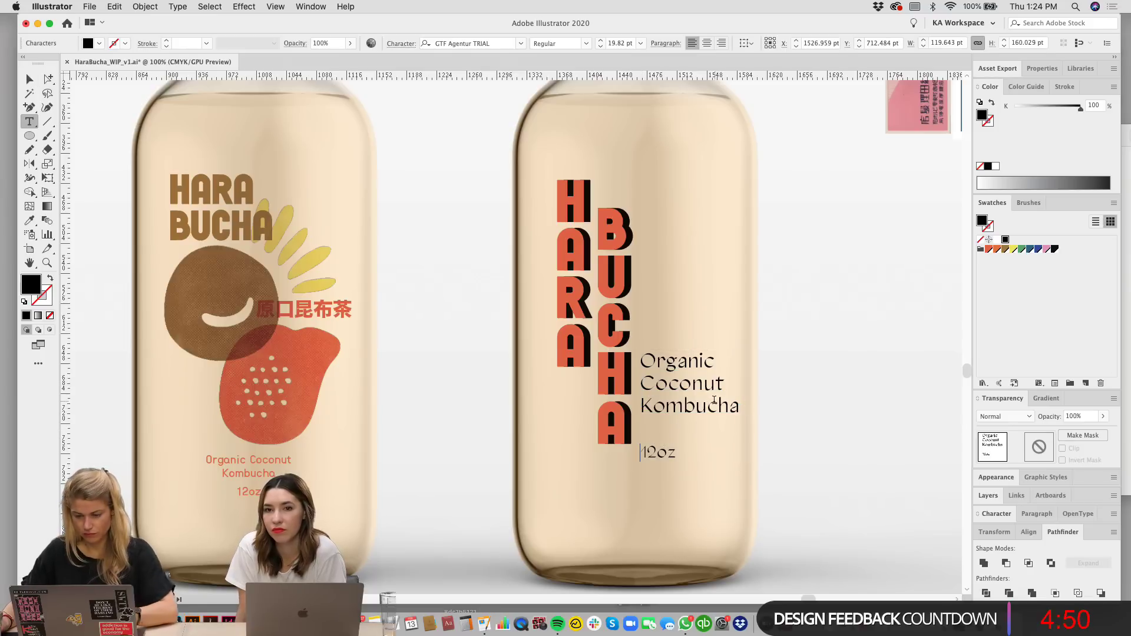
click(30, 80)
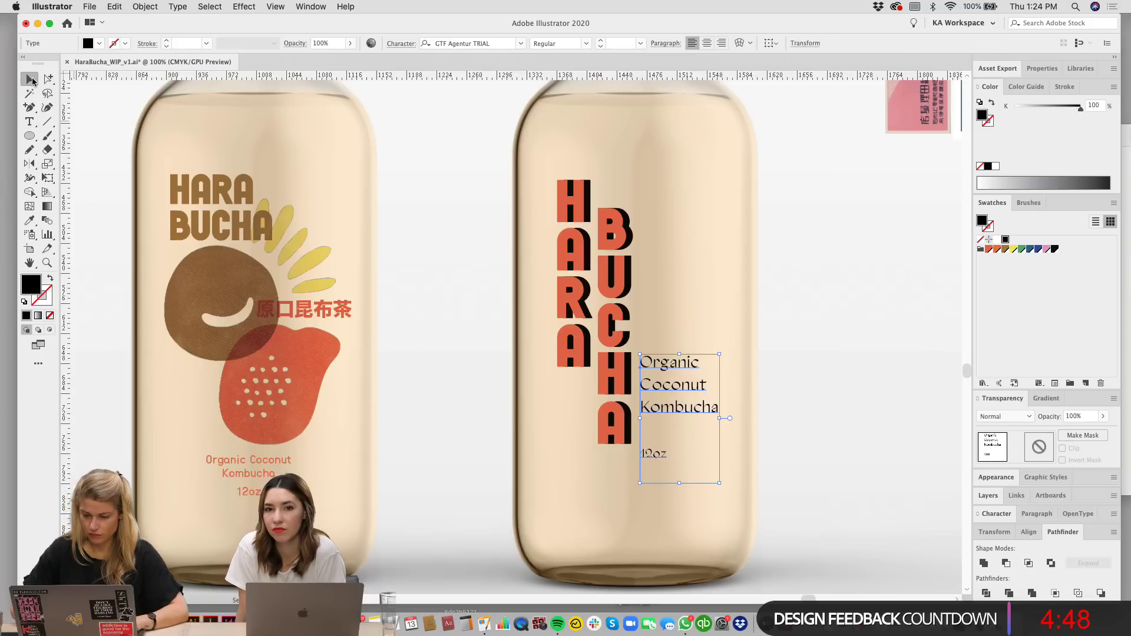
Step: Reduce the description's leading so 12oz sits closer to the base of the BUCHA column
key(alt+Up)
key(alt+Up)
key(alt+Up)
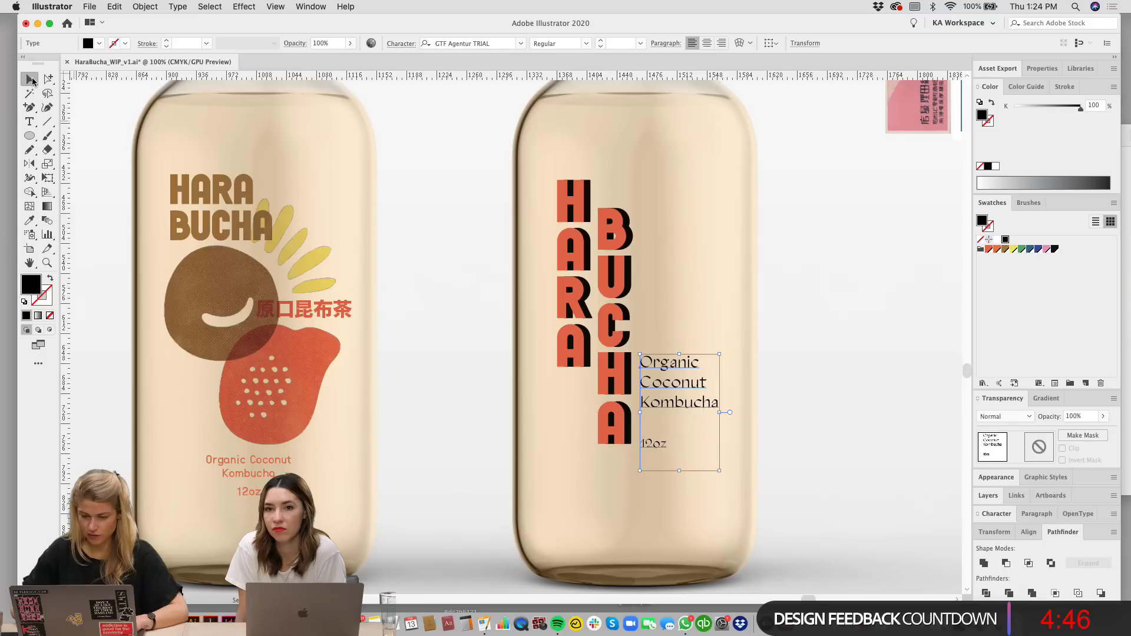
key(alt+Up)
scroll(784, 355, left, 2)
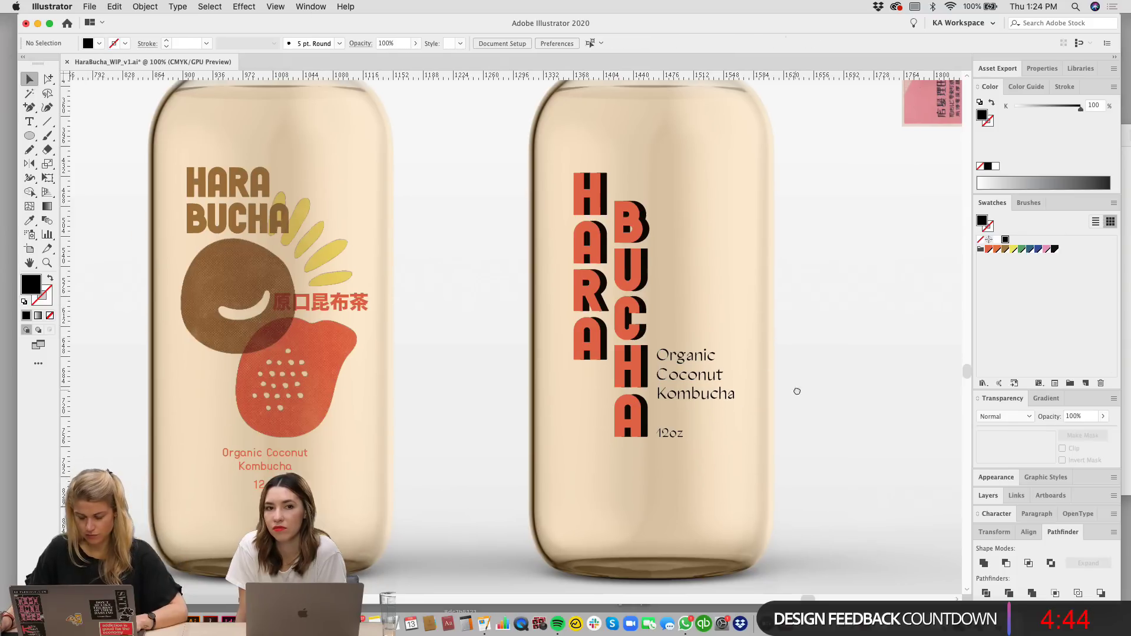
click(845, 370)
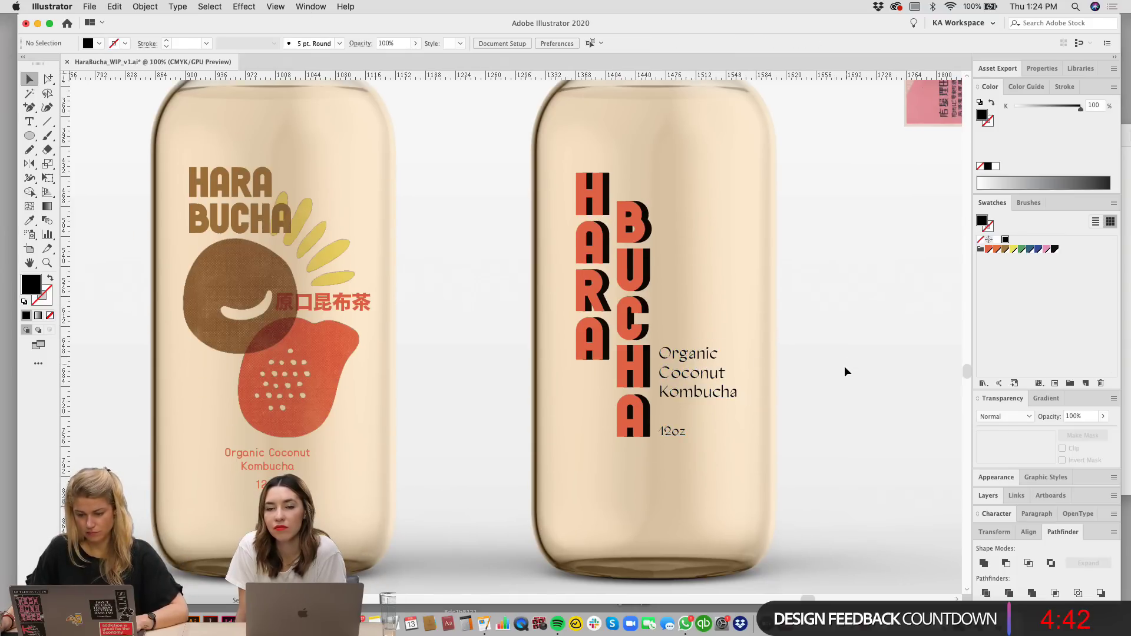
Step: Loosen the description's leading slightly and nudge the text block up beside the BUCHA column
scroll(765, 376, up, 1)
click(717, 372)
key(alt+Down)
key(Up)
key(Up)
key(Up)
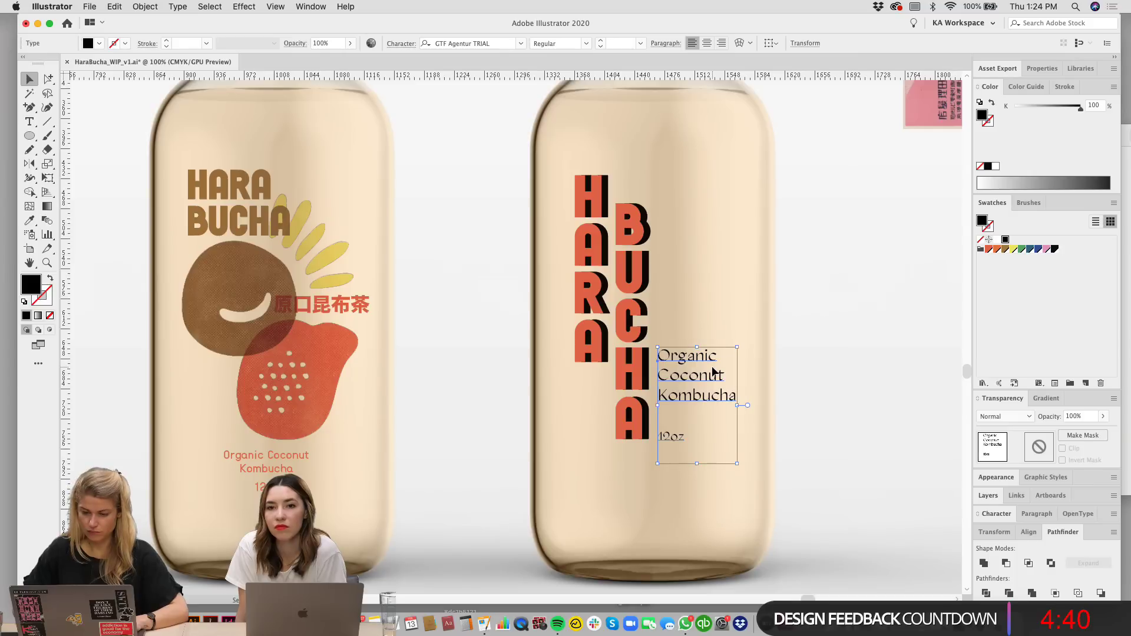
click(808, 327)
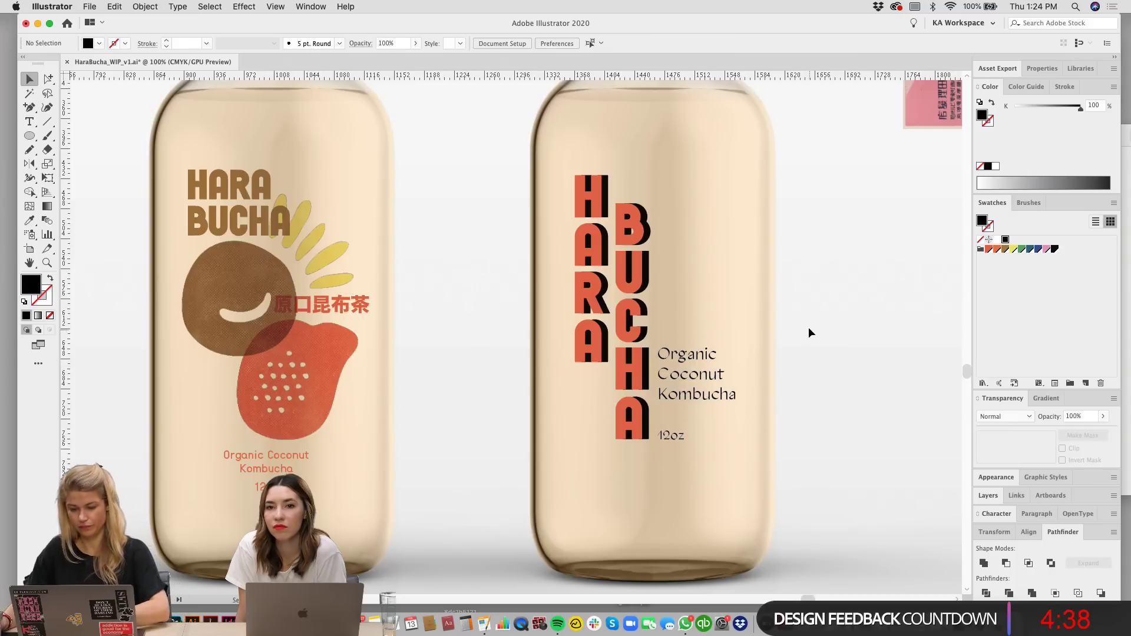
Step: Nudge the third bottle's lettering and description together slightly right and about 9.5 pt down
key(super+minus)
key(super+minus)
drag(641, 277, 732, 279)
scroll(732, 279, left, 3)
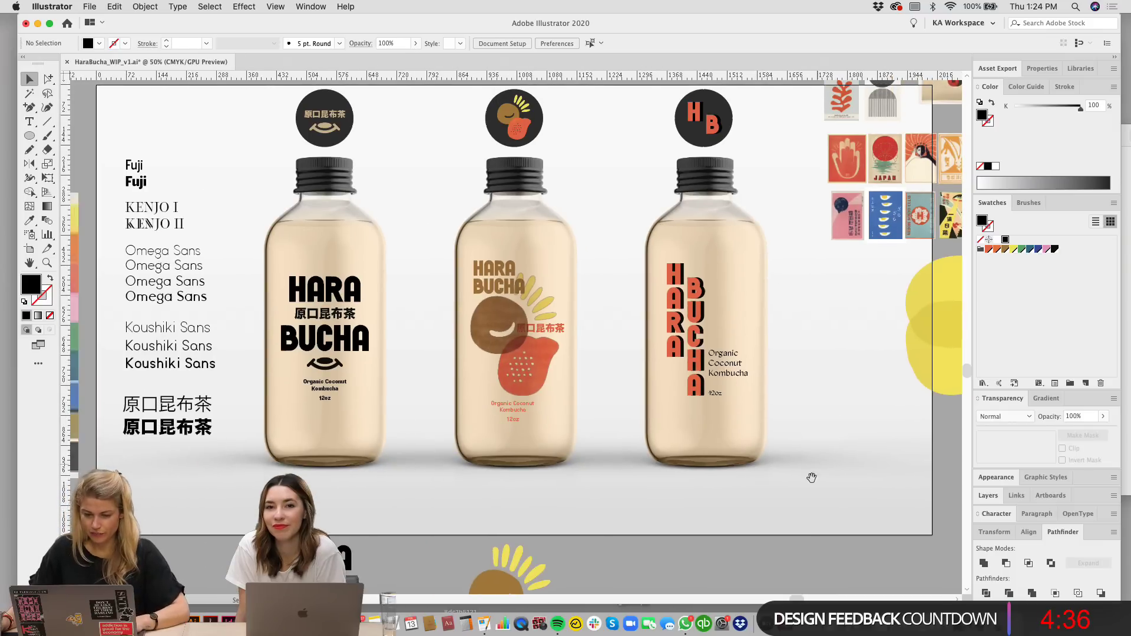
drag(652, 250, 656, 248)
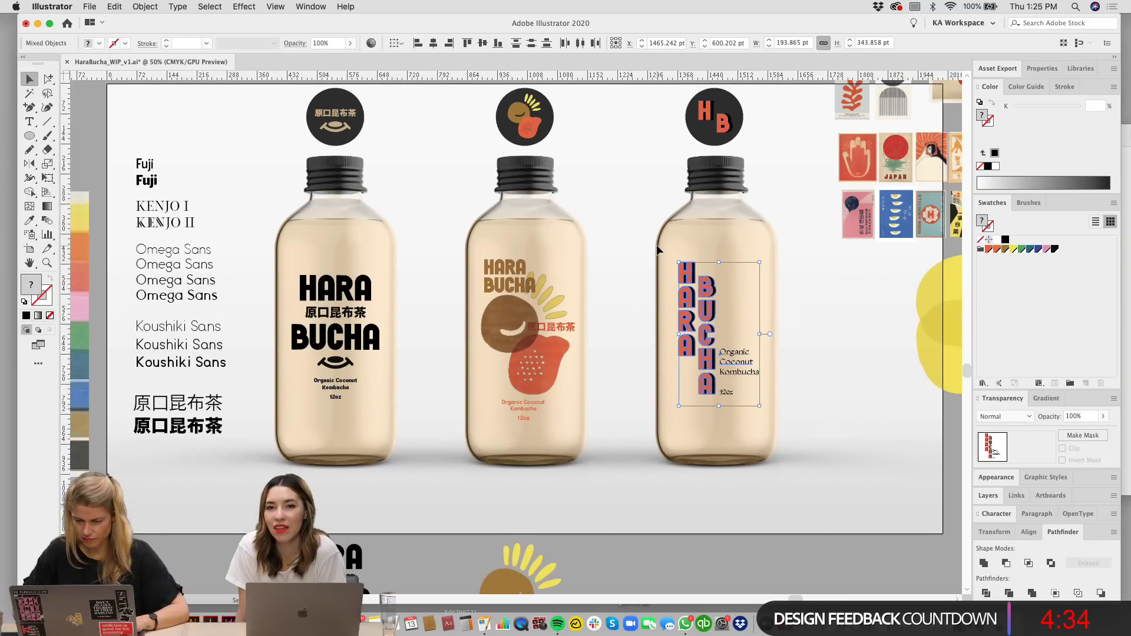
key(Down)
key(Down)
key(Down)
key(Down)
key(Down)
key(Down)
key(Down)
key(Down)
key(Down)
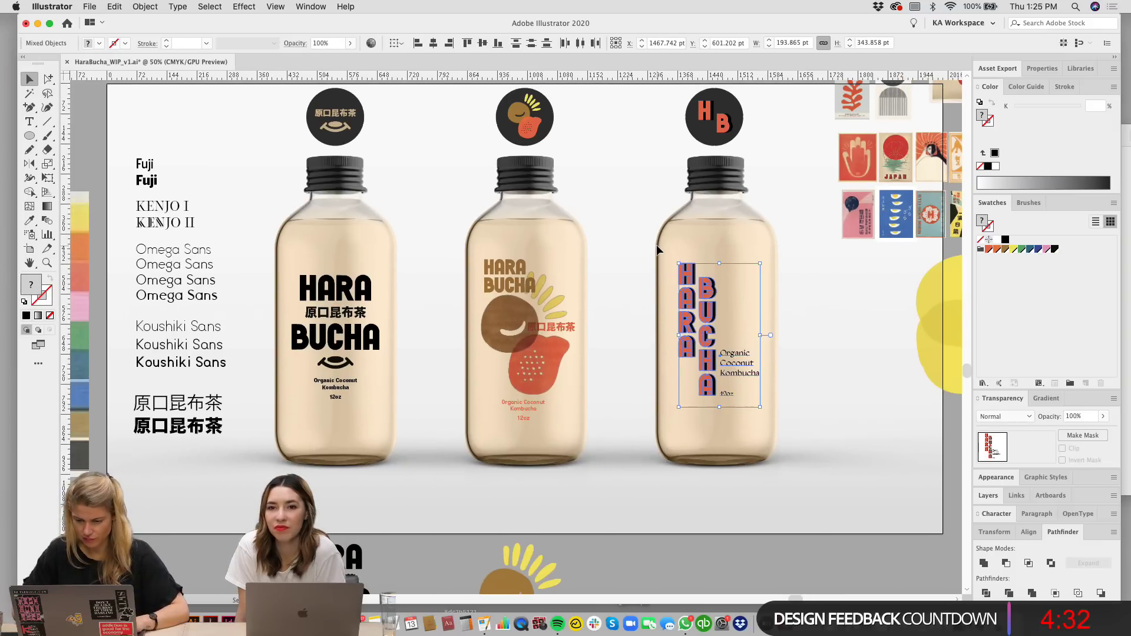
key(shift+Left)
click(656, 245)
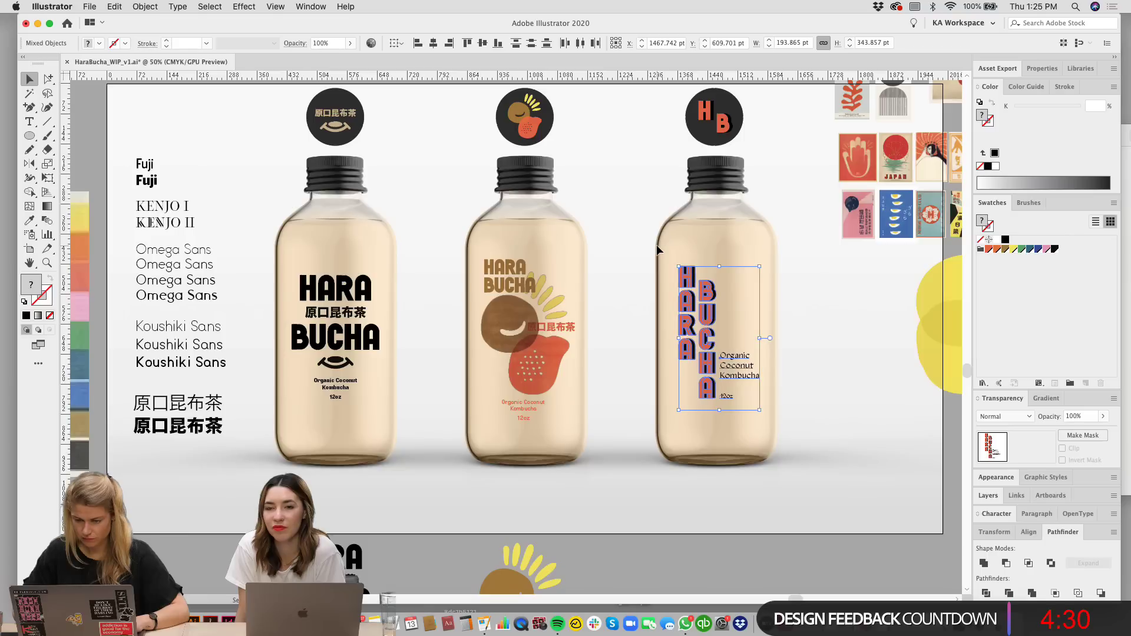
scroll(677, 200, up, 2)
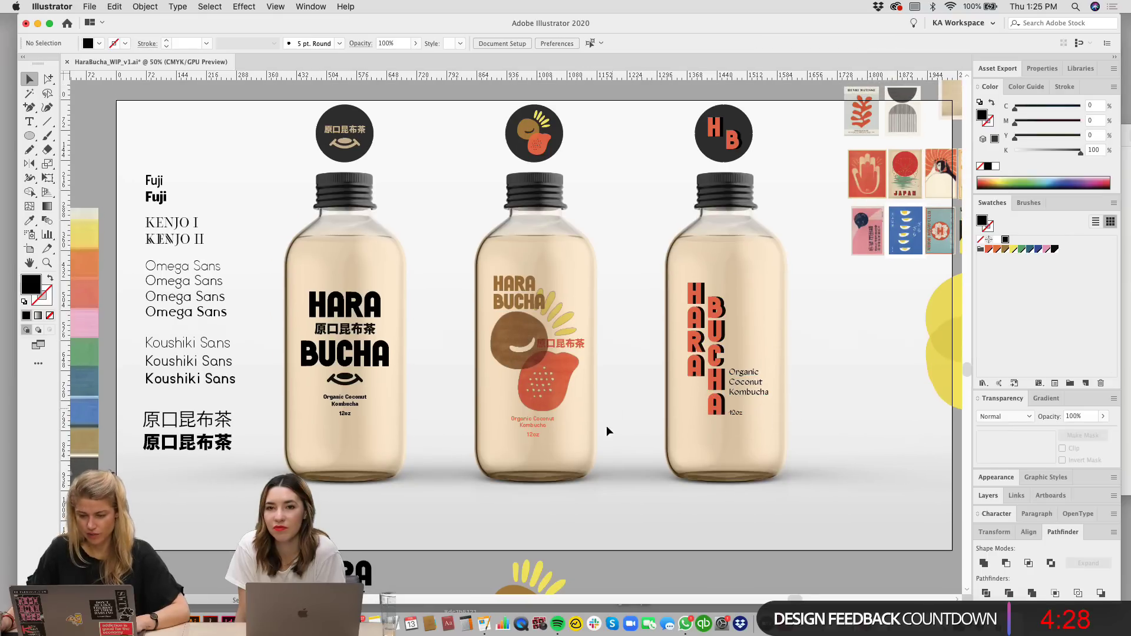
scroll(624, 321, up, 1)
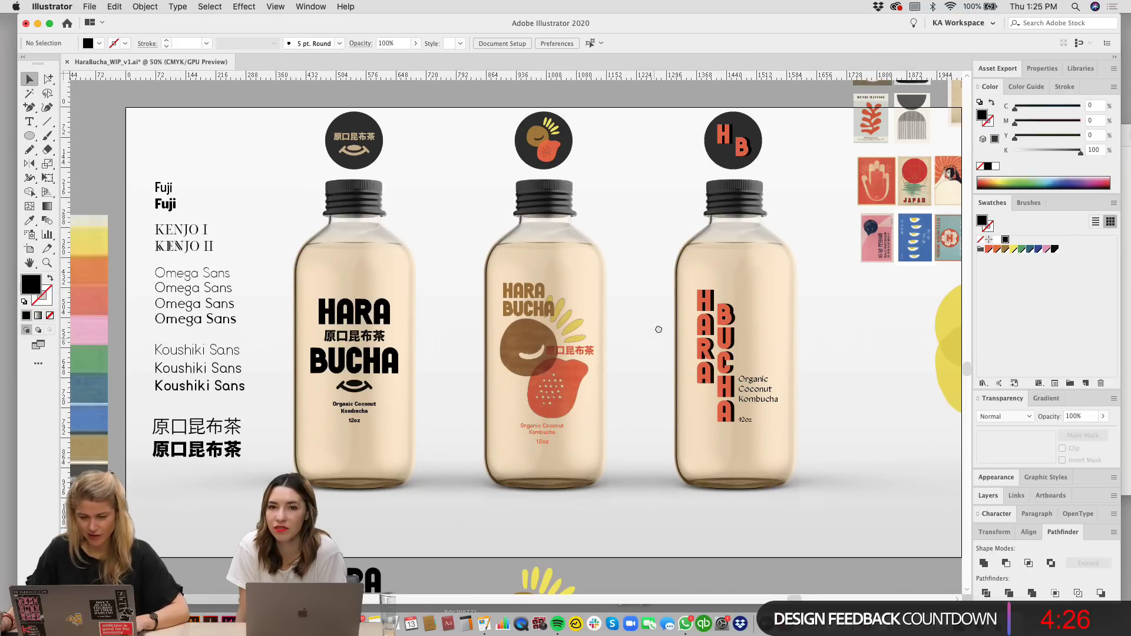
drag(658, 329, 722, 309)
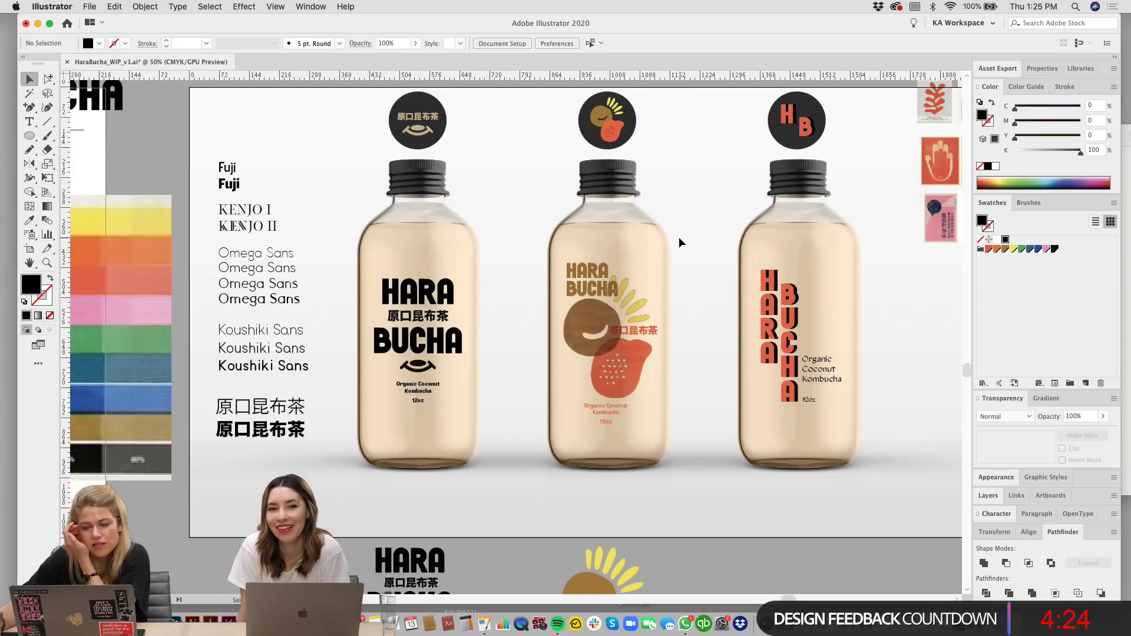
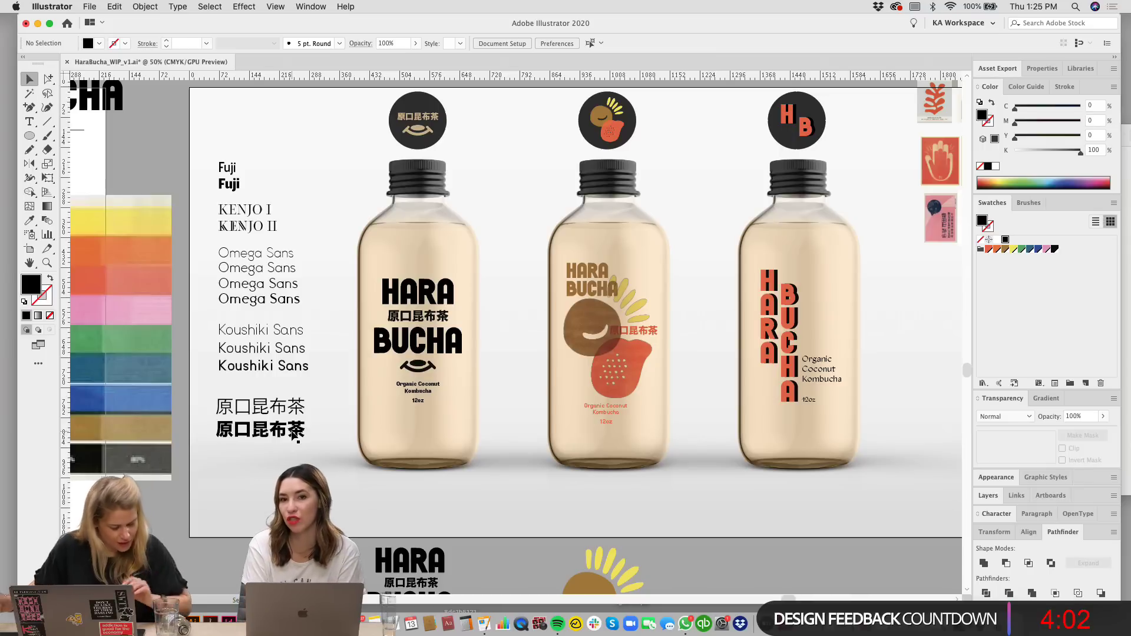
scroll(659, 419, right, 3)
scroll(659, 419, down, 1)
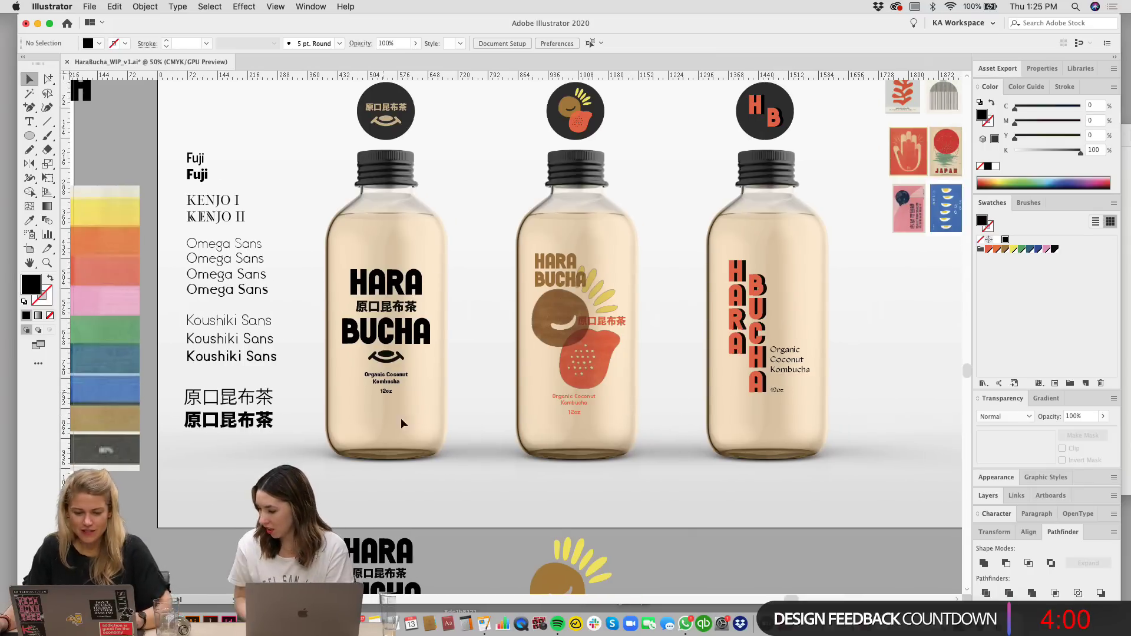
Step: Duplicate the second bottle's Organic Coconut Kombucha text straight down, placing the copy near the bottle's base
key(super+plus)
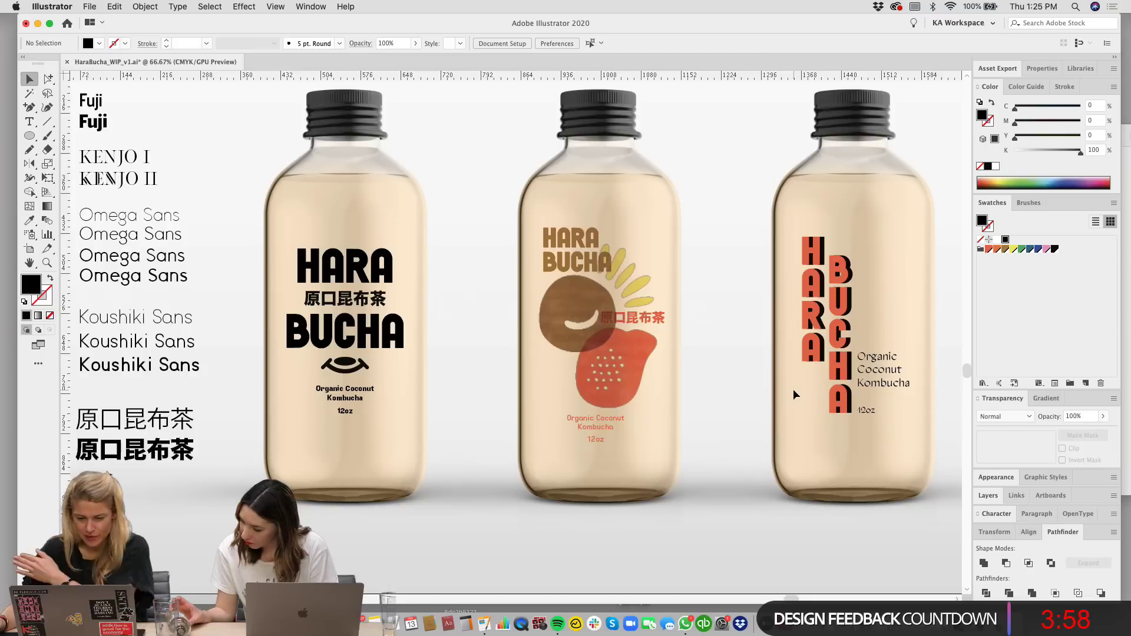
drag(788, 399, 724, 394)
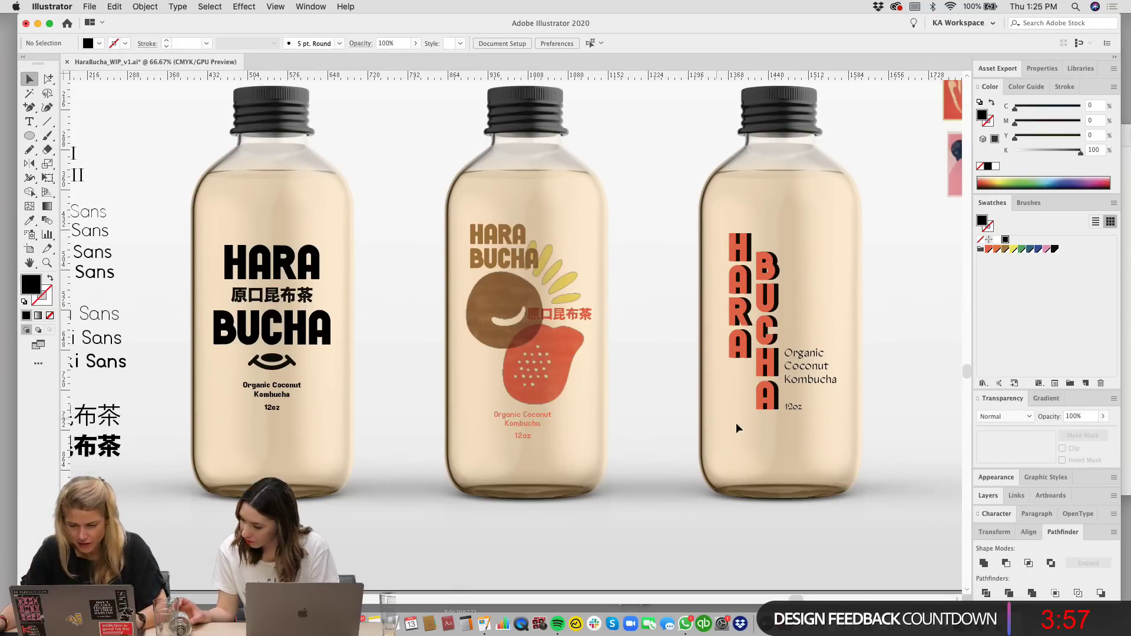
click(793, 355)
click(519, 414)
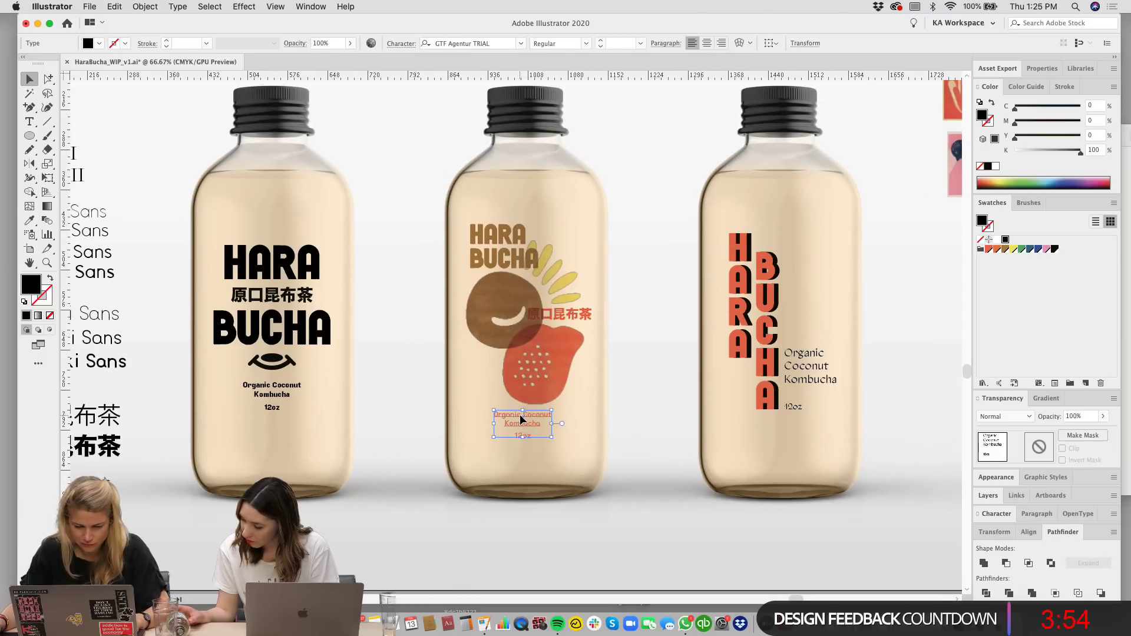
drag(533, 419, 534, 470)
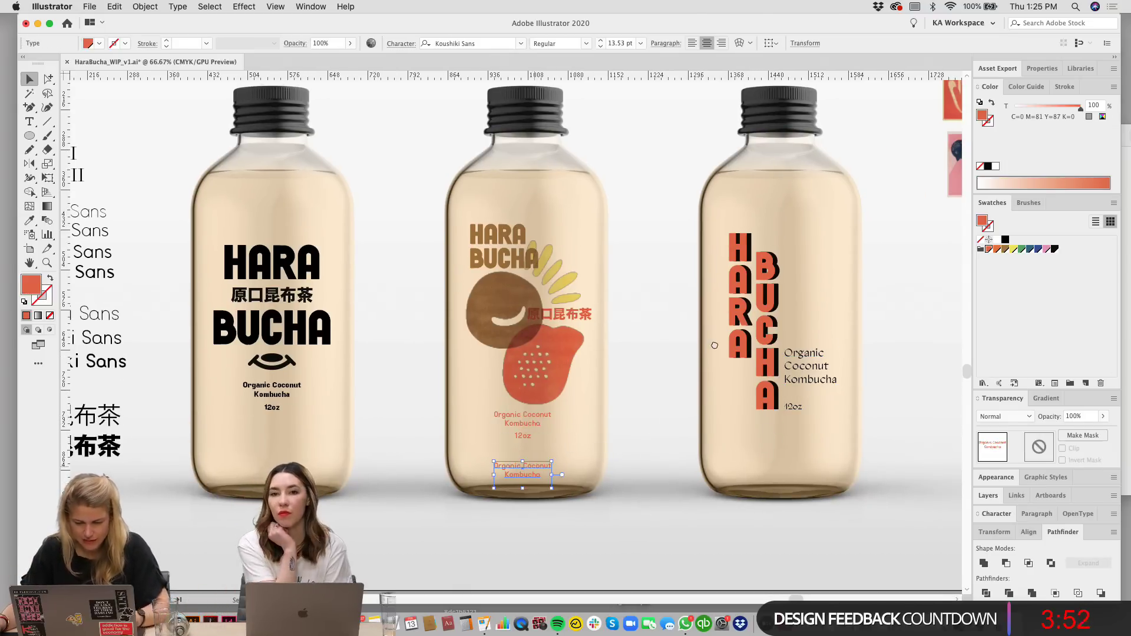
Step: Replace the wording of the copied text near the second bottle's base with KEEP REFRIGERATED
drag(636, 451, 700, 359)
key(super+plus)
key(super+plus)
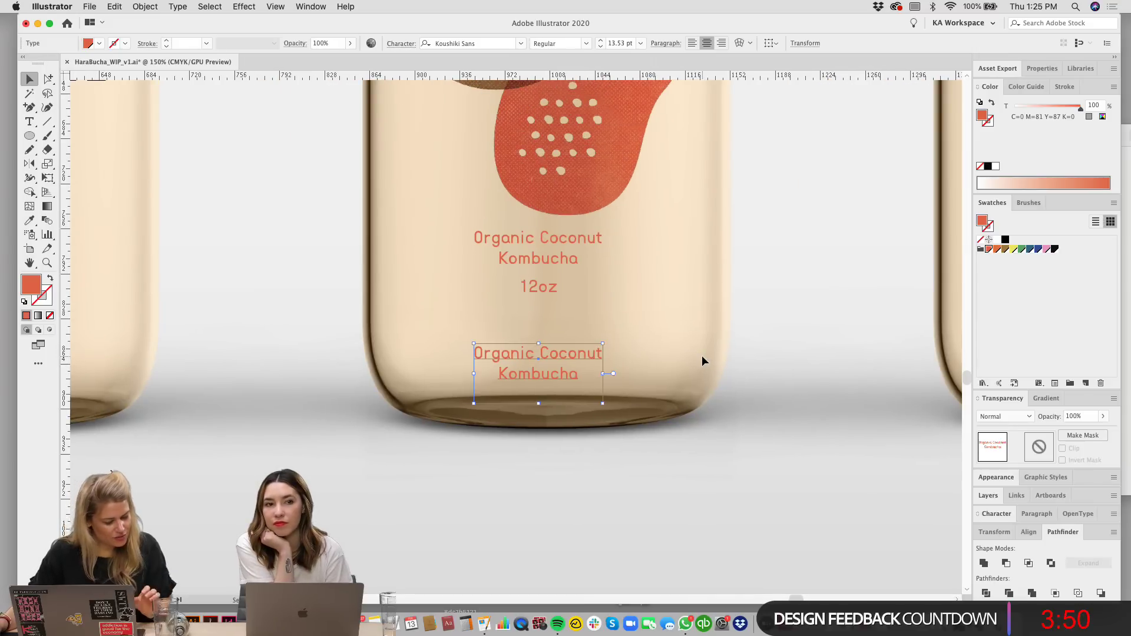
triple_click(557, 360)
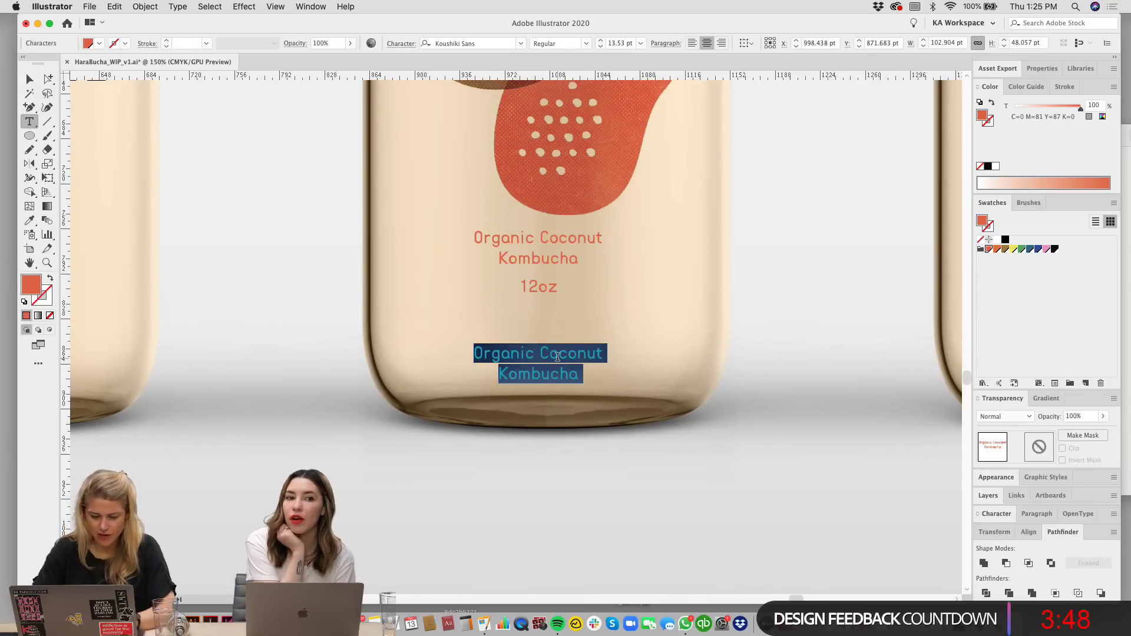
text(KEEP R)
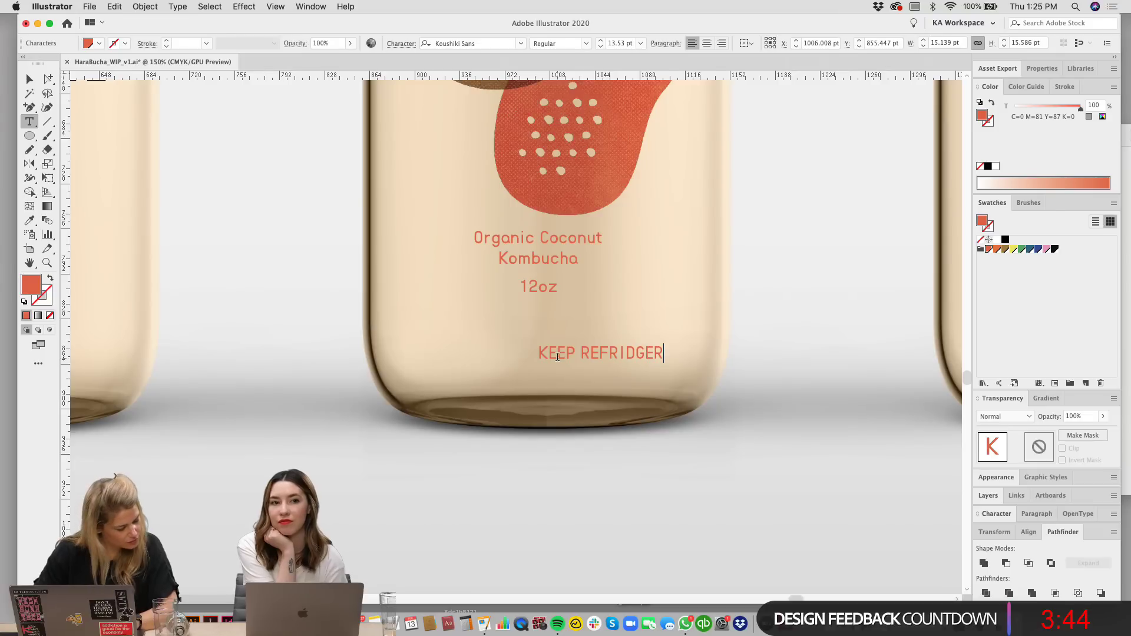
text(EFRIDGER)
key(BackSpace)
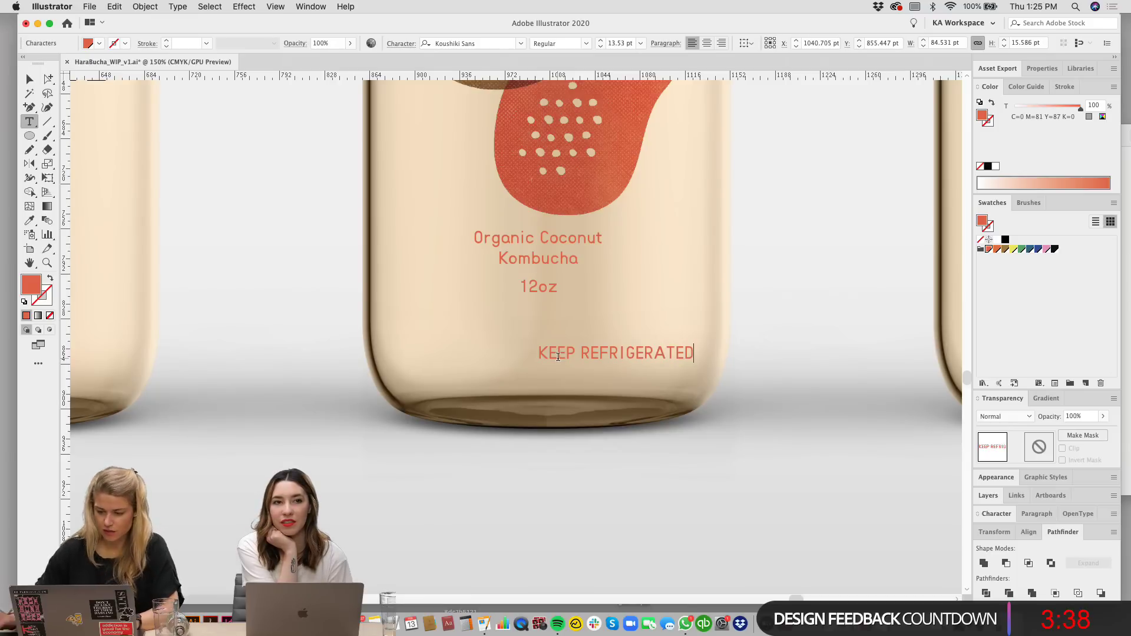
click(32, 79)
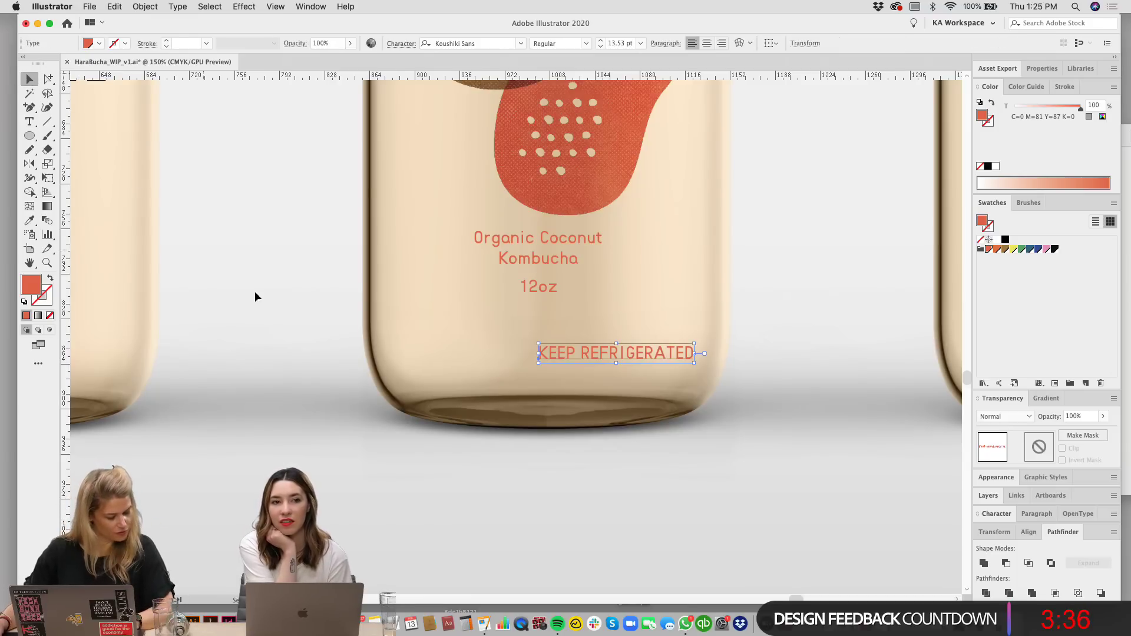
Step: Replace 12oz on the second bottle with 16FL OZ (474 mL)
click(506, 371)
click(540, 284)
double_click(528, 288)
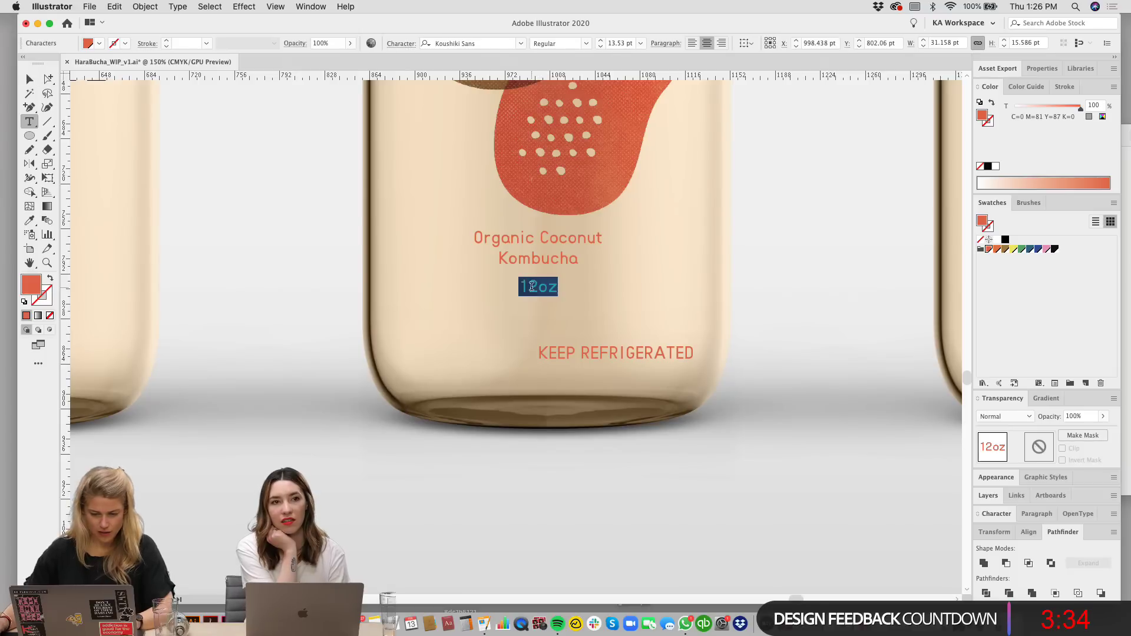
text(1)
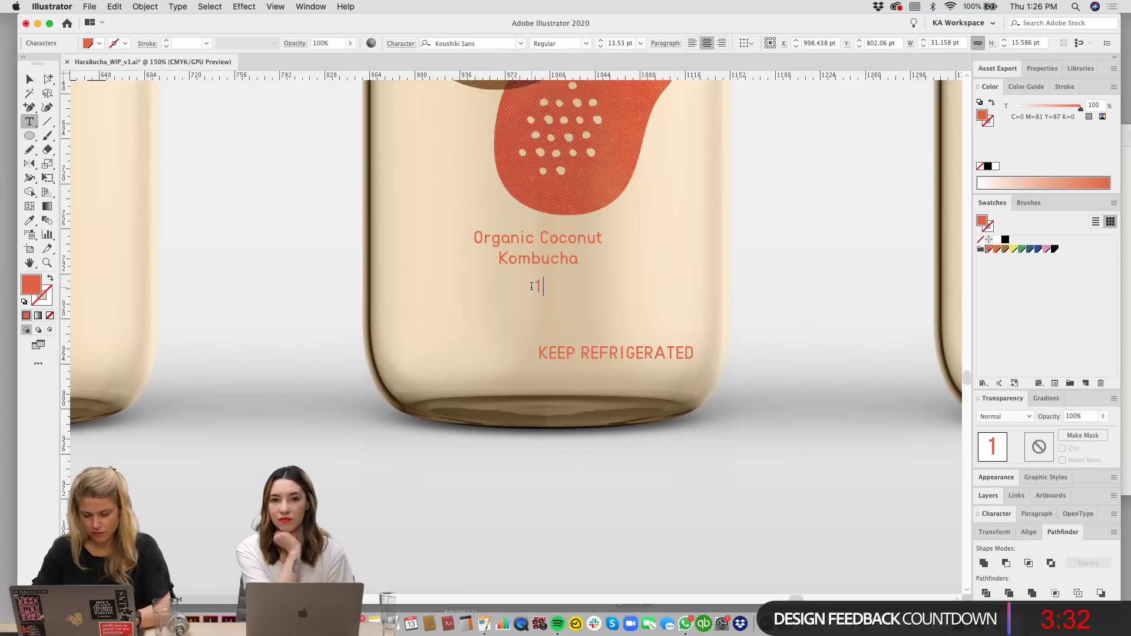
text(6F)
text(fl)
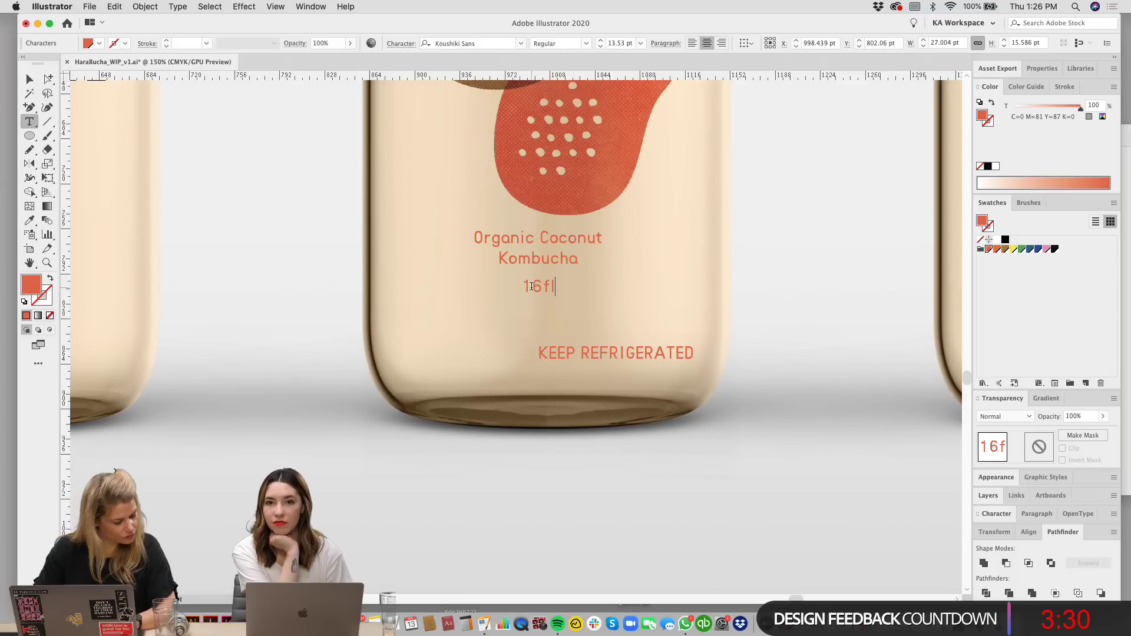
text(FL O)
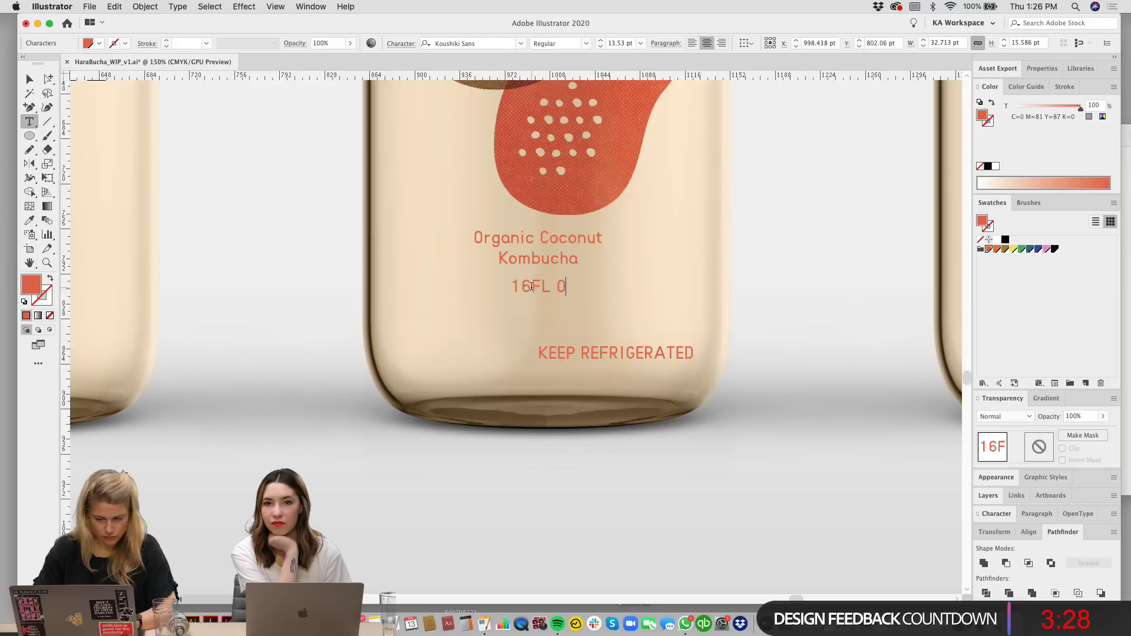
text(Z ()
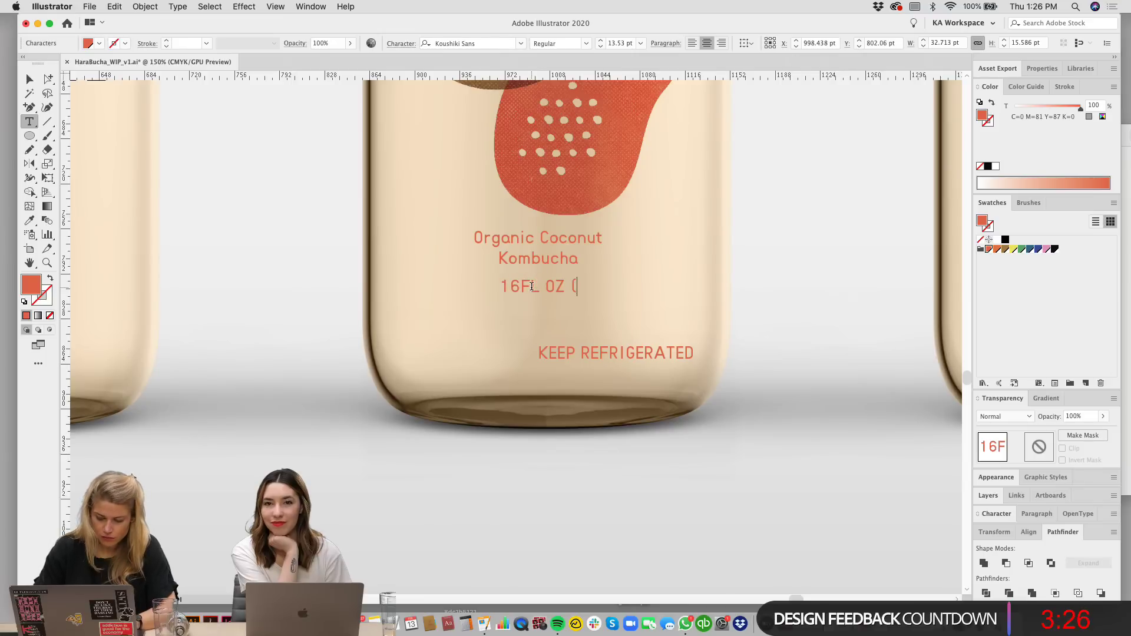
text(474 L)
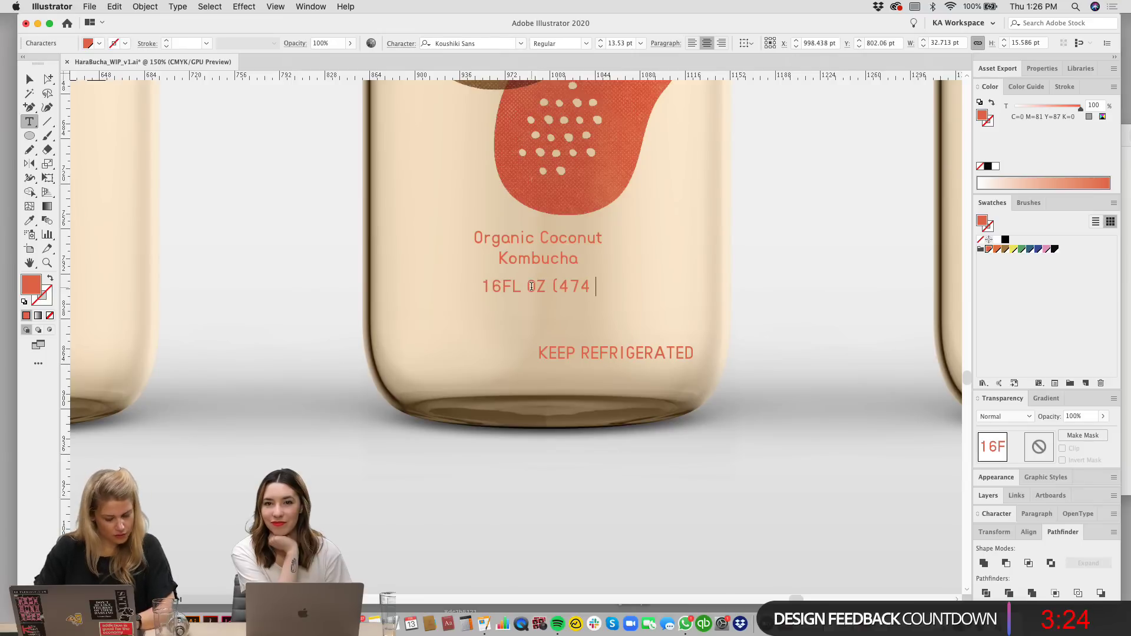
key(BackSpace)
key(BackSpace)
key(BackSpace)
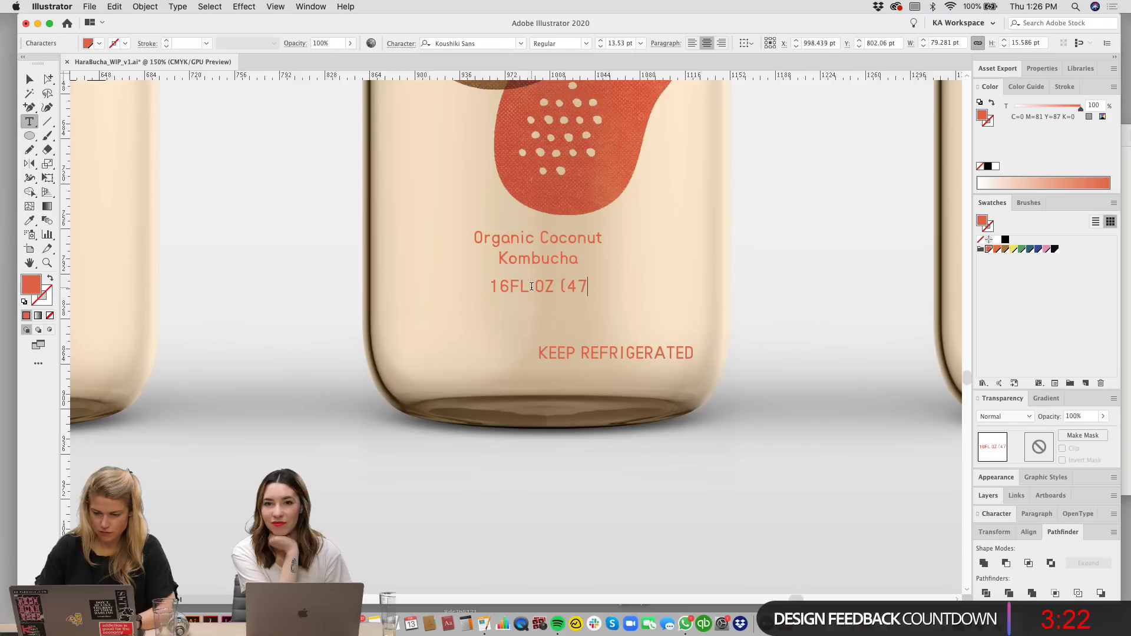
text(4 ml)
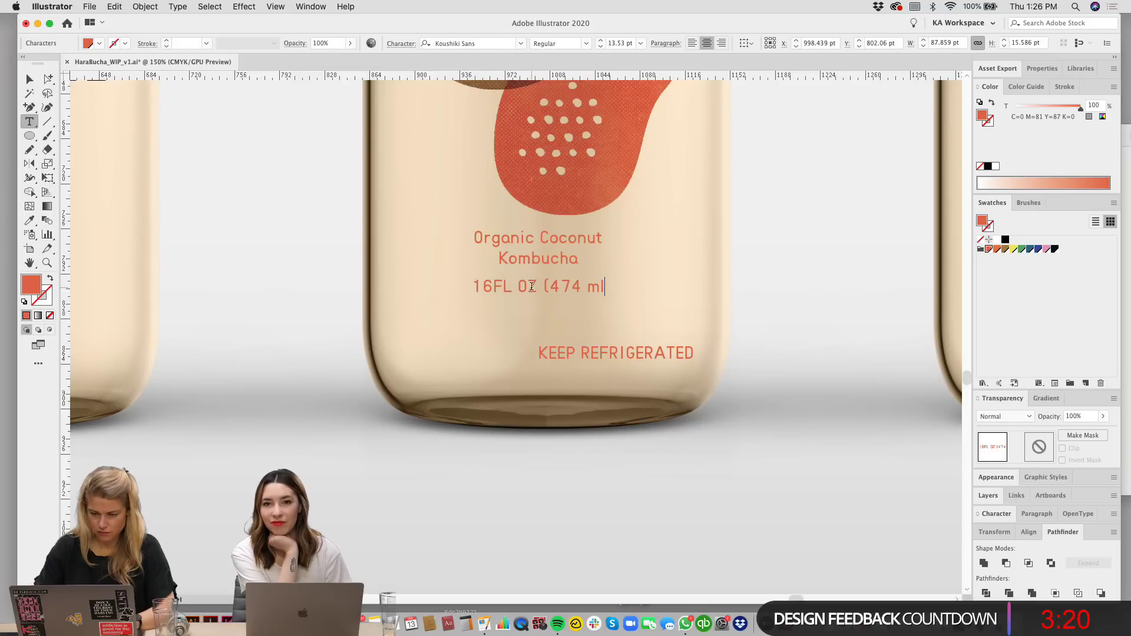
key(BackSpace)
text(L))
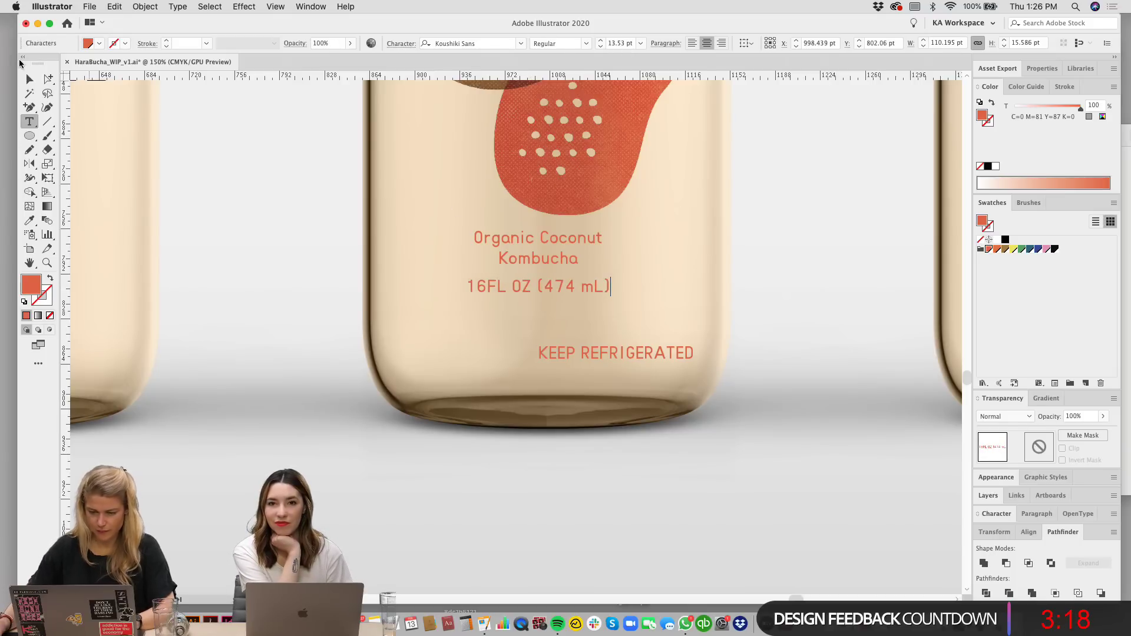
click(28, 79)
Step: Try tighter and looser letter spacing on the 16FL OZ (474 mL) line and open its character settings
key(space)
drag(694, 266, 724, 394)
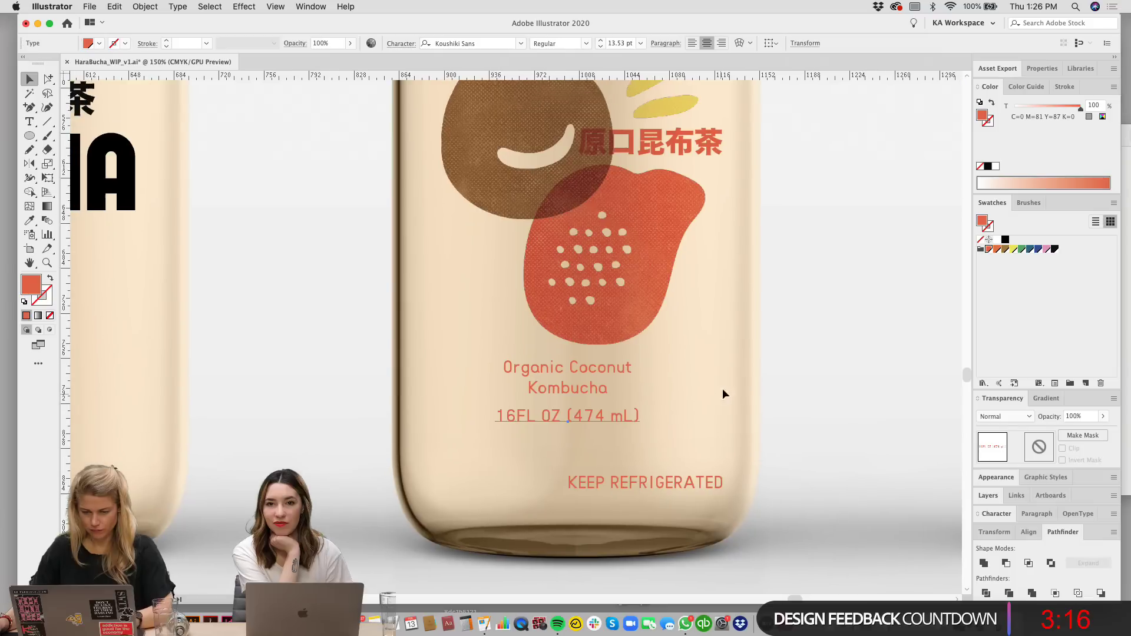
click(723, 393)
click(569, 420)
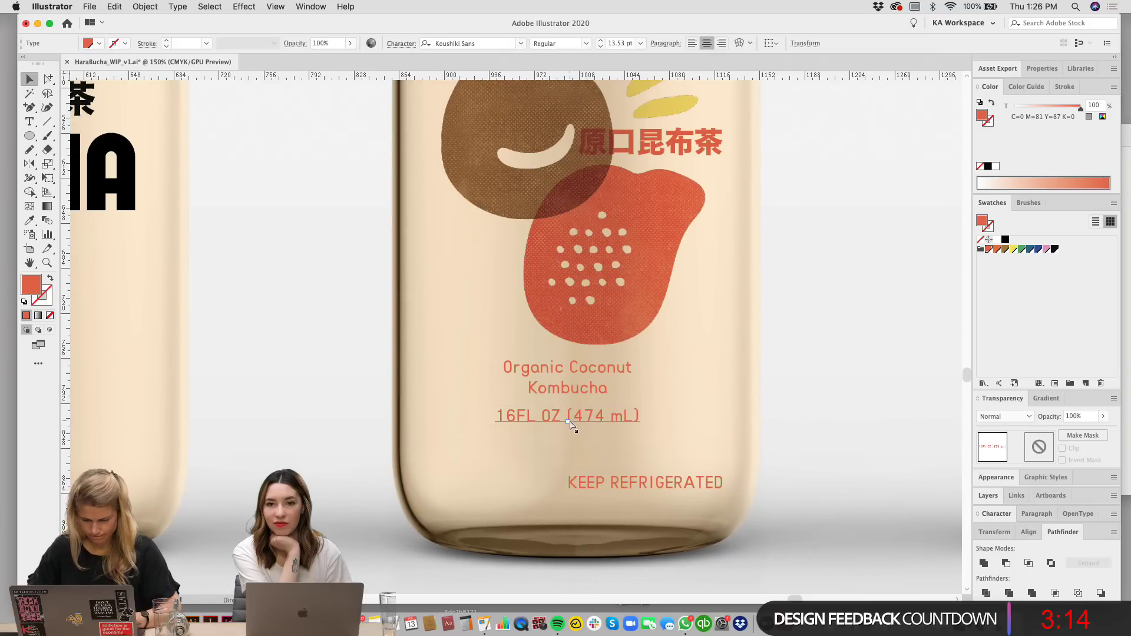
key(alt+Left)
key(alt+Left)
key(alt+Right)
key(alt+Right)
key(alt+Right)
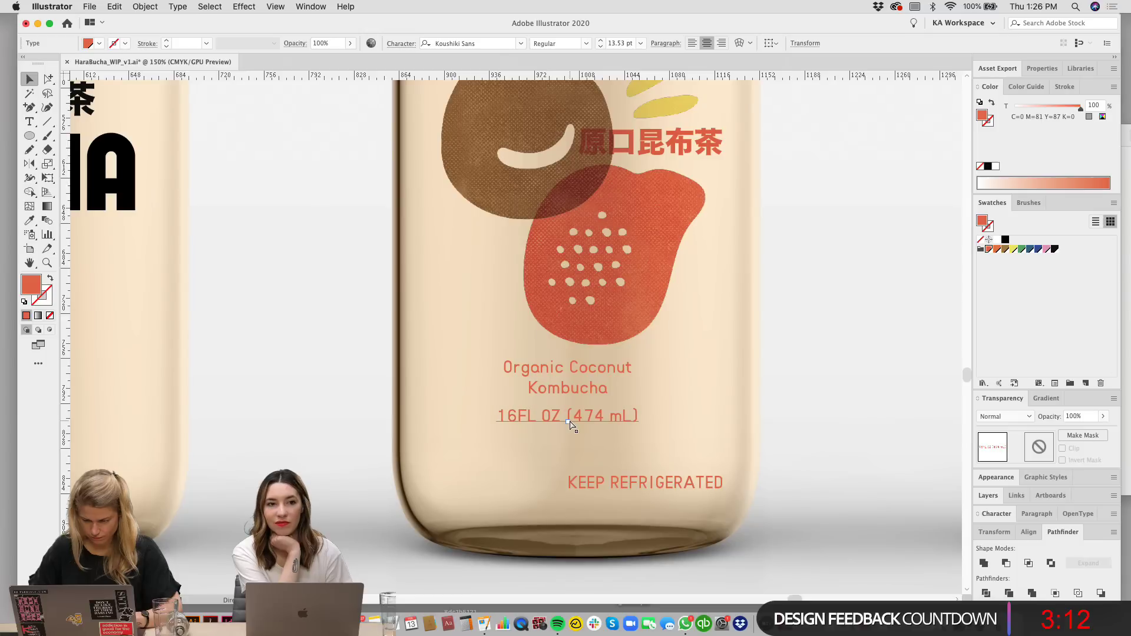
click(994, 513)
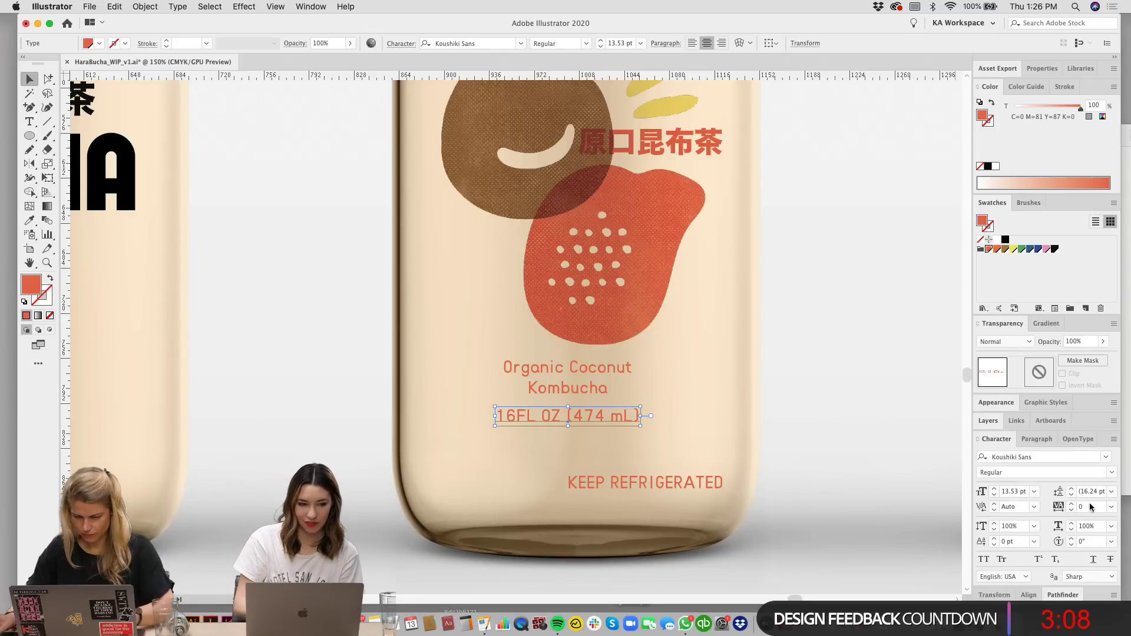
click(731, 413)
Step: Break the second bottle's volume text so (474 mL) sits on its own line beneath 16FL OZ
key(super+minus)
key(super+minus)
scroll(652, 377, up, 2)
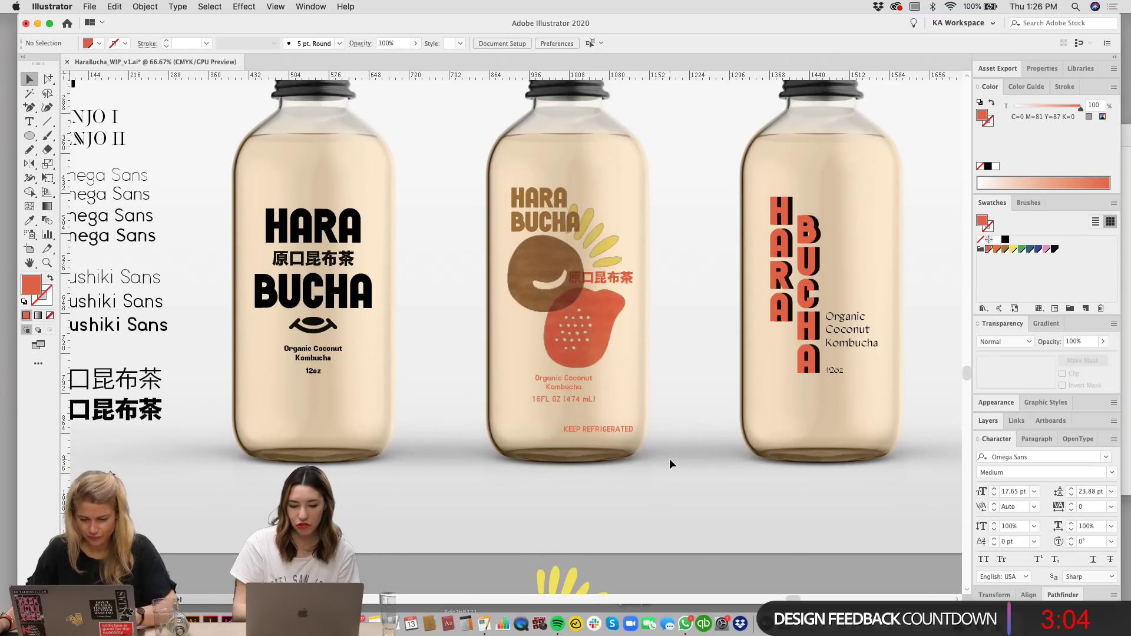
key(super+equal)
key(super+equal)
double_click(627, 483)
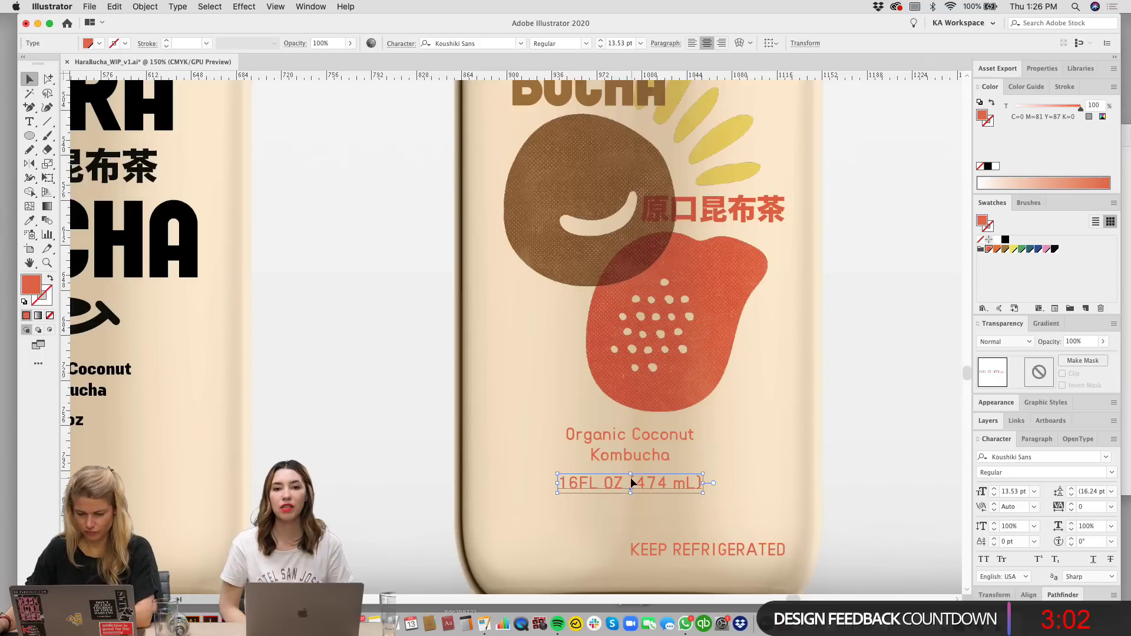
key(BackSpace)
key(Return)
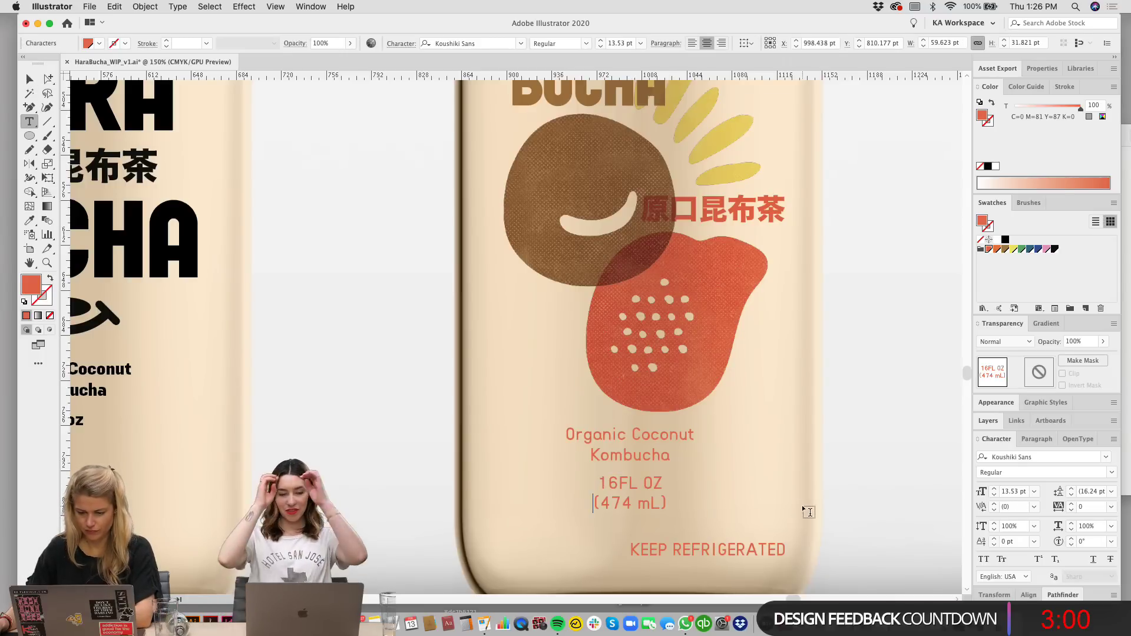
click(28, 84)
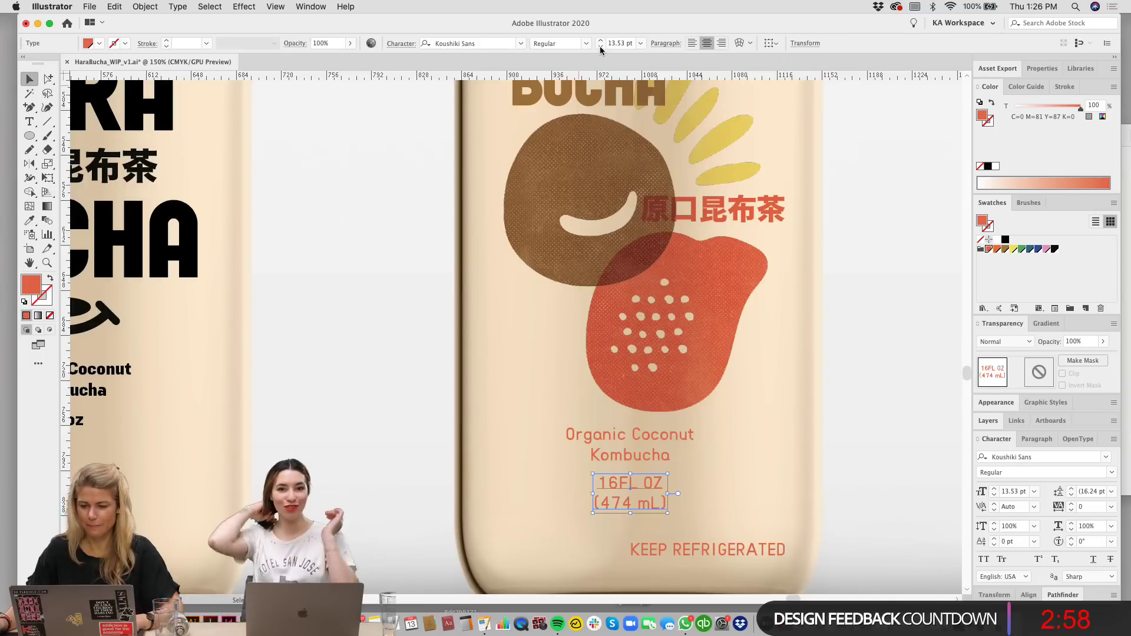
Step: Reduce the second bottle's volume text to 10 pt
click(601, 47)
click(601, 47)
click(601, 47)
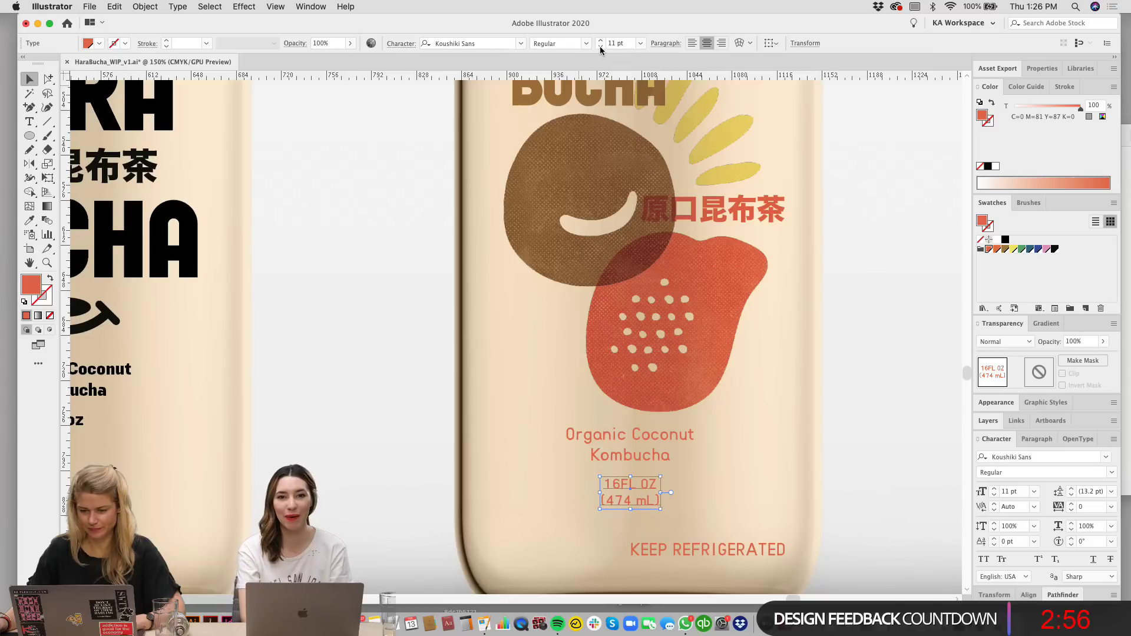
click(601, 47)
scroll(813, 470, down, 3)
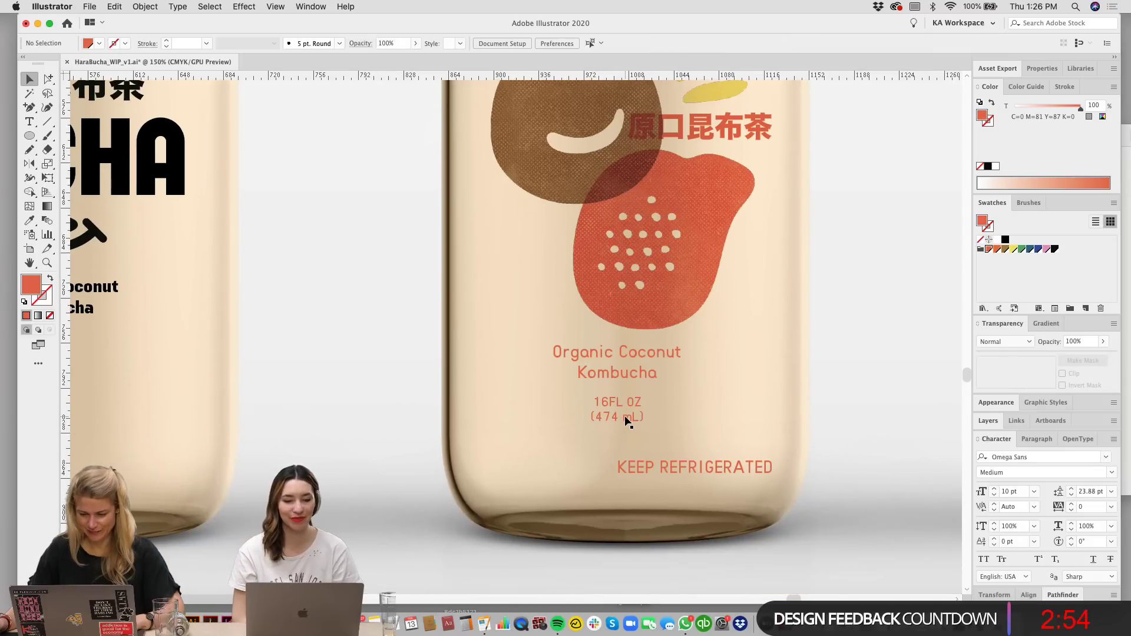
Step: Rejoin the second bottle's volume text on one line and shorten it to 16 OZ (474 mL)
double_click(592, 414)
key(BackSpace)
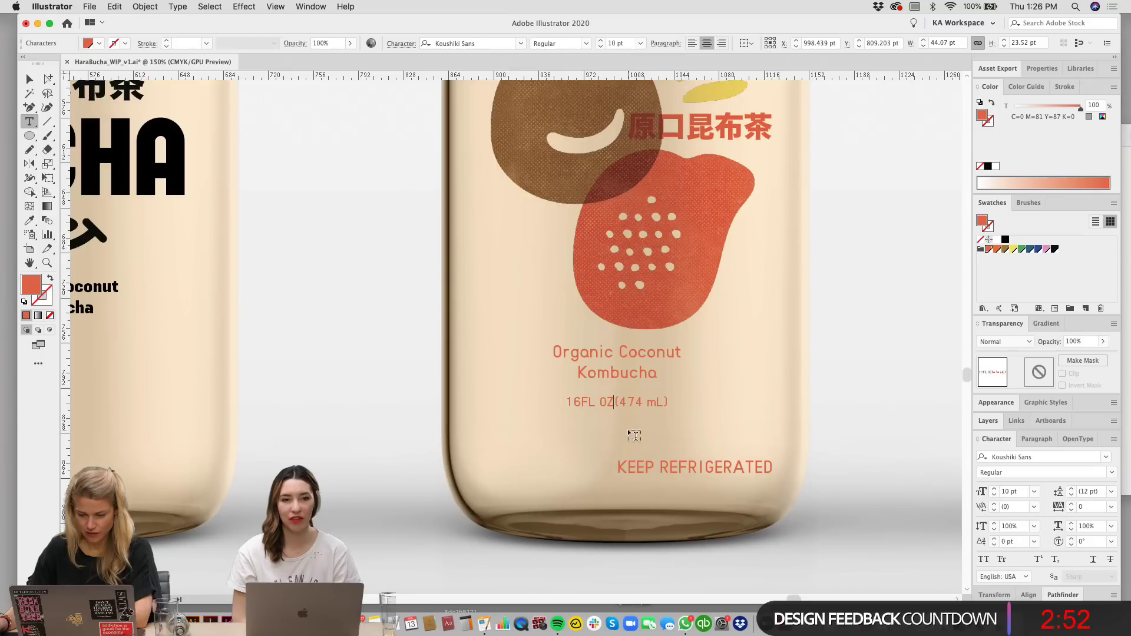
drag(579, 403, 605, 401)
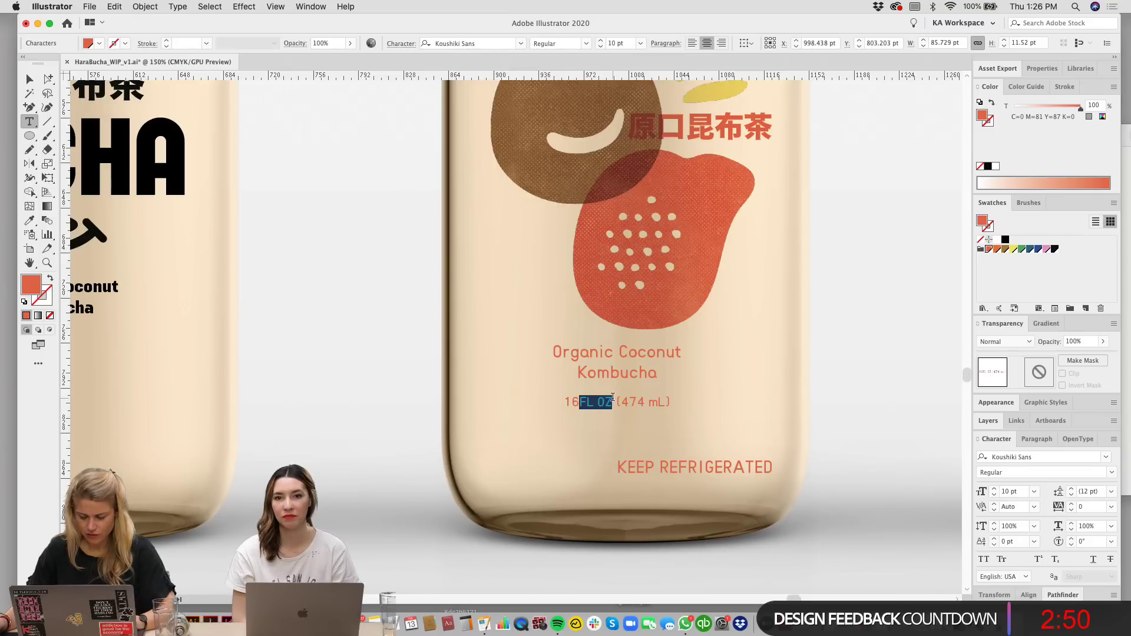
key(BackSpace)
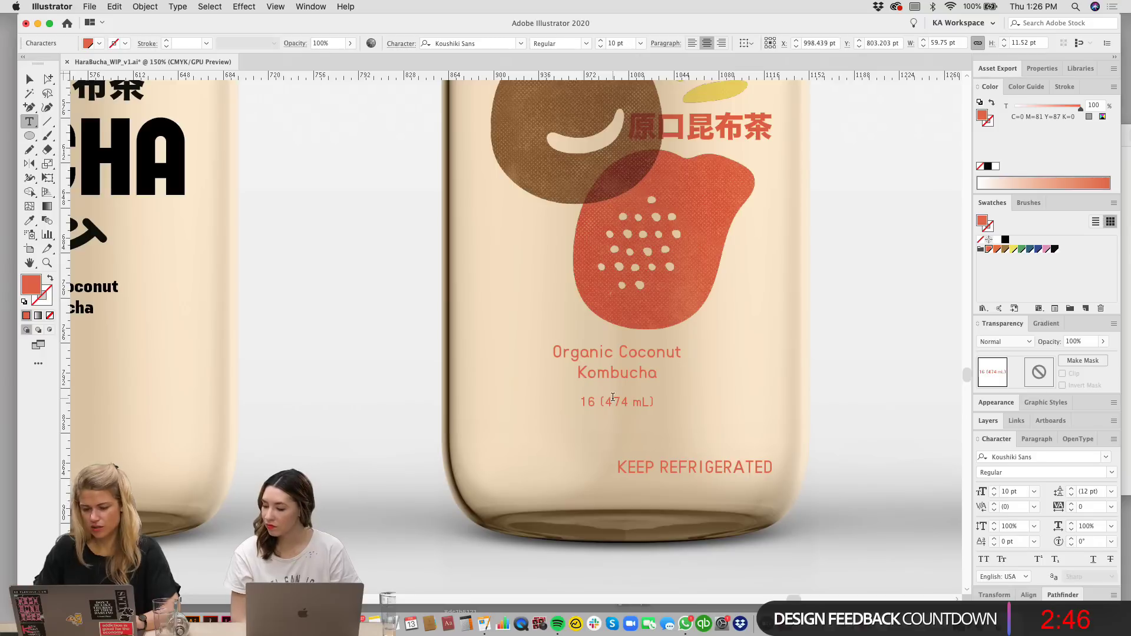
text(OZ)
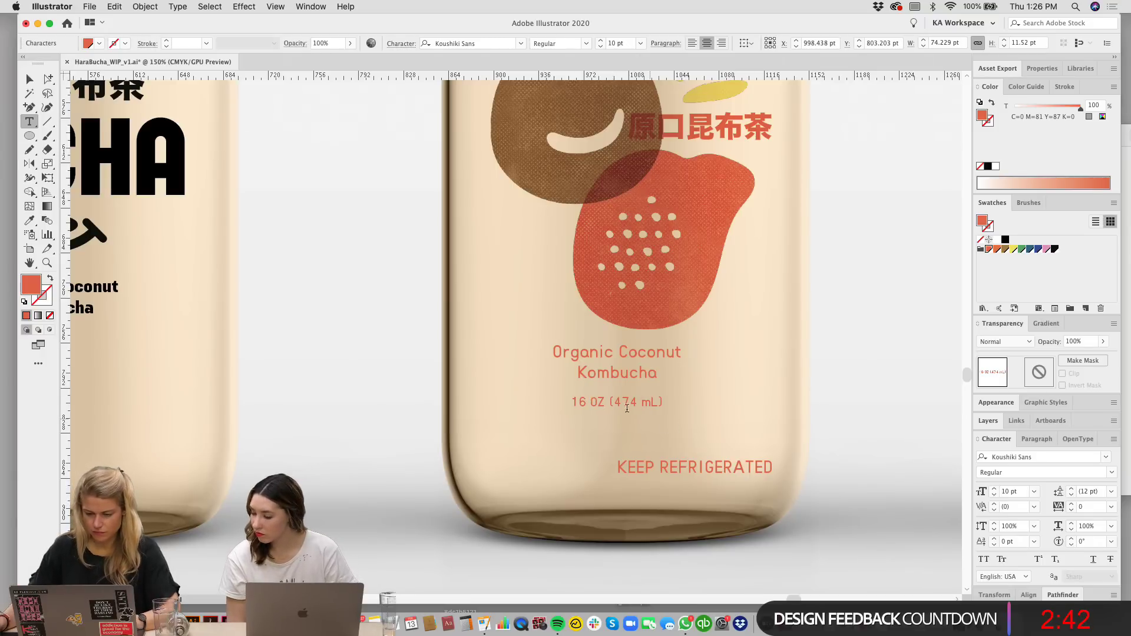
click(29, 78)
Step: Move KEEP REFRIGERATED just below the second bottle's volume line and centre it under the description
click(394, 436)
drag(854, 499, 832, 487)
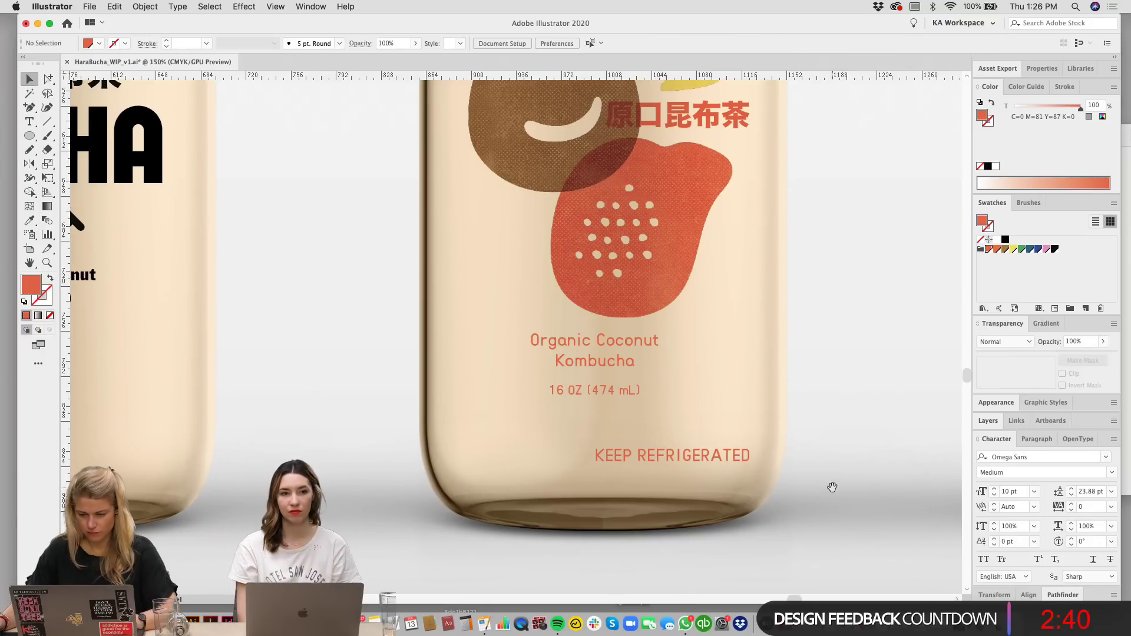
key(super+minus)
drag(656, 507, 603, 488)
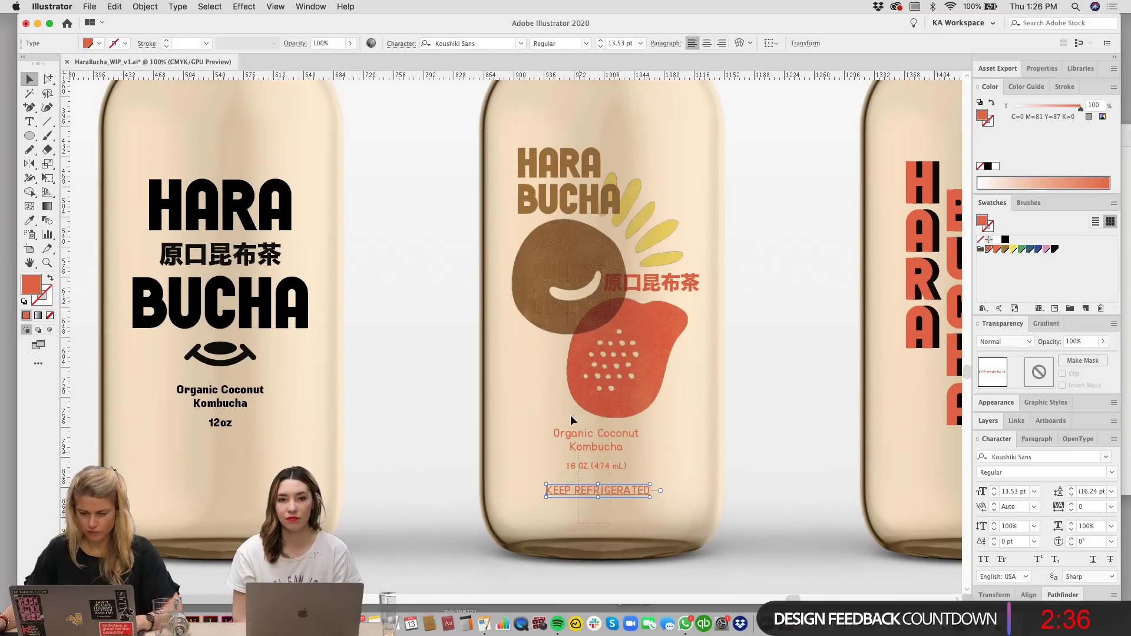
shift+click(584, 440)
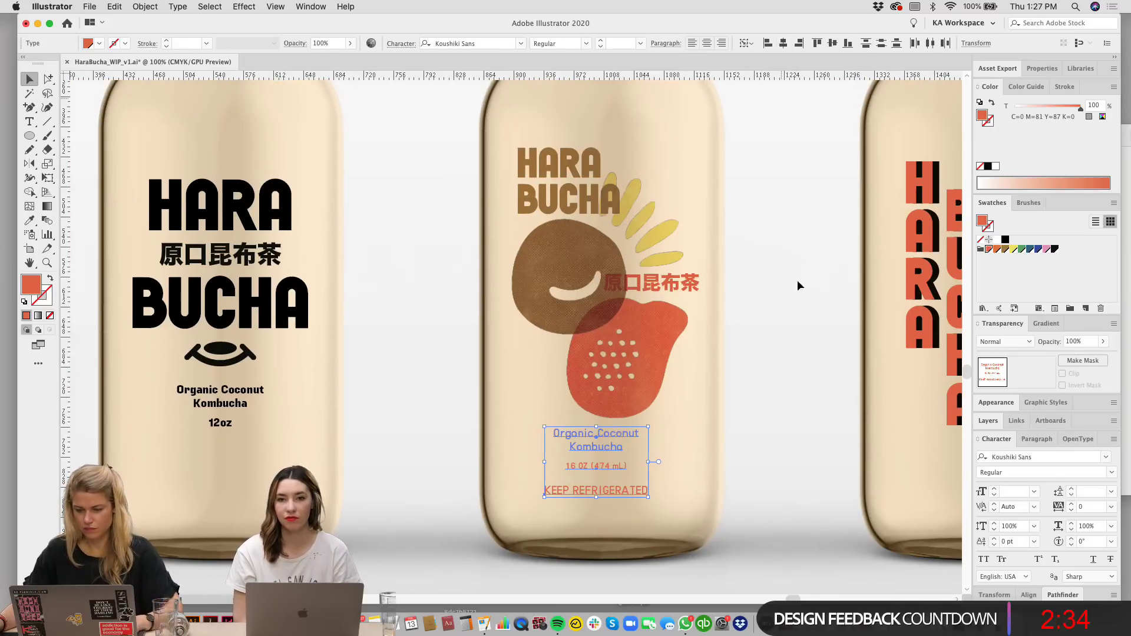
Step: Duplicate the second bottle's KEEP REFRIGERATED text onto the lower part of the first bottle
click(800, 422)
scroll(706, 448, down, 2)
click(616, 470)
drag(734, 471, 800, 475)
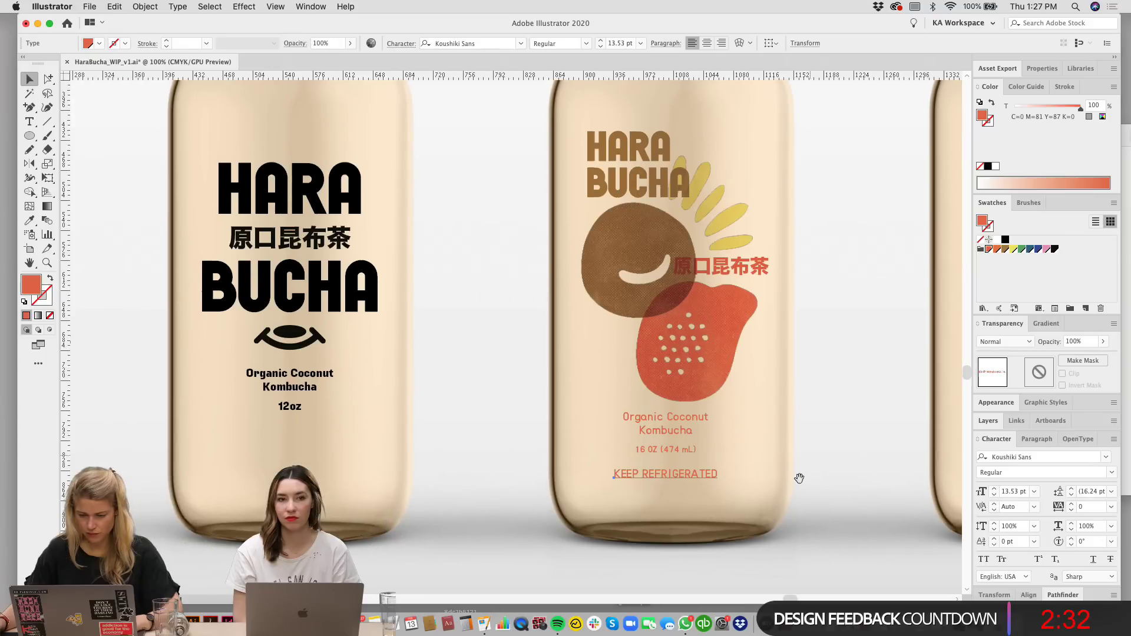
drag(675, 473, 297, 464)
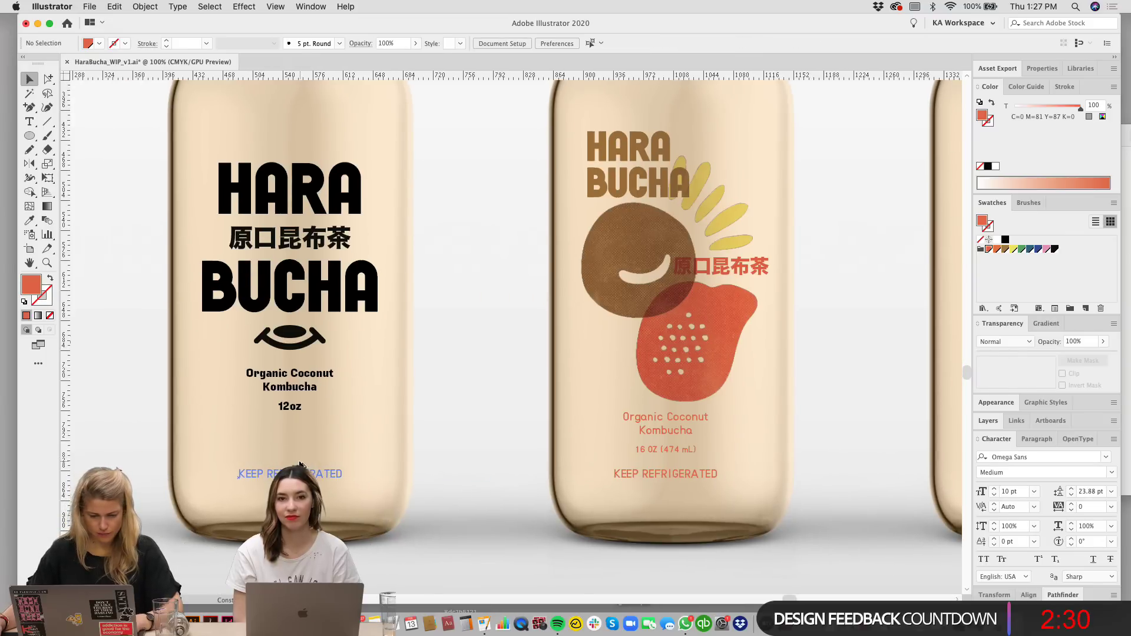
Step: Set the first bottle's KEEP REFRIGERATED text in Fuji Light and colour it black
scroll(236, 353, left, 4)
click(465, 43)
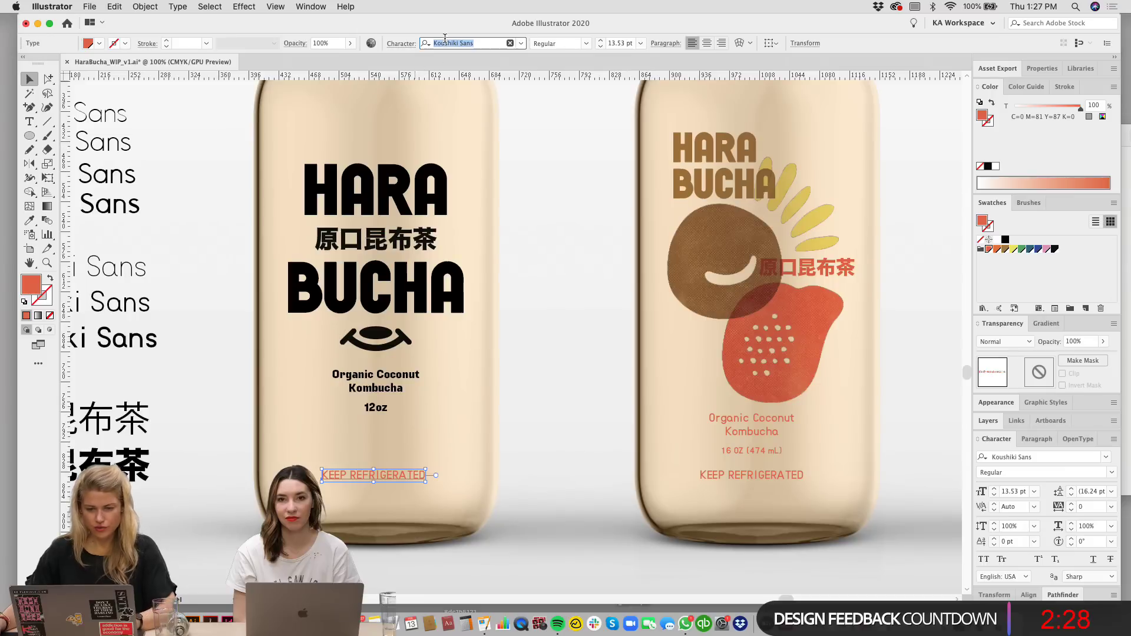
text(fuji)
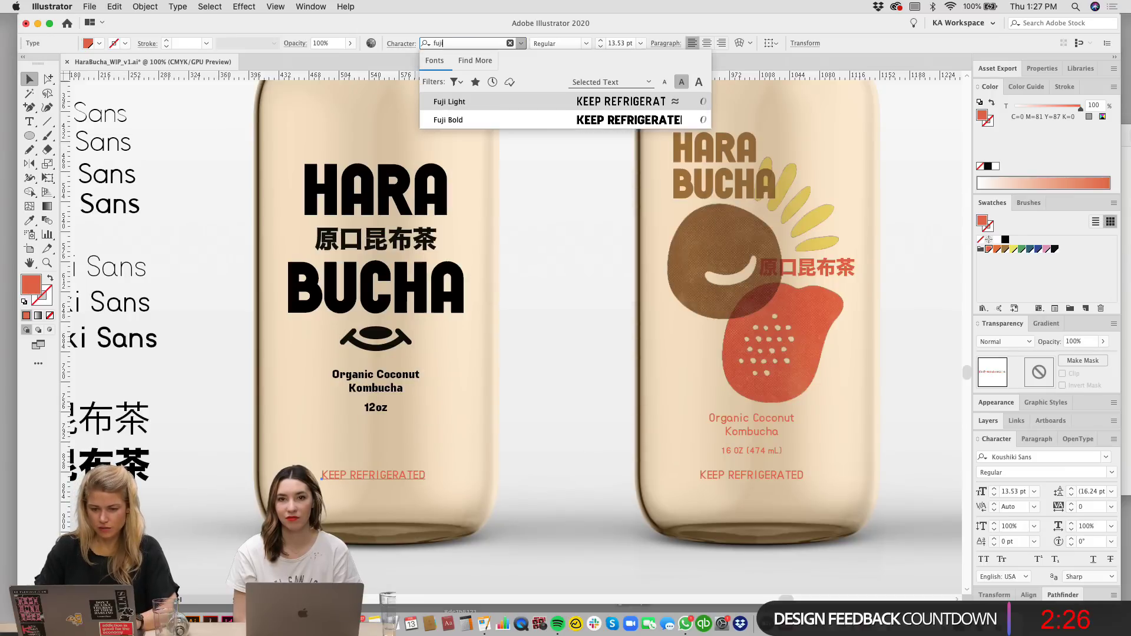
key(Return)
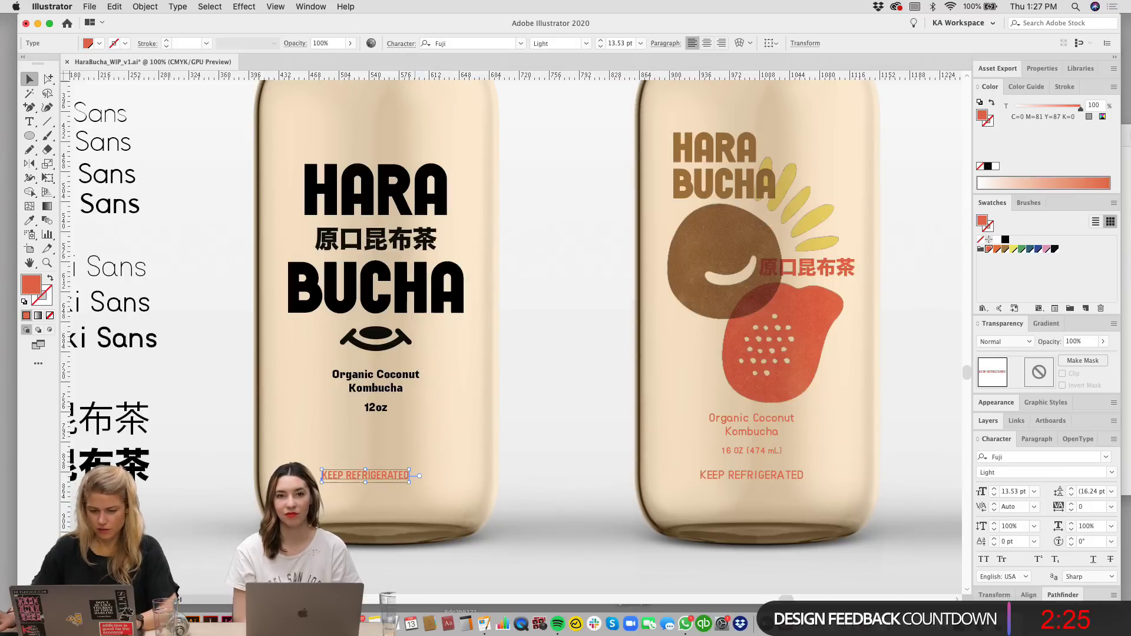
click(1053, 249)
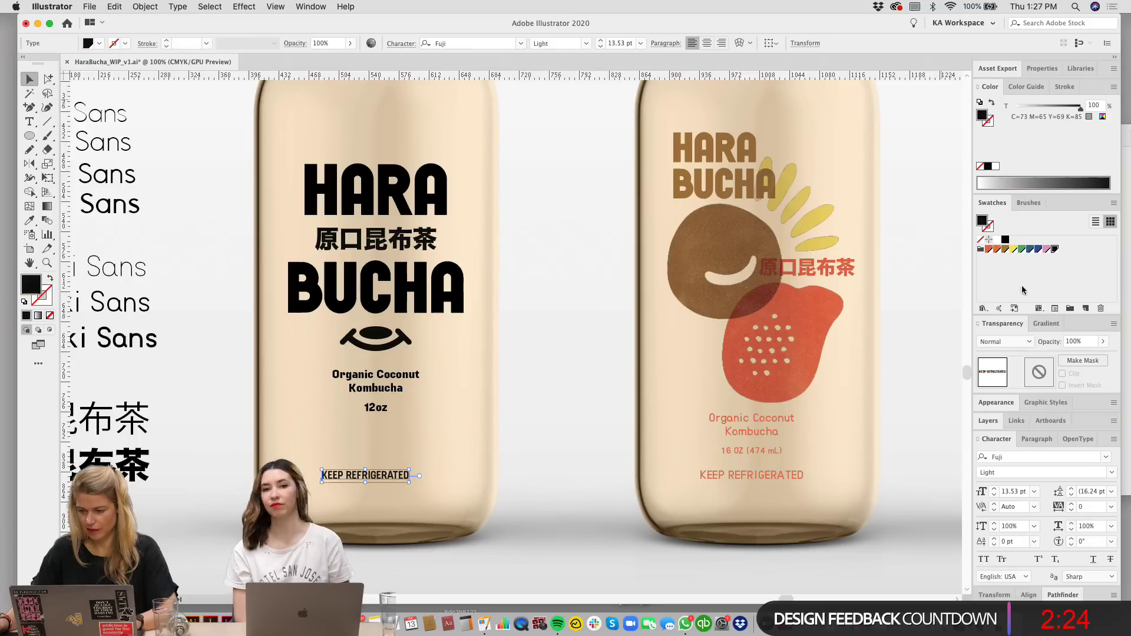
Step: Centre the first bottle's KEEP REFRIGERATED paragraph and align it horizontally with the description and volume text above
click(706, 43)
drag(326, 386, 382, 411)
click(373, 375)
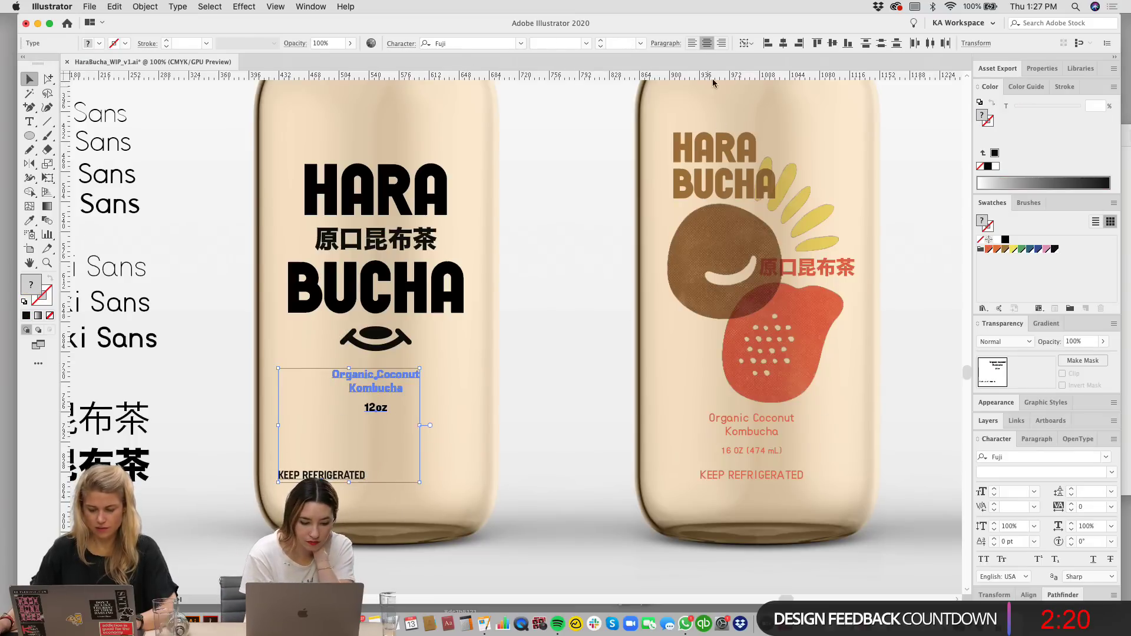
click(782, 43)
click(568, 304)
scroll(648, 412, right, 3)
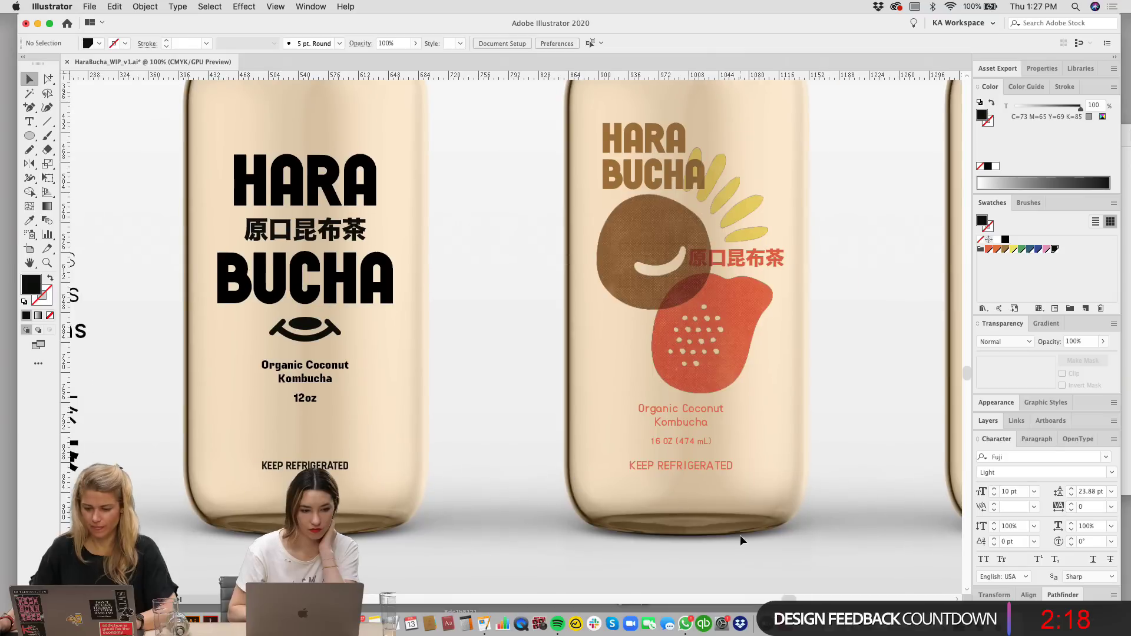
Step: Centre the second bottle's KEEP REFRIGERATED paragraph and align it horizontally with the description and volume line
click(702, 463)
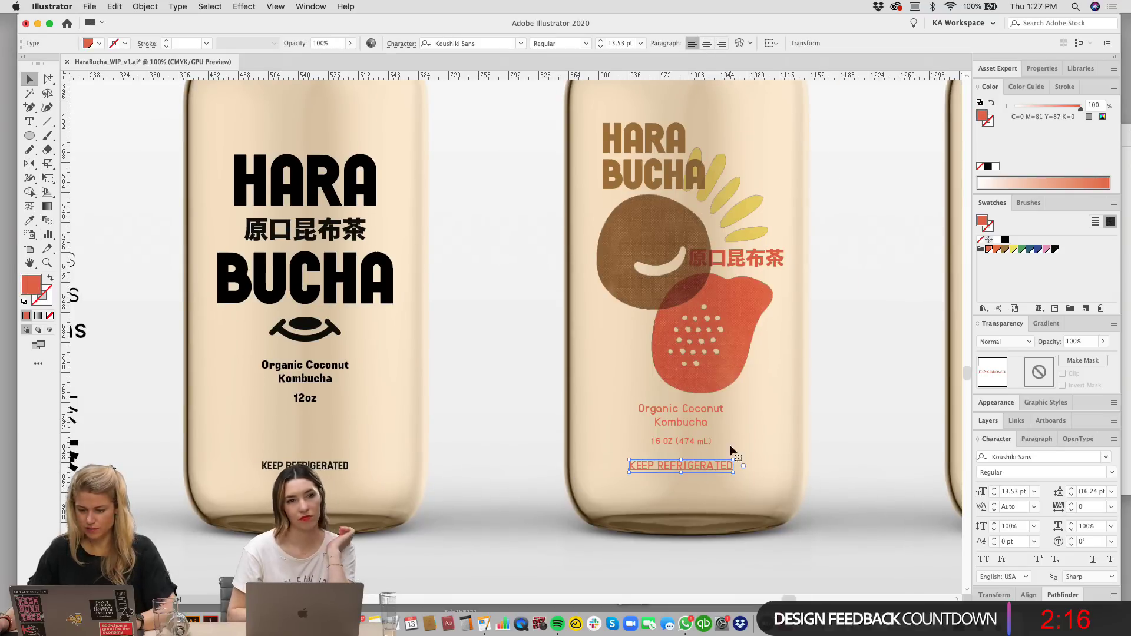
click(716, 524)
click(709, 469)
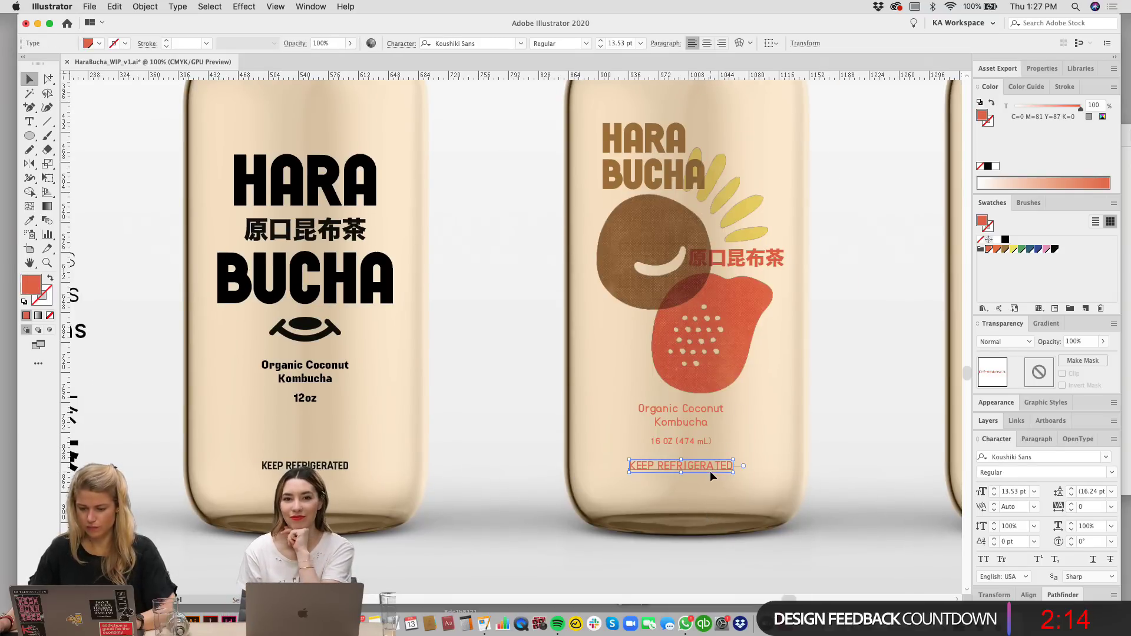
click(706, 43)
drag(740, 493, 669, 422)
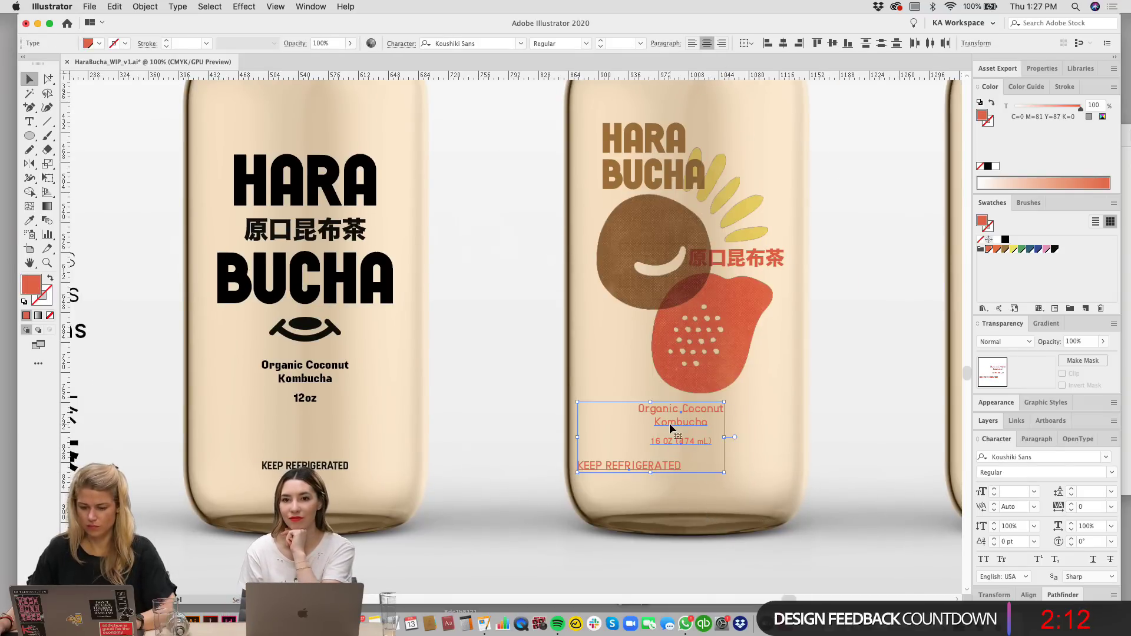
click(783, 43)
click(843, 484)
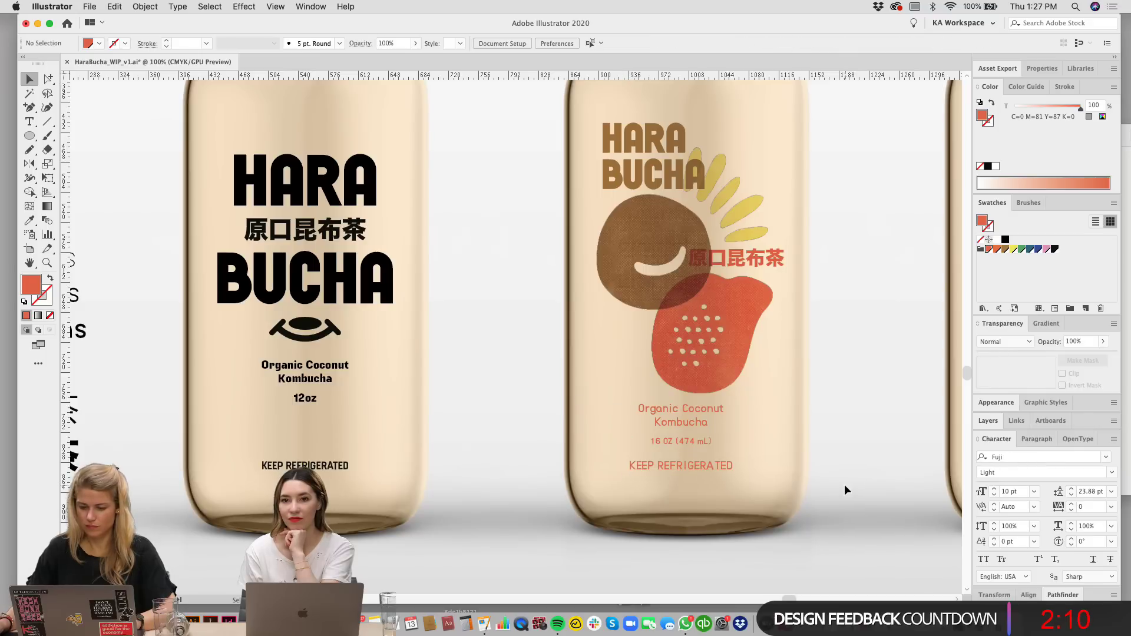
drag(455, 457, 592, 512)
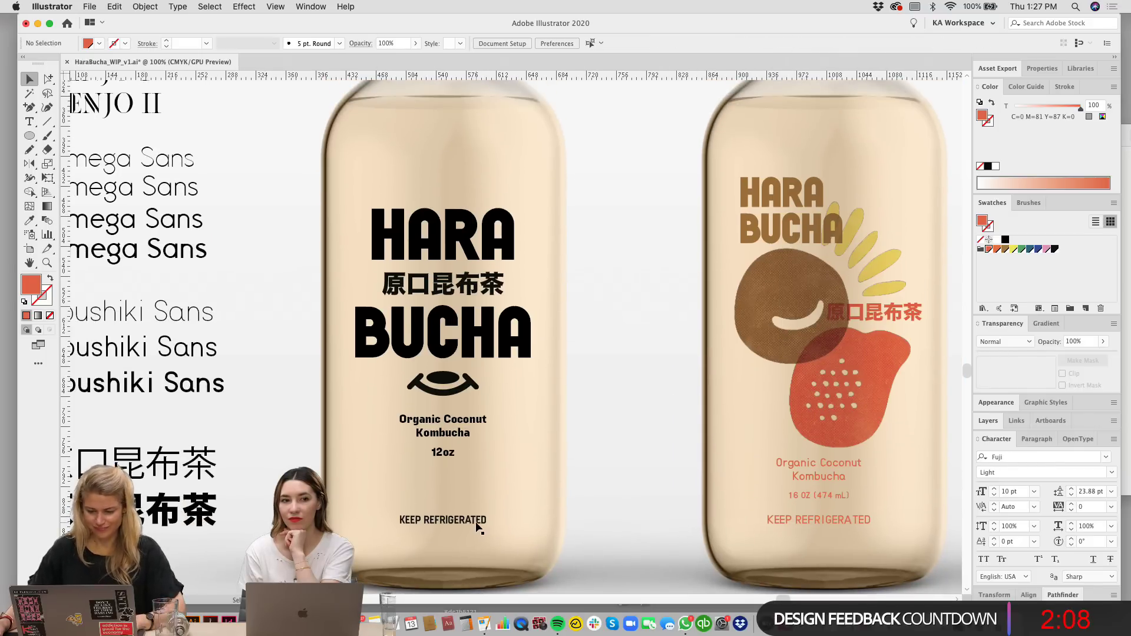
click(476, 519)
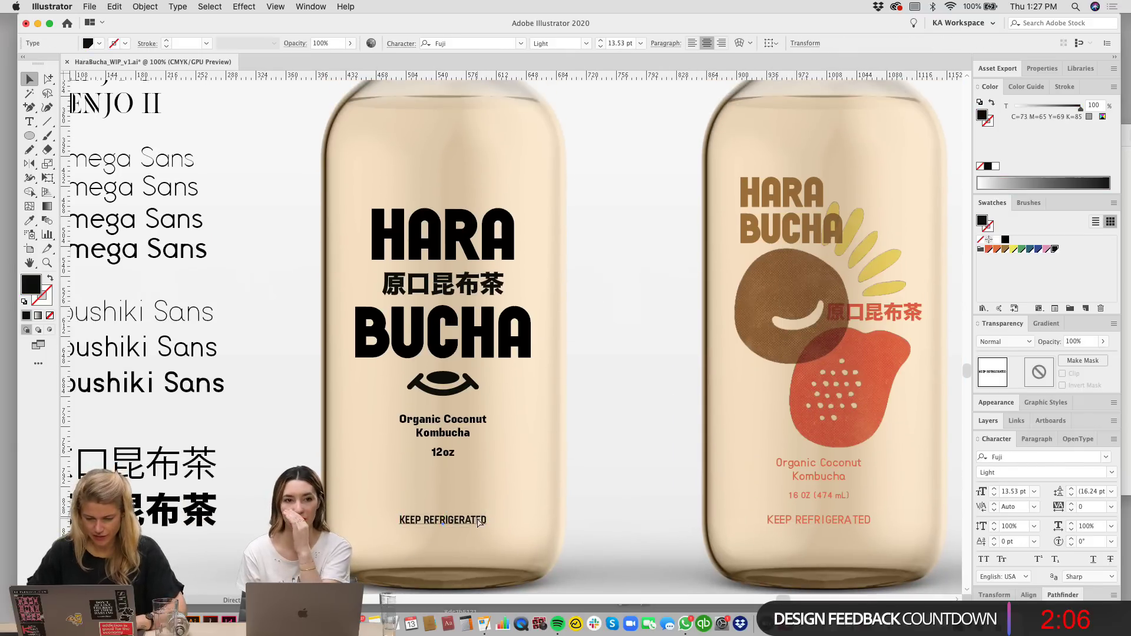
click(674, 436)
drag(676, 441, 449, 363)
drag(714, 491, 710, 487)
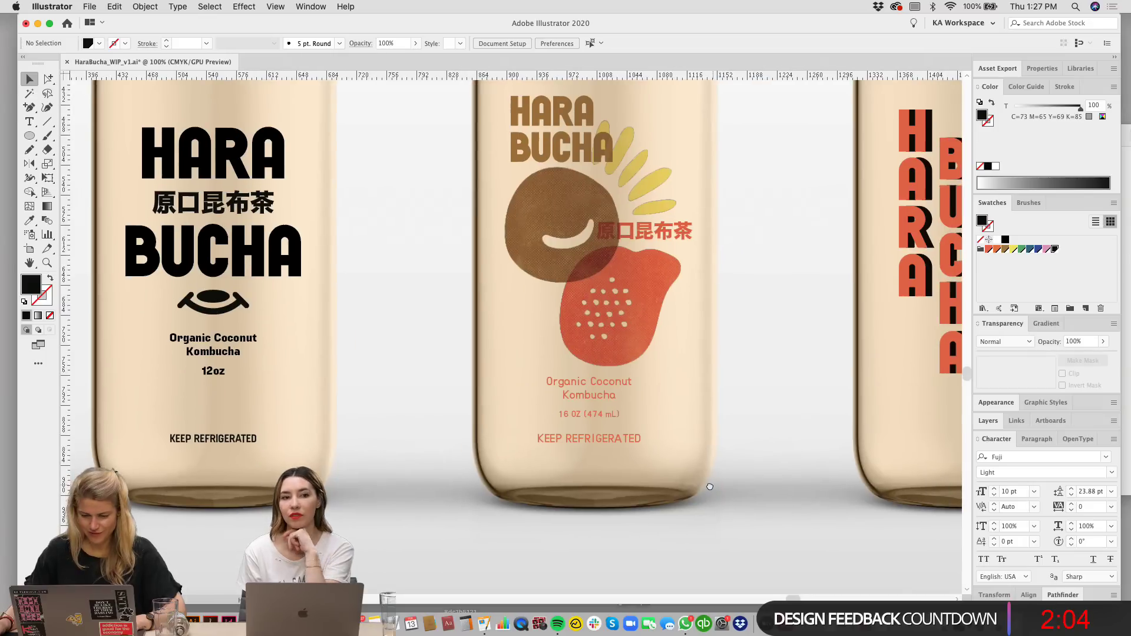
scroll(710, 487, right, 3)
scroll(709, 486, up, 1)
Step: Tighten the kerning between letters in the second bottle's REFRIGERATED, with -75 between A and T and -10 between I and G
click(547, 470)
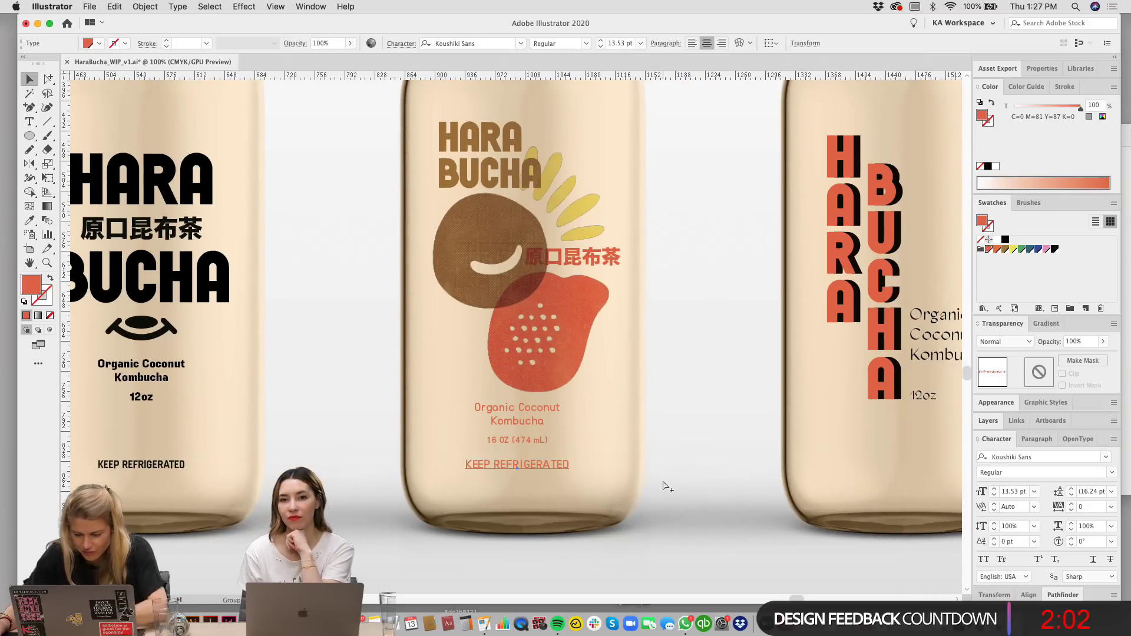
key(super+equal)
key(super+equal)
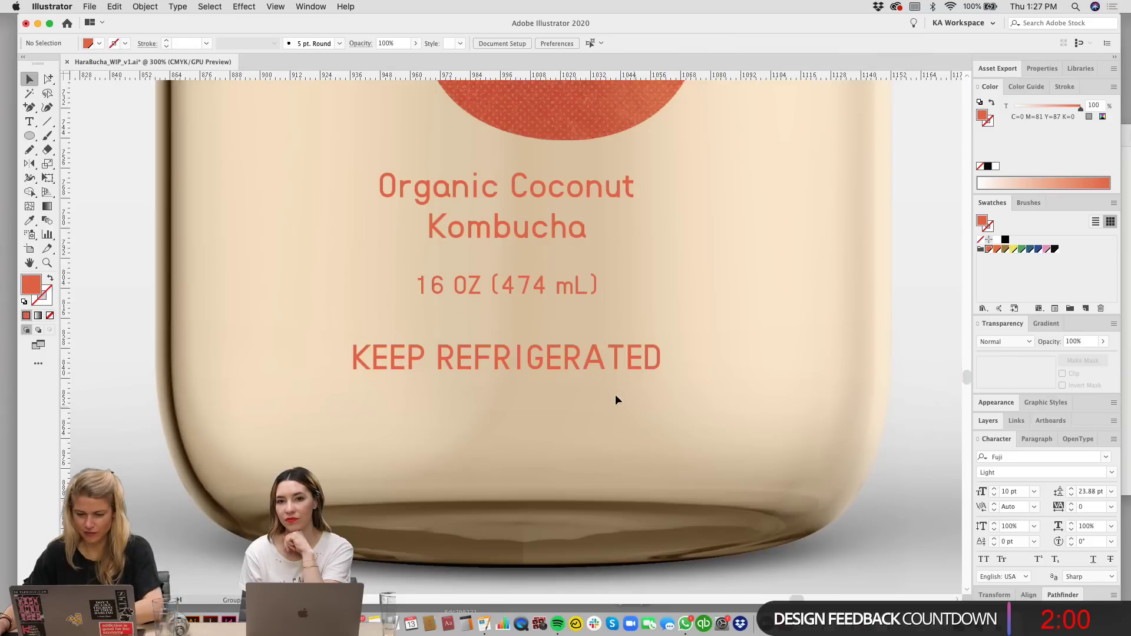
double_click(603, 363)
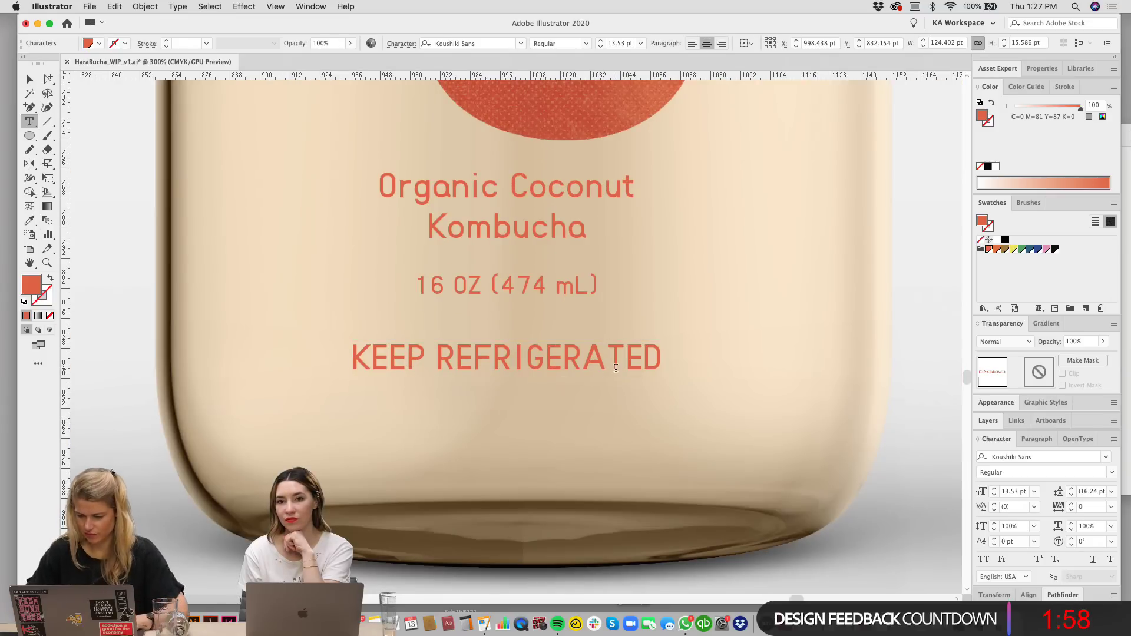
key(alt+Left)
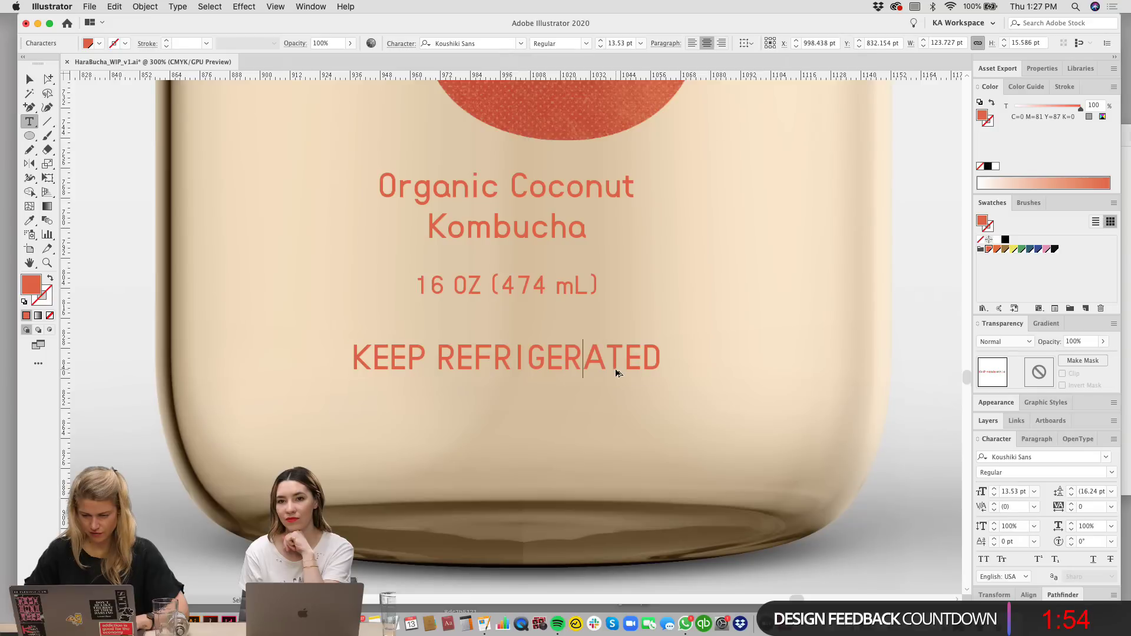
key(Right)
key(alt+Left)
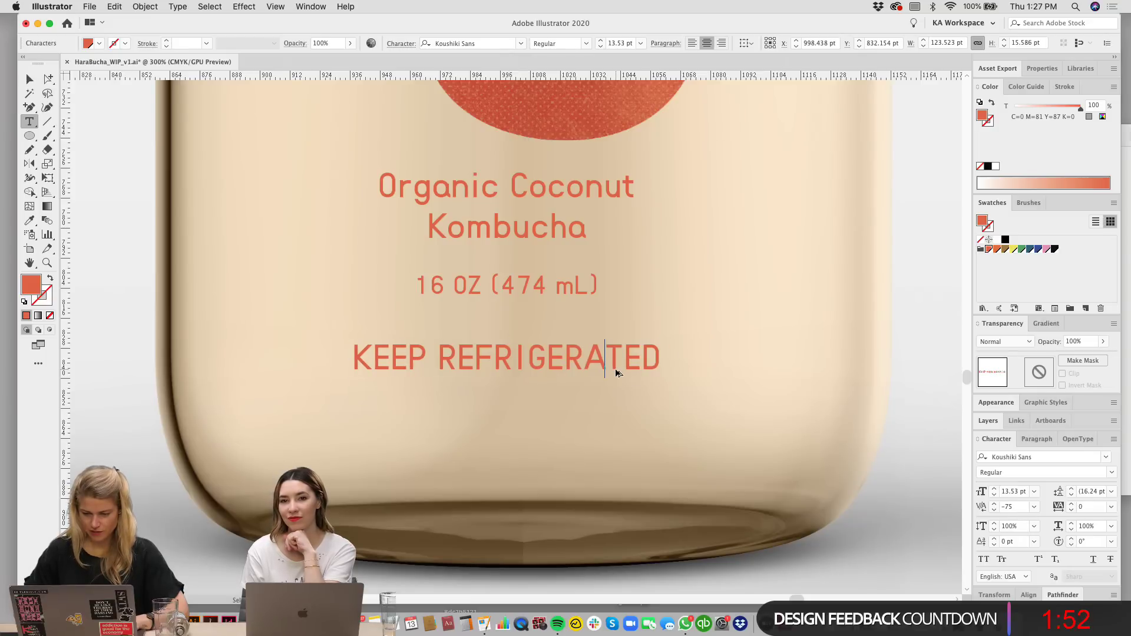
key(Left)
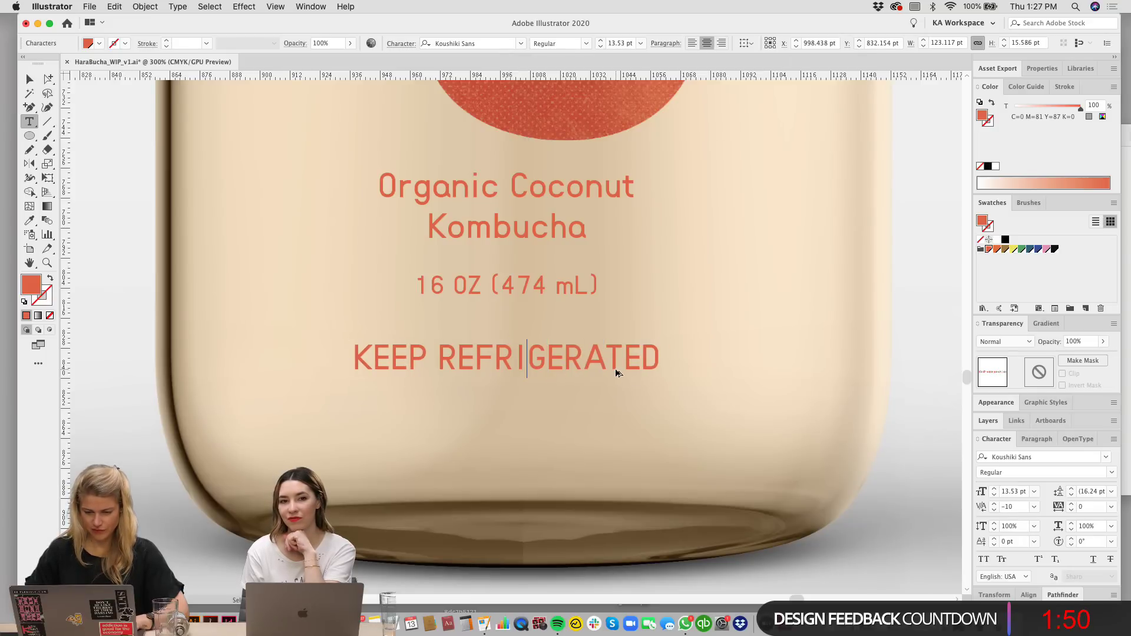
key(alt+Left)
key(alt+Left)
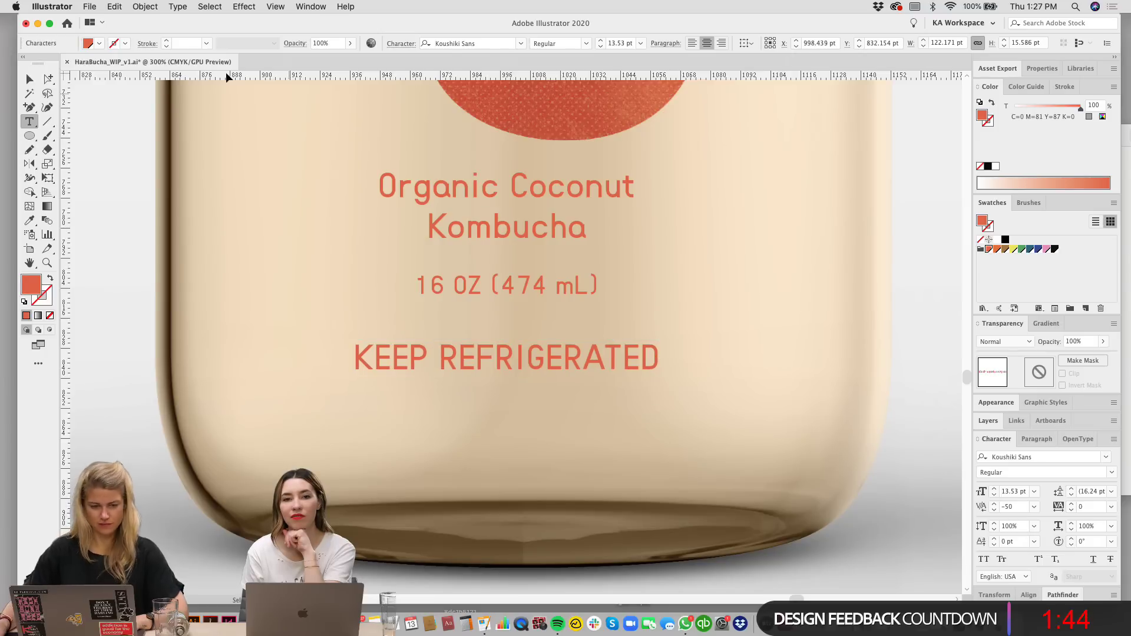
key(Escape)
click(239, 253)
Step: Duplicate the first bottle's black KEEP REFRIGERATED text onto the lower part of the third bottle
key(super+minus)
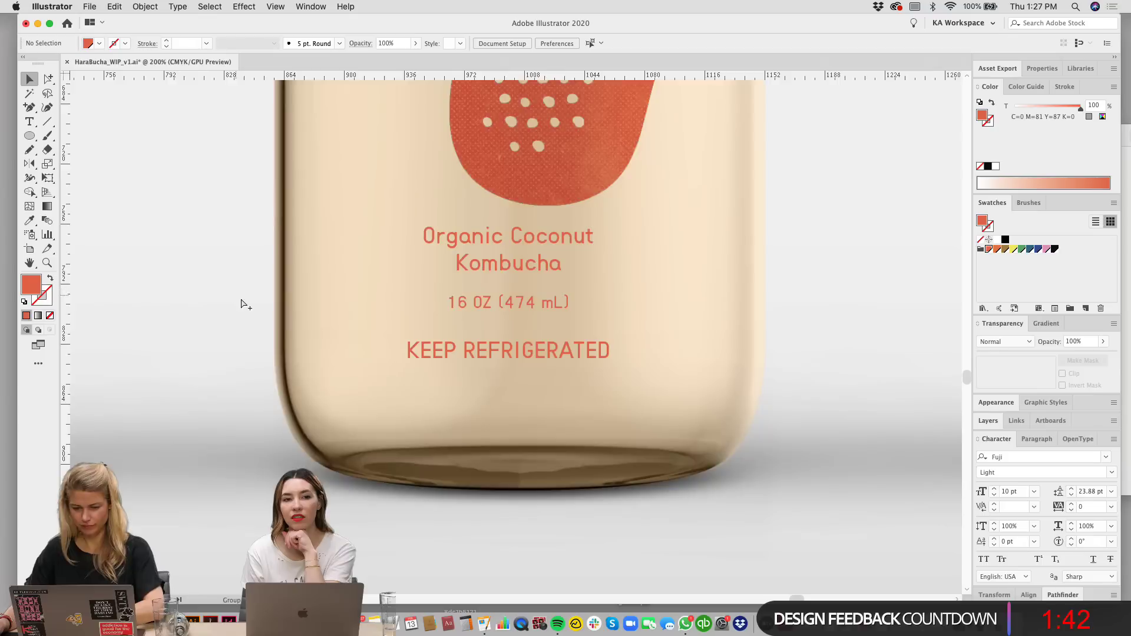
key(super+minus)
key(super+minus)
key(super+minus)
drag(781, 353, 655, 457)
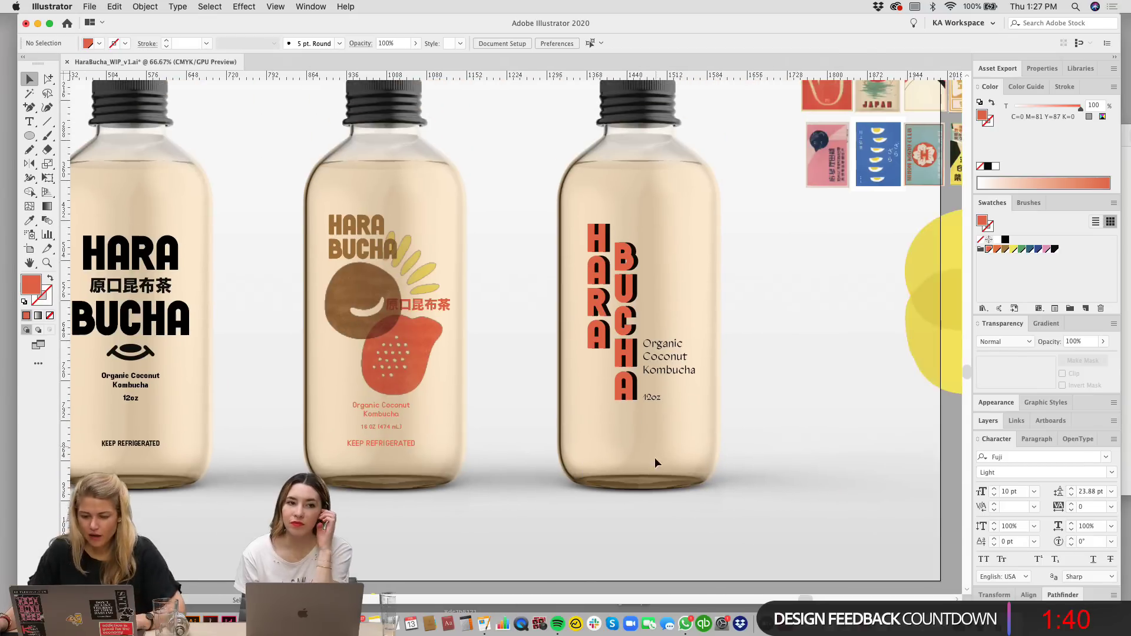
drag(154, 443, 663, 469)
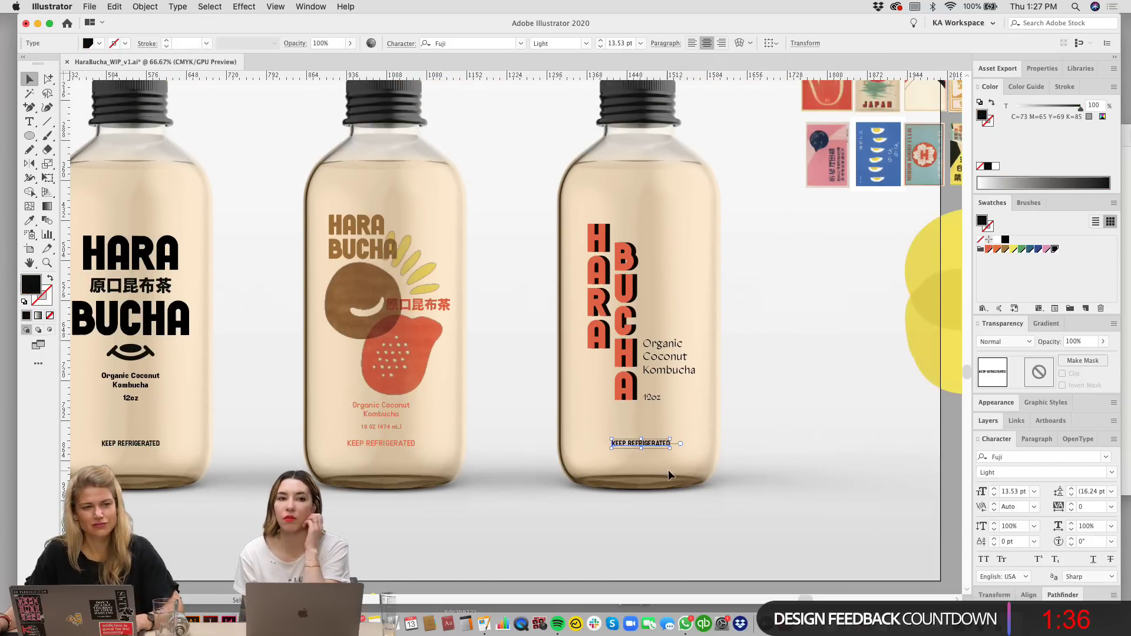
drag(749, 472, 738, 475)
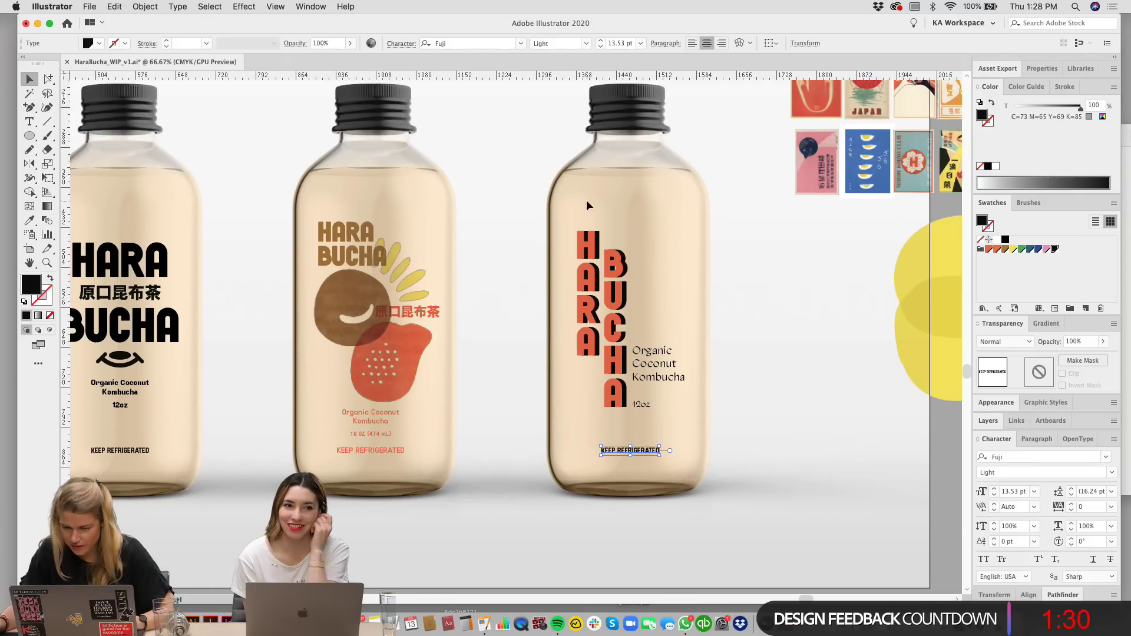
scroll(680, 341, left, 5)
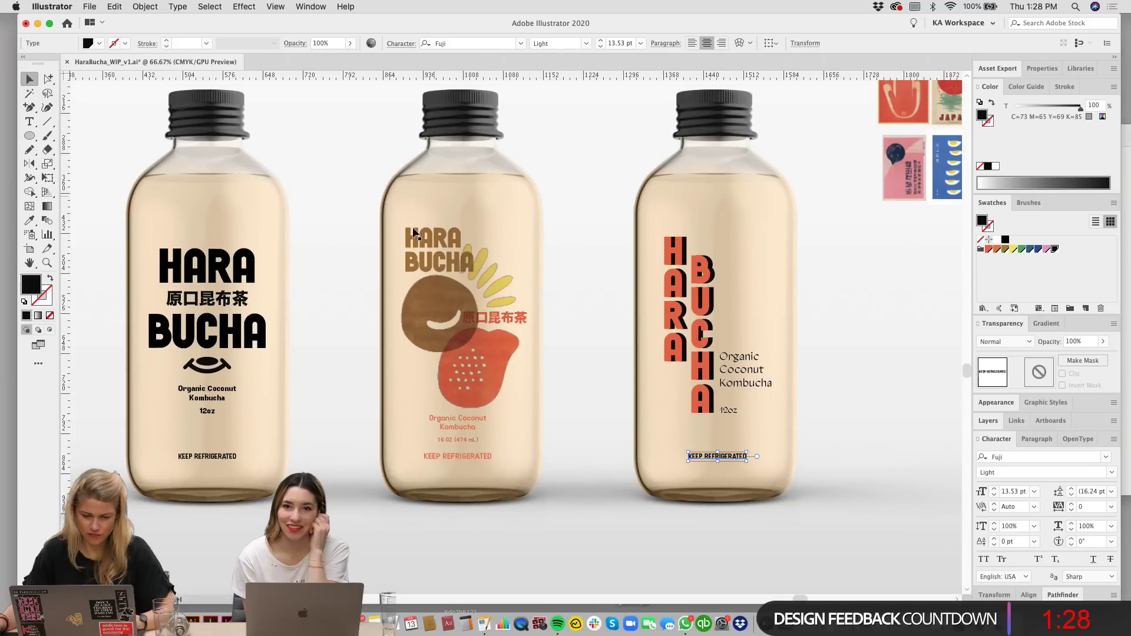
drag(629, 475, 600, 474)
click(485, 472)
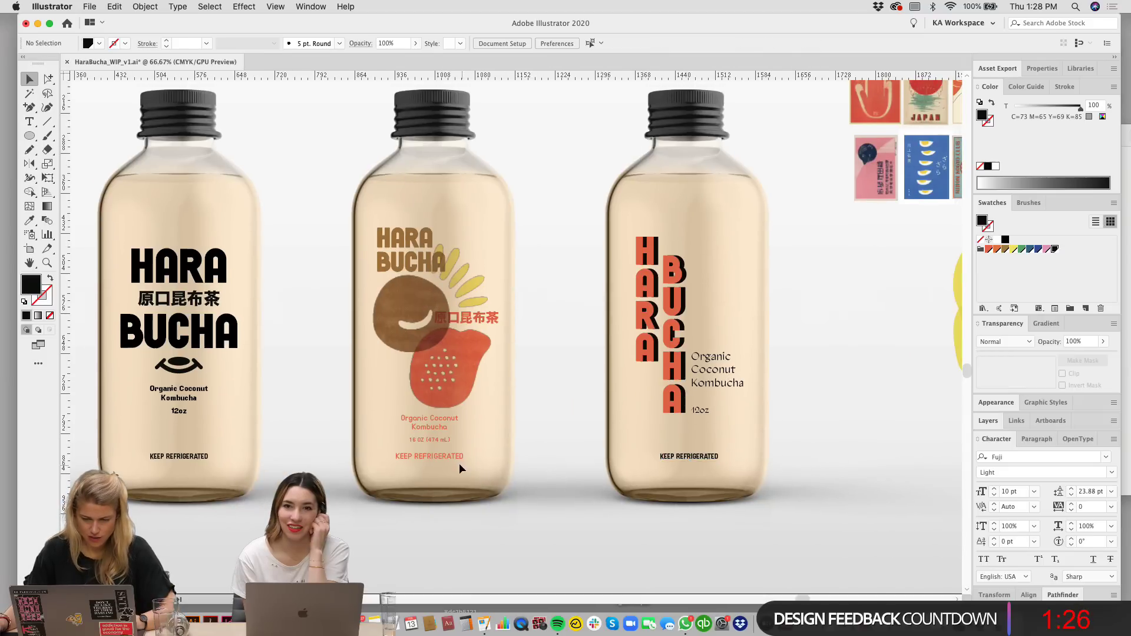
click(454, 458)
scroll(565, 382, right, 1)
click(564, 382)
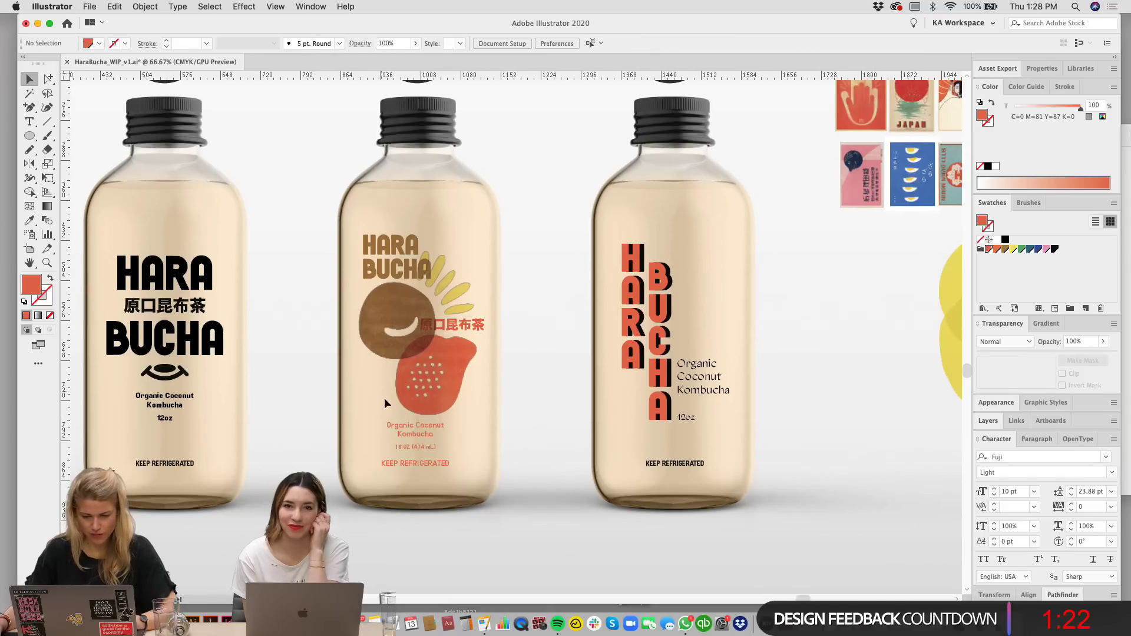
drag(551, 425, 691, 383)
Step: Duplicate the second bottle's KEEP REFRIGERATED text to the area beside its logo and reword the copy as "Unpasteurized & Probiotic"
key(super+=)
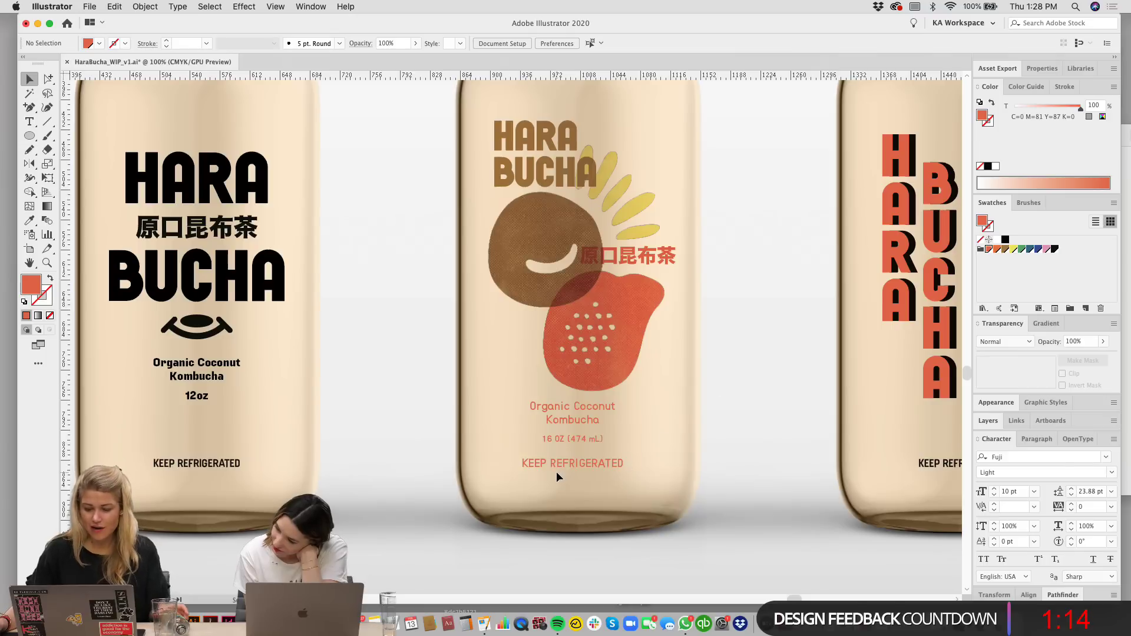
click(575, 465)
drag(577, 467, 733, 125)
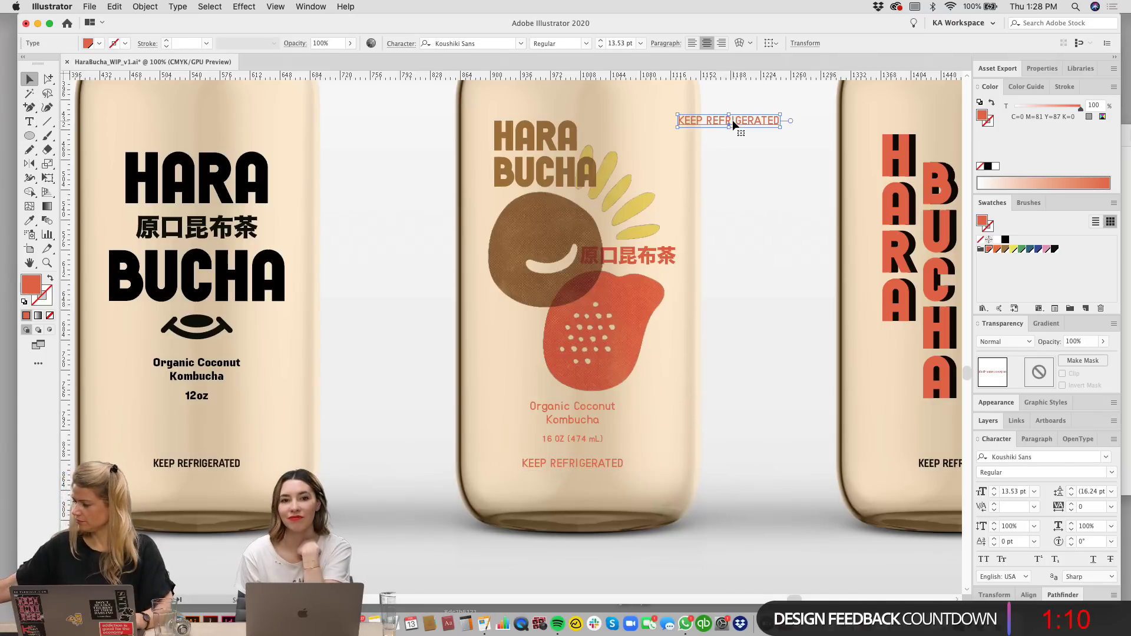
triple_click(733, 119)
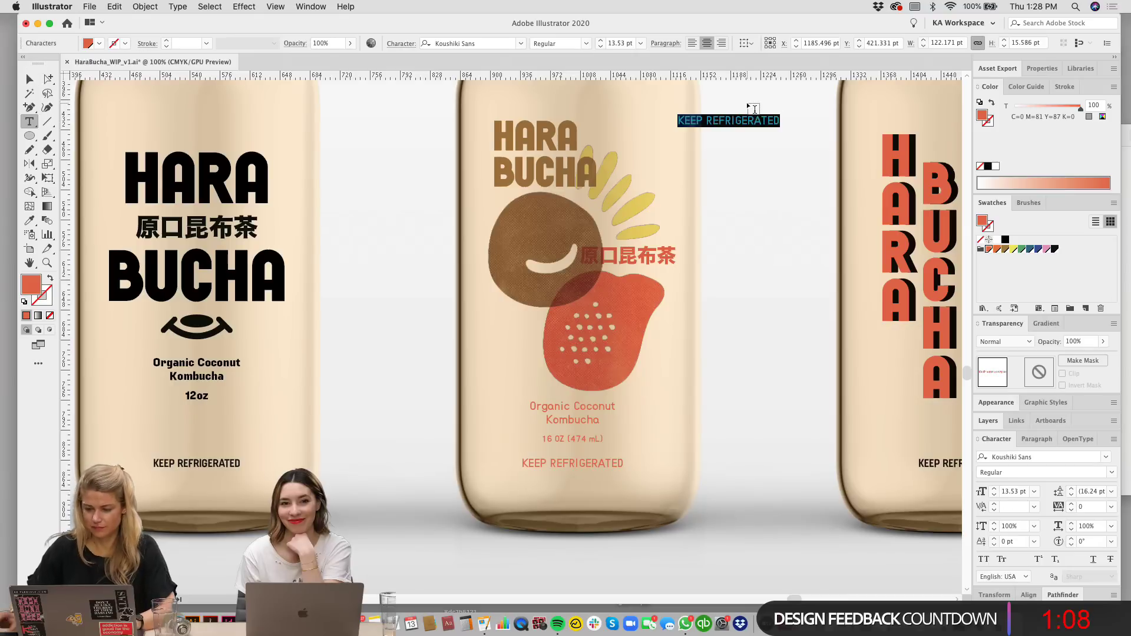
text(Unpaste)
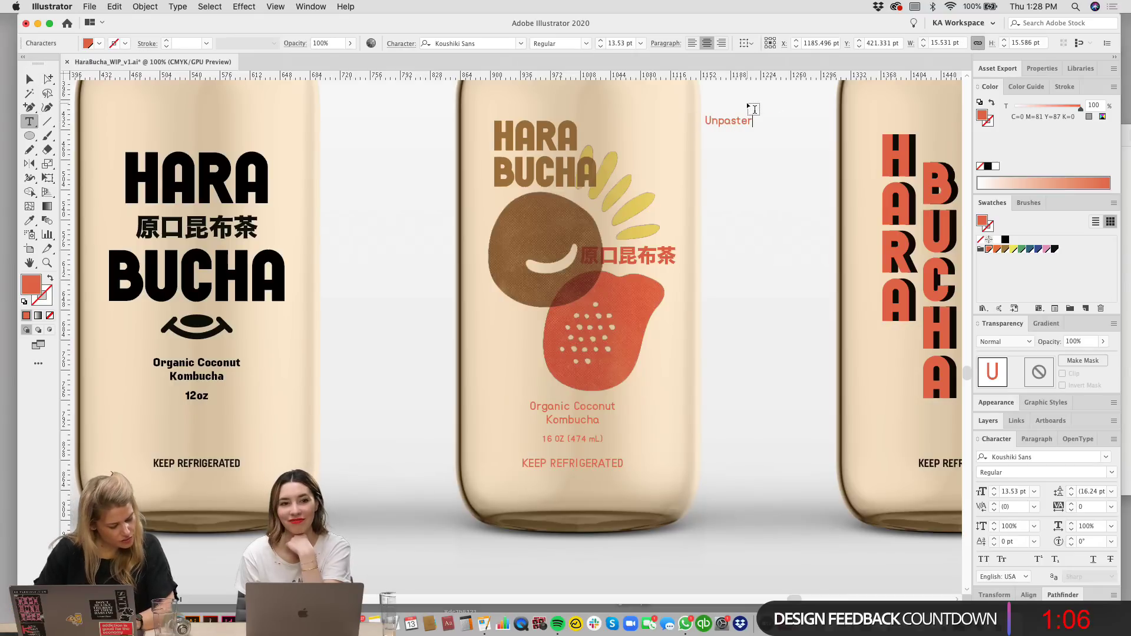
text(urized)
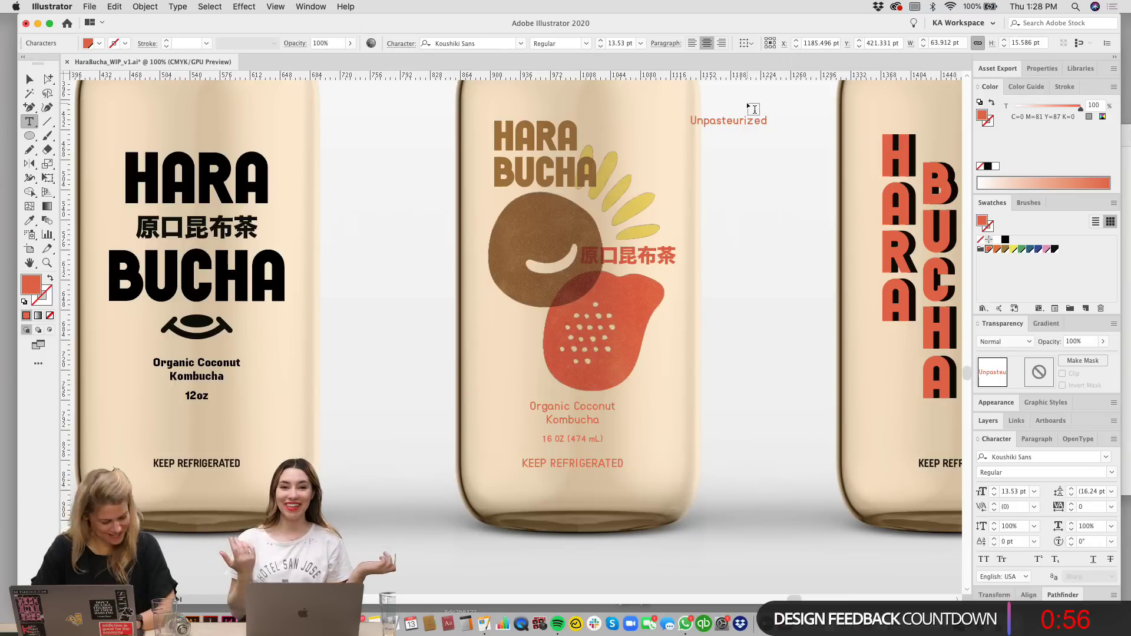
text(&)
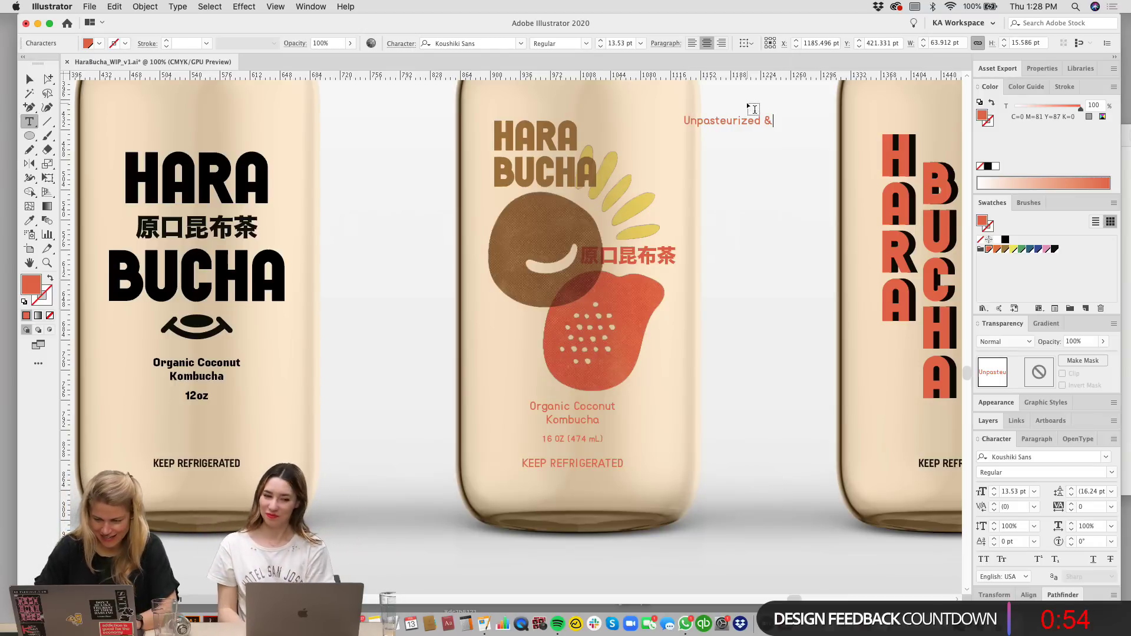
text( Probiotic)
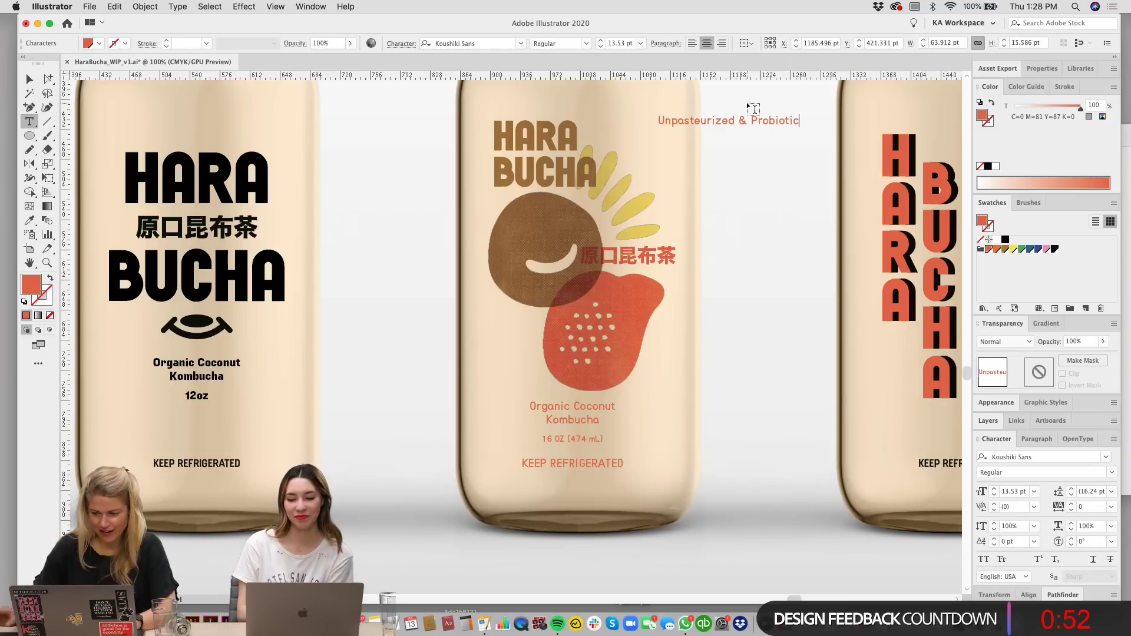
click(31, 82)
Step: Recolour the Unpasteurized & Probiotic text with the brown swatch (C=30 M=53 Y=100 K=12)
scroll(765, 233, up, 2)
scroll(765, 233, right, 2)
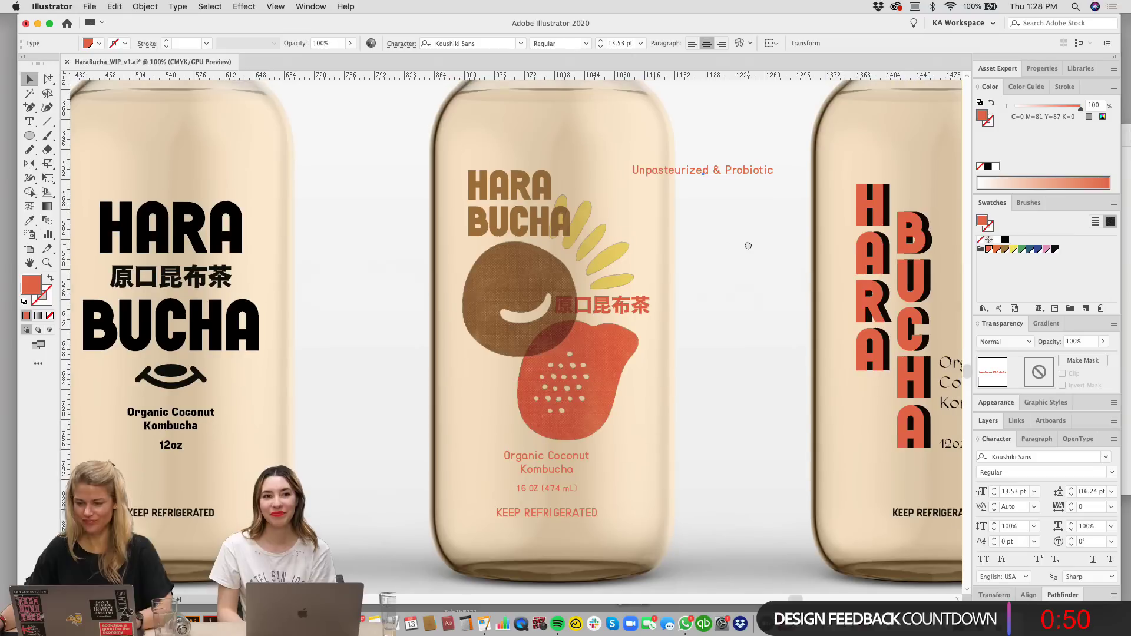
click(727, 233)
click(716, 168)
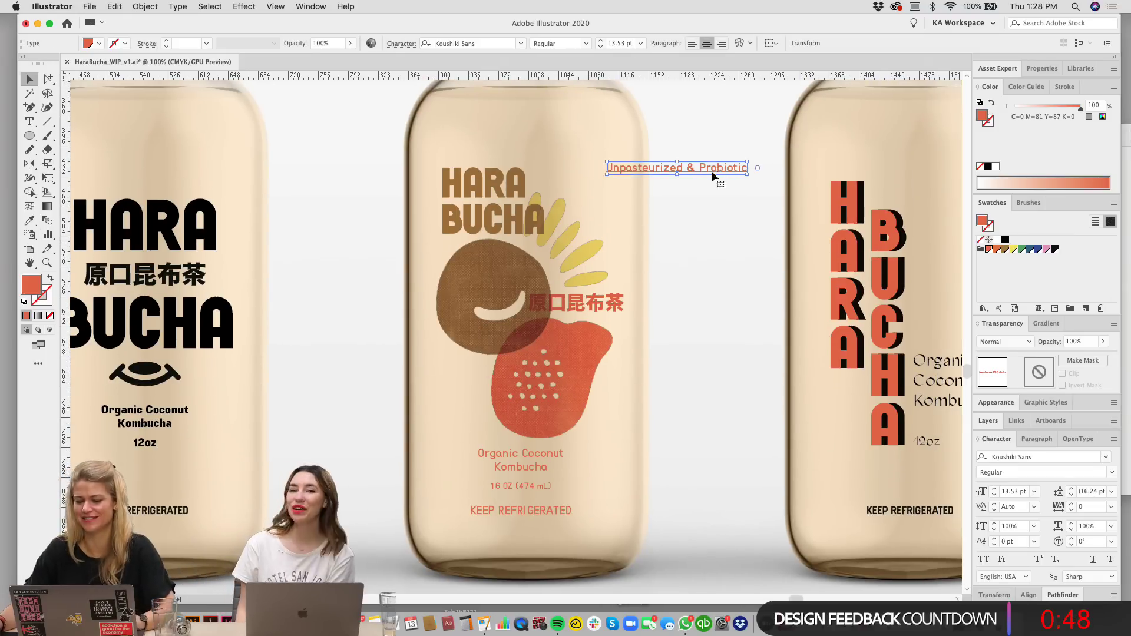
scroll(713, 277, right, 2)
scroll(712, 284, down, 1)
scroll(713, 283, right, 1)
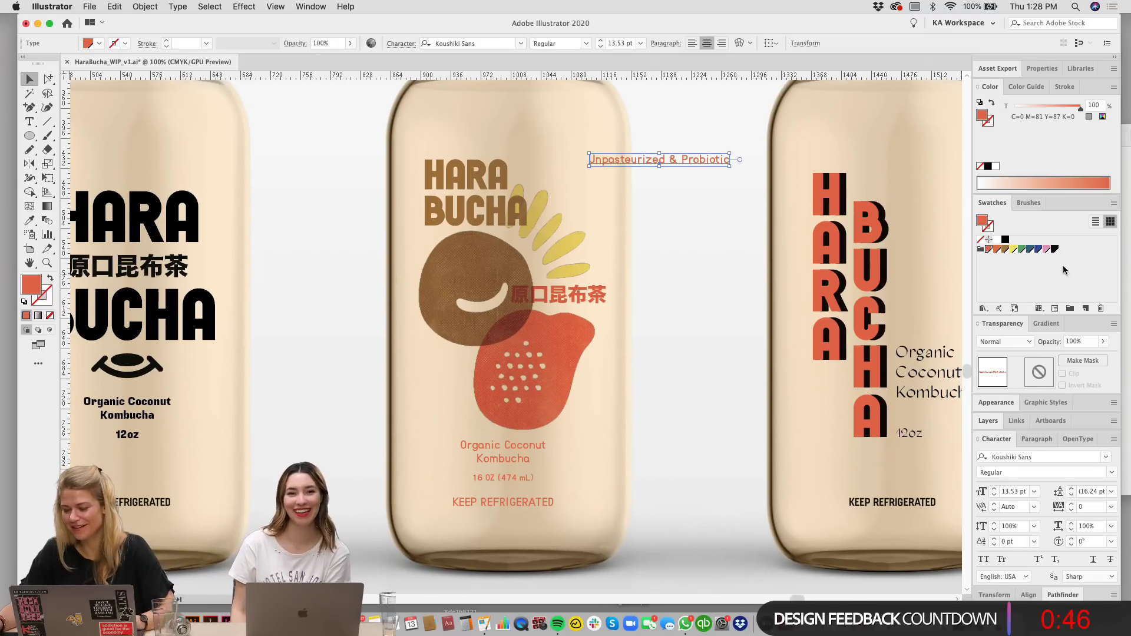
click(1054, 250)
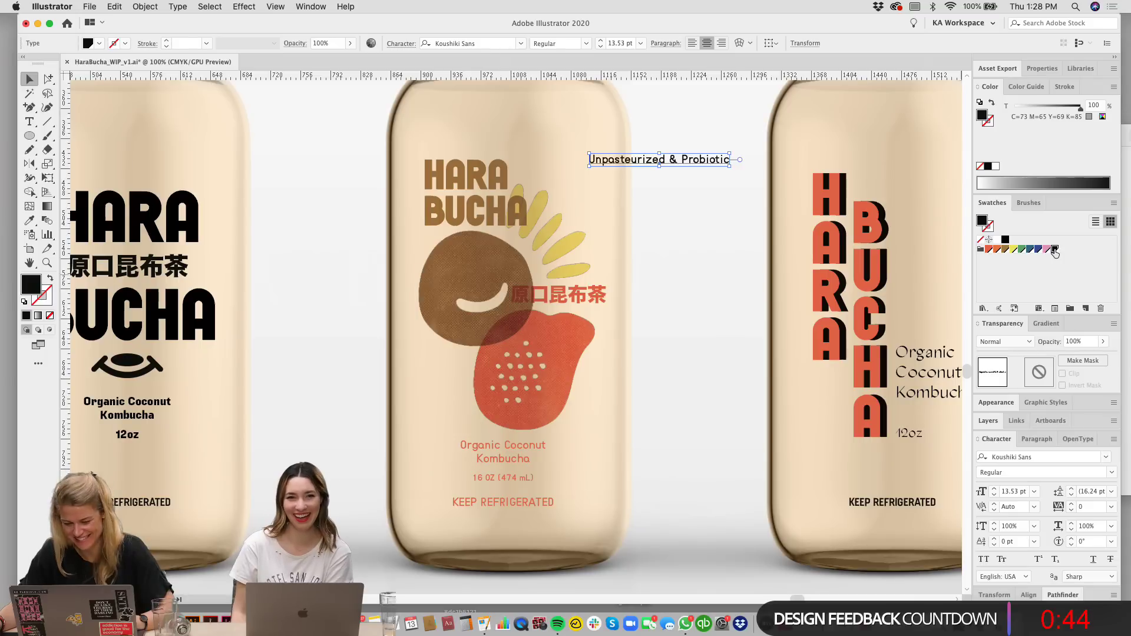
click(1004, 249)
scroll(708, 235, up, 1)
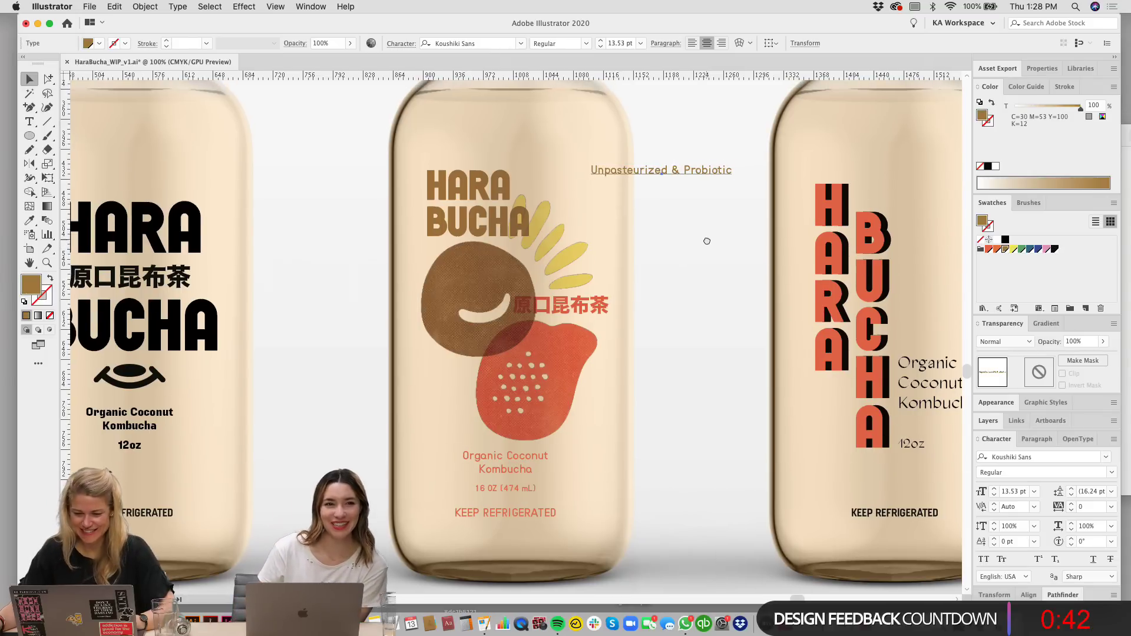
Step: Change the font of the Unpasteurized & Probiotic text to Fuji Light
triple_click(651, 171)
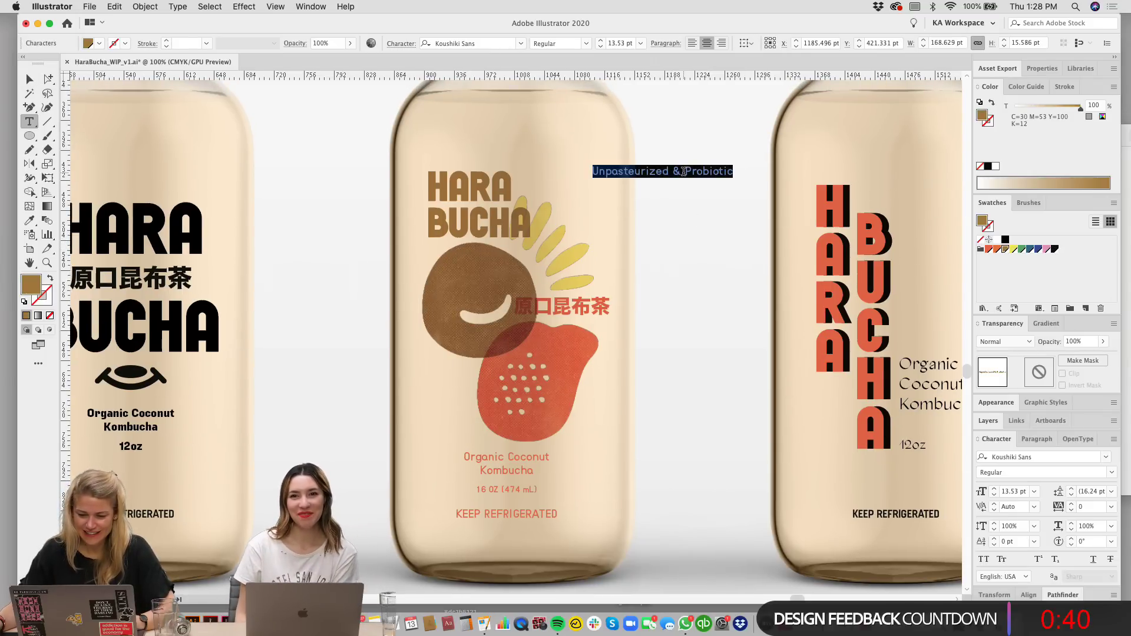
scroll(597, 218, left, 10)
scroll(597, 218, up, 3)
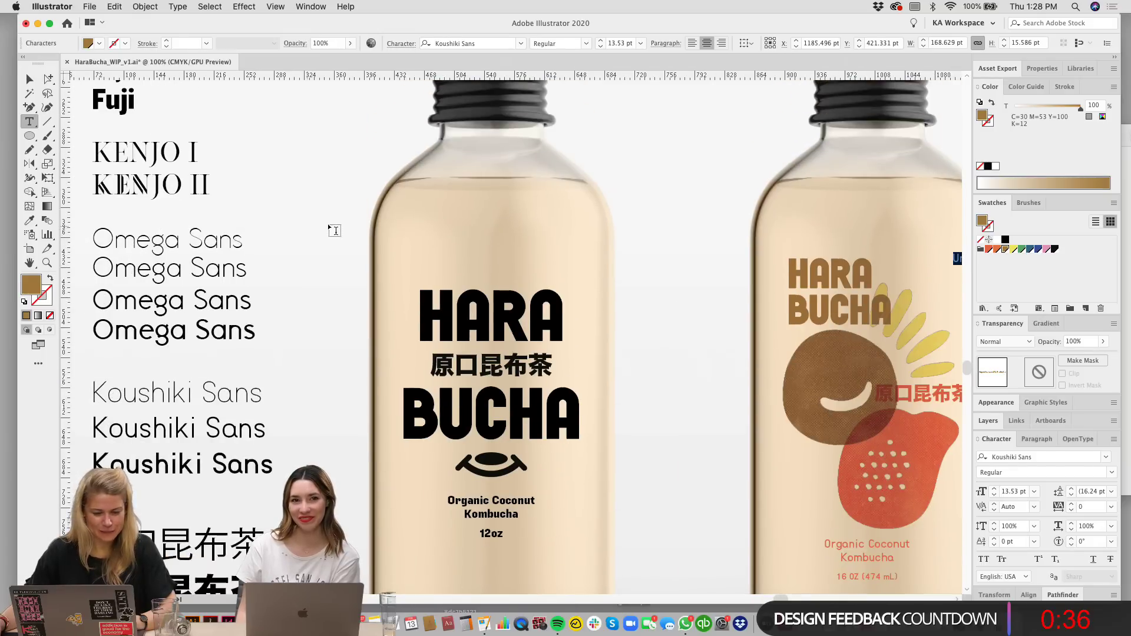
scroll(349, 221, right, 8)
scroll(483, 224, right, 2)
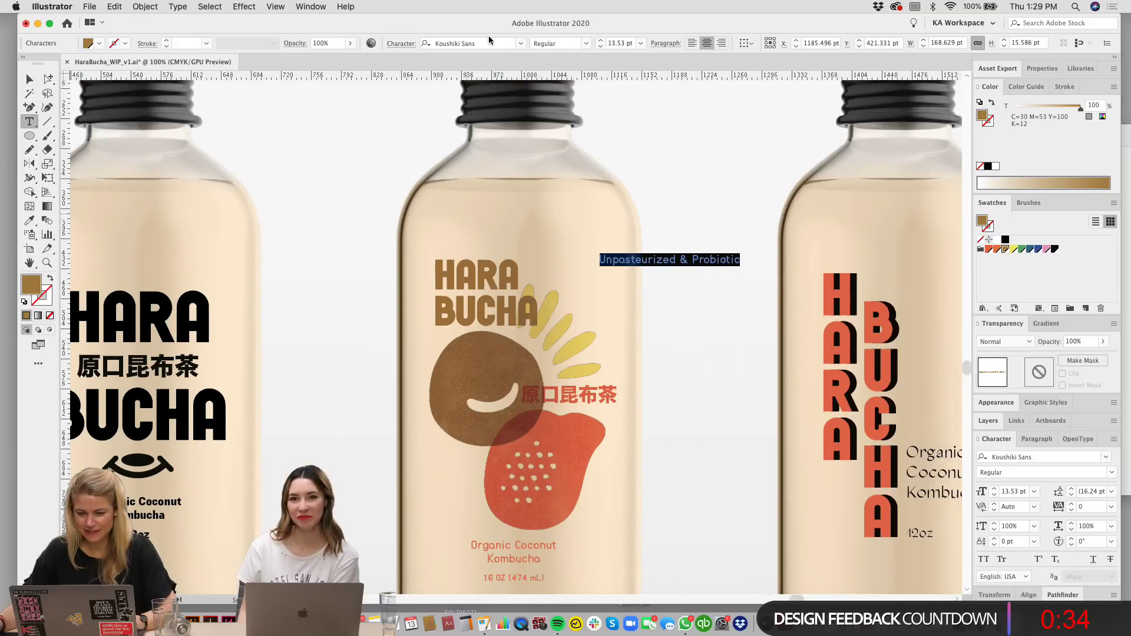
click(487, 42)
text(fuji)
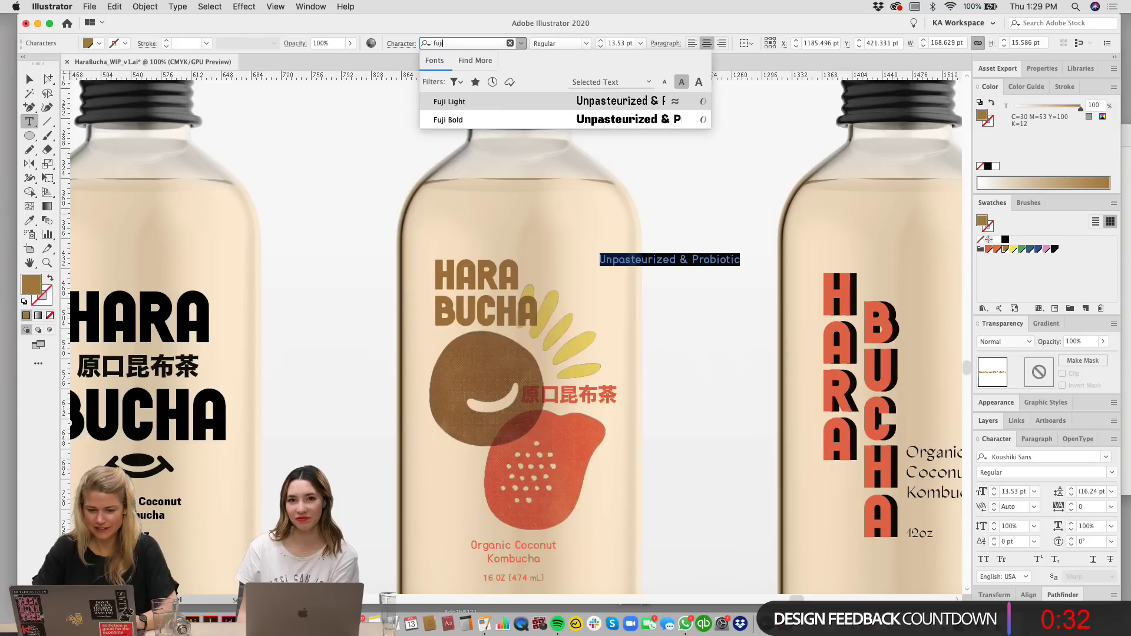
key(Return)
key(Escape)
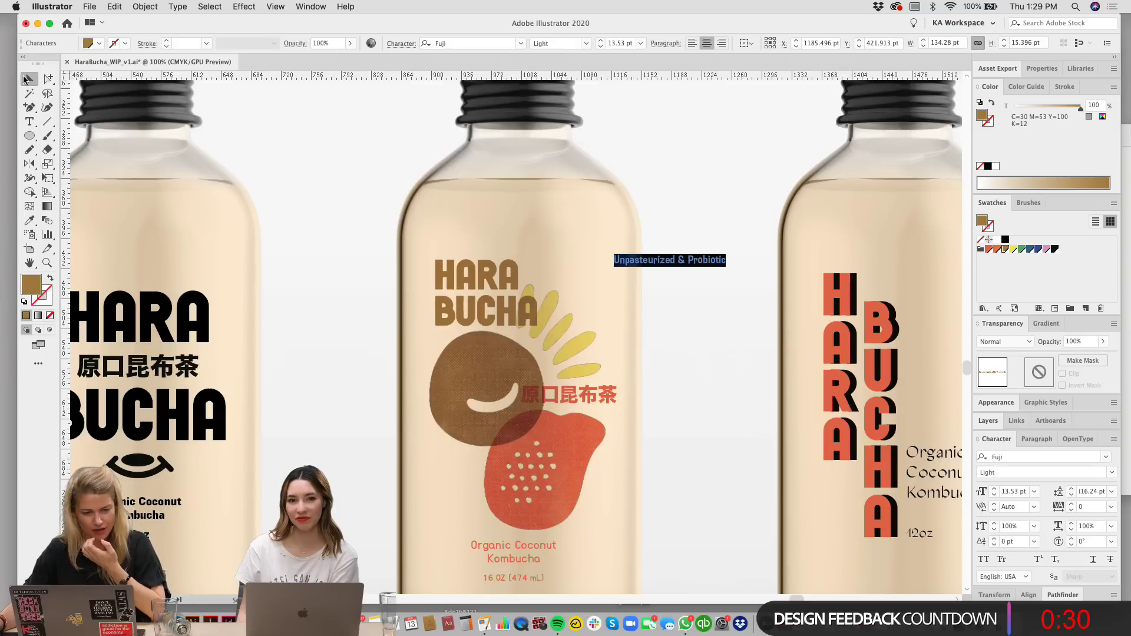
scroll(700, 361, down, 1)
click(733, 315)
key(super+equal)
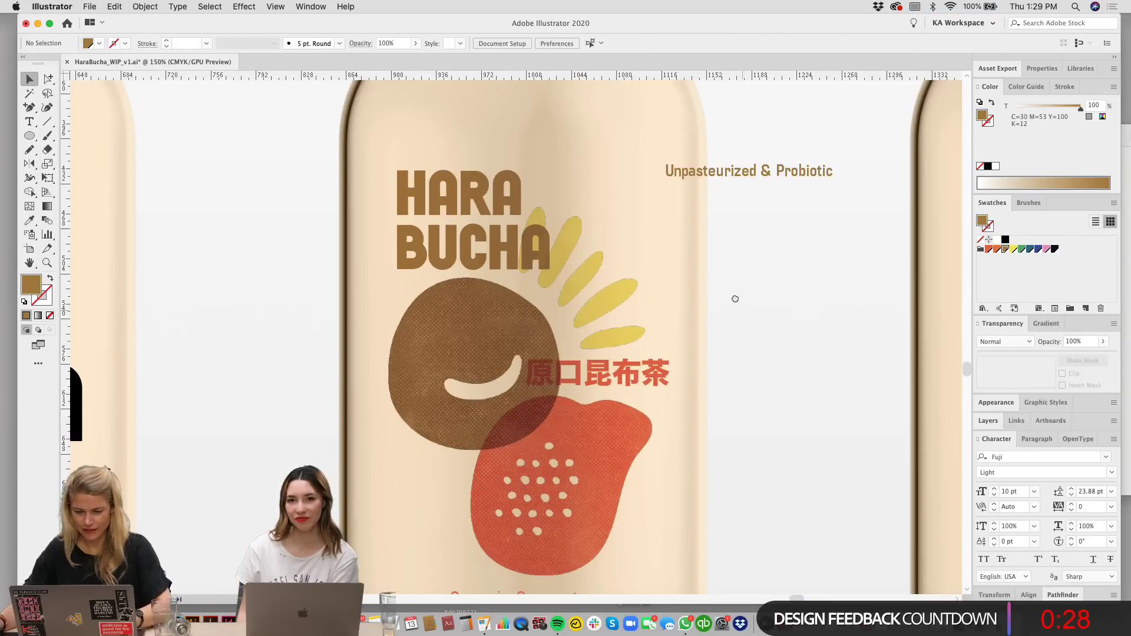
scroll(731, 300, down, 2)
scroll(730, 301, right, 2)
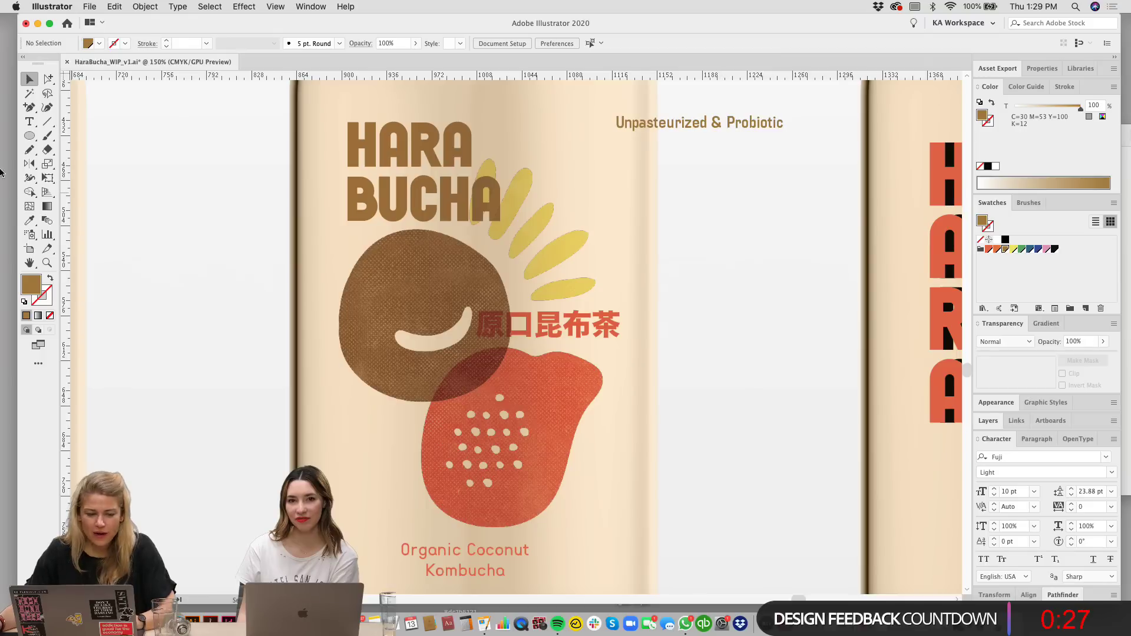
click(28, 121)
click(28, 107)
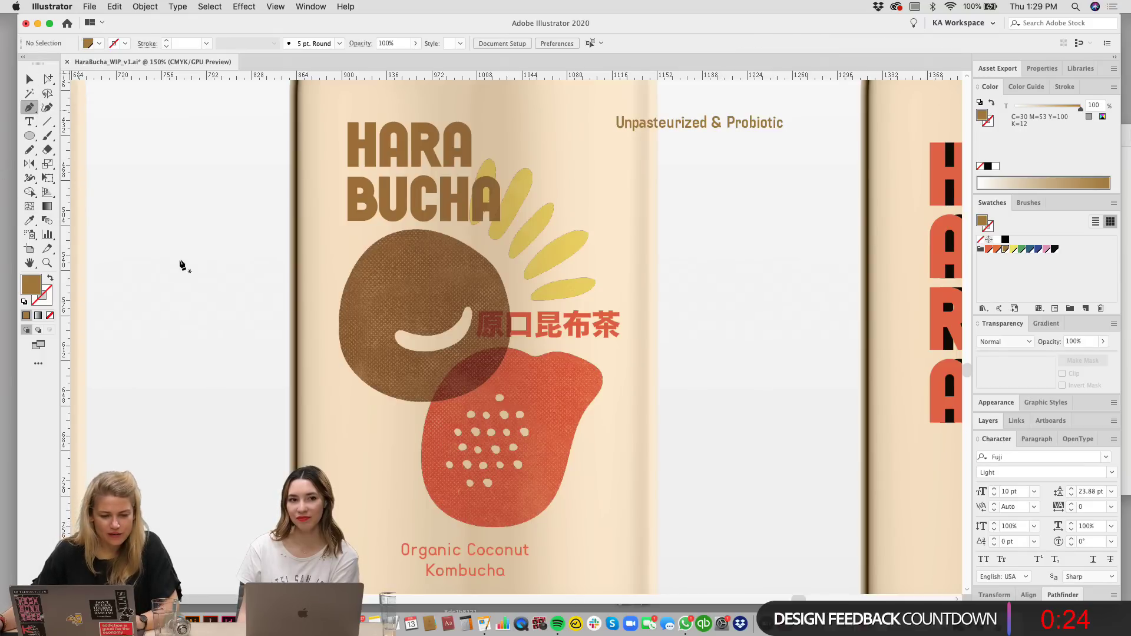
scroll(605, 484, down, 2)
mouse_move(547, 362)
mouse_down()
mouse_move(550, 321)
mouse_move(545, 406)
mouse_move(554, 341)
mouse_up()
key(v)
key(super+minus)
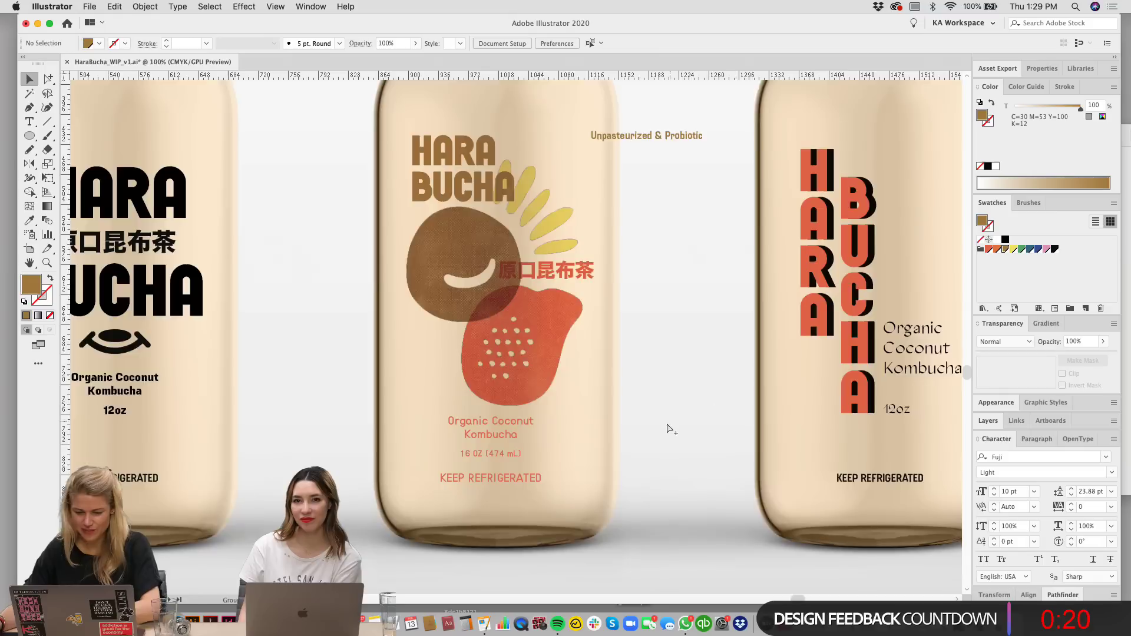
Step: Examine the three bottles side by side, checking the second bottle's HARA BUCHA logo and KEEP REFRIGERATED line
key(super+minus)
scroll(530, 306, up, 1)
drag(509, 275, 509, 270)
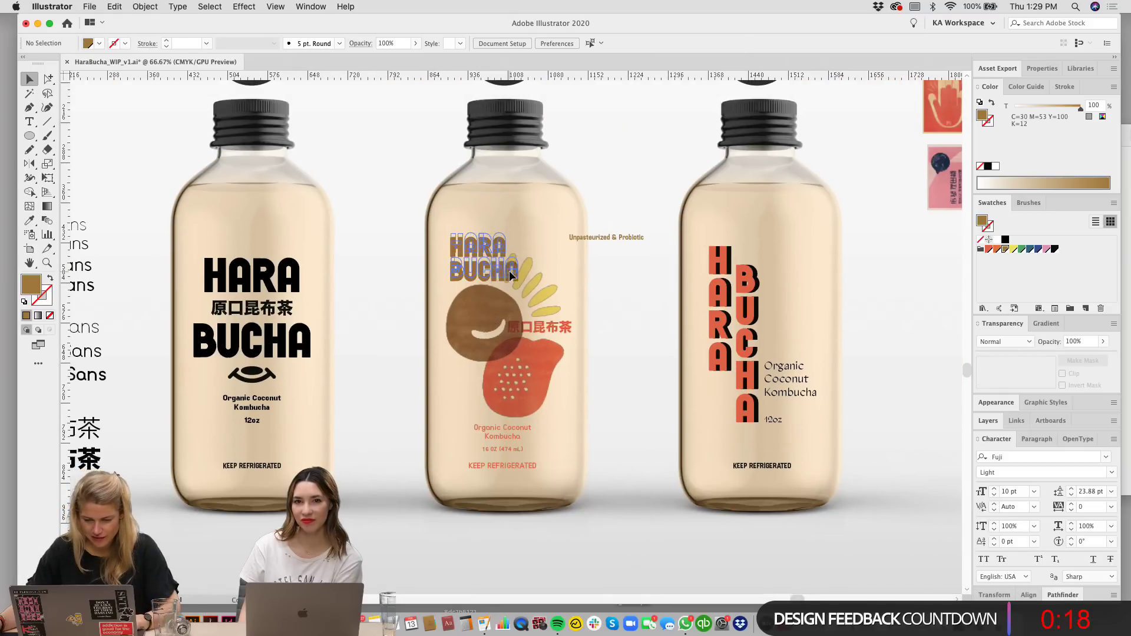
click(631, 359)
drag(639, 372, 632, 378)
click(502, 279)
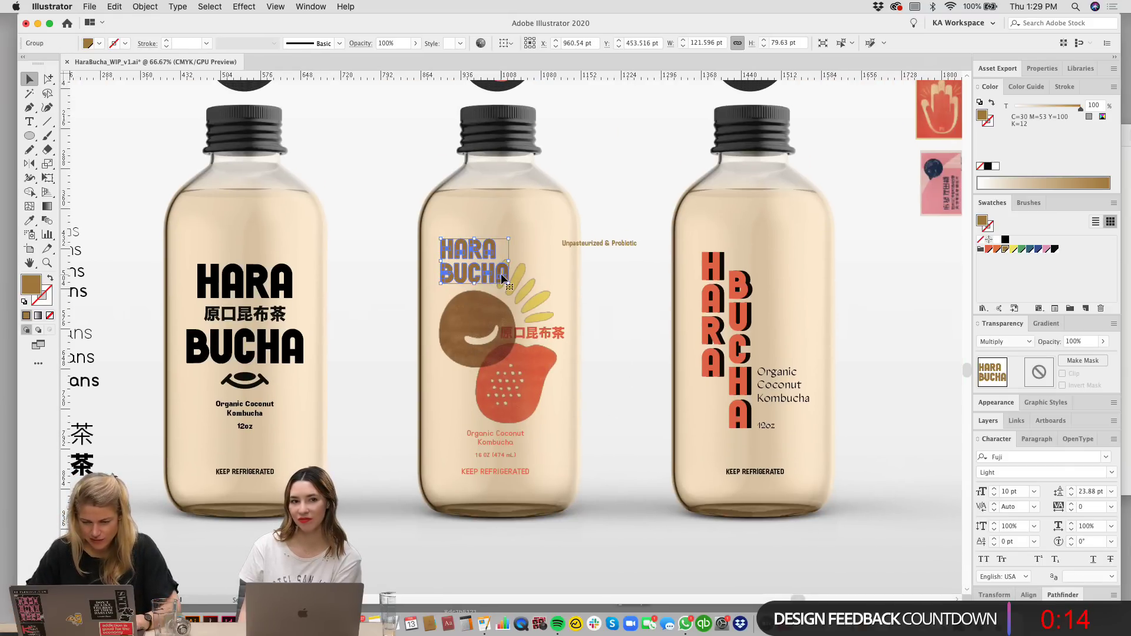
click(614, 416)
scroll(606, 429, down, 5)
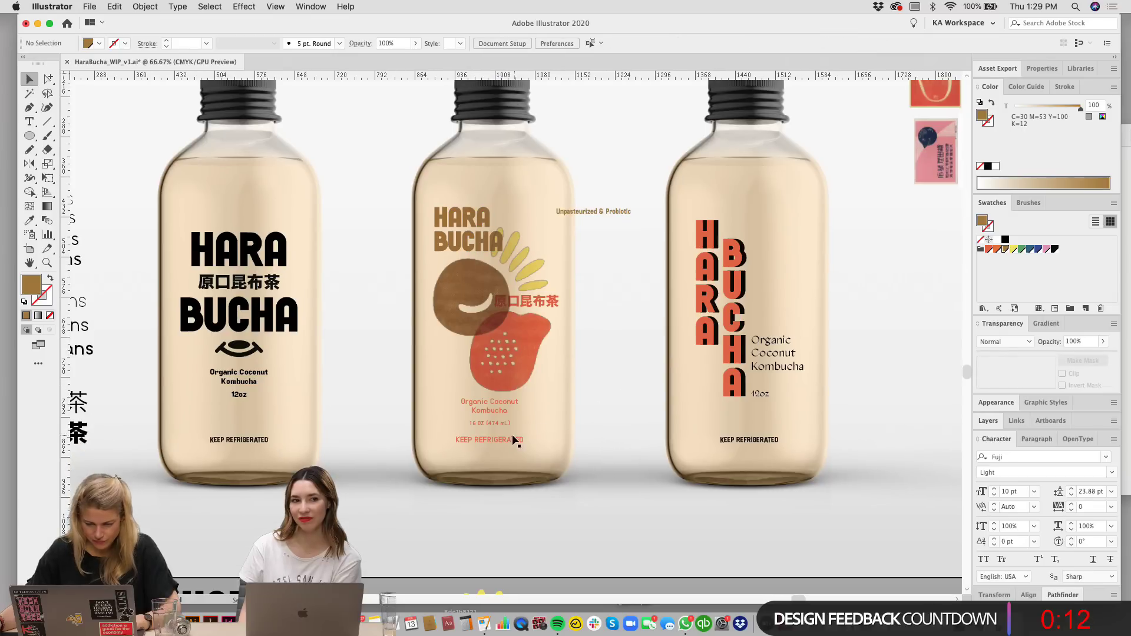
click(507, 438)
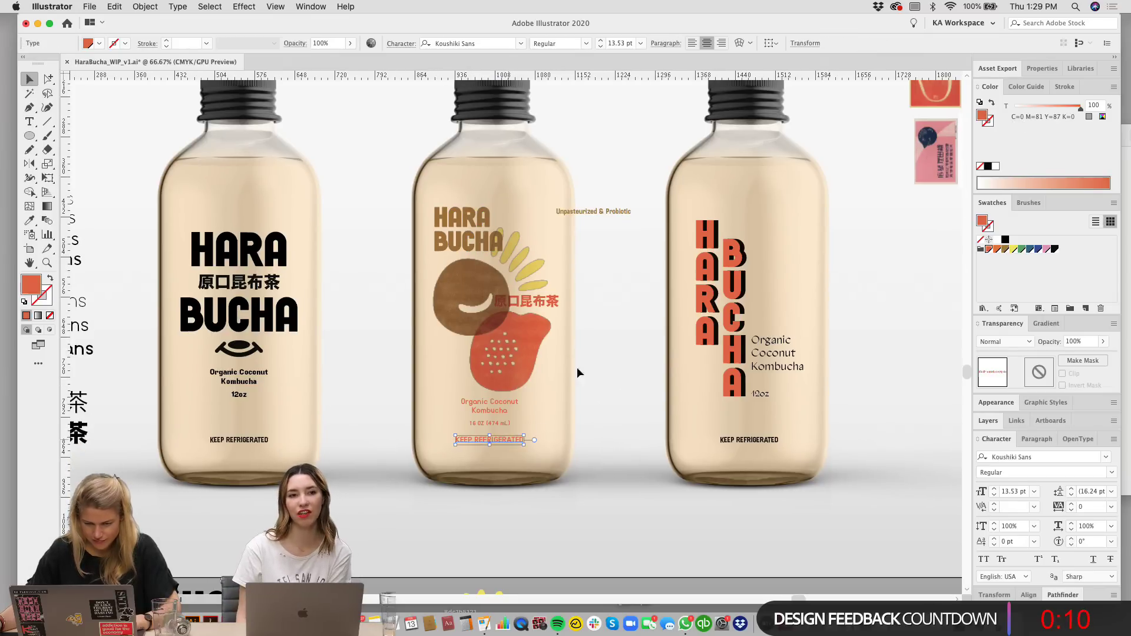
click(567, 397)
drag(638, 348, 586, 392)
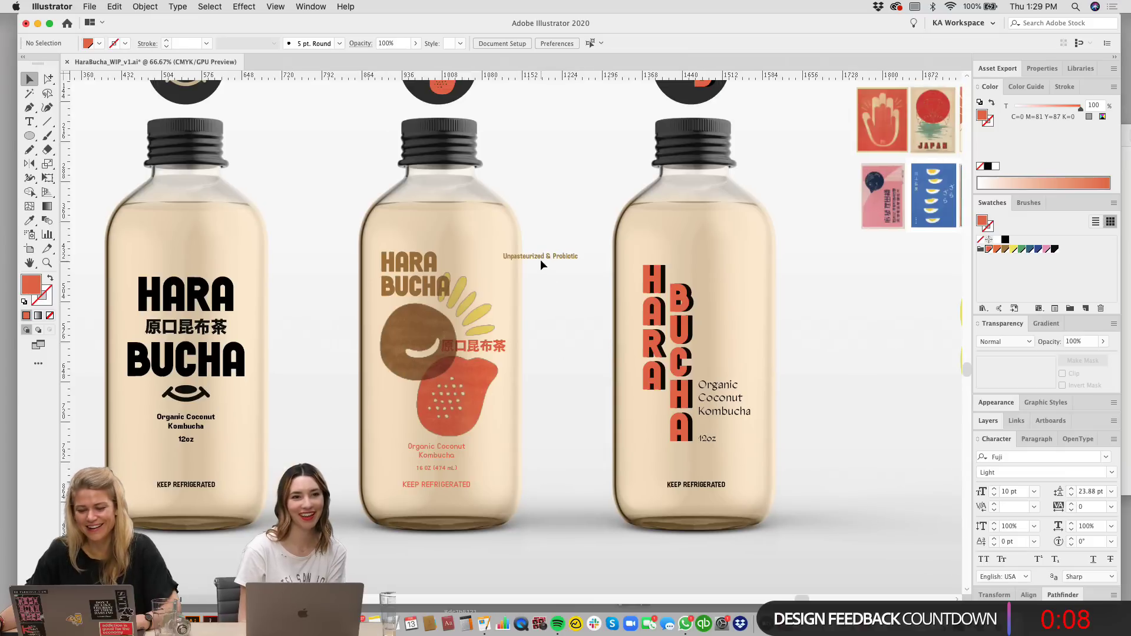
Step: Move the Unpasteurized & Probiotic text away from the second bottle, past the third bottle and off the artboard
mouse_move(539, 259)
mouse_down()
mouse_move(556, 402)
mouse_move(640, 207)
mouse_move(567, 166)
mouse_move(924, 433)
mouse_up()
scroll(856, 375, down, 5)
scroll(855, 376, right, 1)
scroll(855, 375, right, 10)
key(super+minus)
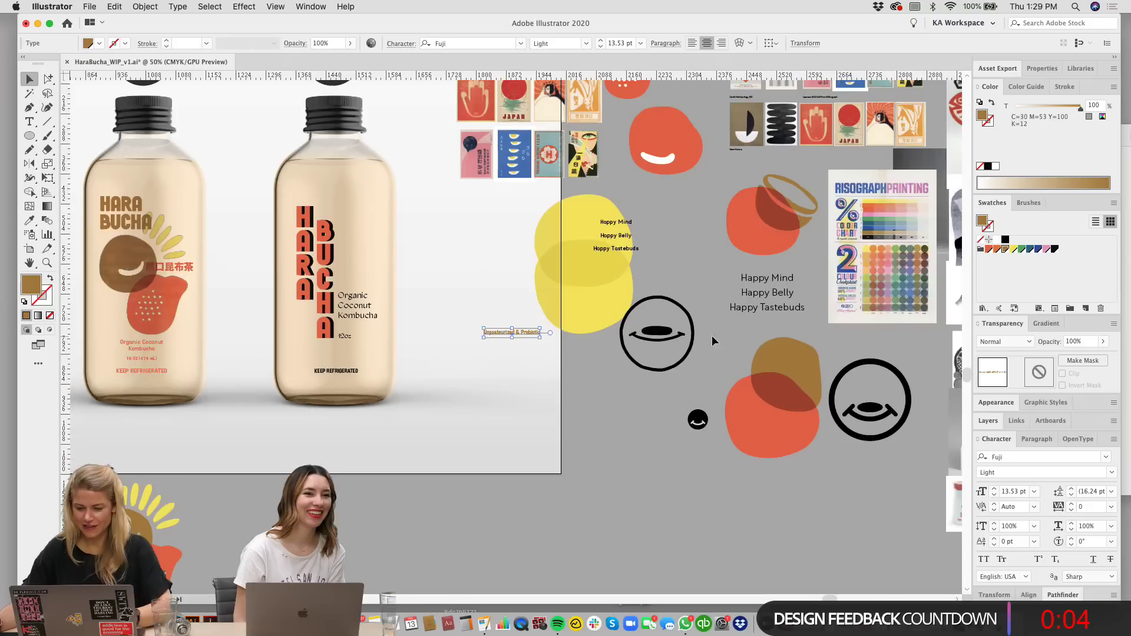
drag(517, 331, 634, 478)
drag(397, 437, 653, 457)
key(super+plus)
key(super+plus)
drag(583, 320, 752, 393)
drag(443, 339, 858, 472)
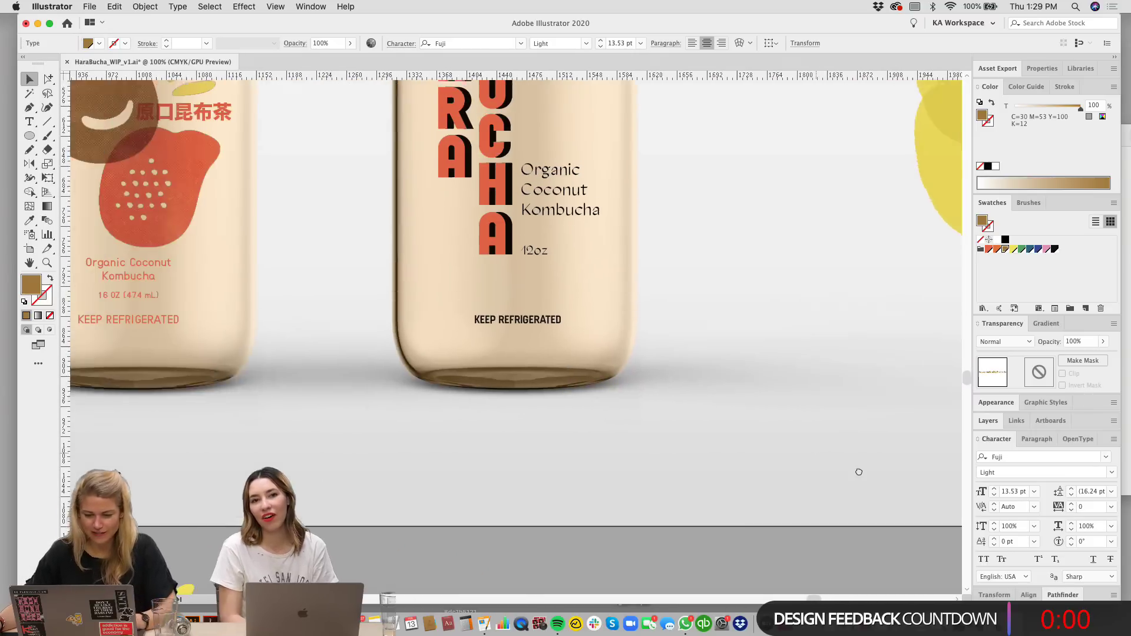
Step: Remove the blank line between Organic Coconut Kombucha and 12oz in the third bottle's description
drag(719, 316, 832, 447)
click(626, 454)
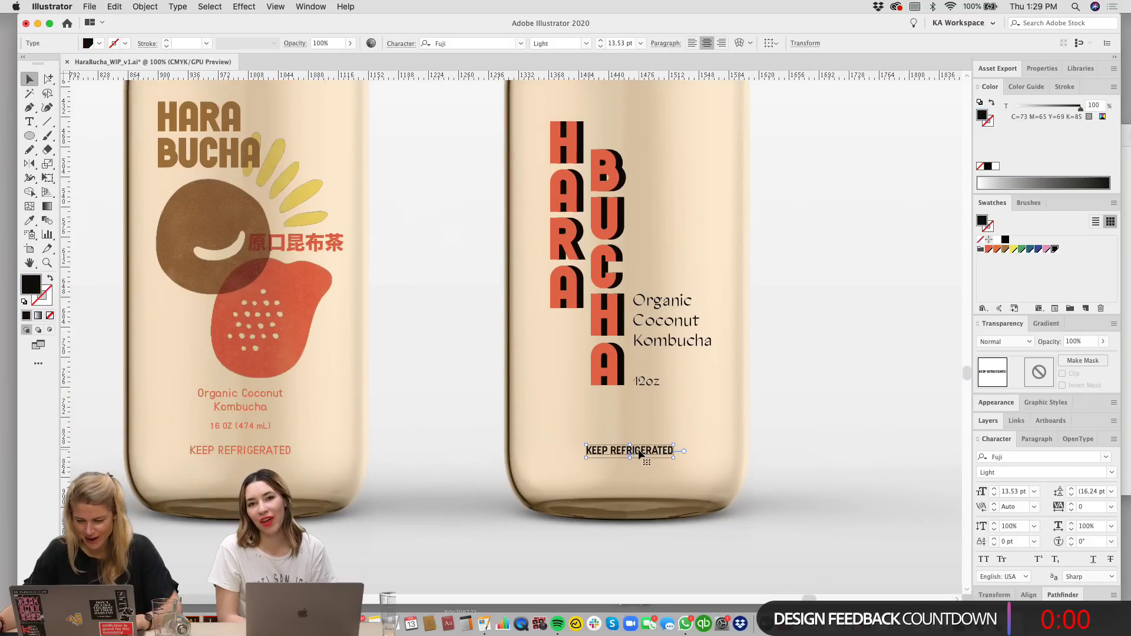
double_click(641, 381)
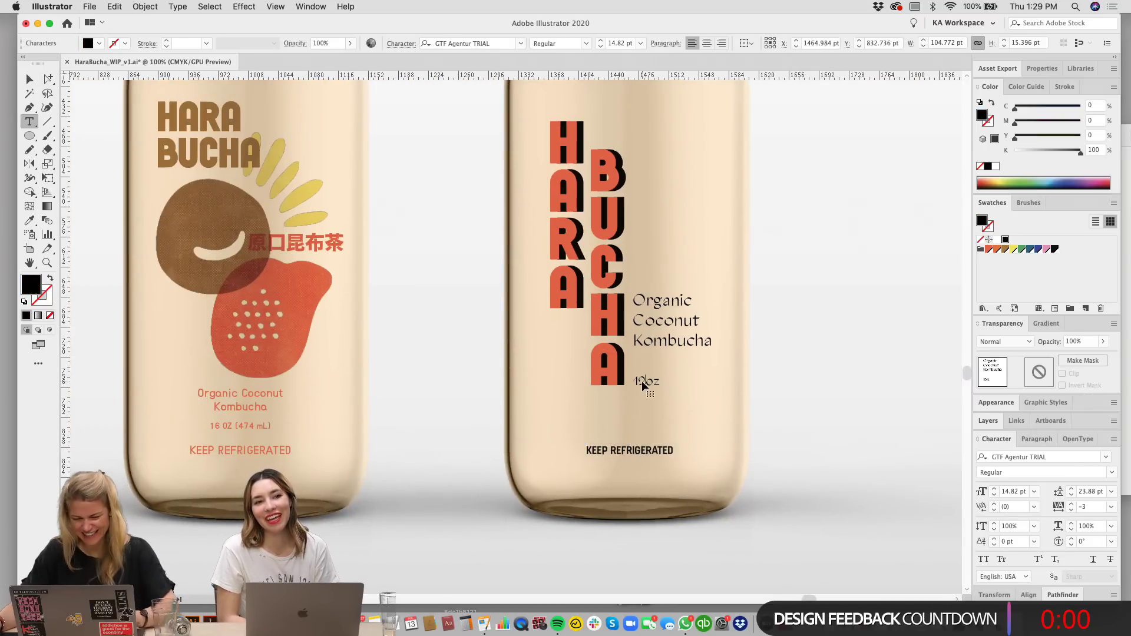
key(BackSpace)
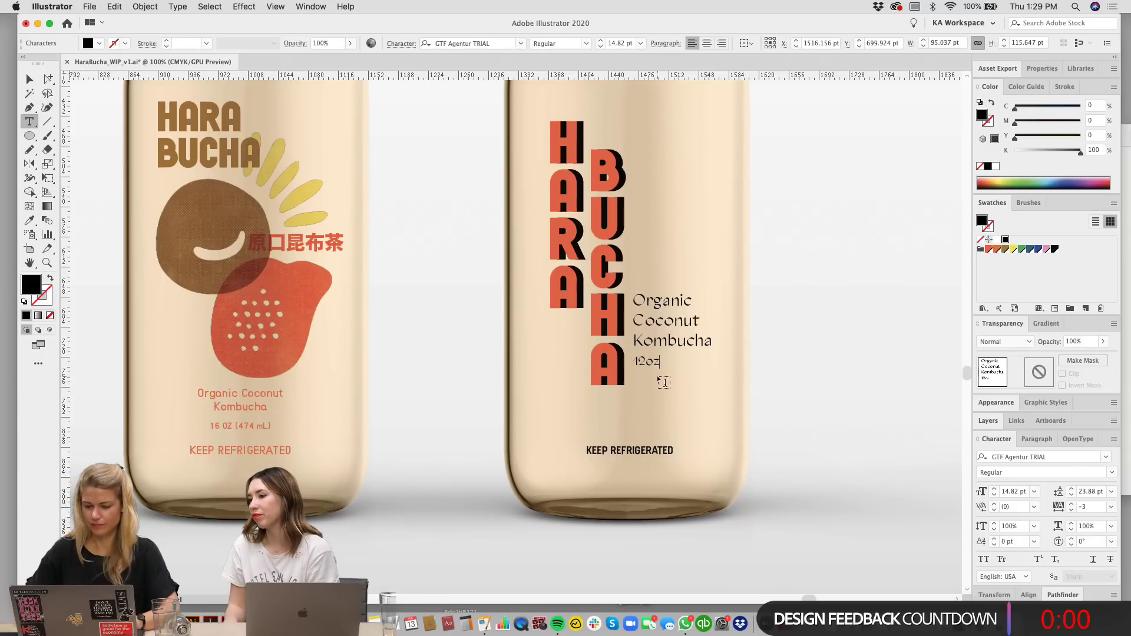
key(Escape)
click(469, 305)
scroll(682, 428, left, 10)
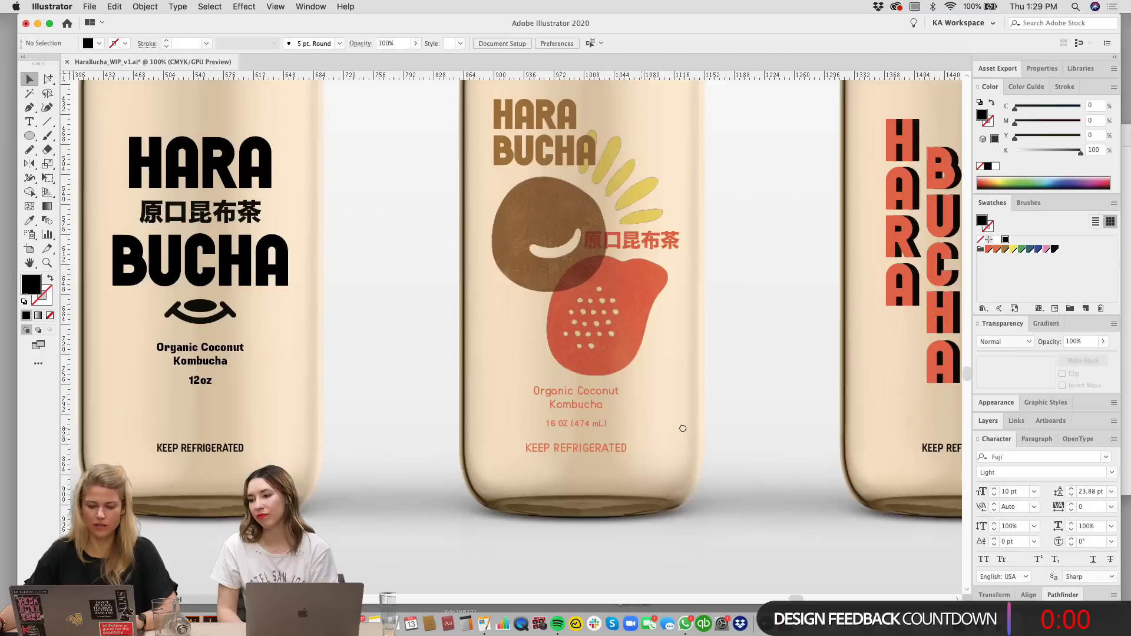
scroll(683, 428, left, 5)
click(588, 393)
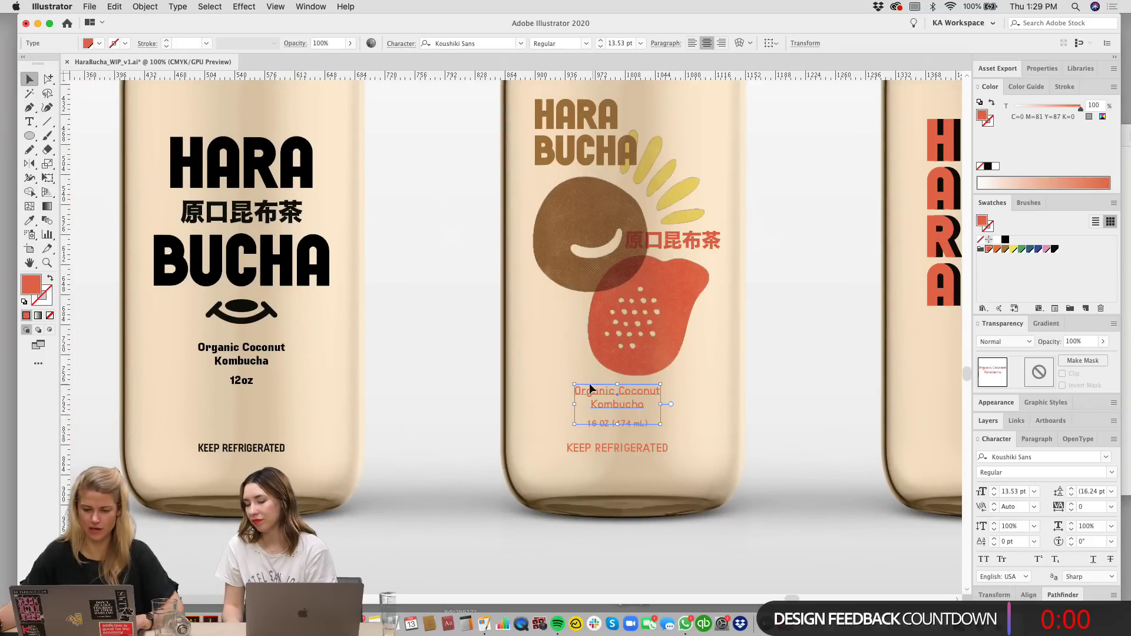
shift+click(624, 447)
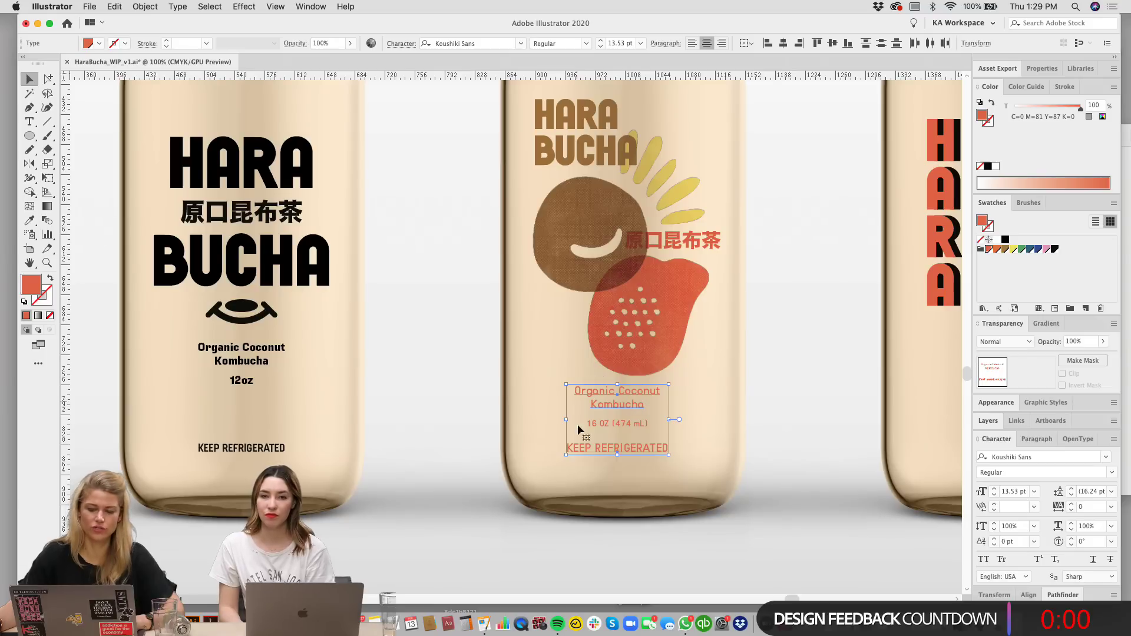
shift+click(603, 150)
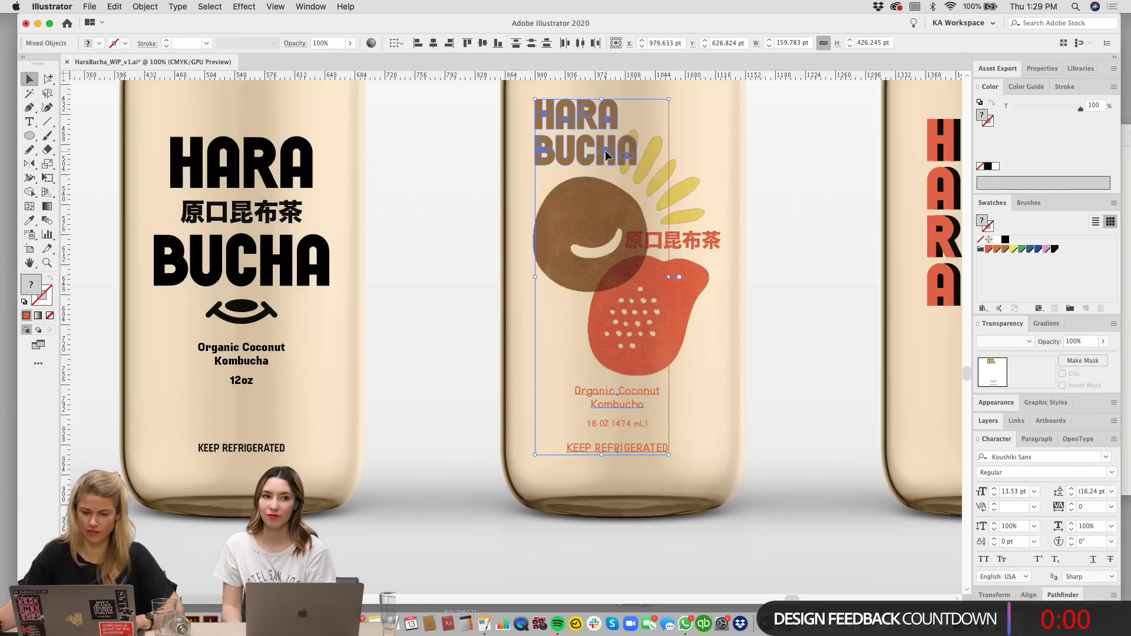
click(416, 437)
Step: Move the first bottle's Organic Coconut Kombucha and 12oz texts right of centre and the smile icon left of centre
drag(414, 442, 623, 463)
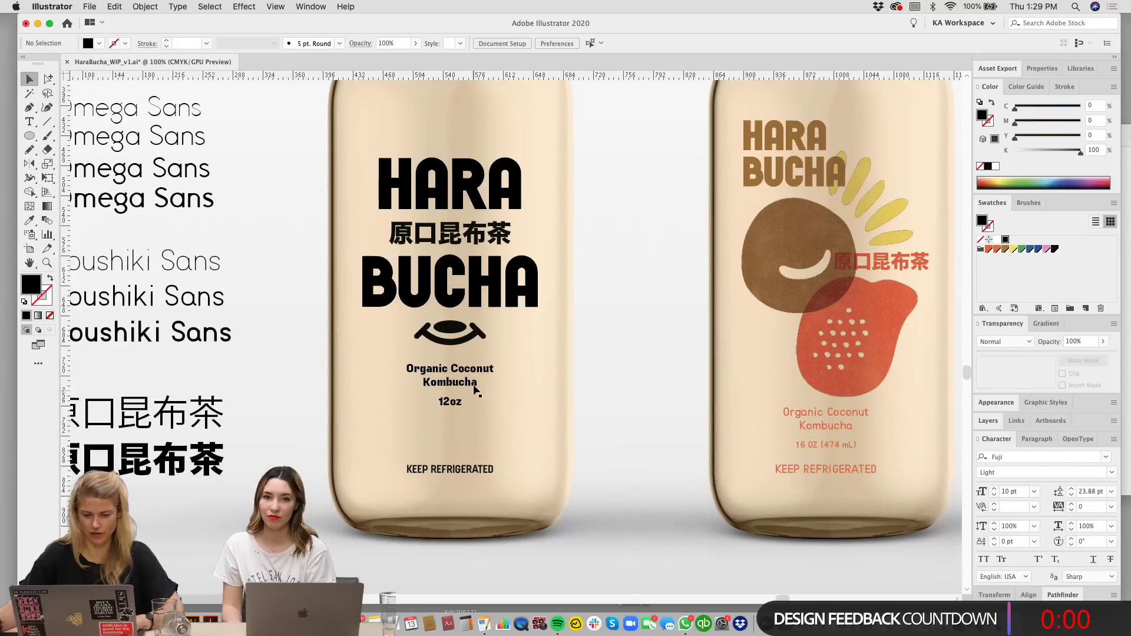
drag(477, 390, 539, 390)
click(418, 333)
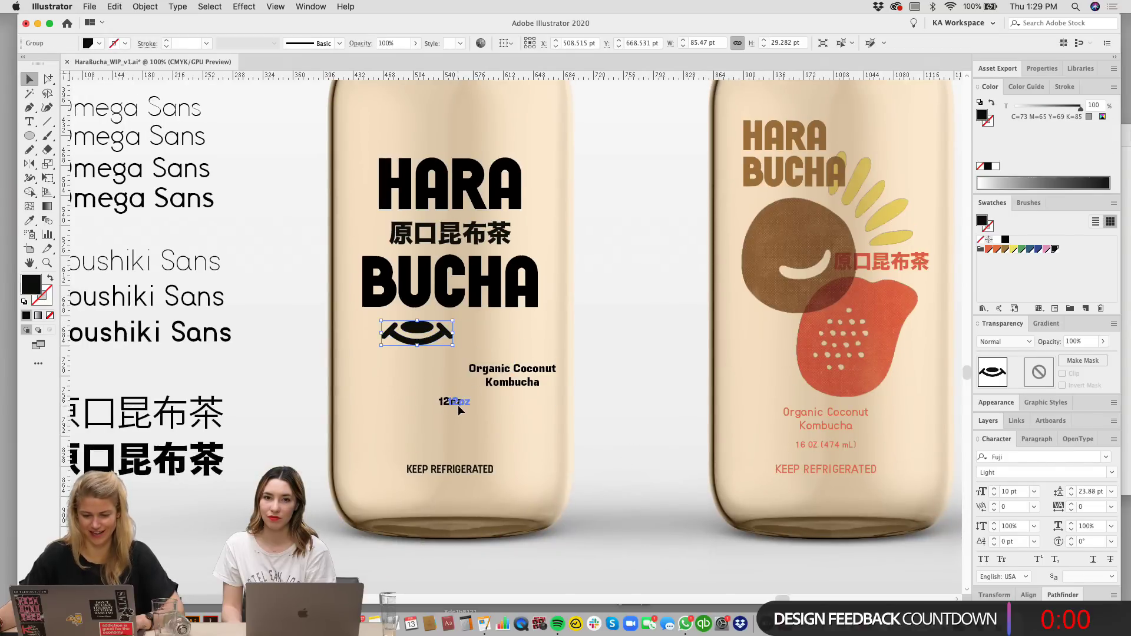
Step: Centre all of the first bottle's label elements horizontally, aligning them to the HARA lettering as key object
drag(524, 494, 424, 203)
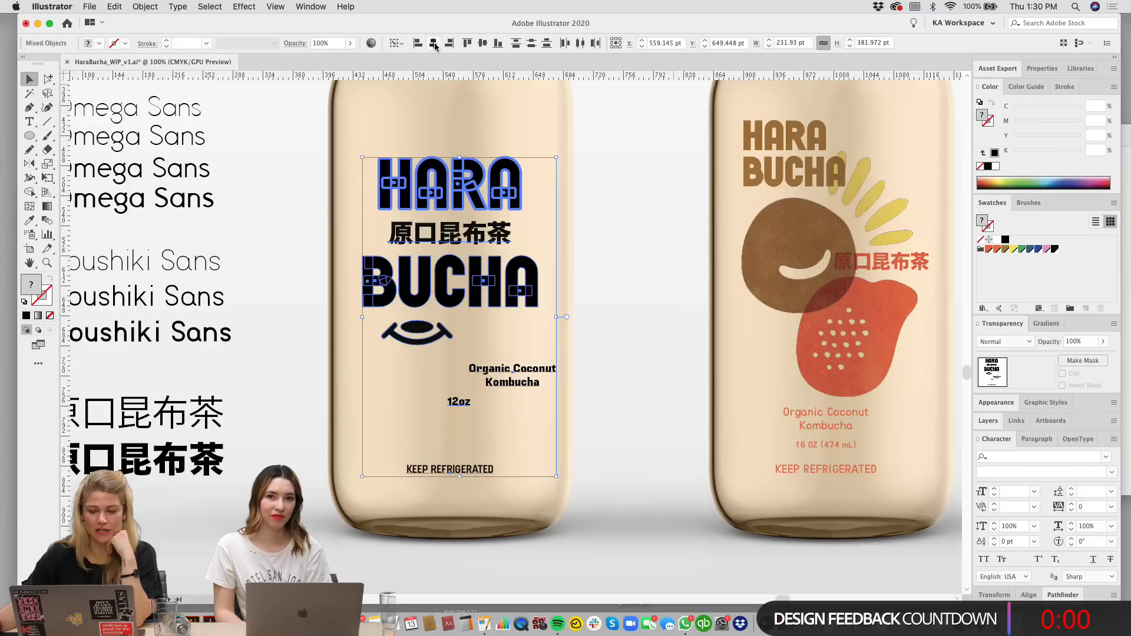
click(401, 44)
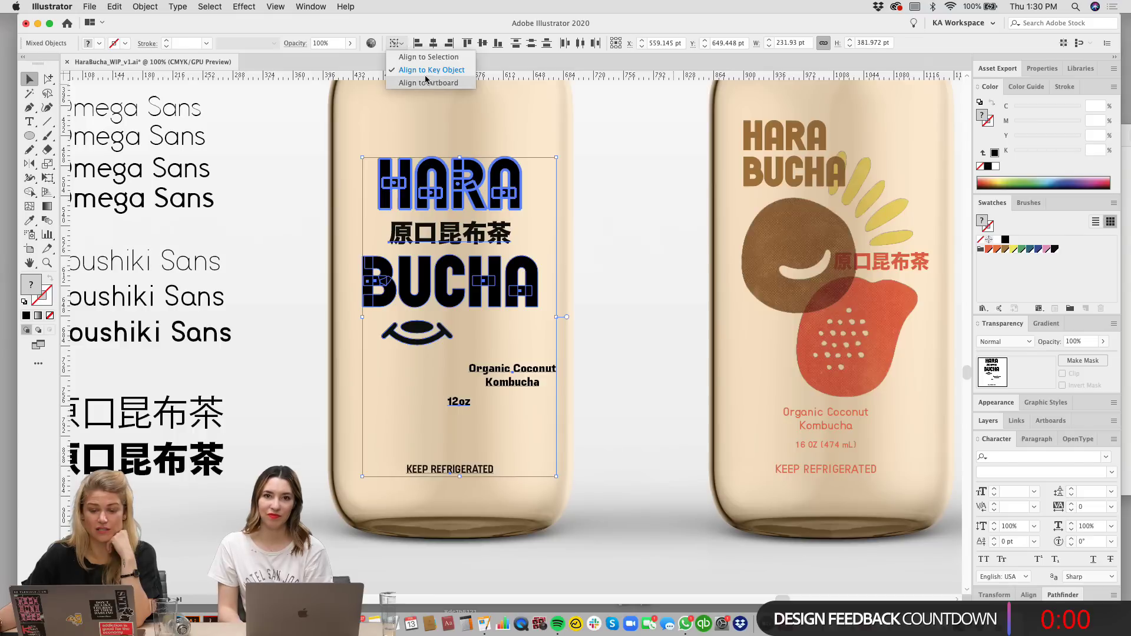
click(431, 26)
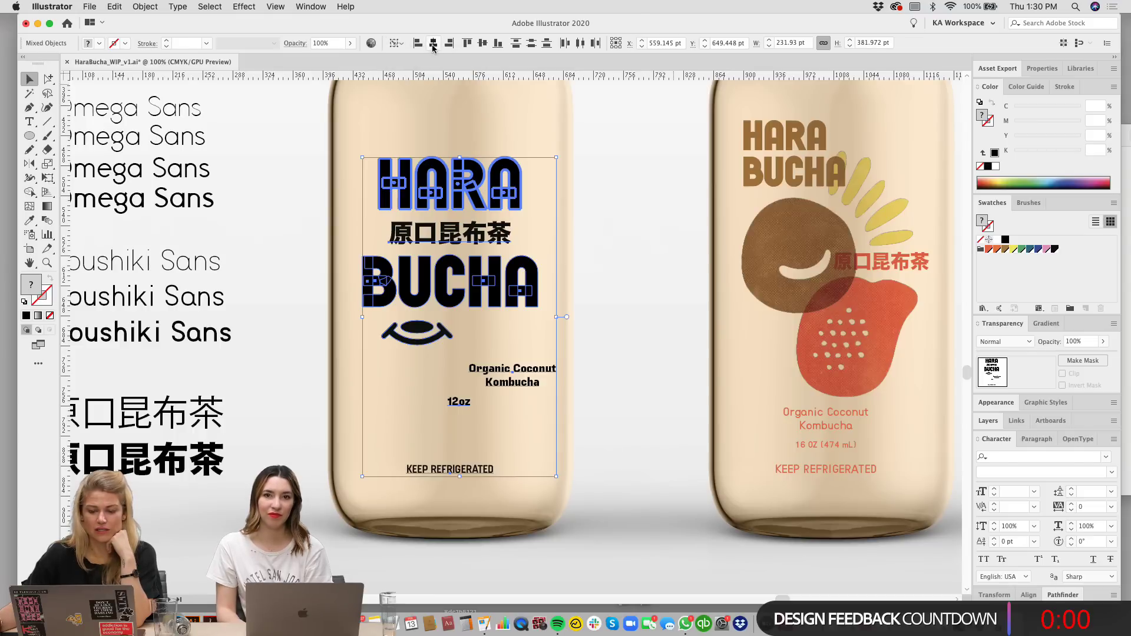
click(433, 43)
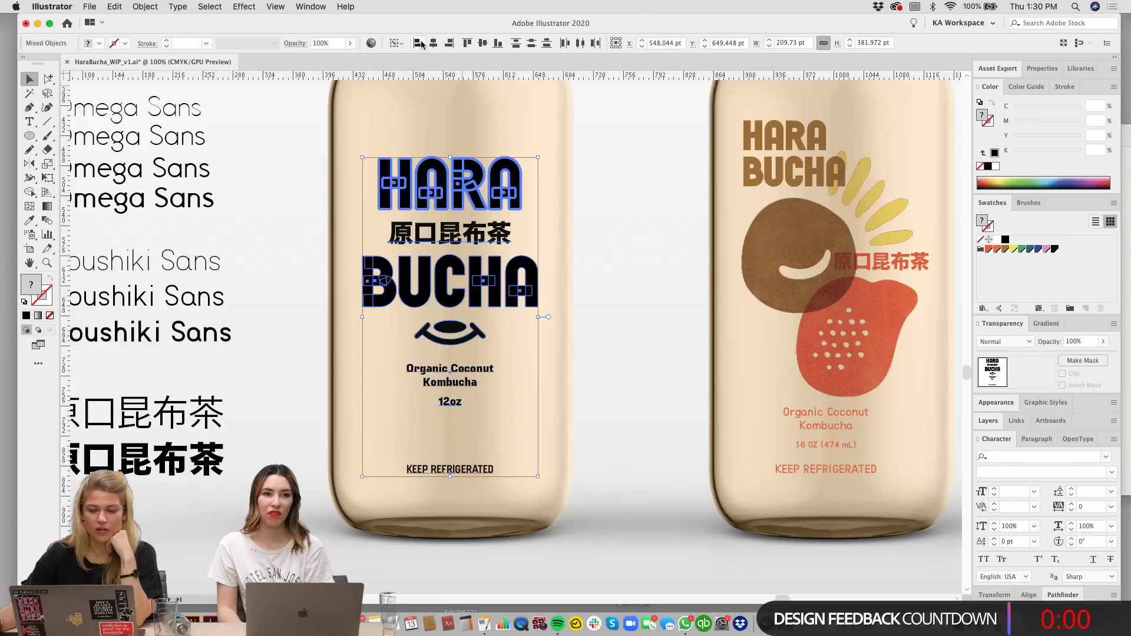
Step: Try left and right alignment on the first bottle's label elements and return them to horizontal centre alignment
click(422, 44)
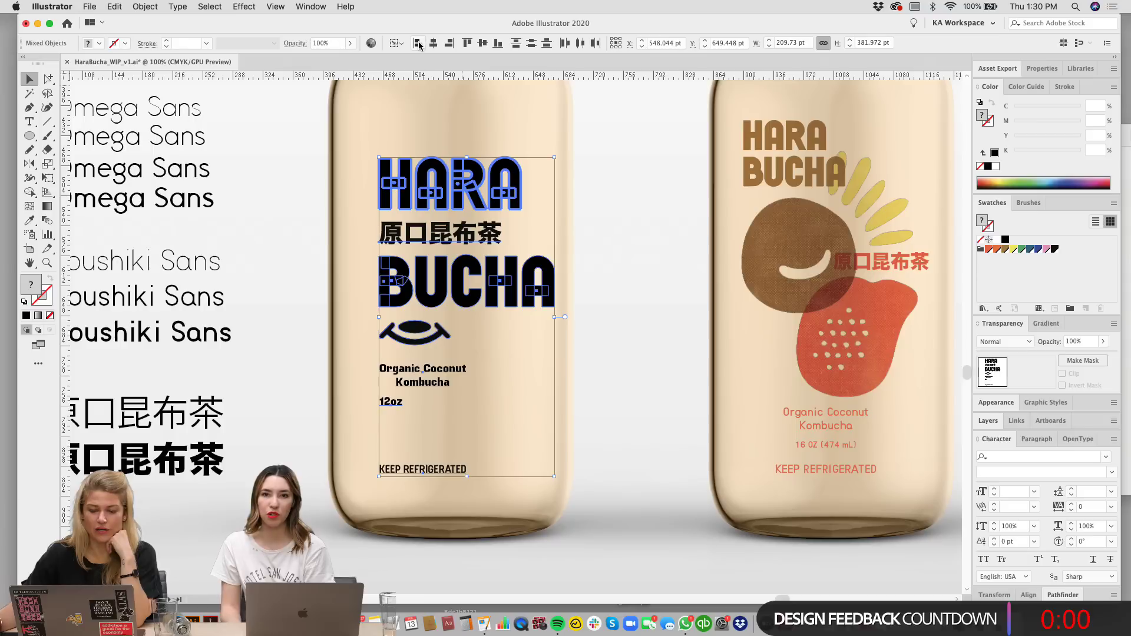
click(450, 44)
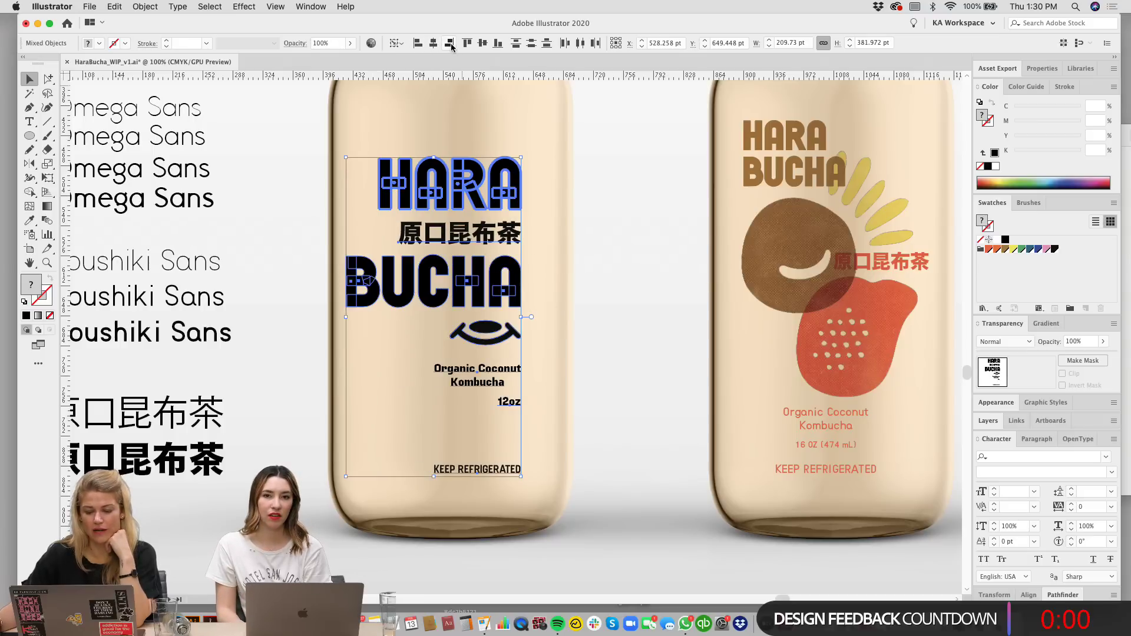
click(432, 43)
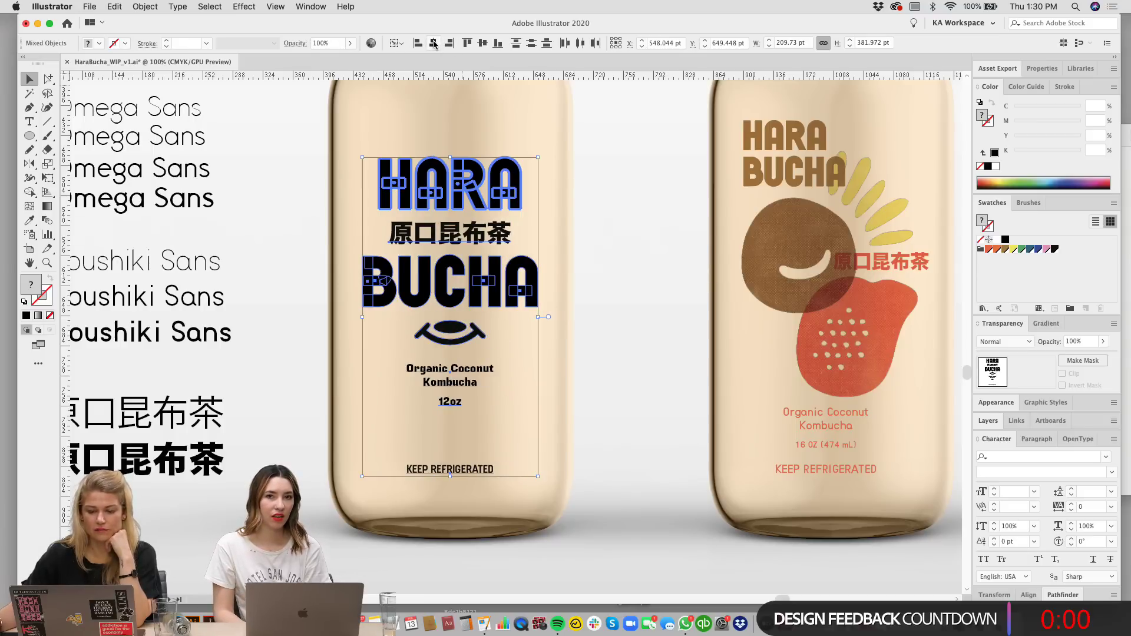
click(634, 233)
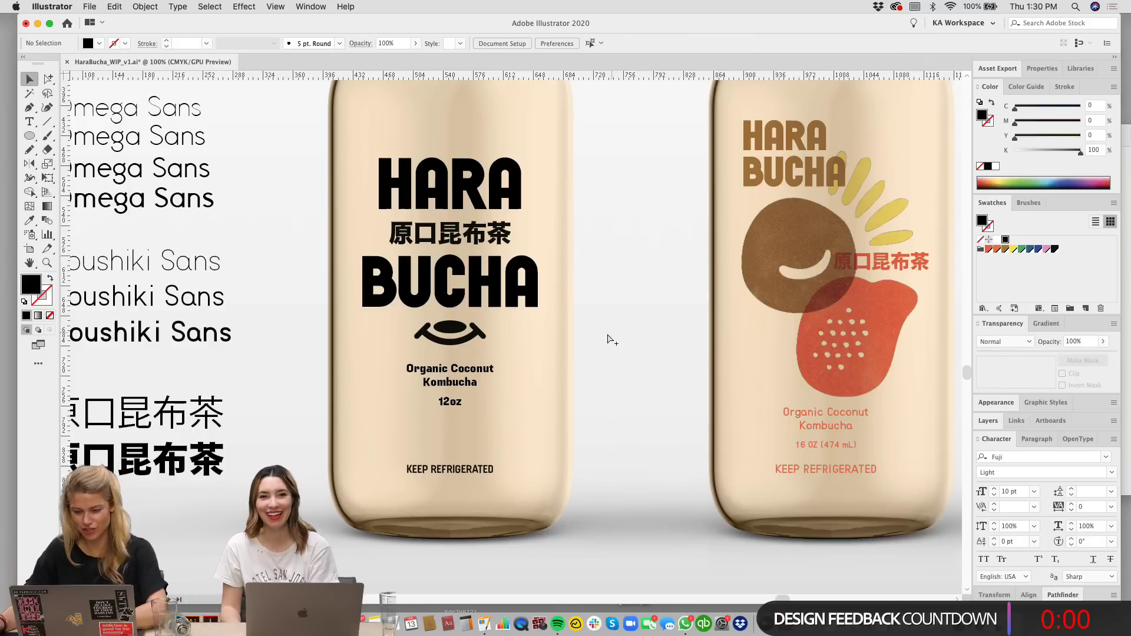
Step: Add a new line with the text Keep below 12oz in the third bottle's description
key(super+minus)
drag(743, 413, 658, 405)
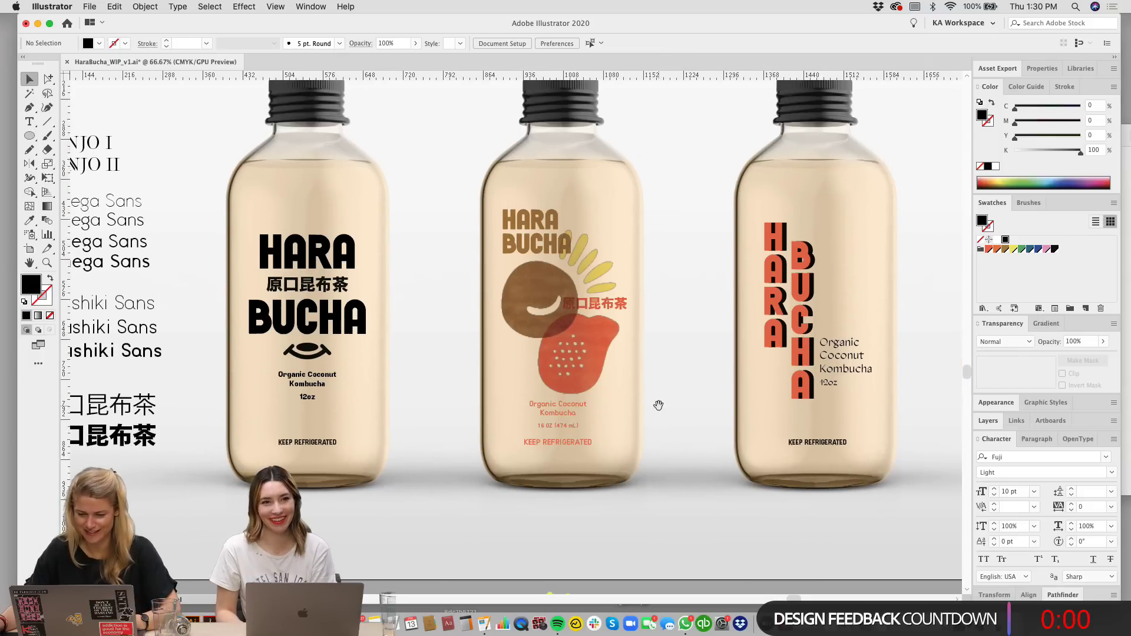
scroll(692, 424, right, 5)
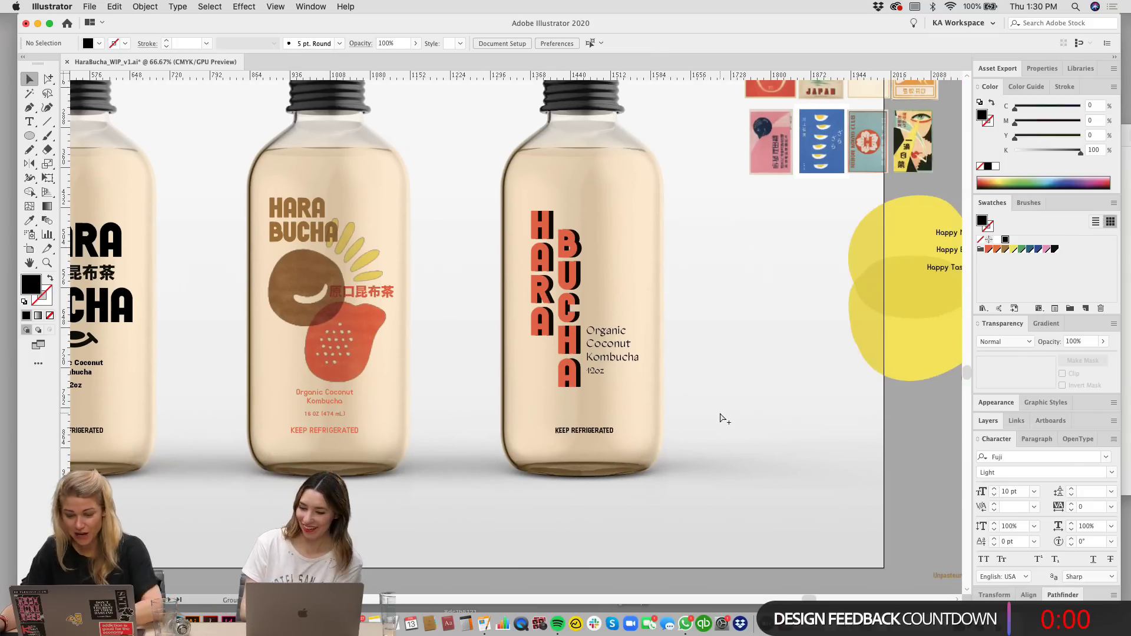
key(super+plus)
key(super+plus)
drag(740, 414, 632, 395)
click(604, 398)
double_click(634, 396)
key(Right)
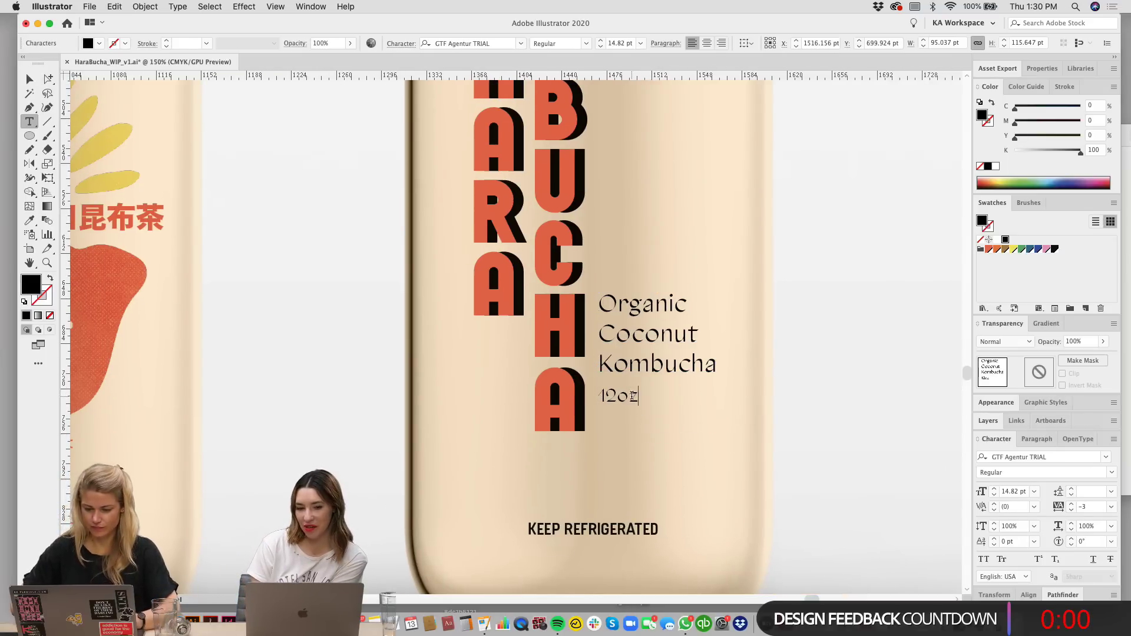
key(Return)
text(Keep)
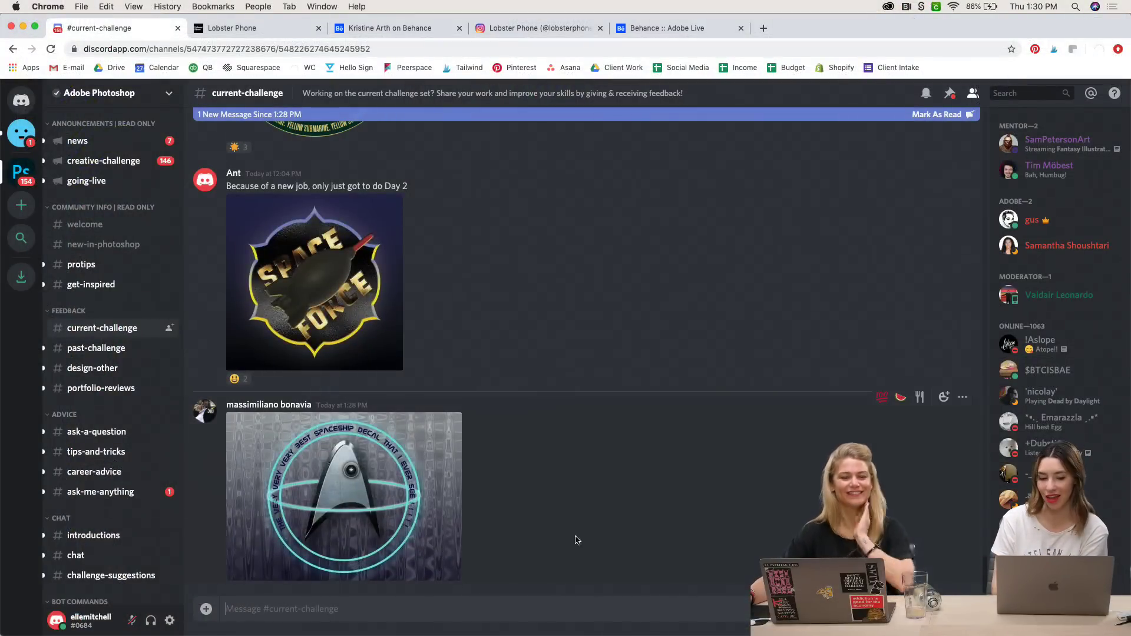
Step: Switch to Discord's current-challenge channel in Chrome and view the spaceship decal and Space Force badge at enlarged size
click(403, 484)
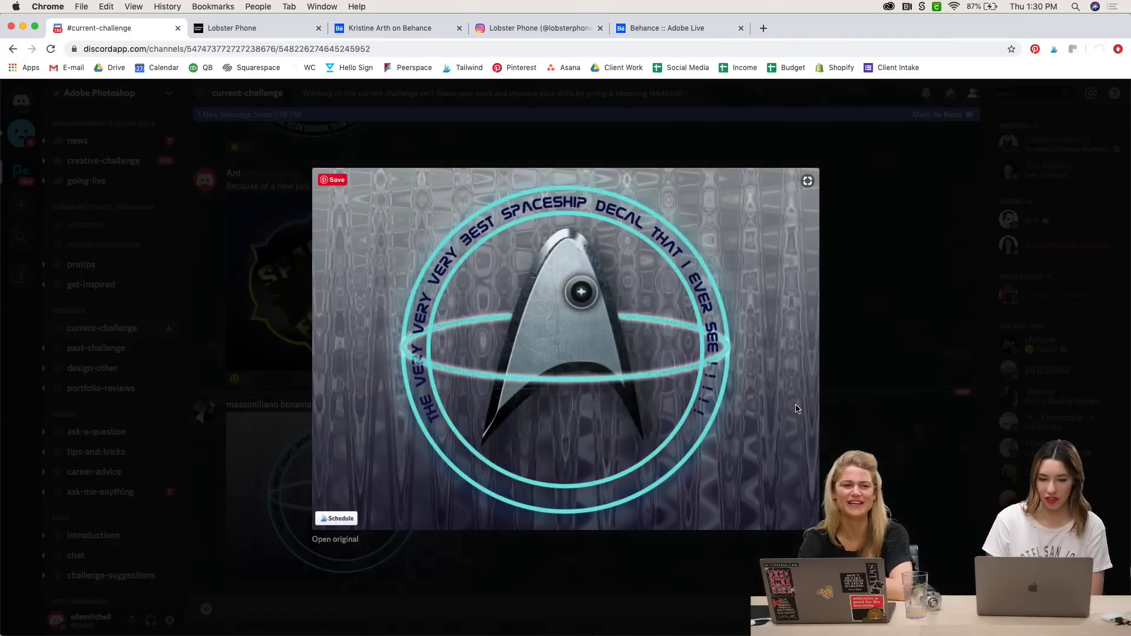
scroll(681, 349, up, 3)
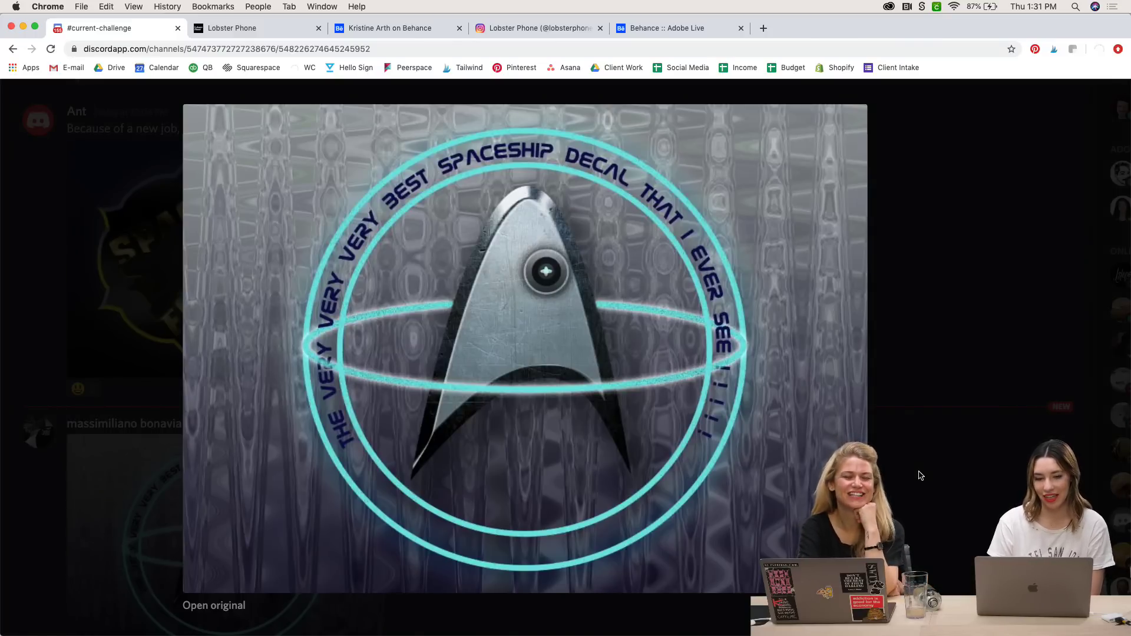
click(920, 475)
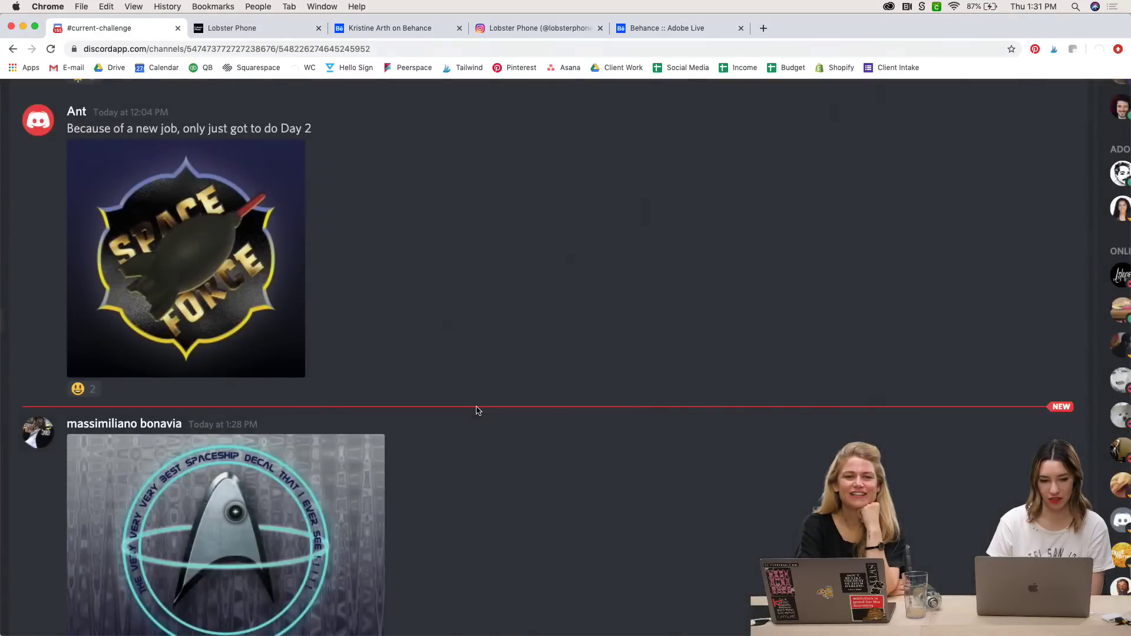
scroll(477, 409, up, 3)
click(223, 392)
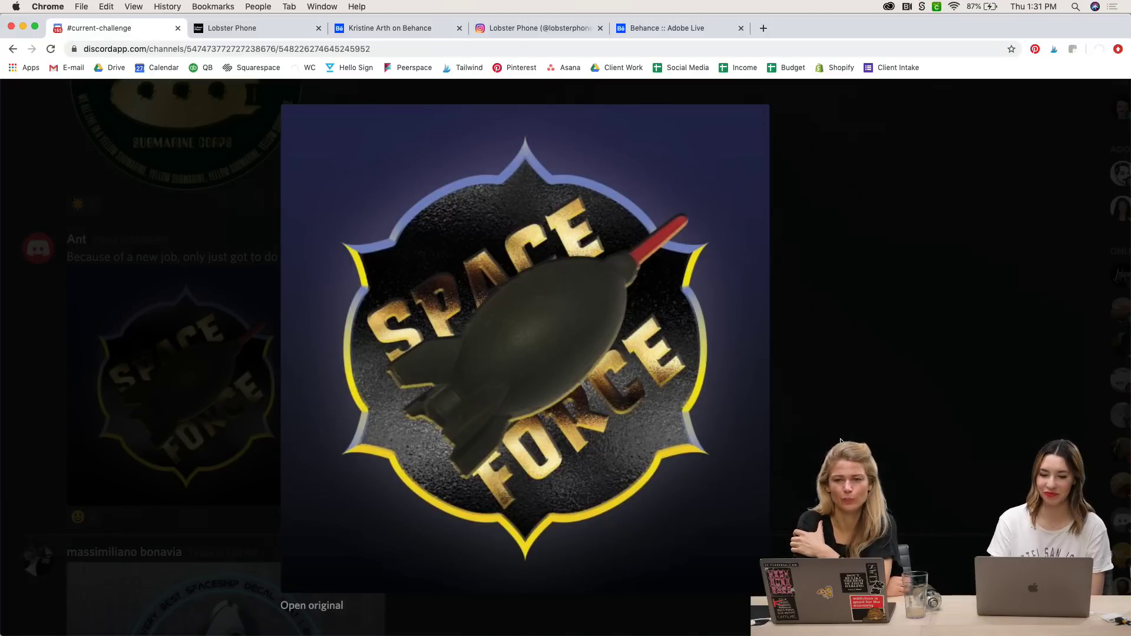
click(885, 408)
Step: View the Submarine Corps badge and the ringed-planet Day 8 Text badge enlarged, checking their circular lettering
scroll(560, 337, up, 6)
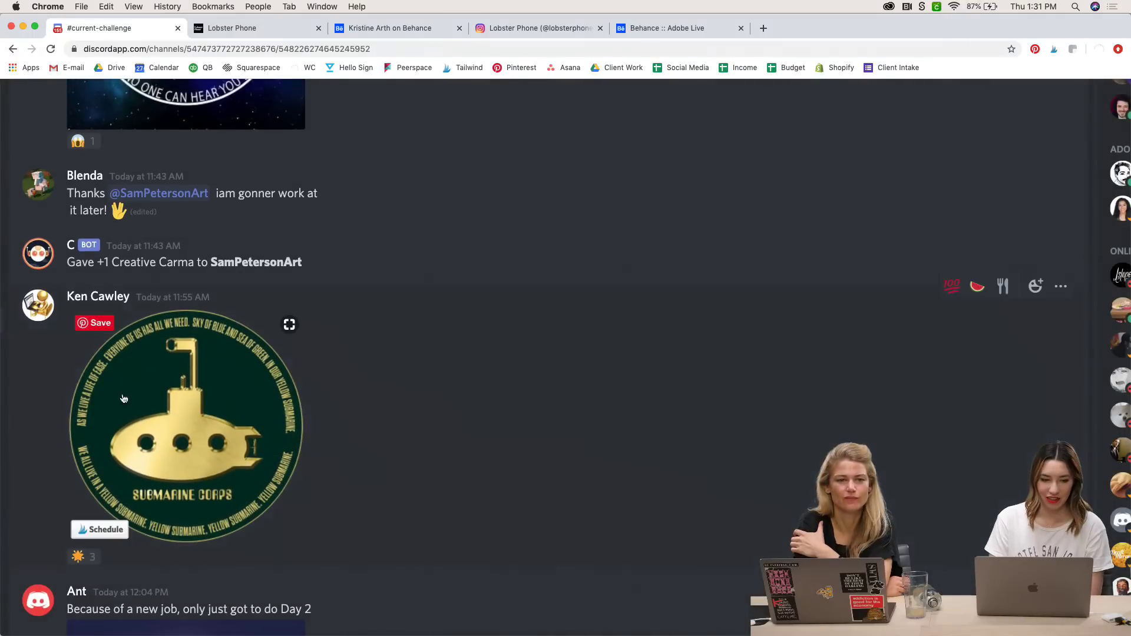
click(230, 405)
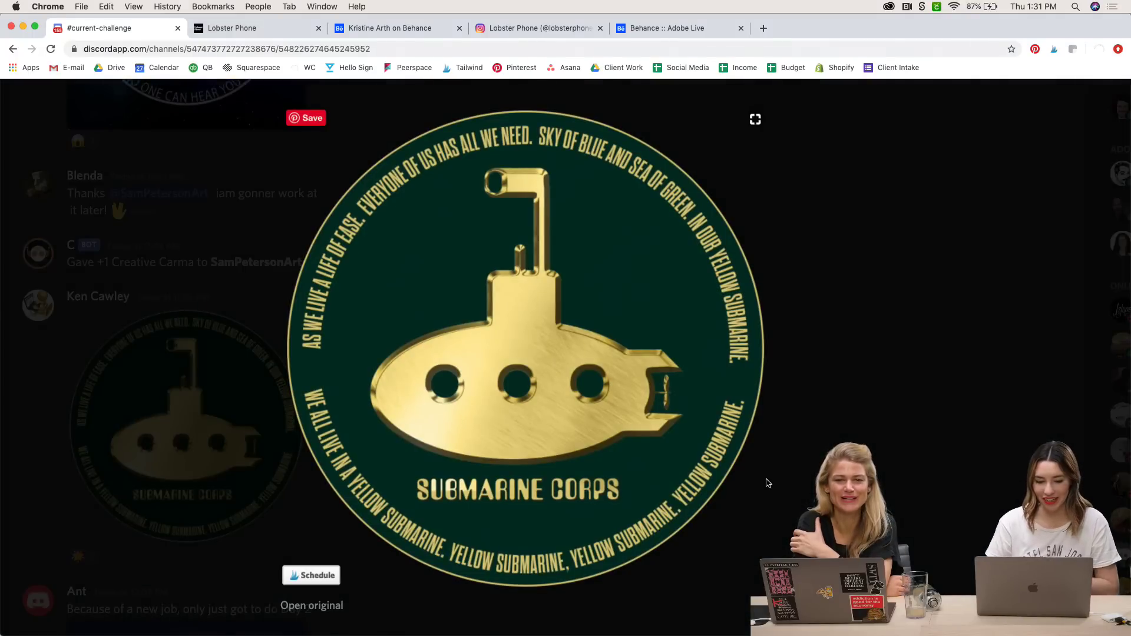
mouse_move(731, 634)
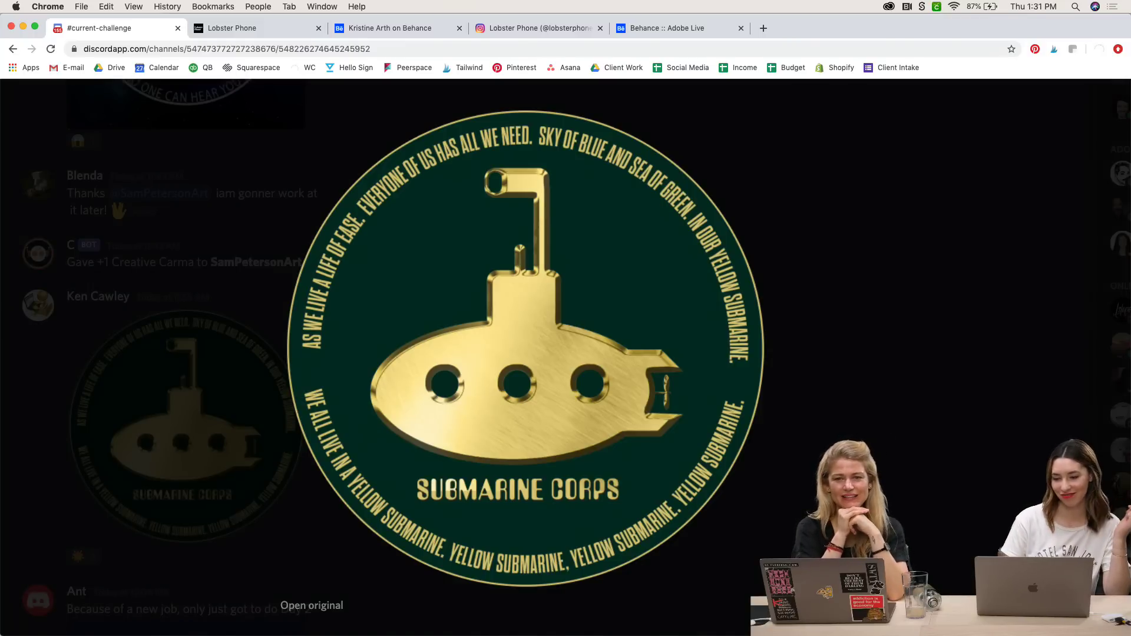
click(896, 386)
scroll(584, 259, up, 5)
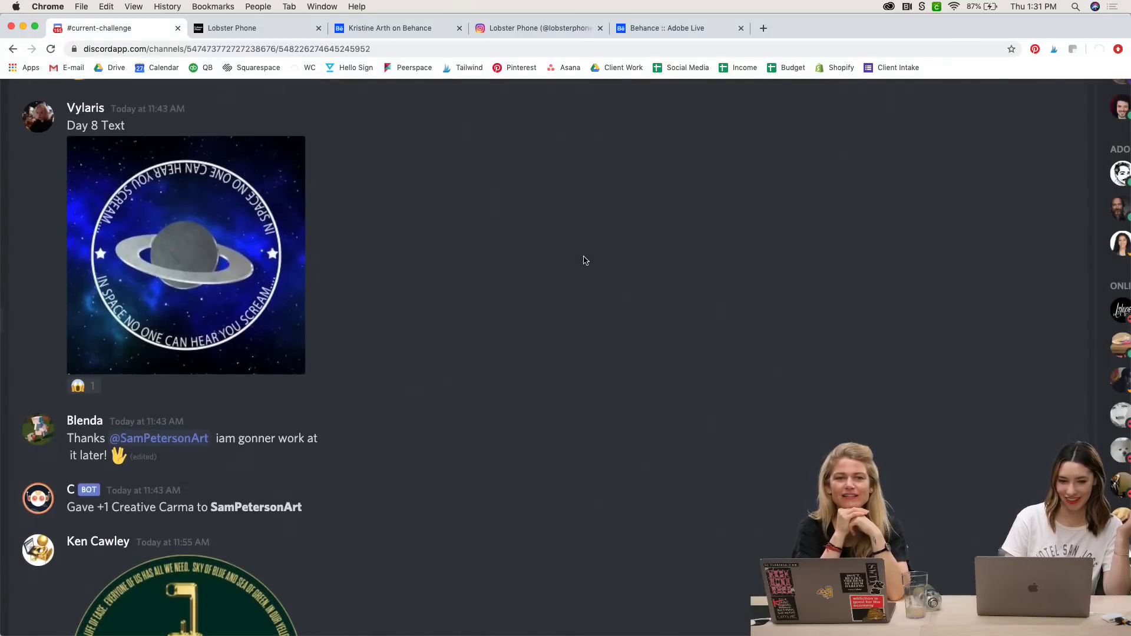
scroll(585, 260, up, 2)
click(186, 336)
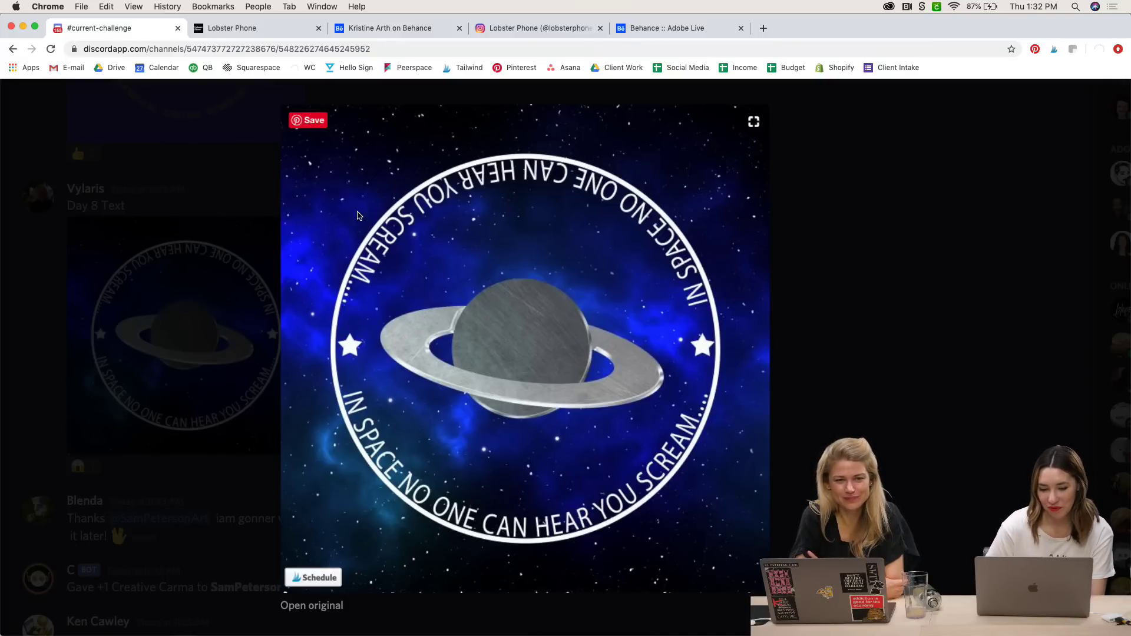
click(830, 429)
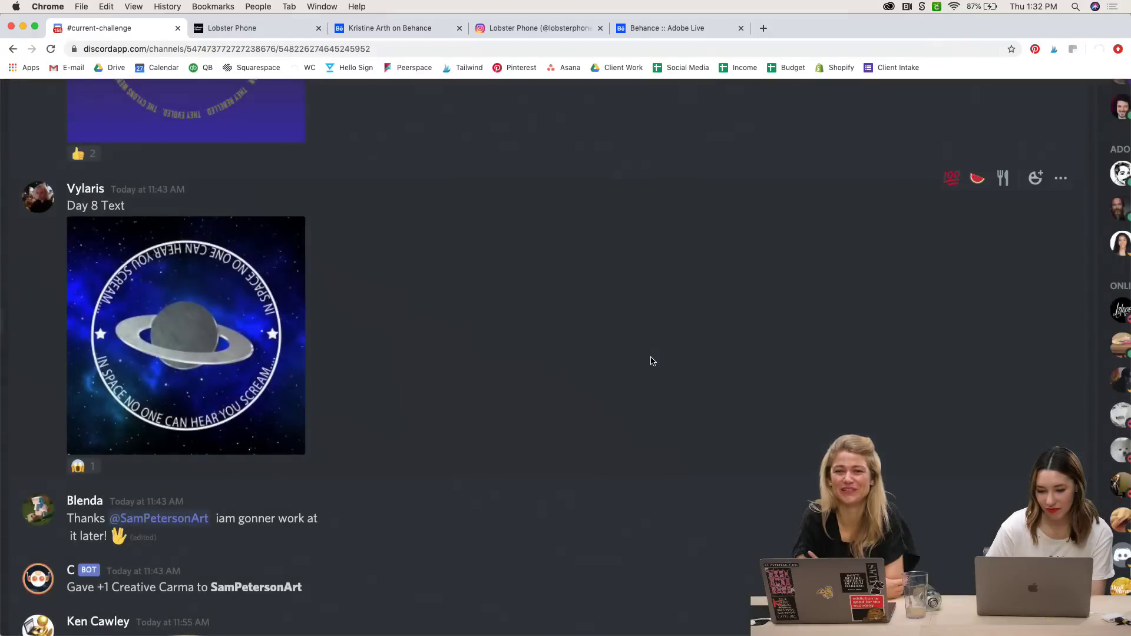
Step: View the Galactica badge and the space decal with the Never Tell Me The Odds ring text enlarged in older posts
scroll(651, 361, up, 5)
click(188, 318)
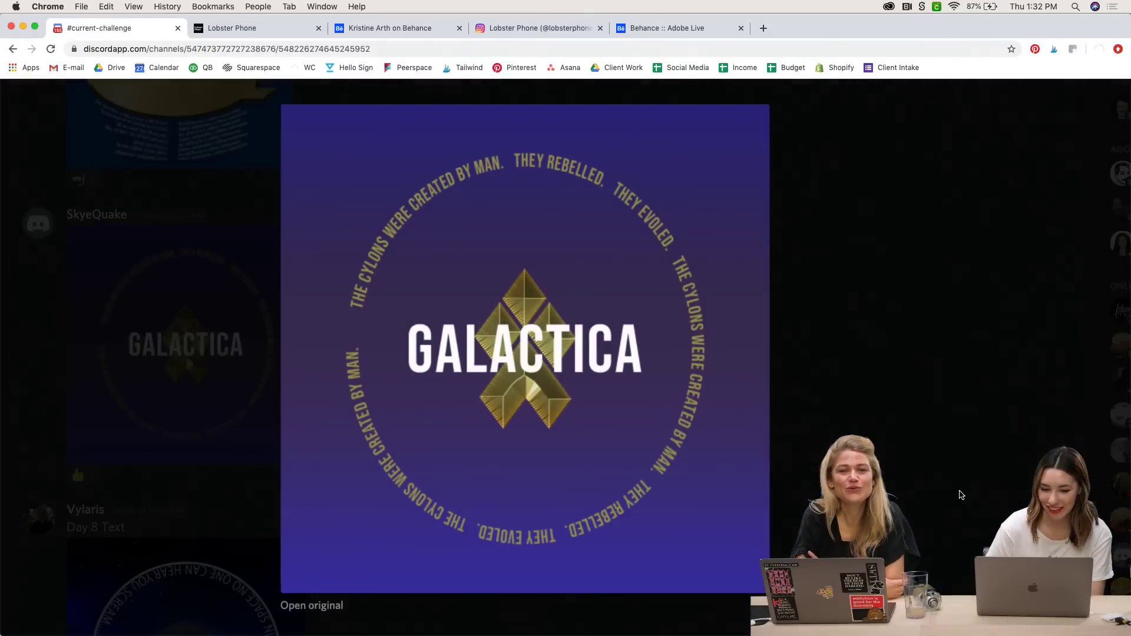
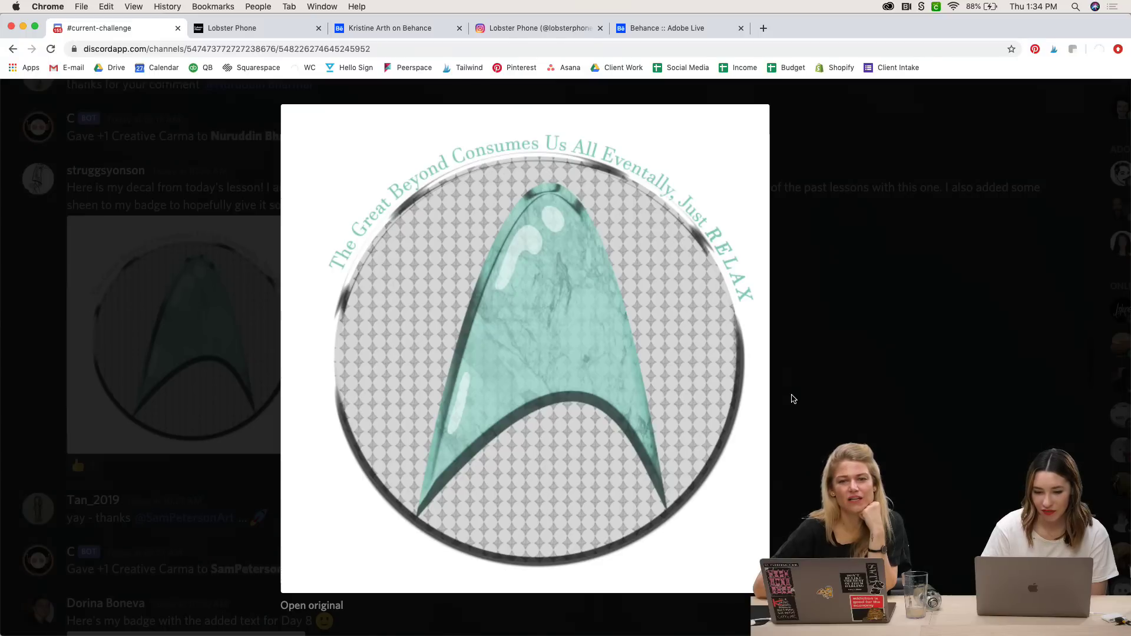
click(792, 398)
scroll(492, 292, up, 10)
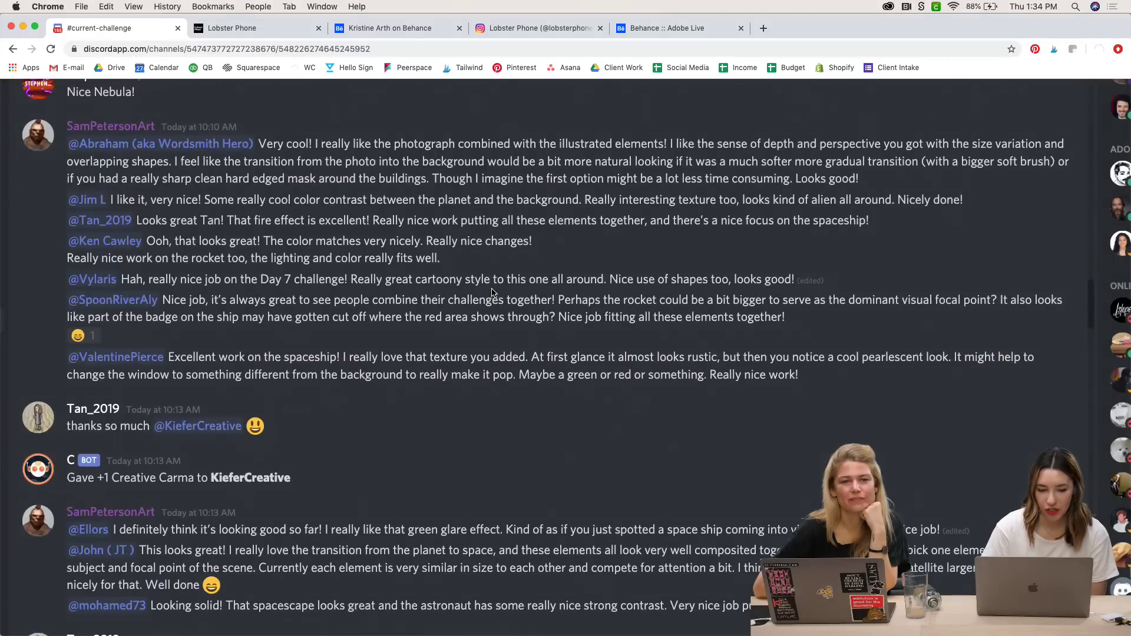
scroll(492, 292, up, 5)
click(187, 271)
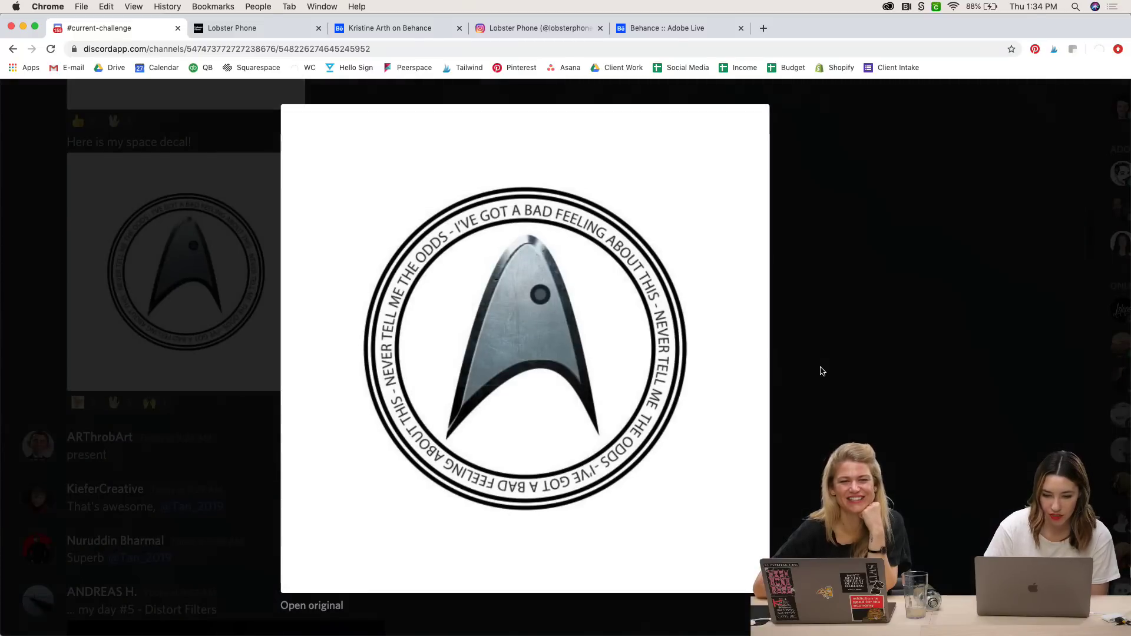
Step: Close the enlarged space decal and examine the running emu text artwork posted above it at full size
click(822, 371)
scroll(685, 328, up, 5)
scroll(685, 328, up, 2)
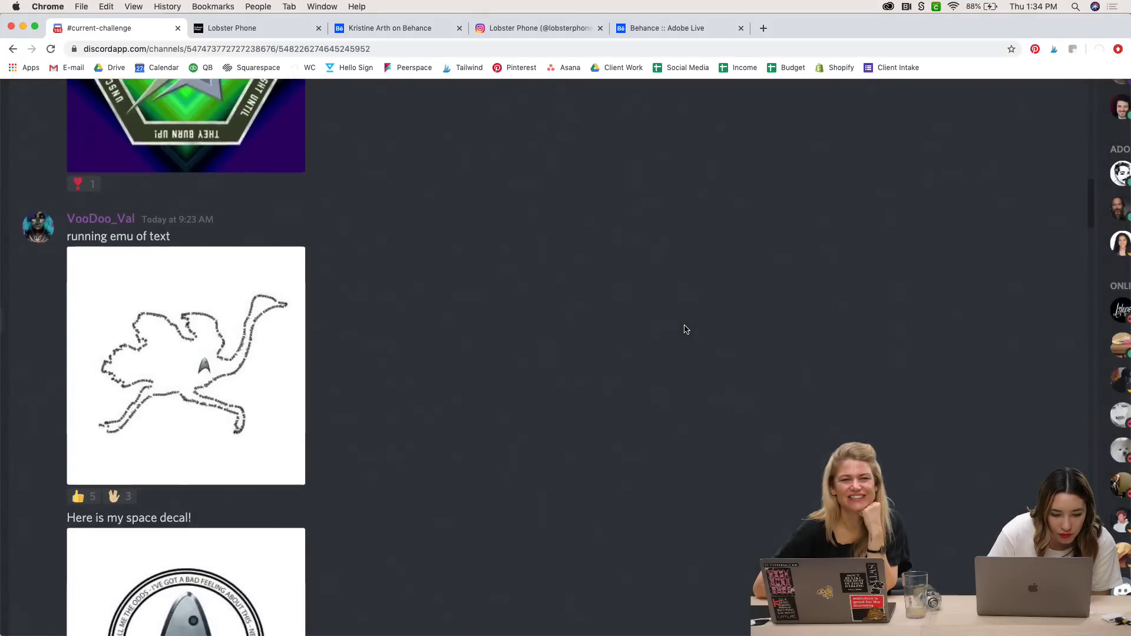
click(275, 352)
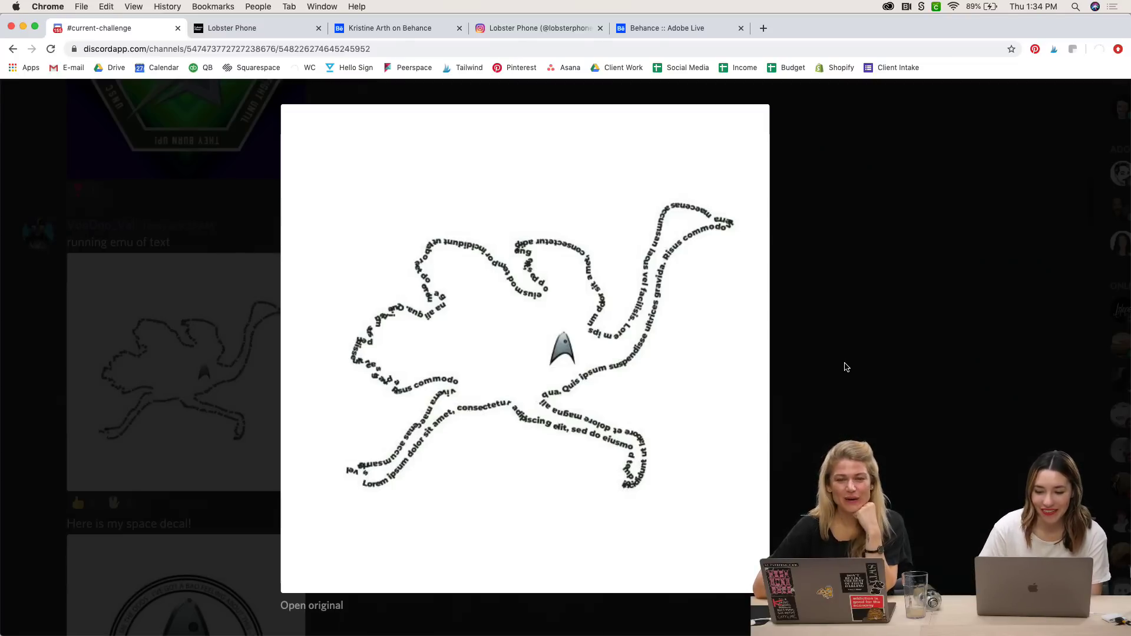
click(846, 367)
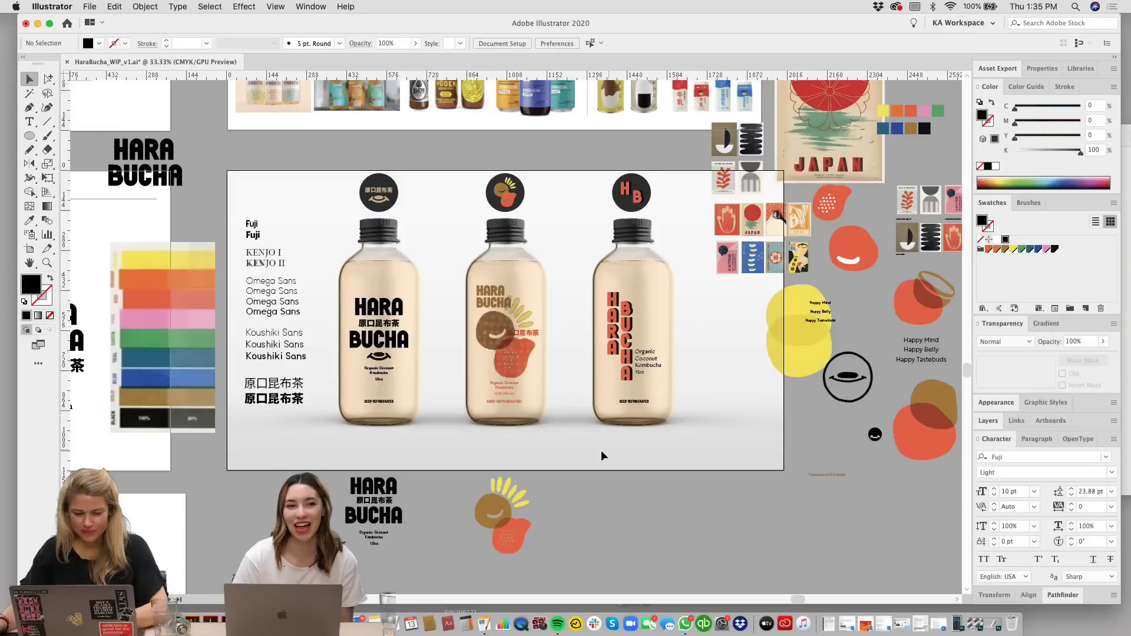
Step: Clear the selection in the Illustrator bottle layout and switch to 03_Can Mock-up 4.psd in Photoshop
scroll(601, 450, up, 5)
drag(860, 394, 629, 404)
key(super+z)
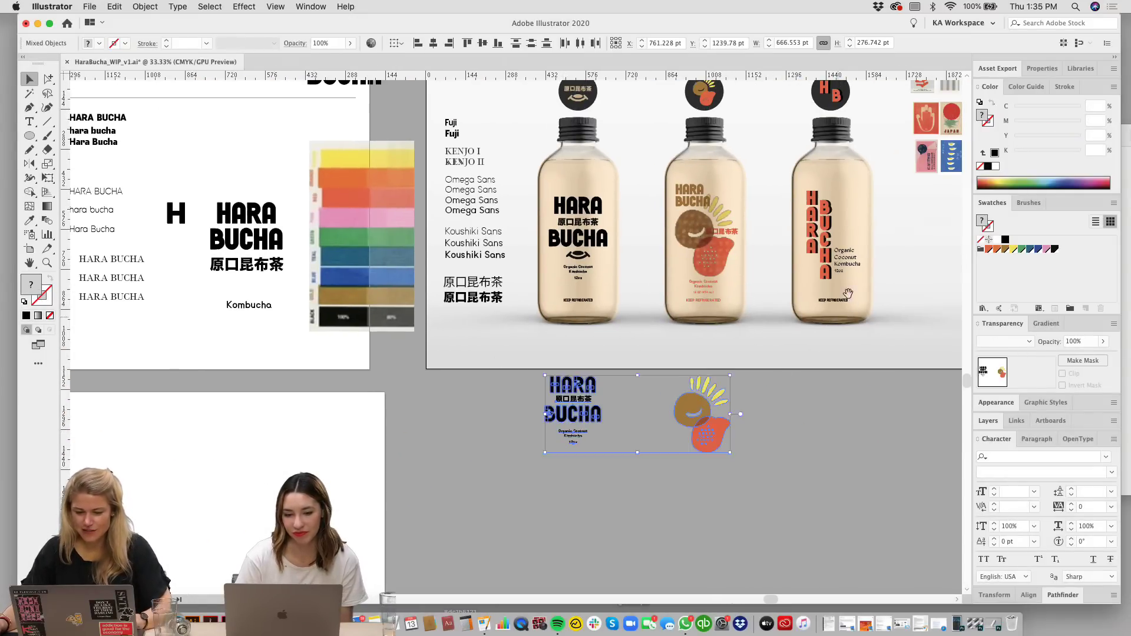
drag(915, 301, 810, 341)
click(891, 555)
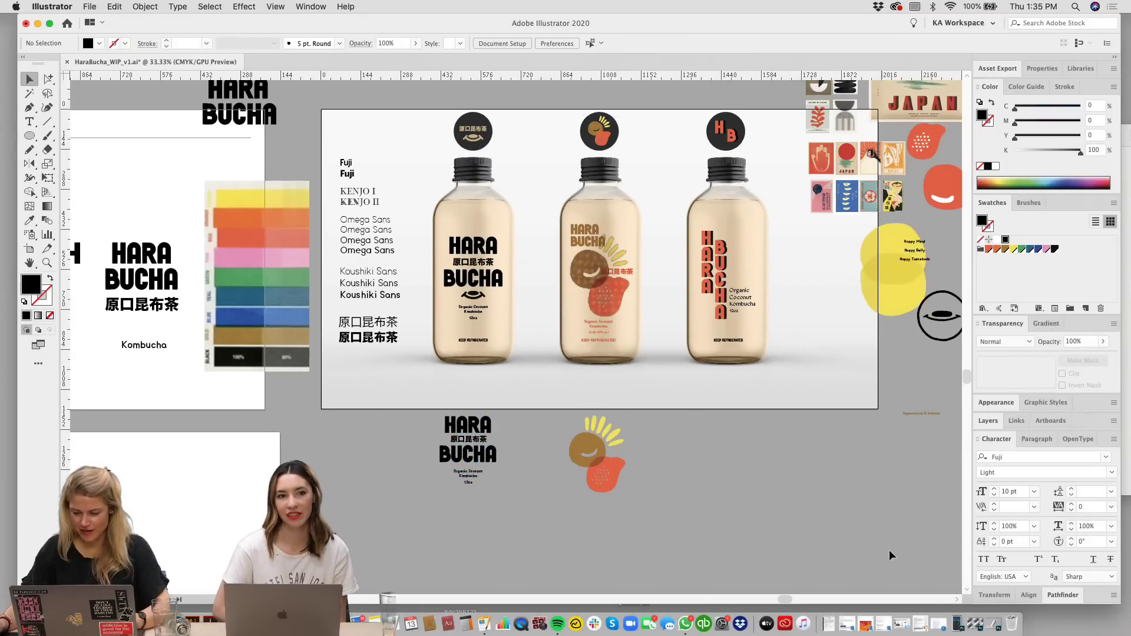
click(975, 623)
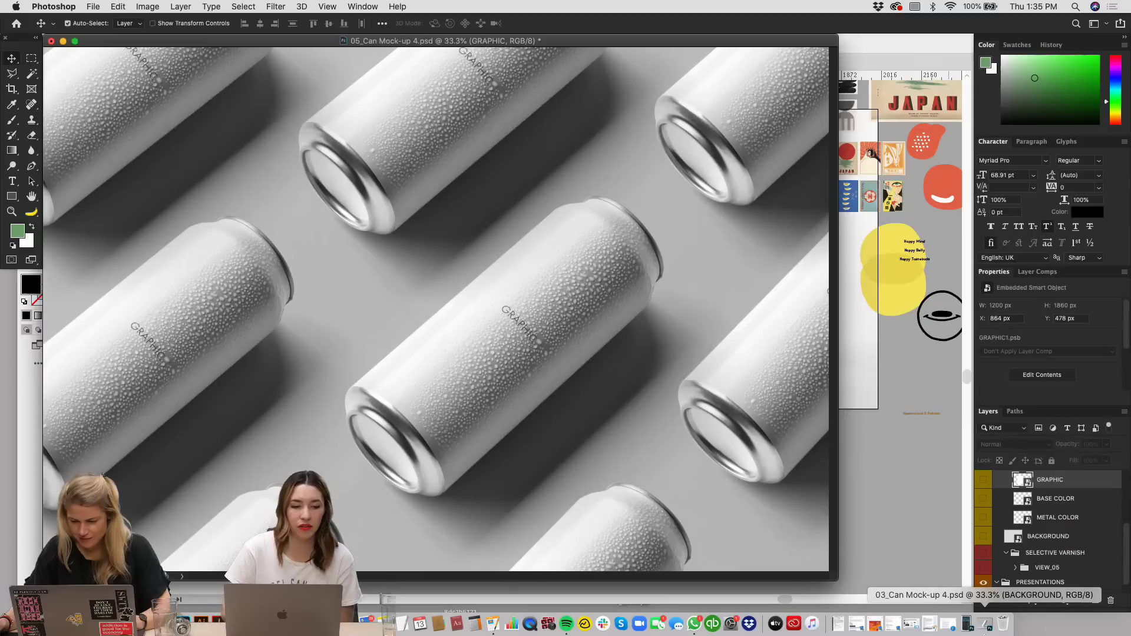
click(985, 623)
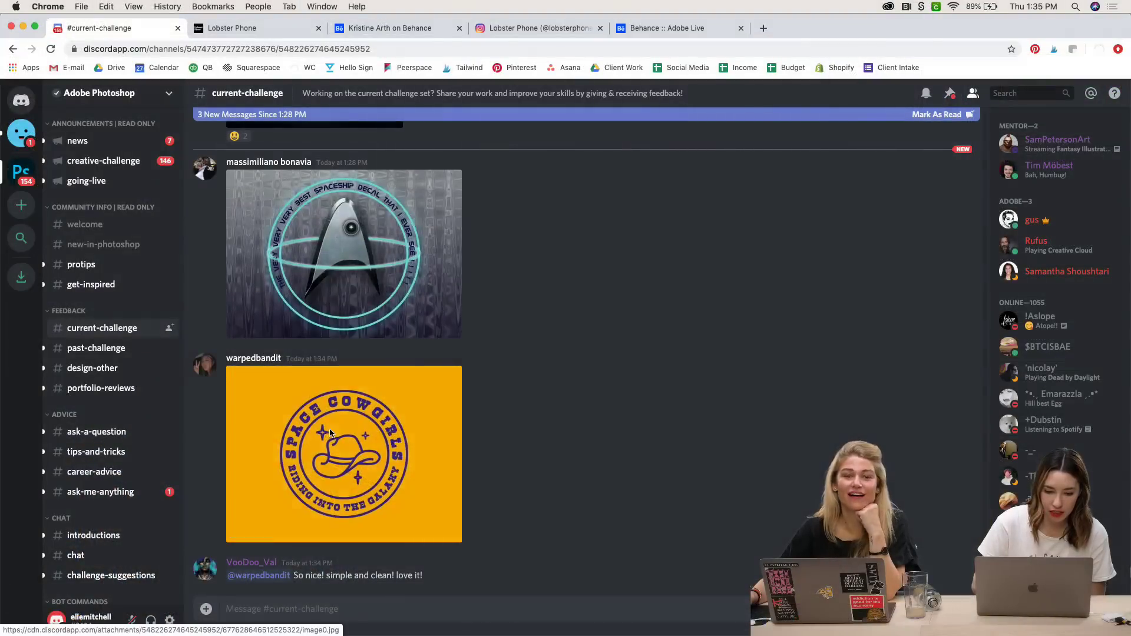
Step: Enlarge the yellow Space Cowgirls badge posted in the current-challenge channel to examine it, and close it again
click(331, 433)
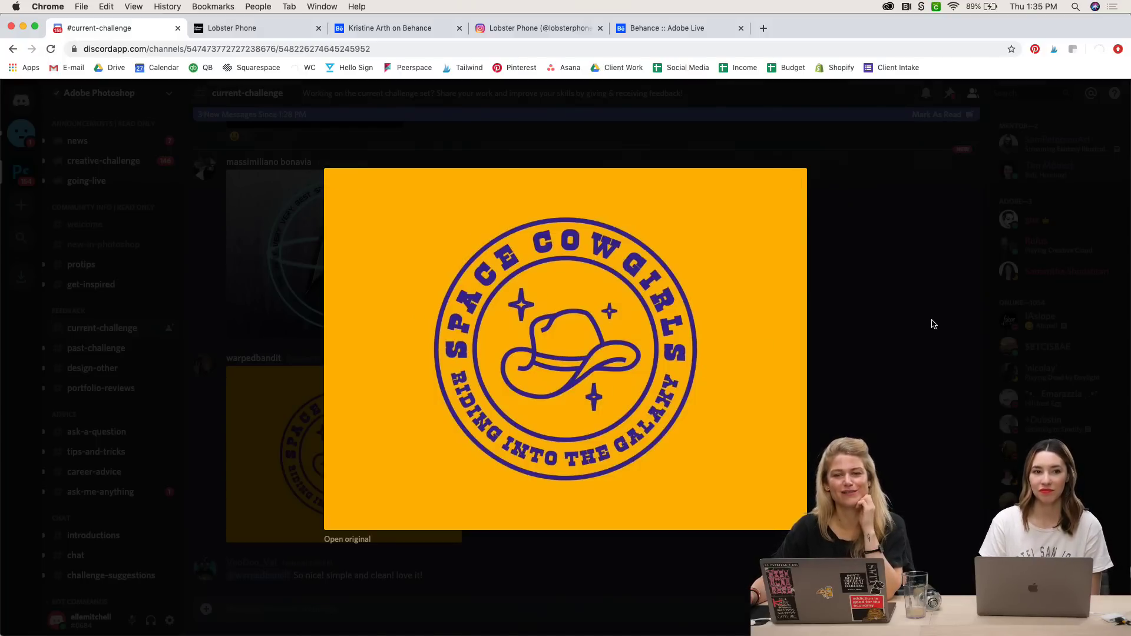
click(931, 322)
scroll(413, 459, up, 5)
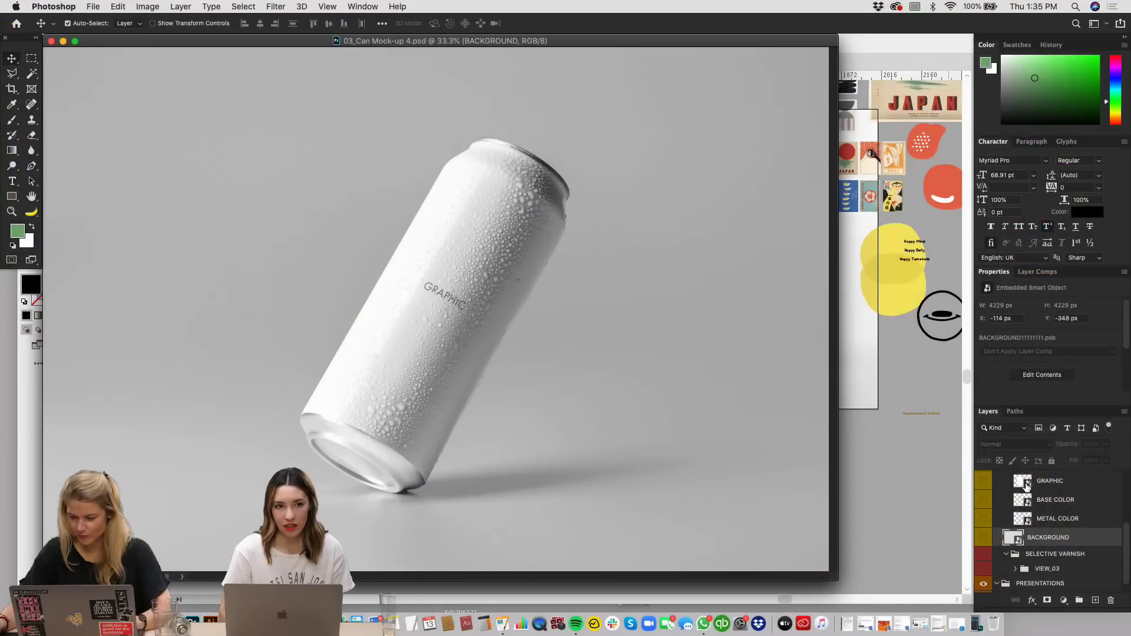
Step: Open the can's GRAPHIC smart object and copy the black HARA BUCHA label from the first bottle in Illustrator
double_click(1026, 484)
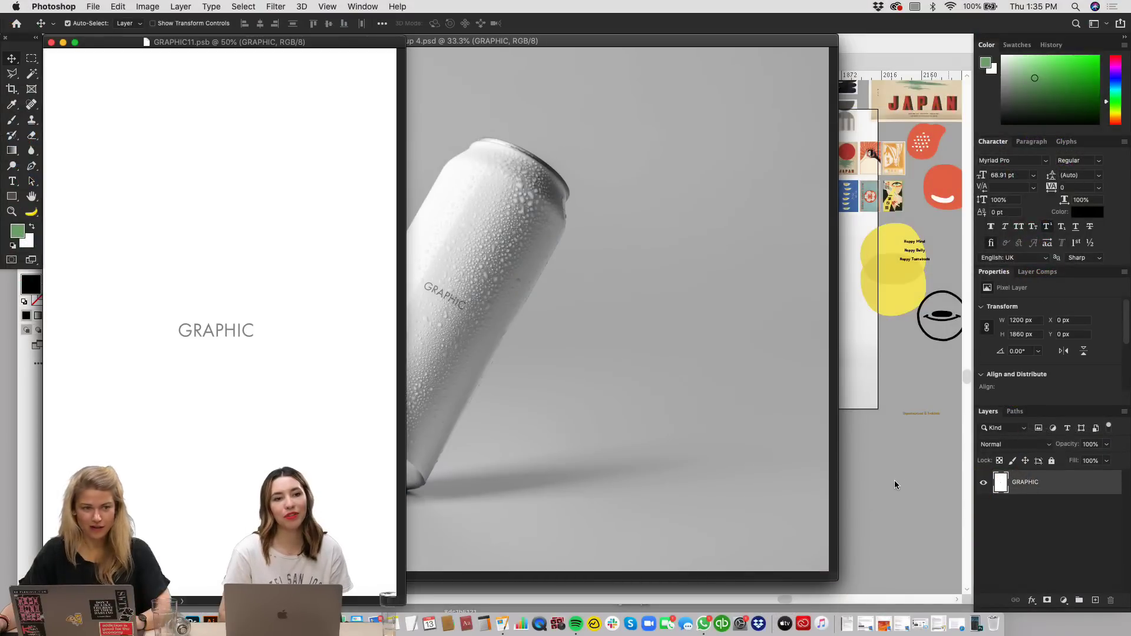
click(894, 480)
drag(495, 356, 528, 402)
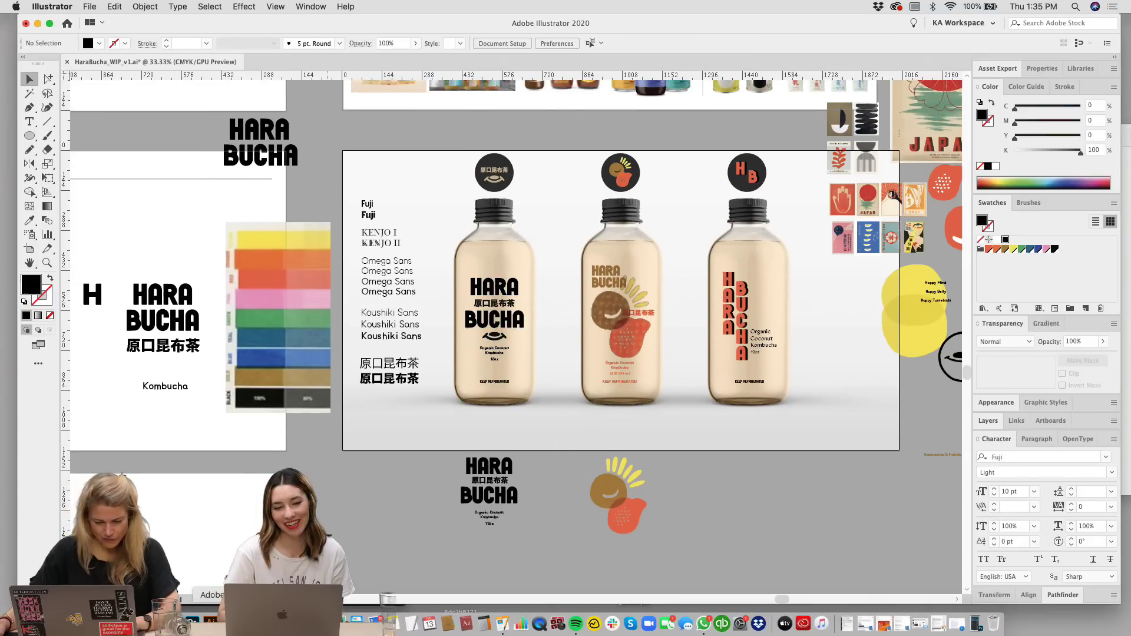
click(192, 621)
Step: Paste the HARA BUCHA label into the GRAPHIC document as a Smart Object and accept its placement
key(super+v)
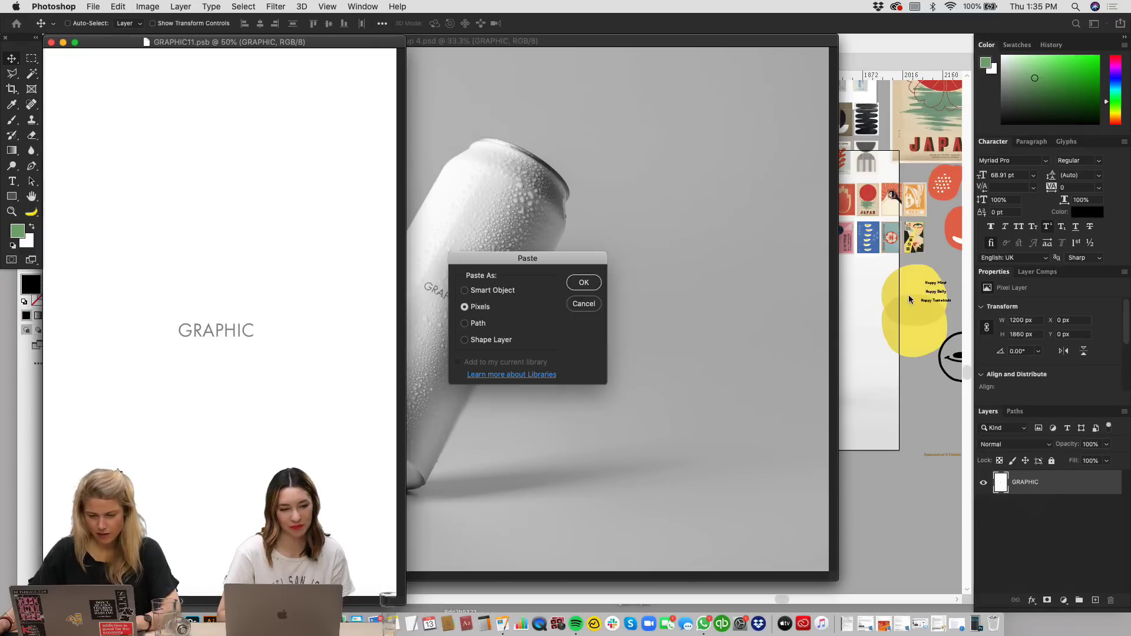
click(487, 293)
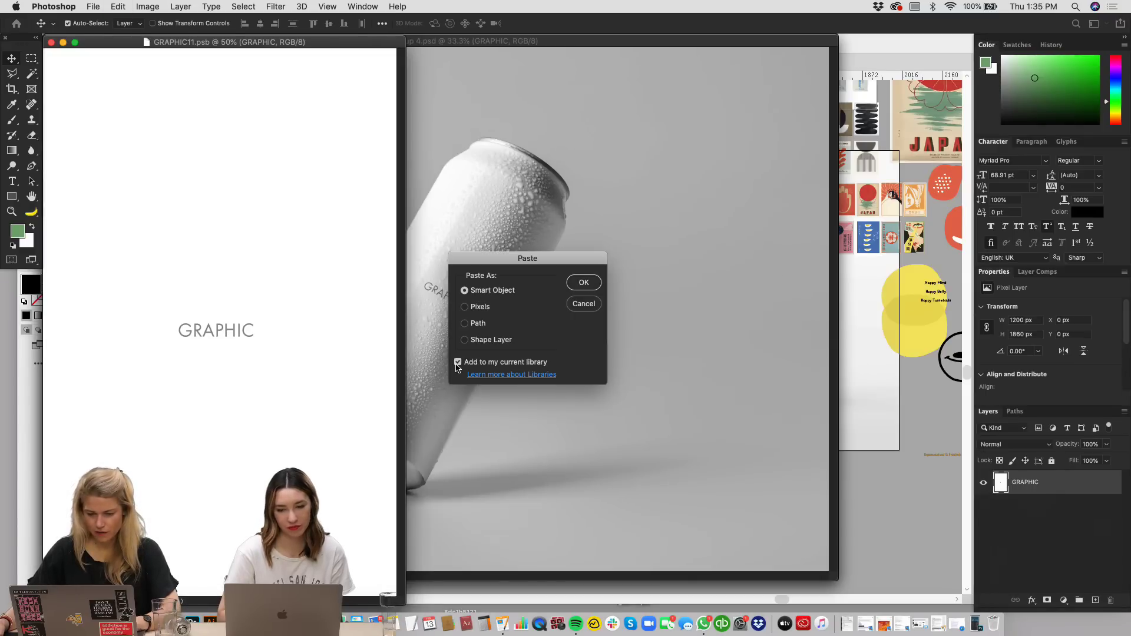
key(Return)
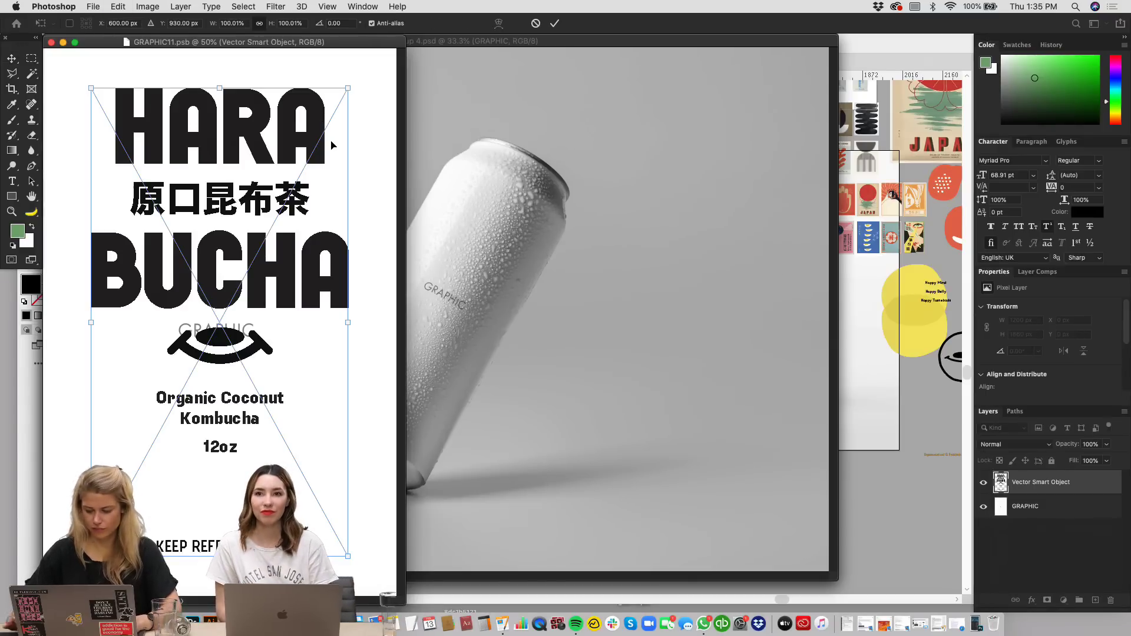
key(Return)
Step: Delete the placeholder GRAPHIC layer and save the smart object to update the can
click(1016, 506)
key(Delete)
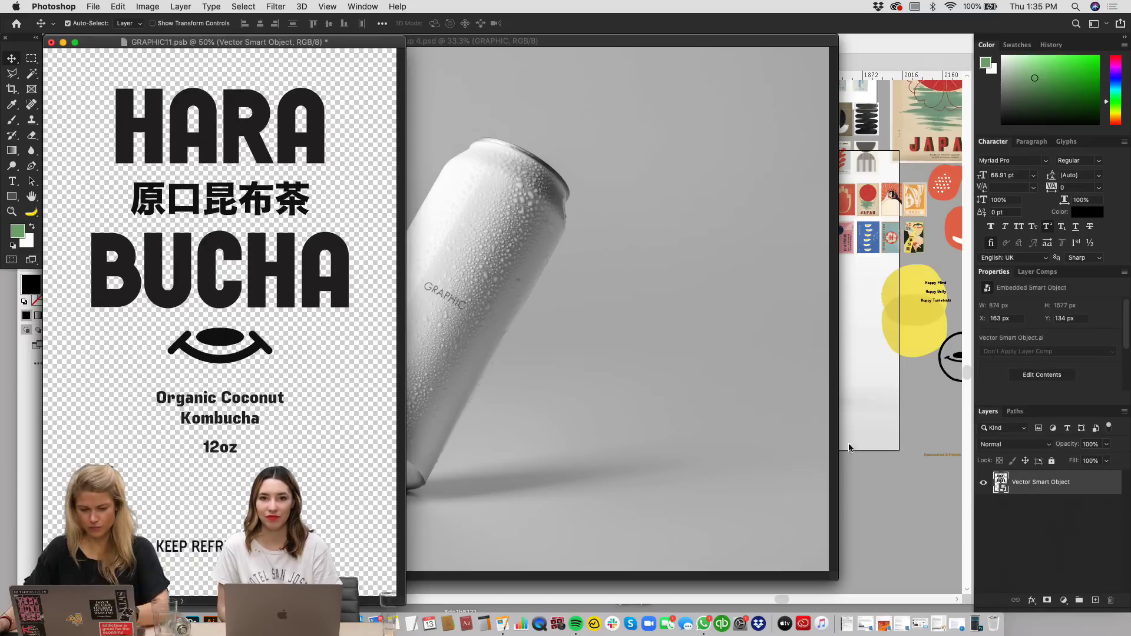
key(super+s)
Step: Move the label document aside, scale the label down to about 652 px wide, place it lower, and save
drag(350, 45, 852, 51)
key(super+t)
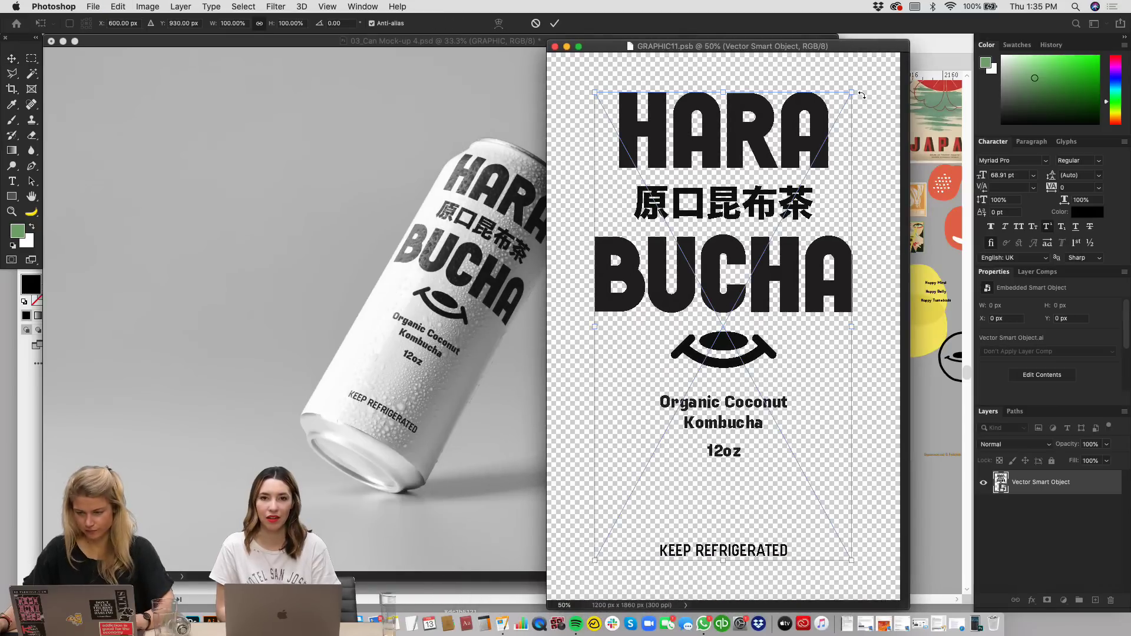
drag(853, 92, 824, 140)
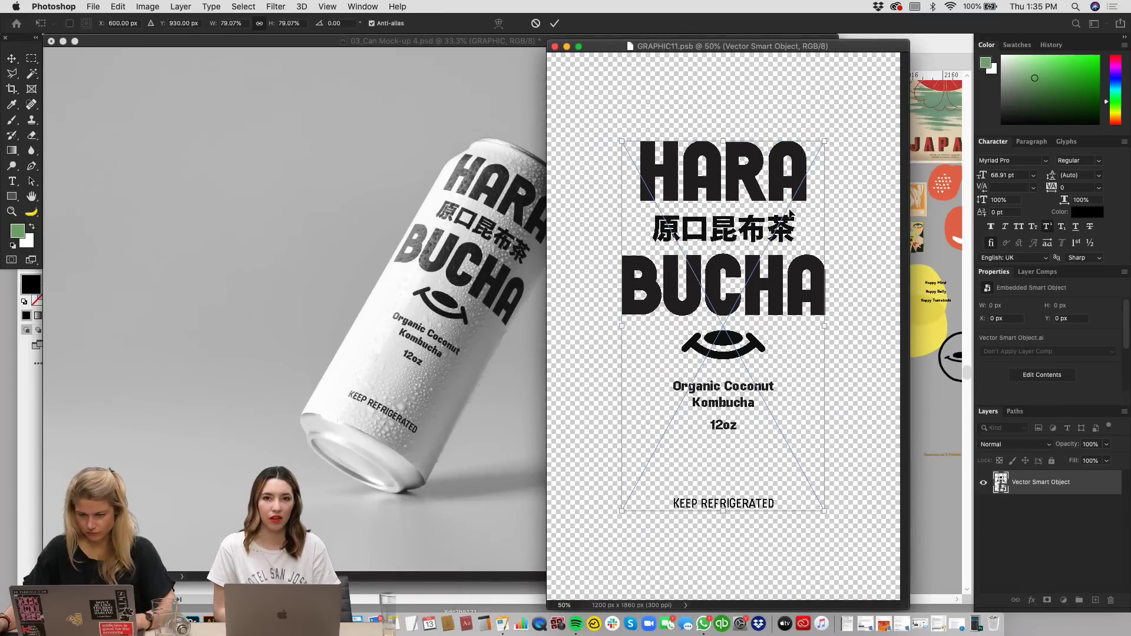
drag(792, 211, 795, 250)
drag(827, 176, 817, 189)
key(Return)
key(super+s)
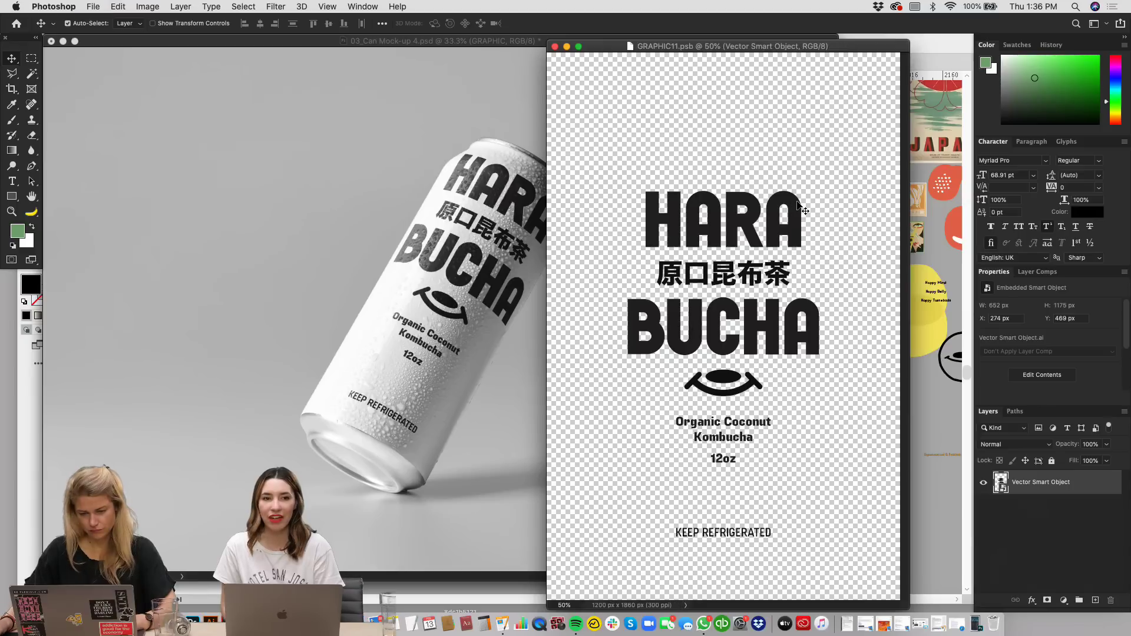
Step: Enlarge the label slightly to about 78% scale, save the GRAPHIC document and close it
key(super+t)
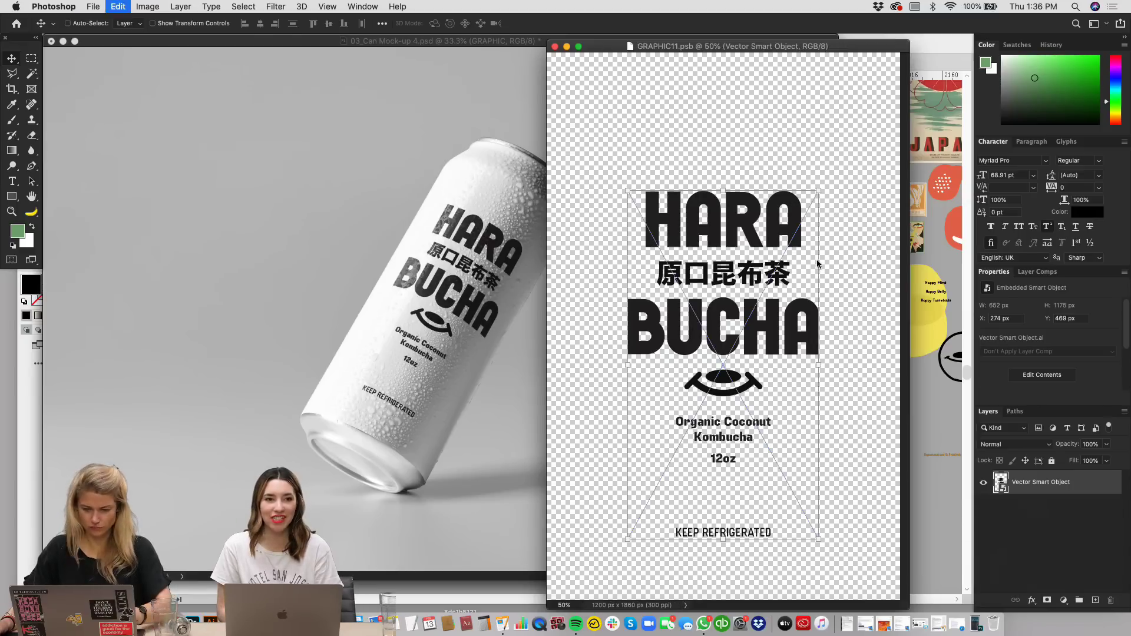
drag(819, 190, 831, 179)
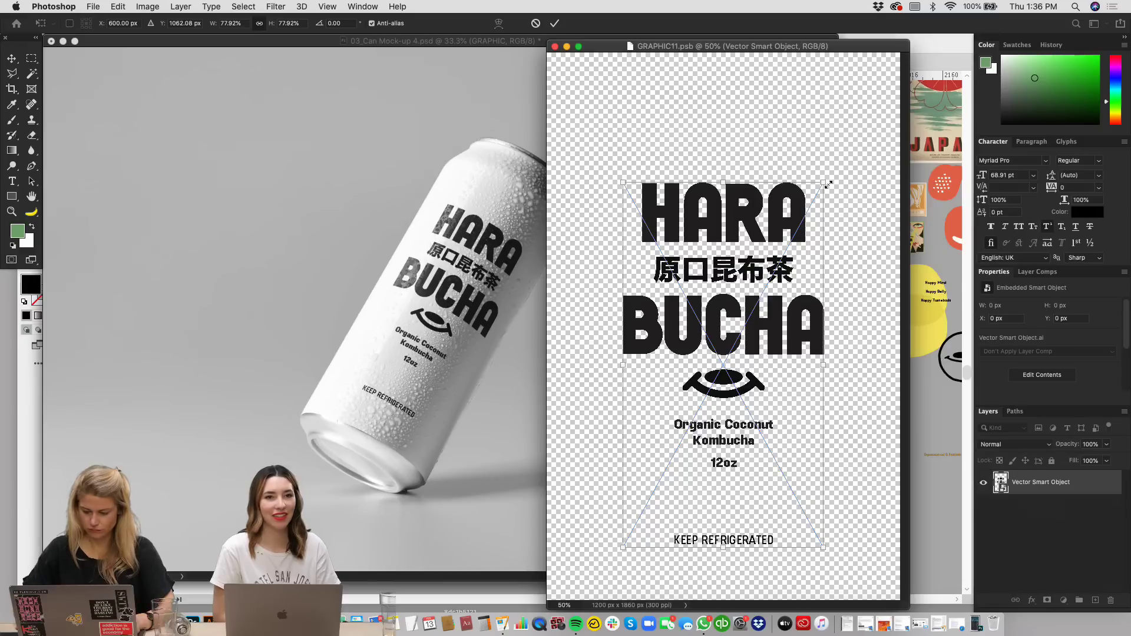
key(Return)
key(super+s)
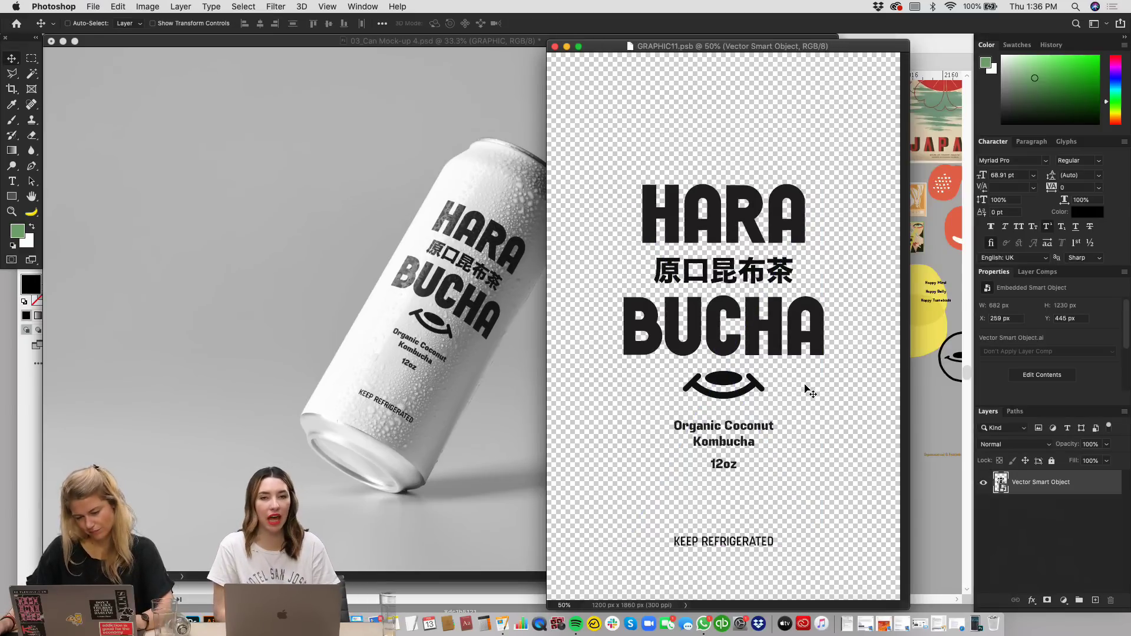
key(super+w)
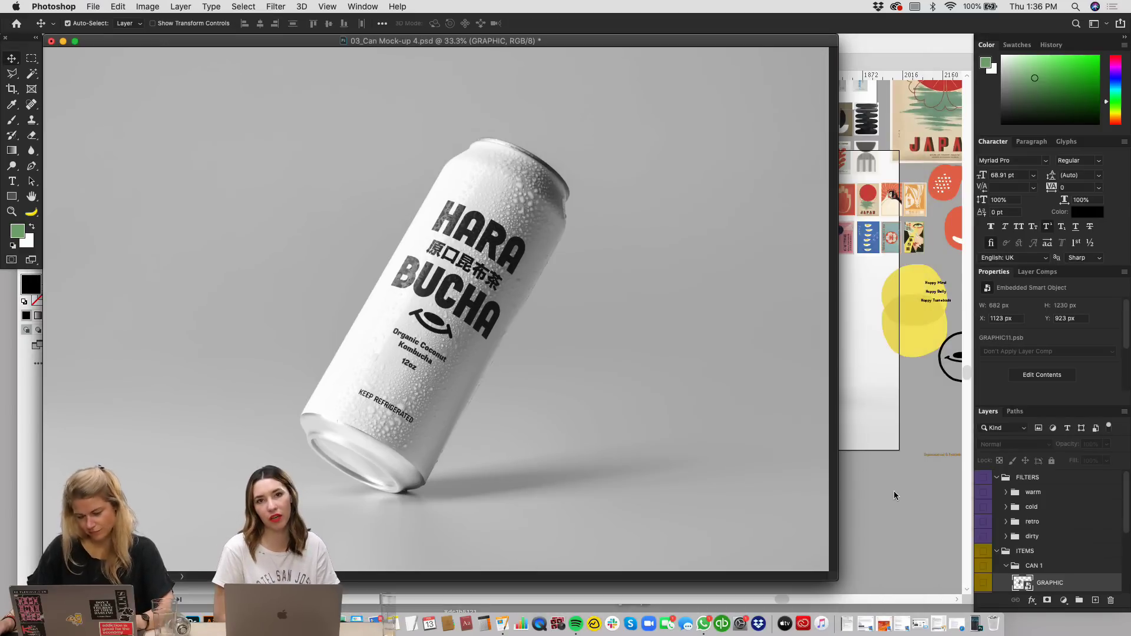
Step: Draw a borderless square below the Illustrator bottle artboard, filled with the red of the round shape under the brown one
click(875, 379)
drag(657, 496, 674, 434)
drag(624, 281, 609, 311)
click(308, 250)
drag(619, 461, 578, 416)
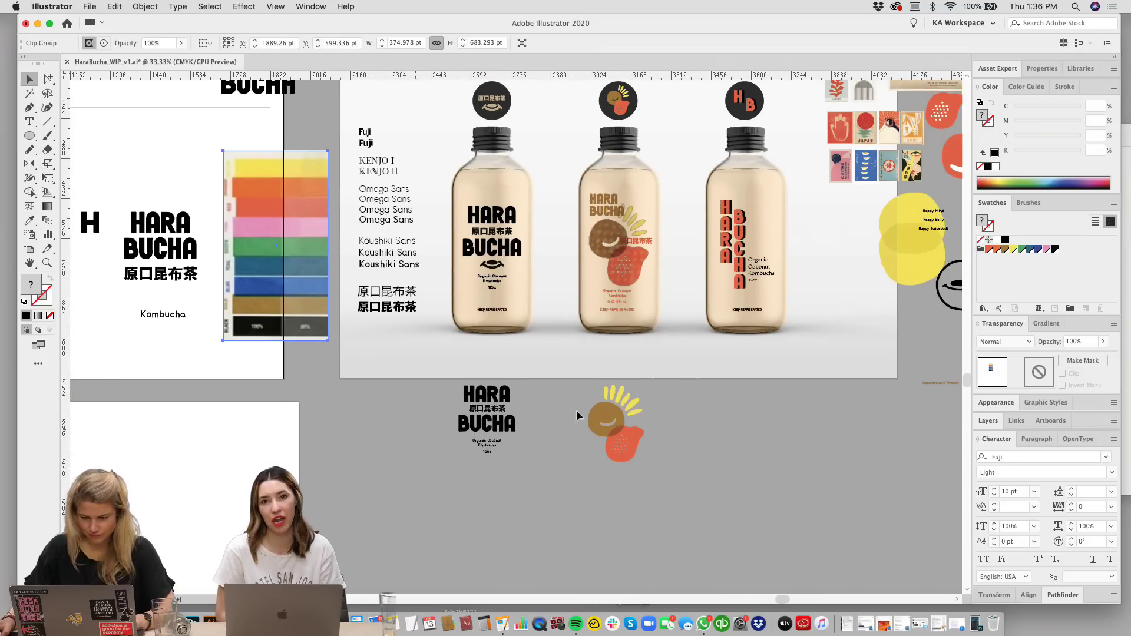
click(803, 377)
drag(817, 371, 697, 379)
click(901, 359)
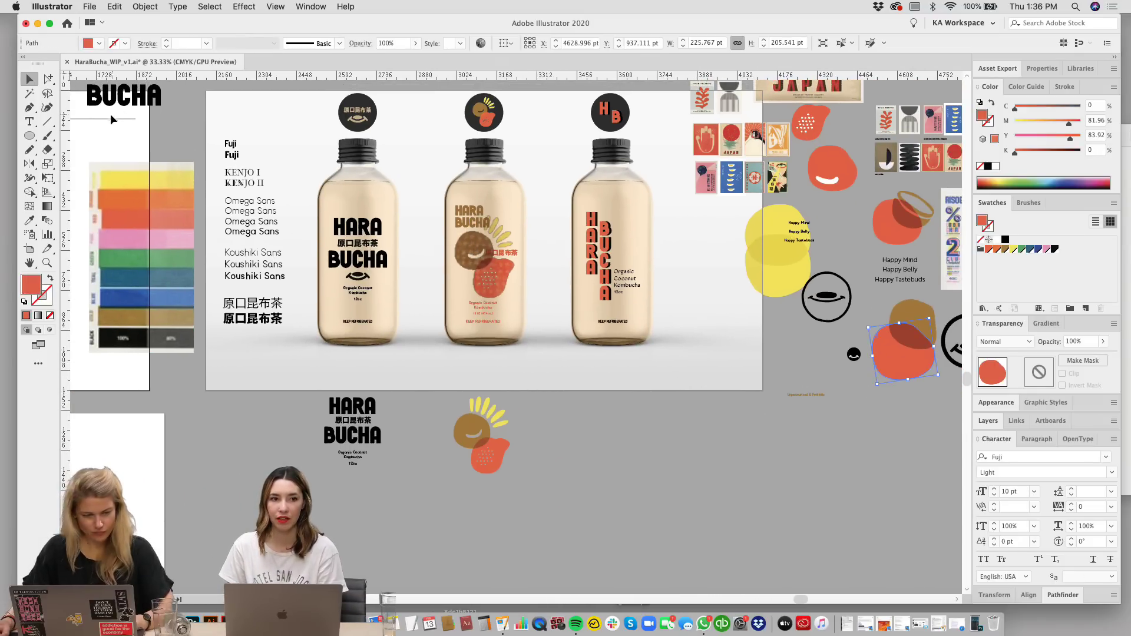
drag(29, 136, 88, 131)
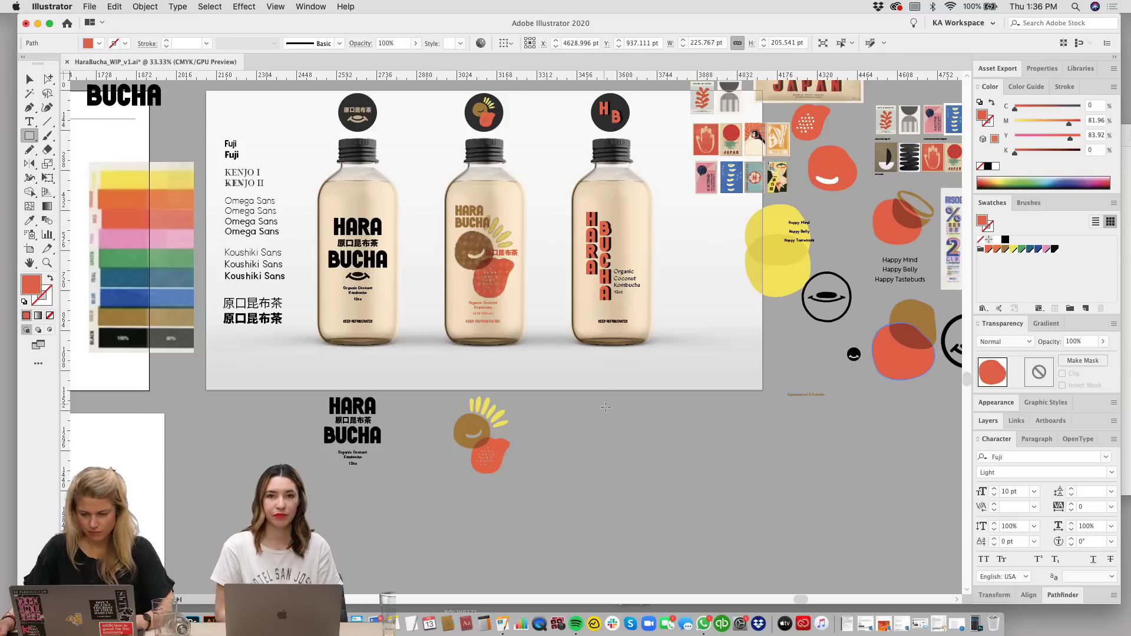
drag(605, 406, 736, 536)
key(v)
key(super+shift+a)
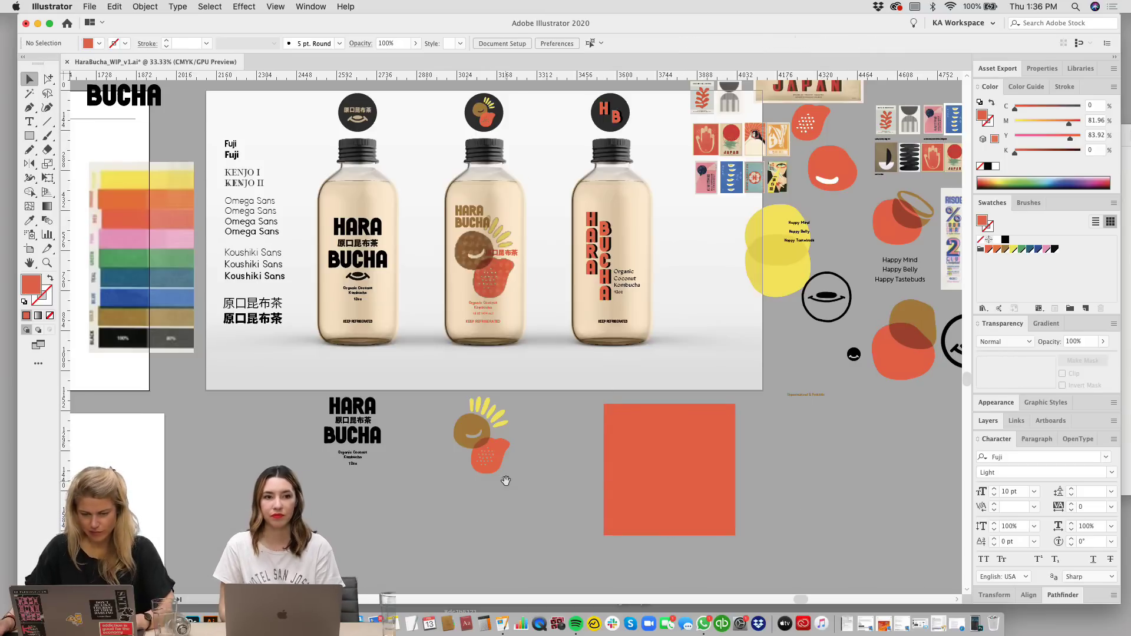
Step: Paste the red square into the Photoshop can mock-up as the topmost layer and shift it partly off the can
drag(505, 480, 528, 479)
key(super+Tab)
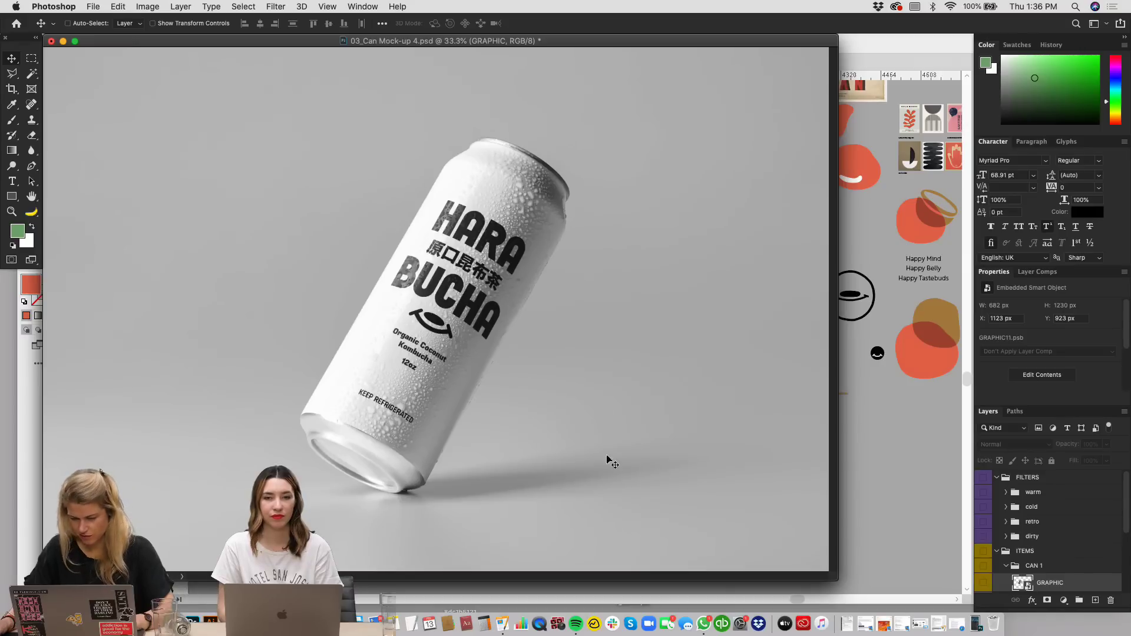
key(super+v)
key(Return)
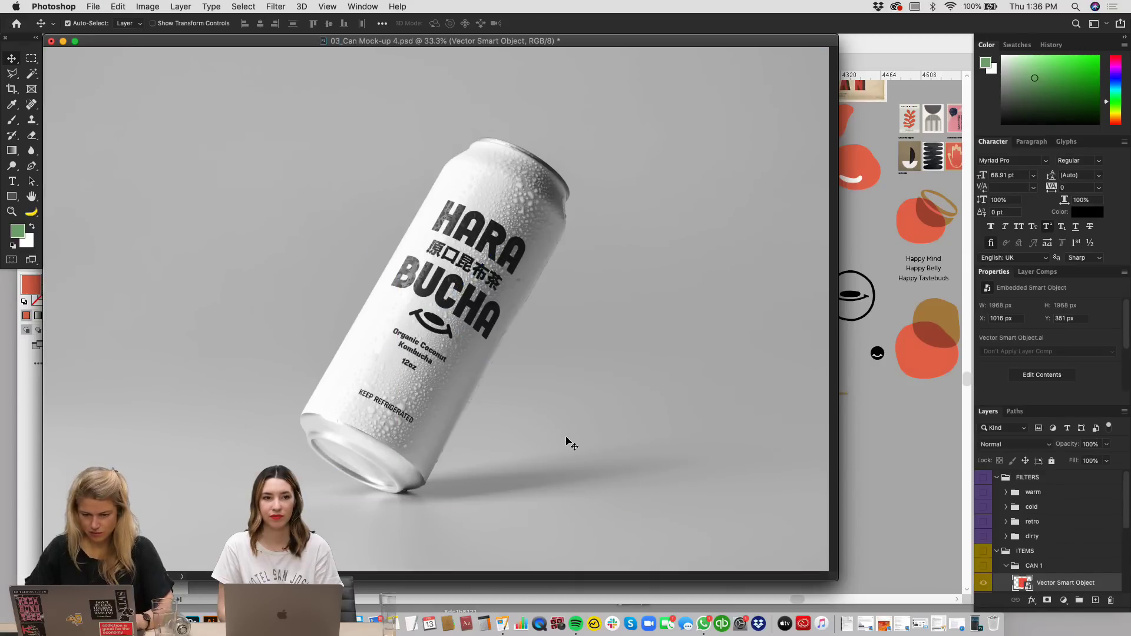
key(shift+super+])
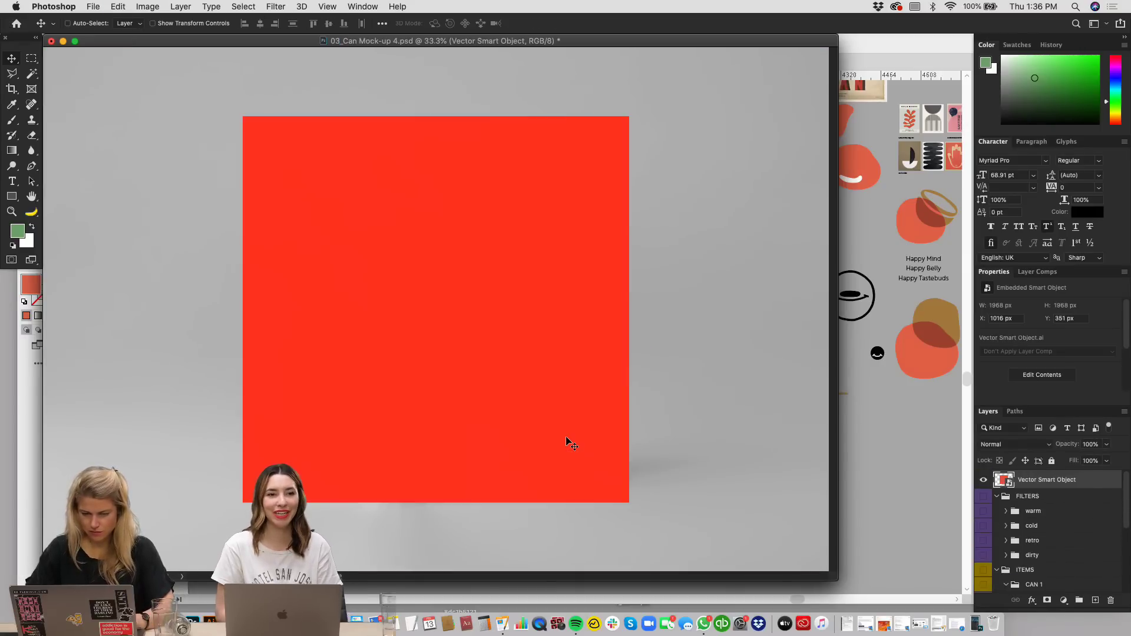
drag(564, 437, 293, 431)
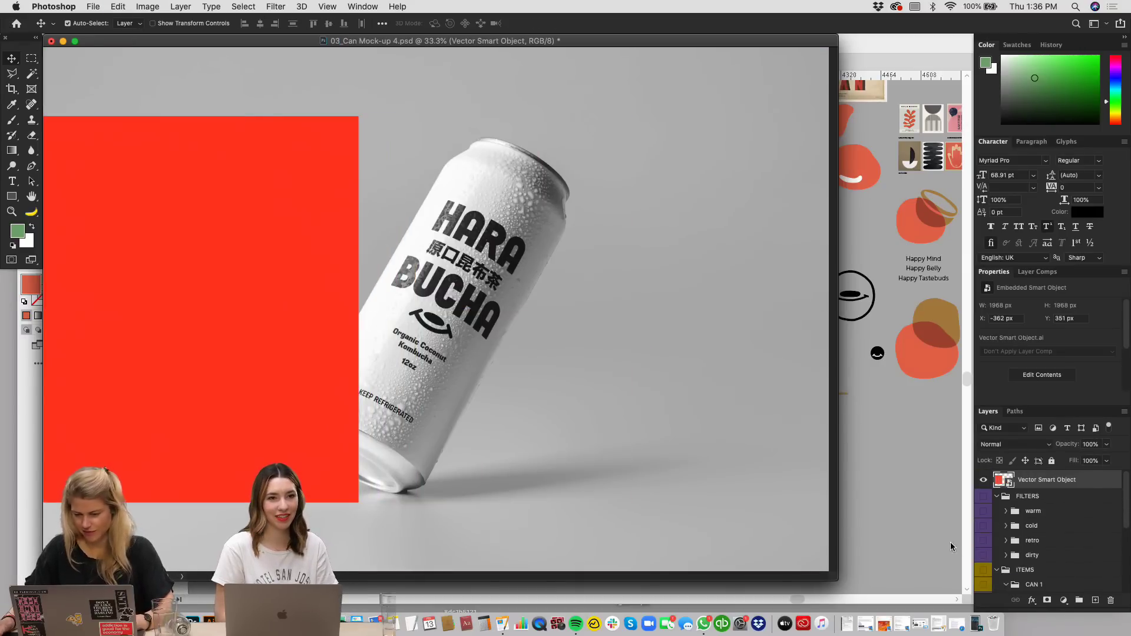
Step: Turn on the warm filter group's visibility and open the can's BASE COLOR smart object
scroll(1046, 531, down, 2)
scroll(1046, 531, up, 2)
click(983, 510)
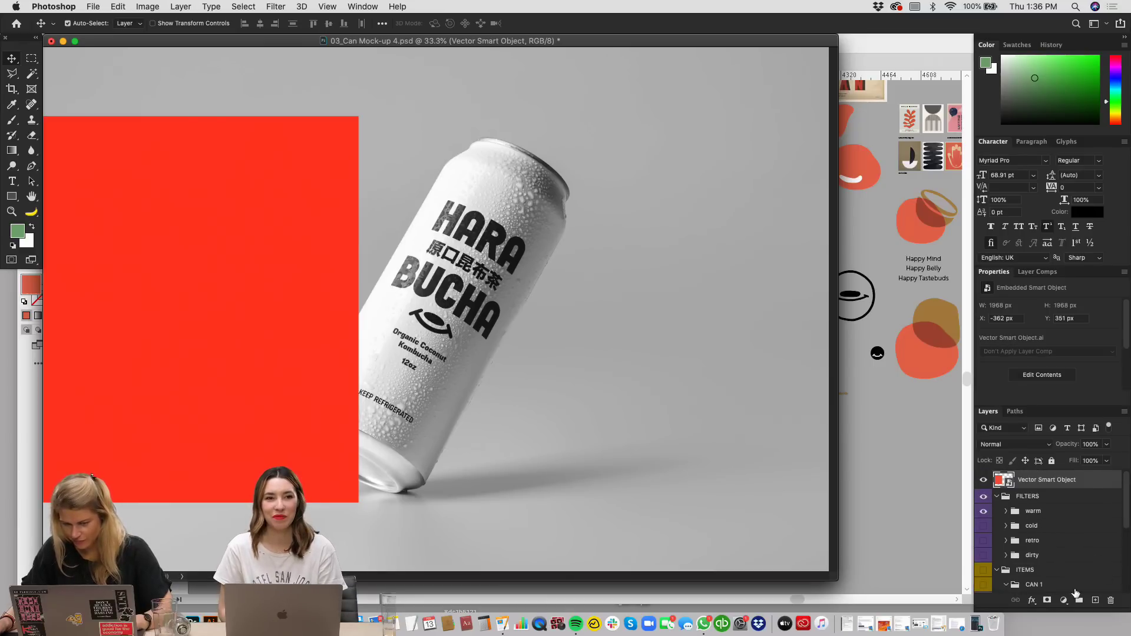
scroll(1058, 529, down, 3)
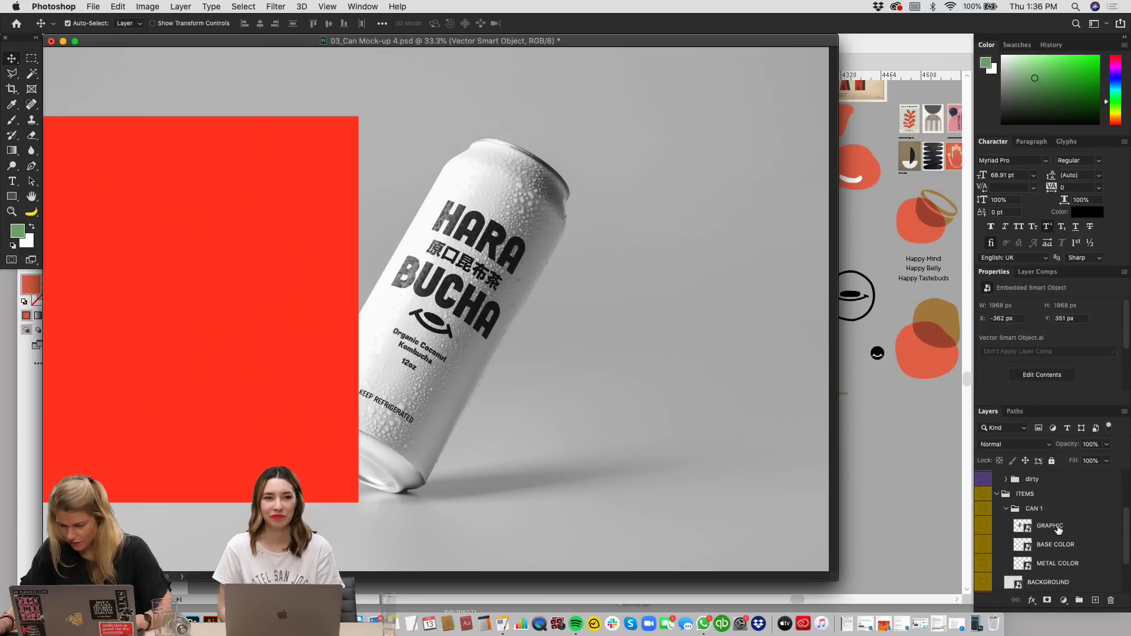
double_click(1021, 547)
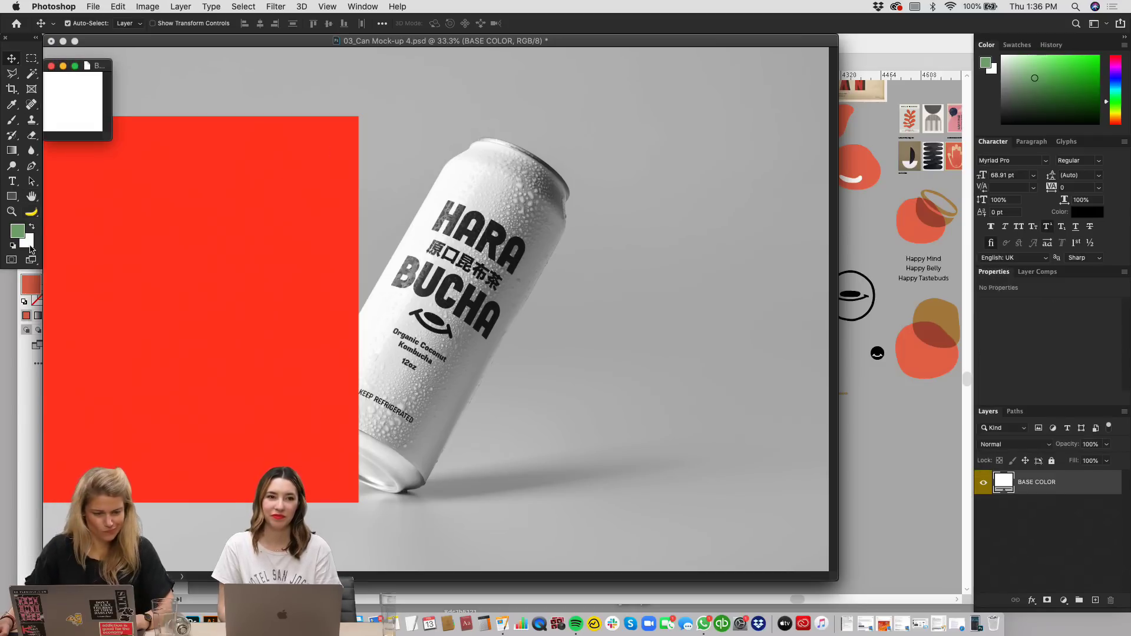
Step: Sample the pasted square's red as the foreground colour with the Eyedropper and return to the Move tool
click(12, 106)
click(107, 178)
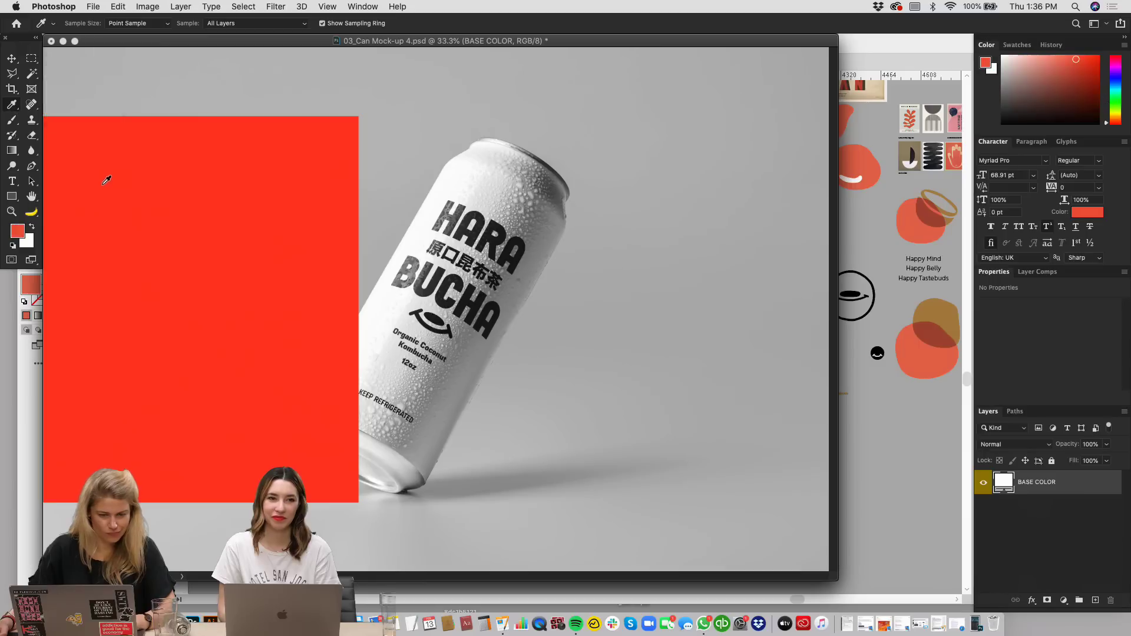
click(11, 60)
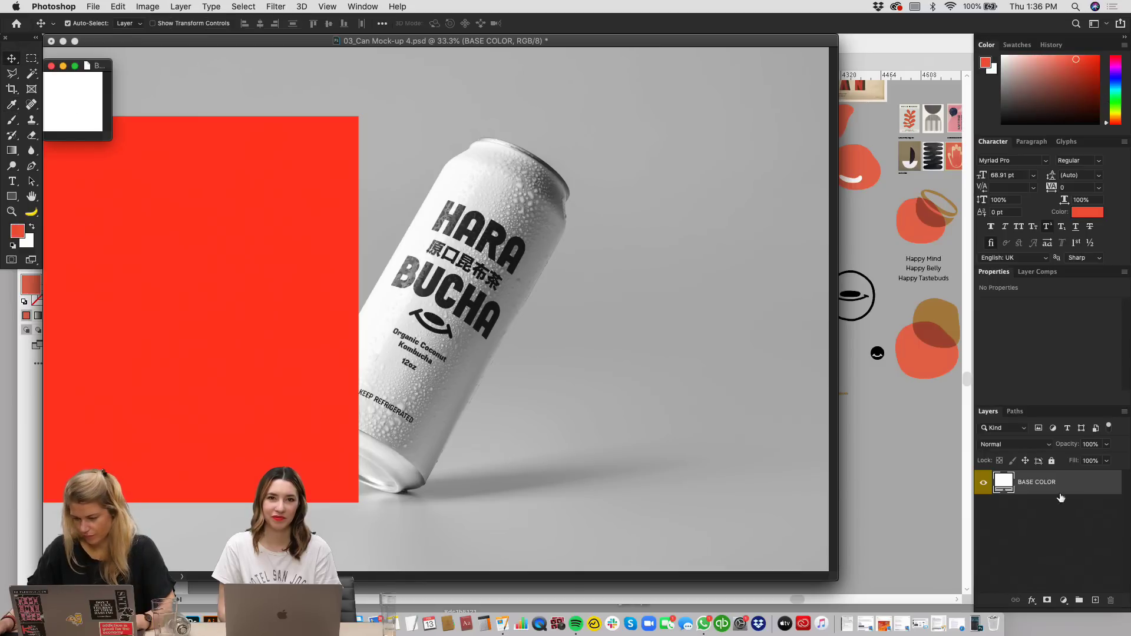
Step: Recolour the BASE COLOR fill with the sampled red #ed5f47, then save and close the smart object
double_click(1004, 482)
click(276, 303)
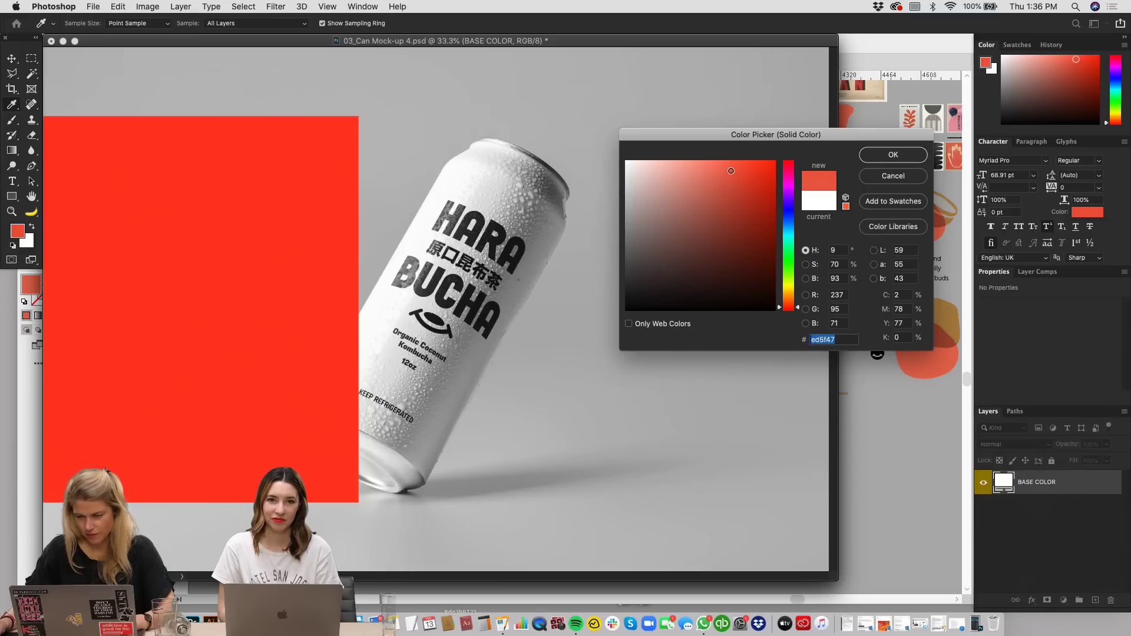
click(911, 159)
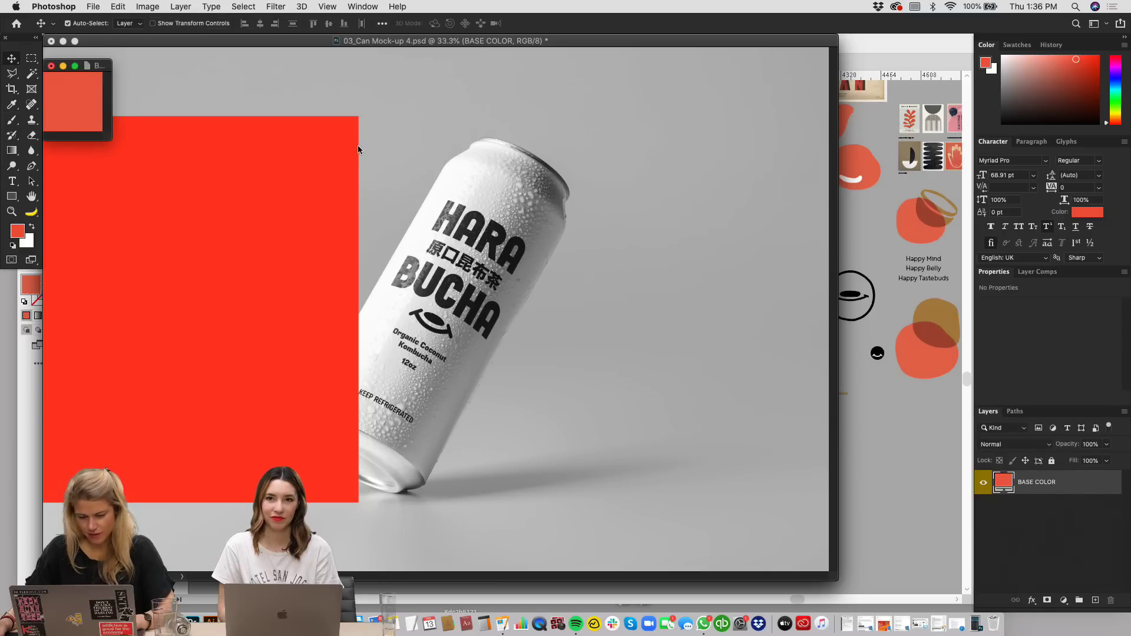
click(51, 66)
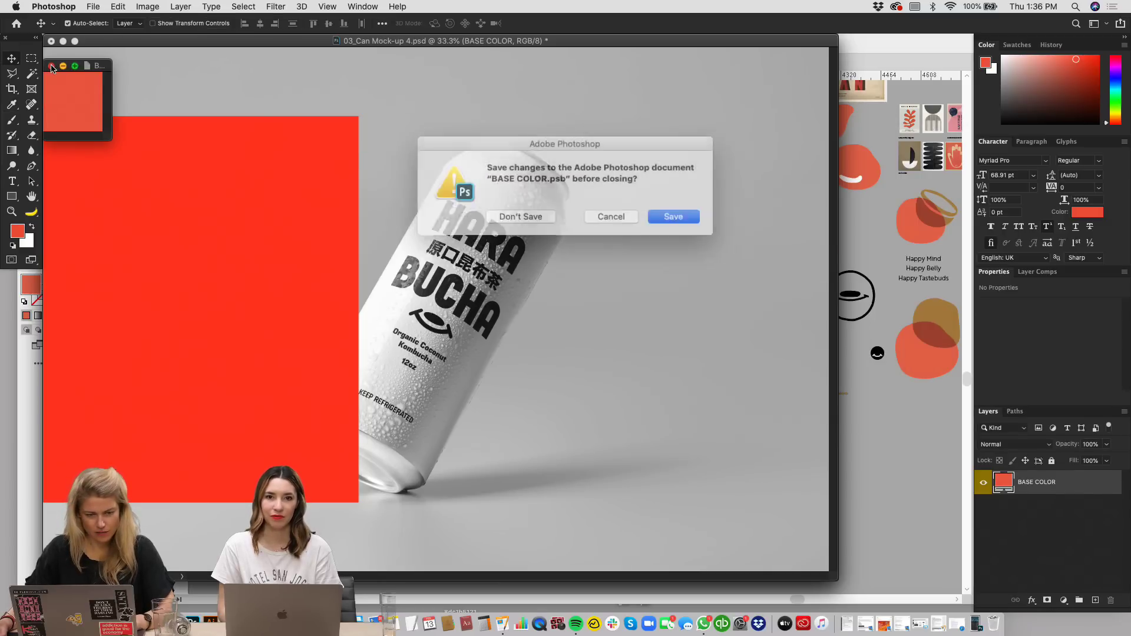
click(661, 214)
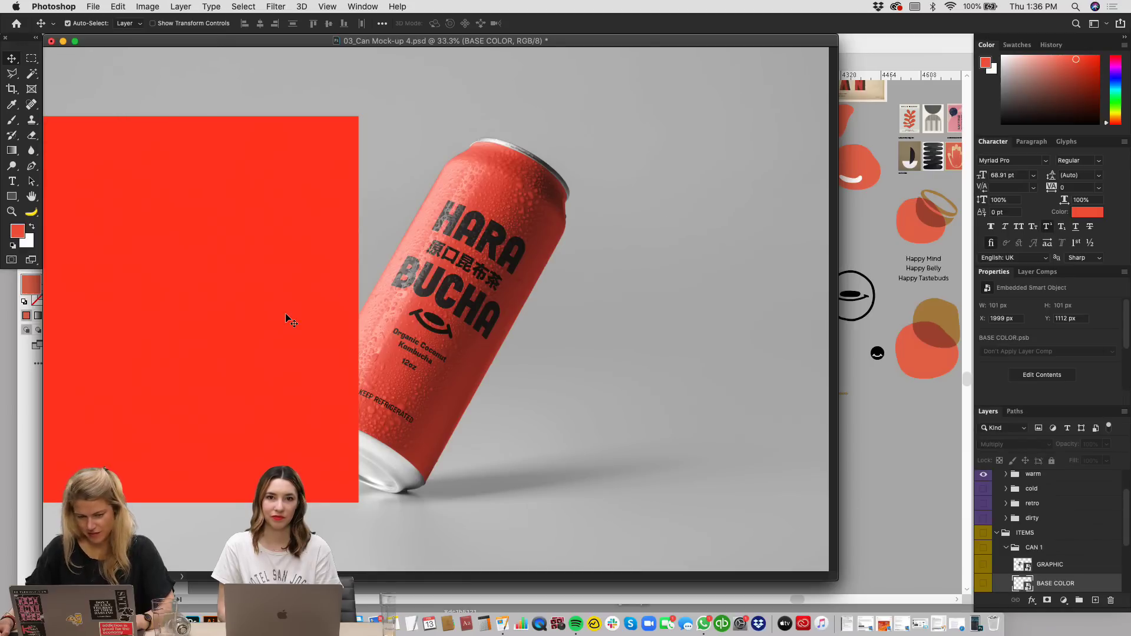
Step: Undo the red base colour, the warm filter visibility and the pasted red square in the can mock-up
key(super+z)
key(super+z)
key(super+z)
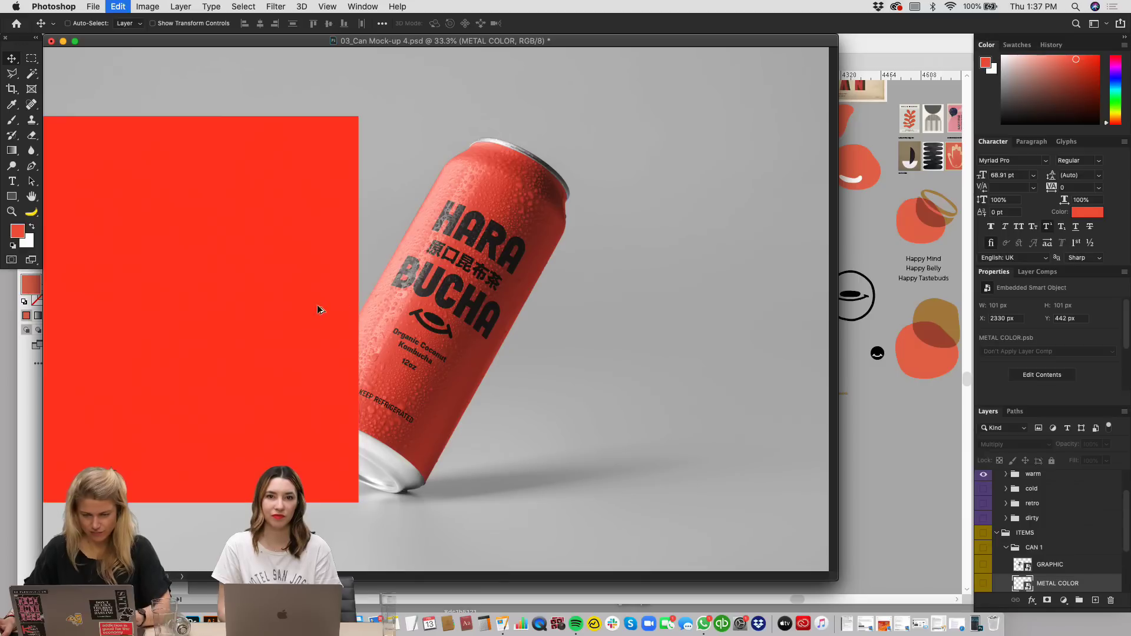
key(super+z)
key(super+z)
key(super+z)
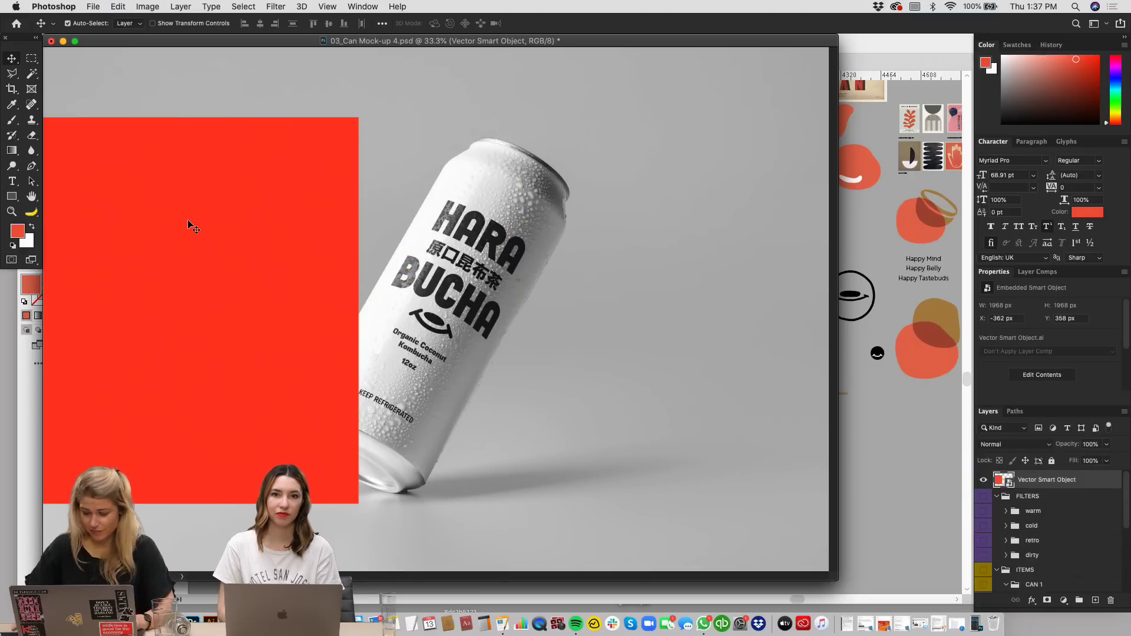
key(super+0)
key(super+minus)
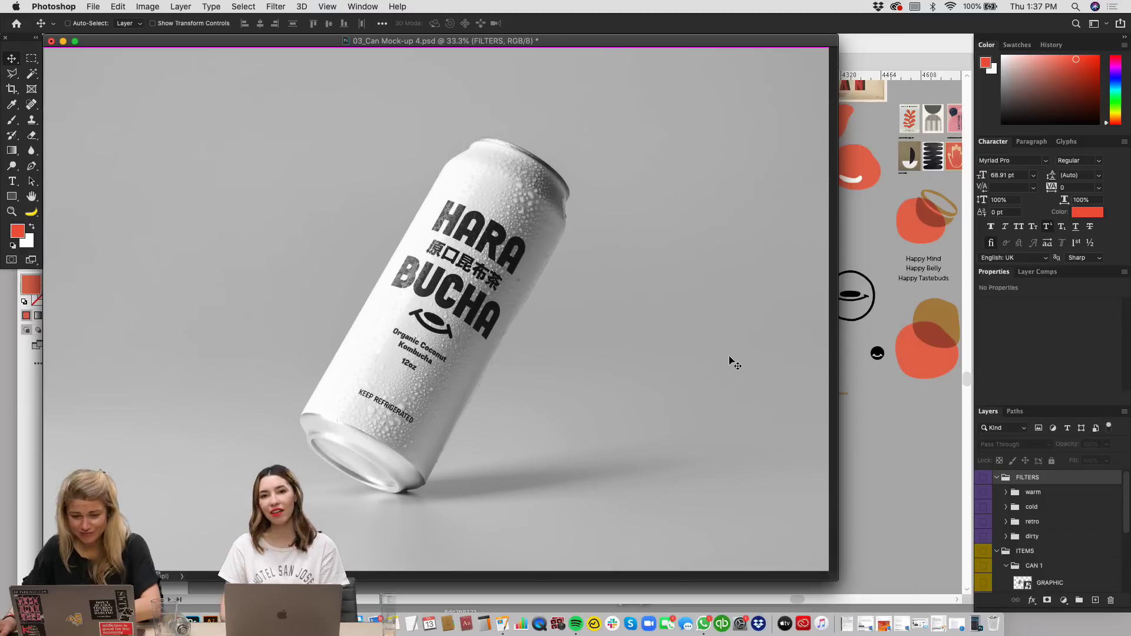
Step: Bring the 05_Can Mock-up 4.psd document forward and open its CAN 1 GRAPHIC smart object
drag(578, 40, 598, 50)
key(super+minus)
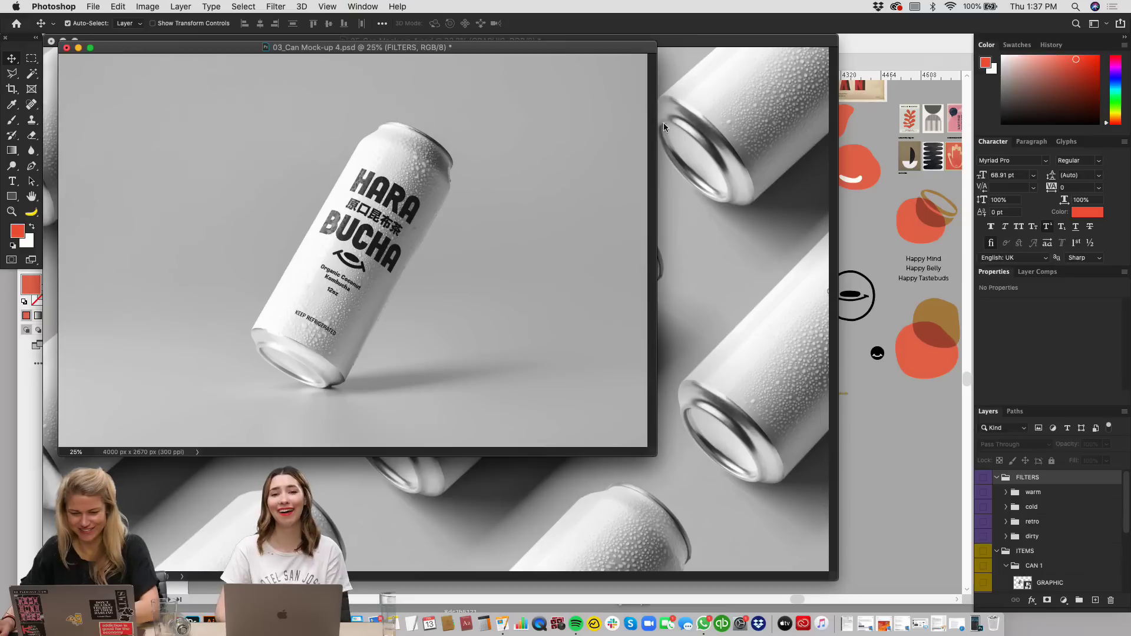
click(704, 54)
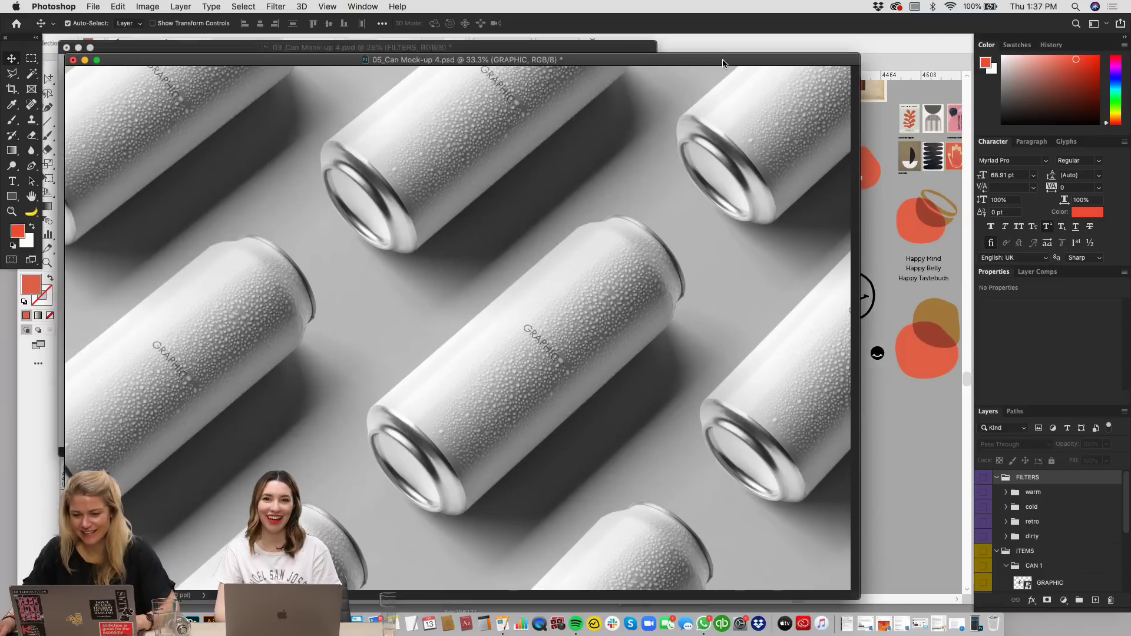
click(545, 332)
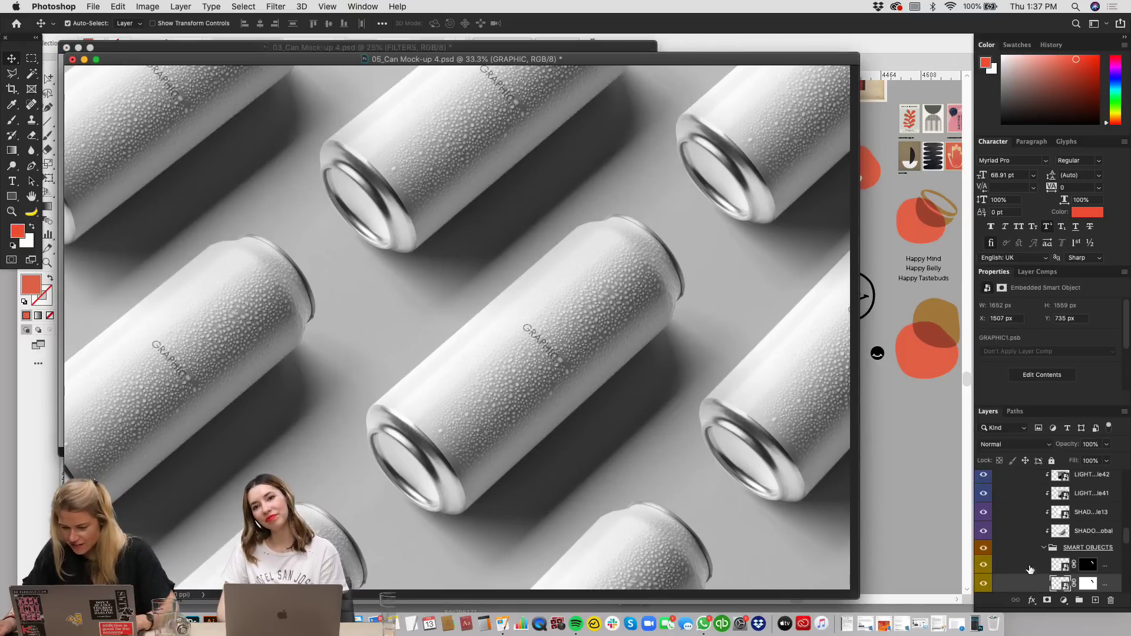
scroll(1029, 569, up, 10)
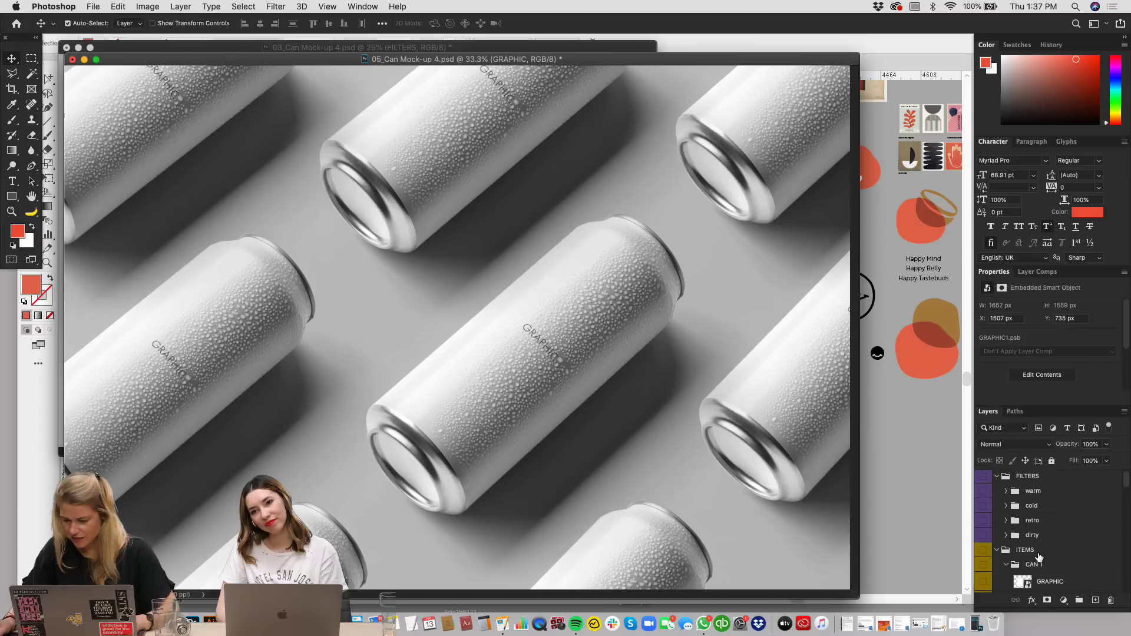
scroll(1021, 572, down, 1)
double_click(1025, 568)
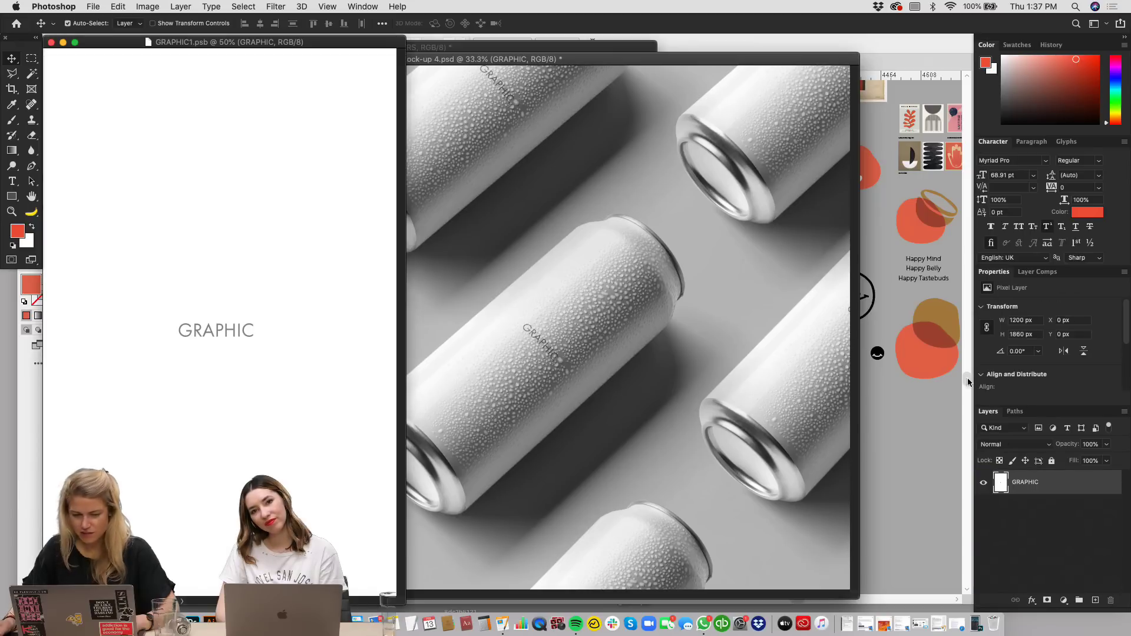
Step: Switch to Illustrator and copy the middle bottle's HARA BUCHA, Japanese and red product texts without the fruit artwork
click(904, 481)
drag(669, 363, 681, 415)
key(super+=)
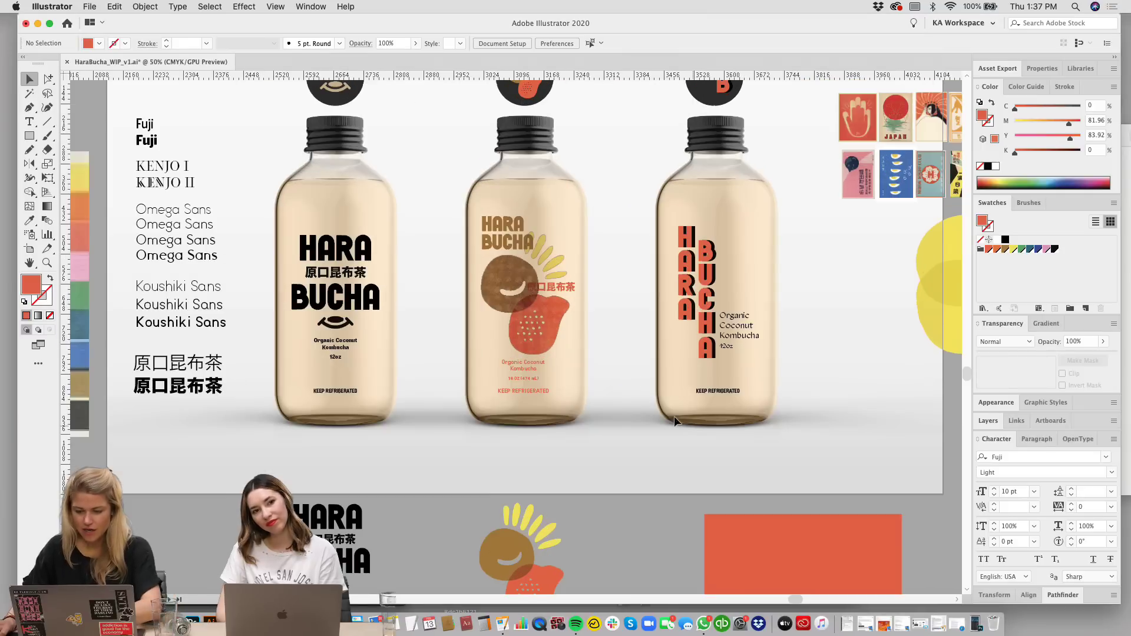
drag(576, 208, 580, 232)
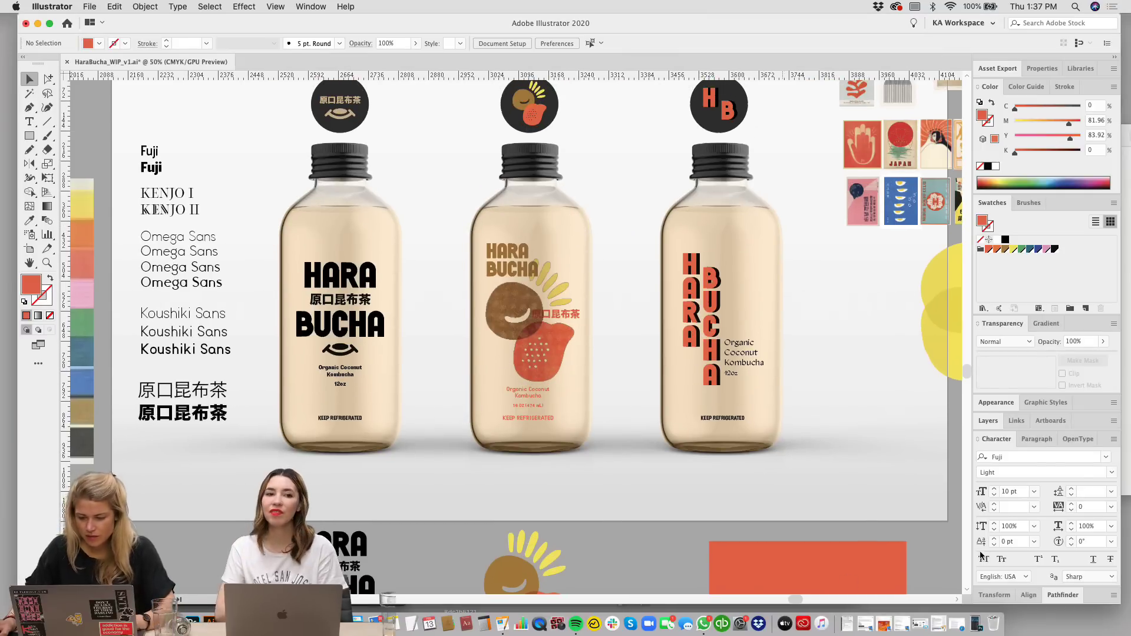
click(988, 421)
click(500, 302)
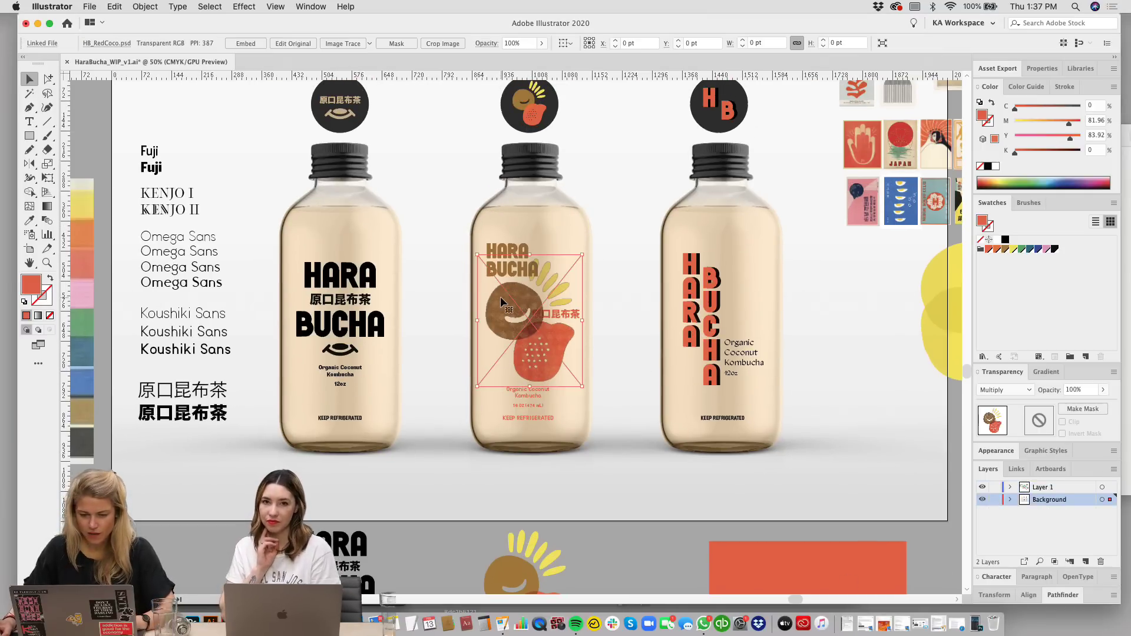
click(514, 253)
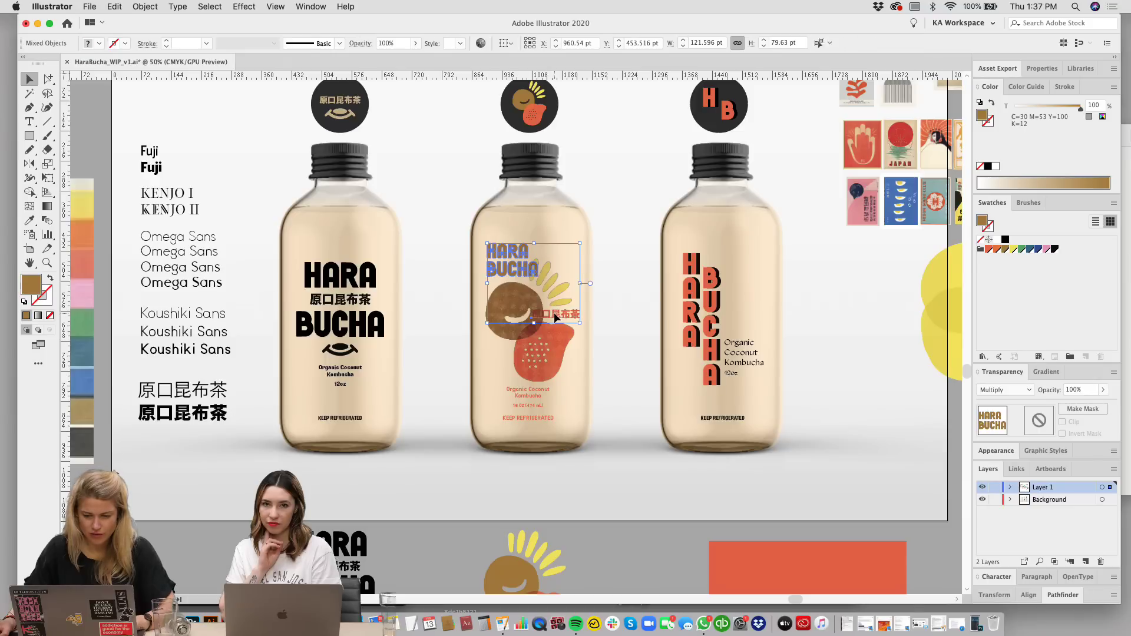
shift+click(544, 416)
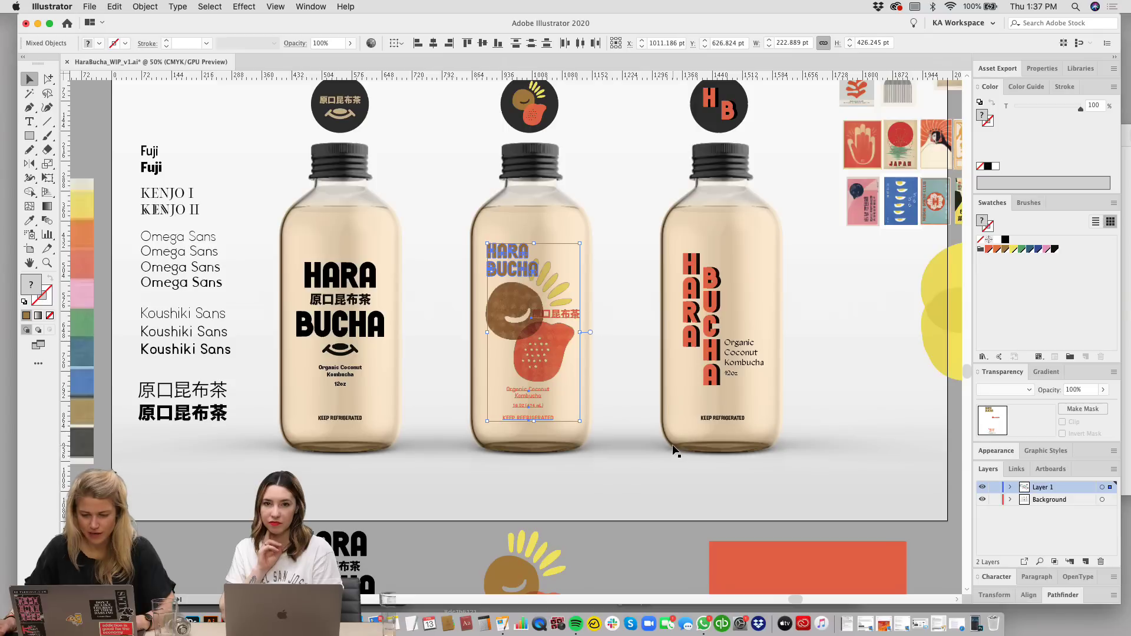
click(638, 523)
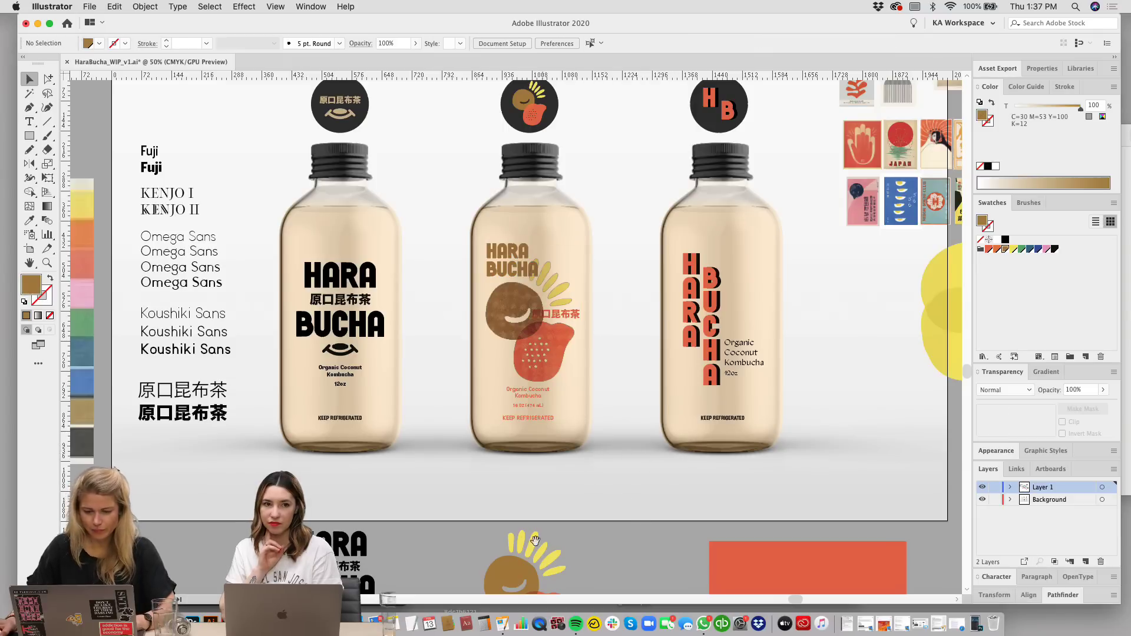
scroll(516, 337, down, 1)
Step: Paste the label texts into Photoshop's GRAPHIC1.psb as a smart object about 718 px wide and delete the GRAPHIC placeholder layer
click(192, 621)
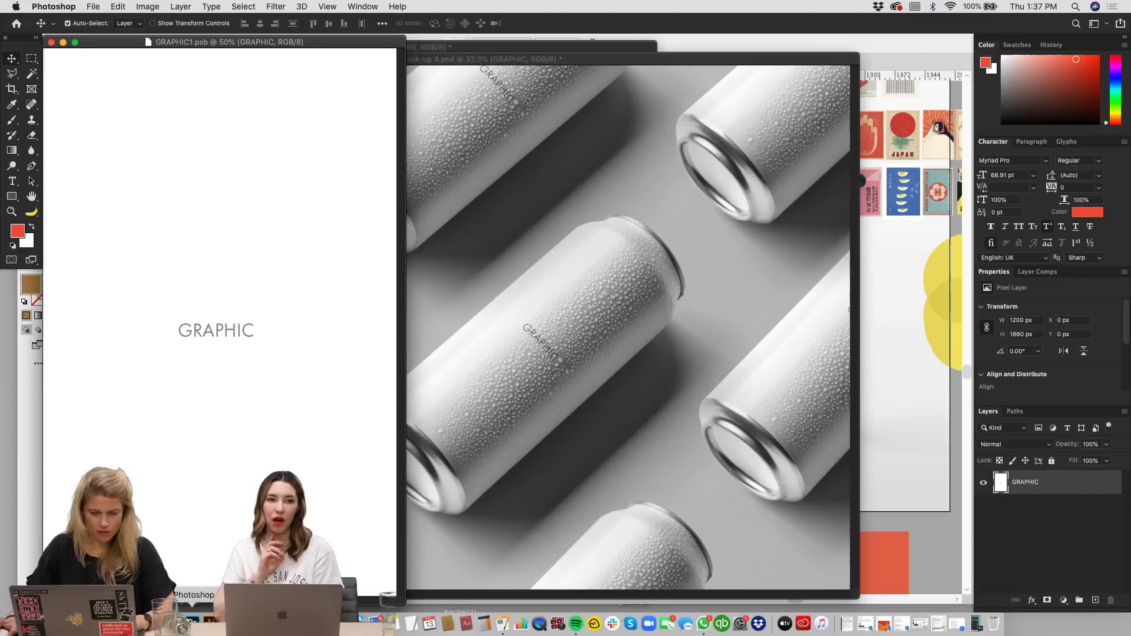
key(super+v)
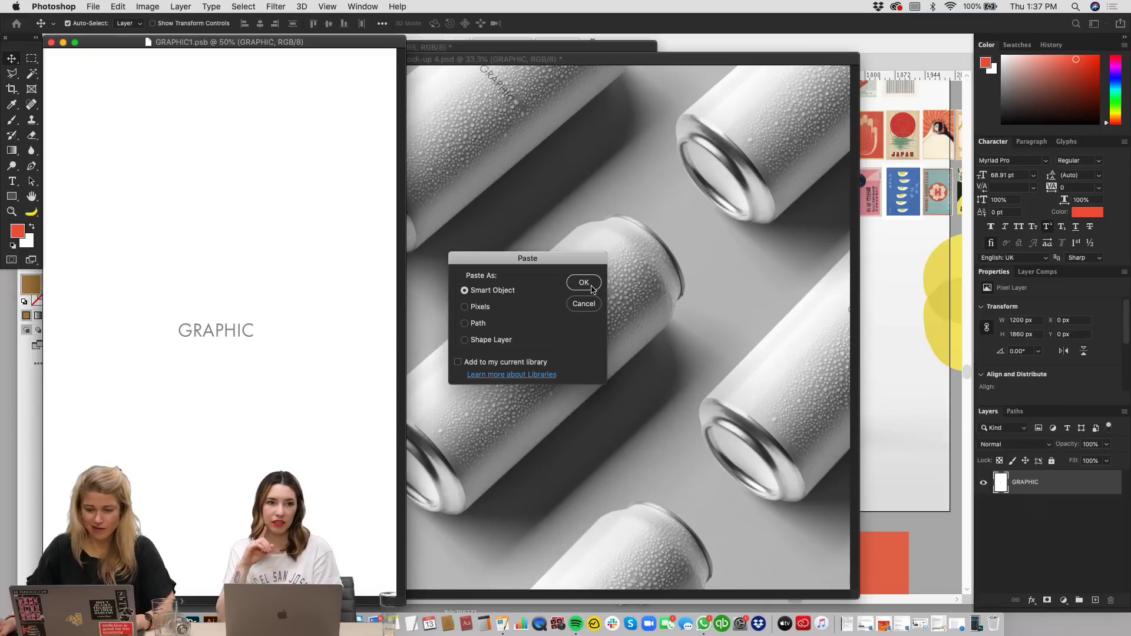
click(583, 283)
drag(356, 61, 324, 120)
drag(279, 185, 278, 206)
key(Return)
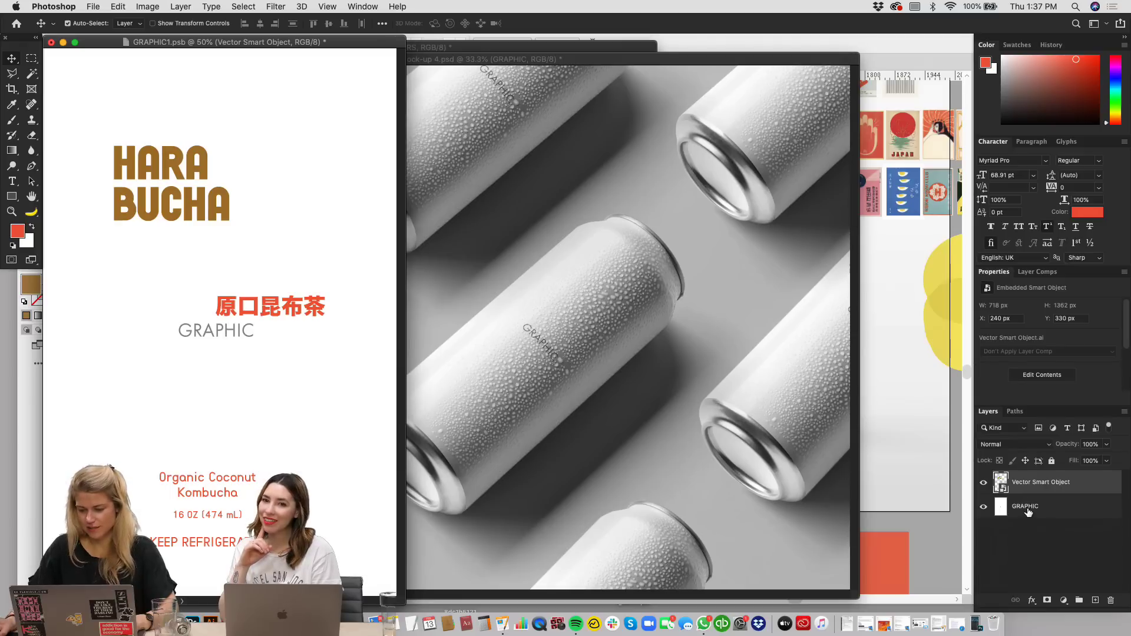
click(1028, 511)
key(Delete)
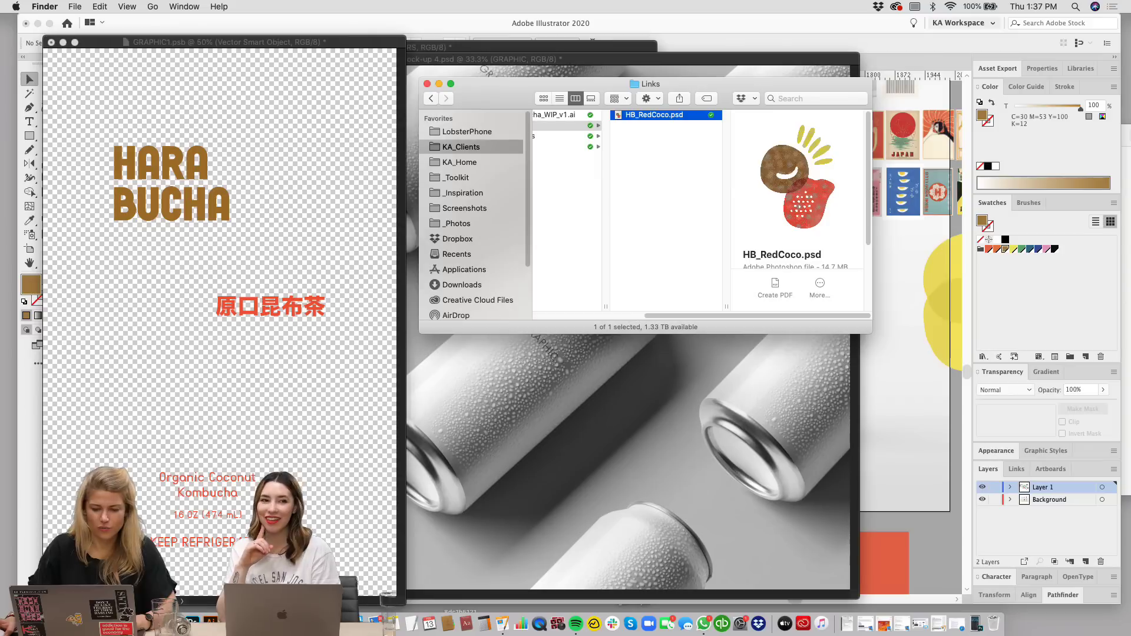
Step: Place HB_RedCoco.psd from the Links folder into the graphic, scale it to about 62% and move it below the text layer
drag(646, 123, 199, 252)
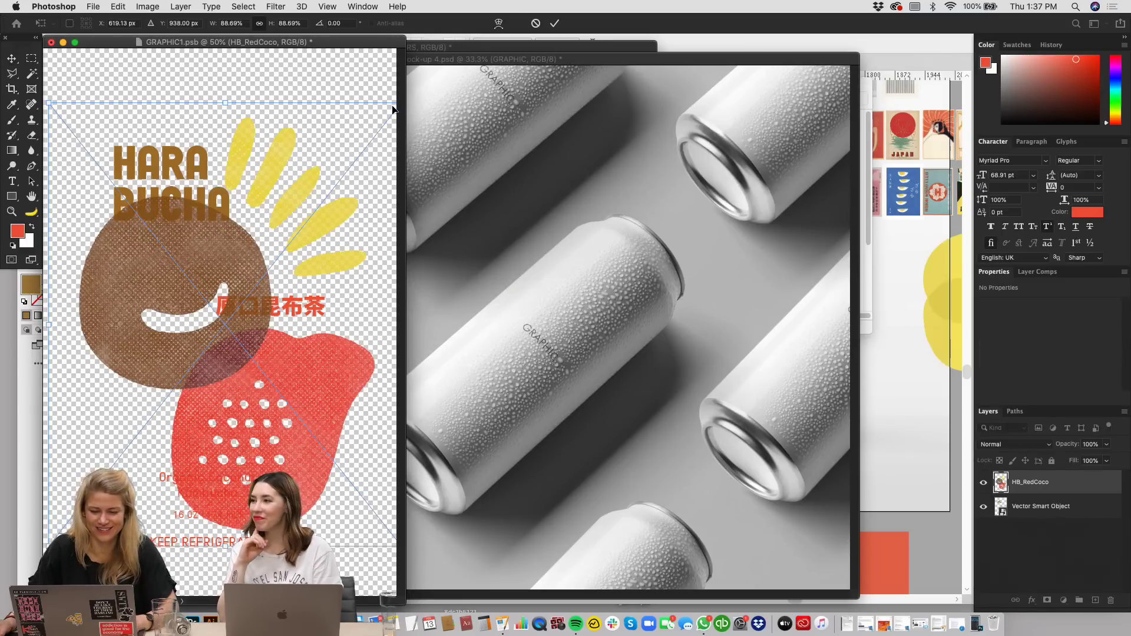
drag(390, 102, 339, 143)
drag(300, 216, 314, 223)
drag(356, 146, 343, 172)
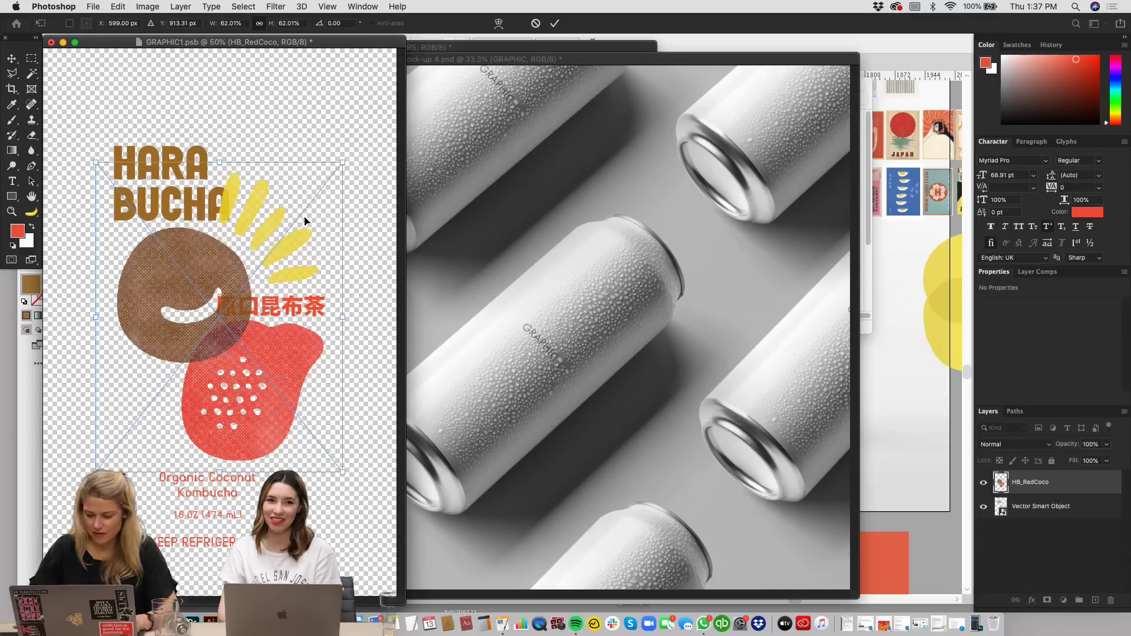
key(Return)
key(ctrl+bracketleft)
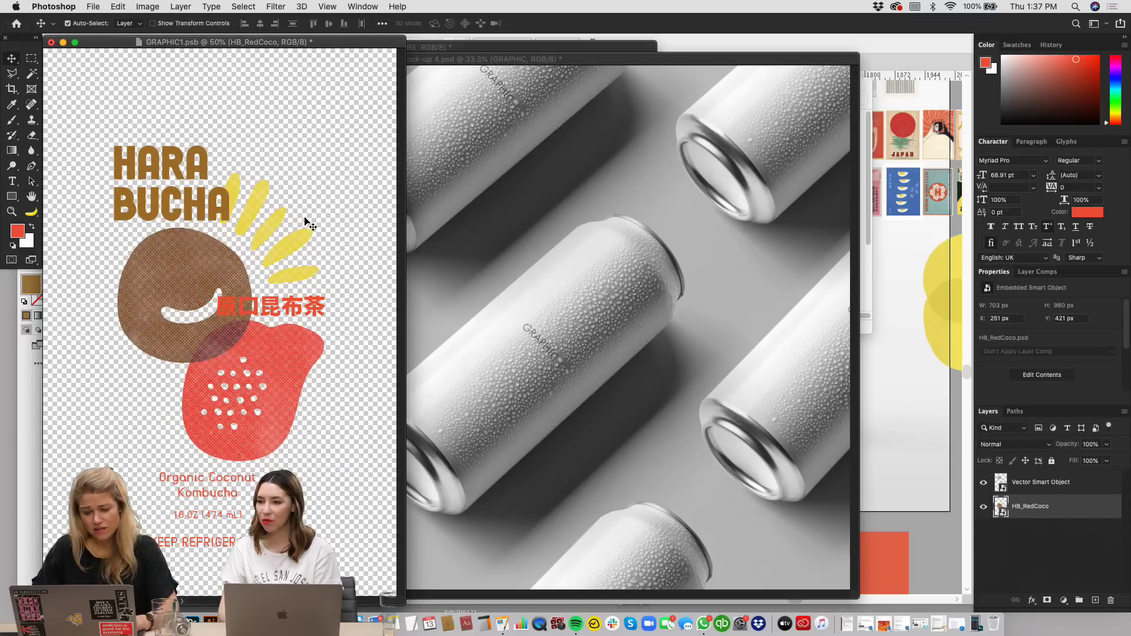
Step: Scale the HB_RedCoco artwork to about 61.6%, nudge it to X 238 px, Y 432 px and save the smart object
key(ctrl+t)
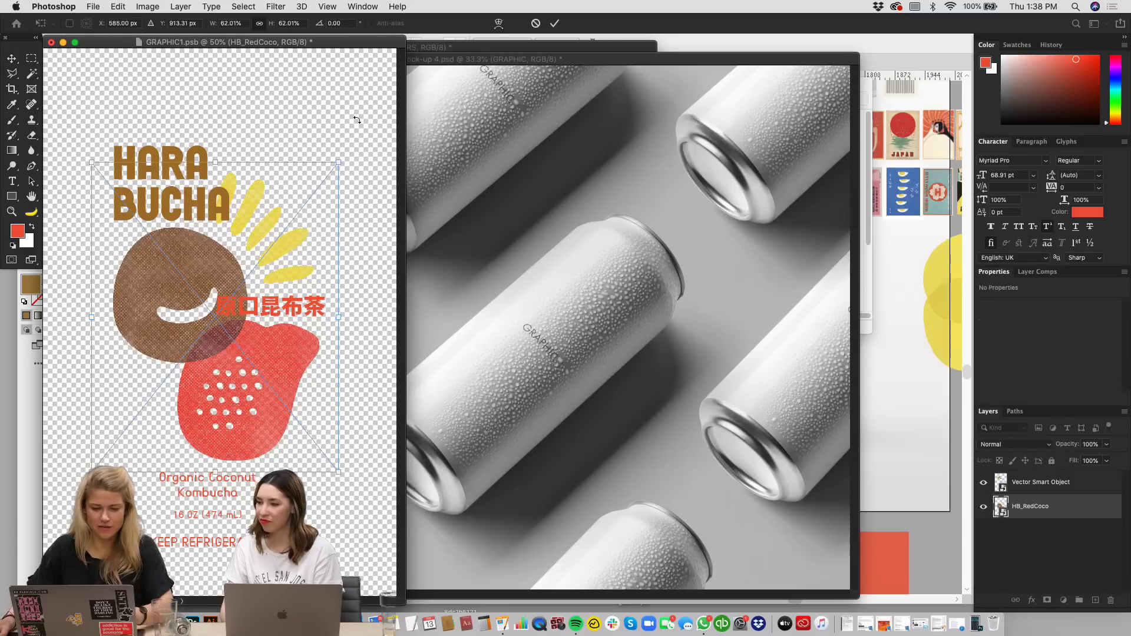
drag(338, 162, 335, 165)
key(Return)
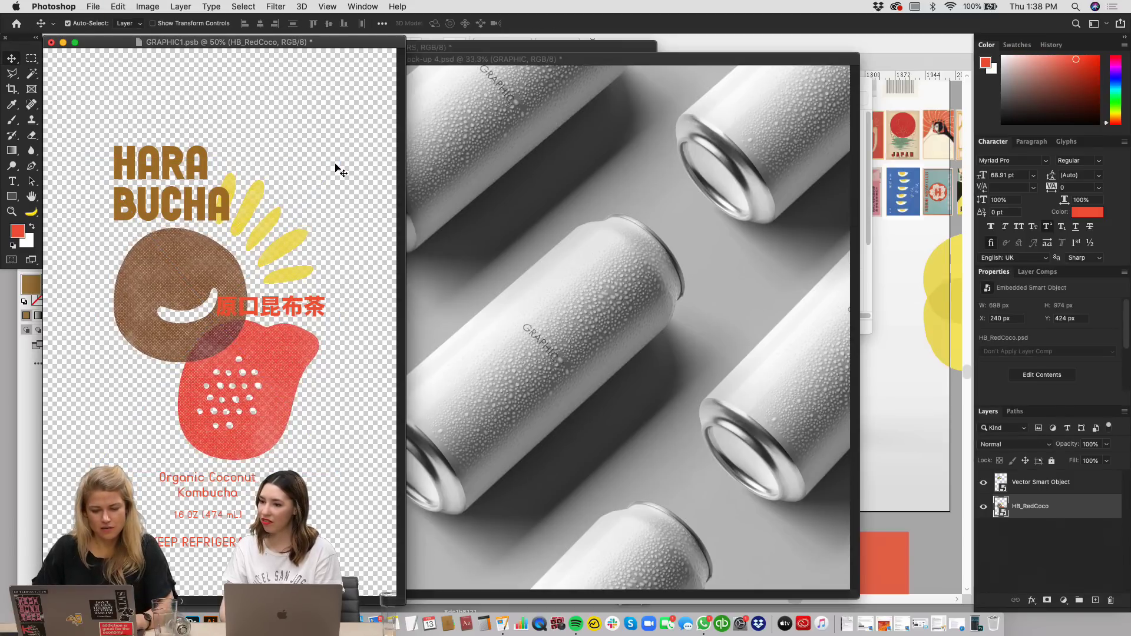
key(Left)
key(Left)
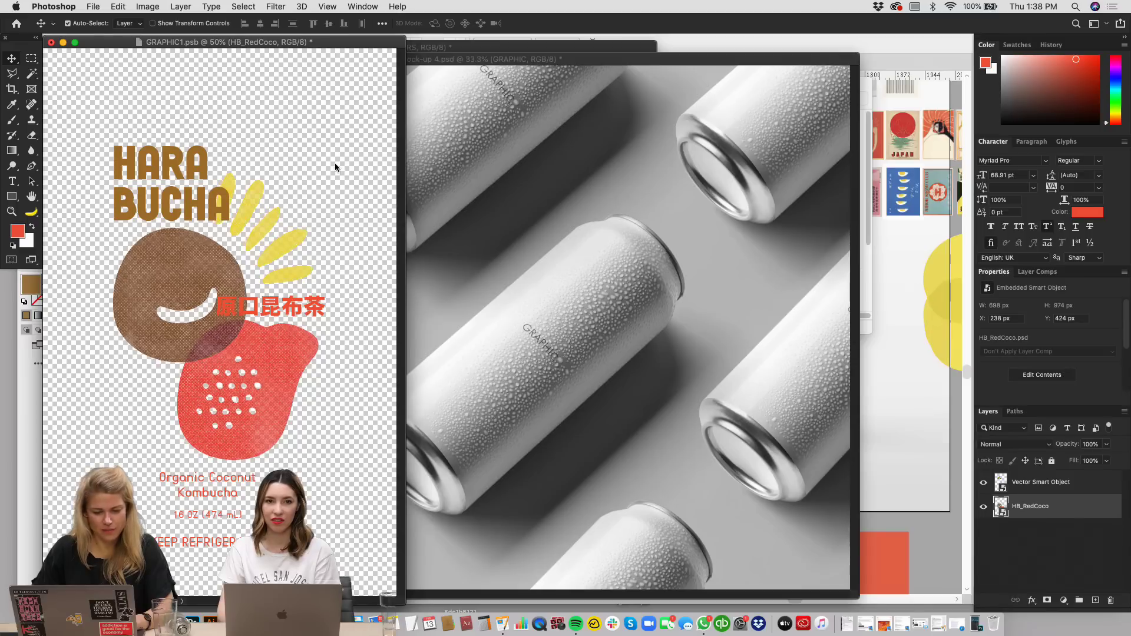
key(Down)
key(Down)
key(Down)
key(Down)
key(Down)
key(Down)
key(Down)
key(Down)
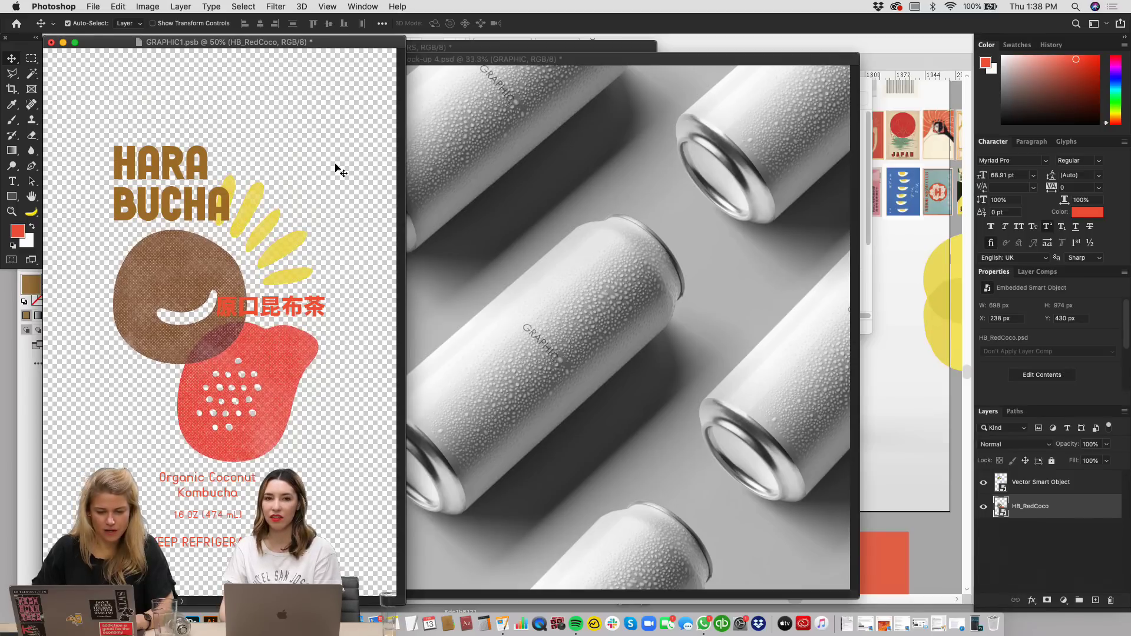
key(super+s)
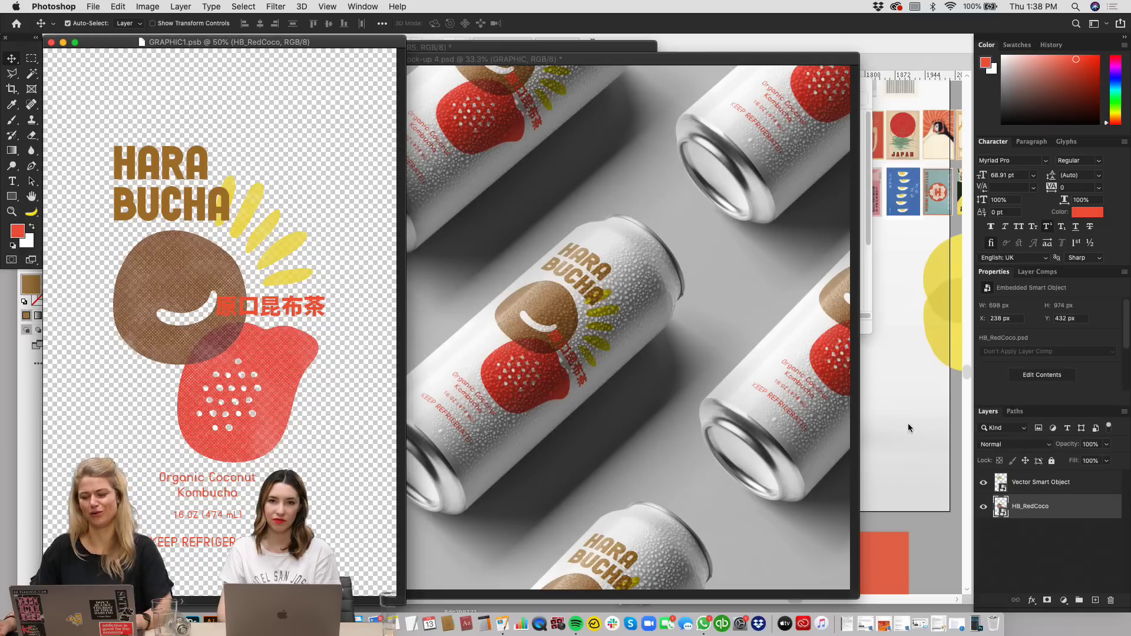
Step: Shift the HB_RedCoco artwork slightly right to X 243 px, Y 433 px and save the smart object
key(super+t)
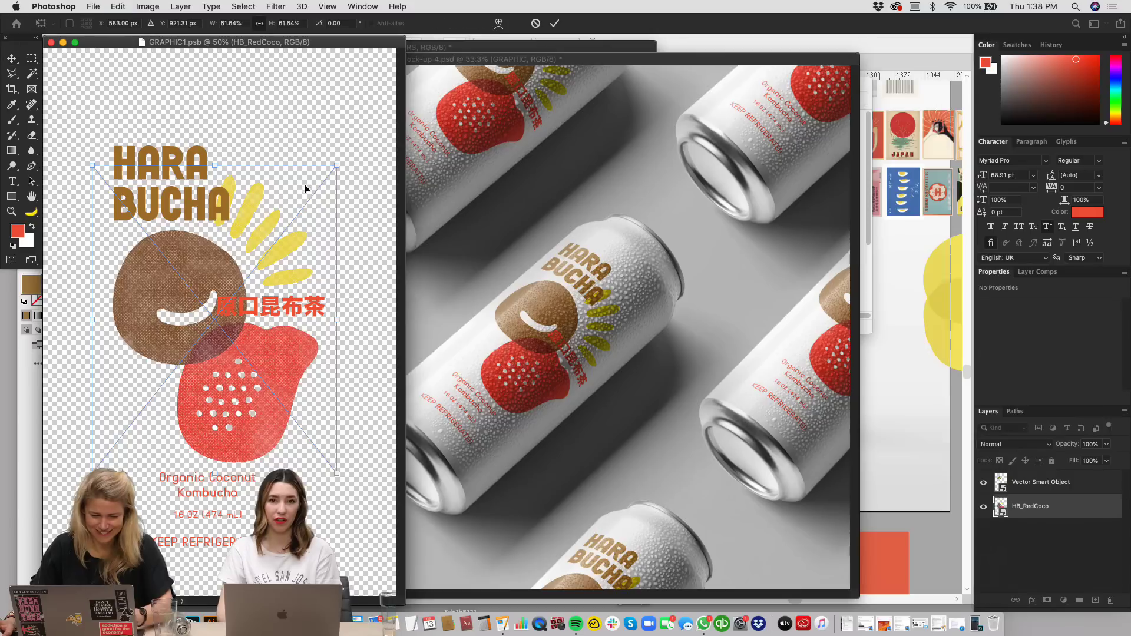
drag(336, 166, 341, 166)
key(Return)
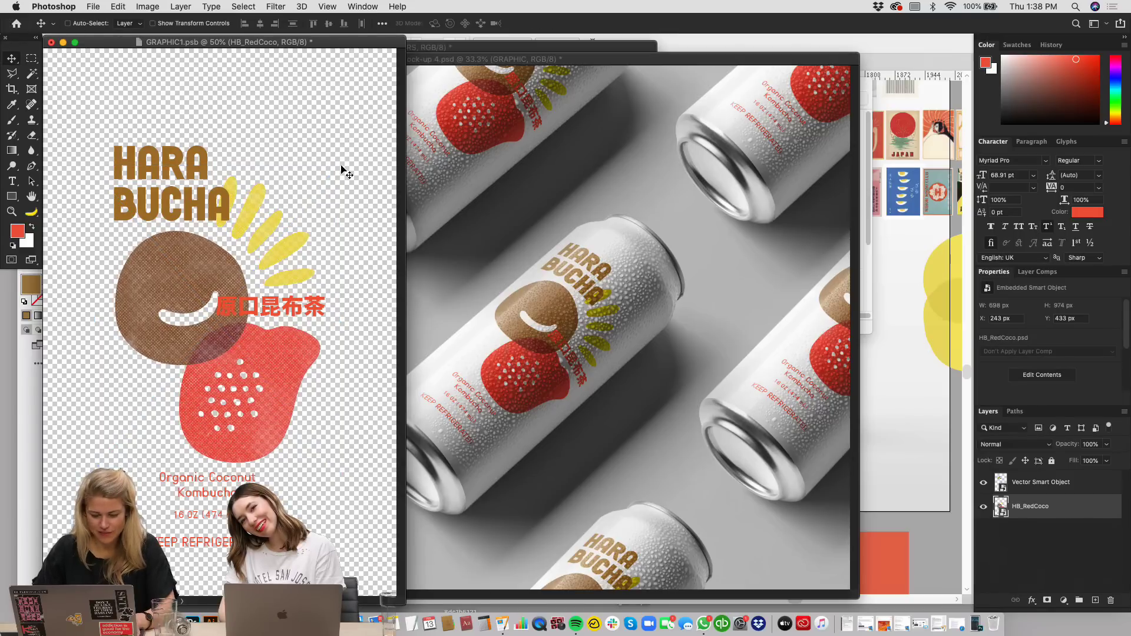
key(super+s)
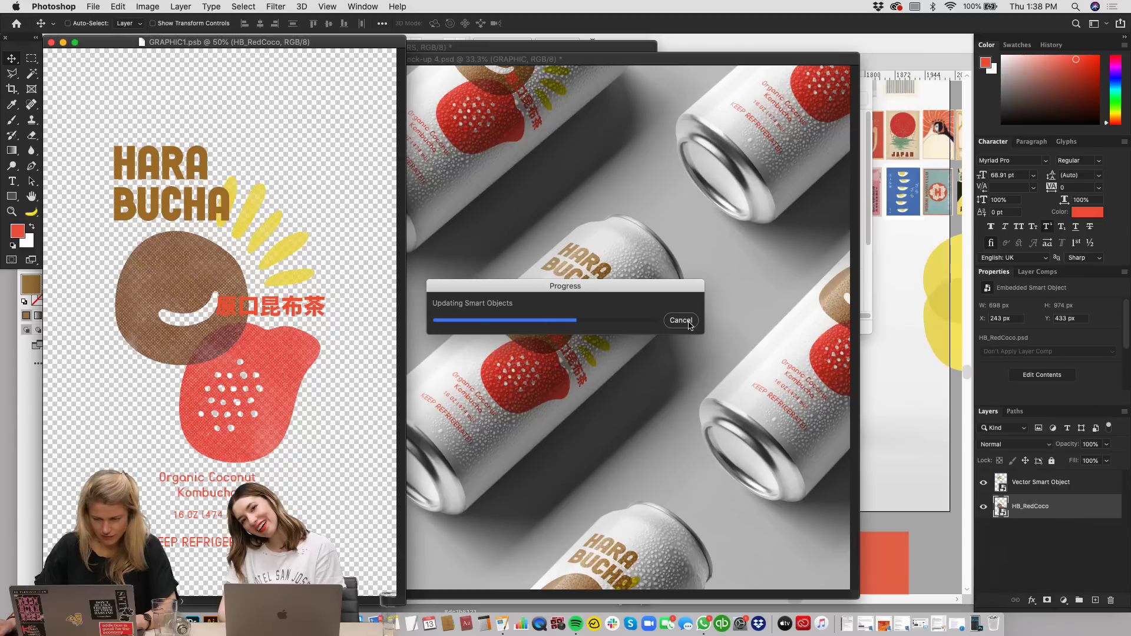
Step: Cancel the smart object update and nudge the HB_RedCoco artwork more than 20 px to the left
click(681, 321)
key(shift+Left)
key(shift+Left)
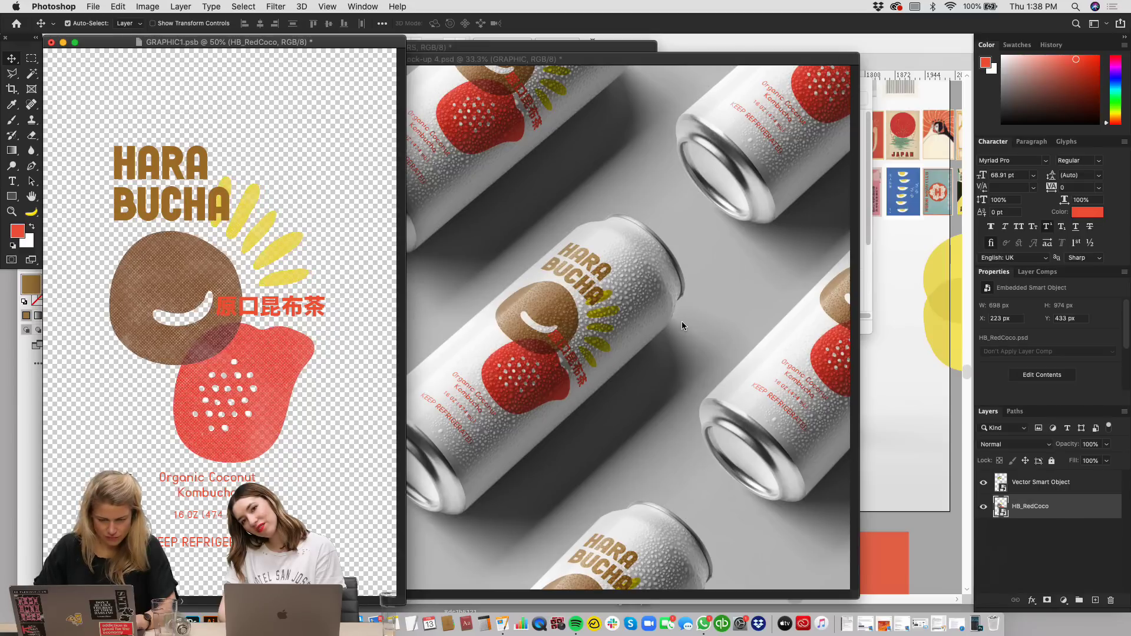
key(Left)
key(Left)
key(Left)
key(Left)
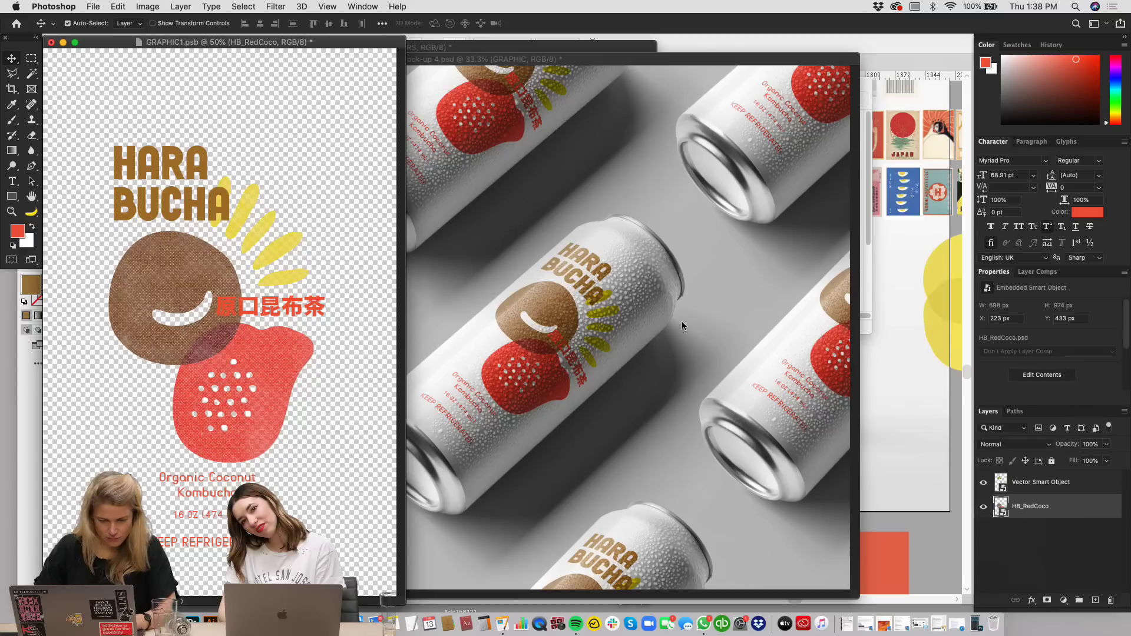
Step: Save the nudged HB_RedCoco artwork, set the Vector Smart Object layer's blend mode to Multiply and save the smart object again
key(super+s)
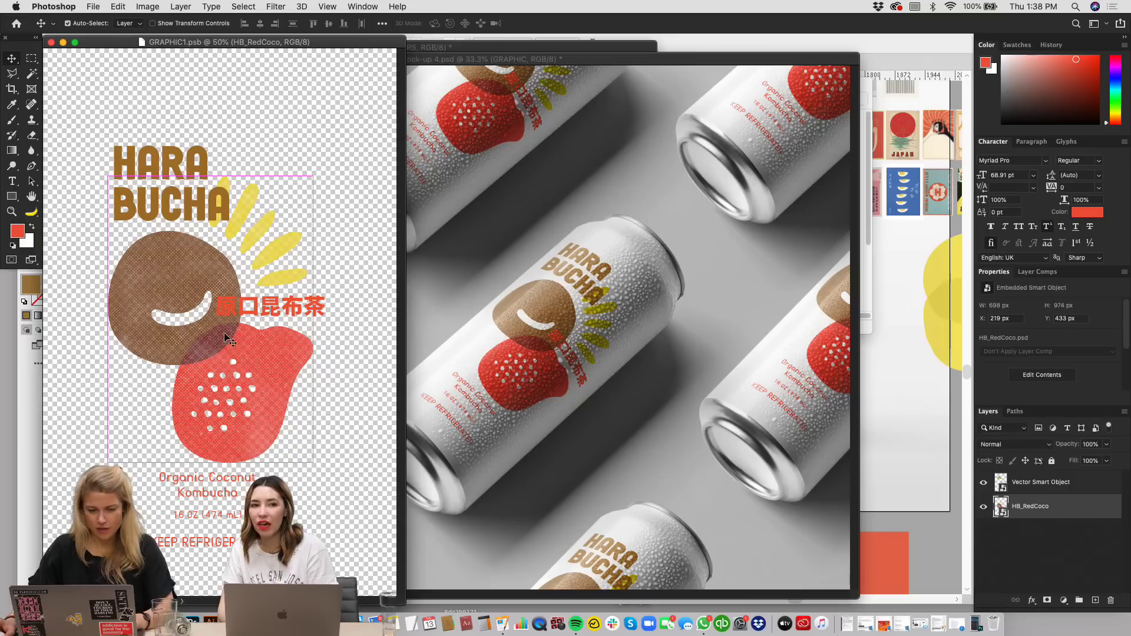
click(189, 159)
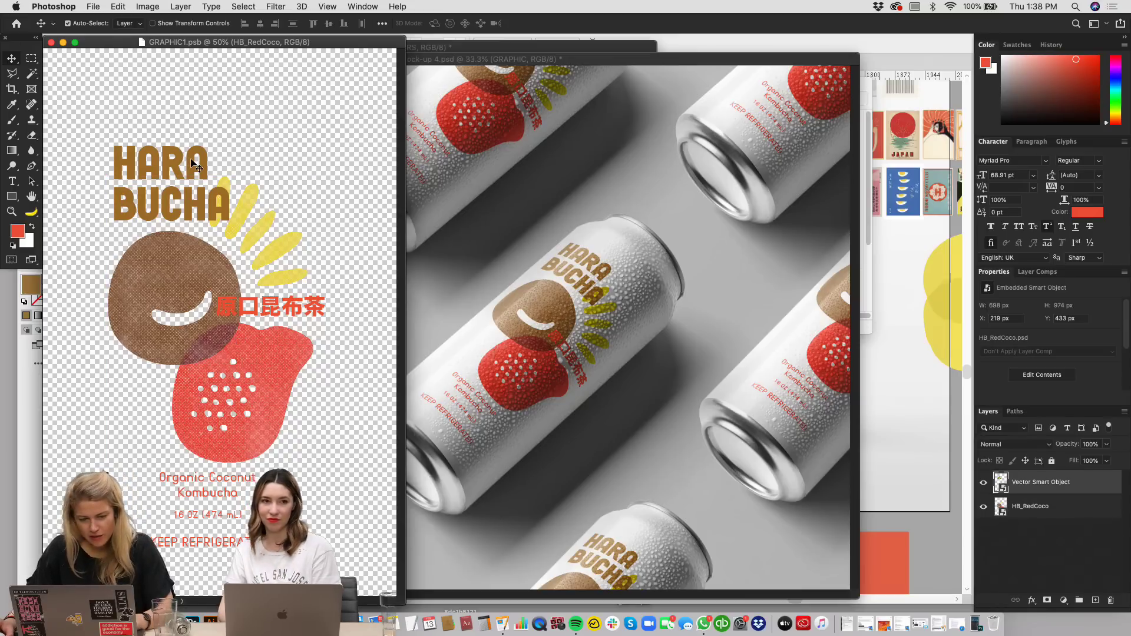
click(1003, 450)
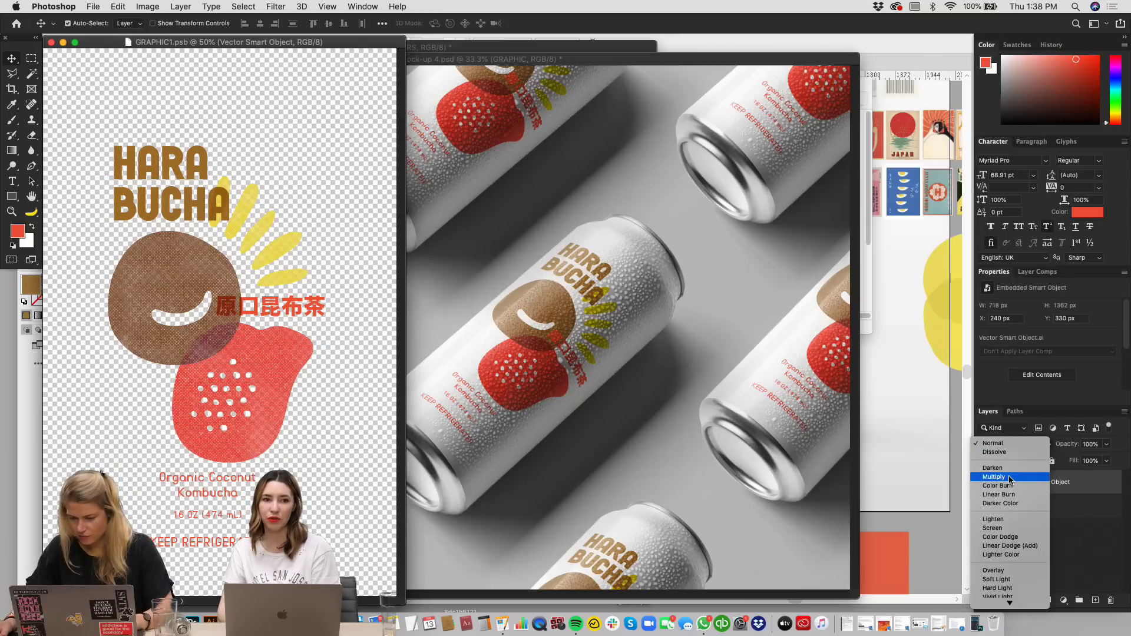
click(1009, 471)
key(super+s)
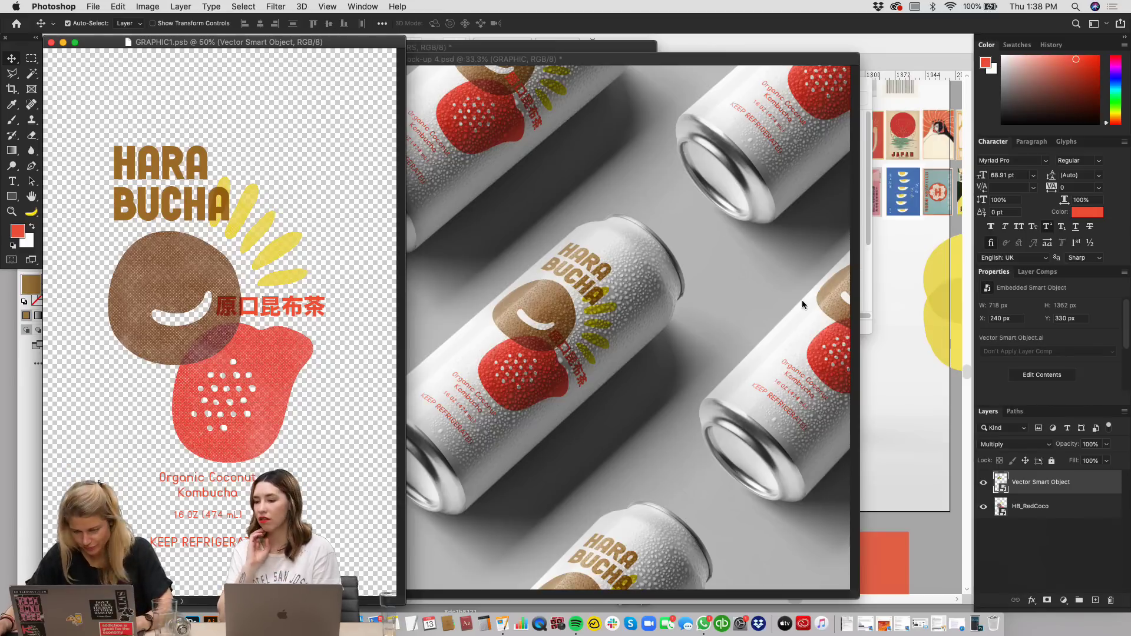
Step: Examine the layer groups of 05_Can Mock-up 4.psd, from CAN 1 down through PRESENTATIONS, and check their visibility
click(625, 312)
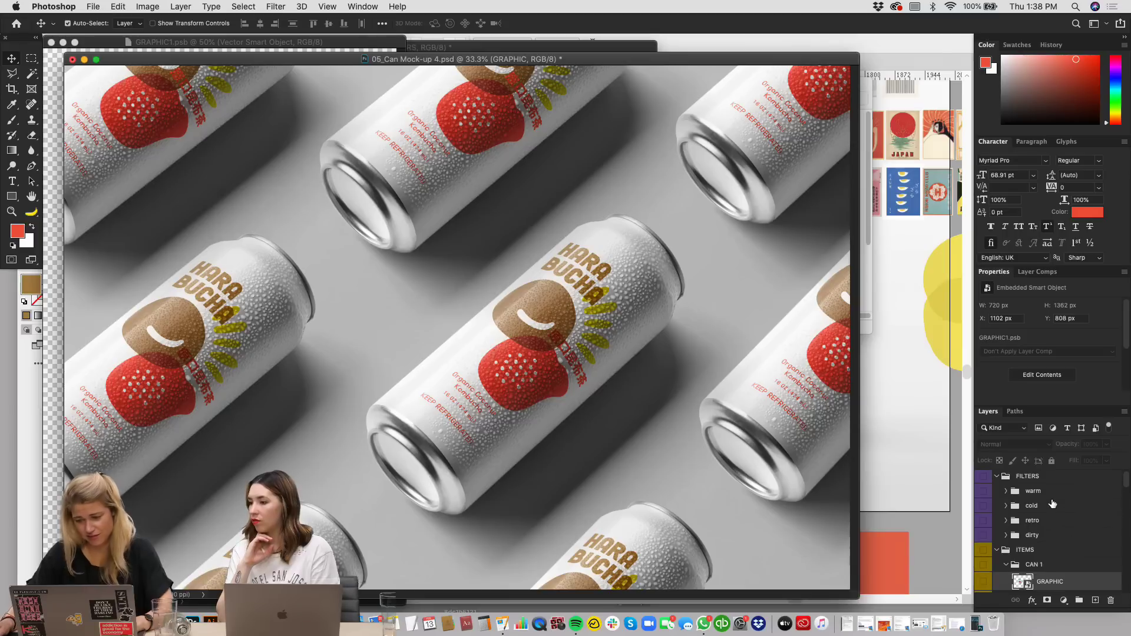
scroll(1052, 503, down, 3)
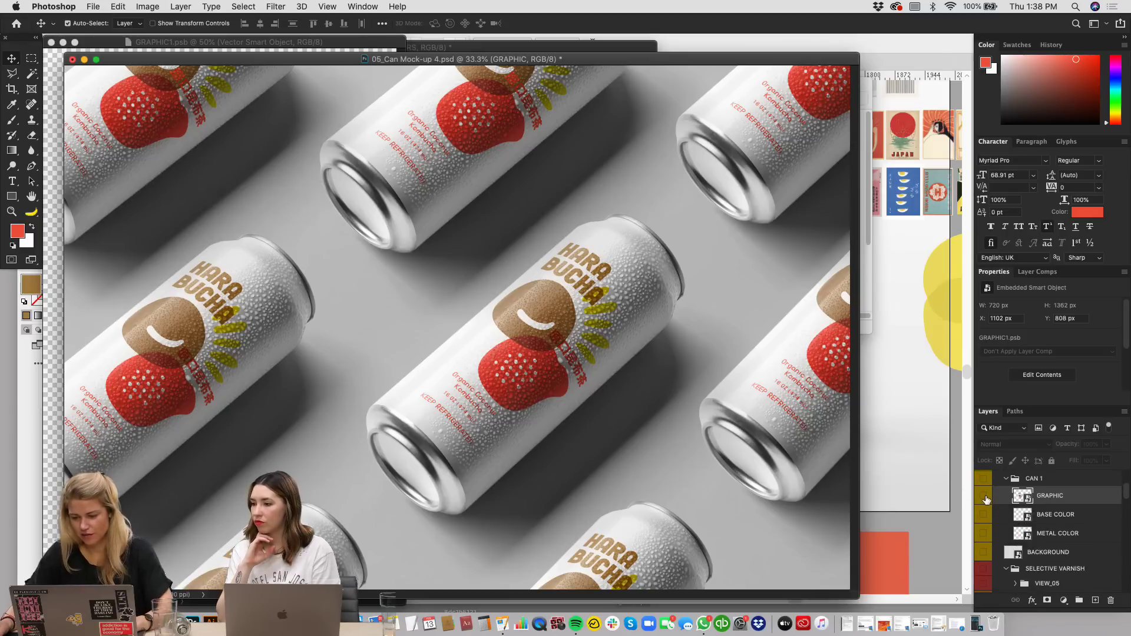
click(985, 498)
click(984, 498)
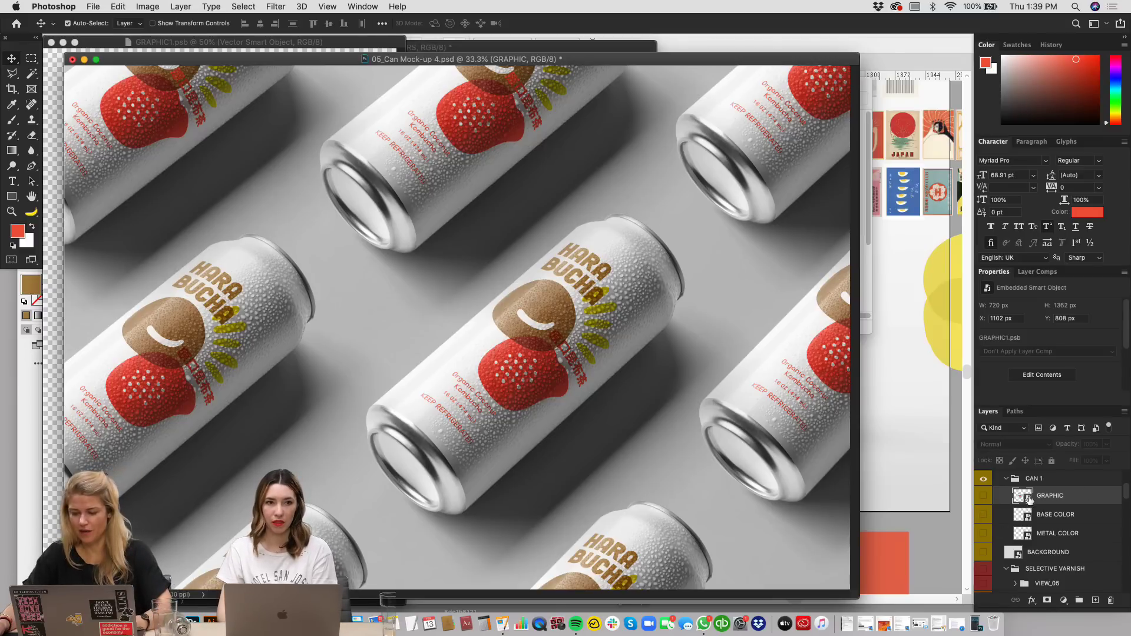
scroll(1037, 508, down, 3)
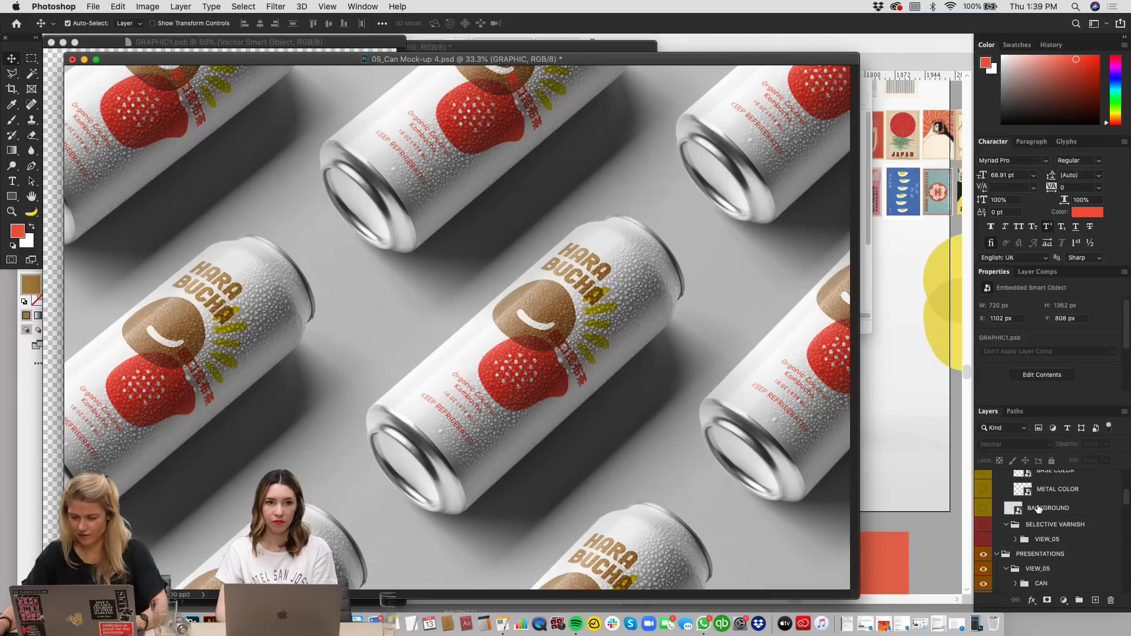
click(1003, 570)
scroll(1061, 546, down, 5)
scroll(1038, 548, down, 5)
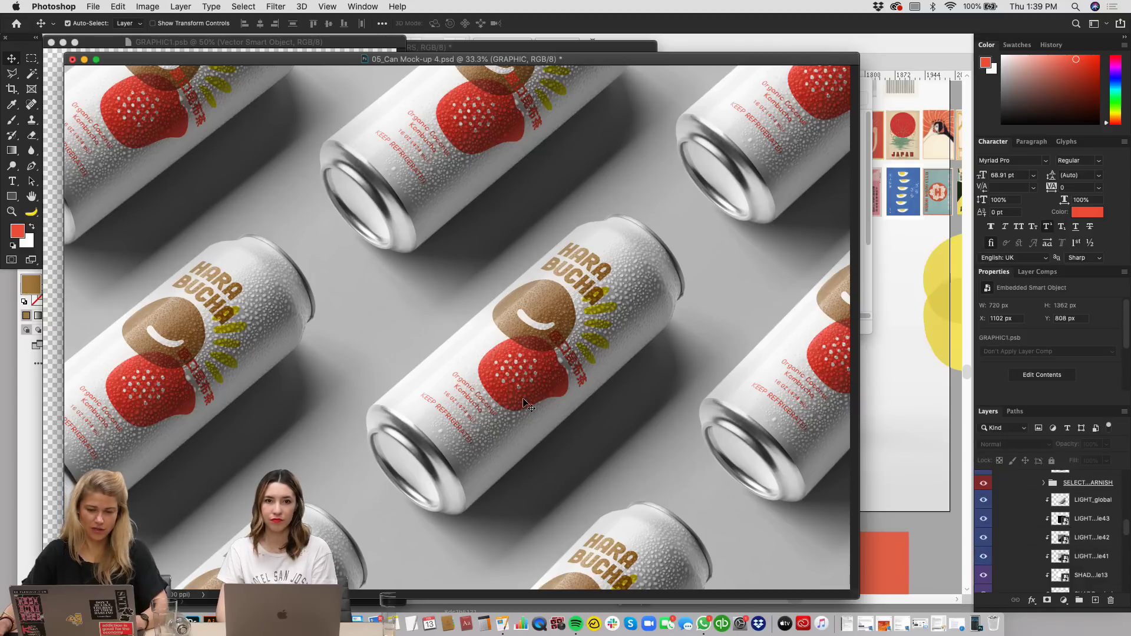
scroll(1077, 547, up, 10)
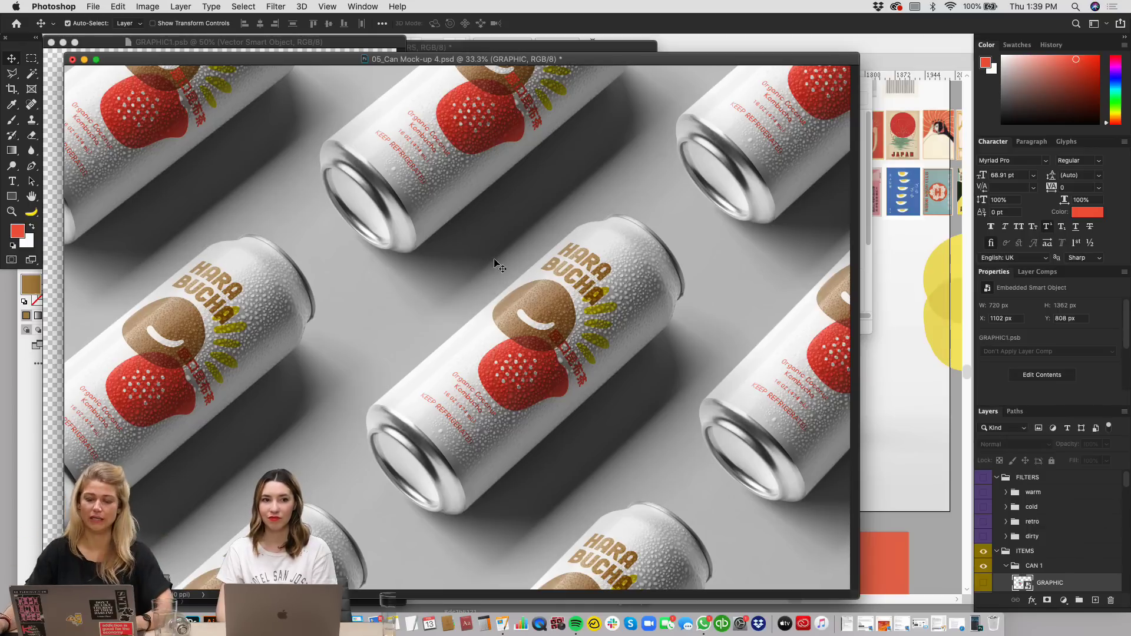
Step: Close GRAPHIC1.psb and rearrange the 05_Can Mock-up 4.psd and 03_Can Mock-up 4.psd windows
drag(306, 60, 365, 53)
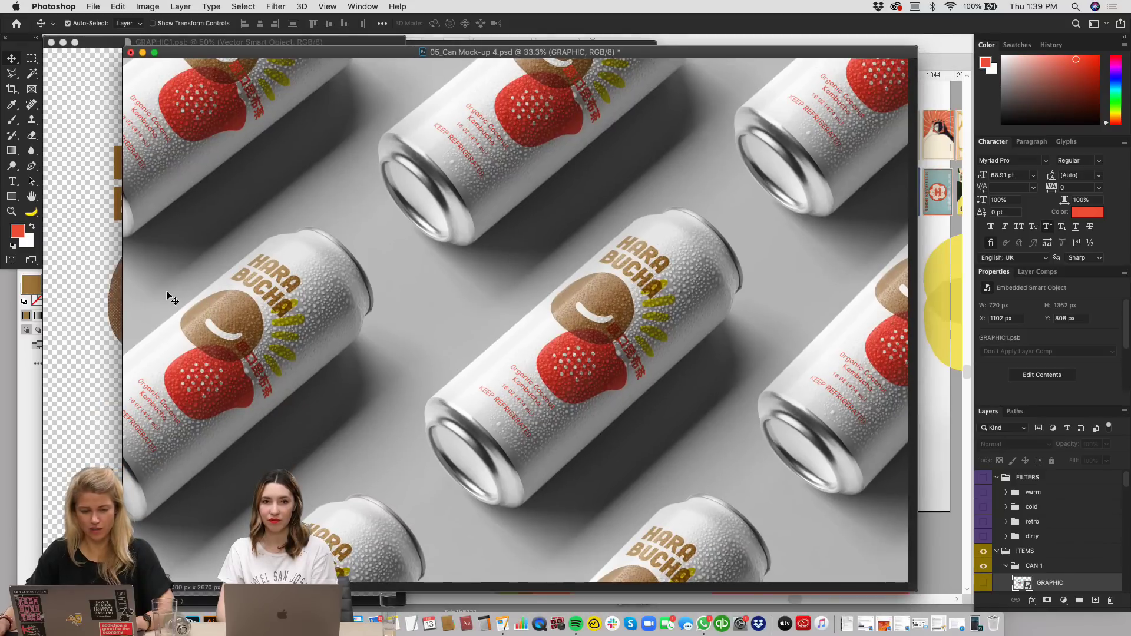
click(95, 287)
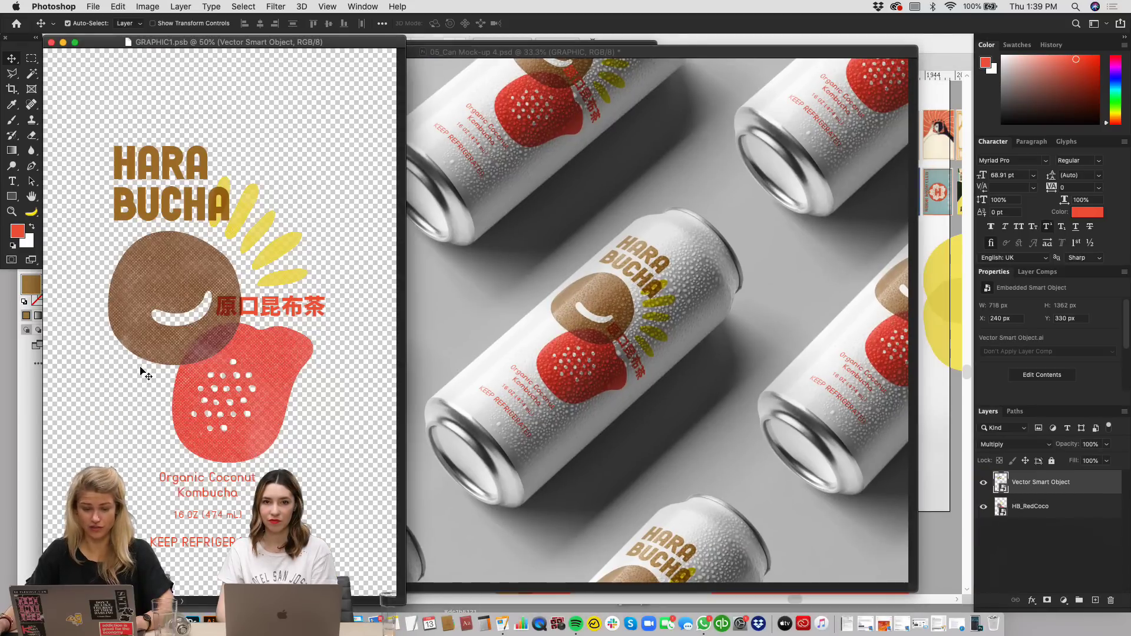
key(super+w)
drag(350, 51, 315, 66)
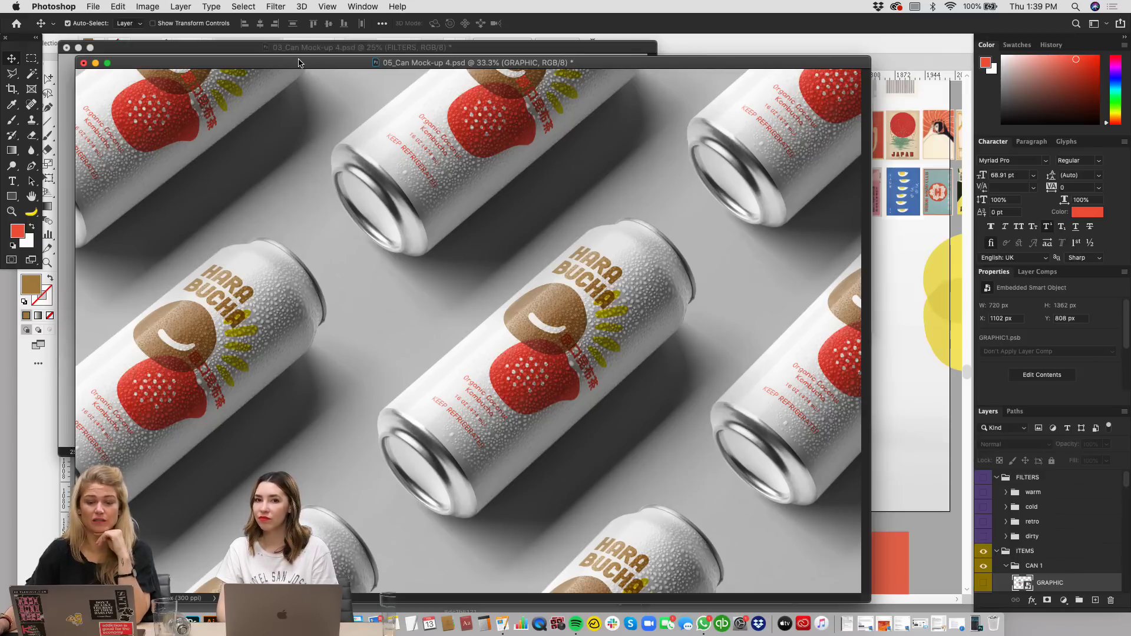
click(303, 50)
drag(303, 50, 319, 52)
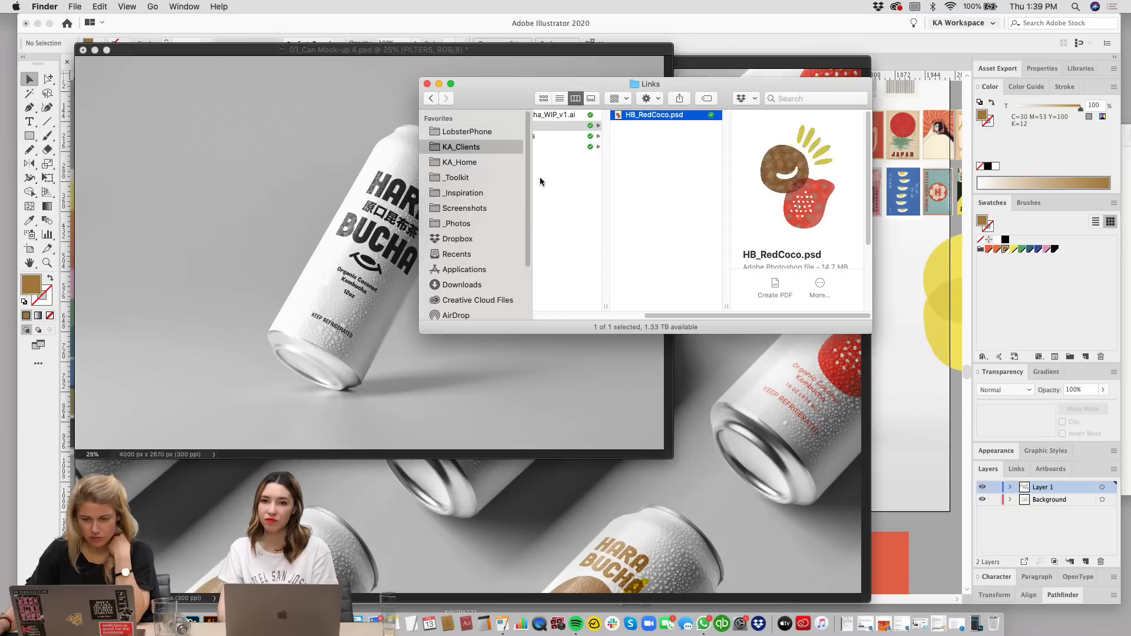
Step: In Finder, preview the can mock-ups in the Mockups folder and open 02_Can Mock-up 4.psd
scroll(659, 159, left, 2)
click(562, 136)
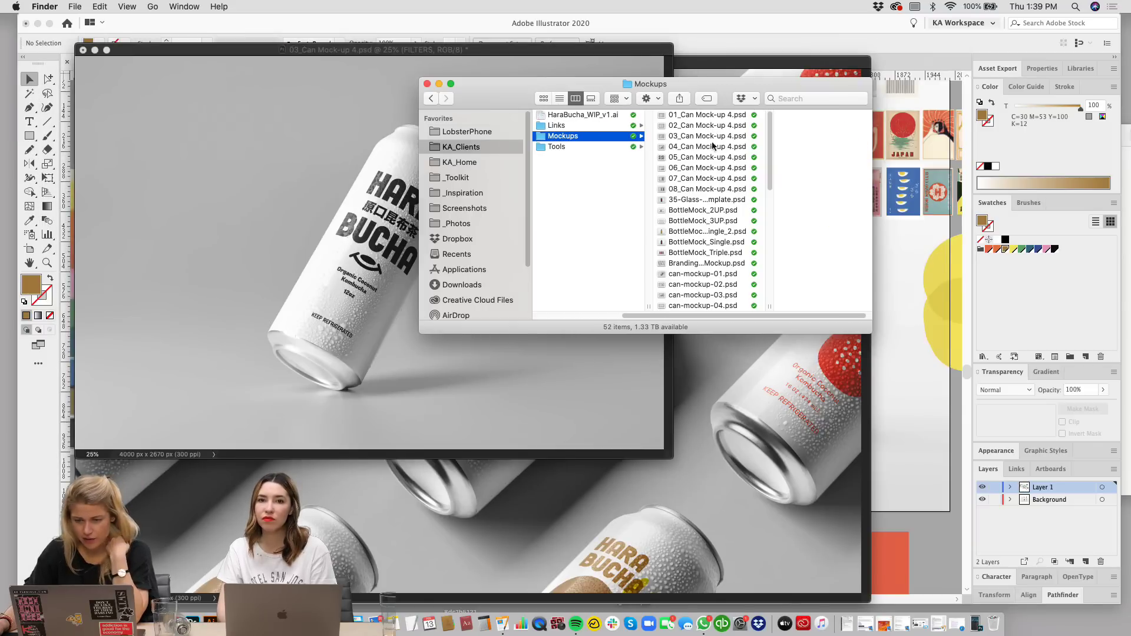
click(685, 178)
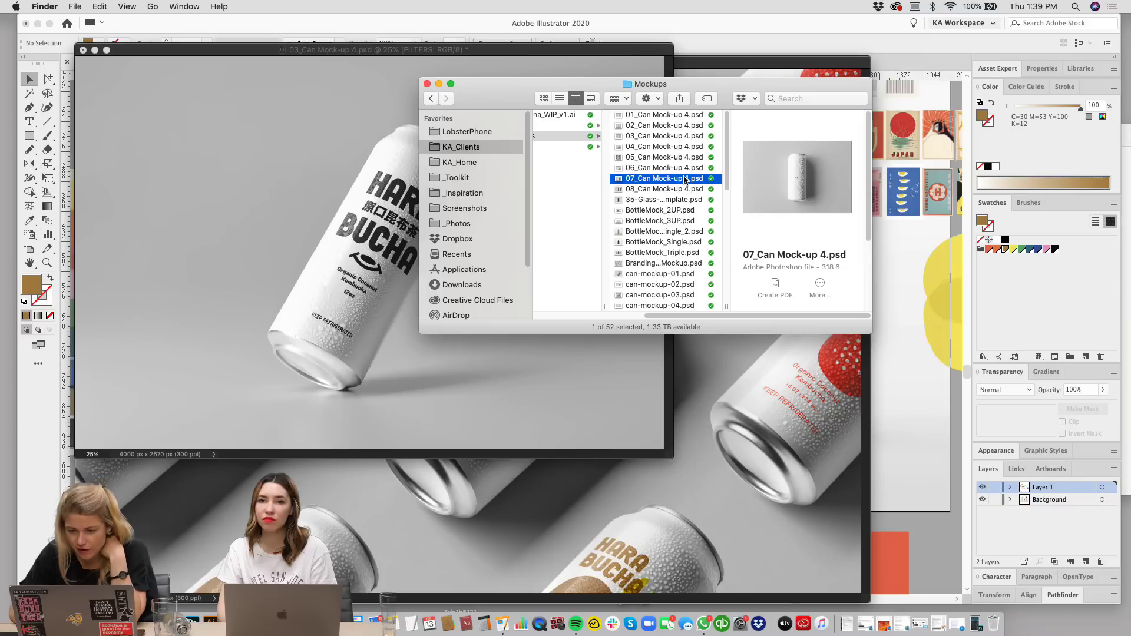
key(Up)
key(Up)
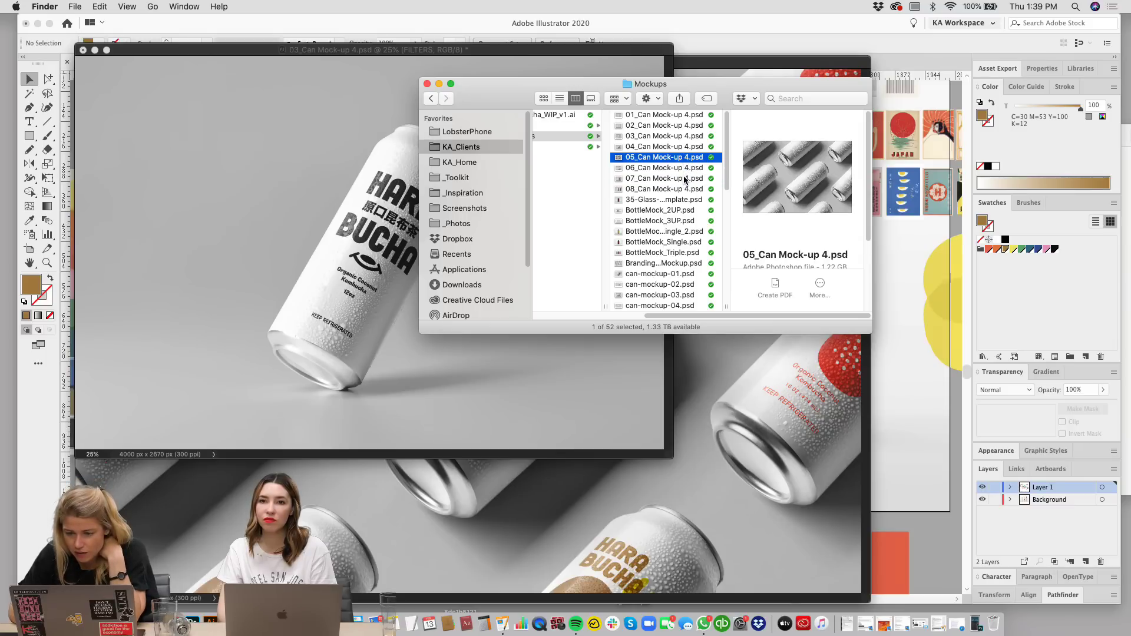
key(Up)
key(Up)
key(Up)
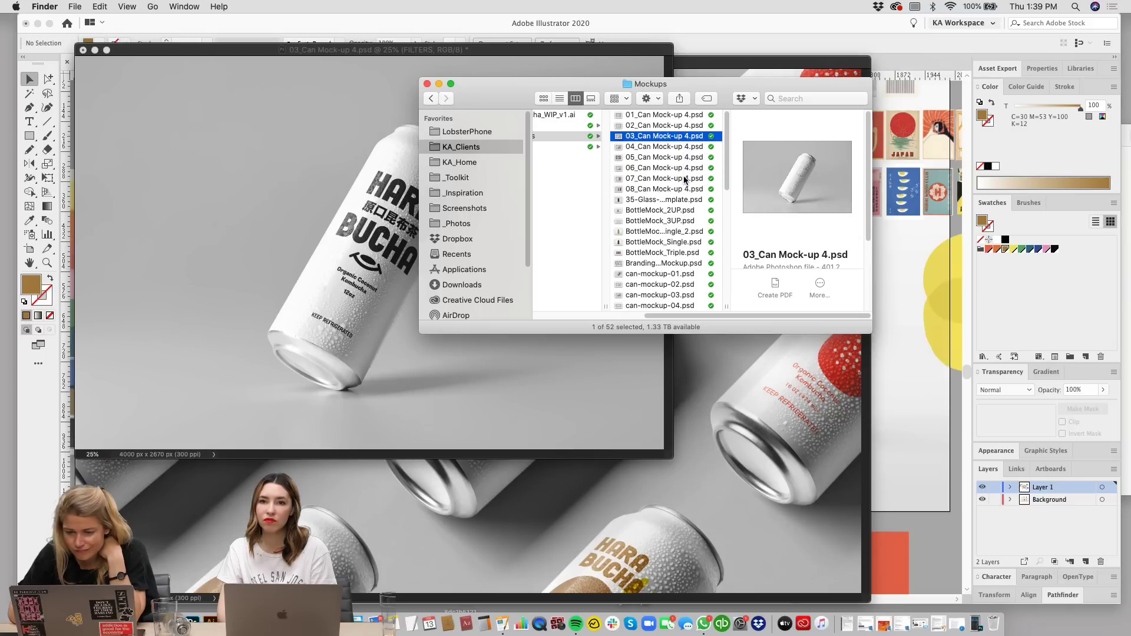
key(super+o)
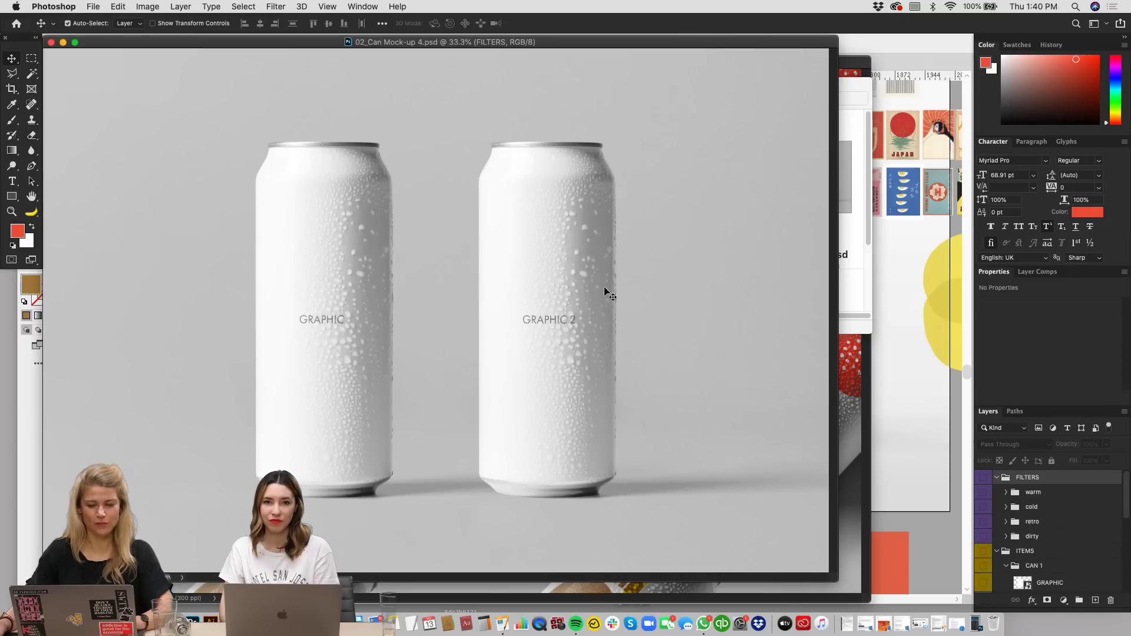
Step: Collapse the FILTERS and ITEMS groups, expand VIEW_02 and its BACKGROUND group, and check what the CAN 2 group contains by toggling its visibility
click(997, 478)
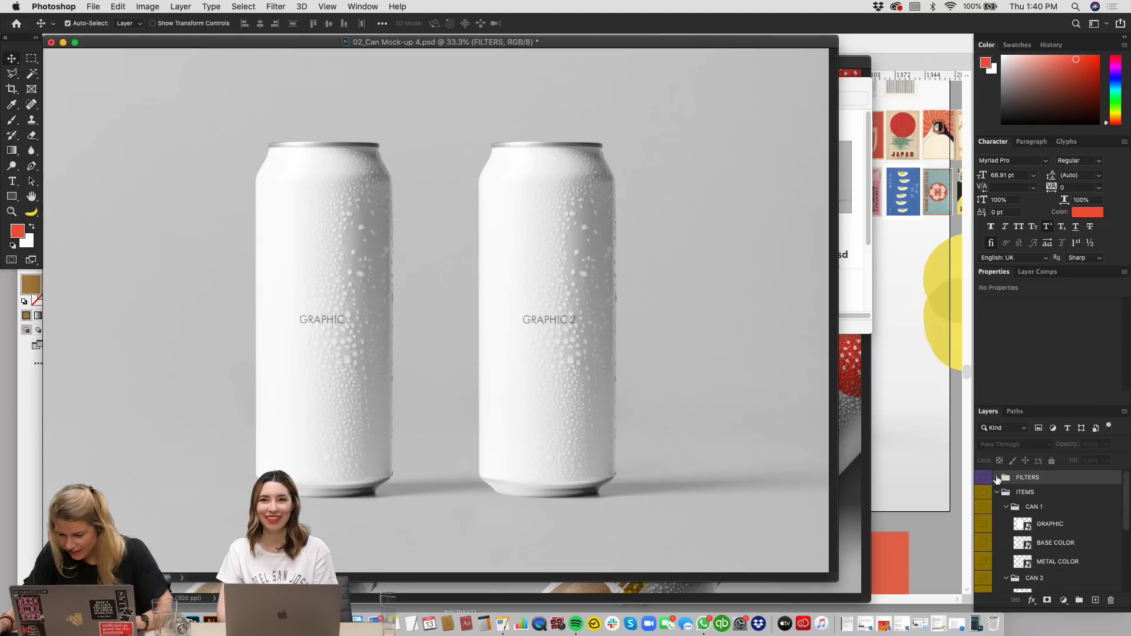
click(997, 493)
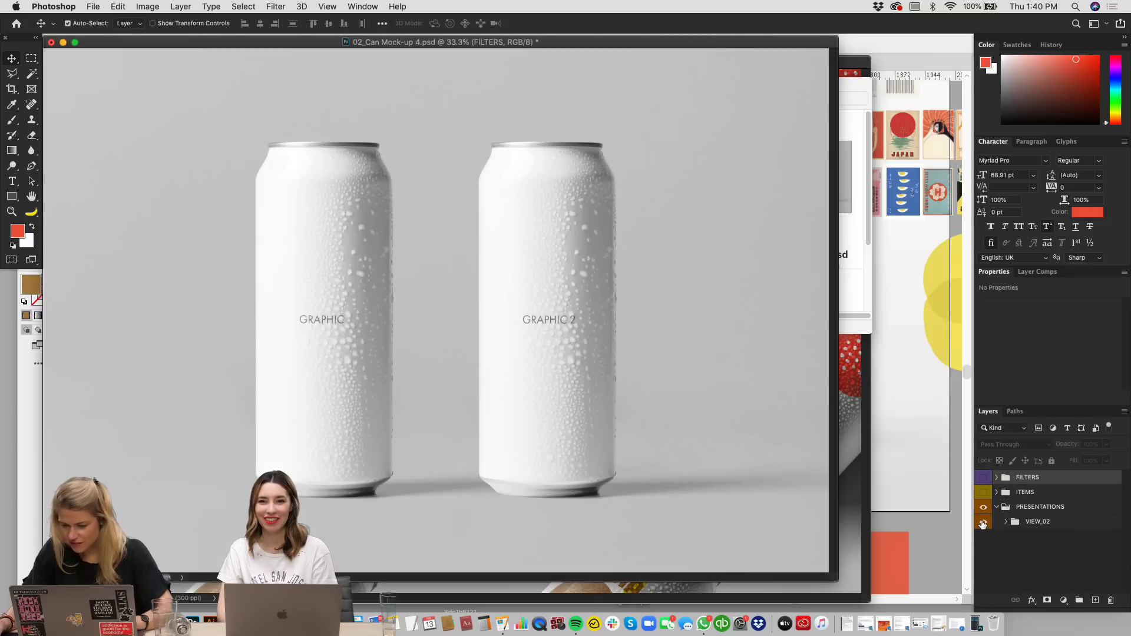
click(982, 523)
click(982, 523)
click(1005, 522)
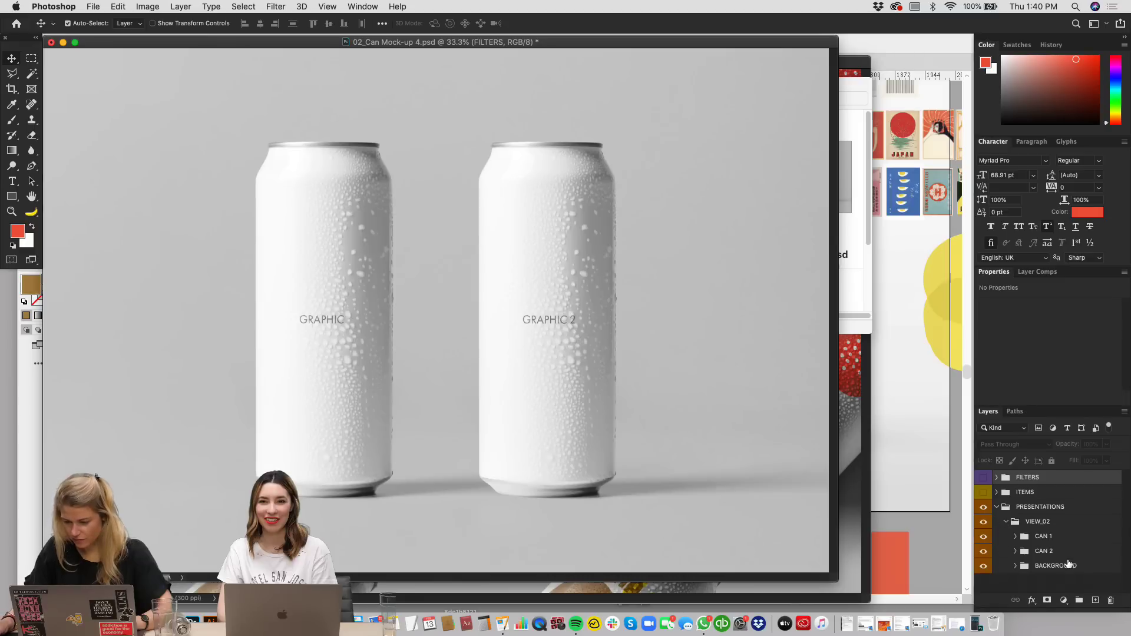
click(1015, 566)
scroll(1060, 552, down, 1)
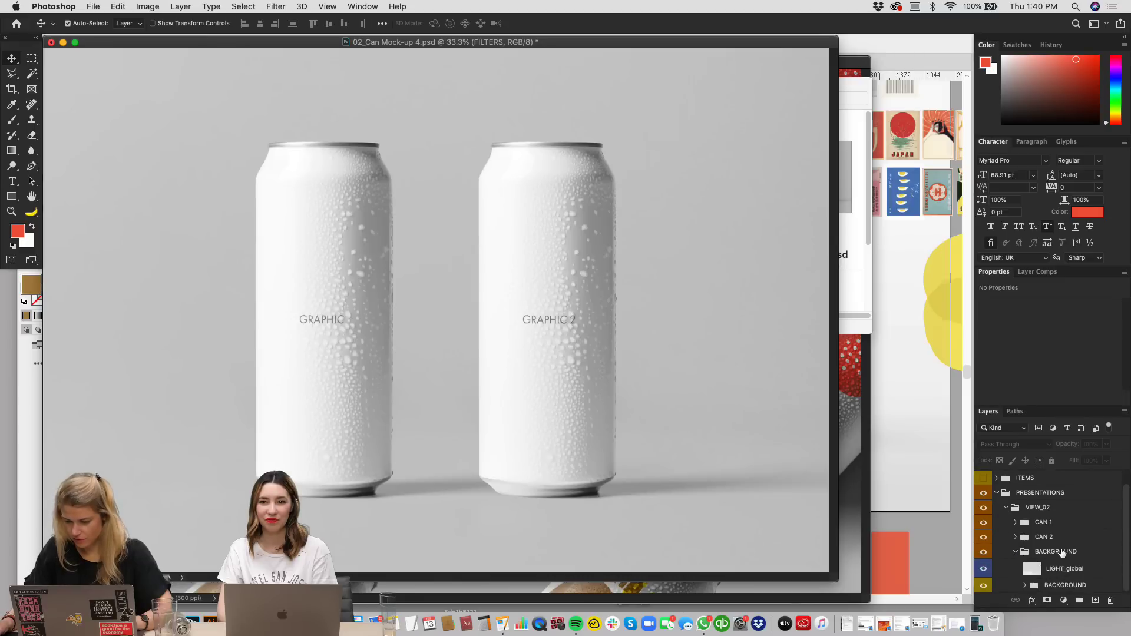
click(983, 539)
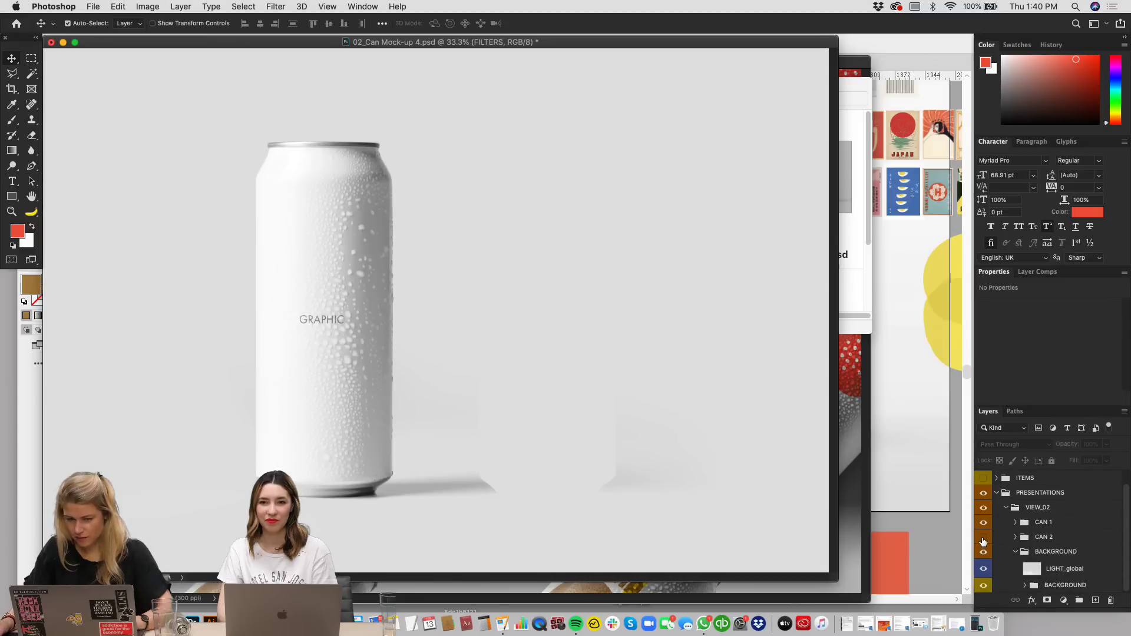
click(982, 539)
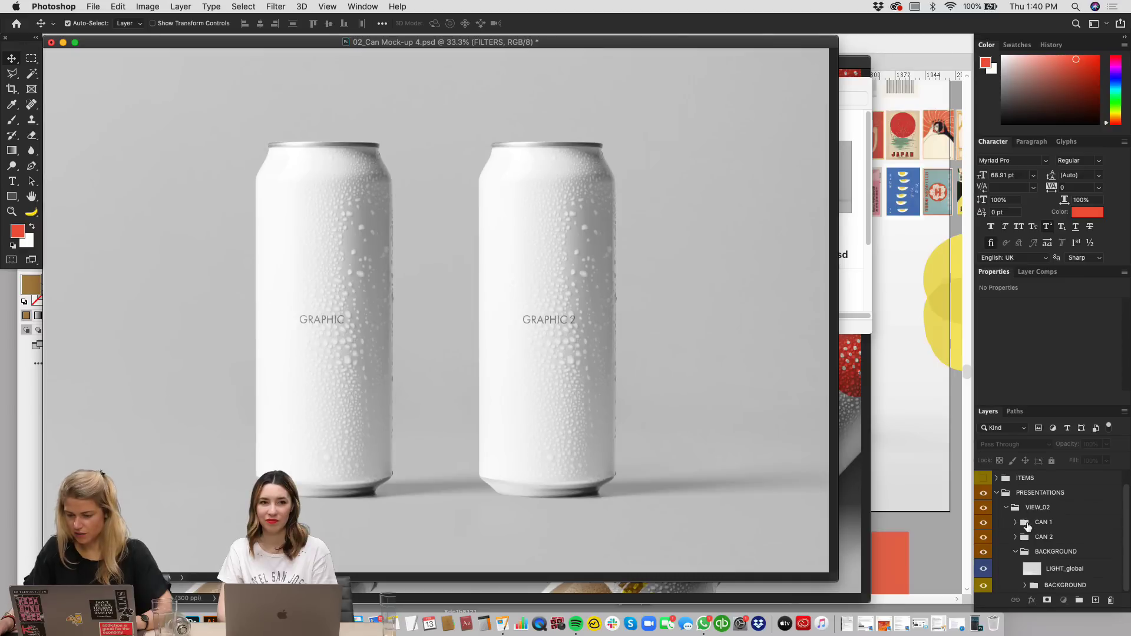
Step: Copy the CAN 1 group from 02_Can Mock-up 4.psd into 03_Can Mock-up 4.psd, with both document windows in view
click(1044, 524)
key(super+minus)
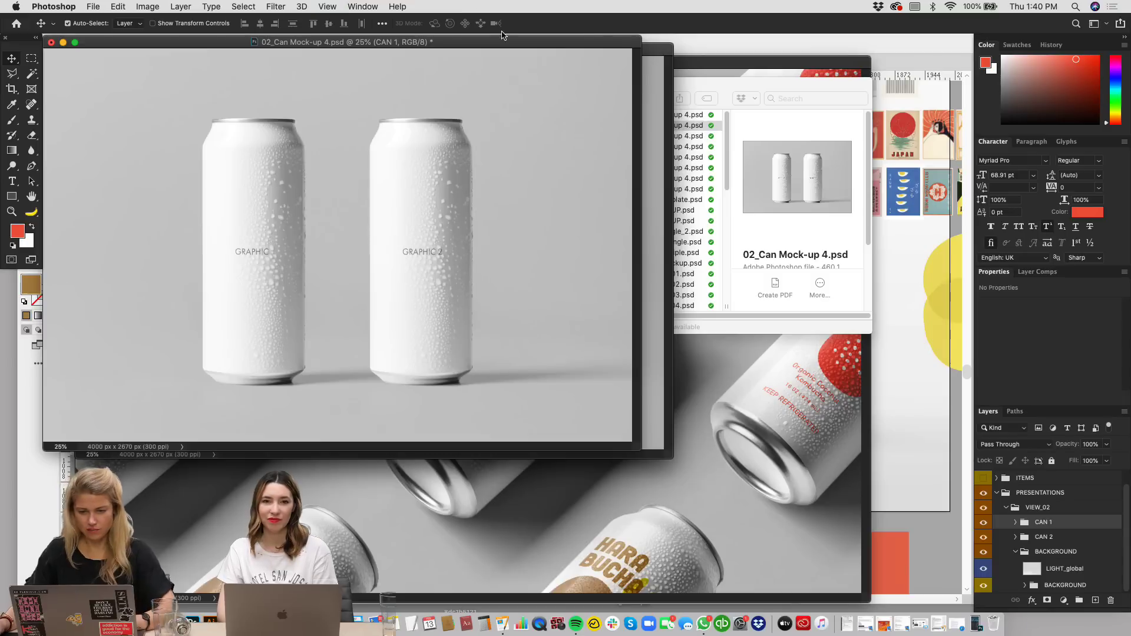
drag(510, 42, 658, 183)
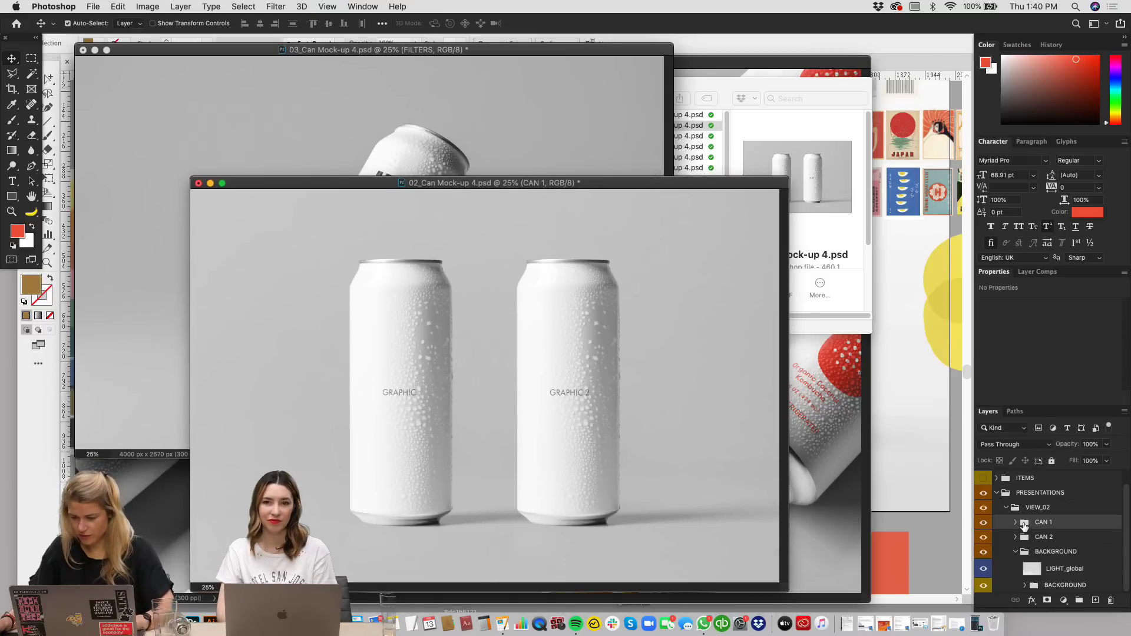
drag(993, 523, 536, 128)
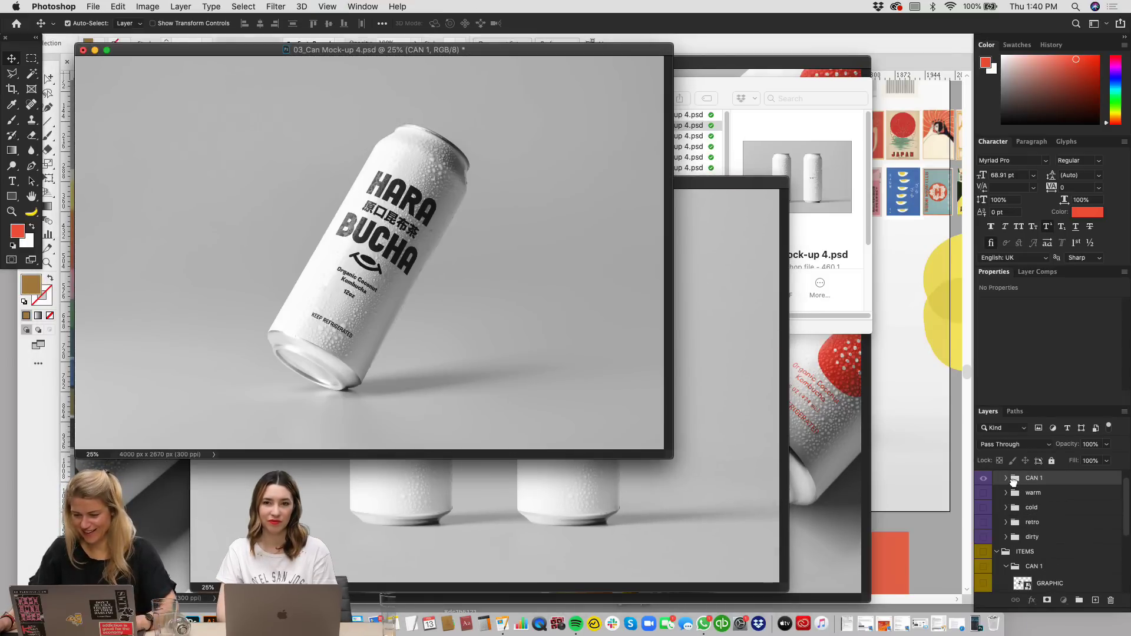
Step: Bring the CAN 1 group back into 02_Can Mock-up 4.psd and delete the duplicate CAN 1 group below it
click(697, 492)
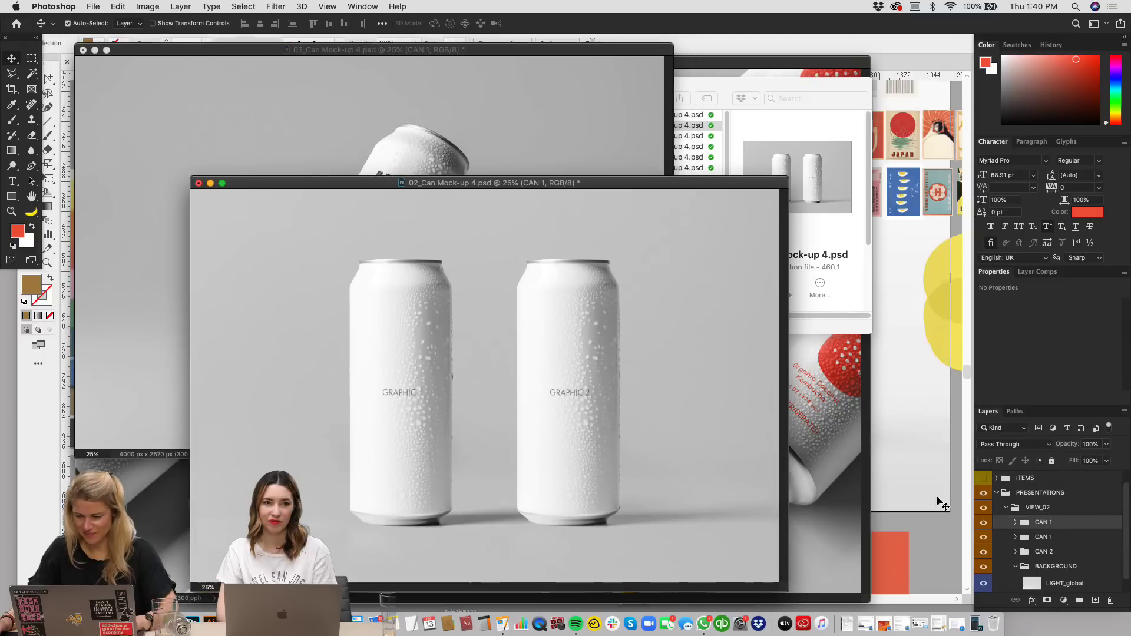
click(1049, 537)
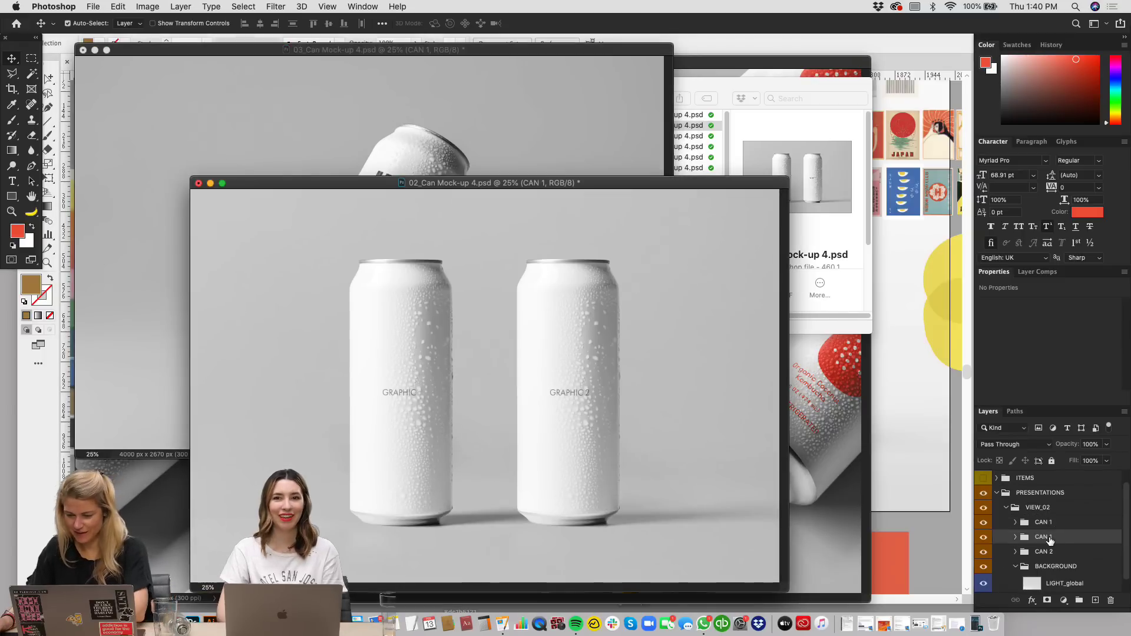
key(Delete)
Step: Copy CAN 1 into 03_Can Mock-up 4.psd and back into 02_Can Mock-up 4.psd, and place the new can left of the other two
click(1024, 526)
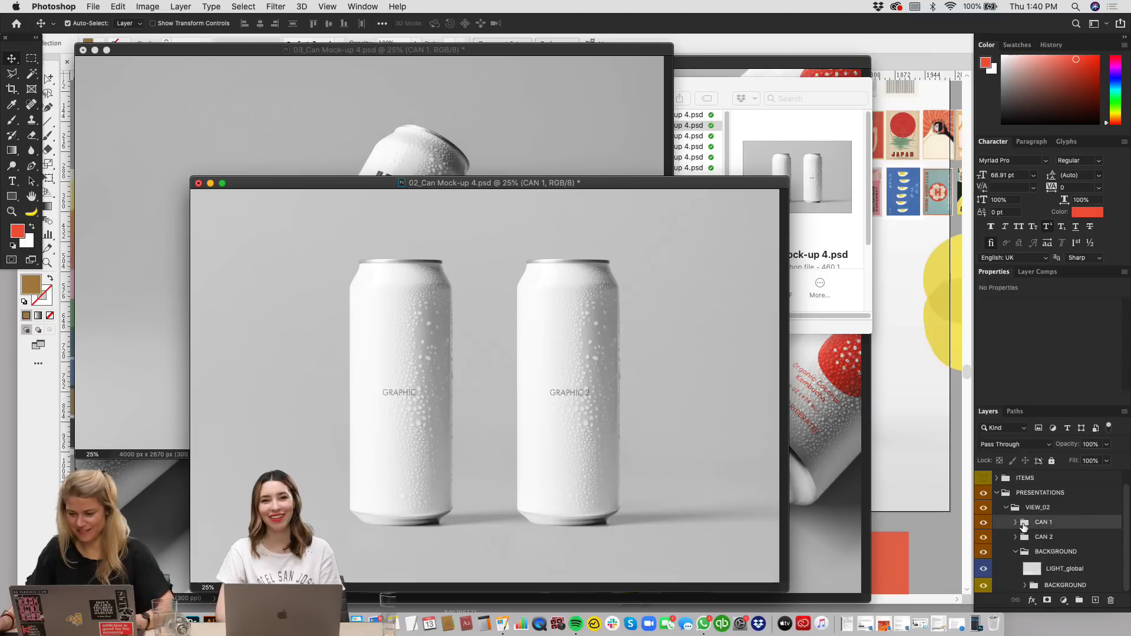
drag(1024, 526, 528, 137)
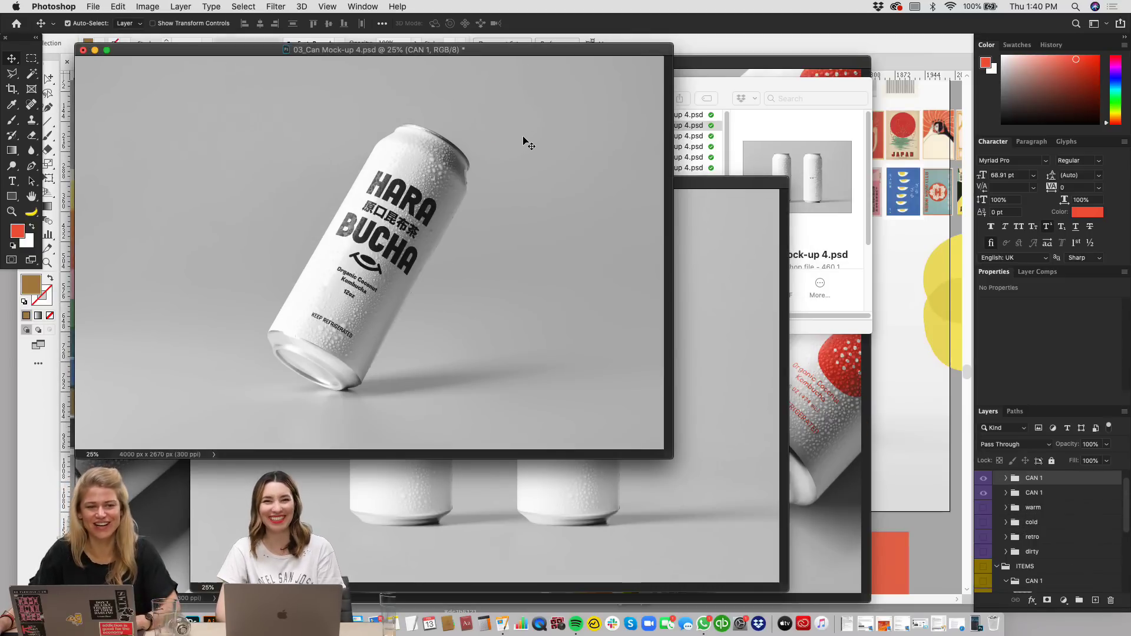
drag(1016, 480, 695, 491)
key(super+t)
drag(663, 421, 496, 426)
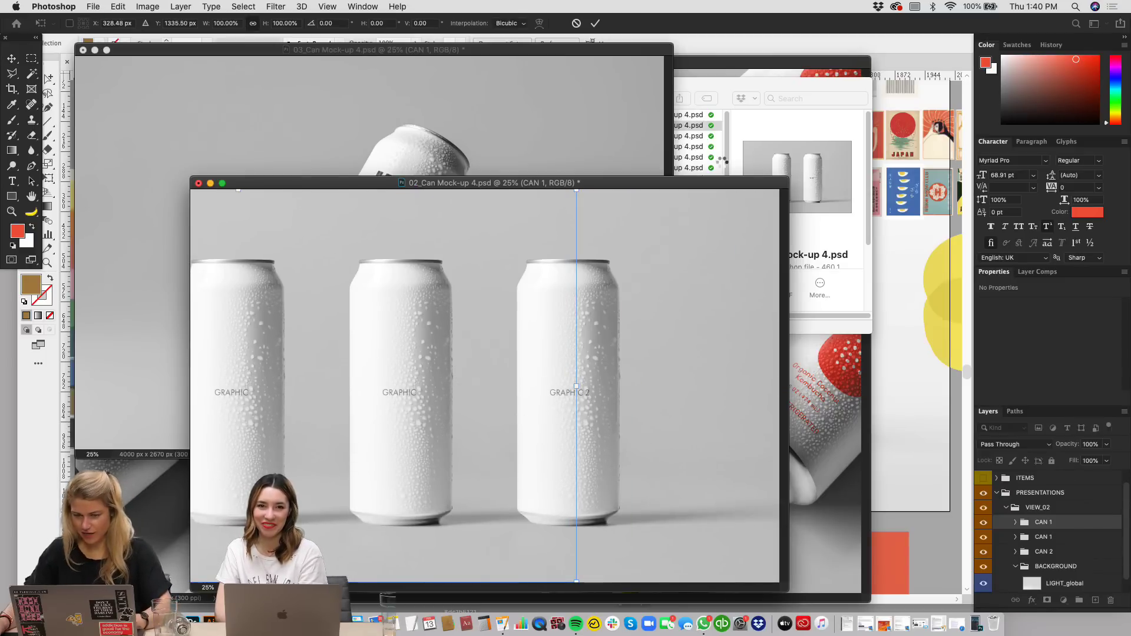
click(596, 100)
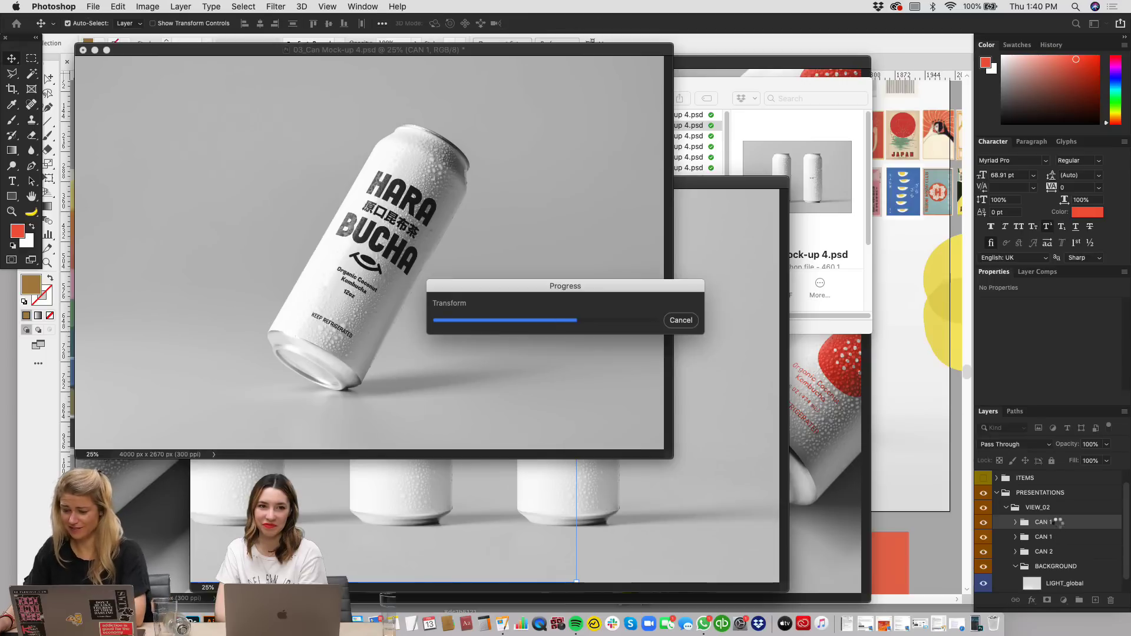
click(607, 95)
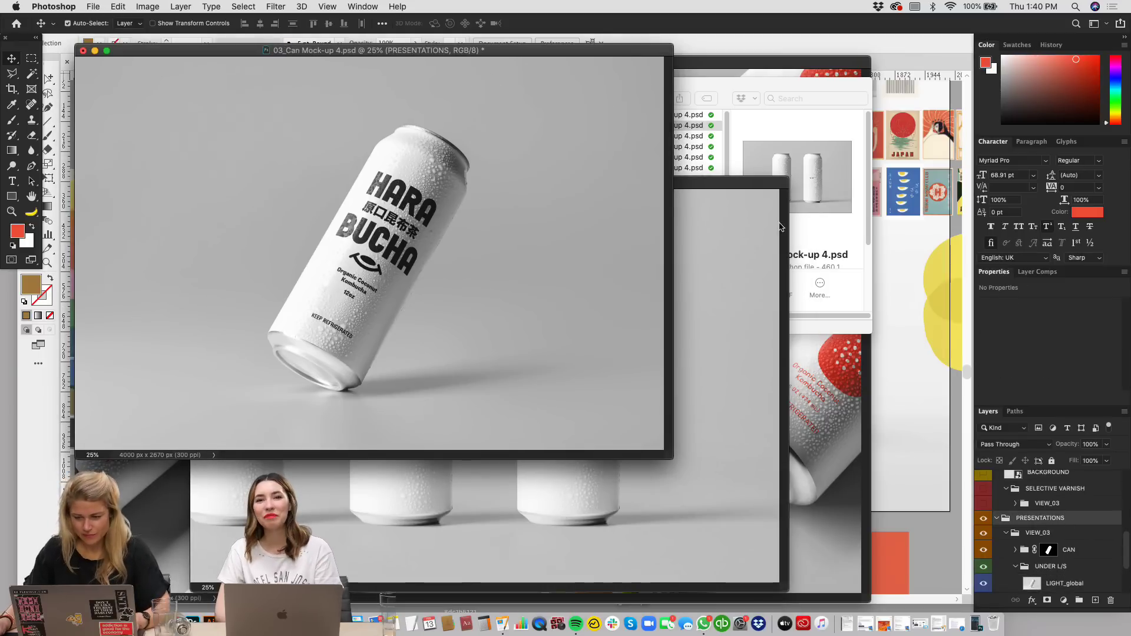
Step: Delete both copied CAN 1 groups from 03_Can Mock-up 4.psd and minimise that document
scroll(1065, 508, up, 5)
click(1053, 494)
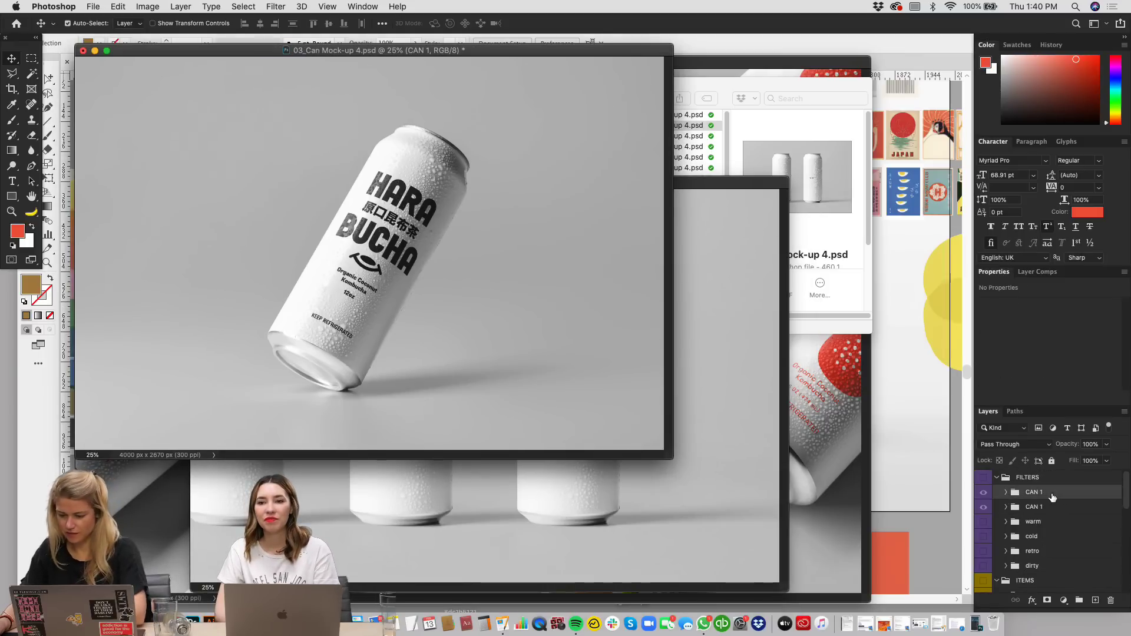
click(1054, 480)
key(BackSpace)
key(super+z)
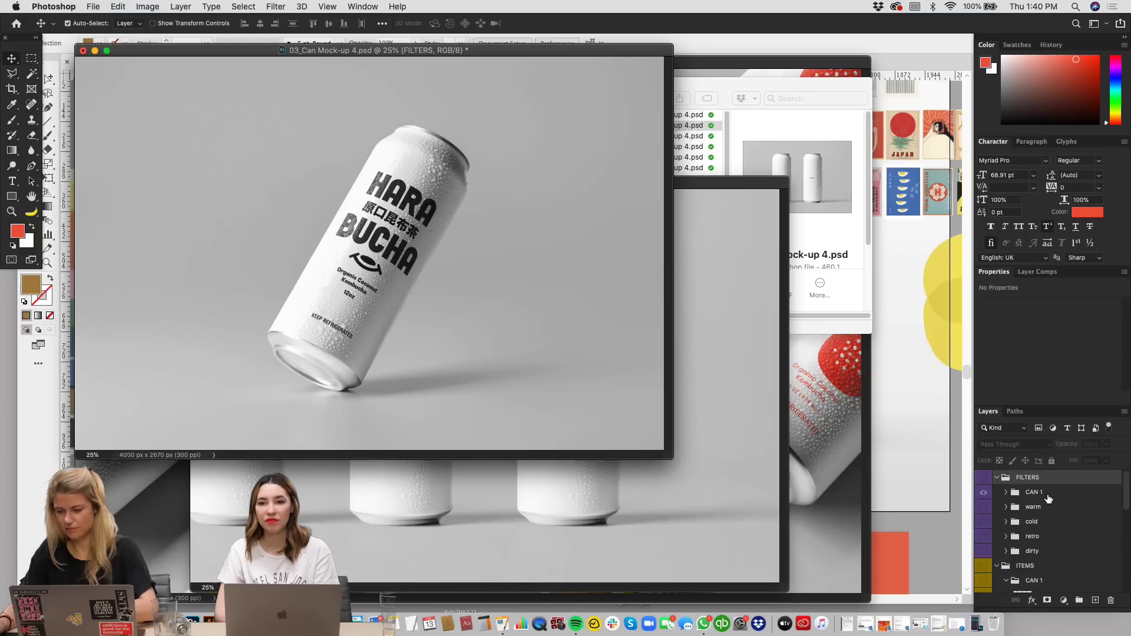
click(1052, 497)
key(BackSpace)
click(95, 50)
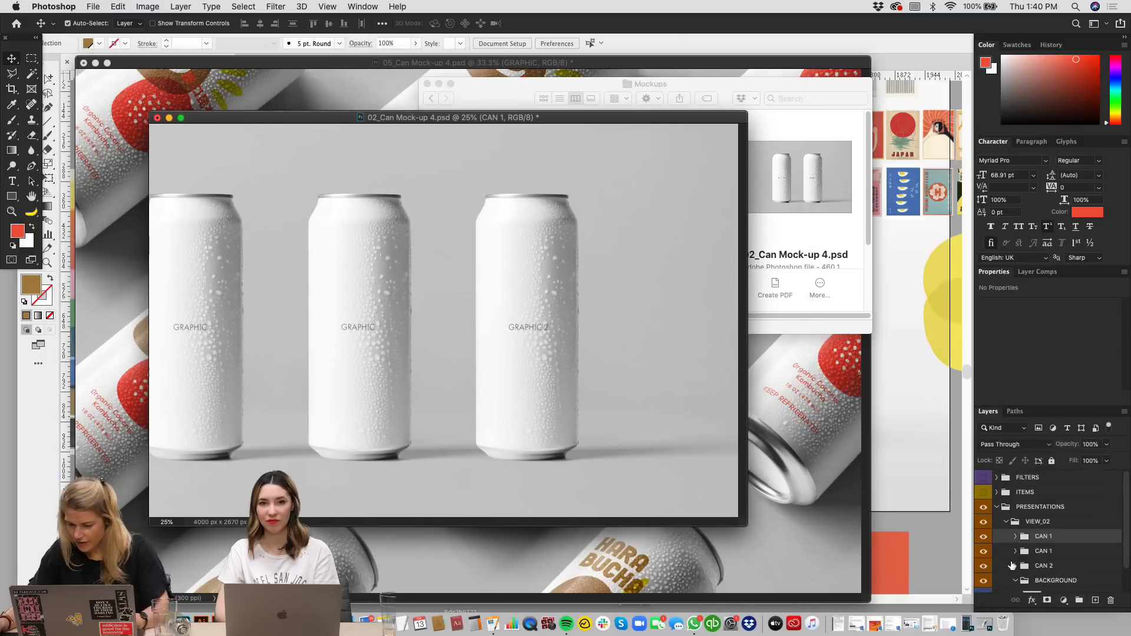
Step: Scale both CAN 1 groups and CAN 2 together to about 87.78% and centre the three cans on the canvas
shift+click(1046, 566)
key(super+t)
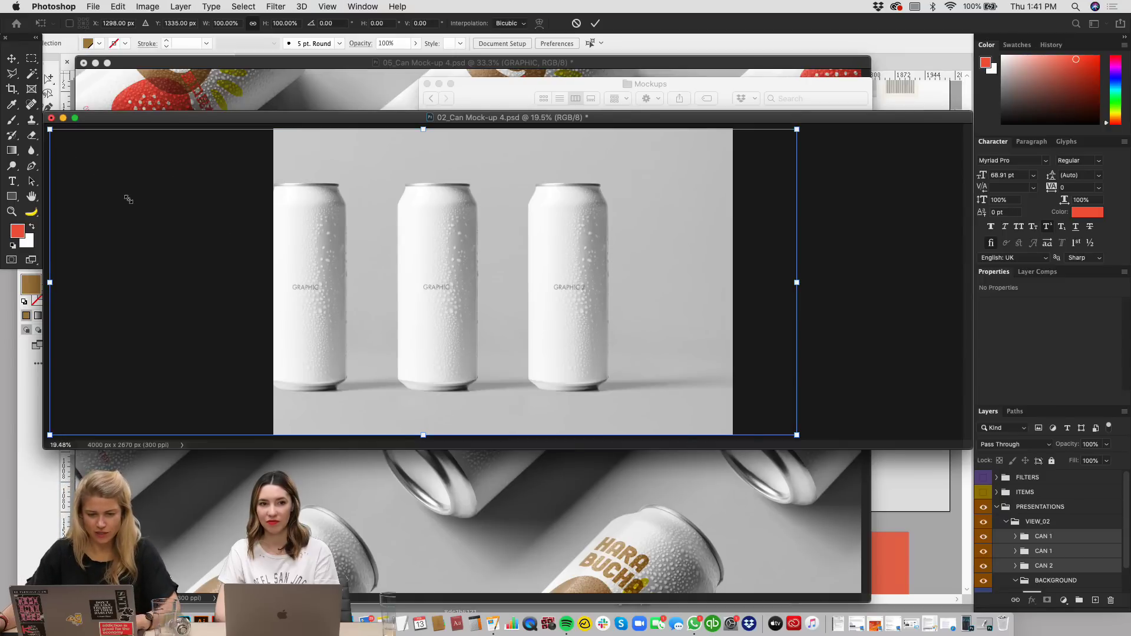
drag(128, 199, 129, 199)
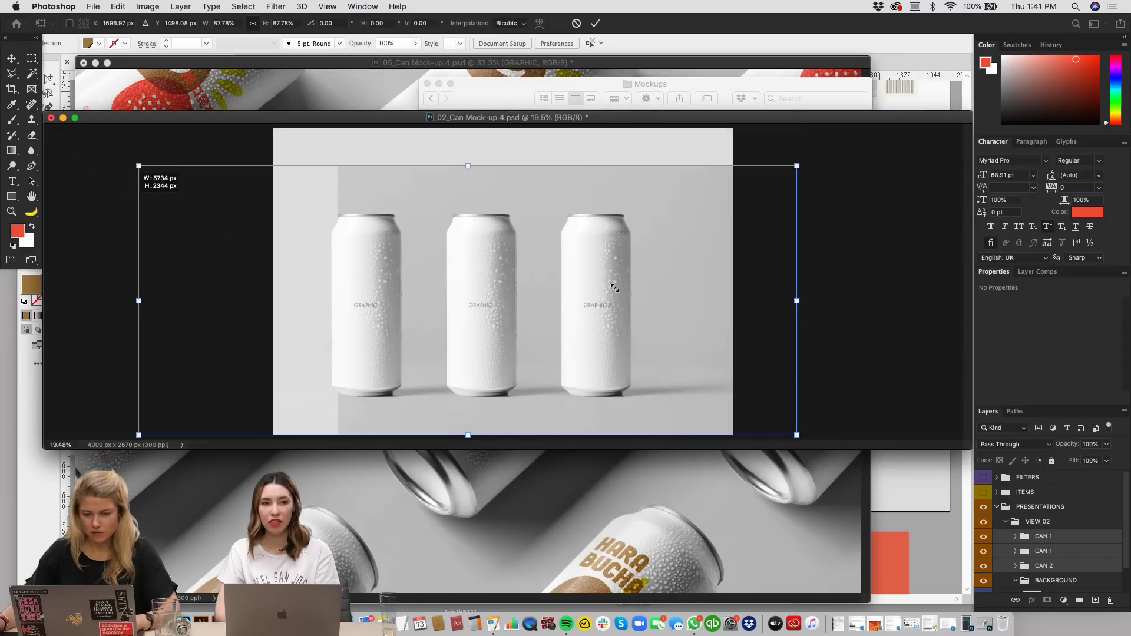
drag(616, 294, 626, 291)
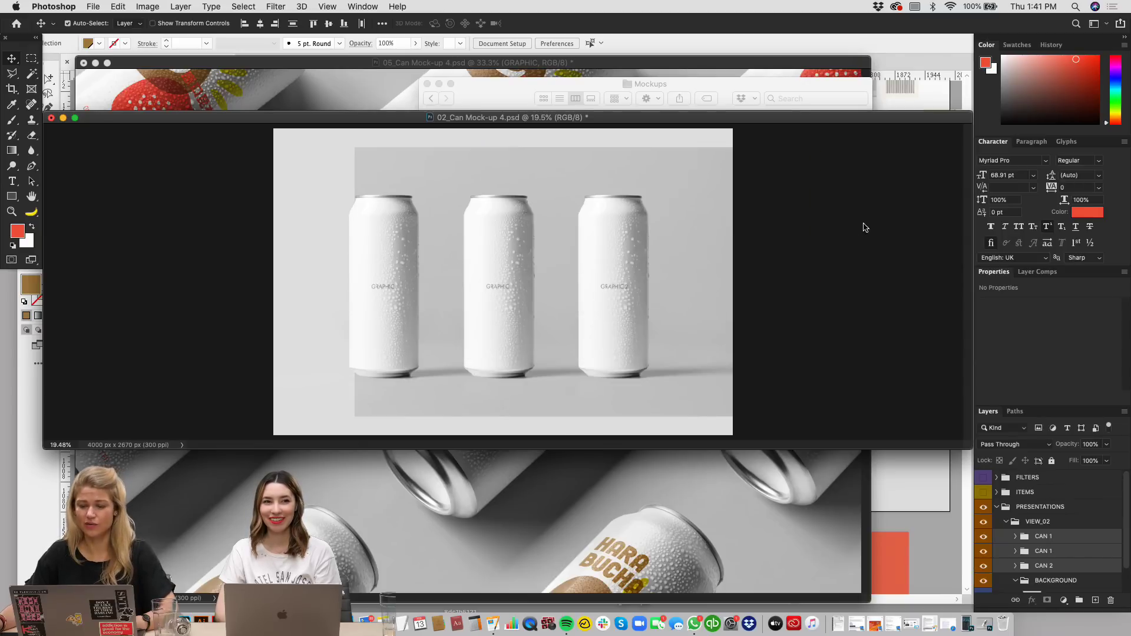
Step: Move the SHADOW_global layer to the canvas's upper-left corner and enlarge it to about 4043 × 2699 px to cover the canvas
click(861, 228)
click(510, 159)
drag(403, 164, 321, 144)
key(super+y)
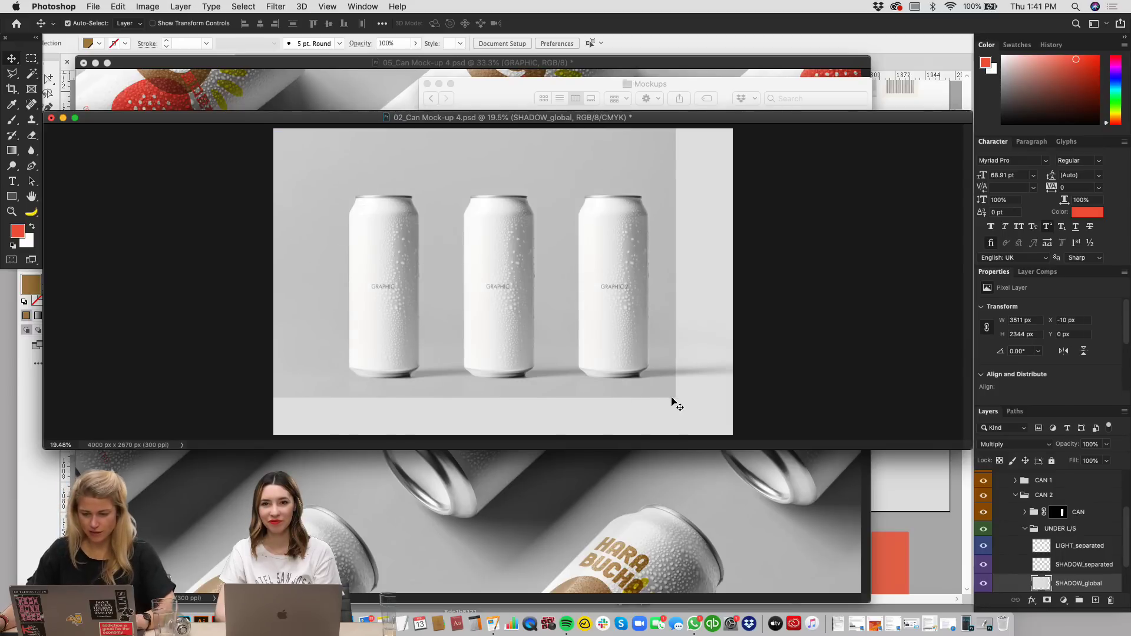
key(super+t)
drag(674, 398, 736, 438)
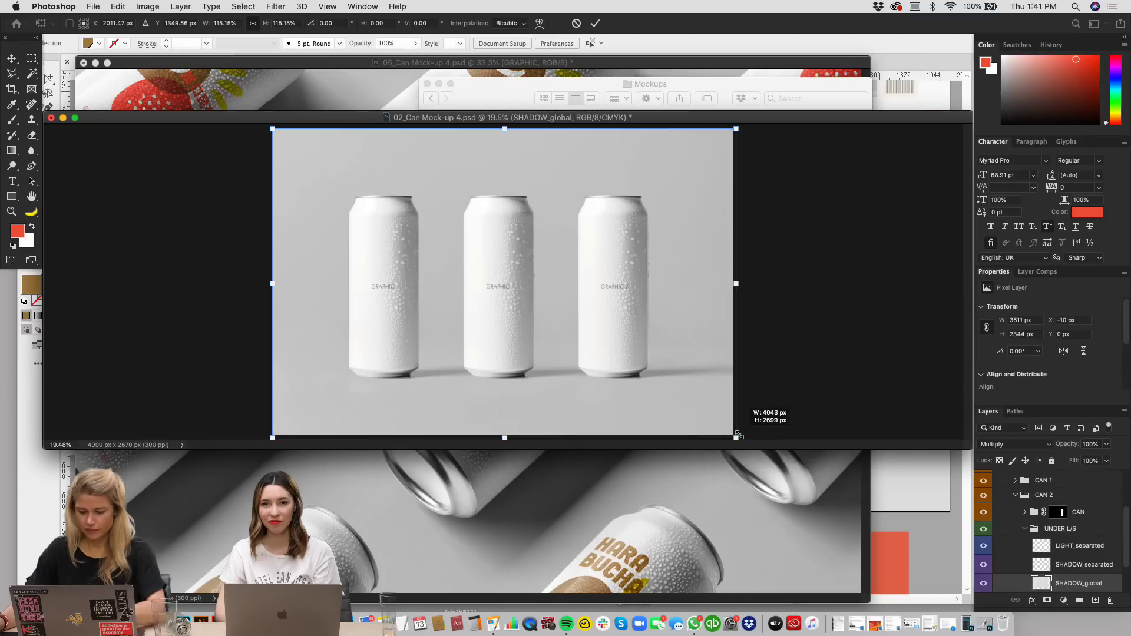
key(Return)
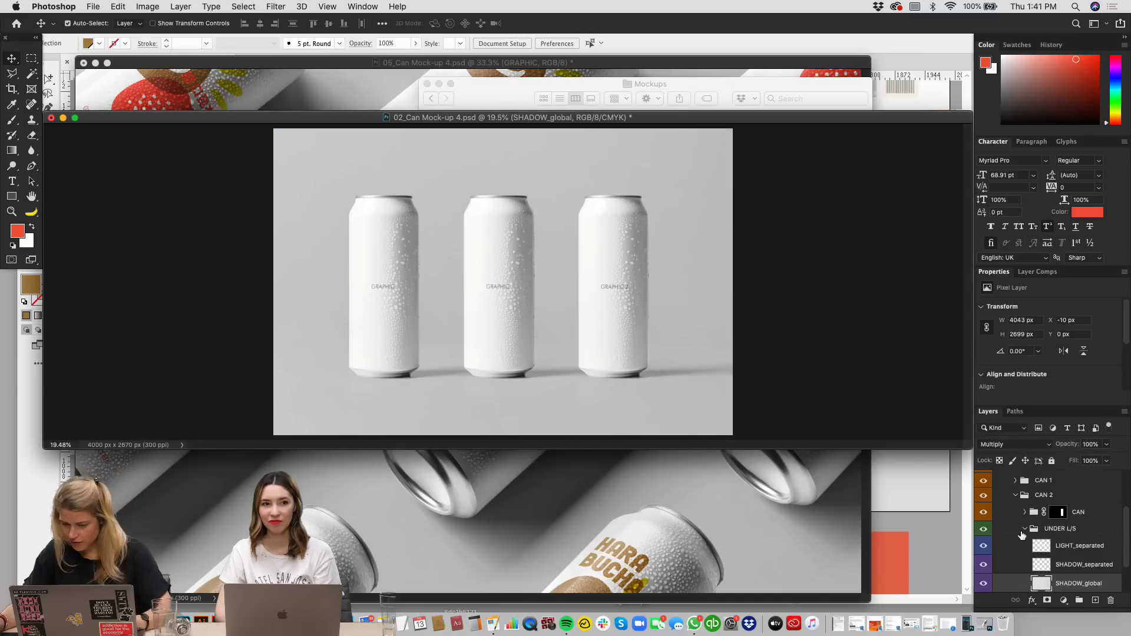
Step: Collapse the UNDER L/S group inside CAN 2 and lock it
click(1024, 529)
click(1059, 538)
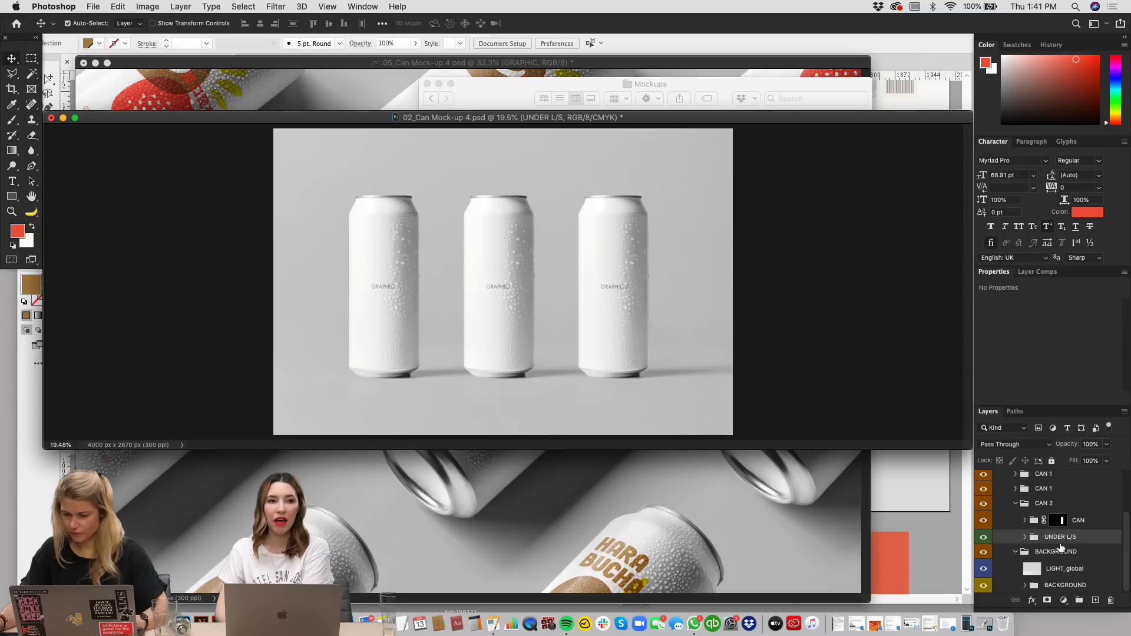
click(1051, 461)
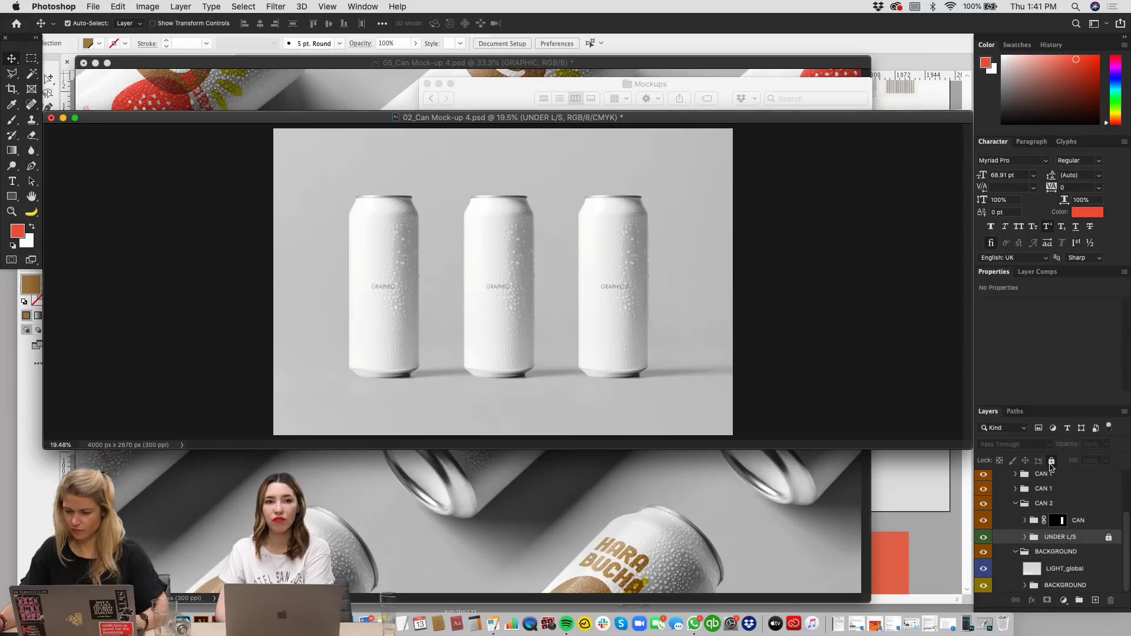
Step: Expand the CAN group in CAN 2 to check its layers, and open the leftmost can's GRAPHIC smart object for editing
click(1032, 521)
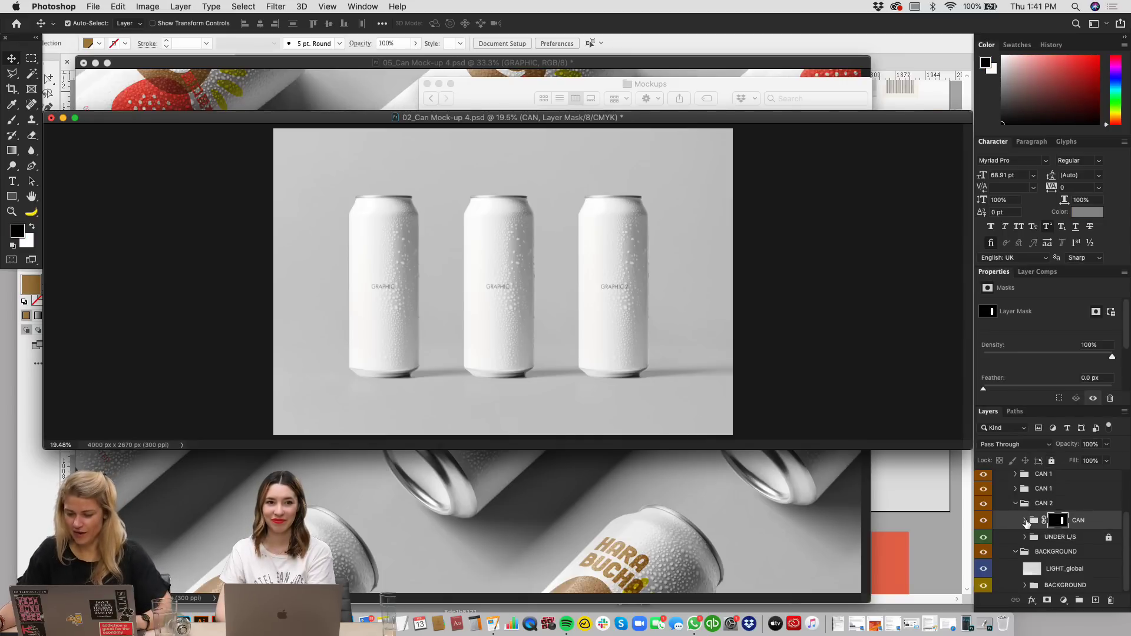
click(1024, 521)
scroll(1051, 547, down, 3)
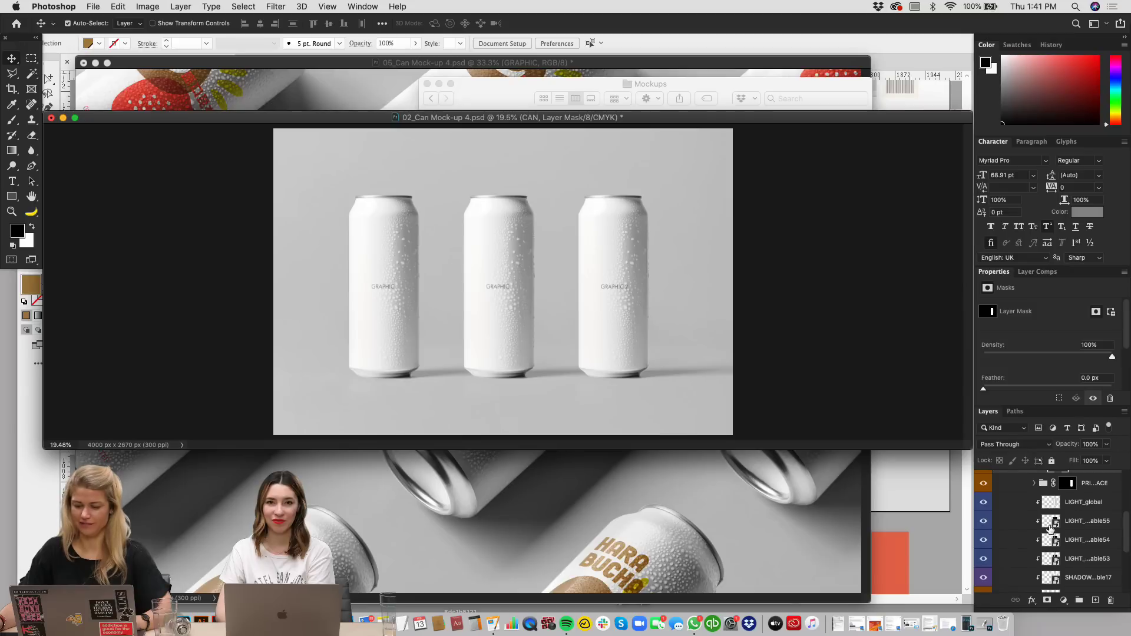
click(1050, 524)
scroll(1066, 529, up, 3)
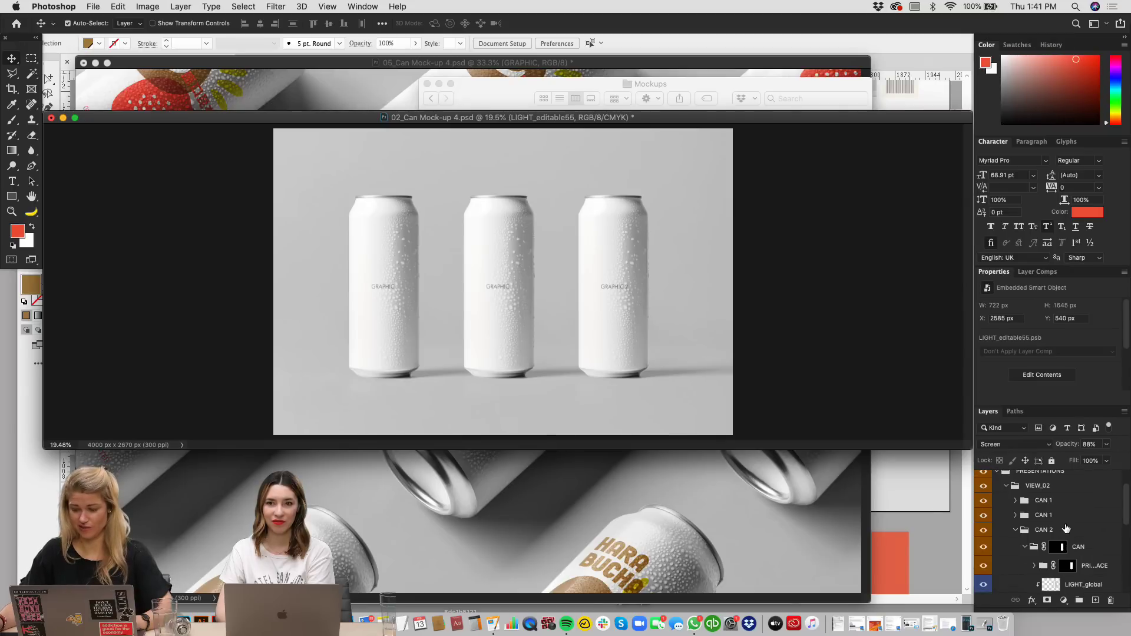
click(387, 284)
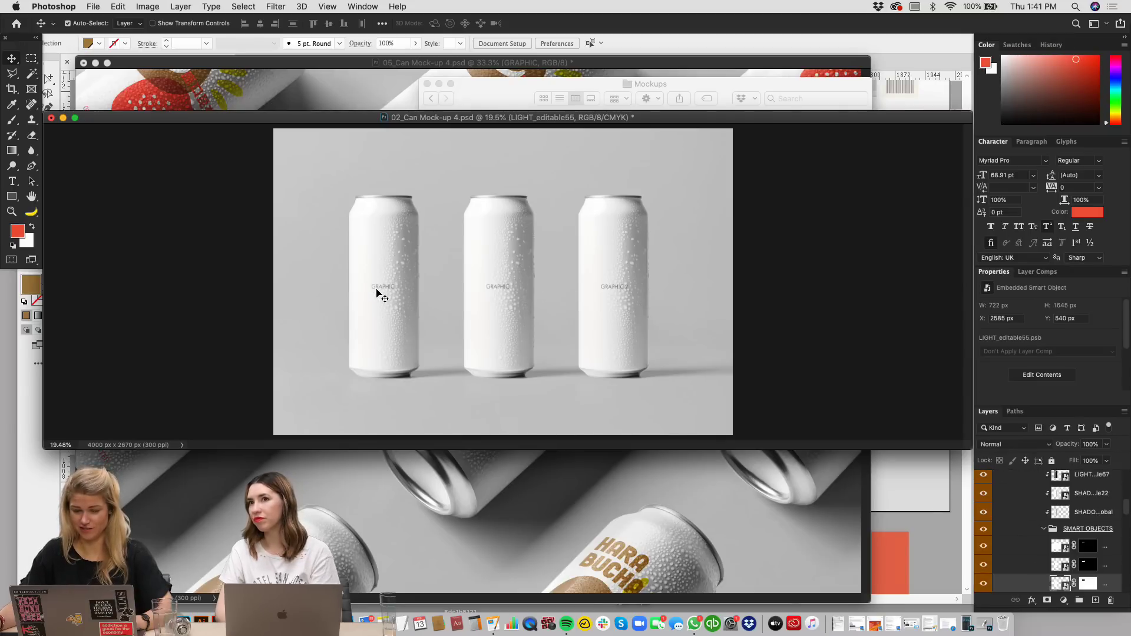
scroll(1067, 545, down, 1)
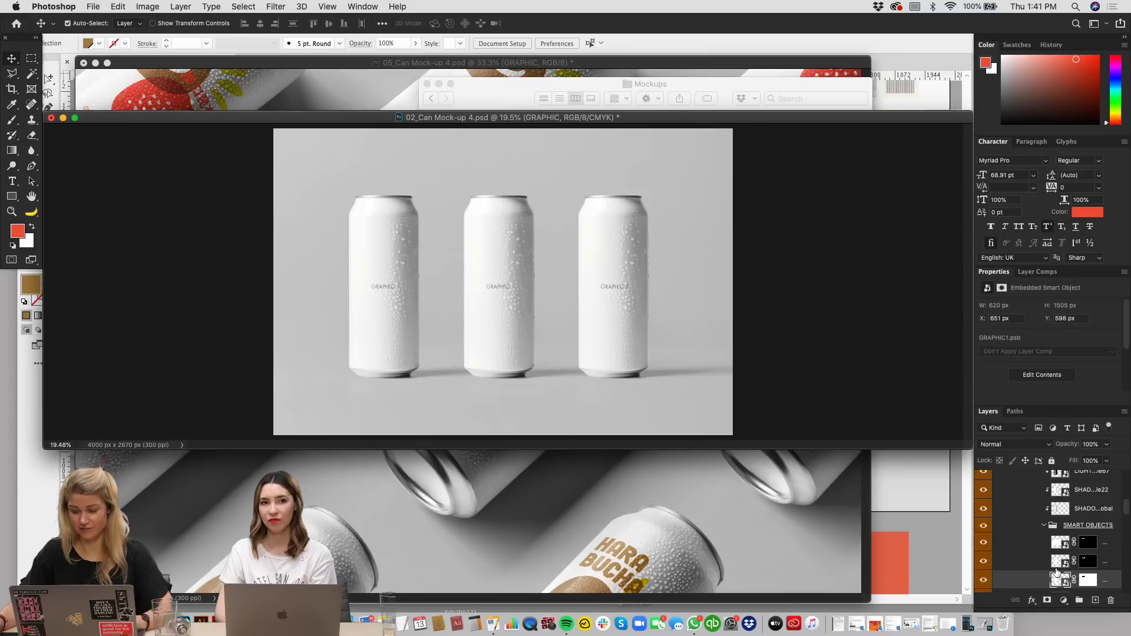
click(983, 580)
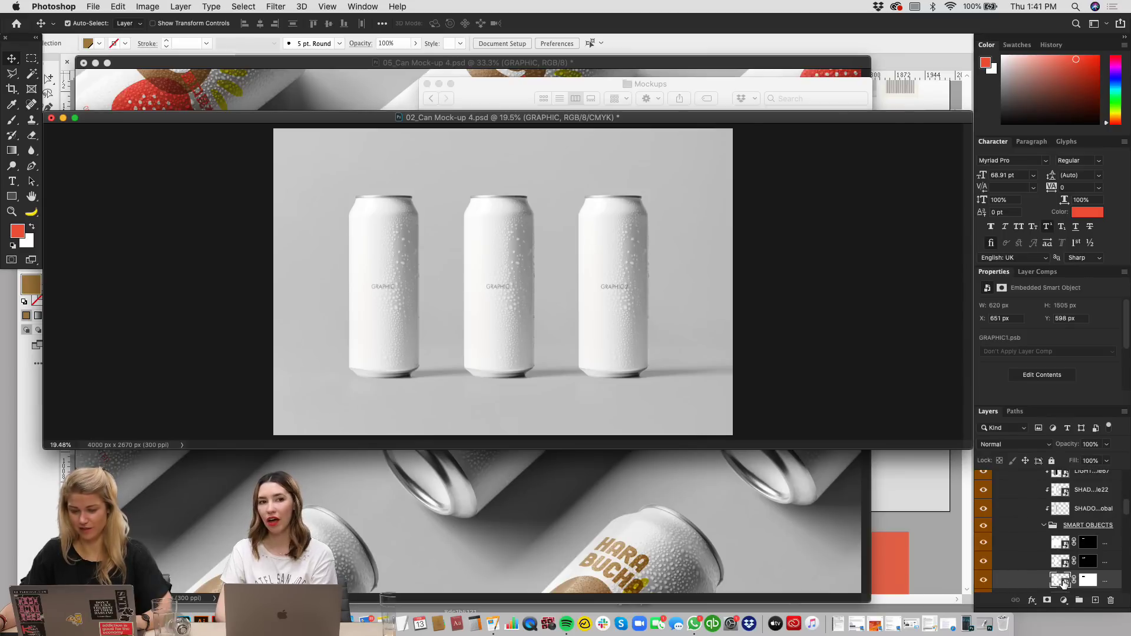
double_click(1062, 583)
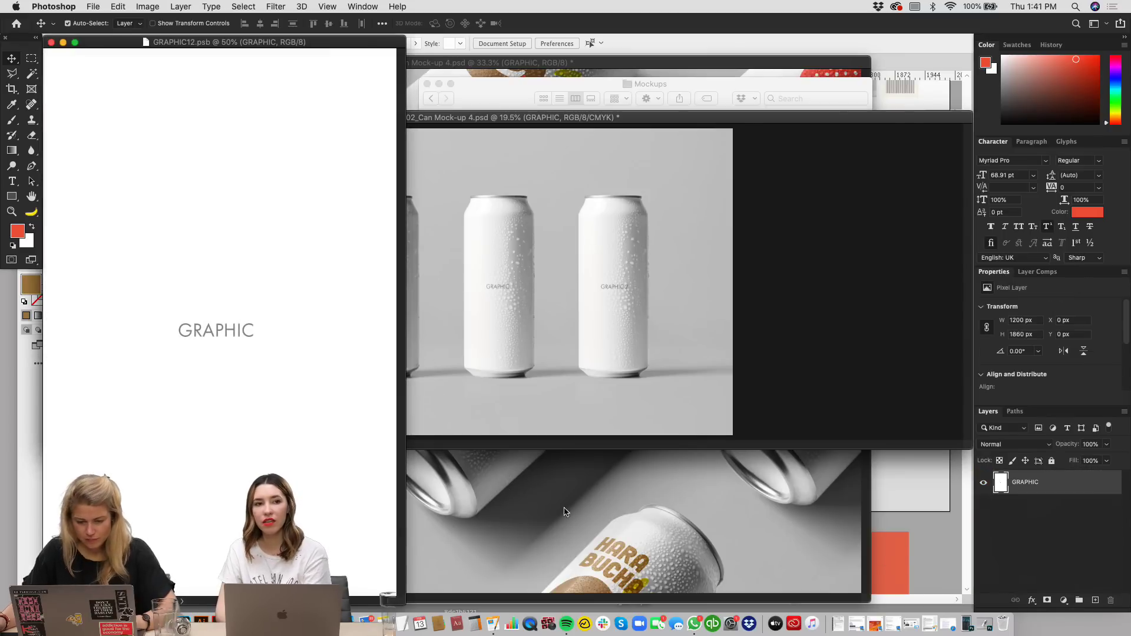
Step: Switch to Illustrator, lock the Background layer, and select the black HARA BUCHA label artwork on the leftmost bottle for copying
click(907, 534)
scroll(378, 320, up, 5)
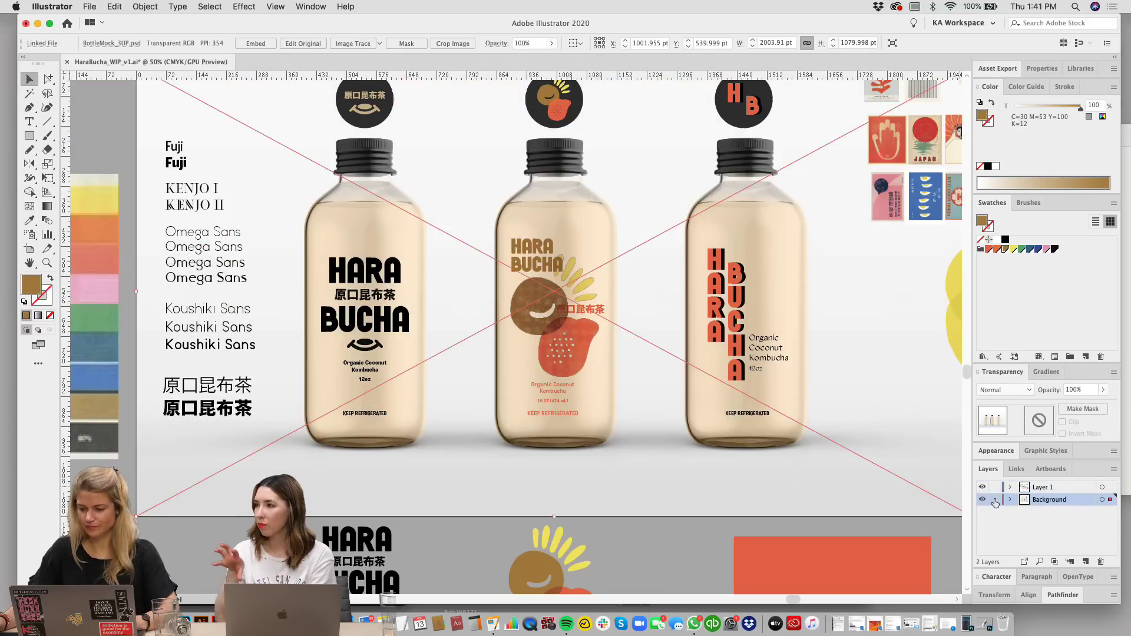
click(994, 500)
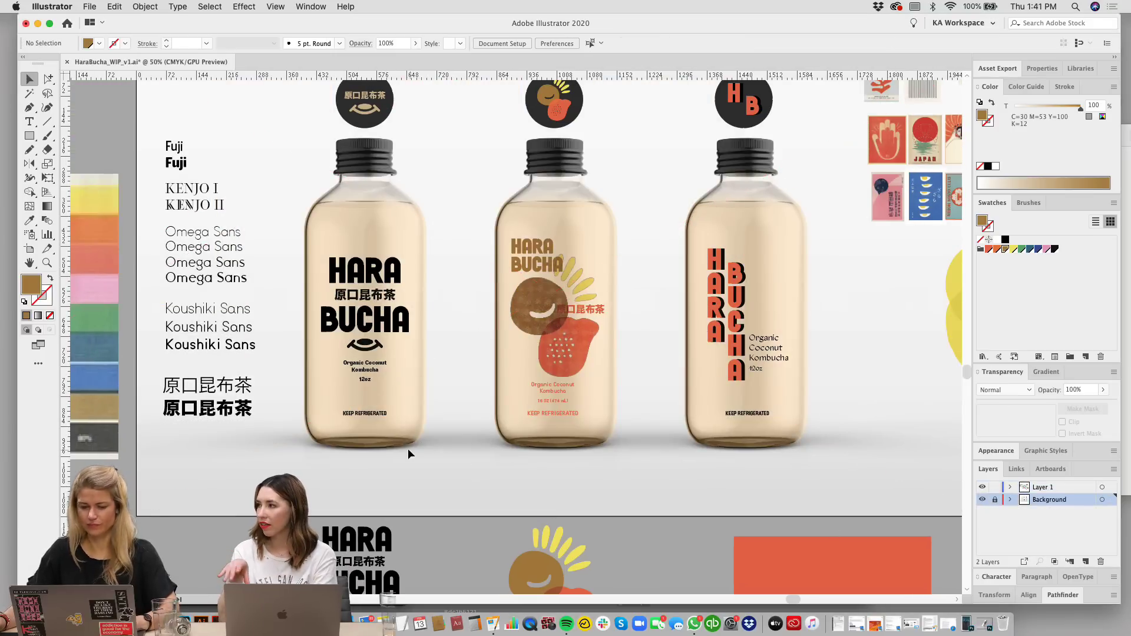
drag(312, 258, 313, 259)
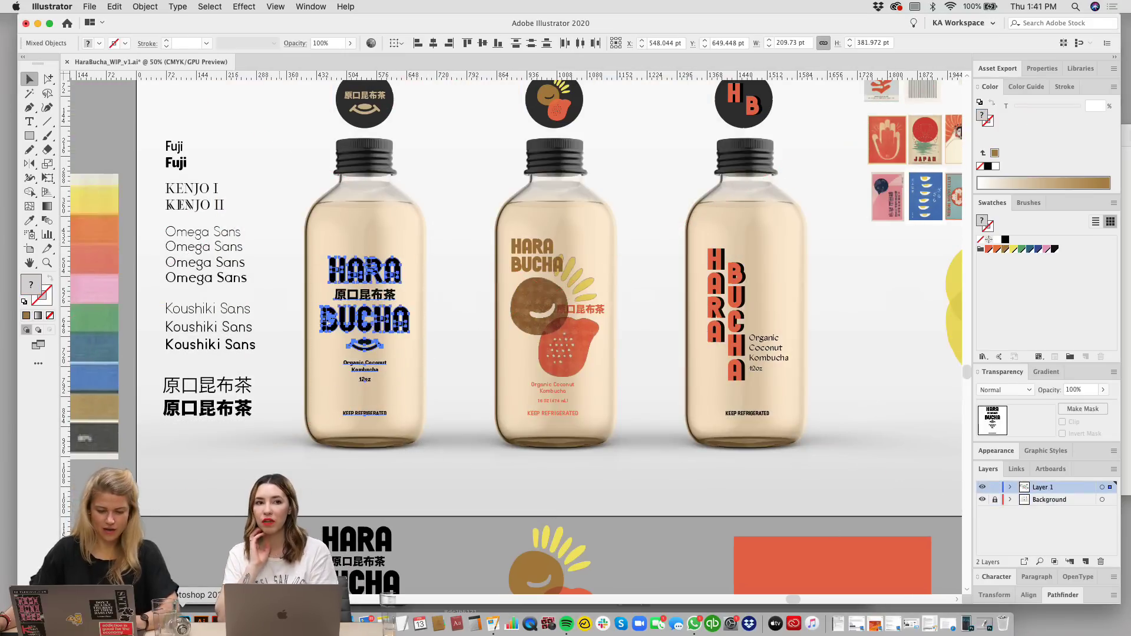
Step: Switch to Photoshop, paste the label into GRAPHIC12.psb as a Smart Object, and delete the GRAPHIC placeholder layer
click(183, 623)
key(super+v)
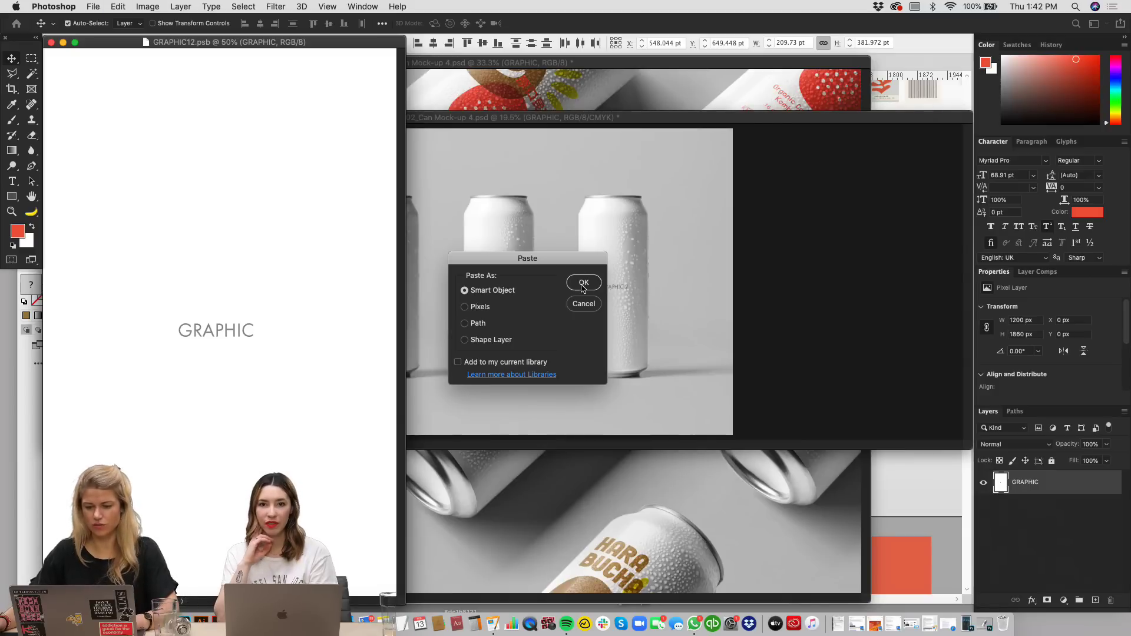
click(583, 285)
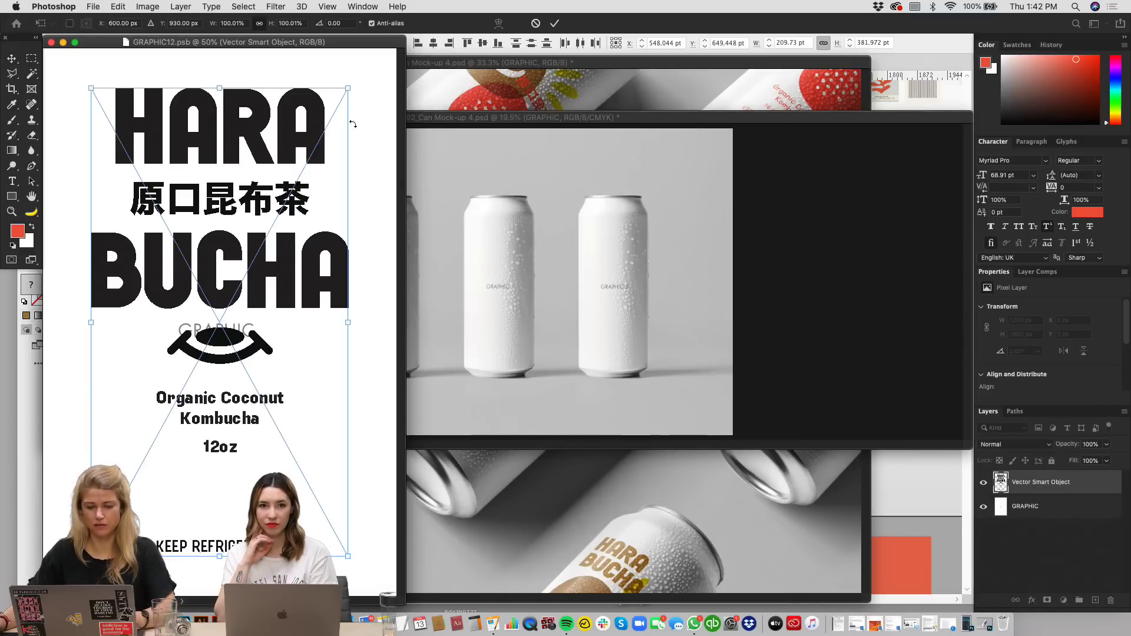
key(Return)
click(1031, 508)
key(Delete)
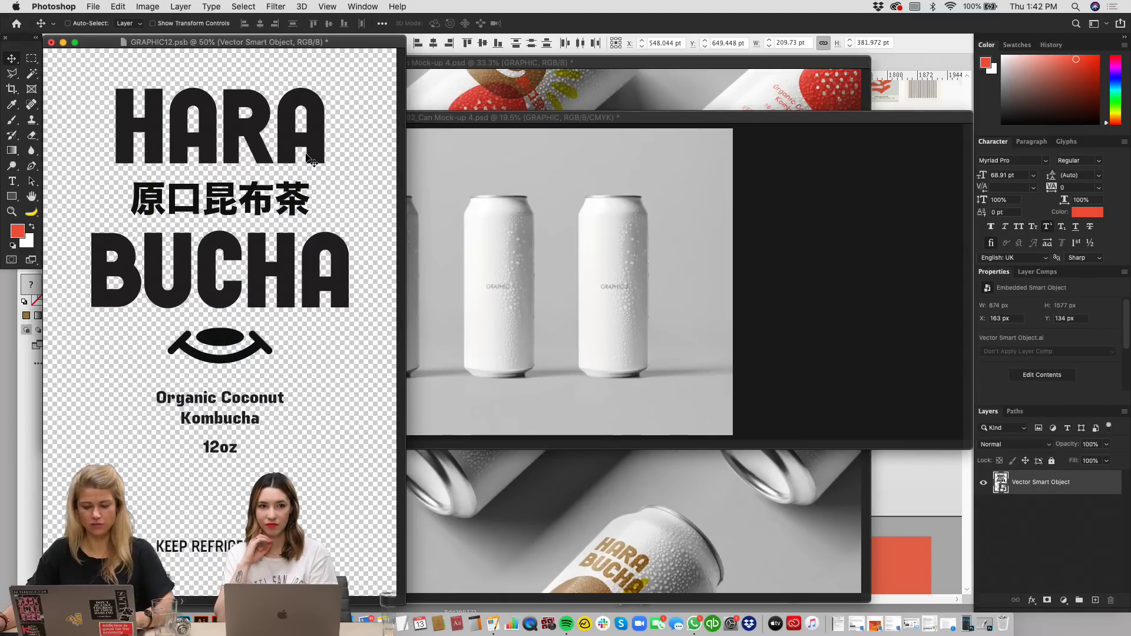
Step: Scale the label to about 710 × 1279 px, centred low on the canvas, and save GRAPHIC12.psb beside the can mock-up
key(super+t)
drag(348, 93, 309, 157)
drag(265, 201, 278, 204)
drag(323, 161, 288, 212)
key(Return)
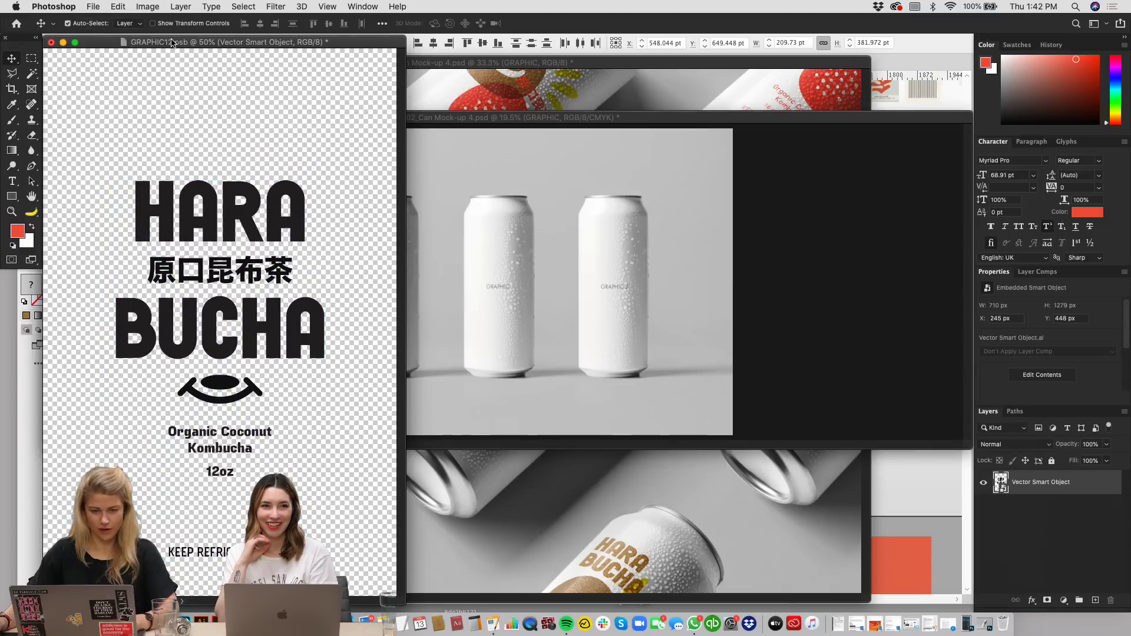
drag(170, 39, 652, 54)
key(super+s)
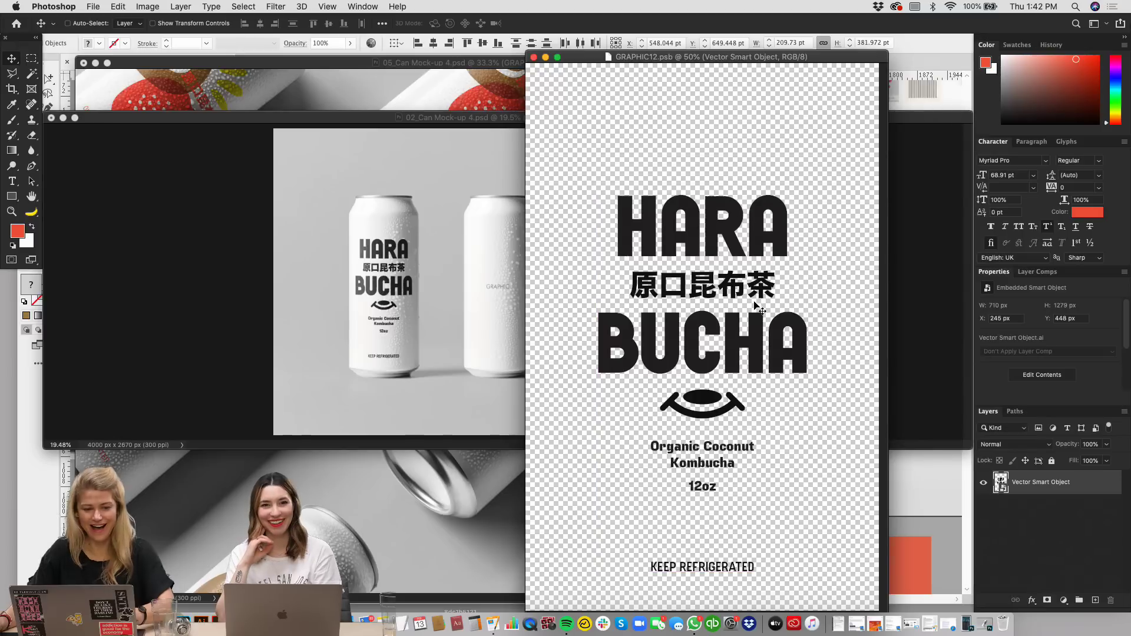
Step: Reduce the label to 77.46%, save the smart object, and nudge the label 20 px down
key(super+t)
drag(810, 195, 800, 212)
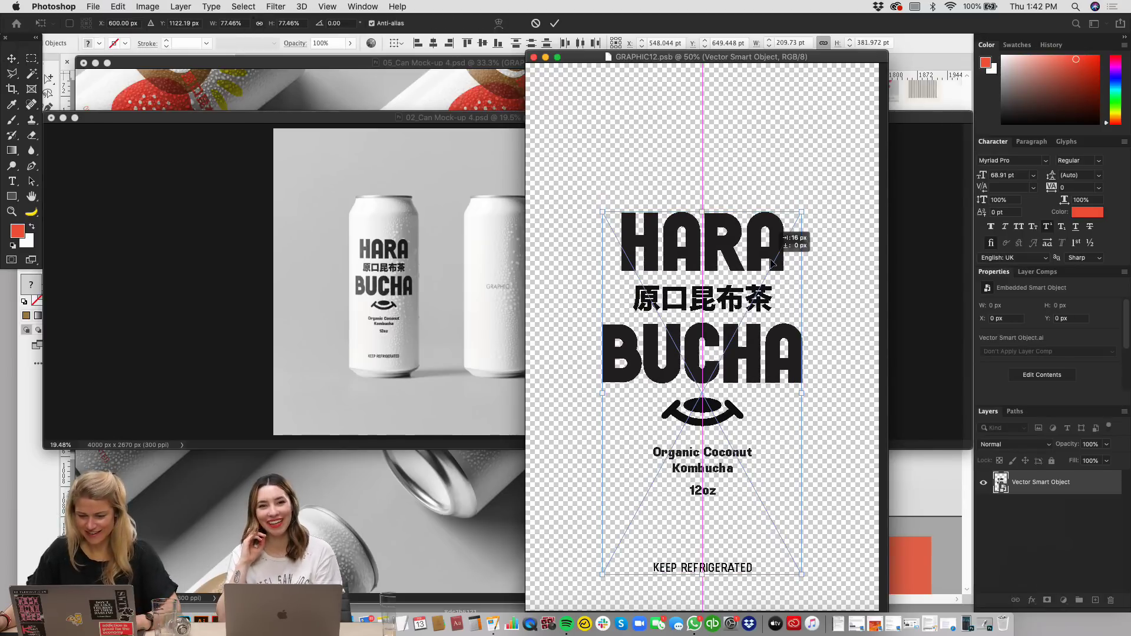
key(Return)
key(super+s)
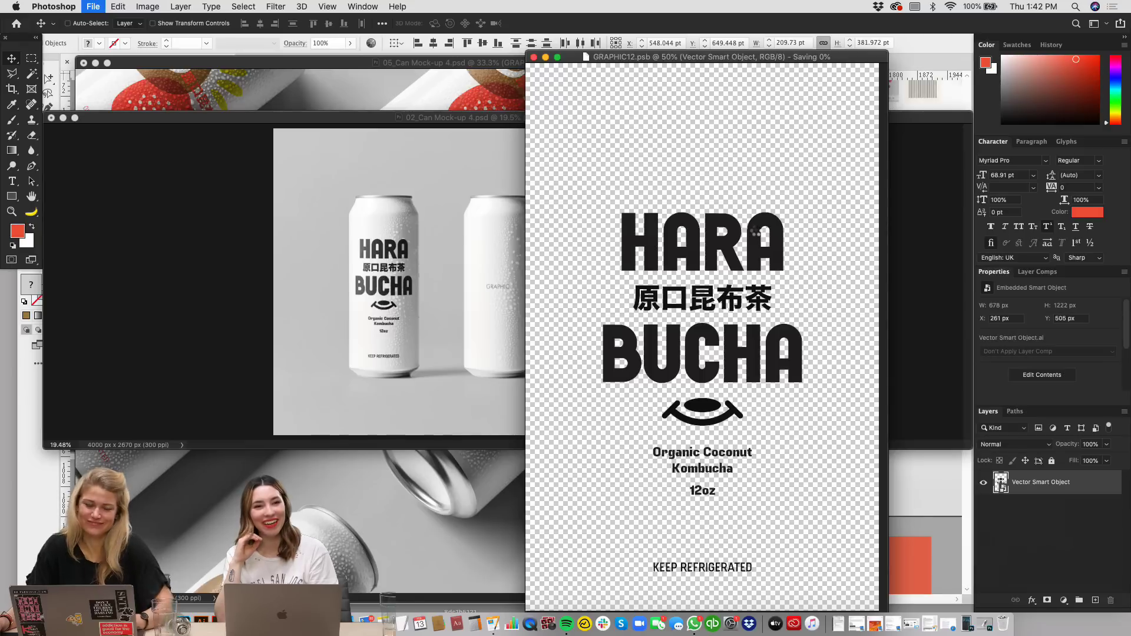
key(shift+Down)
key(shift+Down)
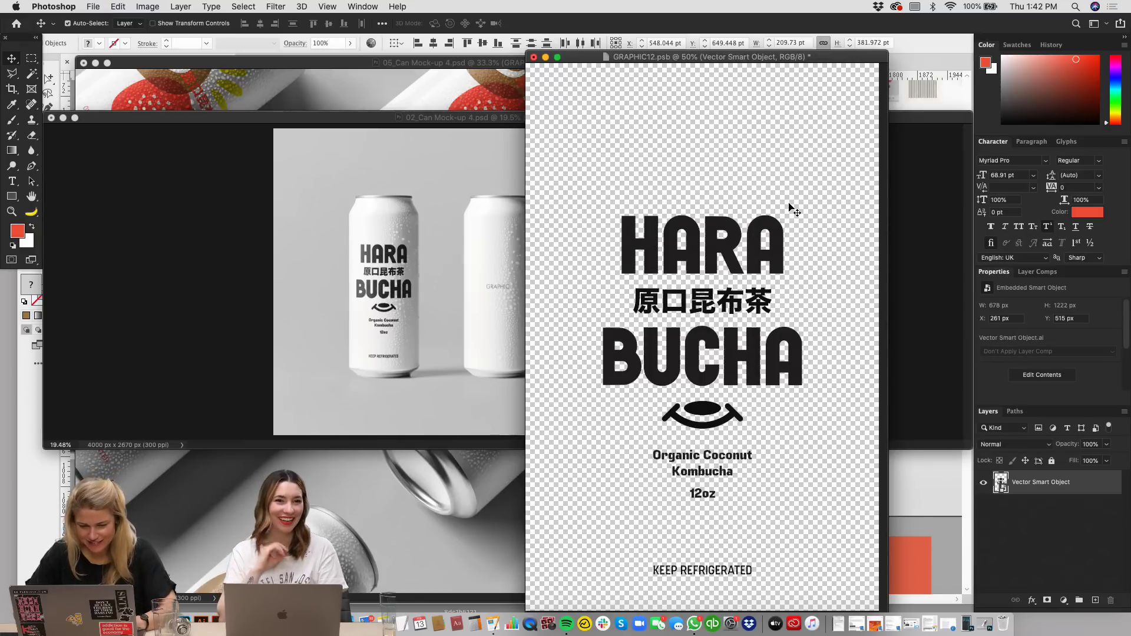
Step: Enlarge the label to about 730 × 1316 px, shift it 30 px down to Y 460 px, and save the smart object
key(super+t)
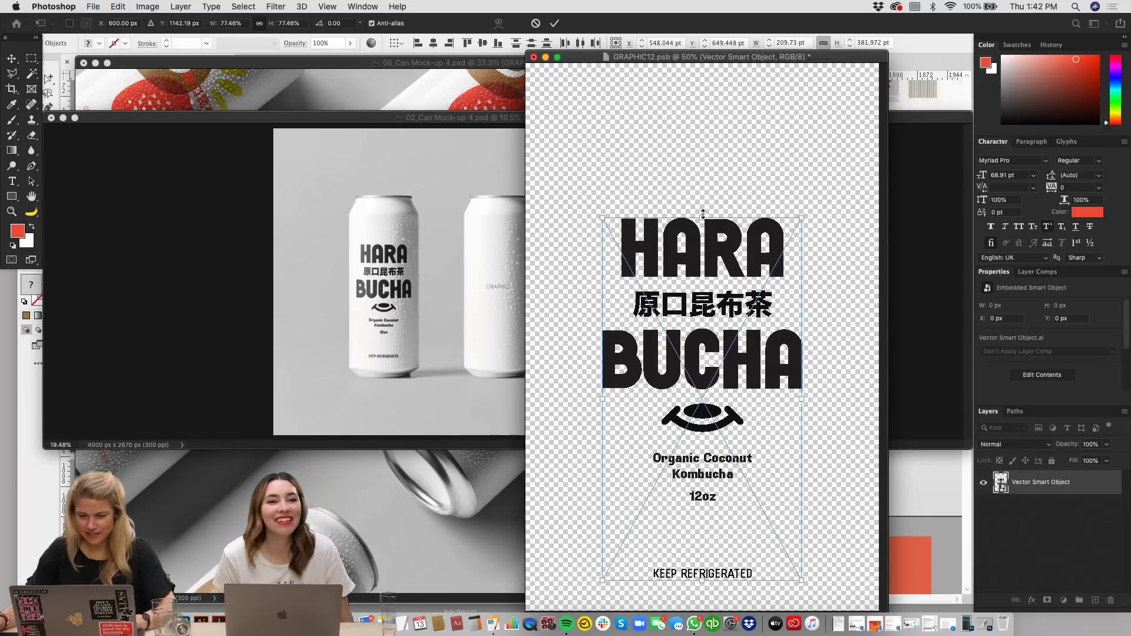
drag(706, 212, 711, 184)
key(Return)
key(super+s)
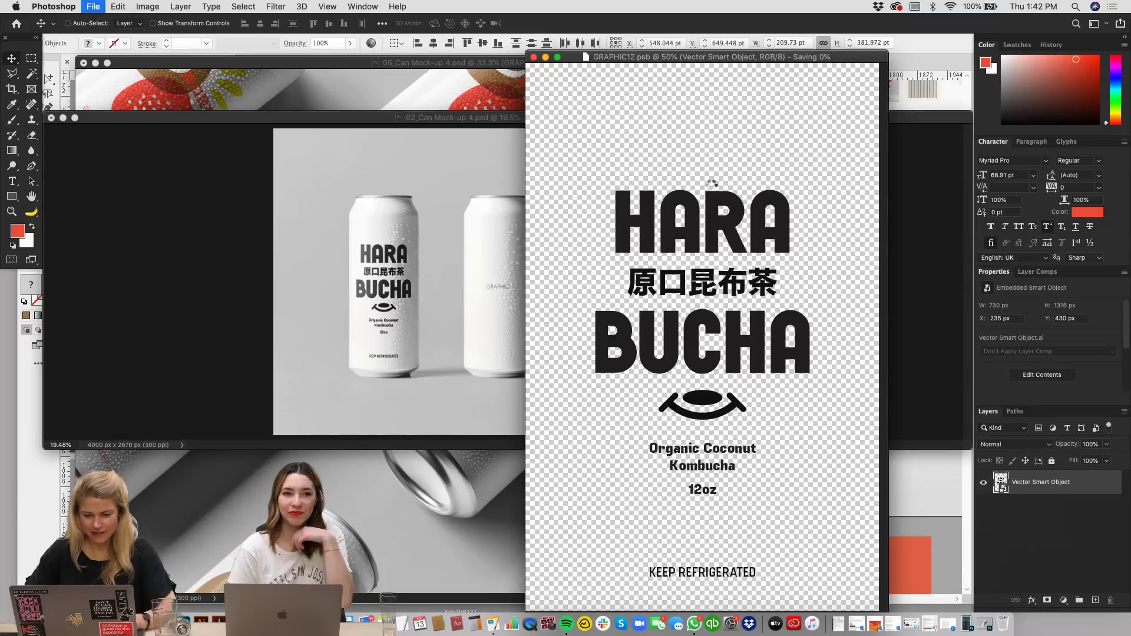
key(shift+Down)
key(shift+Down)
key(shift+Down)
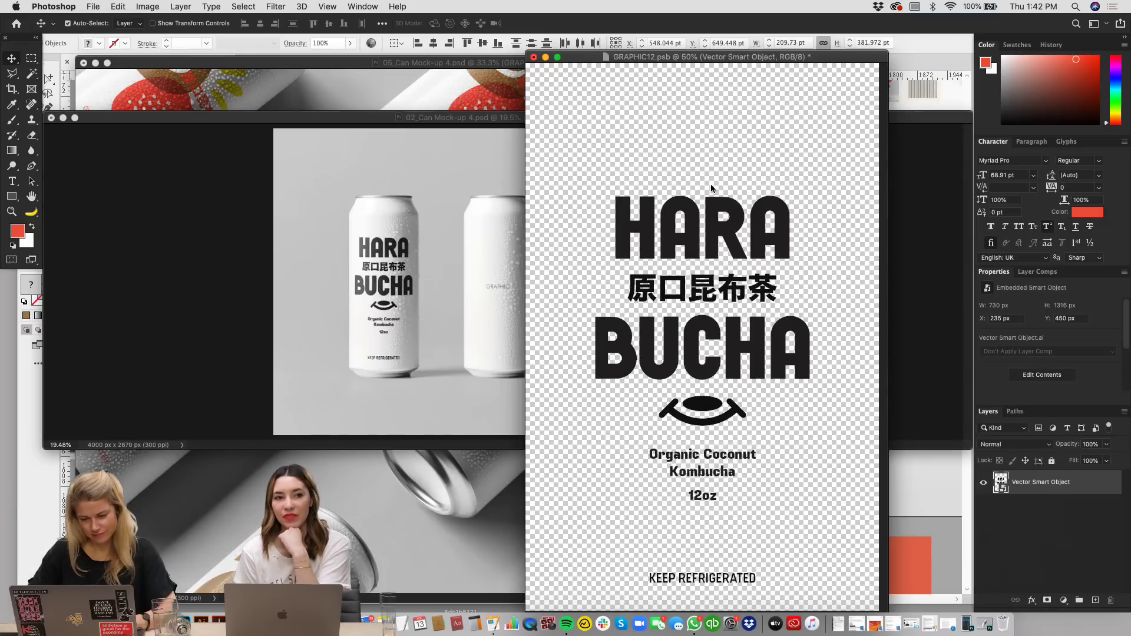
key(super+s)
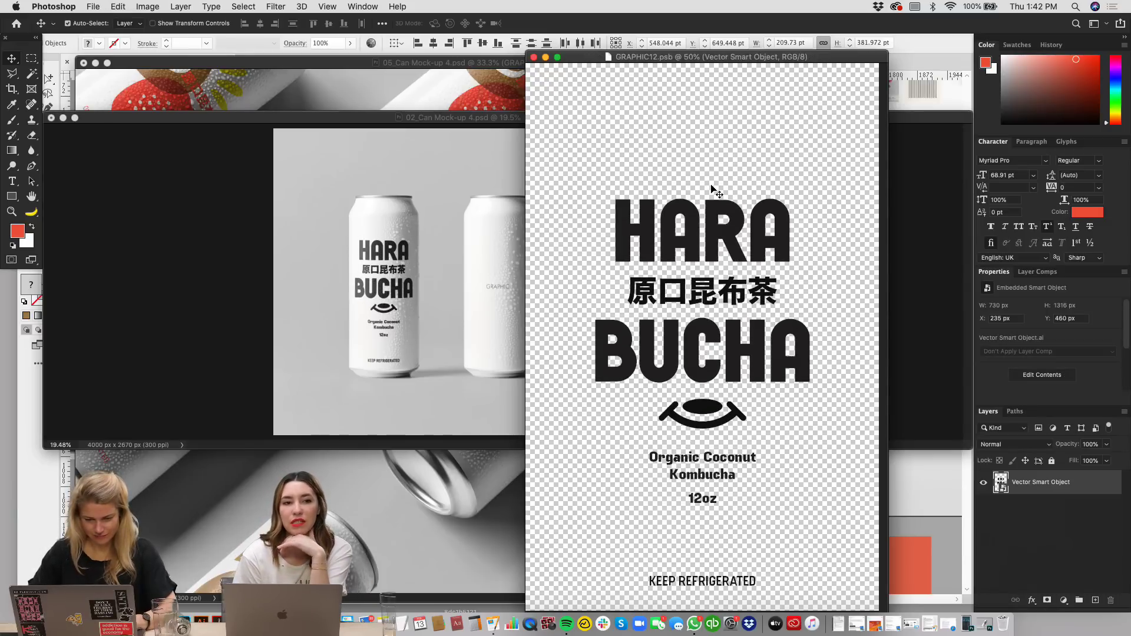
Step: Open the label's vector artwork in Illustrator, move the KEEP REFRIGERATED text slightly up, and save the file
double_click(1000, 482)
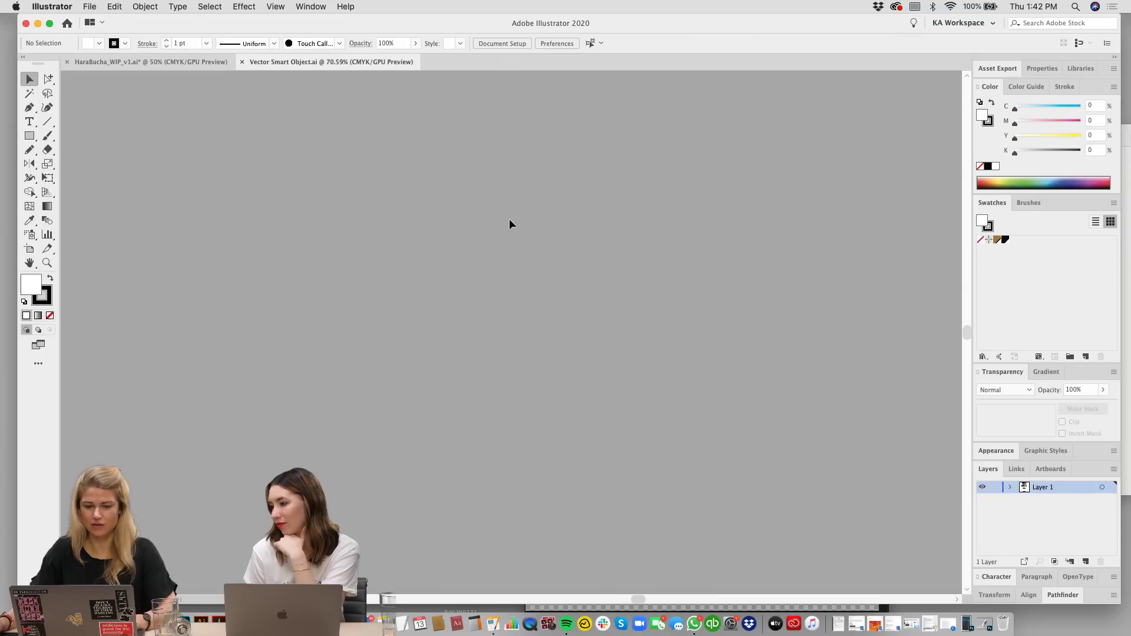
key(super+0)
drag(313, 462, 313, 455)
click(410, 477)
key(super+s)
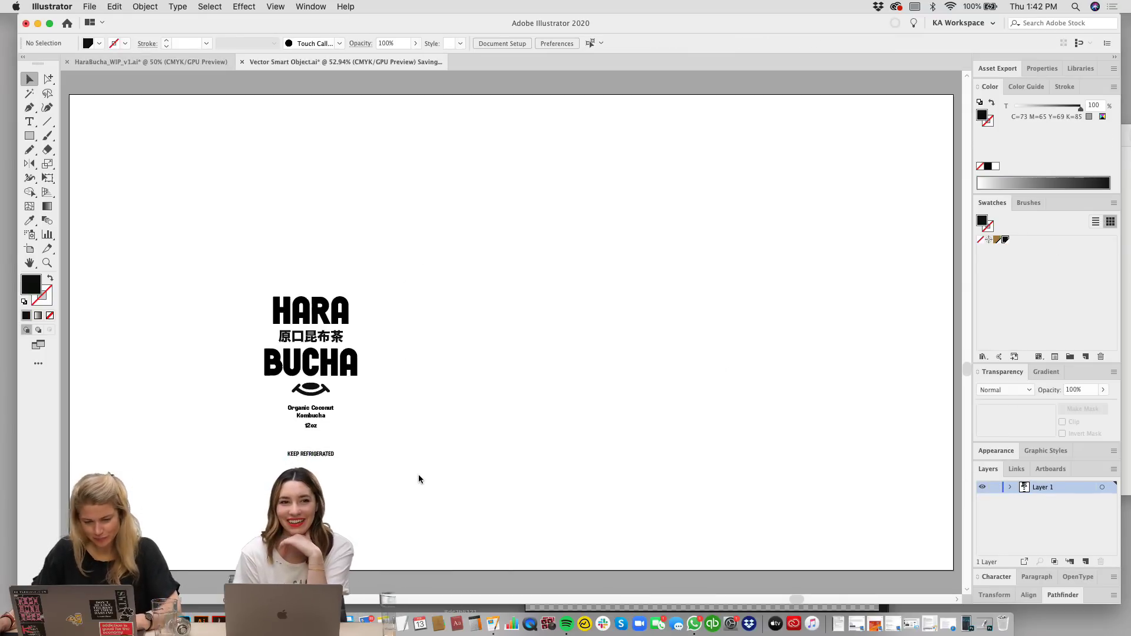
Step: Close the label's vector artwork in Illustrator, return to Photoshop, position the label at Y 491 px, and save and close GRAPHIC12.psb
key(super+w)
click(682, 330)
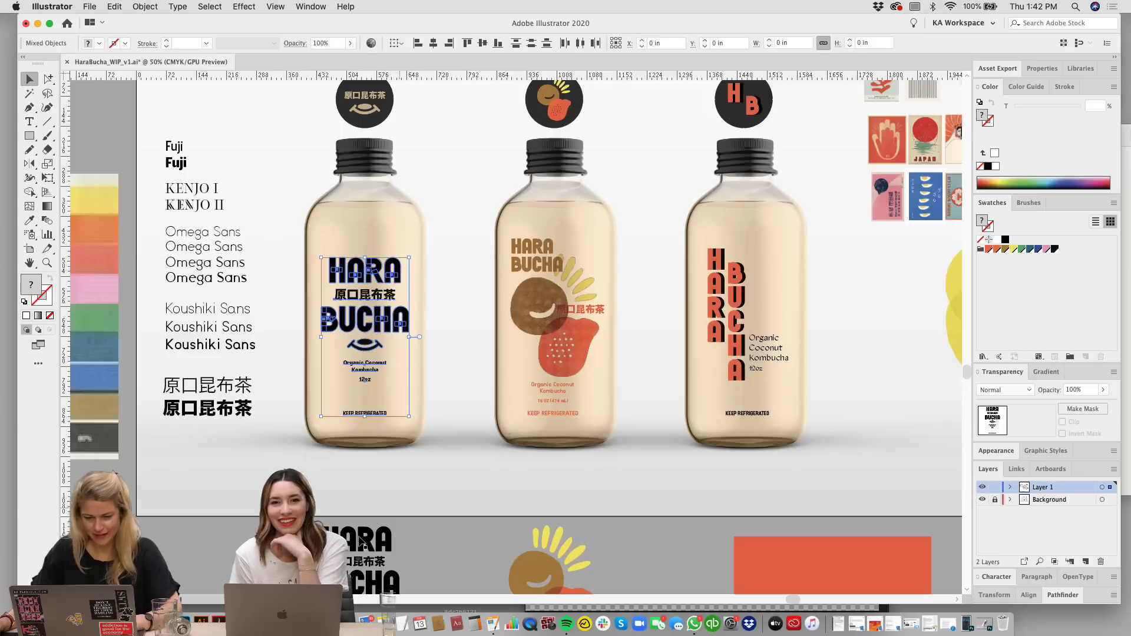
click(184, 620)
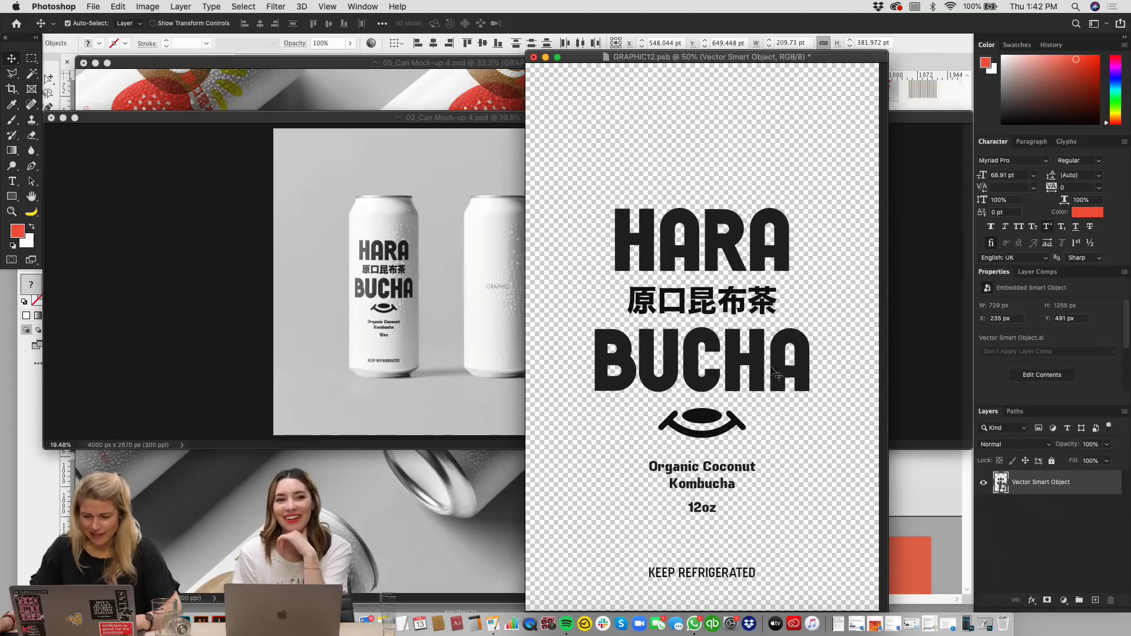
key(super+s)
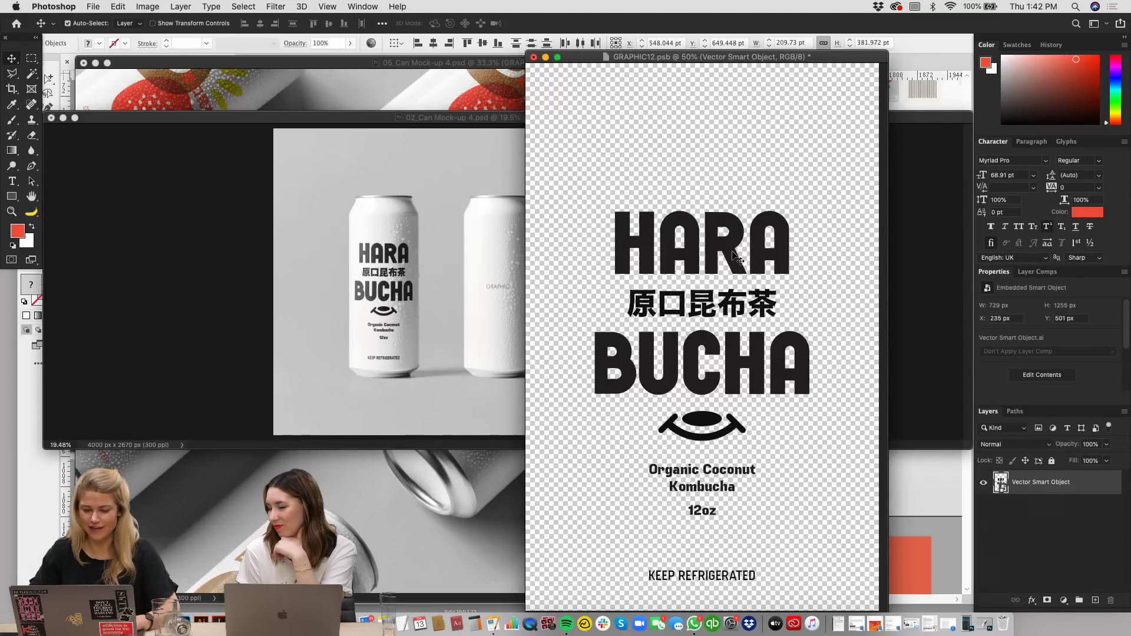
key(super+s)
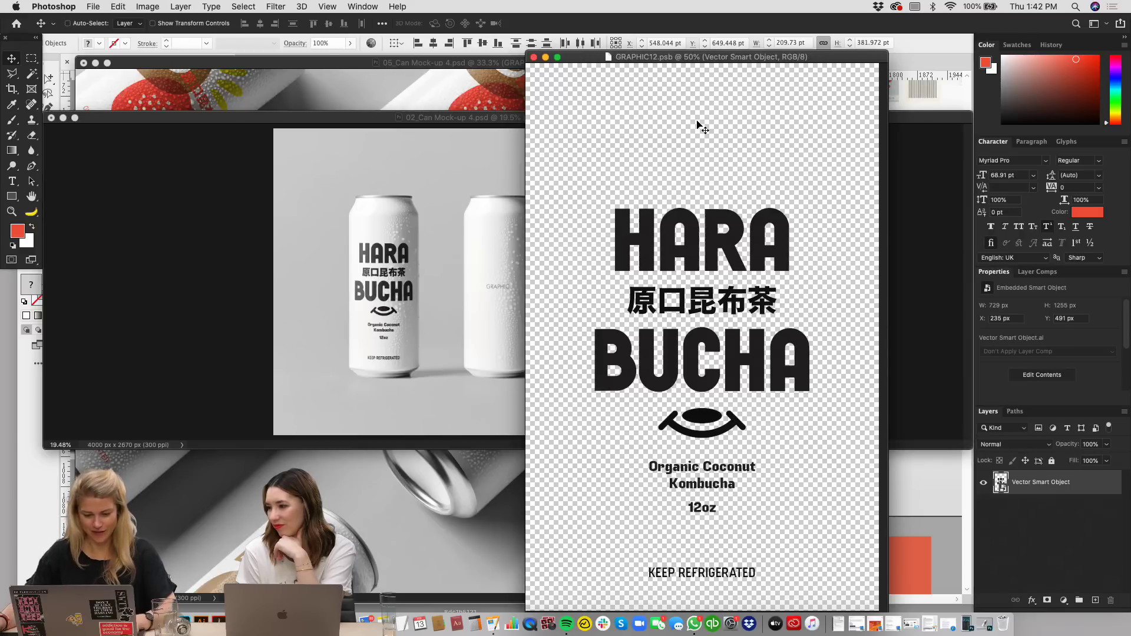
key(super)
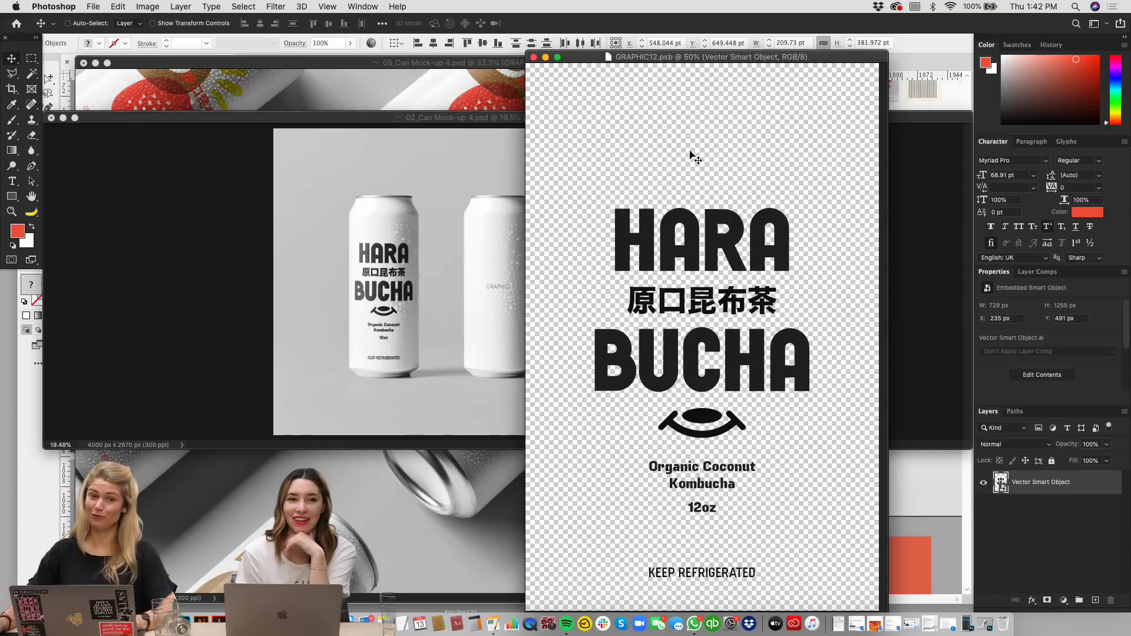
key(super+w)
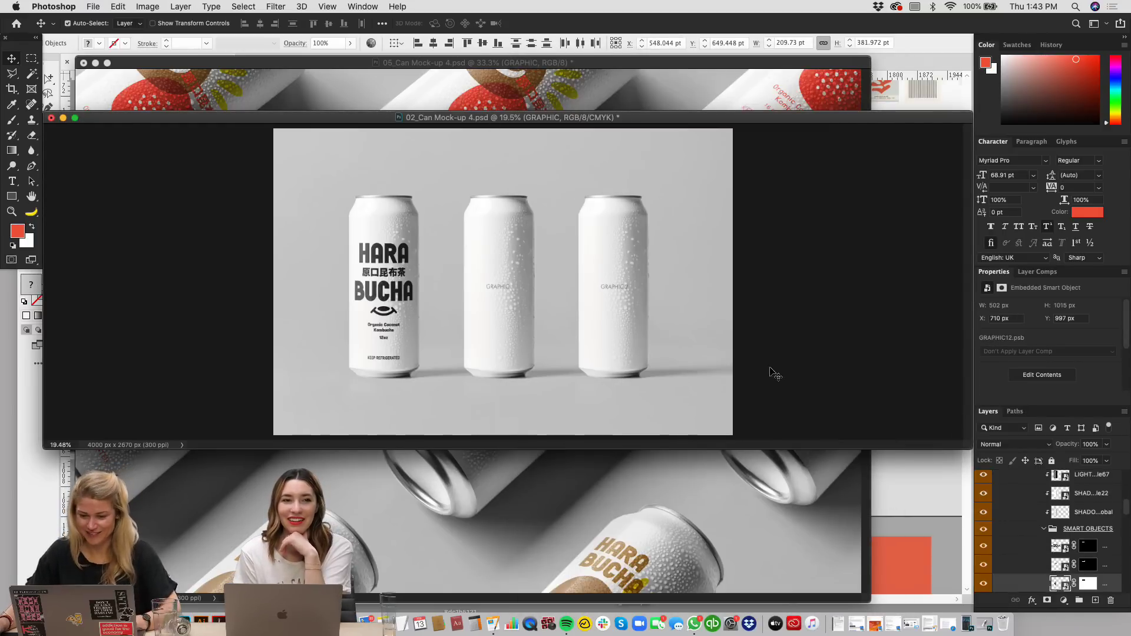
Step: Open the contents of the middle can's GRAPHIC smart object from the three-can mock-up
click(498, 289)
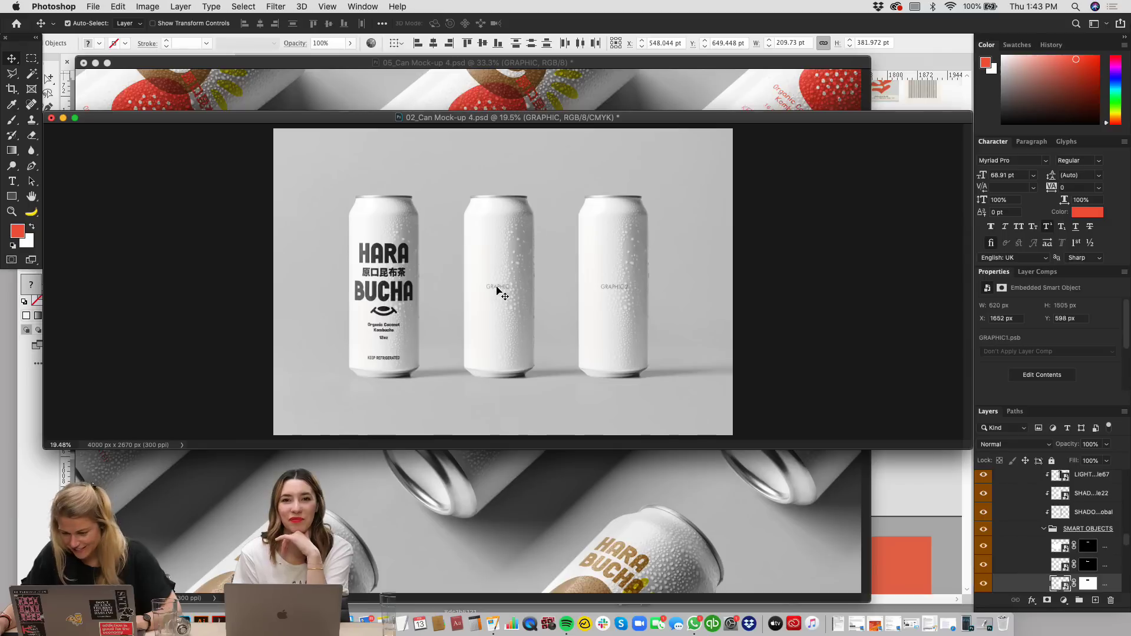
click(605, 279)
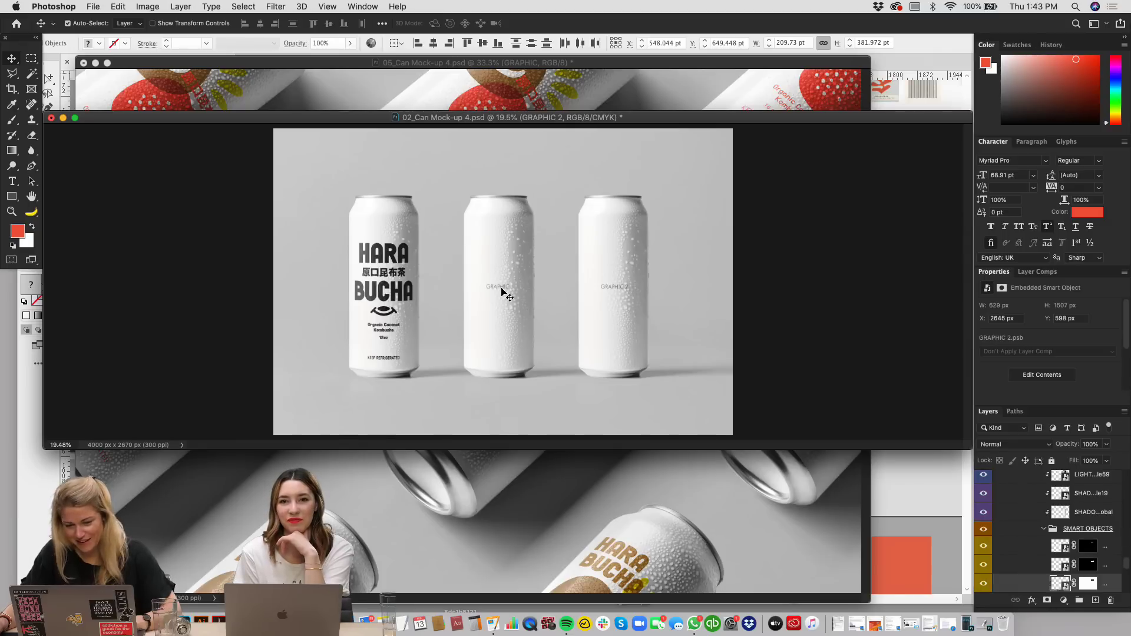
click(504, 292)
double_click(1065, 483)
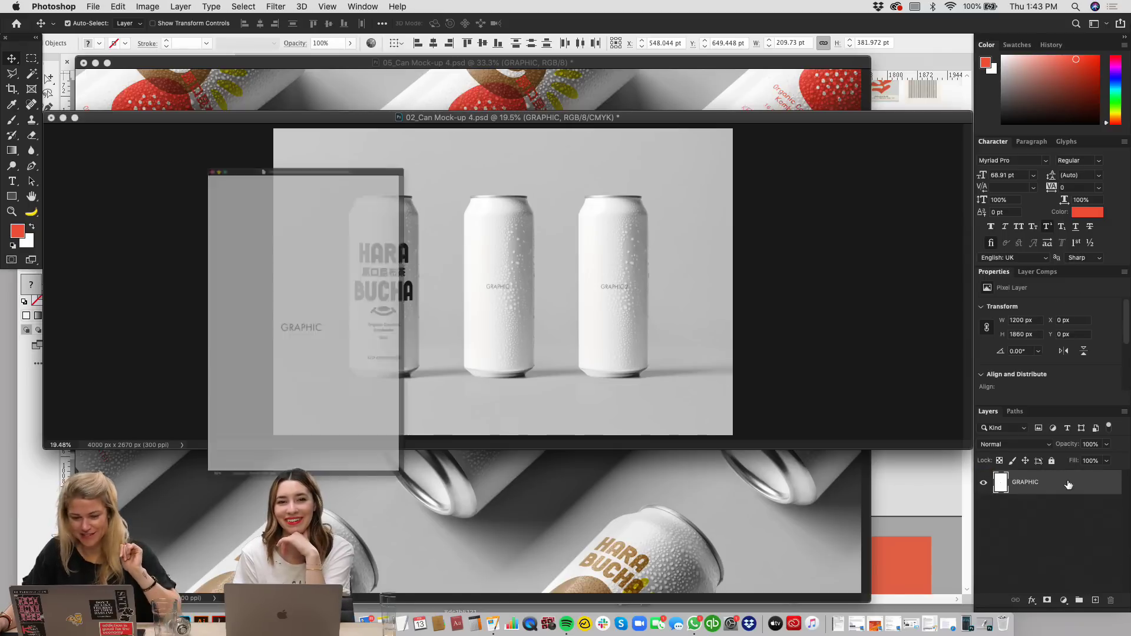
click(902, 508)
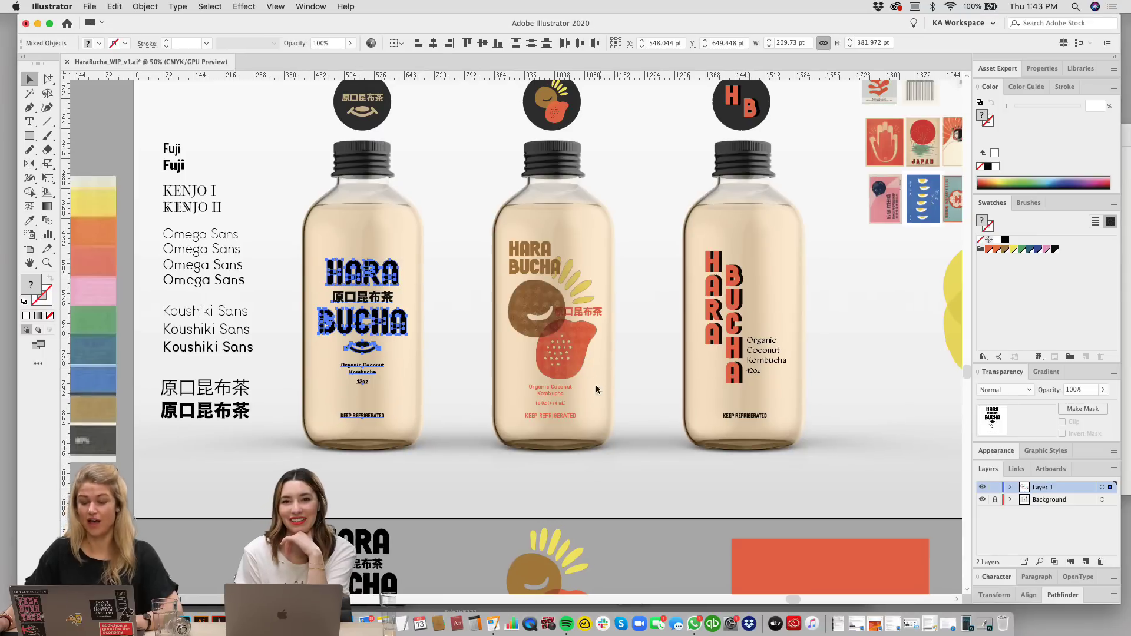
scroll(454, 462, left, 1)
click(469, 484)
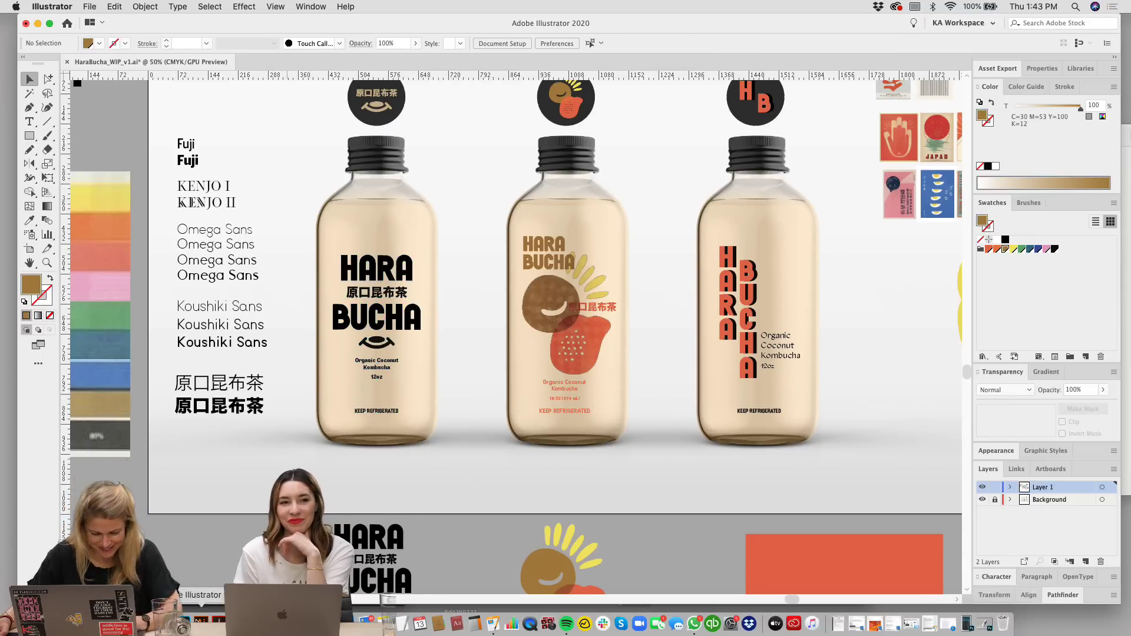
Step: In Photoshop, copy the Vector Smart Object and HB_RedCoco layers from GRAPHIC14.psb into GRAPHIC13.psb and delete its GRAPHIC placeholder layer
key(super+Tab)
click(715, 534)
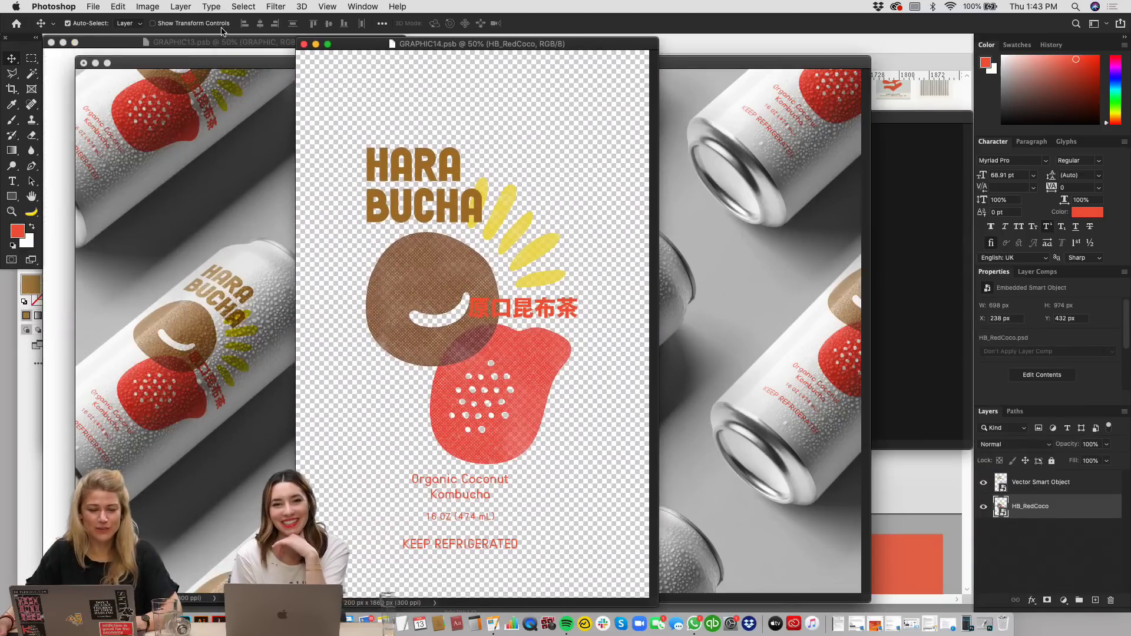
click(222, 42)
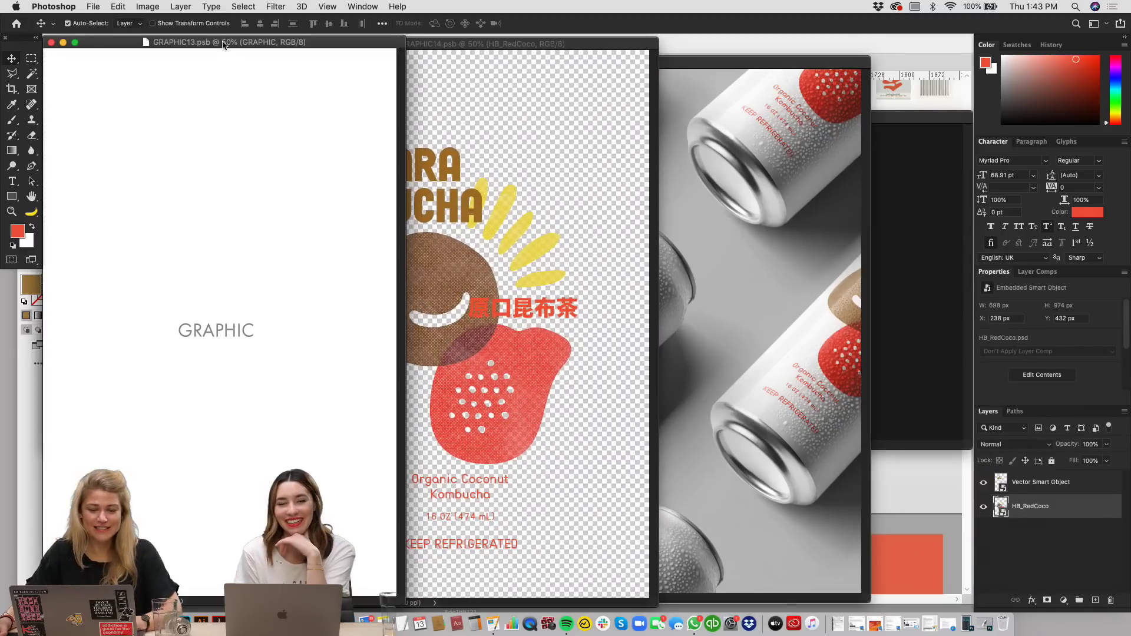
click(424, 206)
shift+click(1021, 491)
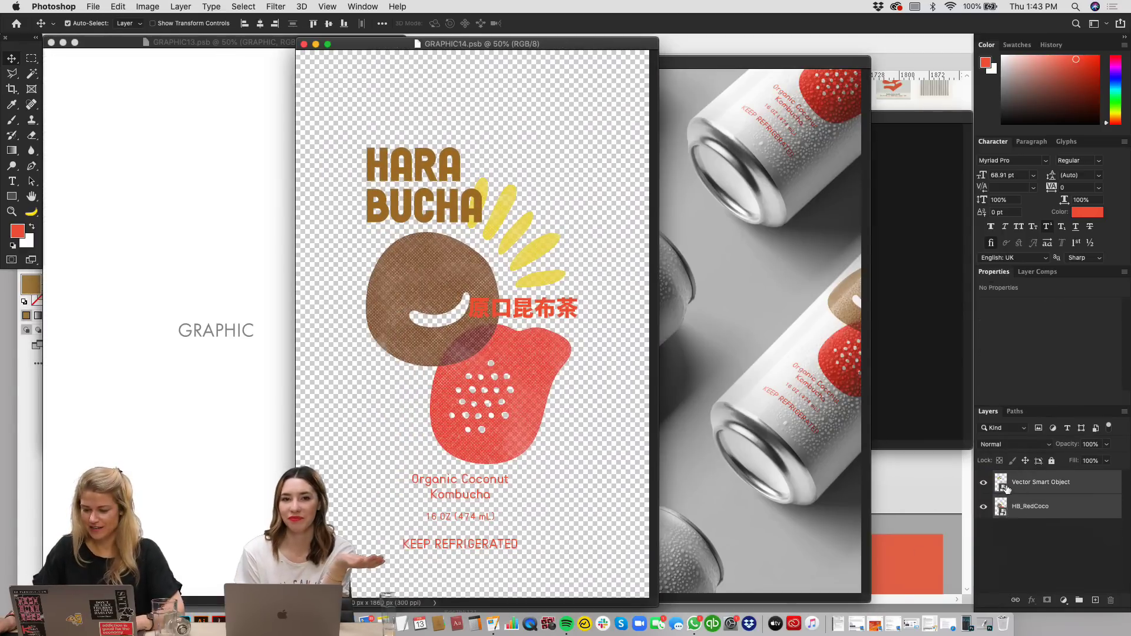
drag(1006, 489, 152, 417)
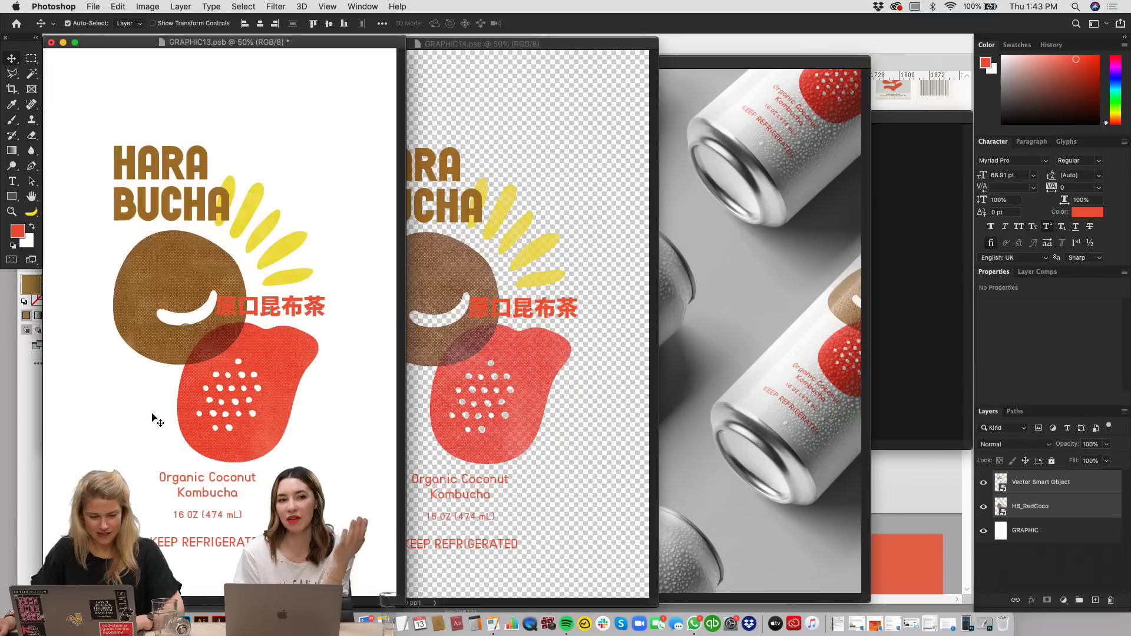
click(1026, 533)
key(BackSpace)
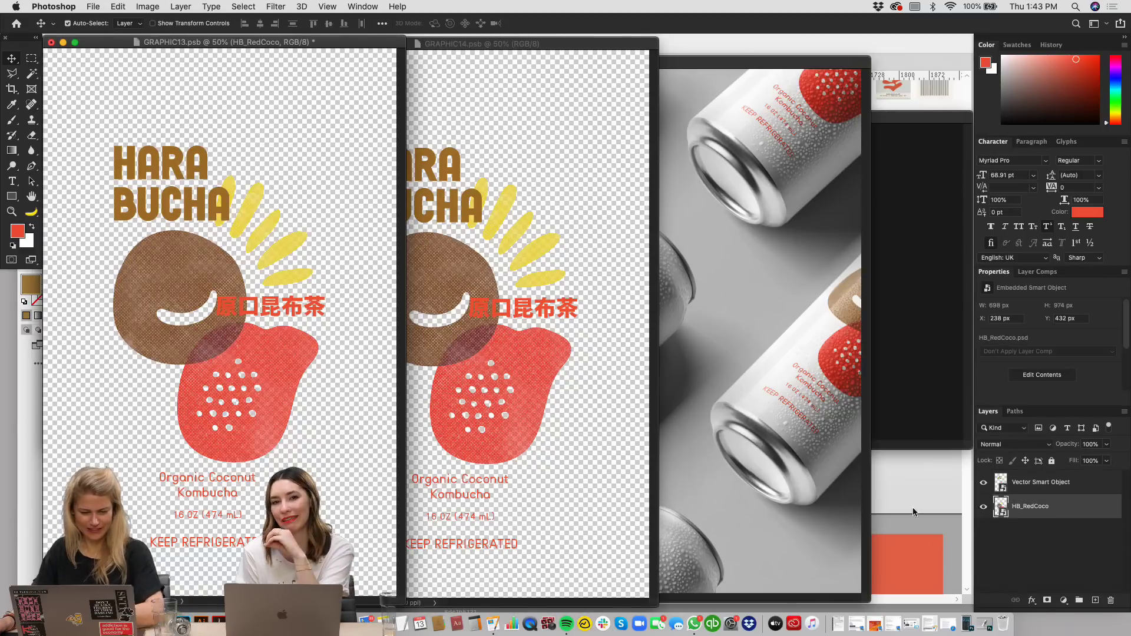
Step: Close GRAPHIC14.psb, minimize the 05_Can Mock-up 4.psd window, and save GRAPHIC13.psb to update the middle can
click(512, 224)
key(super+s)
key(super+w)
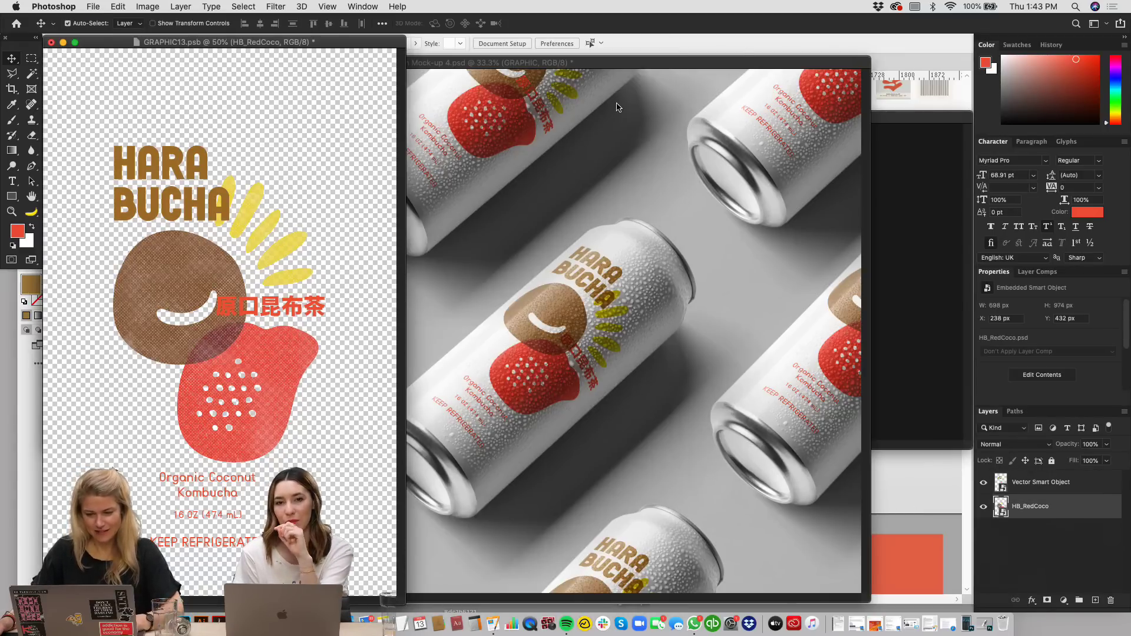
click(587, 65)
click(95, 63)
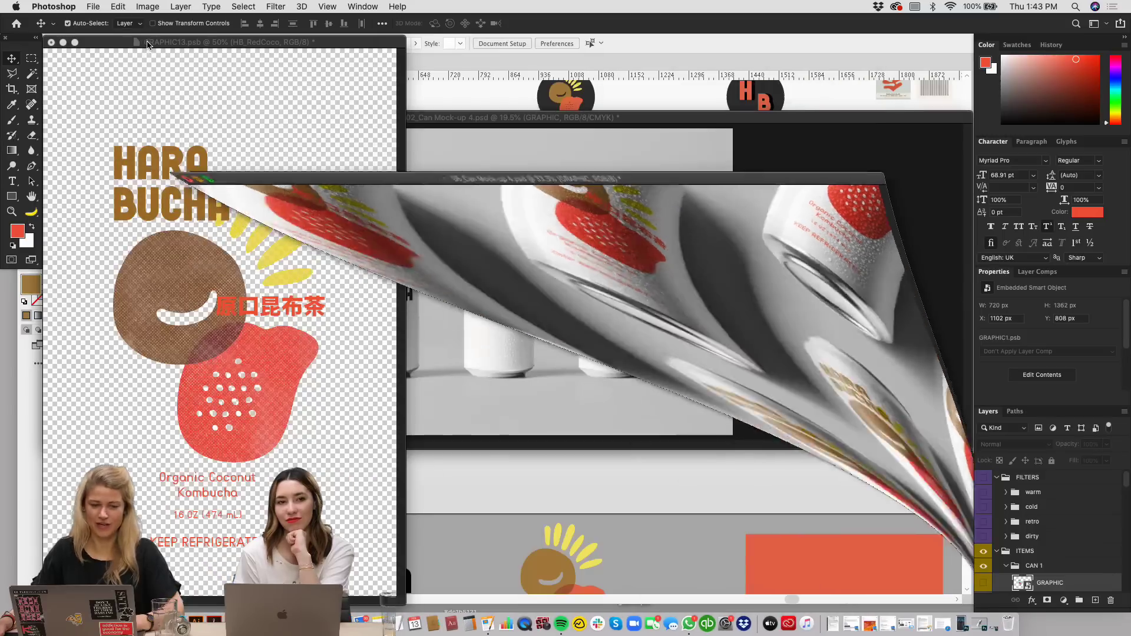
key(super+s)
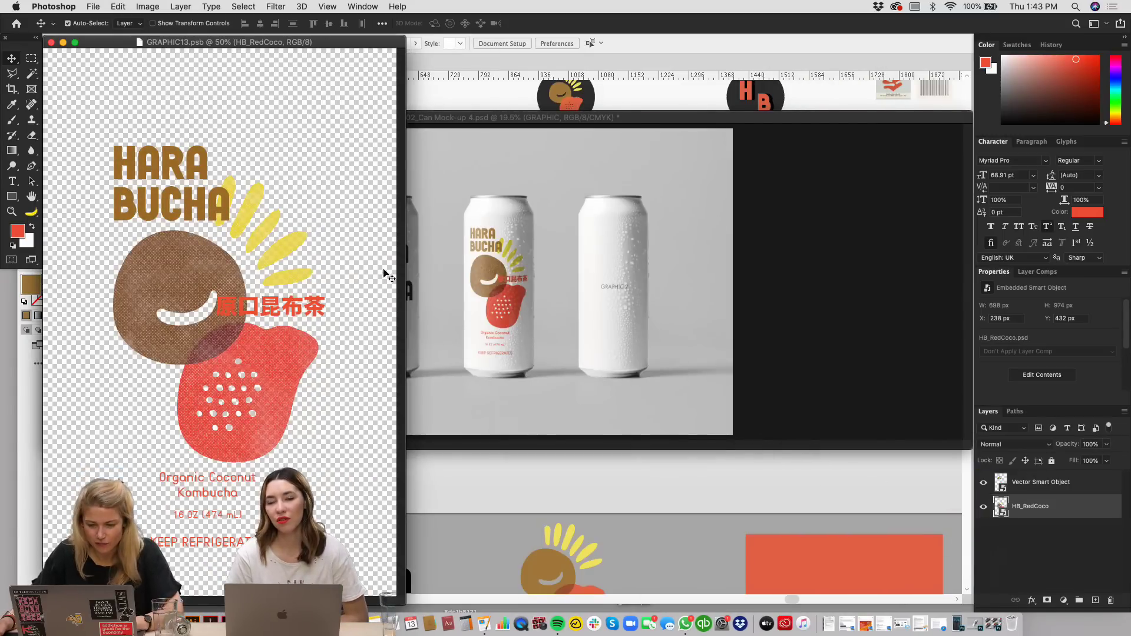
Step: Select the Vector Smart Object and HB_RedCoco layers together, shift them about 20 px right and 20 px down, and save the smart object
key(super+z)
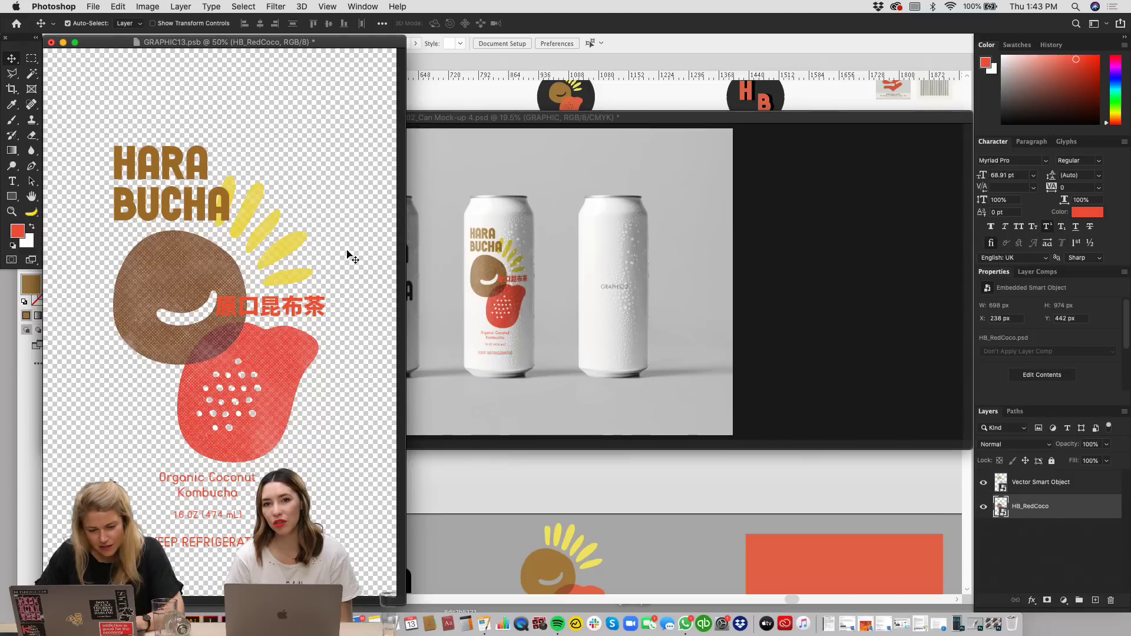
key(super+shift+z)
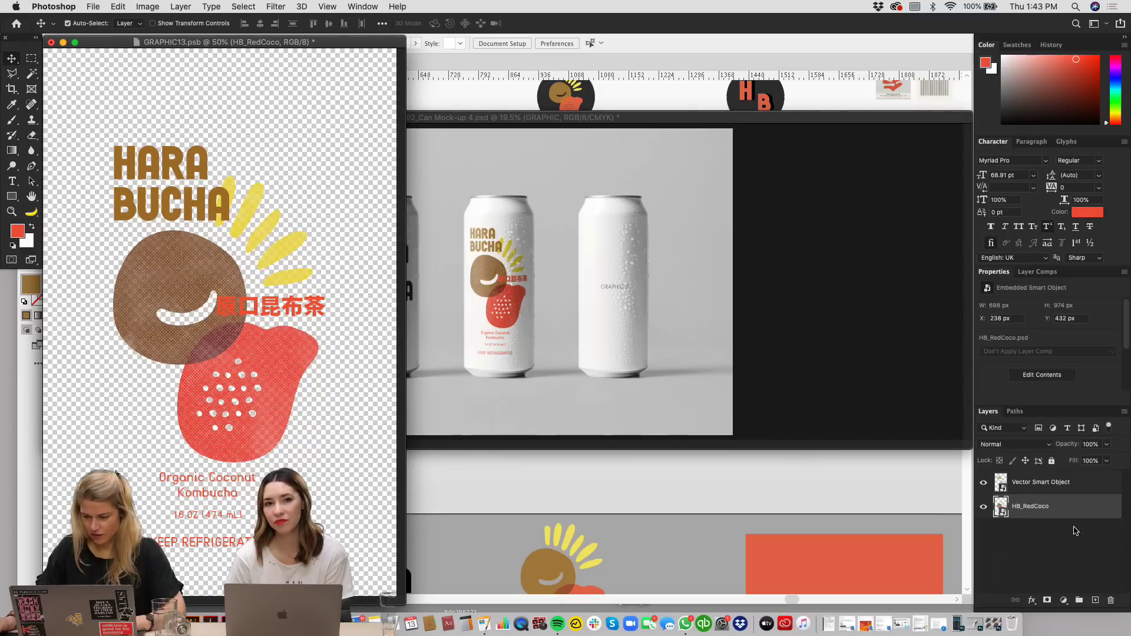
click(1045, 489)
shift+click(1037, 510)
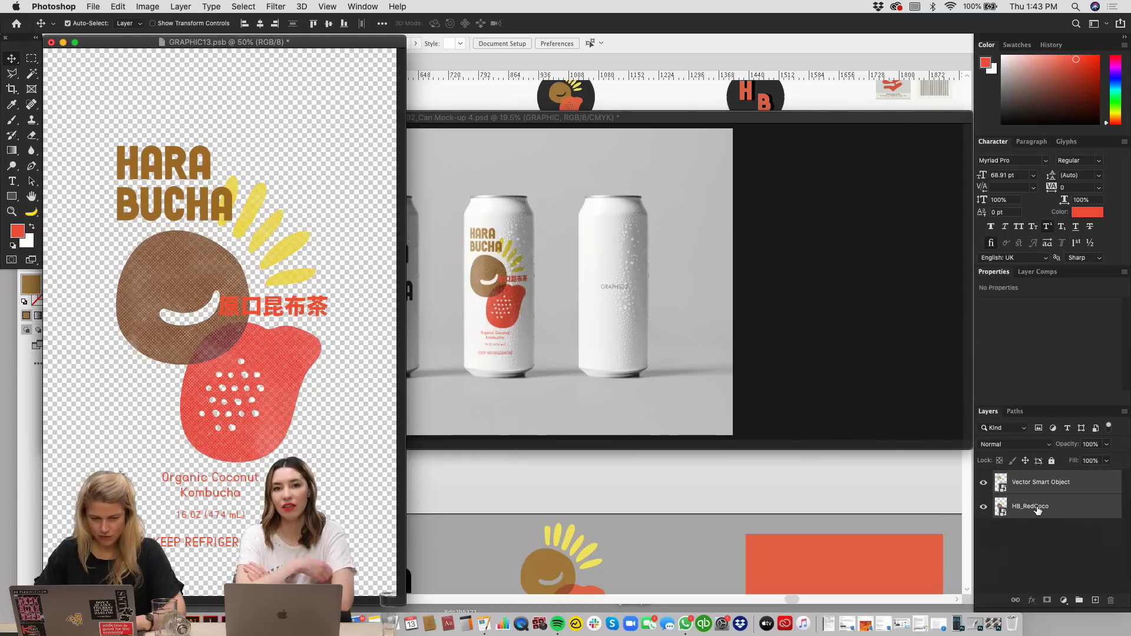
key(shift+Right)
key(shift+Down)
key(shift+Down)
key(super+s)
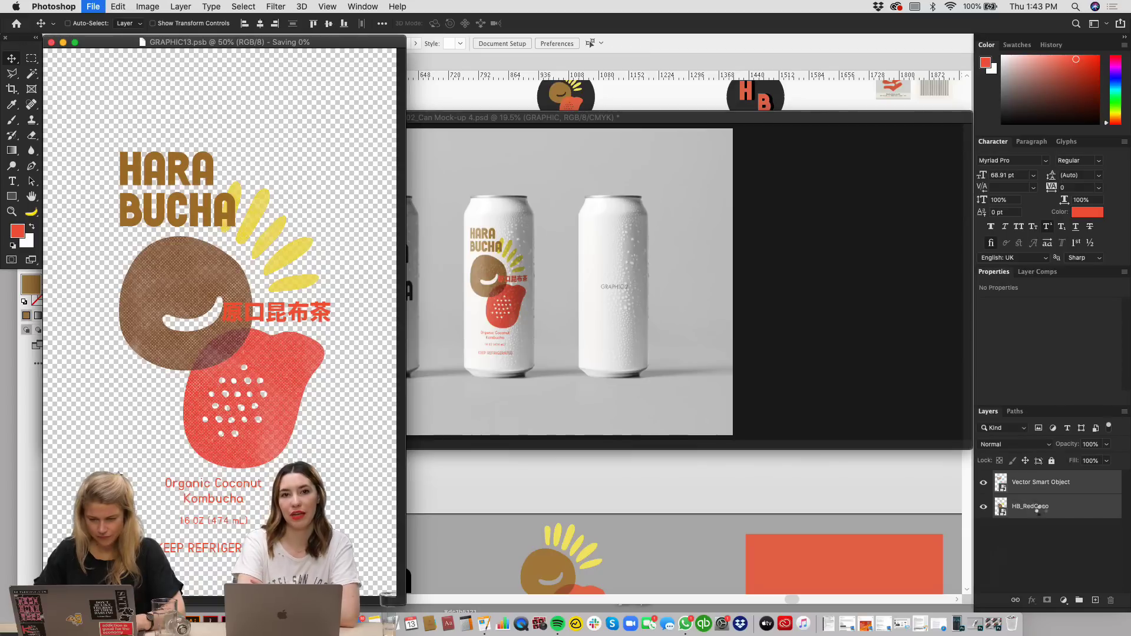
Step: Shift both label layers another 10 px down and 10 px back left, and save and close GRAPHIC13.psb
key(shift+Down)
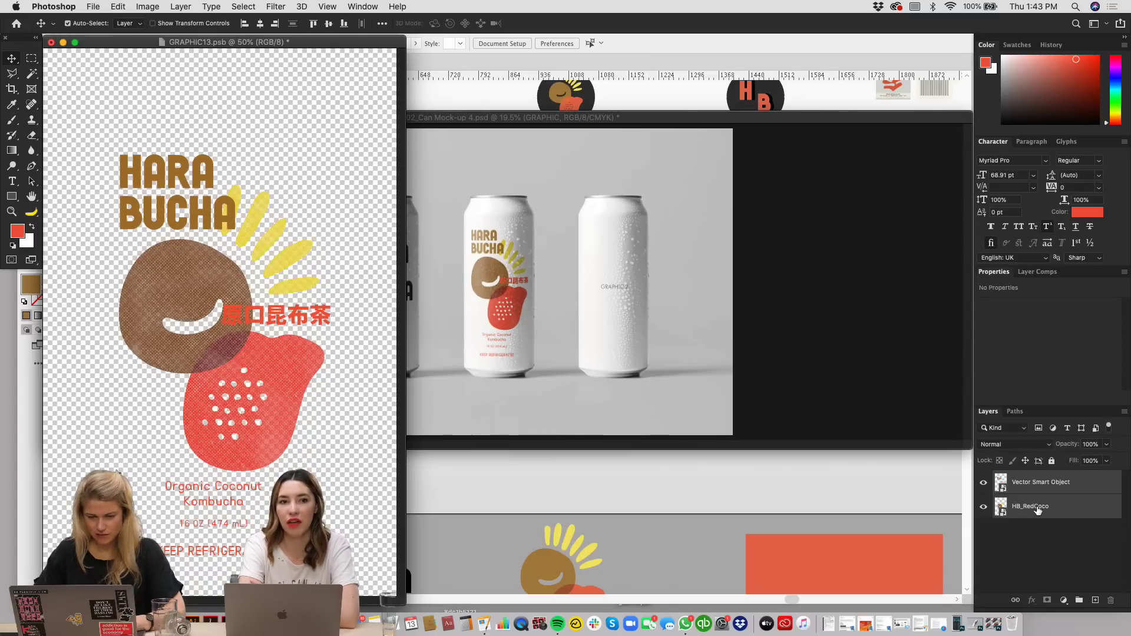
key(super+s)
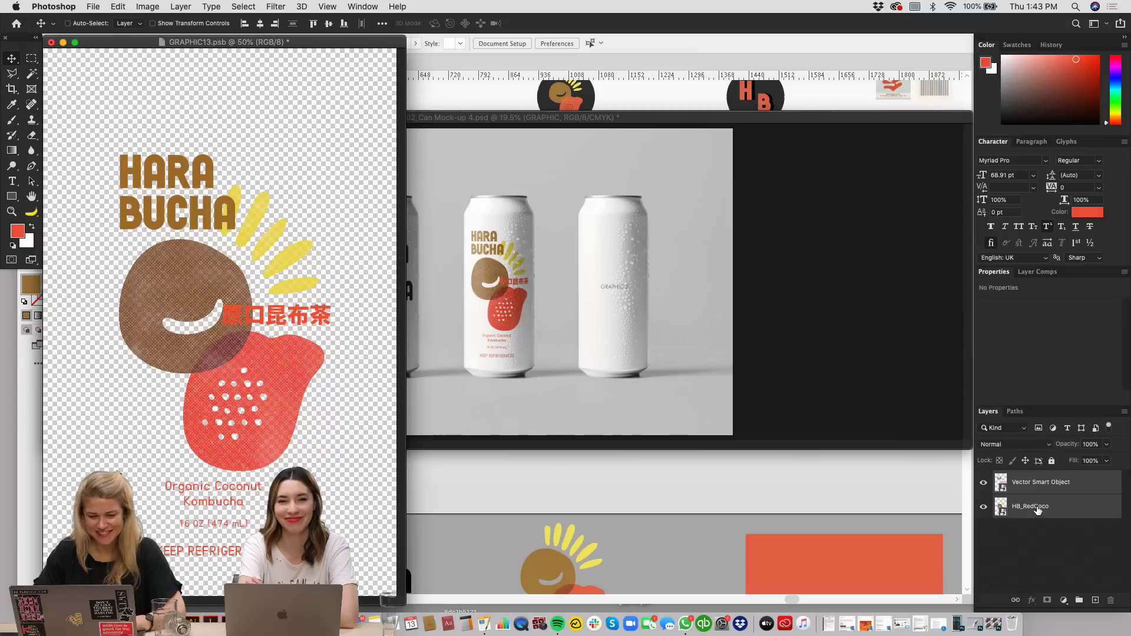
key(super+s)
key(shift+Left)
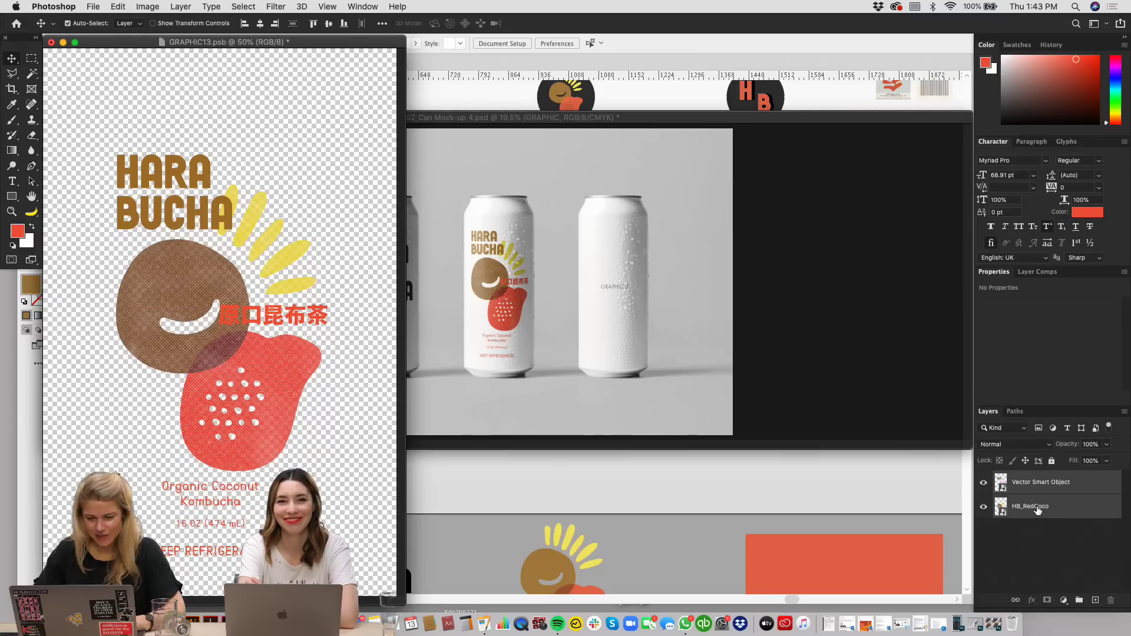
key(super+s)
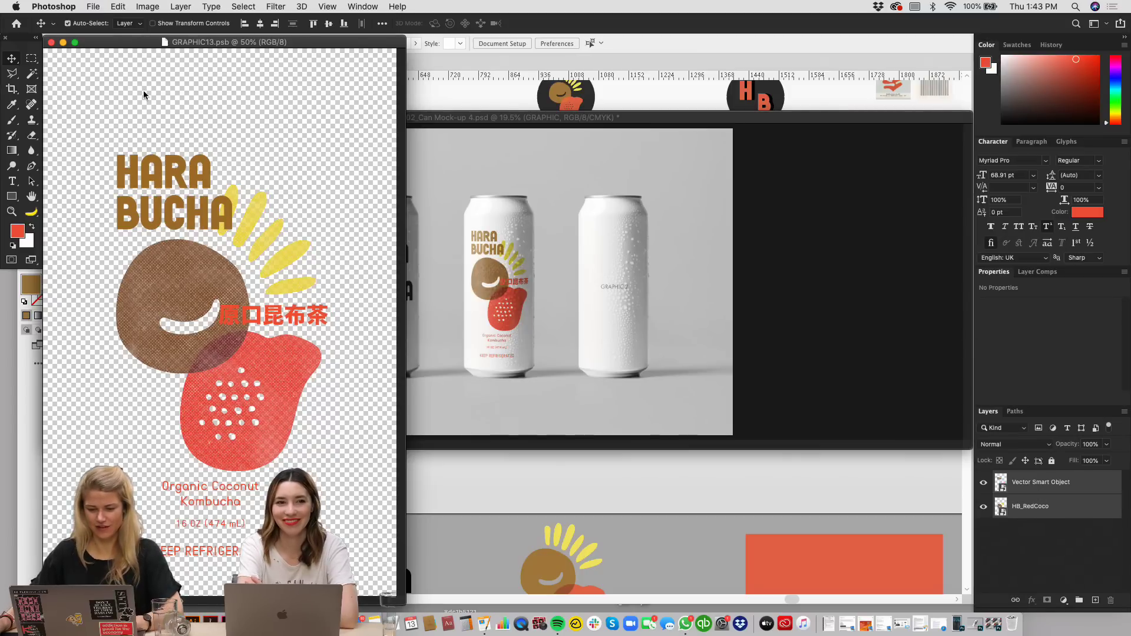
key(super+w)
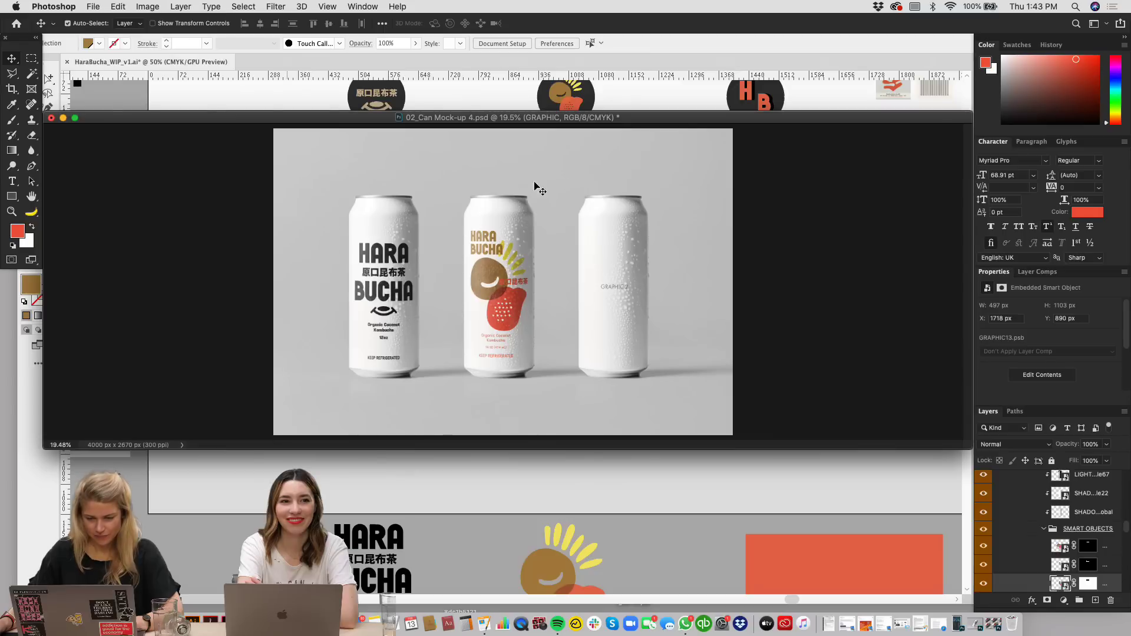
Step: Open the third can's GRAPHIC 2 smart object and switch to the HaraBucha_WIP_v1.ai bottle artwork in Illustrator
click(620, 301)
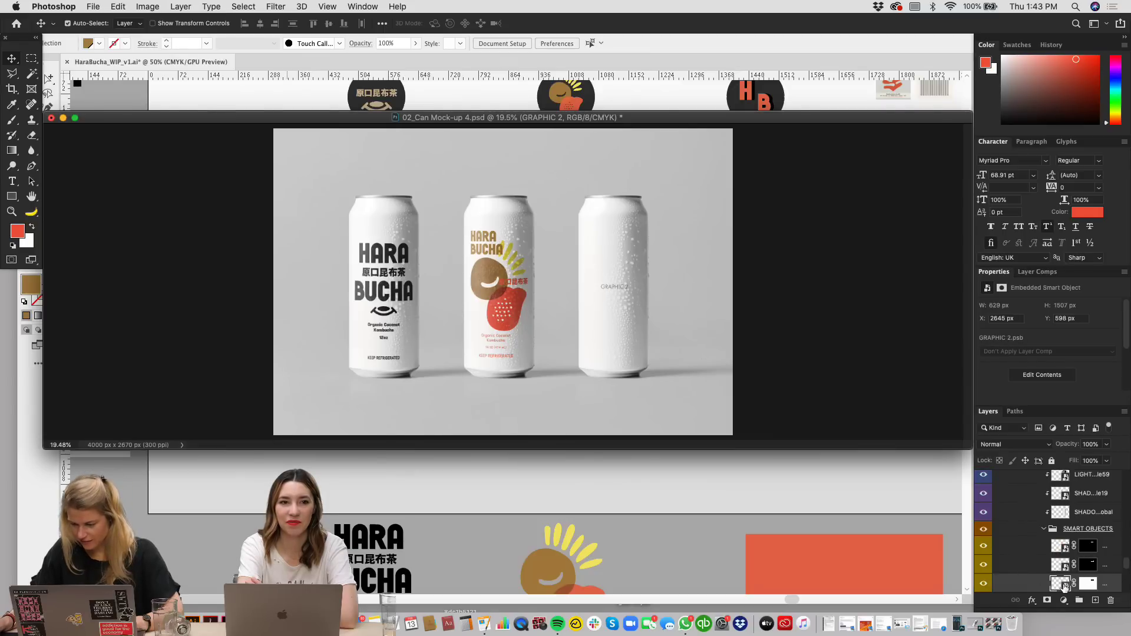
double_click(1063, 584)
click(751, 538)
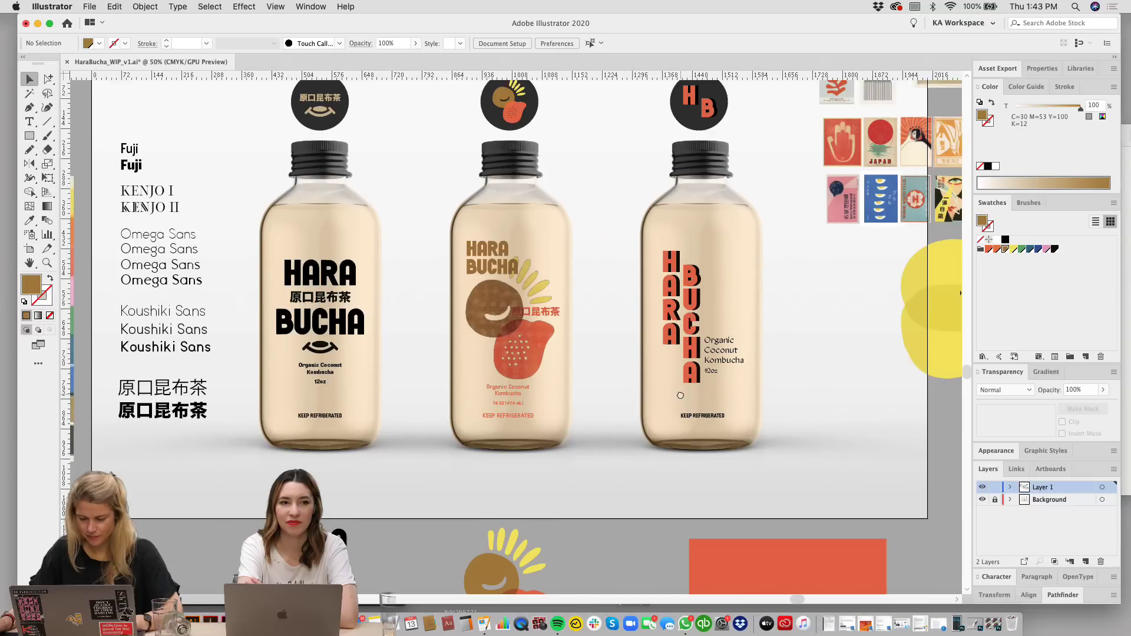
Step: Change the font of the third bottle's KEEP REFRIGERATED text to Helvetica Neue LT Std in the 37 Thin Condensed style
drag(680, 395, 680, 398)
click(715, 415)
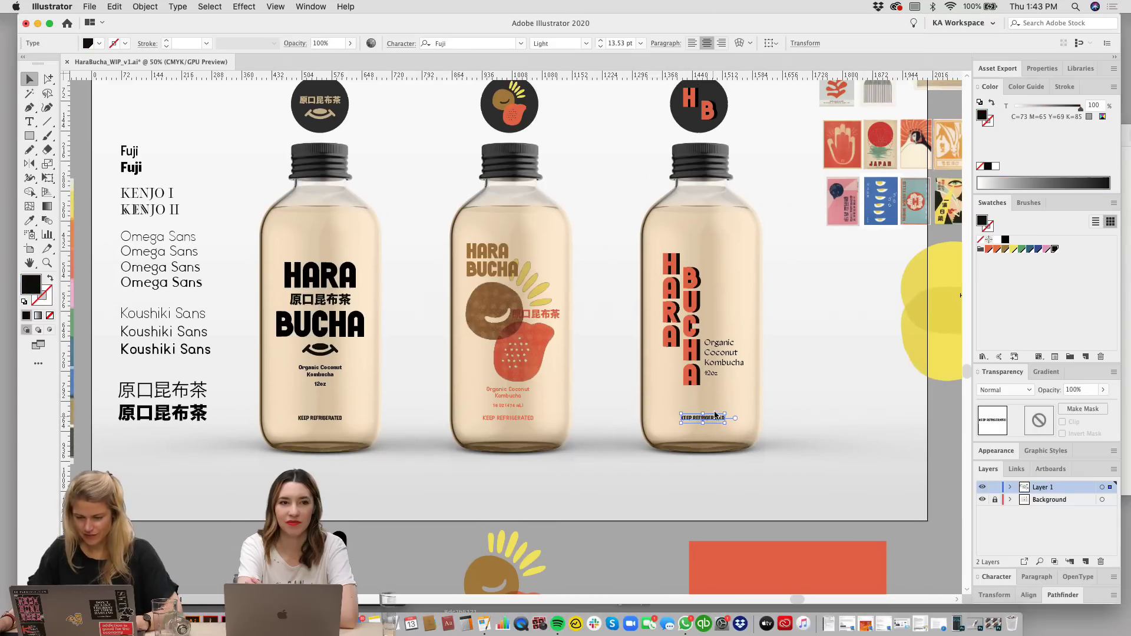
click(483, 43)
text(helvetica)
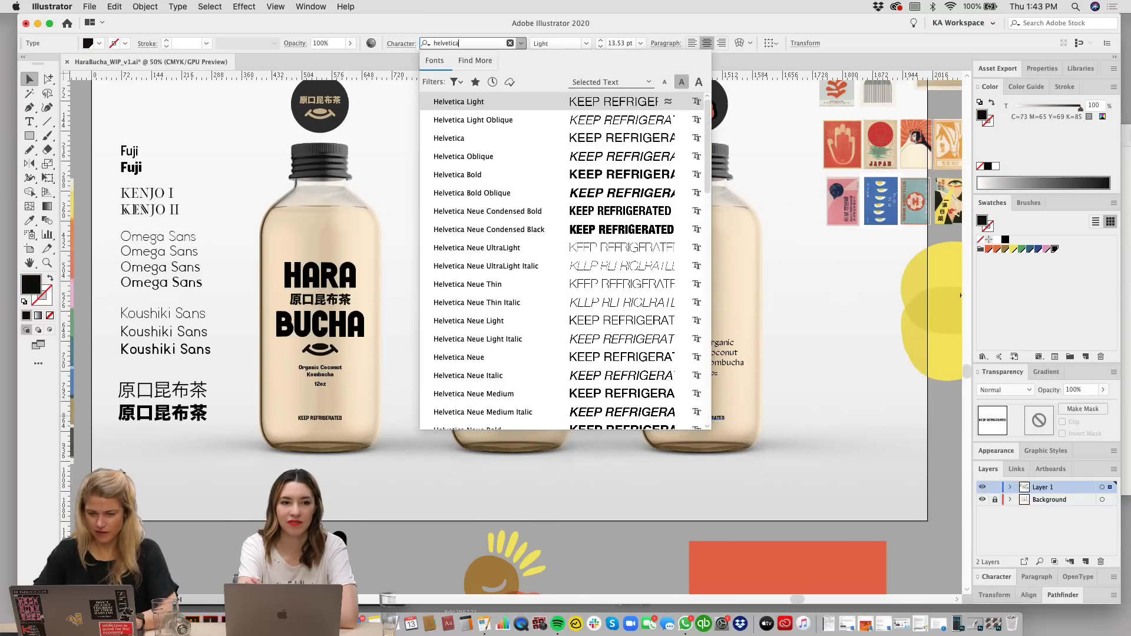
text( nu)
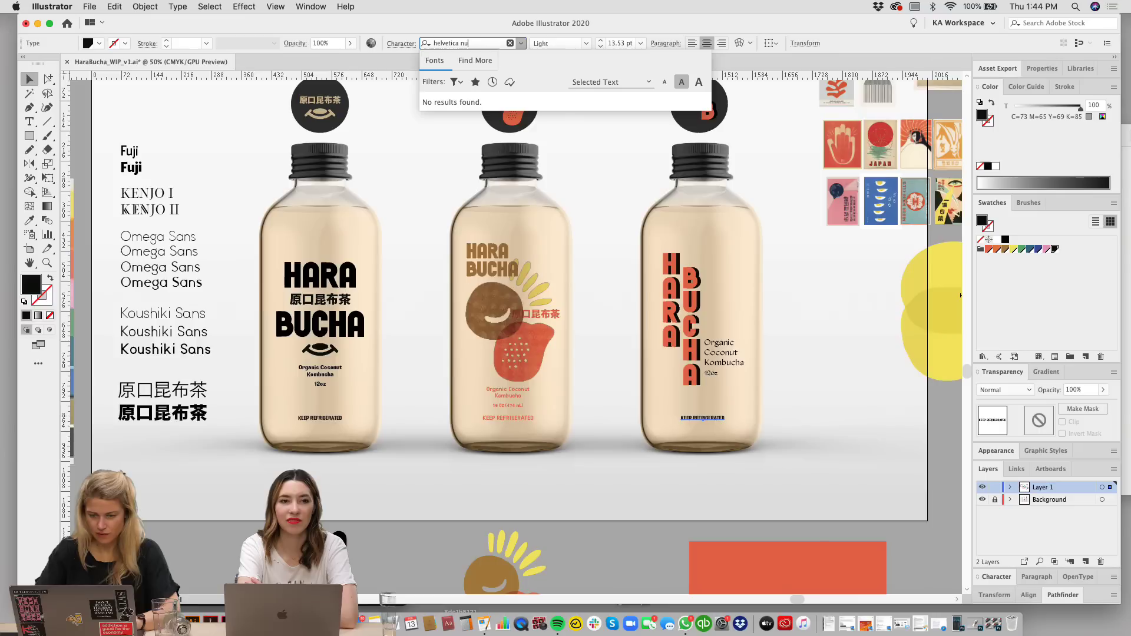
key(BackSpace)
key(Down)
key(Down)
key(Down)
key(Down)
key(Down)
key(Down)
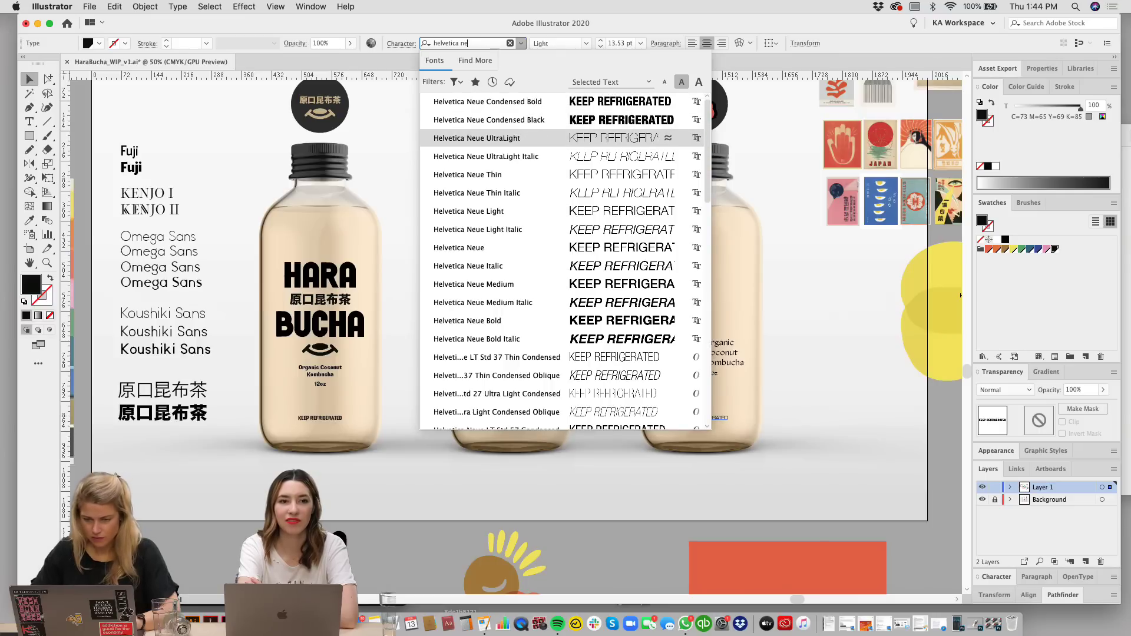
key(Down)
key(Down)
key(Down)
key(Down)
key(Down)
key(Down)
key(Down)
key(Down)
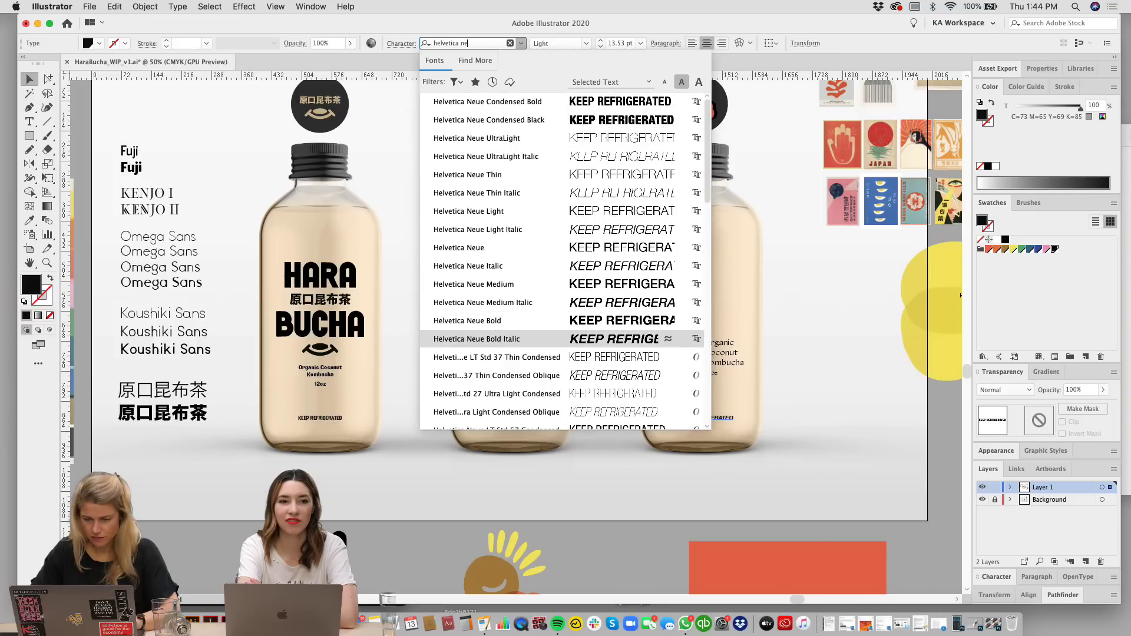
key(Return)
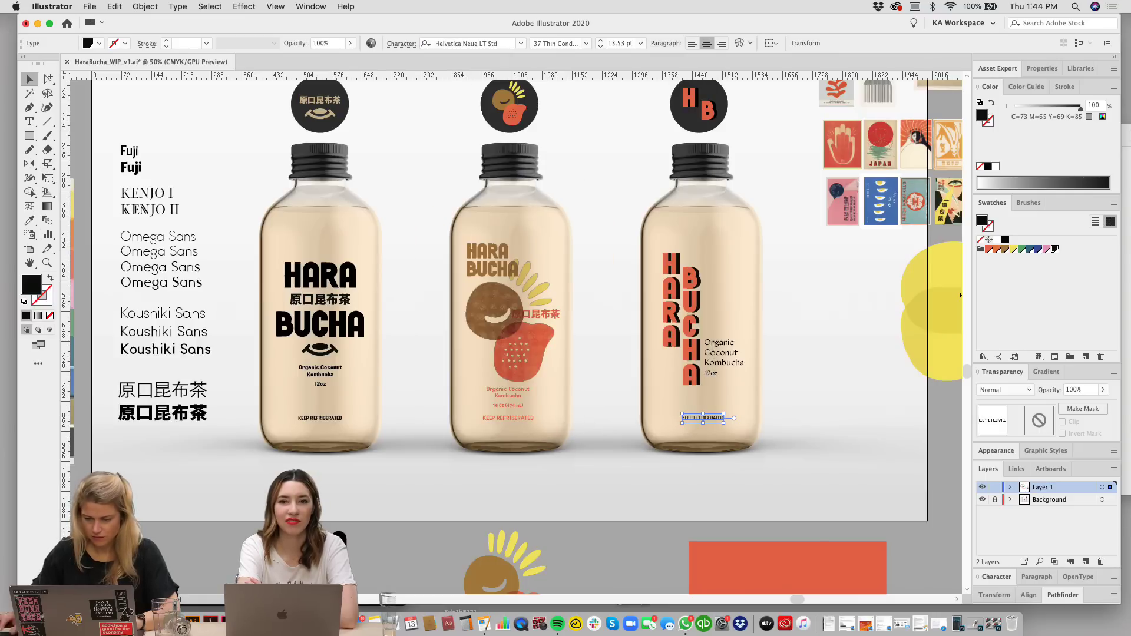
click(584, 43)
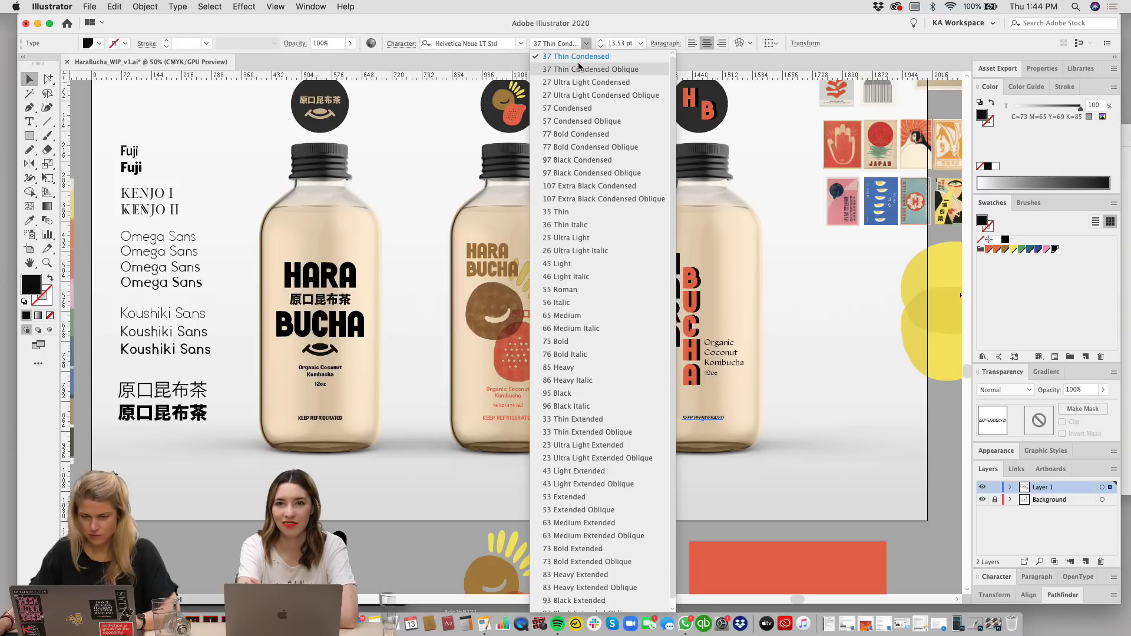
click(585, 60)
click(818, 403)
Step: Widen the tracking of the third bottle's KEEP REFRIGERATED text by eight increments
drag(825, 412, 772, 416)
key(super+=)
key(super+=)
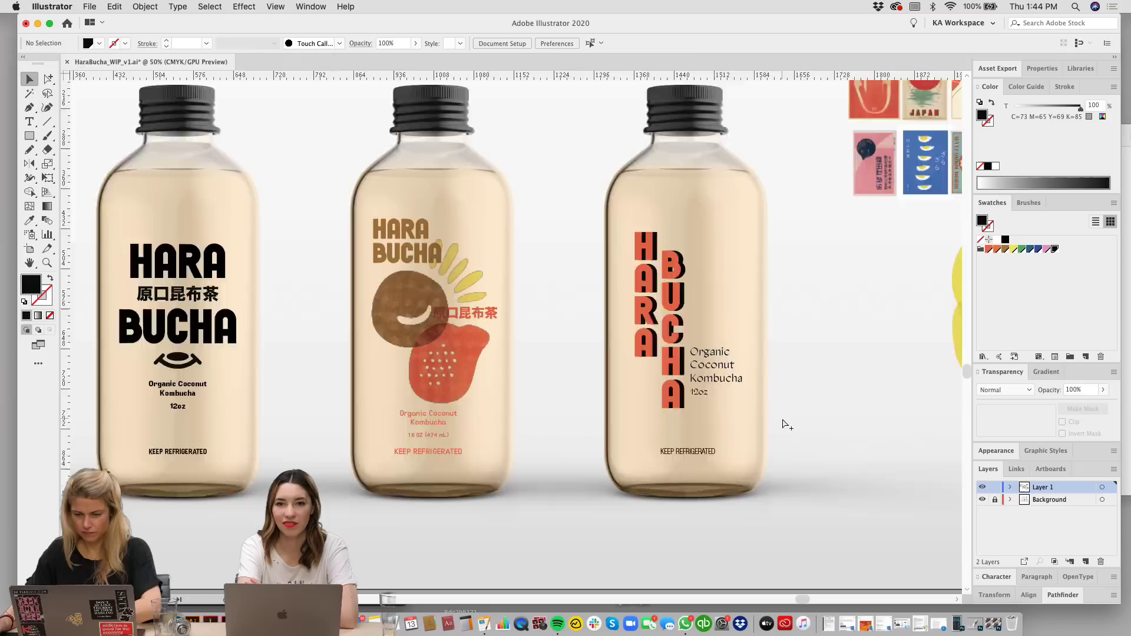
drag(794, 471, 583, 448)
click(584, 481)
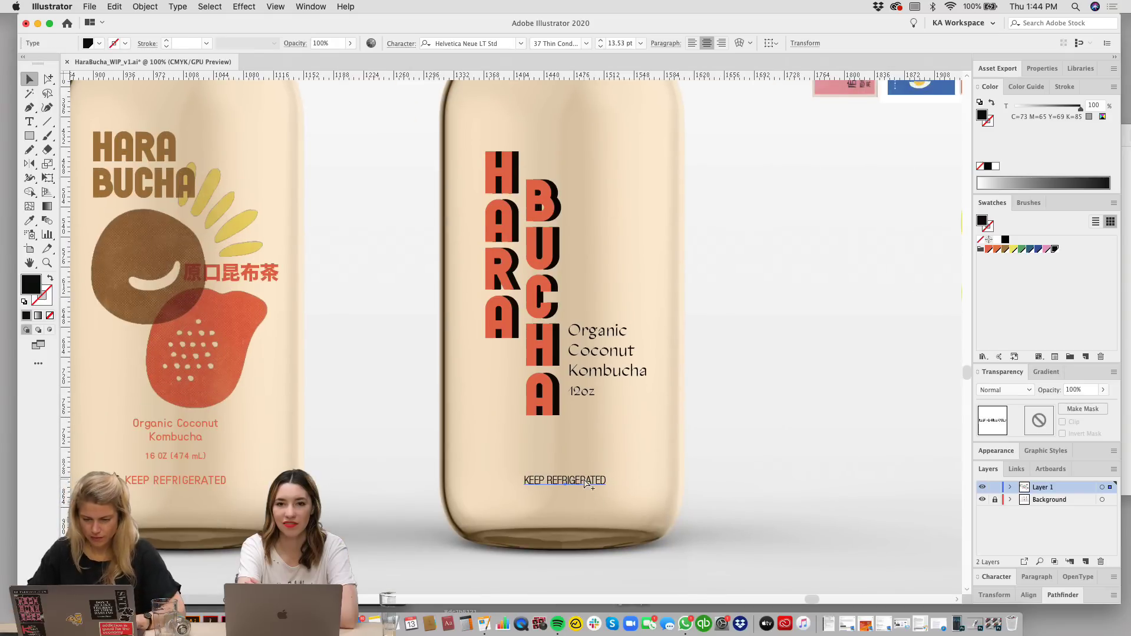
key(alt+Right)
key(alt+Right)
key(alt+Right)
key(alt+Right)
key(alt+Right)
key(alt+Right)
key(alt+Right)
key(alt+Right)
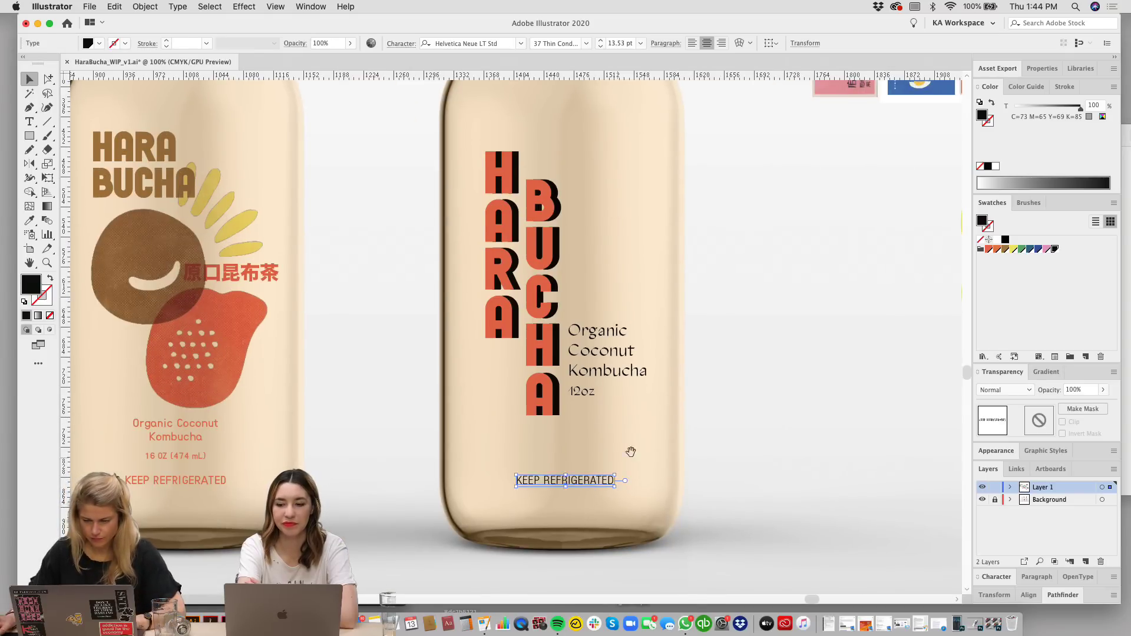
drag(630, 450, 597, 466)
click(635, 418)
click(605, 478)
click(683, 448)
drag(683, 446, 689, 491)
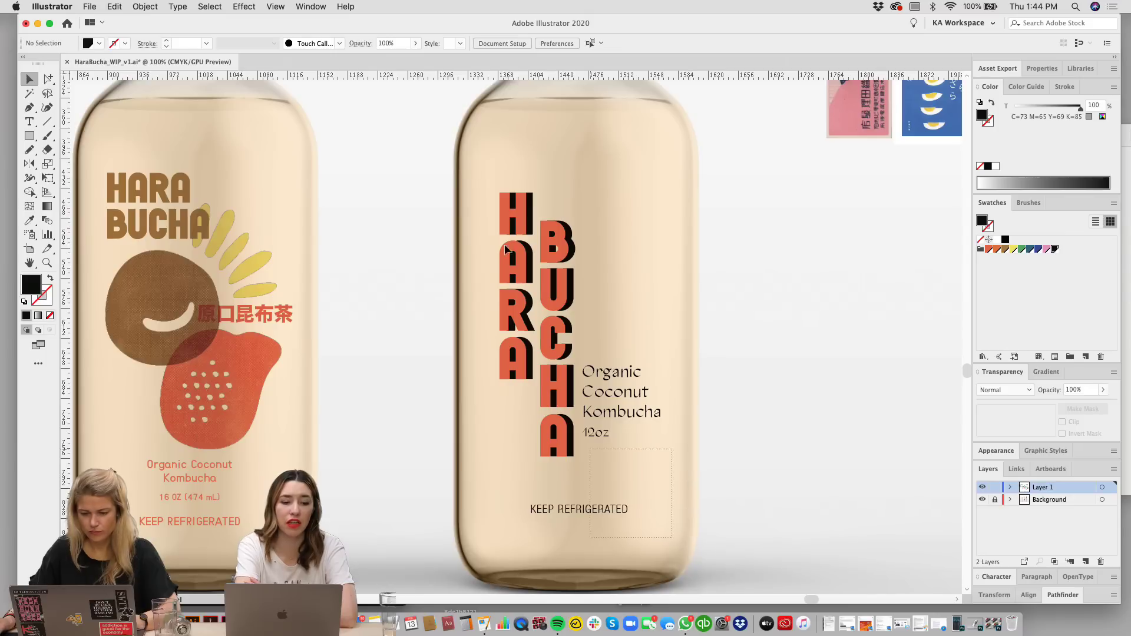
Step: Bring the third bottle's label into Photoshop's GRAPHIC 2.psb as a Smart Object and delete the GRAPHIC 2 placeholder layer
scroll(769, 348, left, 2)
scroll(769, 347, down, 1)
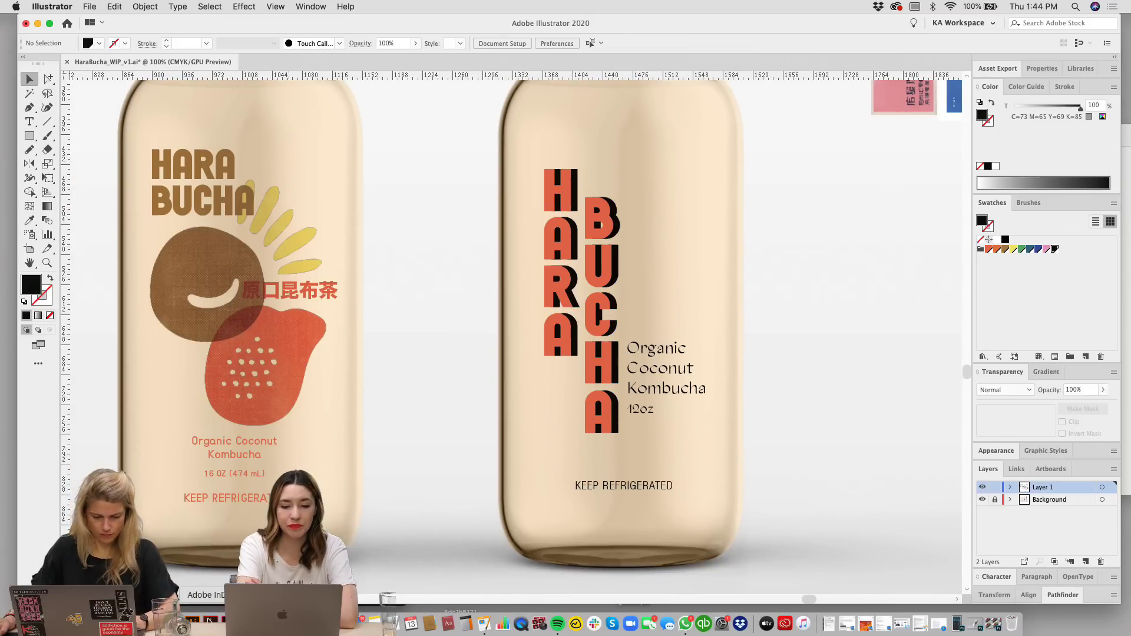
key(super+Tab)
key(super+v)
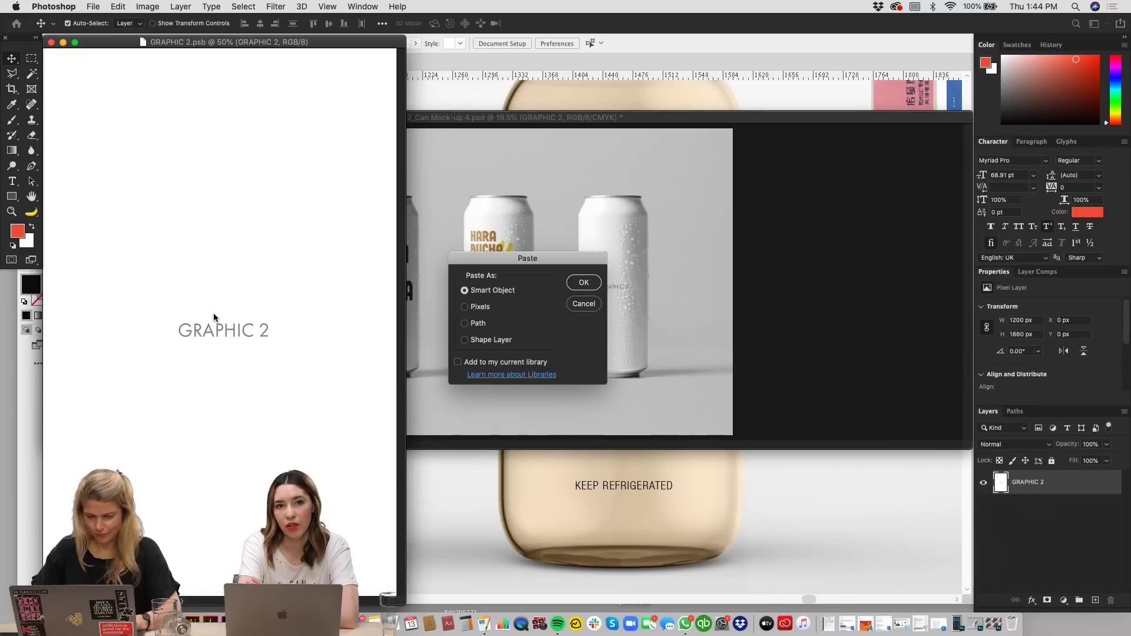
key(Return)
key(Return)
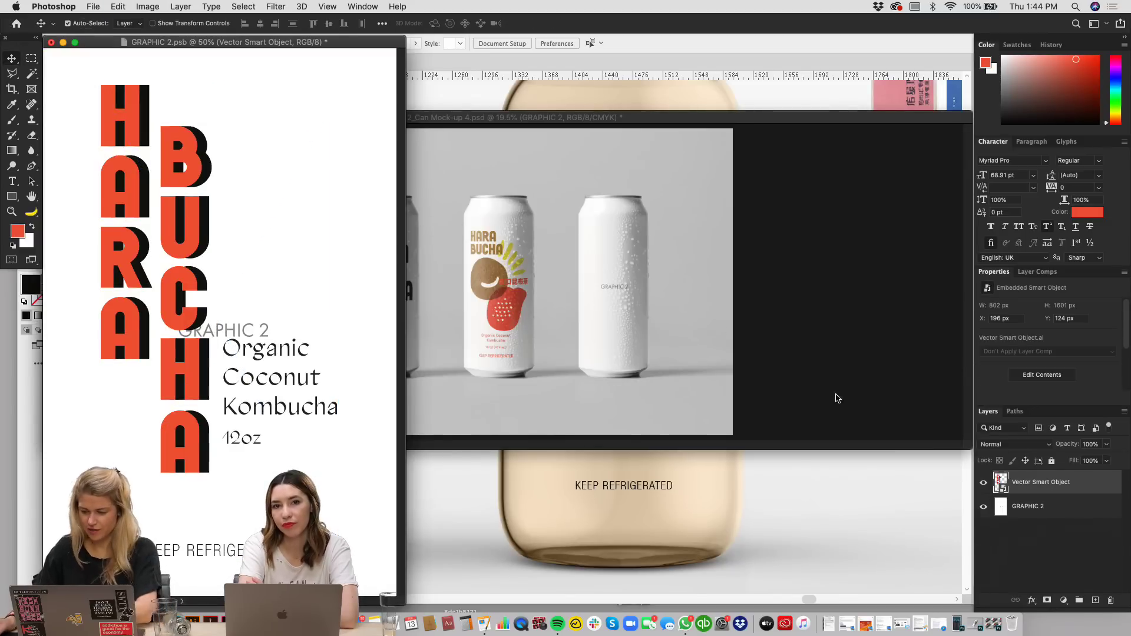
click(1050, 510)
key(Delete)
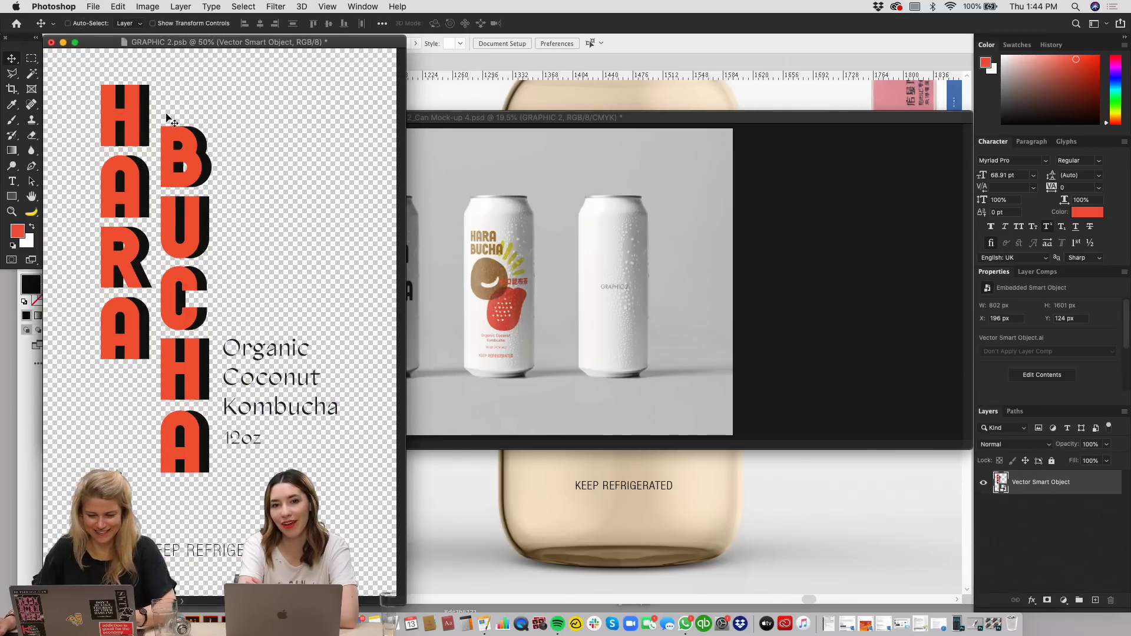
Step: Scale the pasted label down to about 86%, centre it horizontally in the lower part of the canvas, and save the smart object
key(super+t)
drag(338, 84, 307, 149)
drag(273, 250, 286, 253)
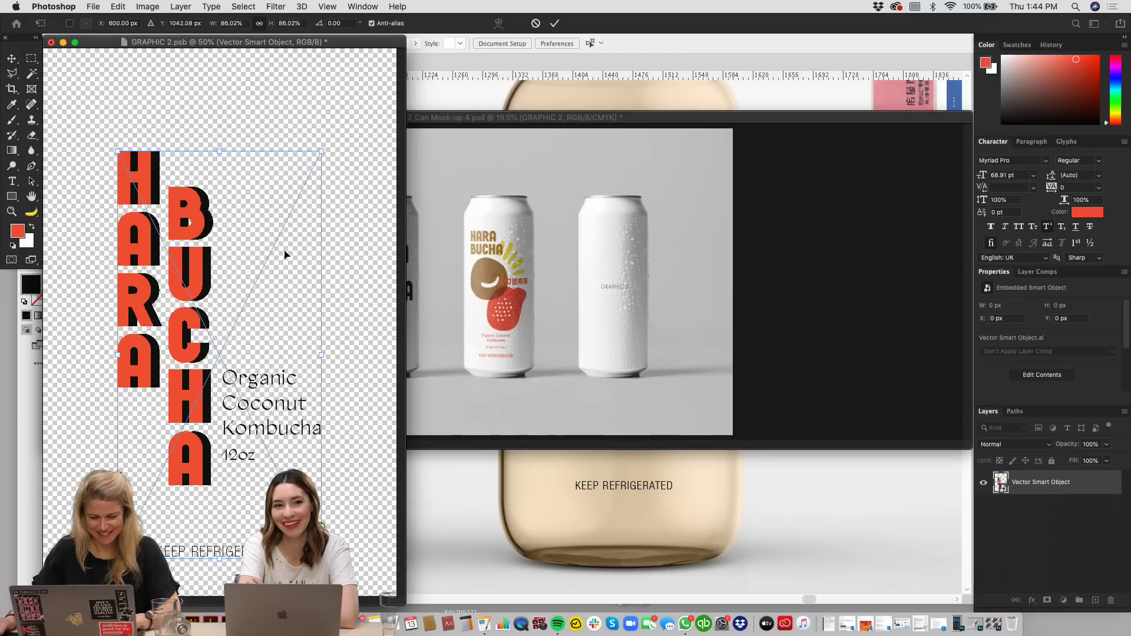
key(Return)
key(super+s)
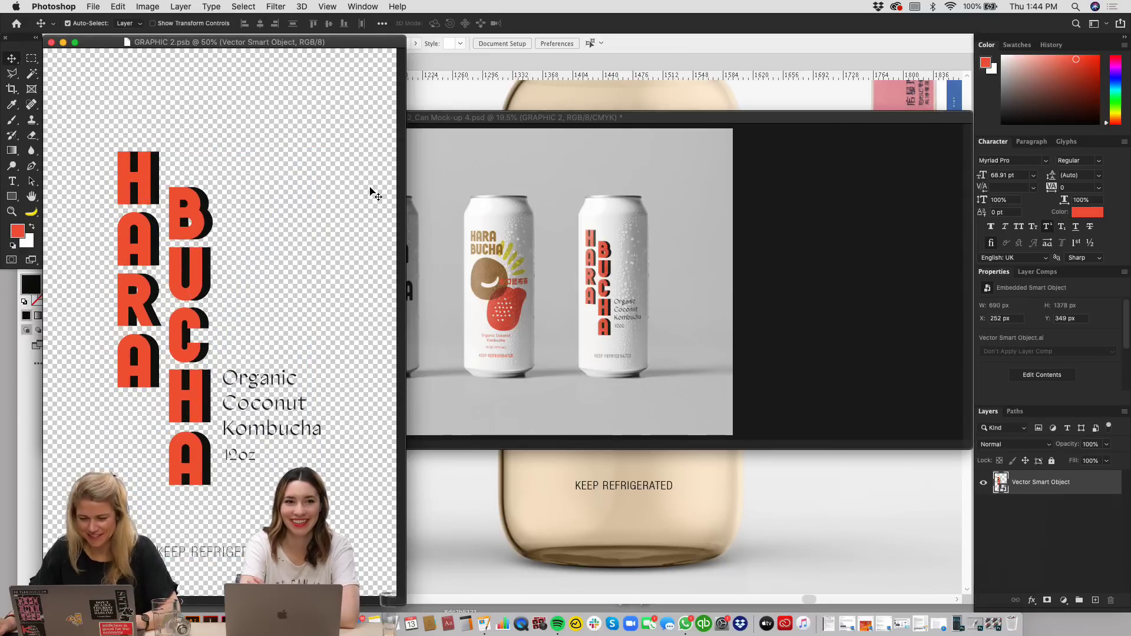
Step: Shift the label 10 px right and 6 px down, and save and close GRAPHIC 2.psb
key(shift+Right)
key(Down)
key(Down)
key(Down)
key(Down)
key(Down)
key(Down)
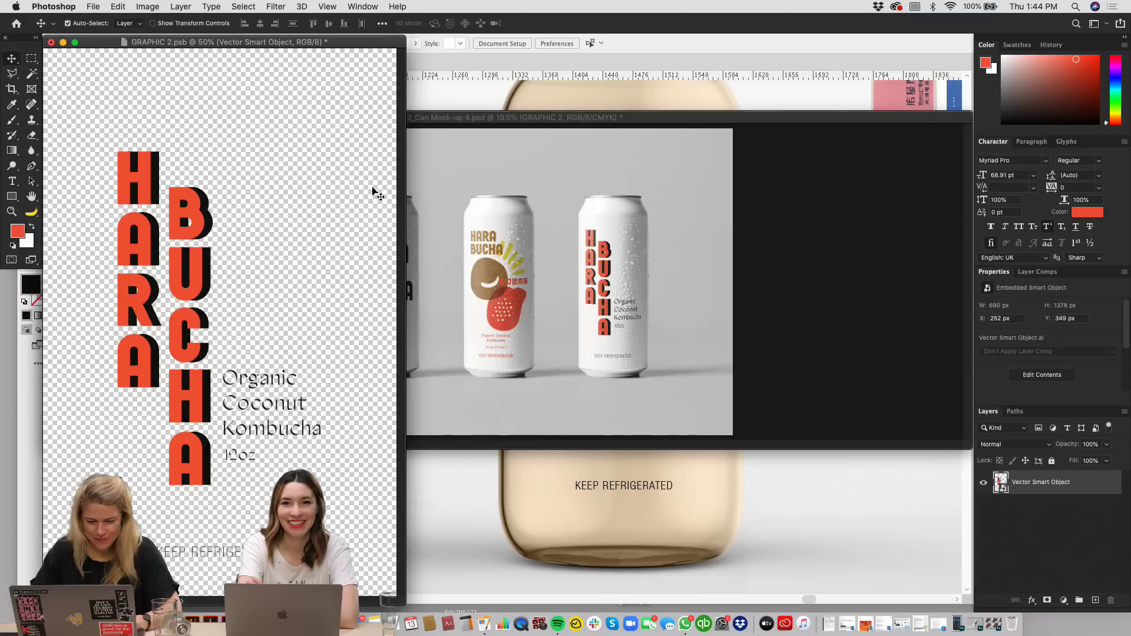
key(super+s)
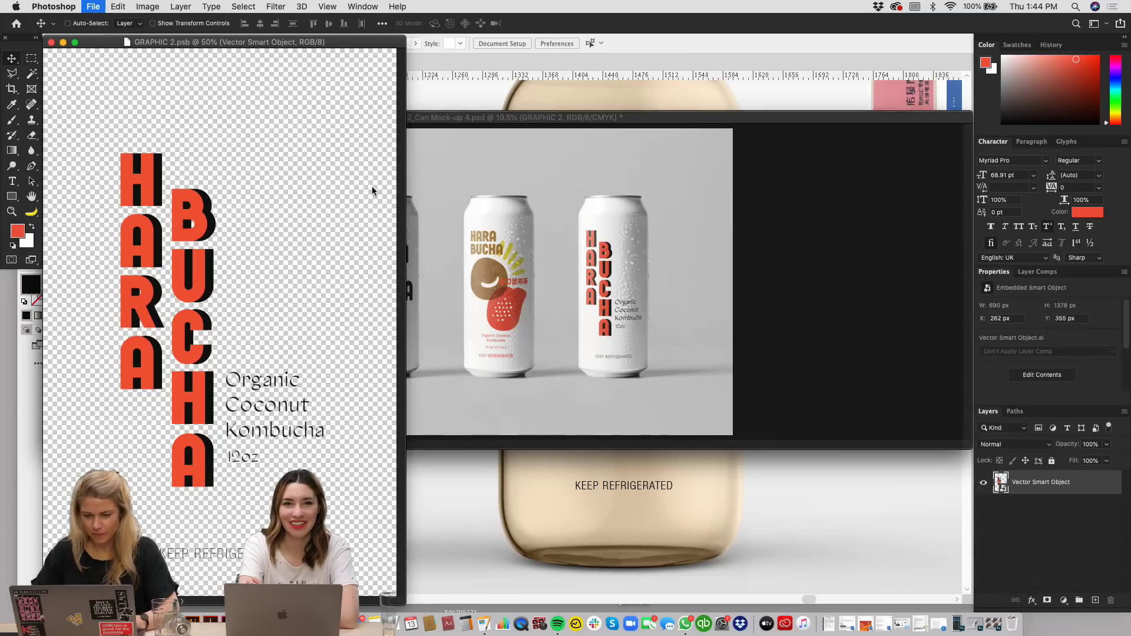
key(super+w)
key(super+0)
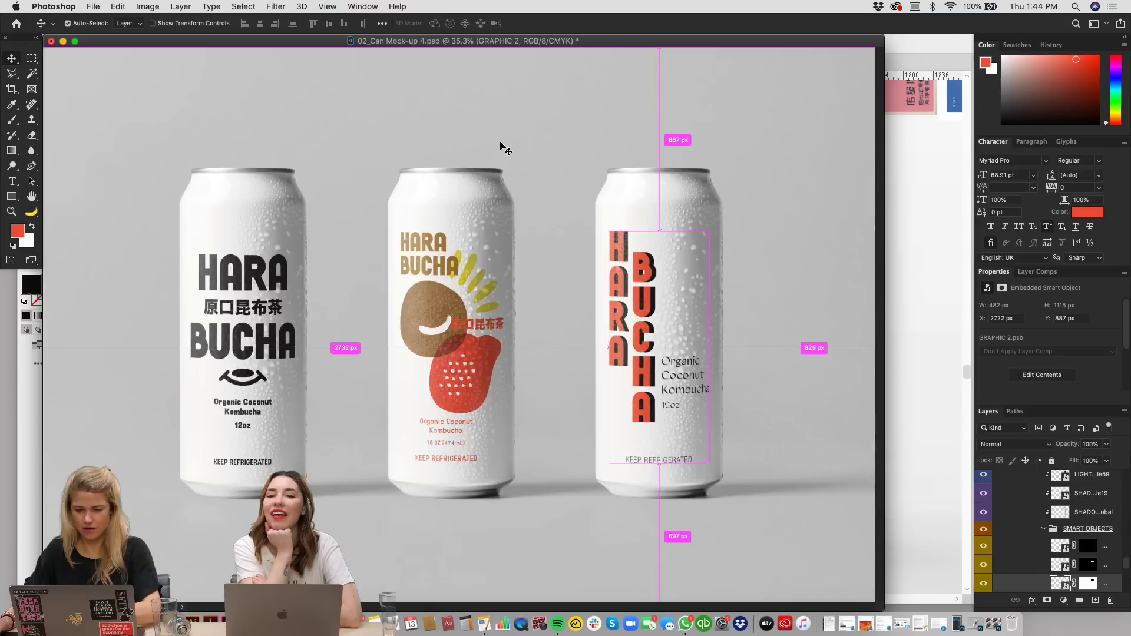
drag(664, 38, 707, 38)
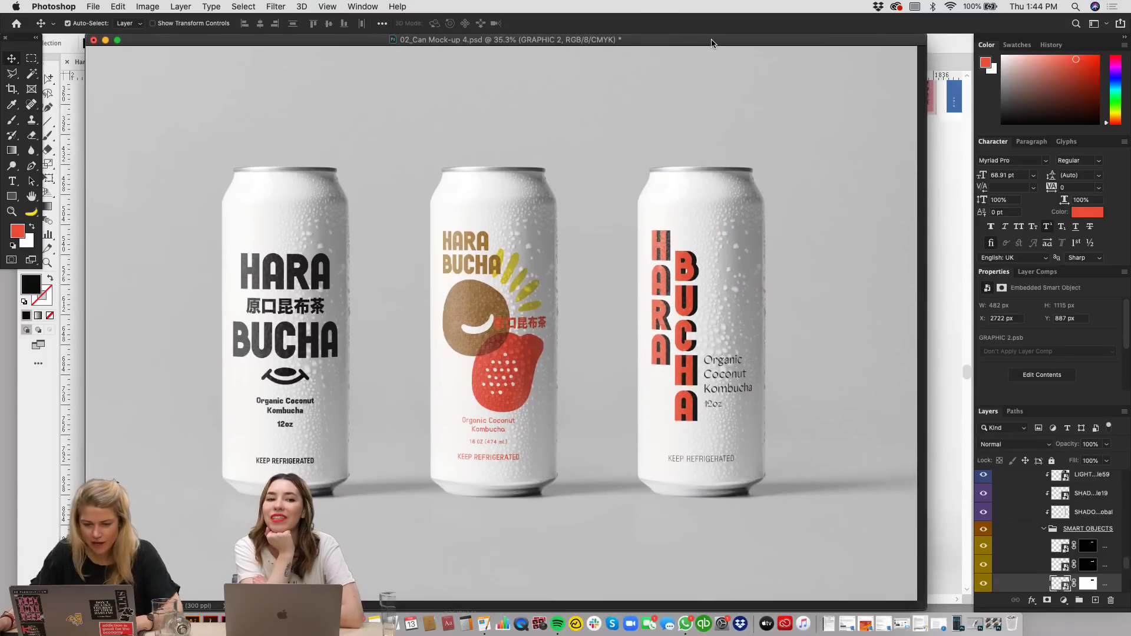
Step: Examine the third can's LIGHT layers and the contents of its GRAPHIC 2 smart object
click(727, 192)
scroll(1058, 576, down, 5)
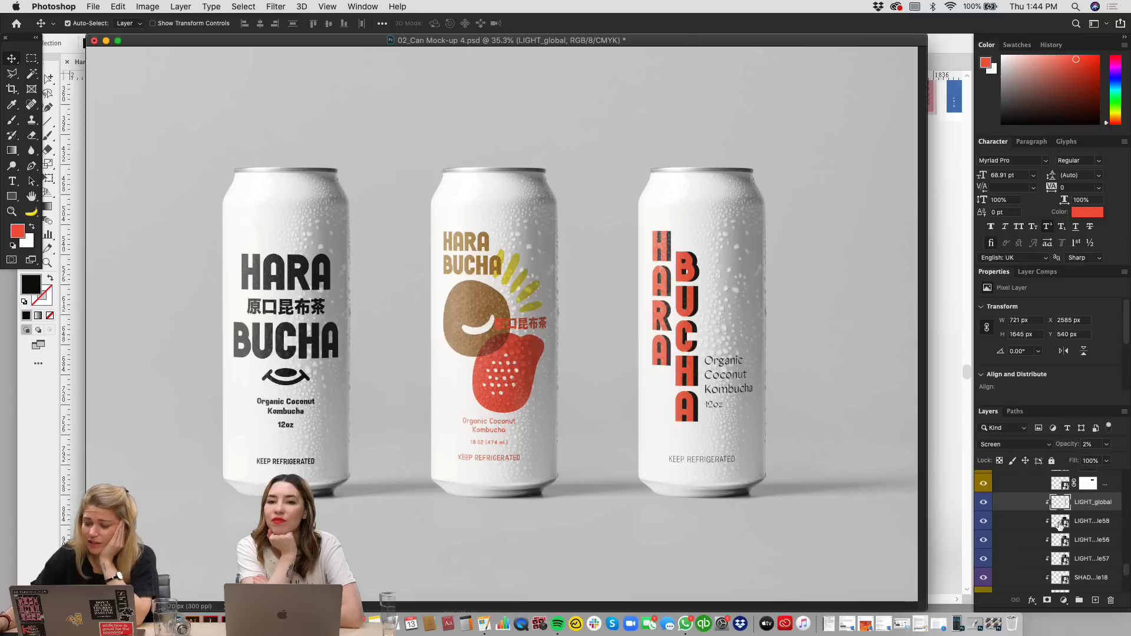
click(1011, 525)
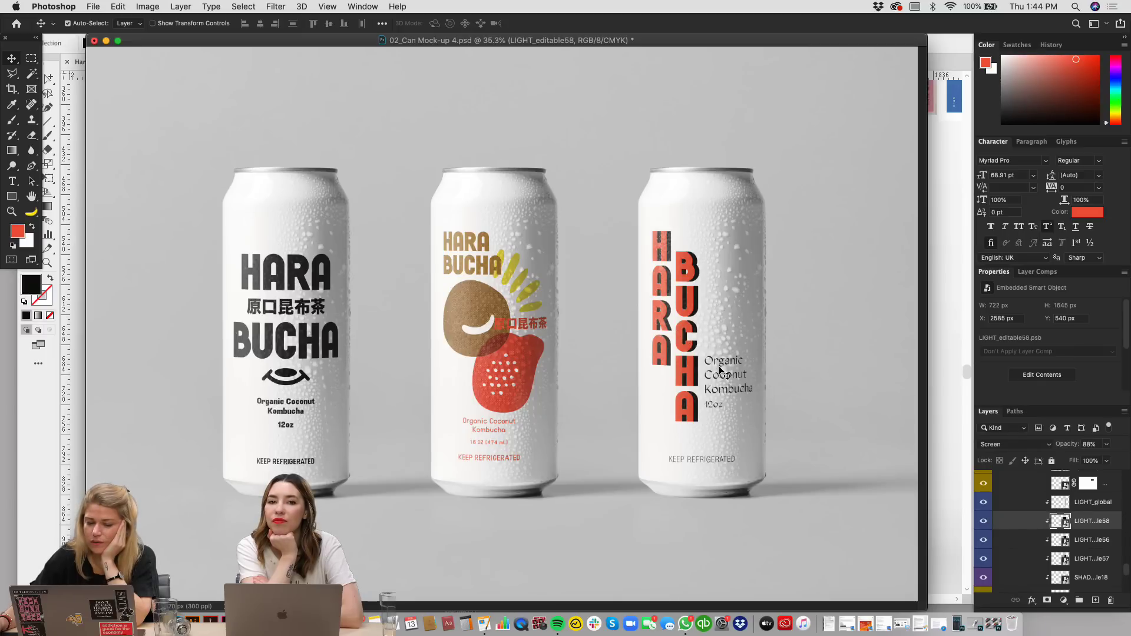
click(692, 335)
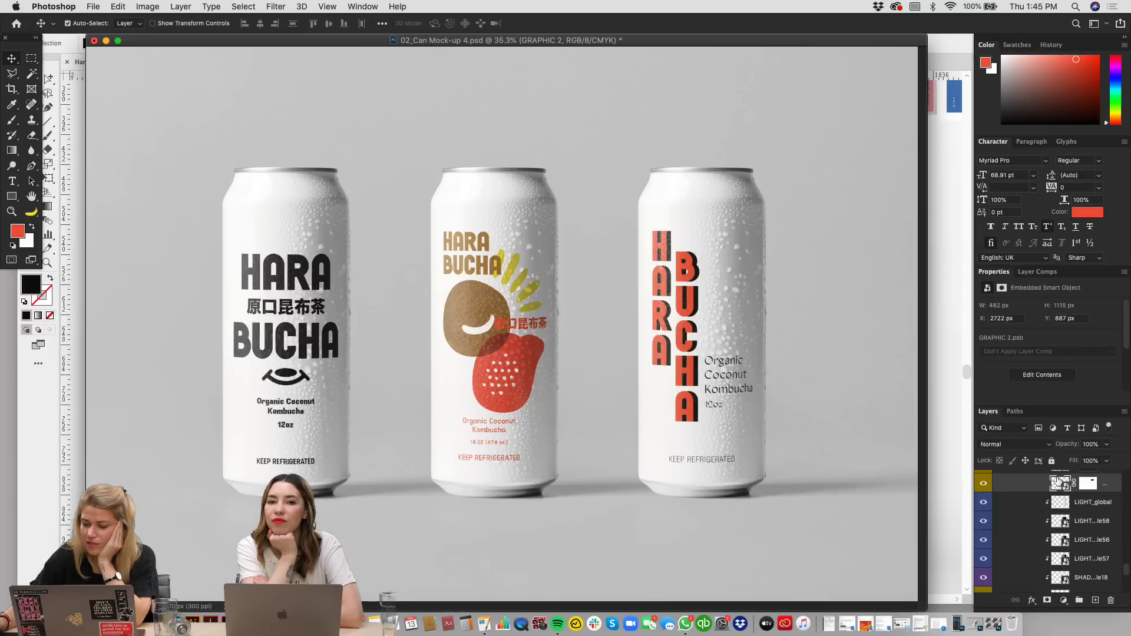
double_click(1062, 483)
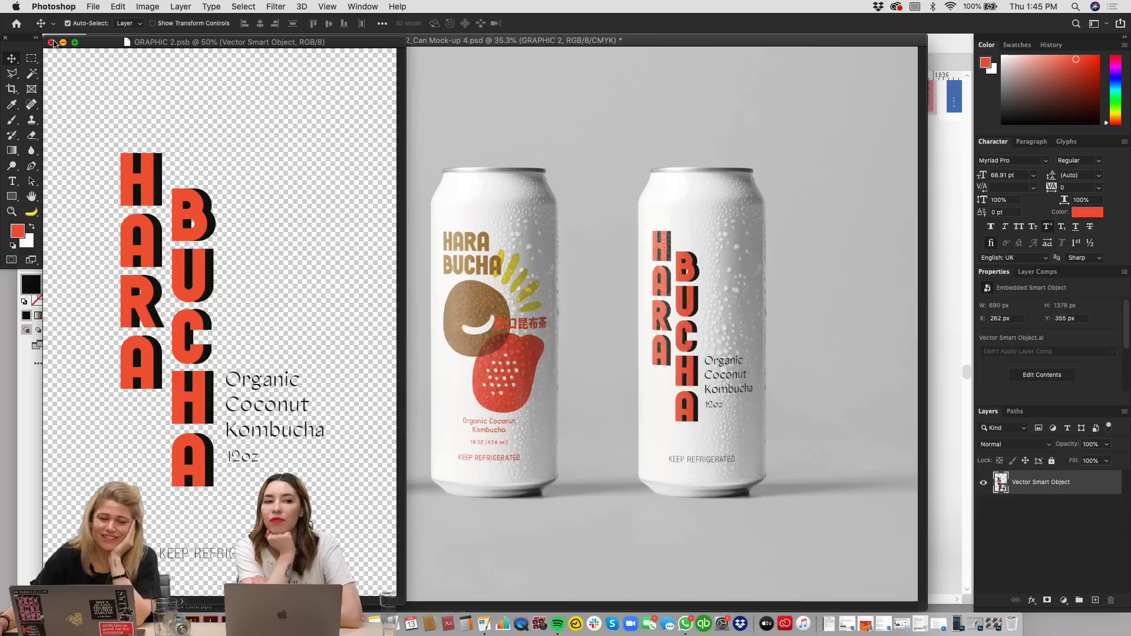
click(52, 42)
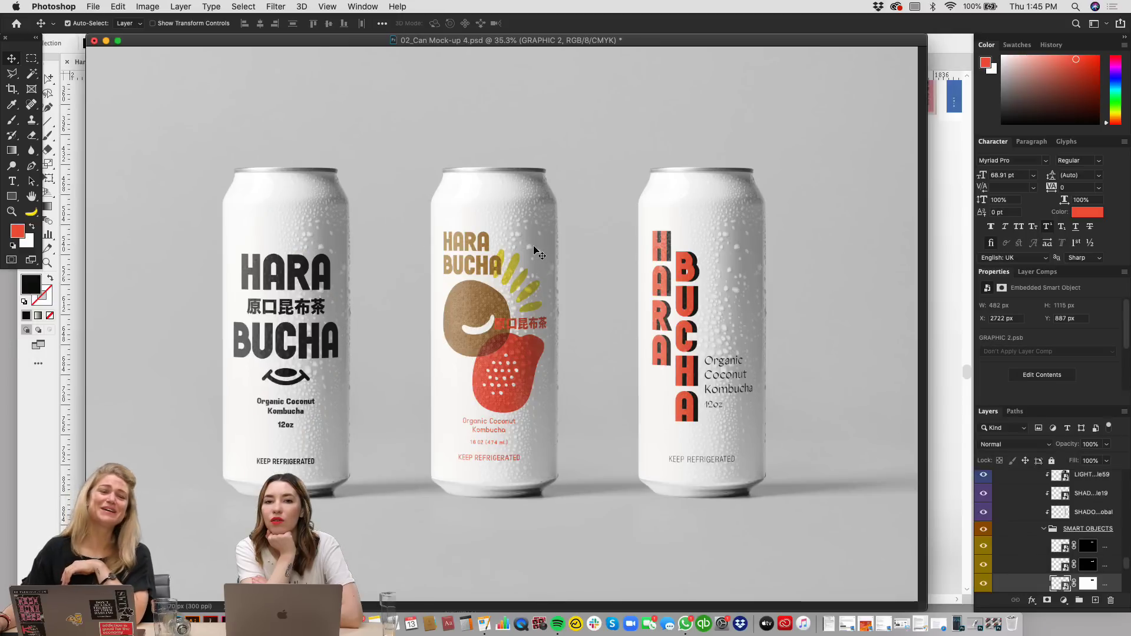
key(super+0)
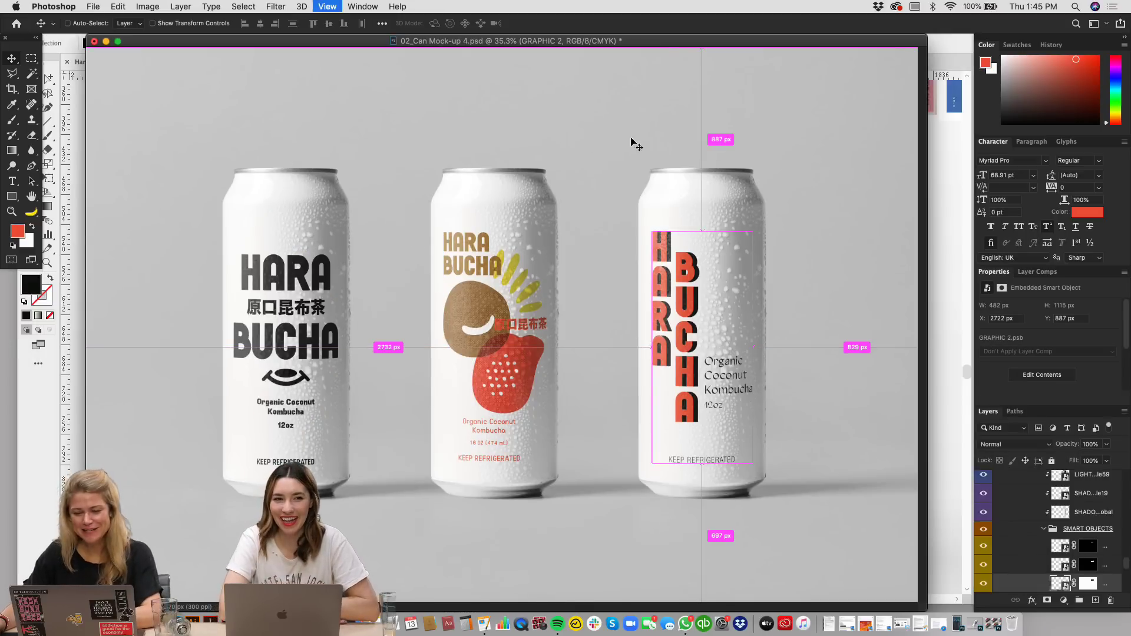
key(super+minus)
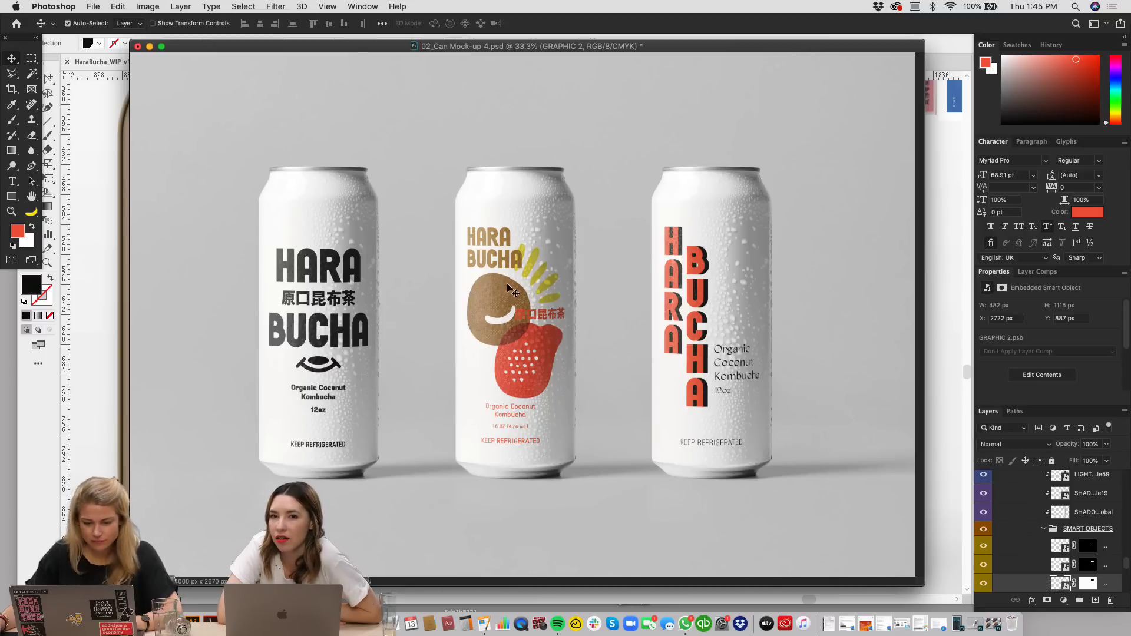
Step: Set the blend mode of the label graphic layers on the middle, third and first cans to Multiply
click(508, 262)
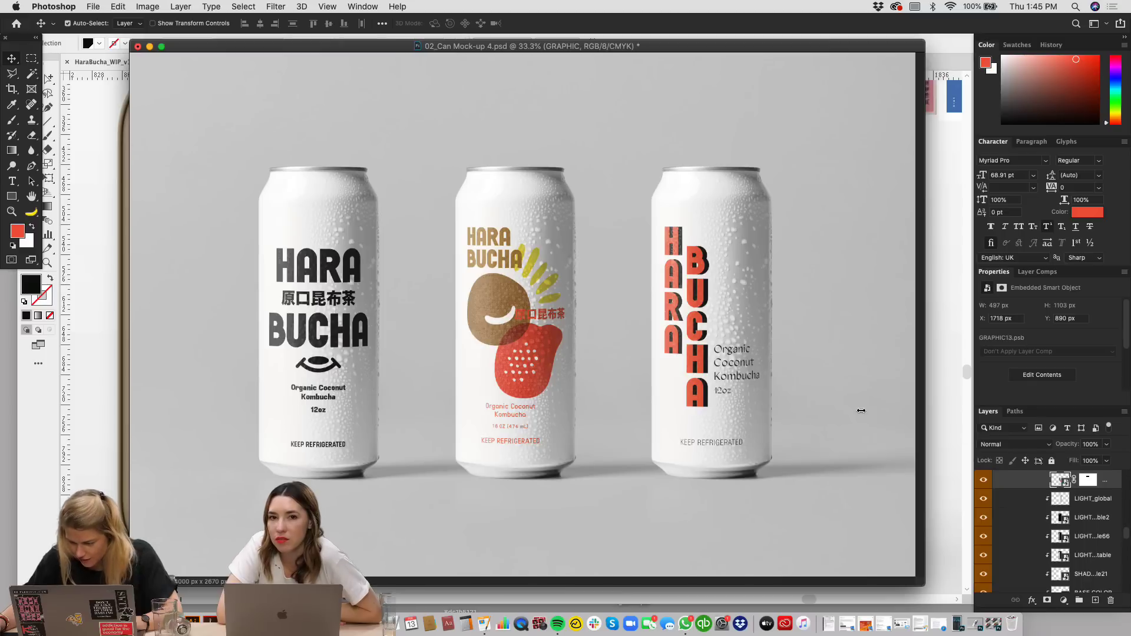
click(1008, 449)
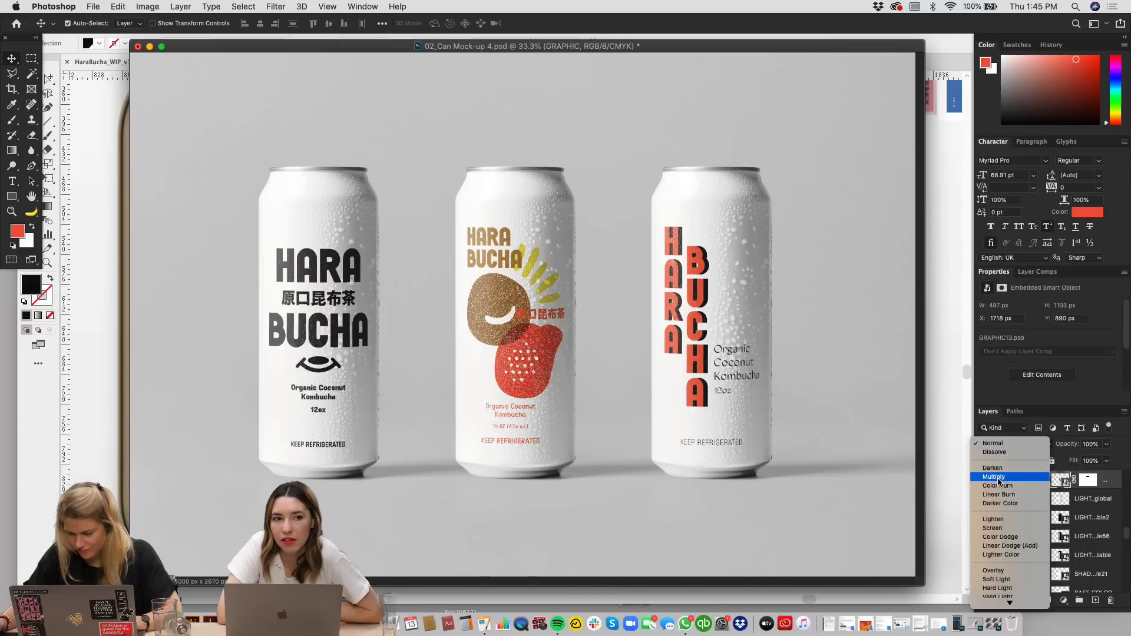
click(999, 478)
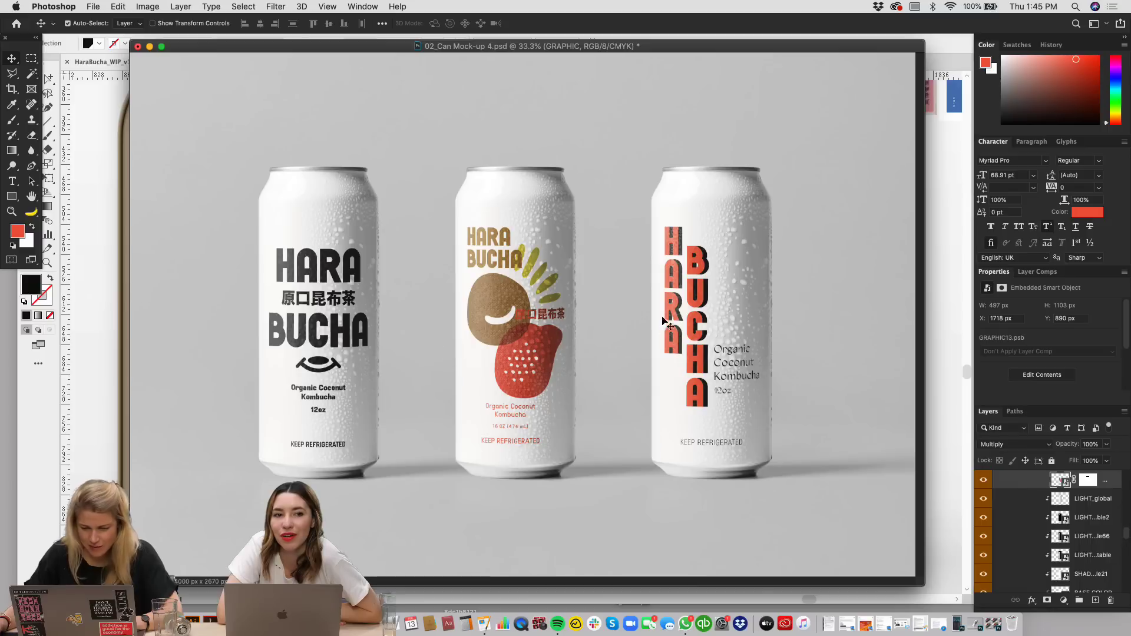
click(696, 263)
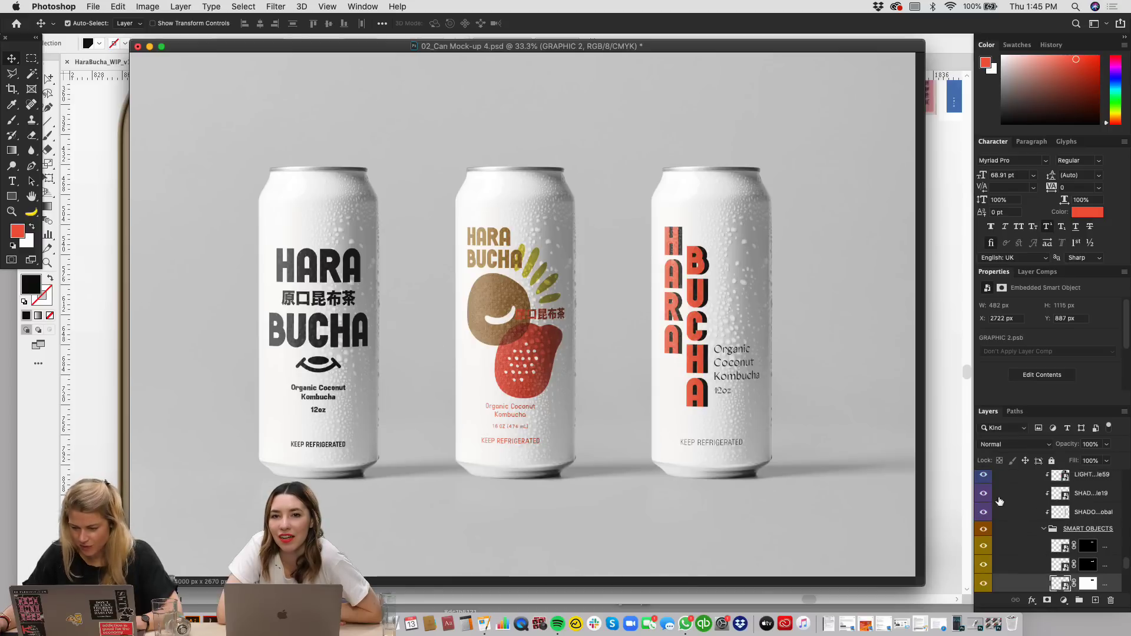
click(1001, 445)
click(994, 477)
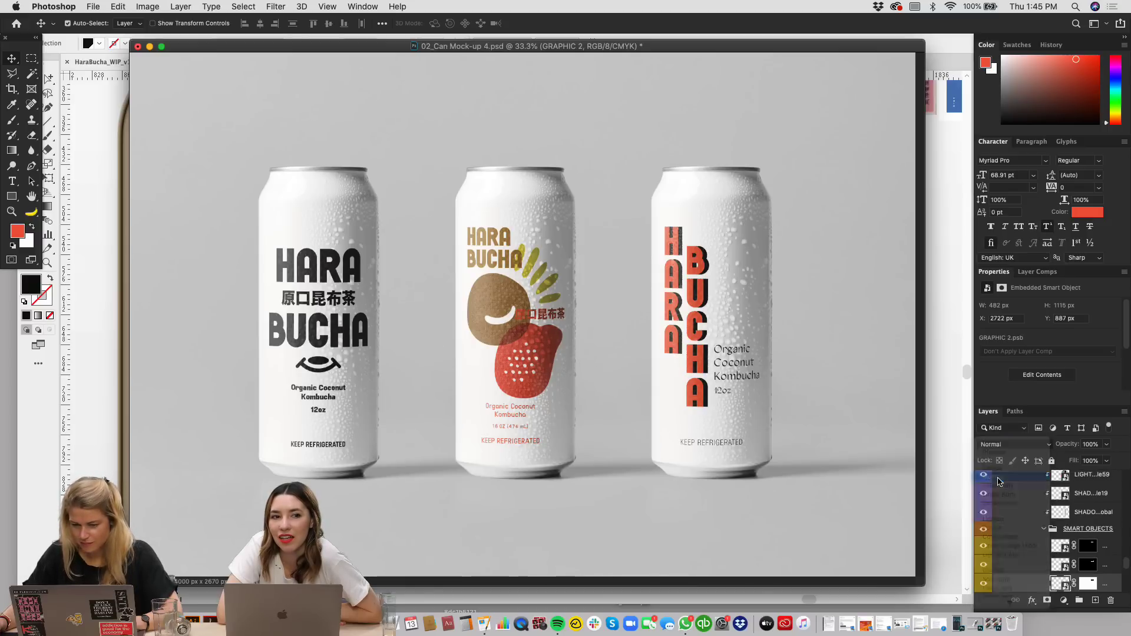
click(306, 271)
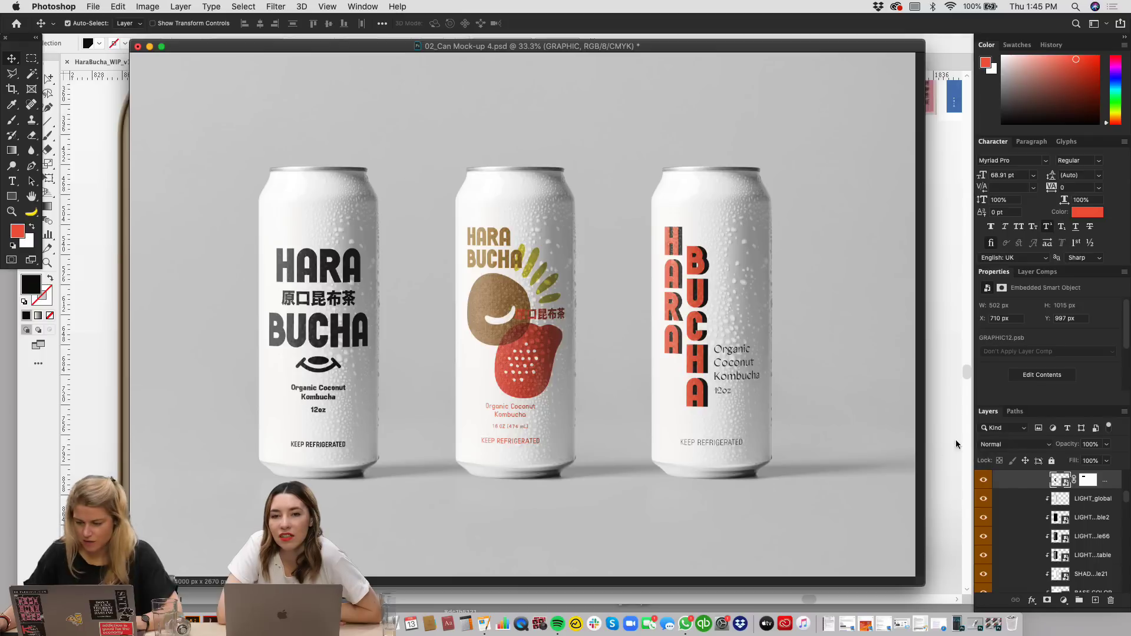
click(996, 446)
click(999, 480)
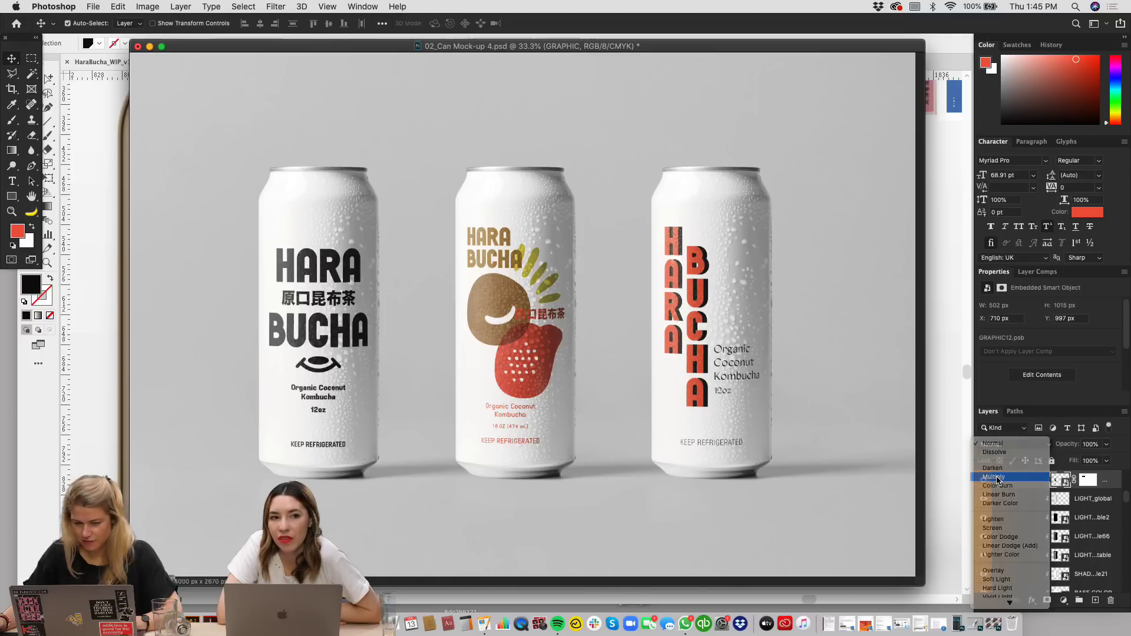
Step: Review the three-can mock-up as a whole with its layer groups collapsed, and compare it with the 05_Can Mock-up 4.psd scene
click(510, 298)
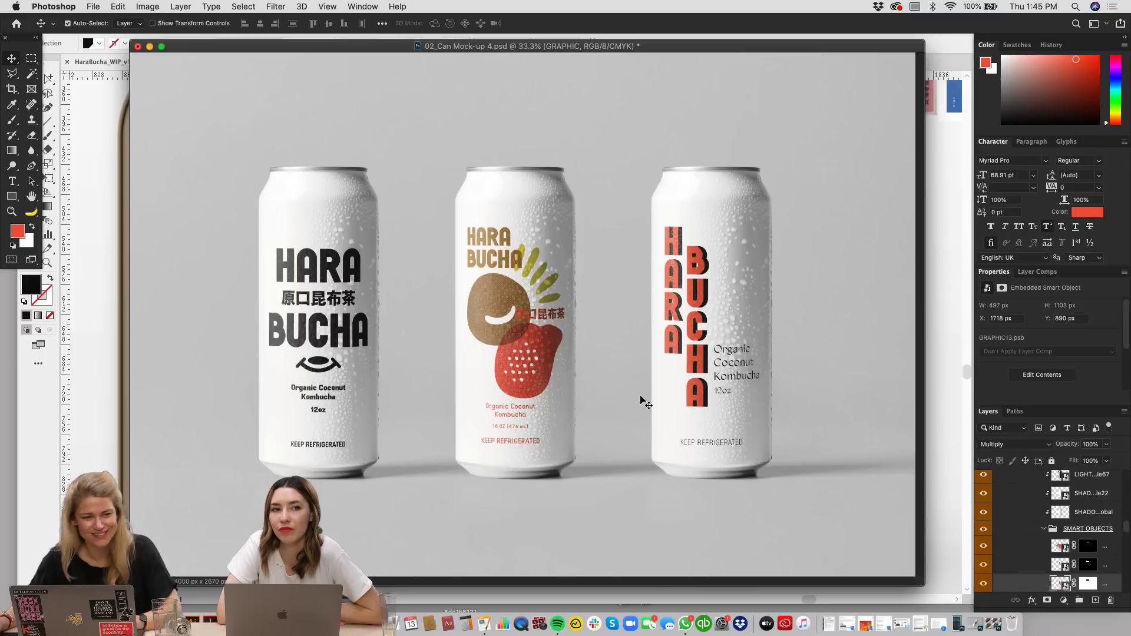
scroll(1027, 497, up, 5)
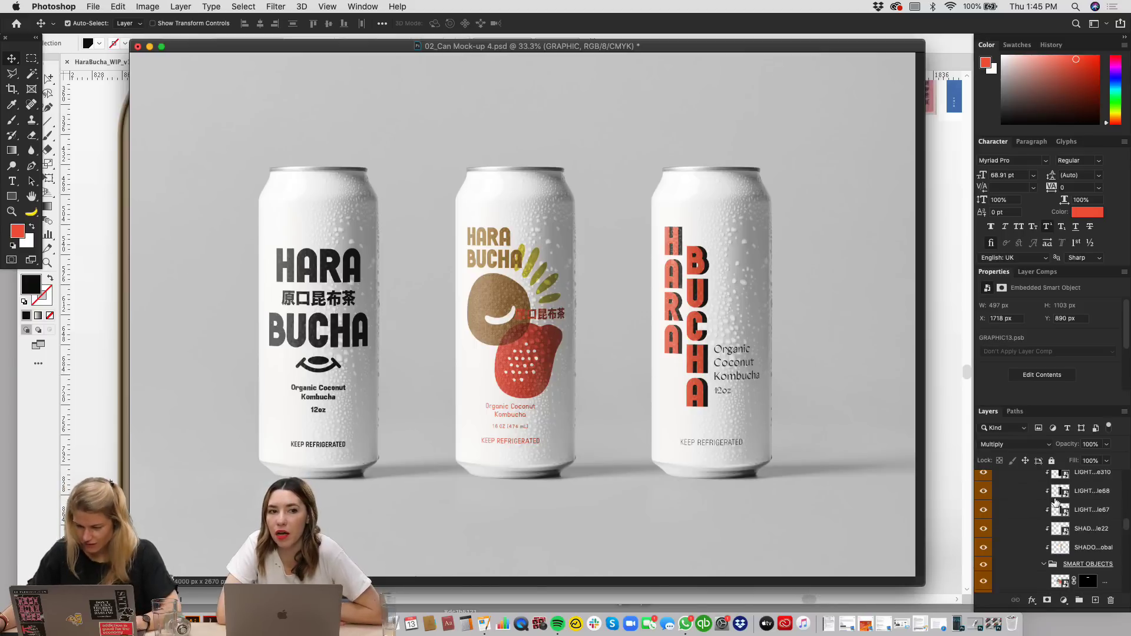
click(995, 507)
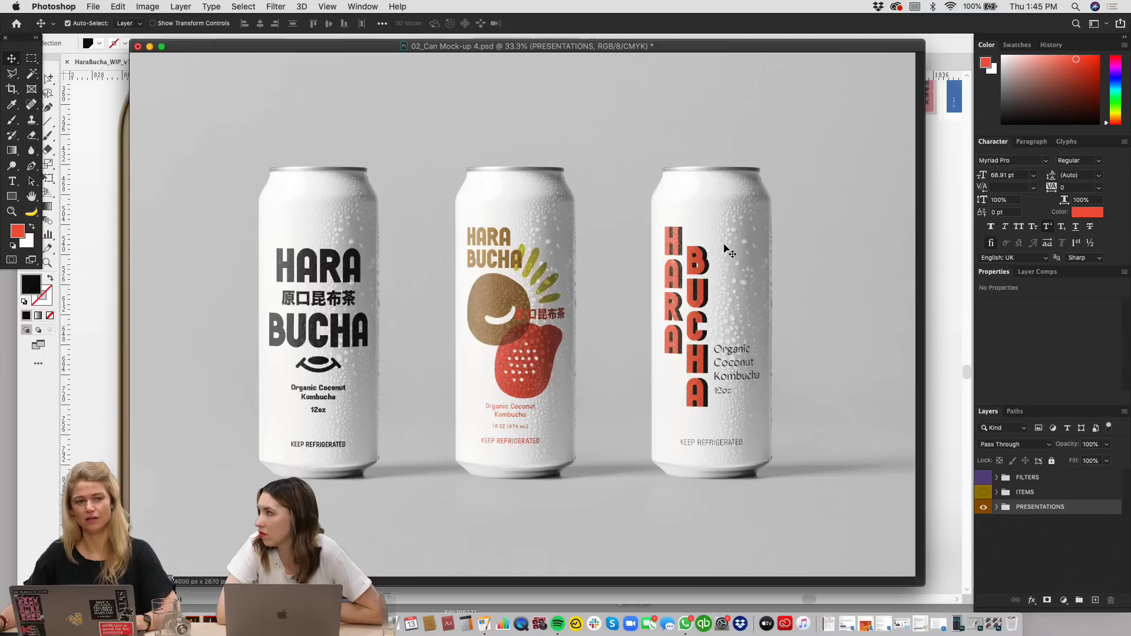
key(super+0)
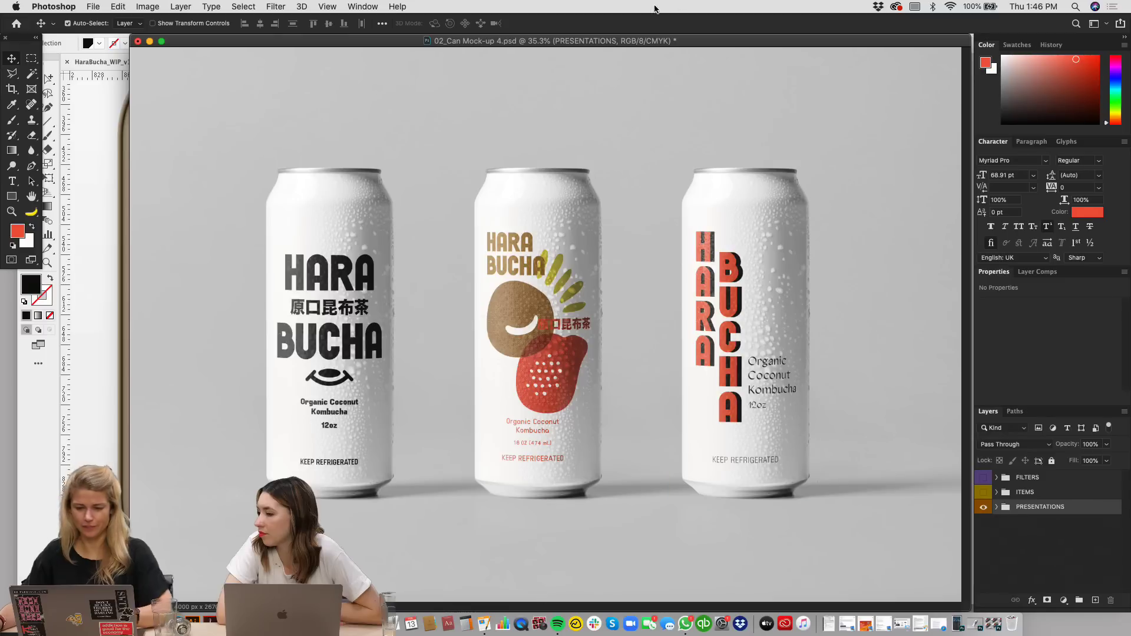
drag(687, 41, 633, 41)
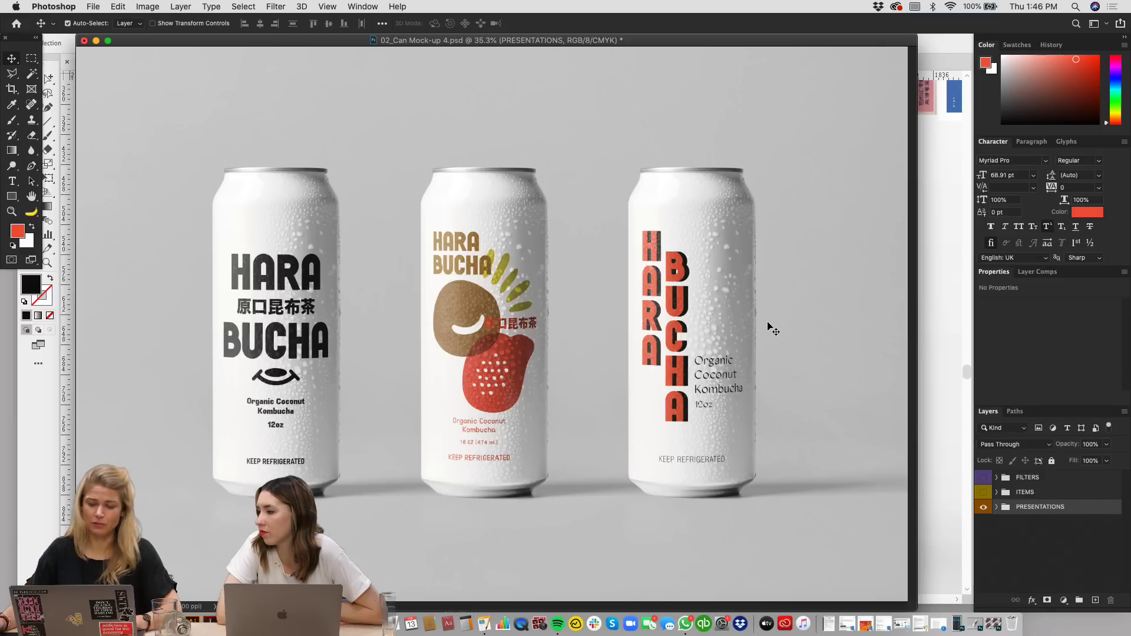
click(989, 625)
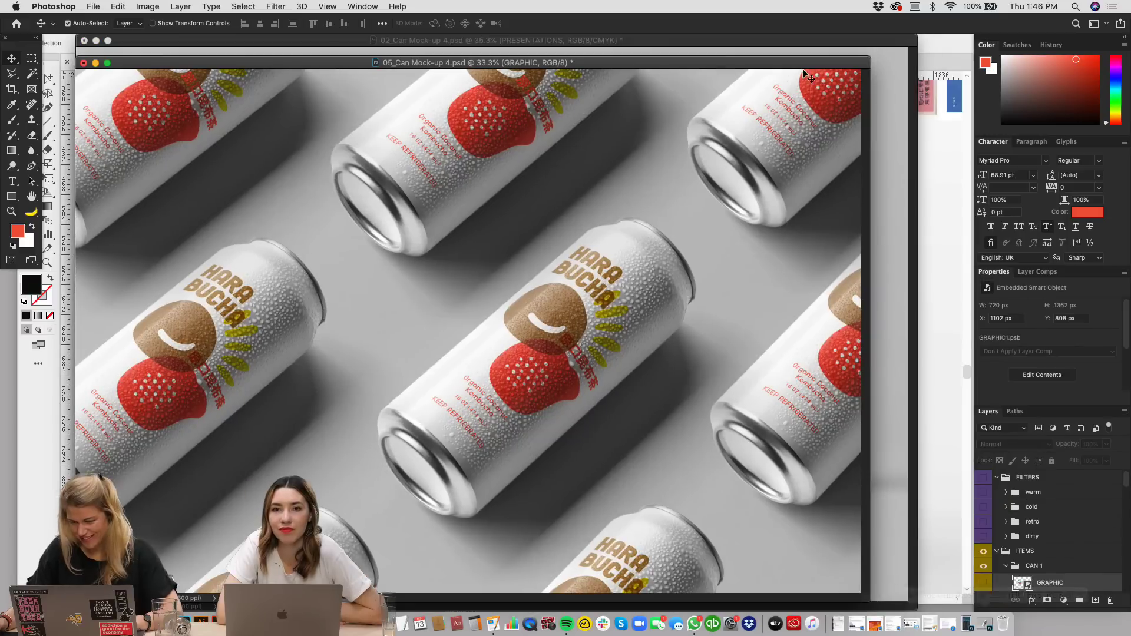
drag(782, 63, 798, 47)
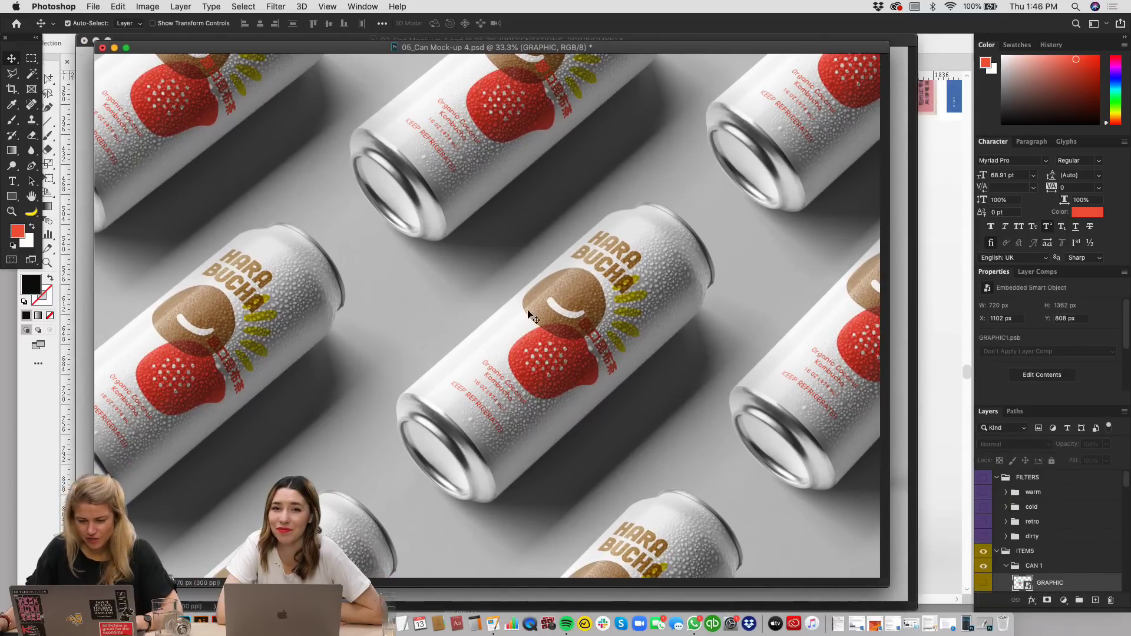
double_click(422, 47)
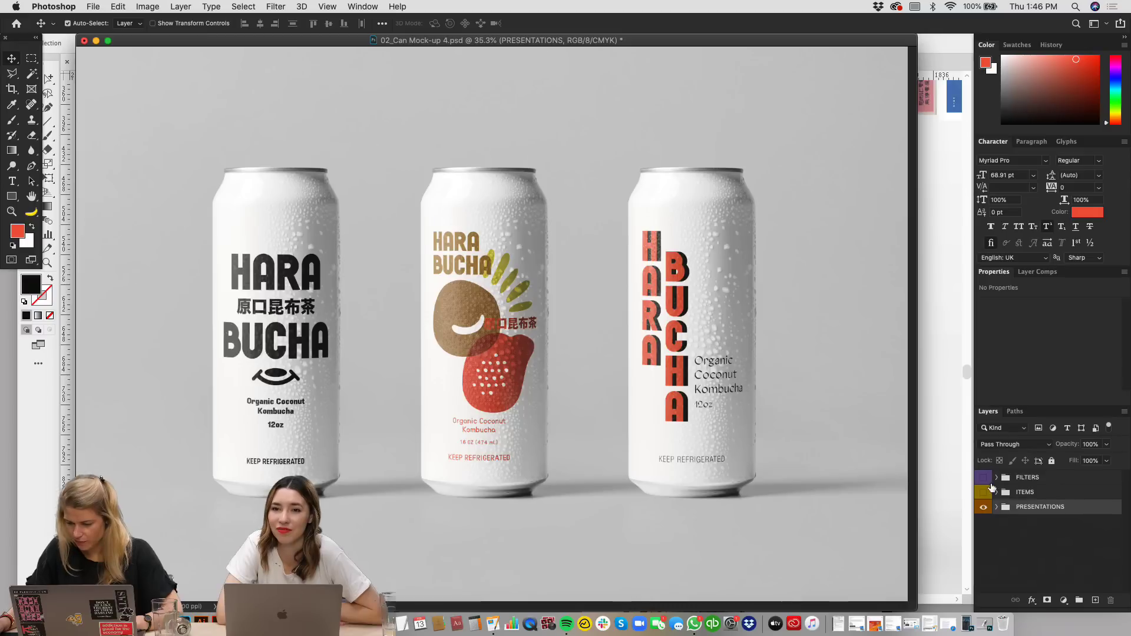
Step: Check what the PRESENTATIONS and ITEMS groups contribute to the scene by switching their visibility
click(997, 508)
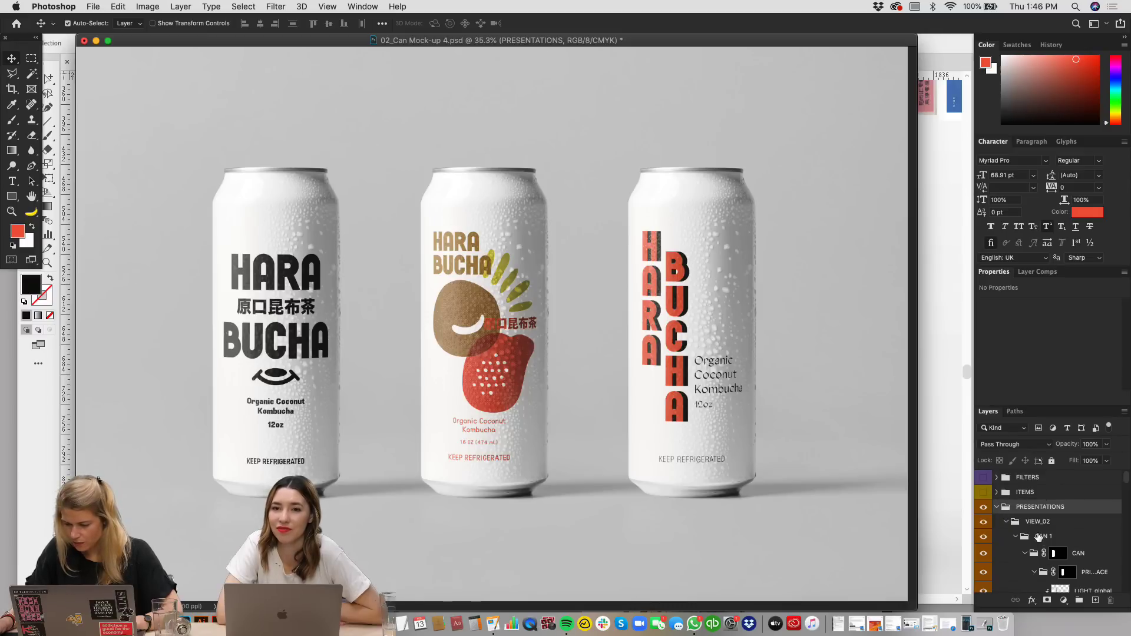
click(1003, 524)
click(1006, 522)
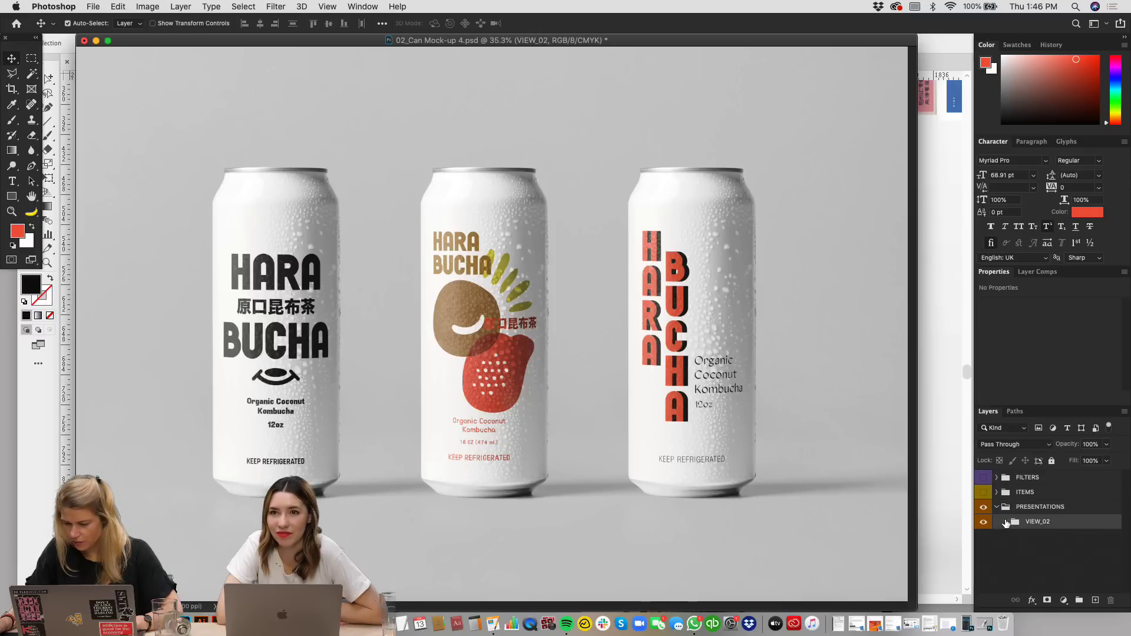
click(983, 507)
click(983, 507)
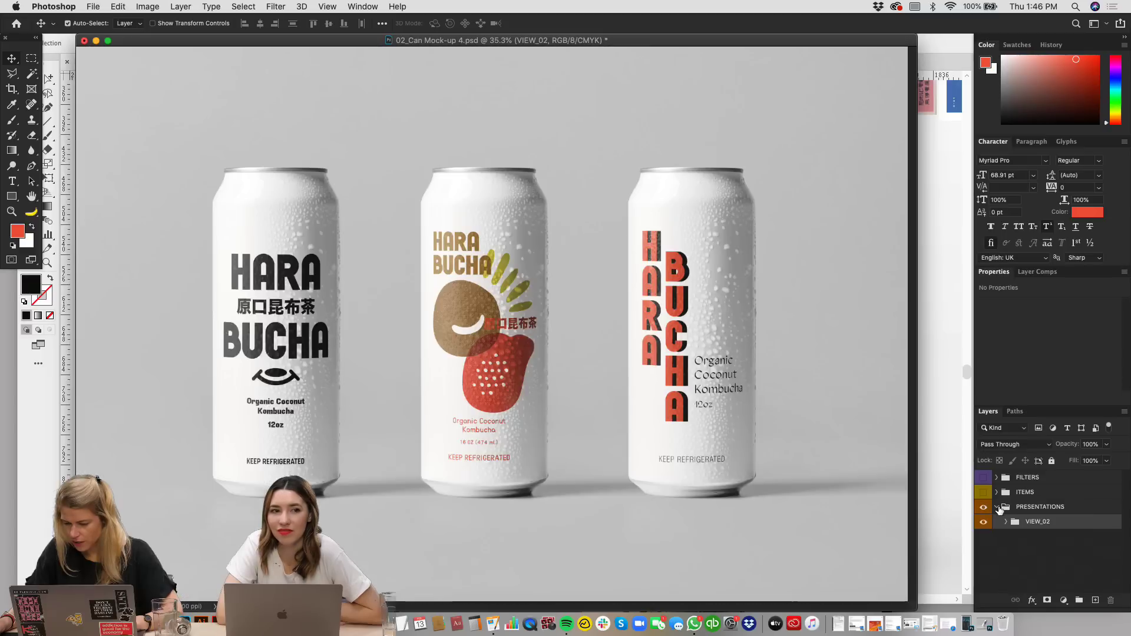
click(997, 507)
click(983, 495)
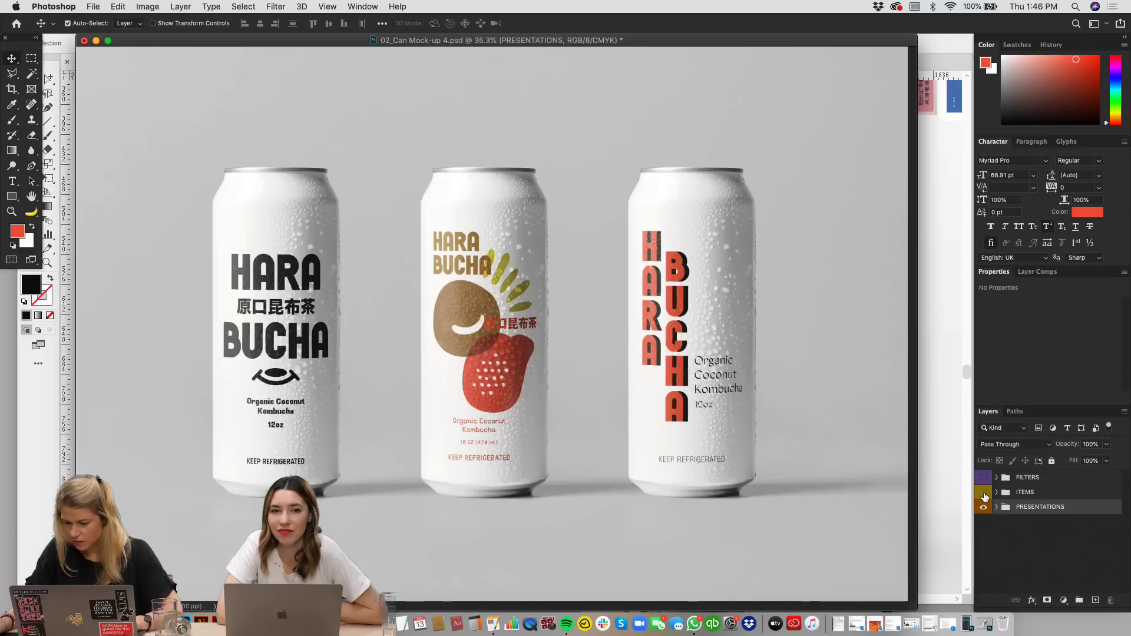
click(984, 496)
Step: Turn on the FILTERS group and preview its warm filter on the cans
click(983, 478)
click(997, 478)
click(983, 493)
click(985, 493)
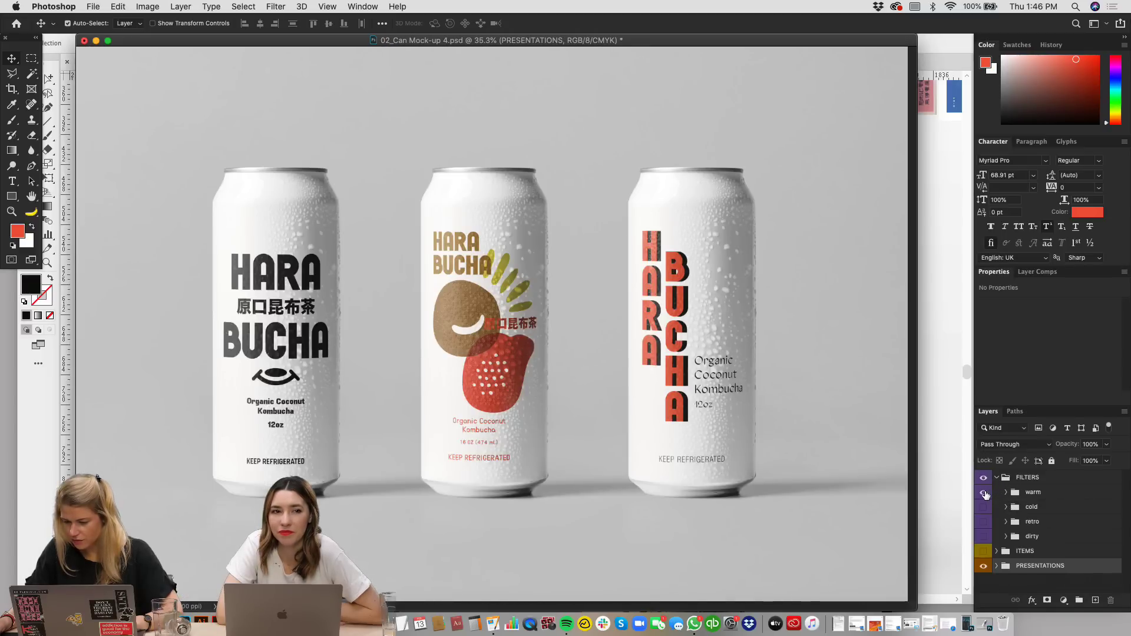
click(996, 478)
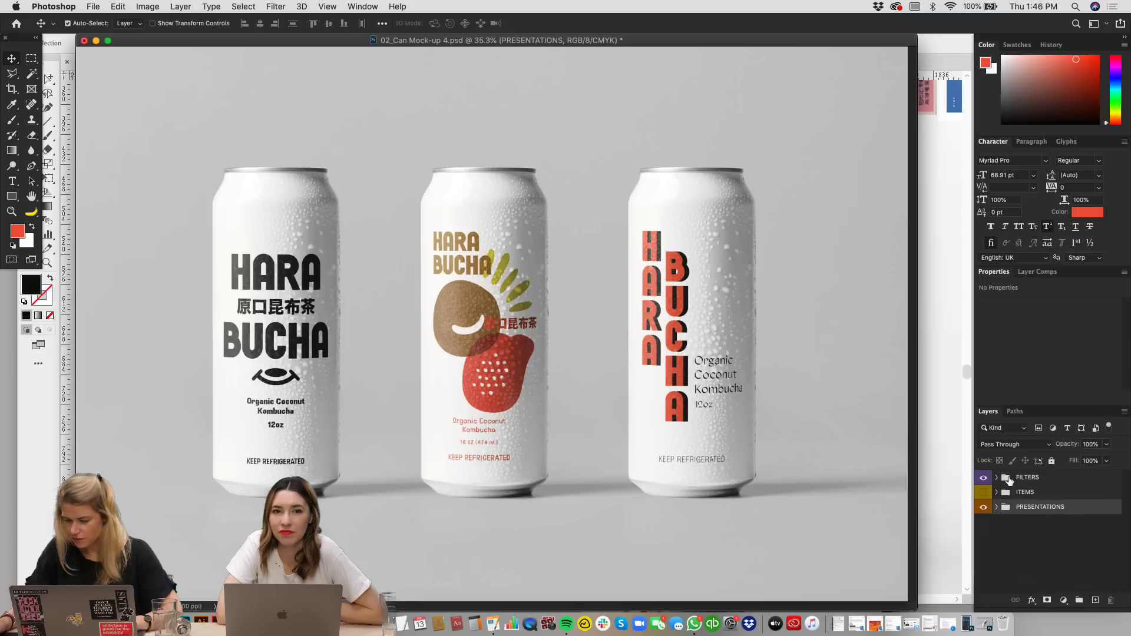
Step: Delete the FILTERS and ITEMS groups, keeping only PRESENTATIONS
click(1033, 482)
key(BackSpace)
key(BackSpace)
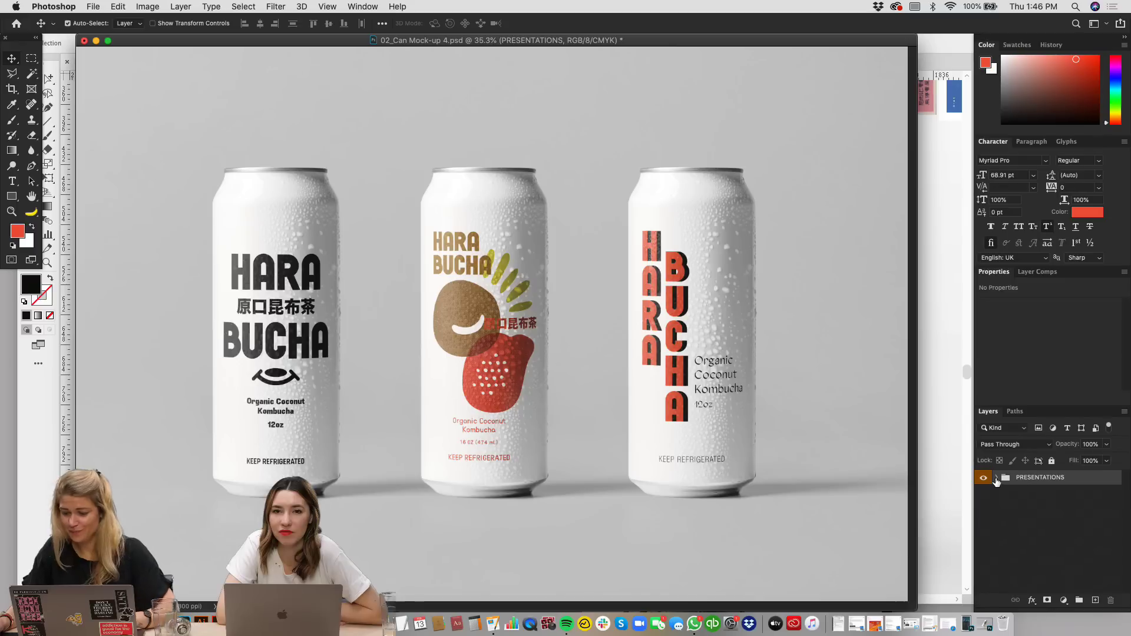
Step: Compare the middle can with and without the top LIGHT_global layer in its CAN 1 group
click(996, 477)
click(1005, 494)
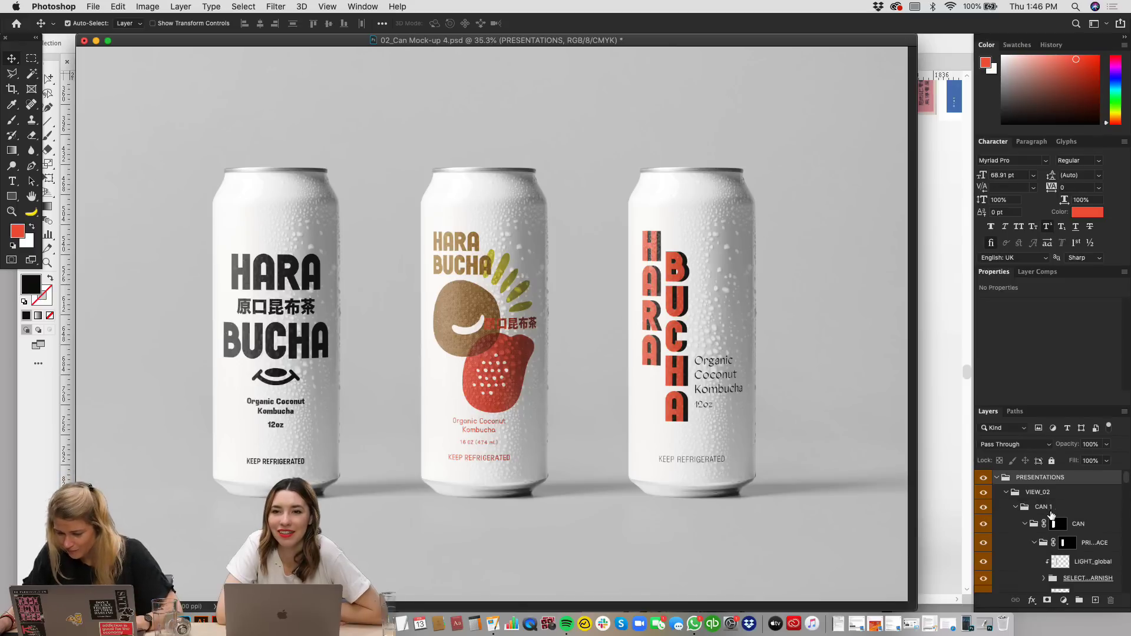
click(1012, 508)
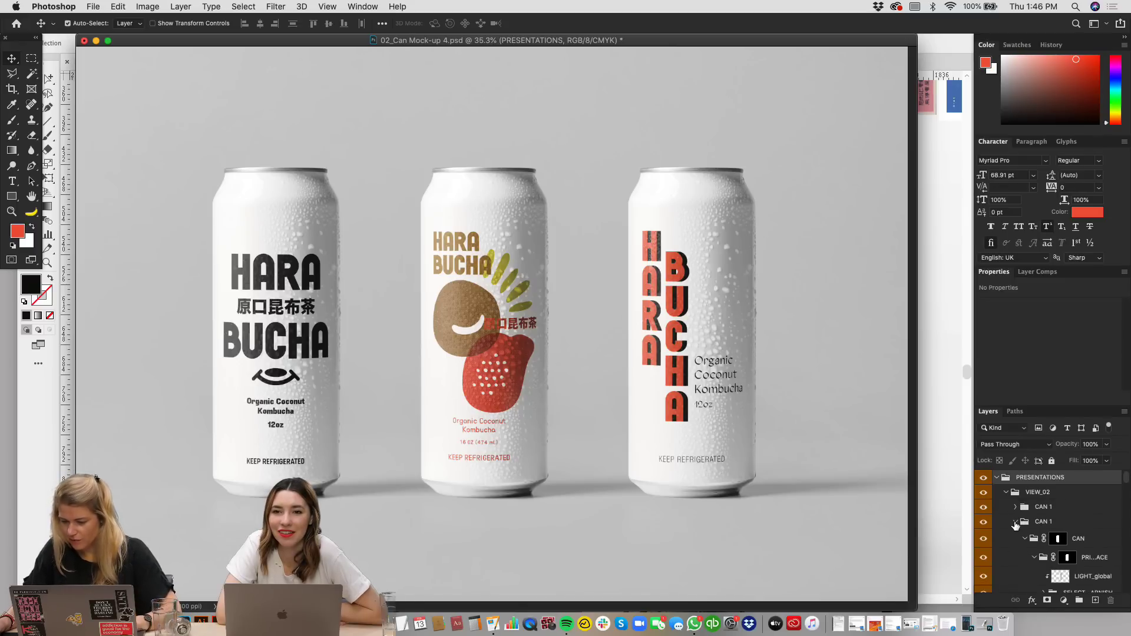
scroll(1050, 575, down, 2)
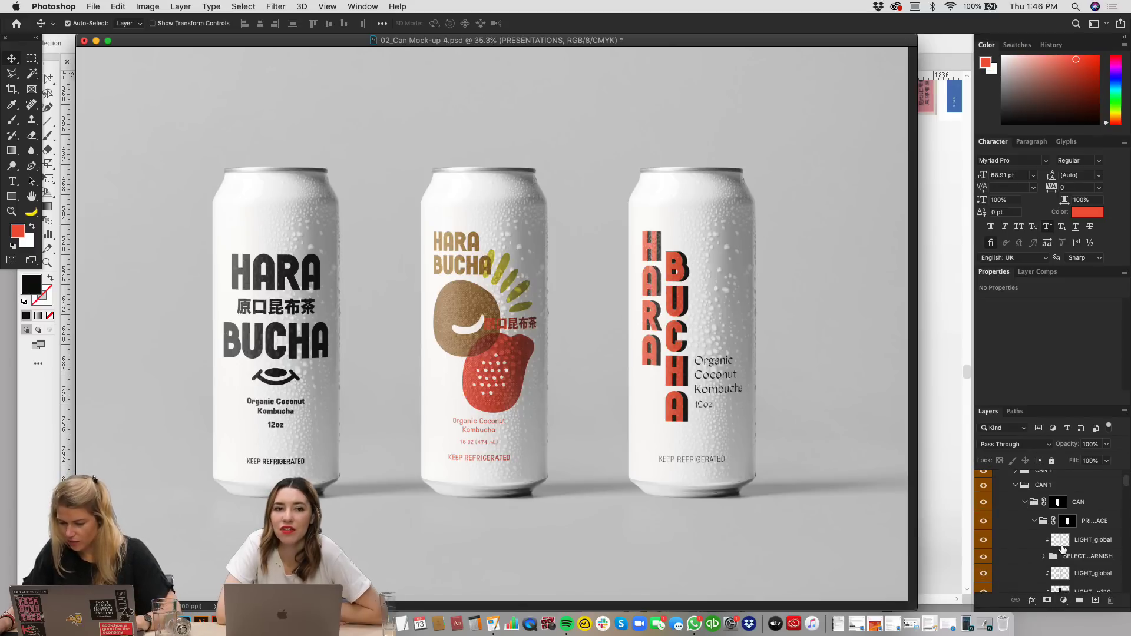
click(1060, 540)
click(983, 540)
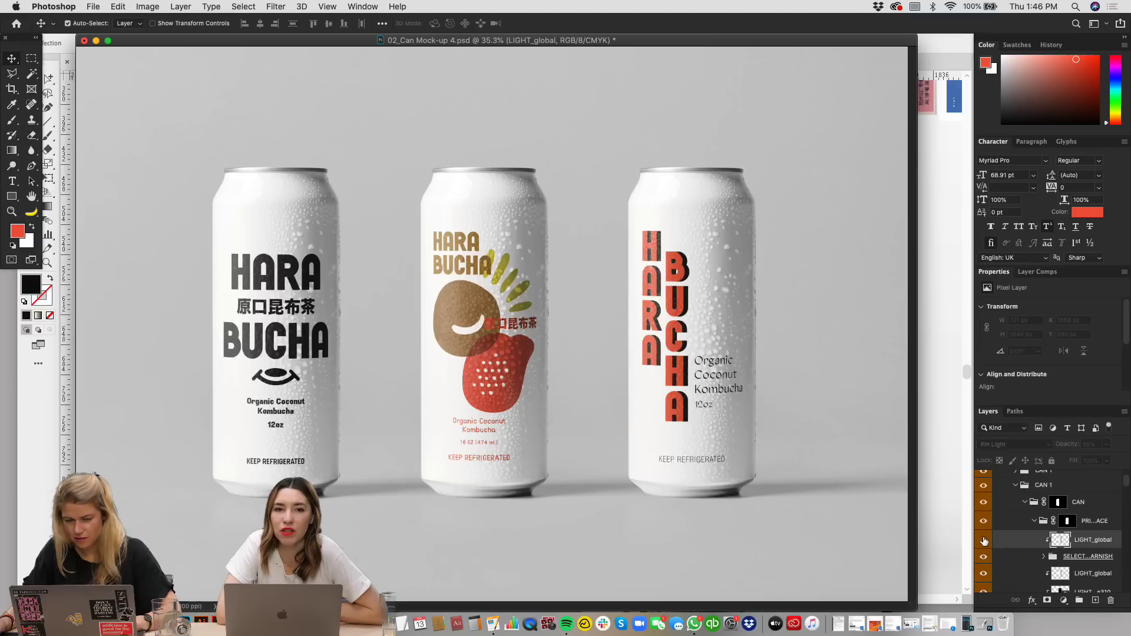
click(983, 540)
click(983, 540)
click(983, 540)
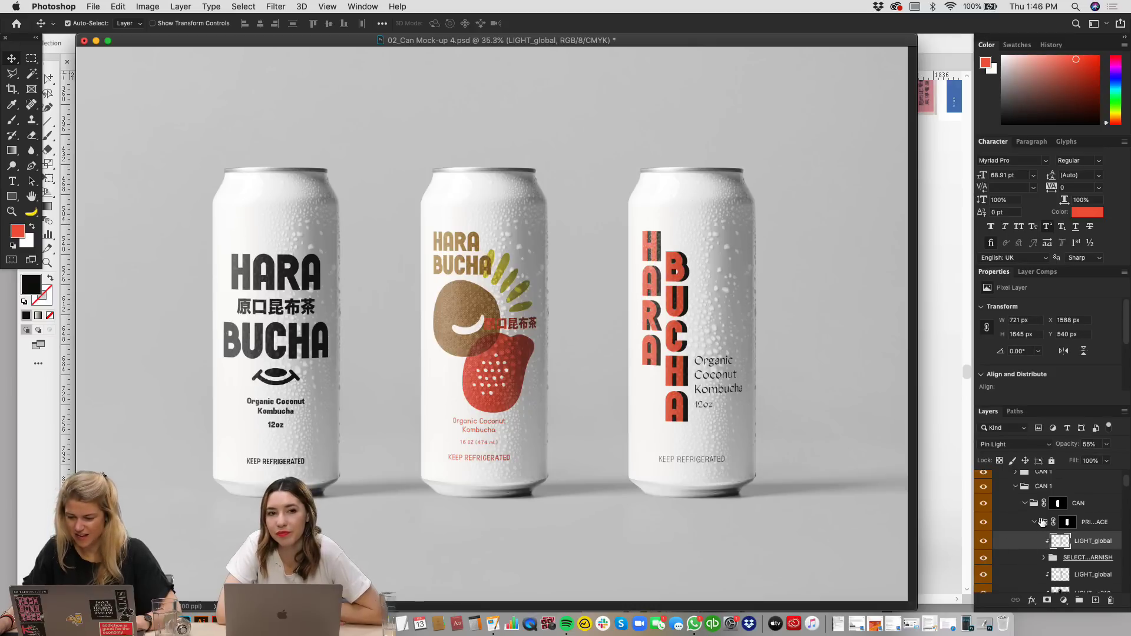
Step: Collapse the middle can's group, the BACKGROUND group and the whole PRESENTATIONS group
scroll(1041, 522, up, 2)
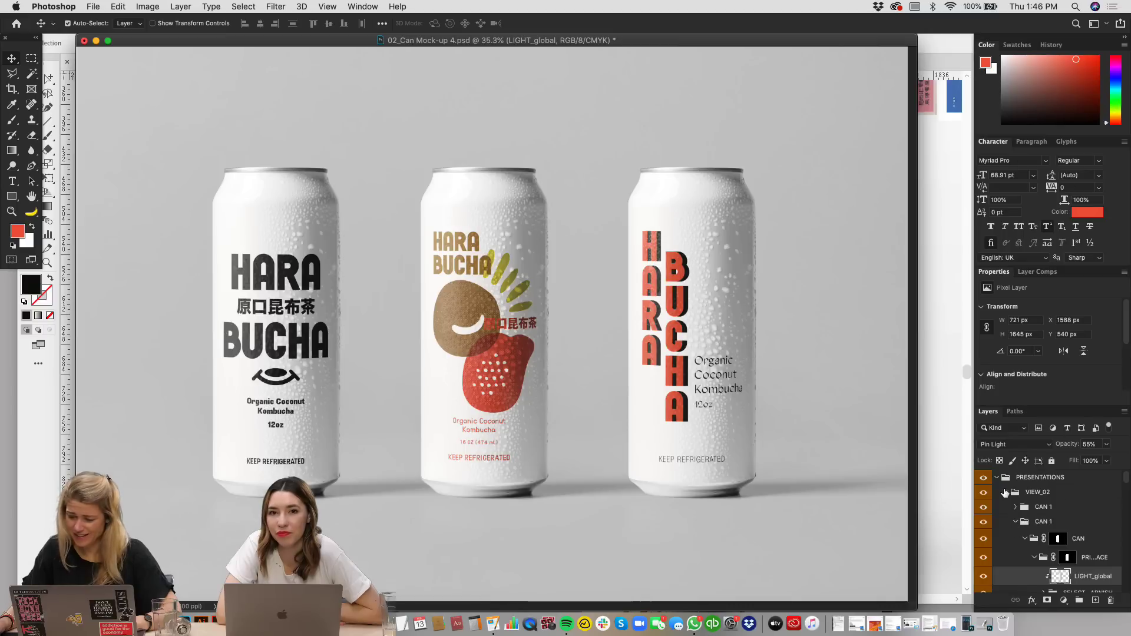
click(1016, 523)
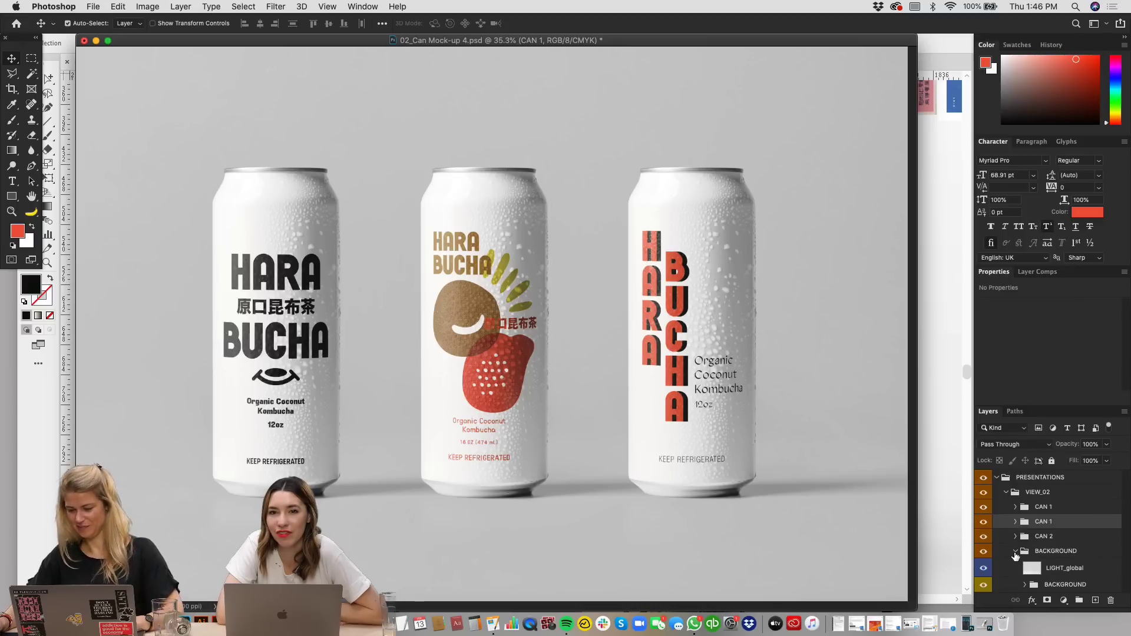
click(1015, 551)
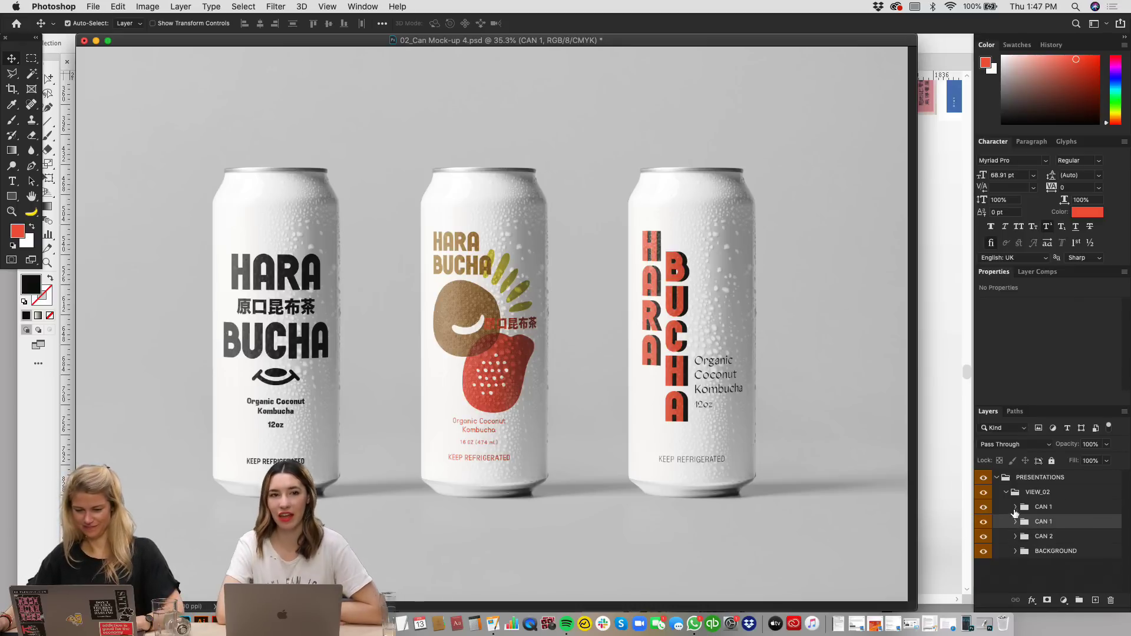
click(996, 477)
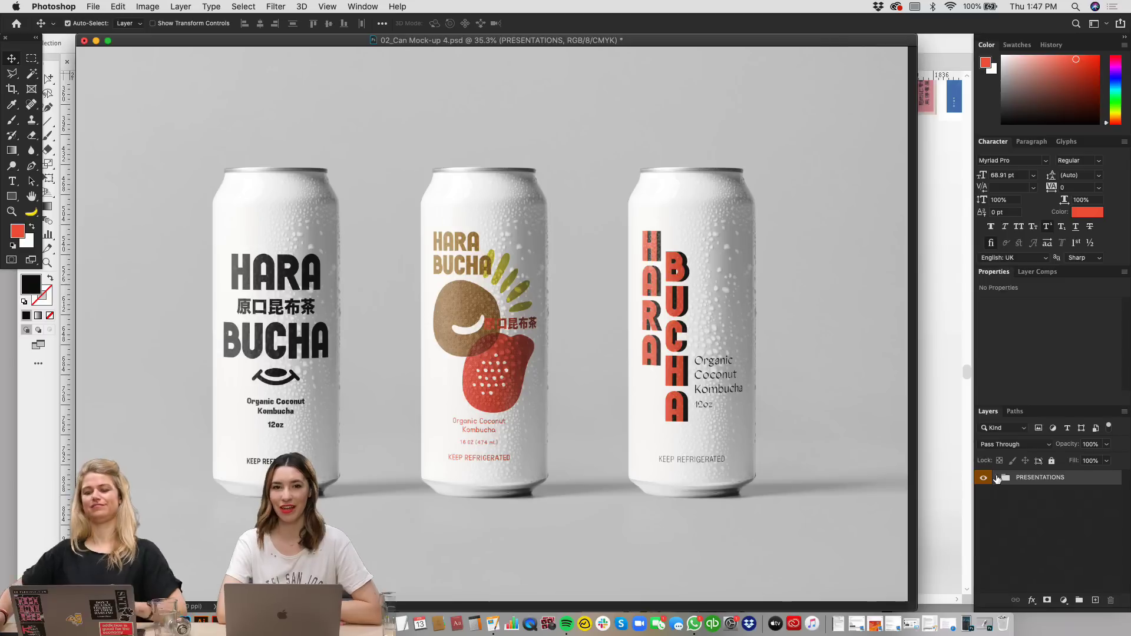
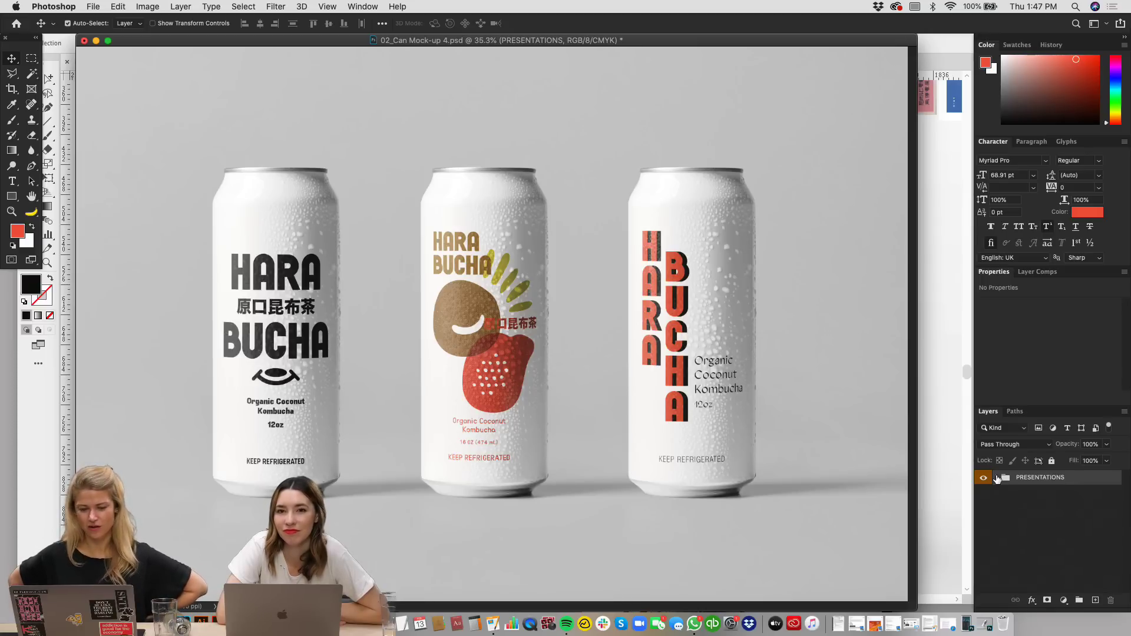
Step: Zoom out both can mock-up windows and switch to Illustrator, framing the three-bottle artboard in HaraBucha_WIP_v1.ai
key(super+minus)
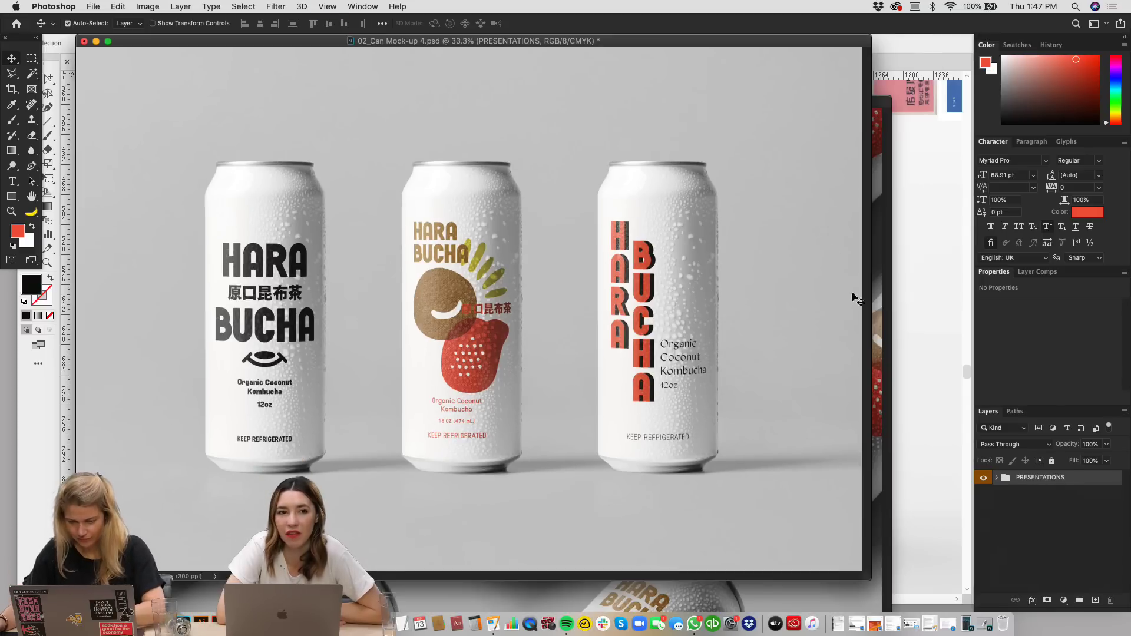
click(880, 177)
key(super+minus)
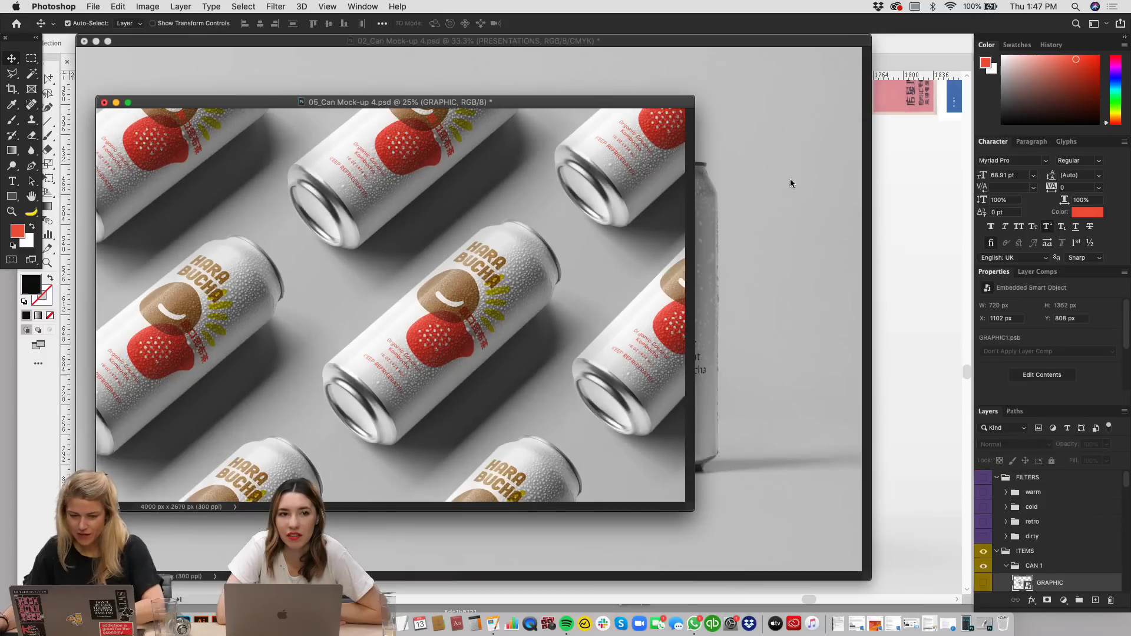
click(900, 153)
scroll(814, 276, up, 1)
key(super+minus)
key(super+minus)
key(super+minus)
drag(625, 295, 680, 303)
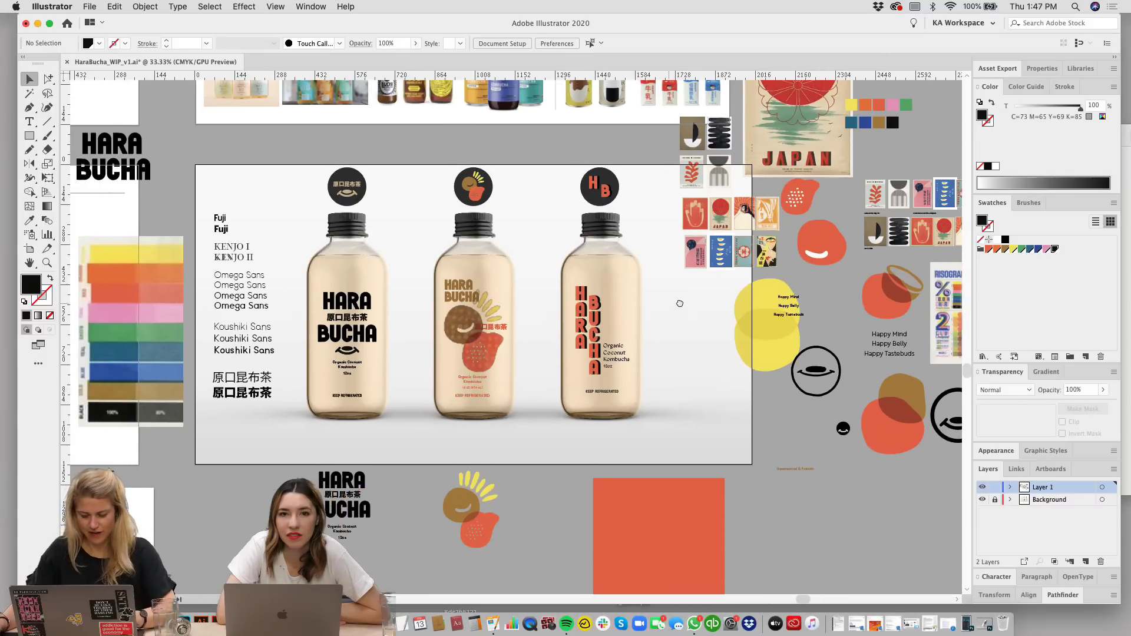
key(super+plus)
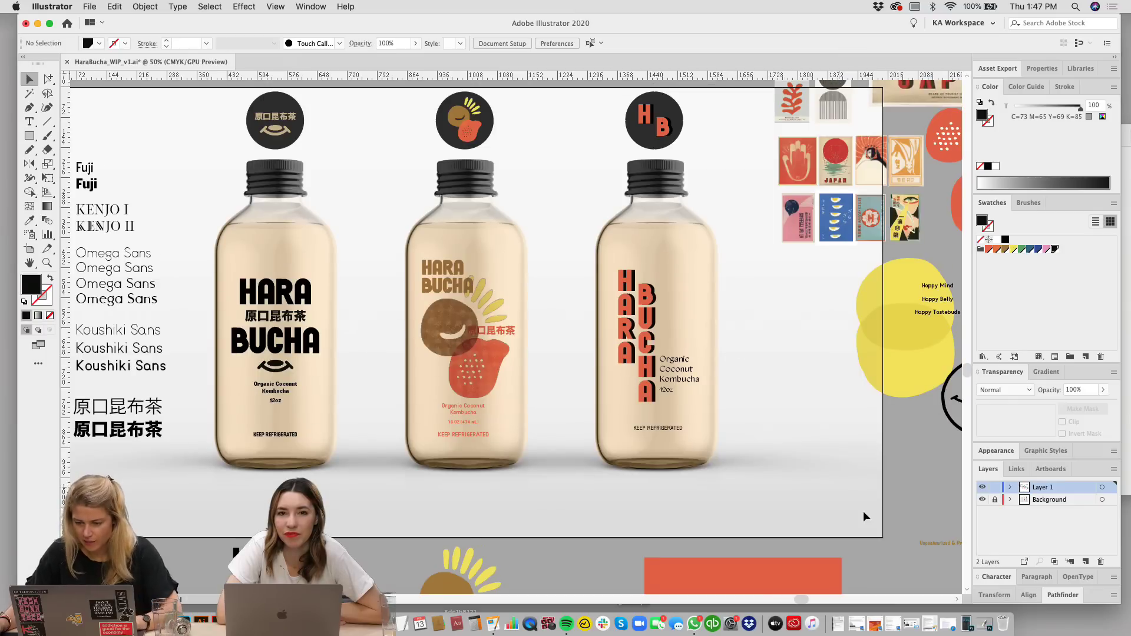
Step: Unlock the Background layer, select the linked BottleMock_3UP.psd image and open its original in Photoshop
click(641, 215)
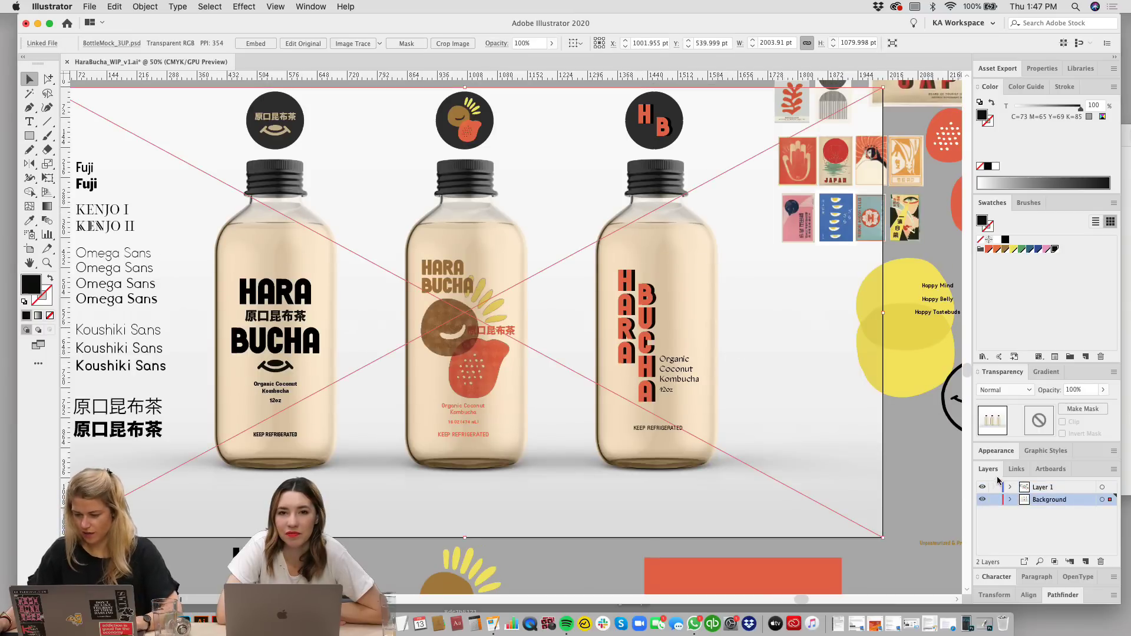
click(1015, 468)
click(1098, 561)
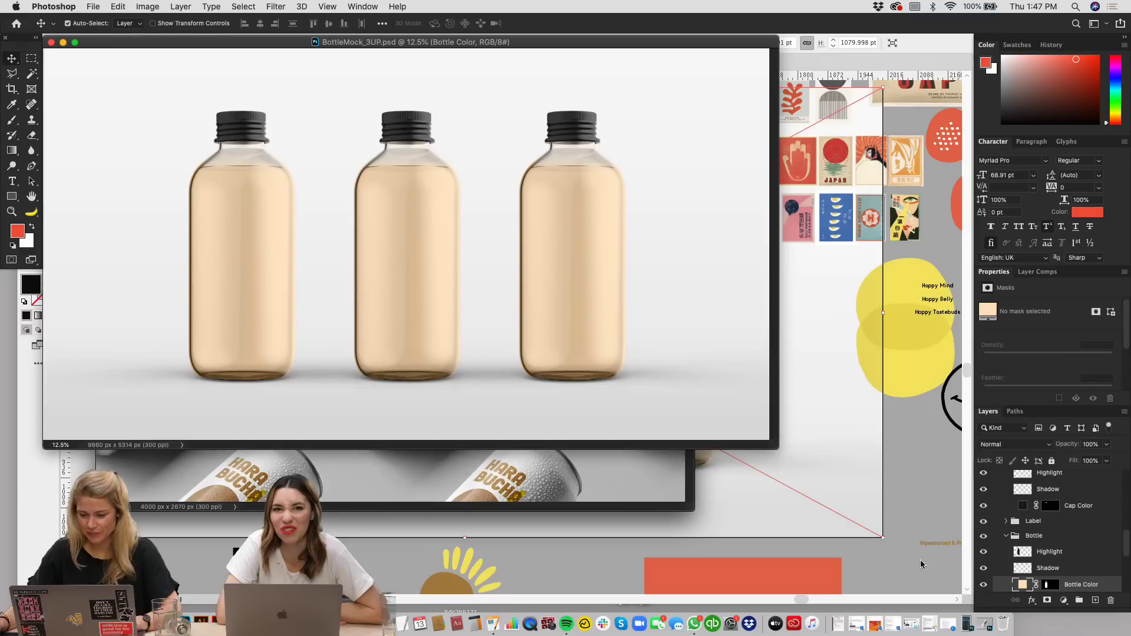
Step: Examine how the third bottle is layered, covering its Highlight, Shadow and Rectangle 1 layers and the Cap, Label and Shadows groups
click(570, 230)
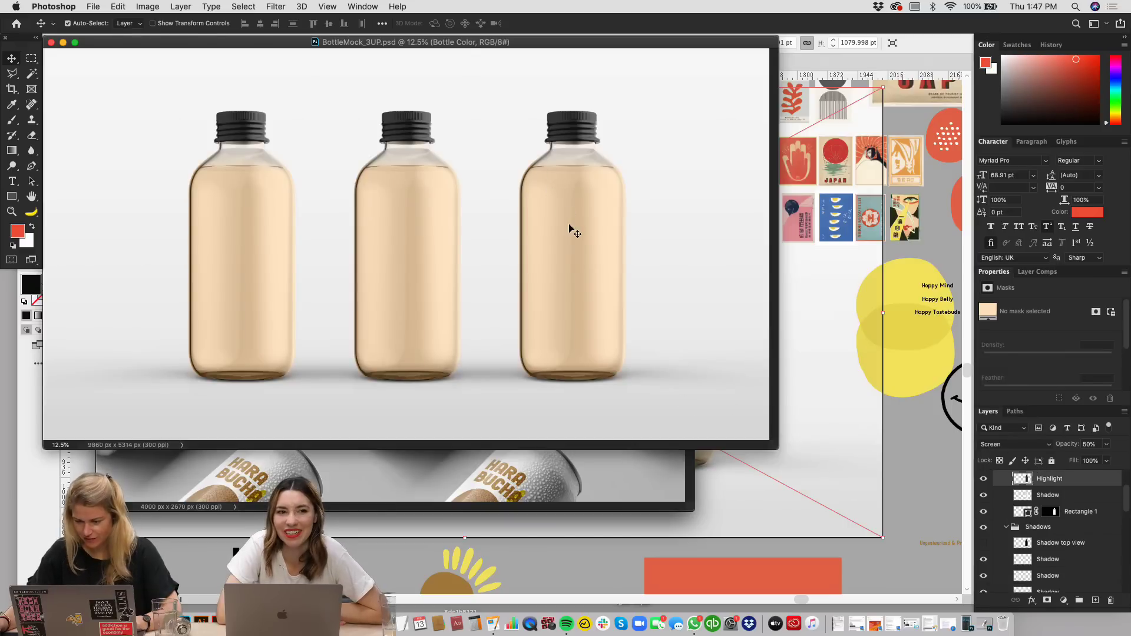
click(1018, 510)
click(1021, 496)
scroll(1036, 510, up, 3)
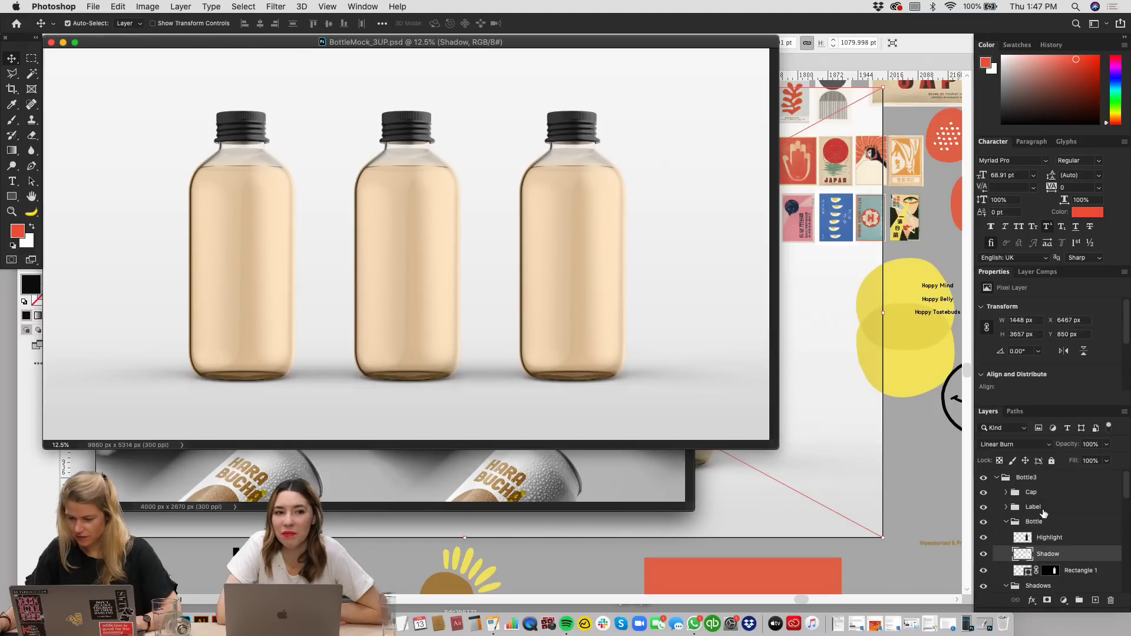
scroll(1089, 518, down, 3)
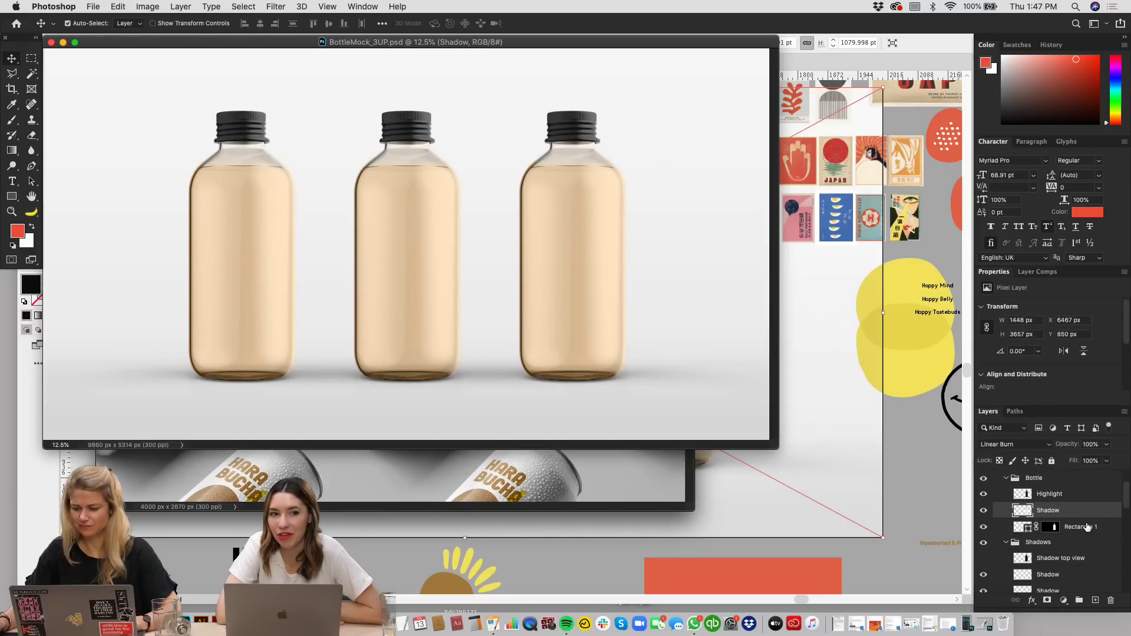
scroll(1088, 526, down, 5)
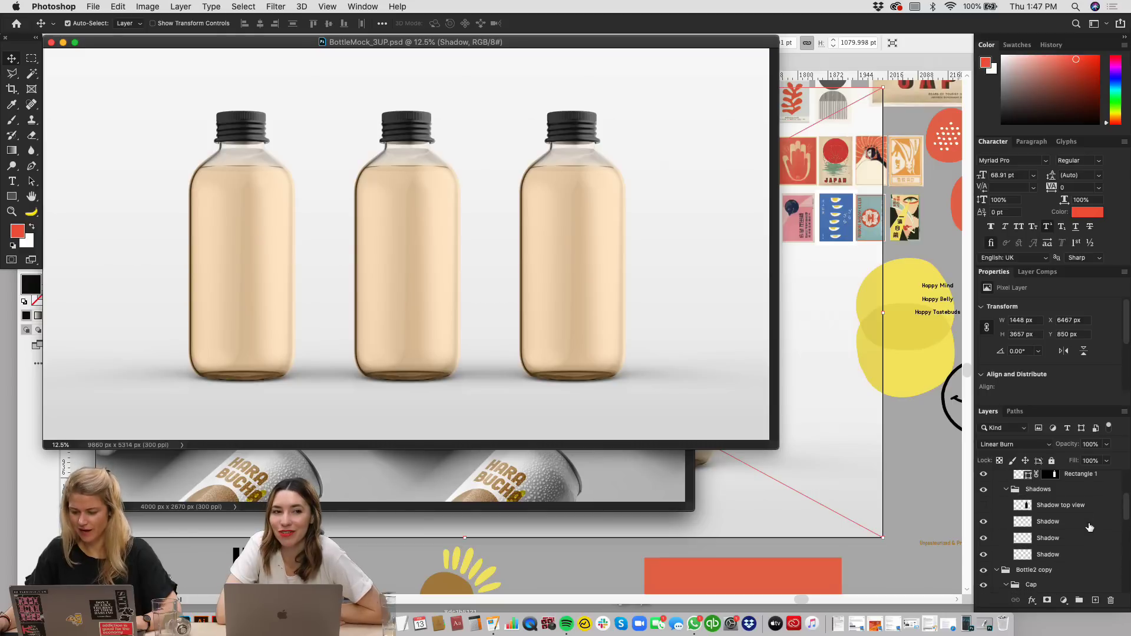
scroll(1089, 526, down, 1)
scroll(1089, 526, up, 3)
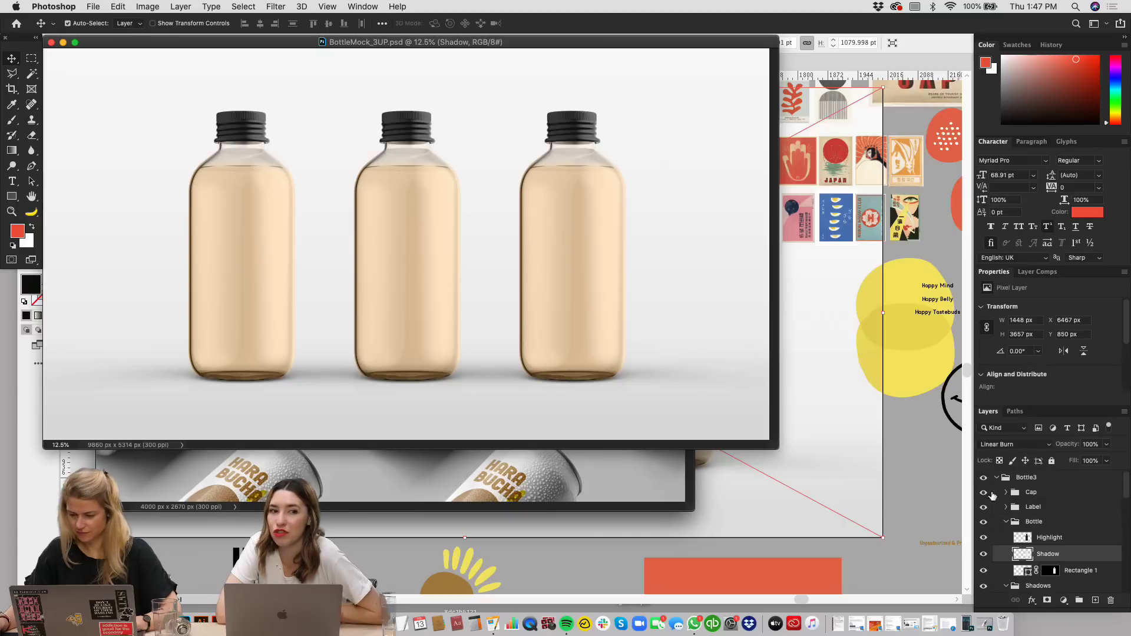
Step: Collapse the Bottle3 and Bottle2 copy groups and the Bottle subgroup inside Bottle2
click(996, 478)
click(996, 493)
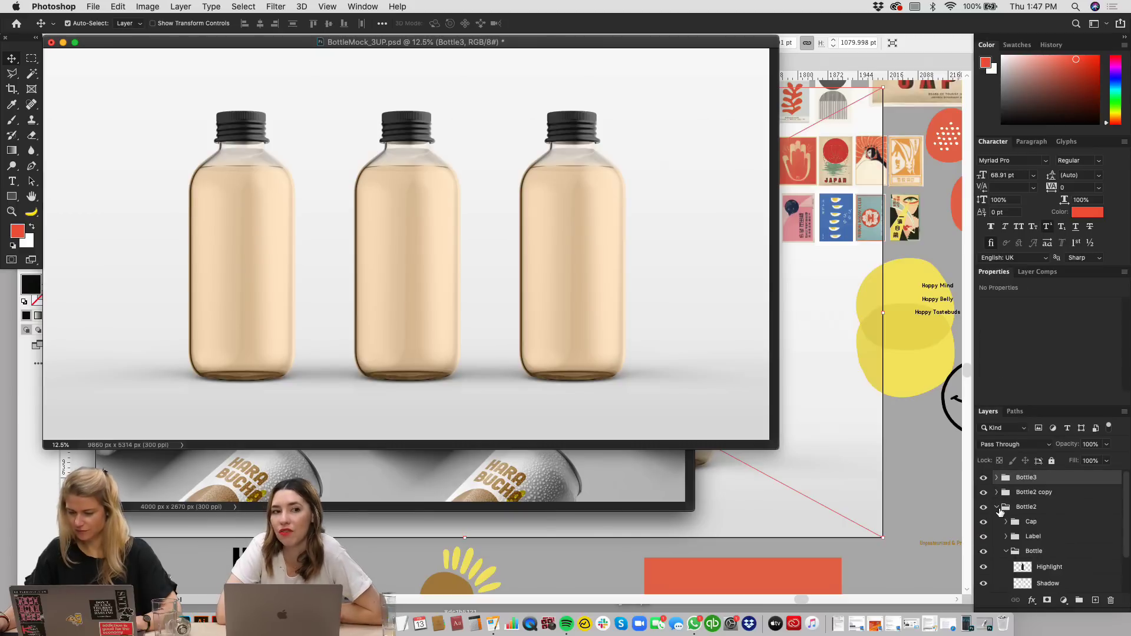
scroll(1095, 527, down, 3)
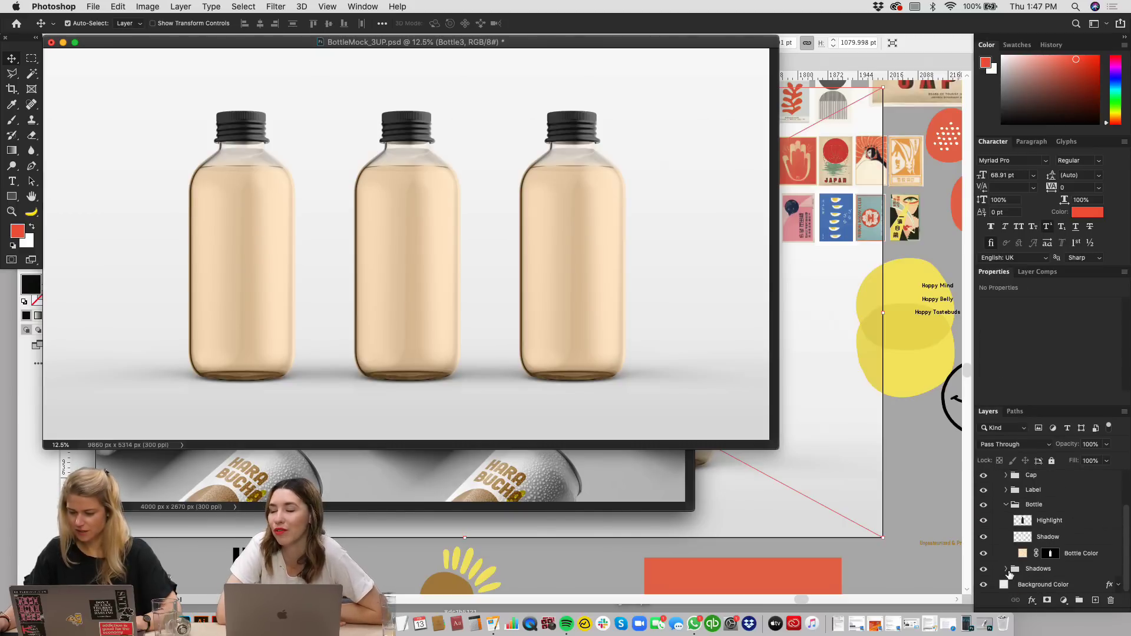
click(1027, 537)
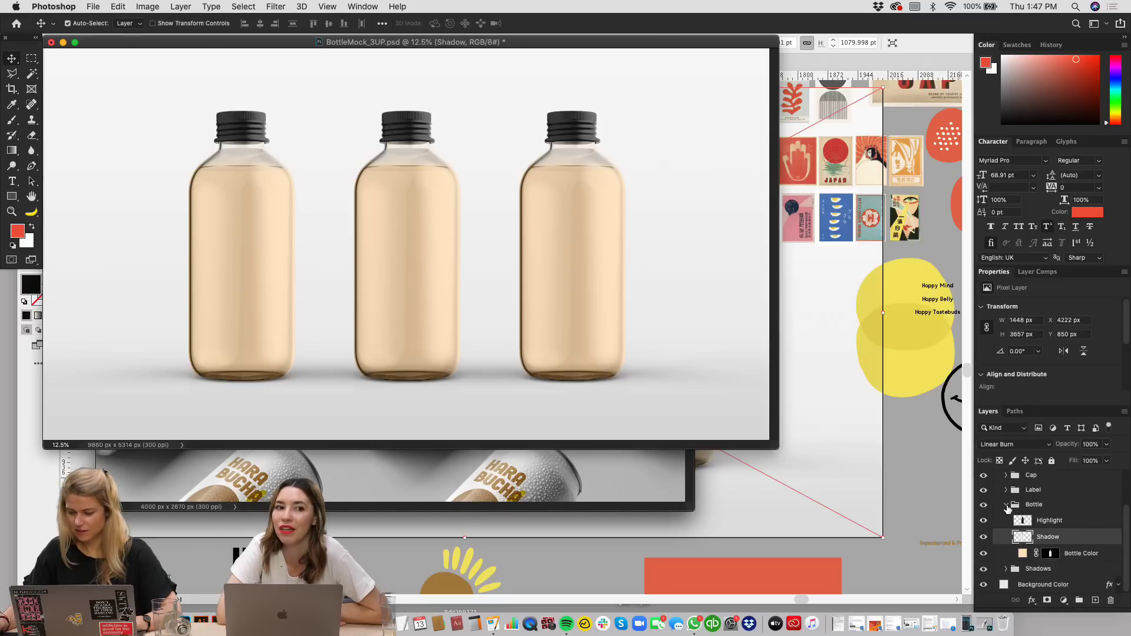
click(1006, 505)
Step: Expand Bottle2's Label group and open its [YOUR IMAGE HERE]3 smart object for editing
click(1005, 535)
scroll(1081, 528, down, 3)
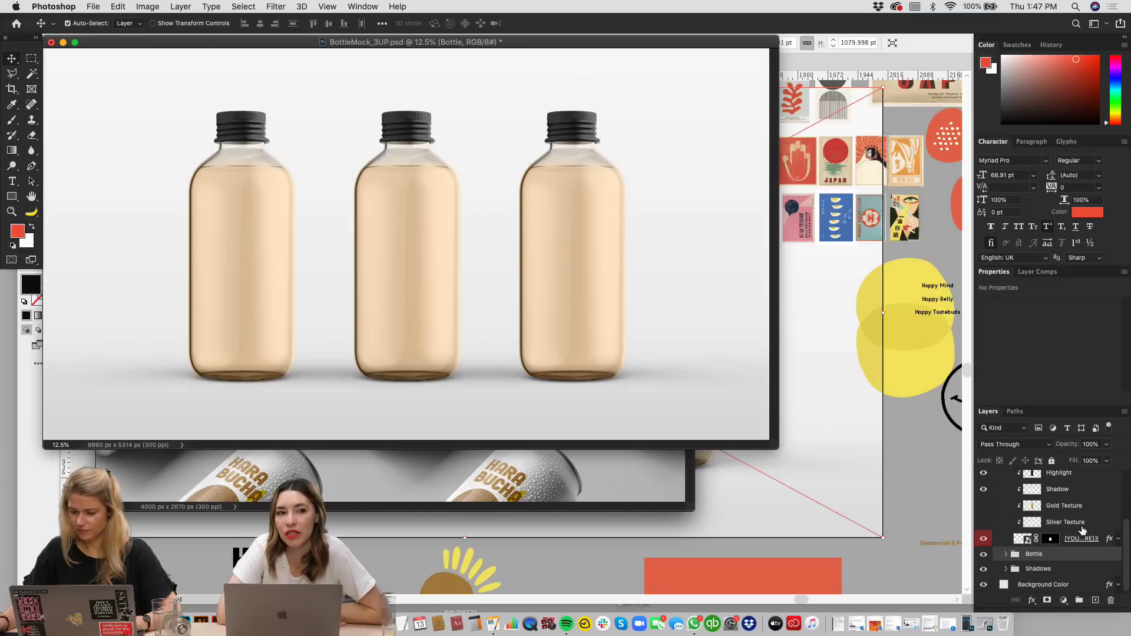
double_click(1026, 540)
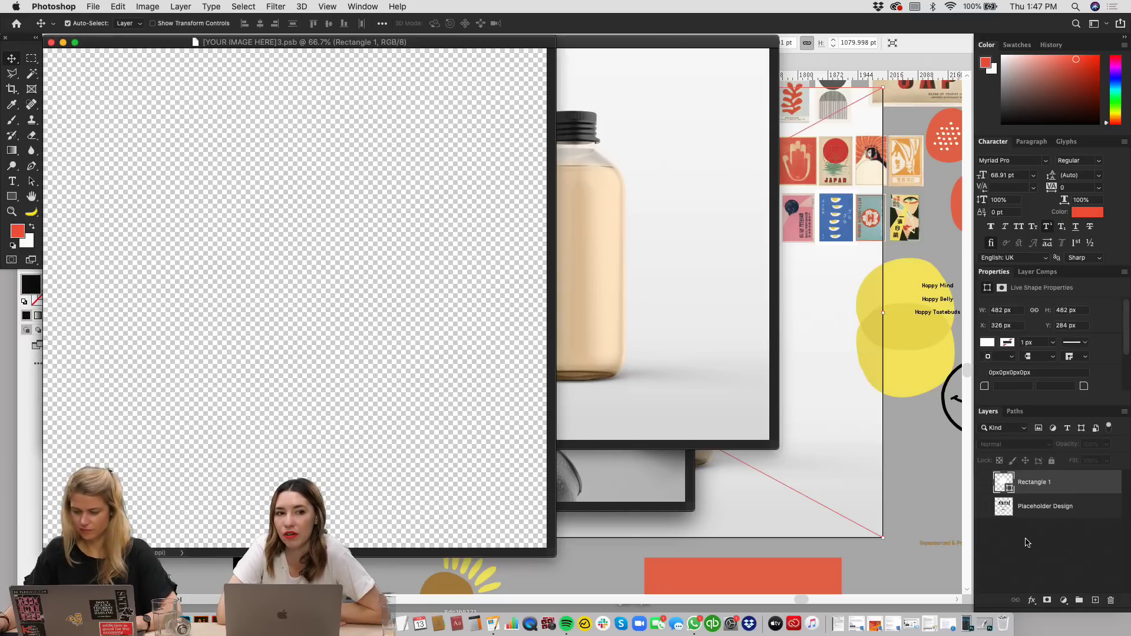
Step: Switch to Illustrator, lock the Background layer and select the vertical HARA BUCHA label artwork on the third bottle for copying
click(852, 496)
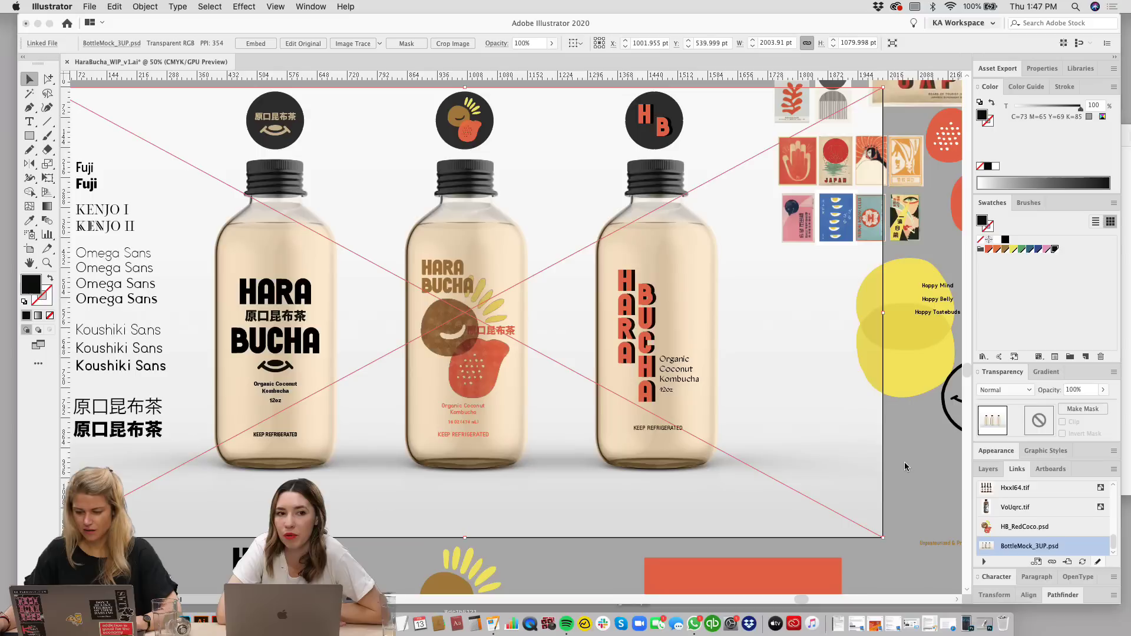
click(988, 470)
click(994, 499)
scroll(552, 504, left, 2)
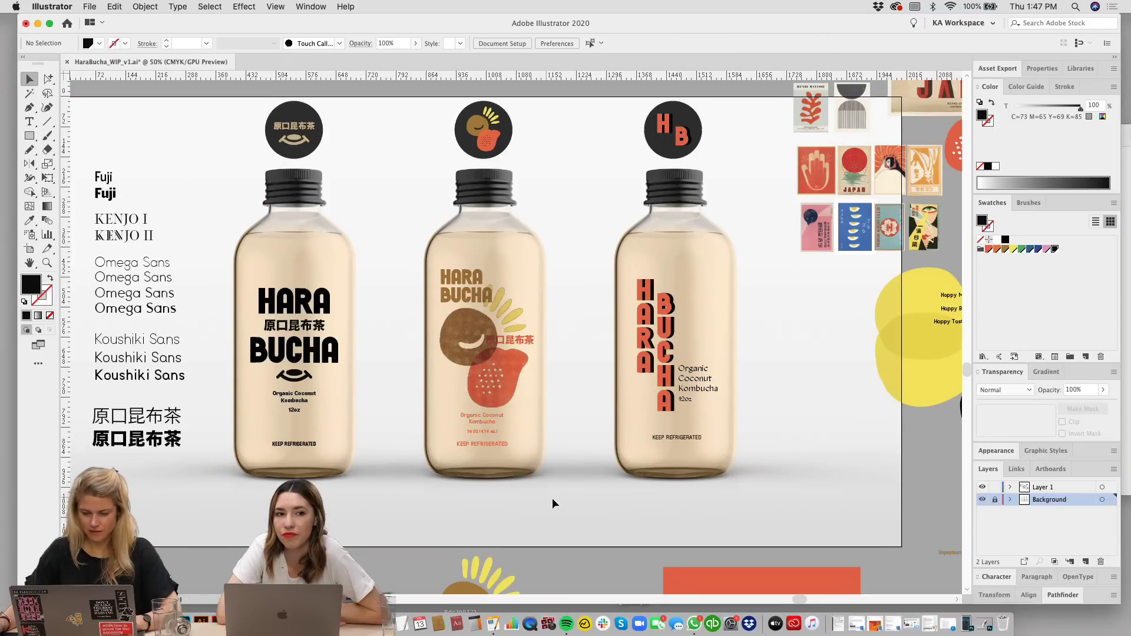
drag(731, 510, 629, 272)
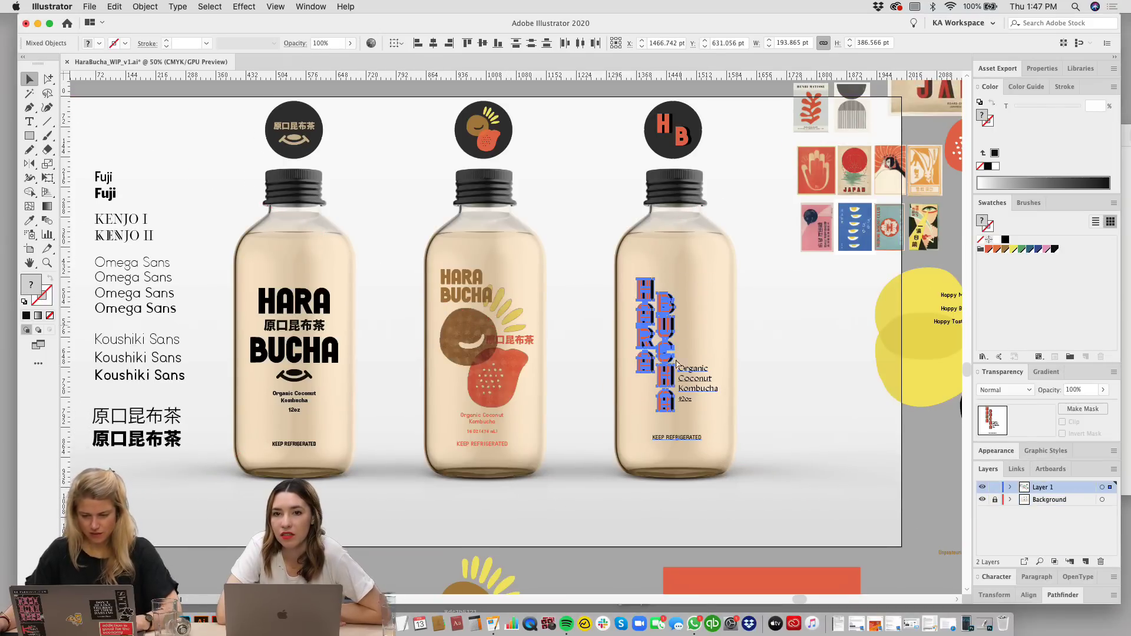
Step: Switch back to Photoshop, paste the label artwork as a Smart Object and enlarge it to about 286 × 571 px
key(super+Tab)
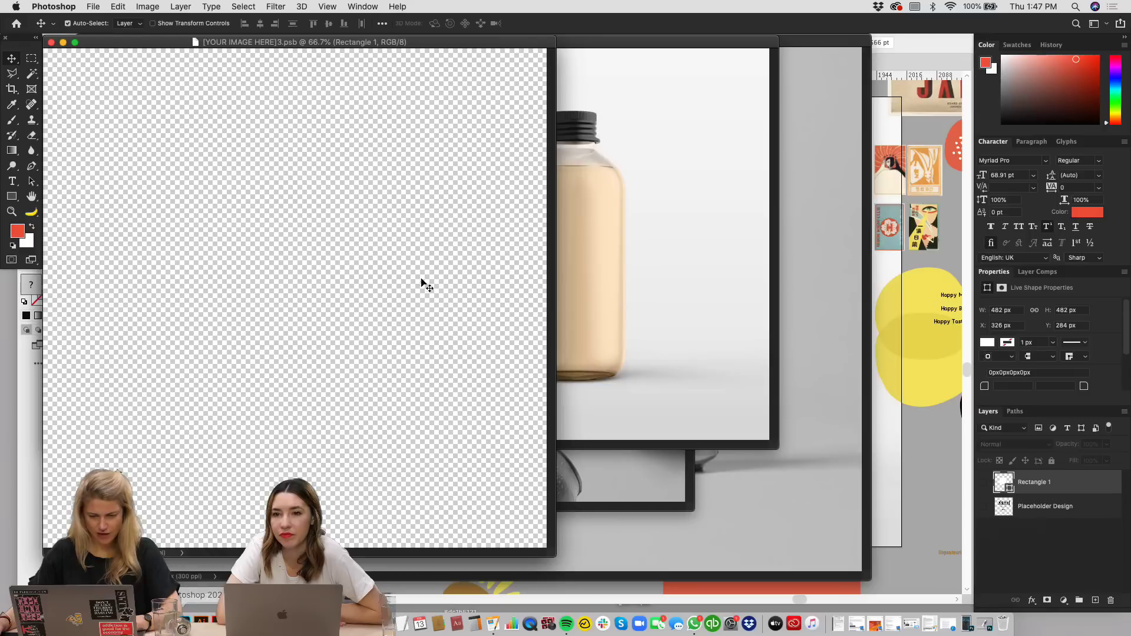
key(super+v)
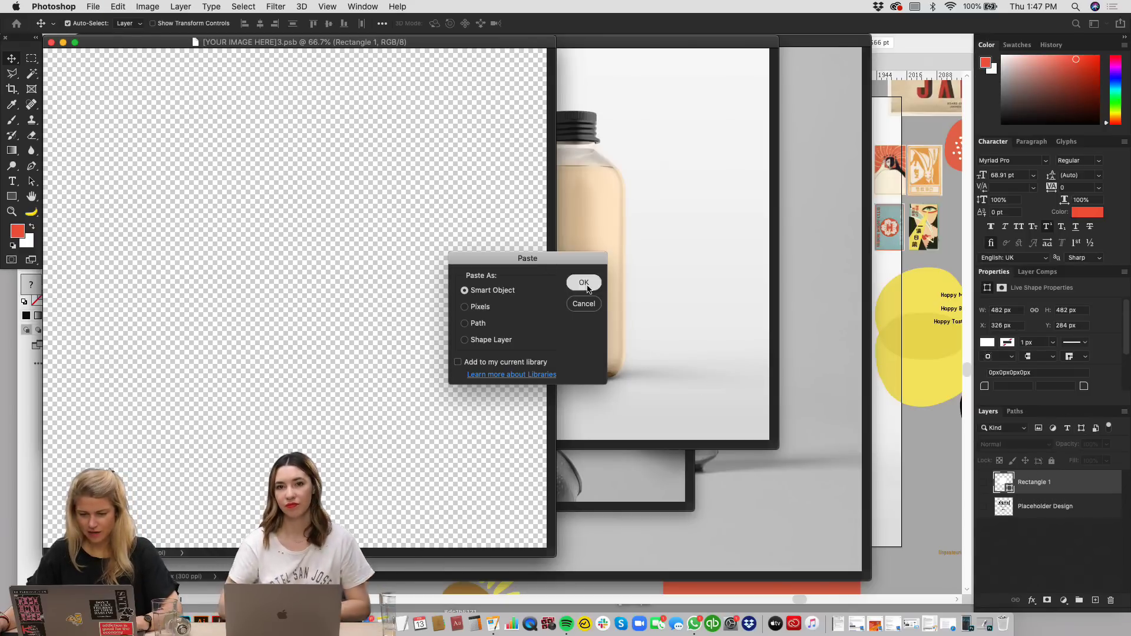
click(581, 285)
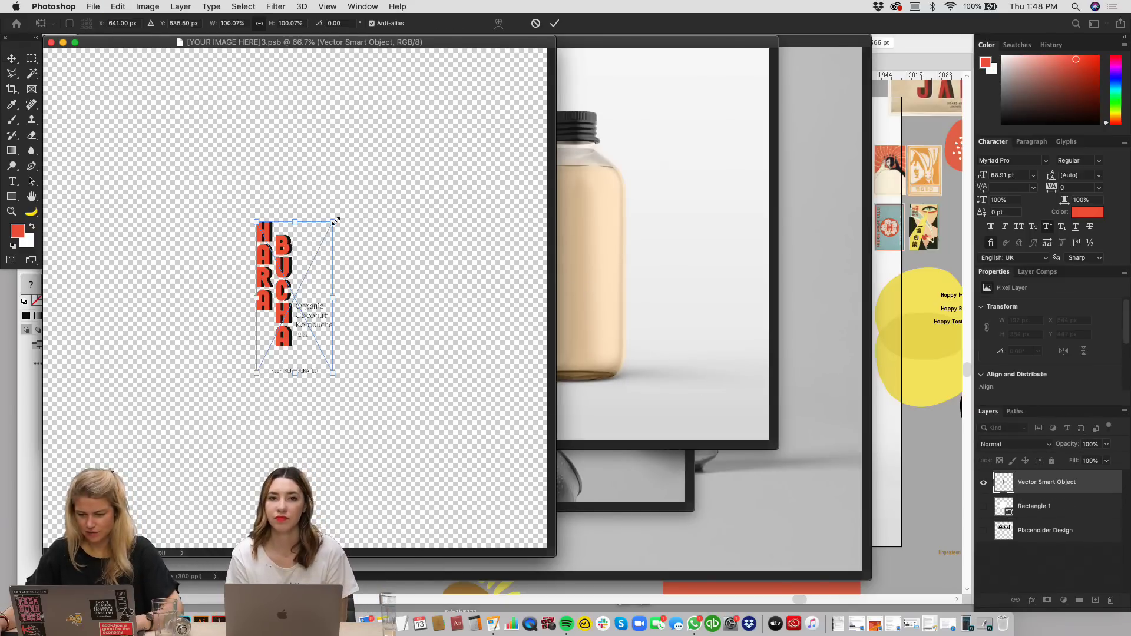
drag(334, 221, 376, 197)
key(Return)
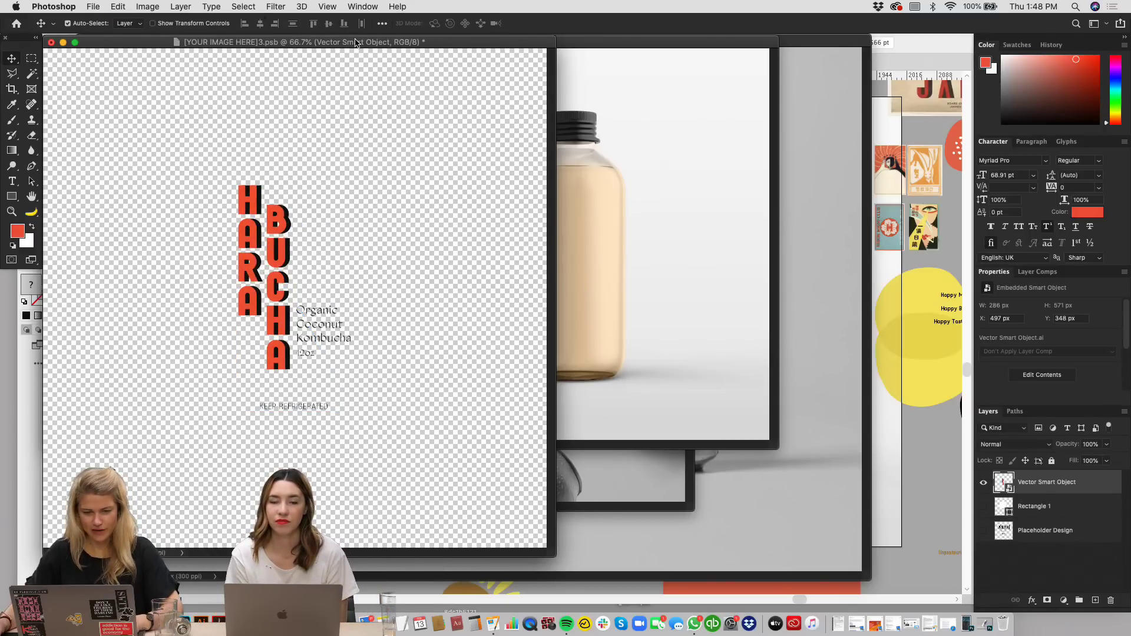
Step: Save the label smart object and move its window aside to check the artwork on the bottles
key(super+s)
drag(355, 42, 554, 356)
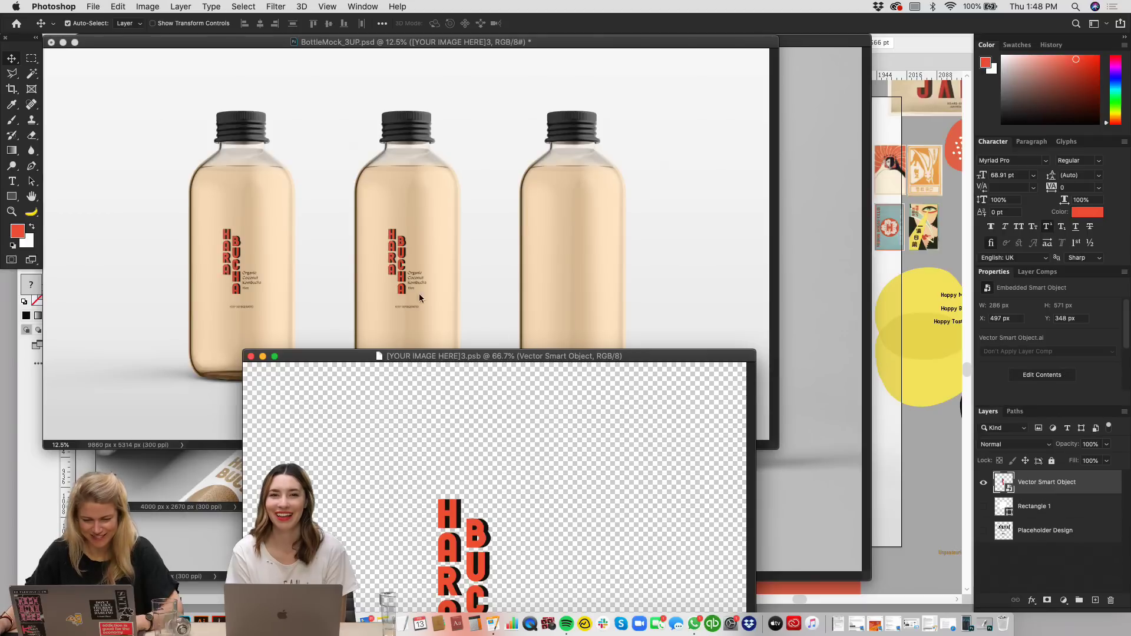
drag(418, 358, 577, 105)
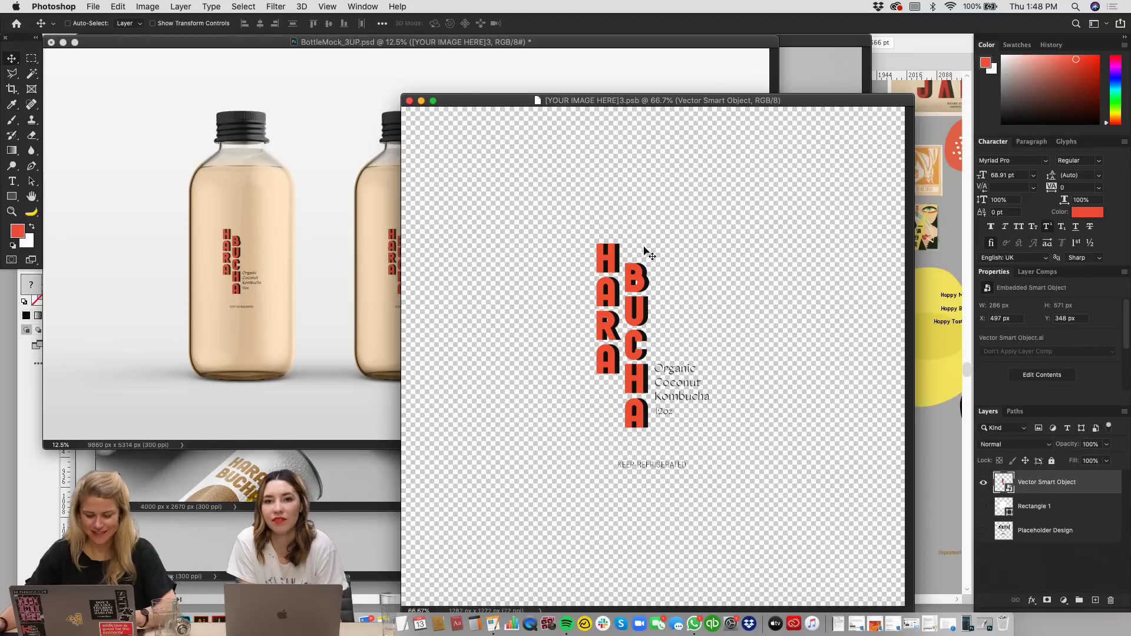
Step: Scale the label artwork up to about 493 × 983 px, shift it slightly down and save the smart object
key(super+t)
drag(594, 243, 530, 174)
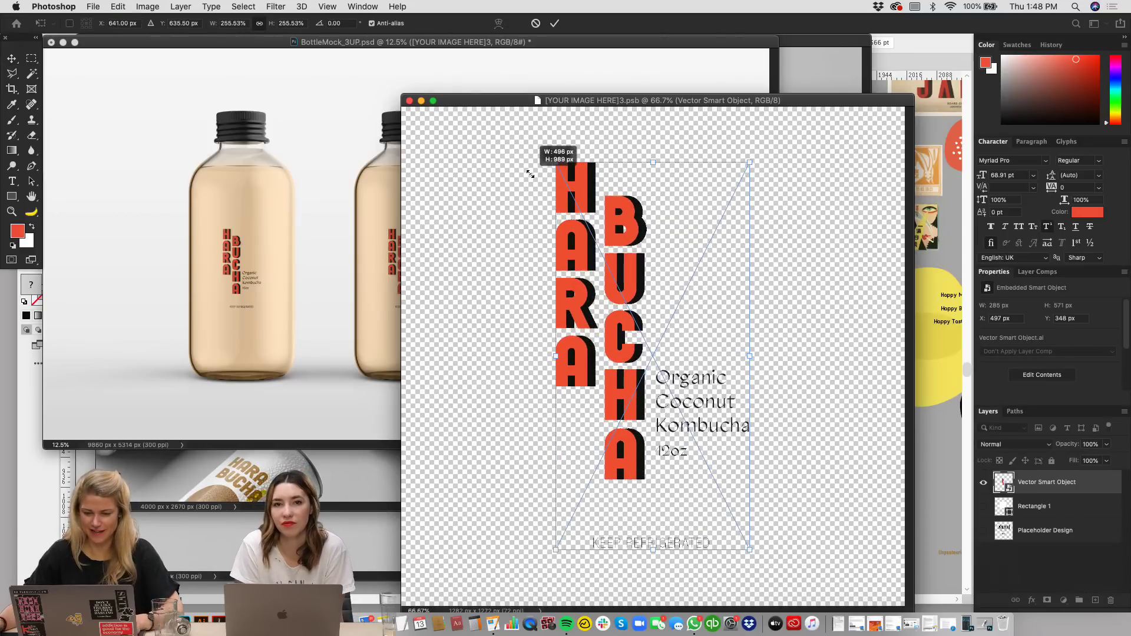
drag(585, 214, 585, 234)
key(Return)
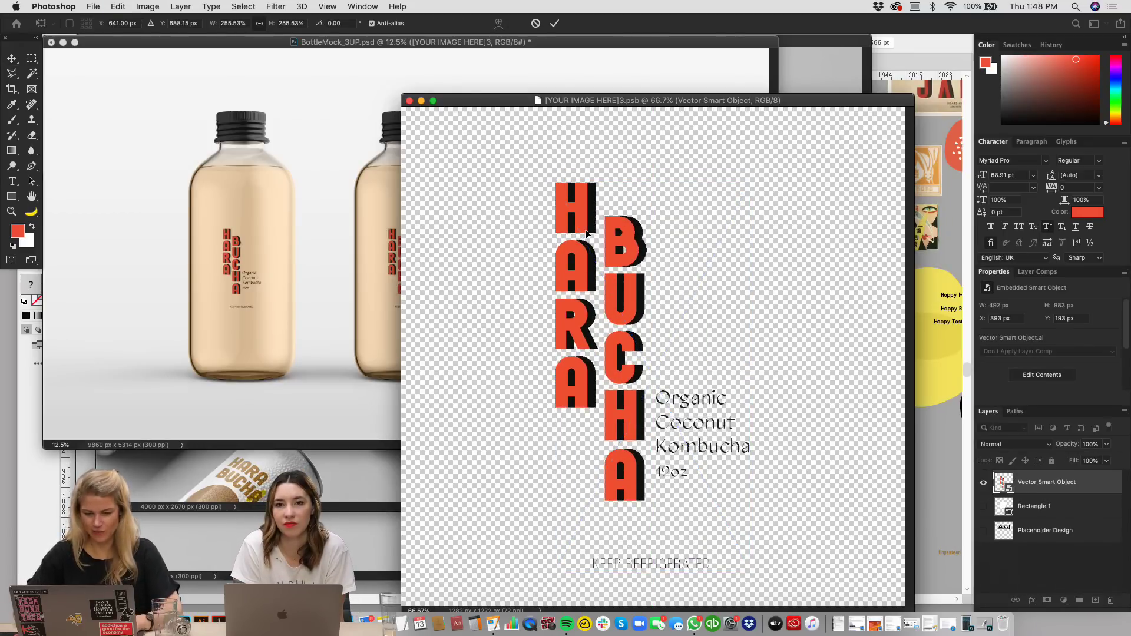
key(Return)
key(super+s)
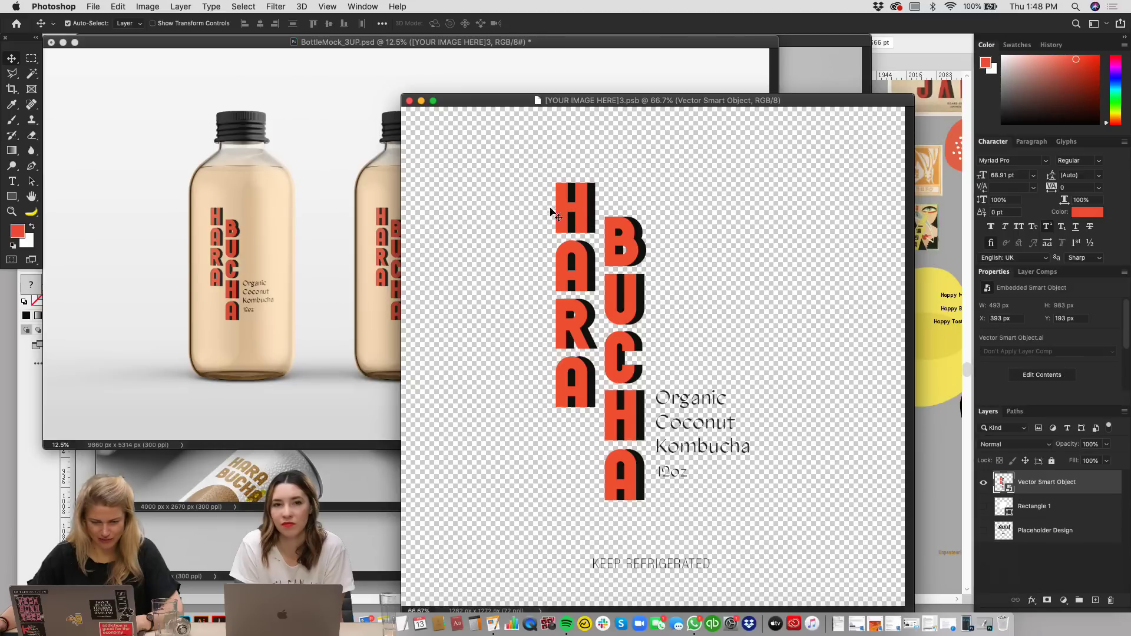
Step: Enlarge the label artwork further to about 612 × 1221 px, raise it within the canvas and save the smart object
key(super+t)
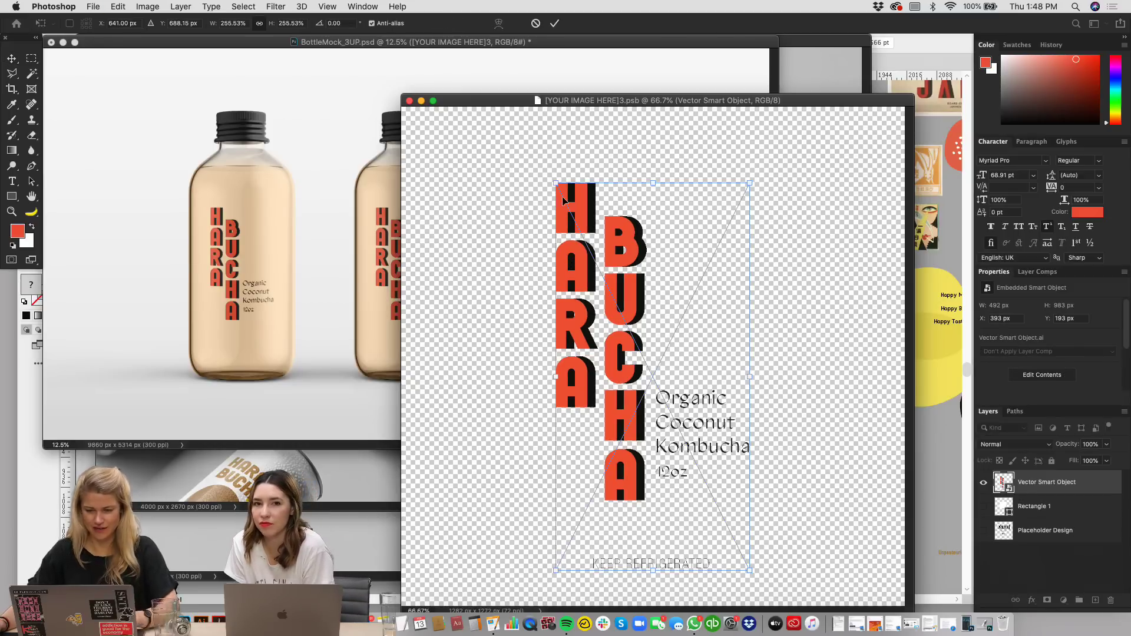
drag(553, 182, 517, 167)
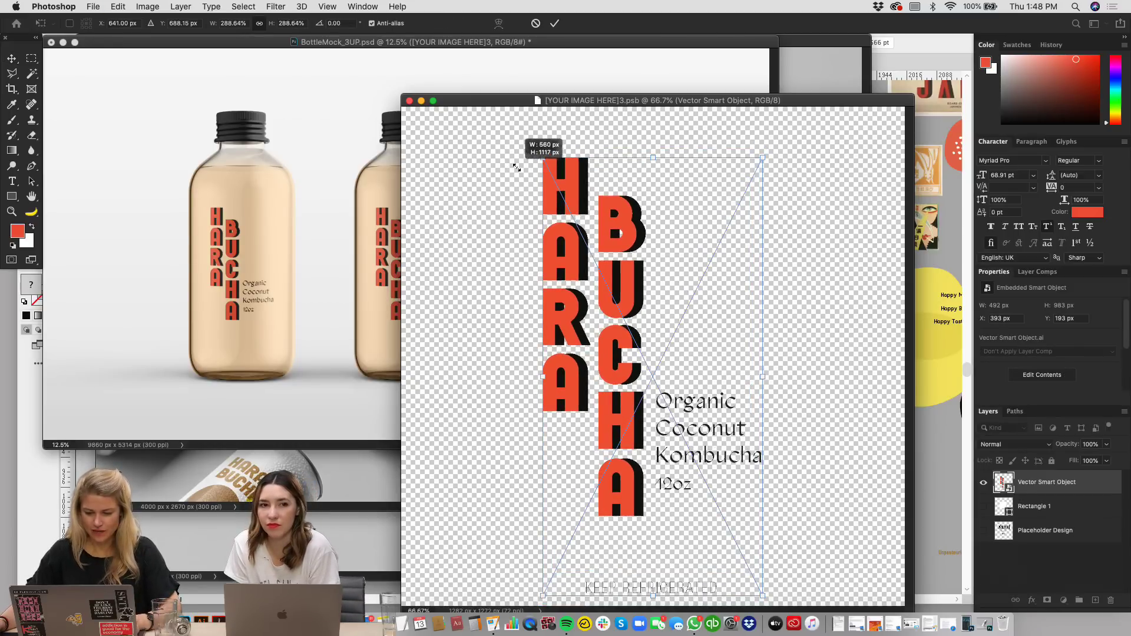
drag(595, 195, 594, 189)
drag(539, 151, 514, 126)
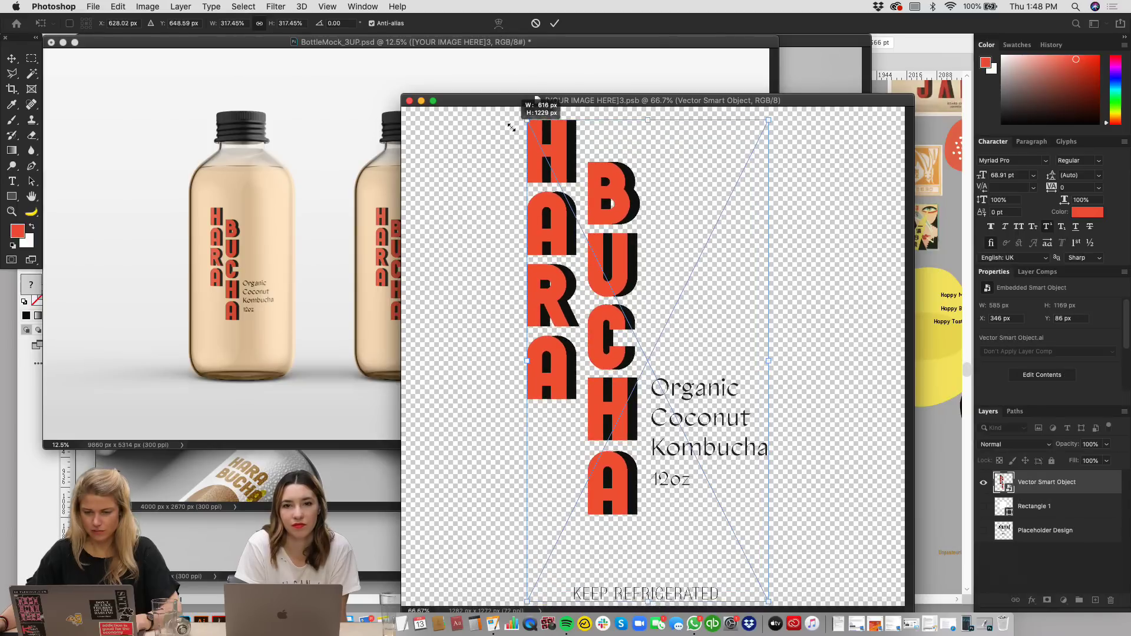
key(Return)
key(super+s)
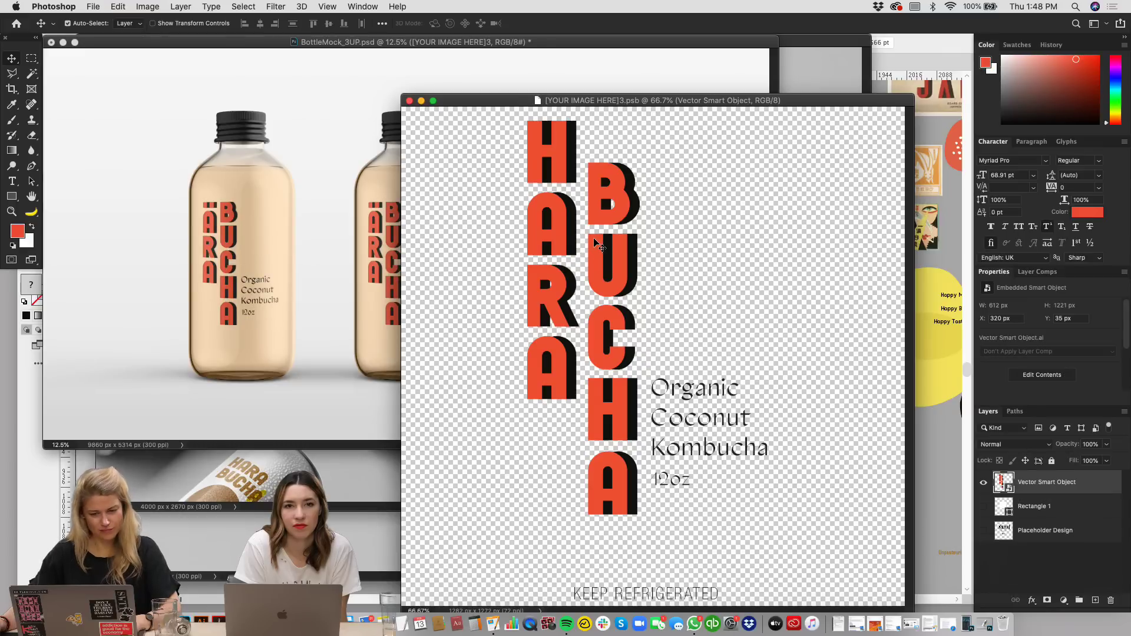
Step: Undo the last enlargement of the label artwork and close the label file without saving
key(super+z)
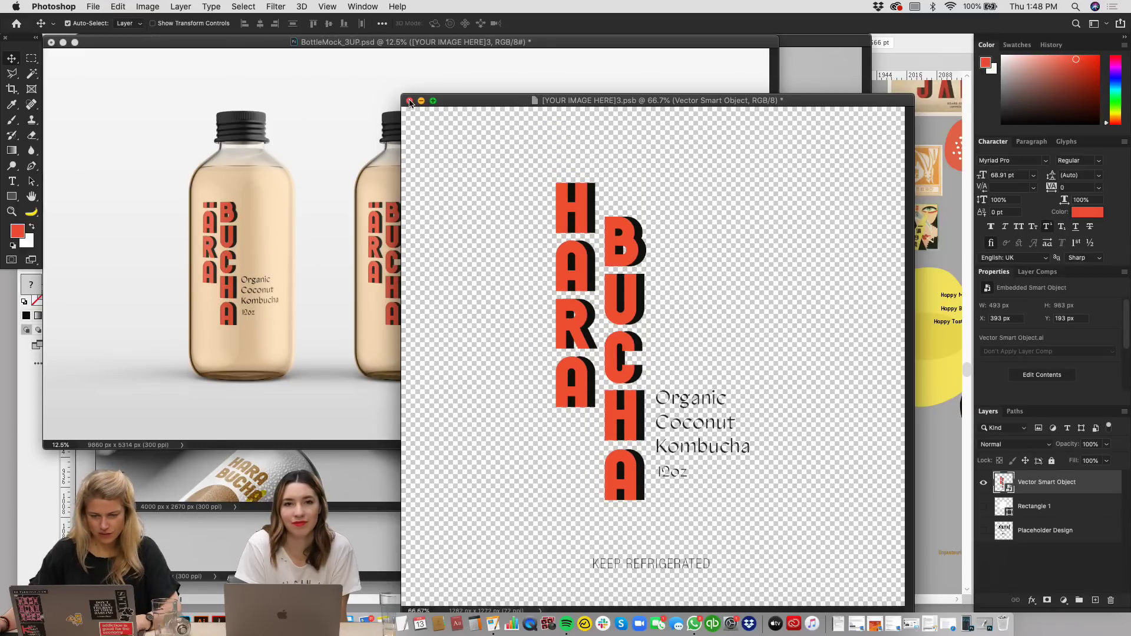
click(411, 101)
click(518, 214)
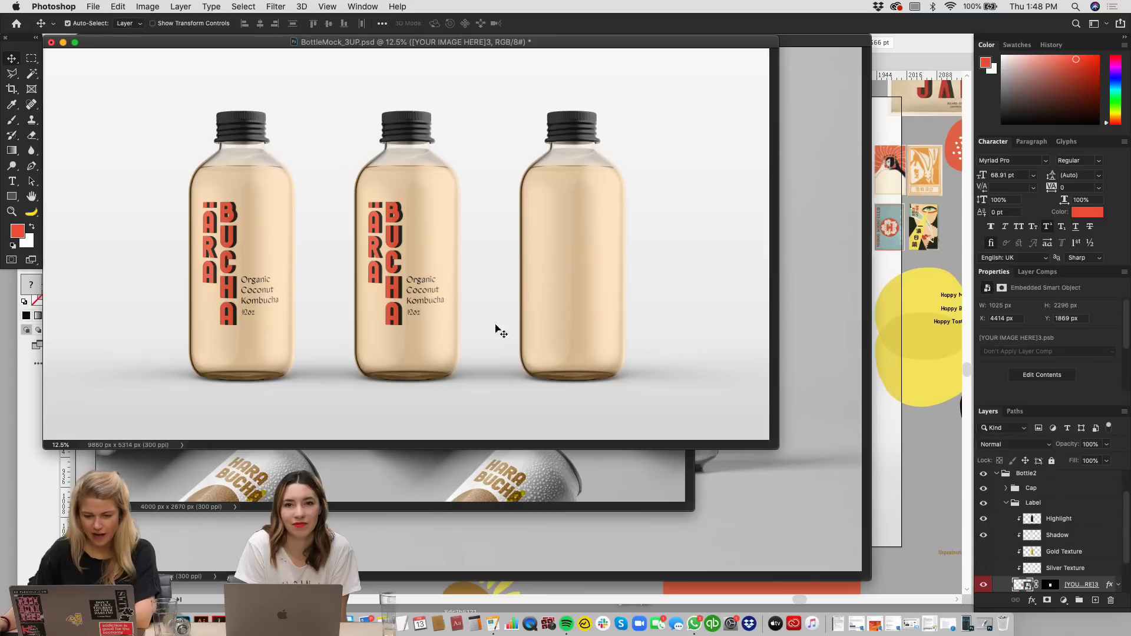
Step: Reopen the [YOUR IMAGE HERE]3 label smart object from the Bottle2 group and move its window off the first bottle
click(389, 291)
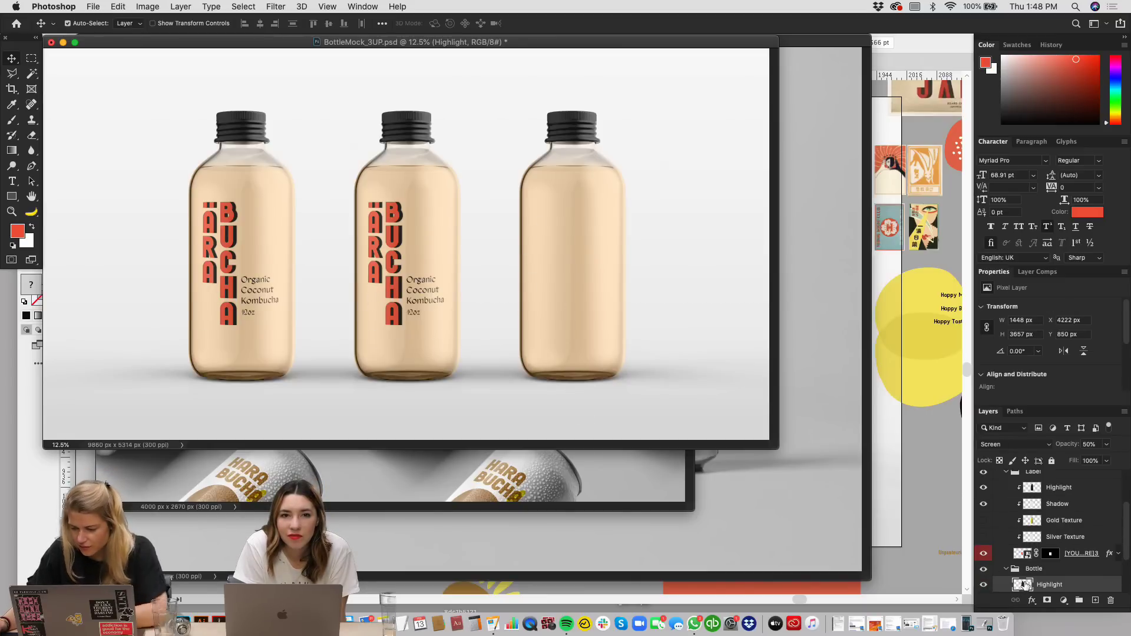
double_click(1026, 557)
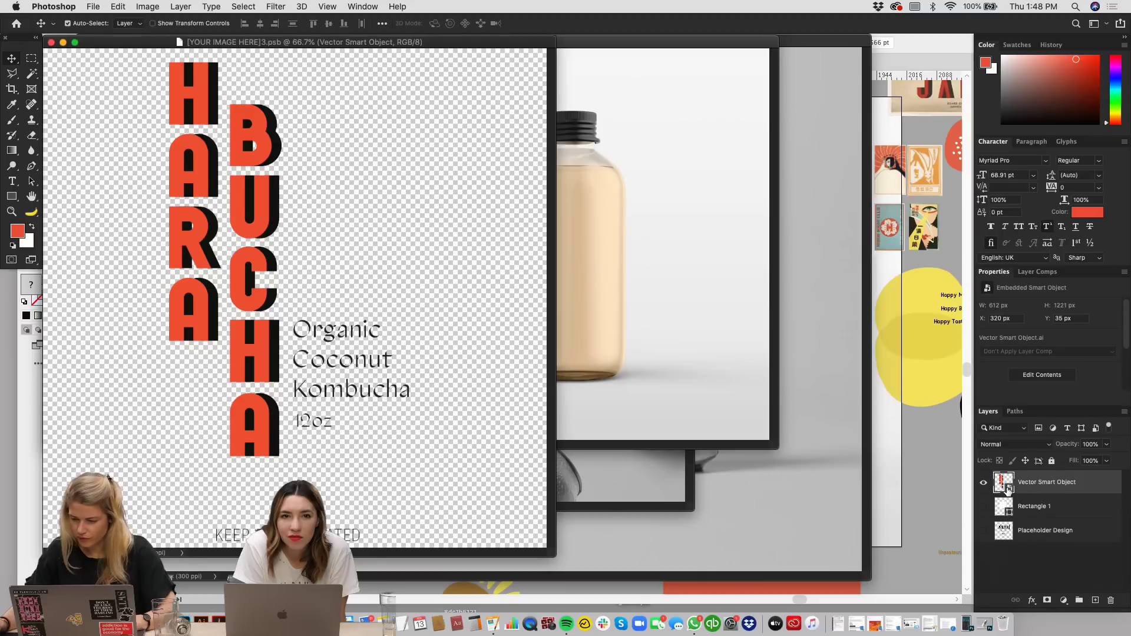
drag(324, 42, 500, 66)
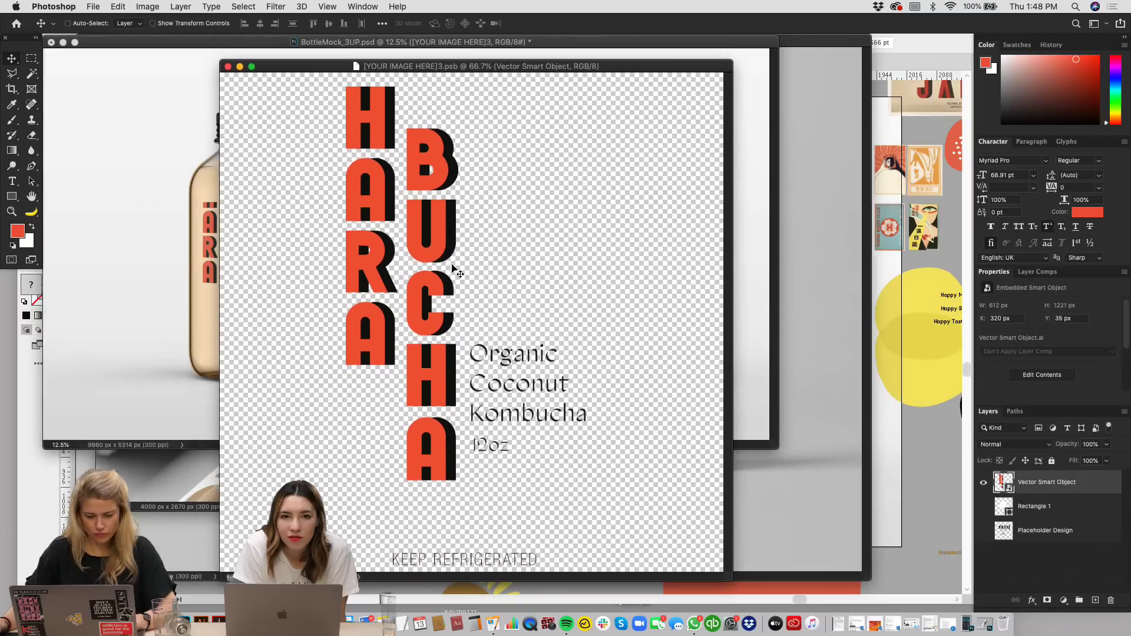
Step: Scale the label artwork down to about 550 × 1096 px so it clears the canvas's upper edge, and save the smart object
key(ctrl+t)
drag(345, 88, 352, 142)
key(Return)
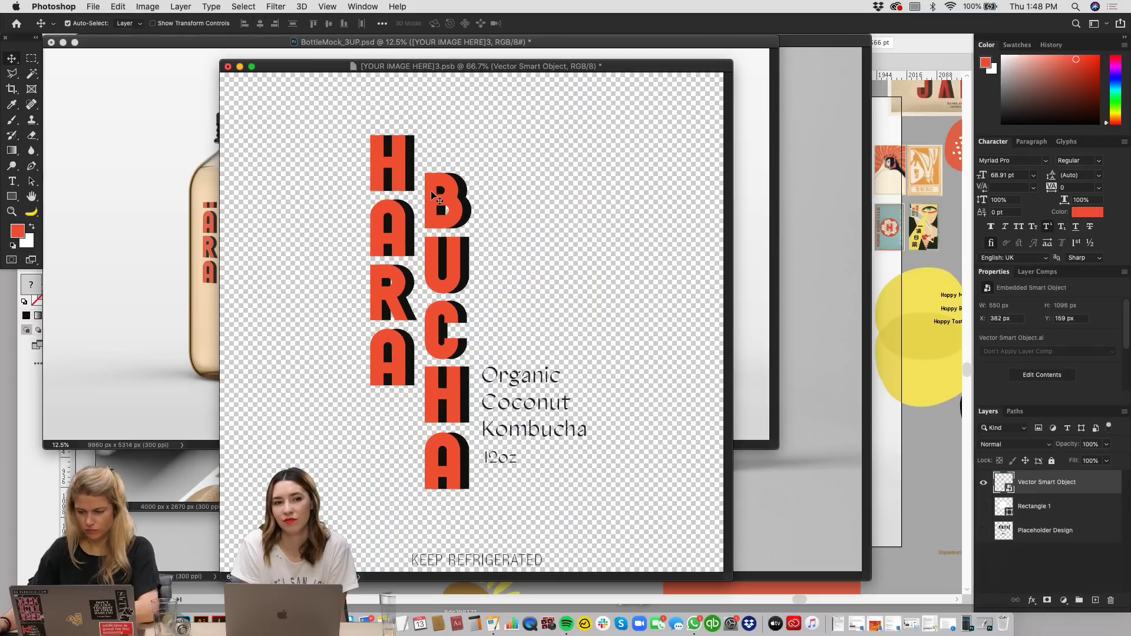
key(super+s)
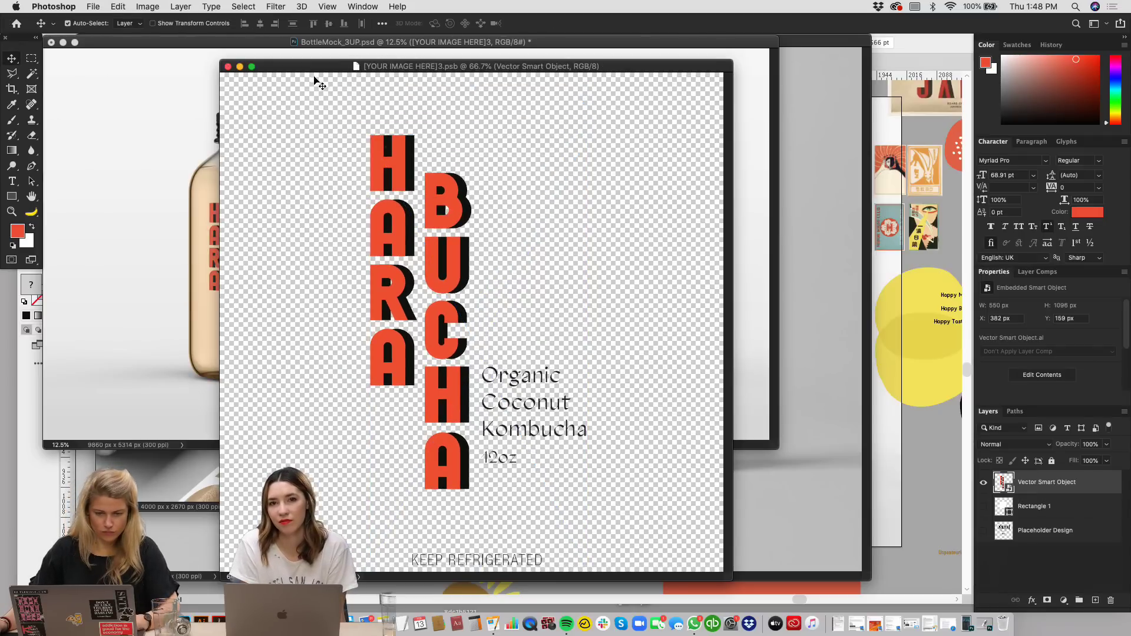
Step: Move the label file's window off the first bottle and delete the layer mask from the Bottle2 group's [YOUR IMAGE HERE]3 layer
drag(310, 71, 510, 77)
key(shift+Down)
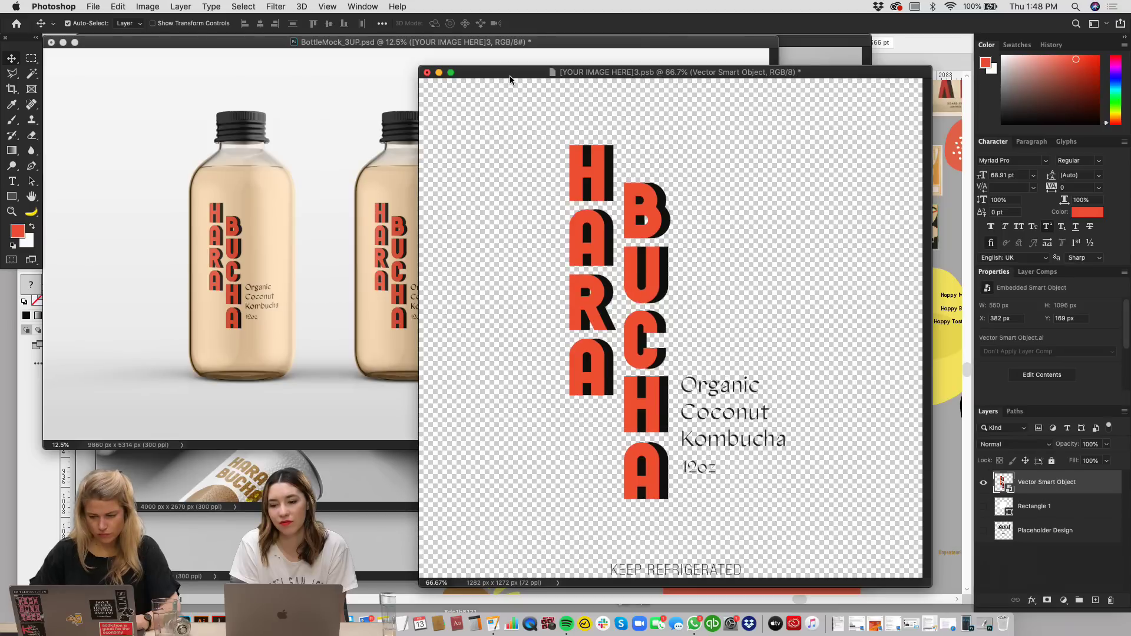
key(shift+Up)
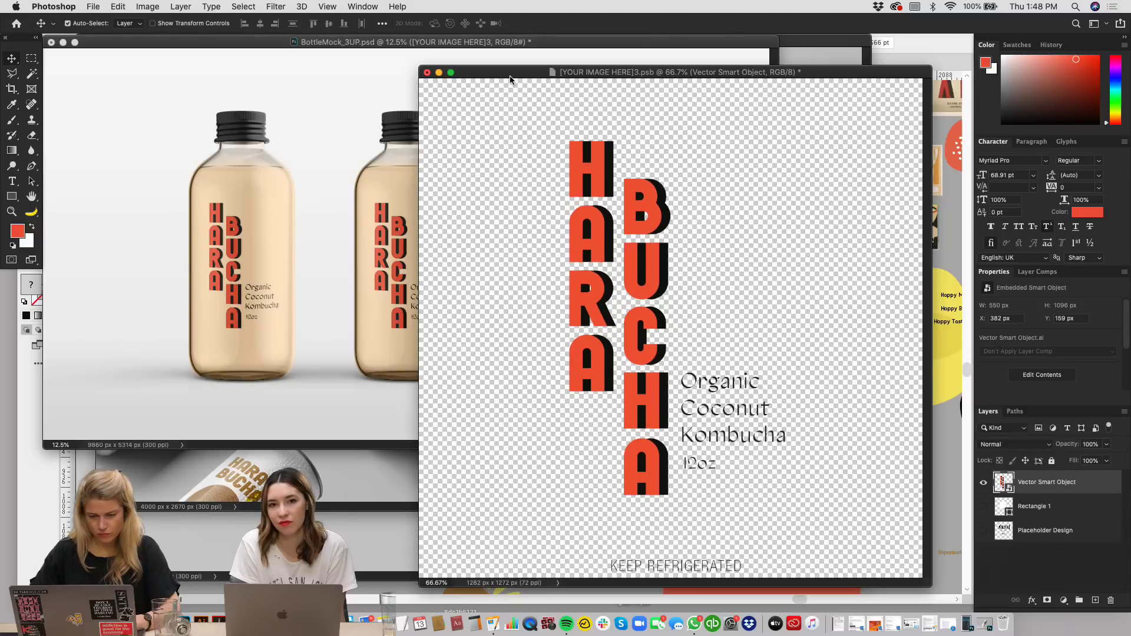
click(263, 166)
click(1050, 585)
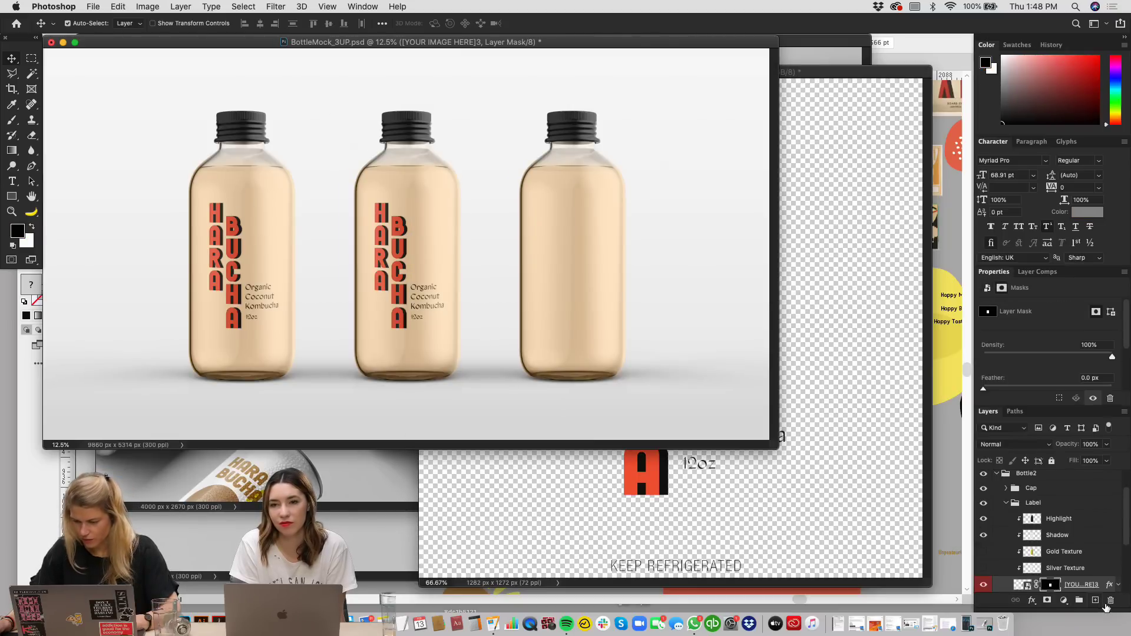
click(1110, 600)
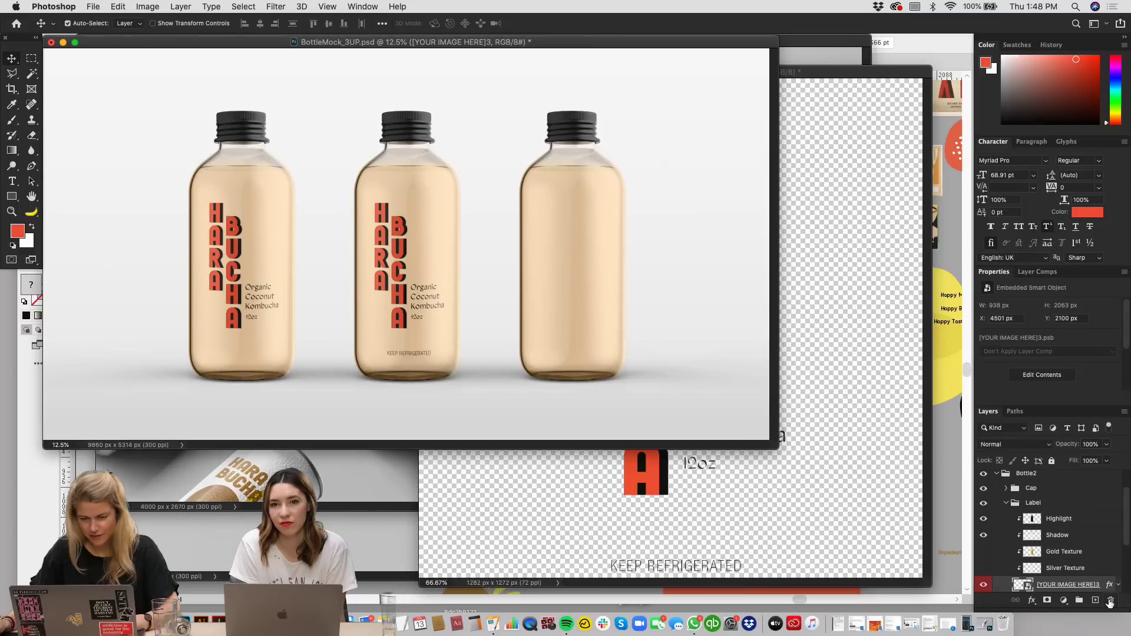
Step: Try enlarging the label artwork to about 601 × 1200 px in the label file and save the smart object
click(832, 272)
key(super+t)
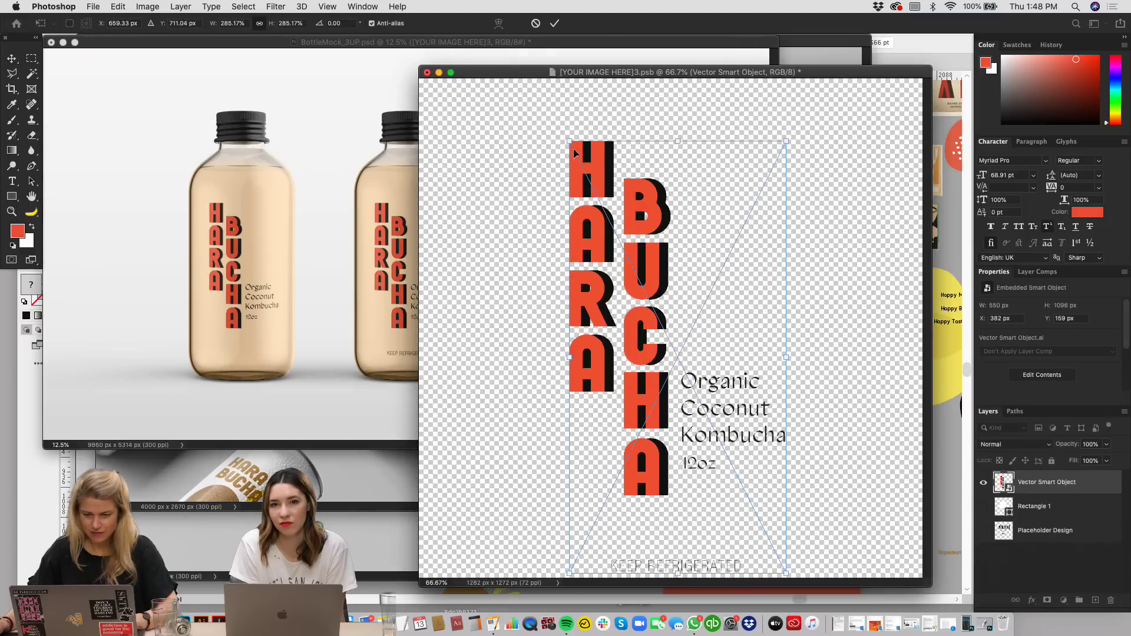
drag(566, 136, 522, 111)
key(super+s)
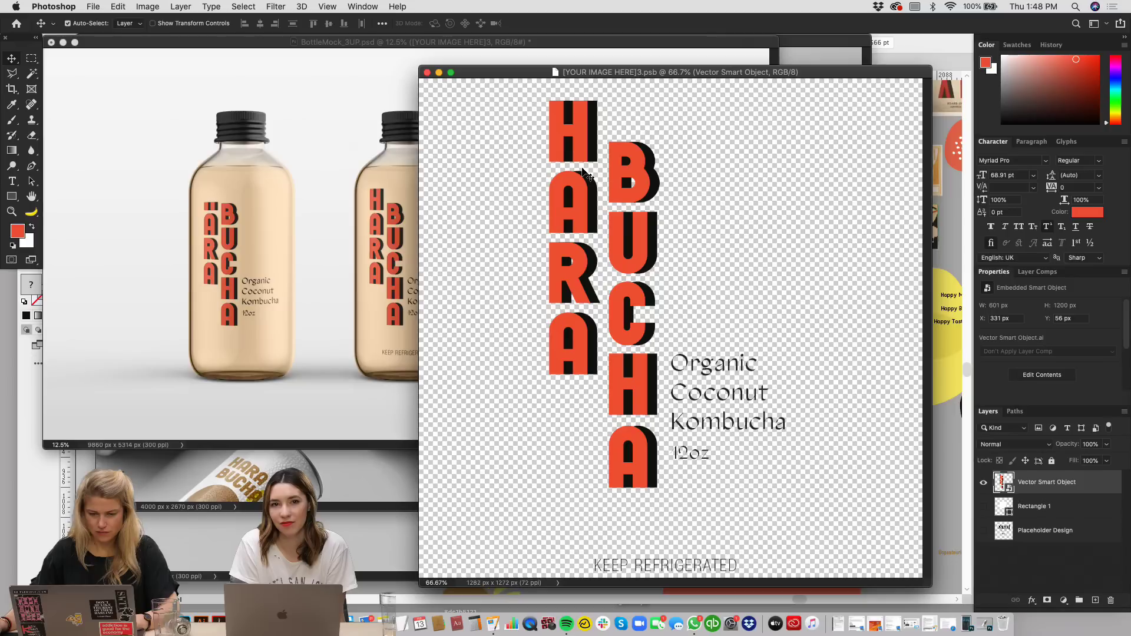
Step: Scale the label artwork down to about 535 × 1069 px, raise it slightly to Y 163 px and save the smart object
key(super+t)
drag(545, 98, 561, 156)
drag(634, 257, 633, 247)
key(Return)
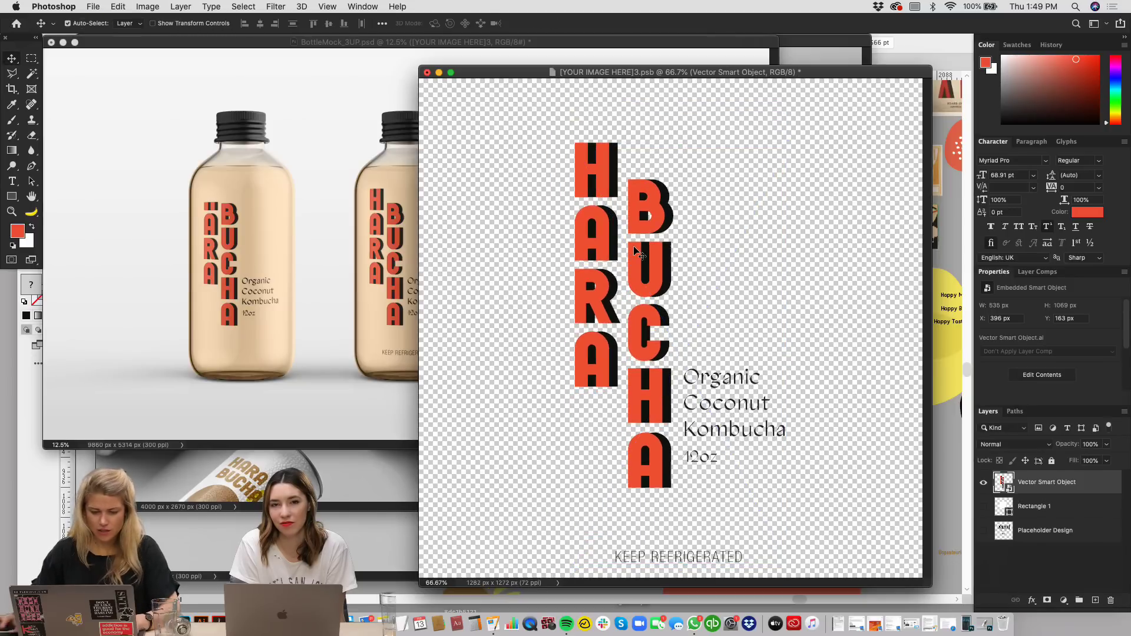
key(super+s)
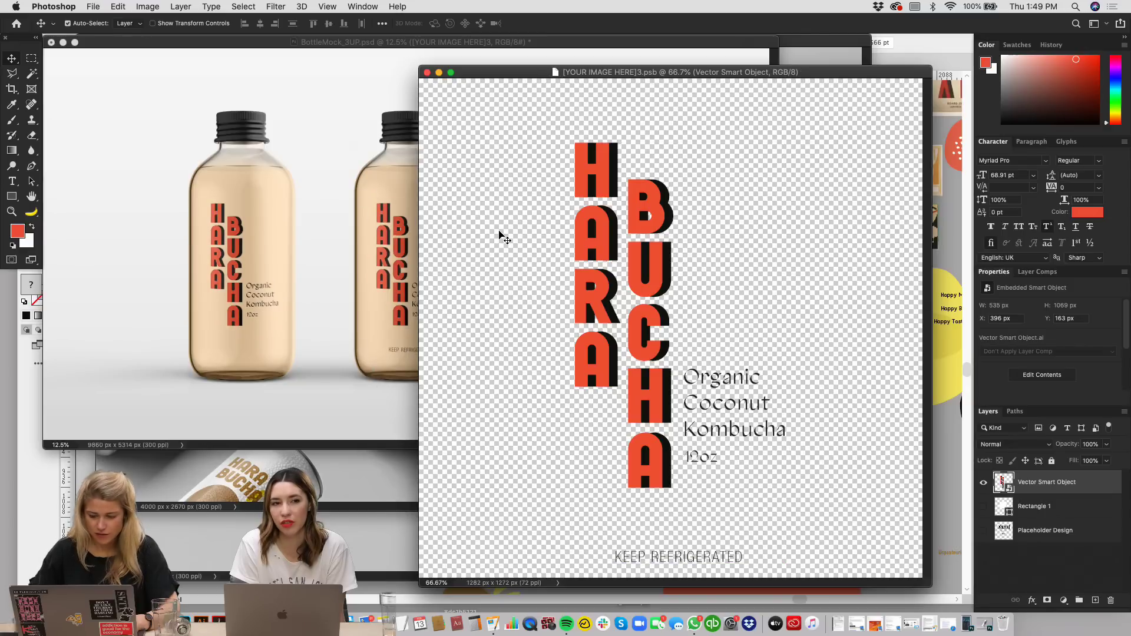
Step: Nudge the label artwork up 20 px to Y 143 px, then save and close the label smart object
key(shift+Up)
key(shift+Up)
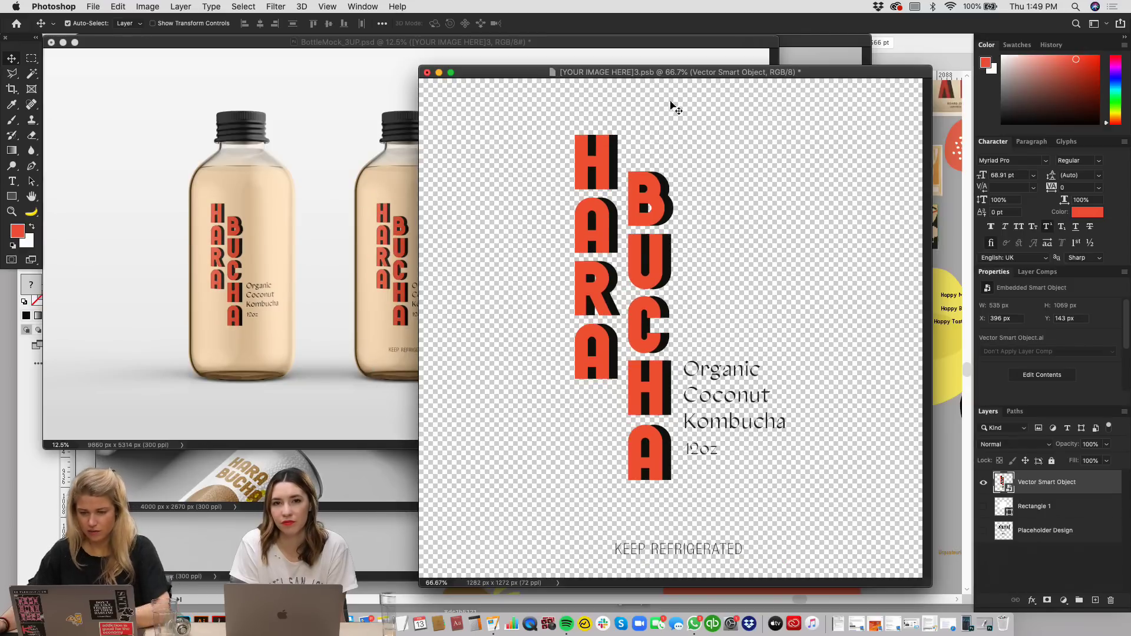
key(super+s)
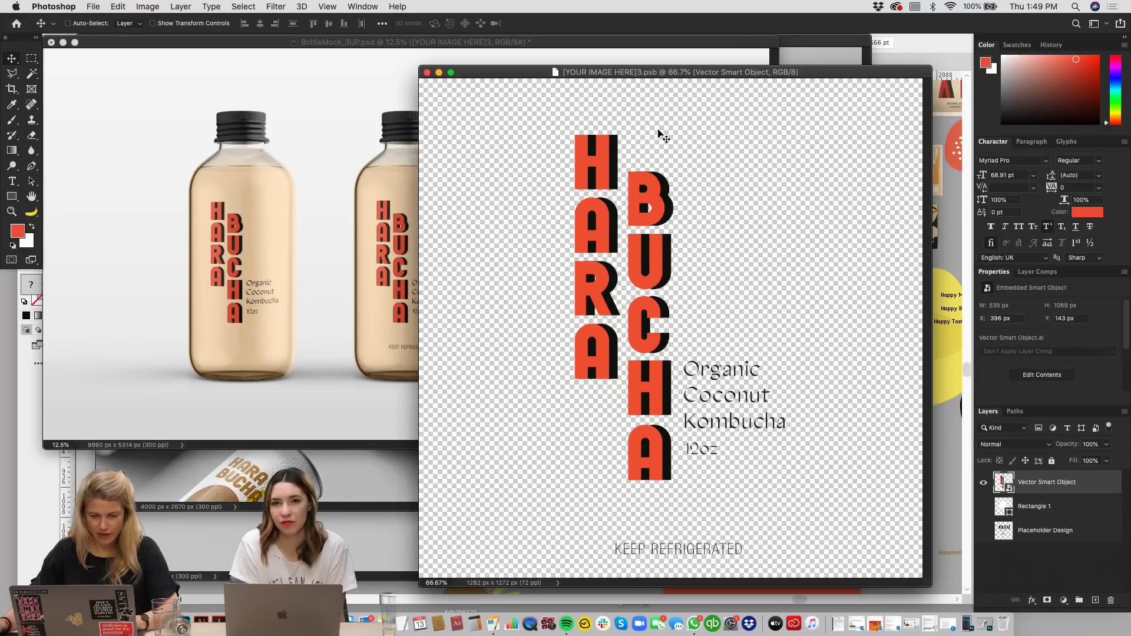
key(super+w)
Step: Reposition the three-bottle mock-up window and open the third bottle's [YOUR IMAGE HERE]3 label smart object from the Bottle3 group
click(246, 234)
drag(274, 42, 349, 107)
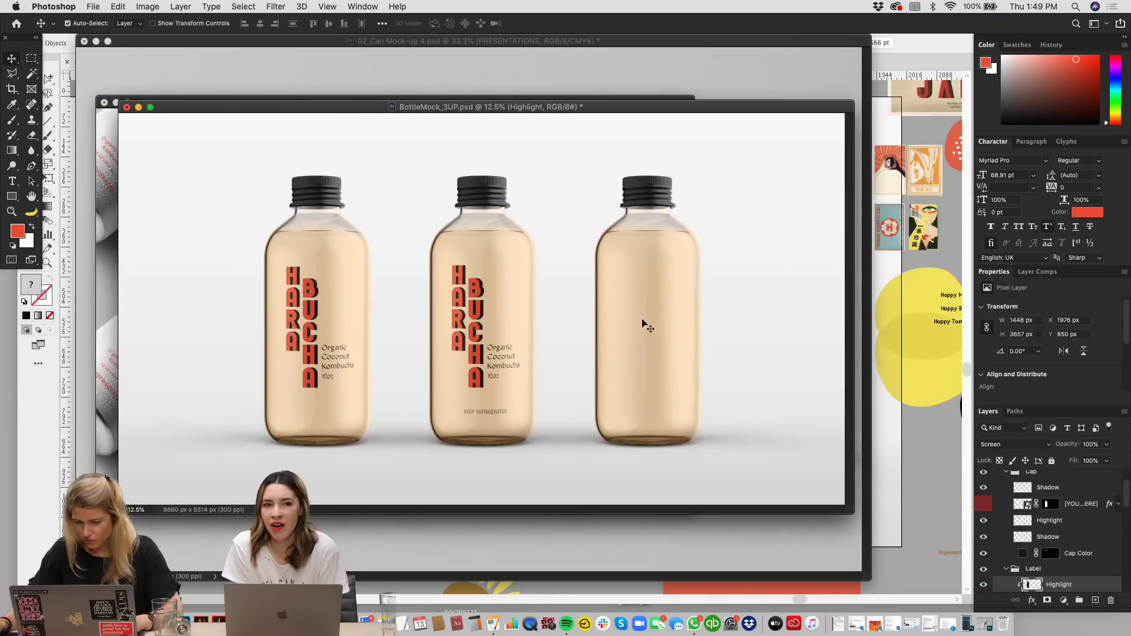
click(665, 330)
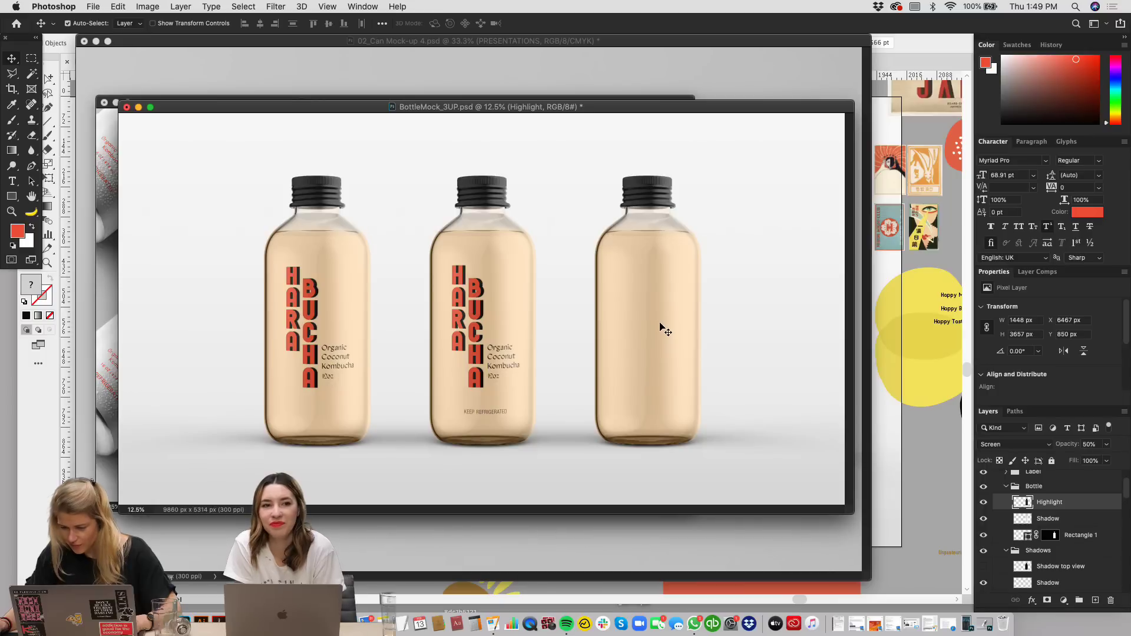
scroll(1074, 560, down, 5)
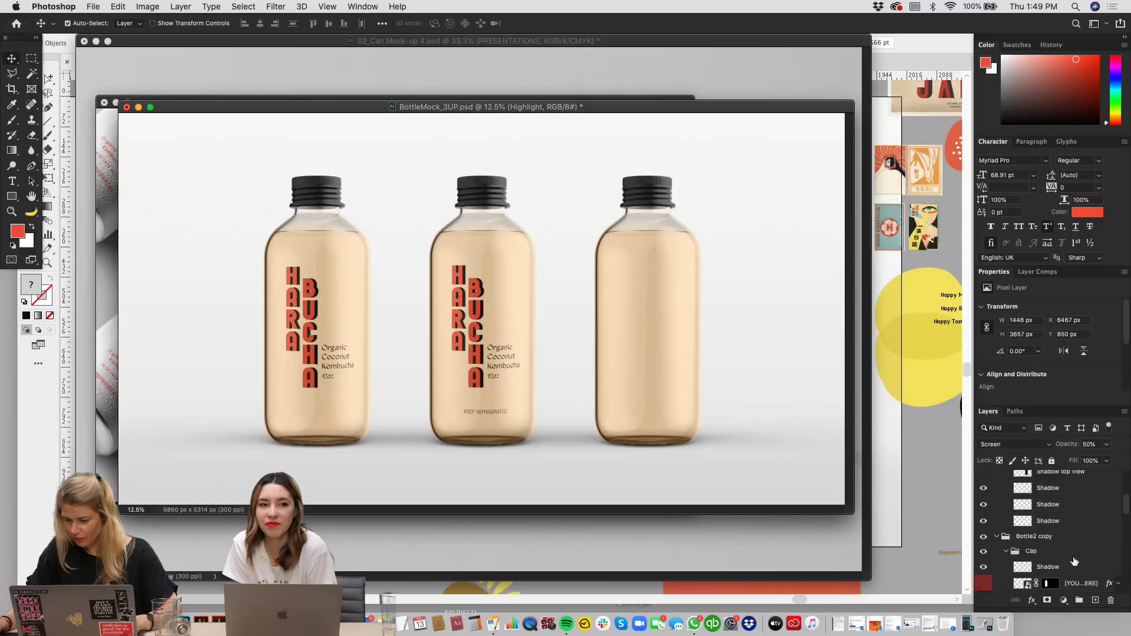
scroll(1074, 561, down, 3)
scroll(1070, 556, up, 5)
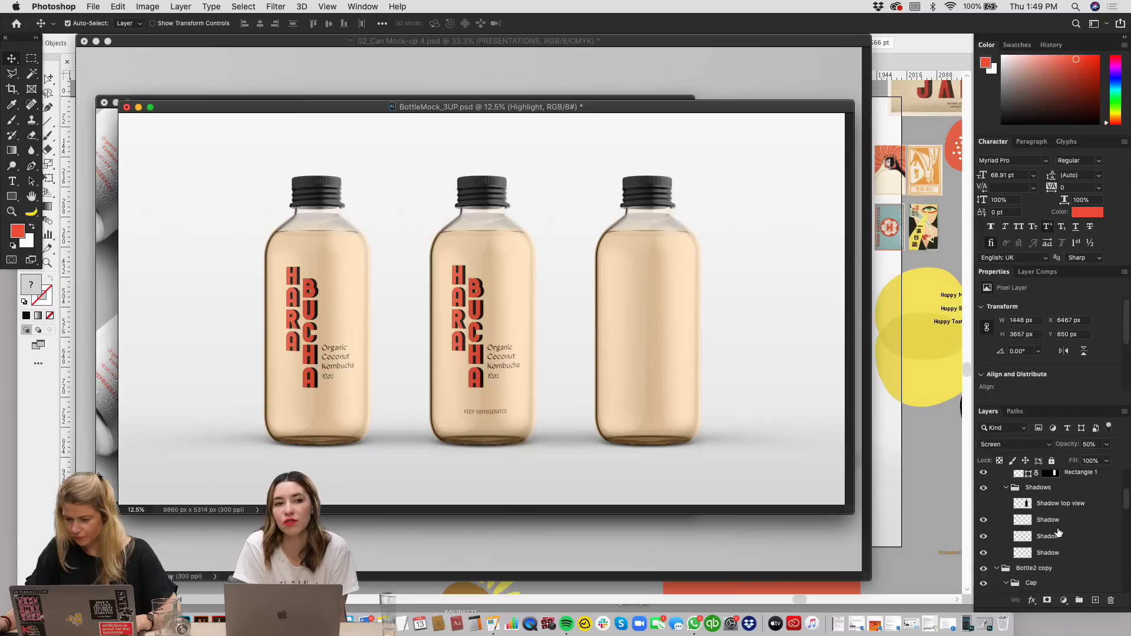
scroll(1058, 533, up, 2)
scroll(1055, 518, up, 2)
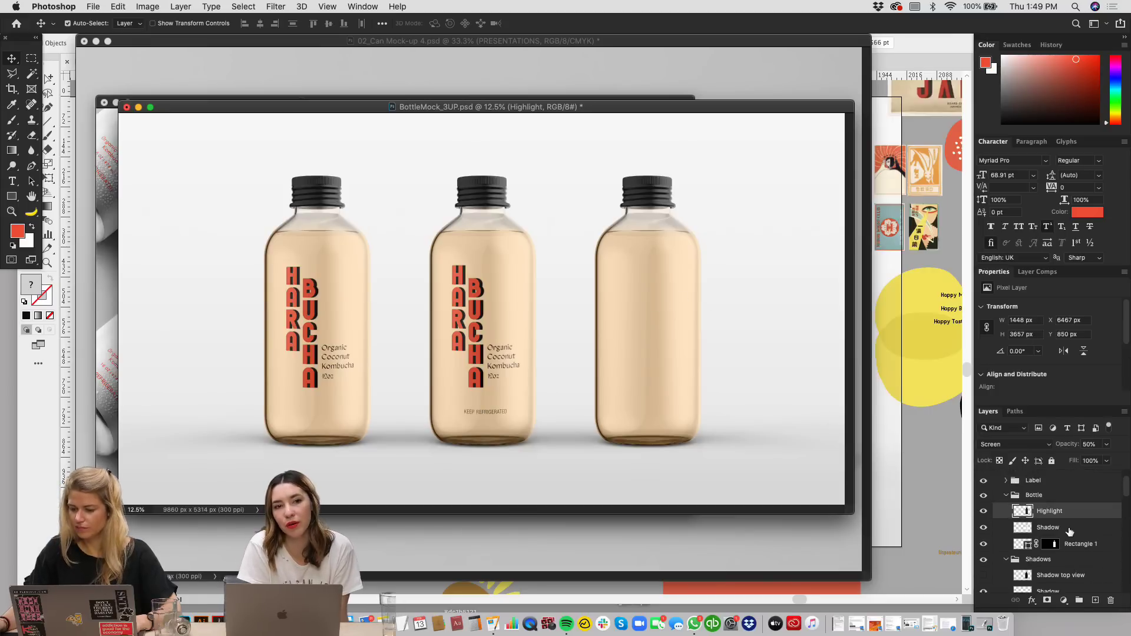
click(1006, 481)
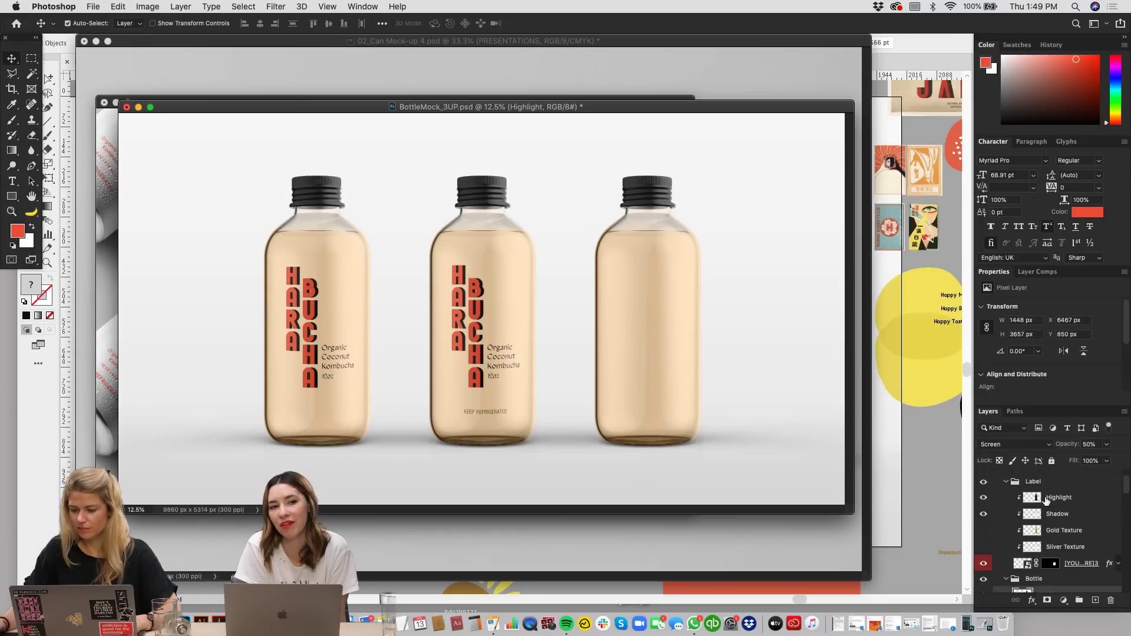
double_click(1027, 564)
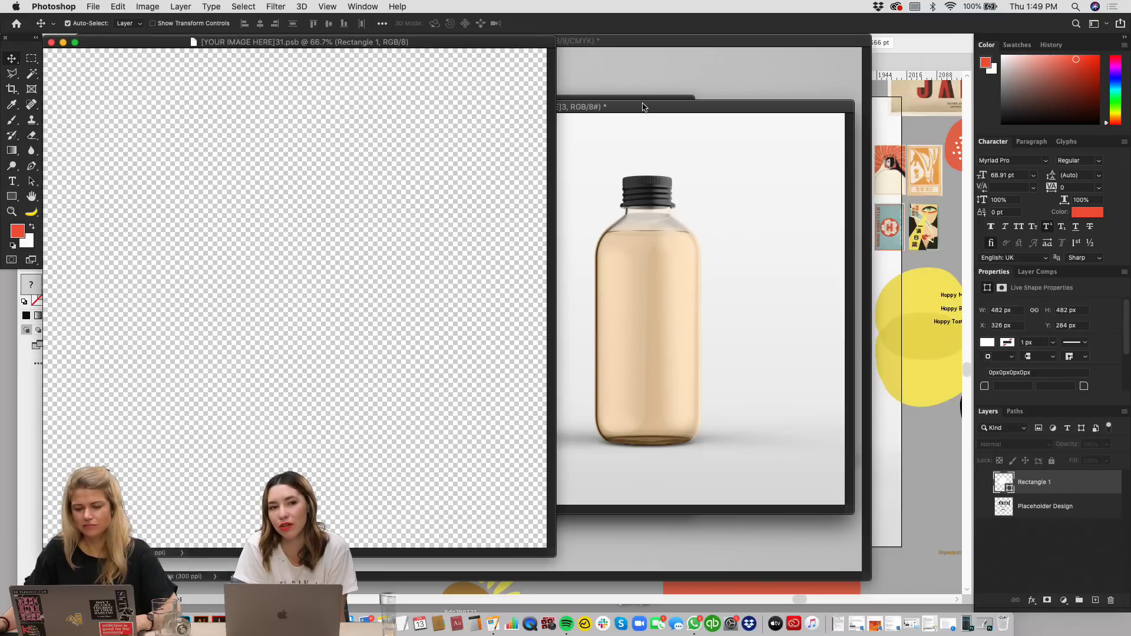
Step: Bring the three-bottle mock-up forward and reopen the middle bottle's [YOUR IMAGE HERE]3 label smart object from the Bottle2 group
drag(642, 106, 664, 142)
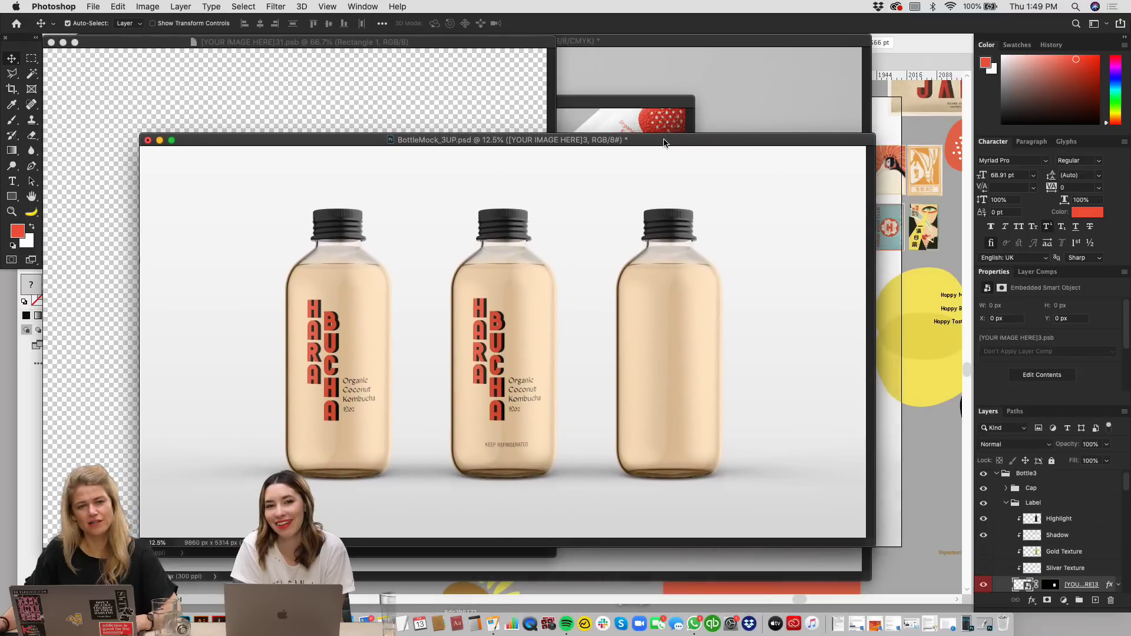
click(501, 324)
scroll(1046, 558, down, 3)
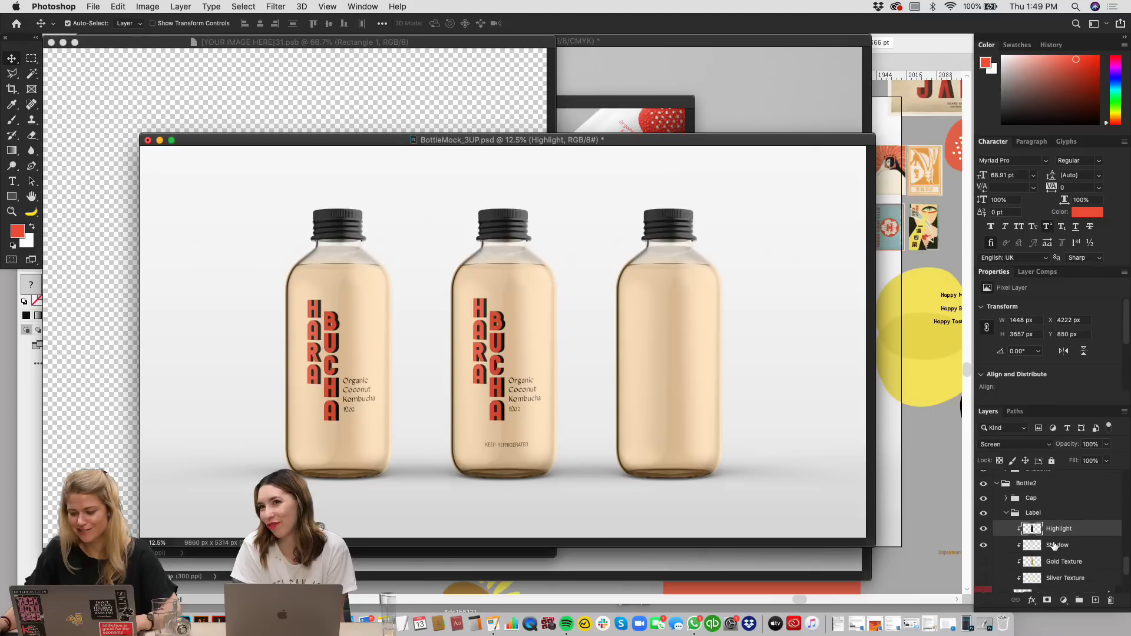
scroll(1035, 536, down, 2)
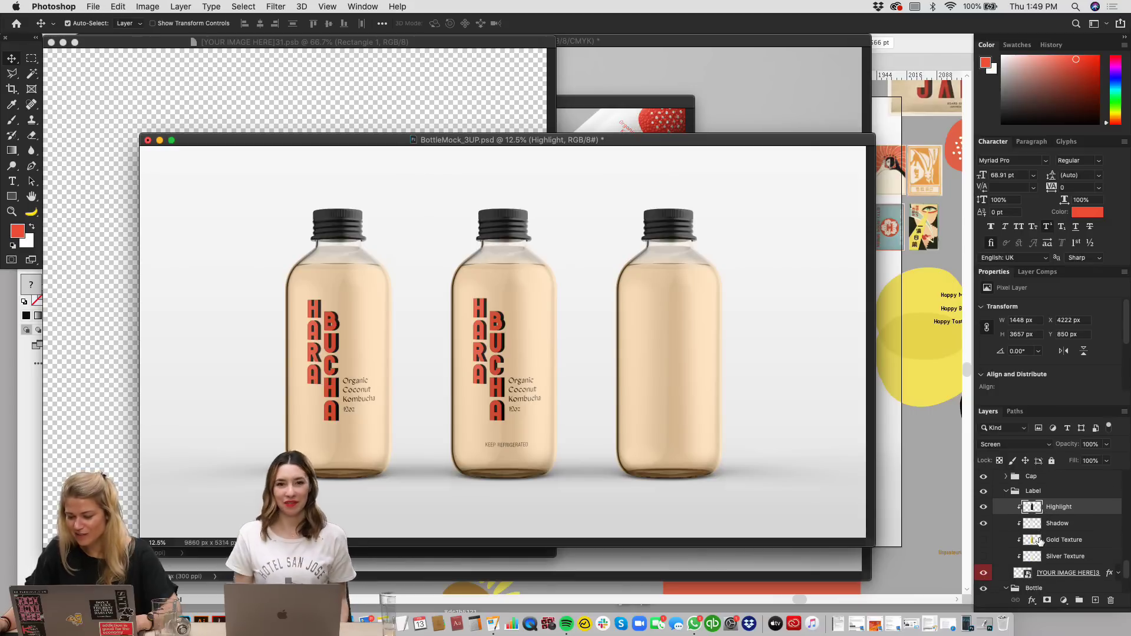
double_click(1025, 570)
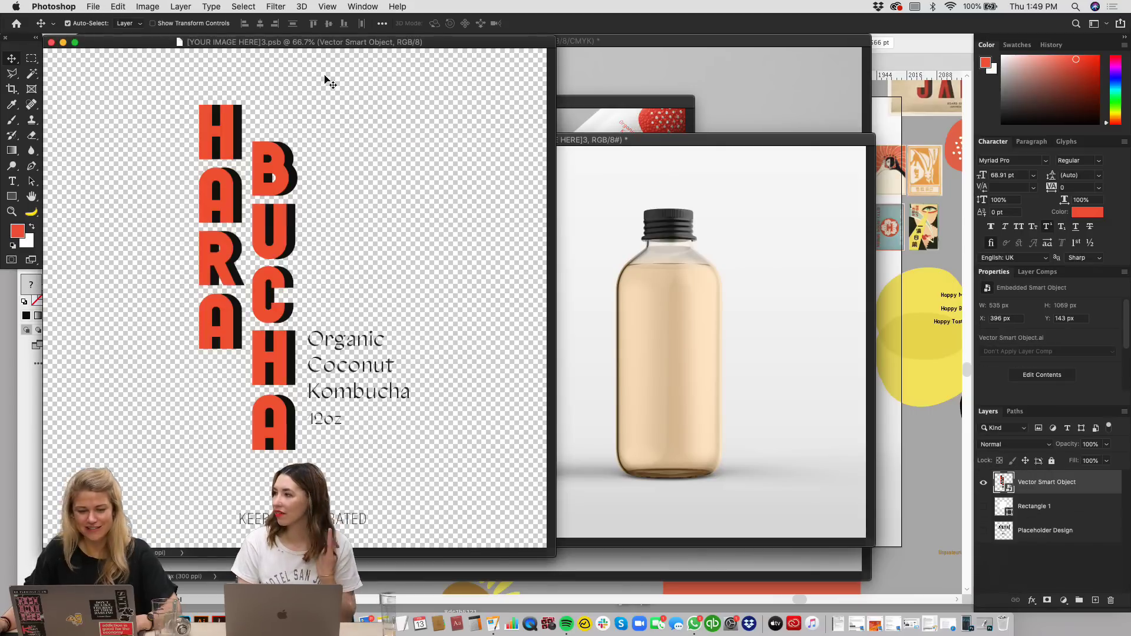
Step: Copy the HARA BUCHA artwork from the Bottle2 label file into the third bottle's label file, placed at X 396, Y 143 px, save and close it
drag(318, 43, 541, 58)
drag(430, 126, 229, 128)
key(super+s)
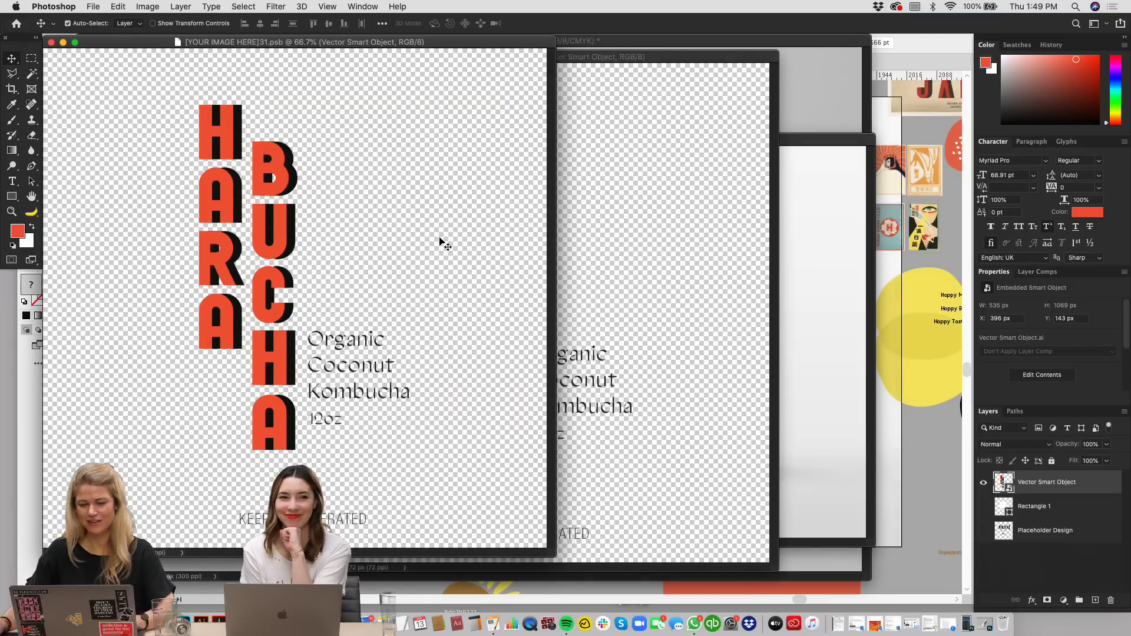
key(super+w)
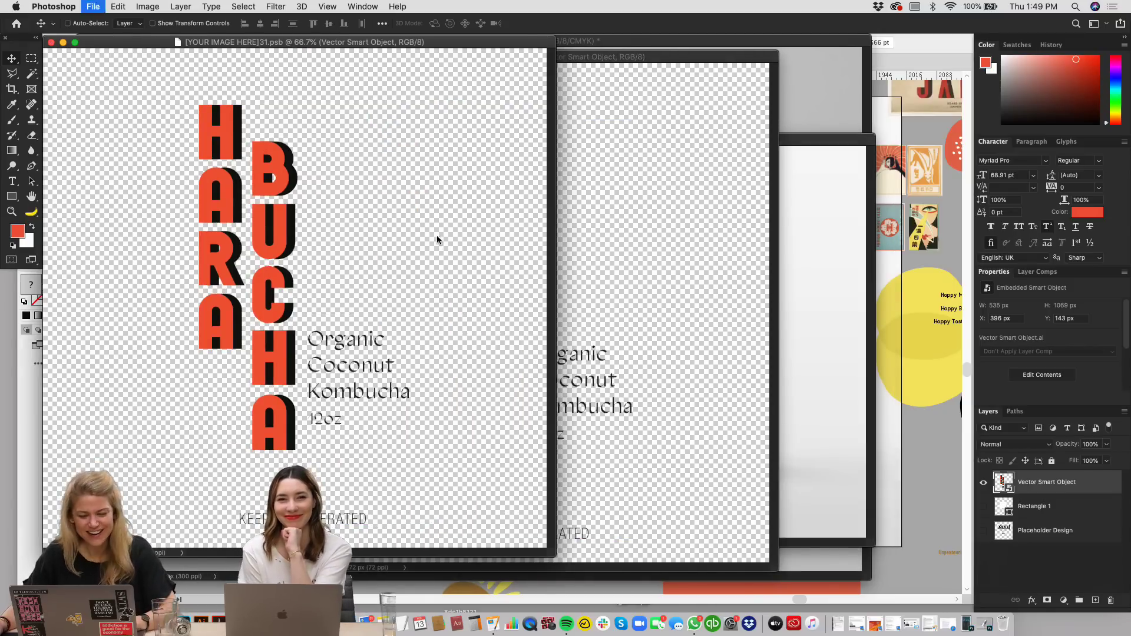
Step: Toggle the middle bottle's label layer off and on in the mock-up, then view its smart object file and close it
drag(475, 67, 719, 59)
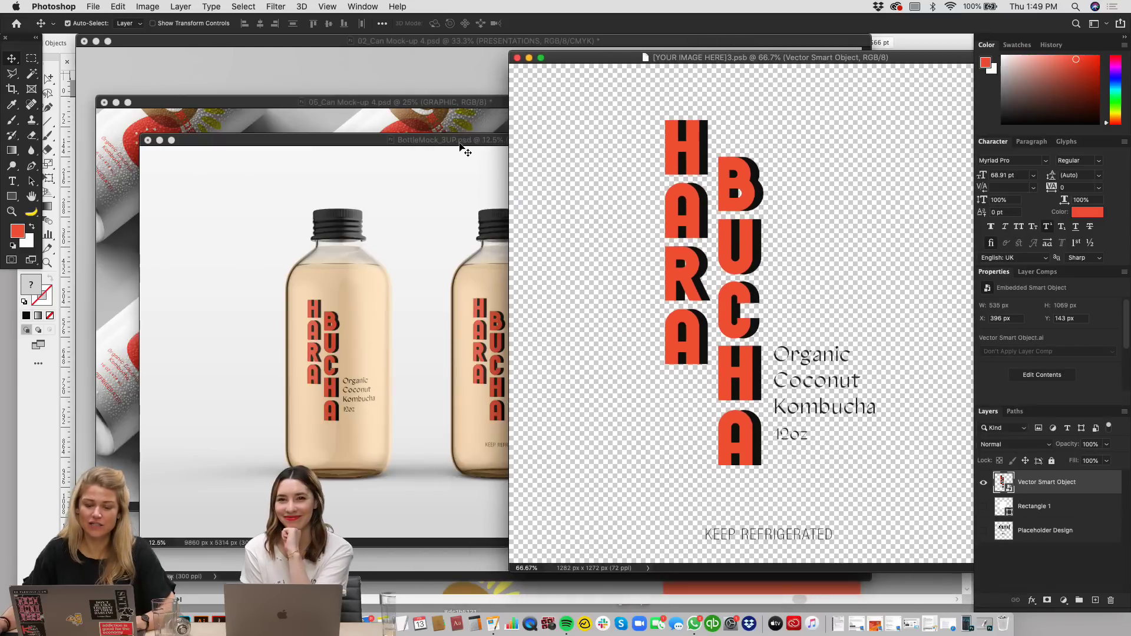
click(466, 142)
click(503, 326)
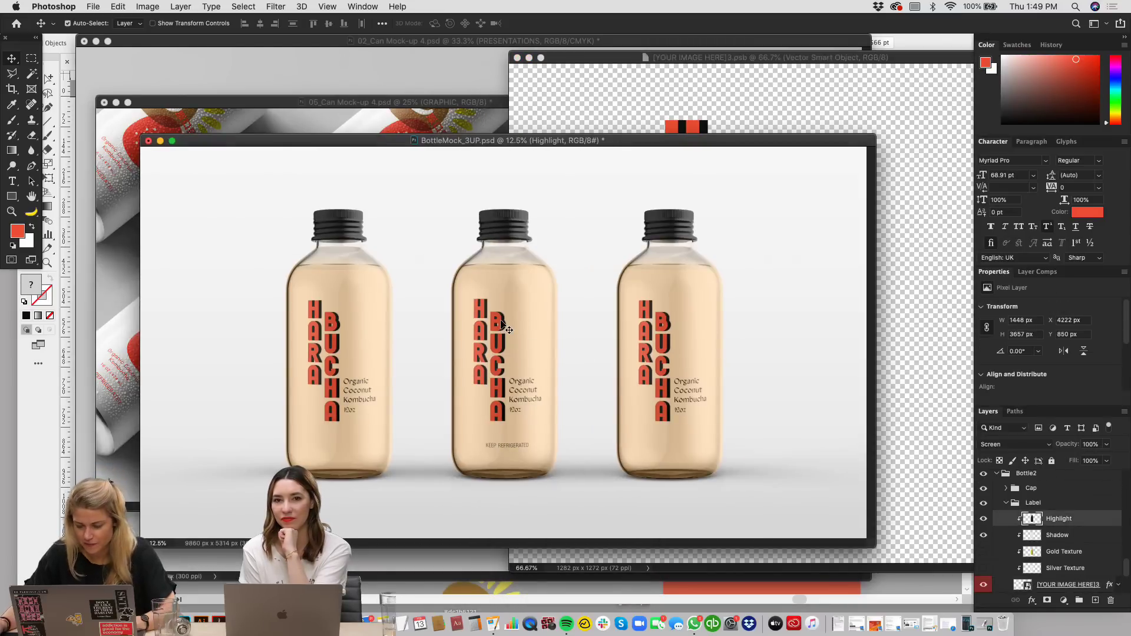
click(981, 585)
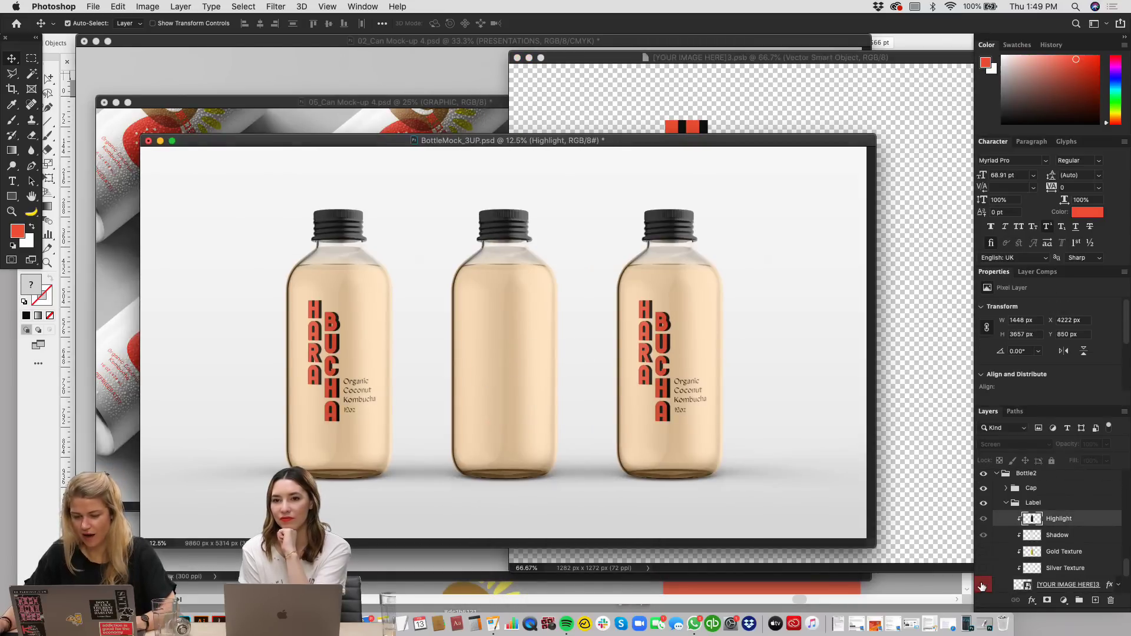
click(982, 584)
double_click(1025, 585)
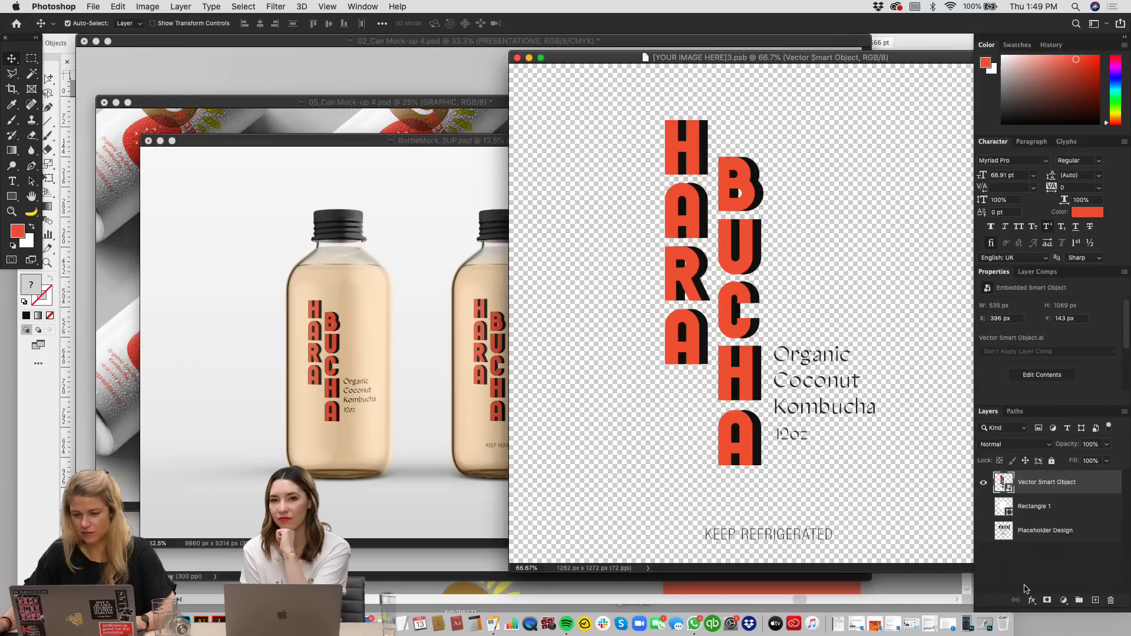
click(516, 57)
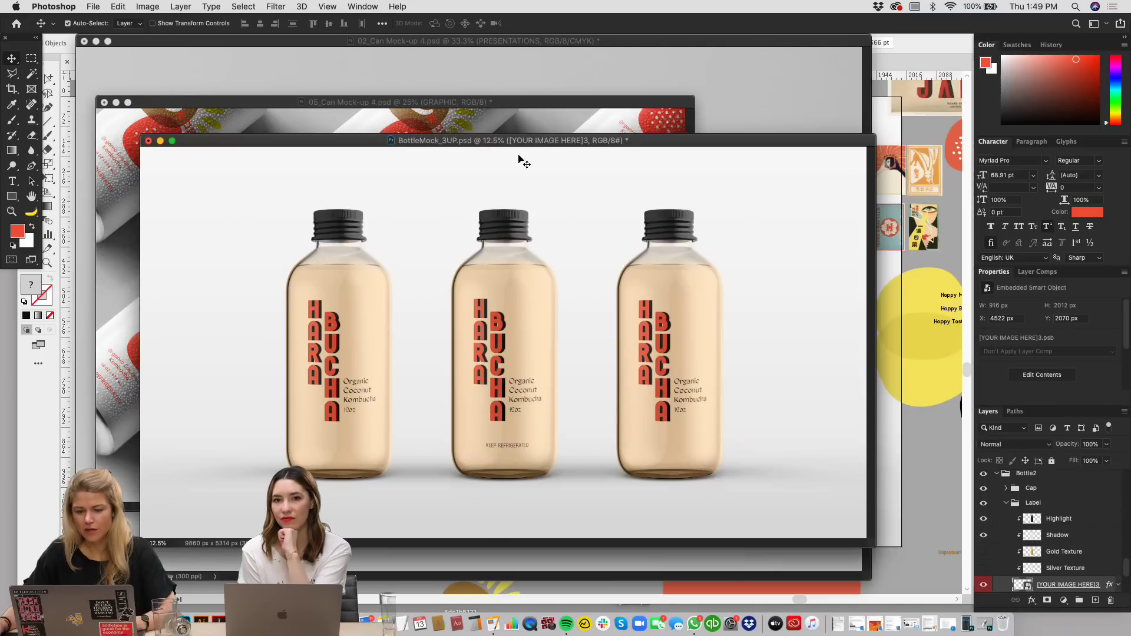
Step: Reopen the Bottle2 label smart object, then switch to Illustrator and select the middle bottle's illustrated HARA BUCHA label design
click(502, 392)
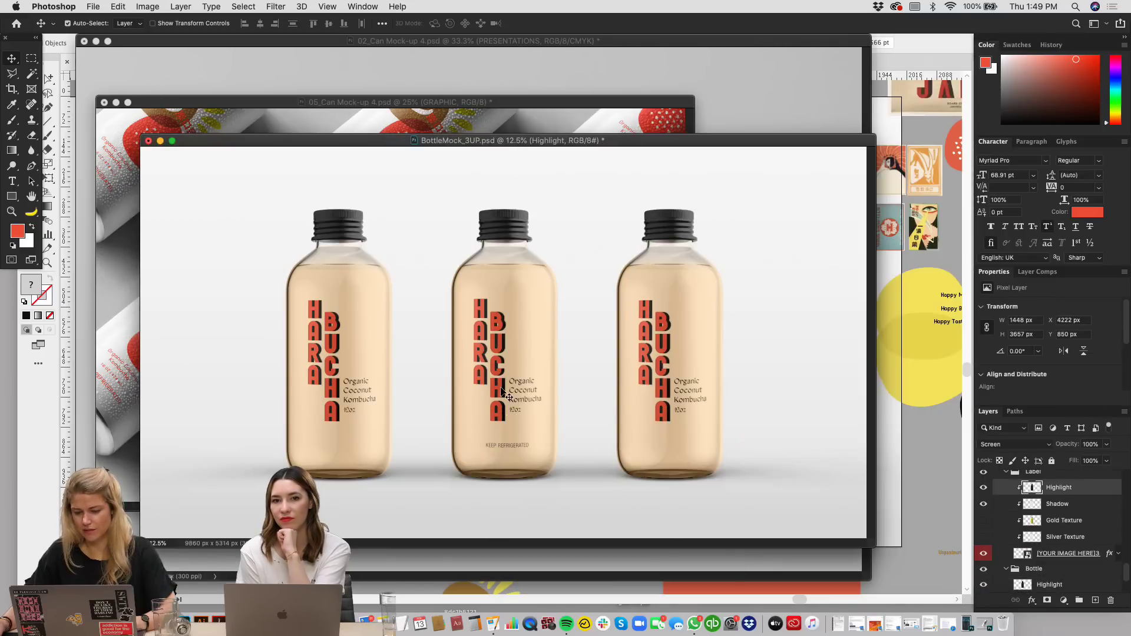
double_click(1026, 555)
click(933, 453)
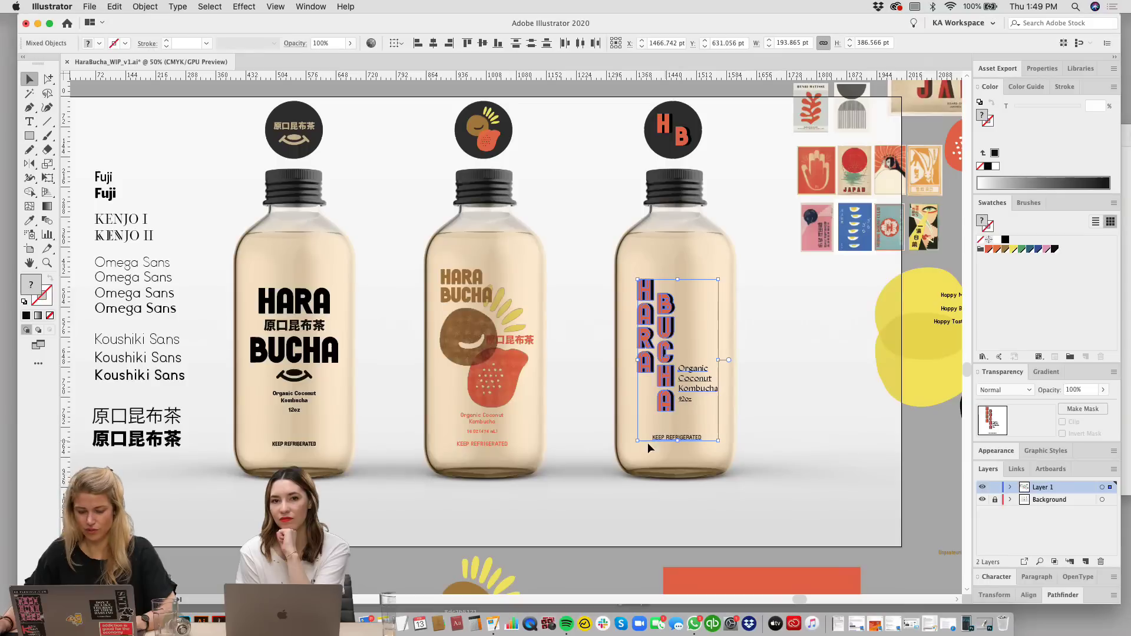
drag(556, 498, 439, 256)
key(super)
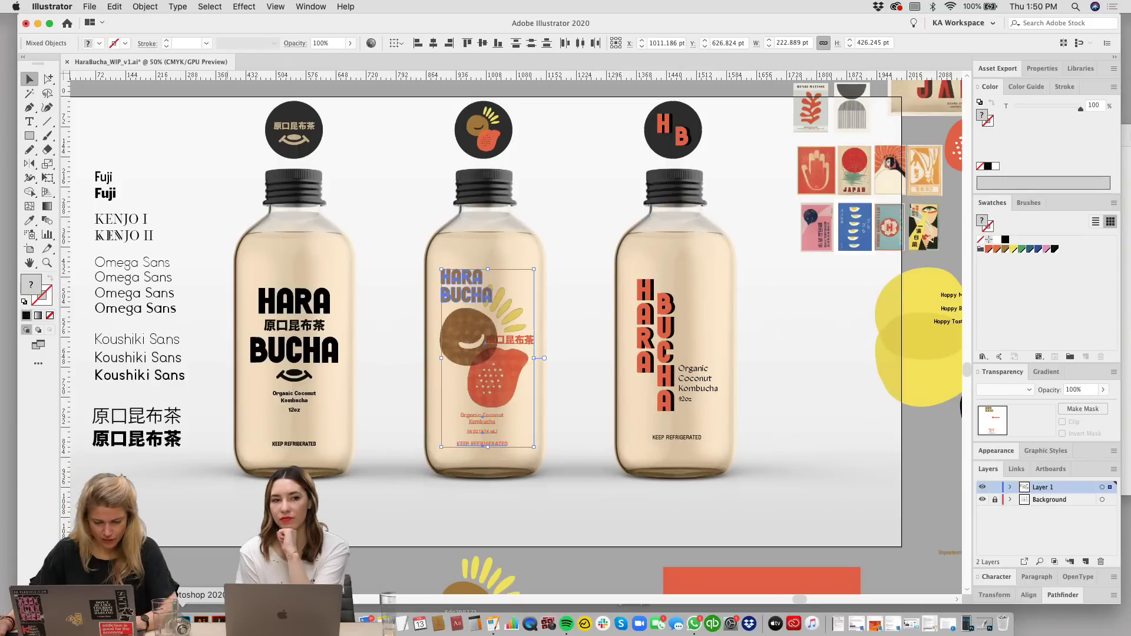
Step: Switch to Photoshop and bring the 05_Can Mock-up 4.psd window forward
click(183, 619)
click(668, 110)
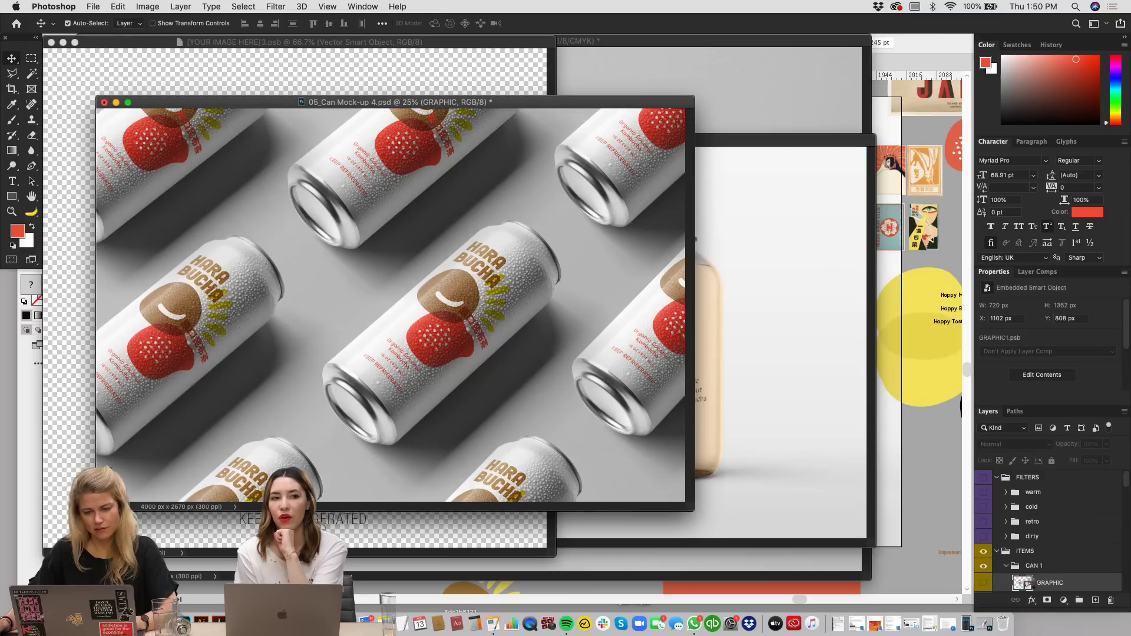
double_click(1034, 586)
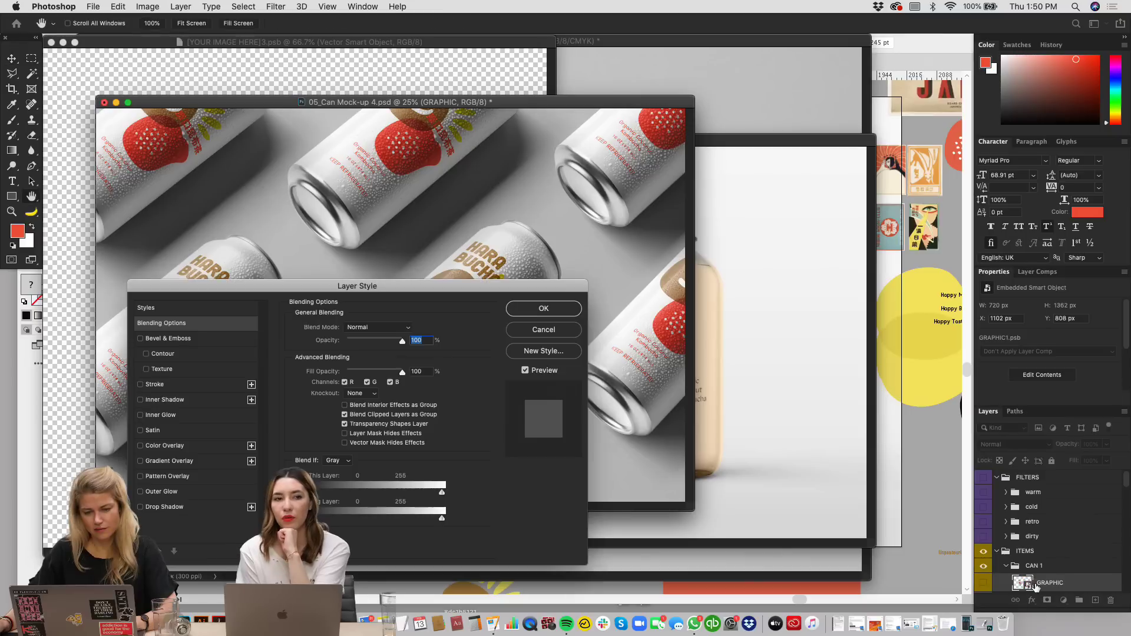
click(546, 329)
key(v)
click(564, 337)
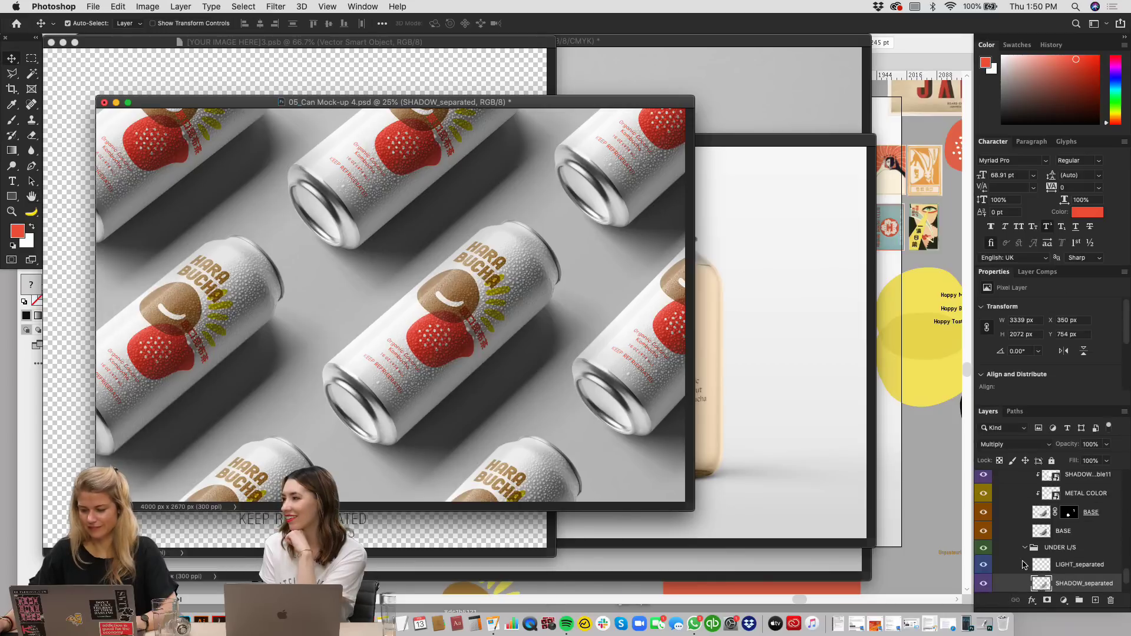
Step: Pick the label graphic on the upper can of the mock-up and open its GRAPHIC smart object for editing
click(465, 306)
scroll(1077, 508, down, 5)
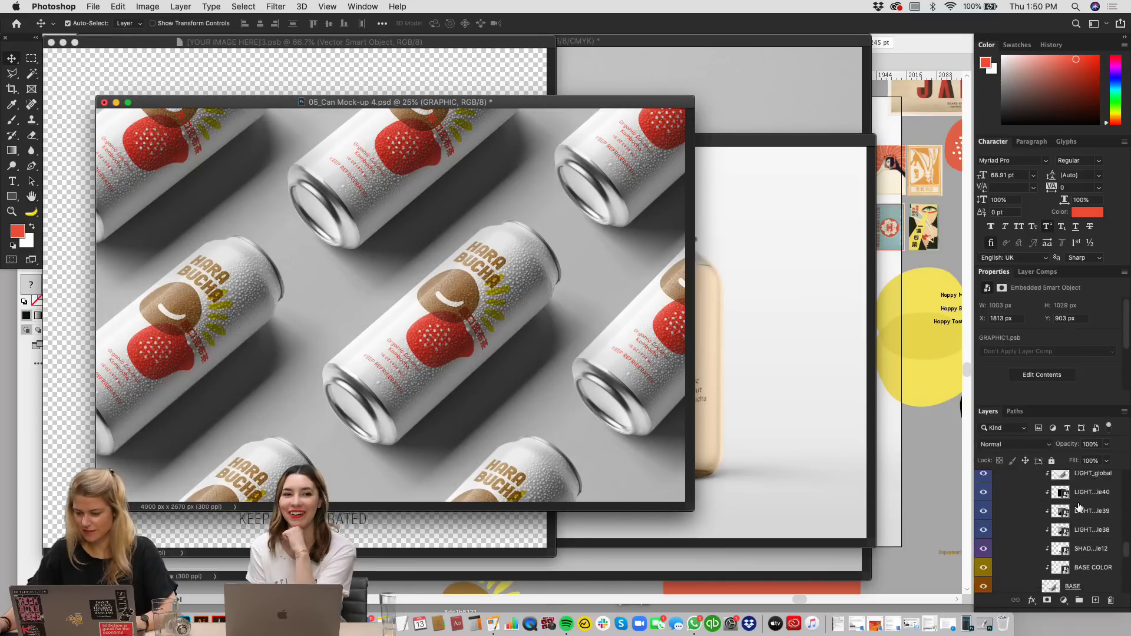
scroll(1077, 507, up, 5)
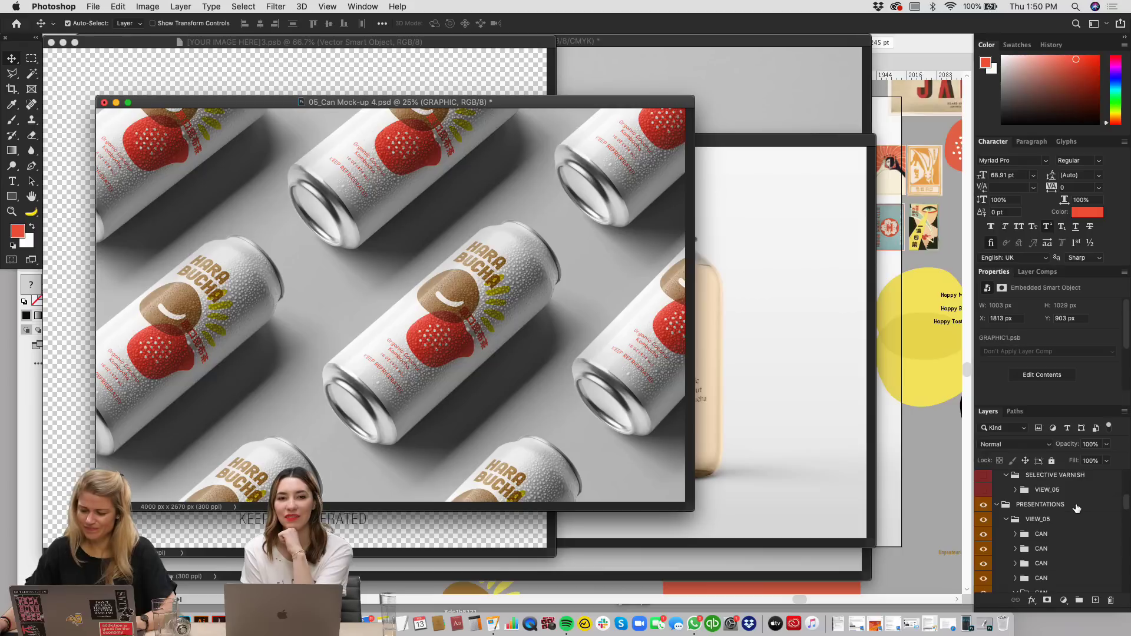
scroll(1077, 508, up, 1)
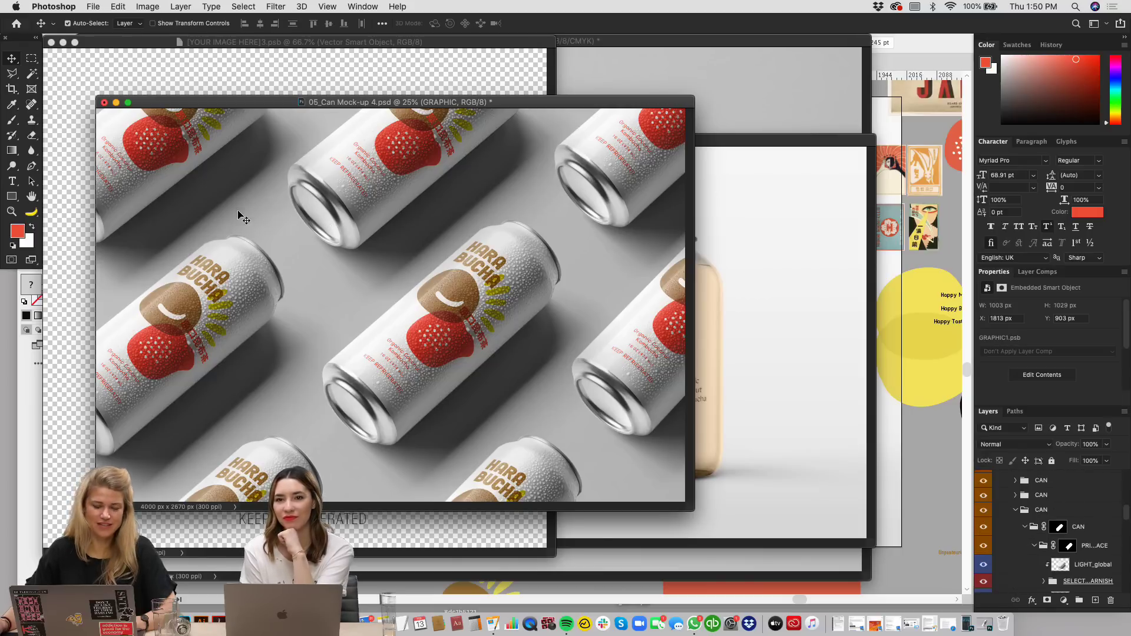
click(397, 156)
click(396, 136)
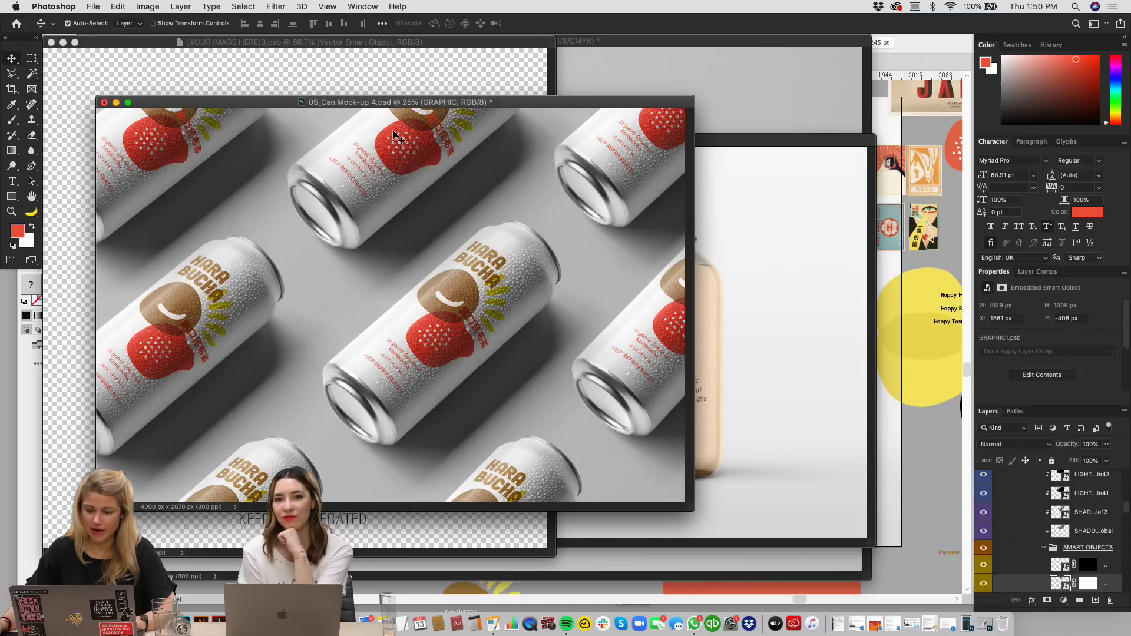
double_click(1065, 584)
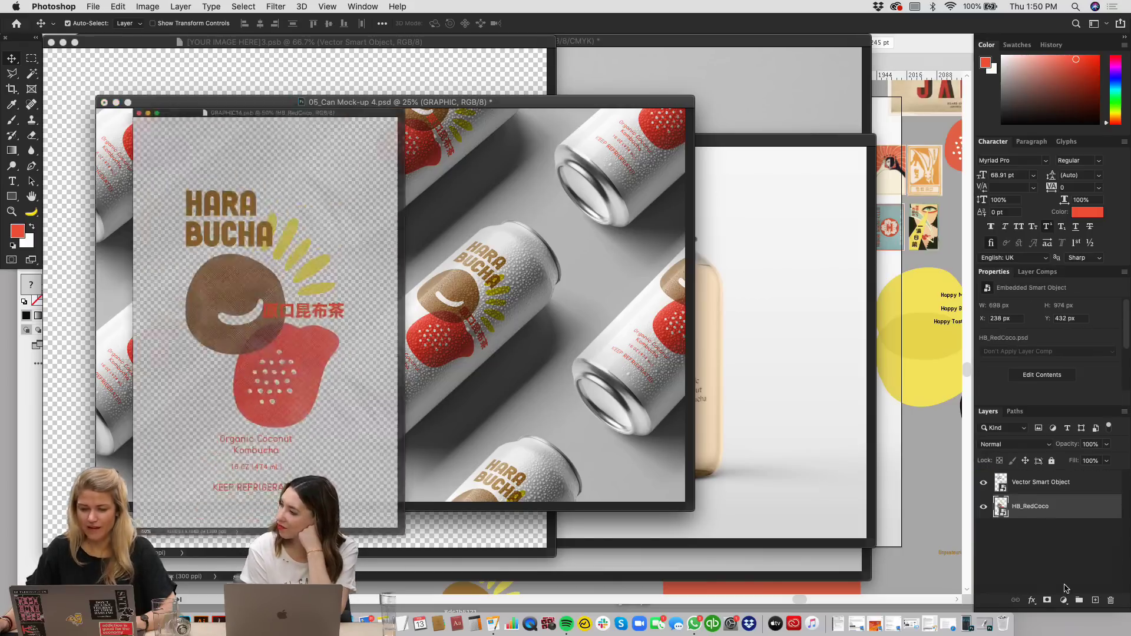
Step: Copy the Vector Smart Object and HB_RedCoco layers from GRAPHIC14.psb into the [YOUR IMAGE HERE]3.psb bottle label file
drag(213, 43, 552, 41)
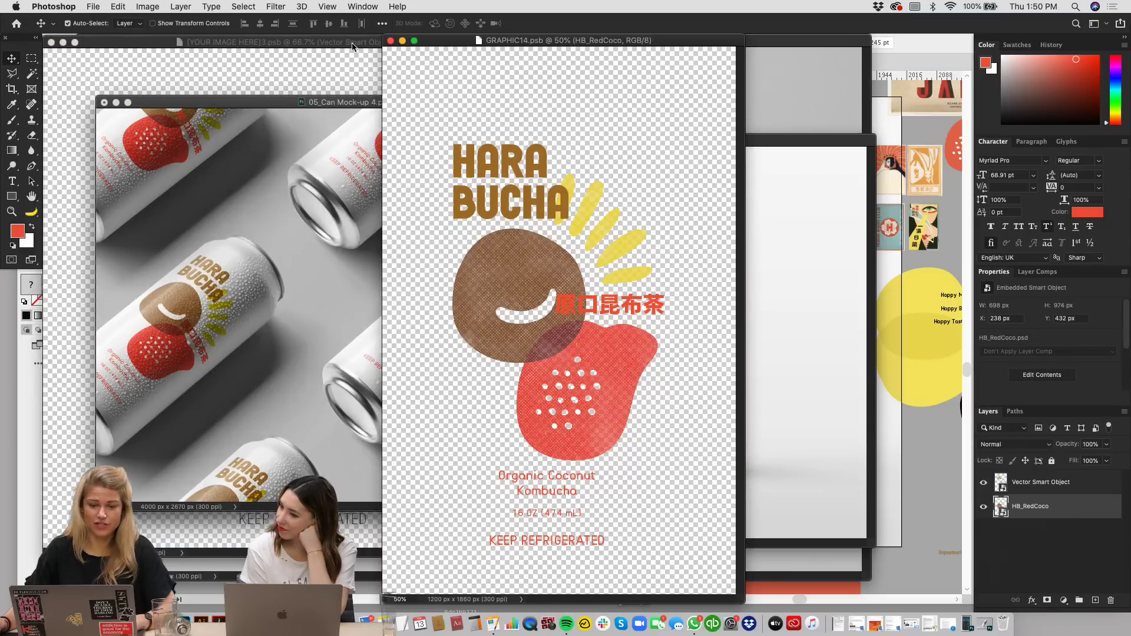
drag(352, 43, 349, 69)
click(453, 43)
drag(454, 46, 506, 46)
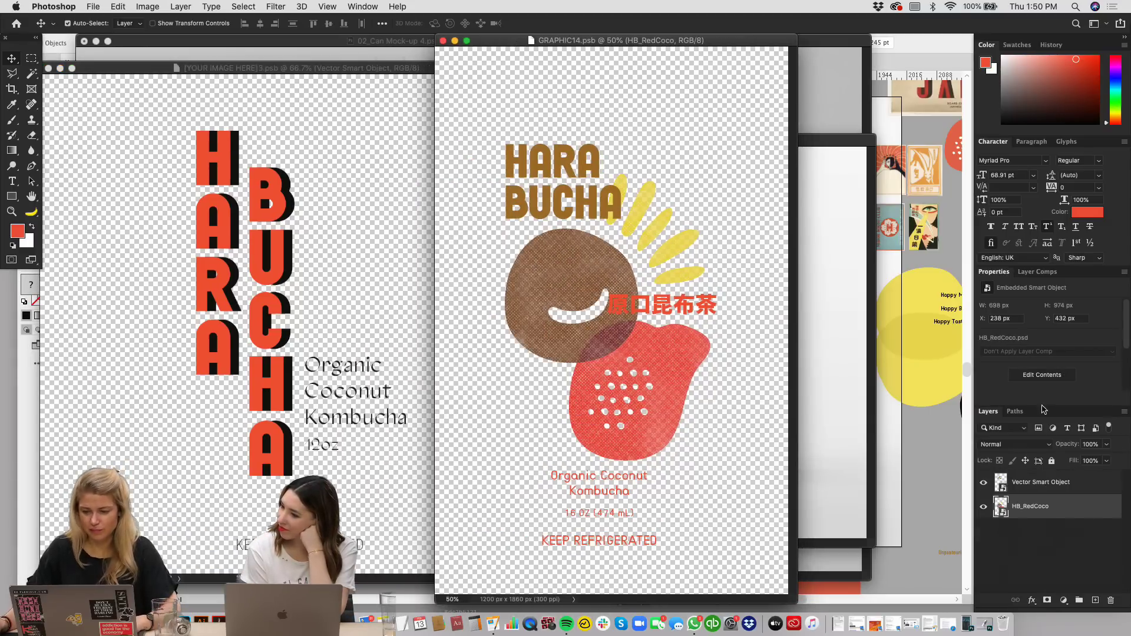
shift+click(1023, 486)
drag(1023, 486, 386, 360)
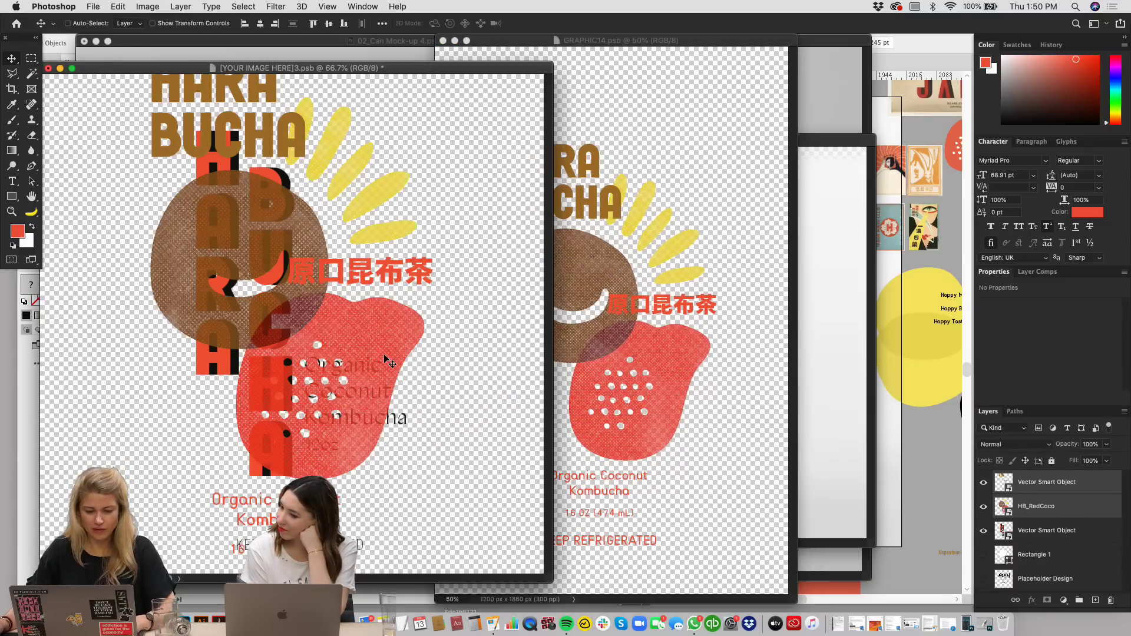
Step: Scale the two copied artwork layers together to 78.33% and place them centred at X 641, Y 677.96 px
key(super+t)
key(super+0)
drag(448, 50, 396, 124)
drag(379, 169, 388, 169)
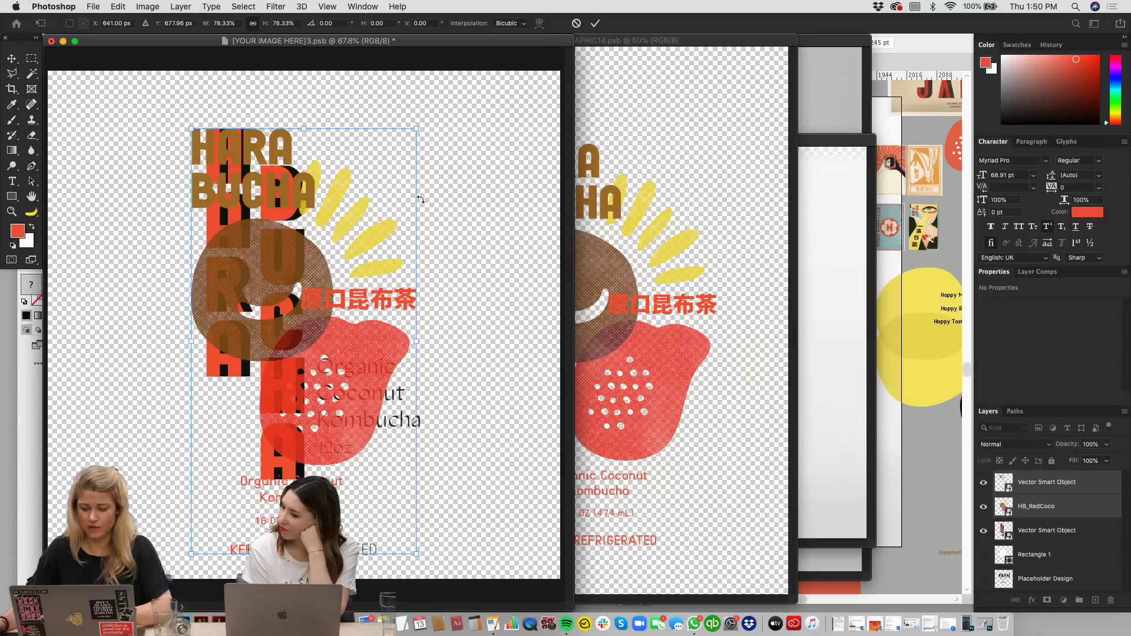
key(Return)
Step: Delete Rectangle 1, Placeholder Design and the old vertical HARA BUCHA artwork layer from the bottle label file
click(1024, 557)
key(BackSpace)
key(BackSpace)
key(BackSpace)
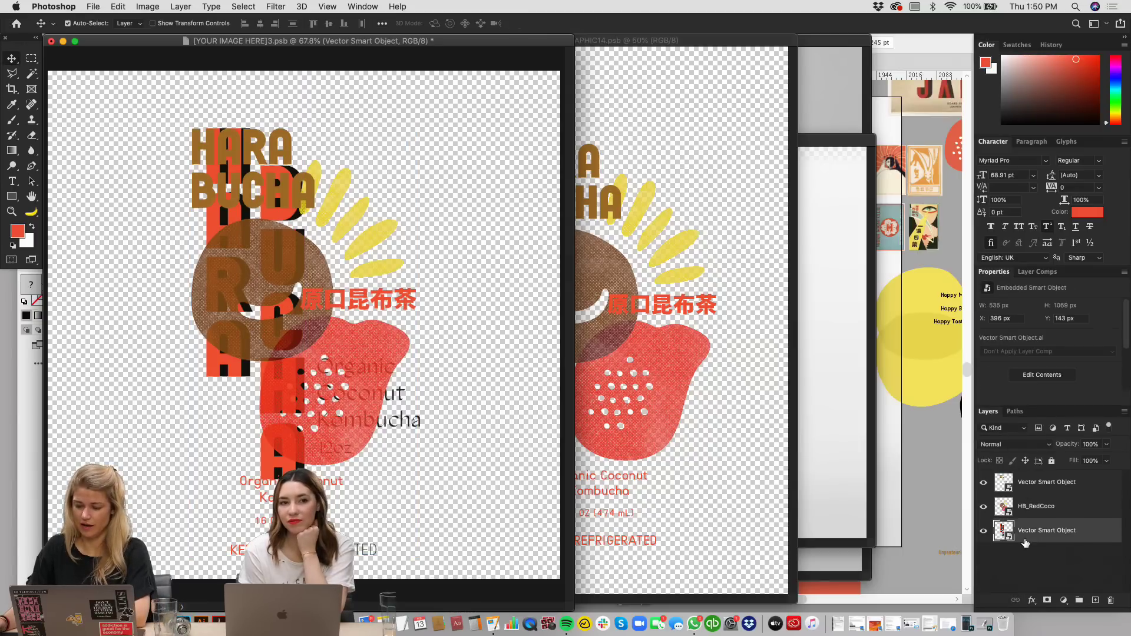
Step: Close GRAPHIC14.psb, move the bottle label file aside and minimize the 02_Can Mock-up 4.psd window
click(613, 73)
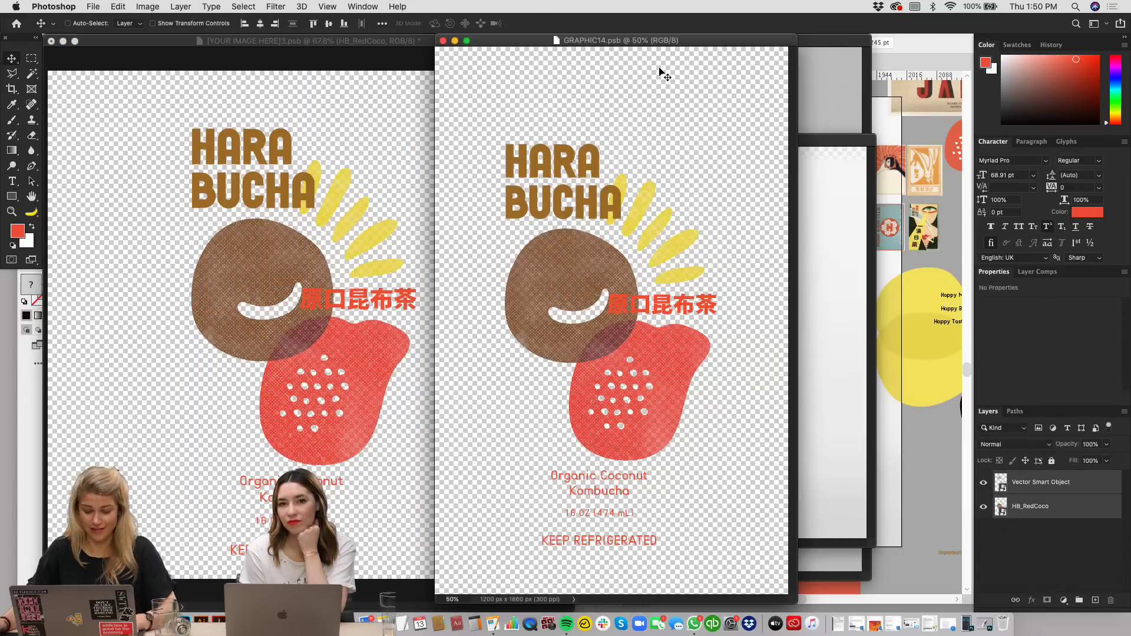
key(super+w)
drag(491, 40, 848, 67)
click(271, 76)
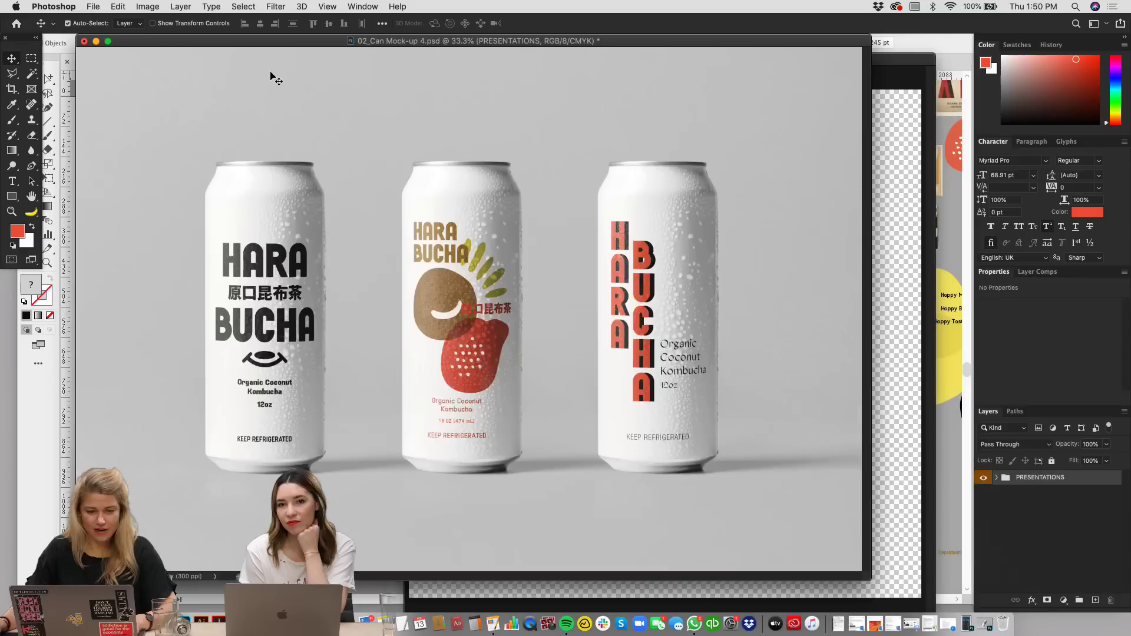
click(95, 40)
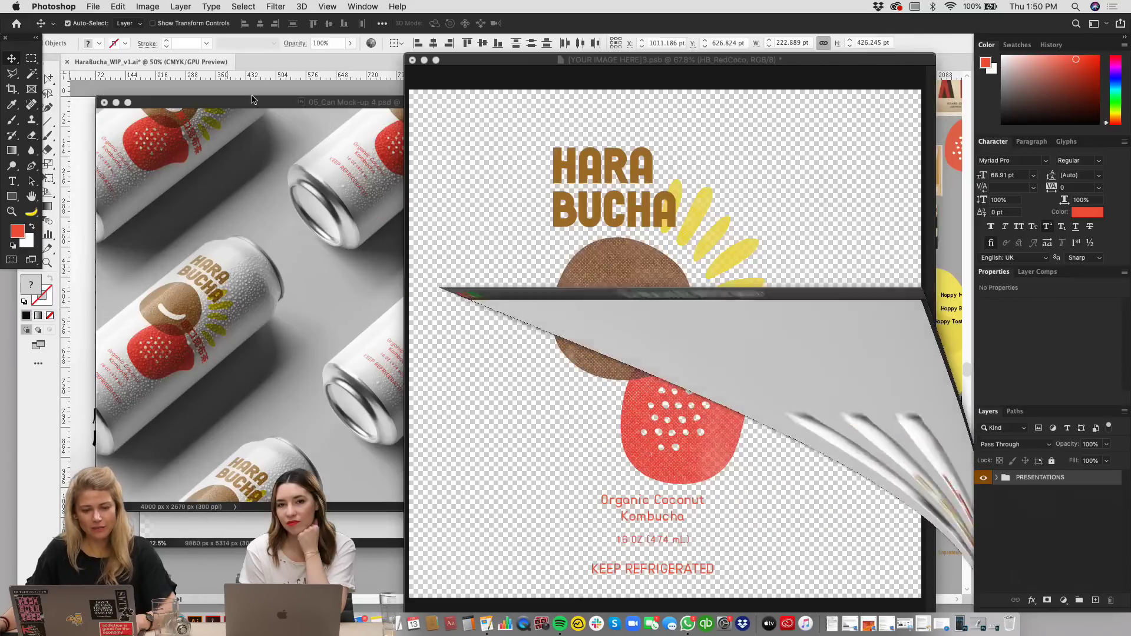
Step: Bring the three-bottle mock-up forward, save the label file and place its window beside the mock-up for comparison
click(255, 532)
drag(535, 65, 557, 51)
key(super+s)
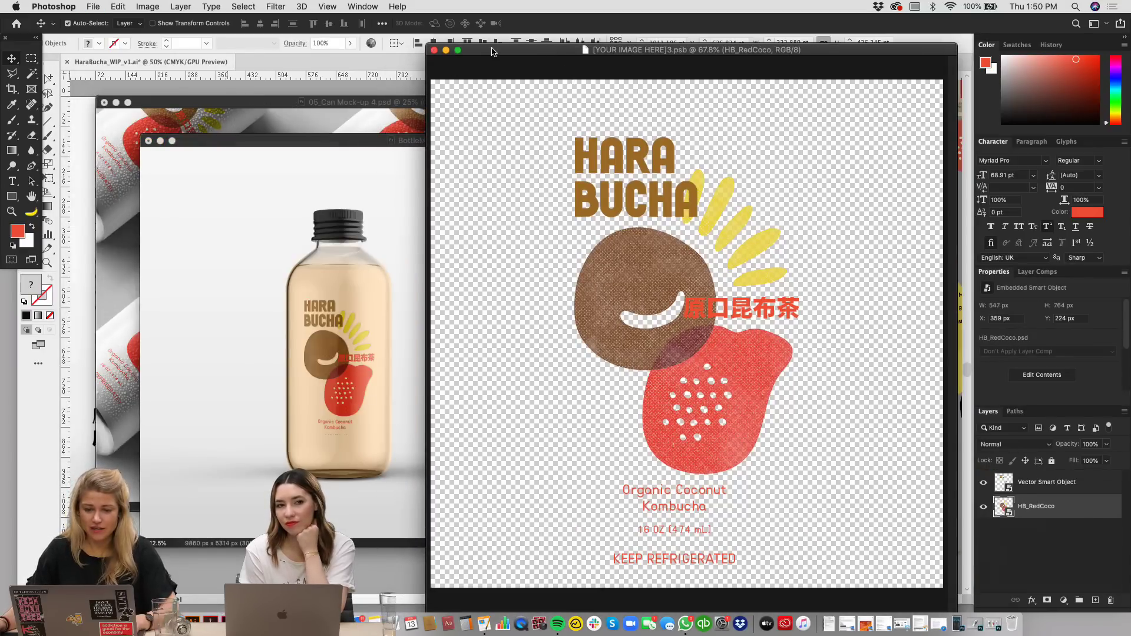
drag(489, 52, 688, 60)
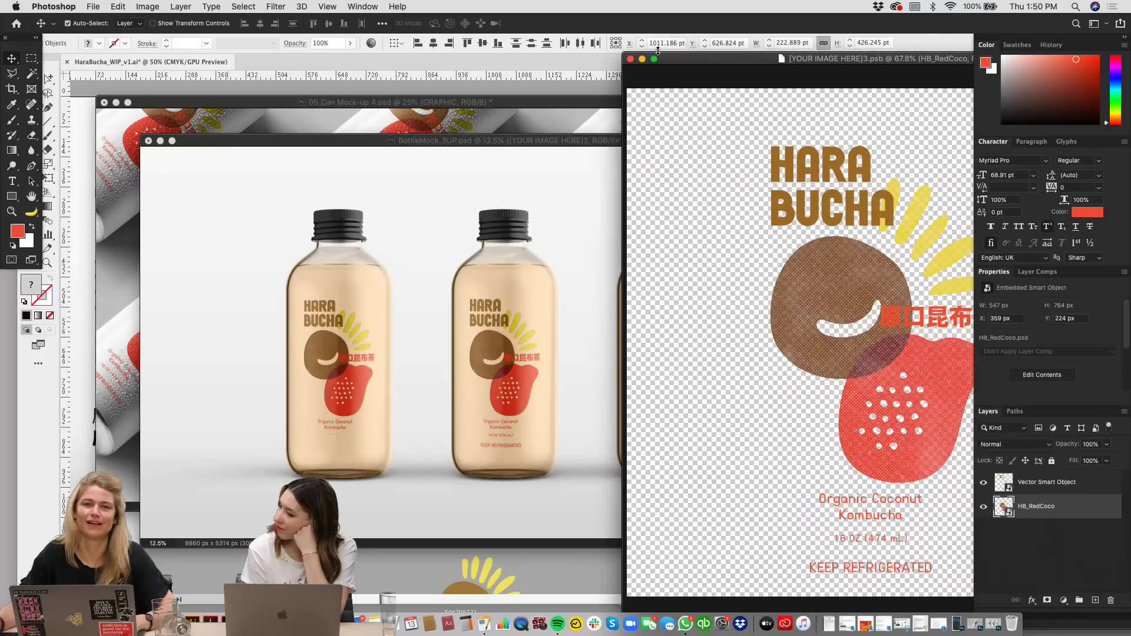
drag(711, 62, 599, 46)
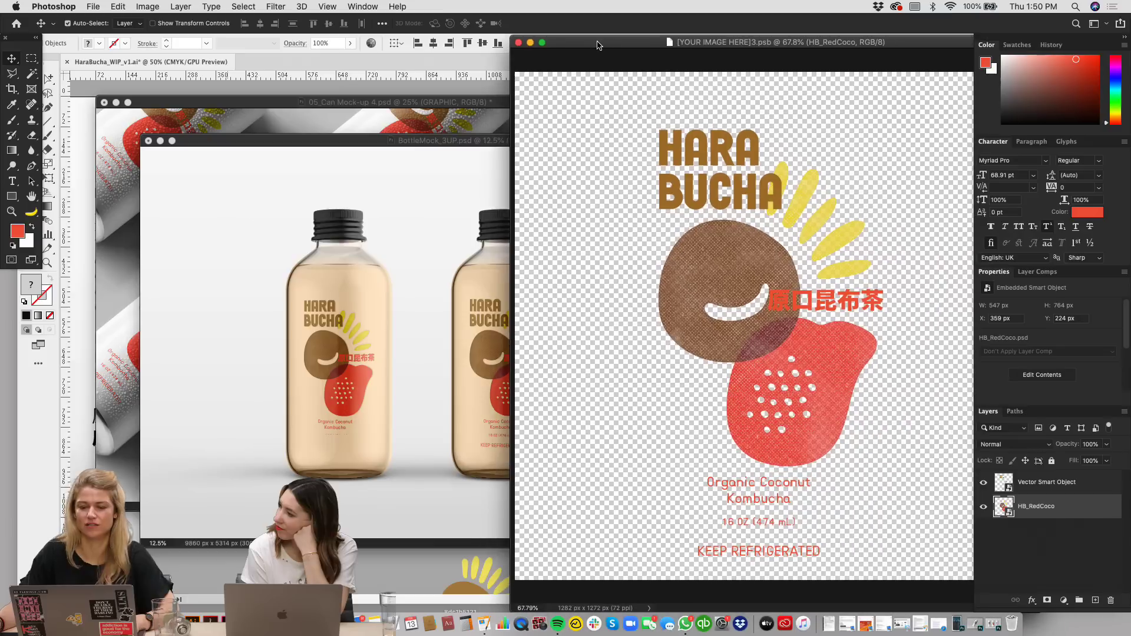
Step: Try enlarging both label artwork layers slightly and save the label file, undo the enlargement and save again
key(ctrl+t)
key(Return)
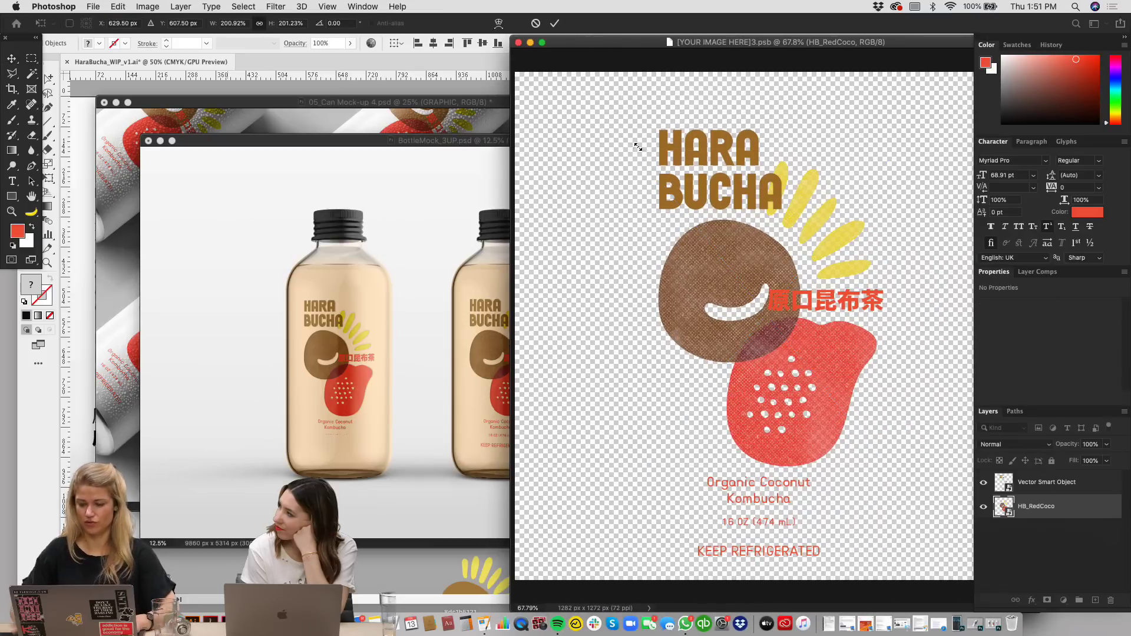
shift+click(1021, 485)
key(ctrl+t)
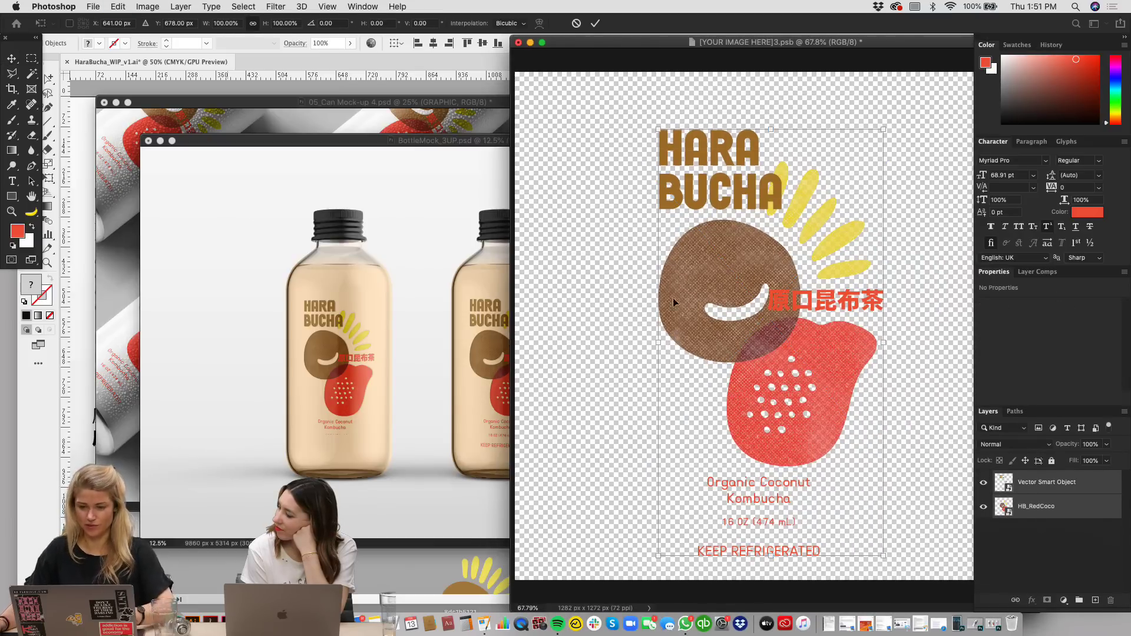
drag(659, 126, 650, 112)
key(Return)
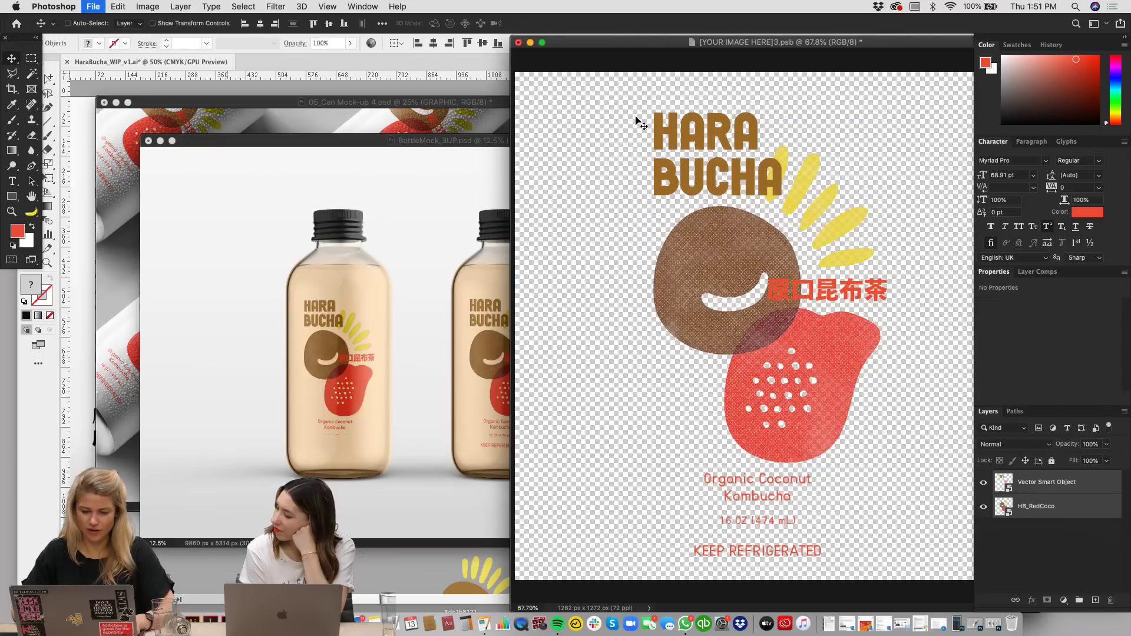
key(ctrl+s)
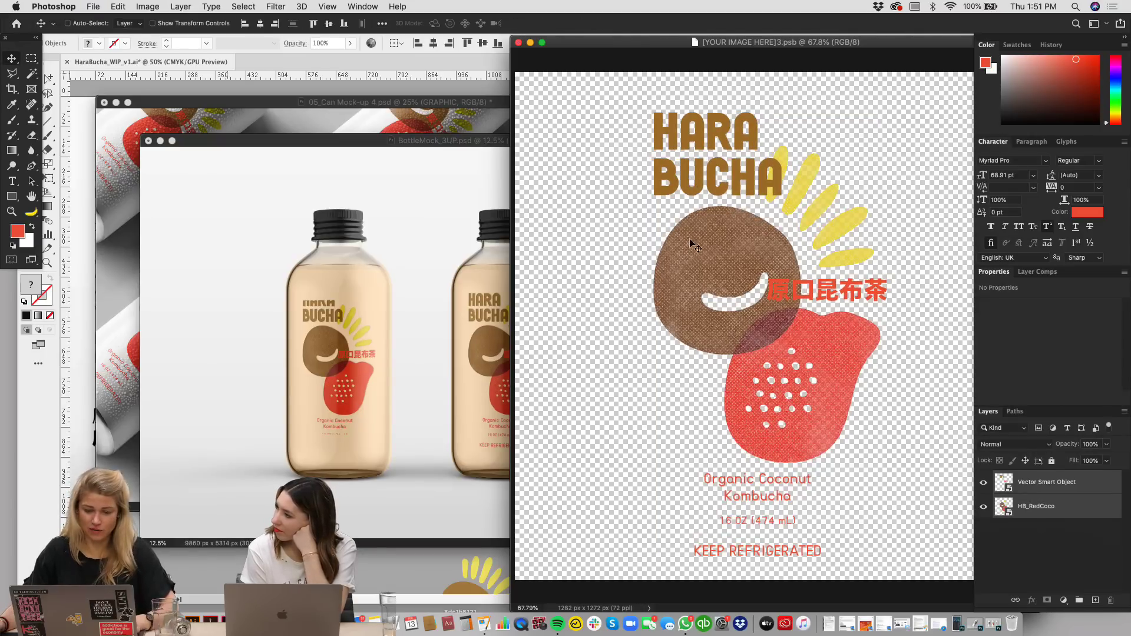
key(super+z)
key(super+z)
key(super+s)
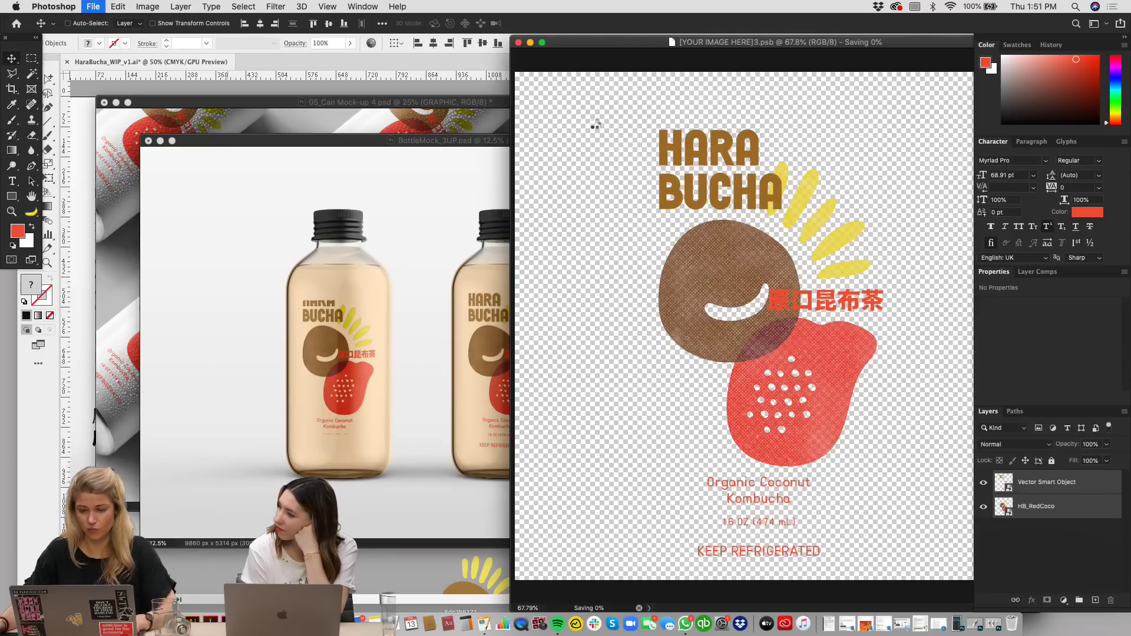
Step: Close the bottle label file and pick the first bottle's label area in the three-bottle mock-up
drag(581, 44, 739, 59)
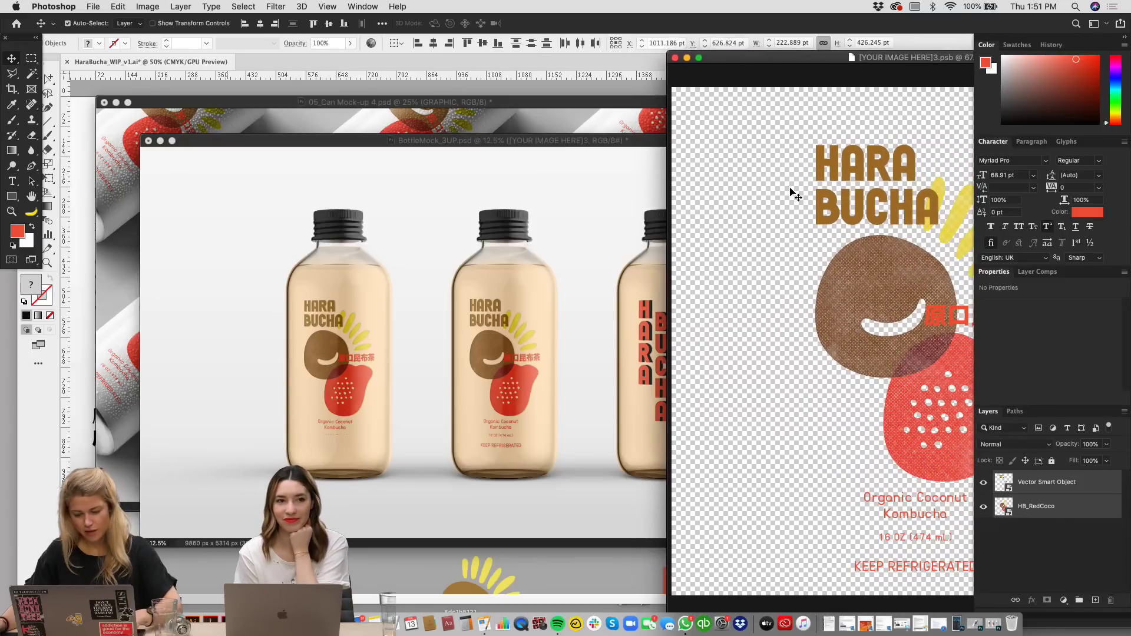
key(ctrl+w)
ctrl+click(330, 339)
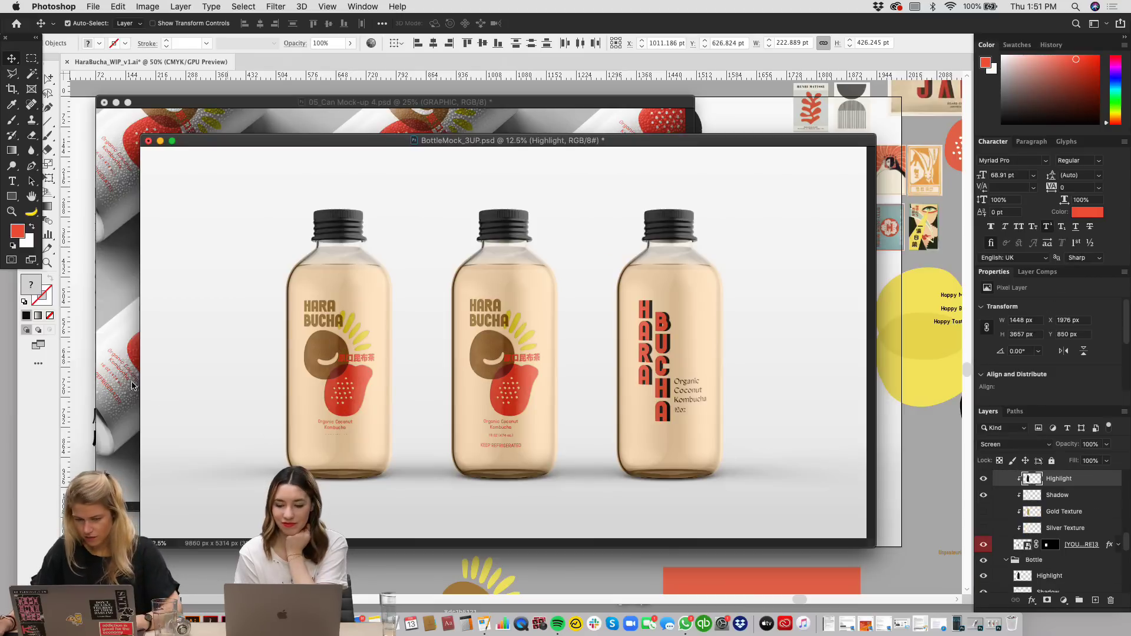
Step: Find and select the first bottle's [YOUR IMAGE HERE]3 label layer in the mock-up's layer stack
scroll(1020, 499, up, 5)
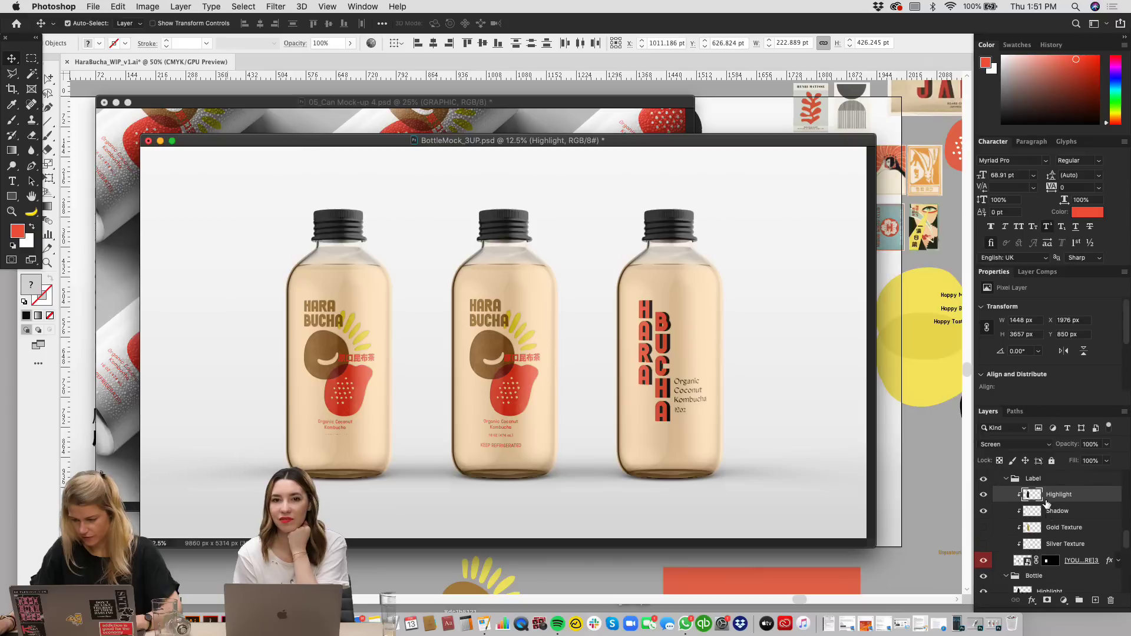
scroll(1042, 504, up, 3)
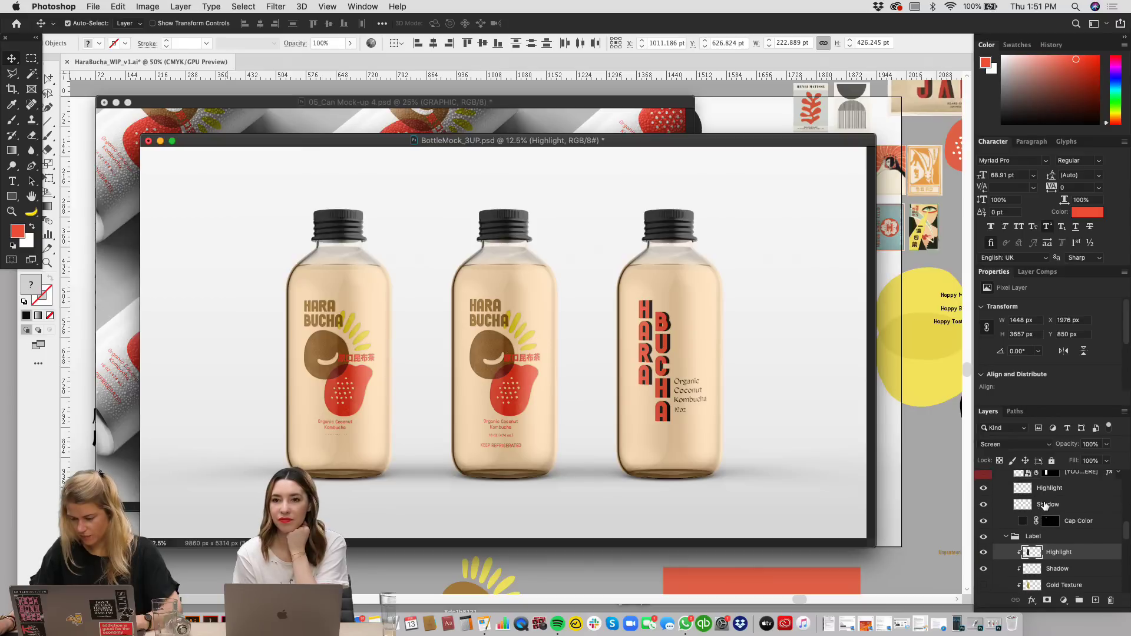
scroll(1047, 505, down, 3)
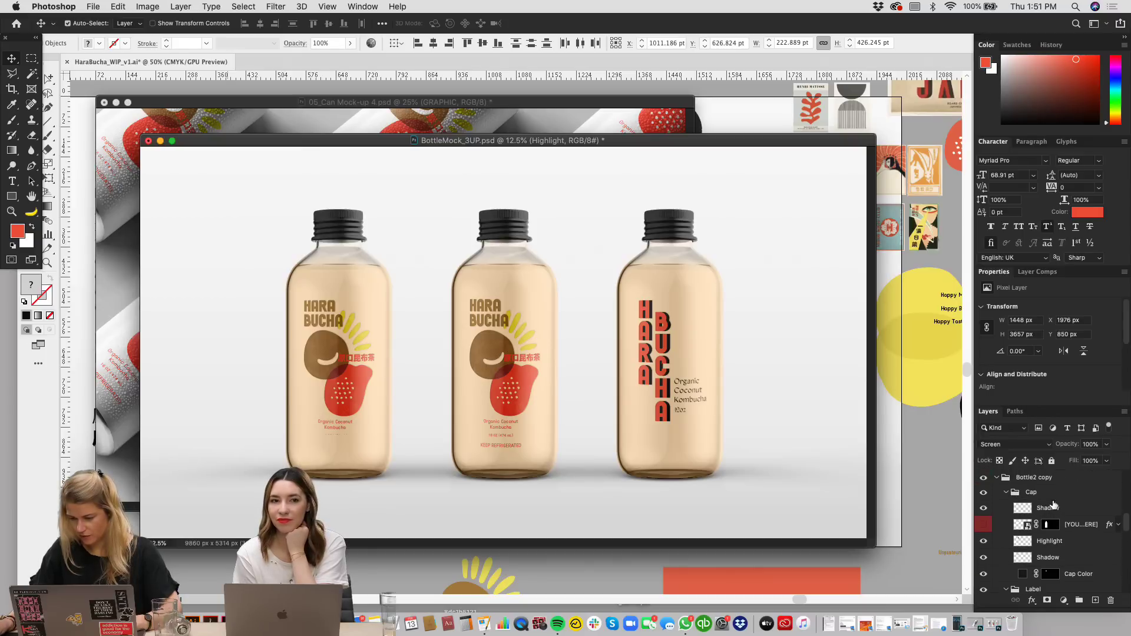
scroll(1051, 503, up, 2)
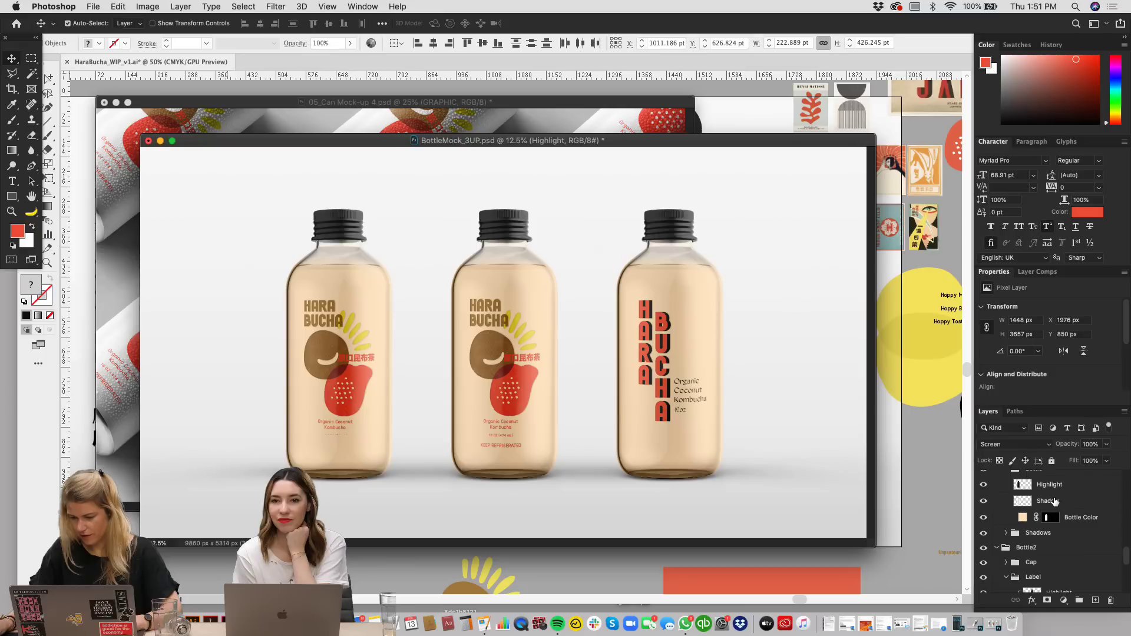
scroll(1054, 501, up, 2)
click(1023, 496)
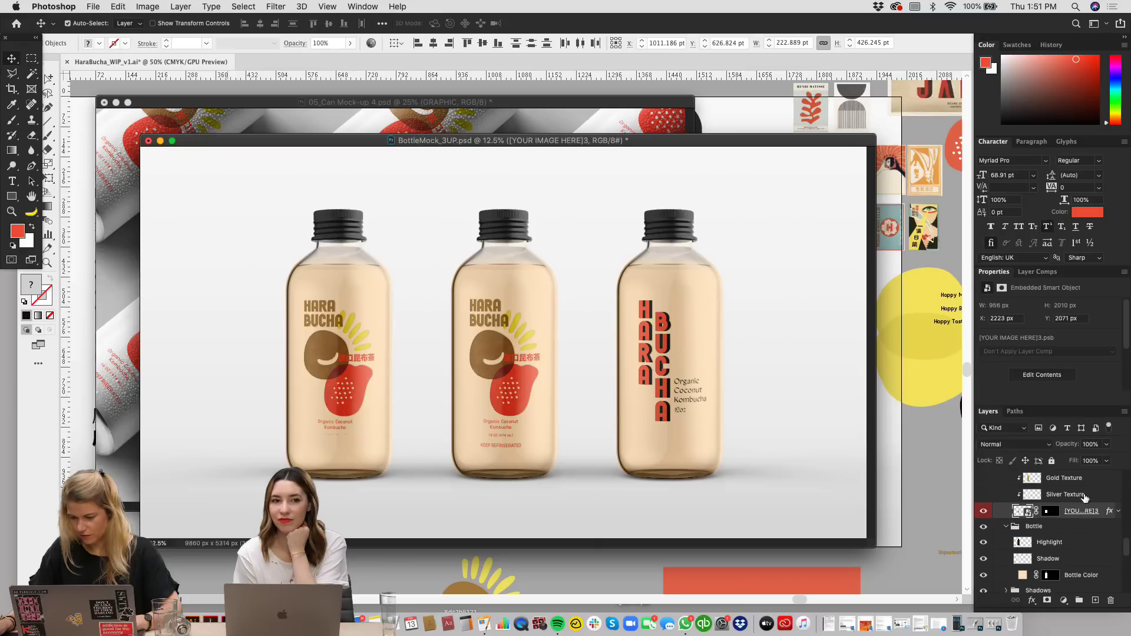
Step: Hide the first bottle's [YOUR IMAGE HERE]3 label layer and show it again to check which label it controls
scroll(1083, 499, up, 2)
click(982, 551)
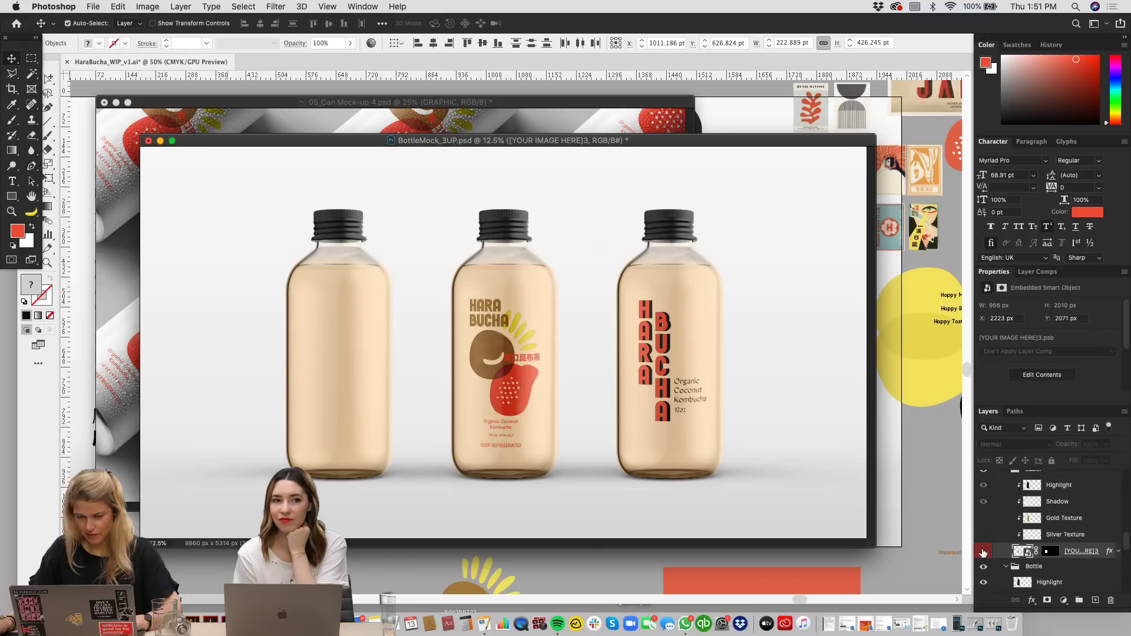
click(982, 552)
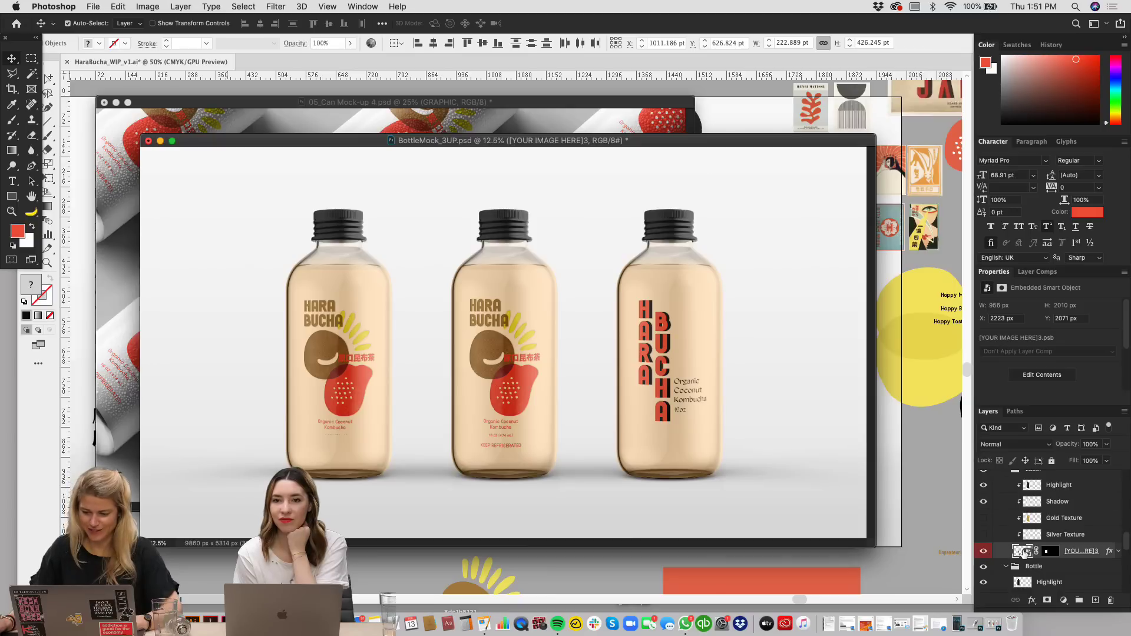
Step: Collapse the first bottle's Label group, copy it into the 05_Can Mock-up 4.psd document and copy it back into BottleMock_3UP.psd
scroll(1022, 534, up, 1)
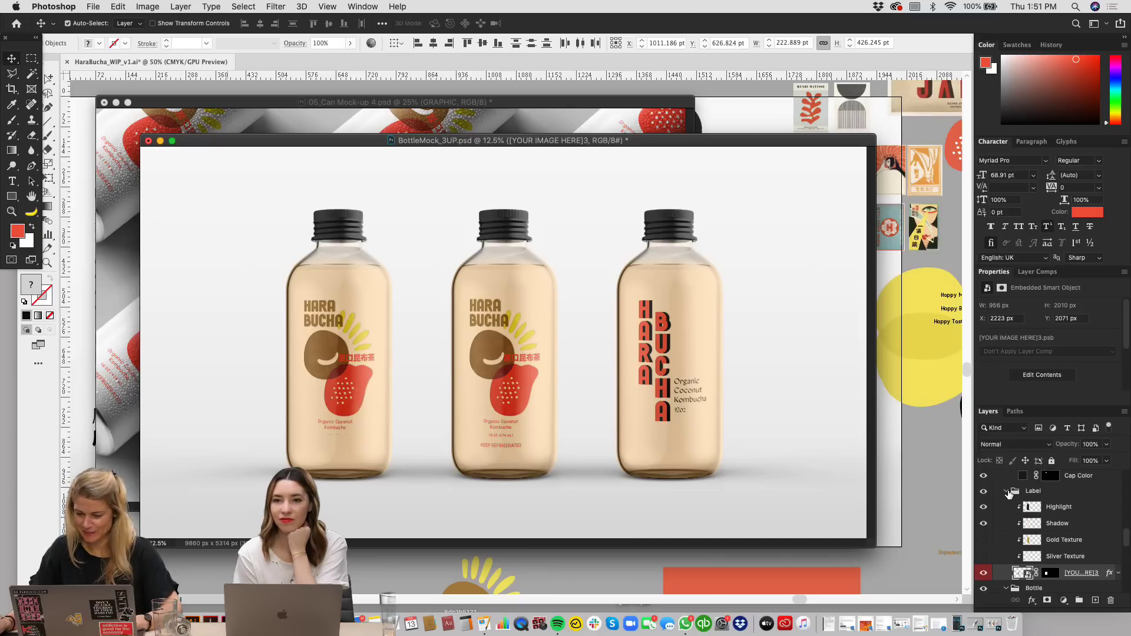
click(1007, 493)
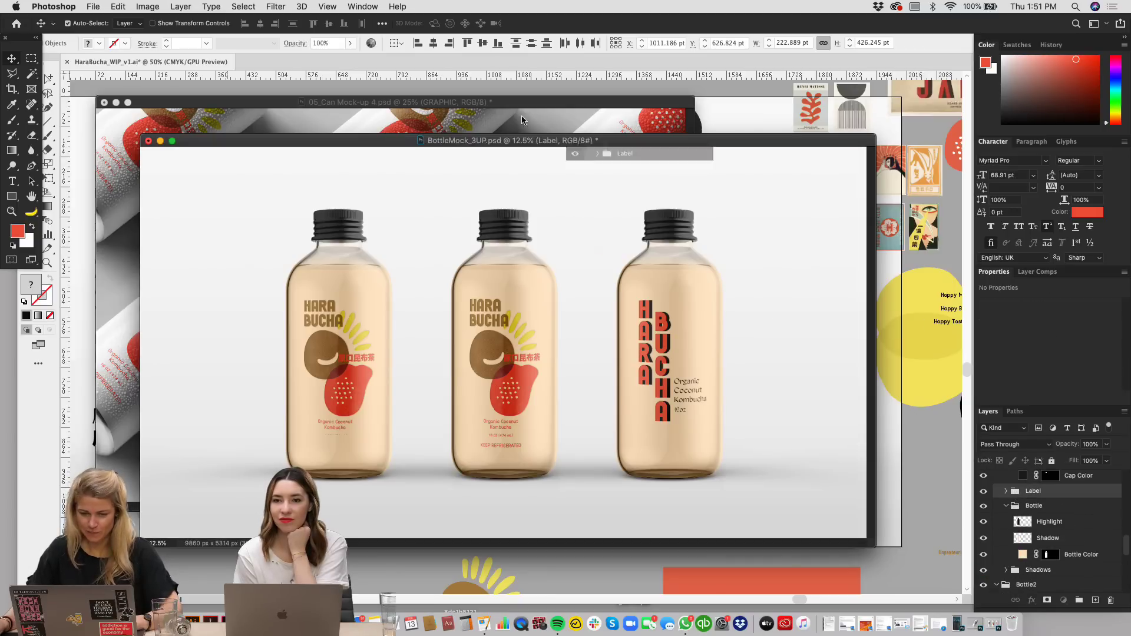
click(465, 123)
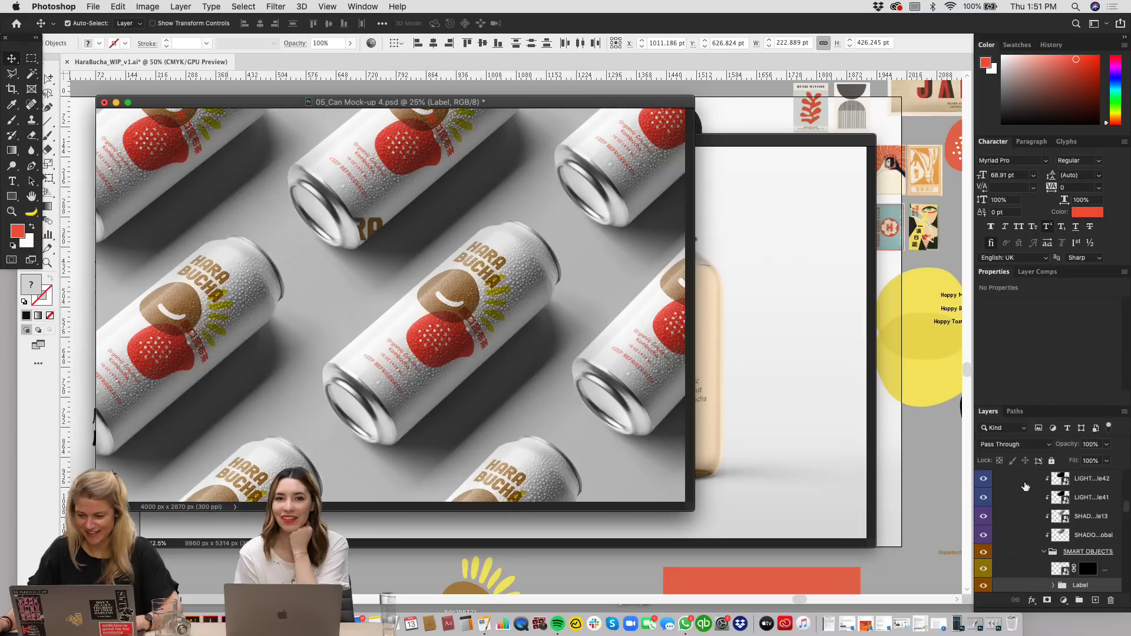
click(758, 394)
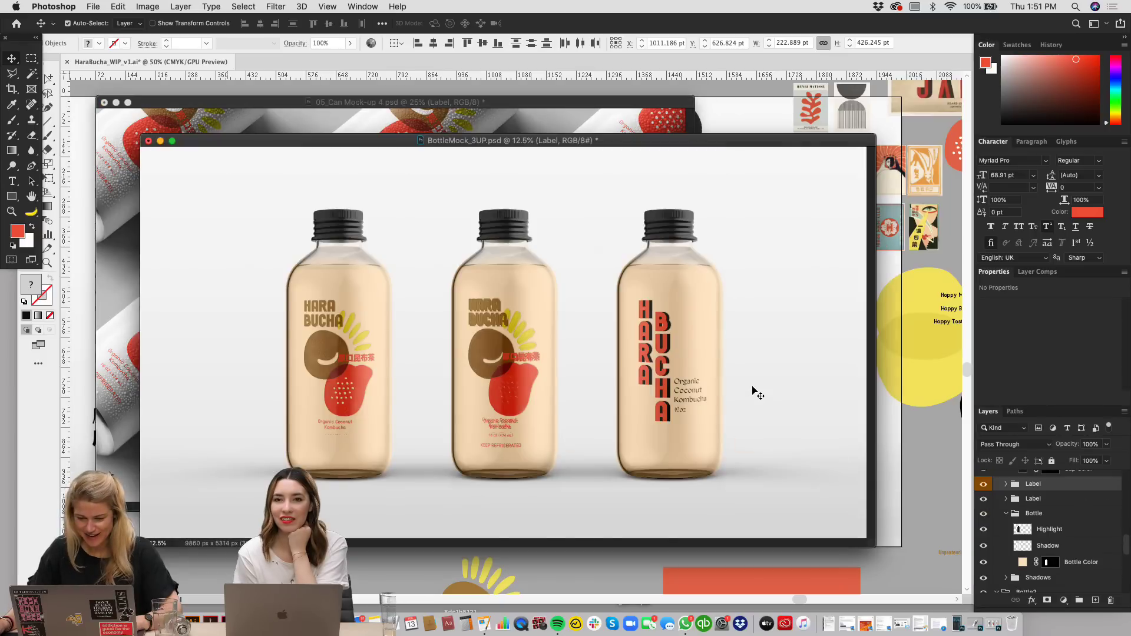
Step: Move the duplicated Label group onto the first bottle, aligned with its existing label, and delete the original Label group
key(super+t)
drag(499, 323, 338, 327)
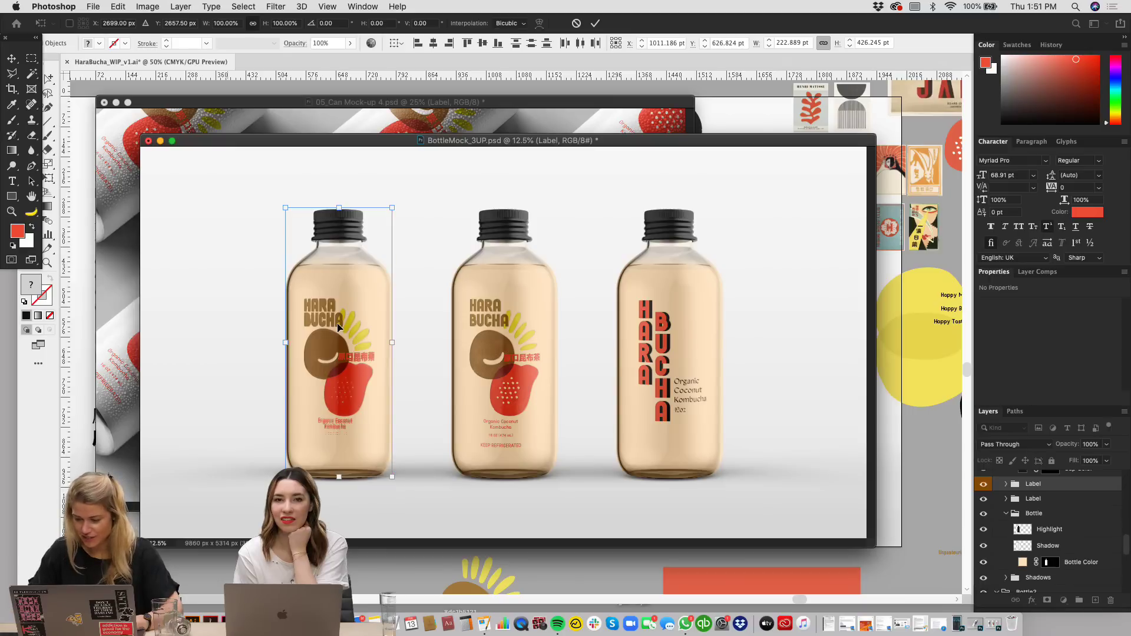
key(Return)
click(1028, 501)
key(Delete)
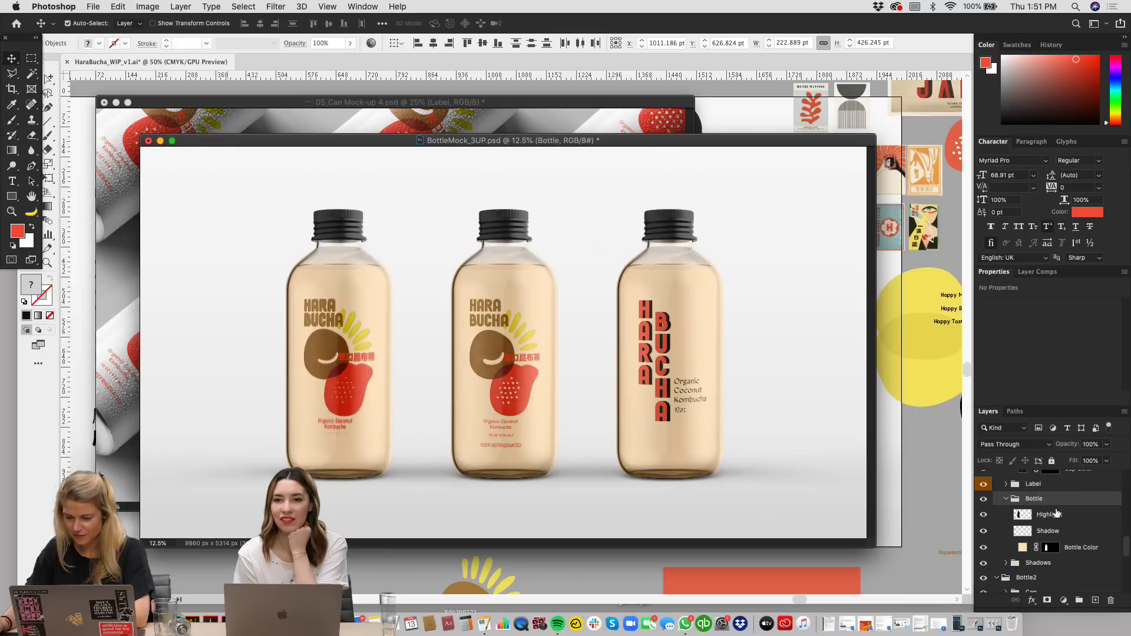
Step: Expand the first bottle's new Label group and check the copied Label group in the can mock-up before returning to the bottles
click(1005, 485)
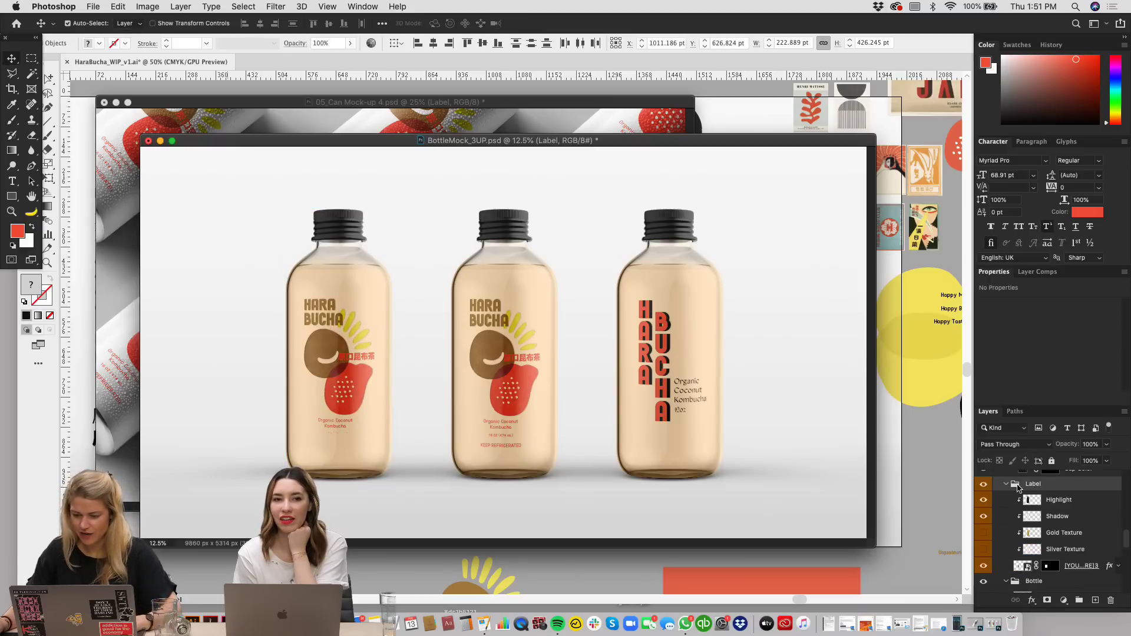
click(464, 103)
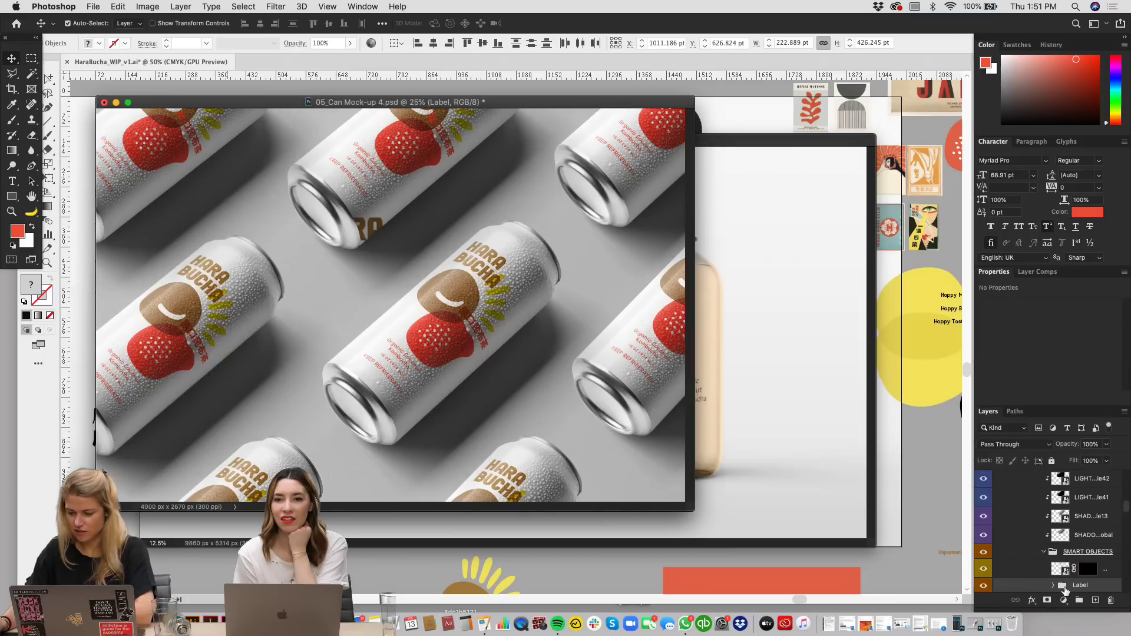
click(1063, 589)
click(702, 142)
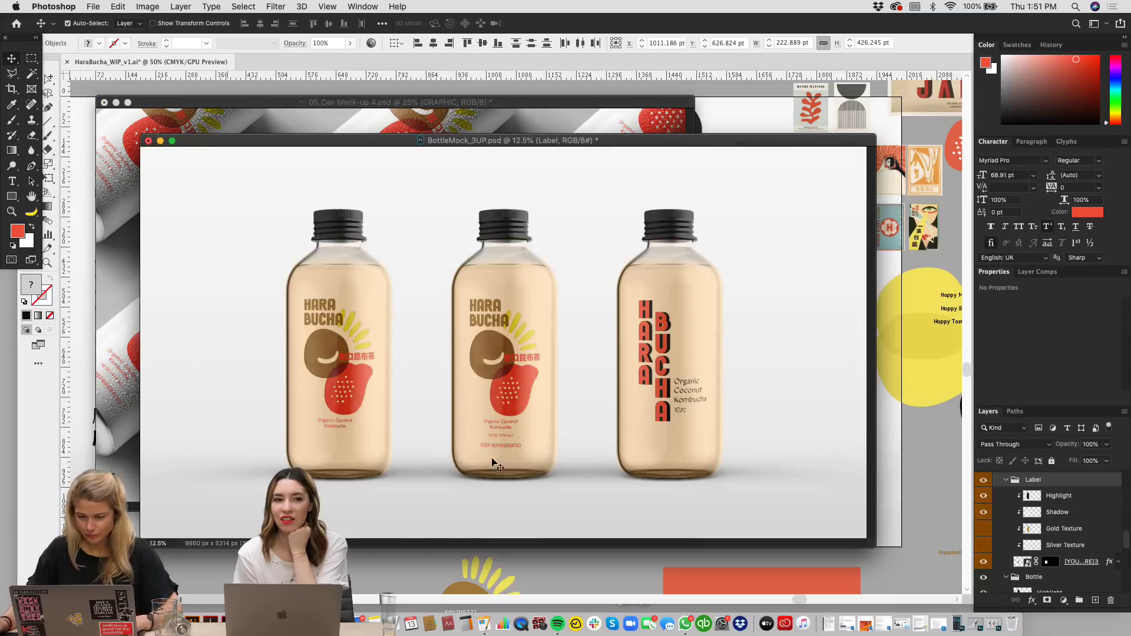
Step: Open the first bottle's label smart object and paste in the black HARA BUCHA label from the first bottle in Illustrator as a smart object
double_click(1028, 562)
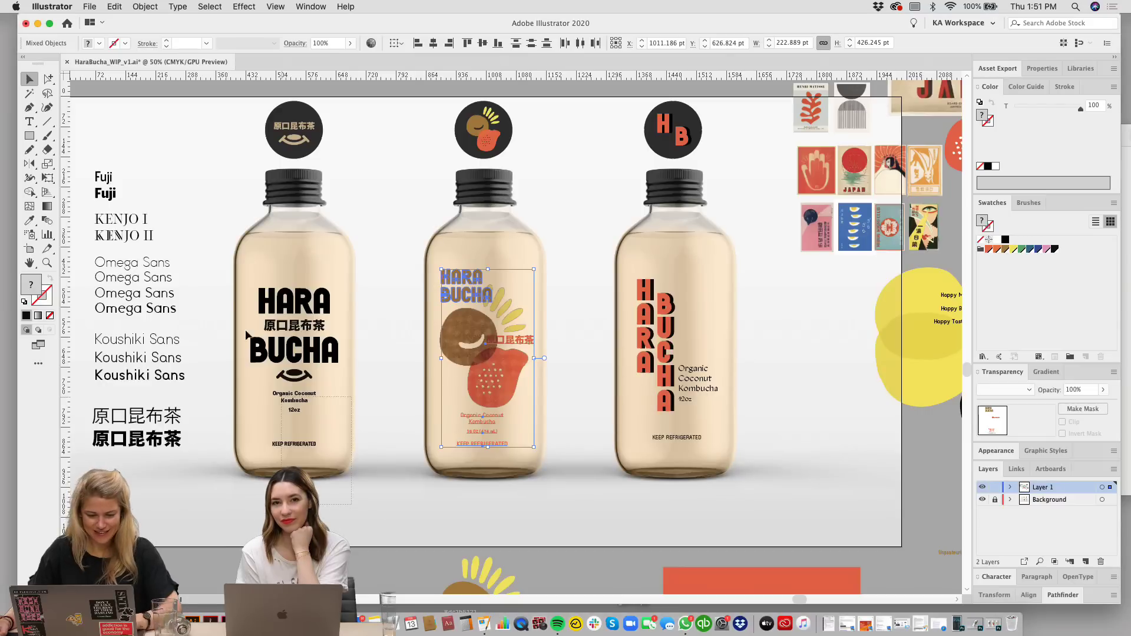
click(251, 344)
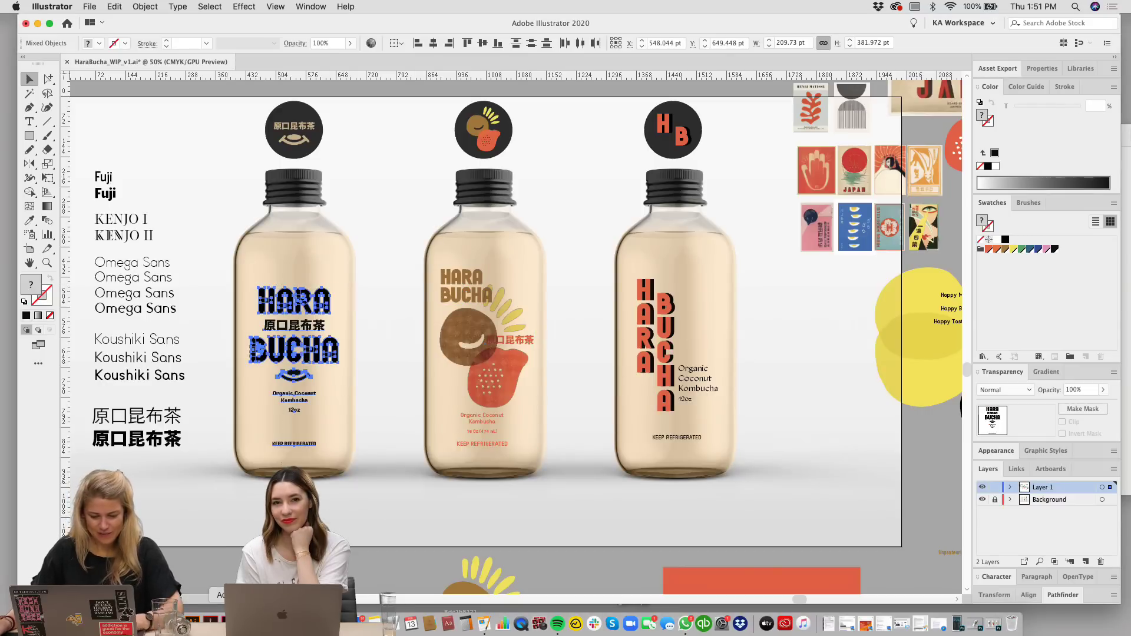
key(super+c)
key(super+Tab)
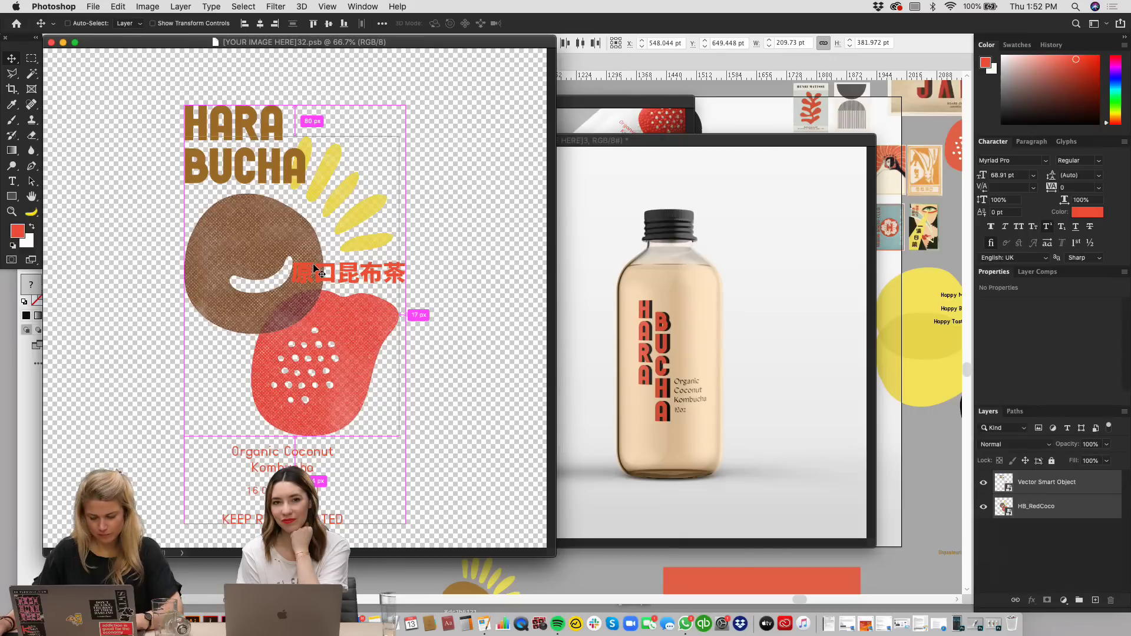
key(super+v)
key(Return)
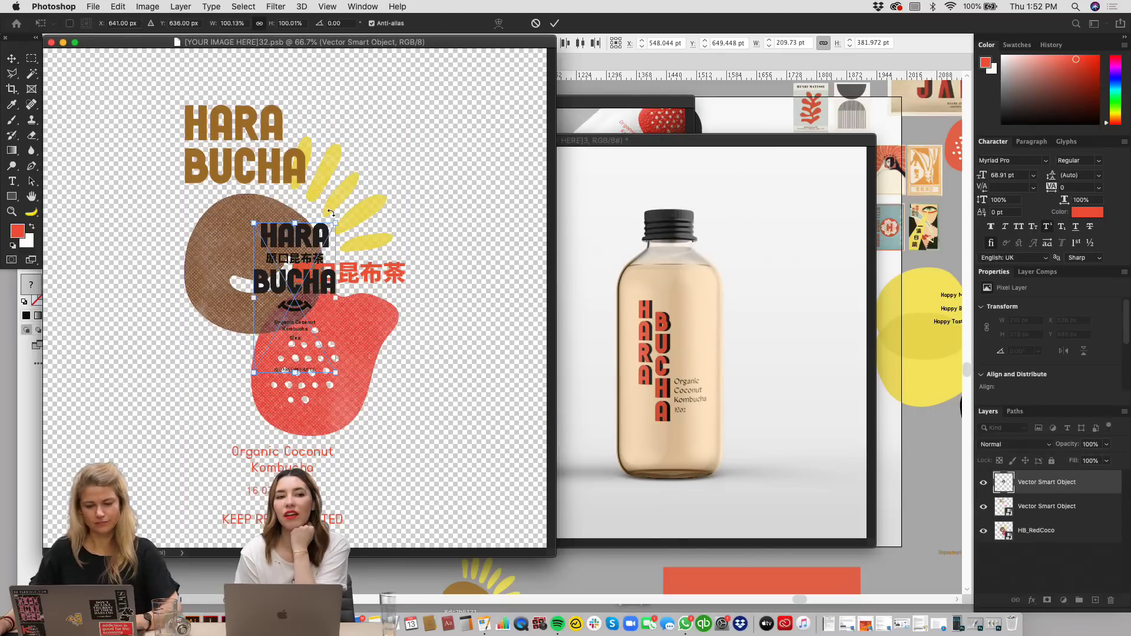
Step: Scale the pasted black label to about 594 px wide and position it to match the old artwork's top and bottom edges
drag(336, 222, 474, 129)
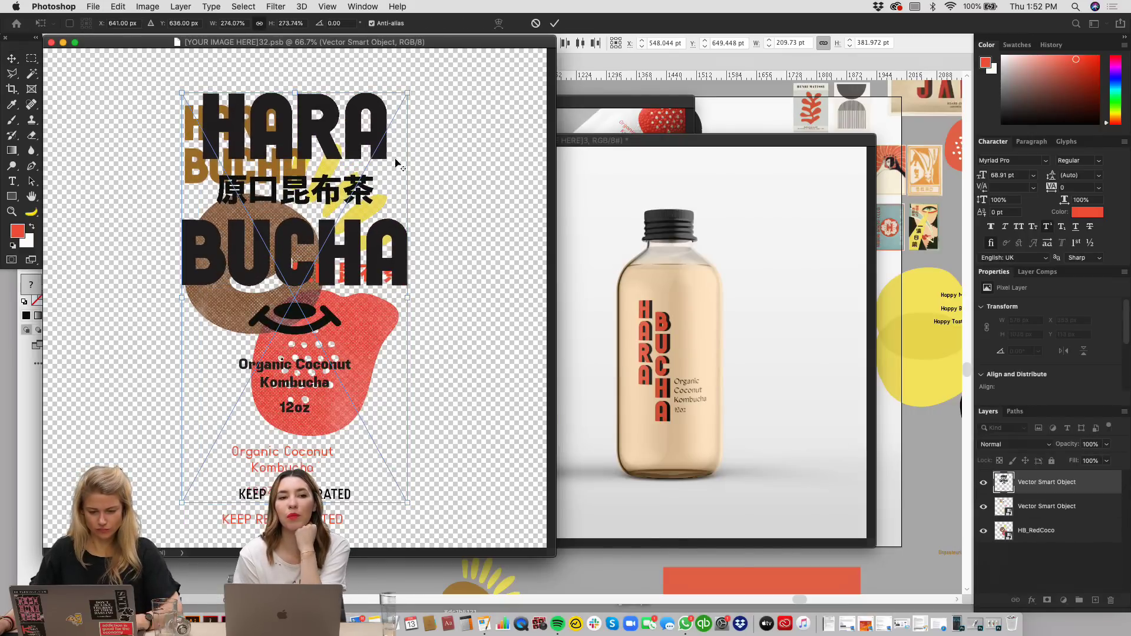
drag(366, 172, 365, 195)
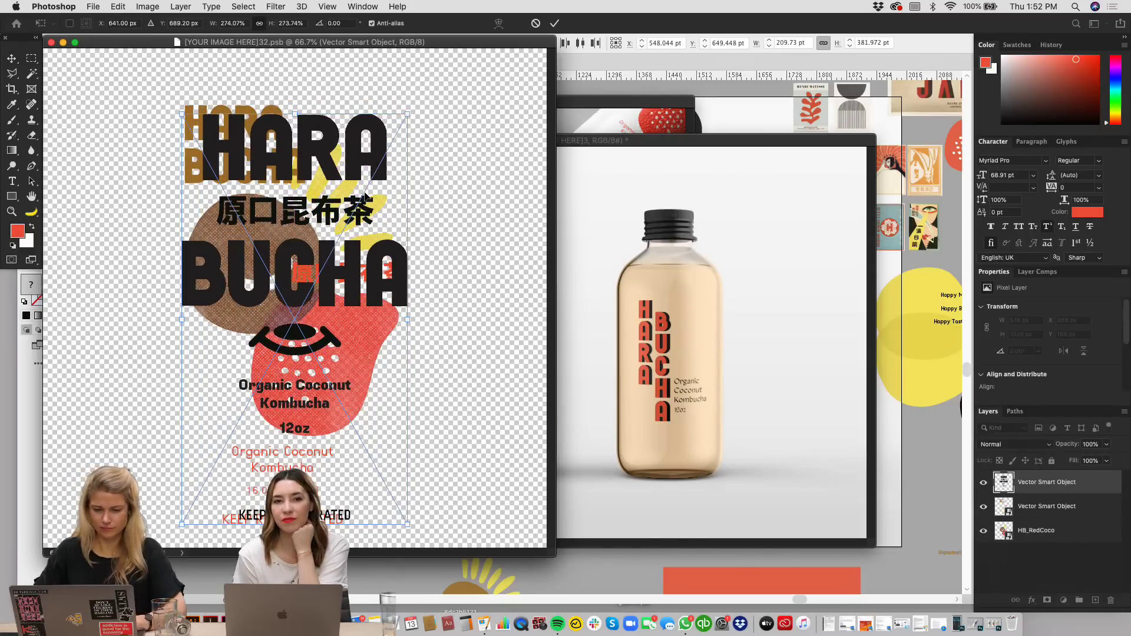
key(Down)
key(Down)
key(Down)
key(Down)
key(Down)
key(Down)
key(Down)
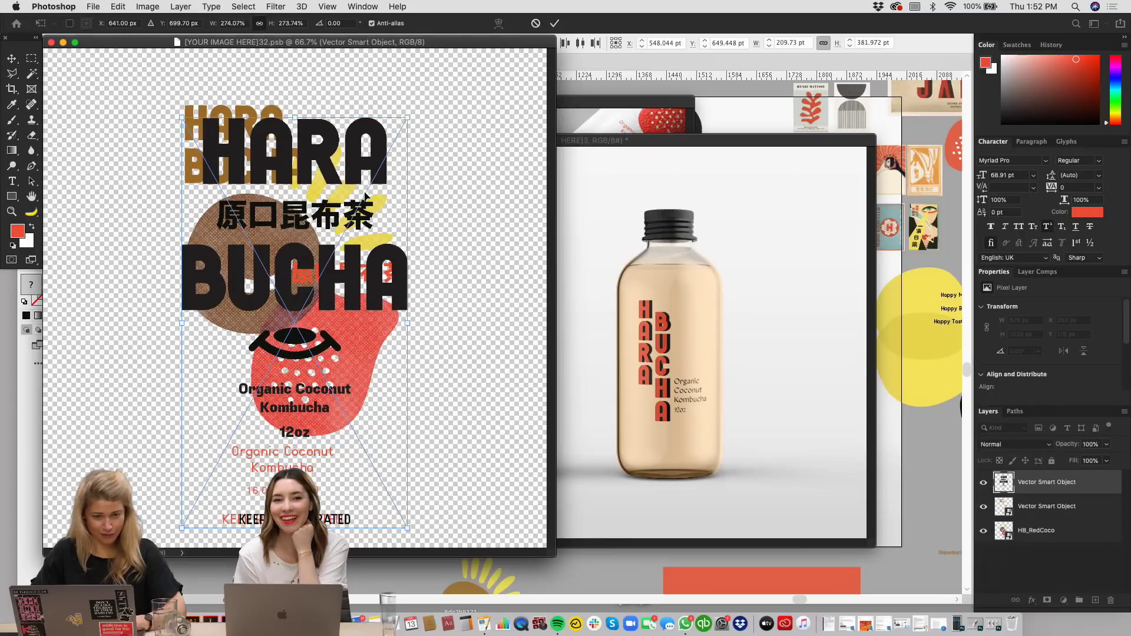
key(Left)
key(Left)
key(Left)
key(Left)
key(Left)
key(Left)
key(Left)
key(Down)
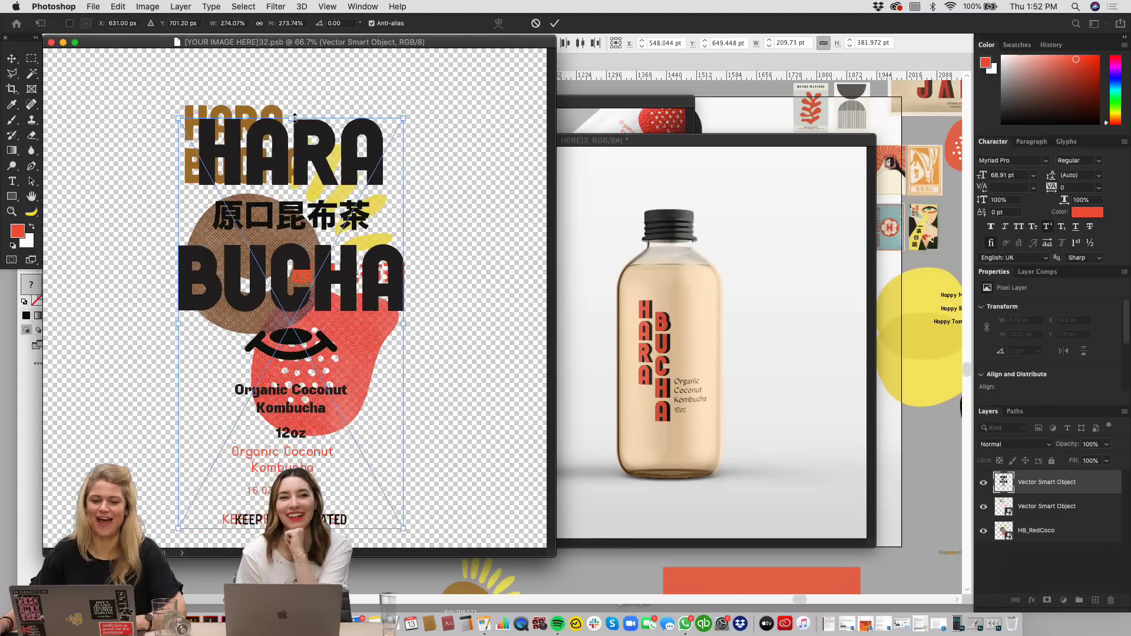
drag(294, 118, 295, 106)
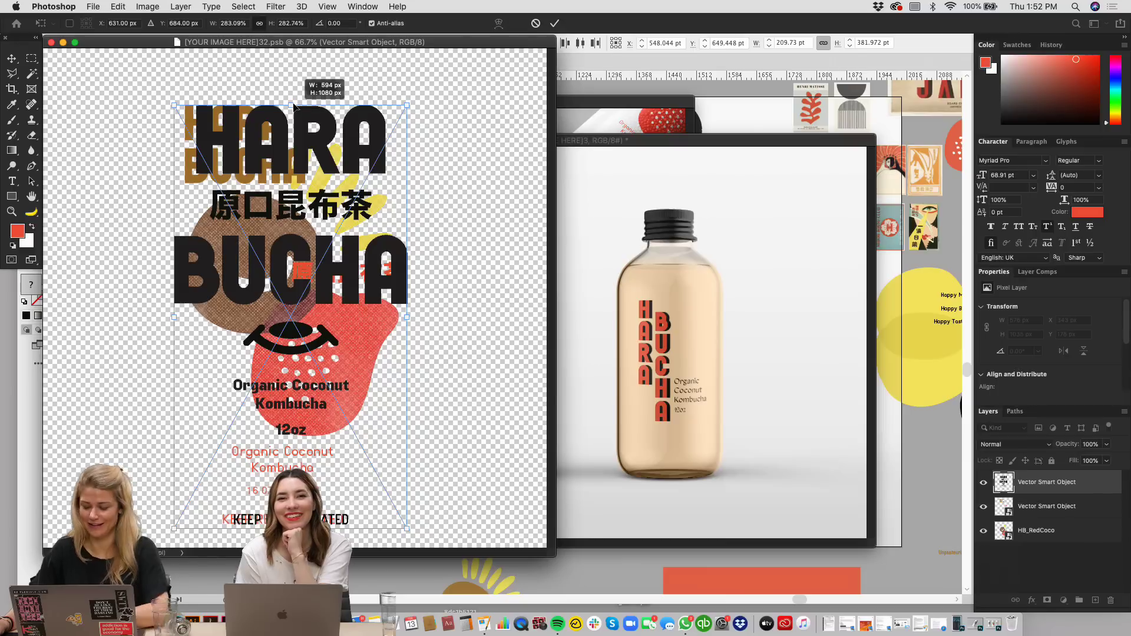
key(Return)
Step: Delete the old text and HB_RedCoco artwork layers from the label file, then save and close it
click(1035, 505)
key(Delete)
key(Delete)
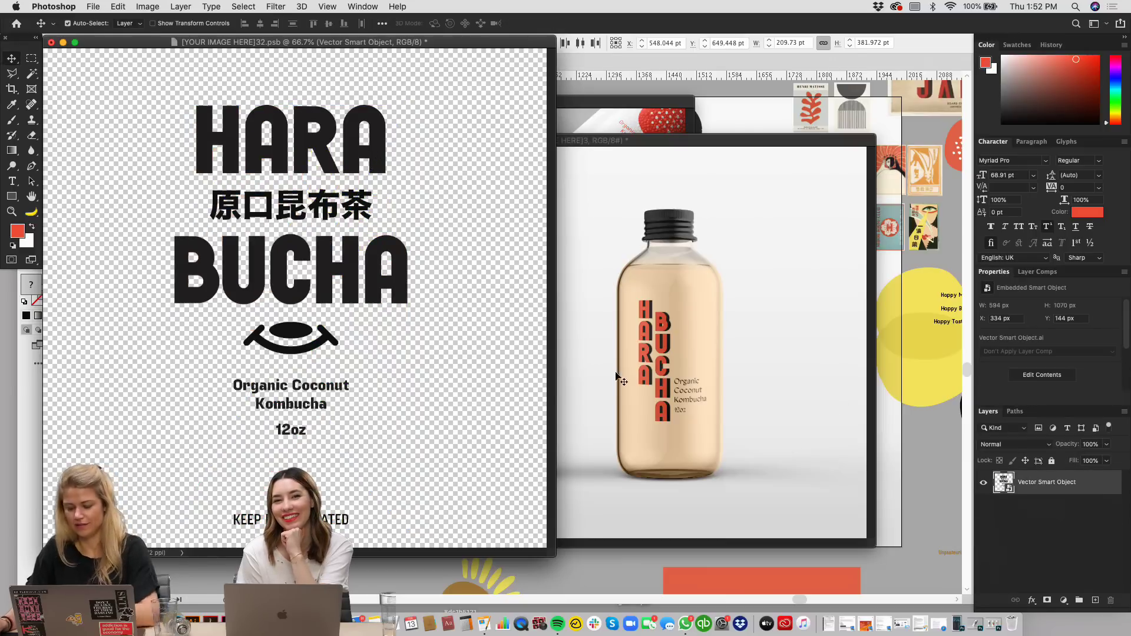
key(super+s)
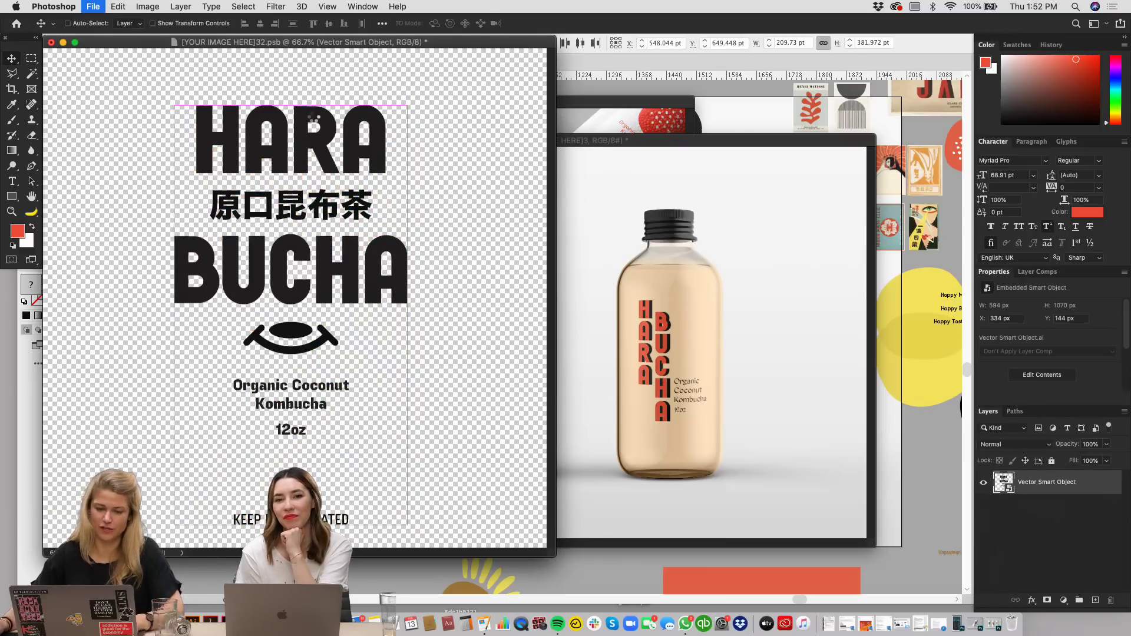
key(super+w)
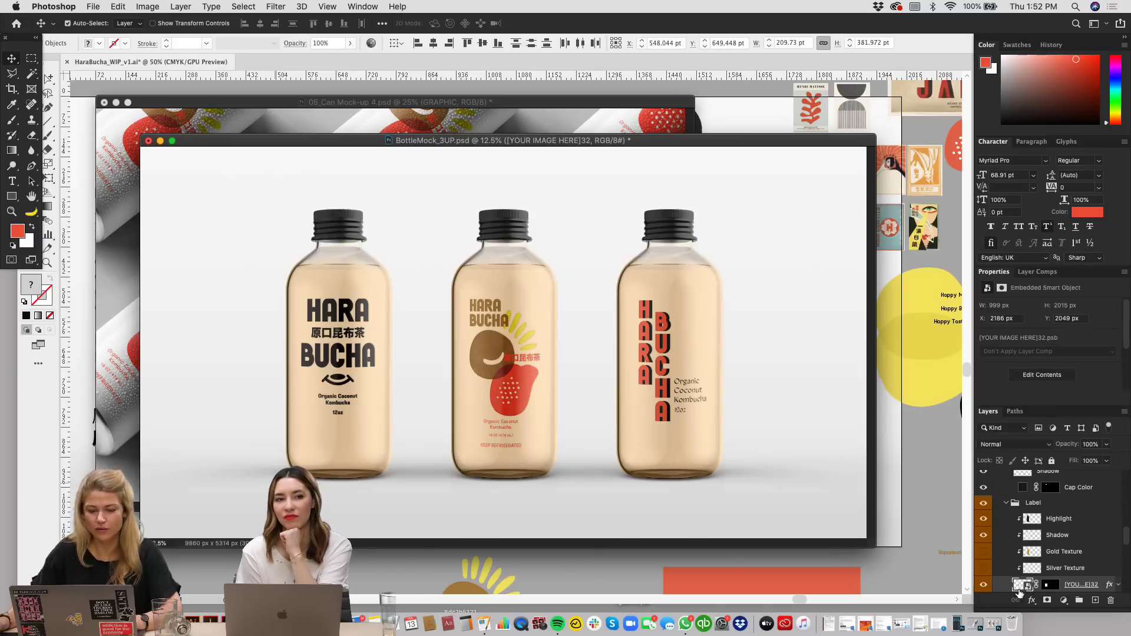
Step: Delete the layer mask from the first bottle's [YOUR IMAGE HERE]32 label layer and reopen its label file
drag(1050, 585, 1109, 601)
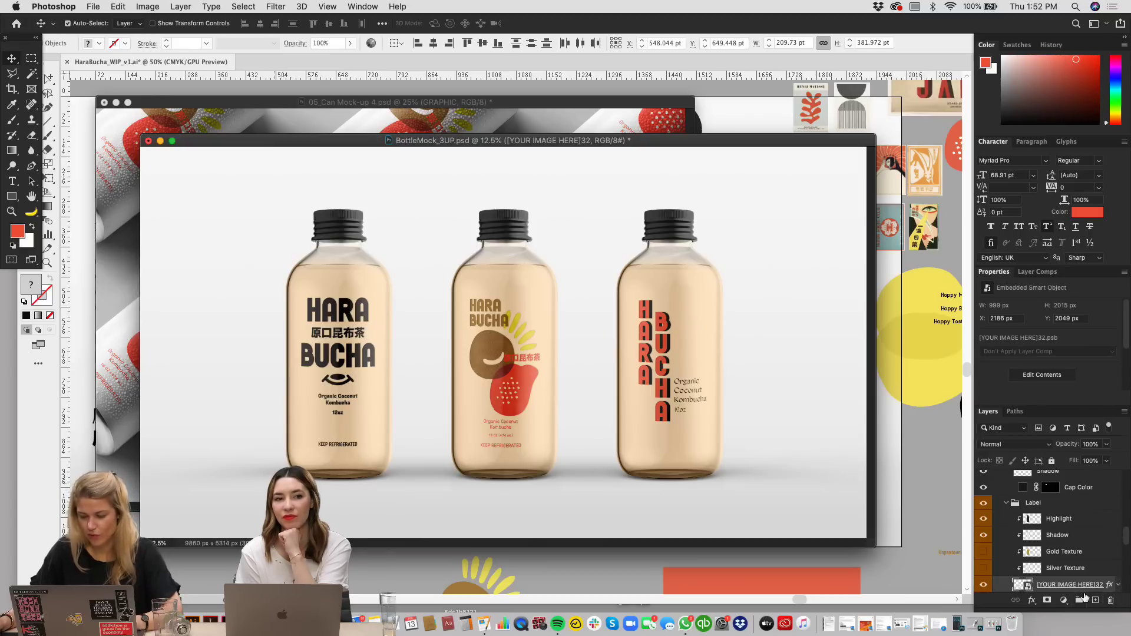
double_click(1026, 584)
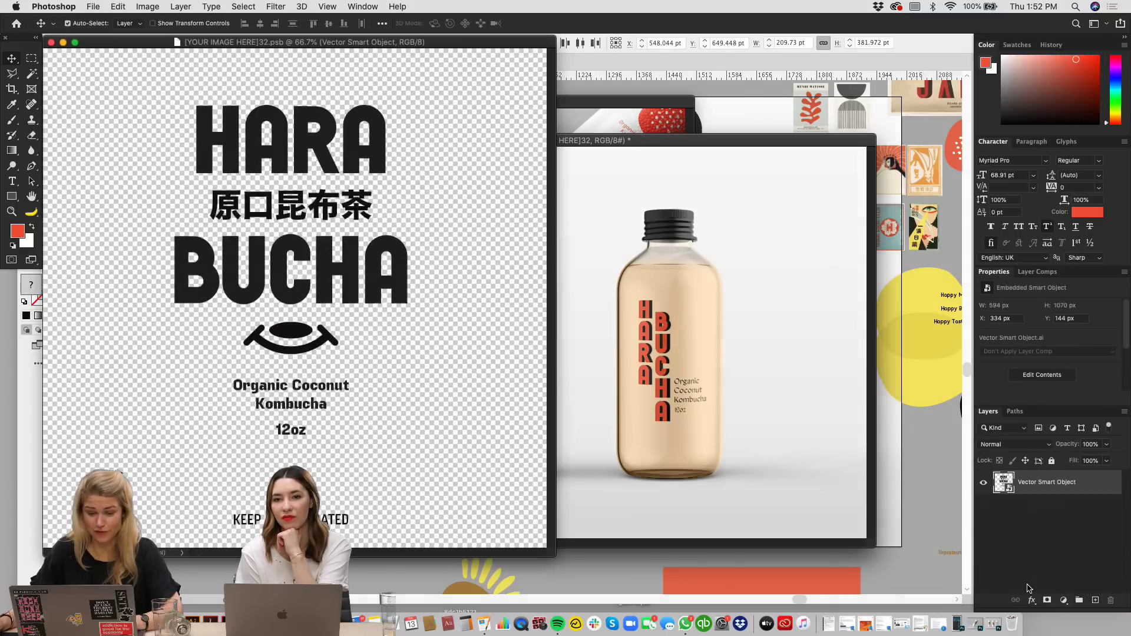
Step: In Illustrator, raise the first label's KEEP REFRIGERATED line, and paste the revised label into the Photoshop label file as a smart object
click(917, 496)
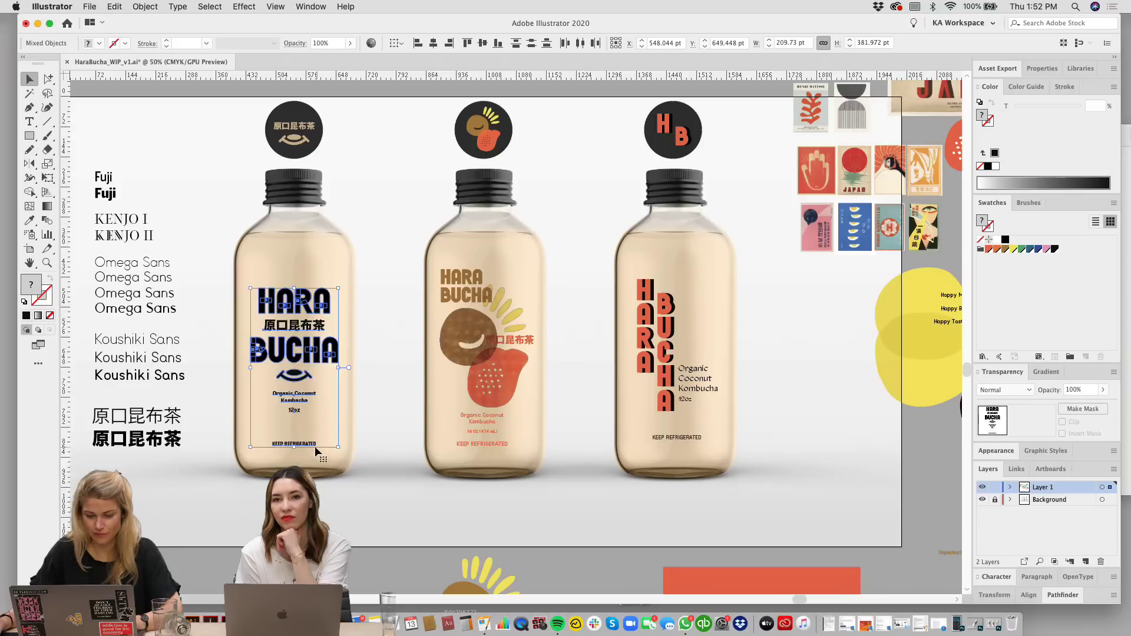
click(333, 515)
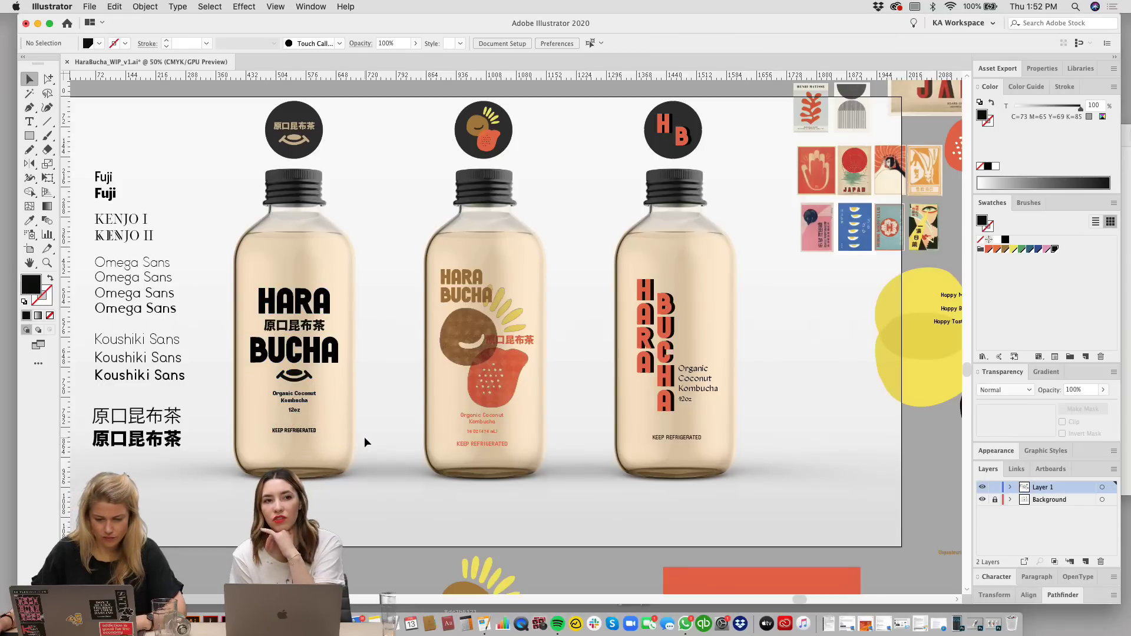
drag(361, 438, 241, 288)
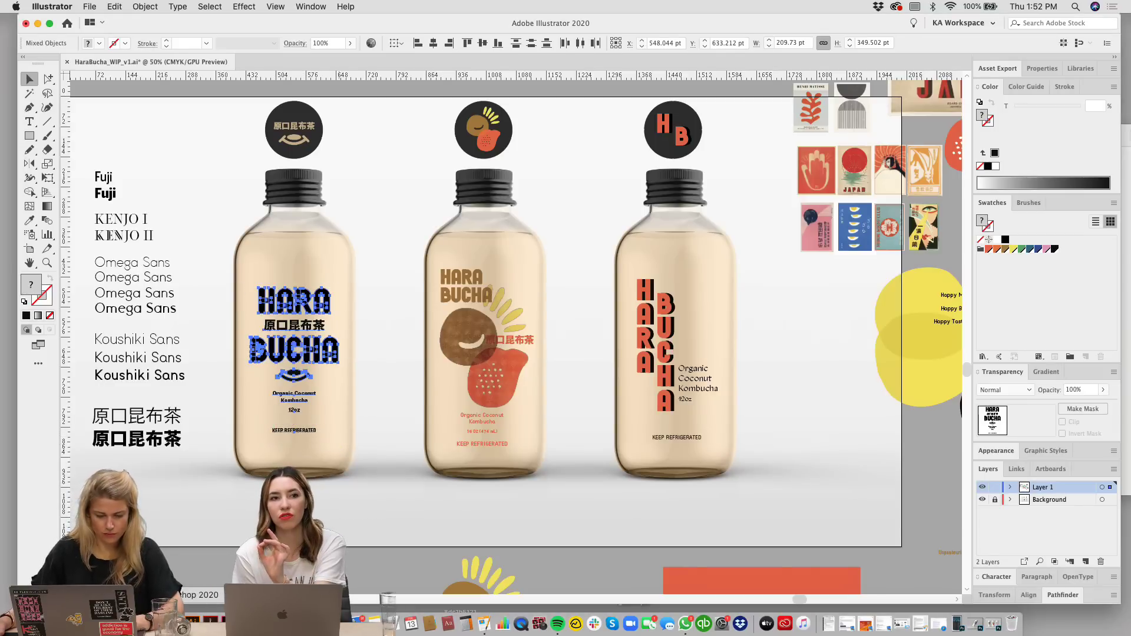
key(super+c)
key(super+Tab)
key(super+v)
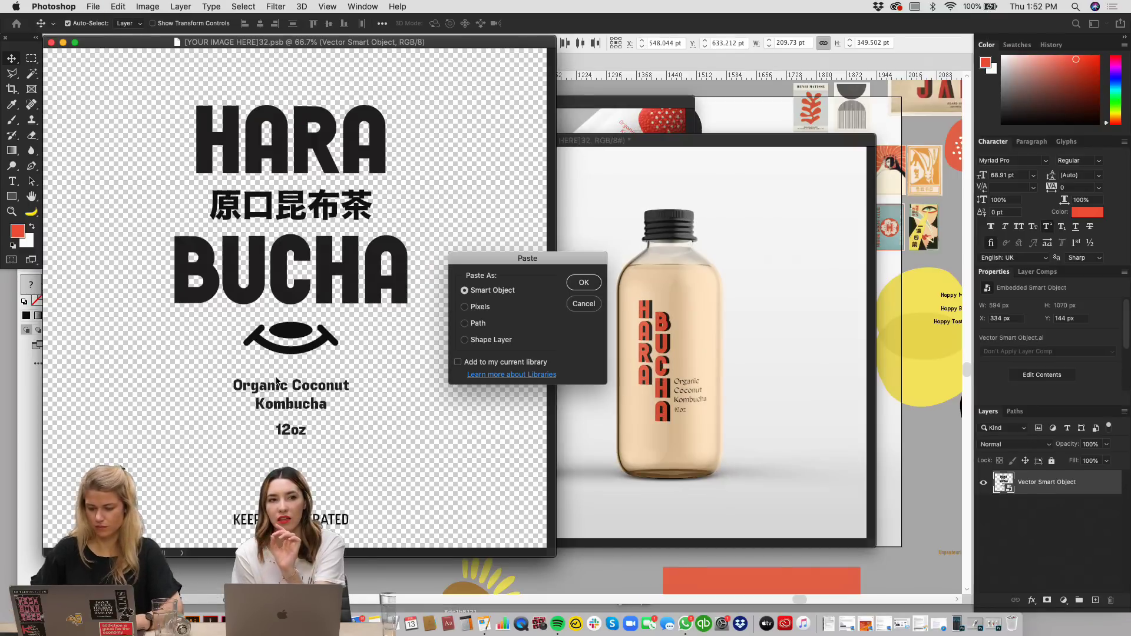
key(Return)
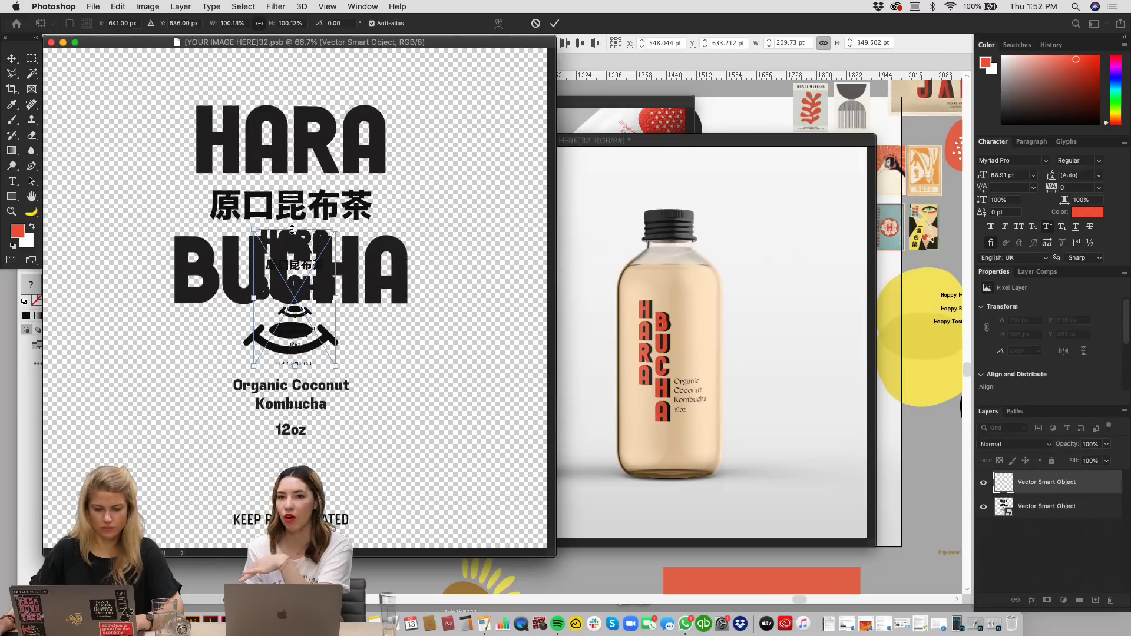
Step: Enlarge the revised label to about 642 px wide, matching the previous black label's top and bottom edges
drag(292, 230, 312, 105)
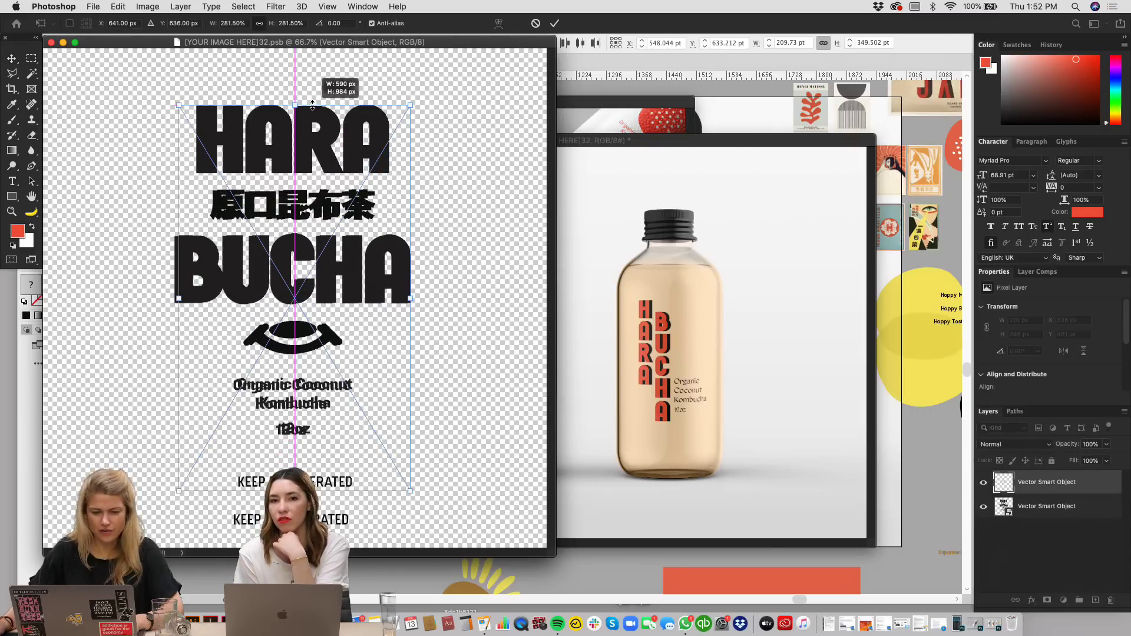
drag(294, 490, 295, 523)
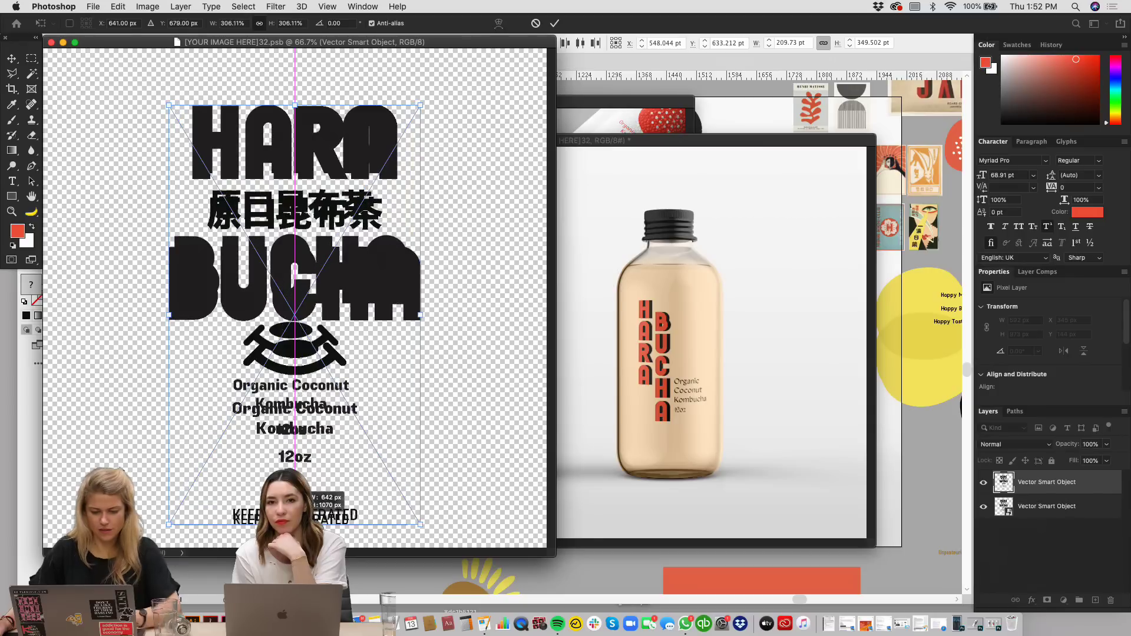
key(Return)
Step: Delete the previous black label layer, then save and close the first bottle's label file
click(1046, 506)
key(BackSpace)
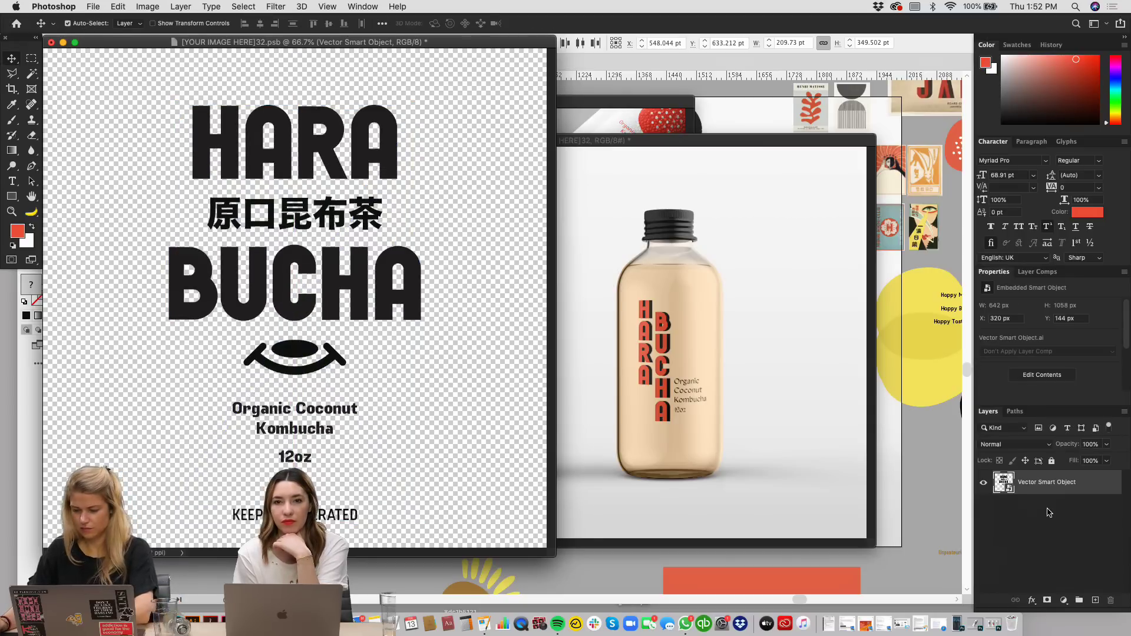
key(super+s)
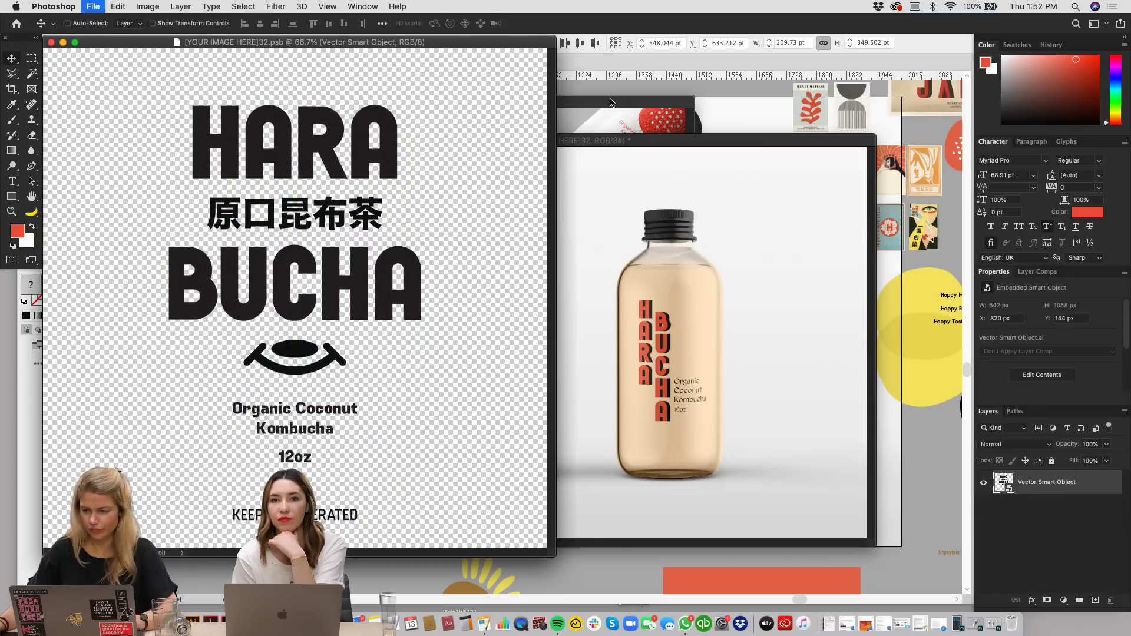
key(super+w)
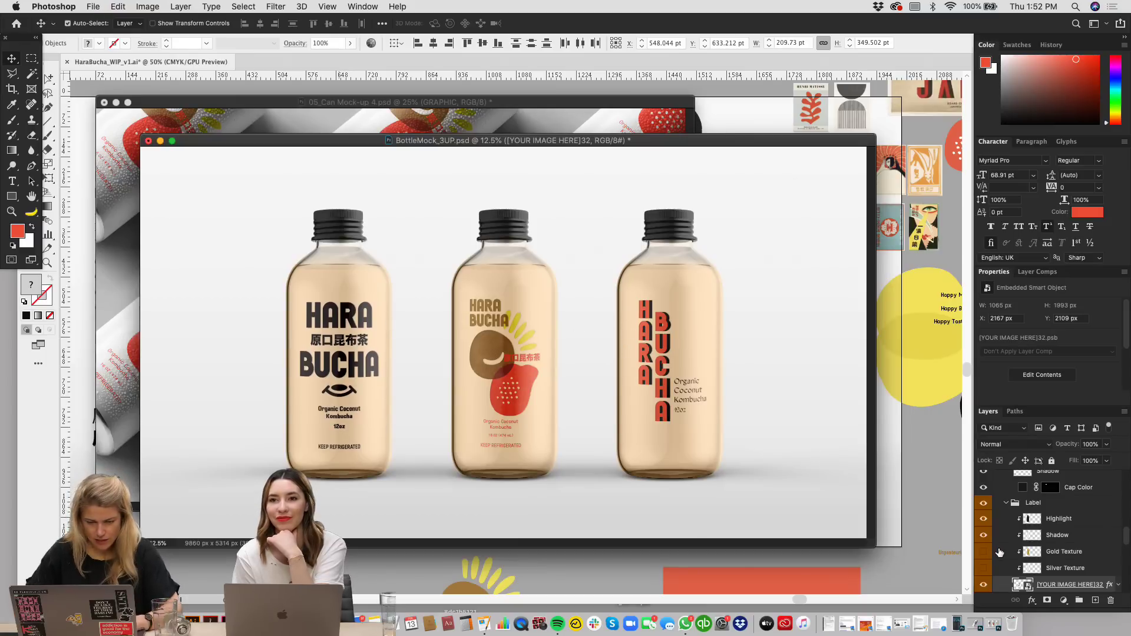
Step: Nudge the first bottle's label down to Y 2139 px, and delete the layer mask from the third bottle's [YOUR IMAGE HERE]31 label layer
key(shift+Down)
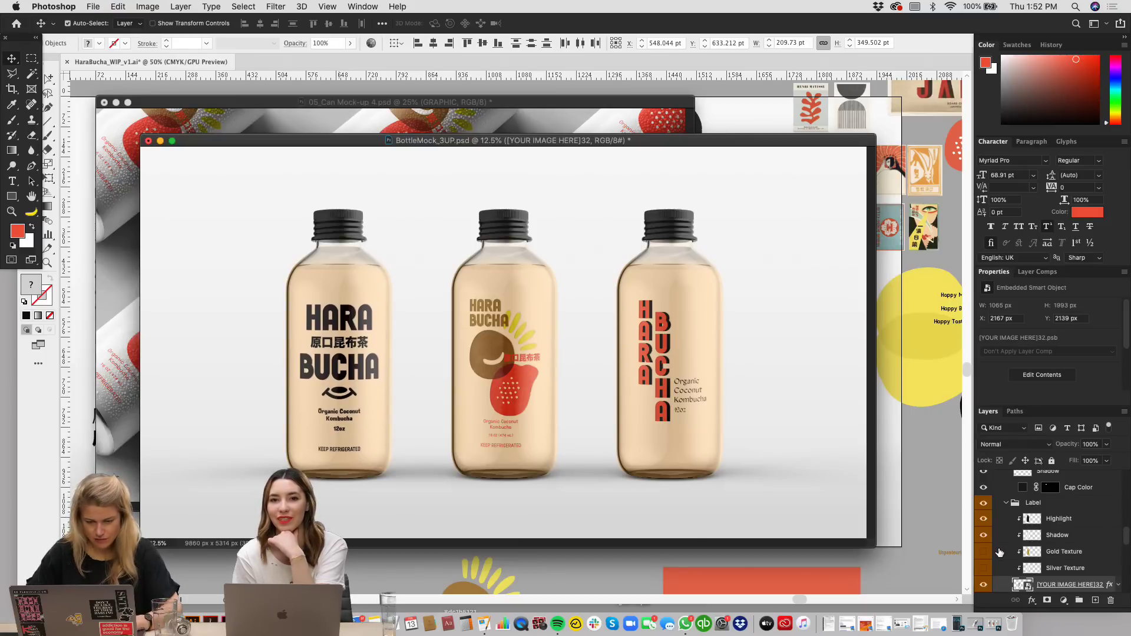
click(674, 391)
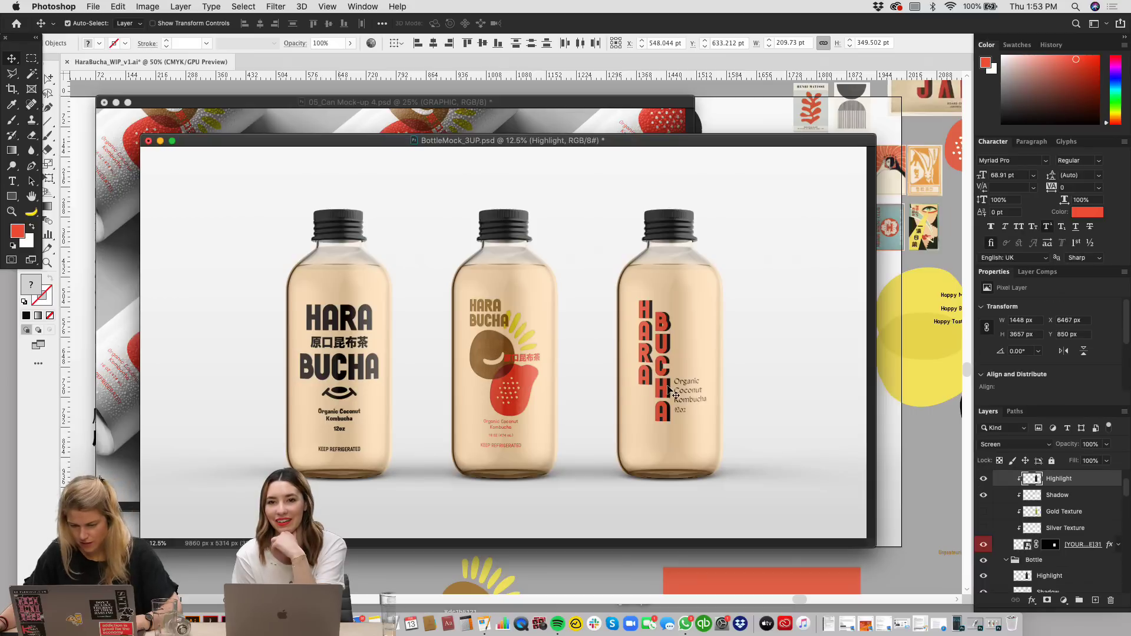
click(1050, 545)
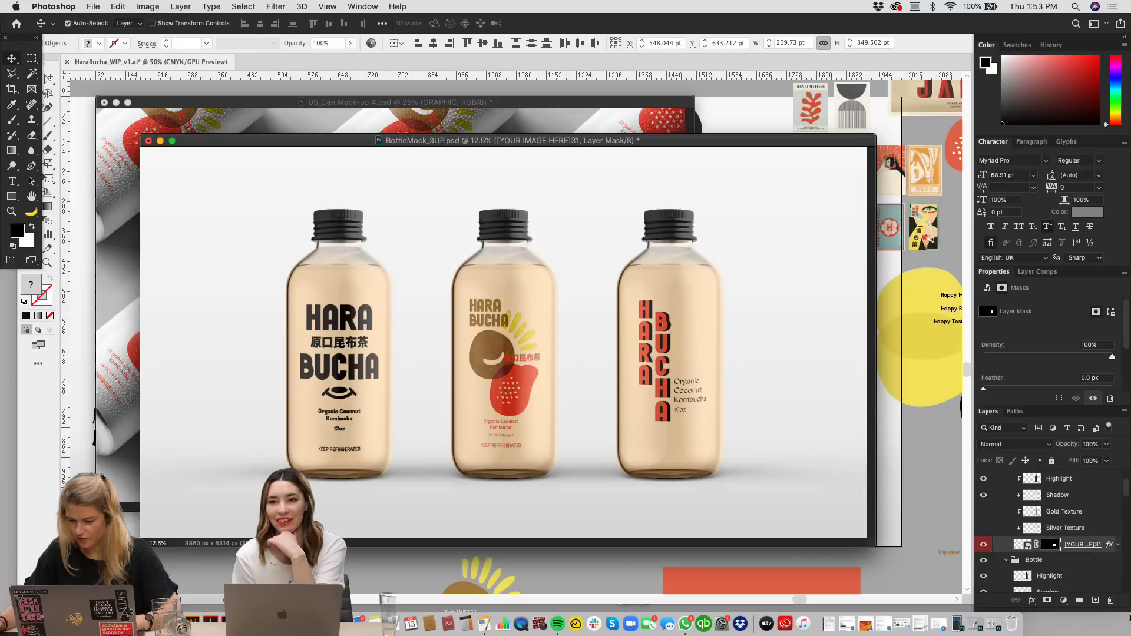
click(1110, 605)
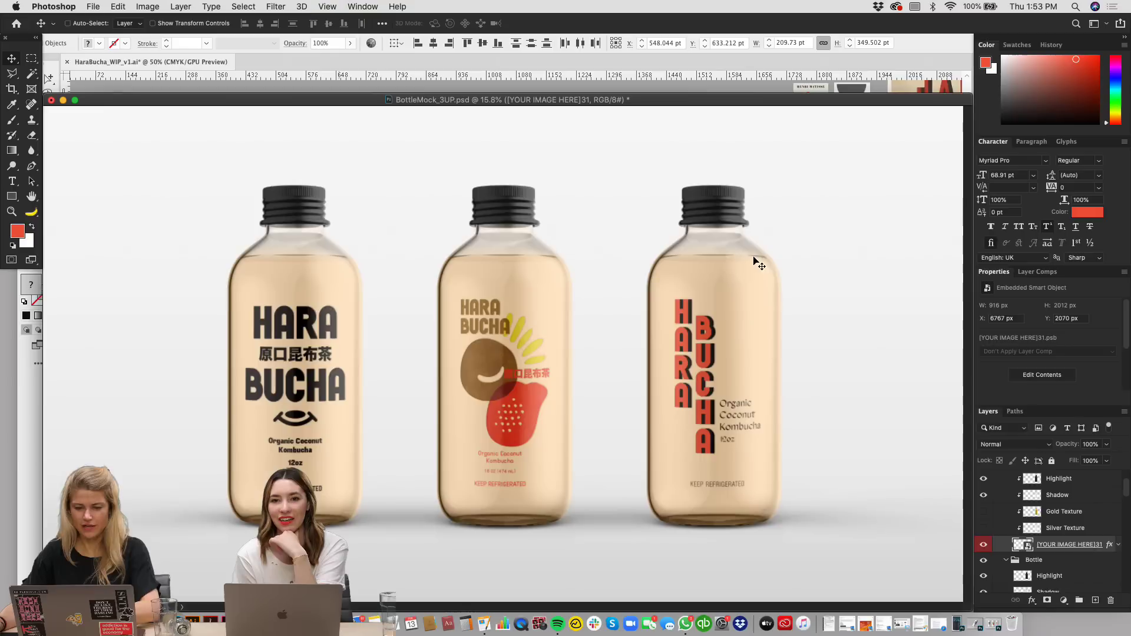
Step: Move the second bottle's [YOUR IMAGE HERE]3 label slightly down and right, to X 4485 px and Y 2121 px
key(super+0)
drag(653, 99, 653, 40)
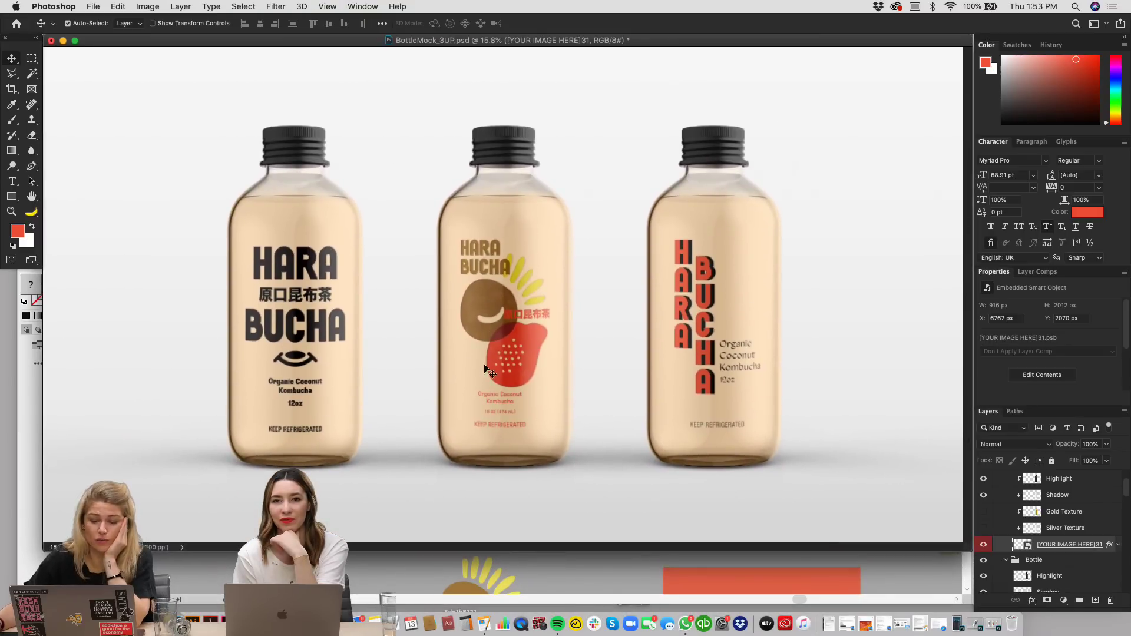
click(502, 323)
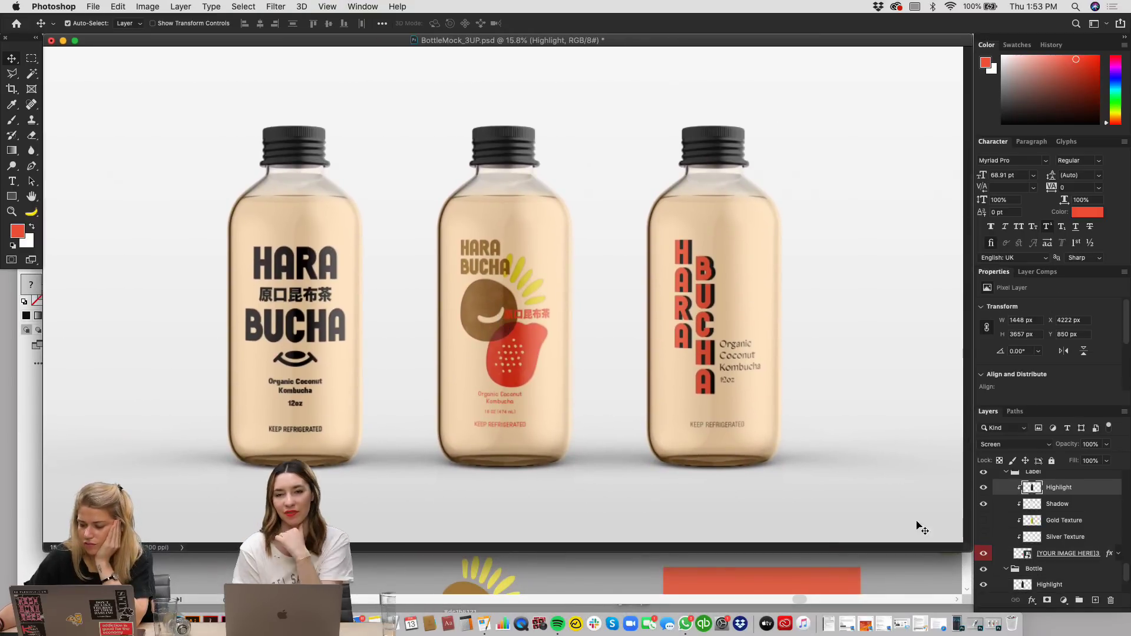
click(1027, 554)
key(shift+Down)
key(shift+Down)
key(shift+Down)
key(shift+Down)
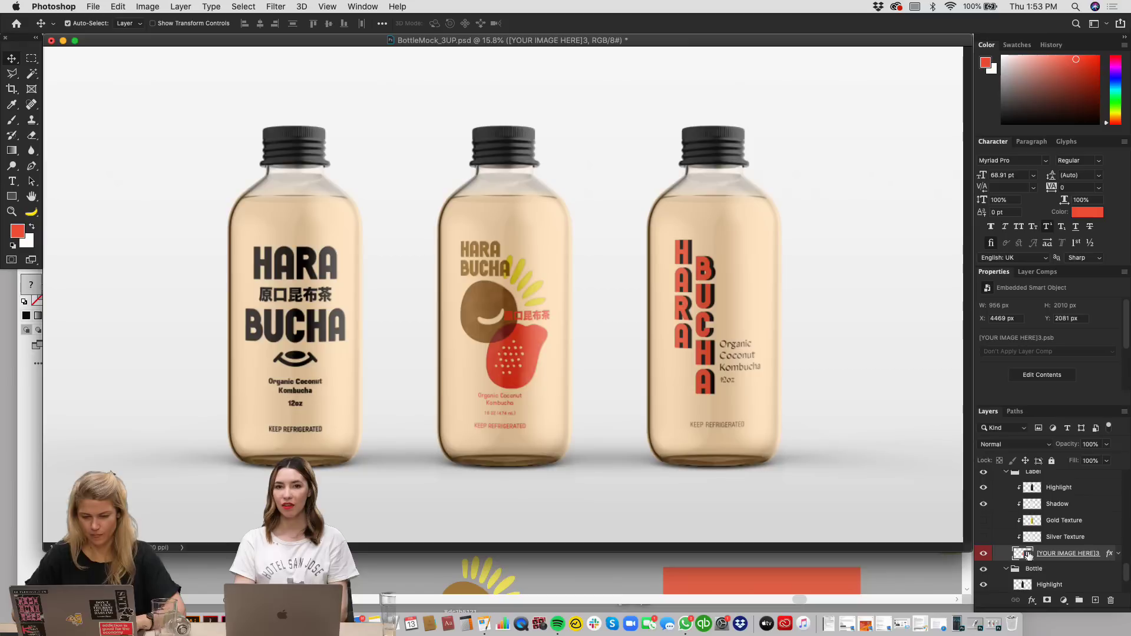
key(shift+Right)
key(shift+Down)
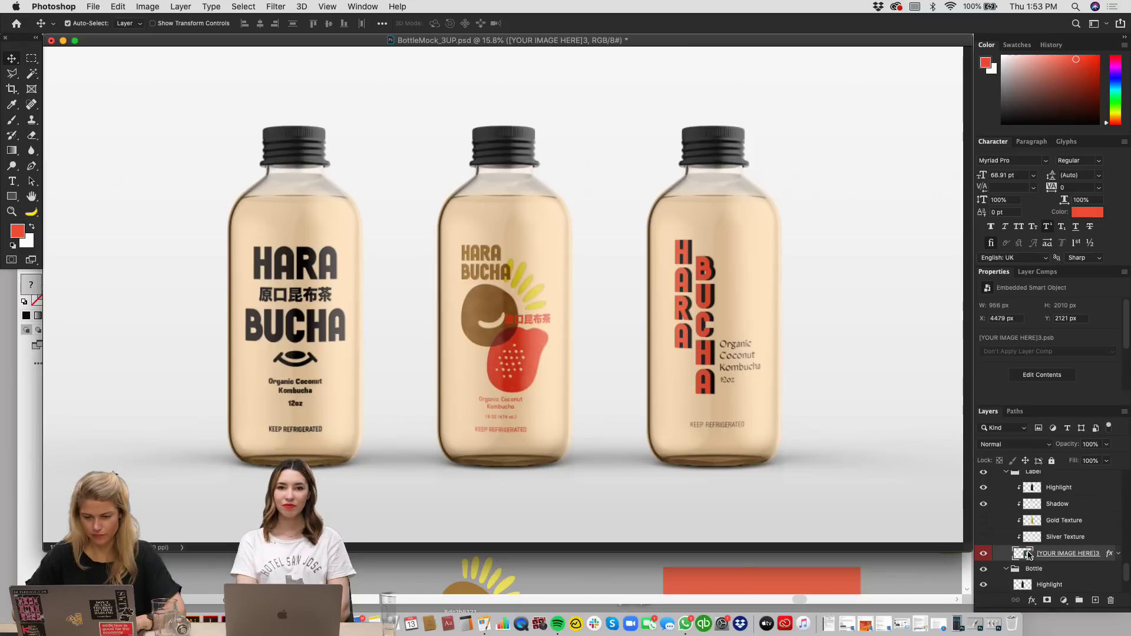
key(Right)
key(Right)
key(Right)
key(Right)
key(Right)
key(Right)
Step: Set the blend mode of the second and third bottles' label layers to Multiply
click(1036, 449)
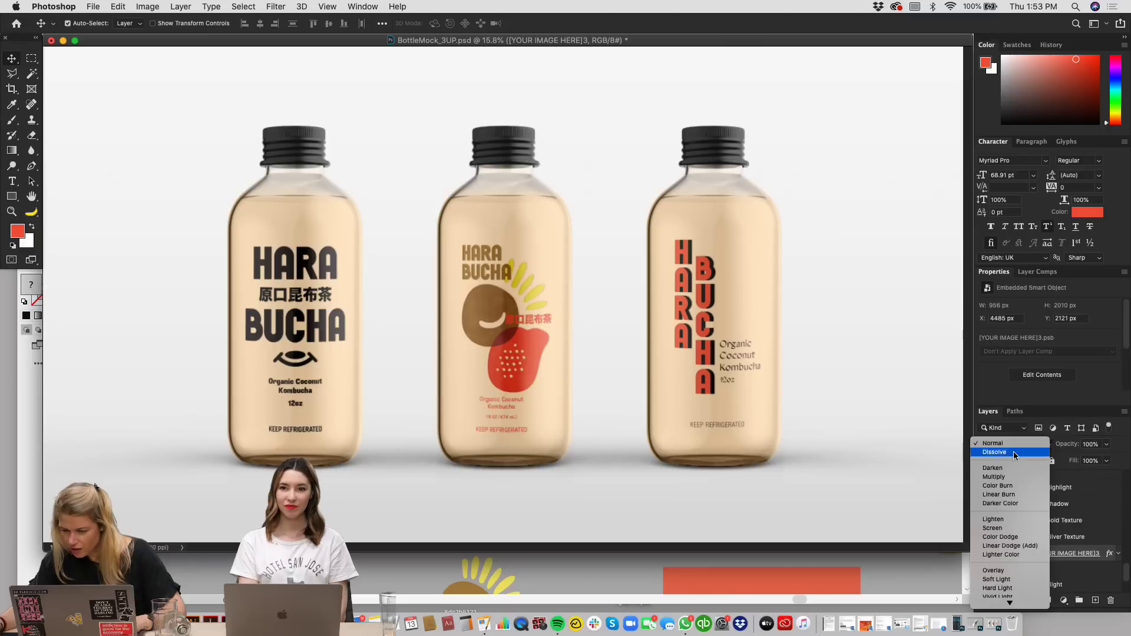
click(756, 336)
click(714, 302)
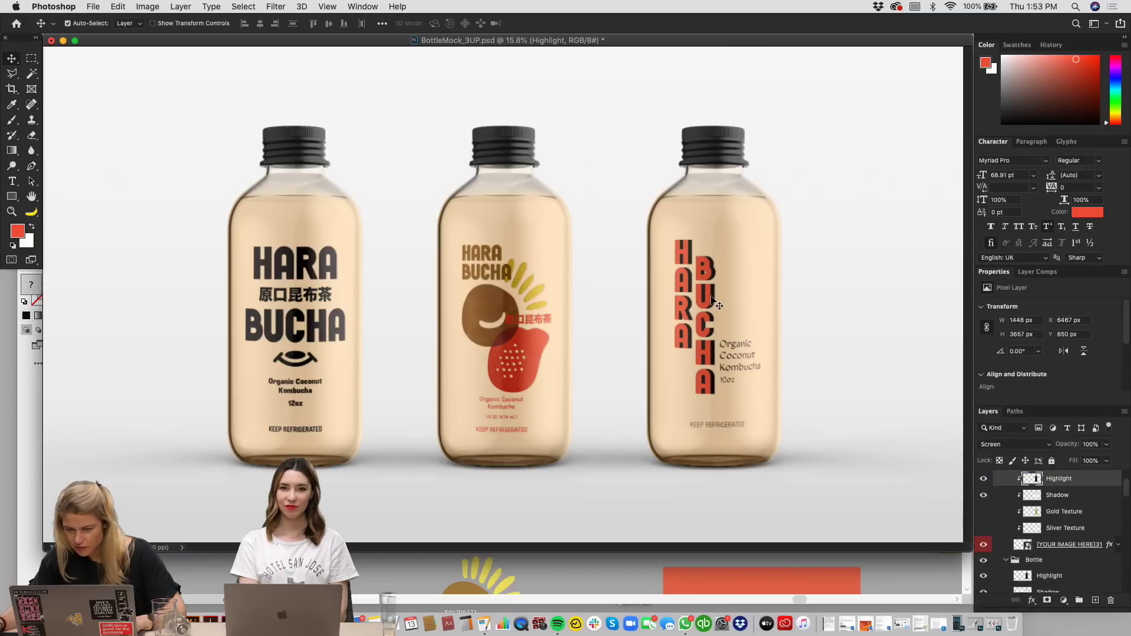
click(1024, 545)
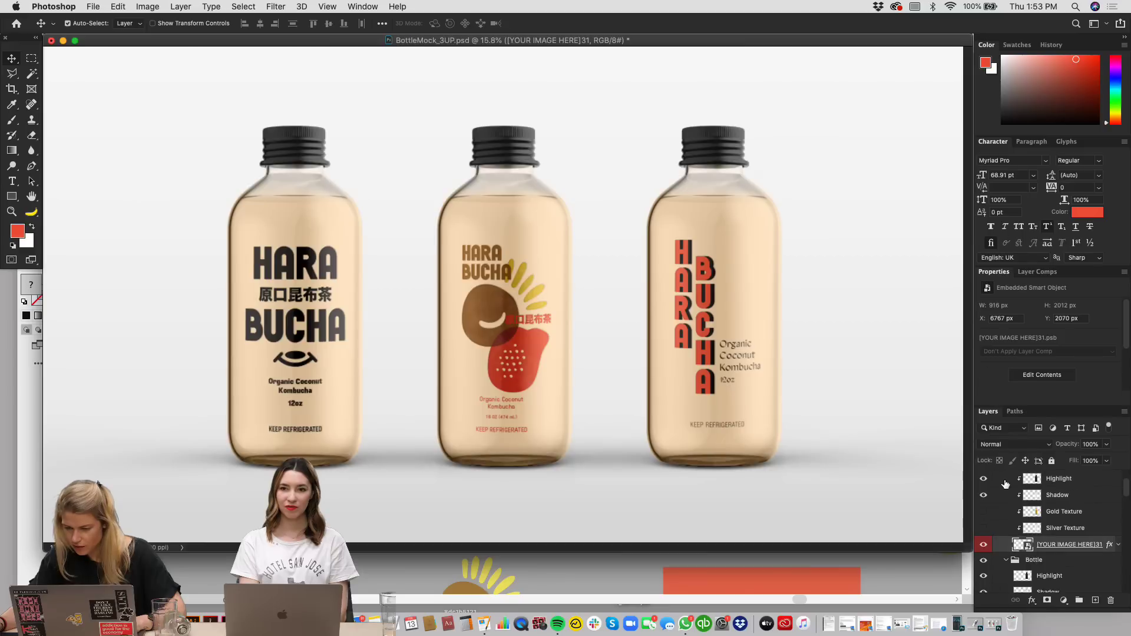
click(1003, 448)
click(1002, 477)
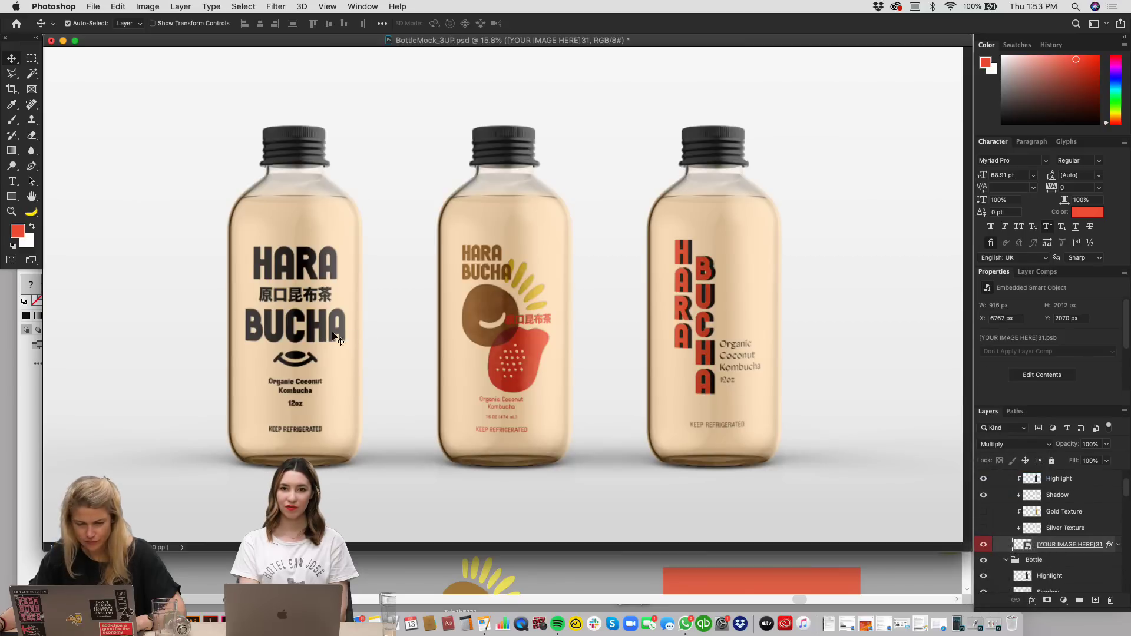
Step: Set the first bottle's [YOUR IMAGE HERE]32 label layer to the Multiply blend mode
click(318, 328)
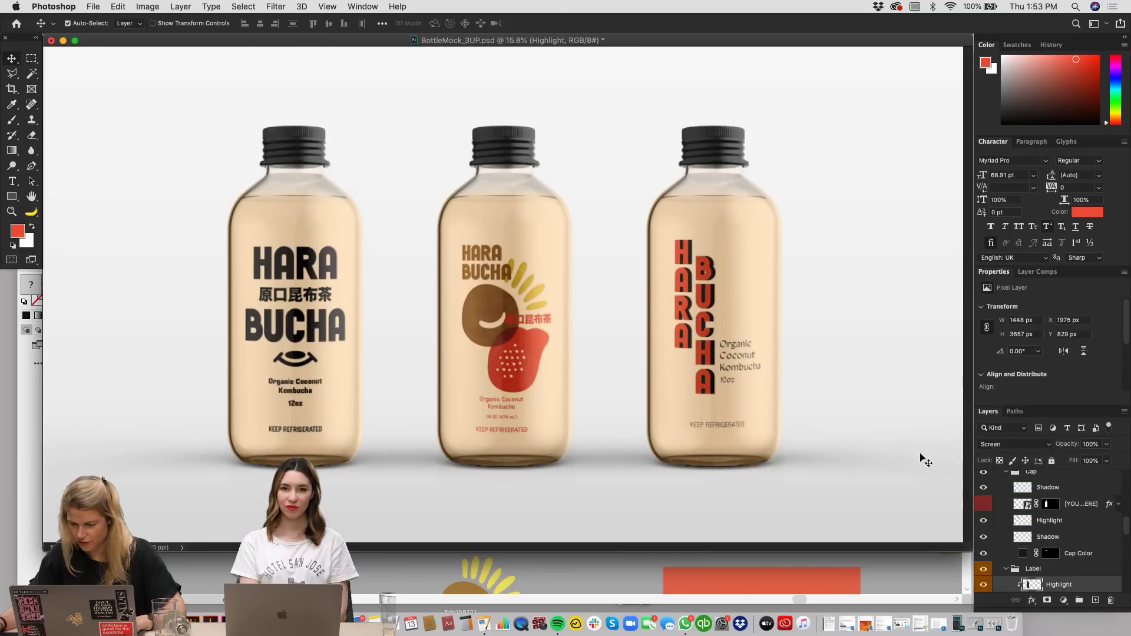
scroll(1002, 495, up, 2)
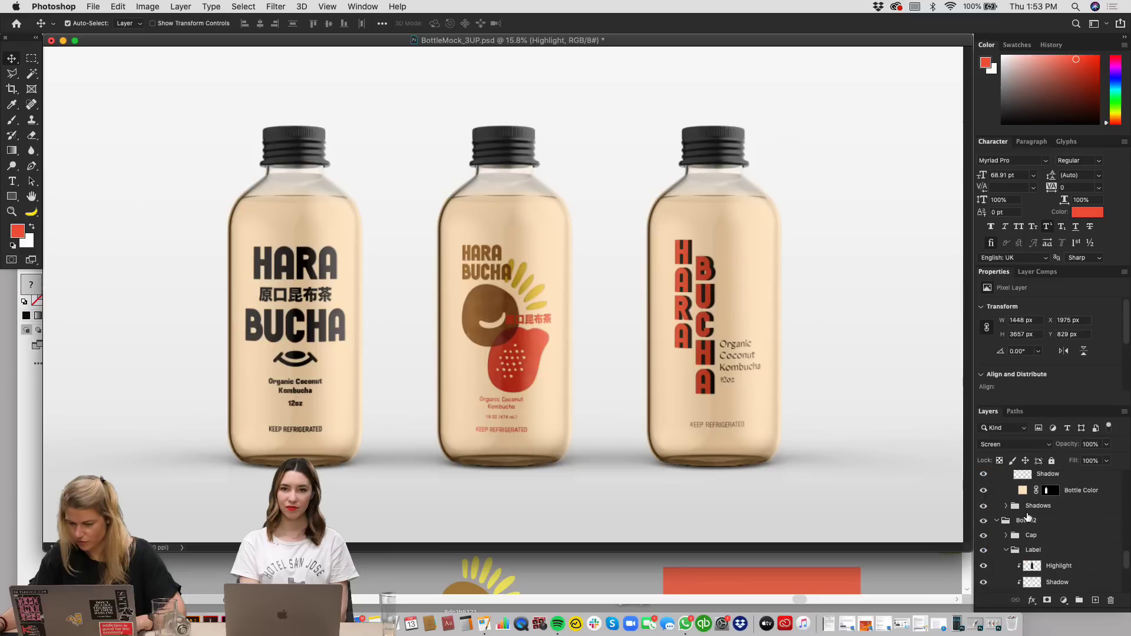
scroll(1027, 516, down, 4)
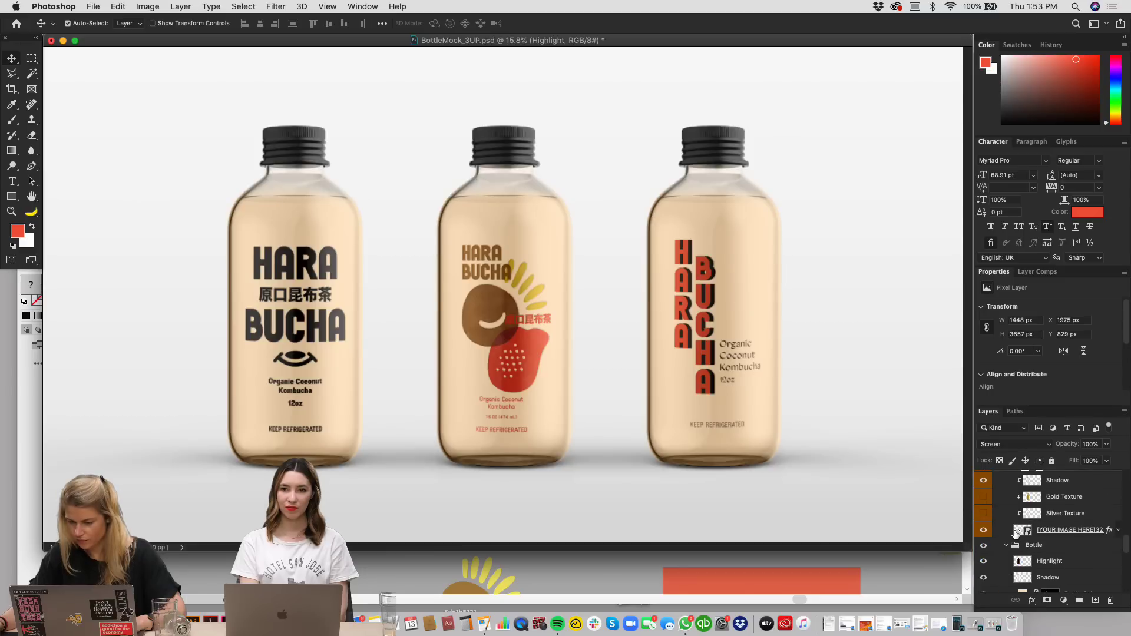
click(1017, 531)
click(991, 446)
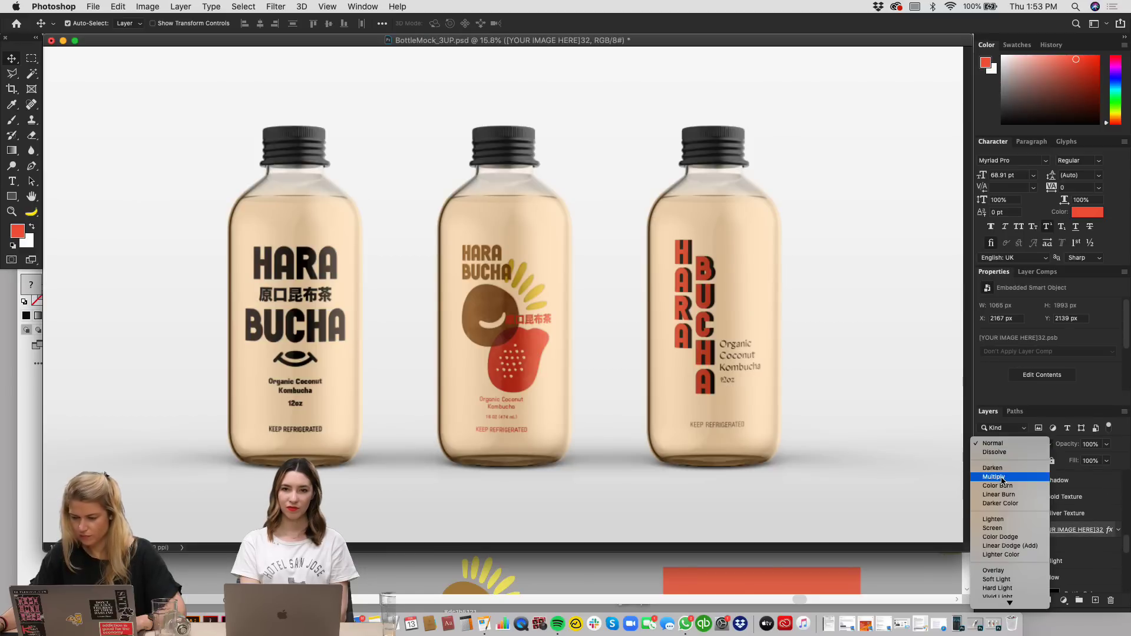
click(1001, 479)
Step: Nudge the first bottle's label to X 2160 px and Y 2150 px
key(Left)
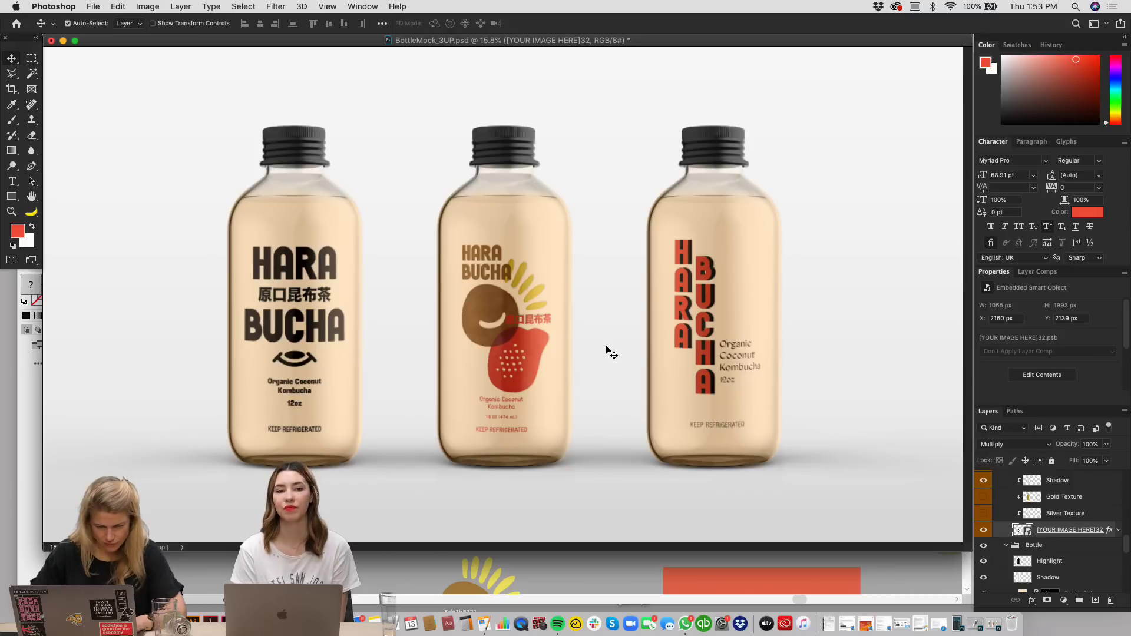
key(Down)
key(Down)
key(Down)
key(Up)
key(Up)
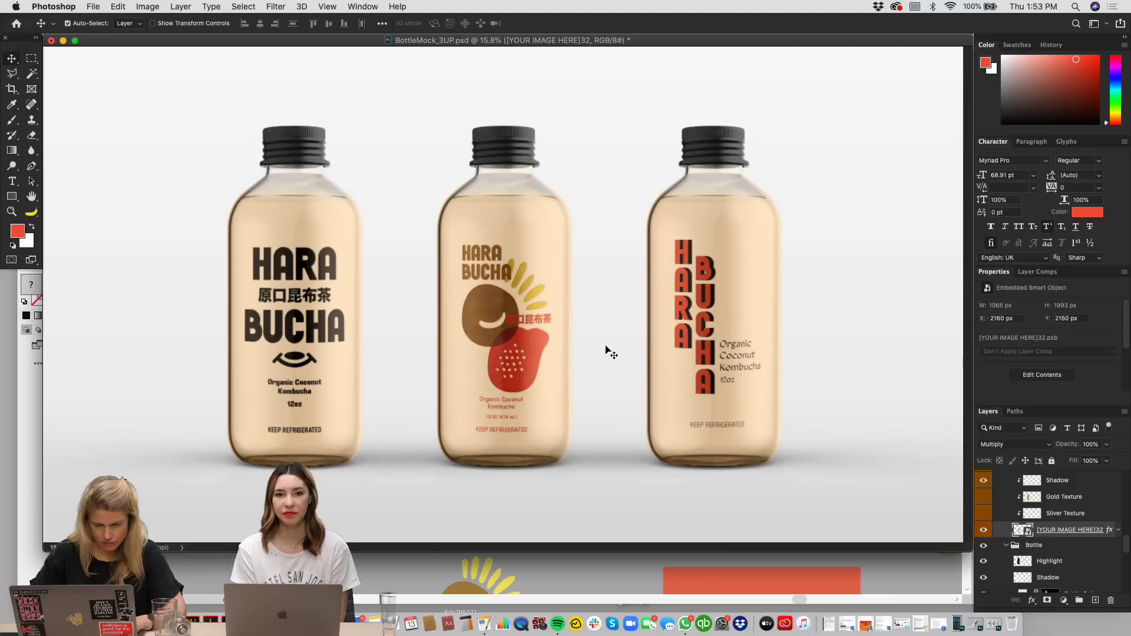
Step: Open the first bottle's label file, lower its artwork to Y 186 px, then save and close the file
double_click(1030, 533)
drag(357, 283, 357, 299)
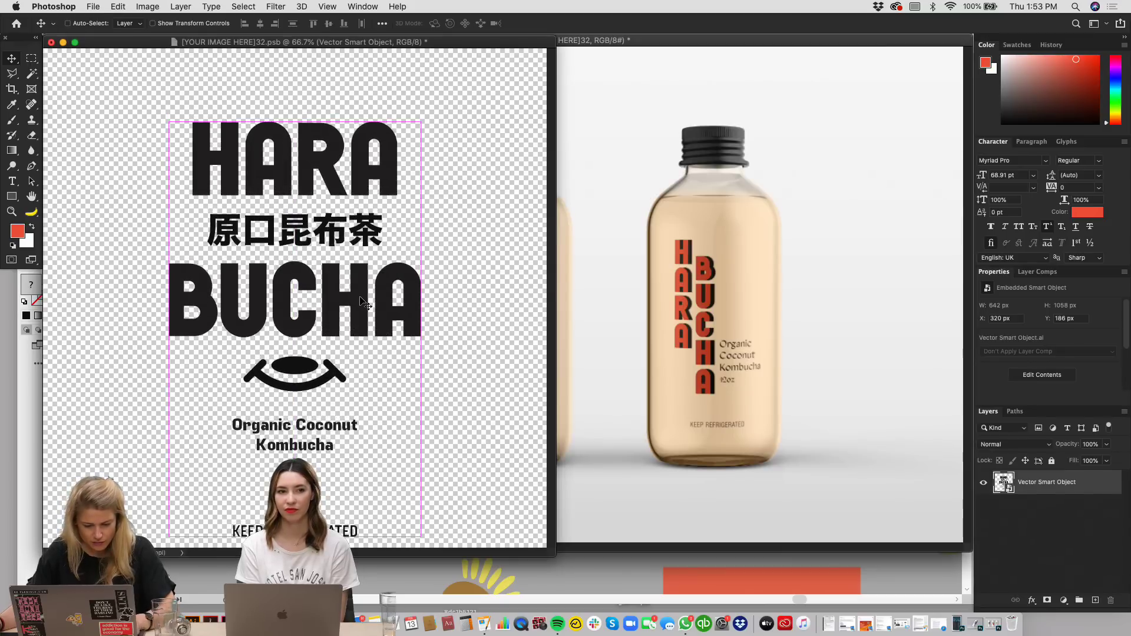
key(super+s)
key(super+w)
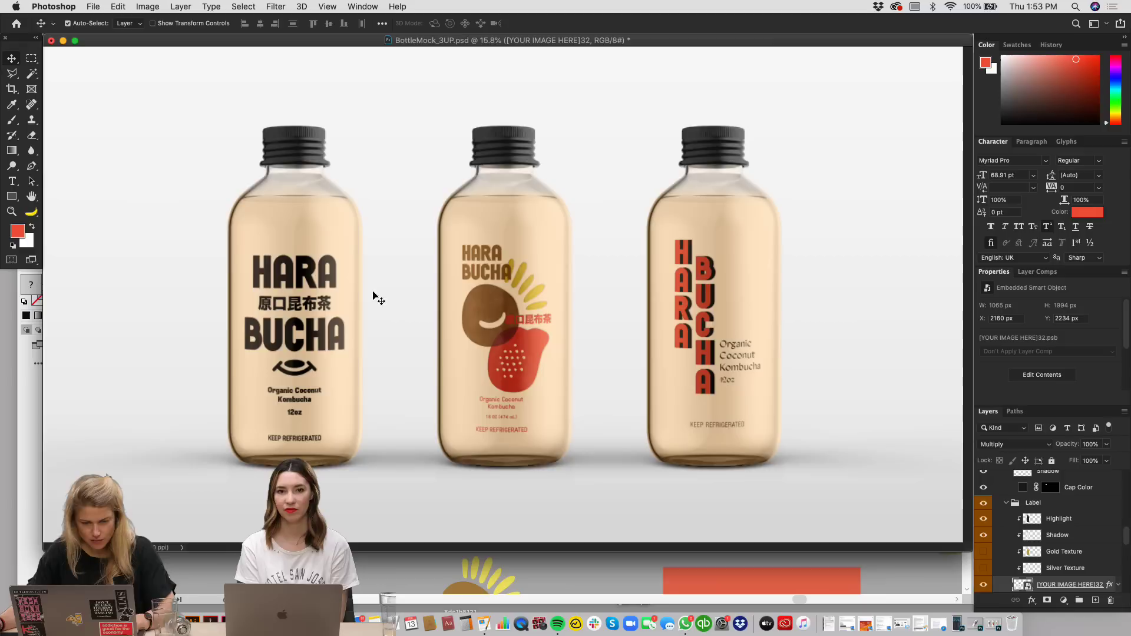
Step: Raise the first bottle's [YOUR IMAGE HERE]32 label layer to Y 2134 px in the bottle mock-up
super+click(325, 276)
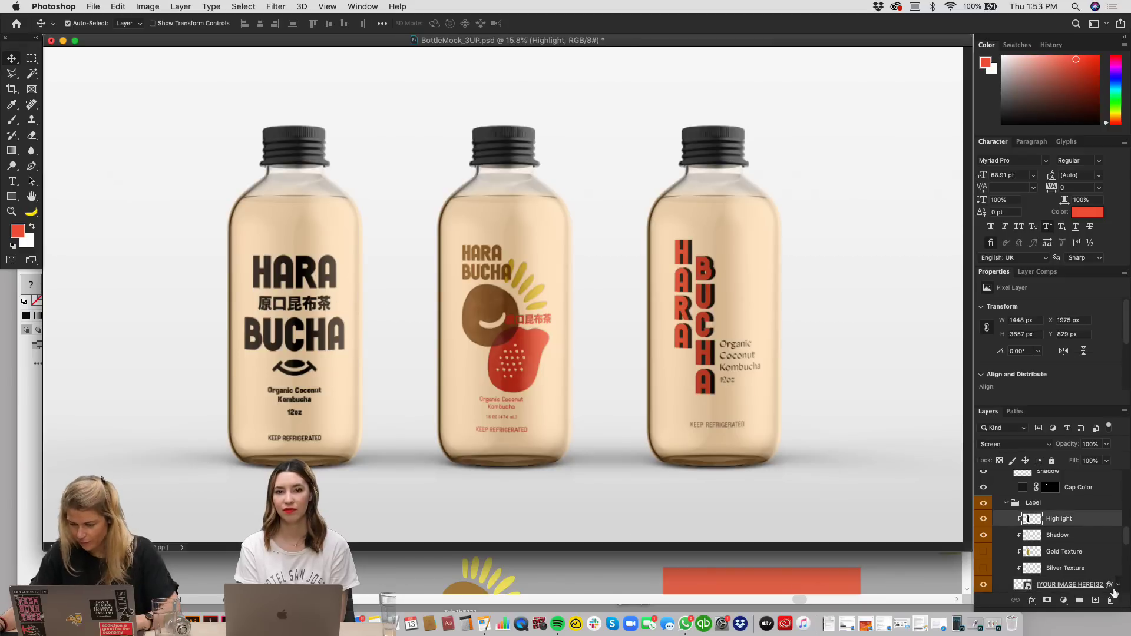
click(1024, 585)
key(shift+Up)
key(shift+Up)
key(shift+Up)
key(shift+Up)
key(shift+Up)
key(shift+Up)
key(shift+Up)
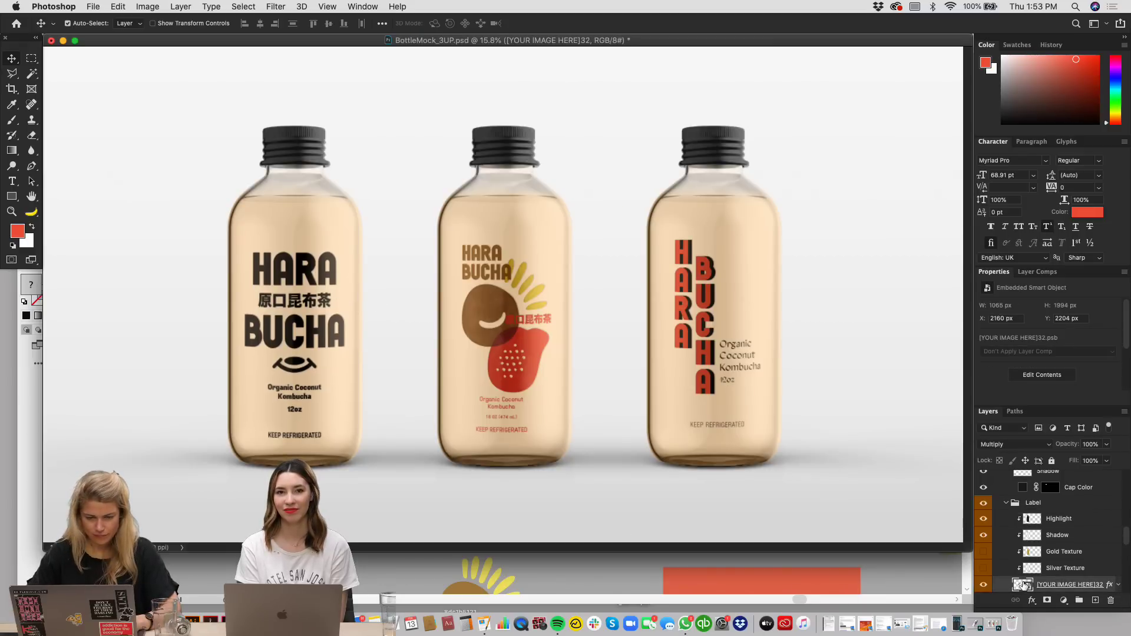
key(shift+Up)
key(shift+Up)
key(shift+Up)
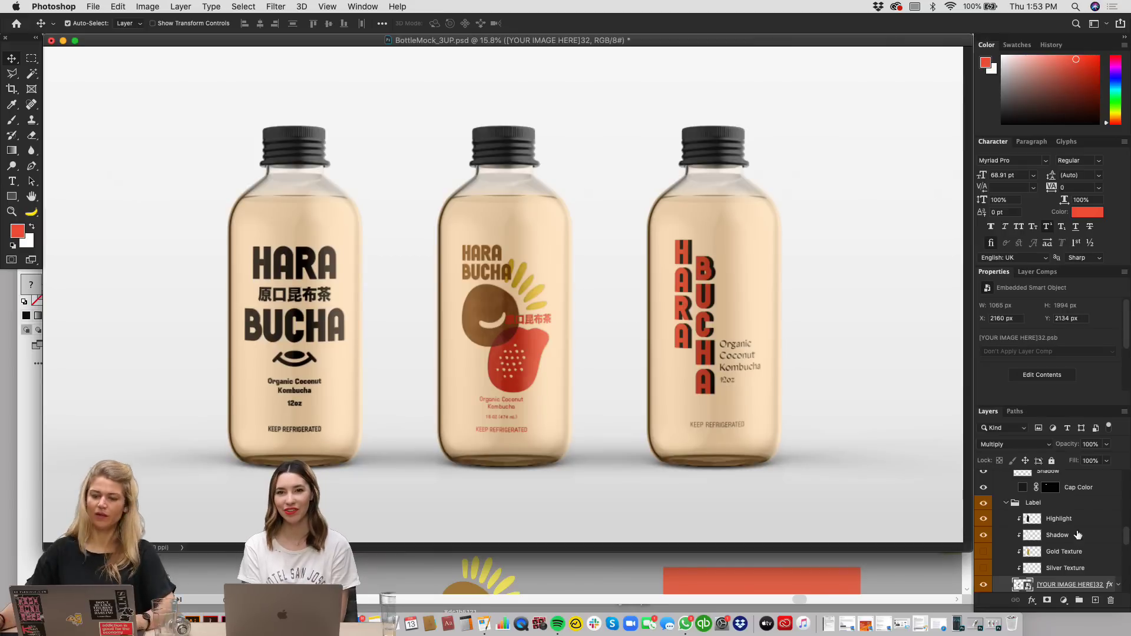
Step: Bring up 02_Can Mock-up 4.psd beside the bottle mock-up, and hide the inner BACKGROUND group below LIGHT_global
mouse_move(531, 38)
mouse_down()
mouse_move(546, 55)
mouse_move(535, 41)
mouse_up()
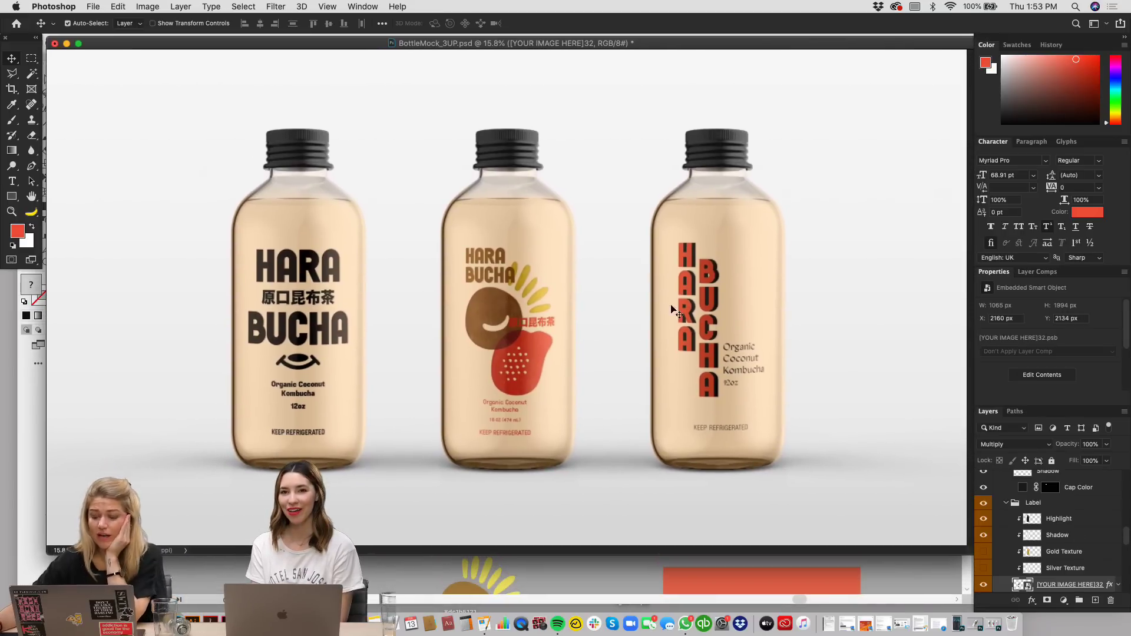
click(995, 627)
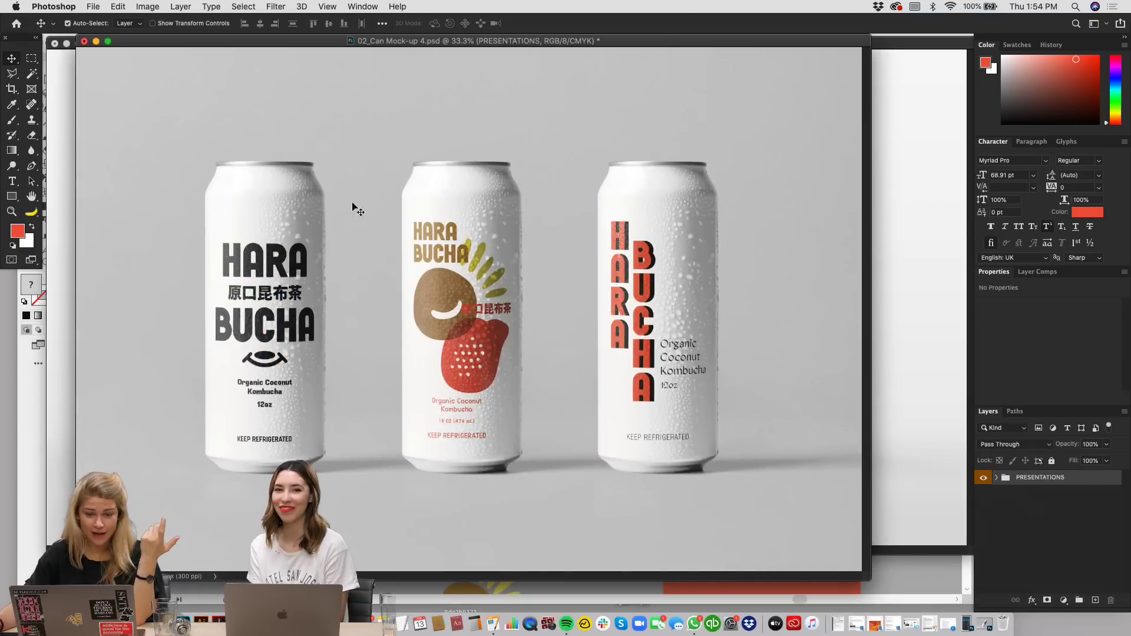
drag(324, 44, 627, 43)
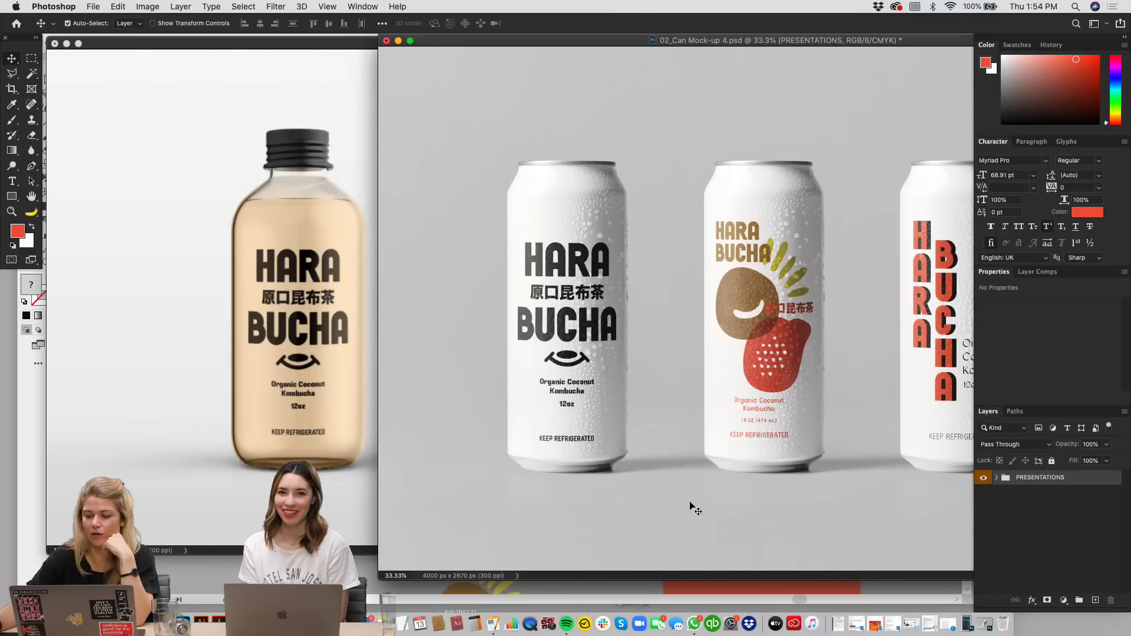
click(944, 554)
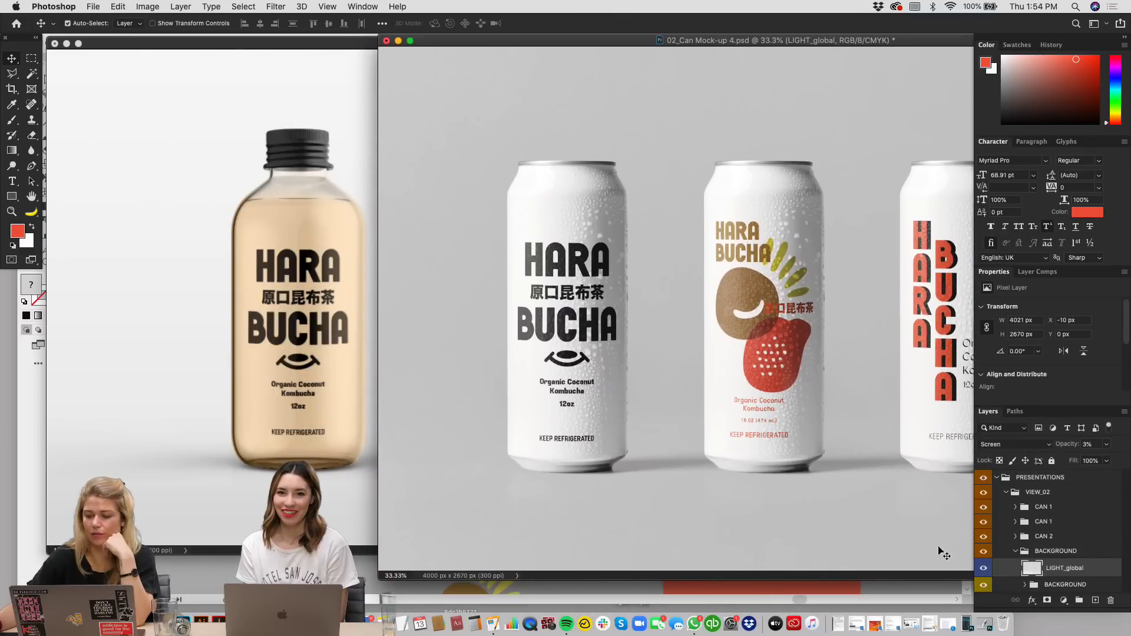
click(983, 586)
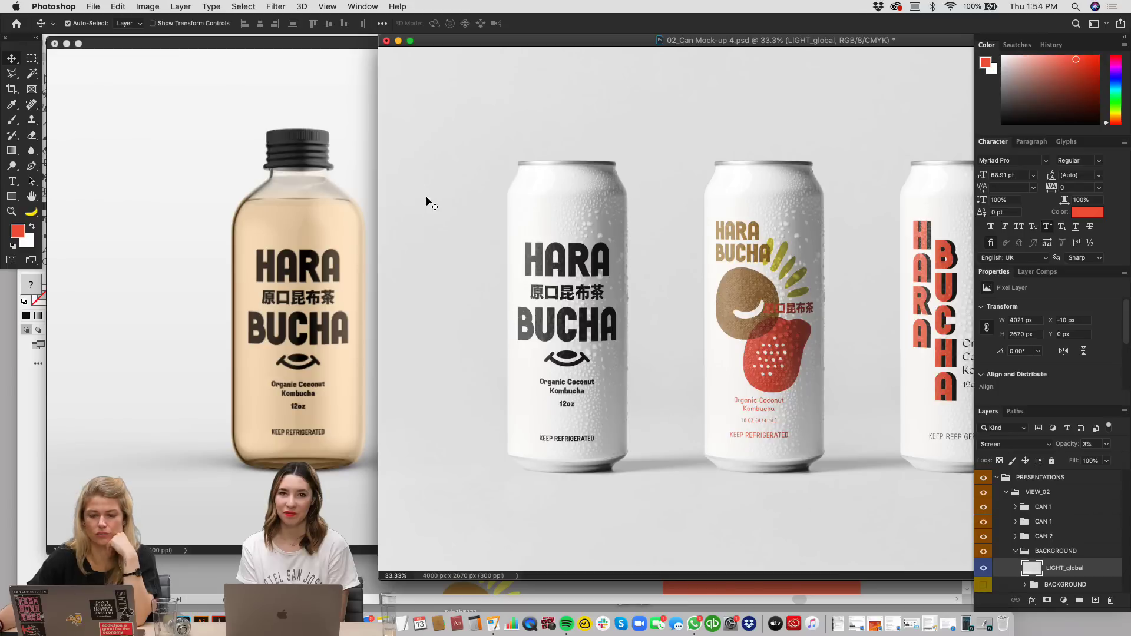
Step: Compare the can mock-up with the bottle mock-up by repositioning its window, then bring the bottle mock-up to the front
drag(537, 44, 598, 44)
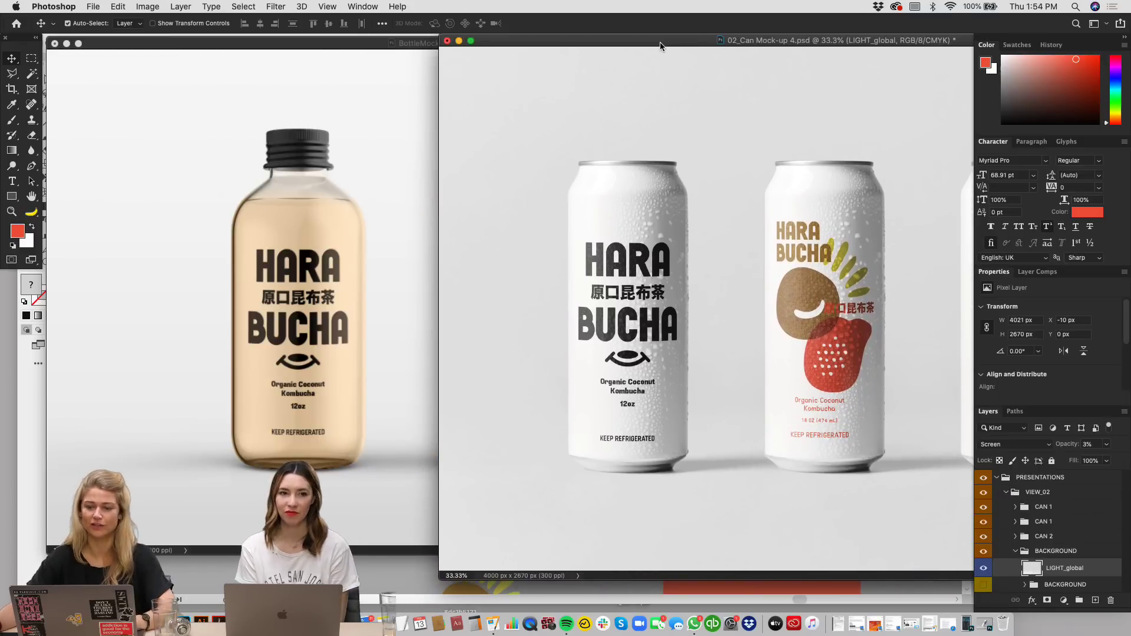
drag(660, 46, 754, 39)
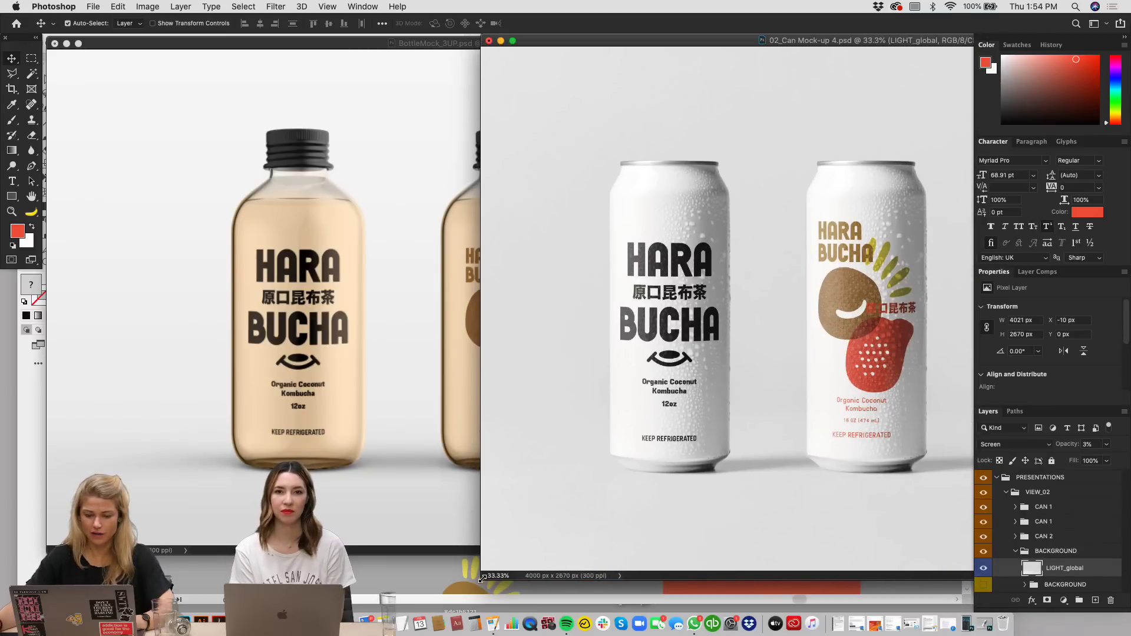
drag(482, 578, 675, 573)
drag(801, 44, 659, 41)
scroll(629, 192, right, 4)
key(super+0)
key(super+minus)
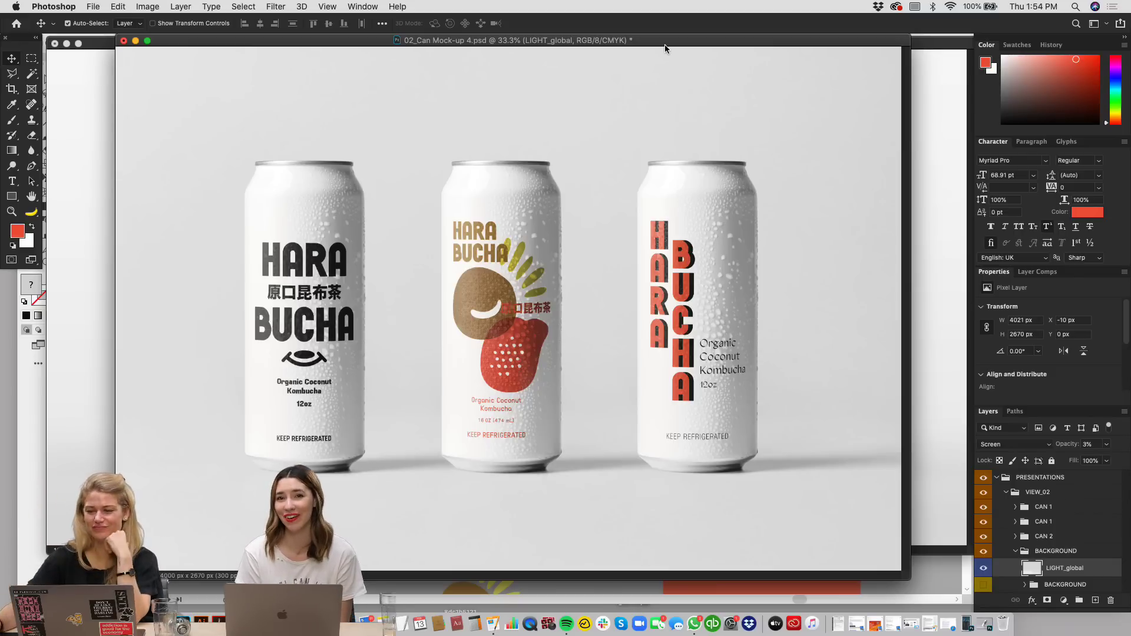
mouse_move(665, 45)
mouse_down()
mouse_move(692, 249)
mouse_move(664, 75)
mouse_move(674, 53)
mouse_up()
click(670, 43)
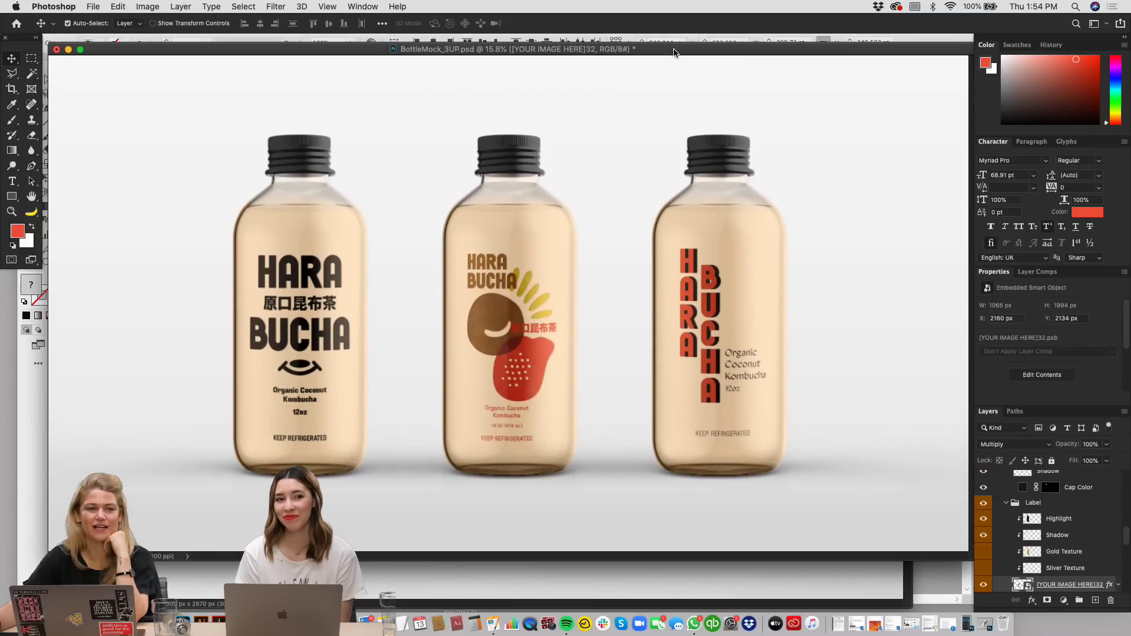